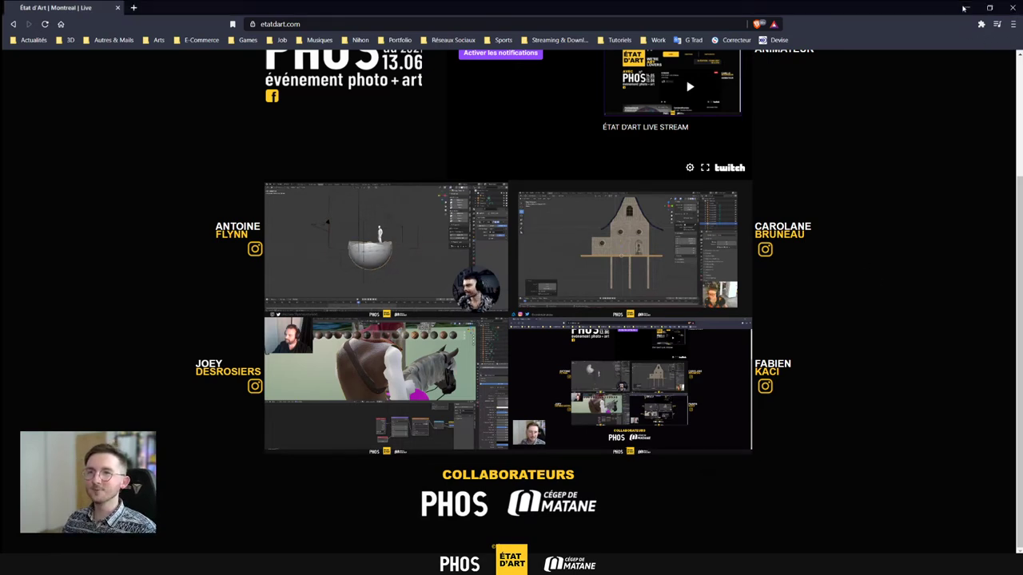
Minimize the web browser and switch to DAZ Studio
left_click(967, 7)
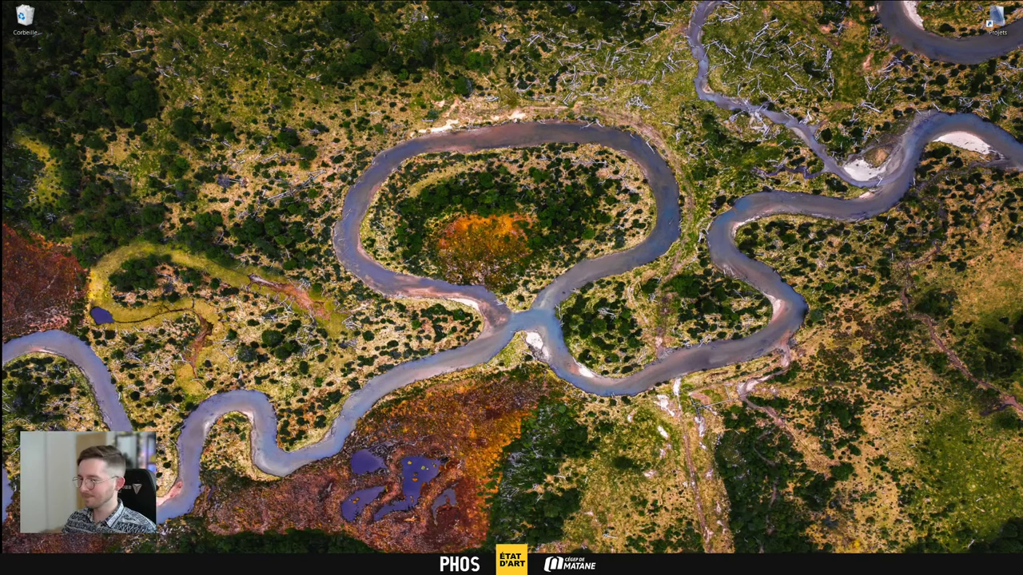
key("alt+Tab")
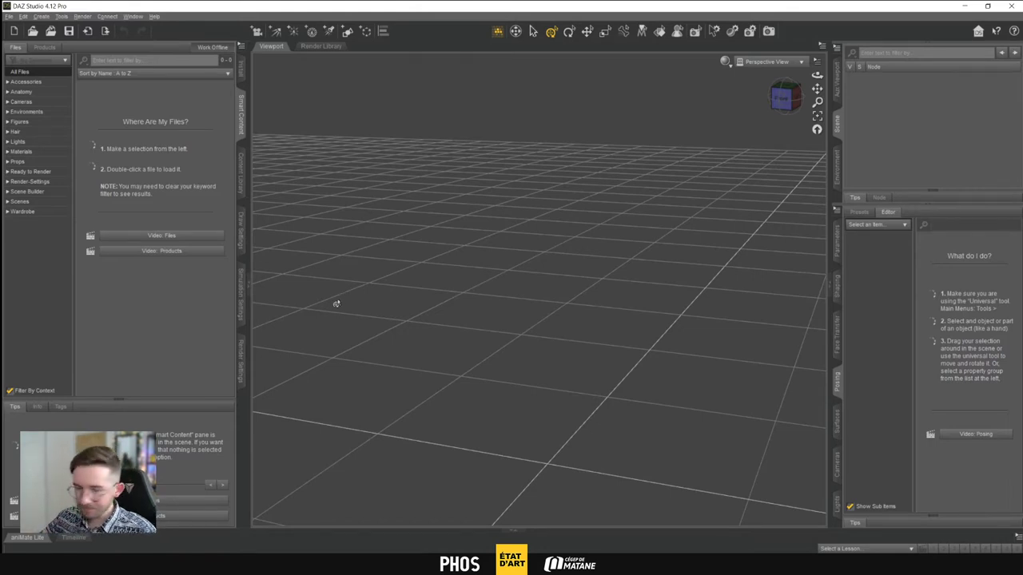
Load the Genesis 8 Basic Female figure from the Figures content into the empty scene
left_click(19, 121)
scroll(122, 276, "down", 5)
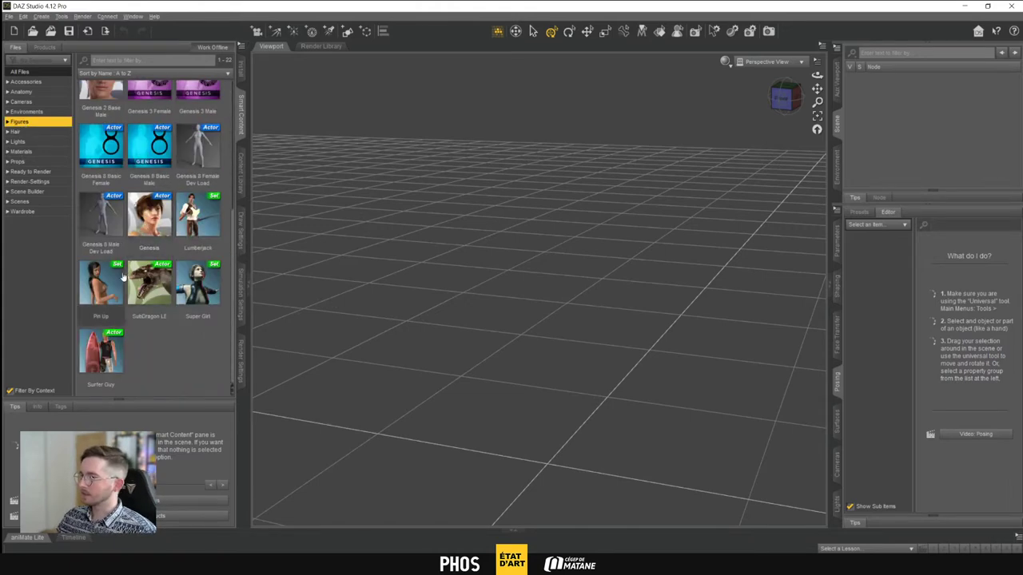
double_click(101, 144)
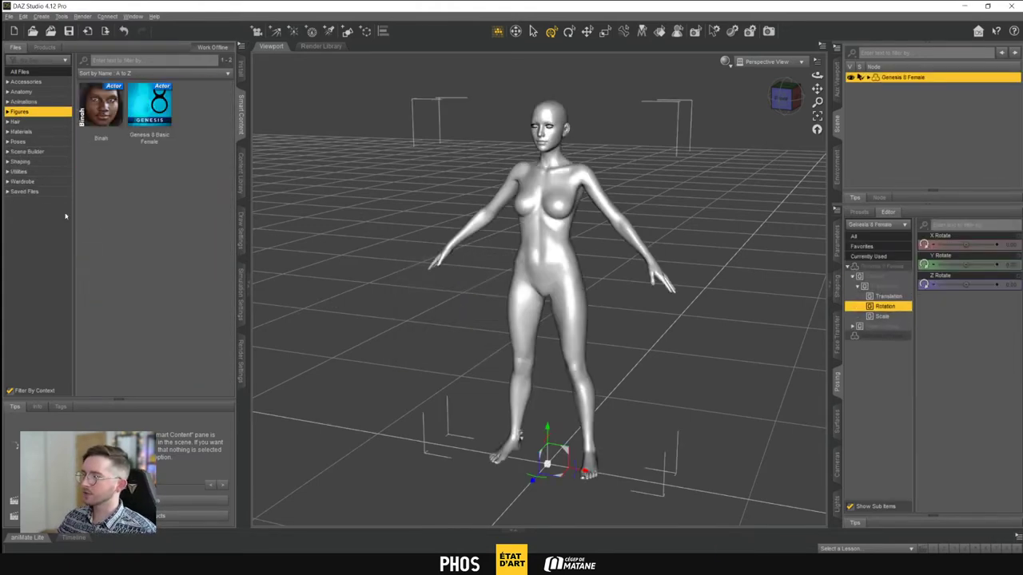
Apply the Base Pose Kneeling C pose to the Genesis 8 Female figure and select its Chest Upper node
left_click(13, 152)
left_click(7, 142)
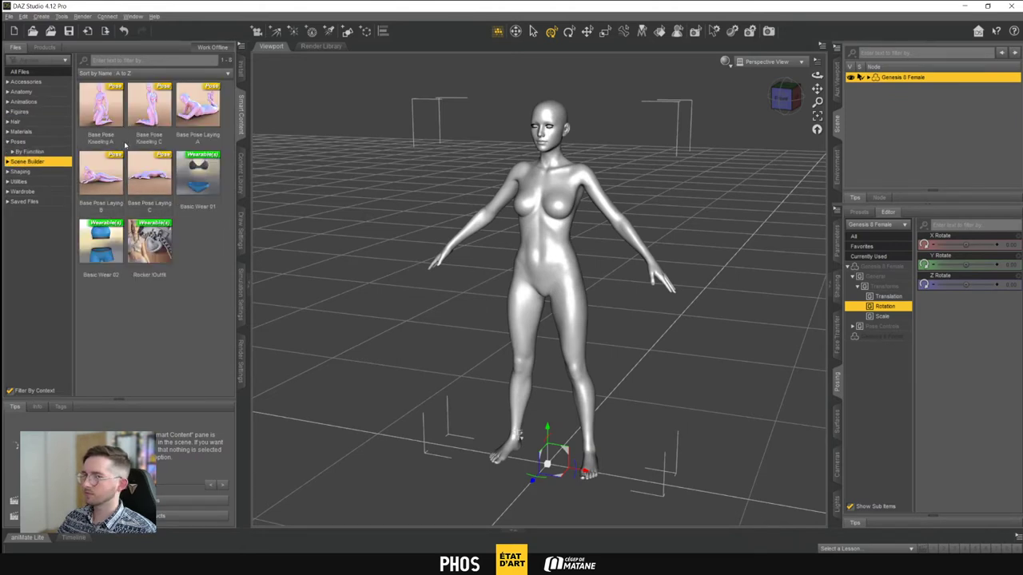
left_click(146, 119)
double_click(147, 120)
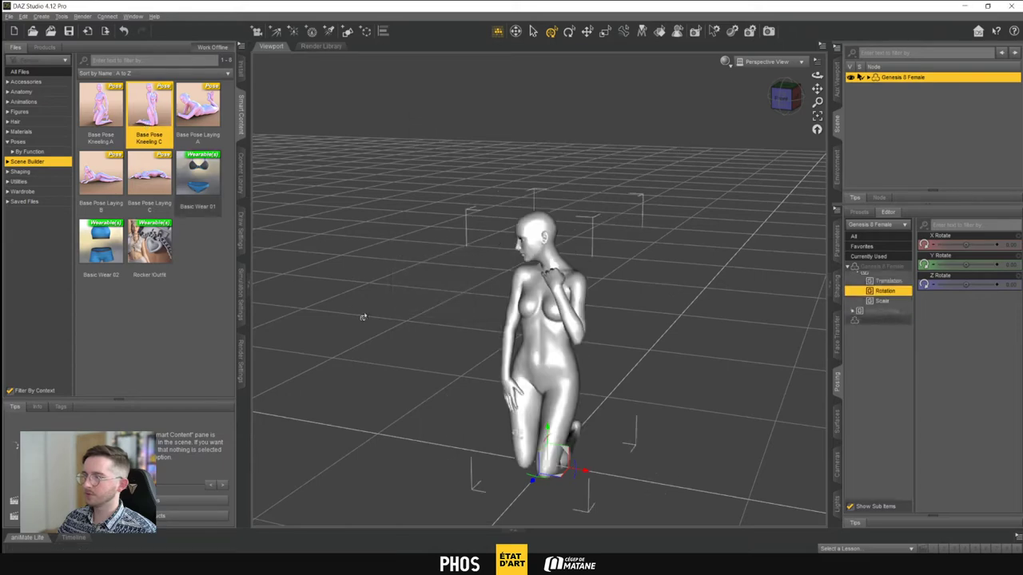
left_click(425, 353)
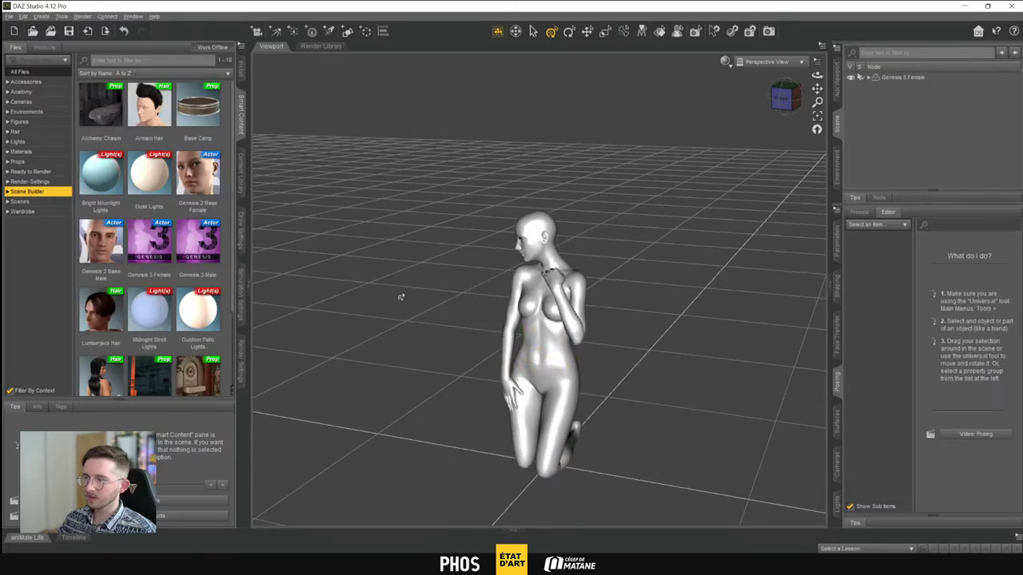
left_click_drag(817, 76, 863, 80)
left_click_drag(779, 77, 747, 80)
left_click(562, 270)
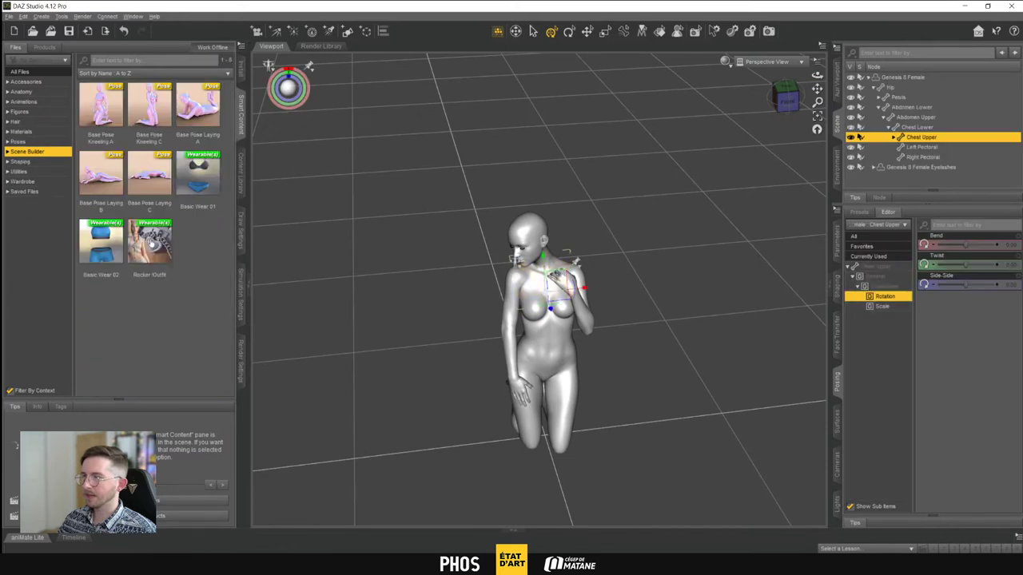
left_click(9, 16)
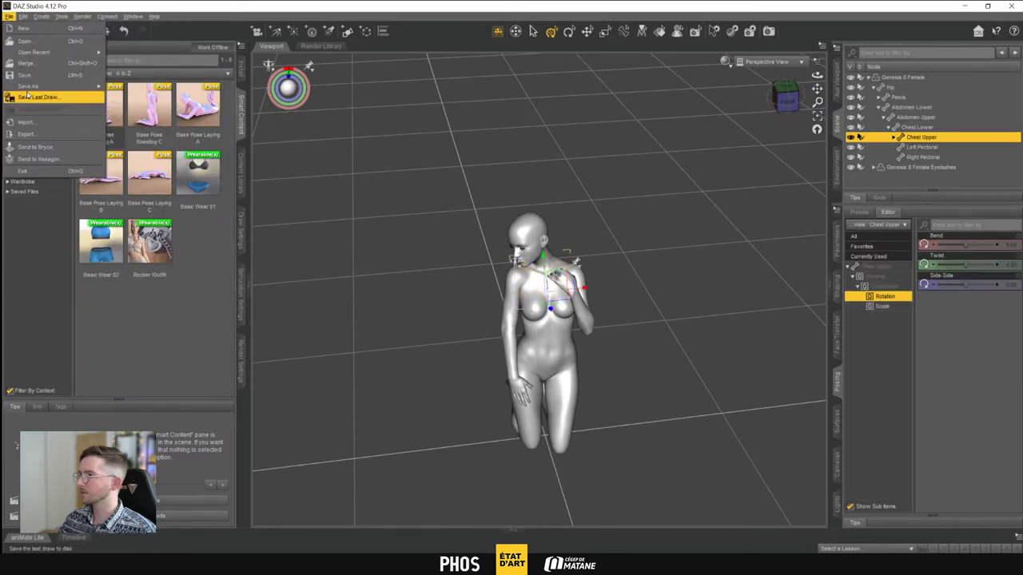
mouse_move(37, 86)
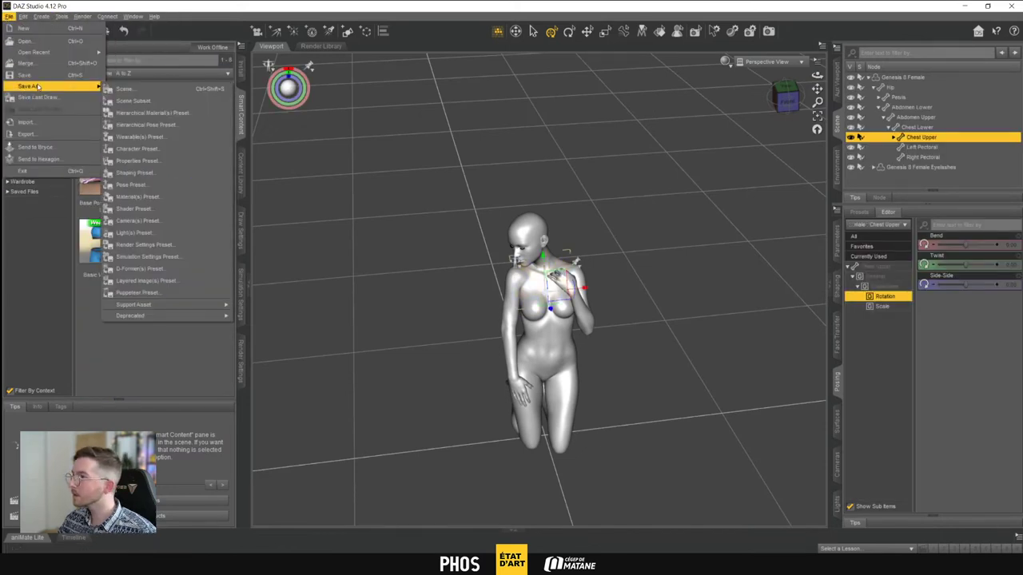
mouse_move(61, 52)
left_click(110, 54)
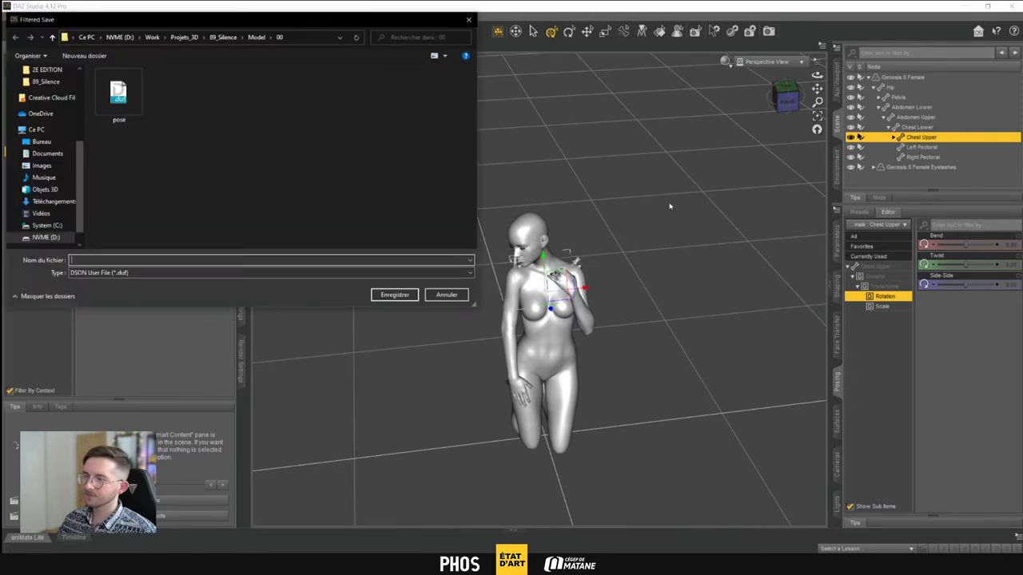
left_click(445, 295)
Open the recent scene pose.duf without saving the current scene, and view the posed figure from the front
left_click(8, 16)
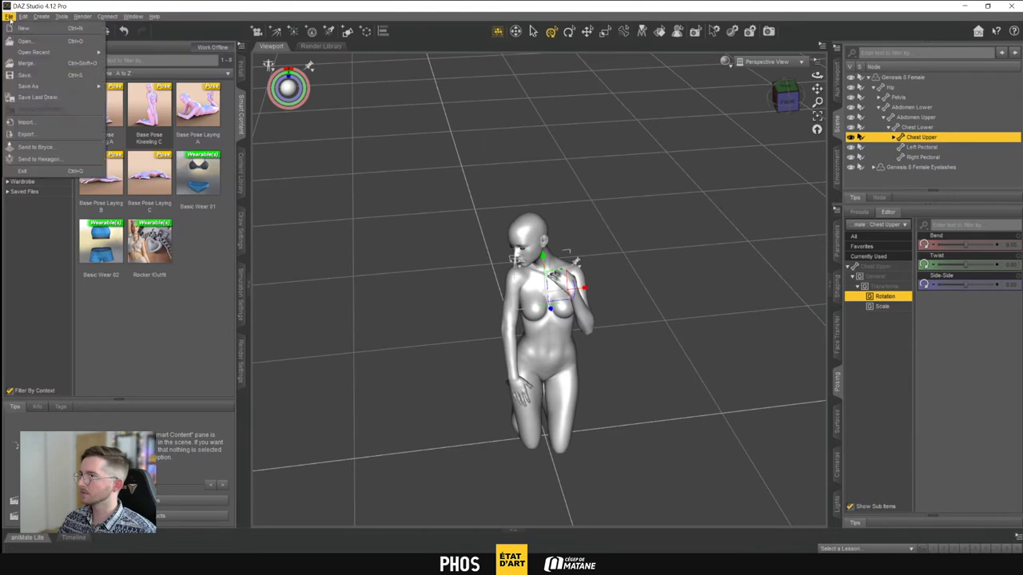
mouse_move(49, 53)
left_click(120, 55)
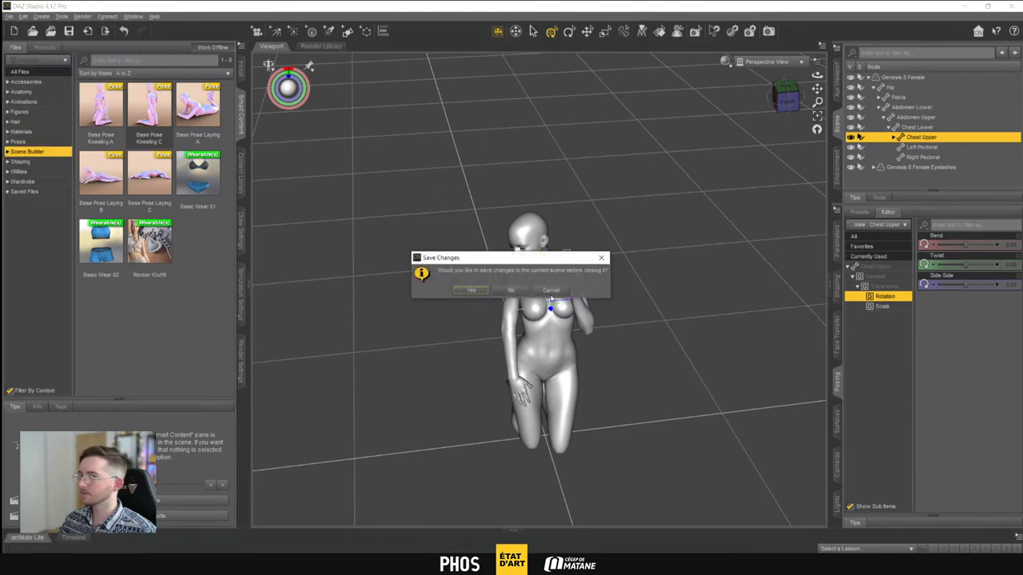
left_click(511, 291)
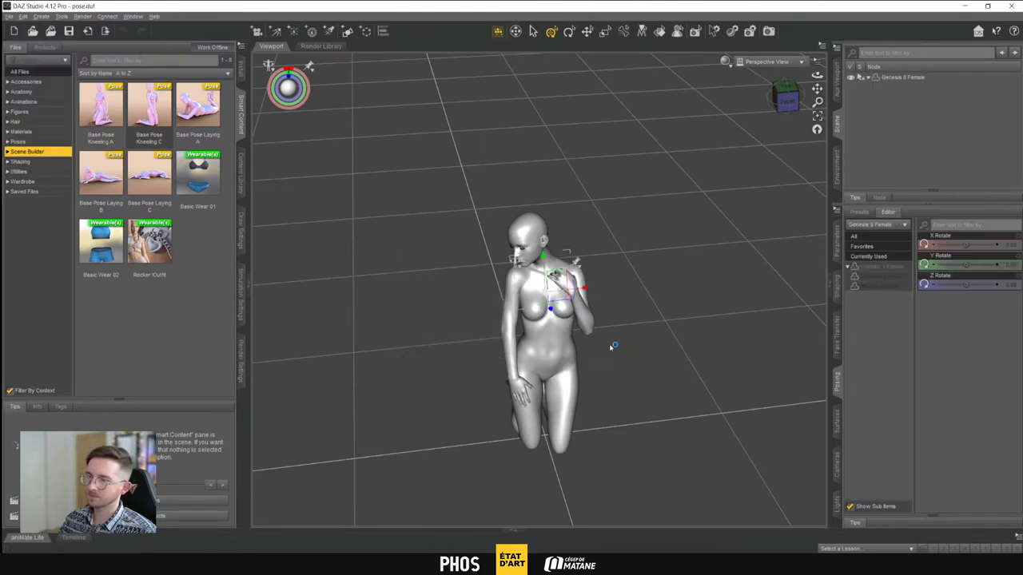
left_click(670, 401)
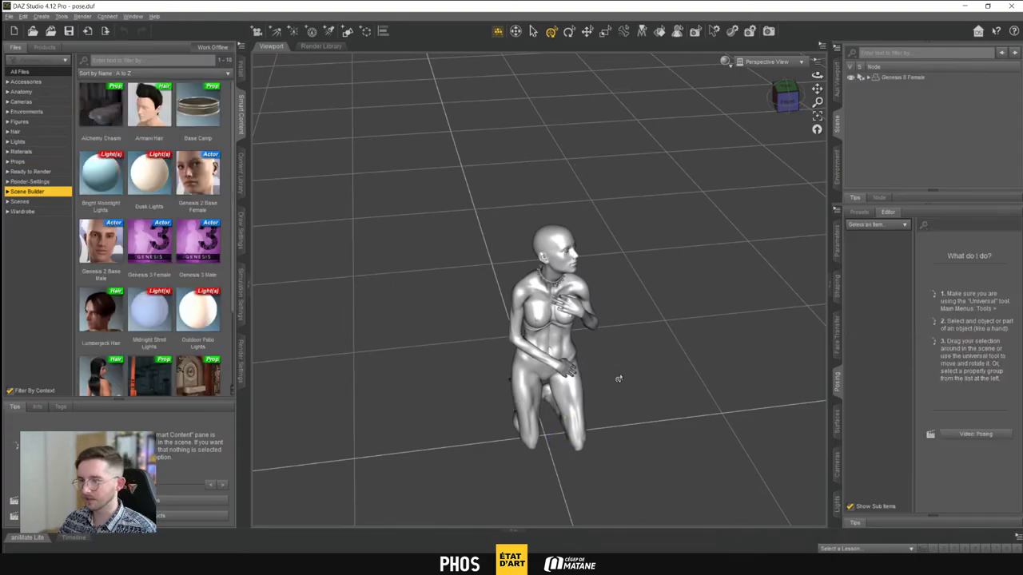
left_click_drag(816, 75, 560, 59)
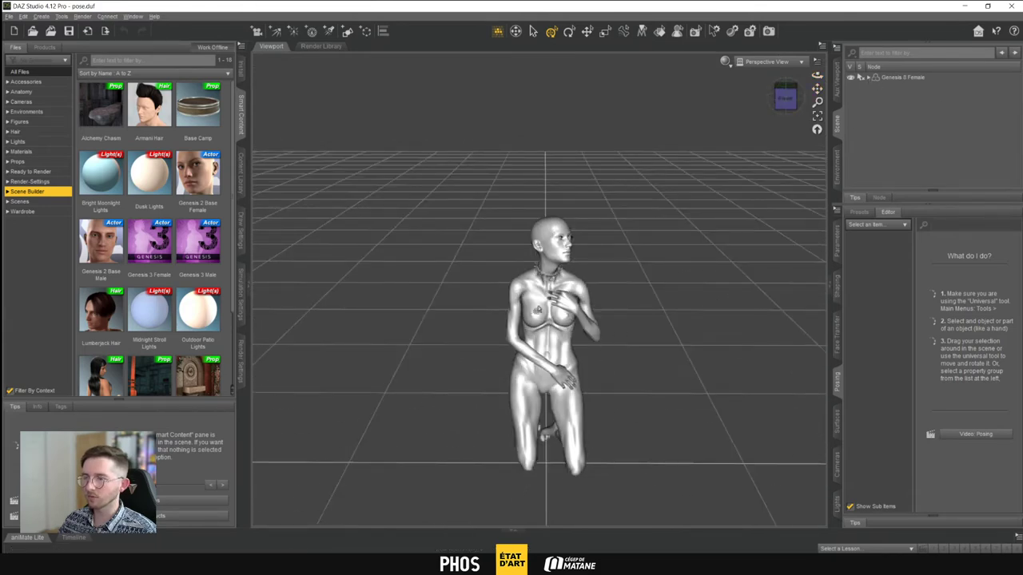
left_click(538, 307)
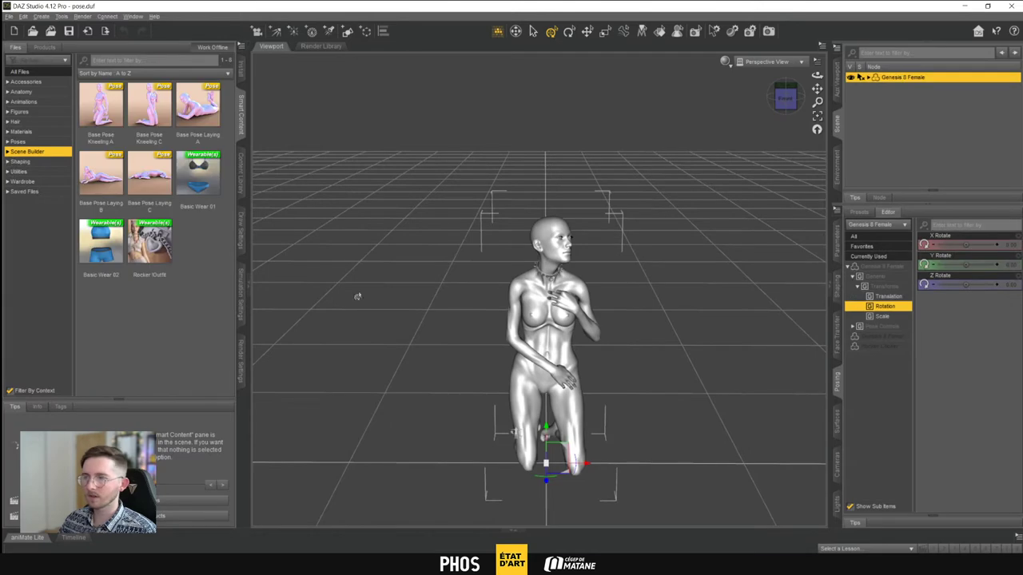
left_click(10, 17)
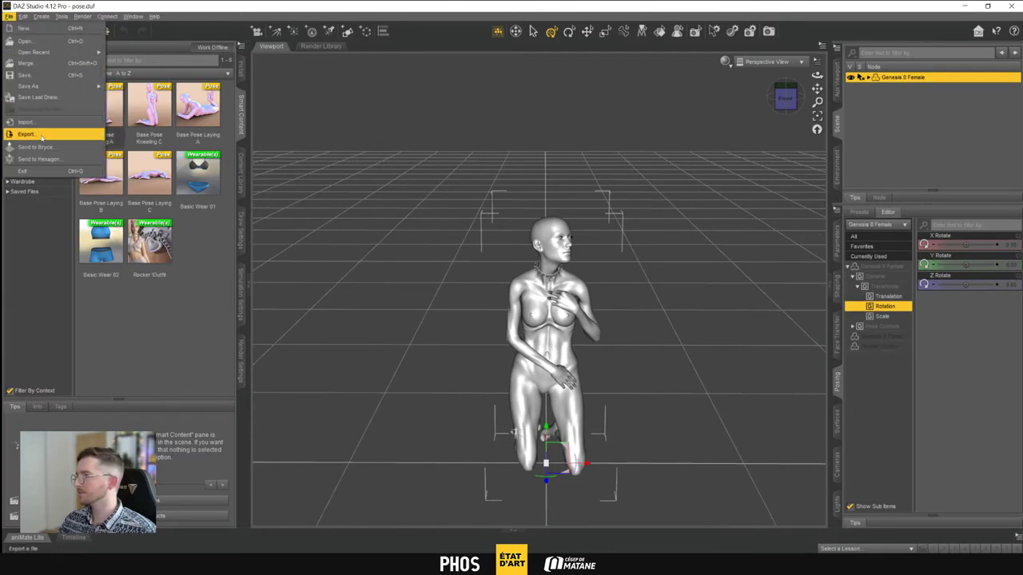
left_click(24, 131)
left_click(444, 296)
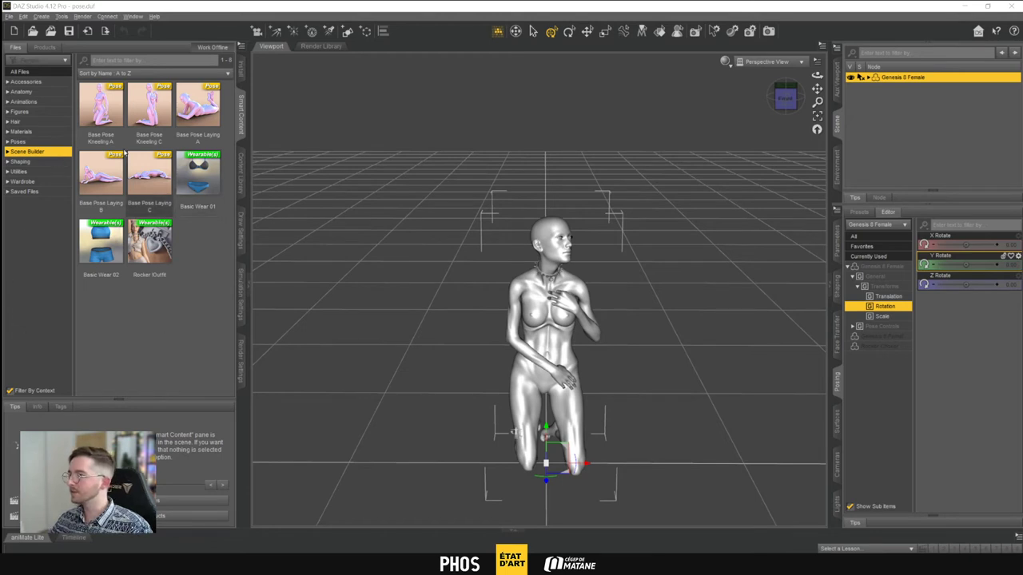
left_click(424, 291)
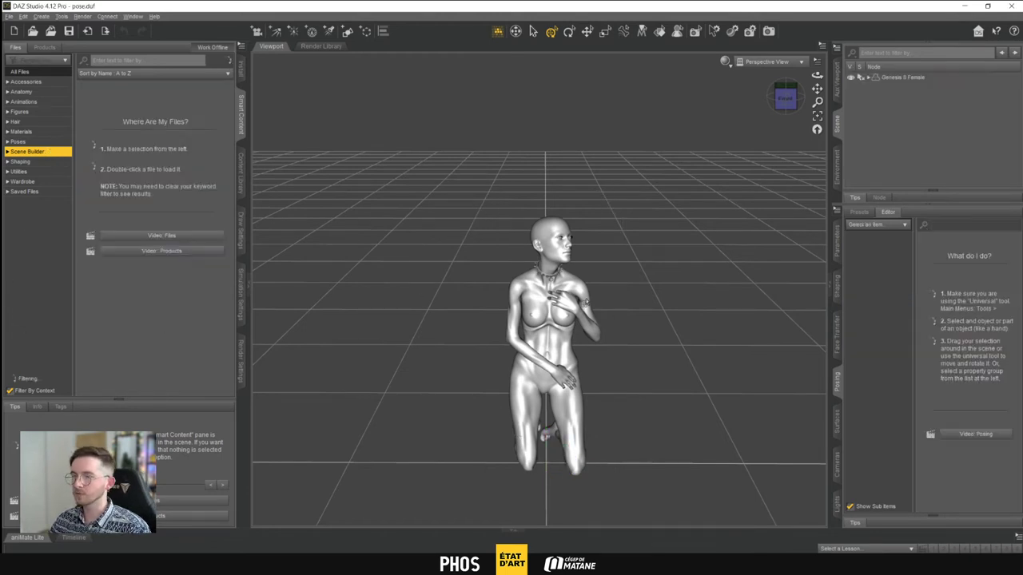
Examine the Genesis 8 Female node hierarchy down to its Hip and Pelvis bones, then clear the selection
left_click(899, 77)
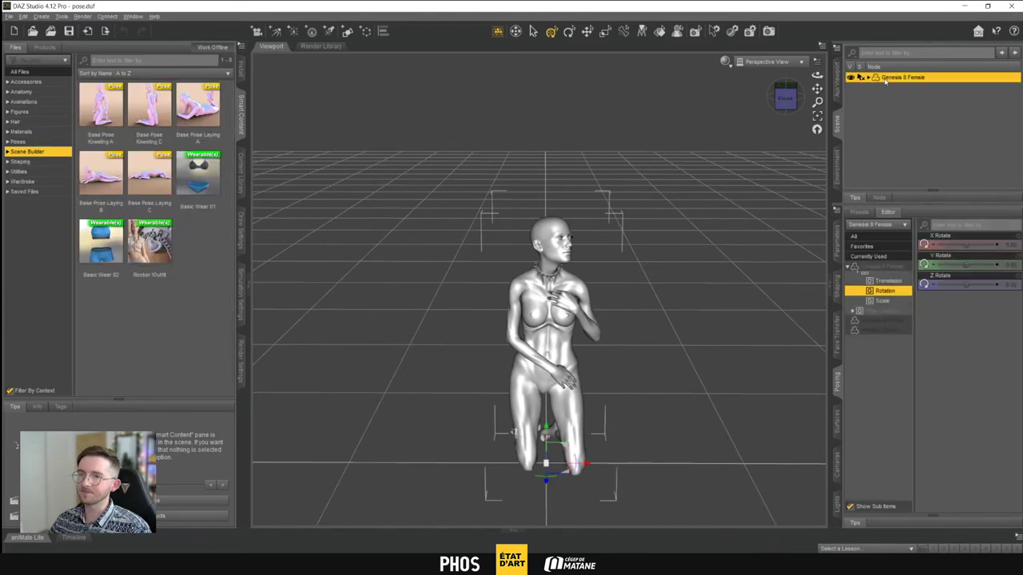
left_click(889, 87)
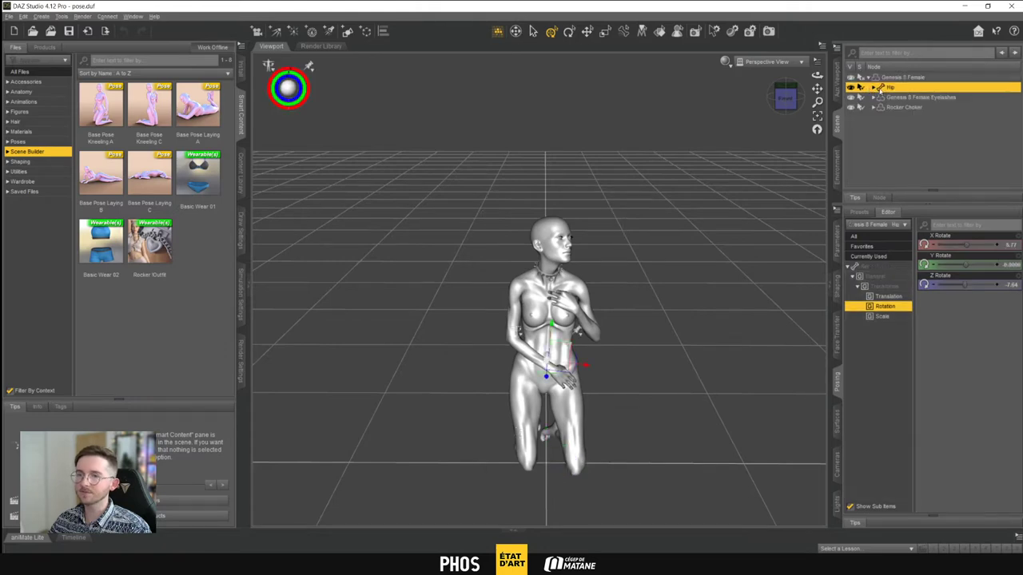
left_click(872, 87)
left_click(898, 97)
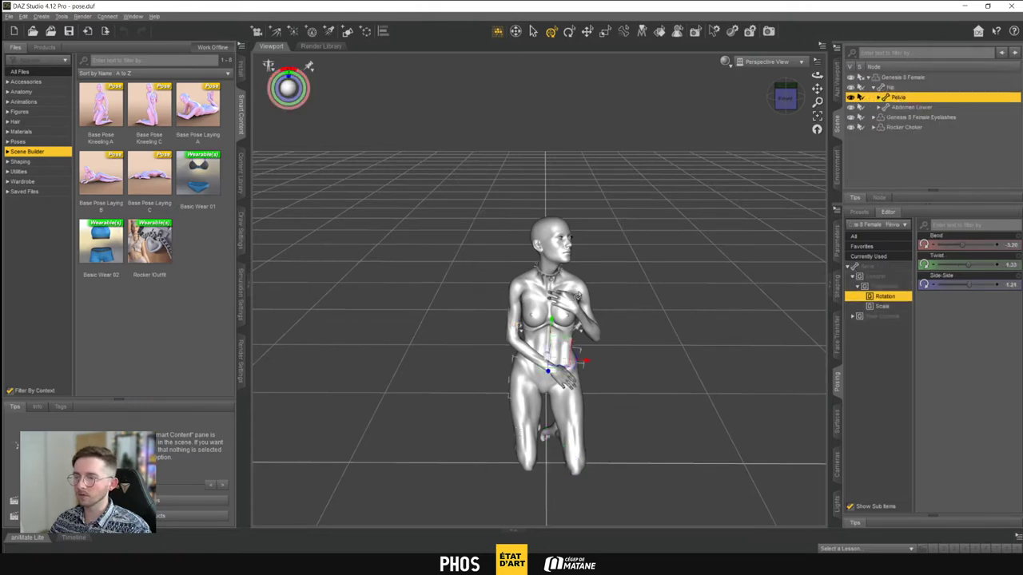
left_click(579, 297)
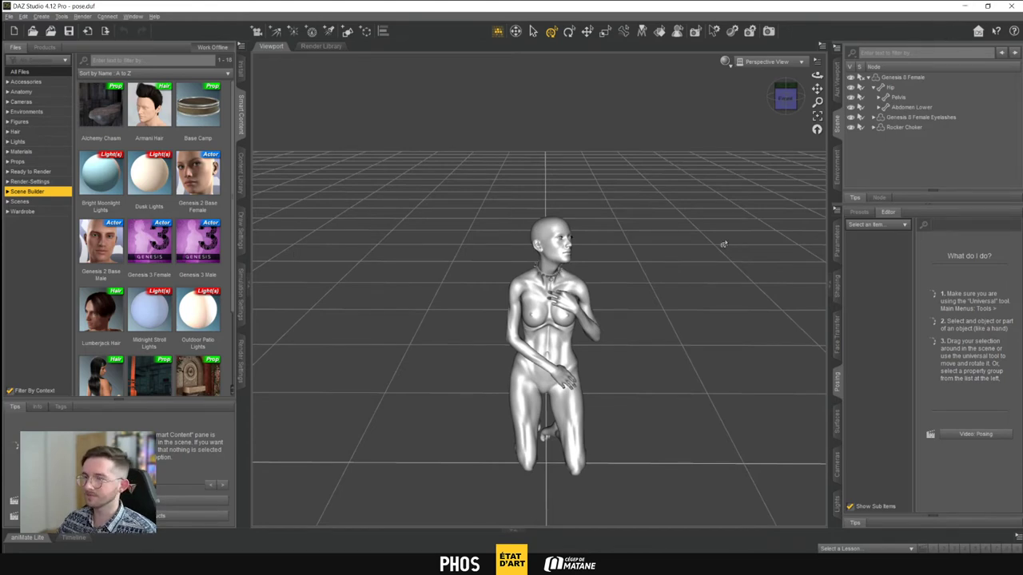
Export the Genesis 8 Female figure as the Wavefront Object women_pose_01 in the 89_Silence folder, using the Blender preset
left_click(861, 76)
left_click(9, 15)
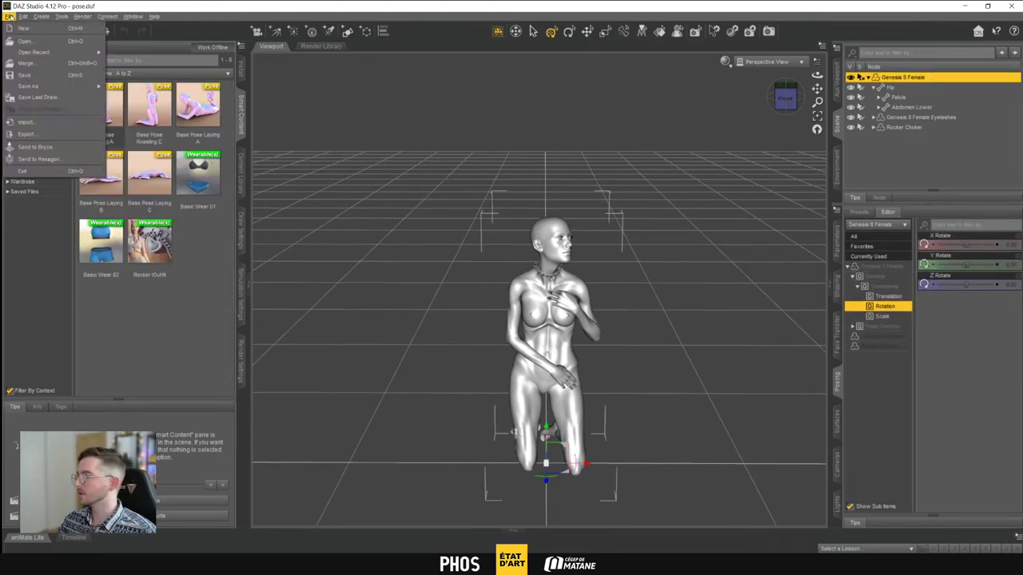
left_click(60, 131)
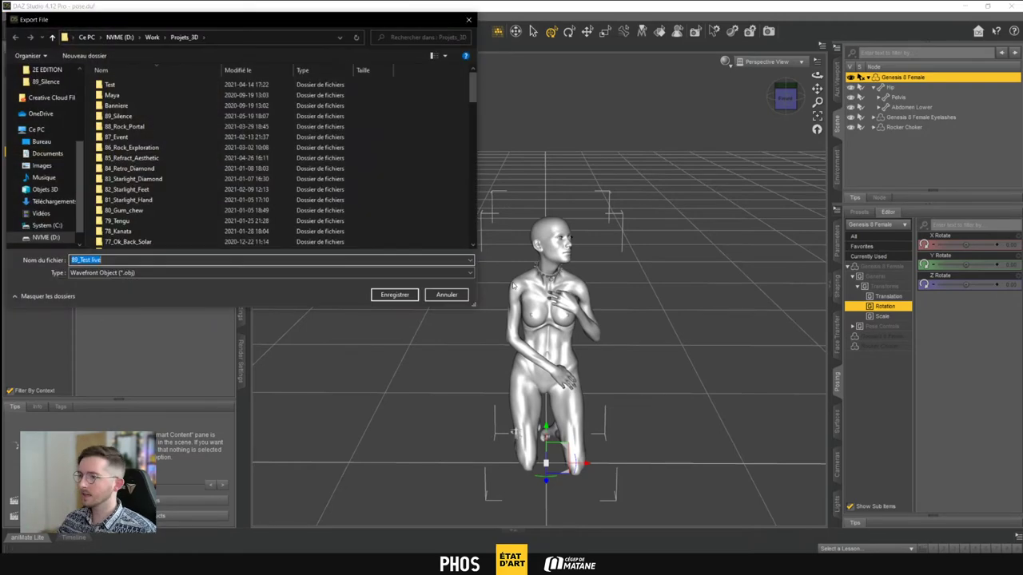
double_click(119, 119)
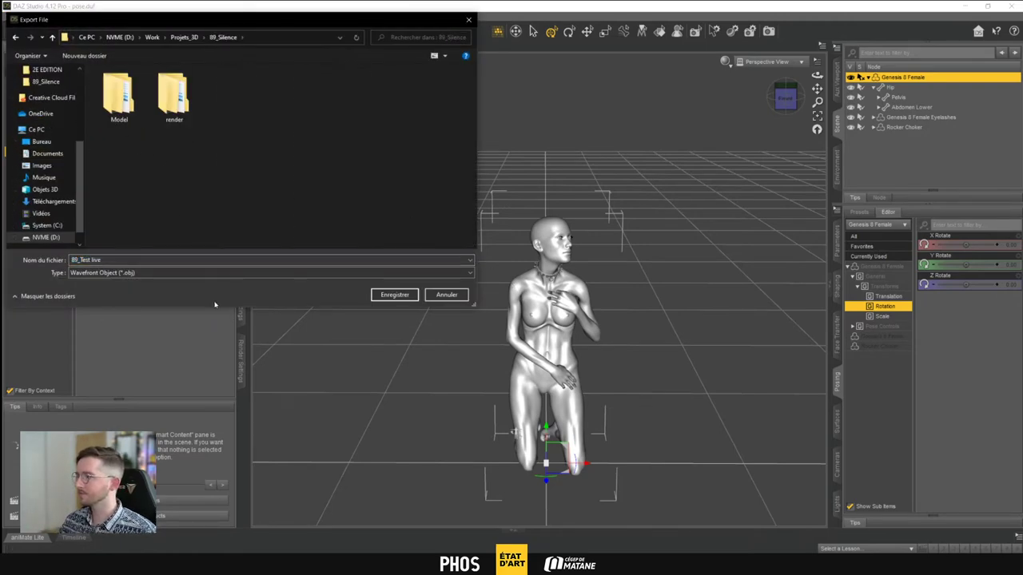
left_click(129, 260)
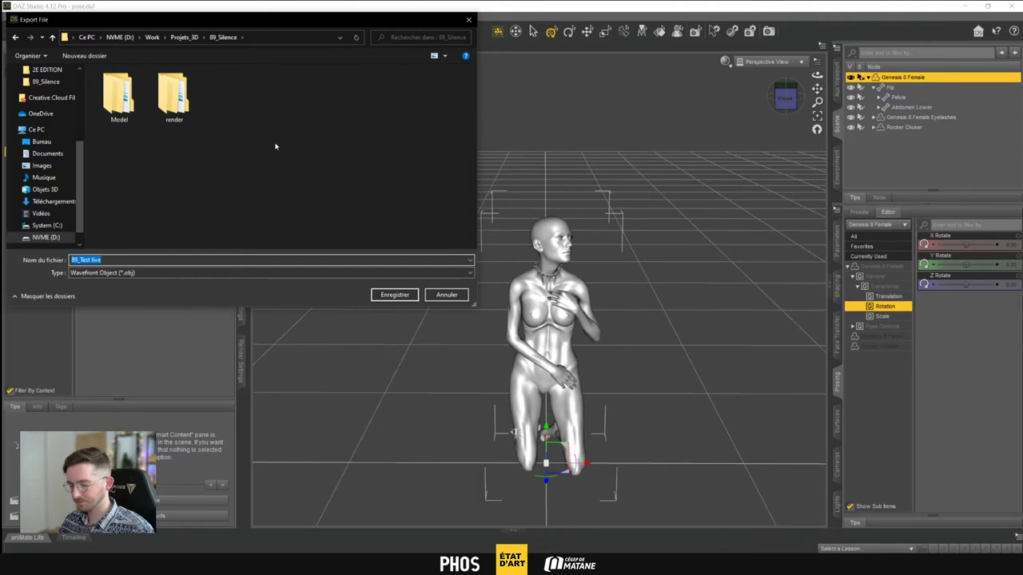
type("women")
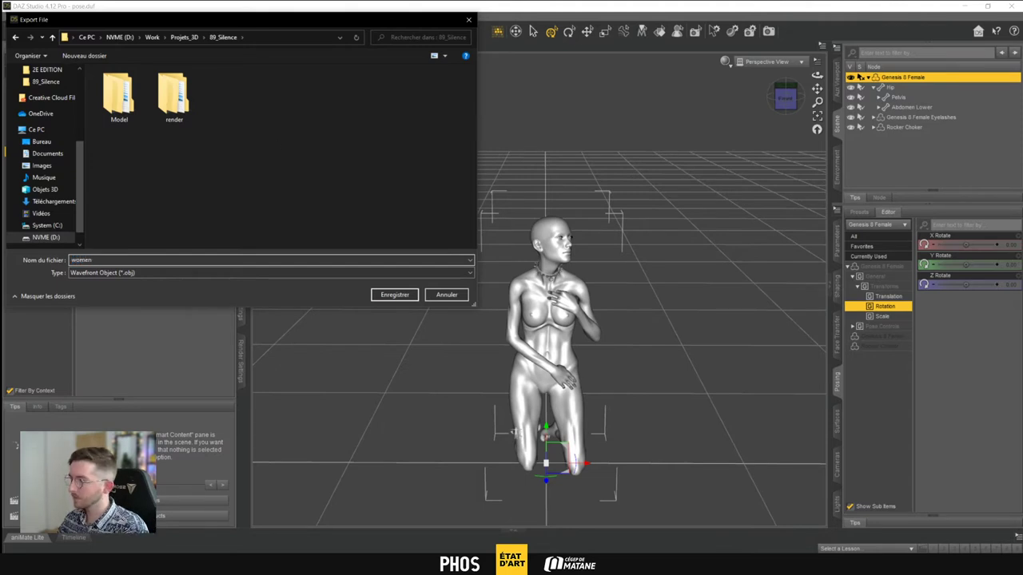
type("_pose_")
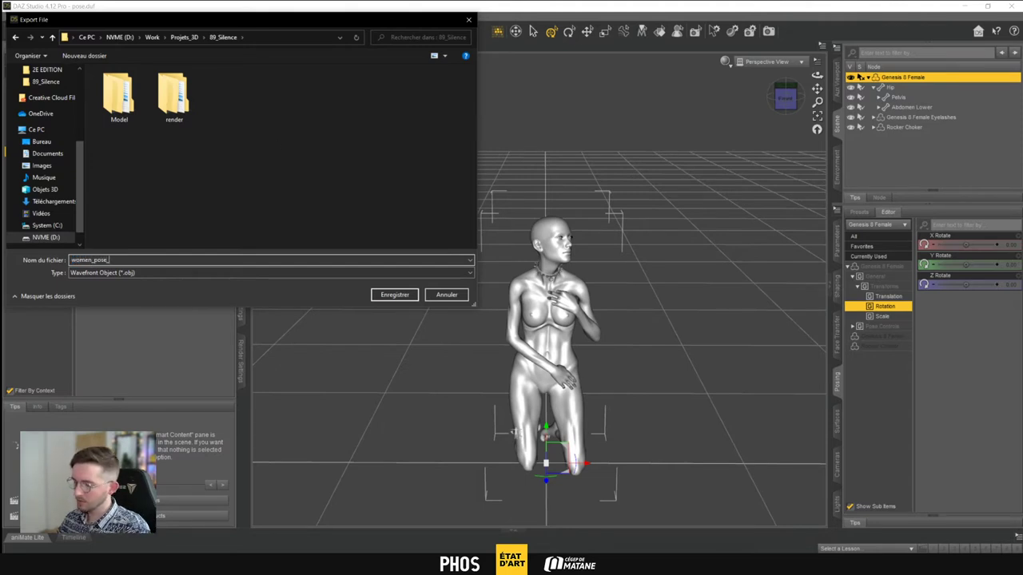
type("01")
key("Return")
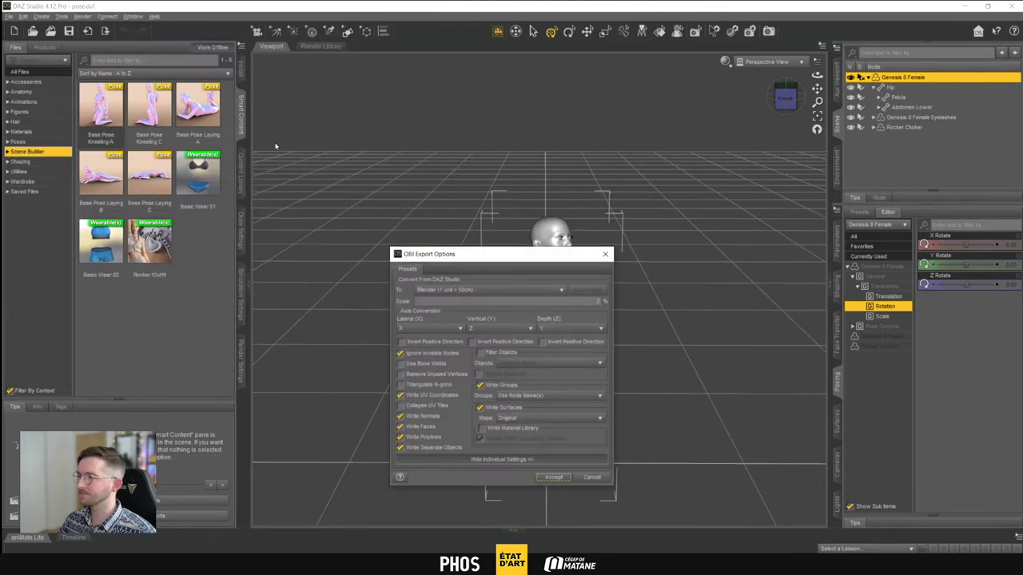
left_click(554, 477)
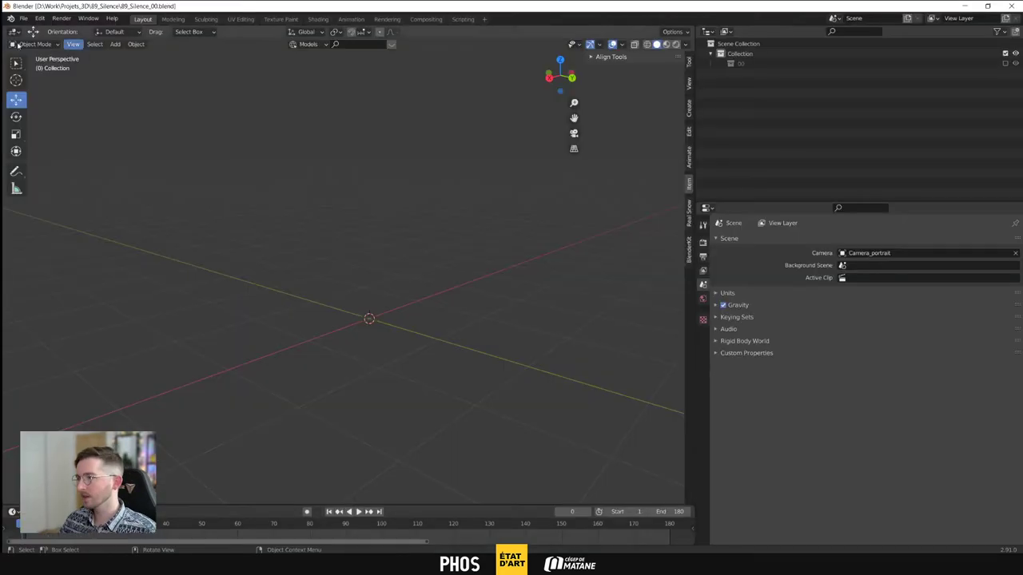
Import the Wavefront file women_pose_01.obj from the 89_Silence folder into the scene
left_click(24, 17)
mouse_move(86, 155)
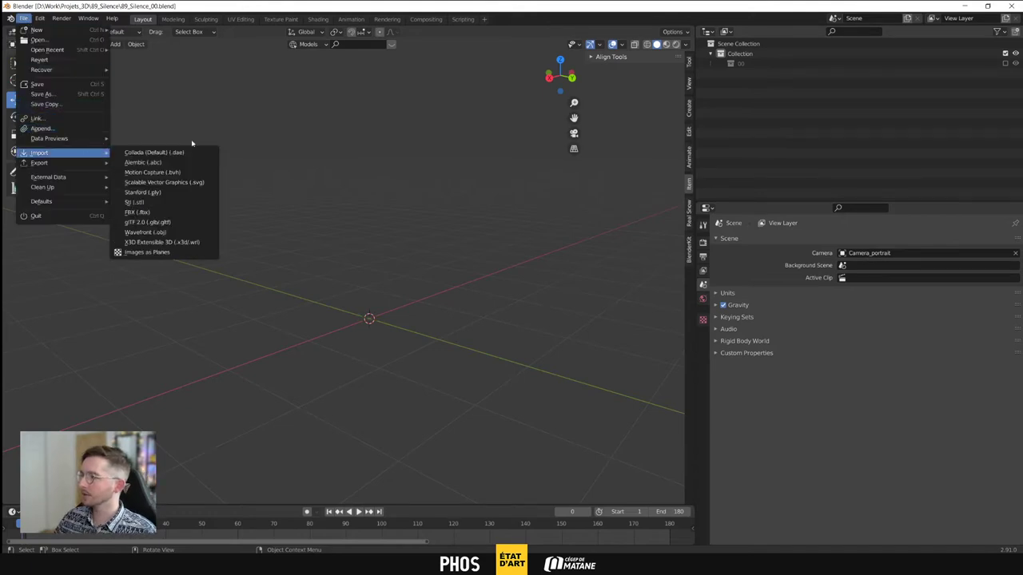
left_click(192, 243)
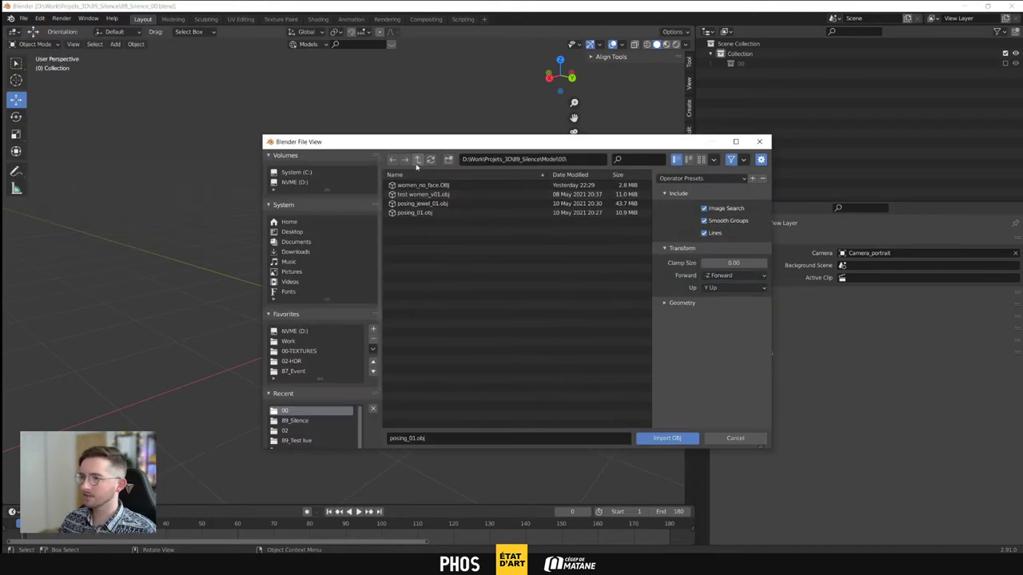
left_click(417, 159)
left_click(417, 159)
left_click(422, 204)
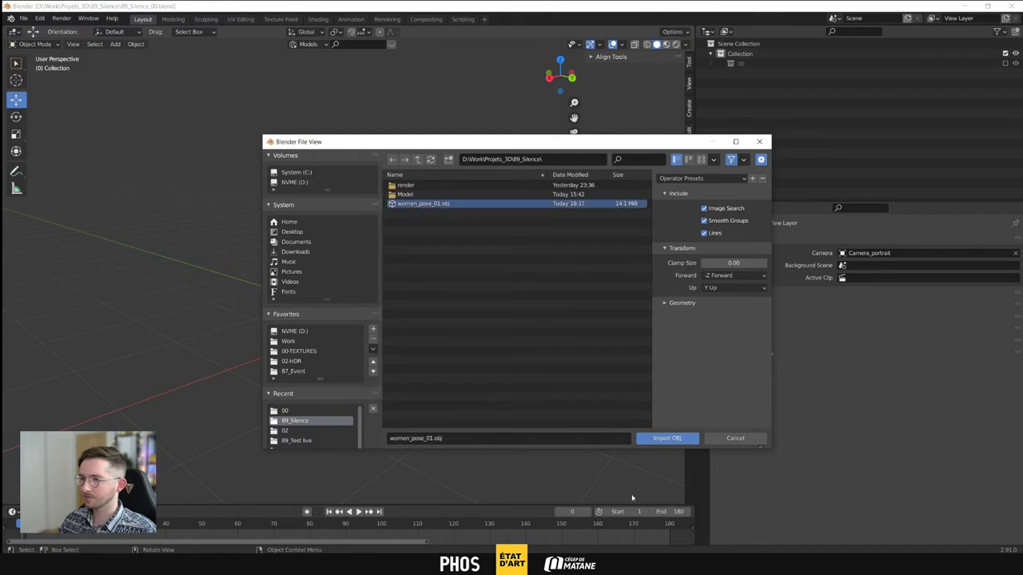
left_click(666, 438)
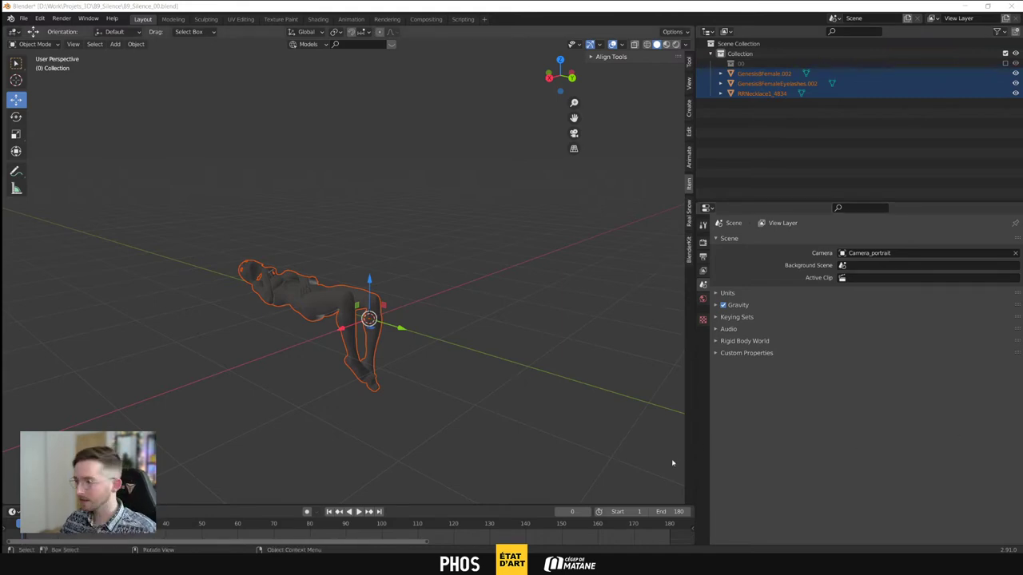
Select only the imported Genesis8Female.002 body and show its transform values, with Align Tools collapsed
middle_click_drag(428, 330, 410, 372)
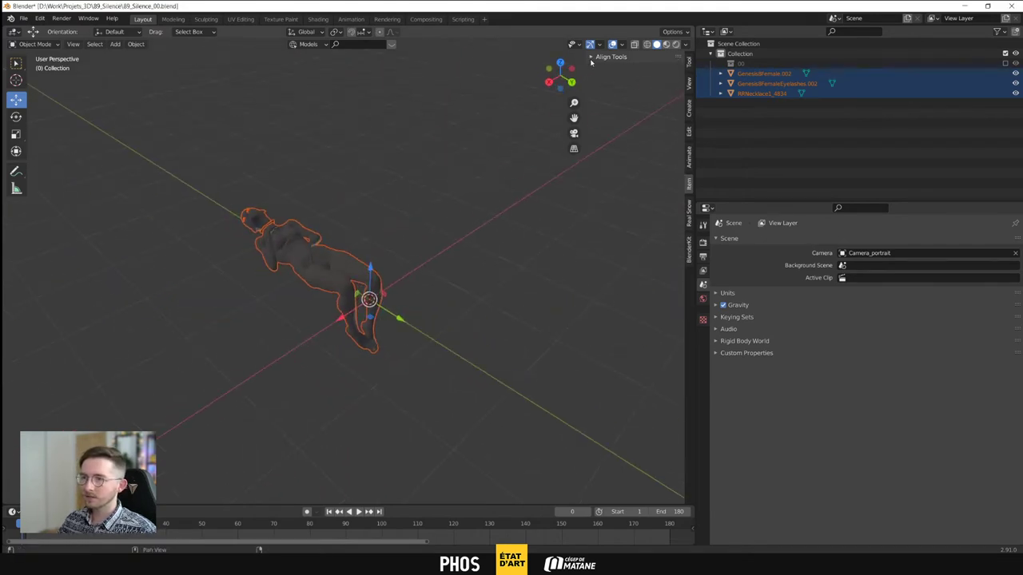
left_click(689, 62)
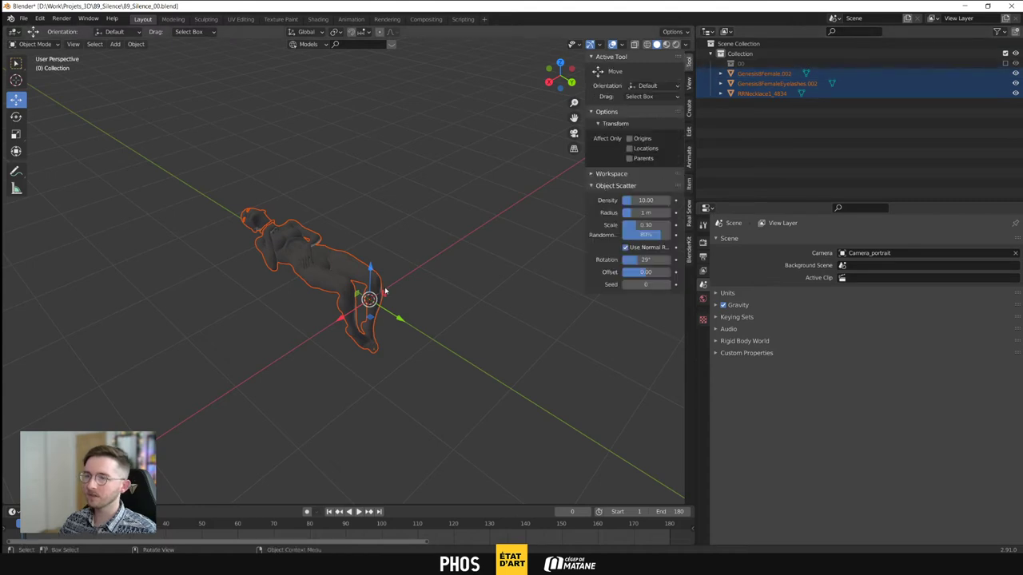
middle_click_drag(408, 258, 511, 210)
left_click(690, 84)
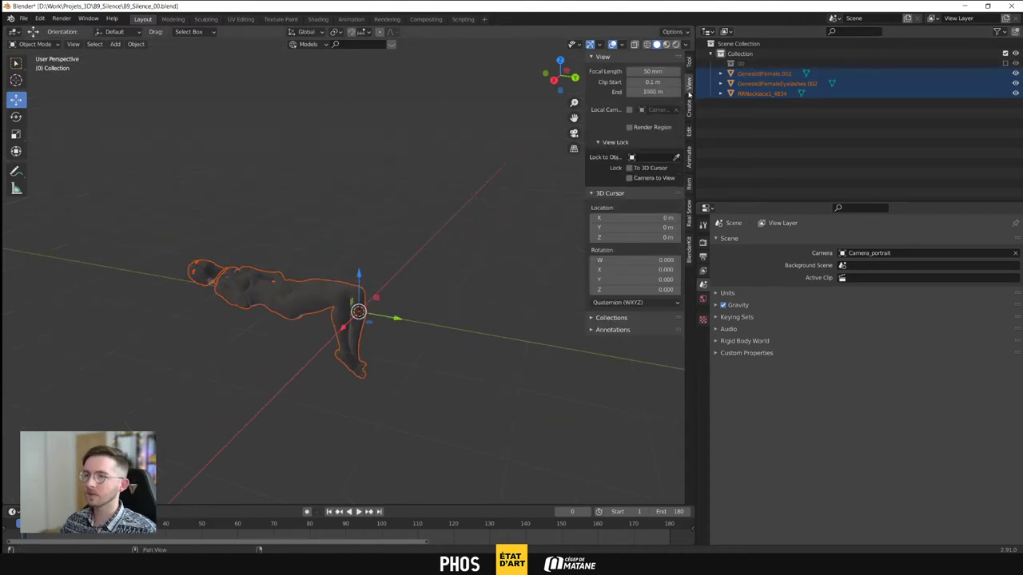
left_click(688, 61)
left_click(501, 255)
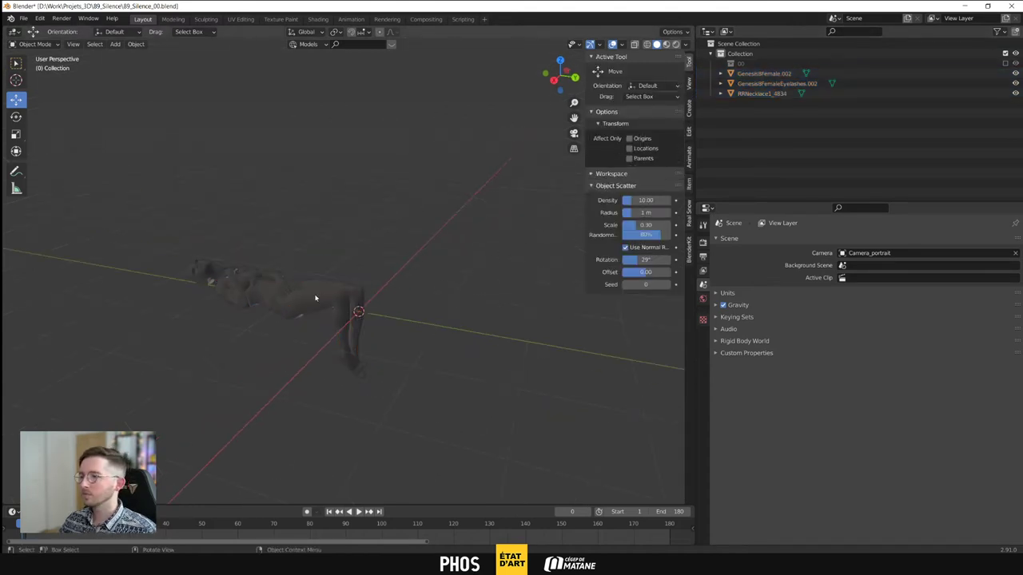
left_click(316, 298)
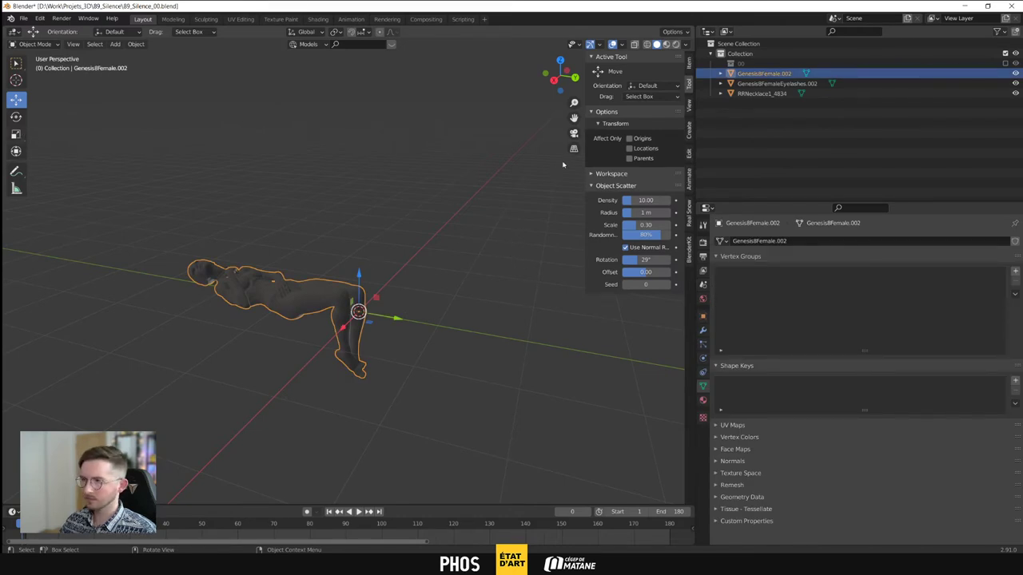
left_click(690, 104)
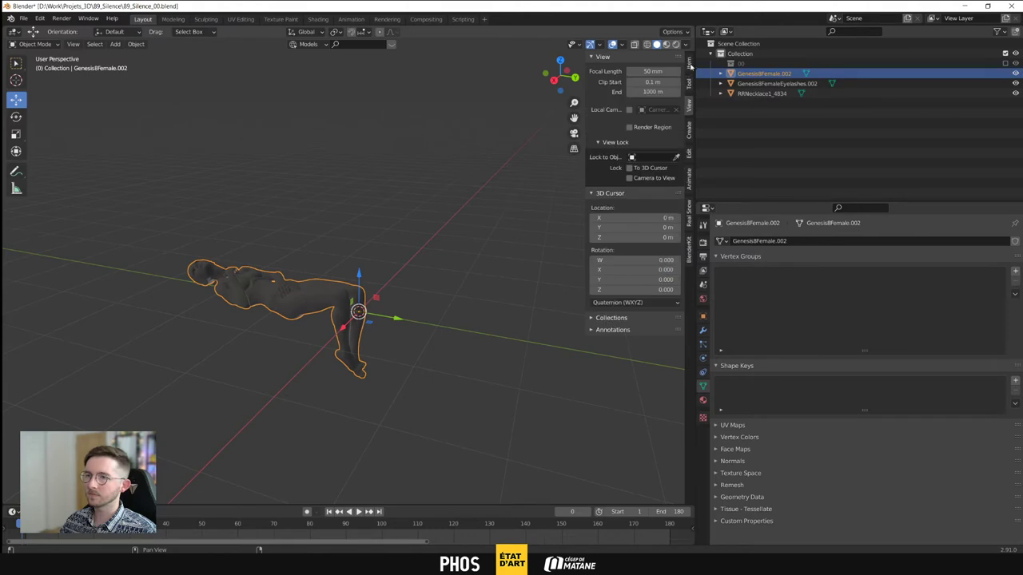
left_click(689, 65)
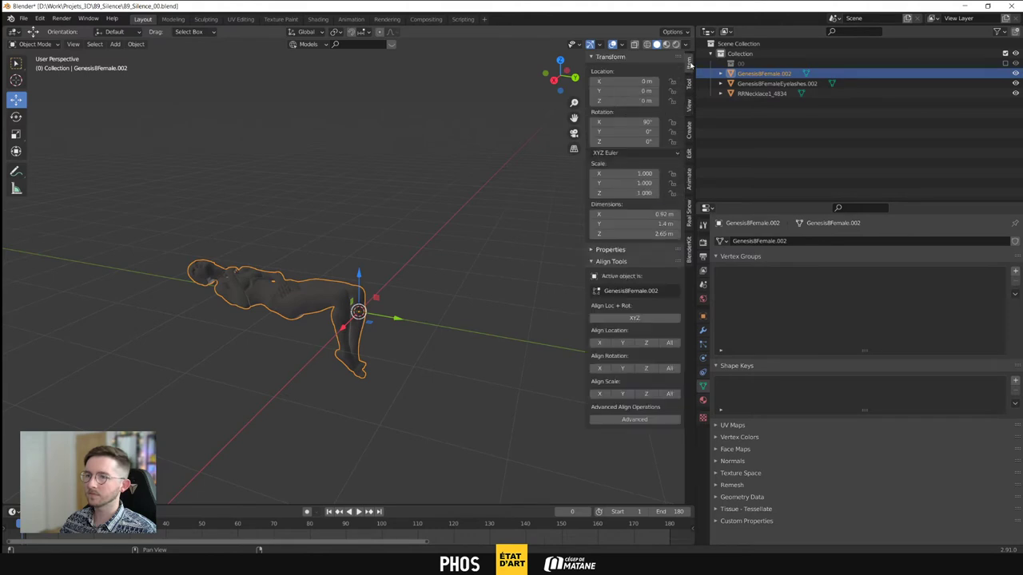
left_click(593, 262)
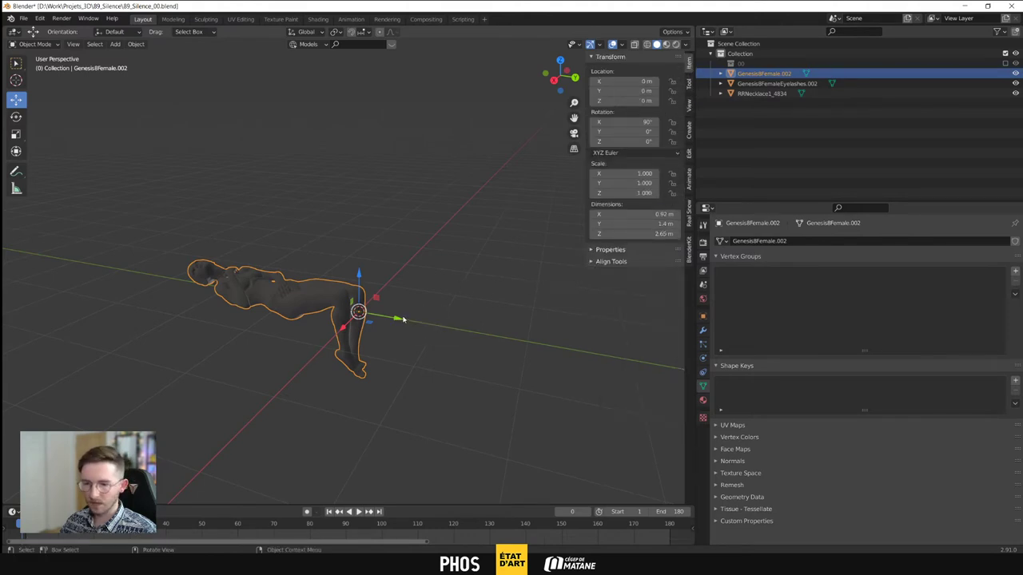
left_click(17, 118)
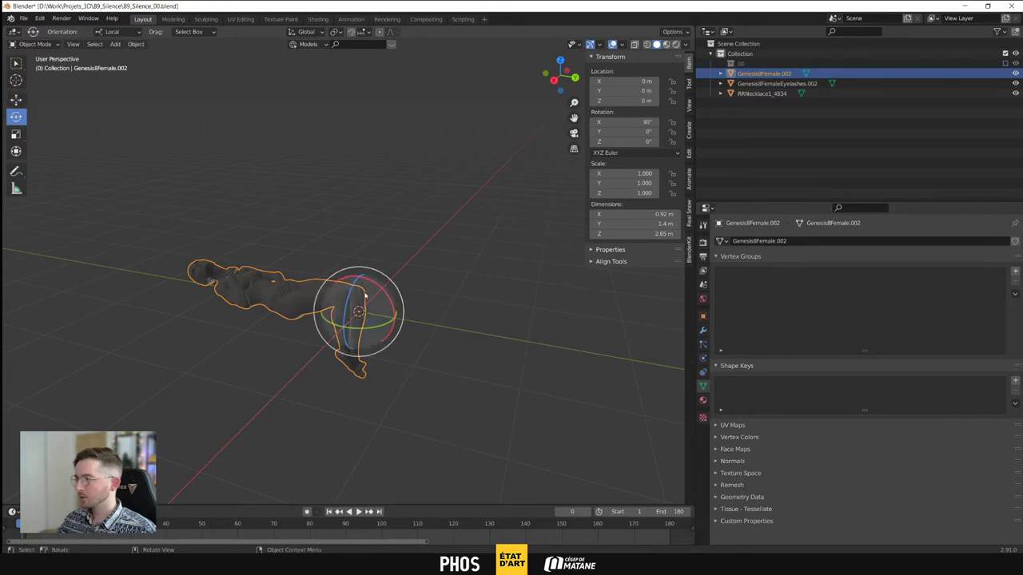
left_click_drag(381, 288, 375, 264)
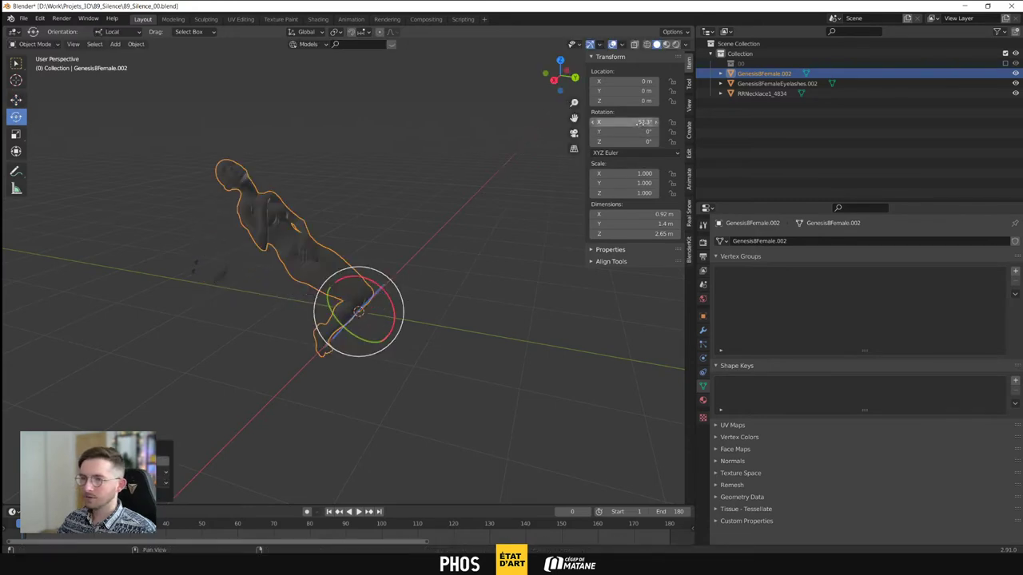
double_click(631, 122)
type("90")
key("Return")
Stand the Genesis8Female.002 body upright by setting its X rotation to 0°
left_click(640, 123)
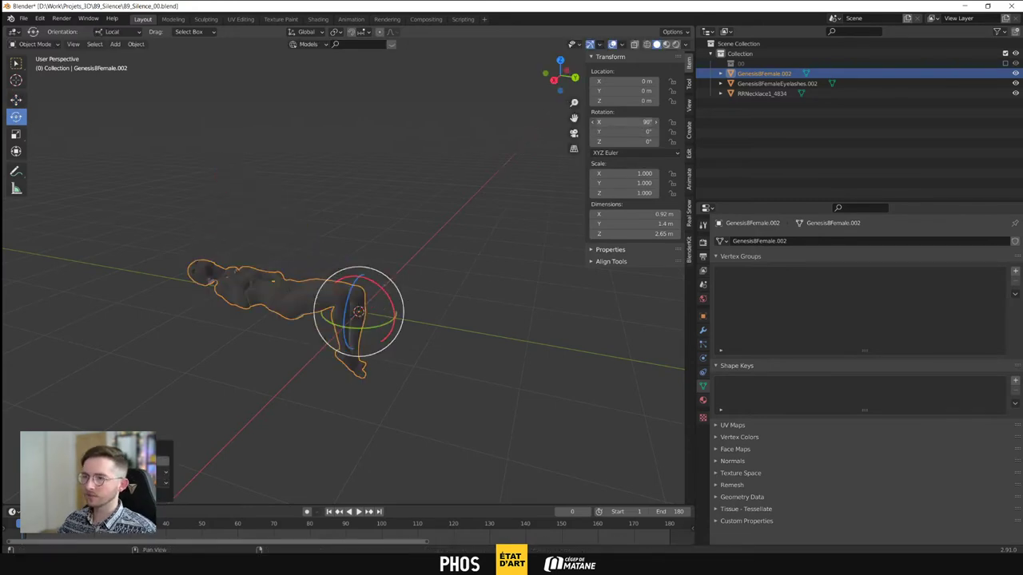
type("0")
key("Return")
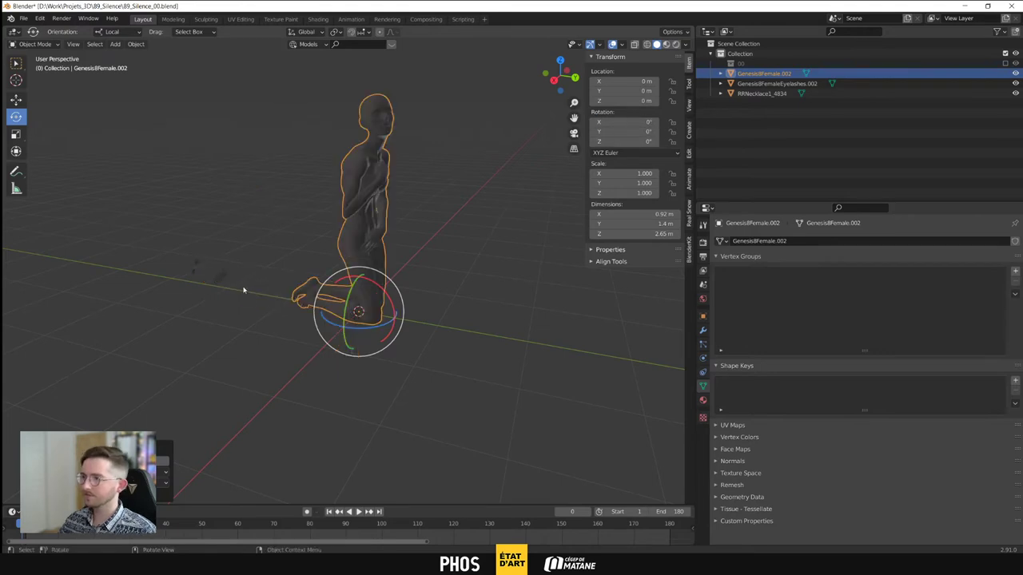
Delete the imported eyelashes and necklace objects lying behind the figure, and reselect the body
left_click_drag(245, 291, 180, 236)
key("Delete")
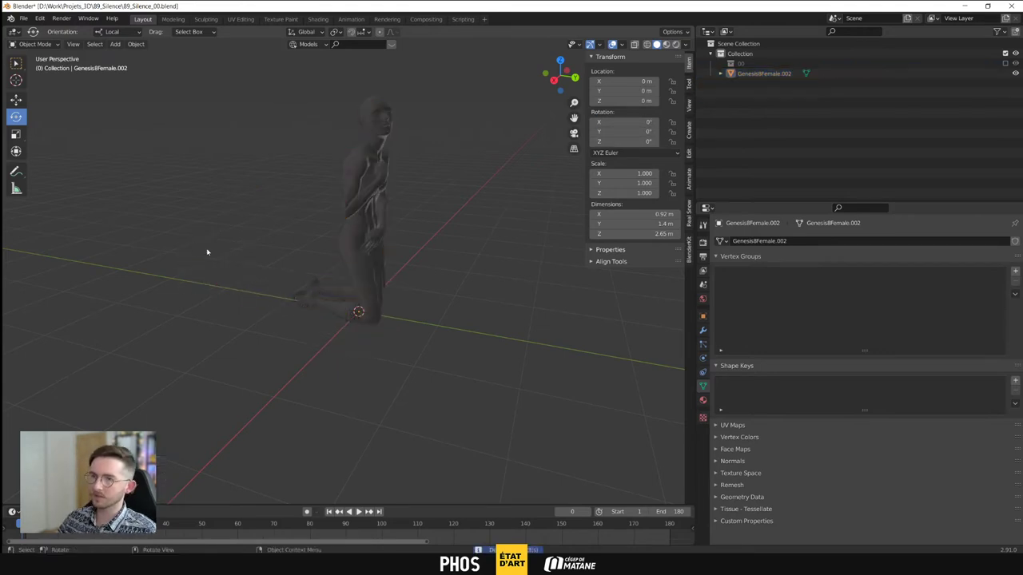
left_click(366, 217)
Add a 2 m plane mesh at the origin under the kneeling figure
middle_click_drag(360, 228, 363, 292, "shift")
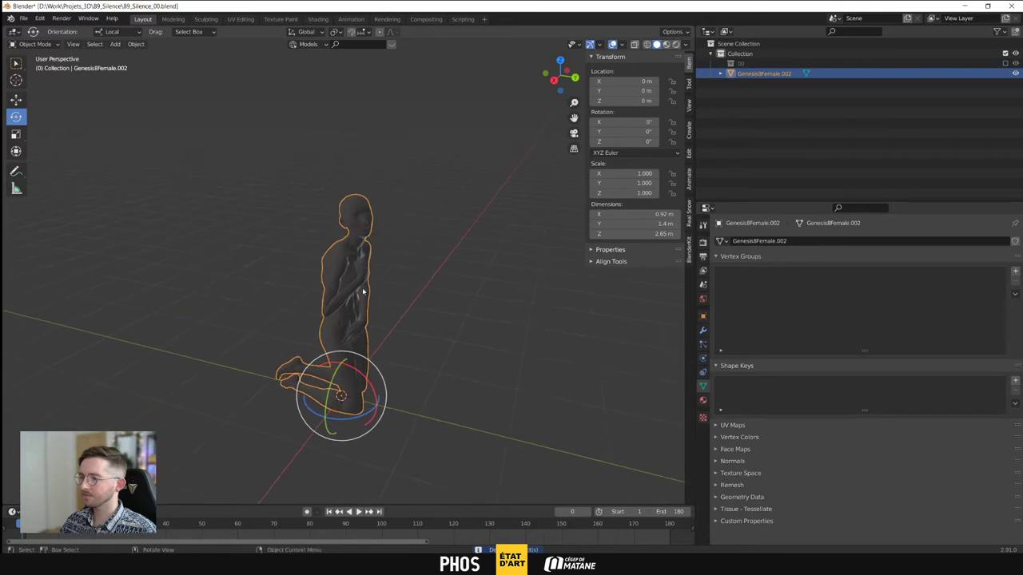
scroll(363, 292, "up", 4)
middle_click_drag(379, 384, 404, 304, "shift")
scroll(403, 303, "down", 3)
key("shift+a")
mouse_move(453, 354)
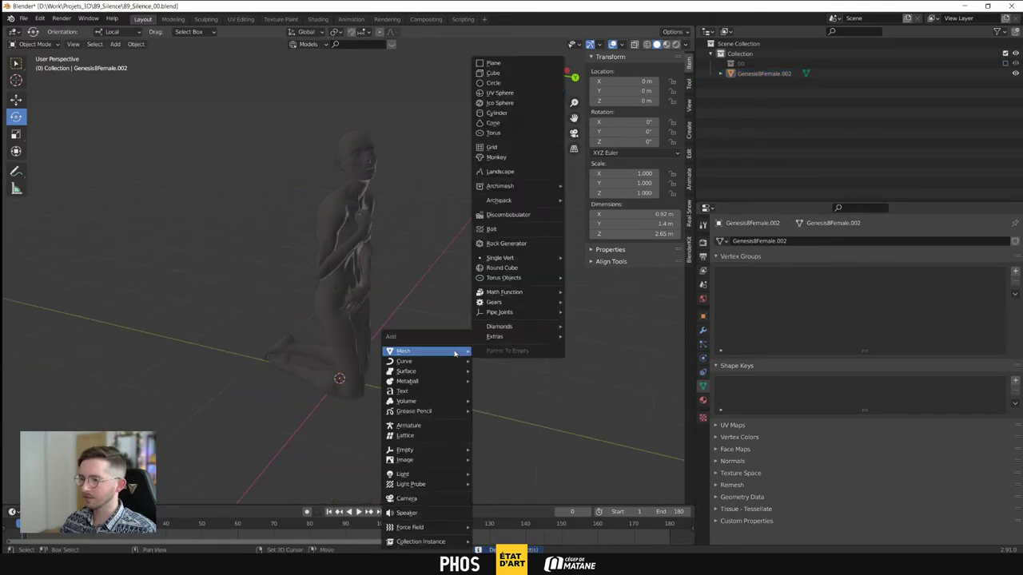
left_click(496, 64)
scroll(356, 285, "down", 1)
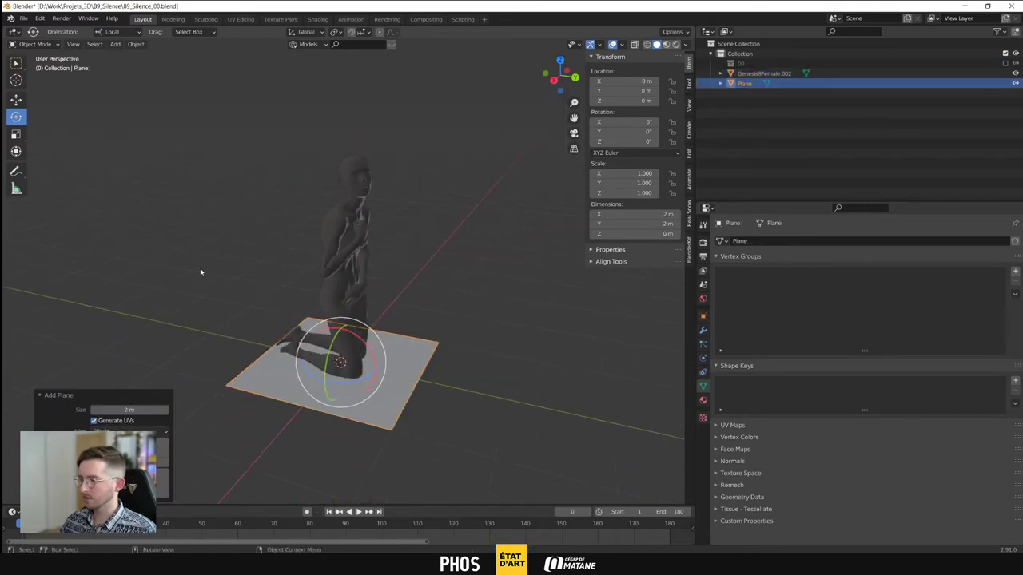
key("shift+space")
key("g")
left_click_drag(345, 334, 345, 345)
middle_click_drag(395, 365, 408, 344)
key("alt+g")
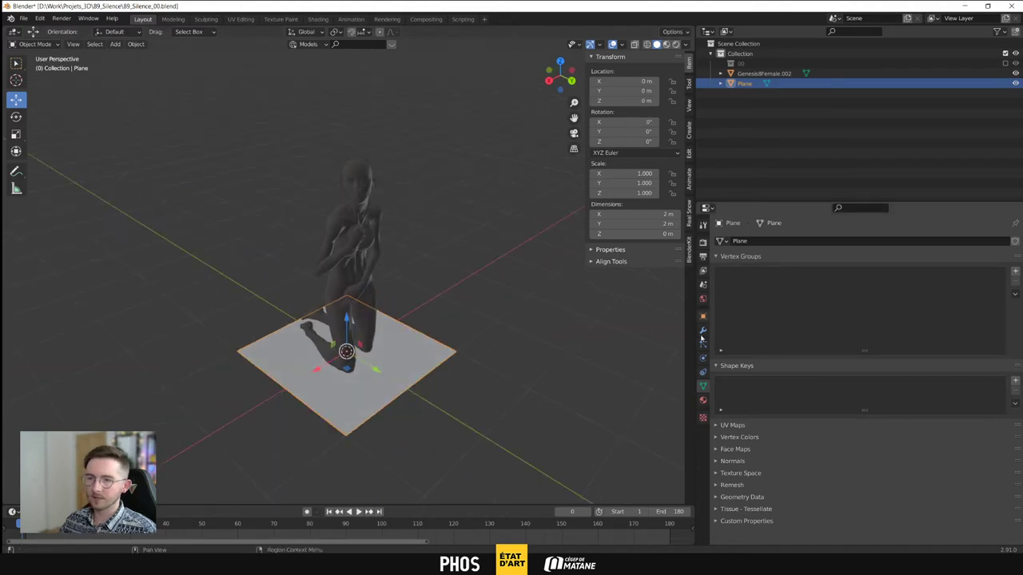
Add a Boolean modifier to the plane, set to Union with Genesis8Female.002 as its object, and apply it
left_click(702, 316)
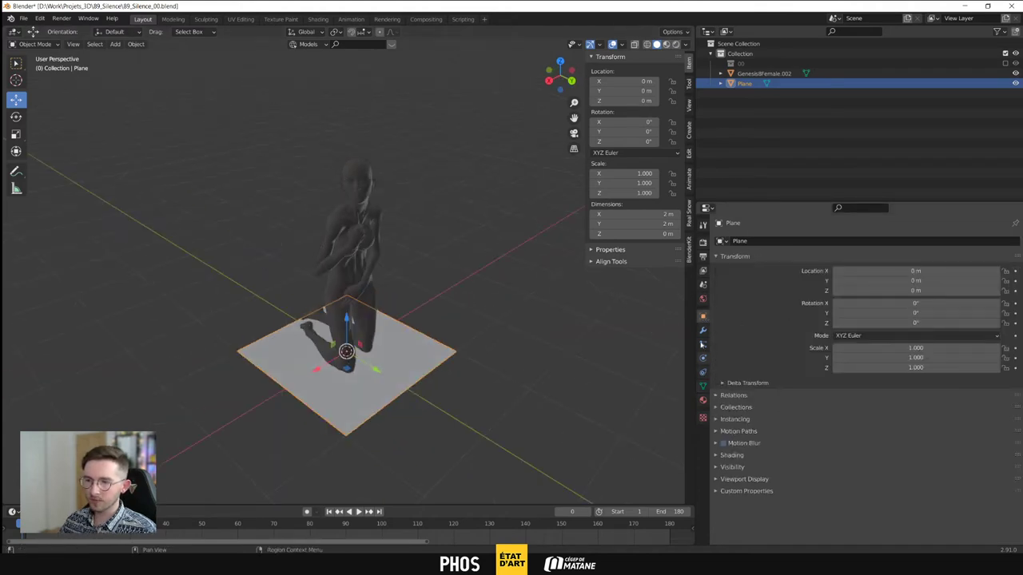
left_click(702, 330)
left_click(771, 240)
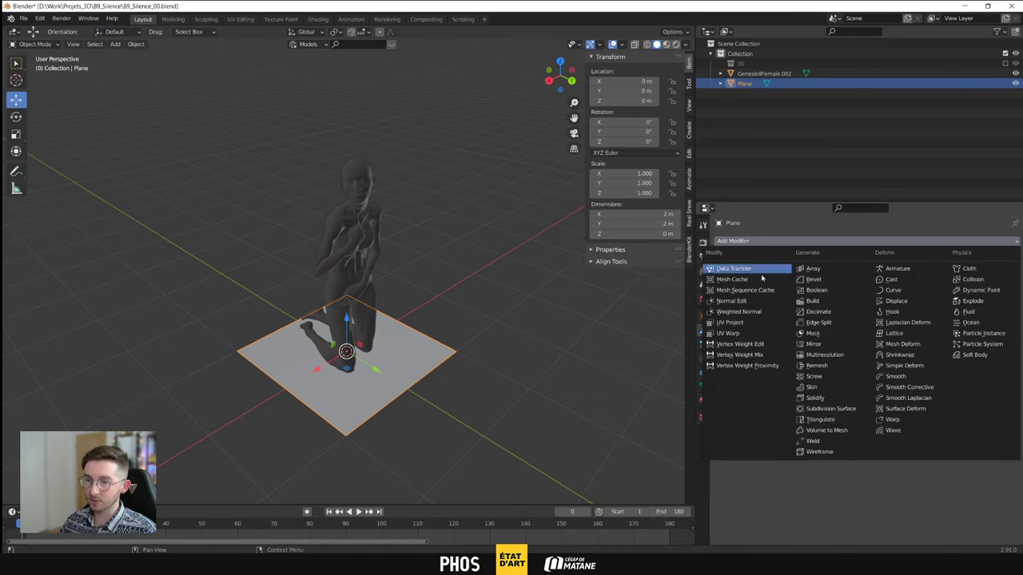
left_click(817, 290)
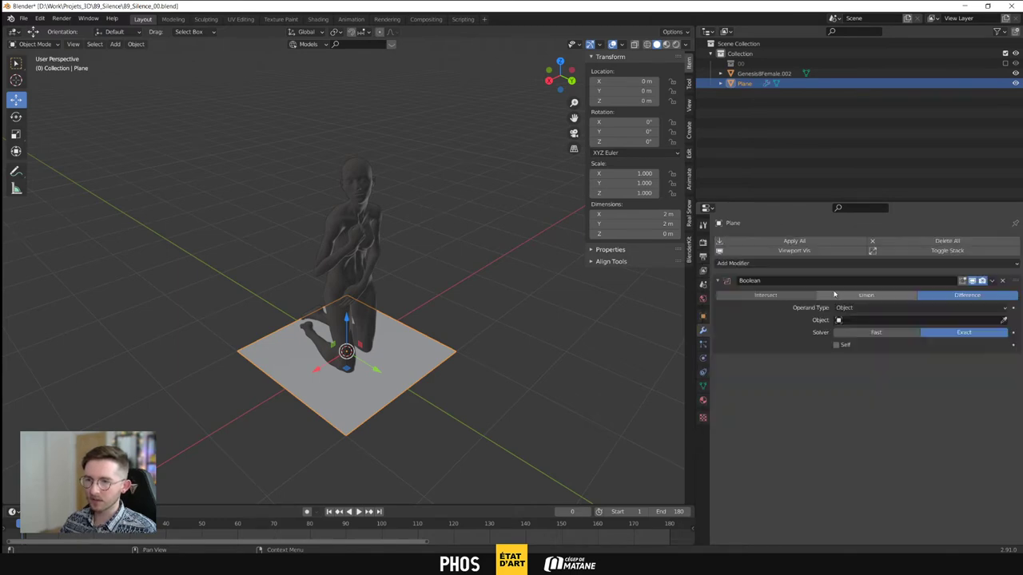
left_click(870, 296)
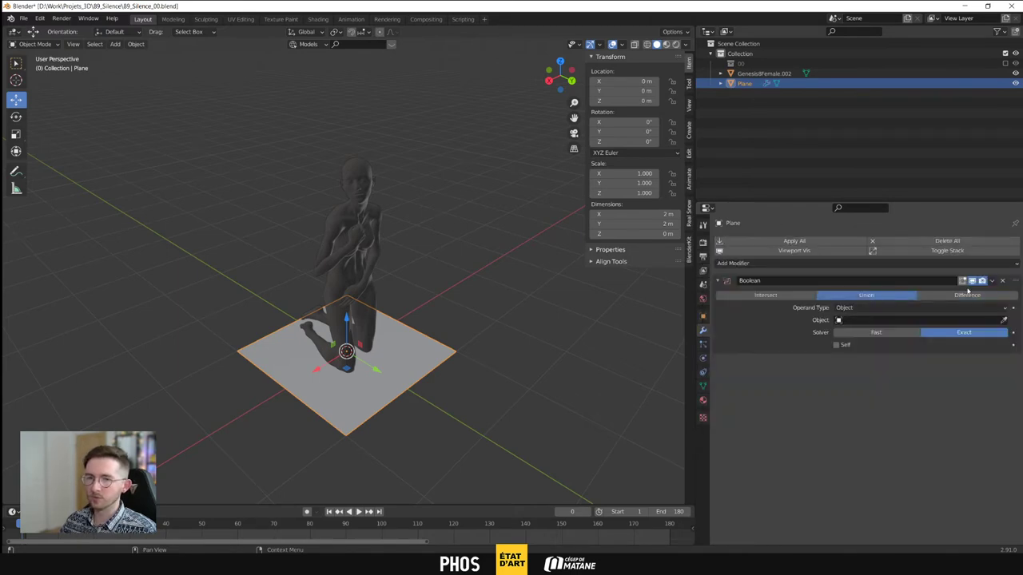
left_click(1003, 320)
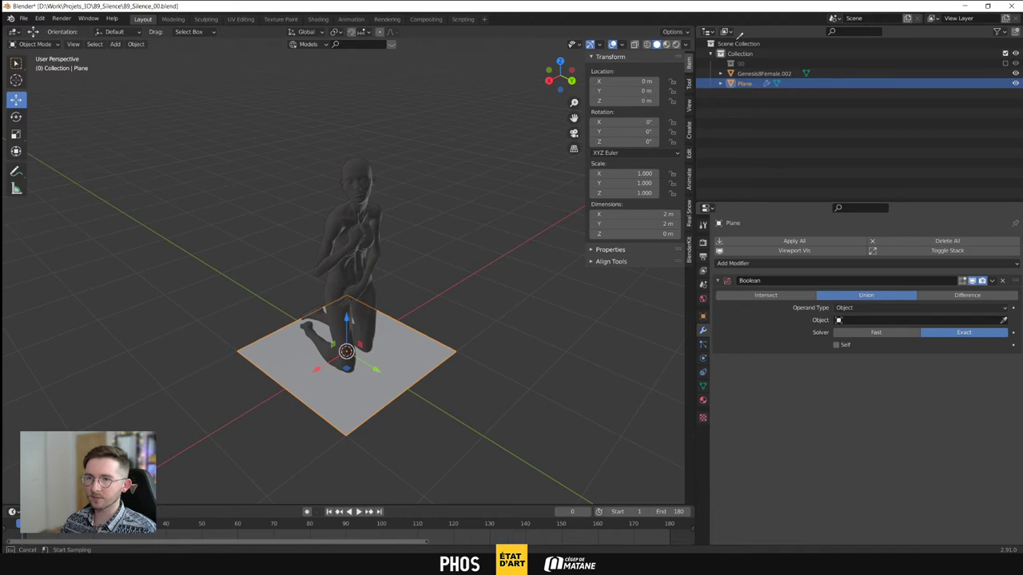
left_click(774, 77)
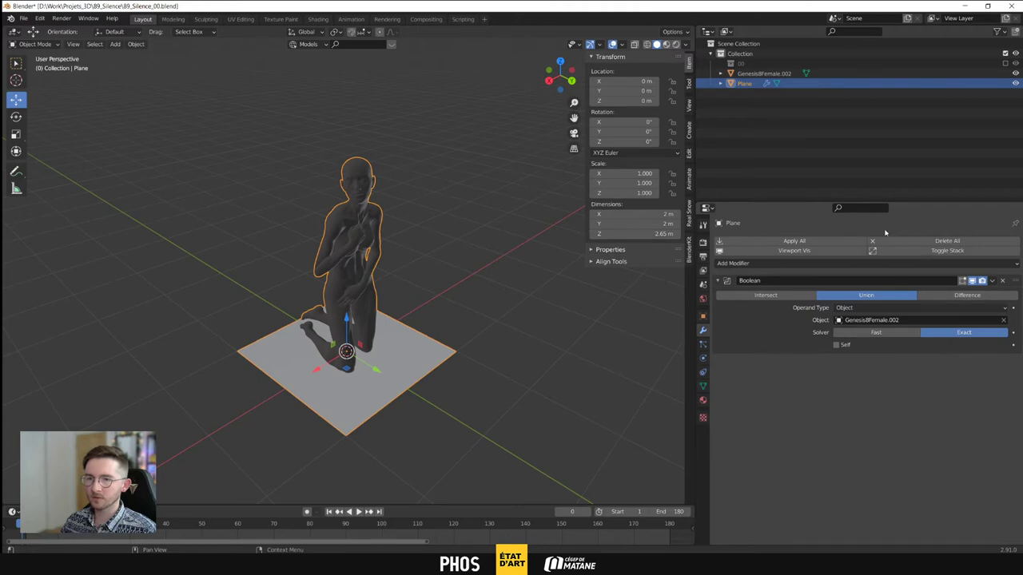
left_click(821, 243)
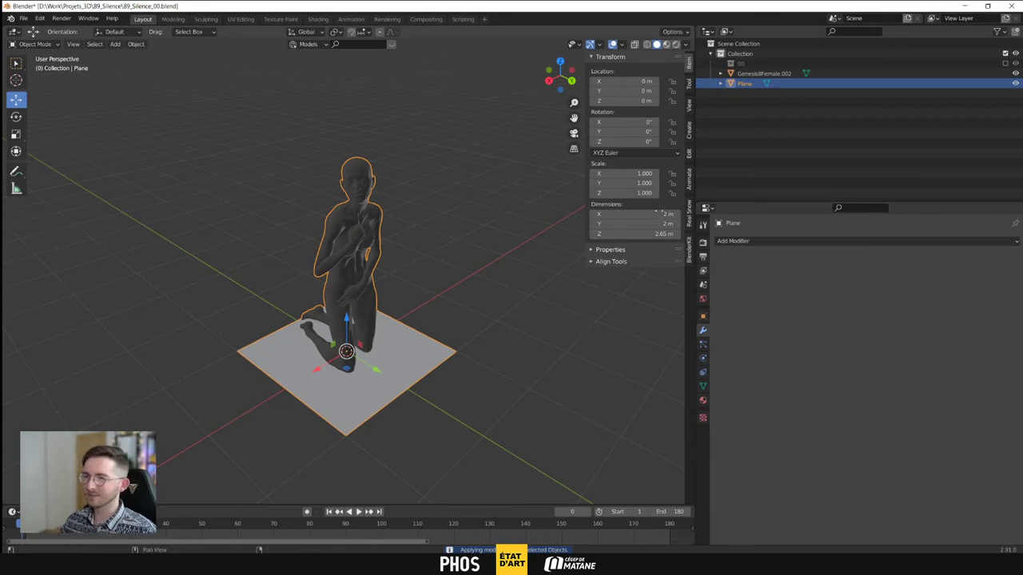
Hide the original Genesis8Female.002 object and select the merged Plane object
left_click(751, 74)
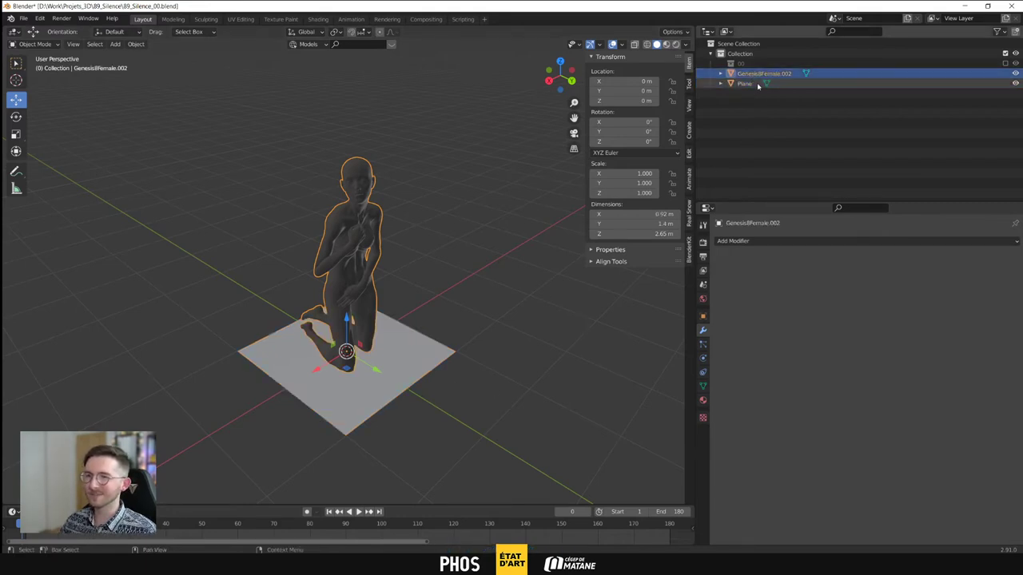
left_click(751, 84)
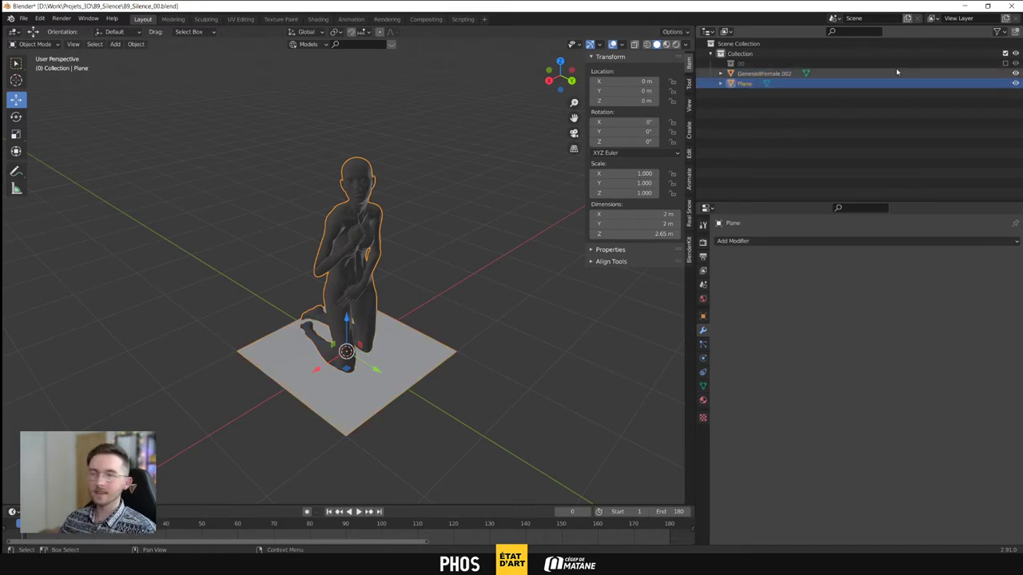
left_click(760, 76)
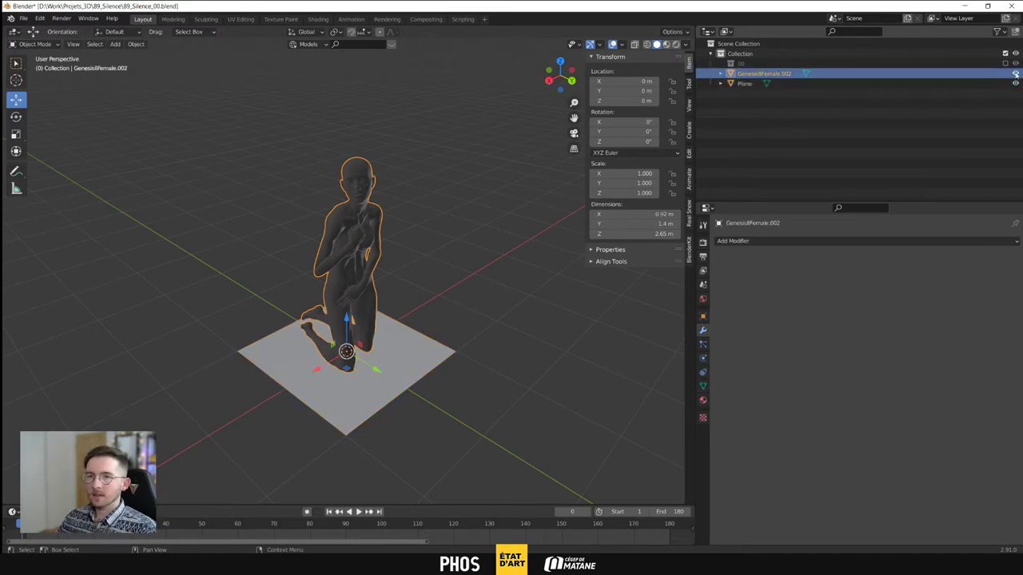
left_click(1015, 73)
left_click(748, 83)
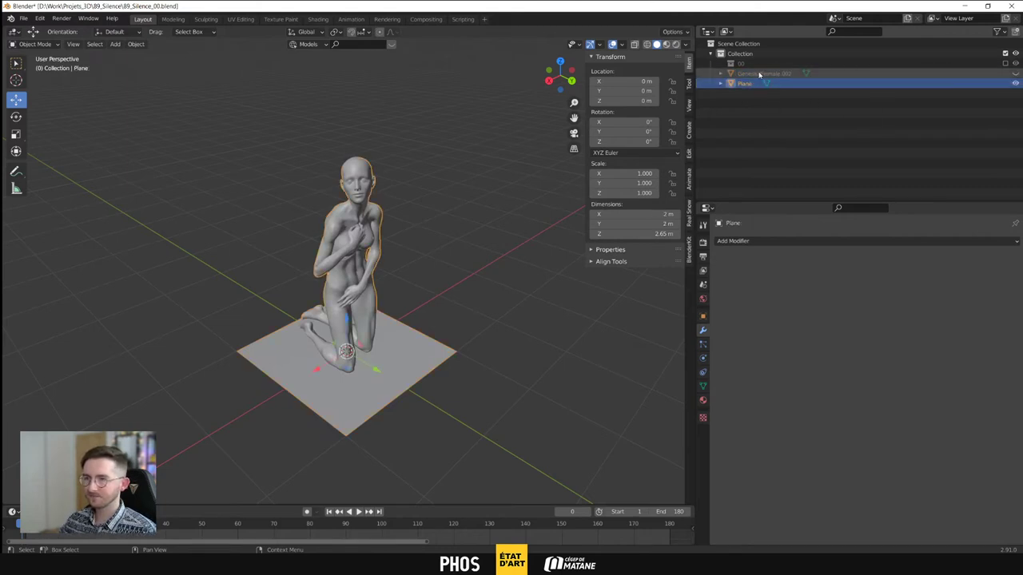
middle_click_drag(480, 326, 488, 279)
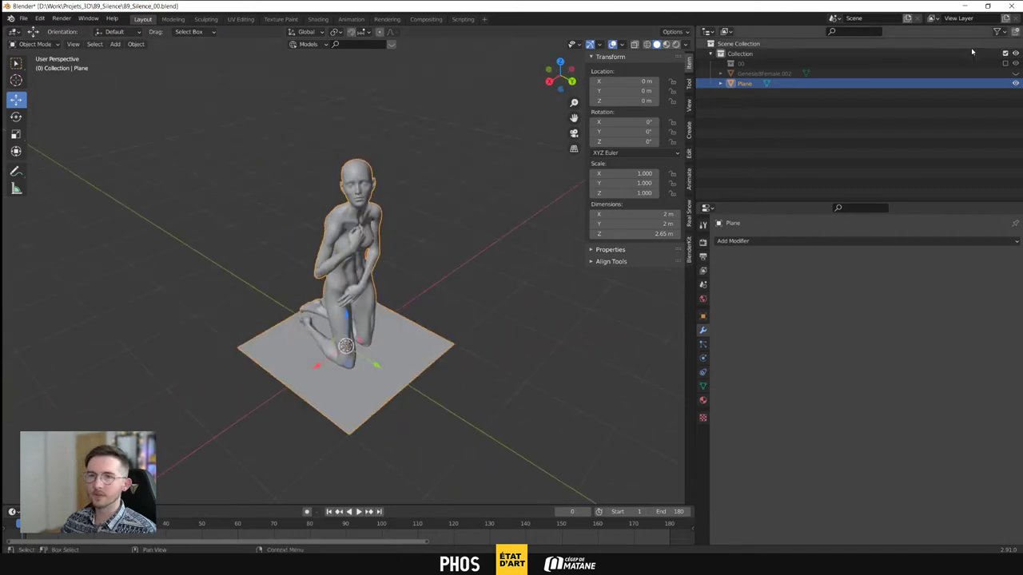
Switch the outliner to Orphan Data and purge the unused data blocks from the file
left_click(725, 31)
left_click(749, 97)
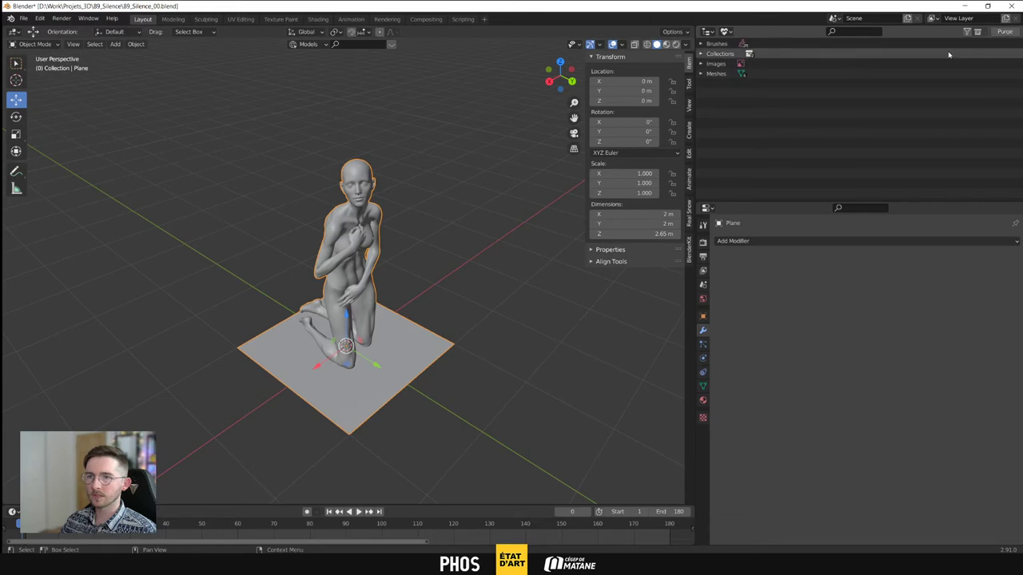
left_click(1004, 31)
left_click(1004, 36)
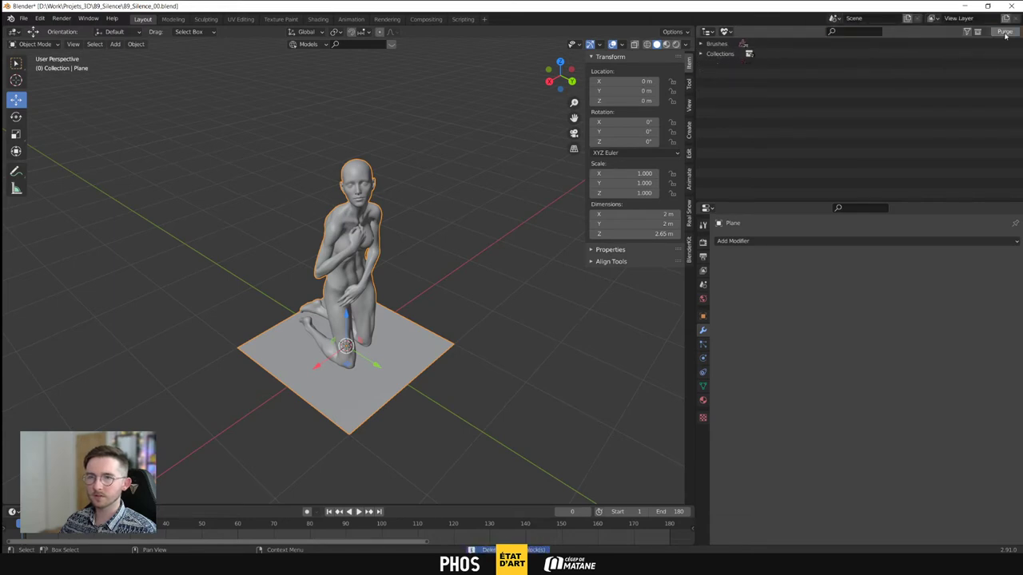
Return the outliner to the View Layer display and rename Collection 2 as Scene
left_click(725, 31)
left_click(738, 56)
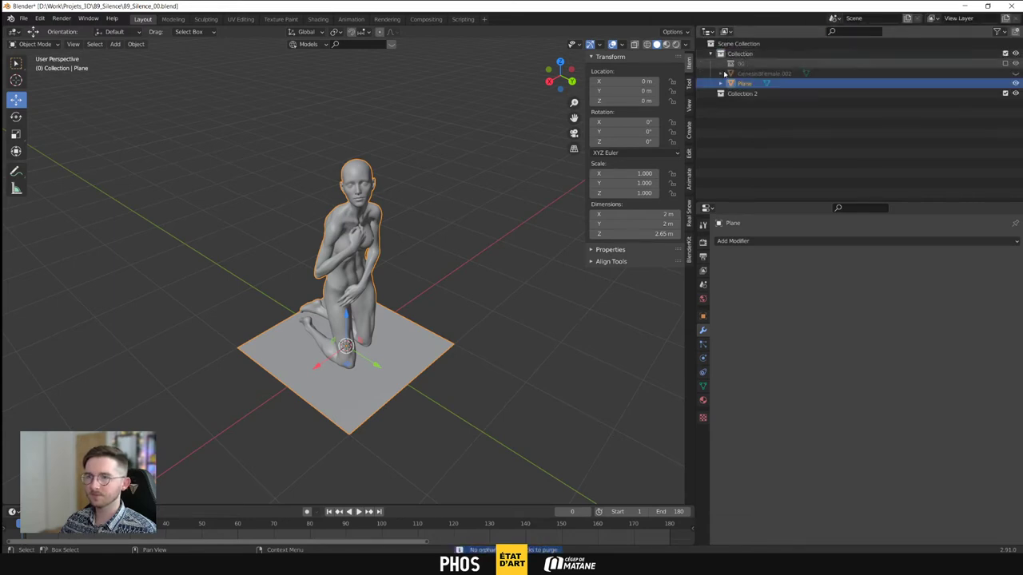
double_click(740, 93)
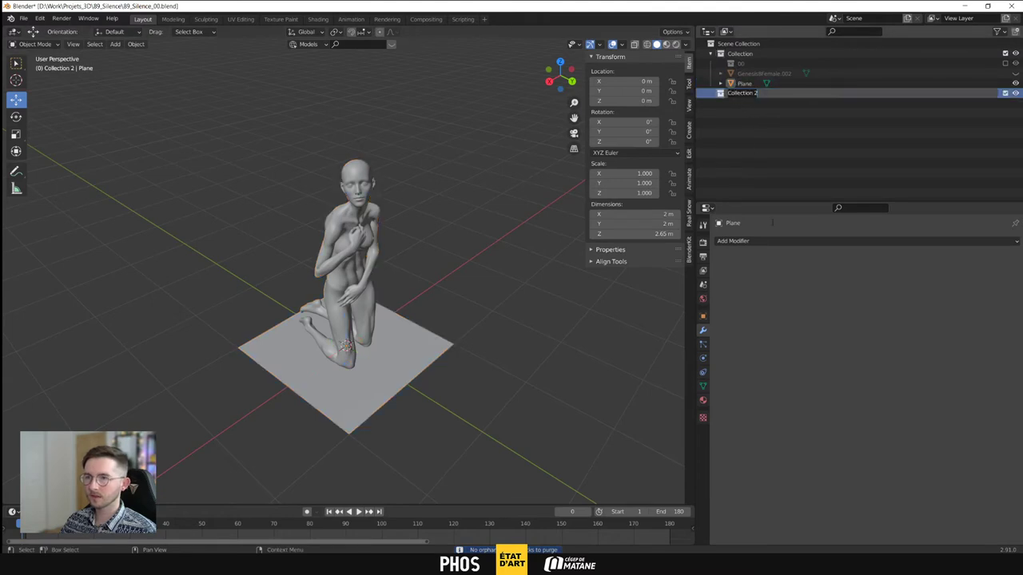
key("BackSpace")
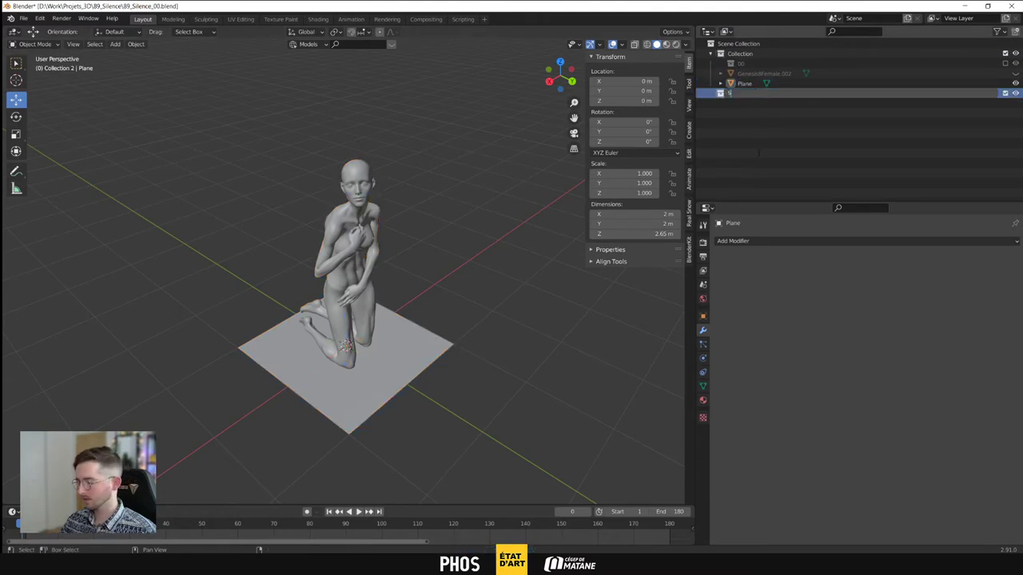
type("Scene")
key("Return")
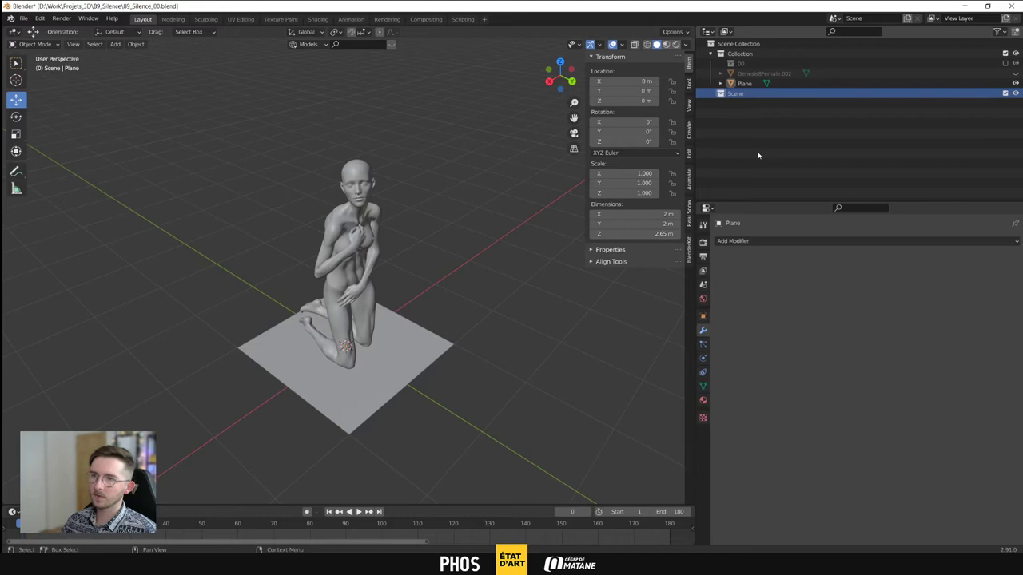
Put the Plane object into the Scene collection and rename it Women
left_click(747, 84)
left_click_drag(746, 84, 742, 94)
double_click(742, 93)
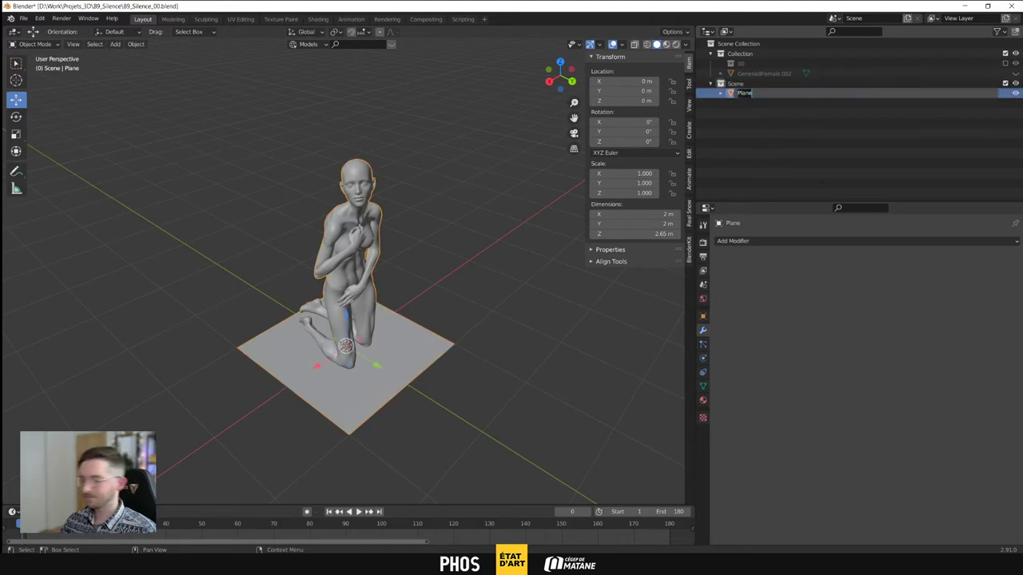
type("Women")
key("Return")
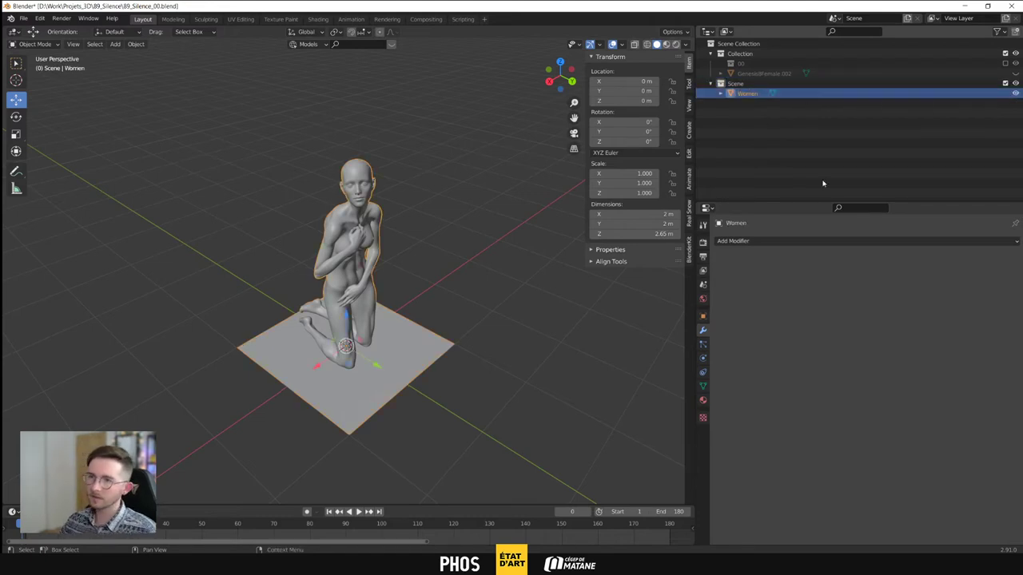
Rename the merged figure object inside the Scene collection as body
double_click(749, 92)
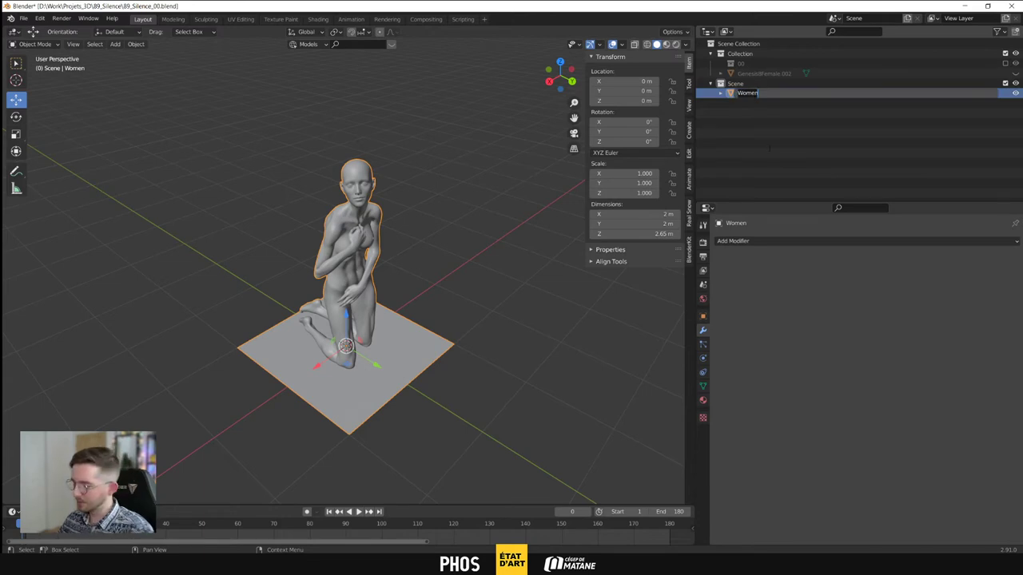
type("bod")
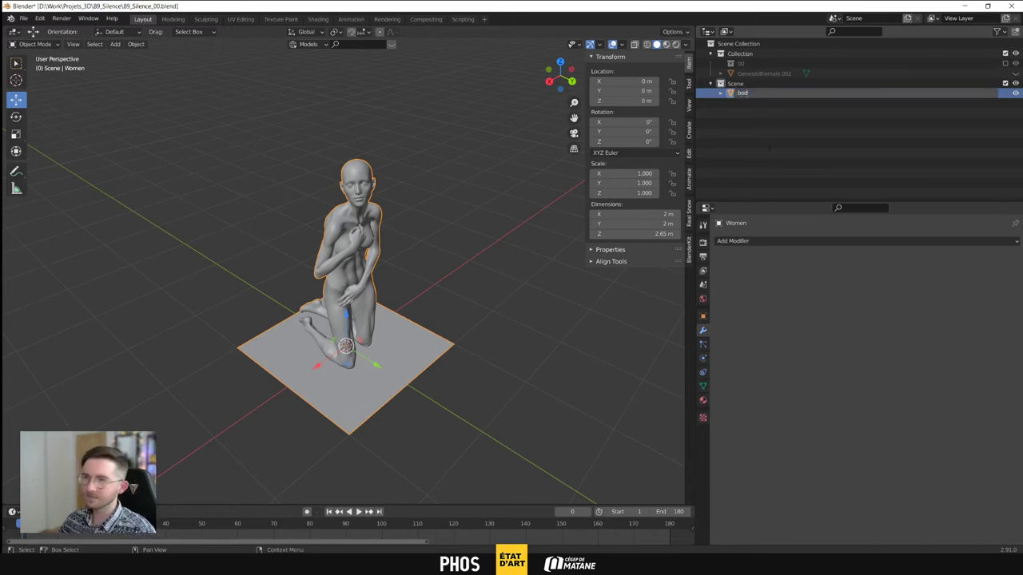
type("y")
key("Return")
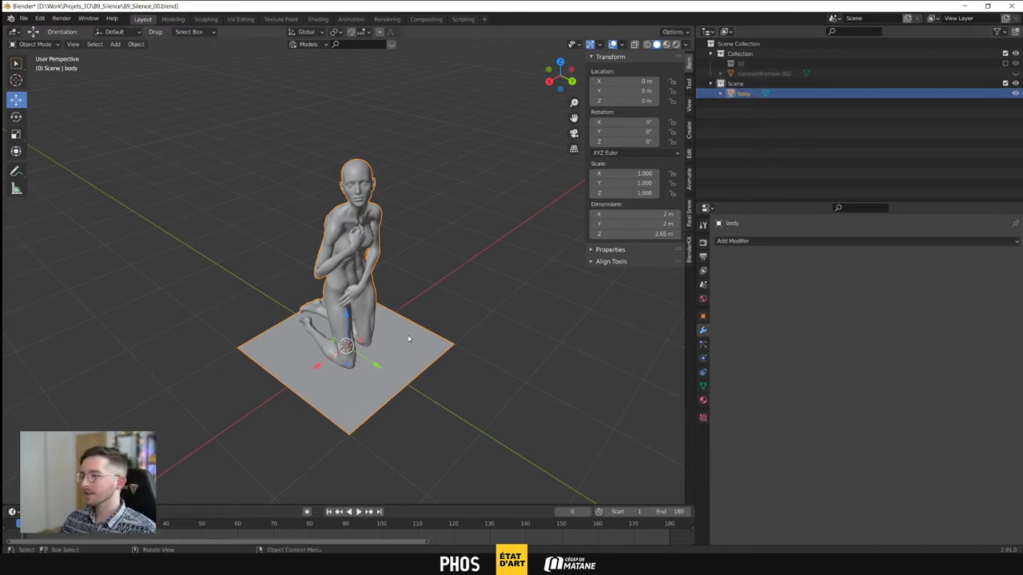
Deselect the body and add a camera at the origin
middle_click_drag(411, 339, 409, 317)
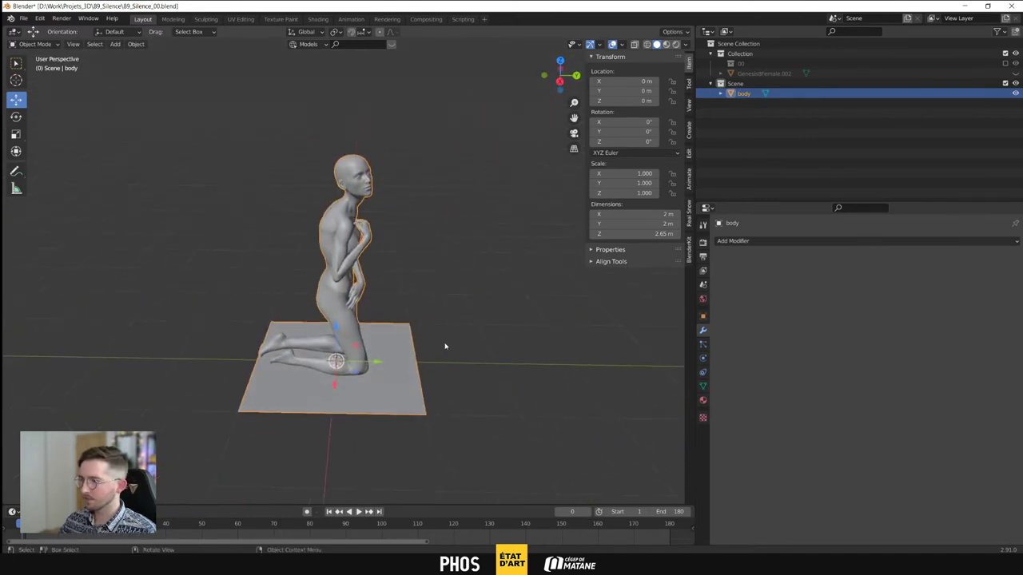
middle_click_drag(445, 347, 481, 350)
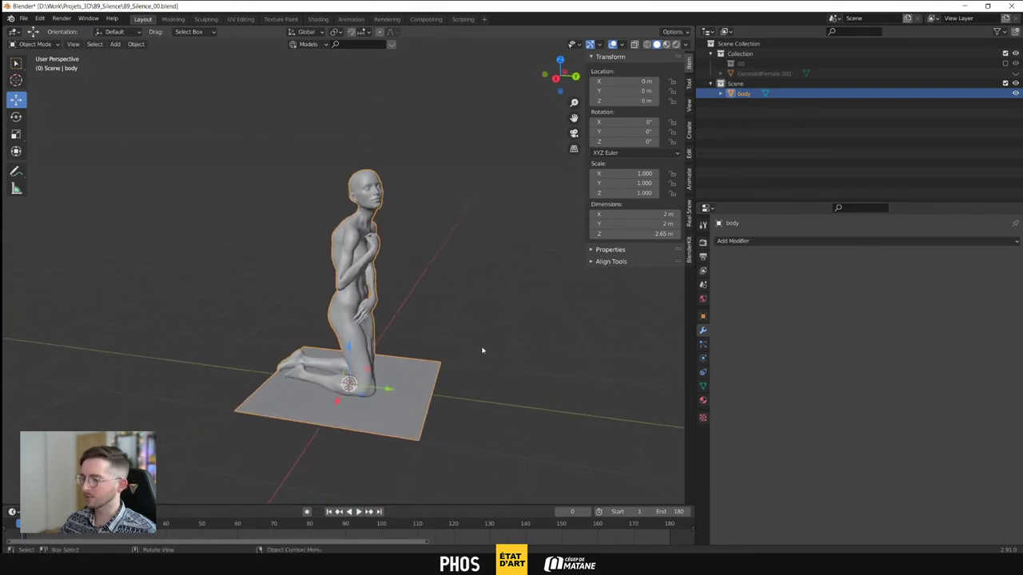
left_click(484, 361)
right_click(472, 270)
key("Escape")
key("shift+a")
mouse_move(447, 297)
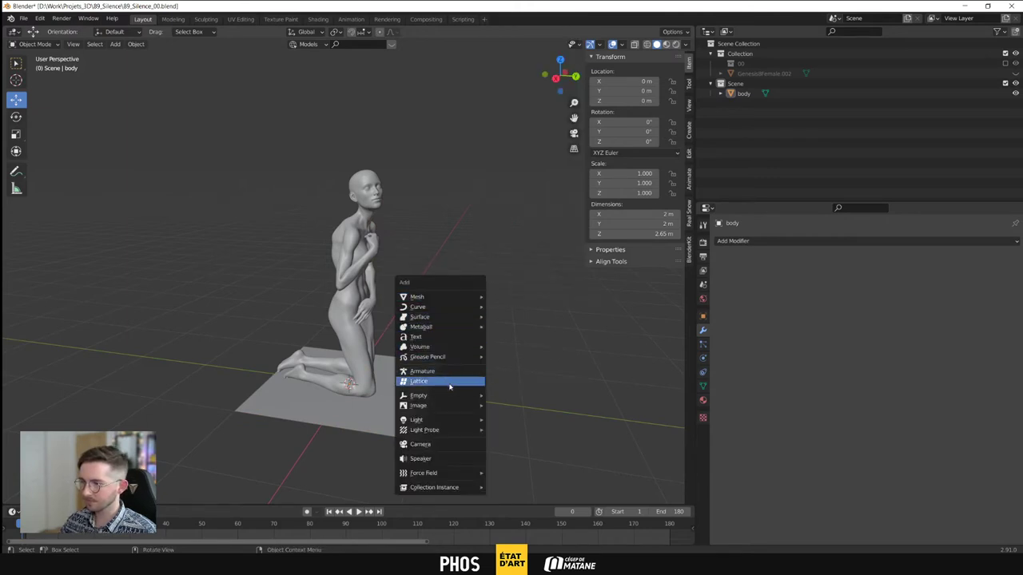
left_click(455, 445)
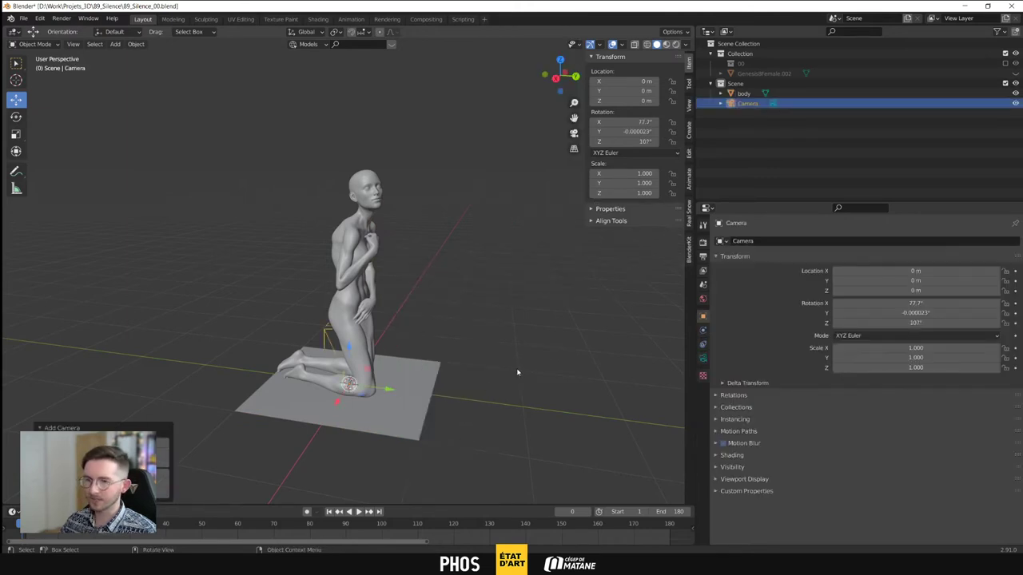
Move the camera freehand to about Y 2.01 m and Z 2.09 m, and set its X location to 0 m
middle_click_drag(517, 372, 342, 382)
scroll(347, 328, "down", 3)
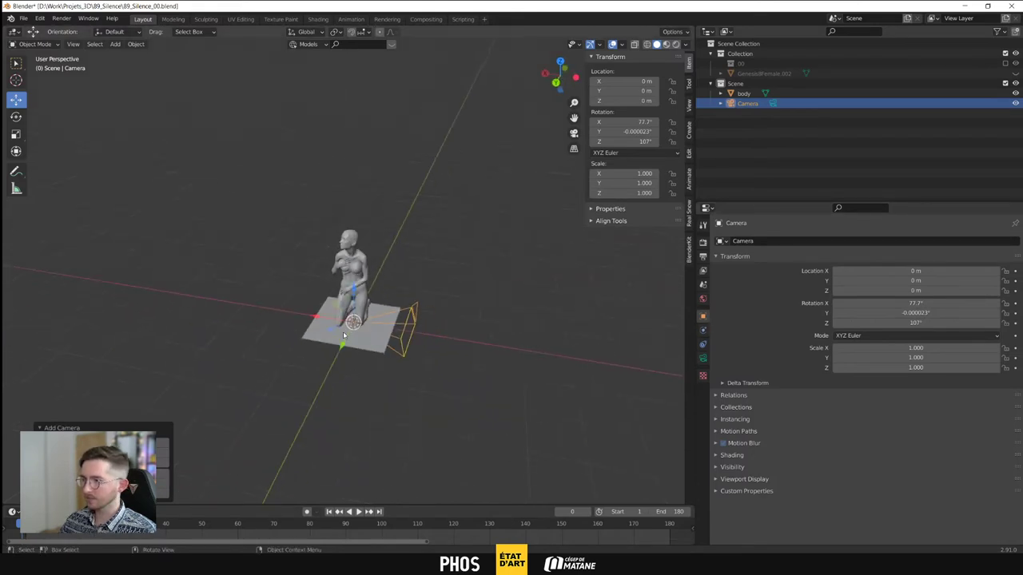
middle_click_drag(343, 334, 313, 310)
left_click_drag(352, 331, 217, 241)
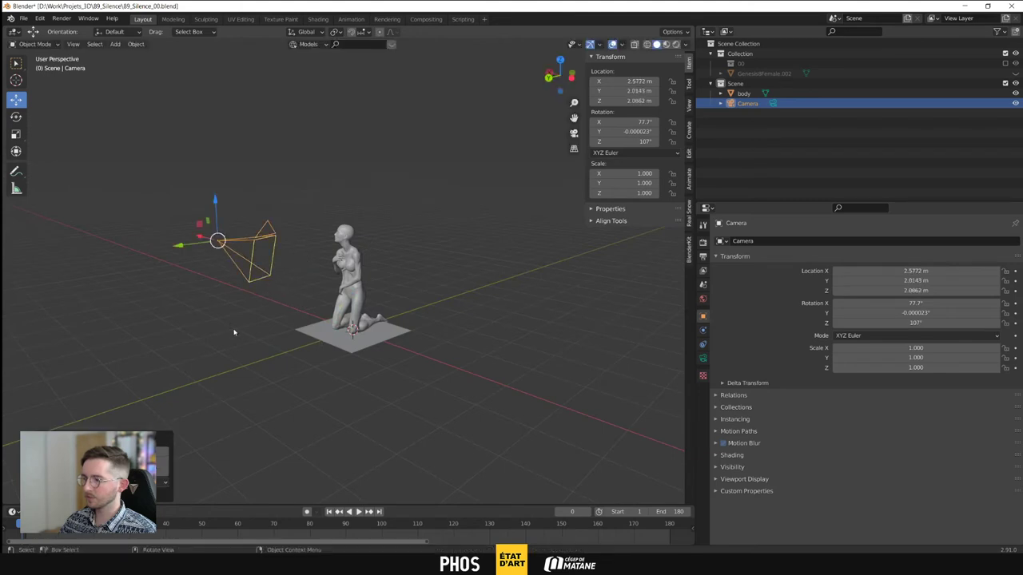
middle_click_drag(234, 333, 476, 355)
left_click(628, 81)
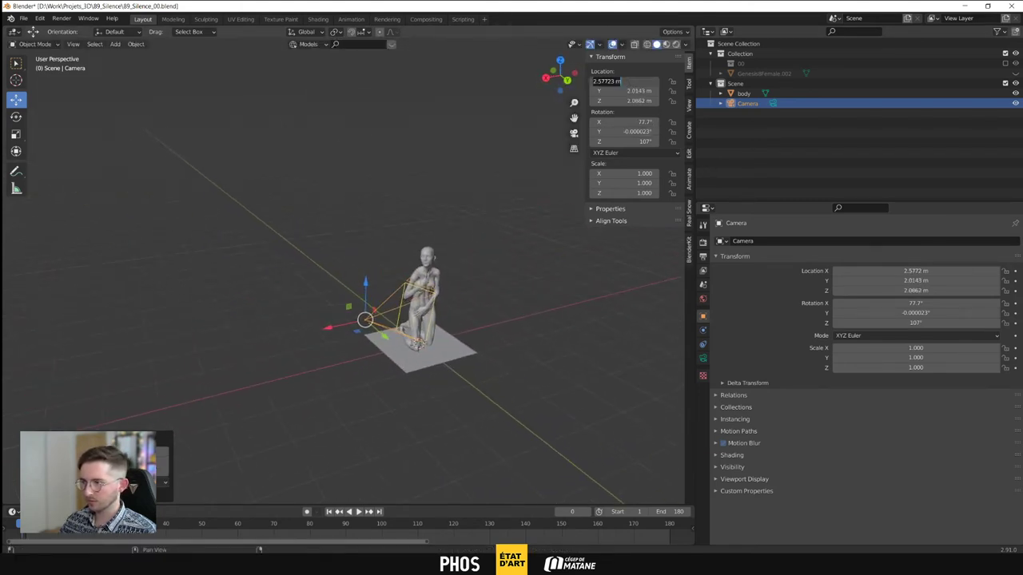
type("0")
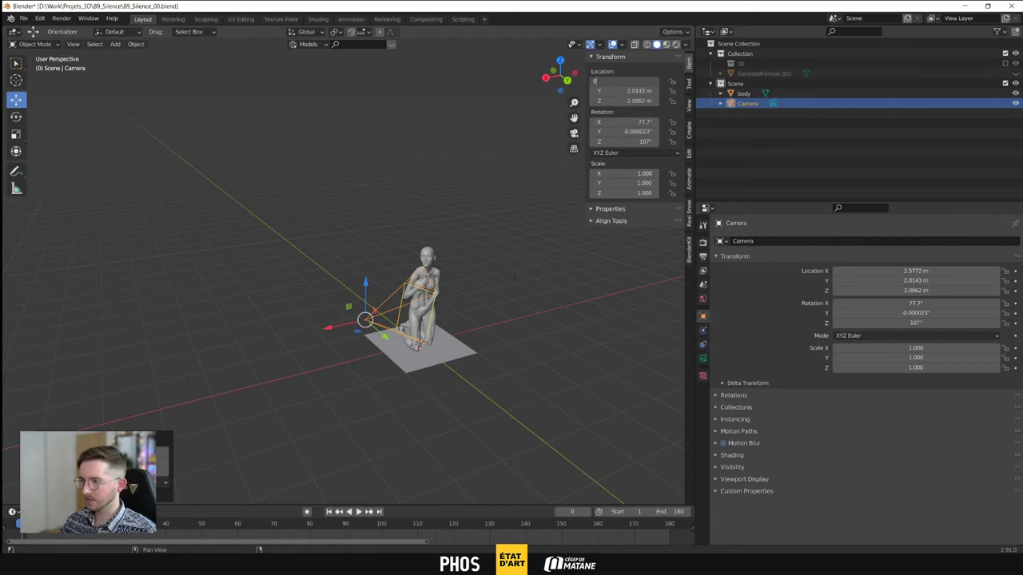
key("Return")
Look through the camera and set its X location to 2 m
middle_click_drag(512, 267, 464, 338)
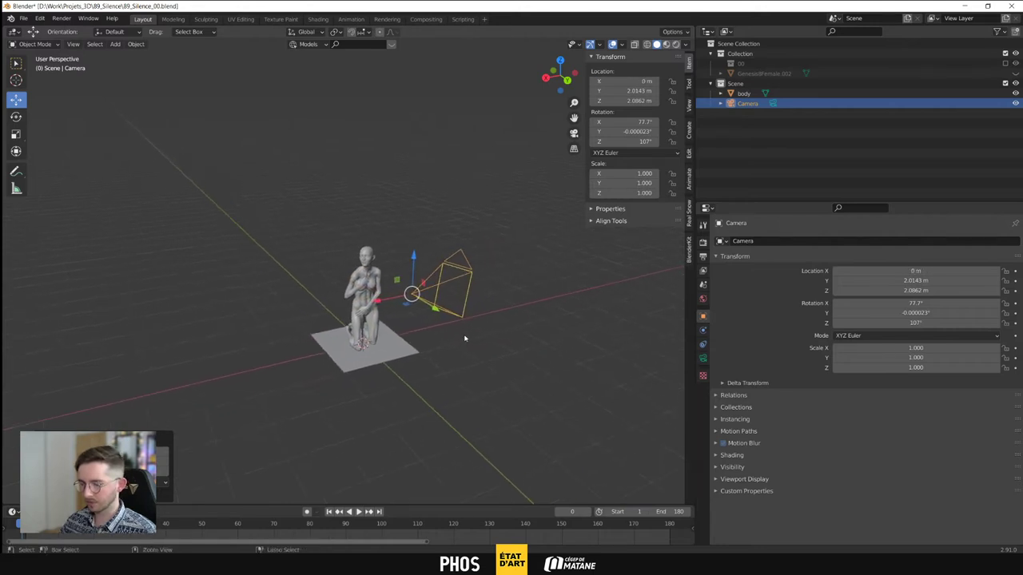
key("KP_0")
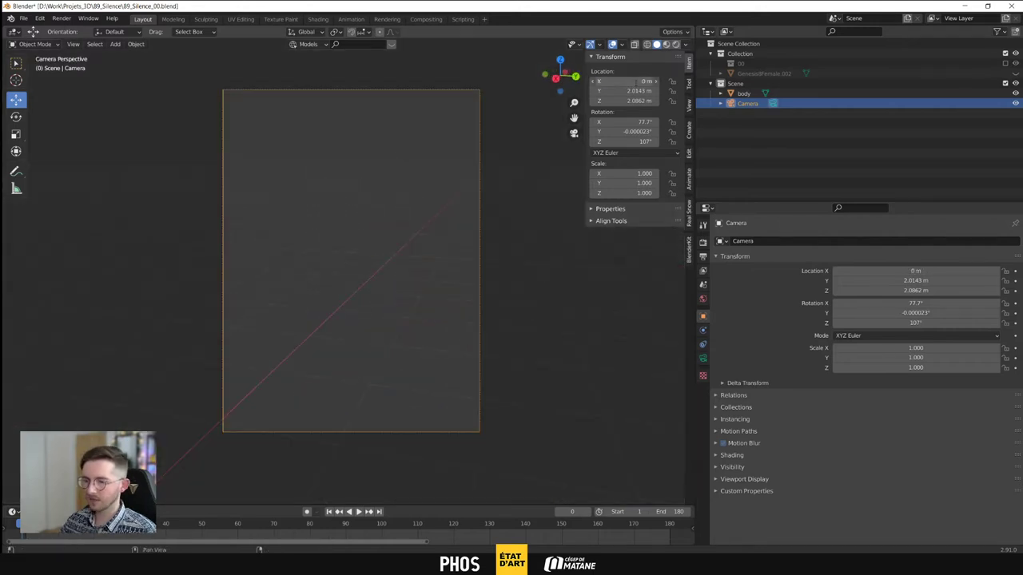
left_click(637, 80)
type("1")
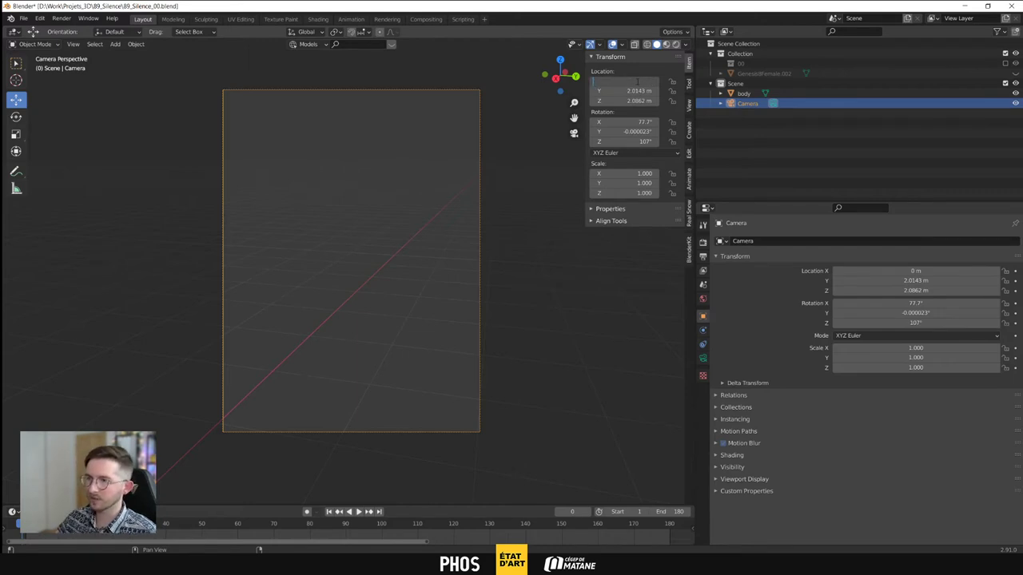
type("2")
key("Return")
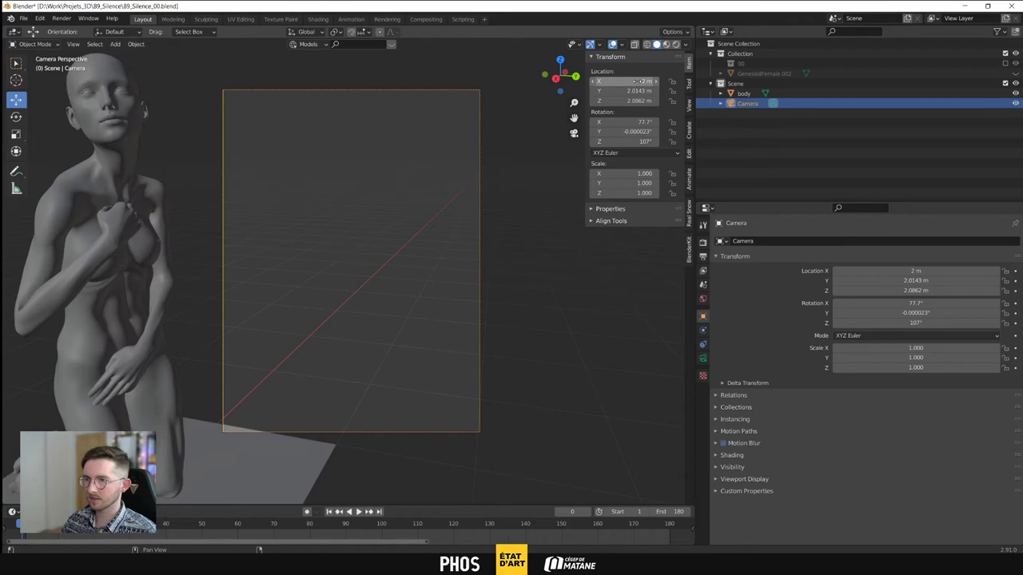
Set the camera's Y location to 0 m and raise its Z location to 2.02 m
left_click(626, 91)
type("0")
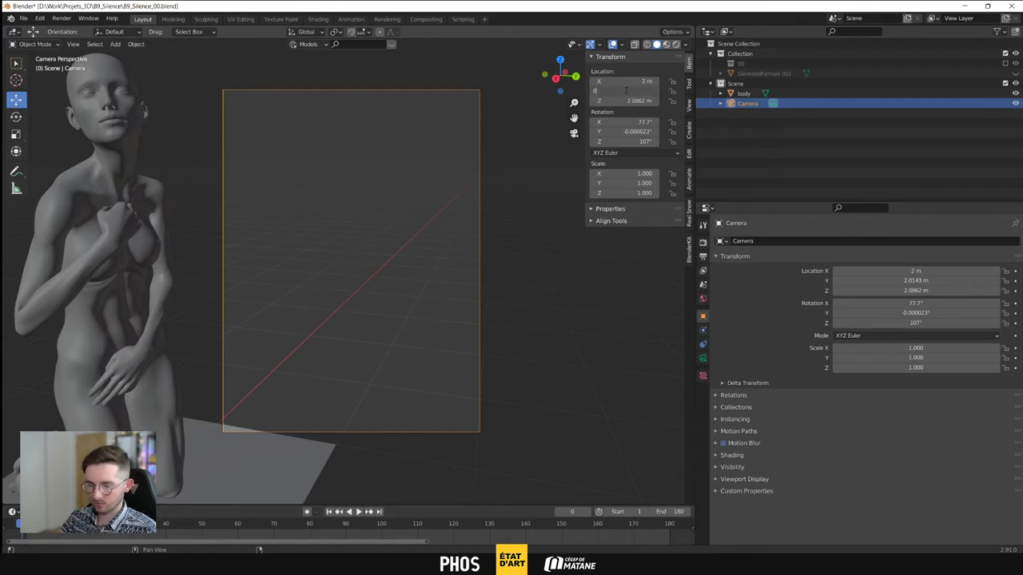
key("Return")
left_click(639, 101)
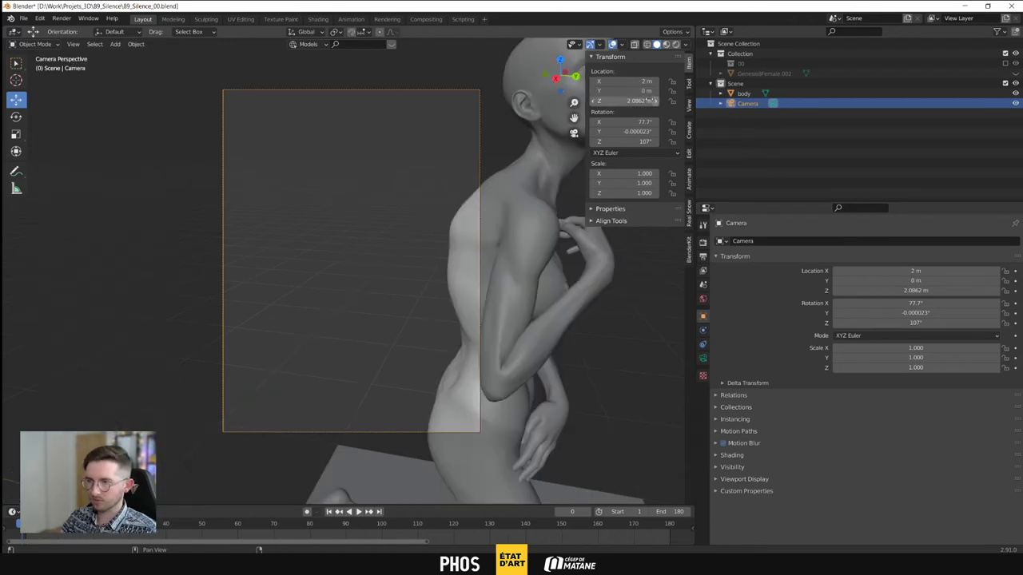
type("1")
key("Return")
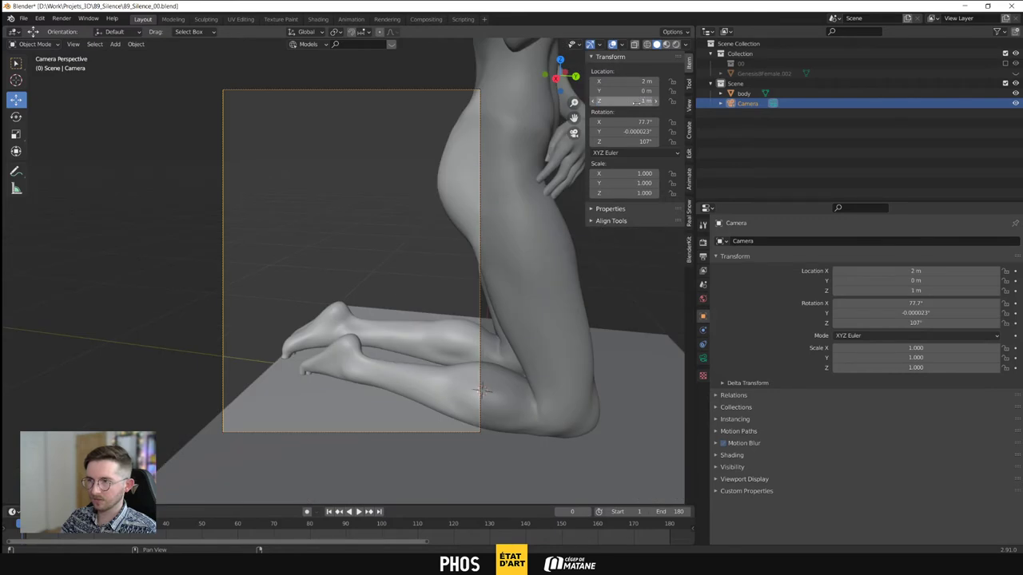
left_click_drag(637, 102, 687, 101)
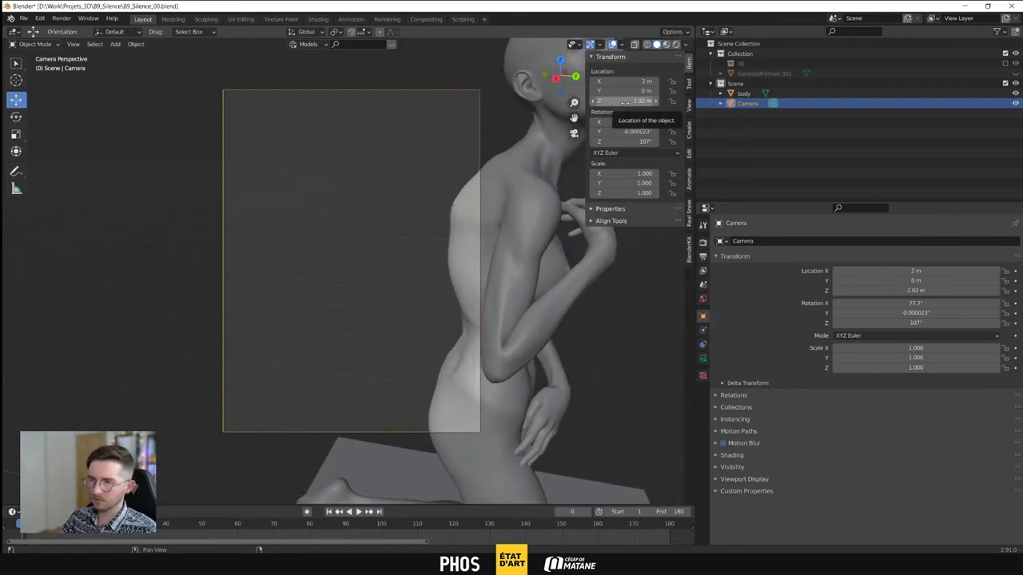
Set the camera's X rotation to 95° and check its placement from outside the camera view
left_click(635, 121)
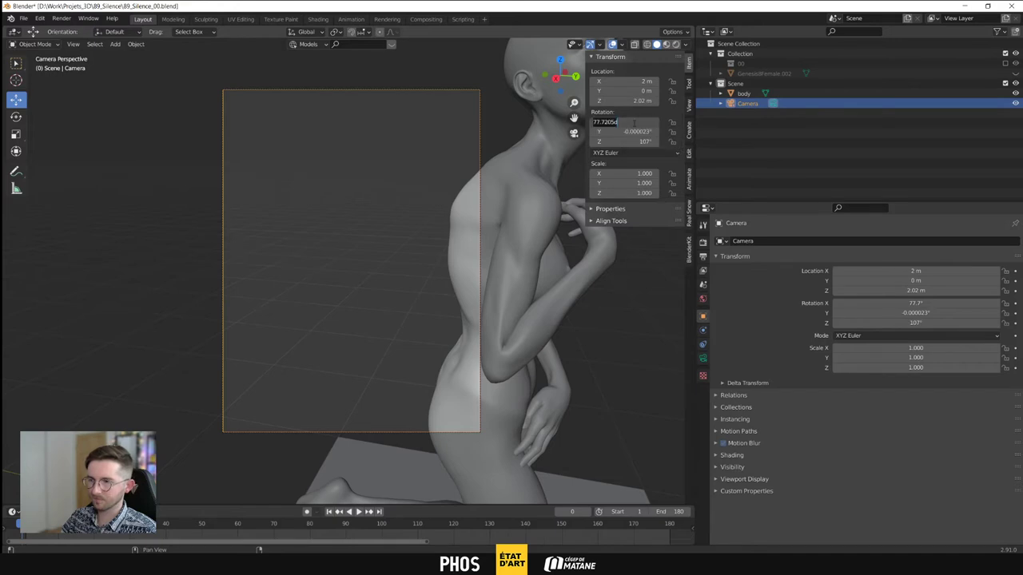
type("9")
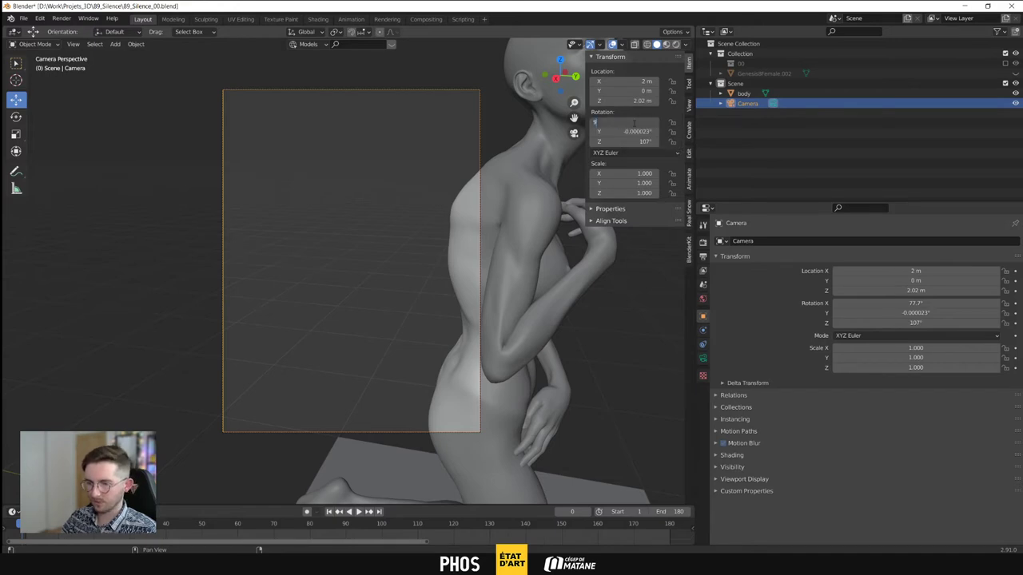
type("5")
key("Return")
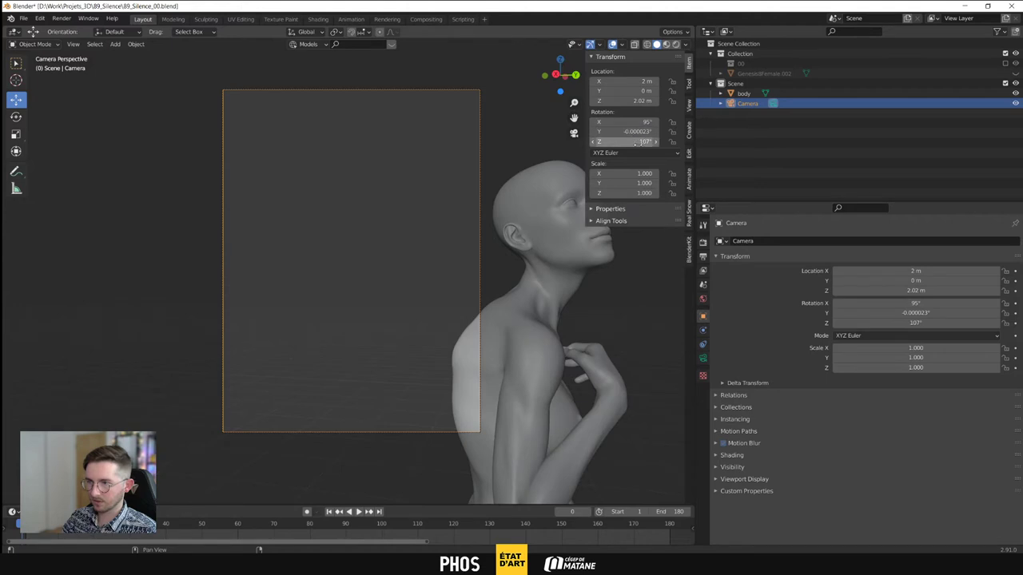
key("KP_0")
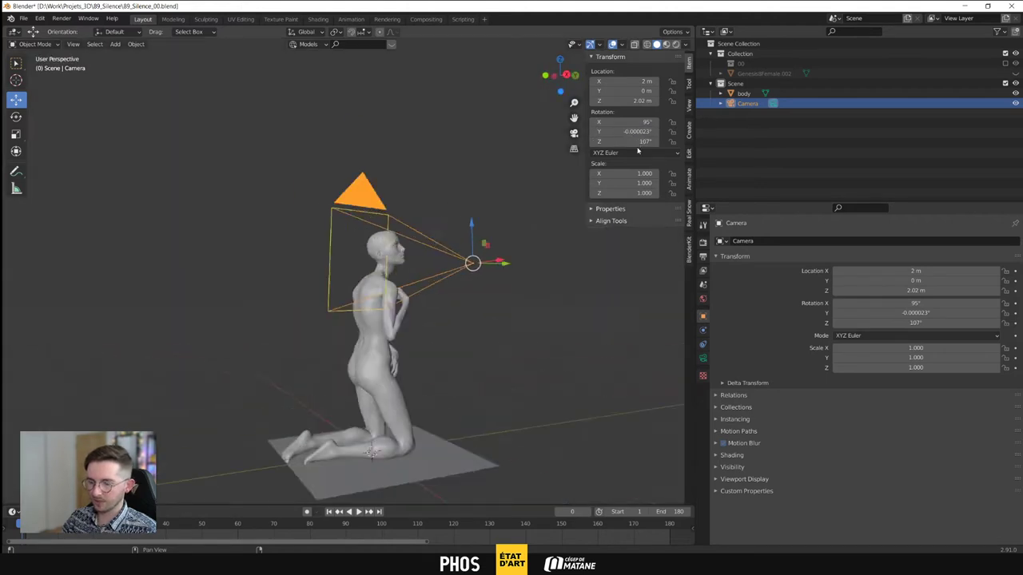
key("KP_0")
Set the camera's Y rotation to 0°
left_click(638, 141)
type("107")
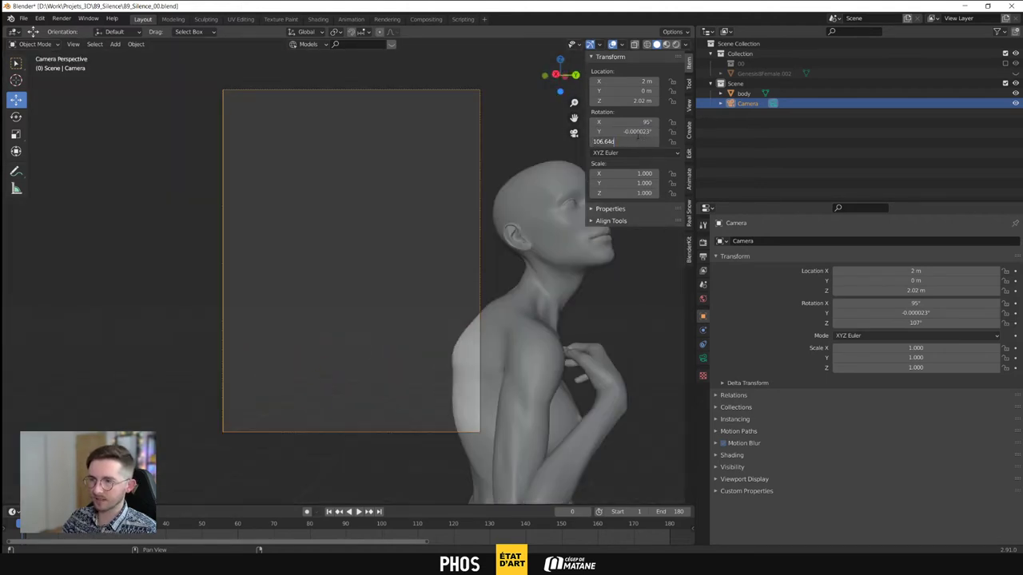
key("Return")
left_click(637, 132)
type("0")
key("Return")
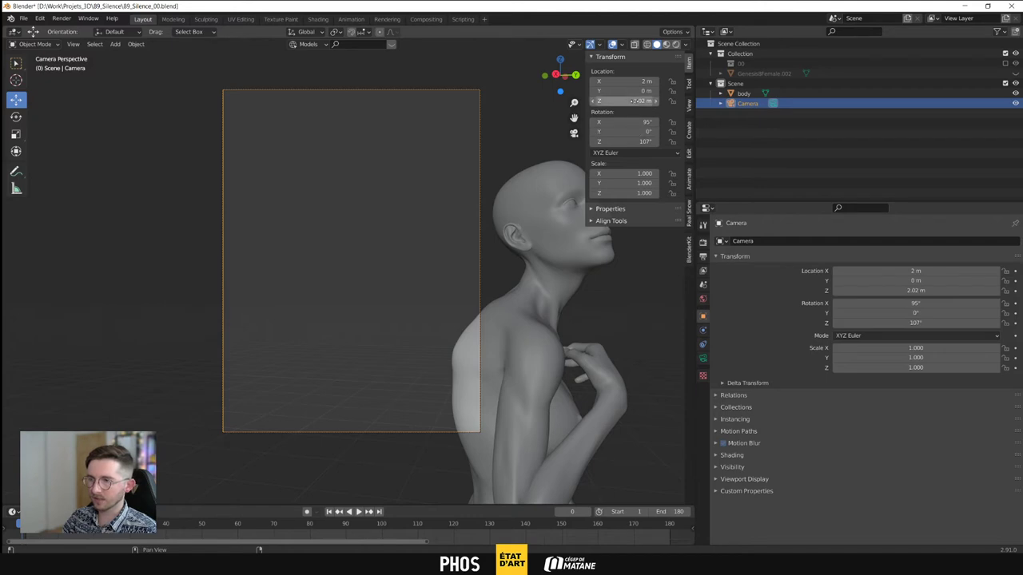
Try different Y locations for the camera to bring the figure into frame, settling on 0.5 m
left_click_drag(638, 91, 680, 91)
left_click(632, 91)
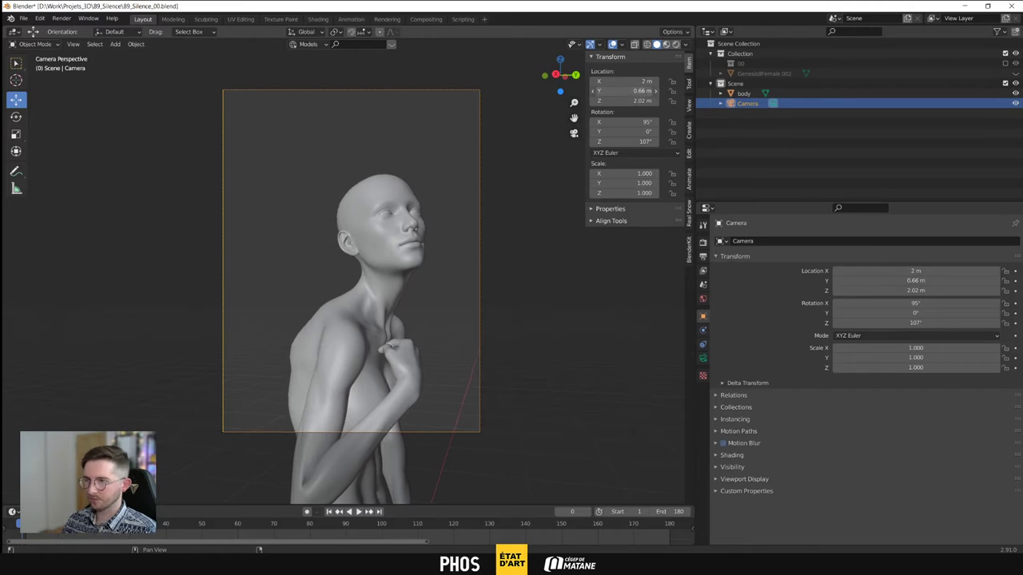
type("0.16")
key("Return")
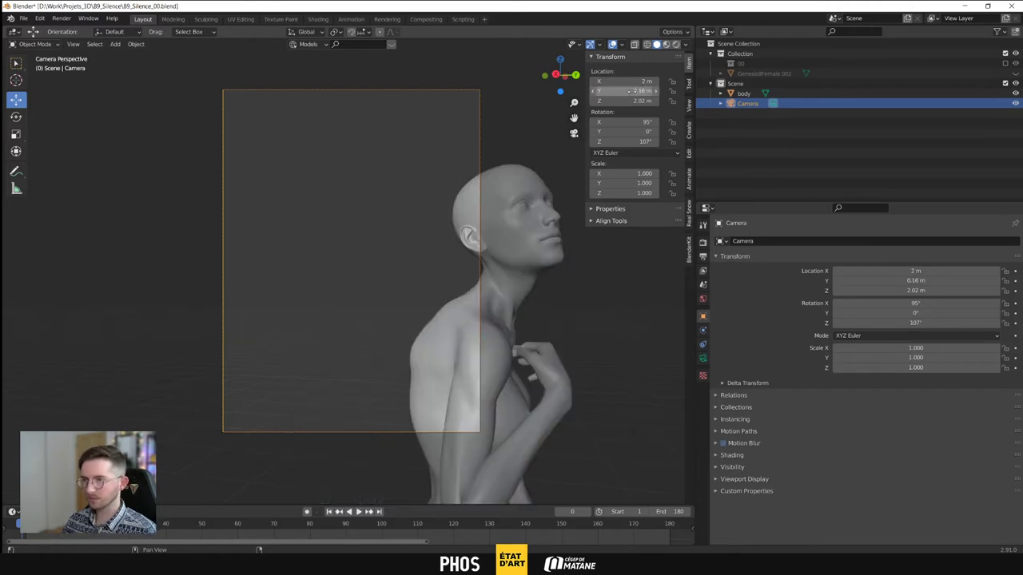
left_click(624, 91)
type("0")
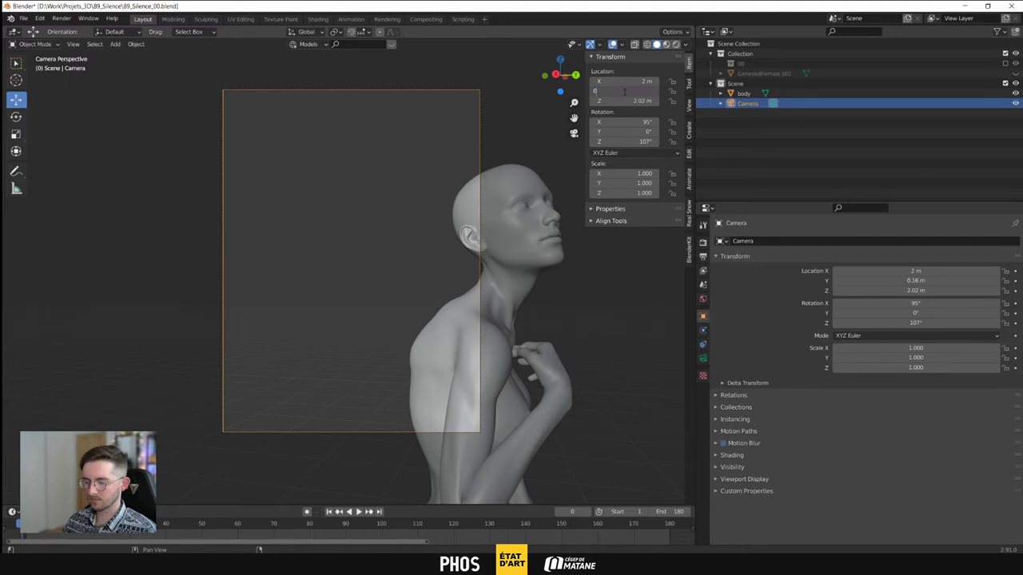
type(".5")
key("Return")
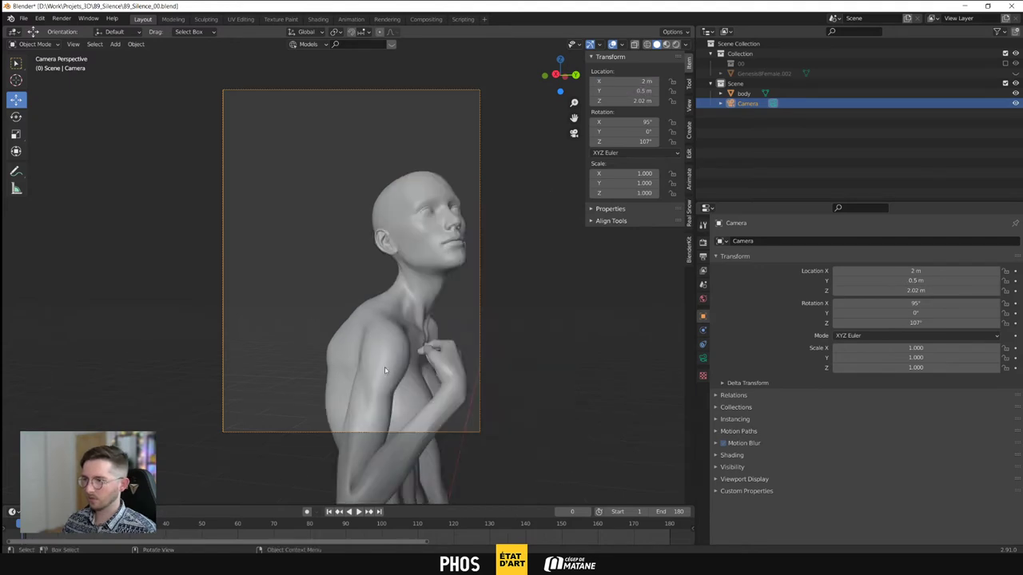
Rotate the body around the Z axis to about -60.3° and check it through the camera
middle_click_drag(386, 372, 404, 407)
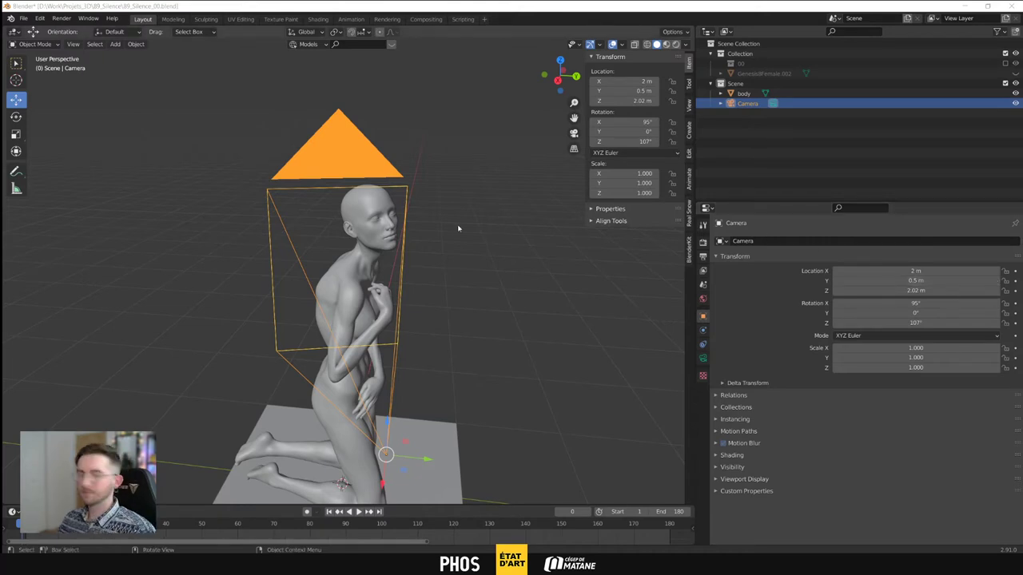
middle_click_drag(427, 373, 424, 347)
left_click(392, 384)
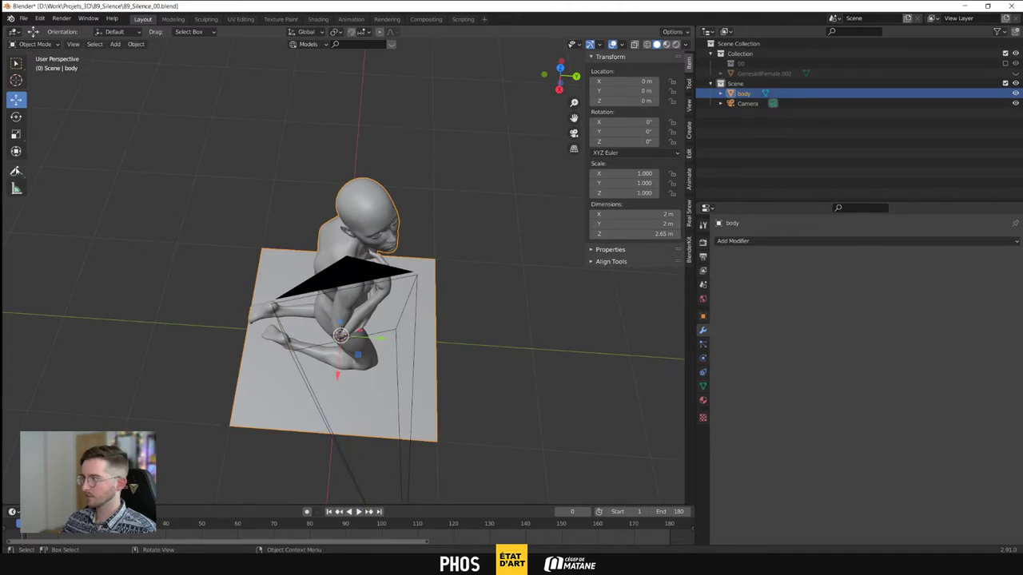
left_click(16, 117)
mouse_move(362, 366)
left_mouse_down()
mouse_move(324, 382)
mouse_move(343, 382)
mouse_move(356, 374)
mouse_move(320, 378)
left_mouse_up()
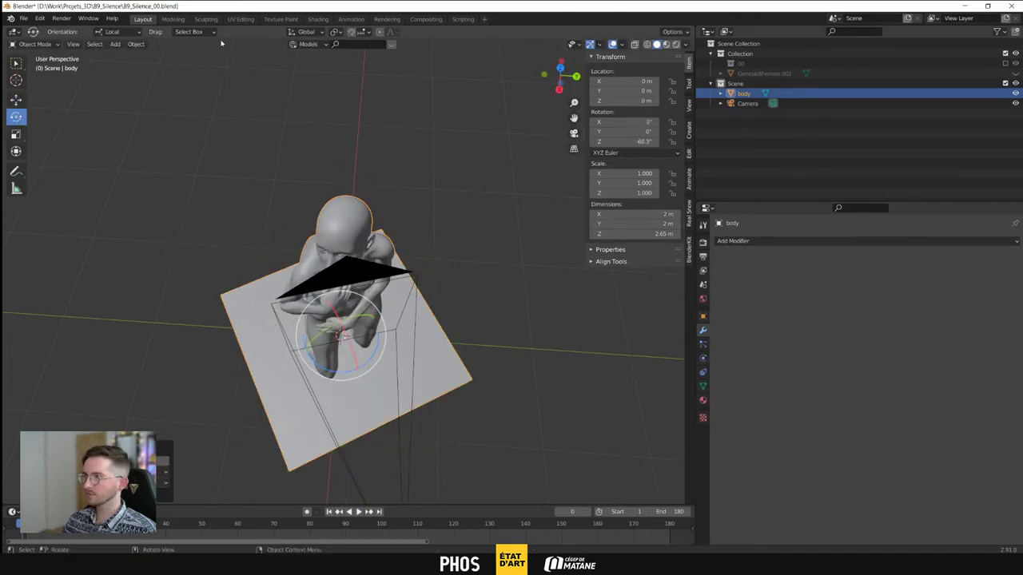
left_click(317, 20)
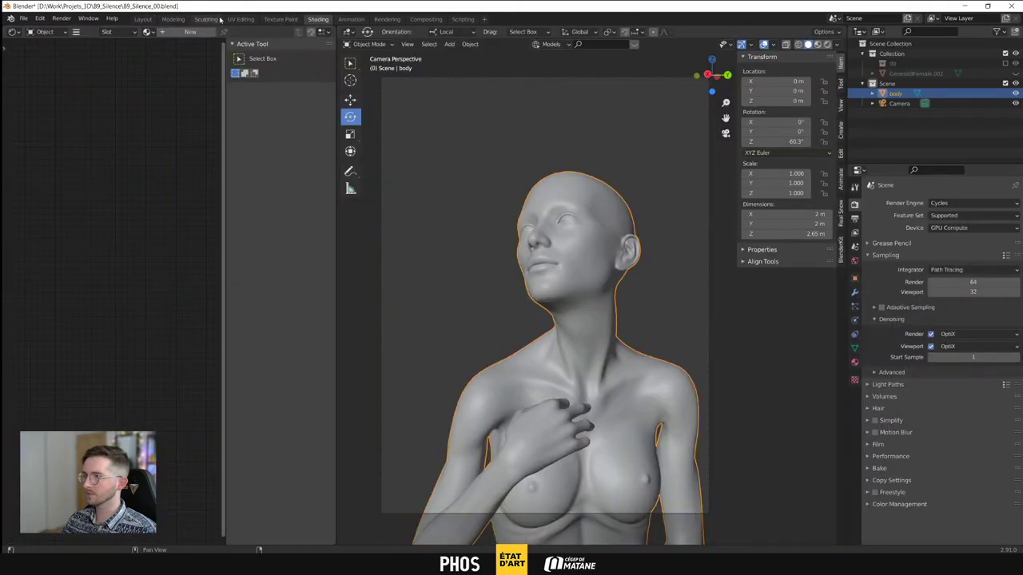
left_click(142, 18)
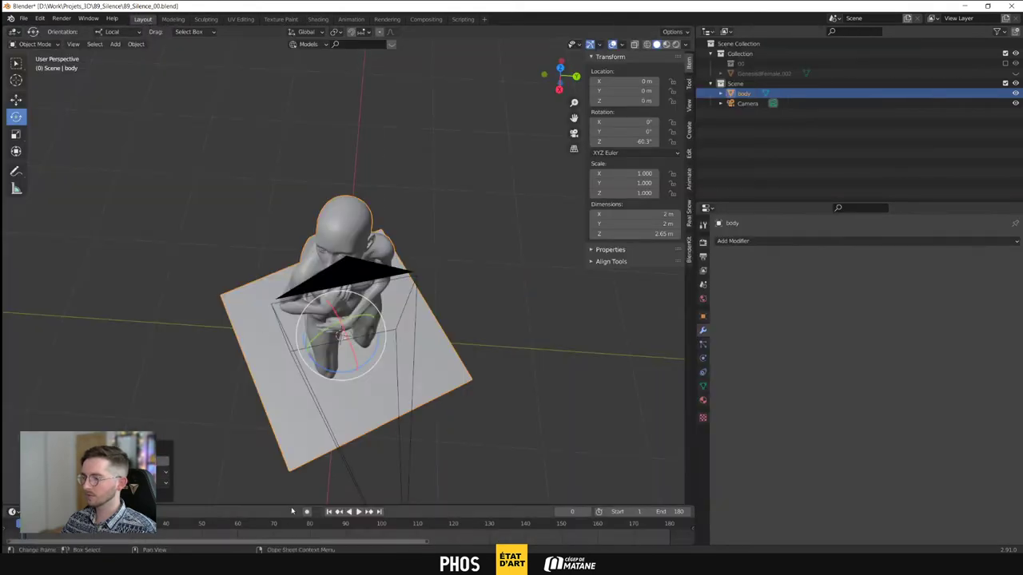
Split the 3D viewport horizontally, and divide the lower area vertically into two viewports
right_click(263, 505)
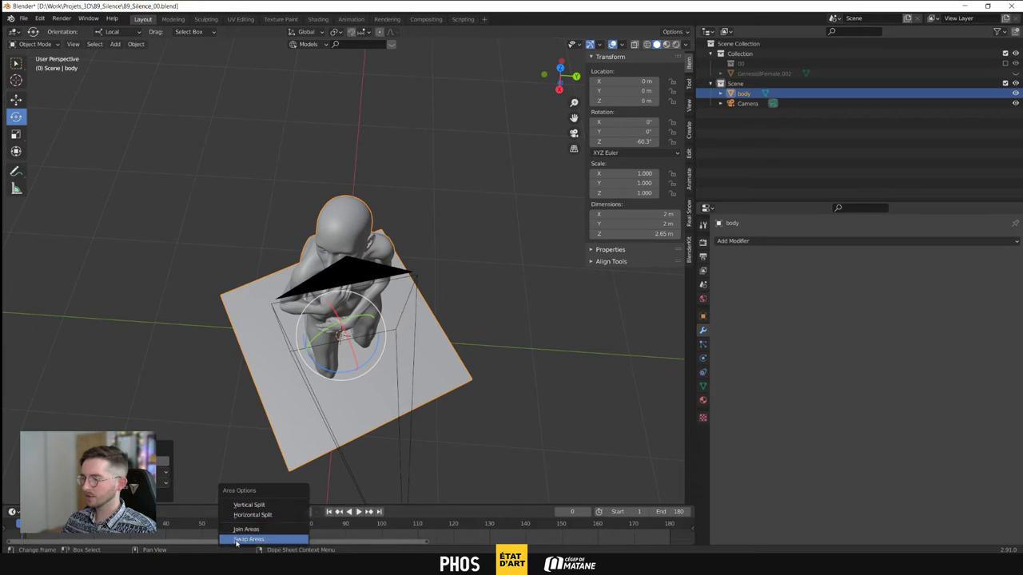
left_click(252, 515)
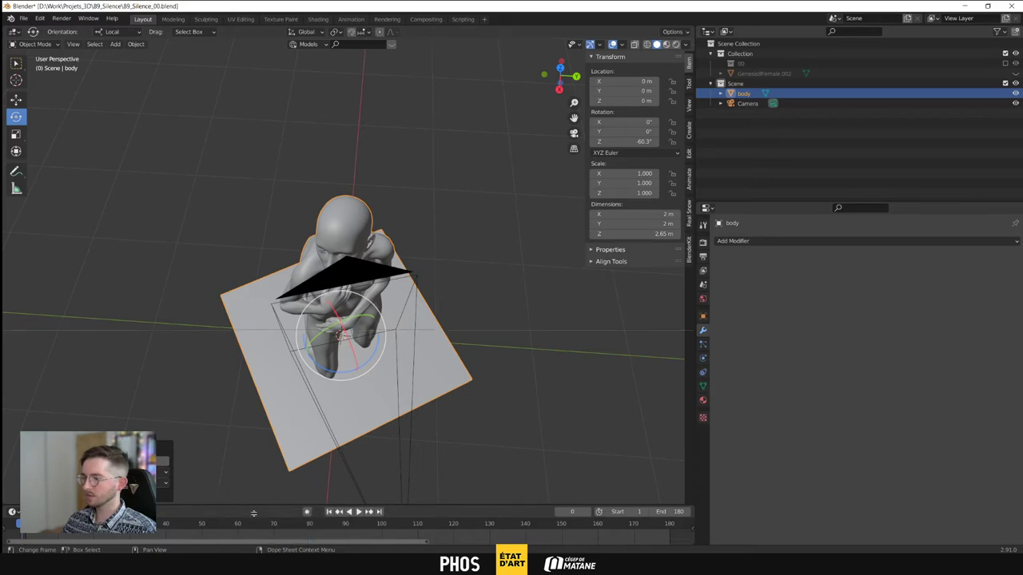
left_click(245, 348)
left_click(92, 406)
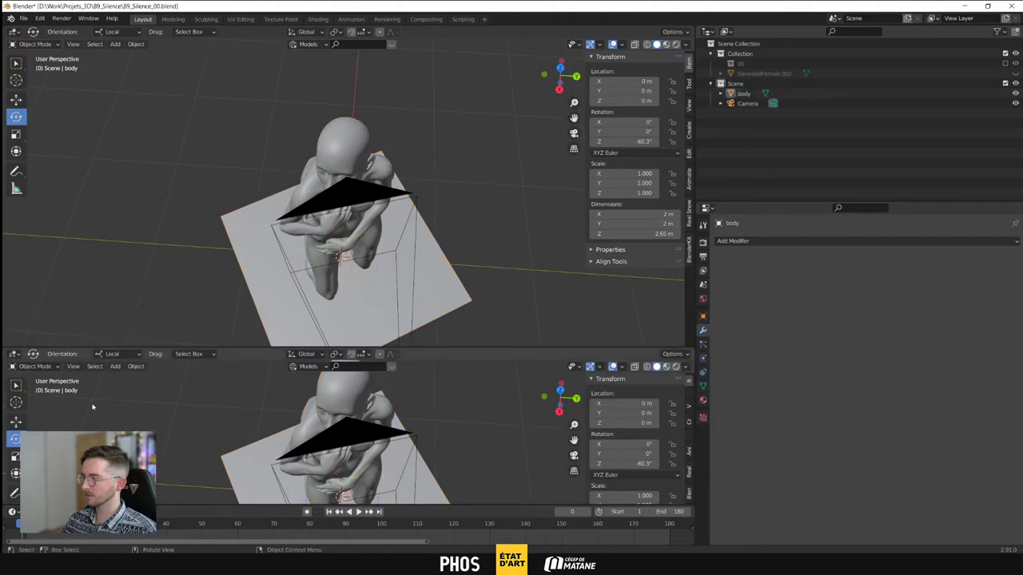
right_click(700, 397)
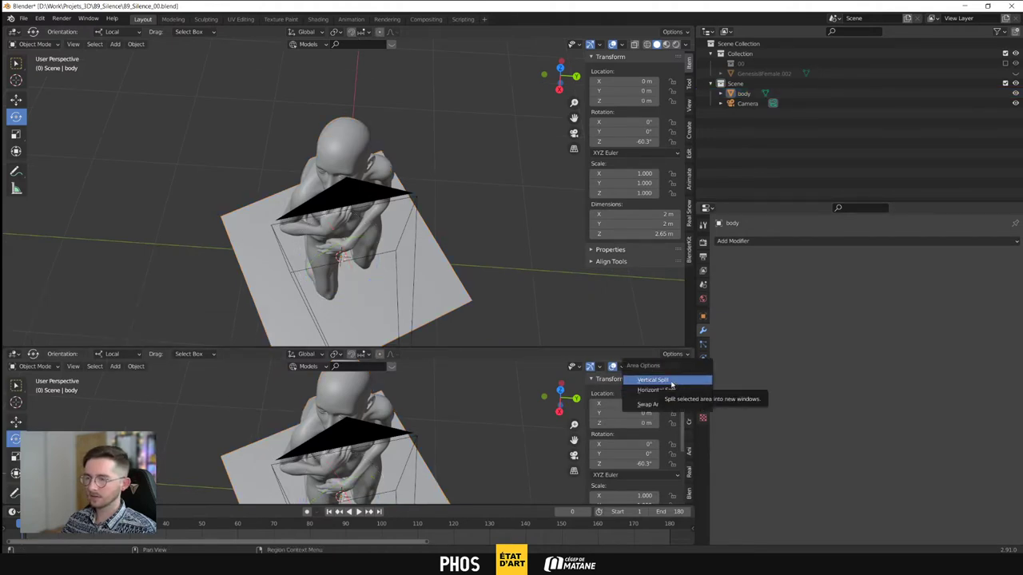
left_click(672, 382)
left_click(296, 391)
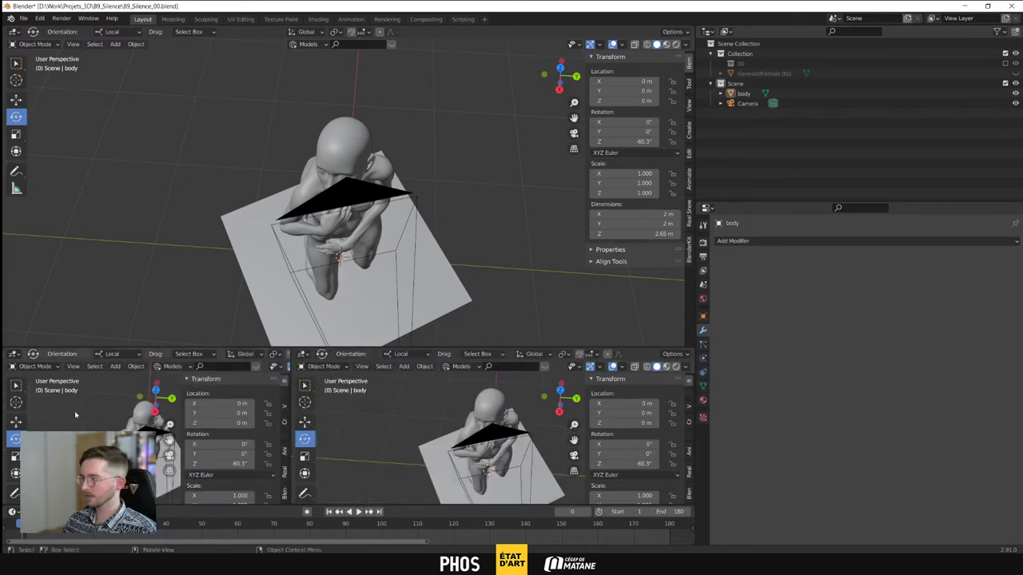
Make the Camera object the active camera and show its view in one of the small viewports
key("ctrl+KP_0")
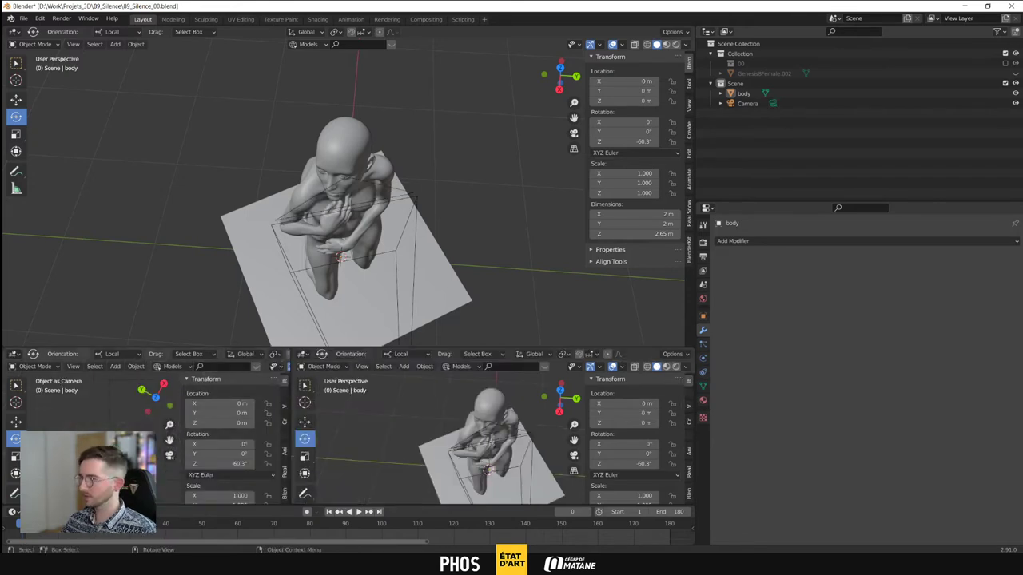
middle_click_drag(108, 418, 146, 452, "shift")
middle_click_drag(403, 265, 341, 233)
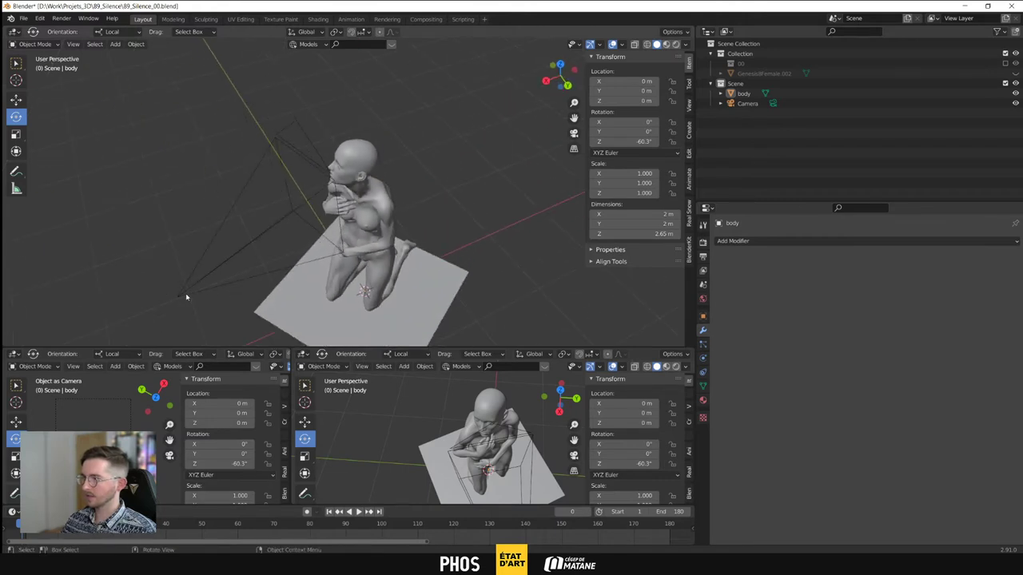
left_click(188, 296)
middle_click_drag(145, 261, 142, 238)
middle_click_drag(120, 412, 121, 420)
key("ctrl+KP_0")
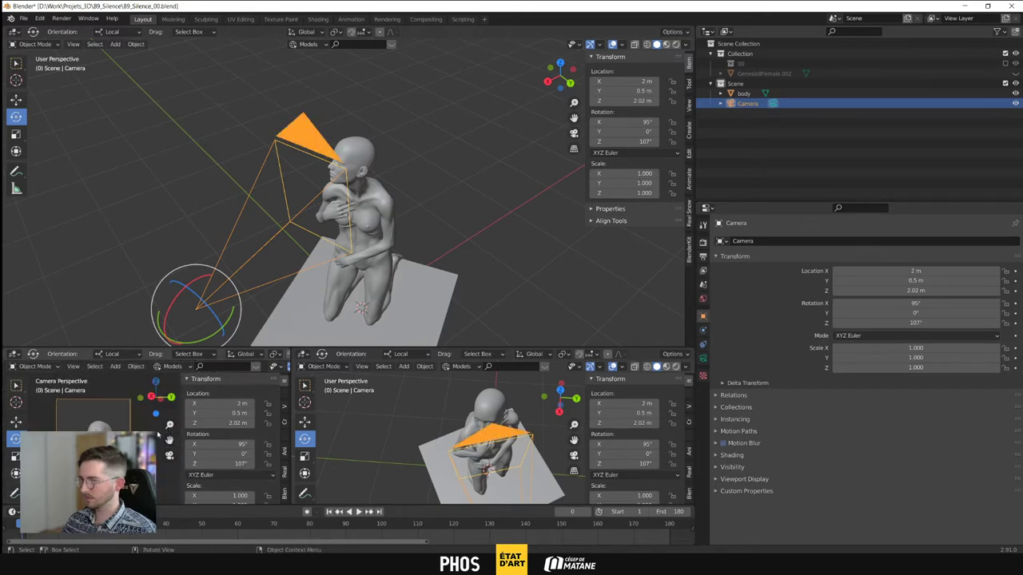
Move the body along the ground to about X 0.1 m and Y -0.1 m
middle_click_drag(372, 221, 413, 216)
left_click(385, 238)
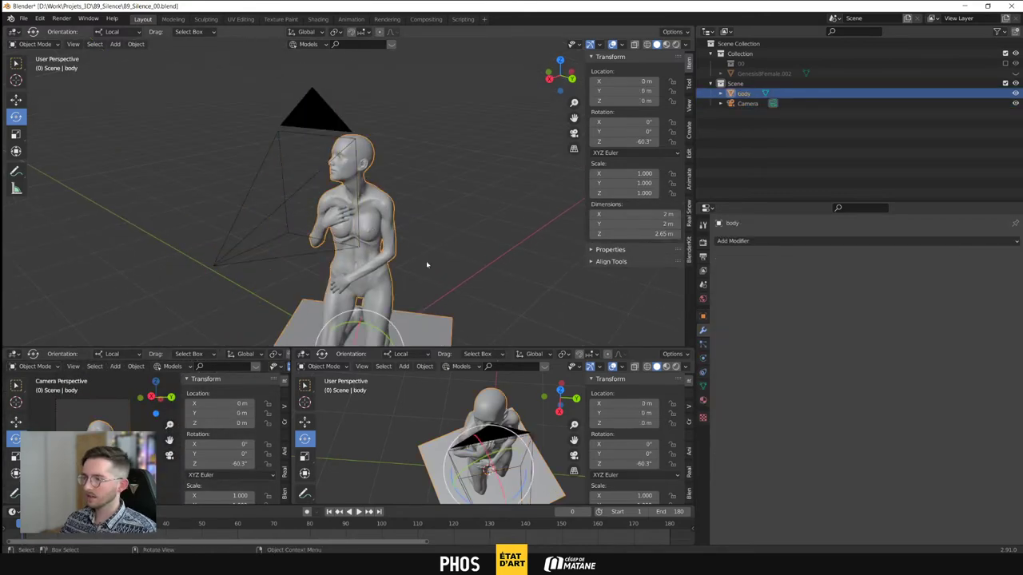
middle_click_drag(427, 263, 431, 241)
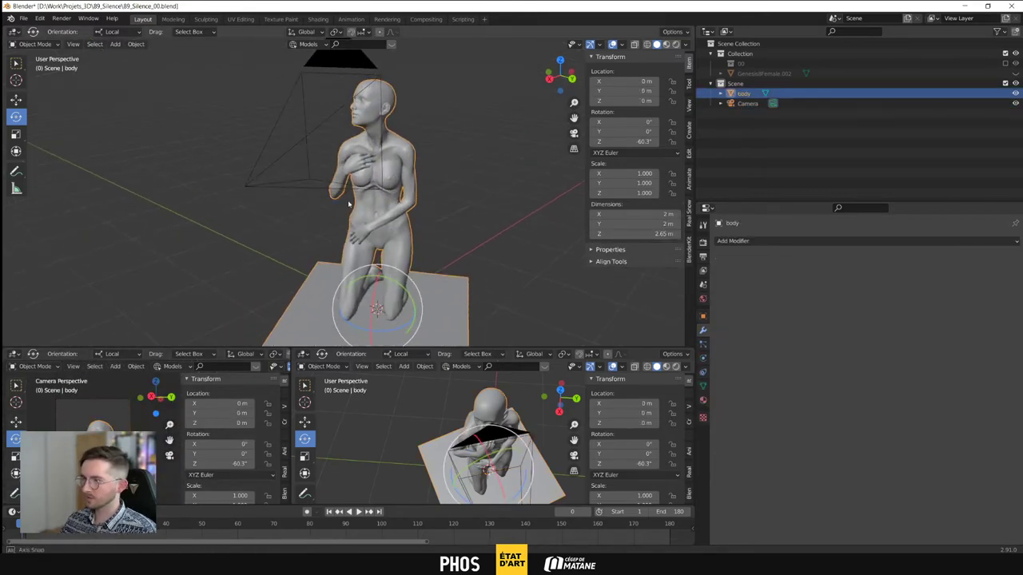
middle_click_drag(340, 210, 382, 218)
scroll(382, 218, "down", 3)
key("w")
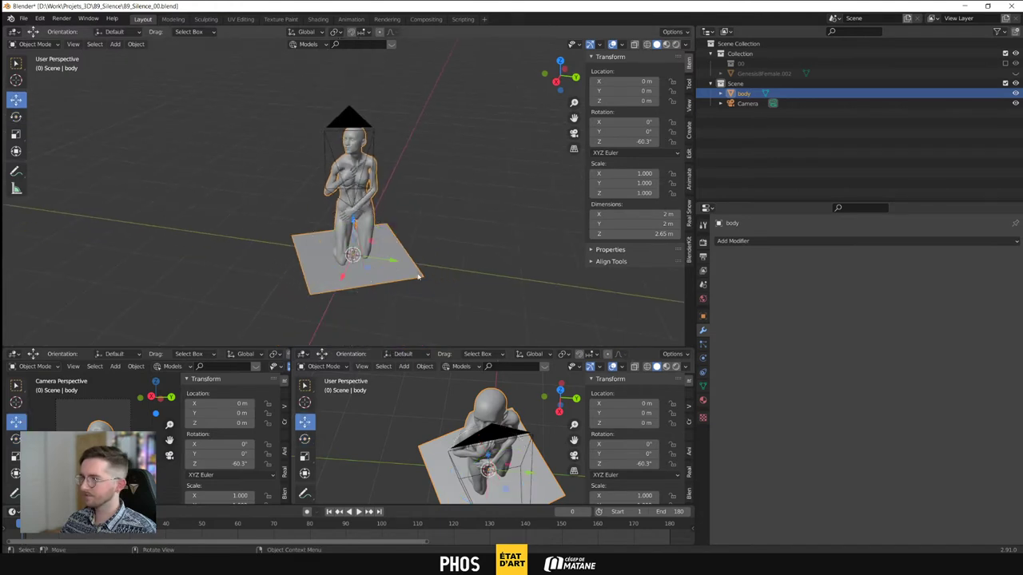
left_click_drag(365, 265, 357, 270)
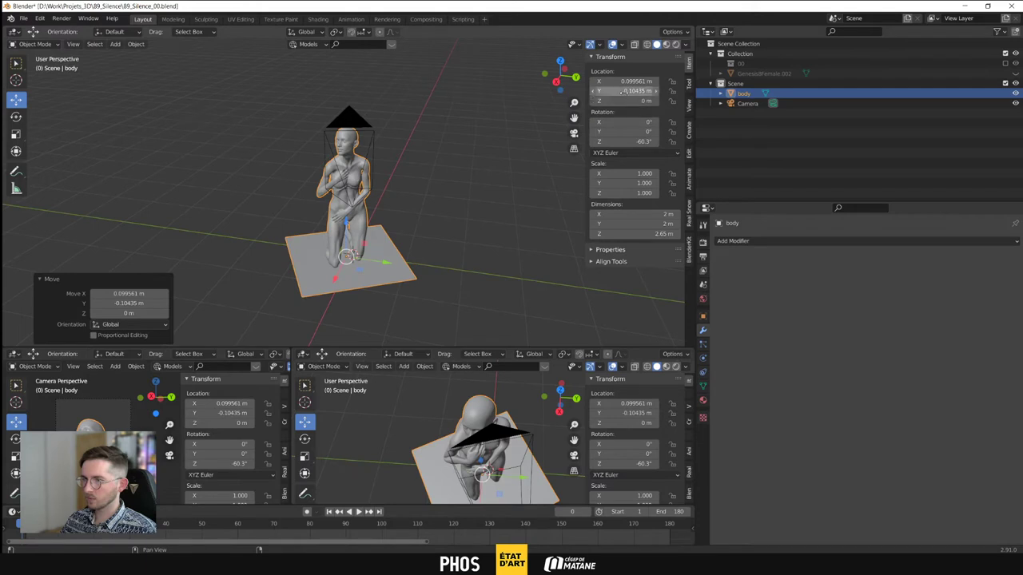
Mirror the body with an X scale of -1 and scale it down uniformly to about 0.783
left_click(637, 172)
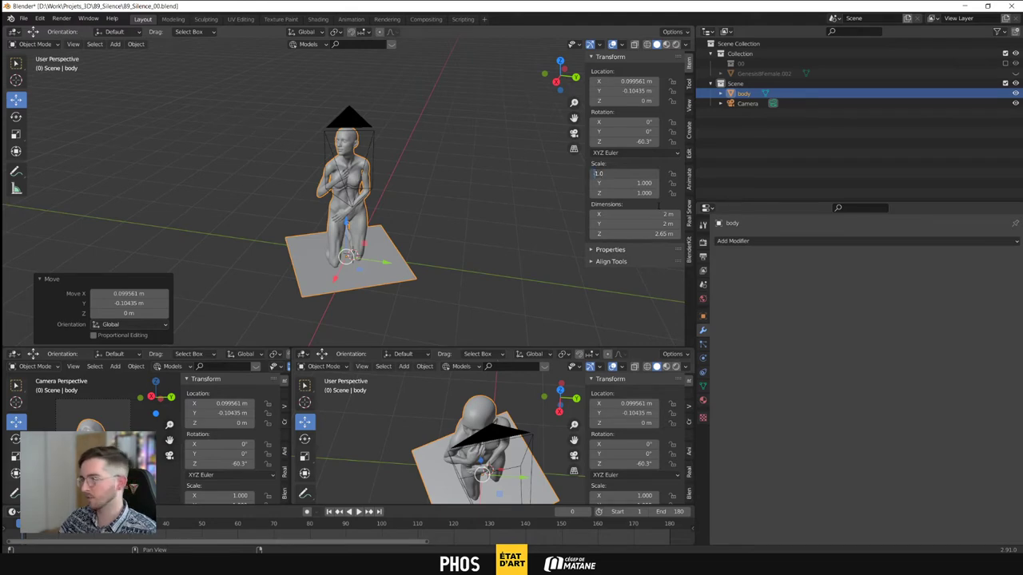
key("Return")
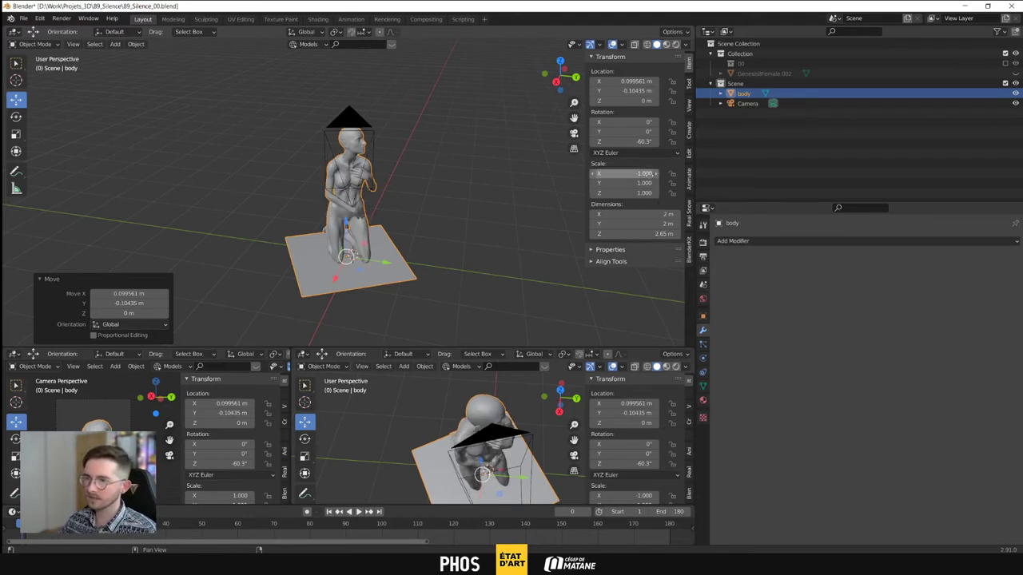
left_click(16, 134)
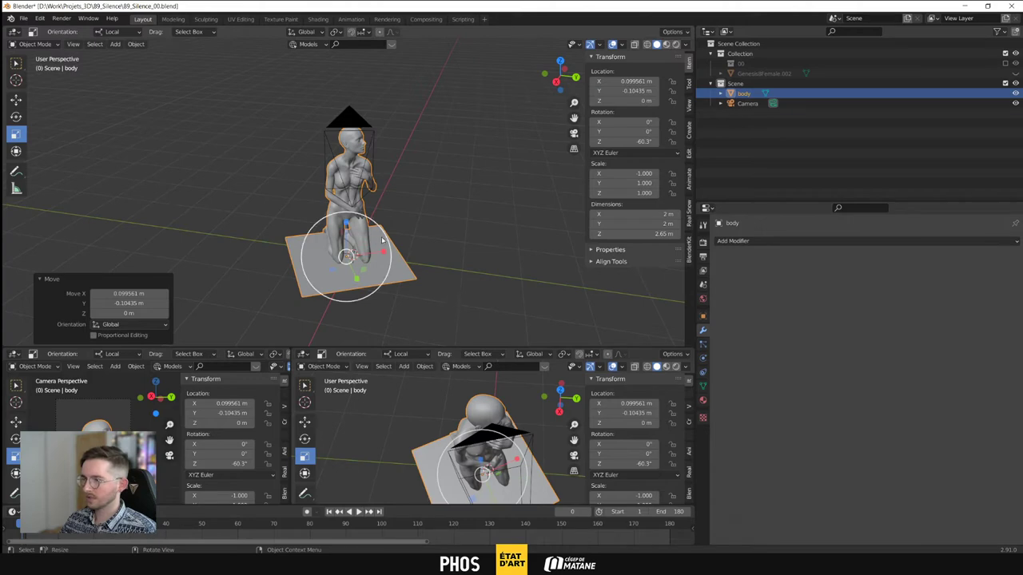
left_click_drag(384, 233, 372, 238)
Lower the camera to a Z location of 1.5 m and set its Y location to 0.15 m
left_click(370, 139)
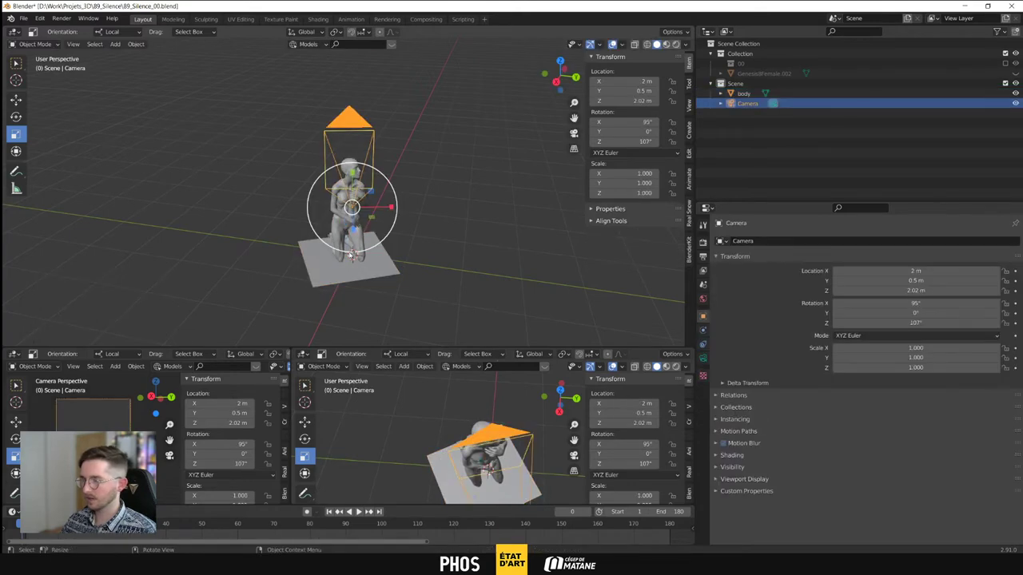
left_click(16, 100)
left_click_drag(378, 165, 379, 200)
middle_click_drag(445, 219, 407, 226)
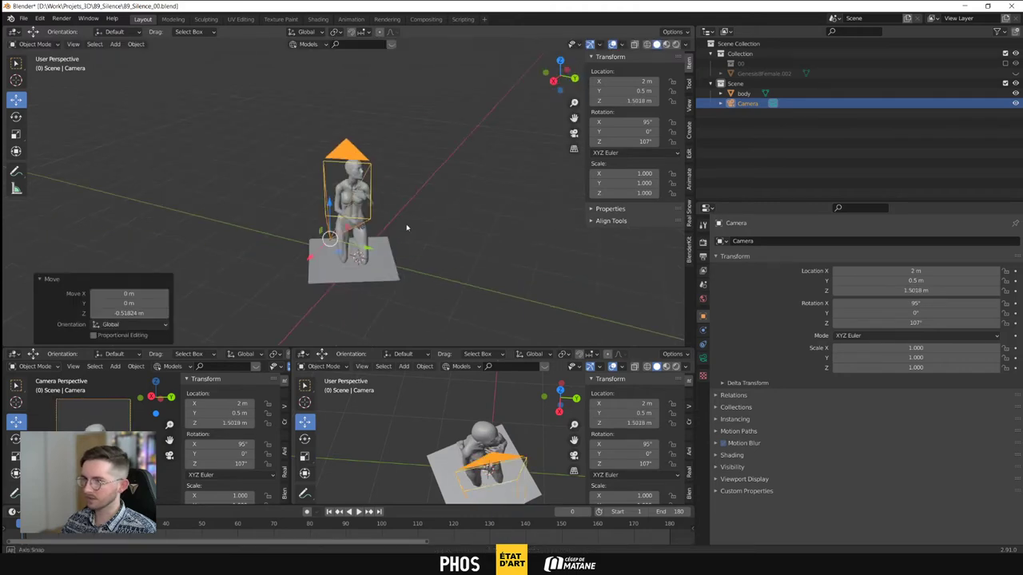
left_click(633, 92)
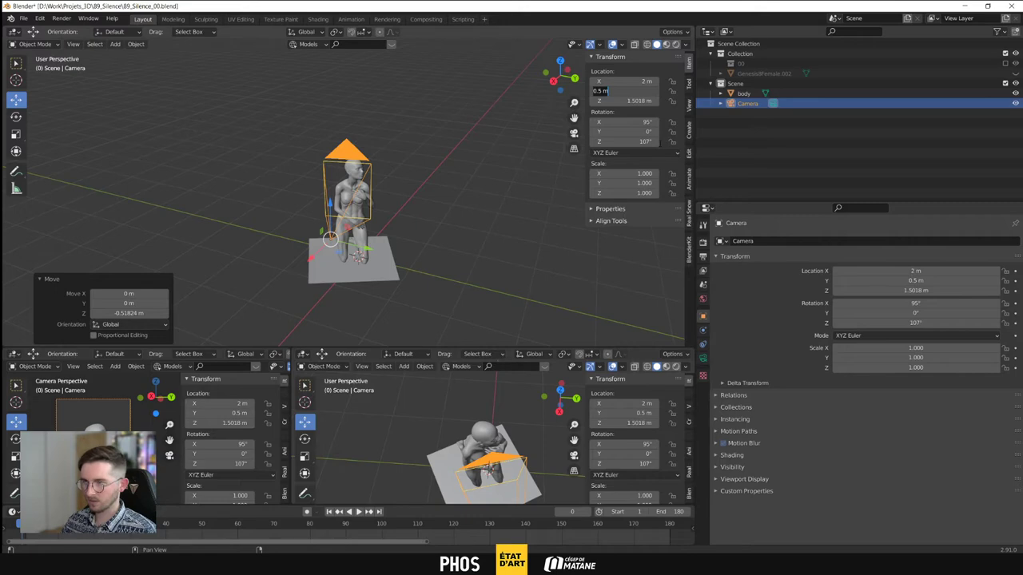
key("BackSpace")
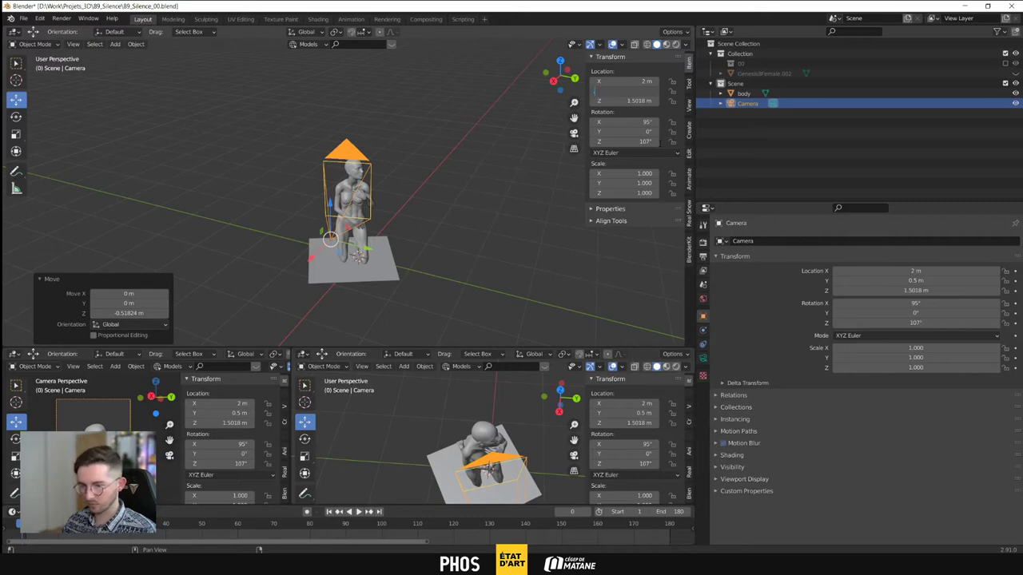
type(".15")
key("Tab")
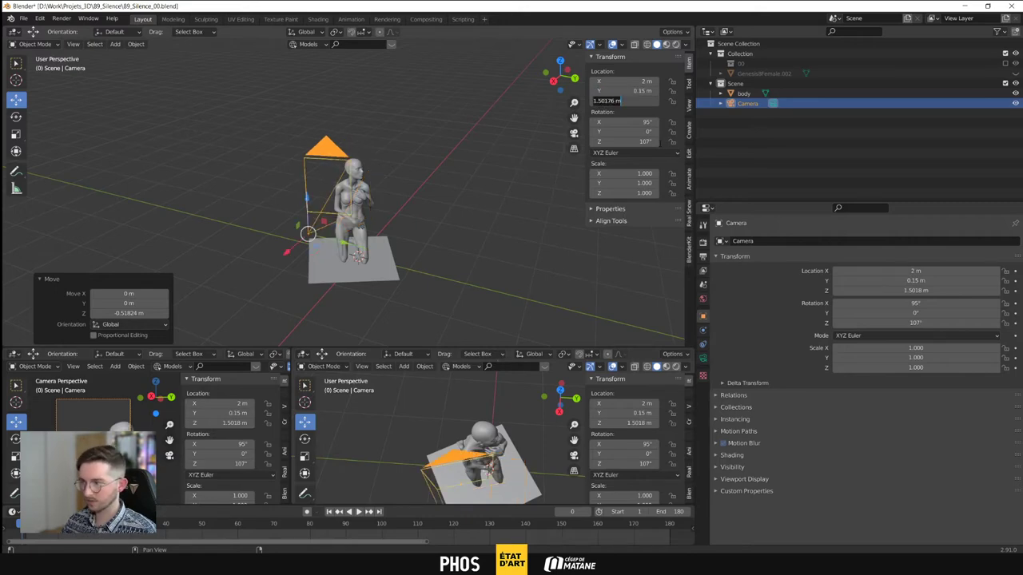
key("BackSpace")
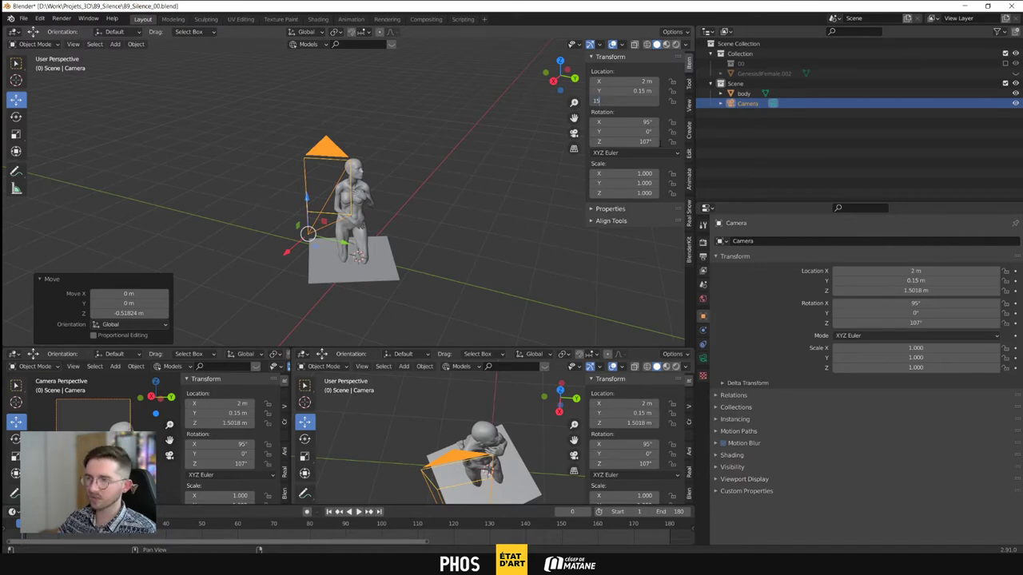
type("1.5")
key("Return")
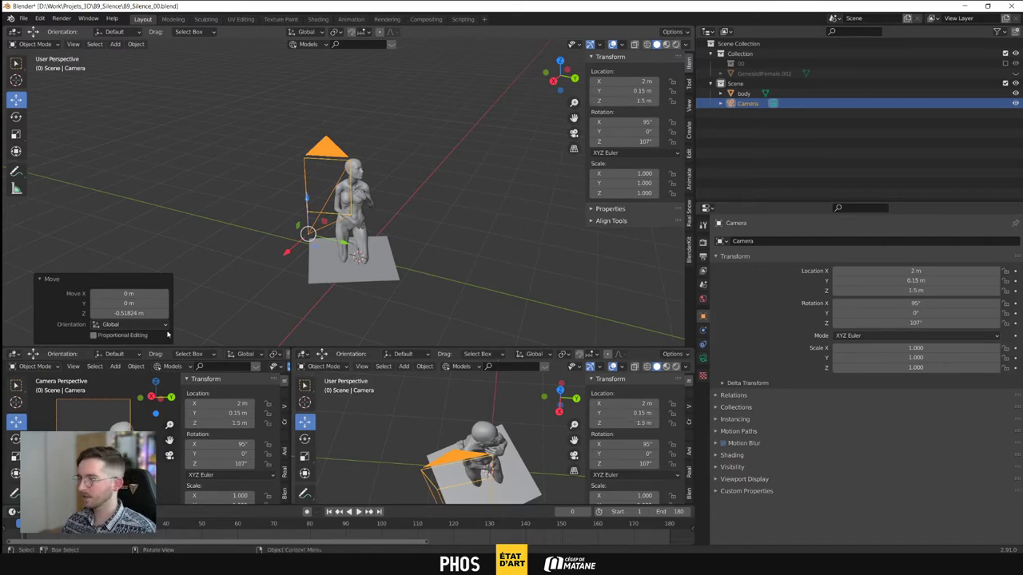
Move the body along the ground toward the camera, to about X 0.69 m and Y -0.36 m
left_click(349, 264)
middle_click_drag(348, 265, 372, 260)
left_click_drag(385, 260, 356, 245)
middle_click_drag(357, 240, 464, 240)
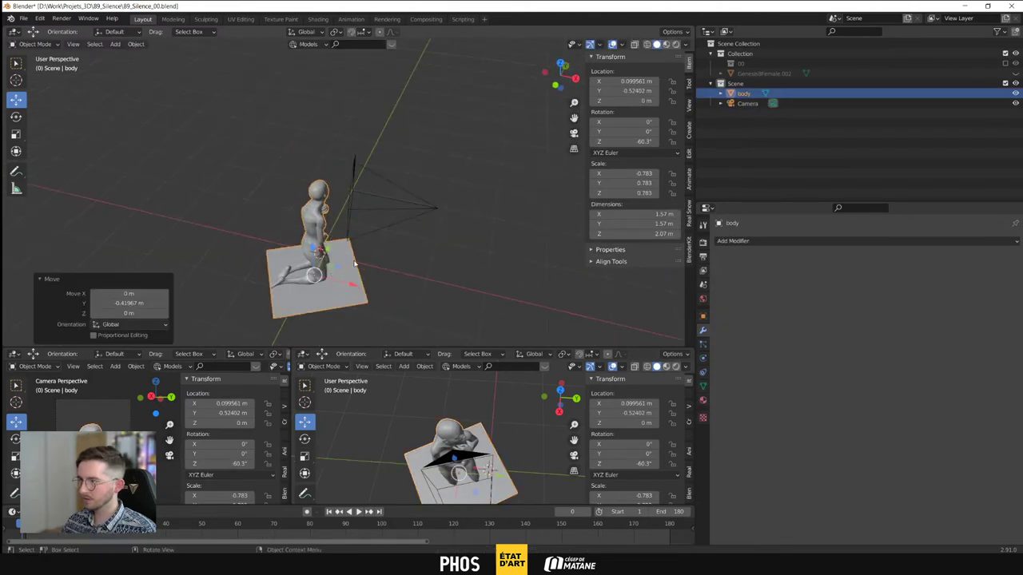
middle_click_drag(355, 264, 340, 234)
key("g")
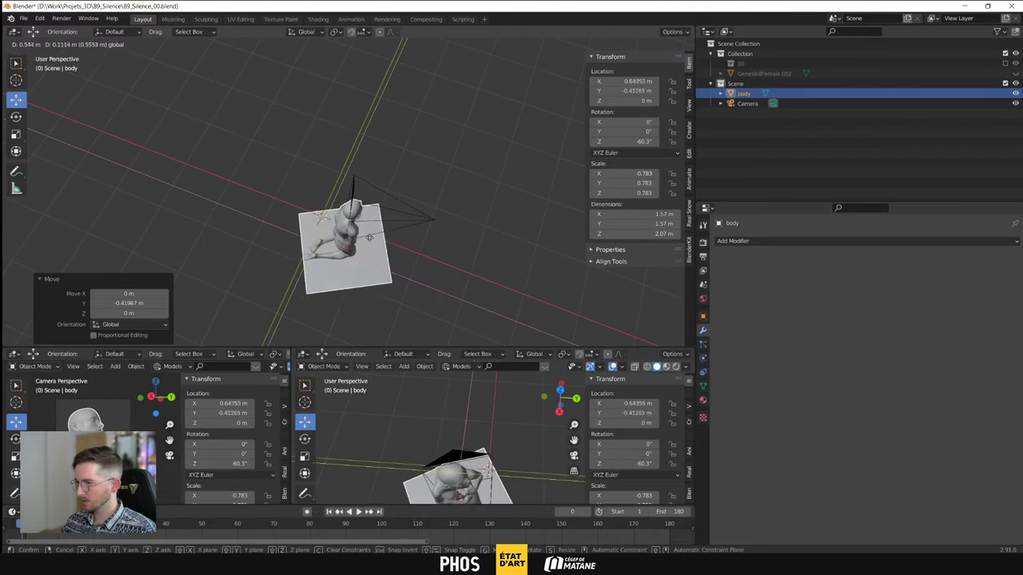
left_click(413, 231)
middle_click_drag(413, 231, 331, 226)
scroll(325, 255, "up", 1)
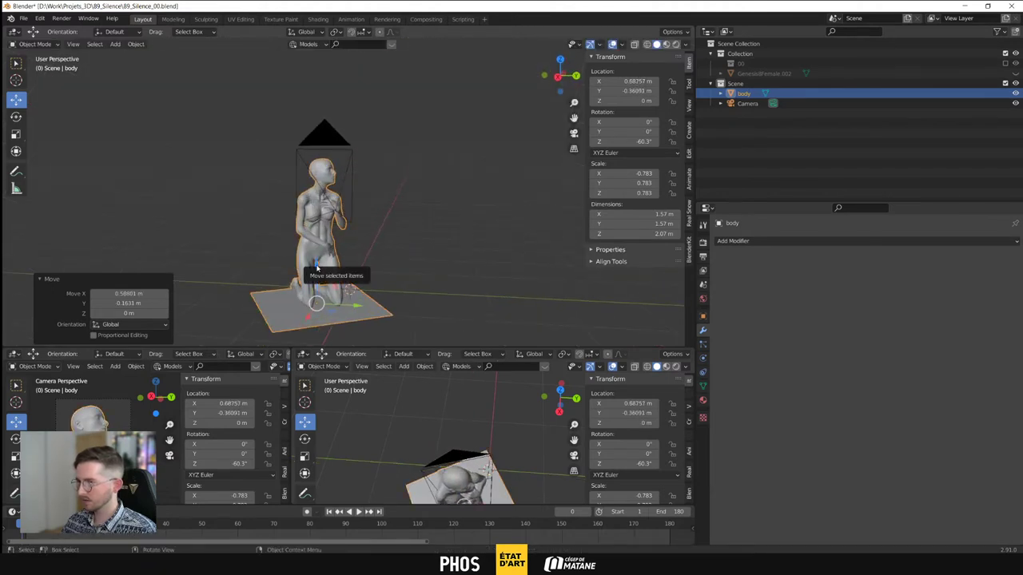
Try moving the body along the Z axis and undo the move
key("g")
key("z")
left_click(318, 265)
key("ctrl+z")
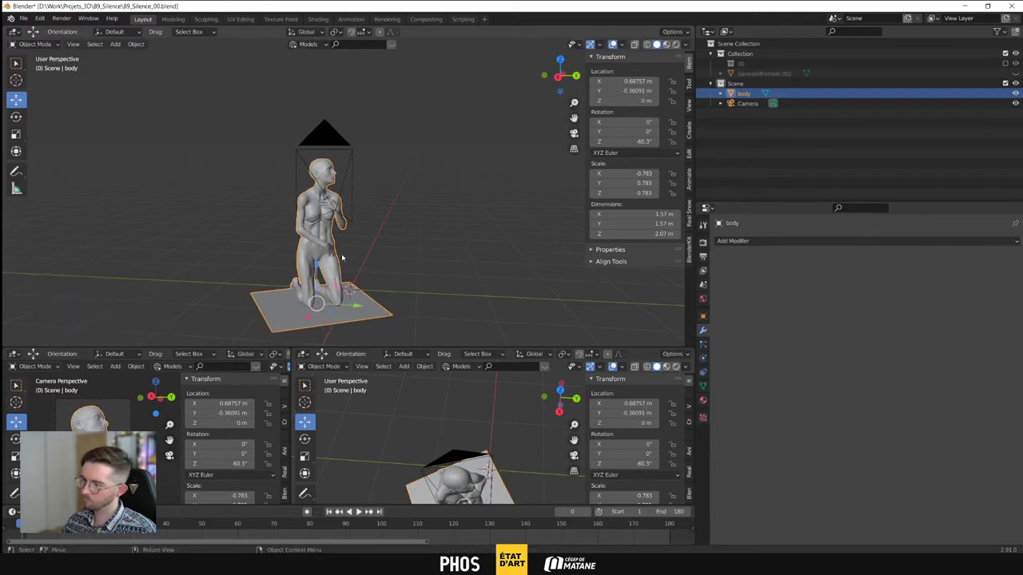
Set the body's X scale to -0.735
double_click(637, 174)
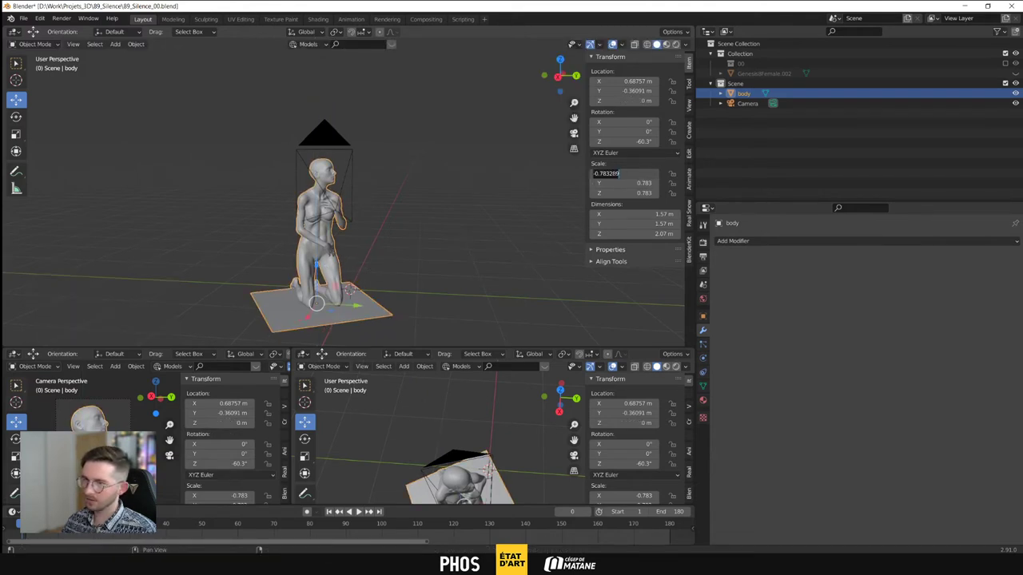
left_click_drag(622, 173, 603, 174)
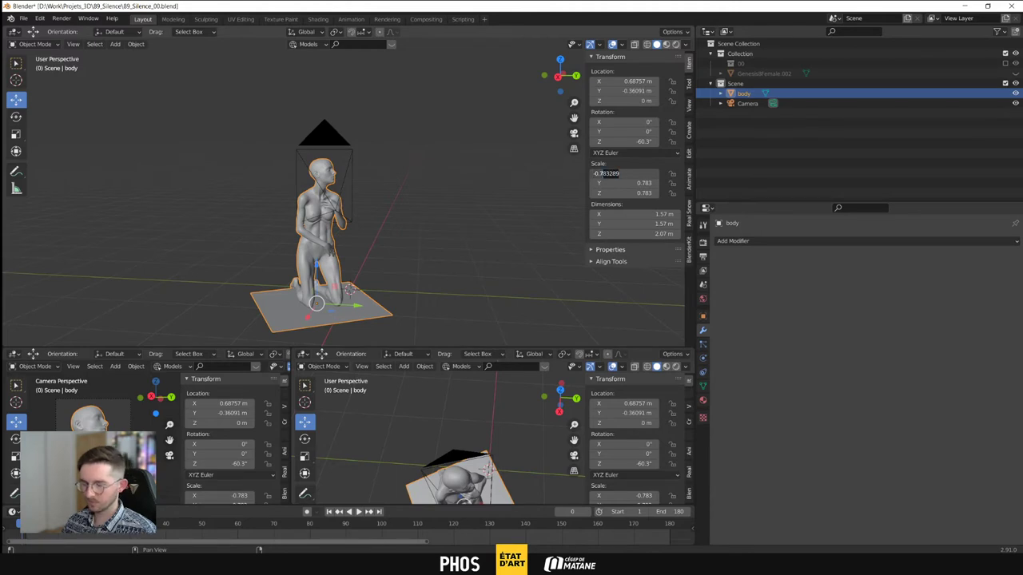
type("7")
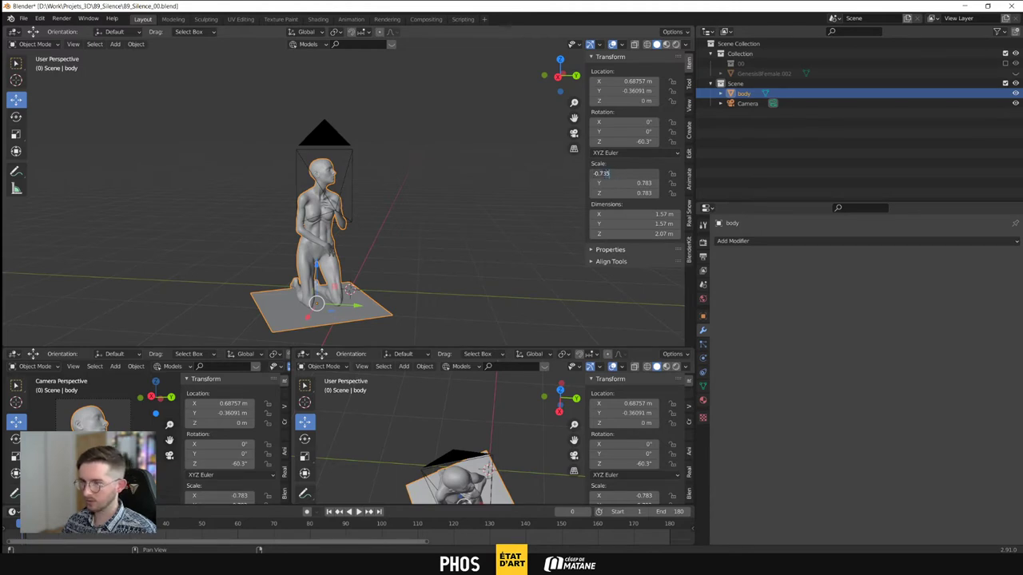
type("35")
key("Return")
left_click(646, 174)
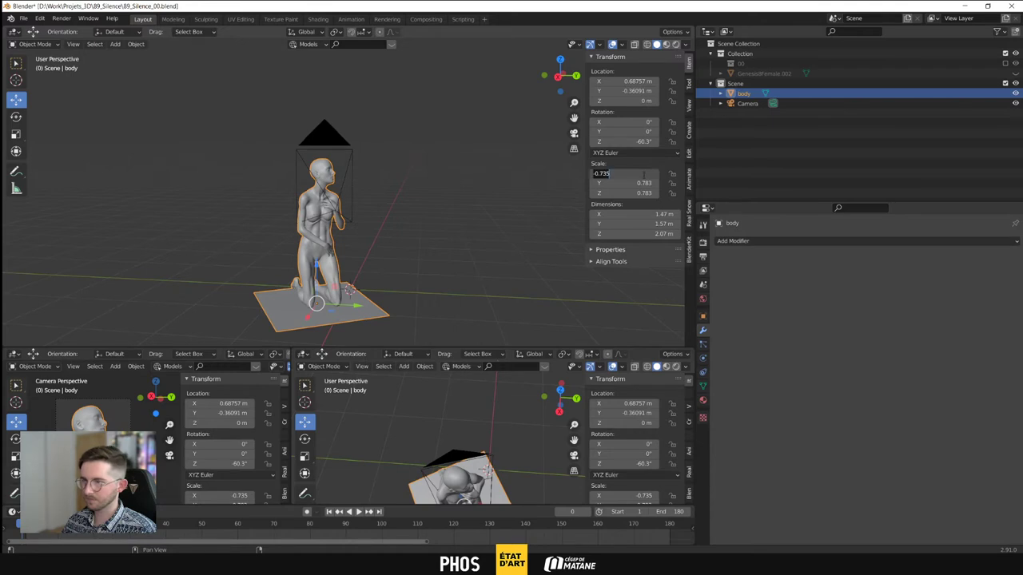
Set the body's Y and Z scale to 0.735
left_click(644, 192)
left_click(644, 183)
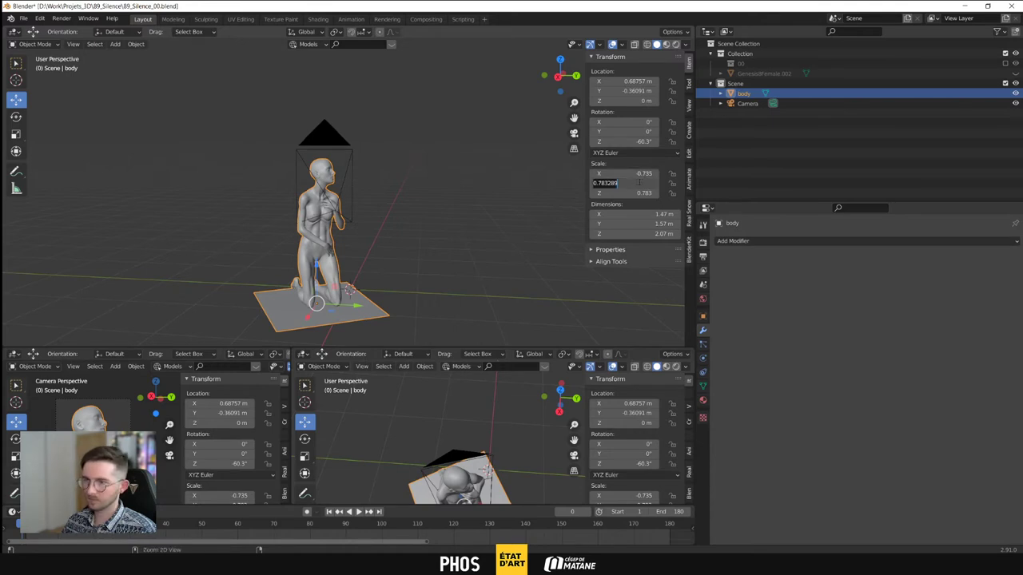
left_click_drag(619, 183, 604, 183)
key("shift+Right")
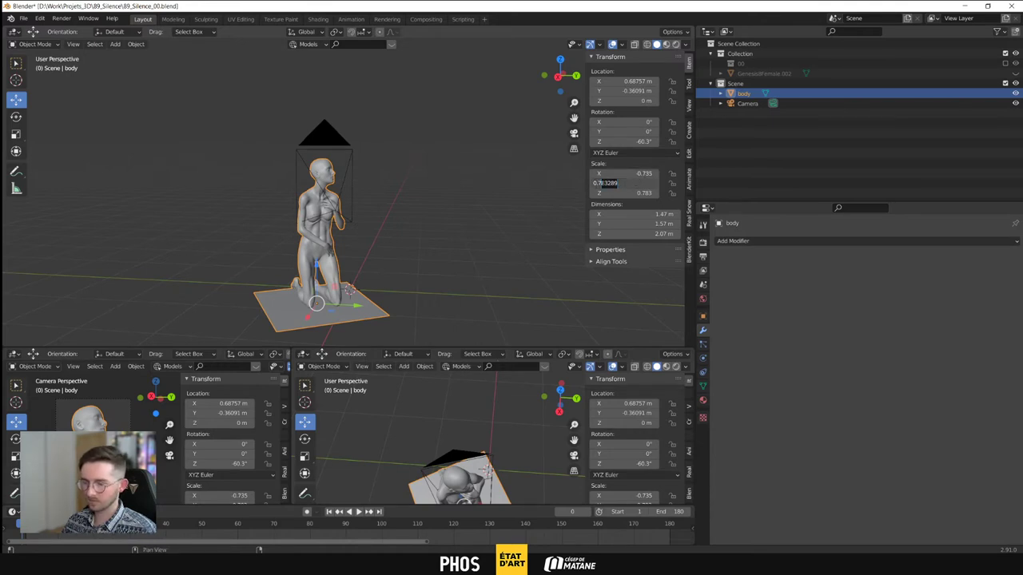
key("BackSpace")
key("BackSpace")
type("35")
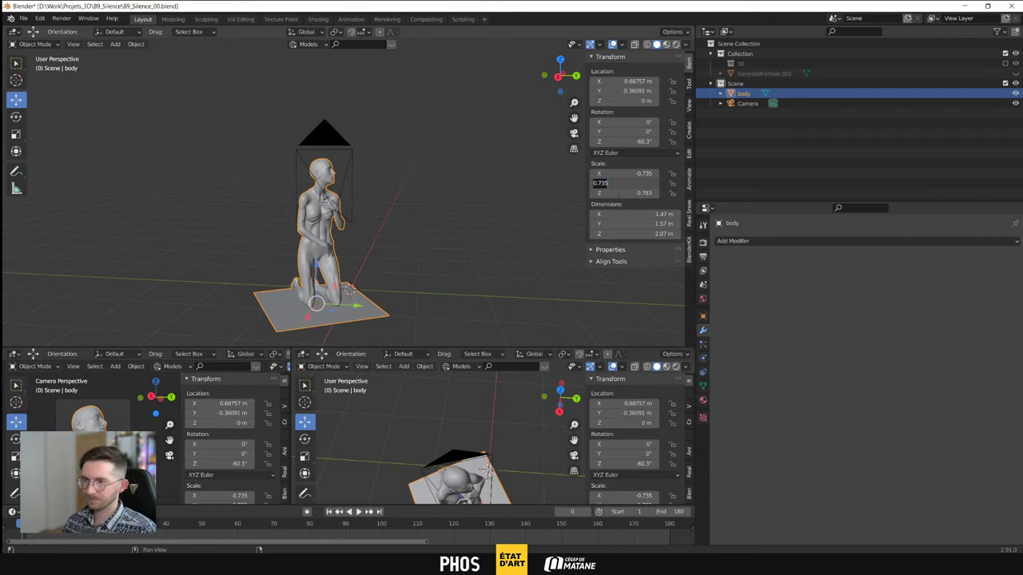
key("Tab")
type("0.735")
key("Return")
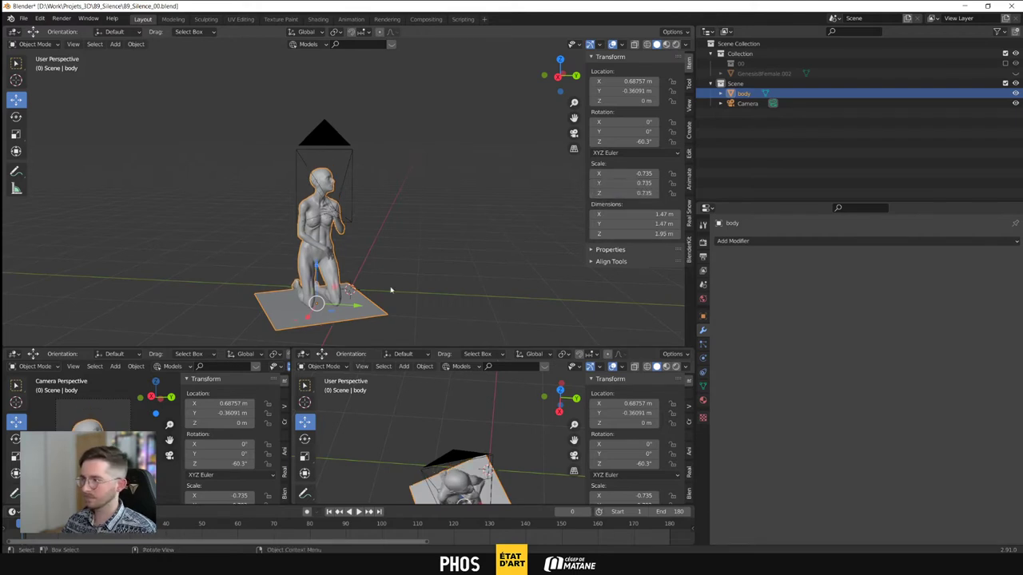
Select the camera and shift it in the YZ plane to about Y 0.117 m and Z 1.497 m
left_click(347, 183)
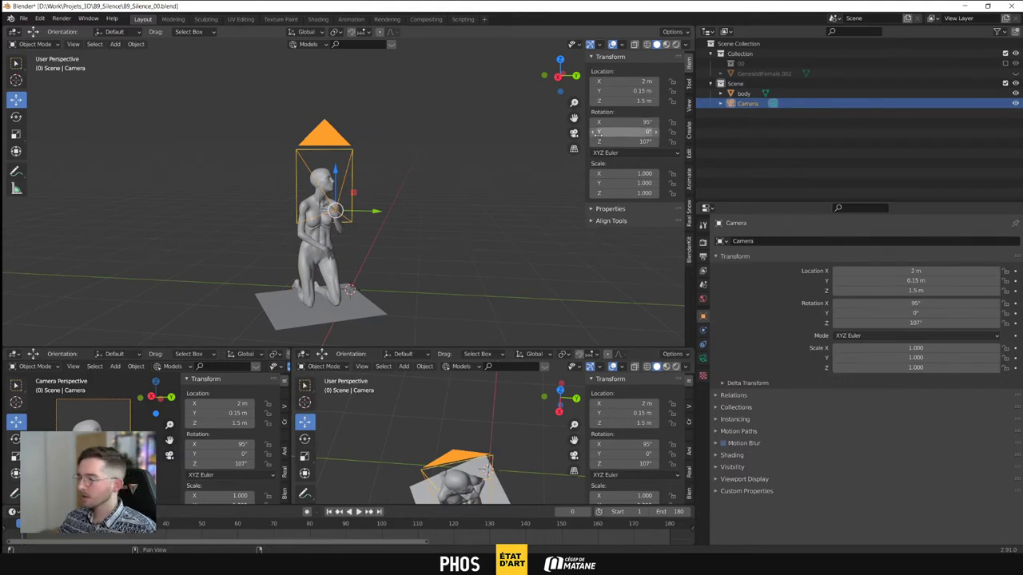
left_click(631, 100)
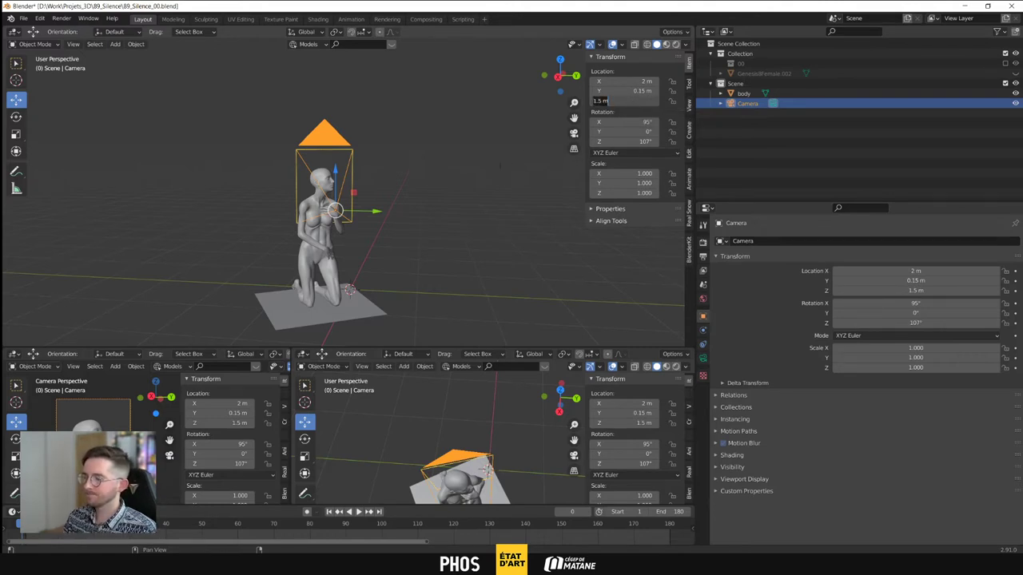
key("Return")
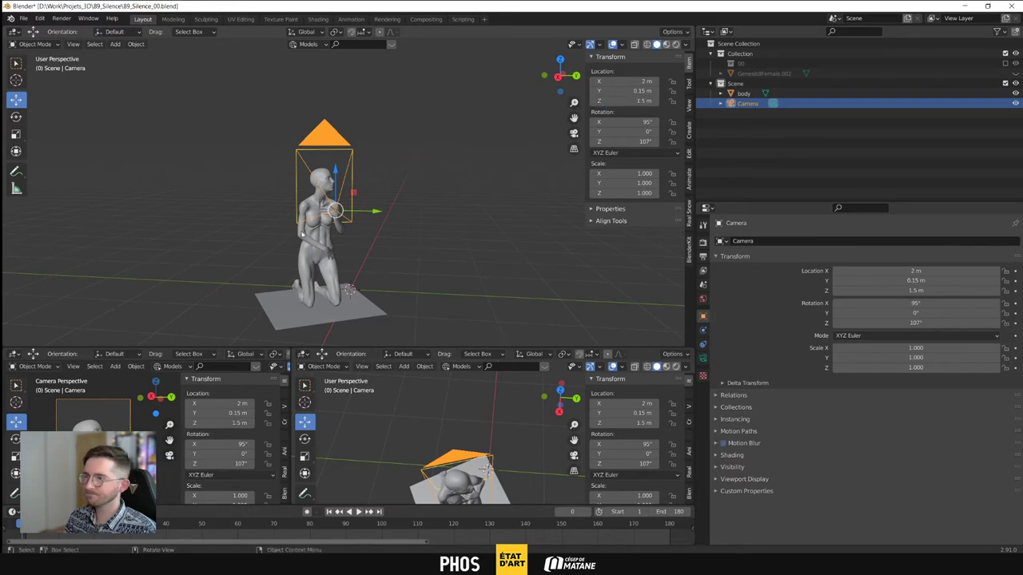
scroll(323, 243, "up", 3)
middle_click_drag(328, 246, 381, 224, "shift")
left_click_drag(409, 186, 407, 197)
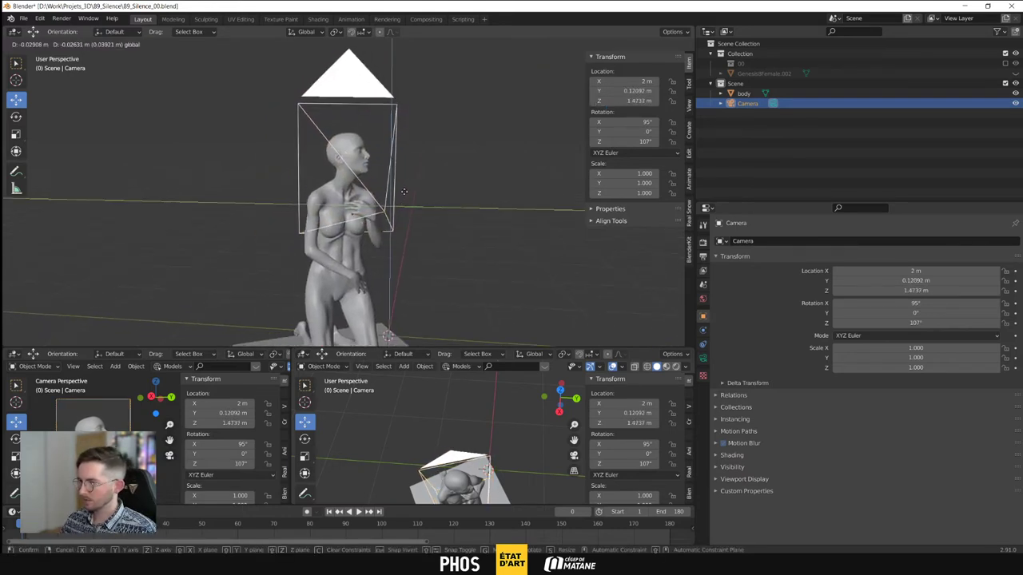
left_click(401, 190)
Set the camera's focal length to 70 mm
left_click(704, 358)
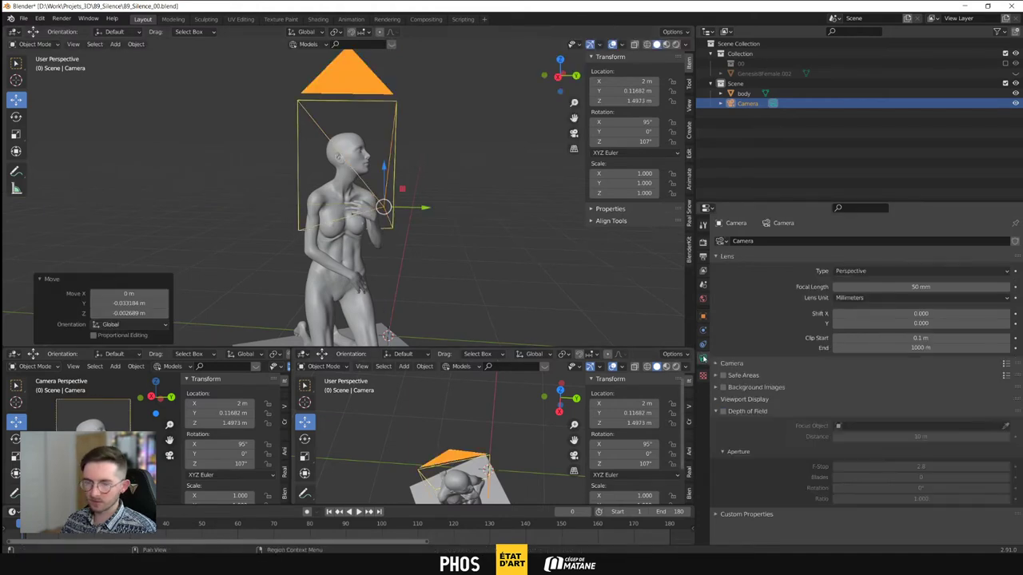
left_click(898, 286)
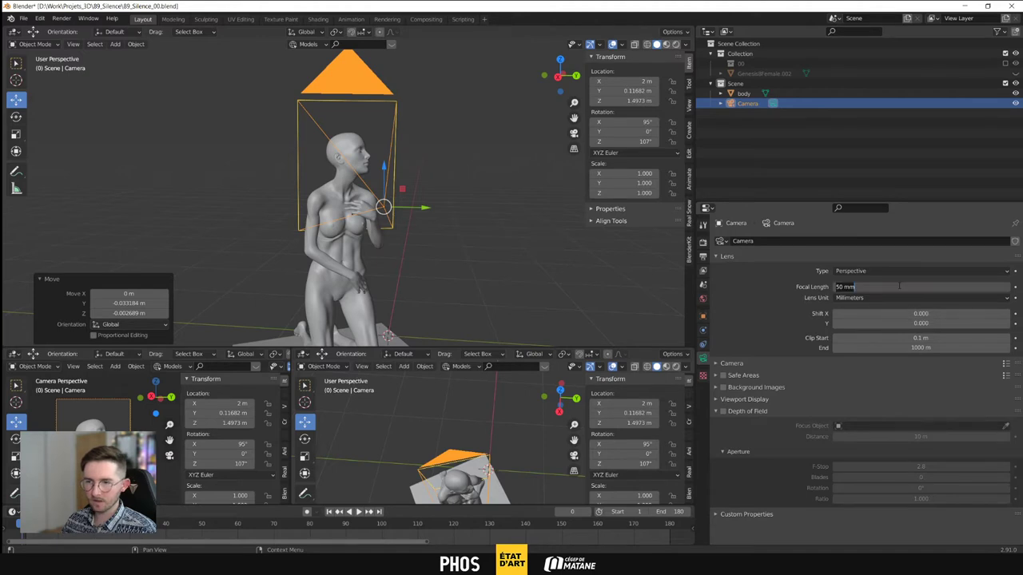
type("70")
key("Return")
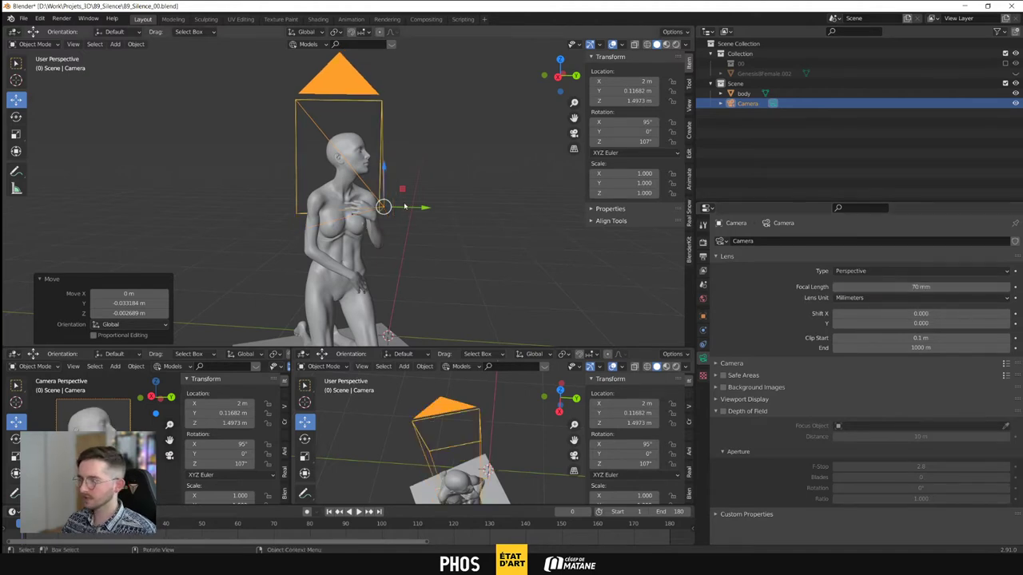
Try moving the camera away from the body to about X 2.22 m and Y 0.11 m, and undo the move
middle_click_drag(404, 207, 542, 205)
key("g")
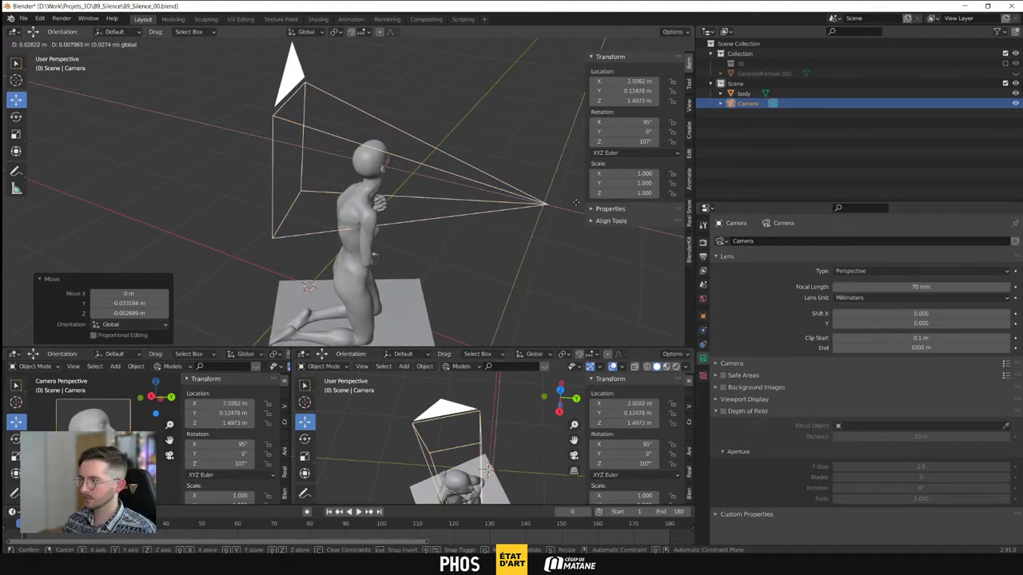
left_click(574, 212)
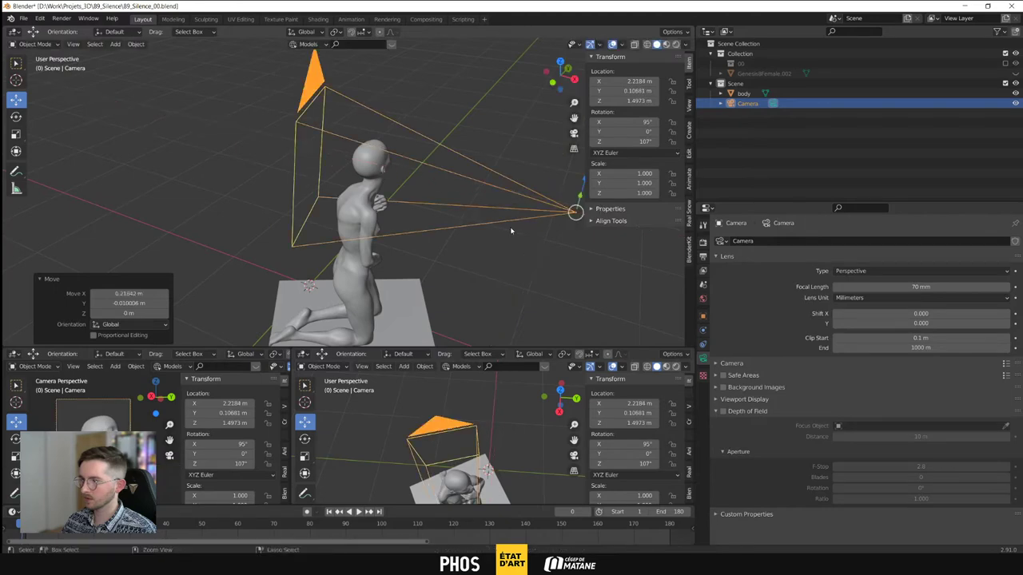
key("ctrl+z")
Move the camera horizontally to about X 2.17 m and Y 0.18 m, and select the body
middle_click_drag(512, 231, 426, 254)
middle_click_drag(399, 229, 360, 177)
left_click_drag(318, 272, 317, 295)
mouse_move(297, 272)
middle_mouse_down()
mouse_move(312, 265)
mouse_move(287, 269)
middle_mouse_up()
left_click(287, 269)
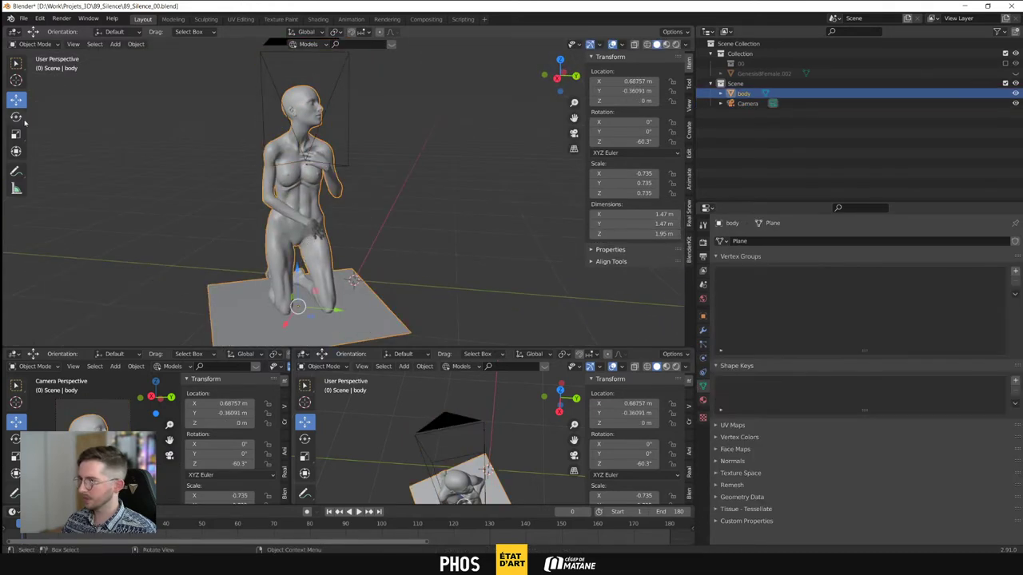
Try a free trackball rotation of the body and undo it
left_click(19, 118)
scroll(299, 288, "down", 2)
left_click_drag(299, 289, 331, 286)
left_click(18, 100)
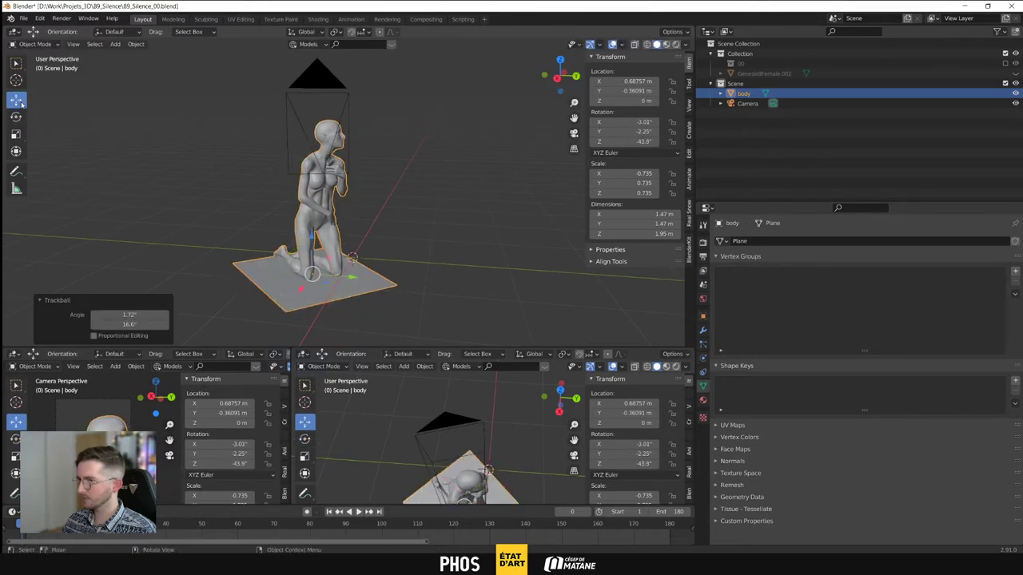
key("ctrl+z")
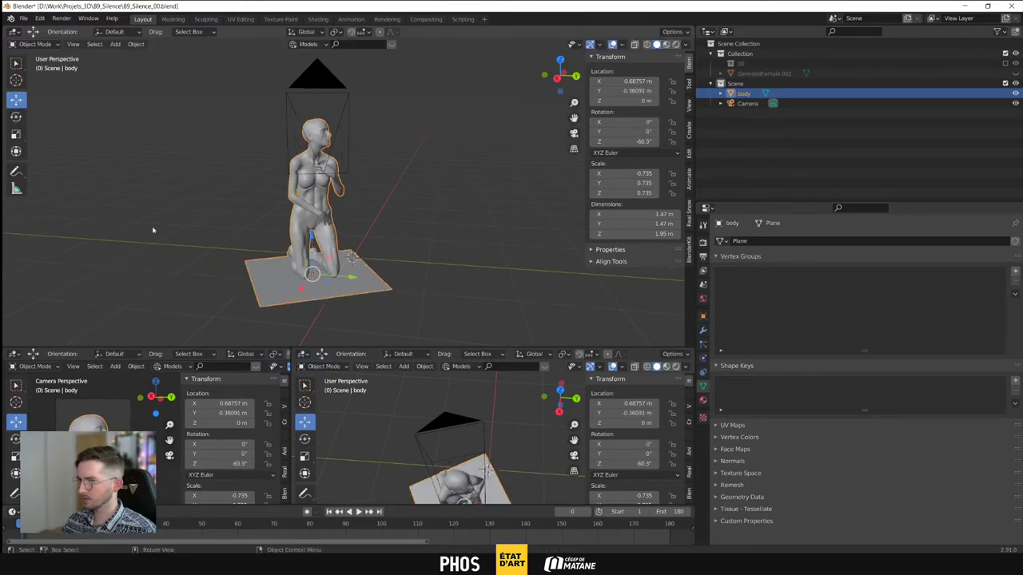
Rotate the body around its Z axis to about -41.5° and move it along the ground to about X 0.65 m and Y -0.42 m
left_click(16, 117)
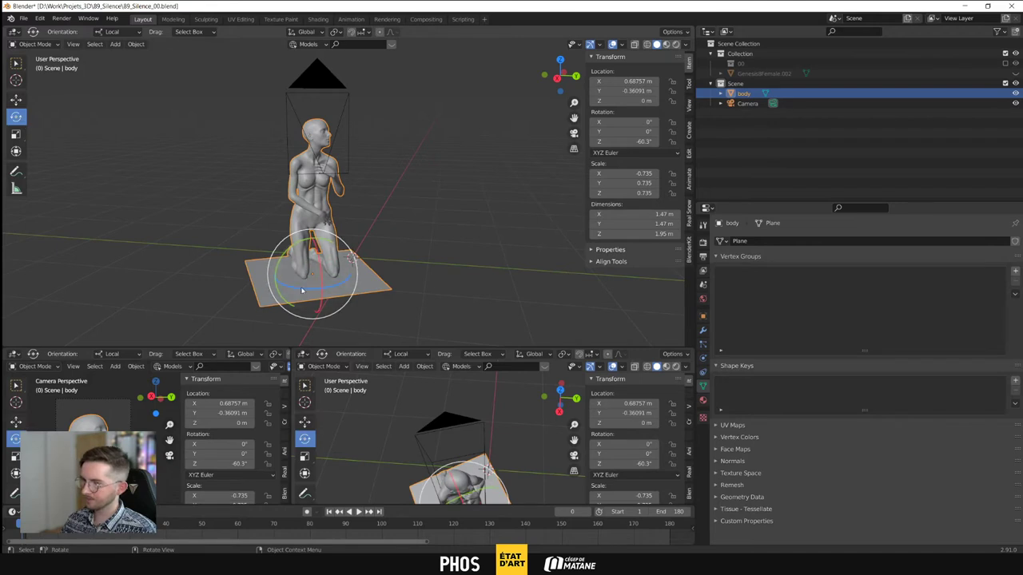
mouse_move(303, 291)
left_mouse_down()
mouse_move(314, 285)
mouse_move(305, 286)
left_mouse_up()
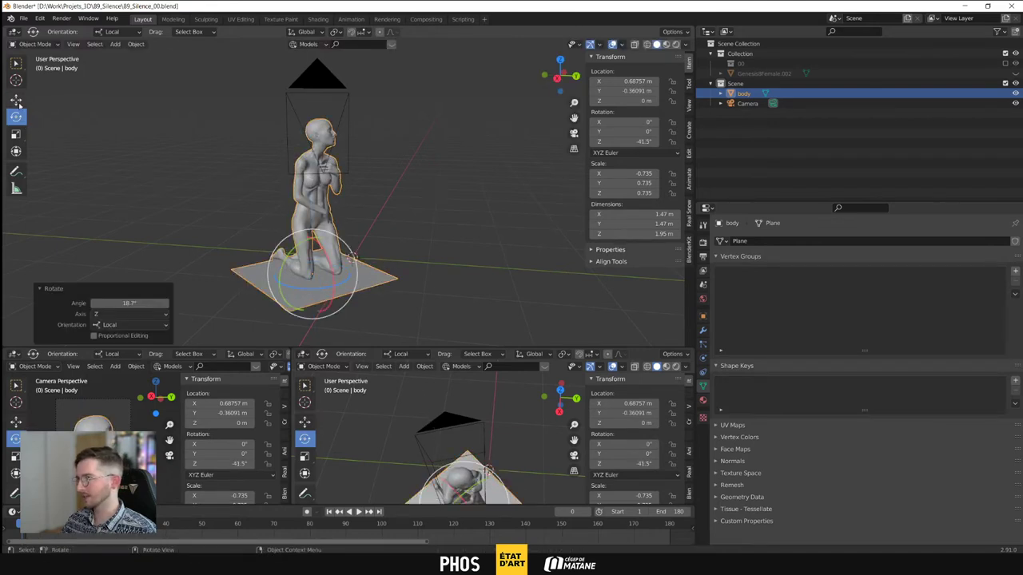
left_click(16, 99)
middle_click_drag(342, 246, 342, 277)
left_click_drag(331, 263, 326, 258)
key("KP_Decimal")
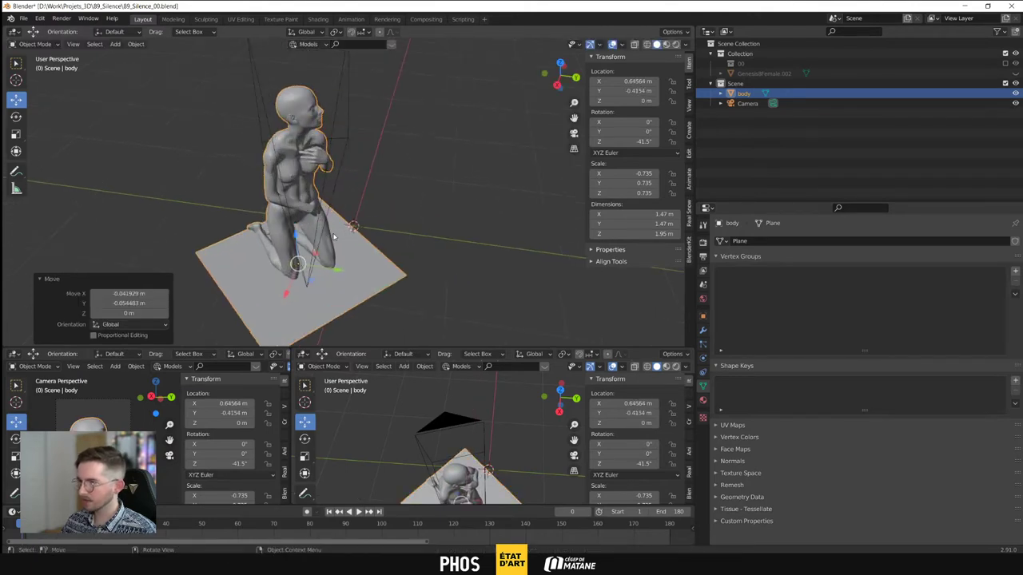
Look through the camera in the main viewport and lower the camera to a Z location of about 1.457 m
key("KP_0")
scroll(338, 236, "down", 3)
mouse_move(408, 255)
middle_mouse_down("shift")
mouse_move(407, 244)
mouse_move(420, 264)
middle_mouse_up("shift")
scroll(395, 256, "up", 2)
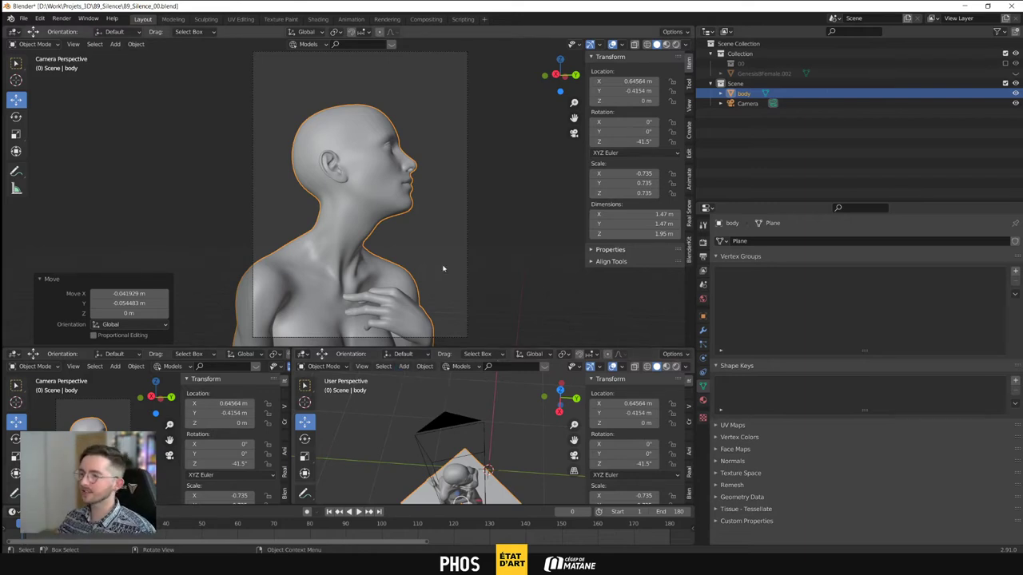
middle_click_drag(431, 240, 445, 213, "shift")
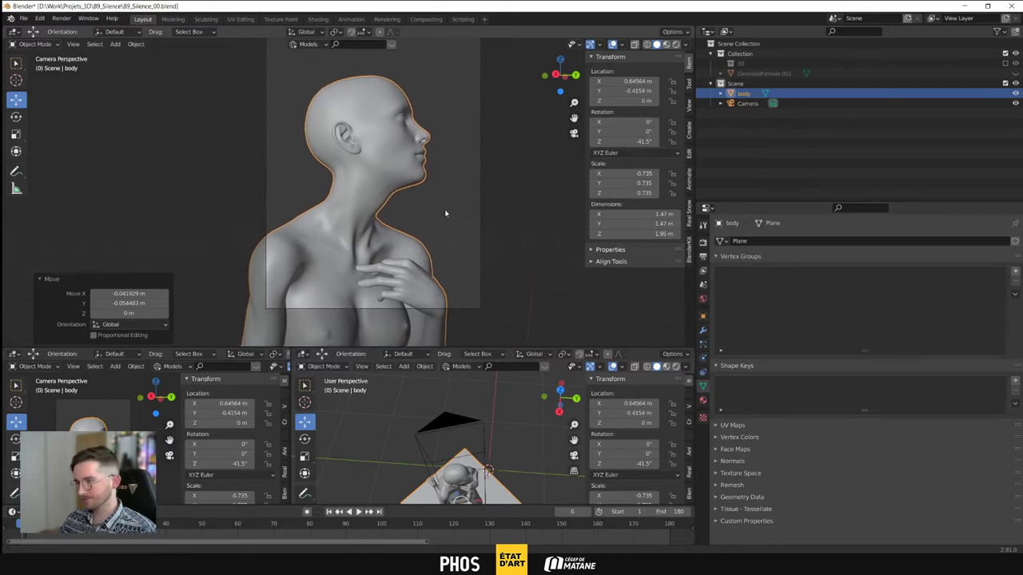
middle_click_drag(427, 152, 450, 199, "shift")
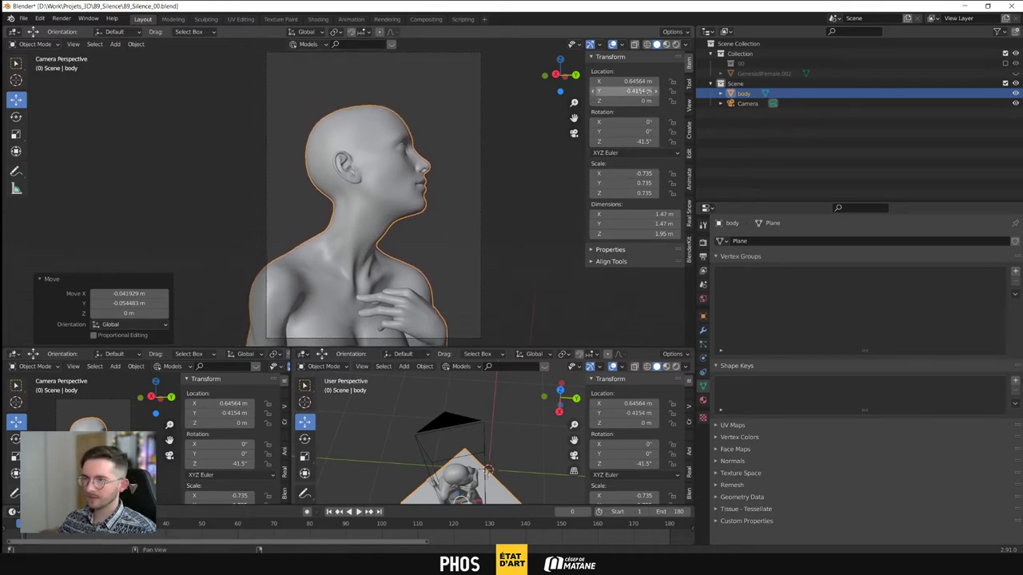
left_click(747, 103)
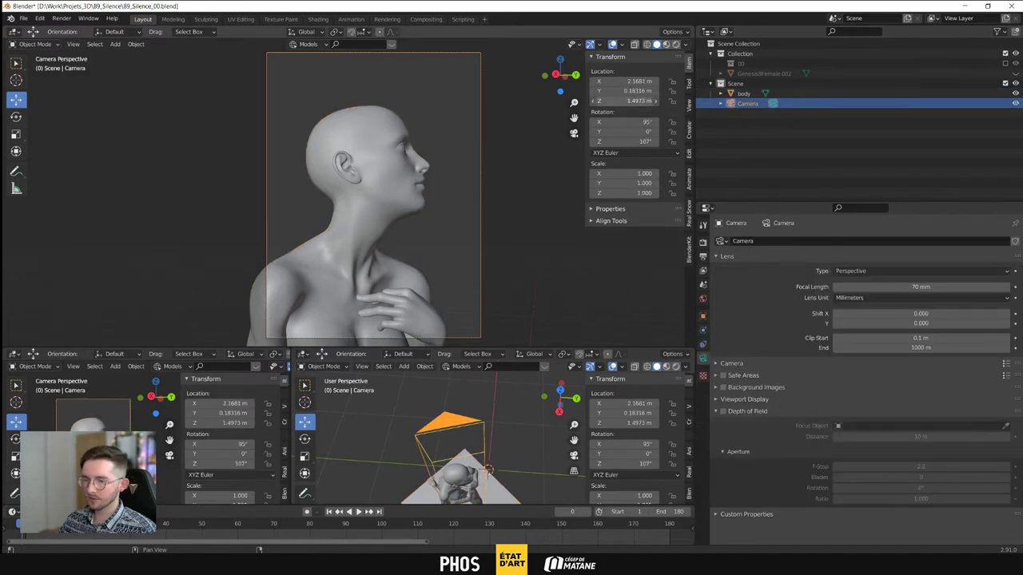
left_click_drag(624, 101, 621, 100)
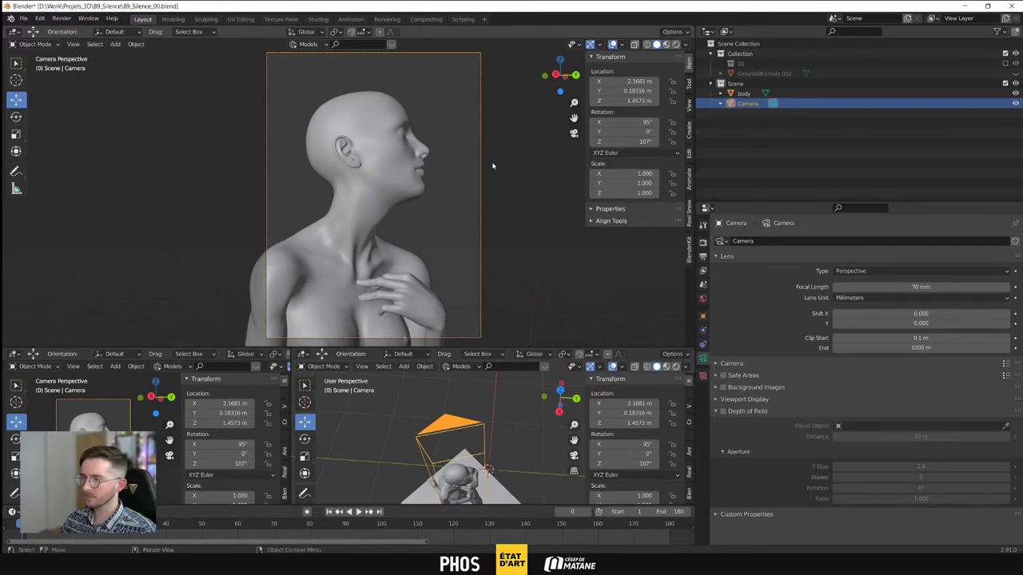
Join the small camera viewport and the small perspective viewport into one, keeping the camera view
middle_click_drag(429, 210, 452, 209, "shift")
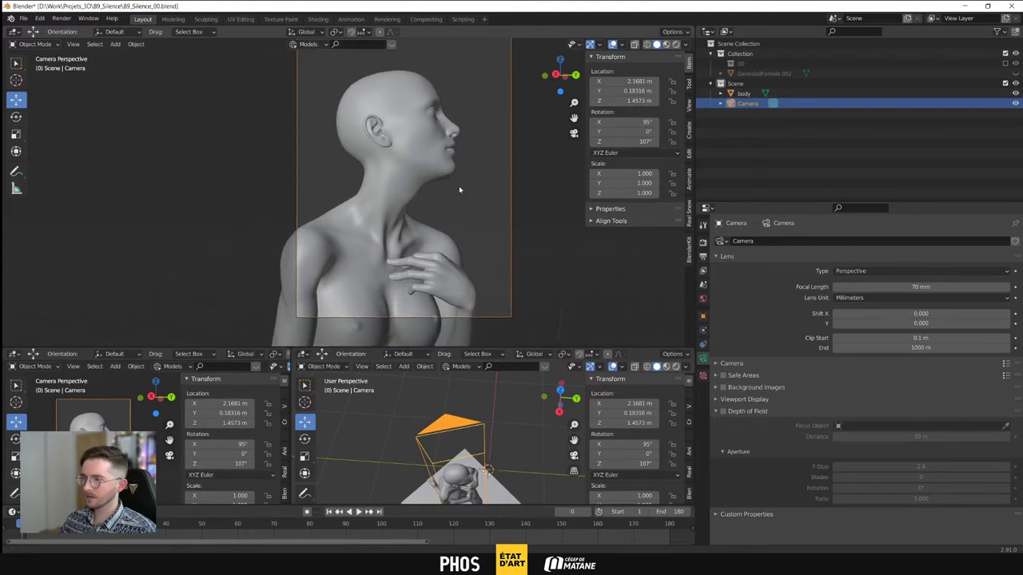
right_click(359, 348)
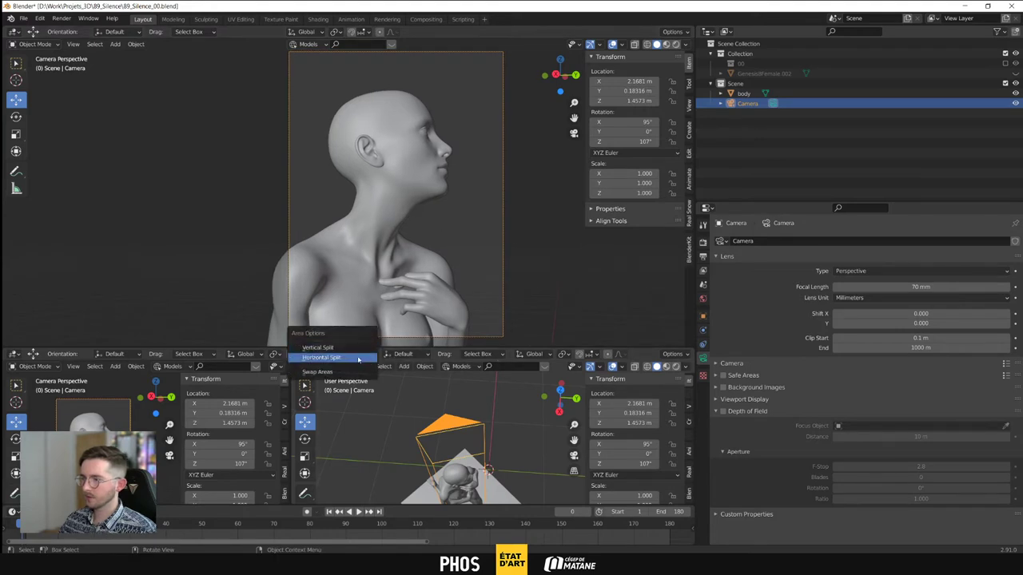
left_click(245, 336)
right_click(291, 370)
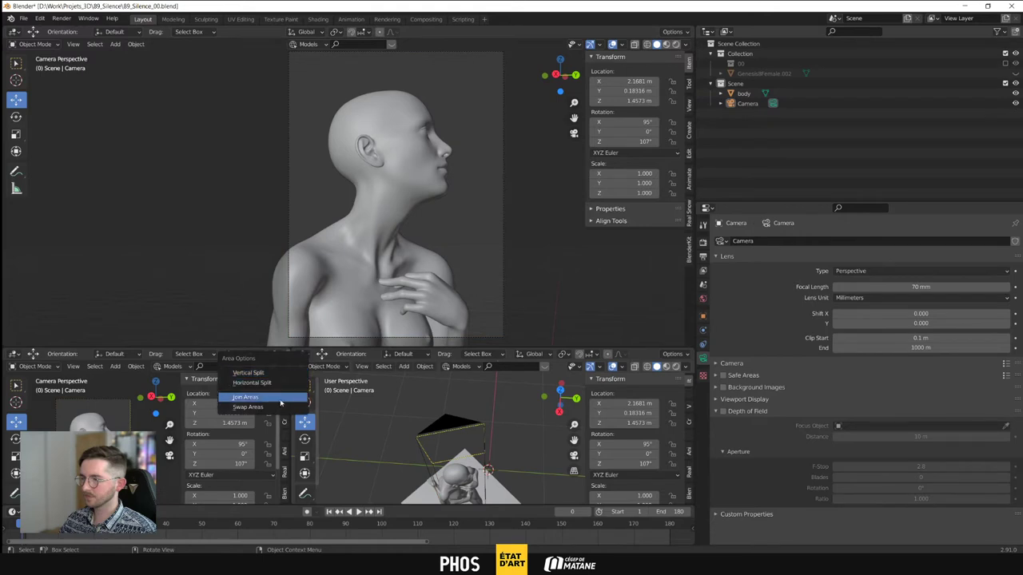
left_click(279, 398)
left_click(319, 383)
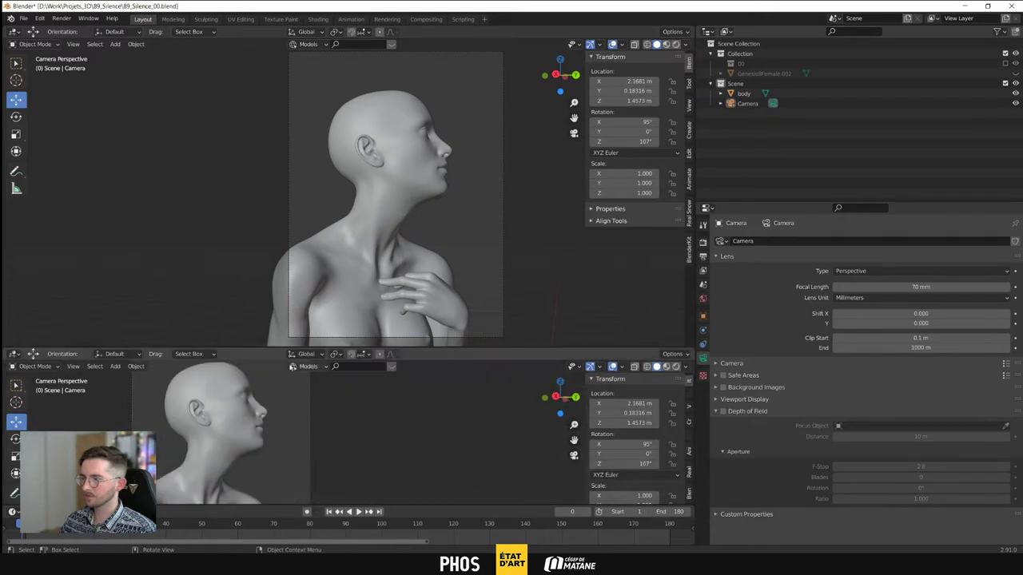
Join the remaining secondary viewport with the main one to get a single large camera viewport
right_click(282, 351)
key("Escape")
right_click(424, 349)
left_click(416, 349)
left_click(415, 411)
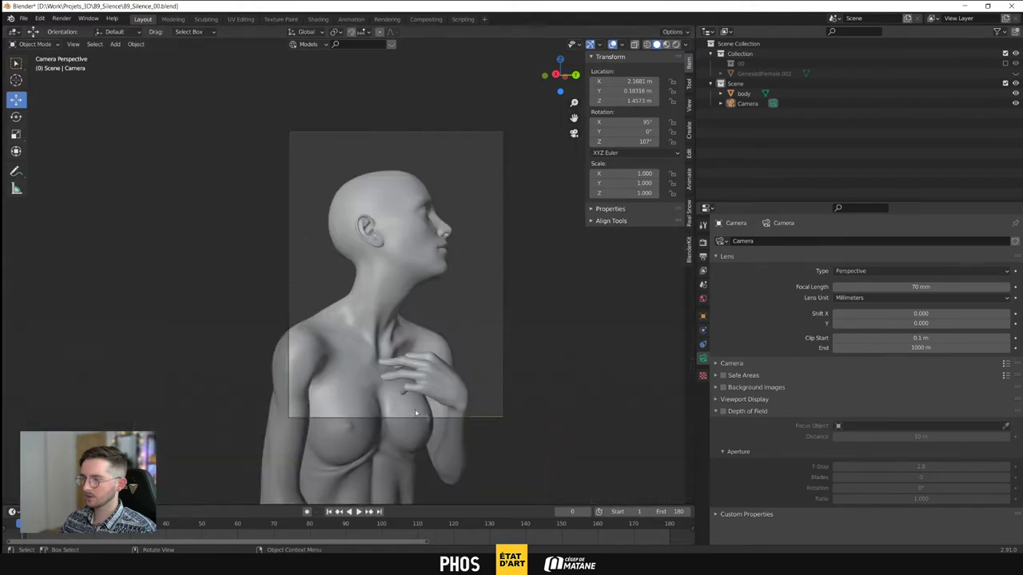
scroll(509, 307, "up", 1)
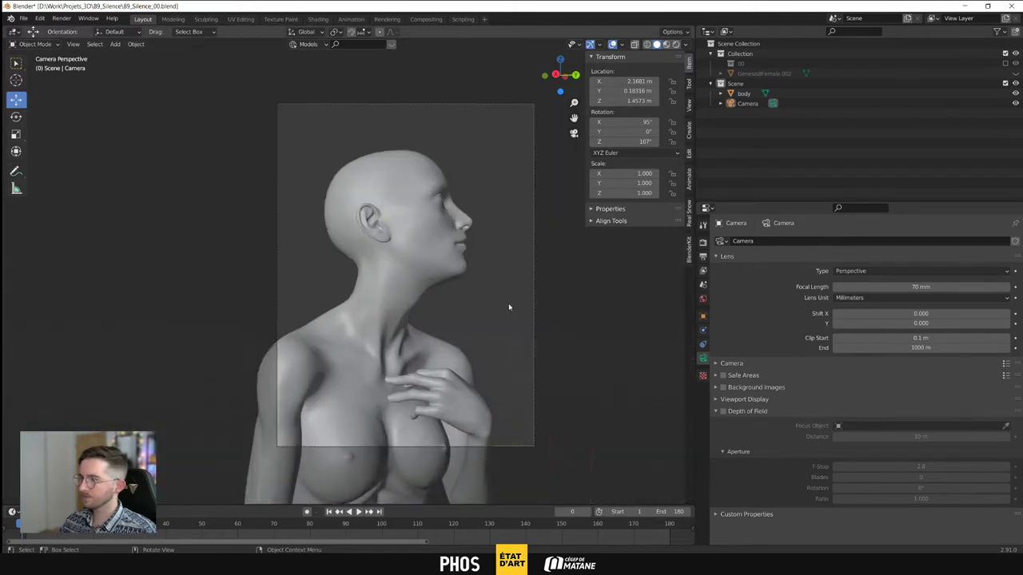
scroll(509, 307, "up", 2)
middle_click_drag(546, 320, 409, 300, "shift")
scroll(382, 280, "down", 1)
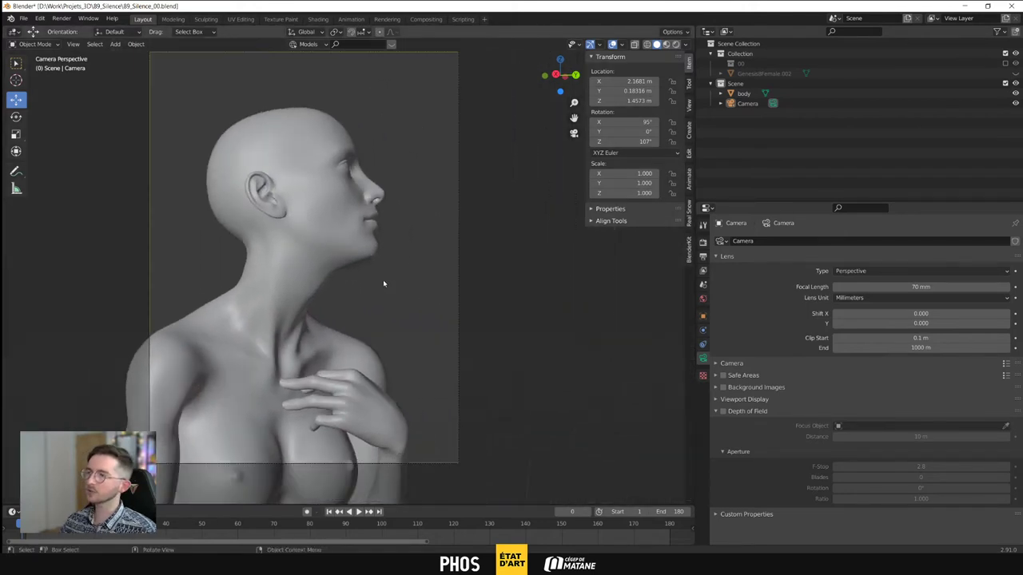
Add an area light to the scene and change its shape to Disk
middle_click_drag(328, 276, 361, 302, "shift")
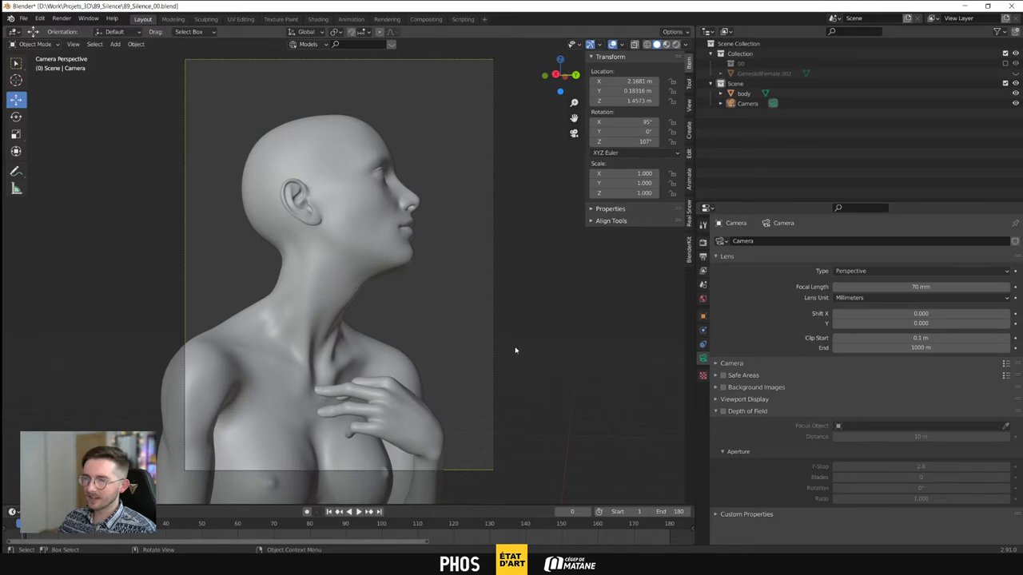
middle_click_drag(515, 350, 491, 367)
scroll(443, 361, "down", 4)
key("shift+a")
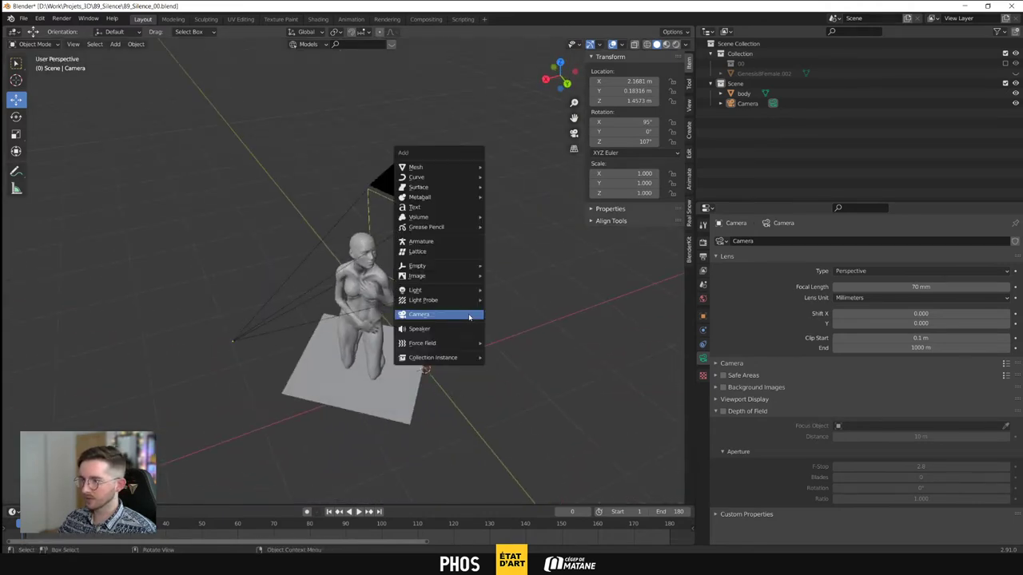
mouse_move(453, 292)
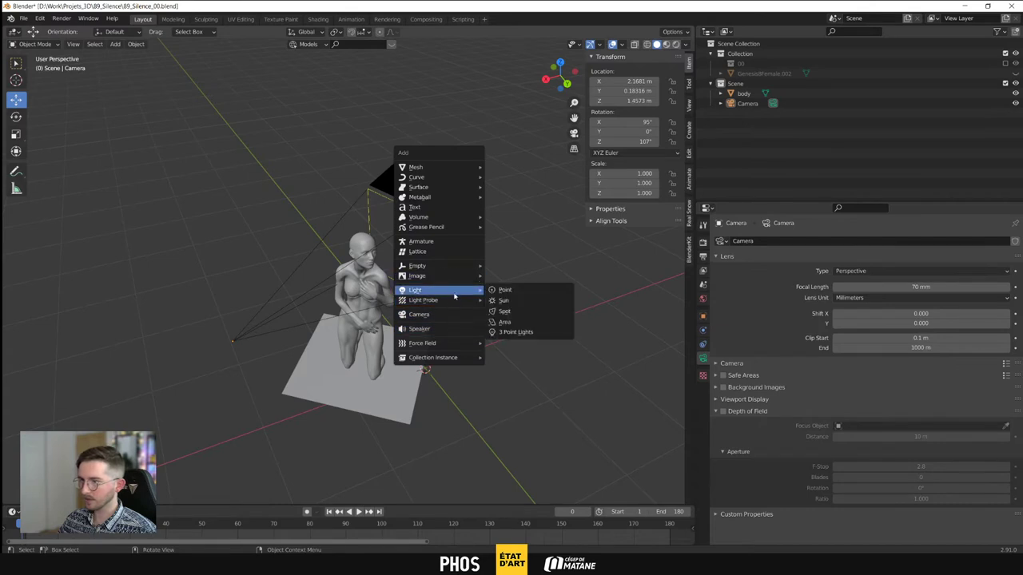
left_click(515, 324)
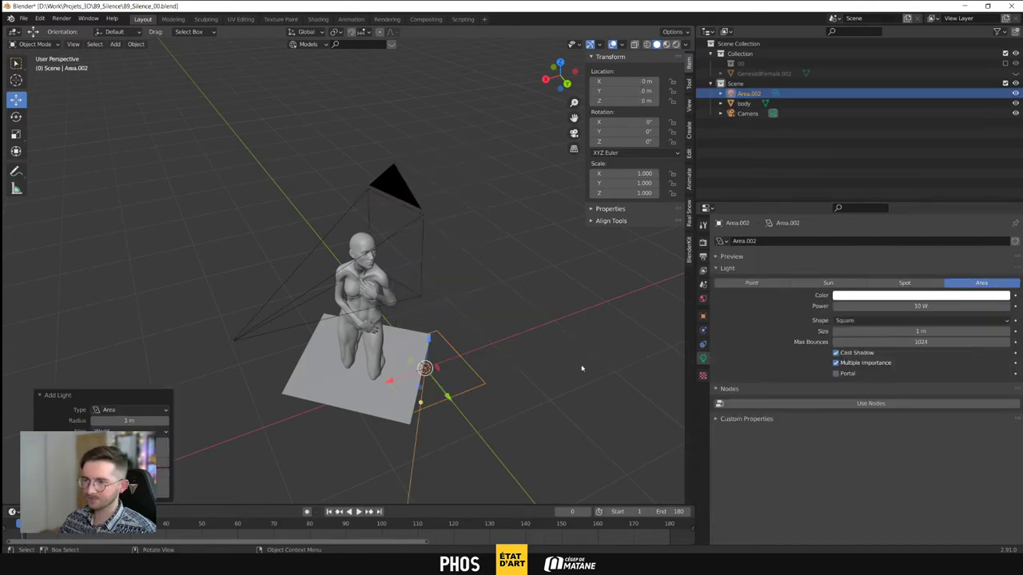
left_click(862, 321)
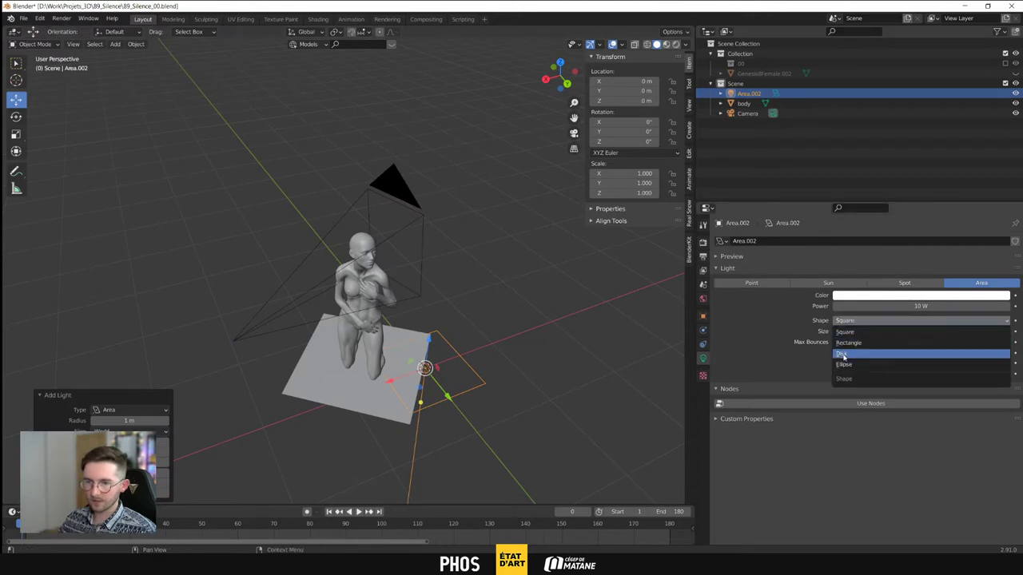
left_click(843, 354)
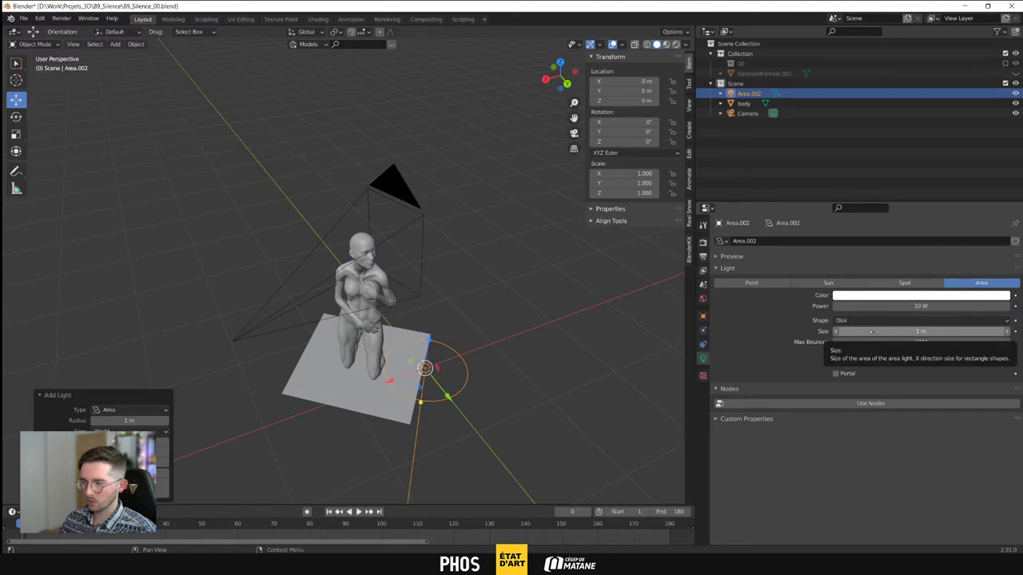
Move the area light up and away from the body to about X -1.49 m, Y 1.65 m, Z 2.45 m
scroll(527, 305, "down", 4)
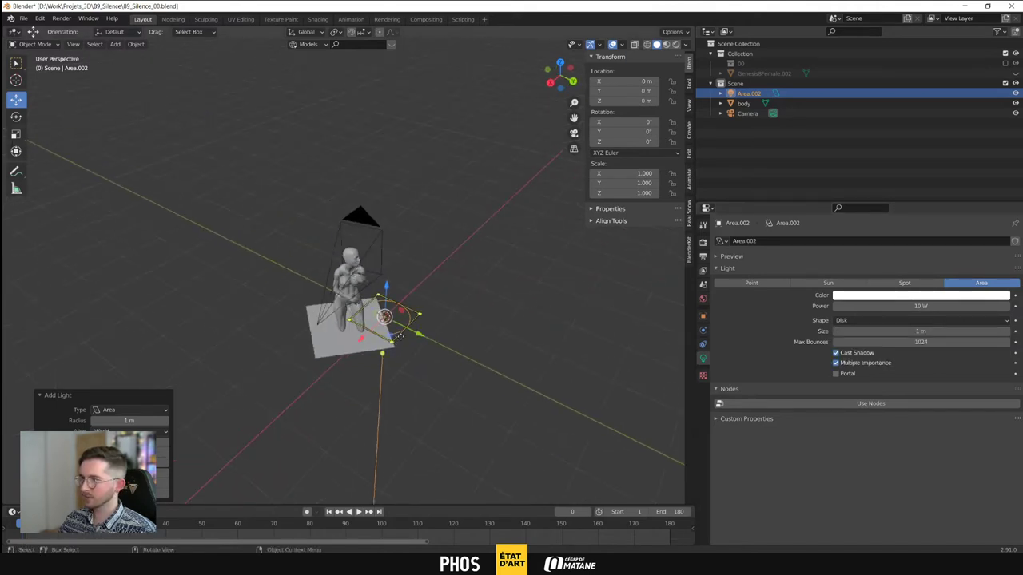
middle_click_drag(384, 351, 398, 327)
left_click_drag(381, 347, 505, 223)
left_click(499, 216)
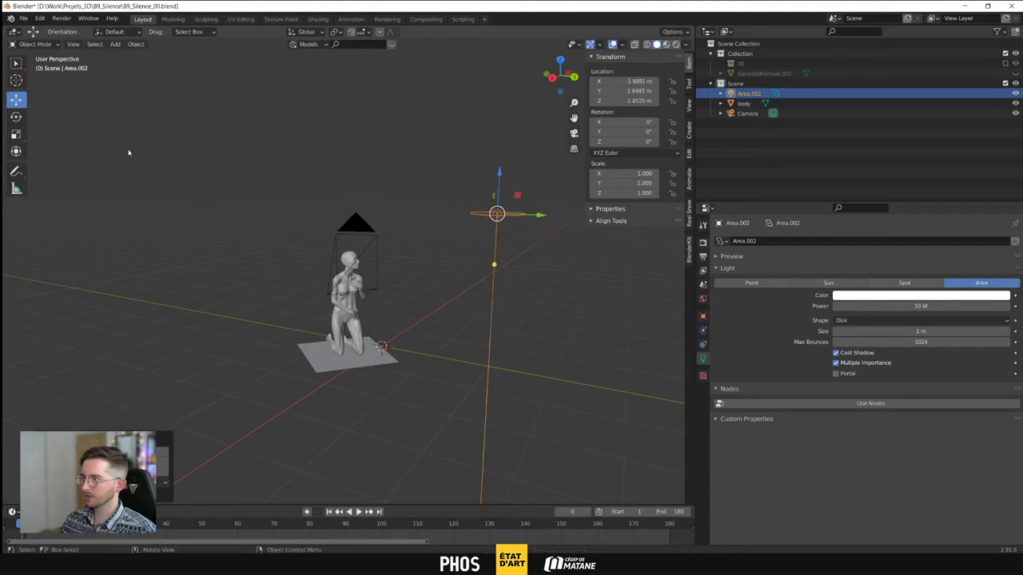
Rotate the area light toward the body to about X -72°, Y -11.2°, Z 30.9°
left_click(16, 117)
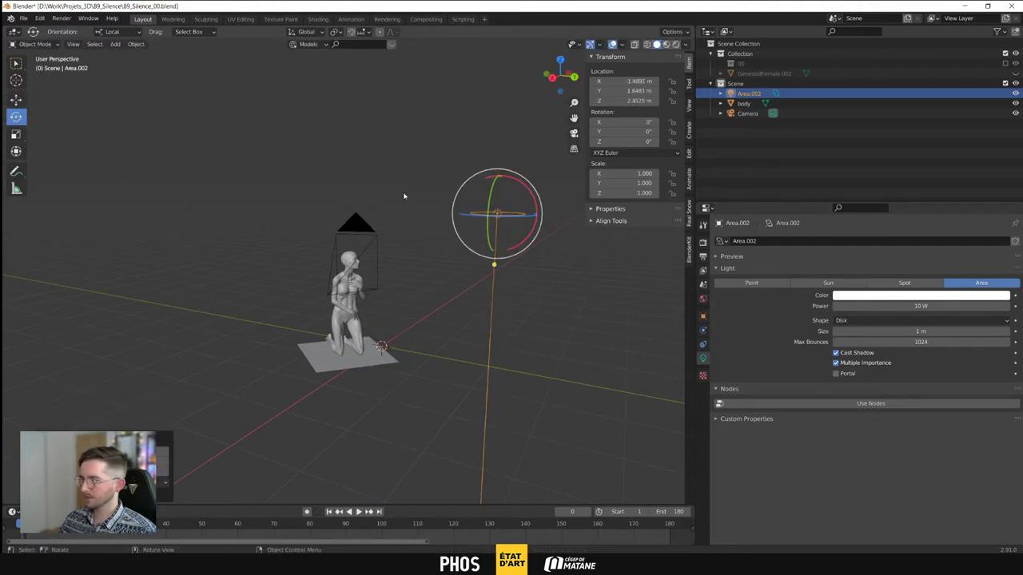
left_click_drag(528, 191, 563, 256)
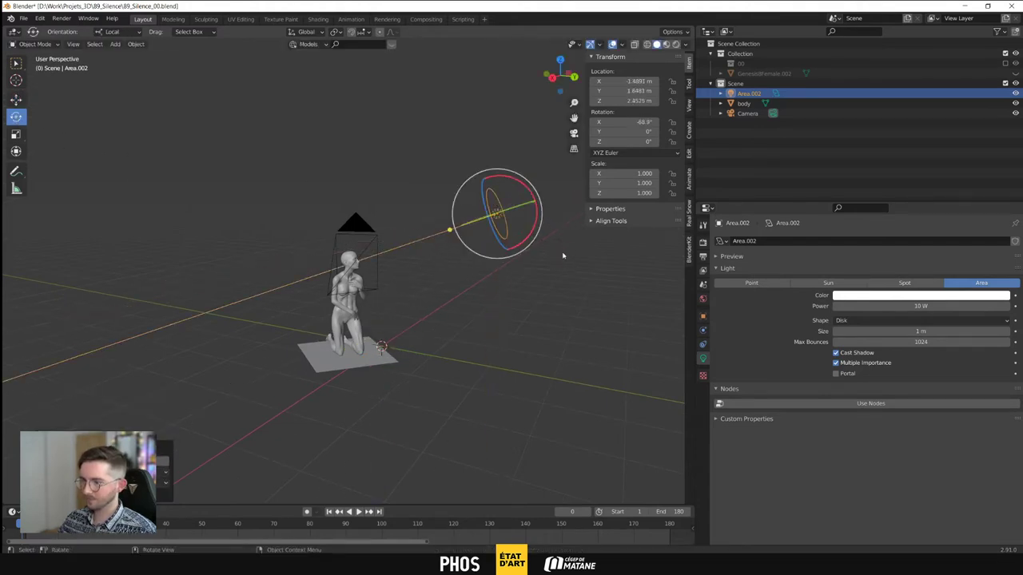
middle_click_drag(402, 250, 511, 283)
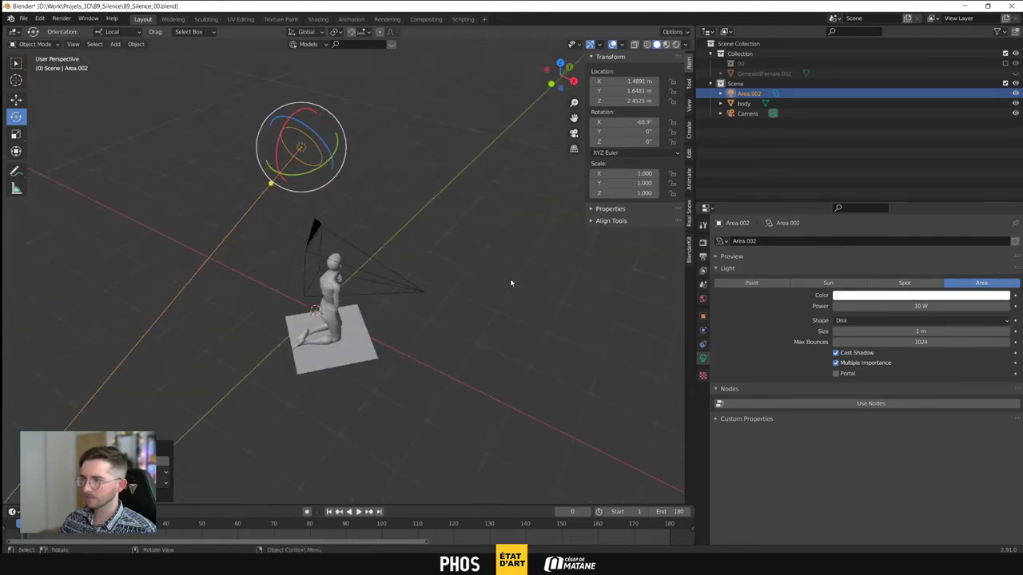
left_click_drag(311, 176, 319, 160)
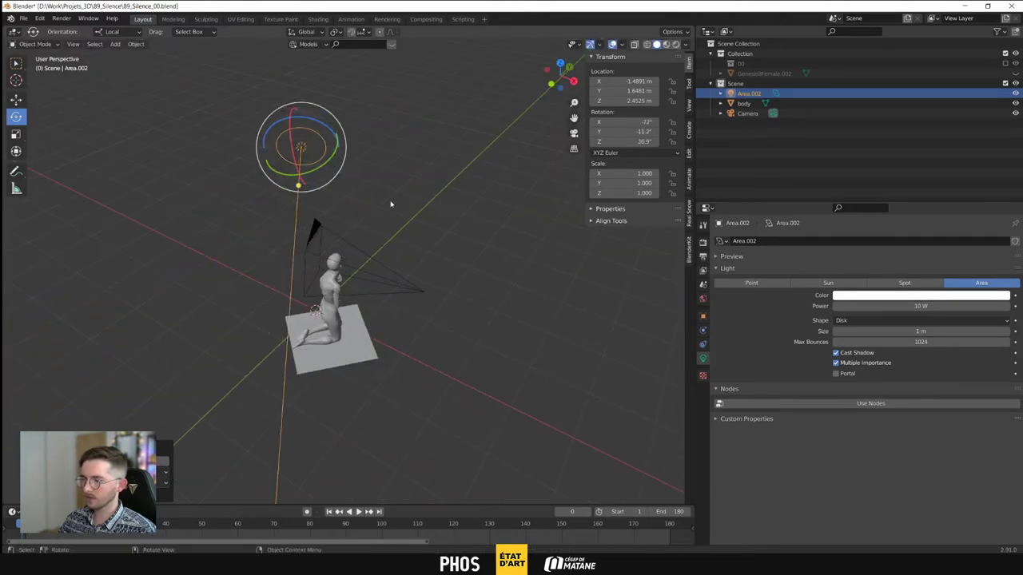
middle_click_drag(393, 205, 360, 279)
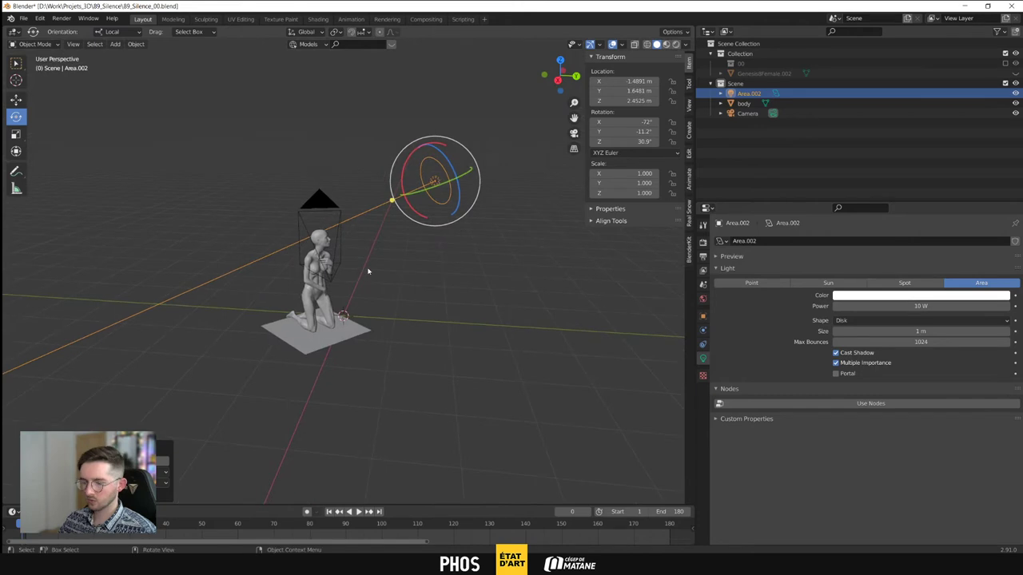
Check the Cycles render settings and preview the lighting through the camera in rendered shading
key("KP_0")
left_click(703, 243)
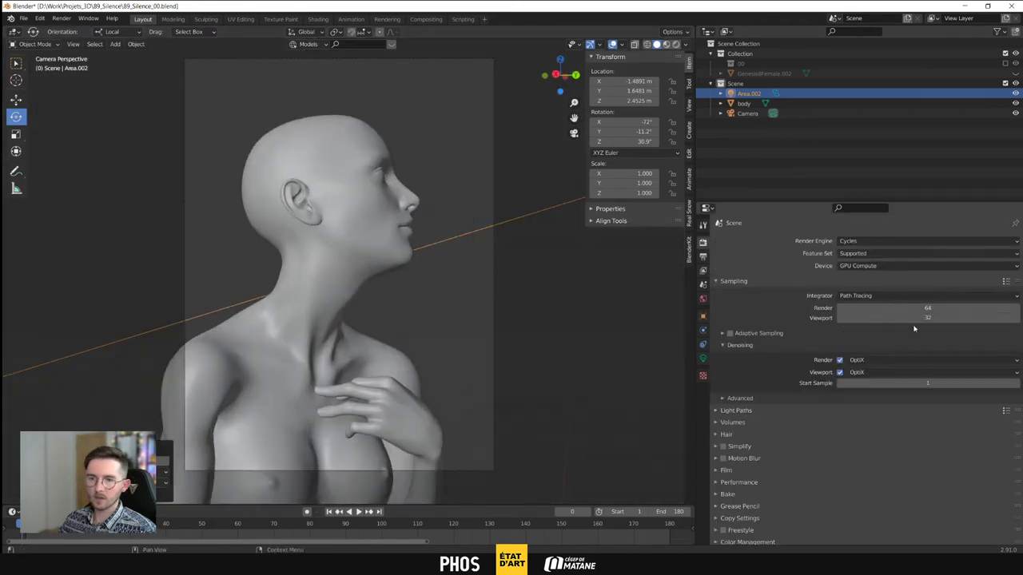
left_click(675, 44)
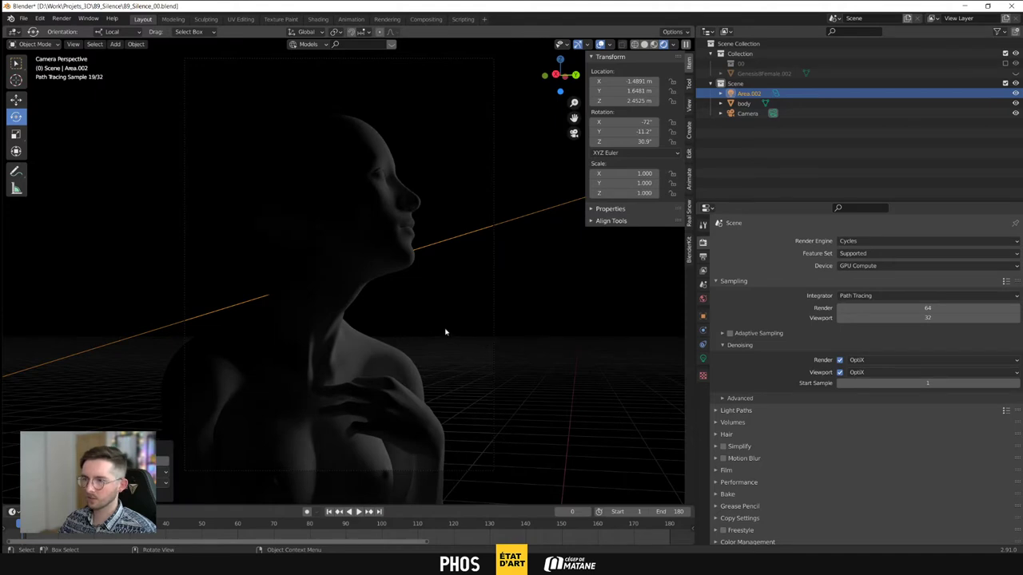
Switch to the Shading workspace and split the node editor horizontally into two areas of similar height
left_click(317, 19)
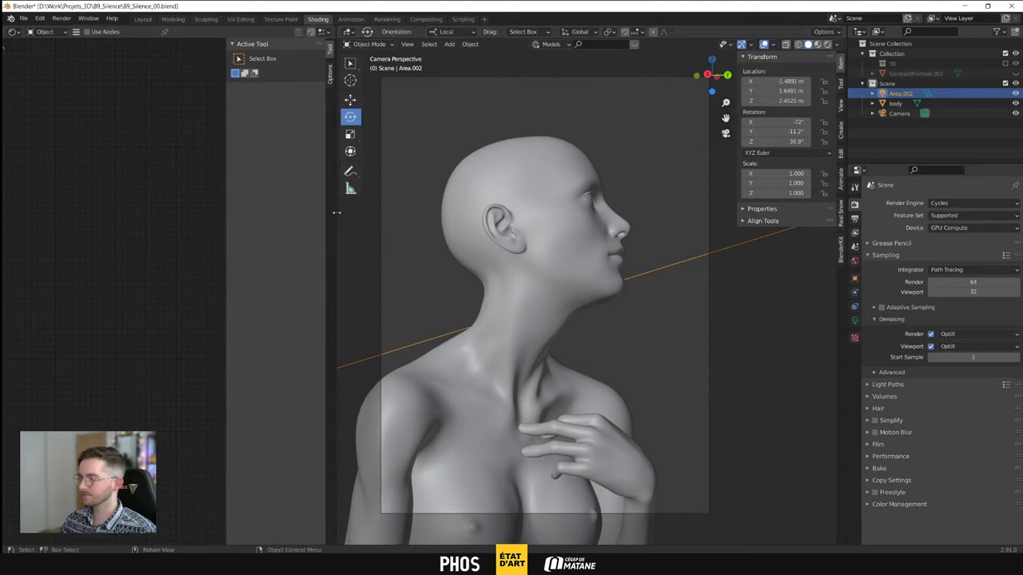
right_click(336, 213)
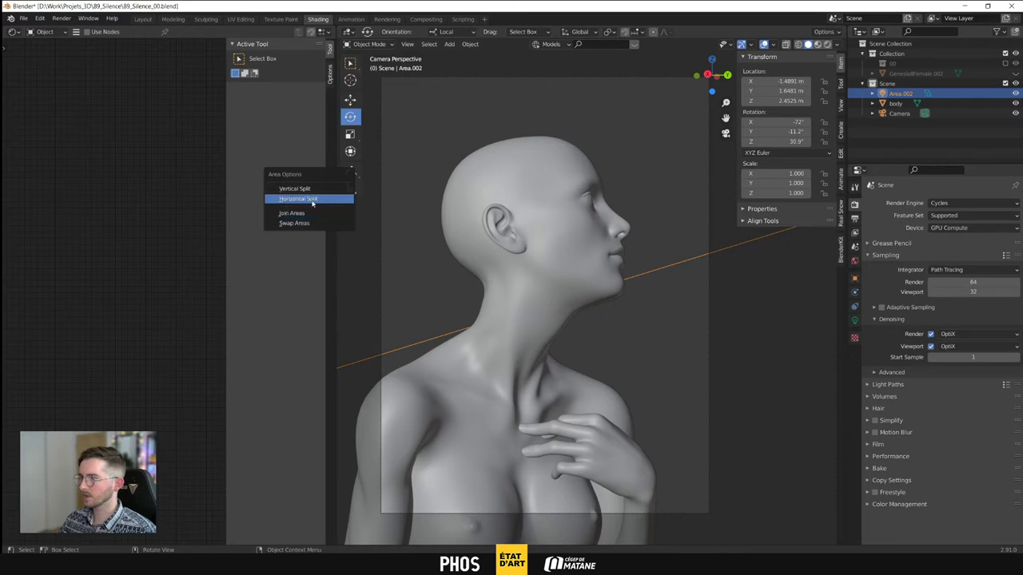
left_click(312, 199)
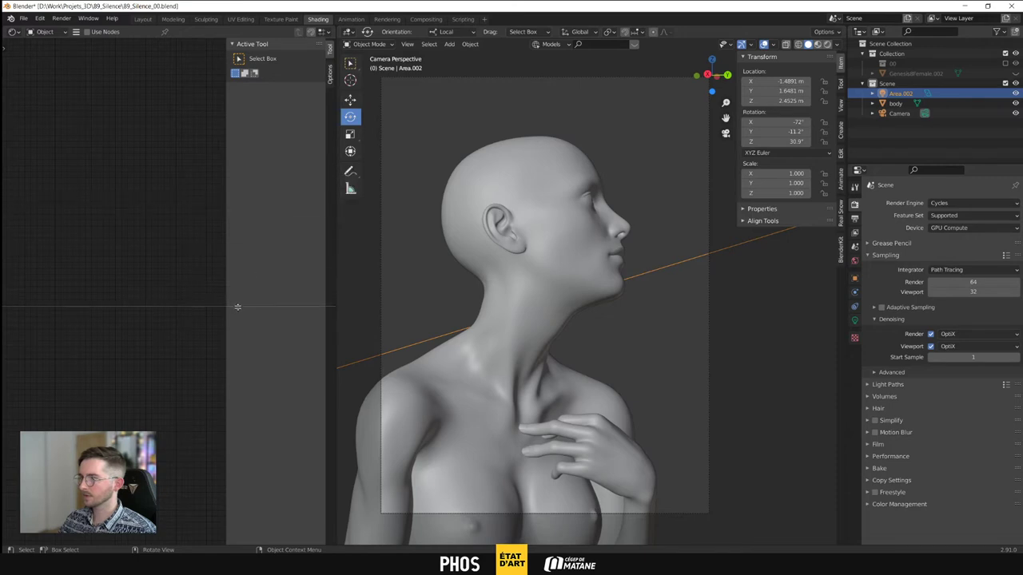
left_click(228, 236)
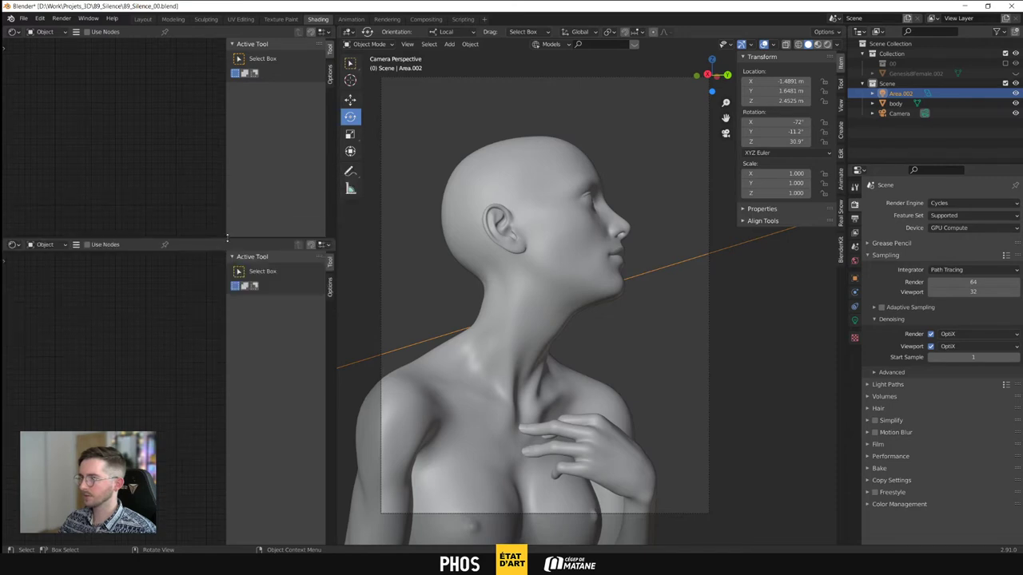
left_click_drag(201, 240, 201, 290)
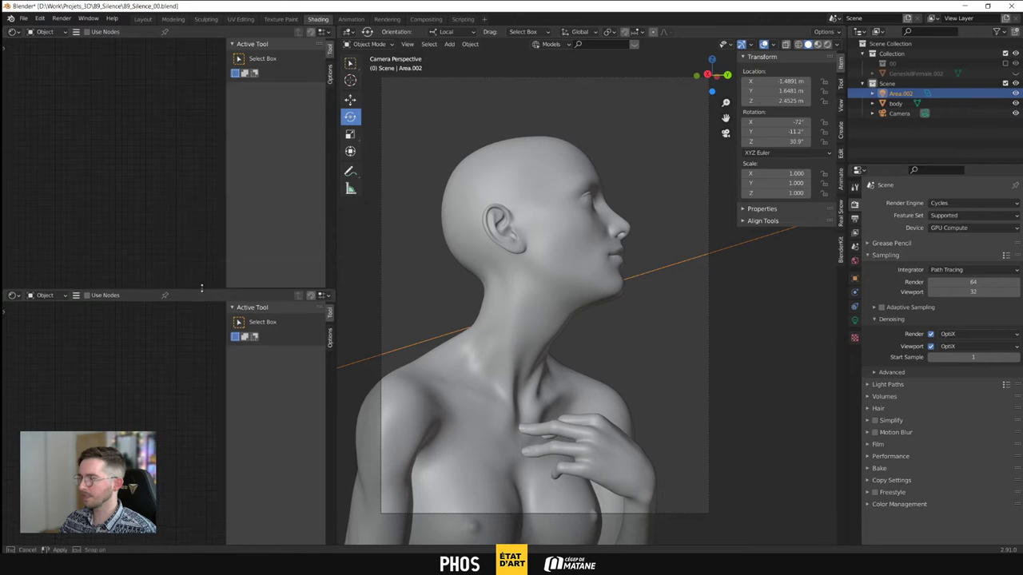
Turn the lower half of the split into a 3D viewport showing the camera view in rendered shading
left_click(12, 296)
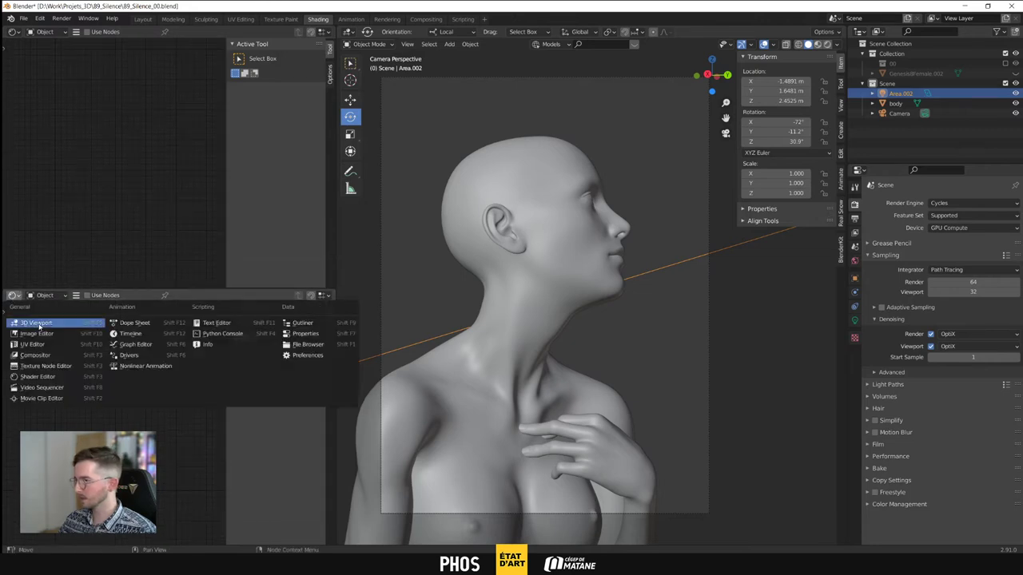
left_click(32, 325)
left_click(168, 449)
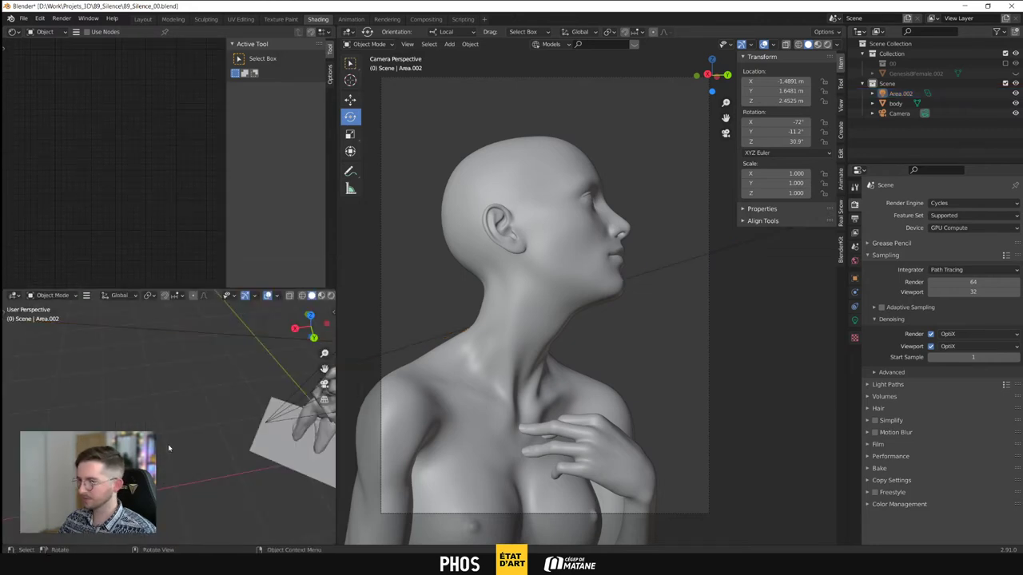
key("KP_0")
left_click(330, 295)
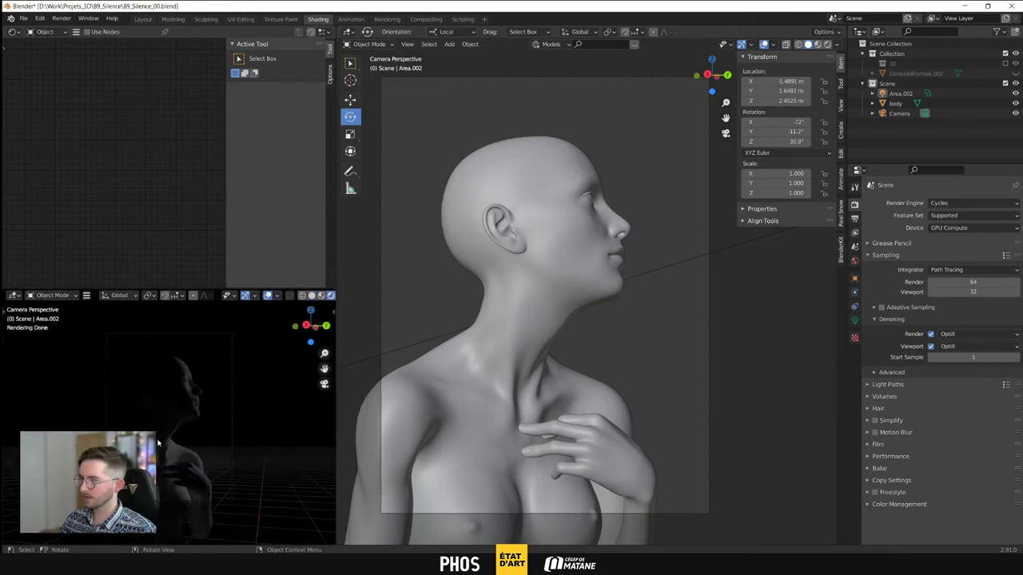
scroll(207, 413, "up", 2)
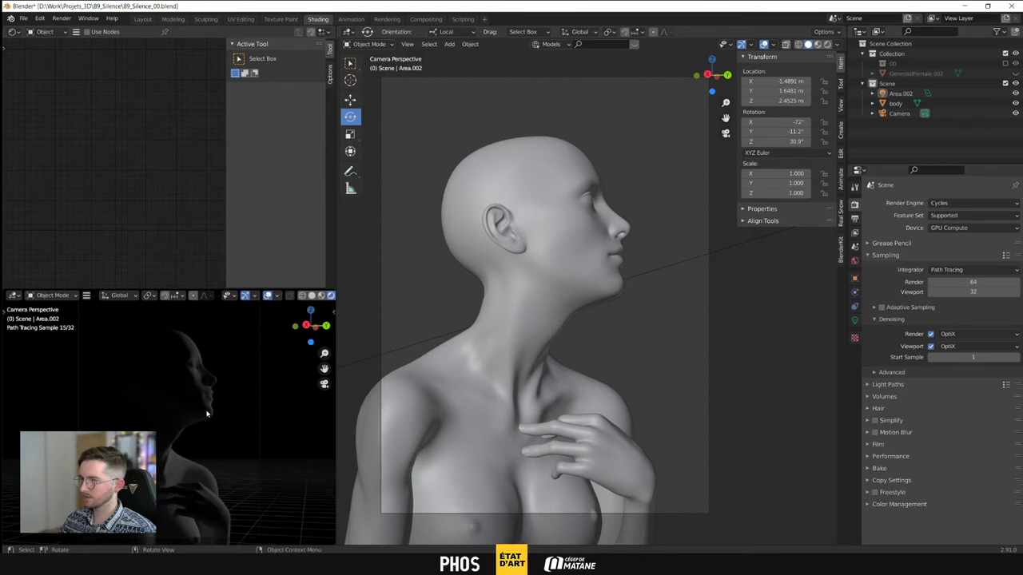
Leave the camera view in the main viewport and move the area light to about X -0.95 m, Y 2.03 m, Z 2.45 m
key("KP_0")
scroll(543, 344, "down", 2)
middle_click_drag(543, 344, 471, 410, "shift")
middle_click_drag(660, 315, 512, 358, "shift")
scroll(512, 359, "down", 3)
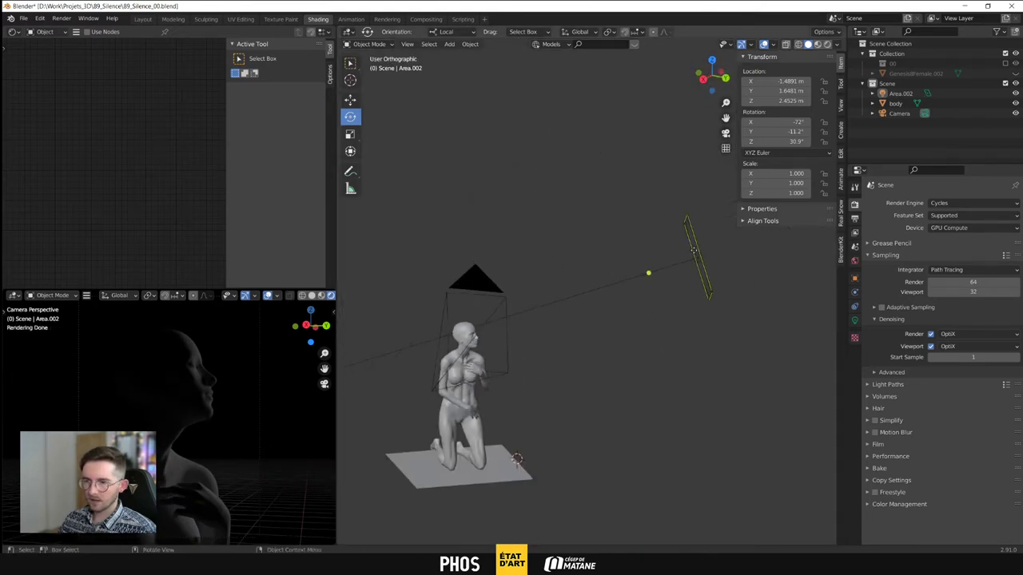
left_click(694, 264)
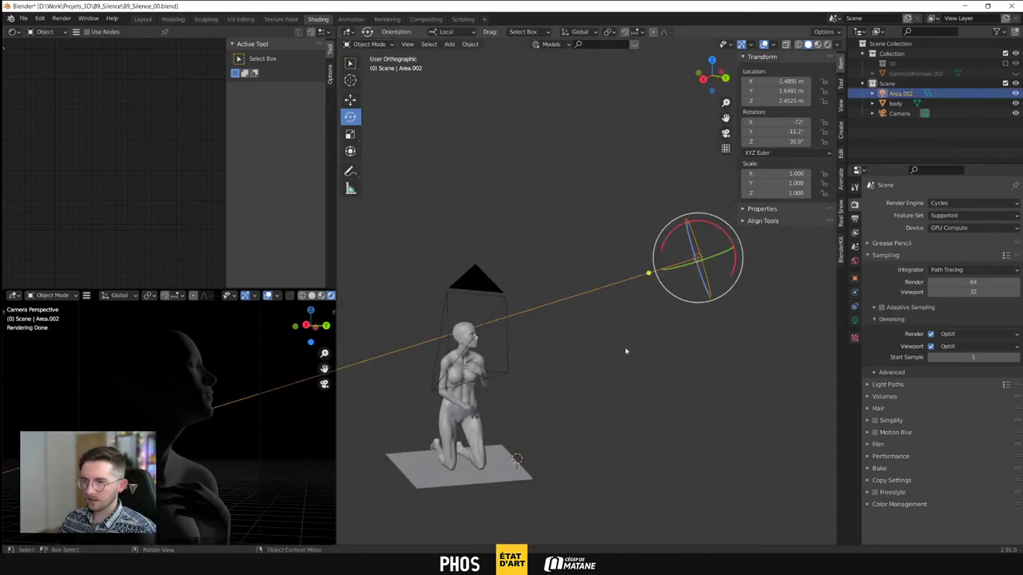
left_click(350, 99)
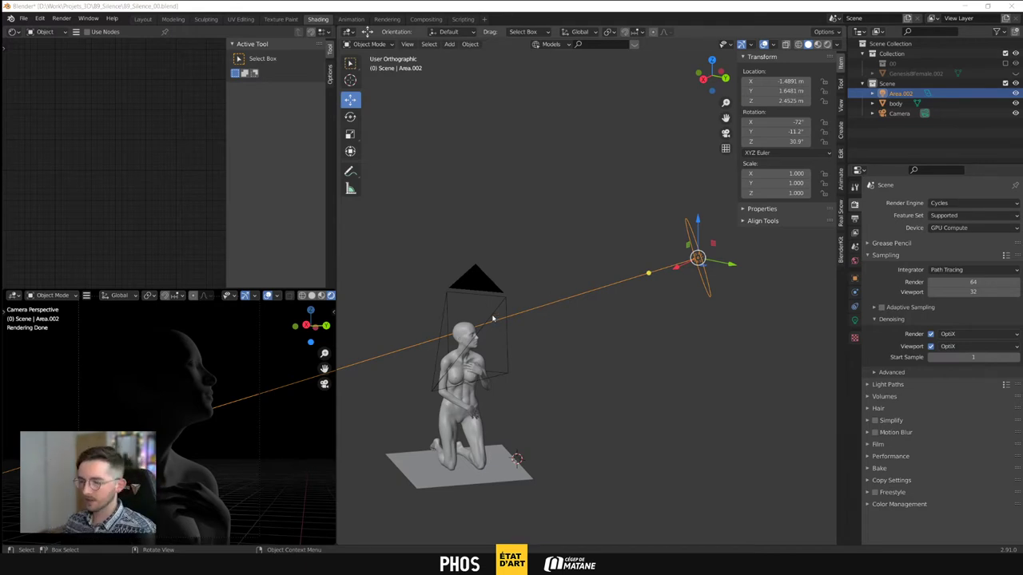
middle_click_drag(583, 308, 492, 376)
left_click_drag(682, 384, 628, 385)
middle_click_drag(469, 325, 624, 333)
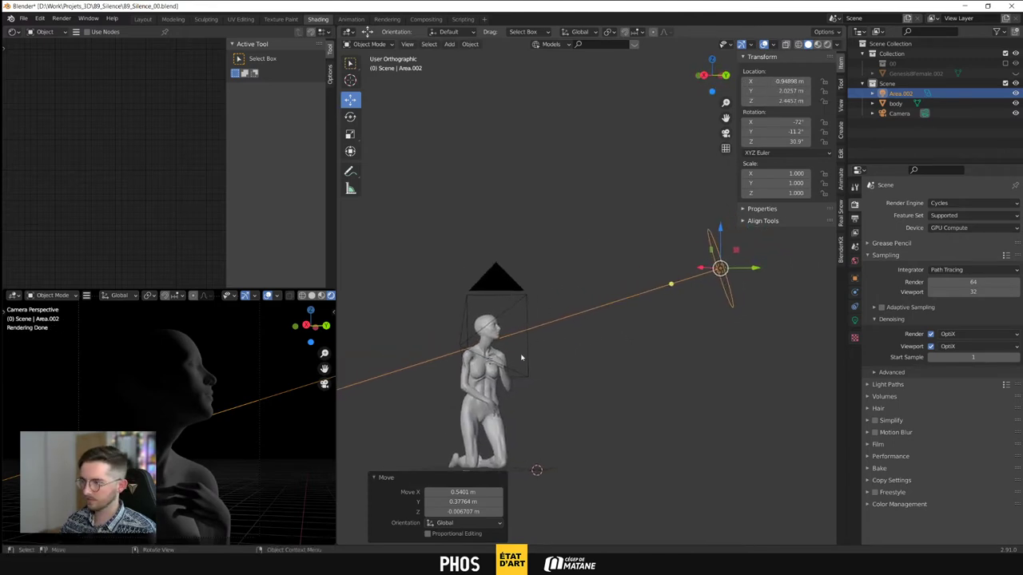
middle_click_drag(521, 356, 605, 358)
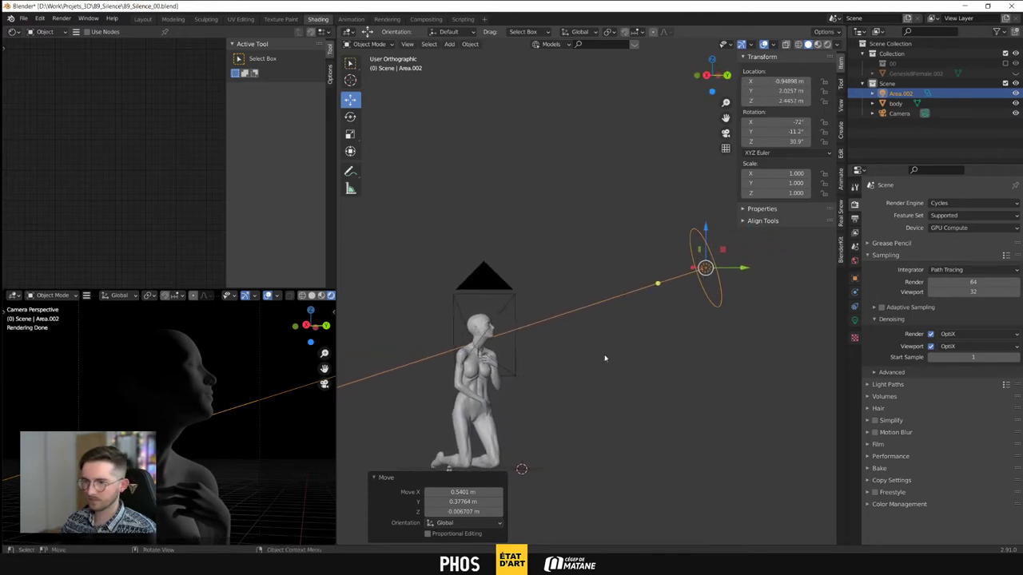
Set the area light's power to 300 W
left_click(854, 320)
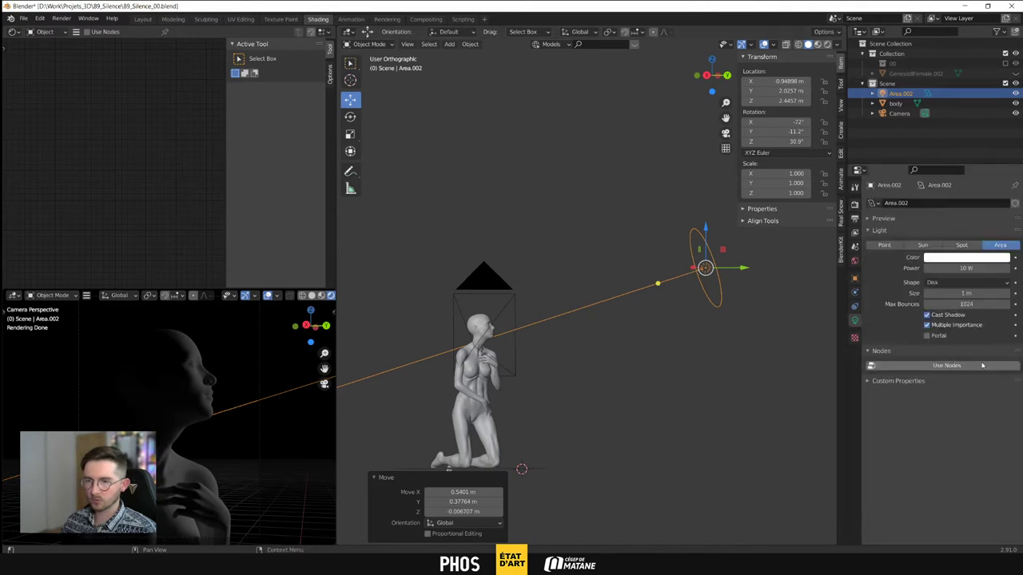
left_click(970, 267)
type("30")
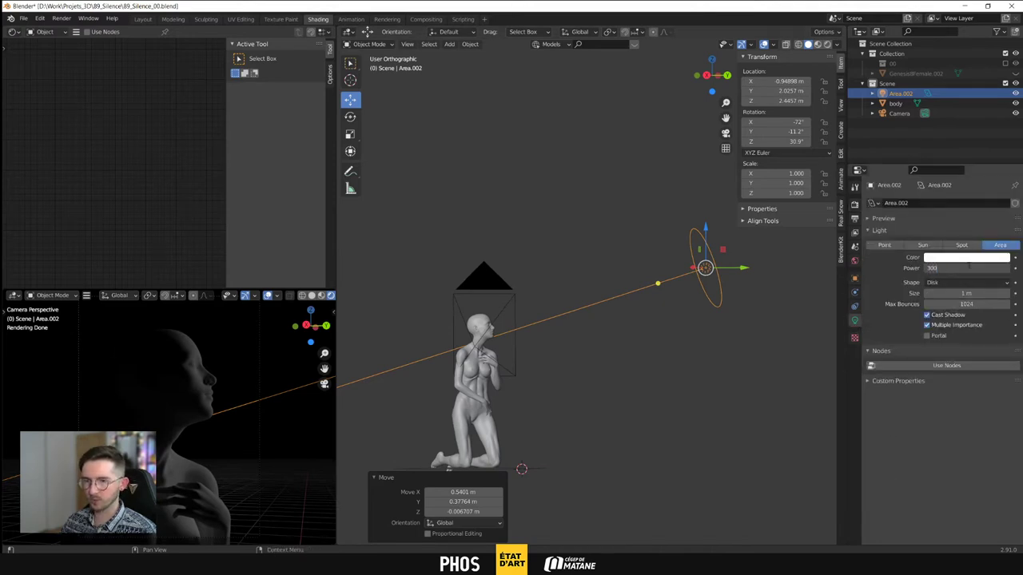
type("0")
key("Return")
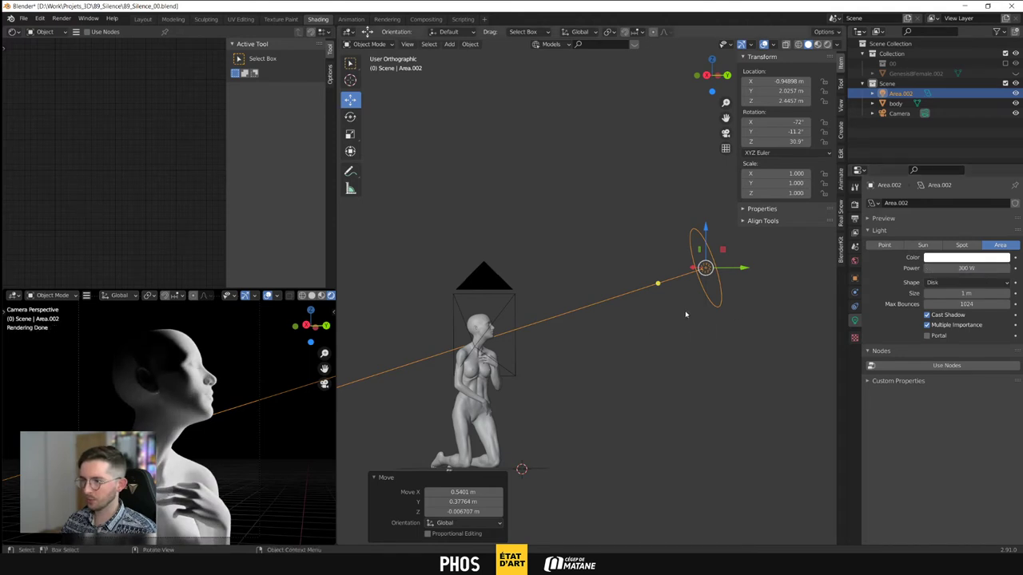
Set the area light's location to X -0.5 m, Y 4 m and Z 3 m
left_click(778, 81)
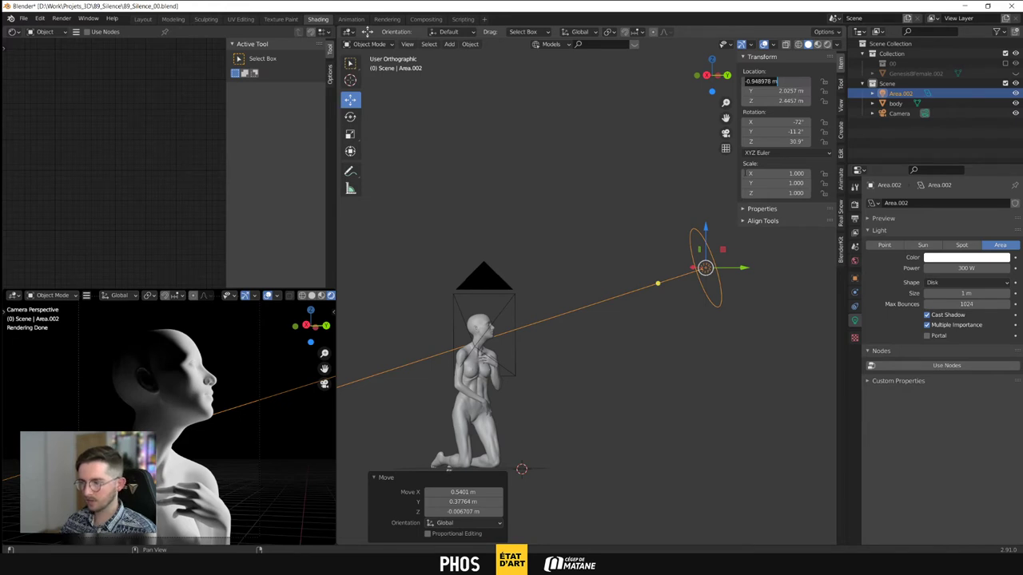
key("BackSpace")
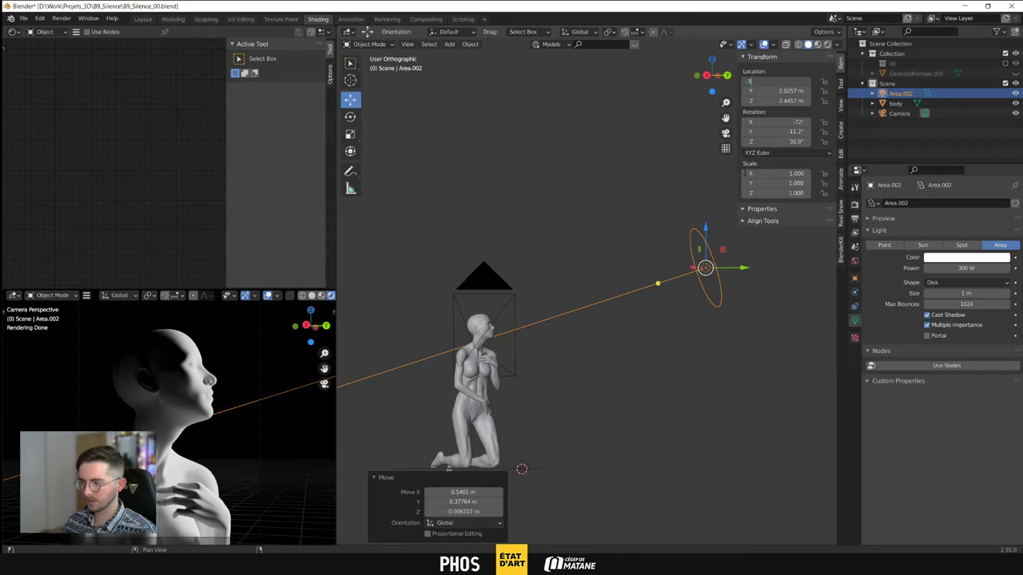
type("-.5")
key("Tab")
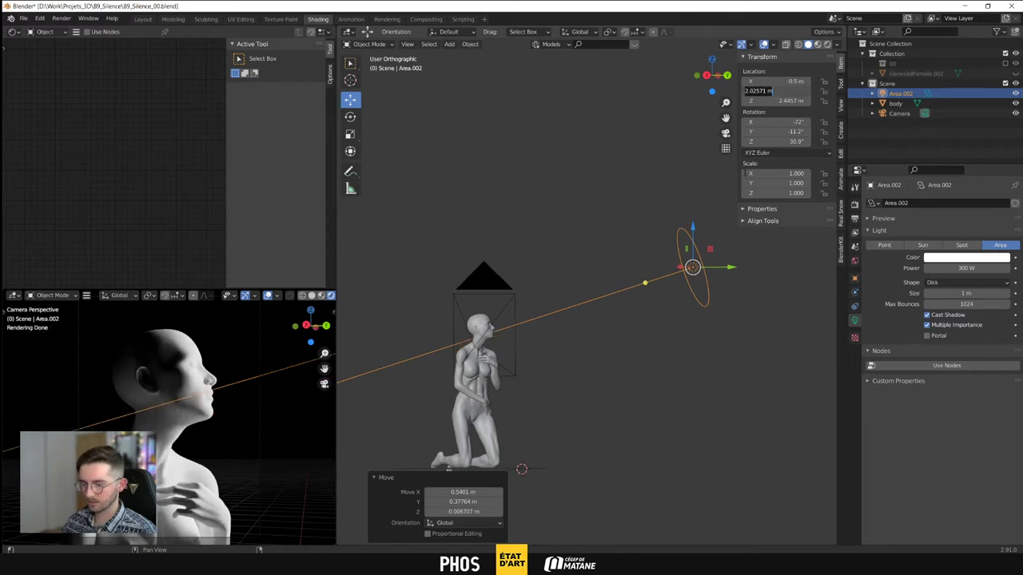
type("4")
key("Tab")
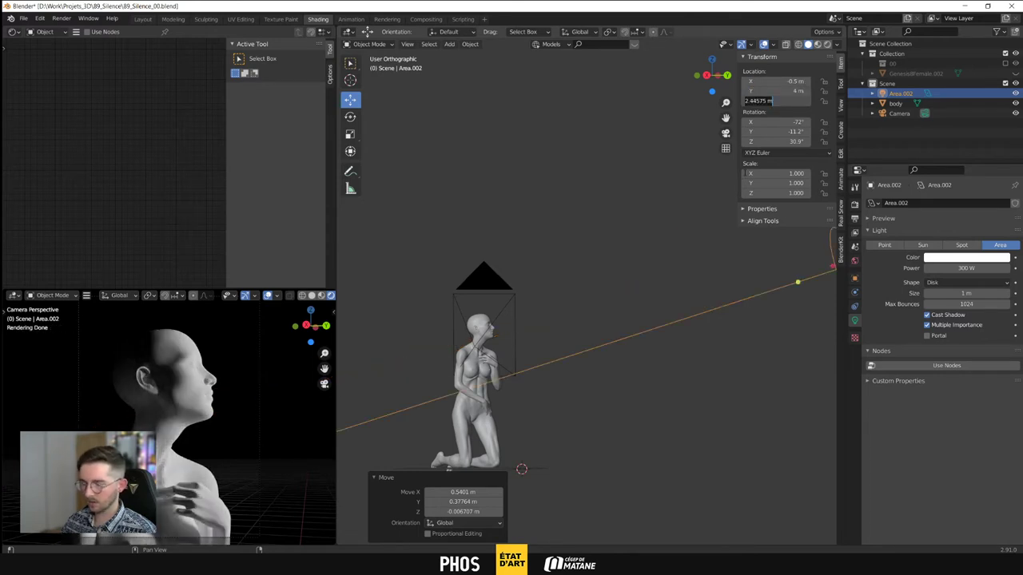
type("3")
key("Return")
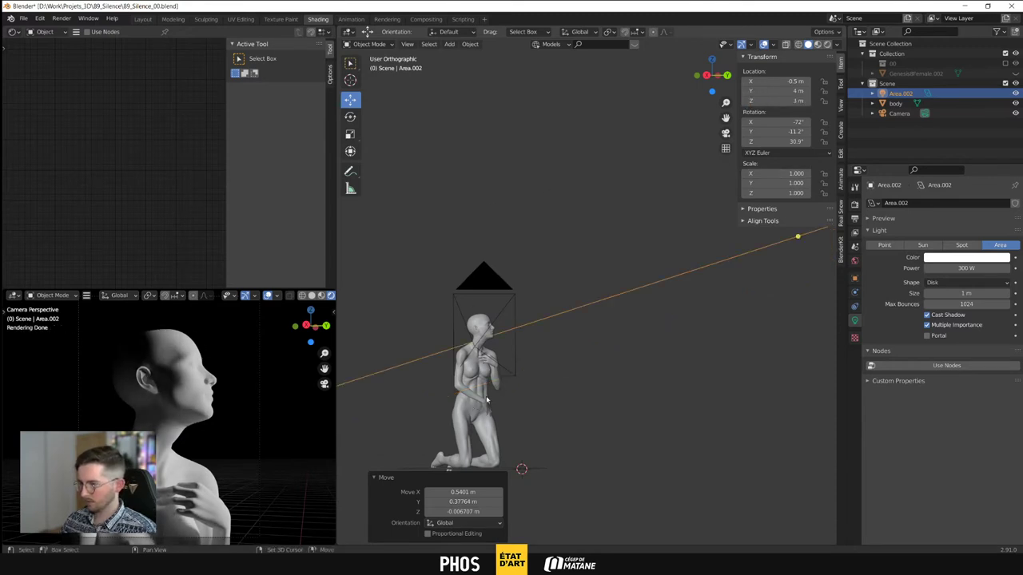
Undo the last height change, move the area light along X to about -2.03 m, and set its disk size to 1 m
middle_click_drag(478, 402, 534, 359, "shift")
middle_click_drag(573, 390, 639, 375)
left_click_drag(684, 97, 677, 99)
key("ctrl+z")
left_click_drag(692, 140, 611, 124)
left_click(974, 292)
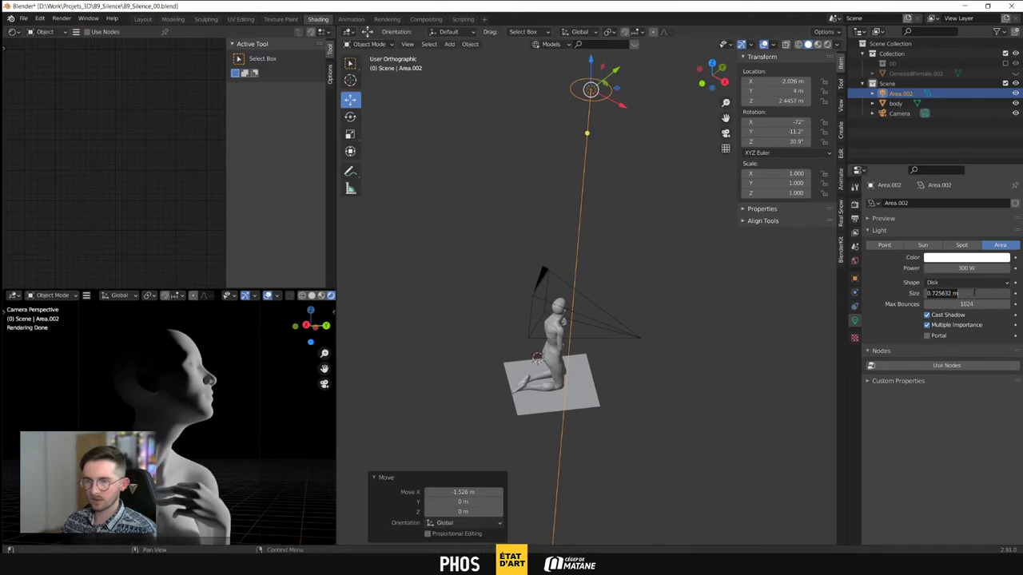
type("1")
key("Return")
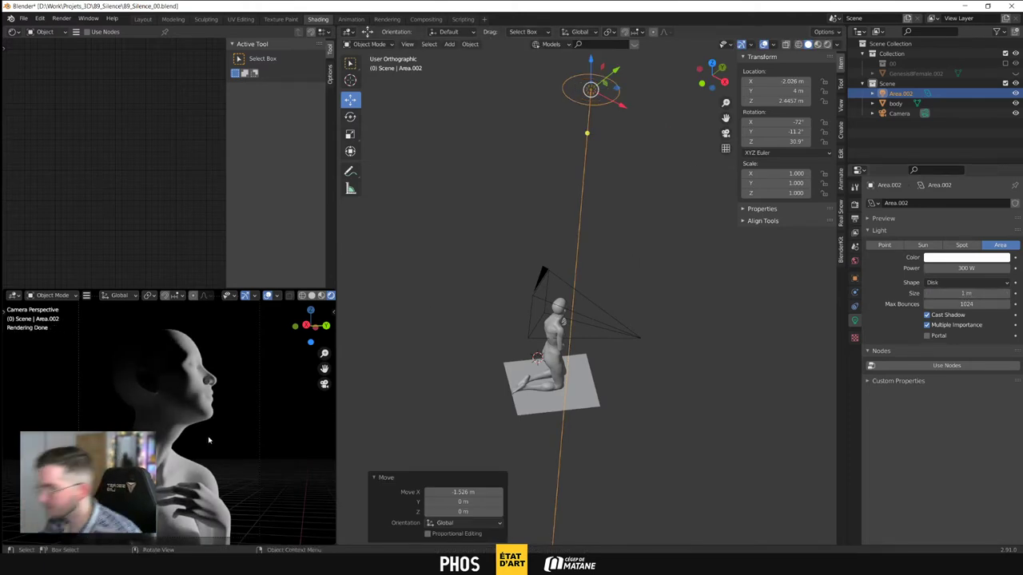
Raise the area light vertically to a Z location of about 3.16 m
middle_click_drag(640, 251, 571, 400)
scroll(571, 400, "down", 2)
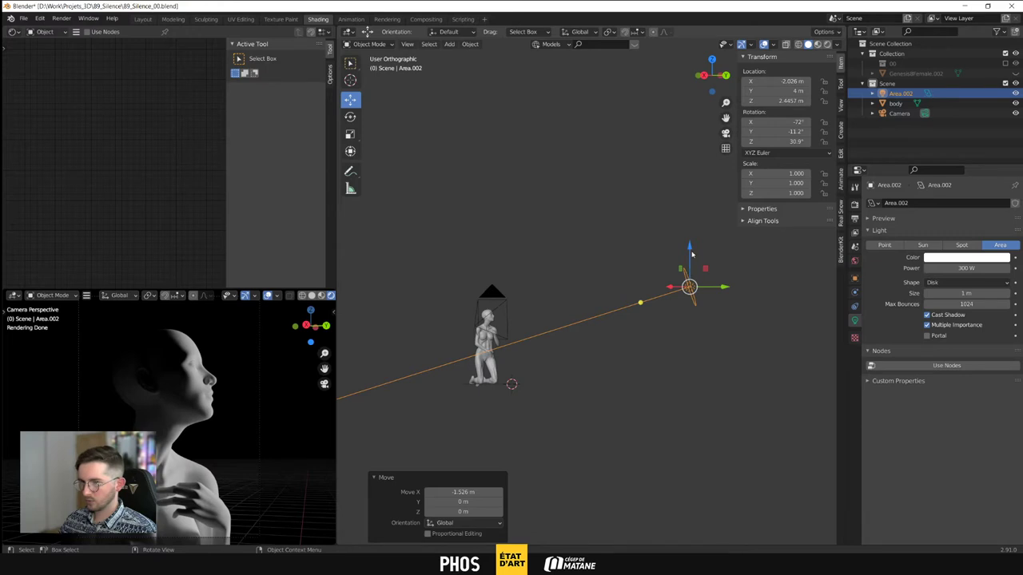
left_click_drag(692, 255, 692, 225)
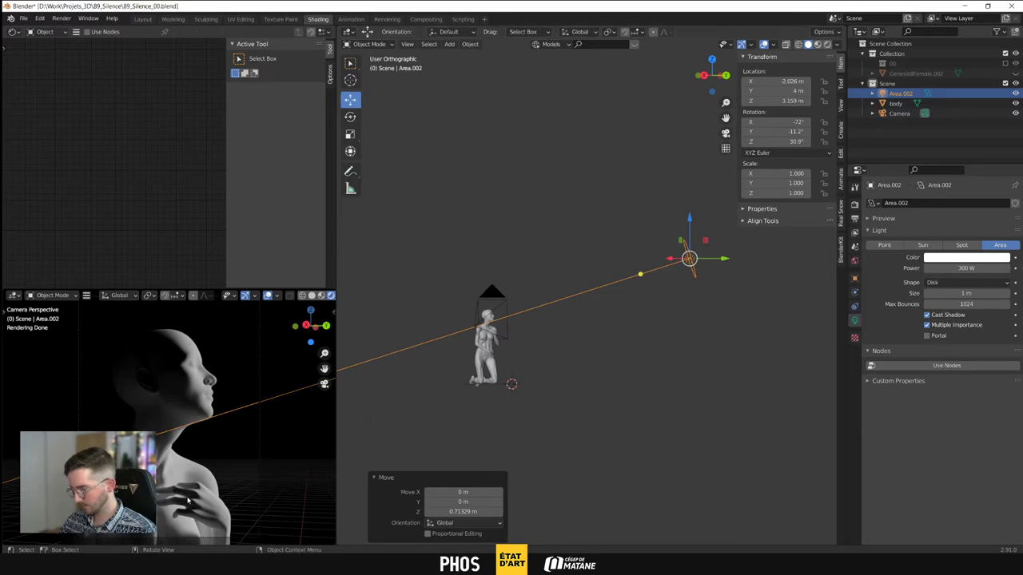
Examine the area light's placement relative to the kneeling figure from several angles and distances
scroll(490, 349, "up", 6)
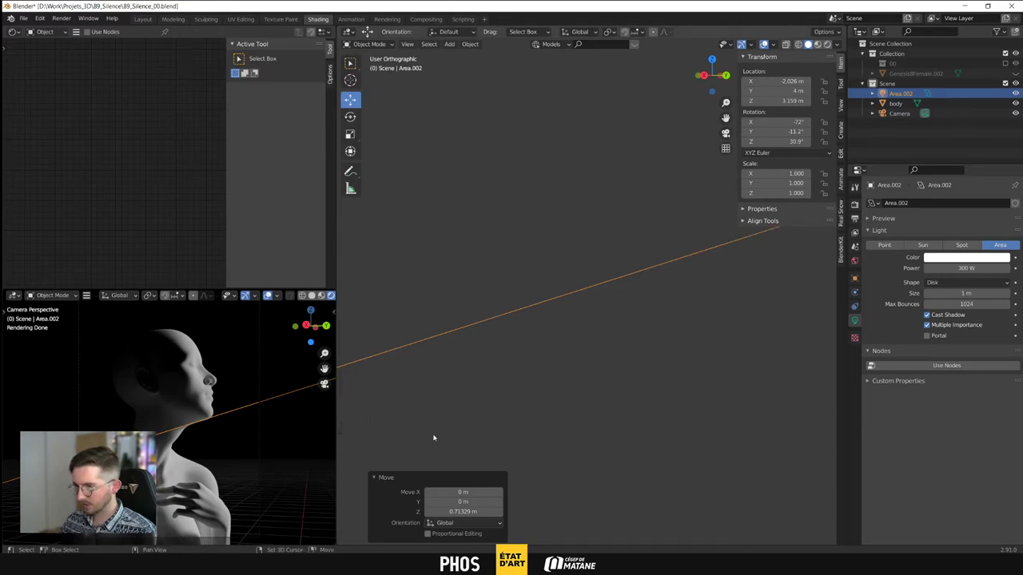
middle_click_drag(434, 438, 706, 285, "shift")
scroll(584, 287, "up", 3)
middle_click_drag(584, 287, 554, 357)
scroll(519, 361, "down", 9)
left_click_drag(545, 350, 548, 354)
key("ctrl+z")
middle_click_drag(544, 374, 644, 317)
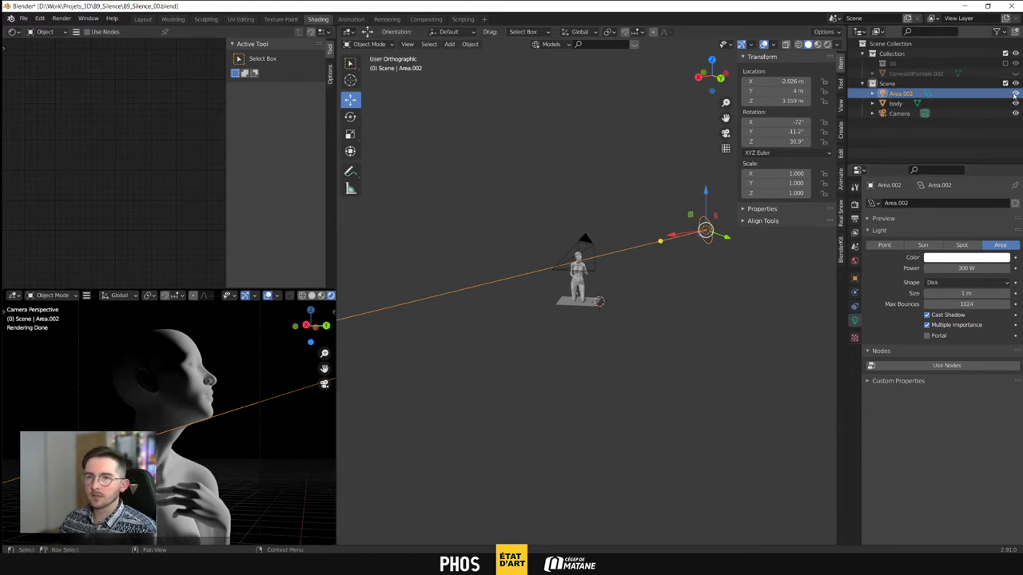
Rename the area light as Key_Area.002 and keep it selected
double_click(901, 93)
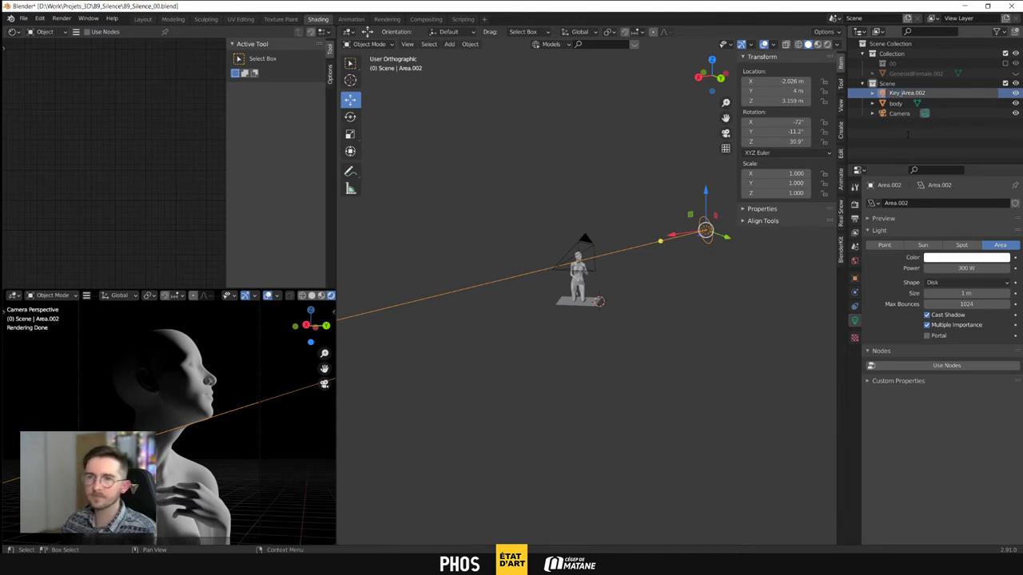
key("Return")
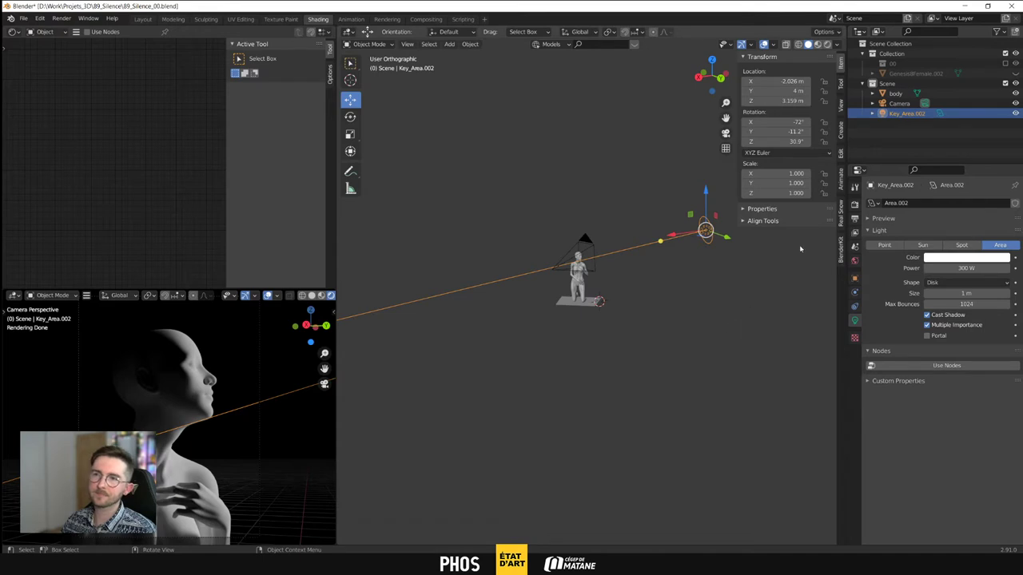
left_click(899, 104)
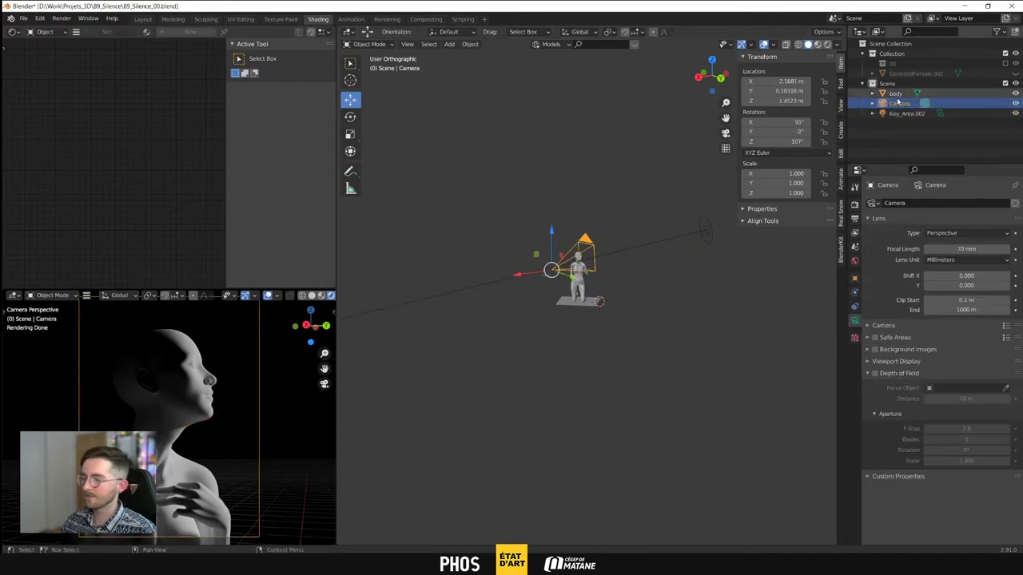
left_click(895, 93)
left_click(907, 114)
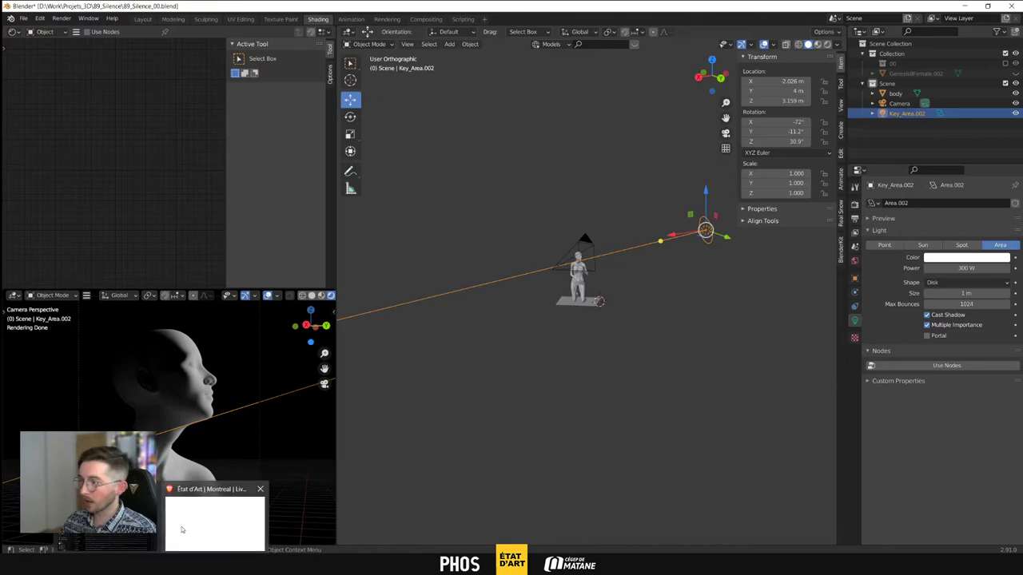
Switch to the etatdart.com page in the browser, view three participants' live streams in full screen, and return to Blender
left_click(192, 521)
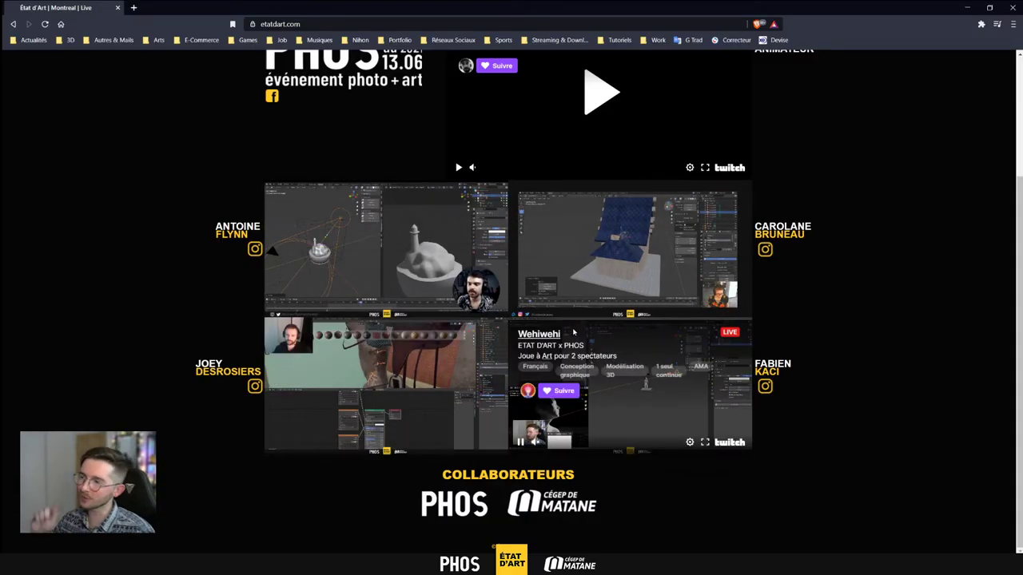
left_click(461, 441)
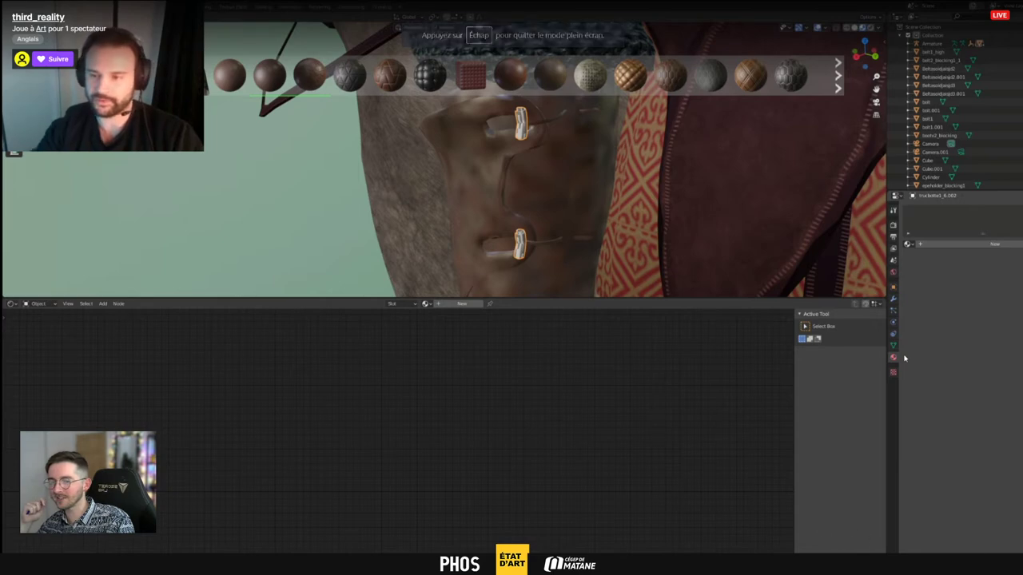
key("Escape")
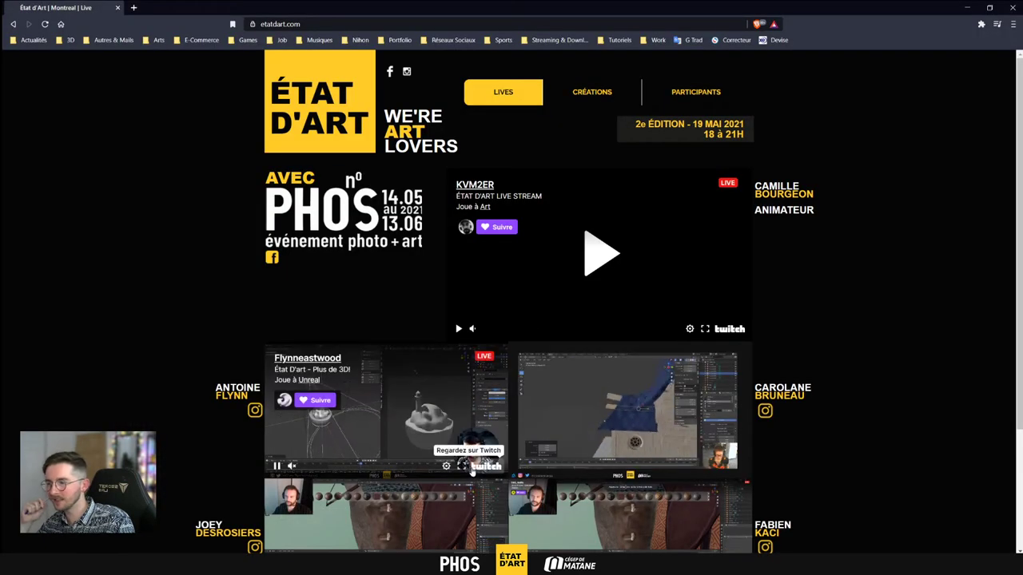
left_click(463, 466)
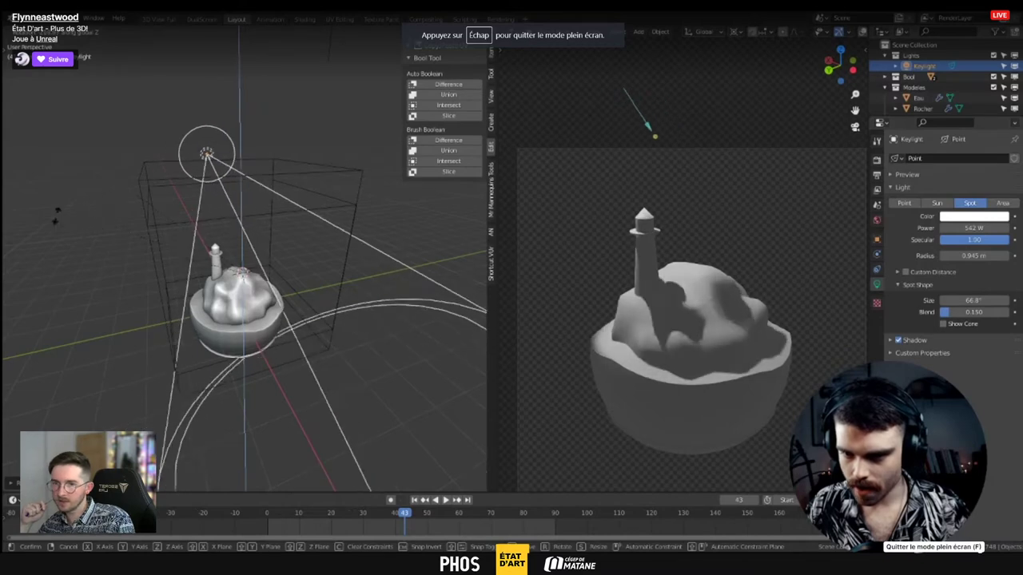
key("Escape")
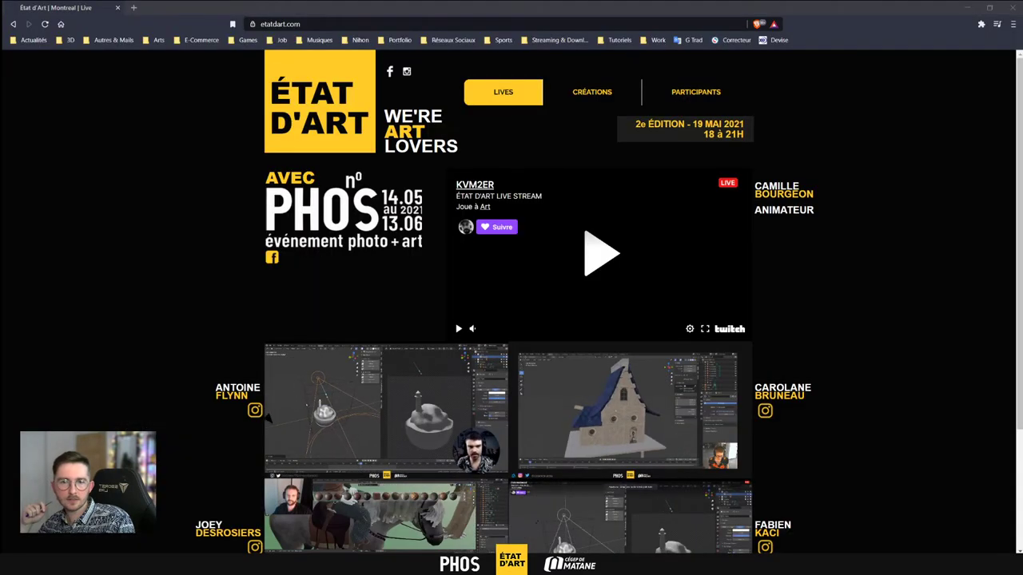
scroll(677, 263, "down", 2)
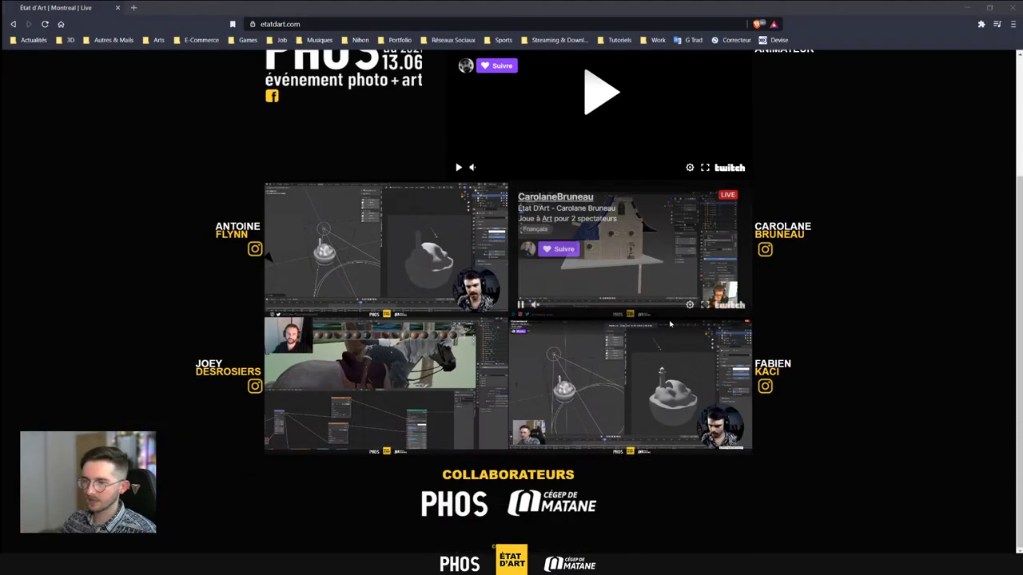
left_click(704, 305)
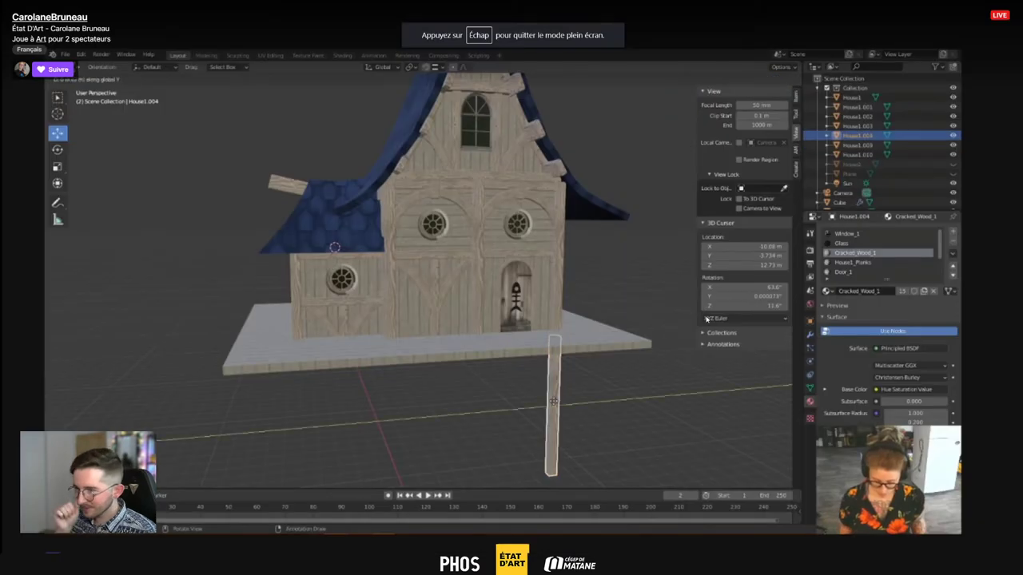
key("Escape")
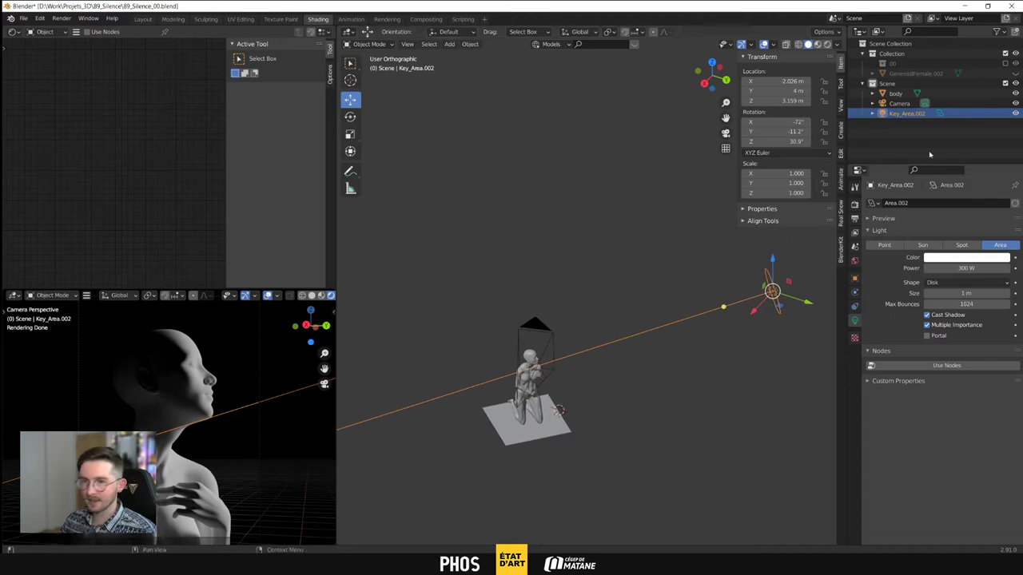
Hide the Key_Area.002 light to compare the render without it, show it again and reselect it
left_click(1016, 113)
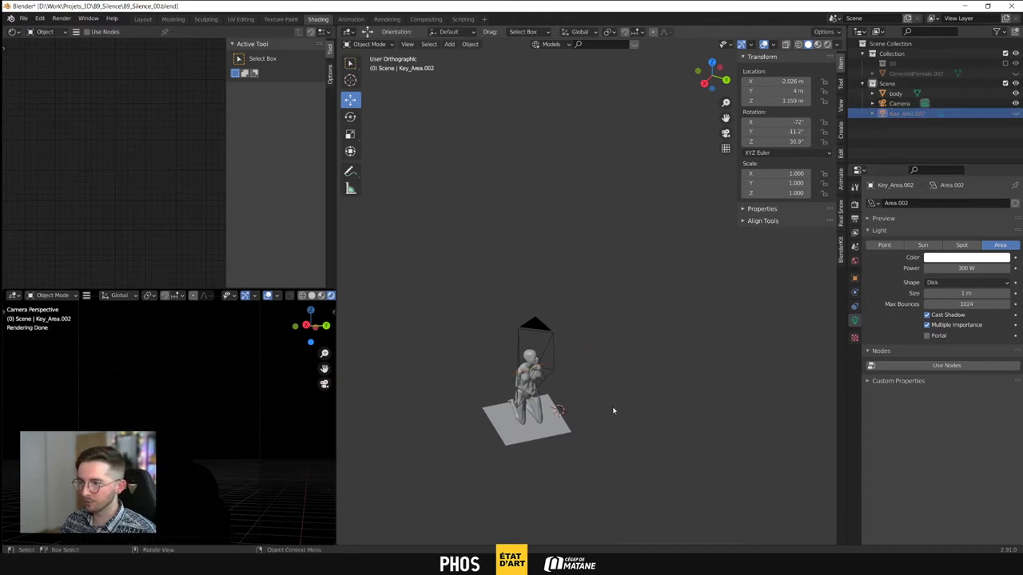
left_click(1016, 114)
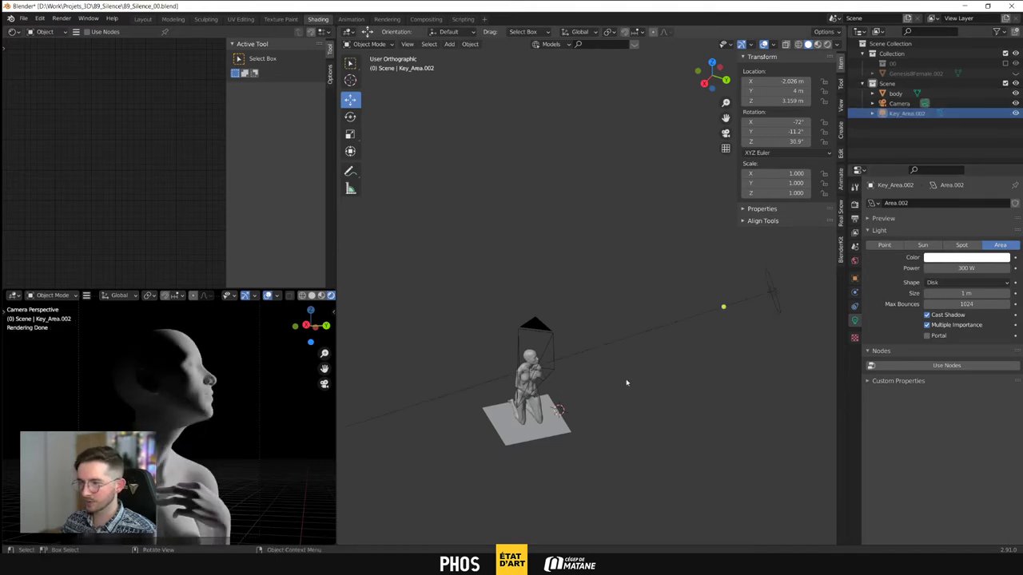
left_click(769, 286)
Duplicate the Key_Area.002 light in place by copying and pasting it, and rename the copy as Back_Area.001
key("ctrl+c")
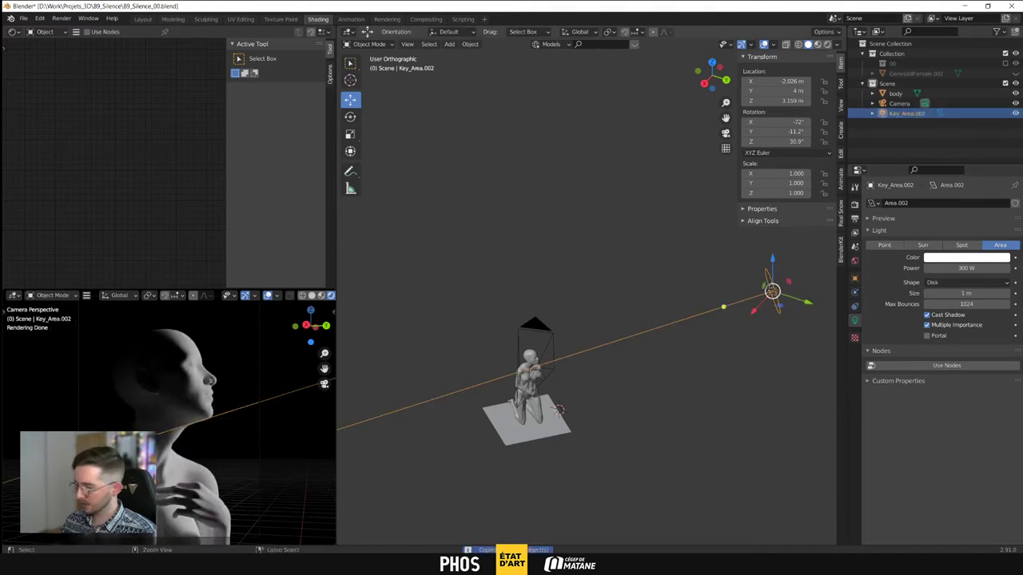
key("ctrl+v")
left_click(906, 114)
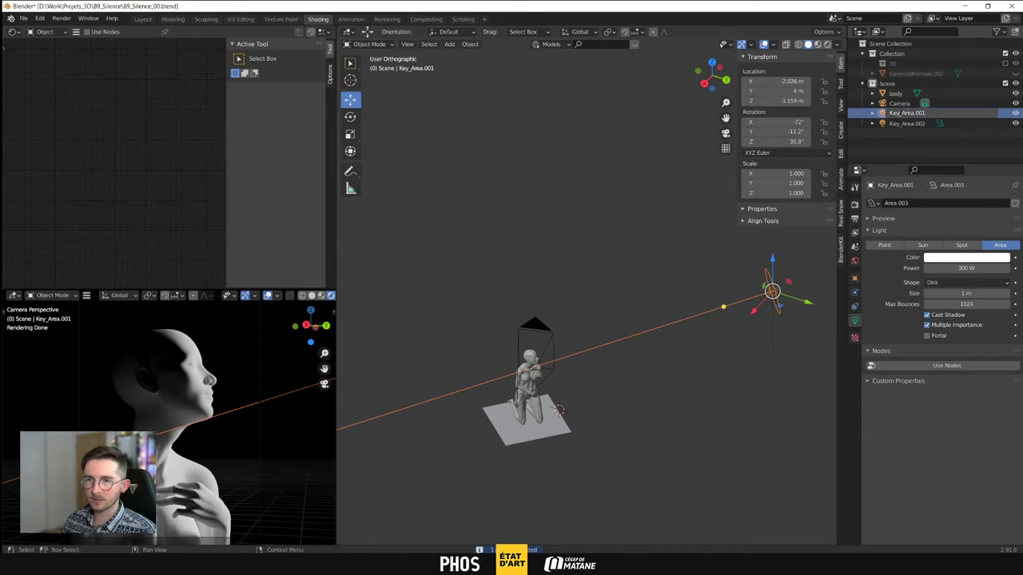
double_click(895, 113)
type("Back")
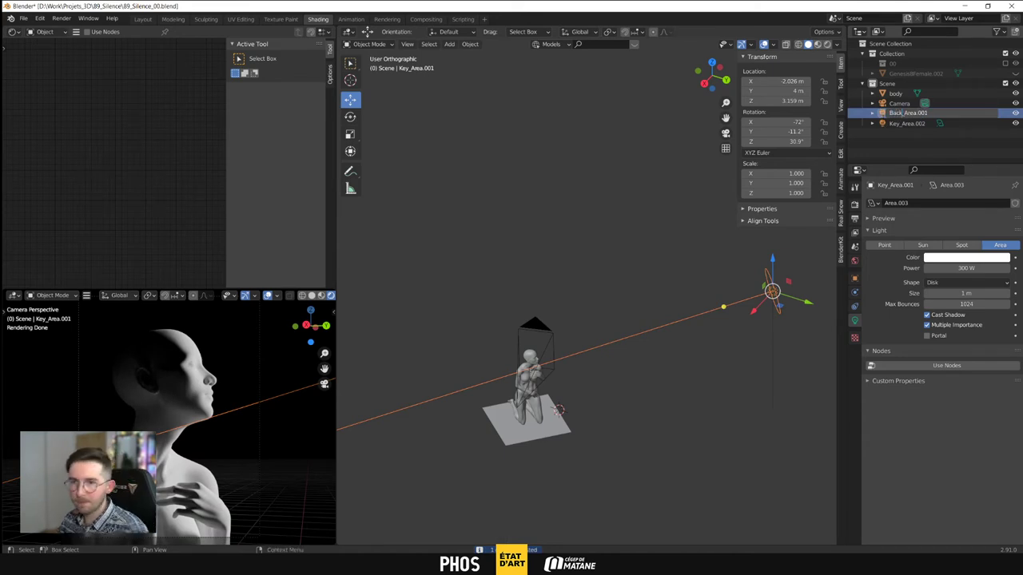
key("Return")
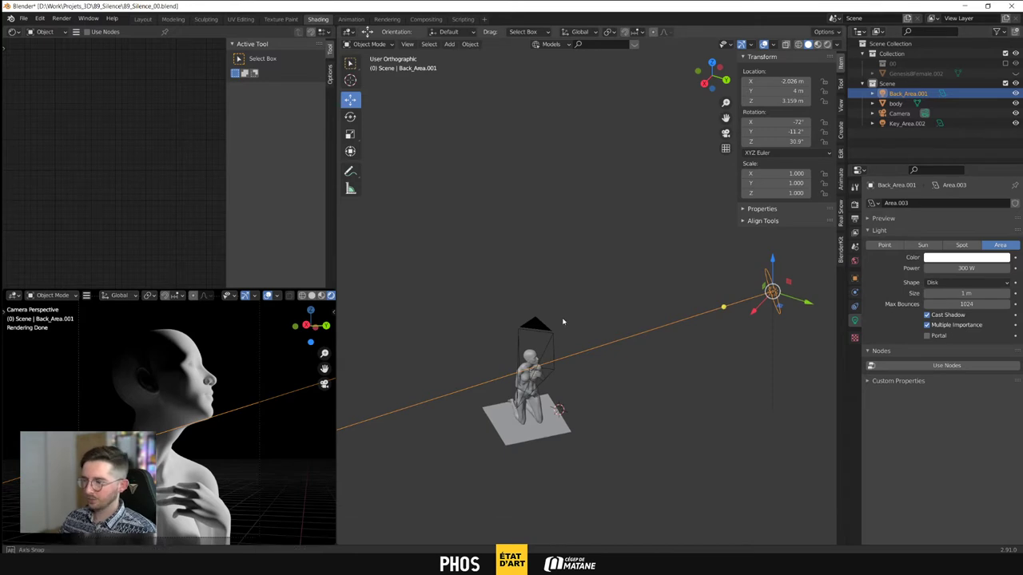
Move the Back_Area.001 light horizontally behind the figure to about X 0.80 m, Y -2.30 m, keeping its height
middle_click_drag(566, 338, 570, 338)
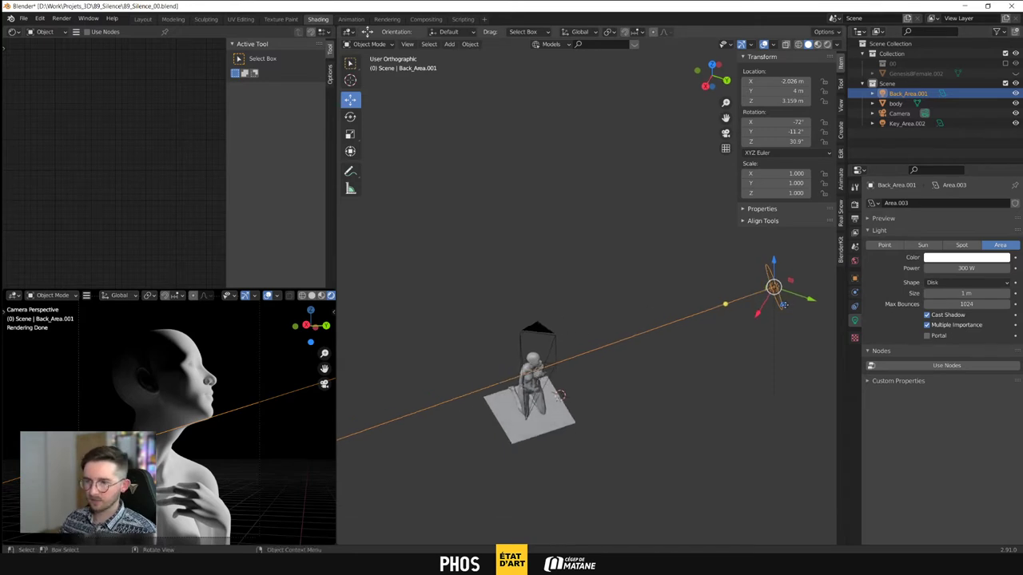
left_click_drag(784, 304, 455, 304)
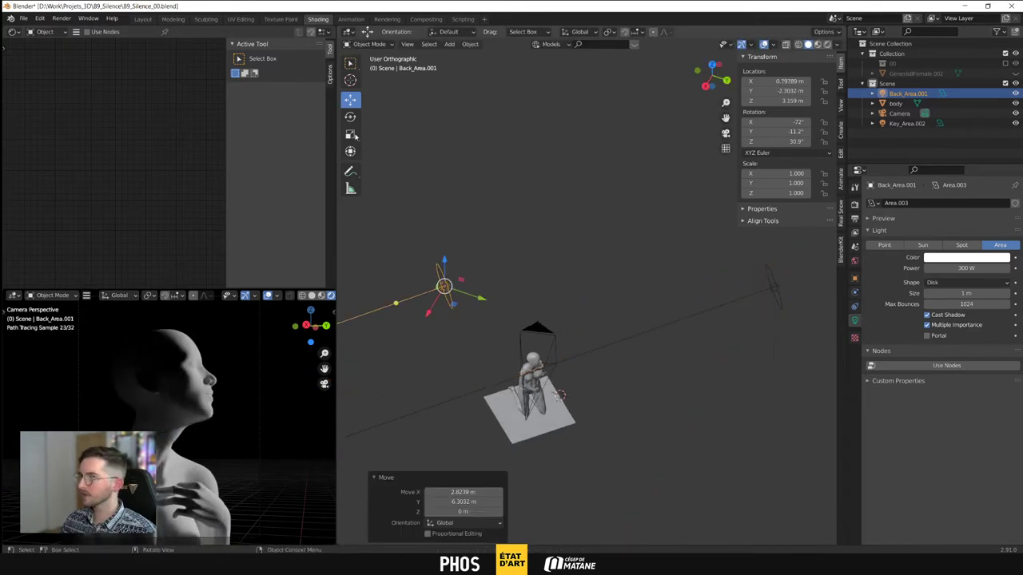
Select the body mesh and create a new default material for it
left_click(350, 117)
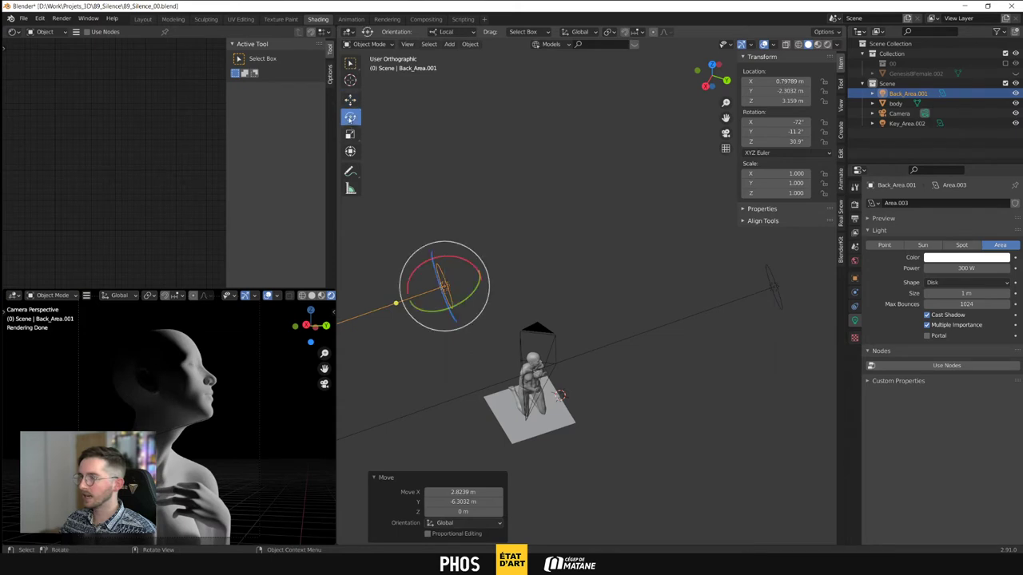
left_click(530, 371)
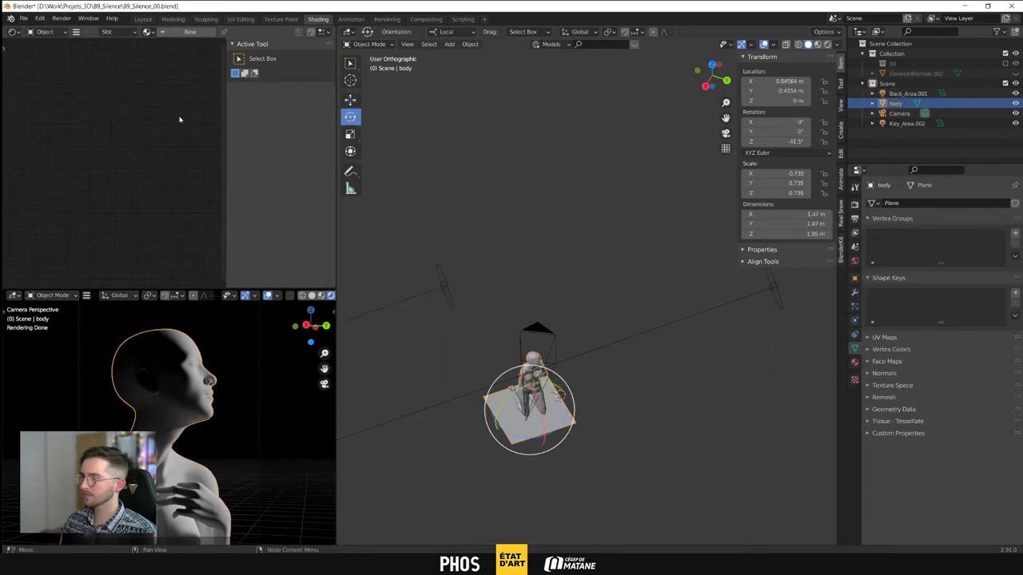
left_click(578, 315)
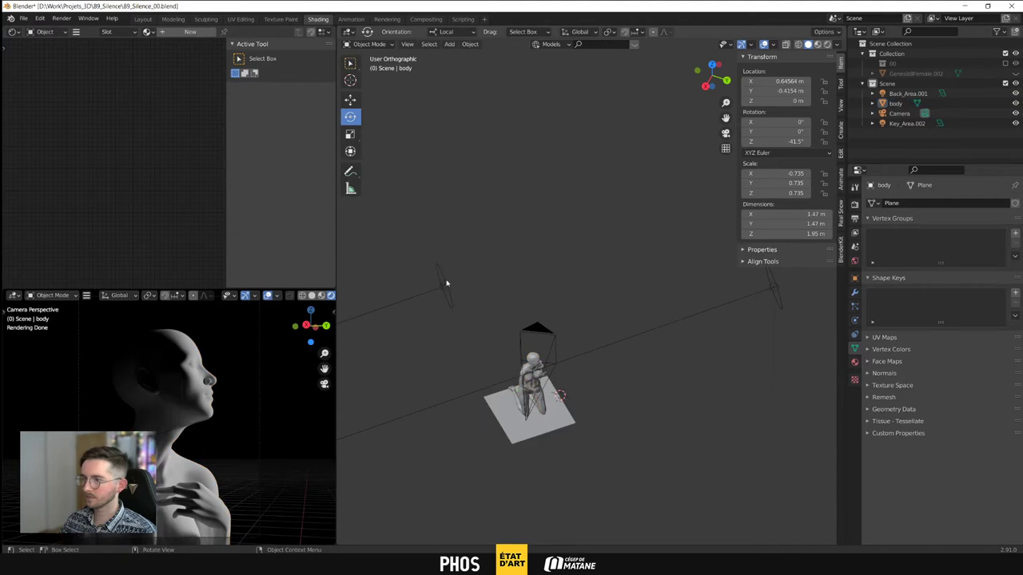
scroll(550, 379, "up", 4)
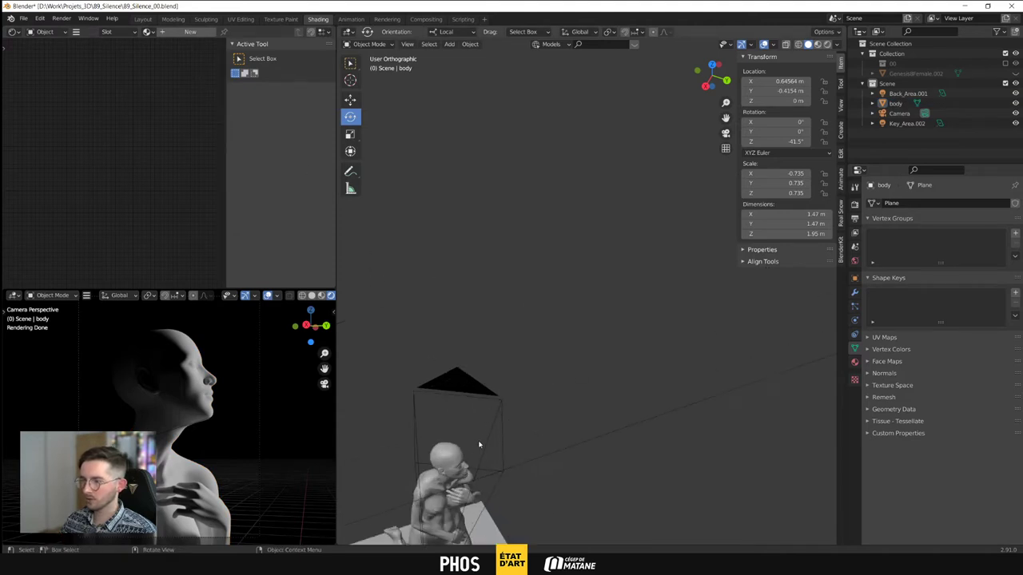
left_click(478, 447)
left_click(188, 32)
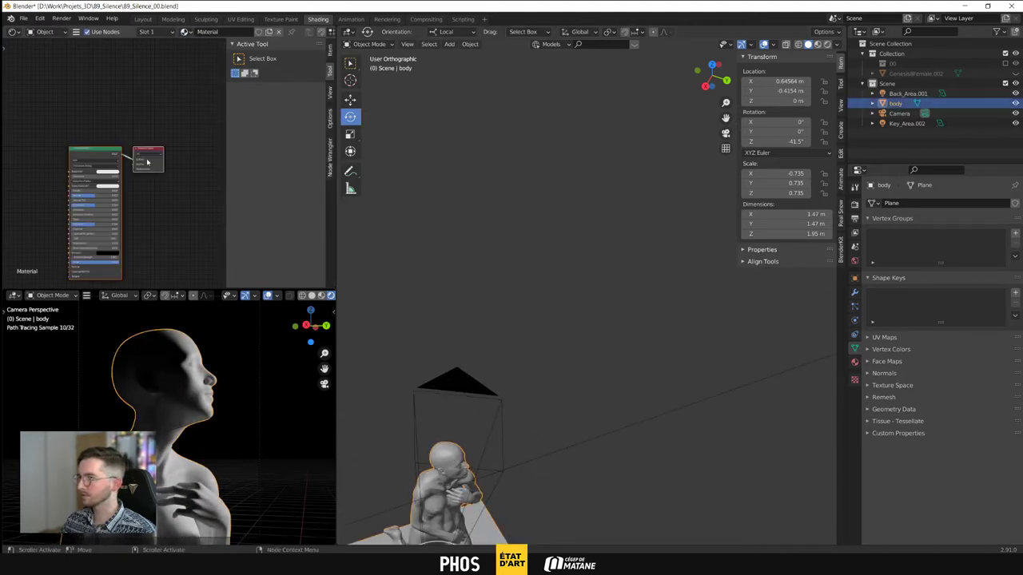
scroll(168, 214, "up", 2)
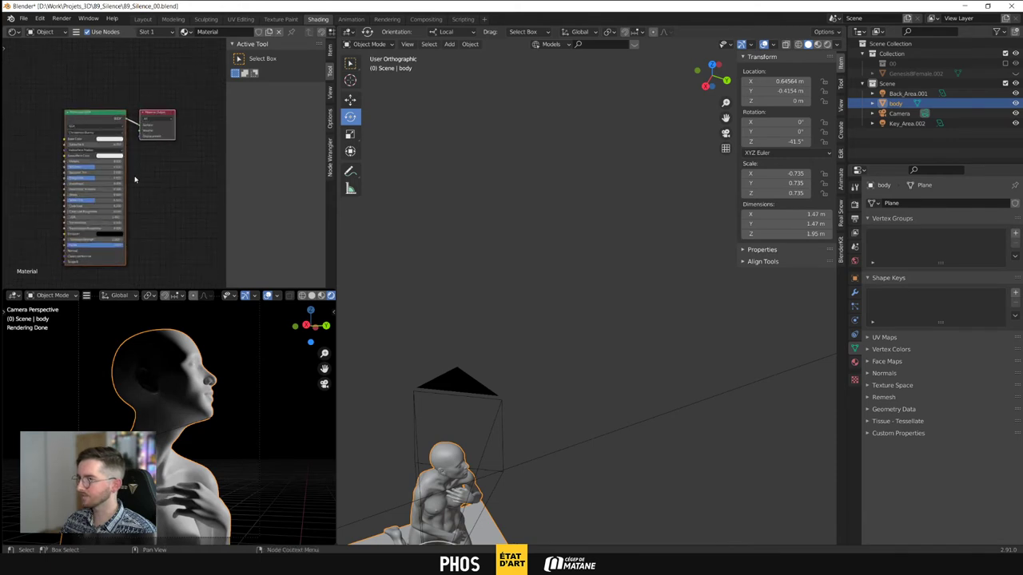
left_click(489, 319)
Rotate the Back_Area.001 light about 129° around the global Z axis, using the default orientation, to aim it toward the figure
scroll(456, 269, "down", 5)
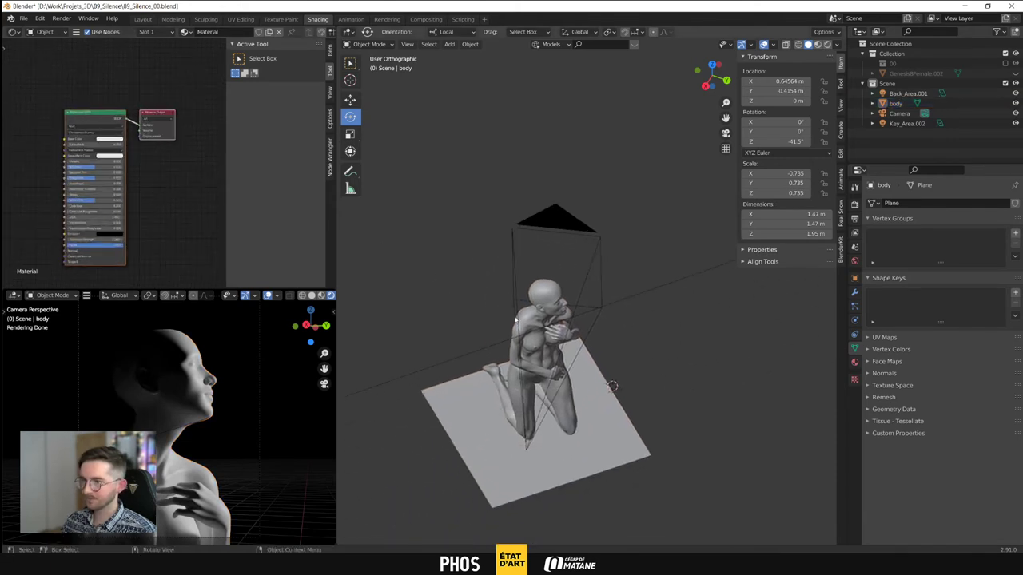
left_click(516, 243)
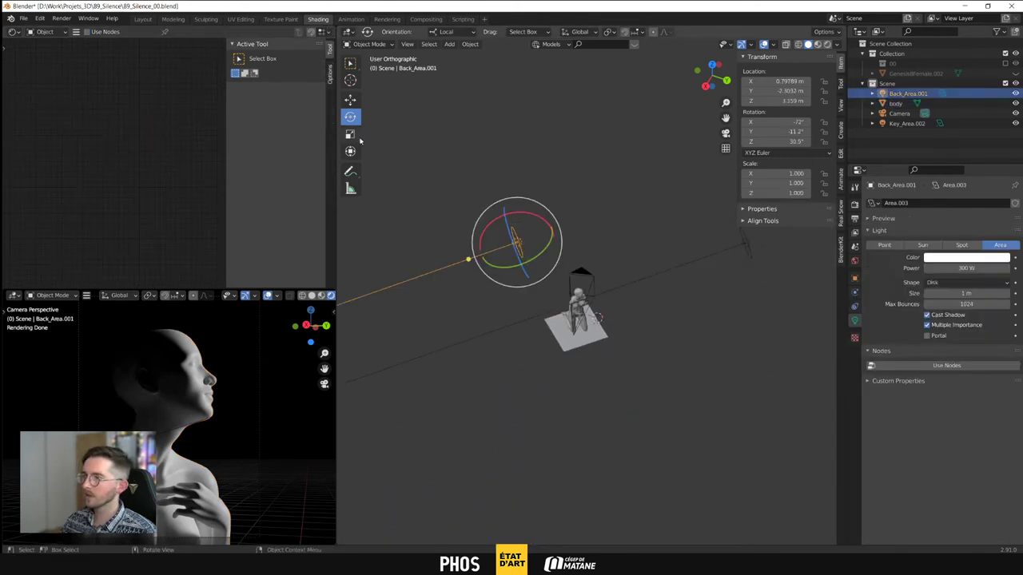
scroll(467, 257, "down", 2)
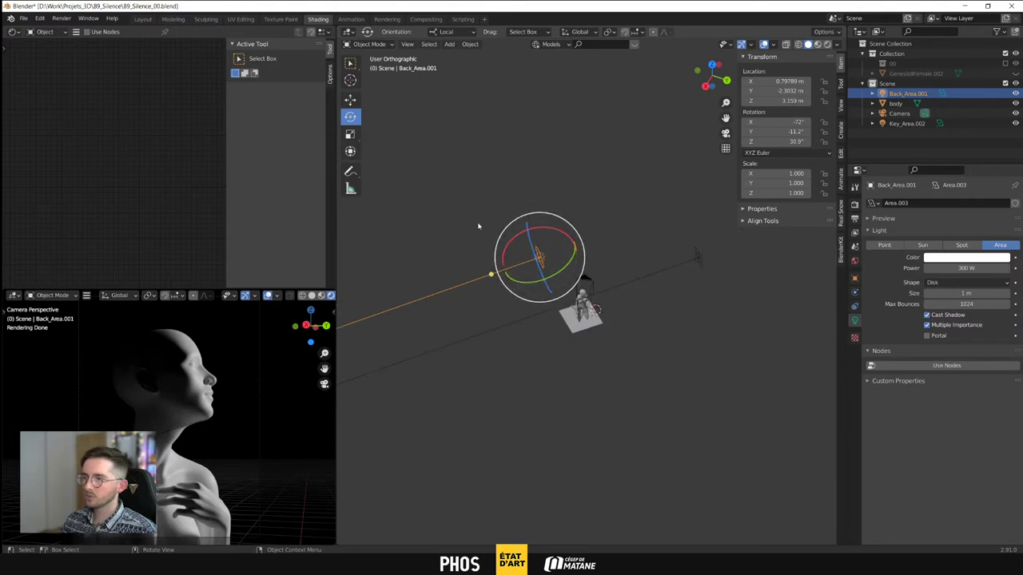
left_click(369, 44)
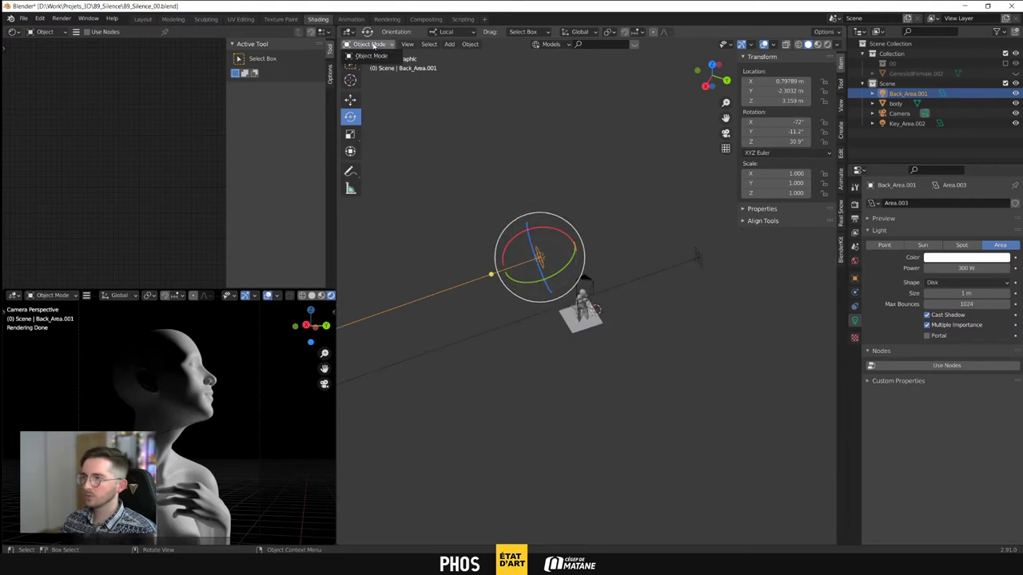
left_click(449, 32)
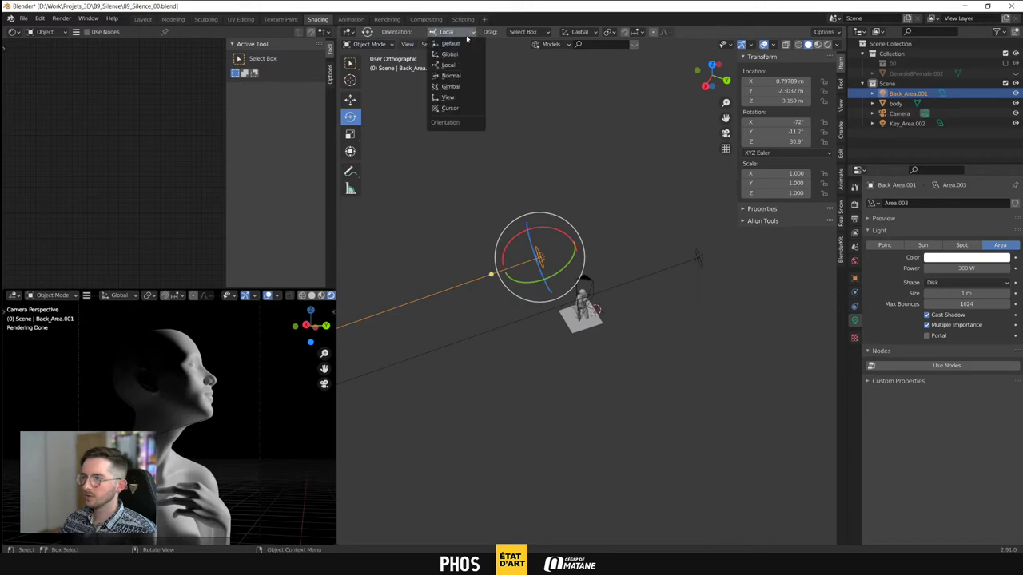
left_click(460, 45)
left_click_drag(540, 285, 569, 224)
middle_click_drag(624, 316, 582, 317, "shift")
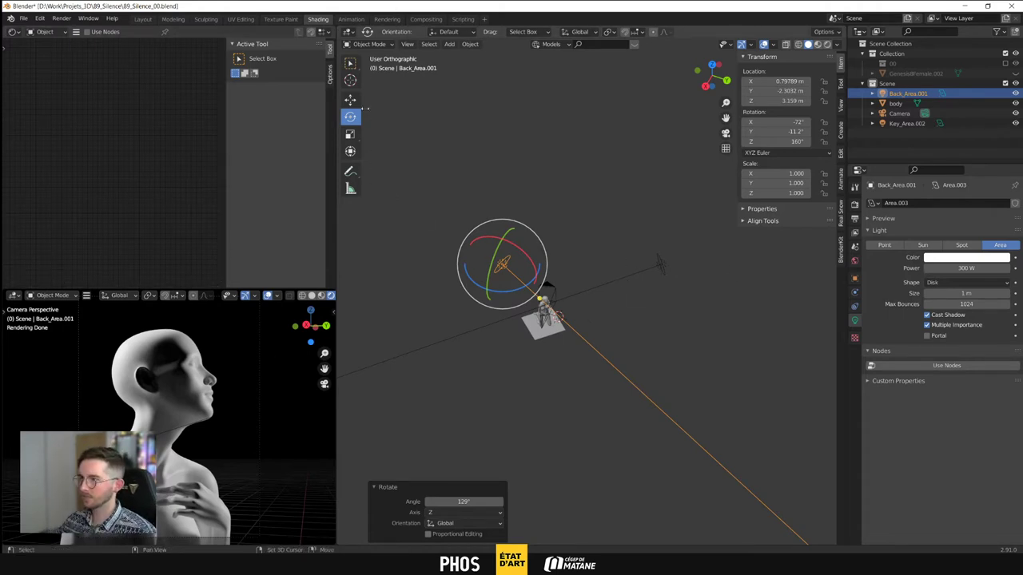
Move the Back_Area.001 light horizontally away from the figure to about X -2.23 m, Y -4.06 m, keeping its height
left_click(350, 99)
middle_click_drag(560, 344, 610, 316)
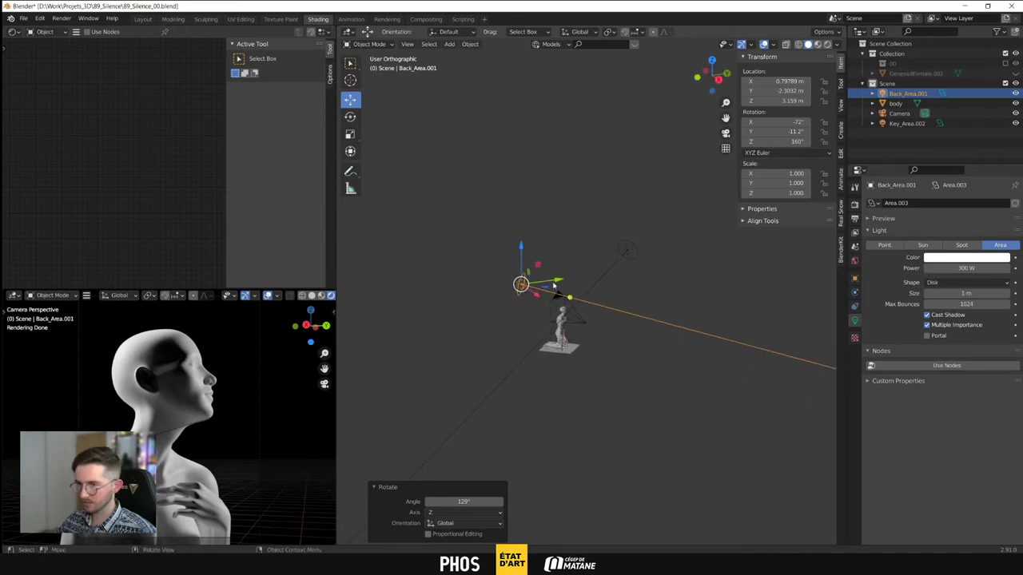
left_click_drag(549, 289, 480, 272)
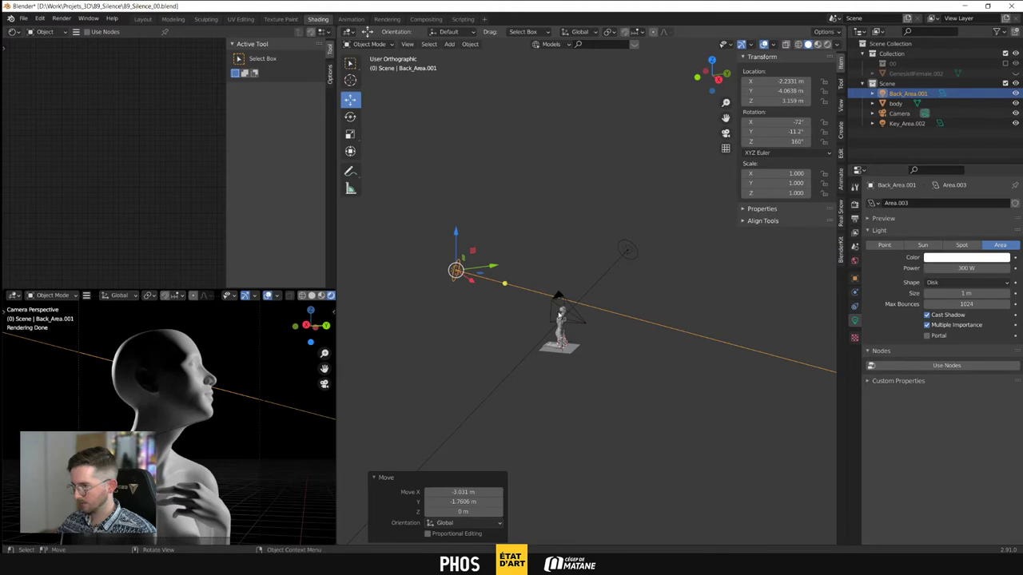
middle_click_drag(591, 322, 520, 330)
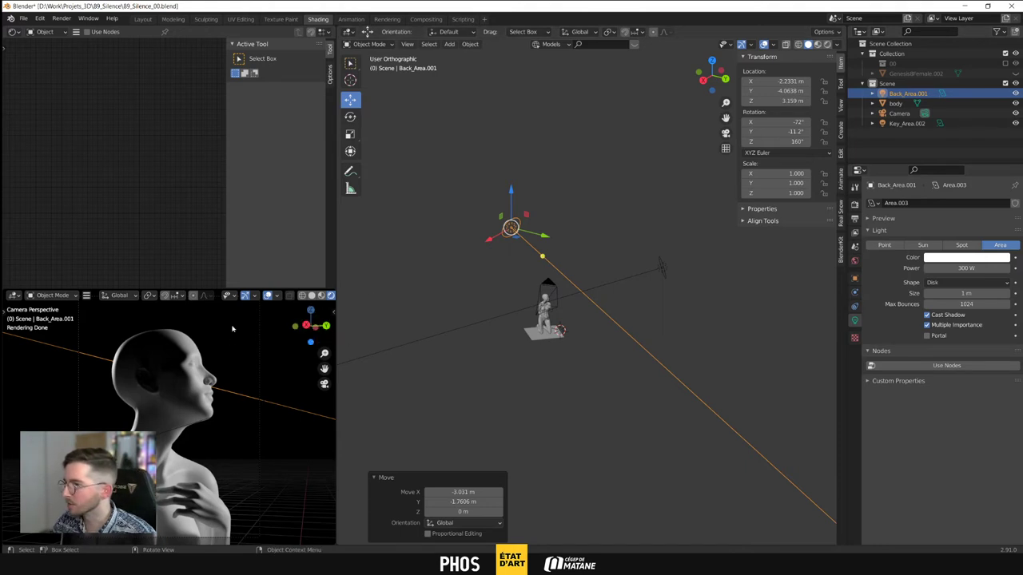
Turn the shader editor area into a 3D viewport showing the rendered camera view
left_click(13, 31)
left_click(46, 64)
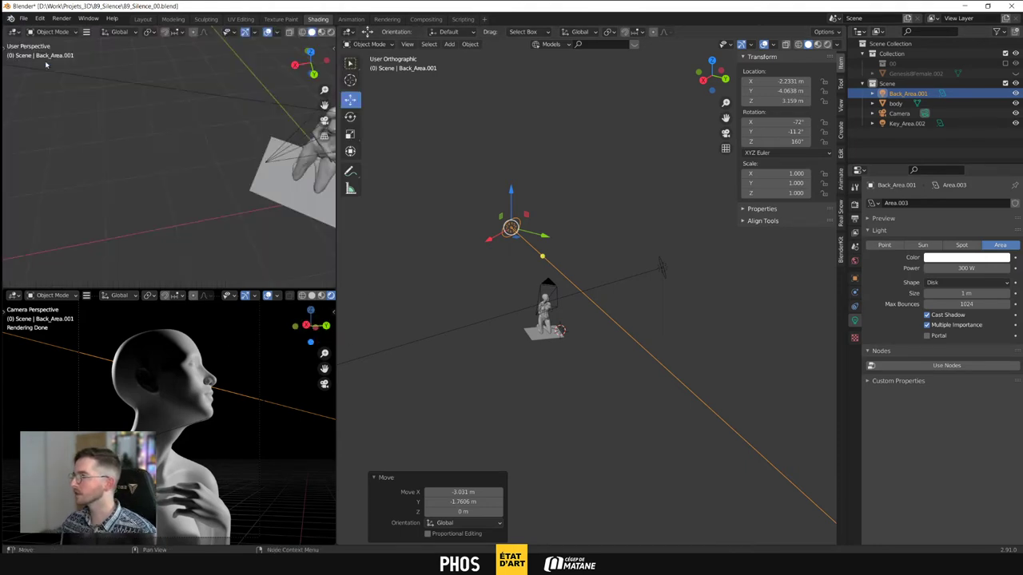
left_click(132, 149)
key("KP_0")
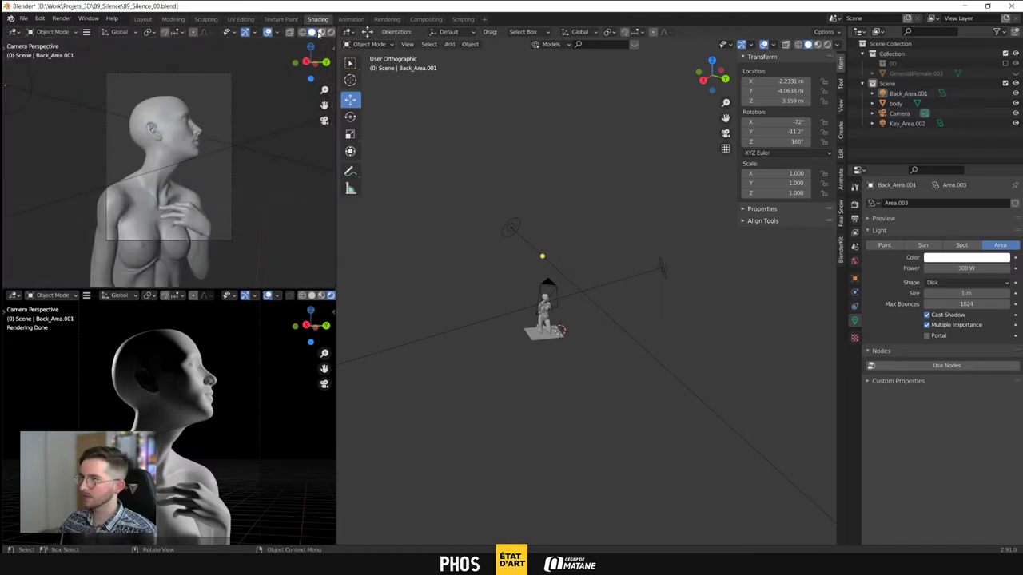
left_click(331, 32)
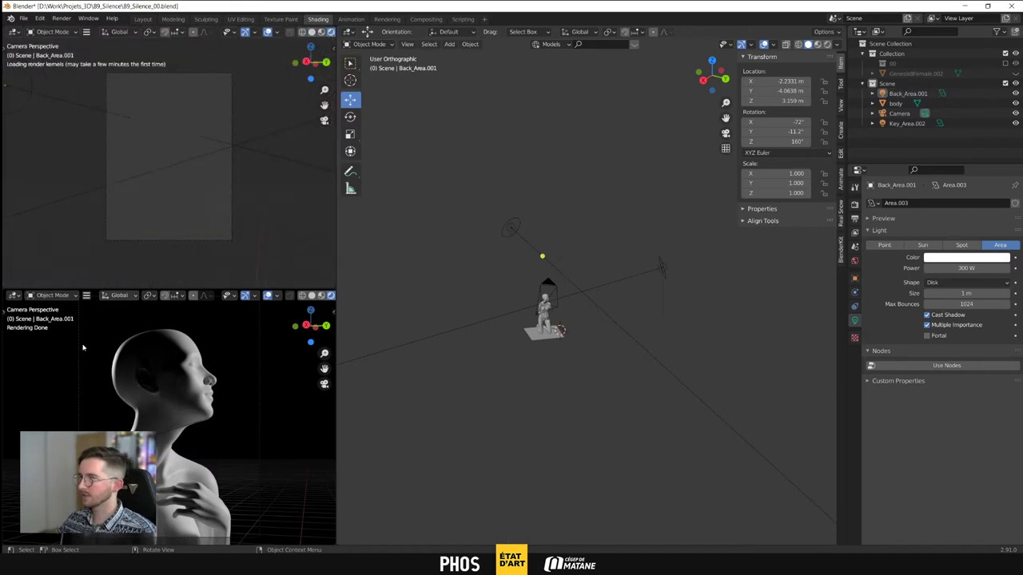
Change the old camera preview area to a Shader Editor, then zoom and enlarge the new rendered camera preview
left_click(14, 296)
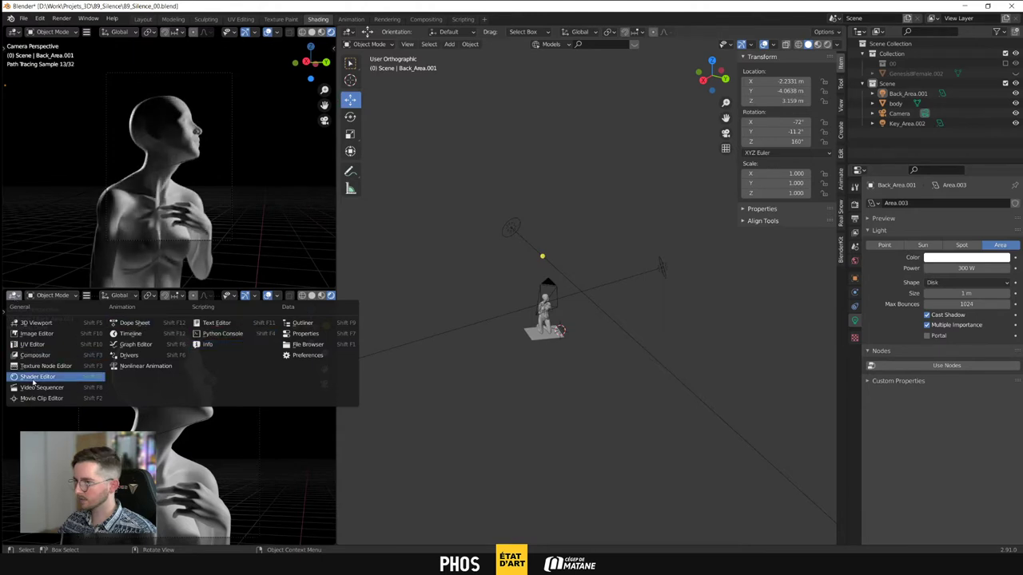
left_click(33, 378)
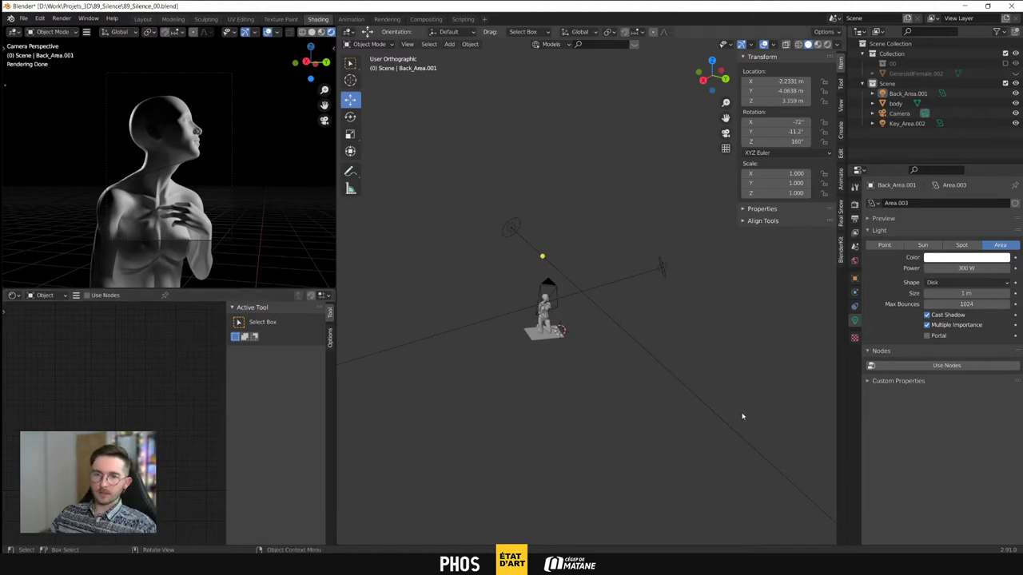
scroll(315, 276, "up", 5)
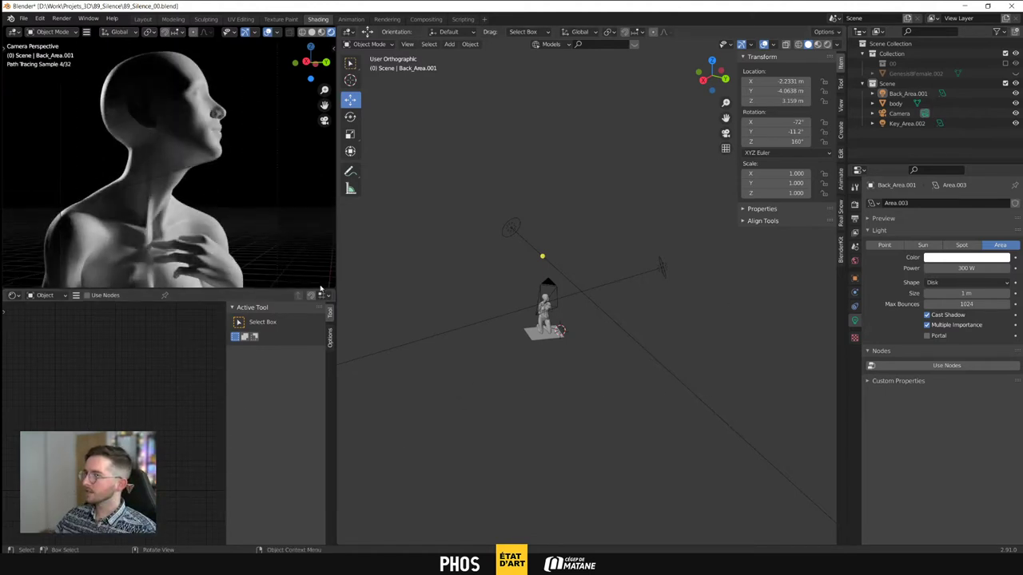
left_click_drag(321, 289, 360, 288)
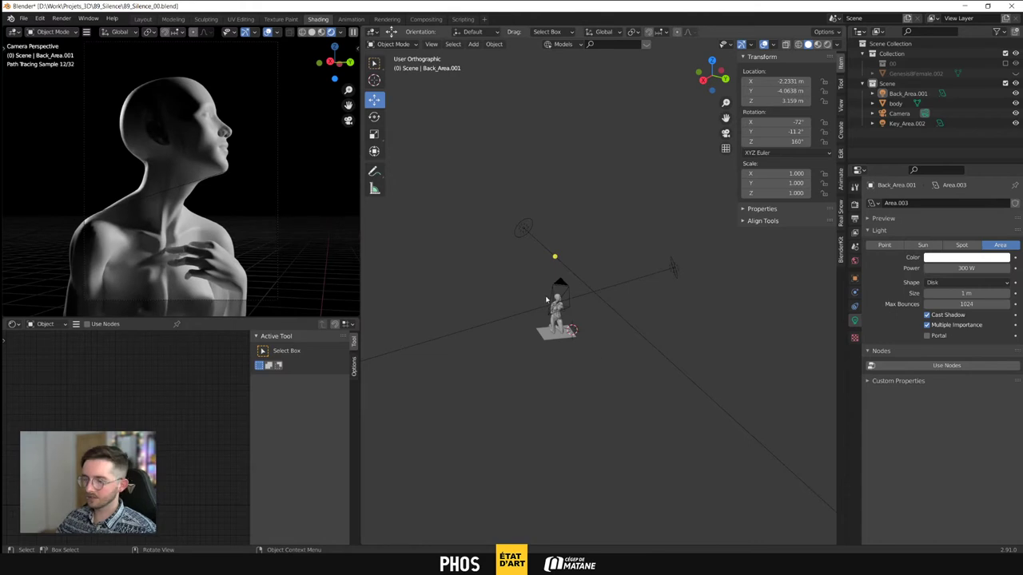
Move the Back_Area.001 light horizontally behind the figure to about X -1.10 m, Y -4.69 m, keeping its height
middle_click_drag(520, 252, 557, 299, "shift")
scroll(554, 288, "up", 2)
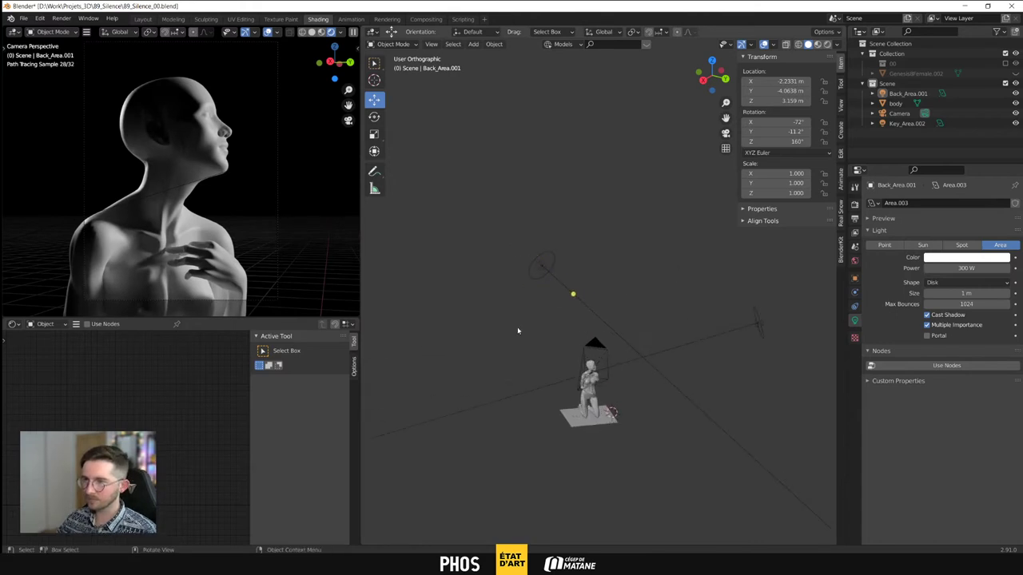
middle_click_drag(518, 331, 538, 320)
left_click(511, 285)
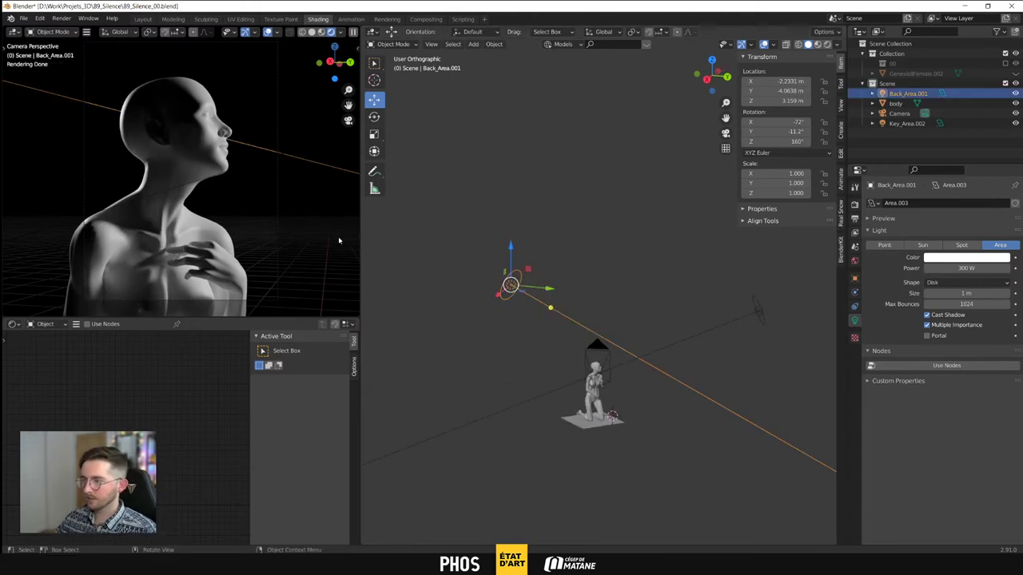
left_click_drag(521, 291, 482, 303)
mouse_move(529, 320)
middle_mouse_down()
mouse_move(523, 338)
mouse_move(491, 352)
mouse_move(534, 330)
middle_mouse_up()
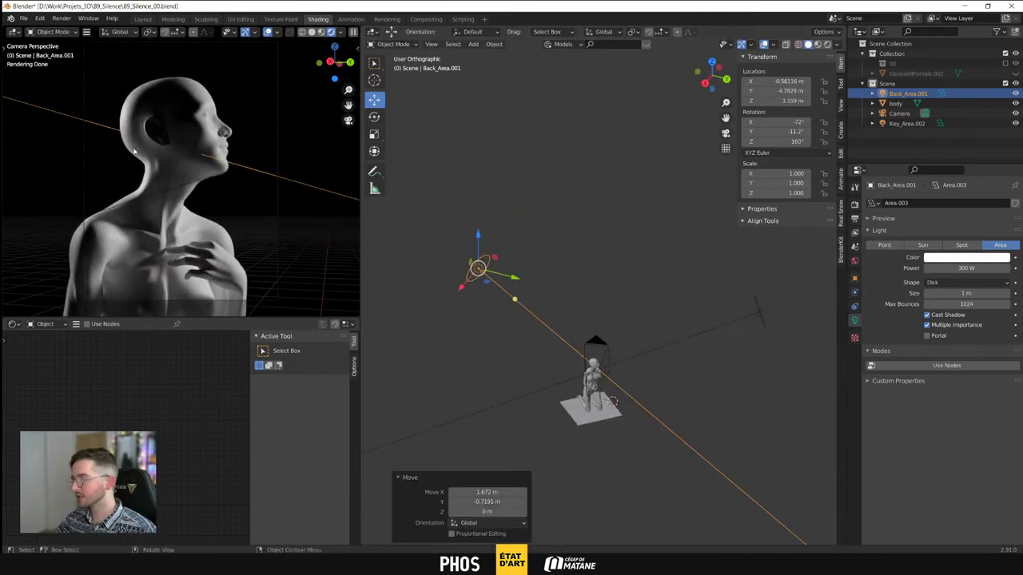
left_click_drag(485, 284, 497, 275)
Rotate the Back_Area.001 light about -8° around the global Z axis to aim it at the figure
left_click(374, 118)
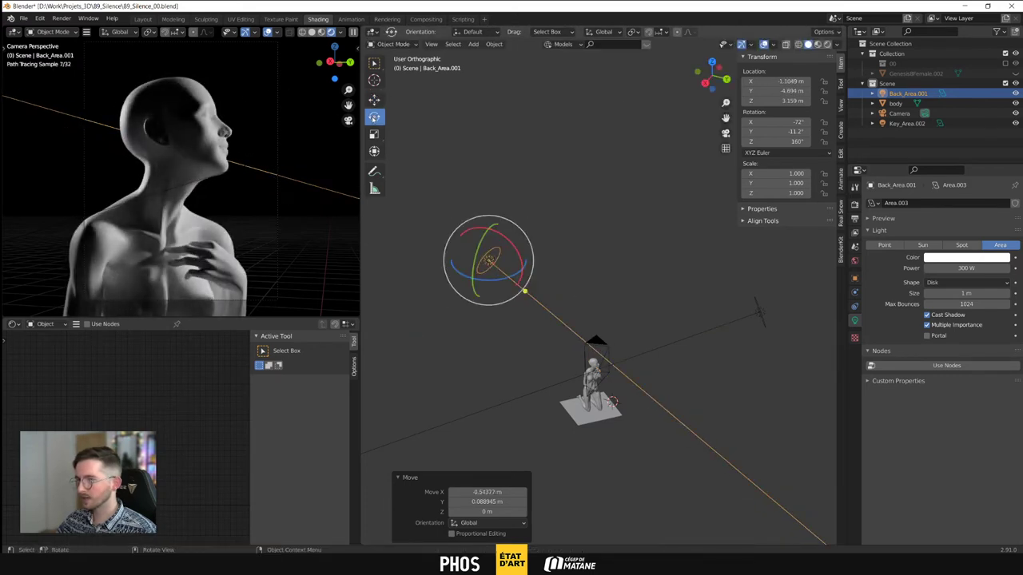
middle_click_drag(593, 299, 570, 311)
mouse_move(516, 259)
left_mouse_down()
mouse_move(506, 259)
mouse_move(518, 258)
left_mouse_up()
Move the Back_Area.001 light within the horizontal plane to about X -1.93 m, Y -5.18 m
key("shift+space")
key("g")
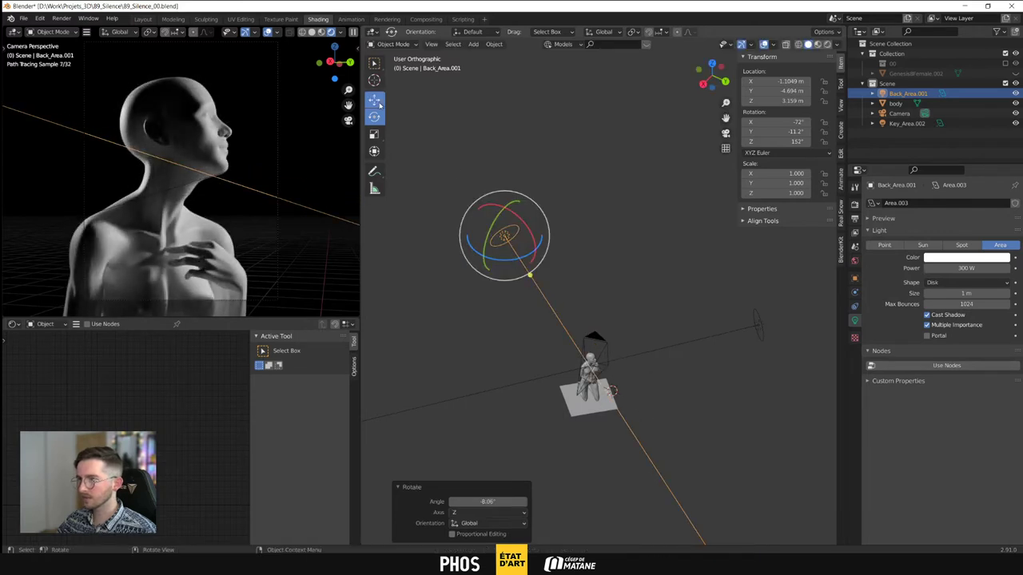
key("g")
key("shift+z")
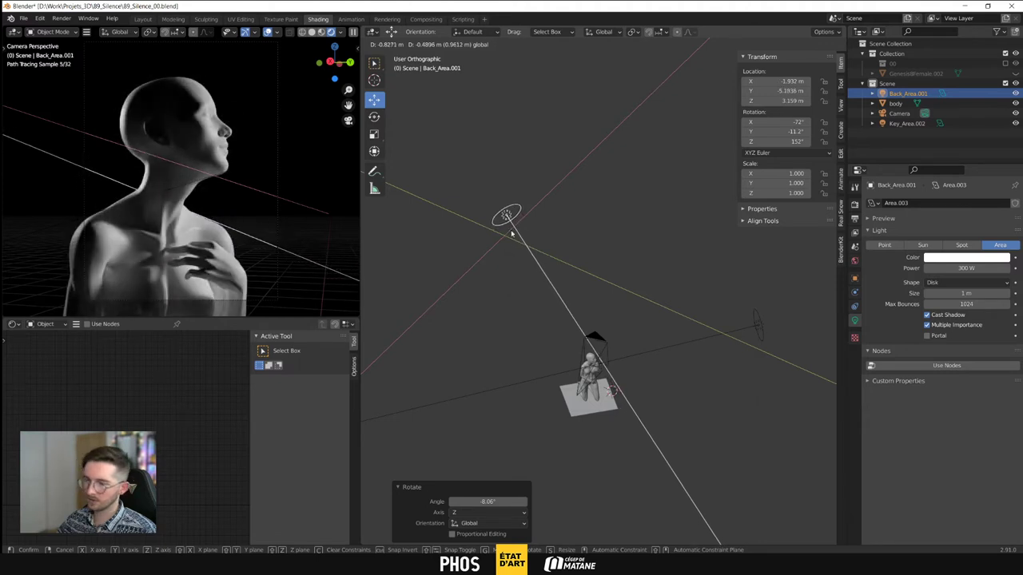
left_click(514, 233)
middle_click_drag(532, 312, 543, 312)
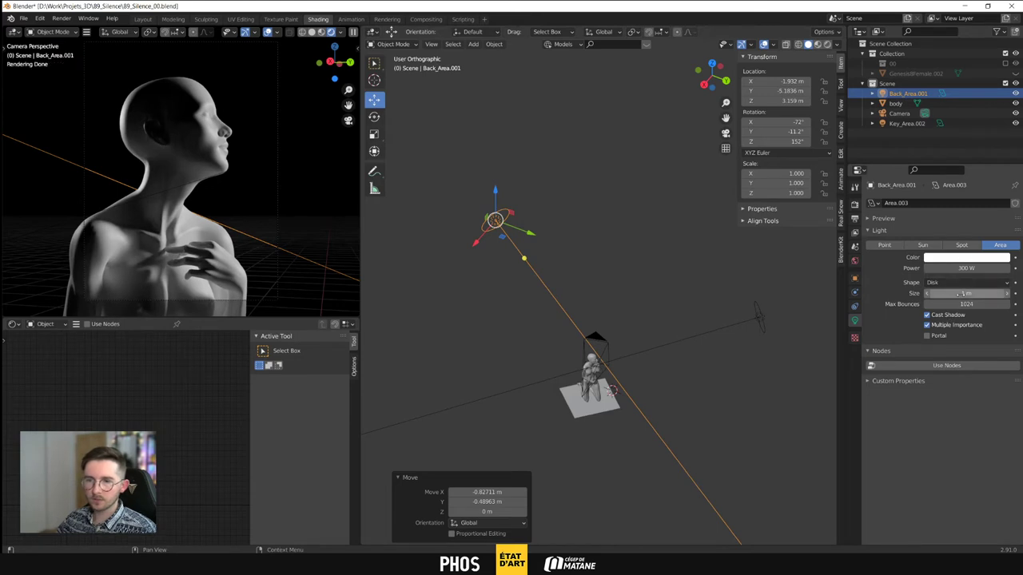
Set the Back_Area.001 light's disk size to 8 m and inspect its effect in the rendered preview
left_click(961, 294)
type("2")
key("Return")
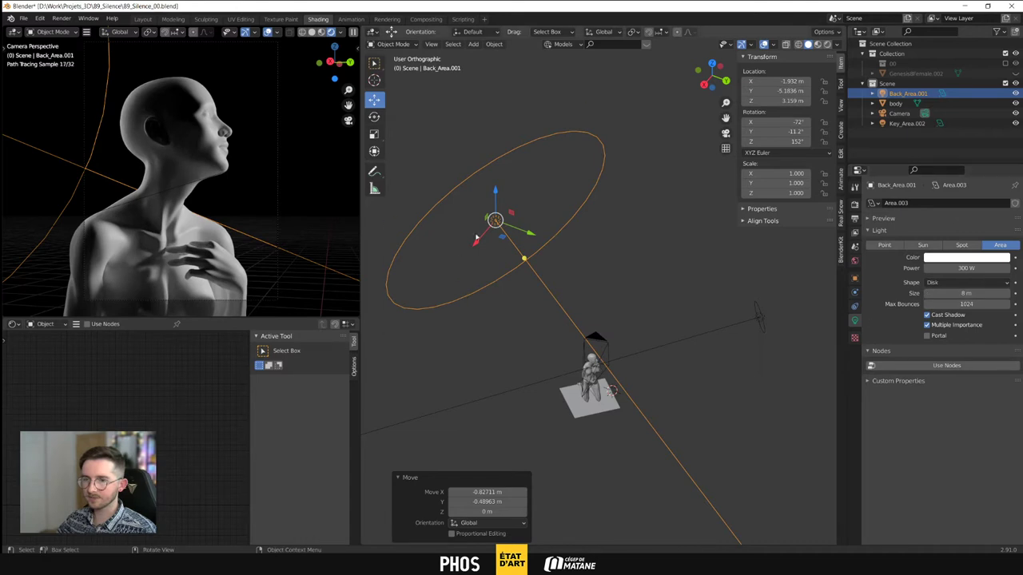
middle_click_drag(542, 253, 532, 256)
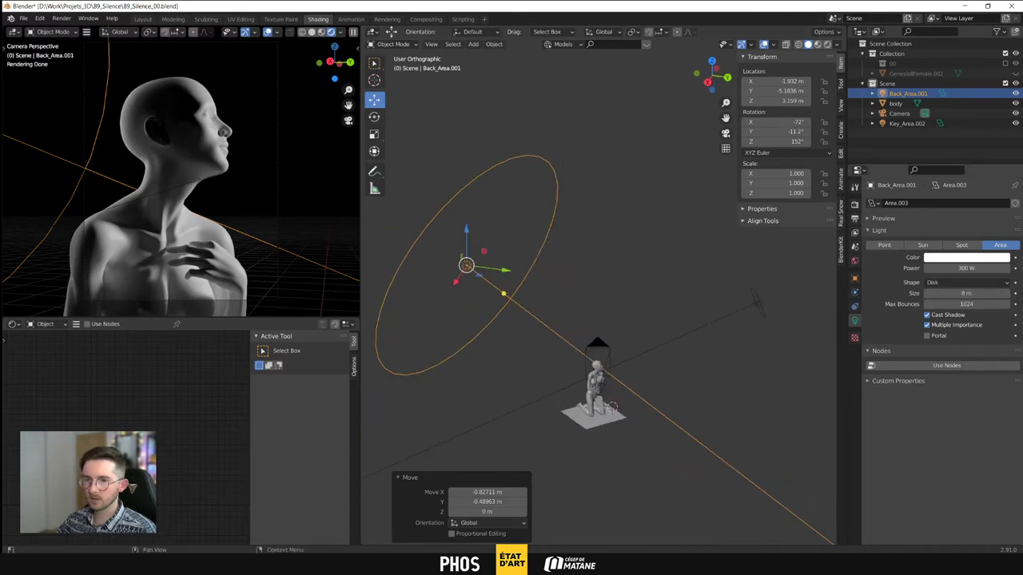
Set the Back_Area.001 light's disk size to 1 m
left_click(976, 294)
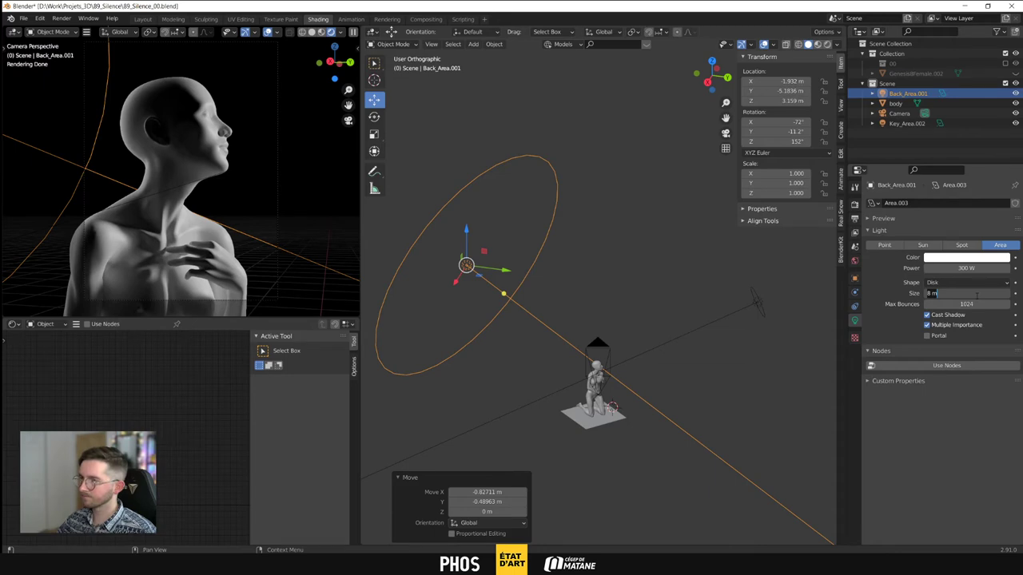
type("1")
key("Return")
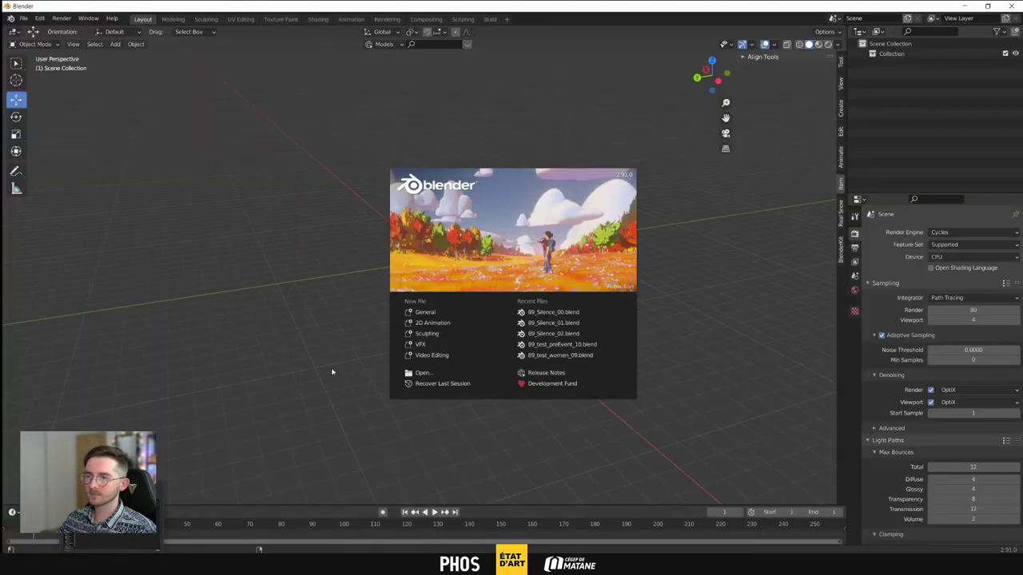
Dismiss the startup splash screen of the empty new session
left_click(278, 303)
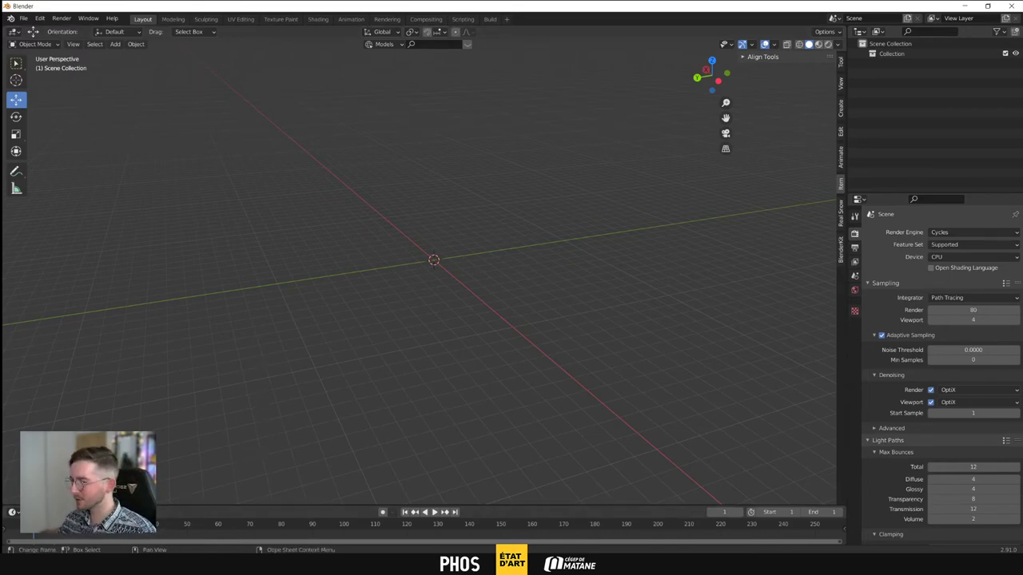
key("alt+Tab")
left_click_drag(514, 116, 1022, 78)
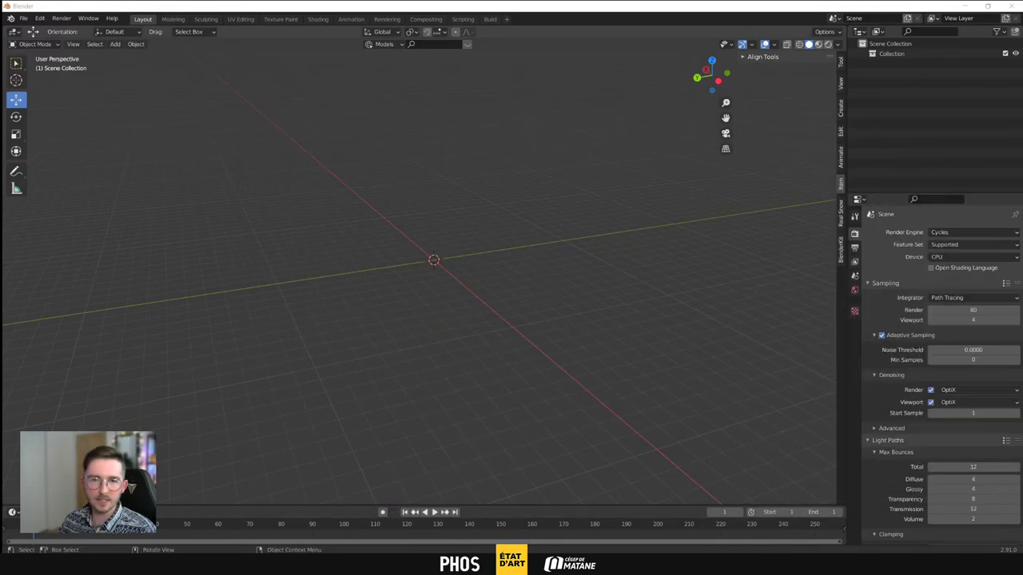
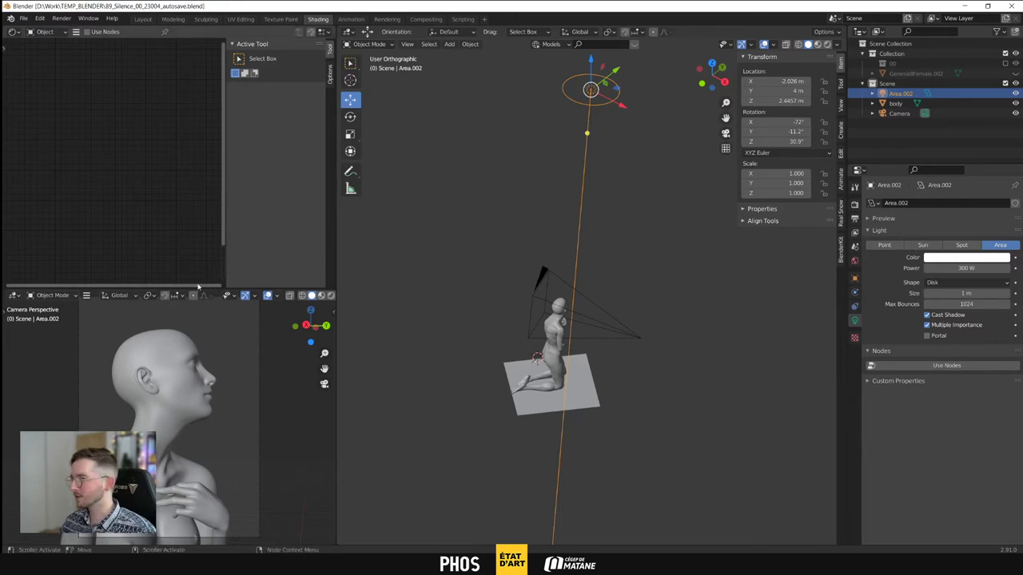
Swap the node editor and the small camera viewport, making the first a 3D Viewport and the second a Shader Editor
left_click(12, 32)
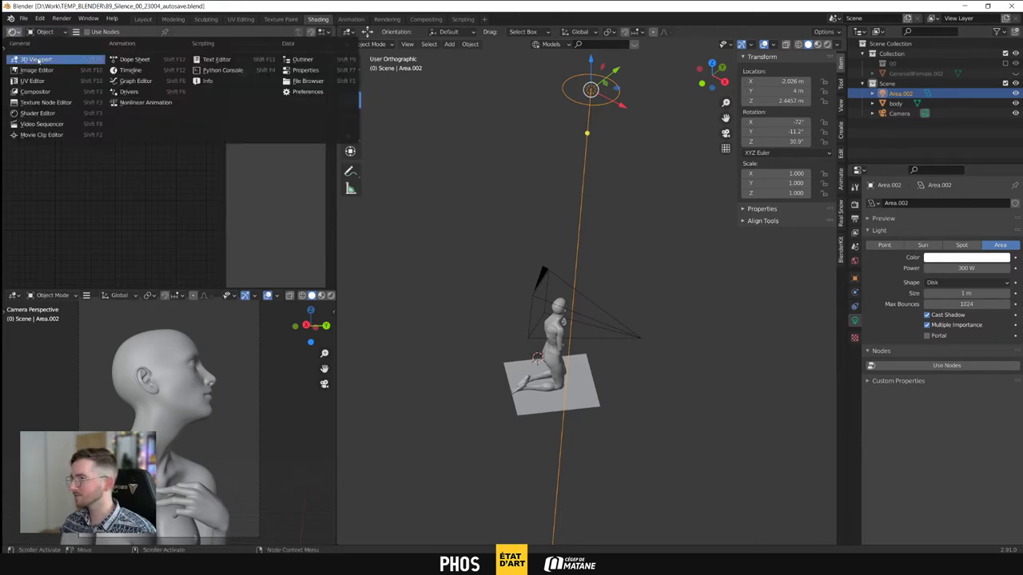
left_click(38, 61)
left_click(12, 296)
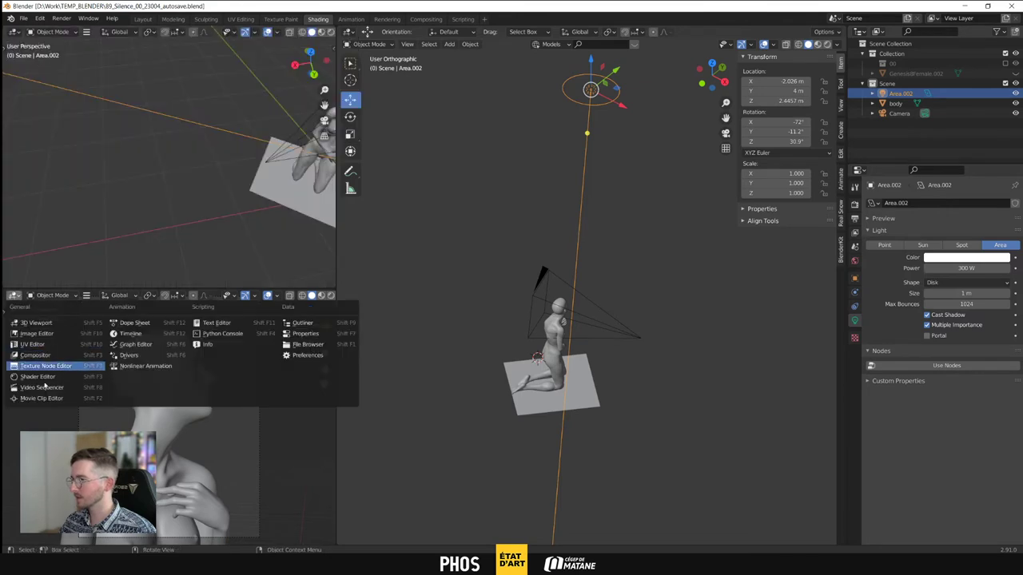
left_click(46, 380)
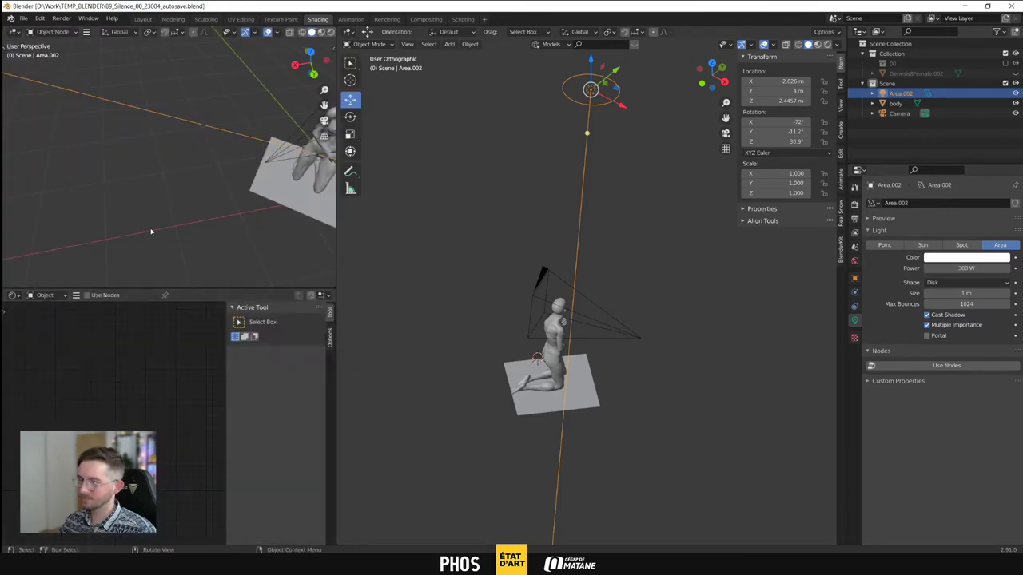
Show the camera view with rendered shading in the new small 3D viewport and reselect the Area.002 light
left_click(150, 232)
key("KP_0")
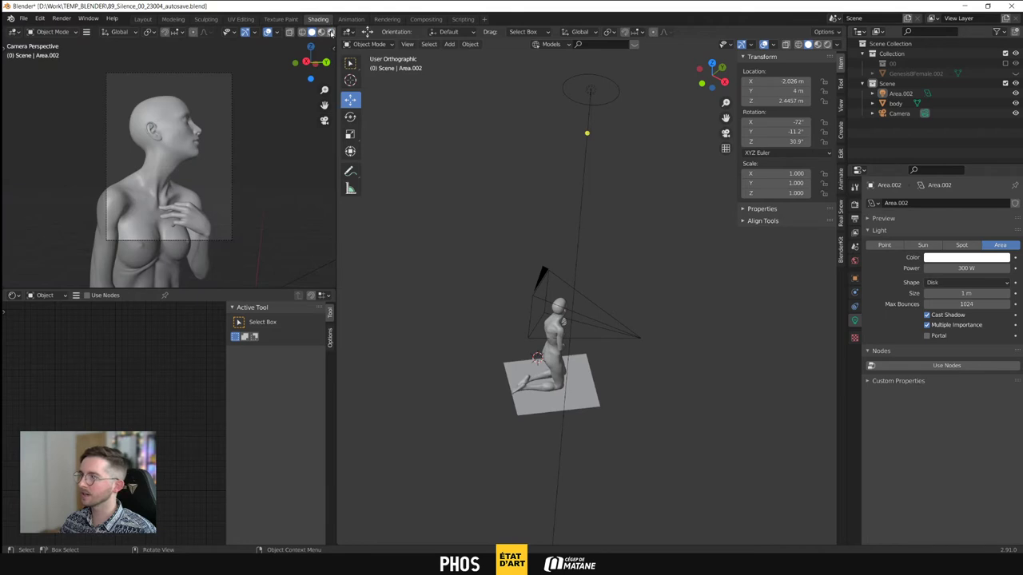
left_click(330, 32)
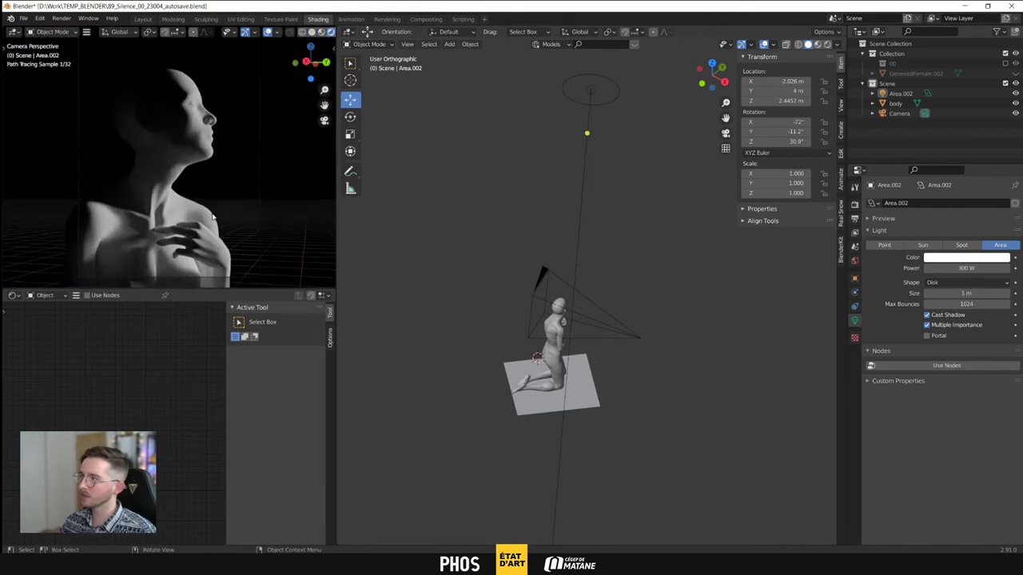
middle_click_drag(680, 296, 605, 290)
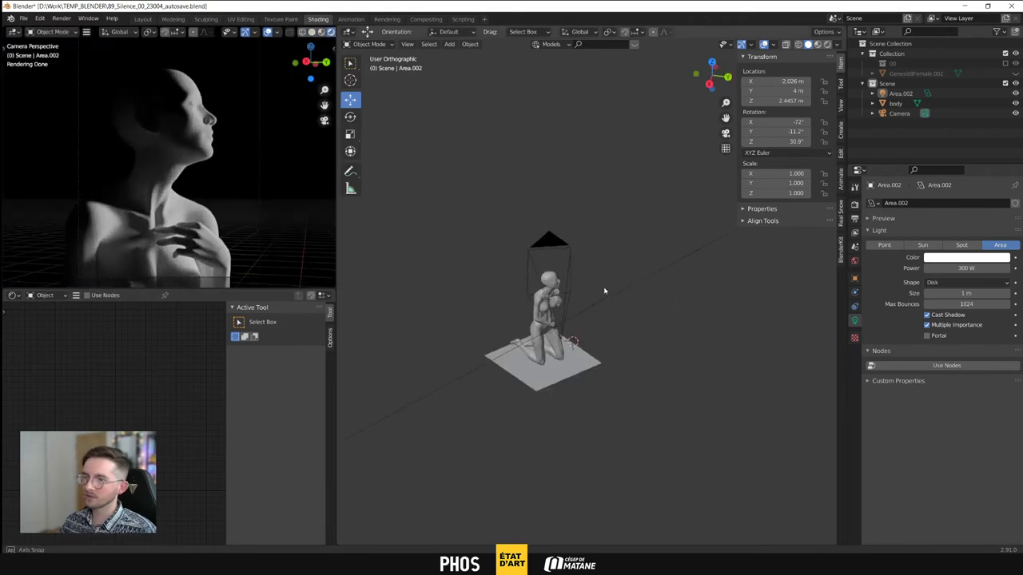
left_click(899, 93)
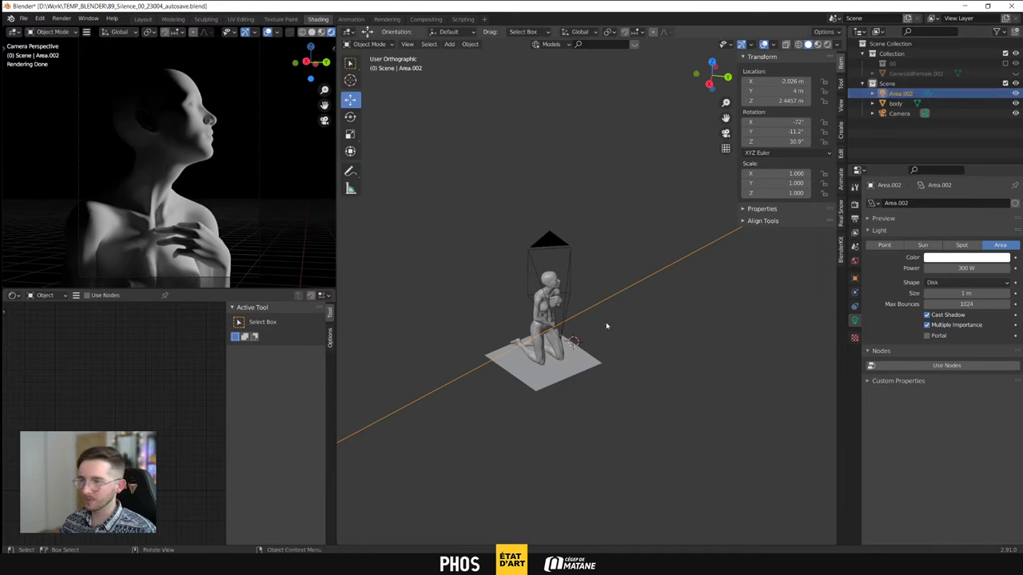
Save the recovered scene as 89_Silence_01.blend in the D:\Work\Projets_3D\89_Silence folder
key("ctrl+shift+s")
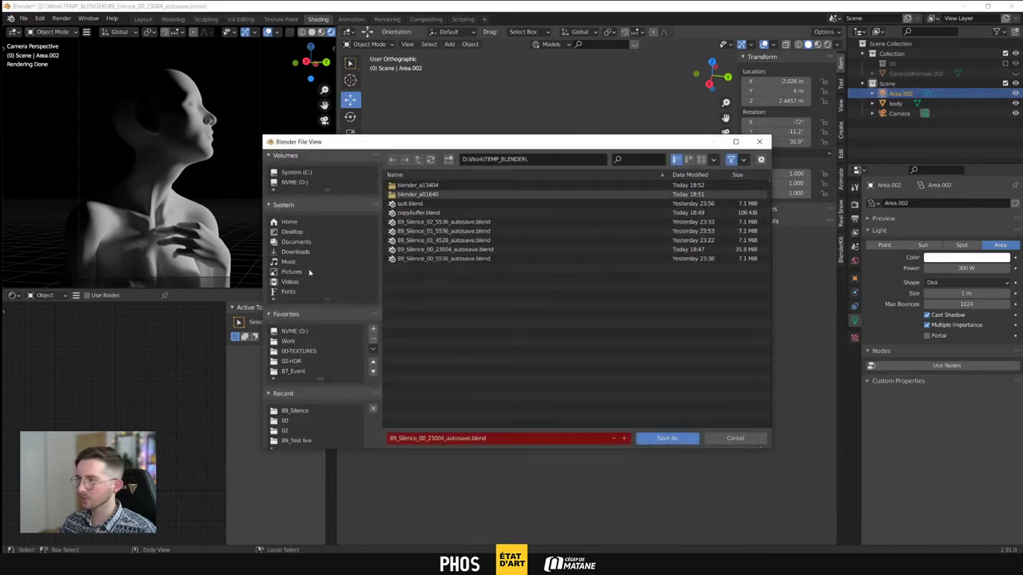
left_click(289, 341)
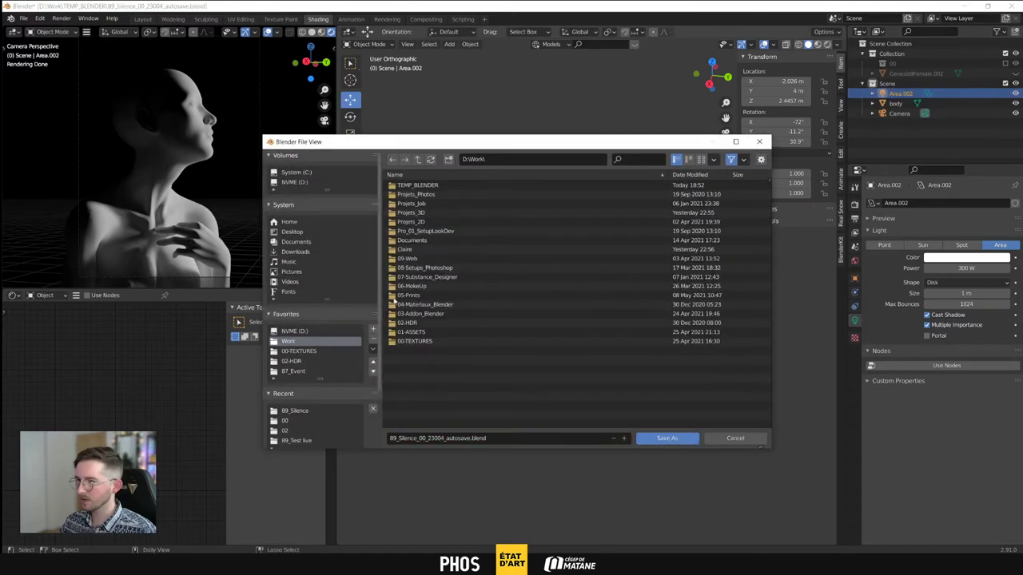
double_click(417, 222)
double_click(417, 212)
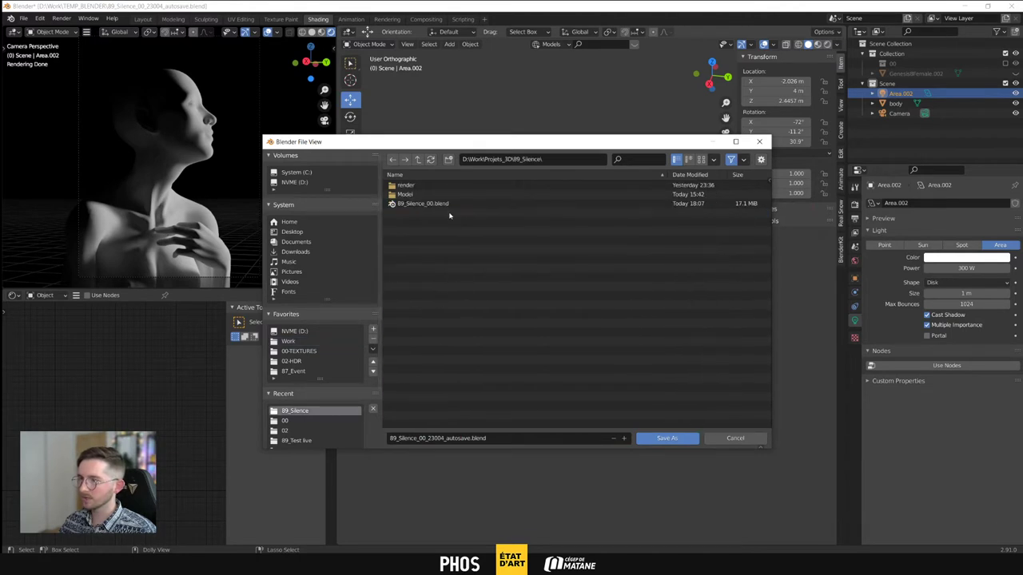
left_click(446, 204)
left_click(626, 439)
key("Return")
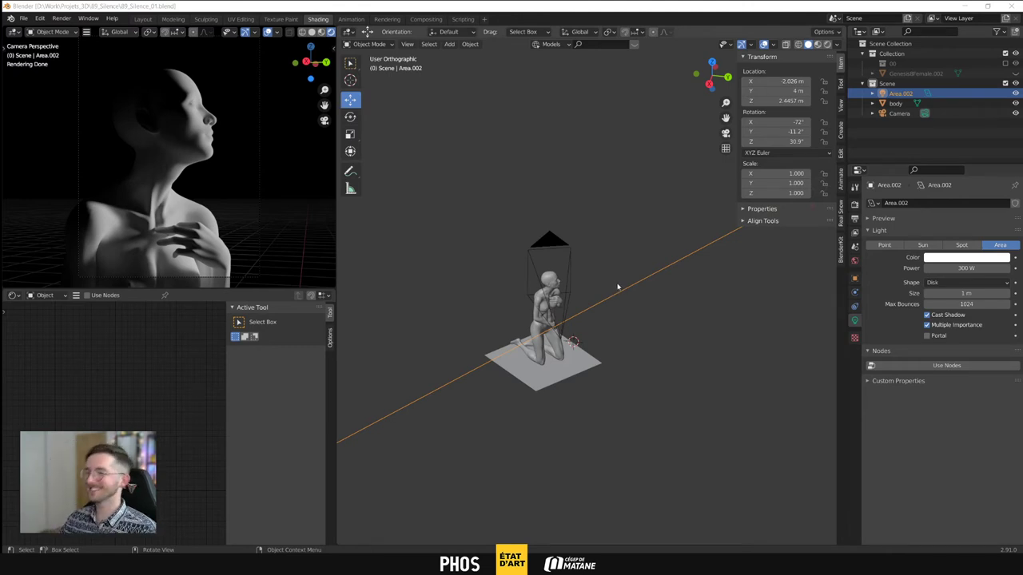
Rename the Area.002 light as Key_Area.002
scroll(612, 279, "up", 2)
middle_click_drag(628, 296, 607, 298)
scroll(608, 297, "down", 2)
middle_click_drag(670, 280, 581, 323, "shift")
left_click_drag(966, 295, 979, 295)
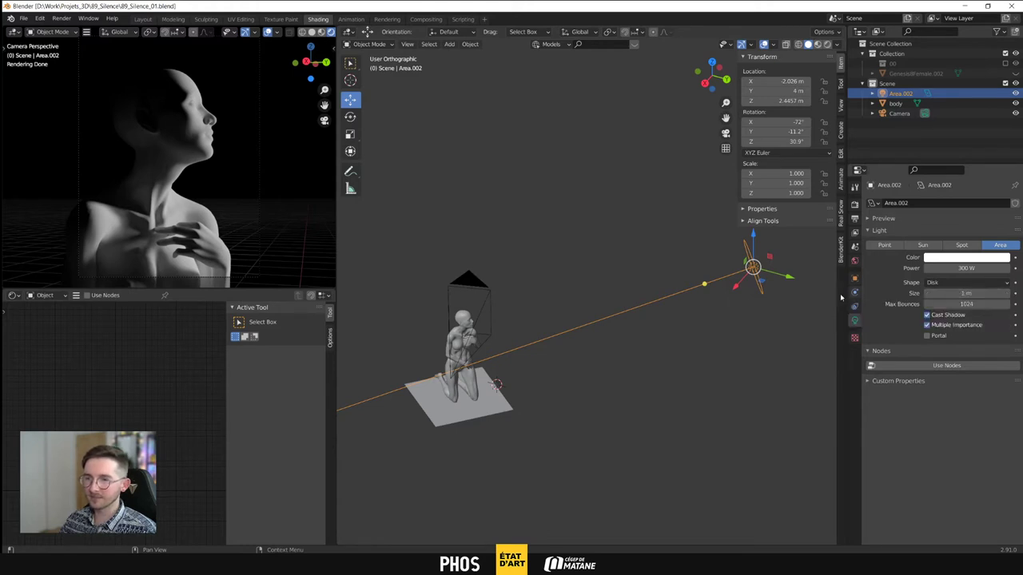
left_click(889, 93)
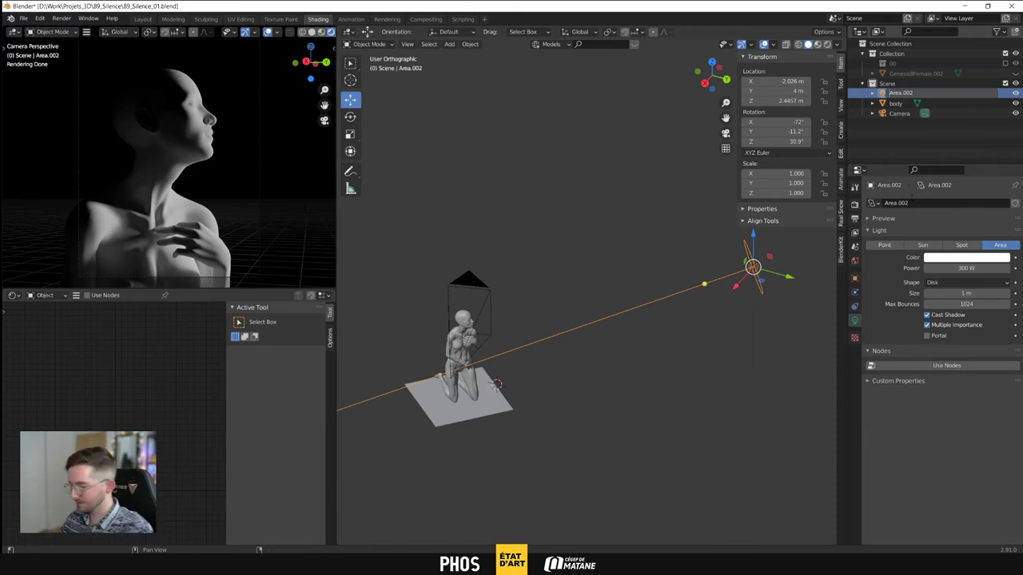
double_click(901, 93)
key("Home")
type("Key")
key("Return")
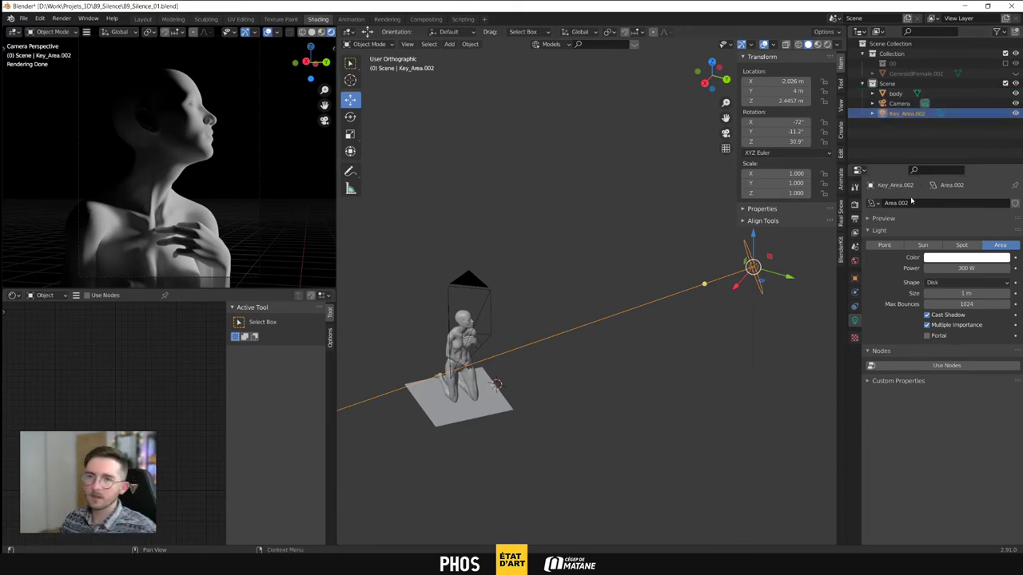
Duplicate the Key_Area.002 light in place and rename the copy as Back_Area.001
key("shift+d")
key("Escape")
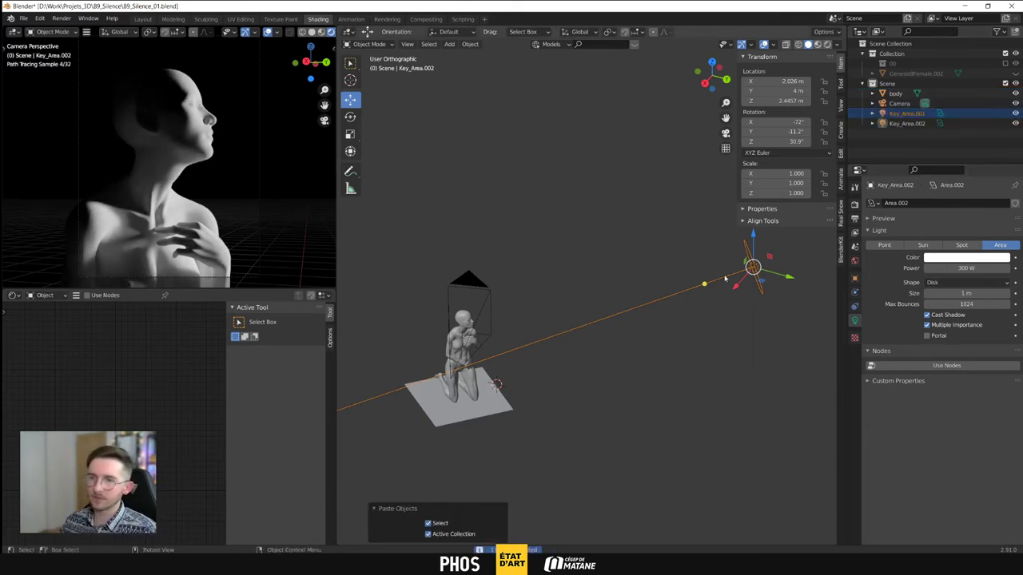
key("BackSpace")
key("BackSpace")
key("BackSpace")
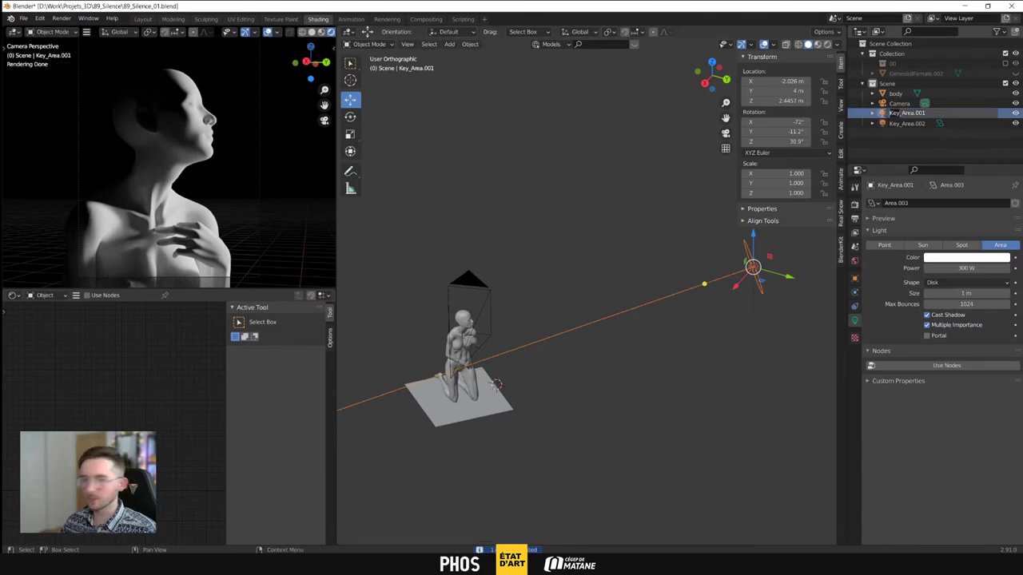
type("Back")
key("Return")
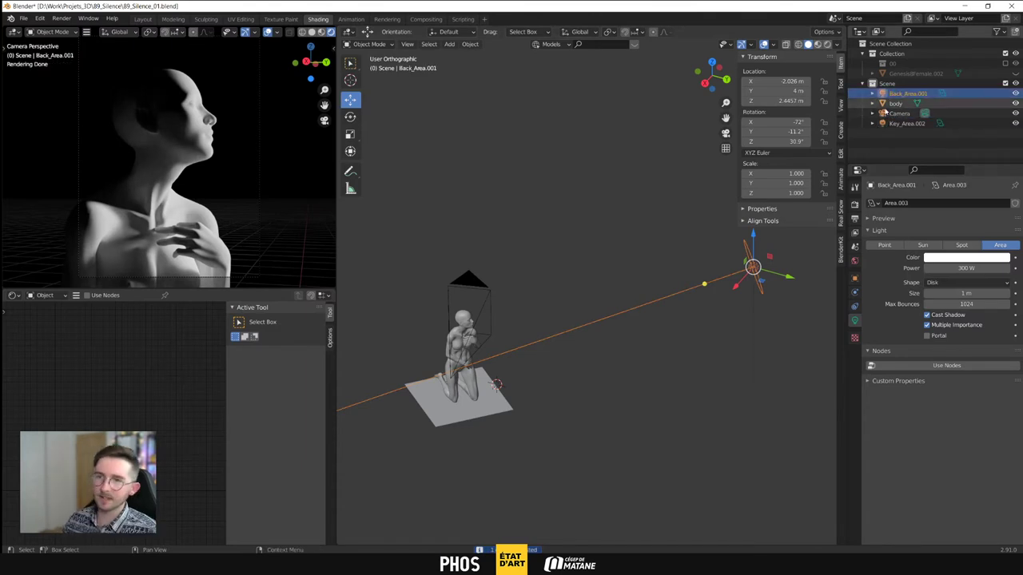
Move the Back_Area.001 light horizontally behind the figure, to about X -0.64 m, Y -4.46 m
middle_click_drag(676, 313, 660, 366)
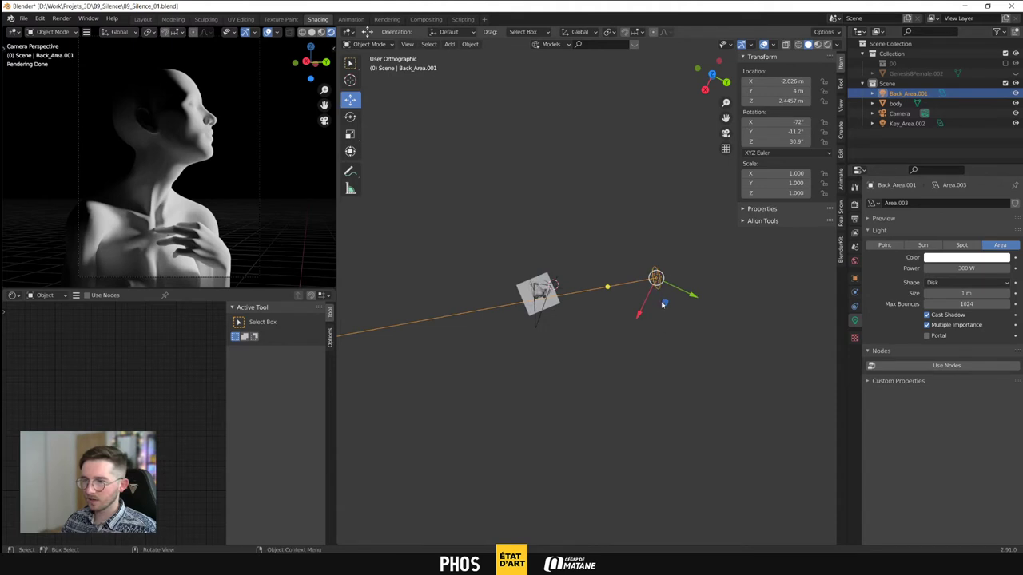
key("g")
left_click(472, 243)
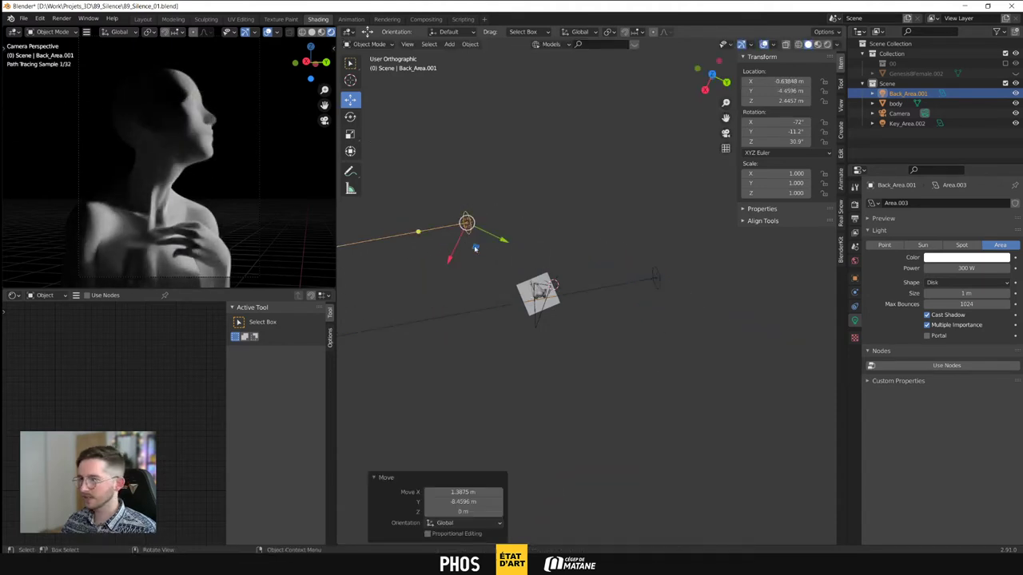
Set the Rotate tool's orientation to Default and rotate Back_Area.001 about -231° around the global Z axis, aiming it at the figure
key("shift+space")
key("r")
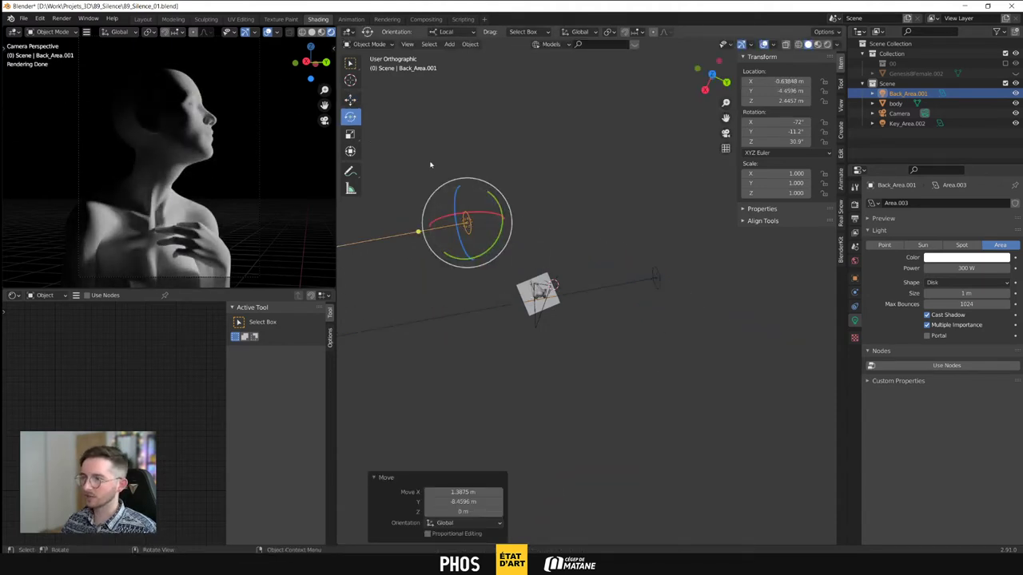
left_click(445, 32)
left_click(450, 44)
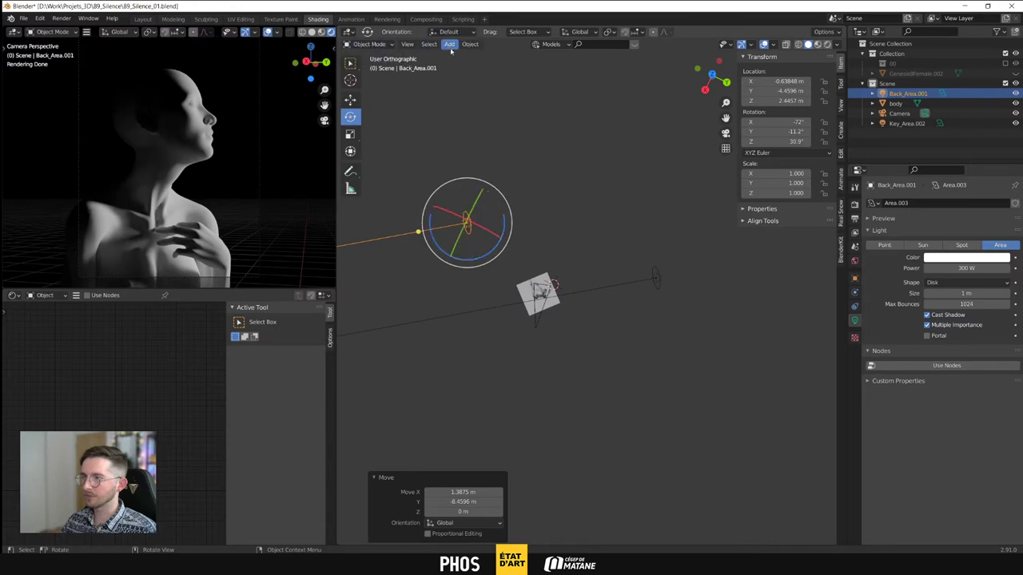
left_click_drag(484, 257, 534, 149)
Set the Back_Area.001 light's disk size to 3 m
middle_click_drag(534, 149, 479, 171)
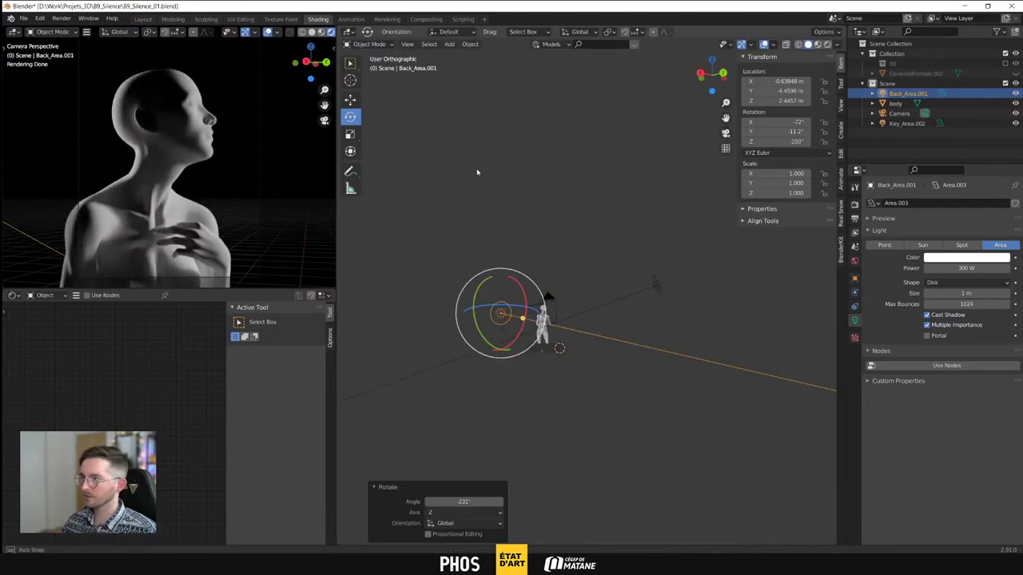
middle_click_drag(477, 240, 520, 355)
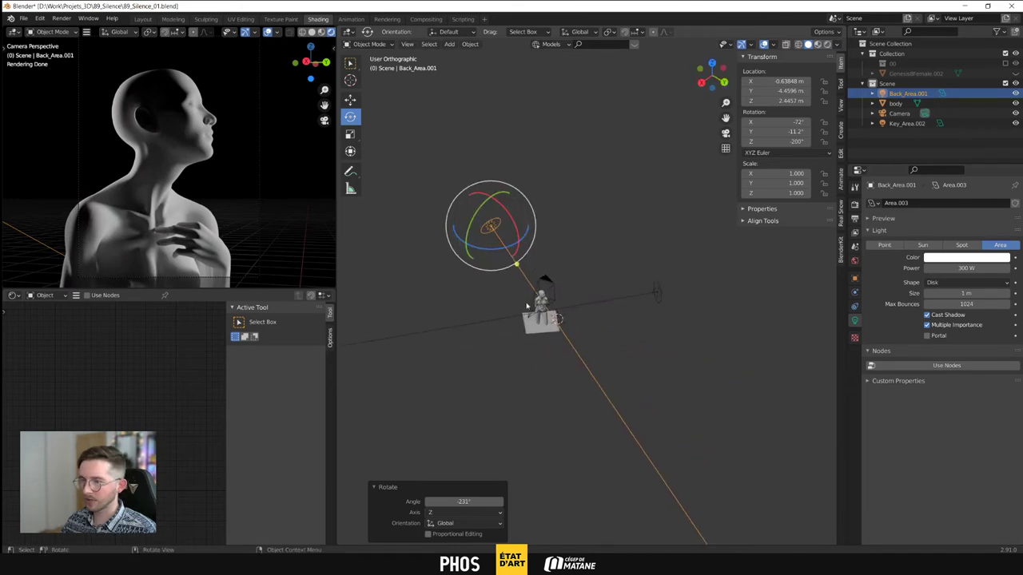
left_click(949, 294)
type("3")
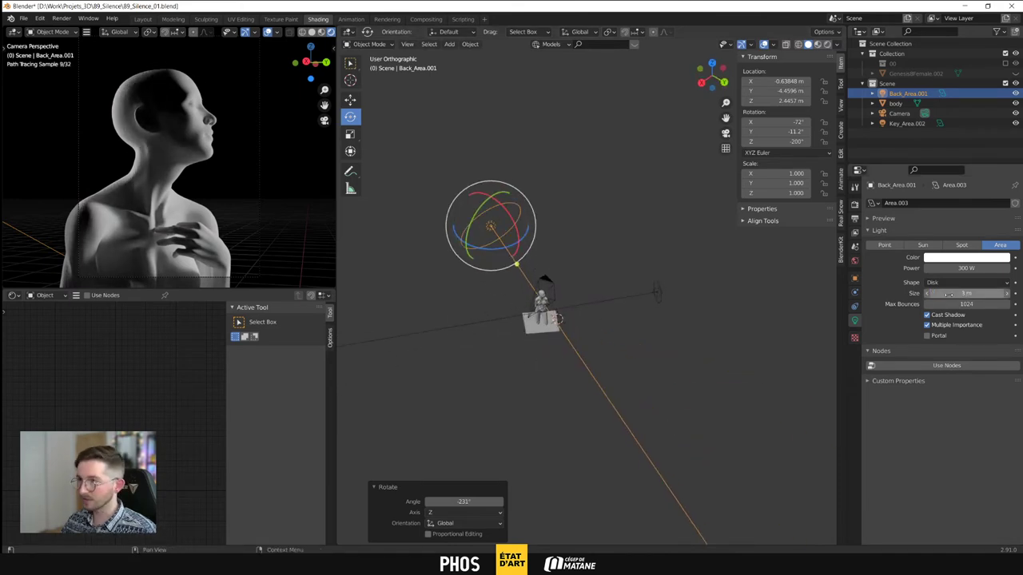
key("Return")
Rotate Back_Area.001 to about -207° on Z and shift it horizontally to about X -1.10 m, Y -4.35 m
middle_click_drag(511, 263, 598, 317)
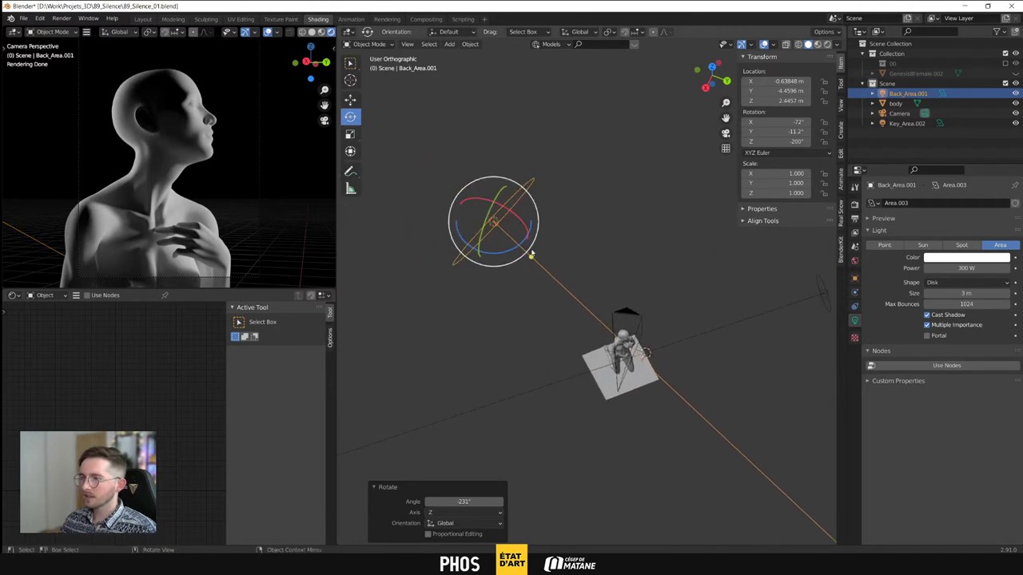
left_click_drag(509, 254, 514, 223)
left_click(350, 99)
middle_click_drag(527, 331, 609, 243)
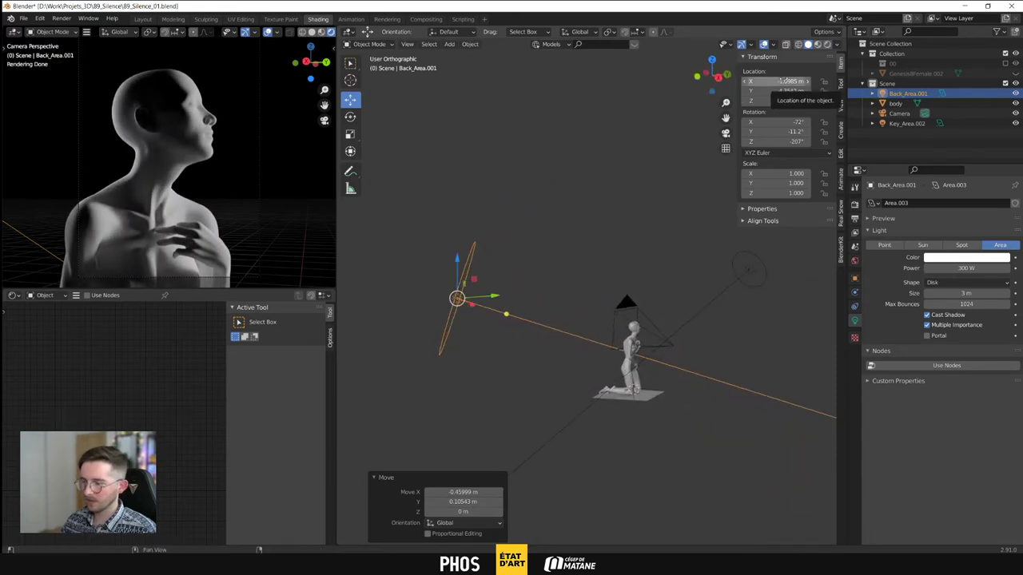
Set the Back_Area.001 light's X location to -3 m
left_click(785, 81)
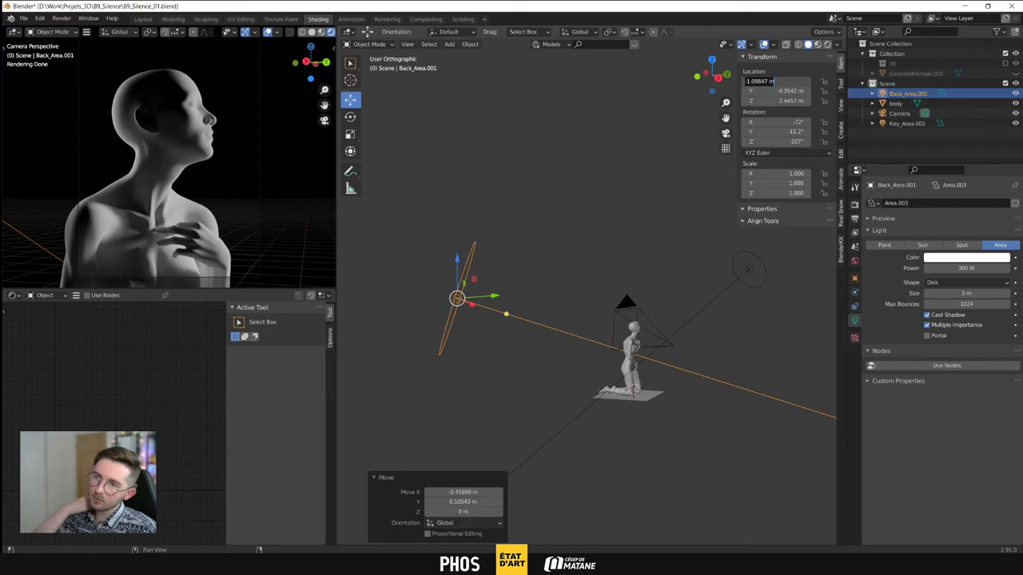
left_click_drag(744, 81, 791, 80)
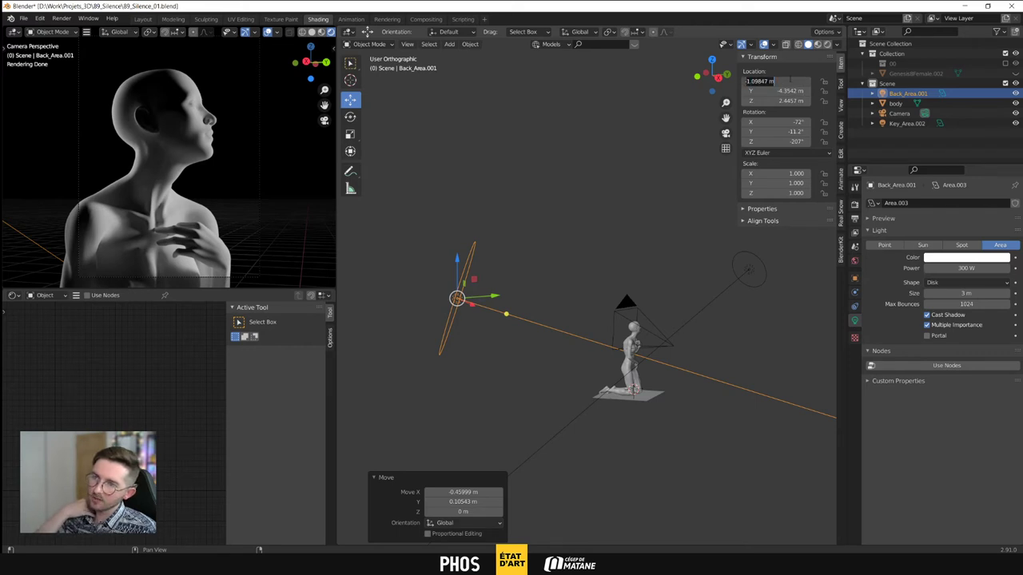
key("Return")
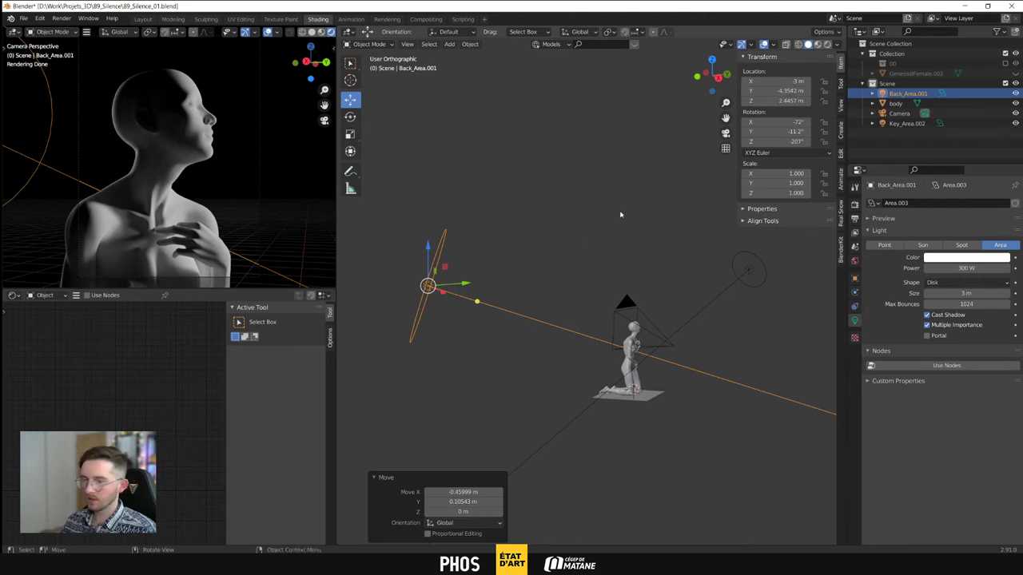
Reposition the Back_Area.001 light horizontally to about X -1.67 m, Y -5.01 m
middle_click_drag(592, 240, 524, 272)
left_click_drag(621, 202, 557, 213)
middle_click_drag(589, 241, 505, 264)
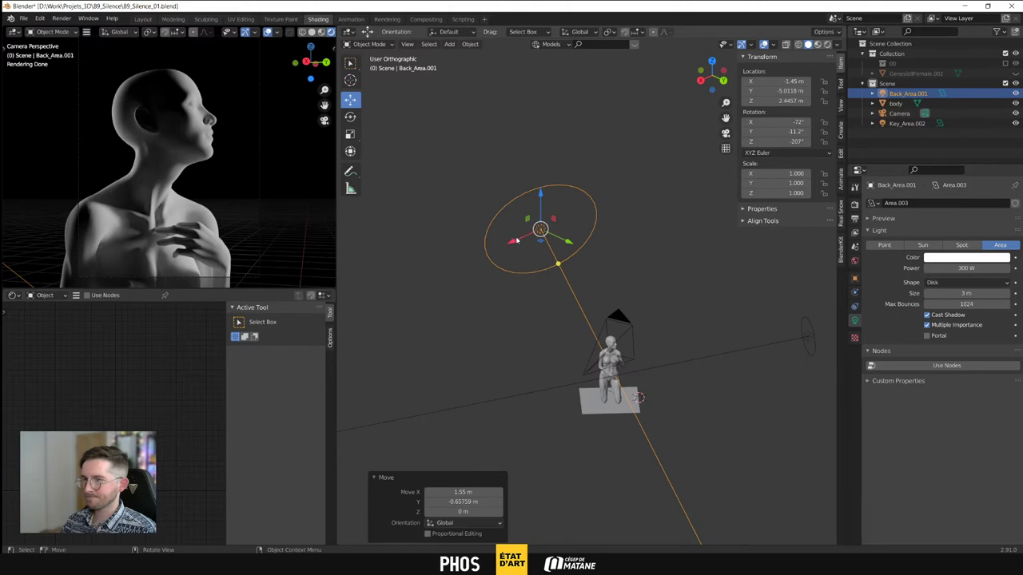
left_click_drag(516, 239, 523, 236)
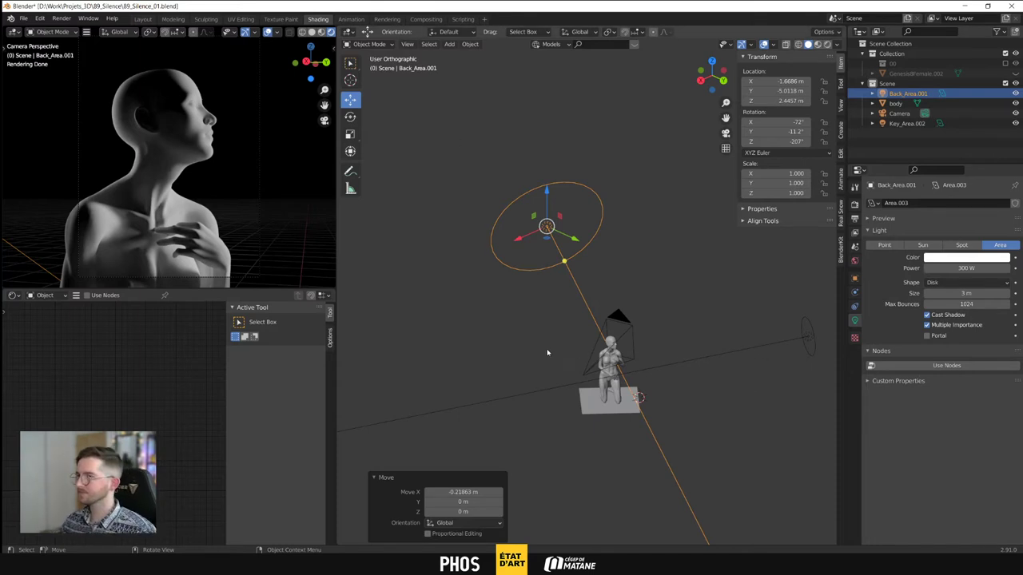
Duplicate the Key_Area.002 light and move the copy horizontally by about 6.1 m in X and -4.89 m in Y
middle_click_drag(587, 349, 493, 296)
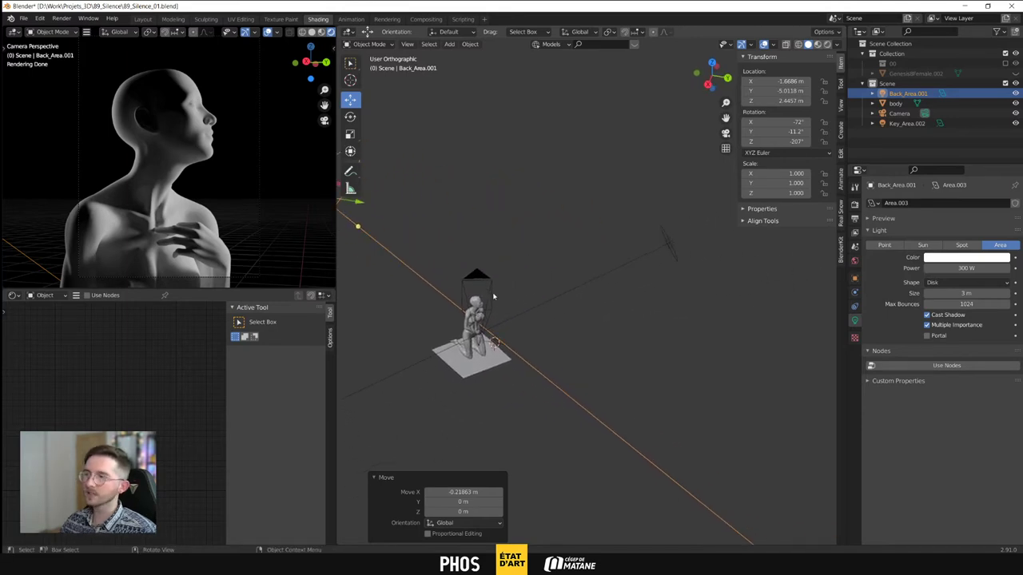
left_click(663, 241)
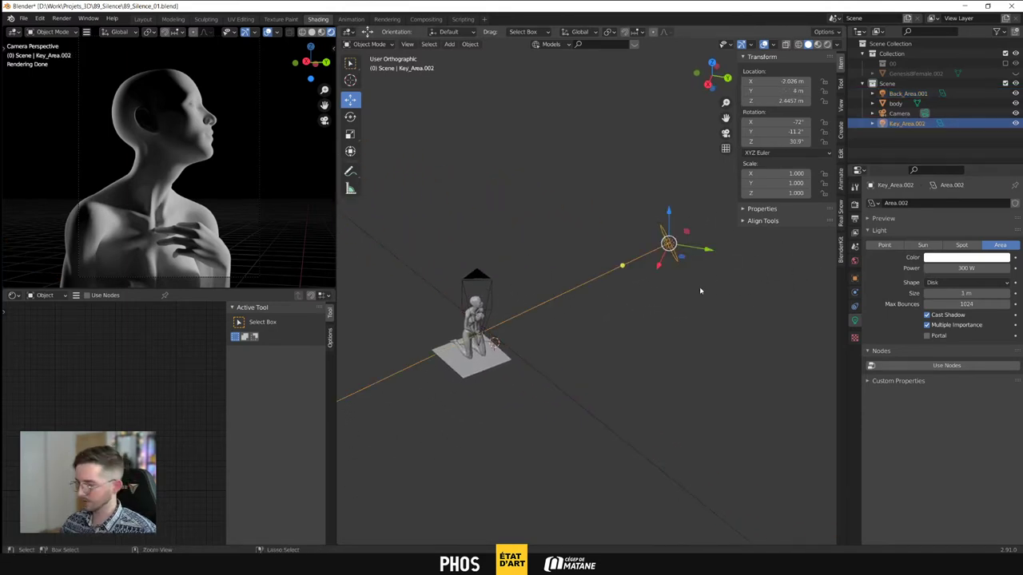
key("ctrl+v")
middle_click_drag(700, 291, 650, 286)
left_click_drag(650, 287, 490, 359)
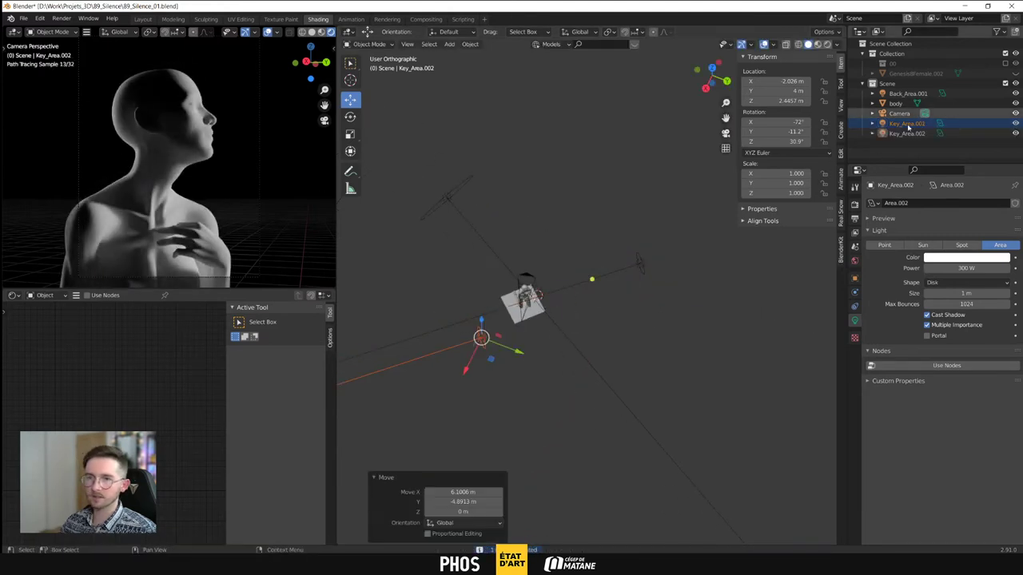
Rename the duplicated Key_Area.001 light as Fill_Area.001
left_click(897, 123)
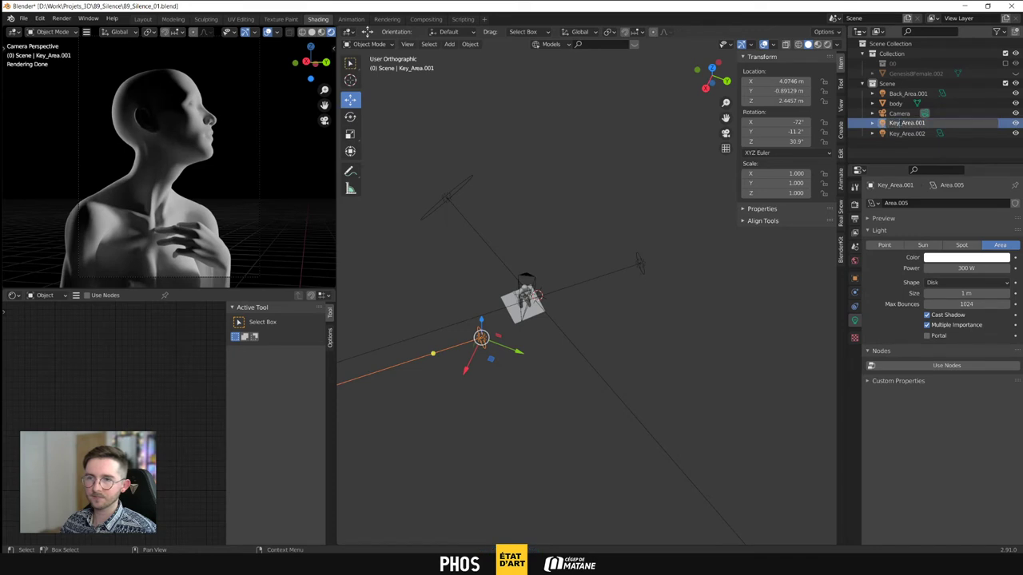
left_click(440, 376)
left_click(440, 376)
left_click(479, 352)
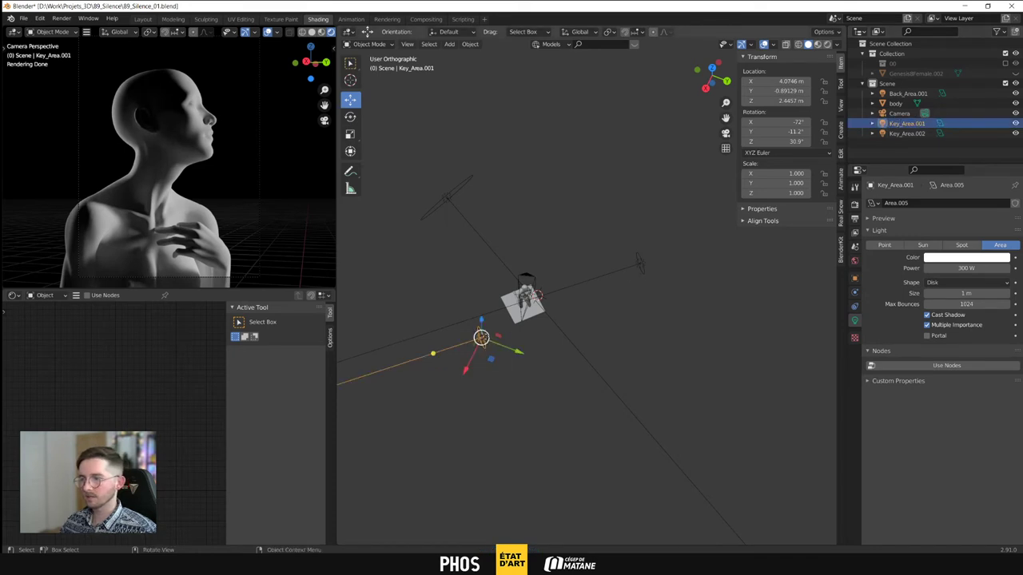
double_click(908, 123)
left_click_drag(902, 123, 889, 124)
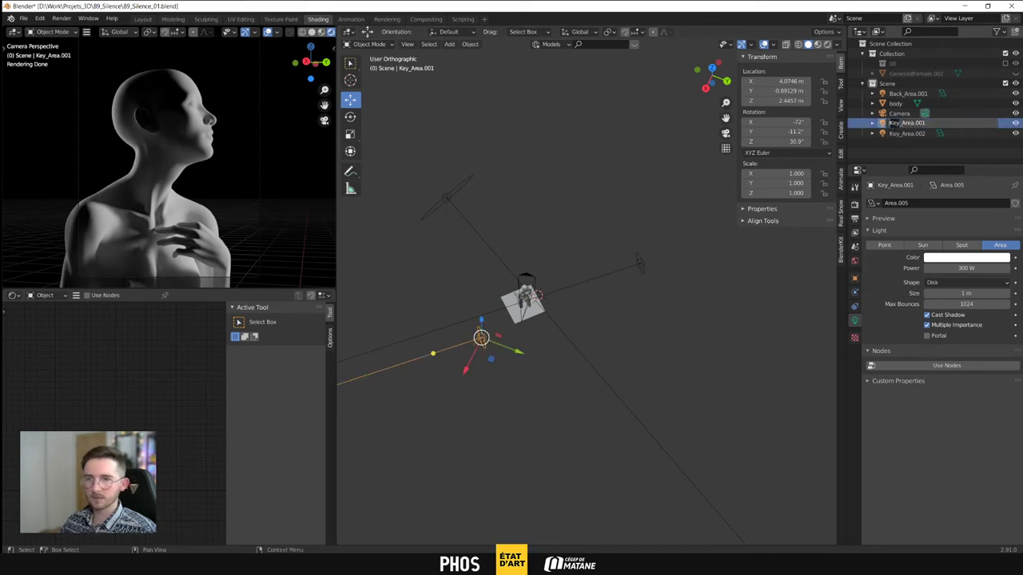
type("Fill")
key("Return")
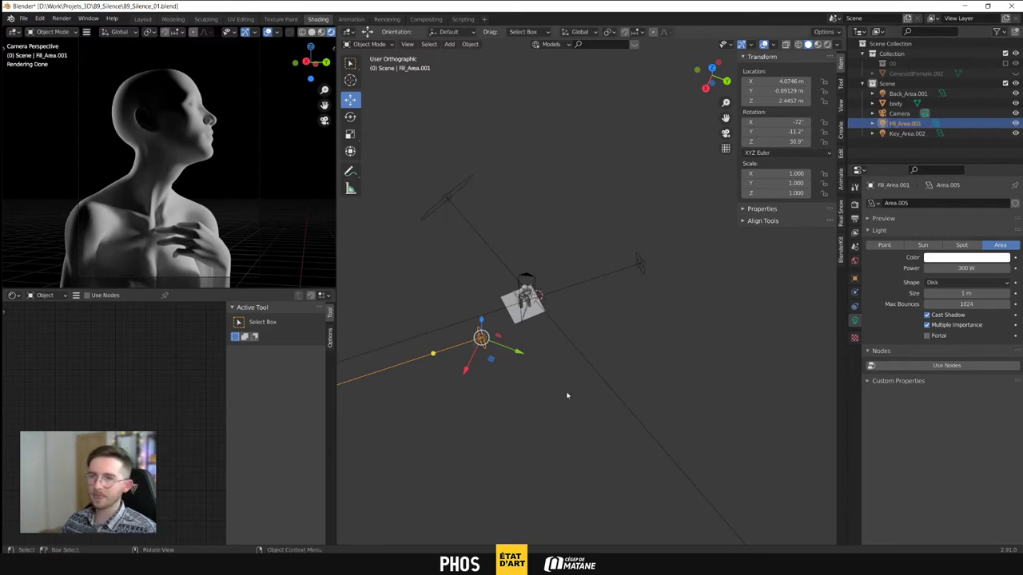
Rotate the Fill_Area.001 light by -135° about the global Z axis so that it faces the figure
left_click(540, 369)
left_click(481, 339)
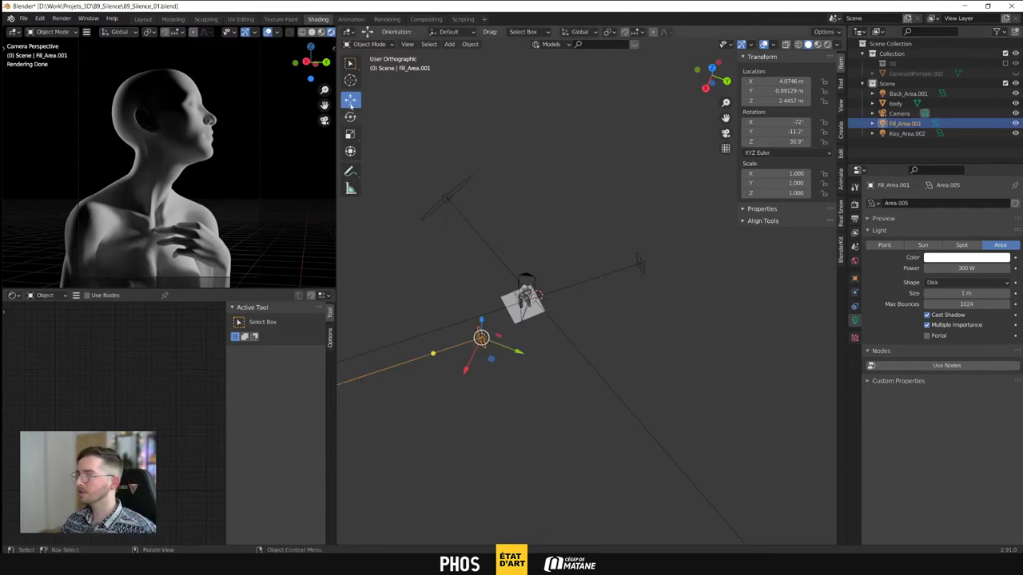
left_click(351, 117)
left_click_drag(501, 368, 765, 40)
left_click_drag(427, 324, 431, 328)
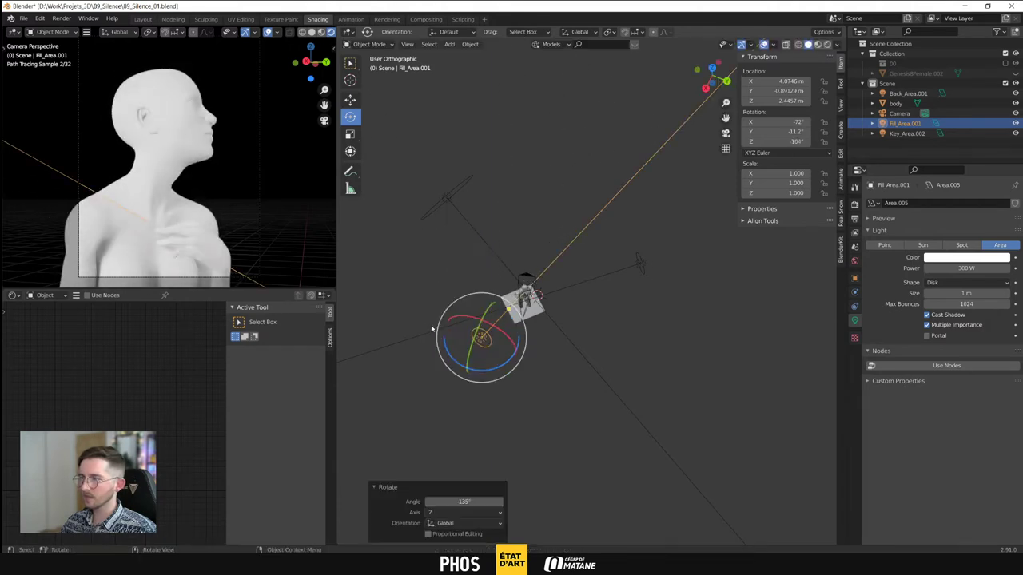
Reduce the Fill_Area.001 light's power, trying 10 W before settling on 3 W
middle_click_drag(568, 349, 441, 281)
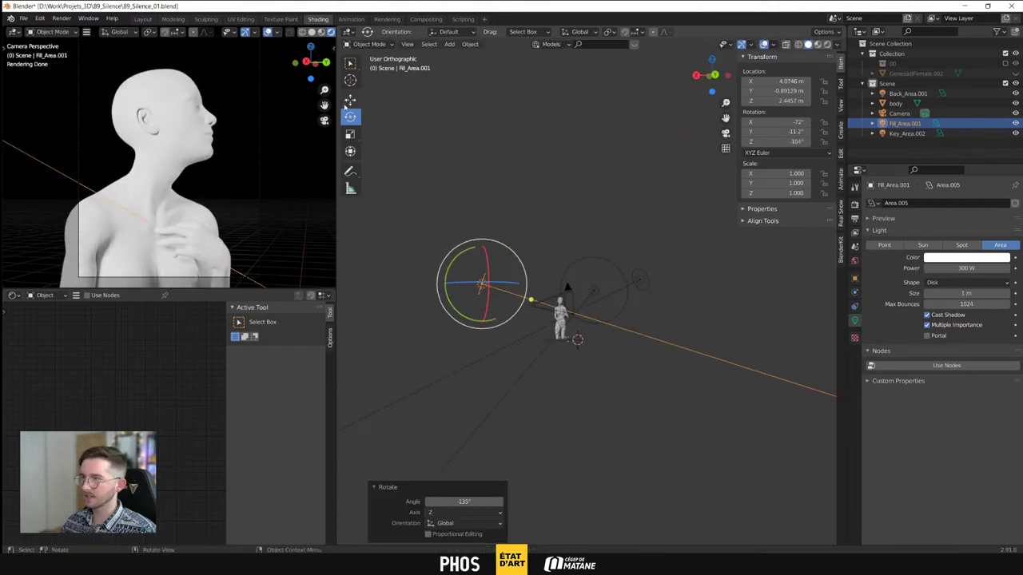
left_click(350, 99)
left_click(964, 269)
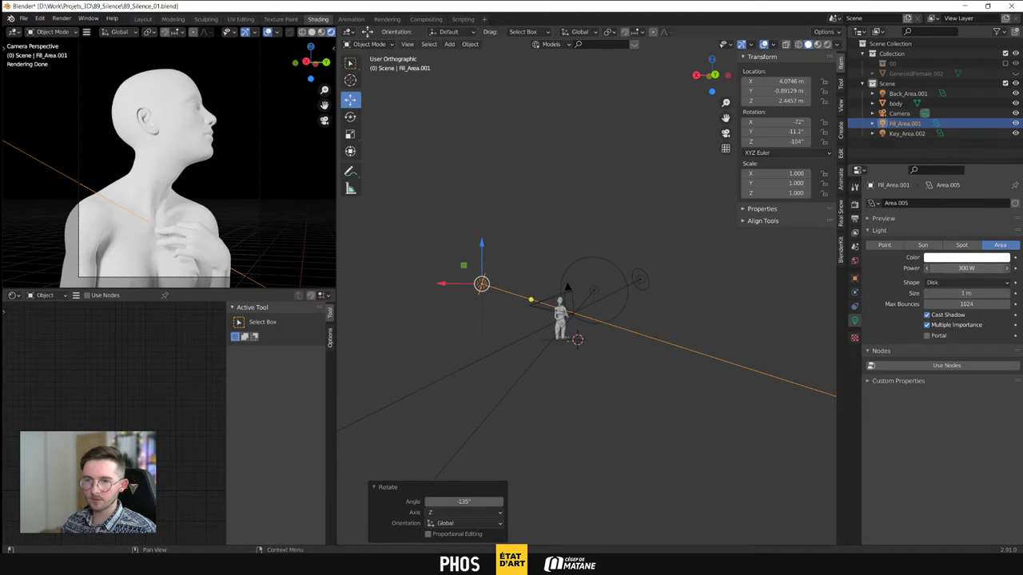
type("10")
key("Return")
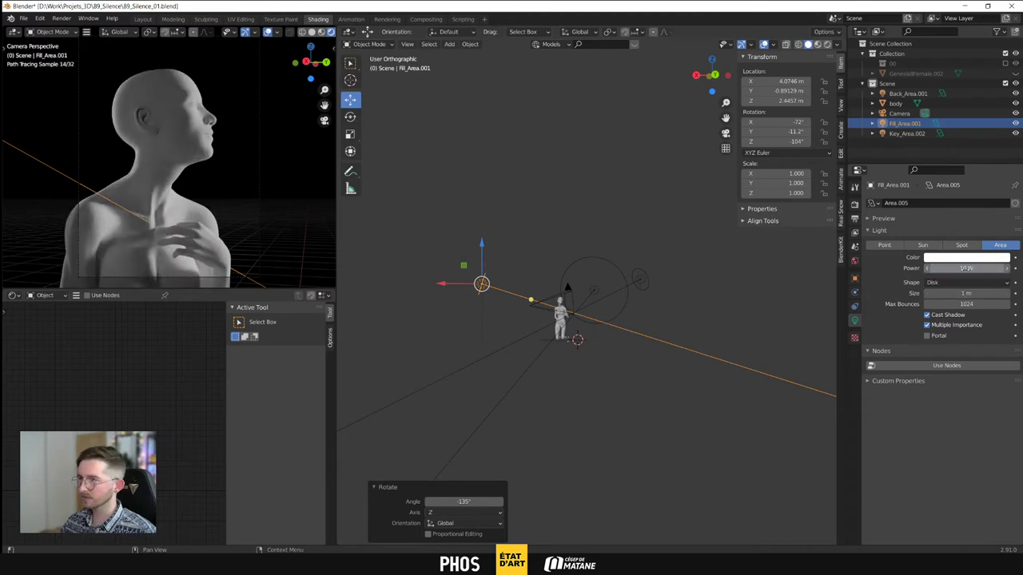
left_click(964, 269)
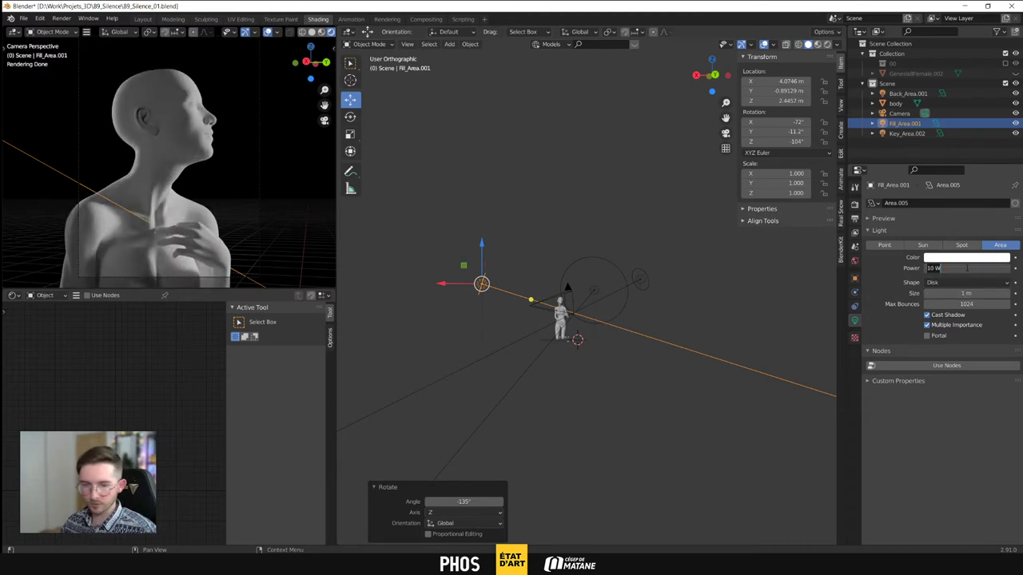
type("3")
key("Return")
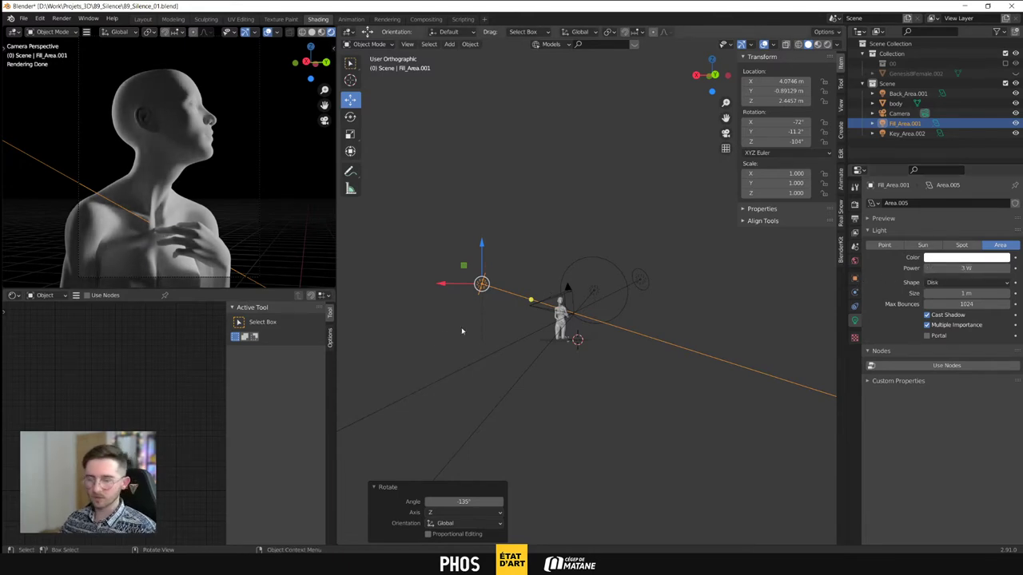
Set the Fill_Area.001 light's X location to 2.5 m and adjust Y to about -0.49 m and Z to about 2.31 m
left_click(775, 81)
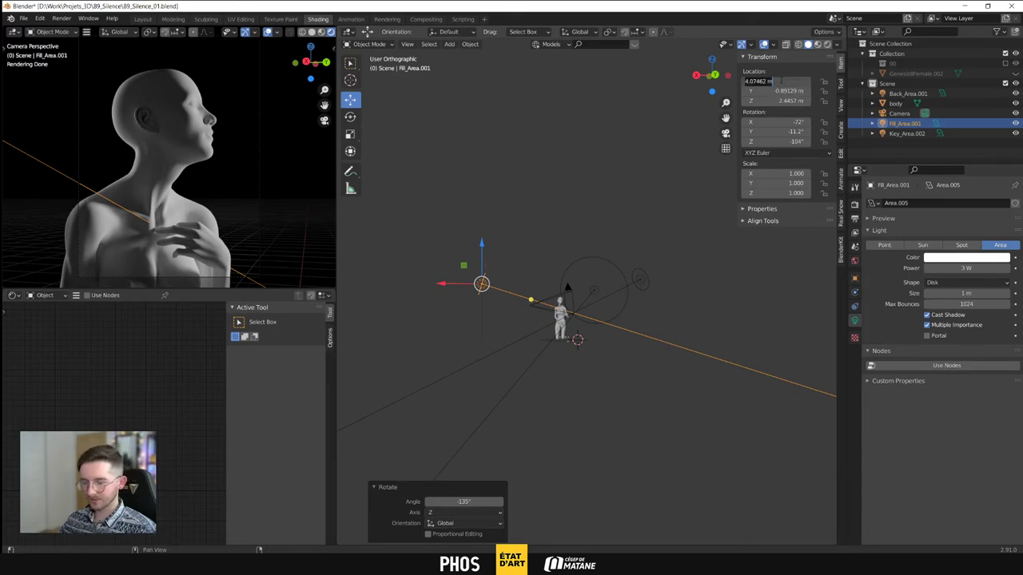
type("2.5")
key("Return")
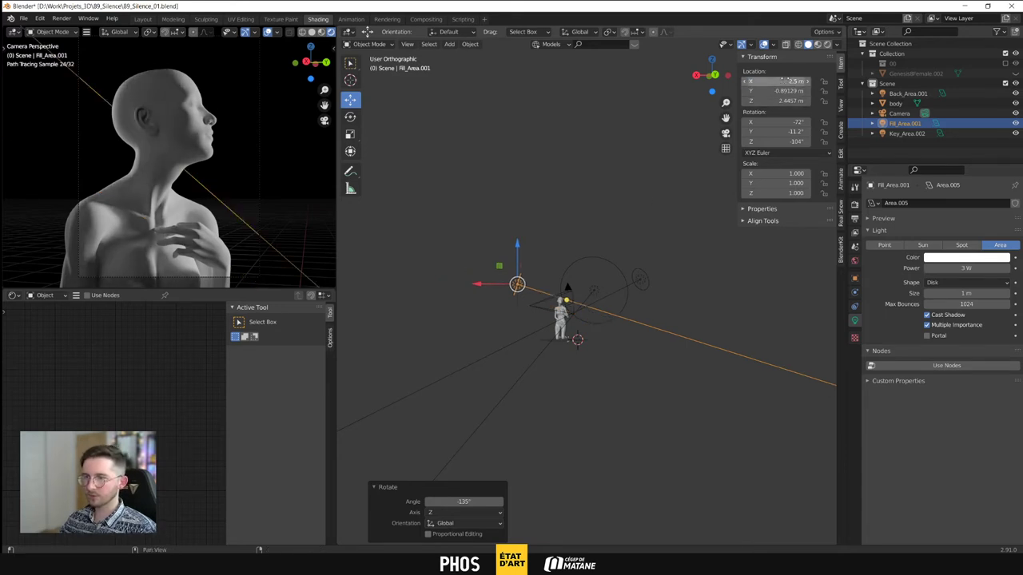
left_click_drag(779, 91, 751, 90)
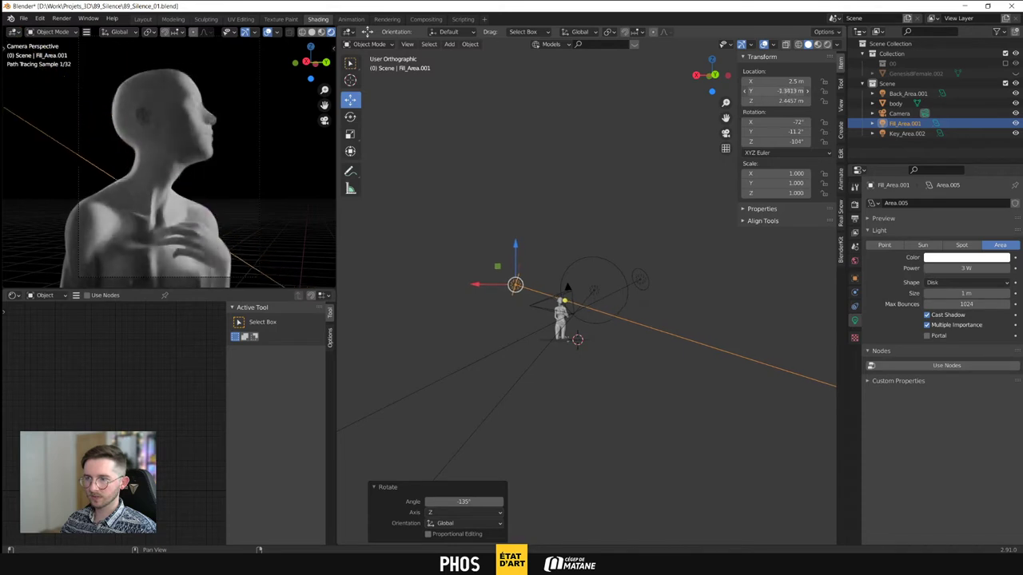
middle_click_drag(483, 306, 560, 359)
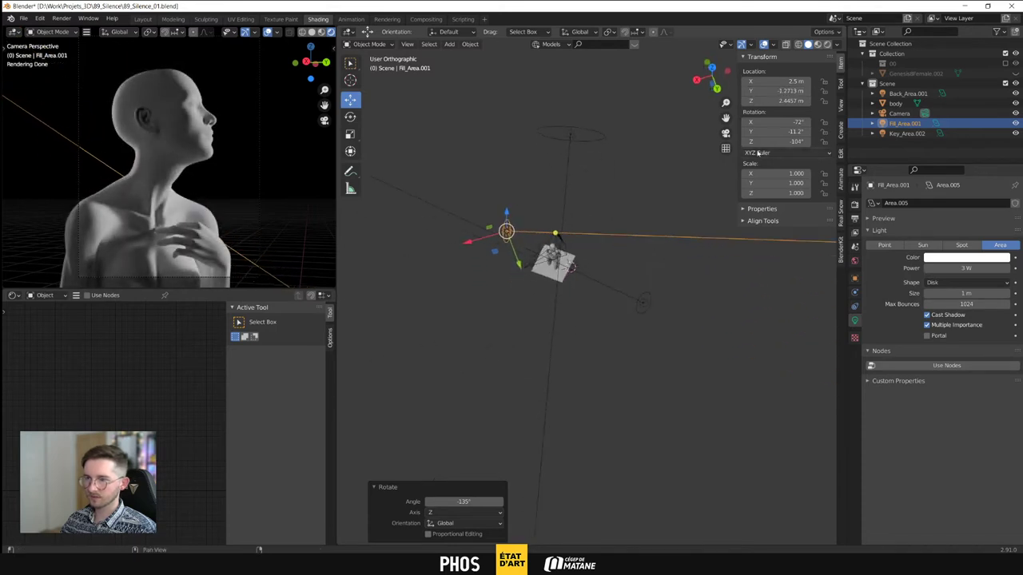
mouse_move(777, 91)
left_mouse_down()
mouse_move(712, 91)
mouse_move(799, 90)
mouse_move(764, 100)
left_mouse_up()
middle_click_drag(572, 267, 544, 136)
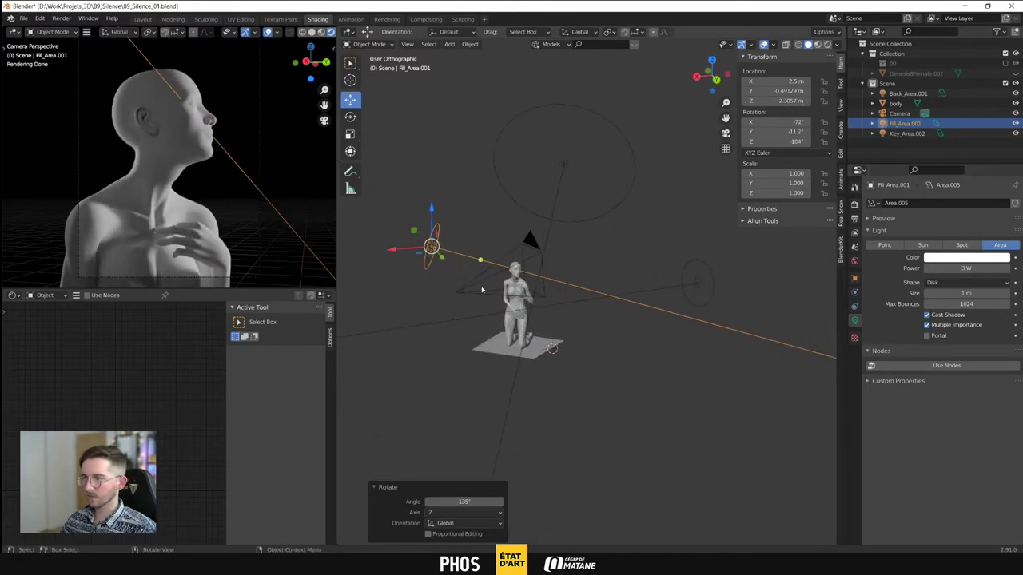
Move the Fill_Area.001 light up and away from the figure to about X 5.56 m, Z 3.07 m
middle_click_drag(482, 290, 451, 244)
scroll(452, 244, "down", 2)
left_click_drag(498, 264, 456, 255)
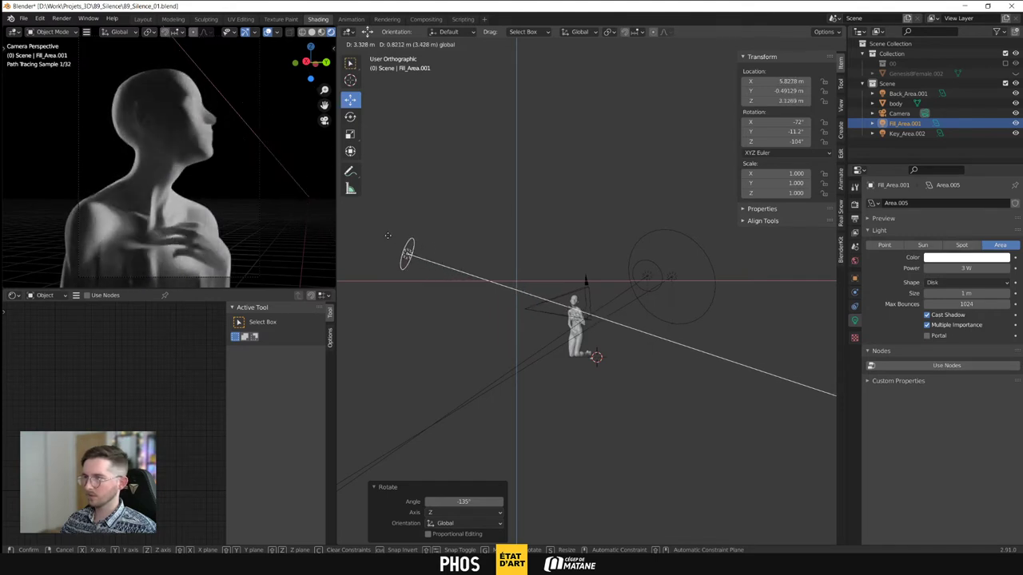
left_click(395, 237)
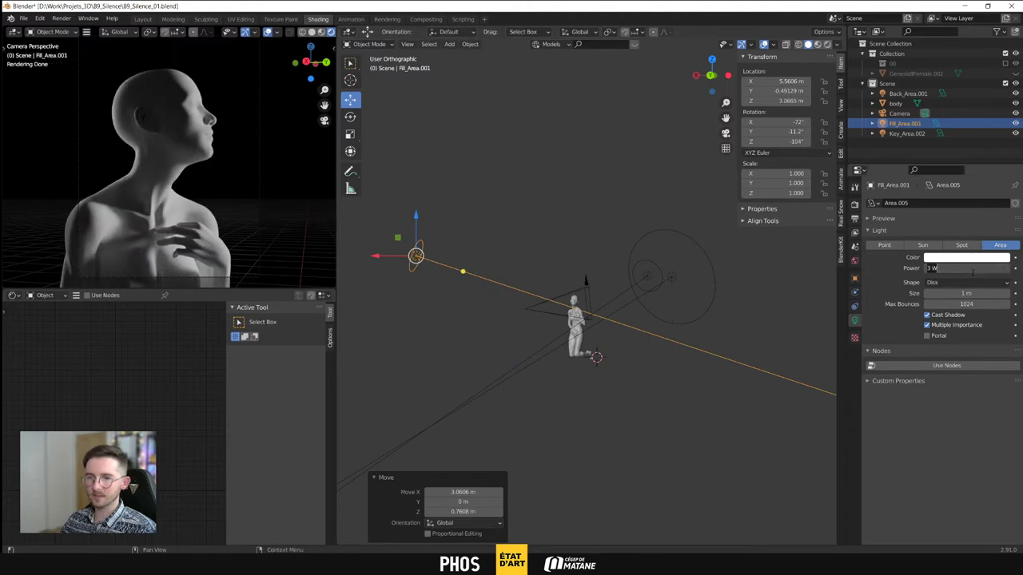
Set the Fill_Area.001 light's power to 2 W and shift the light along Y to about -1.12 m
type("2")
key("Return")
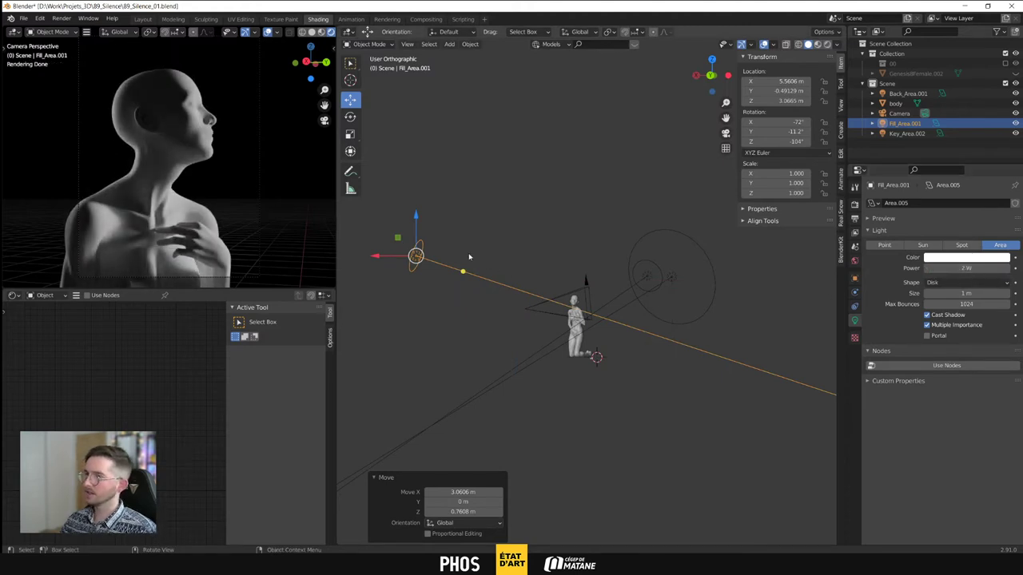
middle_click_drag(540, 261, 553, 388)
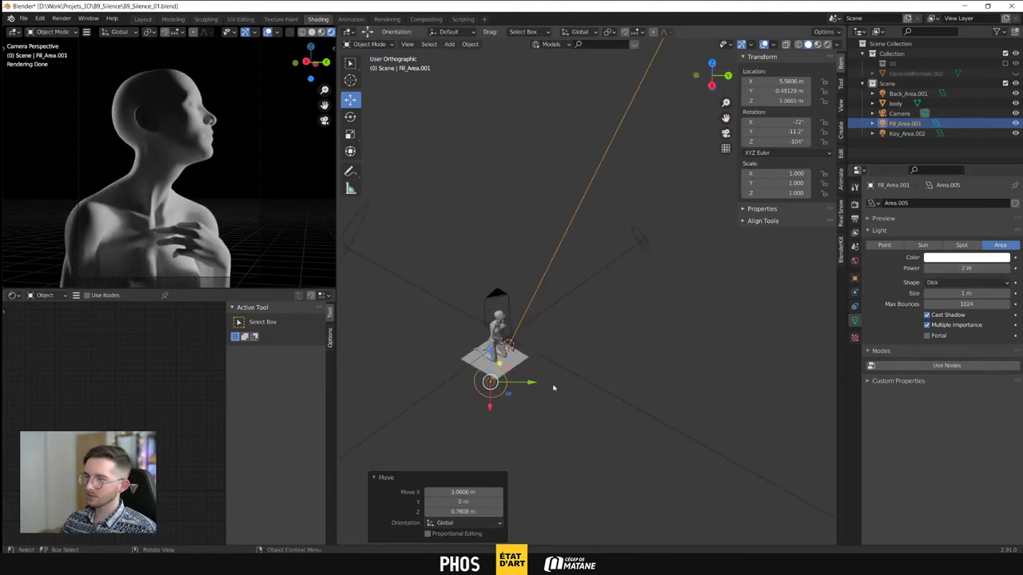
left_click_drag(525, 385, 505, 385)
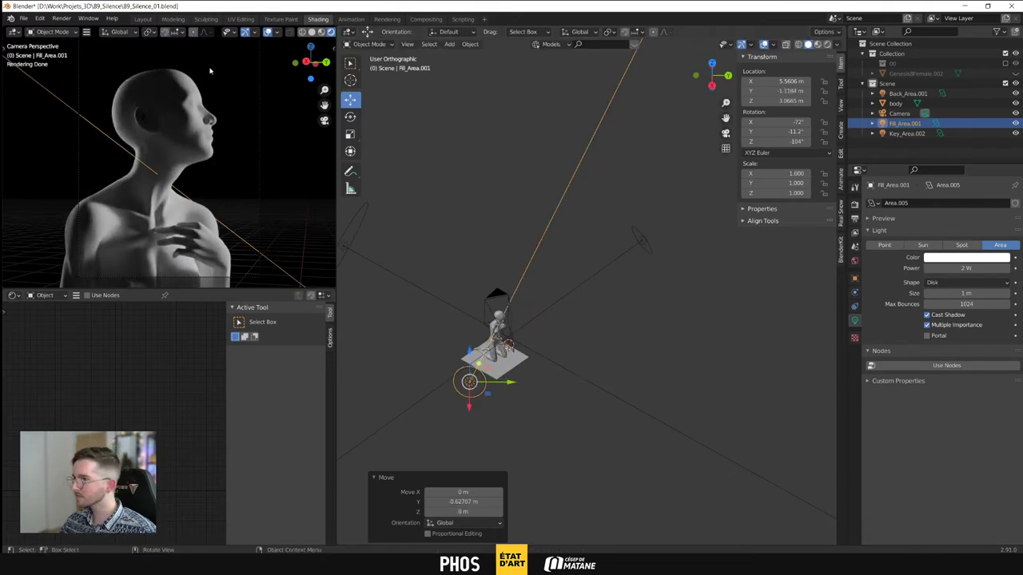
Tint the Key_Area.002 light a light blue of about R 0.152, G 0.438, B 1.000
middle_click_drag(573, 317, 692, 279)
scroll(562, 341, "up", 3)
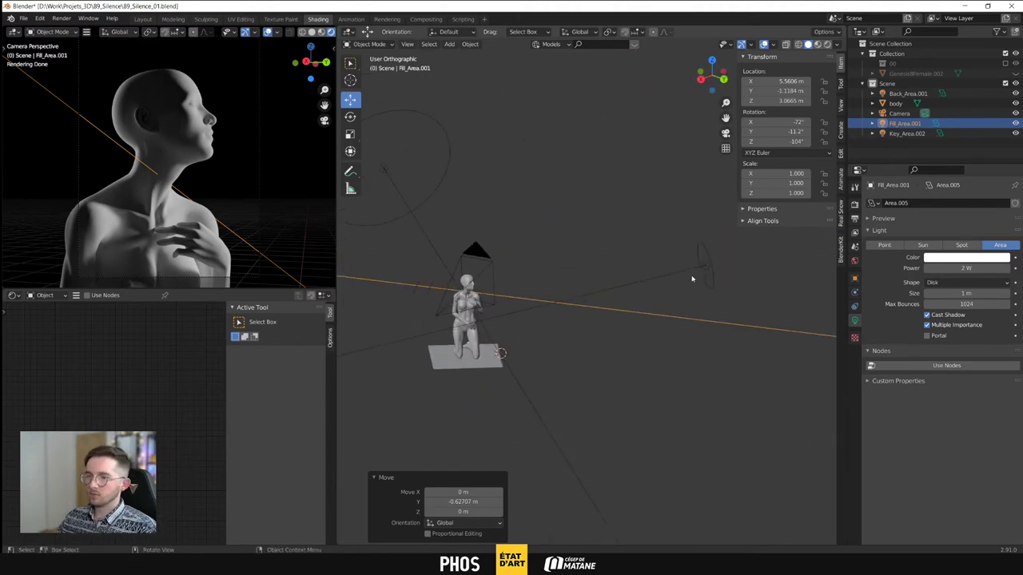
left_click(706, 260)
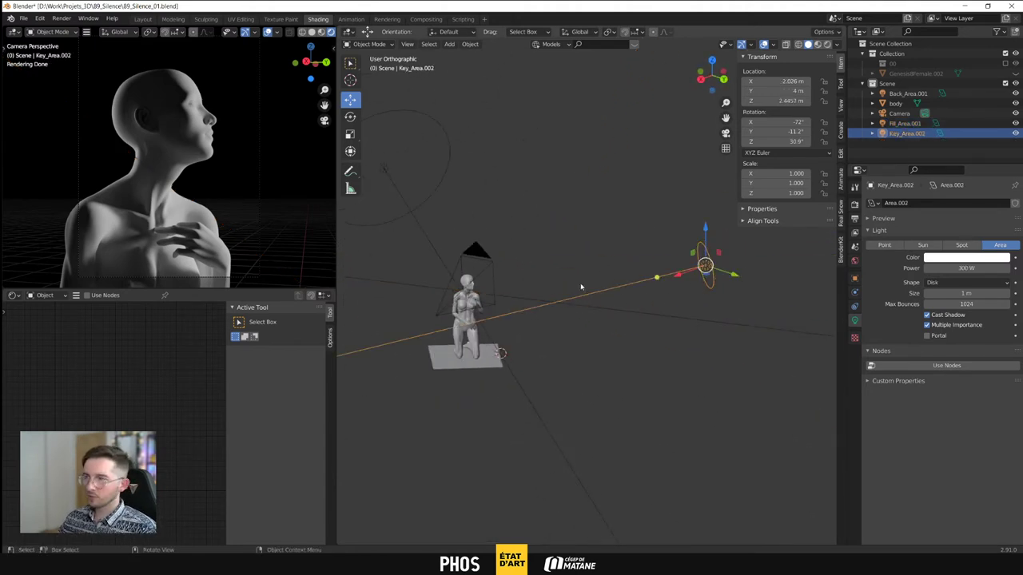
left_click(956, 258)
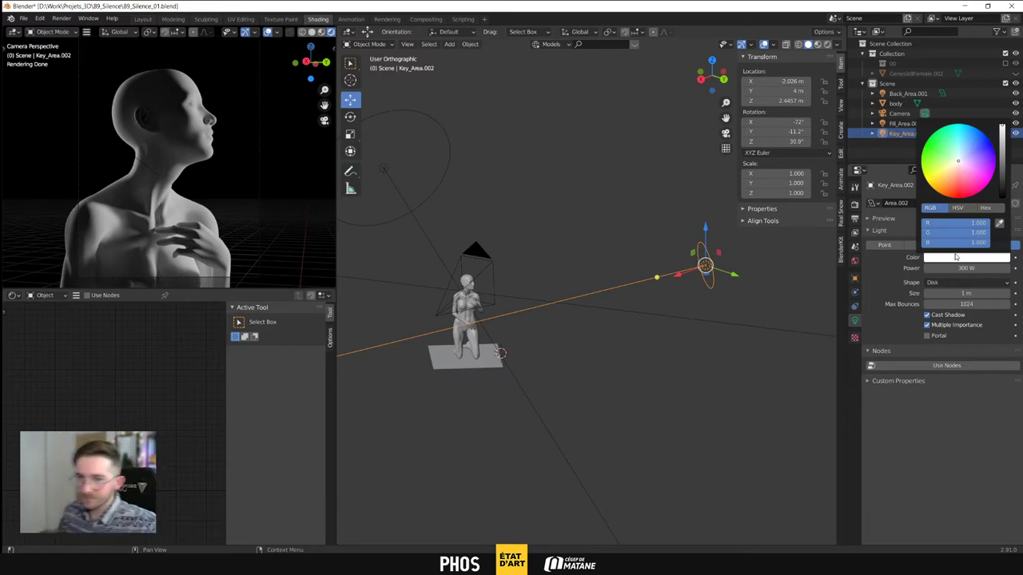
left_click(997, 259)
left_click(969, 144)
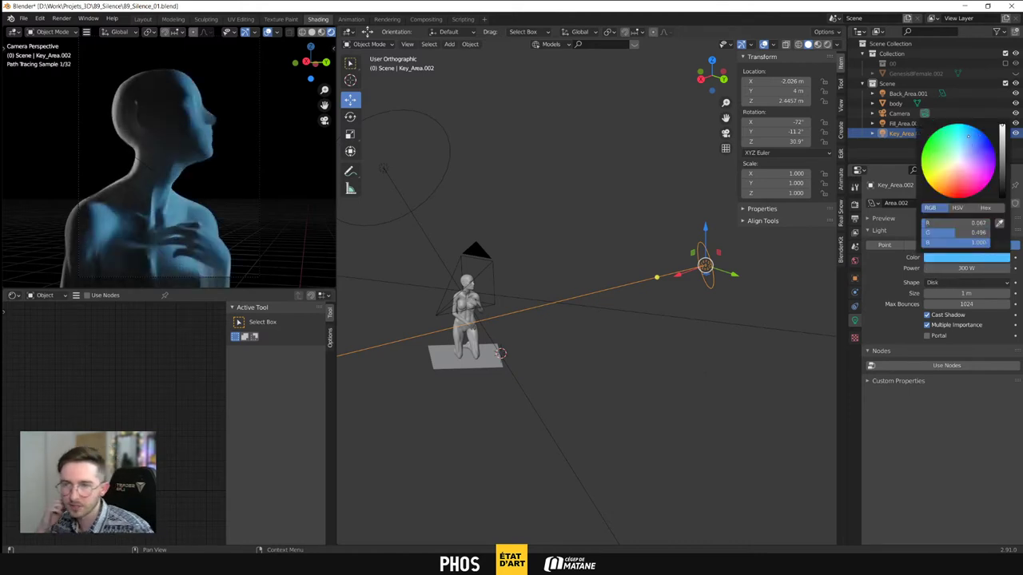
left_click_drag(972, 143, 969, 143)
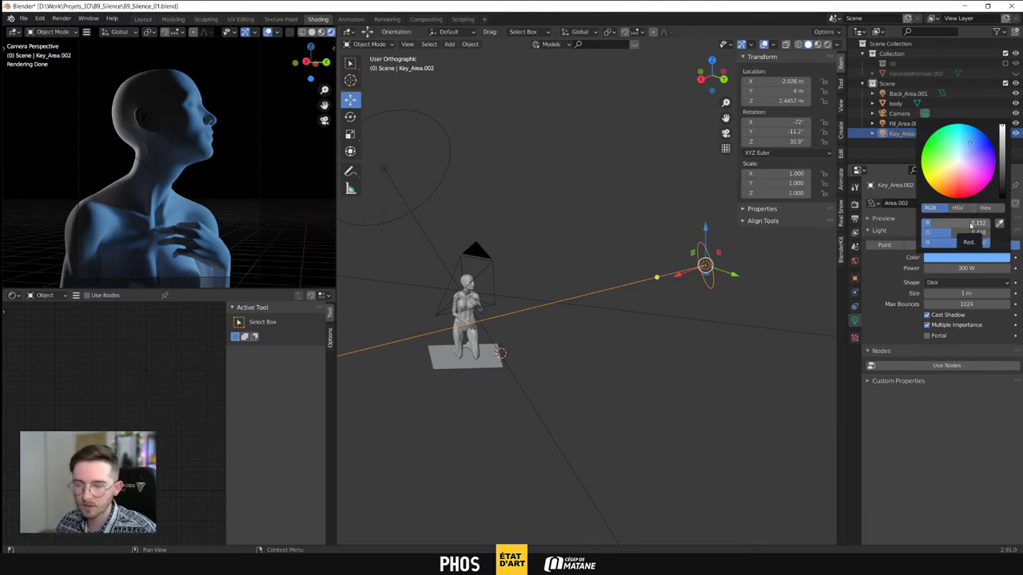
Set both the red and green values of the Key_Area.002 light's color to 0.25
left_click(971, 226)
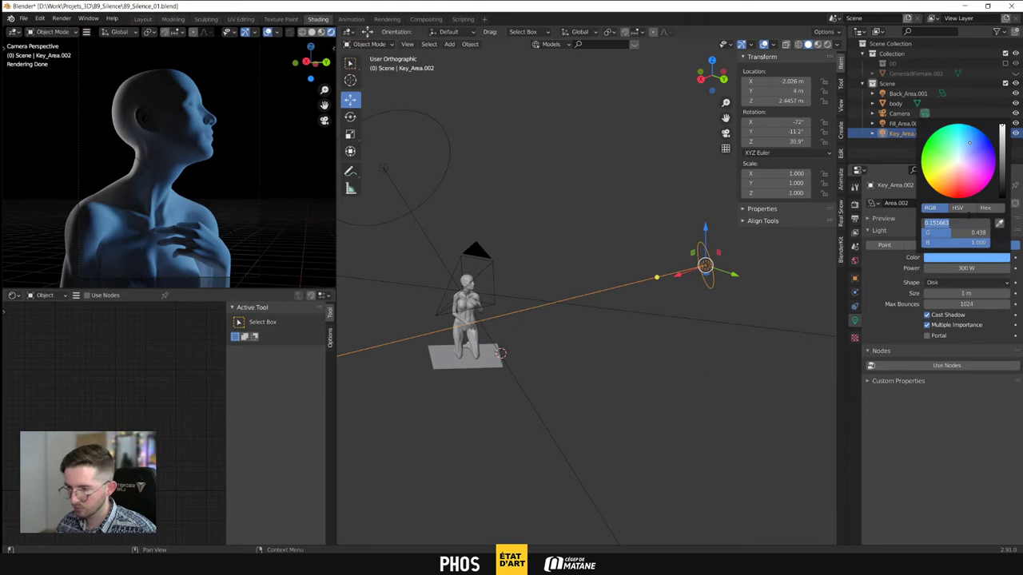
key("BackSpace")
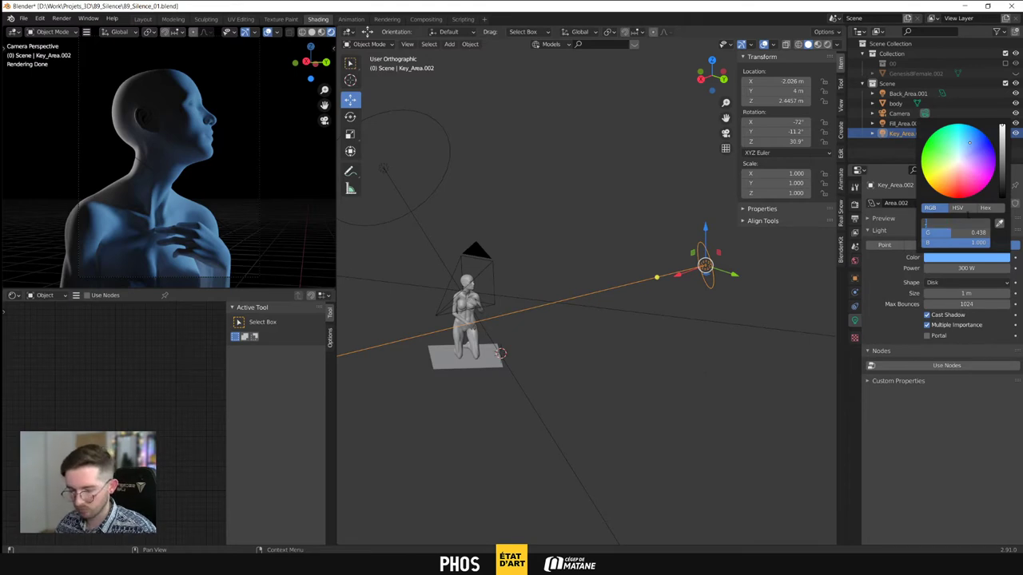
type(".25")
key("Tab")
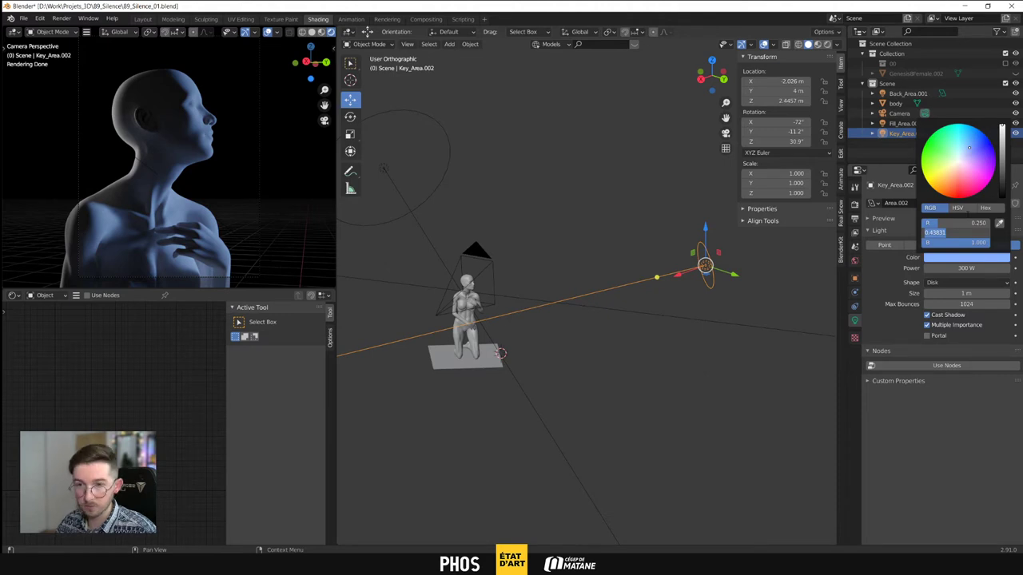
key("BackSpace")
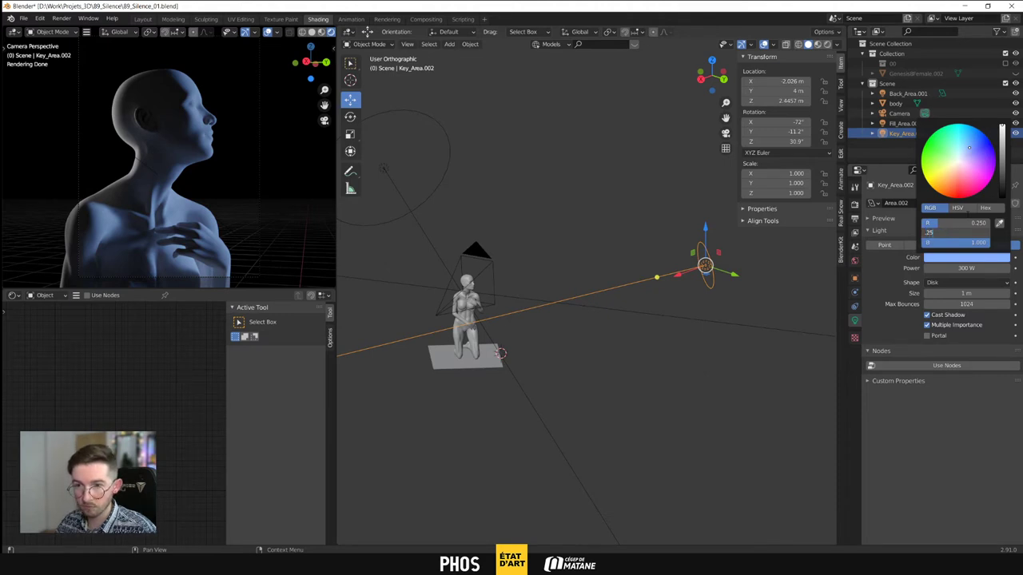
type(".25")
key("Return")
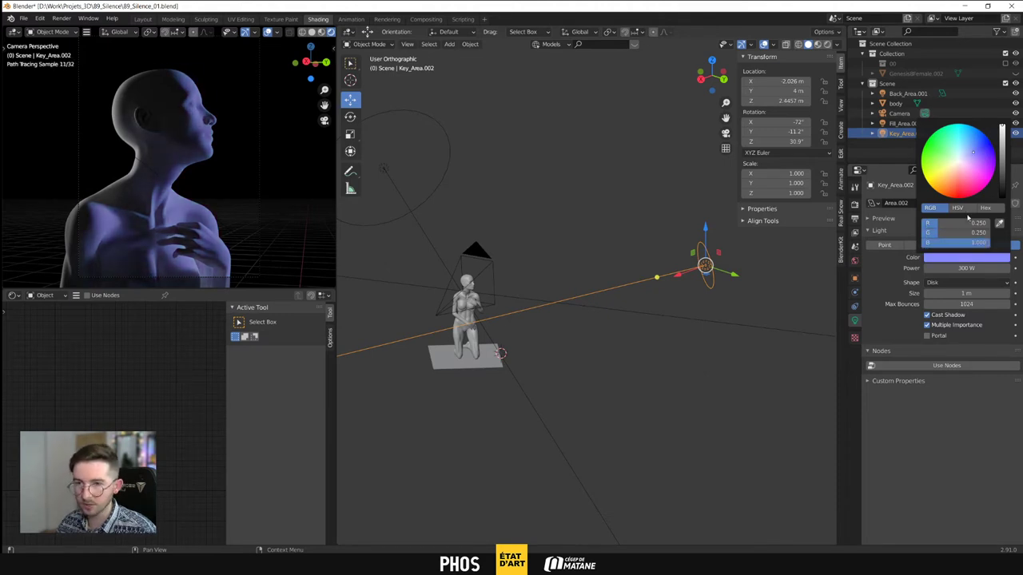
Set the green value of the Key_Area.002 light's color to 0.3
left_click(929, 232)
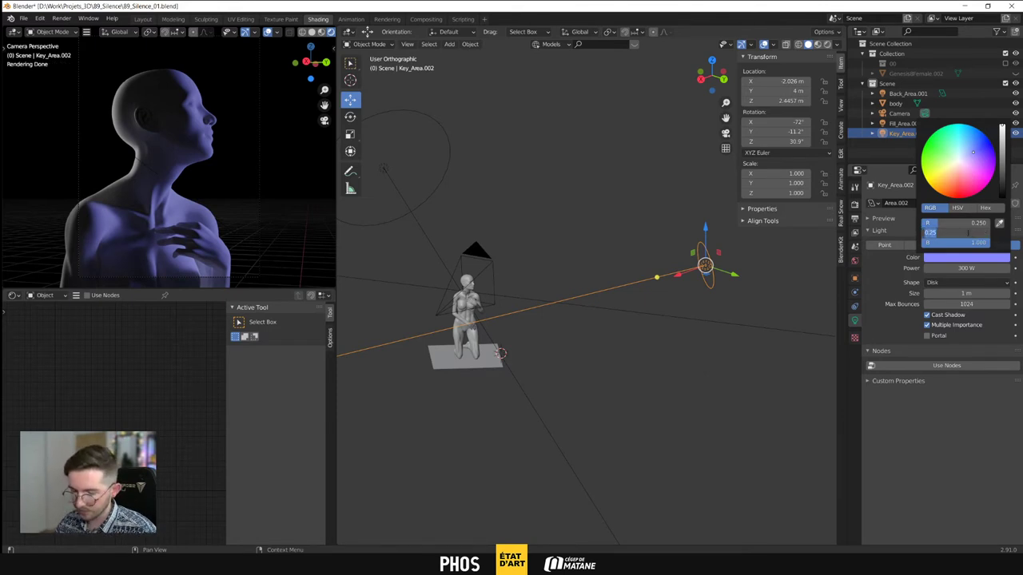
type(".3")
key("Return")
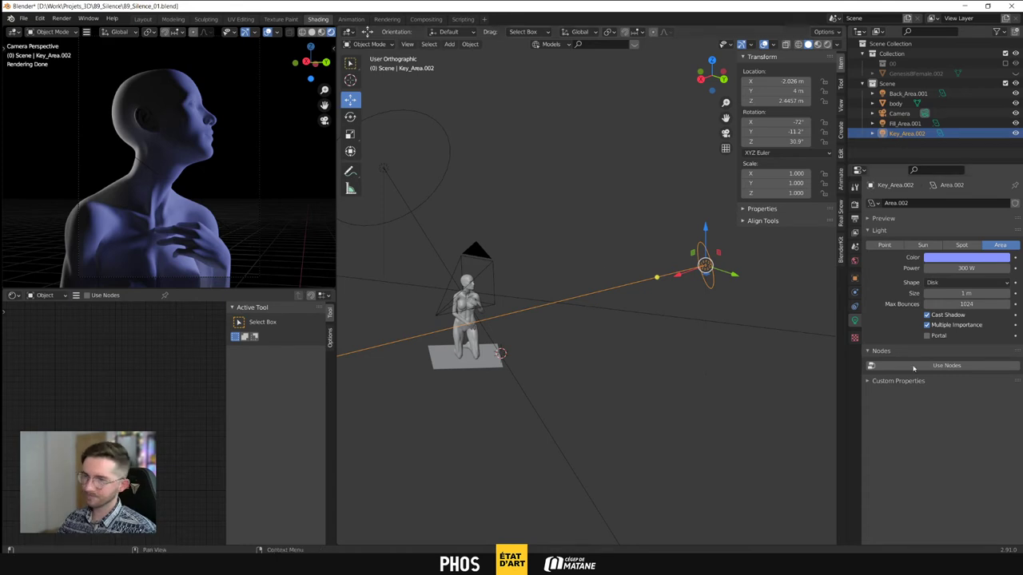
Move the Key_Area.002 light horizontally to about X -2.12 m, Y 3.70 m
middle_click_drag(695, 280, 615, 268)
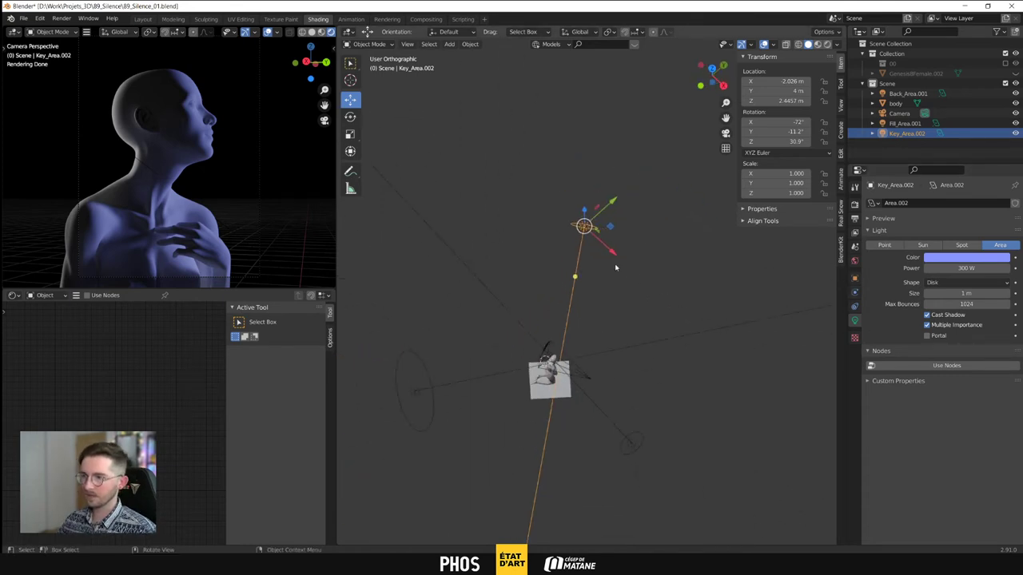
mouse_move(614, 229)
left_mouse_down()
mouse_move(591, 210)
mouse_move(602, 229)
left_mouse_up()
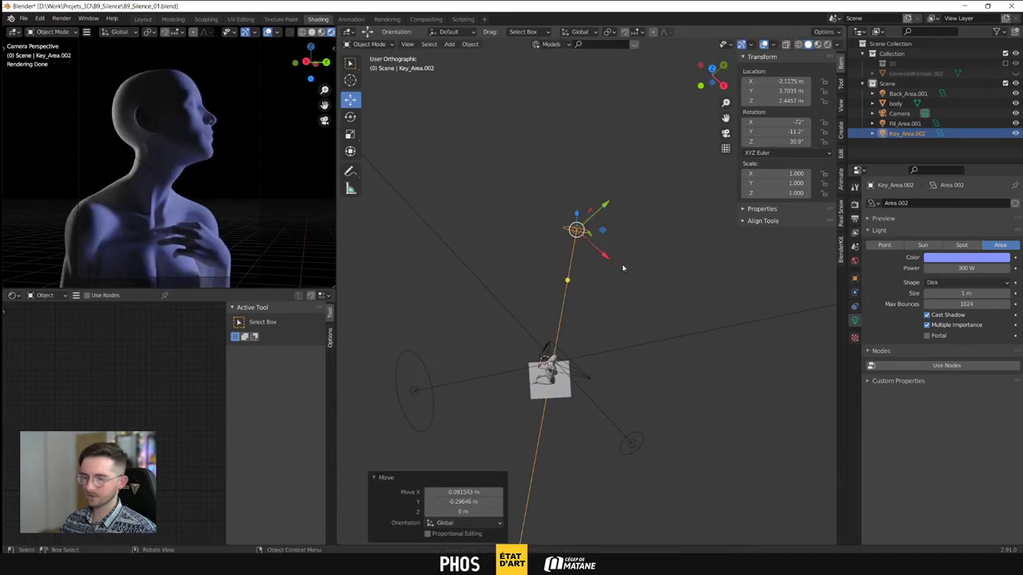
Try the Back_Area.001 light's power at 600 W before raising it to 2000 W
middle_click_drag(657, 285, 532, 149)
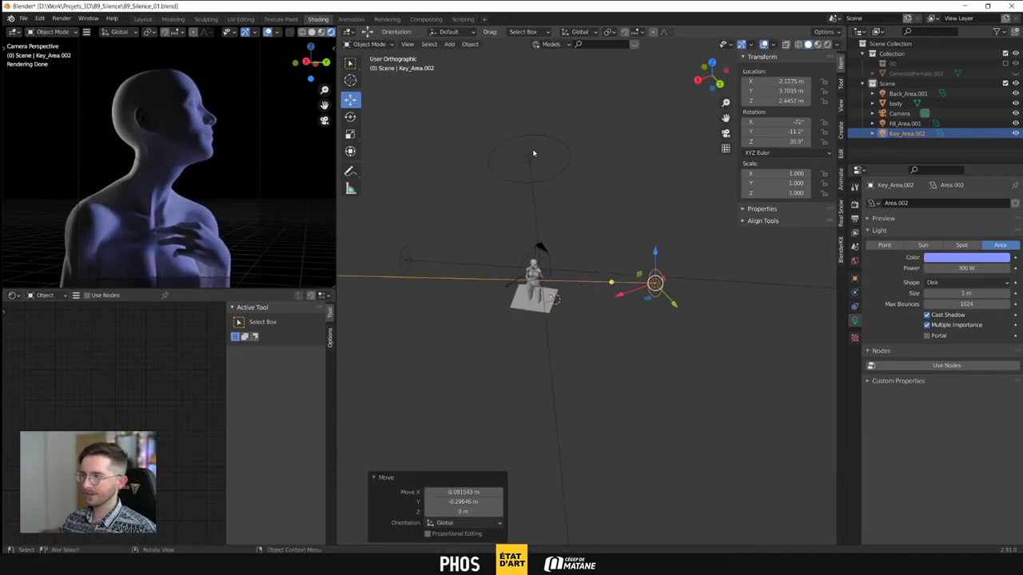
left_click(535, 147)
left_click(536, 148)
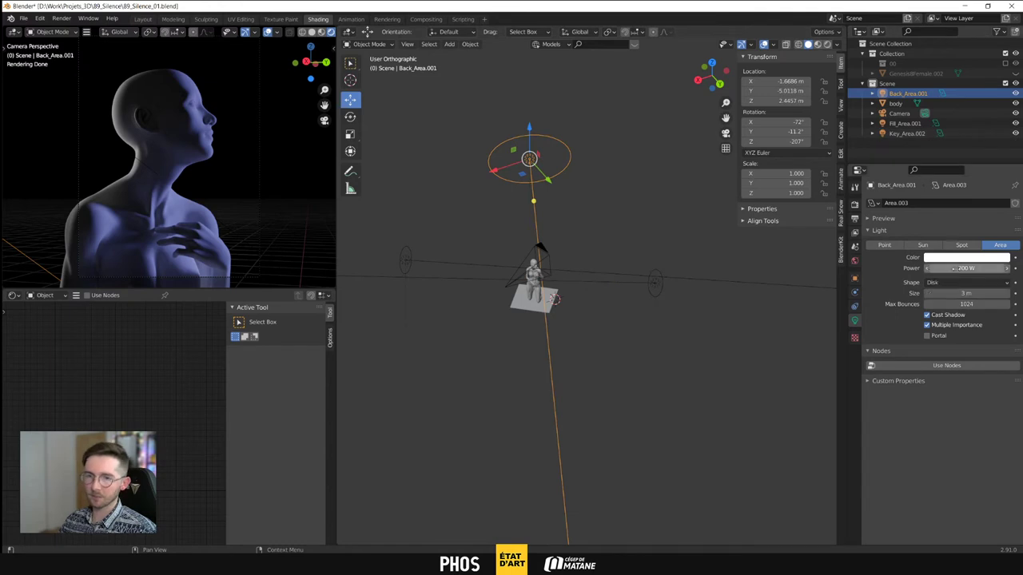
type("600")
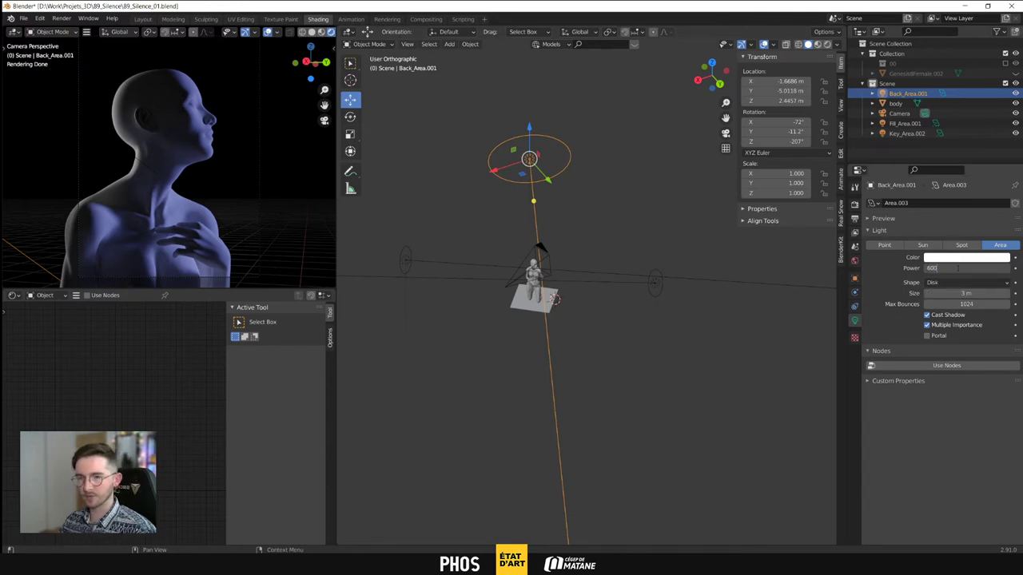
key("Return")
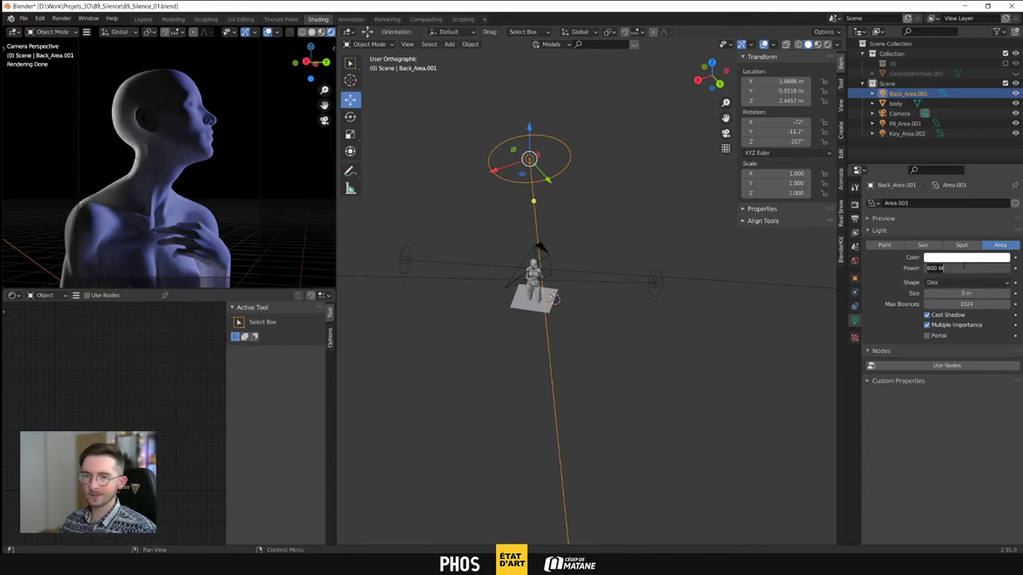
type("200")
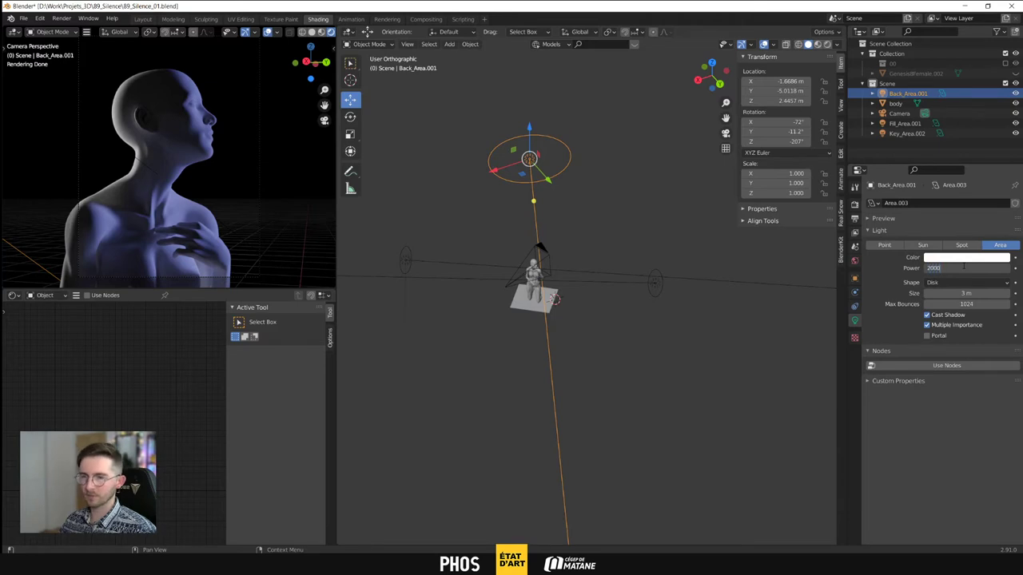
type("0")
key("Return")
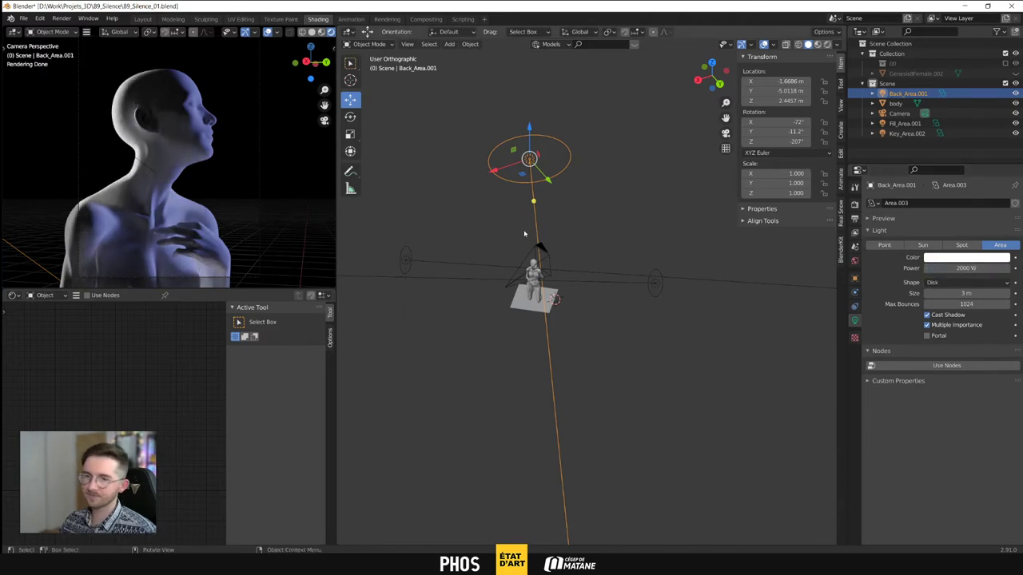
Set the disk size of the Back_Area.001 light to 8 m
left_click(954, 293)
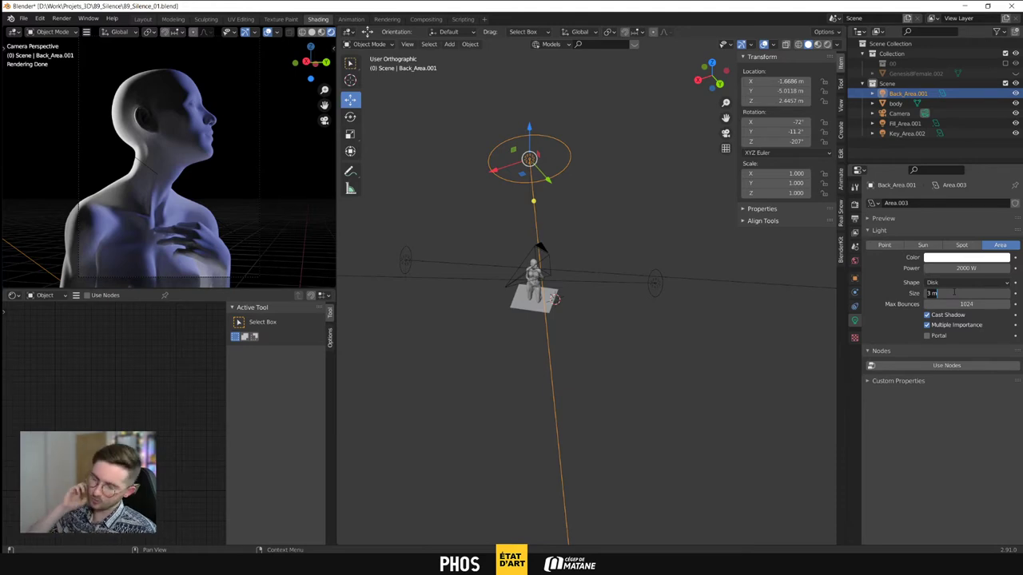
type("8")
key("Return")
middle_click_drag(616, 253, 523, 290)
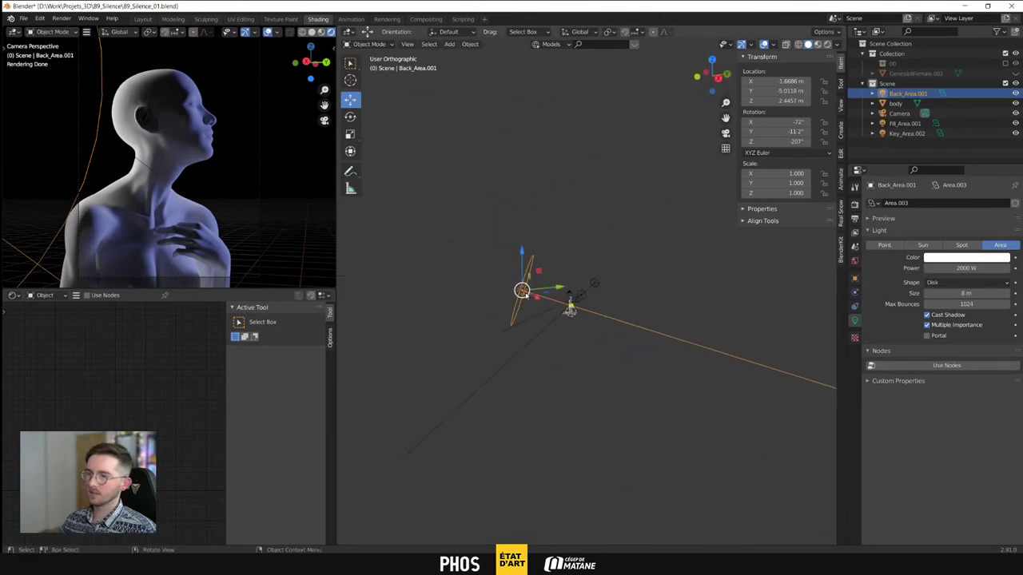
Move the back area light away from the figure by about −2 m in X, −3.8 m in Y and 1.6 m in Z
key("g")
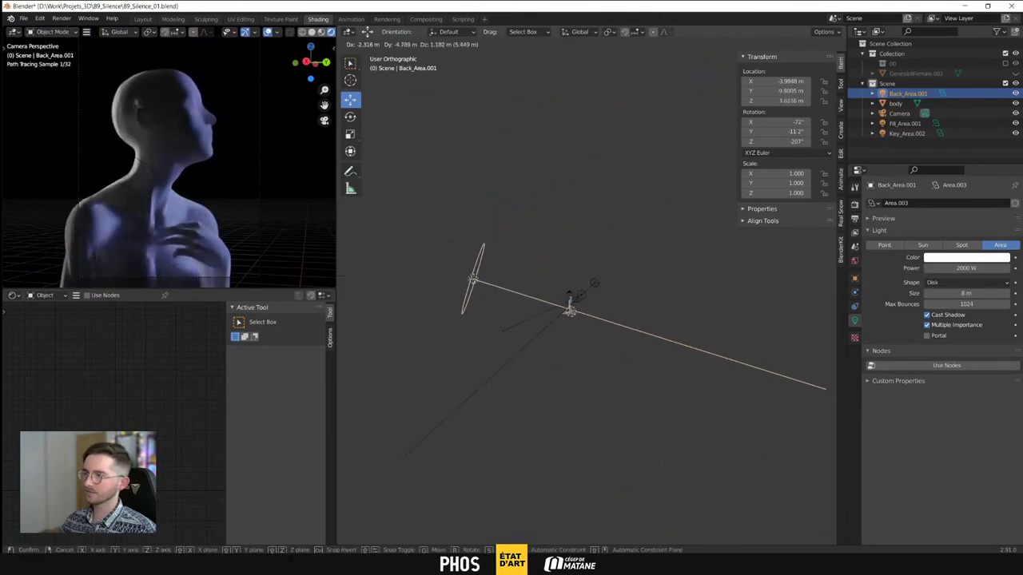
left_click(569, 302)
middle_click_drag(571, 306, 507, 352)
Try a free trackball rotation of the back area light by about −9.7°
left_click(351, 117)
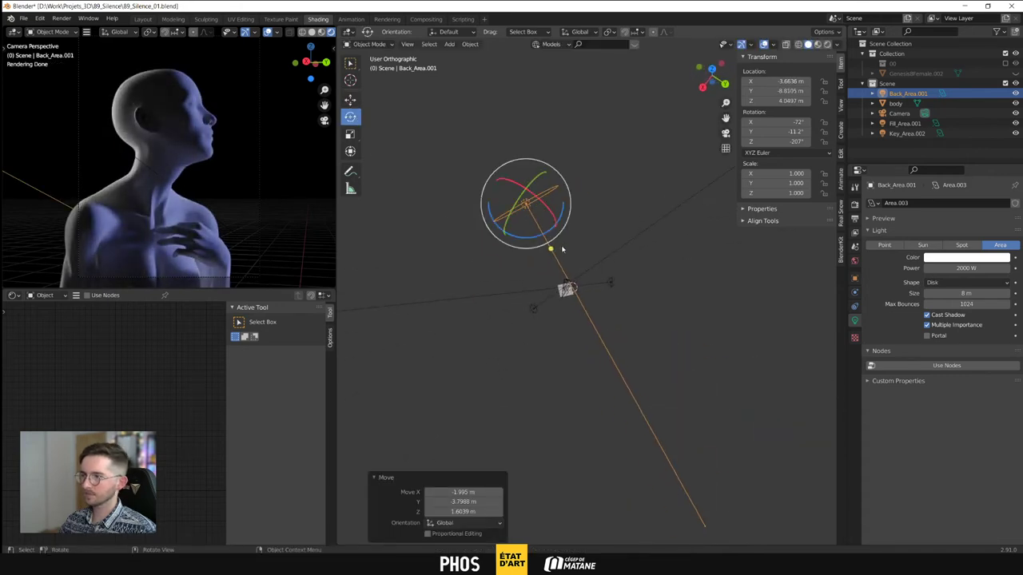
key("r")
key("r")
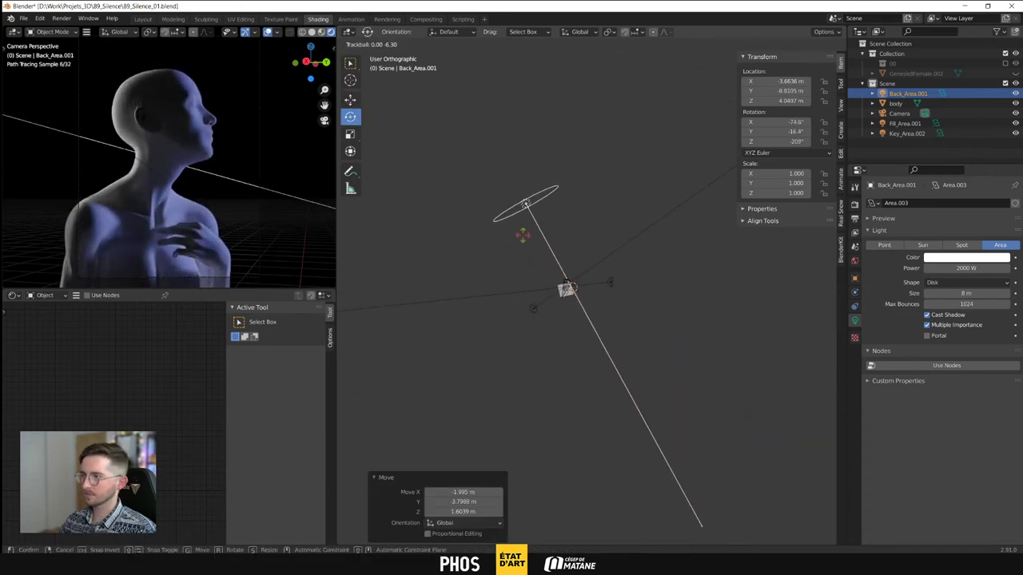
left_click(518, 234)
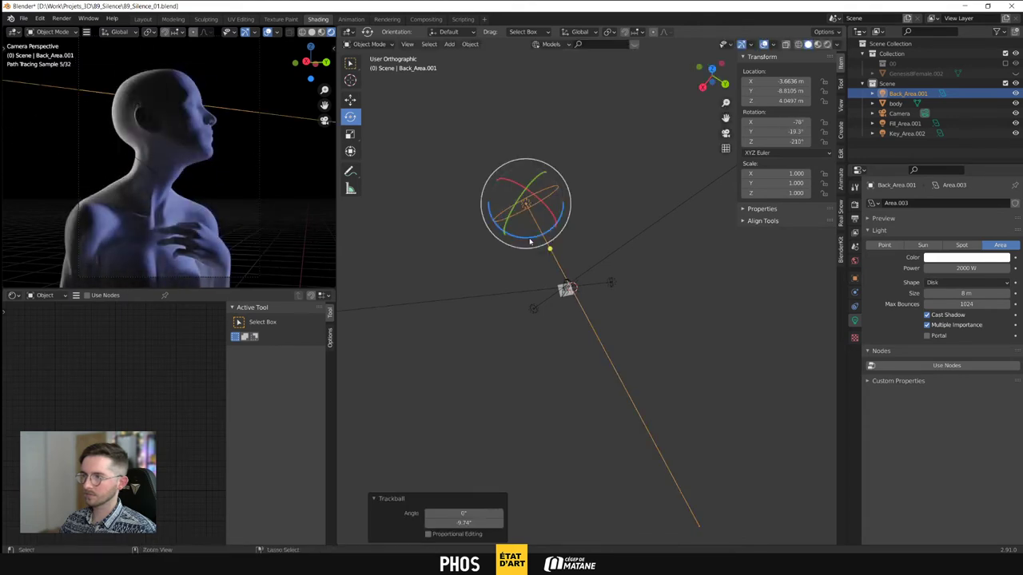
Shift the back light horizontally to about X −5.56 m, Y −5.06 m and turn it around Z to about −229°
key("r")
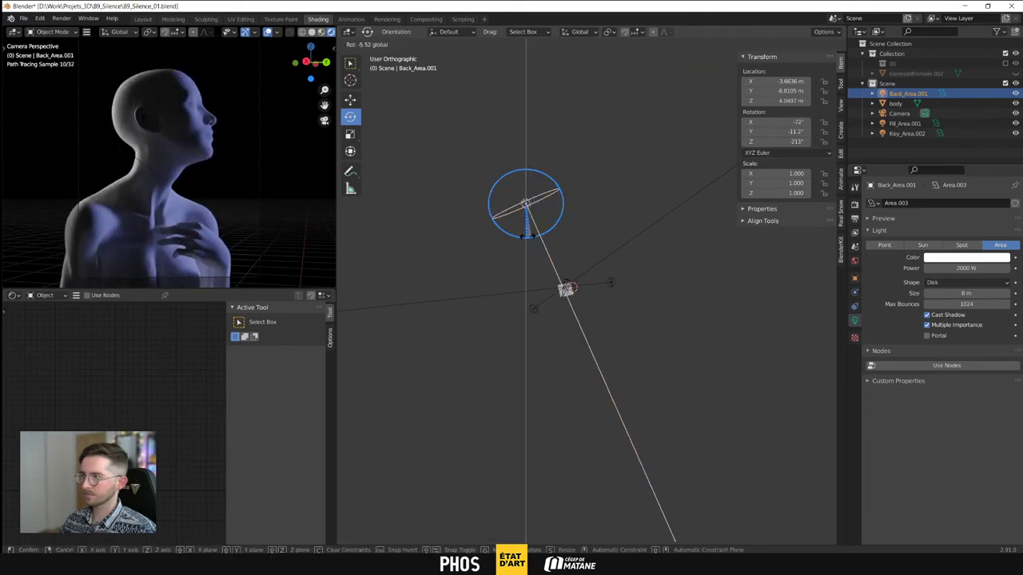
left_click(529, 240)
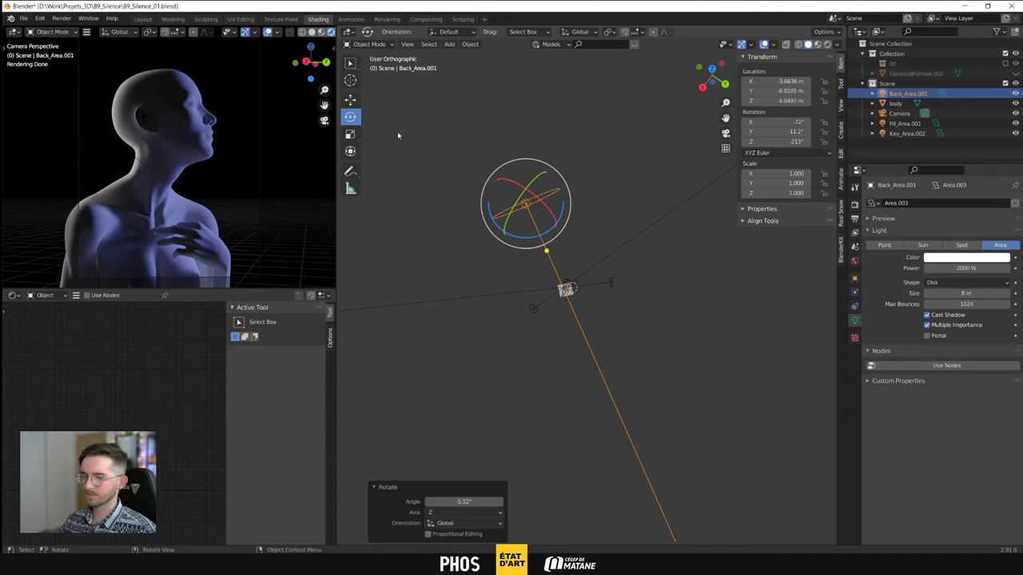
left_click(350, 99)
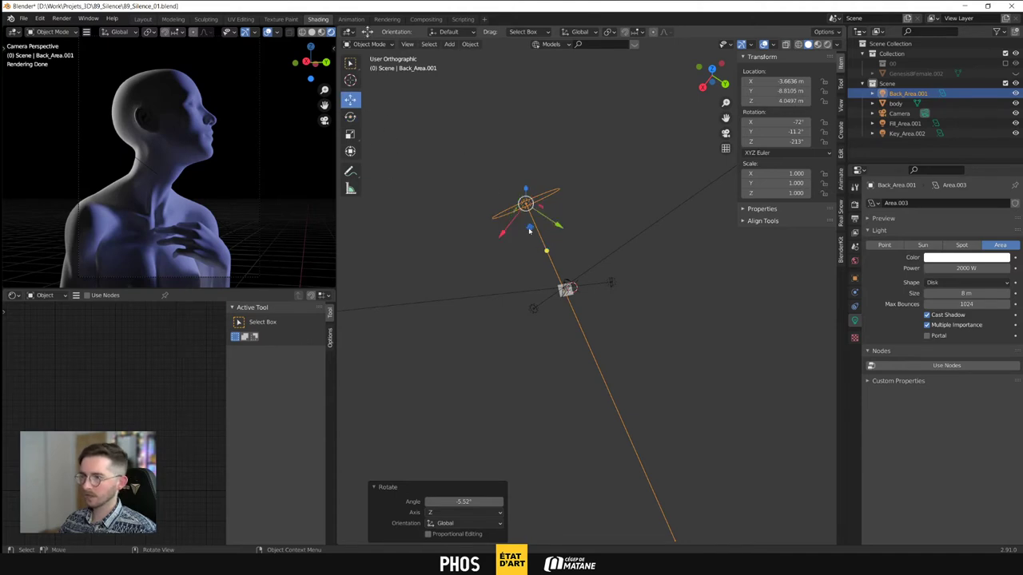
left_click_drag(529, 230, 568, 235)
key("shift+space")
key("r")
key("shift+space")
key("g")
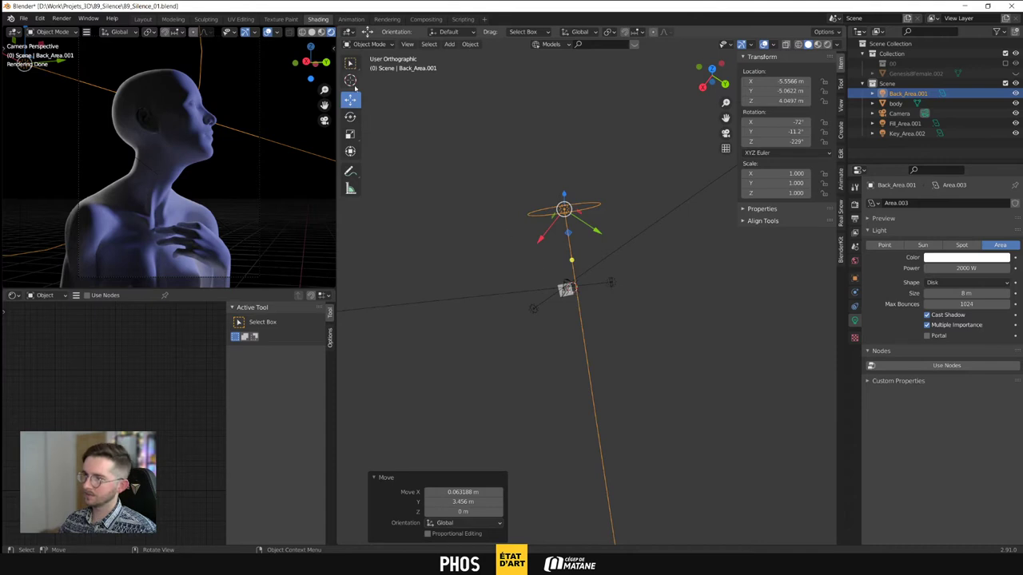
Trackball-rotate the back light toward the figure, to about −71.3°, −13.5° and −236° in X, Y and Z
left_click(350, 117)
middle_click_drag(512, 304, 487, 140)
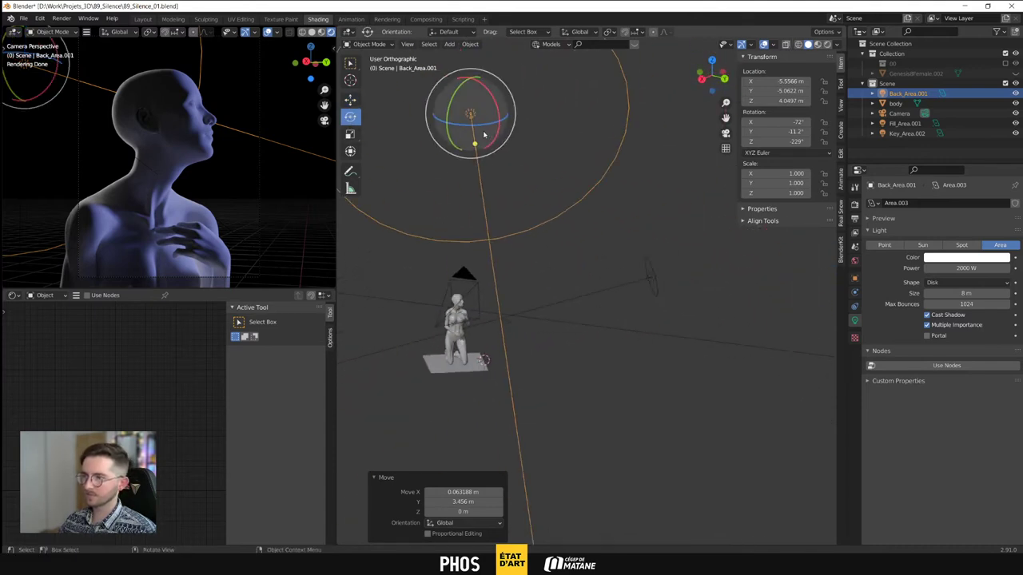
left_click_drag(484, 135, 480, 140)
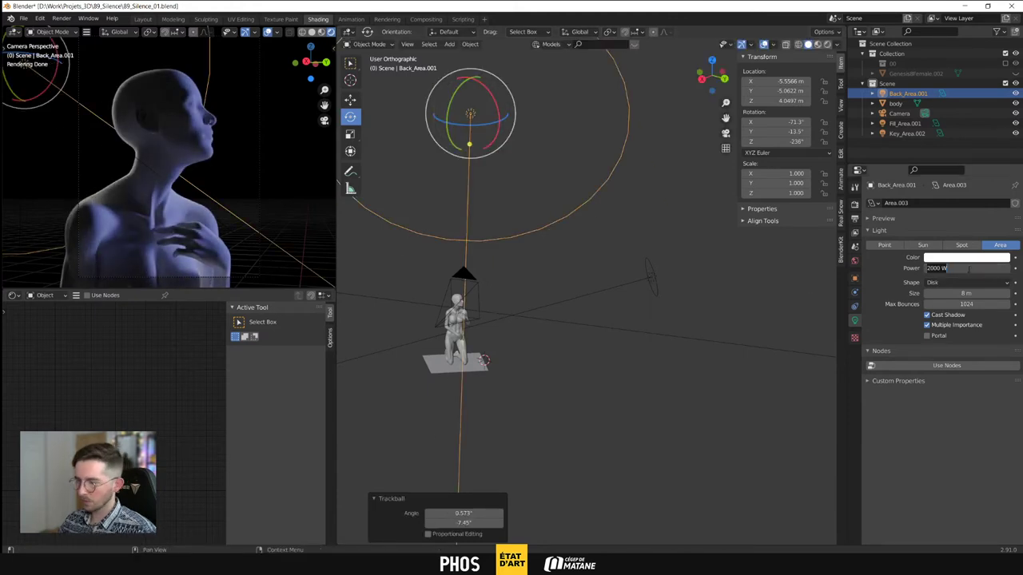
Try a power of 3000 W for the back light
type("3")
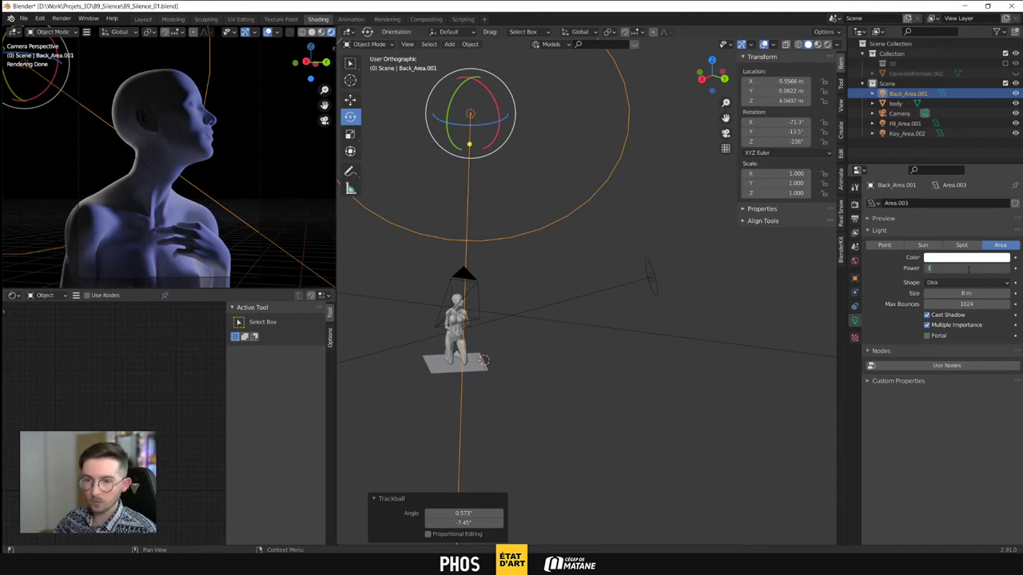
type("000")
key("Return")
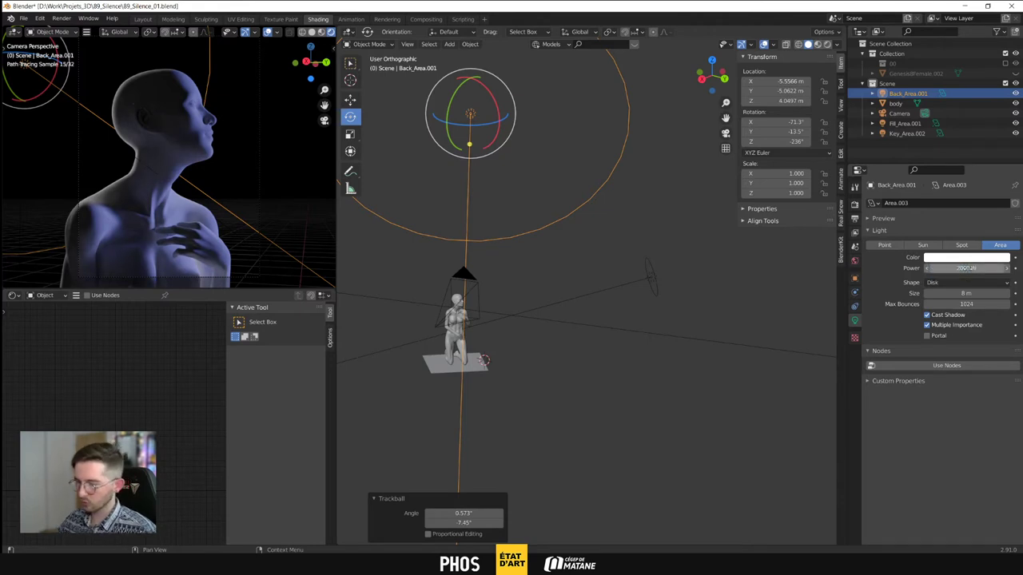
Set the back light's disk size to 7 m
middle_click_drag(733, 354, 502, 264)
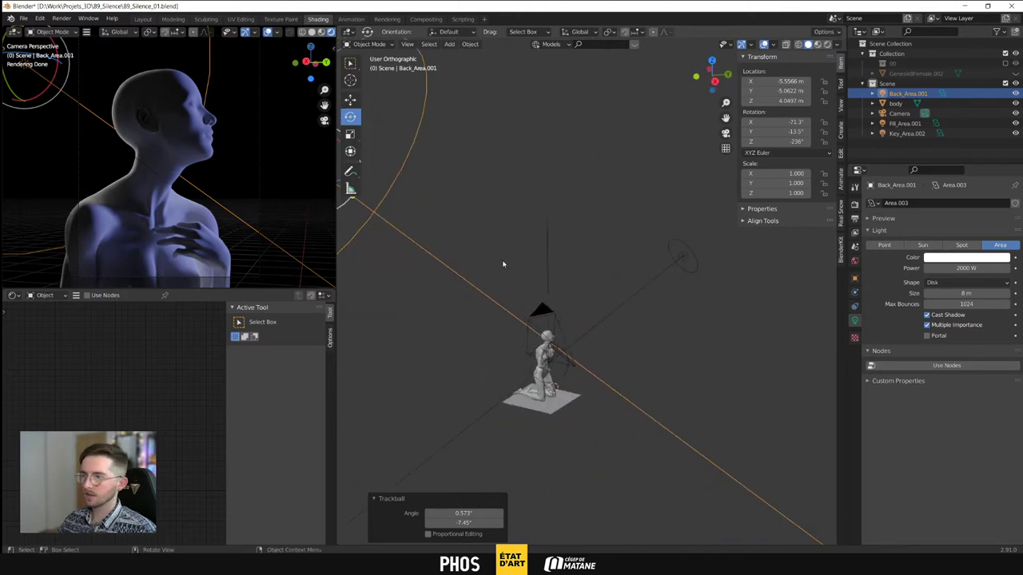
left_click(969, 293)
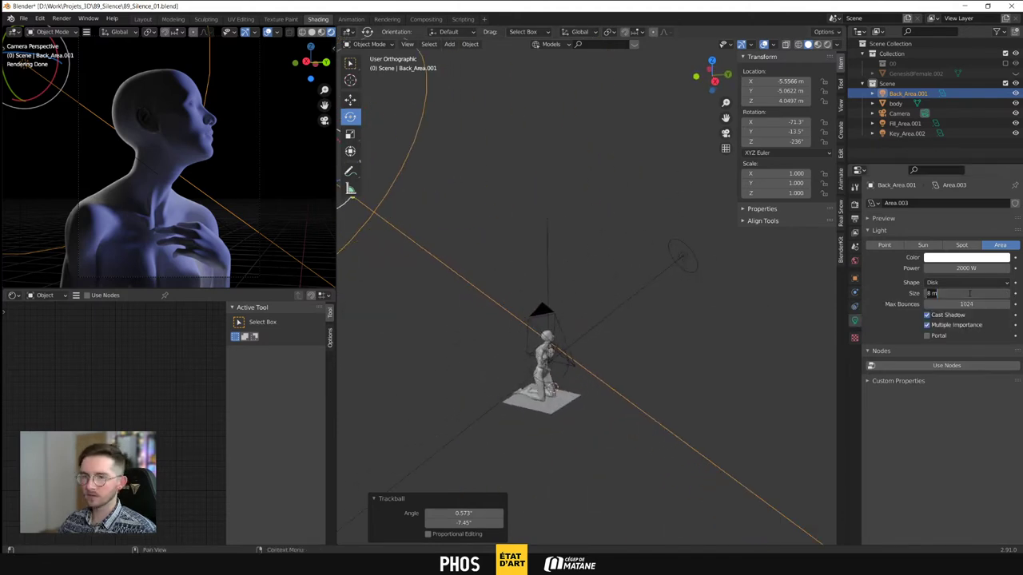
type("7")
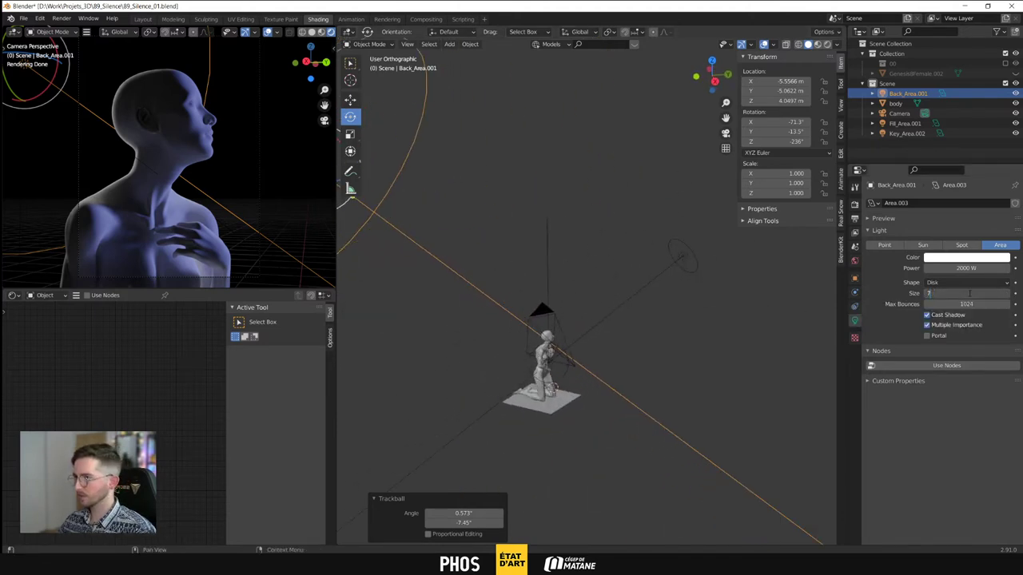
key("Return")
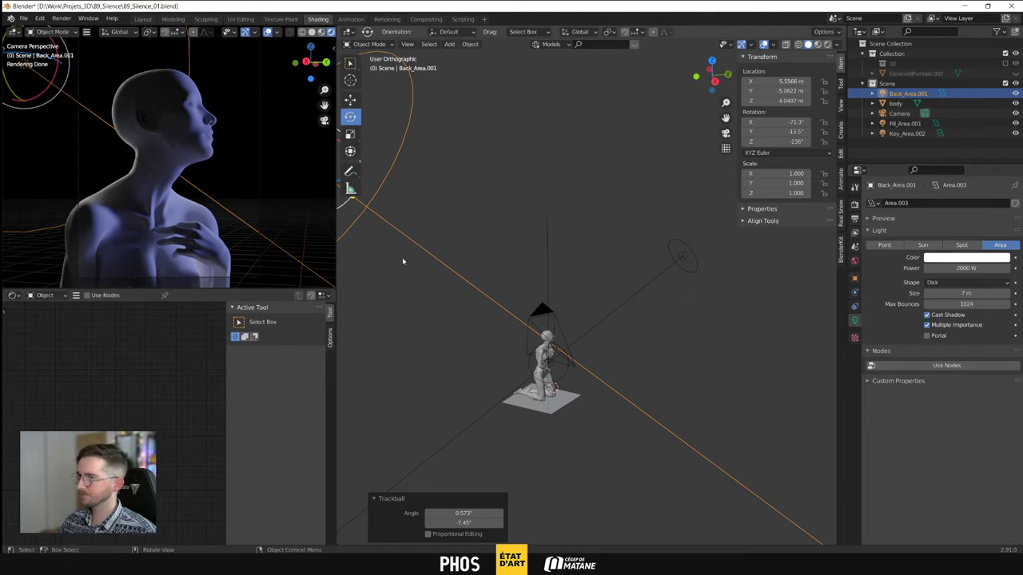
Test the fill area light at a power of 1 W and set it back to 2 W
left_click(905, 123)
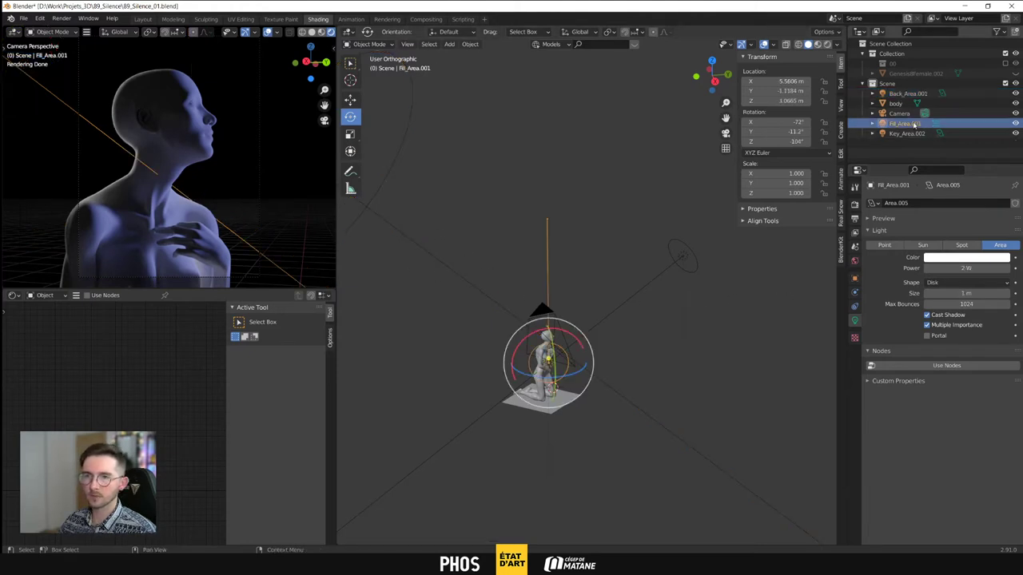
left_click(969, 268)
type("1")
key("Return")
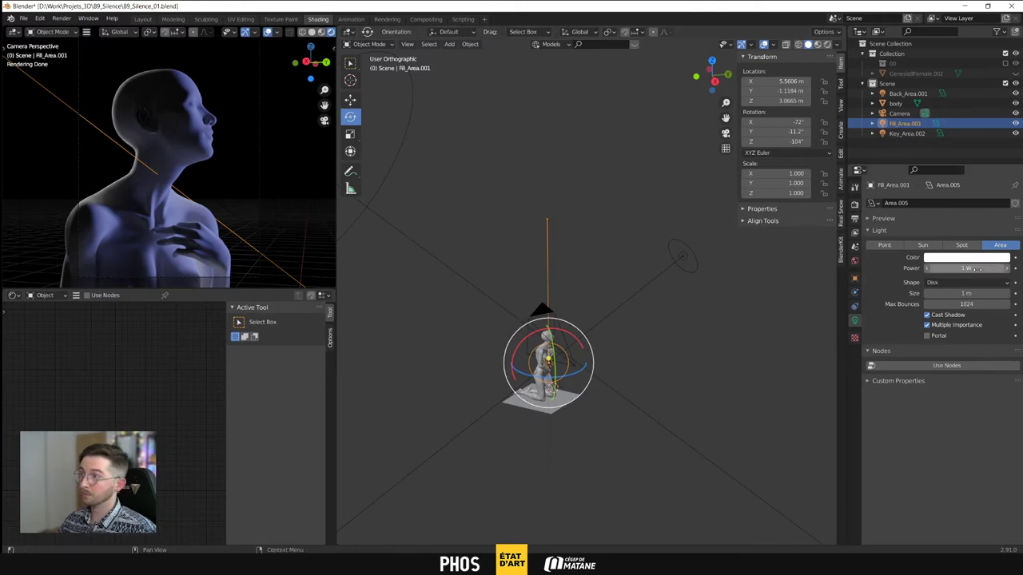
left_click(978, 268)
type("2")
key("Return")
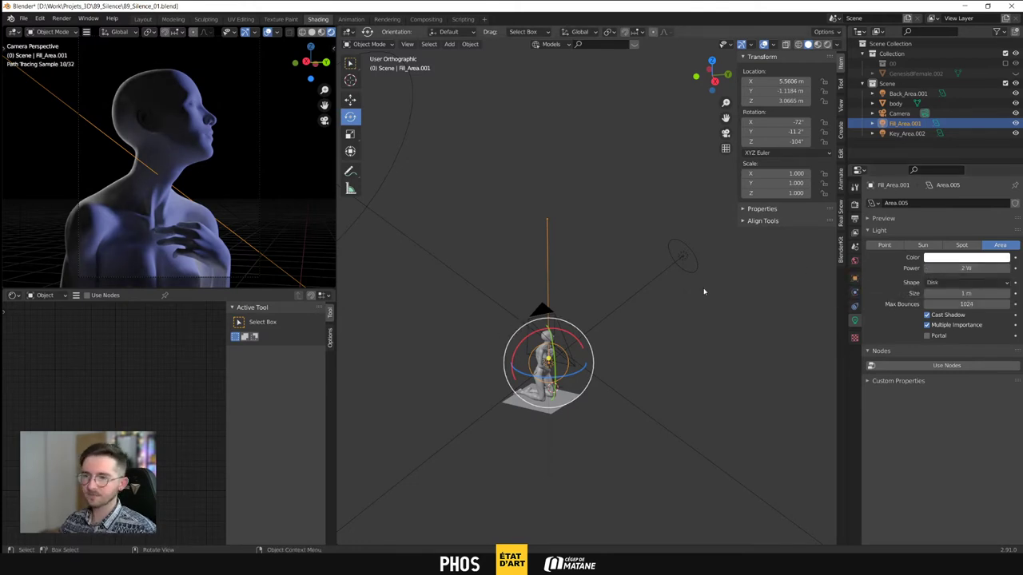
Rotate the key area light about 2.1° around the global Z axis, to 33°
left_click(688, 254)
middle_click_drag(690, 255, 486, 258)
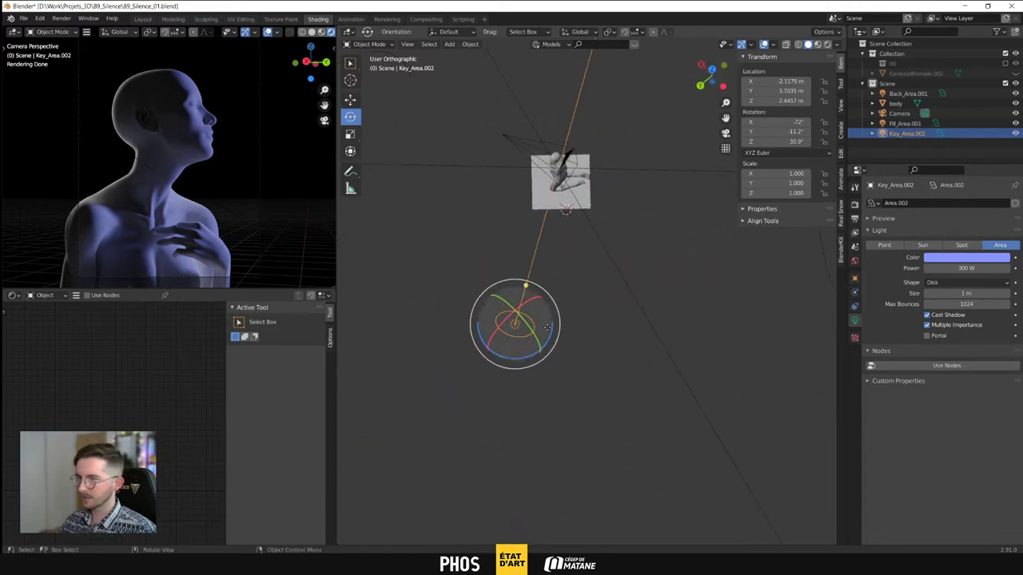
left_click_drag(525, 359, 529, 360)
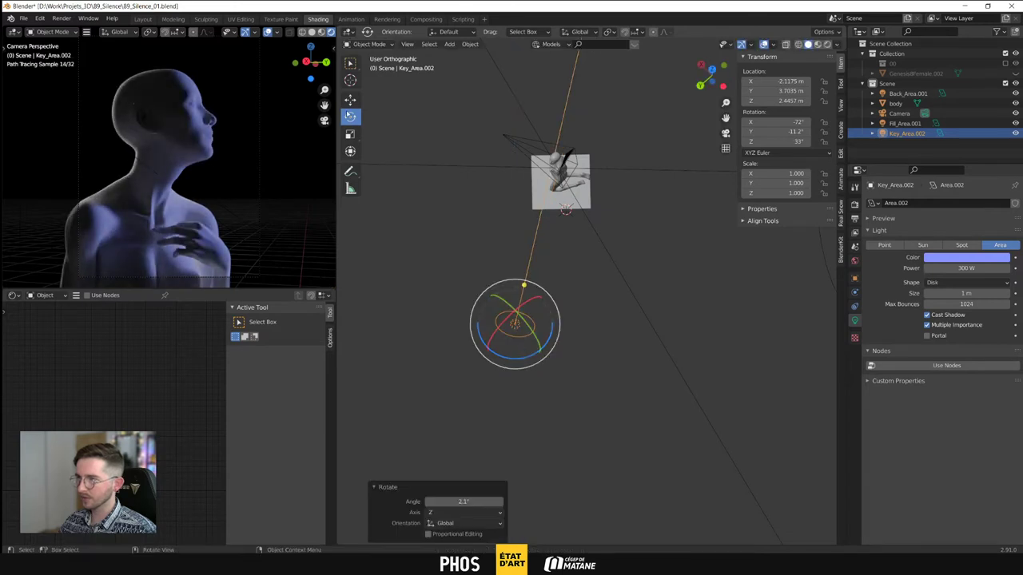
Nudge the key light about 0.05 m horizontally and raise it about 0.78 m along Z
left_click(348, 100)
left_click_drag(489, 325, 491, 325)
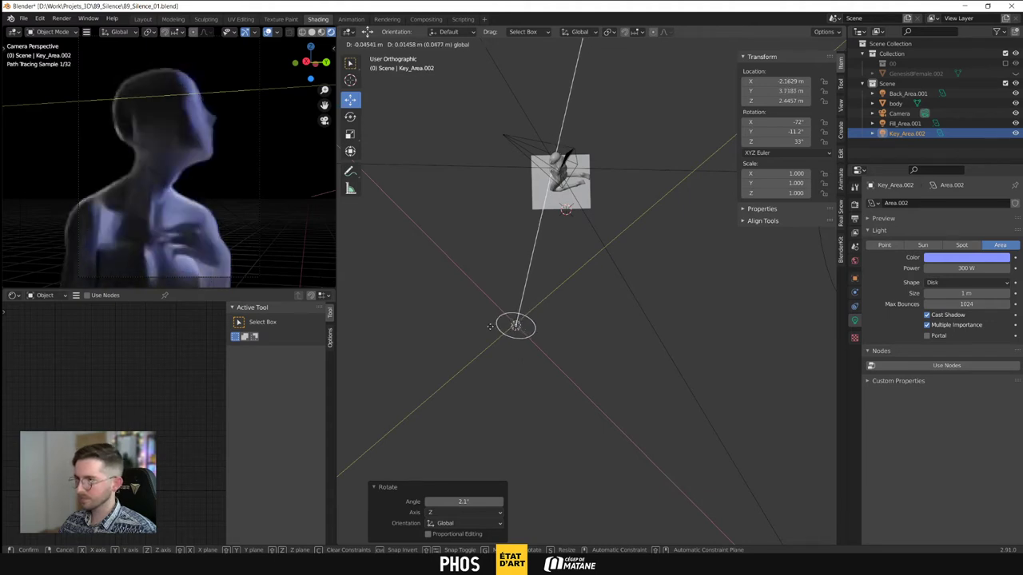
left_click(489, 326)
middle_click_drag(490, 380, 605, 303)
left_click_drag(641, 229, 641, 225)
key("z")
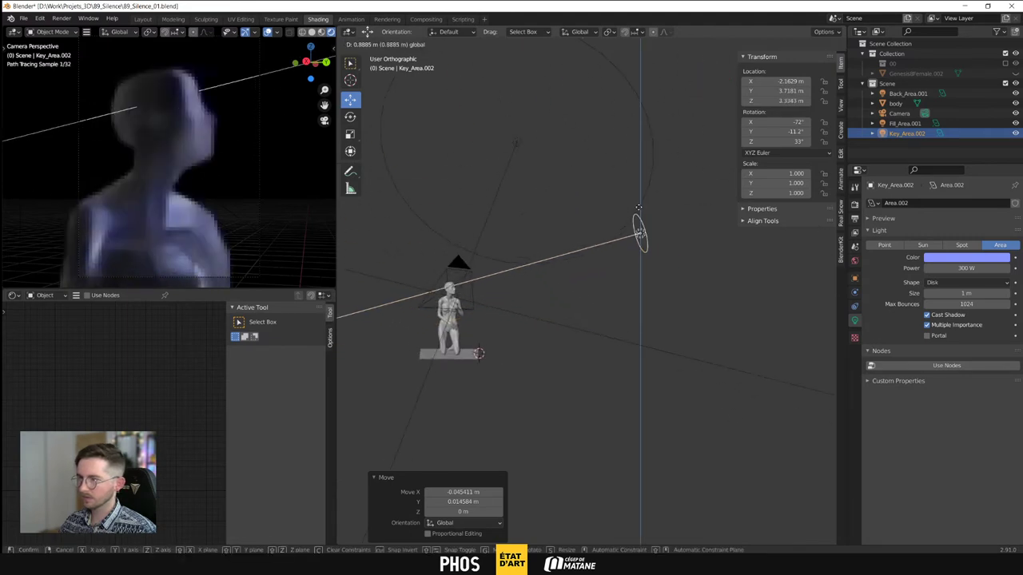
left_click(640, 200)
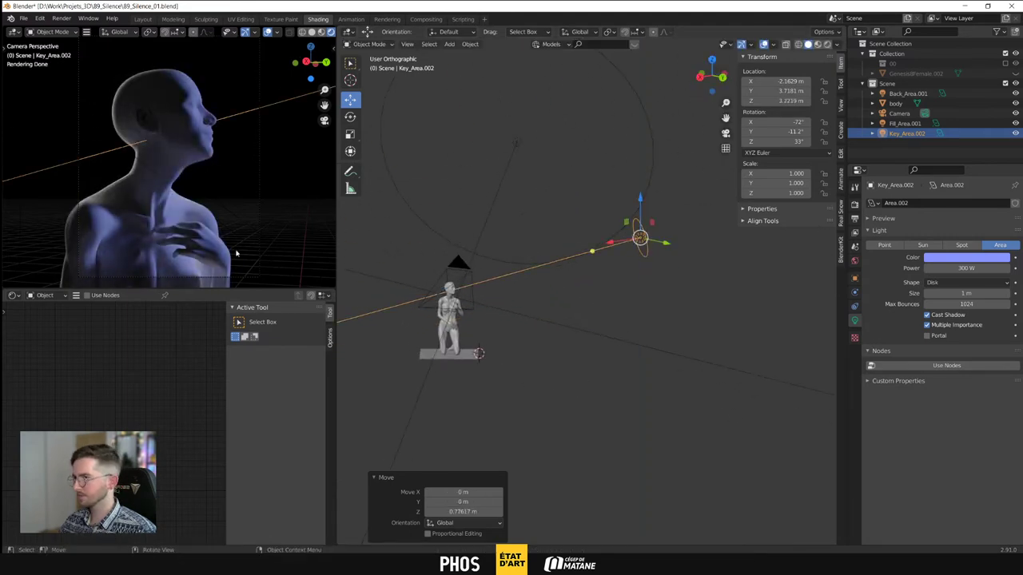
Create a new node-based material for the body figure and frame the figure in the 3D view
left_click(568, 390)
left_click(136, 226)
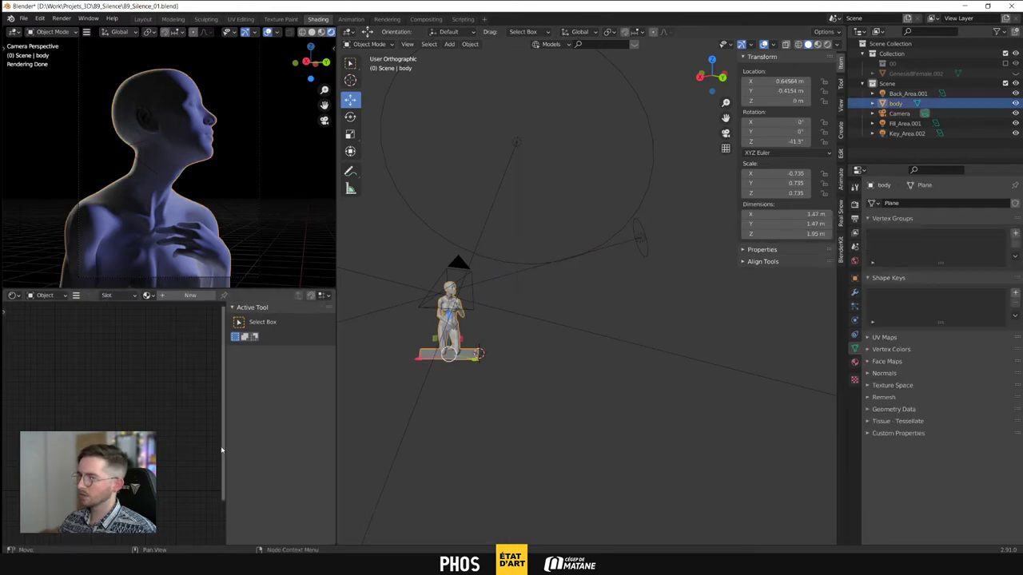
left_click(188, 296)
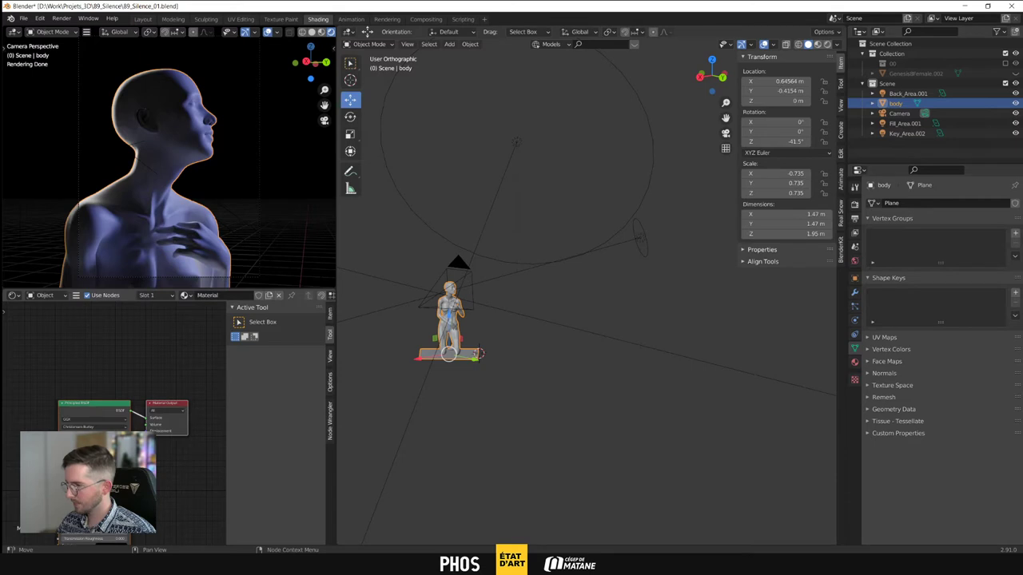
key("KP_Decimal")
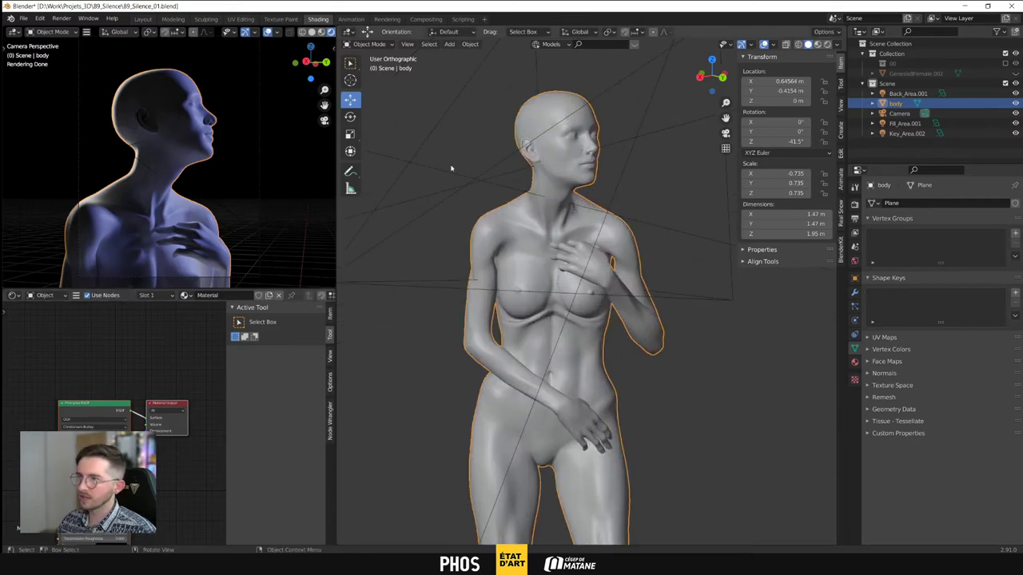
Examine the figure through the camera in the Layout workspace, comparing rendered and solid viewport shading
left_click(142, 19)
mouse_move(254, 111)
middle_mouse_down()
mouse_move(415, 302)
mouse_move(366, 314)
mouse_move(272, 303)
mouse_move(332, 290)
mouse_move(343, 209)
middle_mouse_up()
scroll(366, 314, "down", 3)
scroll(272, 303, "up", 3)
key("KP_0")
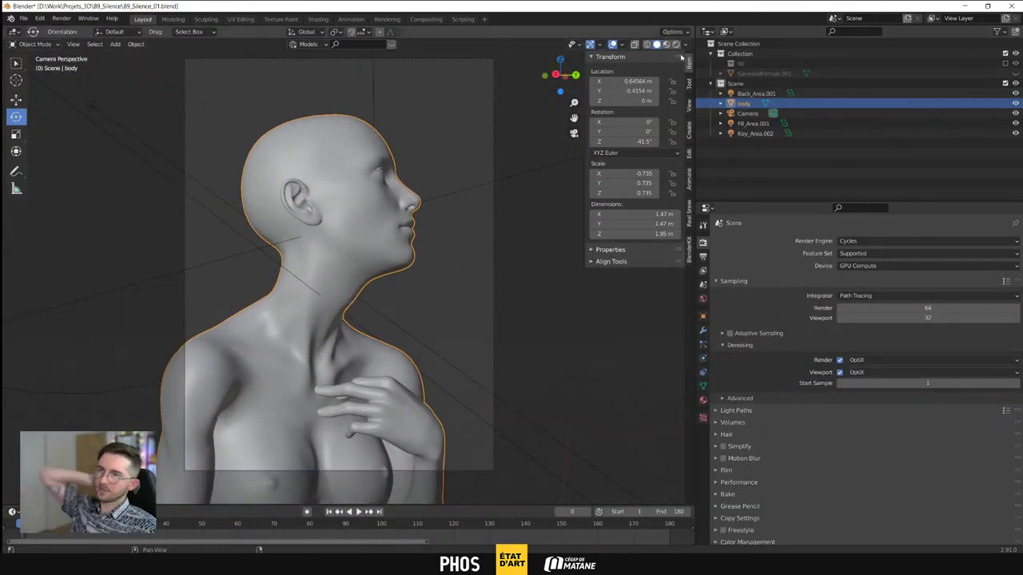
left_click(676, 44)
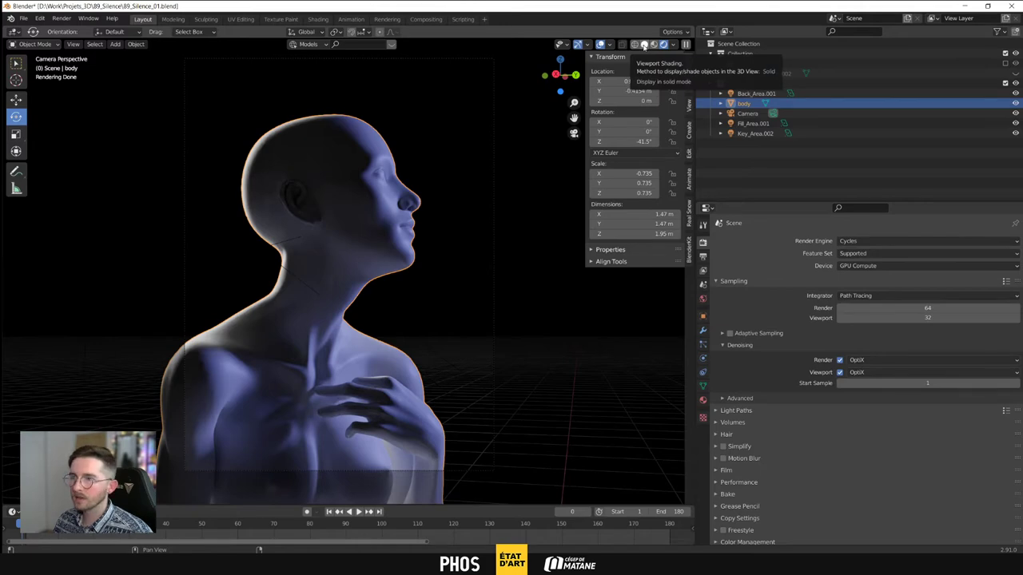
left_click(644, 46)
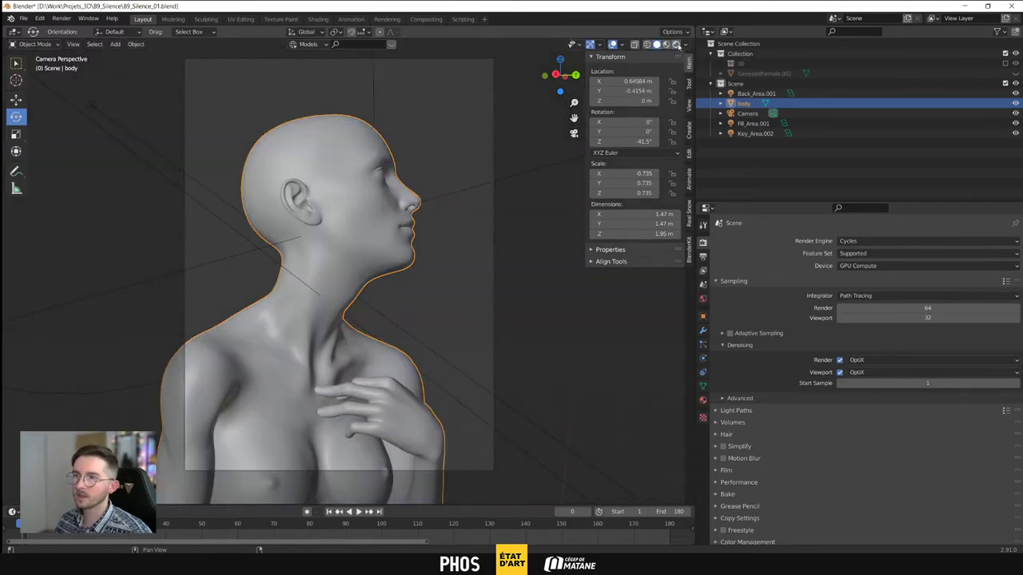
left_click(676, 44)
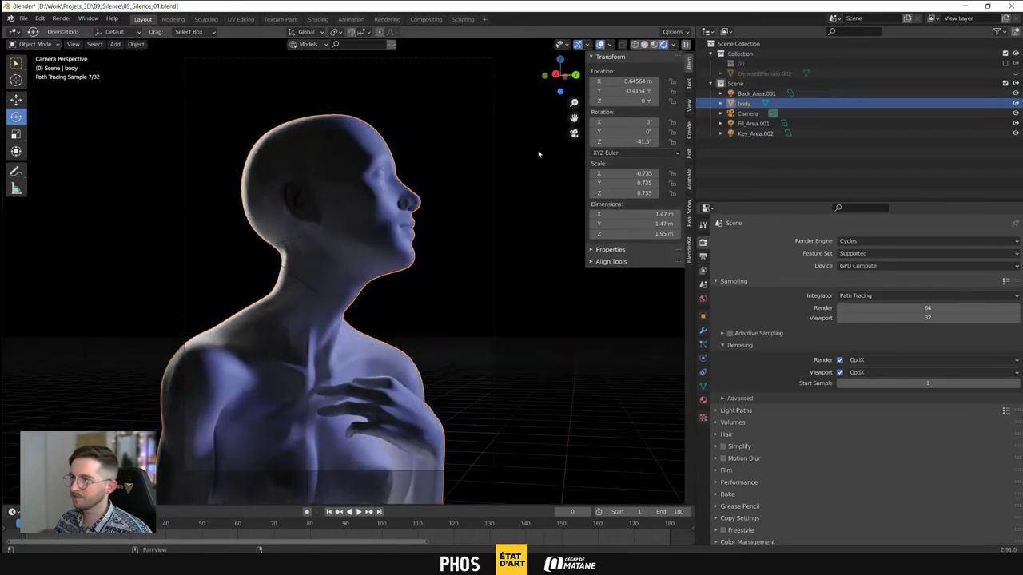
left_click(645, 46)
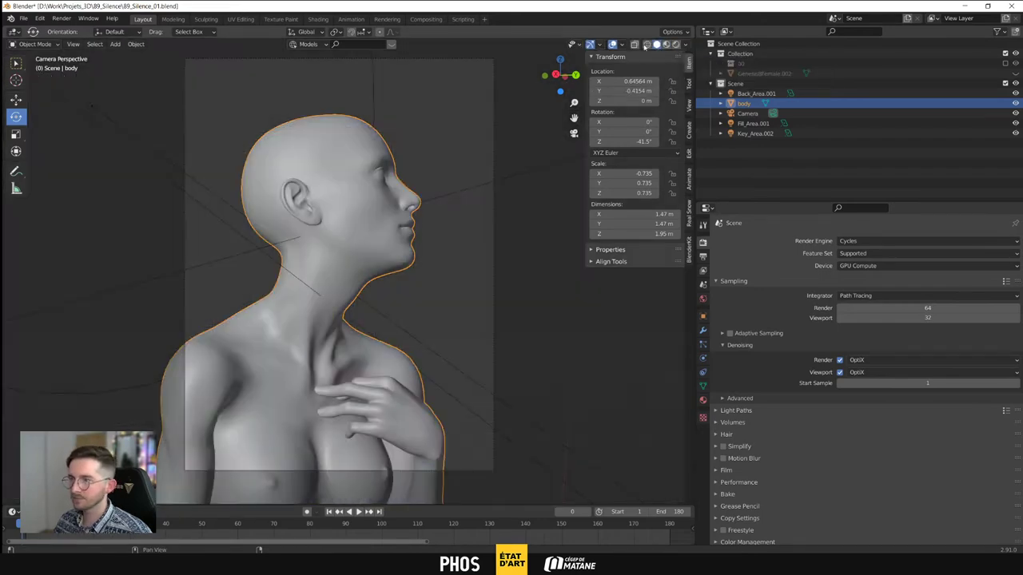
Switch to the Modeling workspace to show the body mesh in Edit Mode, with the whole kneeling figure in view
mouse_move(336, 211)
middle_mouse_down()
mouse_move(359, 366)
mouse_move(279, 184)
middle_mouse_up()
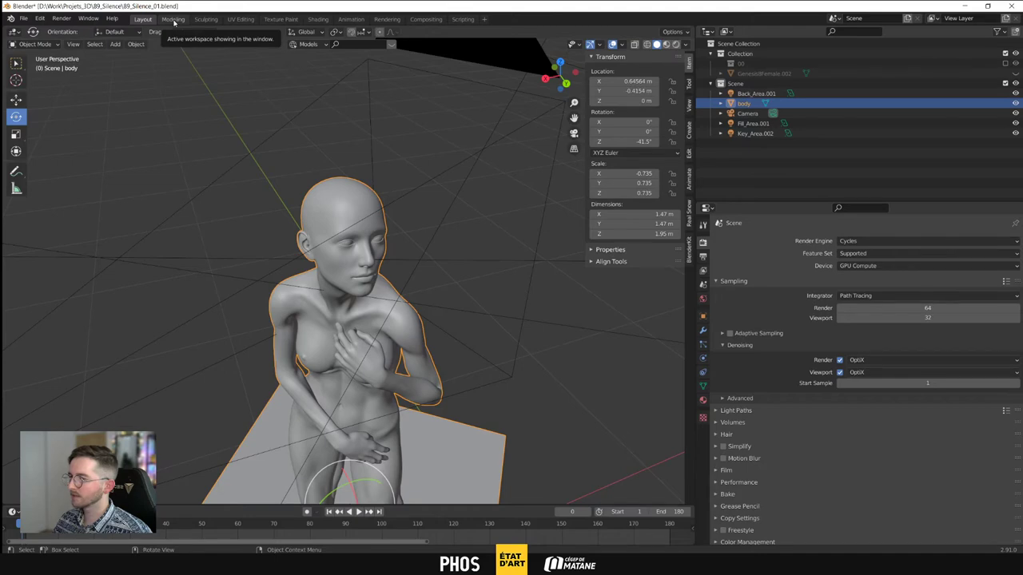
key("ctrl+Page_Down")
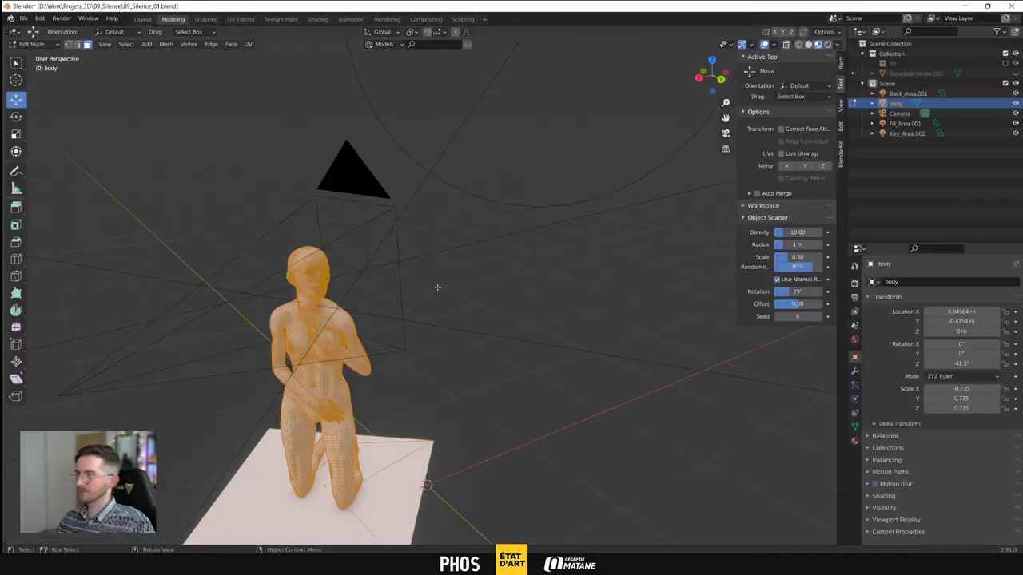
middle_click_drag(370, 292, 493, 278, "shift")
scroll(506, 285, "up", 8)
scroll(496, 276, "down", 5)
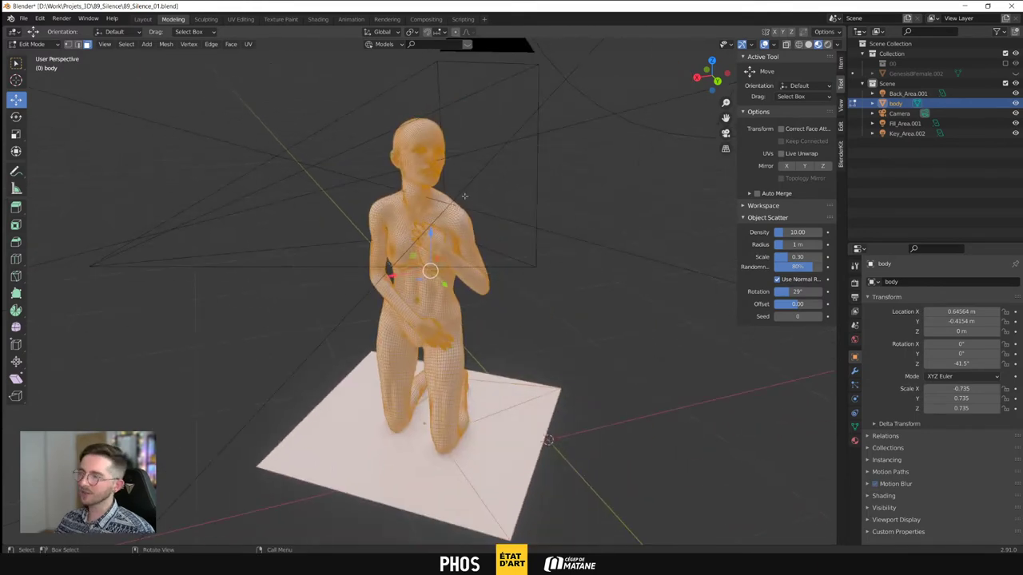
Select the outer surface faces of both eyes, grow the selection across the eye openings, and delete those faces
middle_click_drag(464, 196, 397, 269, "shift")
scroll(397, 270, "up", 6)
middle_click_drag(311, 276, 431, 276, "shift")
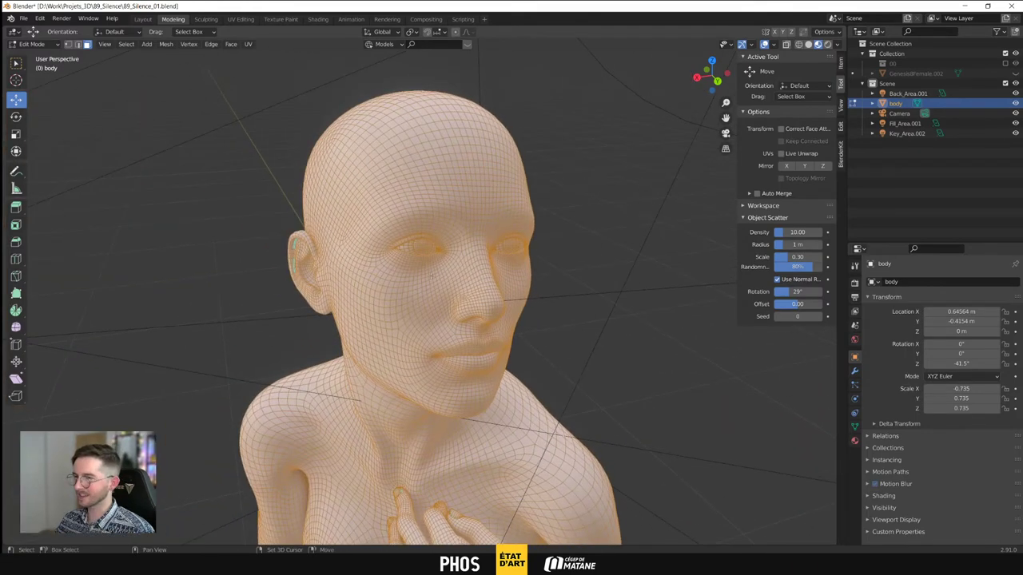
scroll(431, 275, "up", 3)
left_click(527, 197)
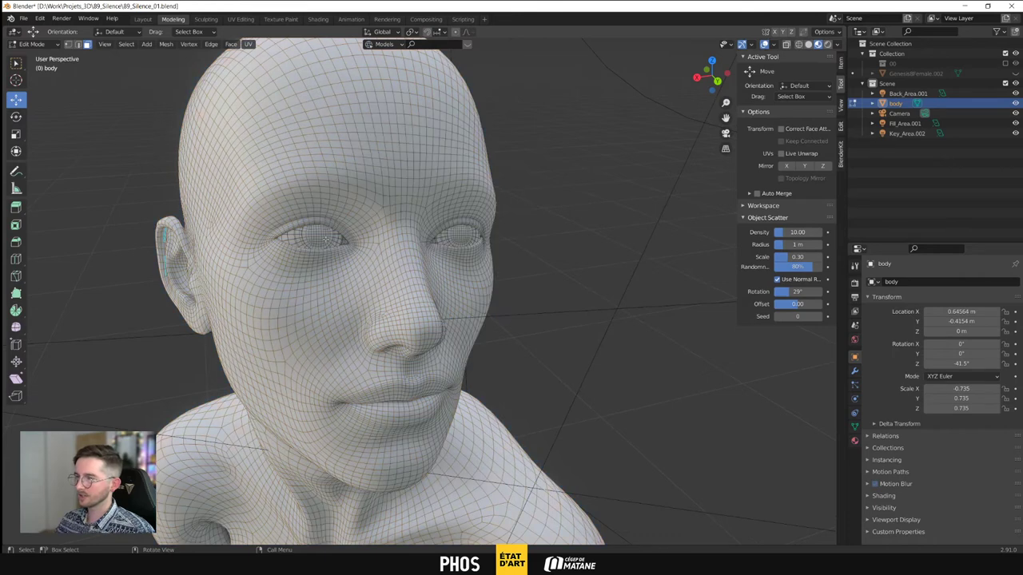
left_click(317, 236)
left_click(460, 236, "shift")
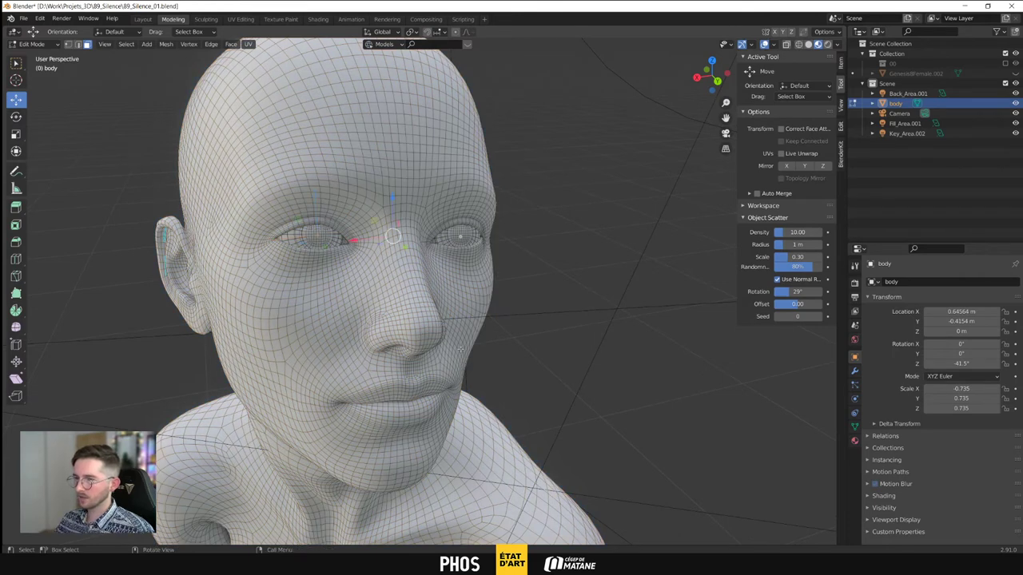
key("ctrl+KP_Add")
key("ctrl+KP_Add")
key("ctrl+KP_Add")
key("ctrl+KP_Add")
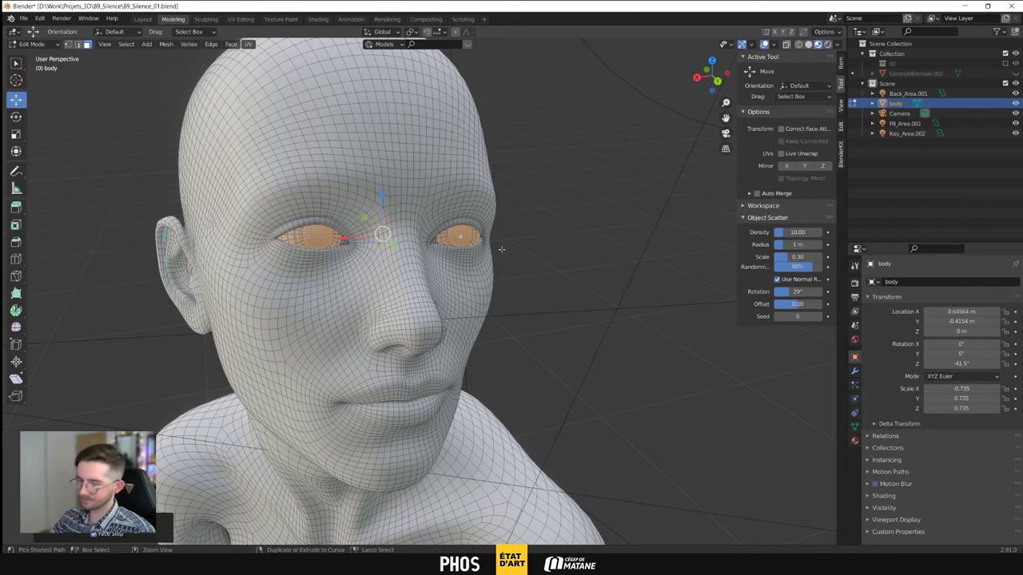
key("x")
left_click(495, 274)
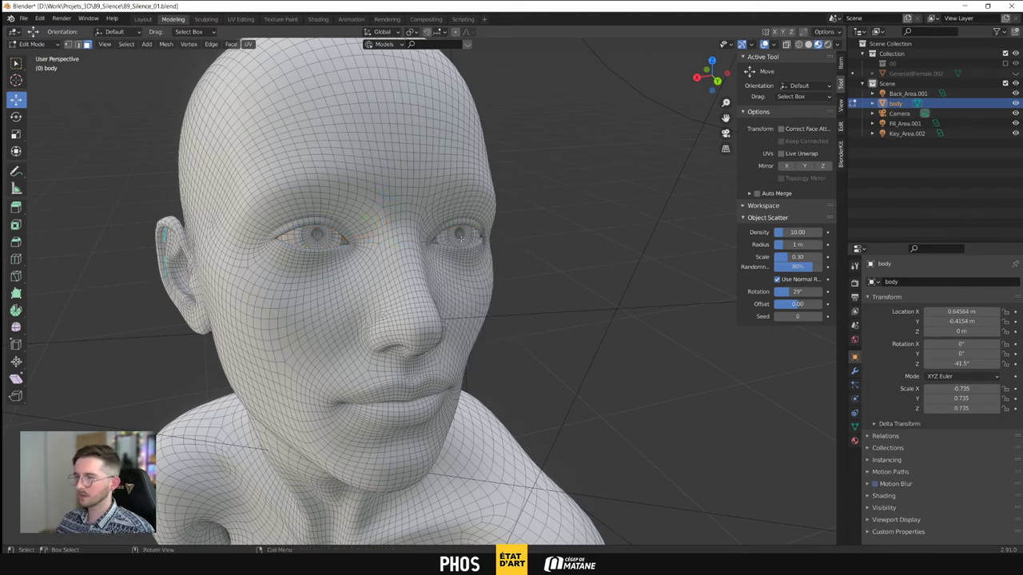
Select the exposed eyeball layer in both eyes, grow the selection to cover it, and delete its faces
left_click(454, 242)
left_click(300, 243, "shift")
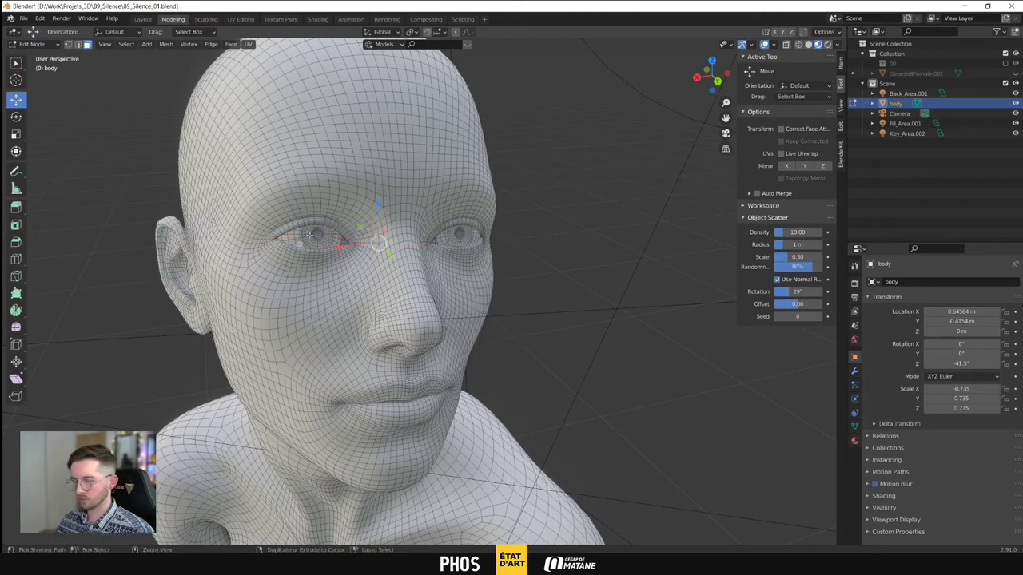
key("ctrl+KP_Add")
key("ctrl+KP_Add")
key("ctrl+KP_Add")
key("ctrl+KP_Add")
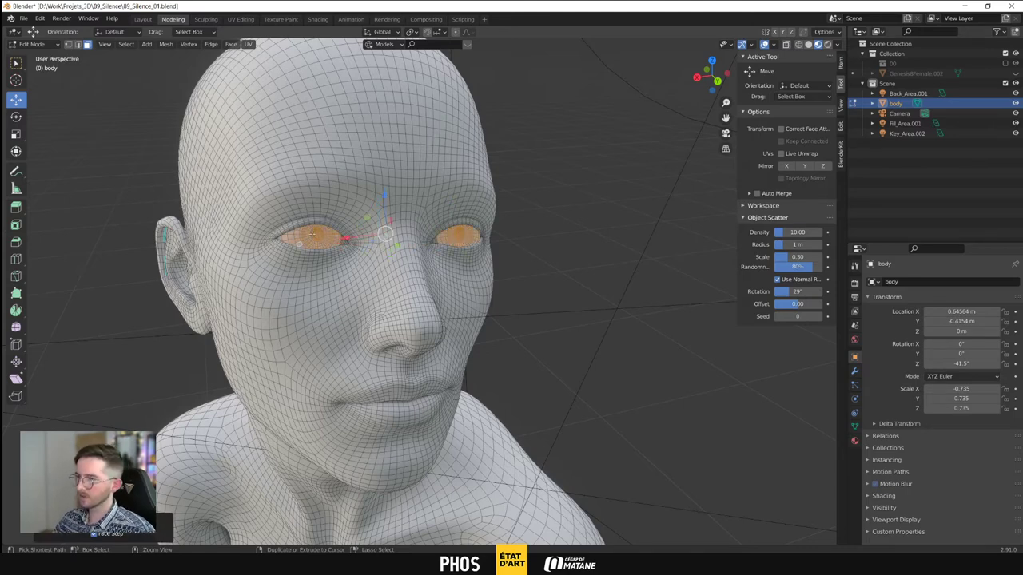
key("x")
left_click(312, 233)
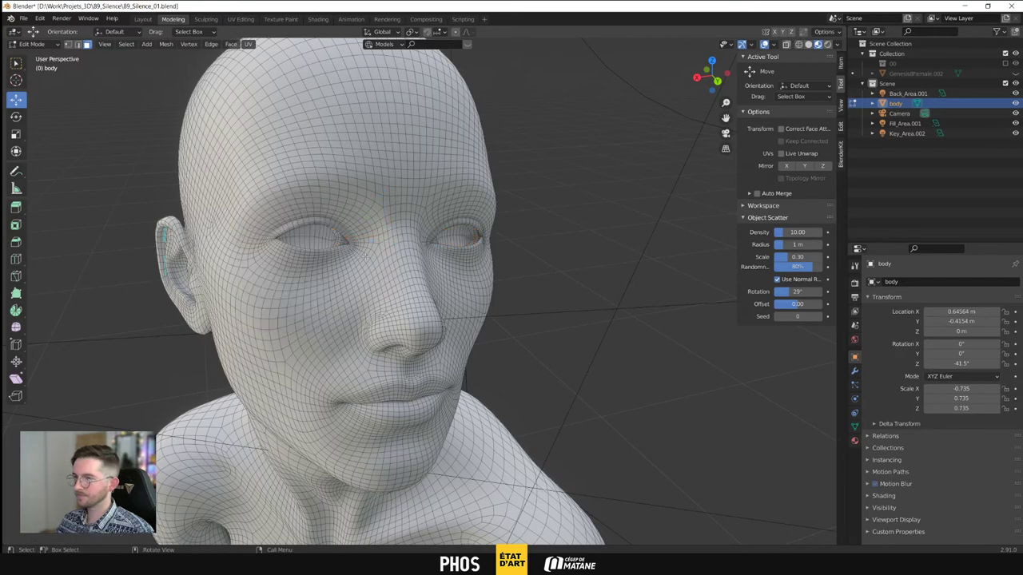
Try to select the remaining socket faces in both eyes together, growing the selection outward to the eyelids
middle_click_drag(414, 255, 375, 239)
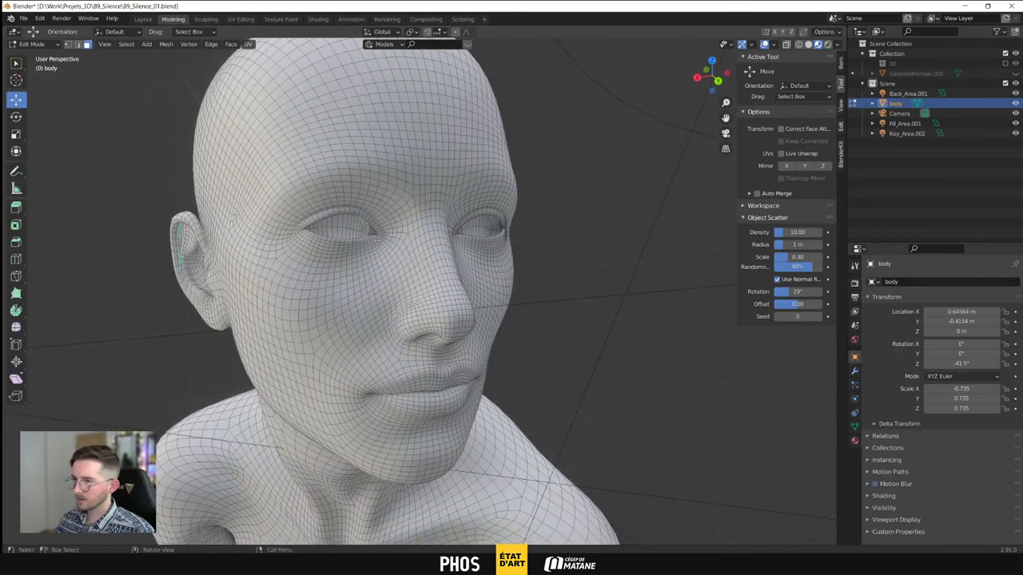
left_click(376, 231)
left_click_drag(566, 278, 304, 172)
key("KP_Decimal")
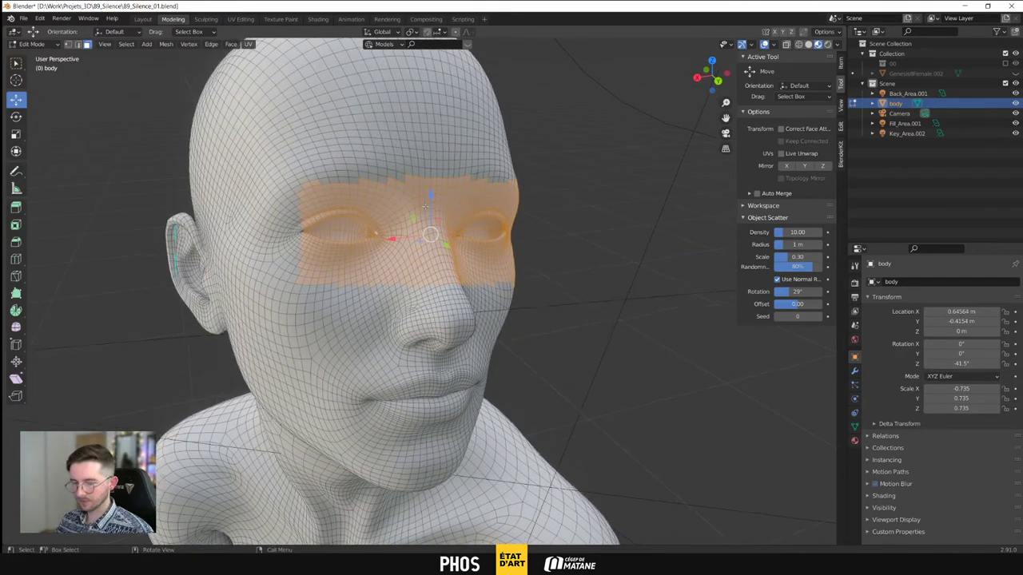
left_click(569, 271)
middle_click_drag(383, 313, 290, 334)
middle_click_drag(471, 264, 316, 302)
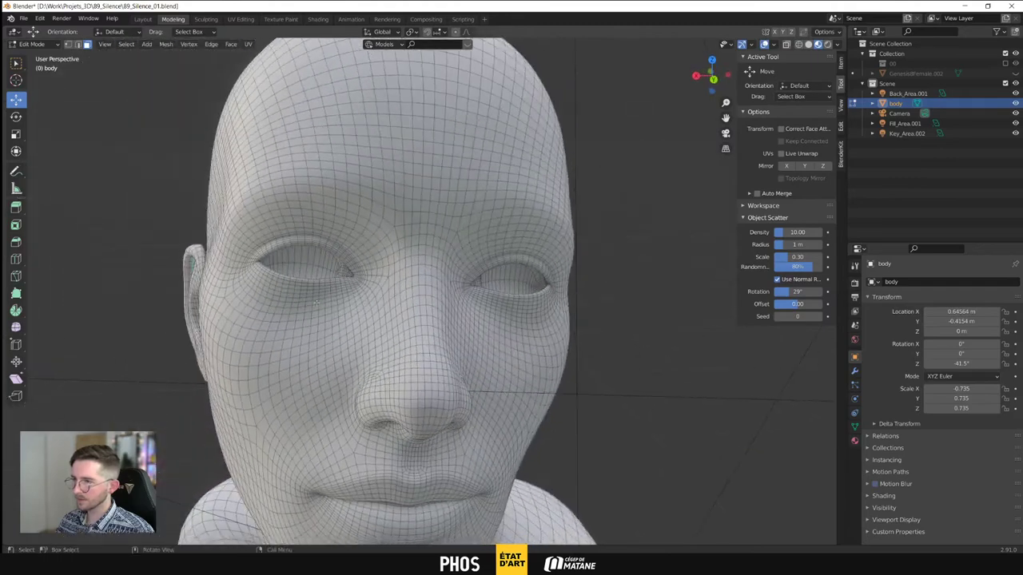
left_click(290, 258)
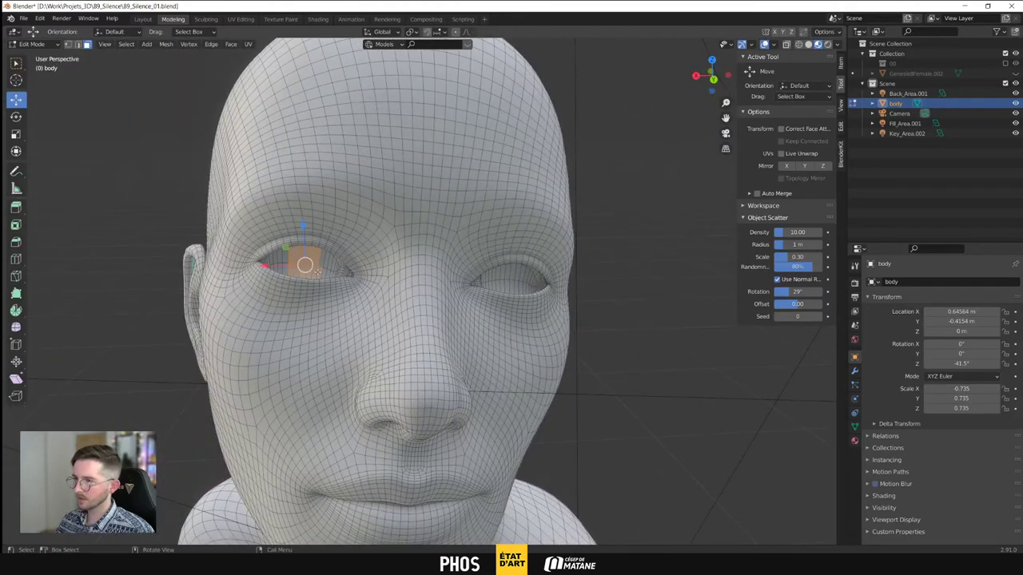
left_click(505, 278, "shift")
mouse_move(505, 278)
middle_mouse_down()
mouse_move(520, 288)
mouse_move(513, 285)
middle_mouse_up()
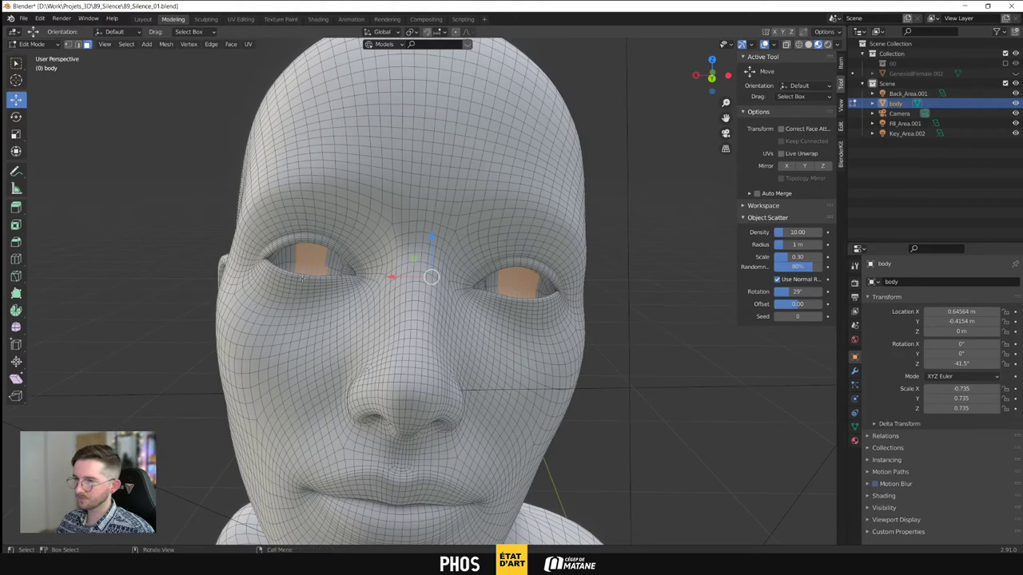
left_click(328, 259, "shift")
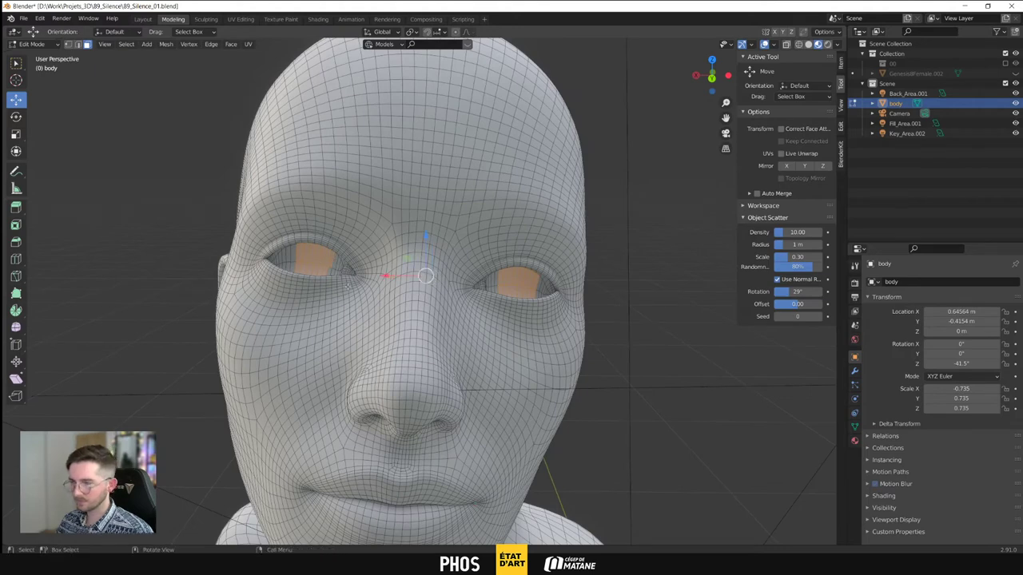
key("ctrl+KP_Add")
key("ctrl+KP_Add")
key("ctrl+KP_Add")
key("ctrl+KP_Add")
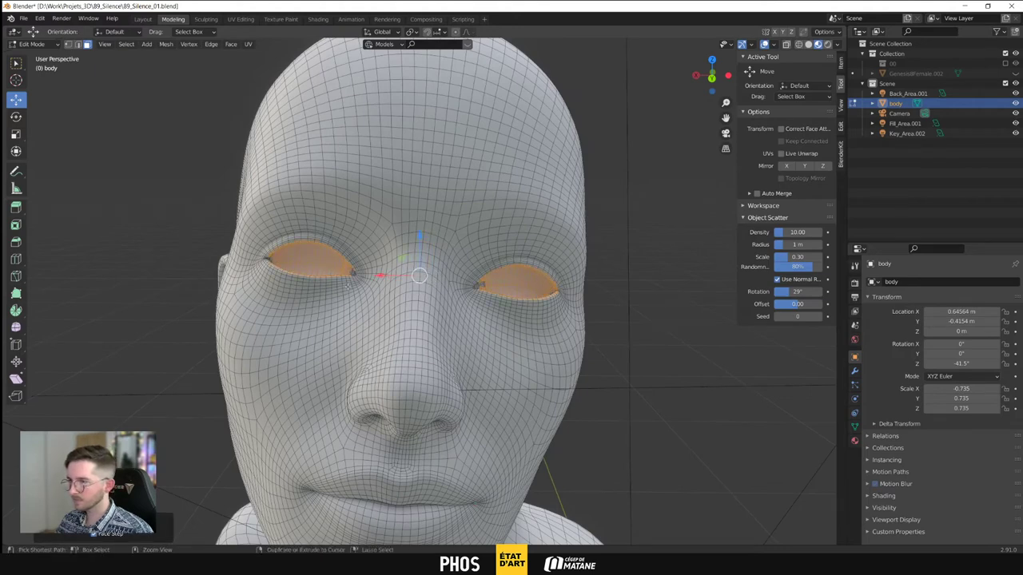
Try to extend the two-eye selection into the eyelid corners, and check its coverage around both sockets
middle_click_drag(348, 286, 401, 292, "shift")
scroll(459, 286, "up", 4)
key("ctrl+KP_Add")
key("ctrl+KP_Add")
key("ctrl+KP_Add")
key("ctrl+KP_Add")
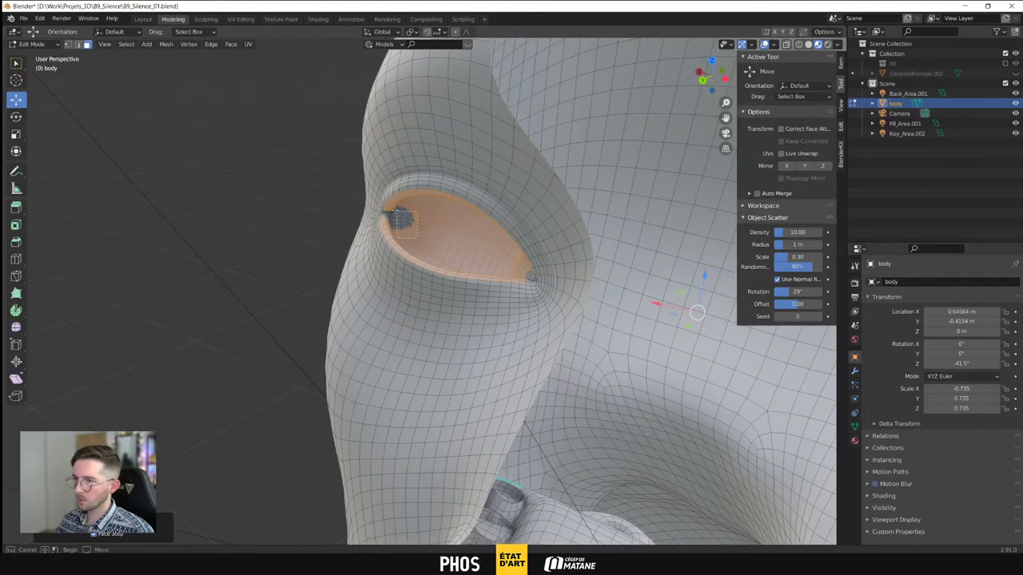
mouse_move(417, 238)
middle_mouse_down()
mouse_move(387, 226)
mouse_move(404, 227)
middle_mouse_up()
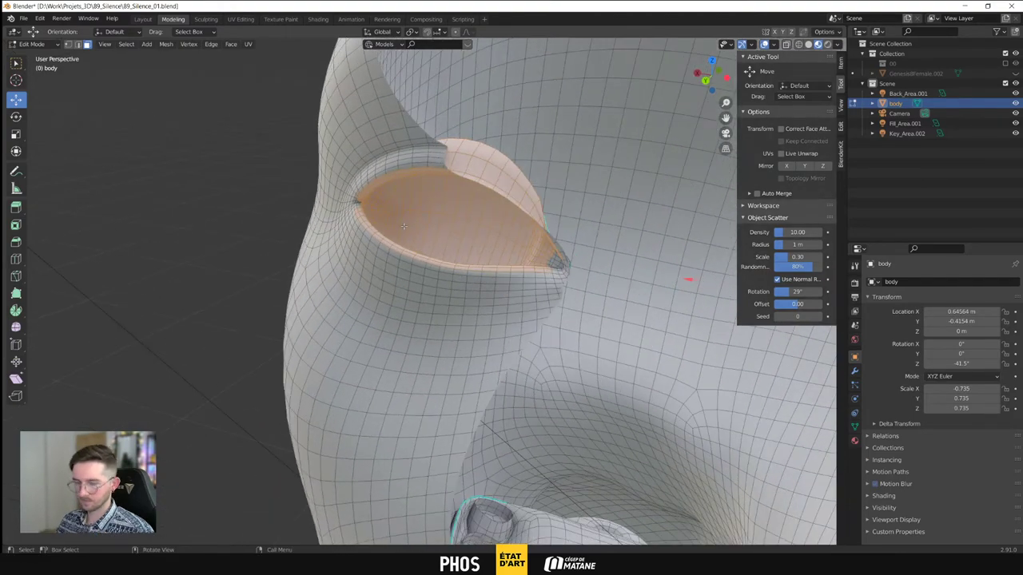
key("KP_Decimal")
scroll(323, 260, "up", 2)
middle_click_drag(266, 274, 513, 271)
middle_click_drag(504, 308, 349, 277)
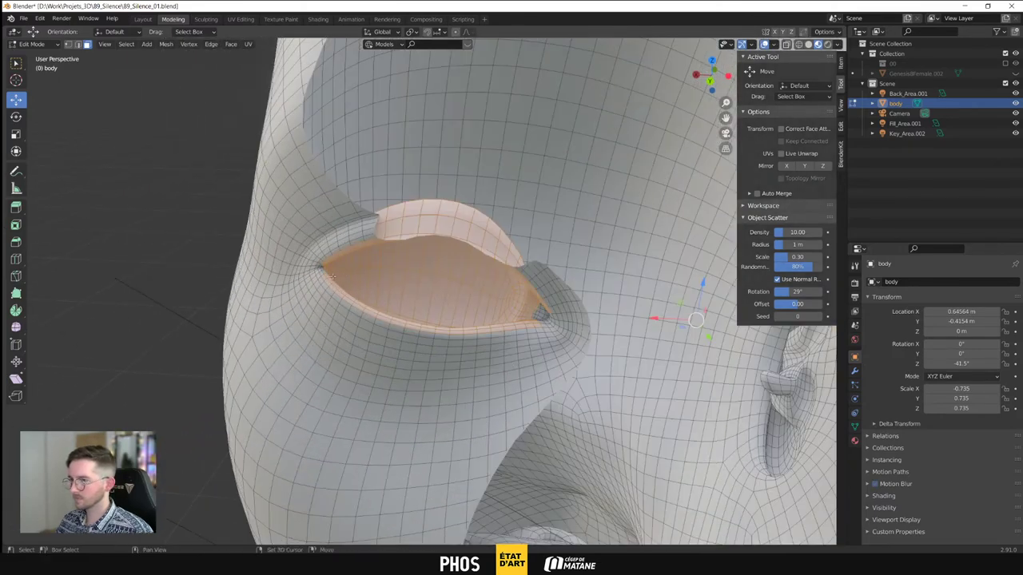
left_click_drag(333, 277, 322, 266)
mouse_move(321, 267)
middle_mouse_down()
mouse_move(331, 260)
mouse_move(323, 272)
middle_mouse_up()
scroll(322, 273, "down", 8)
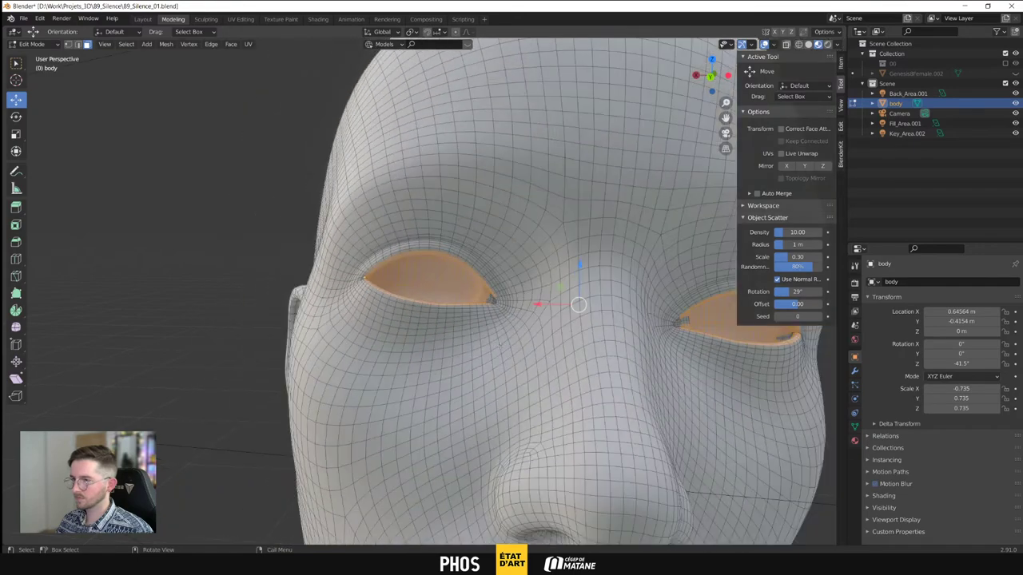
middle_click_drag(556, 328, 417, 326, "shift")
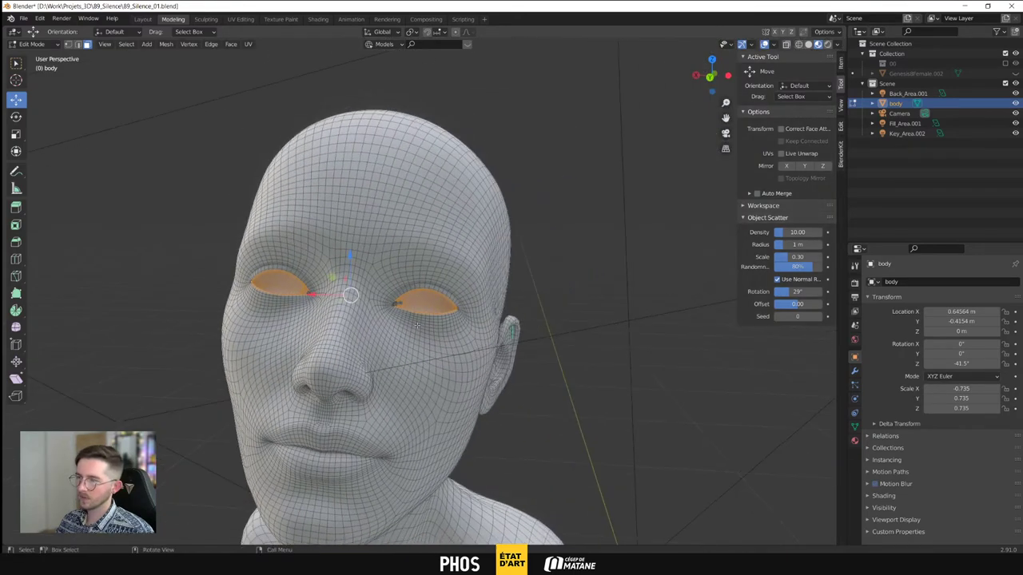
Select only the socket faces in the figure's right eye, add both corner areas, and grow the selection toward the eyelid edges
left_click(273, 279)
middle_click_drag(273, 279, 405, 336, "shift")
key("KP_Decimal")
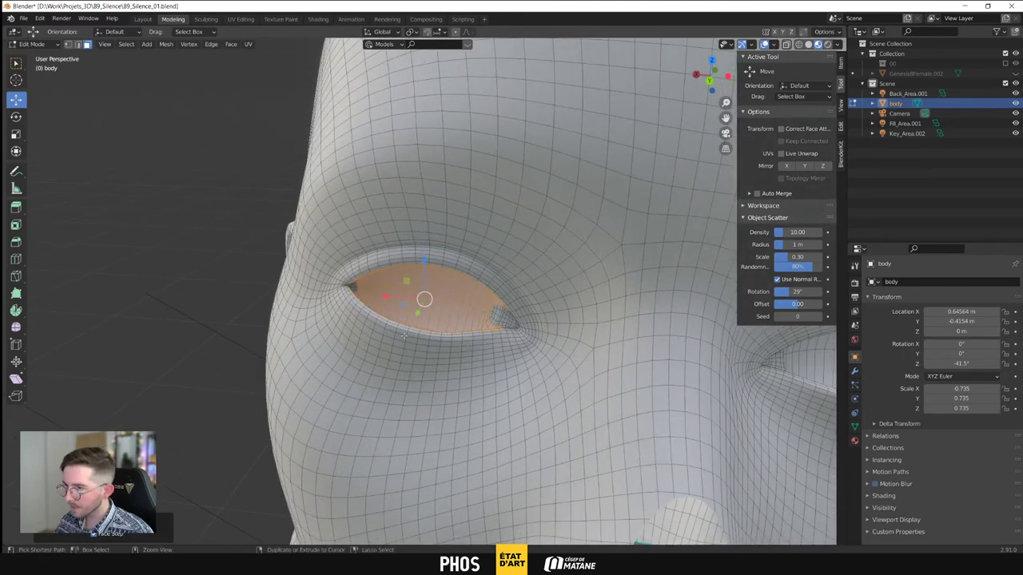
key("b")
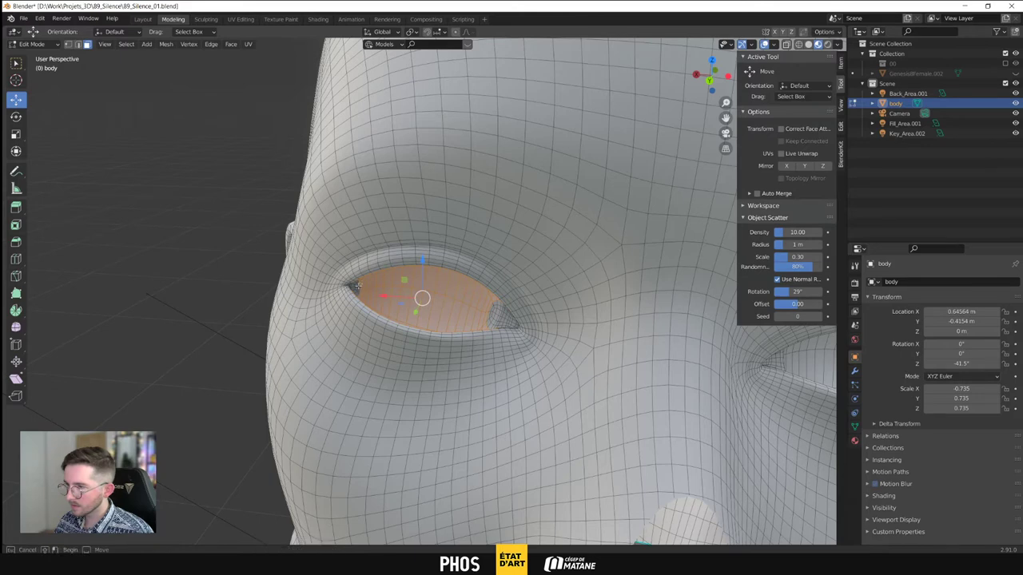
left_click_drag(354, 287, 355, 291)
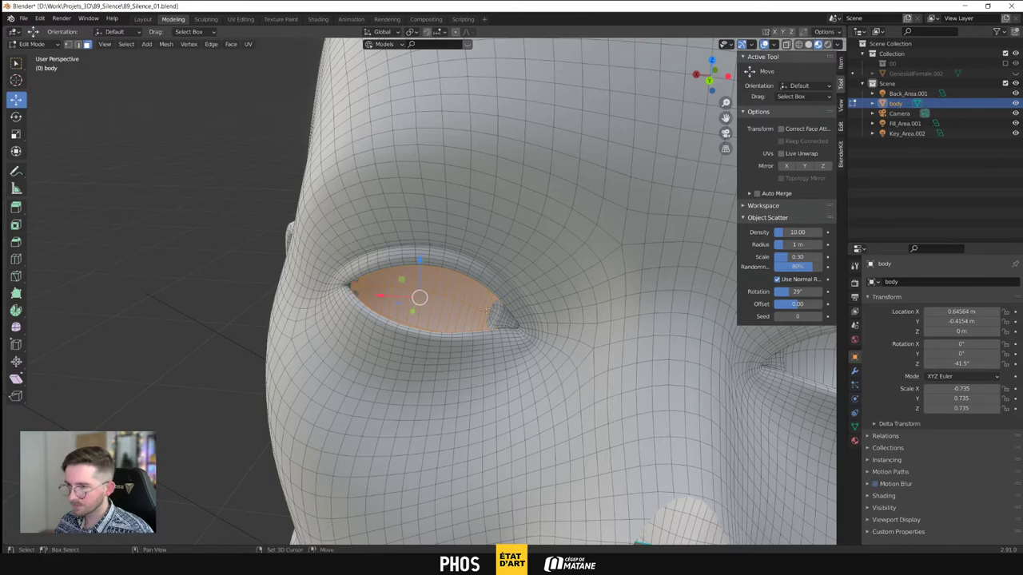
left_click_drag(486, 311, 502, 324, "shift")
key("ctrl+KP_Add")
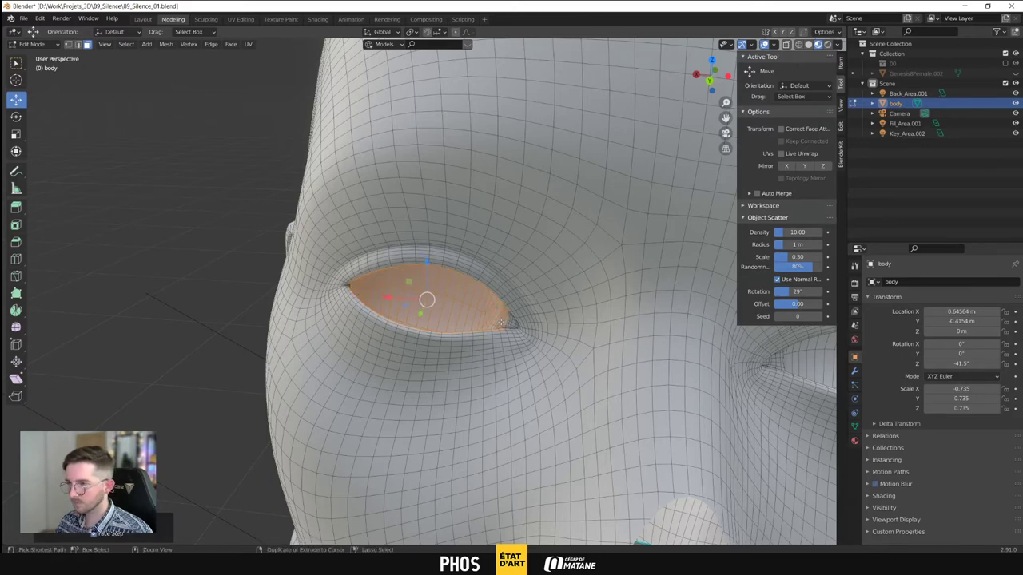
key("ctrl+KP_Add")
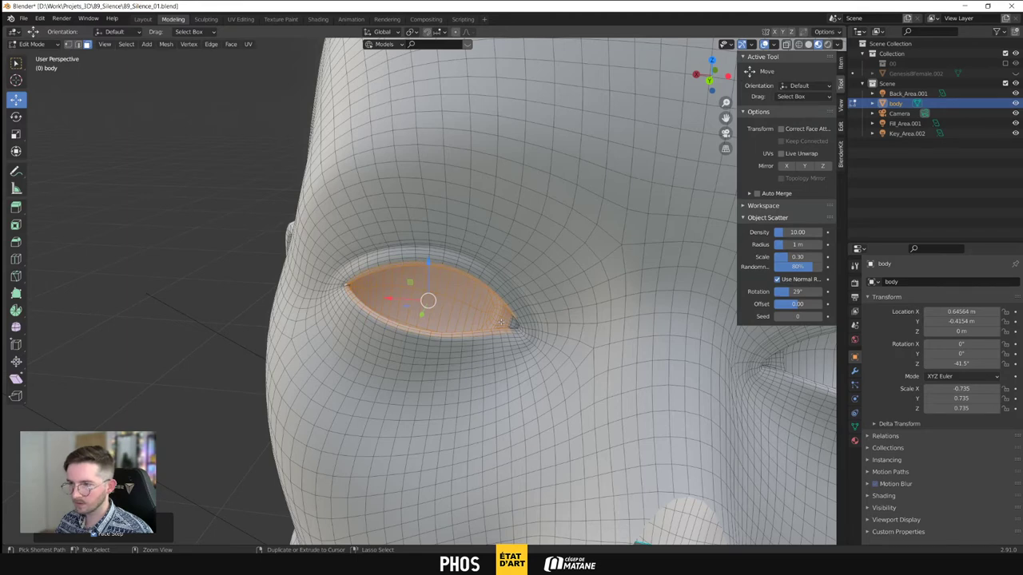
Add the missed inner-corner faces of the right eye, extend the selection to the eyelid rim, and delete the selected socket faces
middle_click_drag(493, 342, 503, 288)
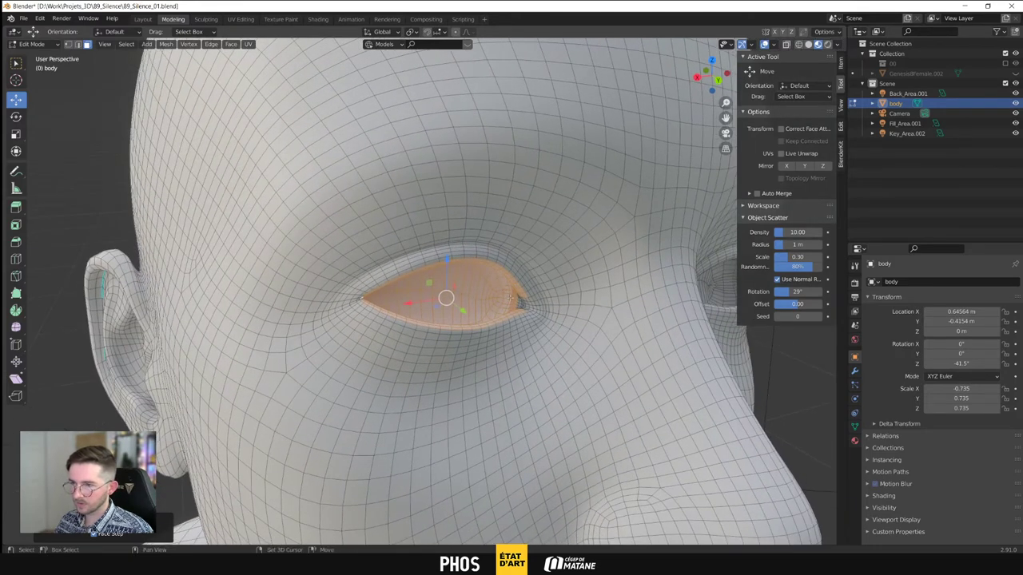
left_click_drag(520, 304, 514, 300, "shift")
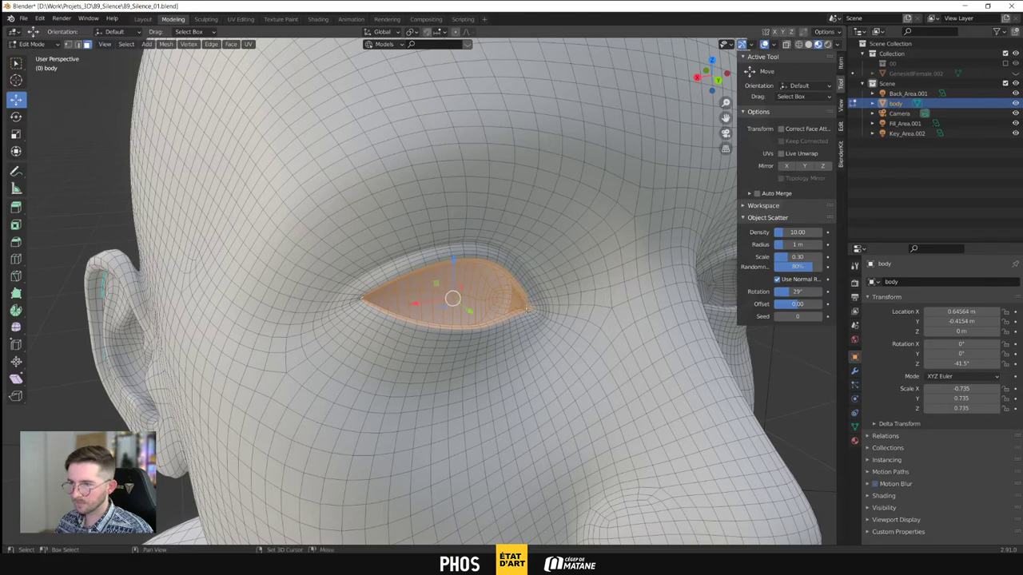
middle_click_drag(528, 302, 519, 318)
key("alt+Tab")
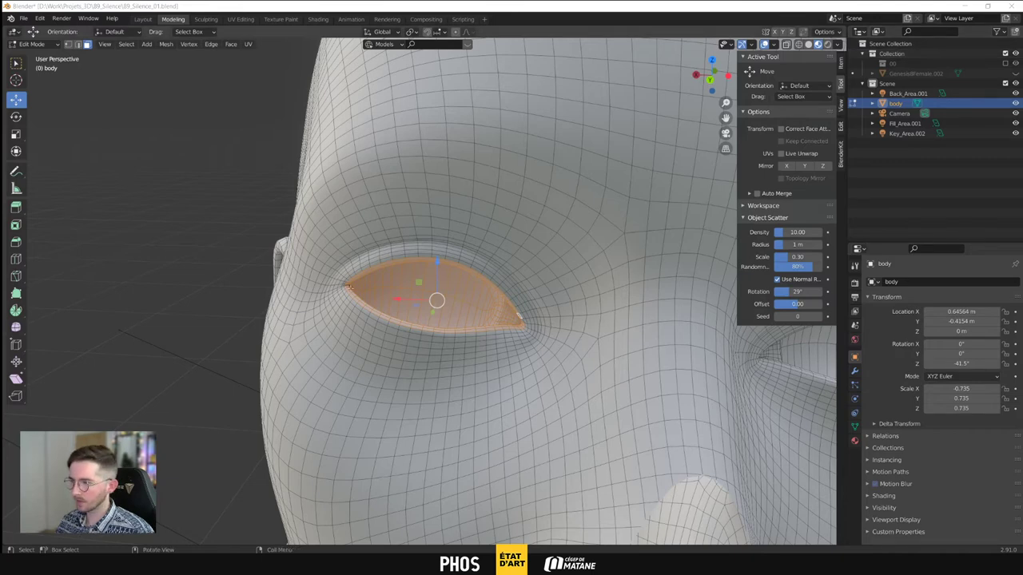
key("h")
key("alt+h")
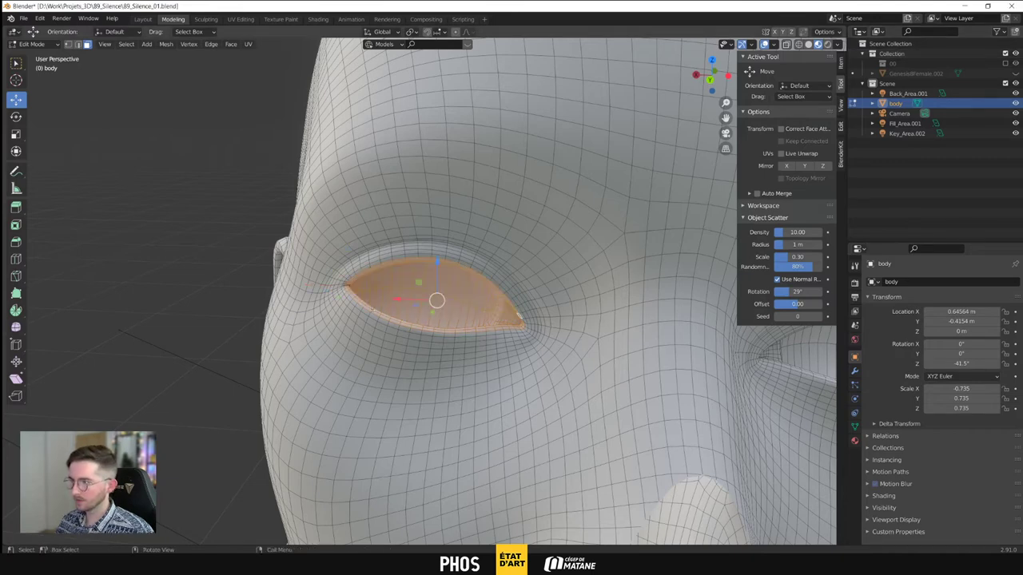
middle_click_drag(372, 310, 354, 285)
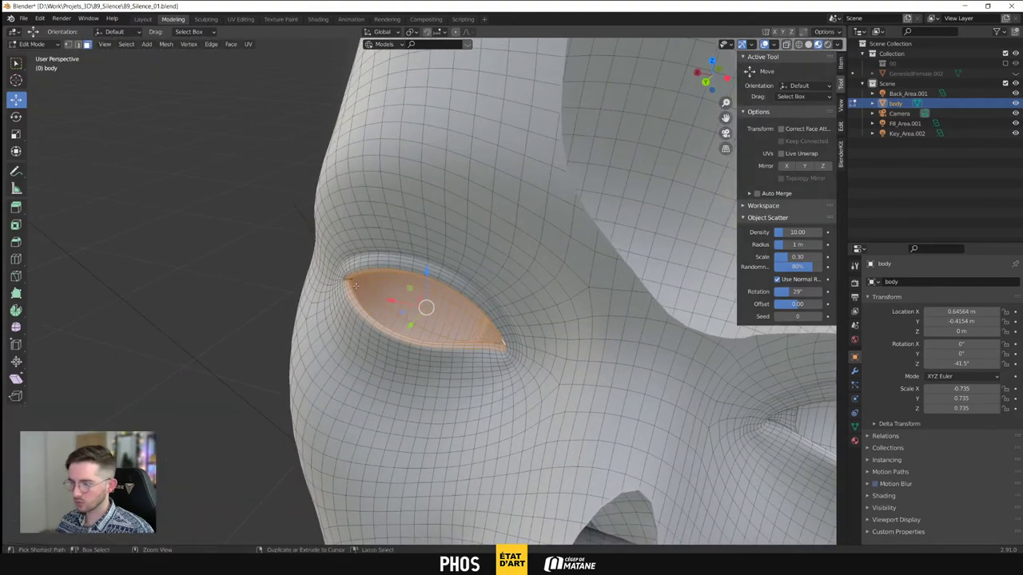
middle_click_drag(356, 285, 381, 283)
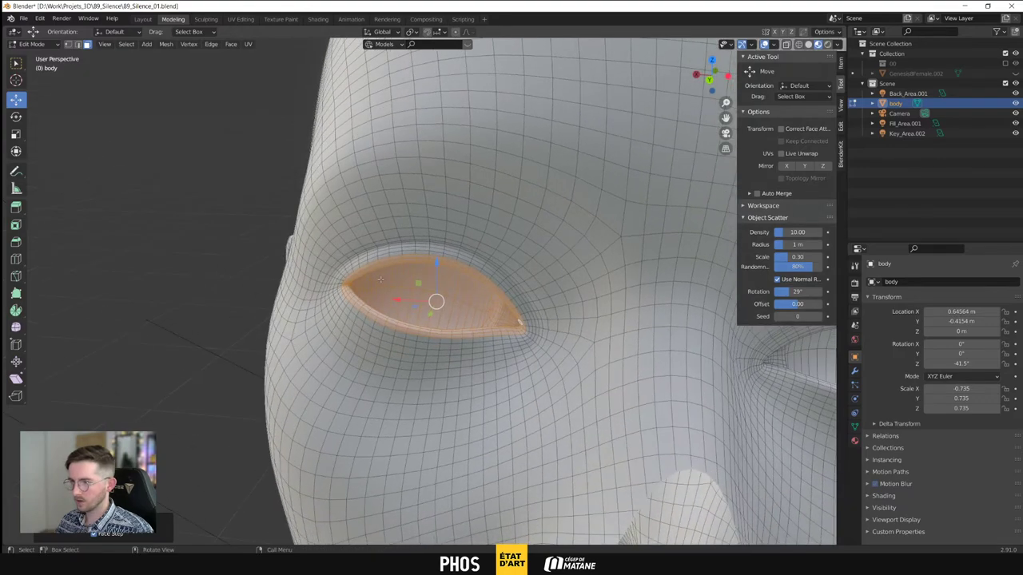
key("x")
left_click(378, 281)
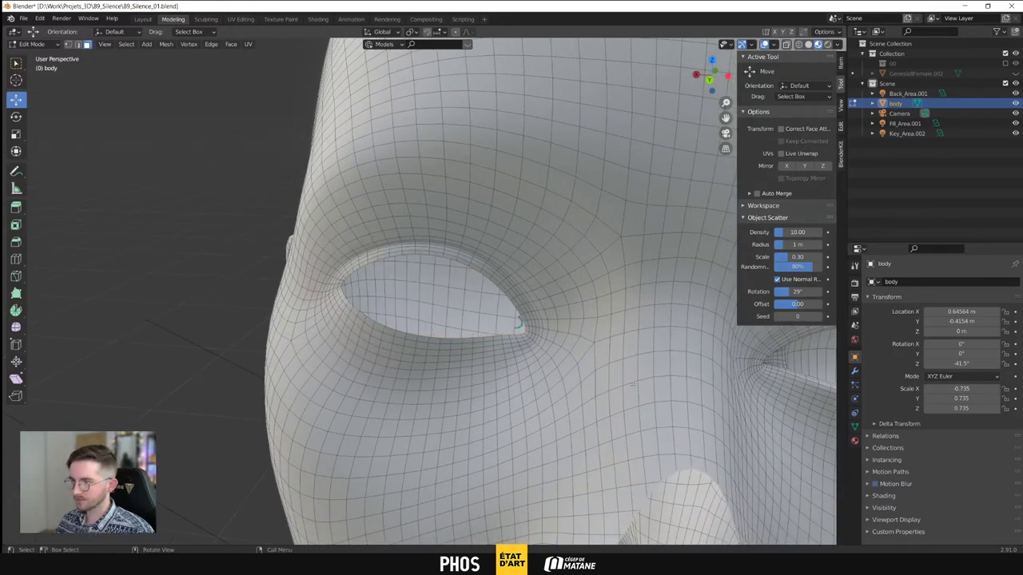
Delete the leftover face at the inner corner of the figure's right eye opening
middle_click_drag(521, 354, 563, 316)
scroll(563, 317, "up", 3)
scroll(563, 317, "down", 3)
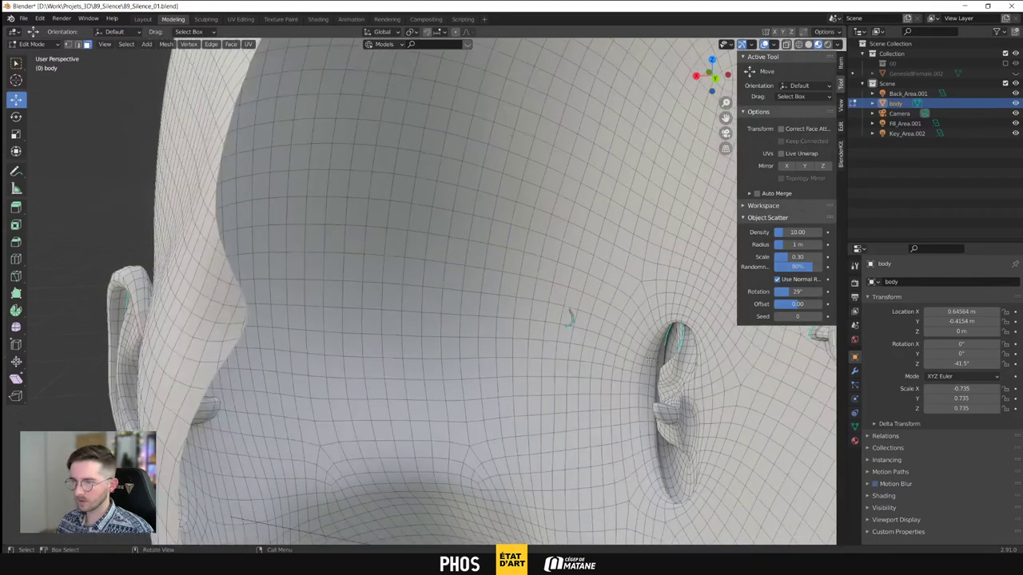
left_click(525, 310)
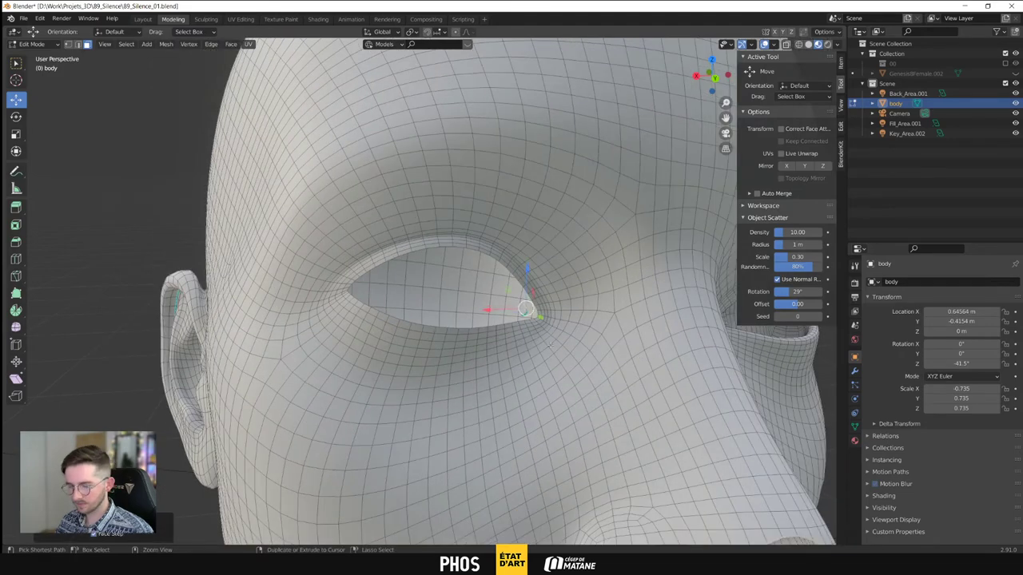
key("x")
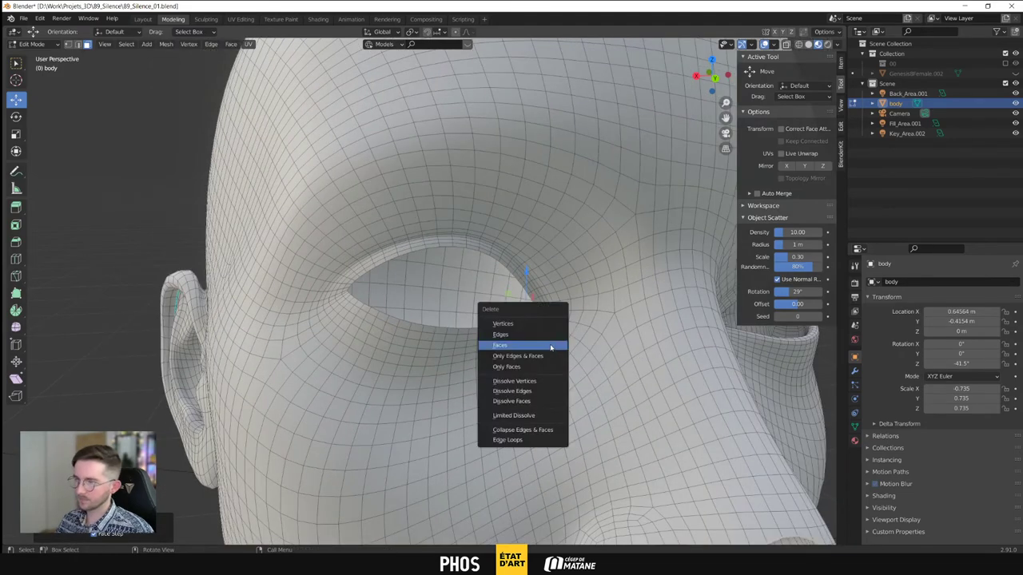
left_click(550, 346)
Box-select the socket faces of the figure's left eye, grow the selection to the eyelid rim, and delete those faces
middle_click_drag(550, 347, 515, 304)
key("b")
left_click_drag(478, 297, 594, 307)
middle_click_drag(595, 307, 588, 318)
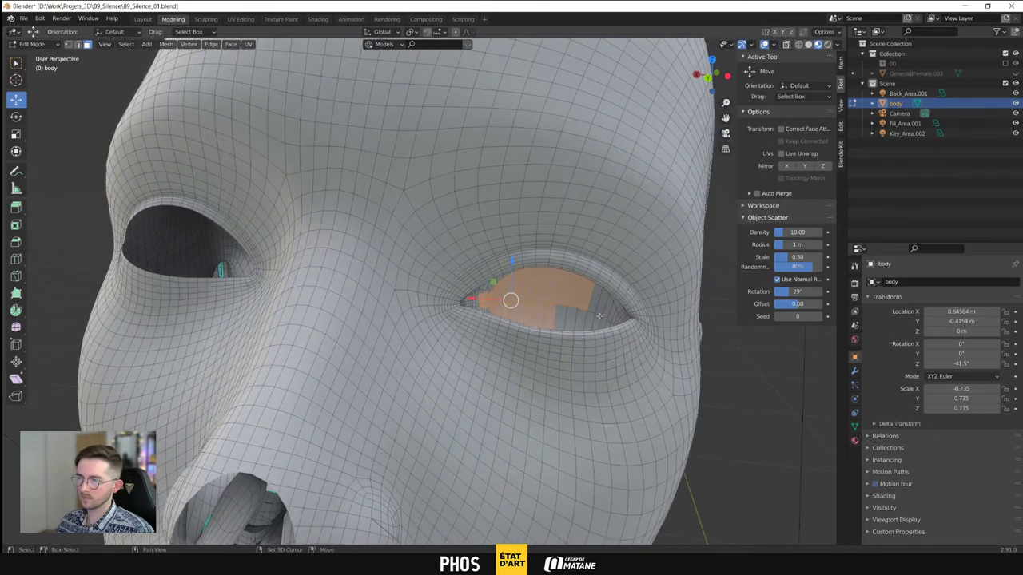
key("ctrl+KP_Add")
key("ctrl+KP_Add")
key("ctrl+KP_Add")
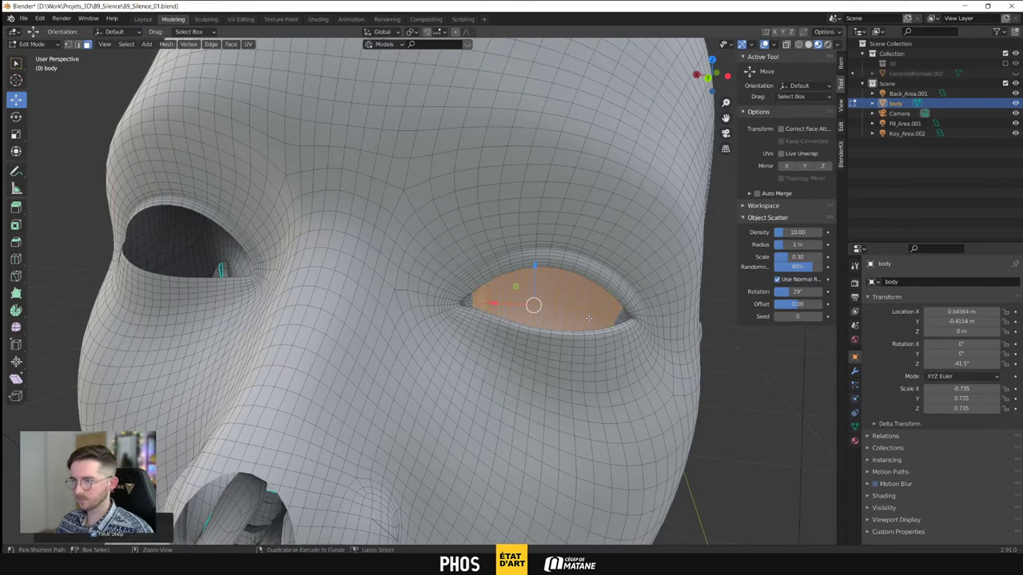
key("ctrl+KP_Add")
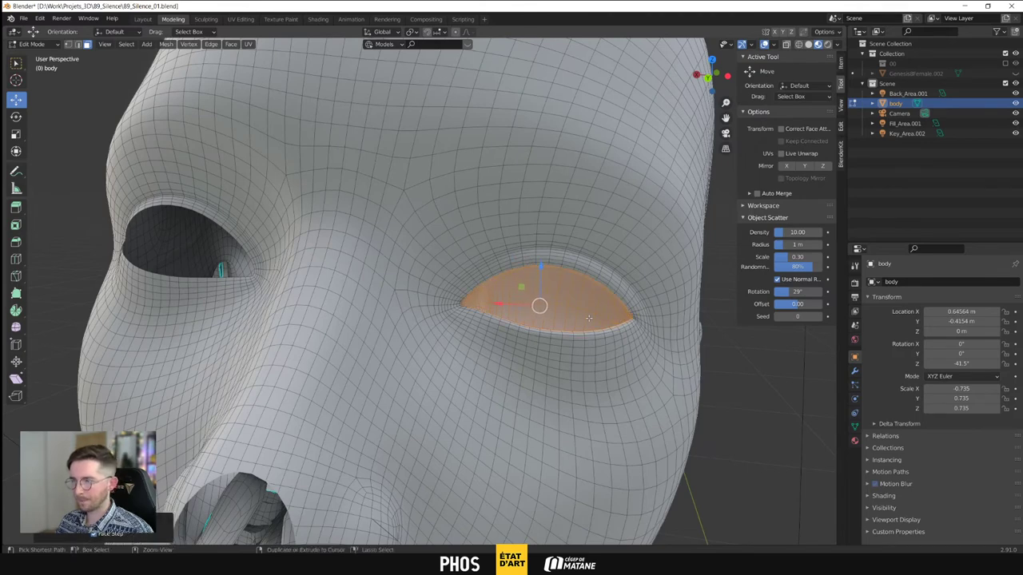
key("ctrl+KP_Add")
key("ctrl+KP_Add")
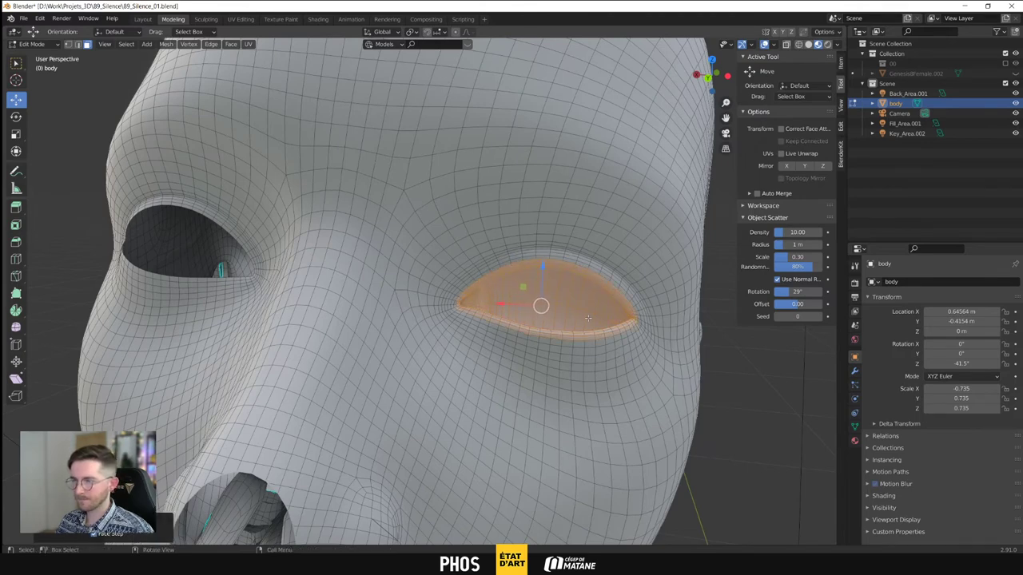
middle_click_drag(527, 336, 620, 360)
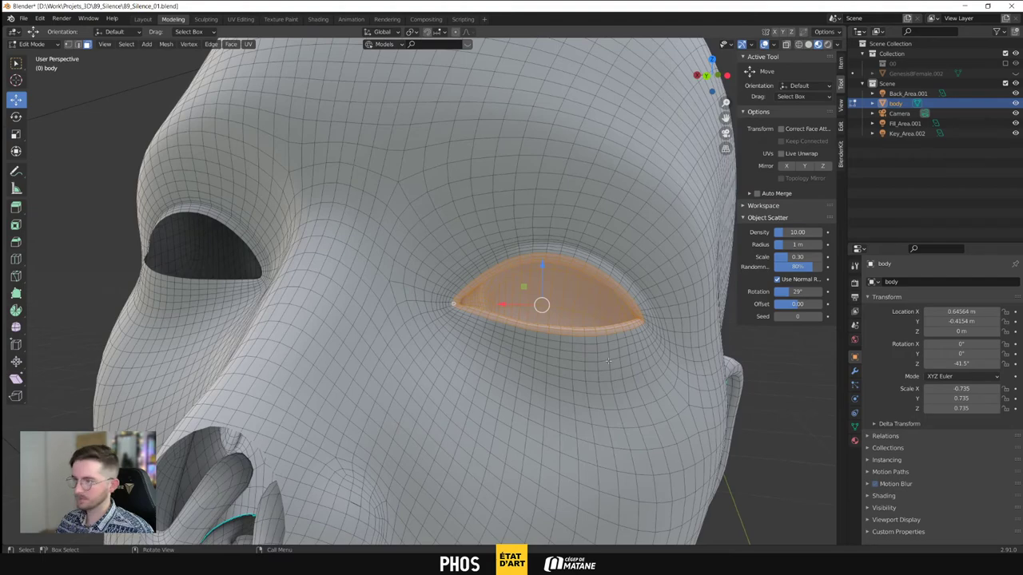
key("x")
left_click(609, 364)
Select the faces inside the figure's right nostril, grow the selection out to the nostril rim, and delete them
middle_click_drag(609, 364, 361, 312)
scroll(361, 312, "up", 2)
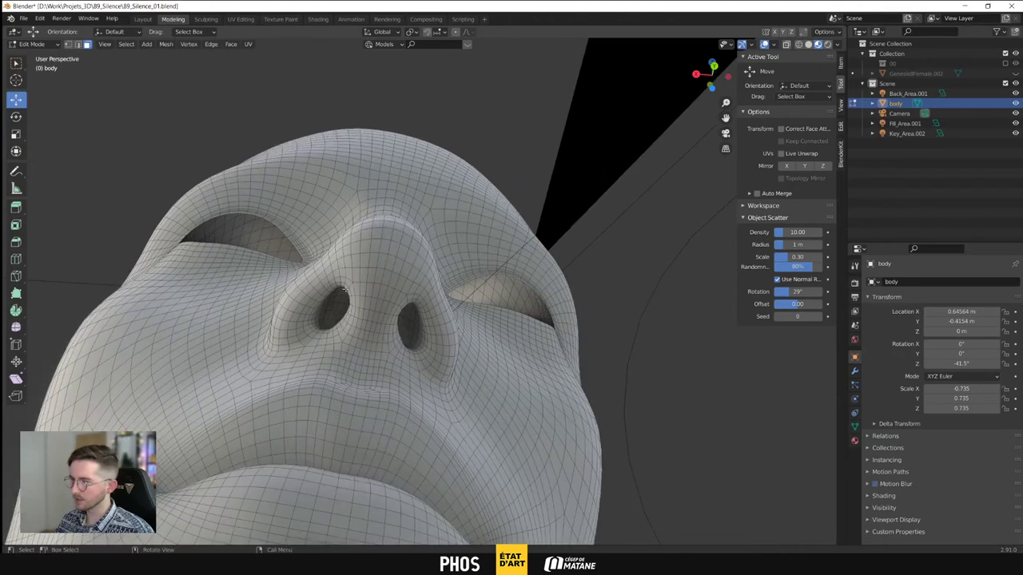
left_click(345, 286)
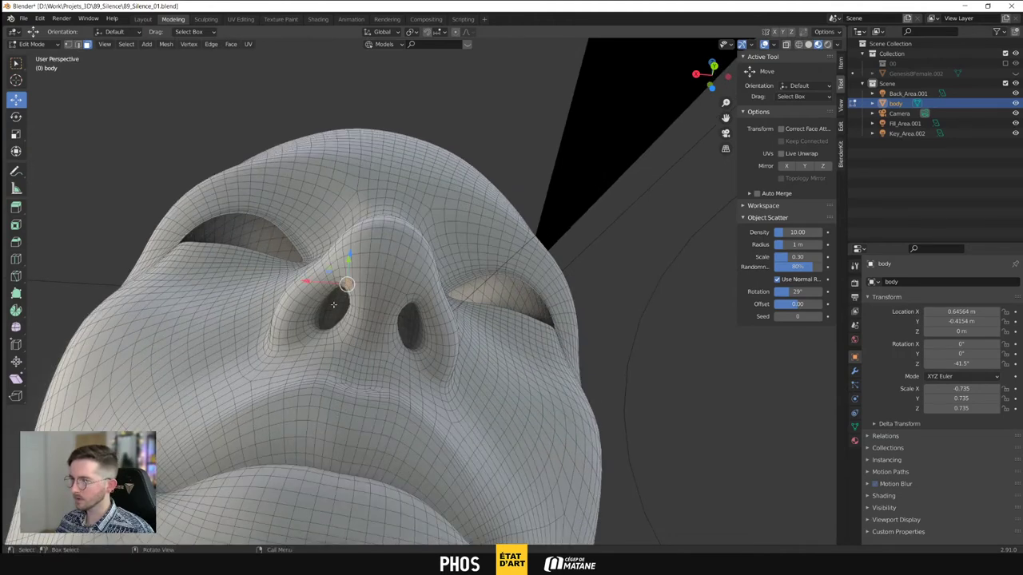
left_click(335, 306)
left_click(339, 311, "shift")
left_click(336, 315, "shift")
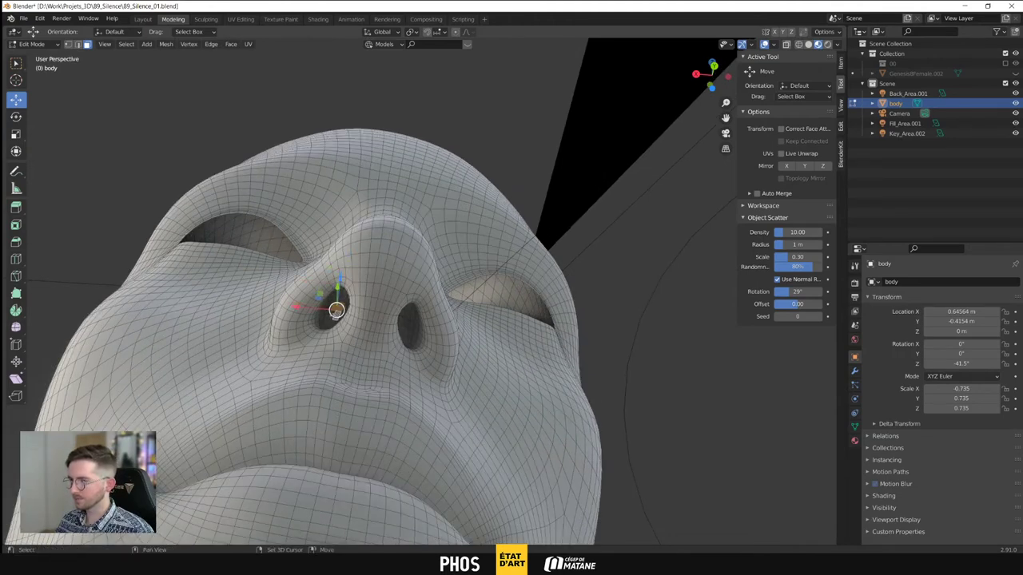
key("ctrl+KP_Add")
key("ctrl+KP_Add")
key("ctrl+KP_Add")
key("ctrl+KP_Add")
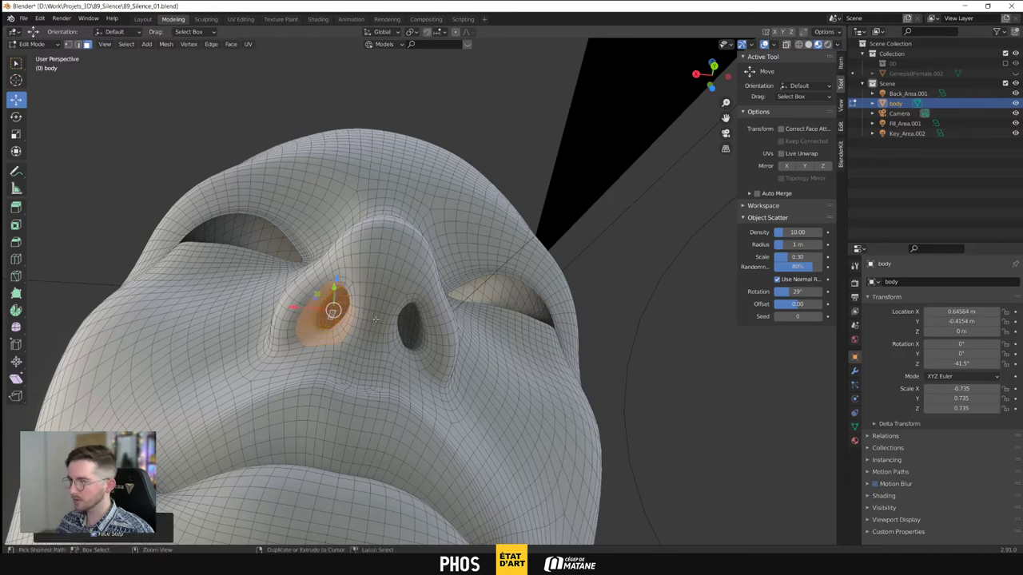
middle_click_drag(334, 334, 463, 246)
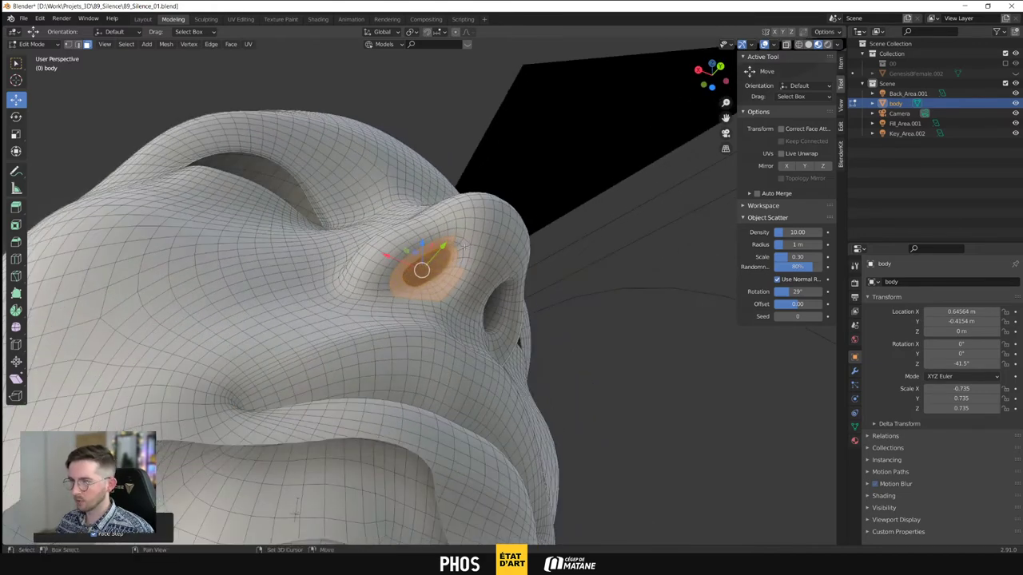
key("b")
key("Escape")
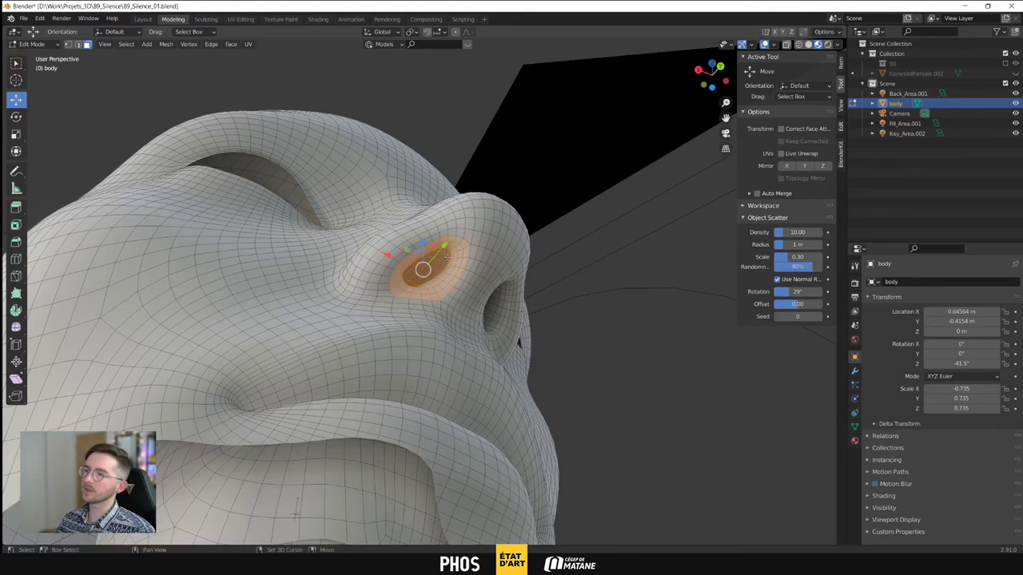
middle_click_drag(444, 244, 511, 312)
key("x")
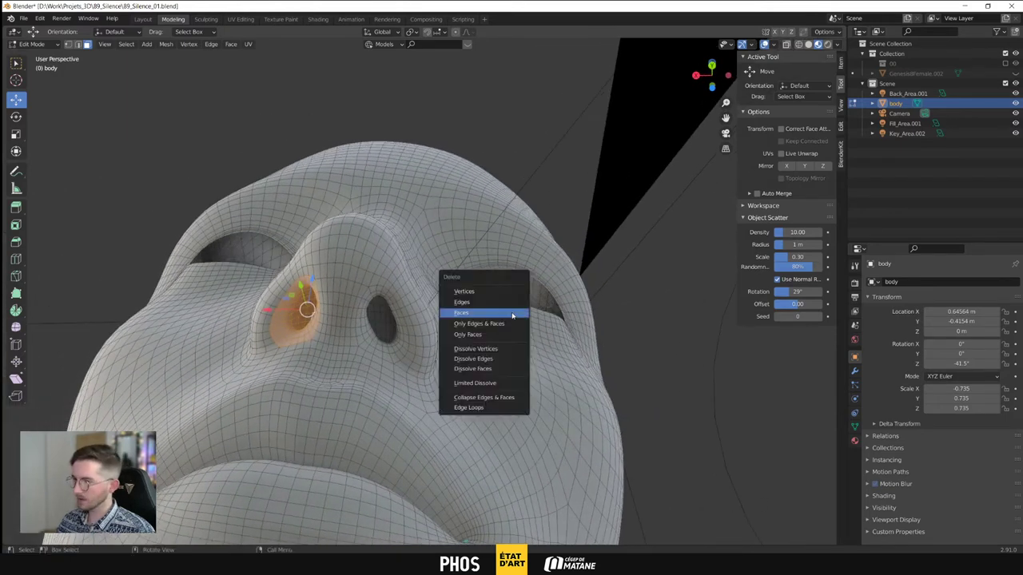
left_click(506, 314)
Select the faces inside the figure's left nostril, grow the selection to the rim, include the missed edge face, and delete them
middle_click_drag(394, 320, 384, 317)
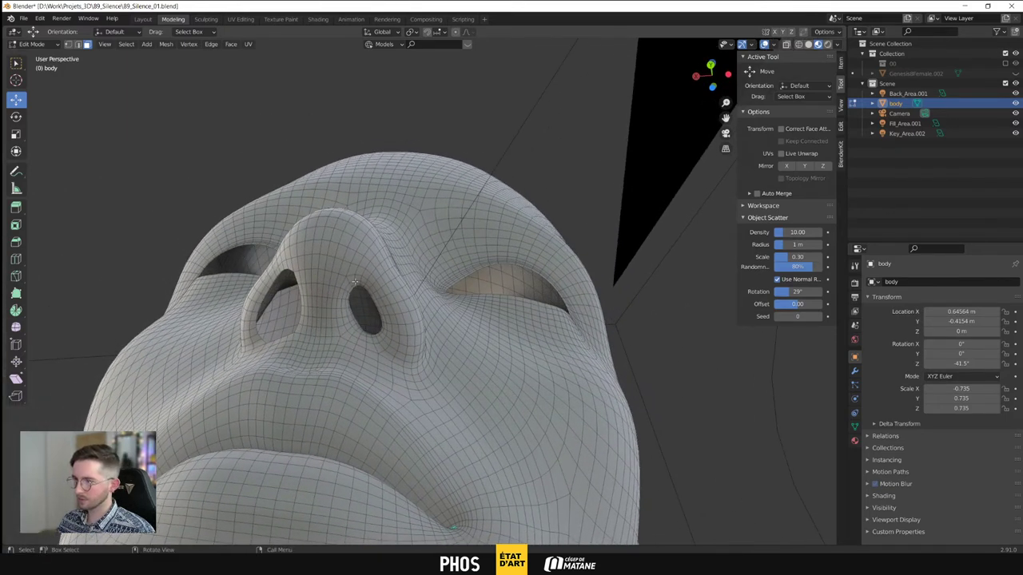
left_click(360, 301, "alt")
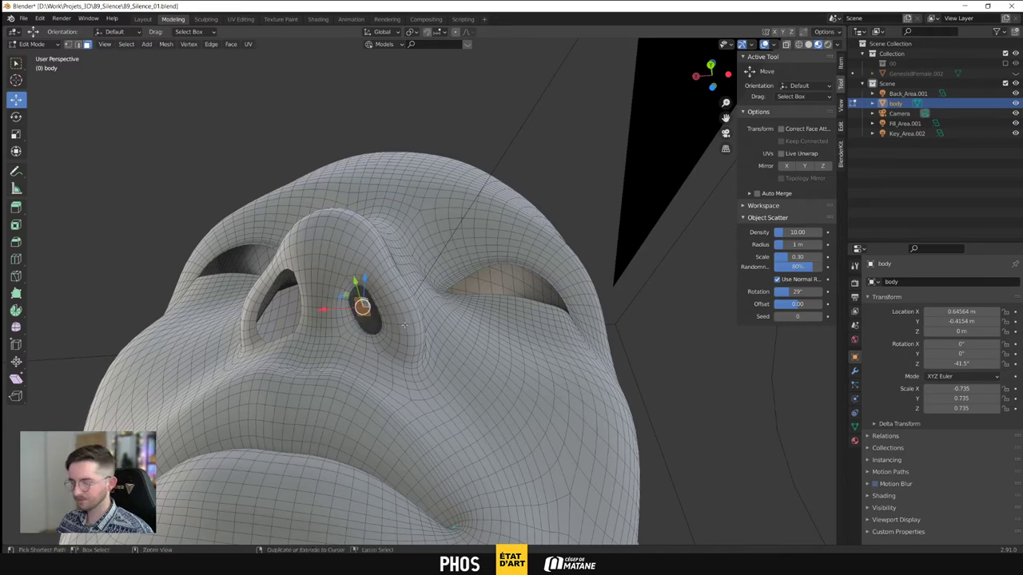
key("ctrl+KP_Add")
key("ctrl+KP_Add")
key("ctrl+KP_Add")
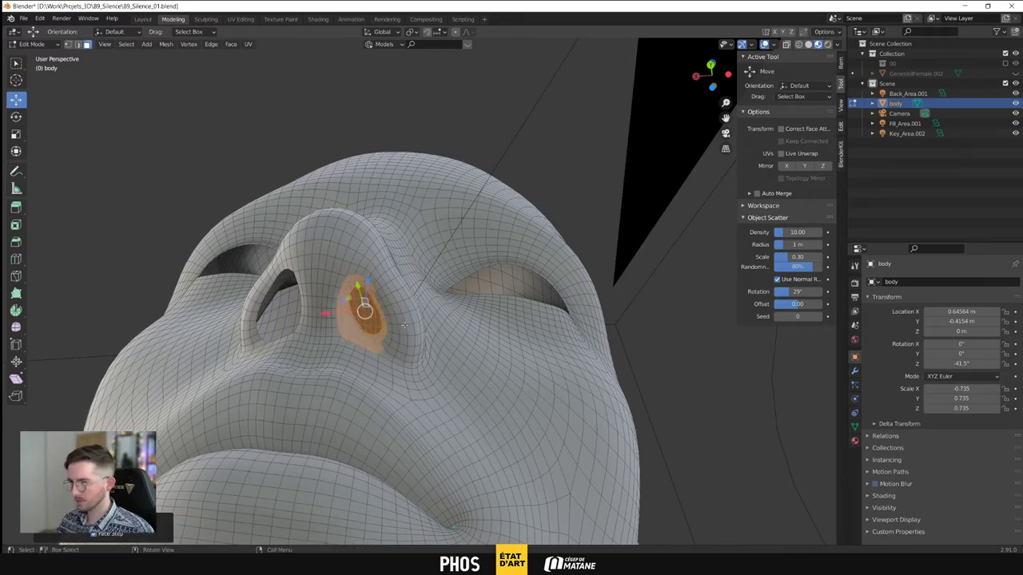
left_click(385, 342, "shift")
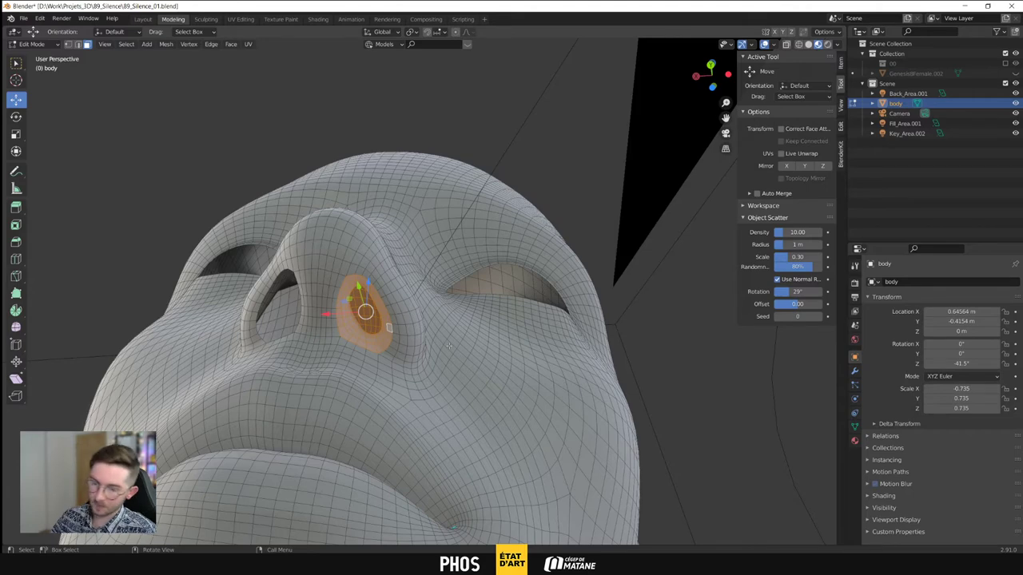
key("x")
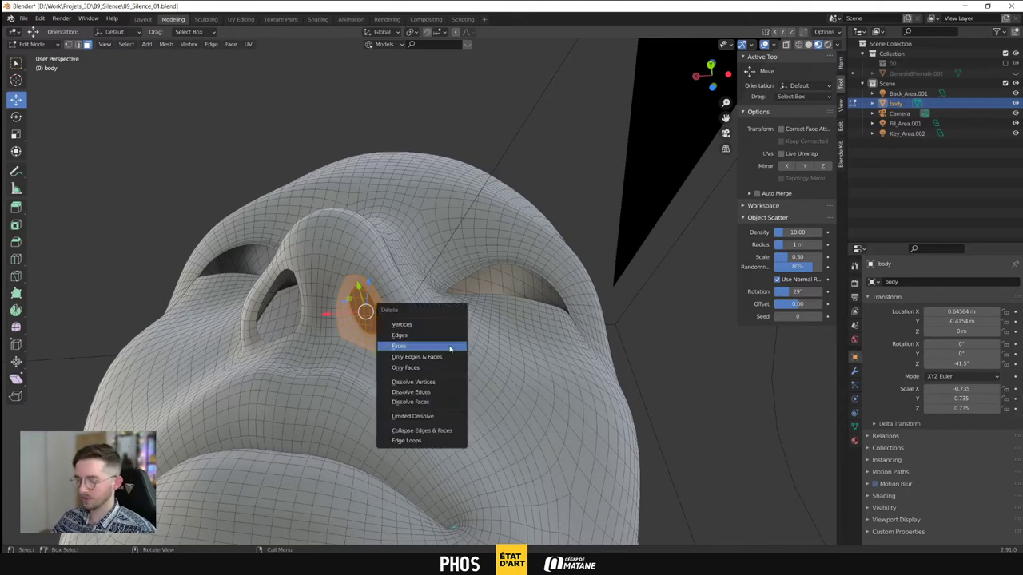
left_click(450, 348)
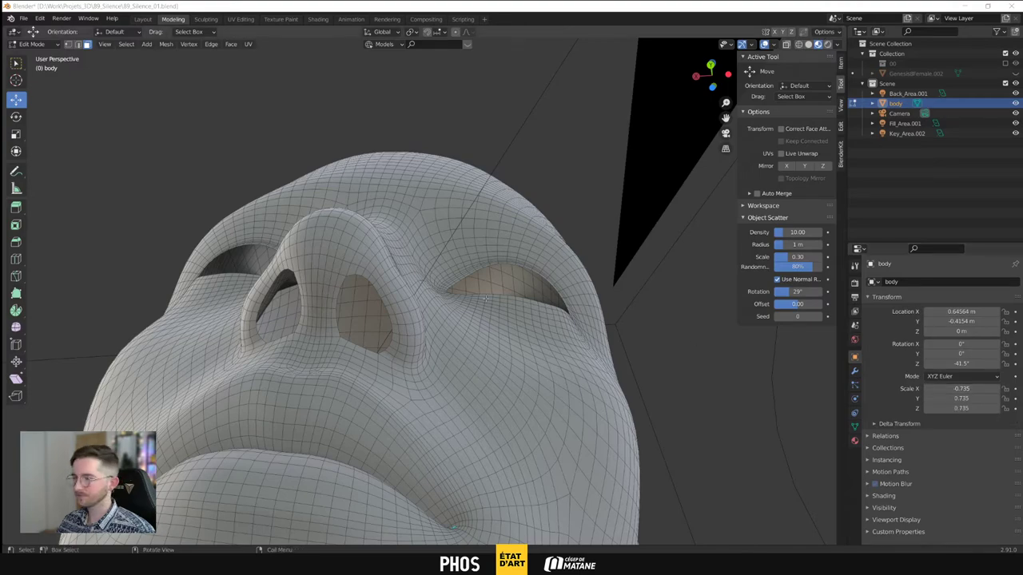
Try to select the mouth cavity from inside the head by growing a box selection outward, and shrink it back off the face
middle_click_drag(485, 298, 88, 364)
scroll(514, 369, "up", 3)
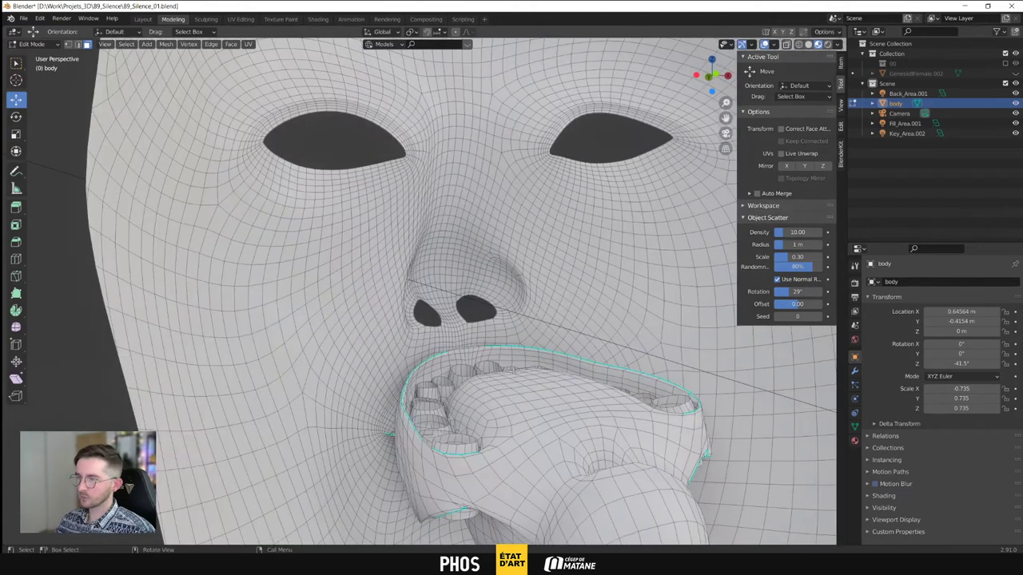
middle_click_drag(389, 435, 431, 323)
left_click_drag(453, 384, 392, 331)
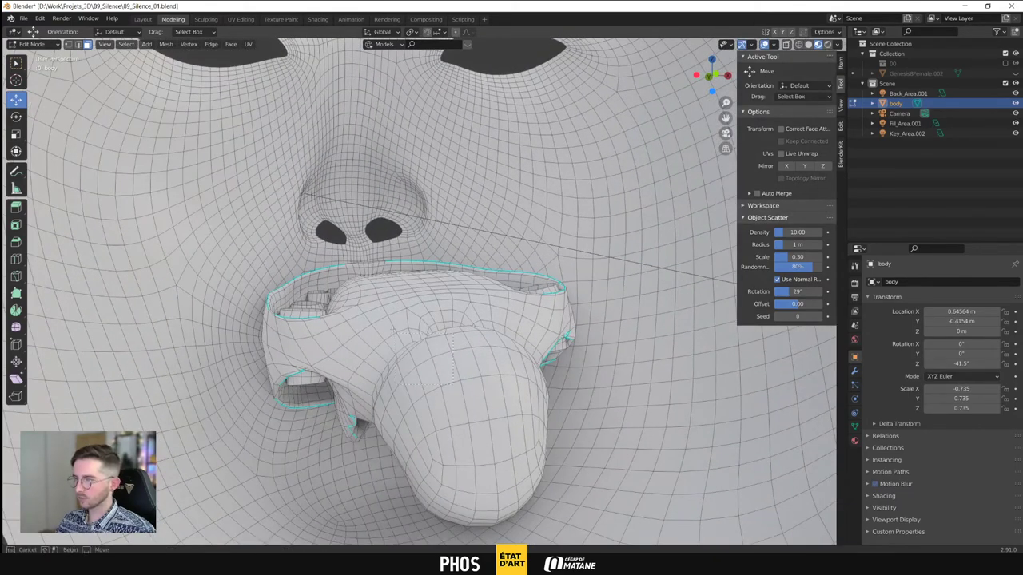
left_click_drag(352, 292, 346, 290)
key("ctrl+KP_Add")
key("ctrl+KP_Add")
key("ctrl+KP_Add")
key("ctrl+KP_Add")
key("ctrl+KP_Add")
key("ctrl+KP_Add")
key("ctrl+KP_Add")
key("ctrl+KP_Add")
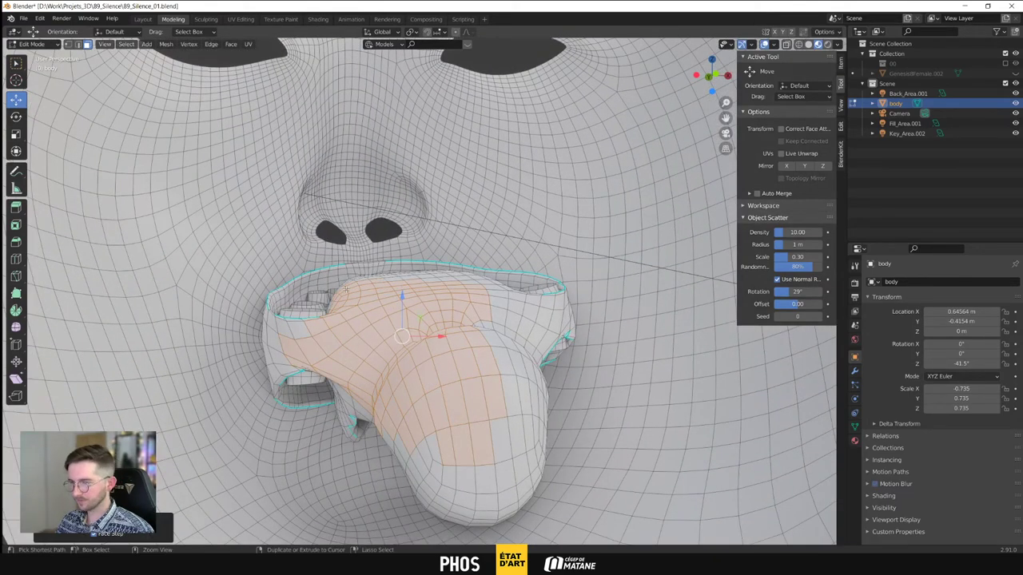
key("ctrl+KP_Add")
key("ctrl+KP_Add")
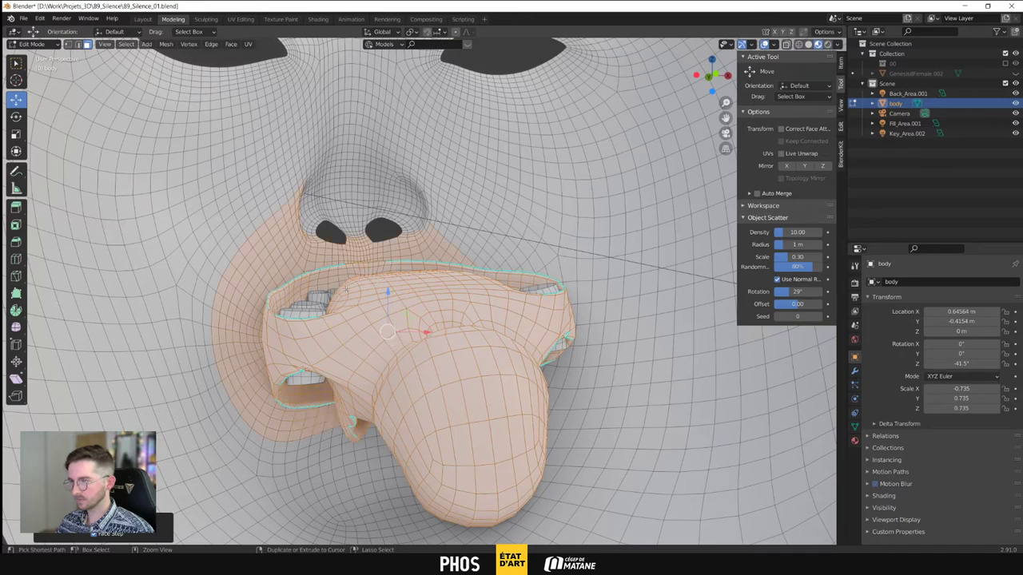
key("ctrl+KP_Add")
key("ctrl+KP_Add")
key("ctrl+KP_Subtract")
key("ctrl+KP_Subtract")
key("ctrl+KP_Subtract")
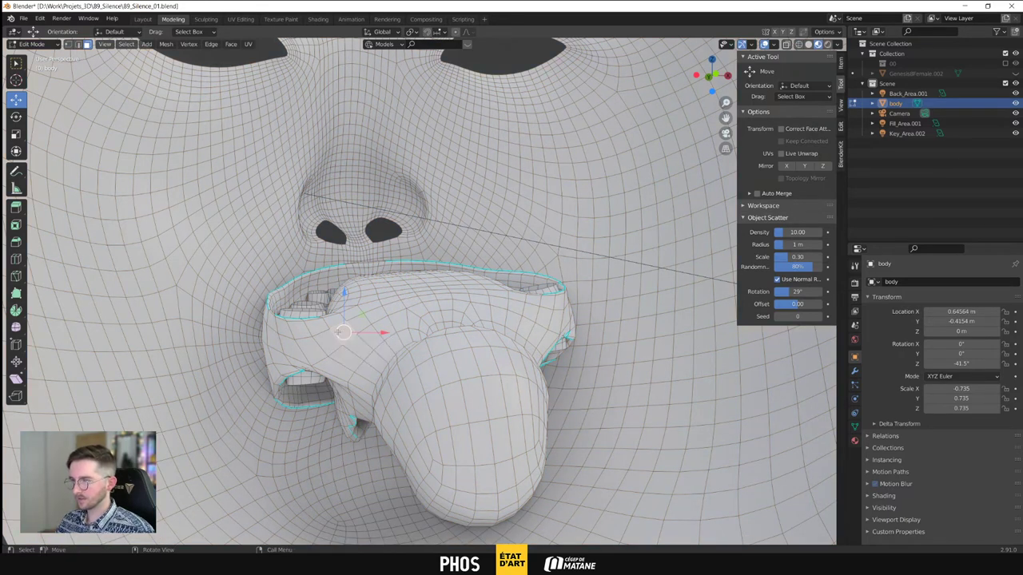
key("ctrl+KP_Subtract")
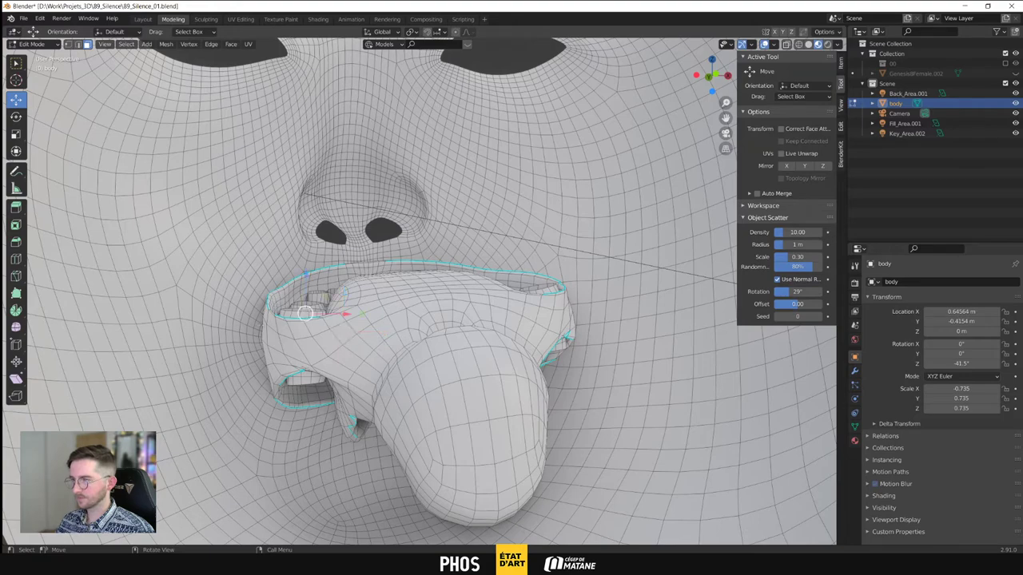
Add a face on the palate of the mouth cavity to the selection and grow it across the cavity and teeth
middle_click_drag(233, 331, 257, 361)
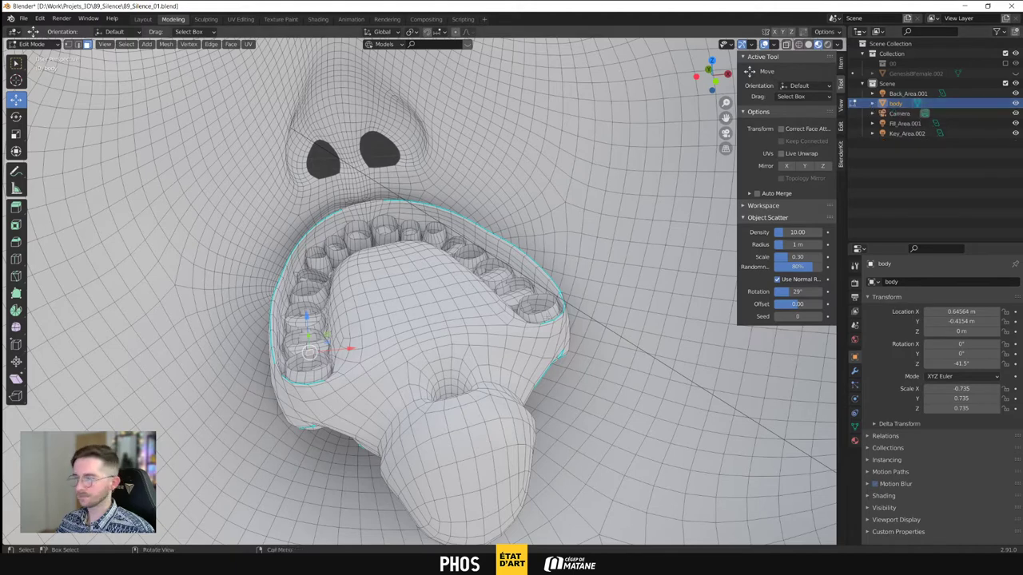
right_click(413, 313, "shift")
key("ctrl+KP_Add")
key("ctrl+KP_Add")
key("ctrl+KP_Add")
key("ctrl+KP_Add")
key("ctrl+KP_Add")
key("ctrl+KP_Add")
key("ctrl+KP_Add")
key("ctrl+KP_Add")
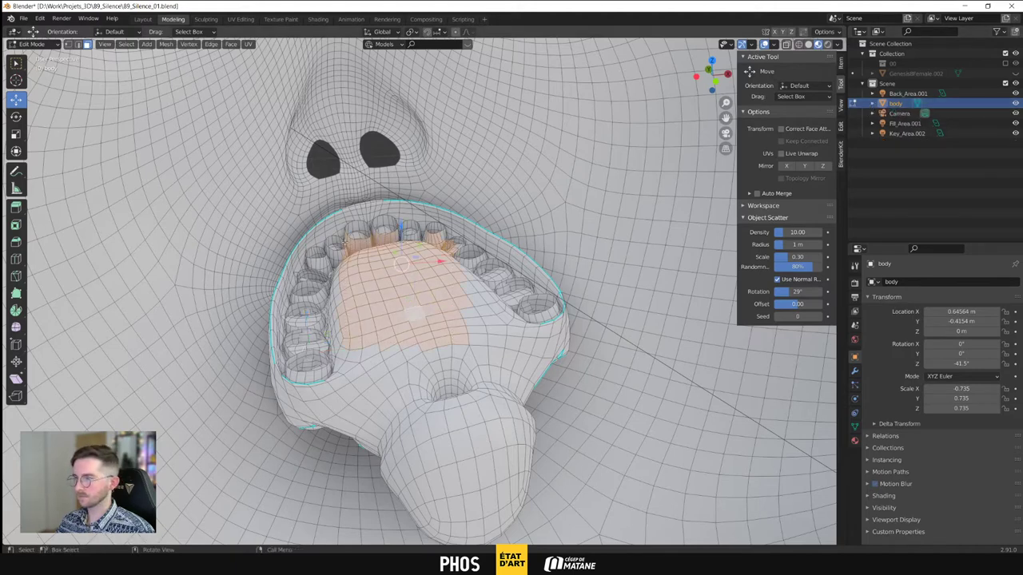
key("ctrl+KP_Add")
key("ctrl+KP_Add")
key("ctrl+KP_Add")
key("ctrl+KP_Add")
key("ctrl+KP_Add")
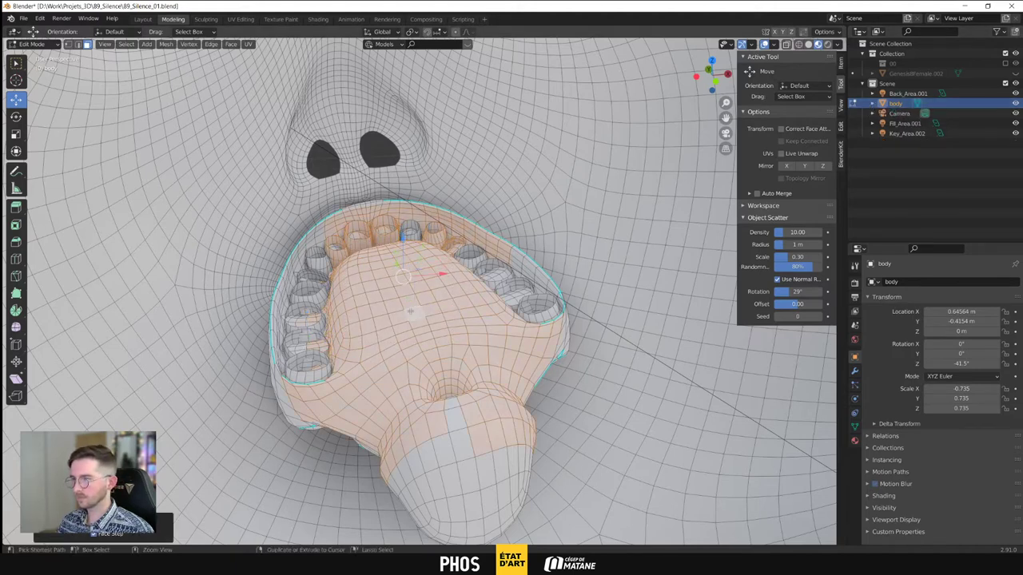
Grow the mouth cavity selection outward until it reaches the faces along the inner edges of the lips
middle_click_drag(420, 303, 703, 307)
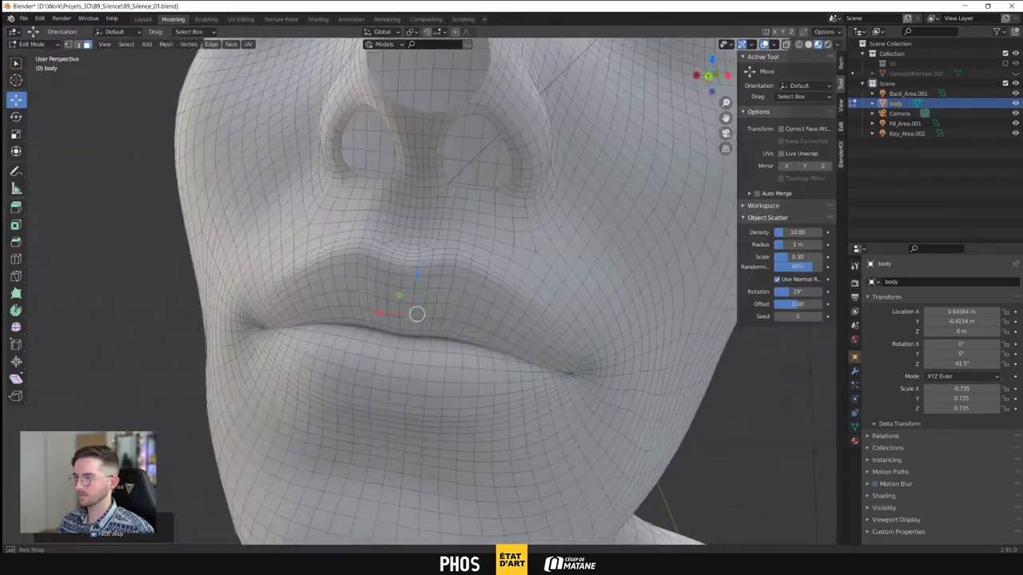
middle_click_drag(418, 313, 538, 223, "shift")
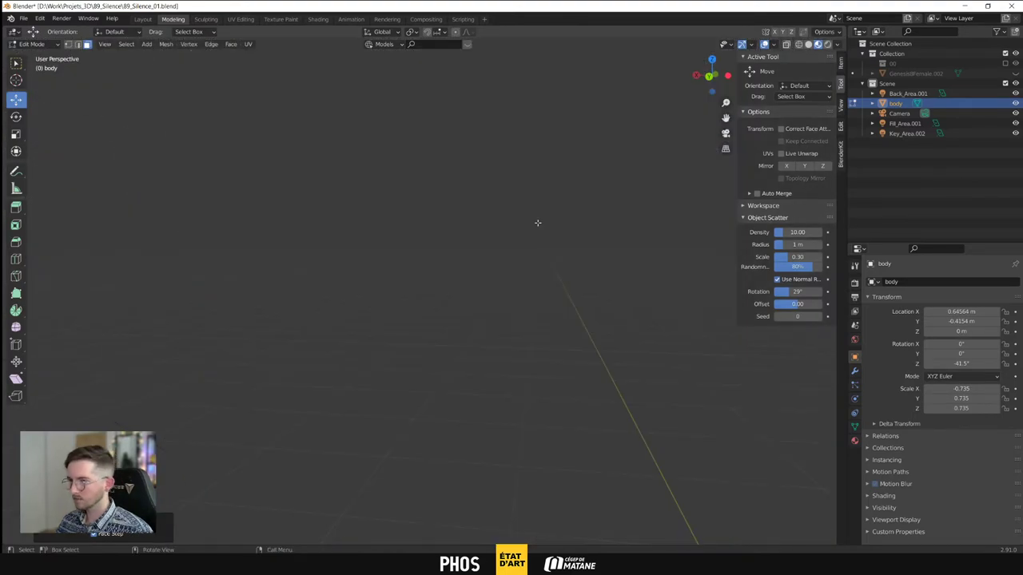
scroll(491, 226, "down", 12)
scroll(493, 253, "up", 9)
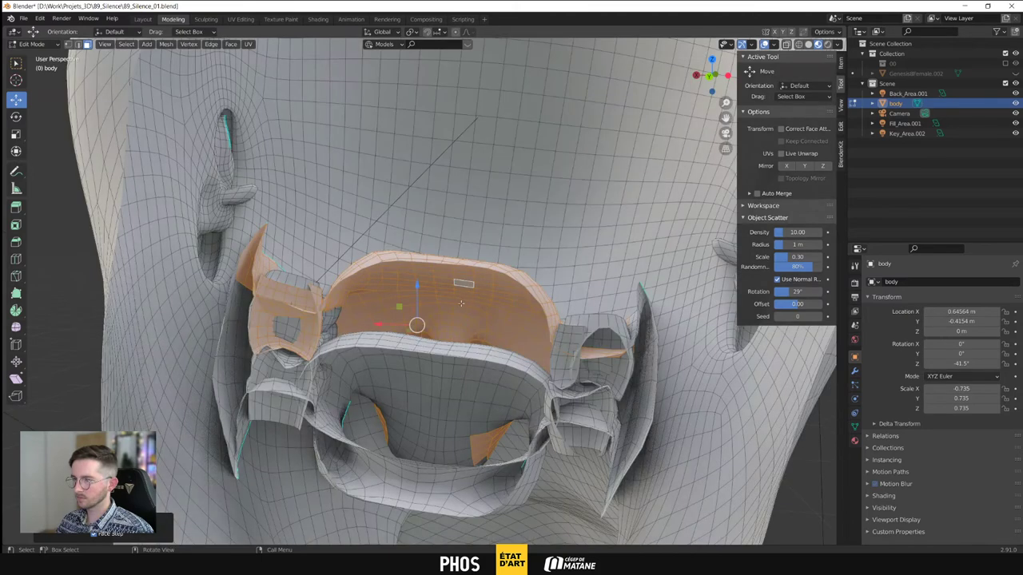
scroll(483, 306, "down", 5)
key("ctrl")
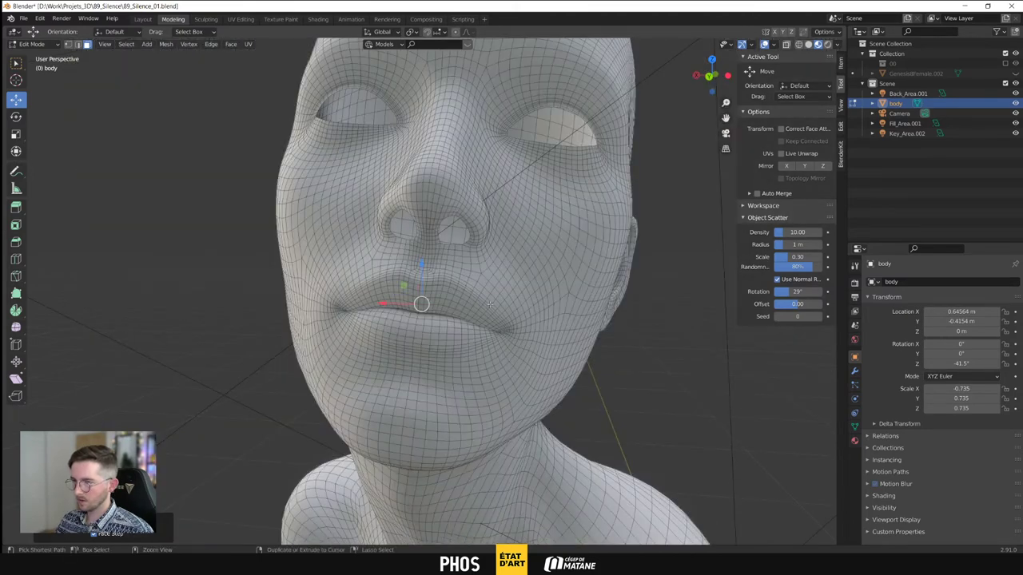
key("ctrl+KP_Add")
key("ctrl+KP_Add")
key("ctrl+KP_Add")
key("ctrl+KP_Add")
key("ctrl+KP_Add")
key("ctrl+KP_Add")
key("ctrl+KP_Add")
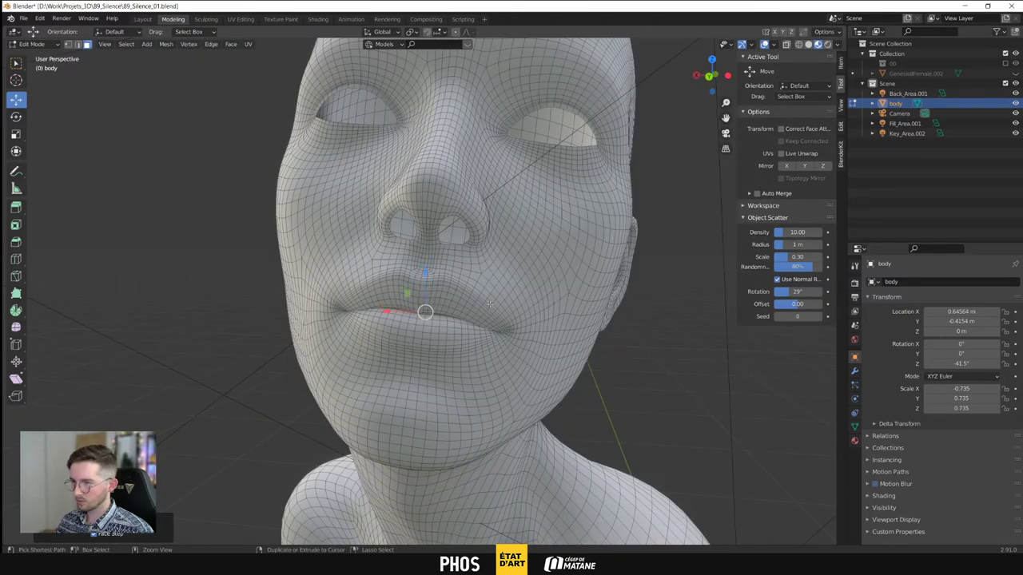
key("ctrl+KP_Add")
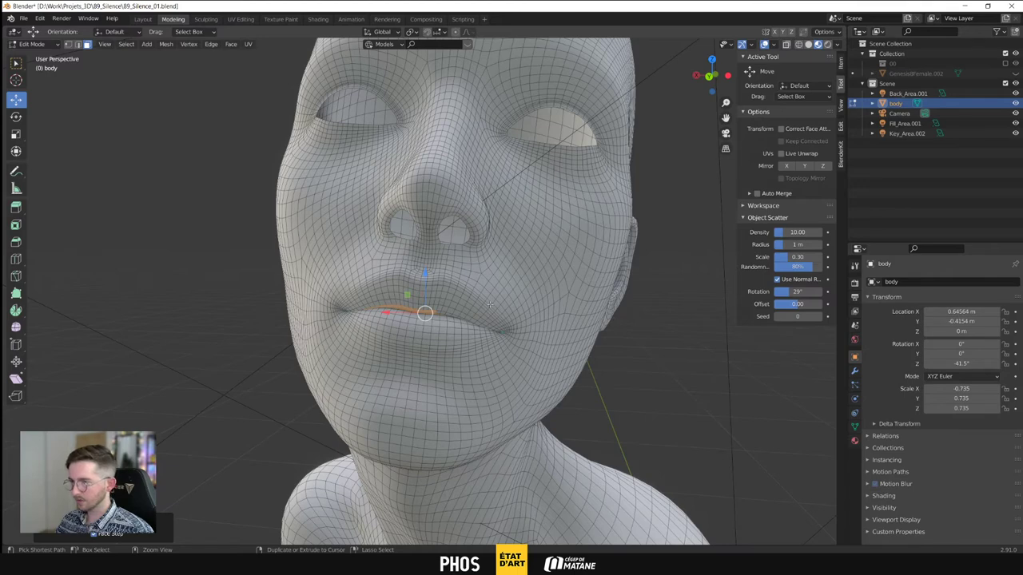
left_click(489, 305, "ctrl")
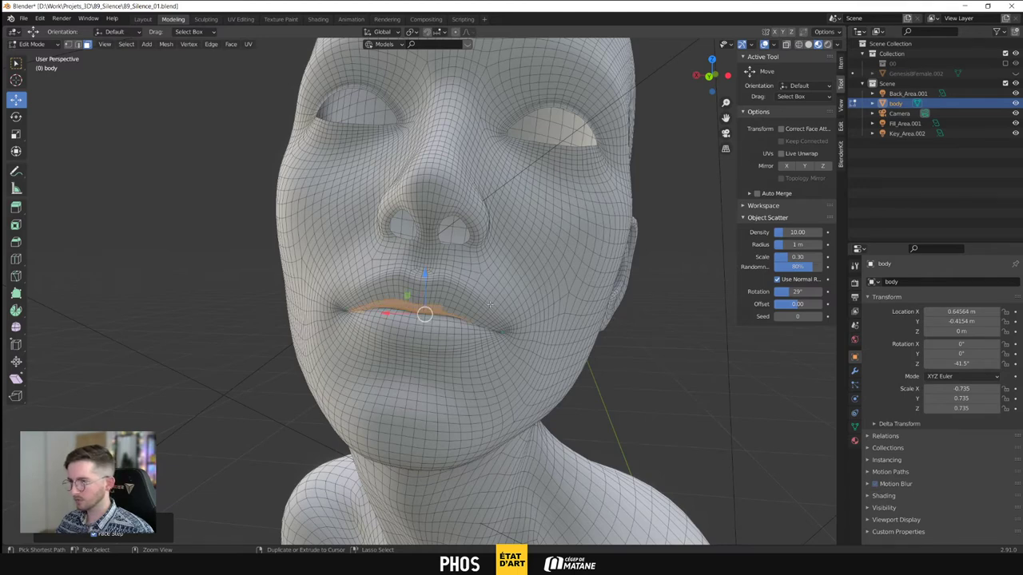
key("ctrl+KP_Add")
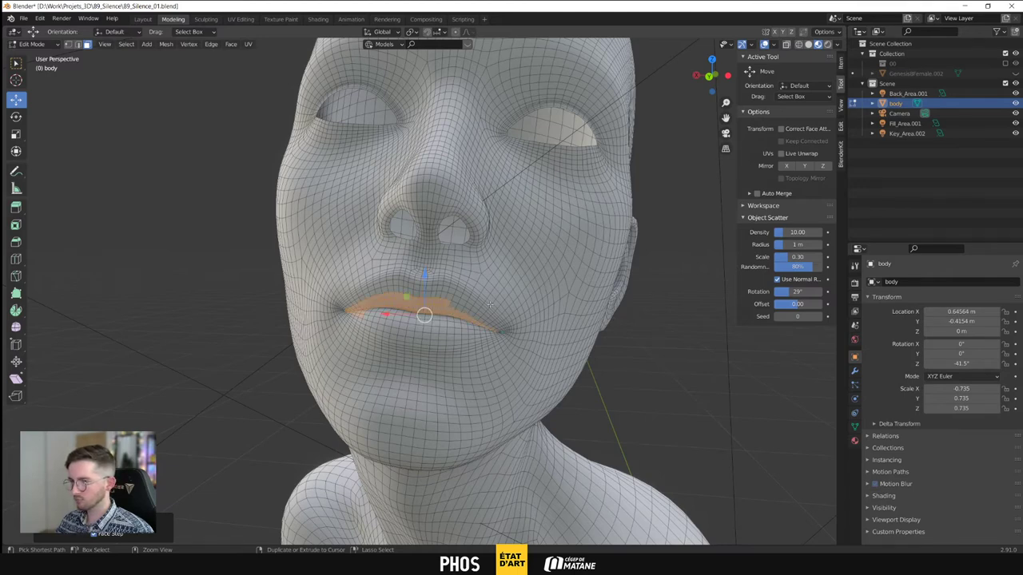
Add the unselected inner faces of the lower and upper lips to the selection, out to both mouth corners
middle_click_drag(397, 304, 418, 330)
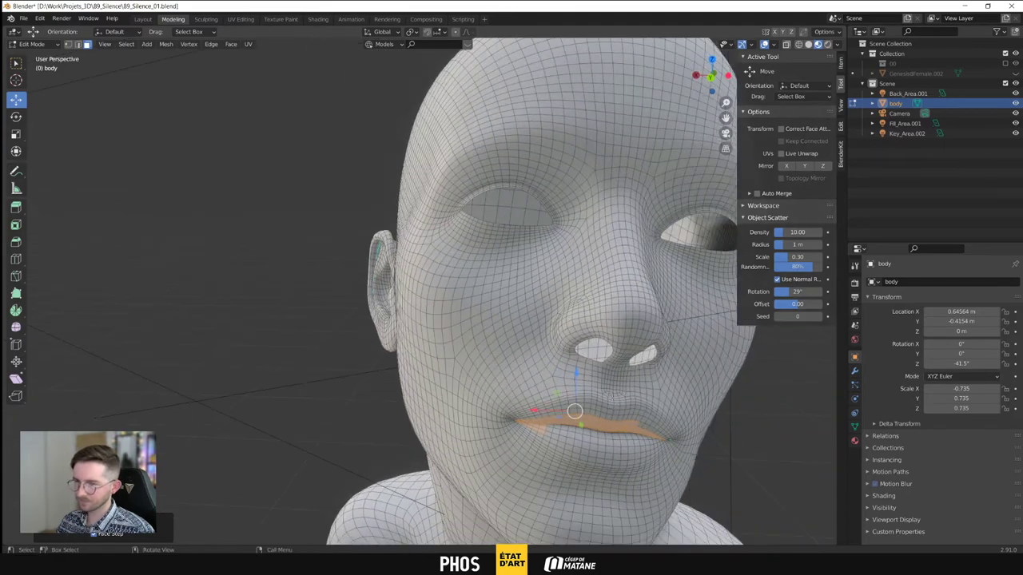
key("KP_Decimal")
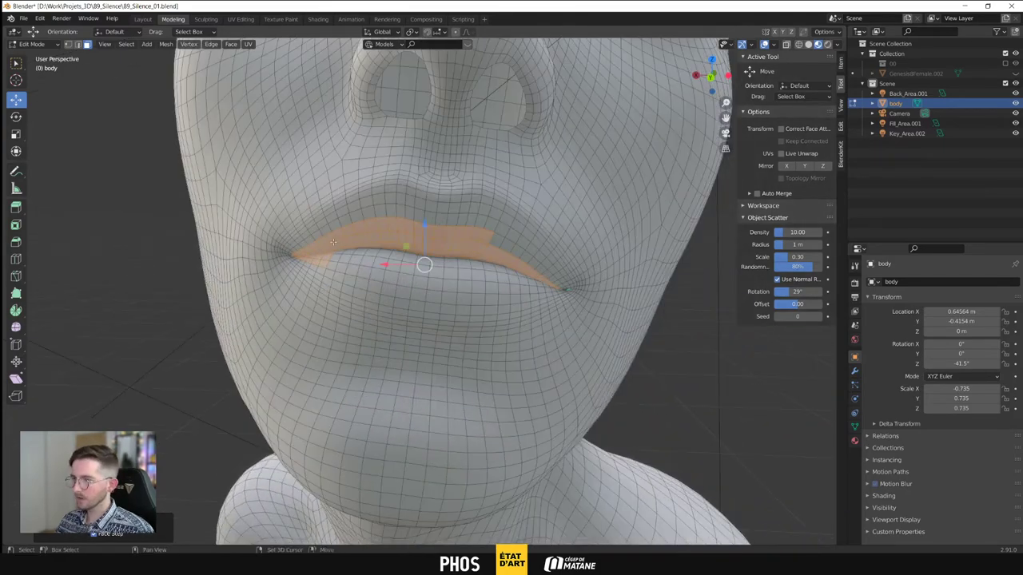
left_click(438, 283, "shift")
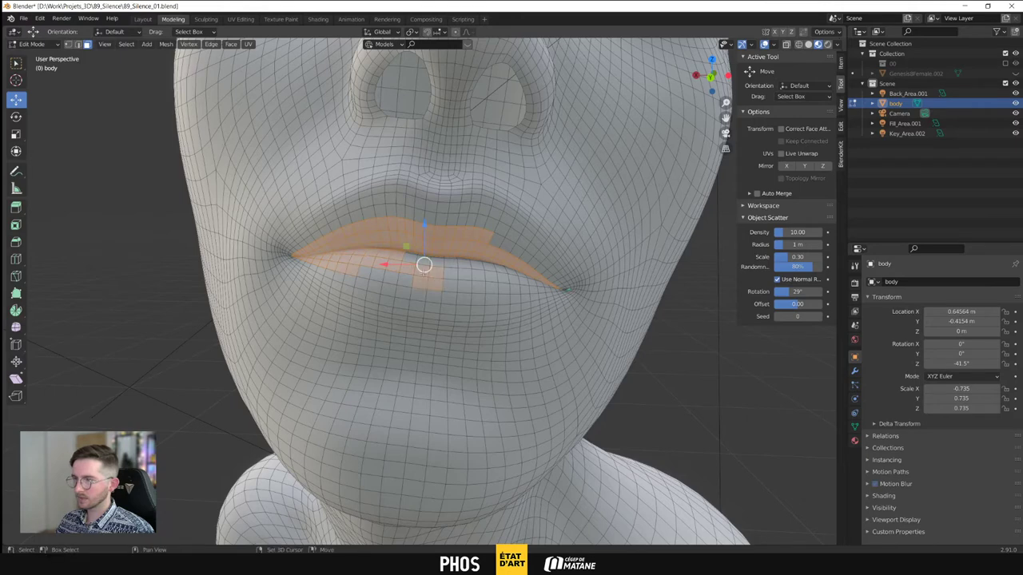
left_click(386, 273, "shift")
left_click(374, 273, "shift")
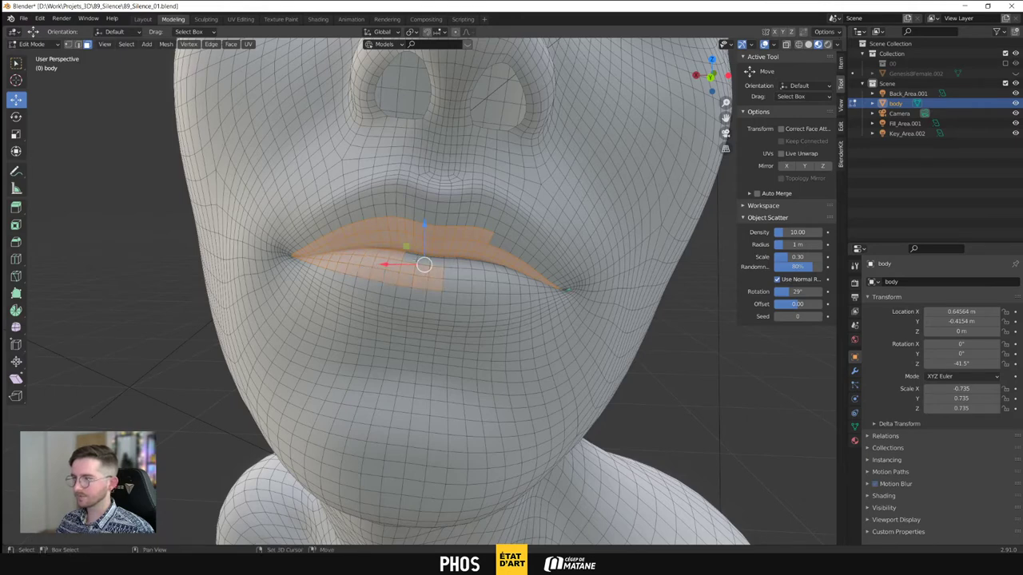
left_click(483, 279, "shift")
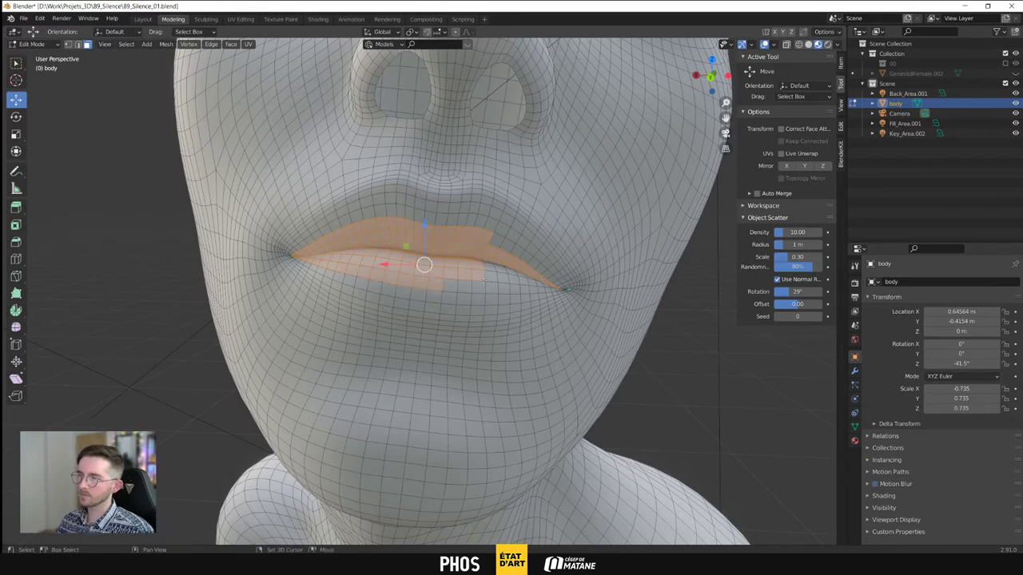
left_click(504, 248, "shift")
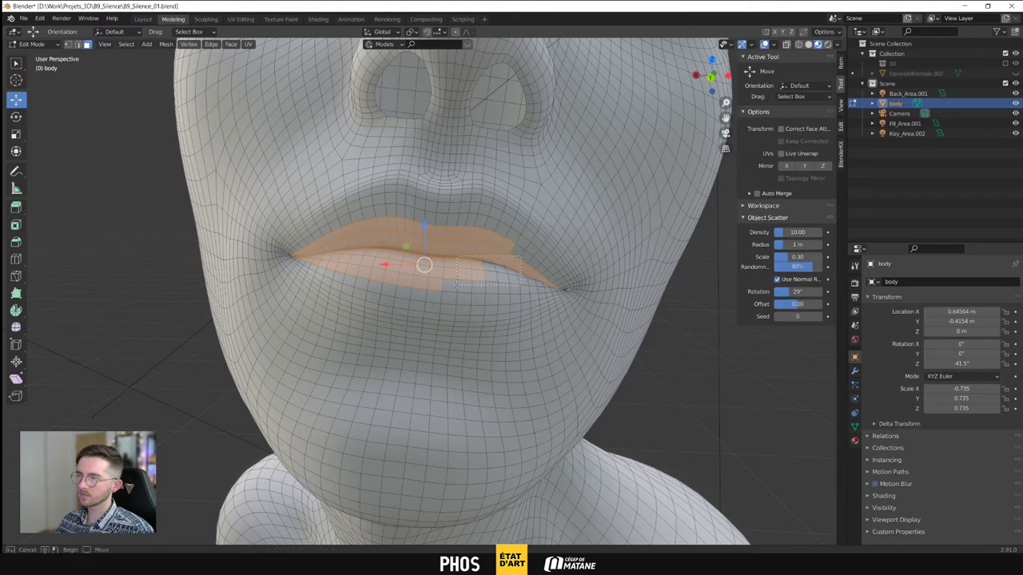
left_click(455, 285, "shift")
mouse_move(542, 269)
left_mouse_down()
mouse_move(514, 282)
mouse_move(550, 287)
left_mouse_up()
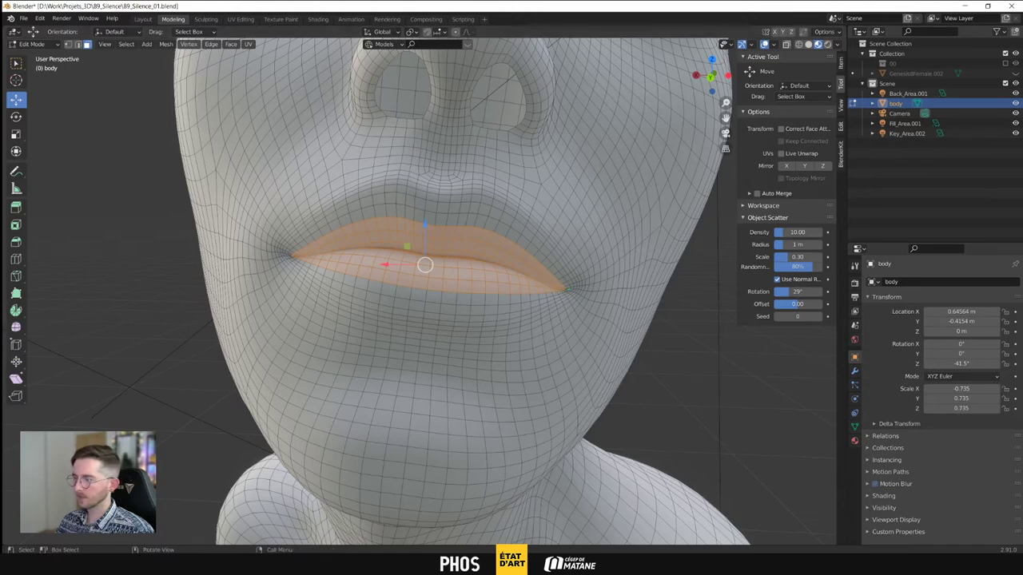
Switch to the browser and watch two other participants' live streams in full screen on the etatdart.com page
left_click(194, 531)
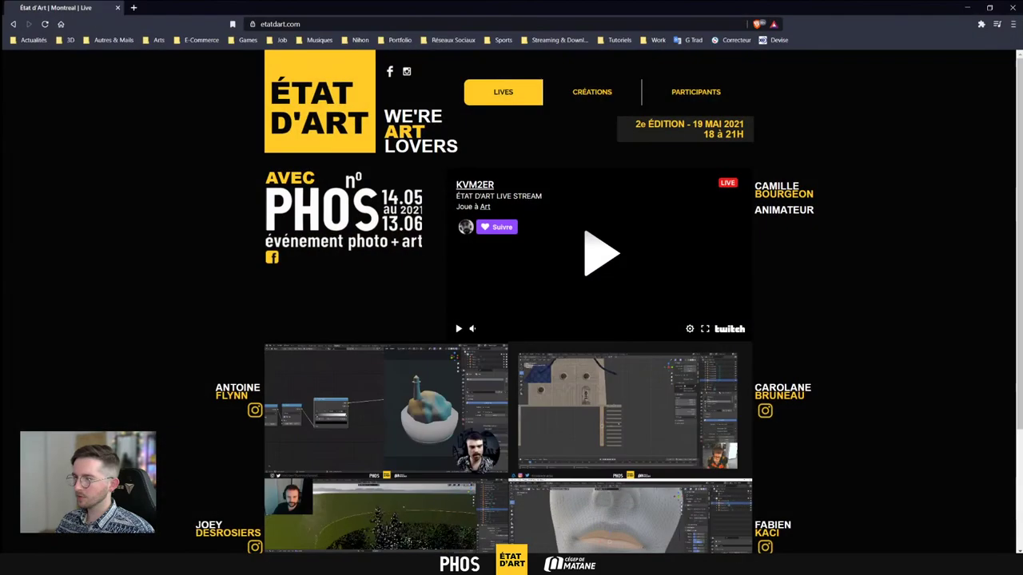
scroll(197, 470, "down", 3)
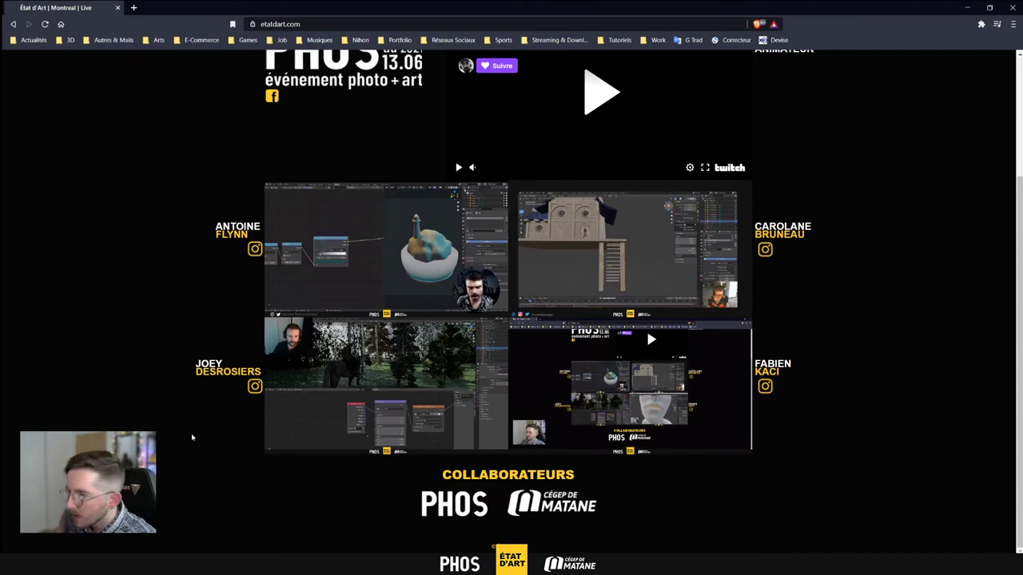
mouse_move(490, 431)
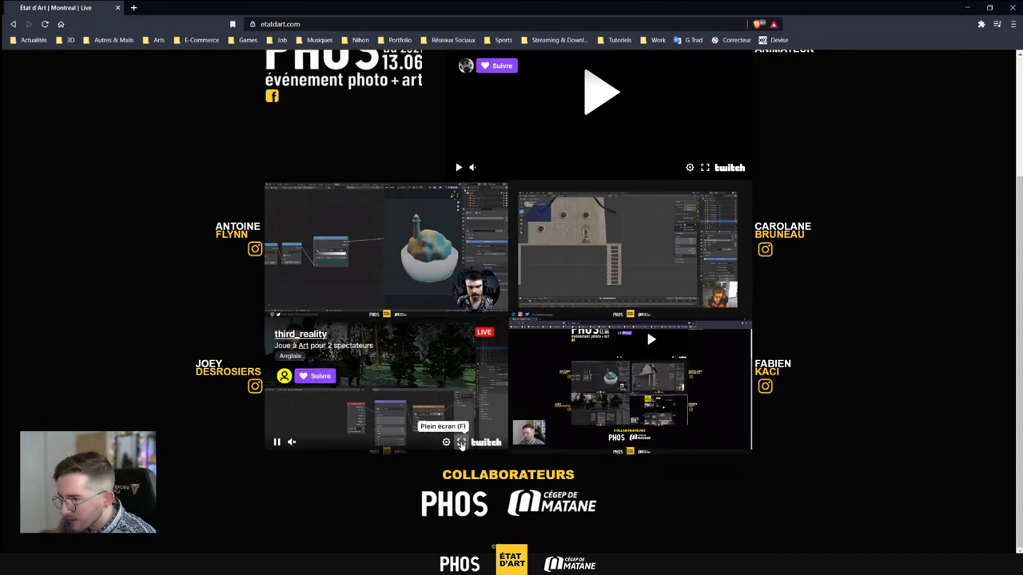
left_click(461, 444)
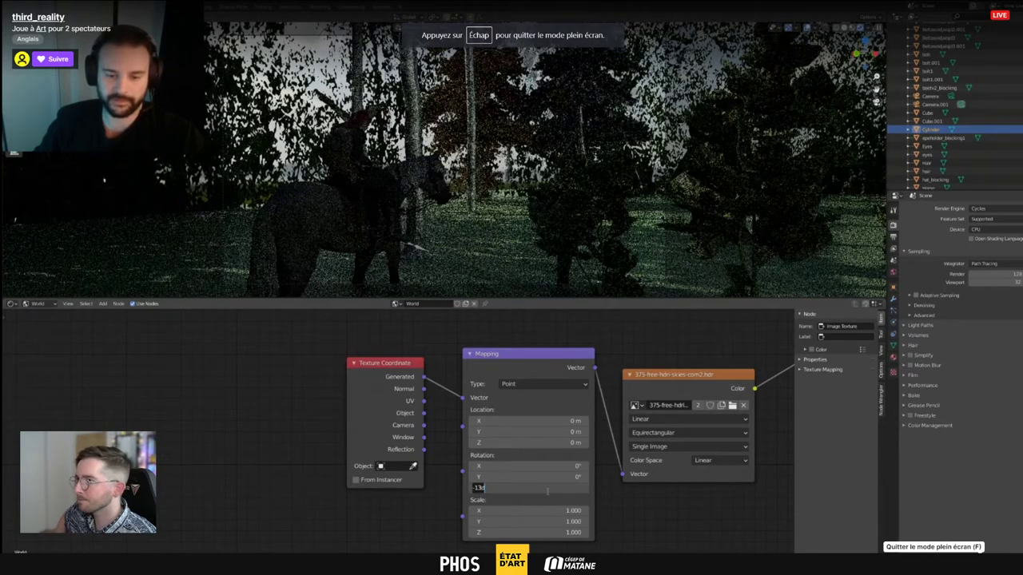
key("Escape")
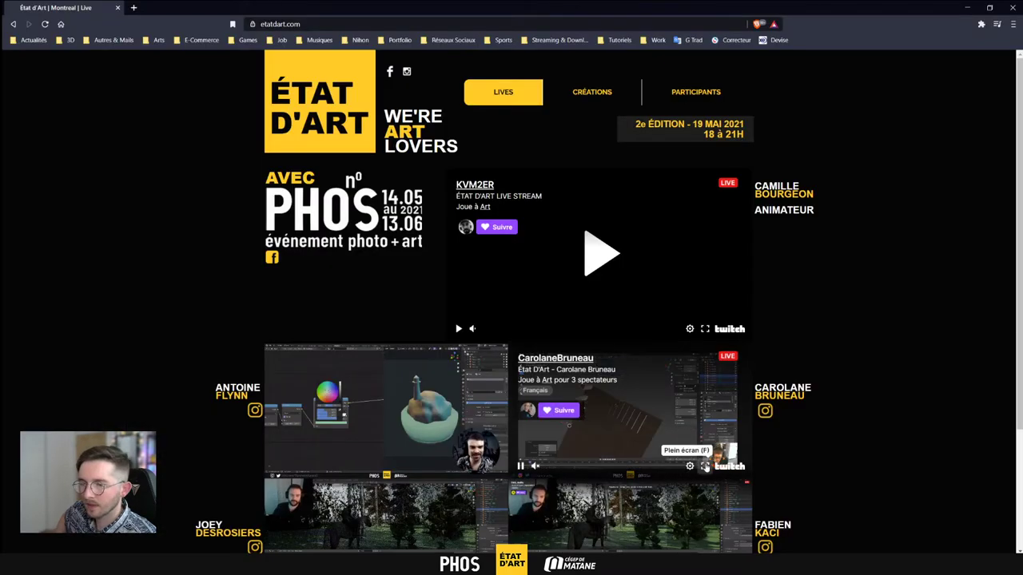
left_click(704, 466)
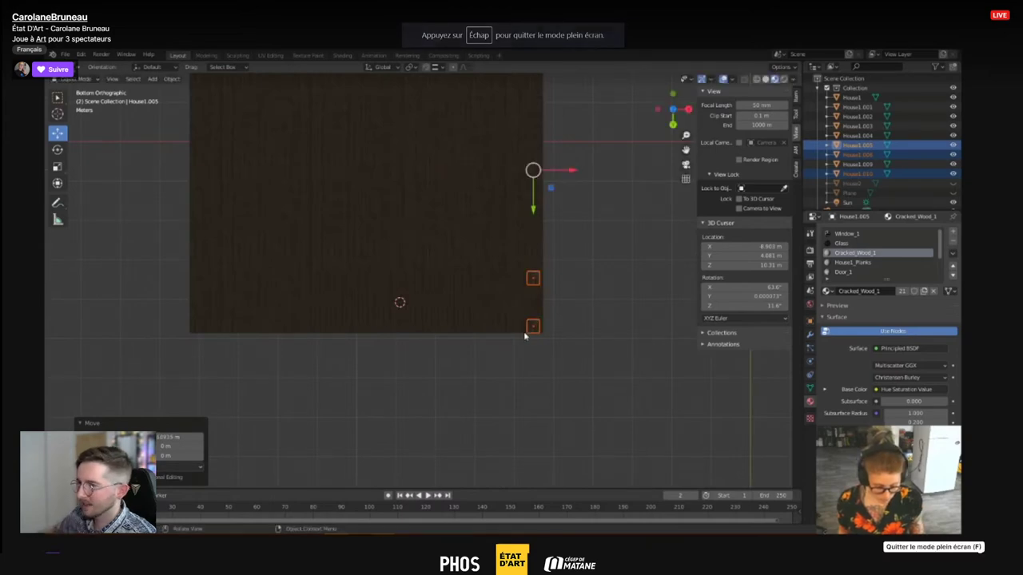
key("Escape")
scroll(360, 345, "down", 2)
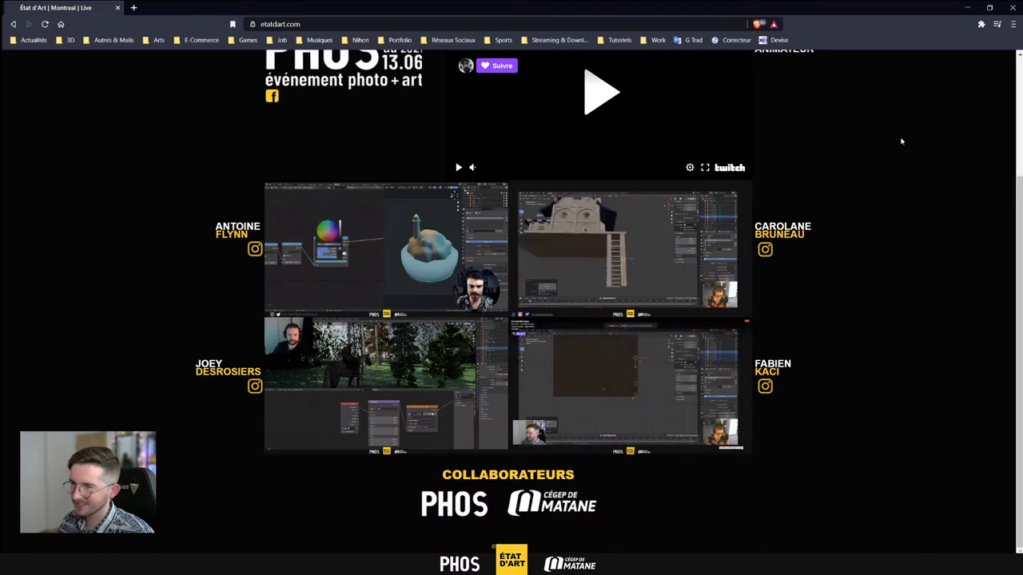
Switch back to Blender and delete the selected inner lip and mouth cavity faces
key("alt+Tab")
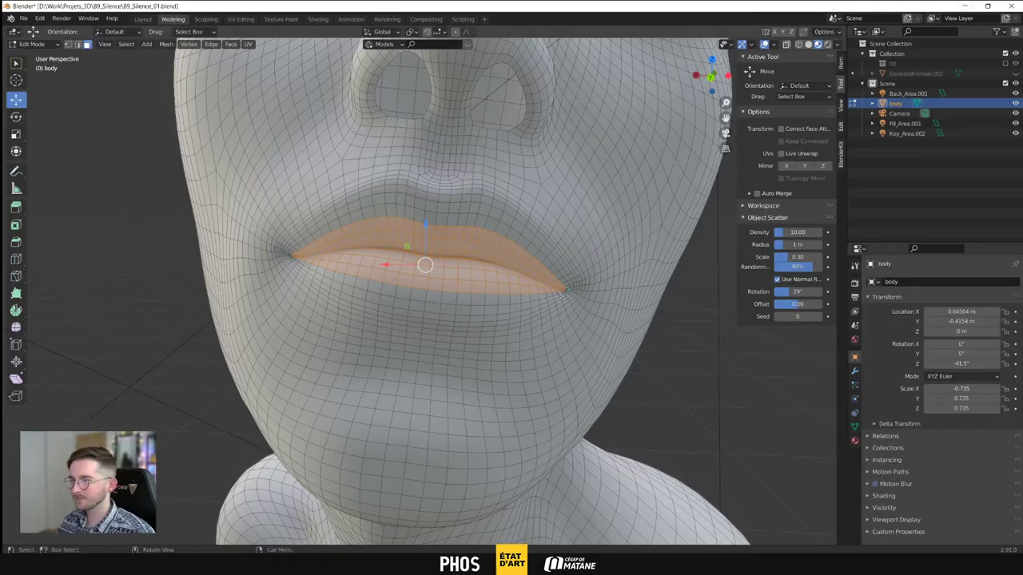
middle_click_drag(560, 296, 551, 290)
key("2")
key("x")
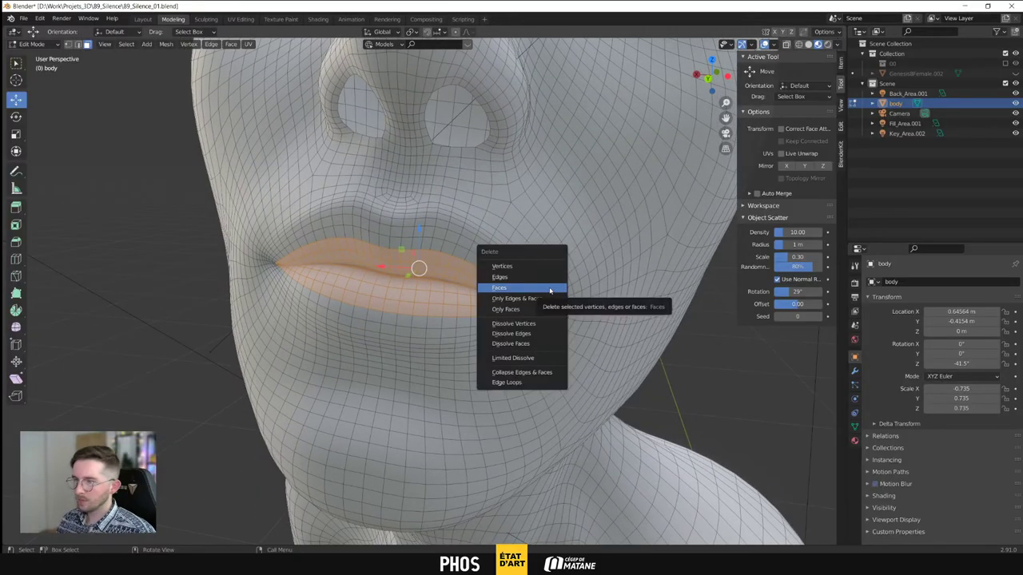
left_click(549, 289)
Select a face of the surface behind the lower lip, grow the selection across that whole surface, and delete it
middle_click_drag(475, 302, 424, 272)
left_click(423, 270)
key("ctrl+KP_Add")
key("ctrl+KP_Add")
key("ctrl+KP_Add")
key("ctrl+KP_Add")
key("ctrl+KP_Add")
key("ctrl+KP_Add")
key("ctrl+KP_Add")
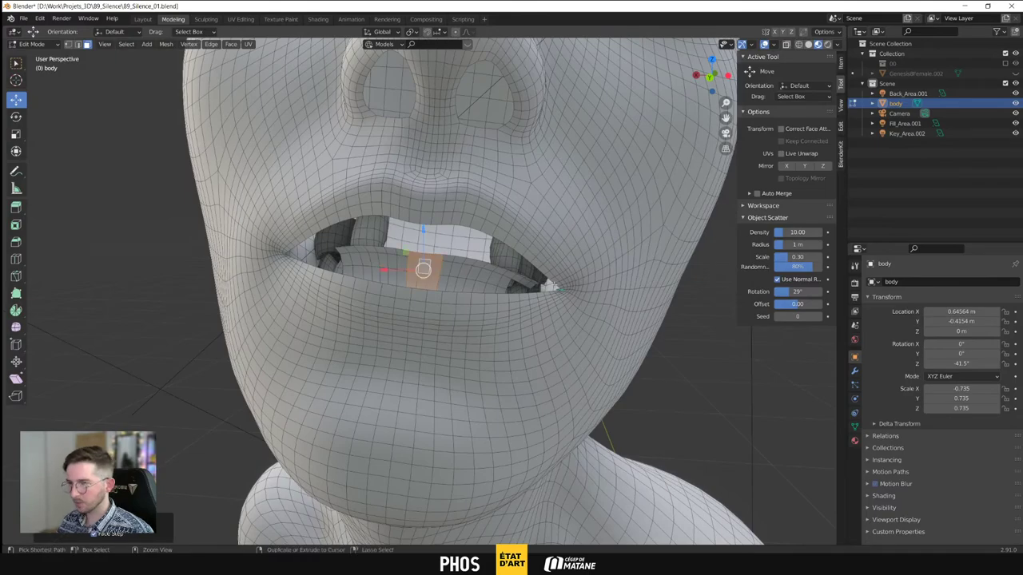
key("ctrl+KP_Add")
key("ctrl+KP_Add")
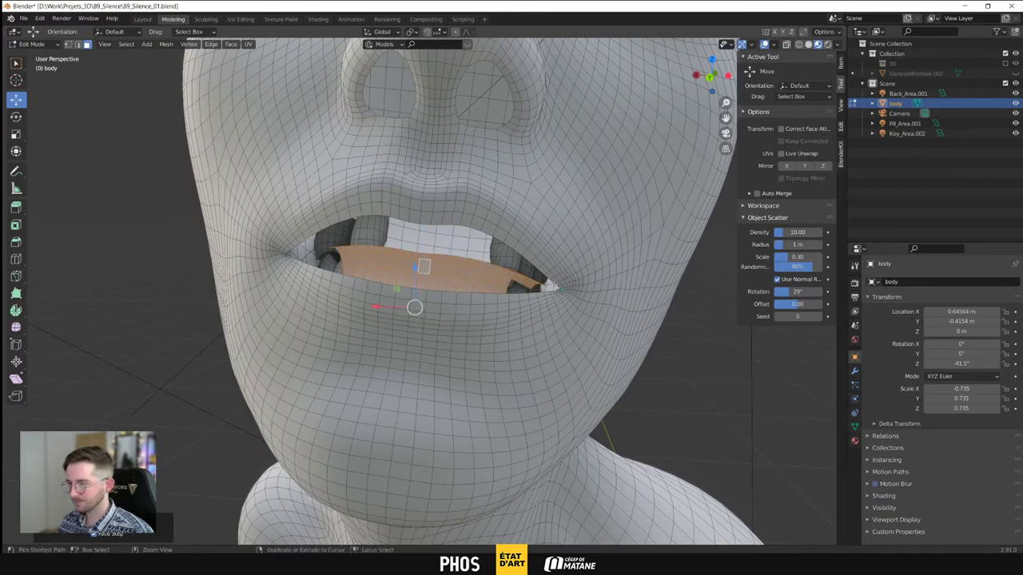
key("x")
left_click(553, 286)
From inside the head, select a face on each leftover tooth along one side of the jaw
middle_click_drag(553, 285, 294, 315)
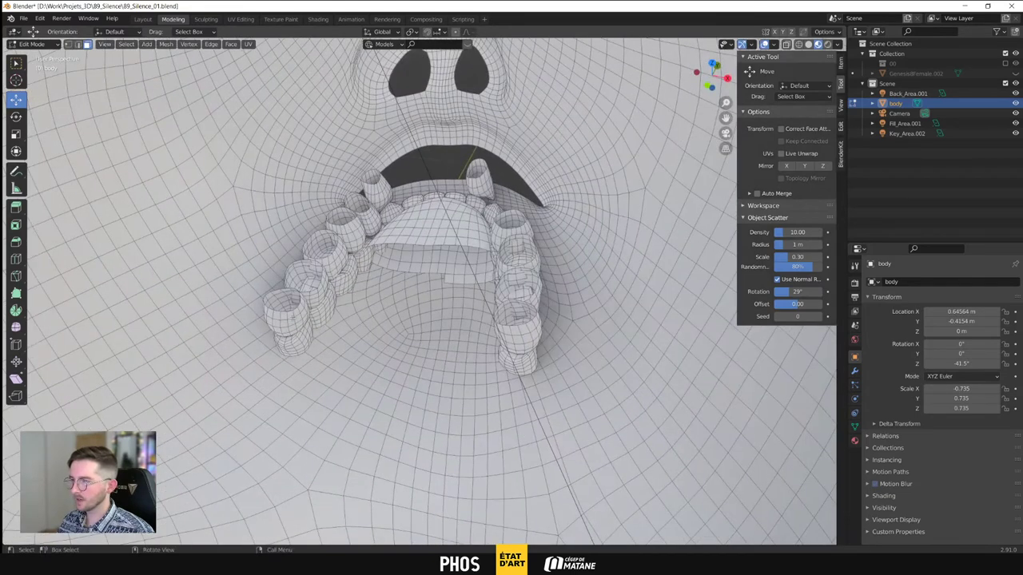
left_click(292, 317)
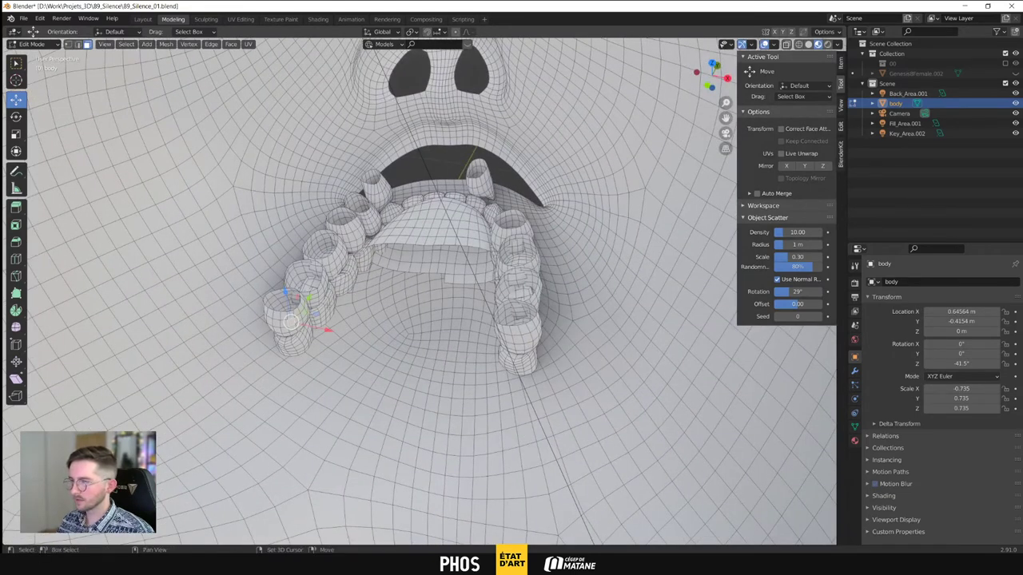
left_click(327, 306, "shift")
left_click(325, 291, "shift")
left_click(340, 263, "shift")
left_click(351, 278, "shift")
left_click(363, 254, "shift")
left_click(360, 242, "shift")
left_click(378, 211, "shift")
left_click(389, 239, "shift")
left_click(385, 196, "shift")
left_click(393, 211, "shift")
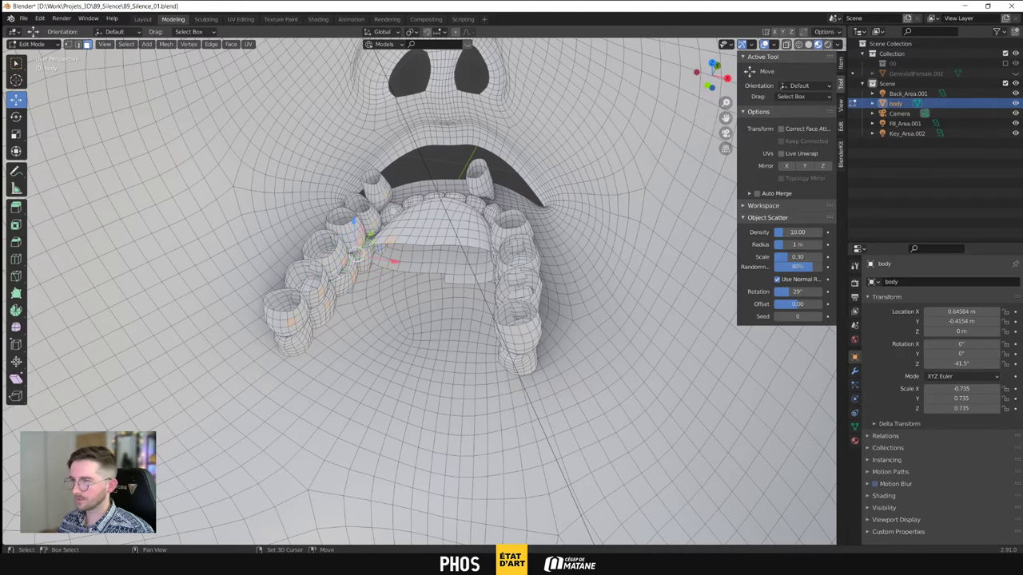
Add a face on each front tooth, the remaining gum surface, and the teeth along the other side of the jaw
left_click(411, 203, "shift")
left_click(435, 196, "shift")
left_click(454, 196, "shift")
left_click(470, 200, "shift")
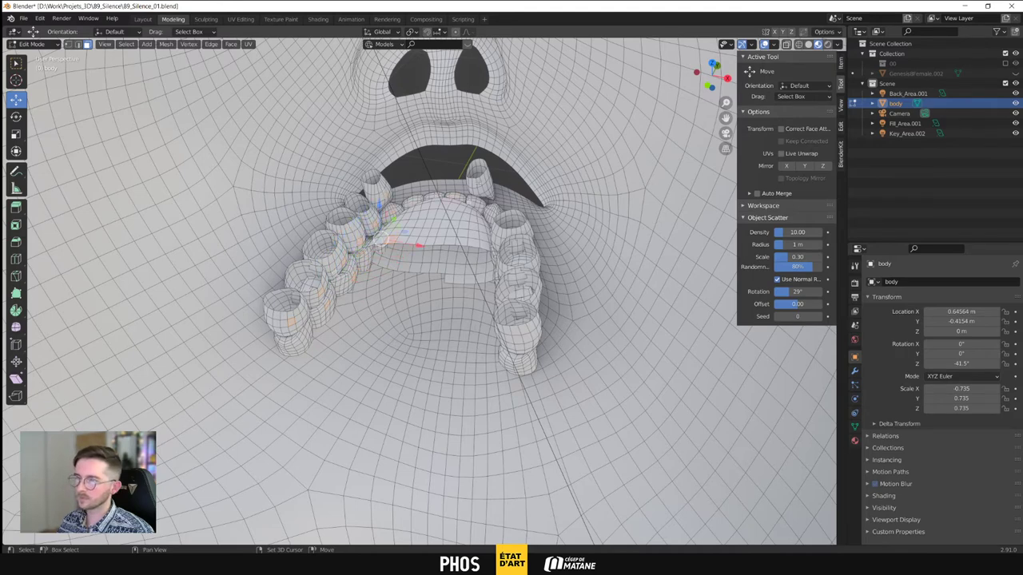
left_click(478, 182, "shift")
left_click(490, 212, "shift")
left_click(499, 232, "shift")
left_click(506, 266, "shift")
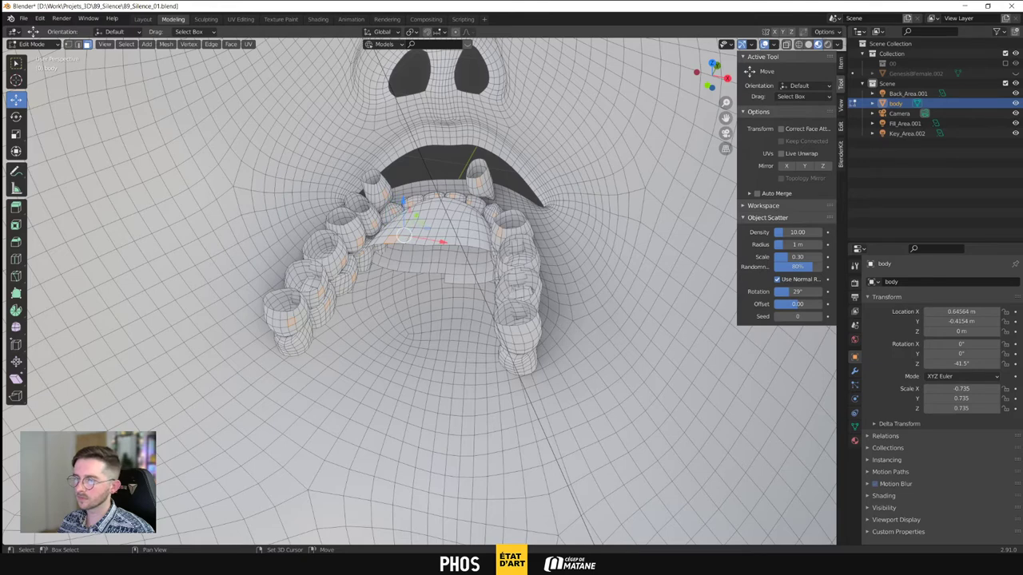
left_click(409, 238, "ctrl")
left_click(522, 330, "shift")
left_click(517, 360, "shift")
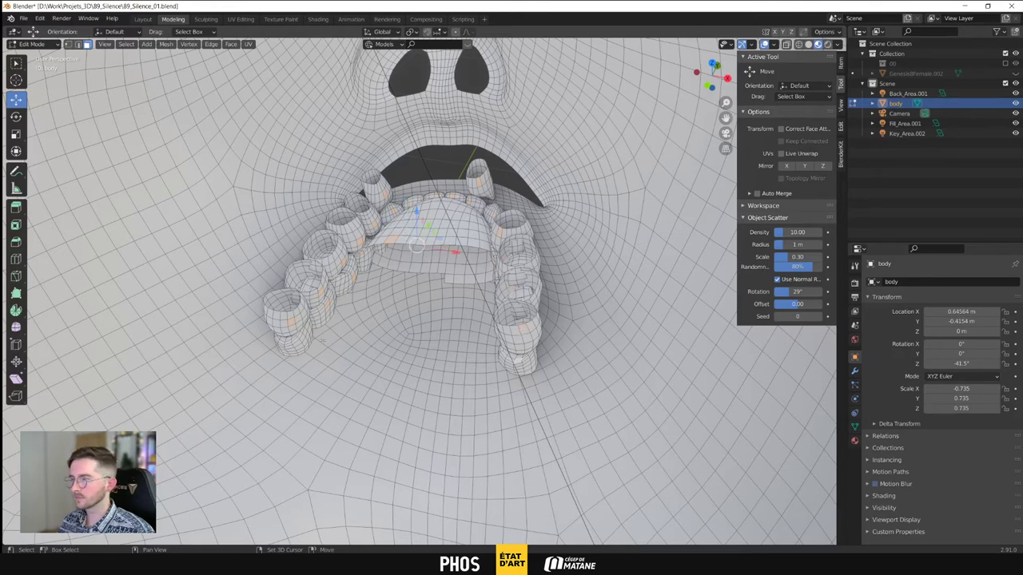
left_click(301, 339, "shift")
Grow the selection until it covers all the leftover teeth and the gum surface, and delete the selected faces
key("ctrl+KP_Add")
key("ctrl+KP_Add")
key("ctrl+KP_Add")
key("ctrl+KP_Add")
key("ctrl+KP_Add")
key("ctrl+KP_Add")
key("ctrl+KP_Add")
key("ctrl+KP_Add")
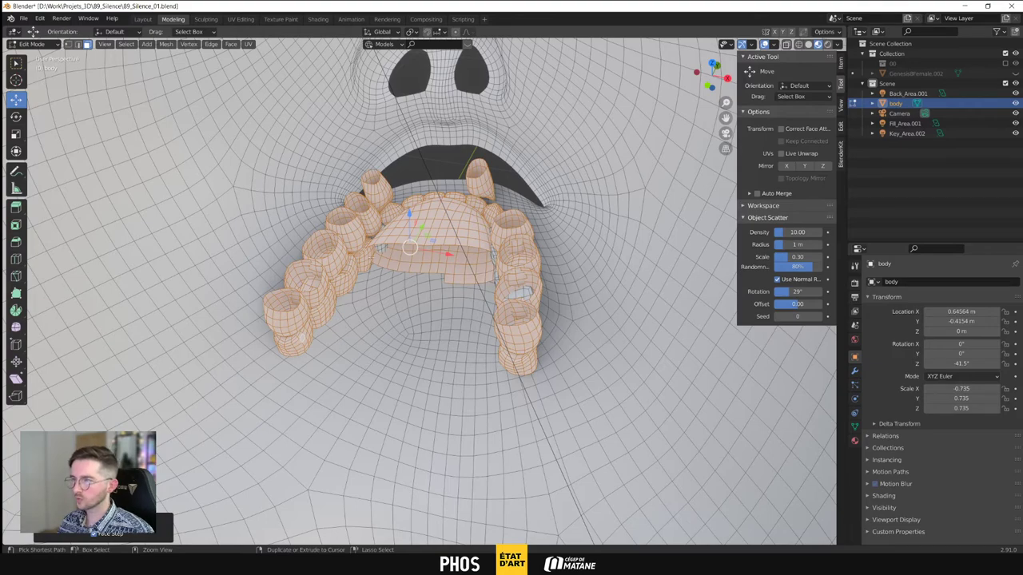
middle_click_drag(399, 251, 415, 226)
key("ctrl+KP_Add")
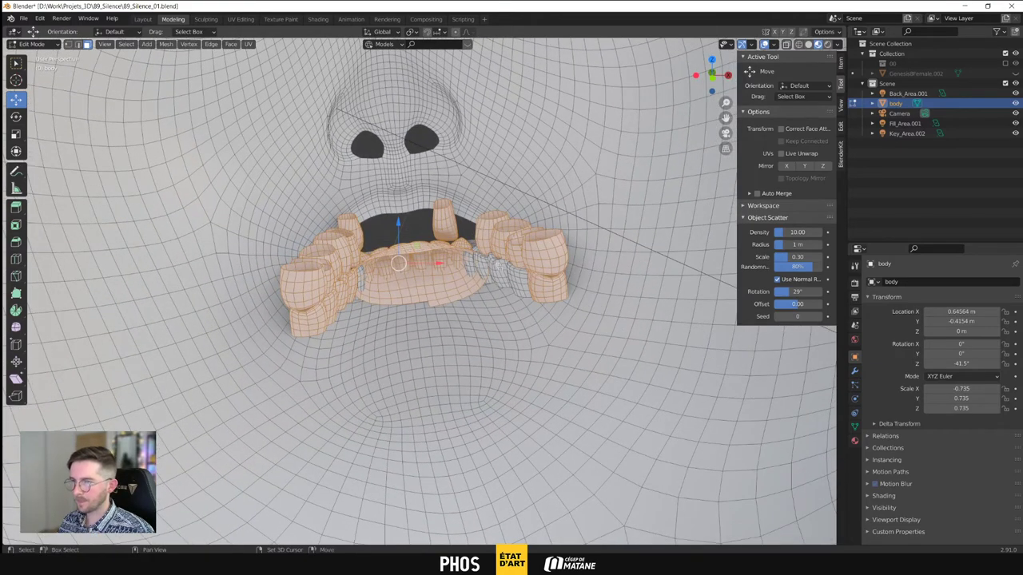
key("ctrl+KP_Add")
key("ctrl+KP_Add")
key("ctrl+KP_Add")
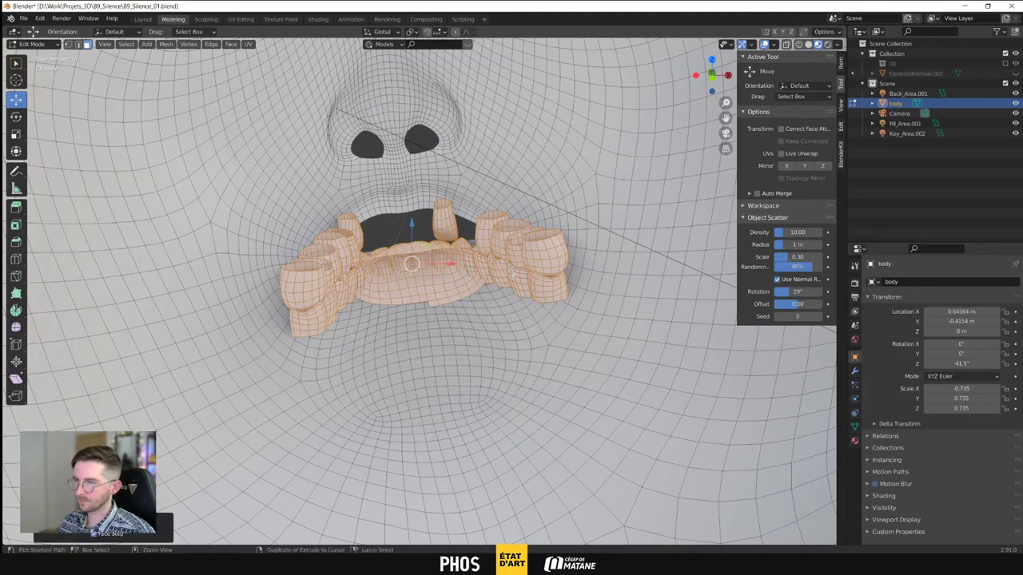
key("x")
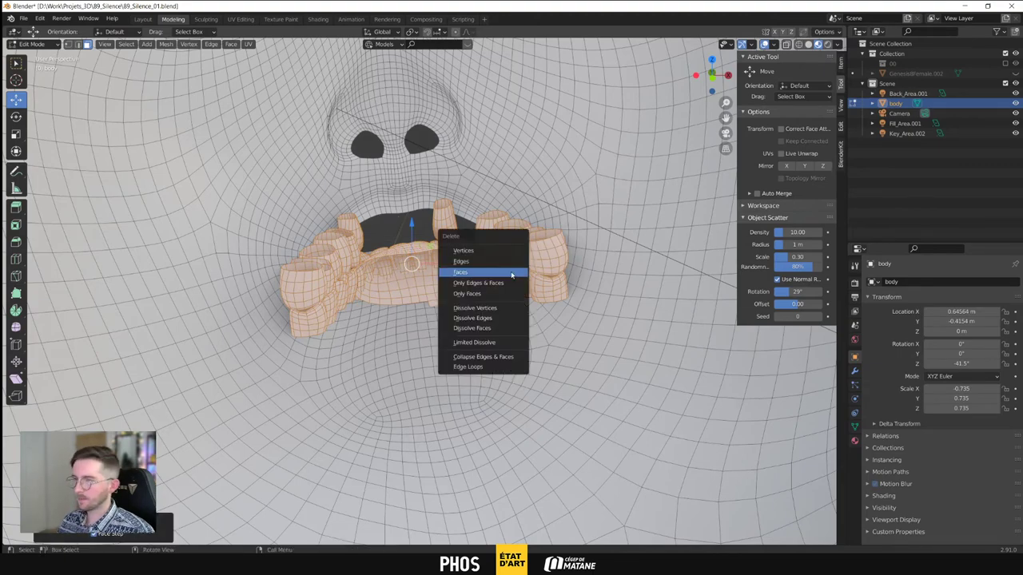
left_click(460, 272)
Select the edge loop around the figure's right eye opening and extrude it inward in successively smaller rings until only a tiny hole remains
middle_click_drag(511, 275, 423, 316)
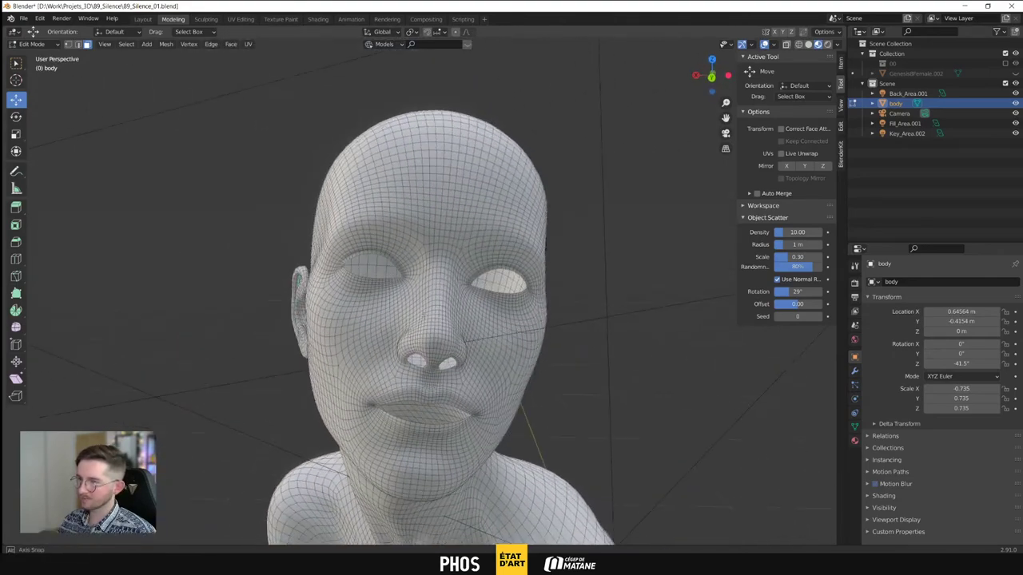
scroll(384, 286, "up", 2)
scroll(317, 240, "up", 2)
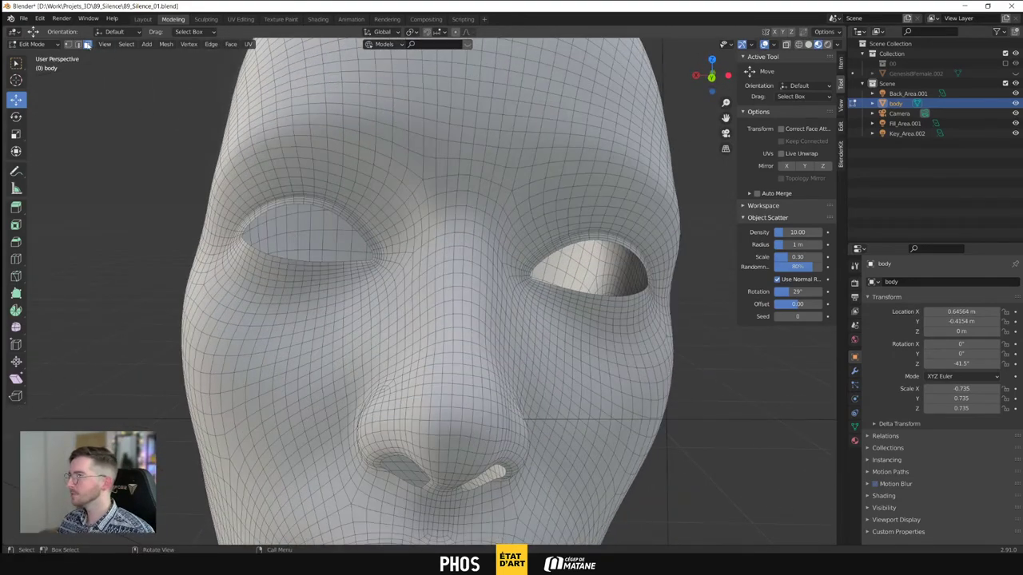
left_click(79, 45)
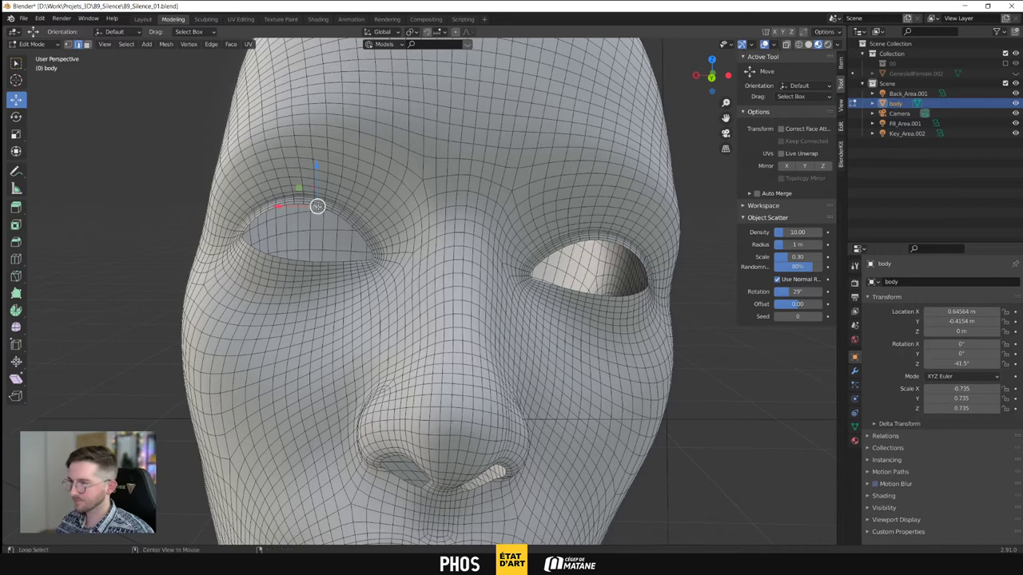
left_click(318, 206, "alt")
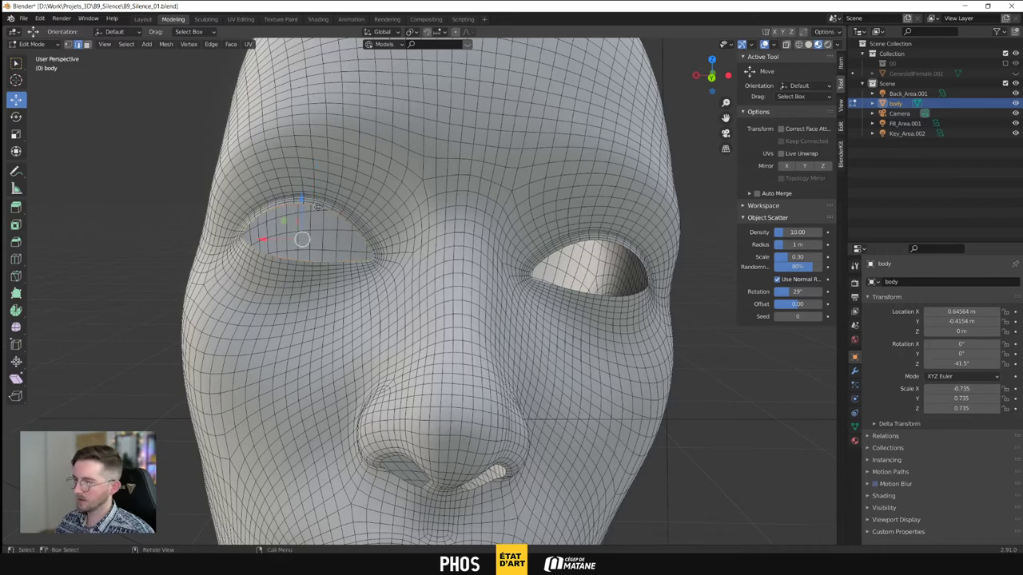
key("s")
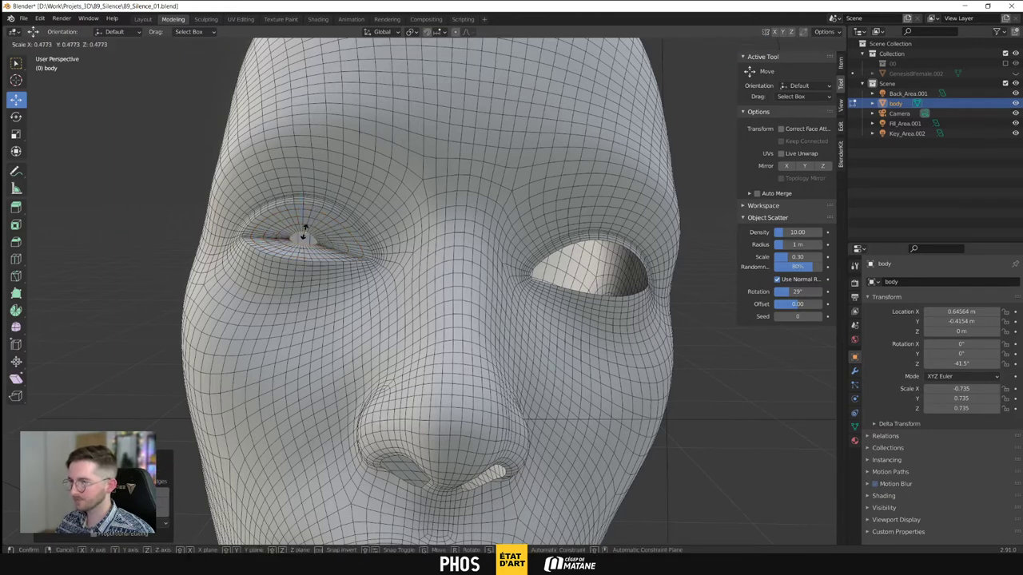
left_click(304, 234)
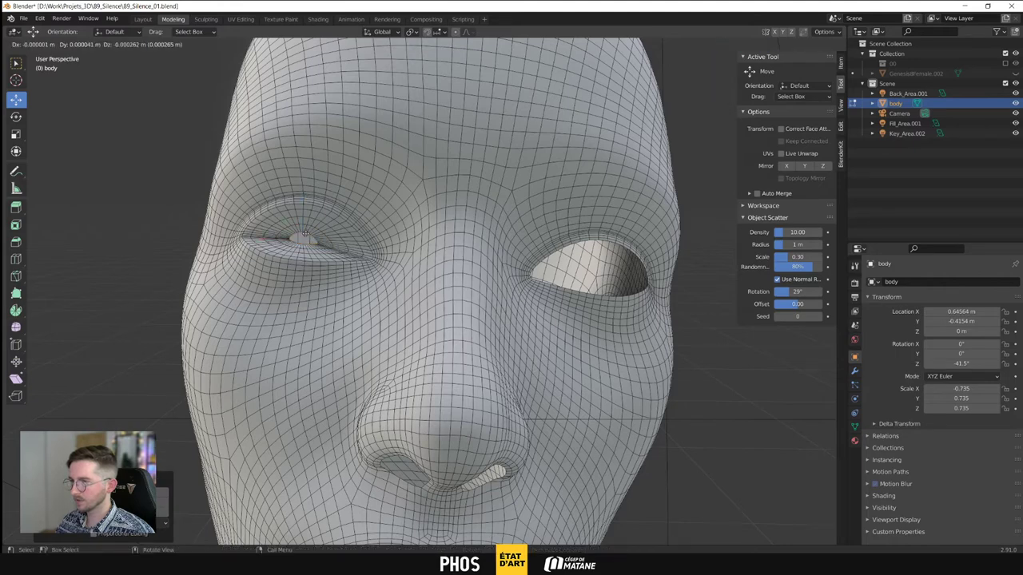
key("s")
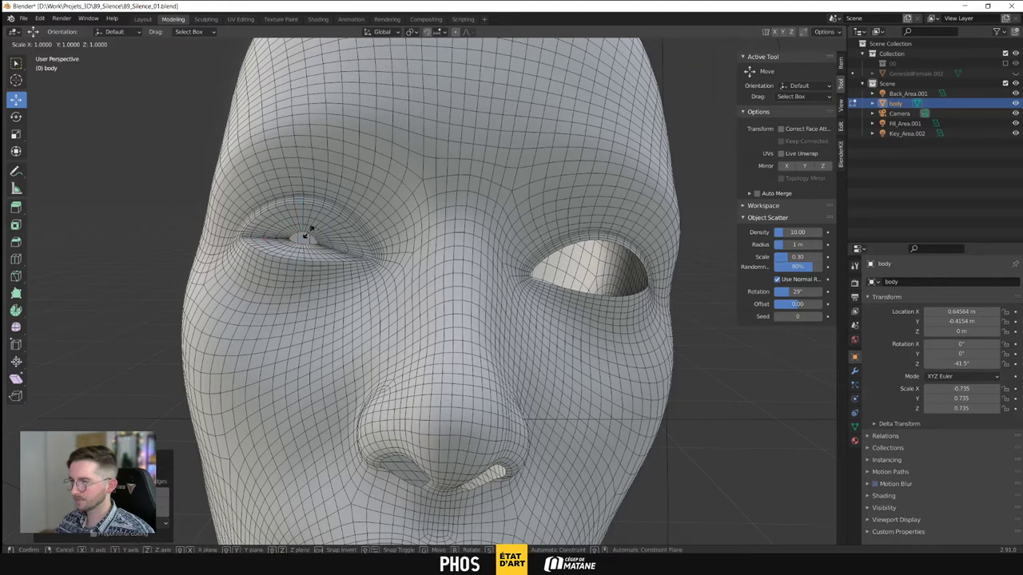
left_click(305, 235)
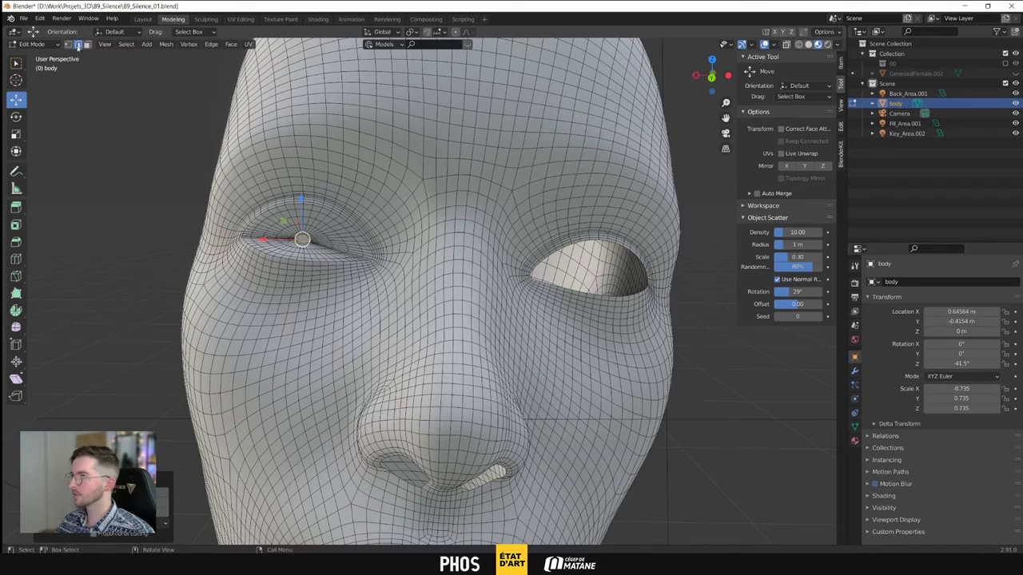
Switch to vertex selection and merge the innermost ring of the right eye at its center
left_click(68, 44)
right_click(287, 216)
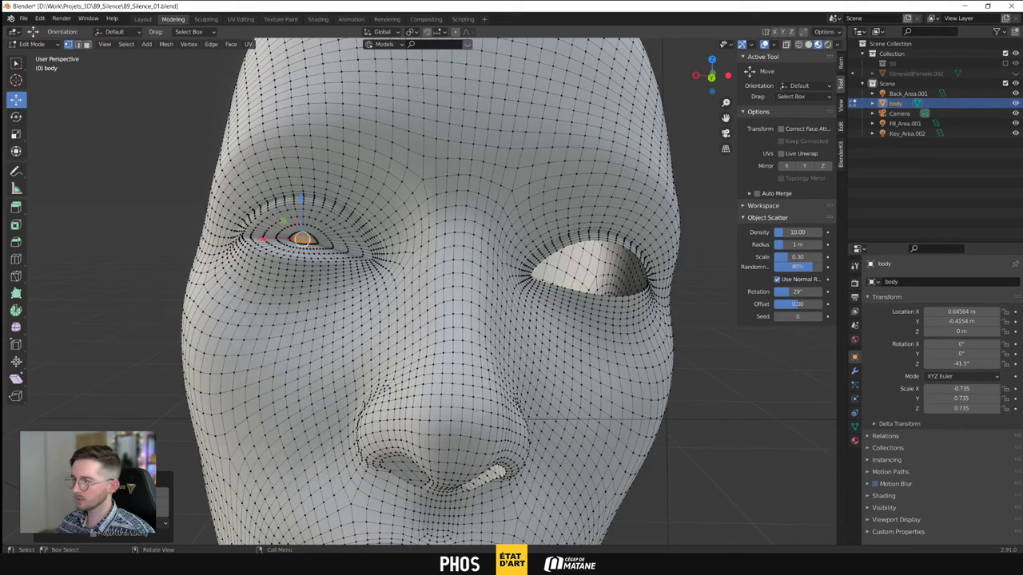
right_click(302, 215)
mouse_move(325, 437)
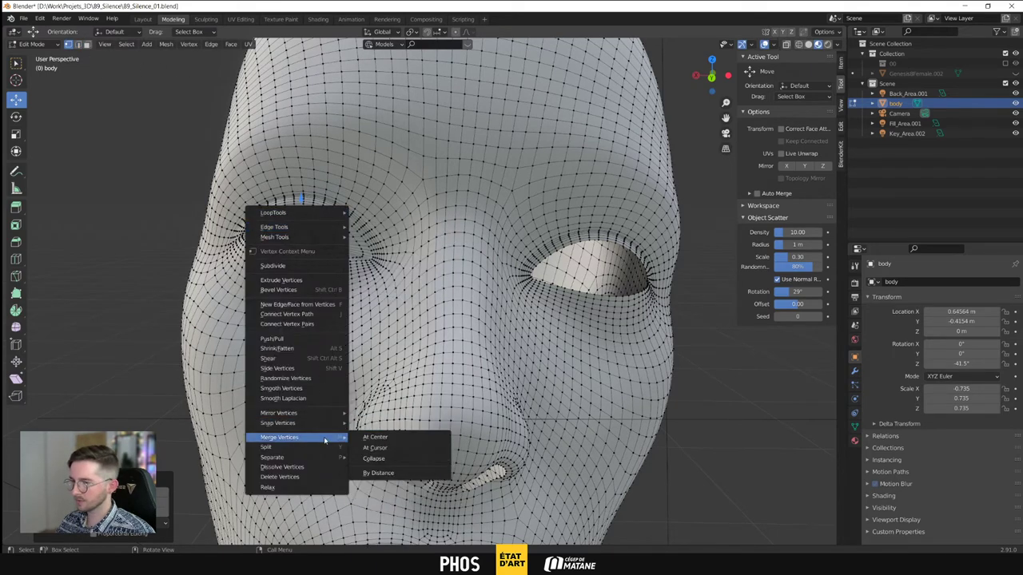
left_click(375, 438)
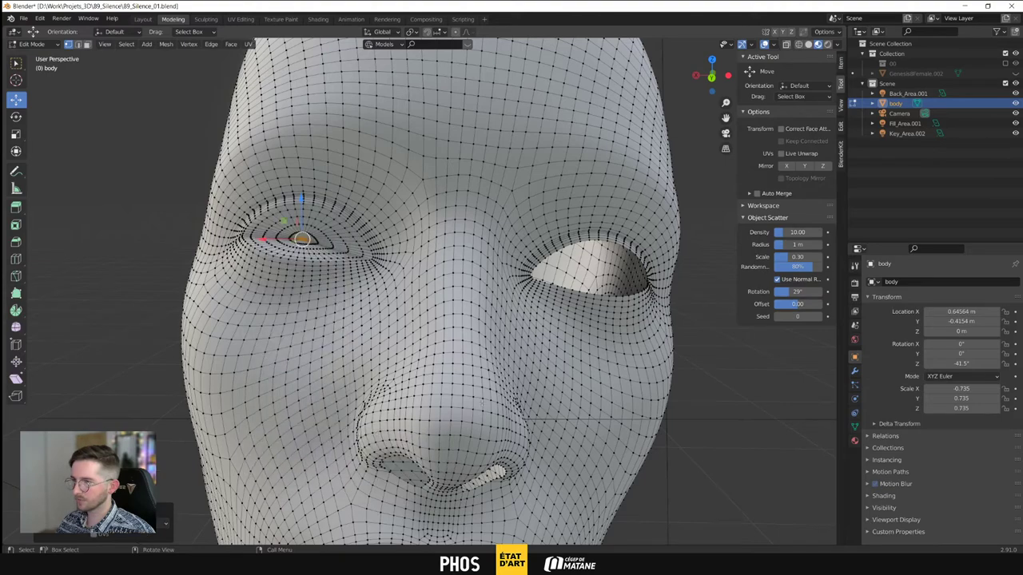
Select the edge loop around the figure's left eye opening and extrude its first rings inward, scaling each one smaller
left_click(79, 45)
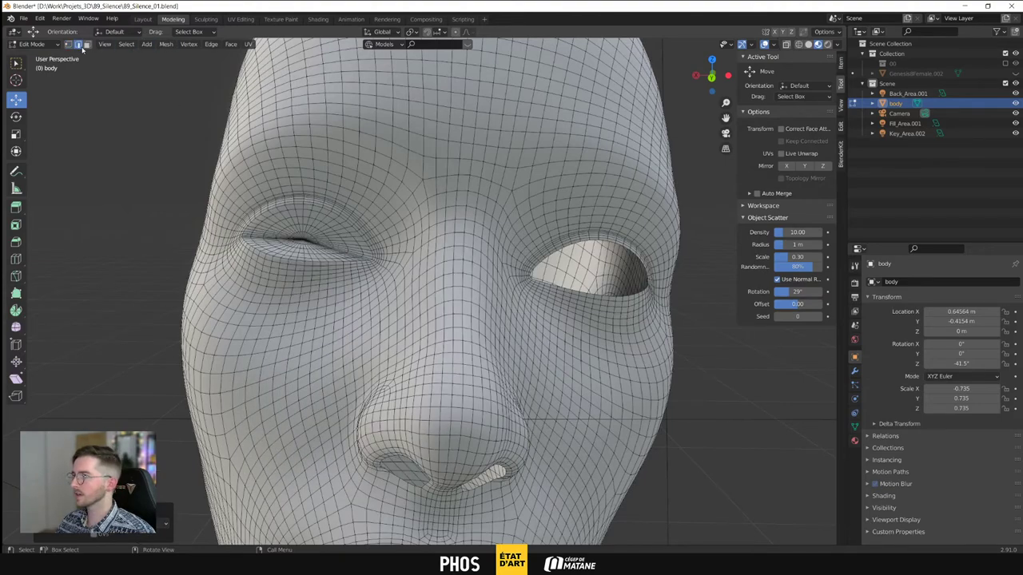
middle_click_drag(702, 319, 549, 246)
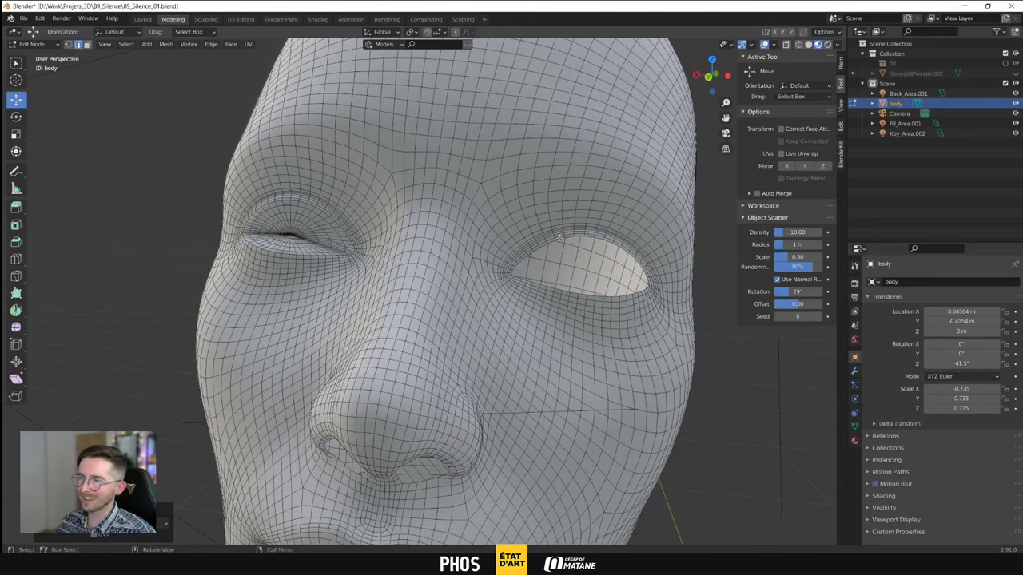
left_click(560, 239)
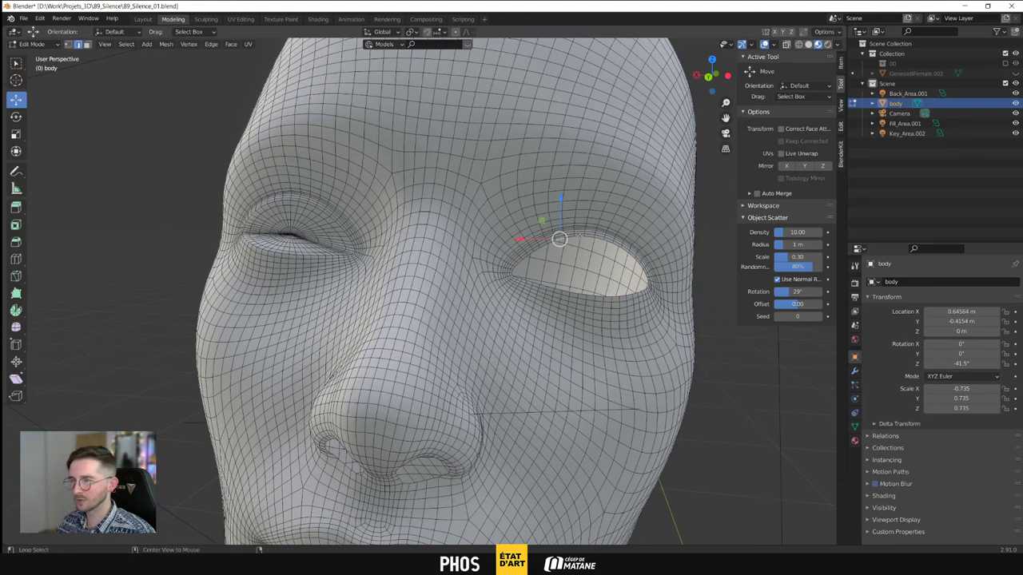
left_click(613, 292, "alt")
middle_click_drag(608, 291, 630, 296)
scroll(560, 292, "down", 4)
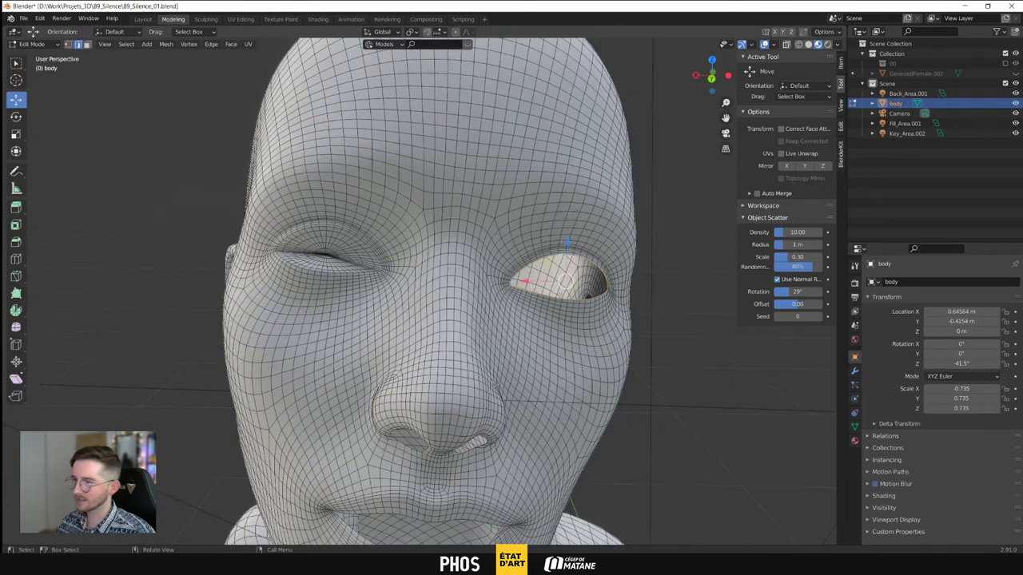
middle_click_drag(560, 293, 547, 302)
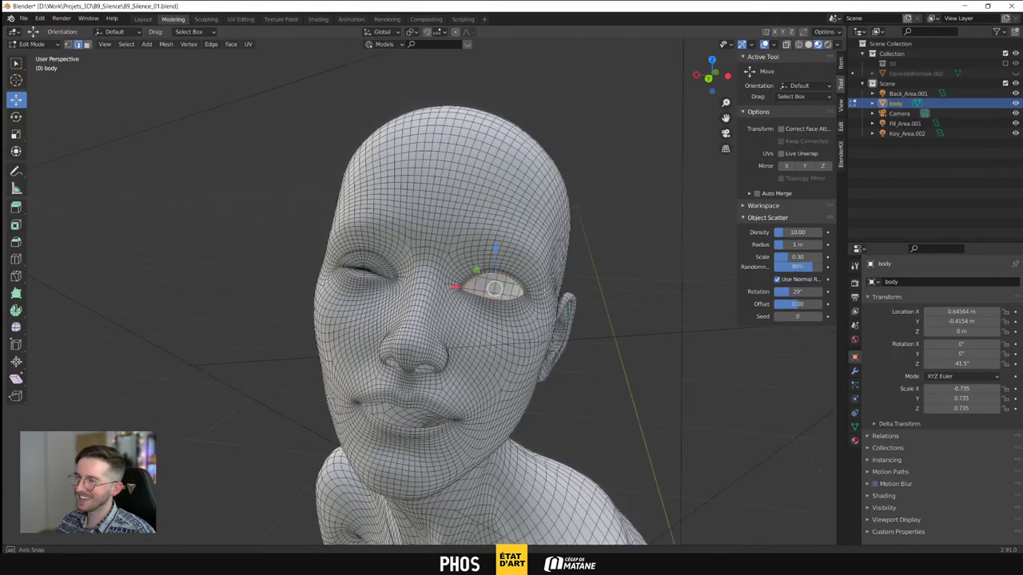
scroll(548, 302, "up", 4)
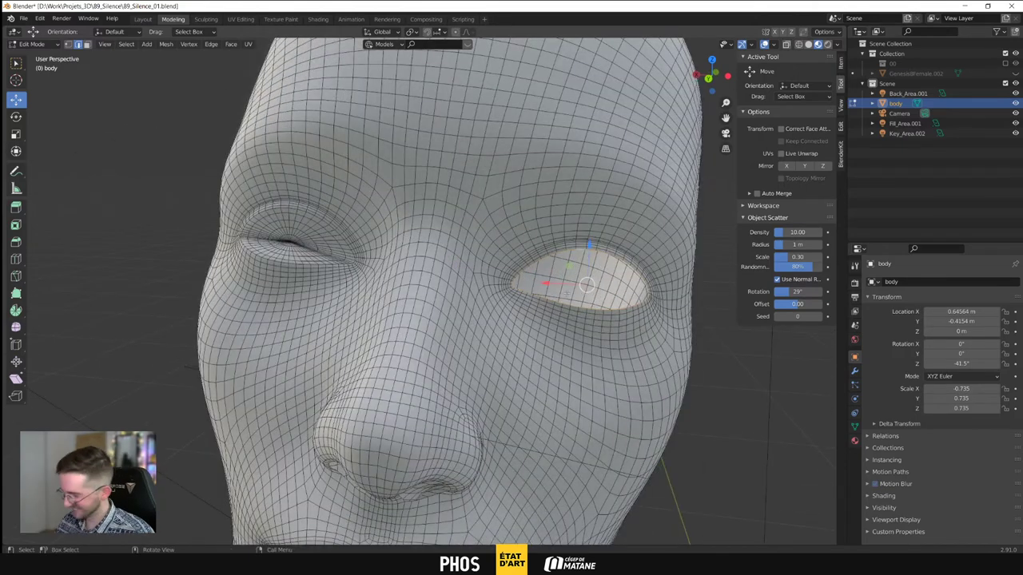
key("s")
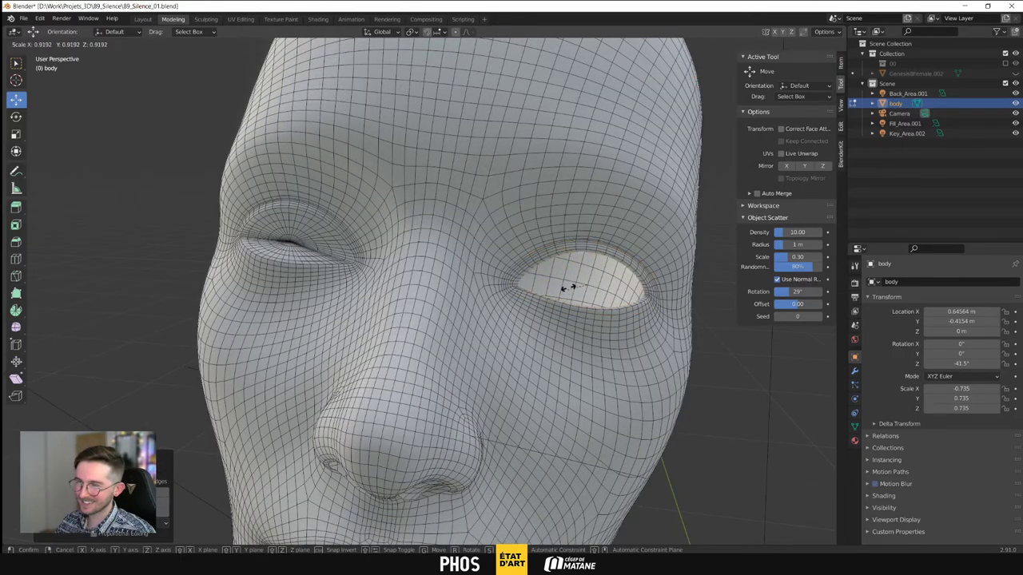
left_click(571, 285)
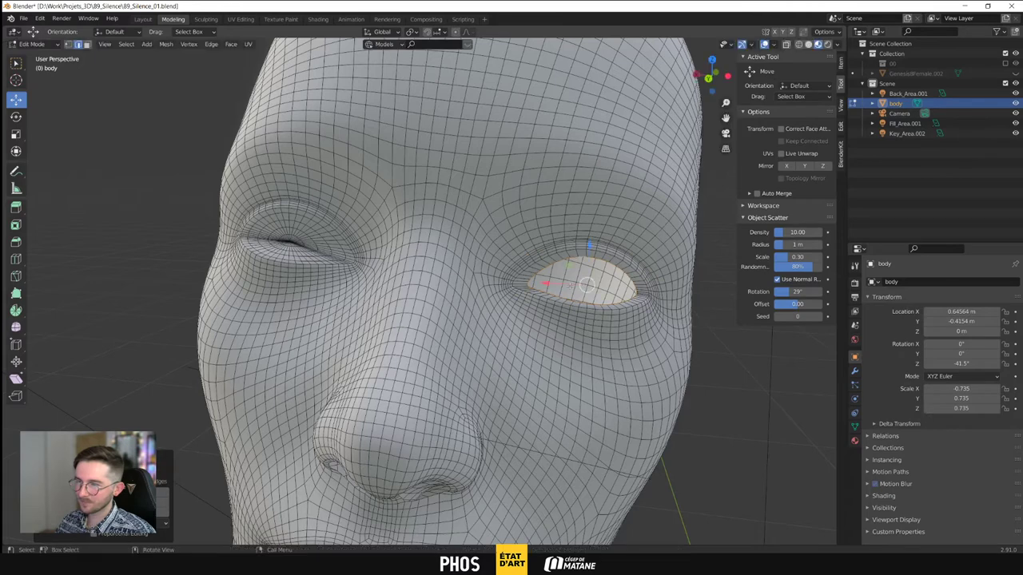
key("s")
left_click(575, 284)
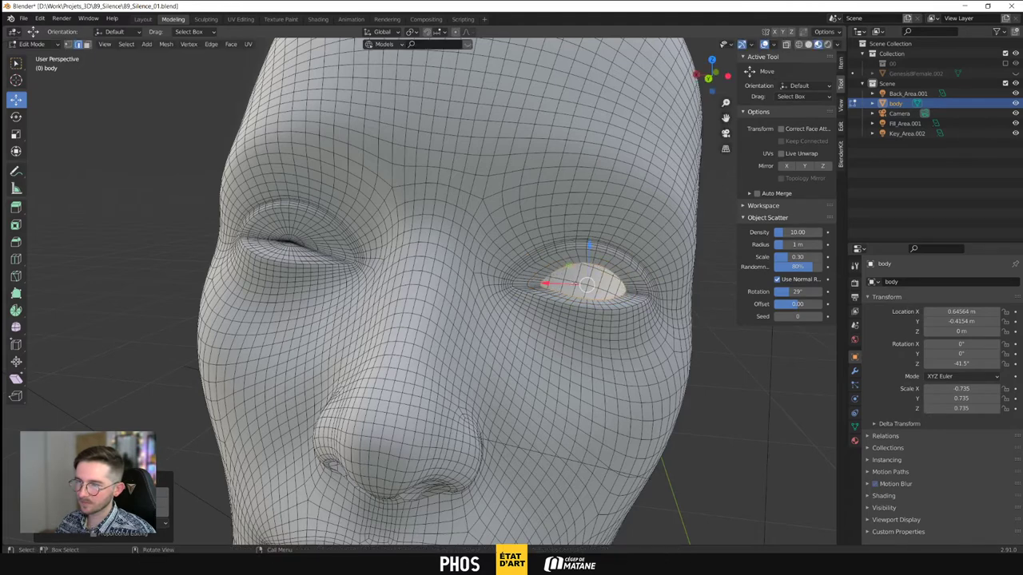
Keep extruding and scaling down the left eye's inner edge loop until the opening is almost closed
key("s")
left_click(574, 284)
key("s")
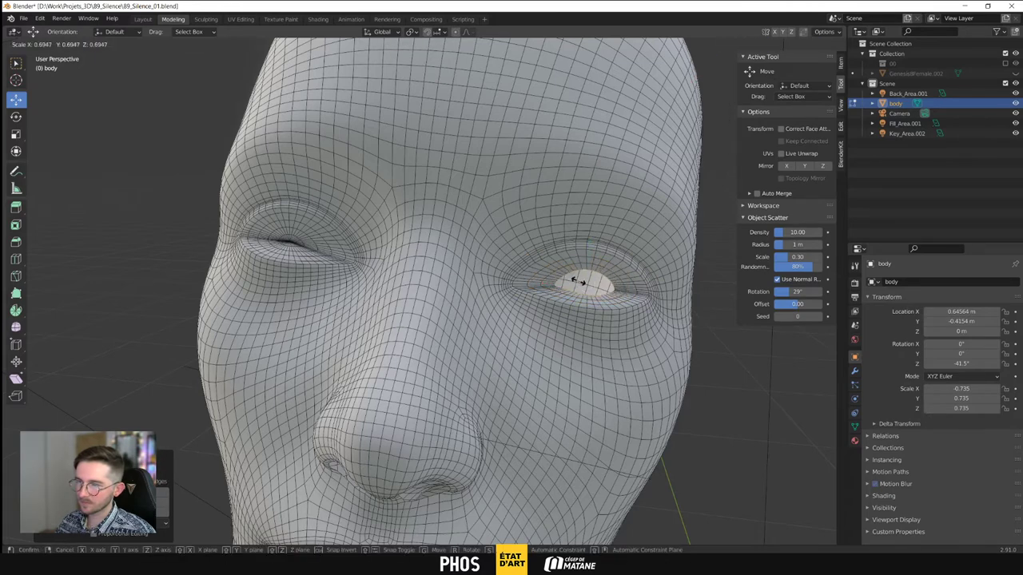
left_click(578, 282)
key("e")
right_click(578, 281)
key("s")
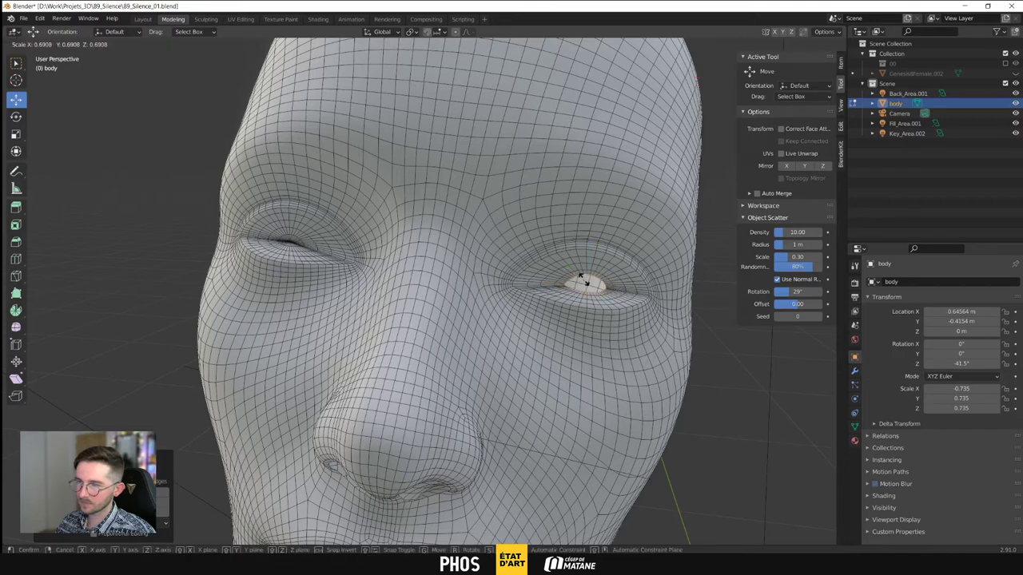
left_click(585, 281)
key("e")
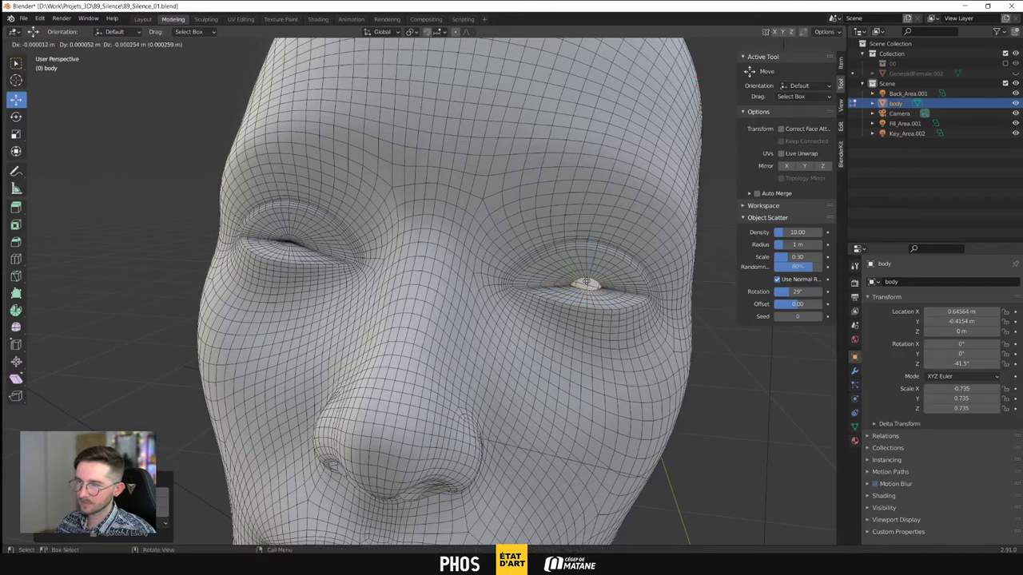
key("s")
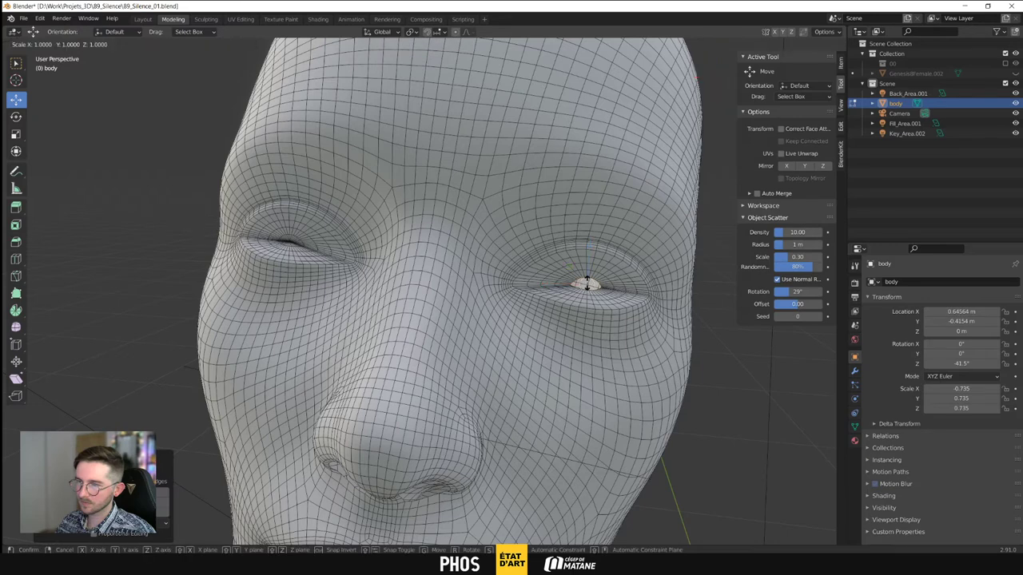
left_click(586, 284)
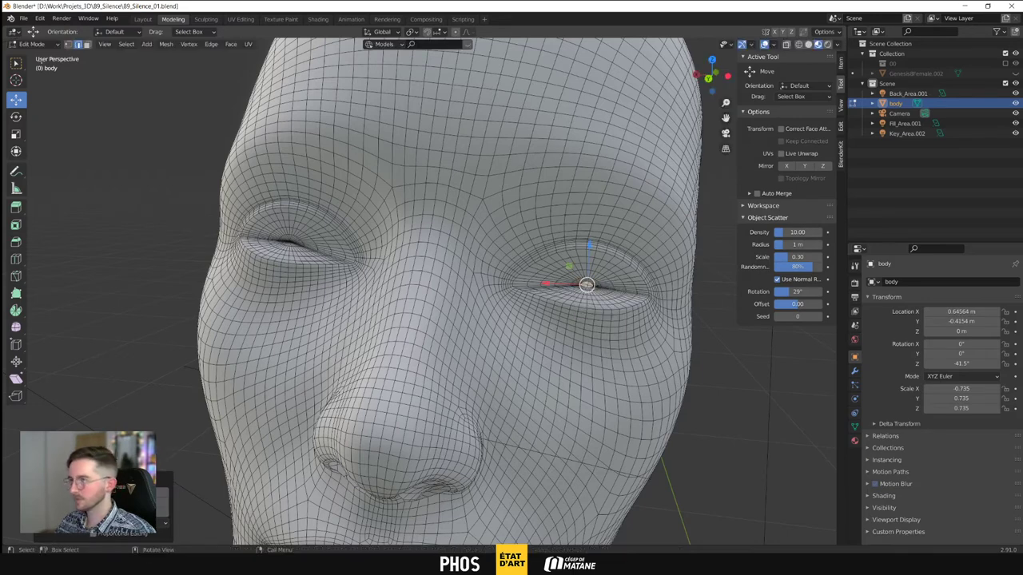
Merge the vertices of the left eye's innermost ring at their center
right_click(457, 264)
mouse_move(494, 267)
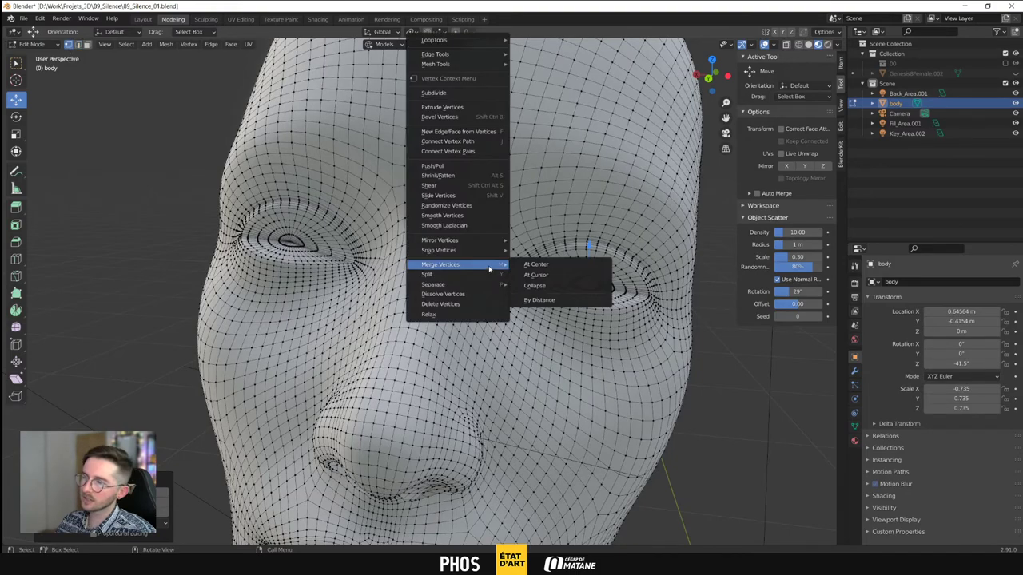
left_click(535, 264)
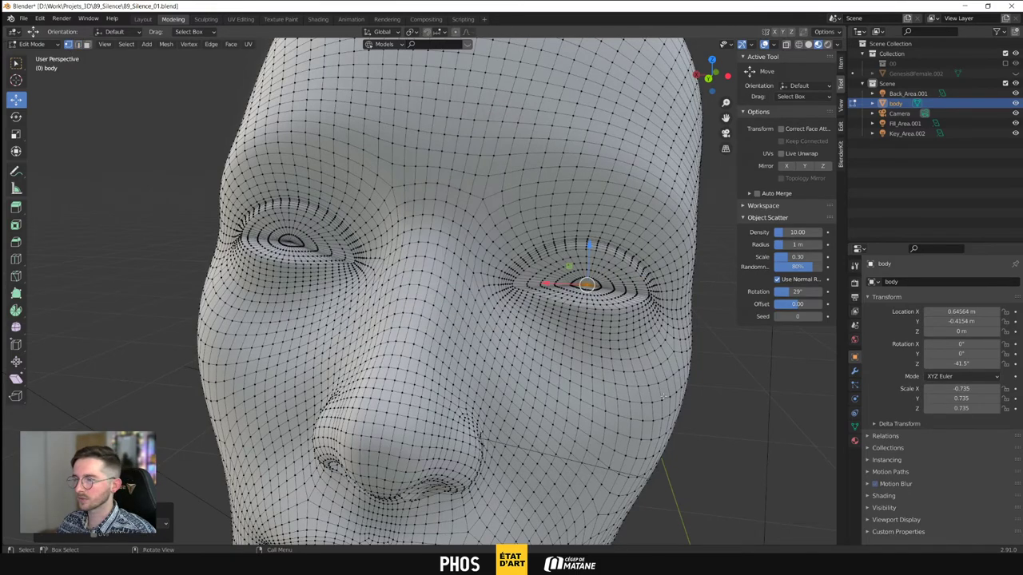
Select the edge loop around the figure's left nostril opening and extrude its first ring inward, scaling it smaller
scroll(535, 271, "down", 3)
middle_click_drag(479, 376, 489, 273)
scroll(491, 274, "up", 3)
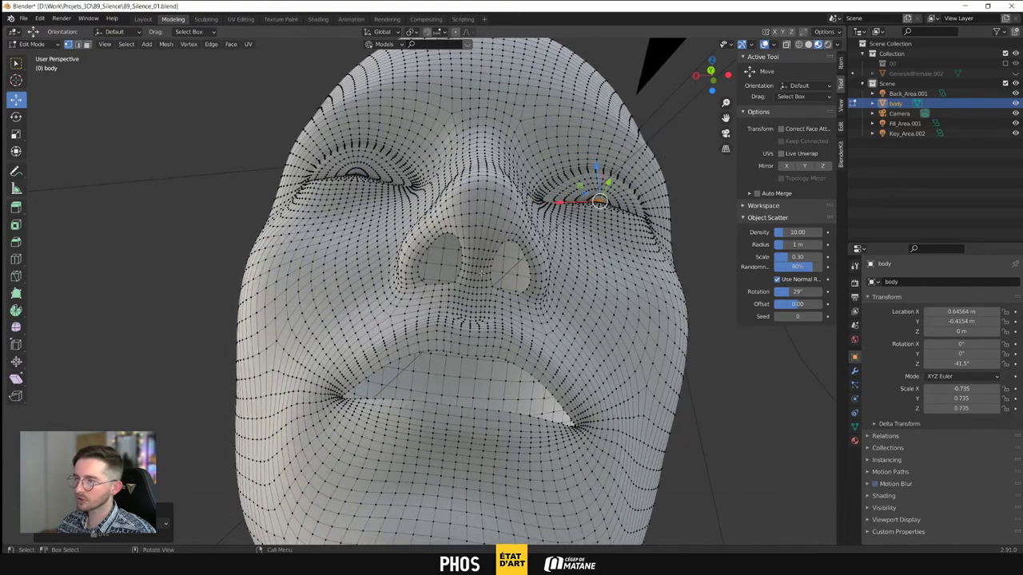
left_click(78, 45)
left_click(468, 242, "alt")
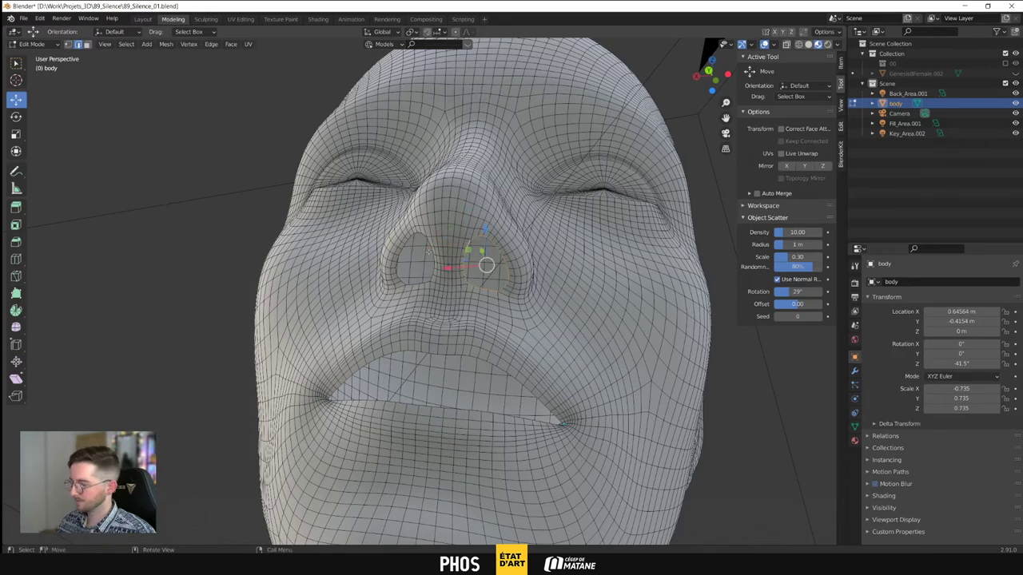
key("s")
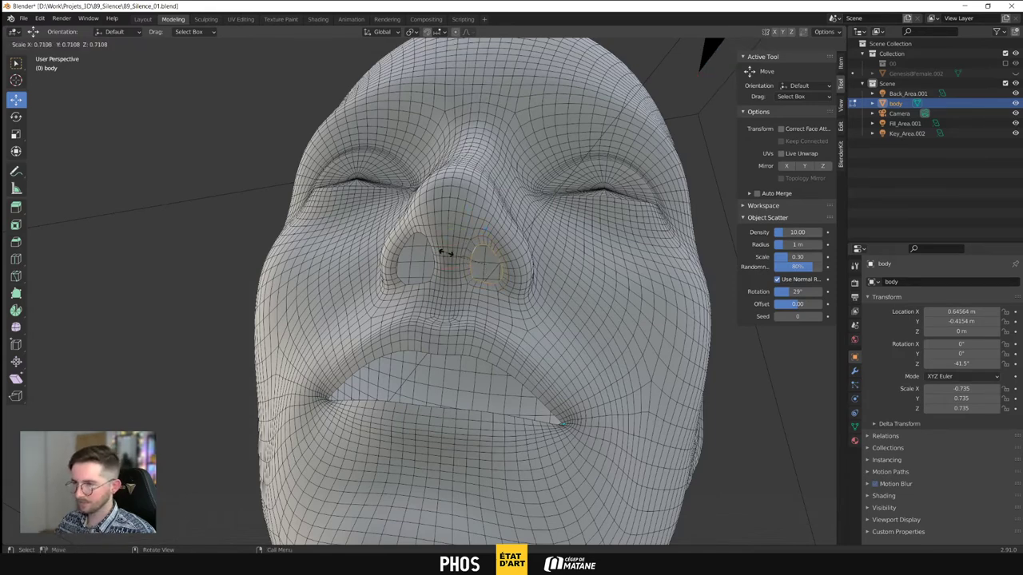
left_click(444, 252)
Keep extruding and scaling down the left nostril's inner edge loop until the opening is almost closed
key("e")
left_click(444, 251)
key("s")
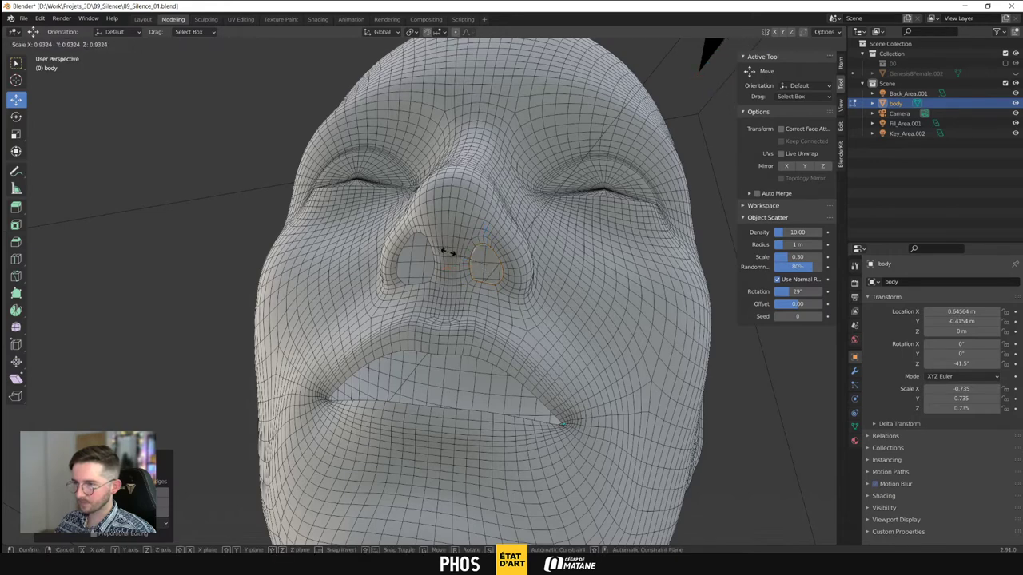
left_click(459, 256)
key("s")
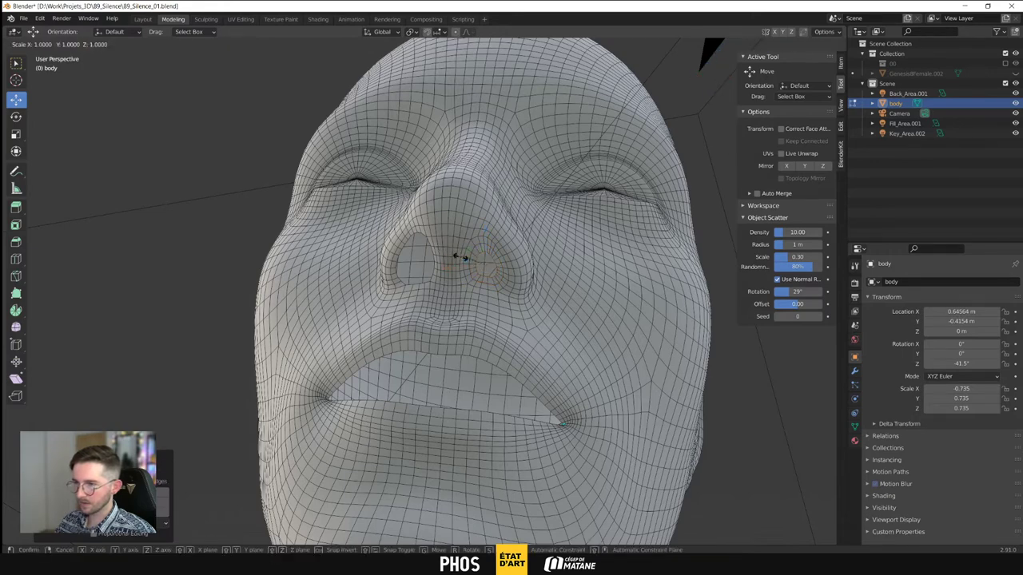
left_click(474, 267)
left_click_drag(483, 263, 485, 267)
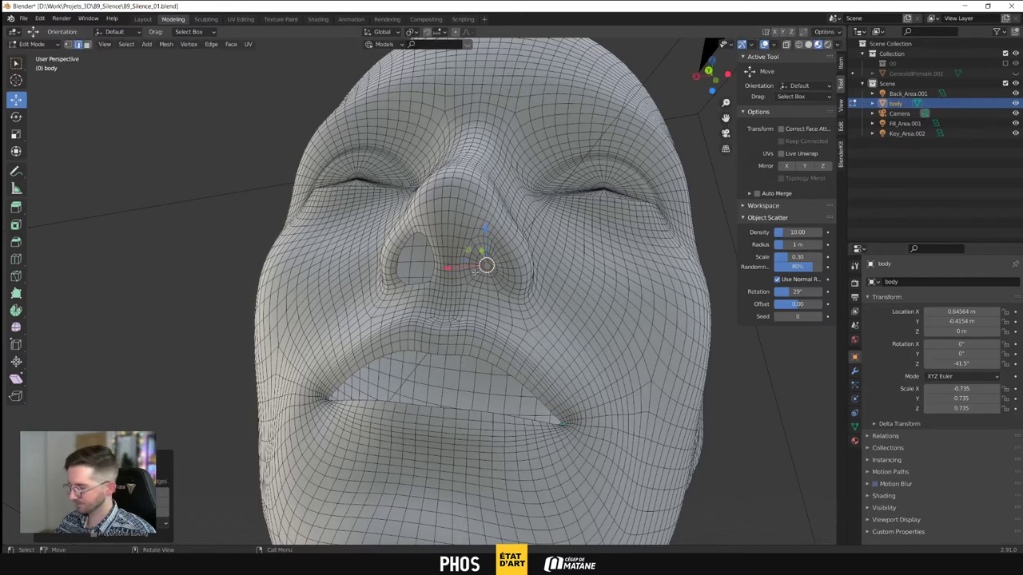
Switch to vertex selection and merge the left nostril's innermost ring at its center
left_click(69, 44)
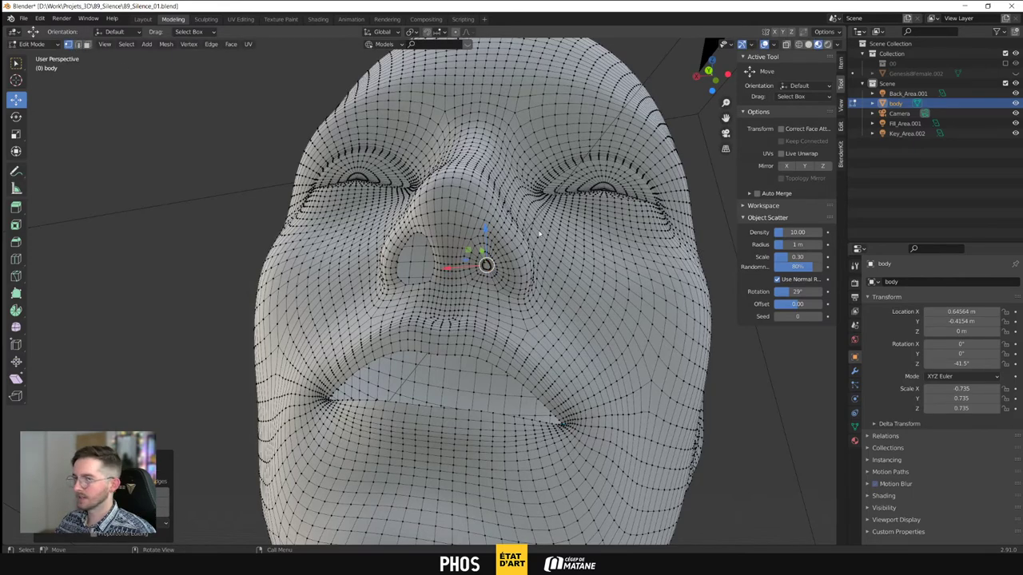
right_click(539, 235)
mouse_move(553, 247)
left_click(585, 248)
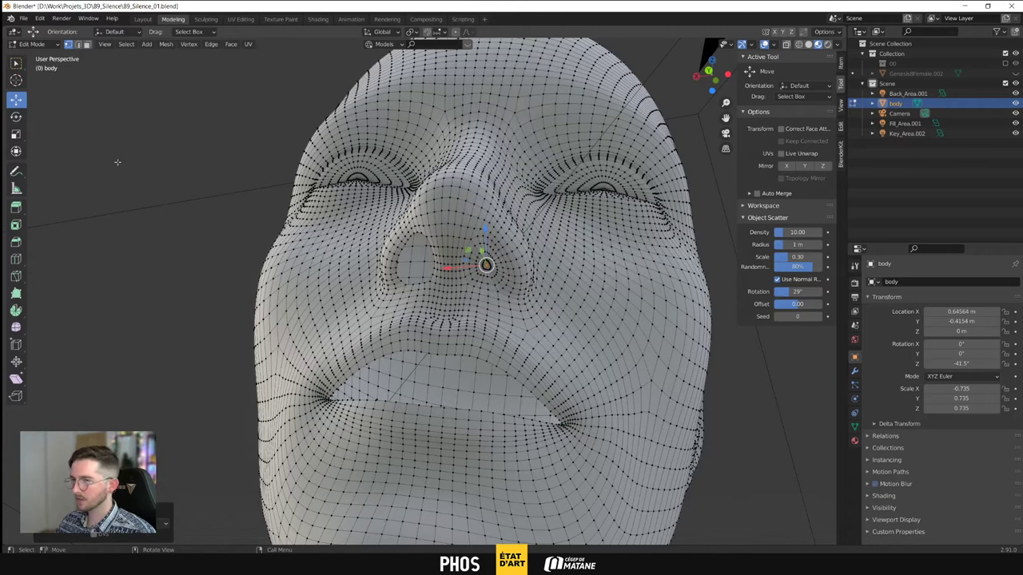
Select the edge loop around the figure's right nostril and extrude it inward in successively smaller rings until it is almost closed
left_click(77, 44)
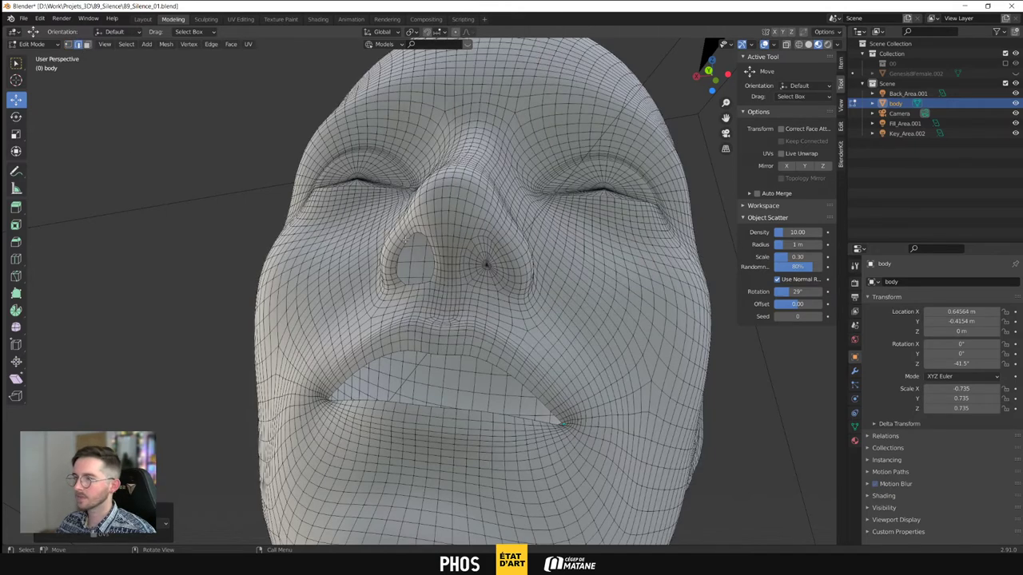
left_click(405, 242, "alt")
key("g")
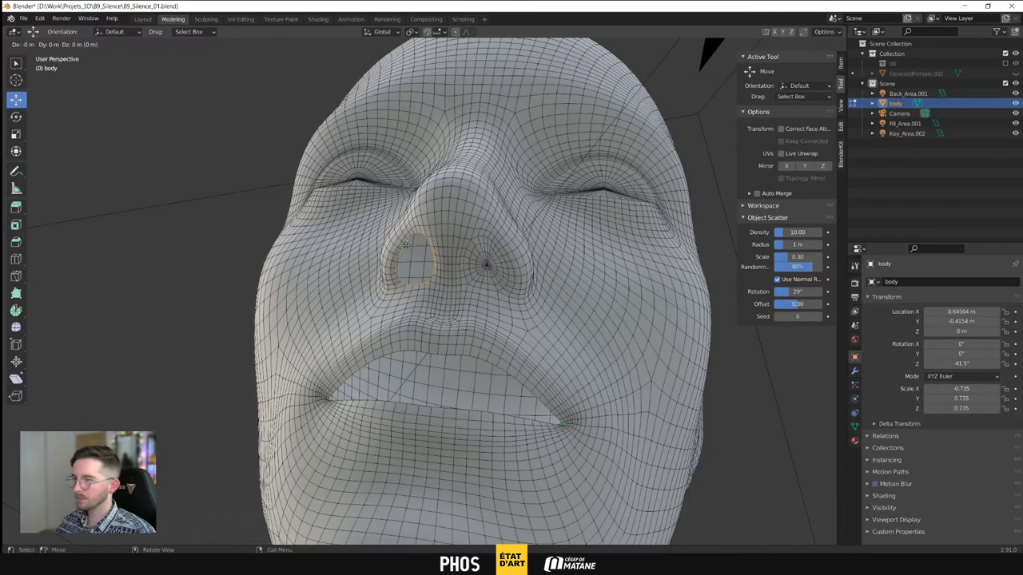
left_click(406, 245)
key("s")
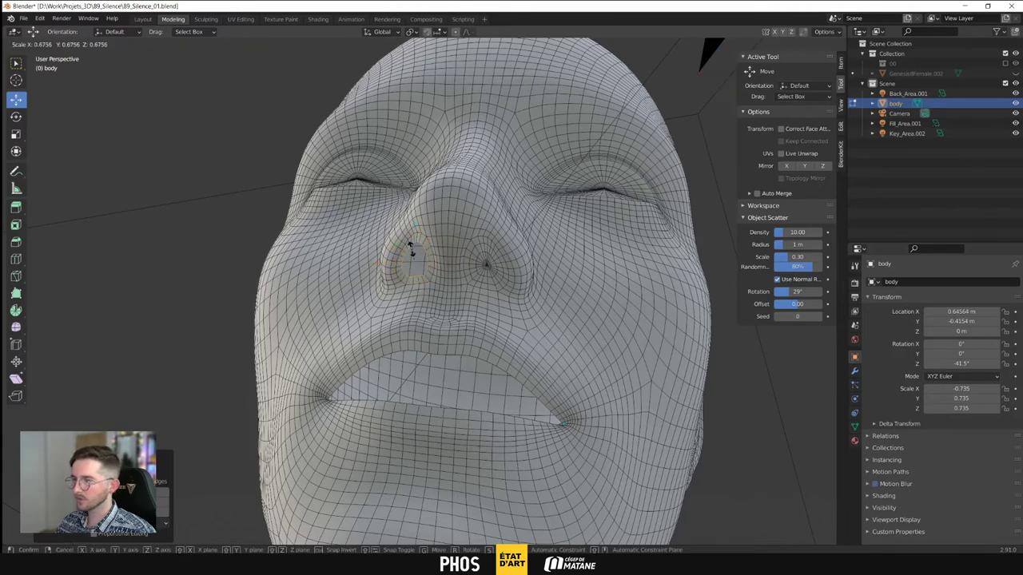
left_click(411, 251)
key("s")
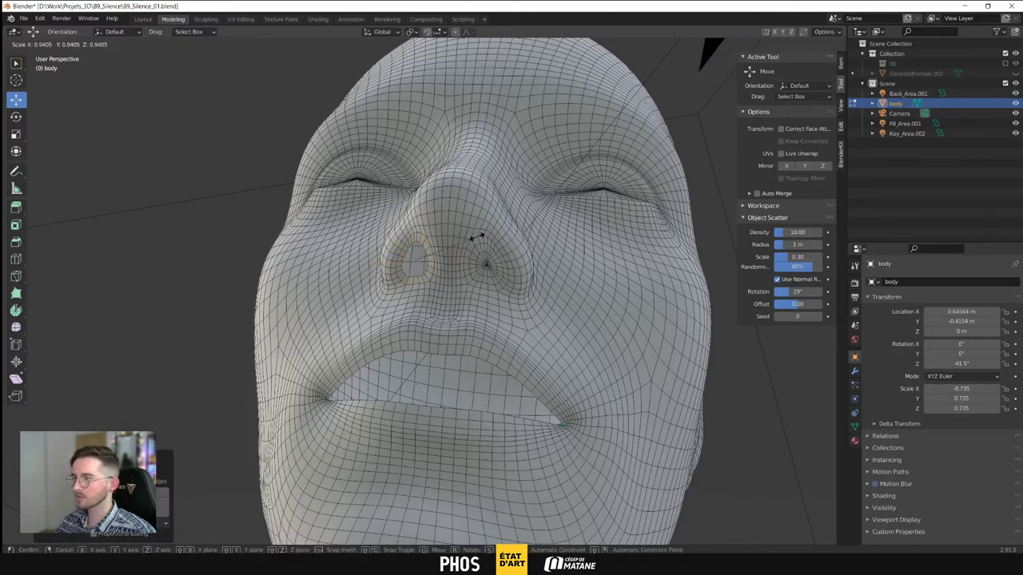
left_click(461, 244)
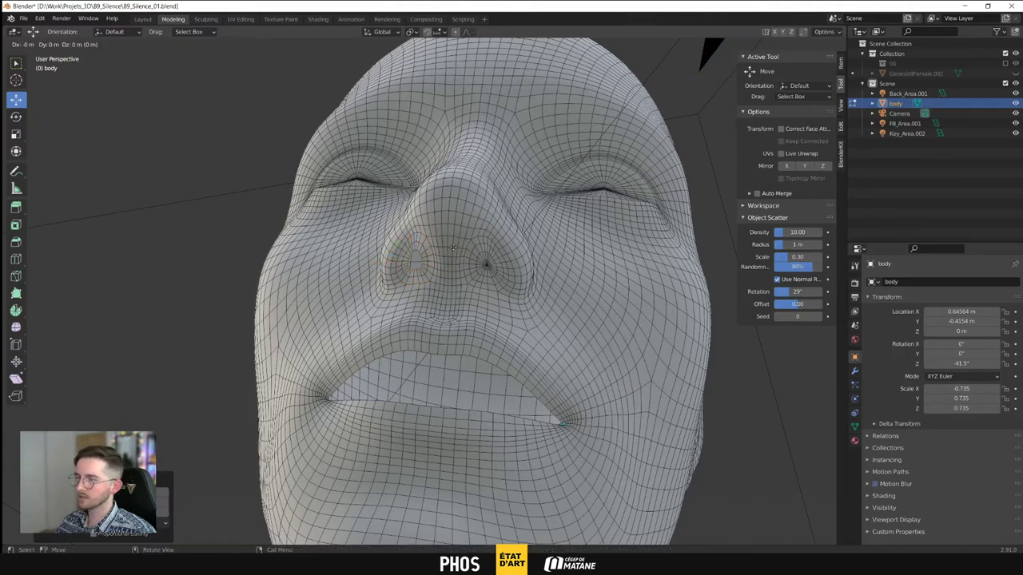
key("s")
left_click(417, 260)
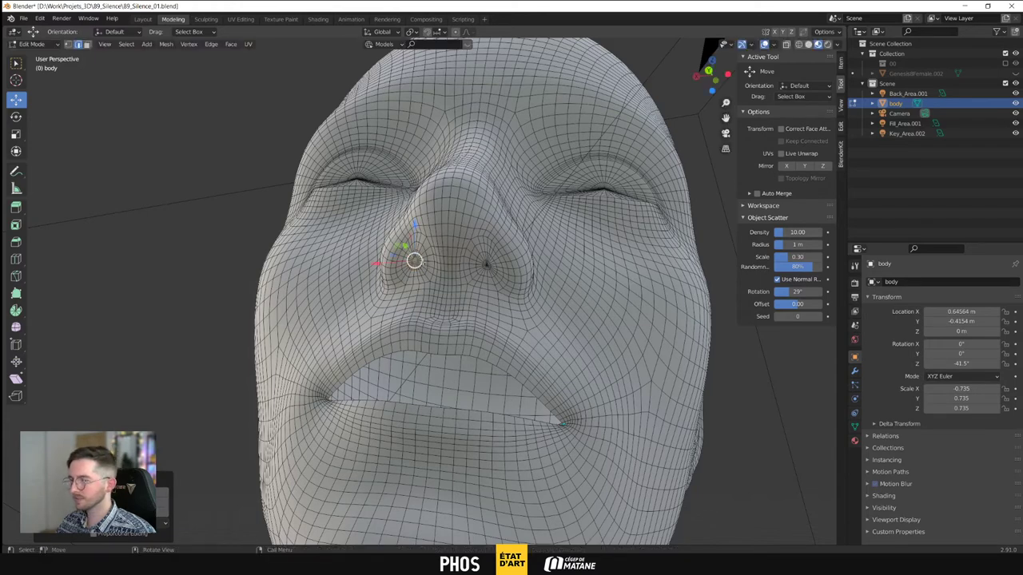
Merge the vertices of the right nostril's innermost ring at their center
key("1")
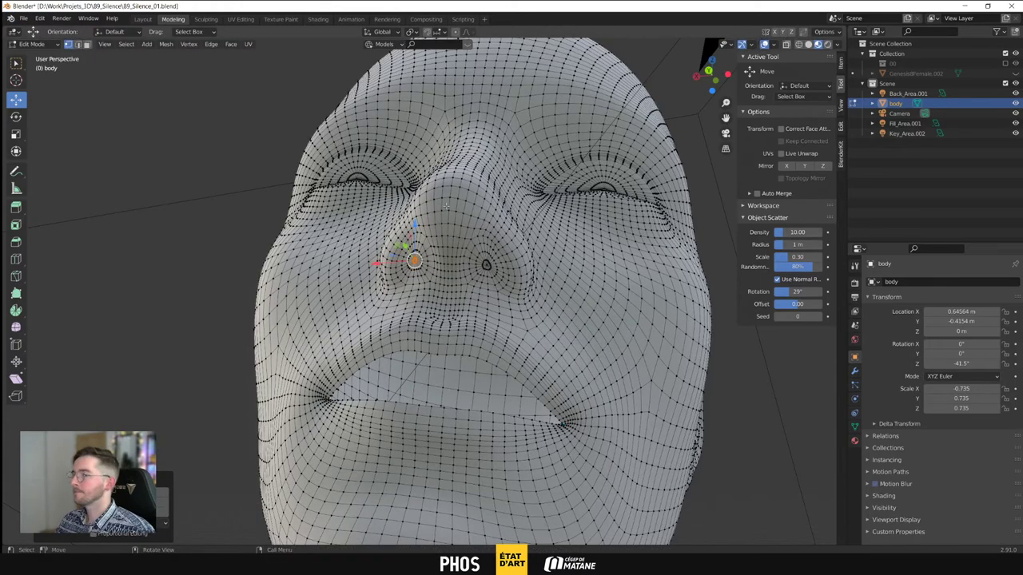
right_click(444, 222)
mouse_move(444, 248)
left_click(488, 249)
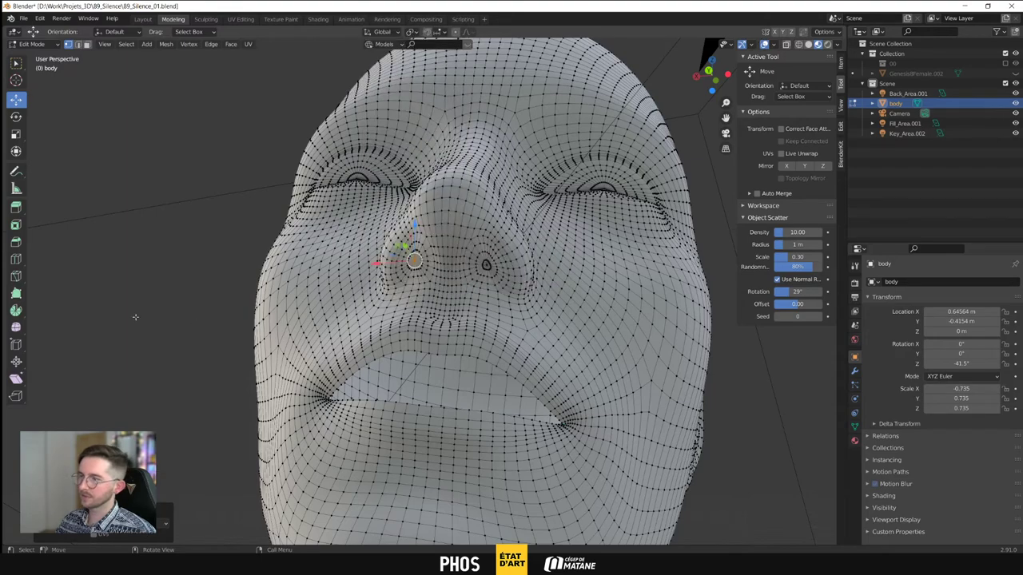
Select the edge loop around the mouth opening and extrude it inward, scaling each ring smaller until only a tiny gap remains
left_click(78, 44)
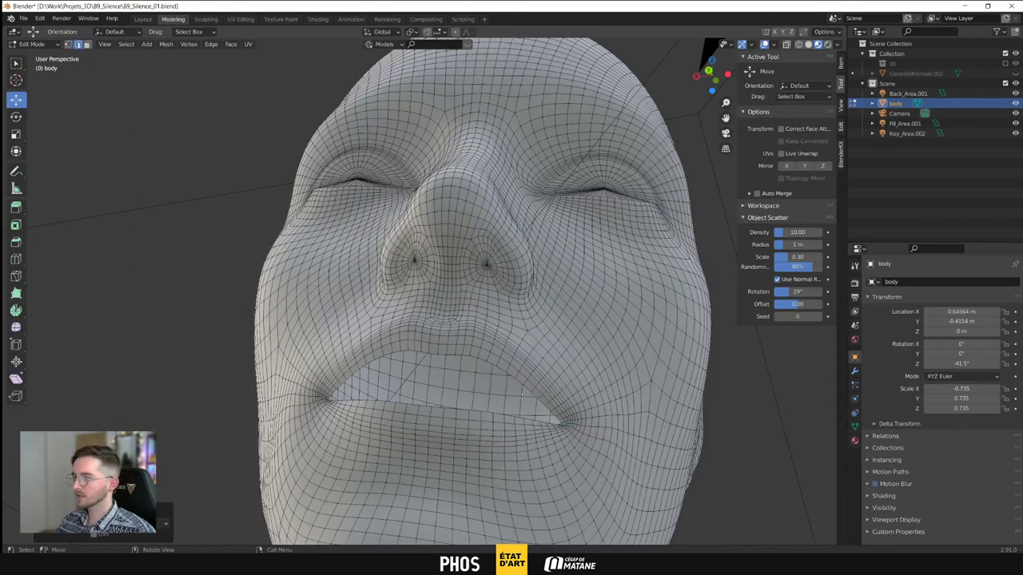
left_click(458, 356, "alt")
middle_click_drag(388, 404, 456, 349)
middle_click_drag(527, 359, 403, 351)
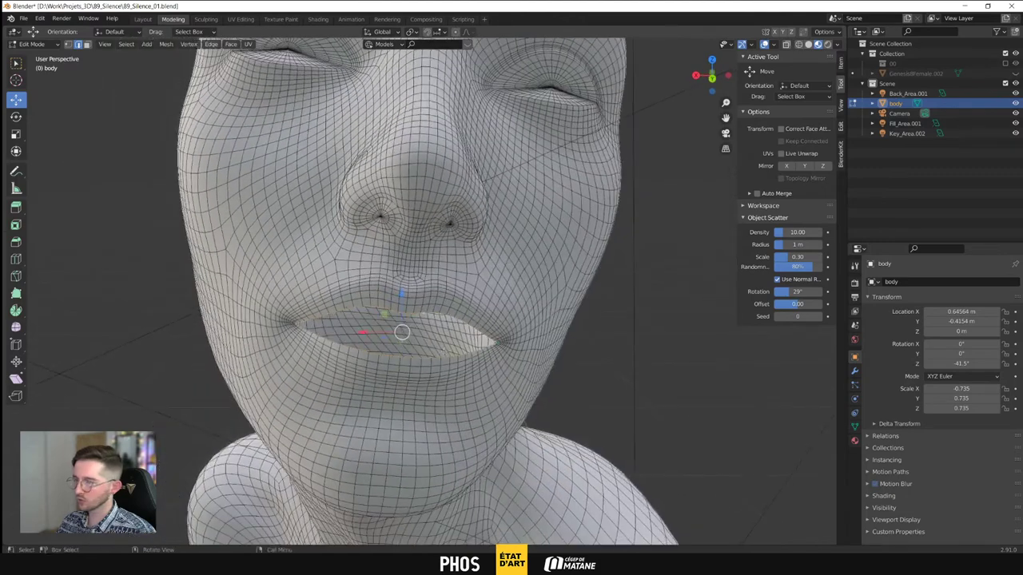
key("w")
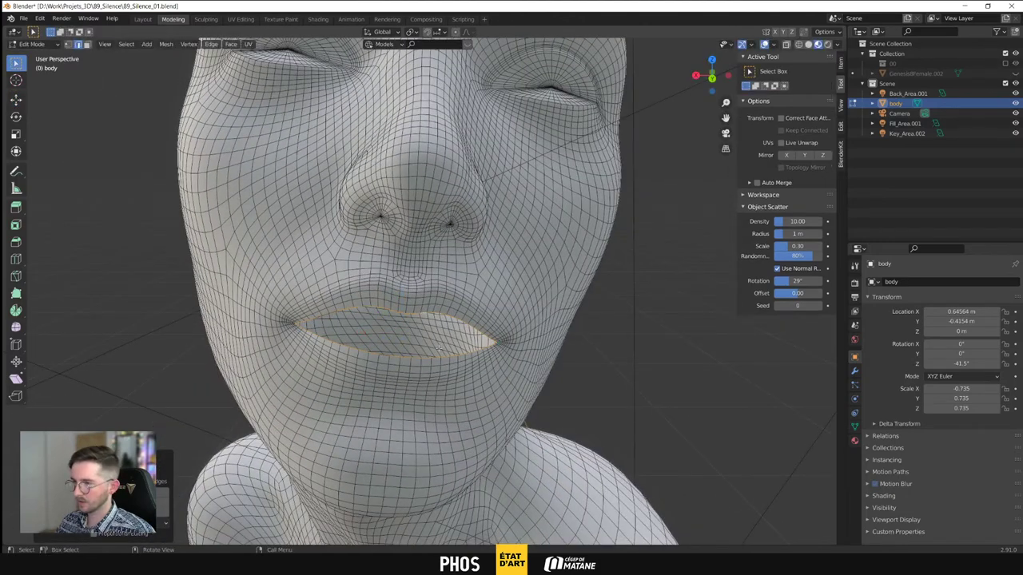
key("s")
left_click(524, 322)
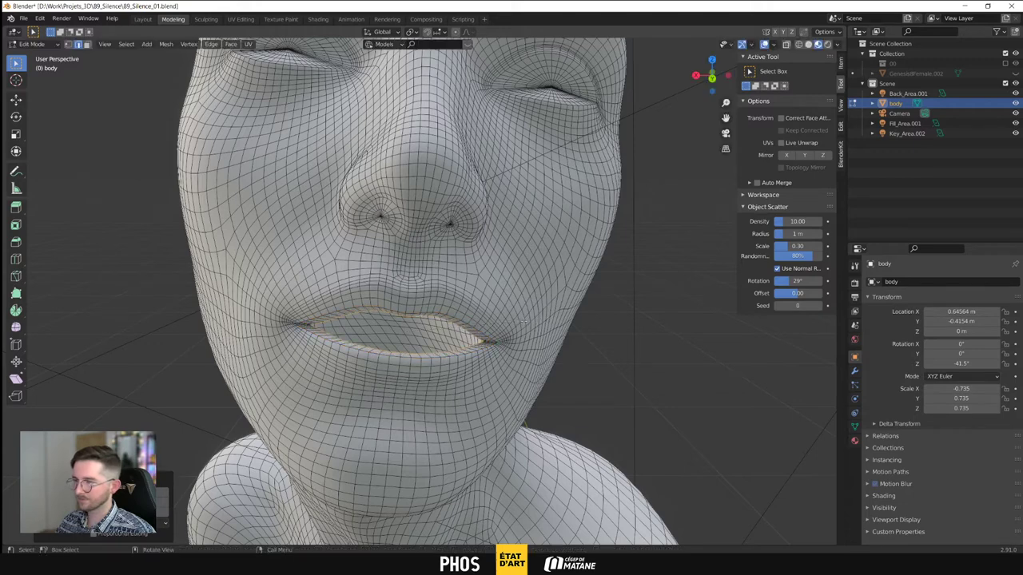
key("s")
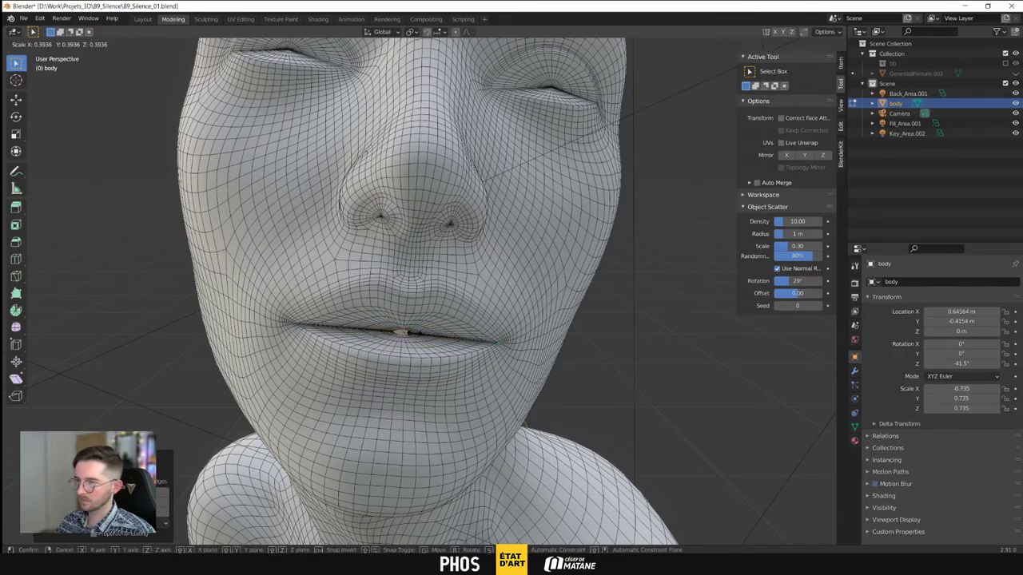
left_click(409, 334)
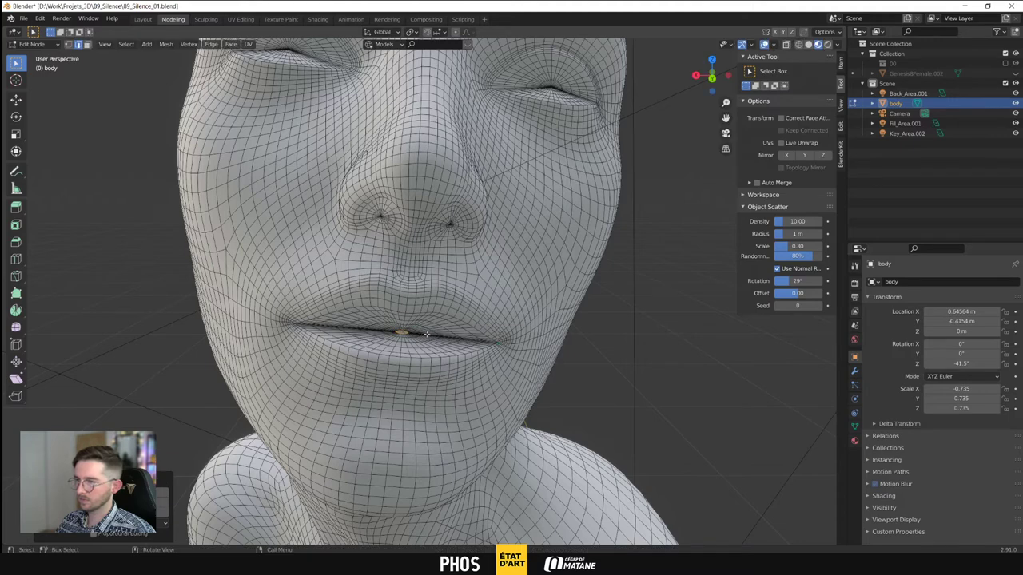
Merge the vertices of the mouth's innermost ring at their center
key("1")
right_click(519, 252)
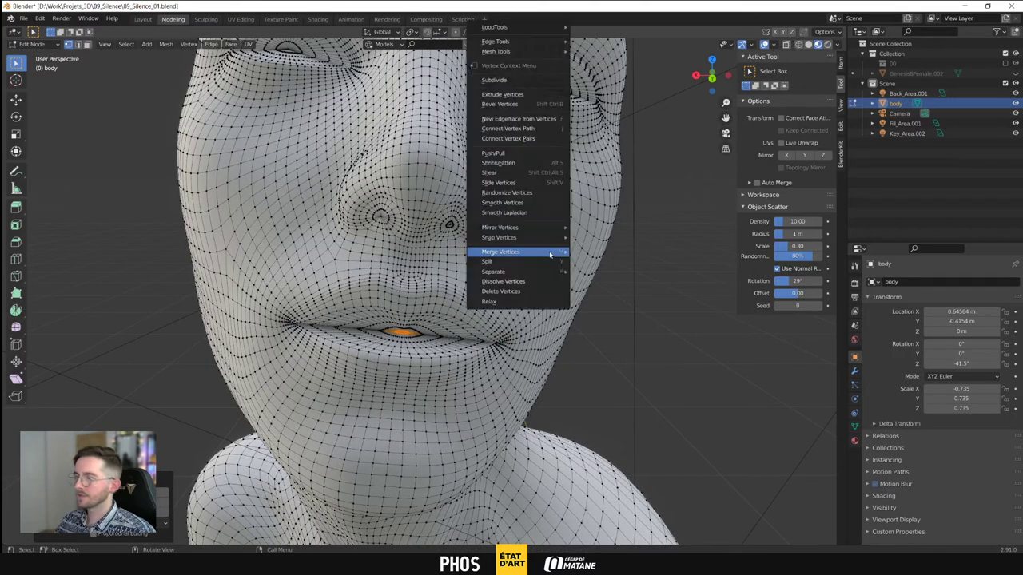
mouse_move(528, 252)
left_click(617, 252)
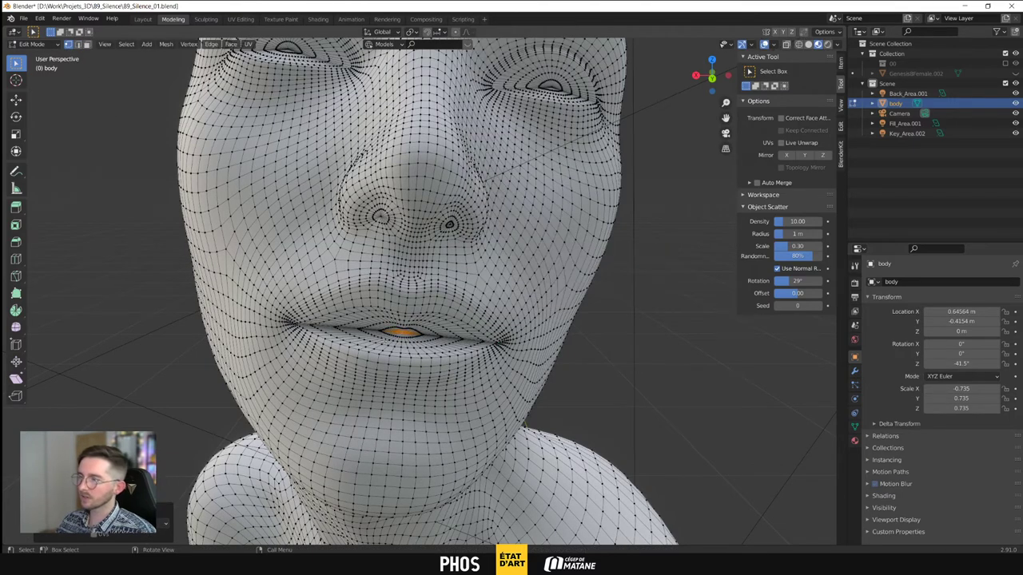
Check the figure through the scene camera in the Layout workspace using rendered viewport shading
scroll(399, 240, "down", 5)
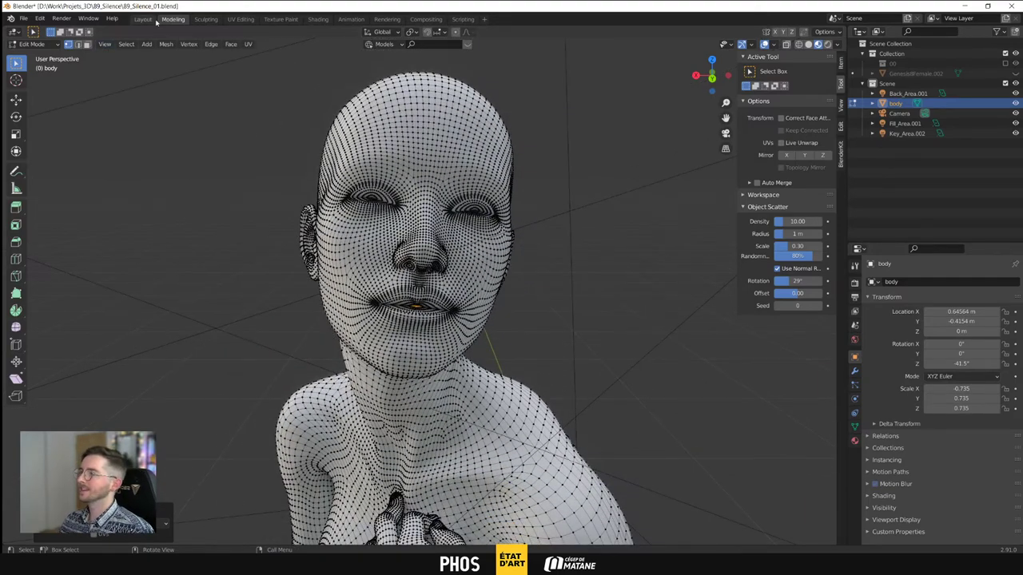
left_click(143, 19)
middle_click_drag(407, 288, 419, 262)
key("KP_0")
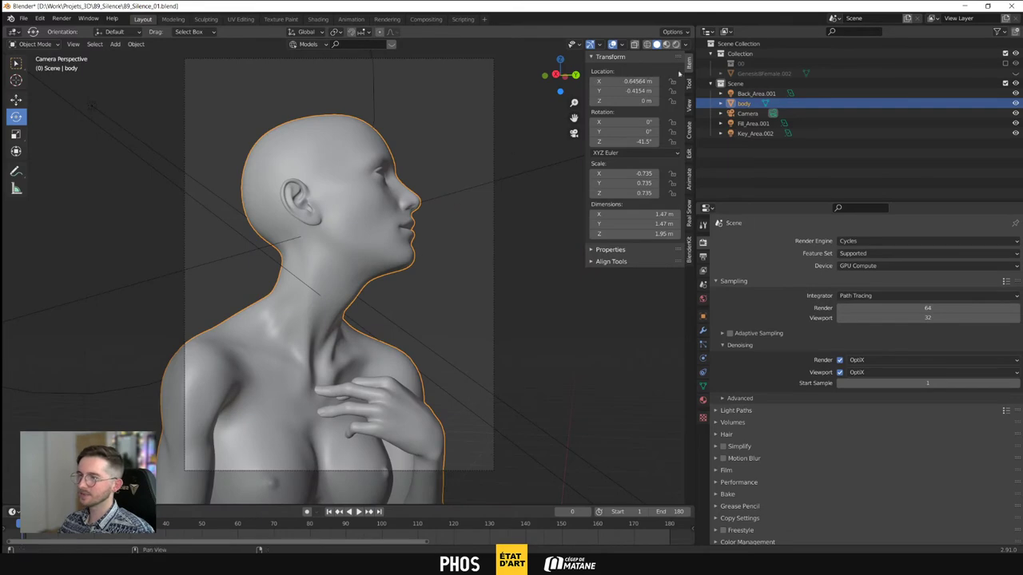
left_click(676, 45)
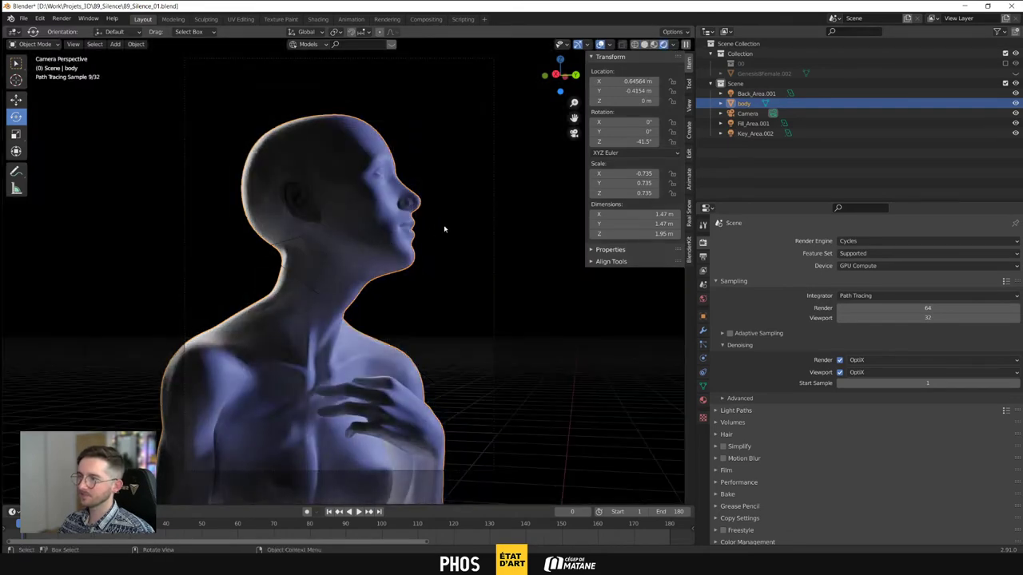
middle_click_drag(409, 234, 297, 256)
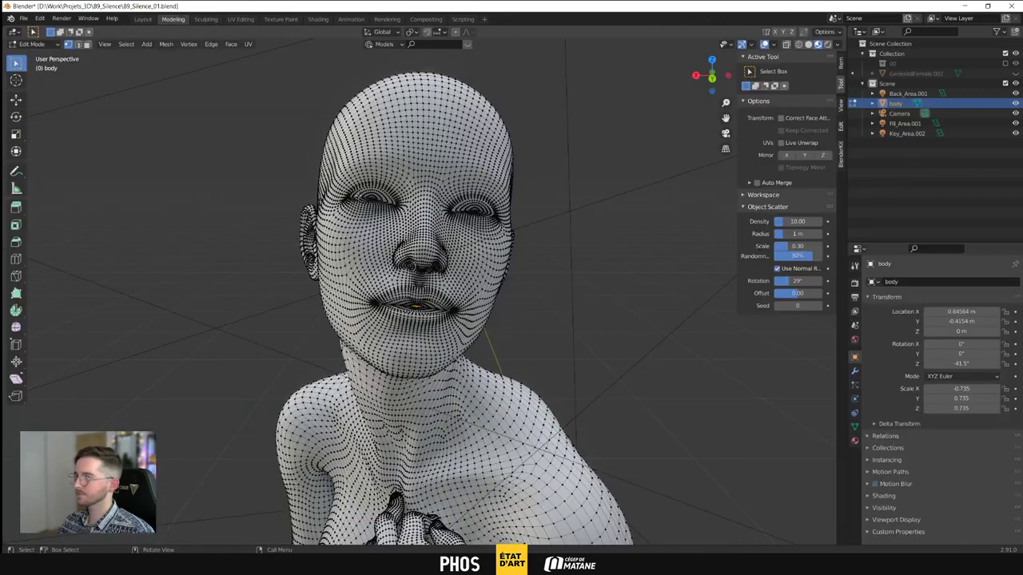
Make the body the active object and open it in the Sculpting workspace
left_click(172, 19)
scroll(230, 107, "down", 2)
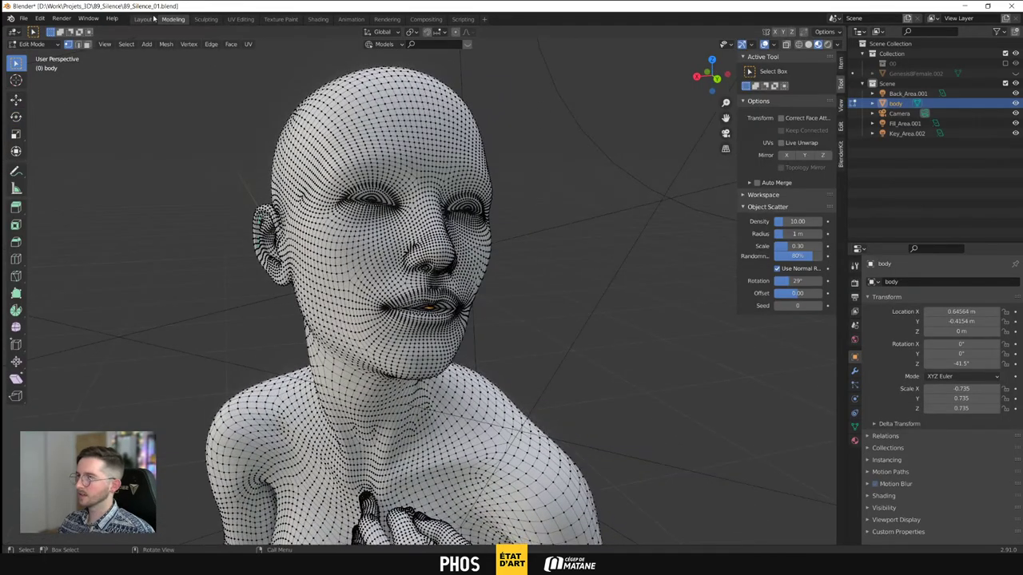
left_click(142, 18)
left_click(357, 203)
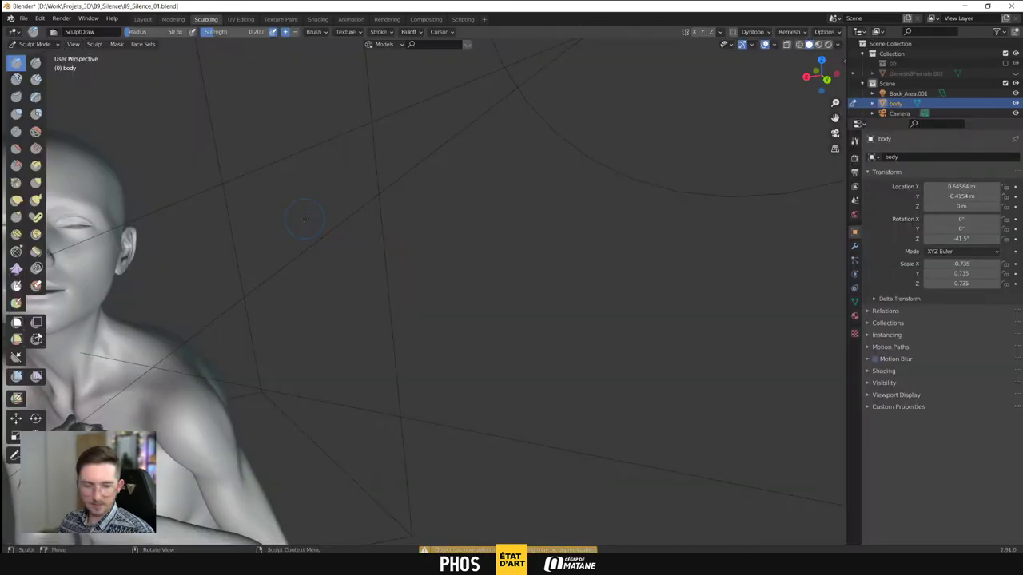
Build up the closed eyelids and the lips with Draw brush strokes at 50 px radius and 0.200 strength
middle_click_drag(304, 219, 561, 315)
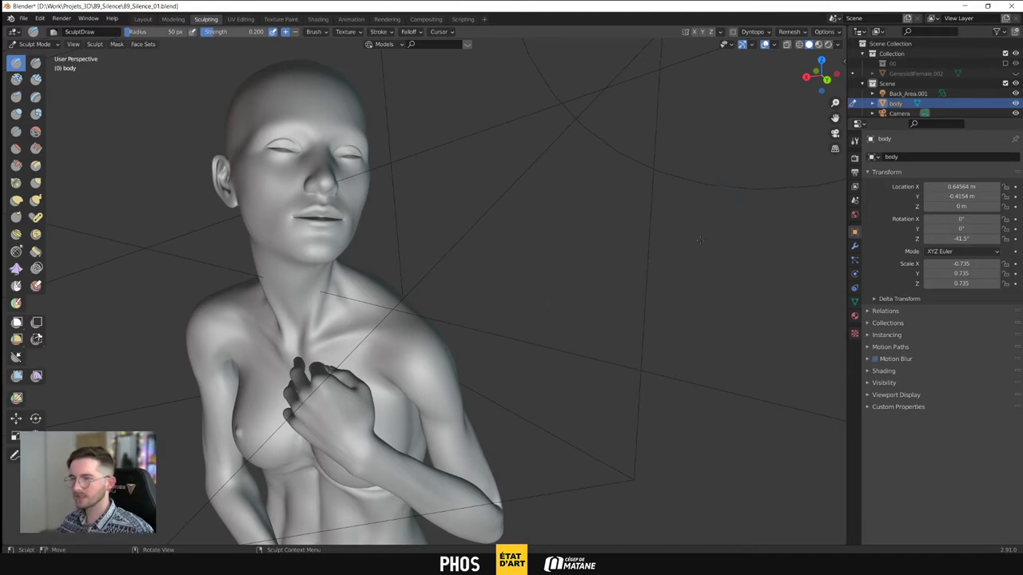
mouse_move(343, 355)
middle_mouse_down()
mouse_move(501, 192)
mouse_move(518, 203)
mouse_move(422, 231)
middle_mouse_up()
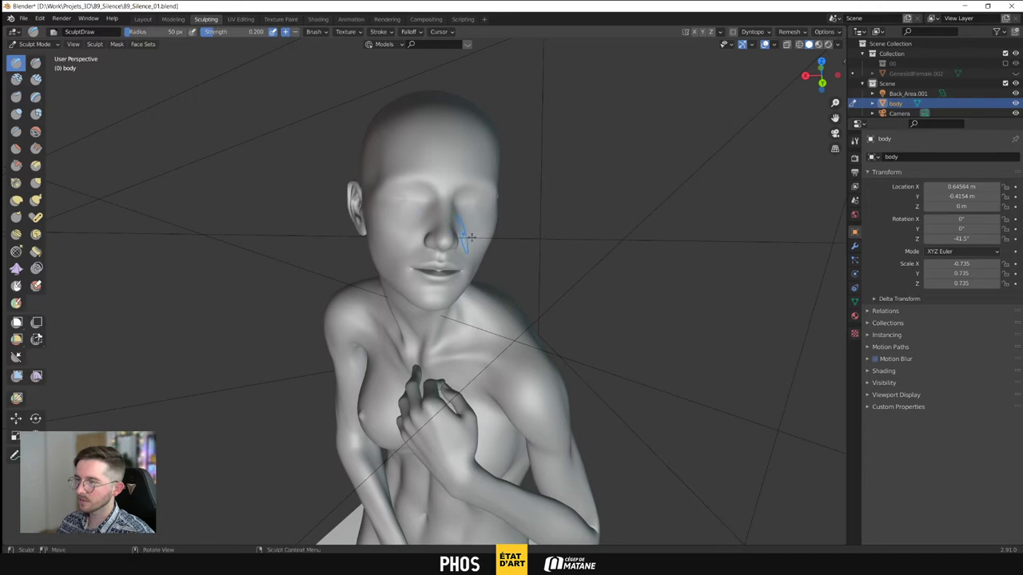
middle_click_drag(456, 216, 484, 266)
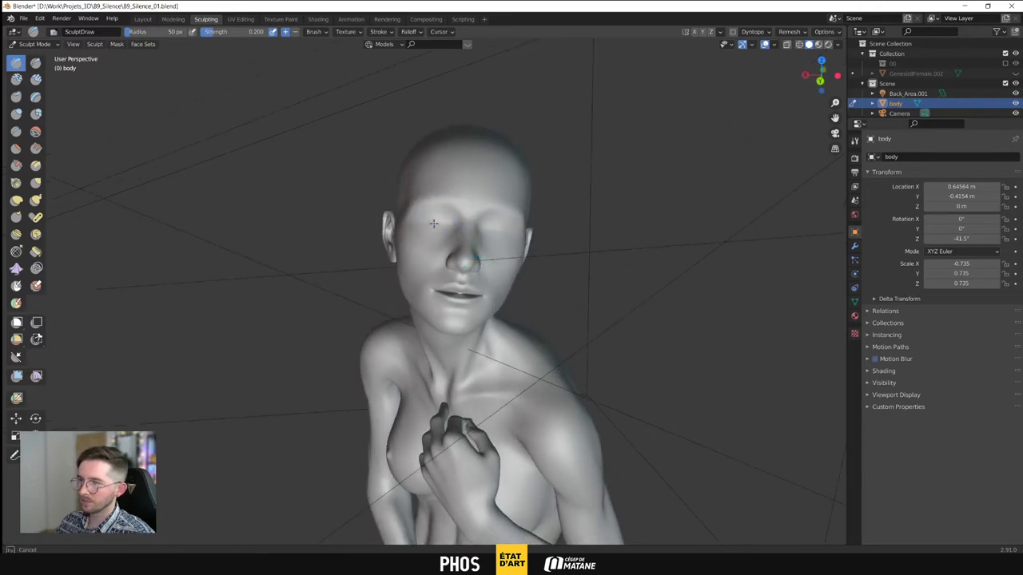
left_click_drag(493, 286, 477, 296)
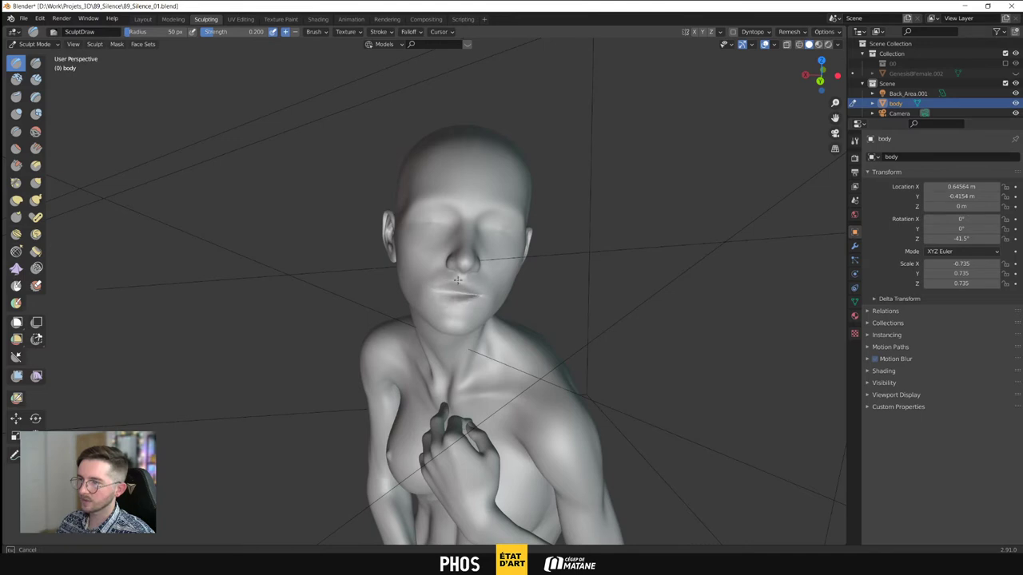
left_click_drag(471, 295, 449, 294)
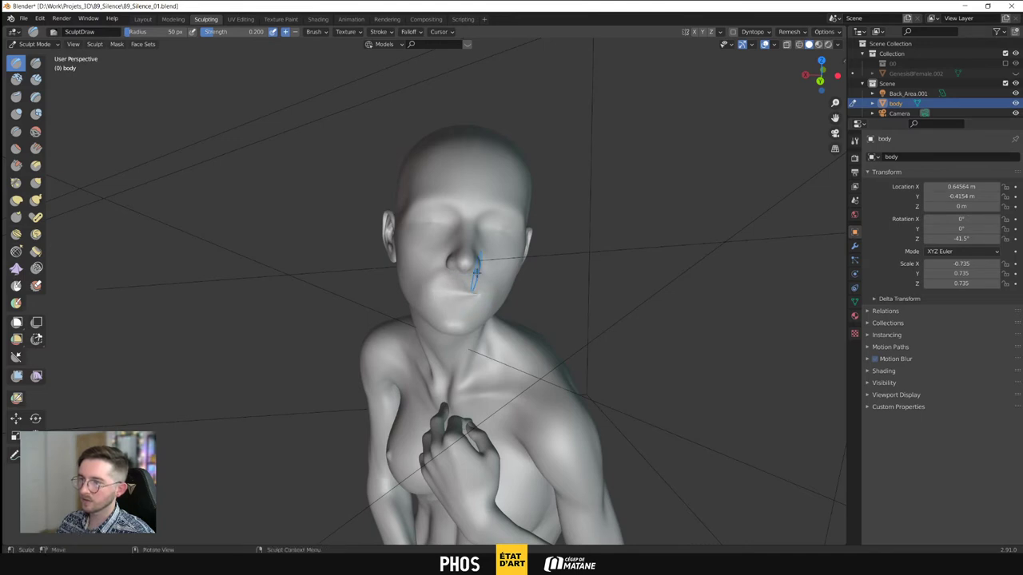
Examine the sealed eyes, nose and mouth from several angles and through the scene camera
middle_click_drag(493, 262, 505, 290)
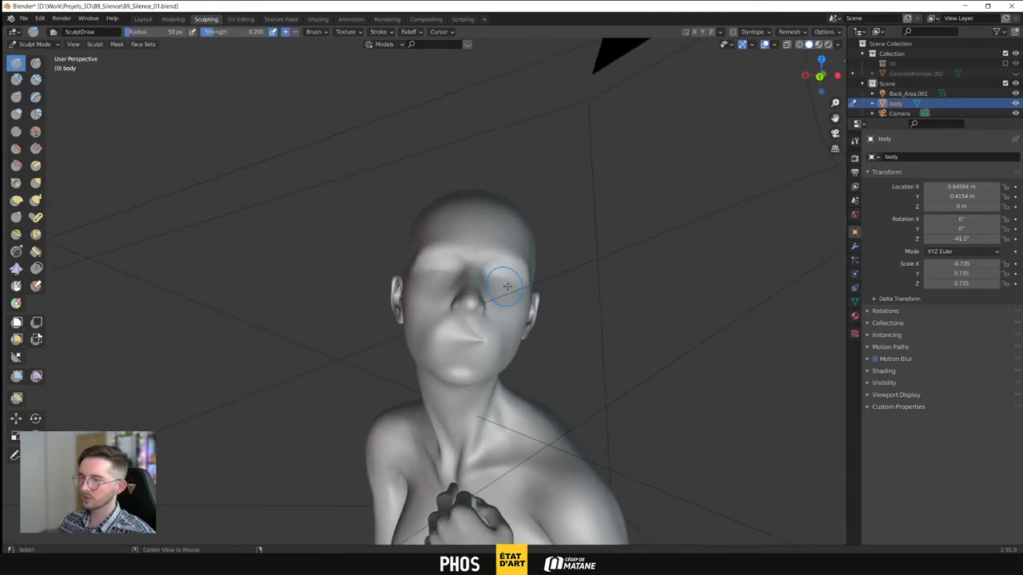
middle_click_drag(507, 286, 538, 203, "alt")
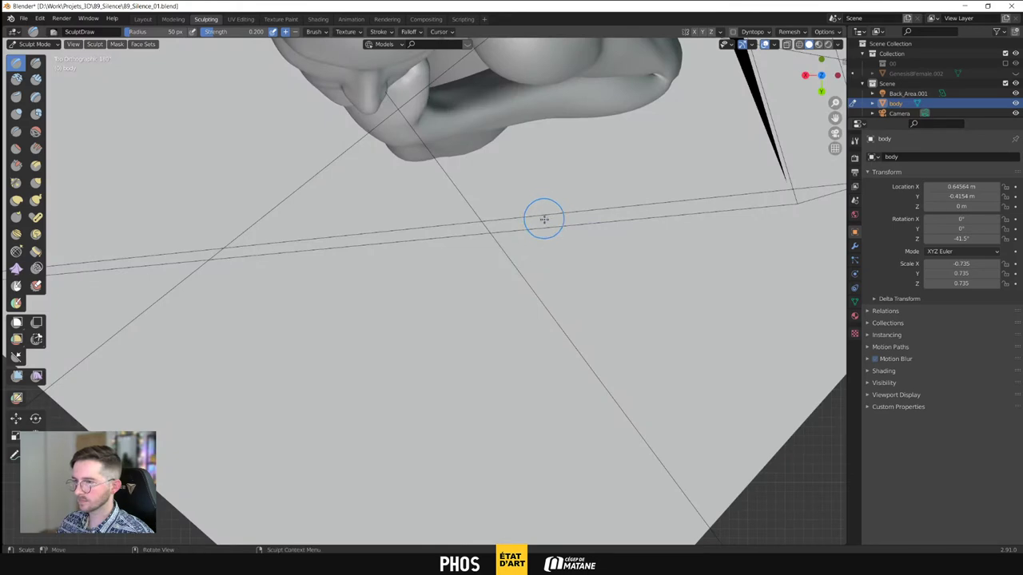
key("KP_0")
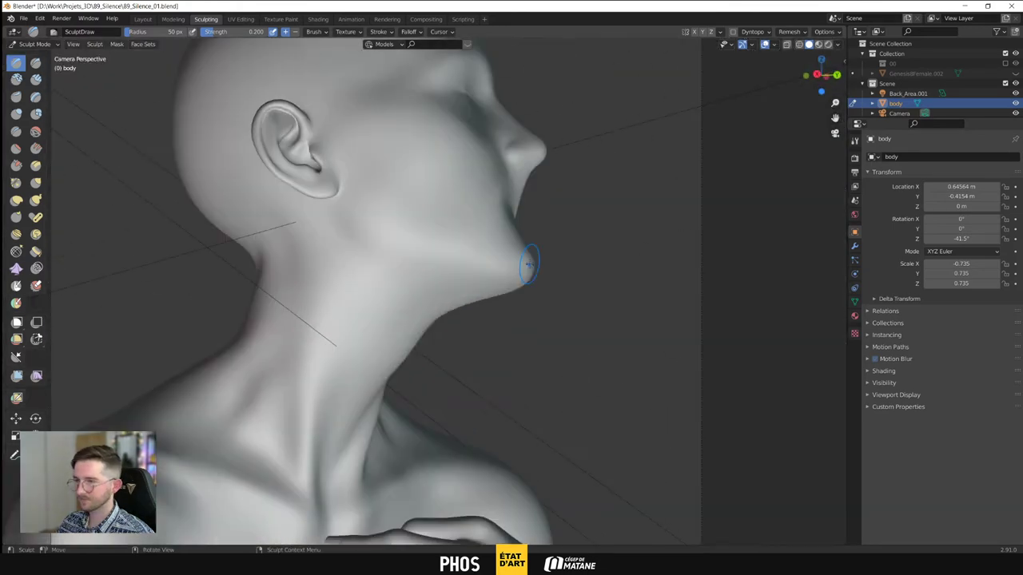
middle_click_drag(528, 264, 498, 253)
middle_click_drag(438, 278, 439, 265)
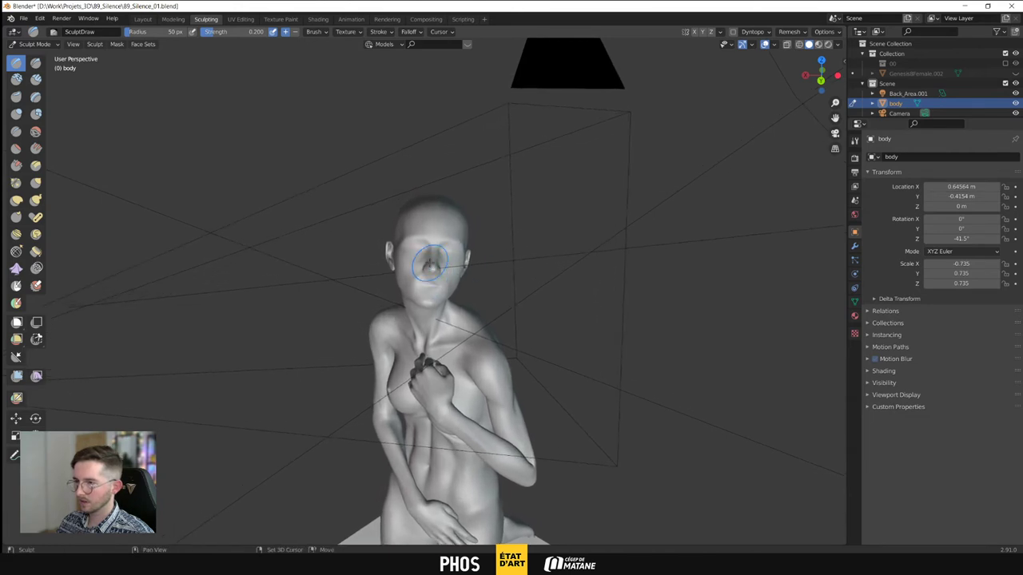
mouse_move(535, 279)
middle_mouse_down()
mouse_move(648, 207)
mouse_move(438, 274)
mouse_move(675, 195)
mouse_move(663, 187)
mouse_move(608, 216)
mouse_move(462, 329)
mouse_move(542, 210)
mouse_move(463, 379)
mouse_move(580, 183)
mouse_move(552, 218)
mouse_move(174, 141)
middle_mouse_up()
key("KP_0")
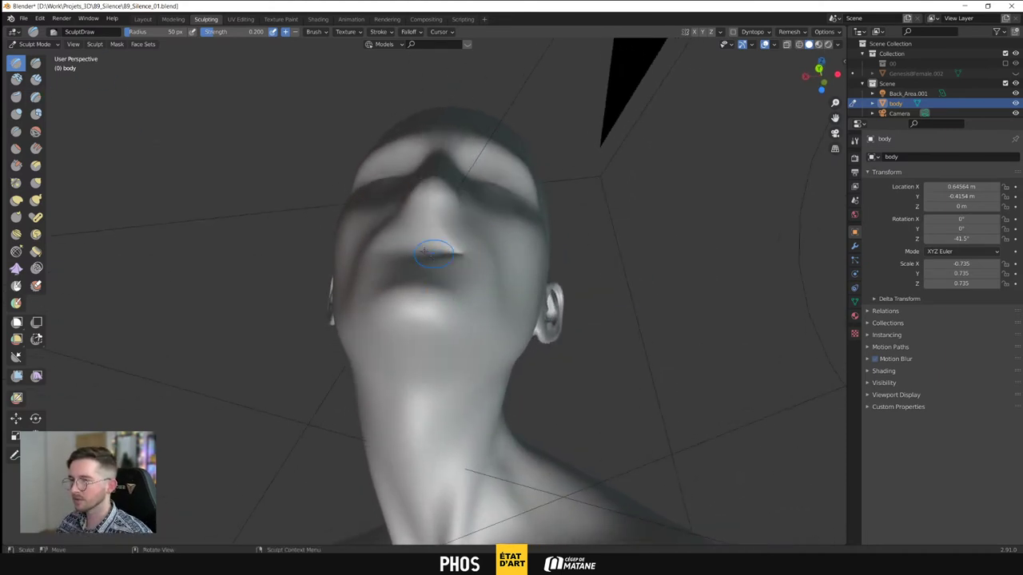
Set the Draw brush strength to 0.500 and smooth the sealed mouth area
left_click(249, 32)
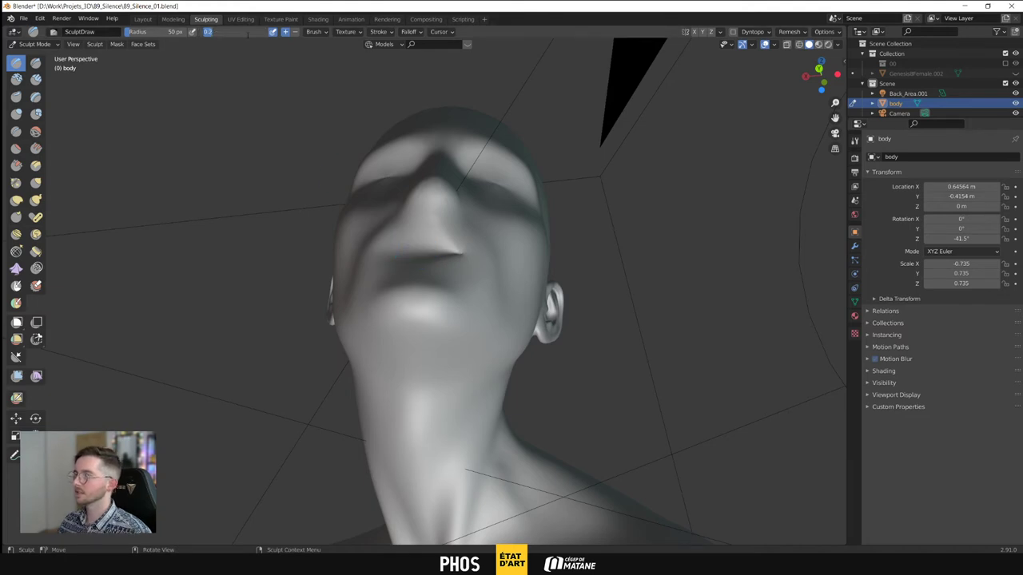
key("Return")
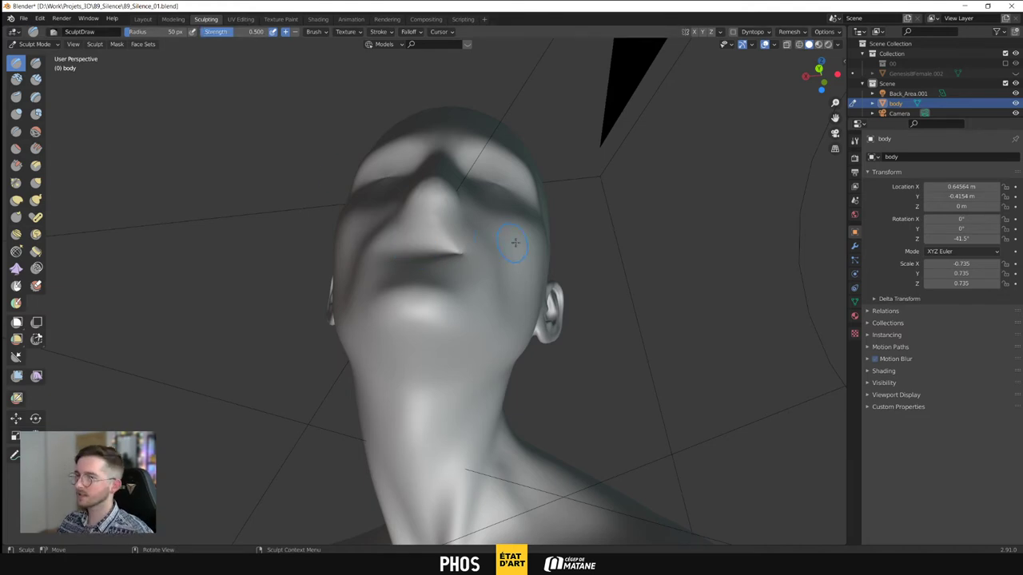
mouse_move(412, 253)
middle_mouse_down()
mouse_move(397, 250)
mouse_move(441, 248)
mouse_move(471, 340)
mouse_move(446, 356)
middle_mouse_up()
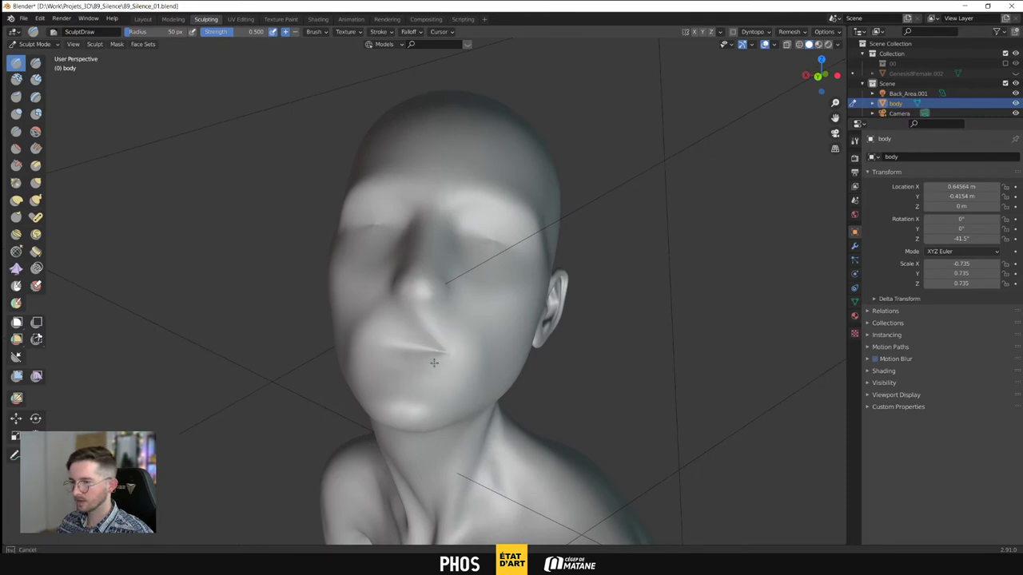
middle_click_drag(407, 363, 369, 355)
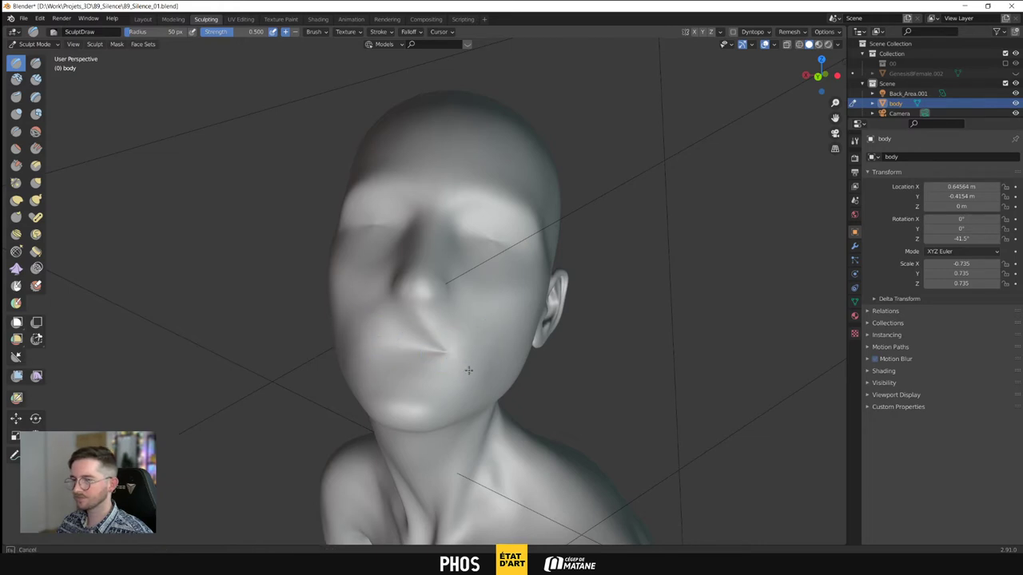
mouse_move(468, 370)
middle_mouse_down()
mouse_move(457, 380)
mouse_move(537, 352)
mouse_move(599, 291)
middle_mouse_up()
scroll(454, 327, "down", 4)
middle_click_drag(454, 327, 354, 195)
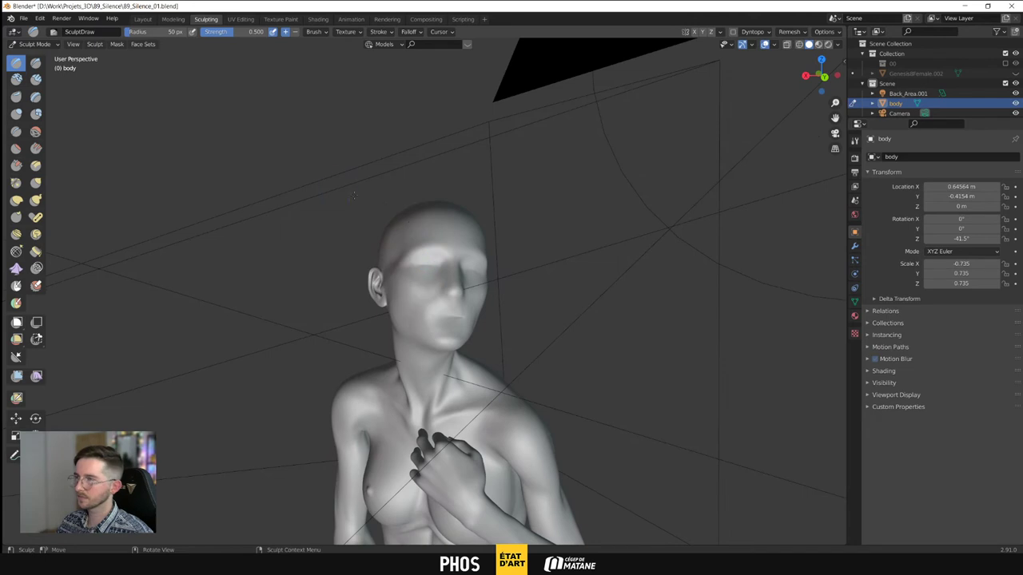
Reshape the area between the nose and the upper lip with Elastic Deform strokes at 50 px radius and 0.500 strength
left_click(16, 200)
mouse_move(349, 251)
middle_mouse_down()
mouse_move(354, 275)
mouse_move(445, 303)
mouse_move(442, 326)
mouse_move(496, 292)
middle_mouse_up()
scroll(447, 321, "up", 2)
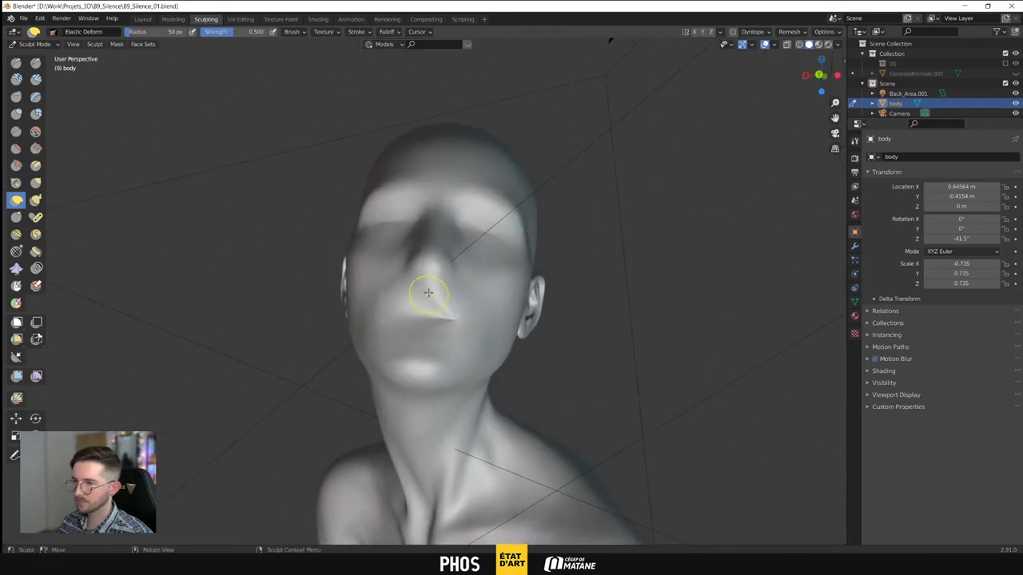
left_click_drag(426, 290, 432, 275)
mouse_move(432, 274)
middle_mouse_down()
mouse_move(452, 315)
mouse_move(397, 279)
middle_mouse_up()
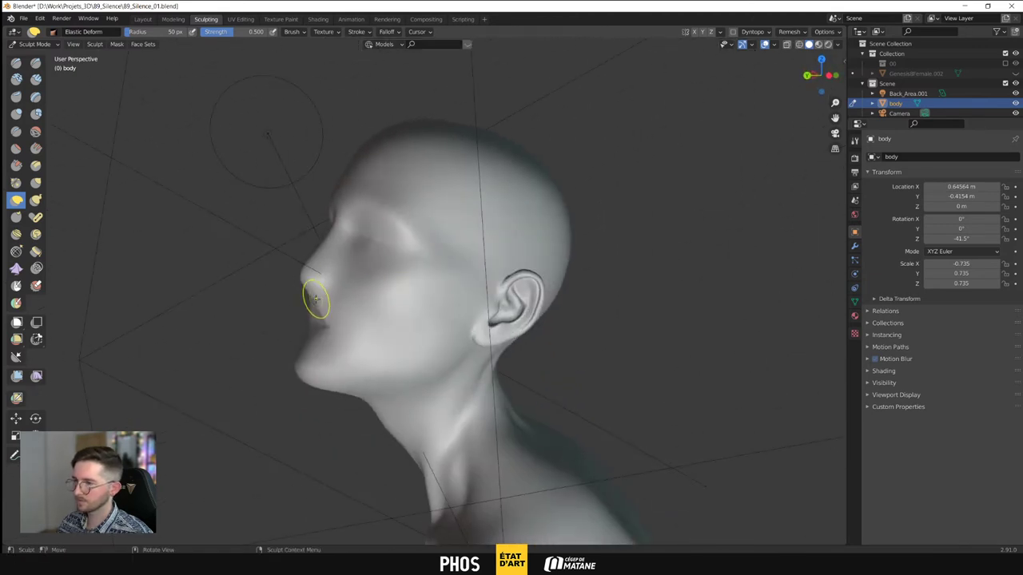
mouse_move(315, 299)
left_mouse_down()
mouse_move(330, 279)
mouse_move(326, 288)
left_mouse_up()
mouse_move(326, 288)
middle_mouse_down()
mouse_move(381, 304)
mouse_move(490, 303)
middle_mouse_up()
mouse_move(577, 315)
middle_mouse_down()
mouse_move(550, 326)
mouse_move(590, 307)
mouse_move(543, 325)
mouse_move(587, 323)
middle_mouse_up()
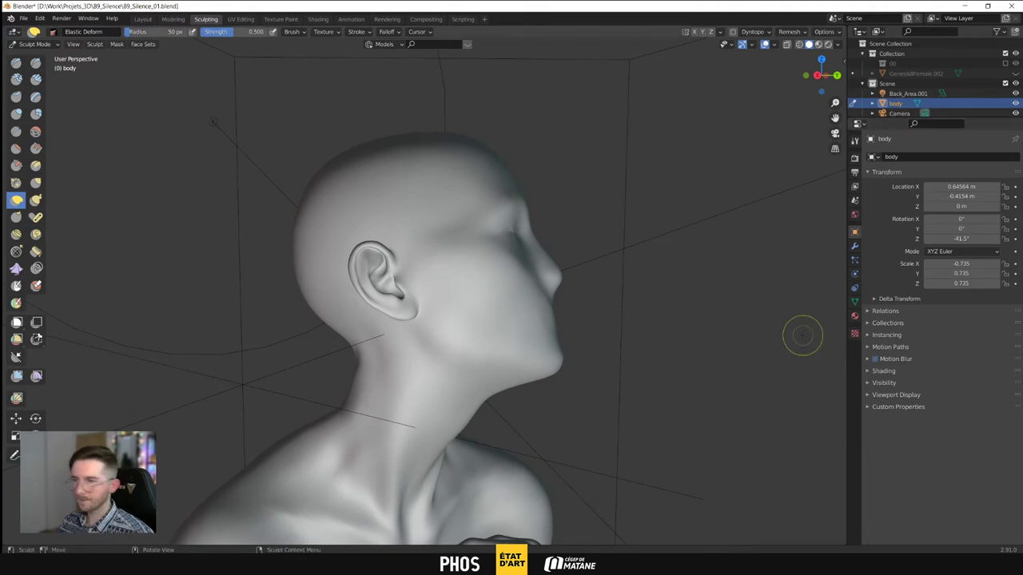
Check the reshaped face profile in the full camera frame using rendered viewport shading
middle_click_drag(533, 360, 556, 294)
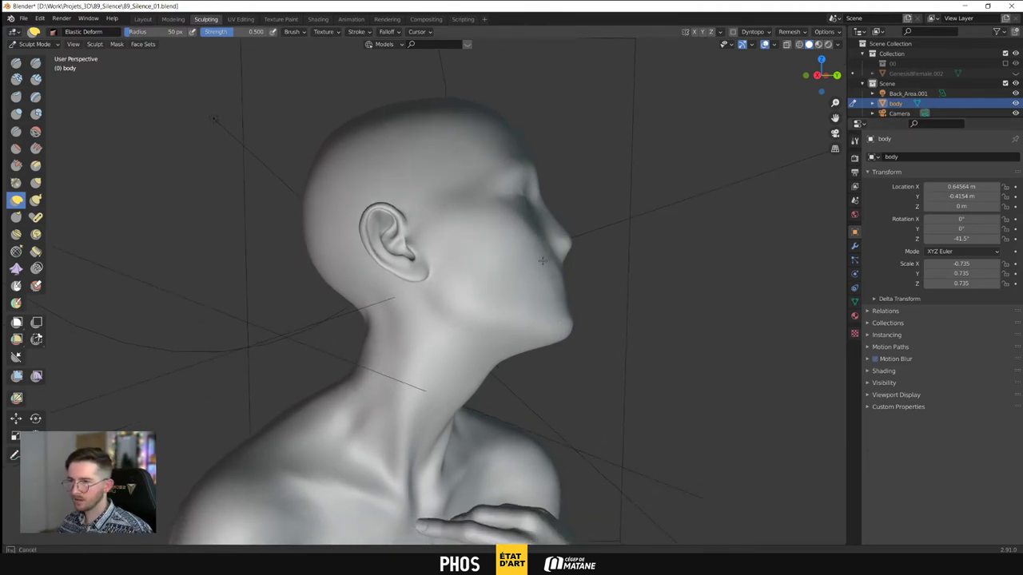
key("KP_0")
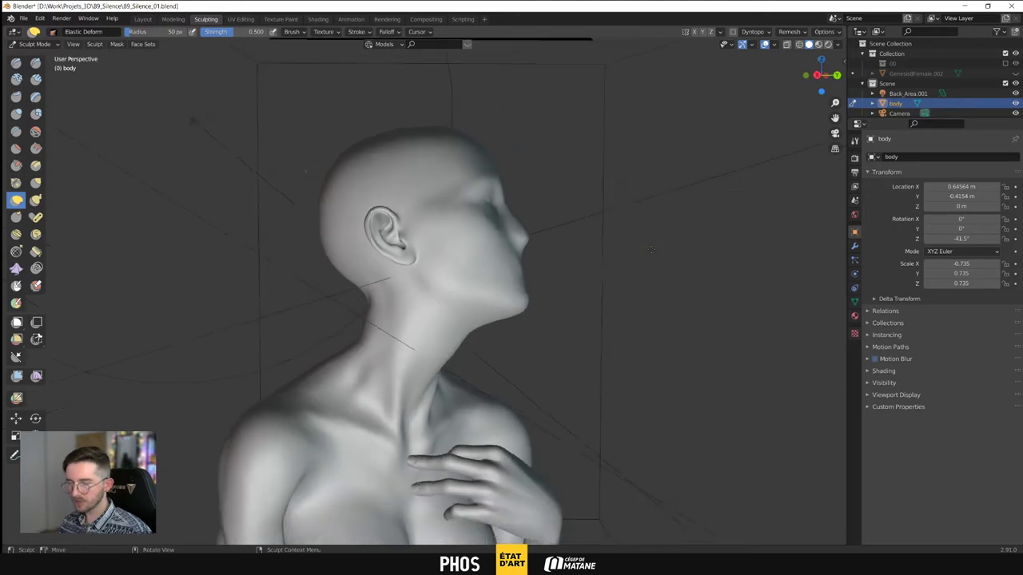
key("Home")
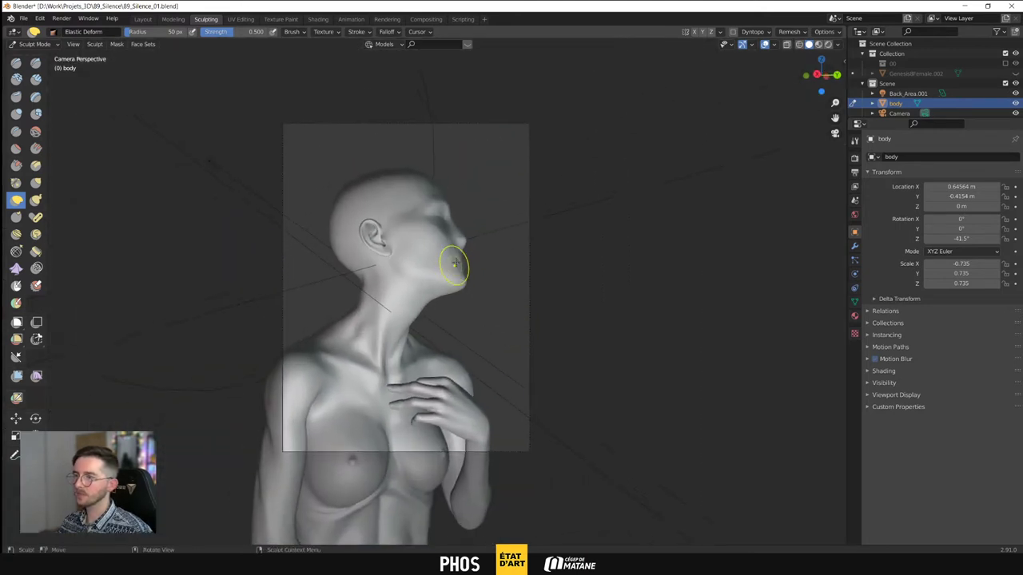
left_click(827, 44)
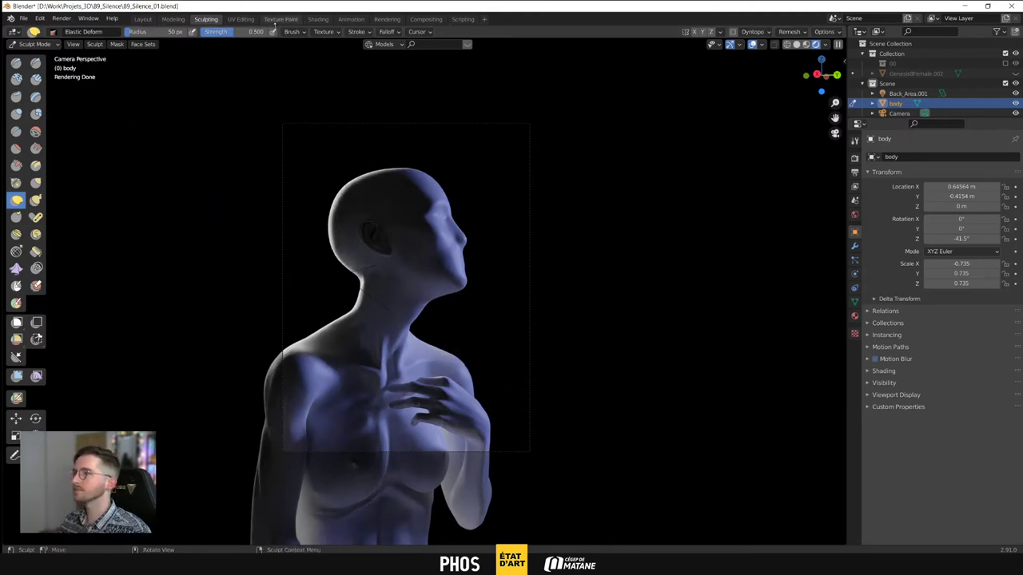
In the Shading workspace, show the rendered camera view in the large viewport and set the small one to solid shading
left_click(318, 18)
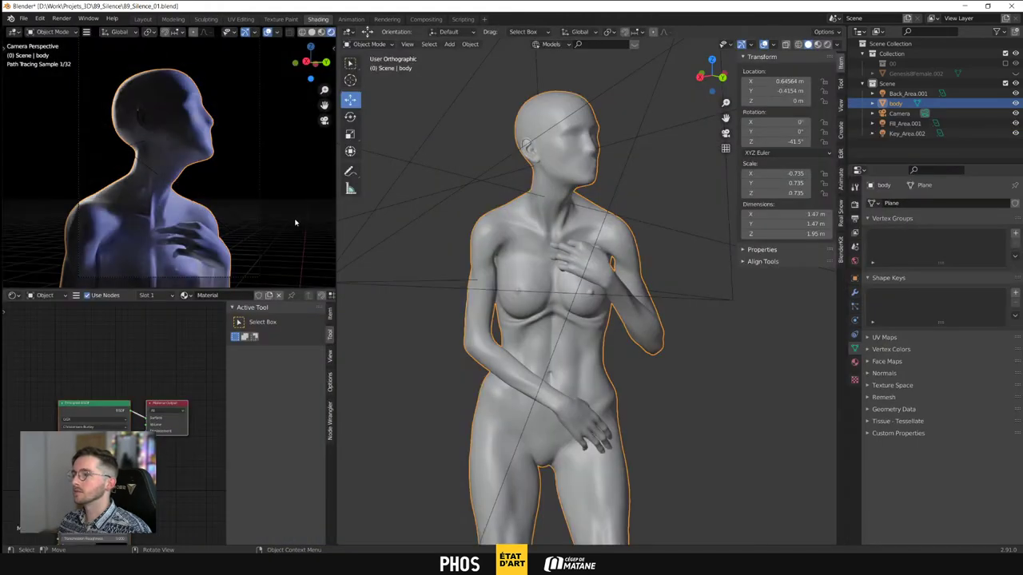
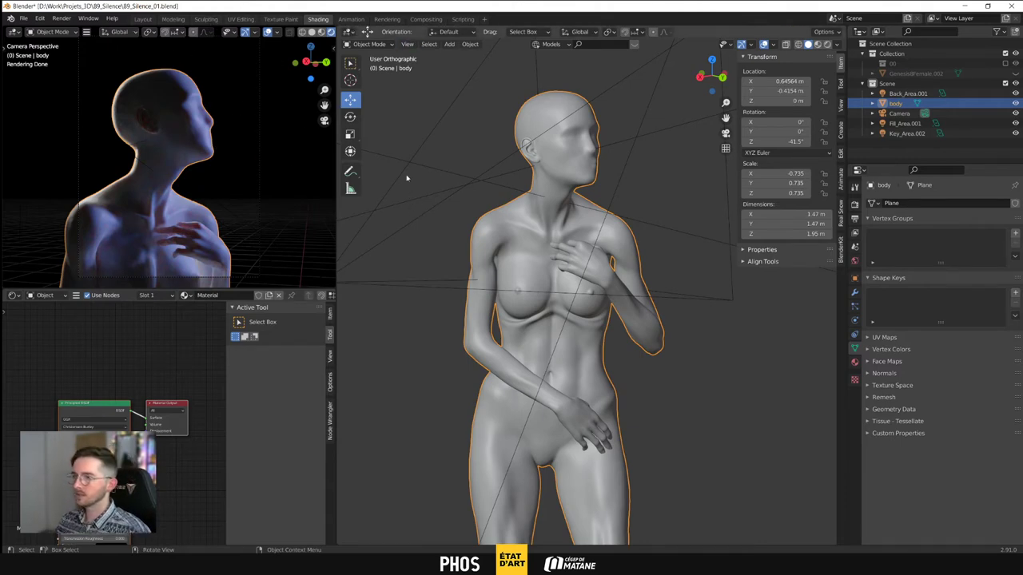
left_click(343, 286)
key("KP_0")
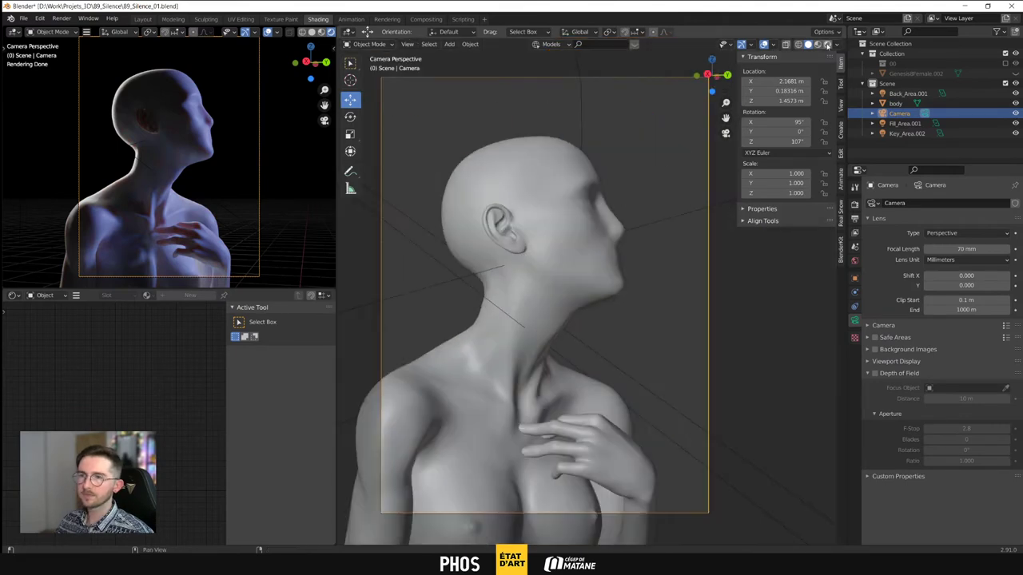
left_click(827, 45)
left_click(311, 32)
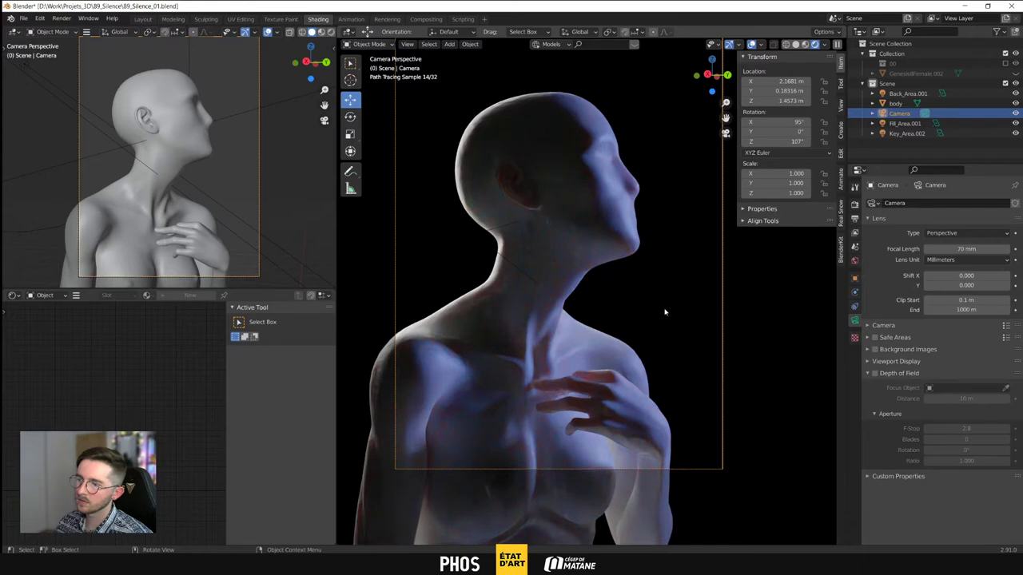
middle_click_drag(663, 268, 640, 295, "shift")
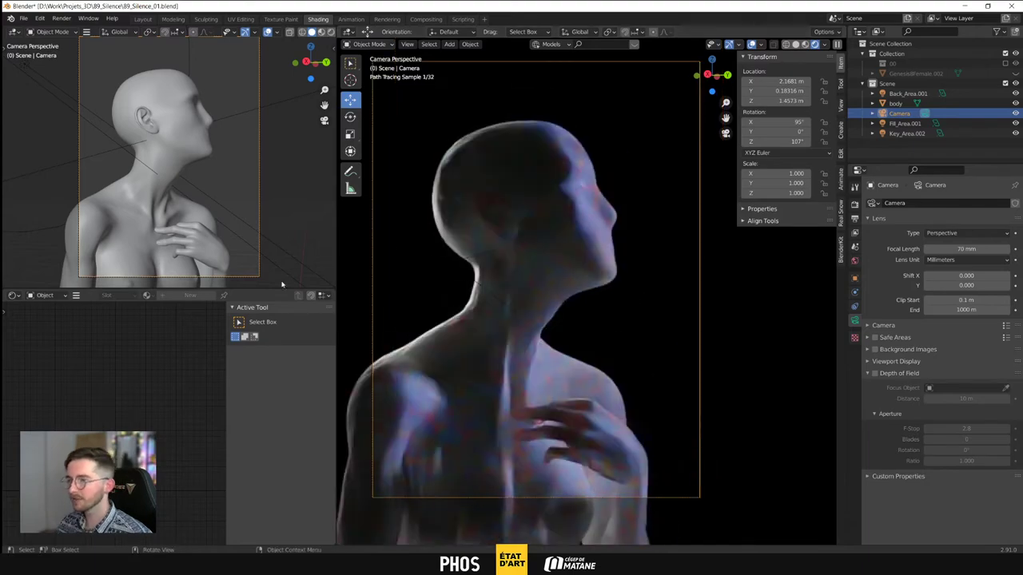
Select the body in the Layout workspace with the viewport in solid shading
left_click(143, 19)
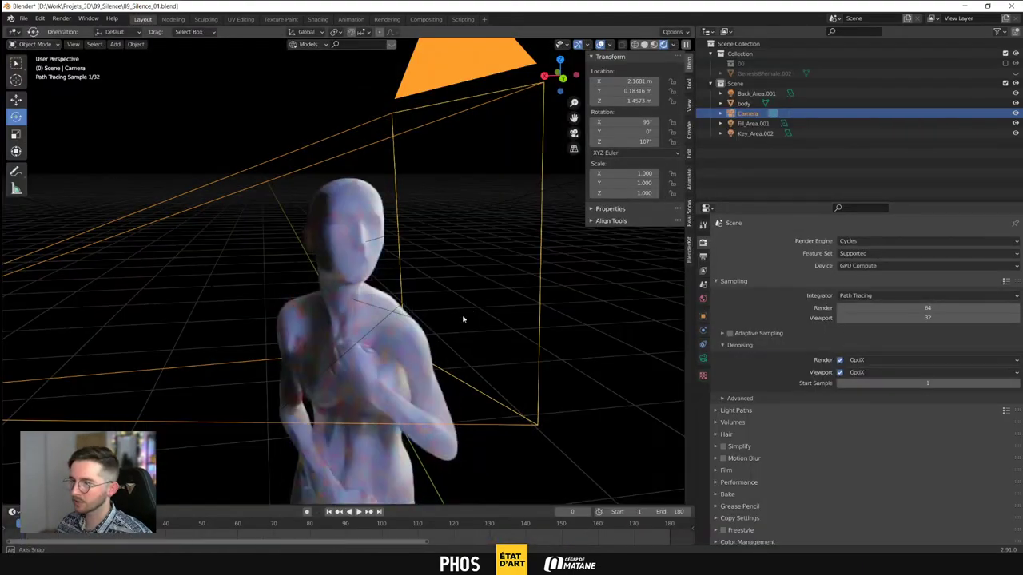
mouse_move(463, 317)
middle_mouse_down("shift")
mouse_move(459, 338)
mouse_move(648, 66)
middle_mouse_up("shift")
left_click(644, 44)
mouse_move(404, 295)
middle_mouse_down()
mouse_move(475, 243)
mouse_move(469, 255)
mouse_move(345, 263)
middle_mouse_up()
left_click(345, 264)
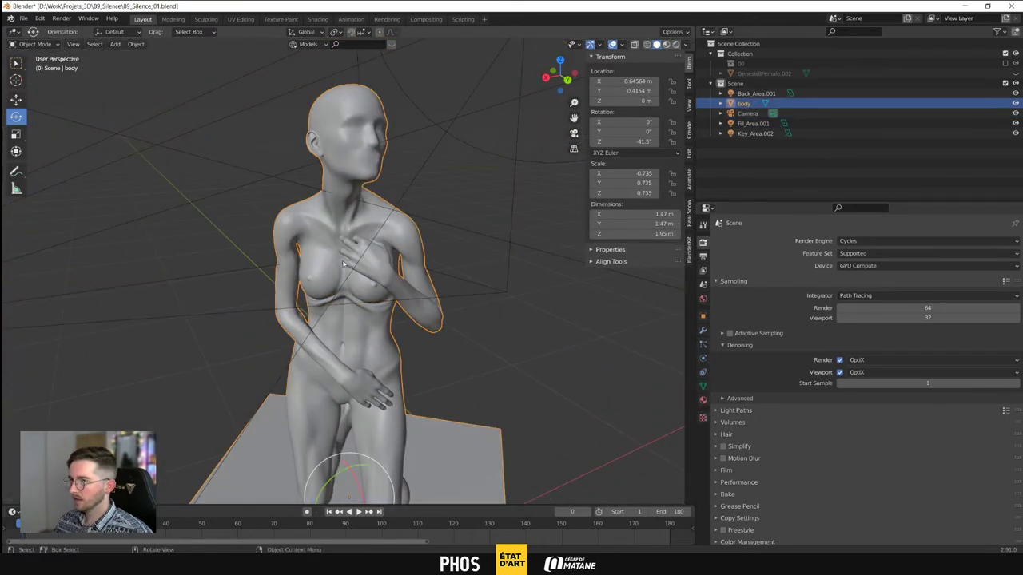
left_click(23, 18)
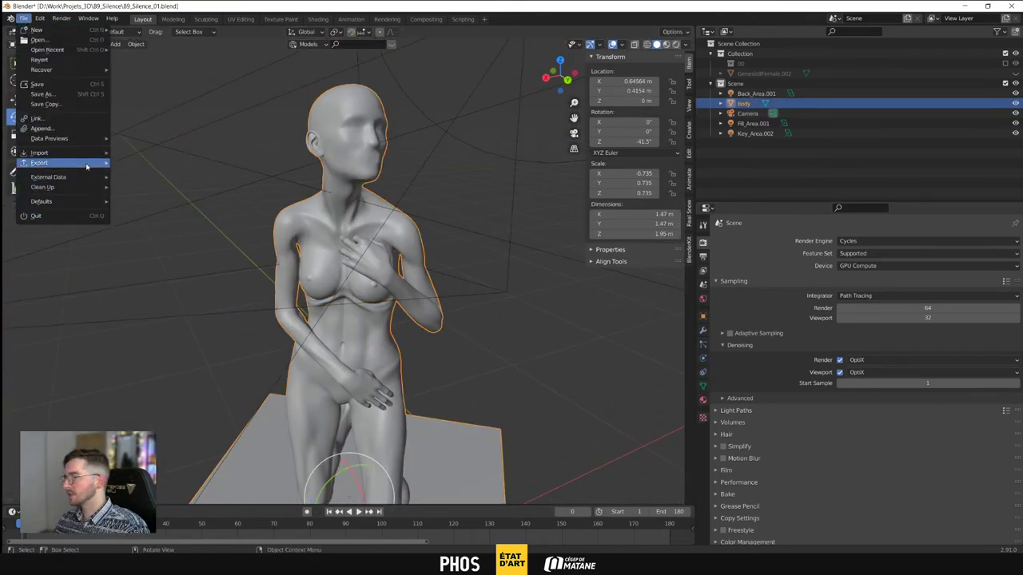
mouse_move(88, 165)
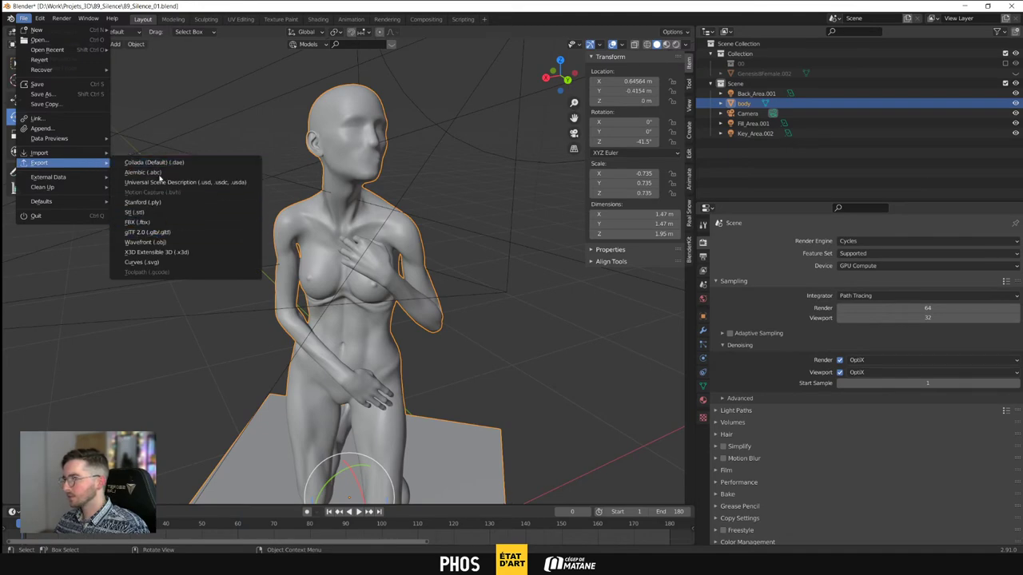
left_click(158, 243)
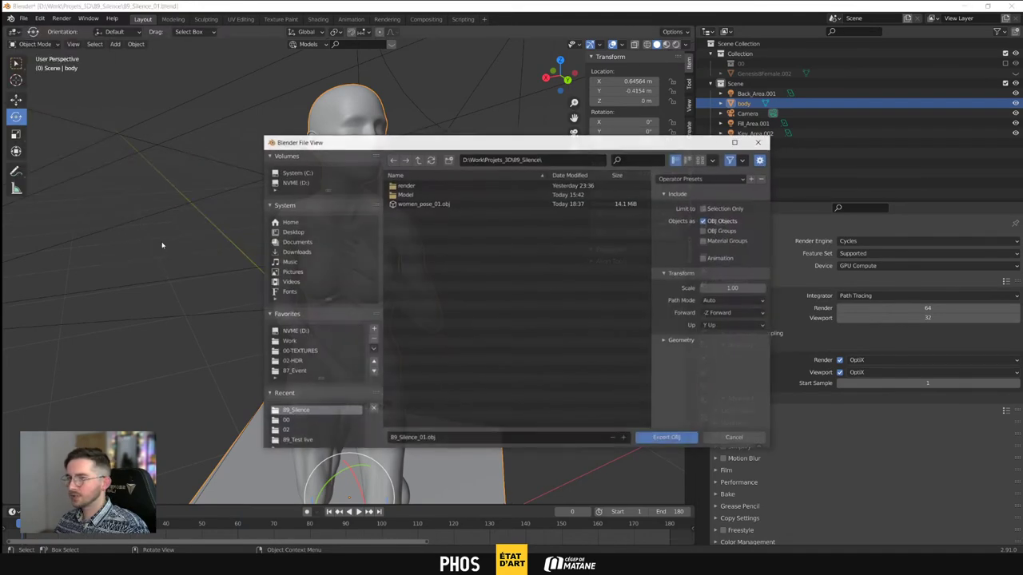
left_click(735, 438)
In the Modeling workspace, switch the body to face selection and select the floor face in front of the knees
left_click(172, 19)
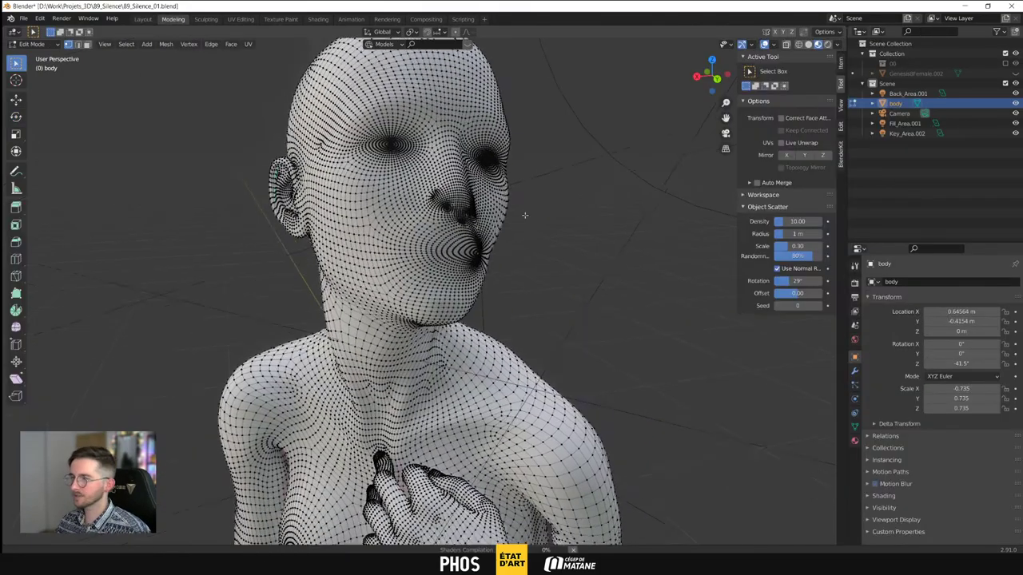
mouse_move(601, 243)
middle_mouse_down("alt")
mouse_move(482, 269)
mouse_move(591, 316)
mouse_move(609, 257)
middle_mouse_up("alt")
scroll(560, 320, "down", 4)
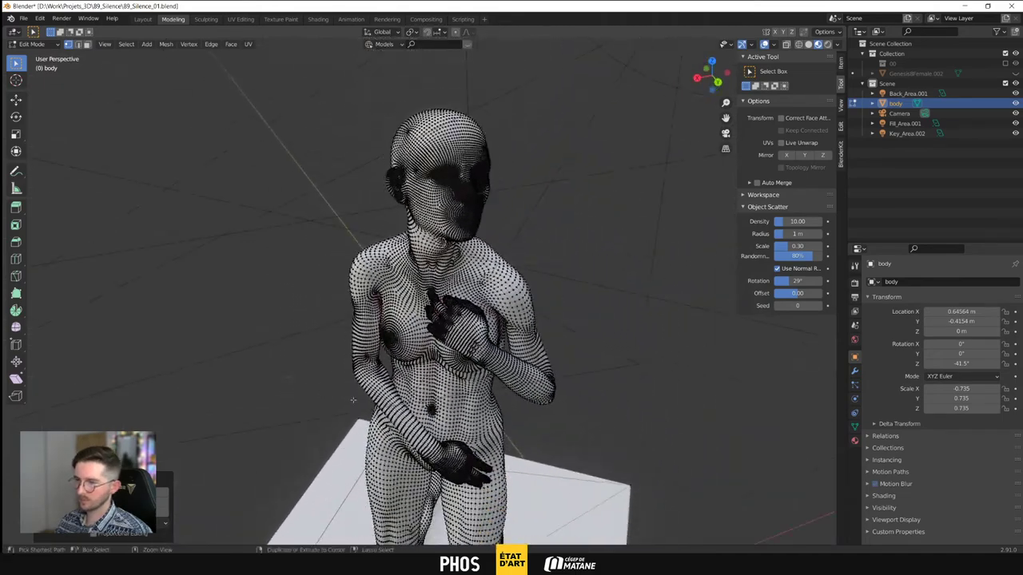
middle_click_drag(519, 384, 467, 233)
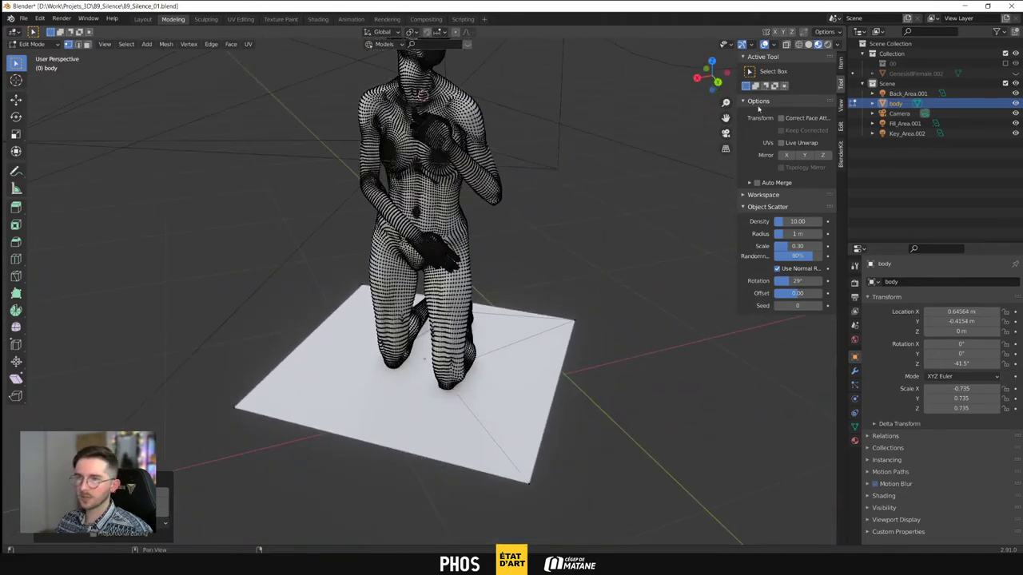
left_click(86, 44)
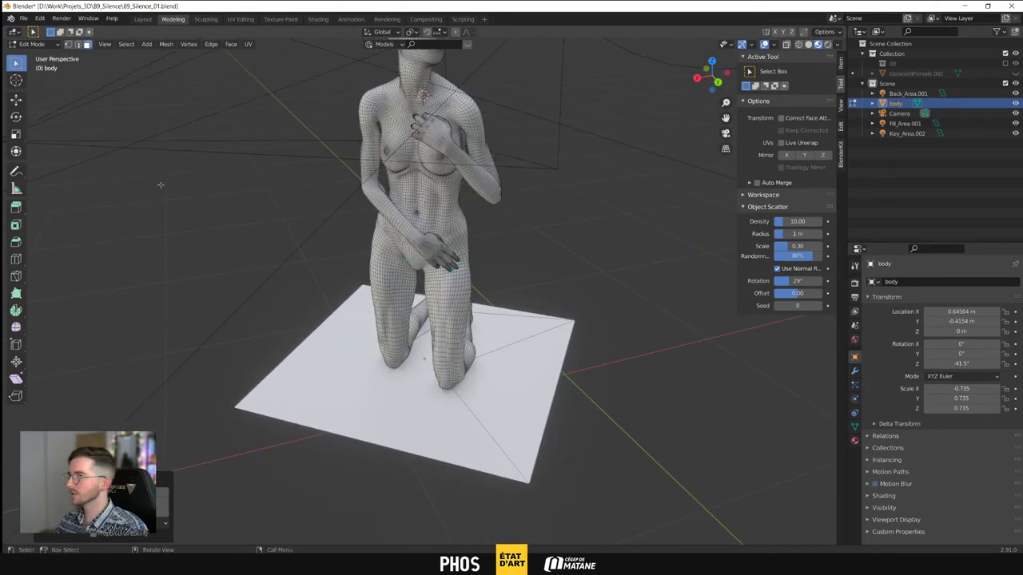
left_click(412, 430)
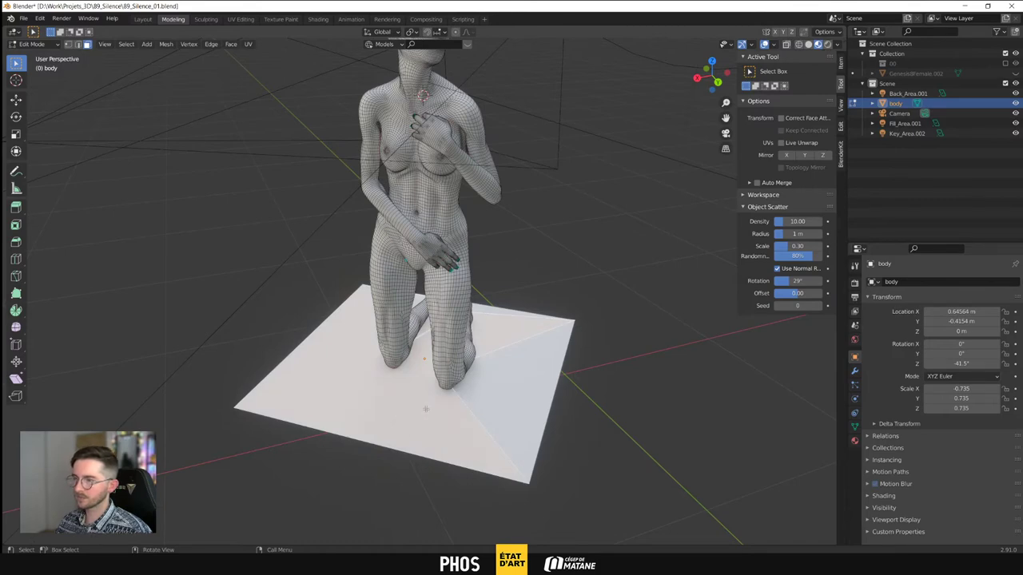
middle_click_drag(453, 411, 455, 335)
From the Layout workspace, export only the selected body as the Wavefront file women_pose_no_face_00.obj in the 89_Silence folder
left_click(143, 19)
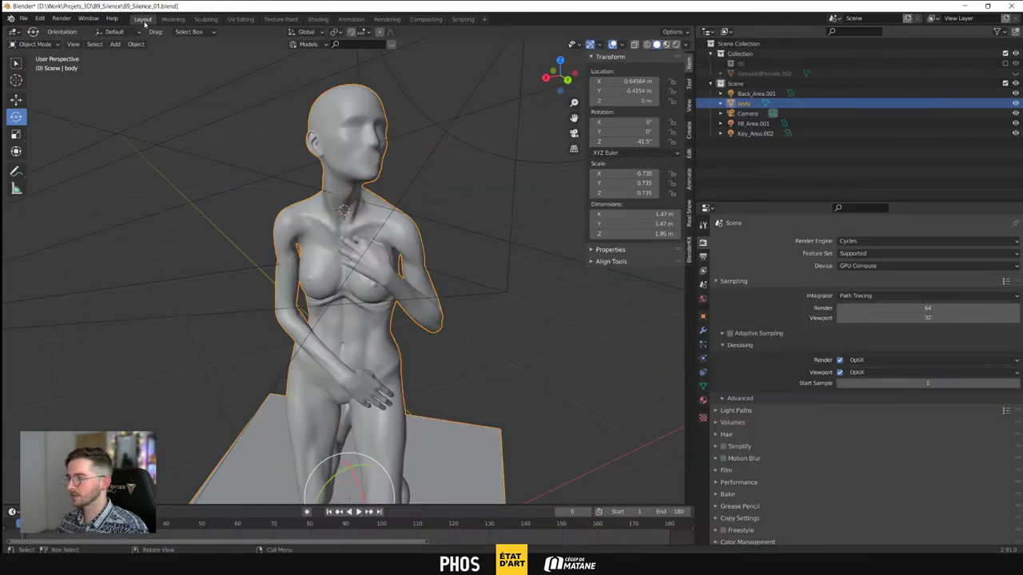
middle_click_drag(384, 255, 284, 259)
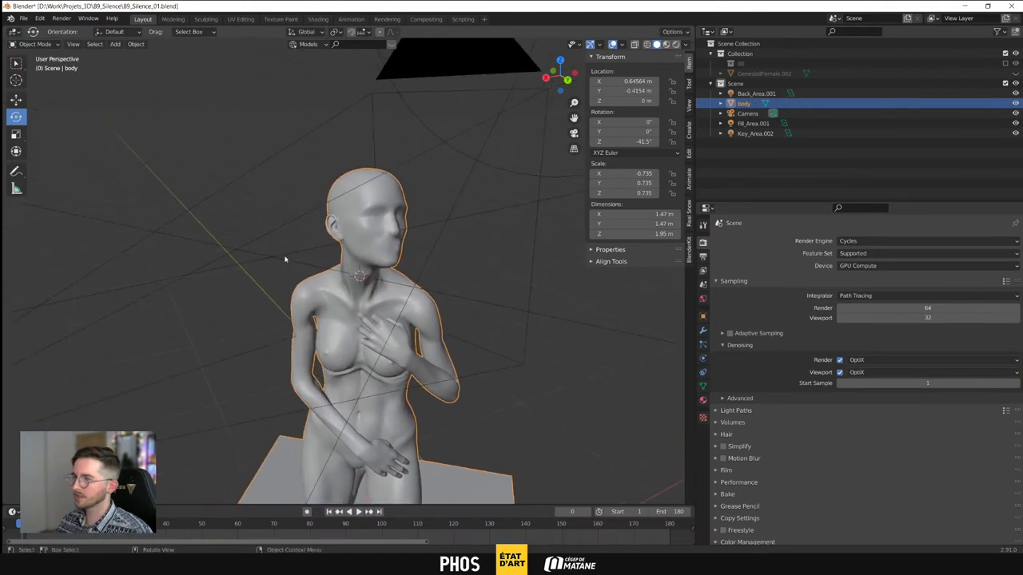
left_click(25, 19)
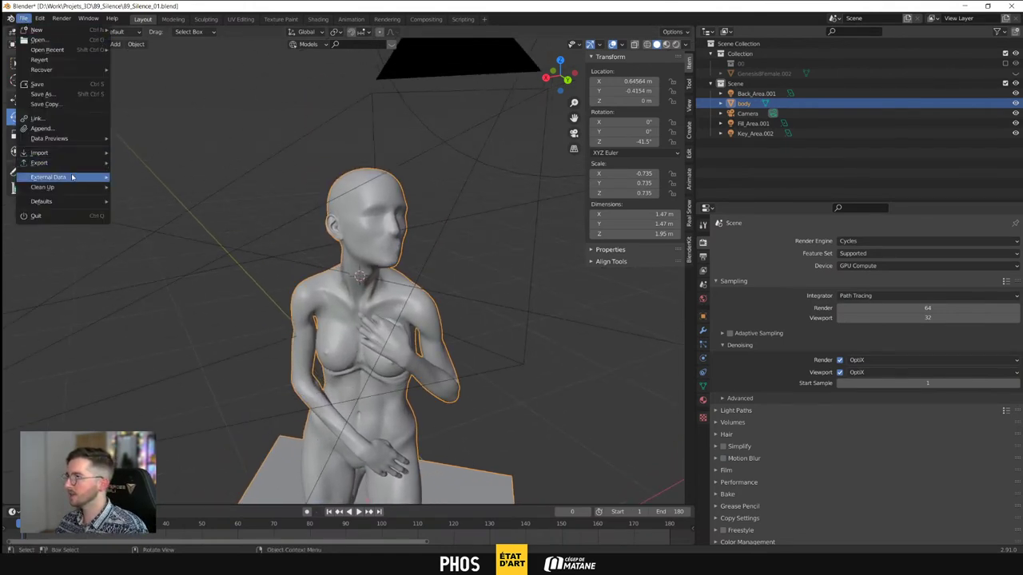
mouse_move(80, 163)
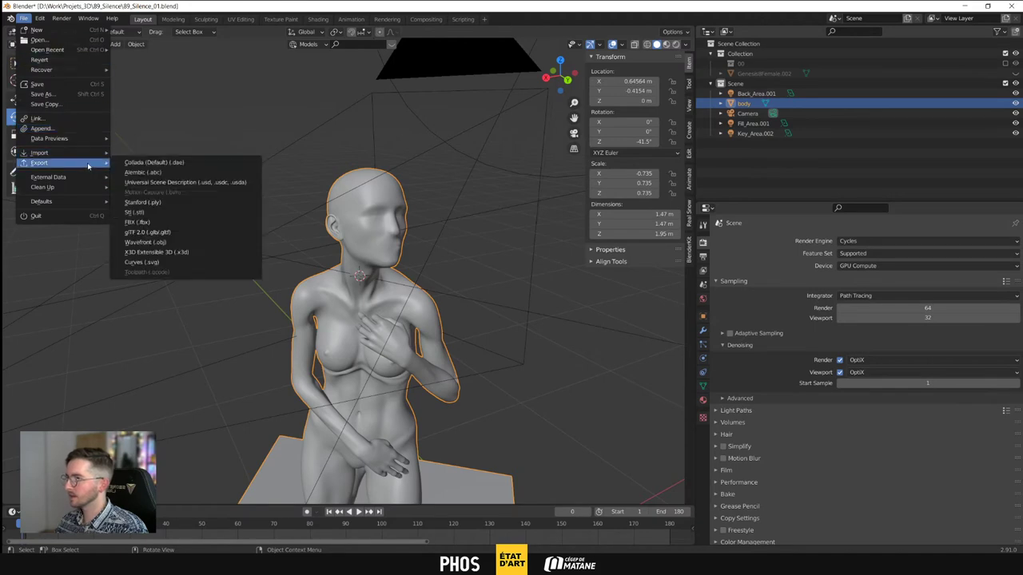
left_click(159, 244)
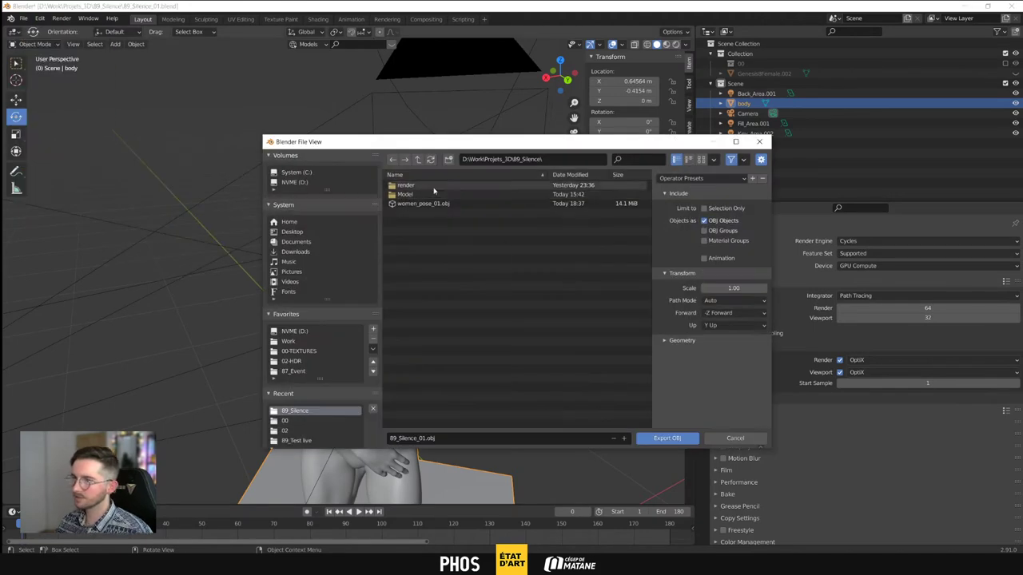
left_click(423, 205)
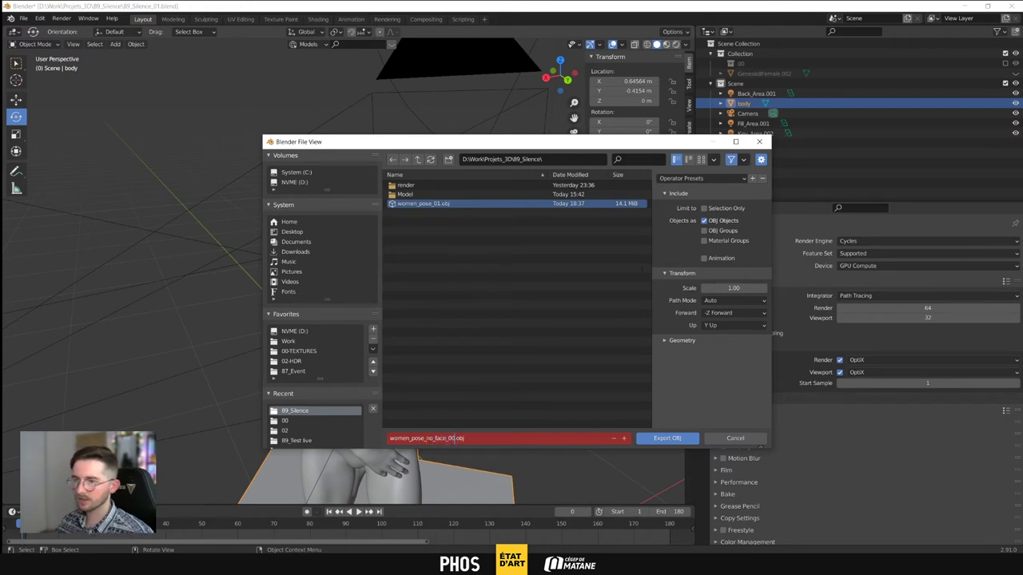
left_click(704, 208)
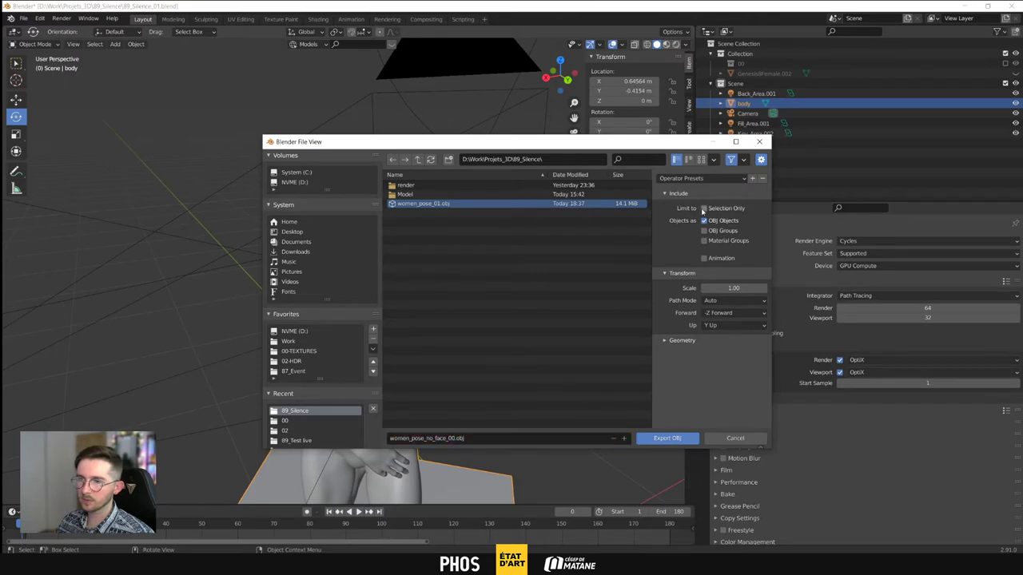
left_click(670, 438)
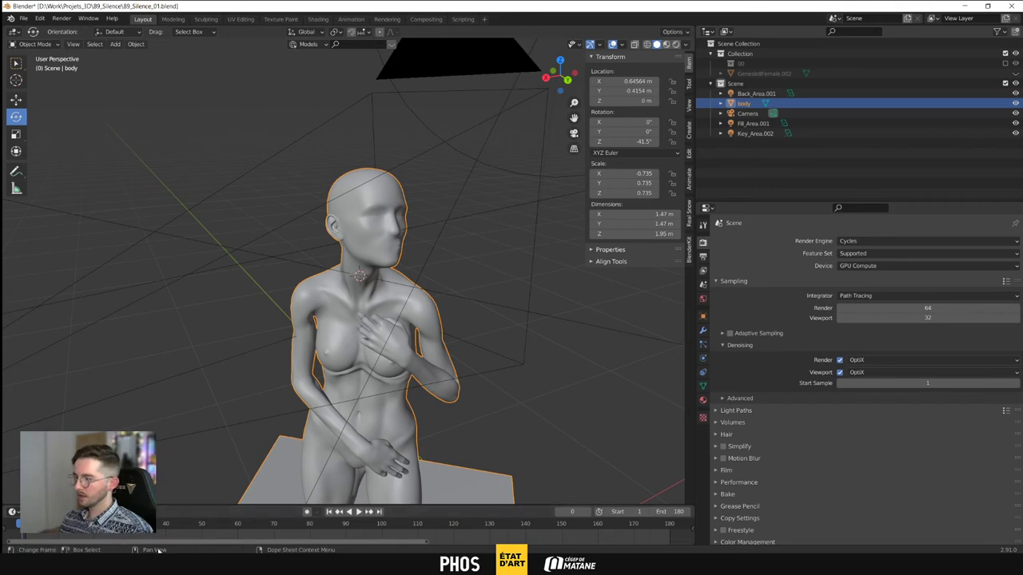
Switch to ZBrush, clear the stray mark from the canvas and hide LightBox
key("super")
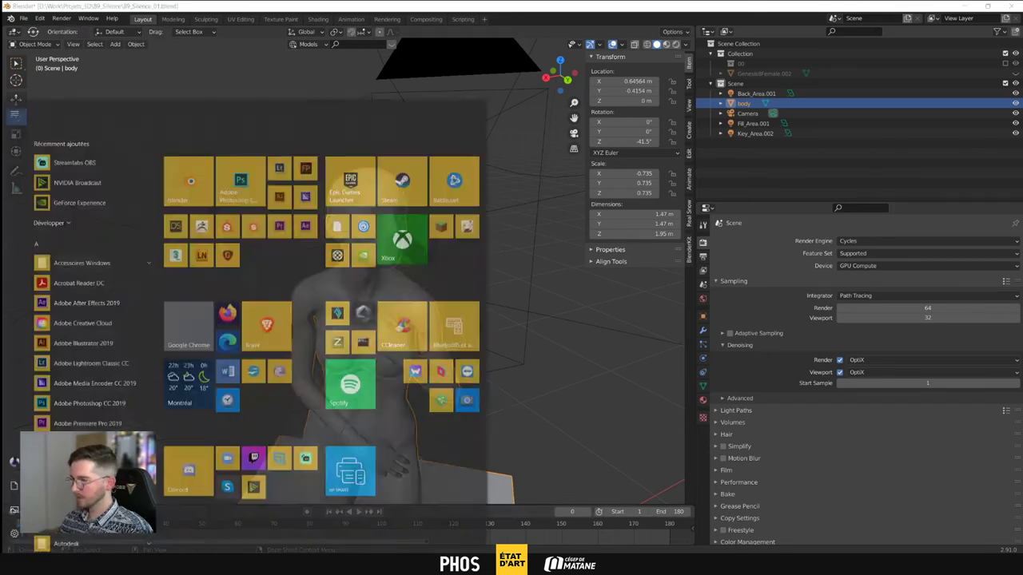
key("super")
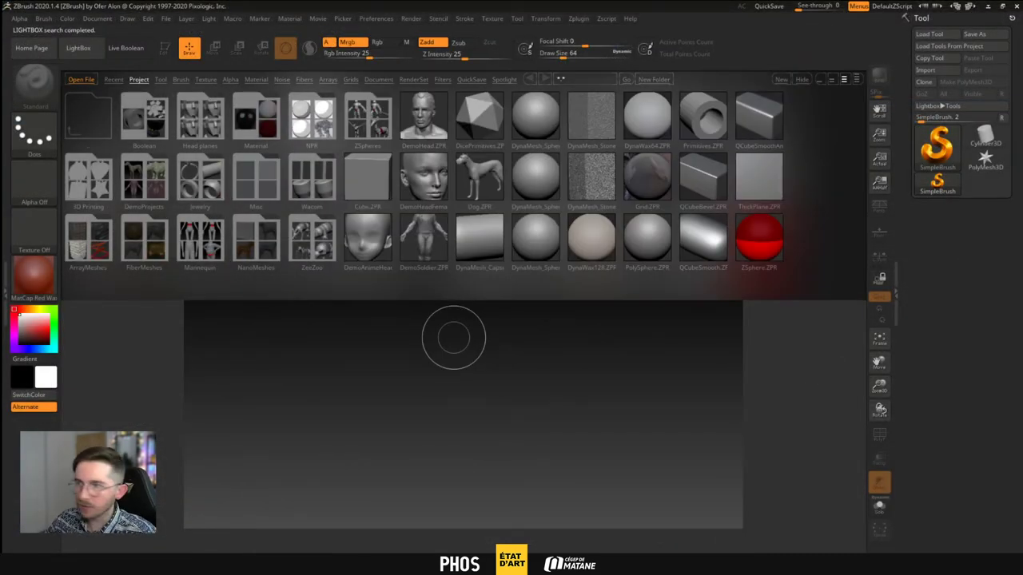
left_click(497, 371)
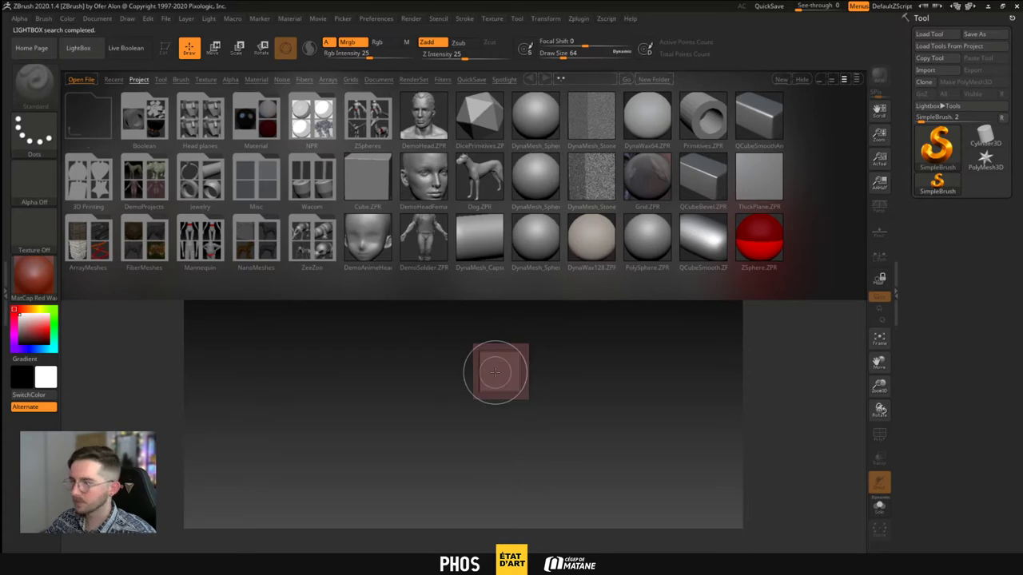
key("ctrl+n")
left_click(78, 48)
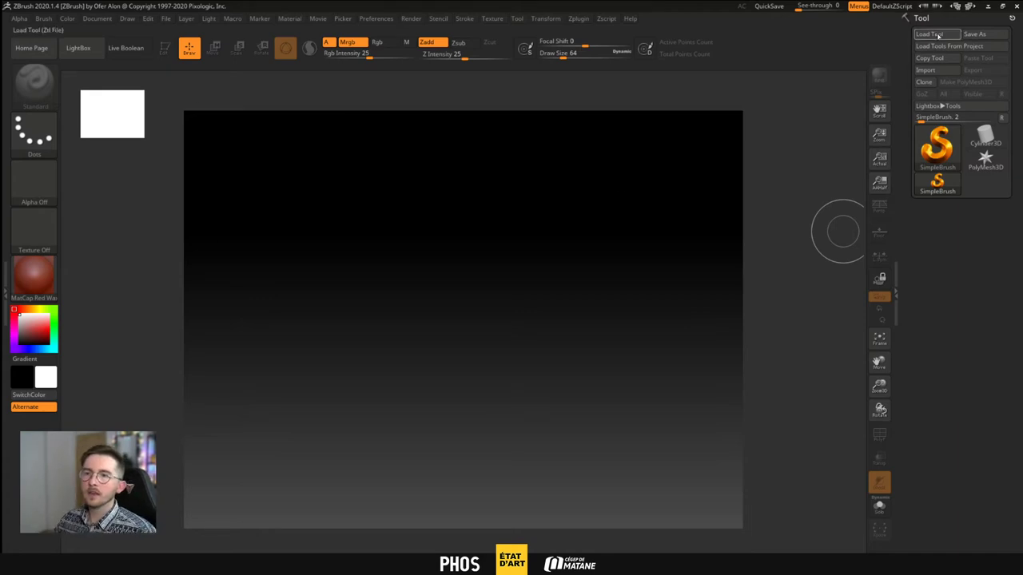
Import women_pose_no_face_00 from 89_Silence as quads and triangles, removing unused vertices, and draw the figure on the canvas
left_click(925, 70)
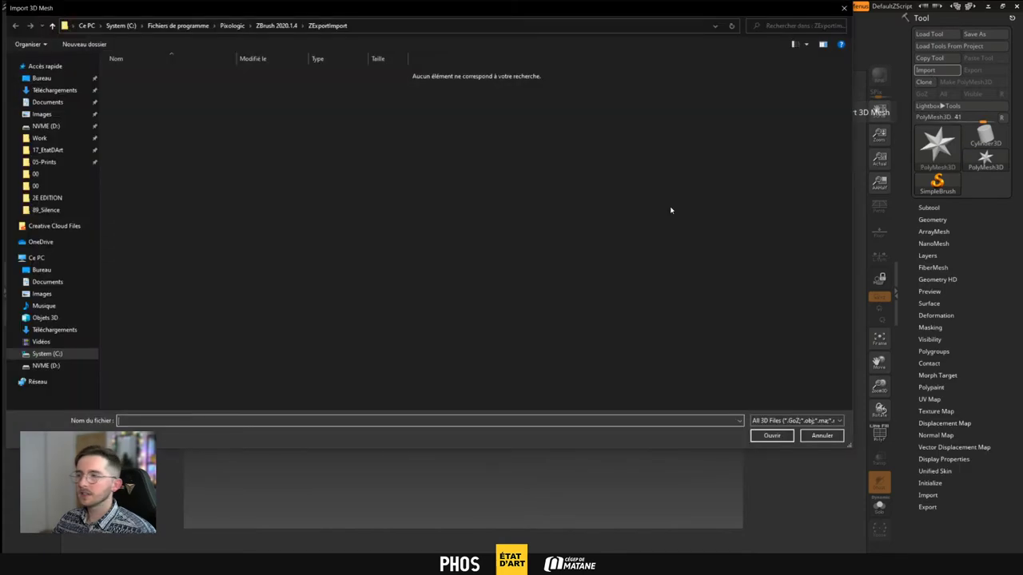
left_click(45, 210)
left_click(288, 84)
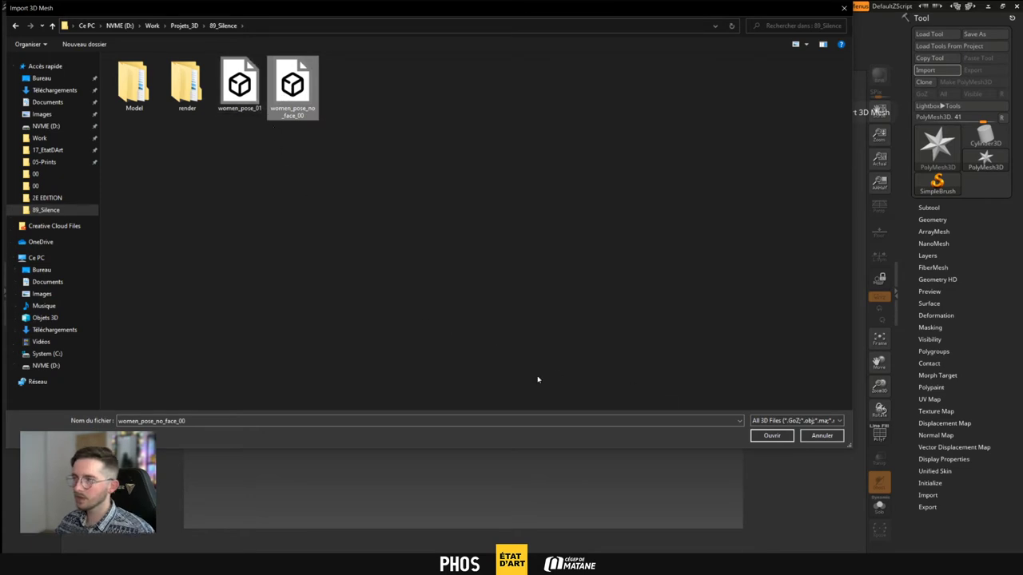
left_click(771, 435)
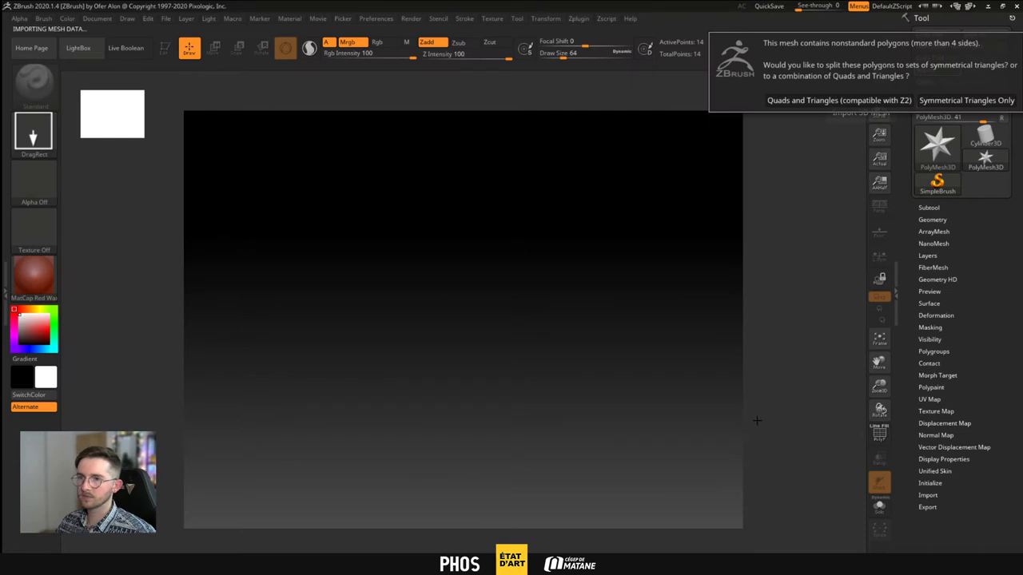
left_click(839, 100)
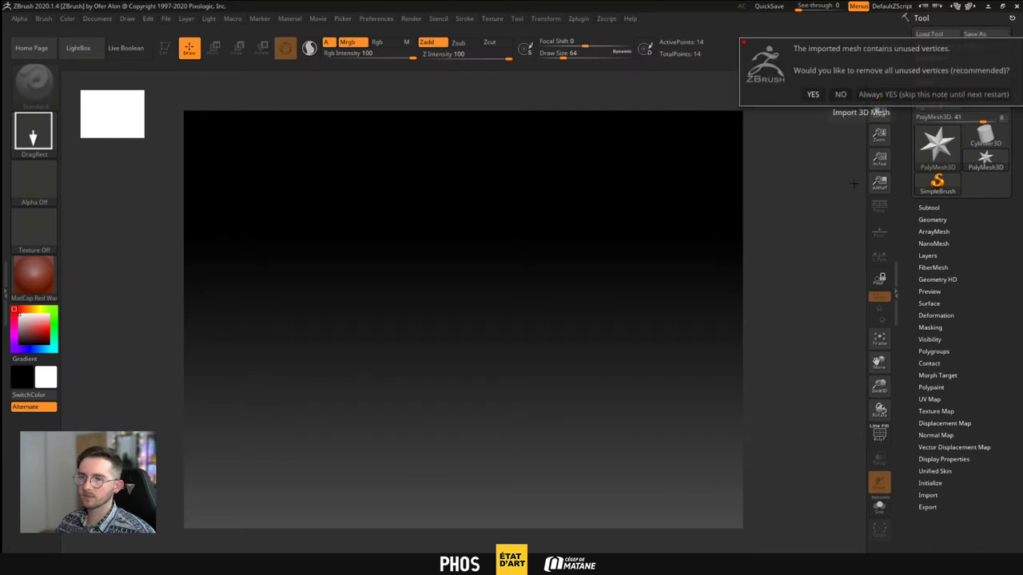
left_click(813, 94)
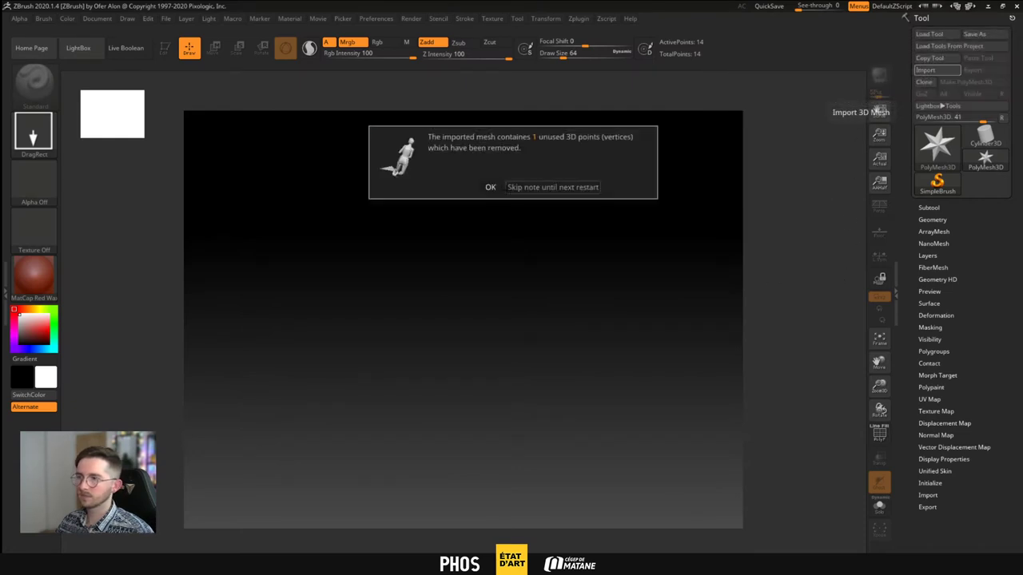
left_click(491, 187)
left_click_drag(439, 286, 441, 491)
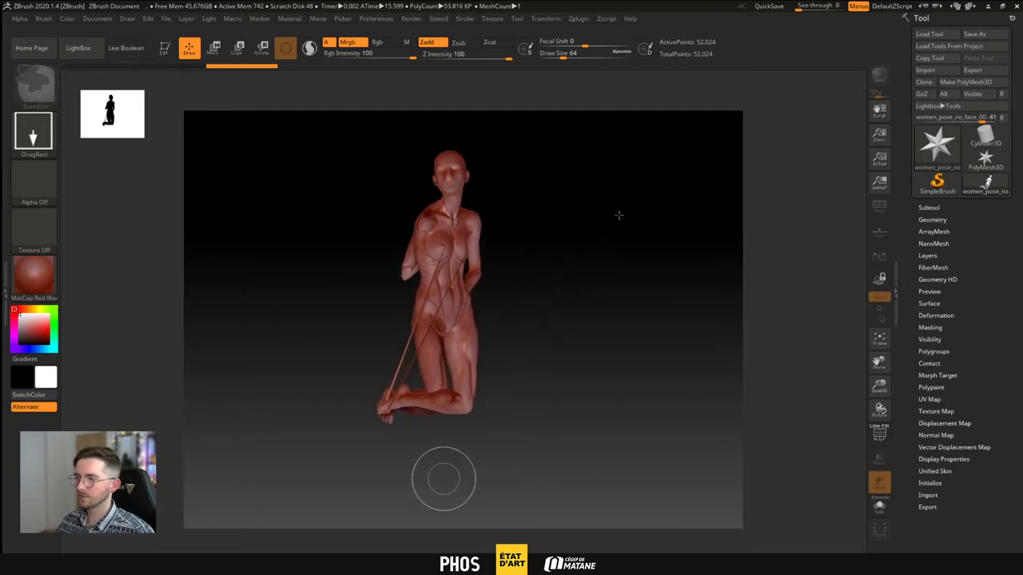
Clear the canvas, import the women_no_face mesh from the Model\00 folder and draw it large on the canvas
key("ctrl+n")
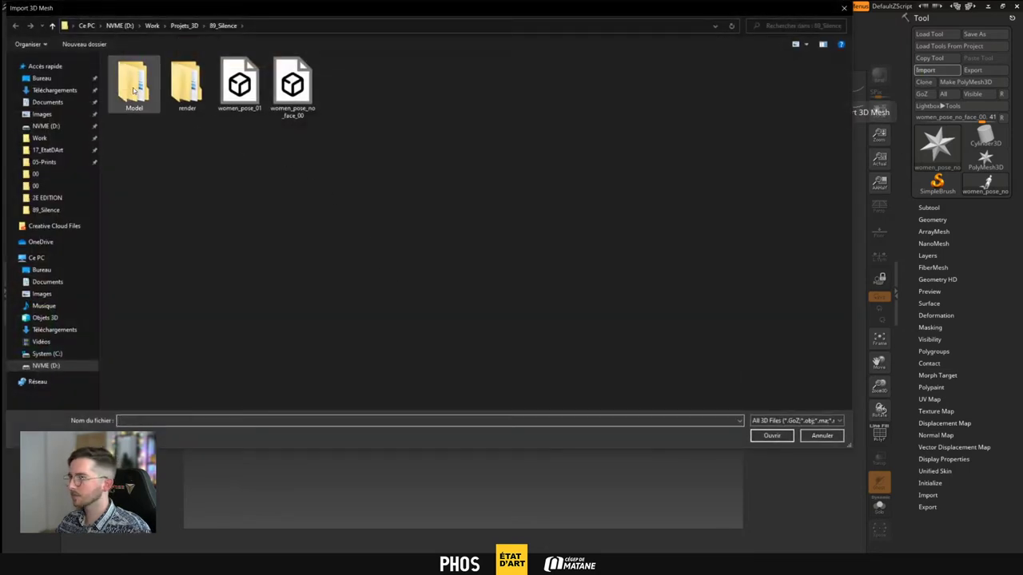
double_click(134, 88)
double_click(136, 88)
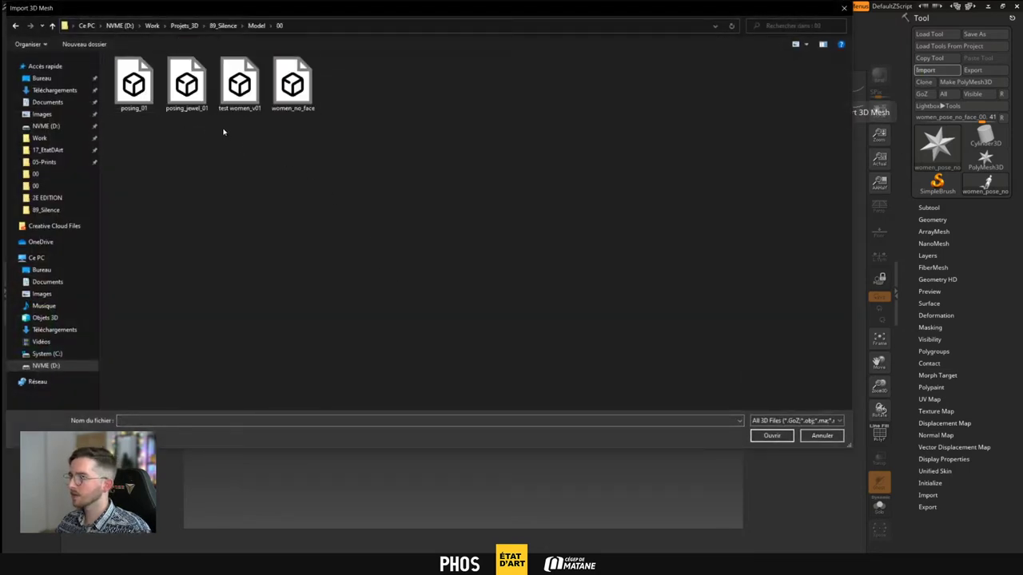
left_click(239, 84)
left_click(292, 84)
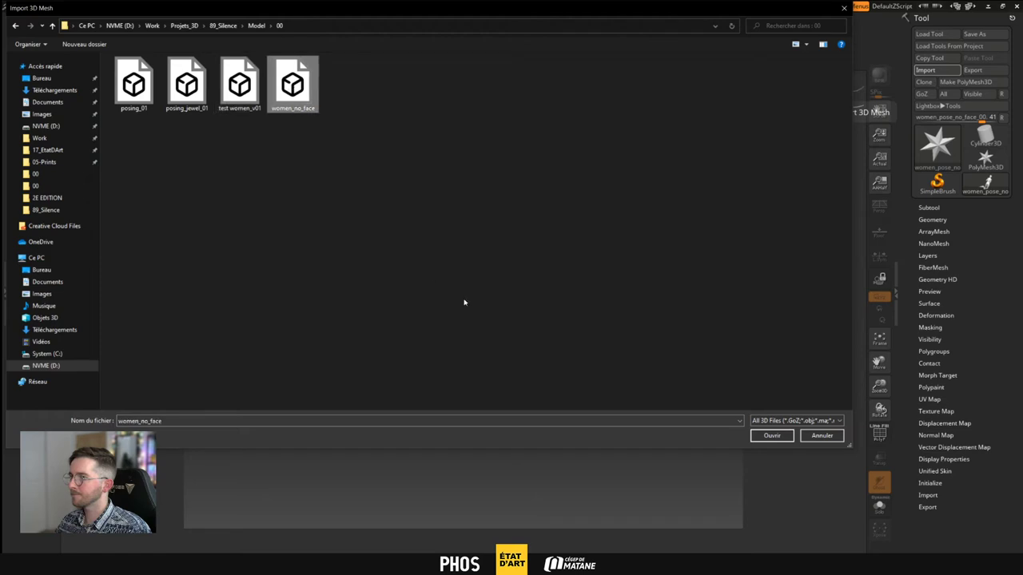
left_click(771, 435)
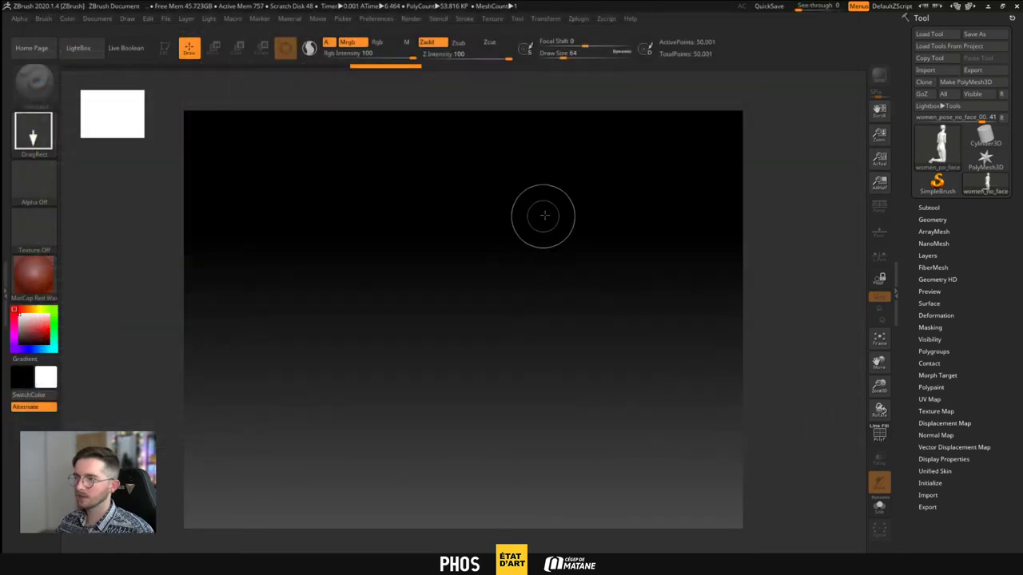
mouse_move(480, 271)
left_mouse_down()
mouse_move(465, 459)
mouse_move(487, 469)
left_mouse_up()
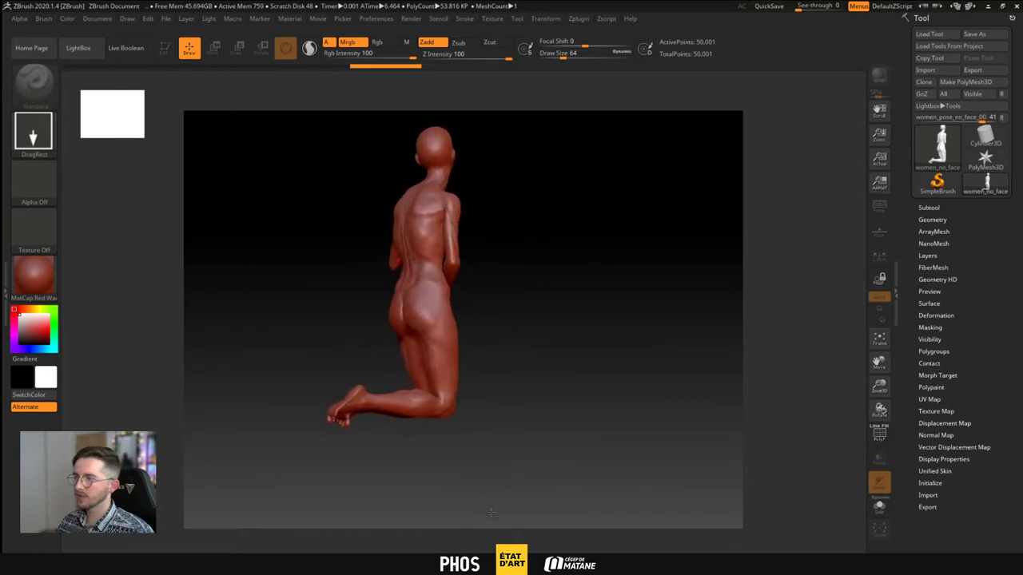
Redraw the women_no_face figure on a cleared canvas and turn it in Edit mode to inspect its front
key("t")
left_click_drag(548, 402, 475, 414)
key("ctrl+z")
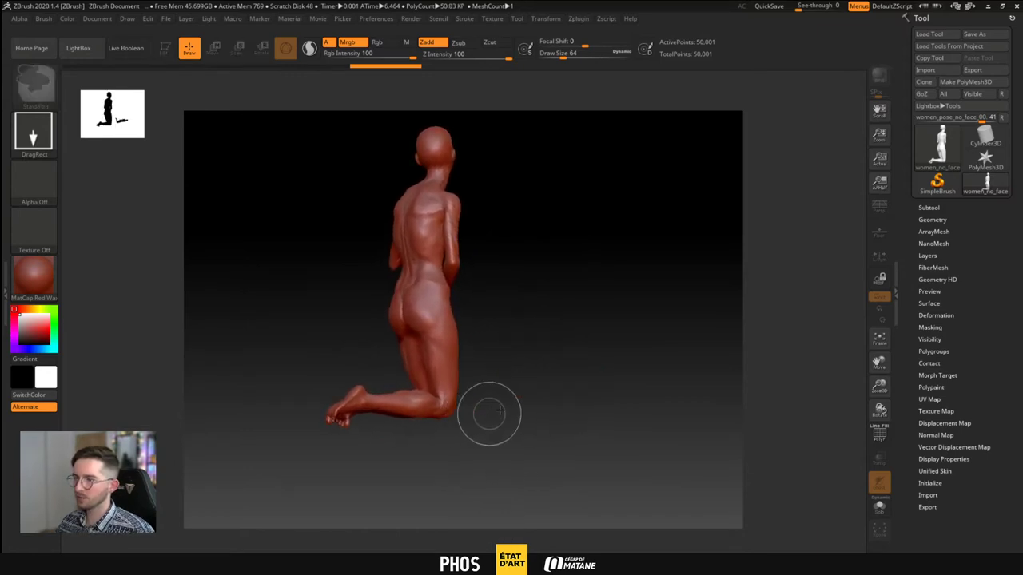
key("ctrl+n")
left_click_drag(484, 351, 474, 522)
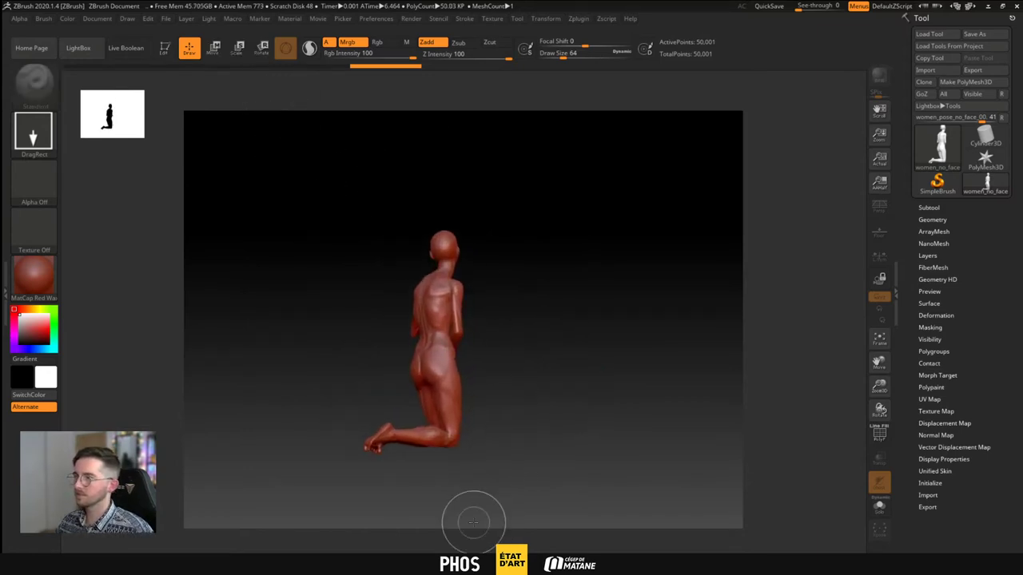
left_click(164, 49)
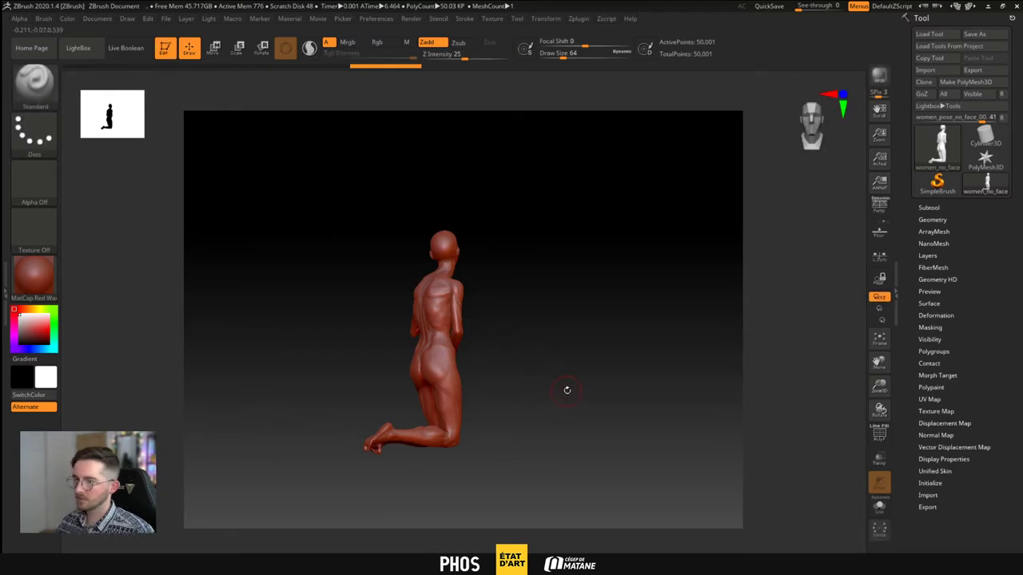
mouse_move(567, 390)
left_mouse_down()
mouse_move(473, 404)
mouse_move(500, 399)
left_mouse_up()
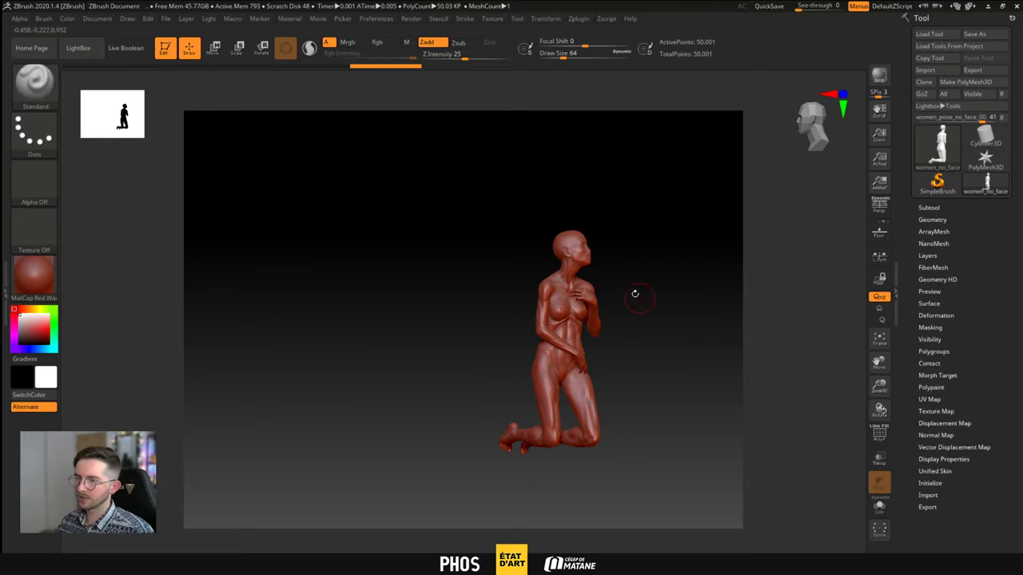
Close ZBrush without saving and hide the existing body in Blender's scene
left_click(1017, 7)
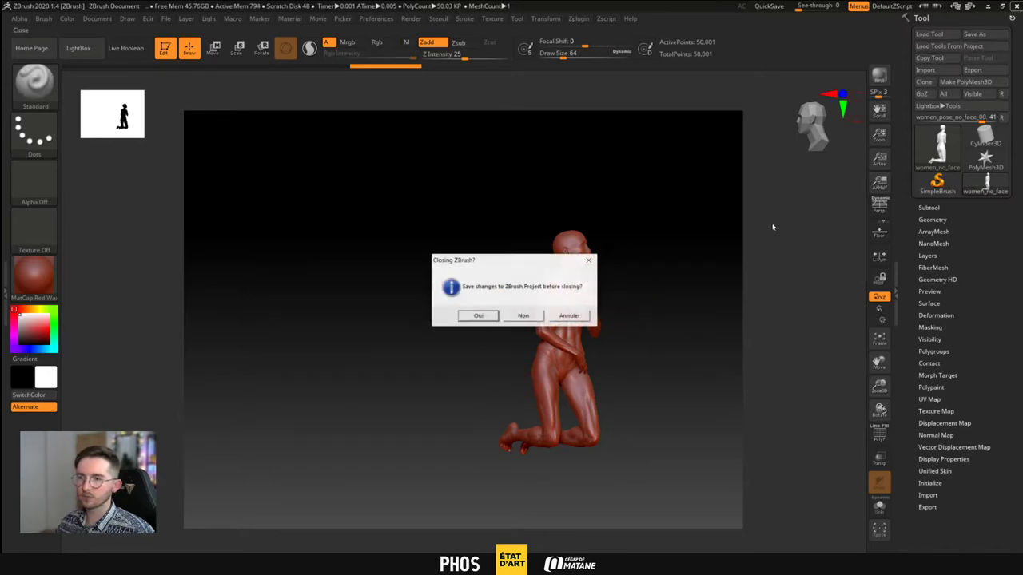
left_click(523, 315)
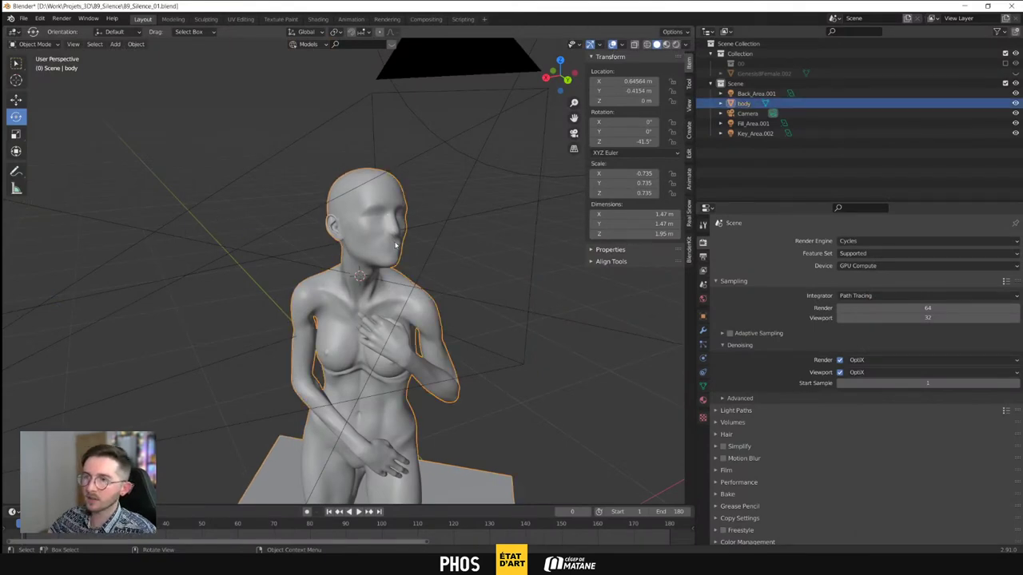
key("Delete")
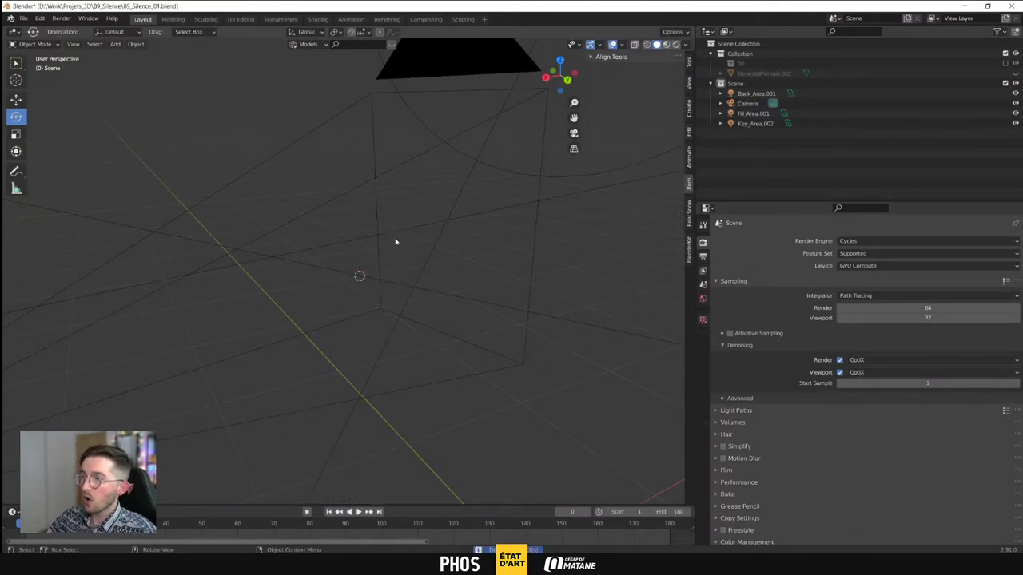
left_click(24, 19)
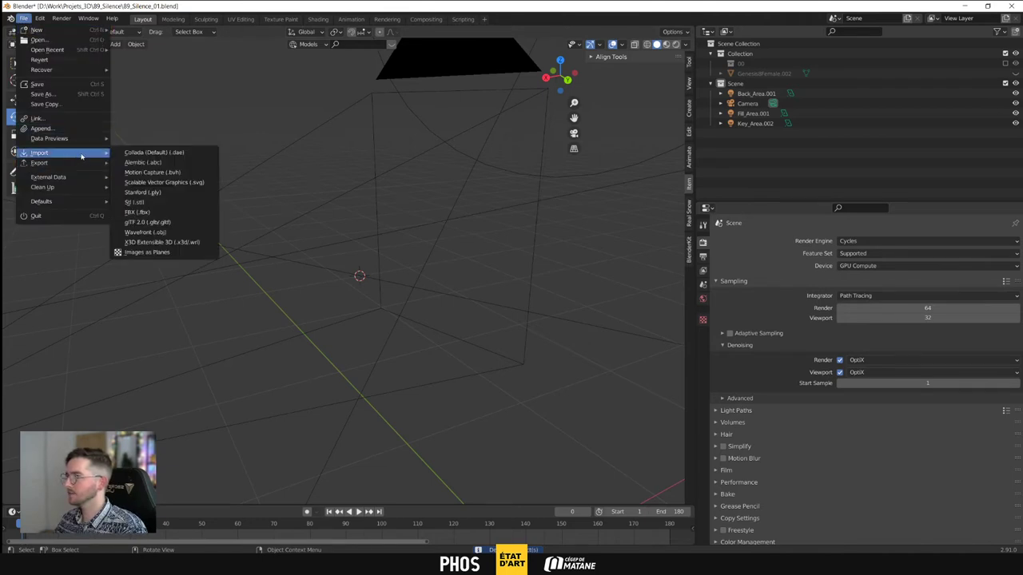
key("ctrl+z")
key("h")
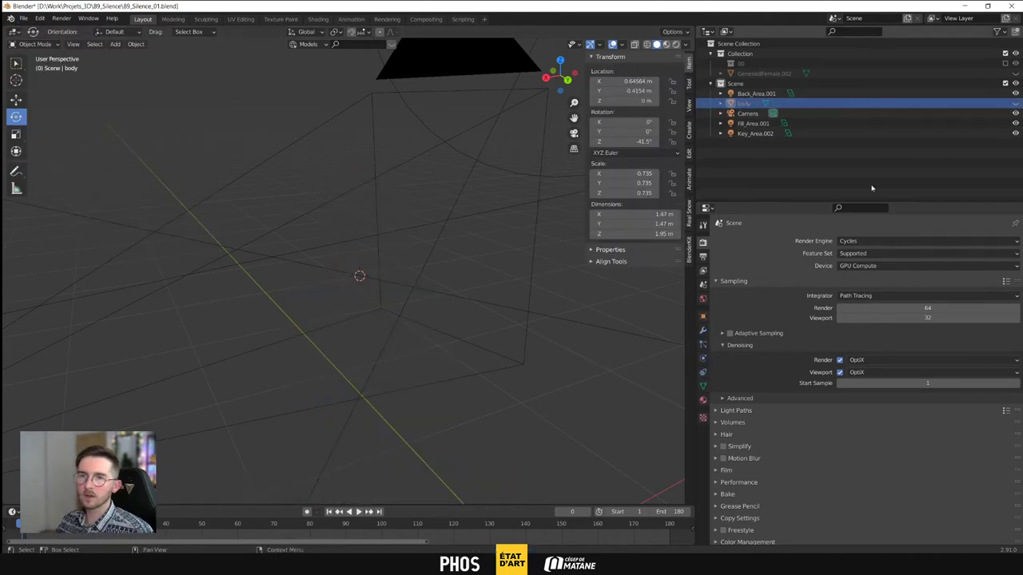
Import women_no_face.OBJ from the 89_Silence\Model\00 folder as a Wavefront OBJ
left_click(24, 18)
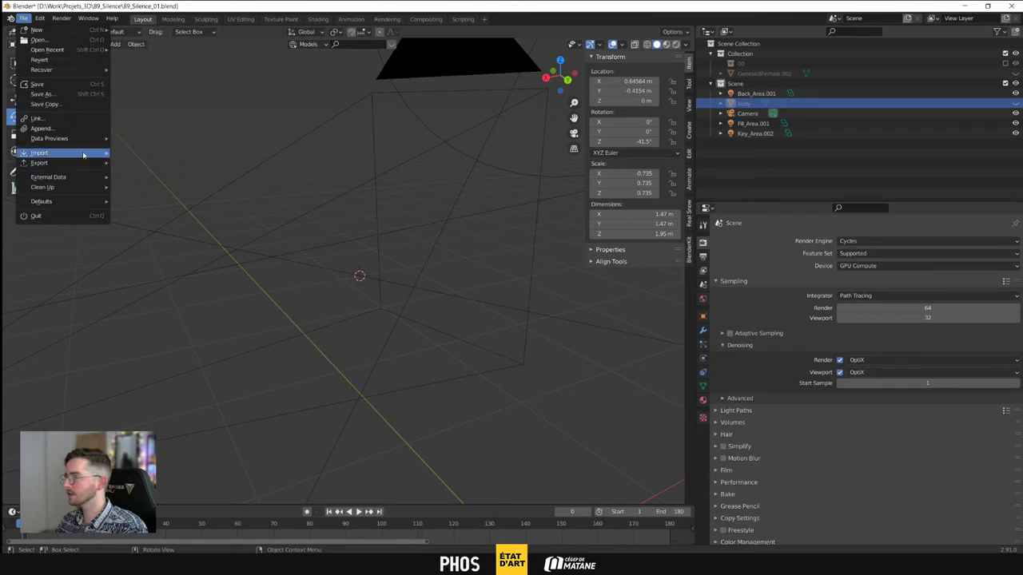
mouse_move(64, 152)
left_click(155, 232)
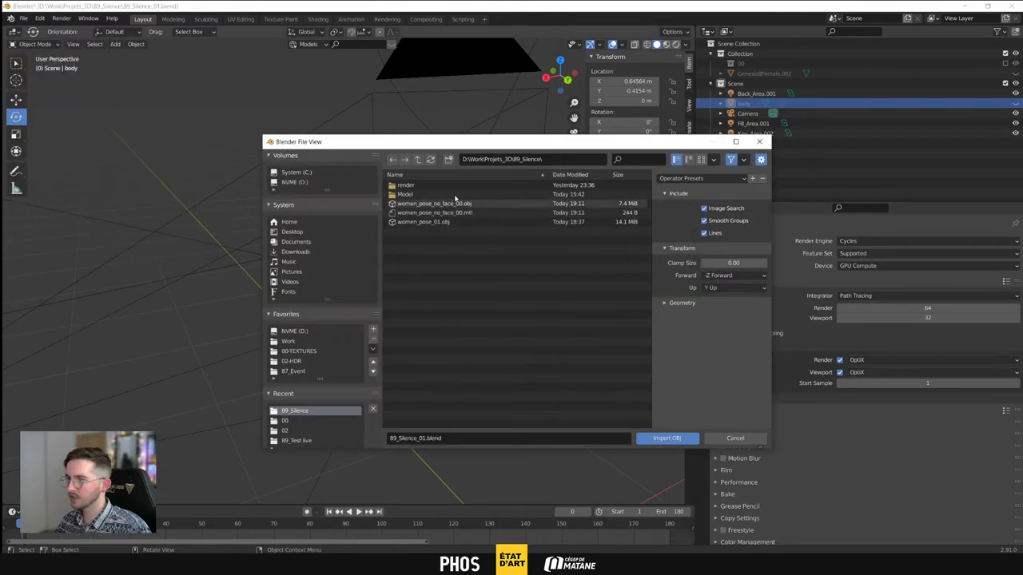
double_click(406, 194)
double_click(404, 185)
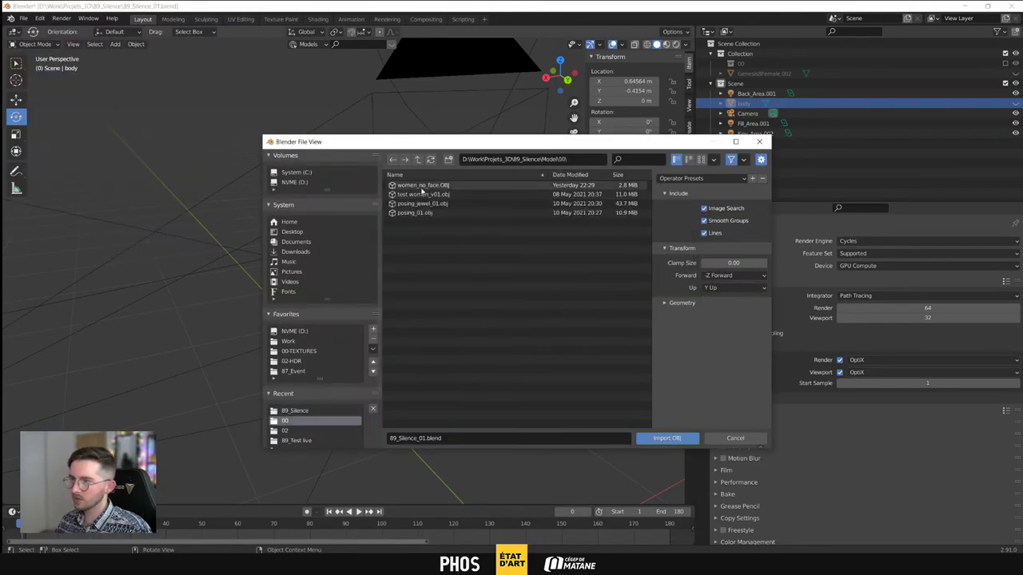
left_click(436, 185)
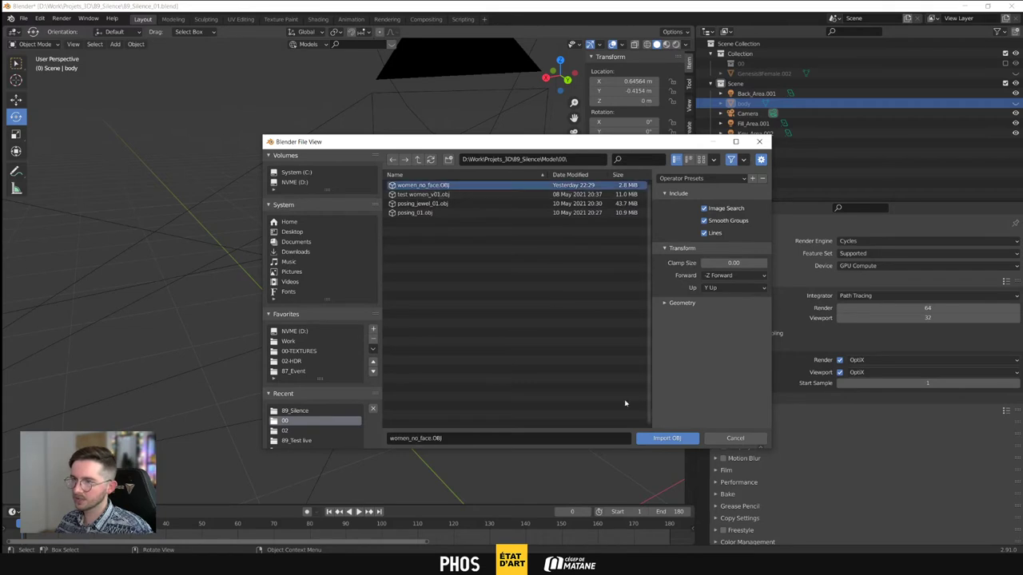
left_click(674, 439)
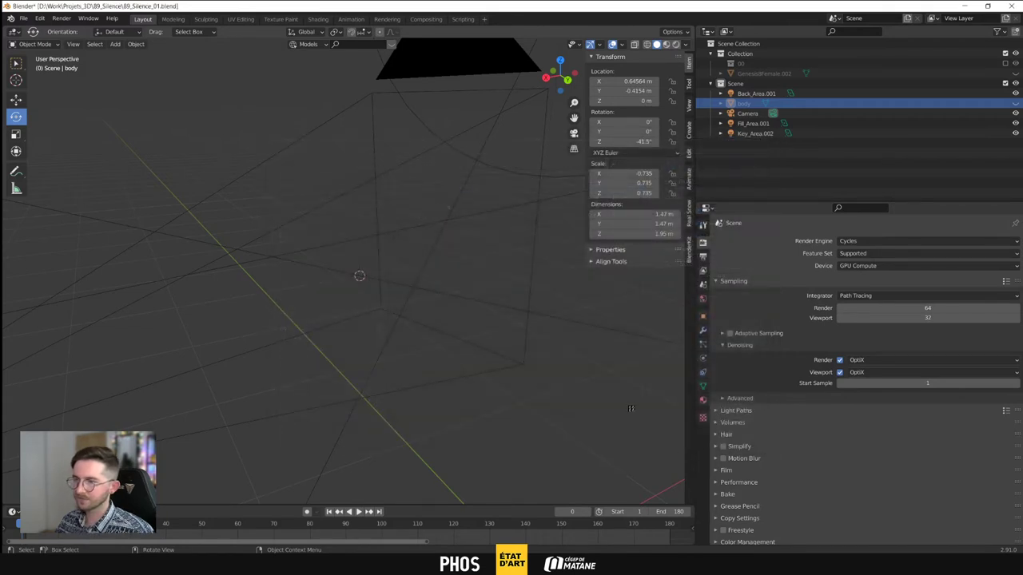
Move the imported figure beneath the area light so that its head and torso fill the camera frame
middle_click_drag(504, 340, 376, 315, "shift")
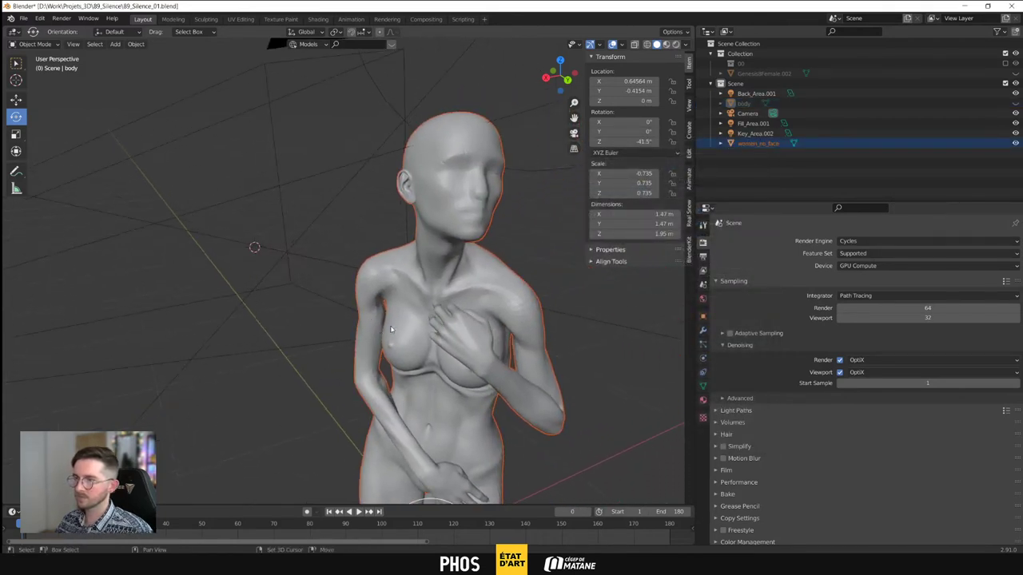
middle_click_drag(379, 269, 333, 406)
left_click(17, 101)
middle_click_drag(382, 239, 393, 345)
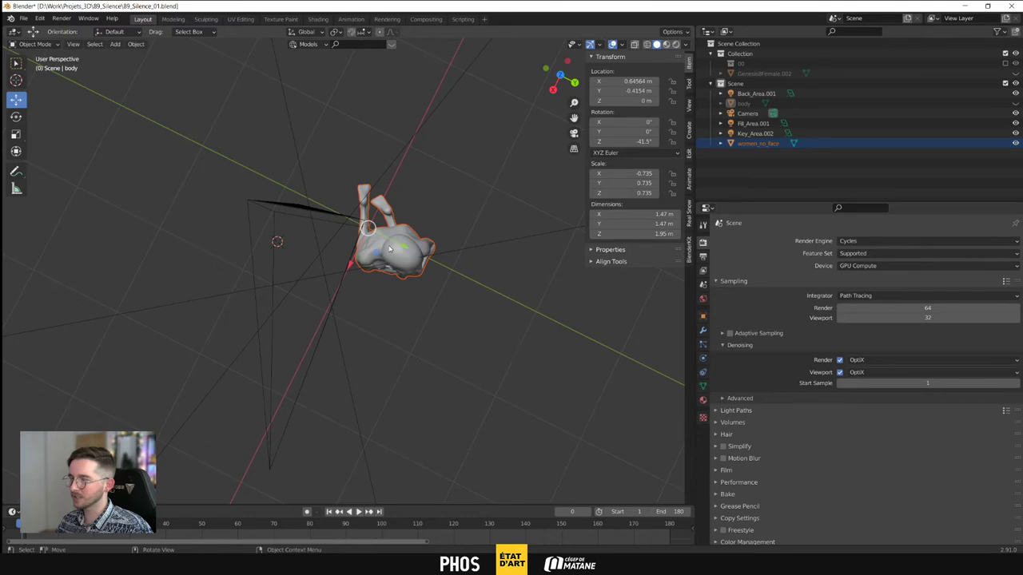
left_click_drag(404, 248, 330, 218)
key("KP_0")
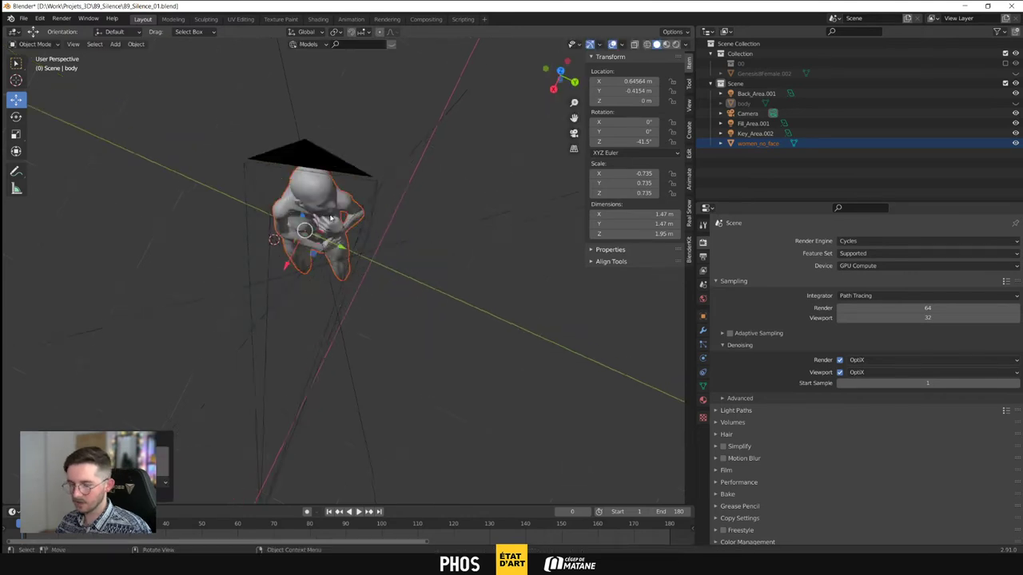
middle_click_drag(437, 333, 416, 360, "shift")
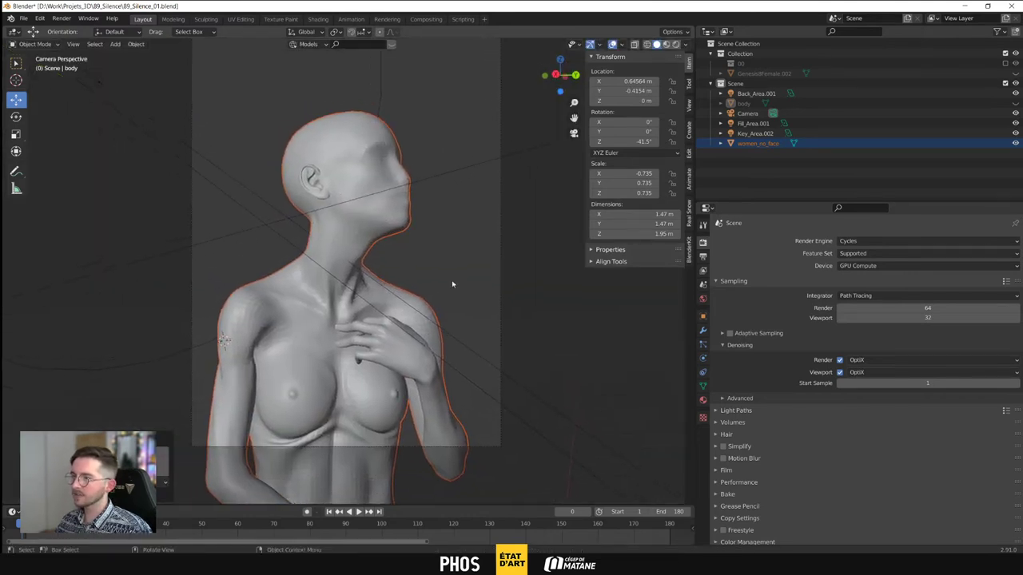
scroll(468, 261, "down", 4)
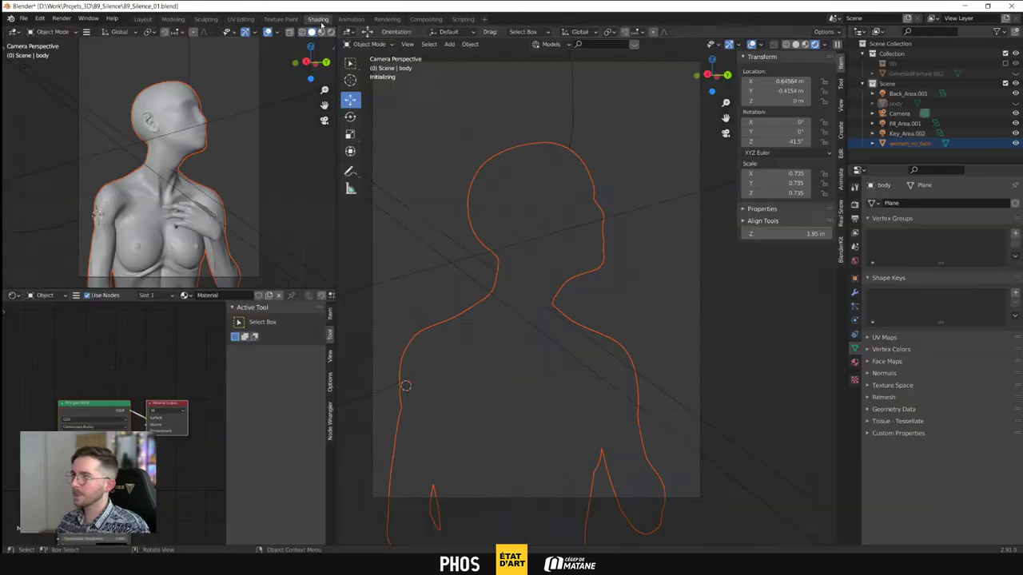
In the Shading workspace with solid display, move the figure about 0.43 m along X and 0.115 m along Y, closer to the camera
left_click(318, 18)
middle_click_drag(381, 309, 799, 44)
left_click(797, 44)
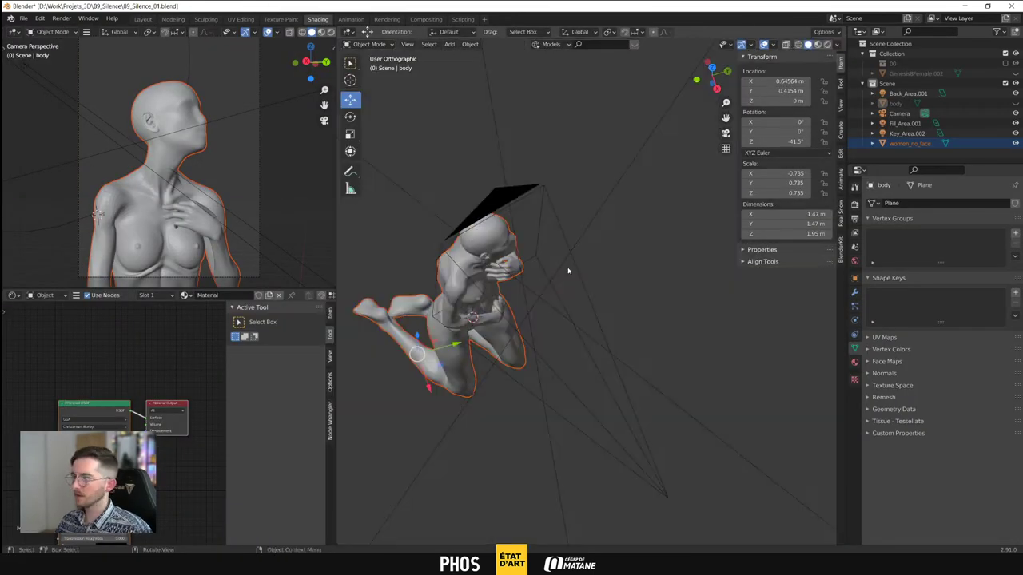
middle_click_drag(474, 340, 455, 274)
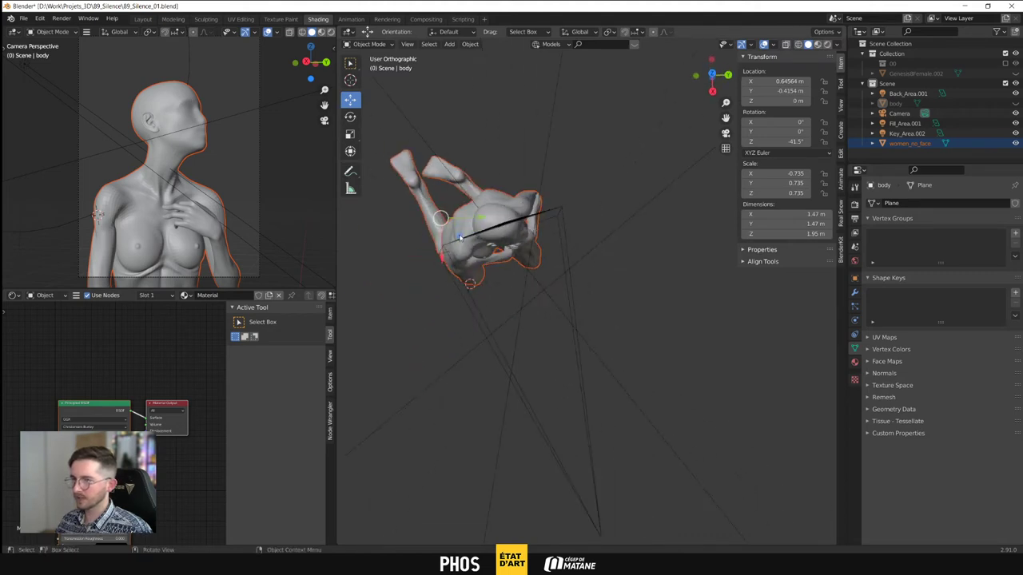
left_click_drag(460, 237, 482, 308)
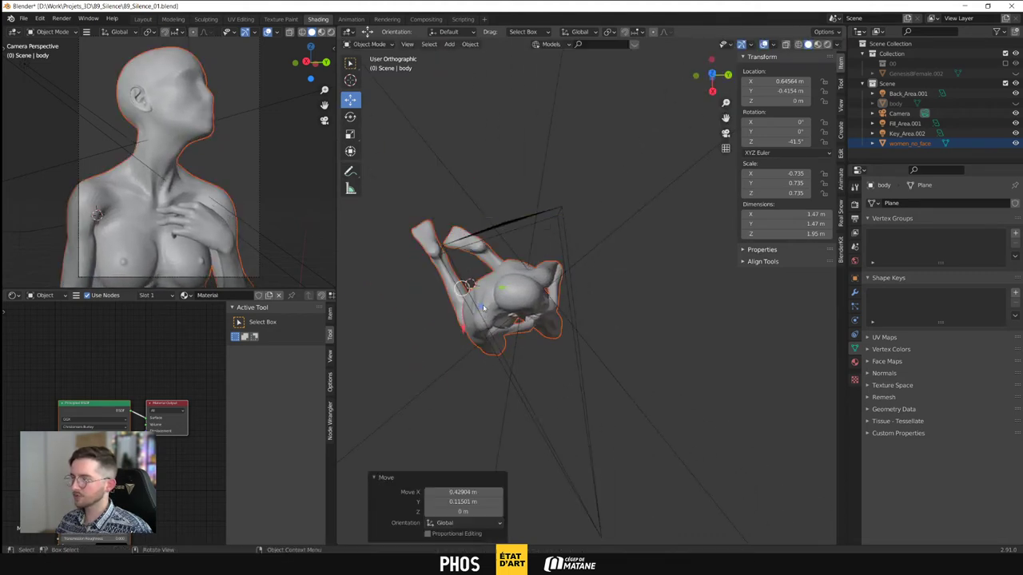
mouse_move(260, 132)
middle_mouse_down("shift")
mouse_move(258, 152)
mouse_move(256, 123)
middle_mouse_up("shift")
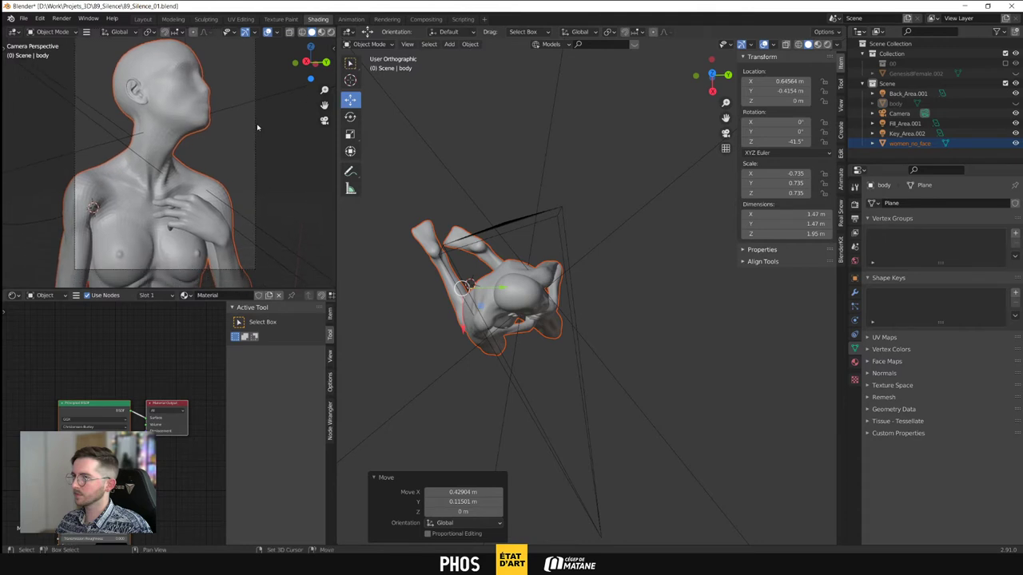
Lower the figure by about 0.049 m, then shift it about 0.007 m along Y and another 0.01 m down
middle_click_drag(524, 379, 486, 380)
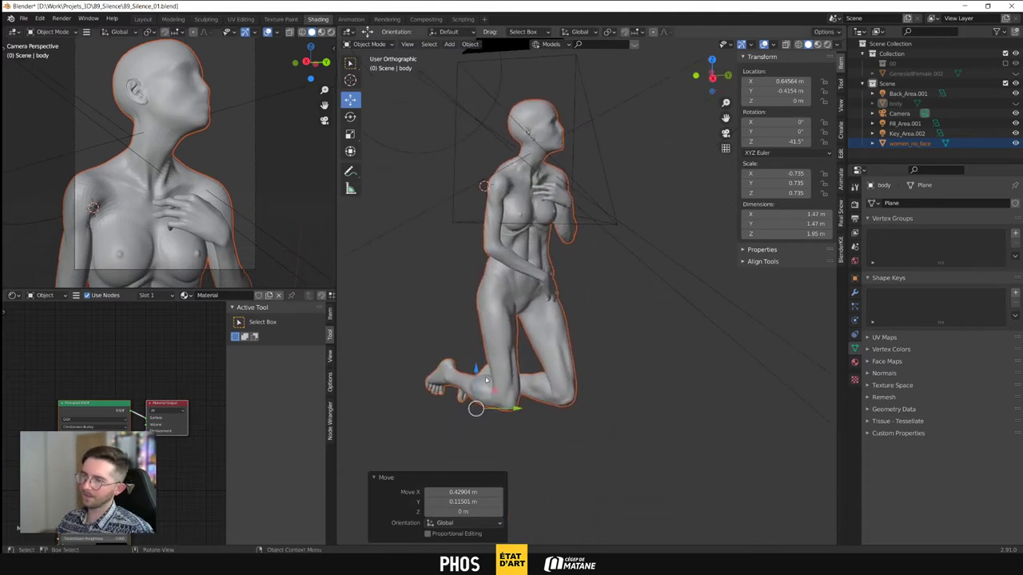
left_click_drag(476, 373, 477, 385)
middle_click_drag(552, 305, 504, 407)
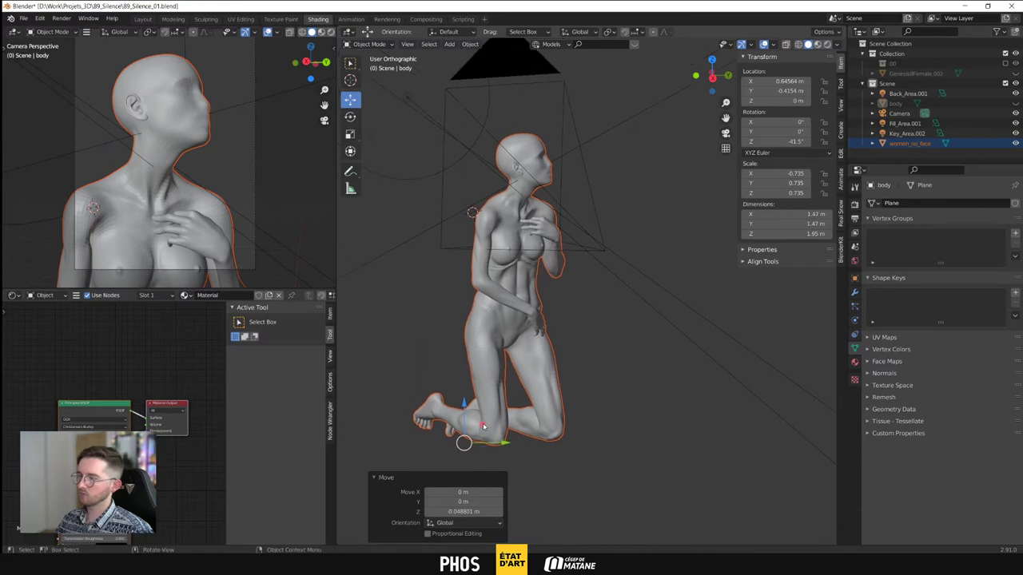
left_click_drag(482, 427, 490, 426)
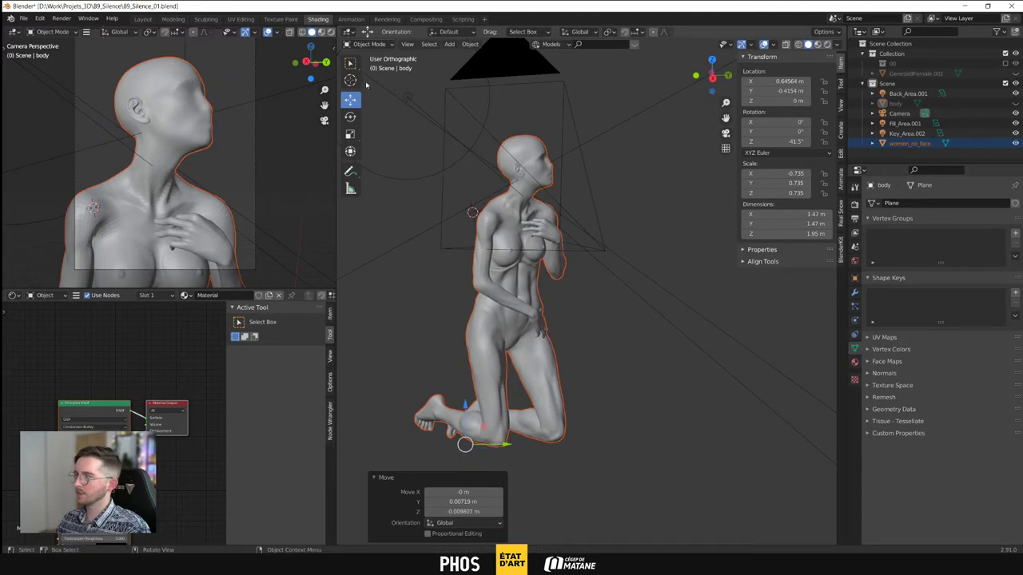
Rotate the figure slightly about its vertical axis, move it about 0.064 m along X and -0.006 m along Y, and preview the camera view rendered
left_click(350, 117)
middle_click_drag(569, 280, 505, 299)
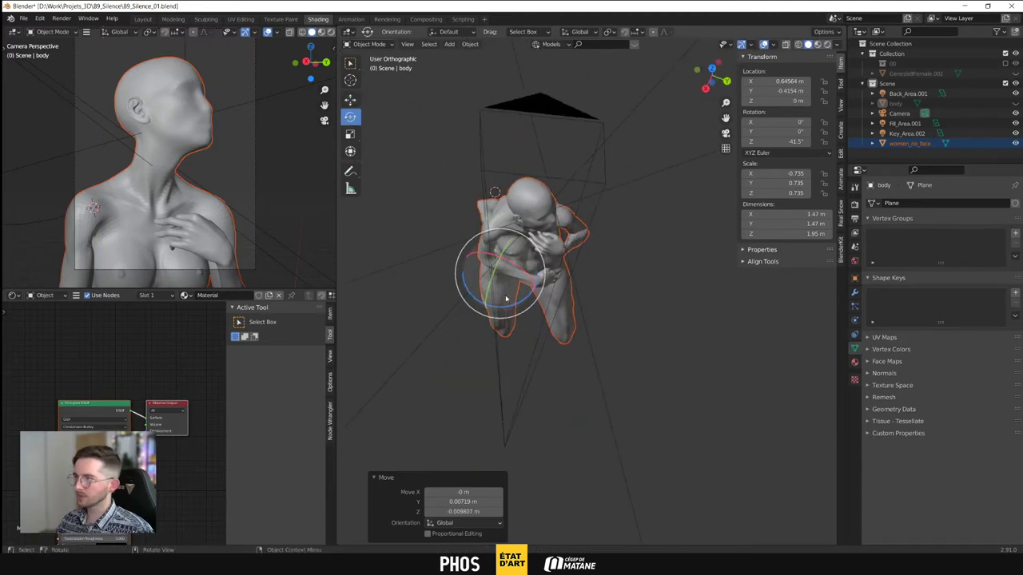
left_click_drag(509, 308, 492, 298)
left_click(350, 99)
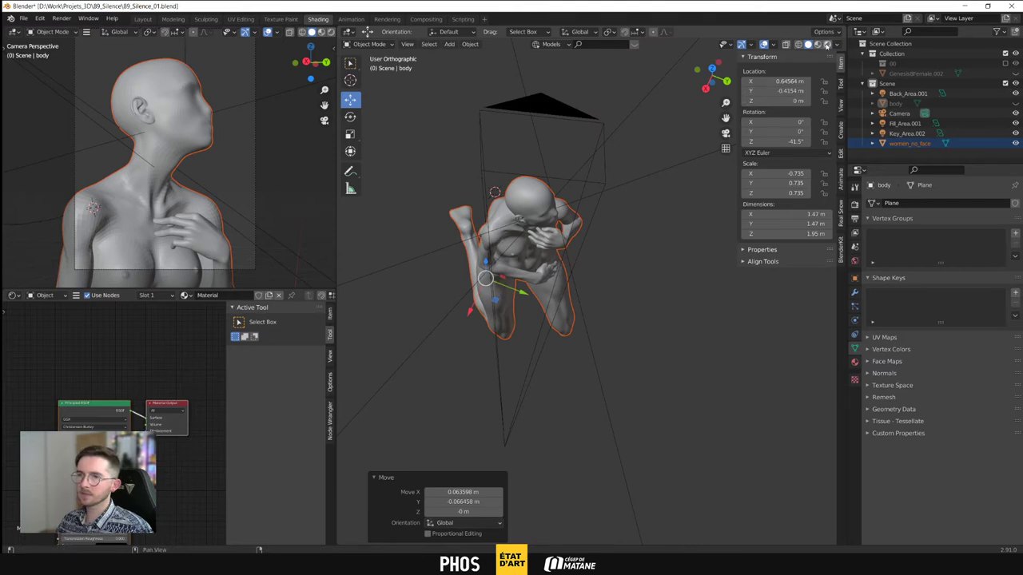
left_click(331, 32)
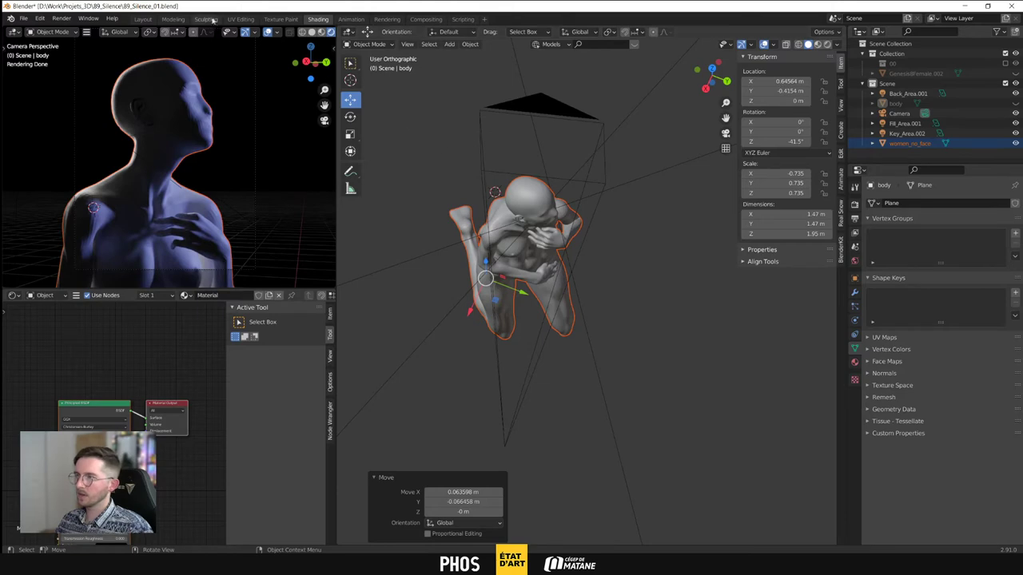
Apply a normals operation to the whole women_no_face mesh in Edit mode and select its faces by Weak face strength
left_click(173, 19)
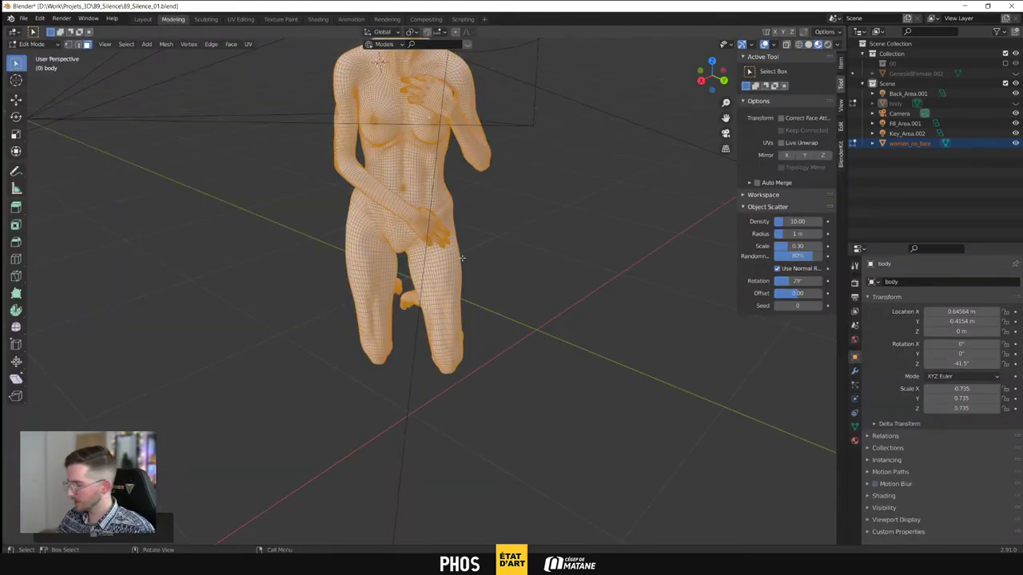
key("alt+n")
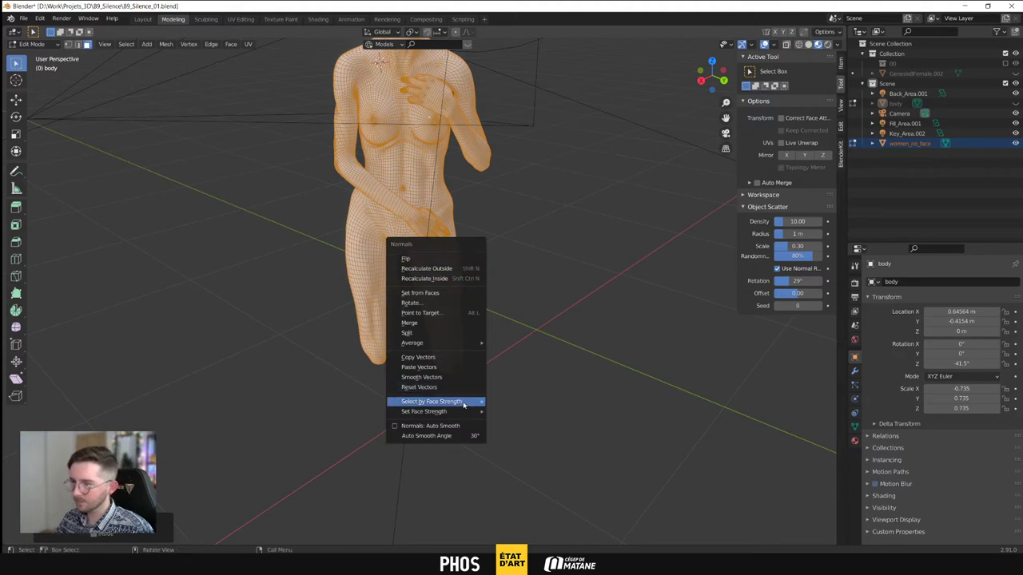
left_click(438, 328)
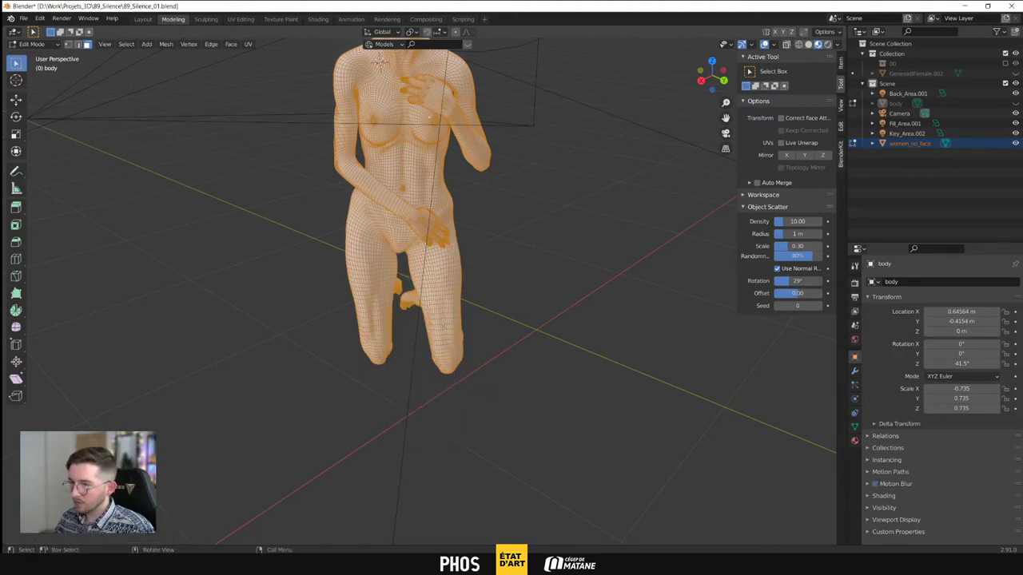
key("alt+n")
mouse_move(461, 436)
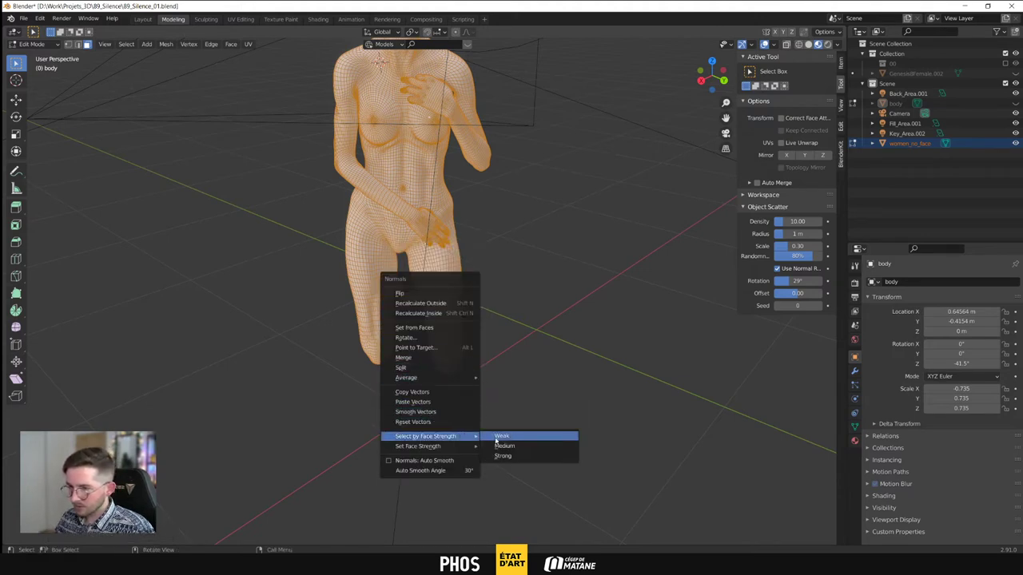
left_click(501, 437)
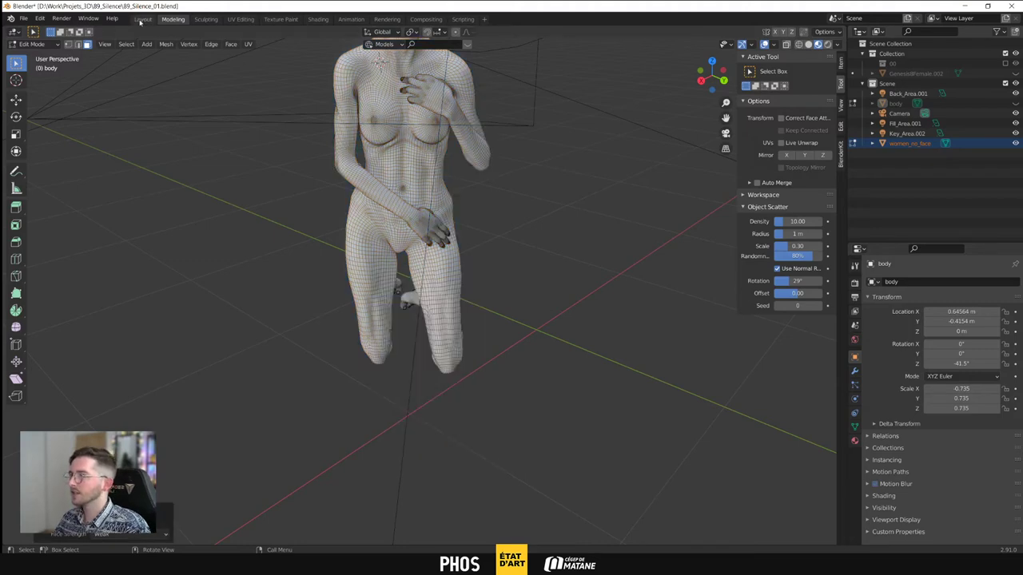
Return to the Shading workspace and make the women_no_face figure the active object
left_click(142, 19)
left_click(328, 19)
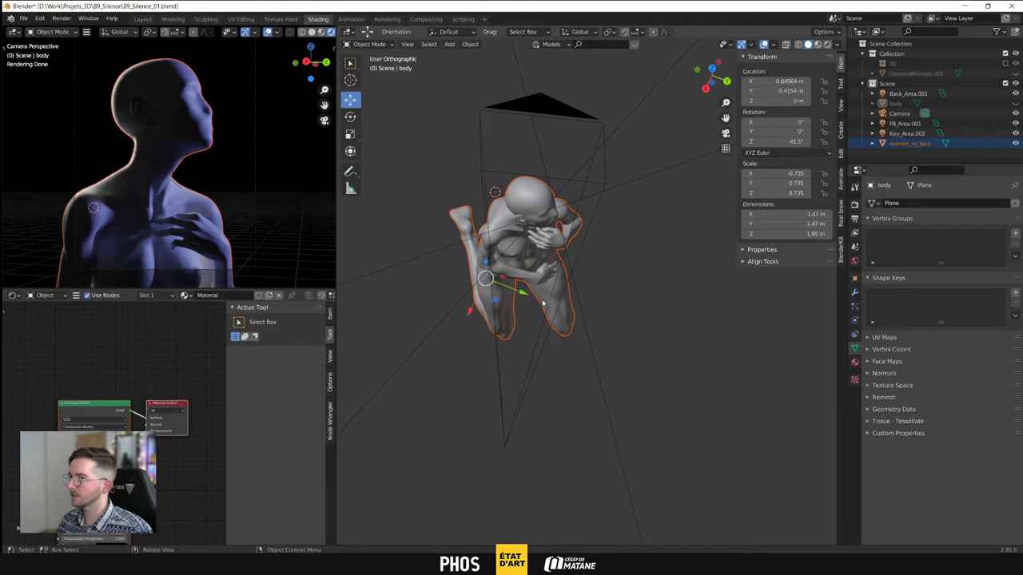
left_click(185, 296)
left_click(187, 296)
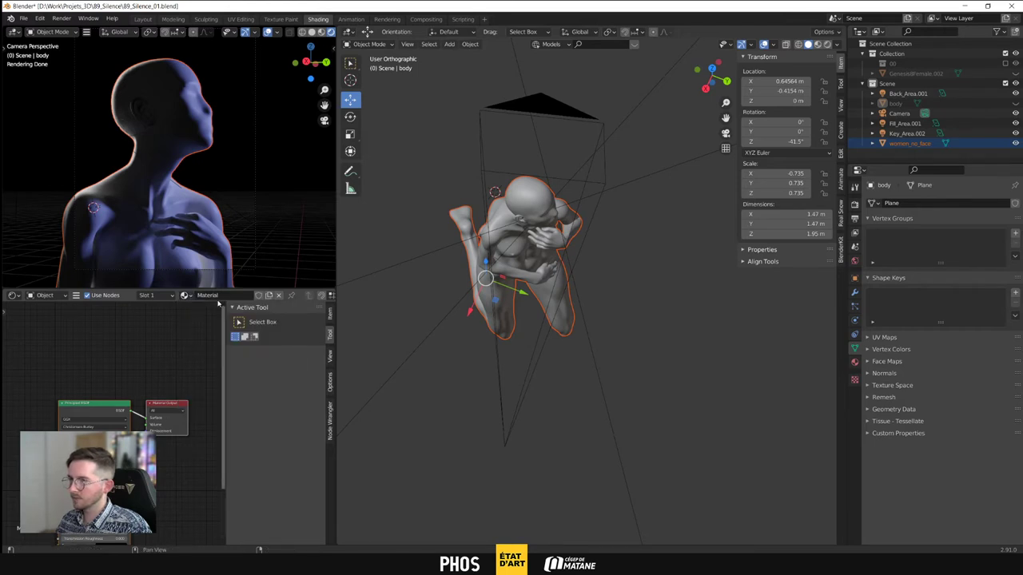
left_click(552, 208)
left_click(527, 197)
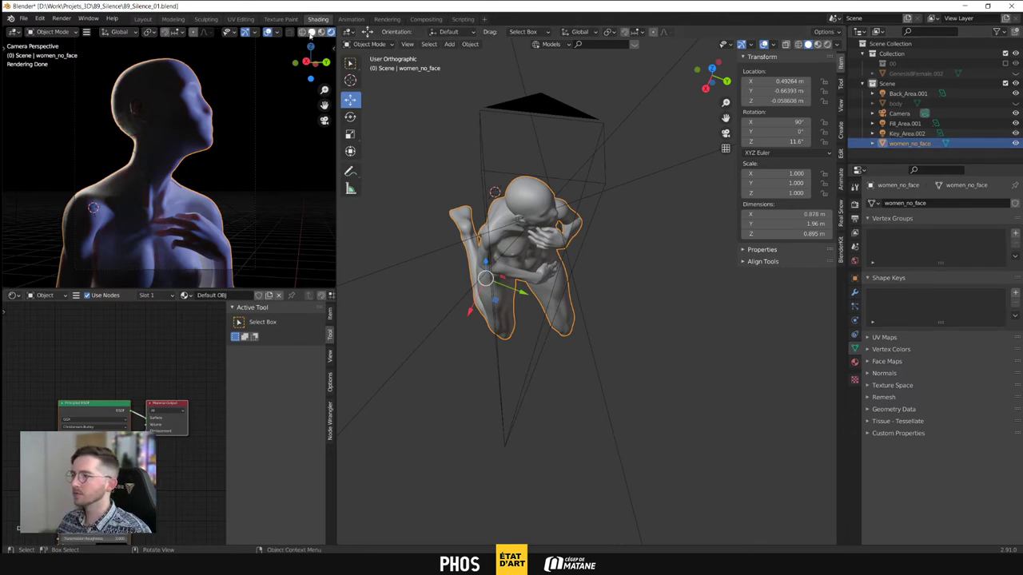
Set the small camera preview to solid shading, deselect the figure, and show the large viewport as a rendered camera view
left_click(310, 32)
left_click(651, 330)
key("space")
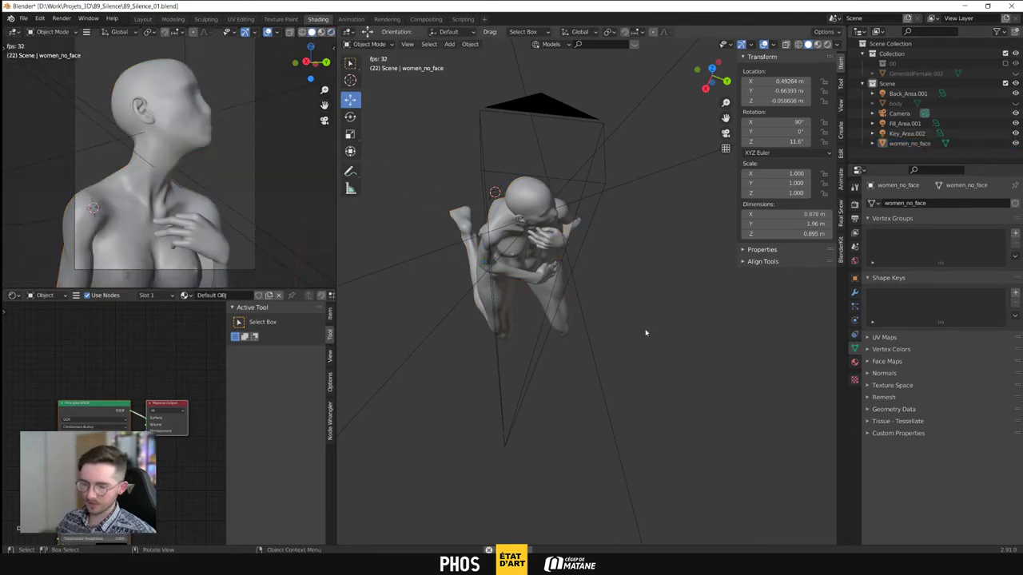
key("KP_0")
left_click(827, 44)
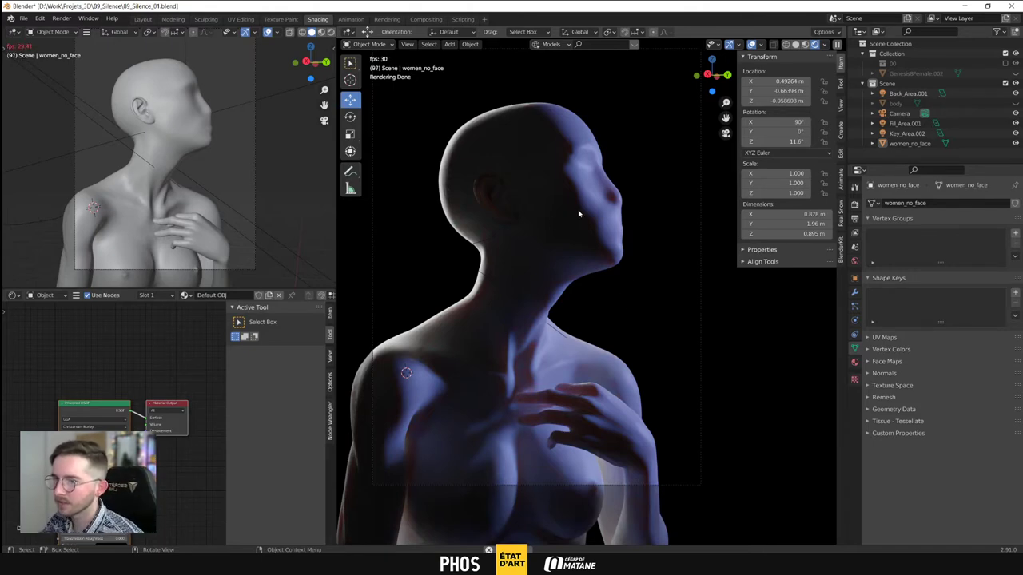
Return to the Modeling workspace with women_no_face in Edit mode and undo the last change on the side of the face
left_click(173, 19)
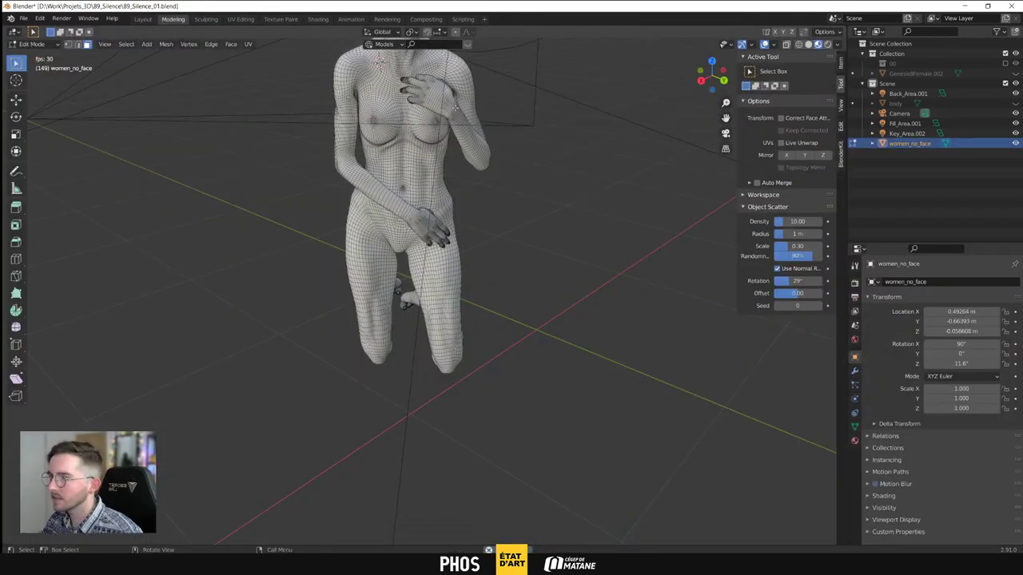
middle_click_drag(472, 256, 463, 194)
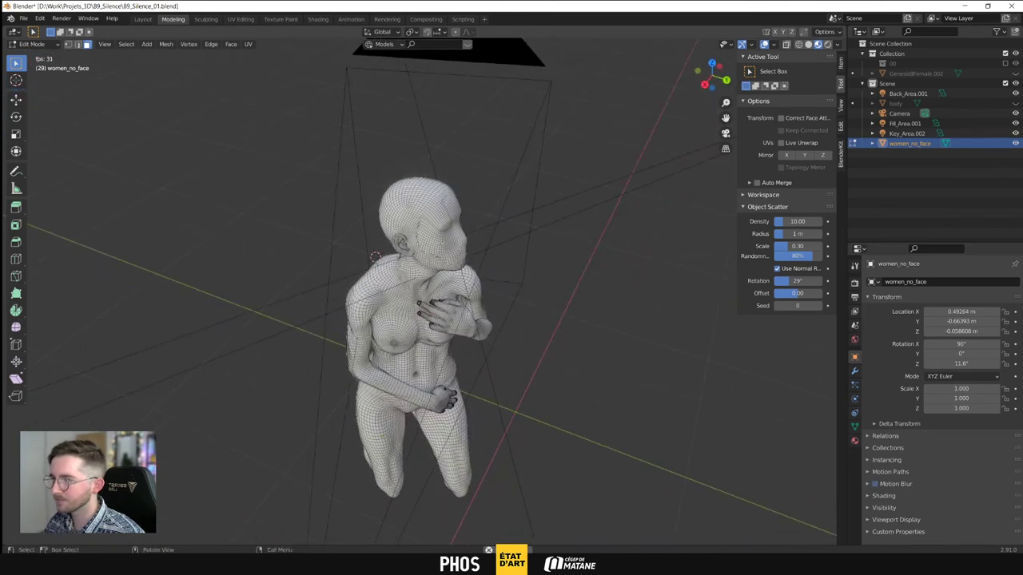
key("ctrl+z")
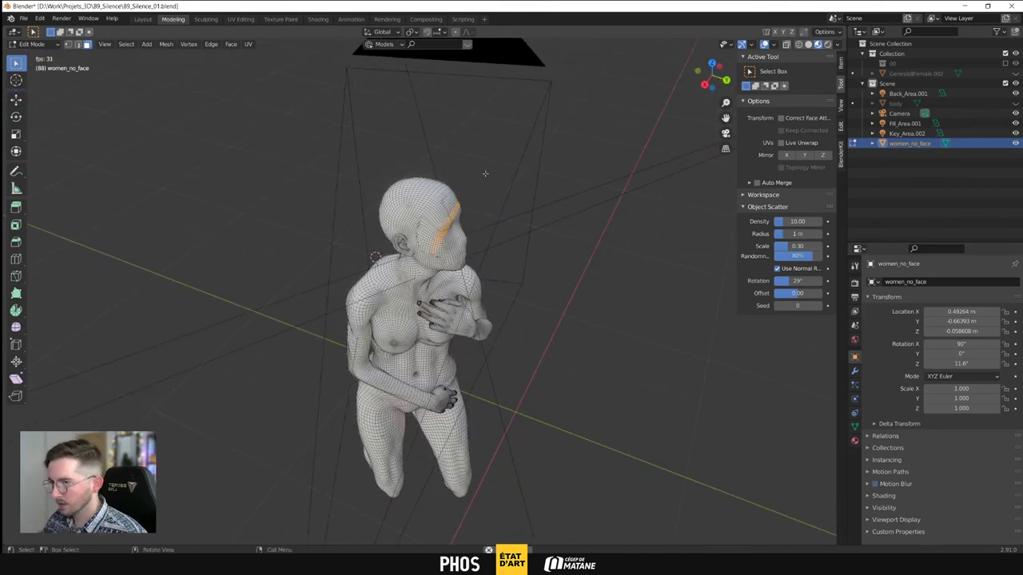
middle_click_drag(483, 176, 502, 143)
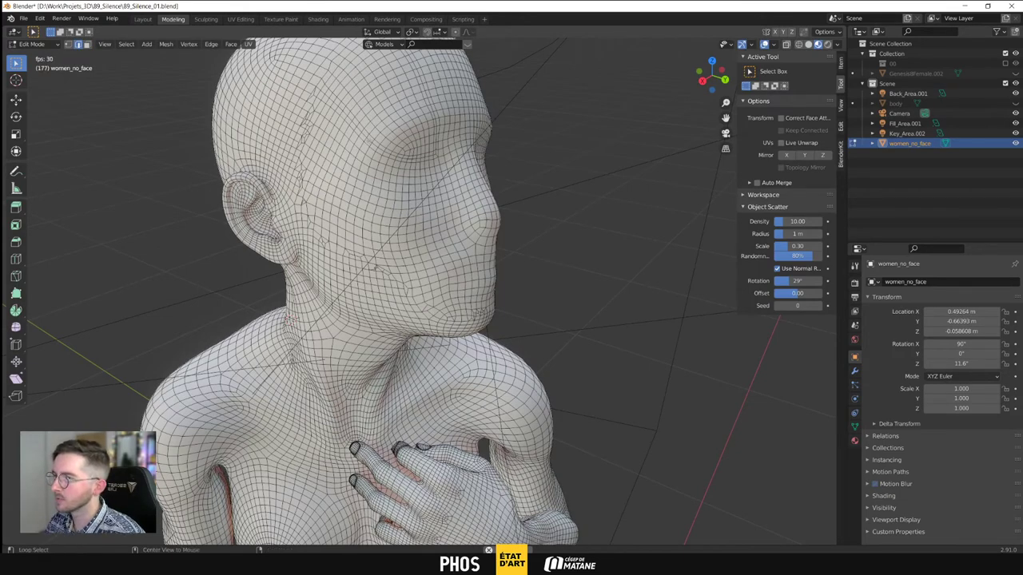
Dissolve two groups of stray edges on the side of the women_no_face head
key("x")
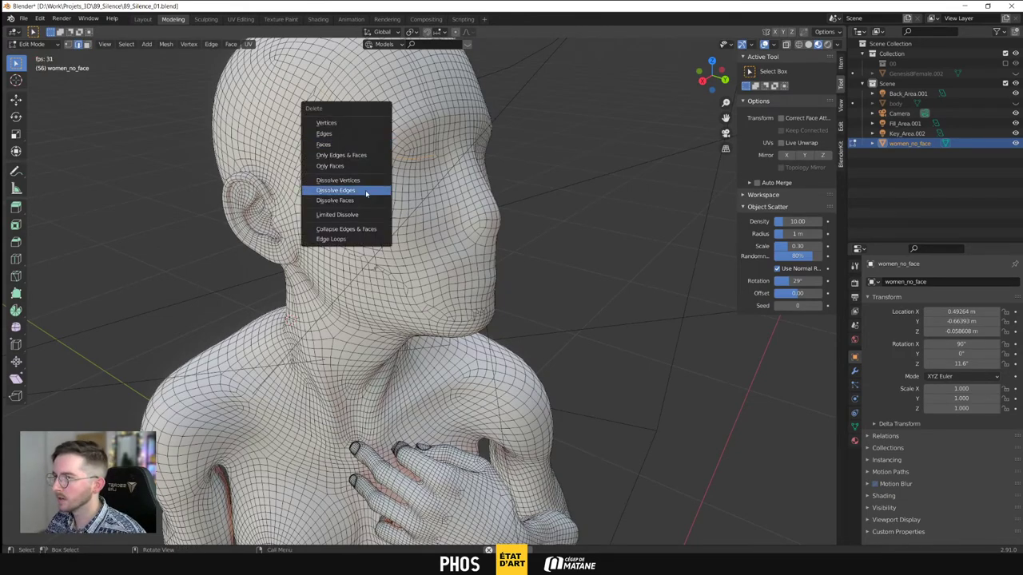
left_click(366, 192)
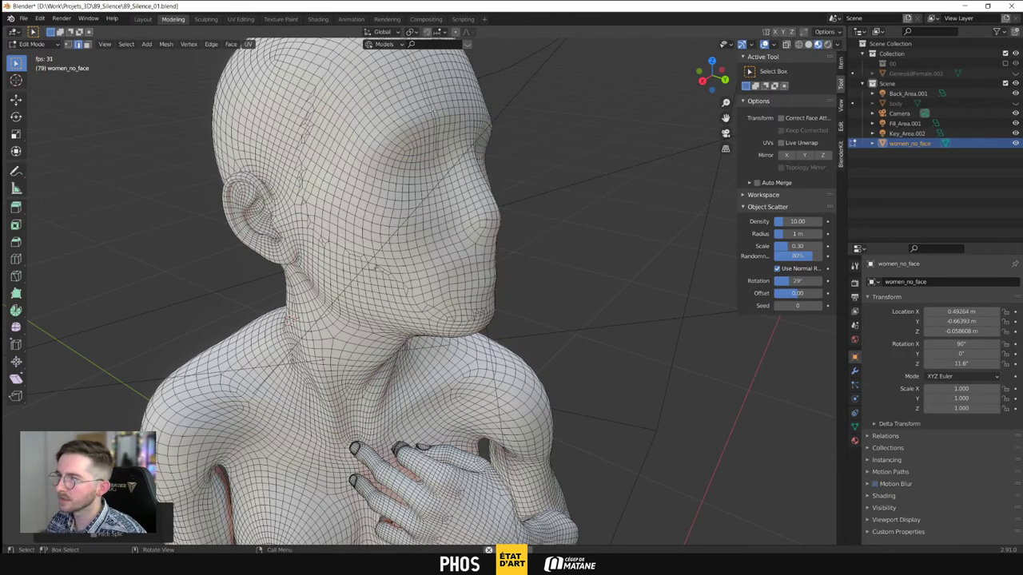
key("x")
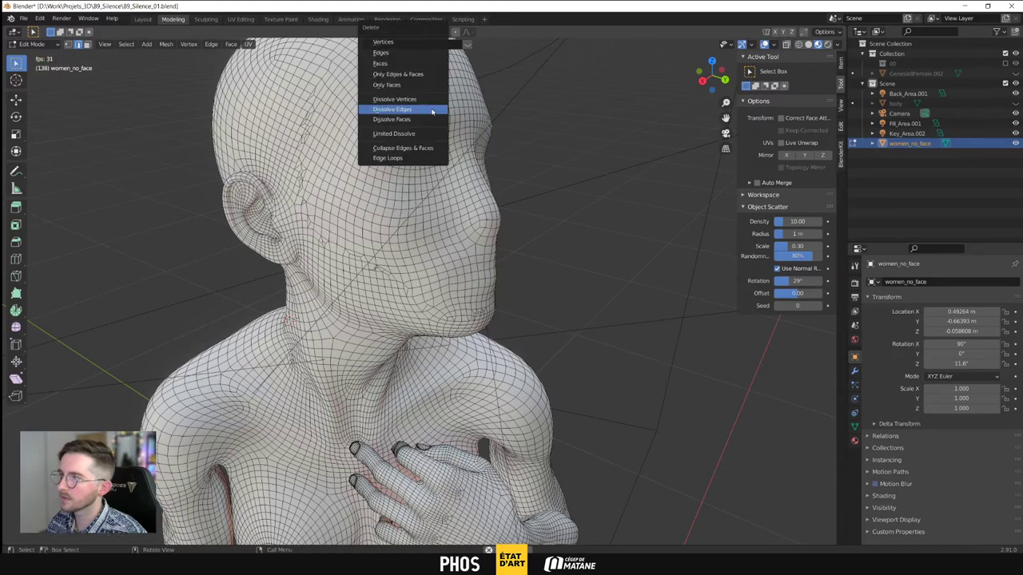
left_click(433, 111)
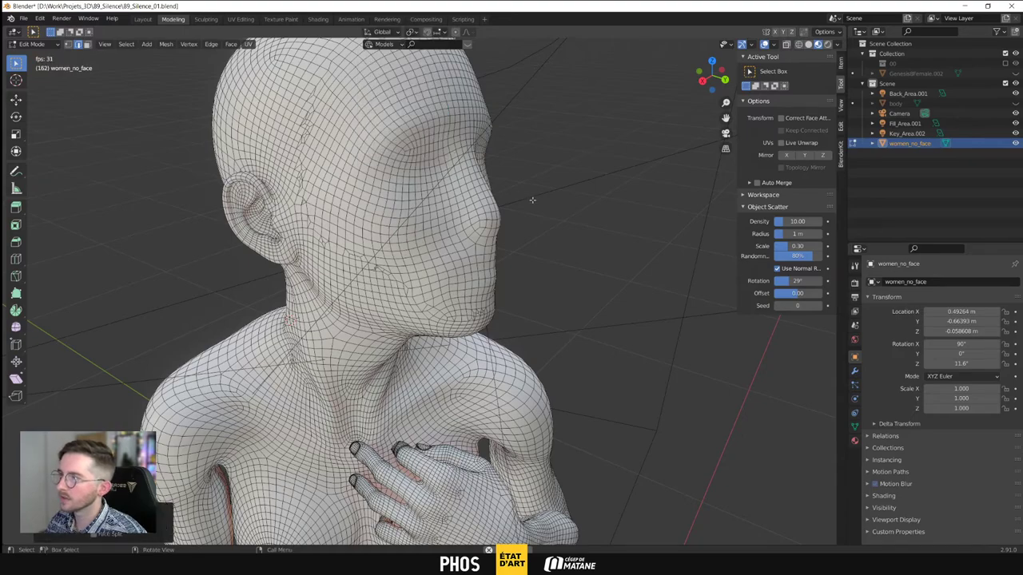
In vertex selection, set the Move tool's orientation to Local and shift the misplaced vertex in the middle of the cheek slightly
middle_click_drag(532, 200, 569, 250)
scroll(569, 250, "up", 5)
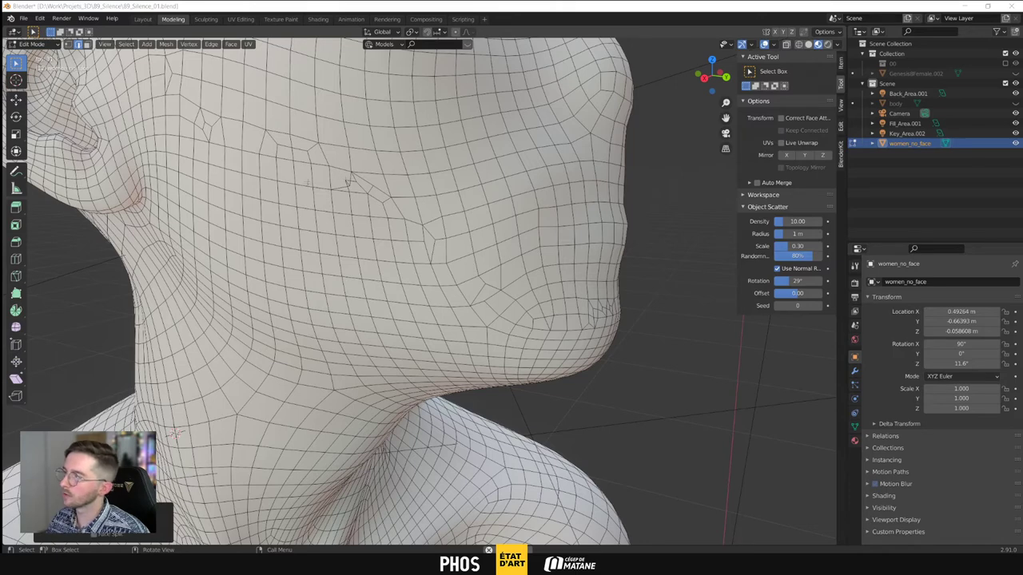
left_click(68, 44)
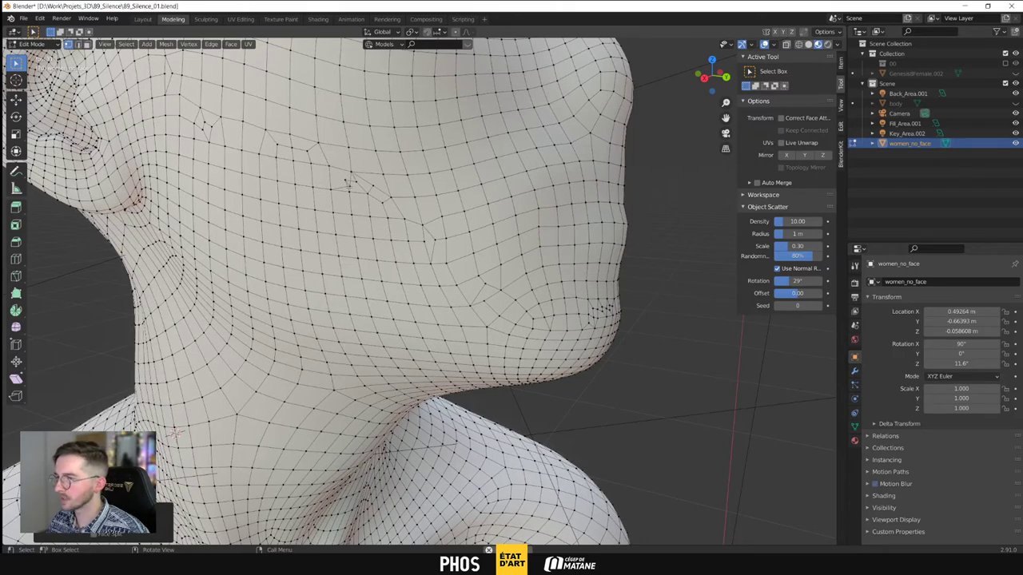
left_click(16, 99)
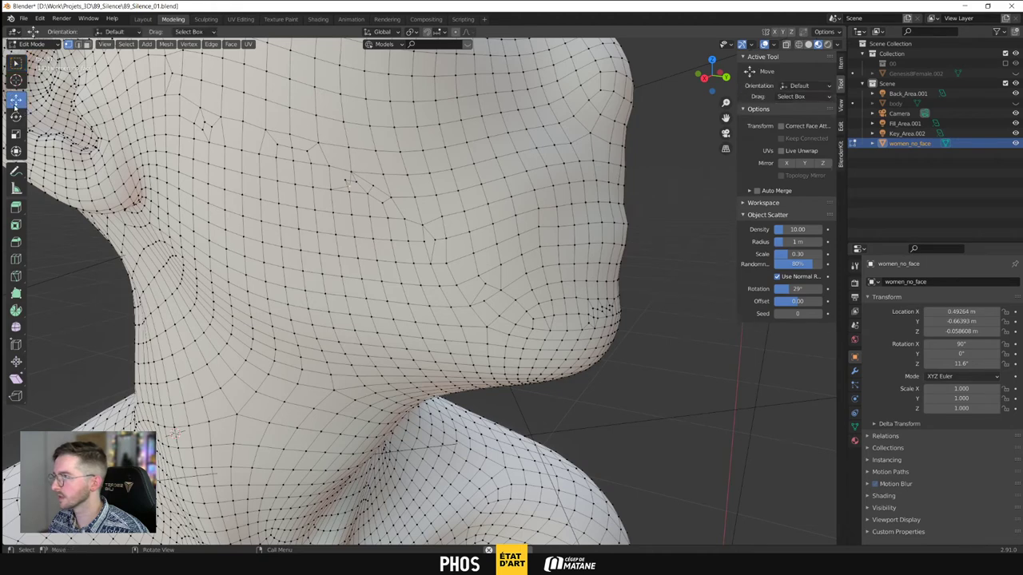
left_click(115, 31)
left_click(116, 66)
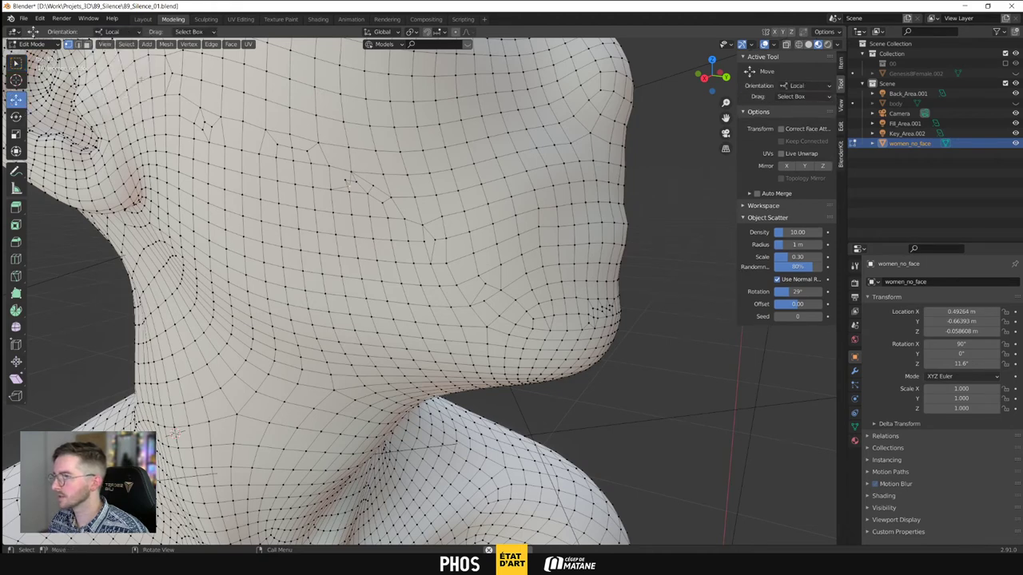
key("g")
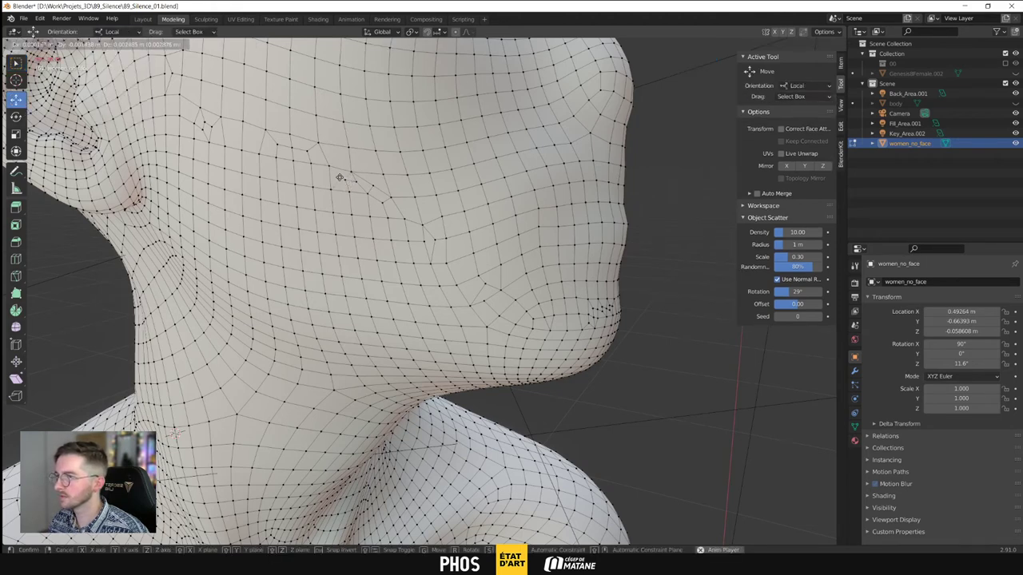
left_click(336, 177)
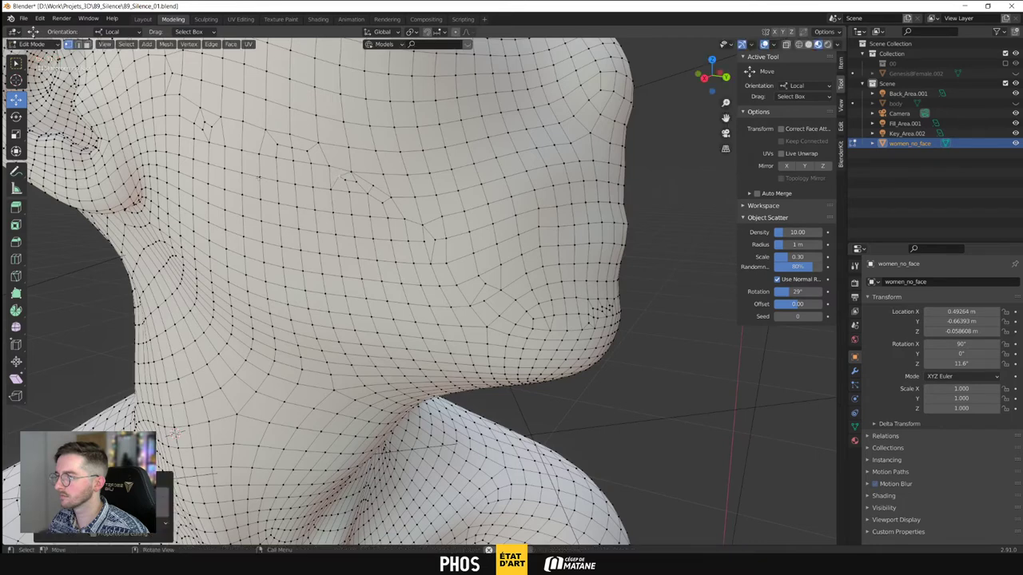
In edge selection, dissolve the stray edges along the middle and lower cheek and just above the chin
left_click(78, 44)
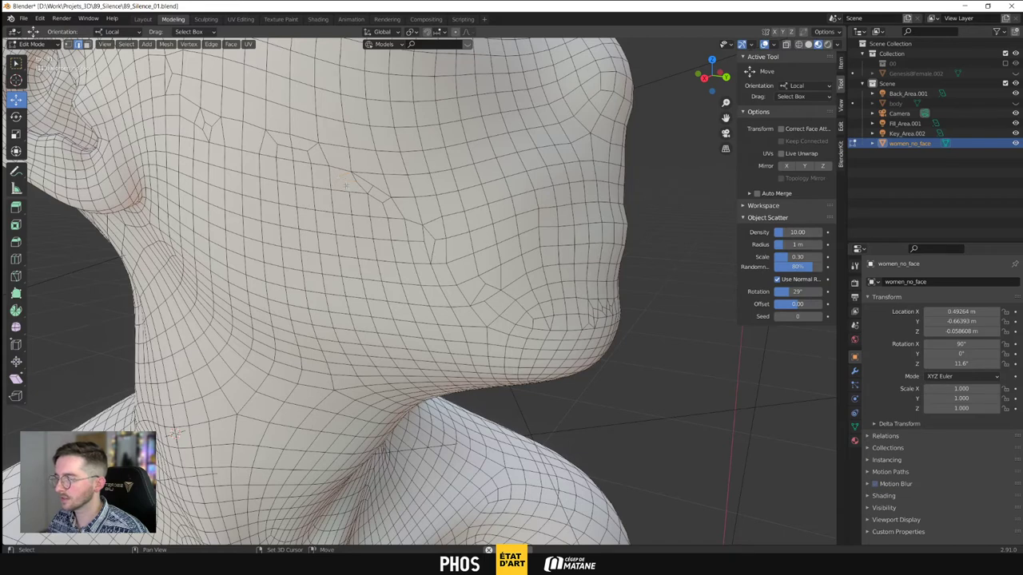
key("x")
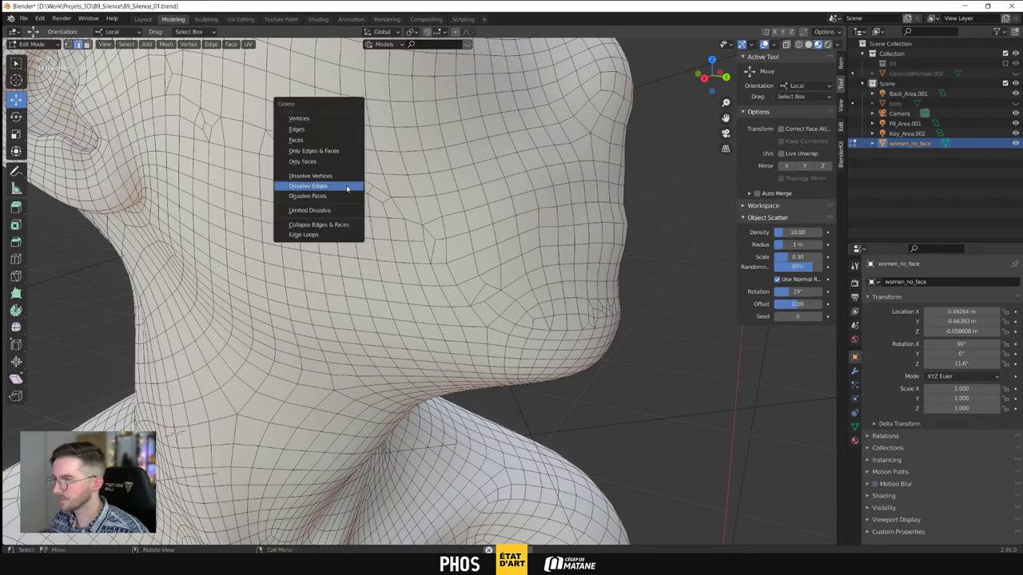
left_click(347, 186)
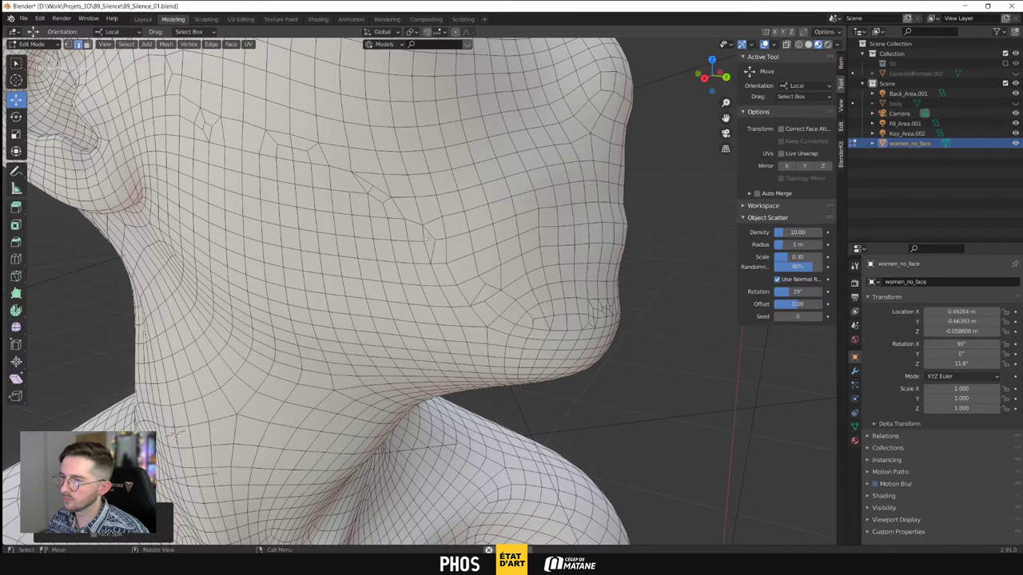
key("x")
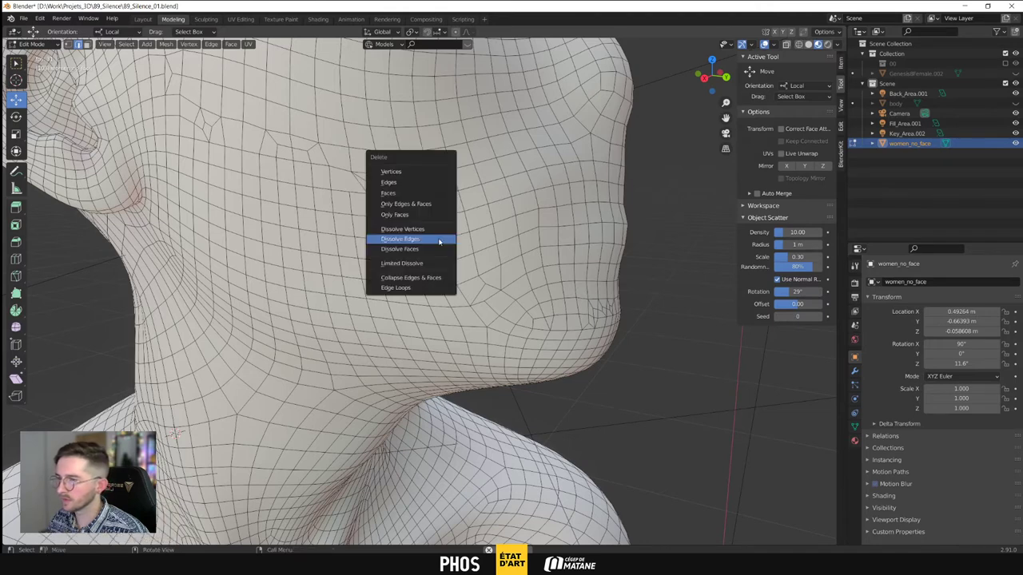
left_click(437, 242)
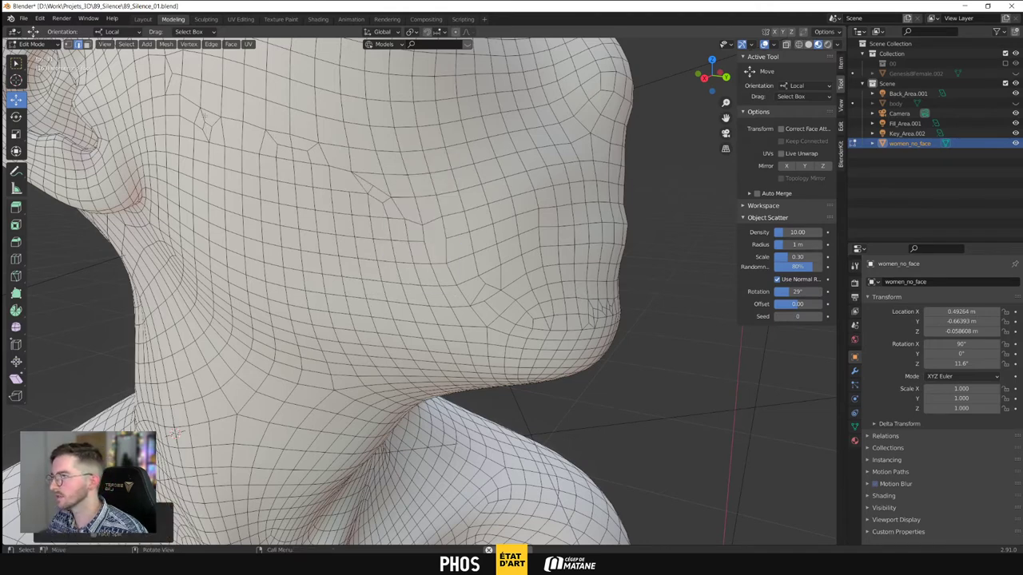
middle_click_drag(575, 364, 589, 335)
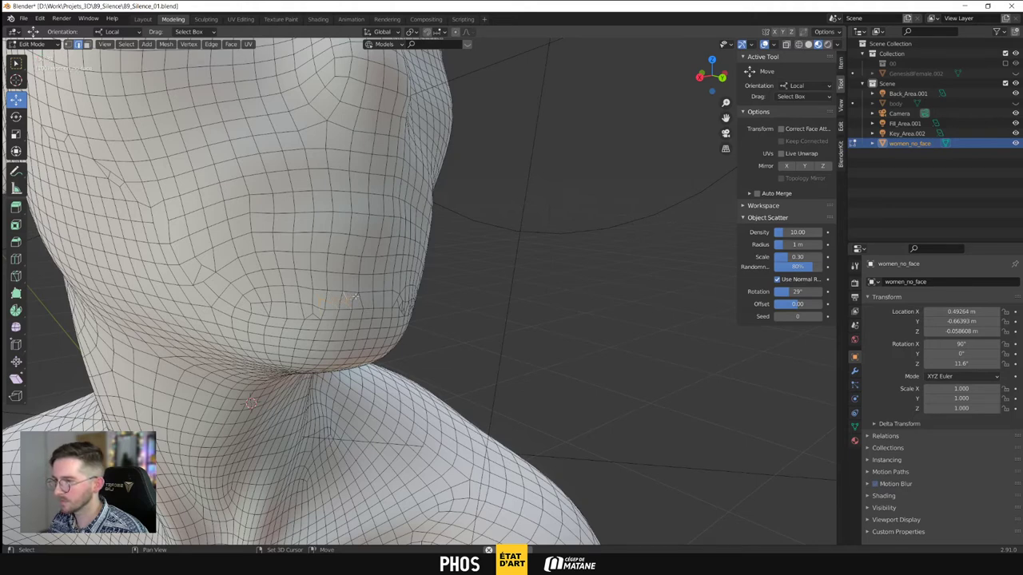
key("x")
left_click(354, 305)
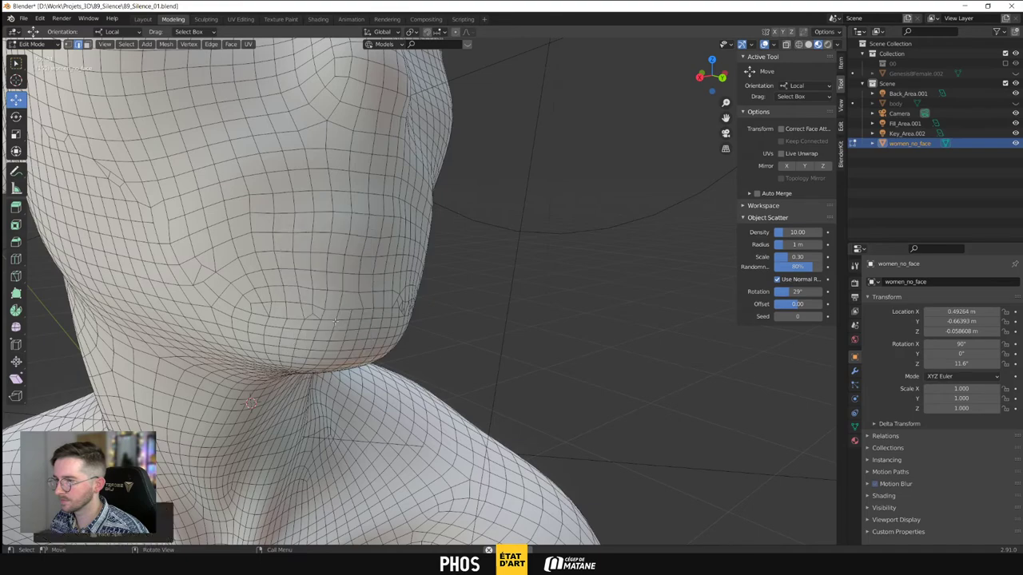
Cut short new edges with the Knife tool across the irregular faces on the cheek and near the chin
mouse_move(302, 307)
middle_mouse_down()
mouse_move(327, 300)
mouse_move(345, 321)
mouse_move(301, 304)
middle_mouse_up()
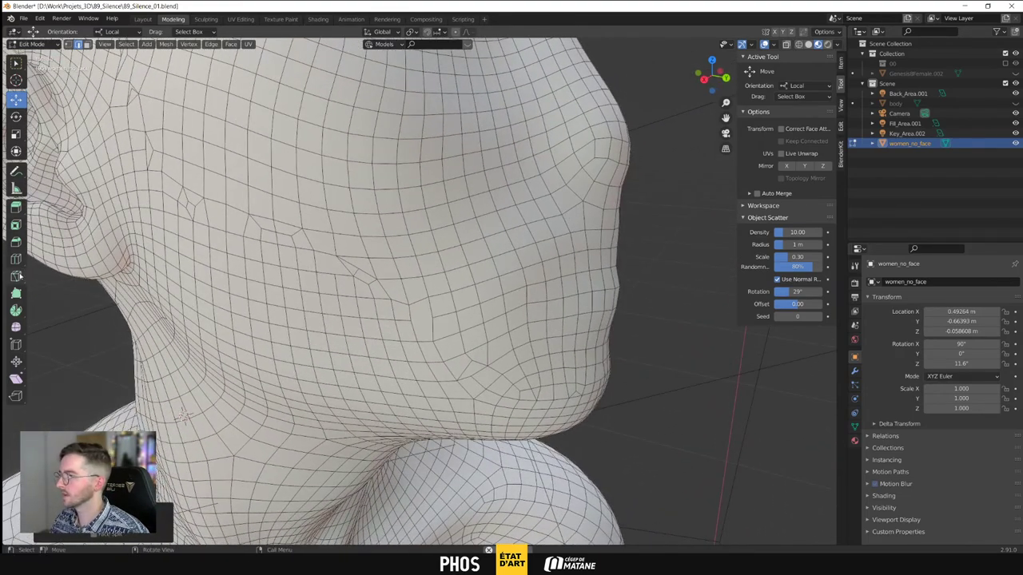
left_click_drag(17, 274, 31, 275)
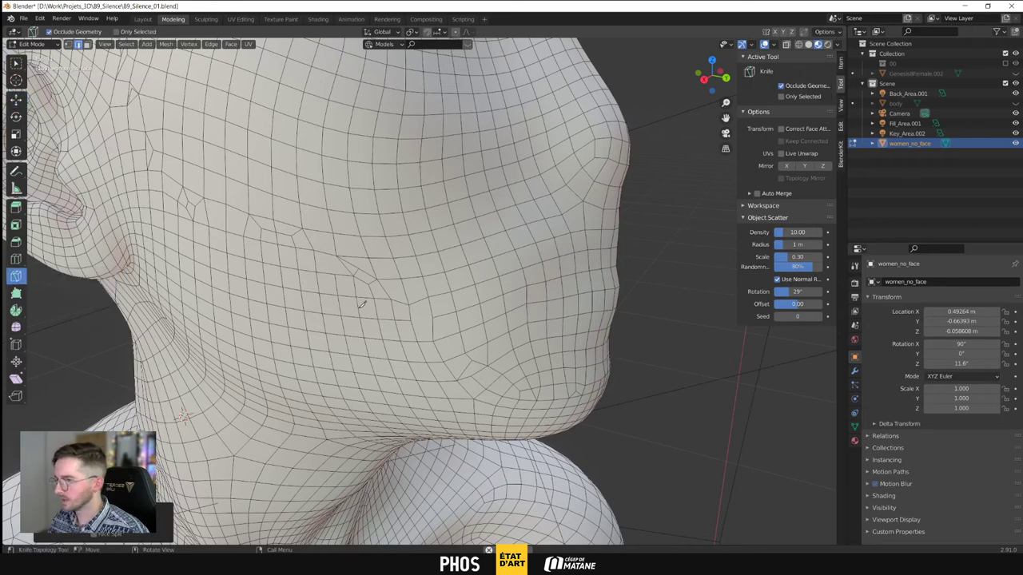
left_click(336, 255)
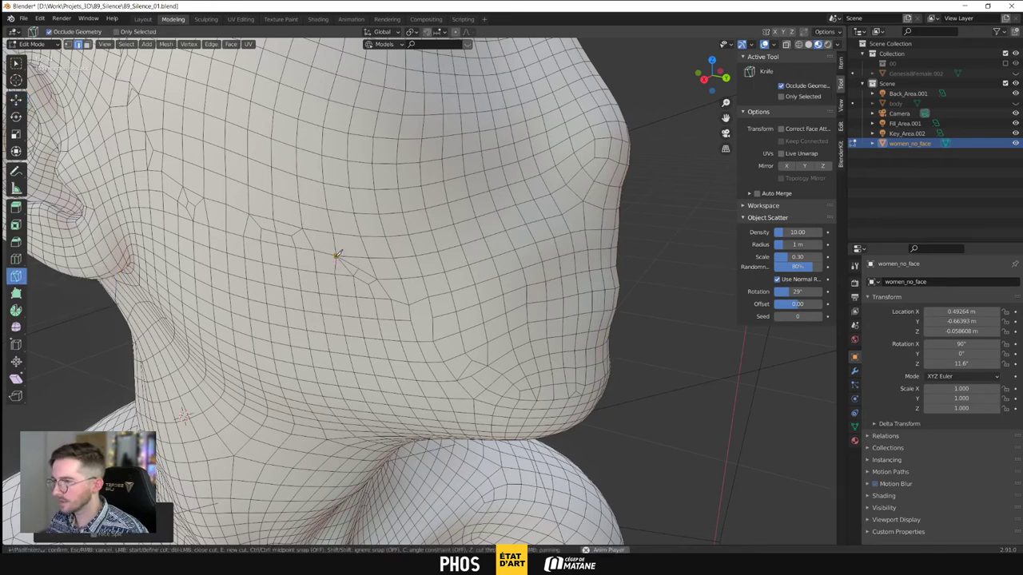
key("space")
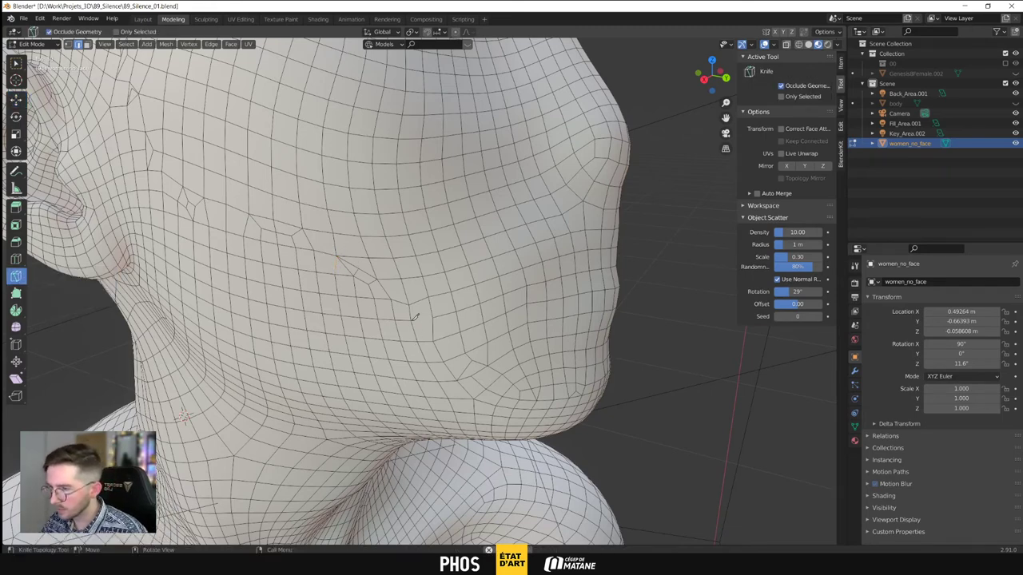
left_click(411, 321)
middle_click_drag(432, 316, 556, 369)
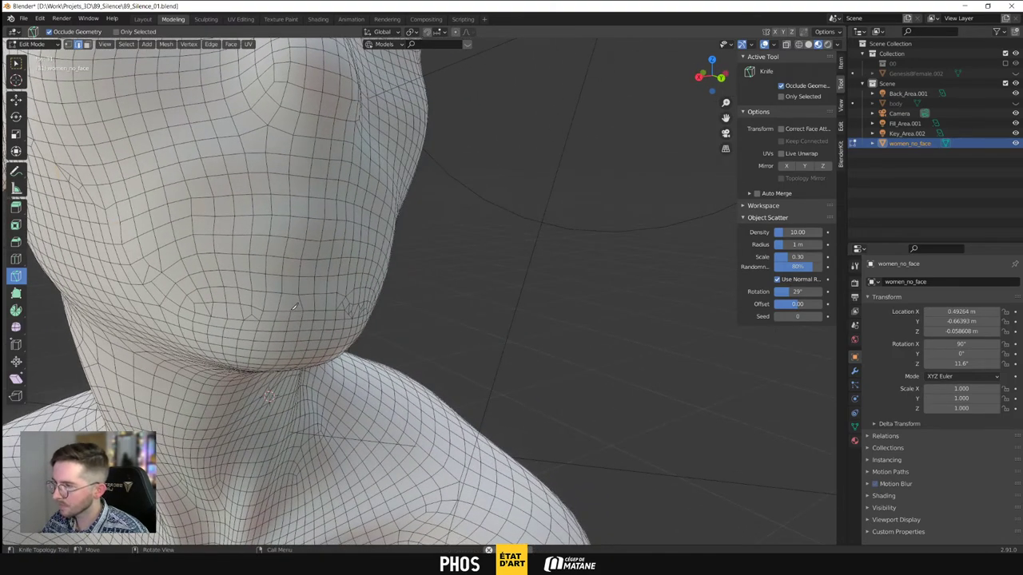
key("space")
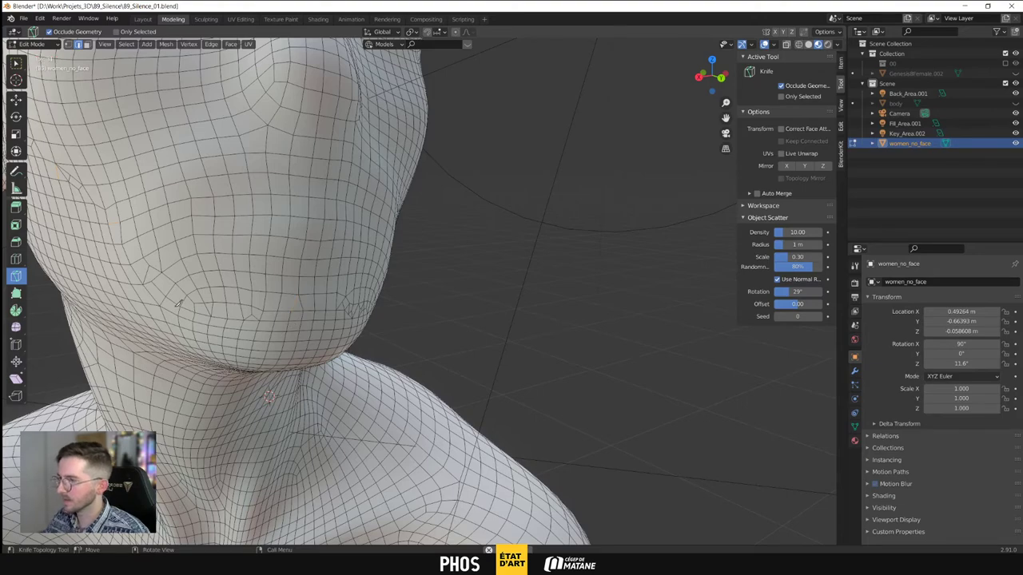
Dissolve the small irregular edges running up the temple from just above the ear toward the forehead
middle_click_drag(184, 298, 383, 280)
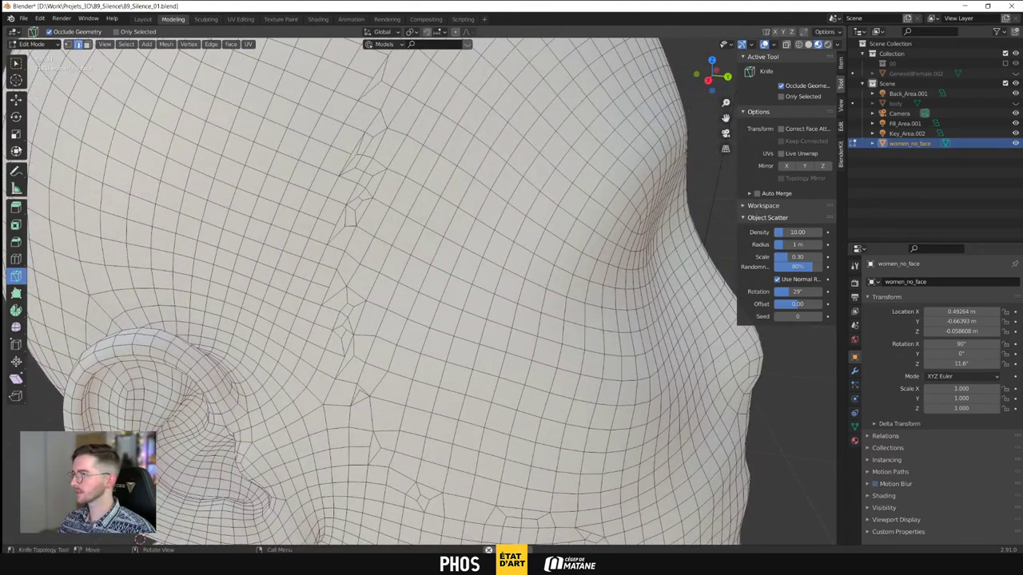
left_click(16, 99)
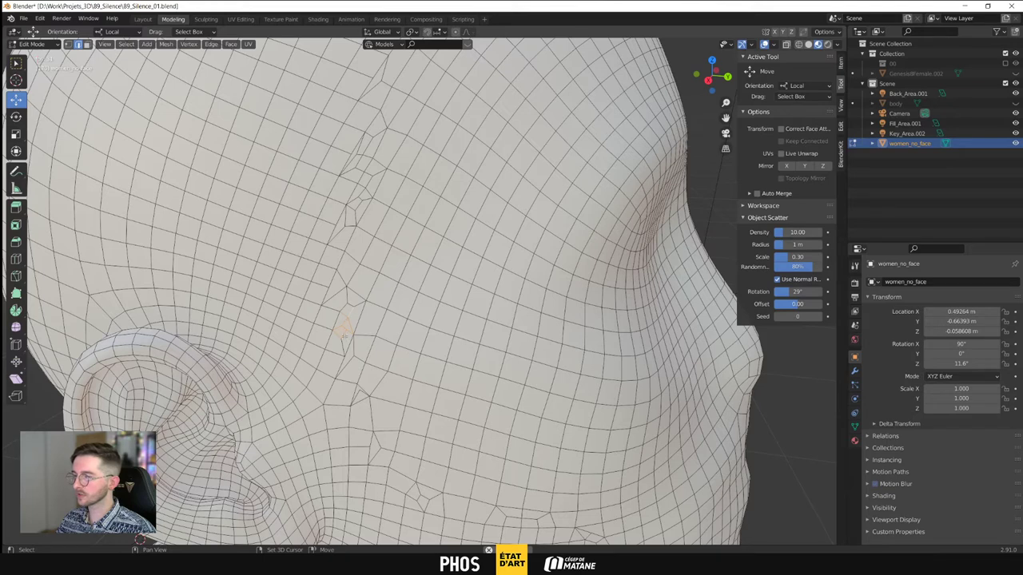
key("x")
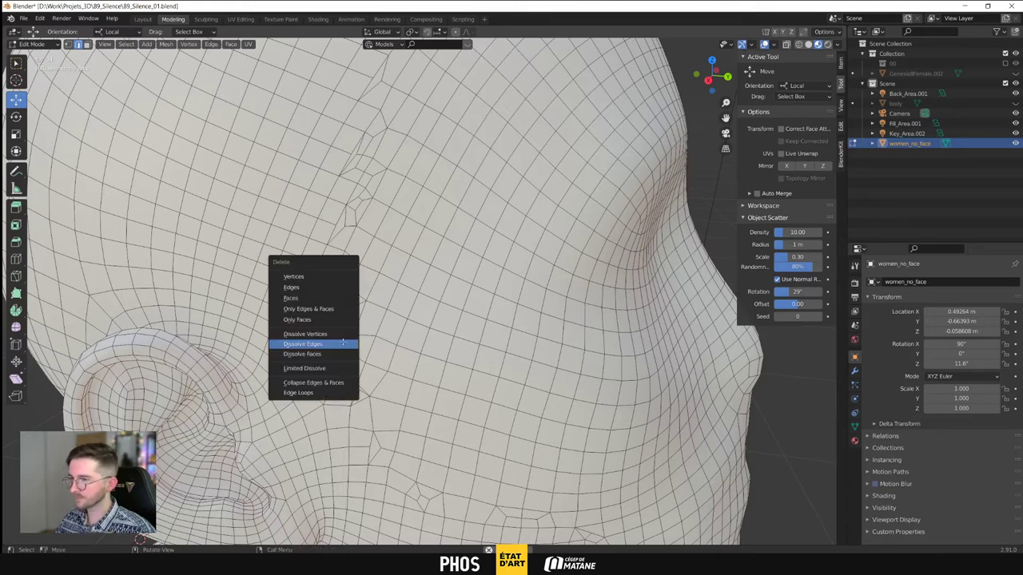
left_click(342, 344)
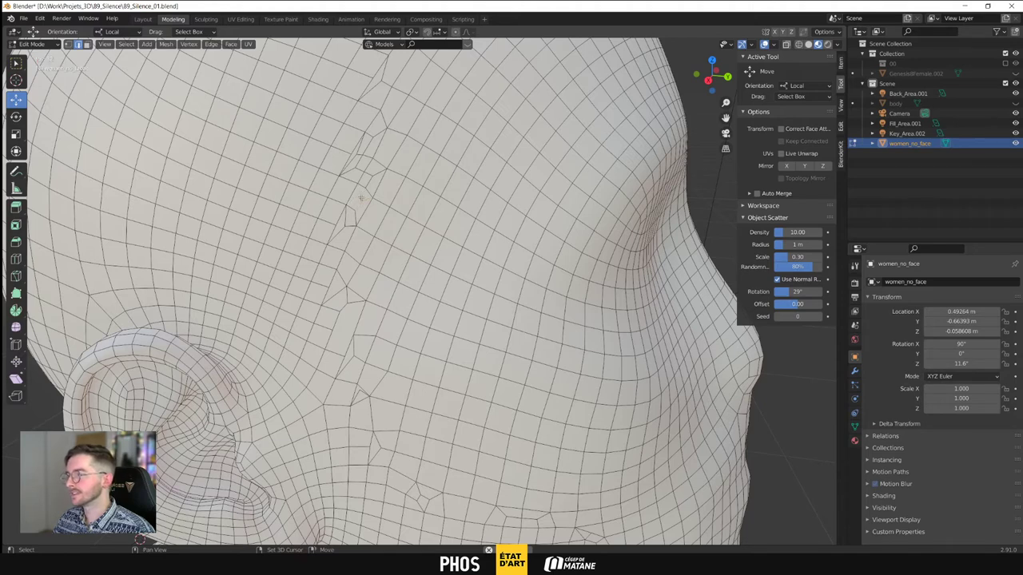
key("x")
left_click(361, 198)
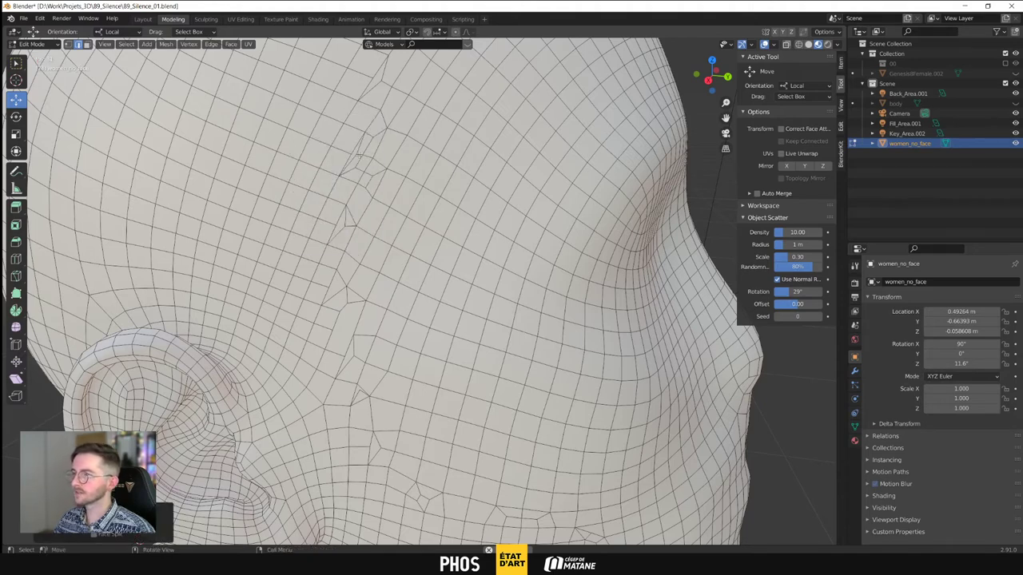
key("x")
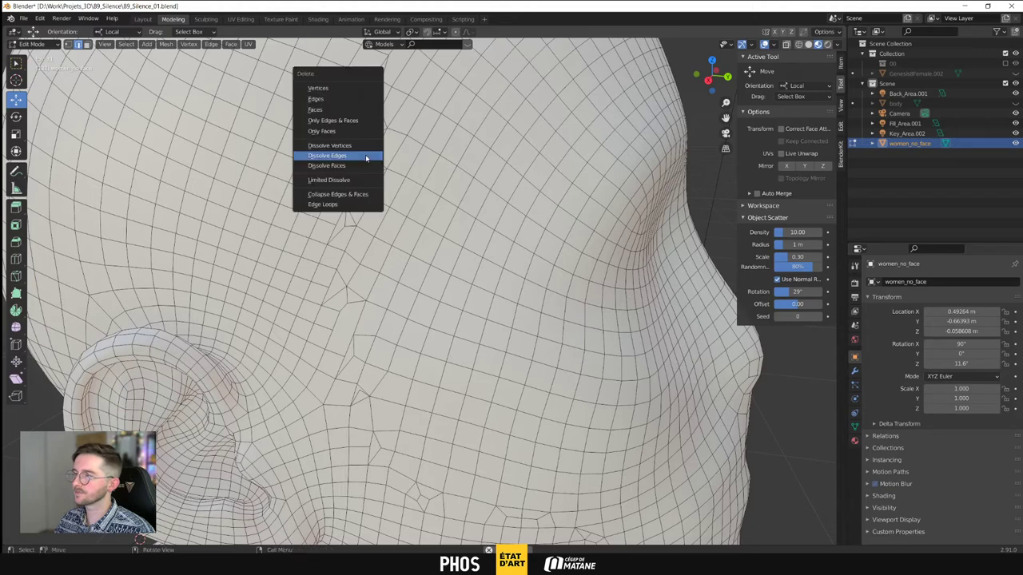
left_click(366, 157)
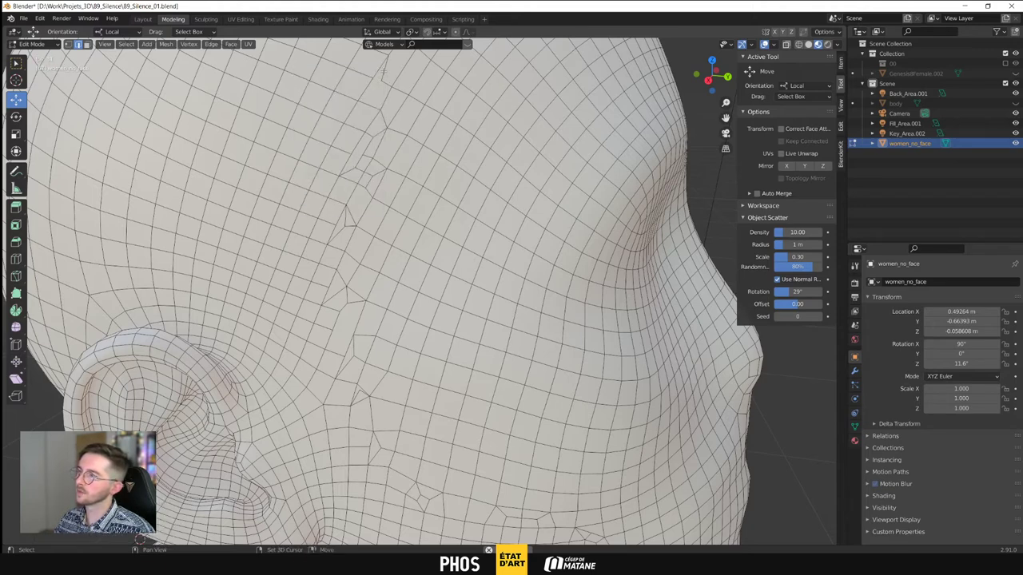
key("x")
left_click(381, 72)
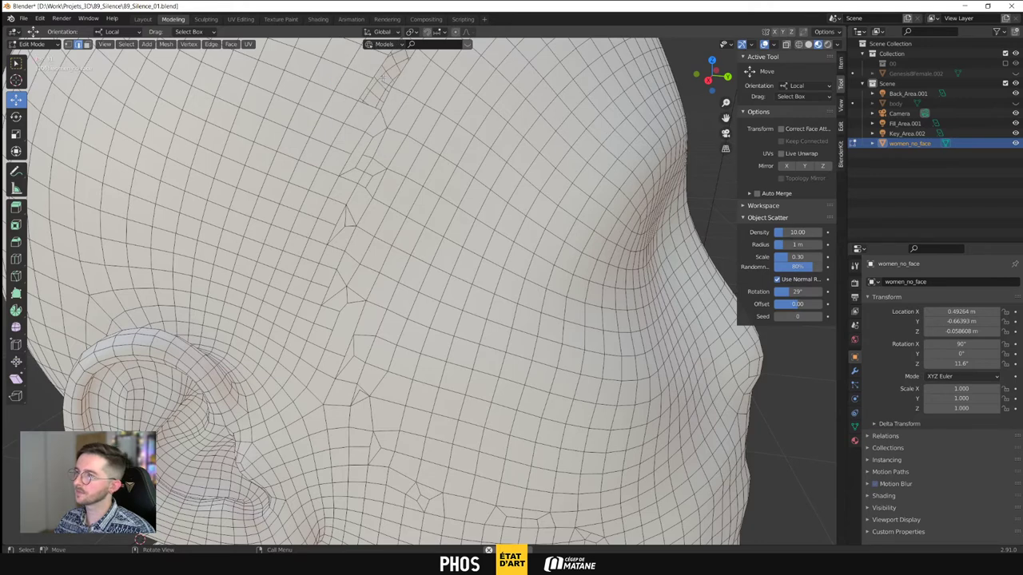
Dissolve the remaining cluster of small stray edges high on the temple toward the forehead
key("ctrl+x")
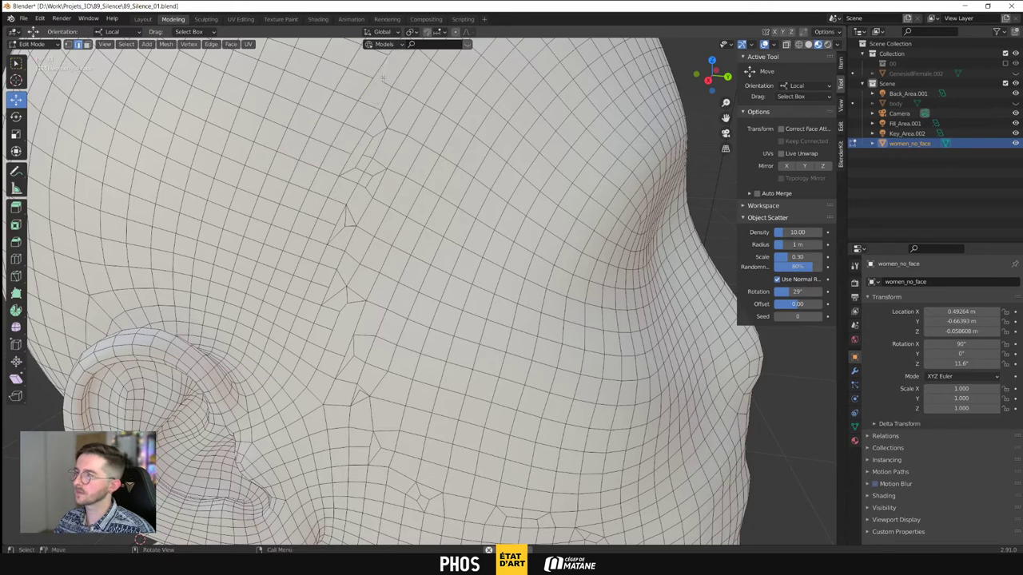
key("x")
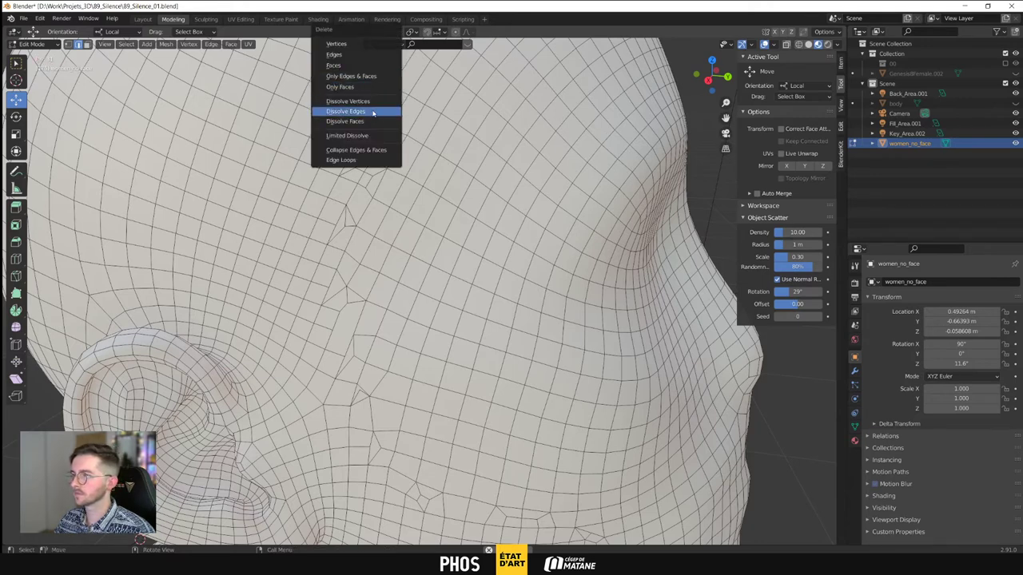
left_click(374, 115)
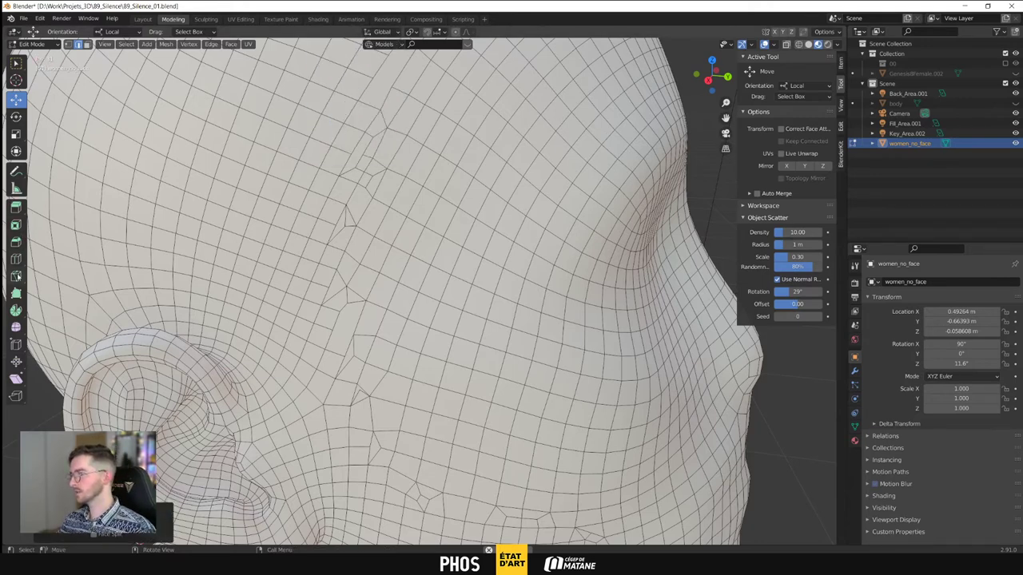
Cut short new edges with the Knife tool across the irregular faces on the temple, from above the ear up toward the forehead
left_click(16, 275)
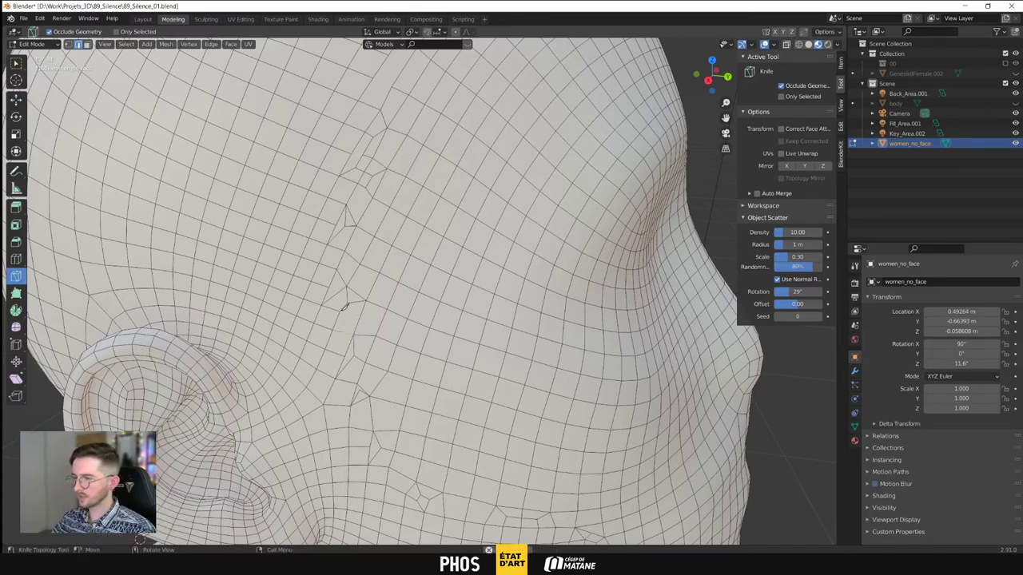
left_click(344, 309)
left_click(353, 332)
key("Return")
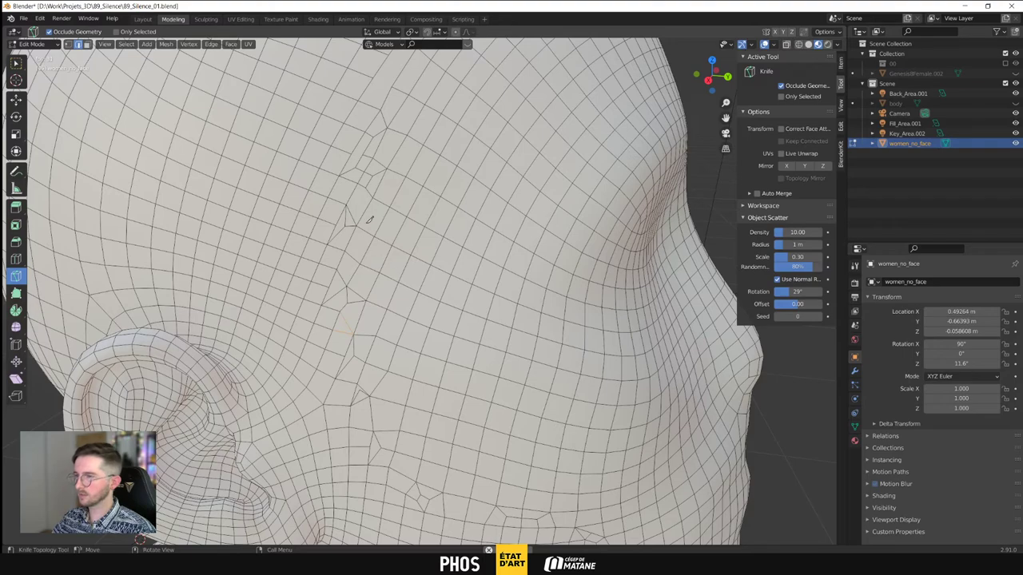
left_click(392, 89)
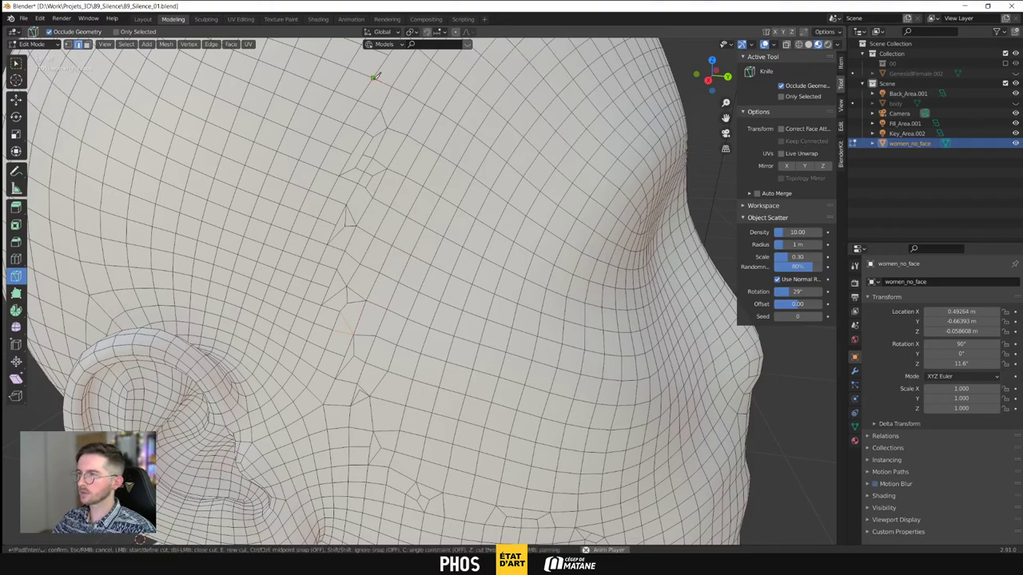
key("Escape")
middle_click_drag(478, 86, 459, 217, "shift")
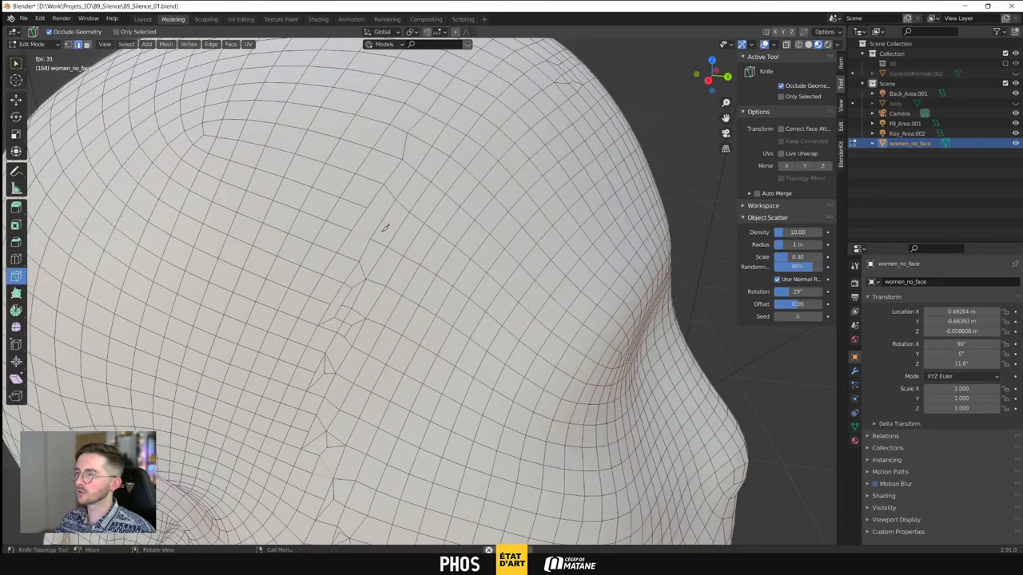
left_click(366, 208)
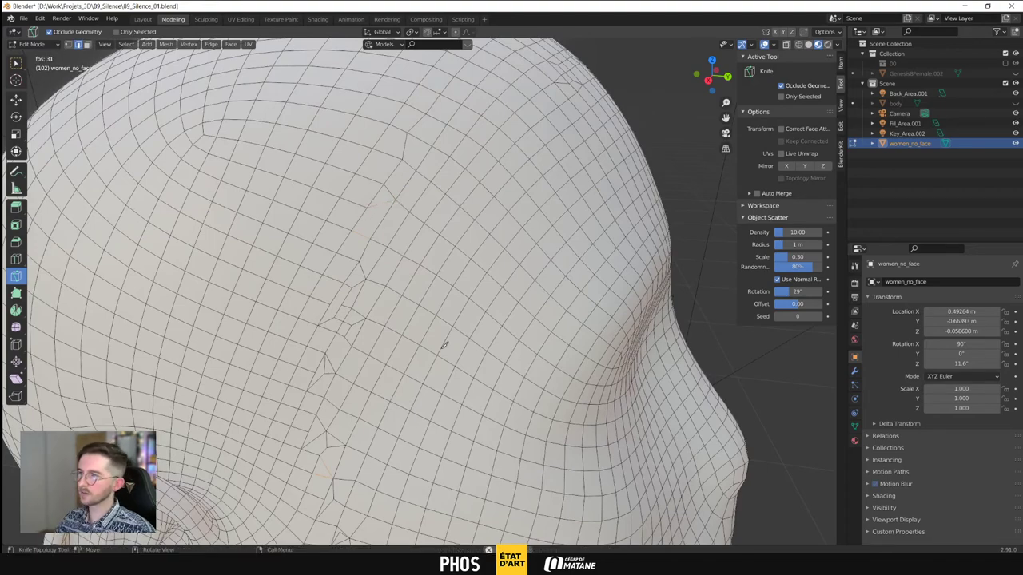
Dissolve the small stray edges on the temple between the top of the ear and the cheek
scroll(409, 256, "down", 8)
scroll(421, 286, "up", 5)
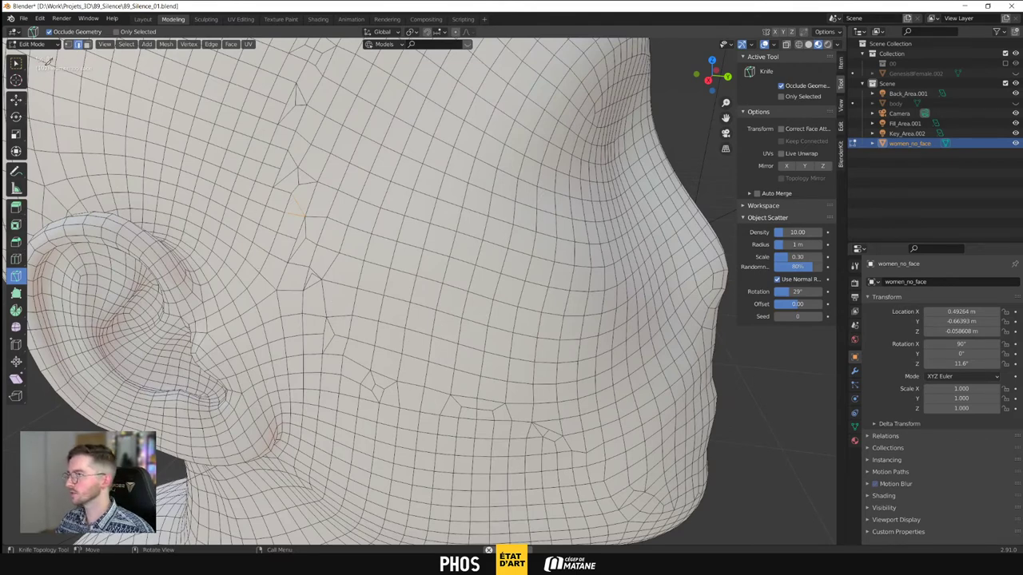
left_click(17, 100)
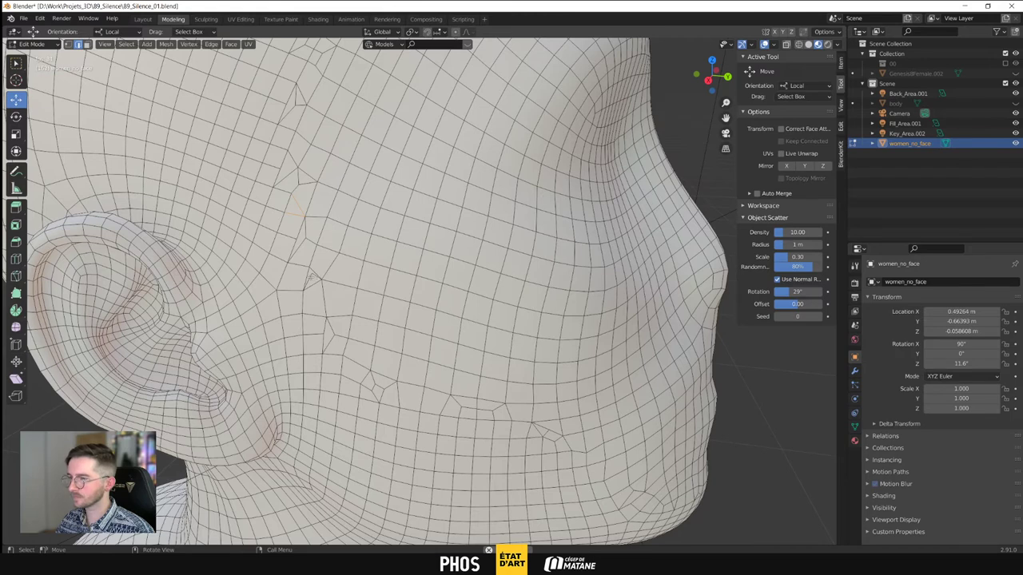
right_click(311, 275)
key("Escape")
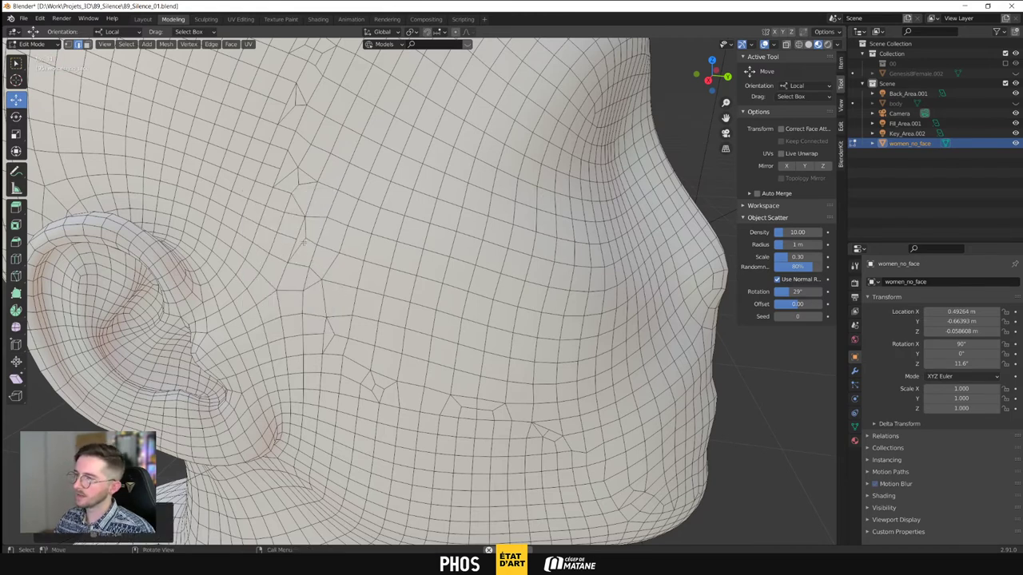
key("x")
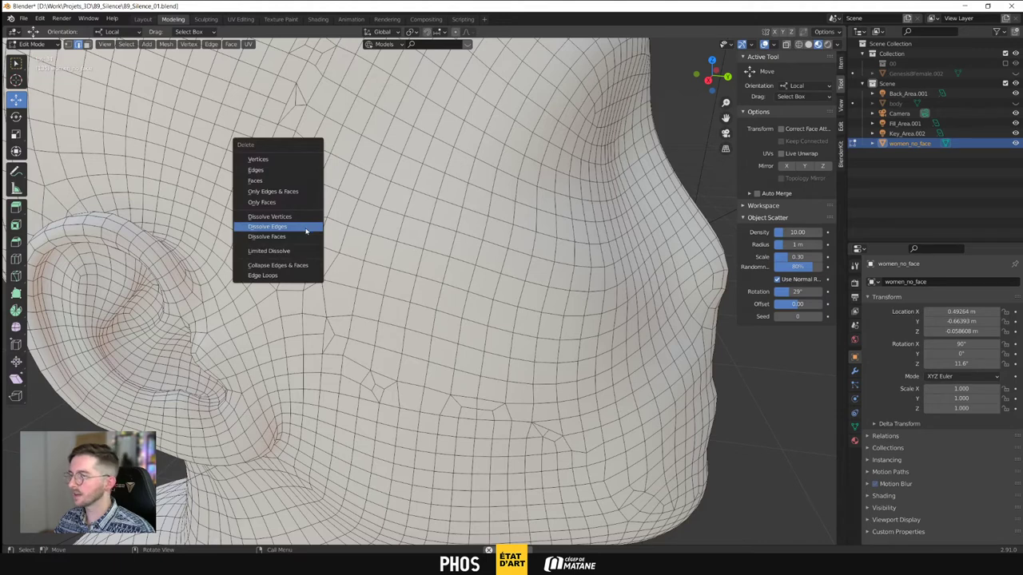
left_click(306, 230)
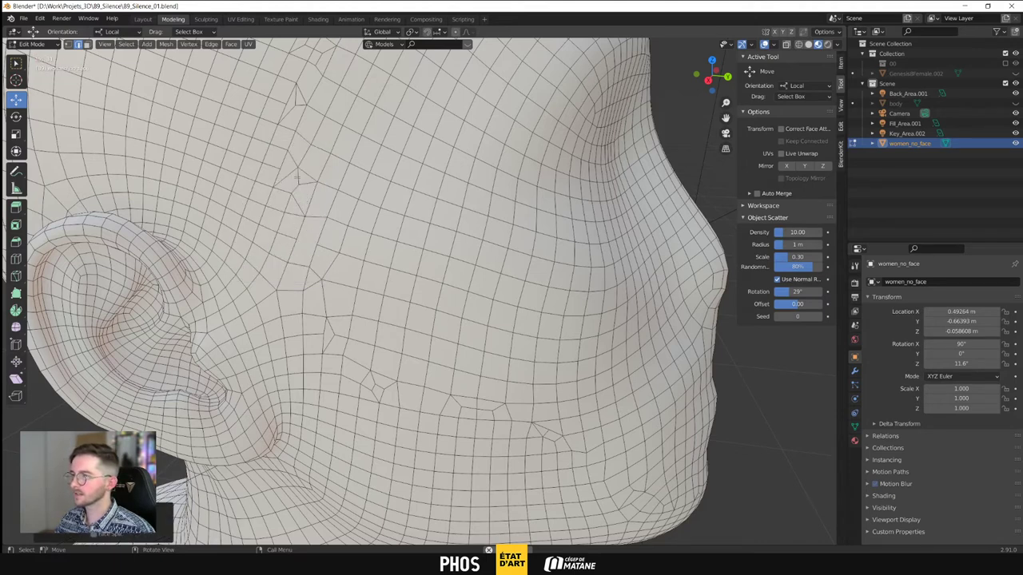
key("x")
left_click(299, 175)
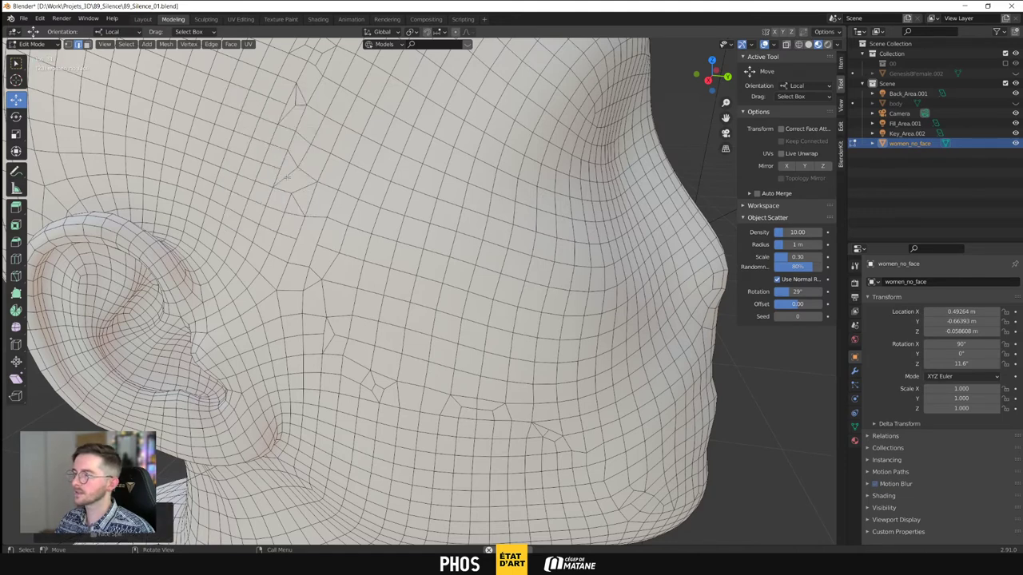
key("x")
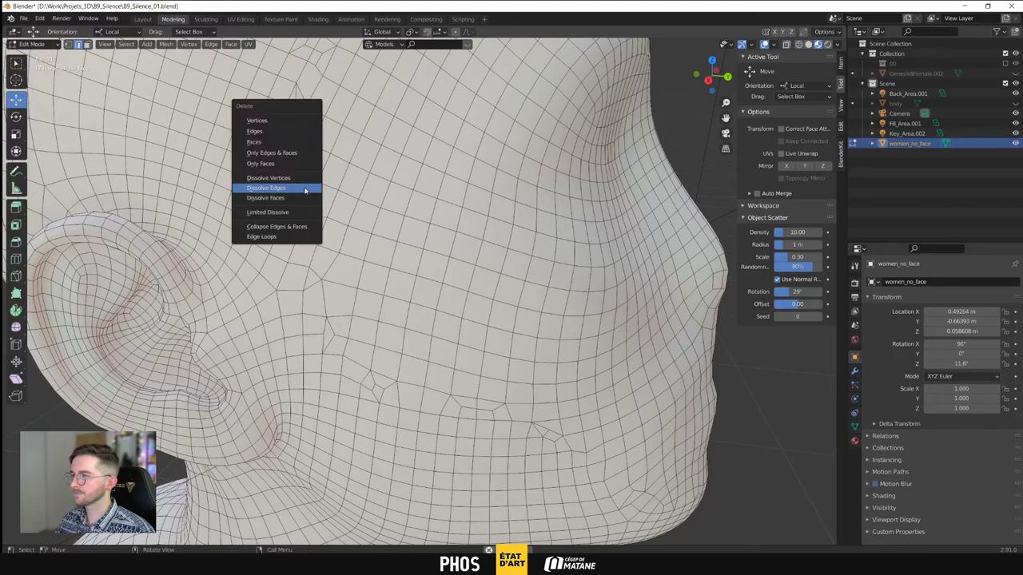
left_click(304, 189)
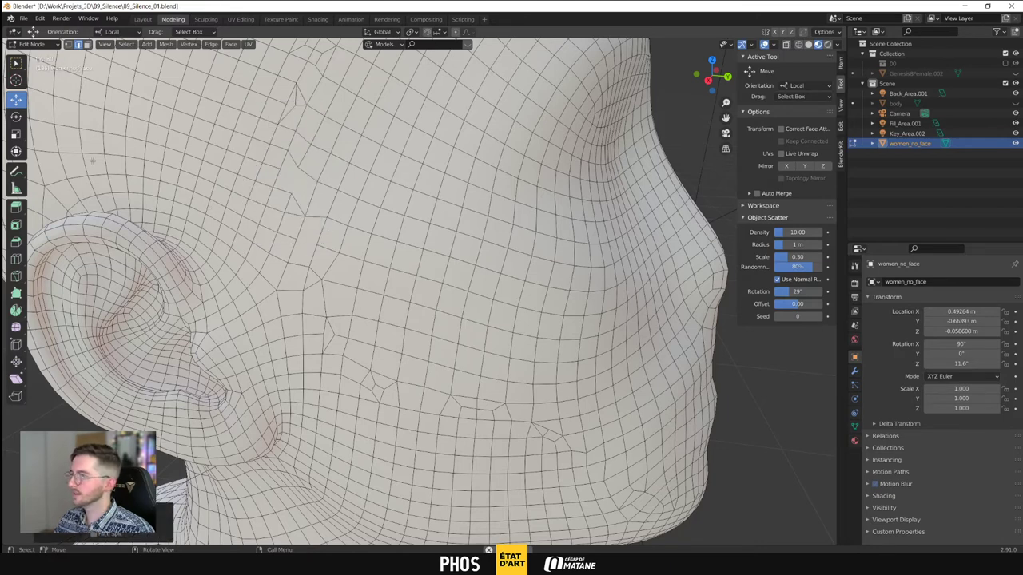
Cut short replacement edges with the Knife tool across the merged faces on the temple beside the top of the ear
left_click(15, 275)
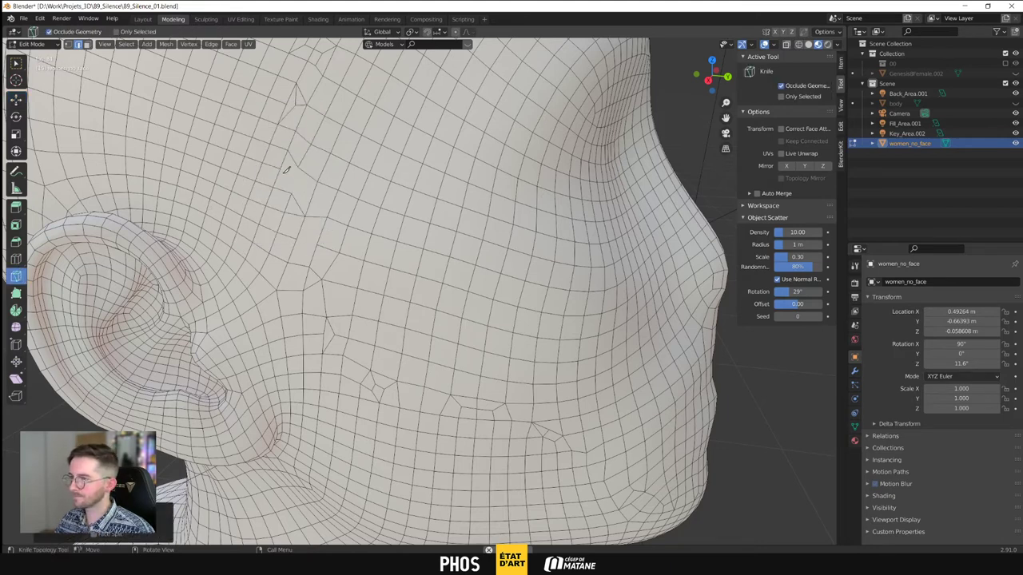
left_click(281, 167)
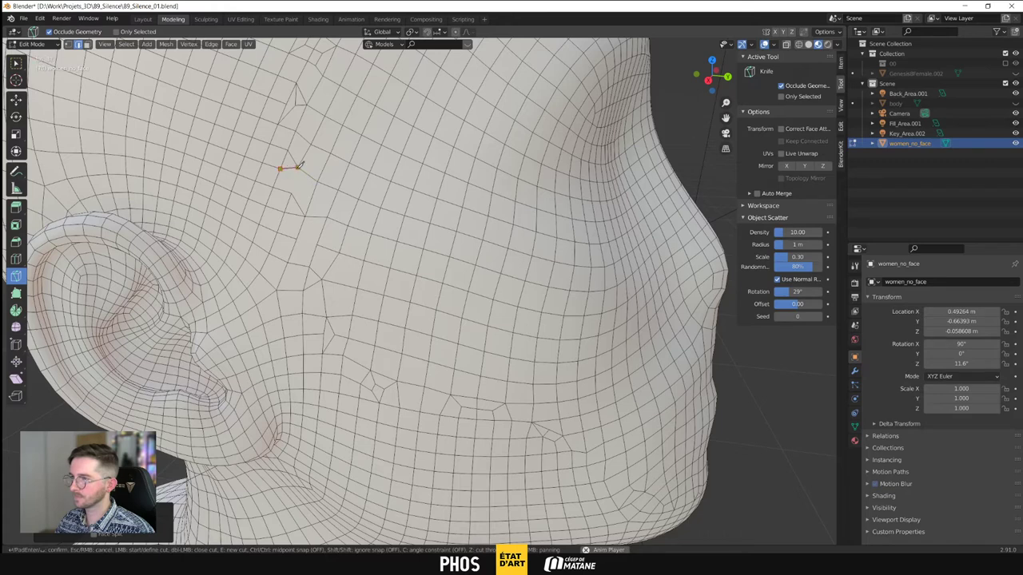
left_click(297, 168)
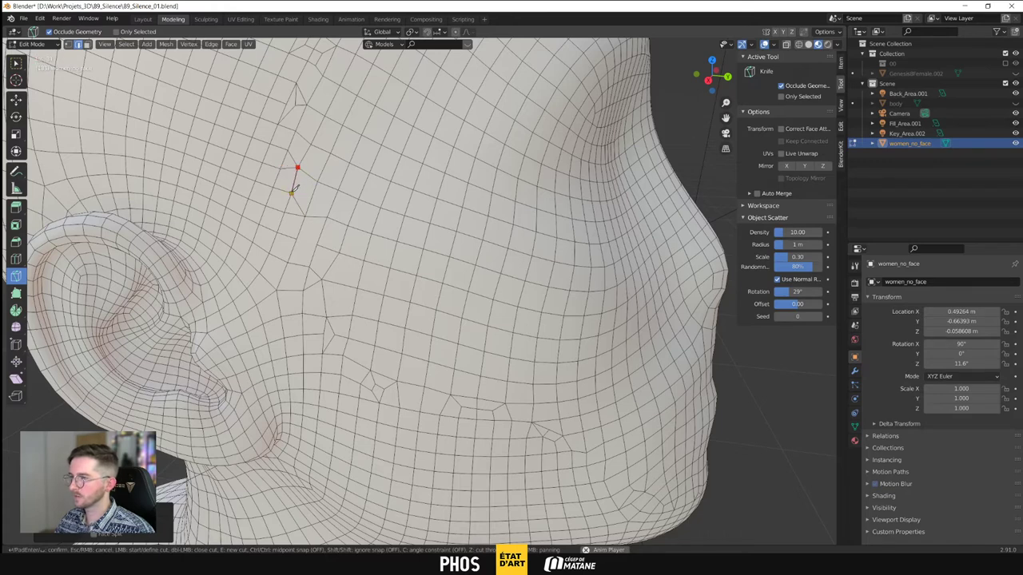
key("Return")
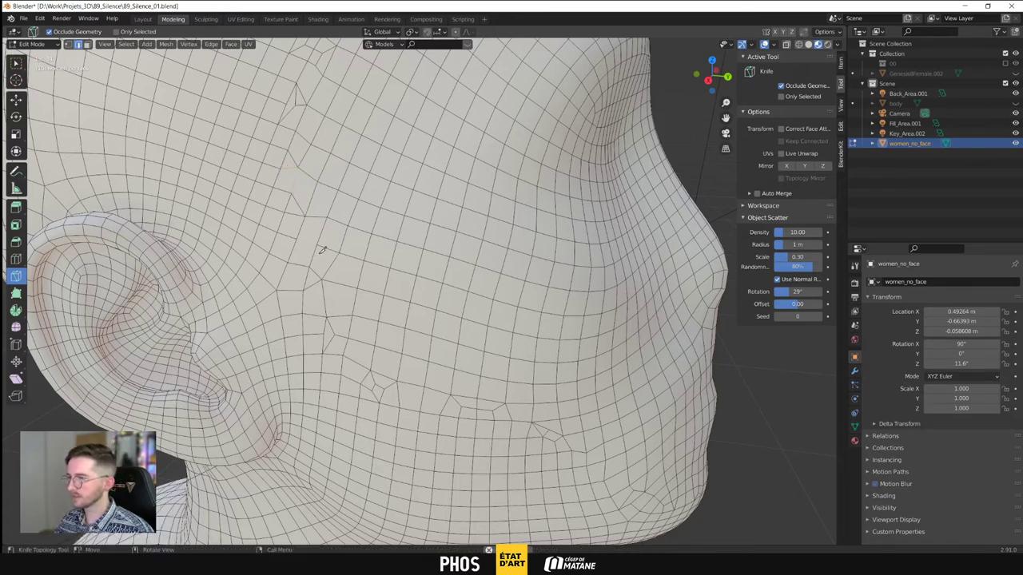
left_click(297, 238)
left_click(318, 244)
key("Return")
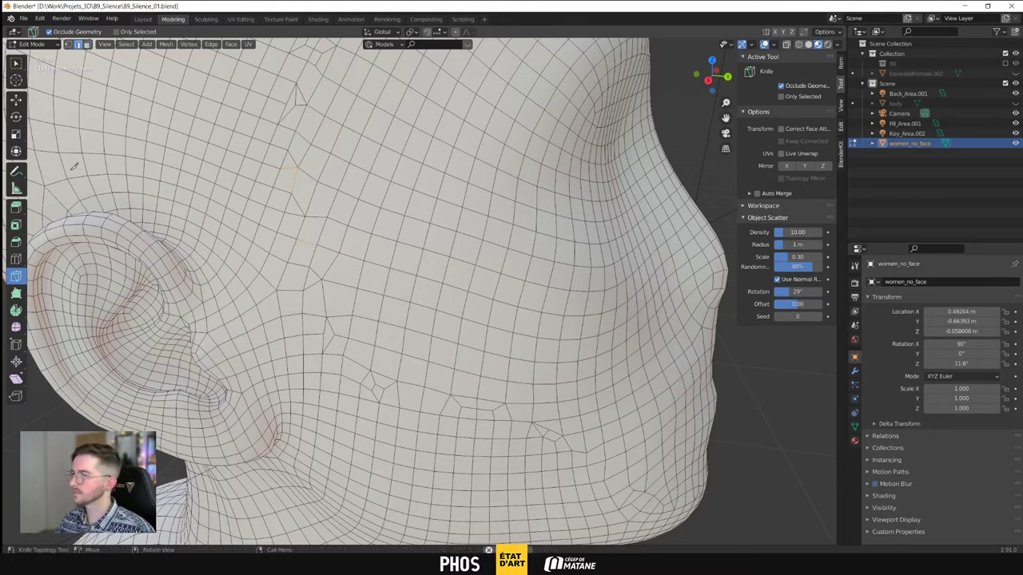
Dissolve the selected irregular edges on the forehead of the women_no_face mesh
left_click(17, 100)
scroll(524, 263, "down", 6)
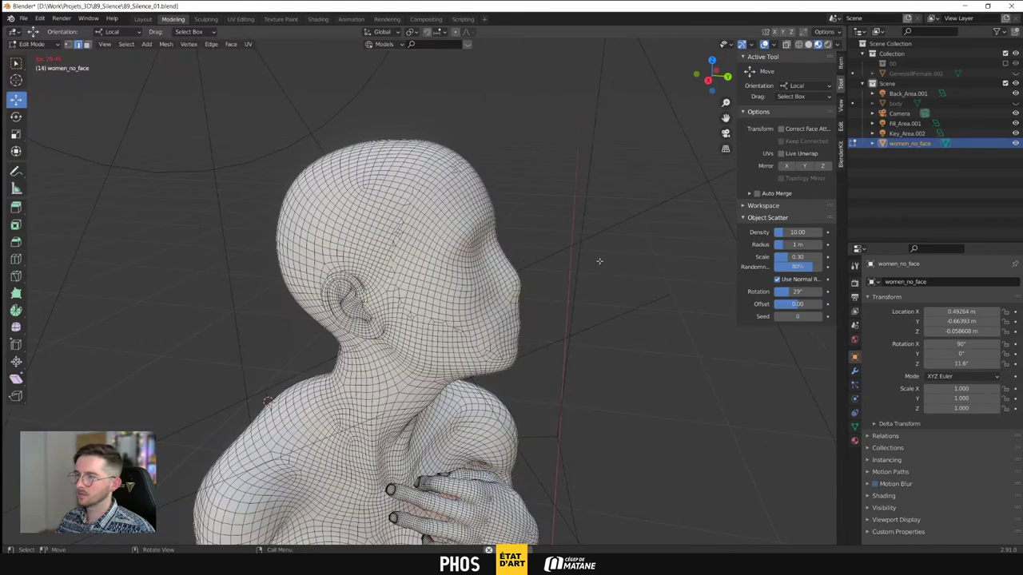
middle_click_drag(529, 283, 488, 296)
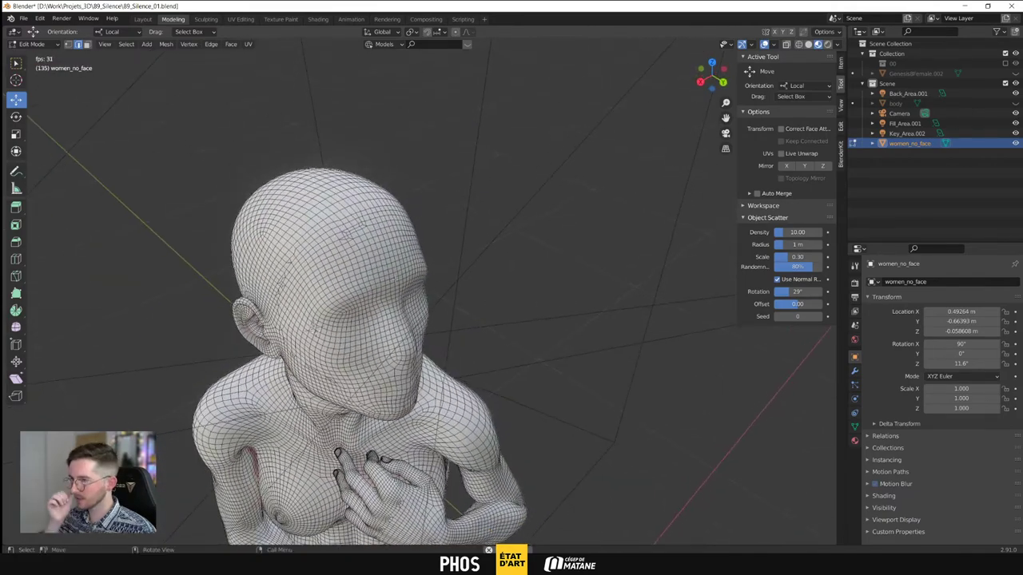
scroll(420, 291, "up", 5)
scroll(419, 292, "down", 5)
middle_click_drag(489, 296, 508, 258)
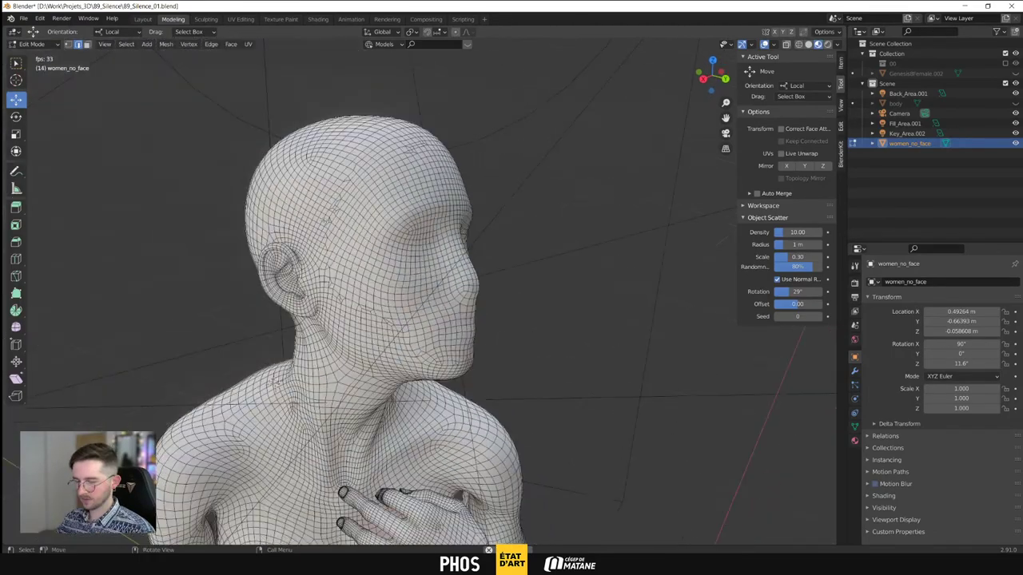
middle_click_drag(406, 190, 335, 264)
scroll(358, 280, "up", 8)
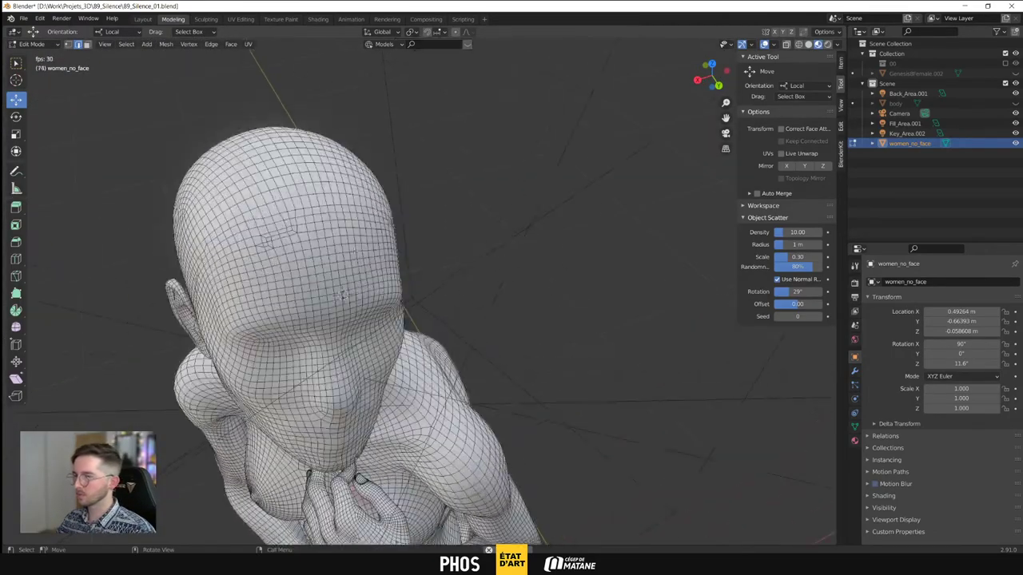
middle_click_drag(240, 269, 359, 299, "shift")
scroll(358, 298, "down", 4)
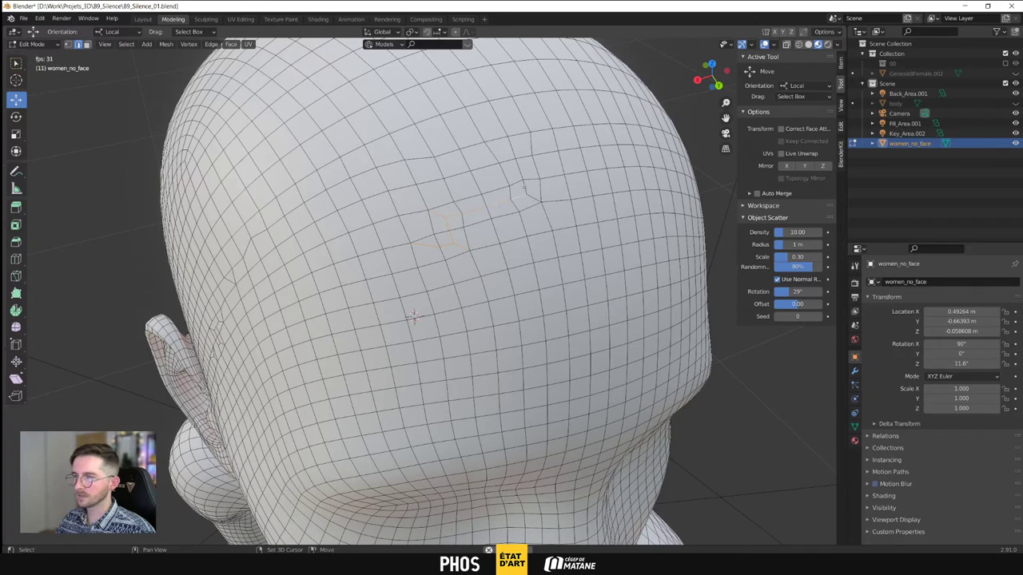
key("x")
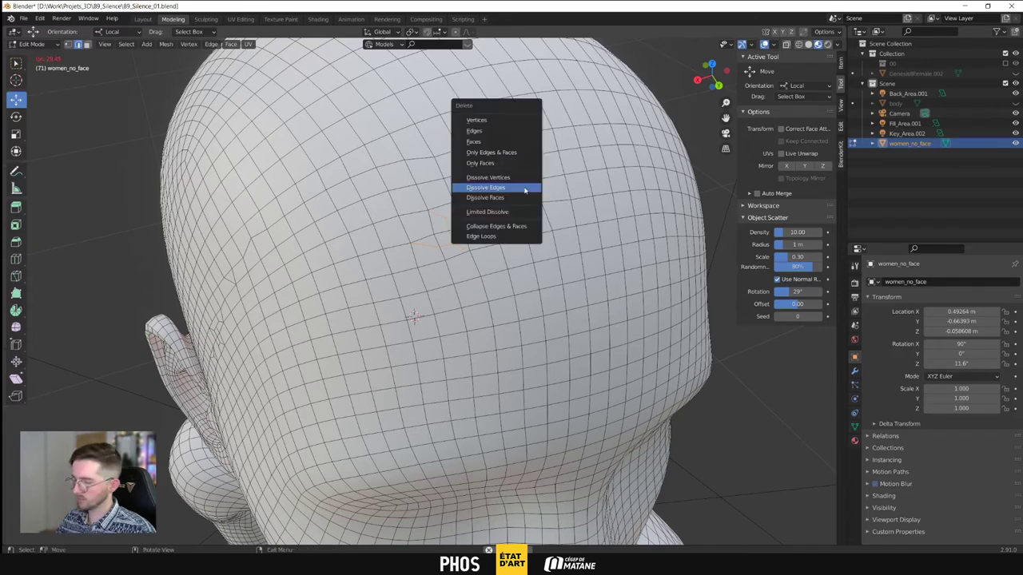
left_click(511, 188)
Stop the animation playback in the Layout workspace and preview the figure through the camera in rendered shading
middle_click_drag(453, 274, 493, 243)
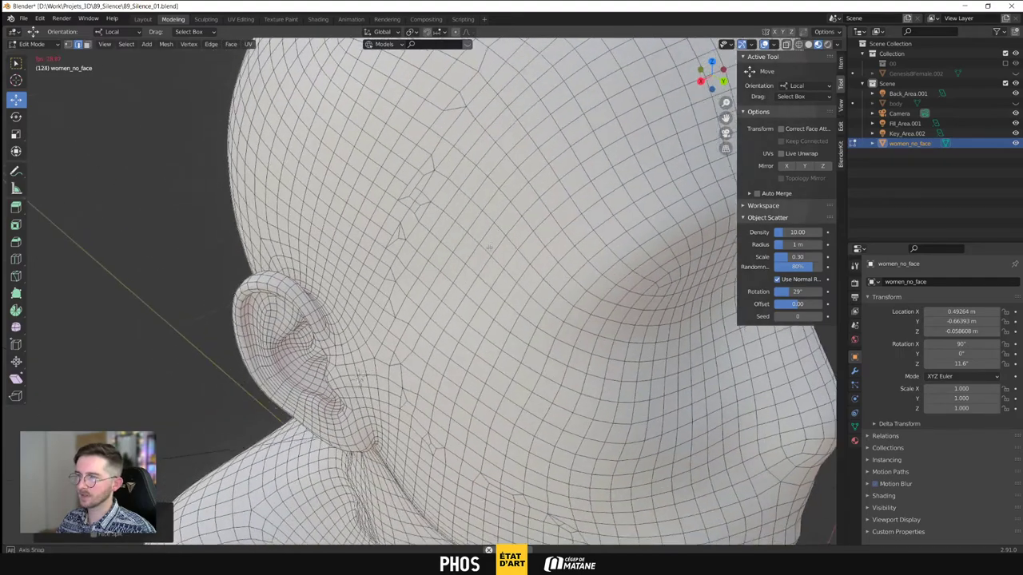
scroll(493, 243, "down", 8)
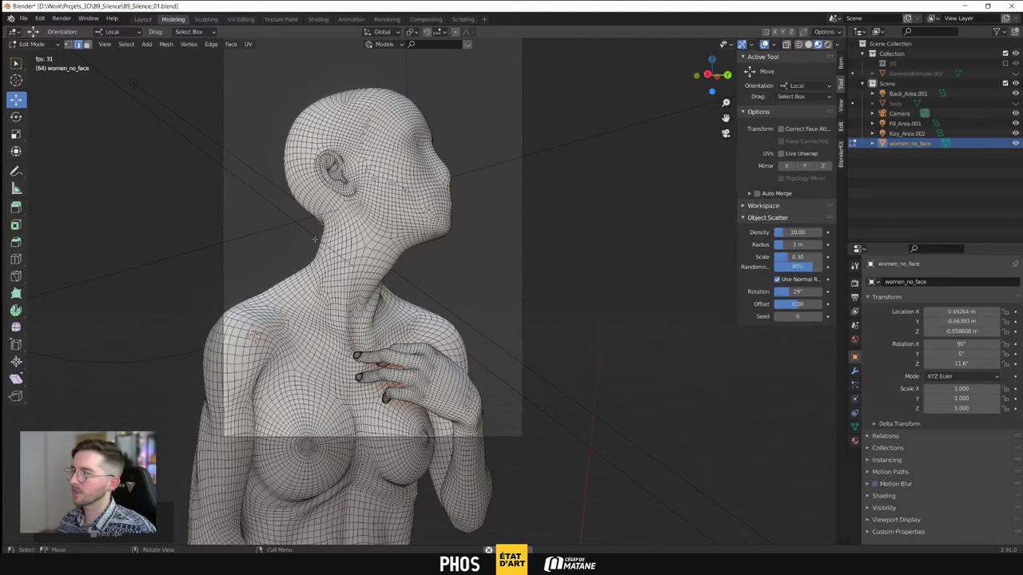
left_click(143, 19)
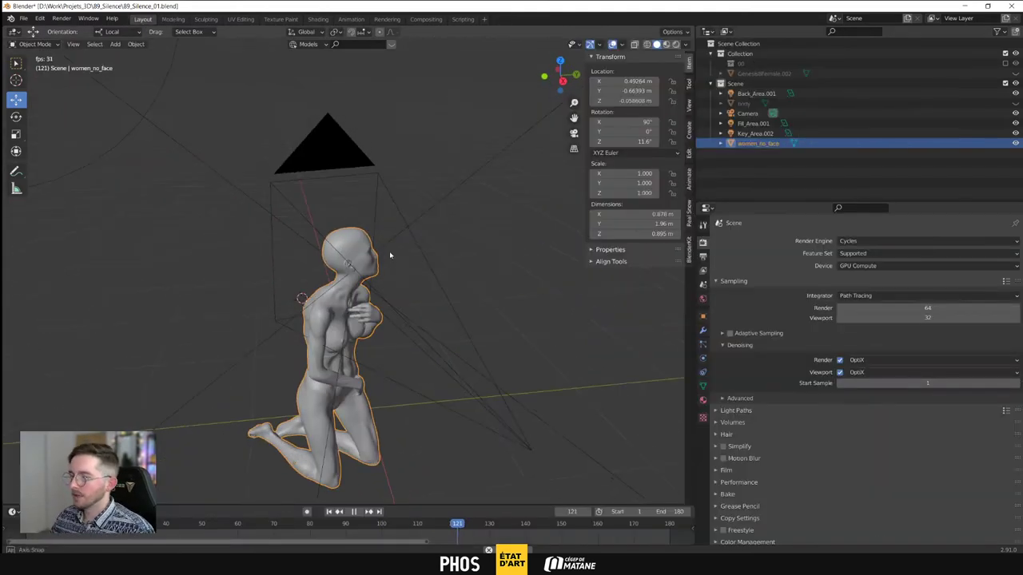
key("Escape")
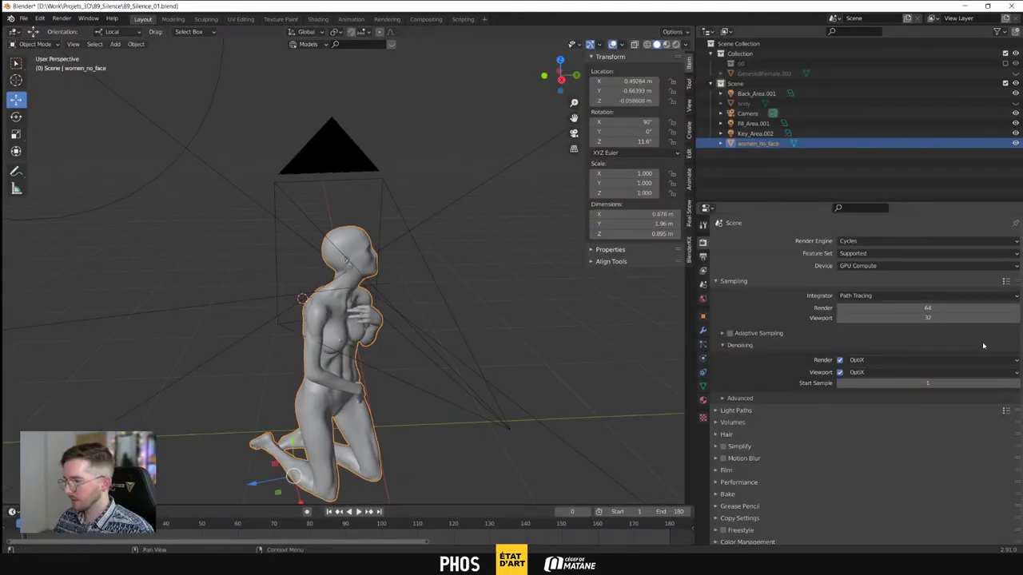
left_click(500, 340)
key("KP_0")
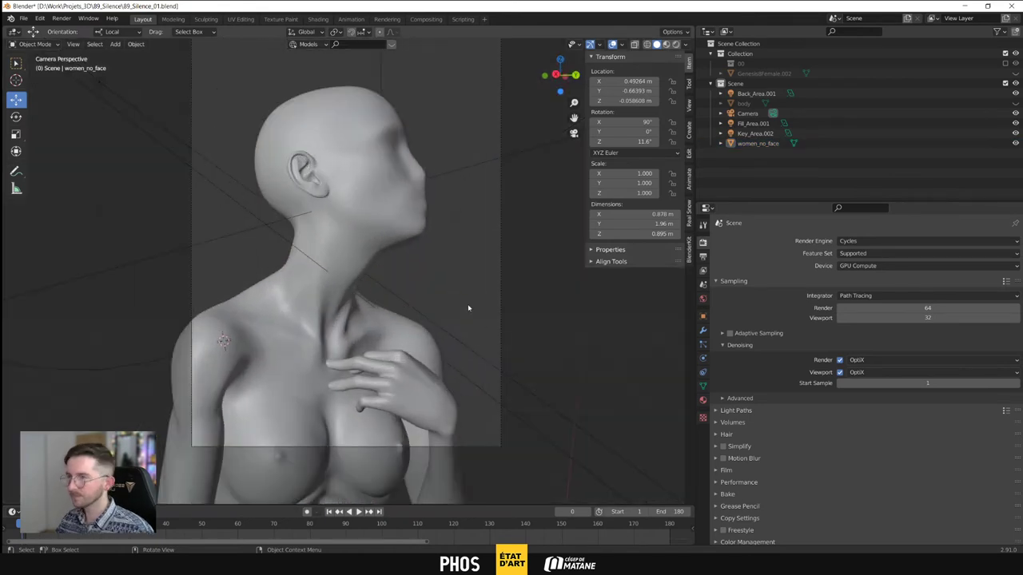
left_click(676, 44)
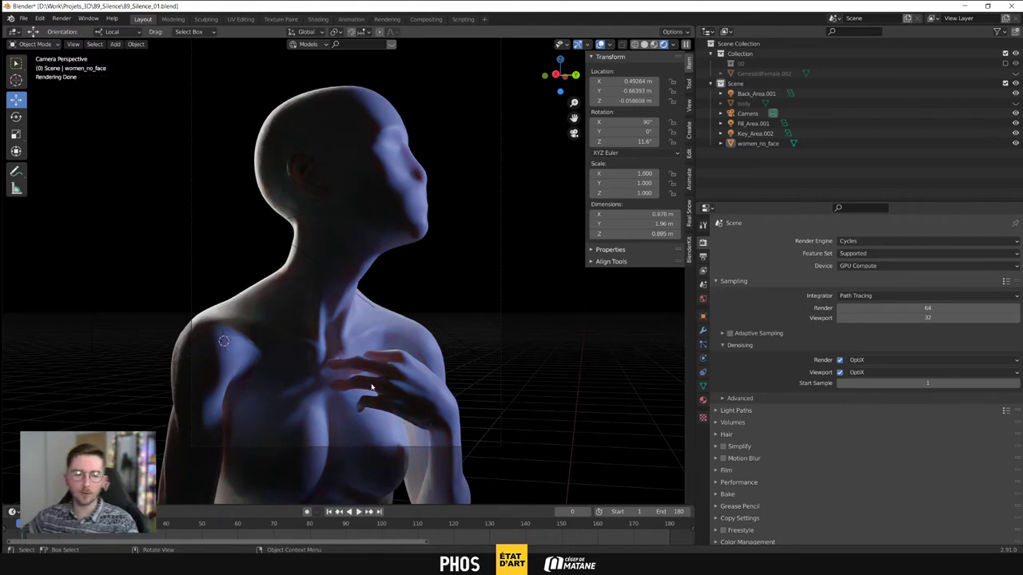
Switch to the etatdart.com page in the browser and view the live stream of the lighthouse scene in full screen
mouse_move(217, 564)
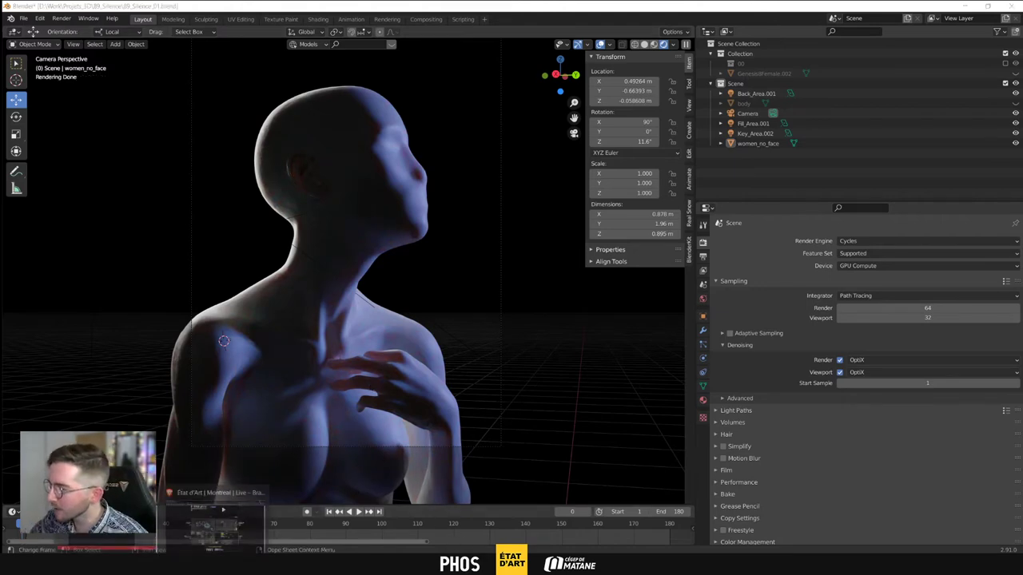
left_click(217, 519)
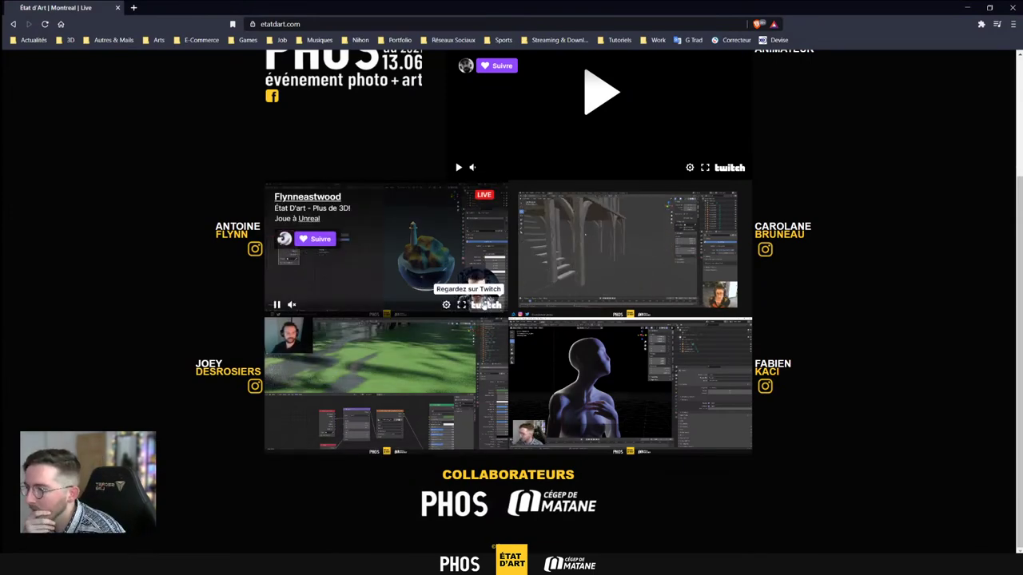
left_click(461, 304)
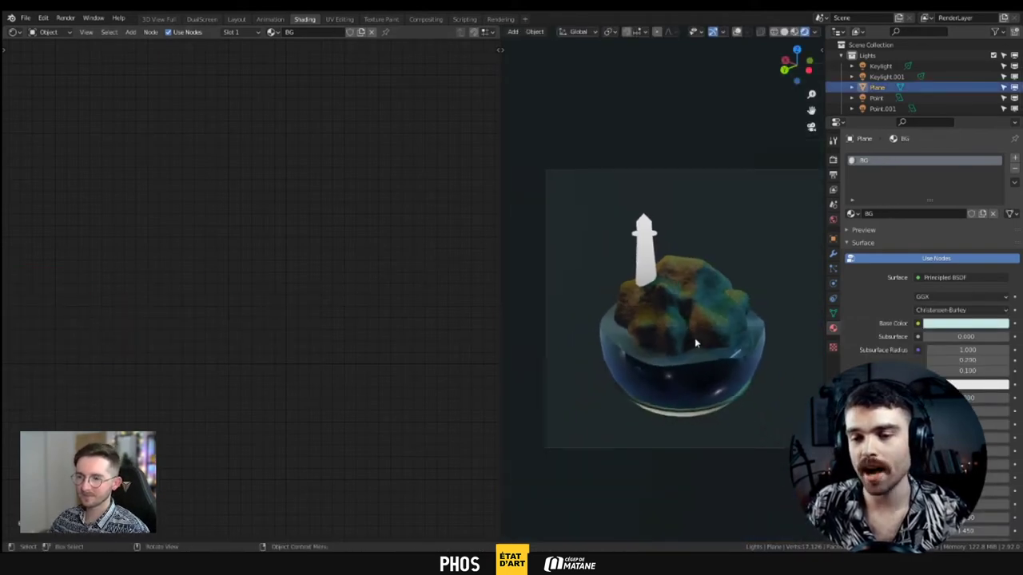
middle_click_drag(442, 240, 380, 361, "shift")
middle_click_drag(321, 304, 313, 174, "ctrl")
middle_click_drag(289, 217, 246, 268, "shift")
key("shift+a")
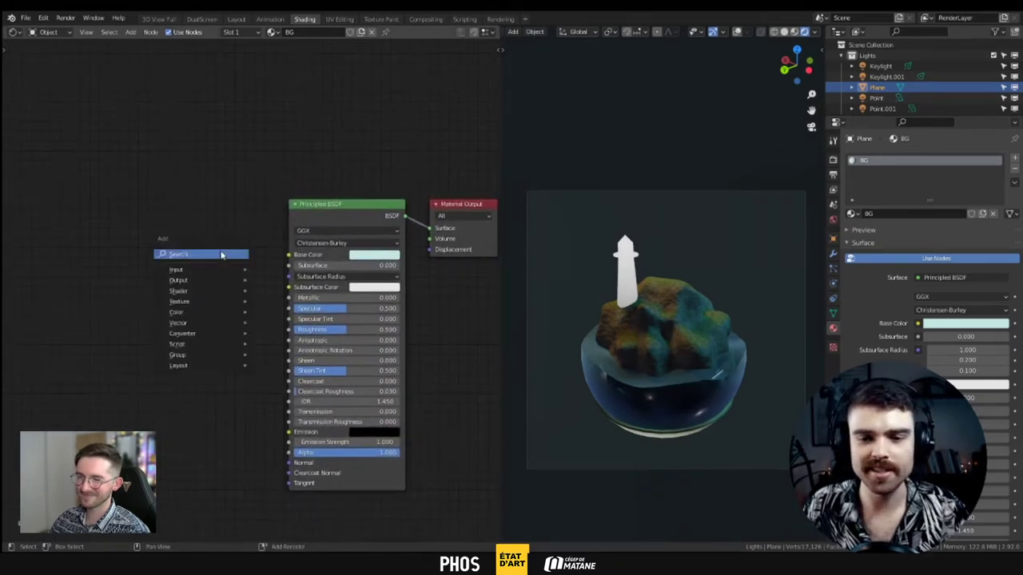
left_click(221, 255)
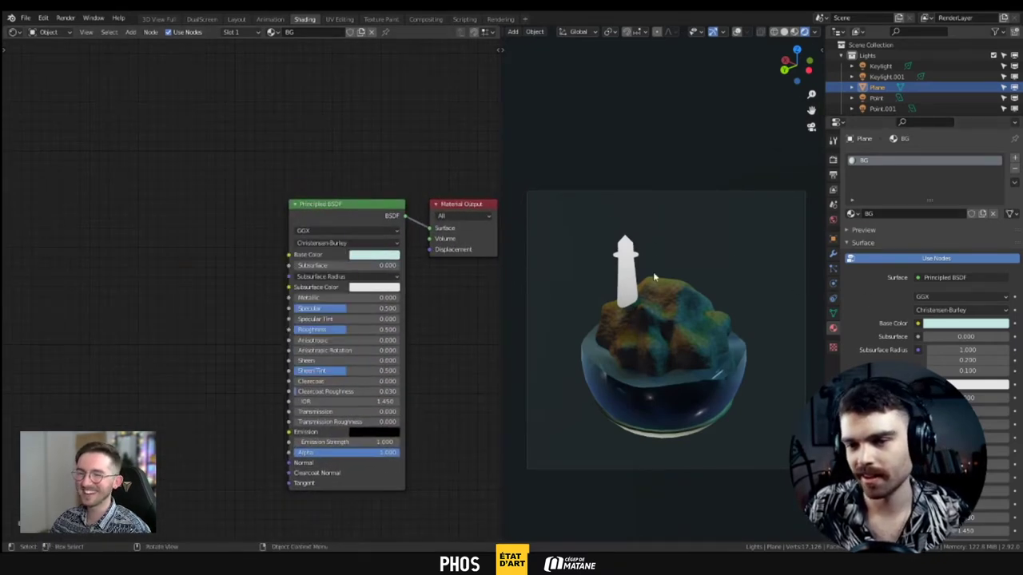
Duplicate the Add node in the lighthouse's PhareBriques material, insert the copy after the original and set it to Floor
left_click(628, 271)
middle_click_drag(71, 425, 275, 433, "shift")
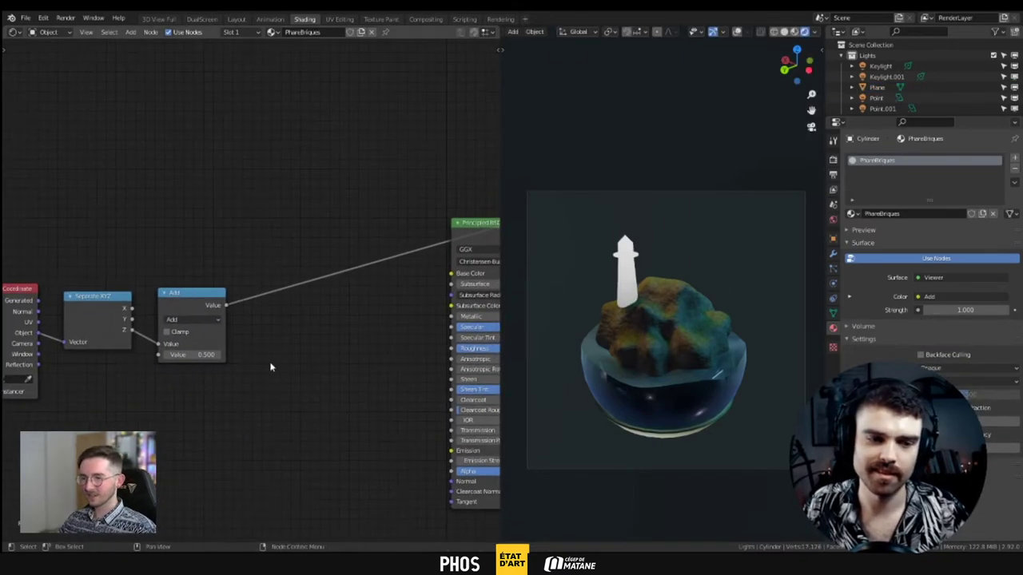
key("shift+d")
left_click(297, 313)
left_click(298, 312)
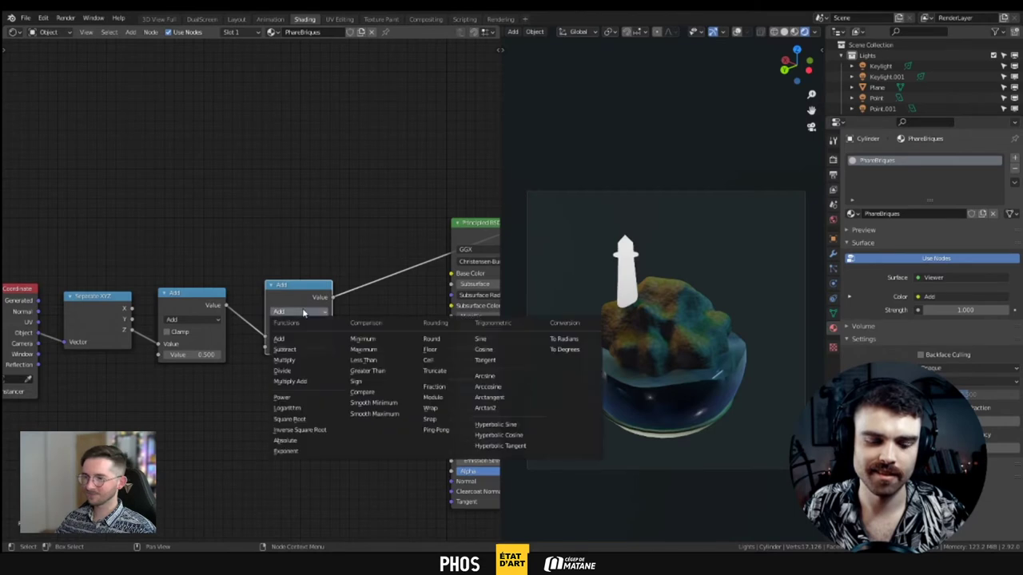
left_click(441, 350)
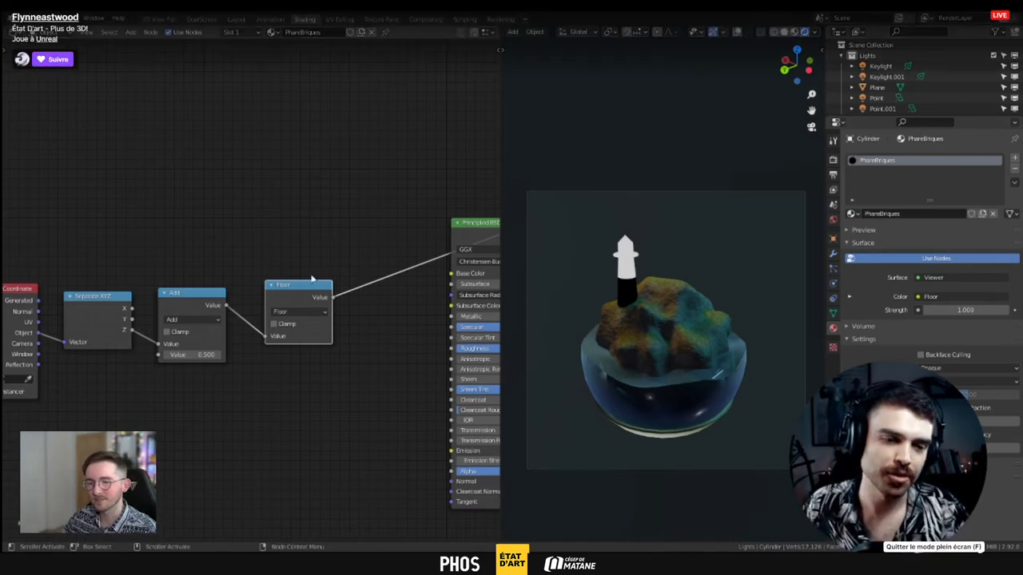
Leave the full-screen lighthouse stream and view the live stream of the wooden house model instead
key("Escape")
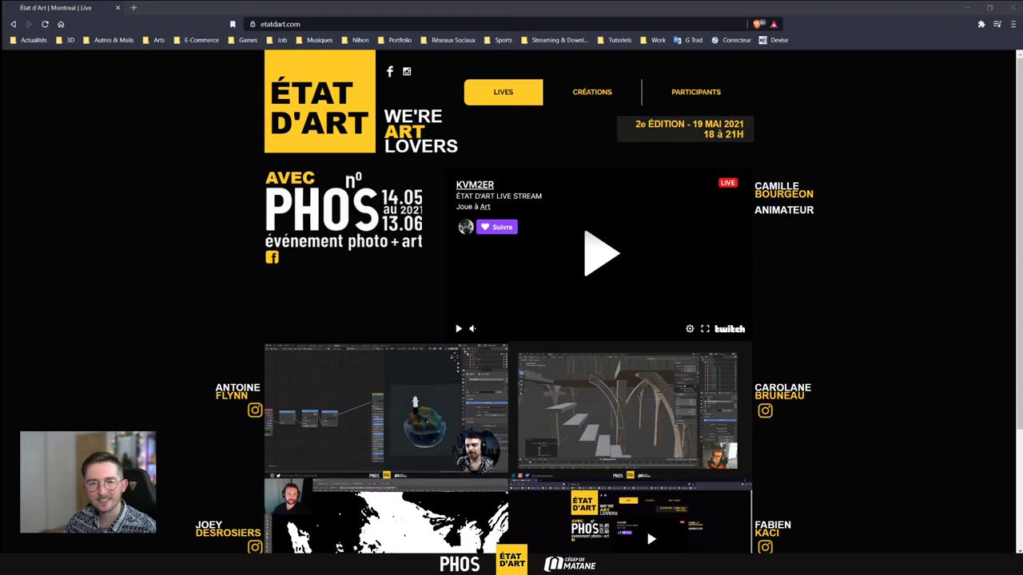
left_click(713, 466)
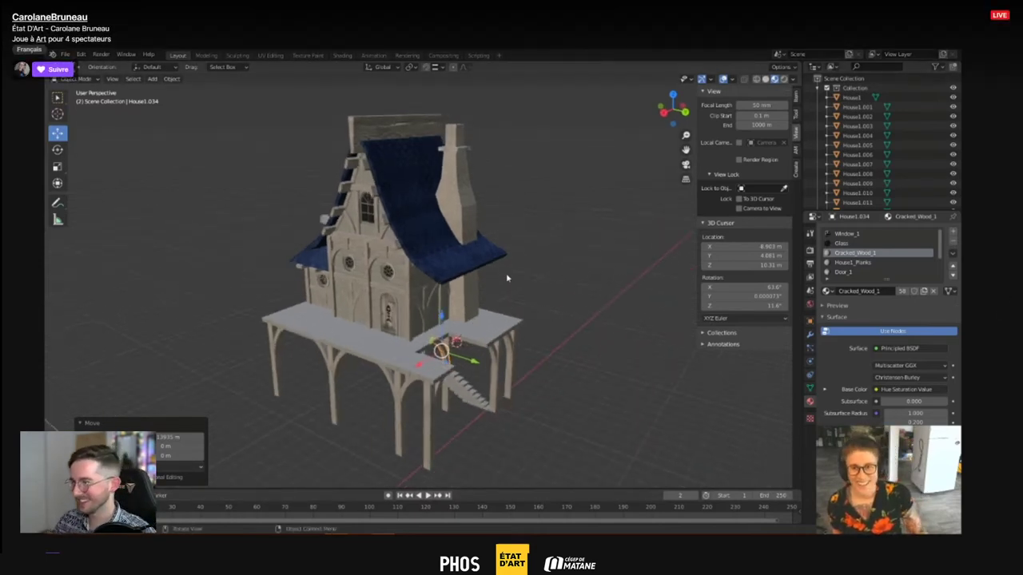
Add a cube at the stair opening in the house's deck and scale it uniformly to about 0.2
middle_click_drag(475, 254, 488, 240)
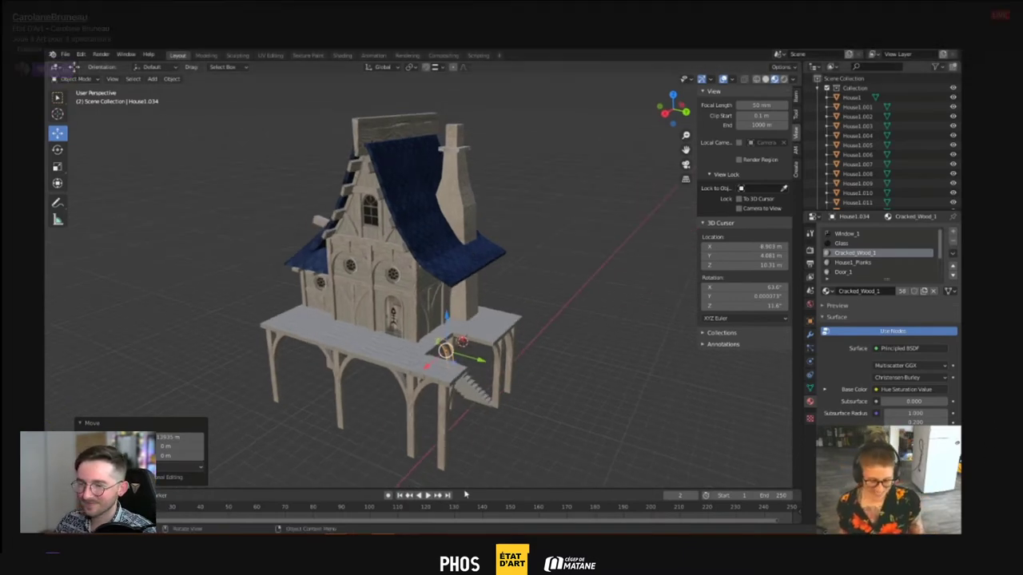
mouse_move(468, 259)
middle_mouse_down()
mouse_move(397, 242)
mouse_move(462, 253)
middle_mouse_up()
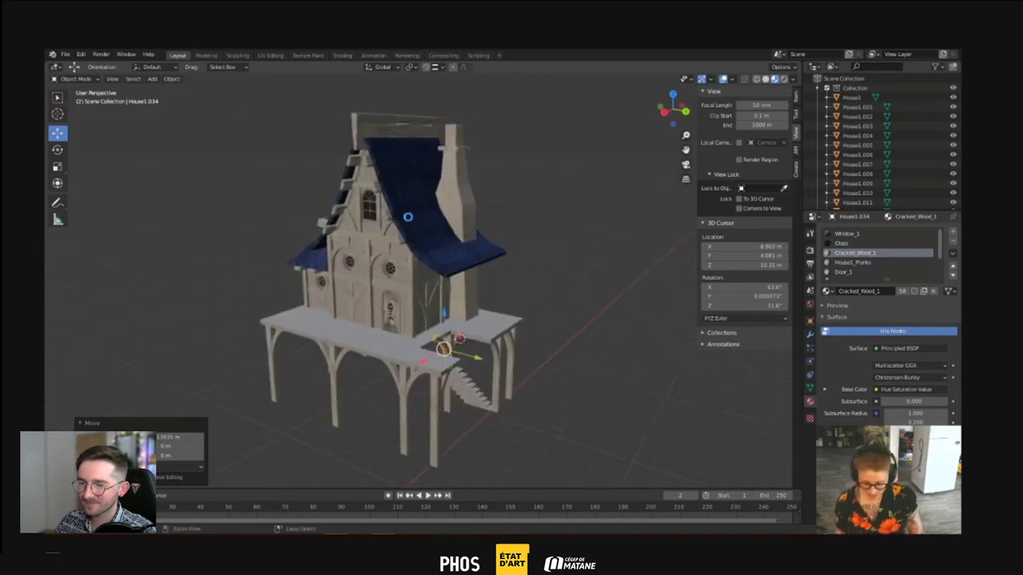
middle_click_drag(409, 217, 497, 225)
middle_click_drag(409, 314, 381, 340)
scroll(402, 319, "up", 2)
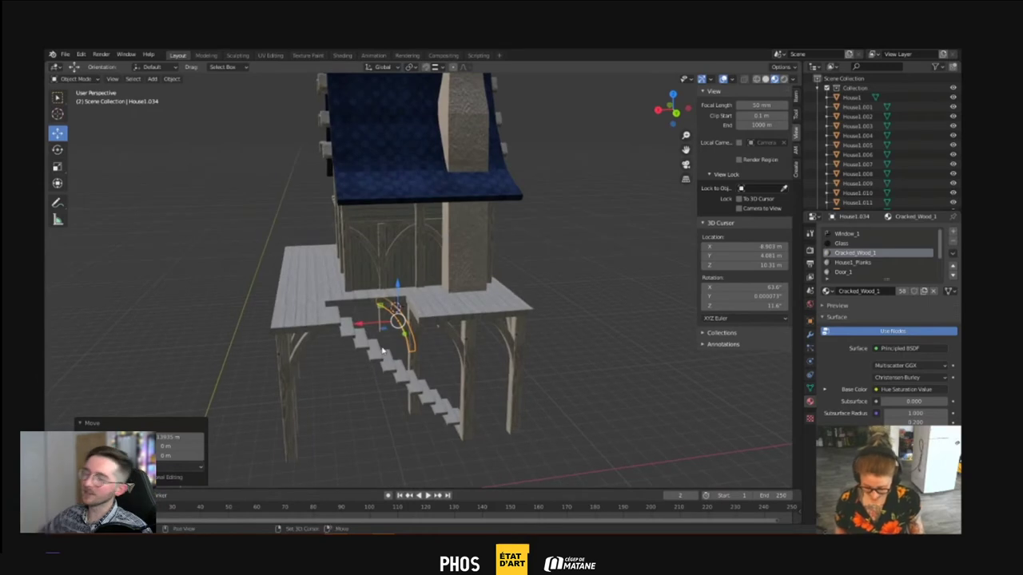
key("shift+a")
mouse_move(383, 340)
left_click(418, 348)
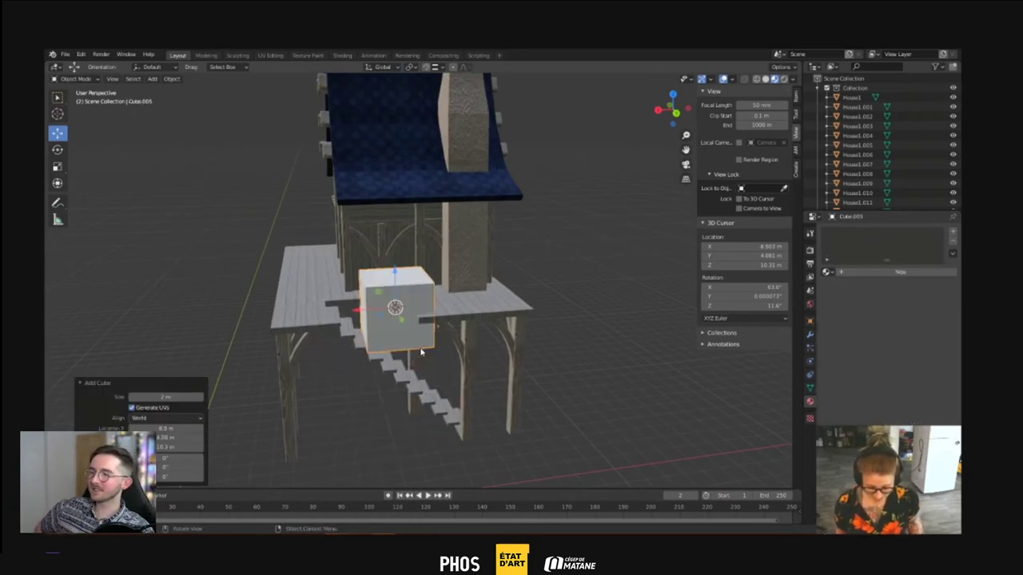
left_click(56, 166)
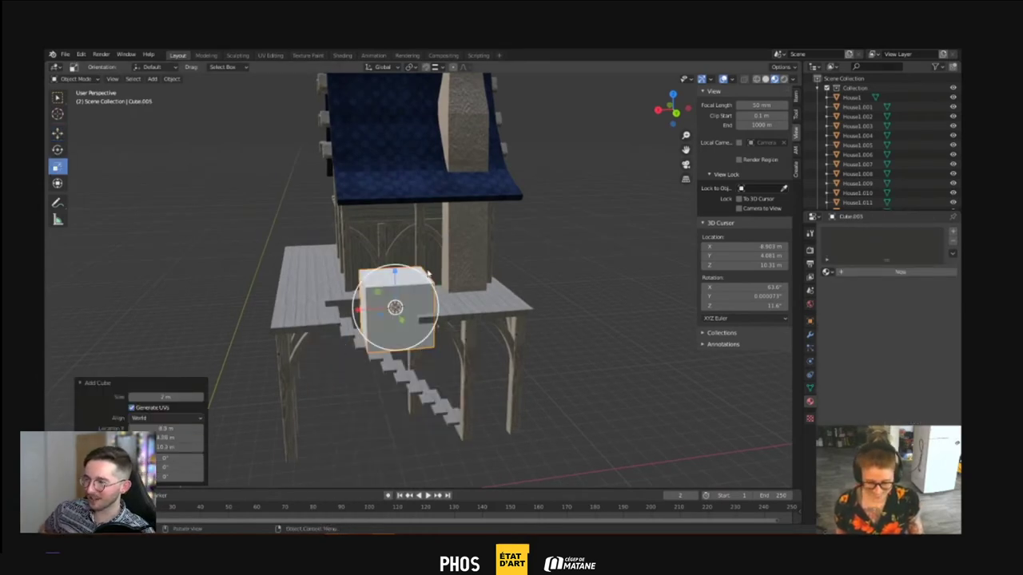
left_click_drag(418, 275, 403, 296)
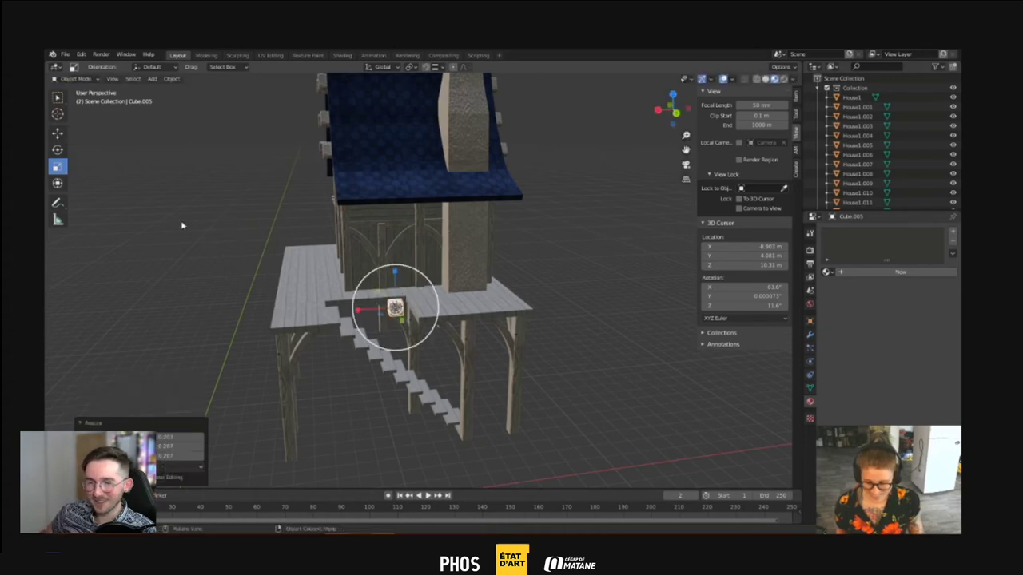
Move the small cube from the deck opening down beside the upper-middle steps of the staircase
left_click(57, 133)
middle_click_drag(203, 243, 122, 250)
middle_click_drag(370, 333, 482, 293, "shift")
scroll(482, 292, "up", 6)
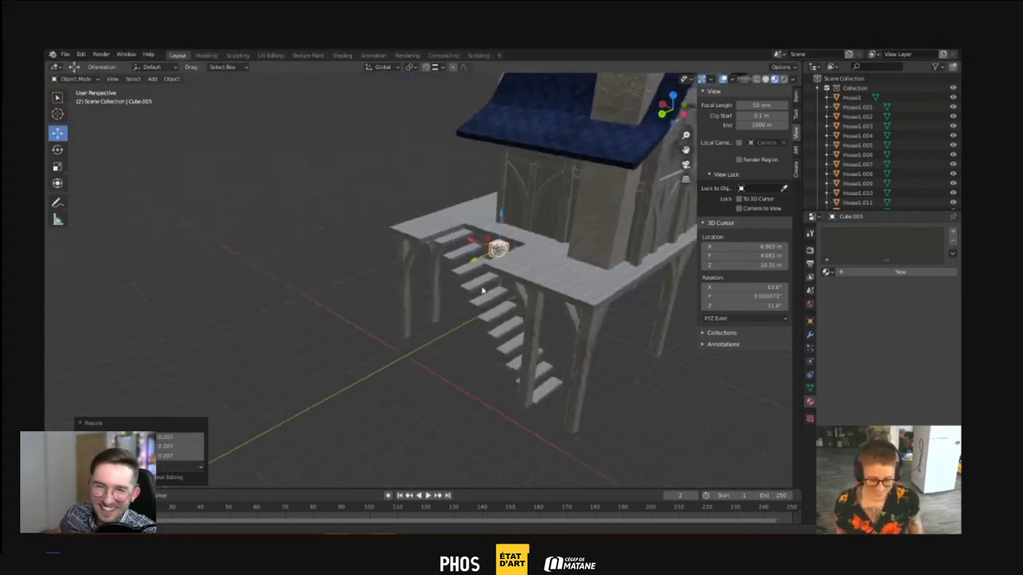
left_click_drag(580, 222, 477, 263)
left_click_drag(498, 210, 500, 243)
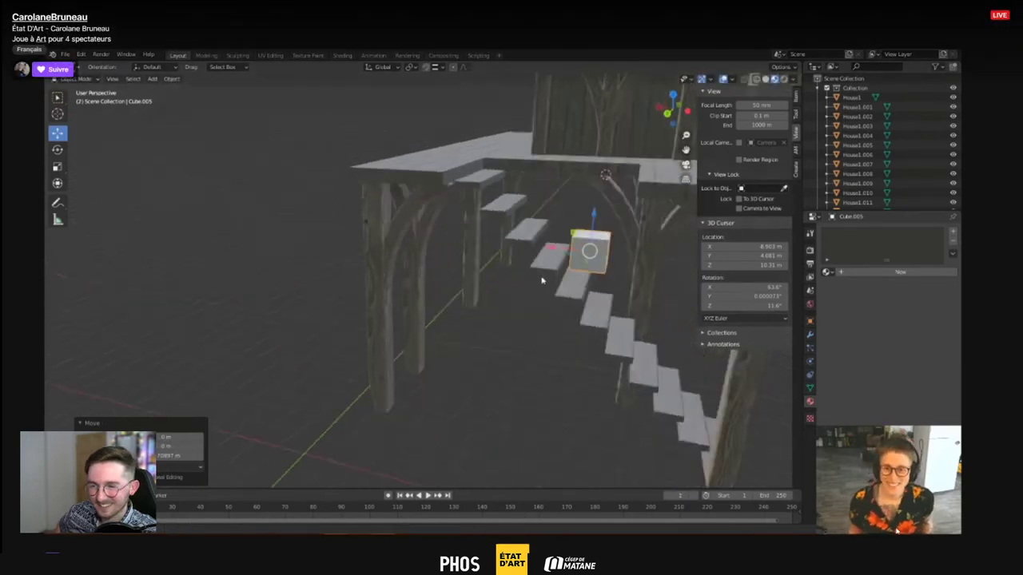
Leave the full-screen house stream and view the third_reality live stream in full screen
left_click(974, 563)
scroll(591, 431, "down", 3)
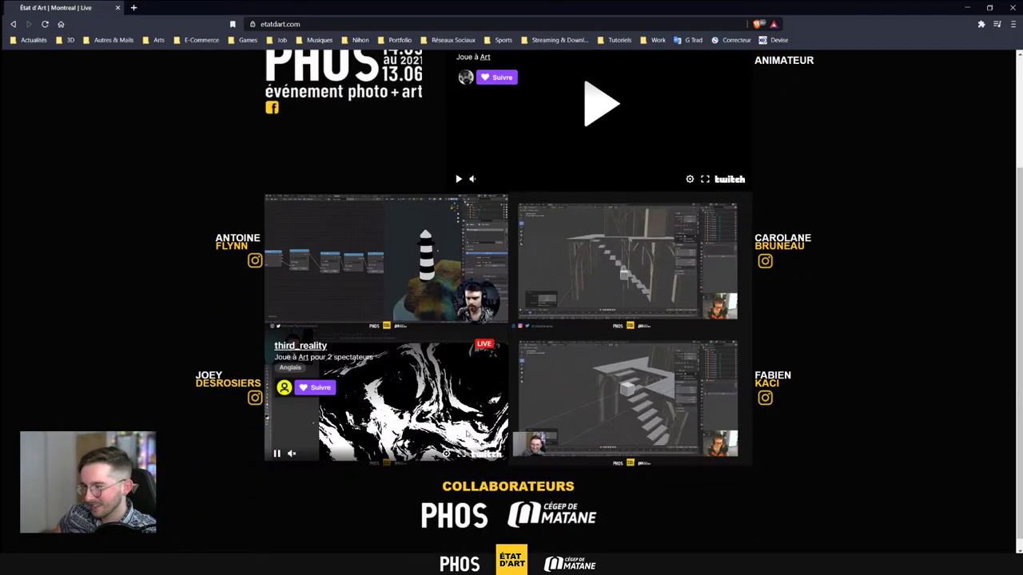
left_click(462, 452)
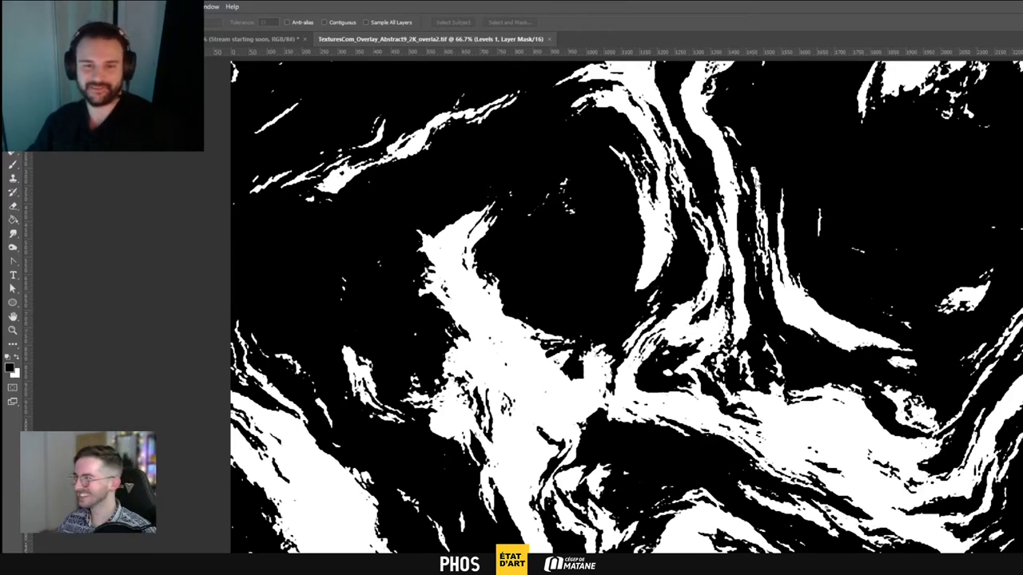
Confirm the pending operation on the black-and-white overlay texture in Photoshop and switch to Blender to examine the nodes of Material.004
key("Return")
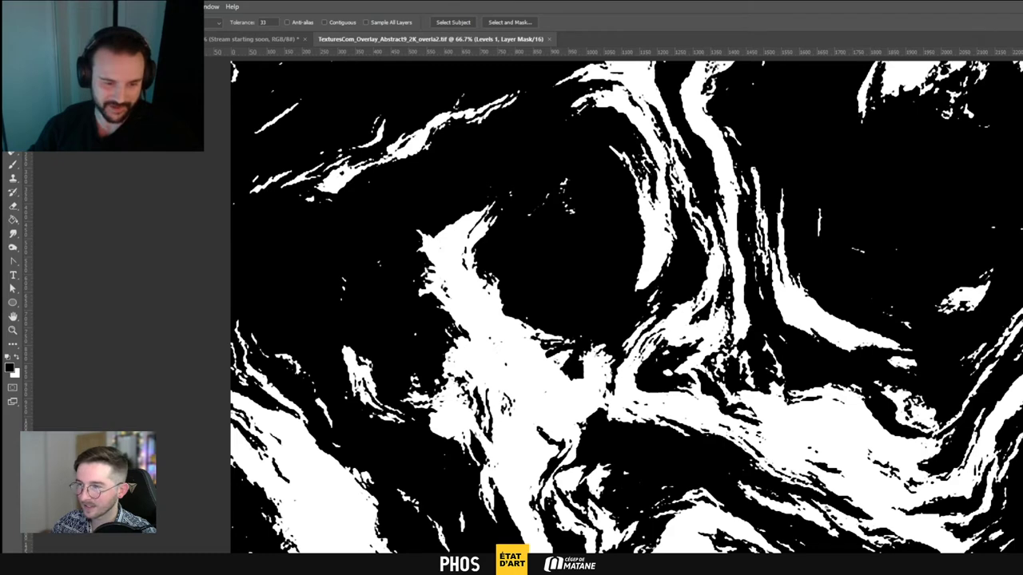
key("alt+Tab")
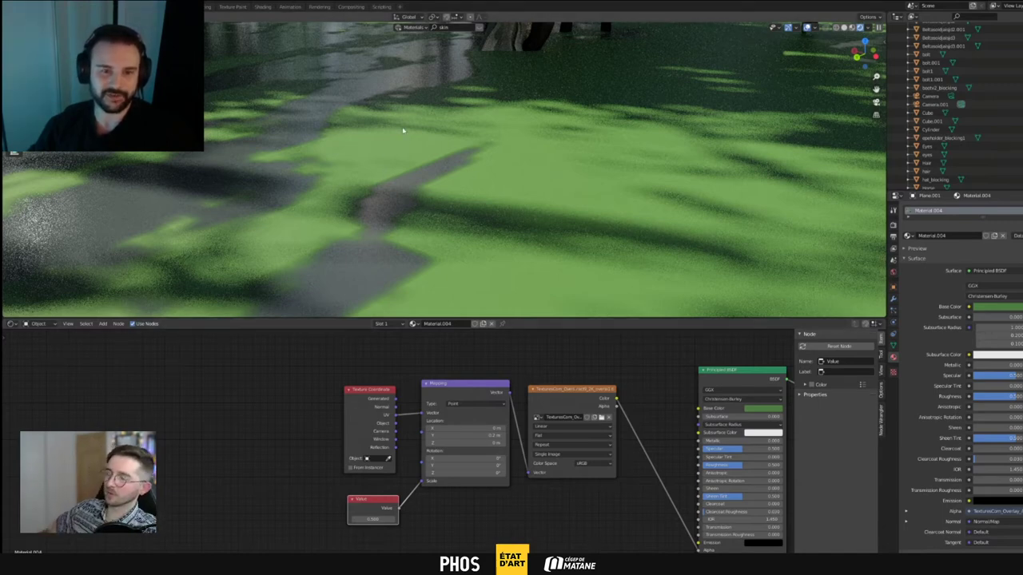
middle_click_drag(583, 449, 574, 478)
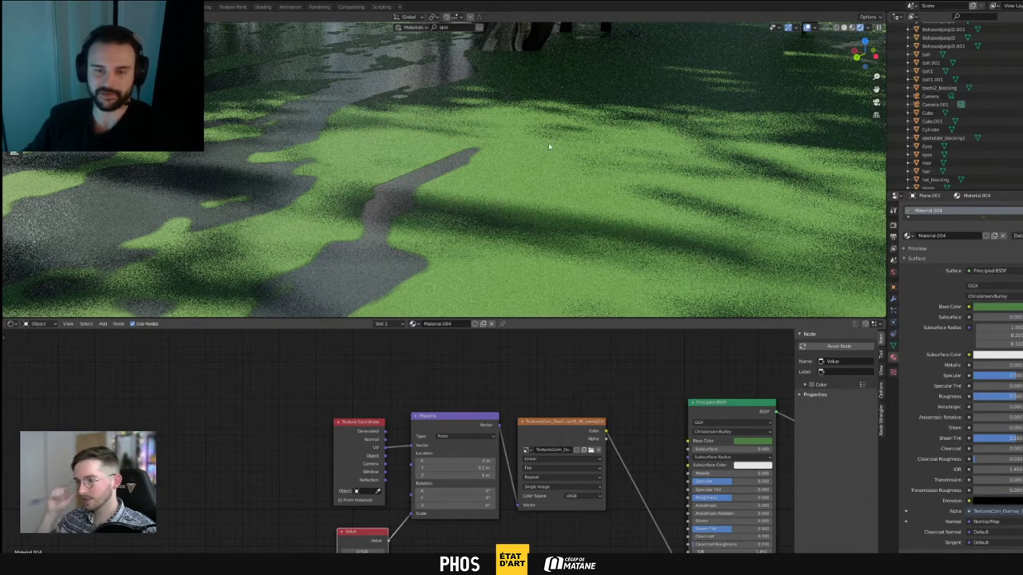
Examine the rendered swamp scene around the horse rider, including the green overlay on the water and the surrounding trees
middle_click_drag(614, 88, 562, 164, "shift")
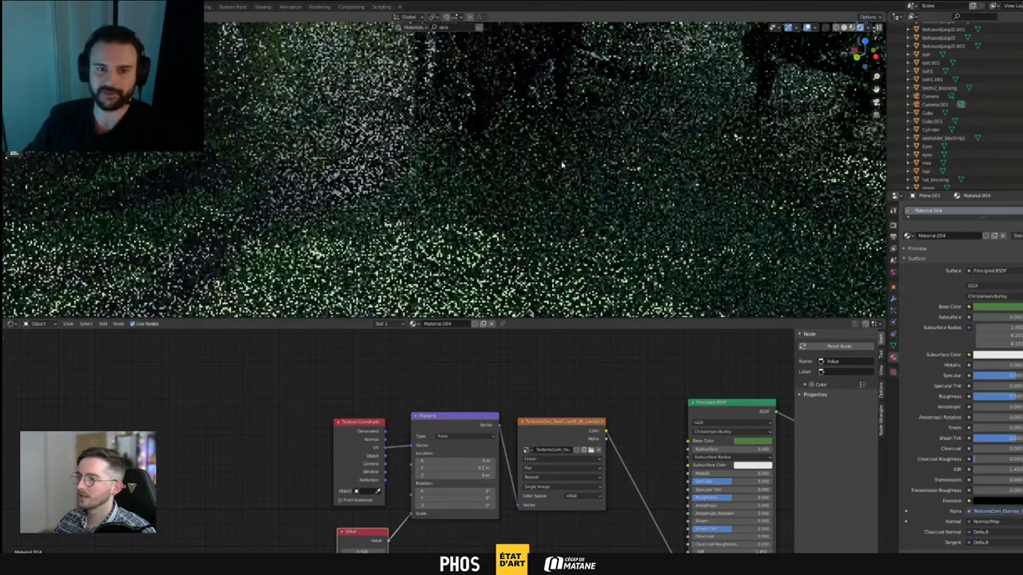
middle_click_drag(578, 129, 566, 151, "shift")
middle_click_drag(564, 232, 587, 277)
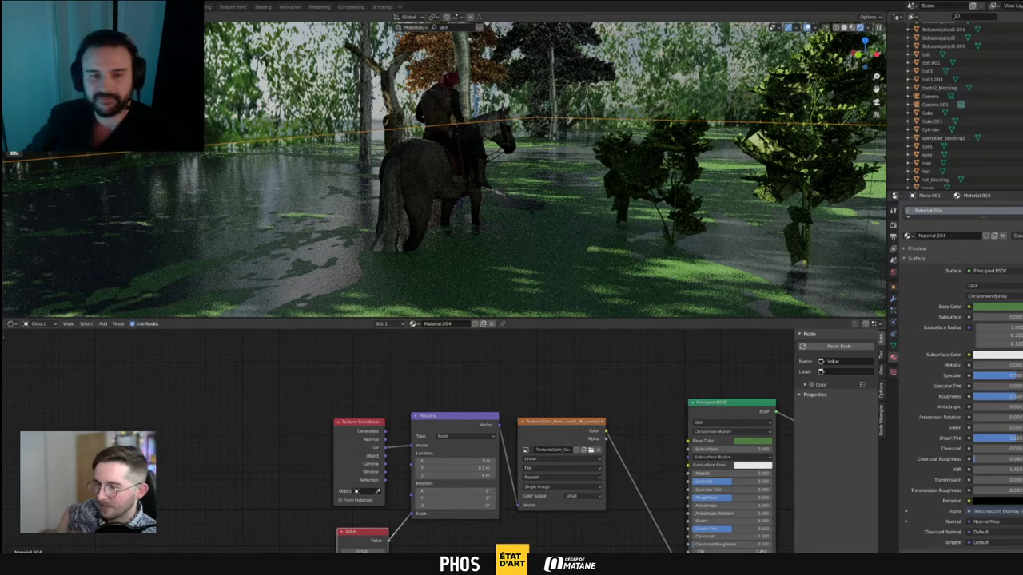
middle_click_drag(493, 181, 520, 176)
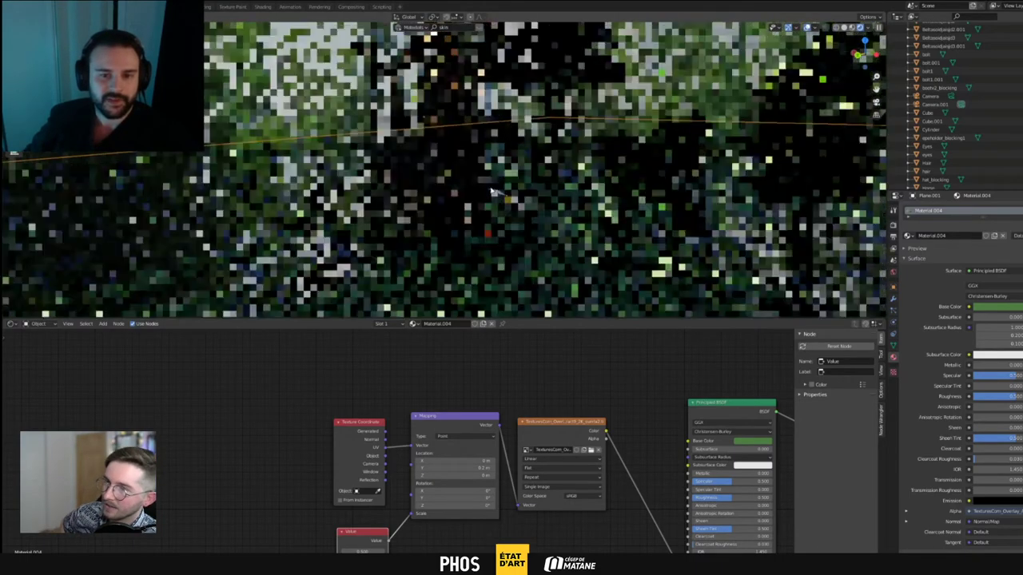
middle_click_drag(617, 184, 610, 200)
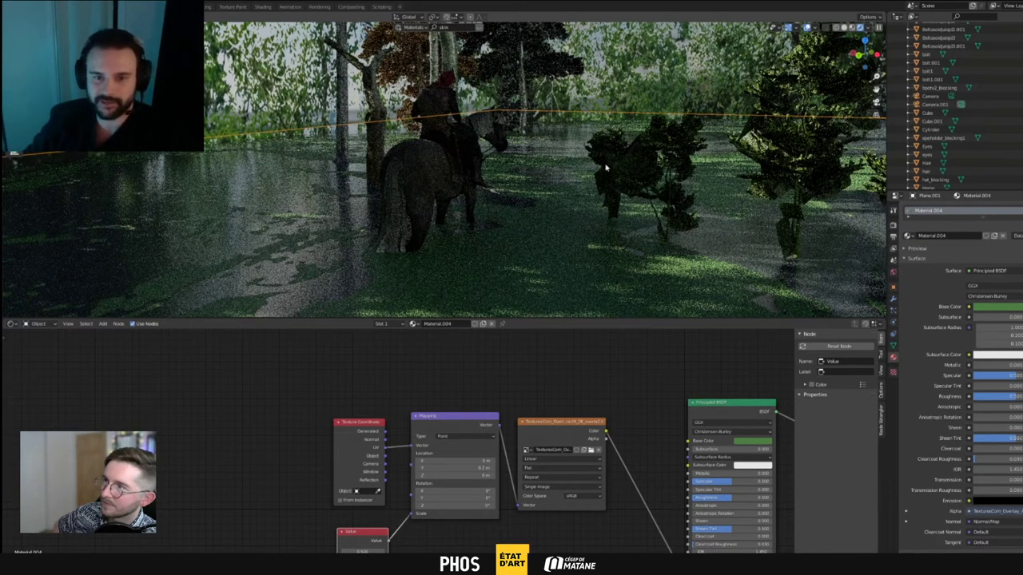
middle_click_drag(605, 168, 505, 134)
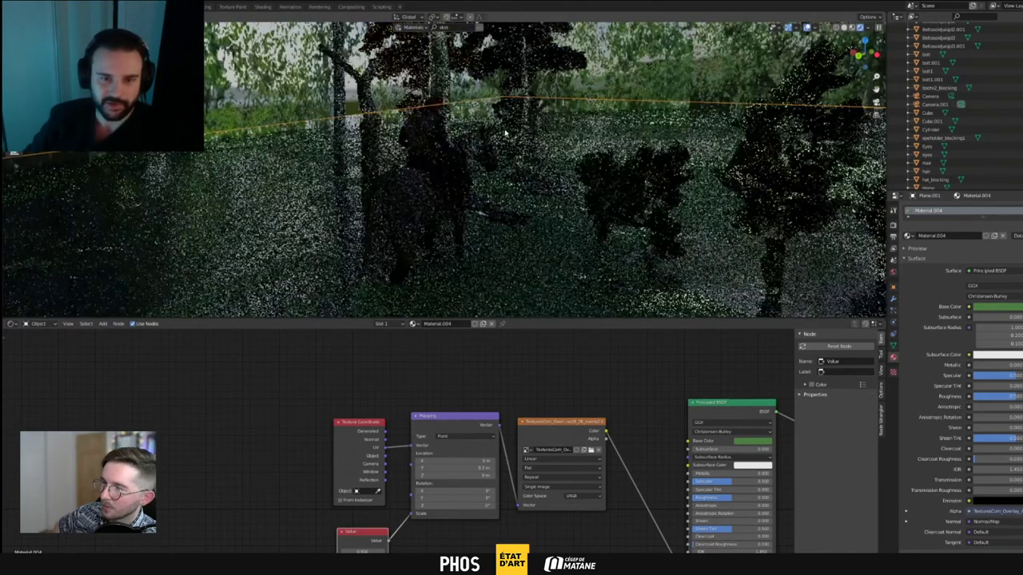
middle_click_drag(491, 171, 510, 242)
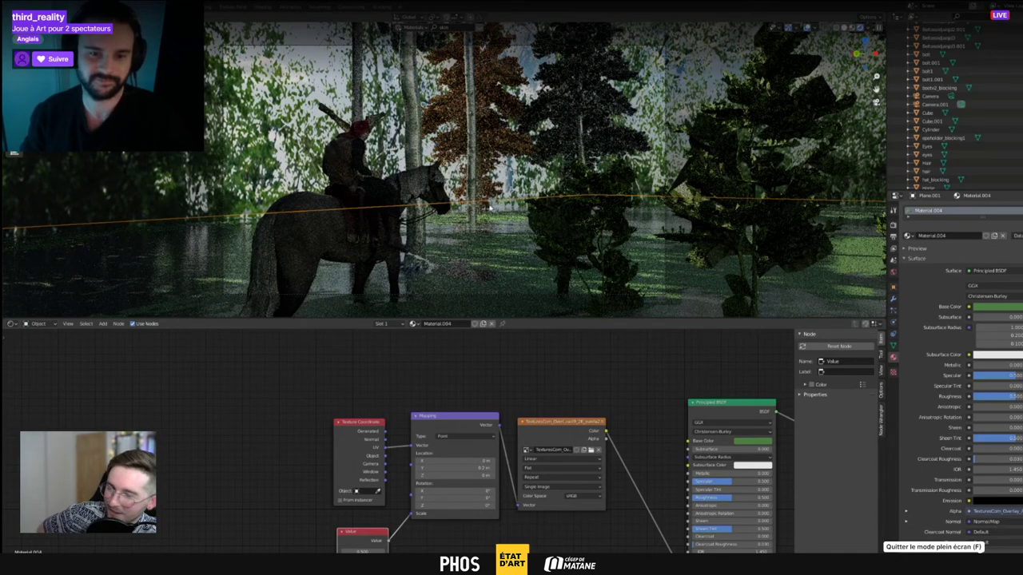
Leave the full-screen stream, glance over the live previews on the event page, and switch to the faceless figure's Blender file
left_click(973, 564)
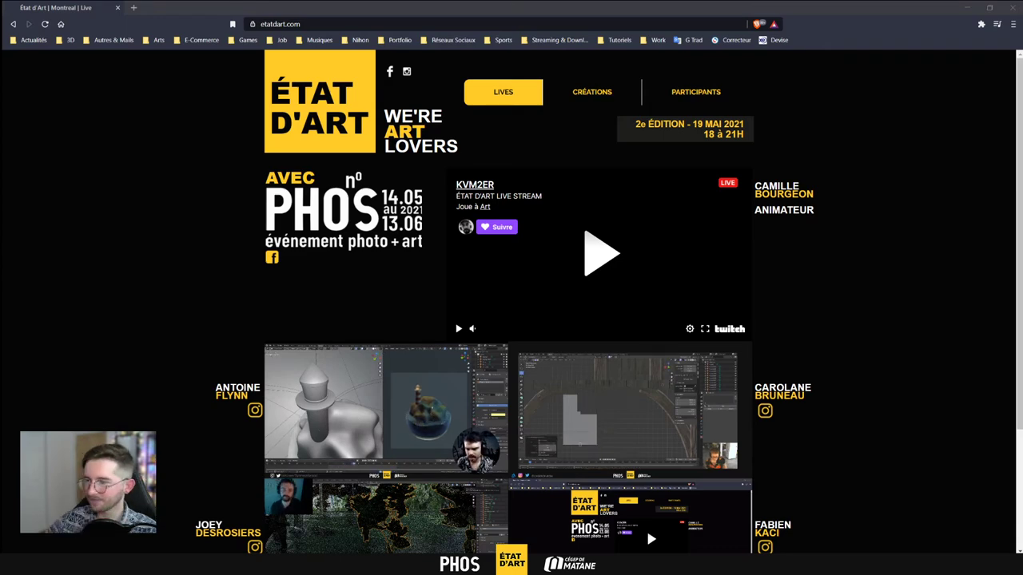
scroll(368, 477, "down", 2)
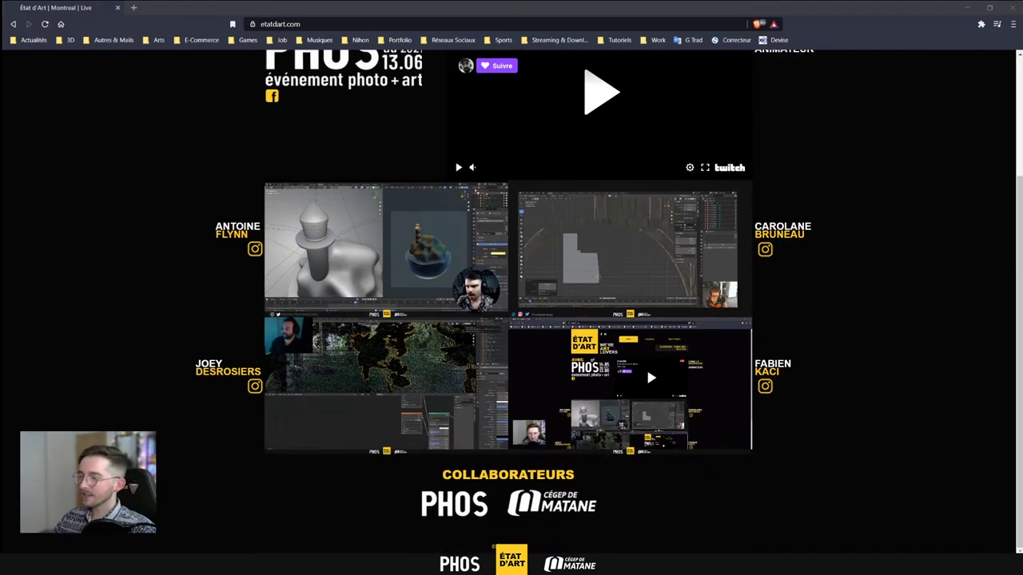
left_click(262, 542)
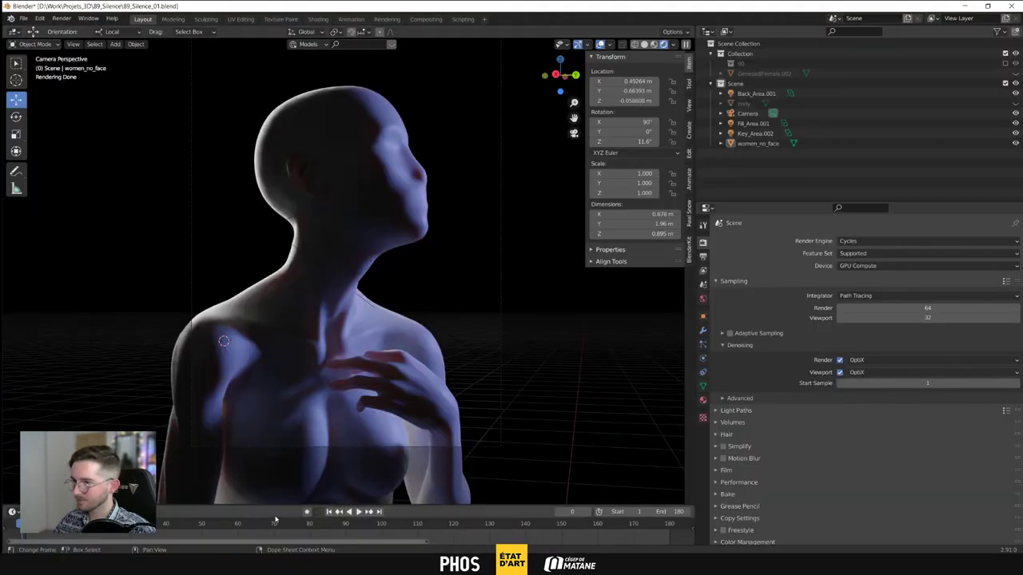
Open women_no_face in the Sculpting workspace with solid shading and check its modifier stack
left_click(386, 244)
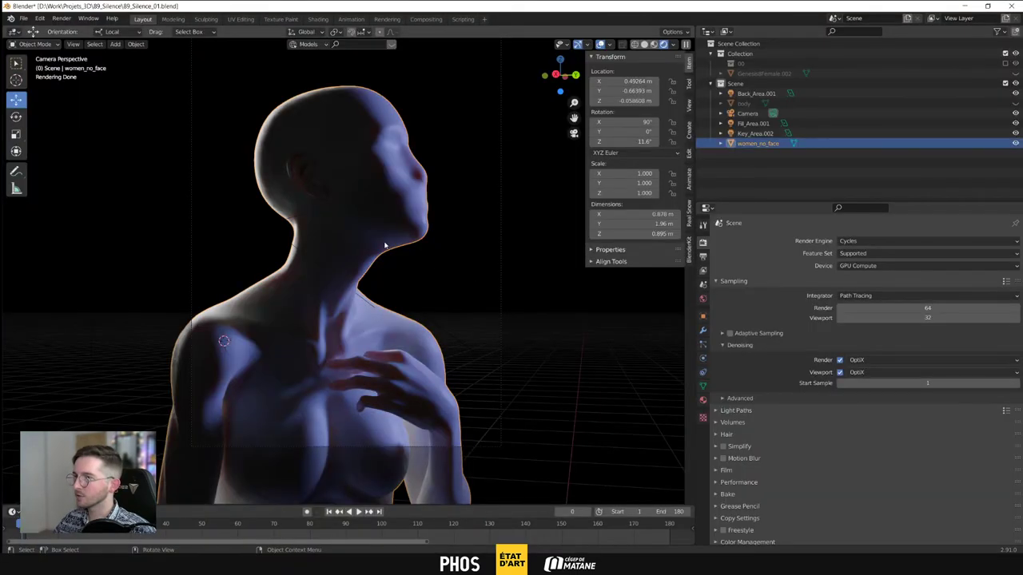
left_click(206, 19)
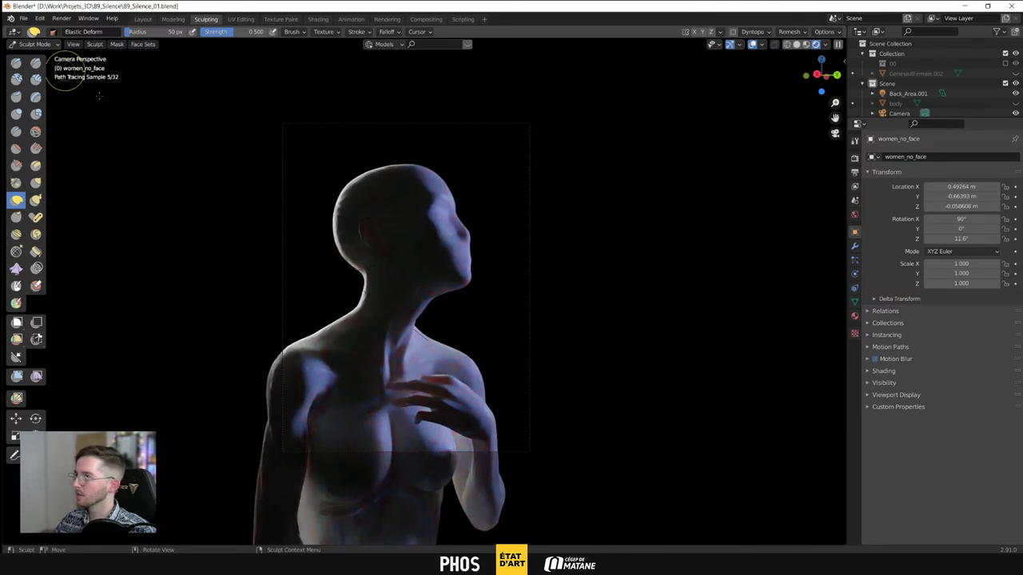
left_click(796, 44)
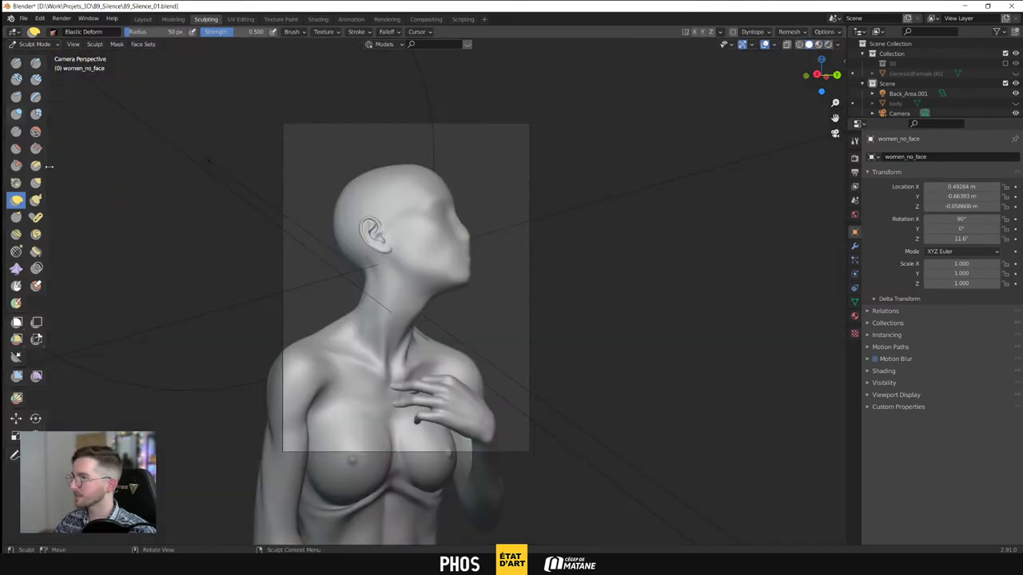
left_click(854, 247)
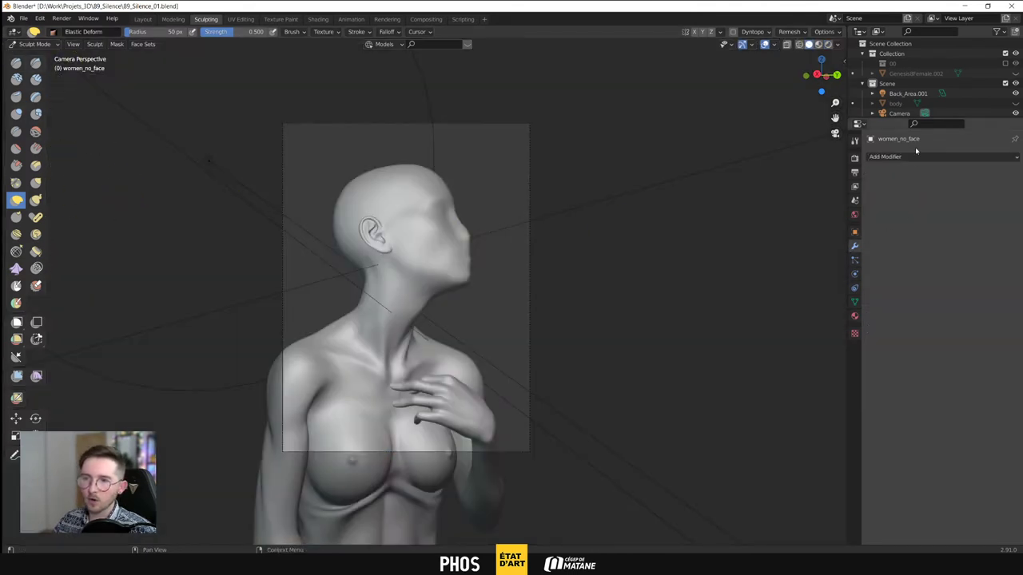
scroll(911, 95, "down", 3)
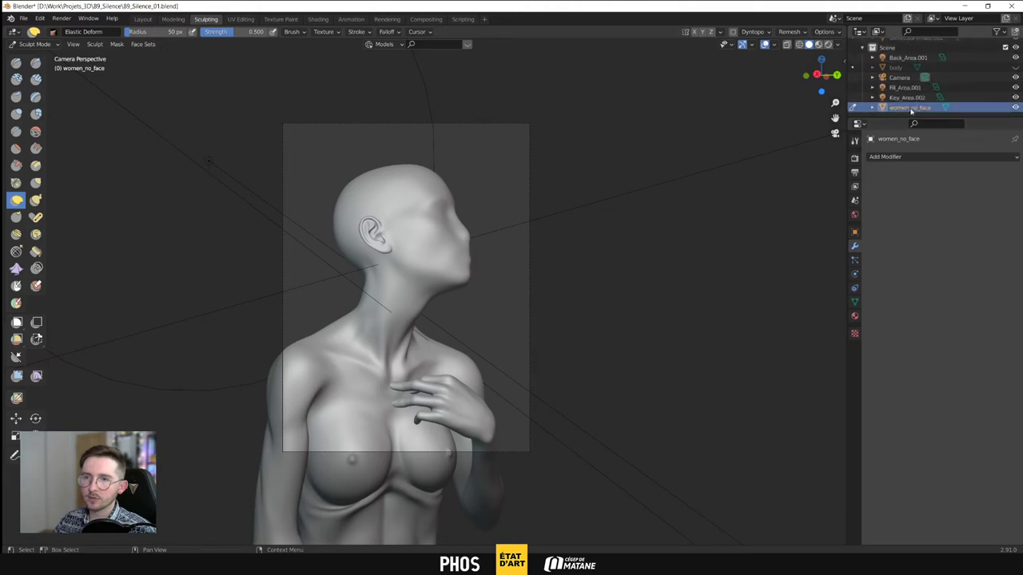
In the Layout workspace with solid shading, rename the hidden object body as body_01 and Genesis8Female.002 as body_00
left_click(142, 18)
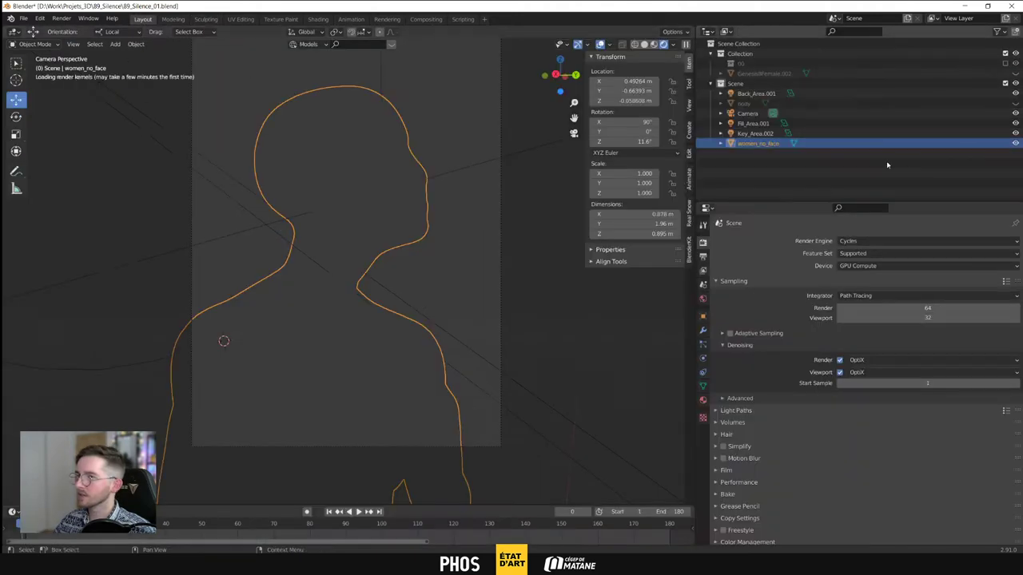
left_click(655, 44)
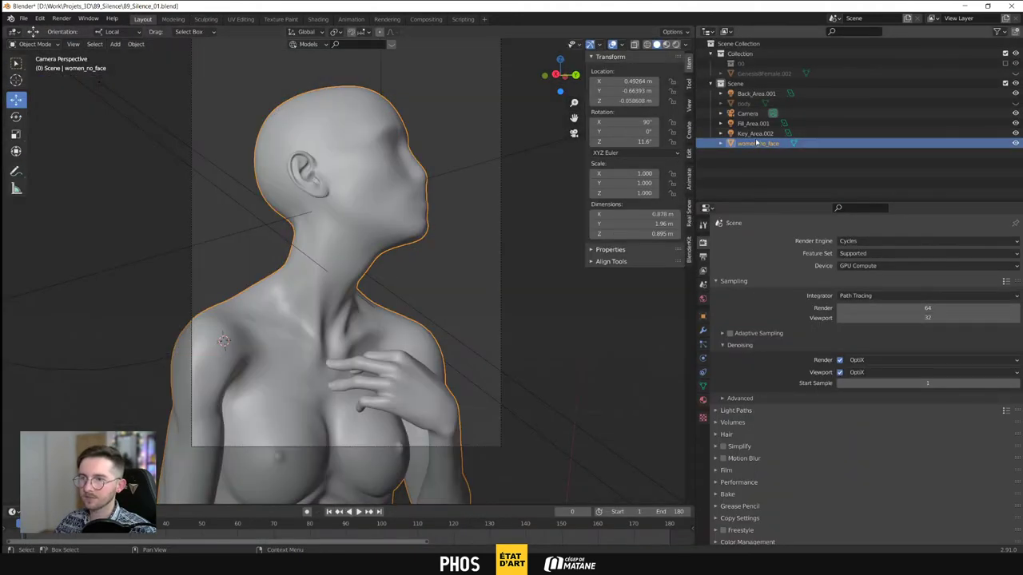
left_click(755, 133)
mouse_move(747, 104)
left_mouse_down()
mouse_move(742, 62)
mouse_move(745, 103)
left_mouse_up()
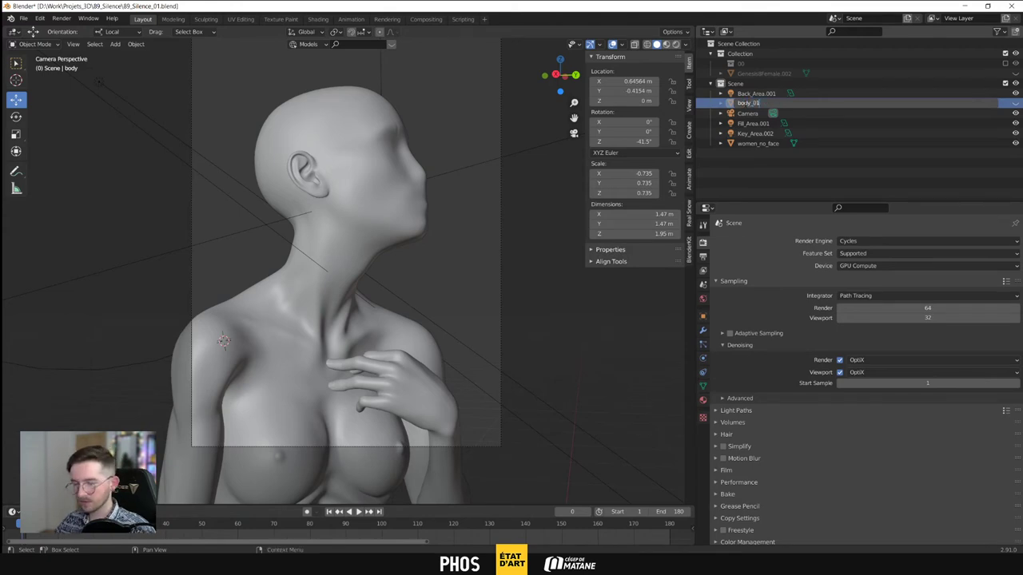
key("Return")
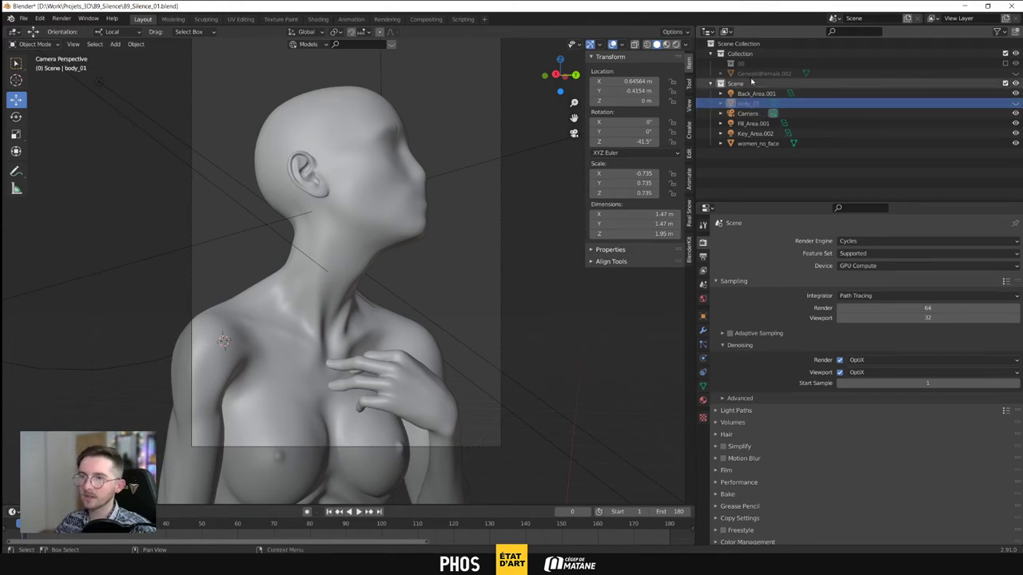
double_click(755, 73)
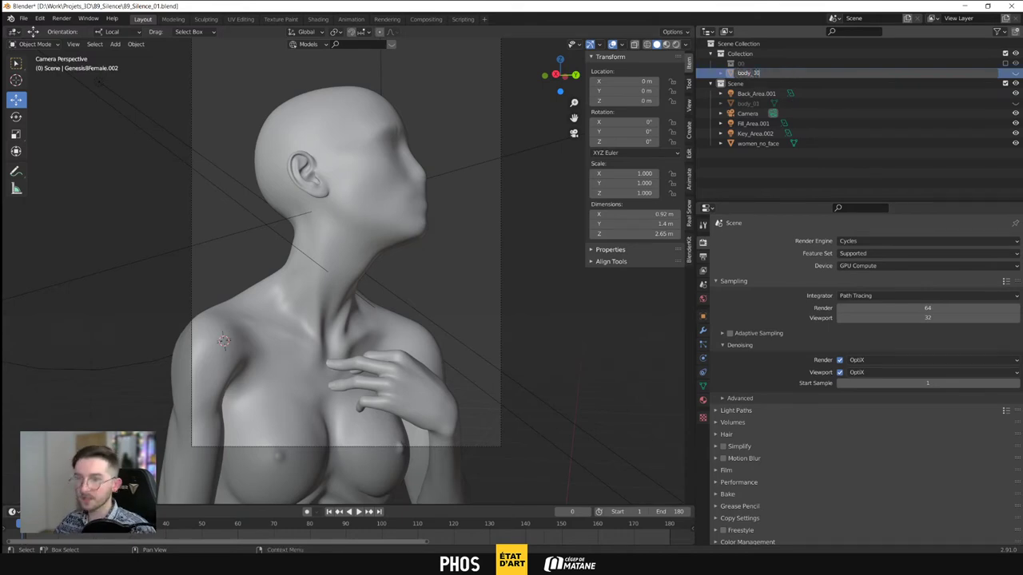
type("body_00")
key("Return")
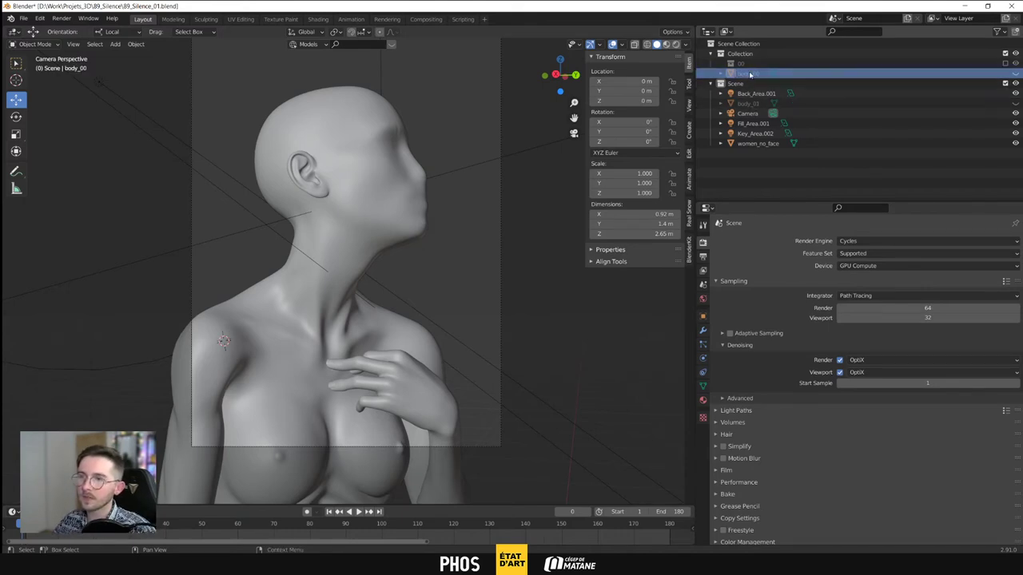
Move body_00 and body_01 into the excluded sub-collection and rename that collection as out
left_click_drag(750, 74, 749, 63)
double_click(743, 64)
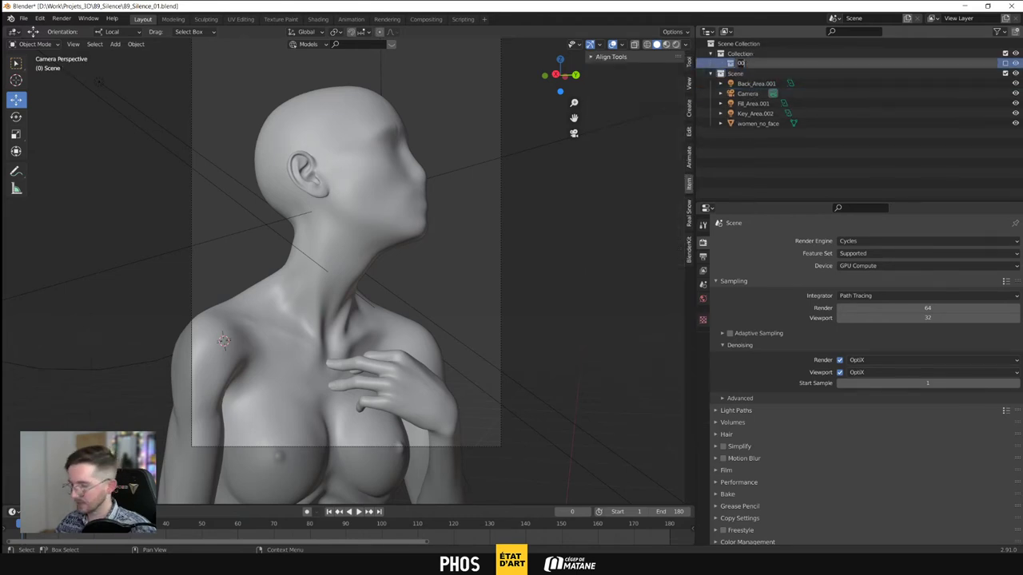
key("Return")
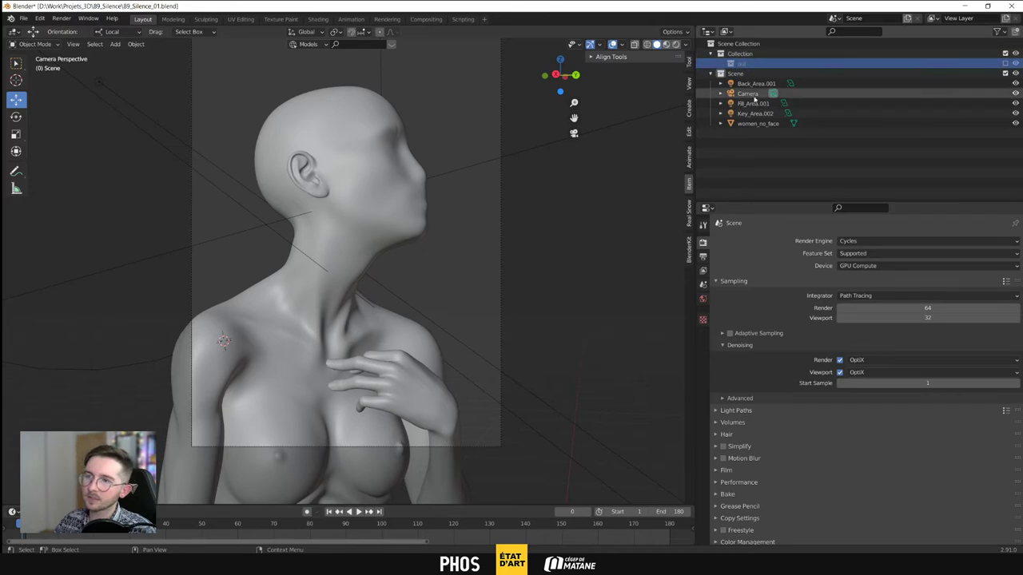
Make a copy of women_no_face, move the copy into the out collection, and select the original figure
left_click(755, 125)
key("ctrl+c")
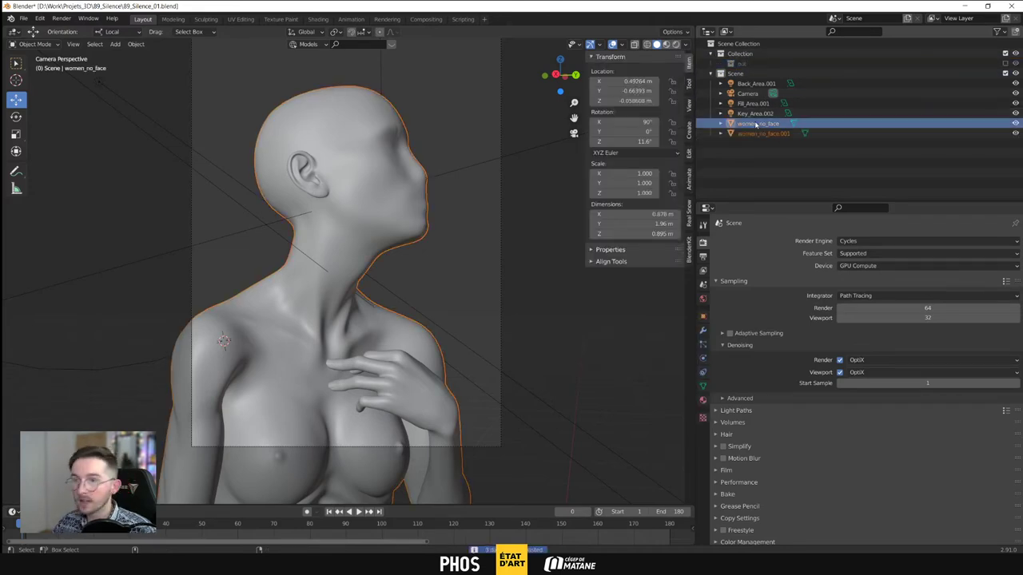
key("ctrl+v")
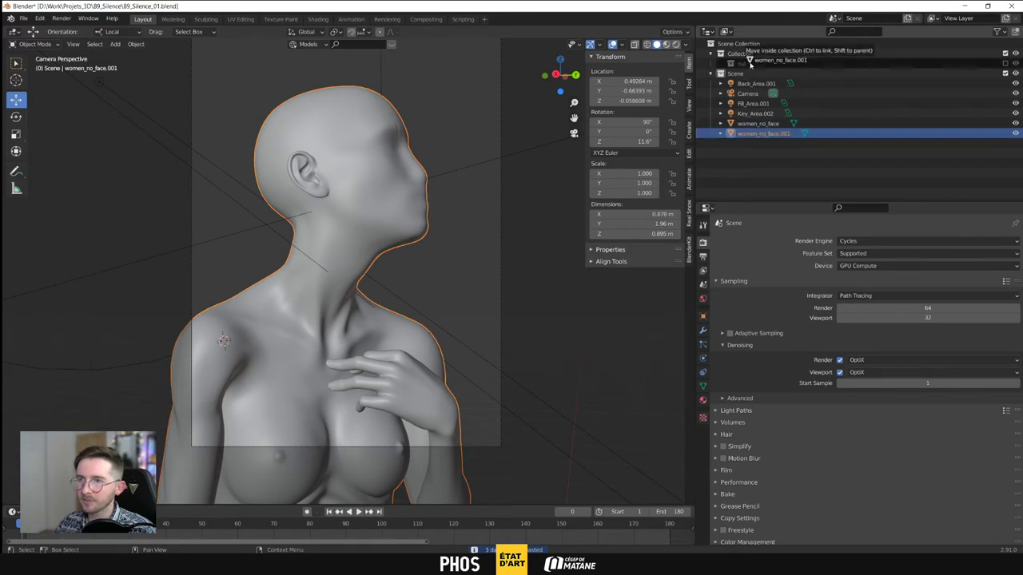
key("x")
left_click(757, 125)
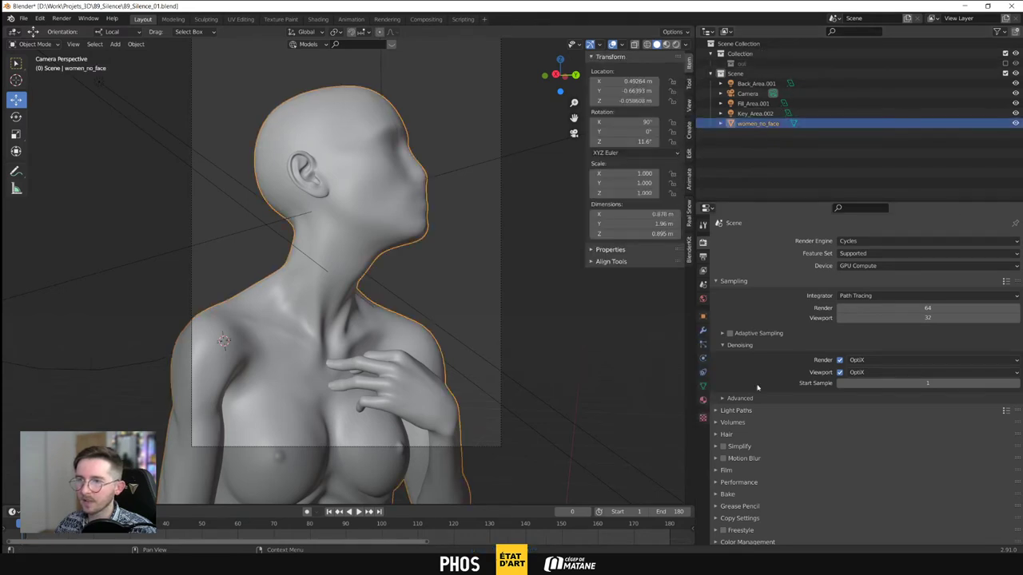
Add a Subdivision Surface modifier to women_no_face and inspect the smoothed head from the front and side
left_click(702, 331)
left_click(759, 240)
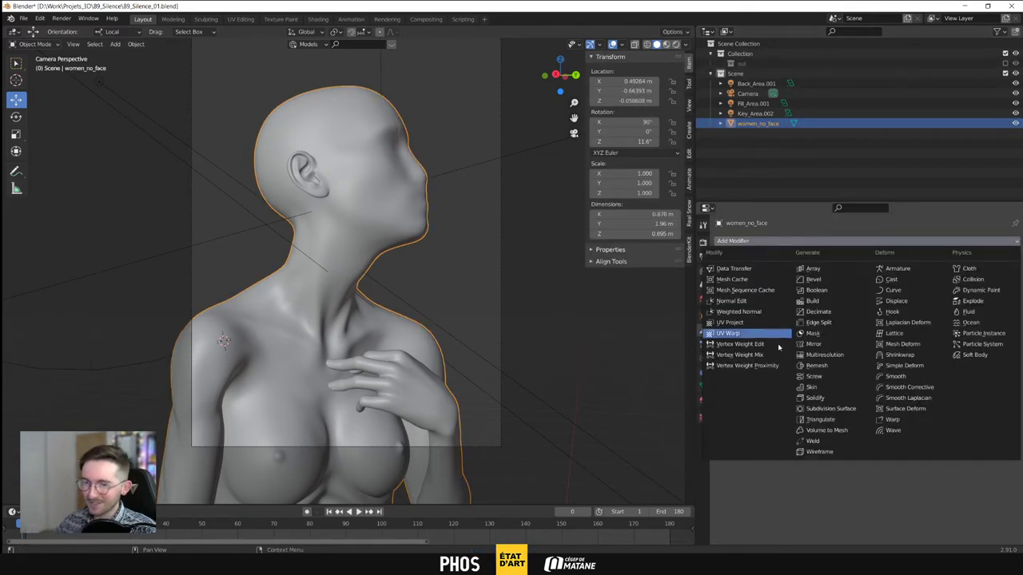
left_click(812, 410)
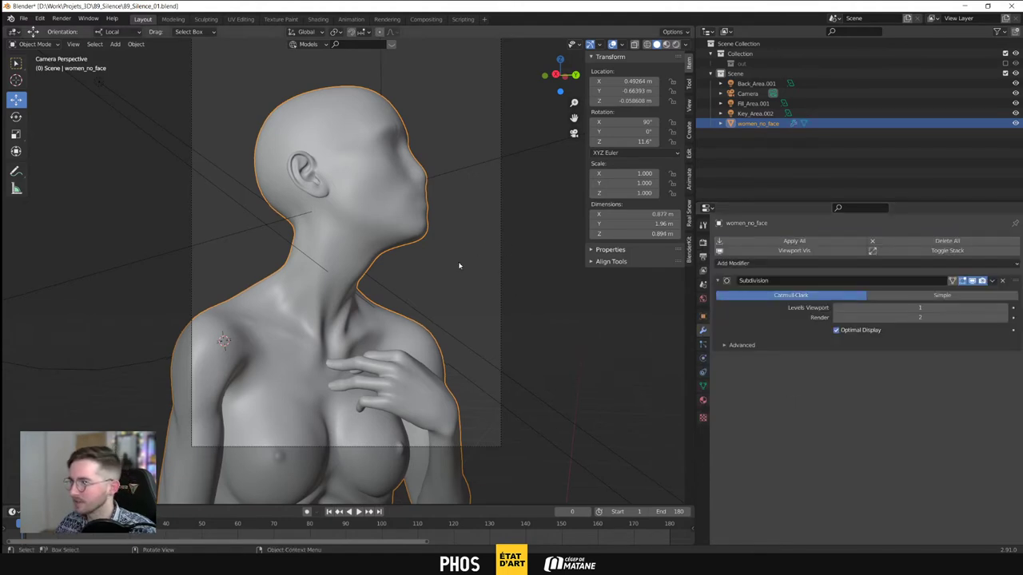
middle_click_drag(460, 266, 381, 259)
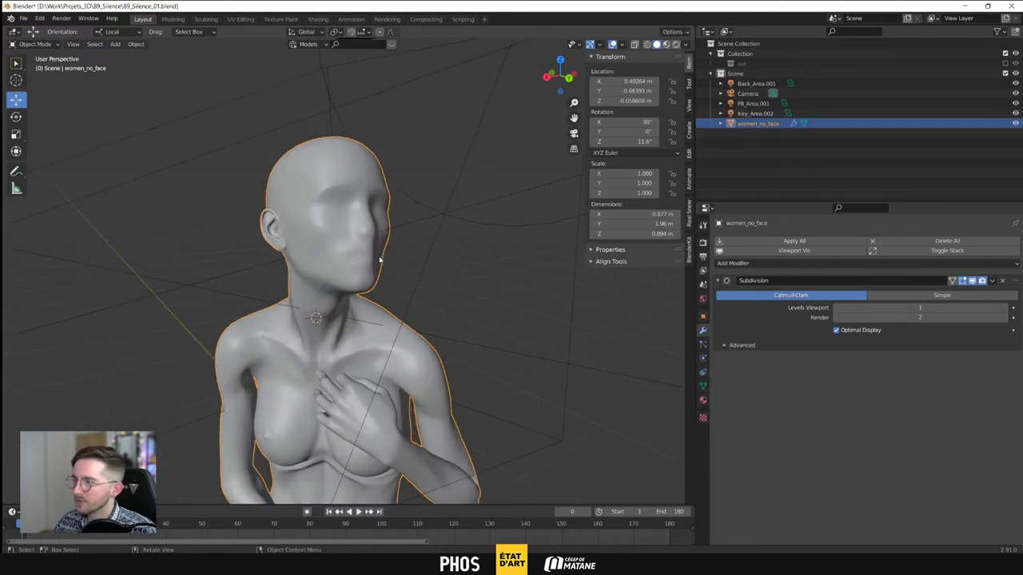
scroll(354, 258, "up", 3)
middle_click_drag(448, 264, 284, 164)
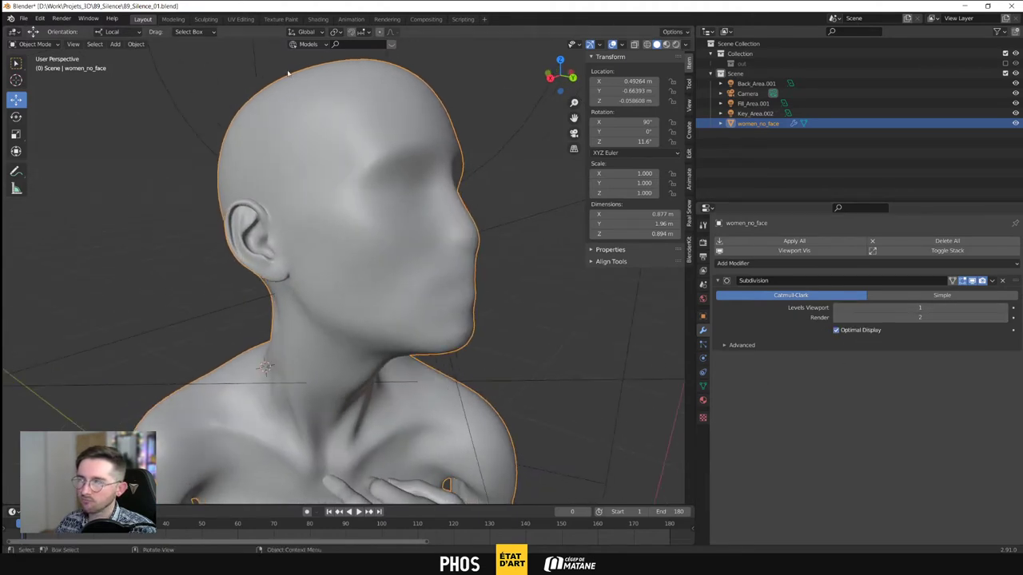
Return to the Sculpting workspace and set the Elastic Deform brush to a 70 px radius and 0.300 strength
left_click(205, 18)
mouse_move(407, 274)
middle_mouse_down()
mouse_move(474, 288)
mouse_move(501, 274)
mouse_move(471, 275)
mouse_move(537, 274)
mouse_move(512, 264)
mouse_move(494, 286)
middle_mouse_up()
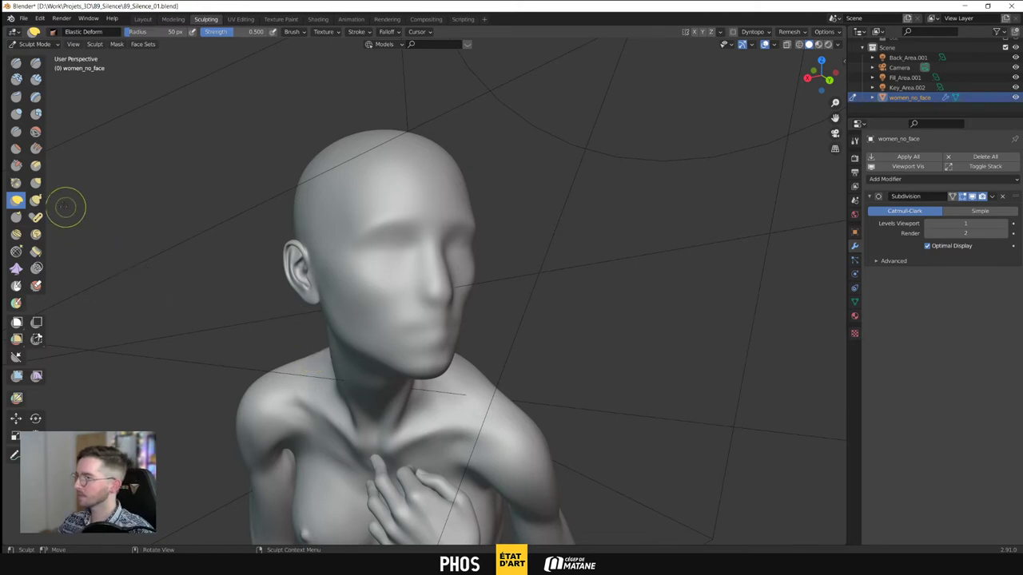
mouse_move(528, 284)
middle_mouse_down()
mouse_move(561, 274)
mouse_move(456, 314)
mouse_move(553, 289)
middle_mouse_up()
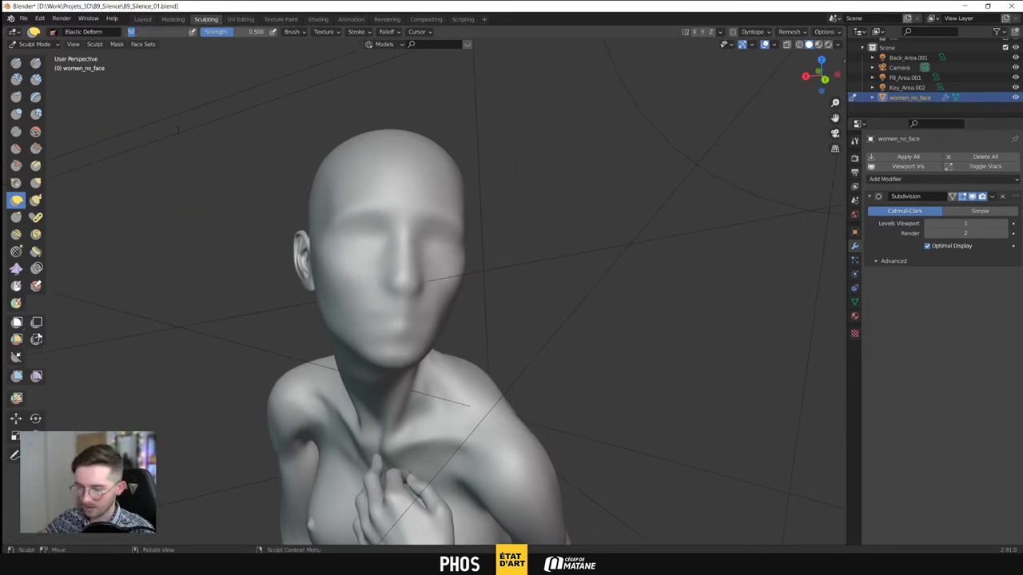
key("Return")
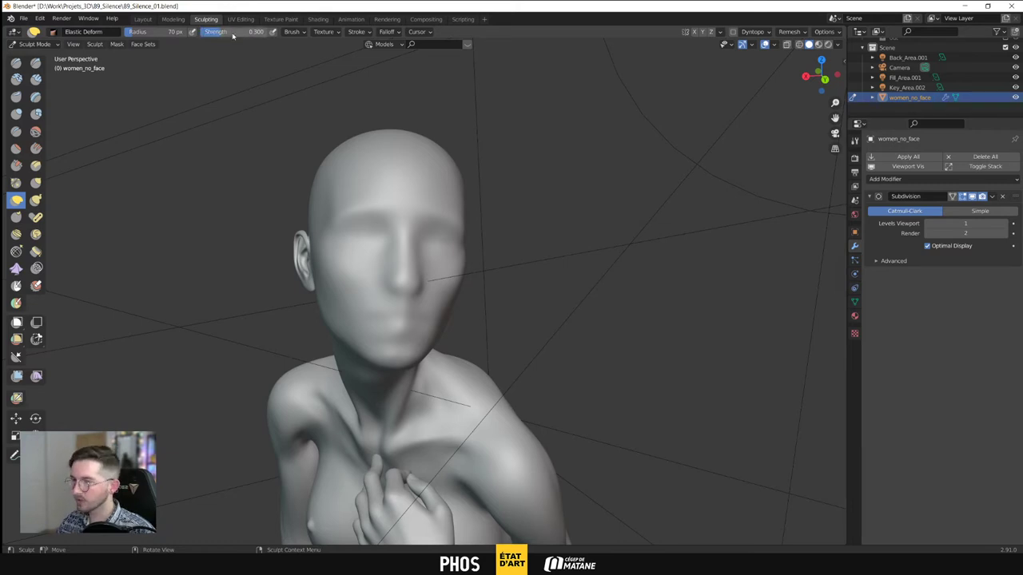
Undo a trial Elastic Deform stroke across the face and apply the Subdivision modifier on women_no_face
mouse_move(342, 304)
left_mouse_down()
mouse_move(536, 296)
mouse_move(521, 290)
left_mouse_up()
key("ctrl+z")
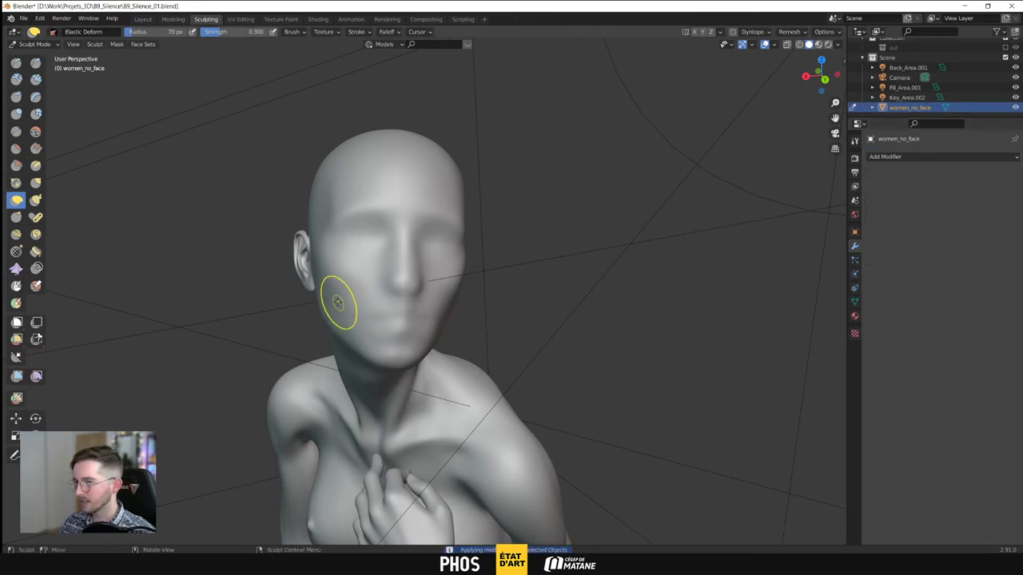
left_click_drag(338, 302, 339, 303)
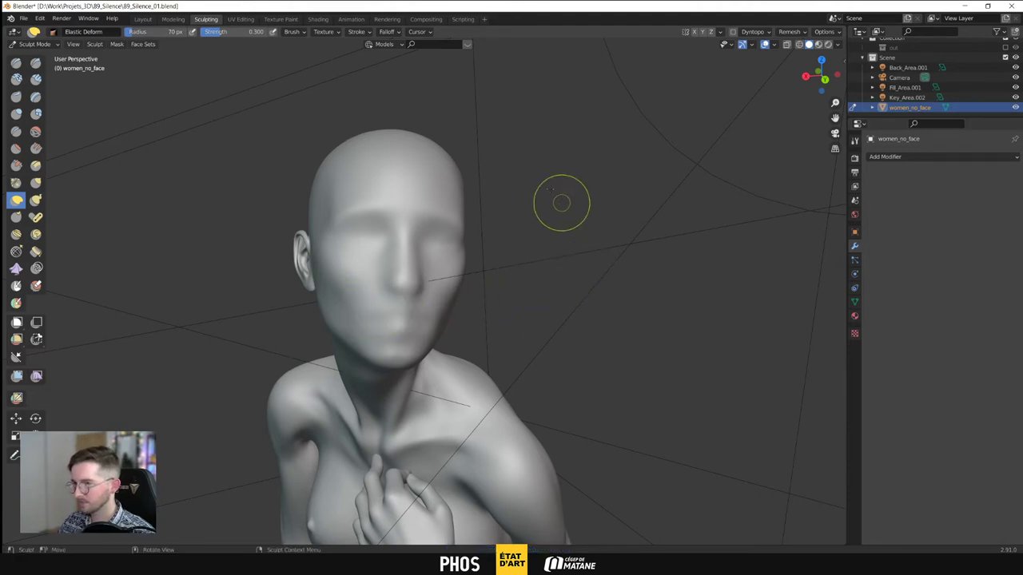
Refine the cheeks and jawline of the head with the Elastic Deform brush, checking the shape from the front and side
mouse_move(530, 183)
middle_mouse_down()
mouse_move(575, 181)
mouse_move(519, 181)
mouse_move(457, 303)
middle_mouse_up()
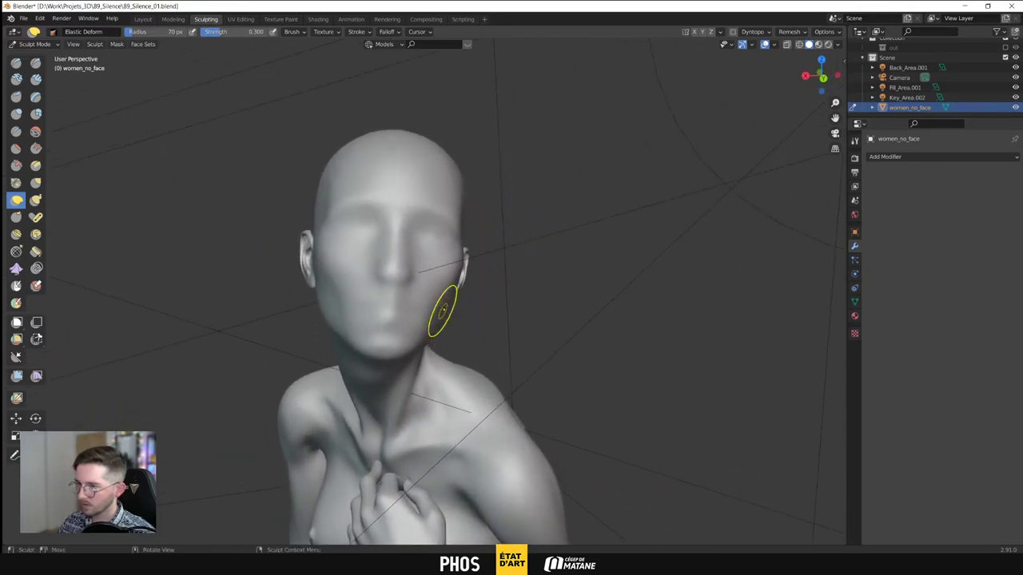
mouse_move(516, 261)
middle_mouse_down()
mouse_move(455, 289)
mouse_move(516, 279)
mouse_move(544, 171)
mouse_move(569, 172)
middle_mouse_up()
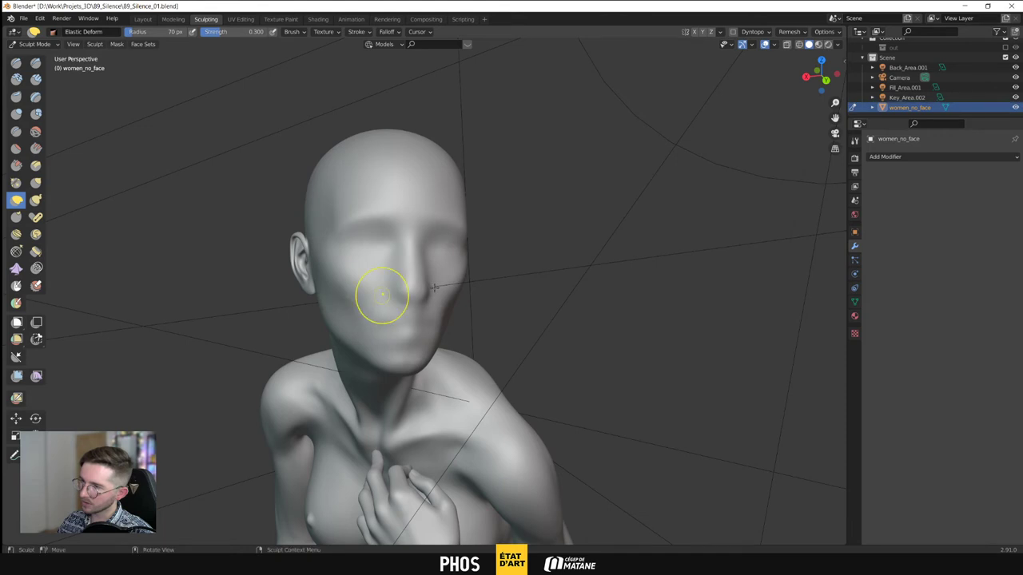
middle_click_drag(382, 296, 475, 291)
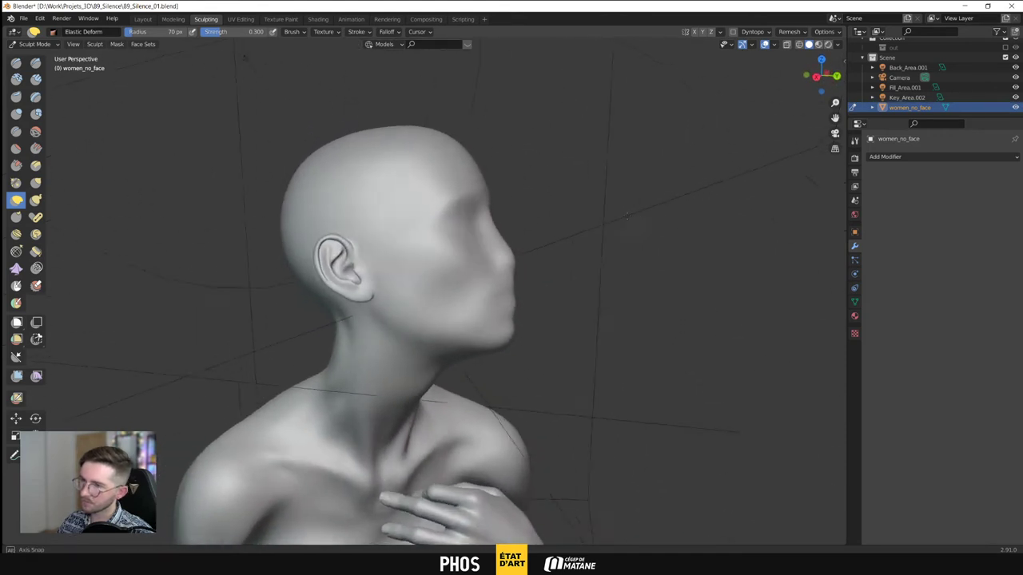
mouse_move(626, 215)
middle_mouse_down()
mouse_move(615, 194)
mouse_move(605, 217)
mouse_move(674, 222)
mouse_move(511, 240)
mouse_move(395, 280)
middle_mouse_up()
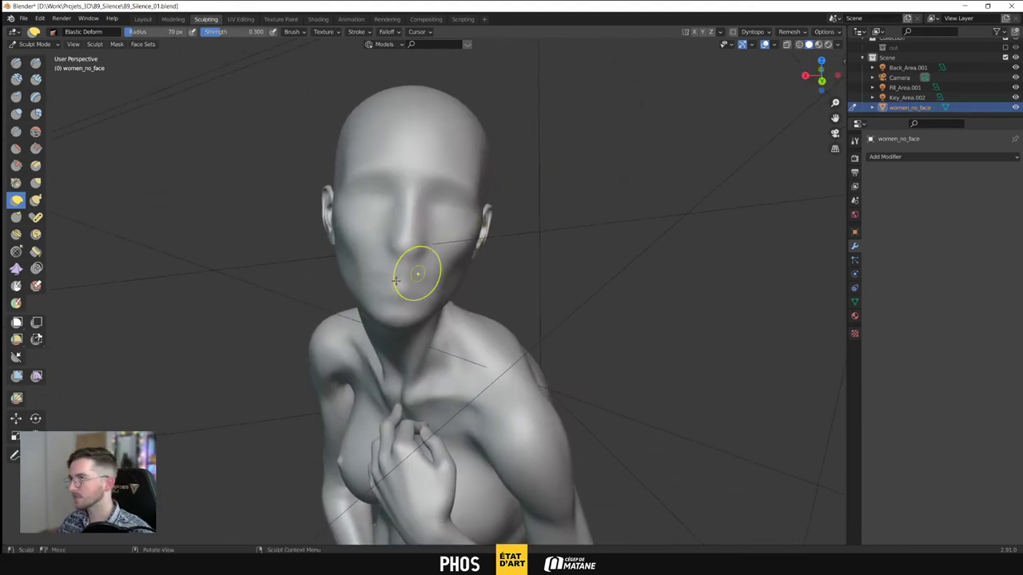
mouse_move(461, 382)
middle_mouse_down()
mouse_move(548, 199)
mouse_move(608, 174)
mouse_move(424, 250)
middle_mouse_up()
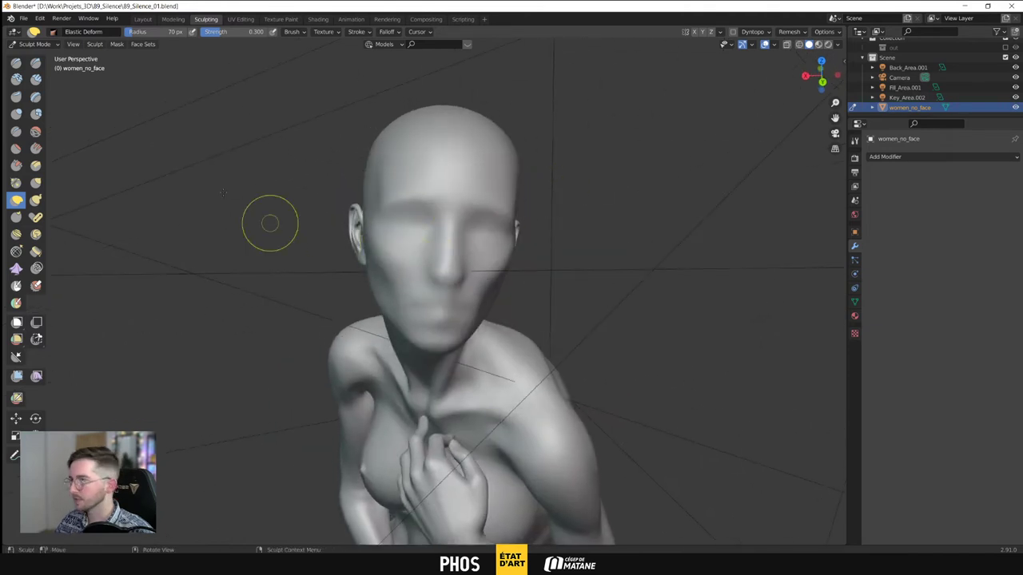
Use the Draw brush at 70 px radius and 0.500 strength to start sculpting vertical folds across the figure's right eye socket
left_click(16, 62)
middle_click_drag(480, 195, 479, 249, "shift")
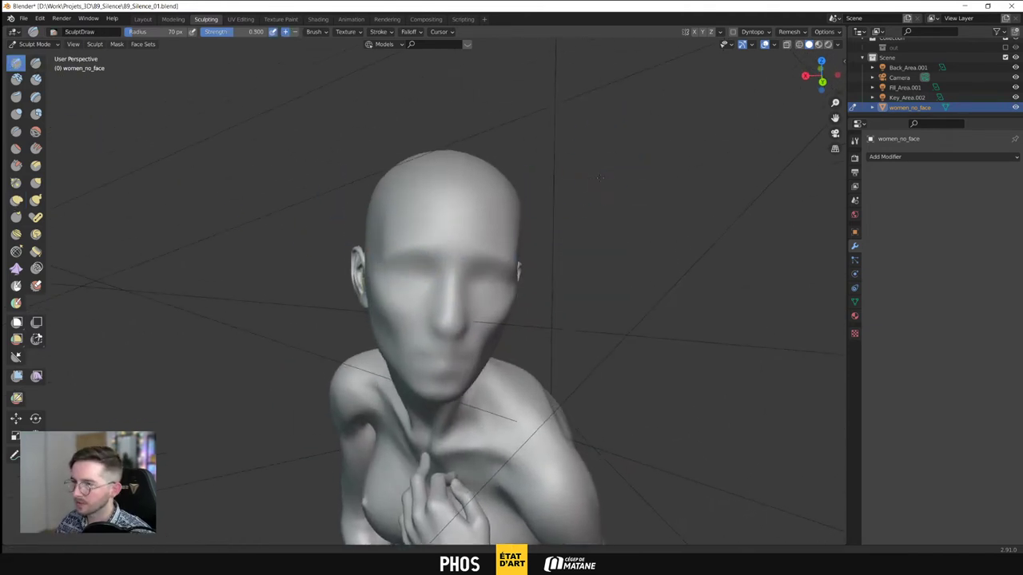
middle_click_drag(559, 249, 615, 154, "ctrl")
middle_click_drag(680, 220, 550, 226)
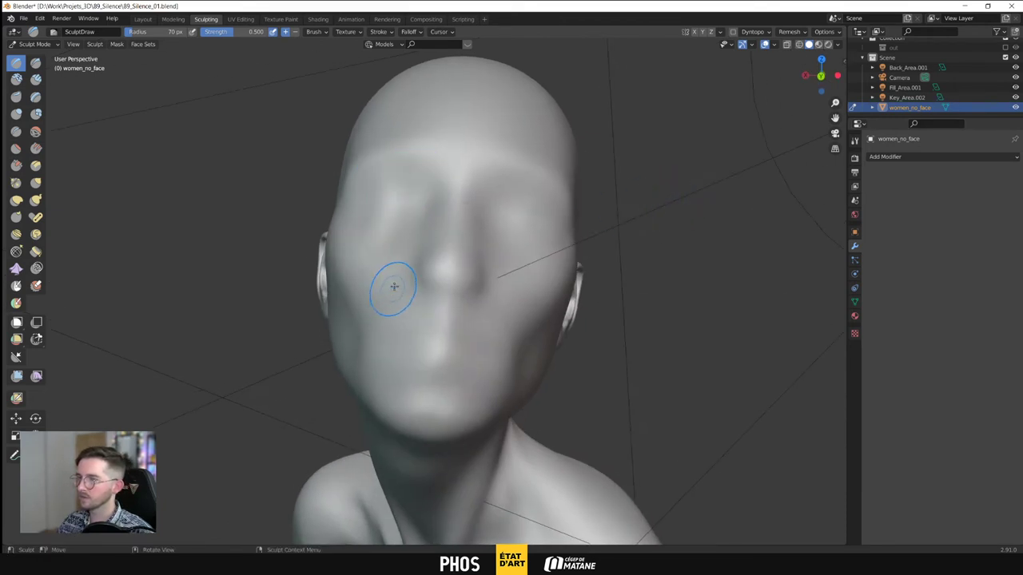
middle_click_drag(444, 211, 498, 228)
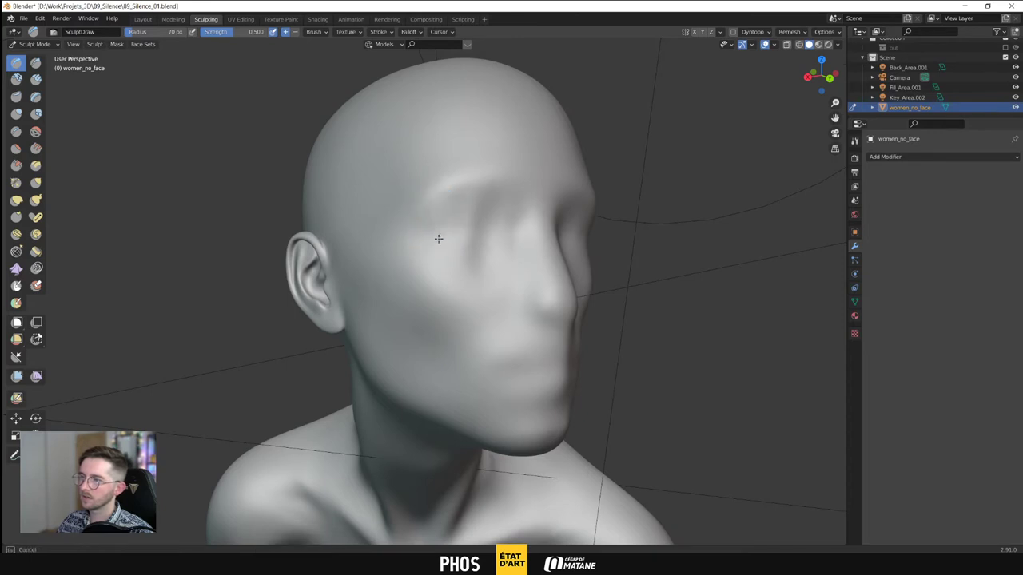
mouse_move(532, 250)
middle_mouse_down()
mouse_move(544, 264)
mouse_move(552, 255)
mouse_move(539, 228)
middle_mouse_up()
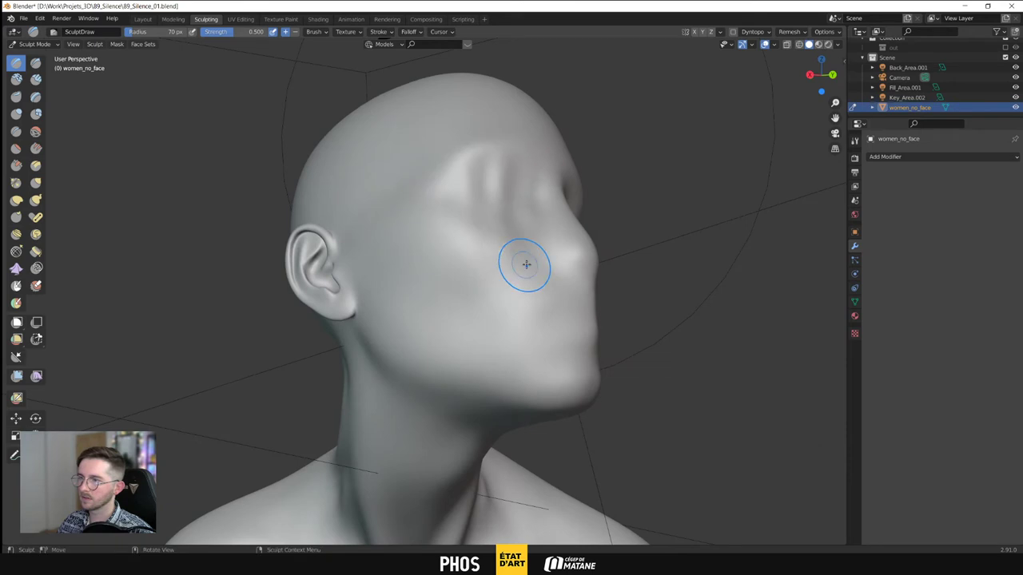
mouse_move(525, 265)
middle_mouse_down()
mouse_move(525, 216)
mouse_move(484, 258)
middle_mouse_up()
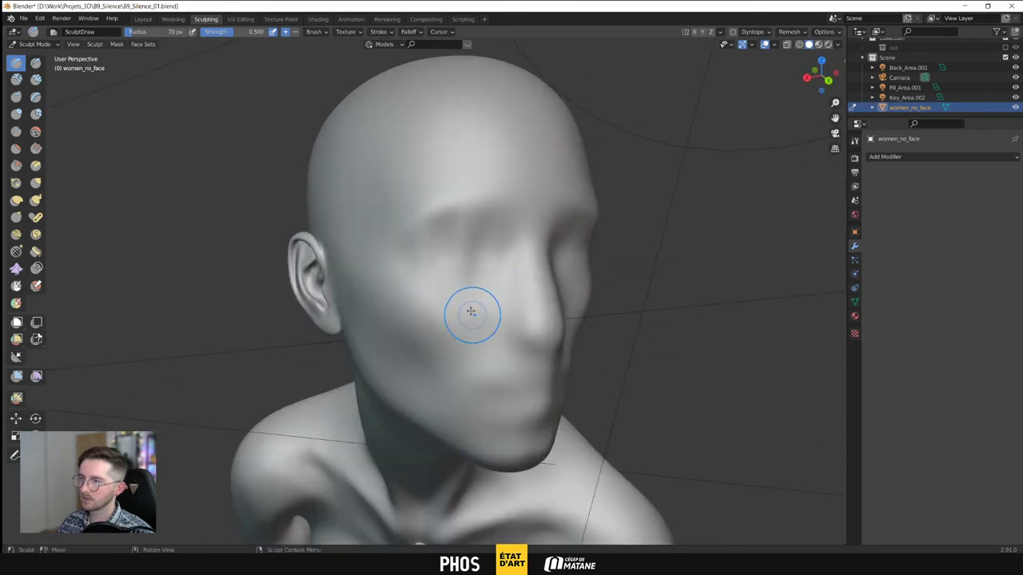
Add more vertical folds towards the outer edge of the right eye socket and check the head from the camera view
mouse_move(471, 311)
middle_mouse_down()
mouse_move(472, 213)
mouse_move(493, 237)
mouse_move(467, 199)
middle_mouse_up()
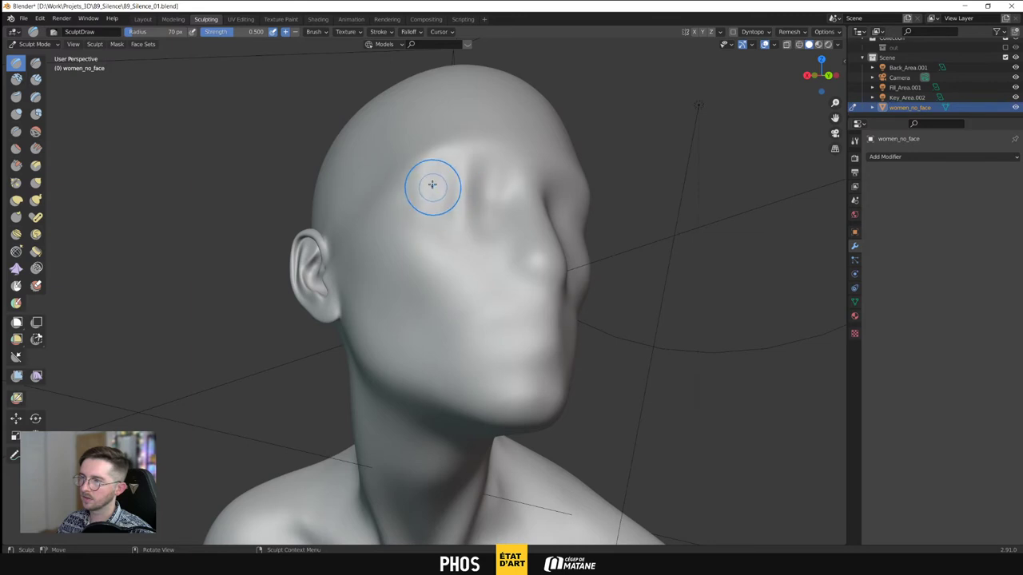
middle_click_drag(441, 237, 467, 206)
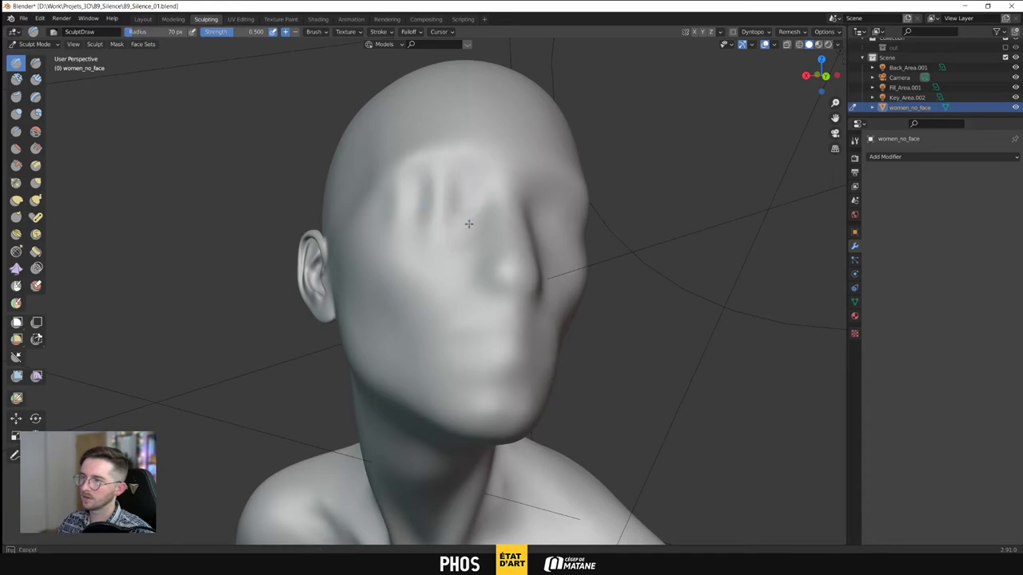
middle_click_drag(468, 223, 564, 224)
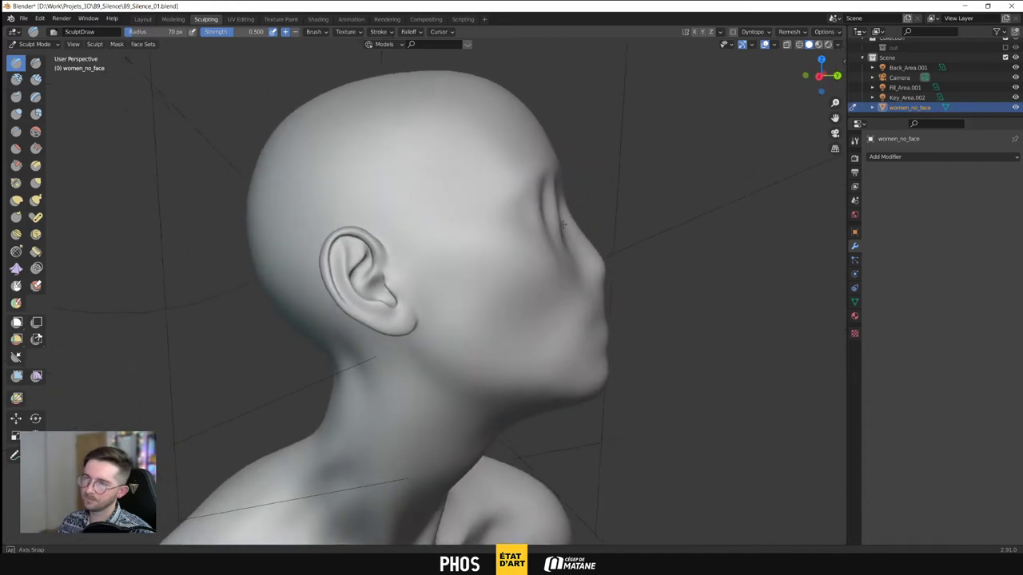
key("KP_0")
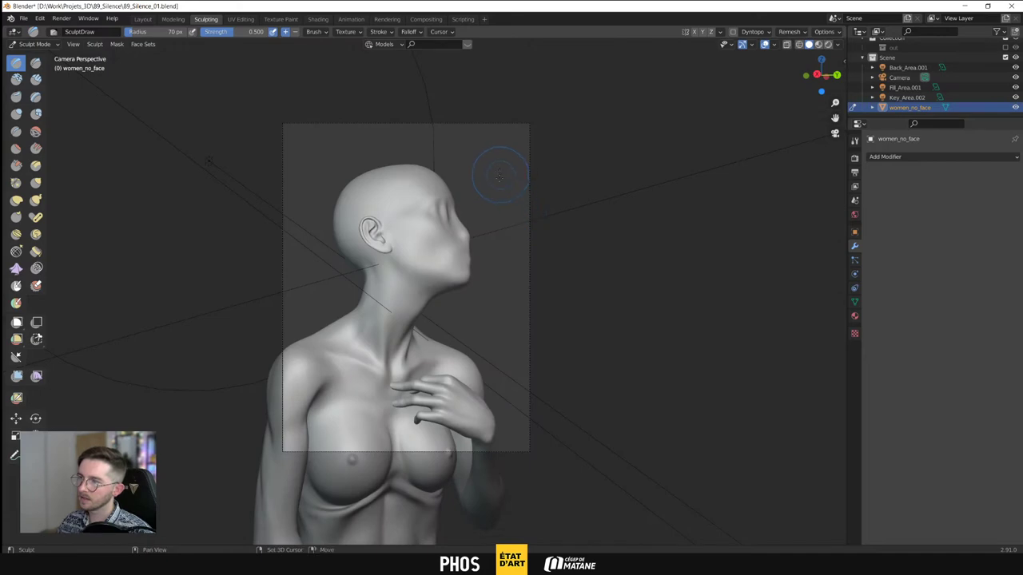
mouse_move(500, 176)
middle_mouse_down("shift")
mouse_move(495, 213)
mouse_move(422, 283)
mouse_move(493, 193)
mouse_move(431, 210)
mouse_move(445, 180)
mouse_move(422, 197)
middle_mouse_up("shift")
scroll(493, 194, "down", 4)
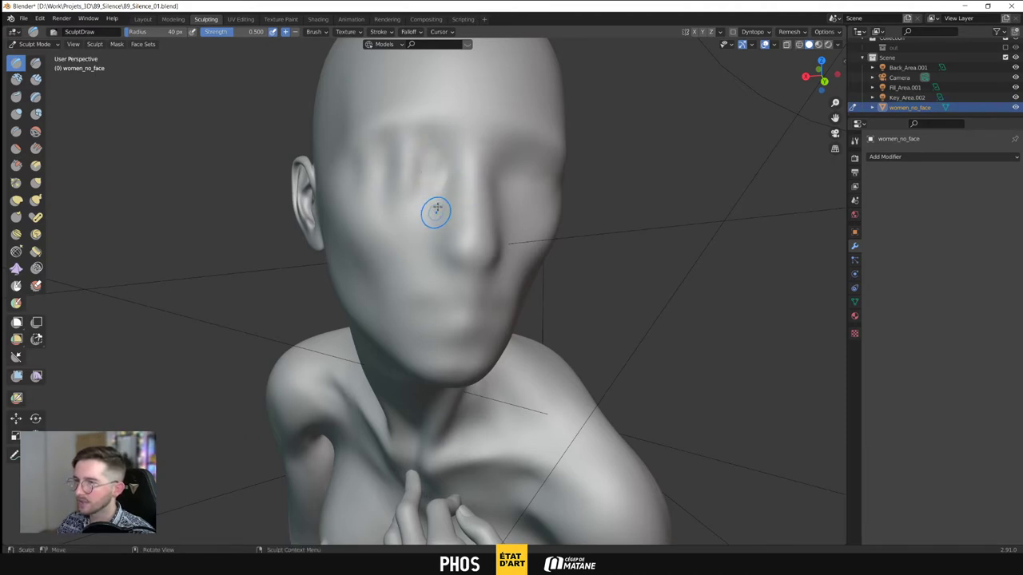
Set the Draw brush to a 60 px radius and 0.200 strength for softer strokes
mouse_move(433, 213)
middle_mouse_down()
mouse_move(519, 165)
mouse_move(489, 178)
mouse_move(426, 178)
mouse_move(499, 174)
mouse_move(529, 138)
middle_mouse_up()
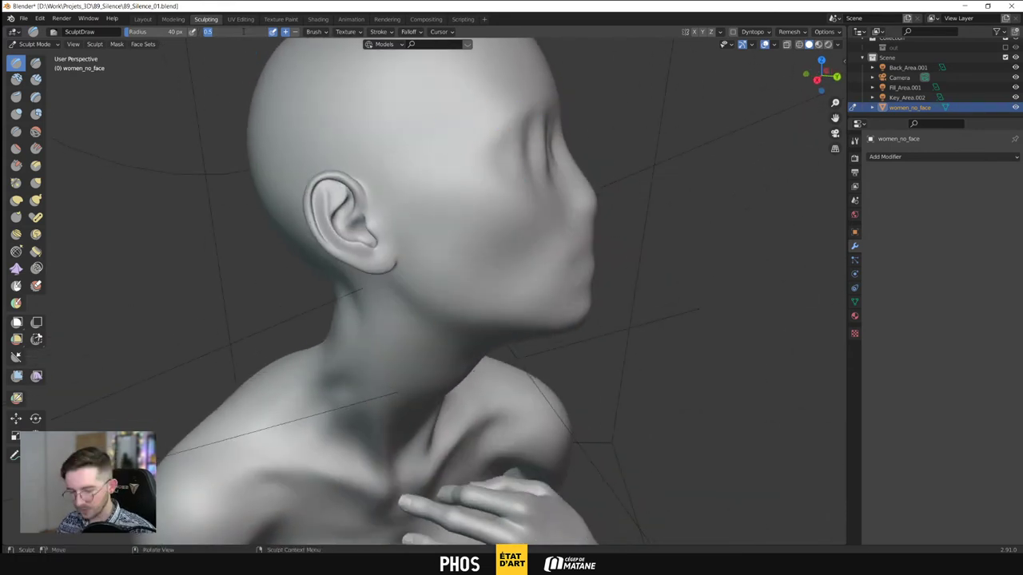
key("BackSpace")
key("Return")
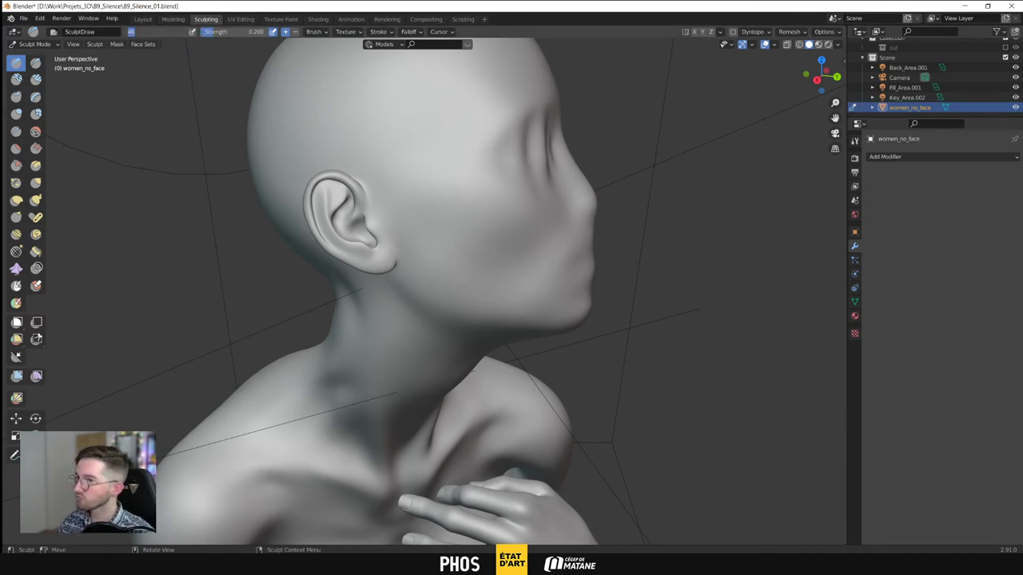
right_click(651, 148)
Refine the eye-socket folds with soft Draw strokes and compare the profile with the camera view
mouse_move(550, 158)
middle_mouse_down()
mouse_move(579, 214)
mouse_move(496, 216)
mouse_move(392, 194)
middle_mouse_up()
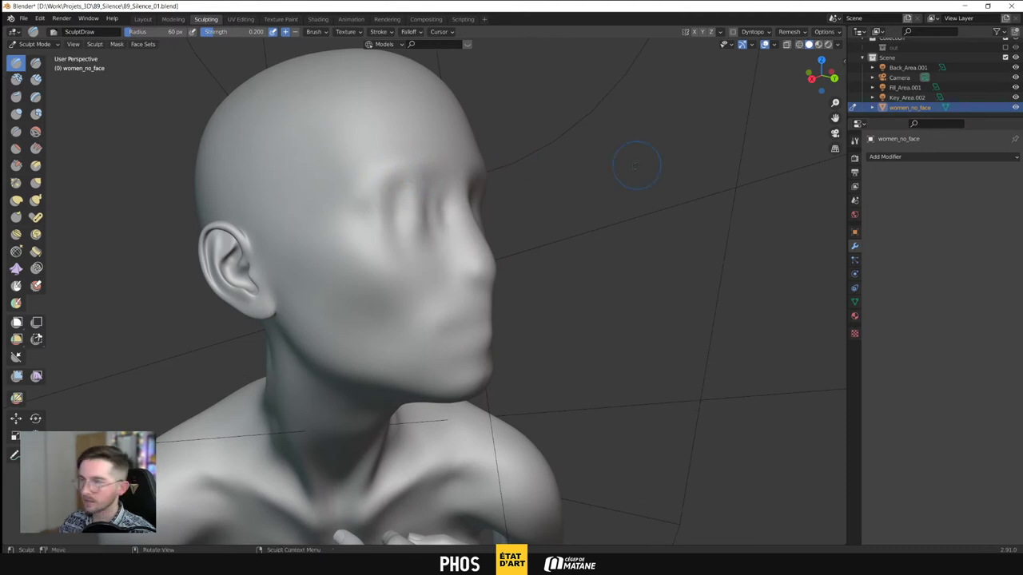
middle_click_drag(639, 166, 651, 145)
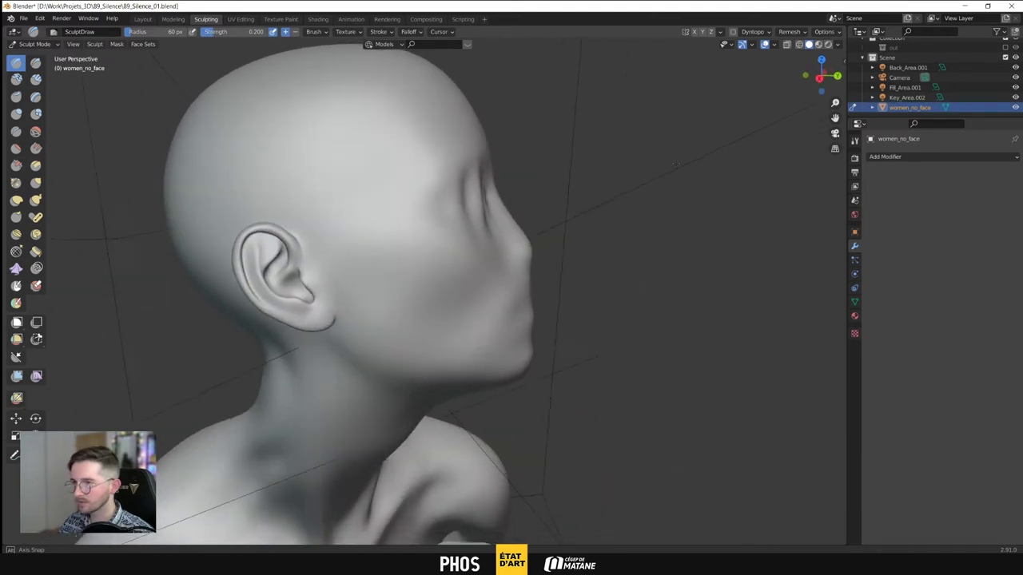
key("KP_0")
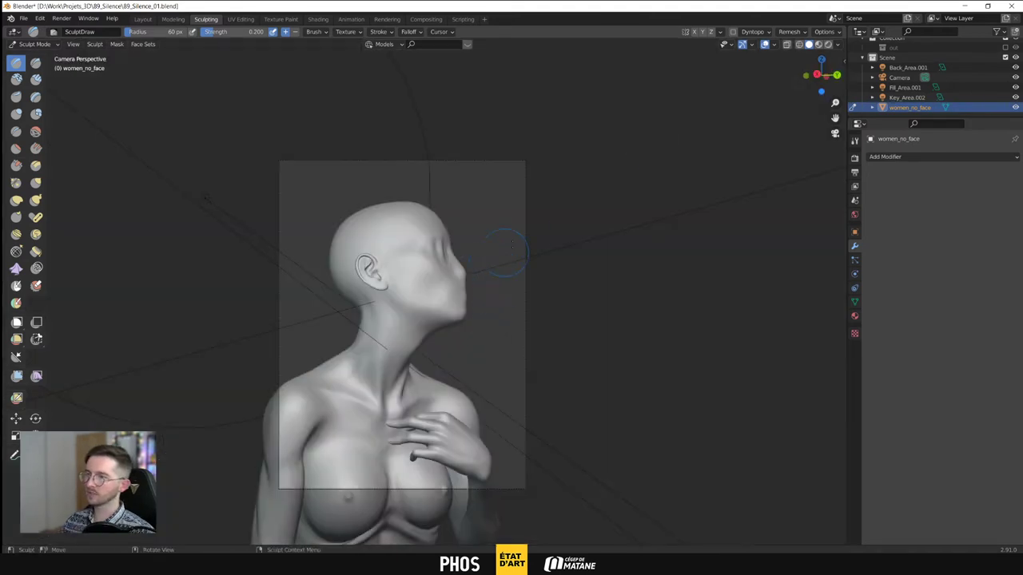
middle_click_drag(501, 254, 551, 266)
mouse_move(496, 222)
middle_mouse_down()
mouse_move(460, 256)
mouse_move(548, 193)
mouse_move(356, 274)
middle_mouse_up()
scroll(460, 255, "up", 4)
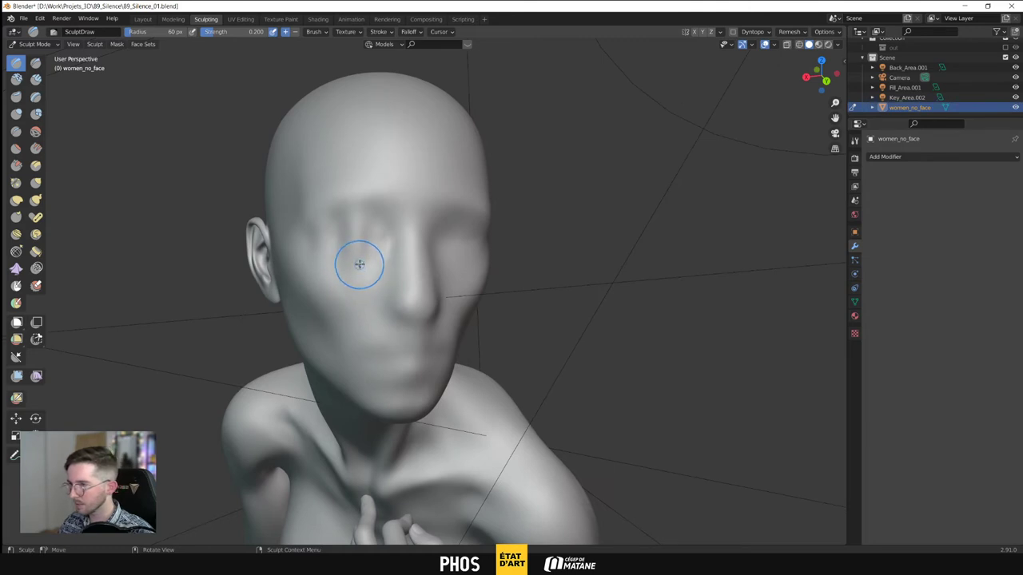
Blend the lower ends of the eye-socket folds into the upper cheek with light Draw strokes
mouse_move(381, 315)
middle_mouse_down()
mouse_move(599, 236)
mouse_move(587, 237)
middle_mouse_up()
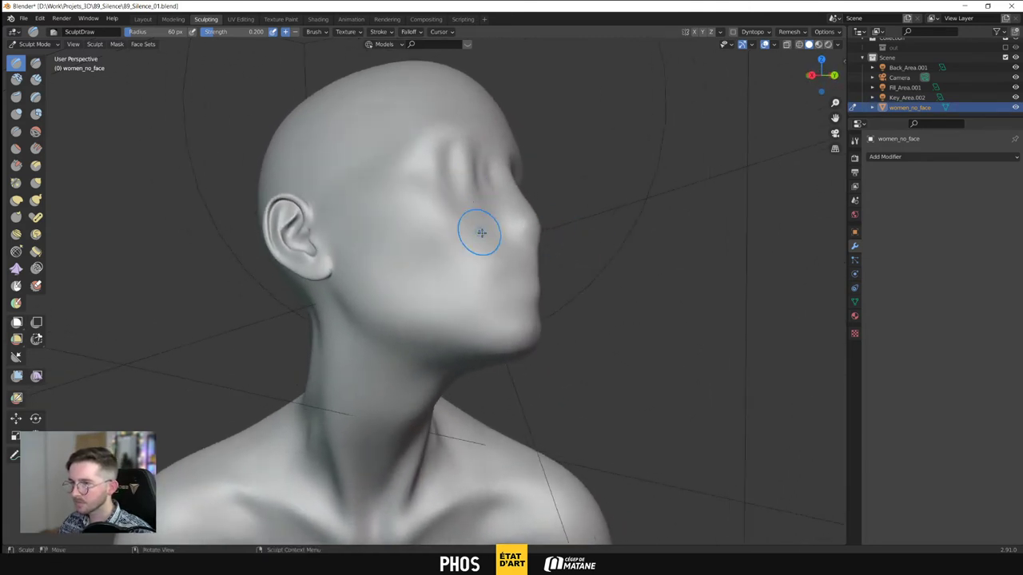
middle_click_drag(463, 183, 446, 227)
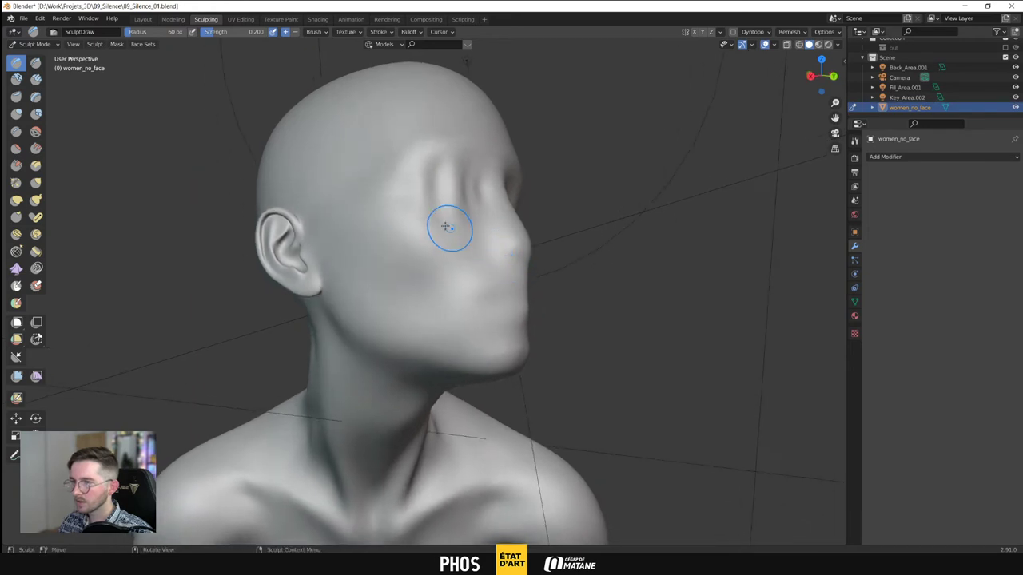
mouse_move(445, 227)
left_mouse_down()
mouse_move(466, 242)
mouse_move(434, 228)
mouse_move(475, 242)
mouse_move(469, 235)
left_mouse_up()
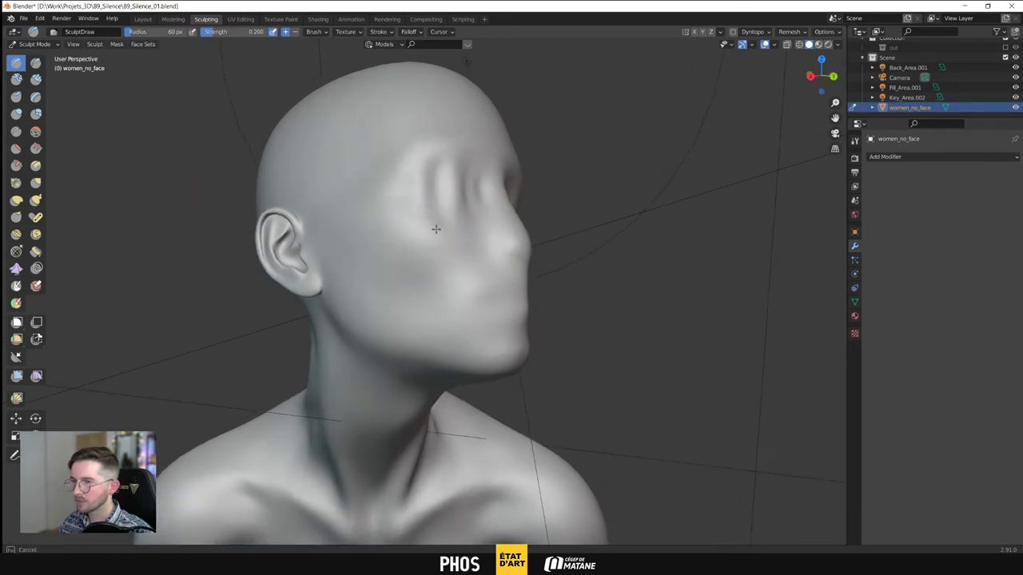
mouse_move(453, 251)
middle_mouse_down()
mouse_move(530, 213)
mouse_move(509, 203)
middle_mouse_up()
mouse_move(312, 281)
left_mouse_down()
mouse_move(354, 278)
mouse_move(356, 264)
left_mouse_up()
Set the Draw brush radius to 100 px and shape the hollow of the right cheek down towards the jaw
left_click(163, 34)
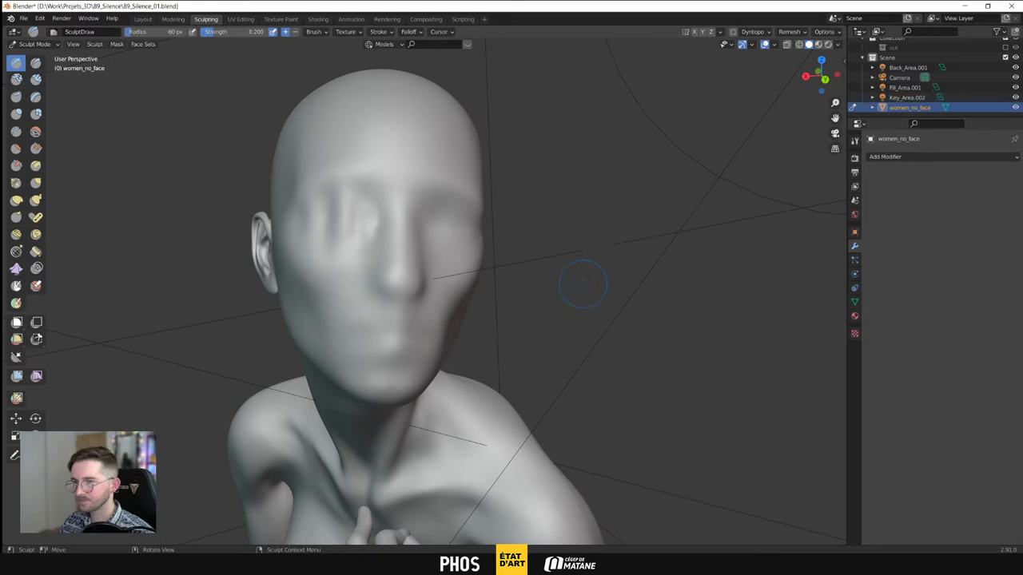
right_click(543, 233)
left_click(545, 232)
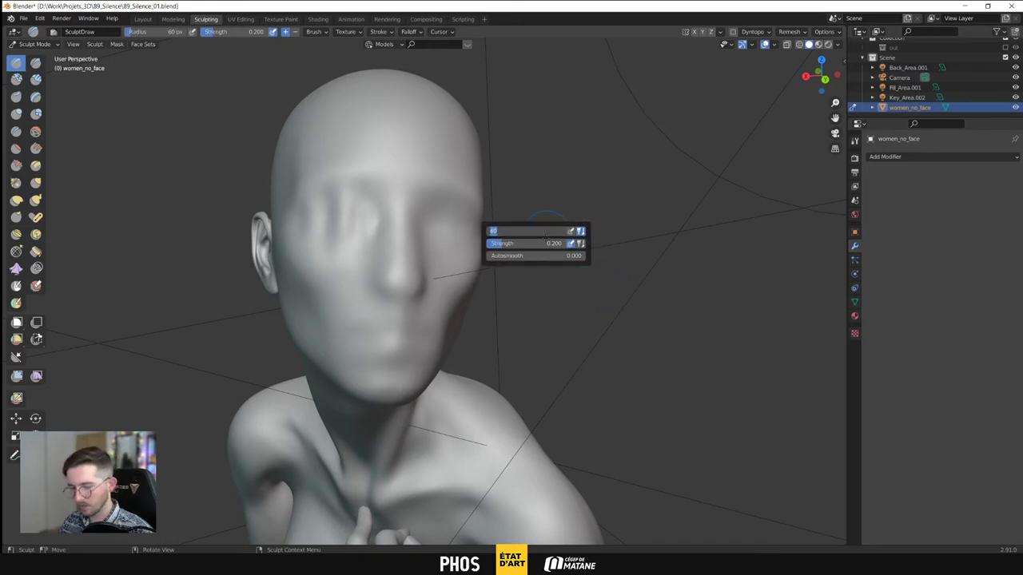
type("100")
key("Return")
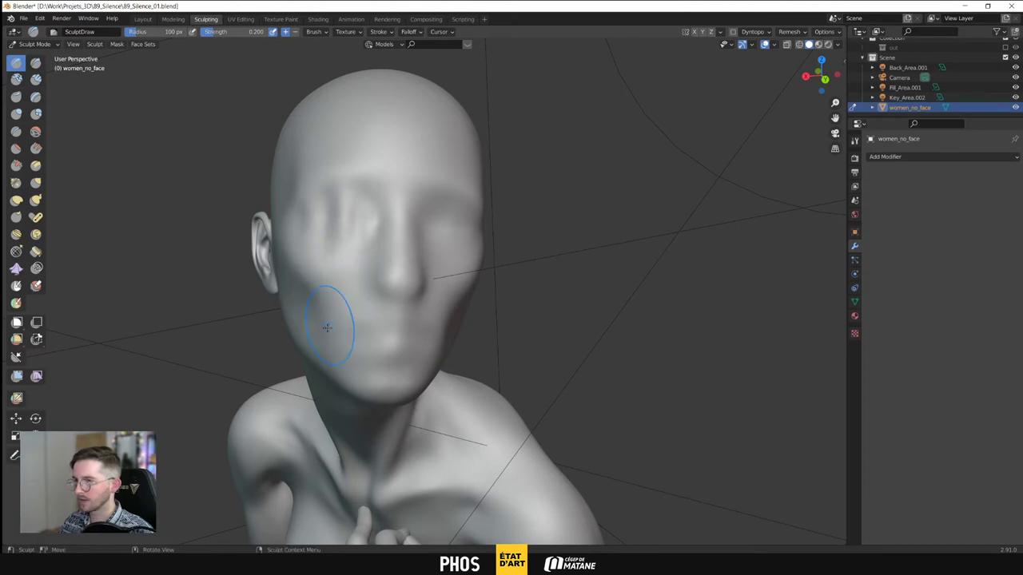
middle_click_drag(567, 264, 595, 268)
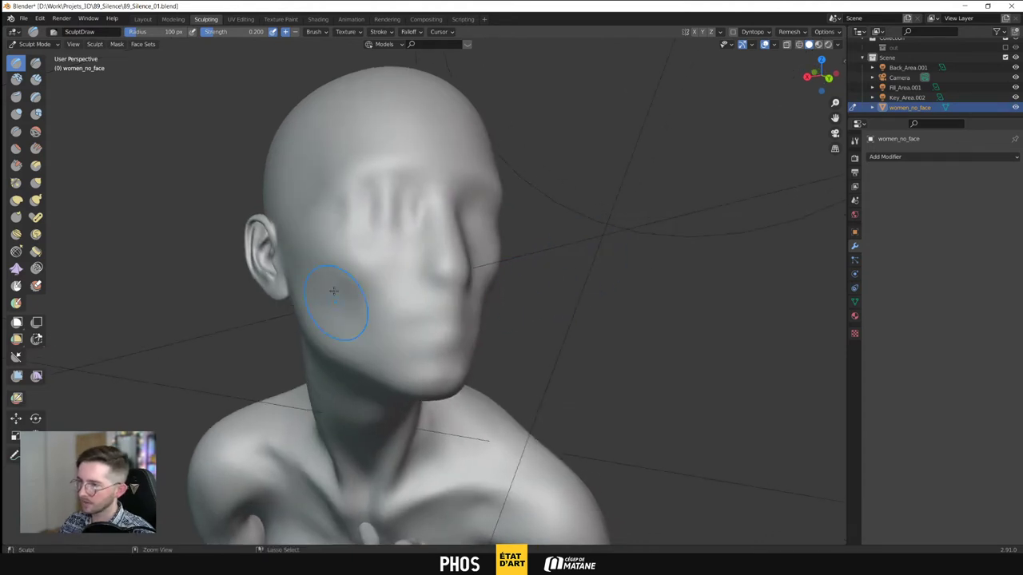
middle_click_drag(383, 365, 612, 227)
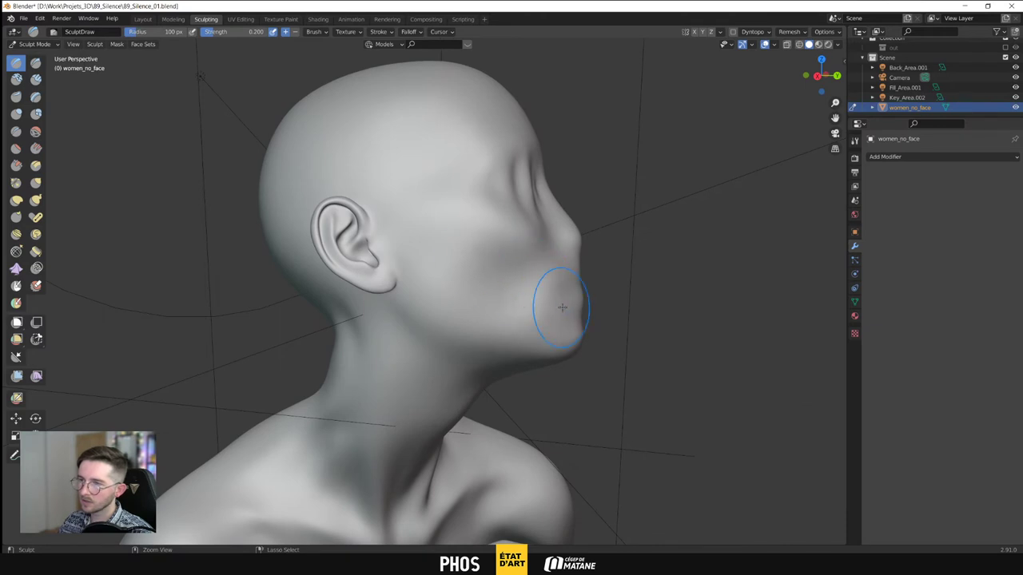
mouse_move(562, 308)
middle_mouse_down()
mouse_move(443, 304)
mouse_move(416, 280)
mouse_move(572, 254)
mouse_move(506, 264)
mouse_move(463, 245)
mouse_move(455, 251)
mouse_move(464, 231)
mouse_move(450, 233)
middle_mouse_up()
Soften the mouth area with Draw strokes, then add faint vertical folds there using a 50 px radius and 0.300 strength
left_click_drag(420, 258, 419, 284)
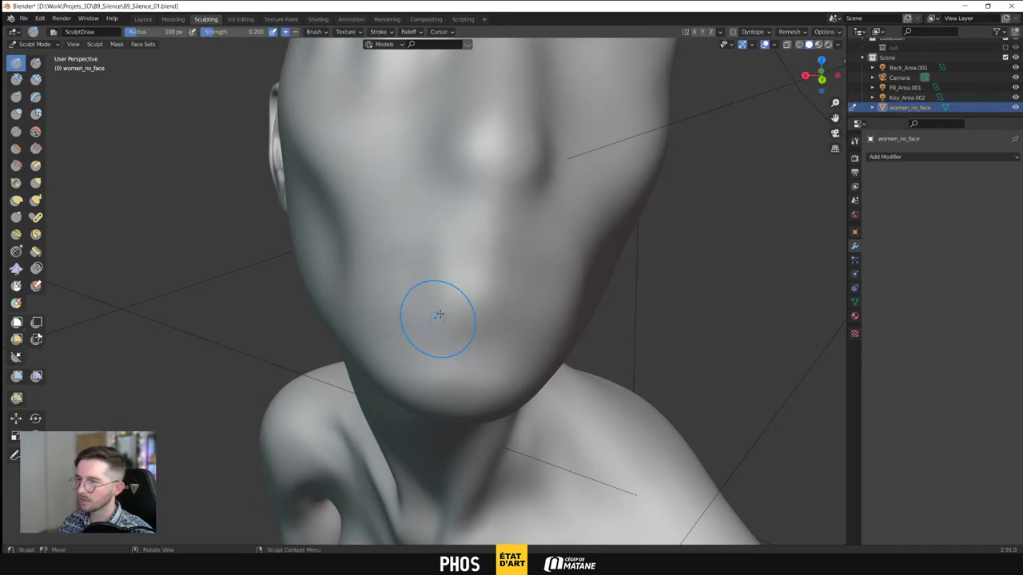
left_click_drag(439, 314, 448, 232)
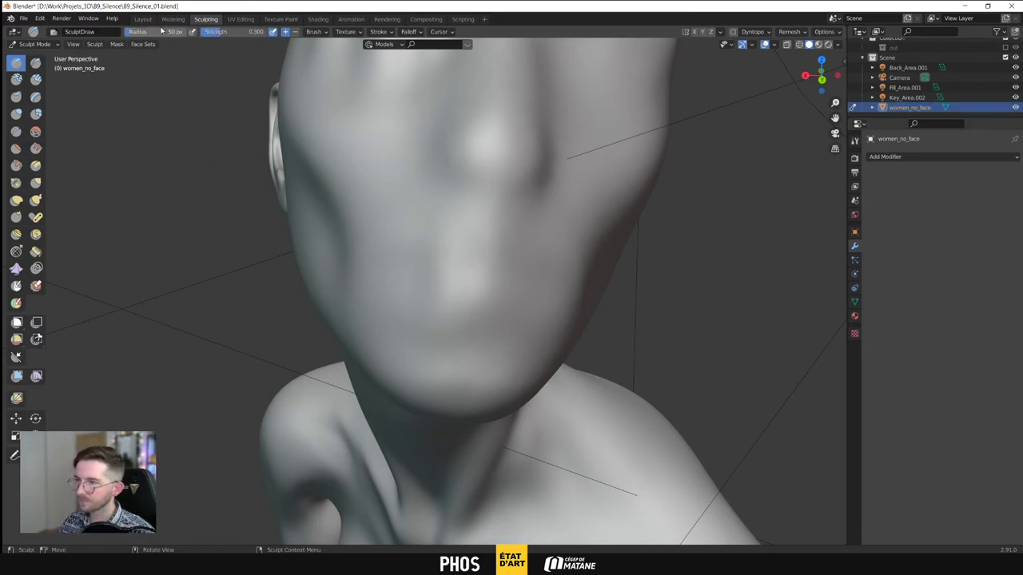
mouse_move(470, 255)
middle_mouse_down()
mouse_move(541, 264)
mouse_move(519, 264)
middle_mouse_up()
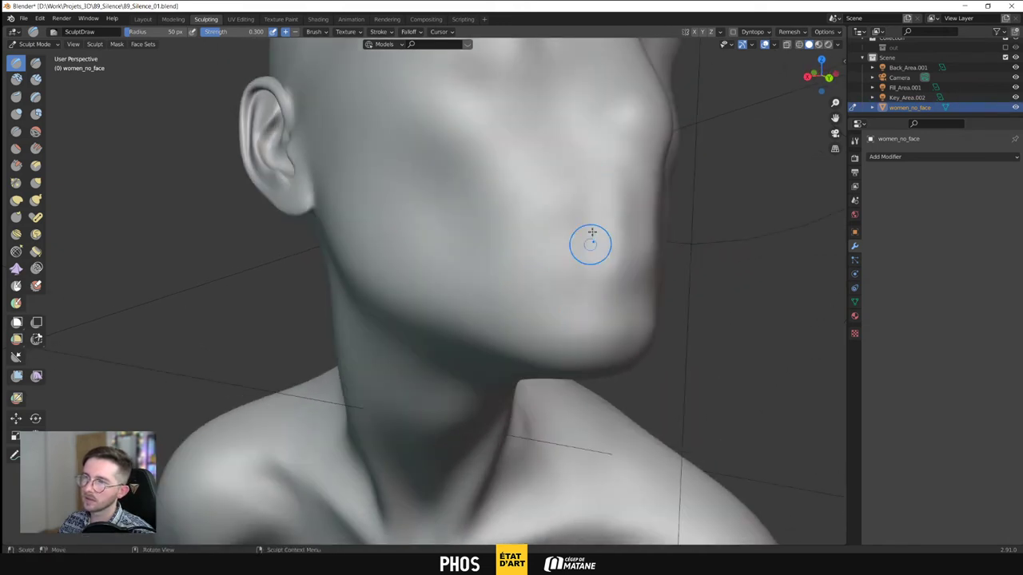
middle_click_drag(591, 232, 567, 232)
middle_click_drag(477, 290, 478, 295)
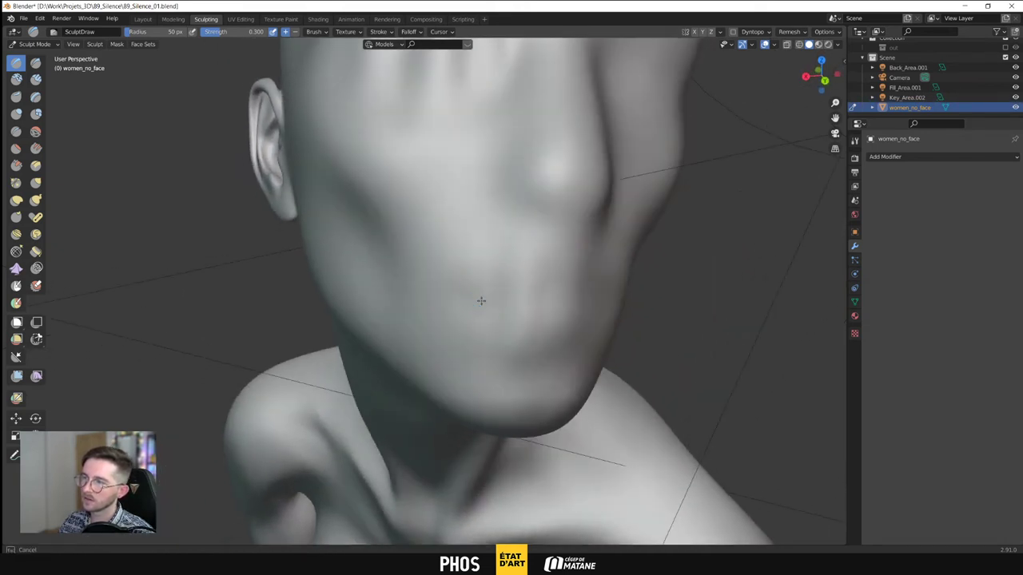
left_click_drag(481, 301, 481, 304)
mouse_move(481, 305)
left_mouse_down()
mouse_move(487, 335)
mouse_move(480, 329)
left_mouse_up()
mouse_move(480, 330)
left_mouse_down()
mouse_move(485, 251)
mouse_move(475, 351)
left_mouse_up()
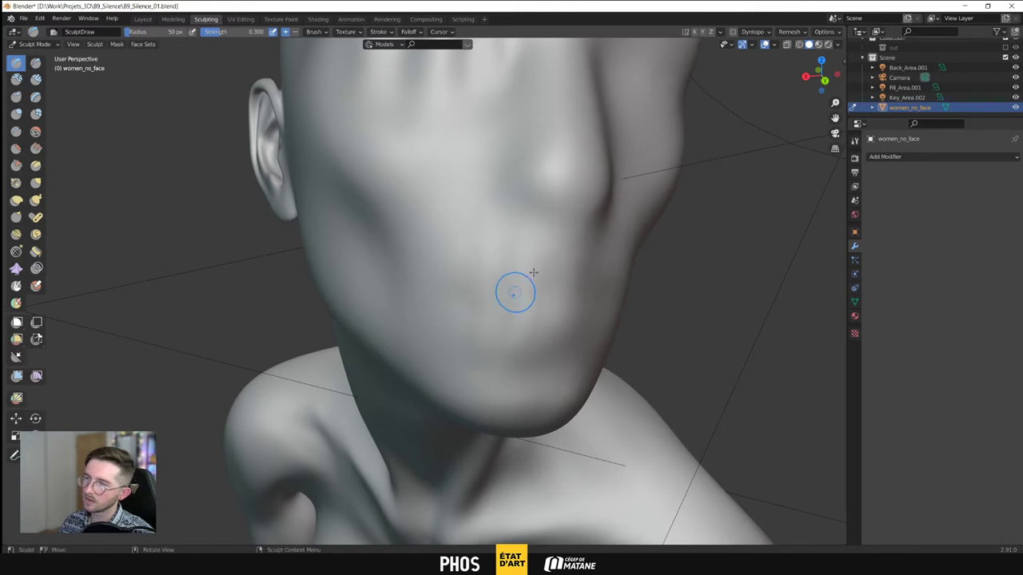
Extend the vertical folds between the nose and chin with short downward Draw strokes
middle_click_drag(515, 292, 469, 243)
middle_click_drag(502, 292, 423, 301)
left_click_drag(423, 300, 422, 305)
left_click_drag(446, 247, 443, 303)
left_click_drag(446, 278, 437, 310)
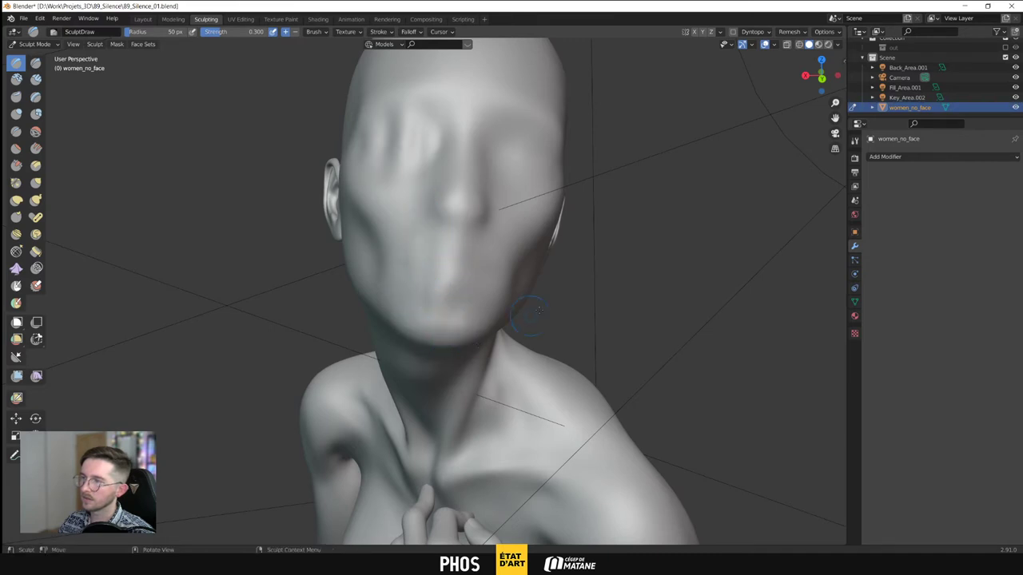
Check the face profile in the camera view with rendered shading and return to solid shading
middle_click_drag(537, 310, 559, 283)
key("KP_0")
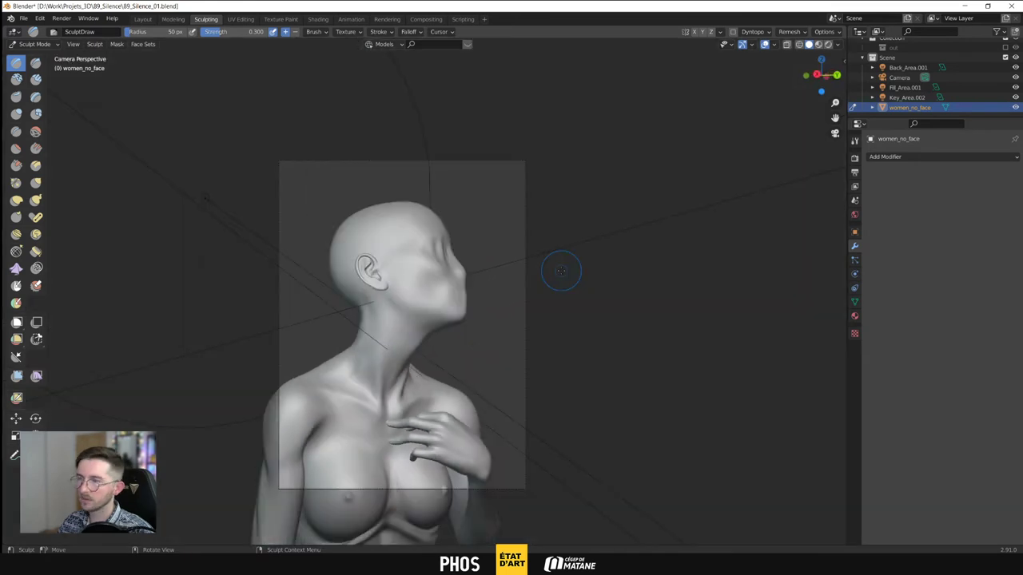
scroll(543, 290, "up", 10)
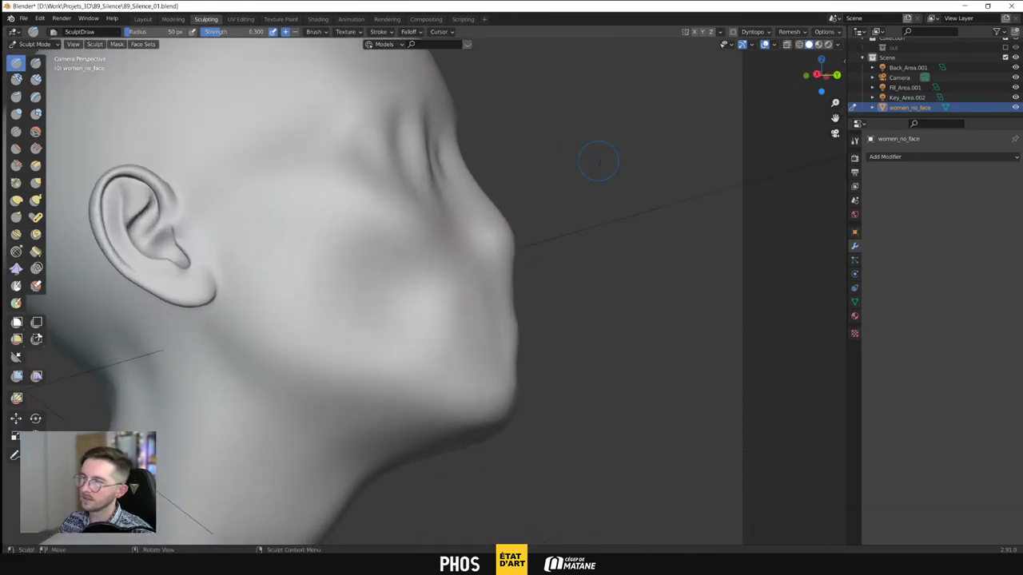
left_click(828, 44)
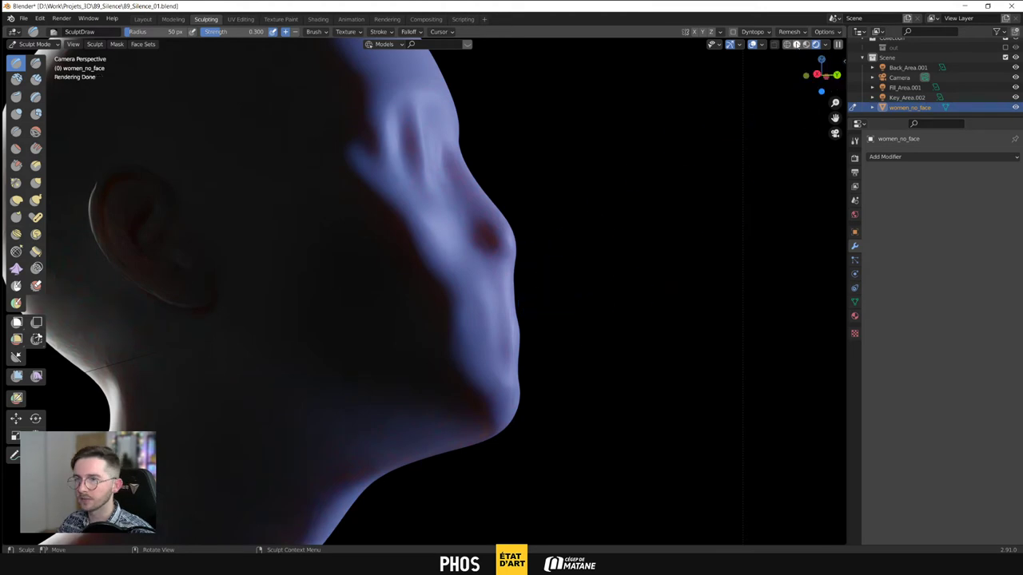
left_click(797, 45)
Carve a vertical groove beside the mouth area, from below the nose towards the chin, with Draw strokes
middle_click_drag(570, 270, 422, 331)
mouse_move(479, 304)
middle_mouse_down("ctrl")
mouse_move(507, 215)
mouse_move(457, 269)
mouse_move(475, 263)
mouse_move(432, 280)
middle_mouse_up("ctrl")
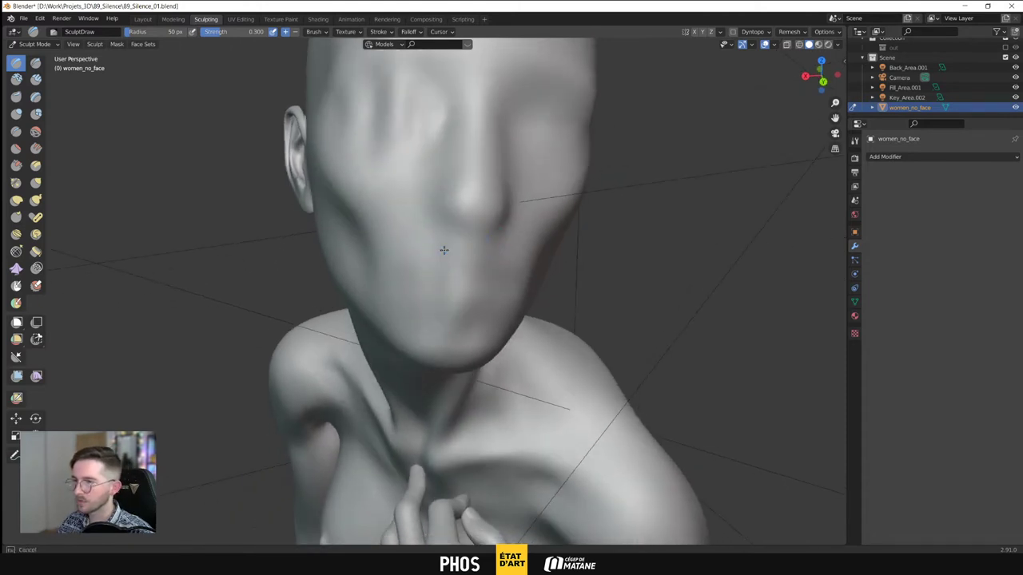
mouse_move(461, 315)
middle_mouse_down()
mouse_move(507, 290)
mouse_move(511, 247)
middle_mouse_up()
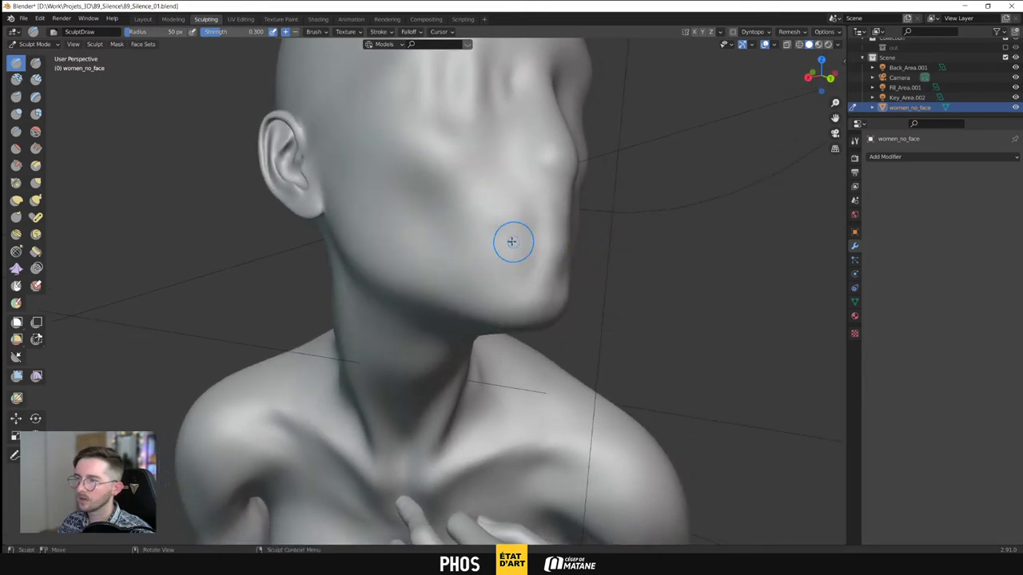
left_click_drag(513, 223, 515, 233)
left_click_drag(521, 281, 519, 286)
mouse_move(516, 209)
left_mouse_down()
mouse_move(516, 290)
mouse_move(512, 281)
left_mouse_up()
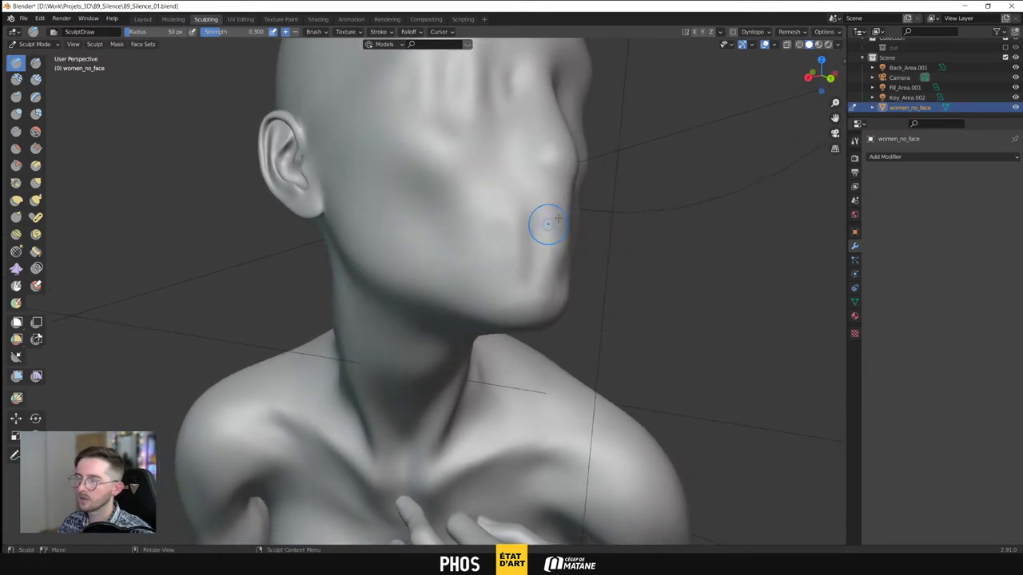
Build up the ridge at the front of the mouth groove with upward Draw strokes and check it in profile
left_click_drag(549, 234, 544, 222)
left_click_drag(544, 222, 537, 193)
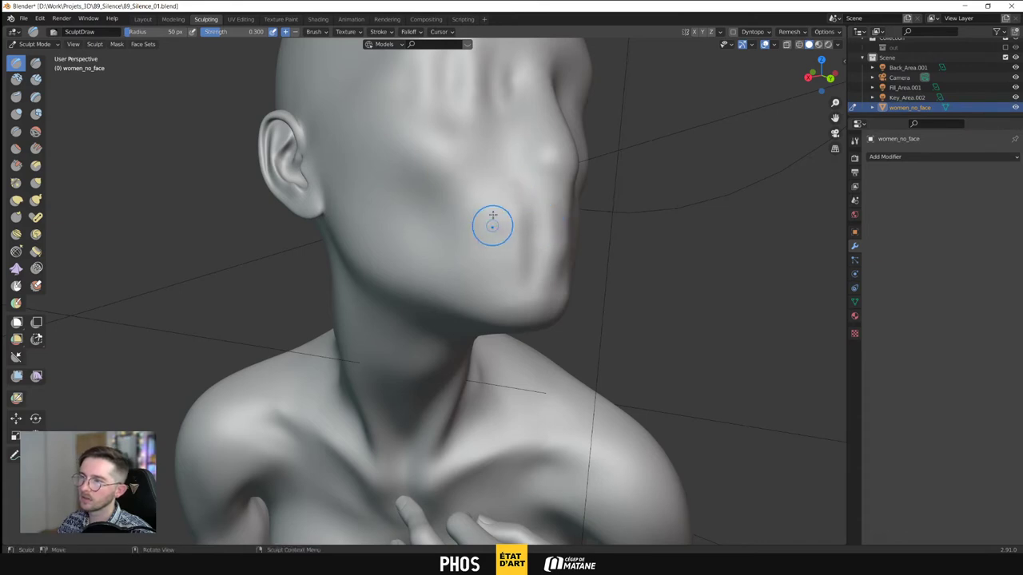
middle_click_drag(498, 224, 551, 222)
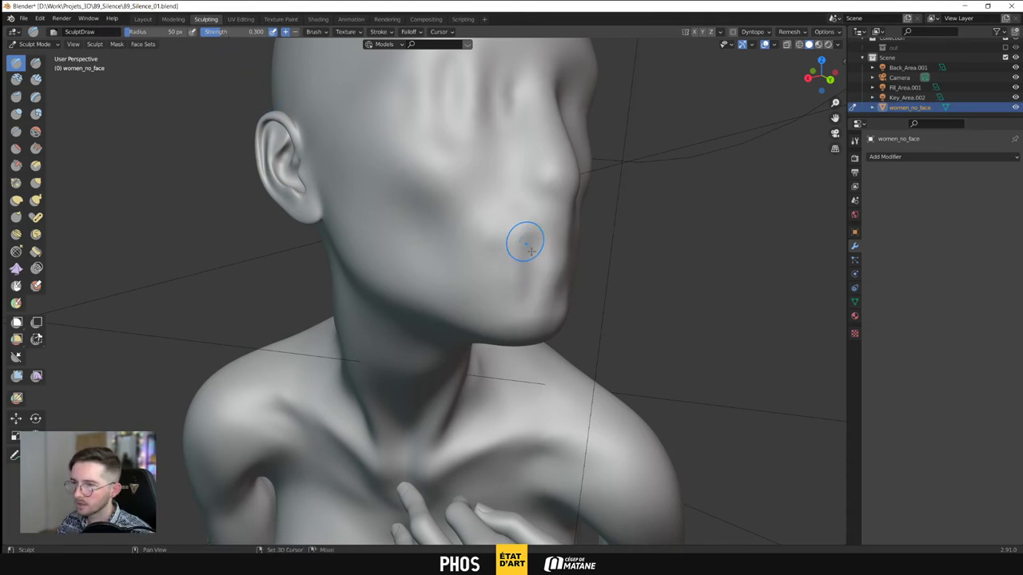
middle_click_drag(520, 237, 632, 212)
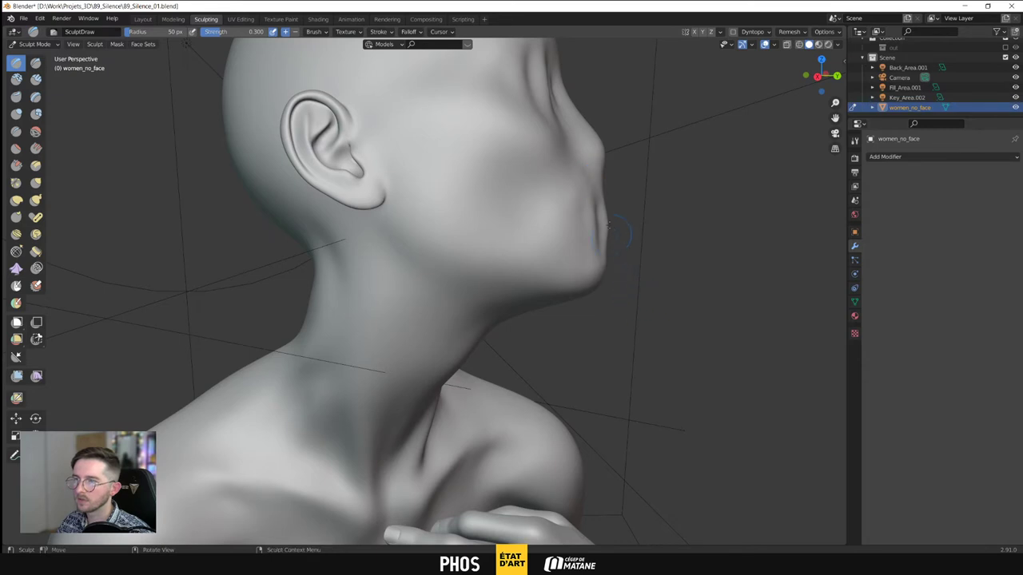
middle_click_drag(616, 238, 588, 215)
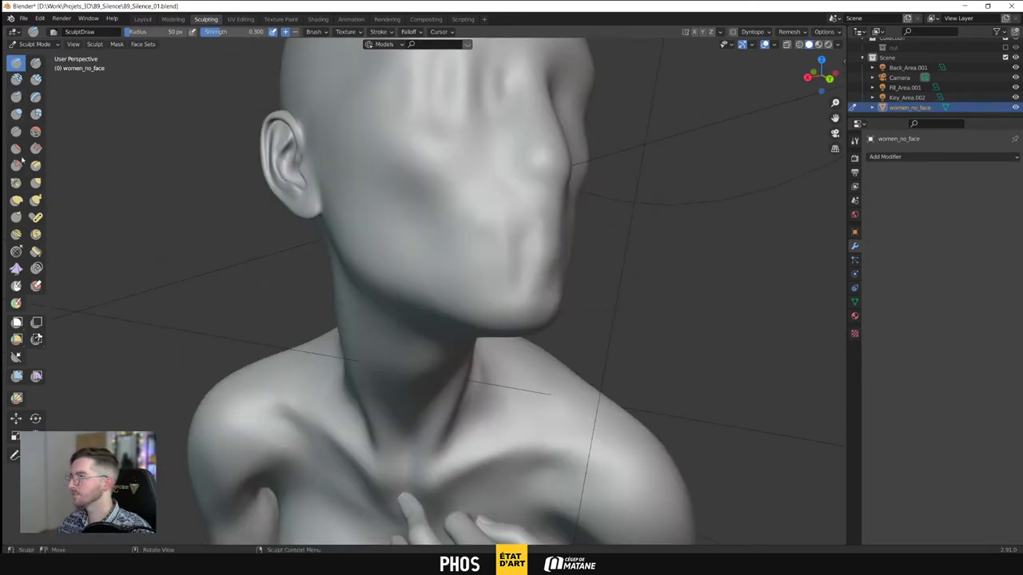
Reshape the mouth folds and chin outline in the camera view with the Elastic Deform brush
left_click(17, 200)
scroll(599, 213, "down", 5)
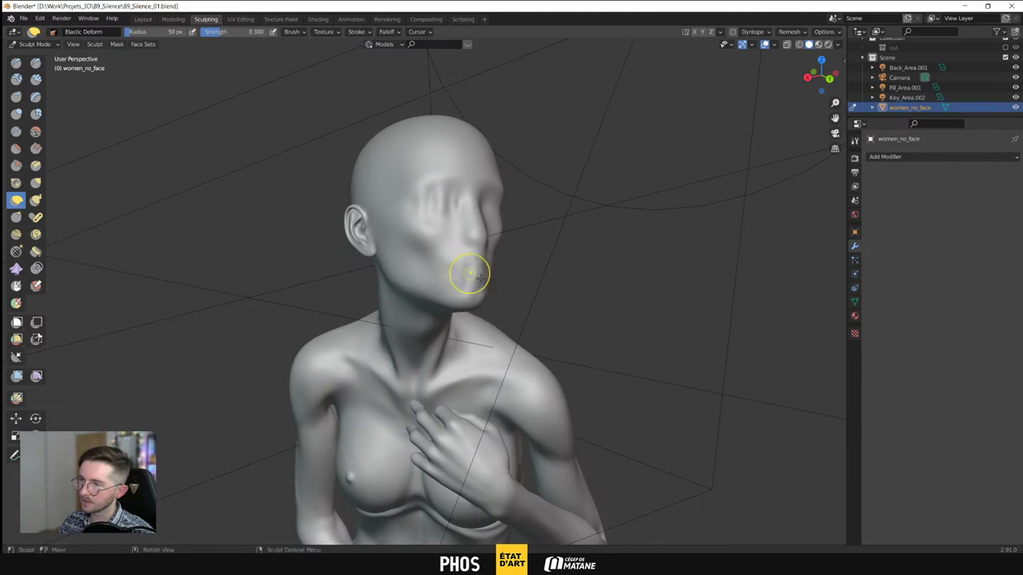
middle_click_drag(468, 274, 530, 262)
scroll(565, 213, "up", 5)
key("KP_0")
scroll(565, 213, "up", 5)
scroll(515, 273, "up", 1)
mouse_move(478, 283)
left_mouse_down()
mouse_move(484, 271)
mouse_move(486, 282)
left_mouse_up()
mouse_move(582, 276)
middle_mouse_down("ctrl")
mouse_move(472, 286)
mouse_move(526, 286)
middle_mouse_up("ctrl")
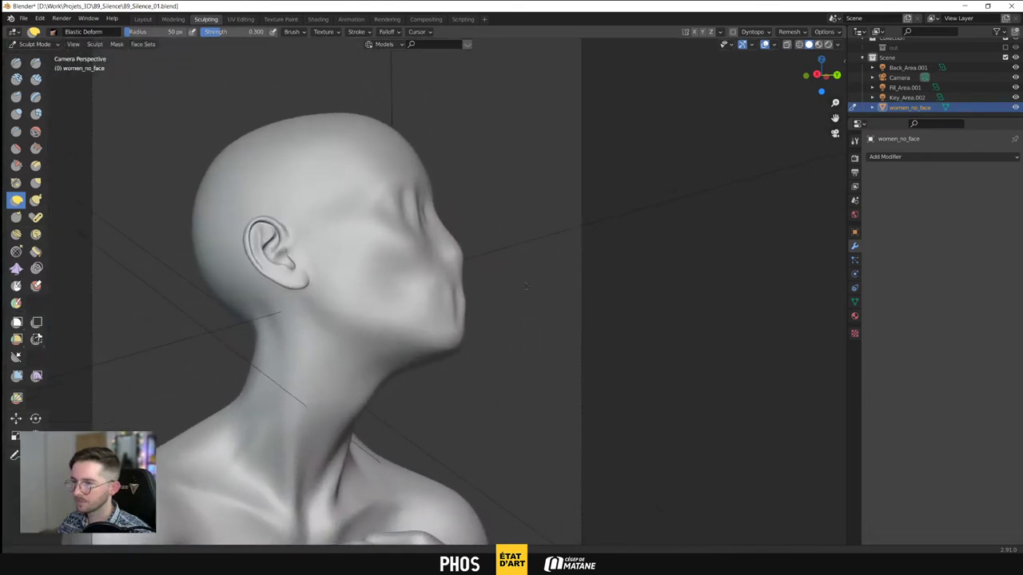
left_click_drag(455, 301, 455, 302)
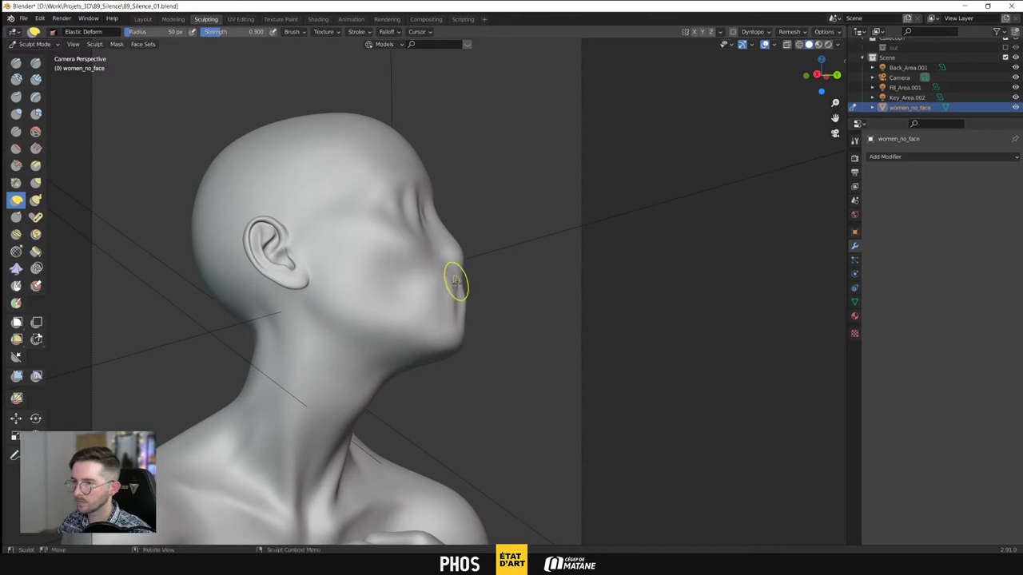
mouse_move(450, 312)
left_mouse_down()
mouse_move(453, 296)
mouse_move(413, 293)
mouse_move(461, 310)
mouse_move(479, 338)
left_mouse_up()
Refine the mouth silhouette close up with a short Elastic Deform pull and compare it with the whole head
scroll(434, 304, "up", 8)
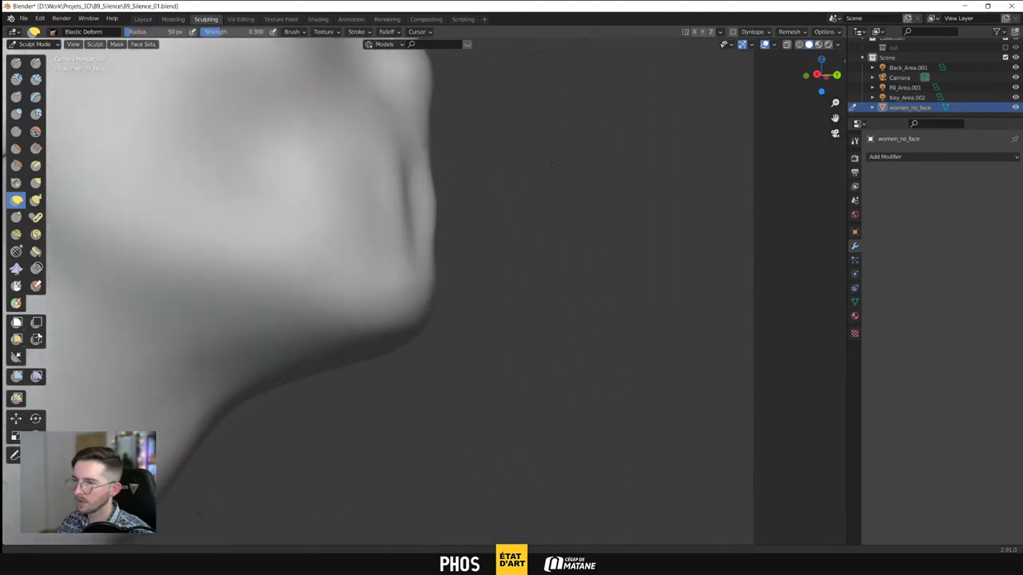
scroll(482, 198, "down", 5)
mouse_move(445, 244)
left_mouse_down()
mouse_move(430, 254)
mouse_move(440, 224)
left_mouse_up()
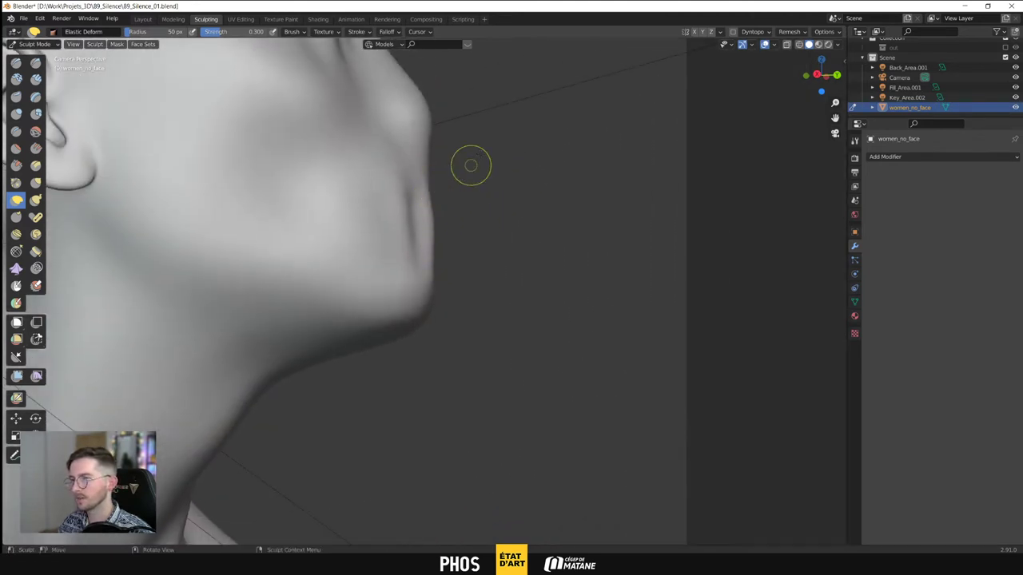
scroll(446, 230, "down", 8)
scroll(454, 278, "up", 8)
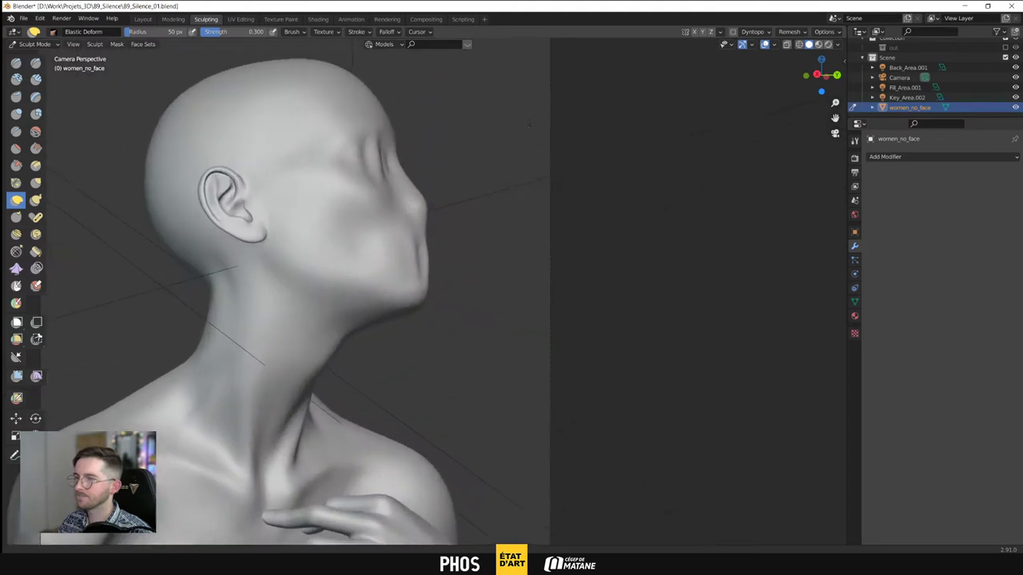
Sculpt smaller vertical folds on the cheek side of the mouth groove with the Draw brush
middle_click_drag(478, 240, 407, 292, "shift")
scroll(406, 294, "up", 6)
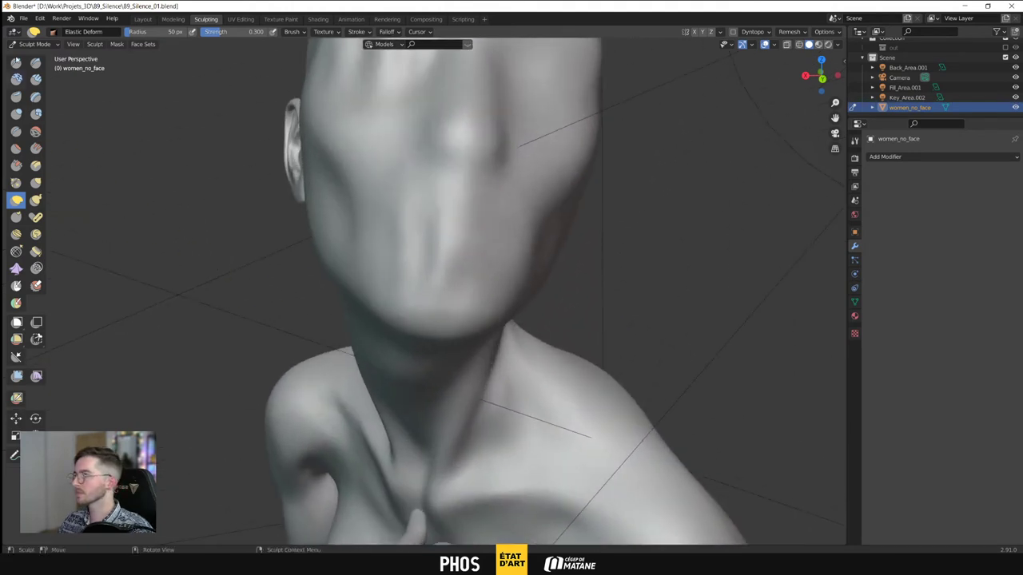
left_click(16, 62)
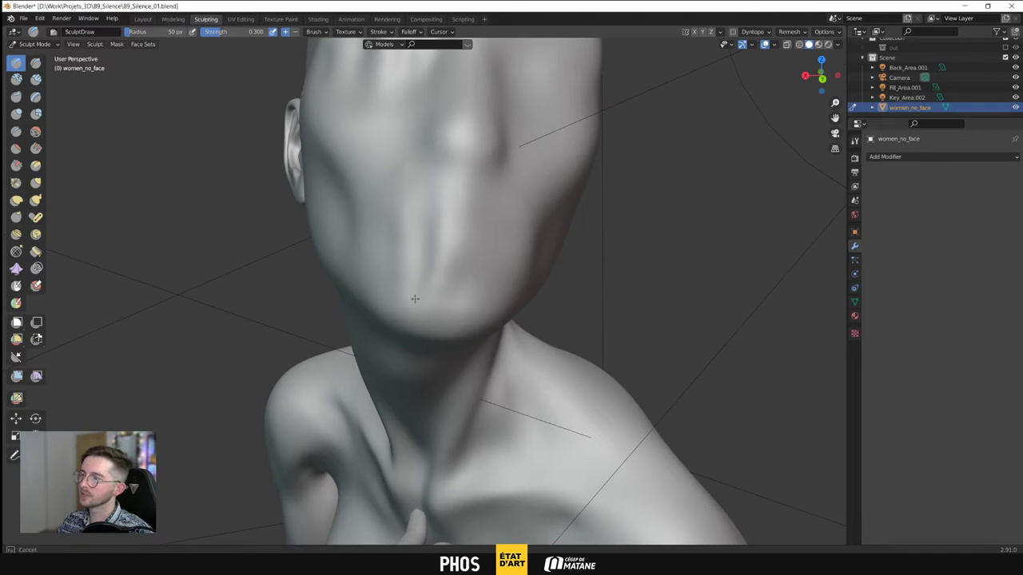
middle_click_drag(436, 228, 464, 224)
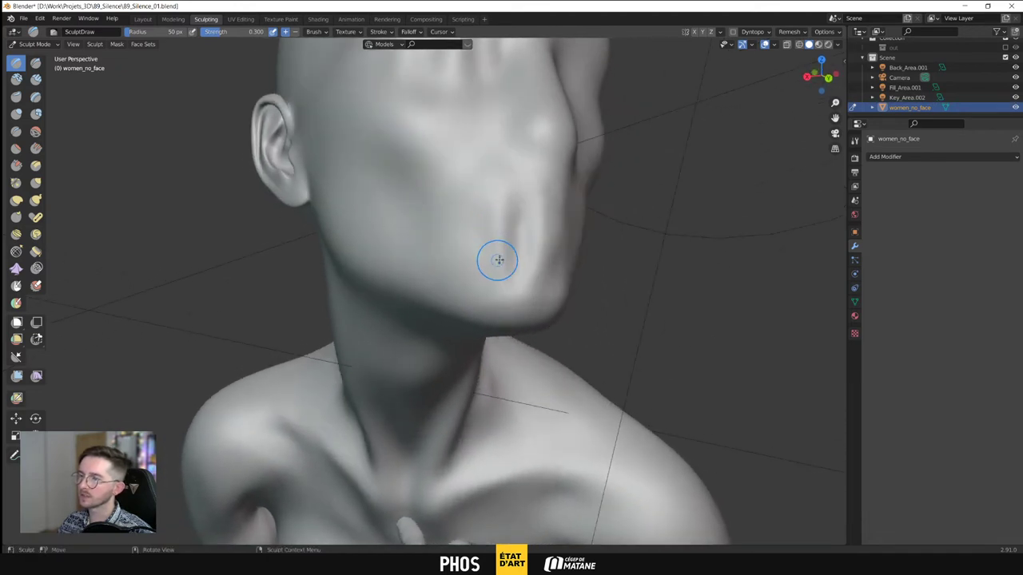
middle_click_drag(525, 297, 569, 254)
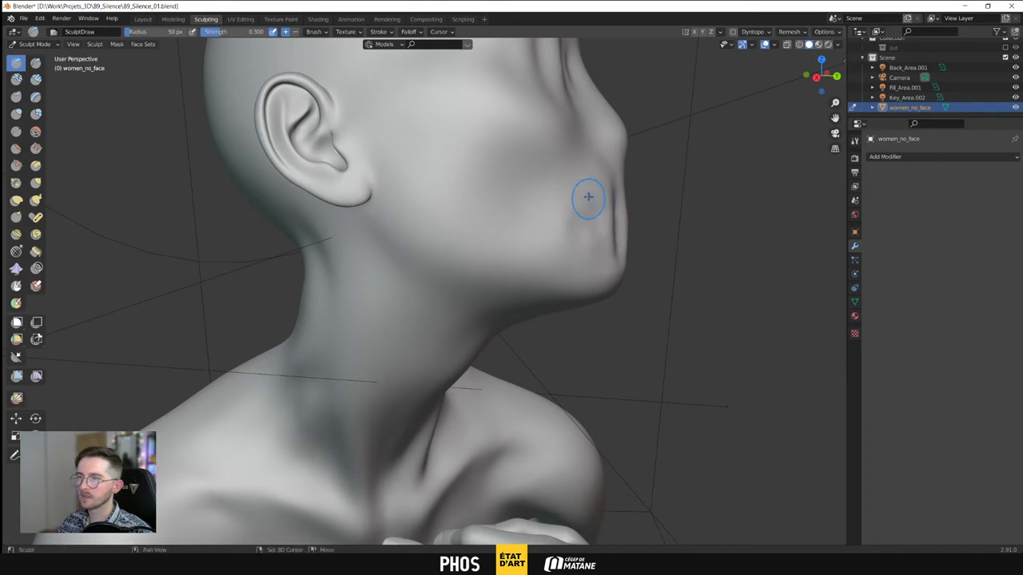
middle_click_drag(546, 237, 633, 162)
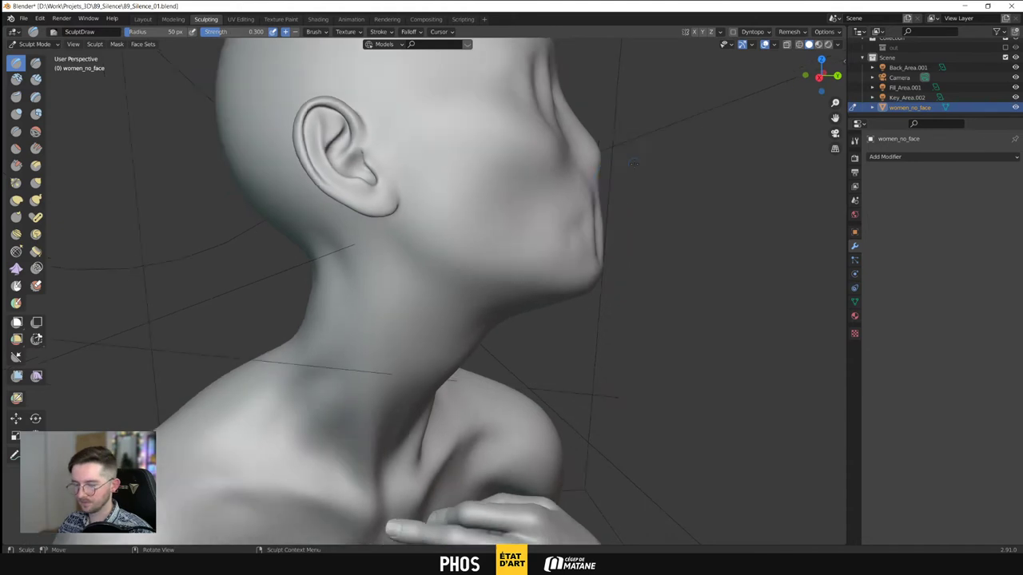
Examine the mouth and eye-socket folds from the camera view and from several front and side angles
key("KP_0")
scroll(452, 318, "up", 2)
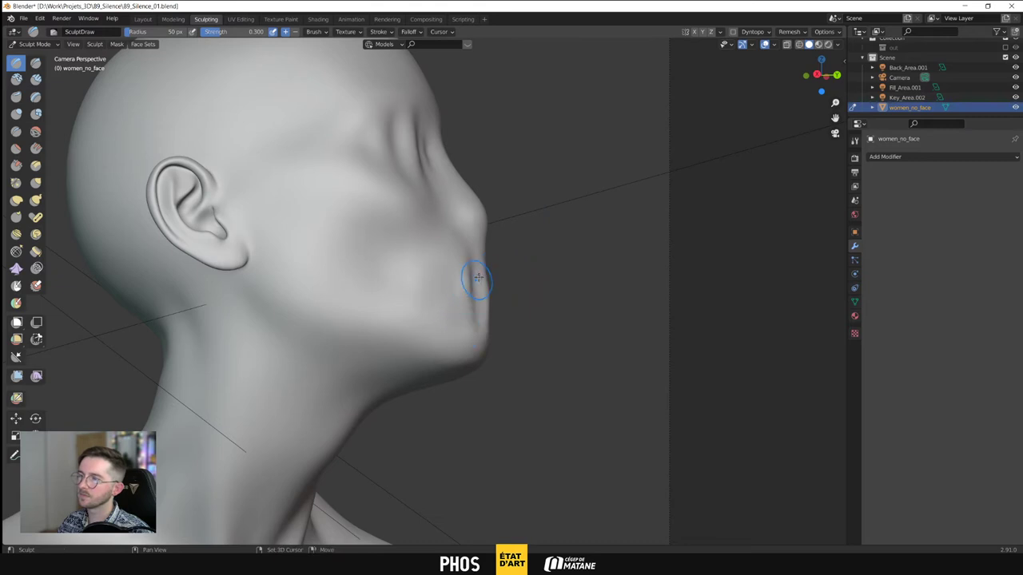
scroll(551, 183, "down", 10)
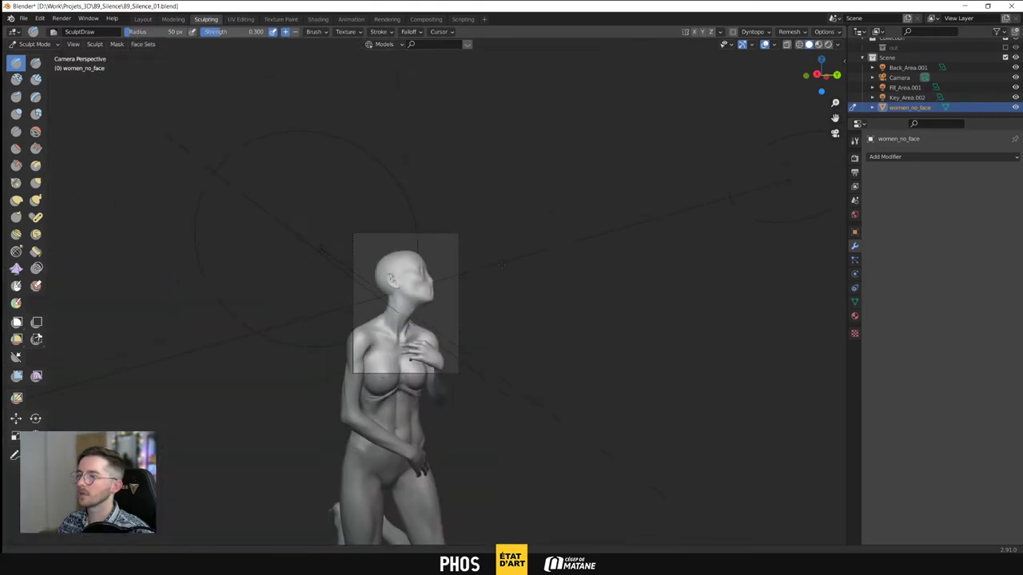
scroll(516, 228, "up", 8)
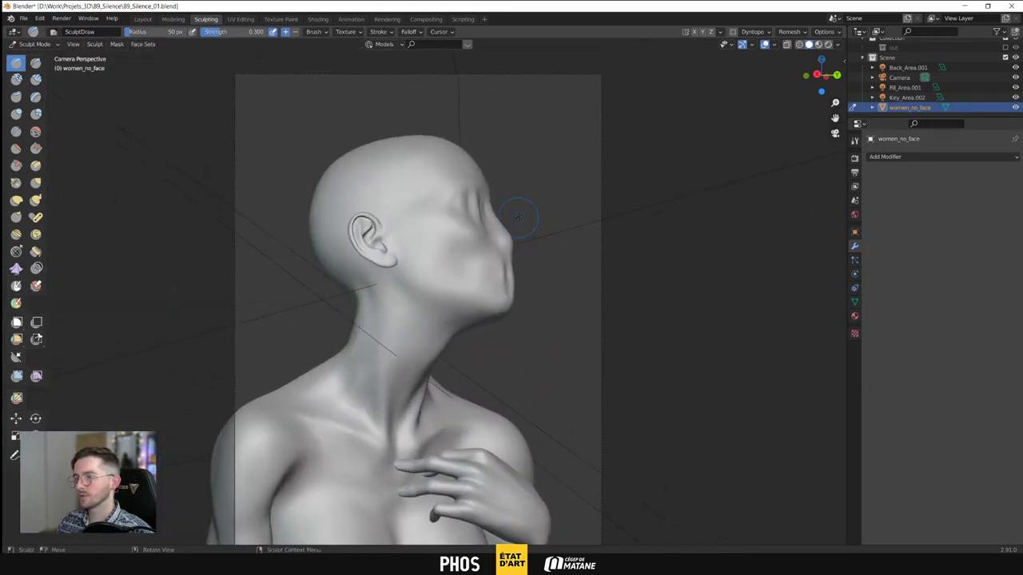
middle_click_drag(543, 228, 391, 264, "shift")
mouse_move(392, 264)
middle_mouse_down()
mouse_move(444, 255)
mouse_move(520, 212)
middle_mouse_up()
scroll(470, 251, "down", 2)
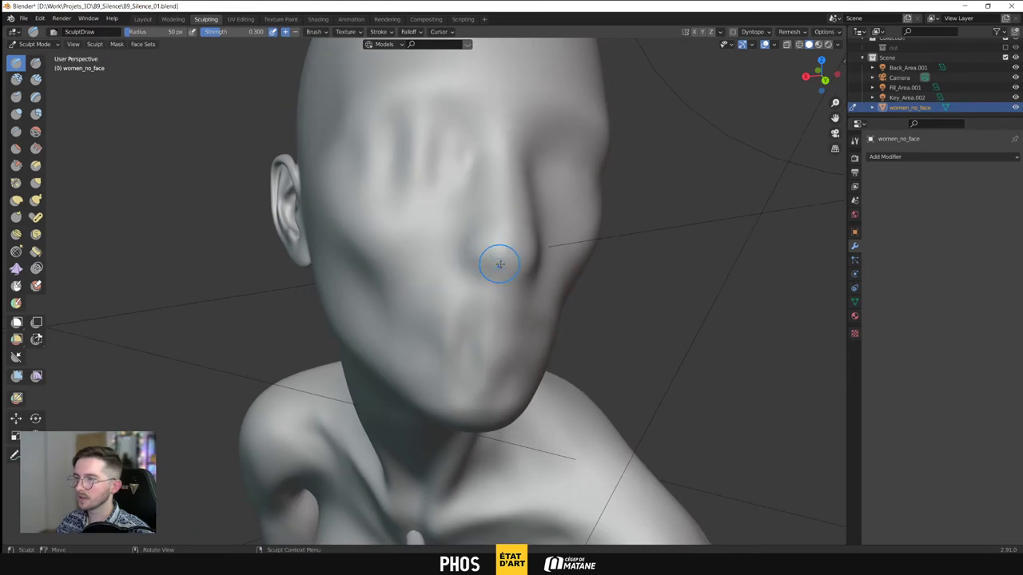
middle_click_drag(485, 237, 535, 229)
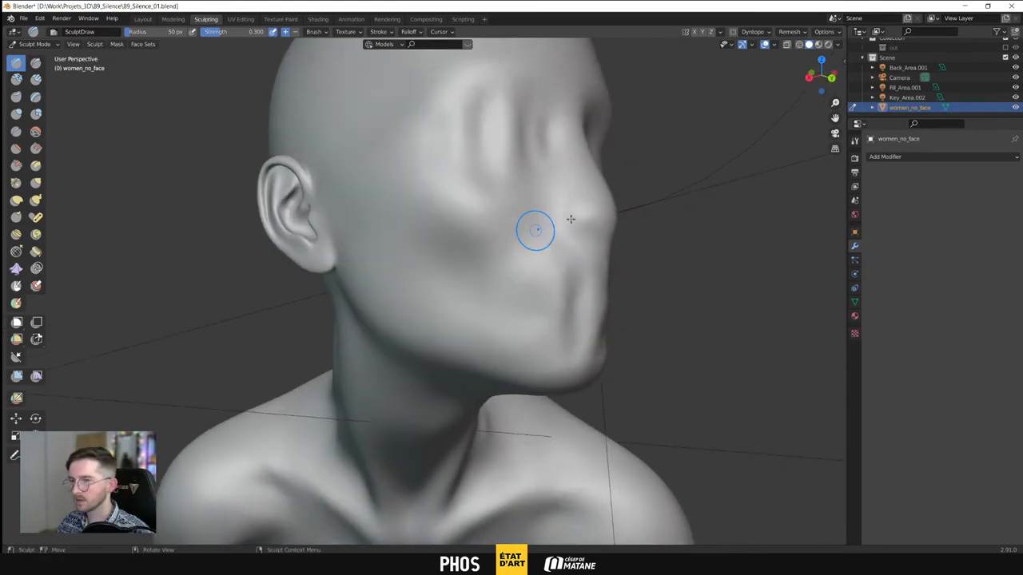
scroll(600, 181, "up", 4)
mouse_move(600, 181)
middle_mouse_down()
mouse_move(551, 221)
mouse_move(630, 179)
mouse_move(631, 235)
mouse_move(591, 228)
mouse_move(491, 268)
middle_mouse_up()
scroll(554, 217, "down", 3)
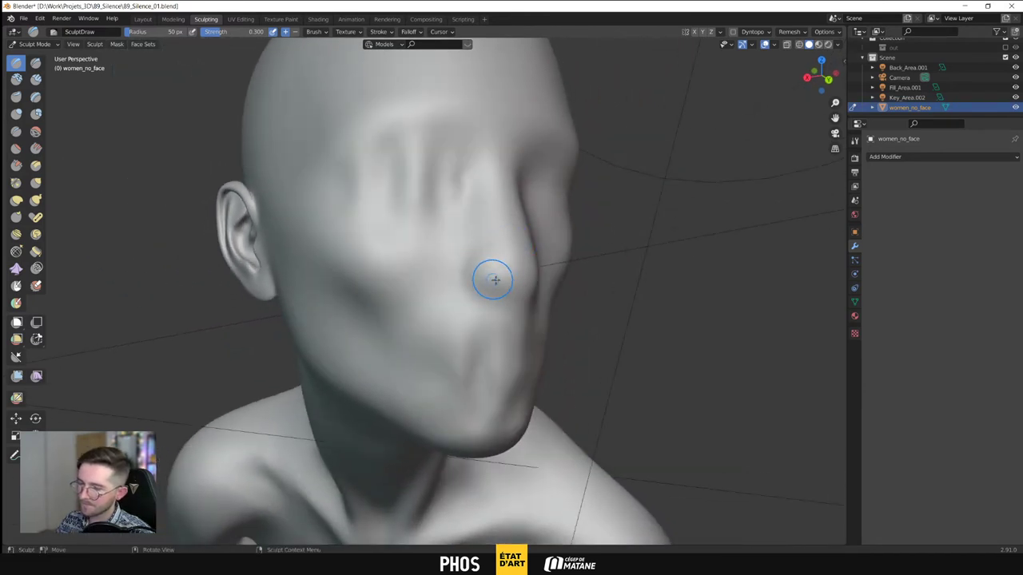
mouse_move(556, 272)
middle_mouse_down()
mouse_move(532, 251)
mouse_move(562, 255)
middle_mouse_up()
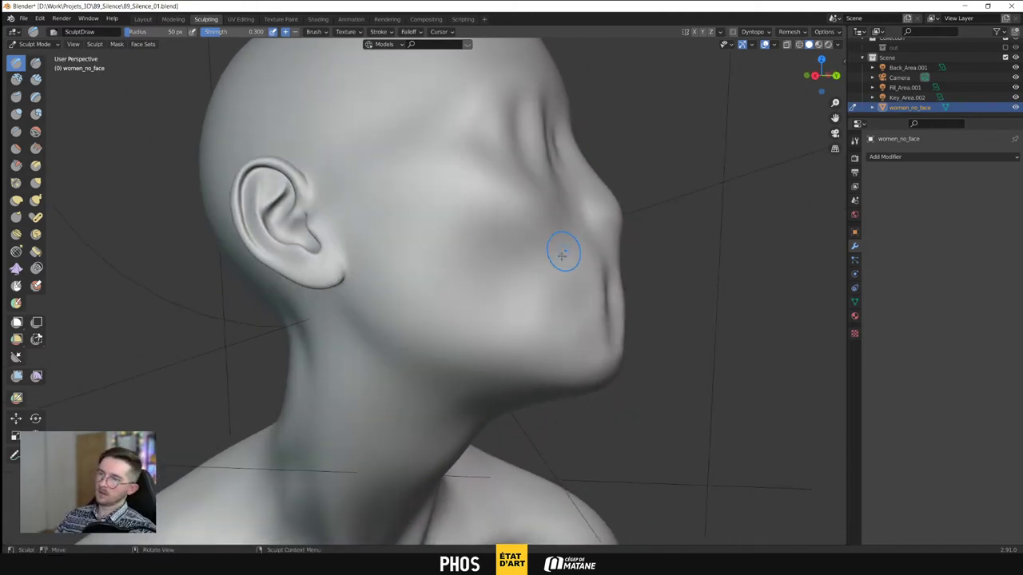
key("KP_0")
middle_click_drag(540, 193, 547, 210, "shift")
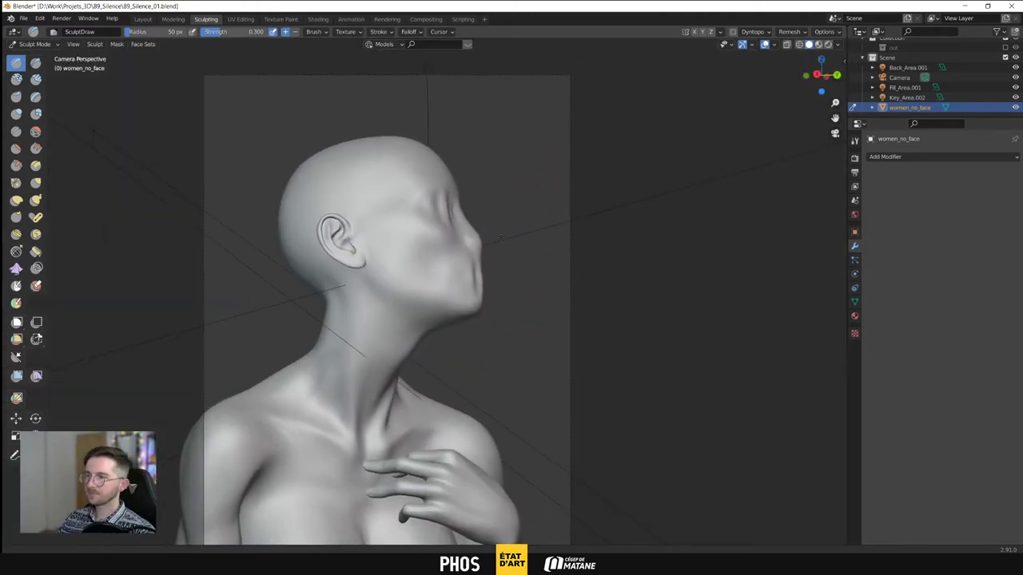
Sculpt the knuckles on the back of the raised hand with Draw brush strokes and check them from the camera view
middle_click_drag(492, 233, 545, 147, "shift")
middle_click_drag(514, 395, 575, 119, "shift")
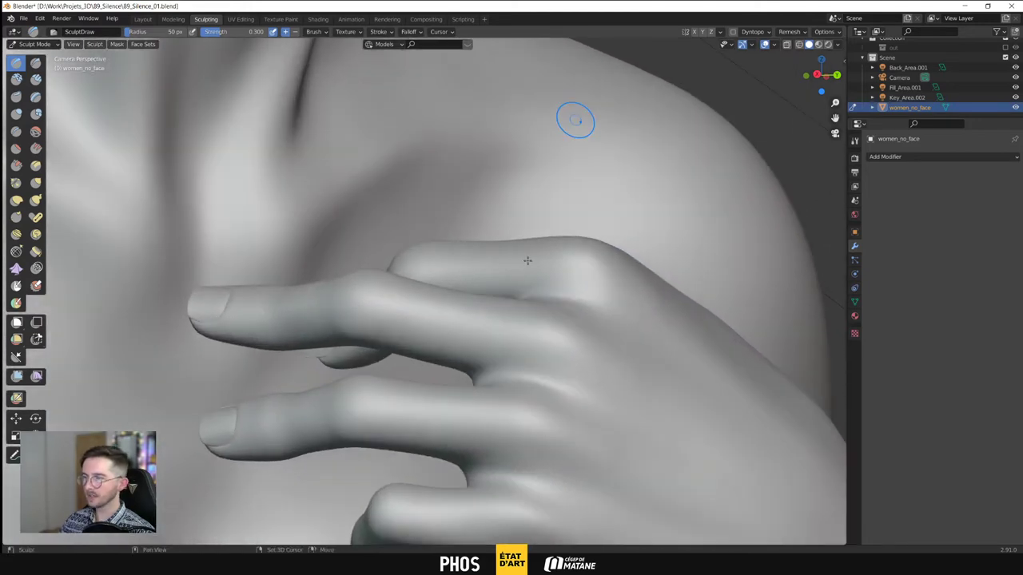
middle_click_drag(539, 317, 523, 211, "shift")
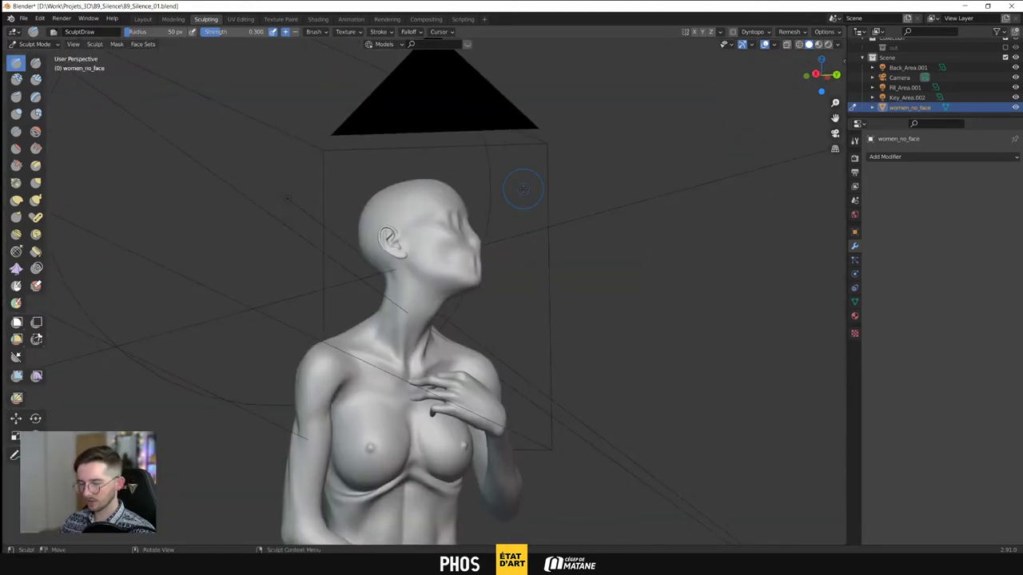
middle_click_drag(496, 372, 447, 205, "shift")
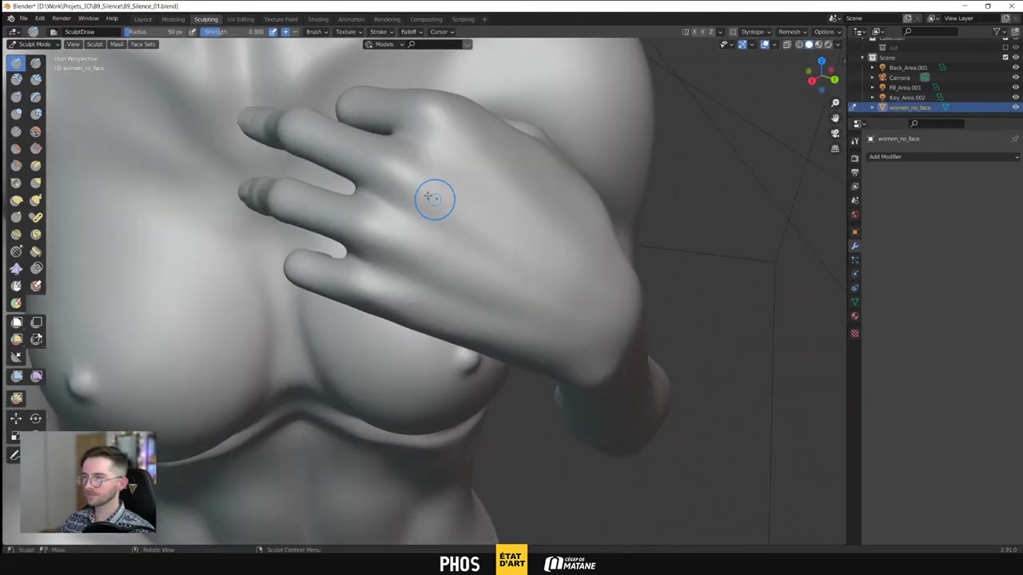
middle_click_drag(426, 195, 511, 192)
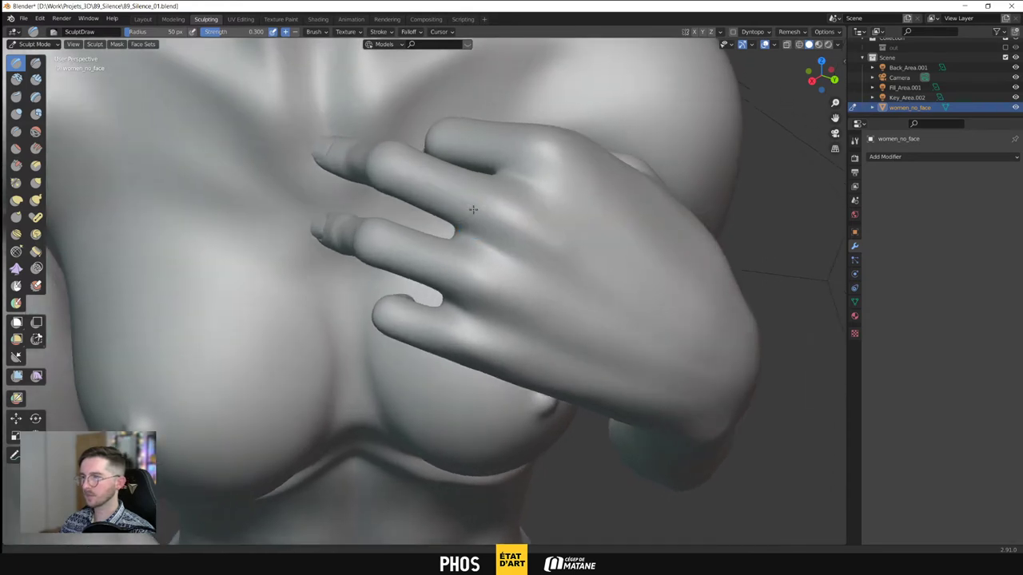
scroll(534, 192, "up", 2)
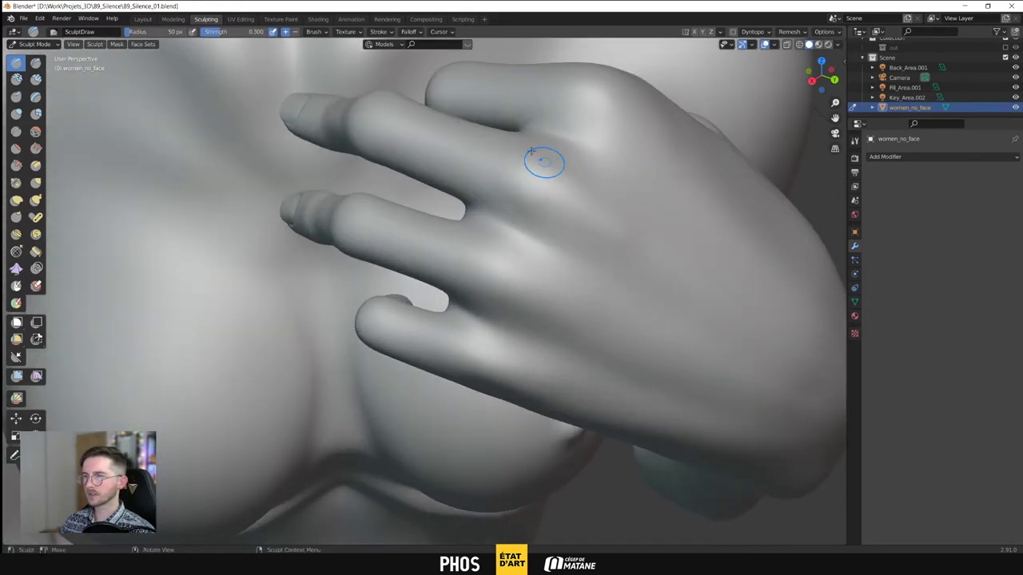
left_click_drag(540, 153, 559, 184)
mouse_move(501, 158)
left_mouse_down()
mouse_move(502, 180)
mouse_move(578, 206)
left_mouse_up()
mouse_move(531, 178)
middle_mouse_down()
mouse_move(564, 173)
mouse_move(525, 181)
mouse_move(527, 221)
middle_mouse_up()
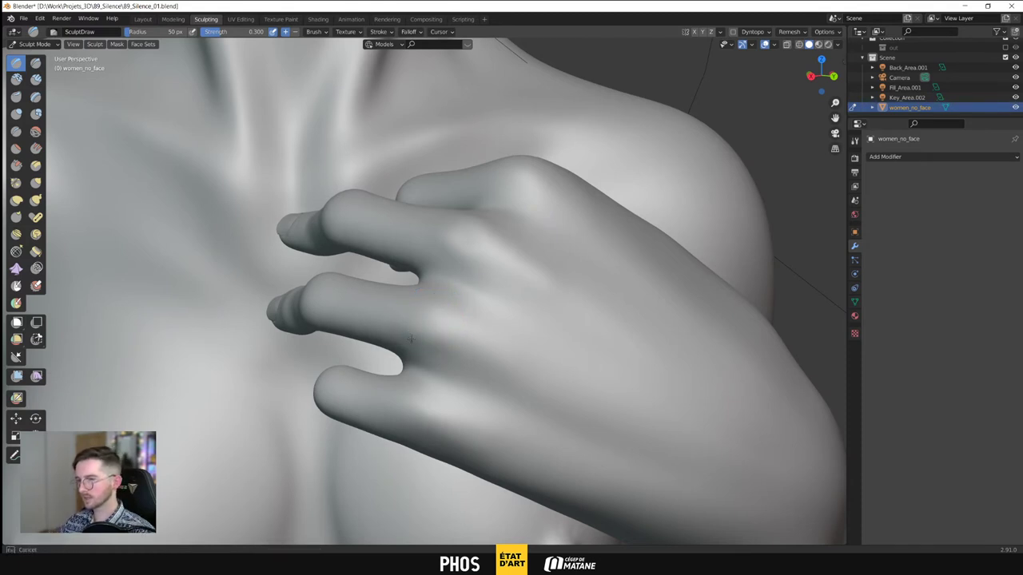
mouse_move(426, 351)
left_mouse_down()
mouse_move(440, 311)
mouse_move(419, 306)
left_mouse_up()
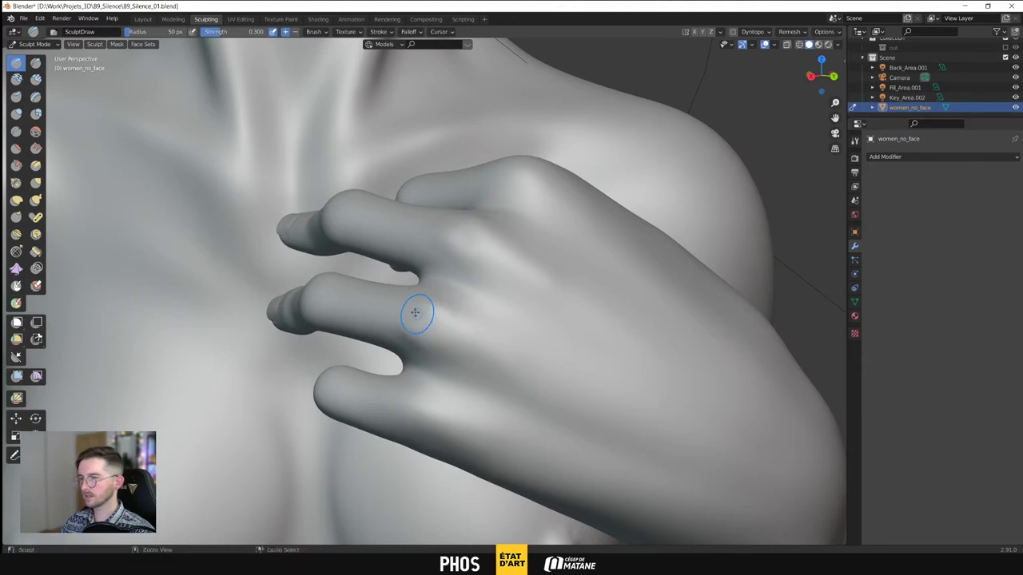
mouse_move(493, 346)
middle_mouse_down()
mouse_move(486, 328)
mouse_move(496, 331)
mouse_move(463, 291)
middle_mouse_up()
key("KP_0")
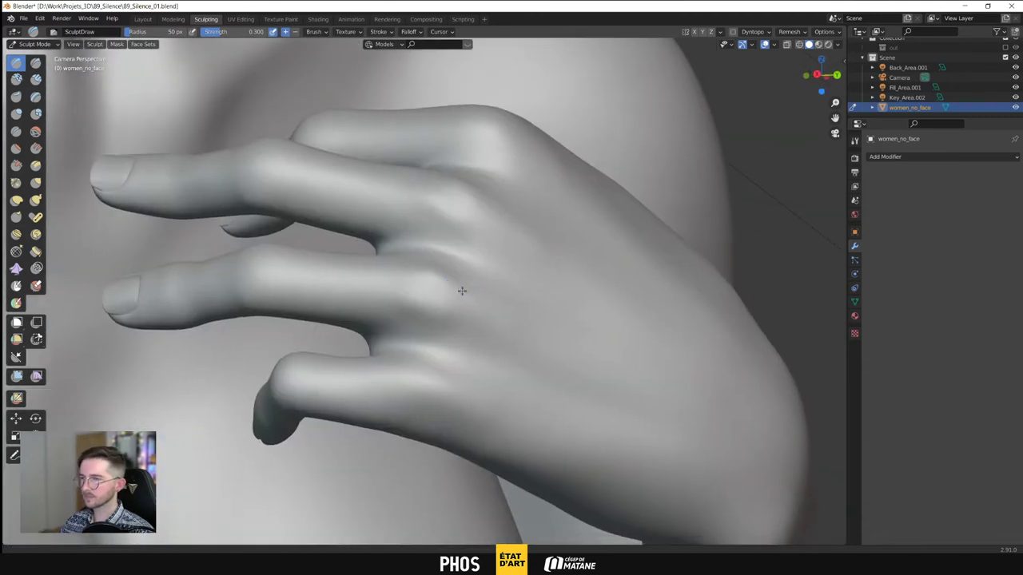
Examine the hand, neck and head from several angles, then the whole figure with rendered lighting through the camera
scroll(523, 299, "down", 2)
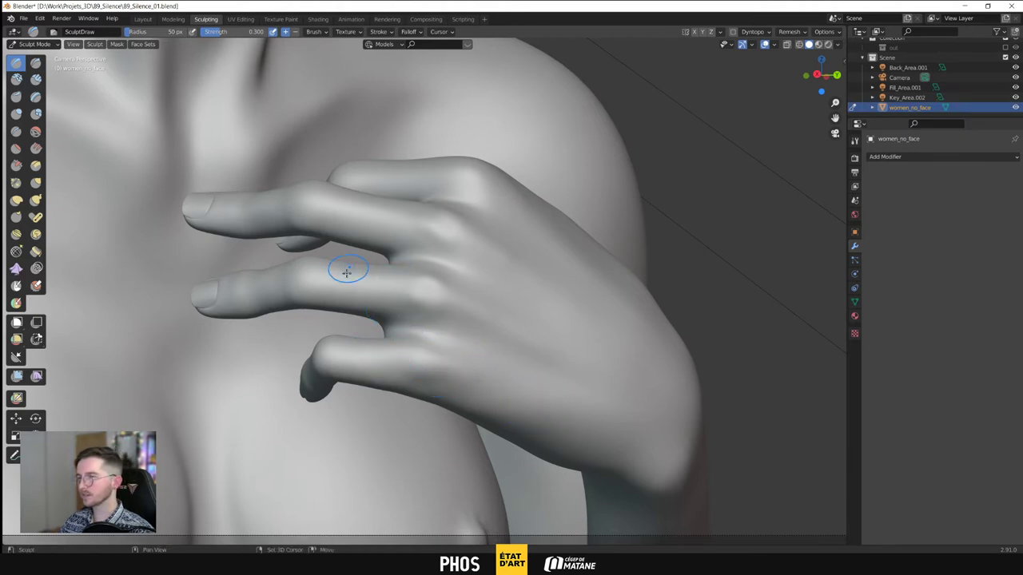
mouse_move(342, 269)
middle_mouse_down()
mouse_move(424, 265)
mouse_move(483, 236)
mouse_move(436, 239)
mouse_move(423, 224)
middle_mouse_up()
middle_click_drag(423, 359, 425, 296, "shift")
middle_click_drag(436, 225, 461, 374, "shift")
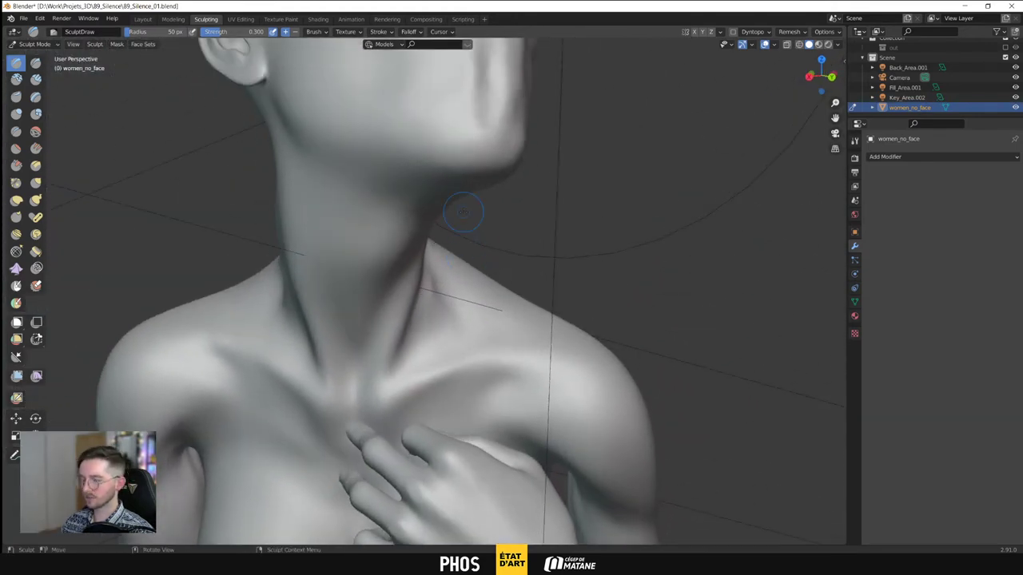
key("KP_0")
left_click(828, 45)
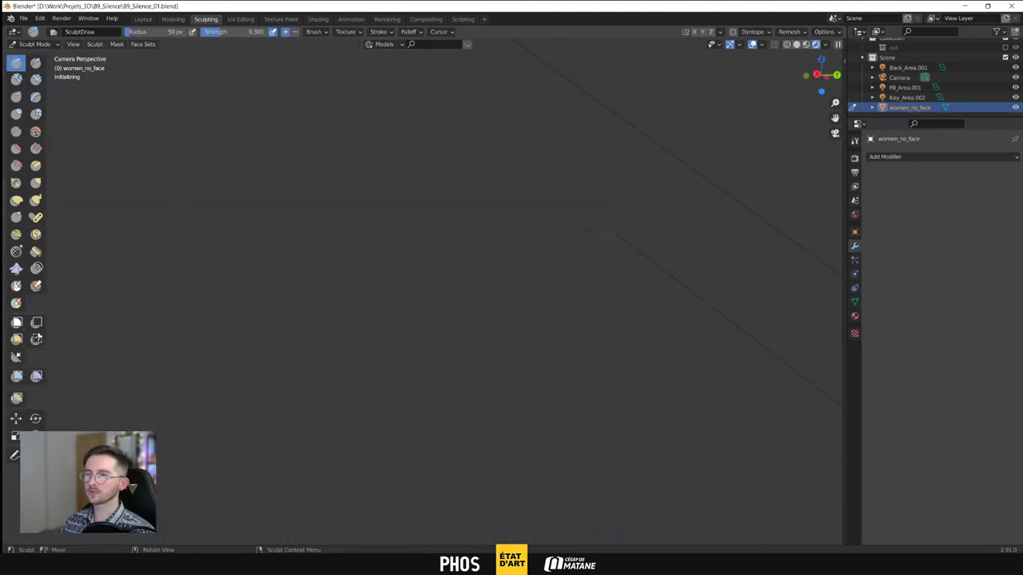
scroll(605, 176, "down", 6)
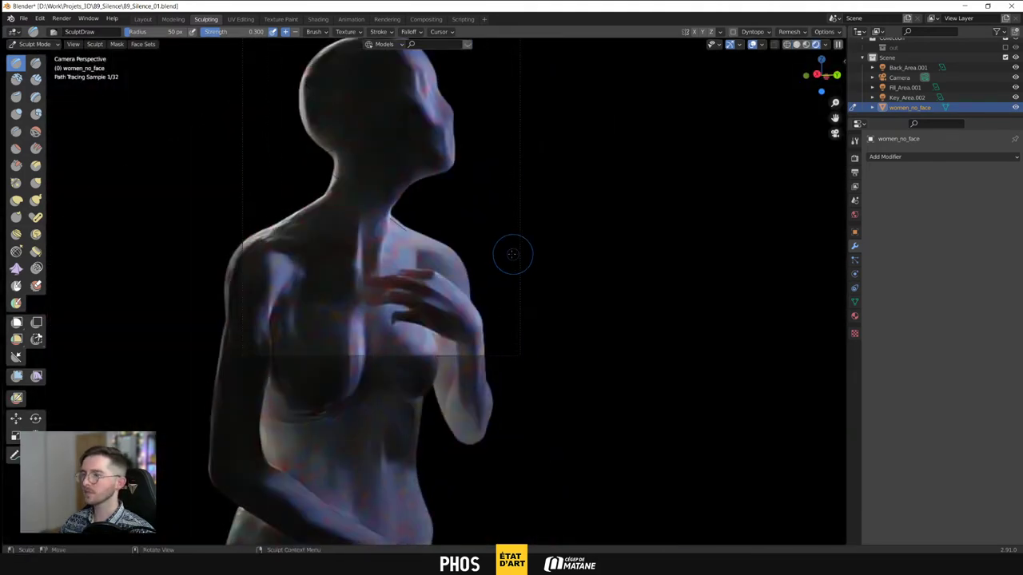
middle_click_drag(499, 228, 530, 279, "shift")
scroll(514, 264, "up", 2)
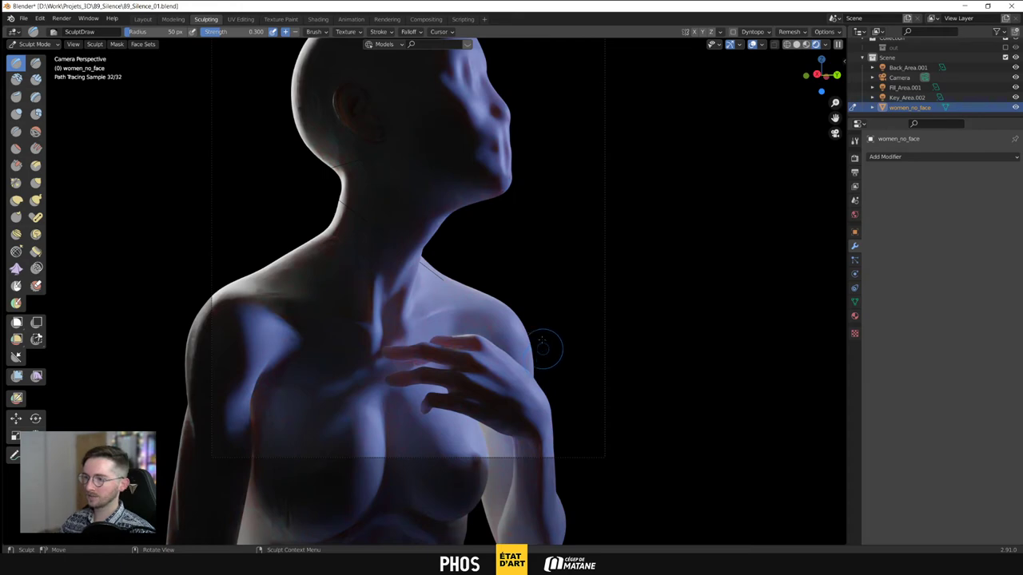
mouse_move(548, 216)
middle_mouse_down()
mouse_move(555, 245)
mouse_move(564, 226)
middle_mouse_up()
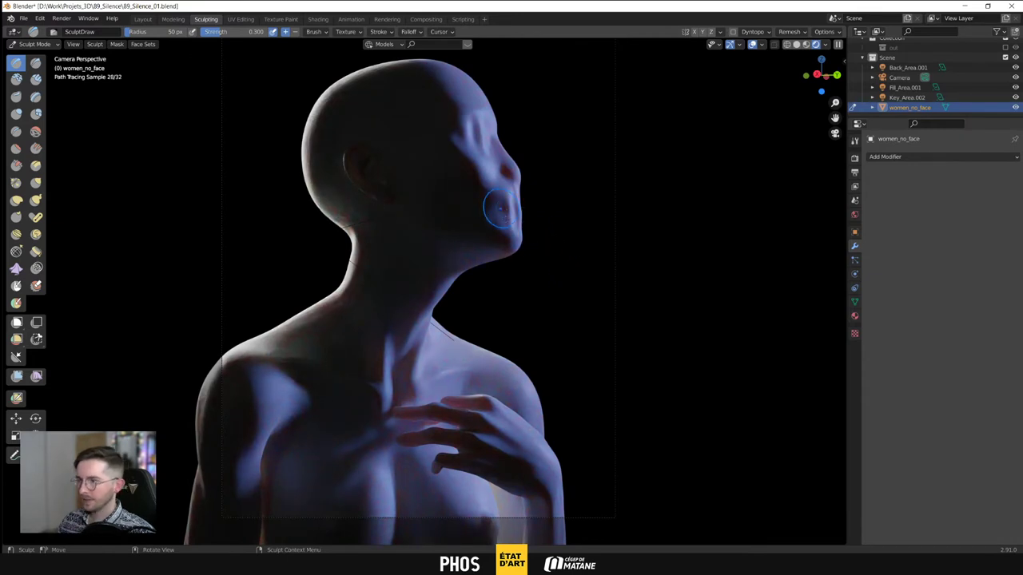
Nudge the mouth fold with the Elastic Deform brush under rendered lighting and inspect the face from the front in solid shading
left_click(16, 200)
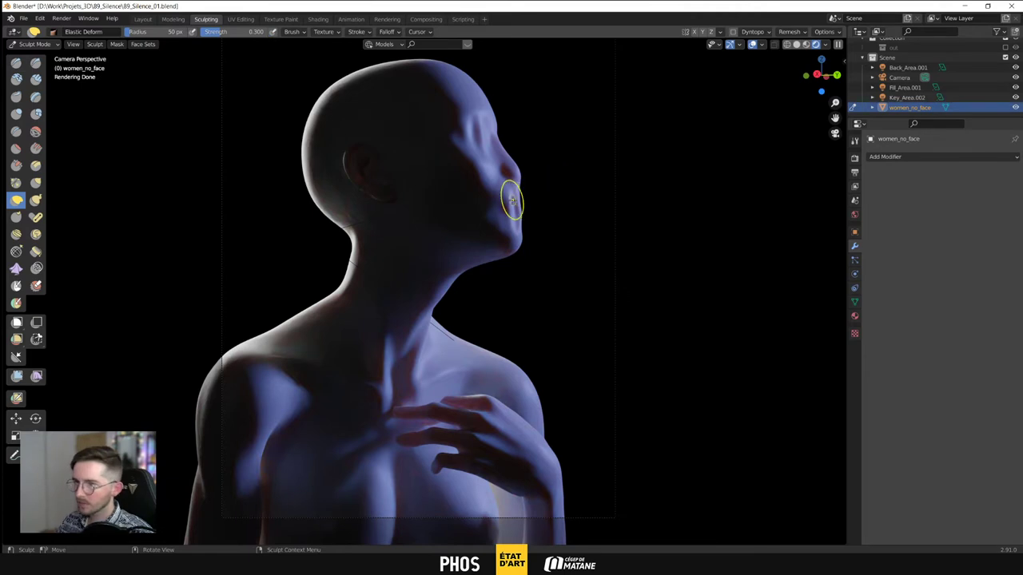
left_click_drag(505, 202, 498, 201)
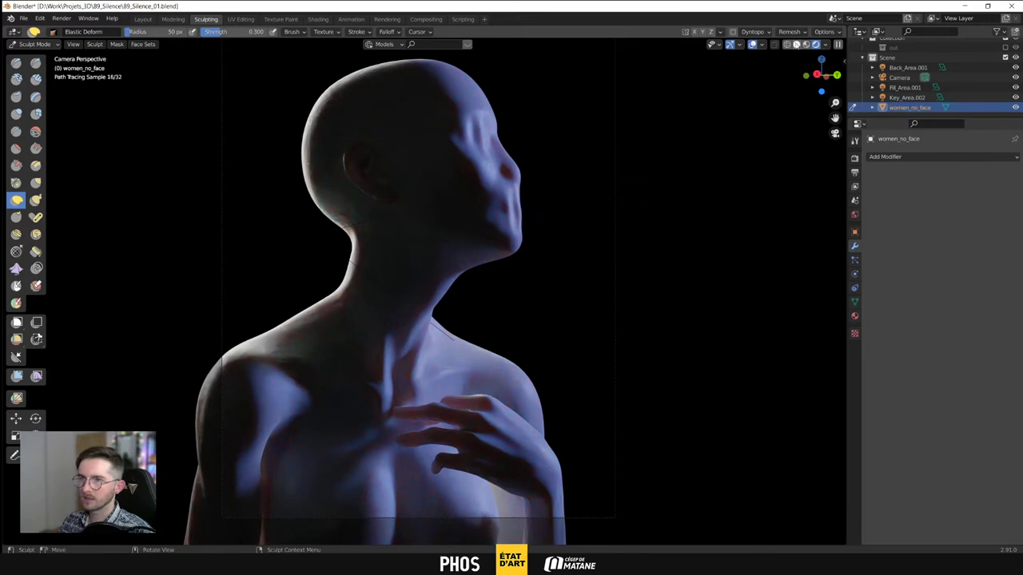
left_click(796, 45)
mouse_move(569, 249)
middle_mouse_down()
mouse_move(530, 254)
mouse_move(468, 235)
middle_mouse_up()
scroll(450, 203, "up", 5)
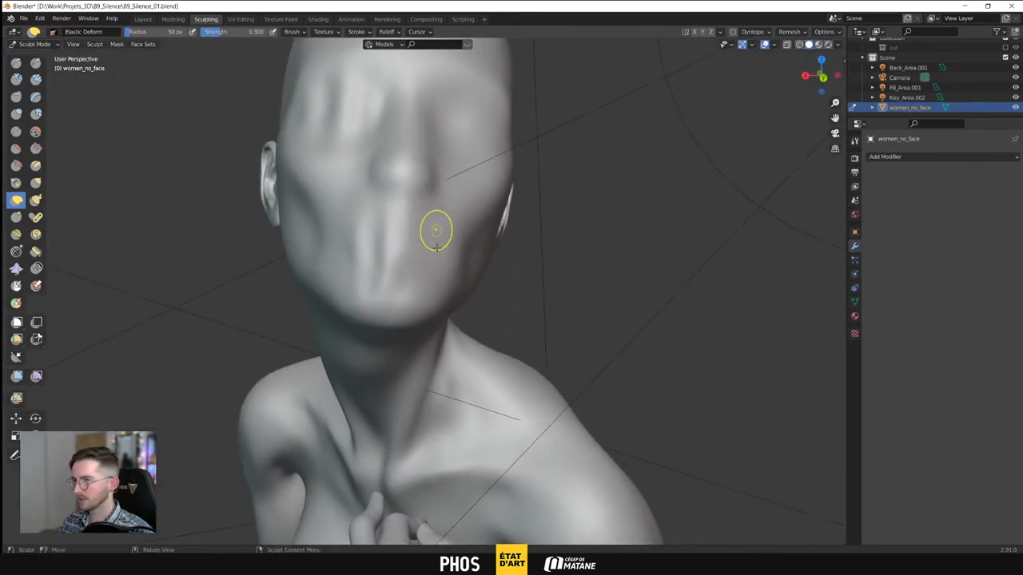
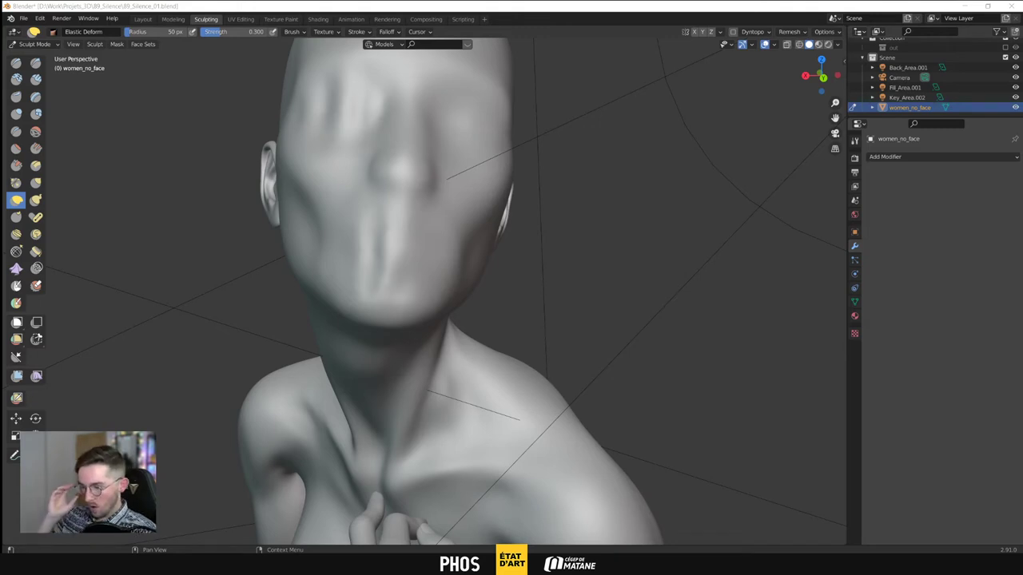
Compare the face in solid and rendered shading from the front and through the camera, focusing on the mouth profile
mouse_move(463, 285)
middle_mouse_down()
mouse_move(492, 308)
mouse_move(486, 178)
middle_mouse_up()
mouse_move(453, 267)
middle_mouse_down()
mouse_move(410, 267)
mouse_move(504, 267)
mouse_move(453, 267)
mouse_move(457, 400)
mouse_move(463, 290)
mouse_move(488, 306)
mouse_move(456, 327)
mouse_move(416, 275)
middle_mouse_up()
key("KP_0")
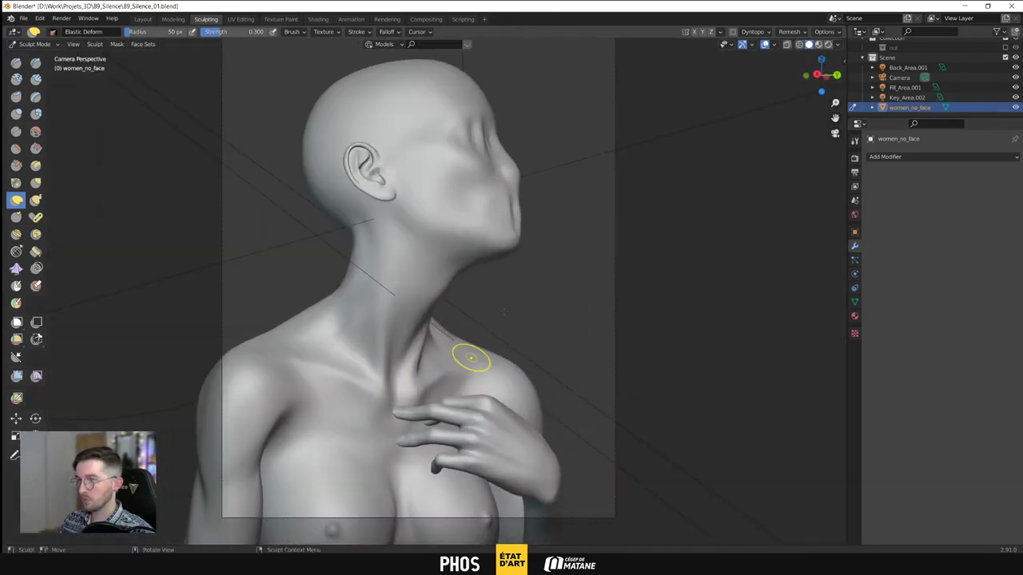
middle_click_drag(548, 190, 550, 218, "shift")
scroll(549, 218, "down", 3)
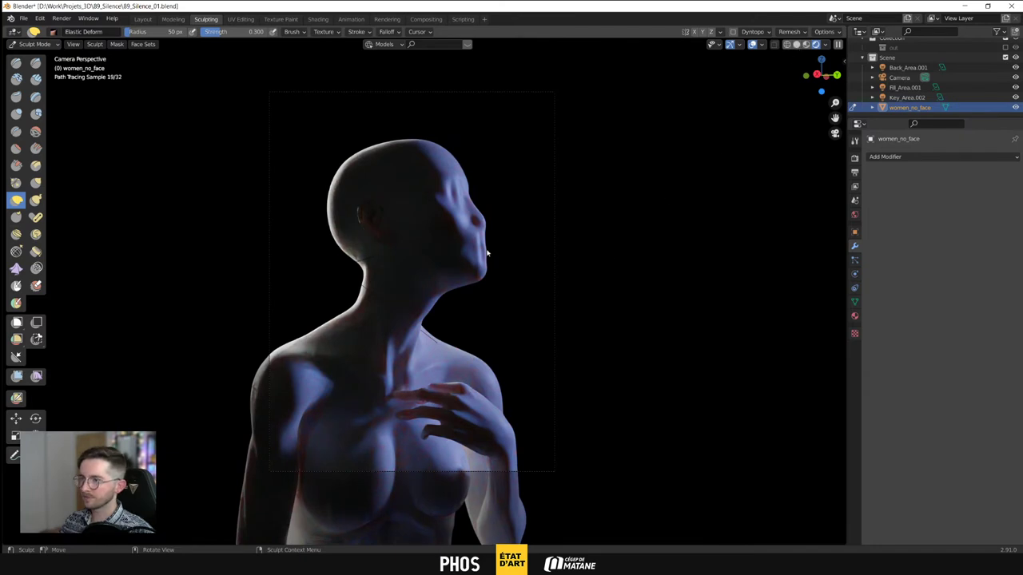
left_click(796, 44)
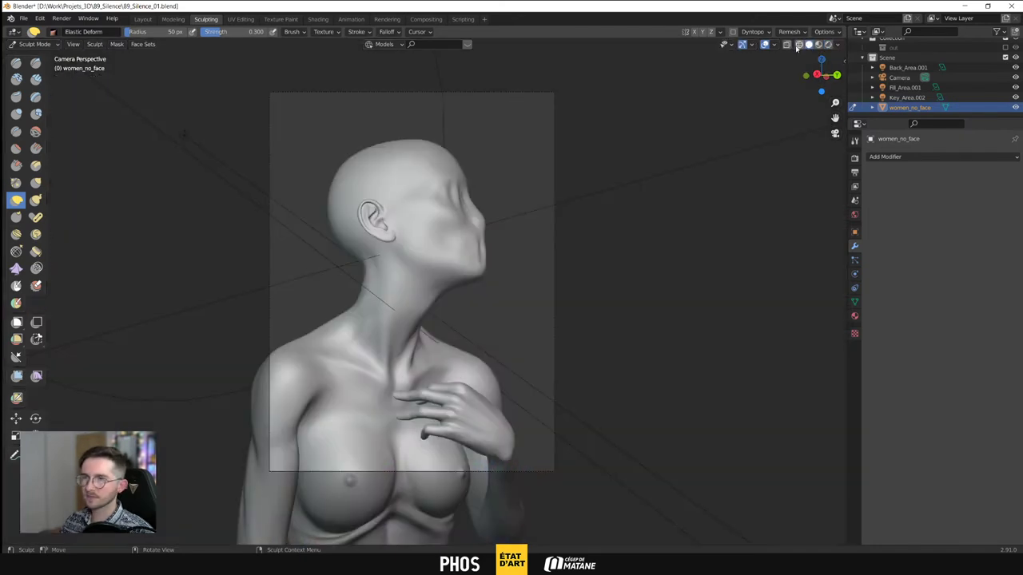
middle_click_drag(451, 240, 471, 246)
middle_click_drag(457, 293, 474, 262, "ctrl")
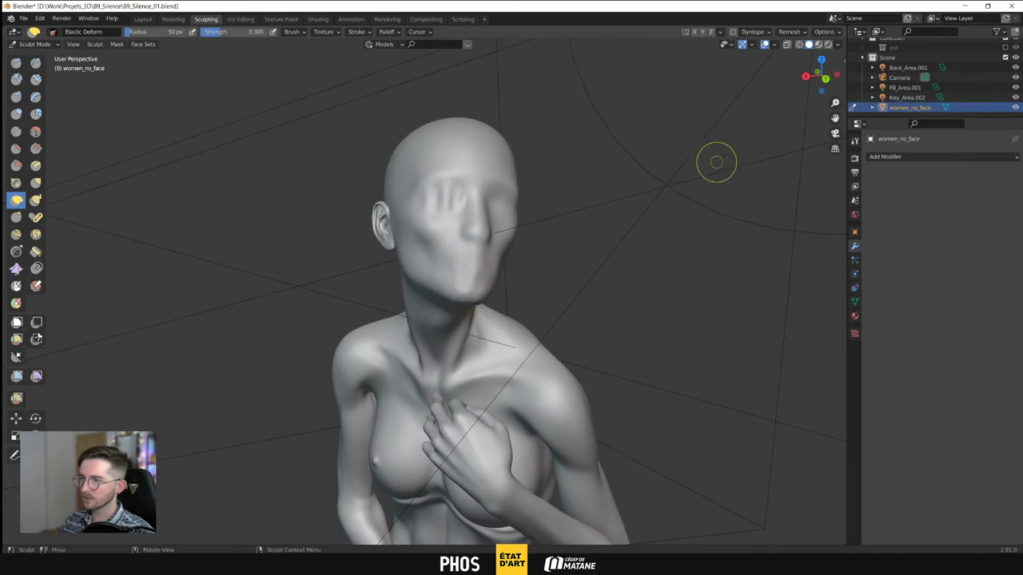
left_click(828, 44)
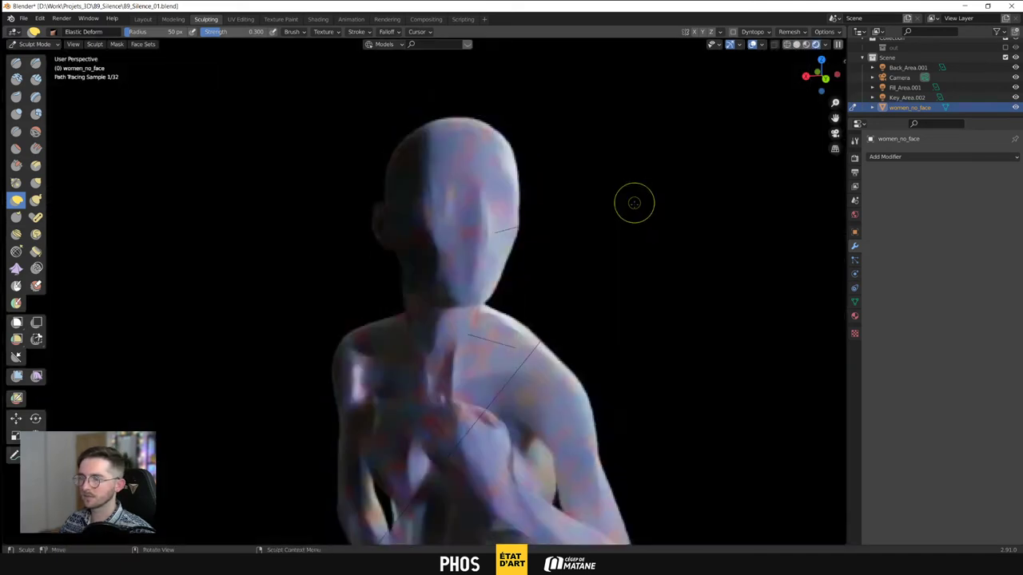
key("KP_0")
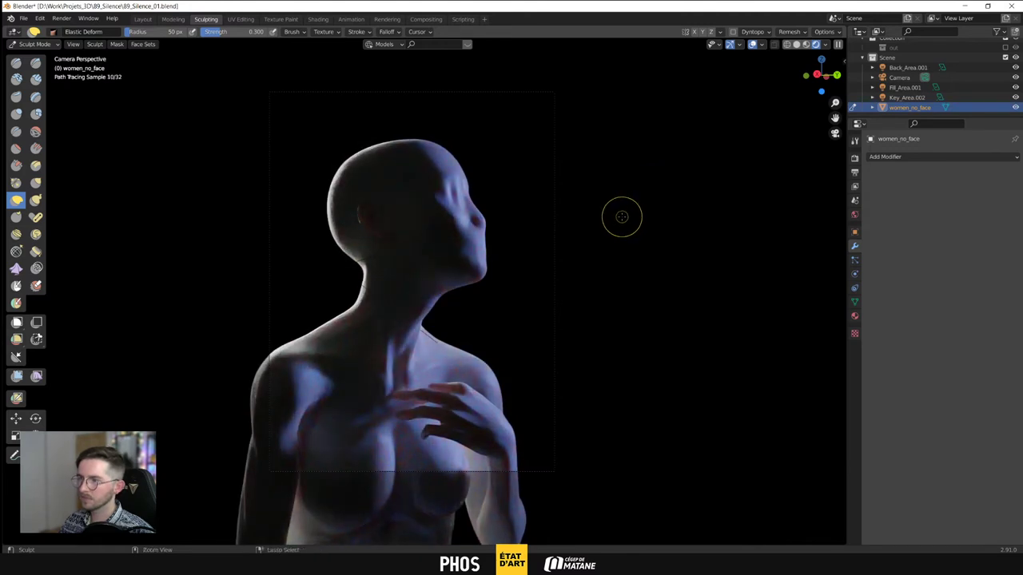
middle_click_drag(600, 235, 500, 264, "shift")
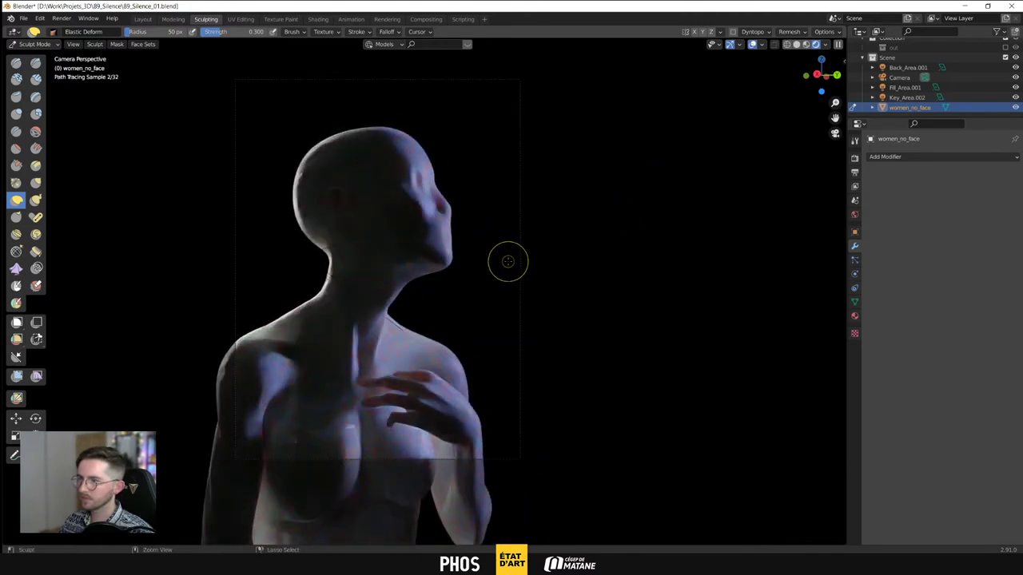
Undo the last mouth deformation and set the Elastic Deform brush strength to 0.1
key("ctrl+z")
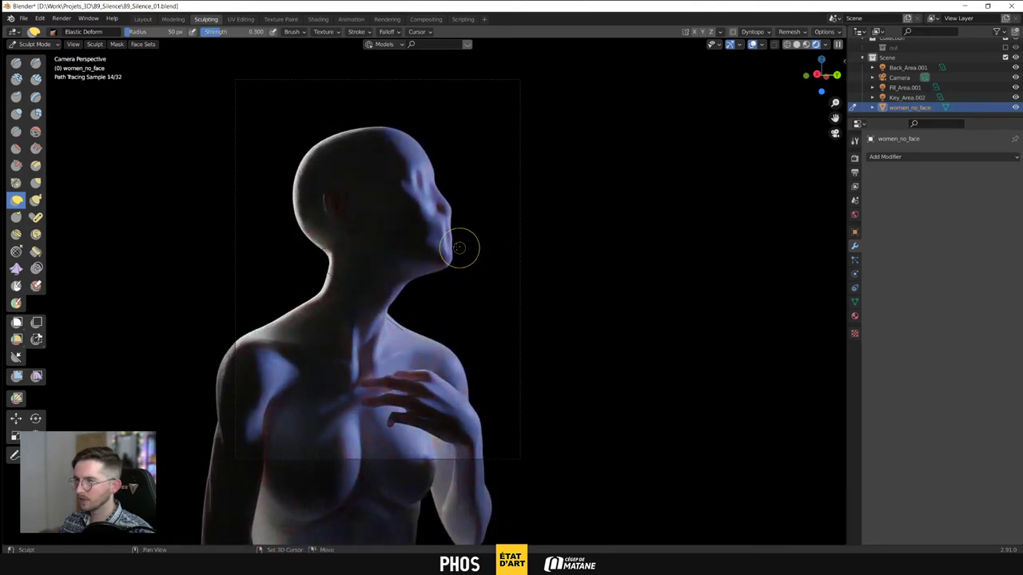
left_click_drag(245, 32, 243, 32)
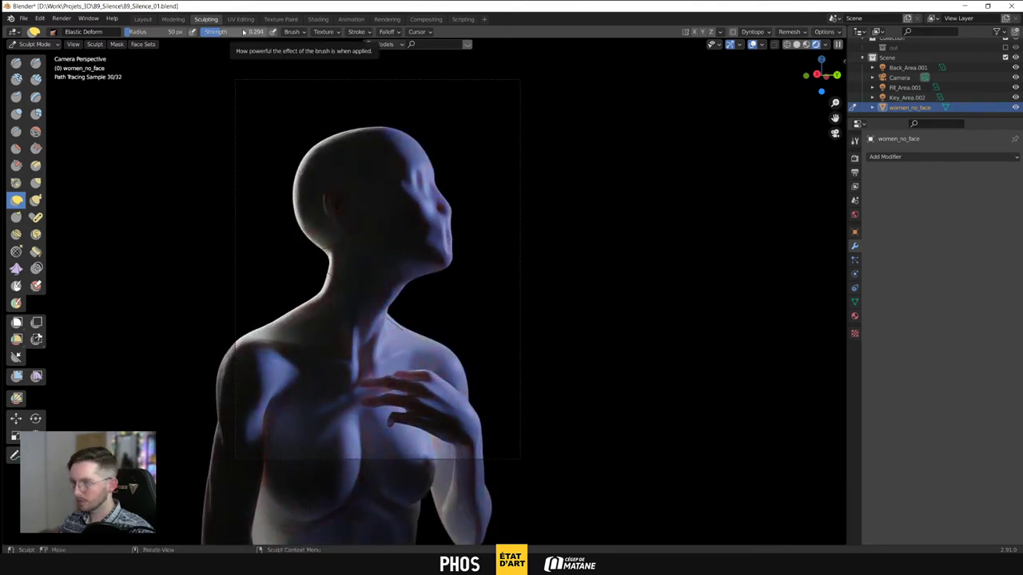
right_click(611, 277)
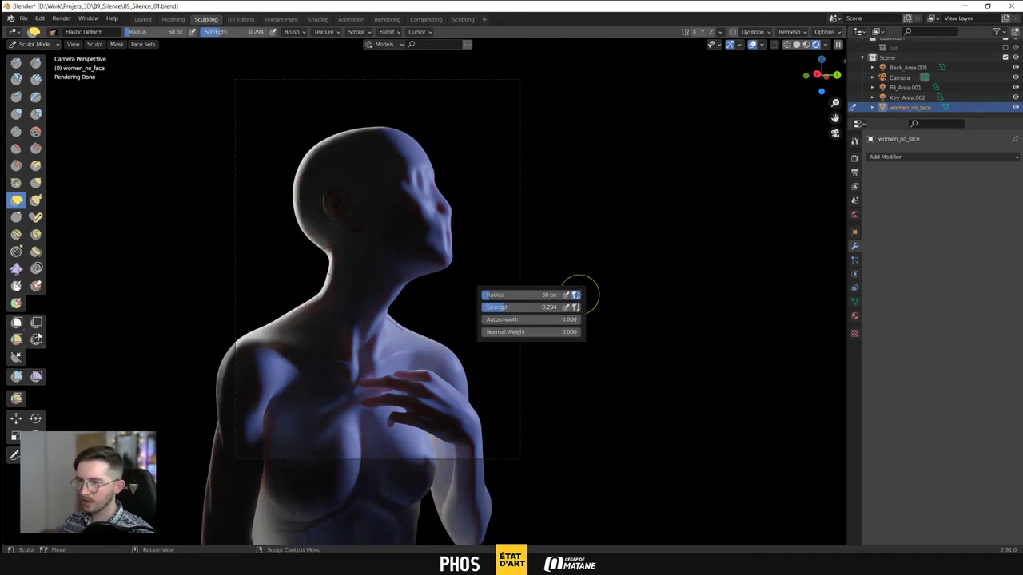
left_click(543, 307)
key("BackSpace")
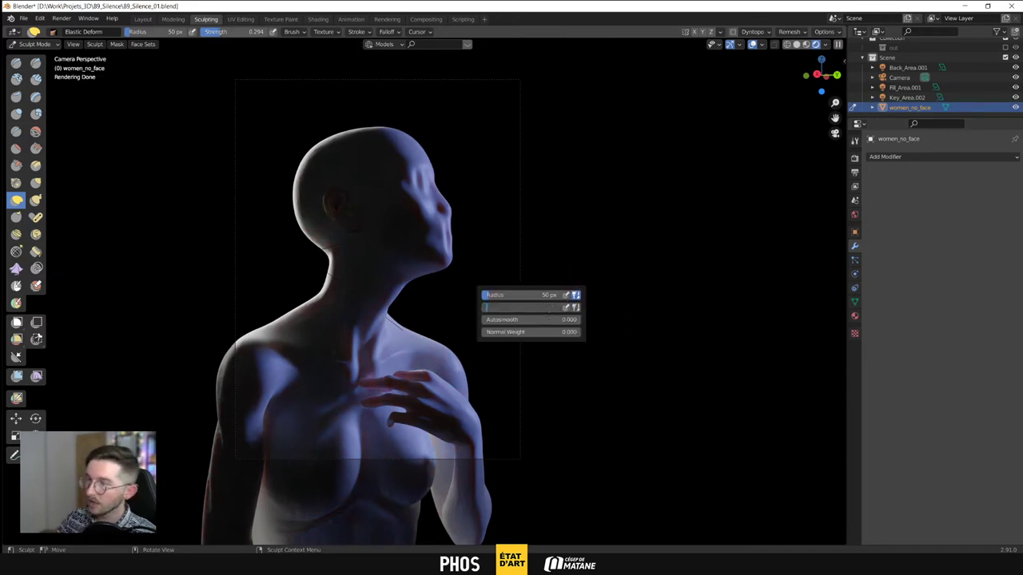
type("0.1")
key("Return")
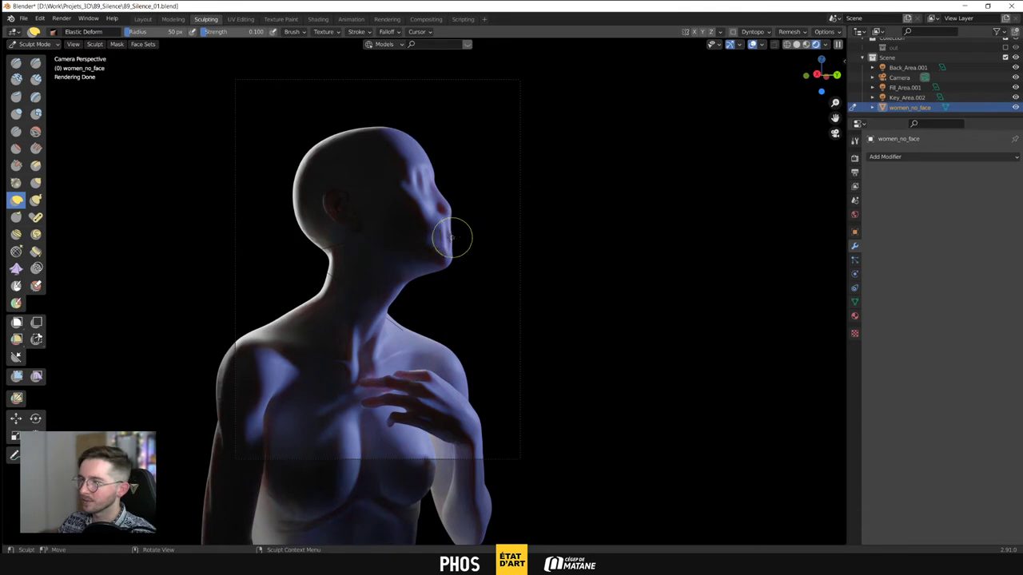
Pull the mouth folds gently outward with the weaker Elastic Deform brush in the rendered camera view, undoing the first attempt
left_click_drag(449, 232, 490, 257)
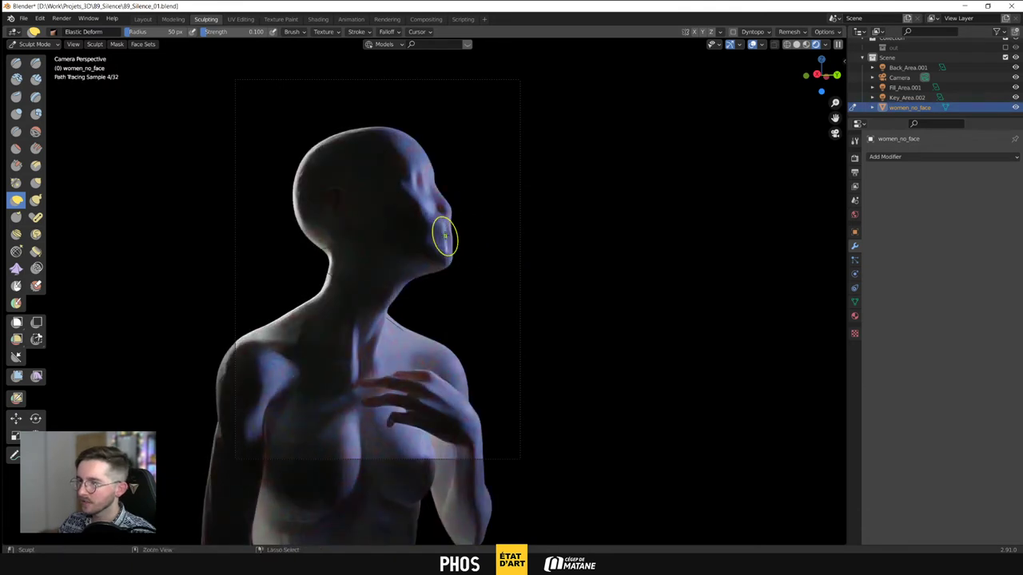
key("ctrl+z")
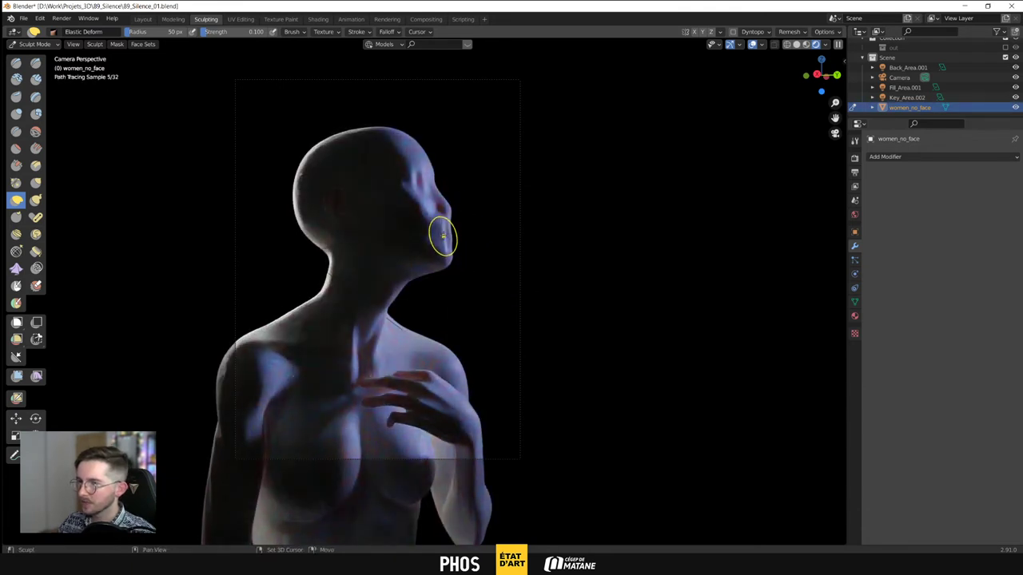
mouse_move(443, 232)
left_mouse_down()
mouse_move(477, 256)
mouse_move(488, 243)
left_mouse_up()
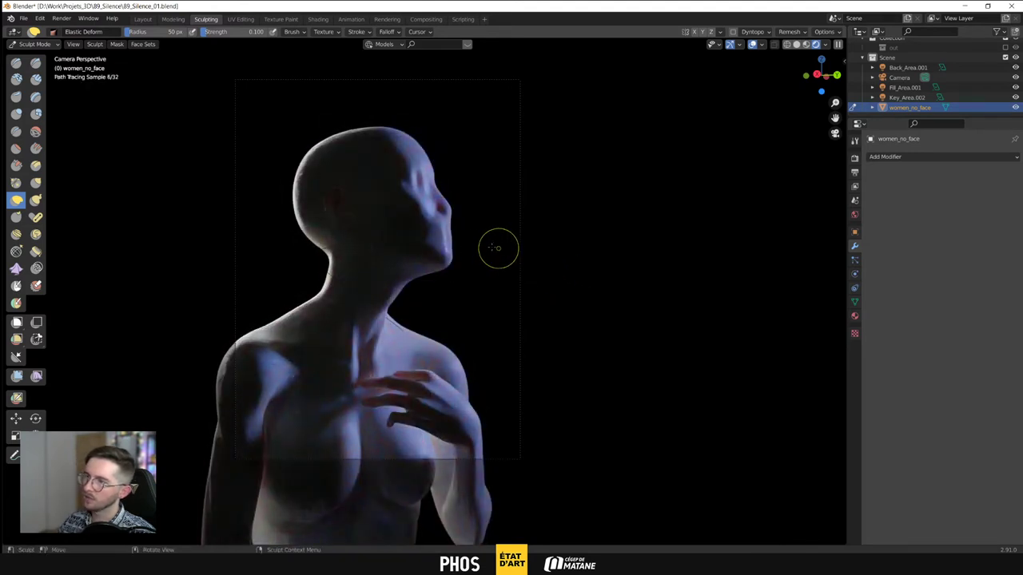
left_click_drag(440, 235, 523, 258)
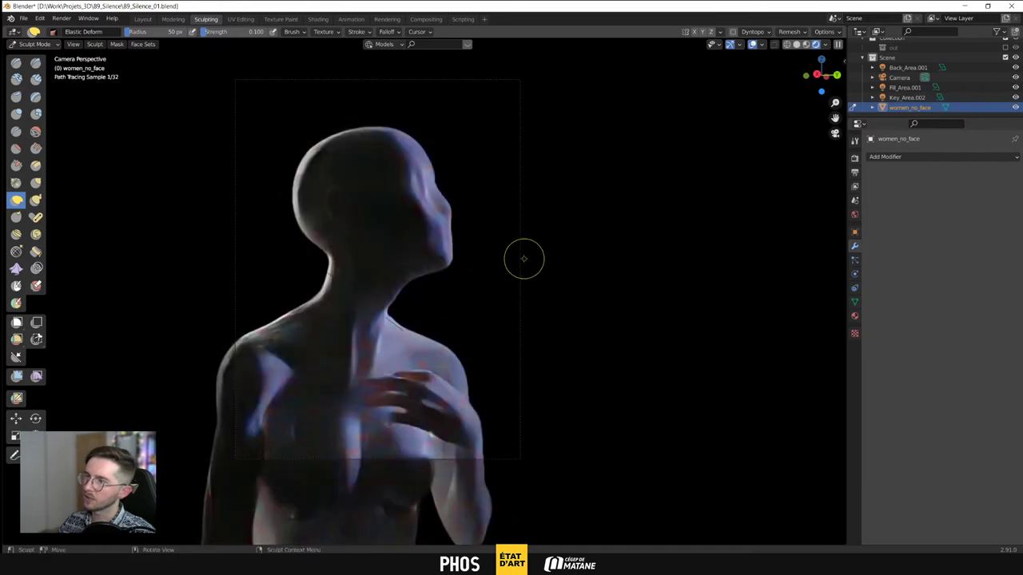
scroll(496, 251, "up", 4)
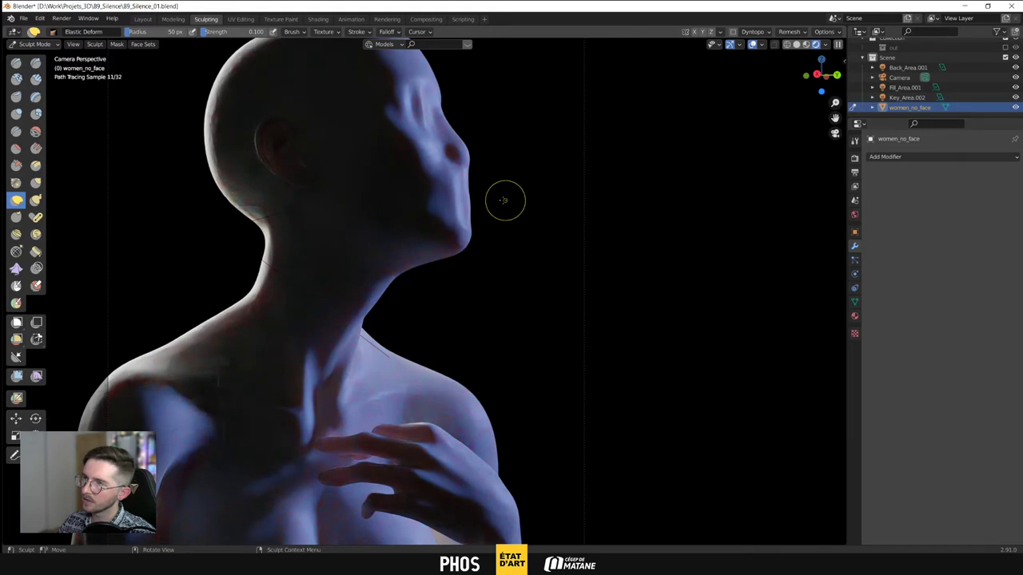
Nudge the mouth profile outward with the Elastic Deform brush and check the face in solid and rendered shading
left_click_drag(452, 176, 472, 176)
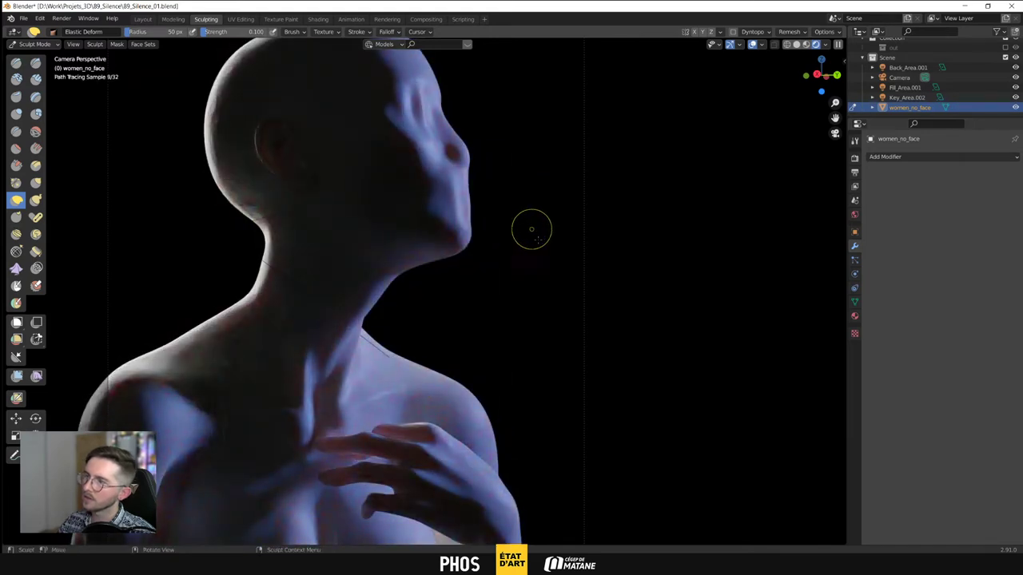
key("KP_0")
left_click(796, 45)
left_click(800, 46)
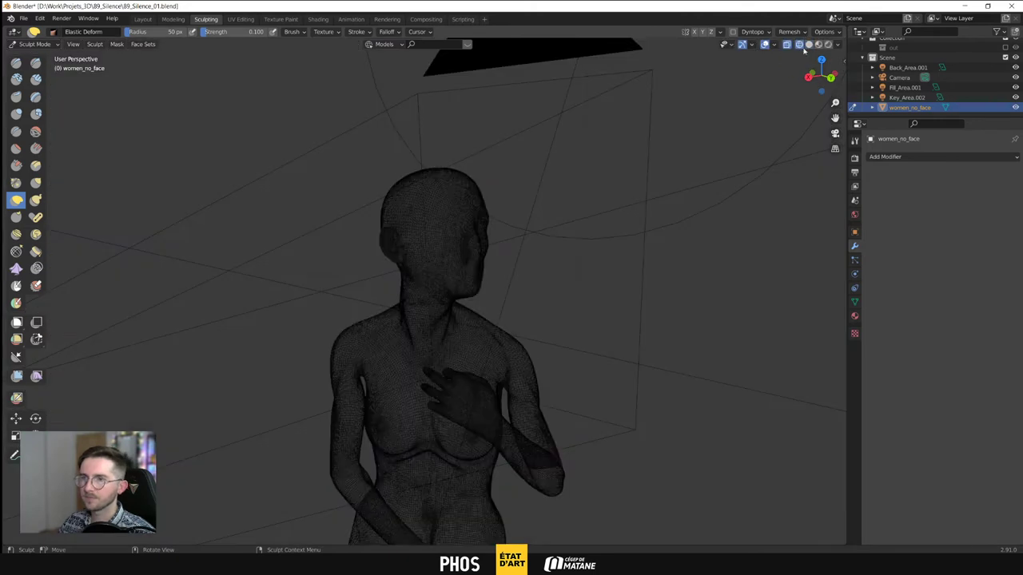
left_click(808, 43)
middle_click_drag(520, 256, 499, 253)
scroll(496, 254, "up", 3)
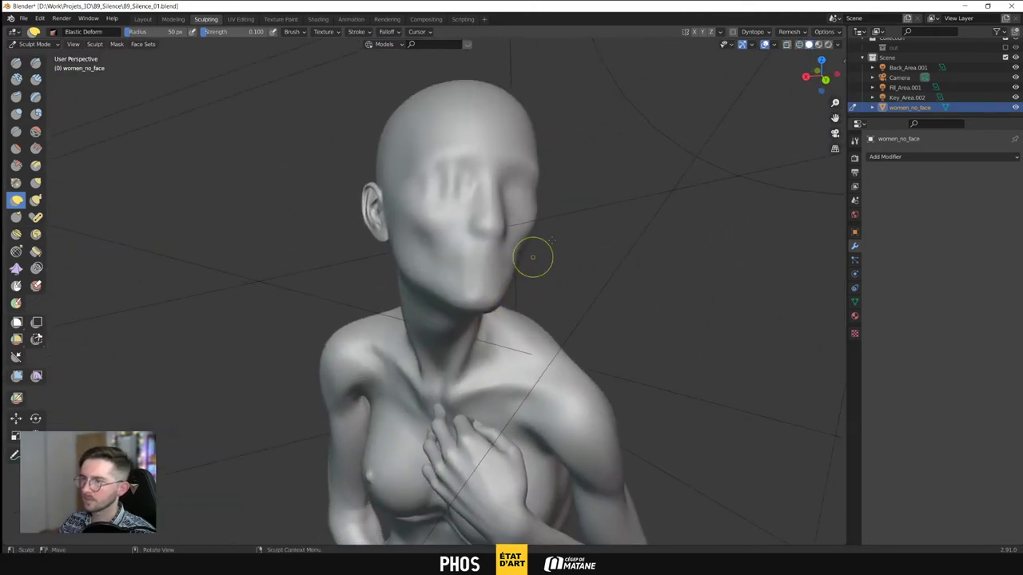
left_click(828, 44)
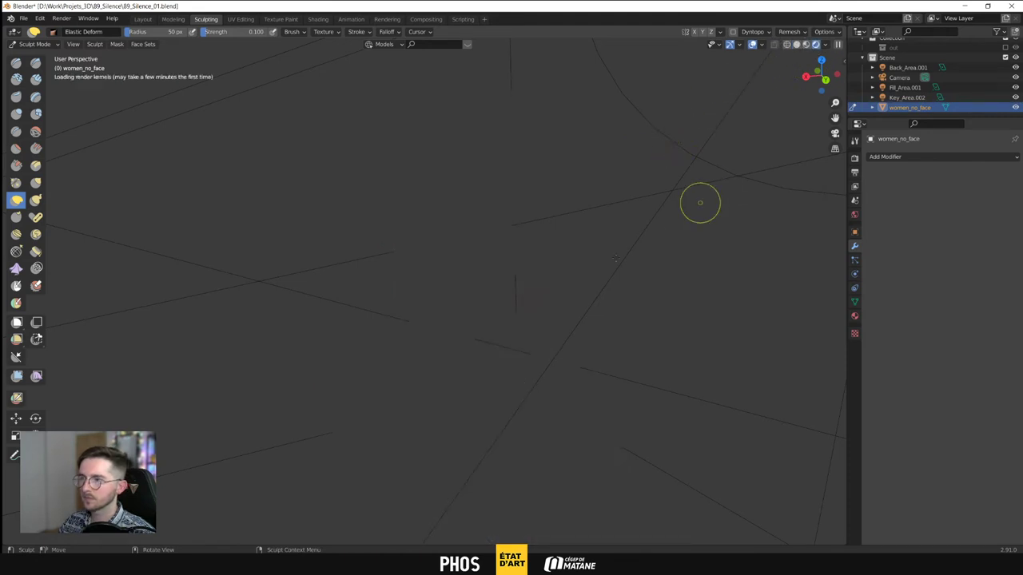
key("KP_0")
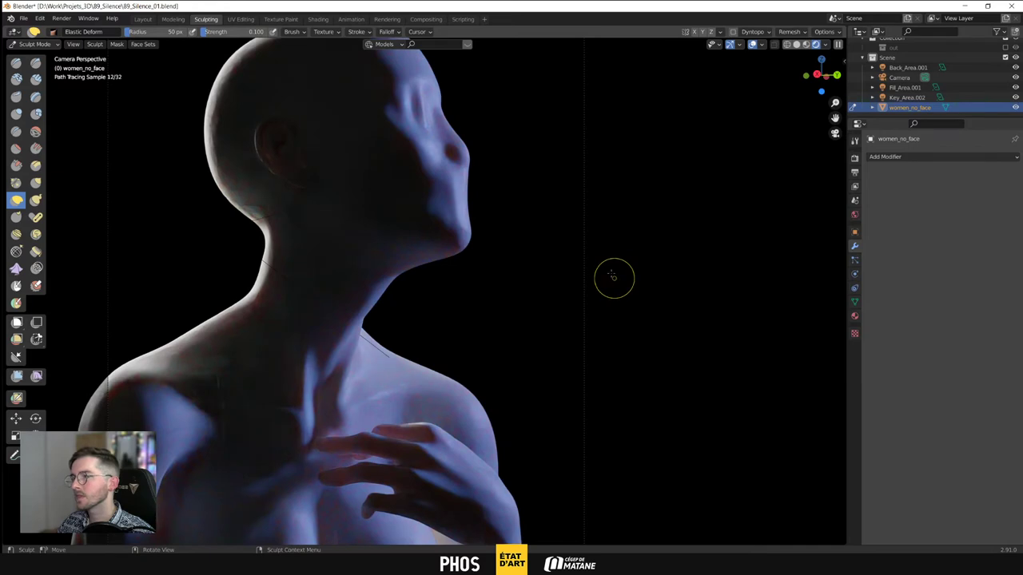
Examine the full upper body within the camera framing, first in rendered and then in solid shading
mouse_move(490, 235)
middle_mouse_down()
mouse_move(573, 262)
mouse_move(588, 212)
middle_mouse_up()
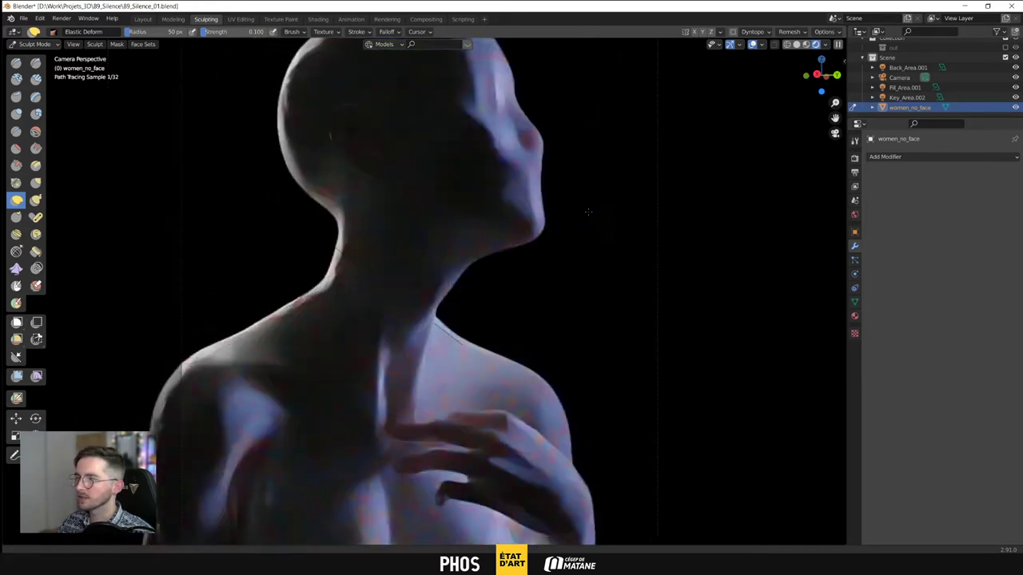
scroll(583, 216, "down", 2)
middle_click_drag(538, 298, 565, 246, "shift")
scroll(570, 249, "down", 1)
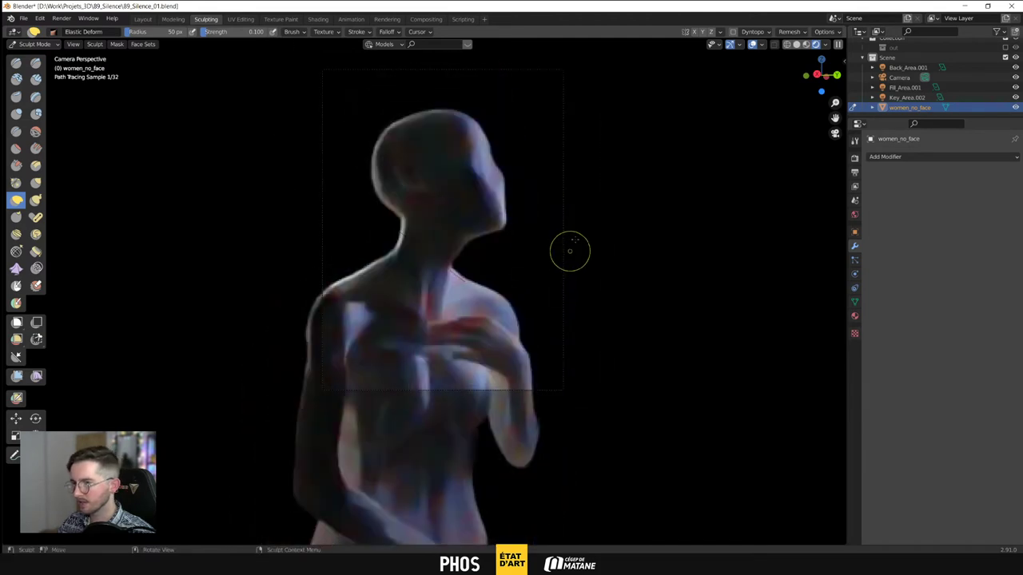
middle_click_drag(559, 181, 548, 231, "shift")
left_click(787, 44)
left_click(809, 44)
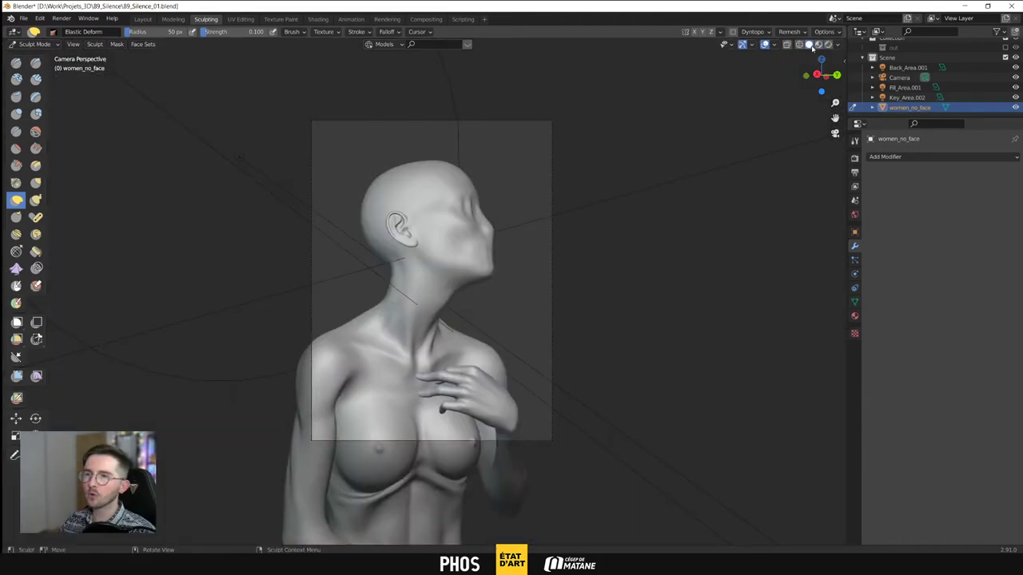
Switch to the Shading workspace, join the small 3D view into the shader editor and widen the rendered camera view
left_click(142, 18)
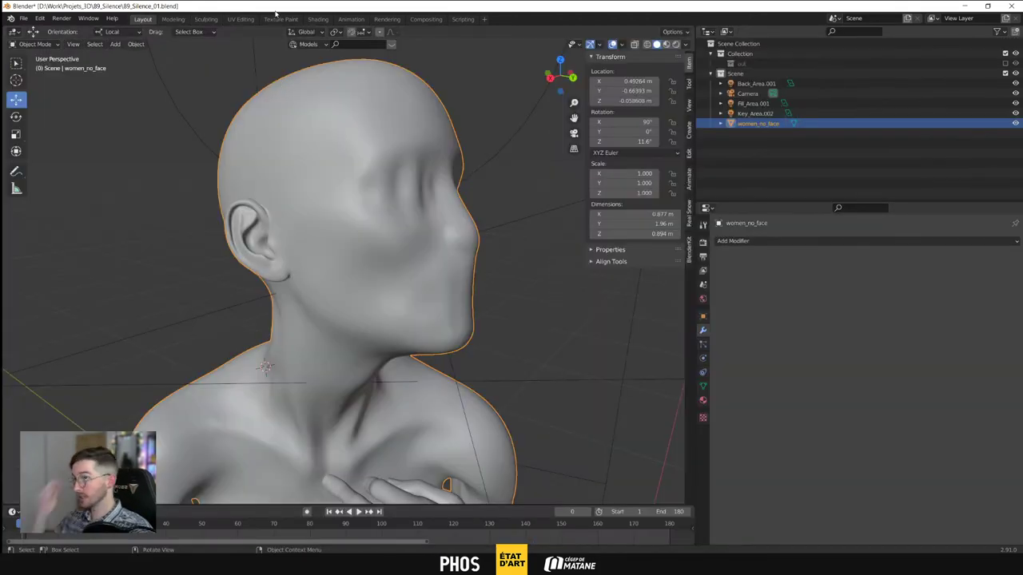
left_click(317, 18)
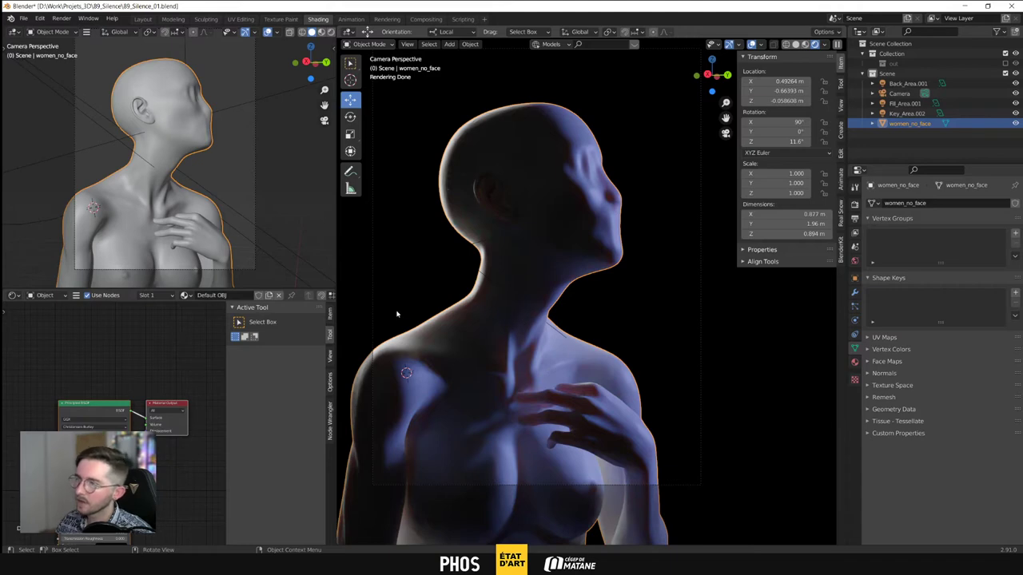
right_click(244, 290)
left_click(239, 316)
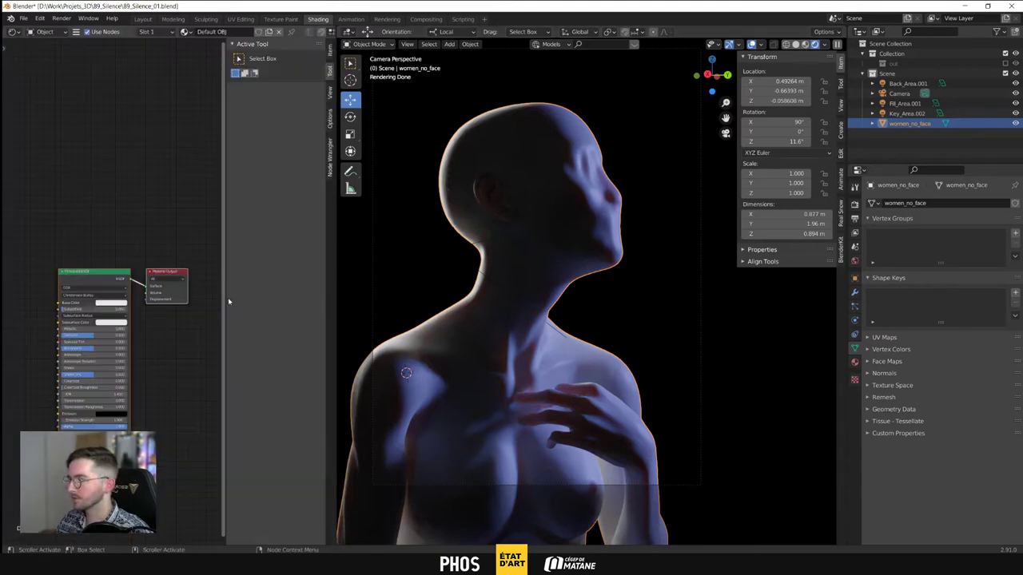
left_click_drag(335, 276, 286, 276)
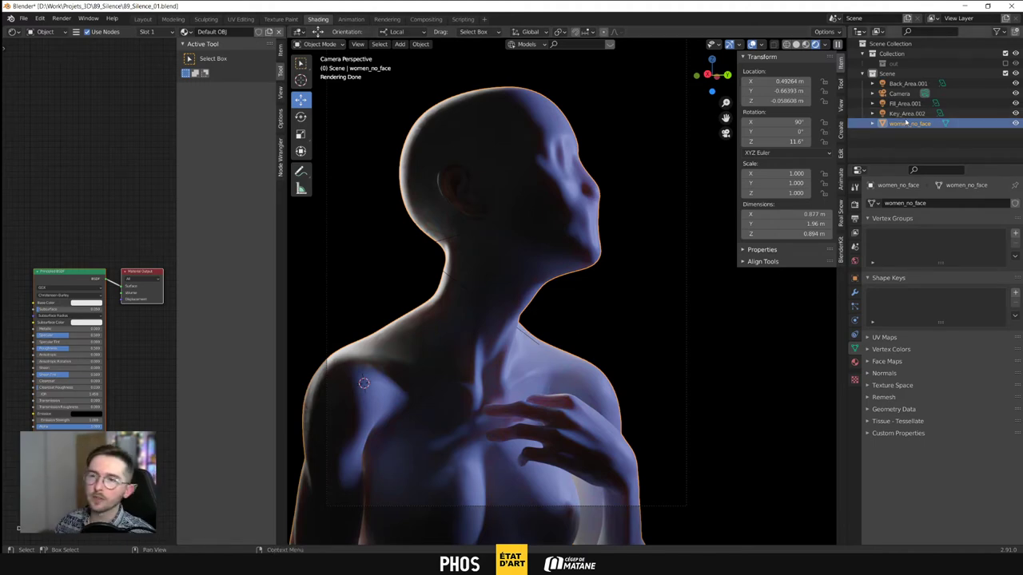
Select the Back_Area.001 light and set its size to 8 m
left_click(903, 84)
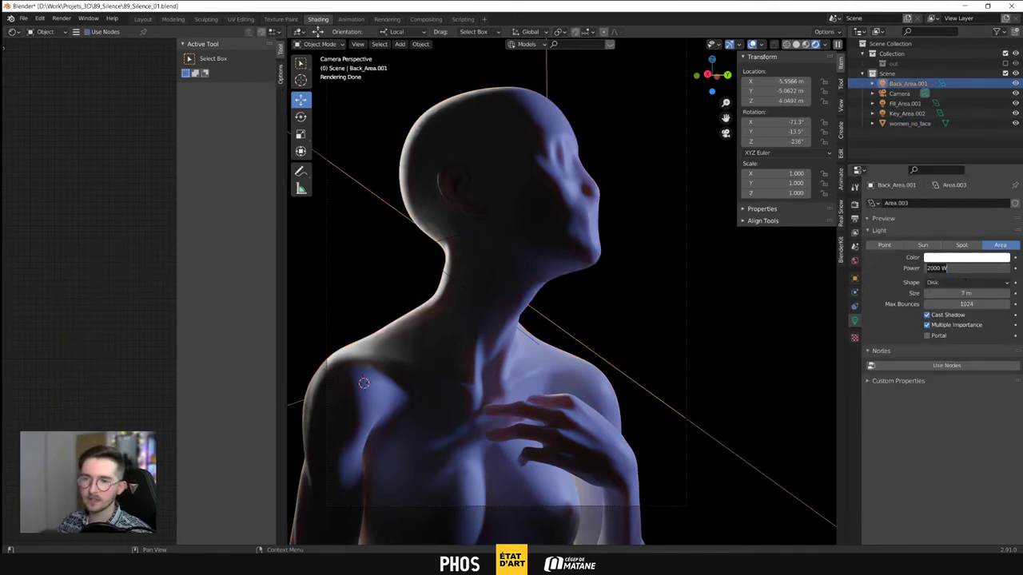
left_click(965, 293)
left_click(965, 294)
type("8")
key("Return")
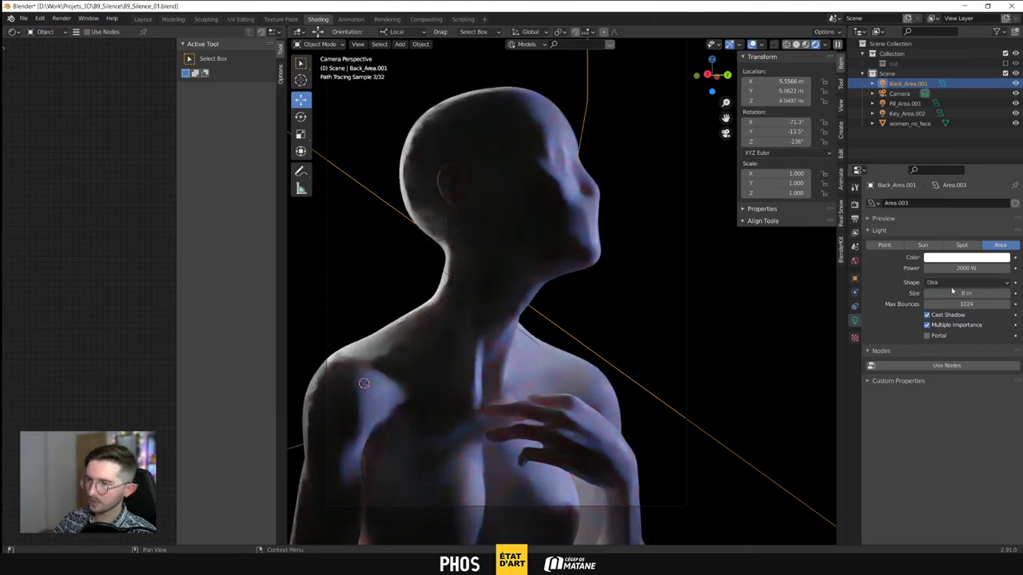
Examine the back area light's placement and aim around the figure in the Layout workspace, then return to the Shading workspace
double_click(966, 268)
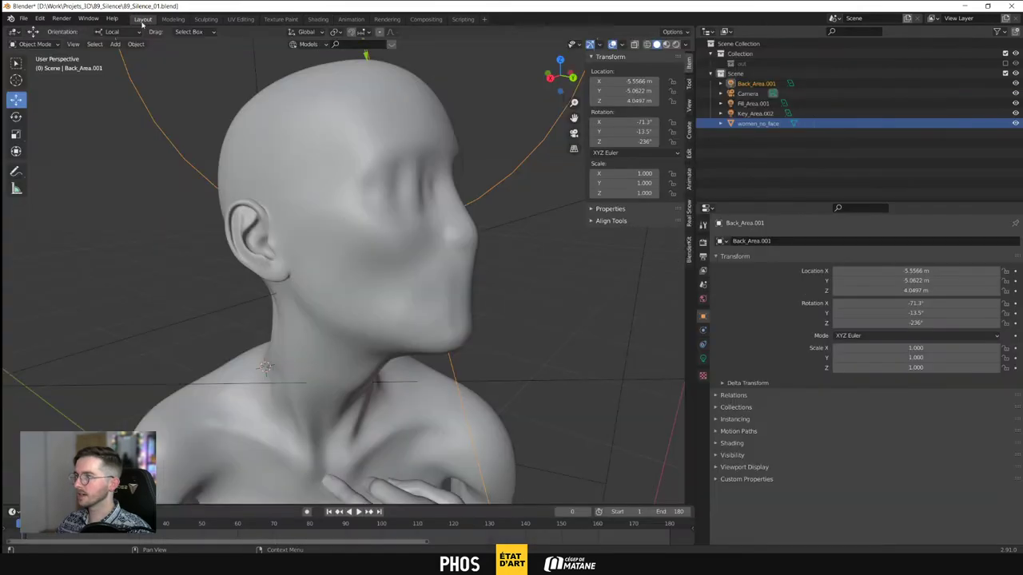
left_click(142, 19)
middle_click_drag(457, 327, 441, 315)
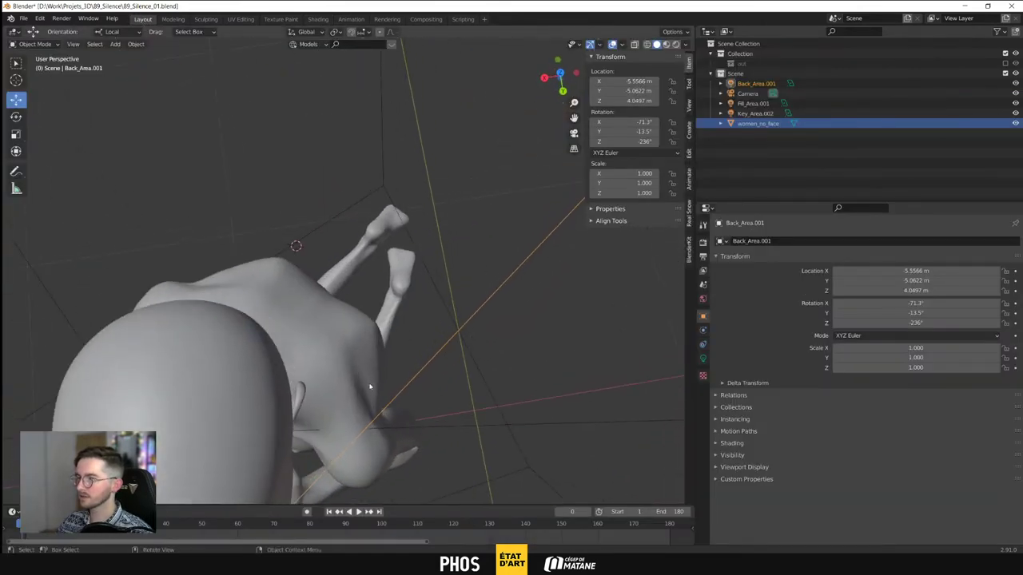
scroll(372, 389, "down", 5)
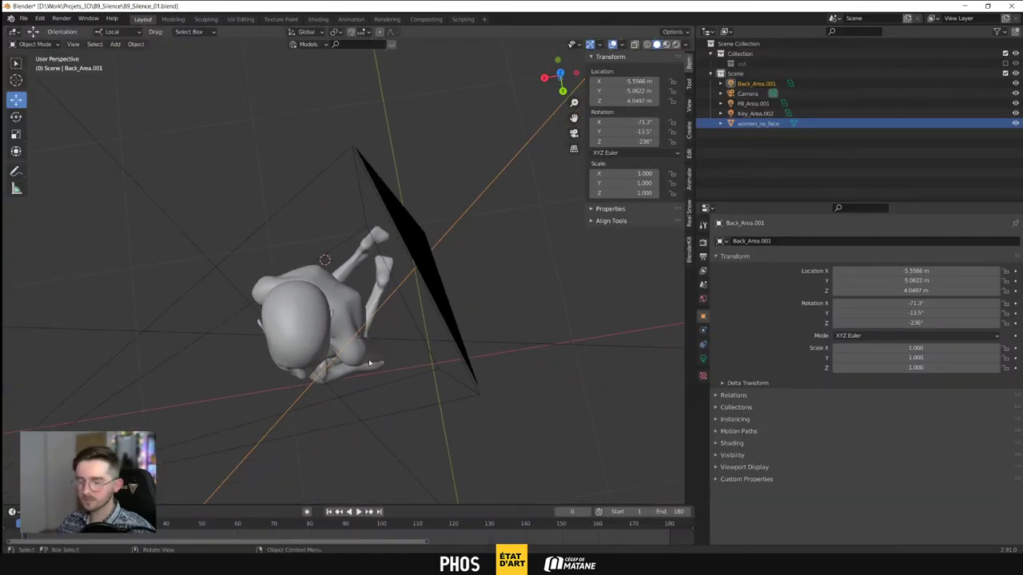
scroll(317, 318, "down", 12)
middle_click_drag(390, 238, 375, 284, "shift")
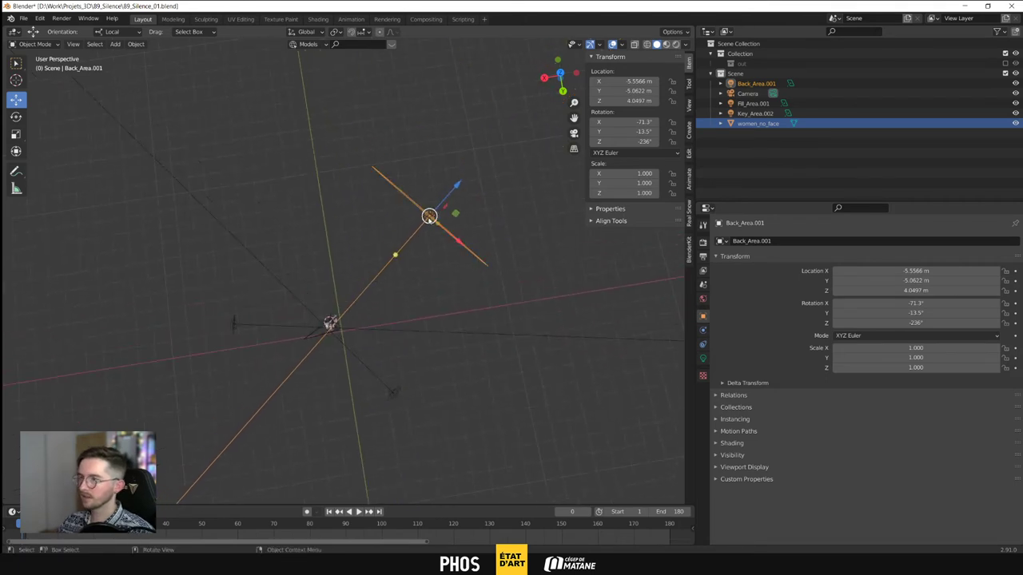
middle_click_drag(101, 163, 337, 271)
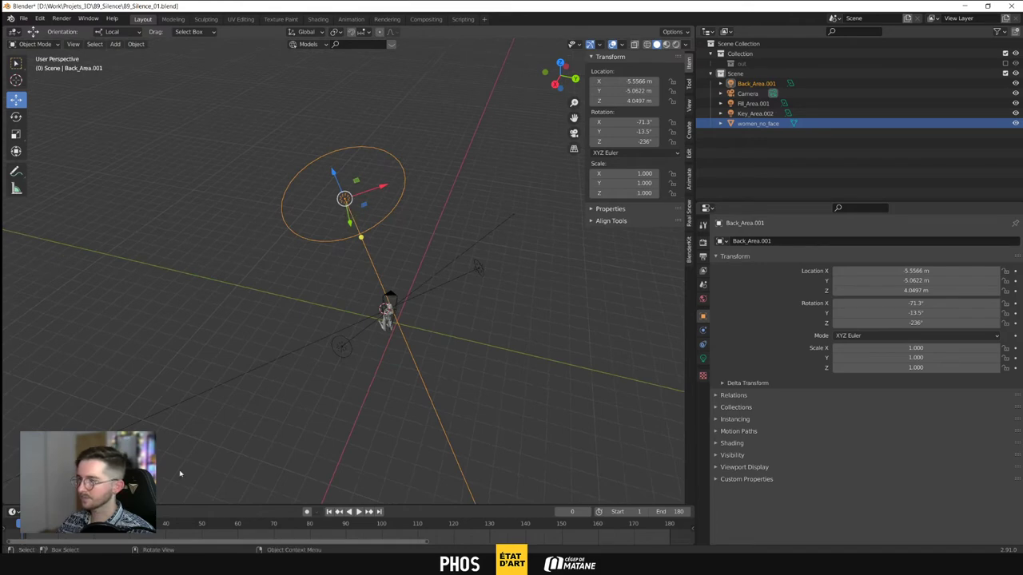
left_click(323, 22)
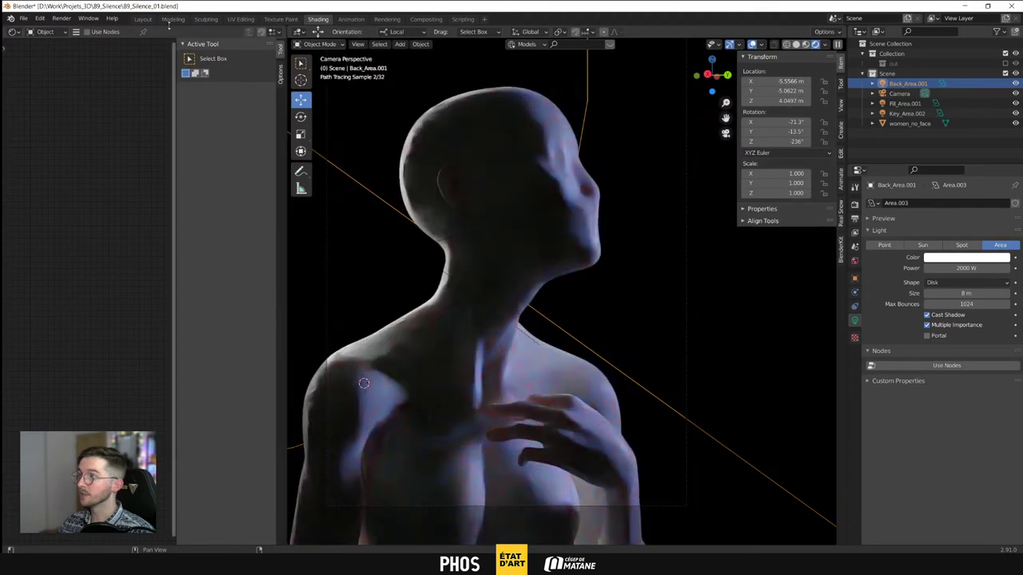
right_click(169, 28)
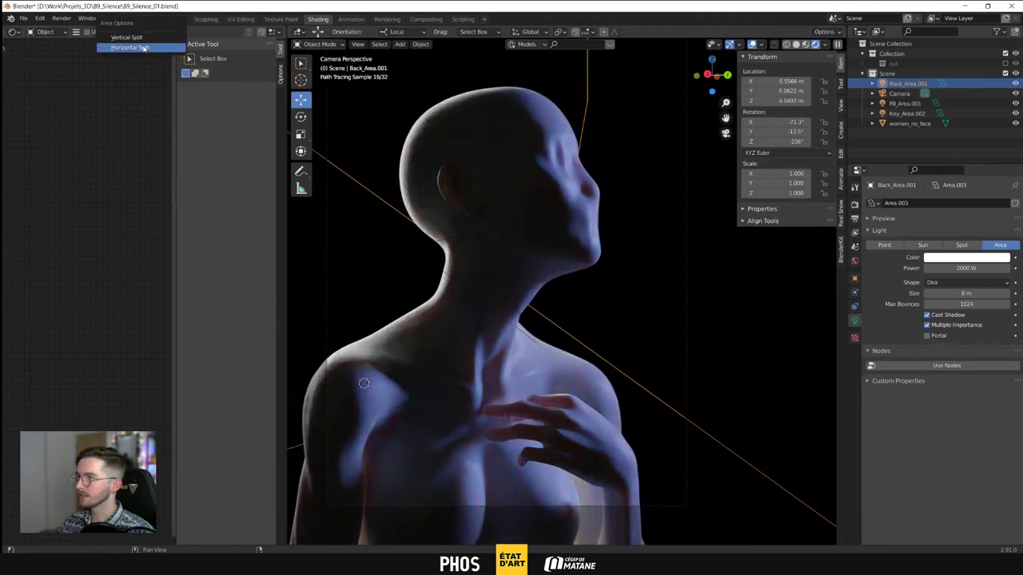
left_click(144, 48)
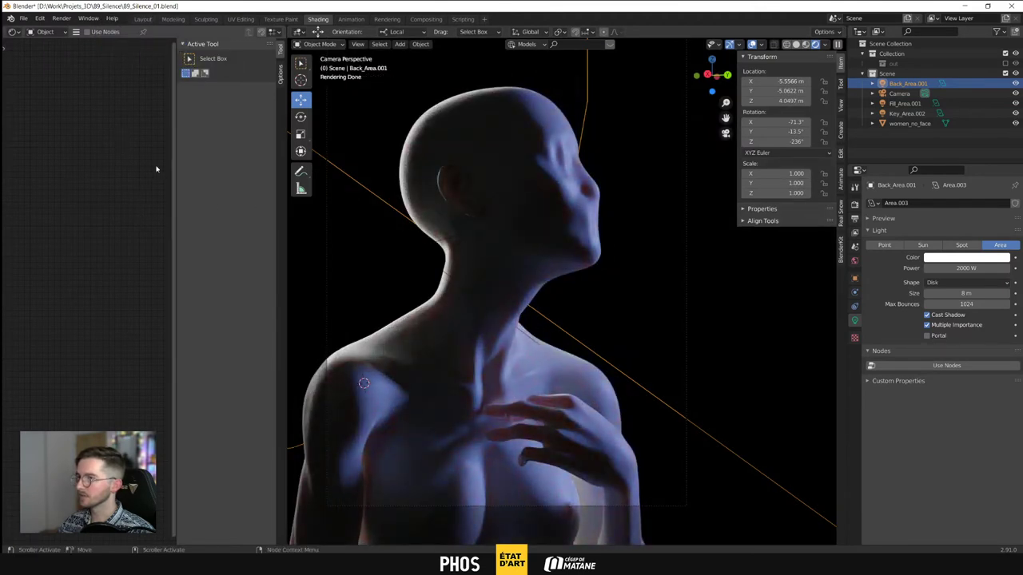
right_click(173, 40)
left_click(161, 38)
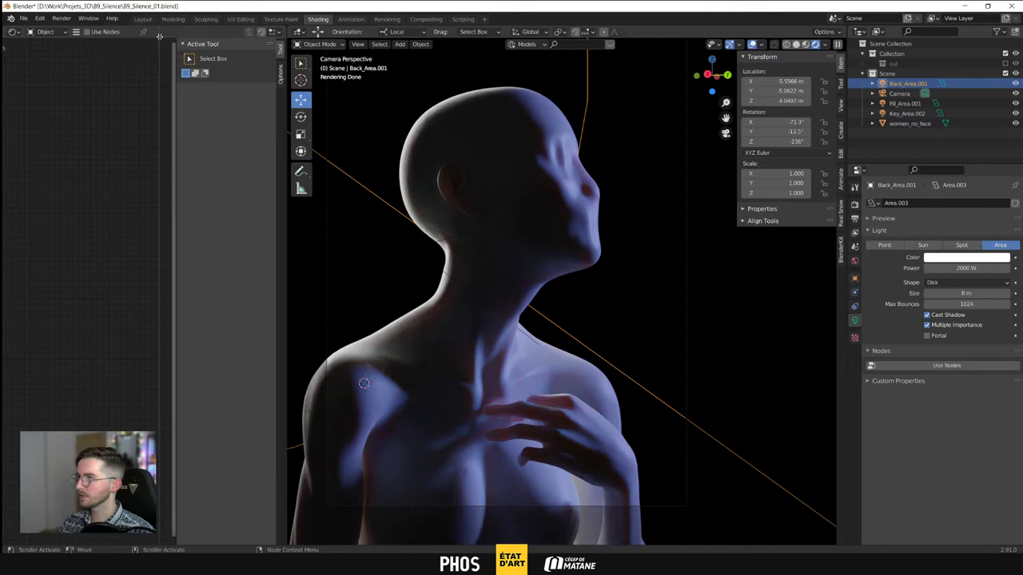
key("Escape")
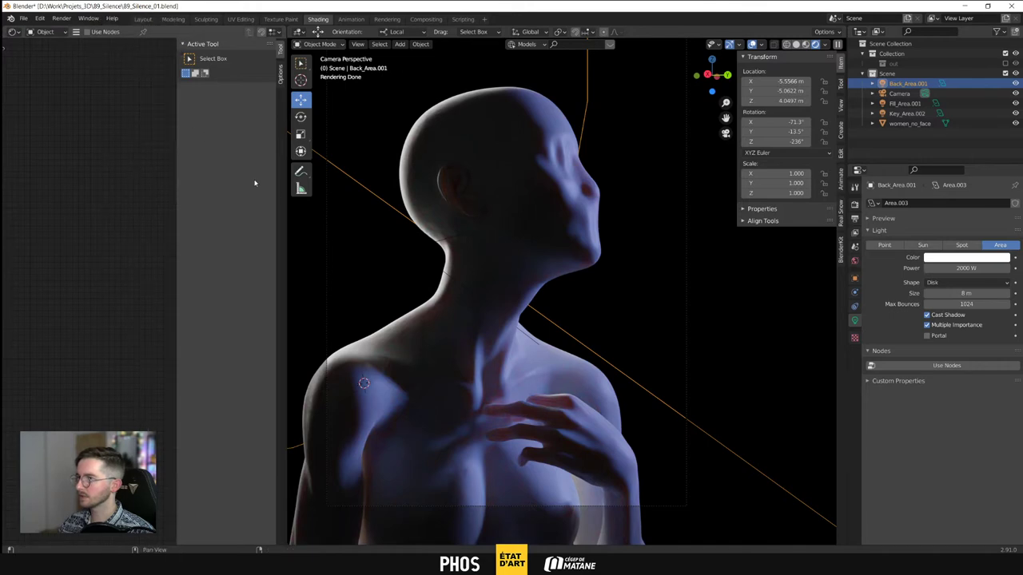
Split the shader editor horizontally and turn its upper half into a 3D viewport
right_click(286, 194)
left_click(269, 205)
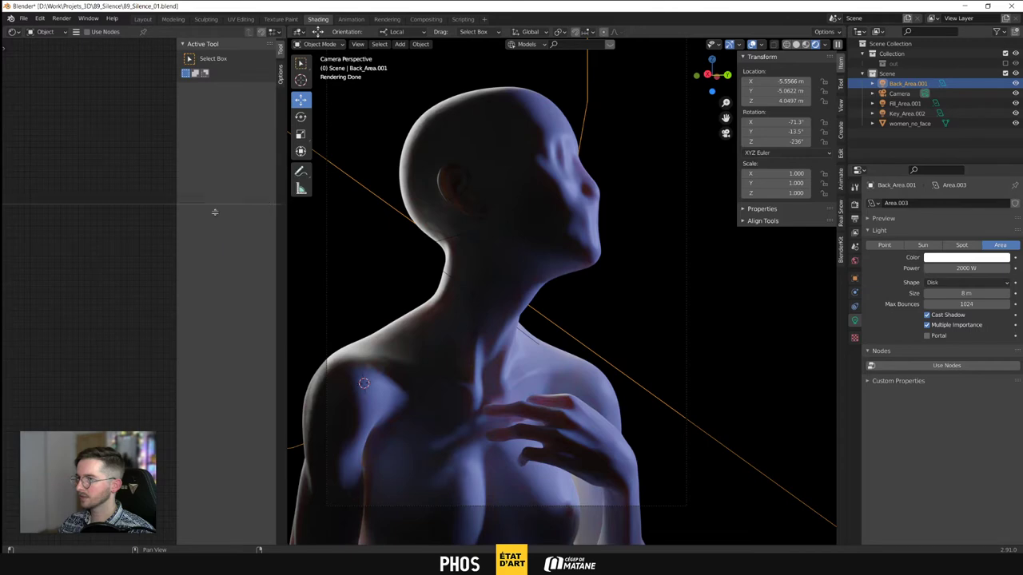
left_click(112, 244)
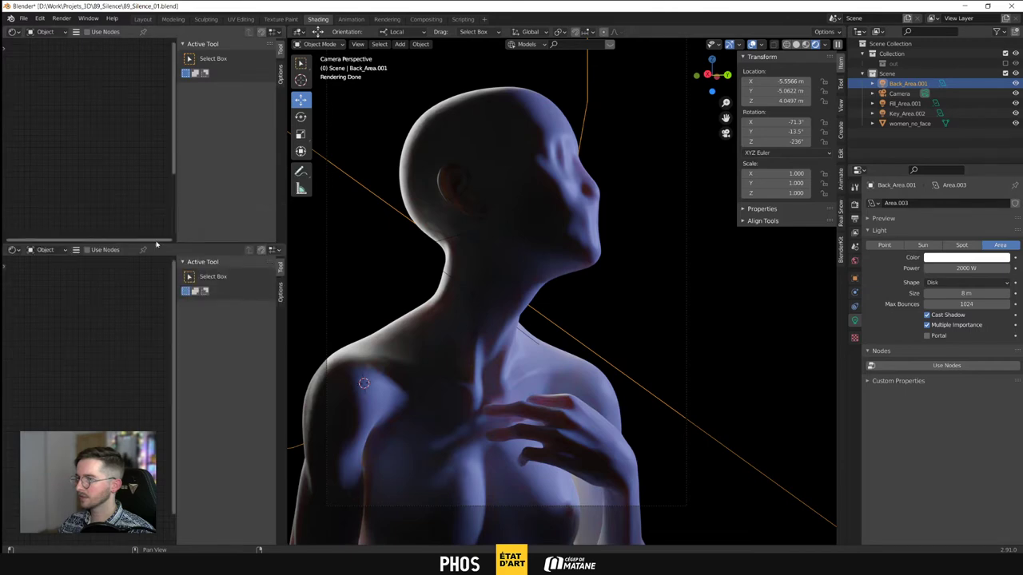
left_click(14, 32)
left_click(48, 60)
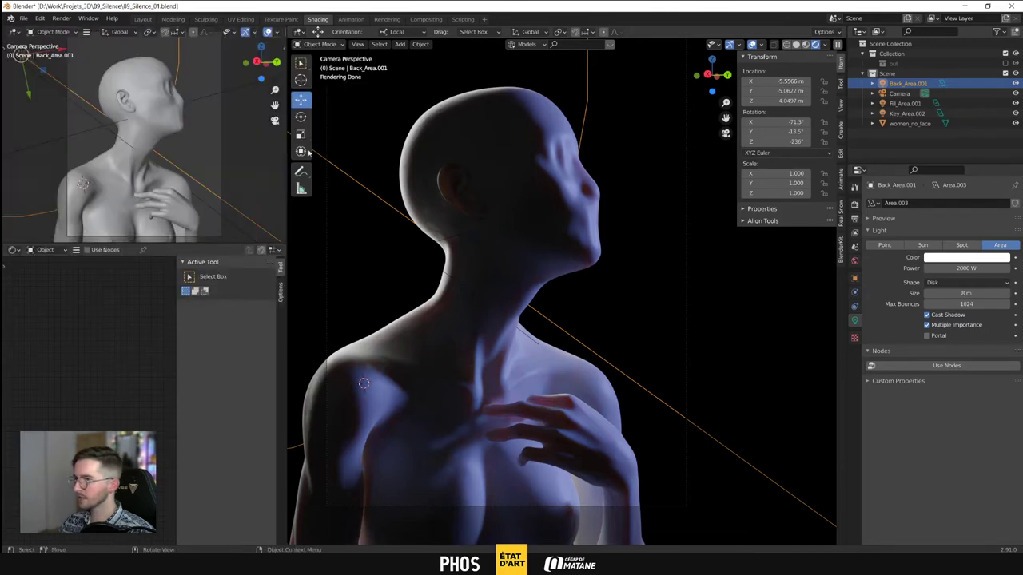
Set the main viewport to solid shading, enlarge the small camera viewport and set it to rendered shading
left_click(796, 45)
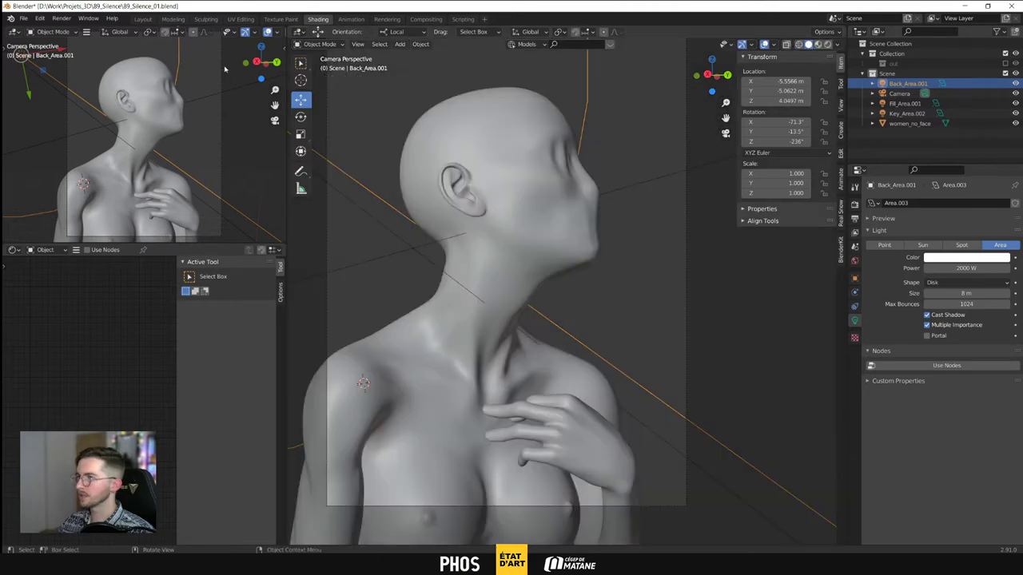
left_click_drag(232, 244, 242, 302)
left_click_drag(287, 60, 337, 61)
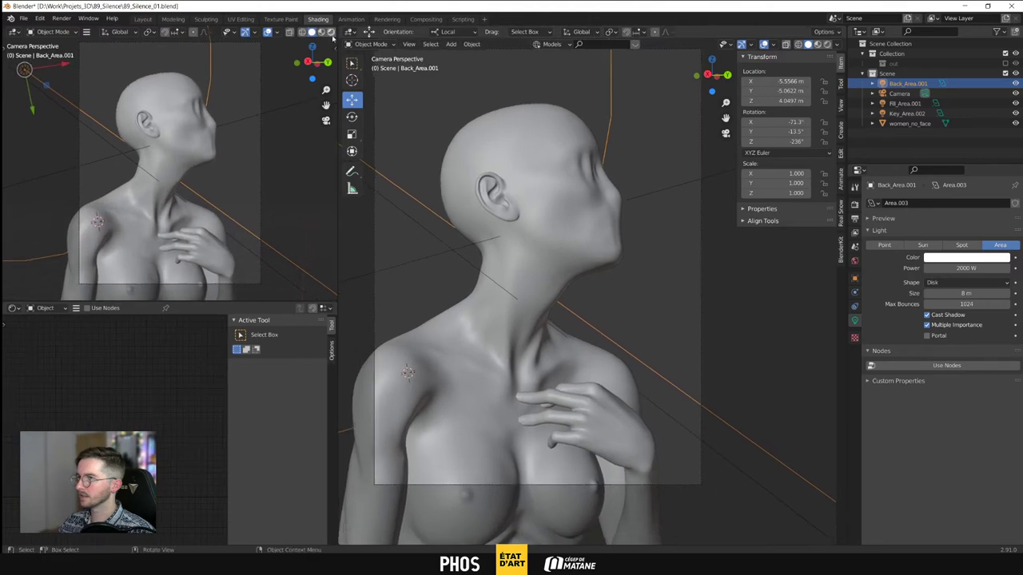
left_click(330, 32)
Move the back area light about 0.38 m along its local Z axis, closer to the figure
scroll(518, 275, "down", 3)
middle_click_drag(518, 275, 447, 413)
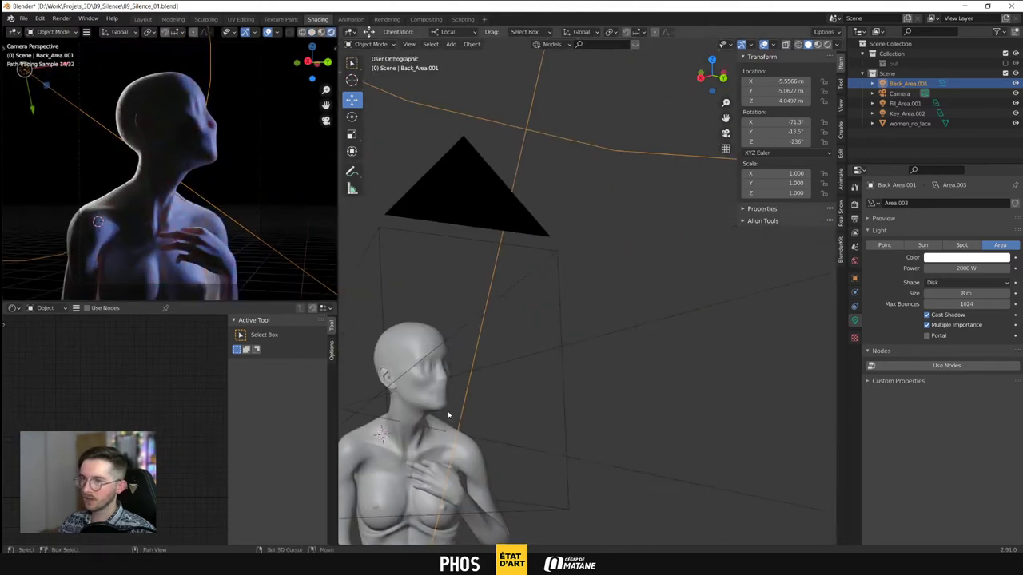
scroll(451, 407, "down", 8)
middle_click_drag(484, 350, 539, 317)
middle_click_drag(618, 264, 381, 445, "shift")
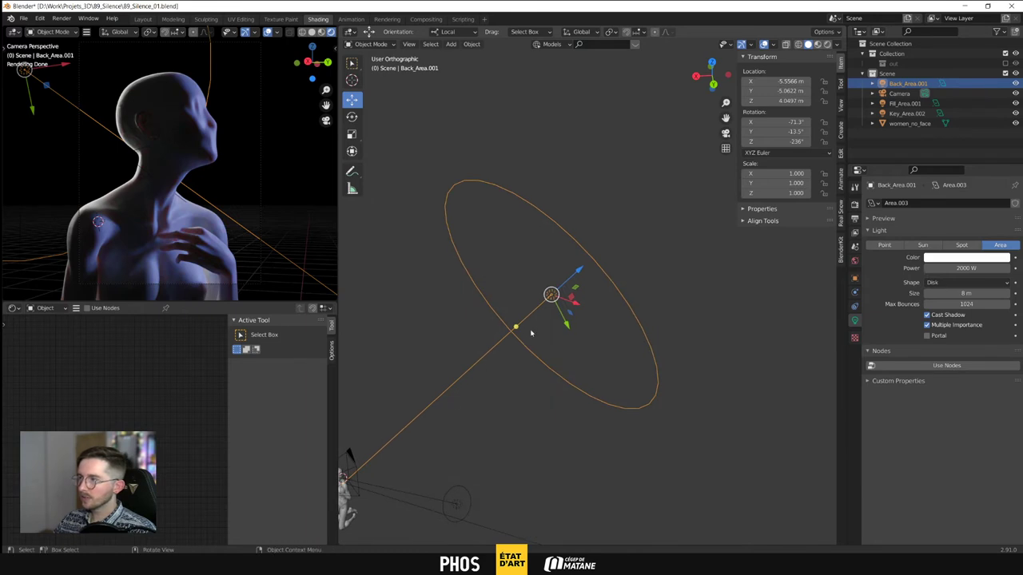
middle_click_drag(531, 333, 488, 388)
scroll(535, 348, "down", 2)
key("r")
key("Escape")
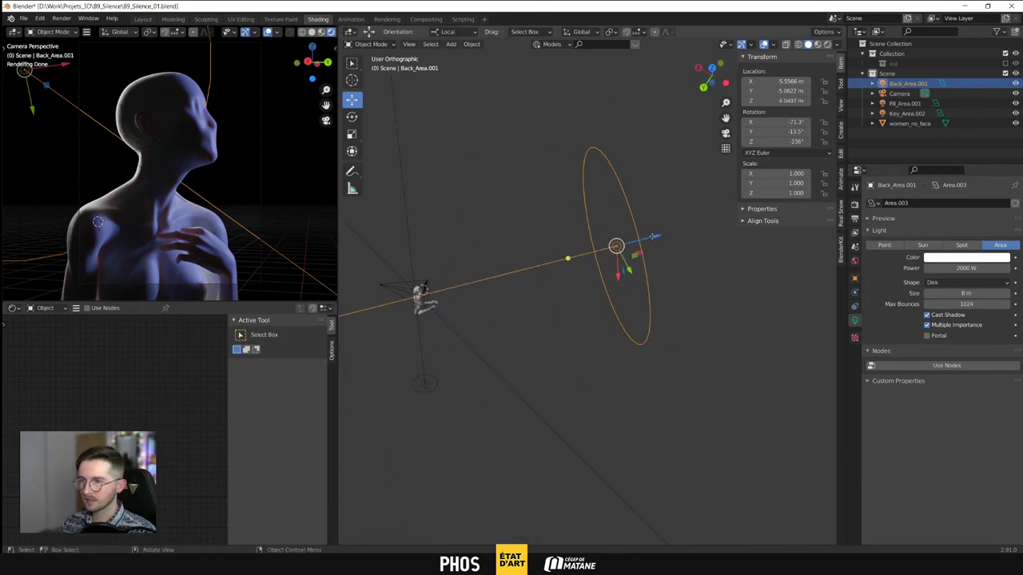
mouse_move(654, 237)
left_mouse_down()
mouse_move(637, 242)
mouse_move(648, 240)
left_mouse_up()
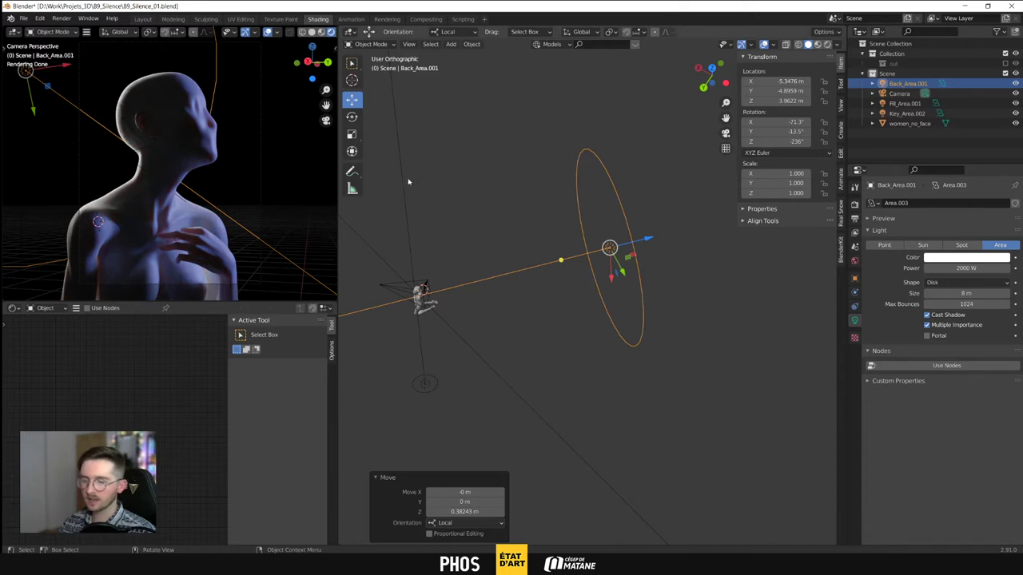
Rotate the back area light by about -24° around the global Z axis
left_click(351, 117)
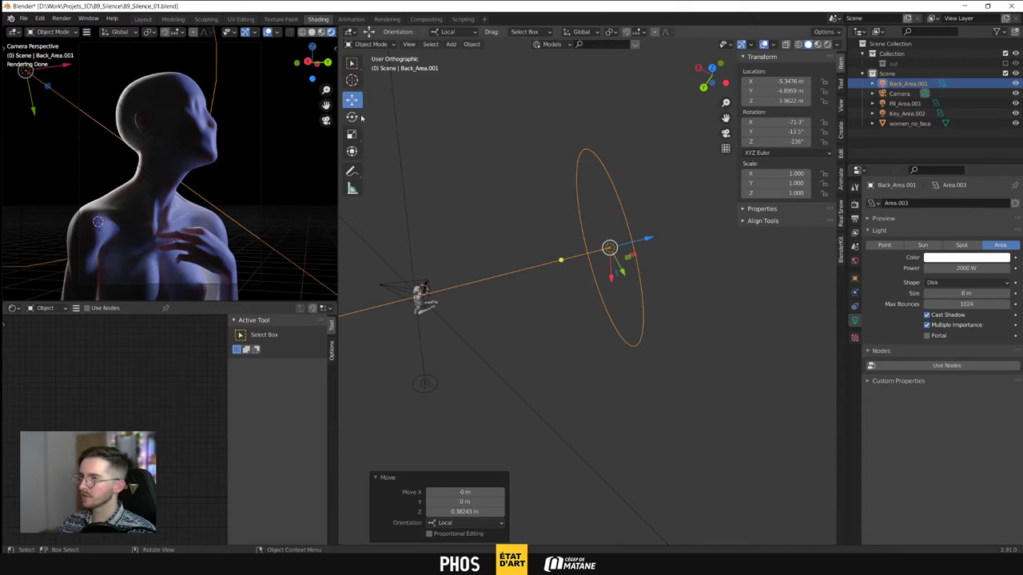
mouse_move(616, 281)
left_mouse_down()
mouse_move(597, 267)
mouse_move(619, 290)
mouse_move(603, 294)
left_mouse_up()
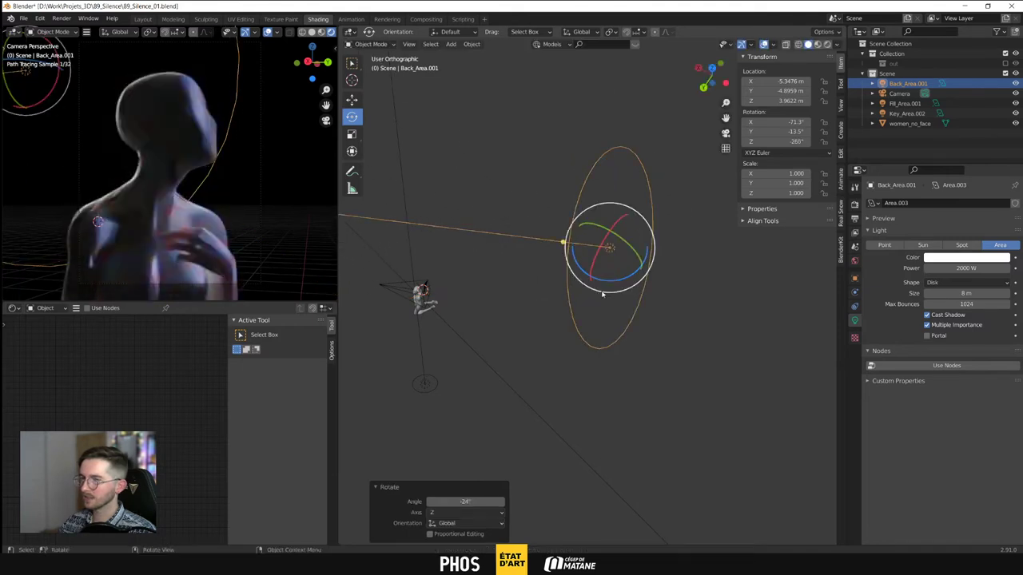
Rotate the back area light about -22° around the global Y axis and move it to about X -5.89, Y -2.55, Z 4.05 m
middle_click_drag(602, 294, 625, 290)
left_click_drag(613, 294, 618, 300)
left_click(352, 99)
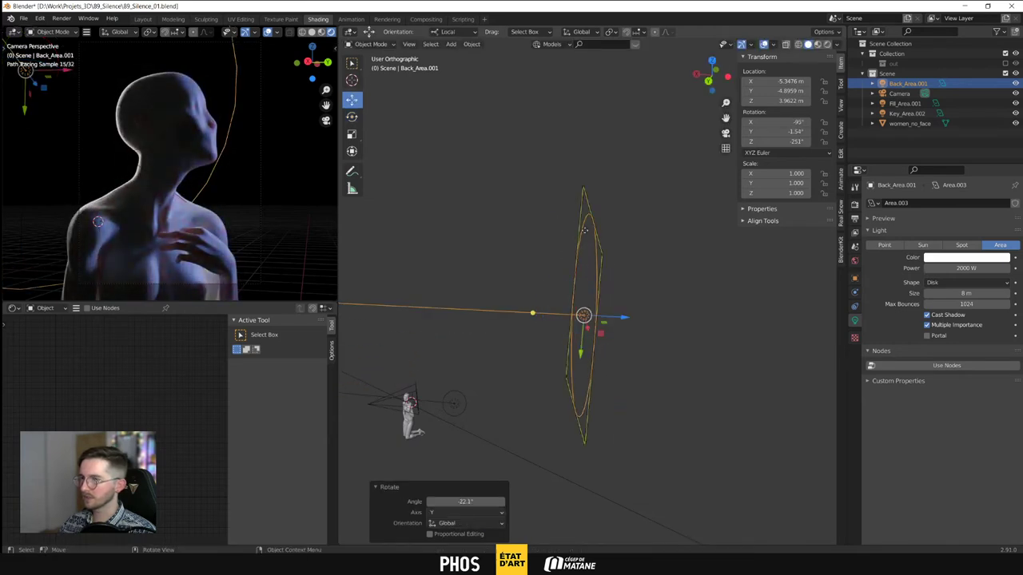
middle_click_drag(582, 264, 599, 327)
scroll(599, 324, "down", 2)
left_click_drag(602, 252, 610, 314)
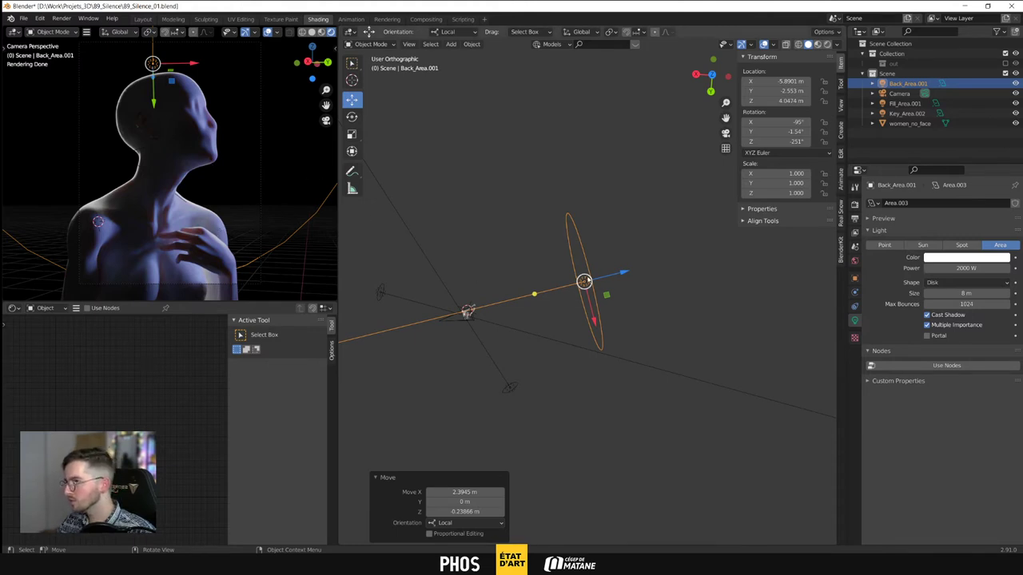
Move the back area light down to about X -5.99, Y -1.79, Z 2.34 m and set its size to 9 m
middle_click_drag(601, 297, 696, 265)
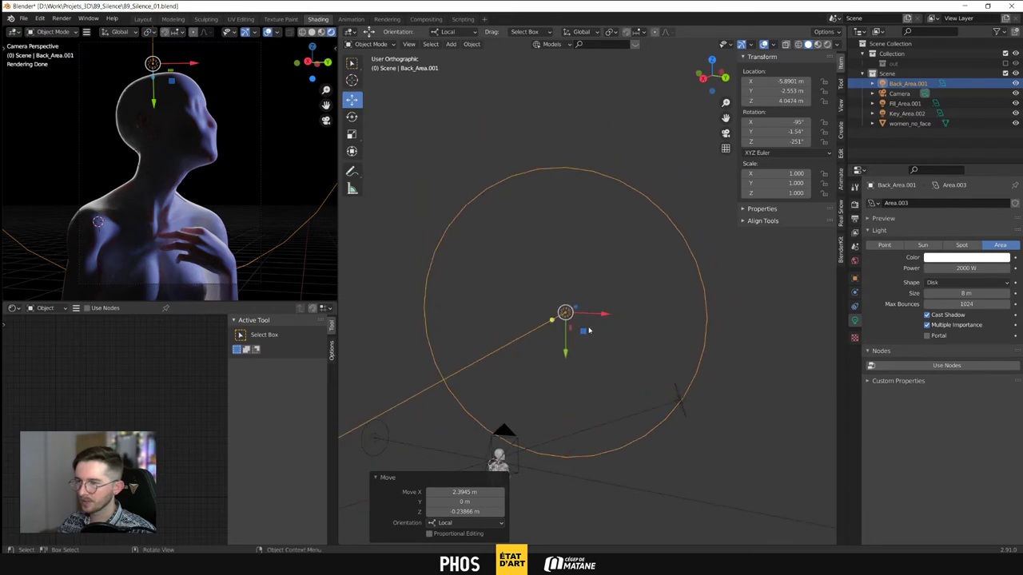
left_click_drag(588, 330, 605, 387)
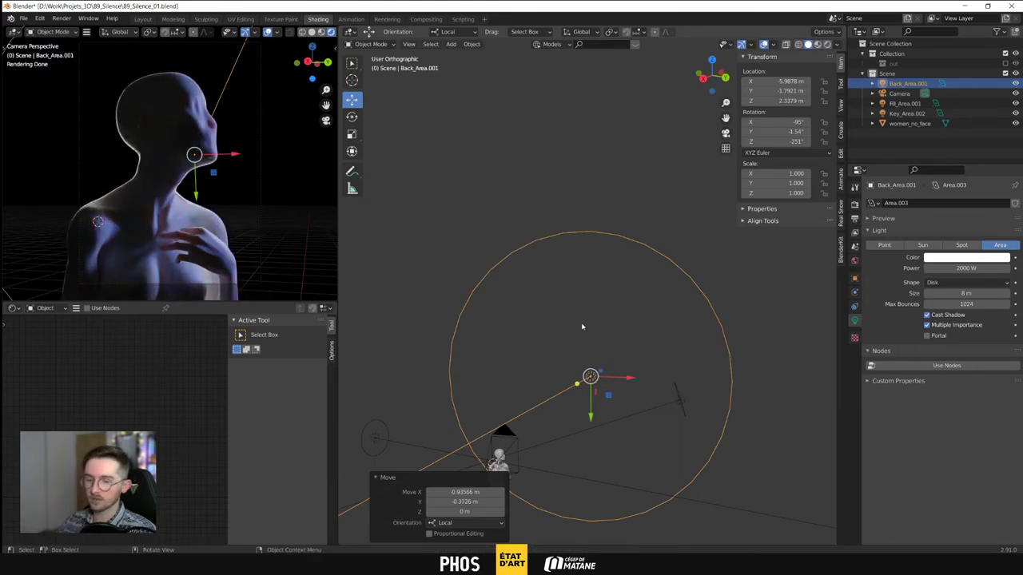
middle_click_drag(560, 350, 566, 392)
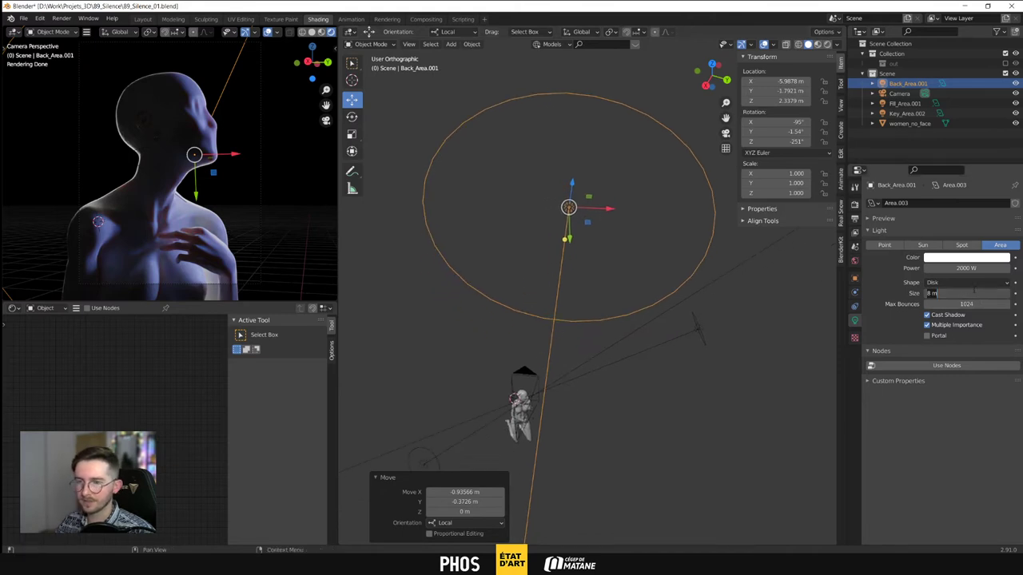
type("9")
key("Return")
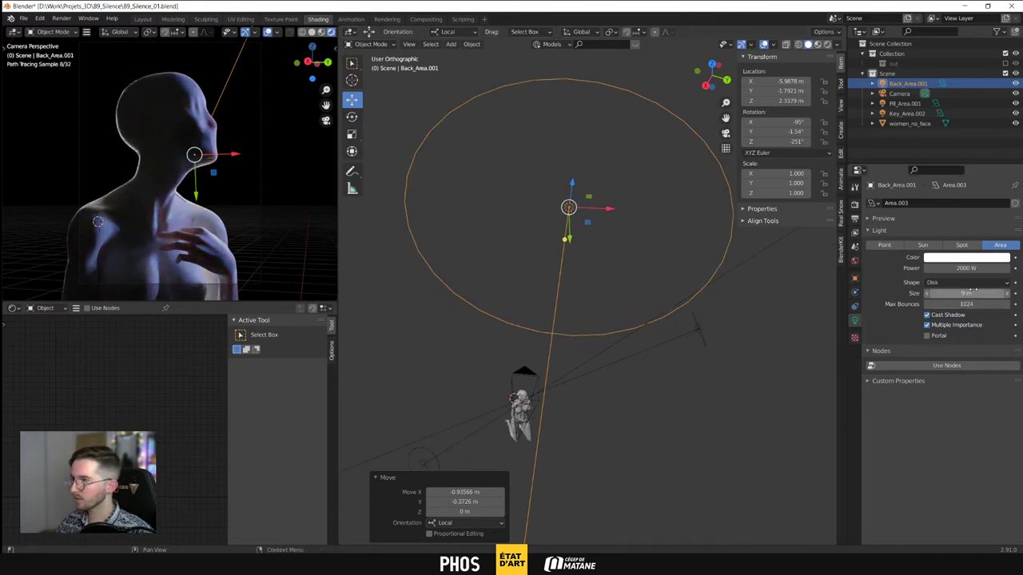
Rotate the back area light to about -244° around Z and shift it along its local X axis, behind the figure
left_click(351, 117)
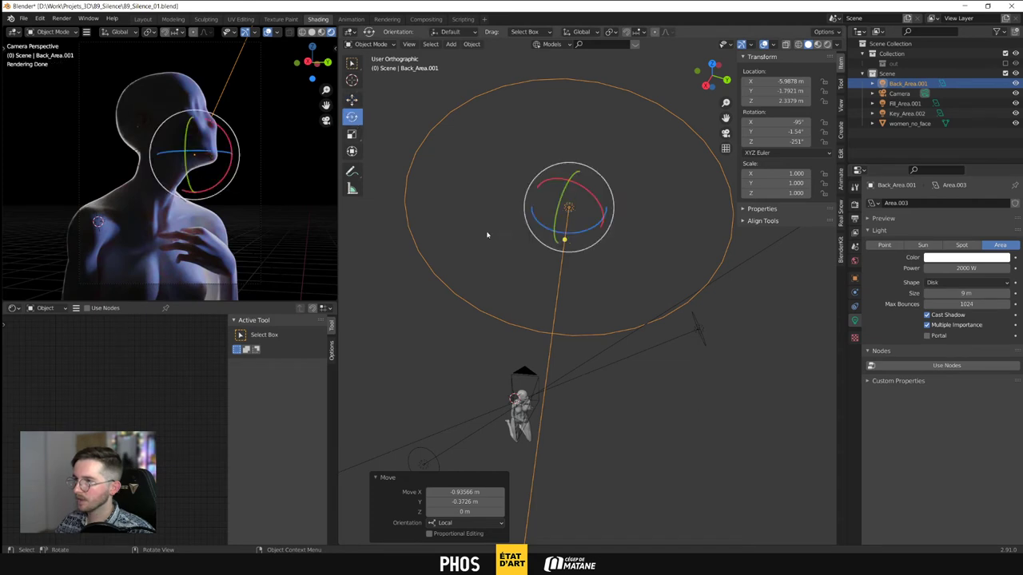
left_click_drag(576, 231, 540, 210)
left_click(351, 99)
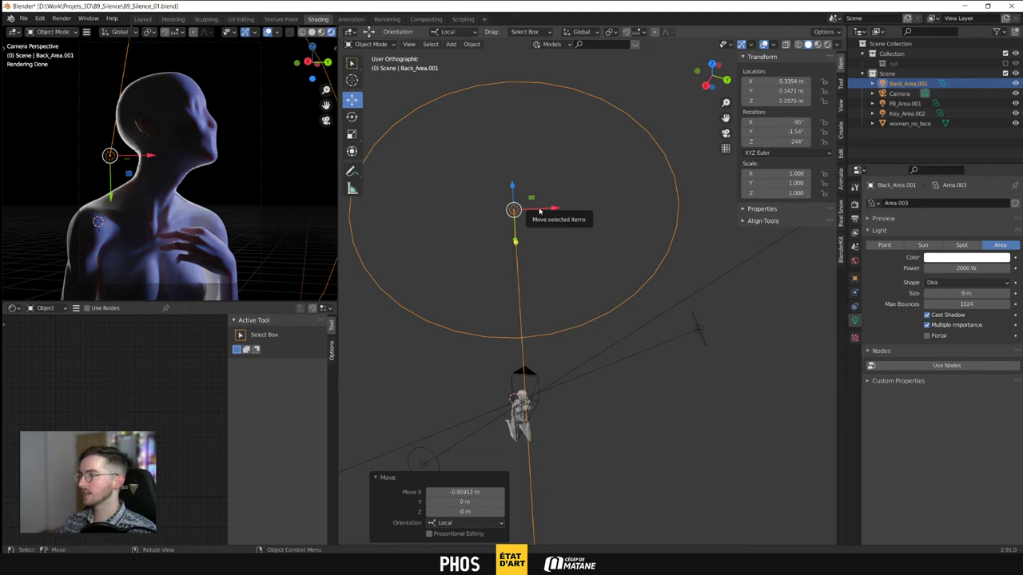
left_click_drag(540, 211, 542, 212)
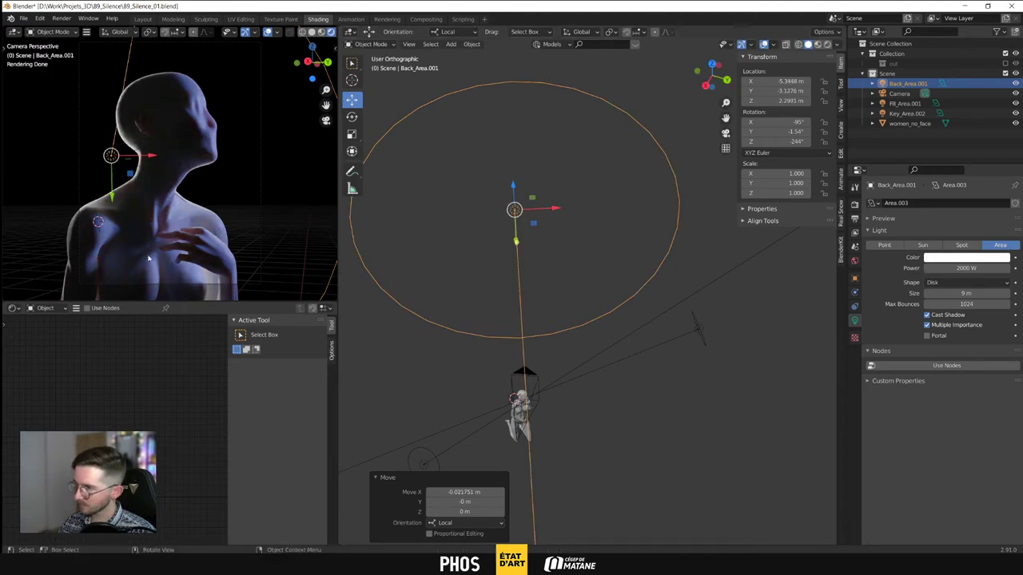
Set the key area light's power to 350 W
left_click(697, 334)
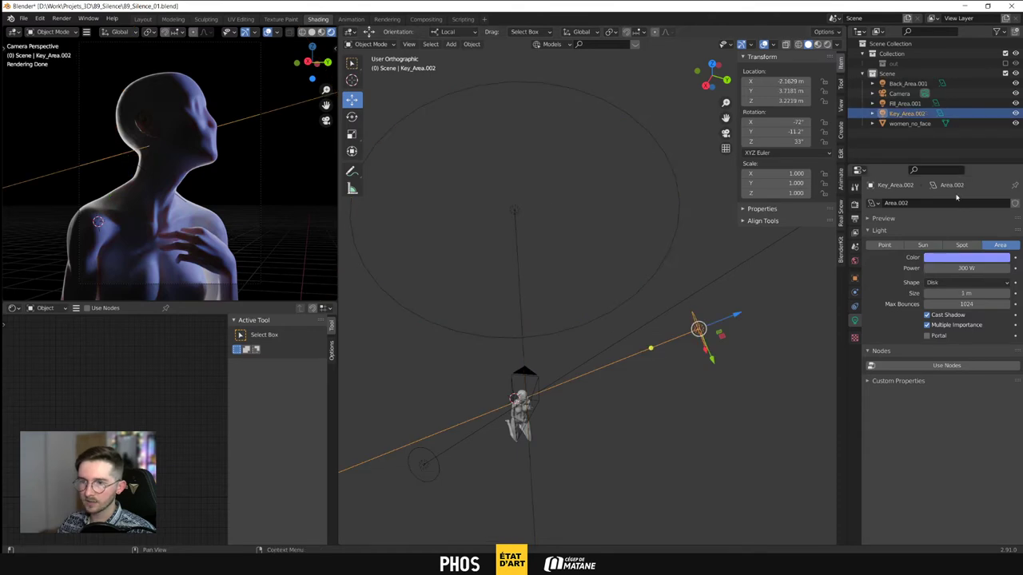
left_click(981, 269)
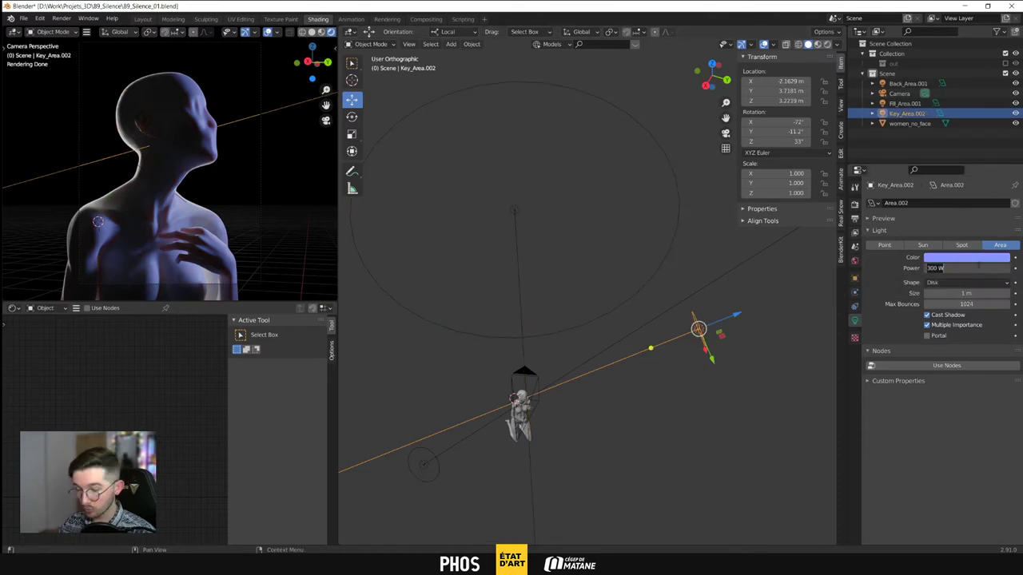
type("350")
key("Return")
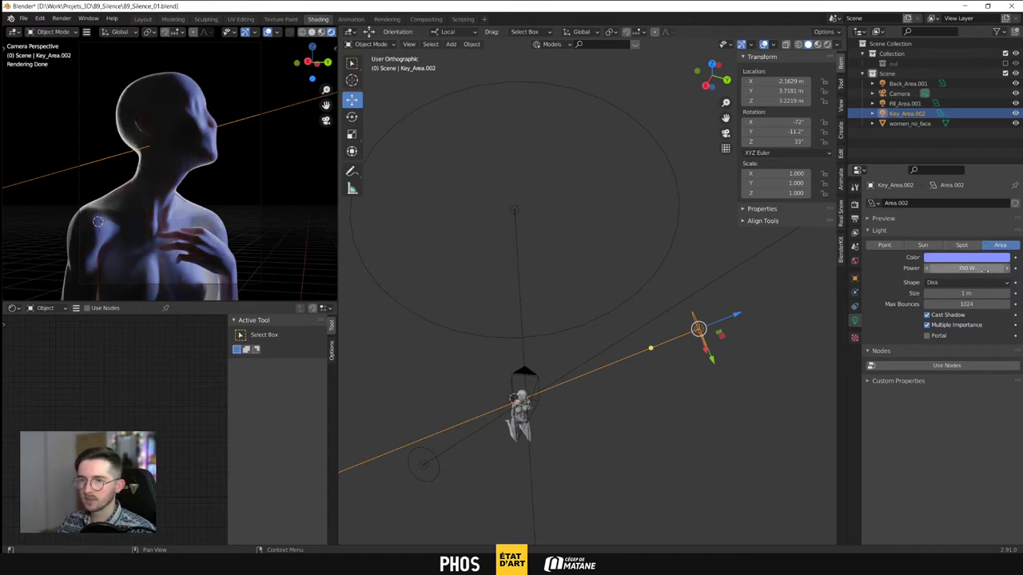
Select the figure and examine the shading on its neck, shoulders and hand in the rendered camera view
left_click(163, 235)
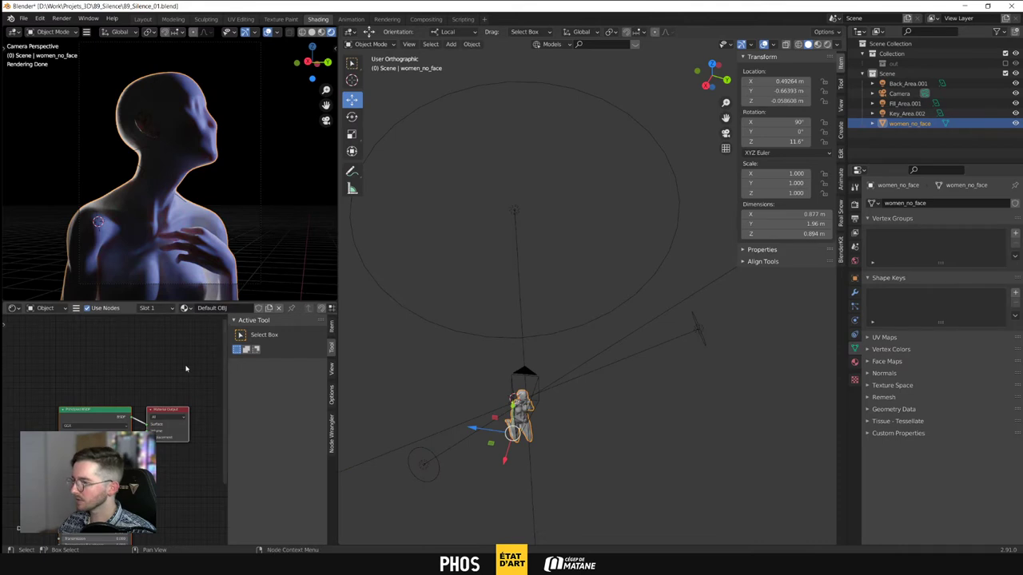
scroll(164, 227, "up", 2)
middle_click_drag(164, 227, 186, 141, "shift")
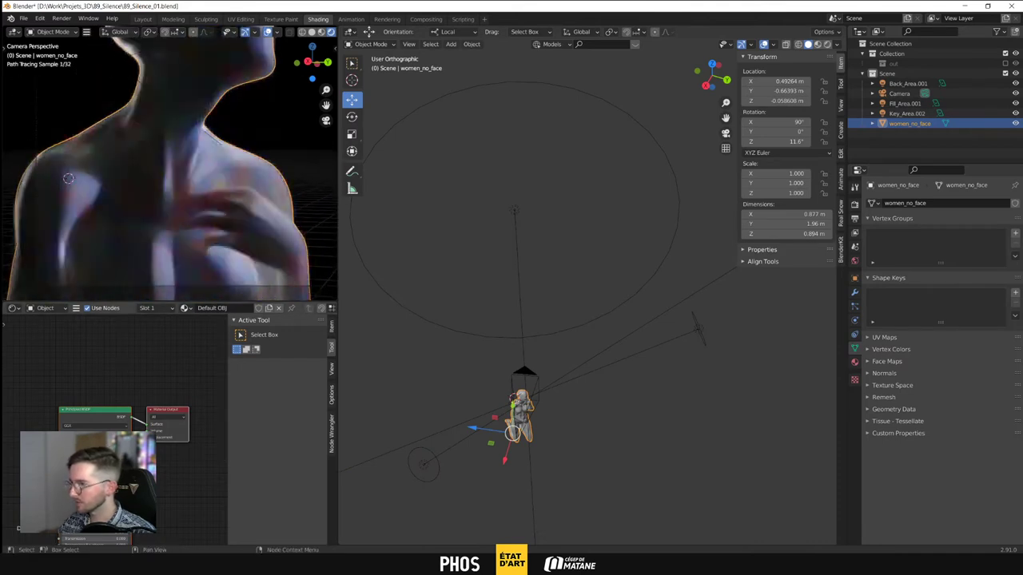
scroll(114, 432, "up", 3)
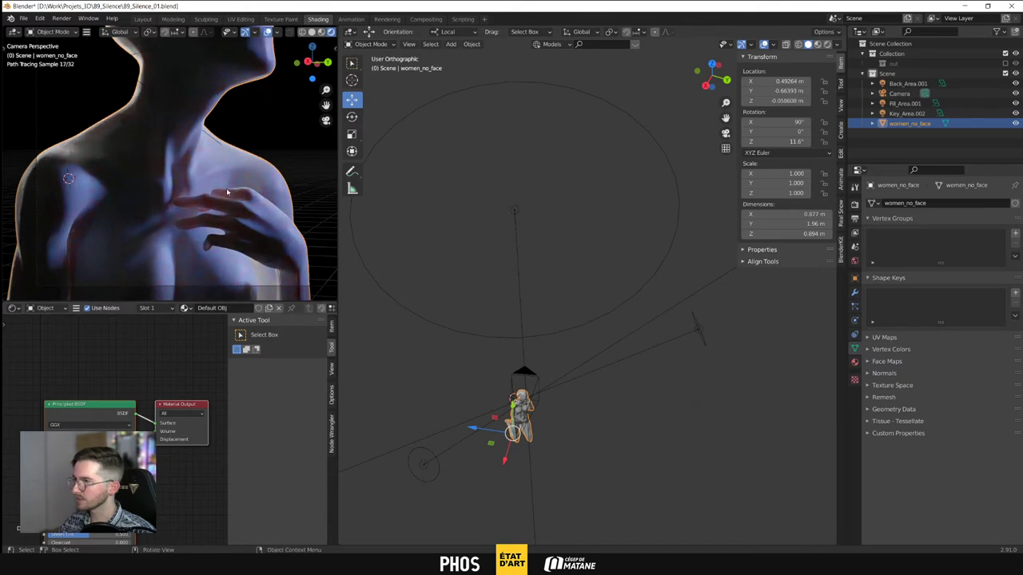
middle_click_drag(219, 131, 211, 178, "shift")
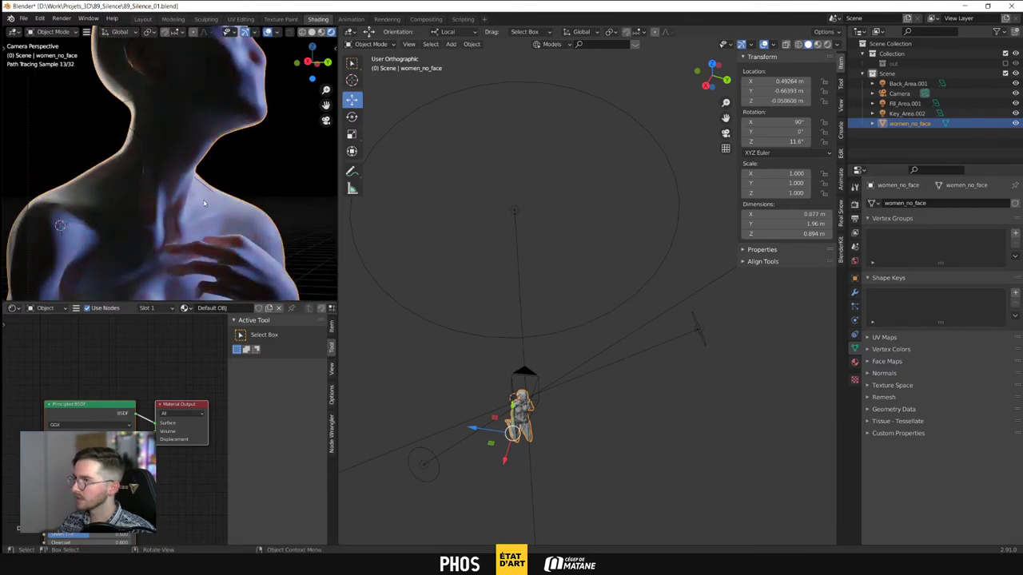
middle_click_drag(172, 264, 178, 242, "shift")
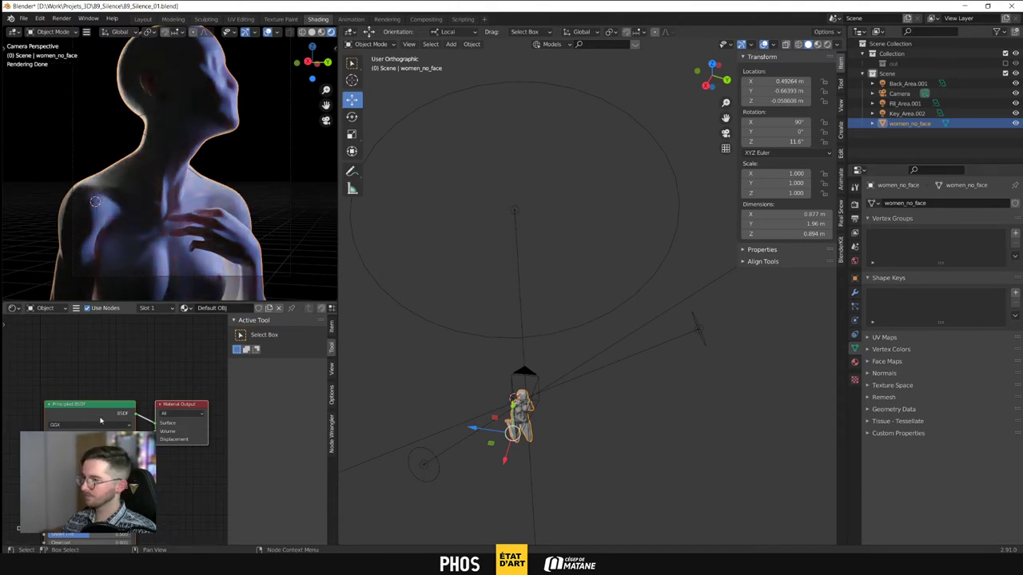
Set the Subsurface value of the figure's Principled BSDF material to 0.075
middle_click_drag(167, 509, 156, 425)
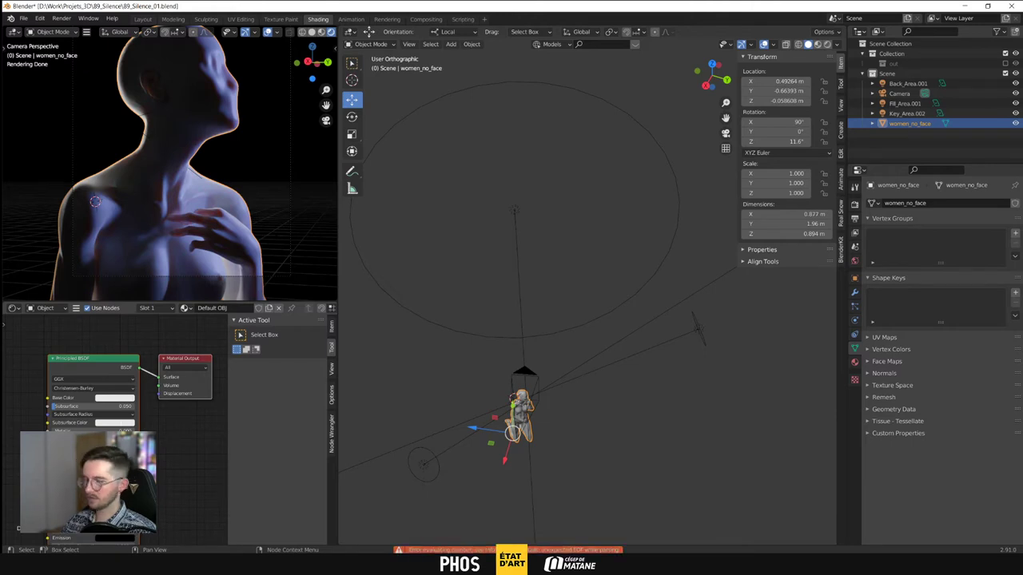
key("Return")
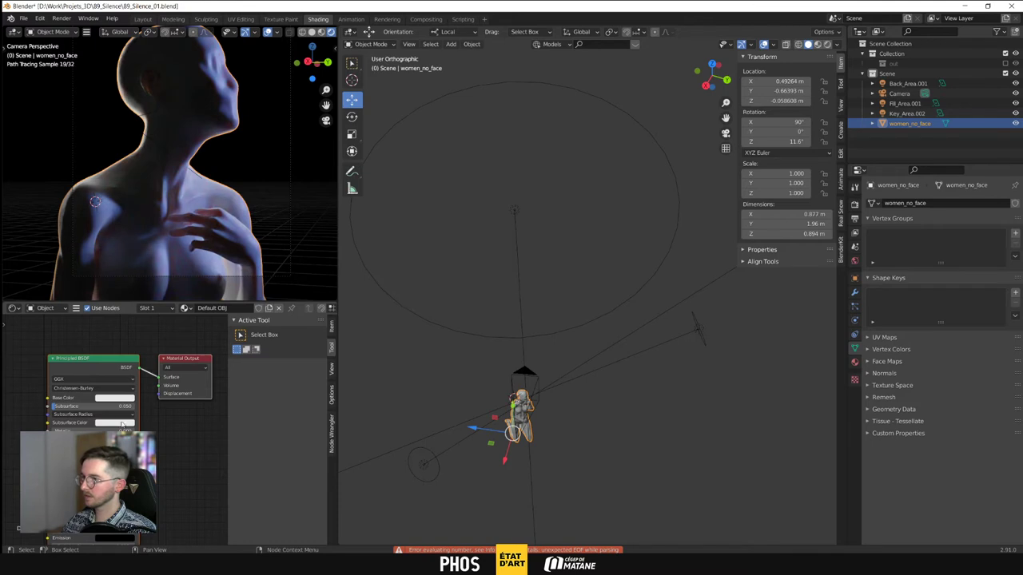
double_click(112, 406)
type("0.07")
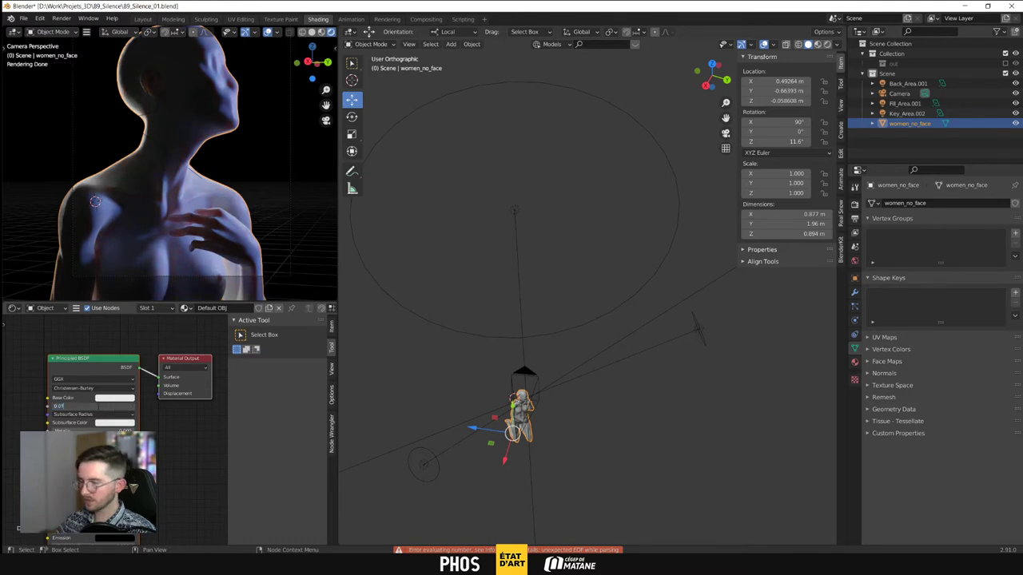
type("5")
key("Return")
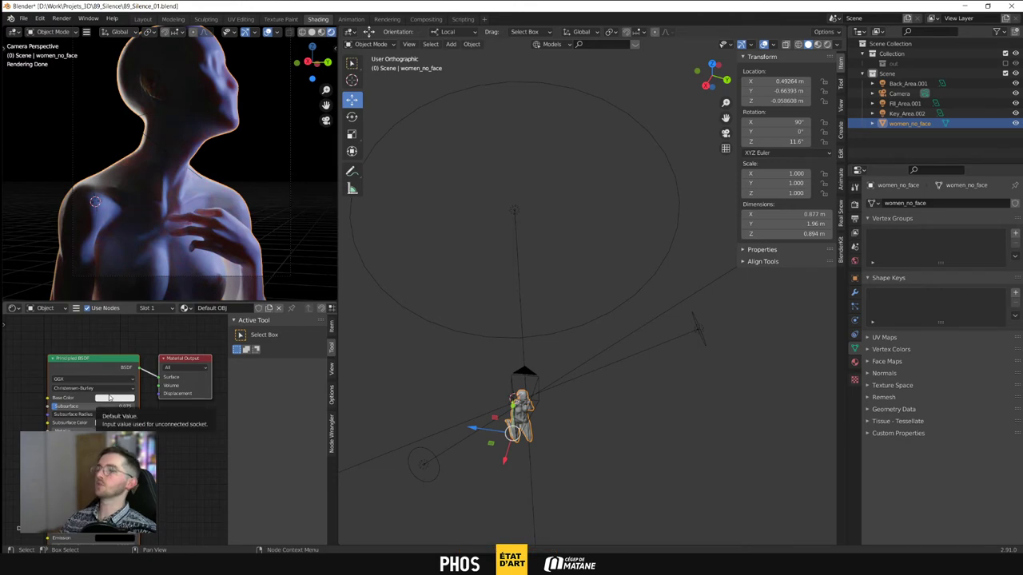
Raise the Subsurface value of the figure's material to 0.2
left_click(105, 406)
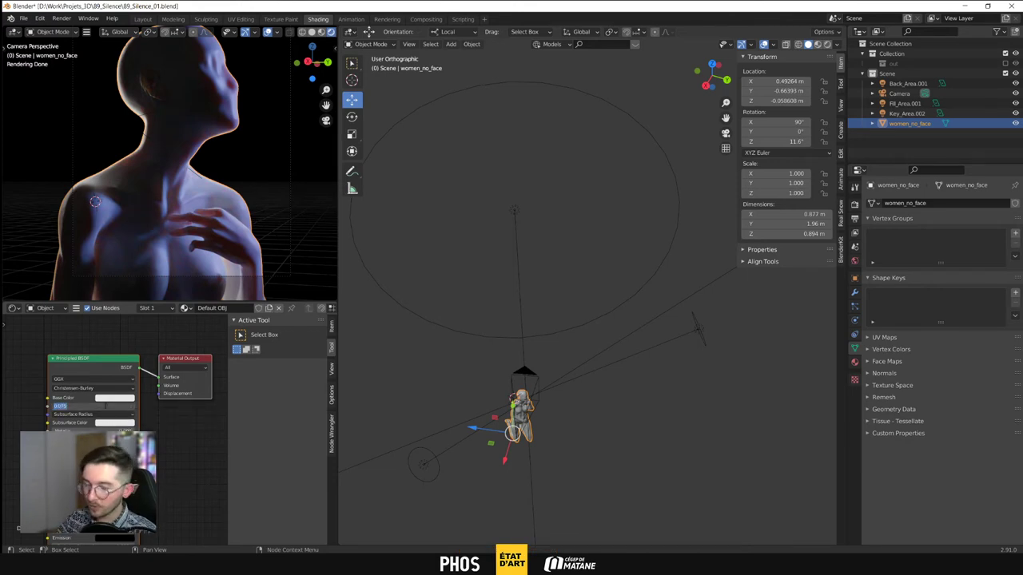
type("0.2")
key("Return")
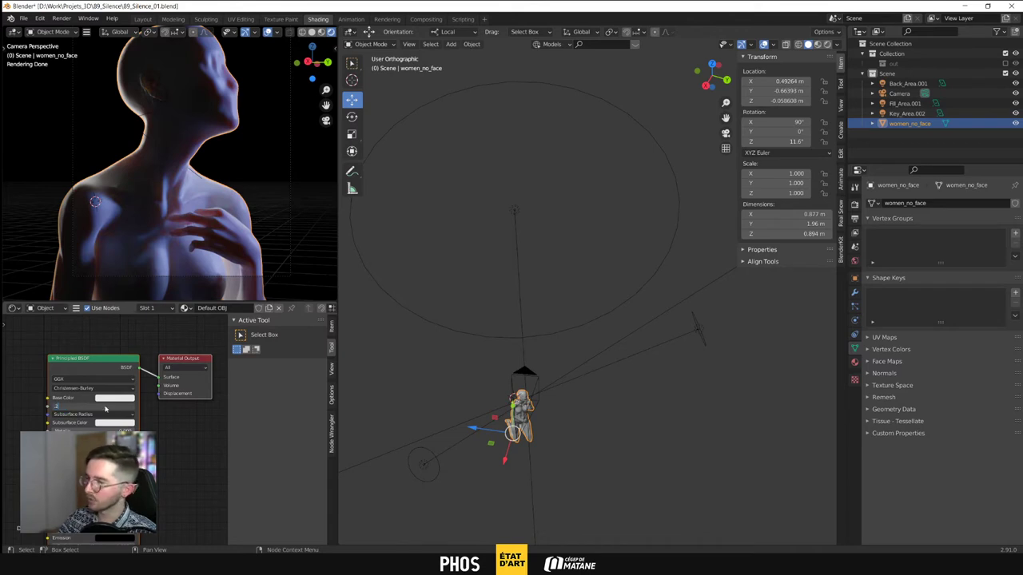
left_click(108, 406)
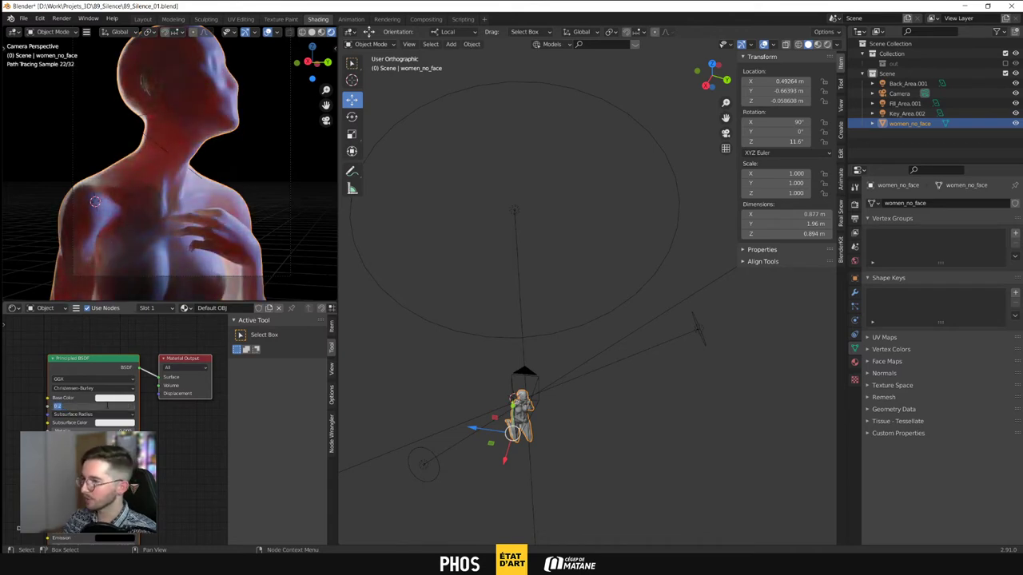
key("Return")
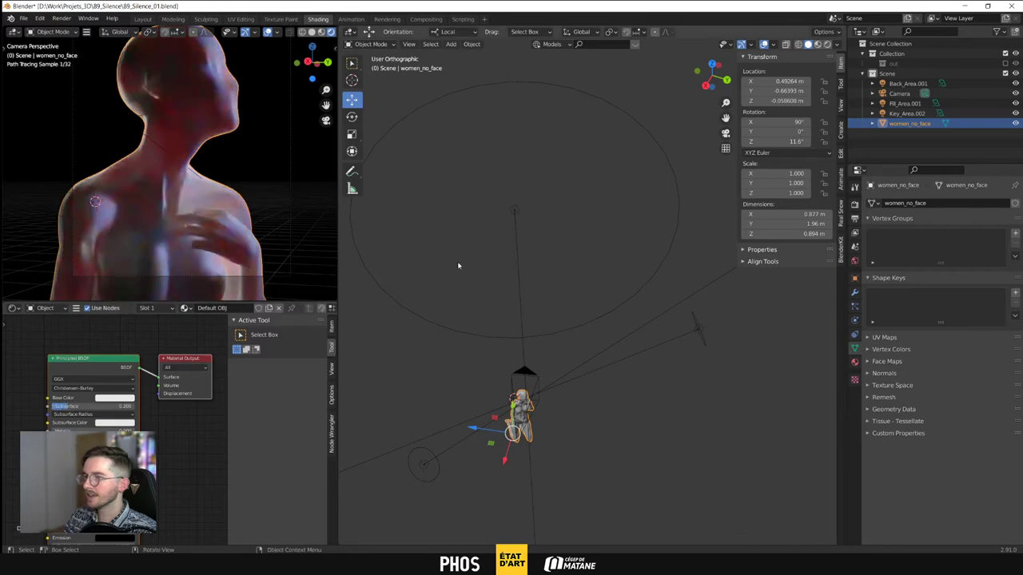
Show the camera view with rendered shading in the main viewport and set the small viewport to solid shading
key("KP_0")
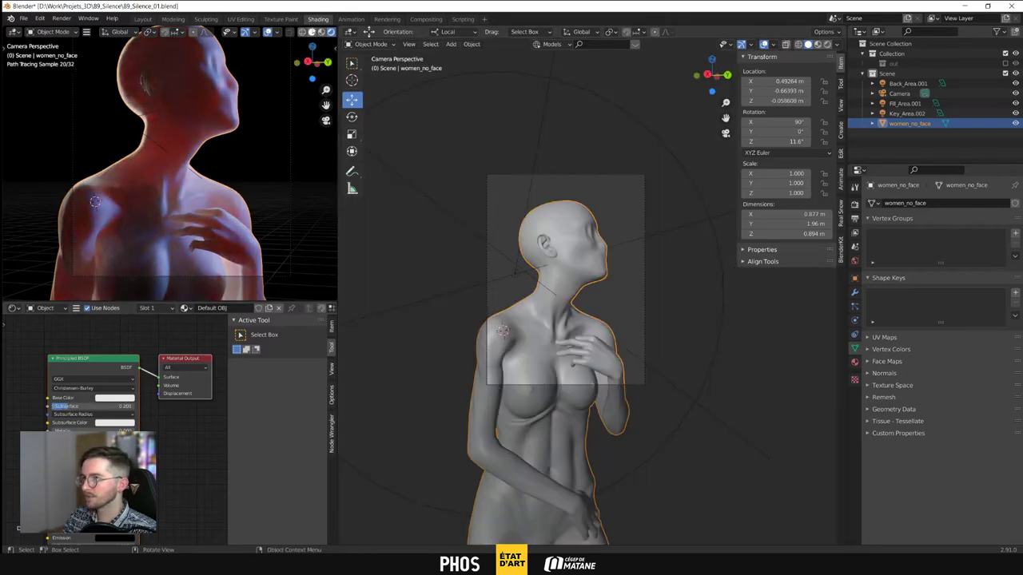
left_click(311, 32)
left_click(814, 44)
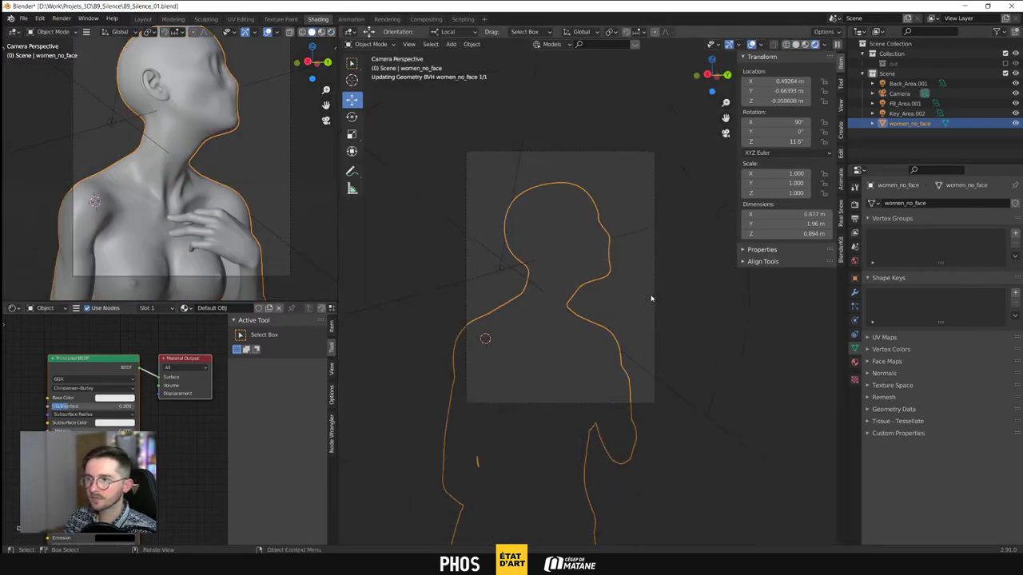
scroll(651, 297, "up", 5)
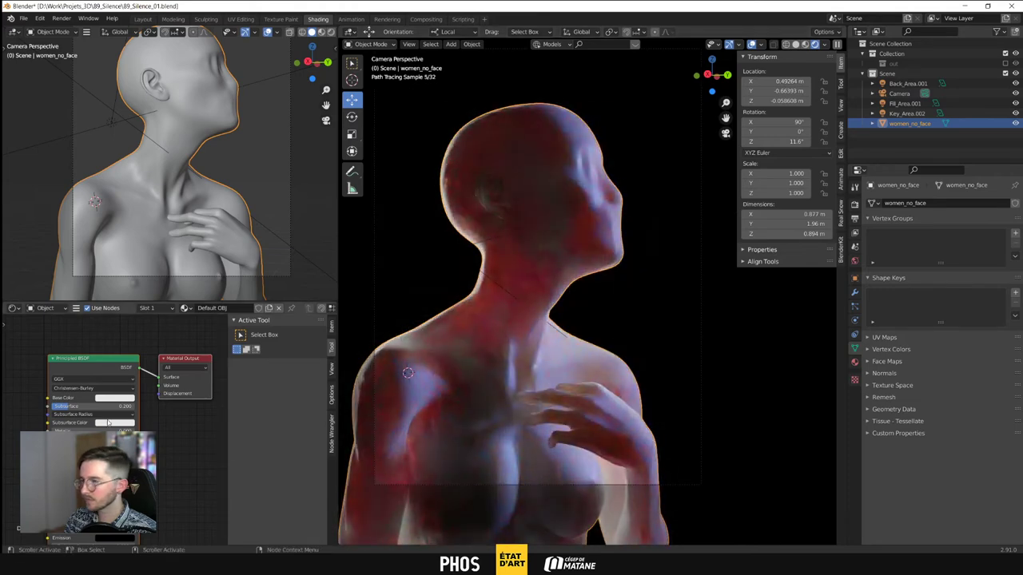
Try Subsurface values of 0.1 and 0.08 on the figure's material
left_click(119, 407)
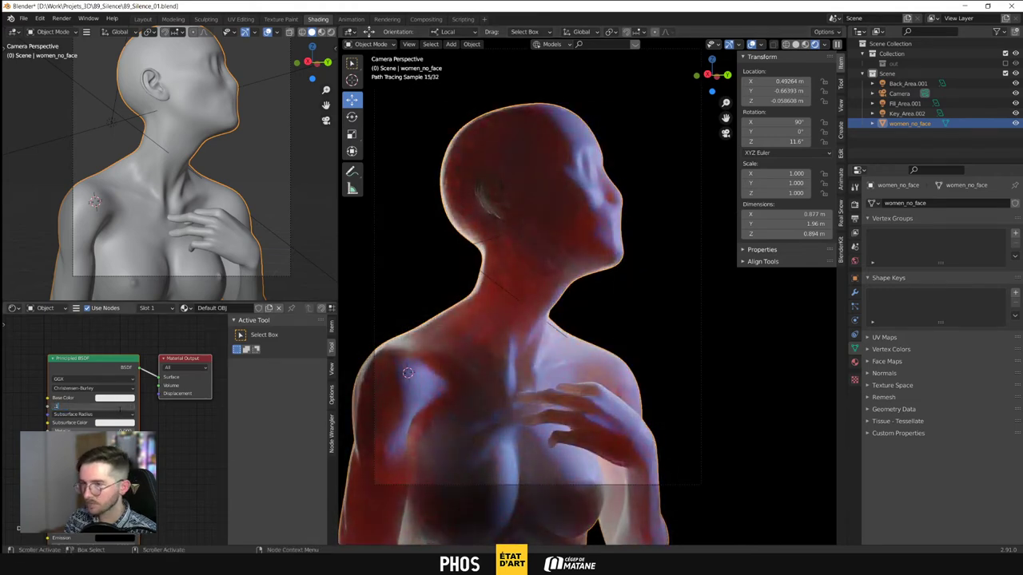
type("0.1")
key("Return")
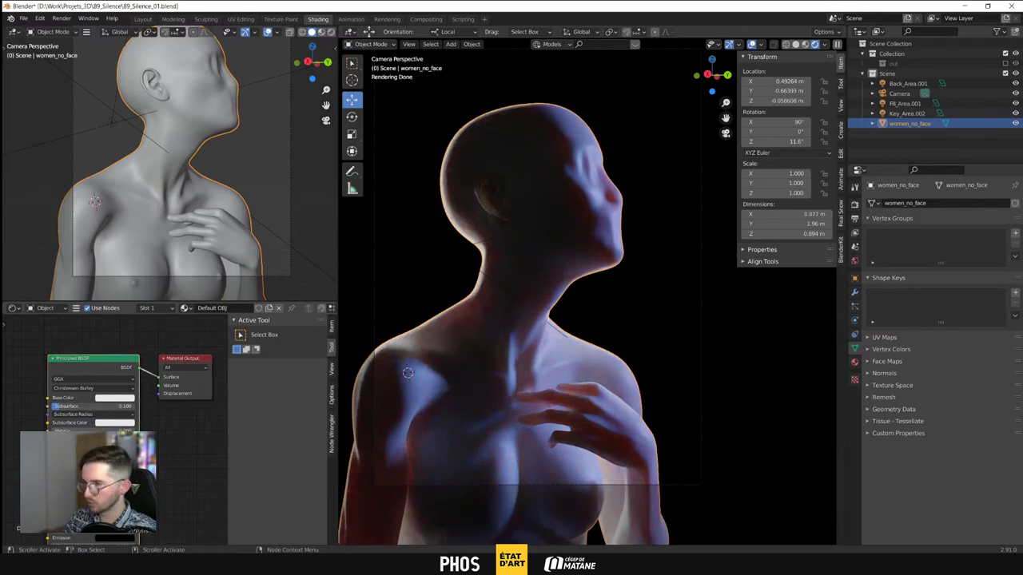
left_click(125, 406)
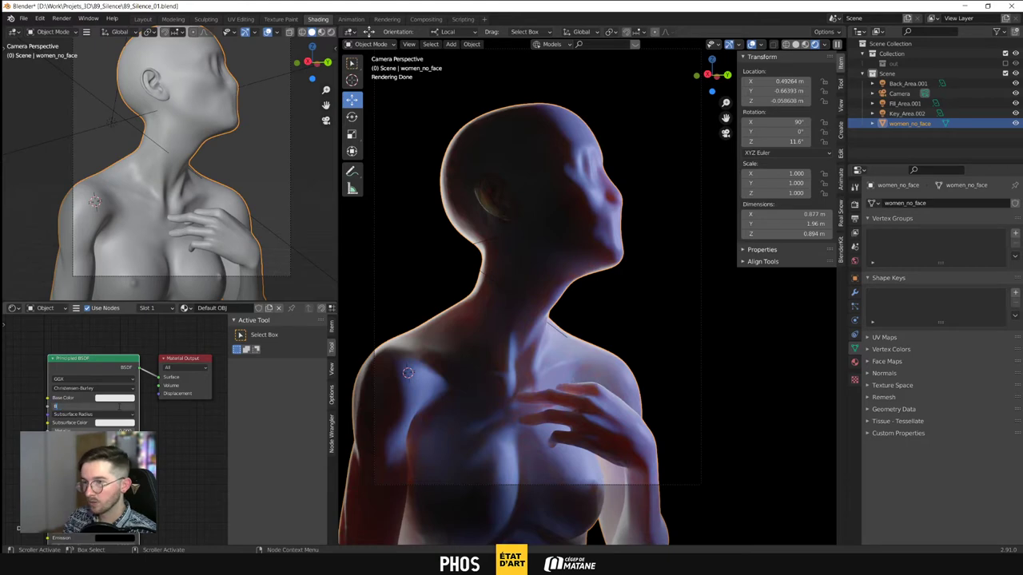
type("0.08")
key("Return")
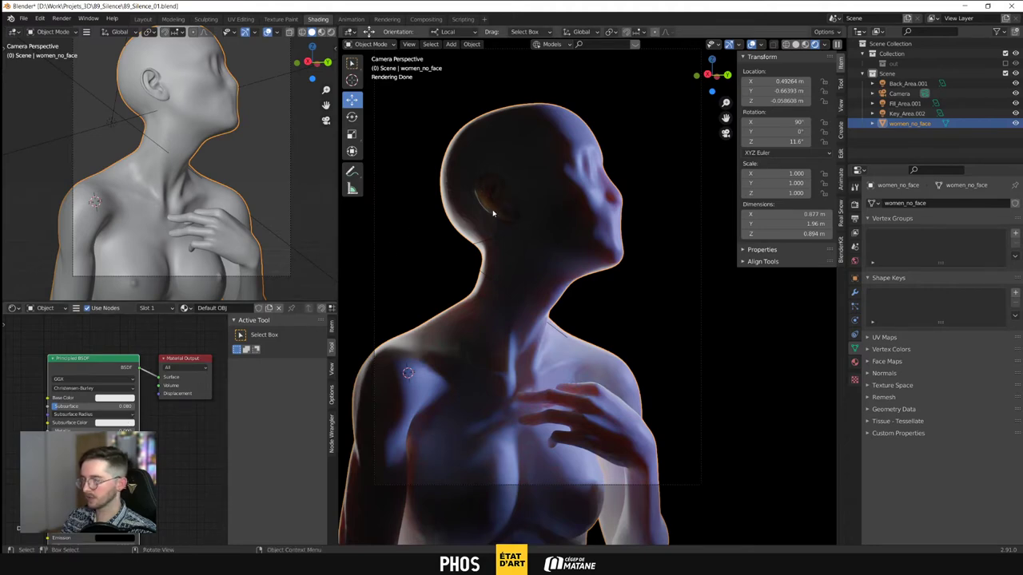
Set the Subsurface value of the figure's material to 0.05 and check the face and neck up close
left_click(91, 406)
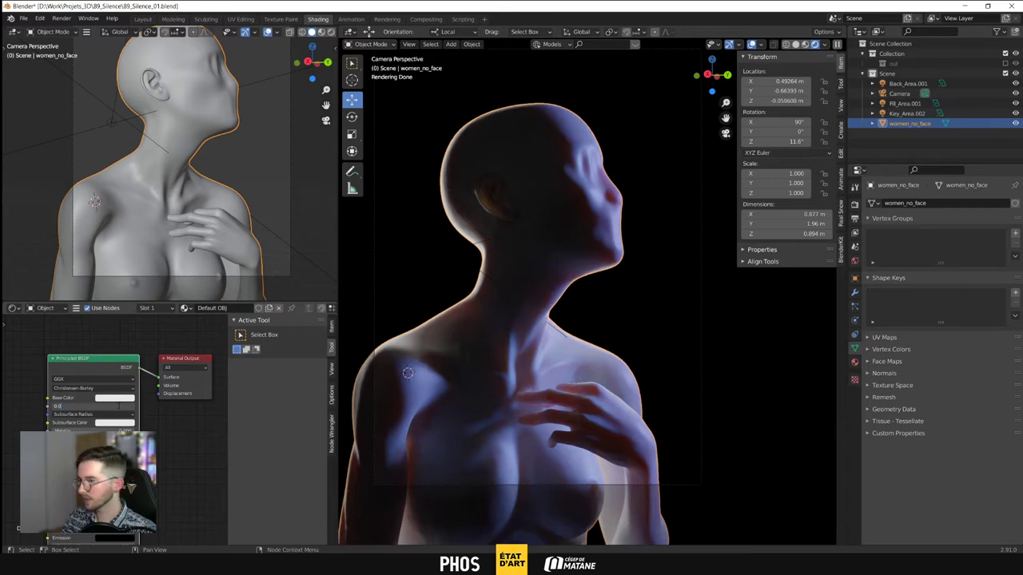
type("0.05")
key("Return")
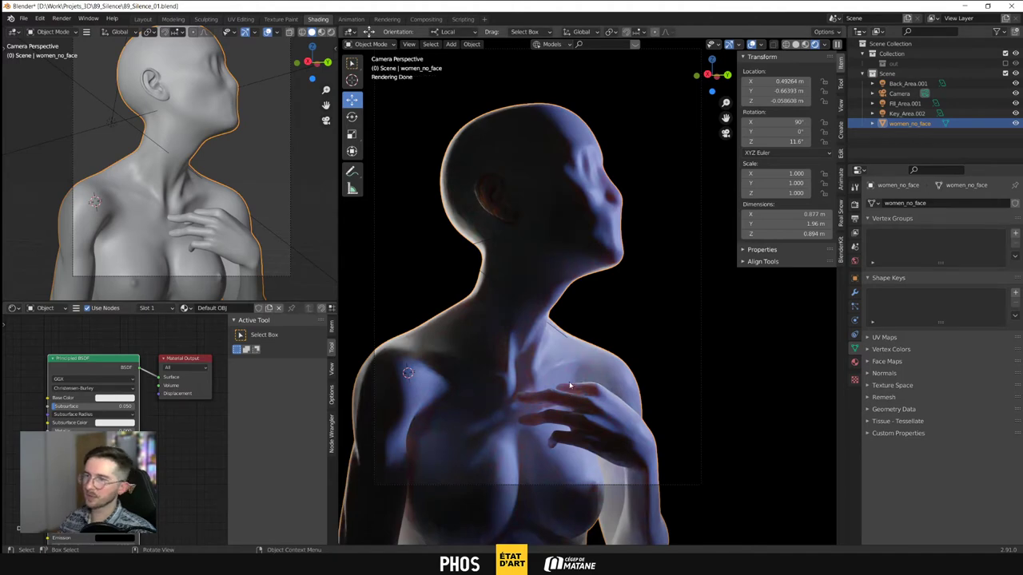
scroll(619, 176, "up", 4)
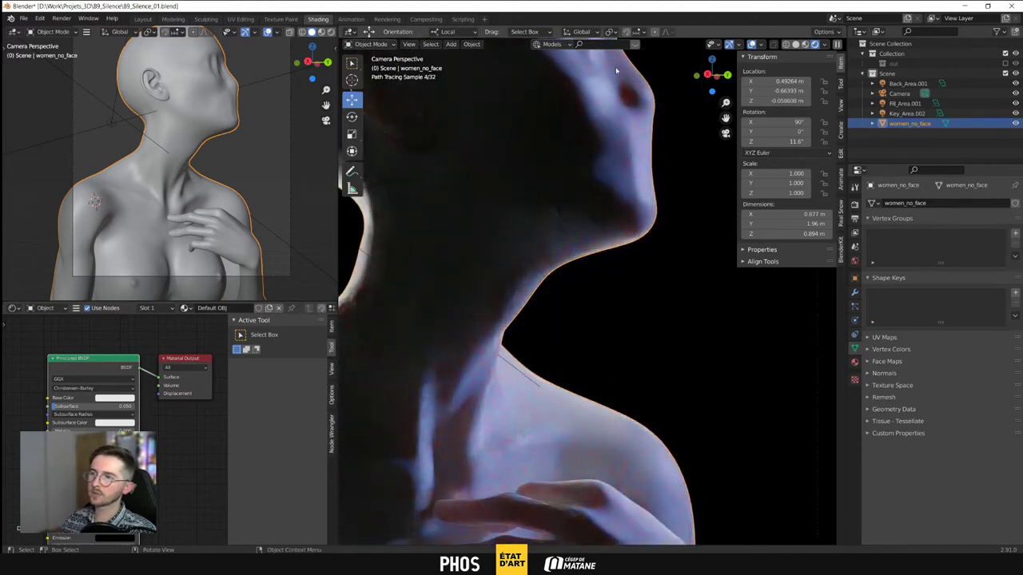
Rotate the figure about its vertical axis to a Z rotation of about 19°, checking the framing in the camera view
scroll(573, 226, "down", 10)
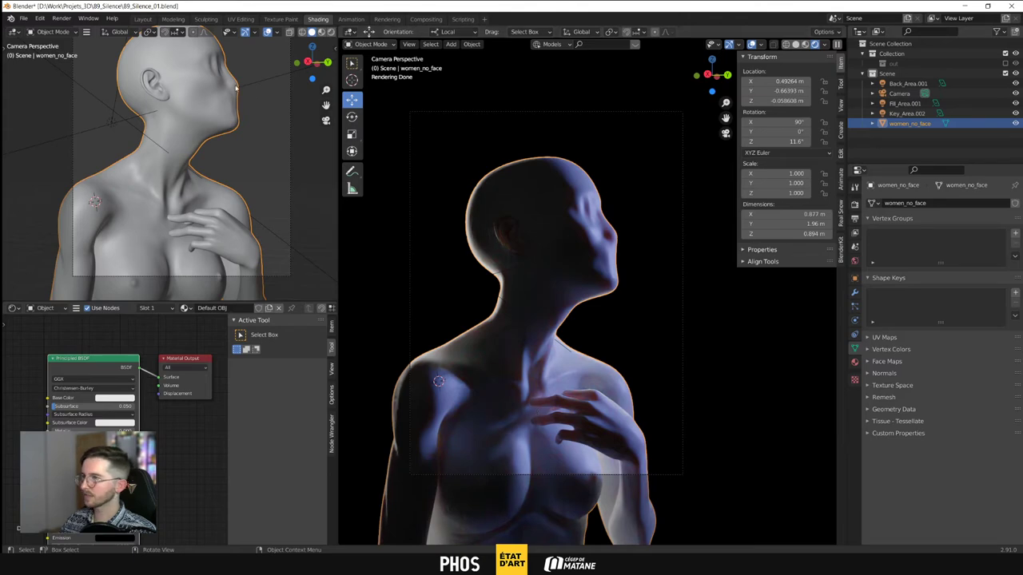
middle_click_drag(238, 171, 206, 165)
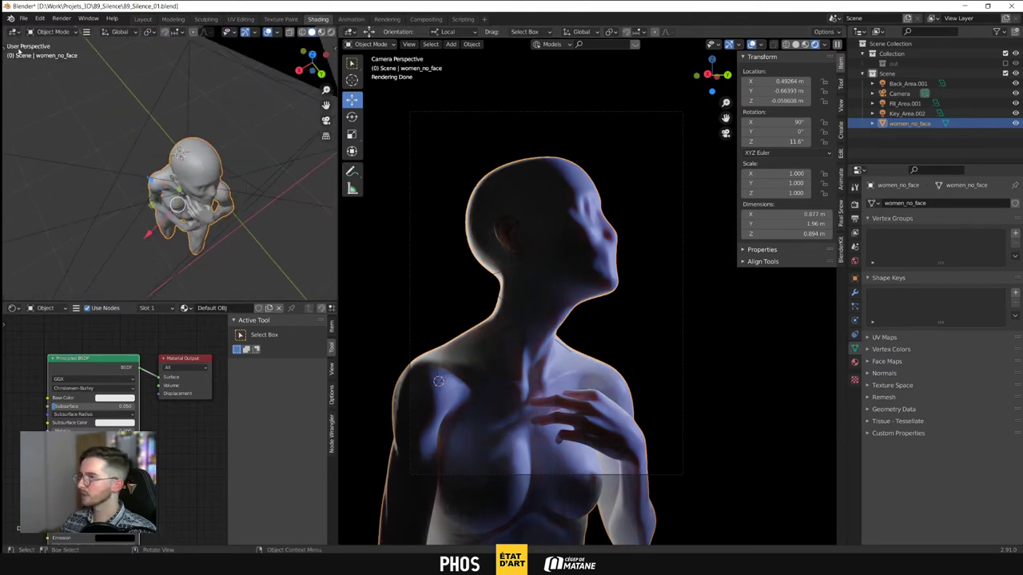
key("t")
left_click(17, 106)
left_click(16, 104)
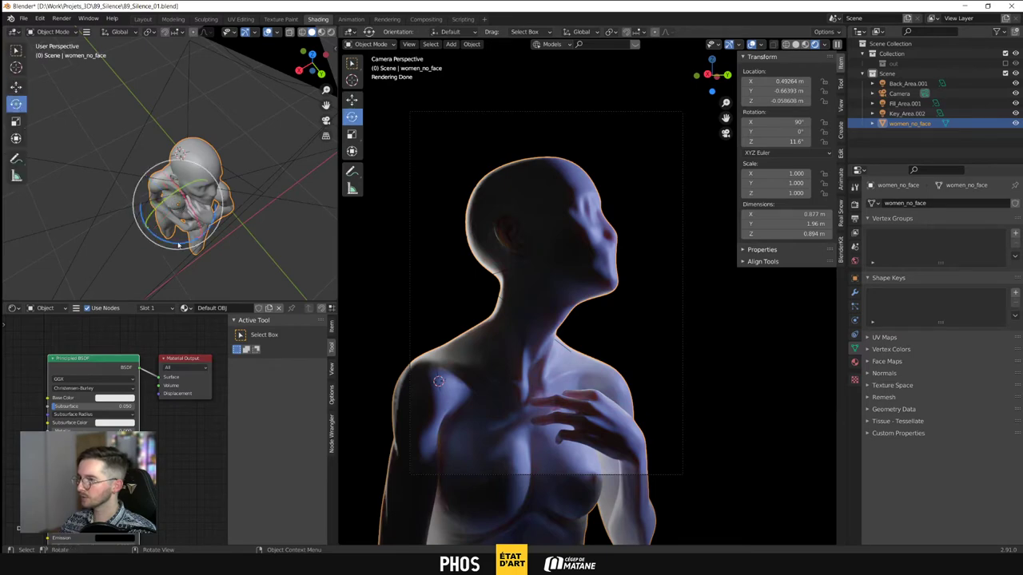
left_click_drag(179, 248, 183, 245)
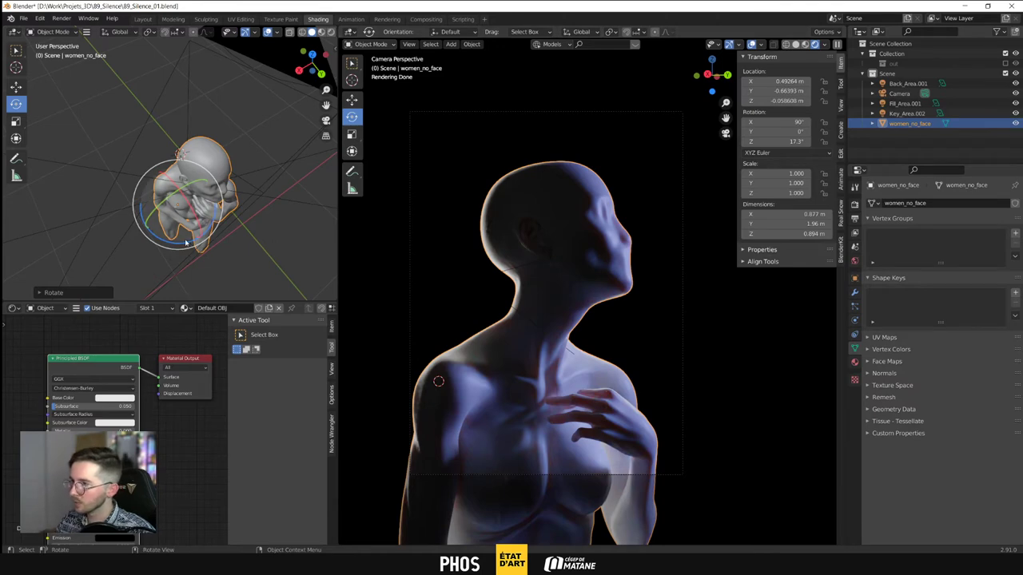
left_click_drag(192, 243, 189, 246)
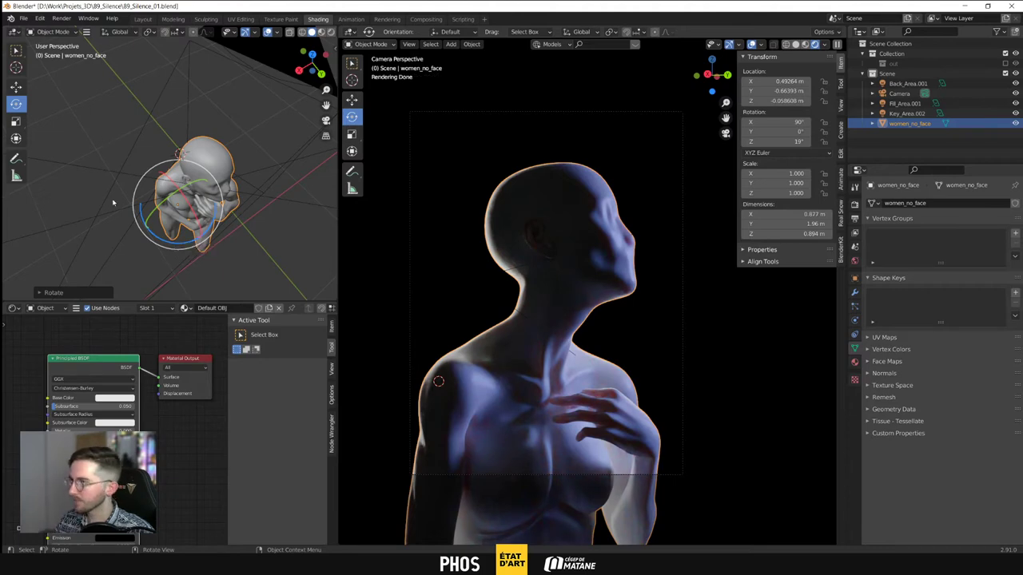
Reposition the rotated figure in the camera frame at about X 0.569, Y -0.679, Z -0.055 m
left_click(16, 87)
middle_click_drag(159, 192, 175, 204)
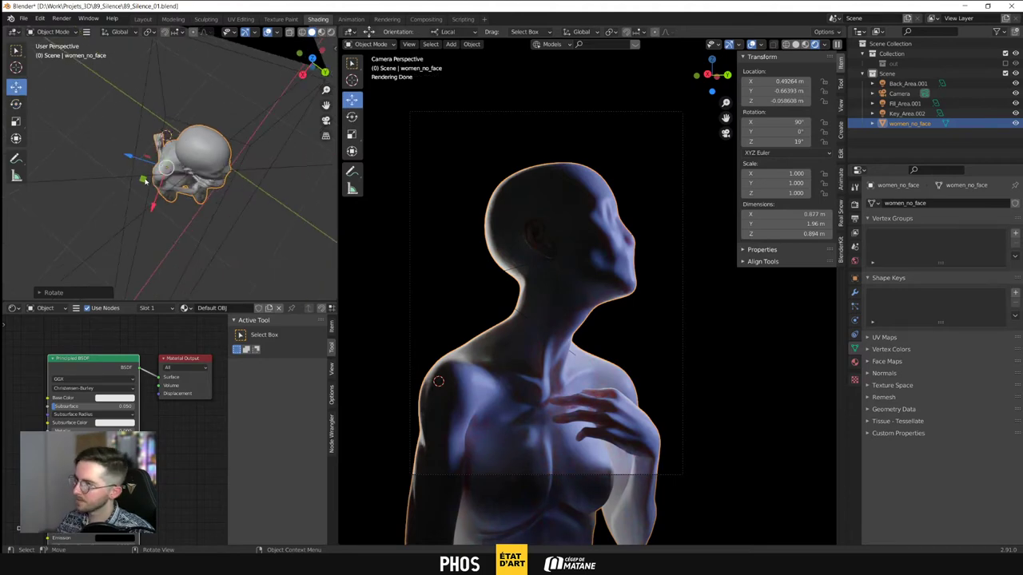
left_click_drag(144, 181, 140, 175)
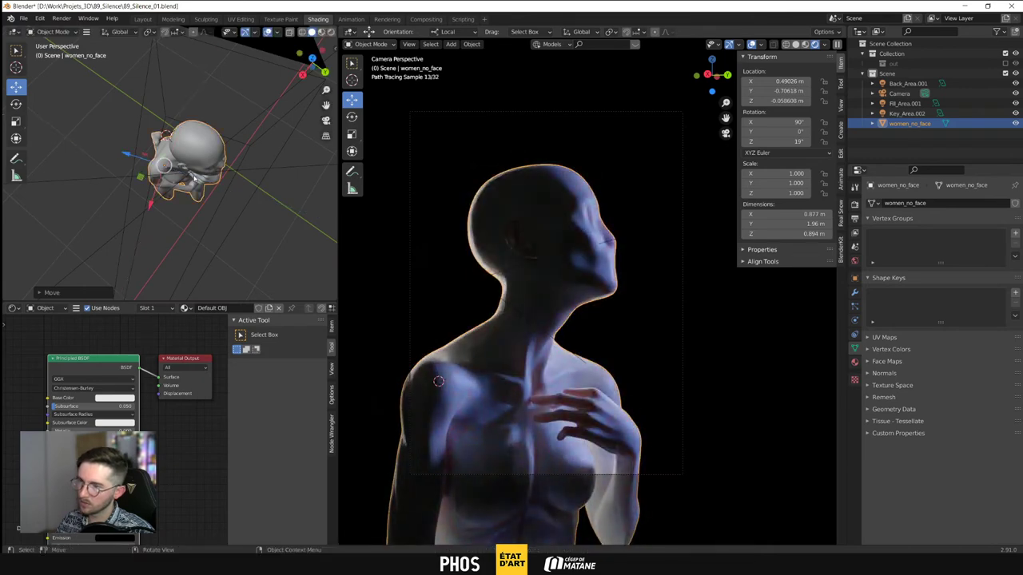
middle_click_drag(194, 177, 171, 254)
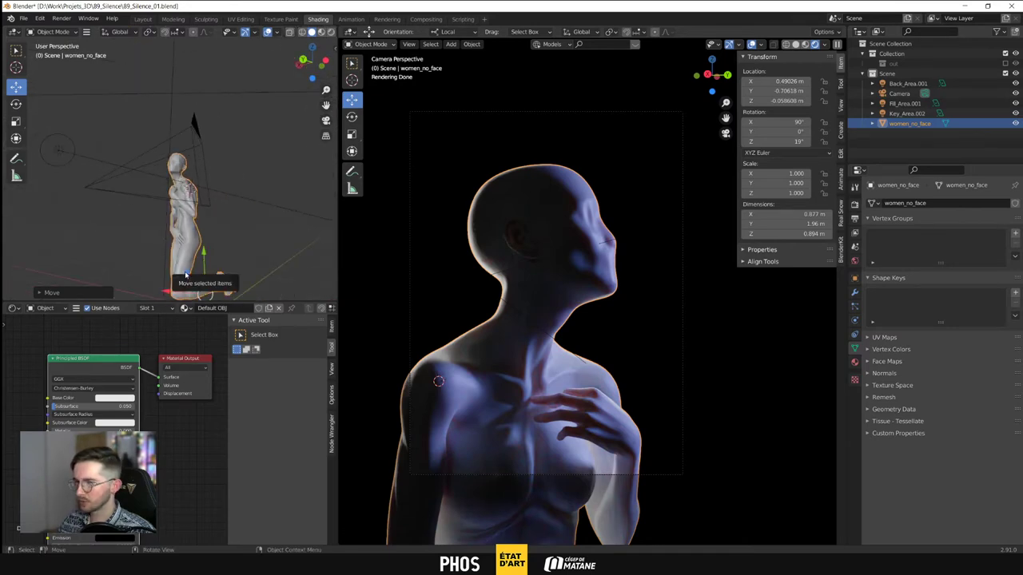
key("g")
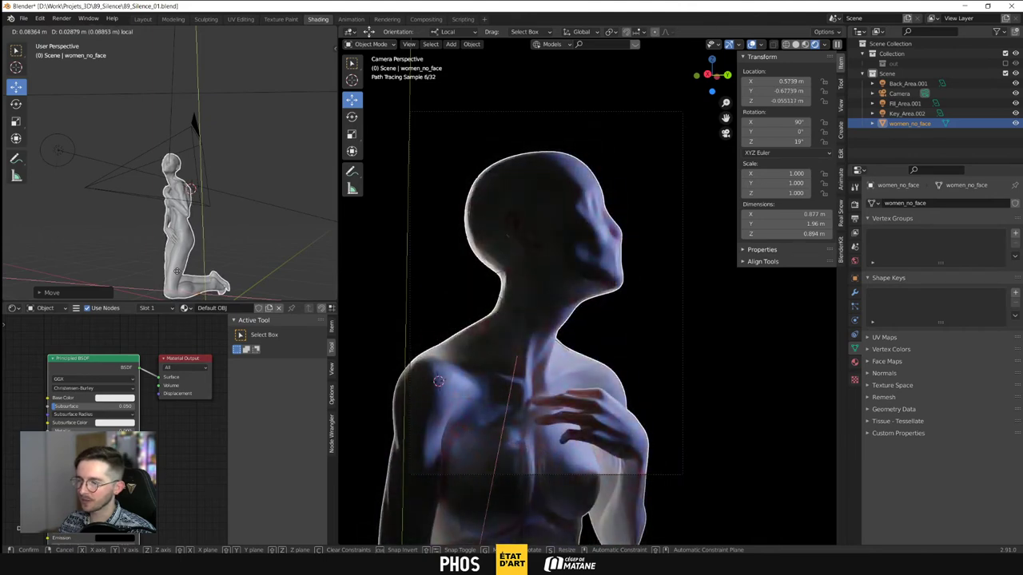
left_click(177, 273)
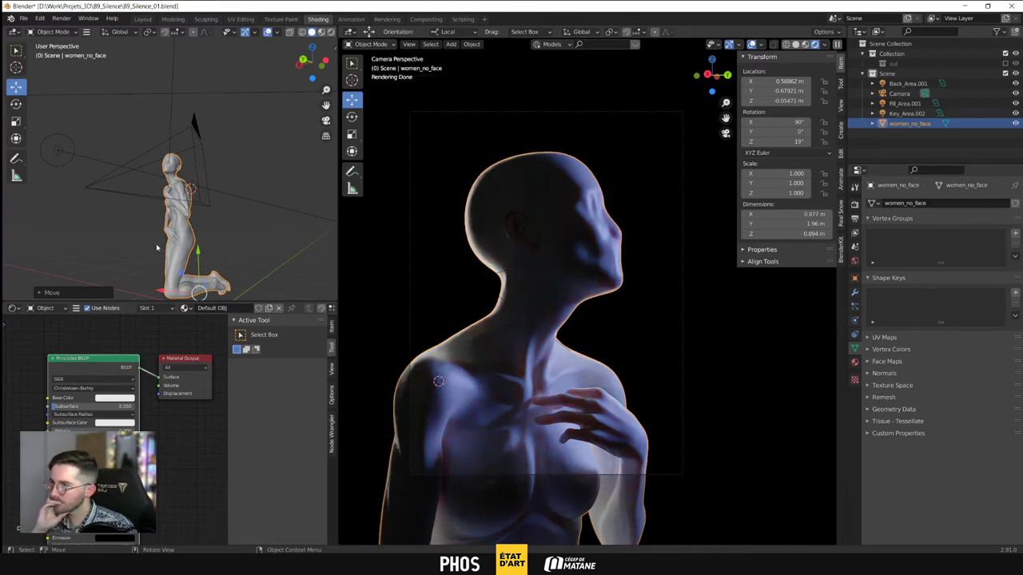
Tilt the figure slightly backward to a rotation of about X 92.5° and Y -0.845°
left_click(16, 105)
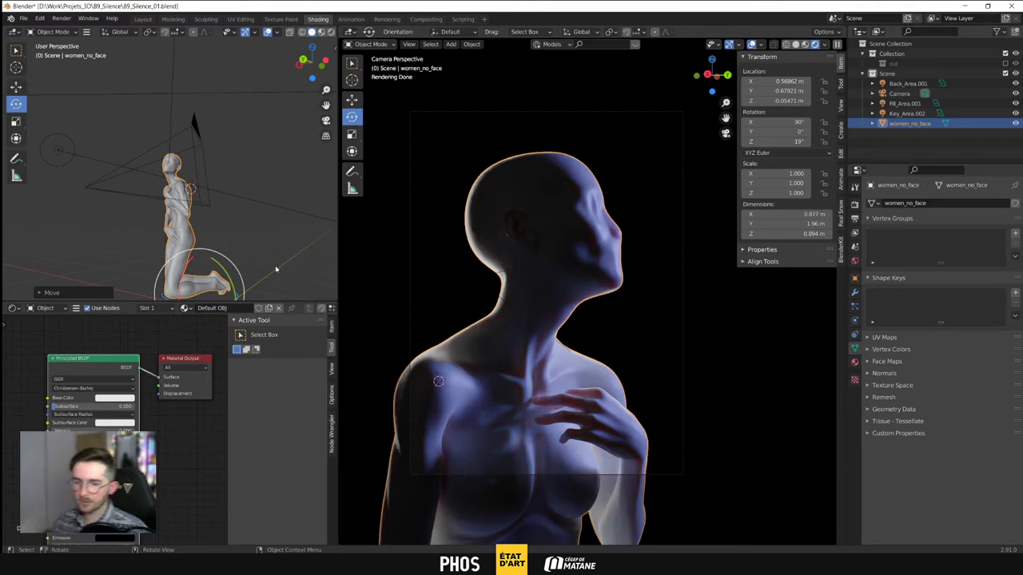
middle_click_drag(240, 264, 192, 267)
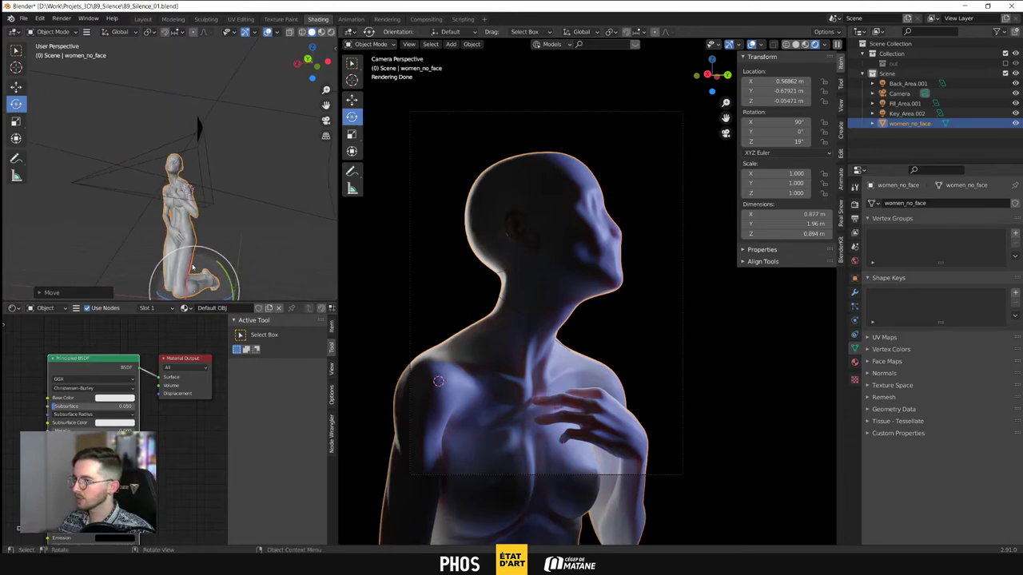
left_click_drag(188, 267, 192, 263)
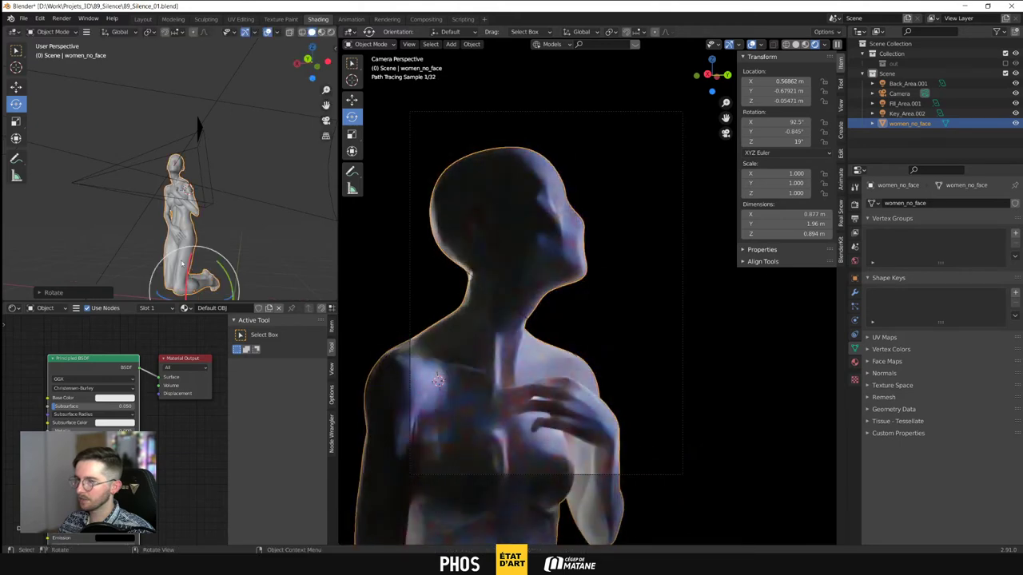
Move the tilted figure back into the camera frame, to about X 0.654, Y -0.590, Z -0.077 m
left_click(16, 86)
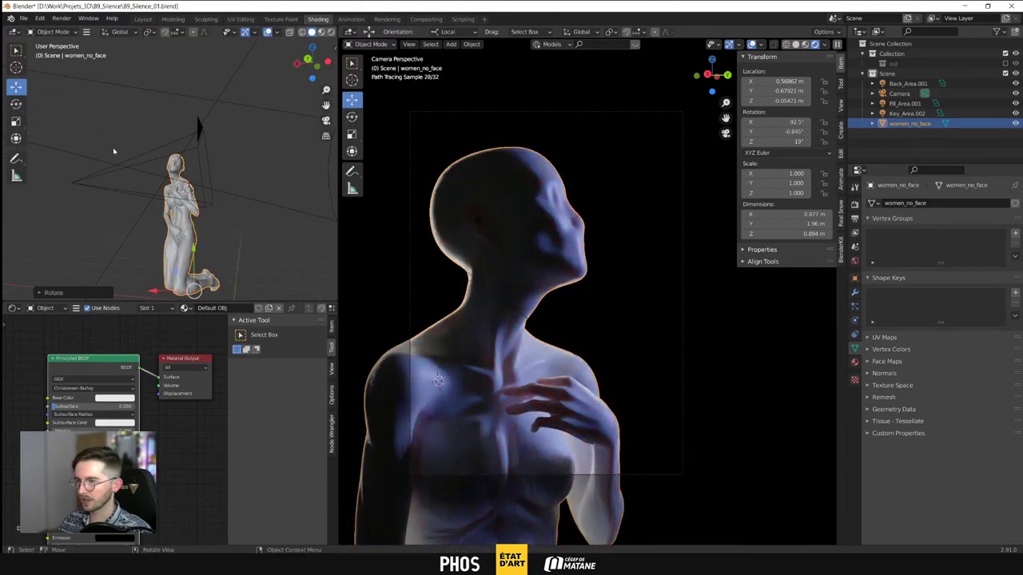
middle_click_drag(113, 147, 158, 150)
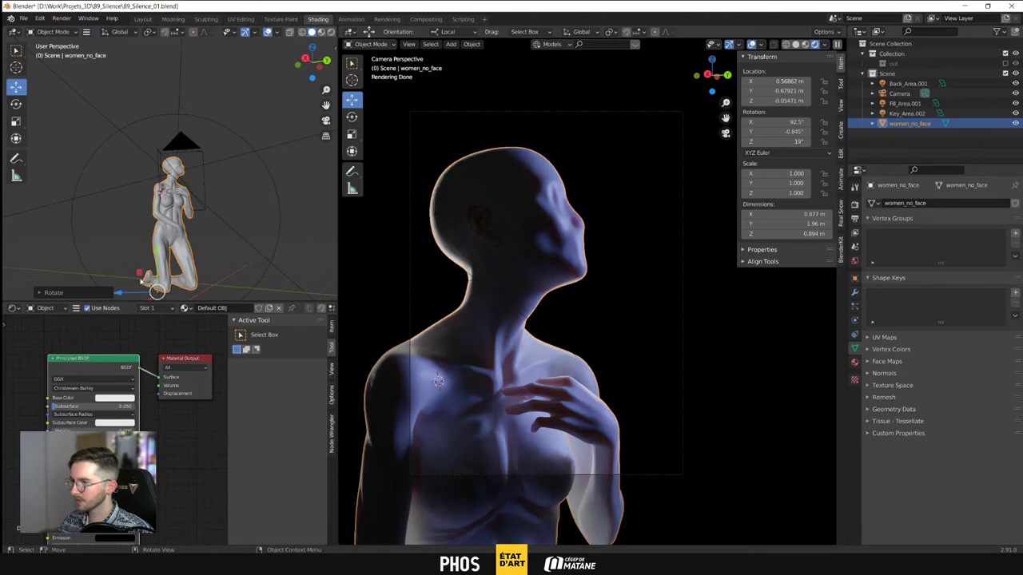
left_click_drag(140, 279, 146, 278)
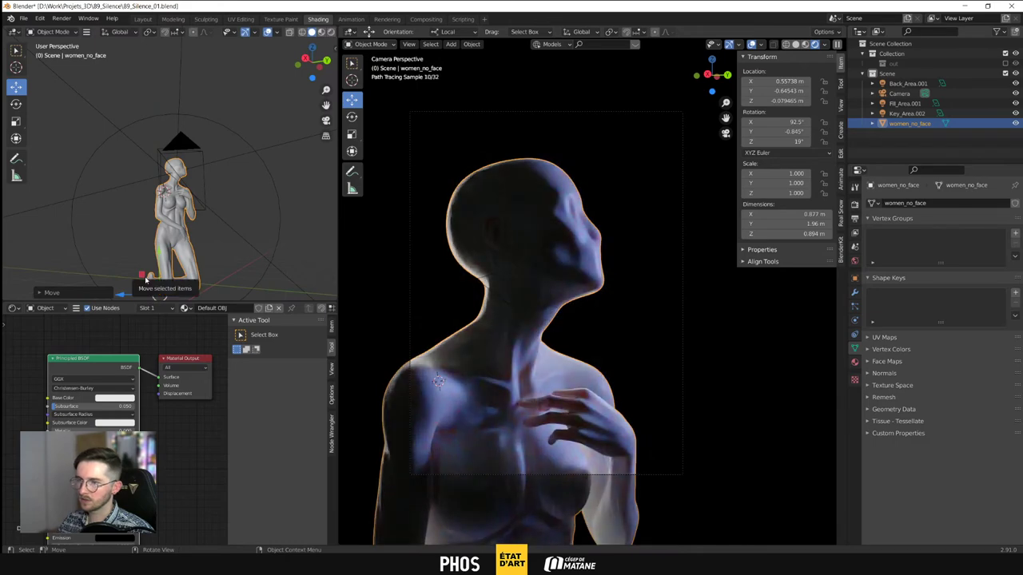
middle_click_drag(146, 278, 190, 271)
left_click_drag(142, 254, 145, 254)
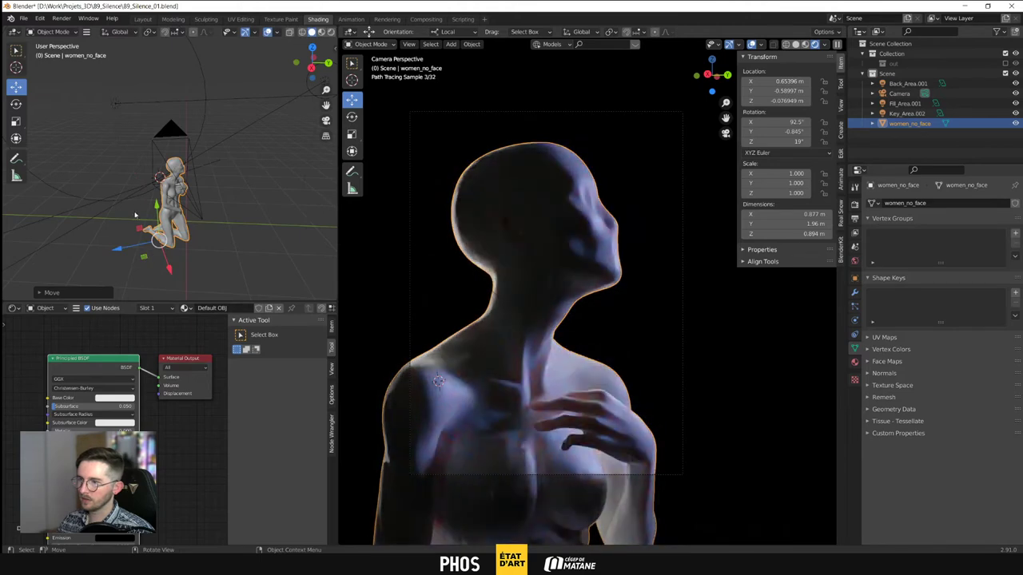
Raise the figure slightly in the frame, to about X 0.642, Y -0.596, Z -0.056 m
middle_click_drag(135, 212, 232, 216)
middle_click_drag(186, 268, 182, 246)
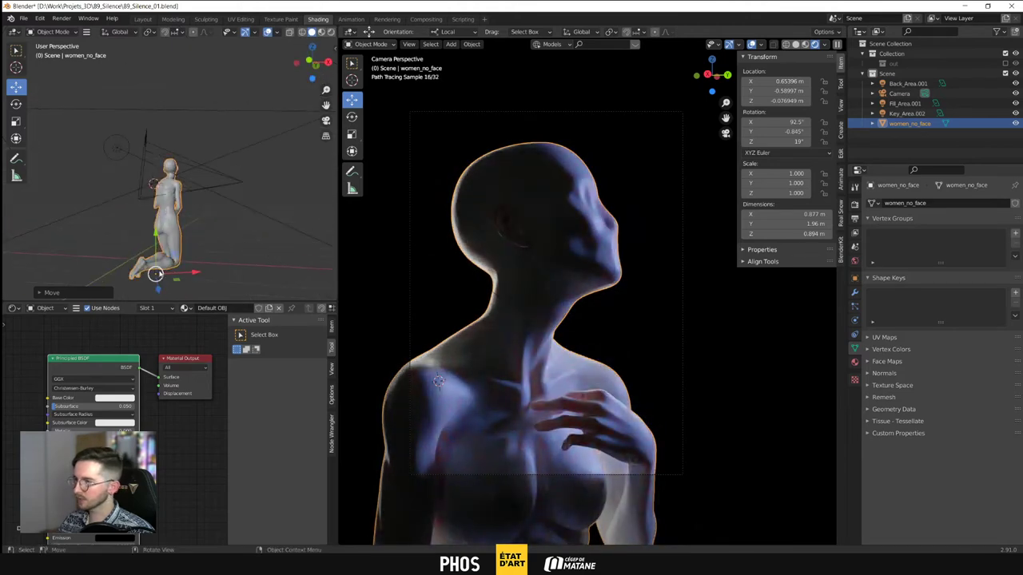
left_click_drag(156, 273, 155, 270)
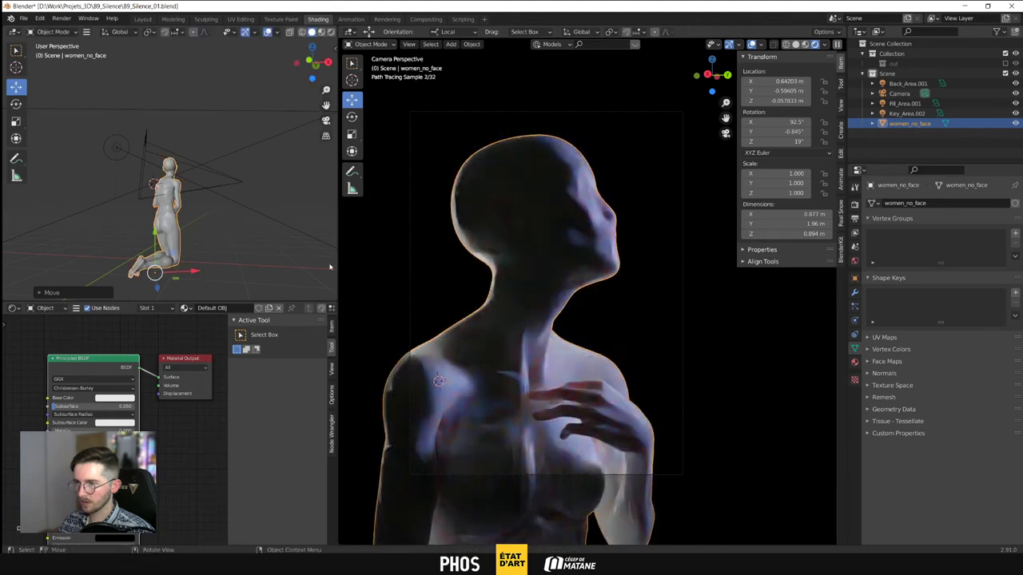
middle_click_drag(250, 267, 172, 252)
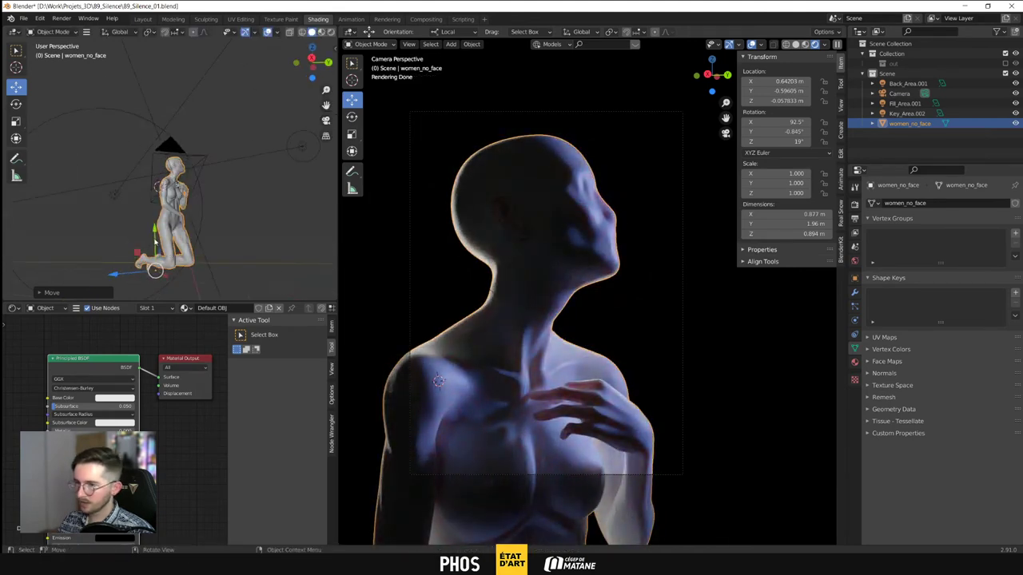
left_click_drag(155, 233, 156, 241)
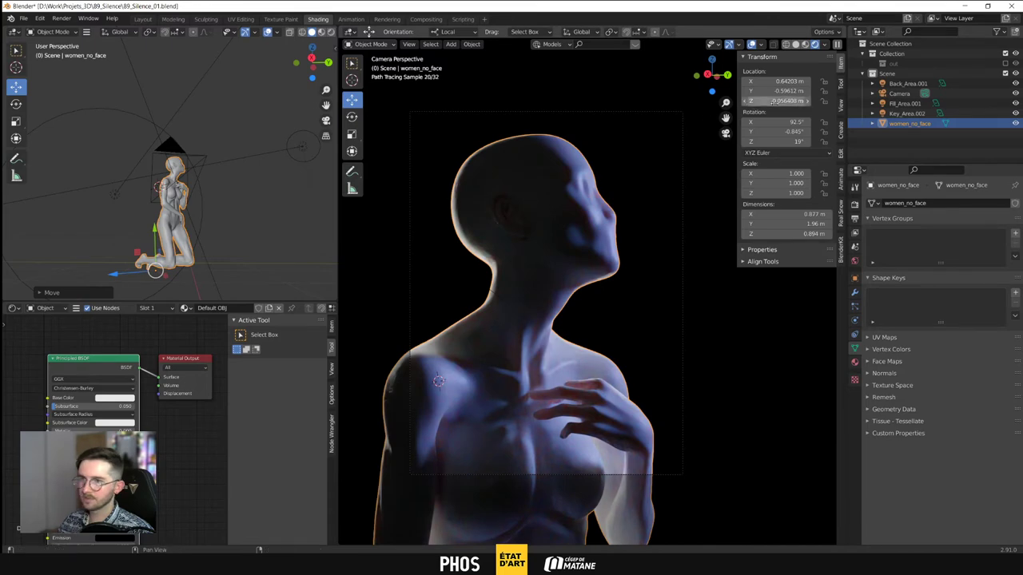
Fine-tune the figure's Y location, comparing -0.596 m and -0.59 m and settling on -0.595 m
left_click(789, 91)
left_click(771, 92)
key("BackSpace")
key("BackSpace")
key("BackSpace")
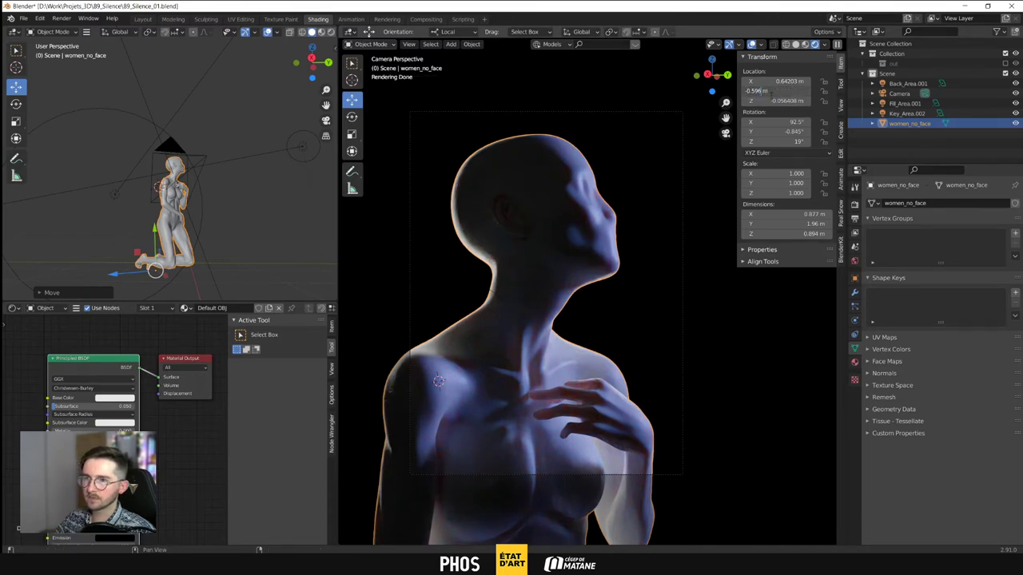
key("Return")
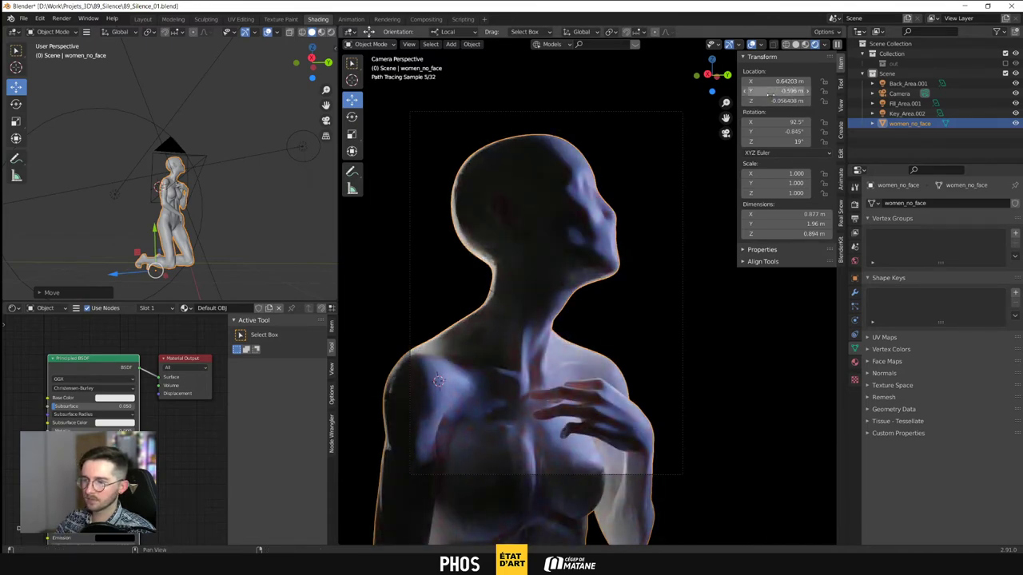
left_click(765, 91)
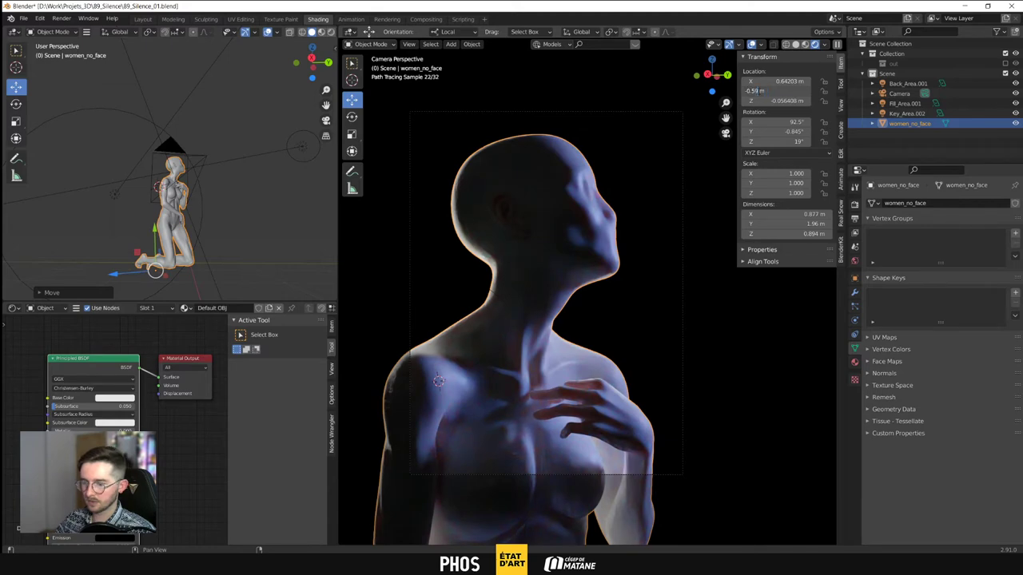
type("5")
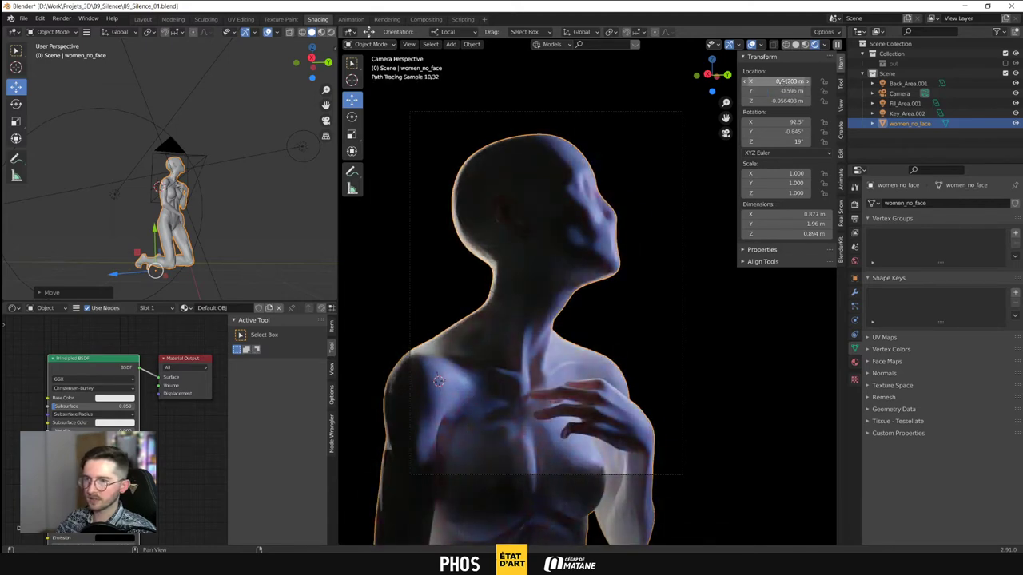
key("Tab")
key("shift+Tab")
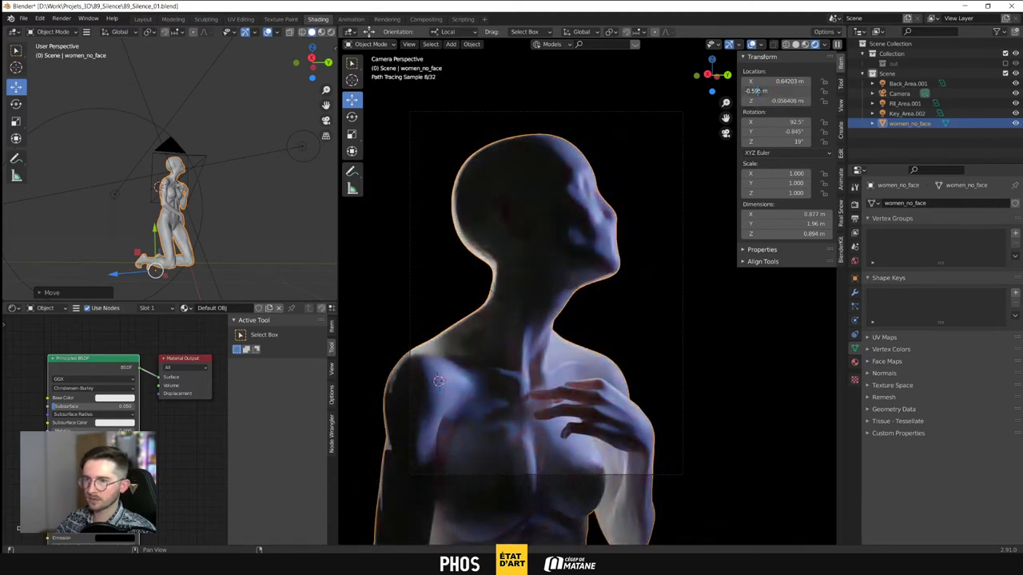
key("Return")
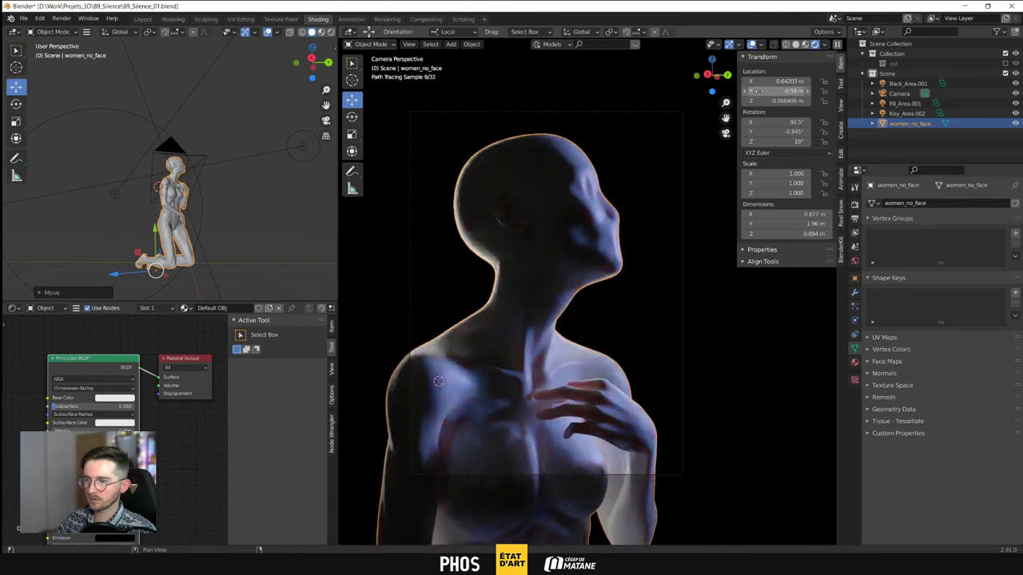
Try Z location values of -0.056 m and -0.055 m on the figure and undo a further shift
left_click(771, 101)
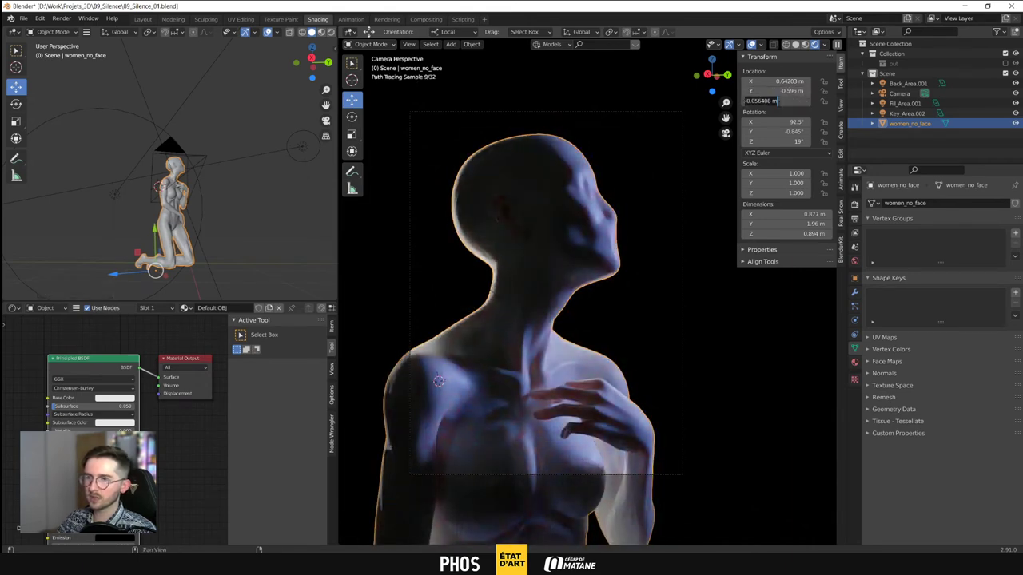
left_click(768, 101)
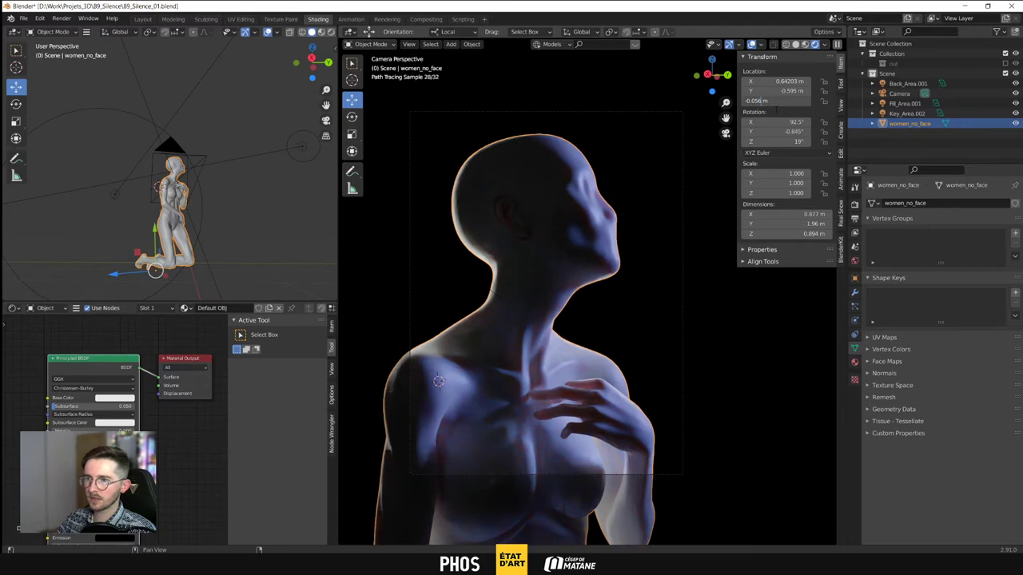
key("Return")
left_click(774, 101)
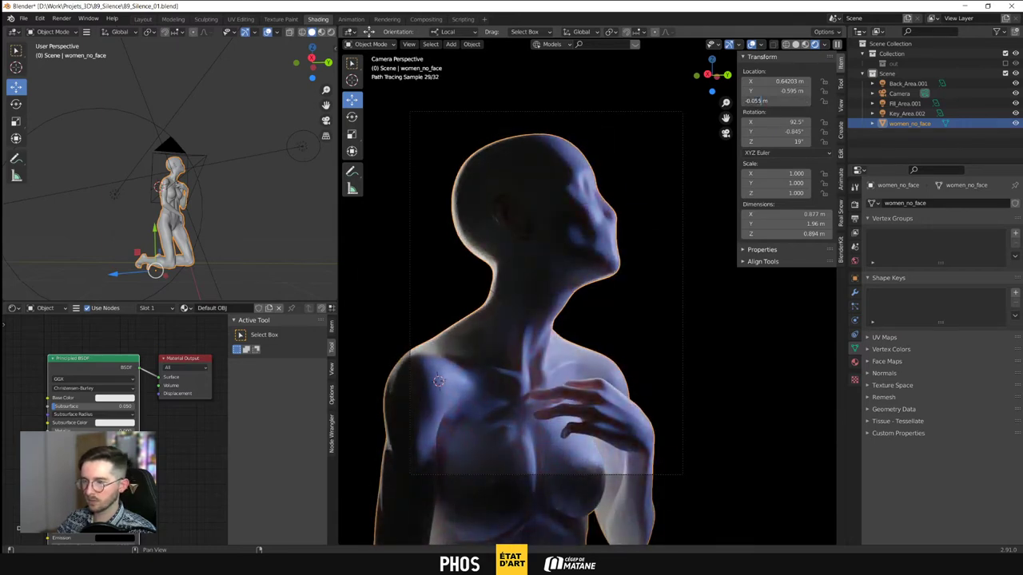
key("Return")
mouse_move(756, 99)
left_mouse_down()
mouse_move(765, 99)
mouse_move(742, 100)
left_mouse_up()
key("ctrl+z")
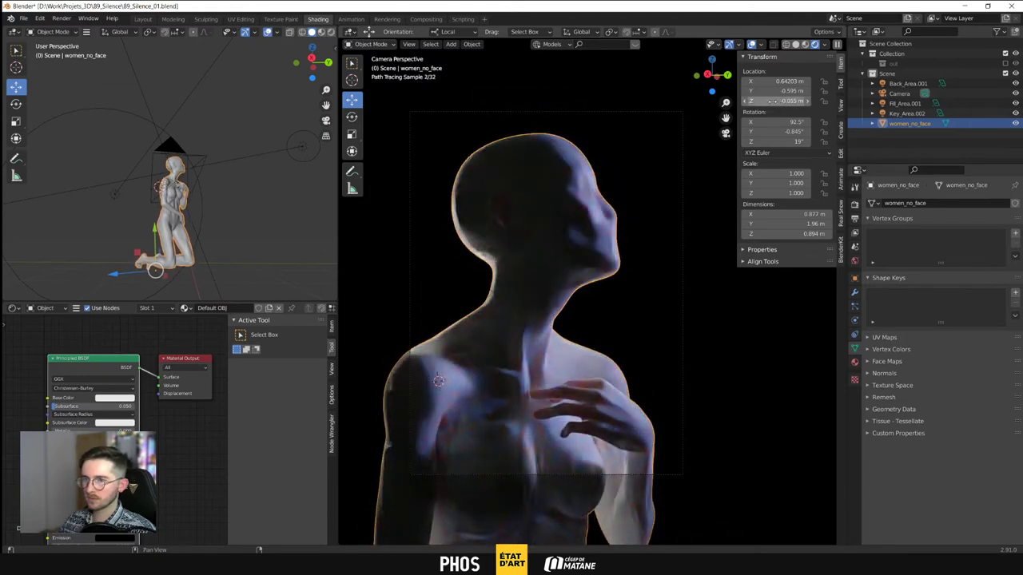
Lower the figure by trying a Z location of -0.07 m and settling on -0.065 m
left_click(763, 100)
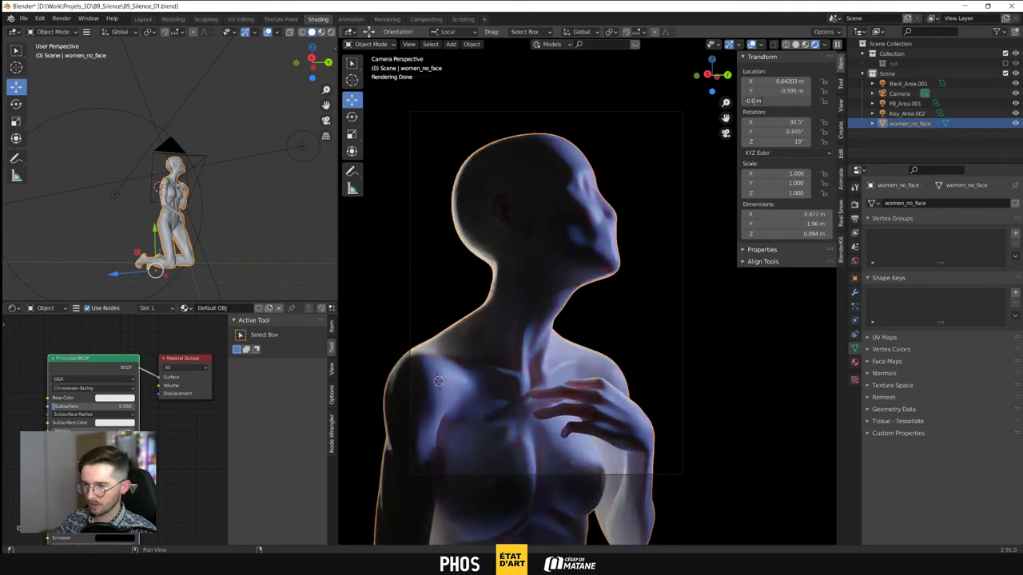
type("7")
key("Return")
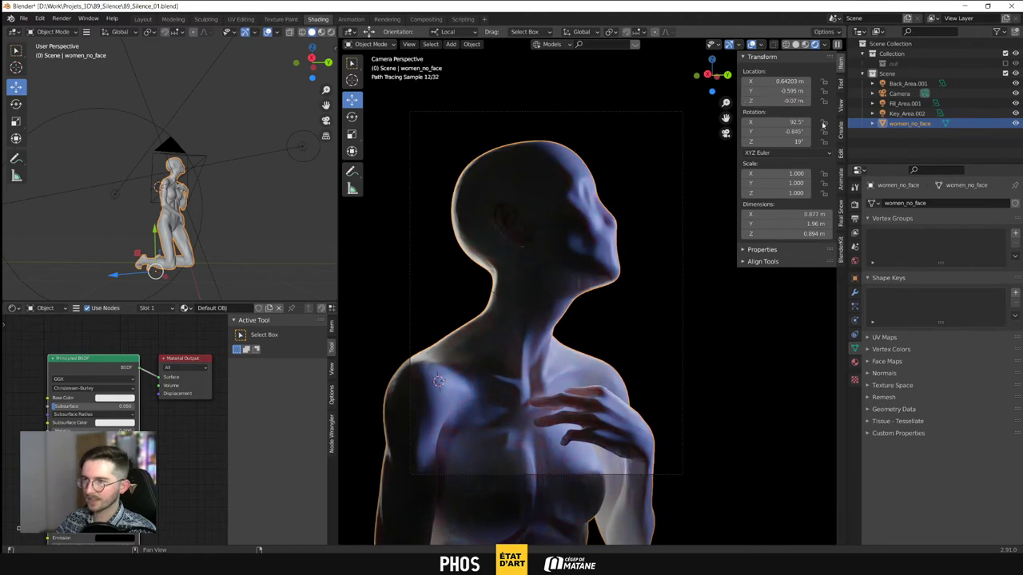
left_click(767, 101)
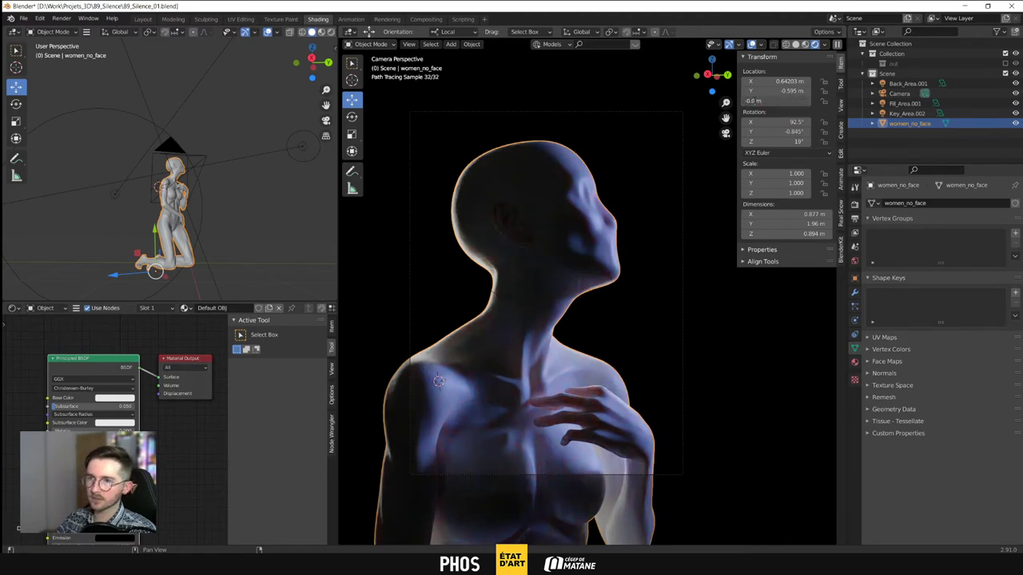
key("Return")
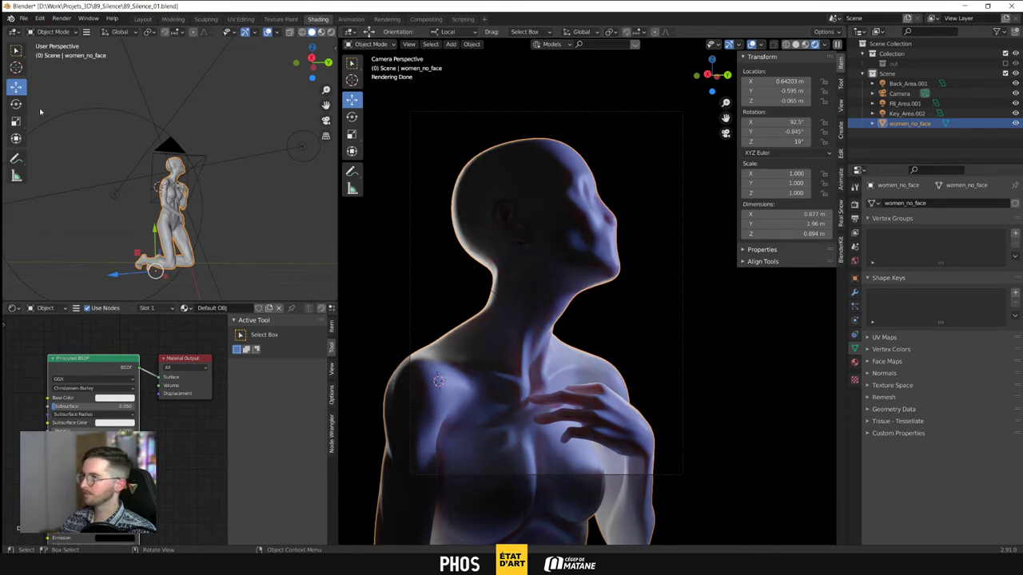
Rotate the figure to a Z rotation of about 21.9° and switch back to the Move tool
left_click(16, 104)
middle_click_drag(179, 256, 183, 234)
scroll(147, 233, "up", 3)
left_click_drag(183, 234, 185, 231)
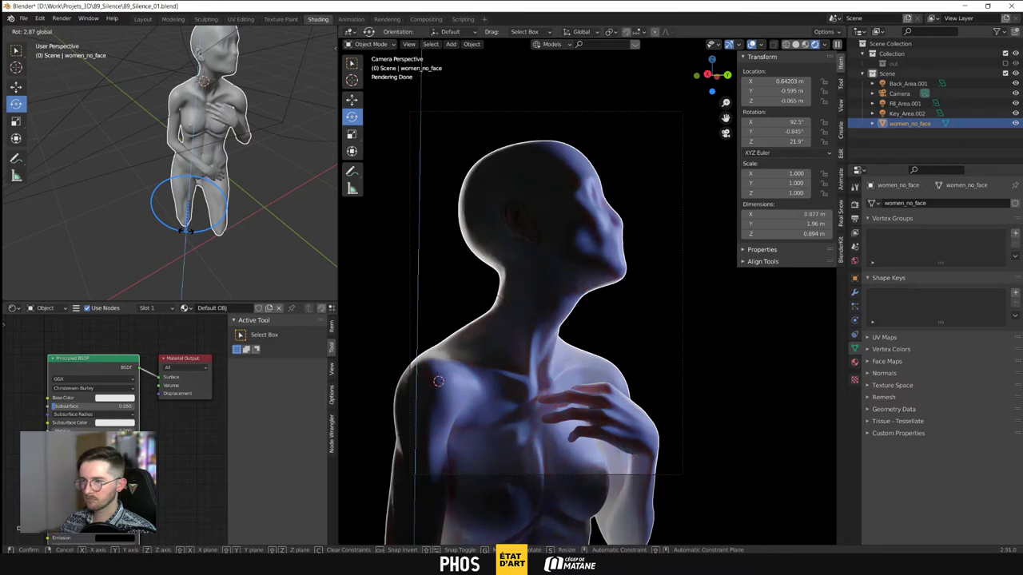
left_click_drag(185, 231, 187, 232)
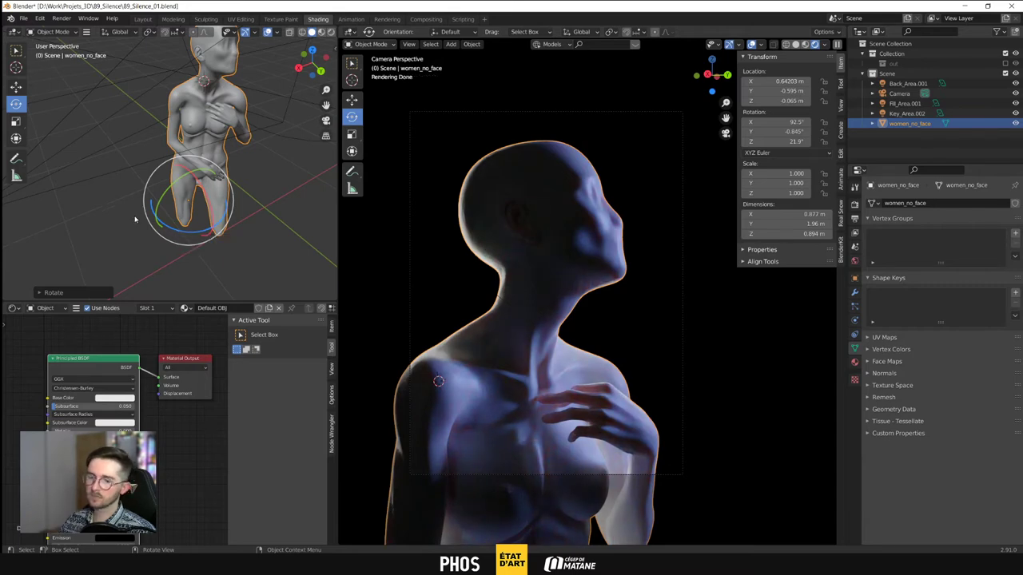
left_click(16, 87)
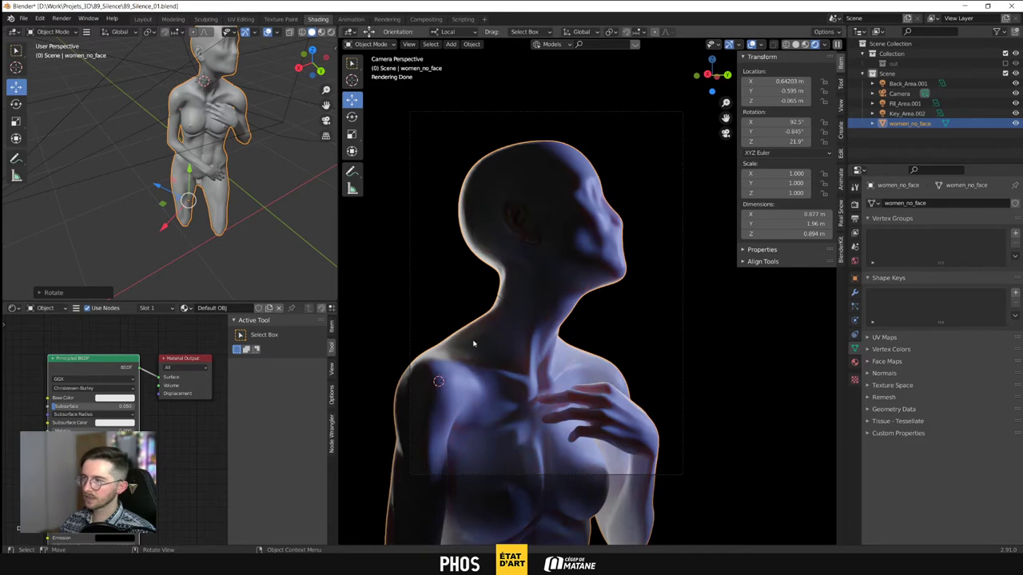
Try the Local and View transform orientations on the figure from the right orthographic view
middle_click_drag(264, 199, 201, 173)
left_click(314, 67)
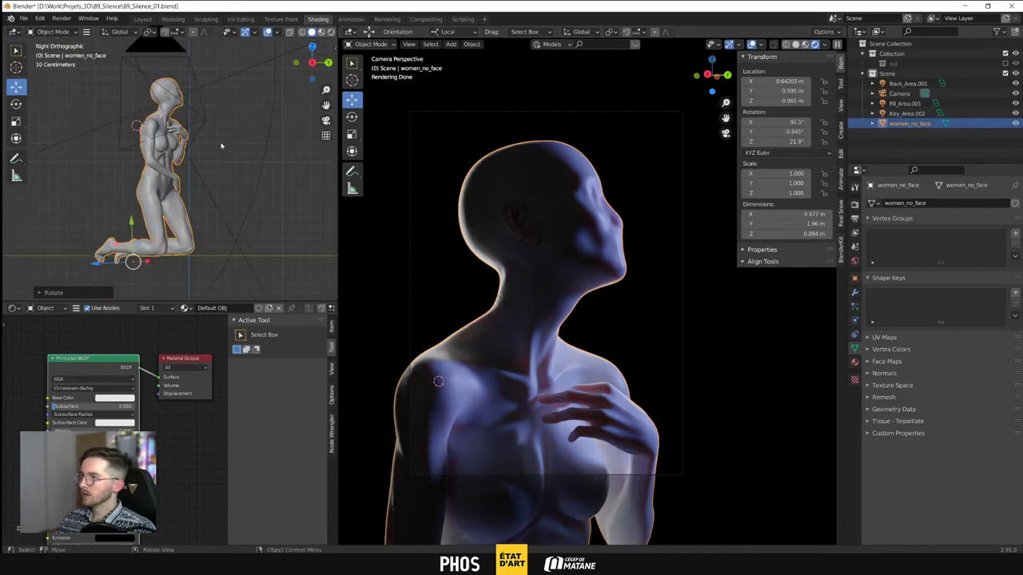
left_click(55, 32)
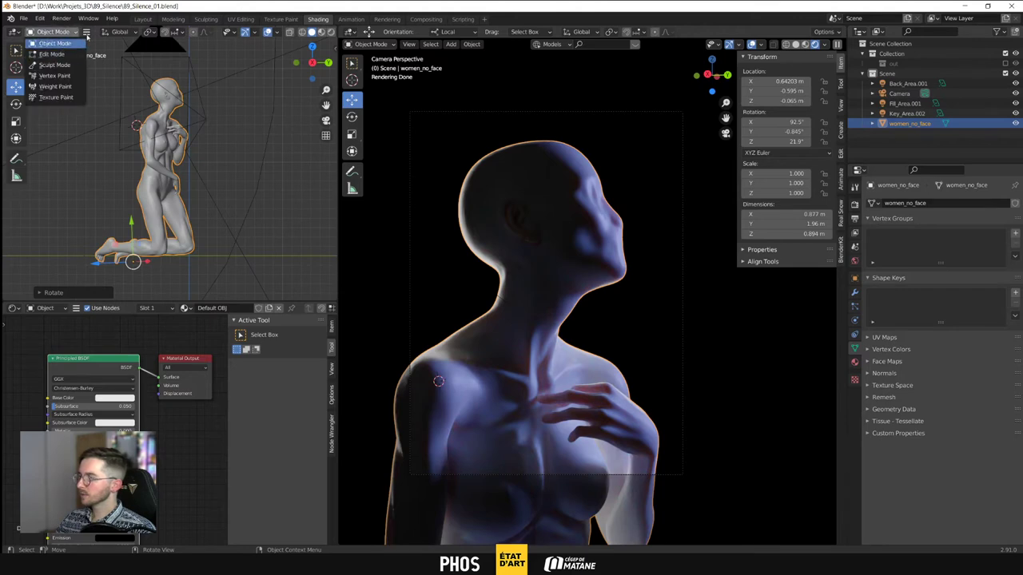
left_click(118, 32)
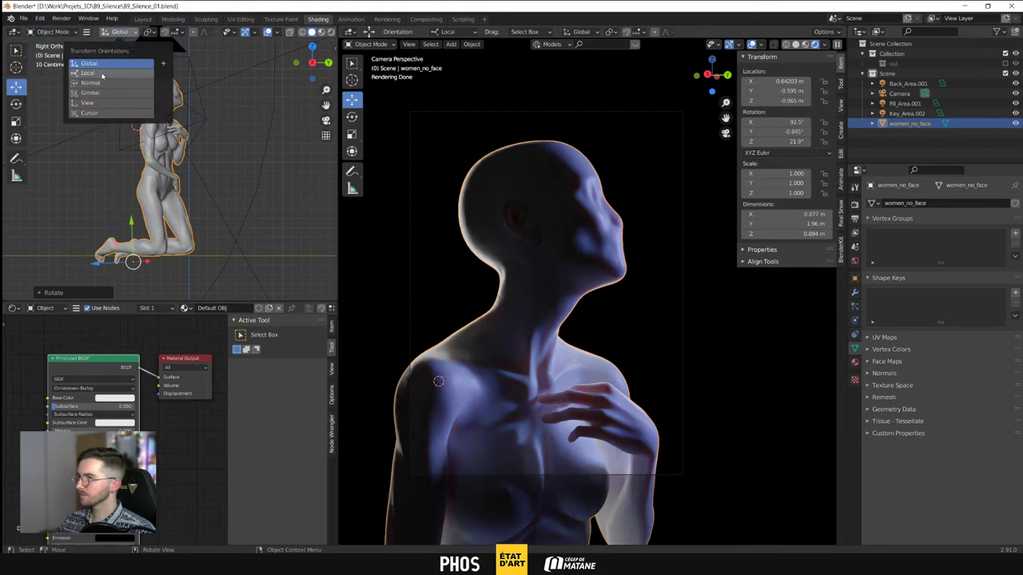
left_click(100, 73)
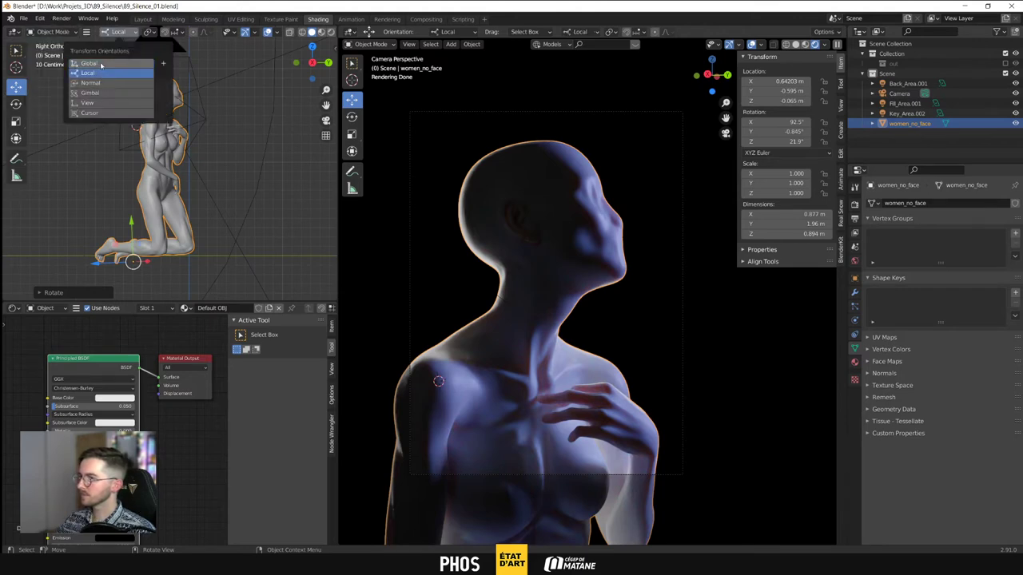
left_click(101, 64)
left_click(259, 185)
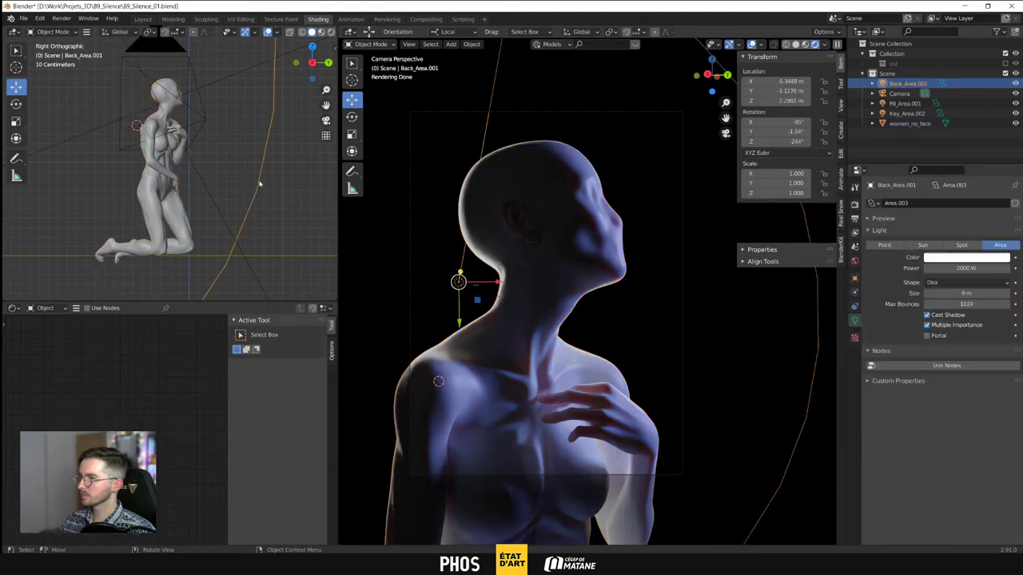
left_click(166, 151)
left_click(116, 36)
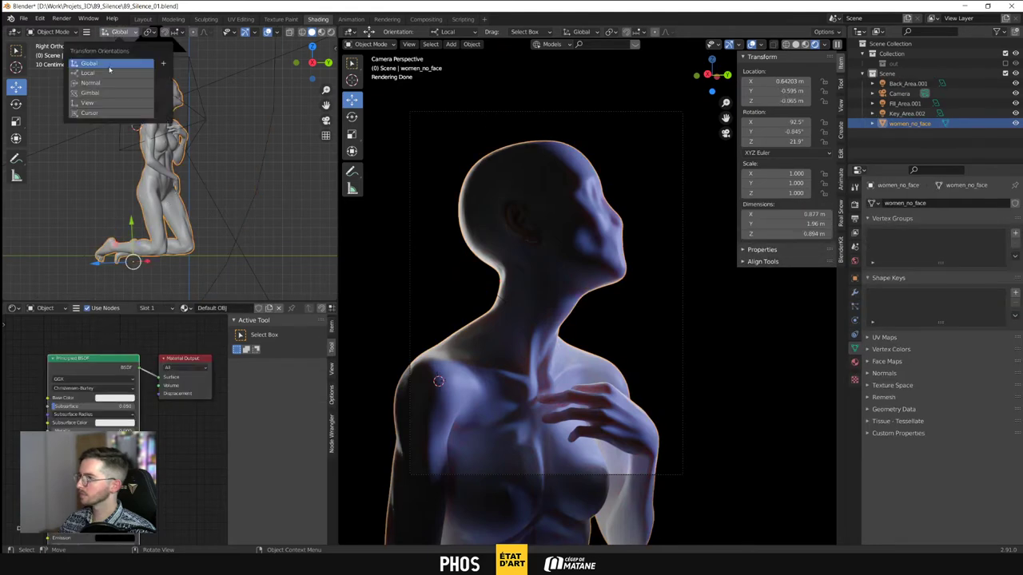
left_click(100, 105)
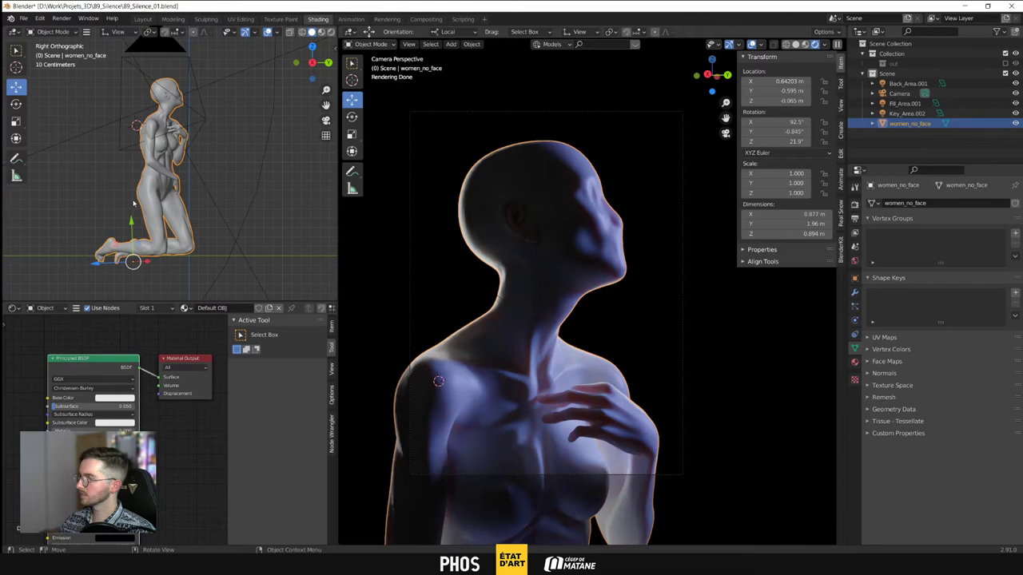
Compare the remaining transform orientations on the figure's move gizmo and return to Global
middle_click_drag(133, 204, 220, 161)
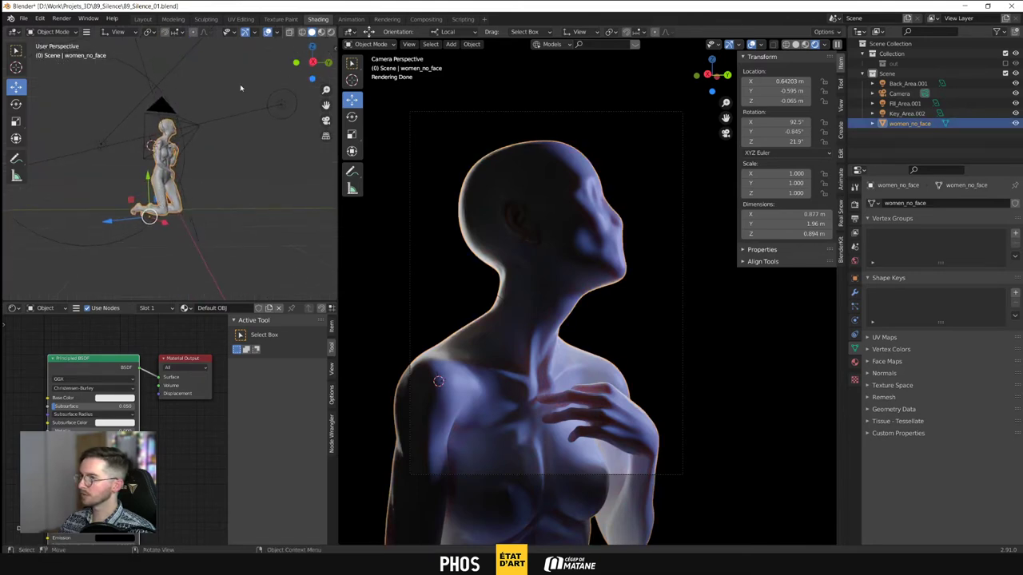
left_click(117, 34)
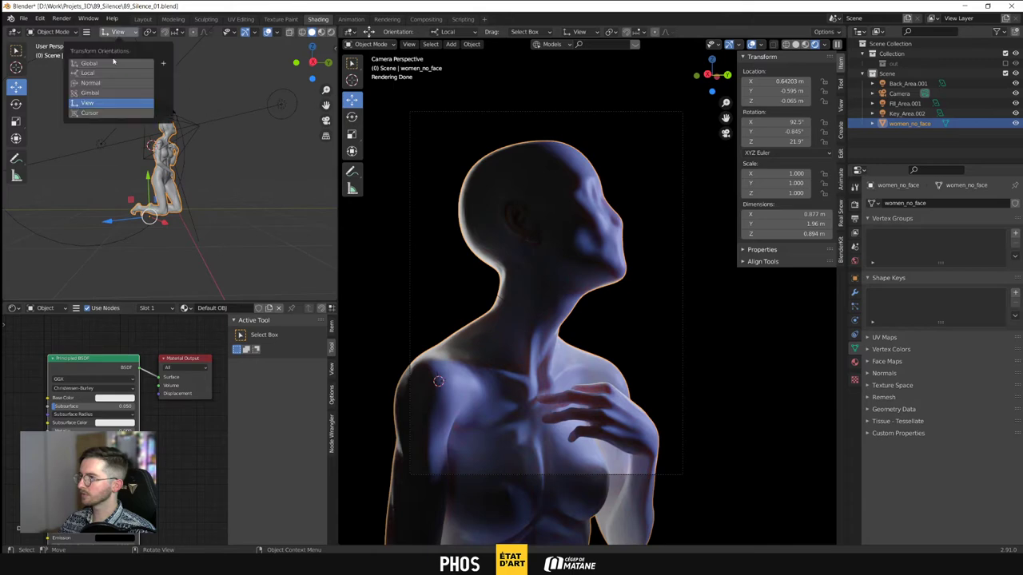
left_click(109, 64)
left_click(114, 73)
left_click(116, 83)
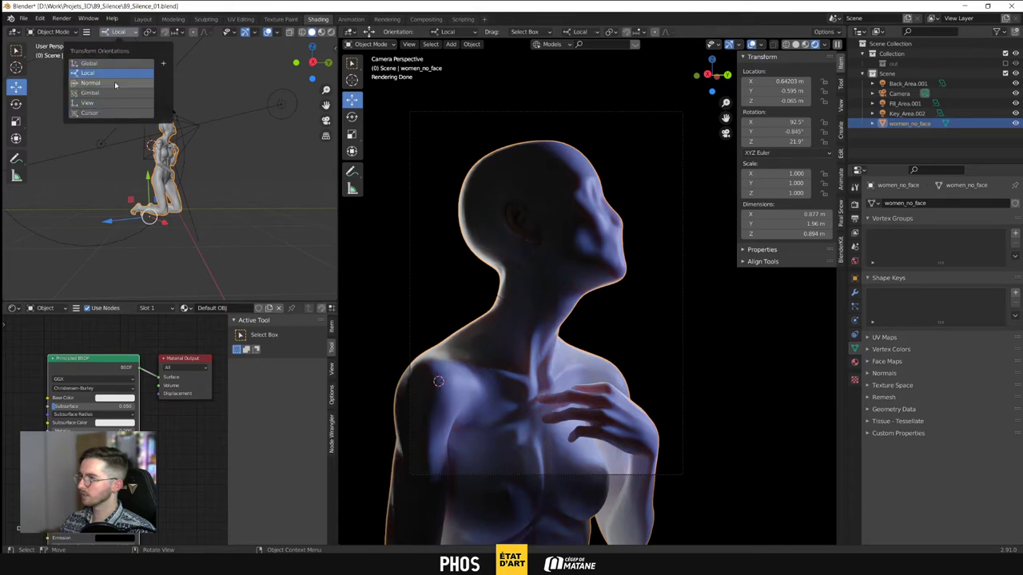
left_click(117, 93)
left_click(116, 103)
left_click(108, 65)
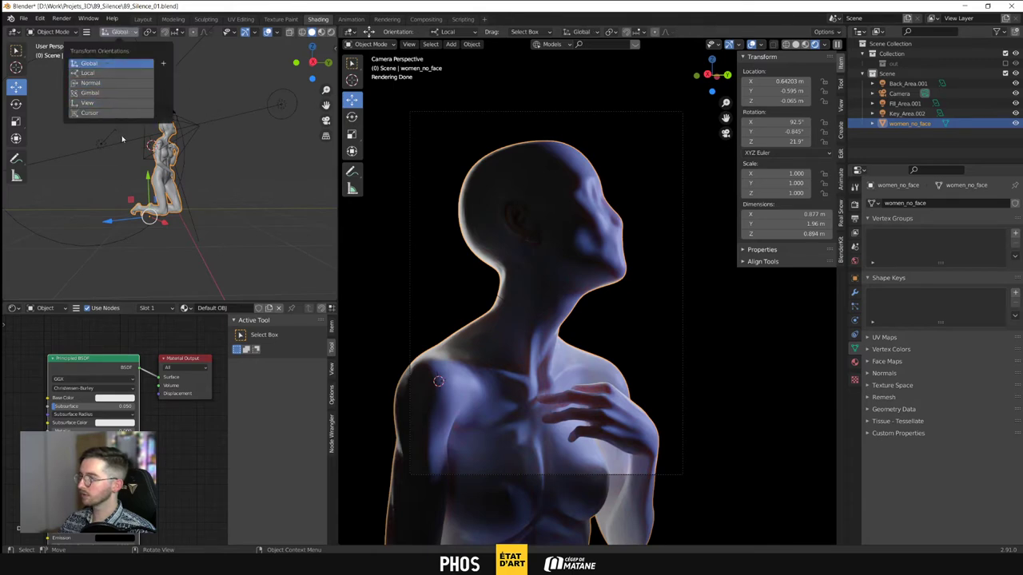
middle_click_drag(137, 169, 284, 268)
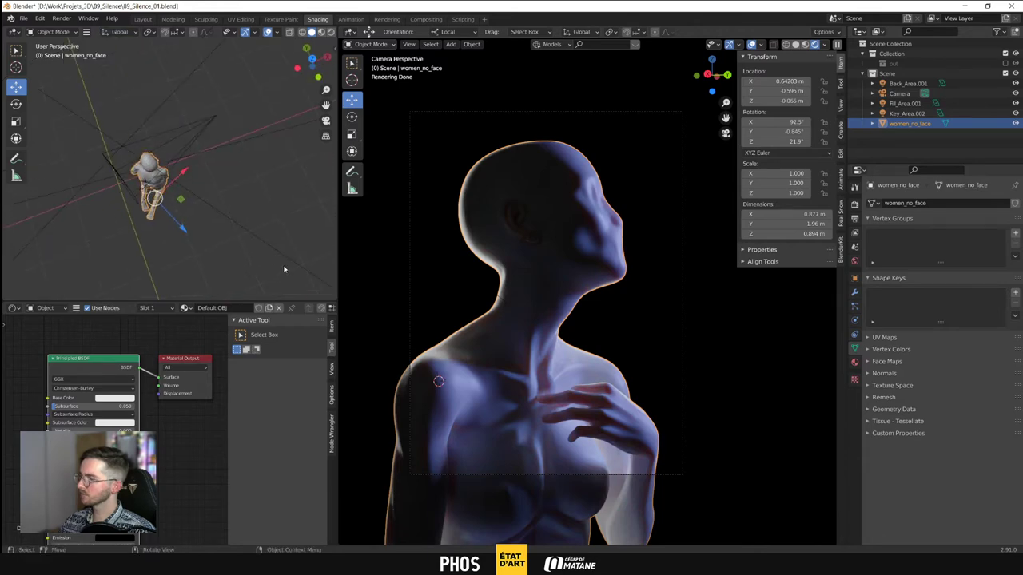
Save the scene as a new incremental version named 89_Silence_02.blend
key("ctrl+shift+s")
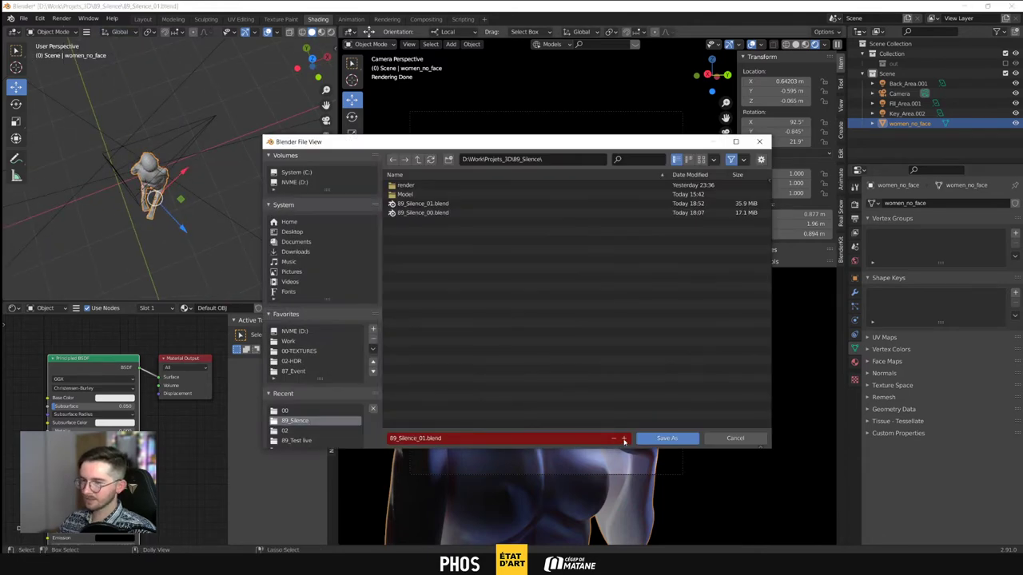
left_click(624, 440)
left_click(666, 438)
Shift the figure slightly along the blue gizmo axis, to about X 0.645, Y -0.602, Z -0.065 m
middle_click_drag(160, 196, 192, 176)
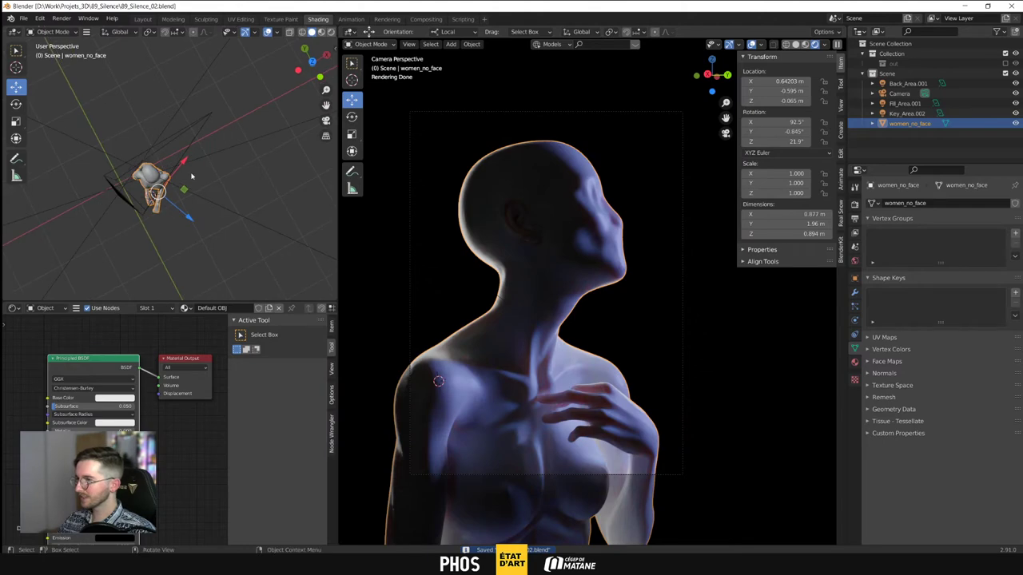
scroll(180, 199, "up", 4)
middle_click_drag(172, 224, 182, 215, "shift")
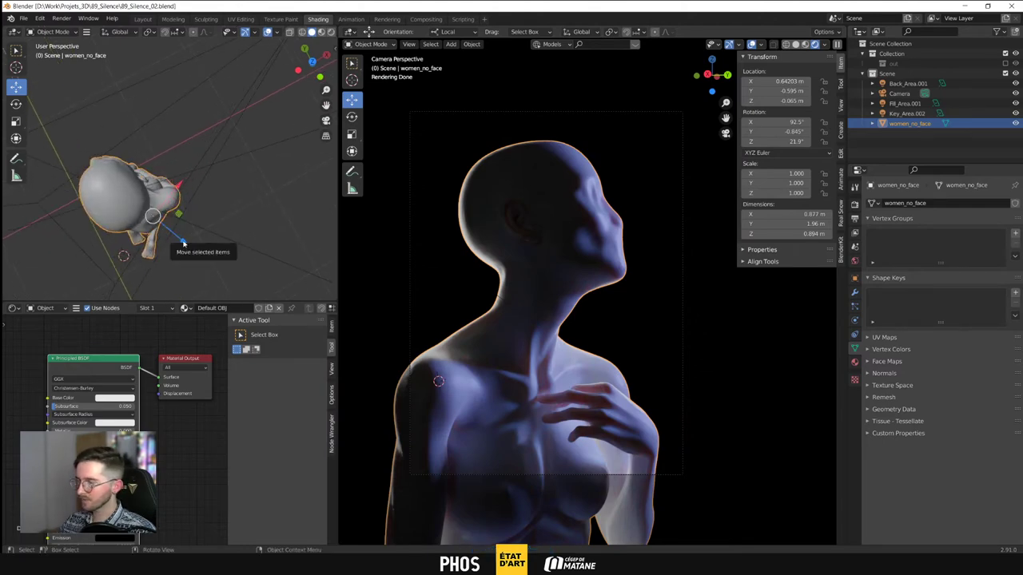
left_click_drag(183, 239, 183, 240)
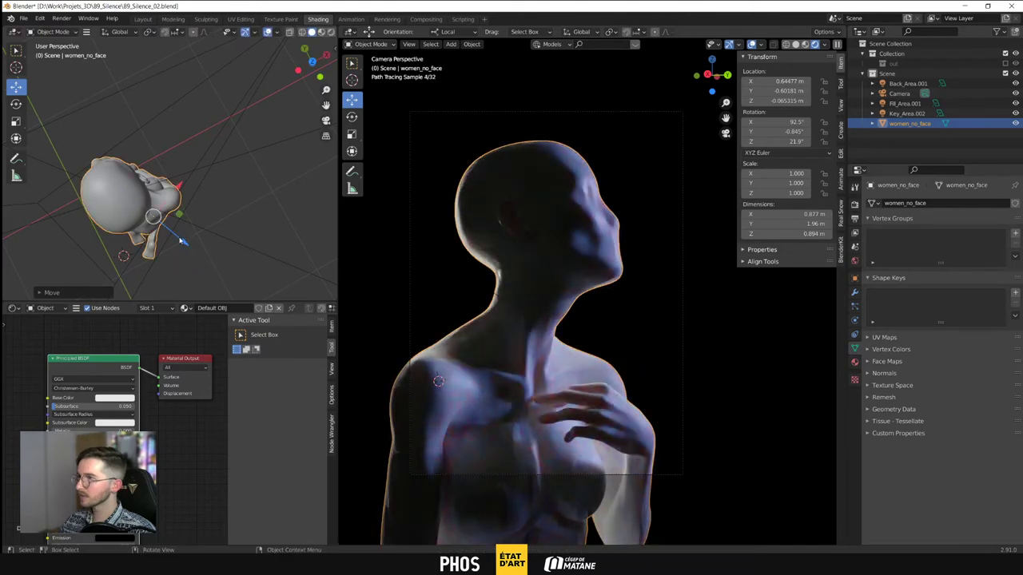
Set the transform orientation to Local and nudge the figure along its Z axis to about X 0.646, Y -0.606 m
left_click(120, 32)
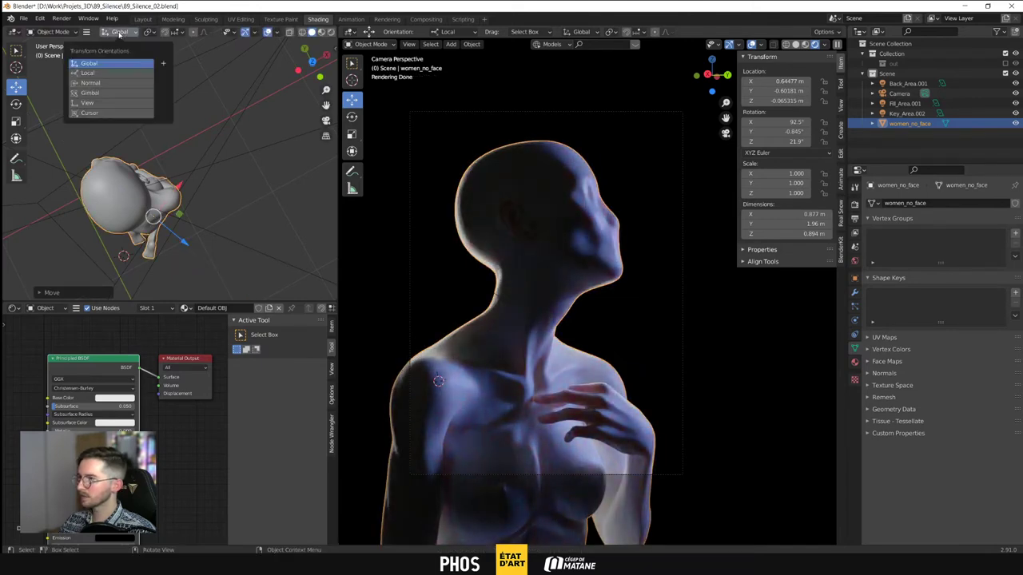
left_click(104, 74)
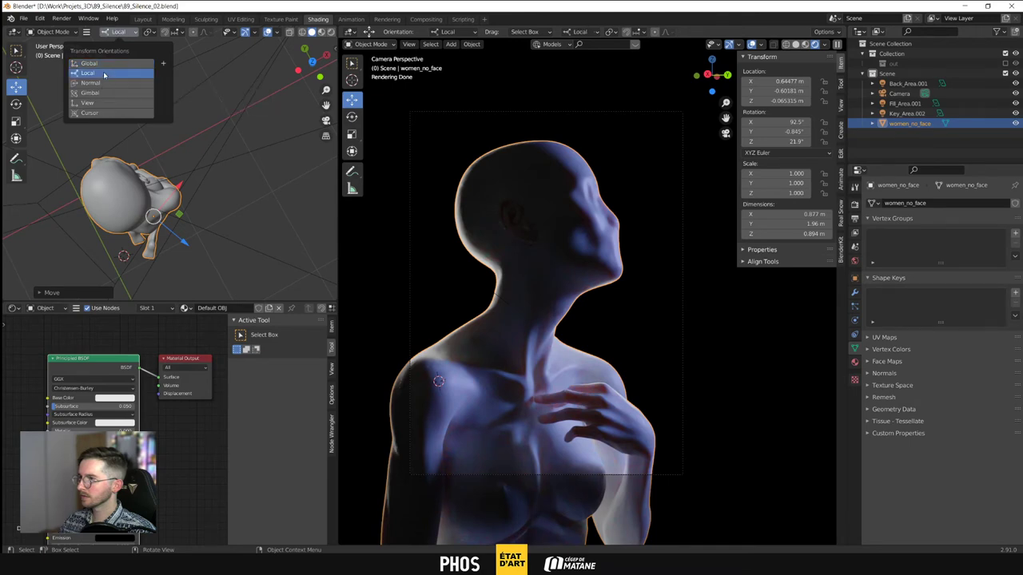
middle_click_drag(285, 195, 127, 211)
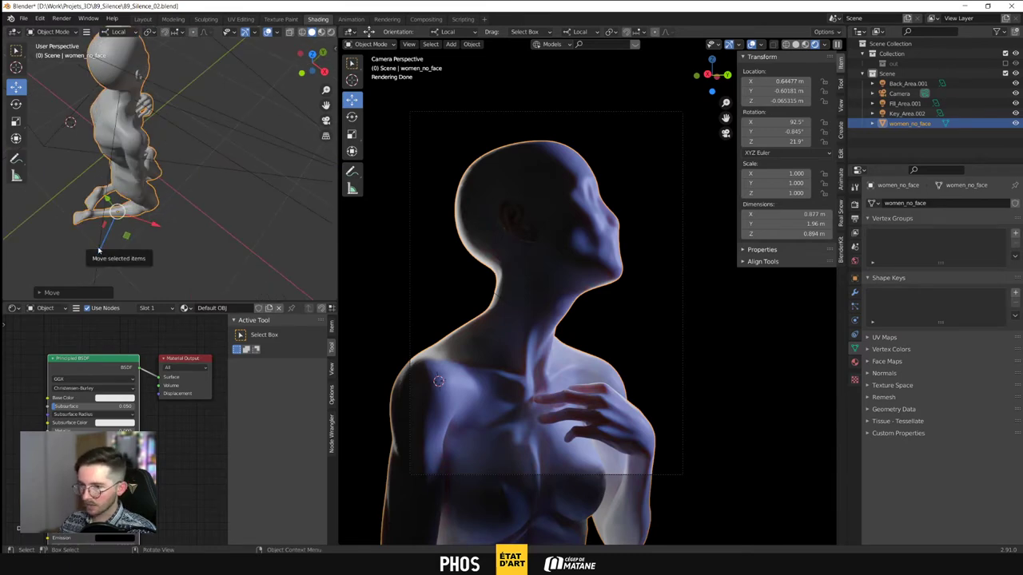
left_click_drag(98, 250, 97, 247)
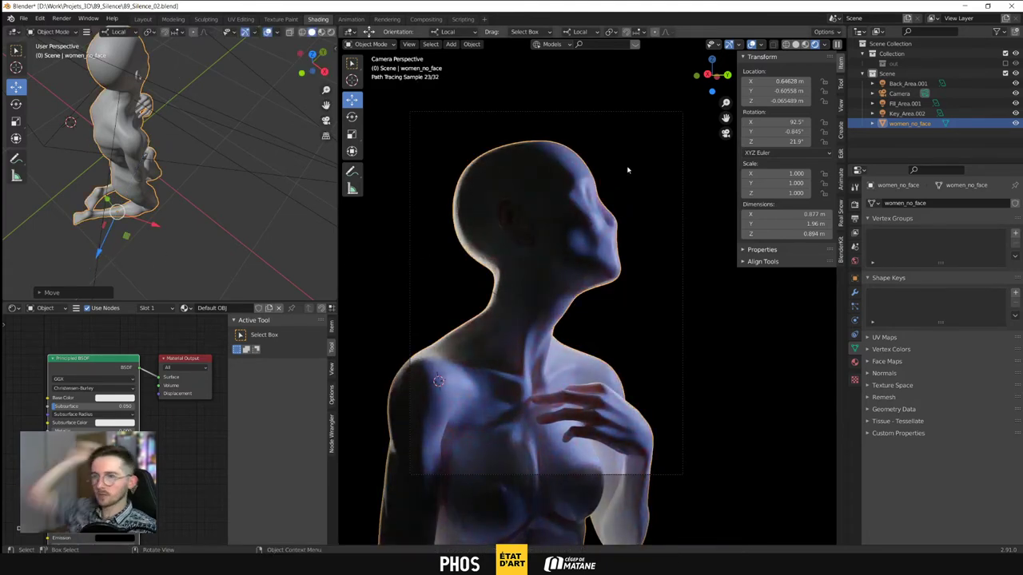
Set the figure's Z location to -0.065 m
middle_click_drag(166, 221, 94, 201)
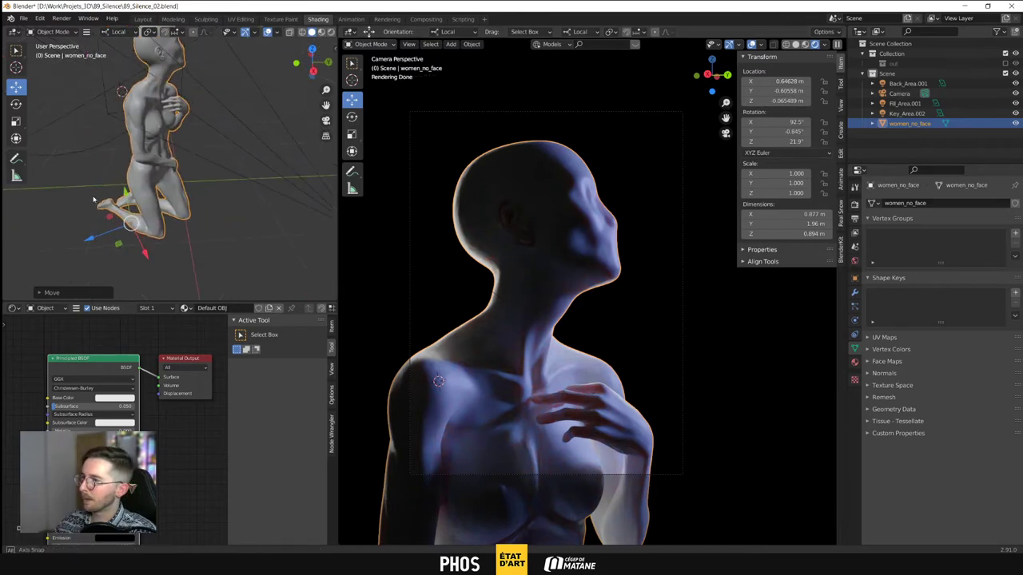
left_click(787, 100)
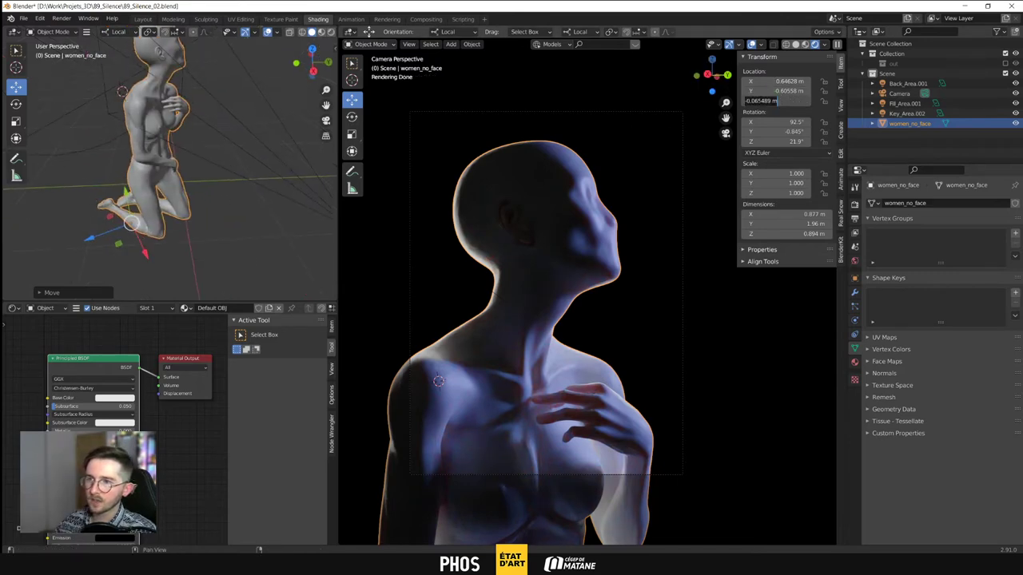
left_click_drag(761, 101, 784, 99)
type("0")
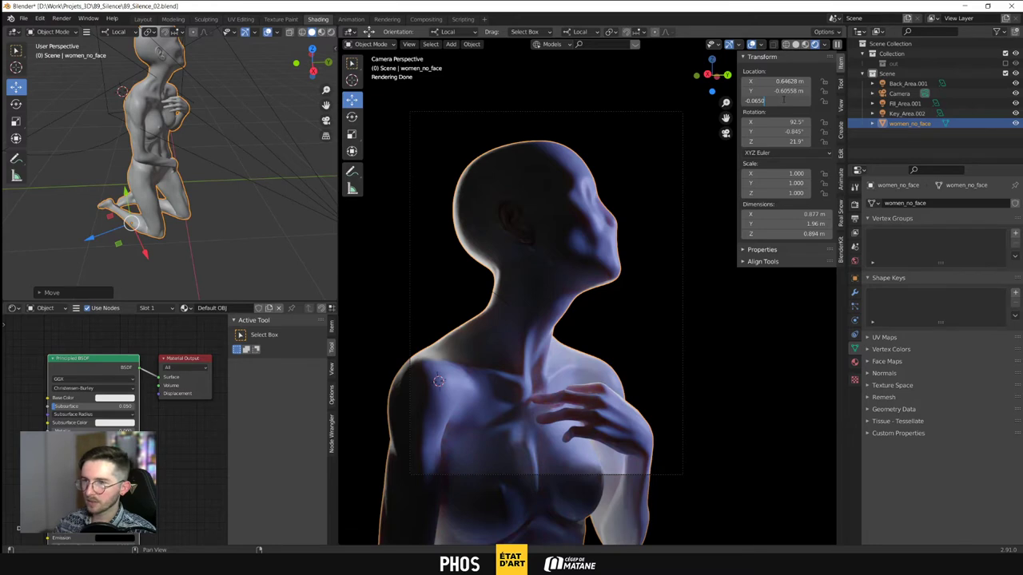
key("Return")
Try Y location values of -0.61 m and -0.6 m on the figure
left_click(775, 90)
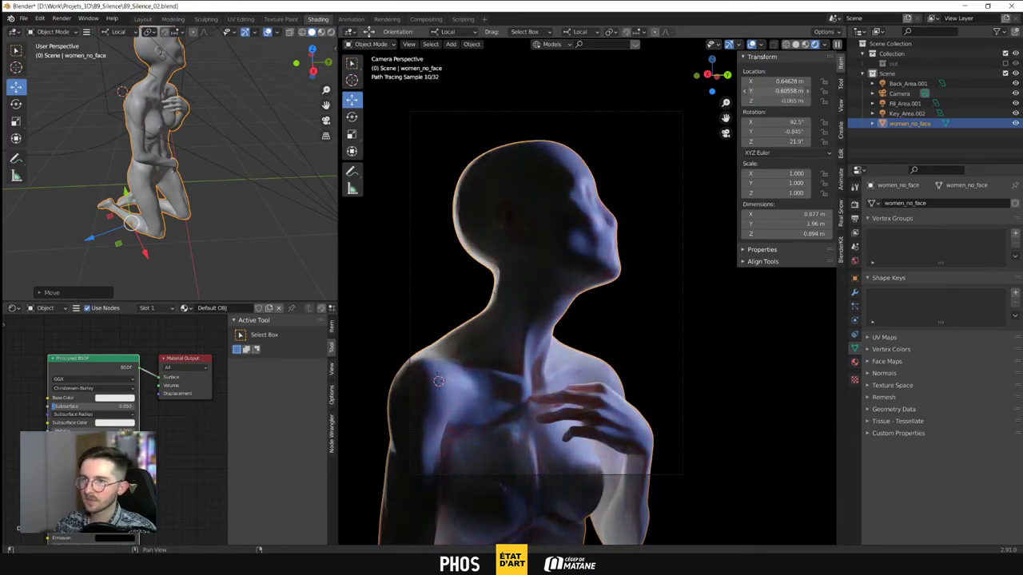
left_click_drag(761, 90, 803, 90)
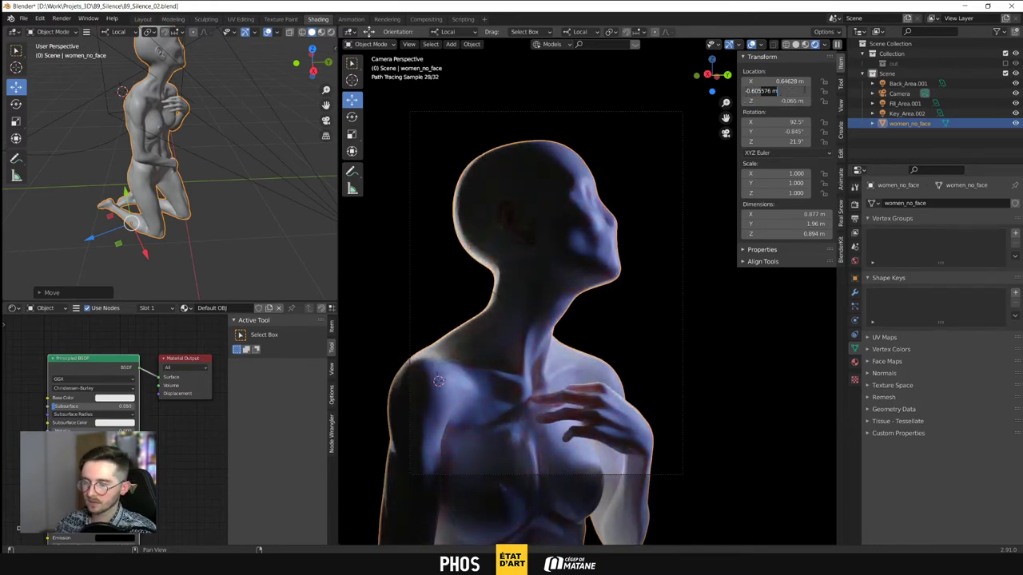
key("BackSpace")
key("BackSpace")
key("Return")
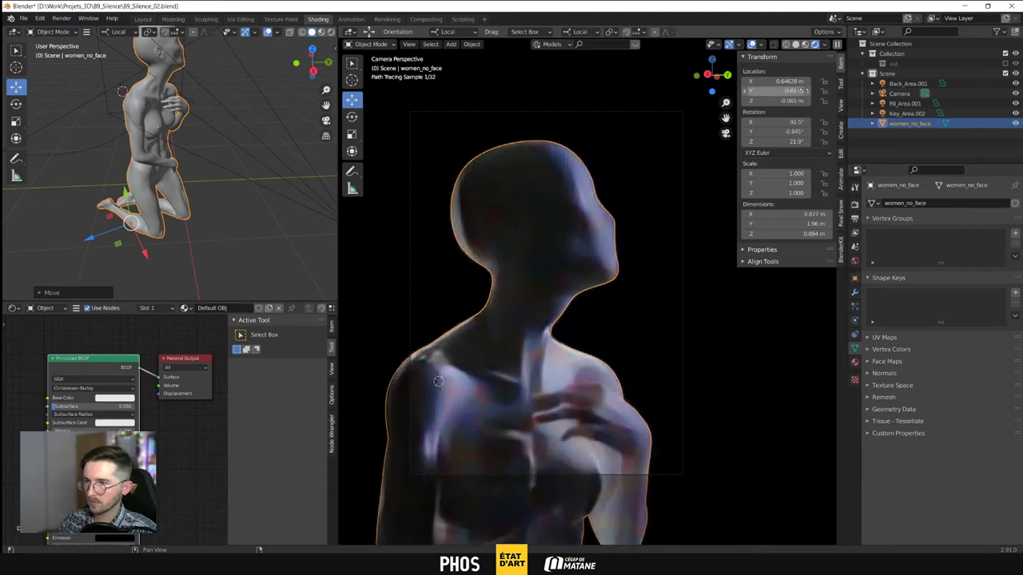
left_click(771, 91)
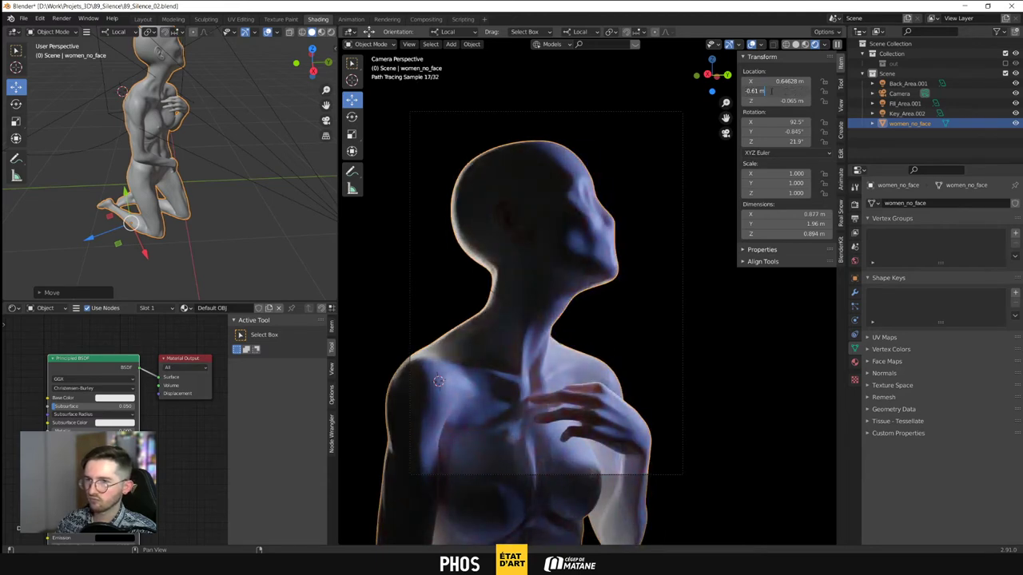
key("BackSpace")
key("BackSpace")
key("BackSpace")
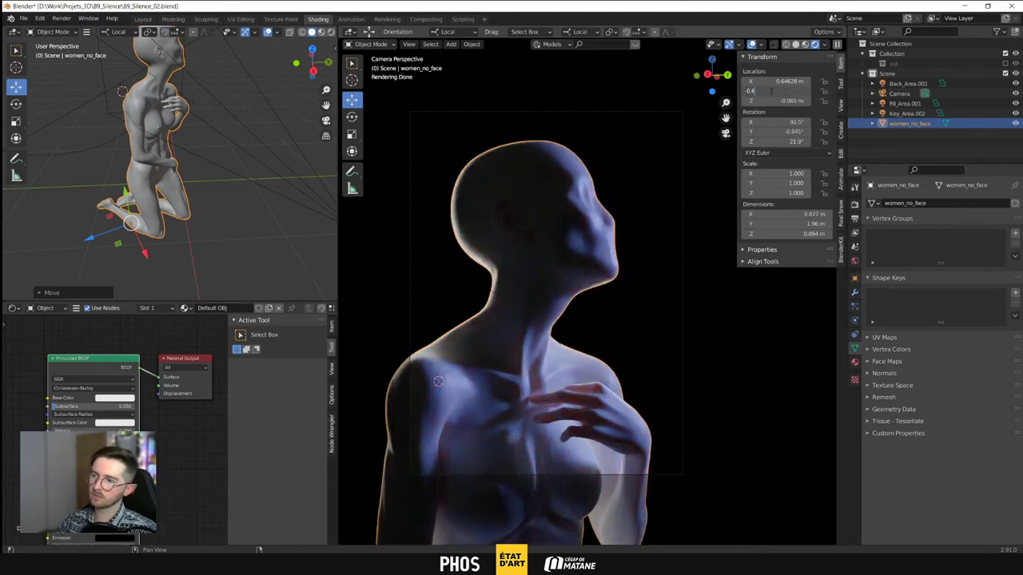
key("Return")
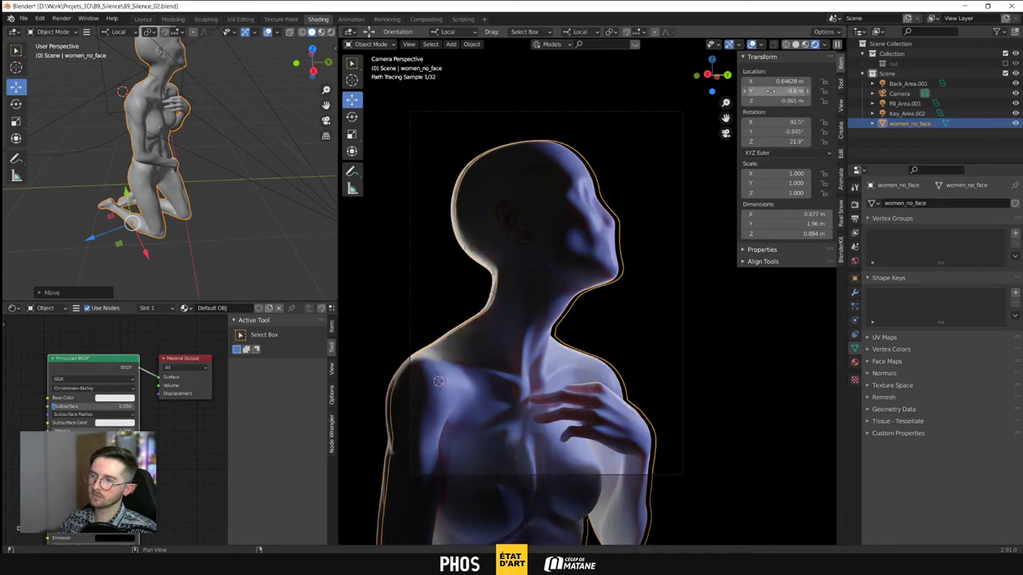
Set the figure's Y location to -0.605 m
left_click(770, 90)
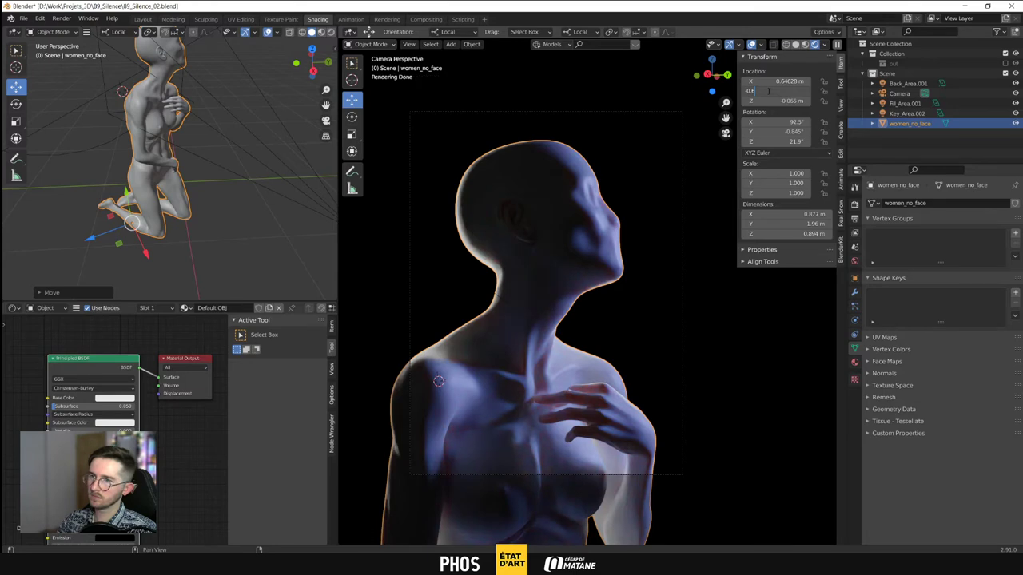
type("05")
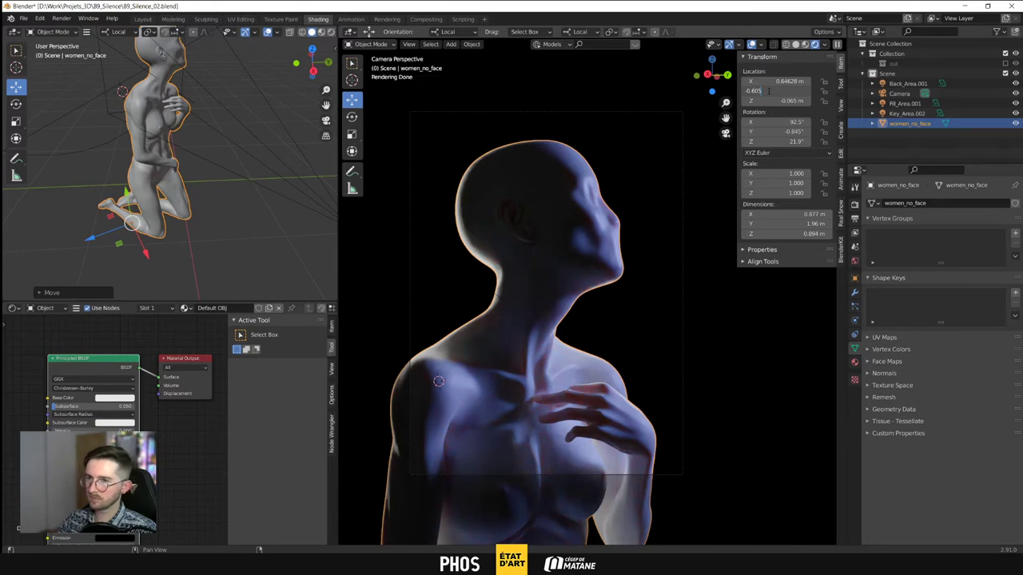
key("Return")
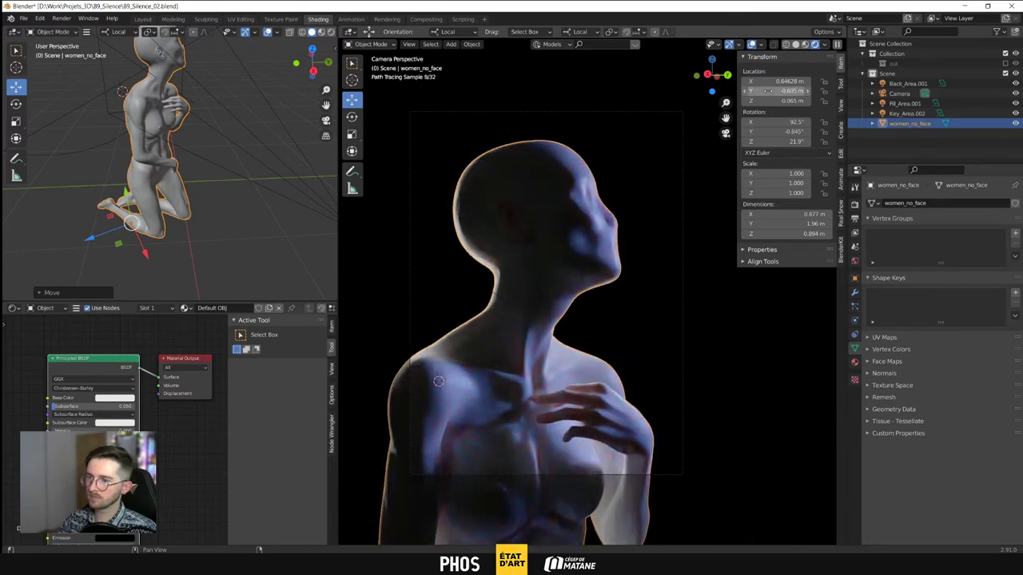
Set the figure's X location to 0.65 m
left_click(790, 82)
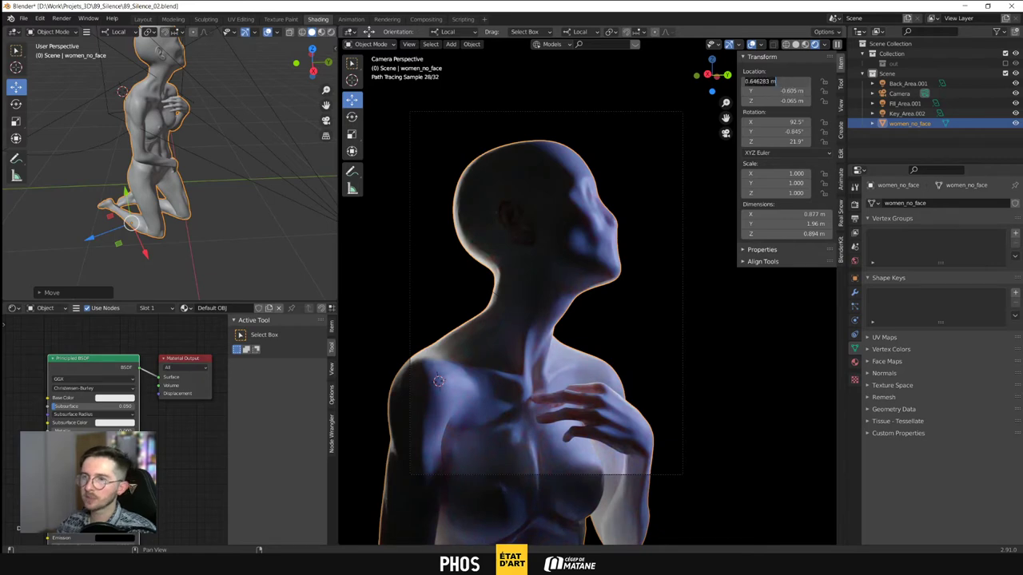
type("0.646")
key("BackSpace")
key("BackSpace")
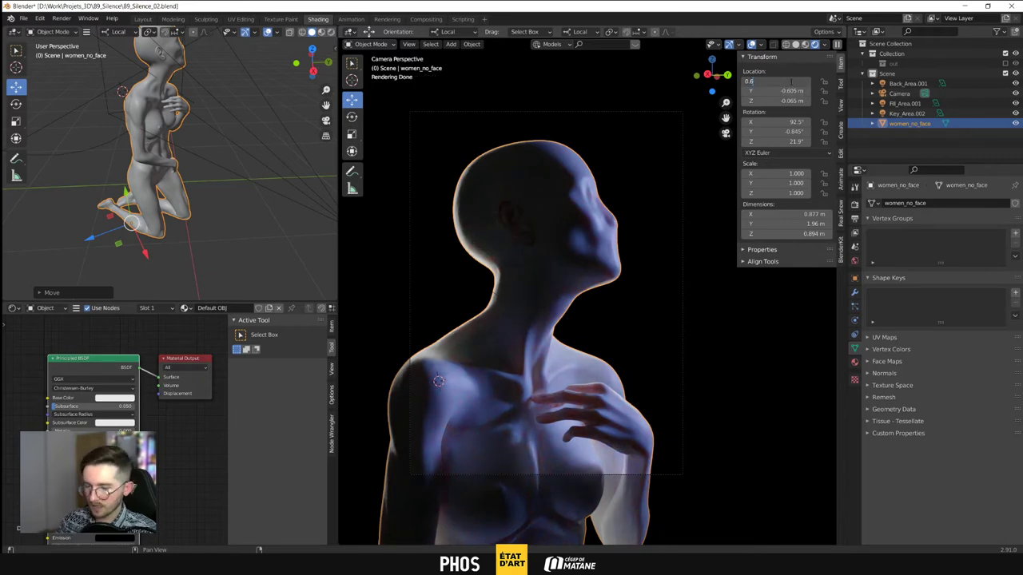
type("5")
key("Return")
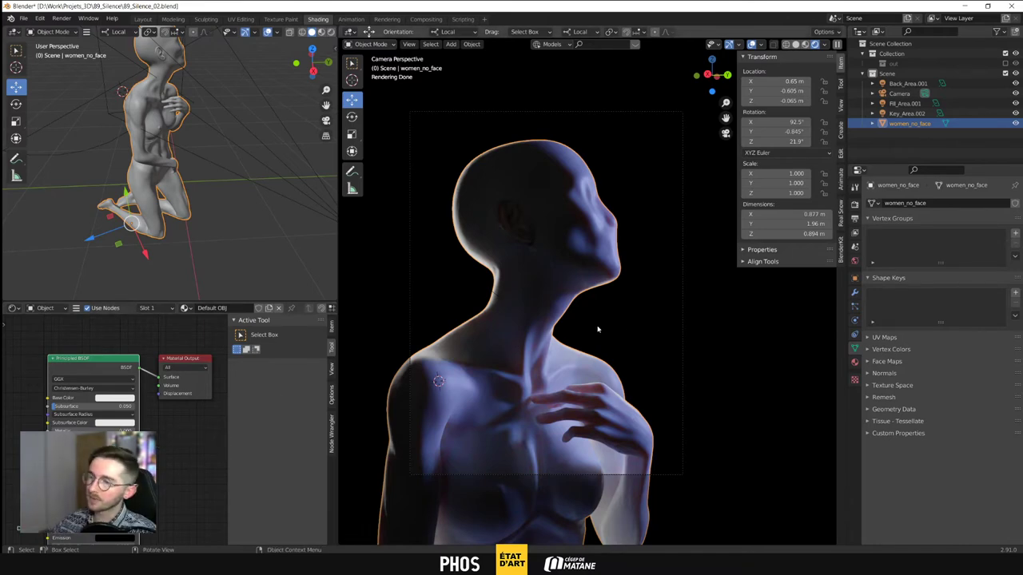
Check the figure's face up close in the camera view and set the viewport render samples to 64
scroll(597, 328, "up", 6)
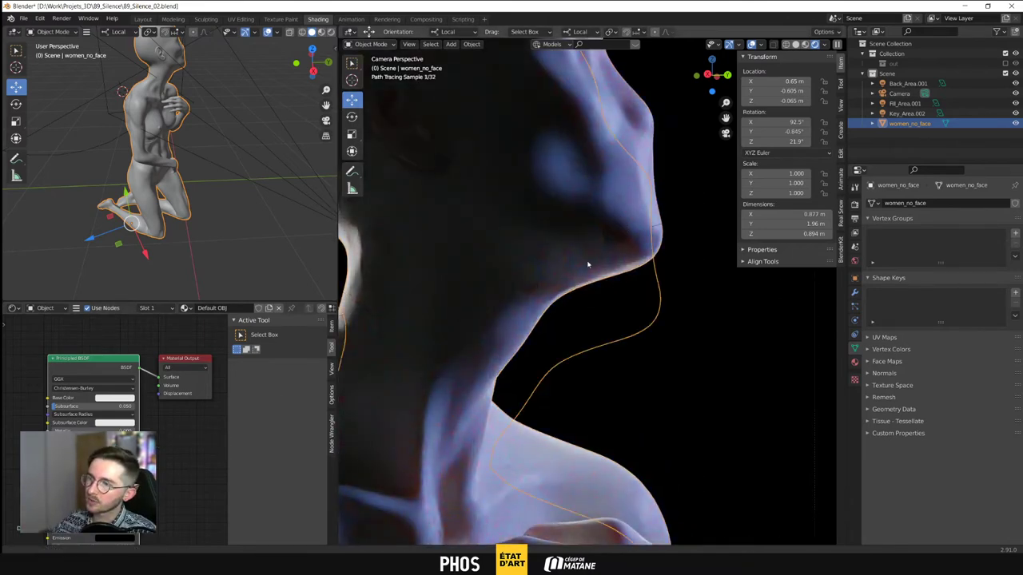
middle_click_drag(587, 263, 592, 306, "shift")
middle_click_drag(529, 345, 617, 264, "shift")
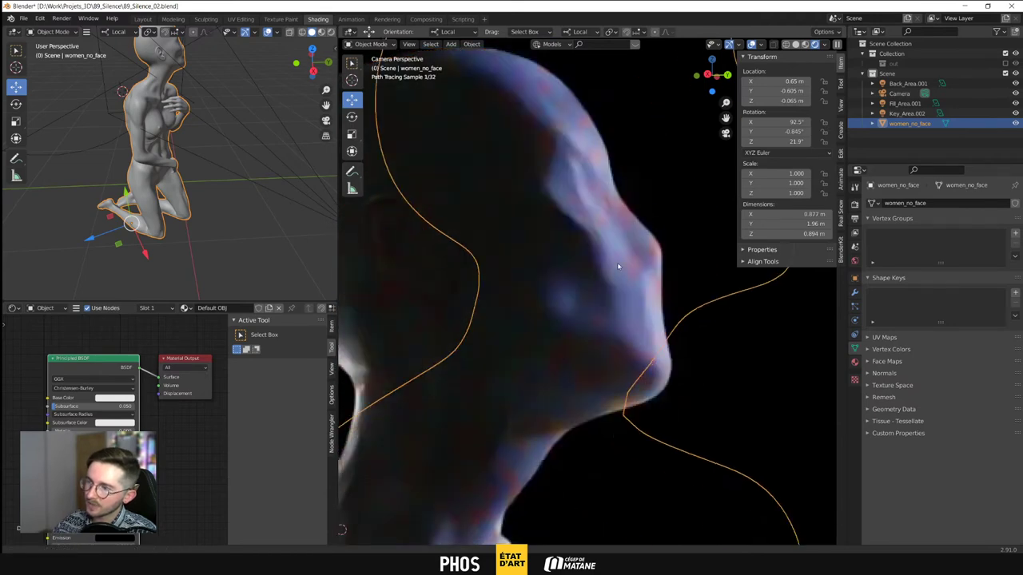
scroll(618, 266, "down", 5)
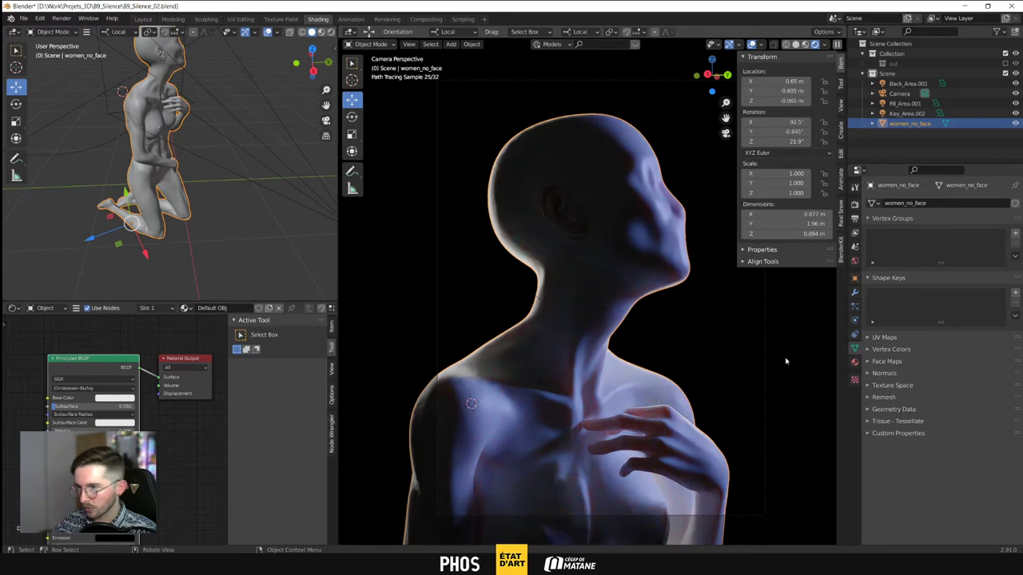
left_click(854, 204)
double_click(988, 291)
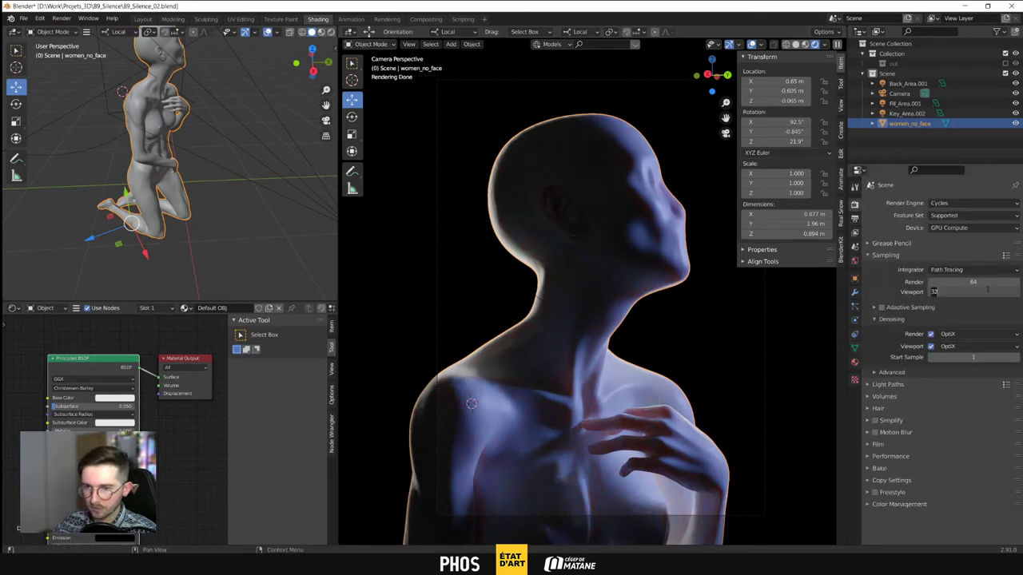
type("64")
key("Return")
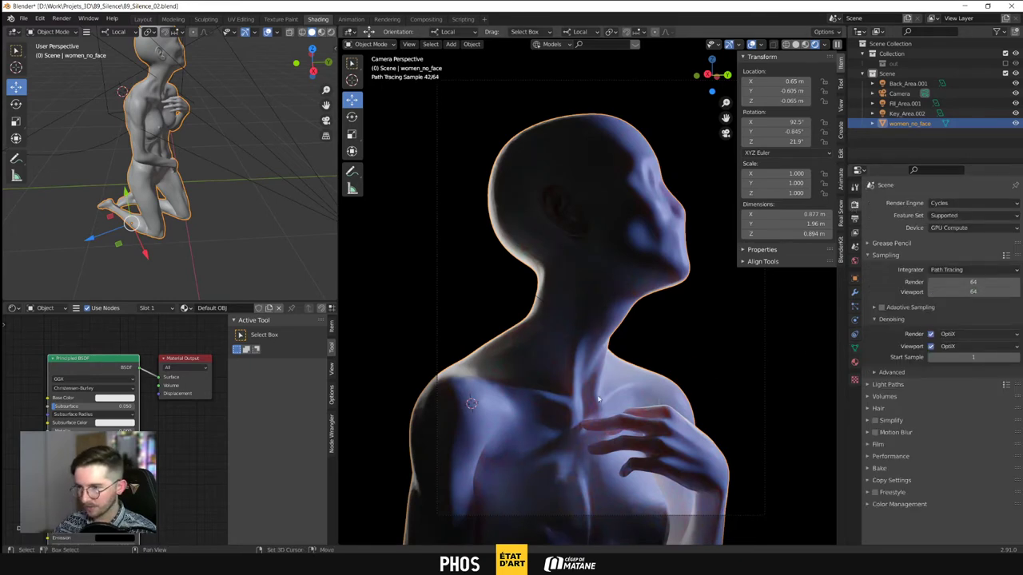
Try a power of 400 W on the Key_Area.002 light and settle on 500 W
middle_click_drag(606, 393, 571, 373, "shift")
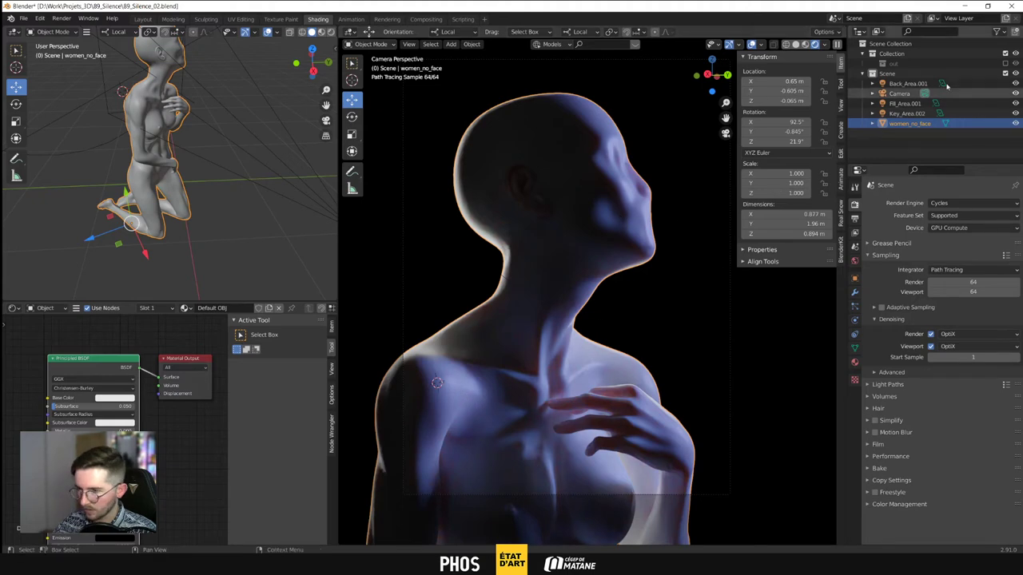
left_click(906, 114)
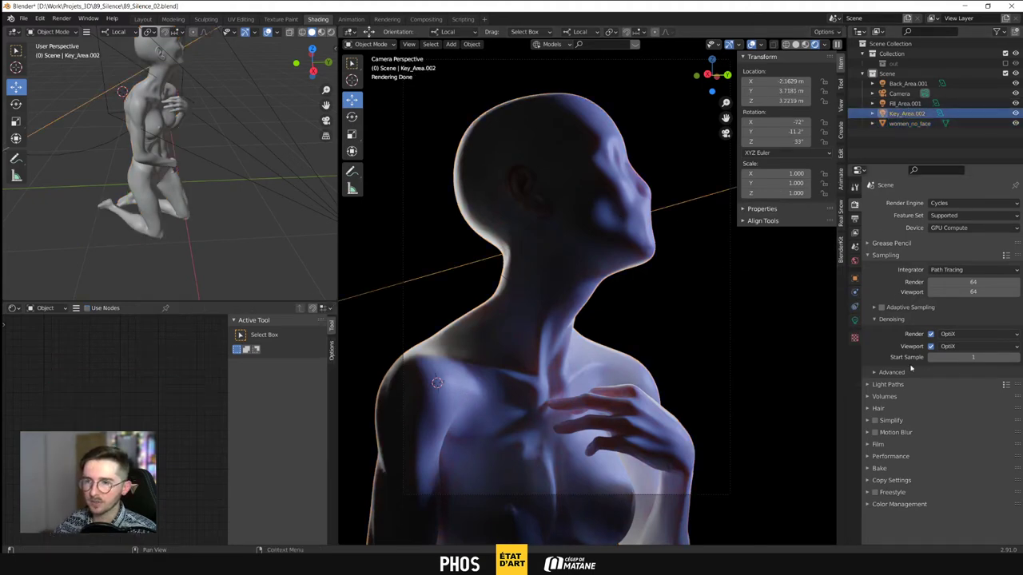
left_click(855, 320)
left_click(966, 268)
type("400")
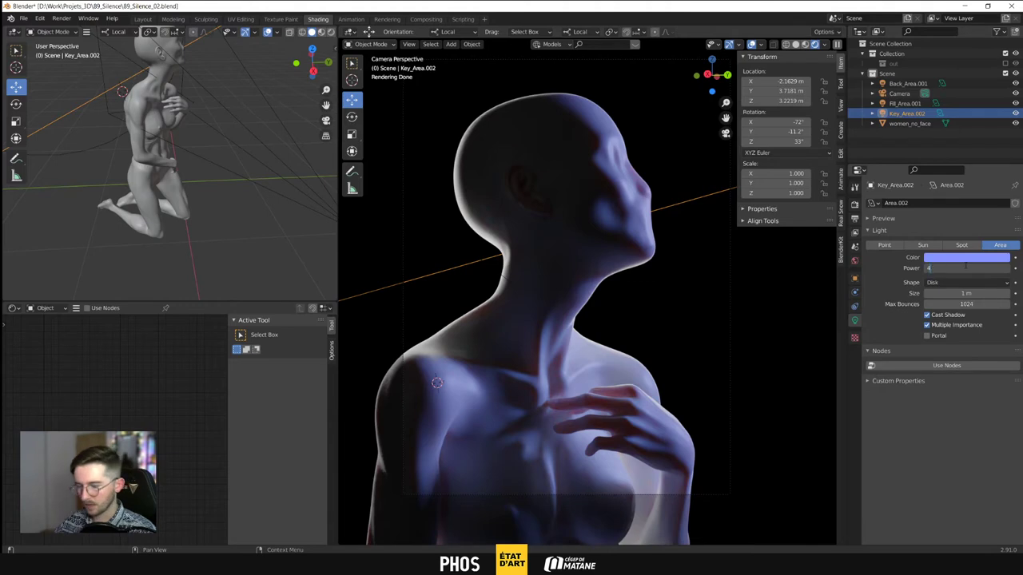
key("Return")
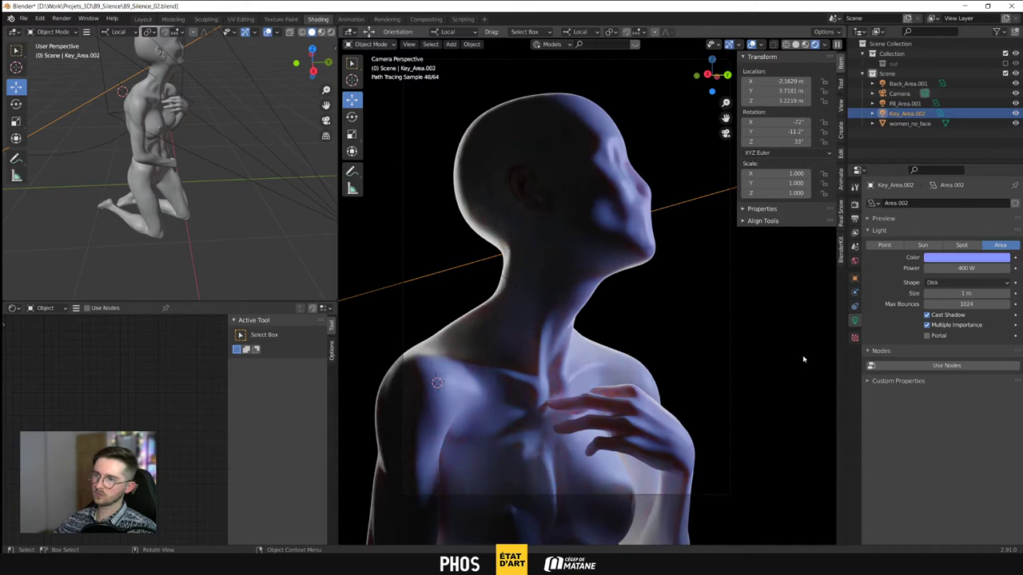
left_click(966, 269)
type("50")
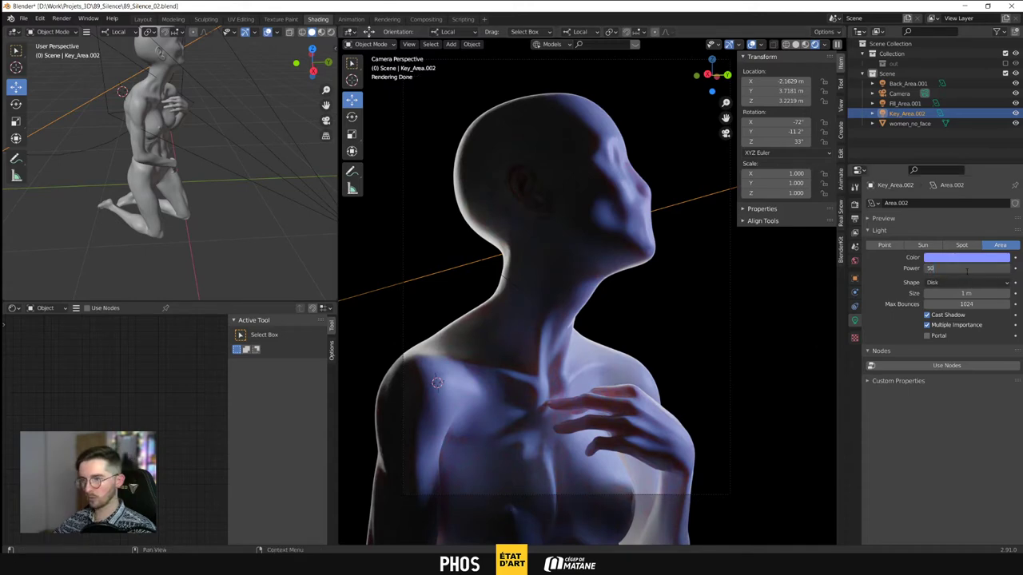
type("0")
key("Return")
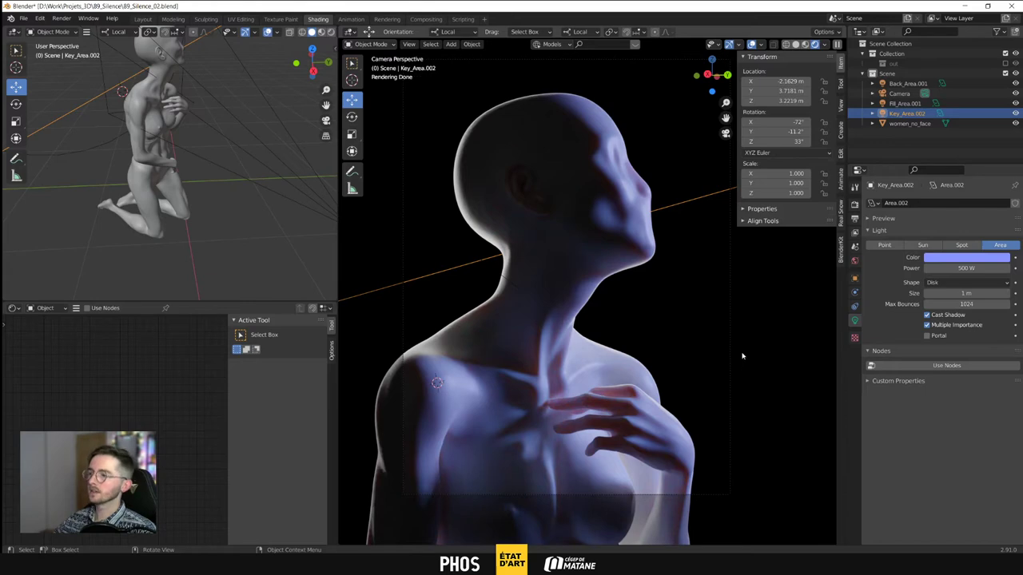
Widen the rendered camera viewport and shorten the small perspective viewport above the node editor
left_click_drag(338, 287, 281, 287)
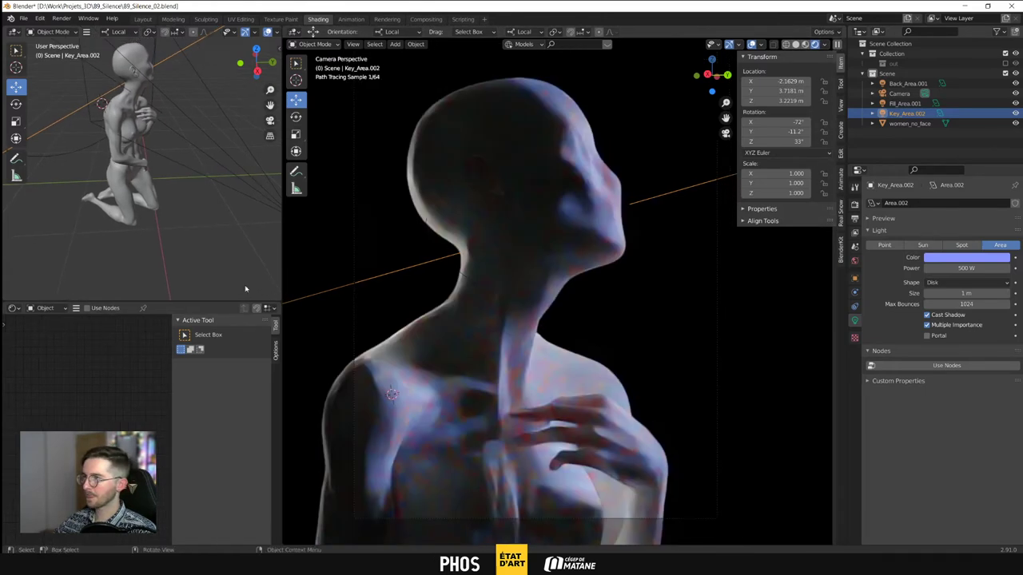
scroll(144, 236, "down", 1)
scroll(148, 294, "down", 1)
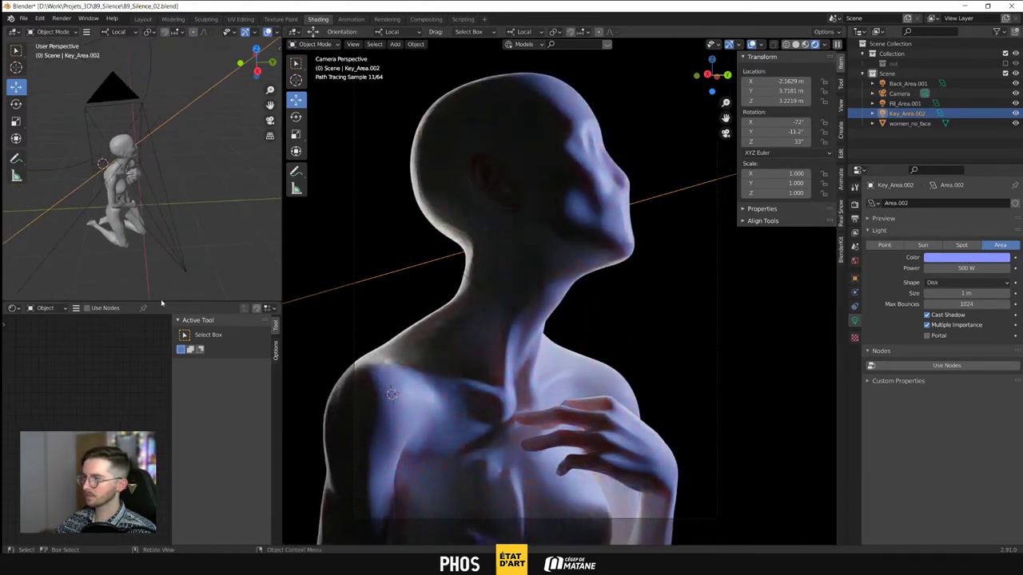
left_click_drag(148, 302, 120, 257)
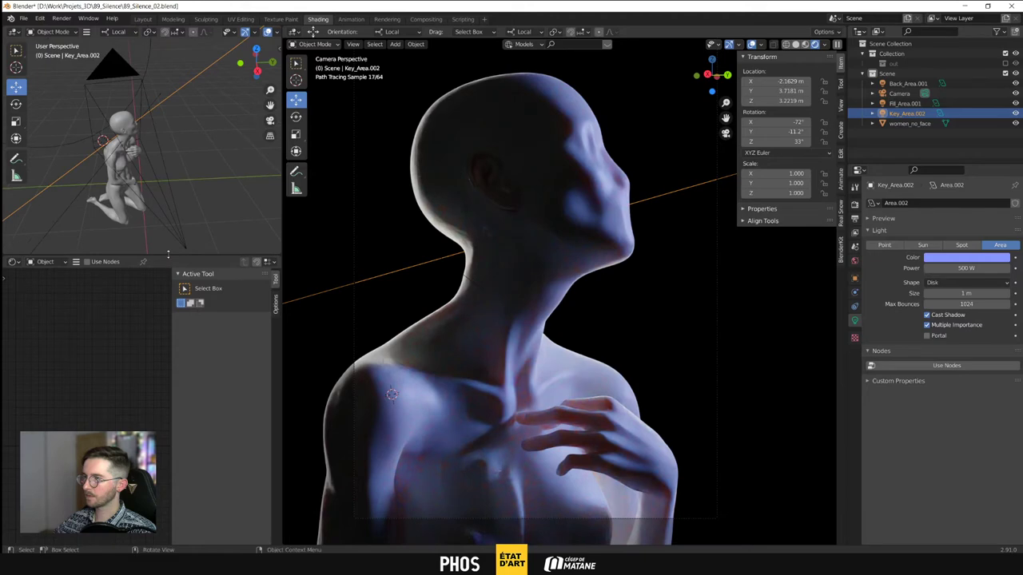
left_click(538, 349)
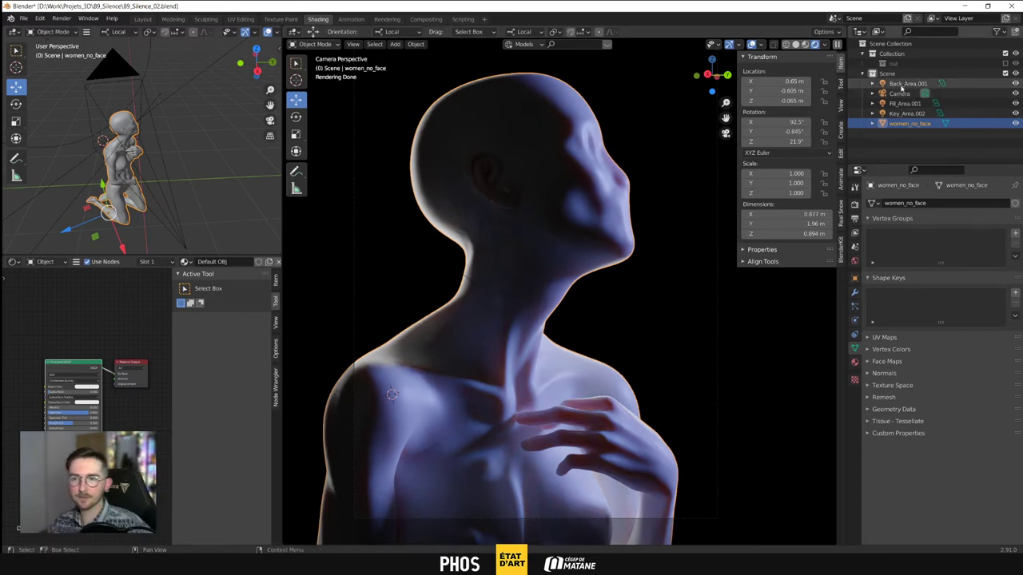
Try faint peach tints as the Back_Area.001 light's color and return it to pure white
left_click(903, 84)
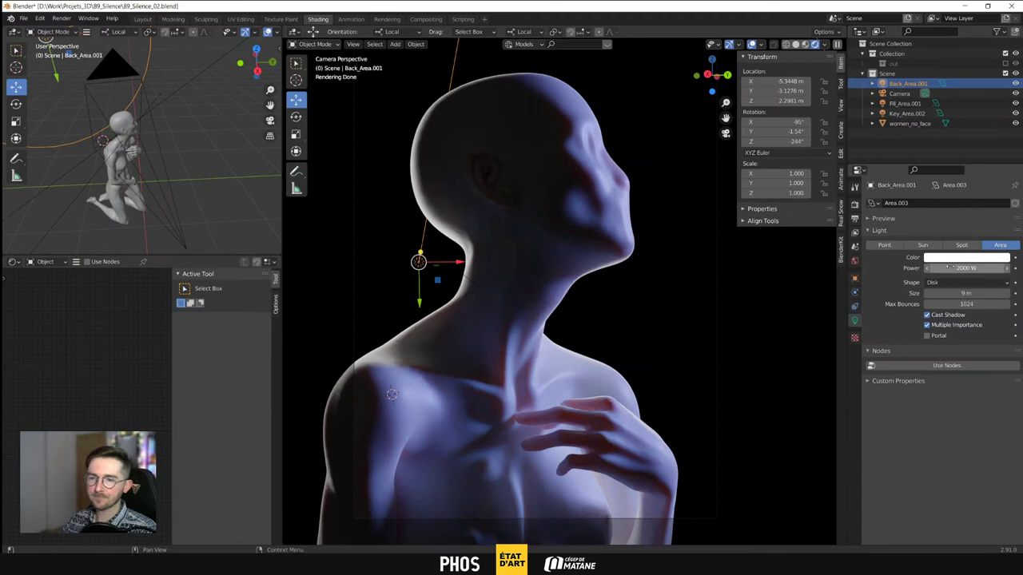
left_click(951, 257)
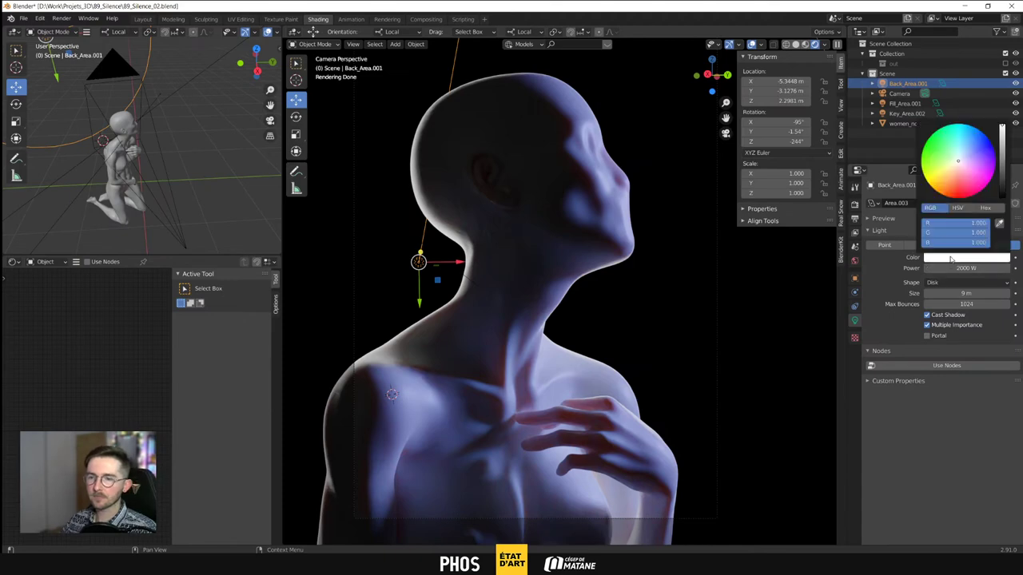
left_click(957, 166)
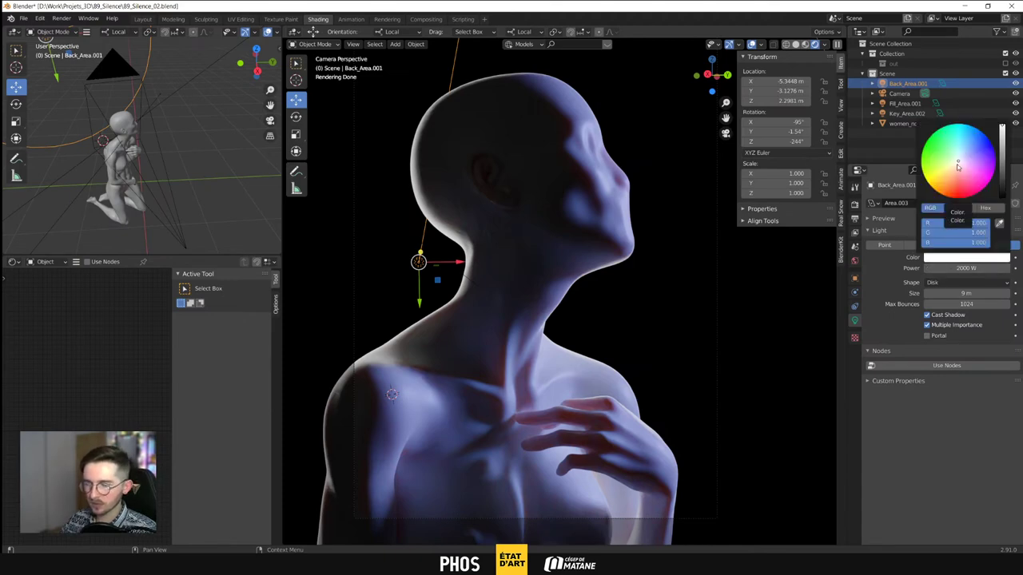
left_click_drag(958, 166, 957, 169)
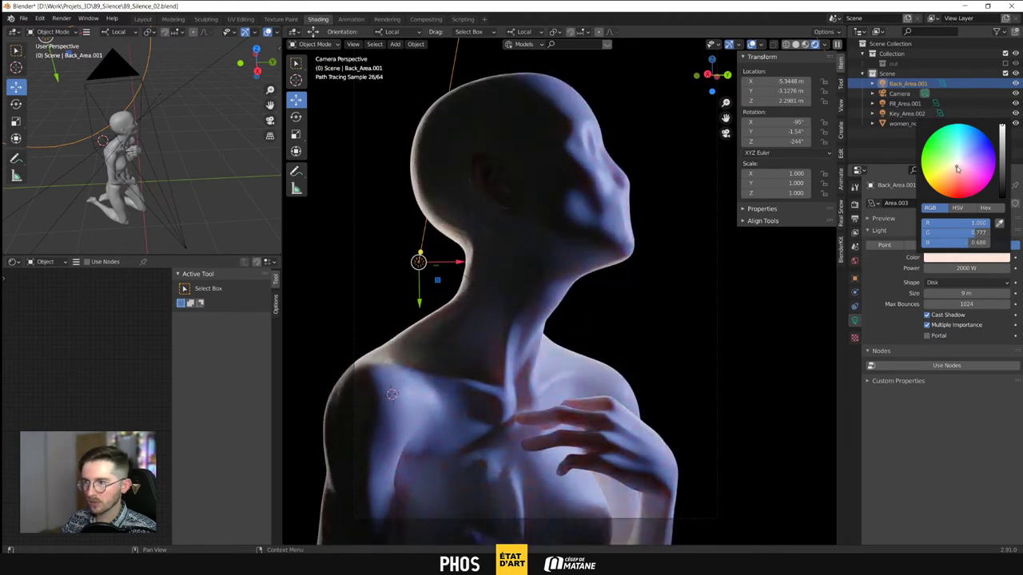
left_click_drag(958, 168, 958, 167)
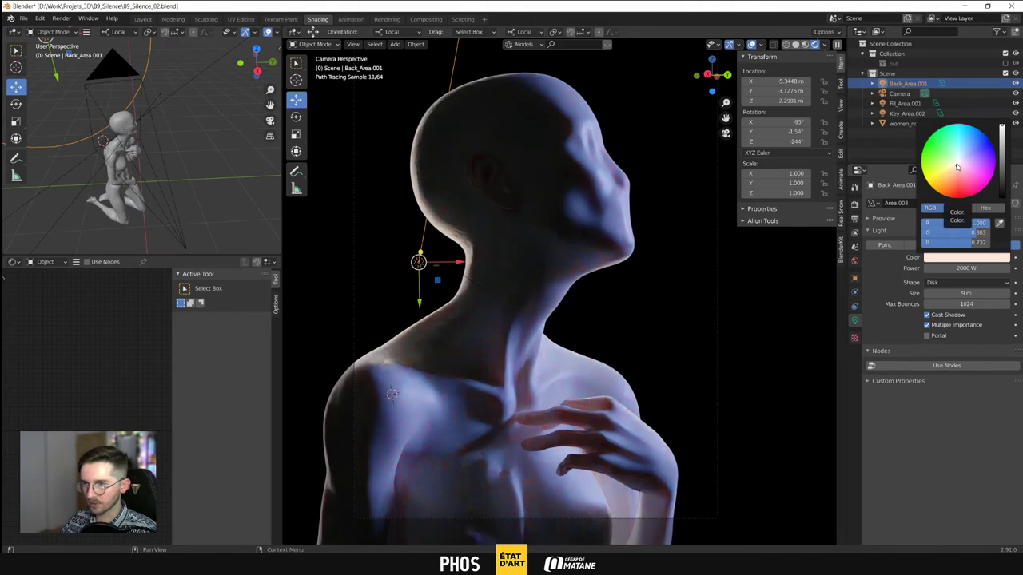
left_click_drag(958, 165, 956, 163)
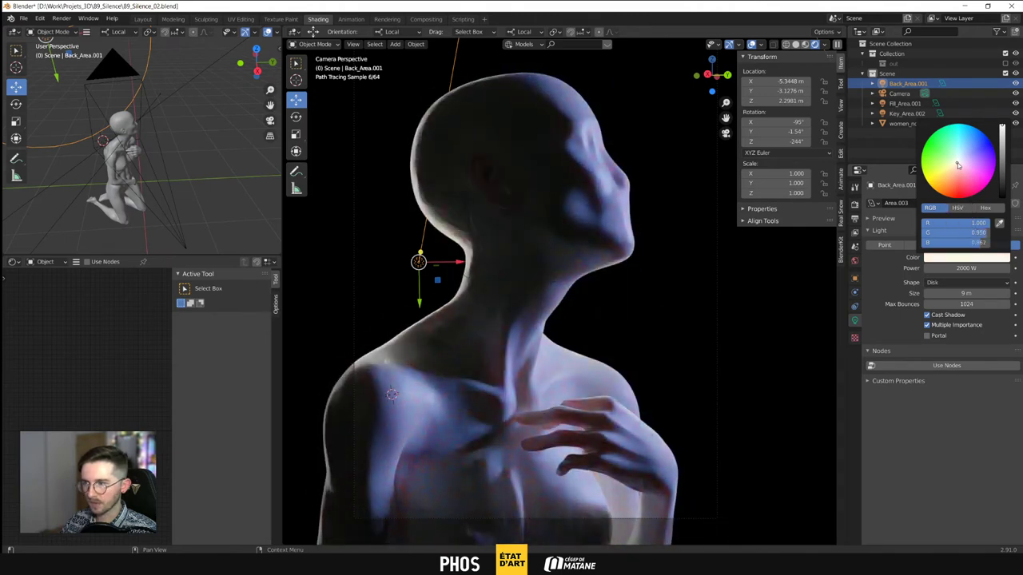
left_click_drag(976, 234, 989, 243)
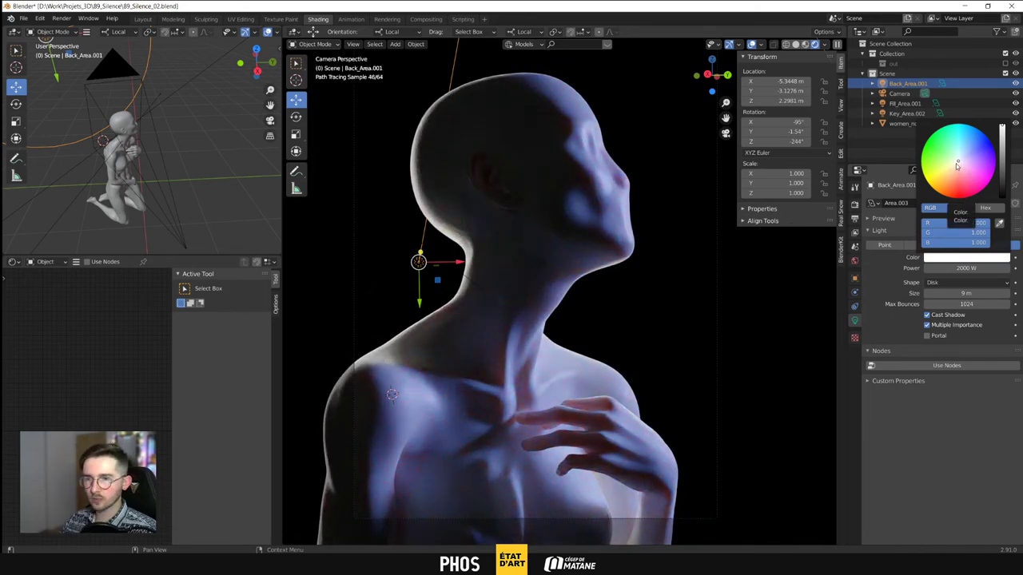
Tint the Back_Area.001 light pale yellow, with red 1.0, green about 0.997 and blue 0.75
left_click(956, 164)
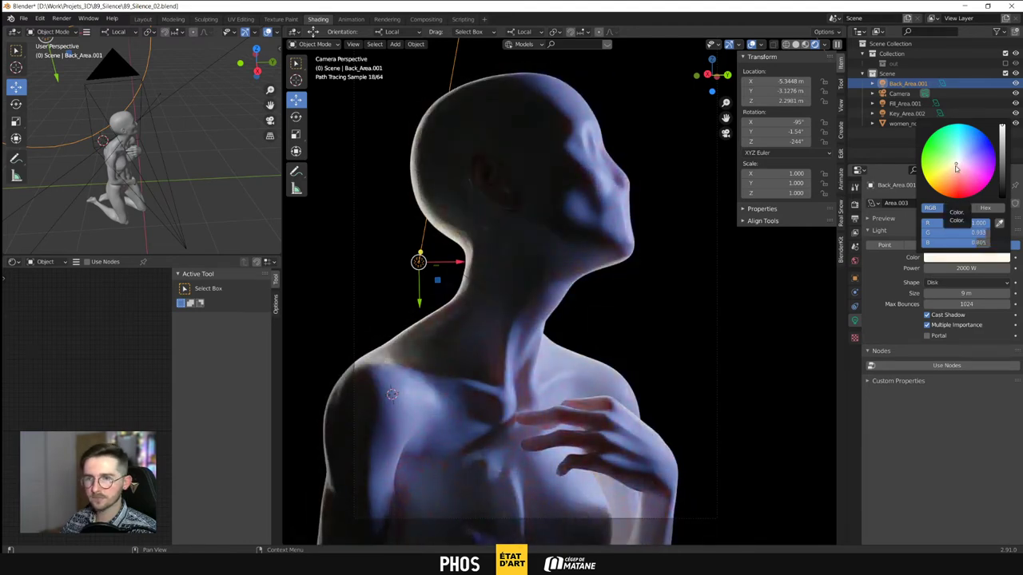
left_click_drag(956, 168, 956, 164)
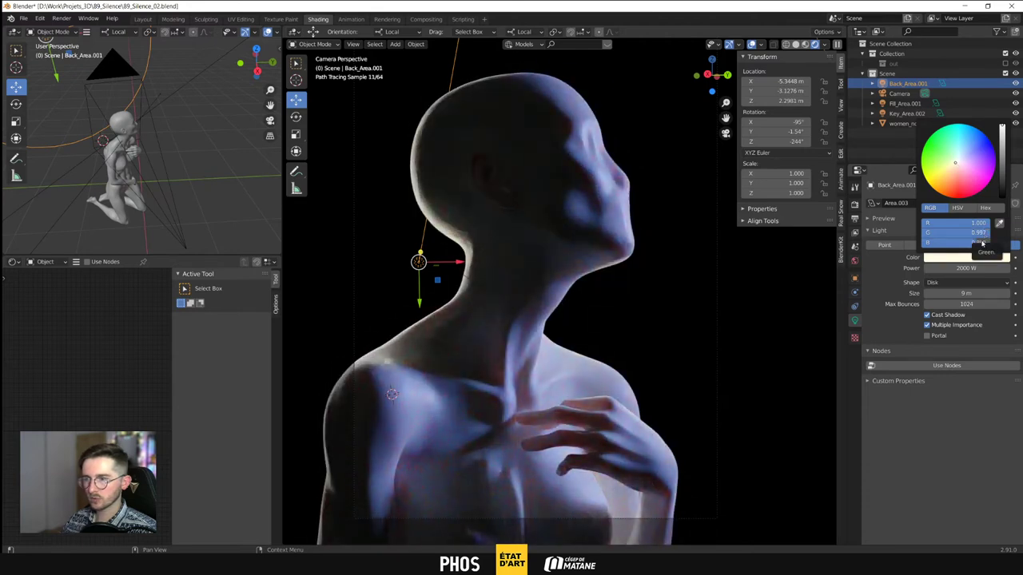
left_click_drag(977, 244, 980, 243)
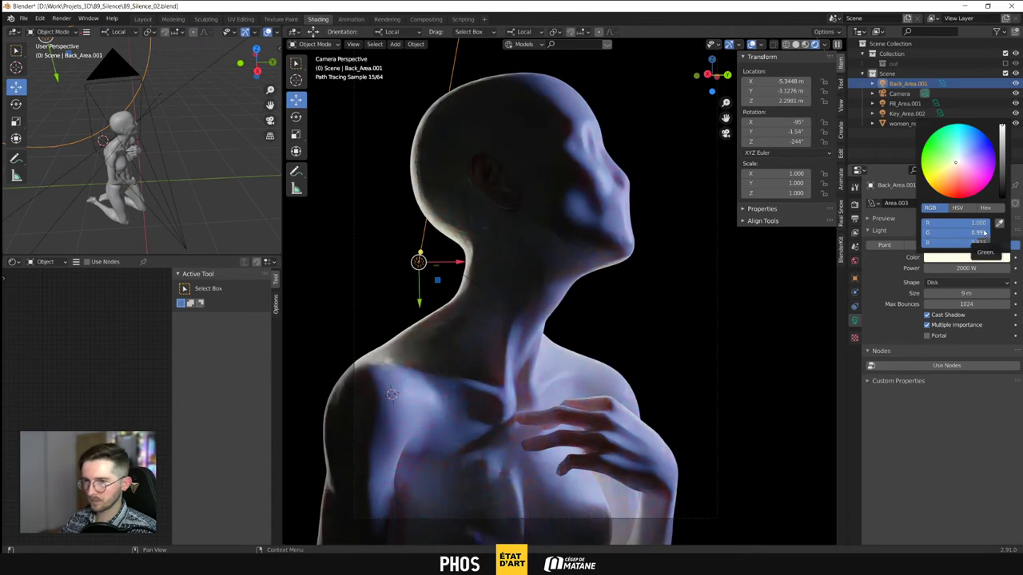
left_click(955, 223)
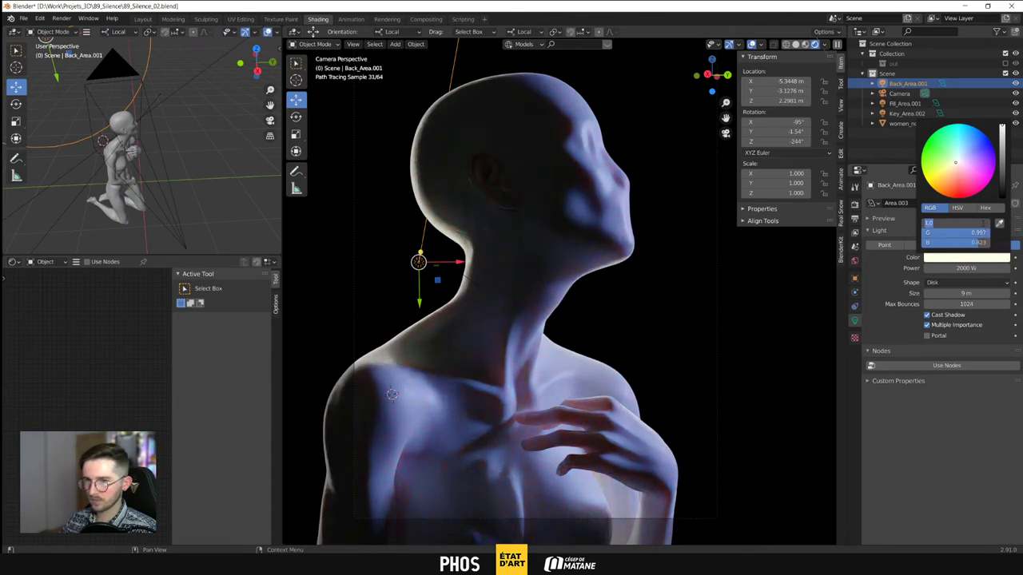
key("Return")
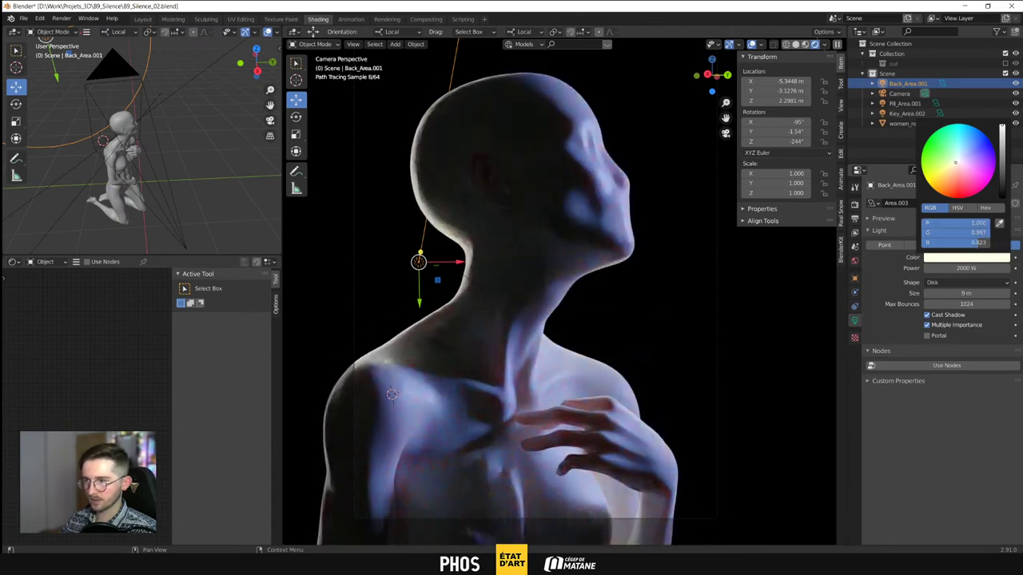
left_click(976, 242)
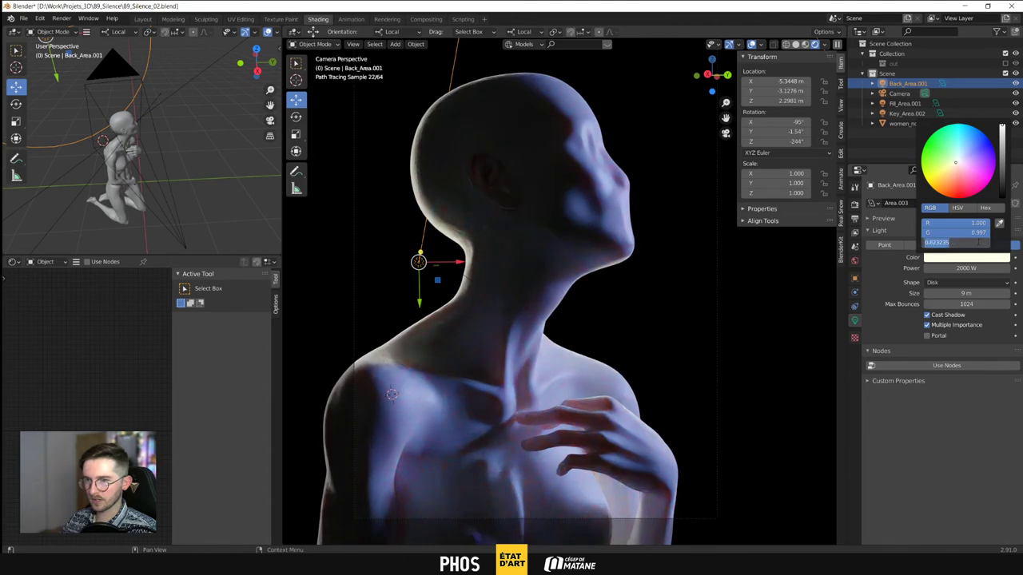
type("0.75")
key("Return")
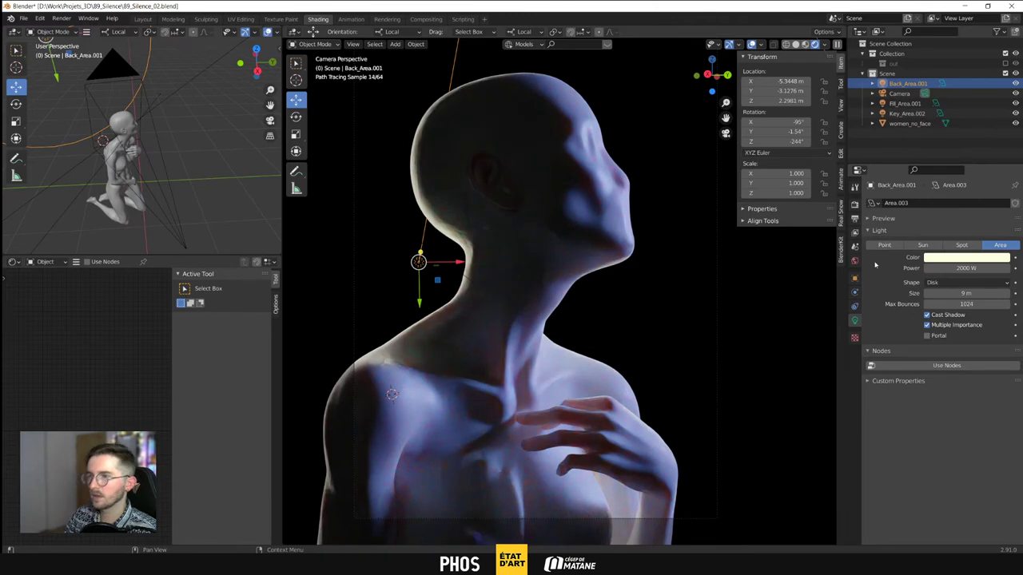
Soften the Back_Area.001 light's color to a paler, warm off-white and deselect the light
left_click(969, 260)
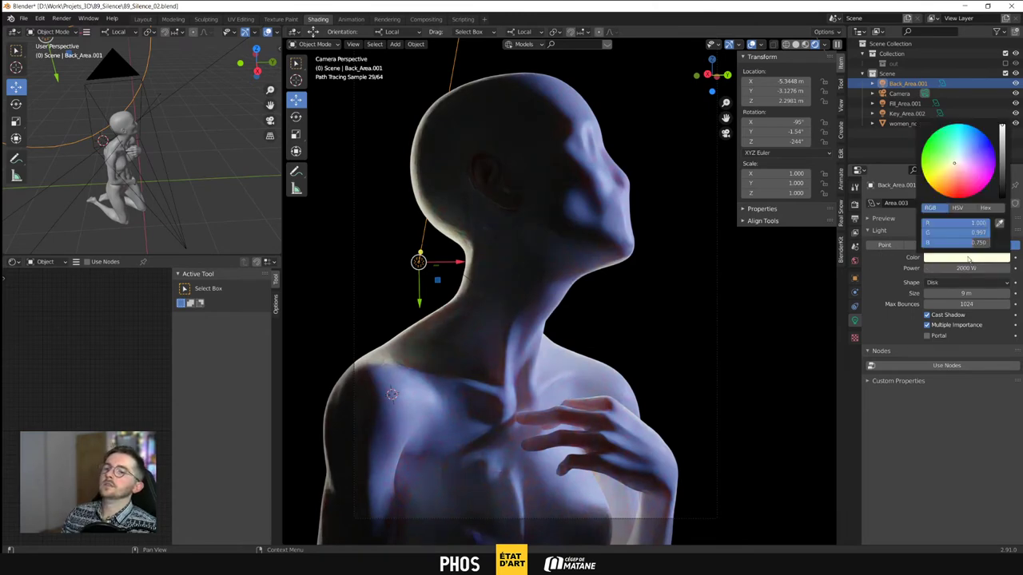
left_click(956, 163)
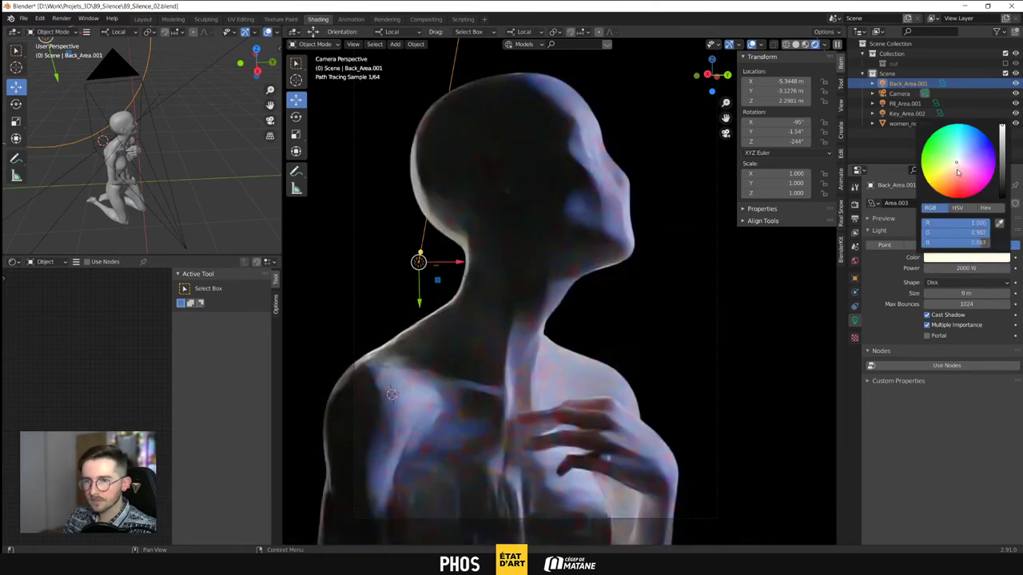
left_click(760, 291)
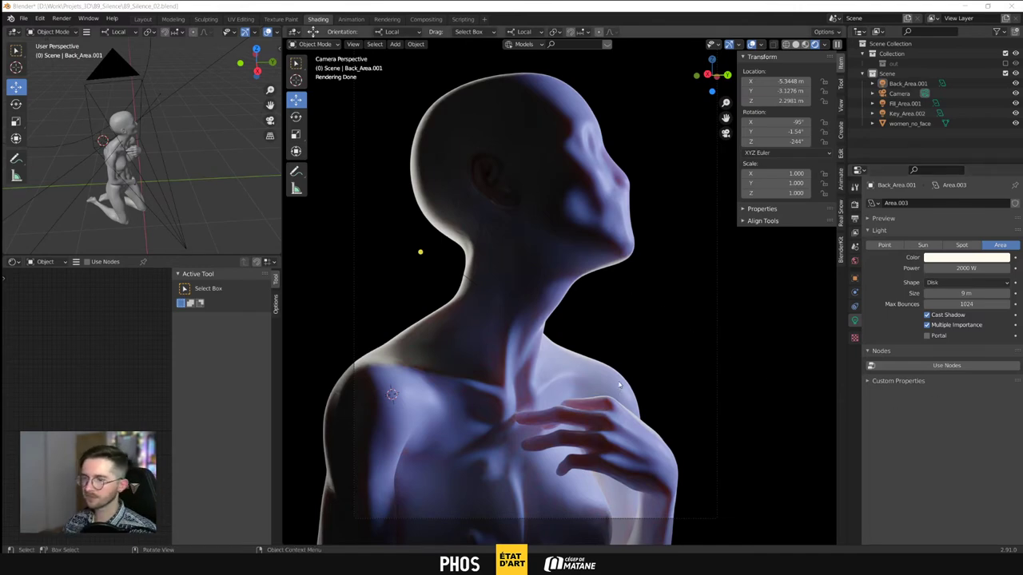
Orbit out of the camera view to look at the whole figure from another angle
middle_click_drag(617, 392, 524, 336)
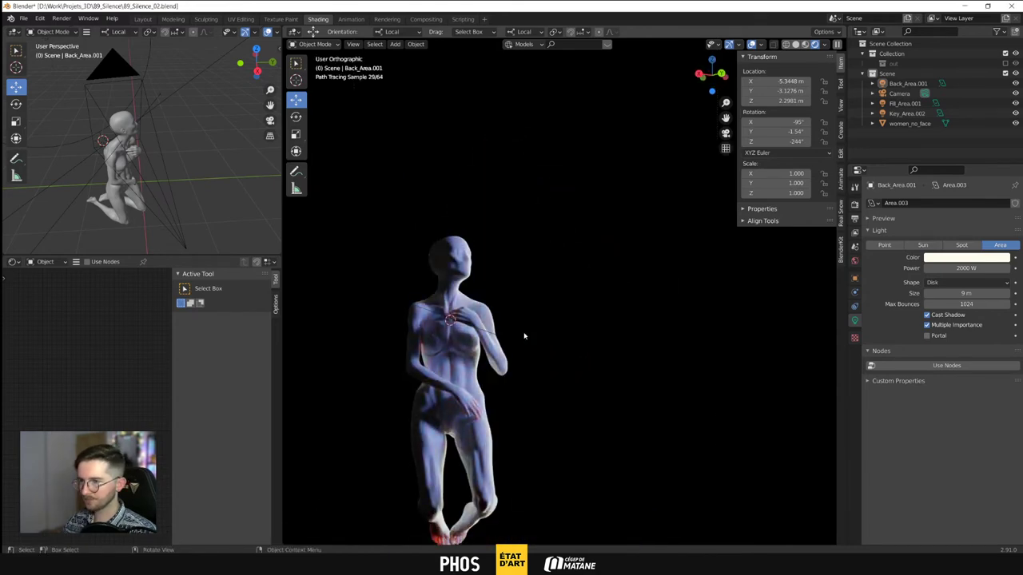
Examine the lighting on the rendered figure from the camera view and from other angles
key("KP_0")
scroll(588, 359, "down", 4)
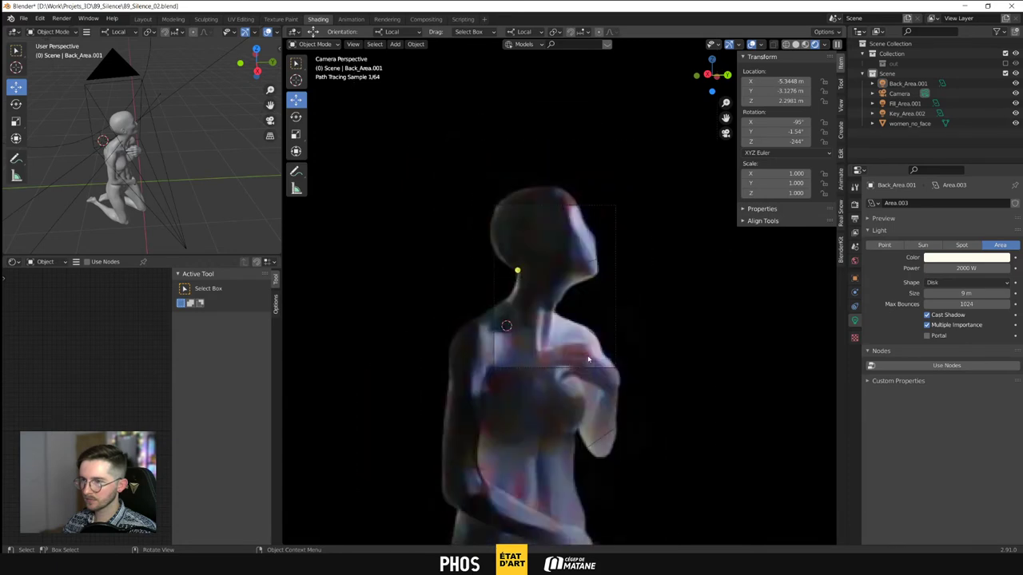
middle_click_drag(588, 359, 562, 360)
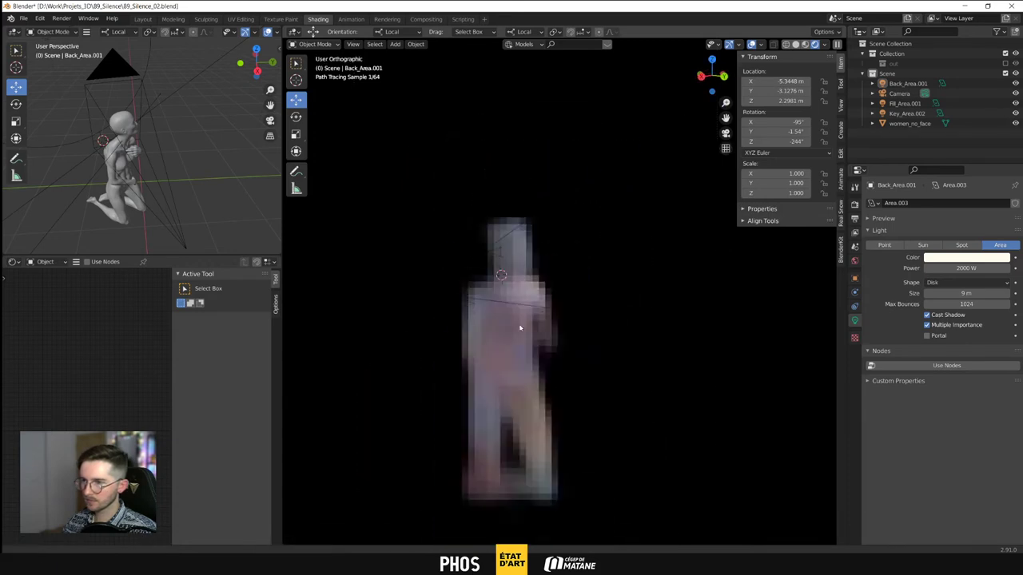
scroll(520, 328, "up", 5)
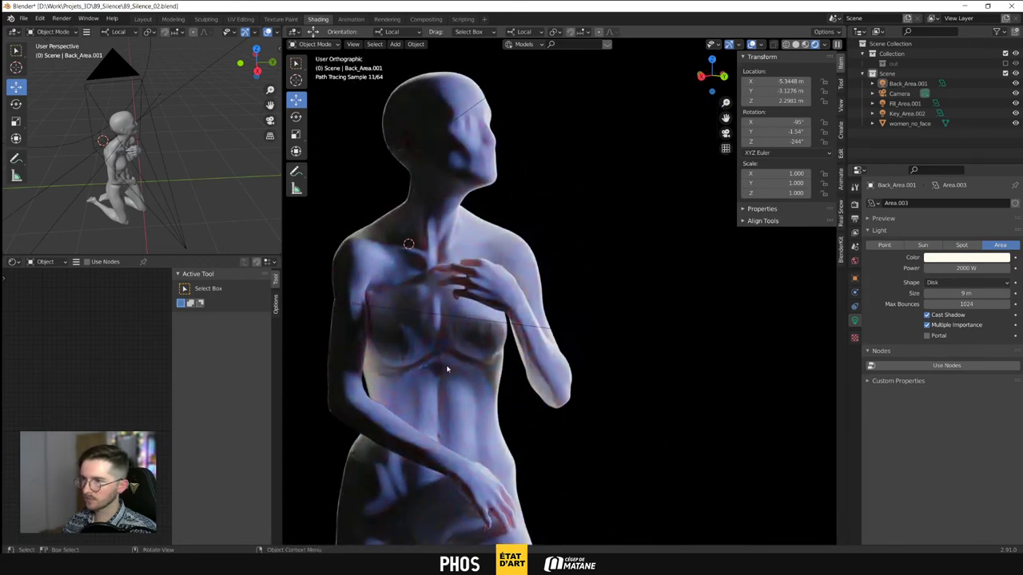
key("KP_0")
scroll(461, 359, "up", 4)
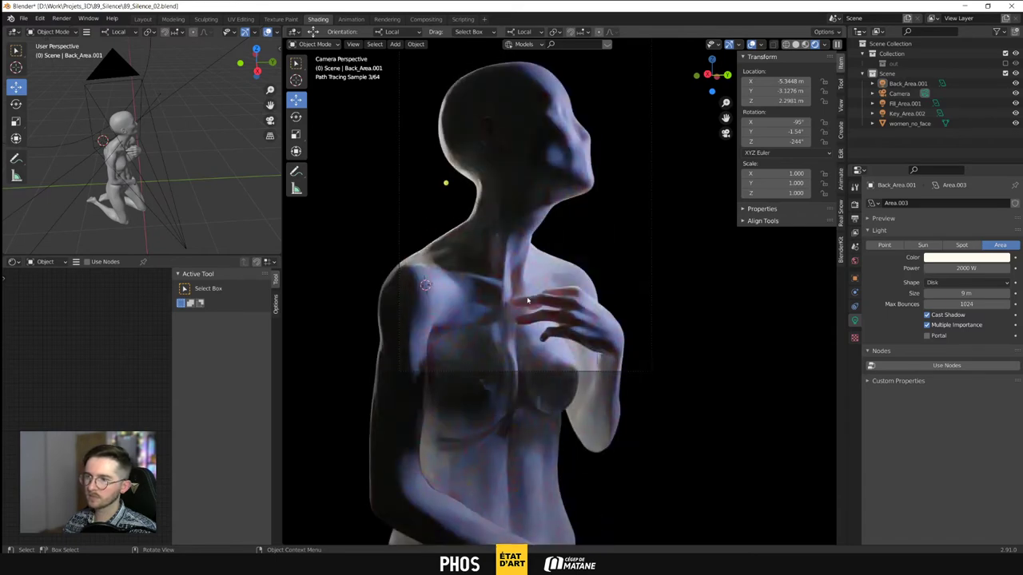
middle_click_drag(554, 292, 557, 344, "shift")
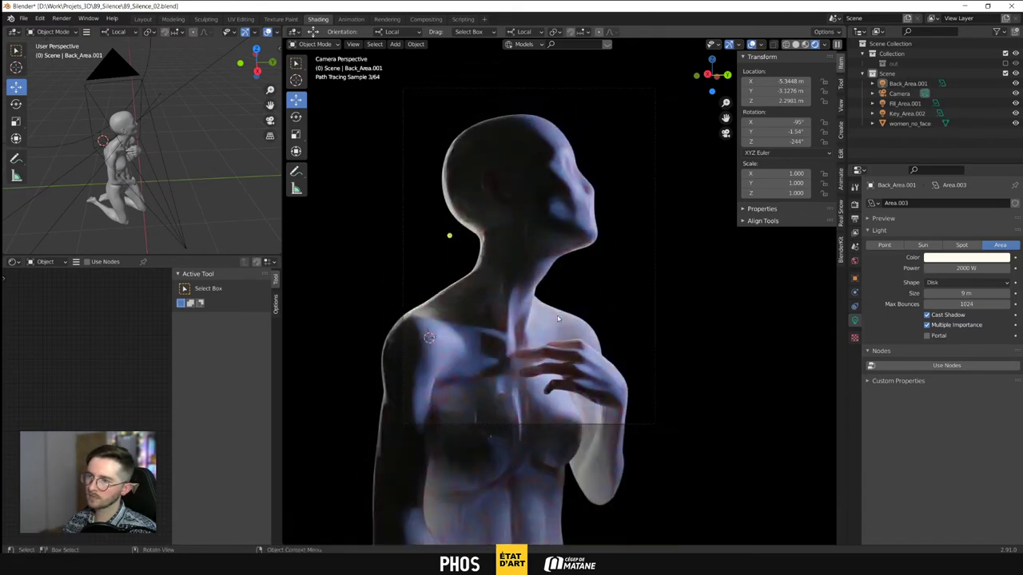
scroll(559, 322, "up", 2)
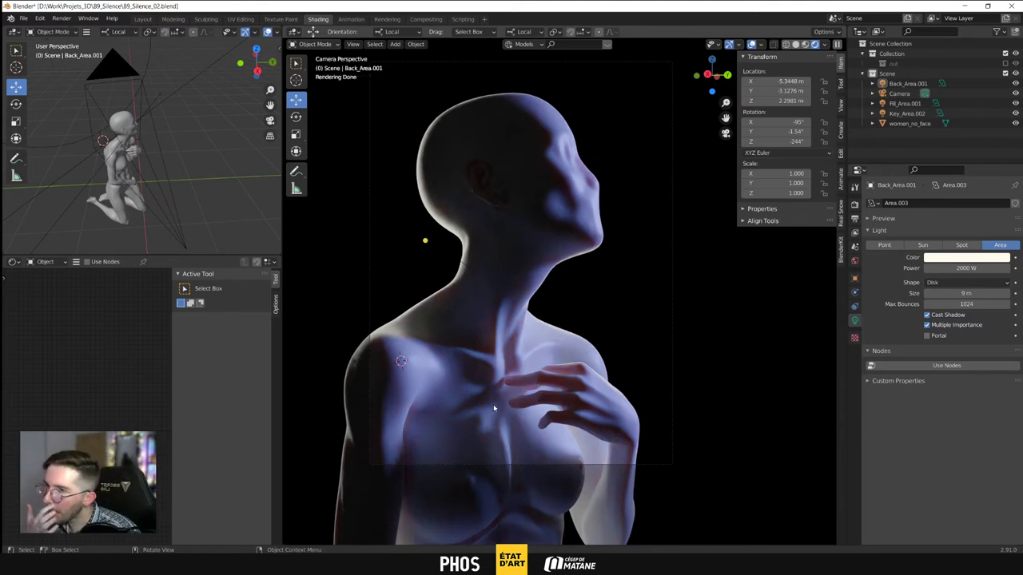
Add a Subsurface Scattering shader to the women_no_face material and connect it to the Material Output's Surface
left_click(513, 205)
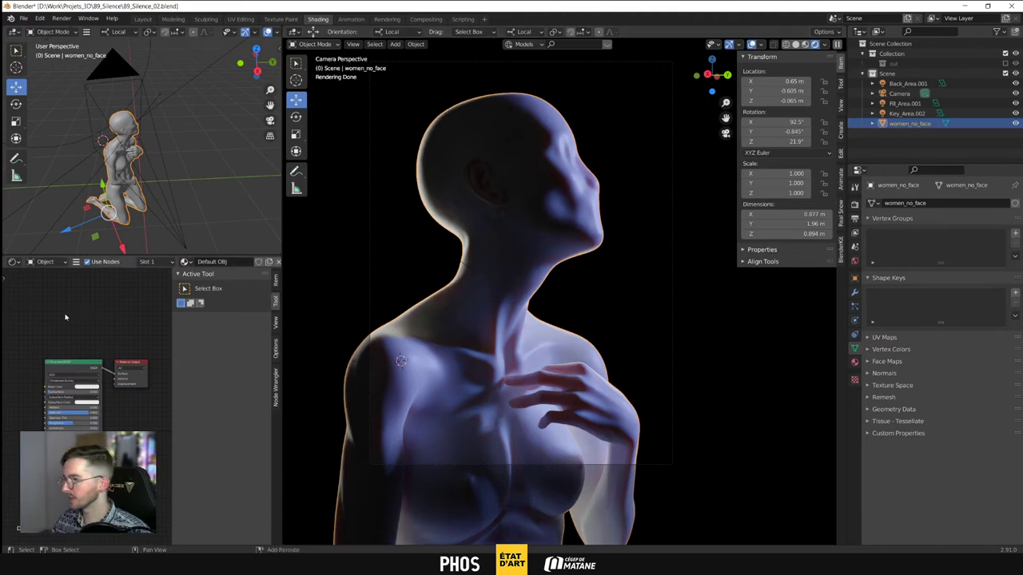
key("shift+a")
type("ss")
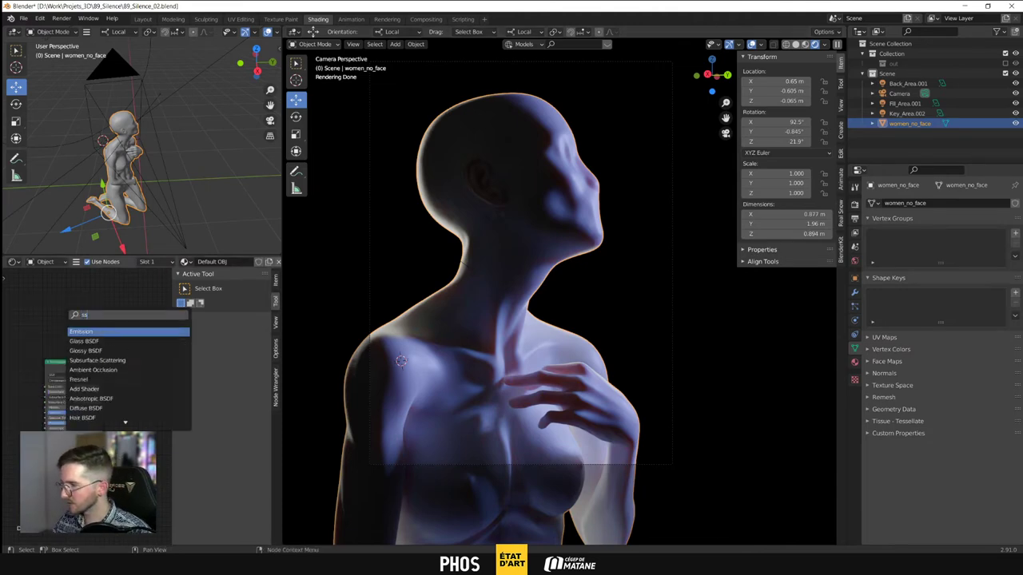
key("Down")
key("Down")
key("Down")
key("Return")
left_click(104, 345)
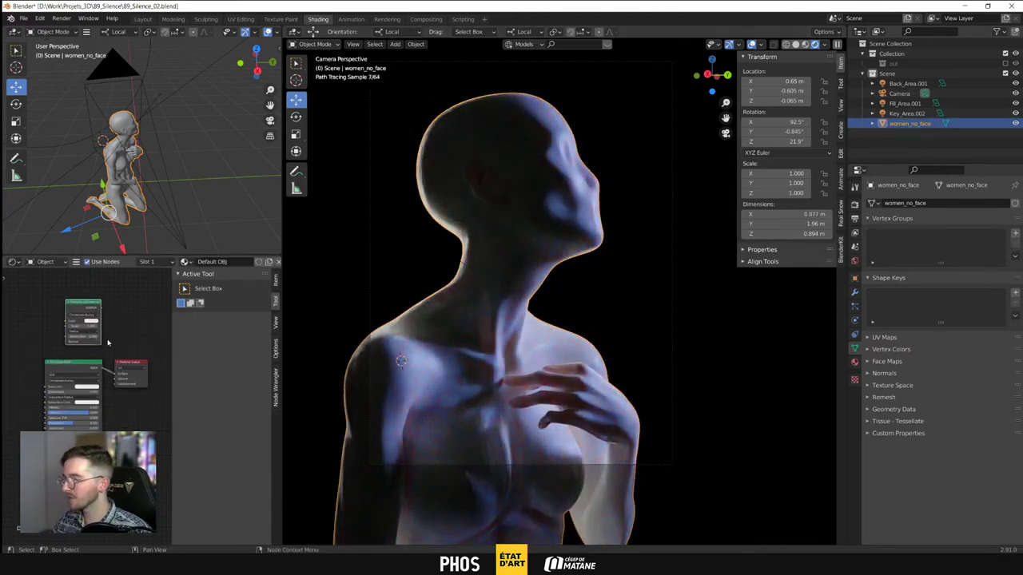
scroll(108, 342, "up", 2)
left_click_drag(107, 314, 128, 405)
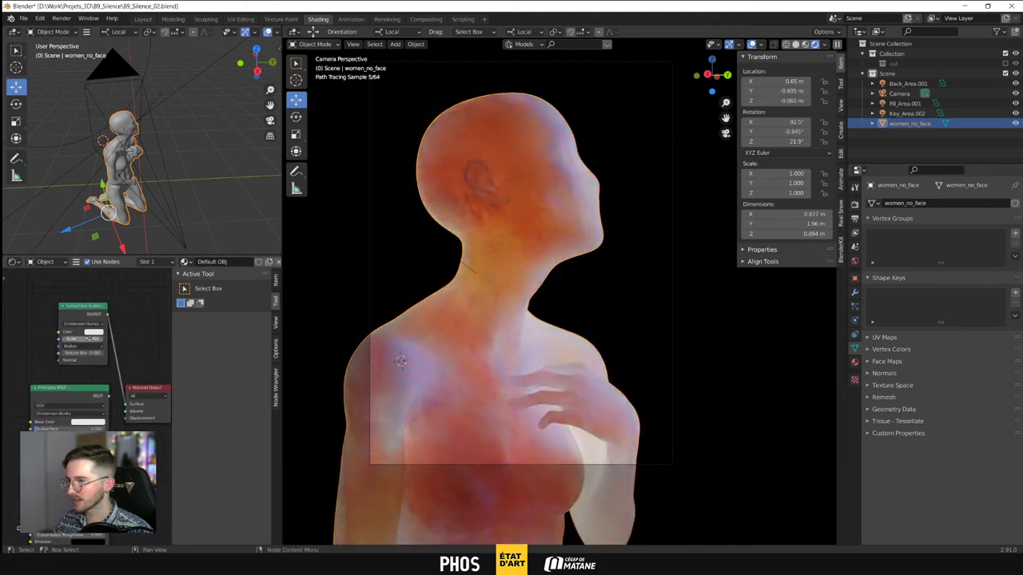
Set the Subsurface Scattering shader's scale to 0.05
left_click(88, 339)
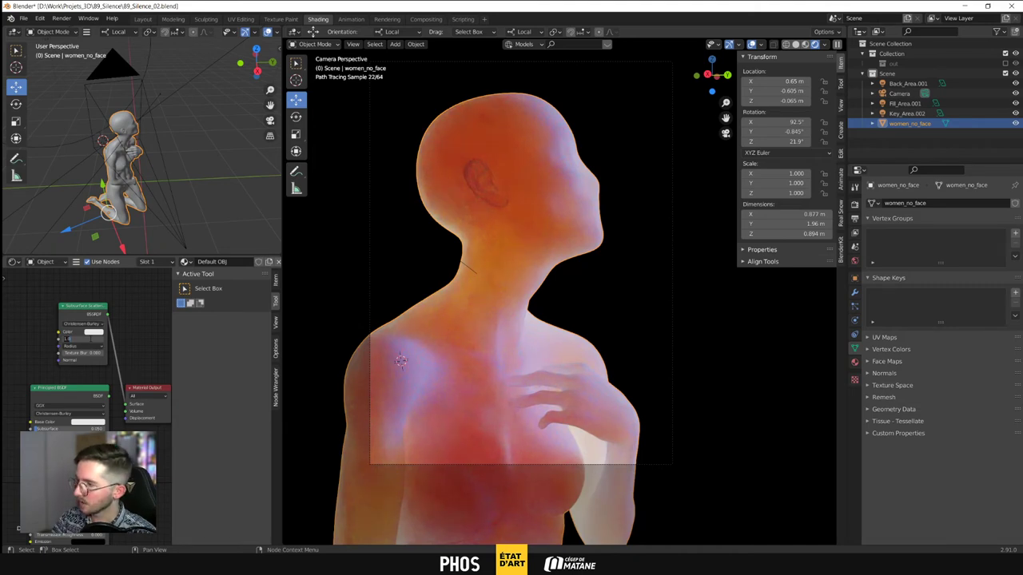
type("0")
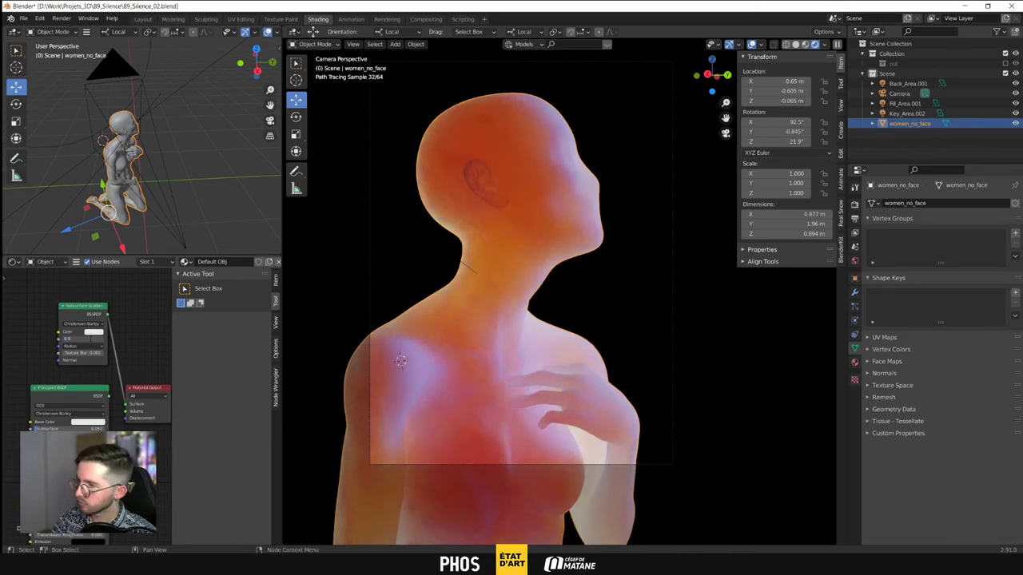
key("Return")
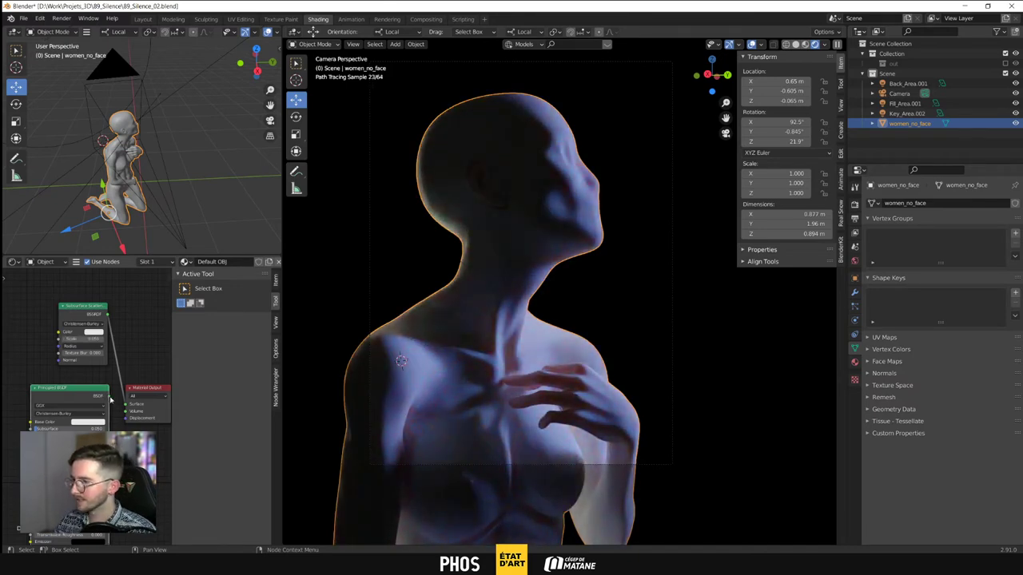
Reconnect the Principled BSDF to the Material Output's Surface and delete the Subsurface Scattering node
left_click_drag(108, 396, 128, 405)
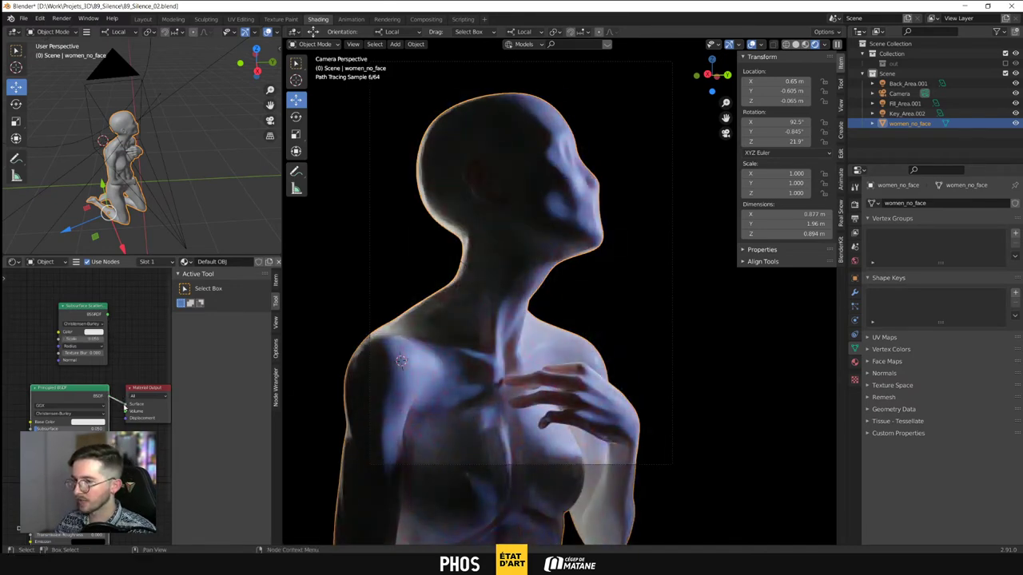
left_click(79, 337)
key("x")
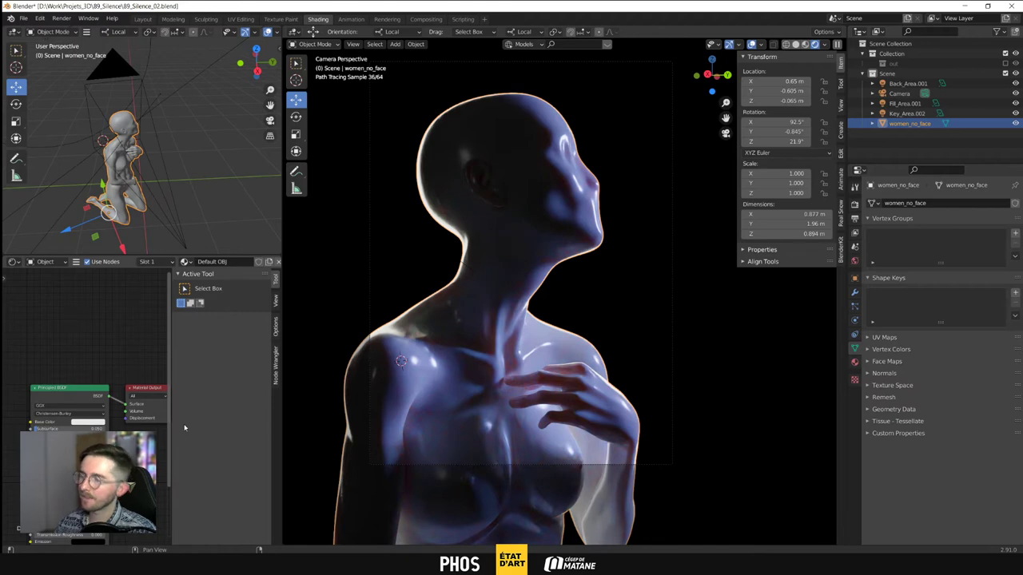
Undo the last change to the figure's Principled BSDF material
middle_click_drag(119, 327, 111, 292)
middle_click_drag(119, 446, 126, 420)
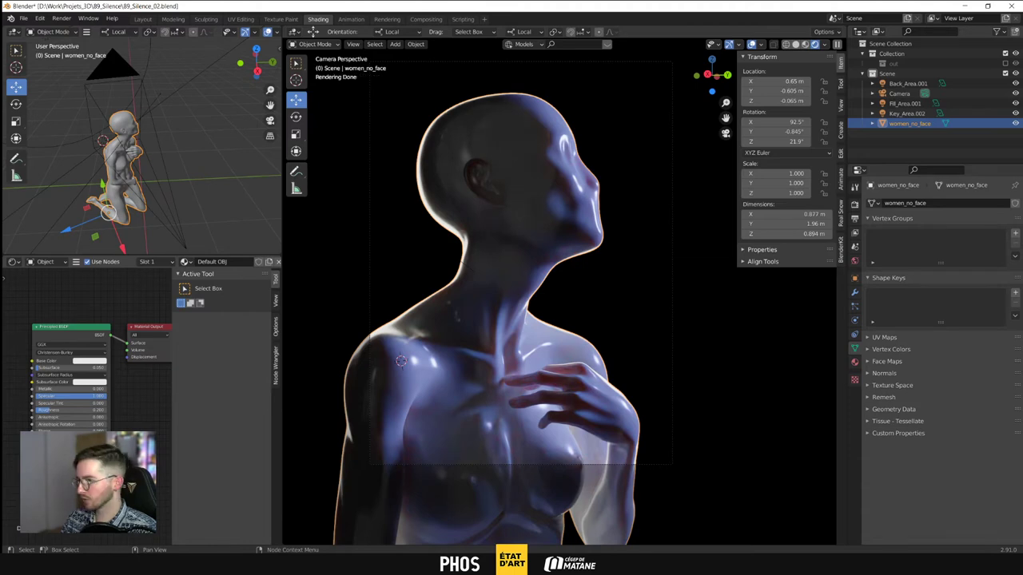
key("ctrl+z")
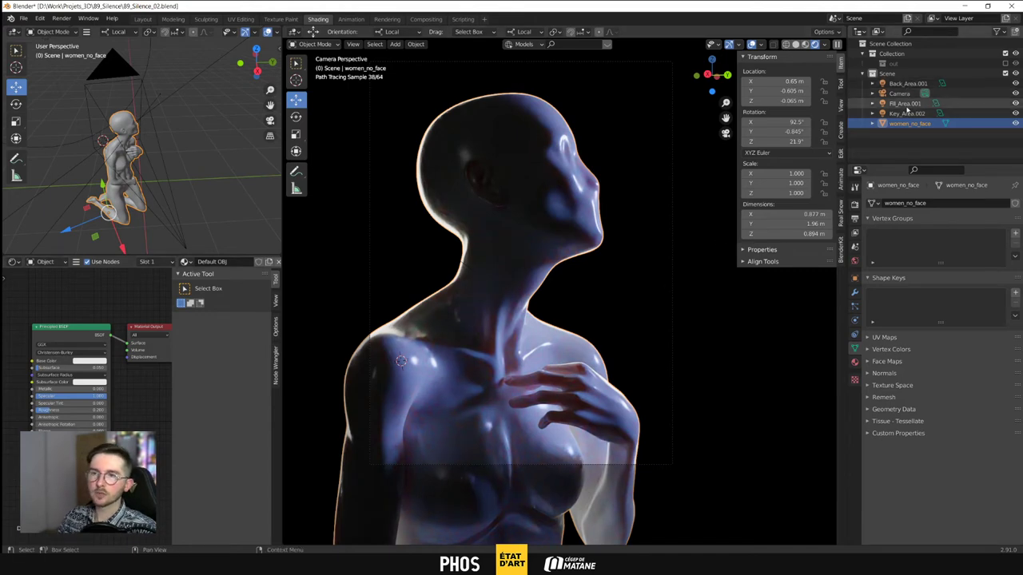
Set the power of the Key_Area.002 light to 600 W
left_click(907, 114)
left_click(976, 269)
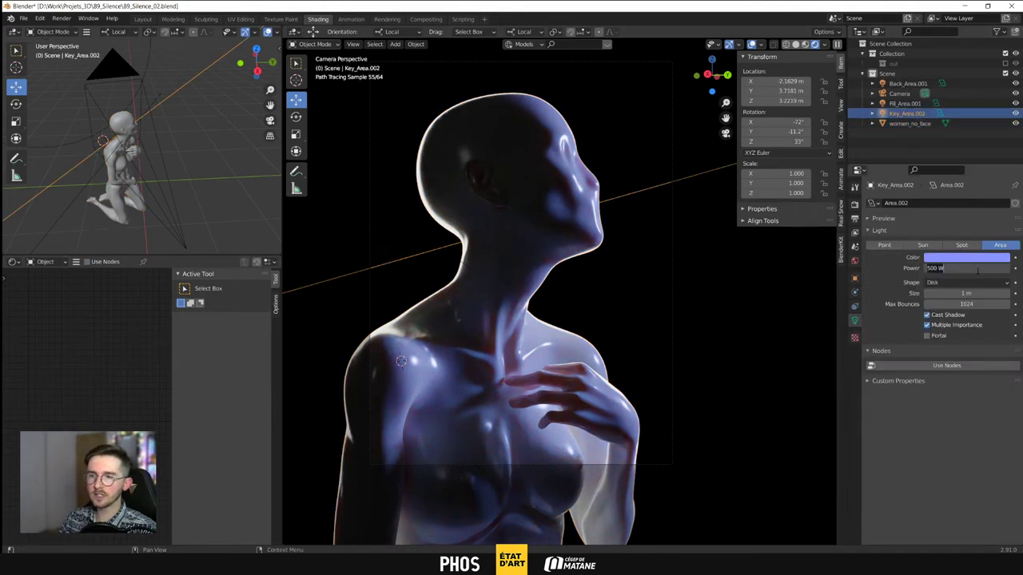
type("600")
key("Return")
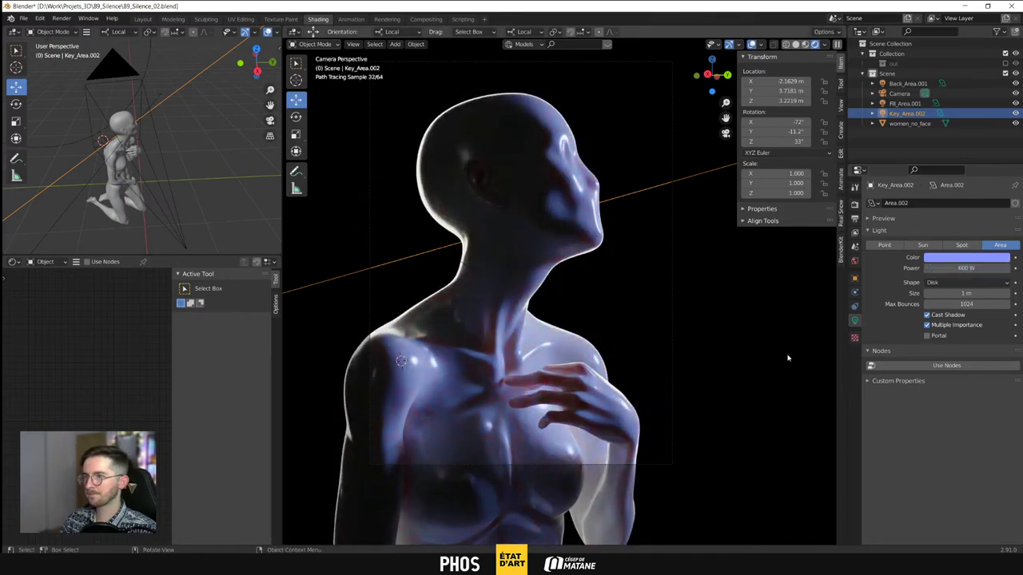
Select the Back_Area.001 light and save the Blender file
left_click(907, 83)
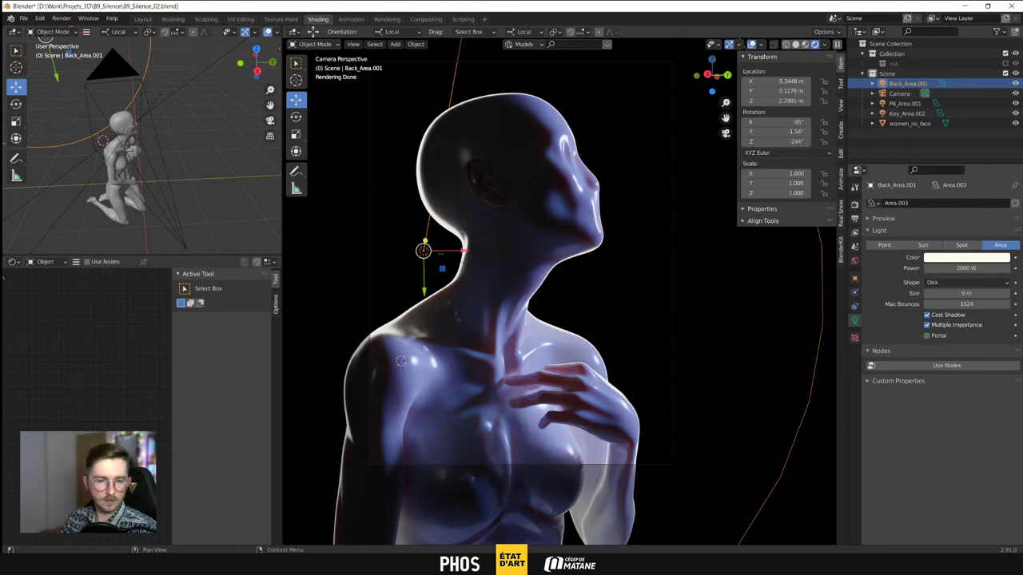
key("ctrl+s")
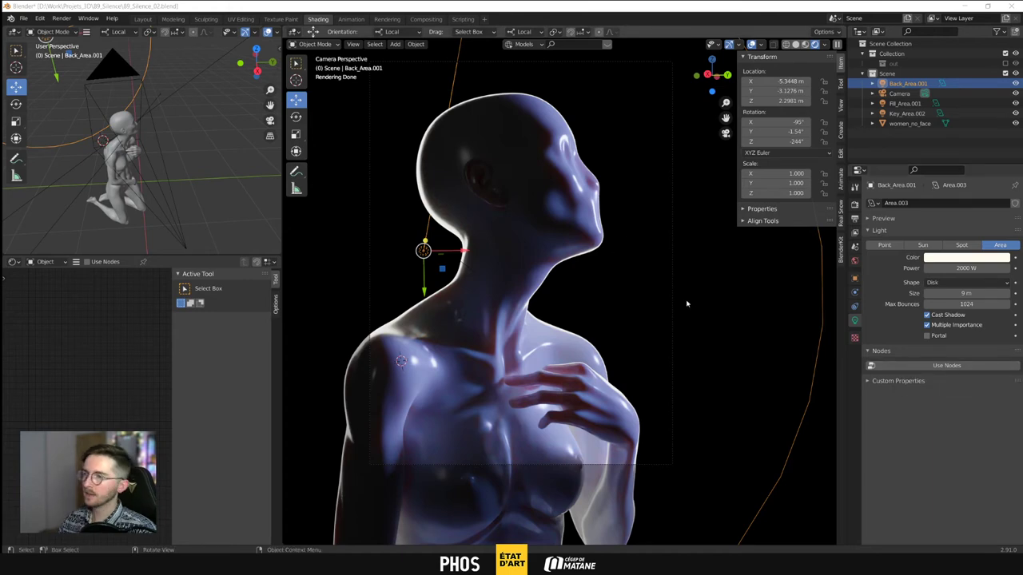
left_click(709, 314)
Select the women_no_face figure and examine the reflections on its hands, face and neck up close in the camera view
left_click(500, 373)
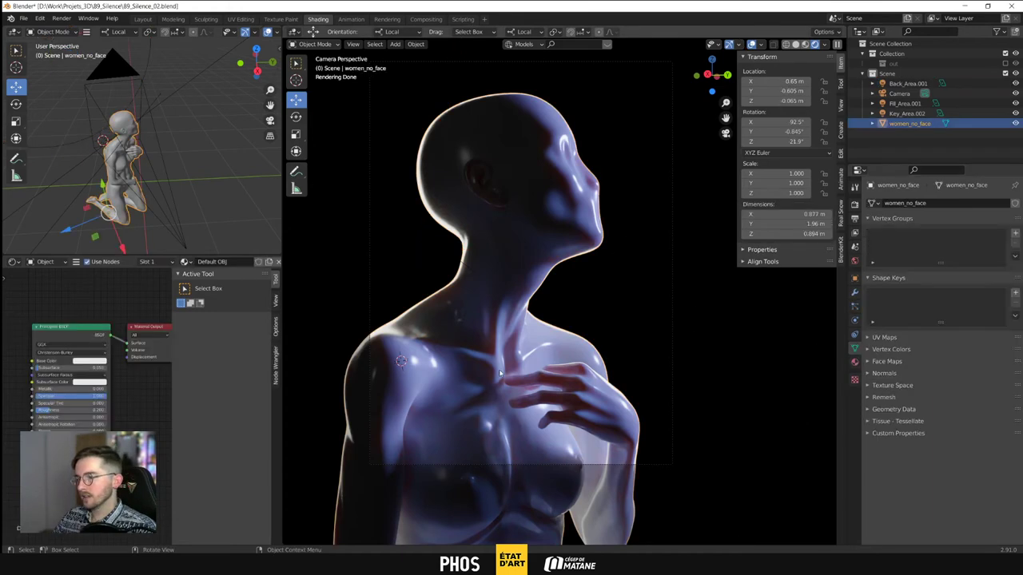
scroll(559, 238, "up", 6)
scroll(560, 238, "down", 6)
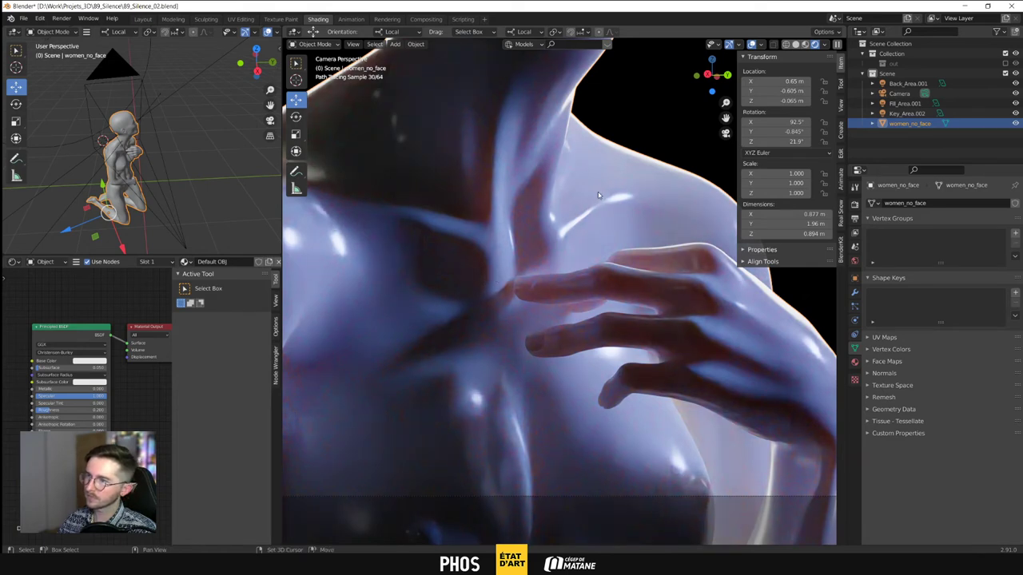
middle_click_drag(598, 192, 484, 345, "shift")
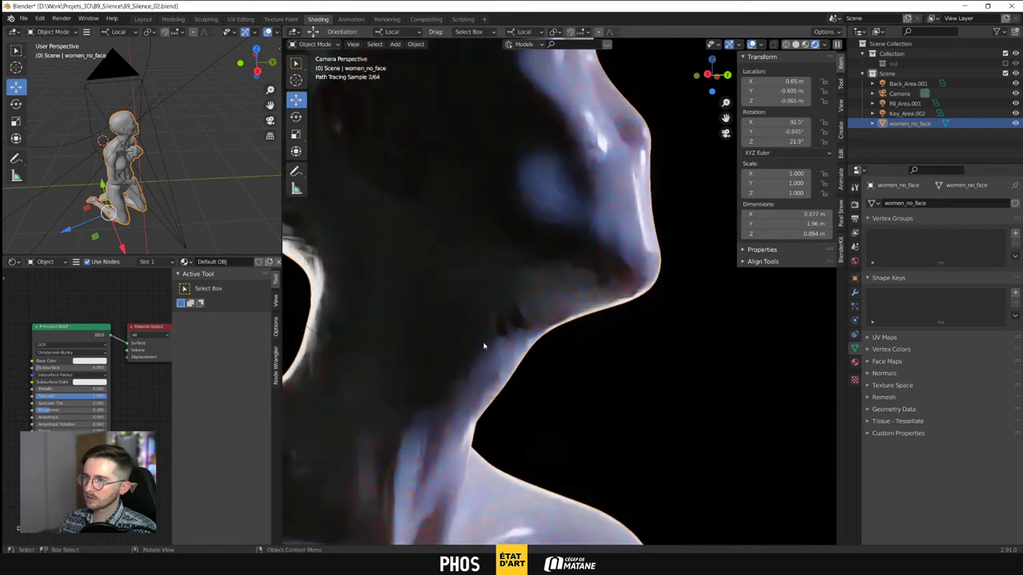
middle_click_drag(532, 231, 548, 386, "shift")
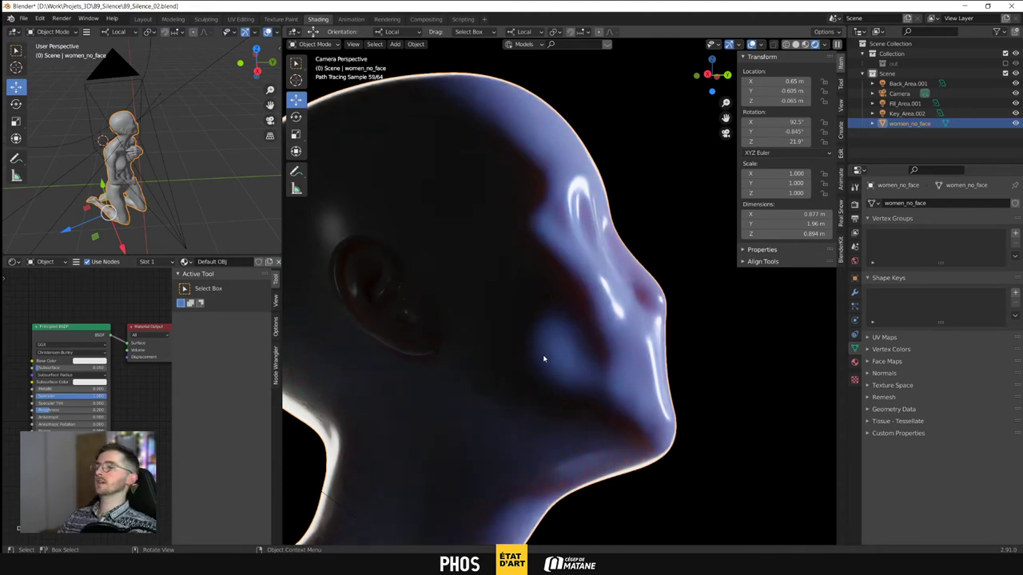
middle_click_drag(496, 431, 583, 264, "shift")
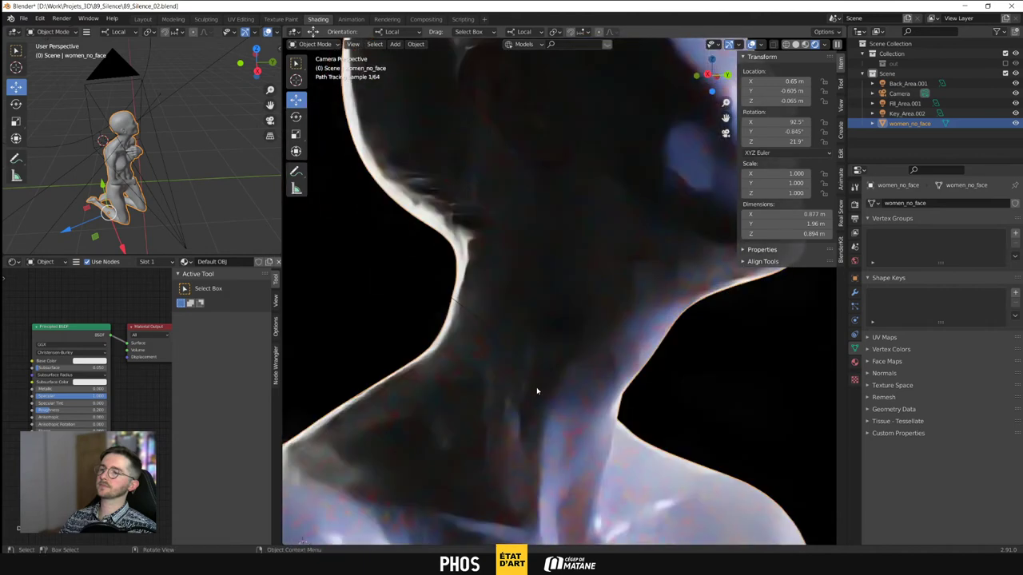
scroll(536, 388, "down", 4)
scroll(537, 386, "down", 2)
middle_click_drag(589, 426, 534, 427, "shift")
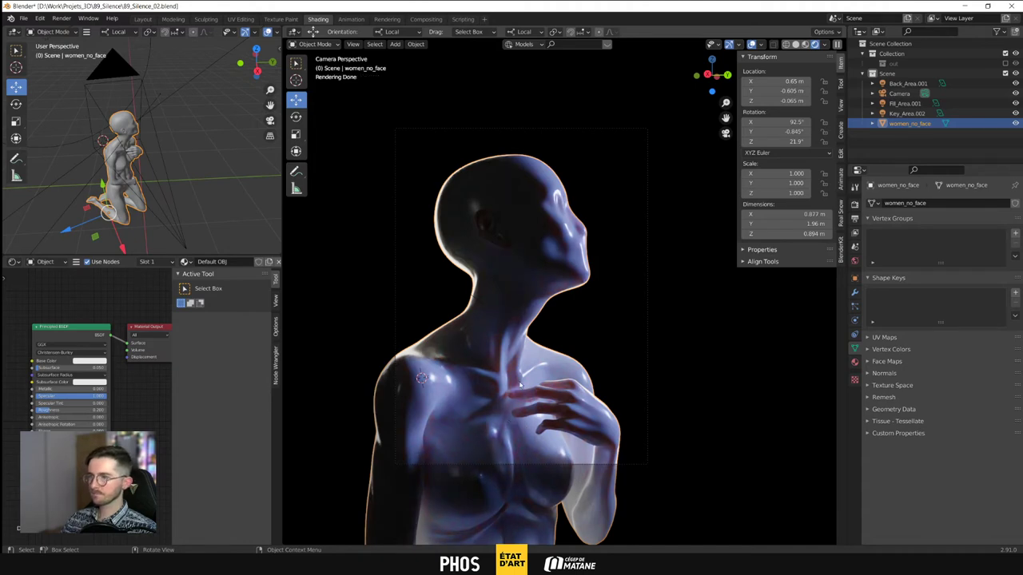
Set the Specular value of the figure's Principled BSDF to 0.8
scroll(60, 409, "up", 2)
scroll(60, 409, "up", 2)
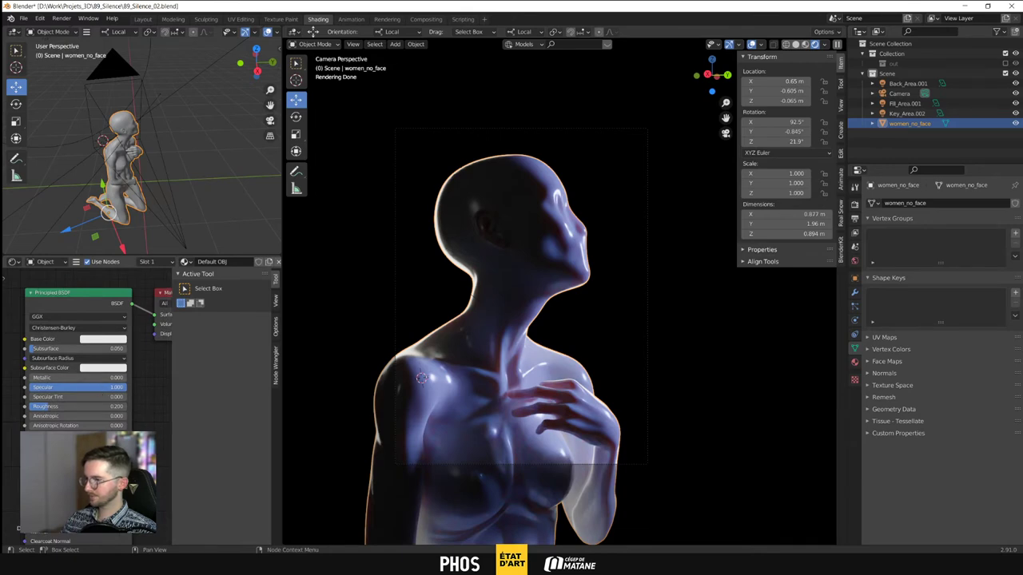
left_click(101, 388)
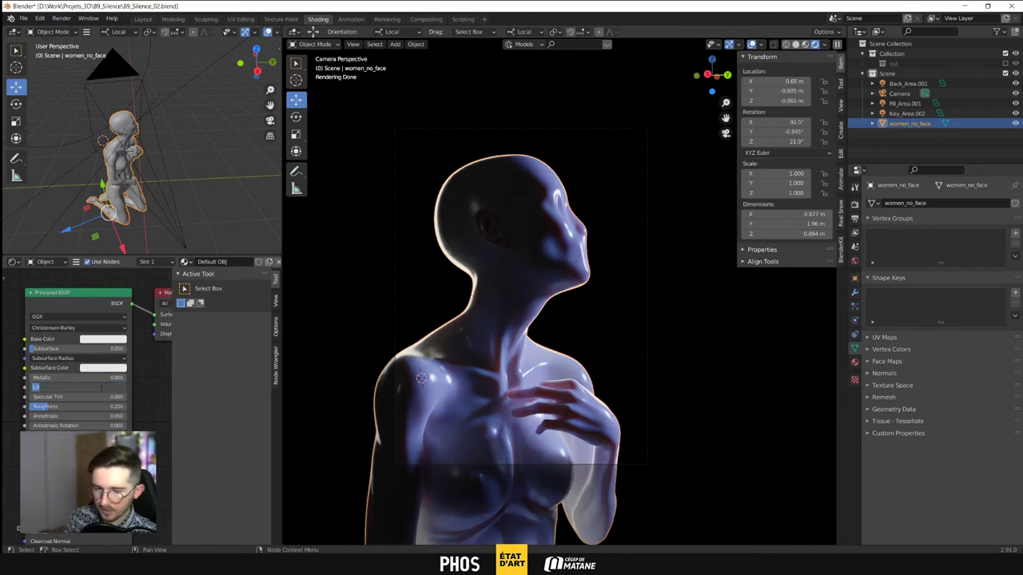
key("BackSpace")
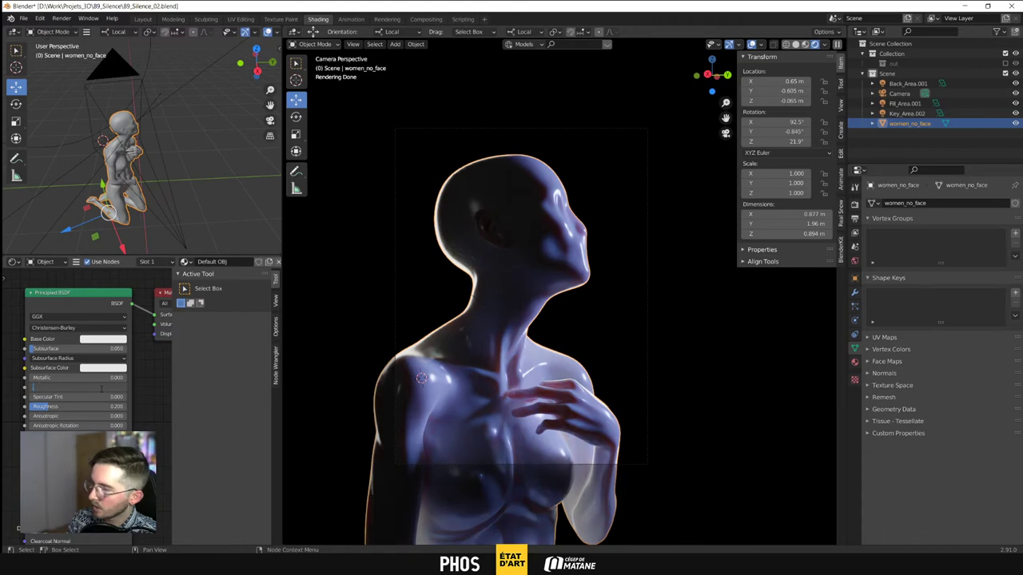
type("0.8")
key("Return")
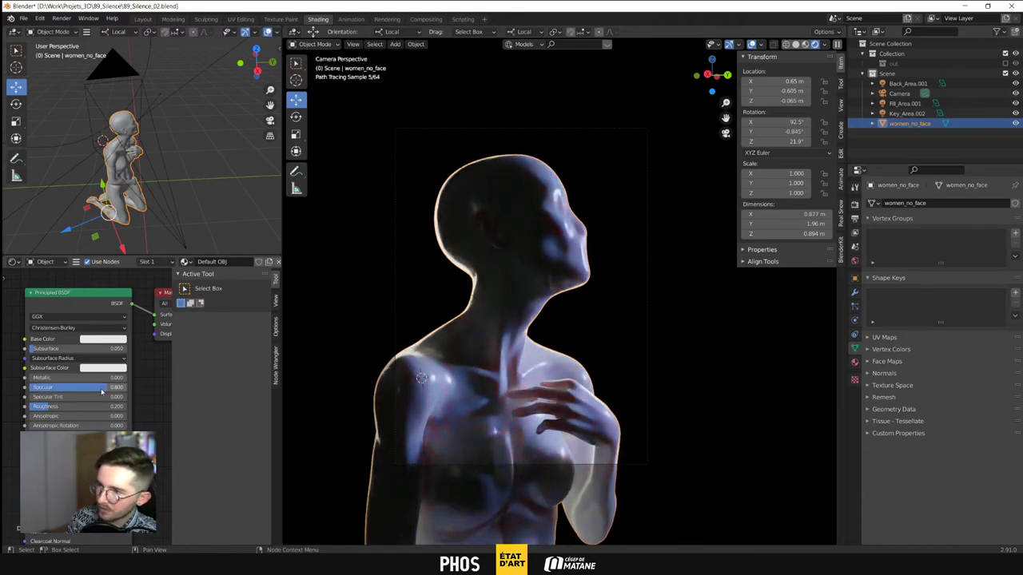
scroll(606, 381, "up", 2)
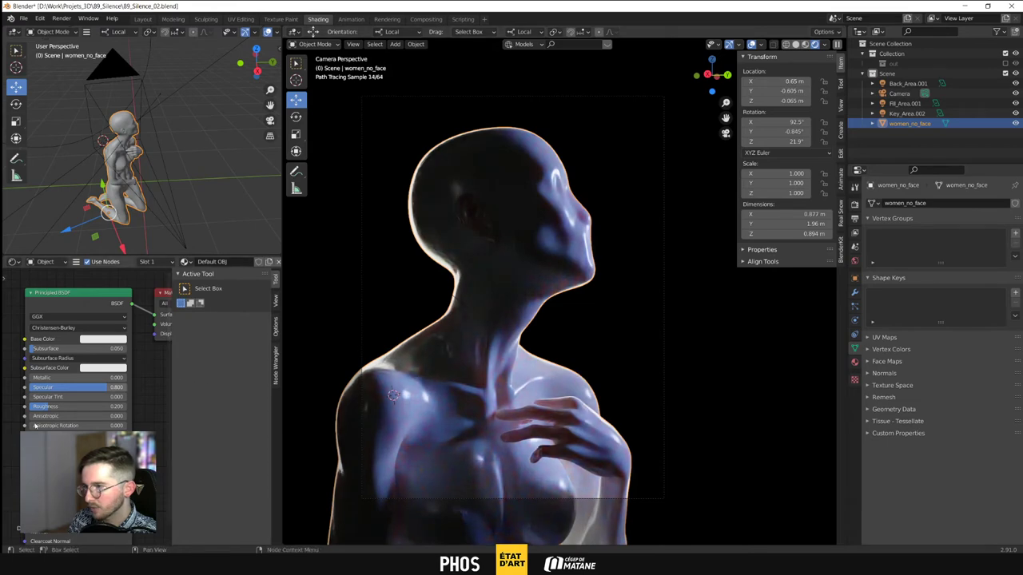
Try a Specular value of 1.0 on the Principled BSDF and set it to 0.75
left_click_drag(104, 387, 126, 387)
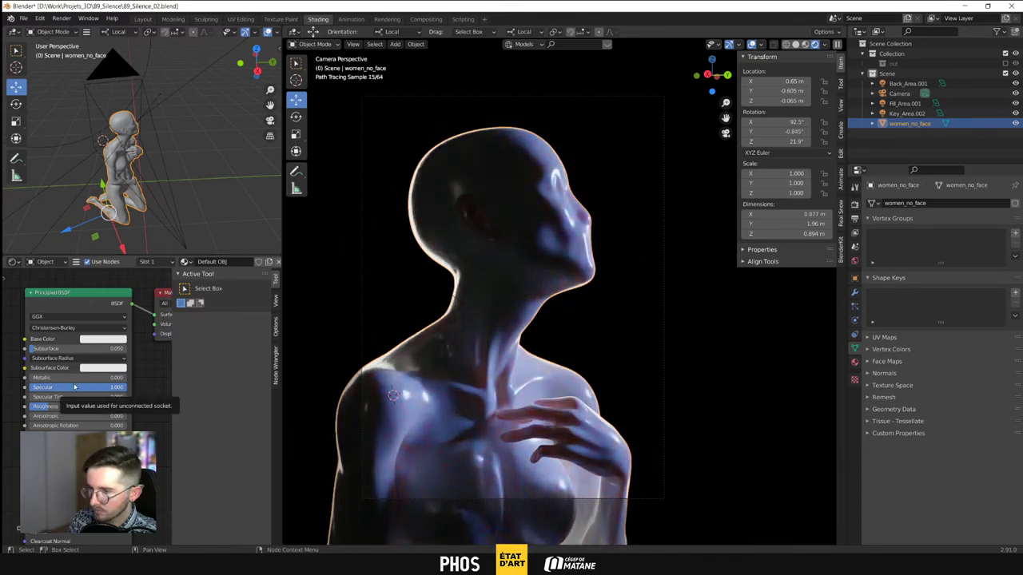
left_click(106, 388)
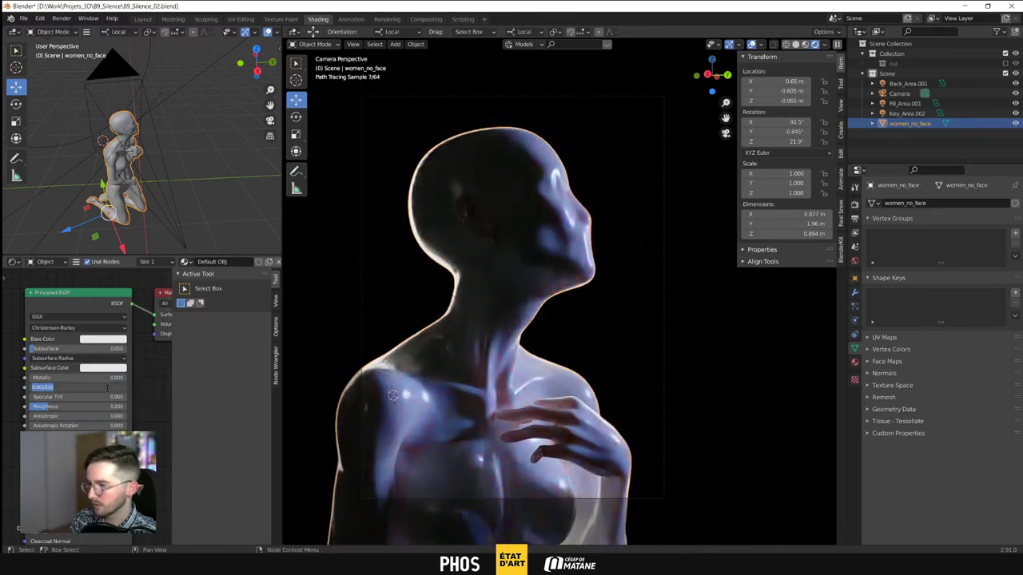
key("BackSpace")
type(".75")
key("Return")
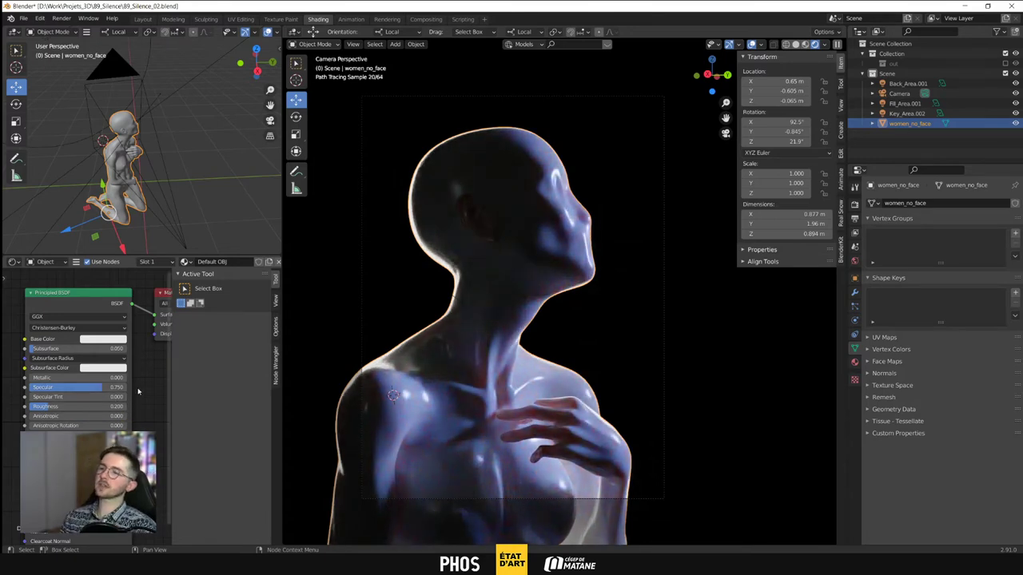
Set the Specular to 0.6 and the Roughness to 0.3 on the figure's Principled BSDF
left_click(99, 387)
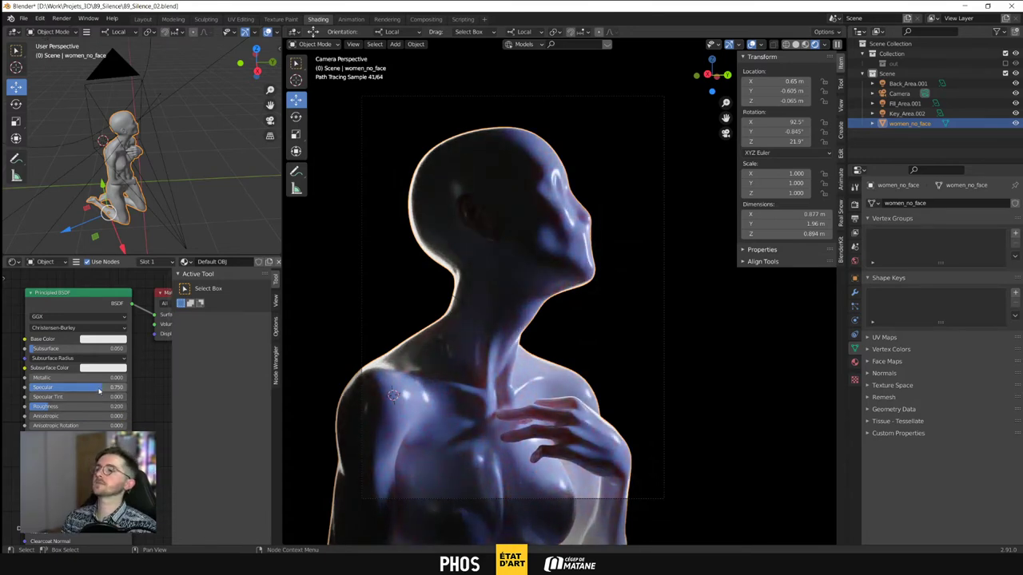
type(".6")
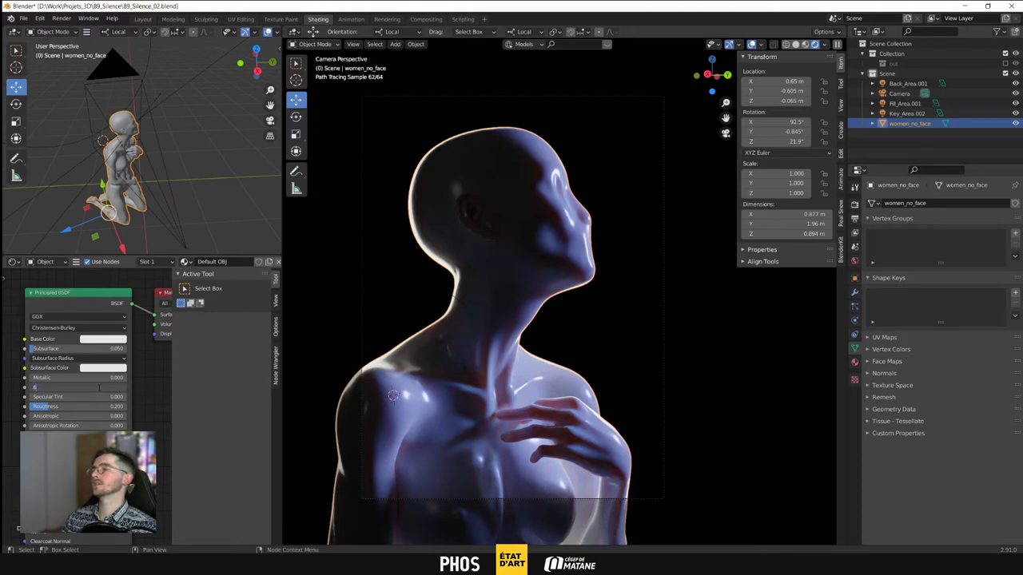
key("Return")
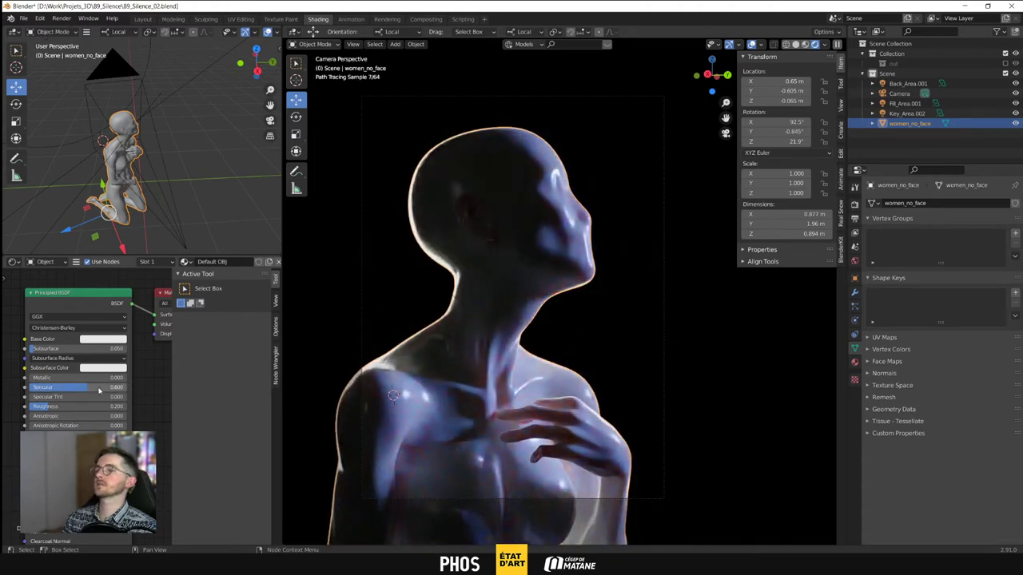
left_click(73, 407)
type(".3")
key("Return")
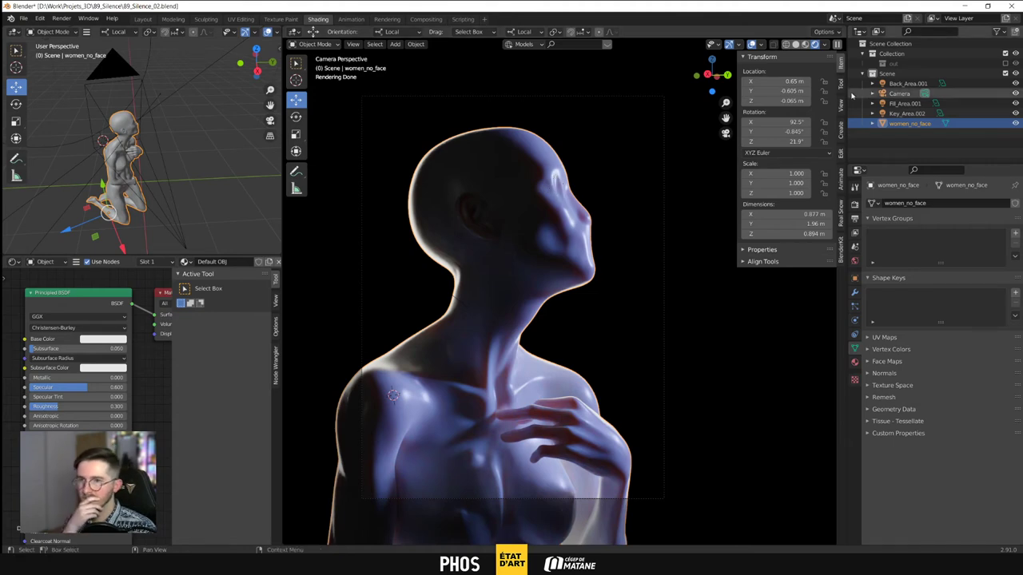
Inspect the Fill_Area.001 and Key_Area.002 light settings and the key light's placement relative to the figure, ending in the camera view
left_click(901, 103)
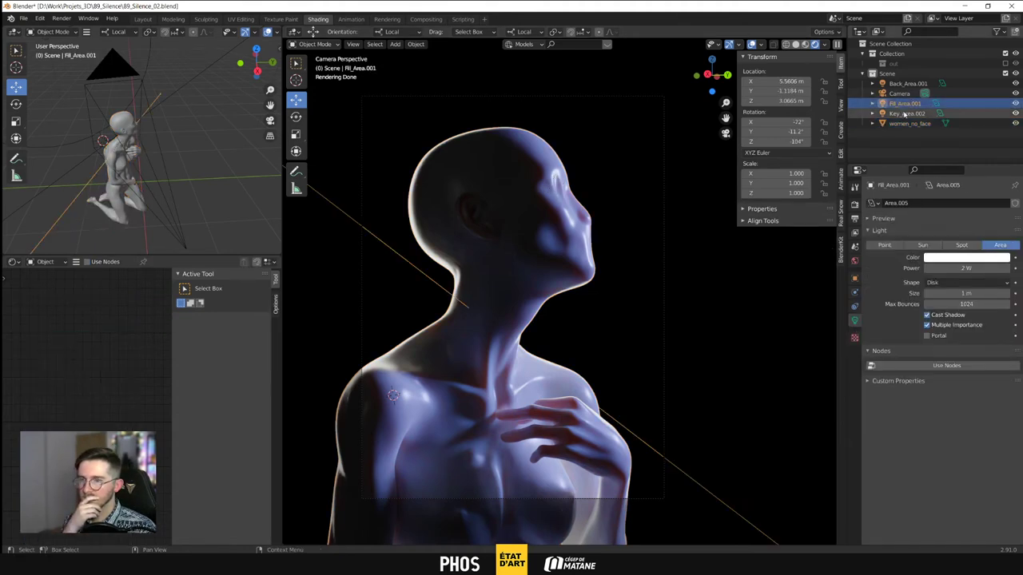
left_click(907, 114)
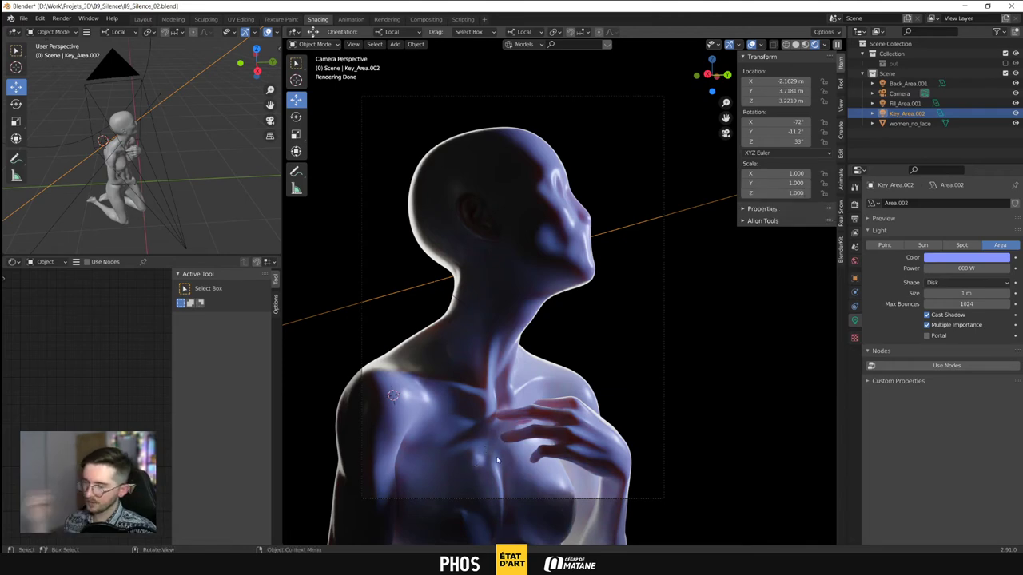
middle_click_drag(583, 436, 495, 429)
scroll(495, 429, "down", 1)
middle_click_drag(607, 383, 509, 426)
scroll(509, 426, "down", 2)
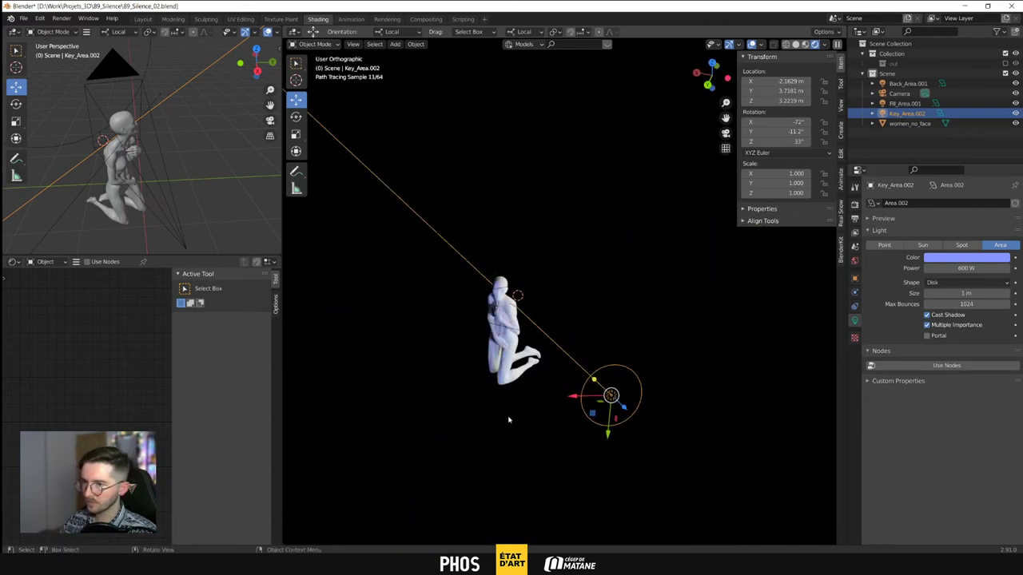
key("KP_0")
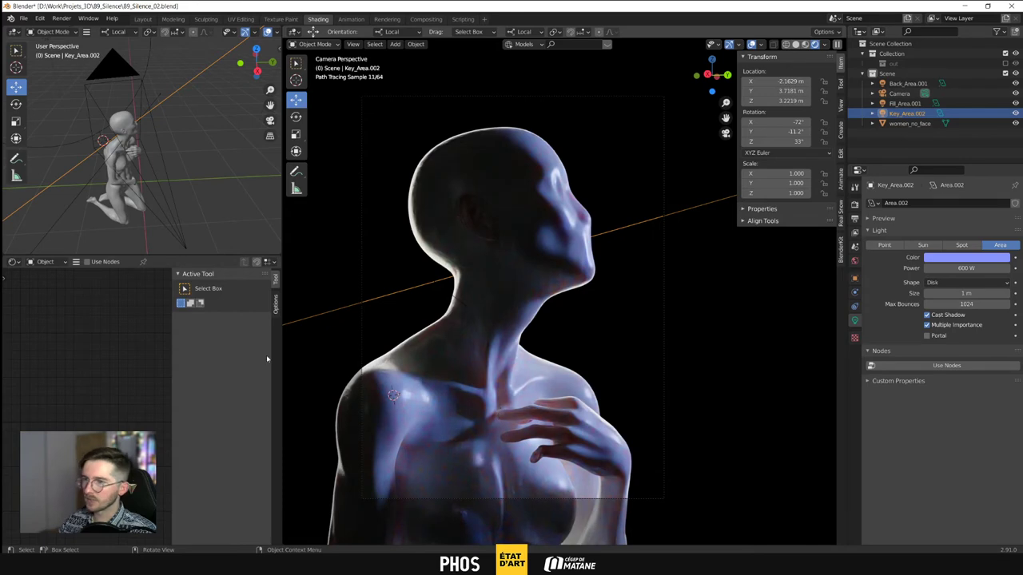
Select the women_no_face figure and open the Roughness value of its Principled BSDF
left_click(547, 220)
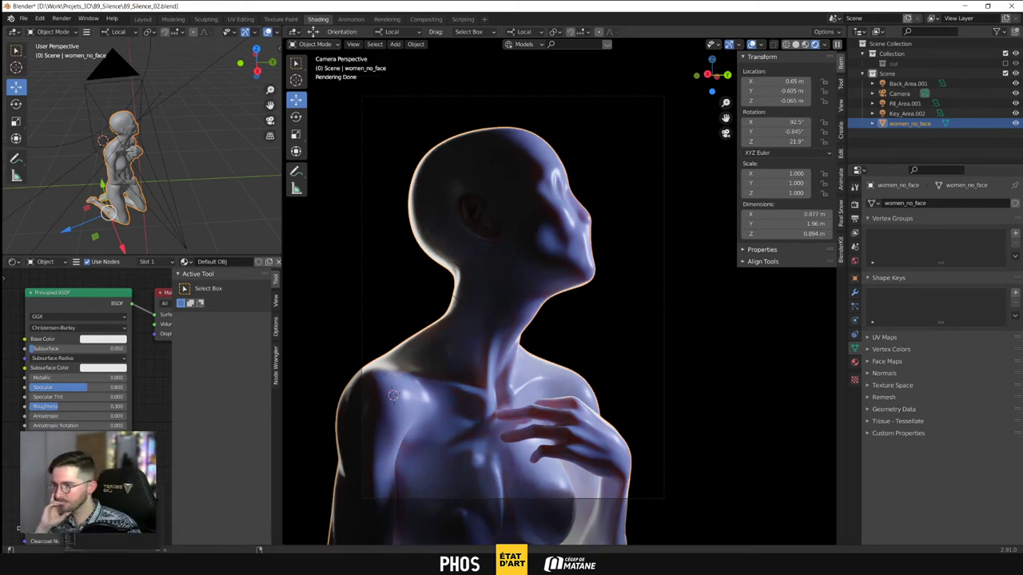
left_click(94, 408)
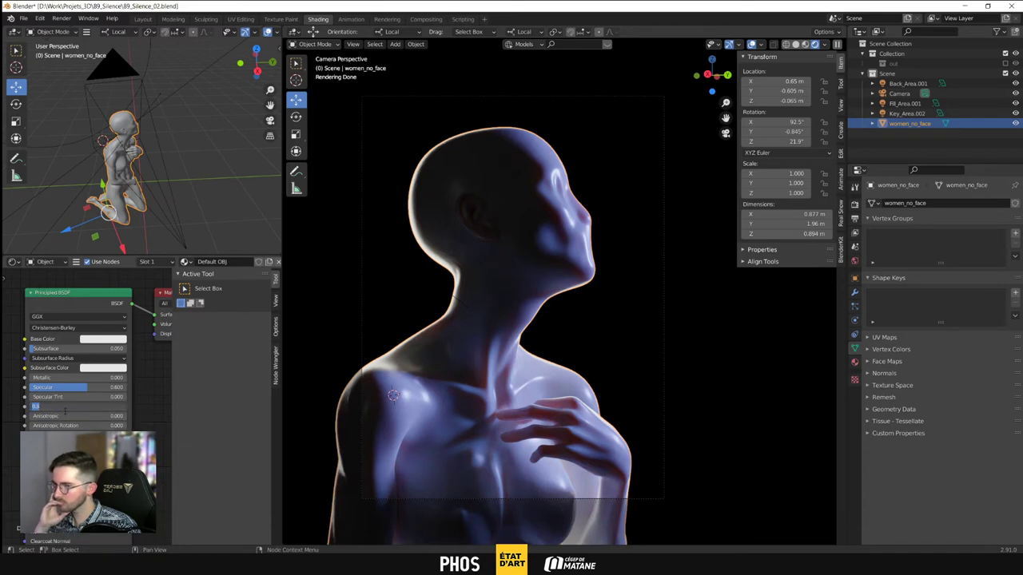
key("Return")
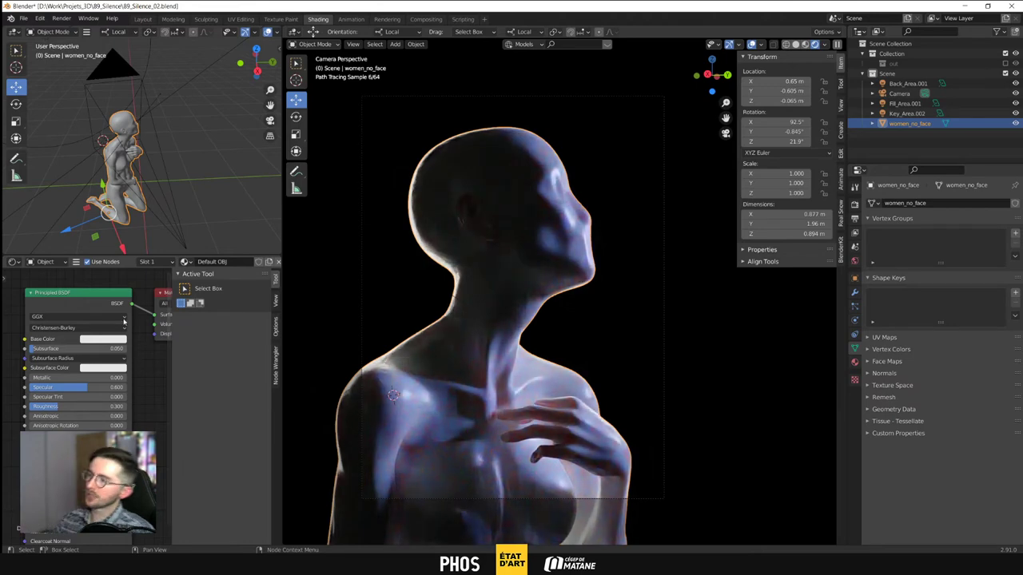
Add a Voronoi Texture node to the figure's material and place it beside the Principled BSDF
scroll(132, 378, "down", 5)
scroll(127, 391, "down", 5)
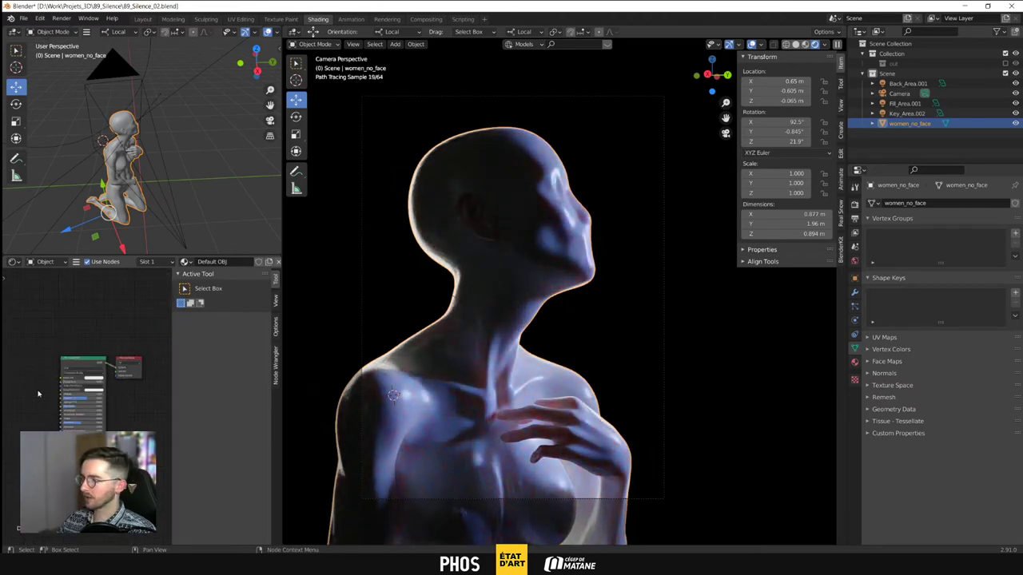
scroll(40, 394, "down", 4)
middle_click_drag(48, 395, 91, 397)
key("shift+a")
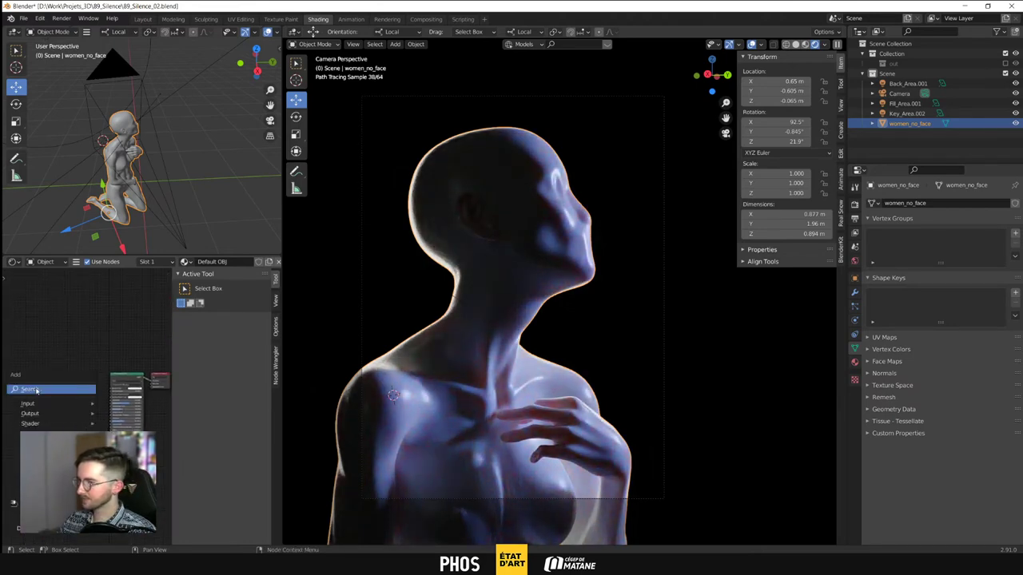
mouse_move(16, 434)
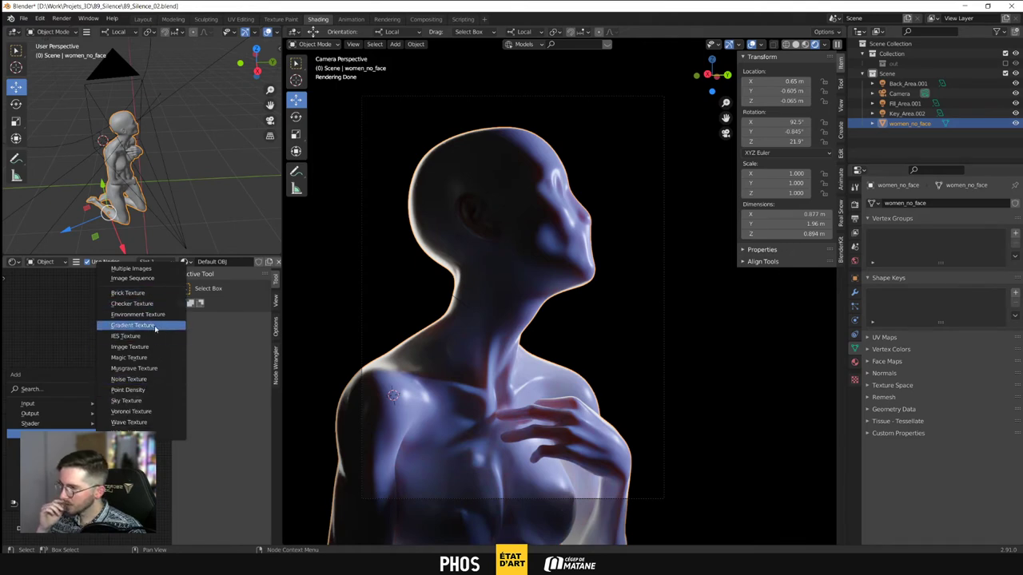
left_click(132, 411)
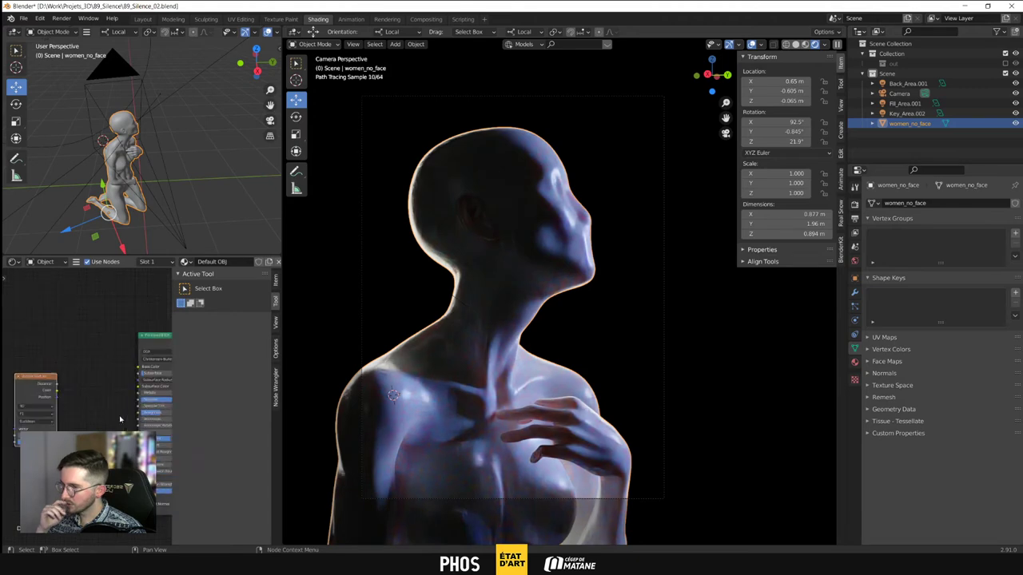
middle_click_drag(88, 416, 42, 401)
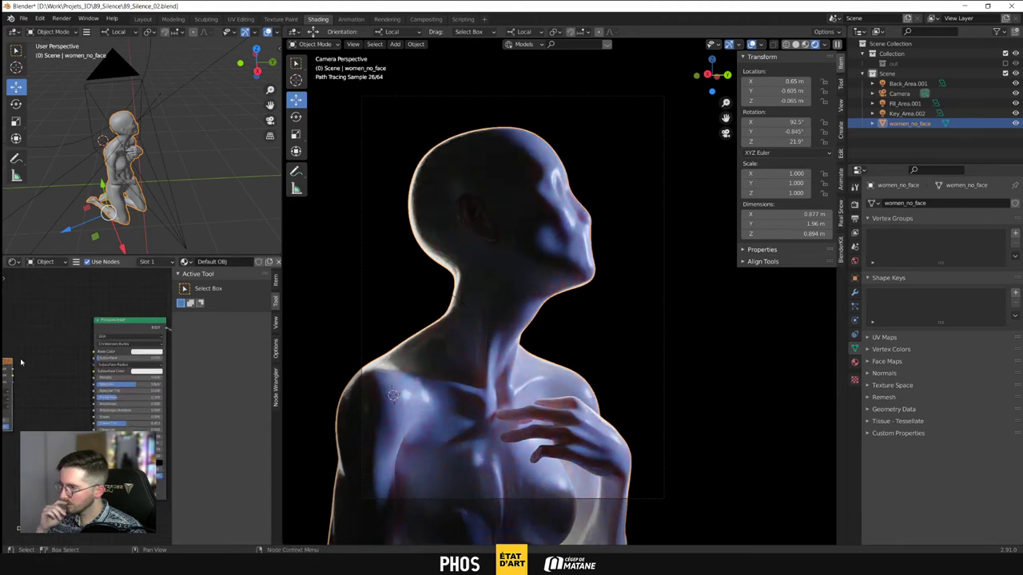
left_click_drag(10, 363, 64, 373)
Add a Mapping node and a Texture Coordinate node ahead of the Voronoi Texture
middle_click_drag(63, 373, 147, 395)
scroll(75, 395, "down", 5)
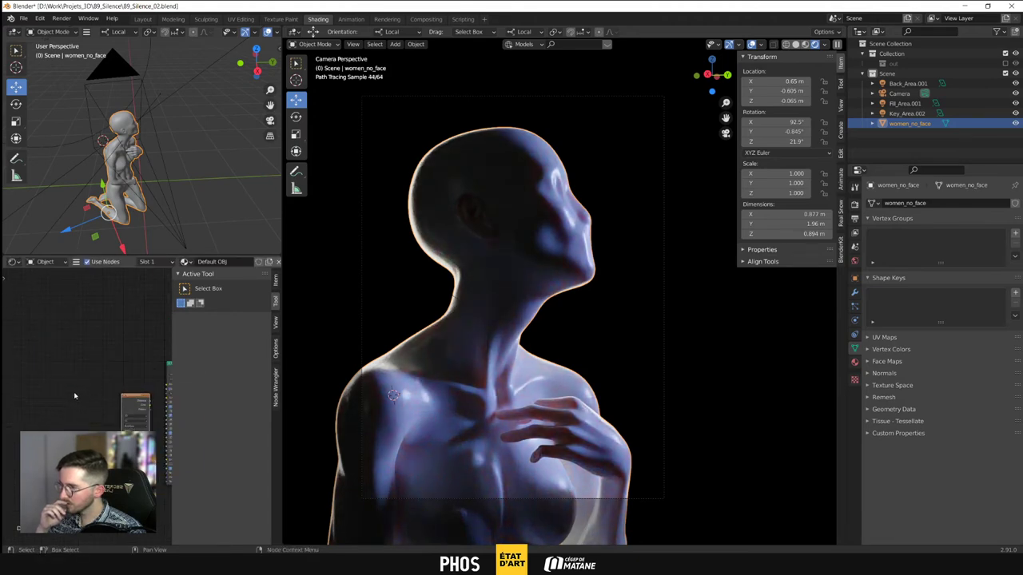
key("shift+a")
left_click(30, 338)
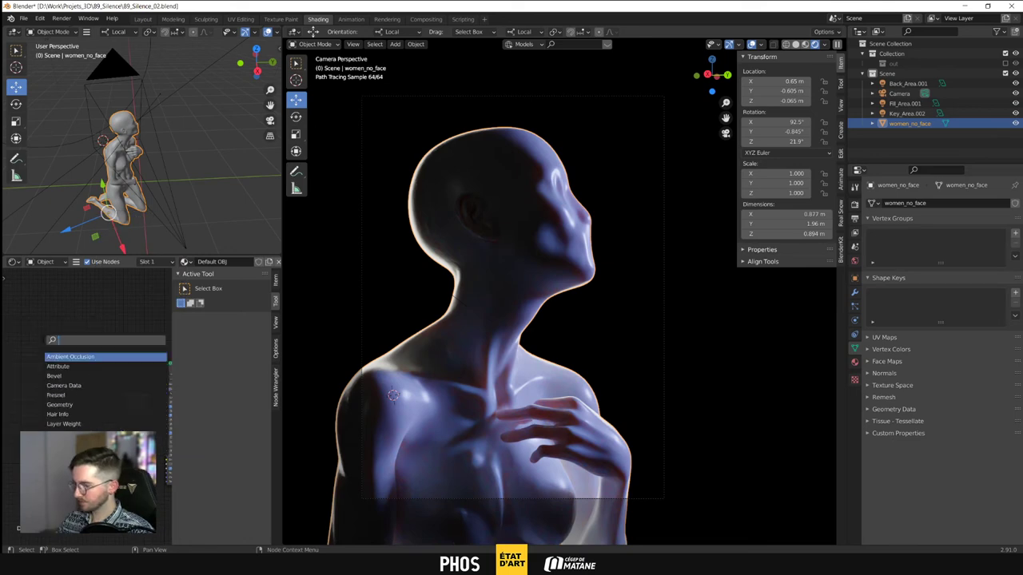
type("mapp")
key("Return")
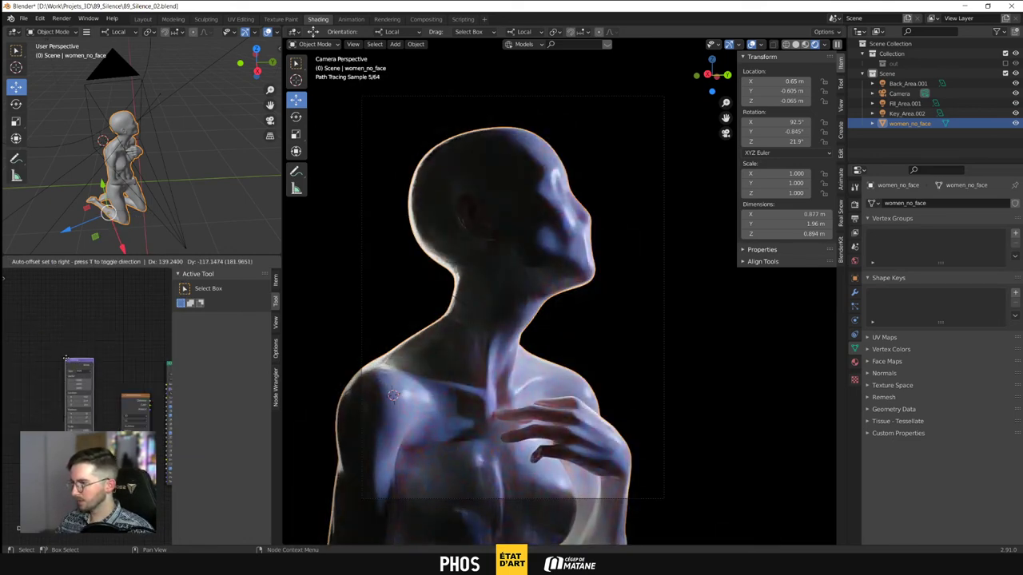
left_click(58, 361)
key("shift+a")
left_click(55, 362)
type("te")
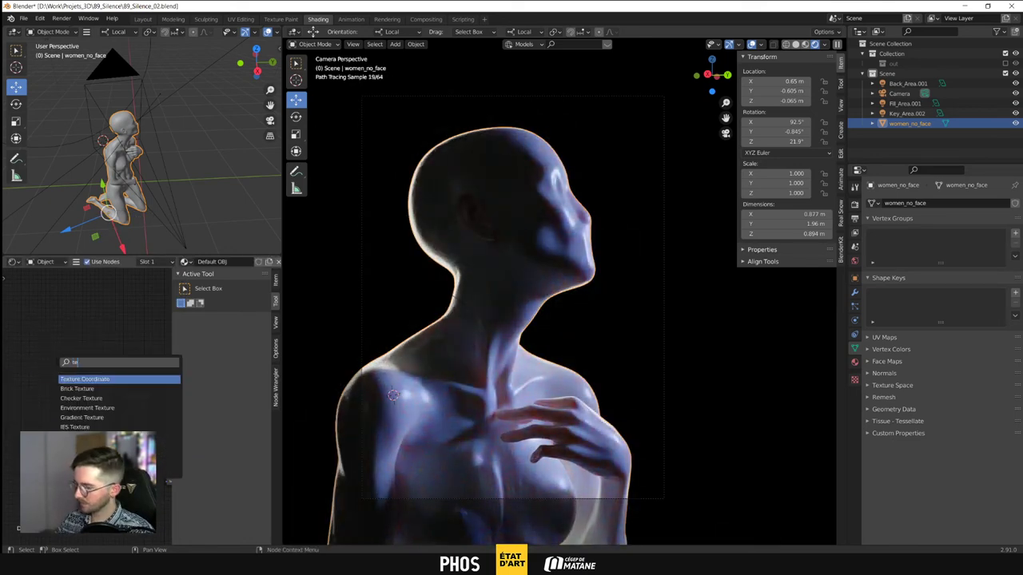
type("x")
key("Return")
left_click(49, 350)
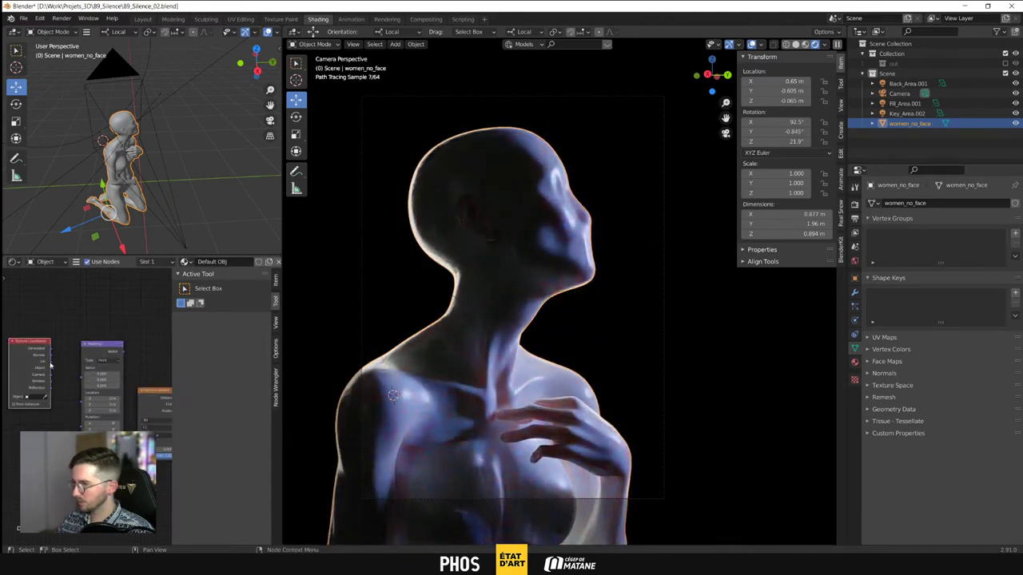
Link the Texture Coordinate through Mapping into the Voronoi Texture, and connect its Distance output to the Principled BSDF's Roughness
left_click_drag(49, 349, 137, 442)
middle_click_drag(164, 423, 84, 410)
scroll(99, 414, "up", 1)
scroll(84, 410, "up", 1)
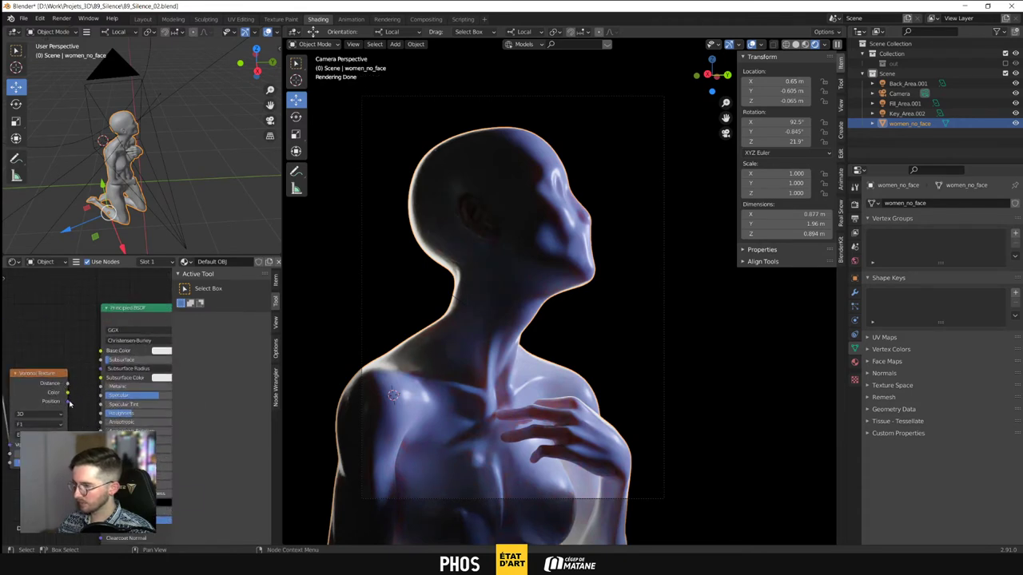
left_click_drag(67, 382, 101, 396)
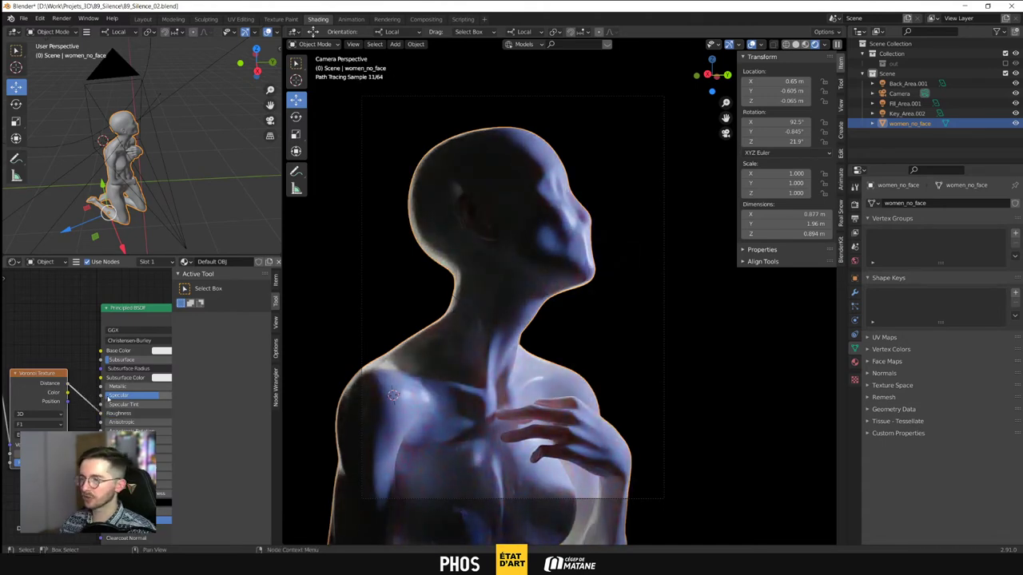
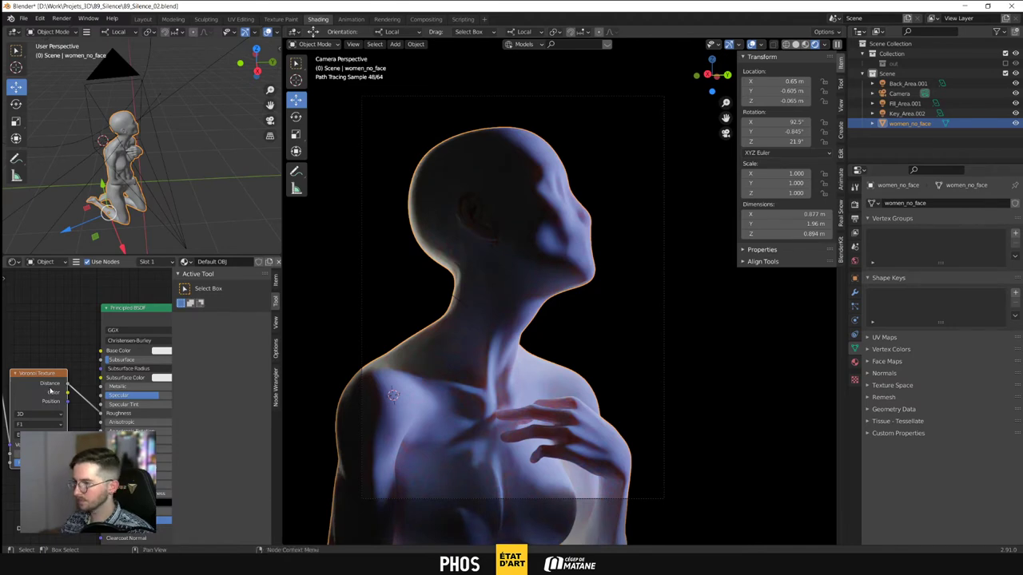
Try a different Scale on the Voronoi Texture and examine the roughness effect on the figure's face up close
scroll(31, 410, "down", 5)
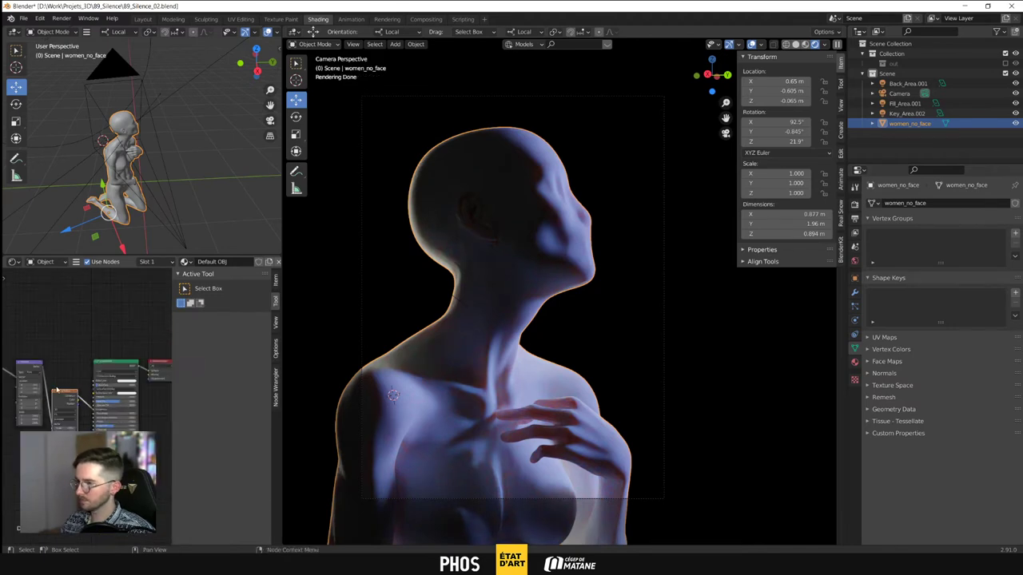
middle_click_drag(85, 392, 74, 393)
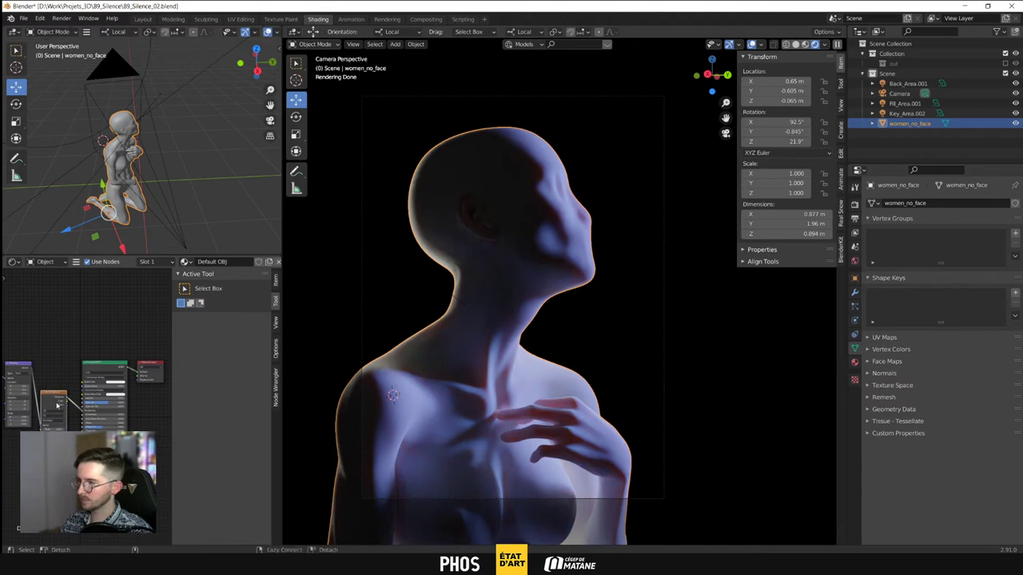
scroll(56, 405, "up", 1)
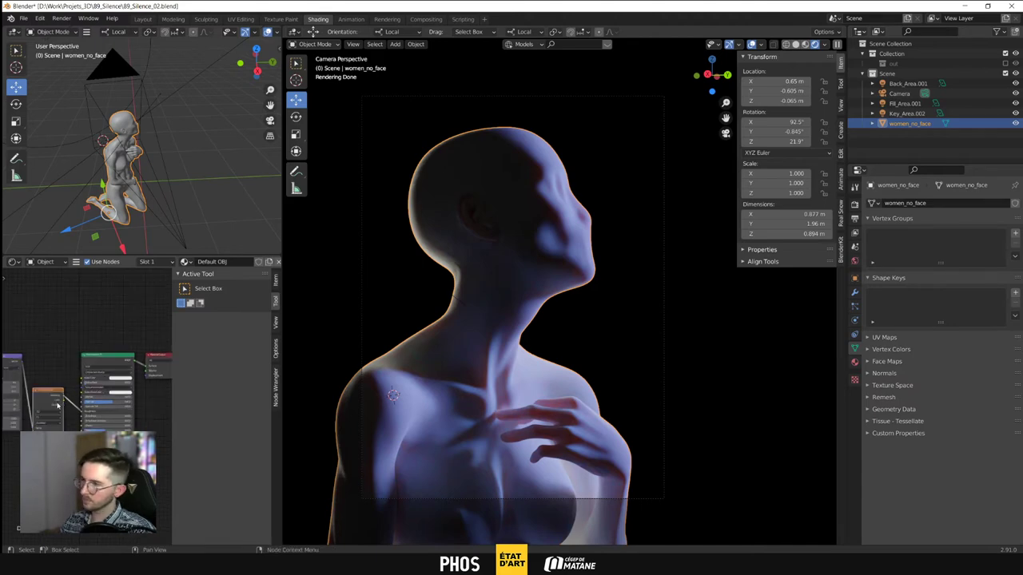
scroll(57, 405, "up", 3)
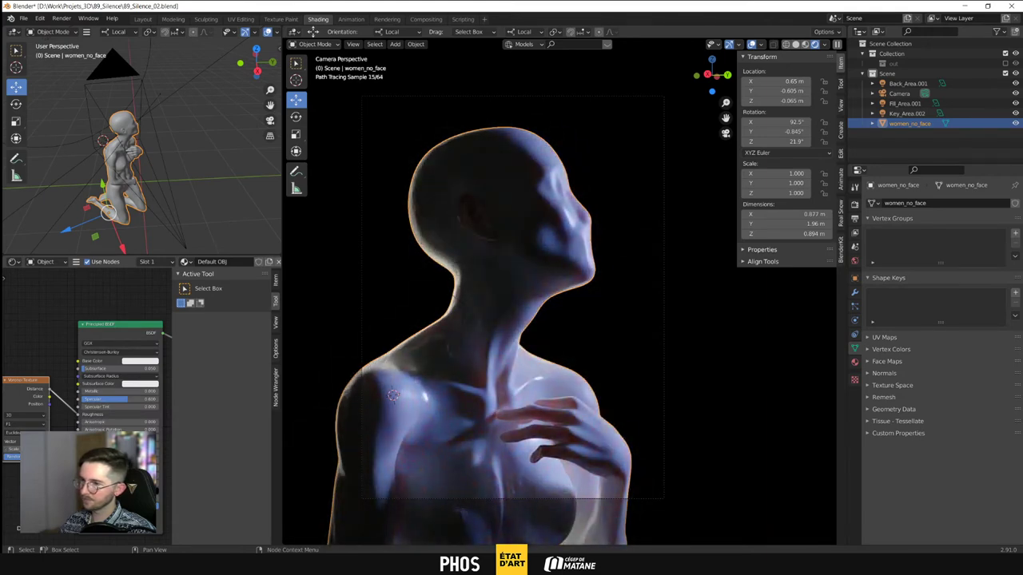
left_click_drag(16, 449, 32, 449)
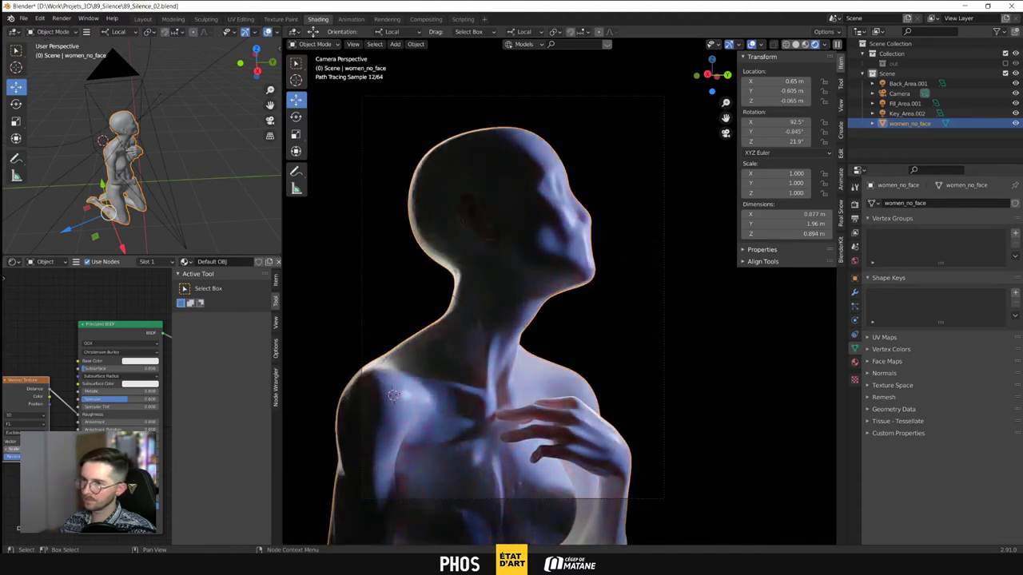
scroll(566, 195, "up", 5)
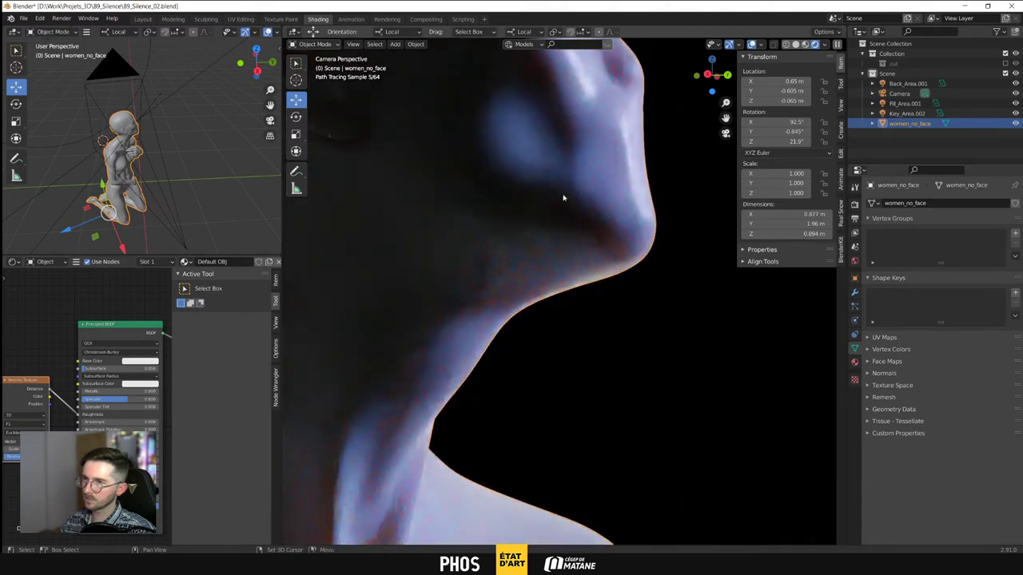
middle_click_drag(524, 183, 605, 412, "shift")
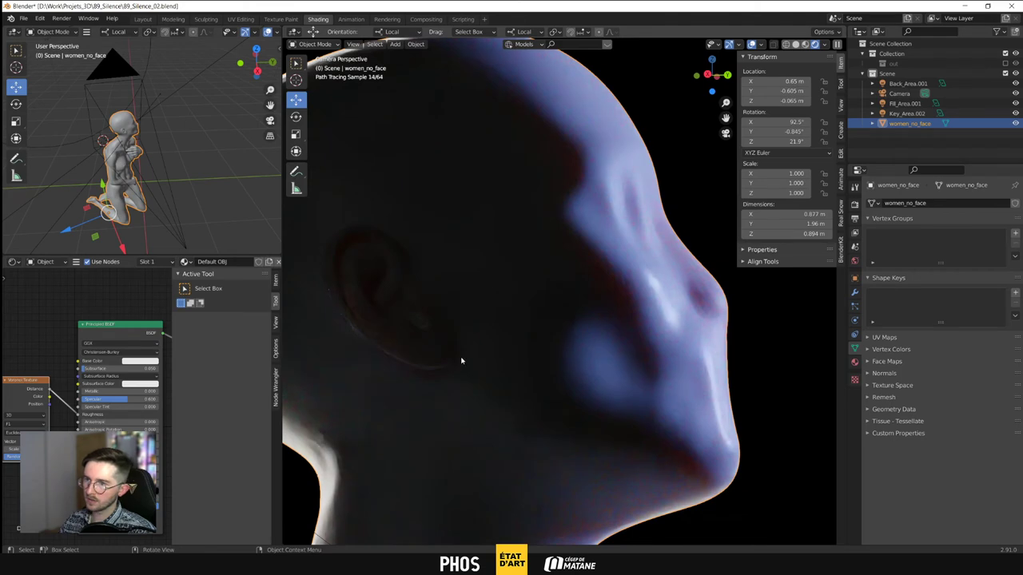
key("KP_0")
key("KP_0")
scroll(461, 360, "down", 7)
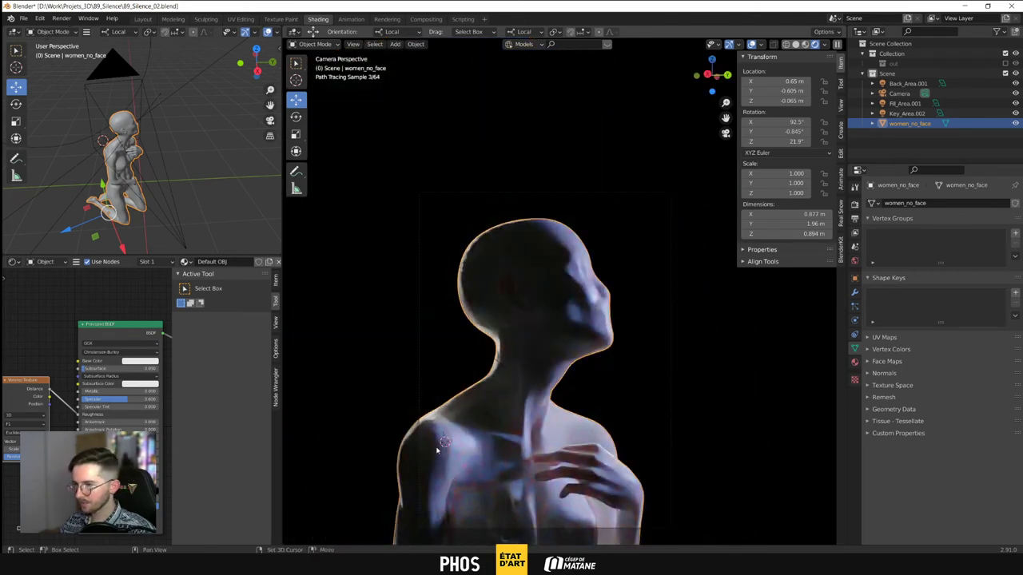
middle_click_drag(437, 450, 461, 345, "shift")
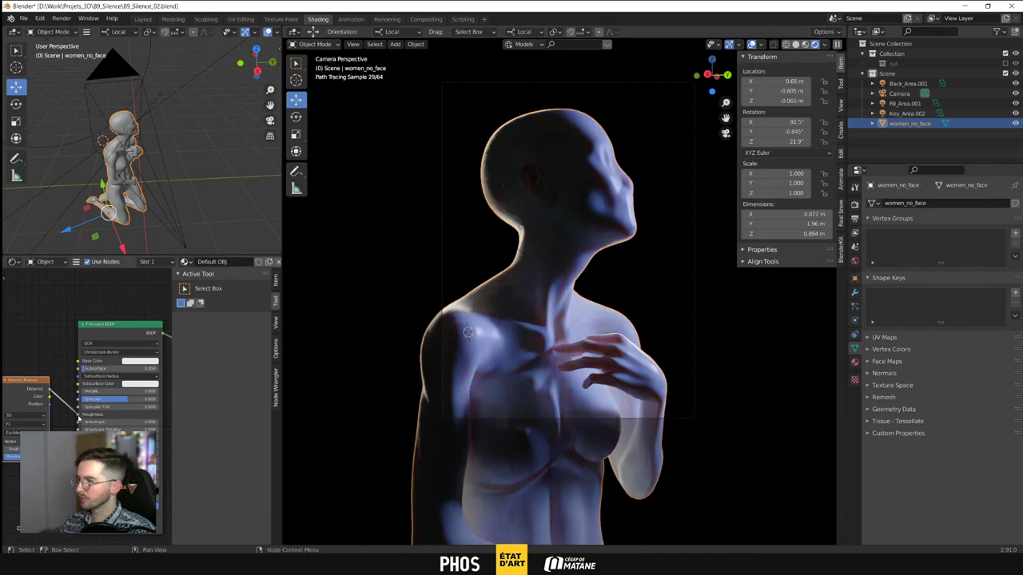
Disconnect the Voronoi Texture from Roughness and delete the Texture Coordinate, Mapping and Voronoi Texture nodes
left_click_drag(78, 415, 58, 404)
middle_click_drag(58, 404, 165, 397)
scroll(165, 397, "down", 9)
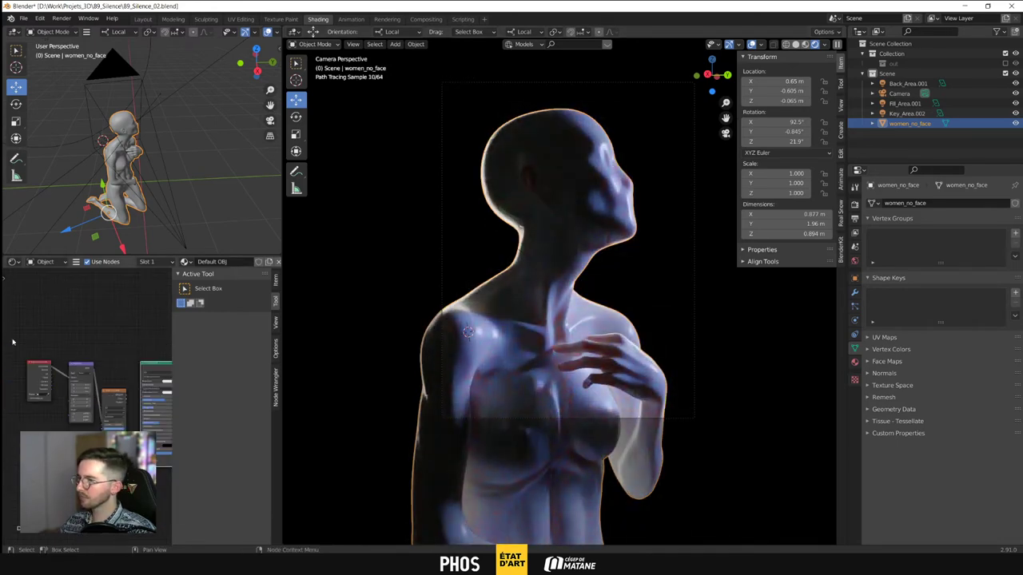
left_click_drag(19, 322, 126, 432)
key("x")
middle_click_drag(138, 412, 67, 423)
scroll(88, 409, "up", 3)
scroll(80, 420, "up", 3)
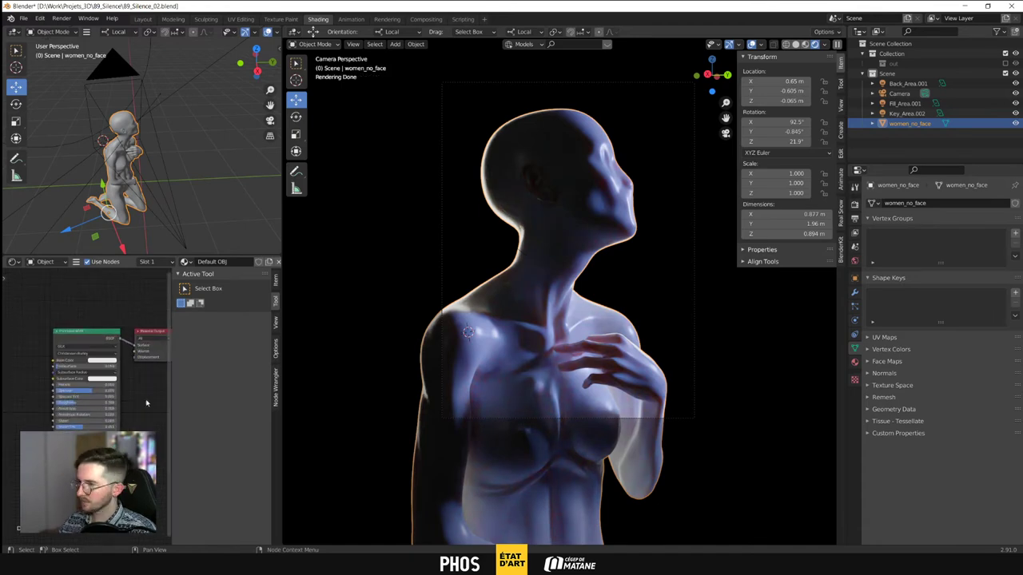
Try the Transparent option in the Film section of the scene's Cycles render settings
middle_click_drag(145, 401, 123, 407)
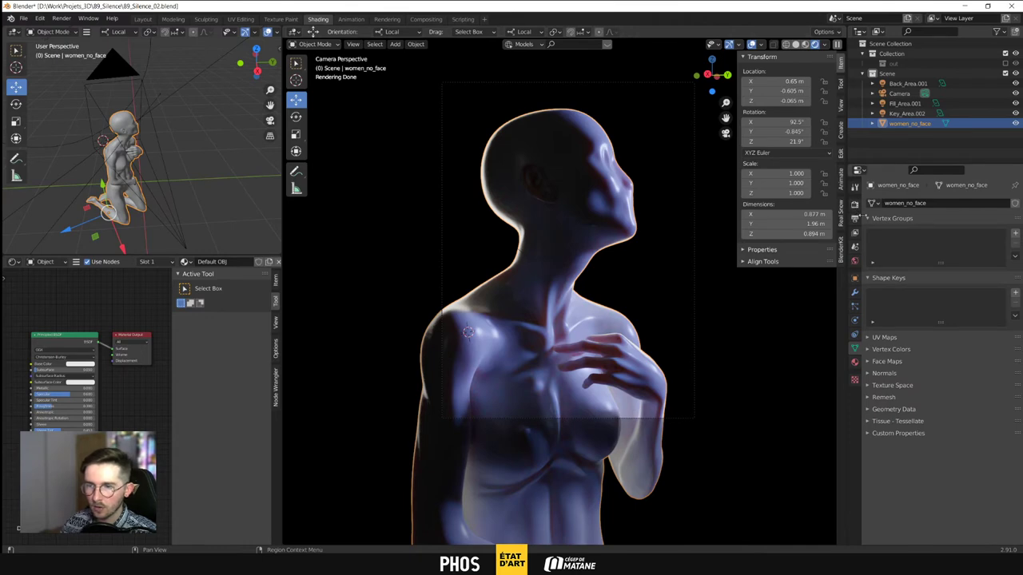
left_click(854, 205)
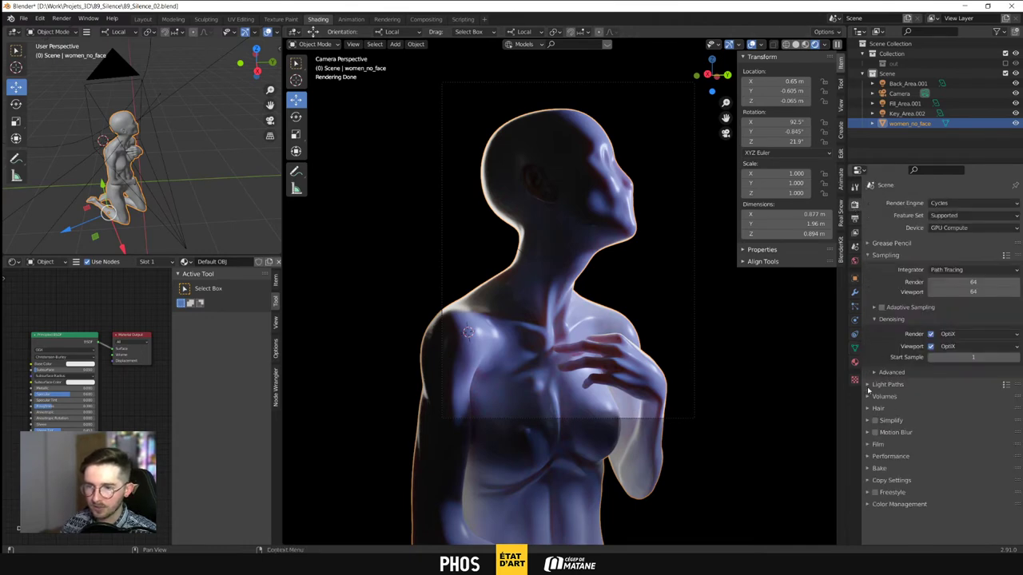
left_click(868, 445)
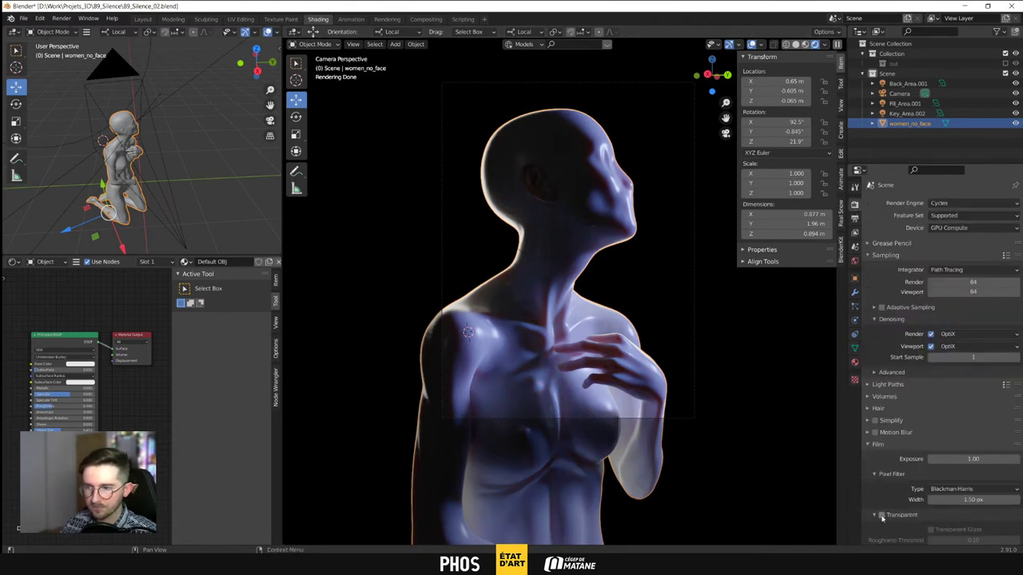
left_click(881, 517)
left_click(882, 516)
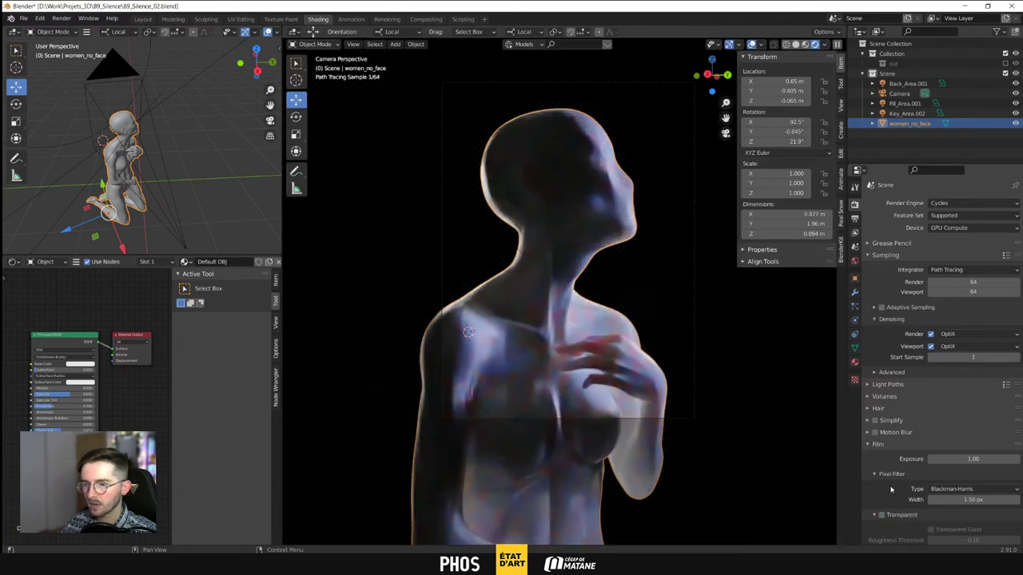
scroll(887, 495, "down", 2)
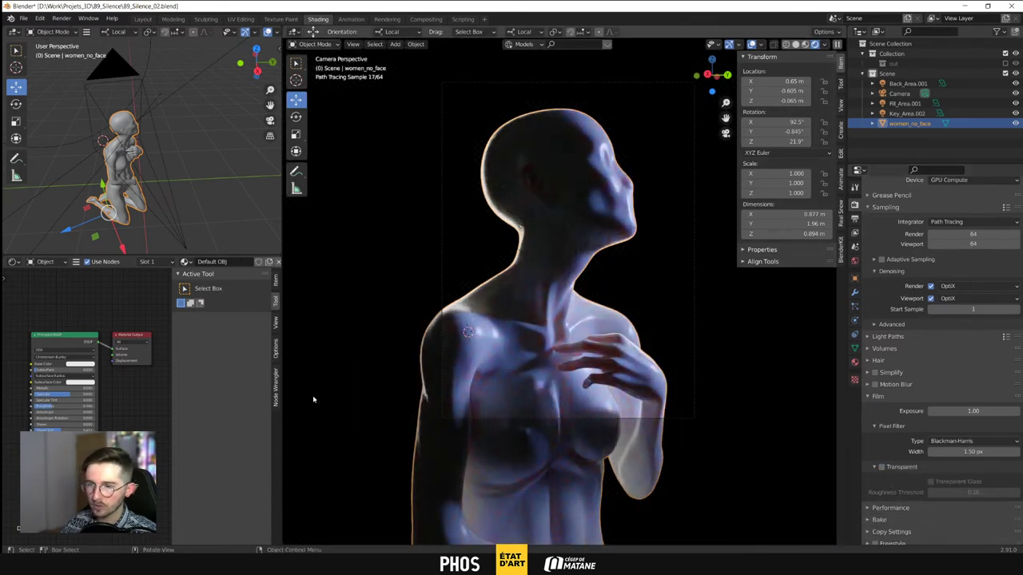
Set the World shader's Background color to full black and return the node editor to the object's material
left_click(46, 261)
left_click(48, 285)
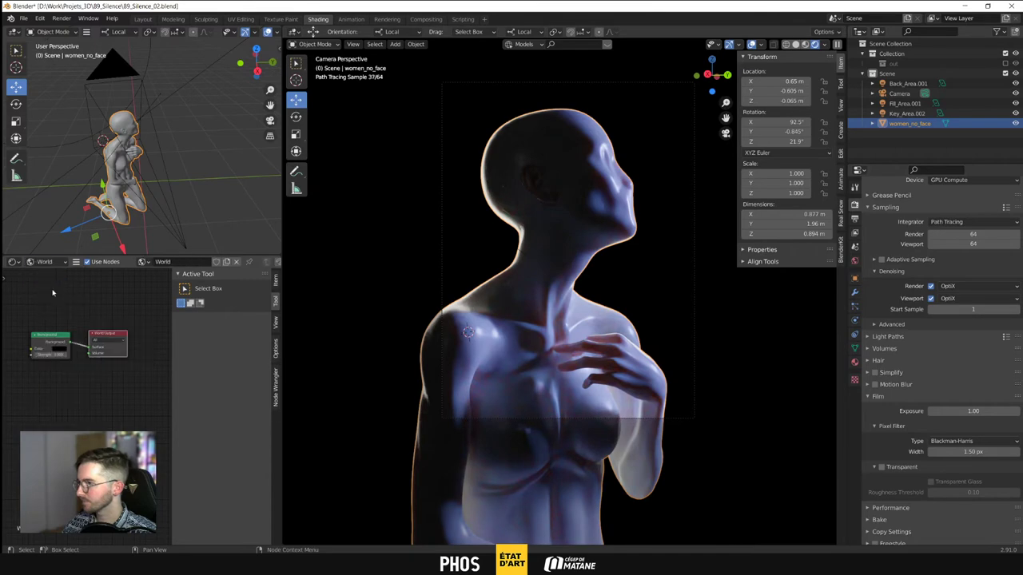
left_click(58, 350)
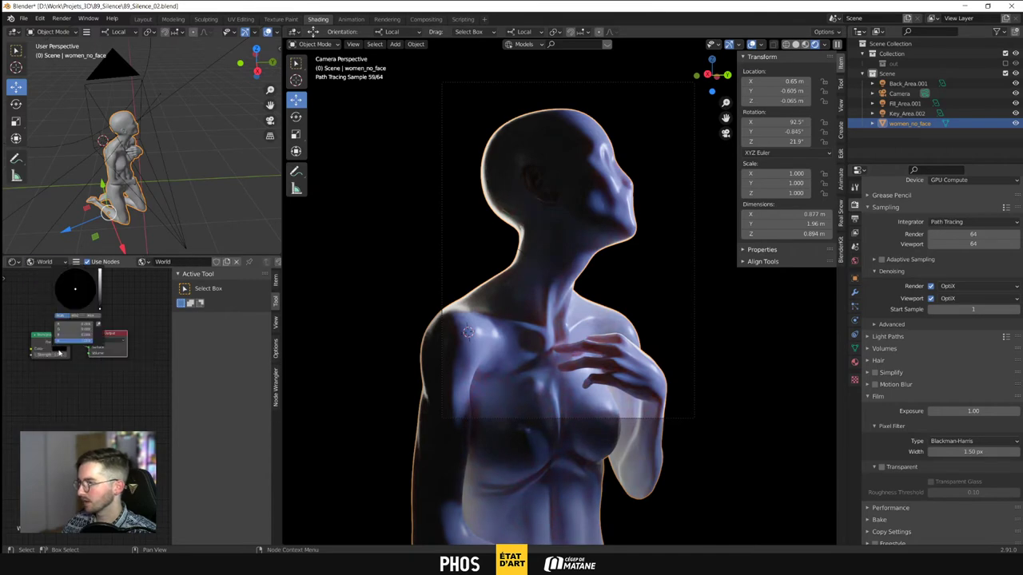
left_click_drag(100, 281, 91, 332)
left_click(41, 261)
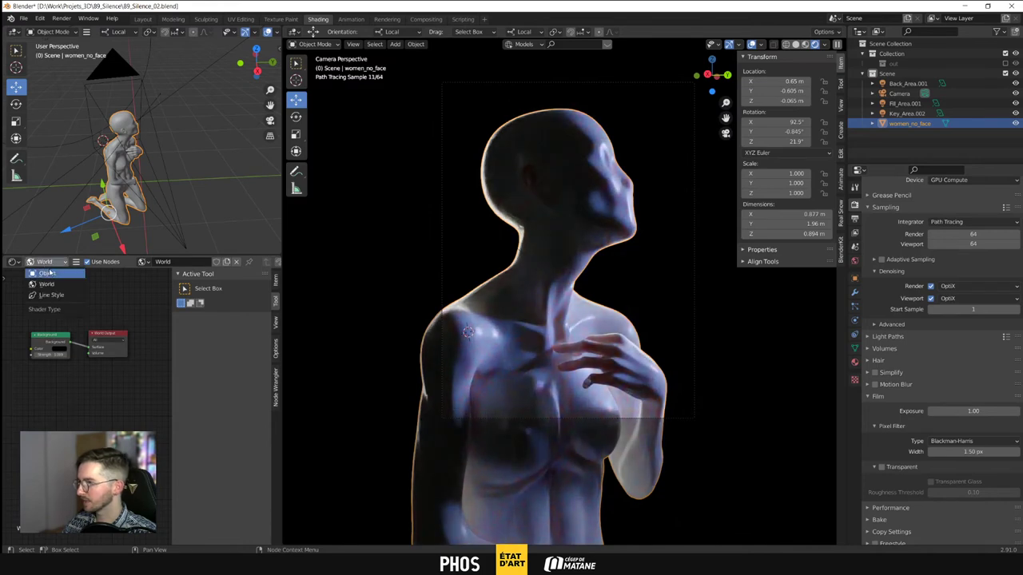
left_click(50, 273)
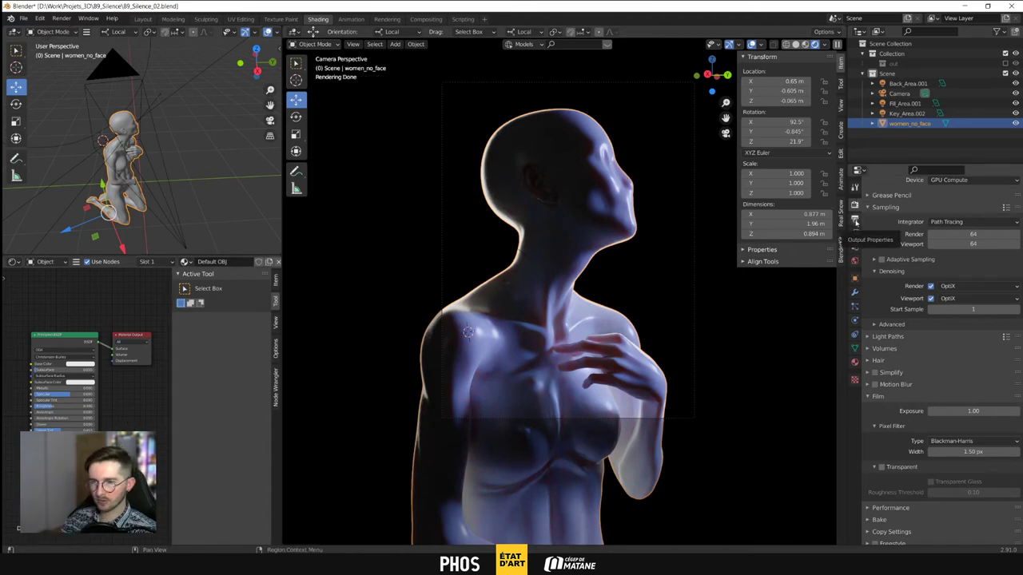
Open the Sculpting workspace and frame the fingers of the figure's hand resting on the chest
left_click(142, 19)
middle_click_drag(392, 323, 243, 196, "shift")
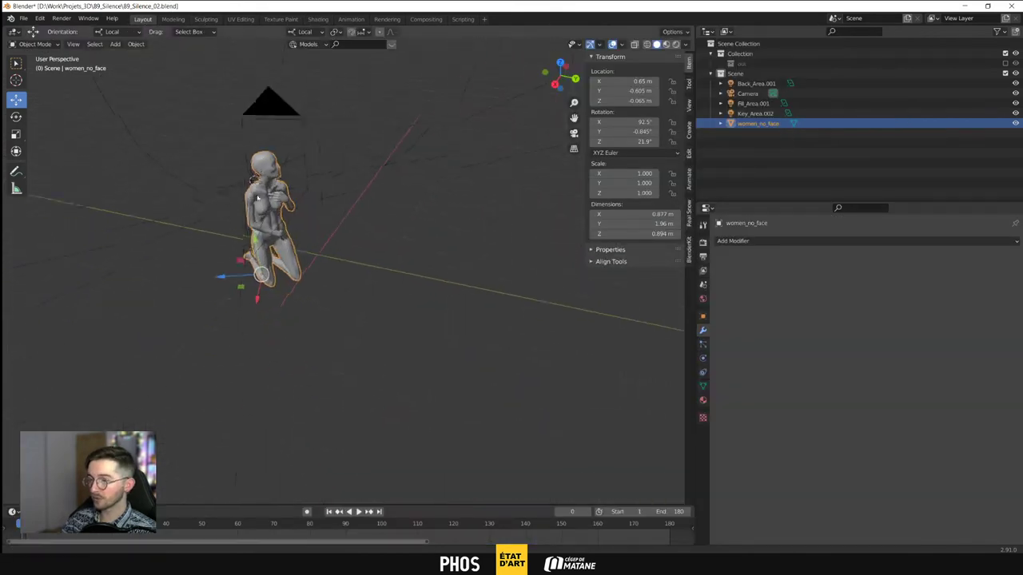
scroll(243, 196, "up", 3)
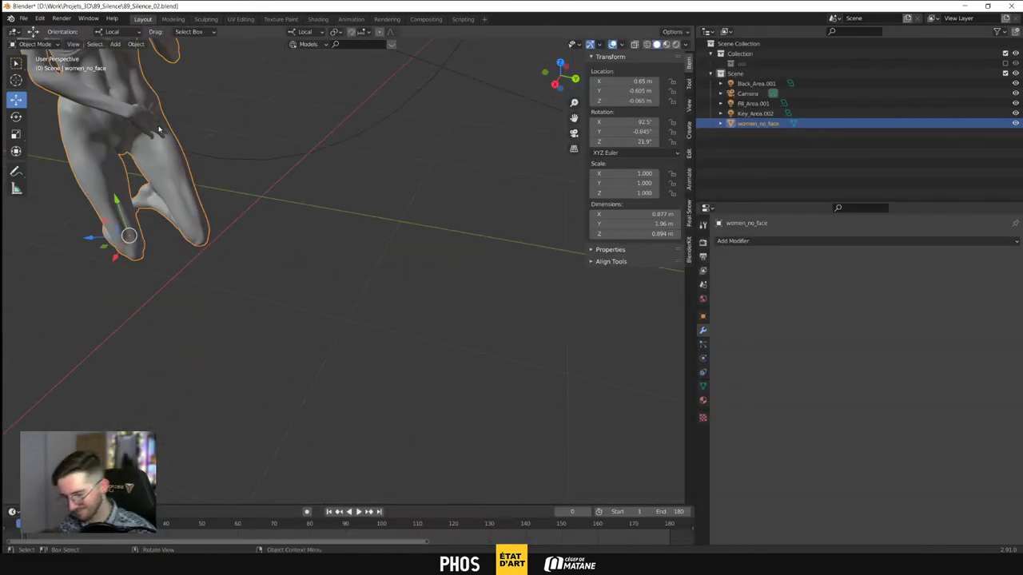
key("KP_Decimal")
left_click(206, 19)
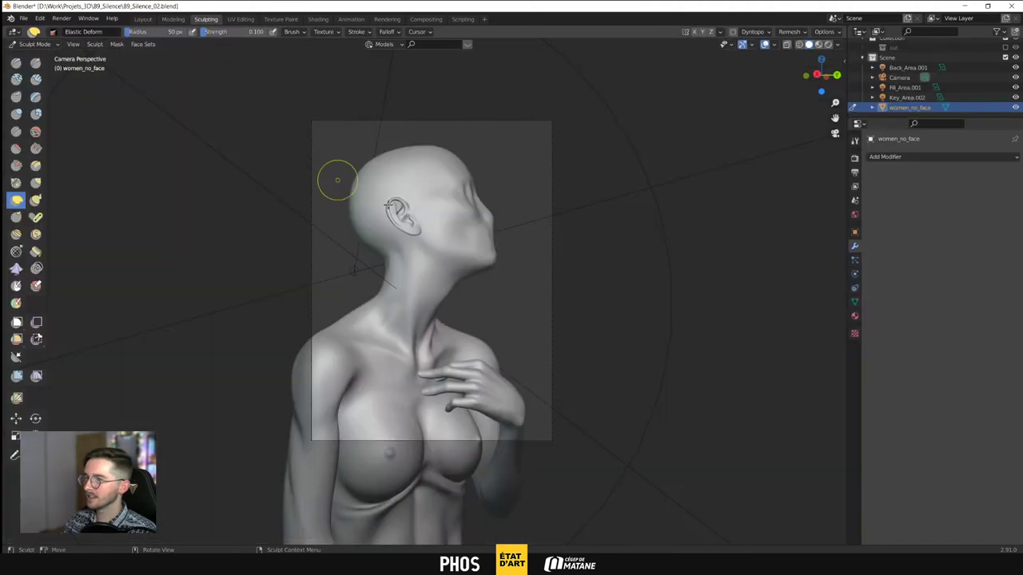
mouse_move(516, 306)
middle_mouse_down()
mouse_move(458, 364)
mouse_move(357, 349)
middle_mouse_up()
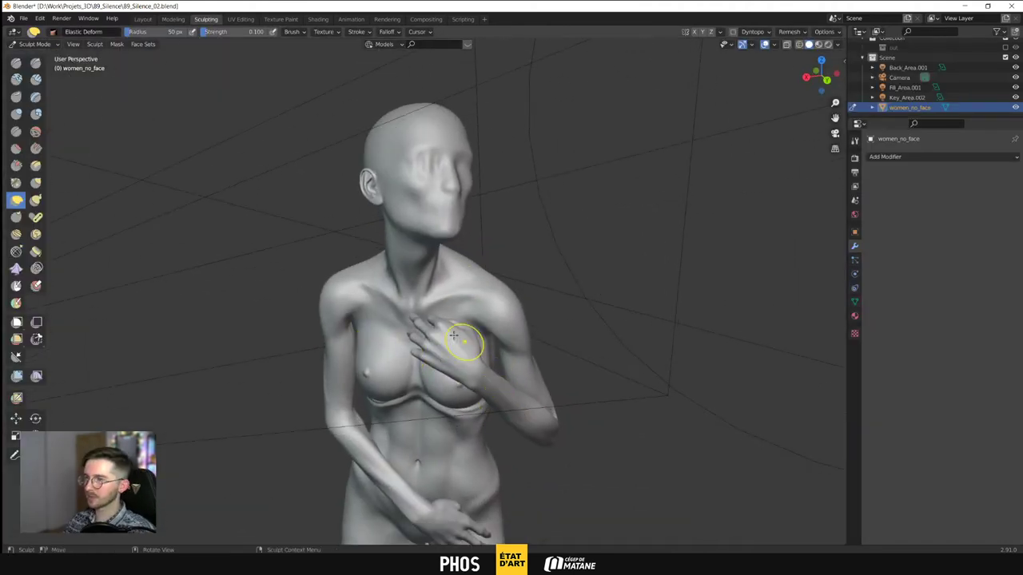
mouse_move(463, 342)
middle_mouse_down()
mouse_move(452, 349)
mouse_move(516, 200)
middle_mouse_up()
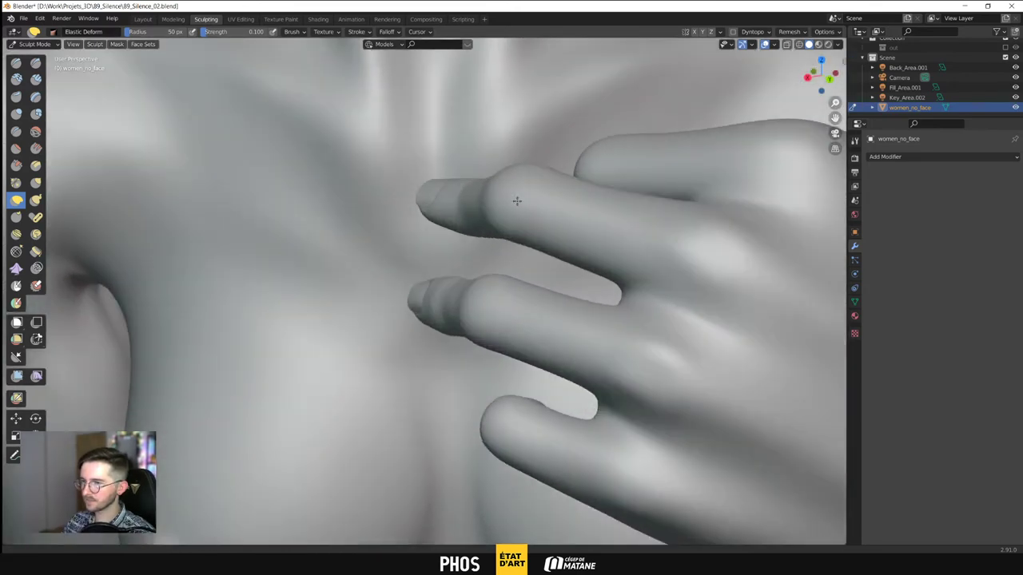
mouse_move(520, 240)
middle_mouse_down("ctrl")
mouse_move(525, 201)
mouse_move(527, 306)
mouse_move(544, 293)
mouse_move(491, 295)
middle_mouse_up("ctrl")
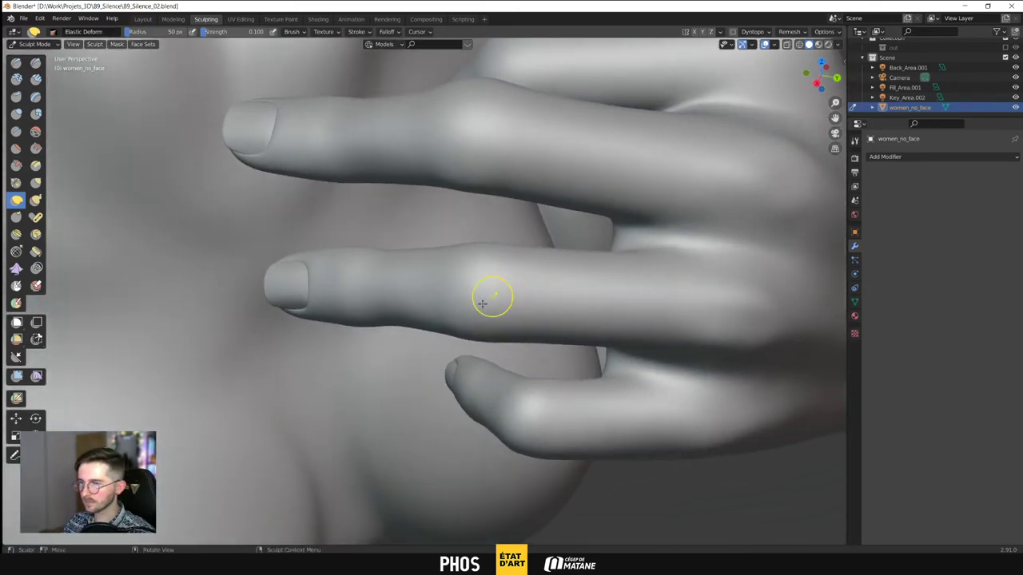
Choose the Draw brush, set its strength to 0.5 and view the hand from the right side
left_click(16, 63)
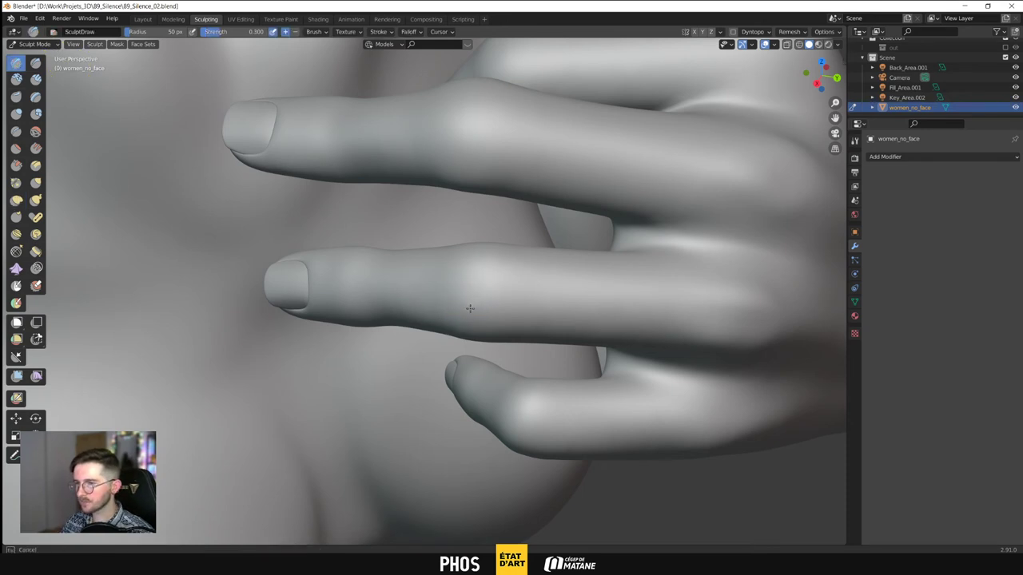
middle_click_drag(491, 283, 478, 295)
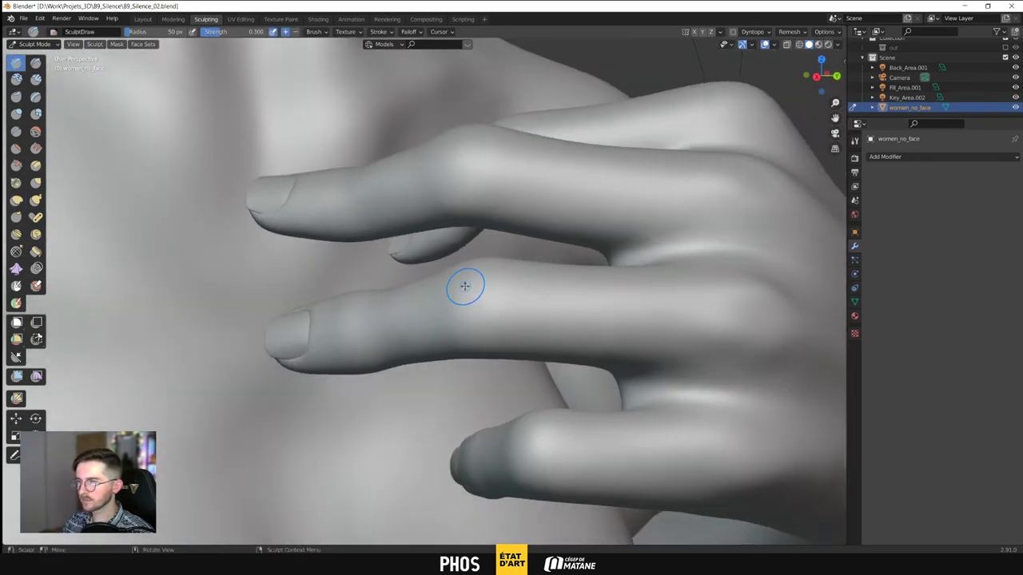
left_click(235, 32)
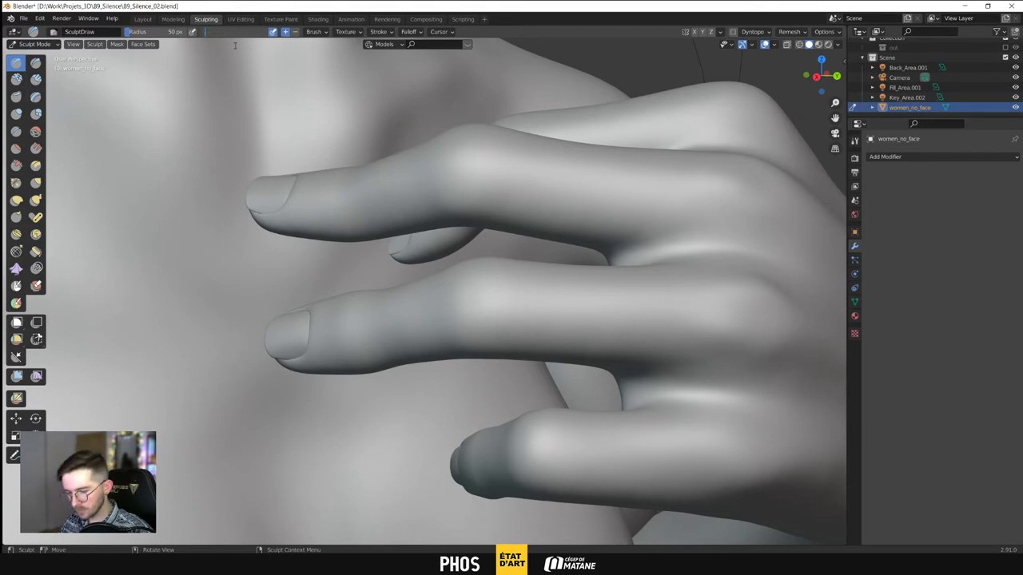
type("0.5")
key("Return")
key("KP_3")
left_click(167, 32)
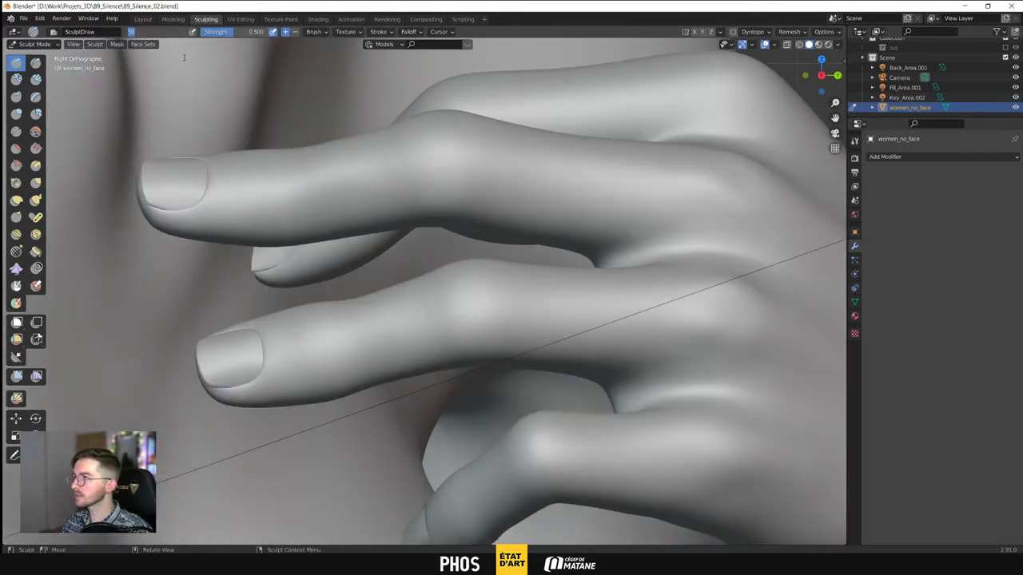
key("Return")
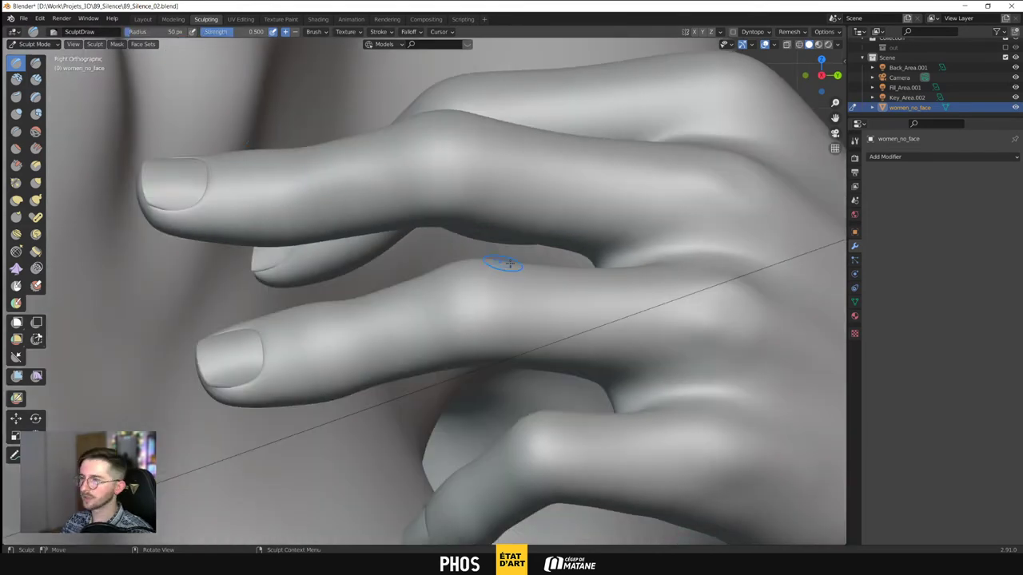
Build up the middle knuckle of the ring finger with short Draw brush strokes
left_click_drag(470, 296, 498, 299)
key("ctrl+z")
middle_click_drag(493, 288, 466, 297)
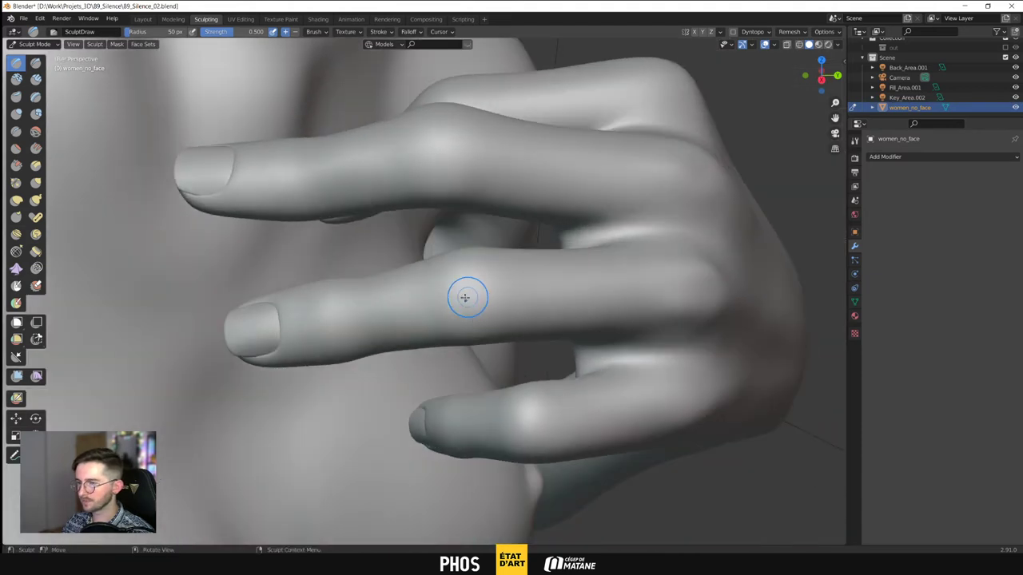
mouse_move(457, 283)
left_mouse_down()
mouse_move(468, 305)
mouse_move(479, 274)
mouse_move(480, 302)
left_mouse_up()
mouse_move(479, 304)
left_mouse_down()
mouse_move(453, 294)
mouse_move(464, 277)
mouse_move(446, 284)
left_mouse_up()
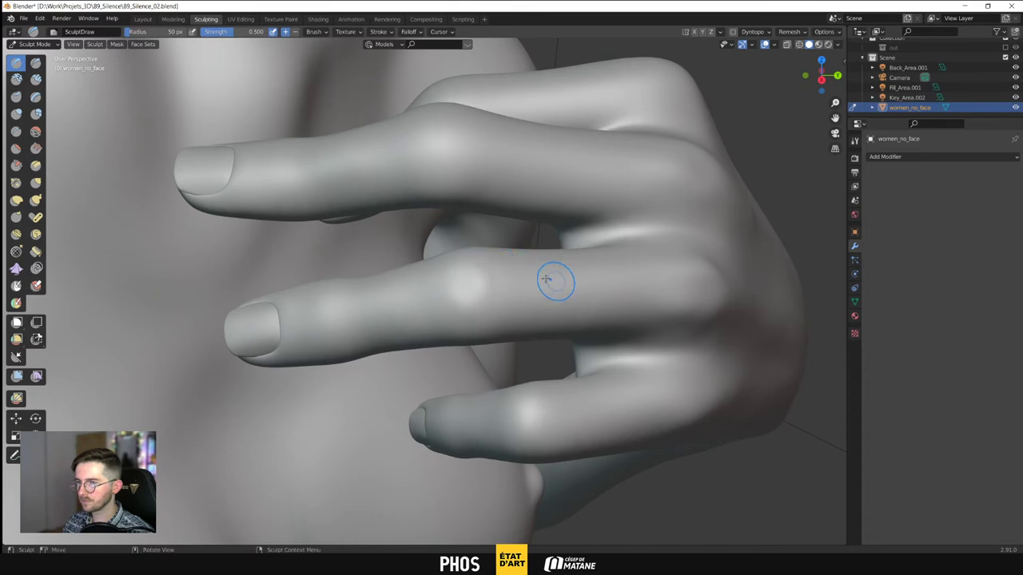
left_click(504, 278)
Sculpt along the ring and middle fingers toward their base knuckles with the Draw brush
mouse_move(610, 243)
middle_mouse_down("ctrl")
mouse_move(546, 290)
mouse_move(560, 297)
middle_mouse_up("ctrl")
left_click_drag(546, 291, 588, 294)
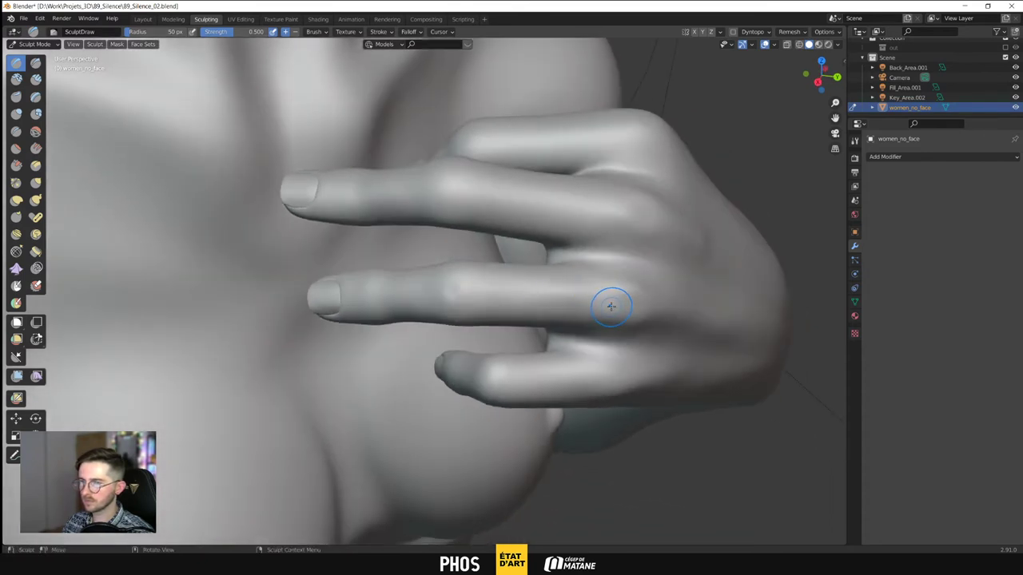
mouse_move(611, 306)
middle_mouse_down()
mouse_move(516, 292)
mouse_move(574, 290)
middle_mouse_up()
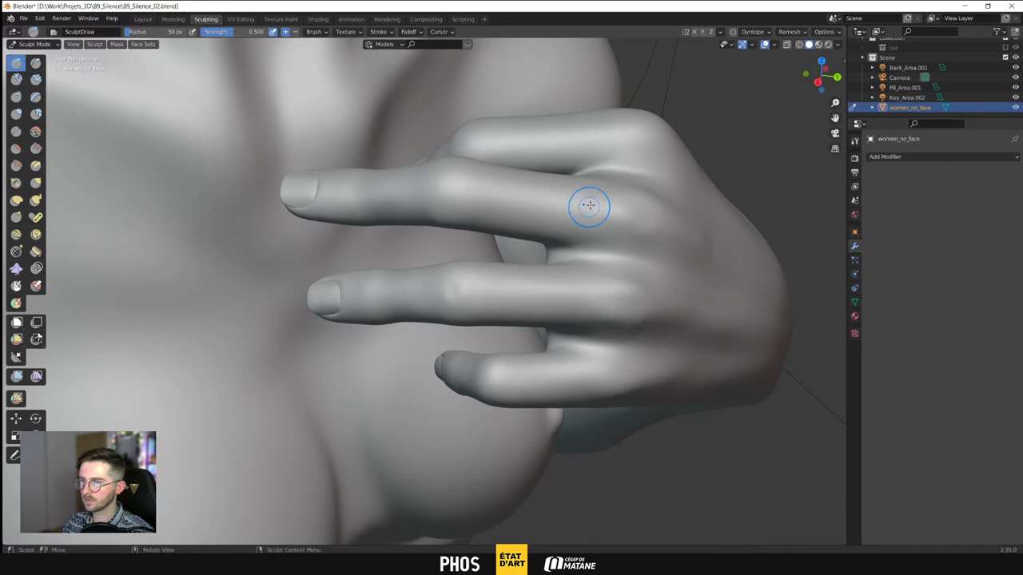
middle_click_drag(584, 211, 576, 220)
left_click_drag(541, 203, 589, 223)
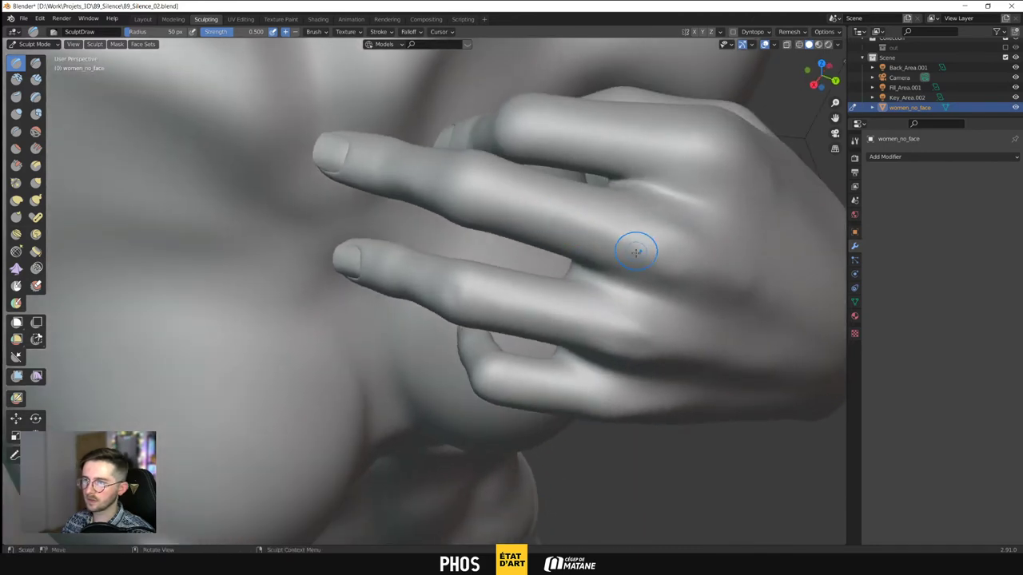
Build up the middle finger's middle knuckle and check the hand's shape from several angles
mouse_move(636, 252)
middle_mouse_down()
mouse_move(599, 293)
mouse_move(580, 288)
mouse_move(589, 328)
middle_mouse_up()
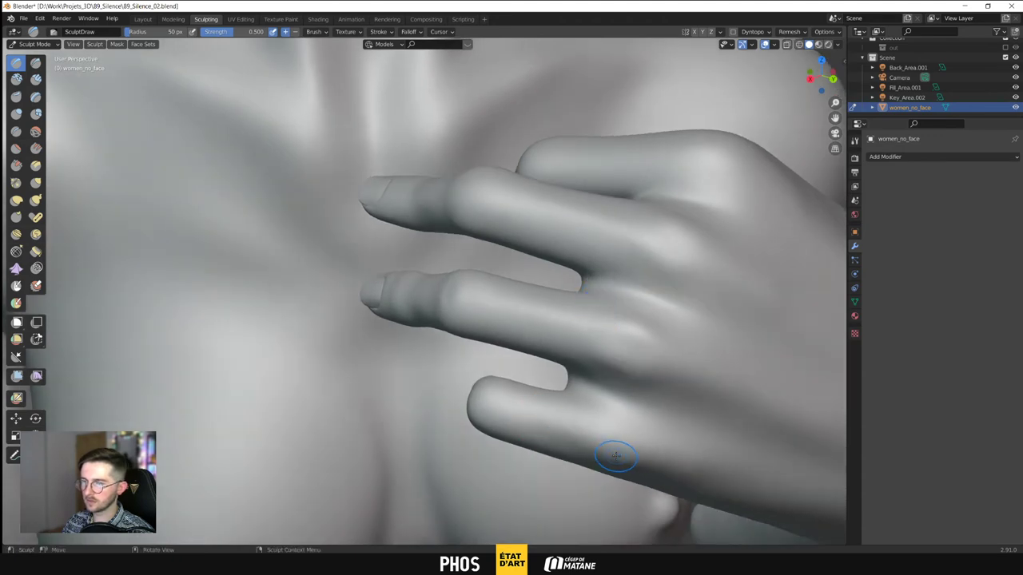
scroll(626, 462, "down", 6)
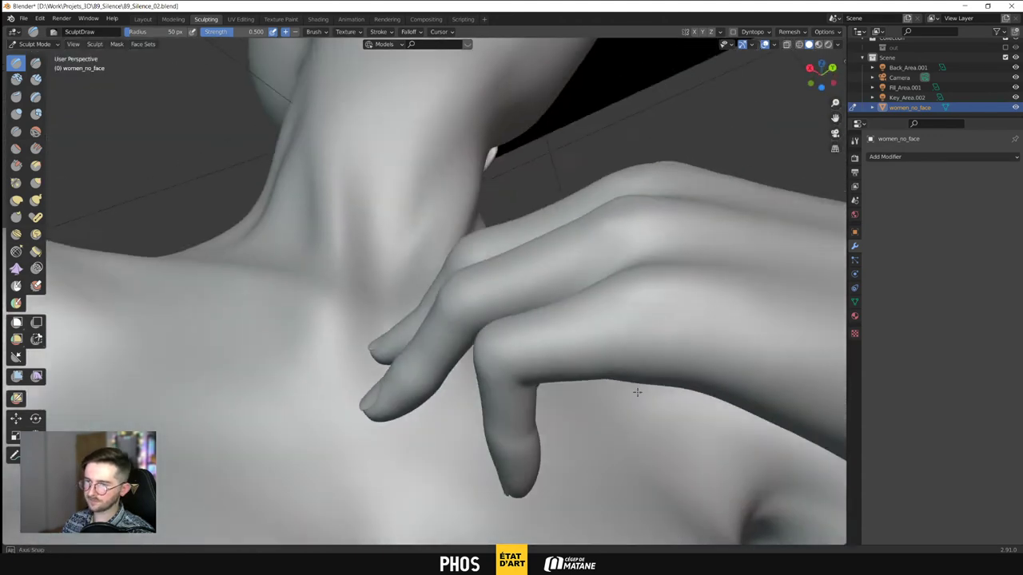
mouse_move(690, 381)
middle_mouse_down()
mouse_move(575, 325)
mouse_move(535, 329)
mouse_move(529, 342)
mouse_move(387, 277)
middle_mouse_up()
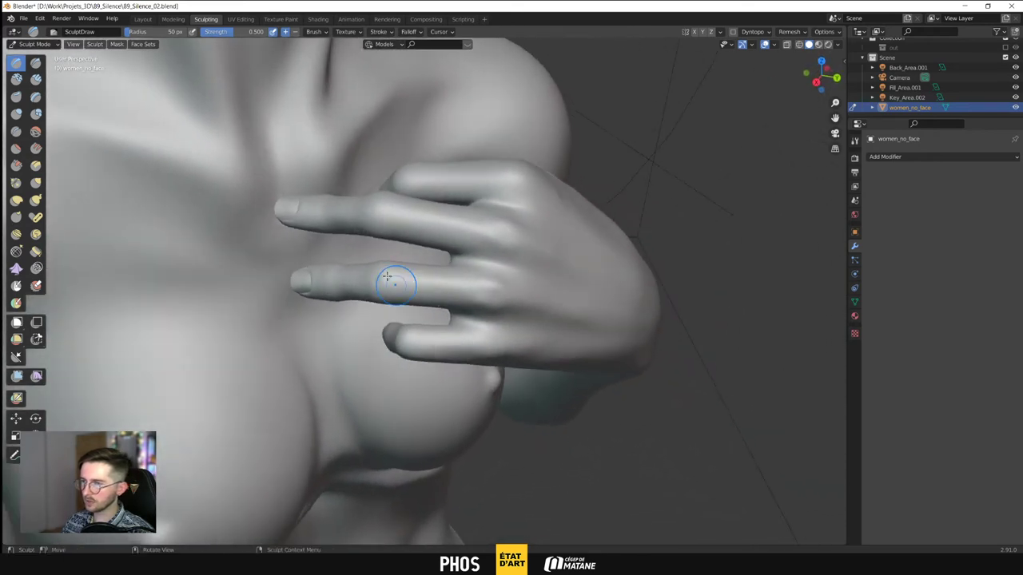
scroll(429, 275, "up", 5)
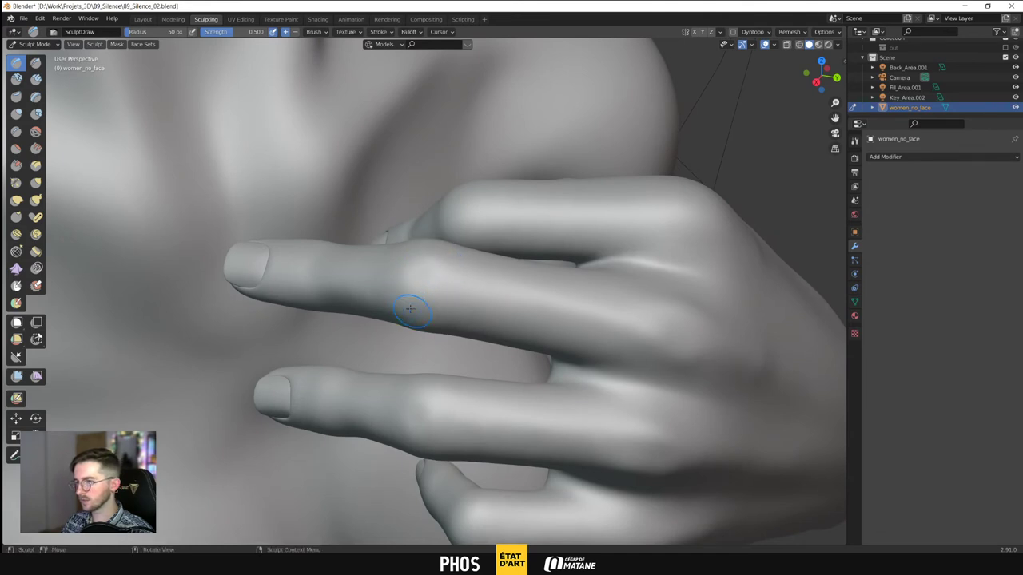
mouse_move(422, 251)
middle_mouse_down()
mouse_move(434, 270)
mouse_move(410, 265)
middle_mouse_up()
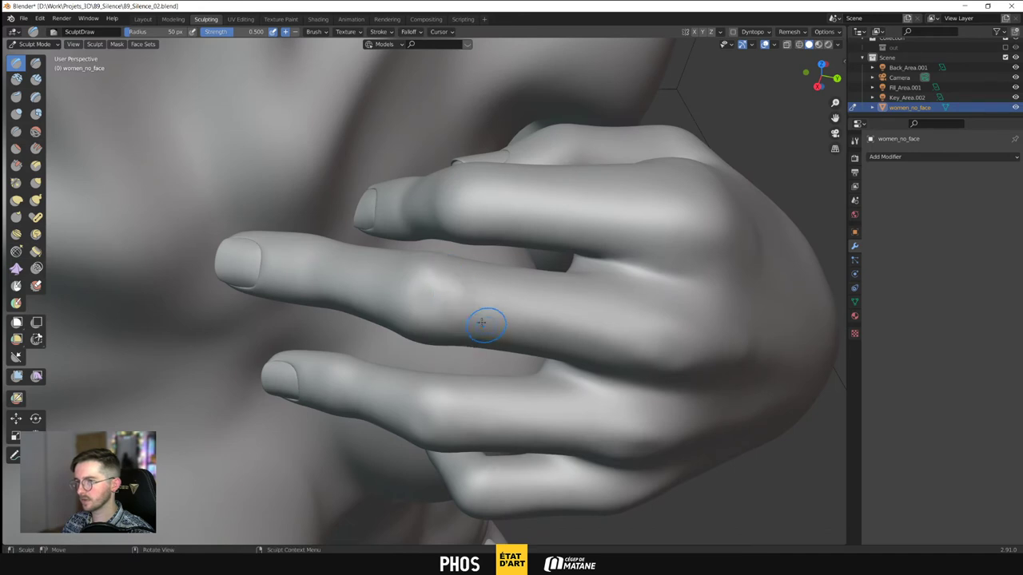
middle_click_drag(416, 277, 459, 274)
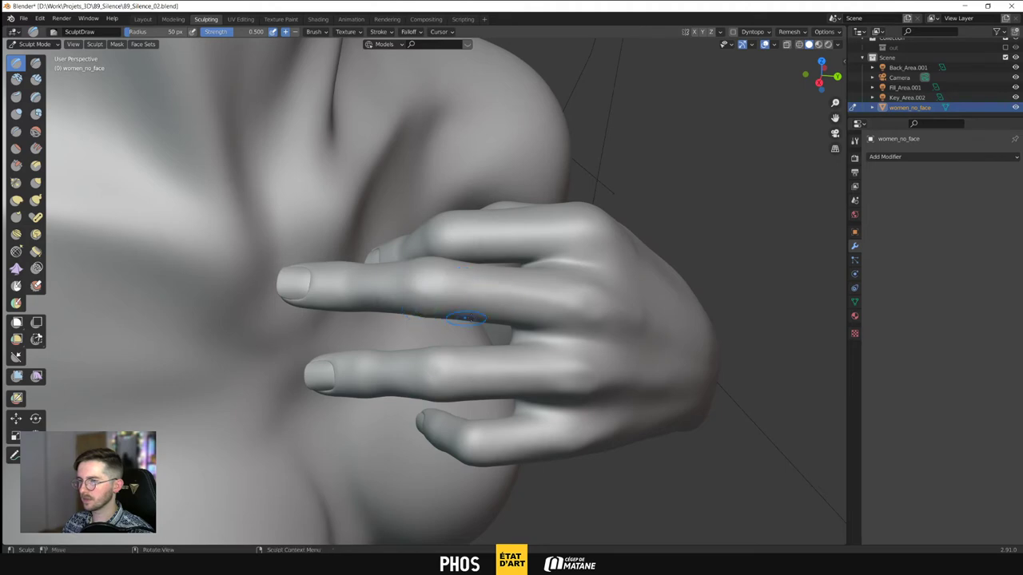
middle_click_drag(414, 278, 402, 226)
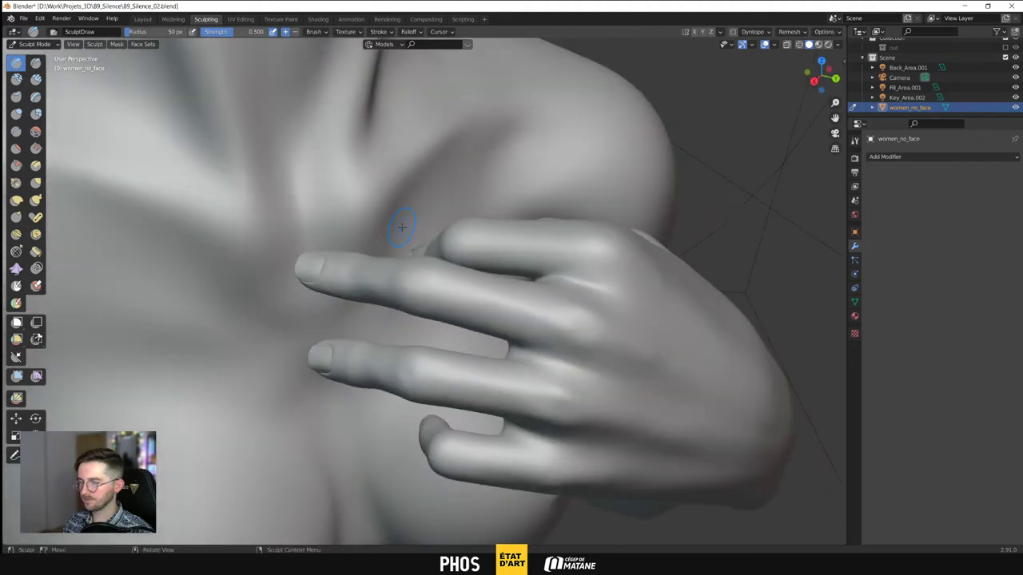
Examine the fingertips, nails and finger joints of the chest hand up close through the camera and from nearby angles
key("KP_0")
scroll(490, 328, "up", 10)
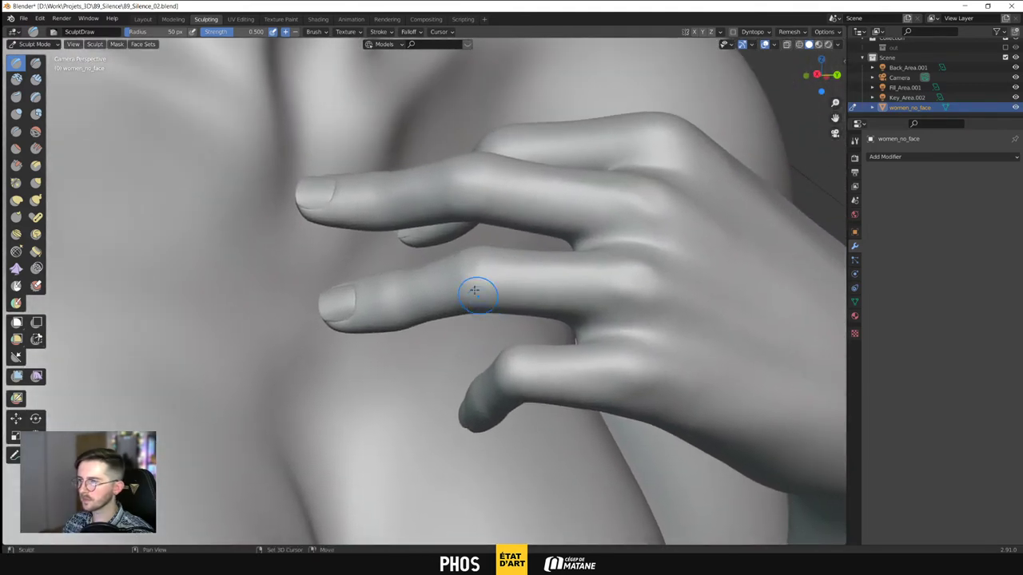
scroll(449, 169, "up", 4)
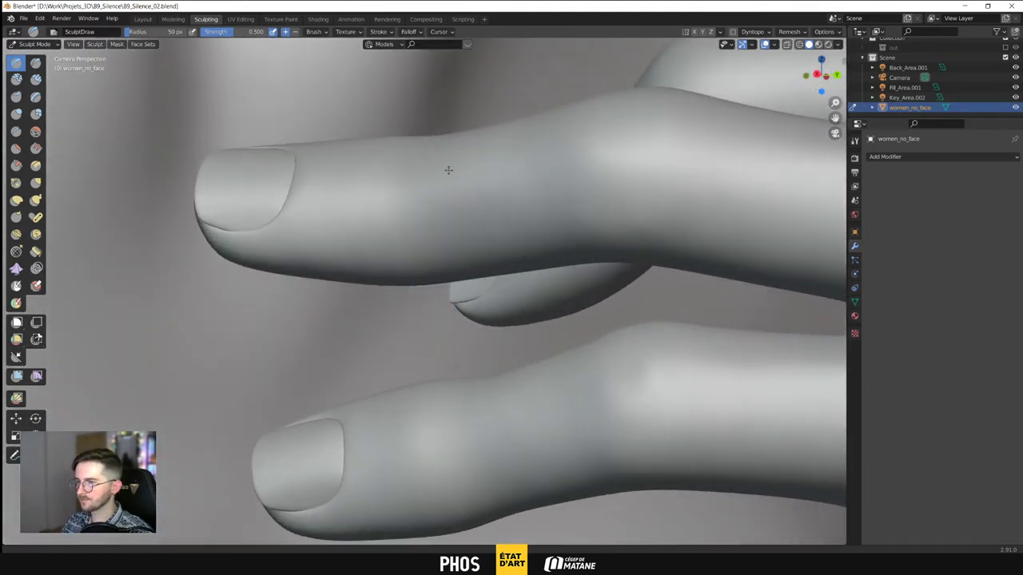
scroll(449, 170, "up", 4)
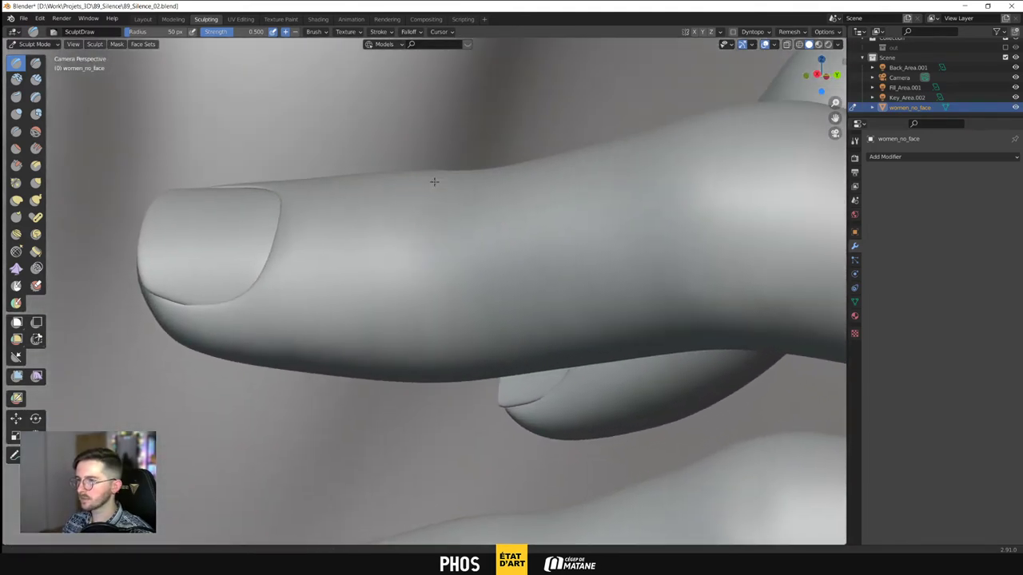
scroll(434, 182, "down", 3)
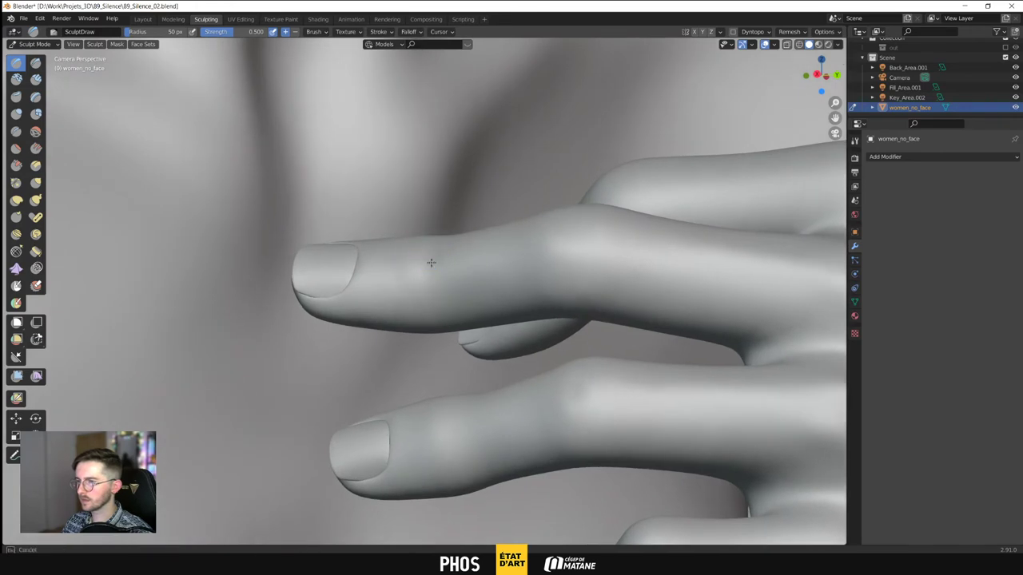
middle_click_drag(440, 240, 376, 295)
middle_click_drag(411, 352, 411, 297, "shift")
scroll(412, 297, "up", 8)
middle_click_drag(435, 200, 435, 280, "ctrl")
mouse_move(447, 216)
middle_mouse_down()
mouse_move(435, 247)
mouse_move(445, 192)
middle_mouse_up()
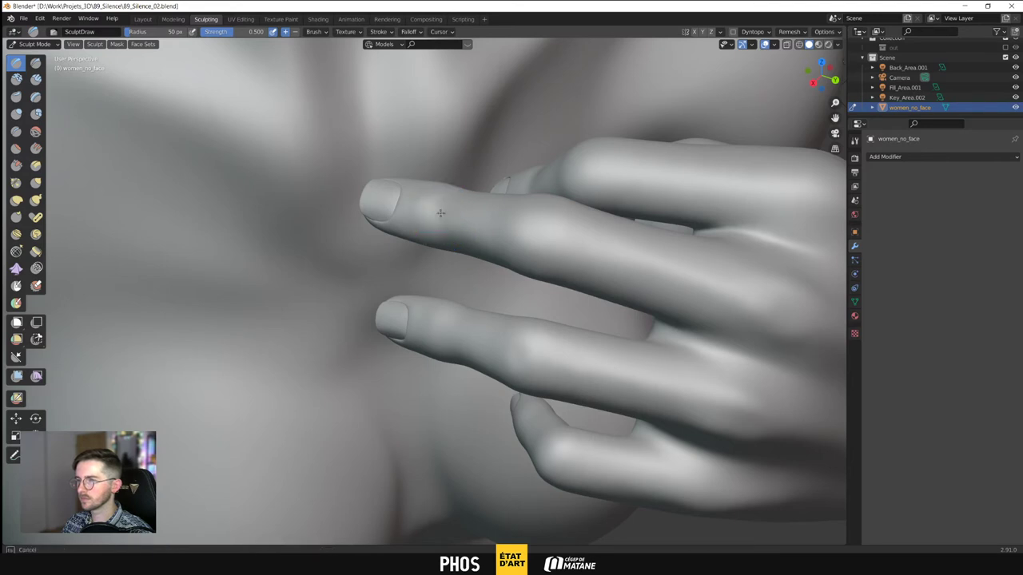
Check the shape of the knuckles and the back of the chest hand from several angles around the torso
middle_click_drag(473, 239, 481, 225)
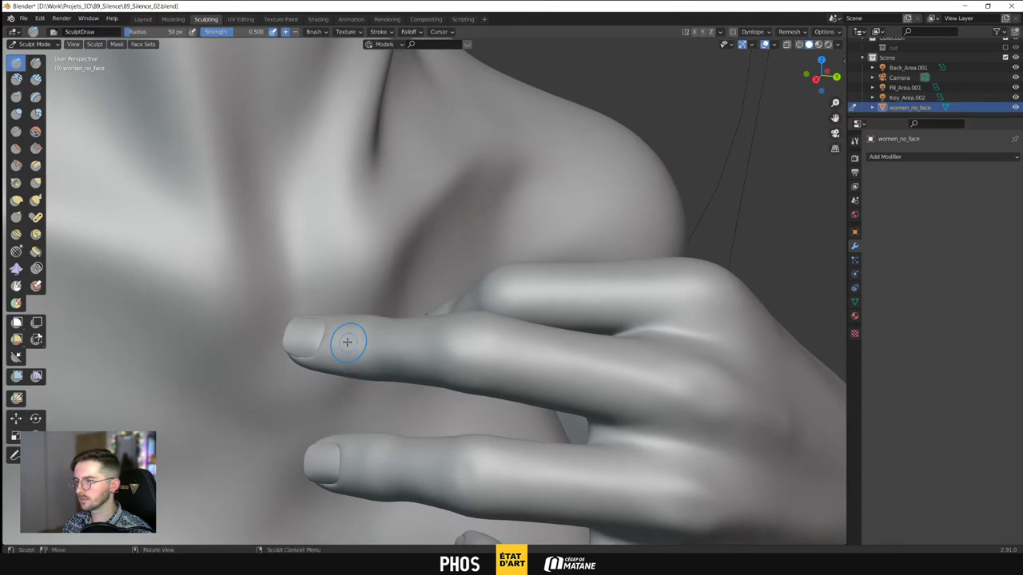
middle_click_drag(347, 342, 431, 192)
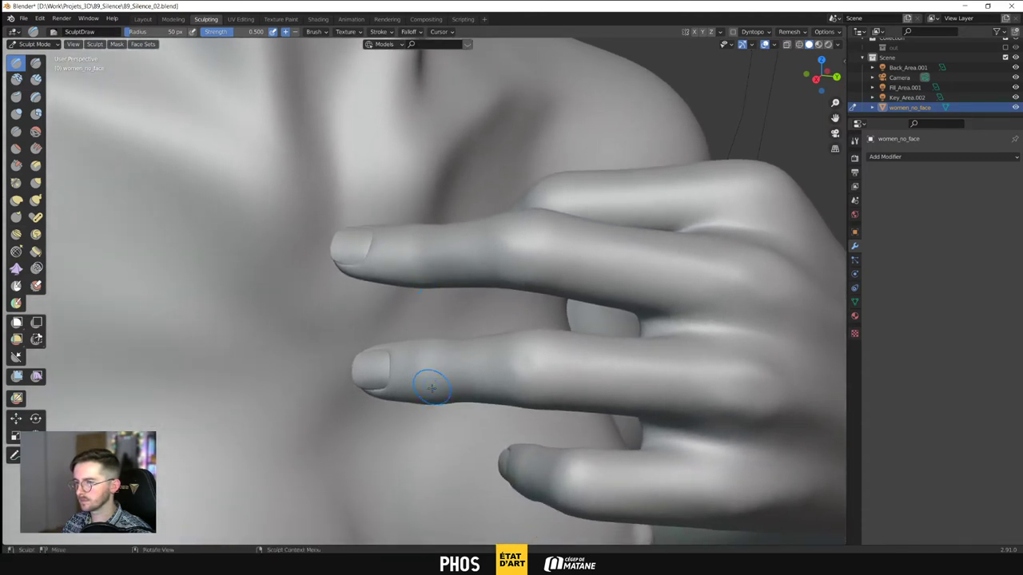
middle_click_drag(472, 416, 407, 351)
middle_click_drag(656, 192, 580, 267)
middle_click_drag(392, 344, 353, 323)
middle_click_drag(627, 160, 593, 164, "ctrl")
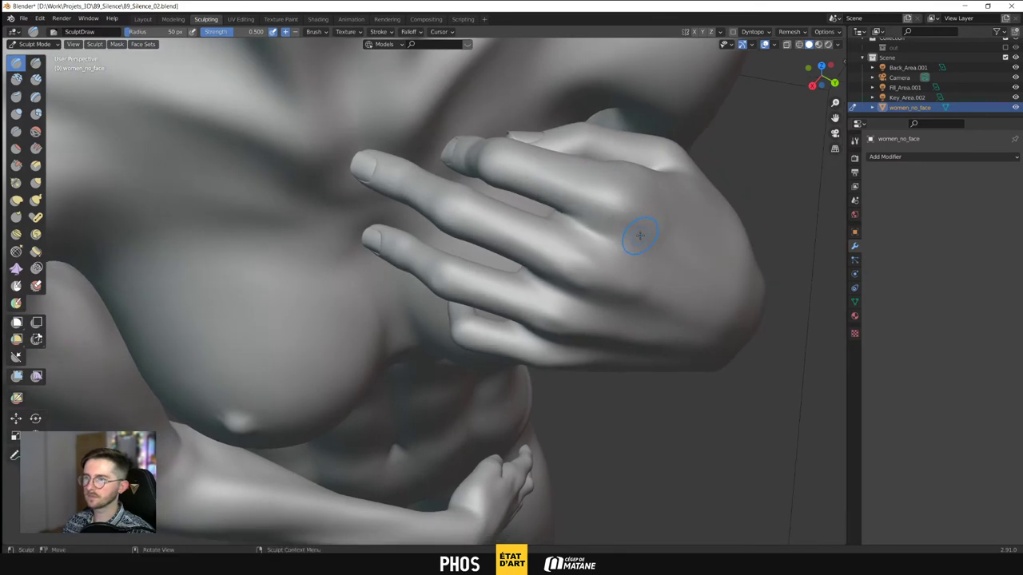
mouse_move(640, 235)
middle_mouse_down()
mouse_move(507, 178)
mouse_move(543, 274)
middle_mouse_up()
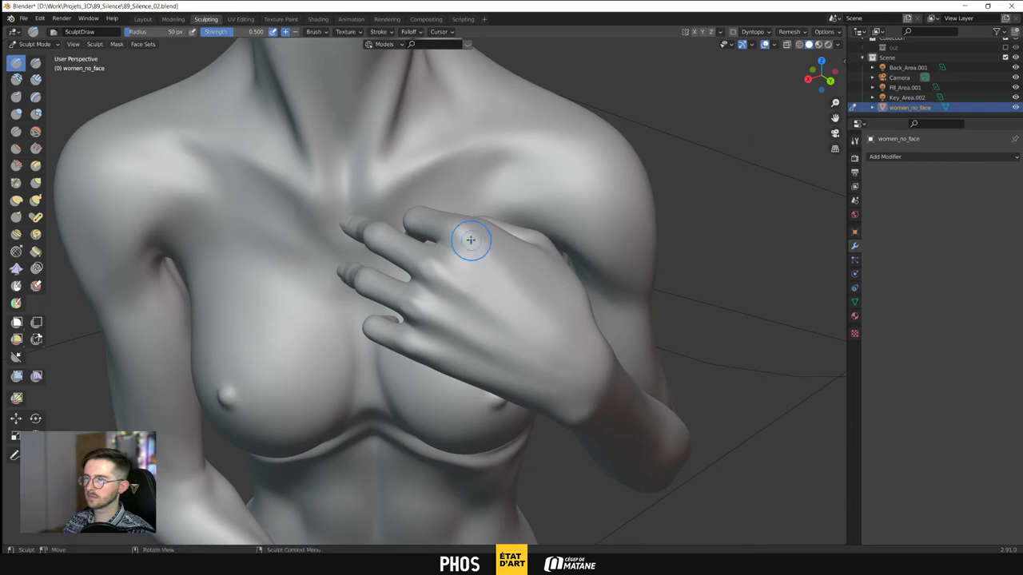
middle_click_drag(564, 342, 449, 267)
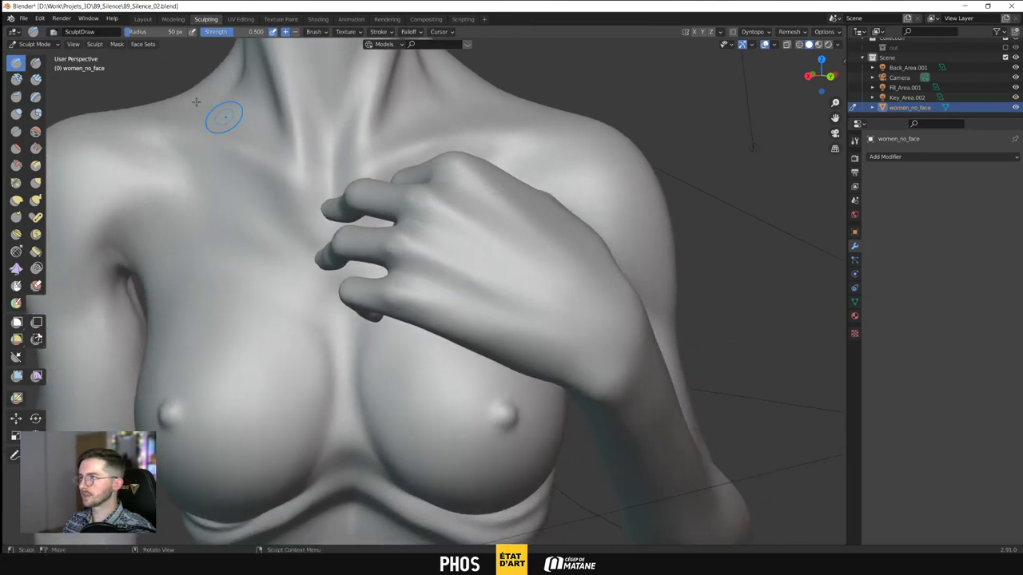
Set the Draw brush radius to 30 px for working on the back of the chest hand
left_click(149, 34)
type("30")
key("Return")
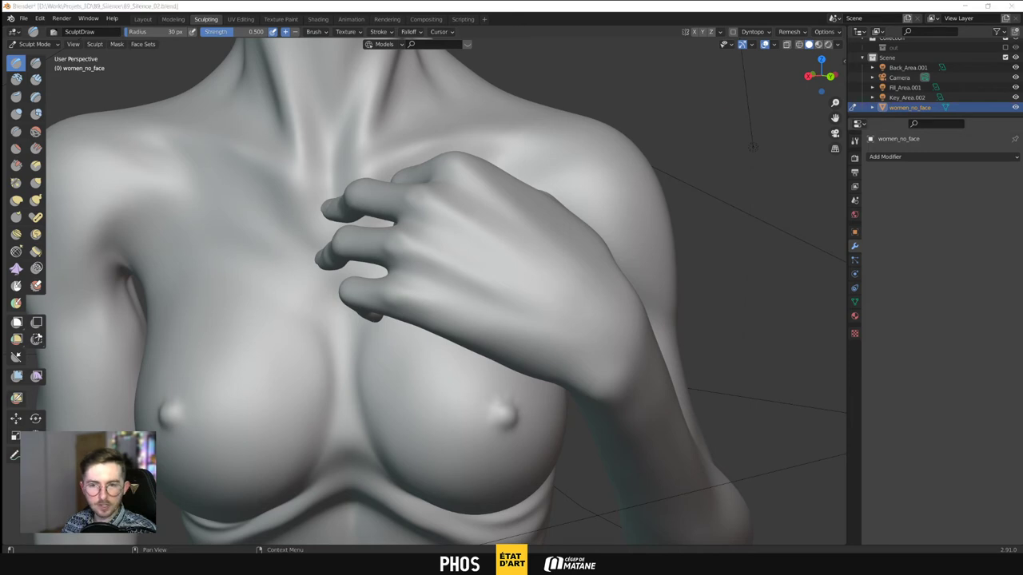
left_click(441, 250)
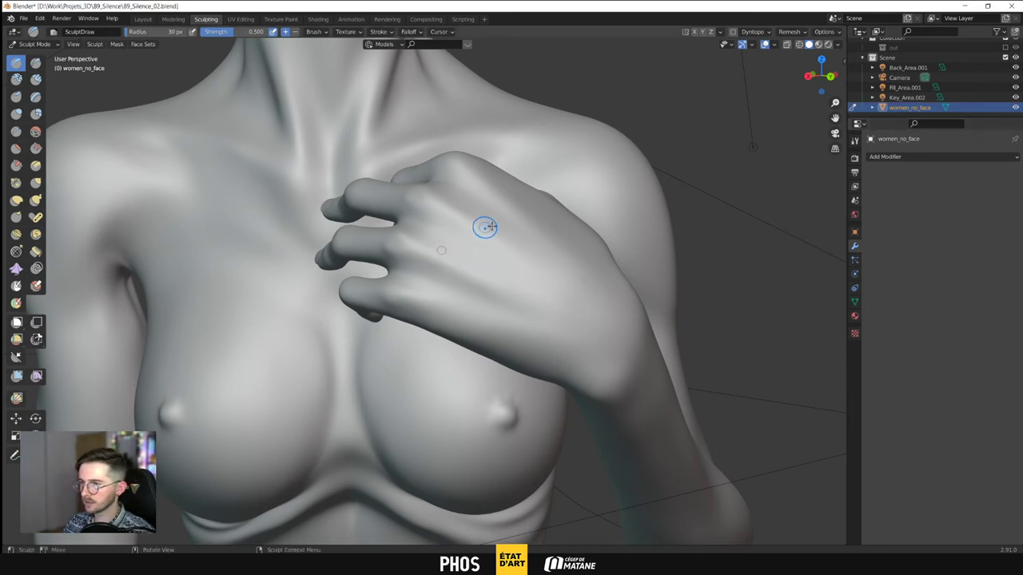
middle_click_drag(548, 239, 521, 269)
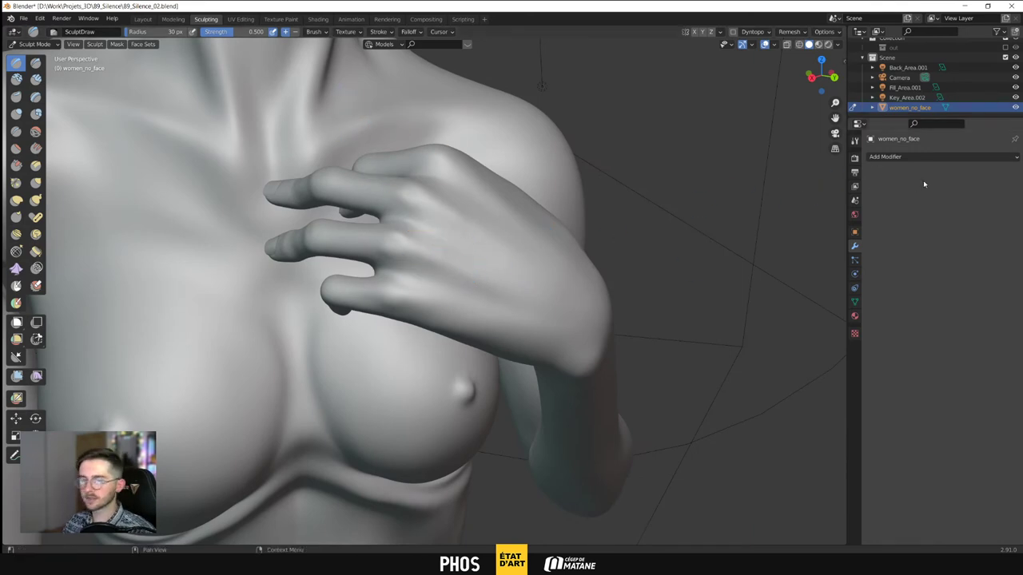
Add a Subdivision Surface modifier to women_no_face and set its render level to 1
left_click(943, 157)
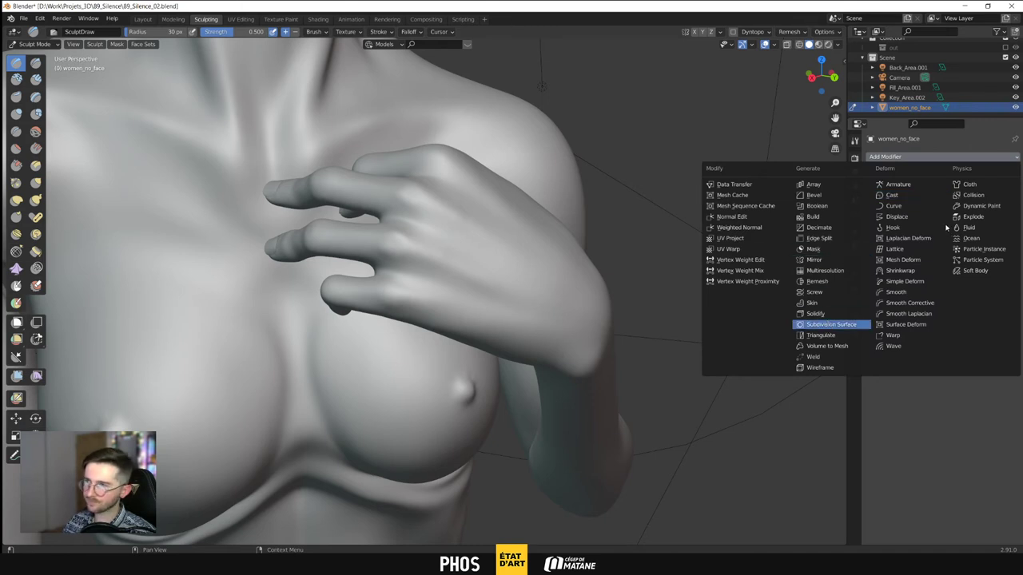
key("Return")
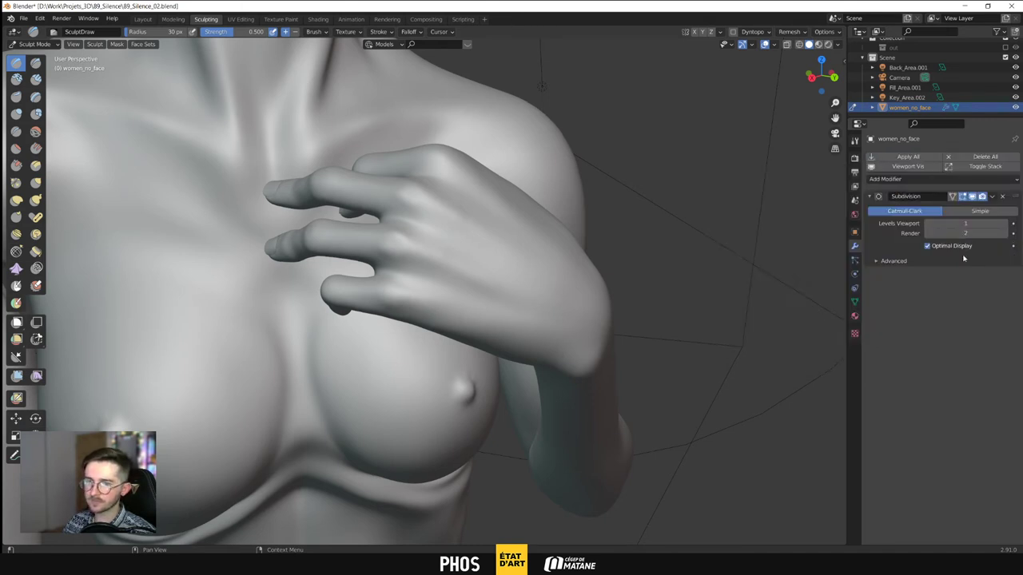
left_click_drag(988, 233, 943, 232)
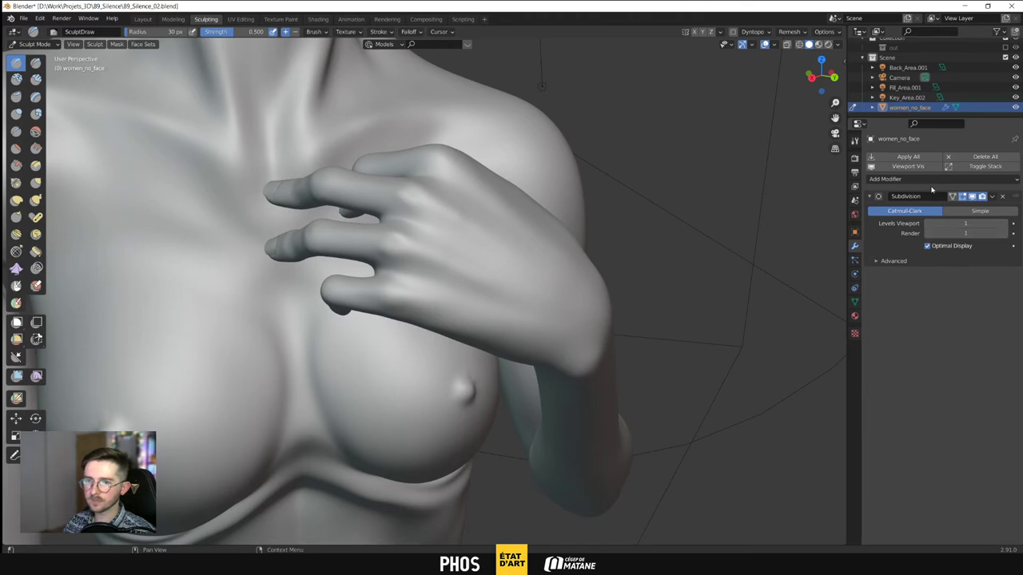
Save the scene as 89_Silence_03.blend and apply the subdivision modifier to women_no_face
key("ctrl+shift+s")
left_click(624, 439)
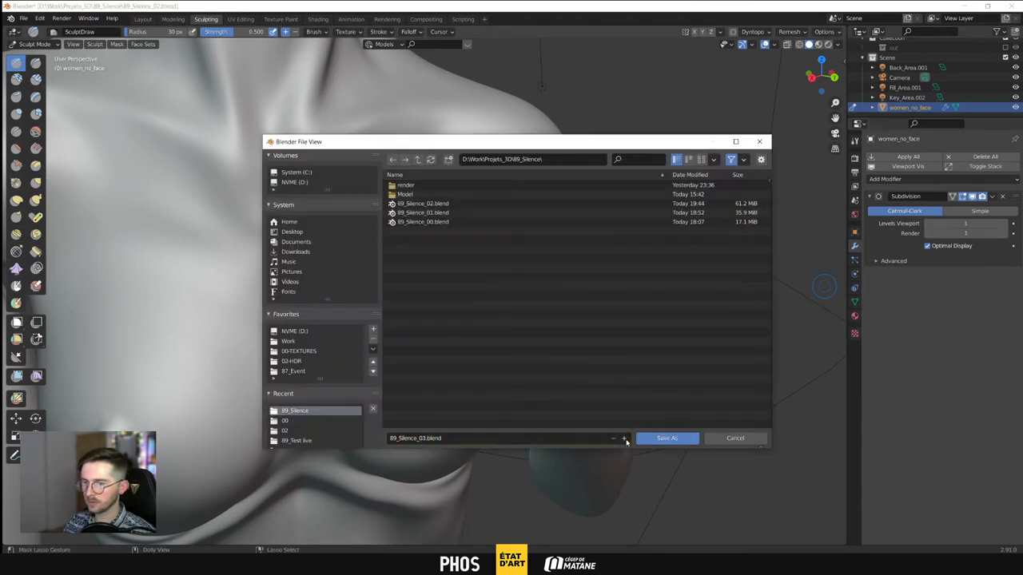
left_click(670, 438)
left_click(901, 158)
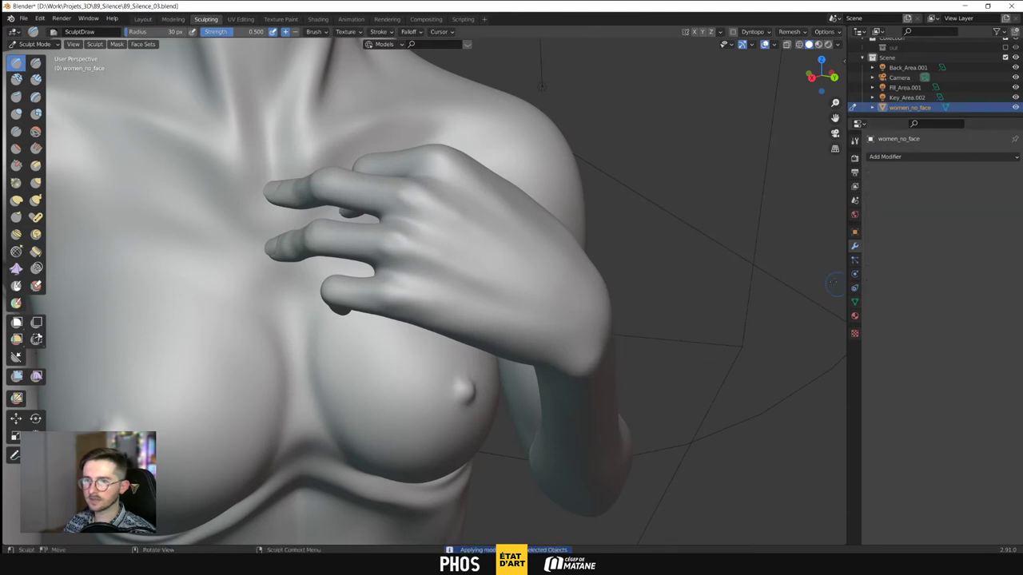
Try a Draw stroke on the back of the hand and set the brush to a 20 px radius and 0.3 strength
left_click_drag(477, 252, 451, 249)
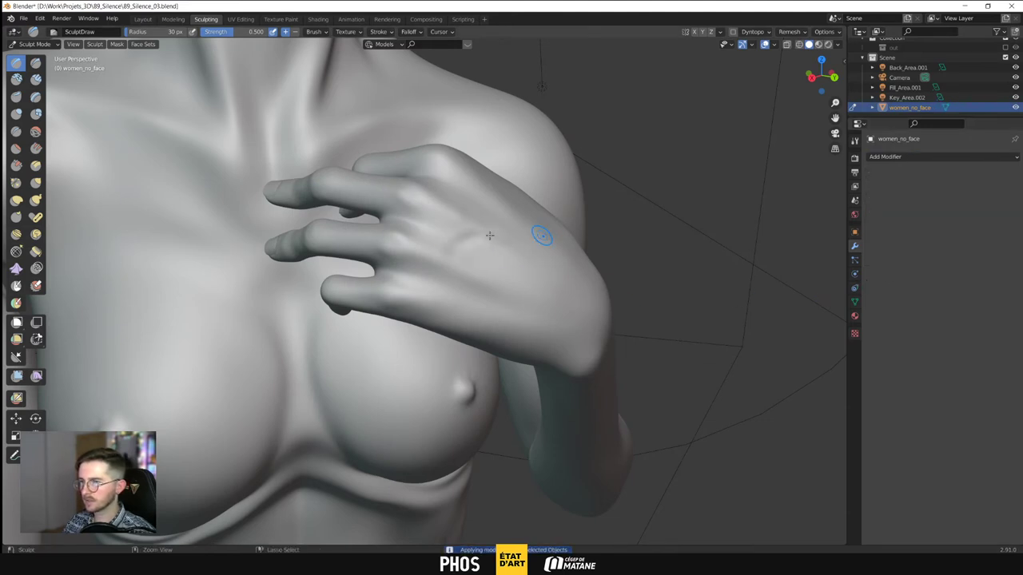
left_click(170, 33)
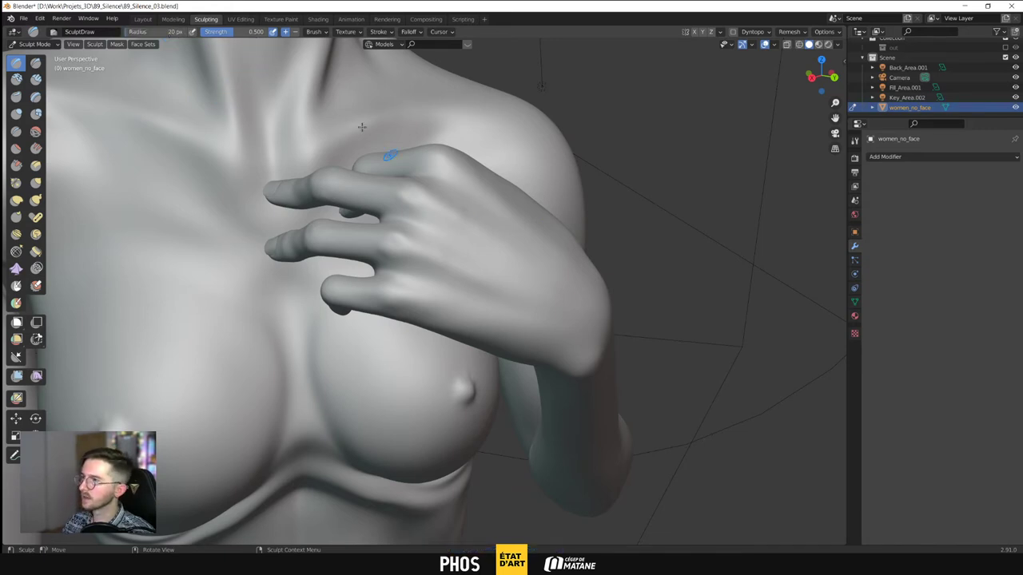
left_click(239, 32)
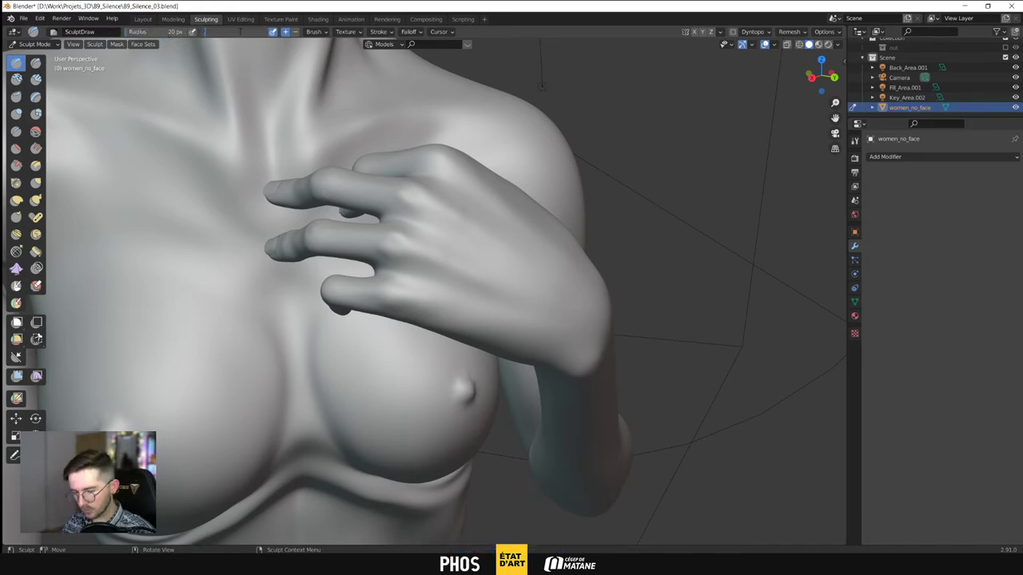
type(".3")
key("Return")
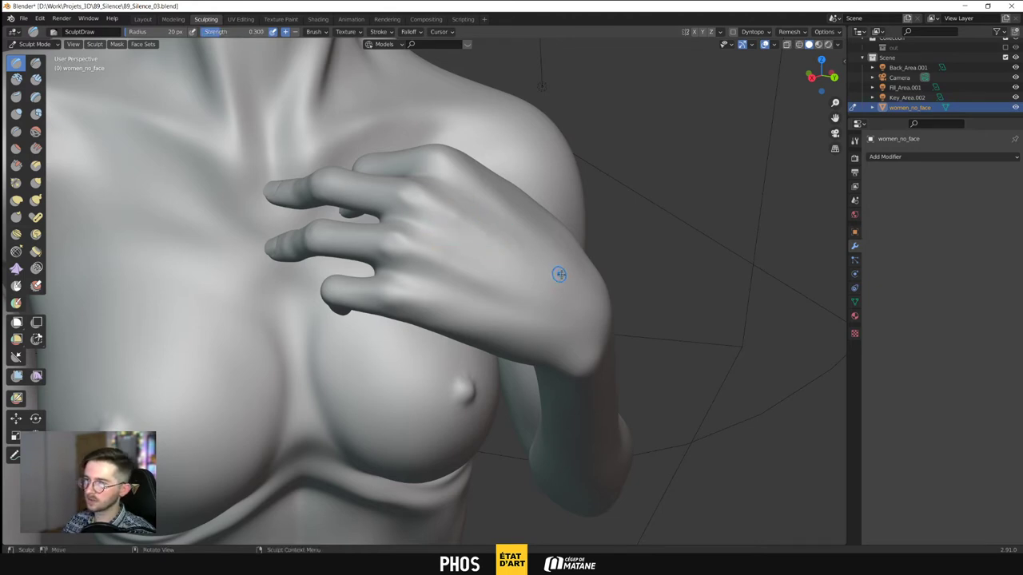
Sculpt faint tendon lines from the knuckles across the back of the chest hand toward the wrist with the Draw brush
left_click_drag(444, 233, 538, 272)
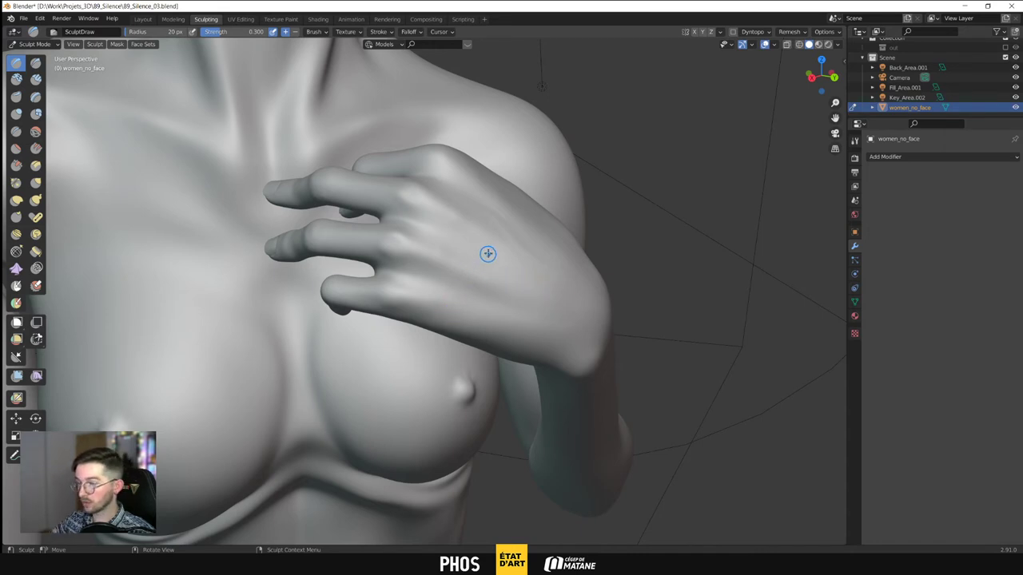
left_click_drag(428, 224, 527, 310)
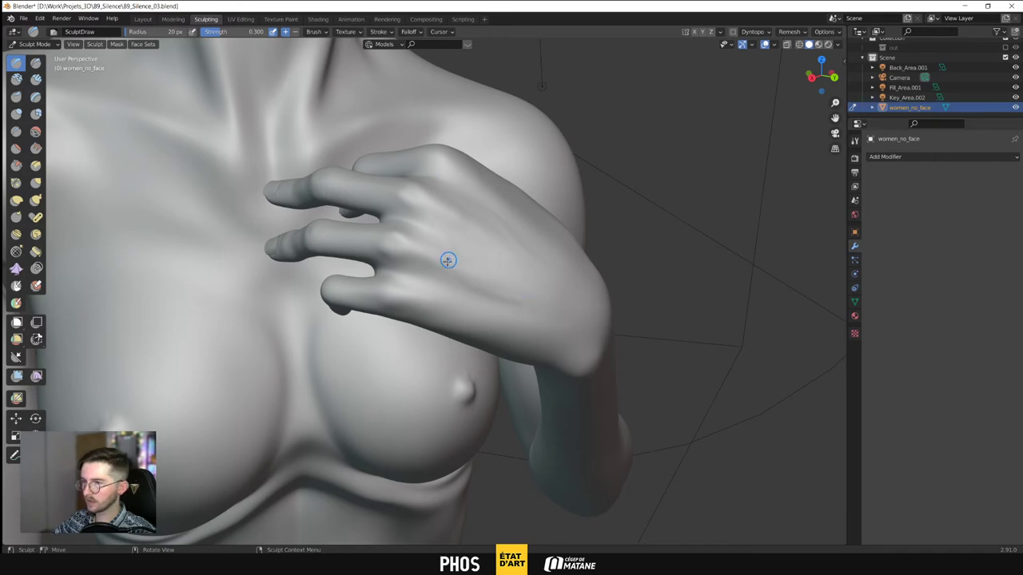
left_click_drag(450, 244, 493, 272)
left_click_drag(555, 293, 555, 293)
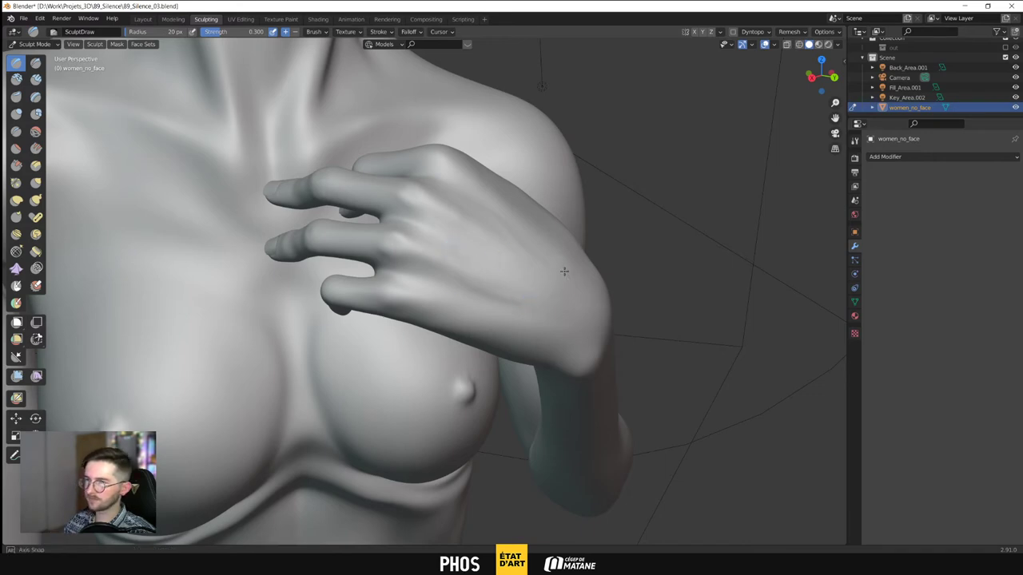
Check the tendon detail from several angles and through the camera in rendered shading, and return to solid shading
middle_click_drag(556, 293, 532, 268)
key("KP_0")
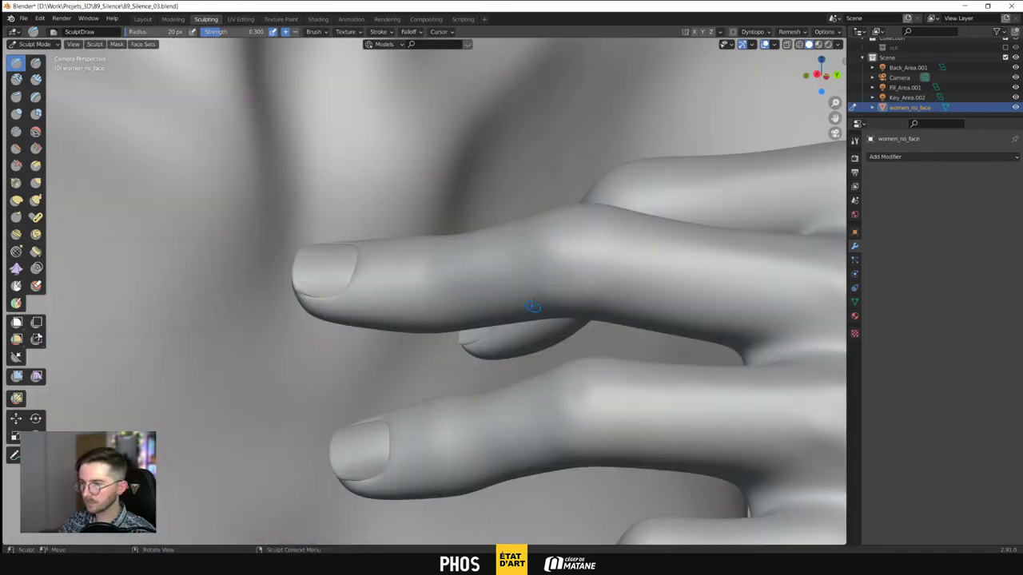
middle_click_drag(500, 283, 561, 225)
key("ctrl+KP_1")
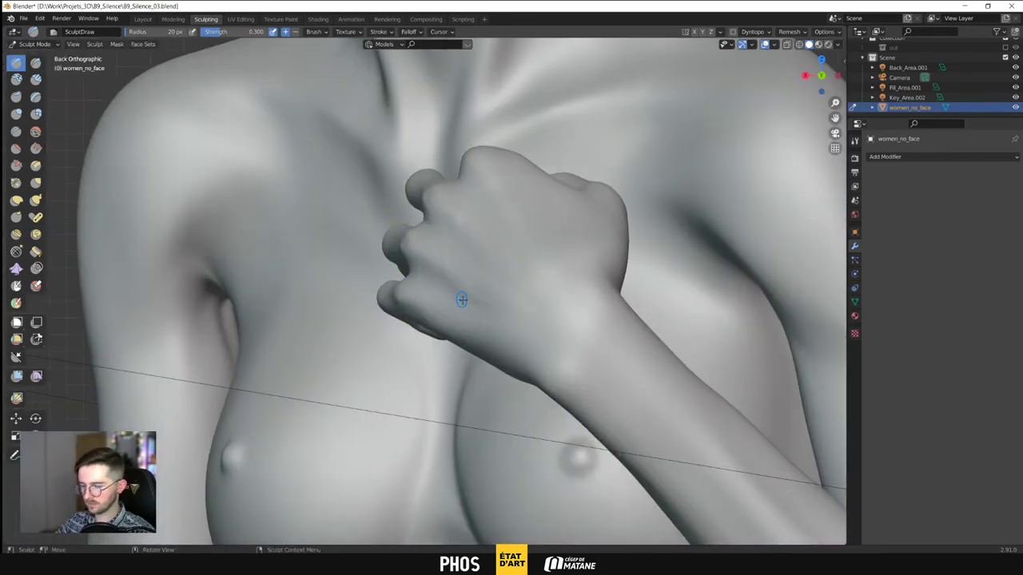
key("KP_0")
middle_click_drag(677, 298, 569, 231, "ctrl")
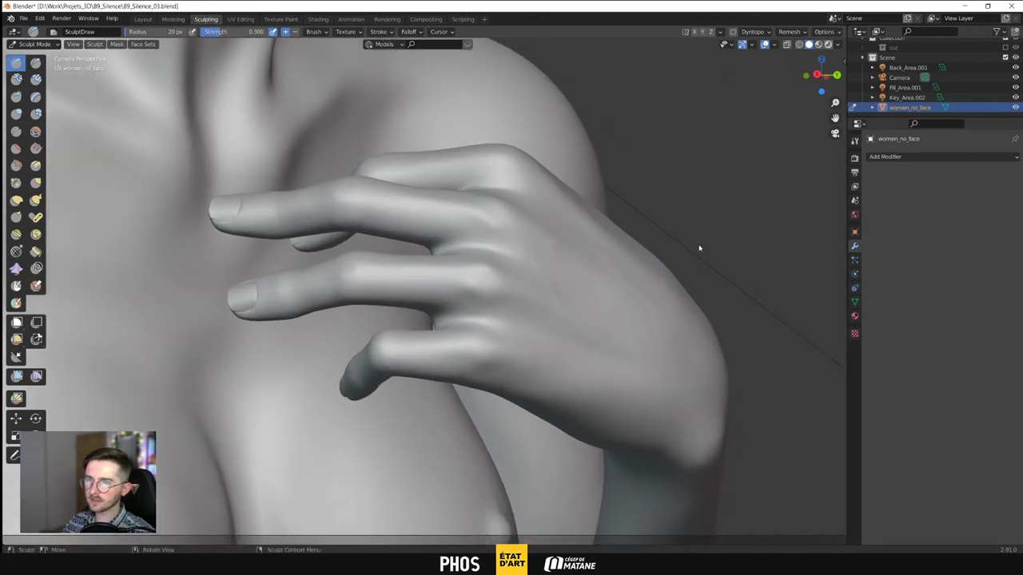
key("z")
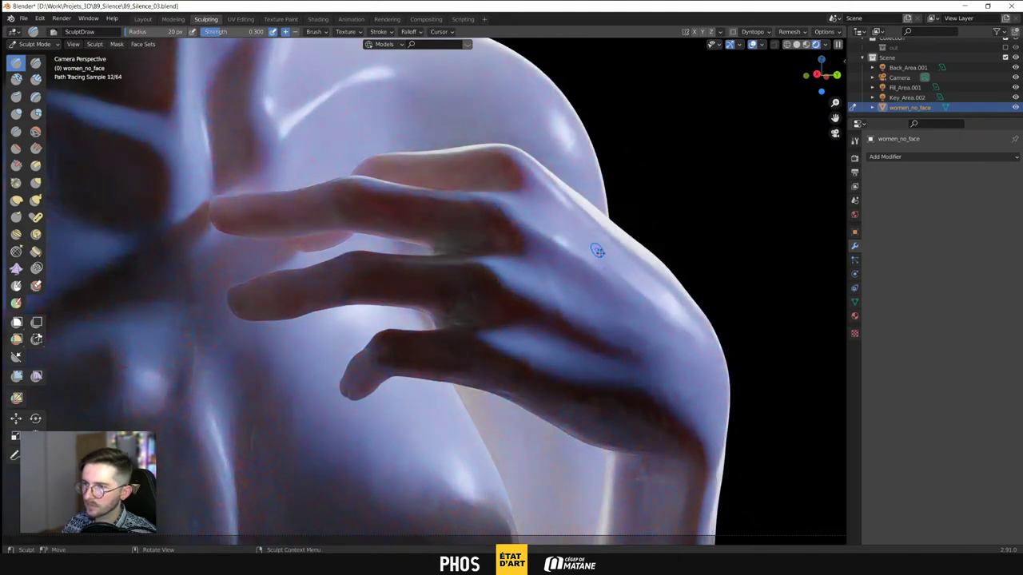
scroll(729, 256, "down", 1)
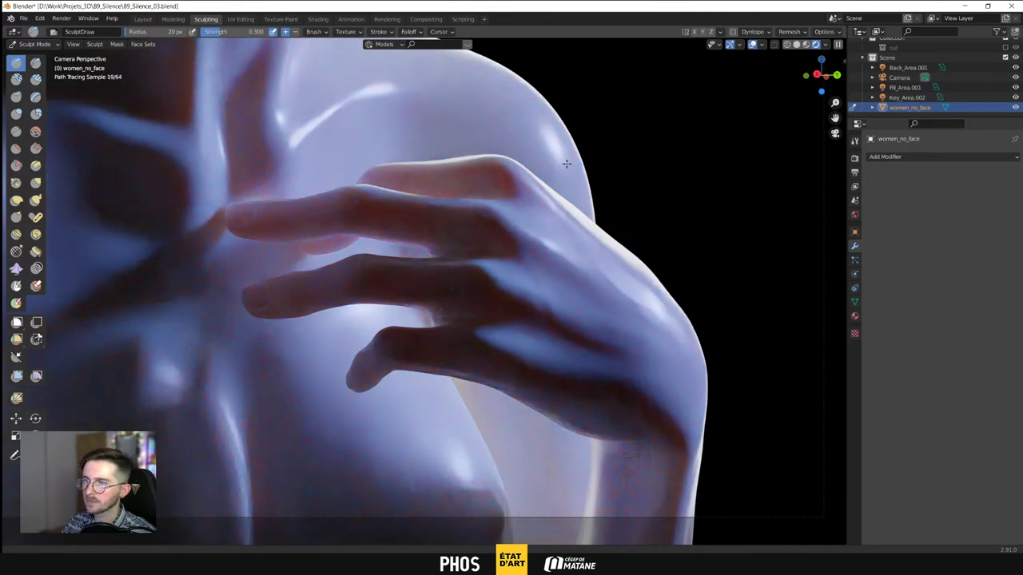
middle_click_drag(582, 177, 631, 251, "shift")
middle_click_drag(621, 299, 685, 156, "shift")
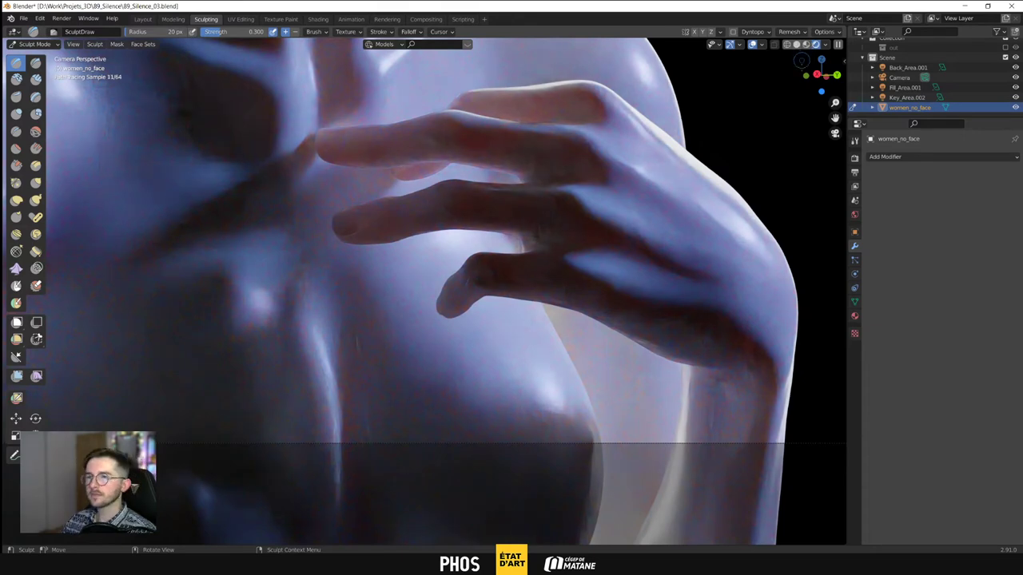
left_click(796, 45)
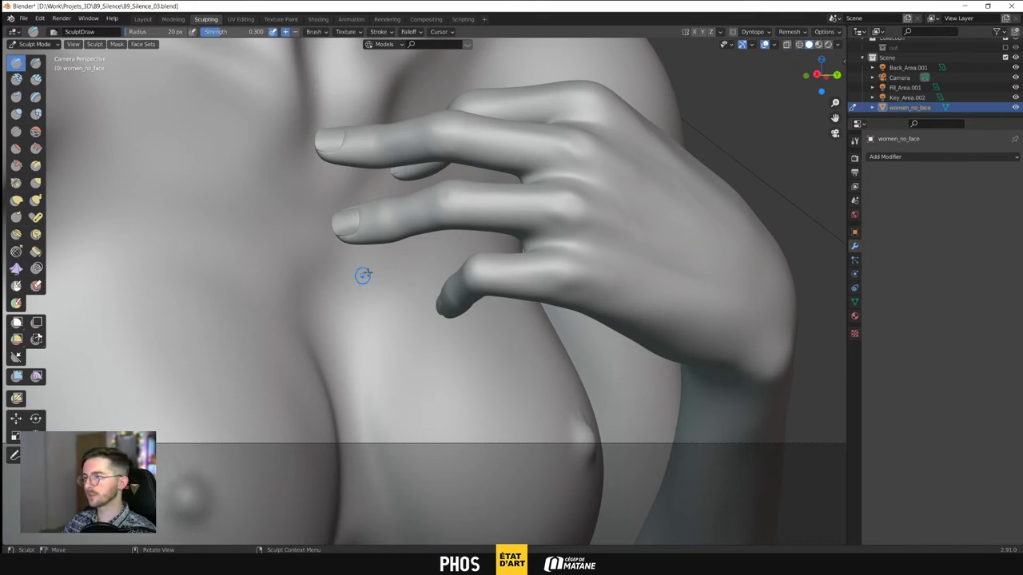
Enlarge the Draw brush for the torso, trying a 100 px radius and settling on 60 px
middle_click_drag(359, 298, 485, 342, "shift")
mouse_move(484, 208)
left_mouse_down("ctrl+shift")
mouse_move(406, 226)
mouse_move(415, 235)
left_mouse_up("ctrl+shift")
mouse_move(510, 257)
middle_mouse_down("shift")
mouse_move(407, 251)
mouse_move(525, 292)
mouse_move(445, 288)
mouse_move(403, 268)
mouse_move(435, 272)
mouse_move(411, 247)
mouse_move(479, 281)
mouse_move(432, 284)
mouse_move(436, 303)
mouse_move(428, 279)
middle_mouse_up("shift")
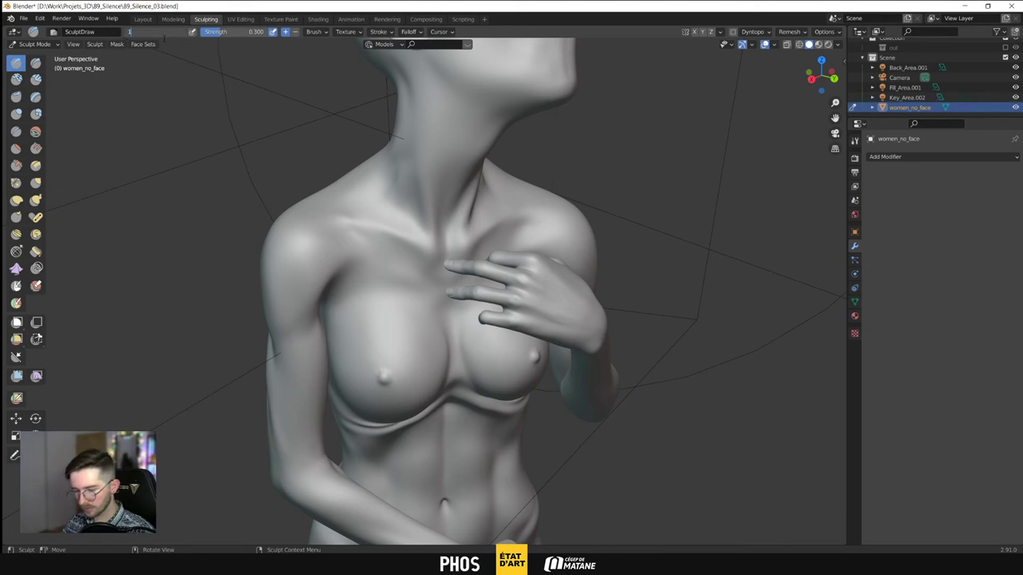
type("00")
key("Return")
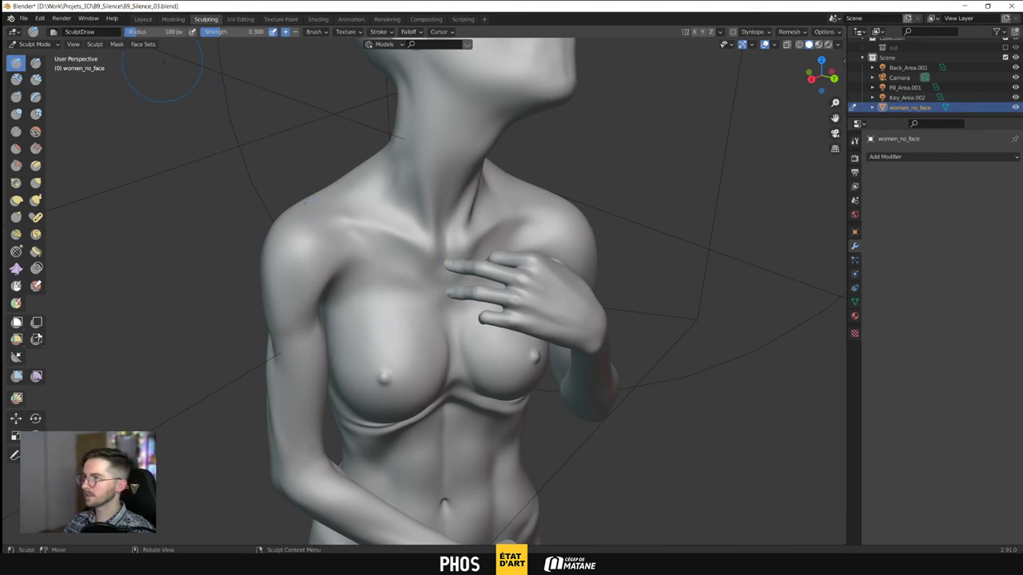
type("60")
key("Return")
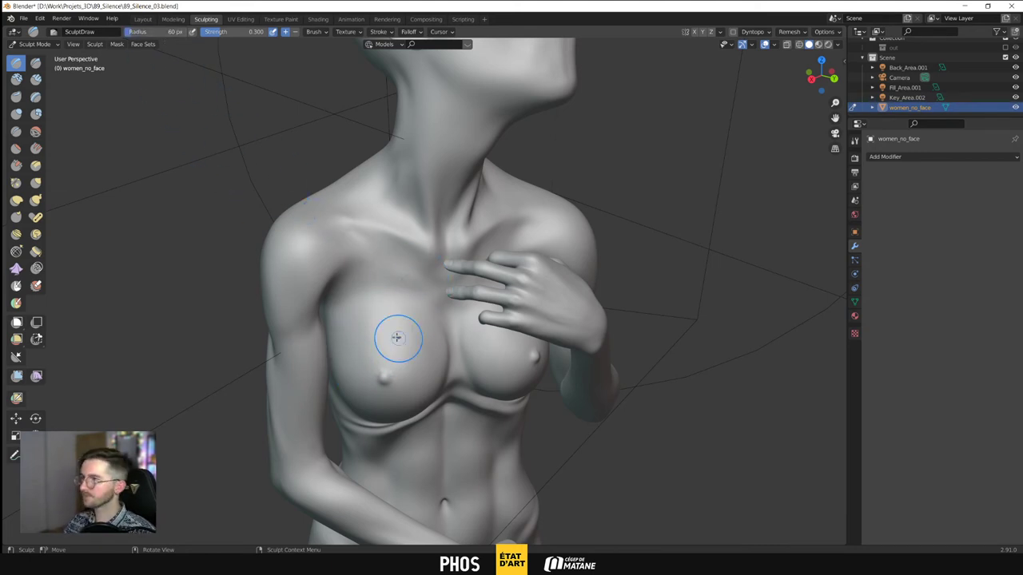
Examine the shoulder, collarbones and chest from the front, side and above to judge where the forms need more definition
mouse_move(421, 282)
middle_mouse_down()
mouse_move(418, 292)
mouse_move(406, 280)
mouse_move(384, 283)
middle_mouse_up()
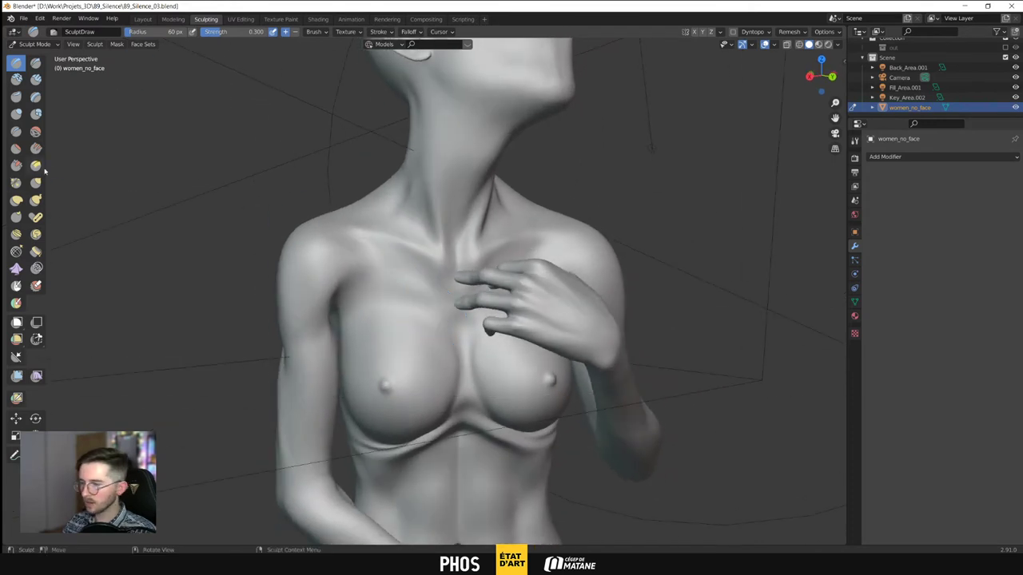
scroll(447, 332, "up", 4)
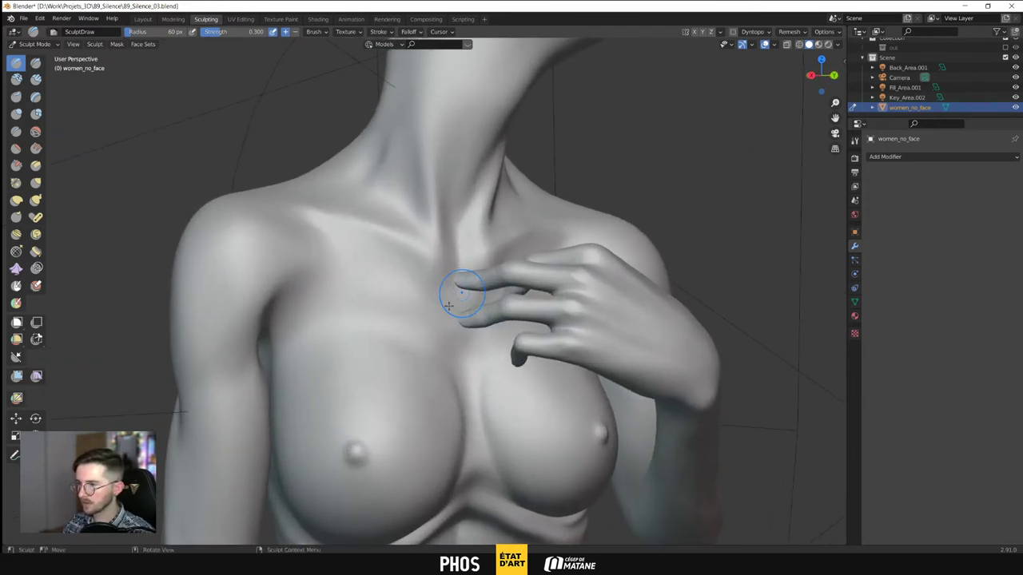
mouse_move(395, 343)
middle_mouse_down()
mouse_move(496, 366)
mouse_move(456, 370)
middle_mouse_up()
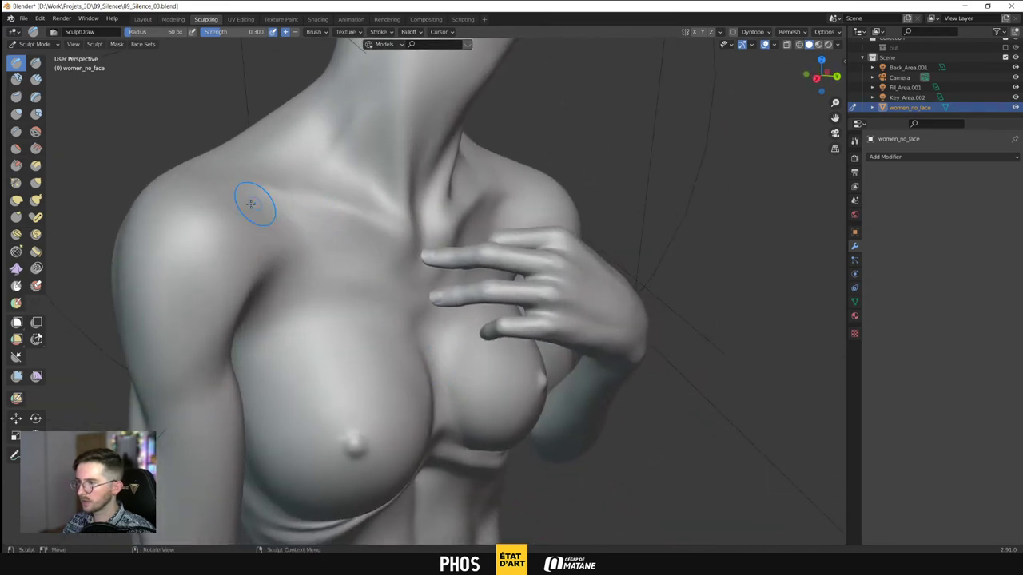
middle_click_drag(296, 307, 232, 263)
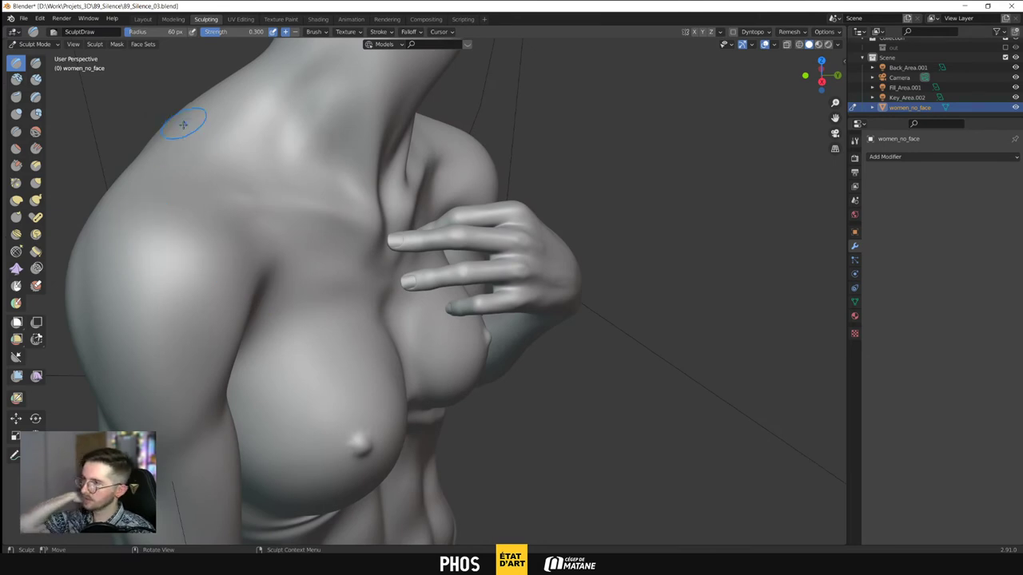
mouse_move(117, 197)
middle_mouse_down()
mouse_move(160, 210)
mouse_move(115, 203)
mouse_move(115, 227)
middle_mouse_up()
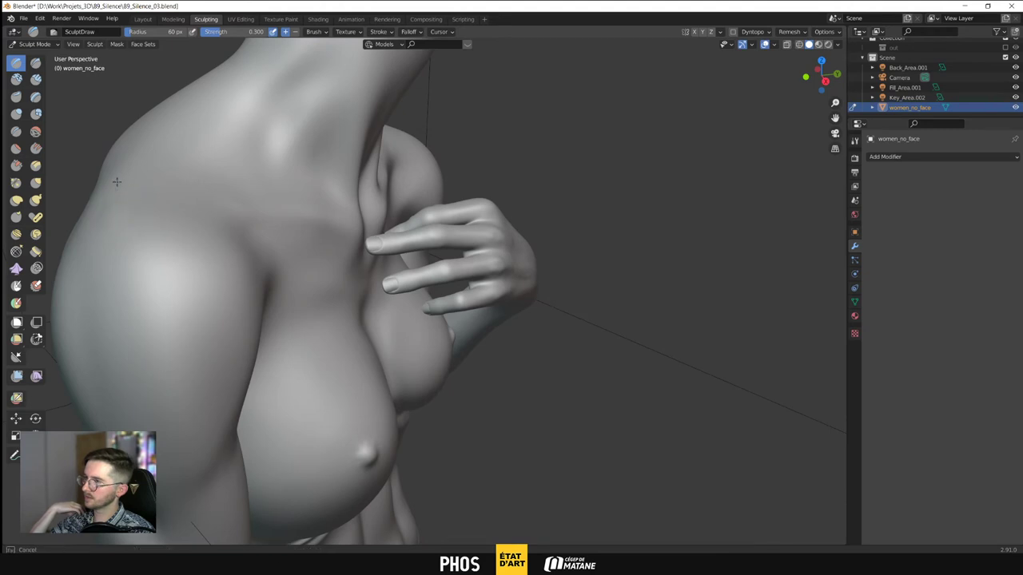
middle_click_drag(162, 204, 257, 247)
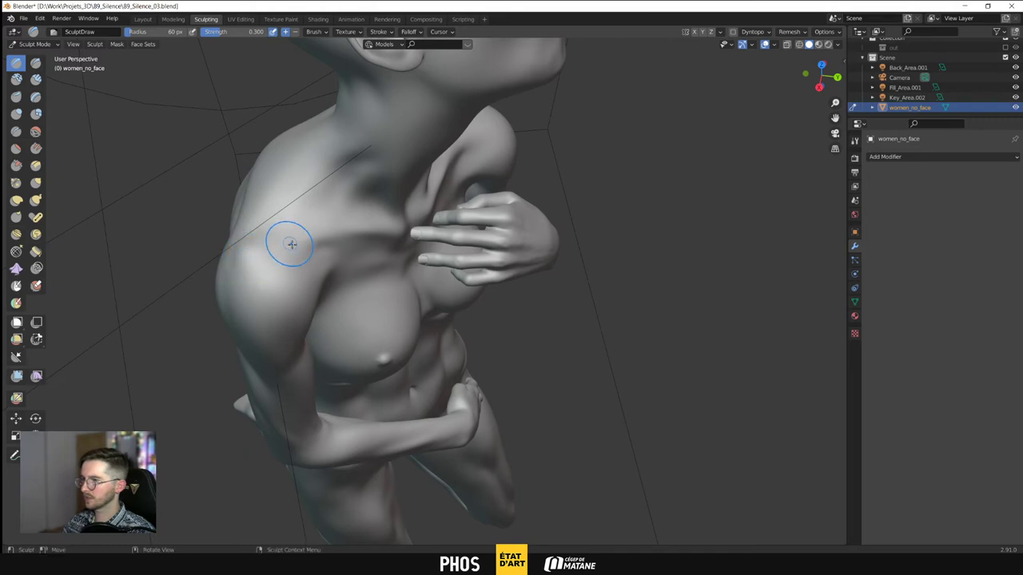
mouse_move(331, 249)
middle_mouse_down()
mouse_move(311, 229)
mouse_move(297, 333)
mouse_move(420, 223)
mouse_move(392, 246)
mouse_move(366, 311)
middle_mouse_up()
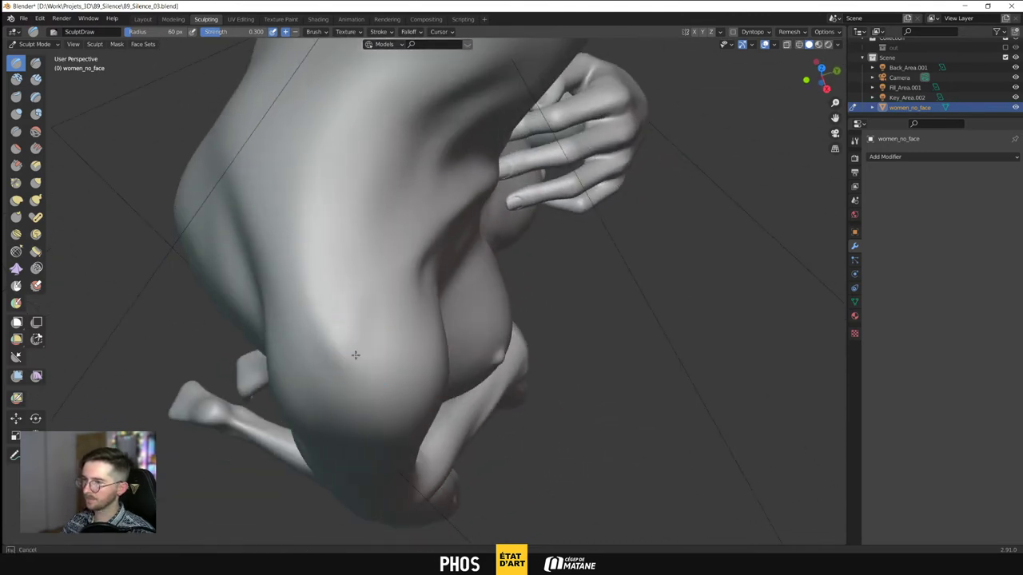
mouse_move(392, 370)
middle_mouse_down()
mouse_move(367, 321)
mouse_move(406, 229)
mouse_move(255, 200)
mouse_move(256, 183)
mouse_move(379, 217)
mouse_move(360, 264)
mouse_move(389, 285)
mouse_move(379, 274)
middle_mouse_up()
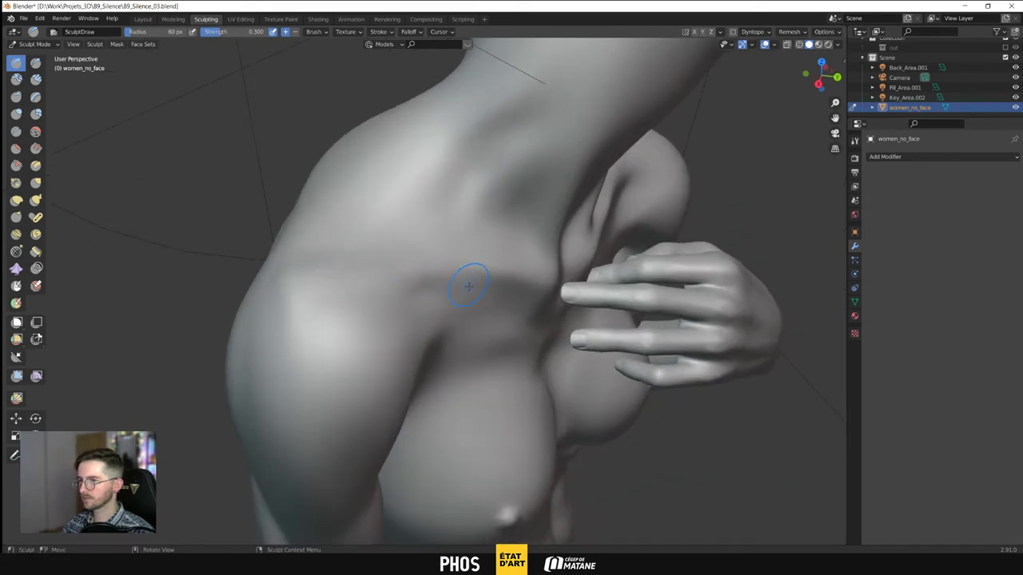
Sculpt the outer end of the collarbone on the lowered arm's side toward the shoulder with the Draw brush
middle_click_drag(469, 285, 397, 271)
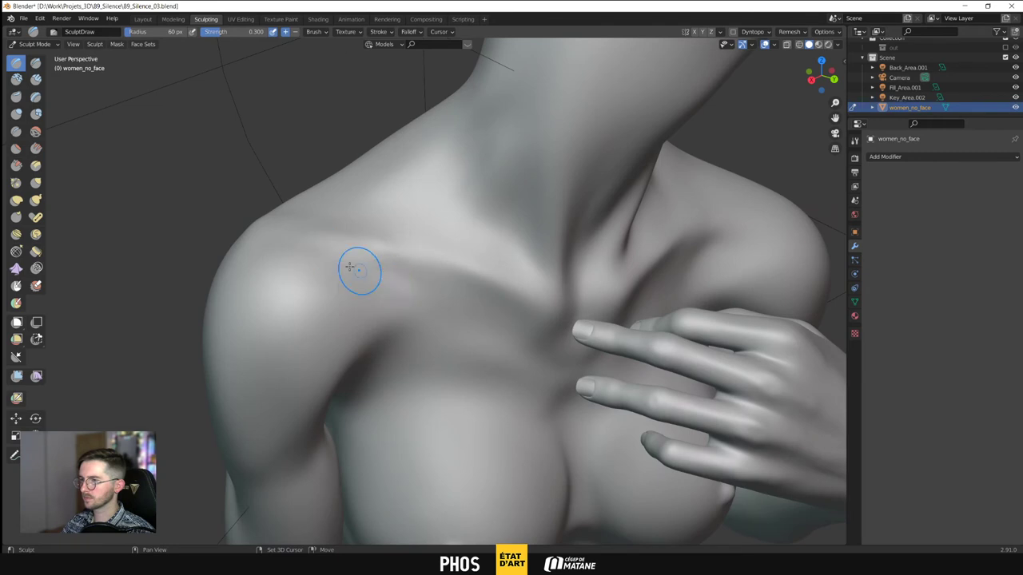
middle_click_drag(398, 275, 333, 263)
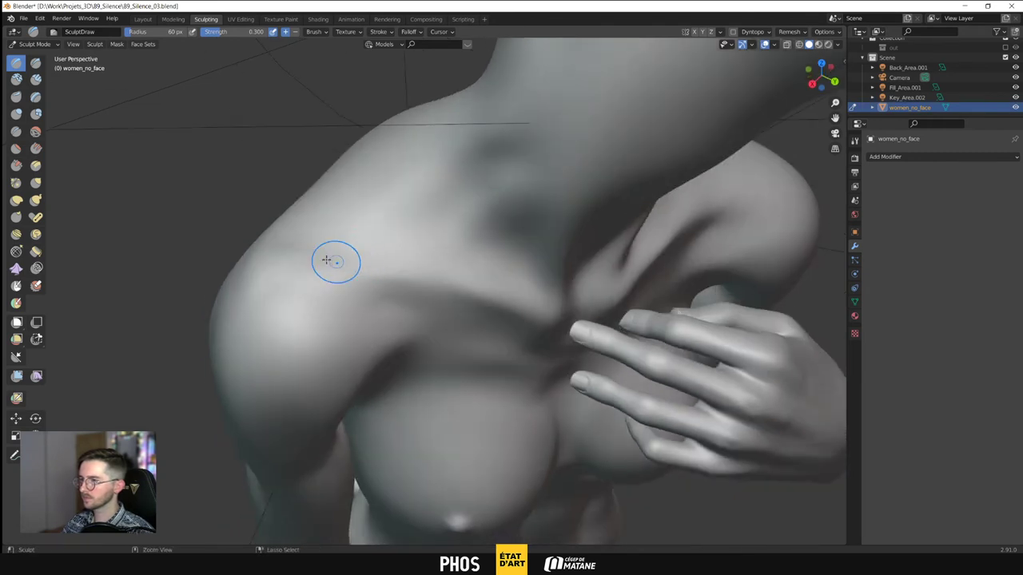
mouse_move(343, 263)
left_mouse_down()
mouse_move(386, 266)
mouse_move(406, 283)
left_mouse_up()
left_click_drag(334, 261, 338, 262)
middle_click_drag(398, 256, 296, 202)
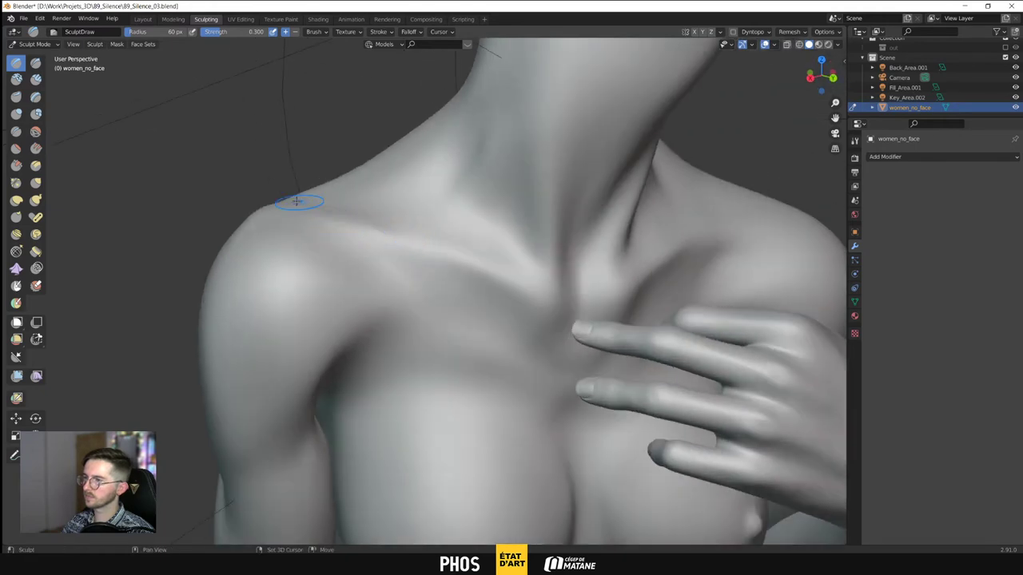
middle_click_drag(372, 217, 365, 247)
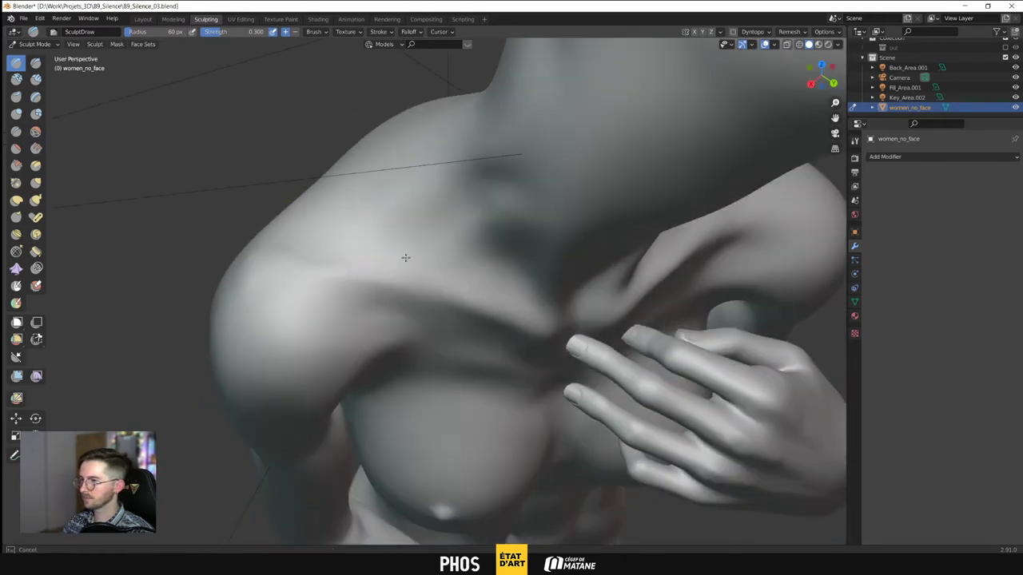
middle_click_drag(418, 269, 429, 243)
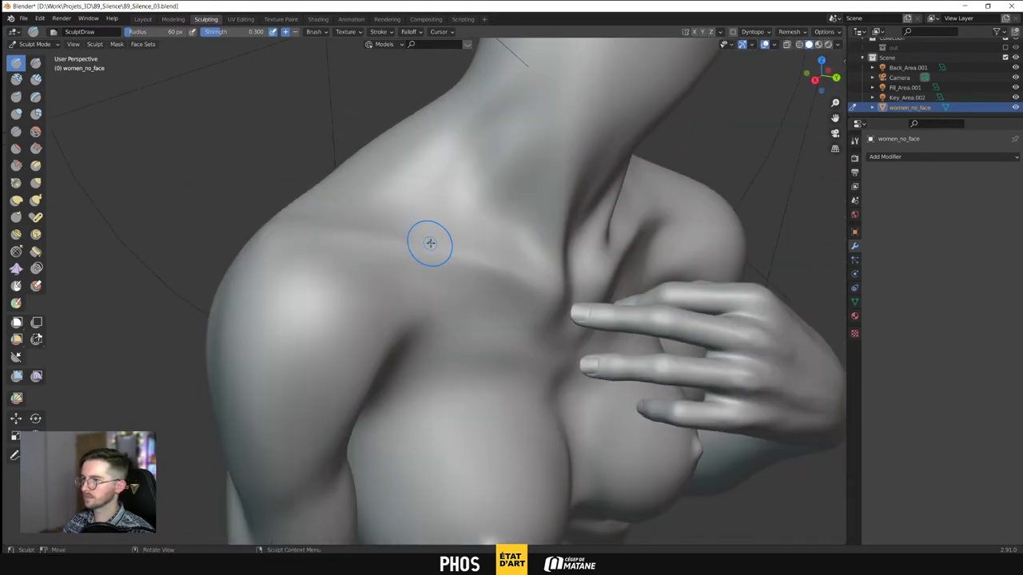
middle_click_drag(357, 249, 348, 229)
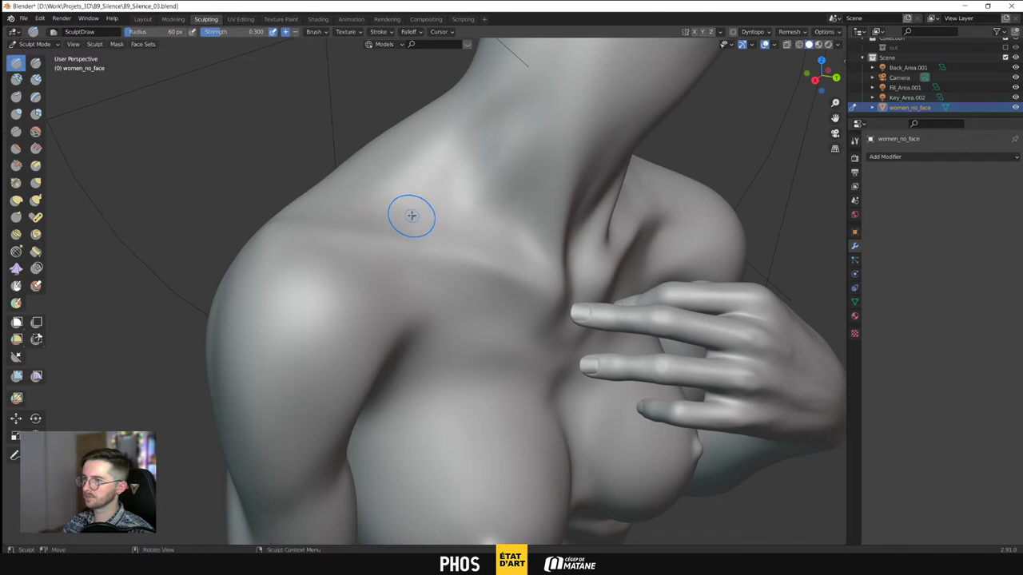
Sculpt along the opposite collarbone toward the shoulder on the raised hand's side with the Draw brush
mouse_move(410, 213)
middle_mouse_down()
mouse_move(375, 217)
mouse_move(397, 232)
mouse_move(349, 235)
mouse_move(315, 201)
middle_mouse_up()
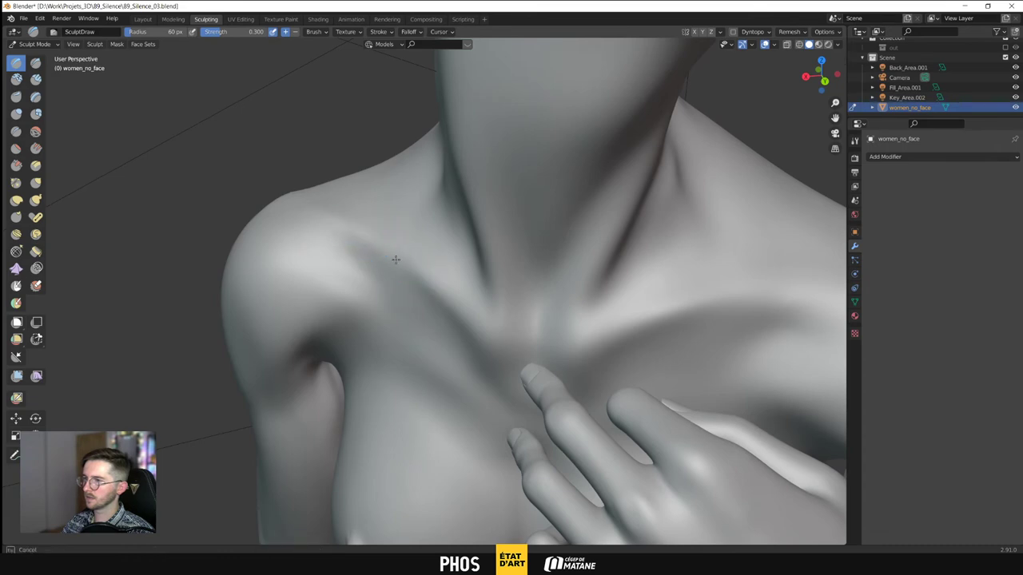
mouse_move(444, 298)
middle_mouse_down()
mouse_move(468, 280)
mouse_move(481, 288)
mouse_move(466, 270)
mouse_move(469, 240)
mouse_move(400, 360)
mouse_move(389, 292)
mouse_move(426, 300)
mouse_move(407, 272)
mouse_move(400, 279)
mouse_move(525, 285)
mouse_move(482, 296)
mouse_move(445, 324)
middle_mouse_up()
mouse_move(438, 316)
left_mouse_down()
mouse_move(477, 347)
mouse_move(472, 331)
mouse_move(491, 337)
mouse_move(514, 360)
left_mouse_up()
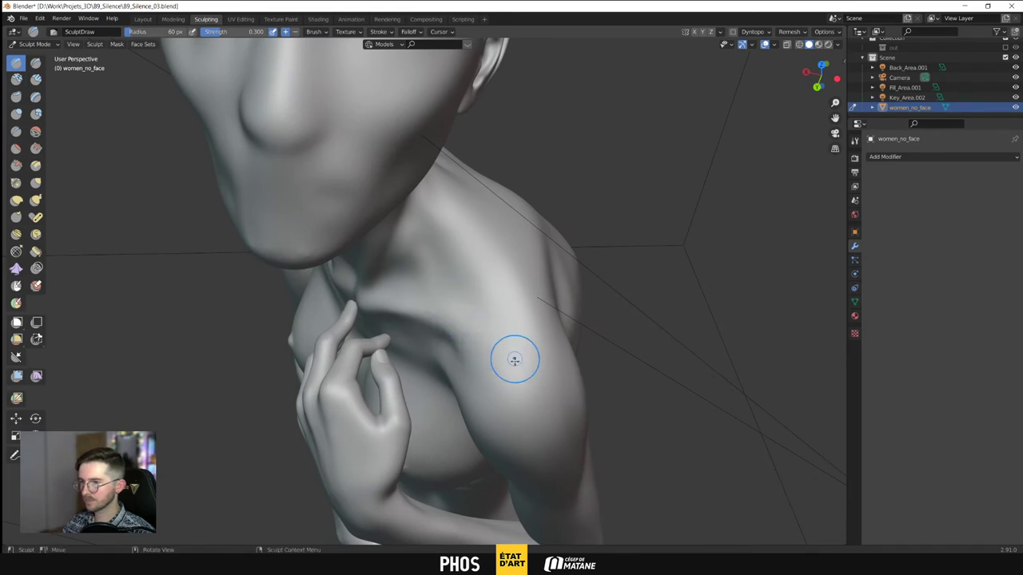
Return to the camera view and pull the collarbone of the lowered arm's side slightly upward with the Elastic Deform brush
key("KP_0")
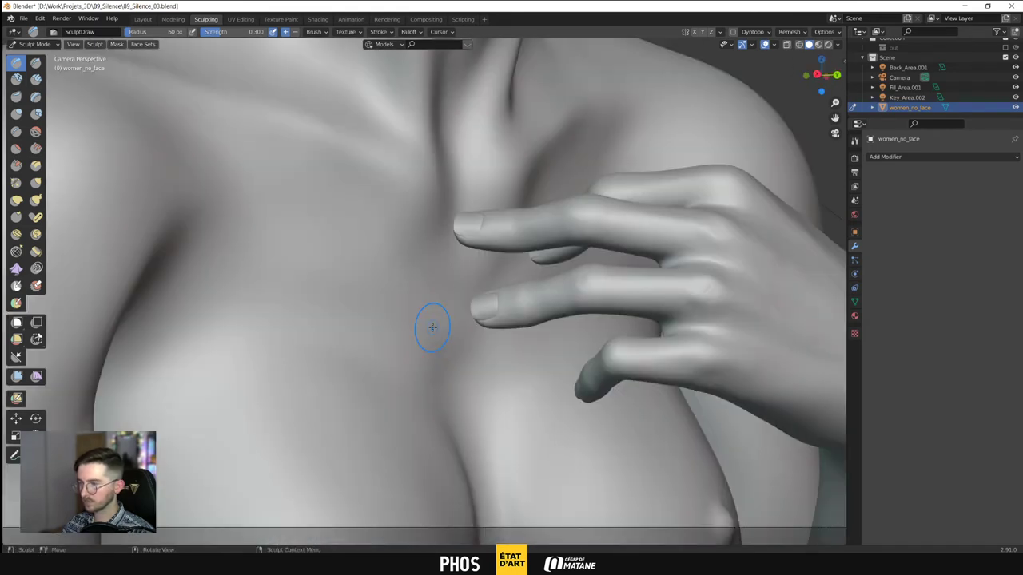
middle_click_drag(594, 199, 468, 297, "ctrl")
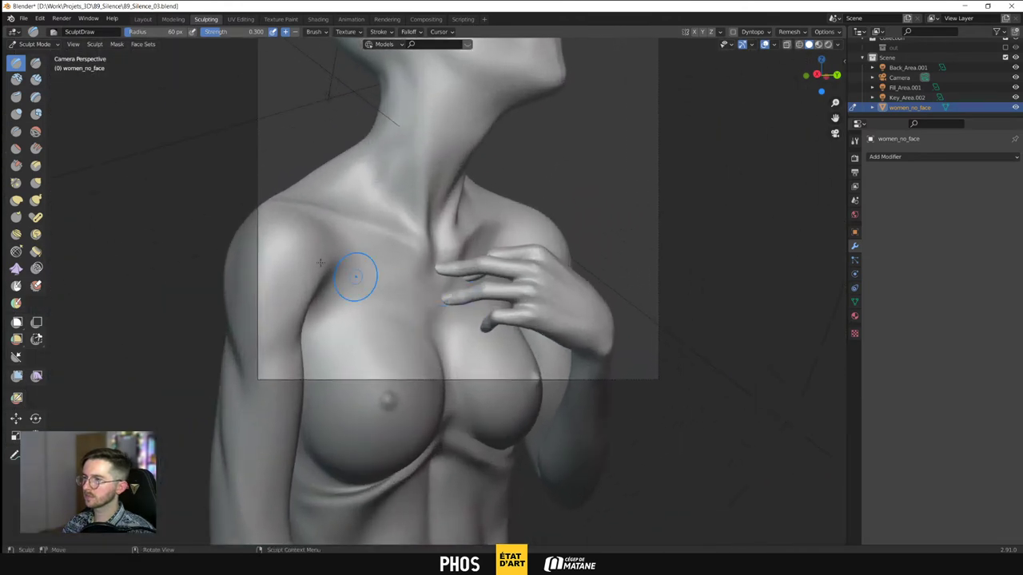
left_click(16, 200)
scroll(320, 200, "up", 2)
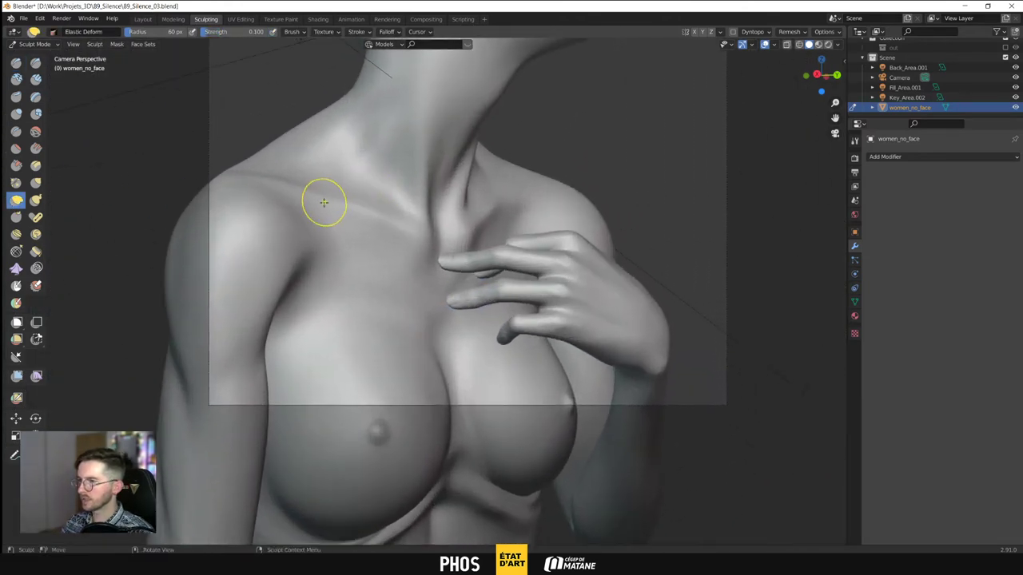
left_click_drag(321, 199, 330, 172)
Check the figure through the camera in rendered shading, return to solid shading and review the head, neck and chest
middle_click_drag(566, 178, 559, 311, "shift")
scroll(549, 311, "down", 3)
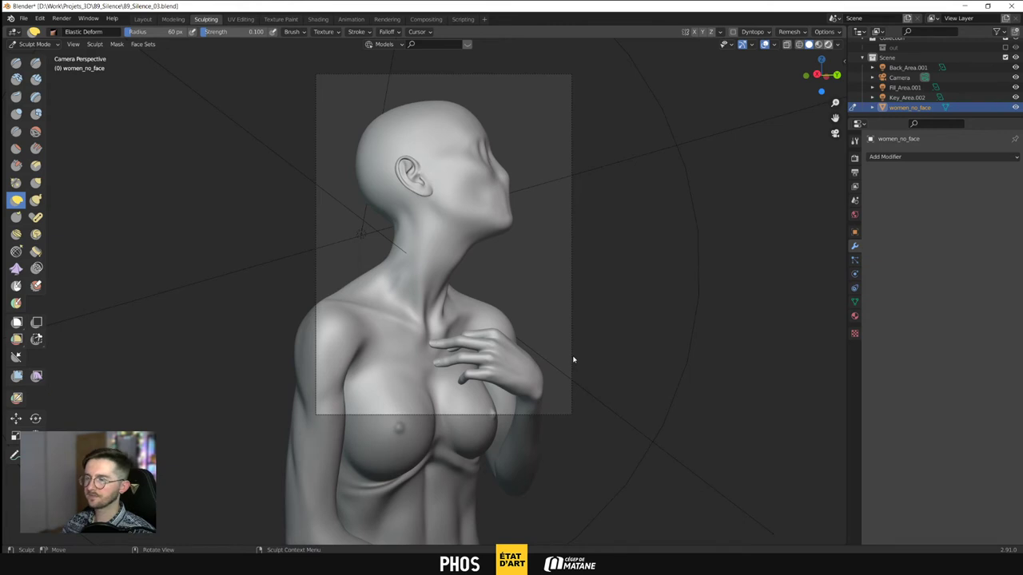
key("z")
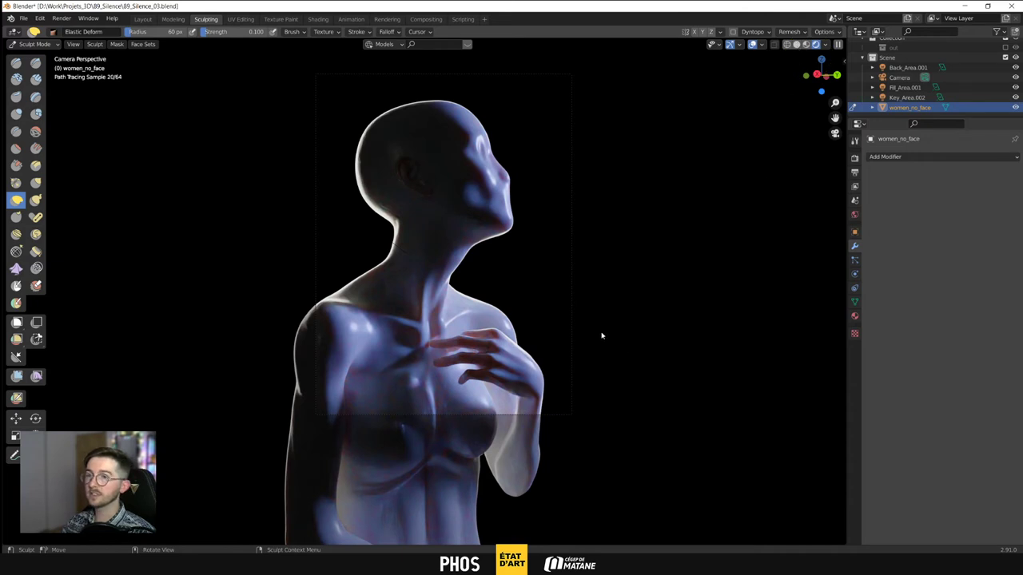
key("z")
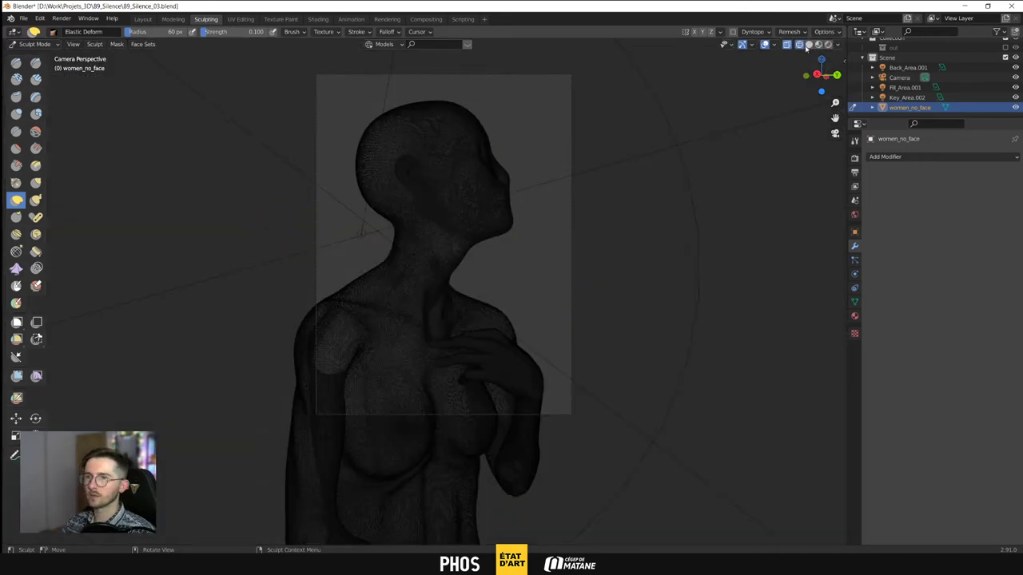
left_click(808, 44)
scroll(422, 281, "up", 5)
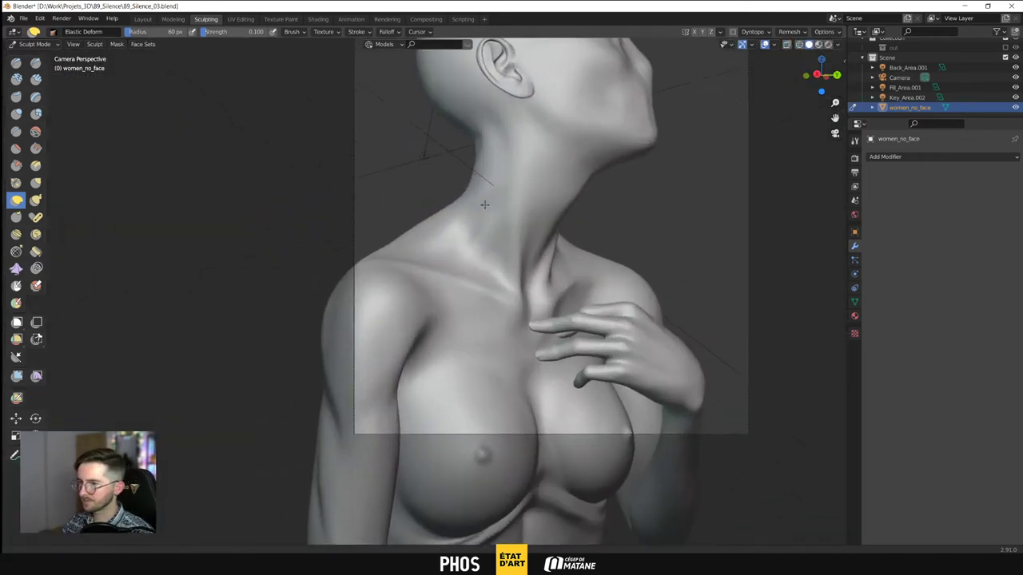
scroll(420, 276, "up", 1)
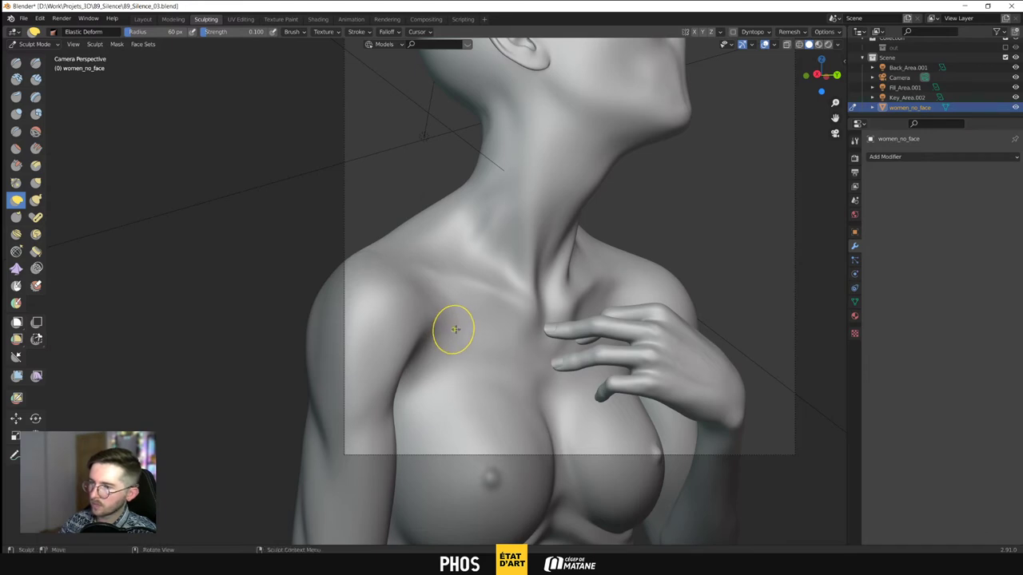
middle_click_drag(587, 296, 528, 262, "shift")
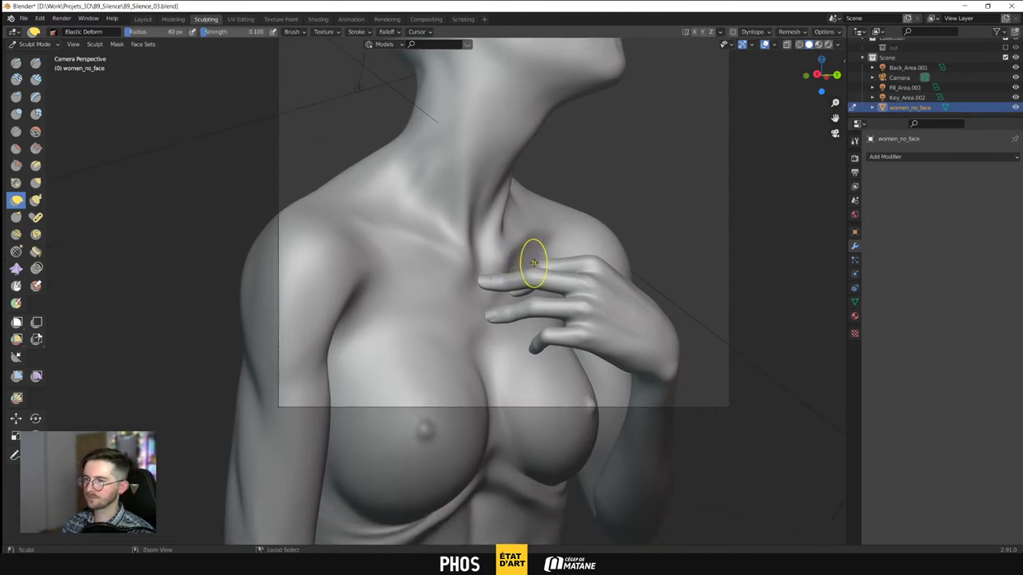
middle_click_drag(559, 216, 539, 319, "shift")
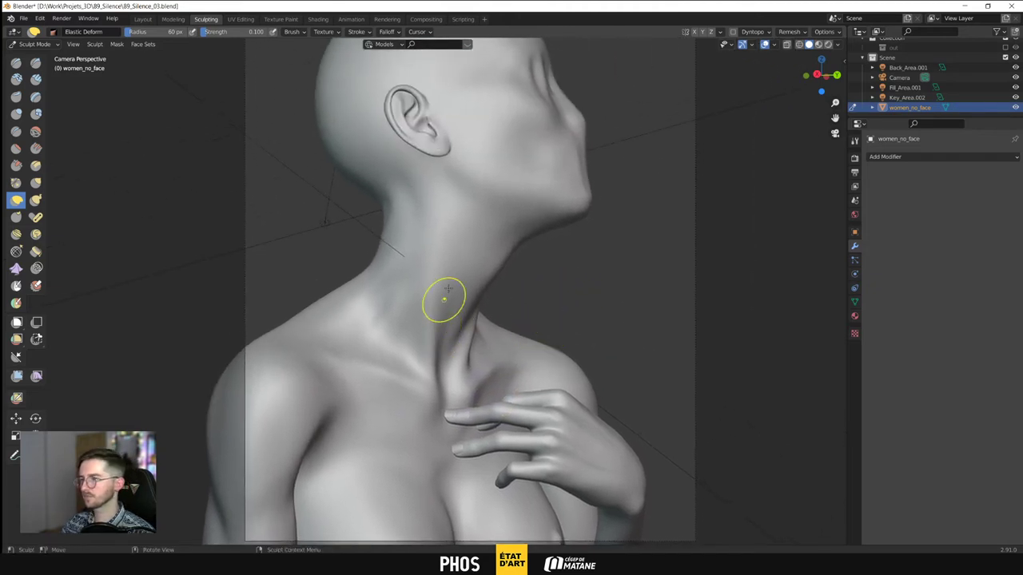
scroll(548, 272, "down", 5)
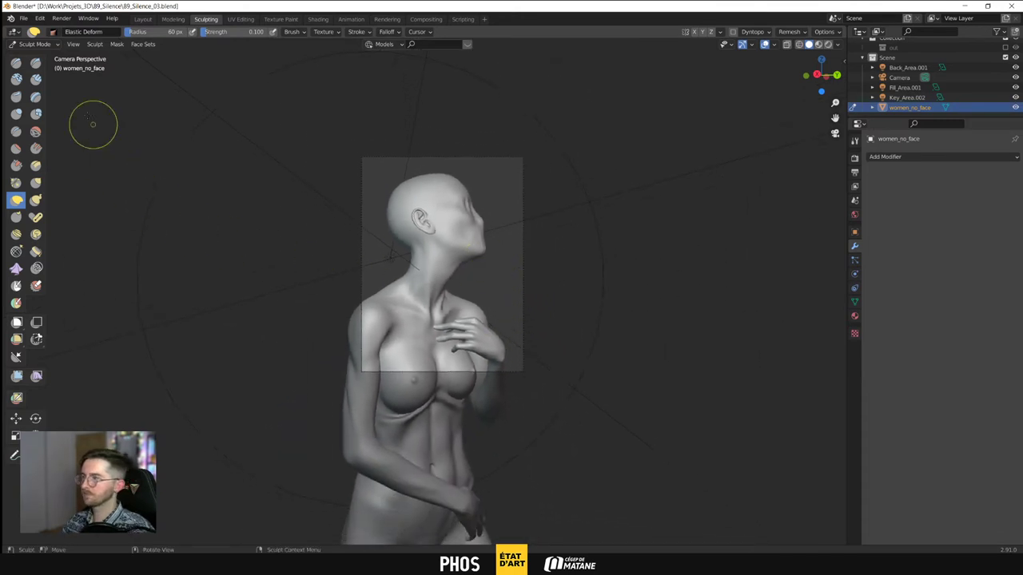
Switch to the Shading workspace, set its camera viewport to solid shading and open the output properties
left_click(143, 18)
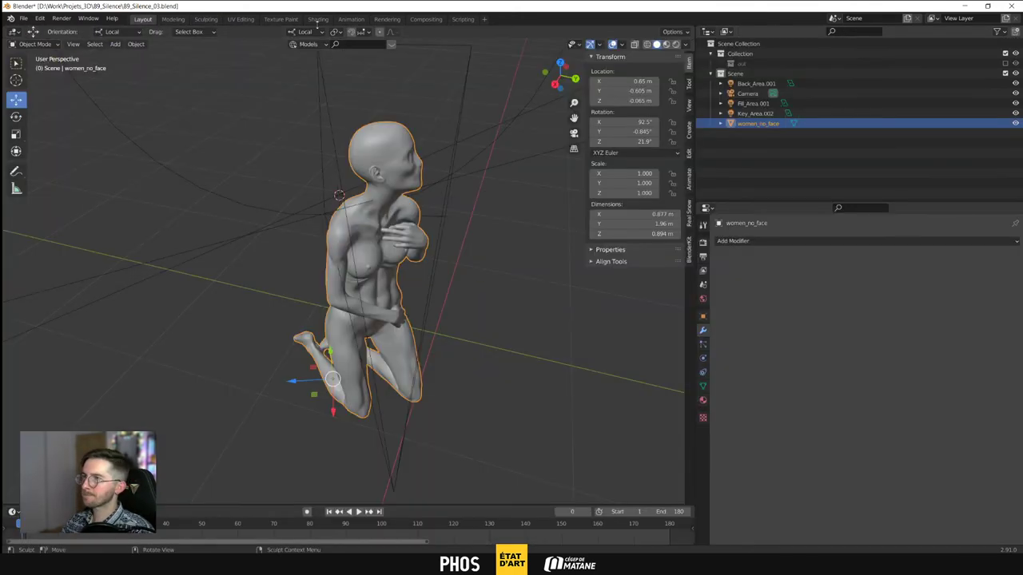
left_click(318, 18)
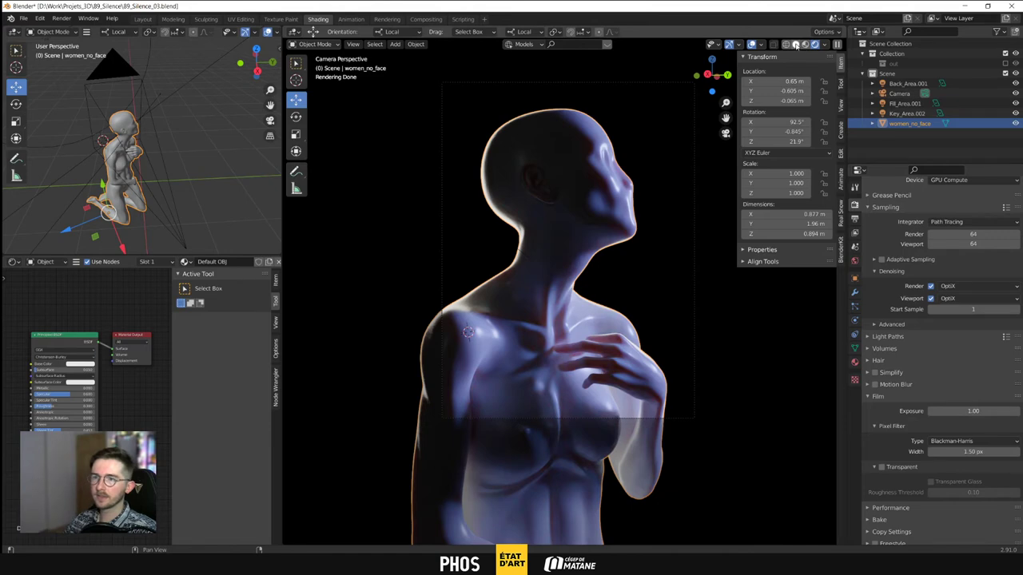
left_click(795, 45)
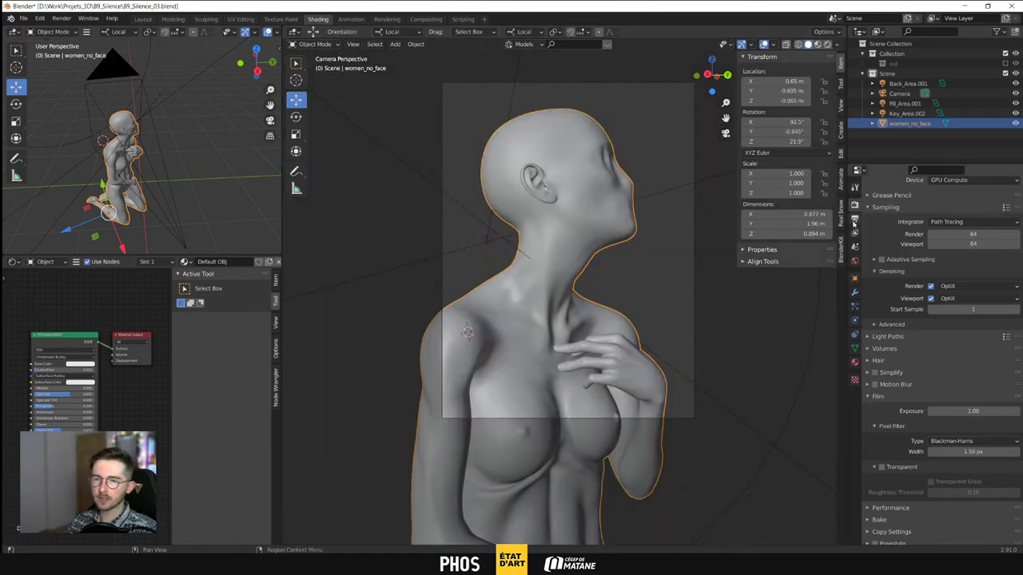
left_click(854, 220)
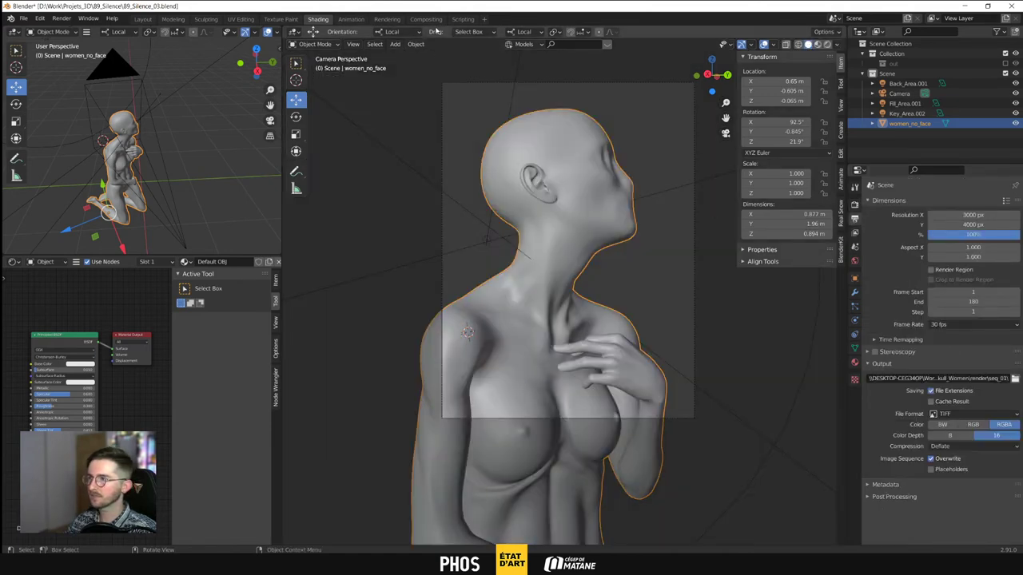
In the Compositing workspace, create a folder named 01 inside render and set it as the File Output node's base path
left_click(426, 19)
left_click(420, 193)
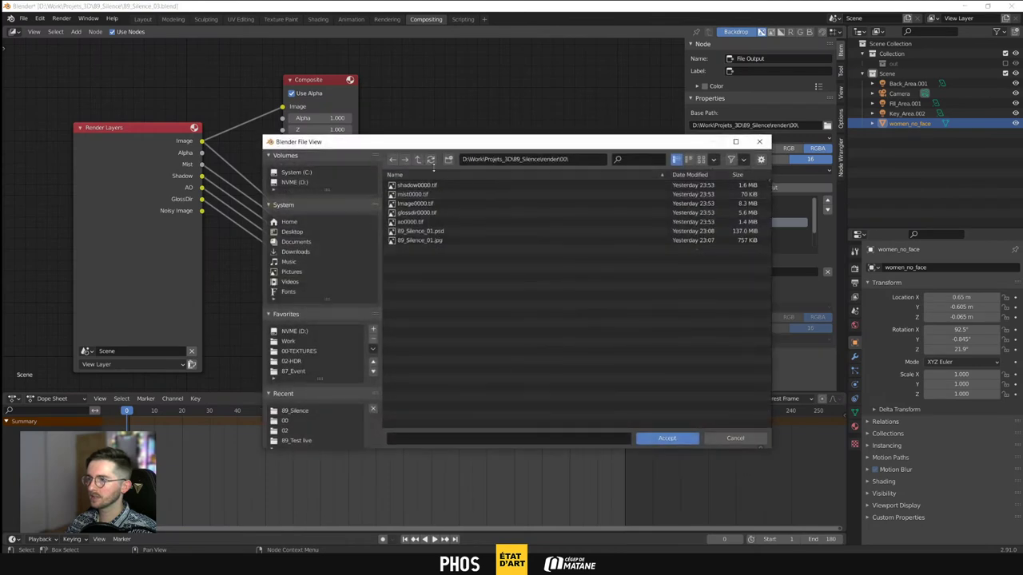
left_click(423, 160)
left_click(448, 160)
type("0")
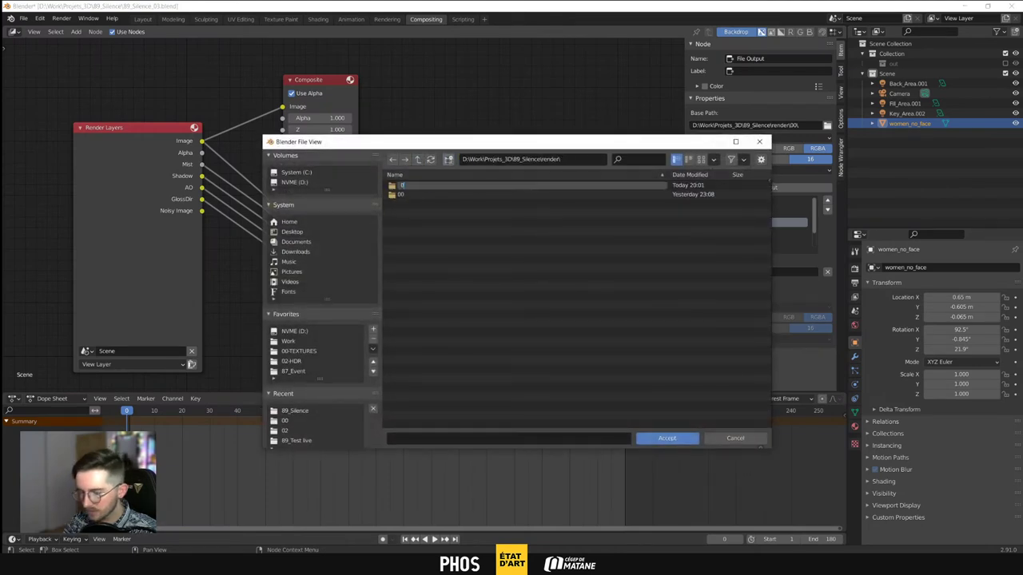
type("1")
key("Return")
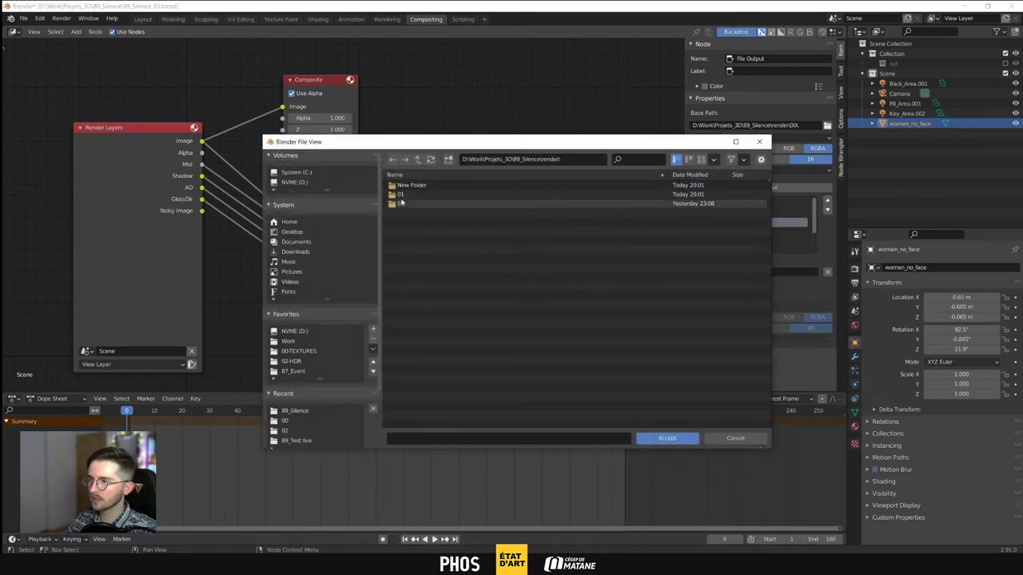
double_click(399, 195)
left_click(668, 438)
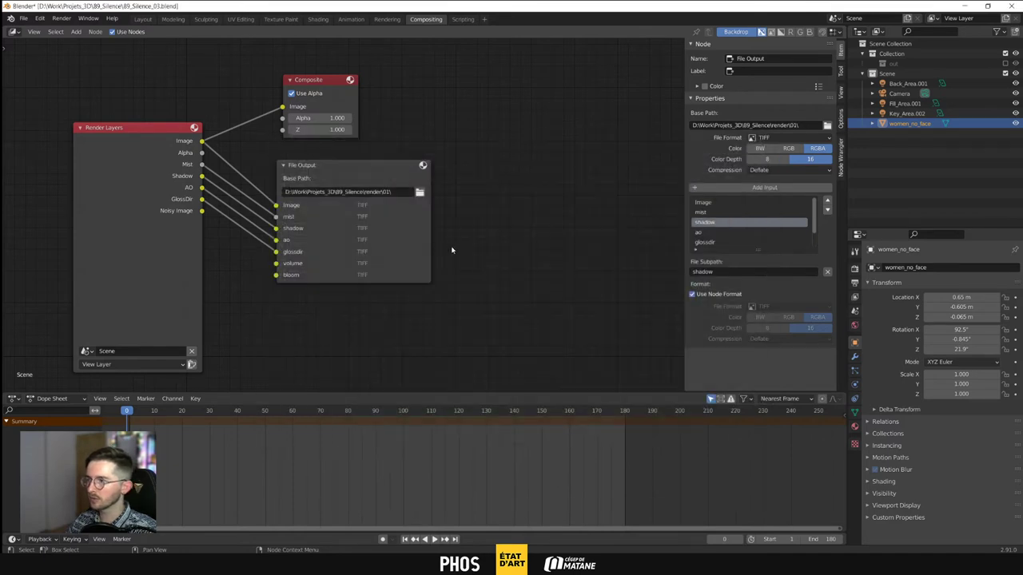
Save the scene, set the output resolution scale to 50% and turn off the compositing nodes for a test render
key("ctrl+s")
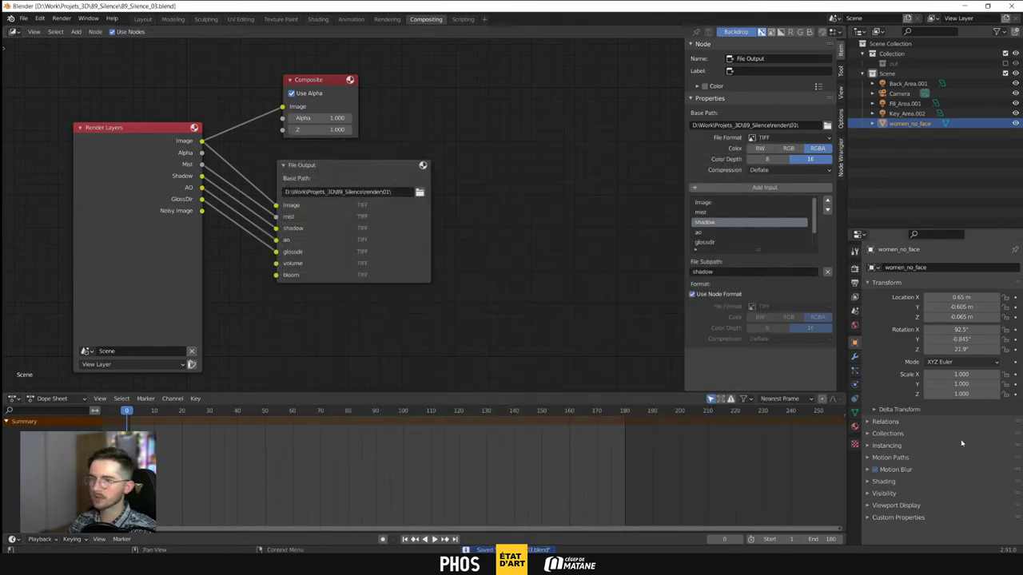
left_click(854, 271)
left_click(854, 283)
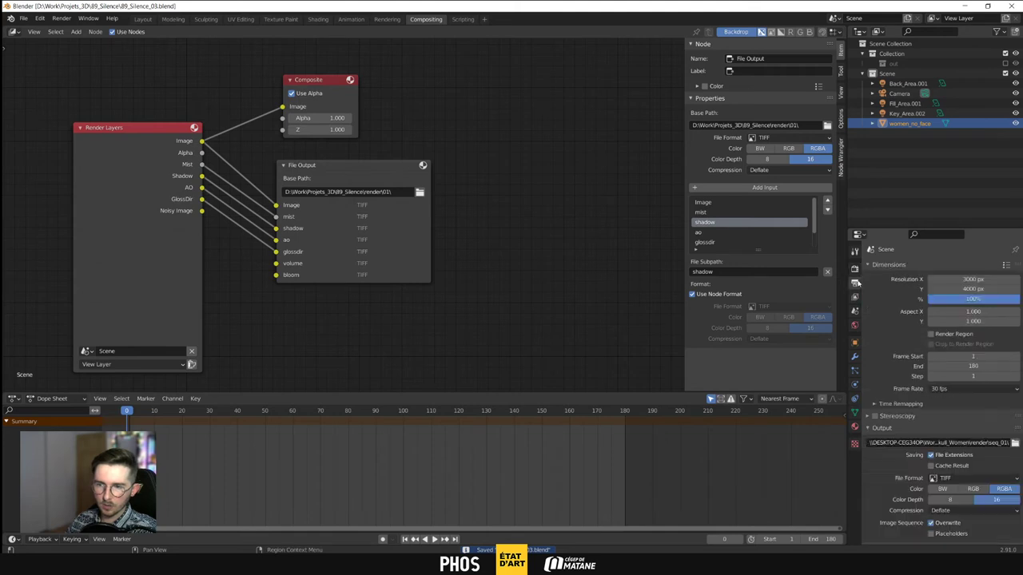
left_click(972, 299)
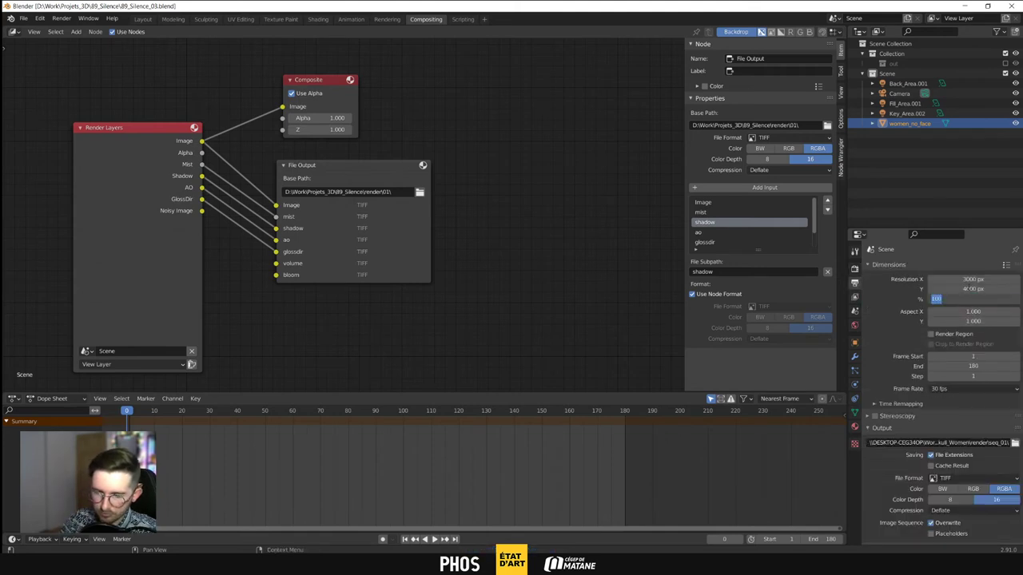
type("50")
key("Return")
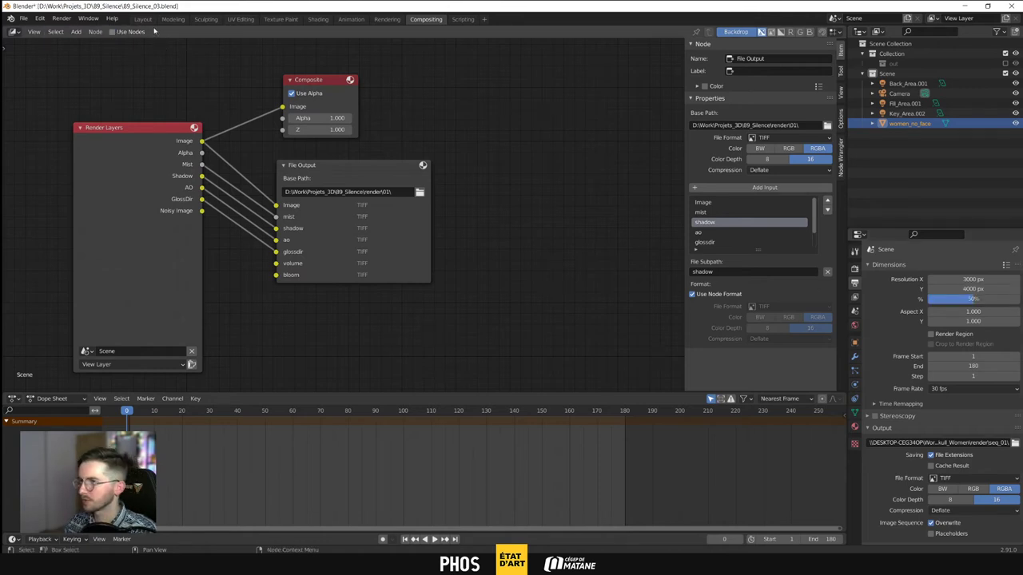
Set the scene's end frame to 1 and save the file
left_click(953, 366)
type("1")
key("Return")
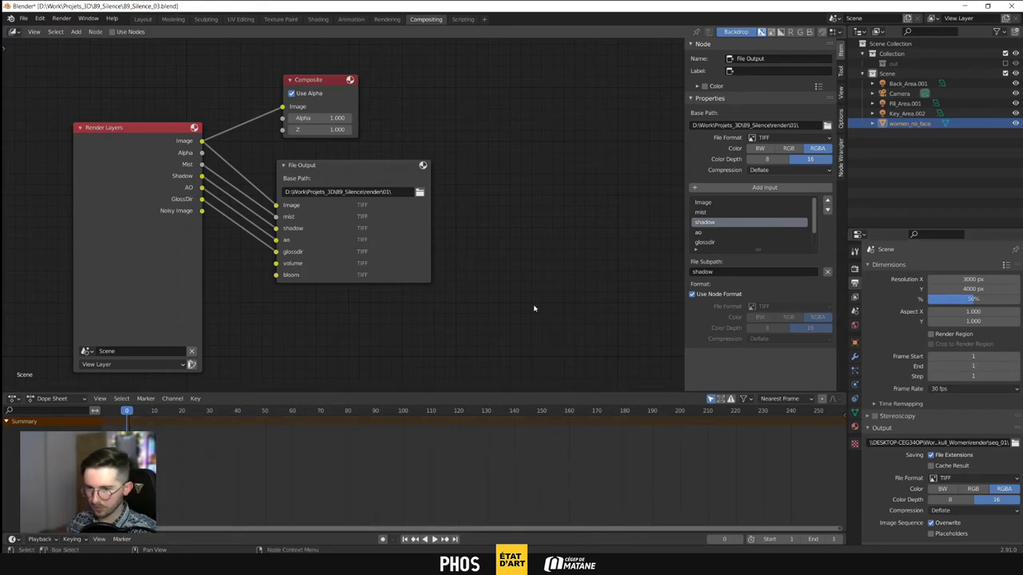
key("ctrl+s")
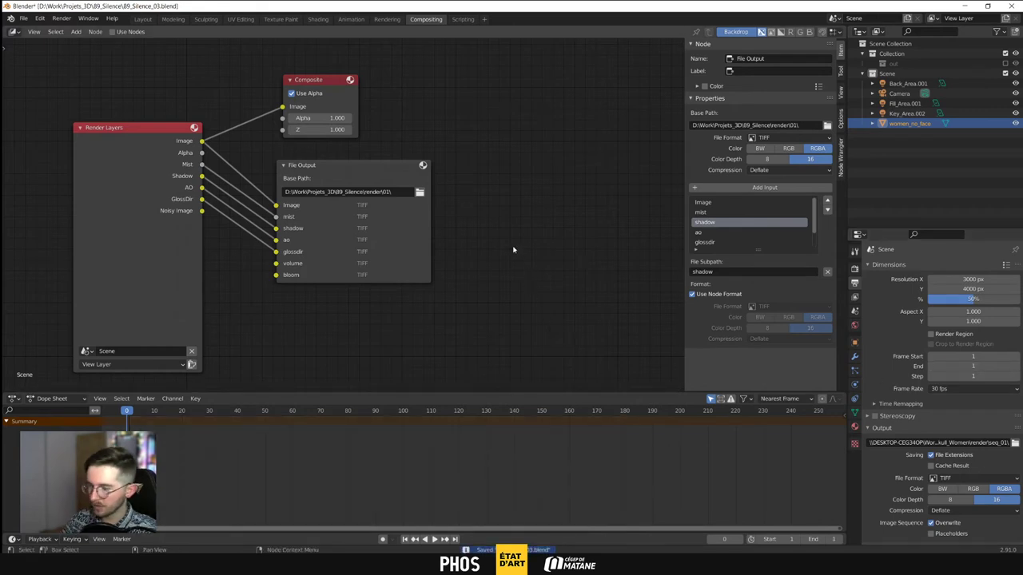
Render a test image of the figure and examine its head, neck, chest and raised hand
key("F12")
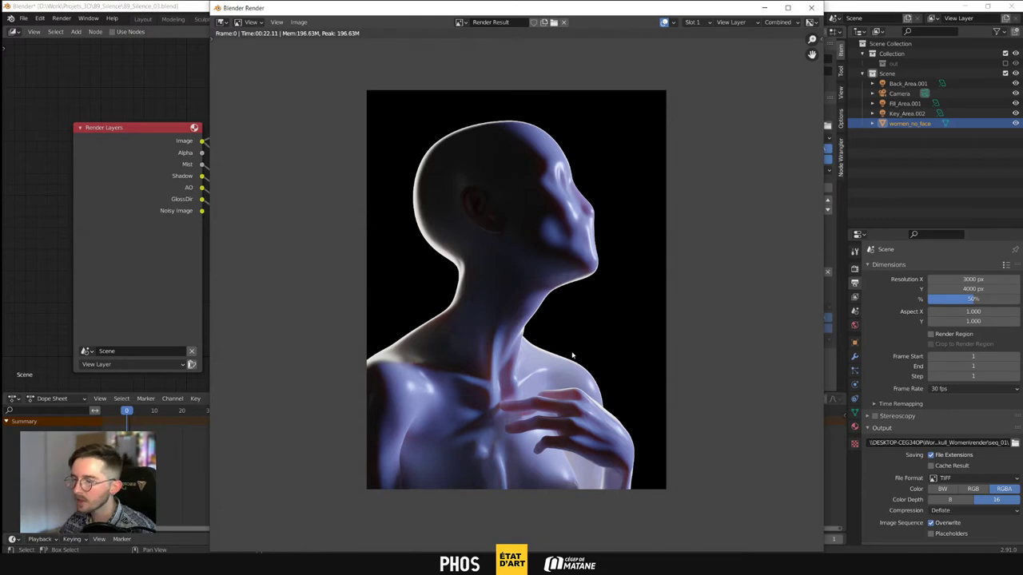
scroll(616, 373, "up", 5)
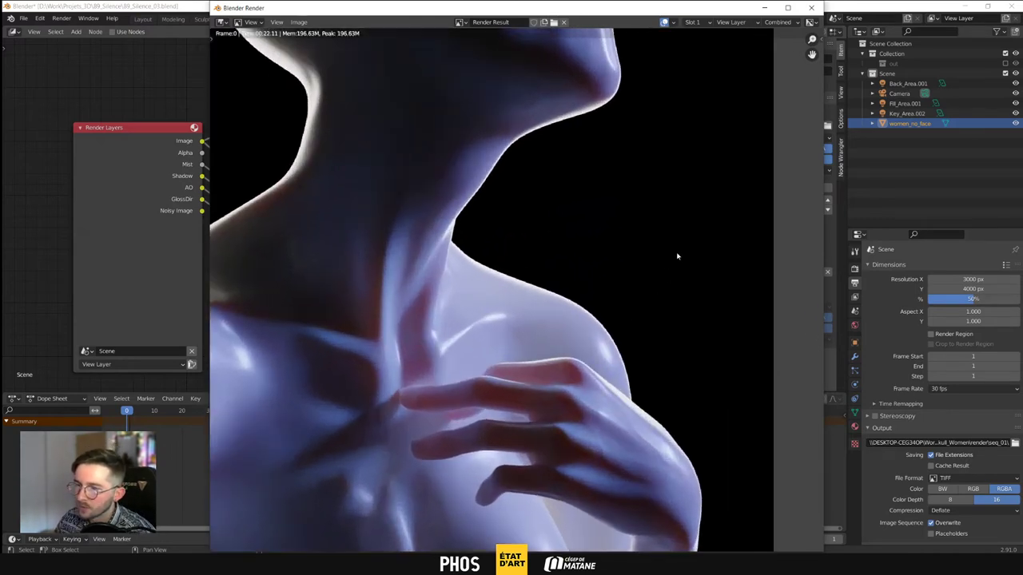
scroll(603, 428, "down", 10)
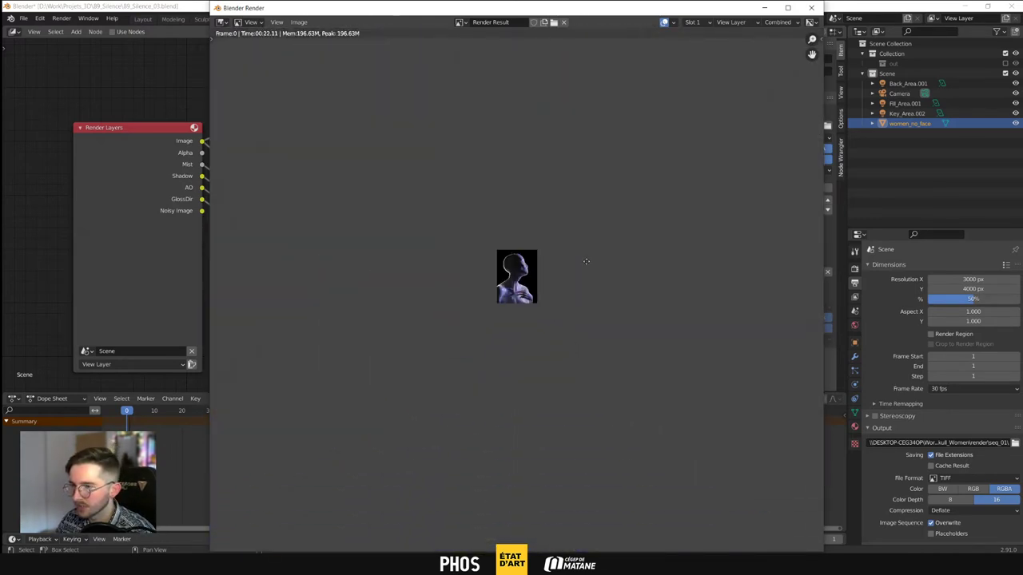
middle_click_drag(578, 286, 739, 286, "ctrl")
scroll(595, 256, "up", 7)
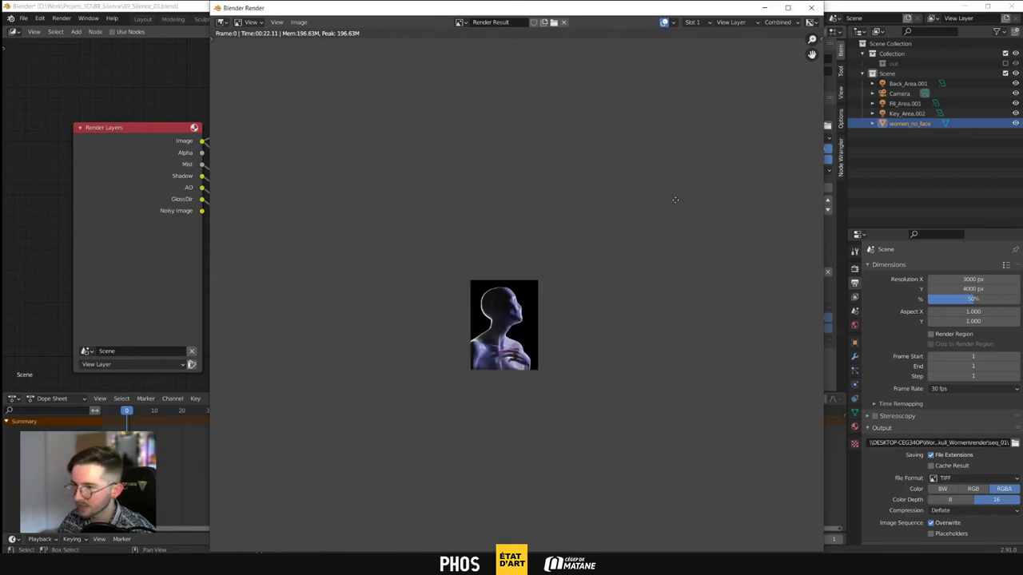
scroll(592, 247, "up", 3)
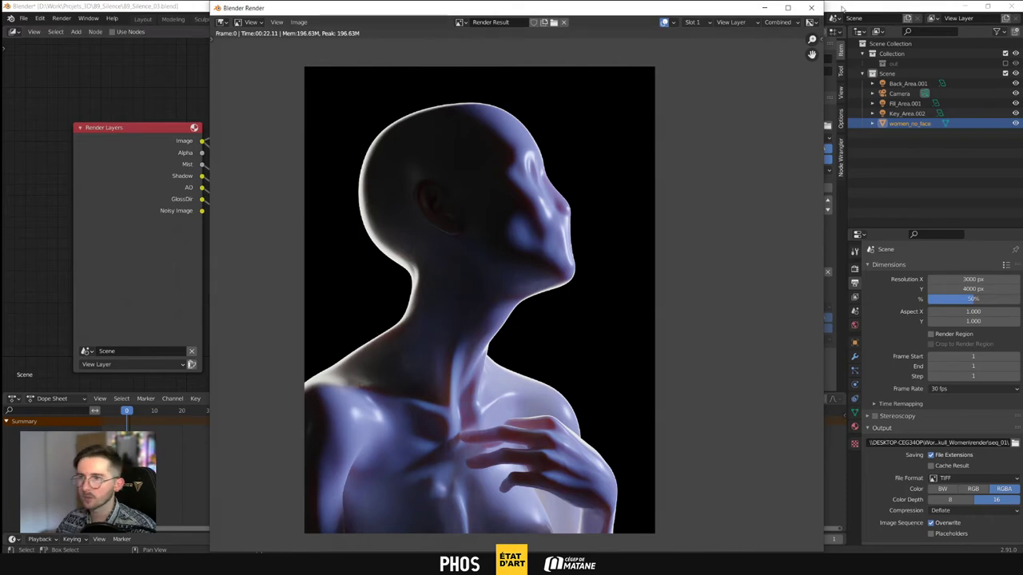
Close the test render, set the resolution scale to 100% with compositing nodes enabled, and start a full-size render
left_click(816, 7)
left_click(974, 298)
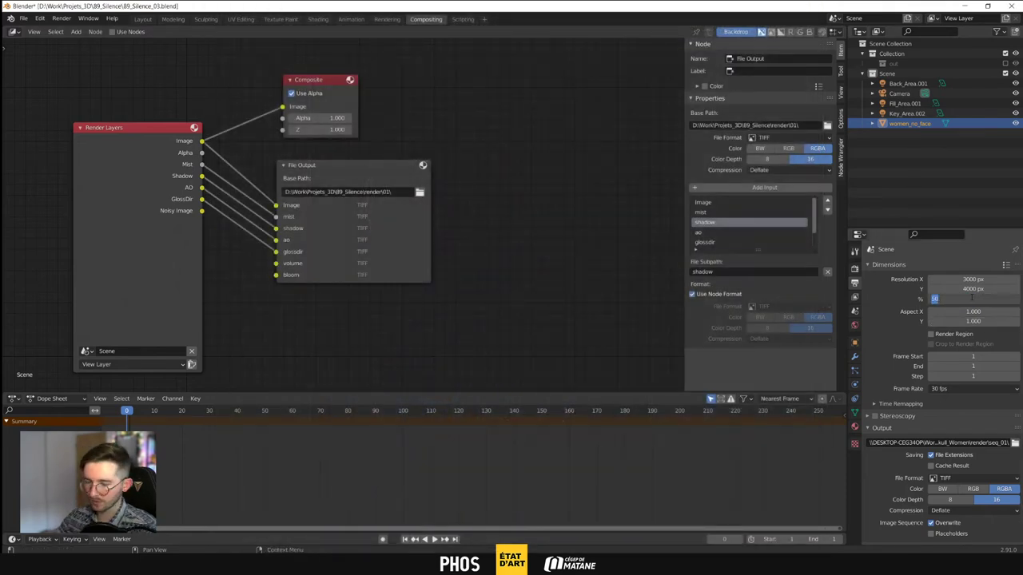
key("Return")
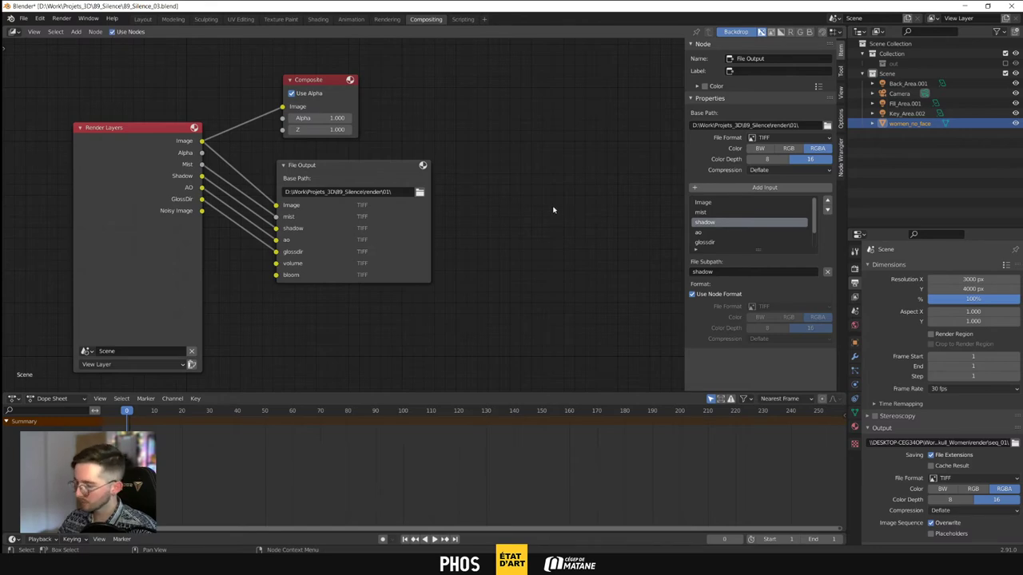
key("ctrl+s")
key("F12")
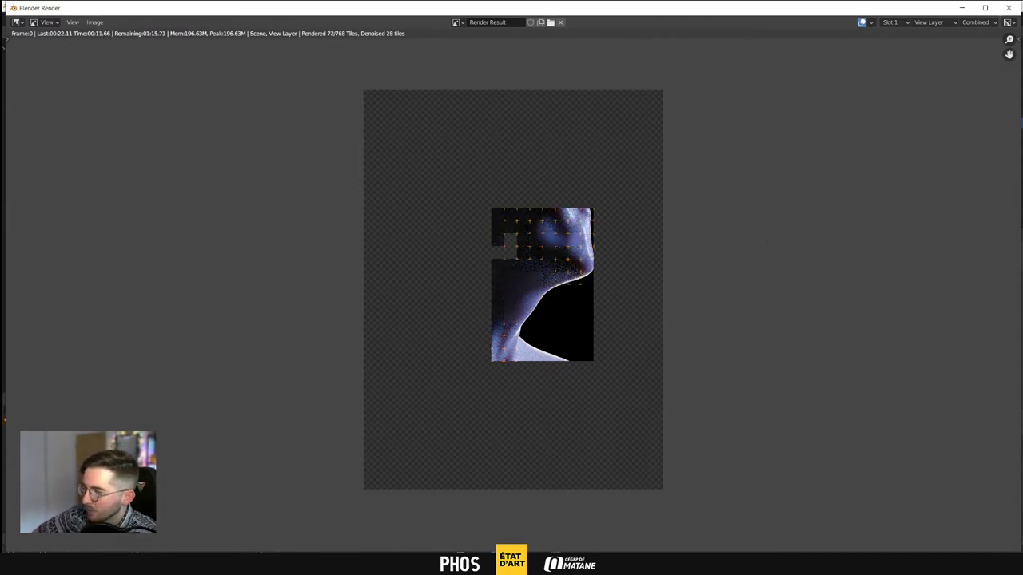
Switch to the browser's État d'Art live page, raise the volume of the candle-scene stream and return to the running render
mouse_move(214, 563)
left_click(214, 527)
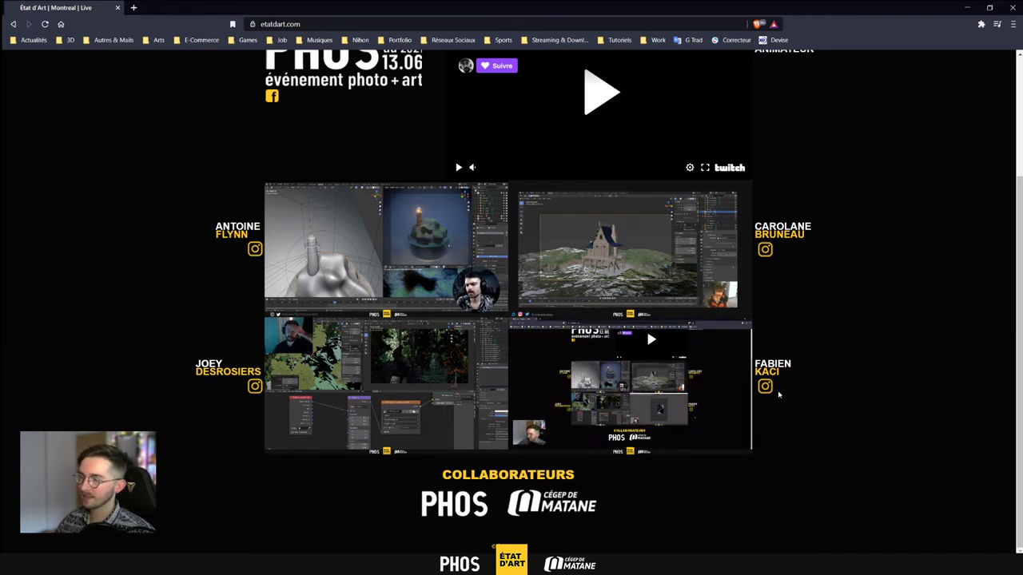
mouse_move(308, 306)
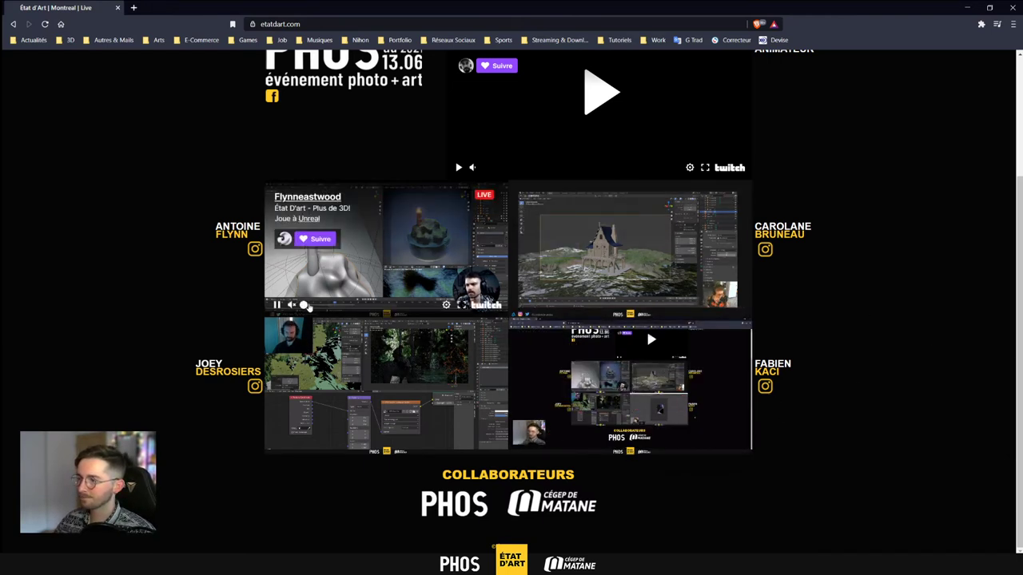
left_click_drag(306, 306, 341, 306)
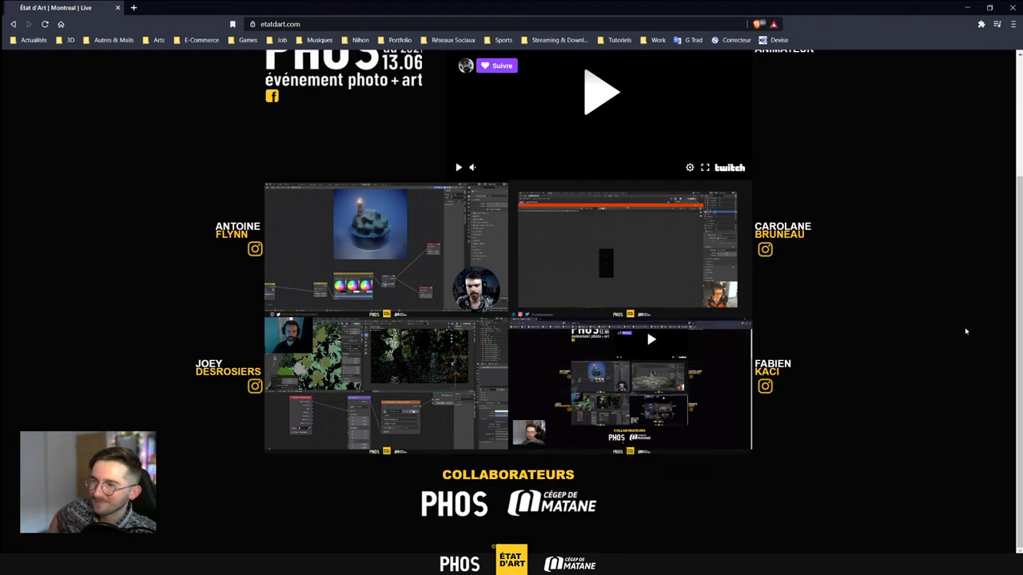
mouse_move(722, 288)
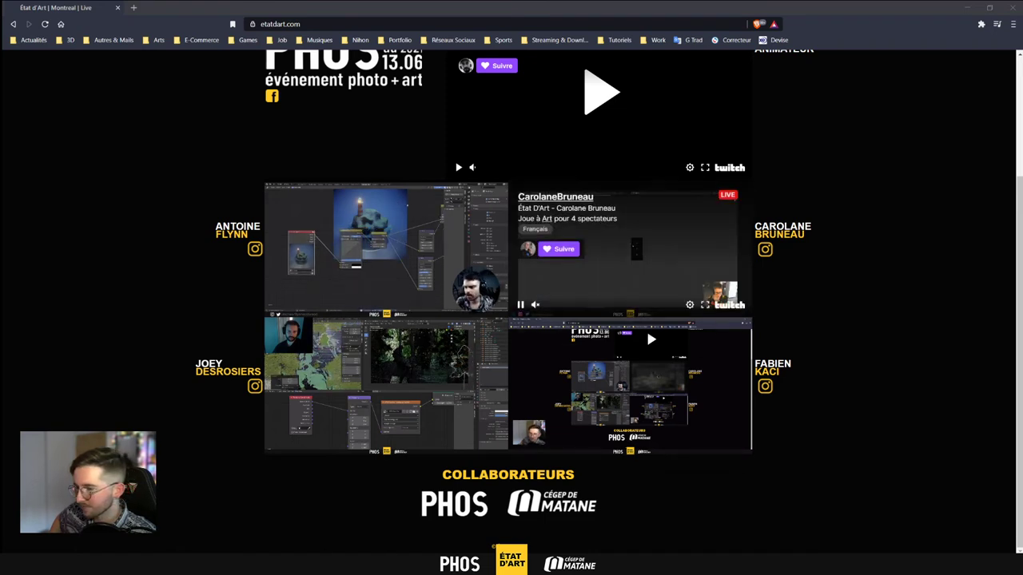
mouse_move(388, 550)
left_click(326, 503)
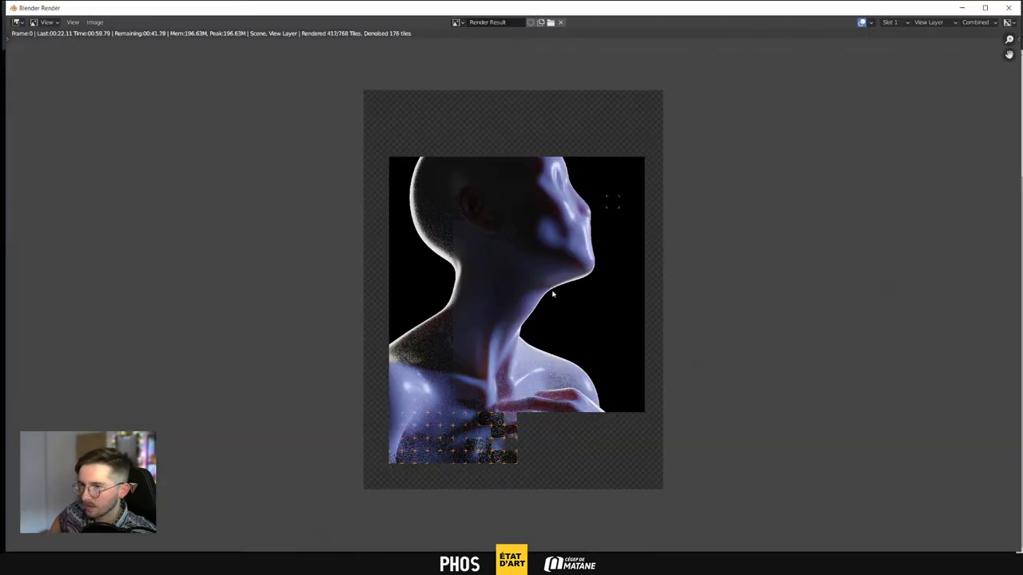
Examine the figure's neck and jaw in the running render, close it and return to the compositing setup
scroll(551, 294, "up", 6)
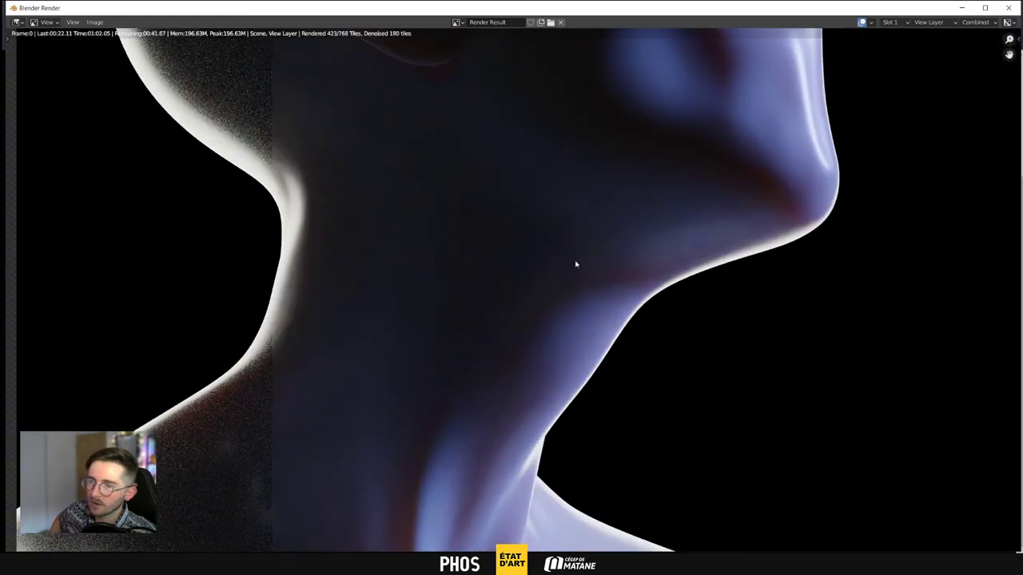
scroll(751, 226, "down", 5)
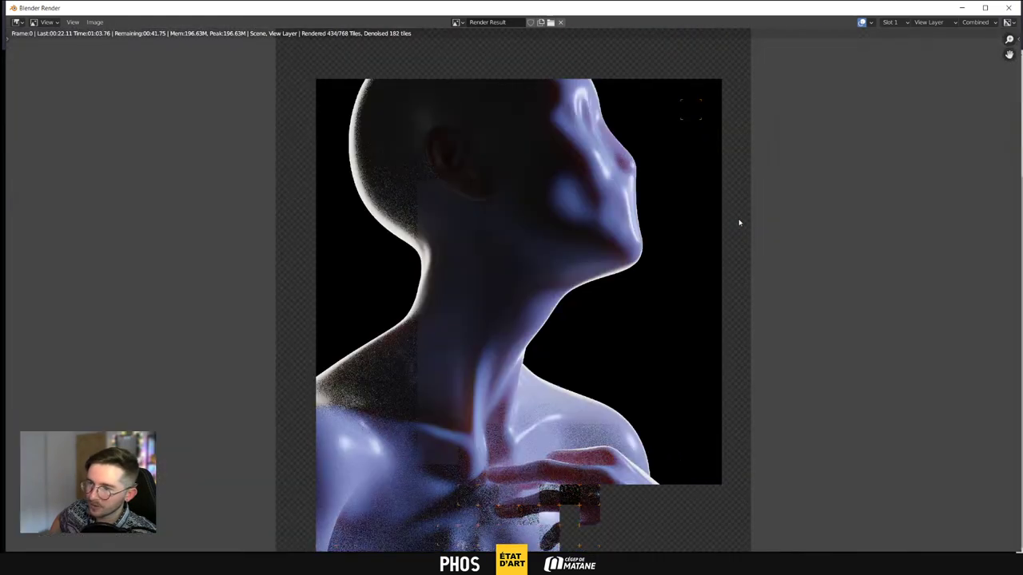
left_click(1005, 8)
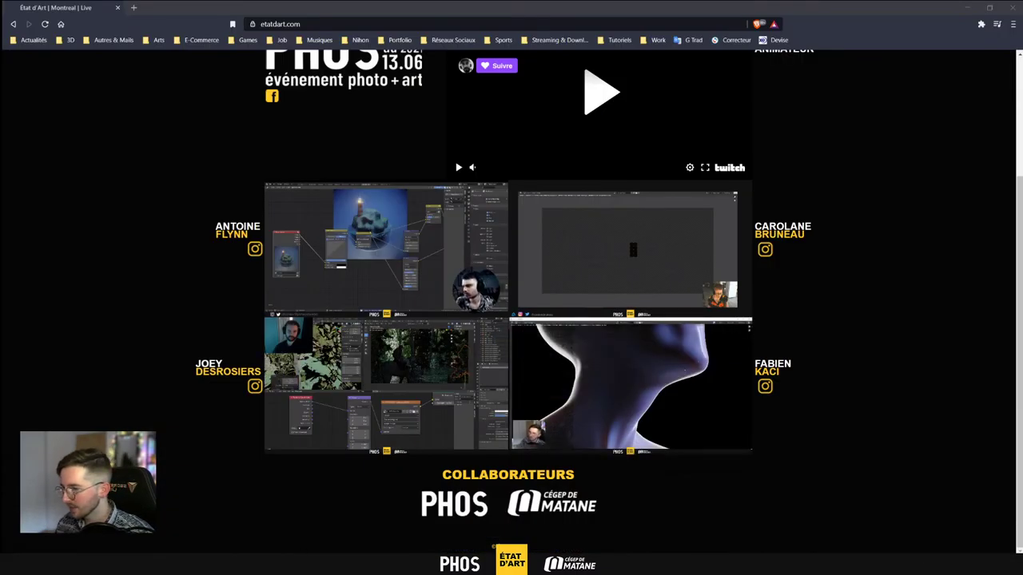
left_click(267, 529)
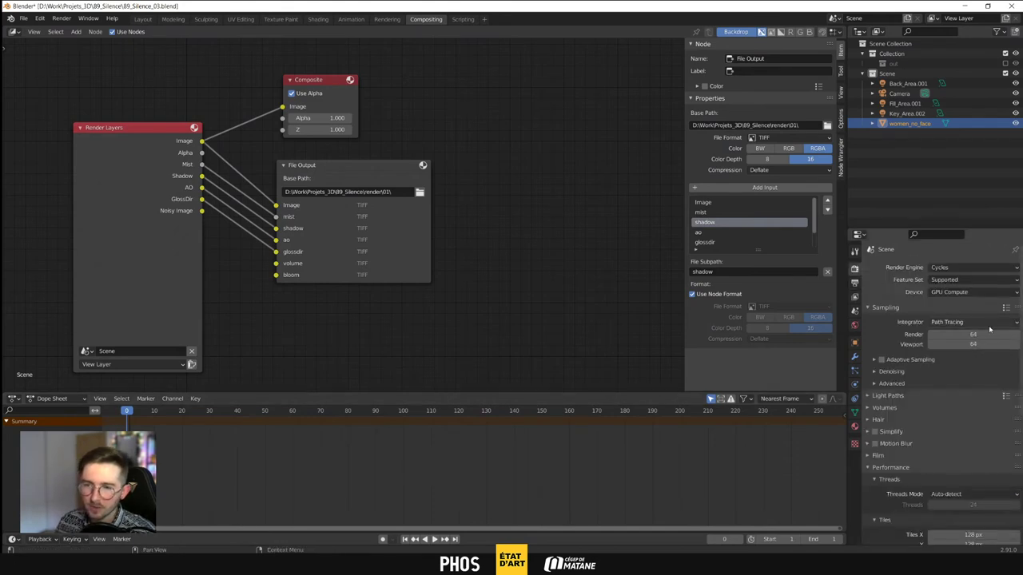
Set the Cycles render samples to 128, expand the denoising settings and save the file
double_click(971, 334)
type("128")
key("Return")
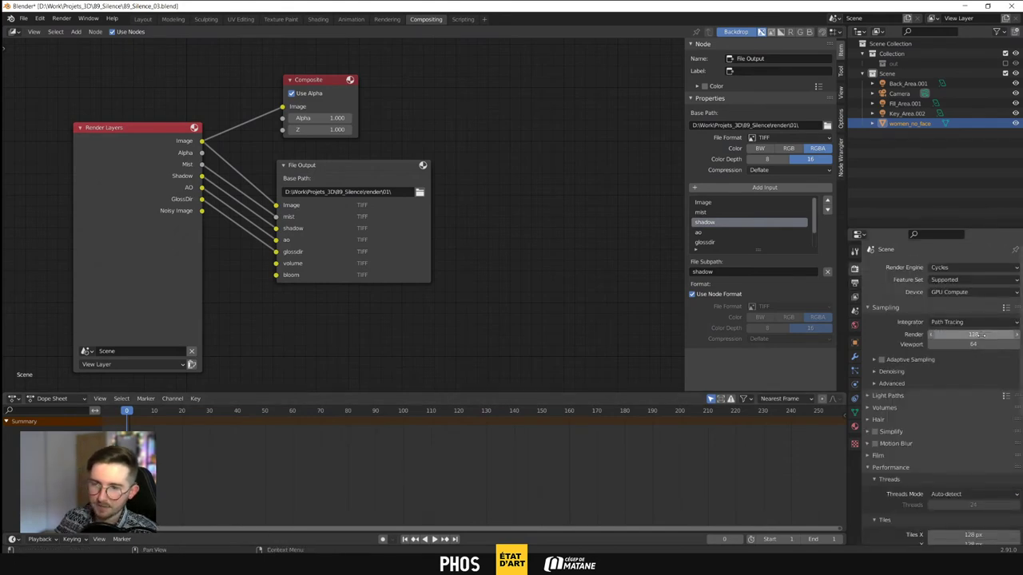
left_click(891, 372)
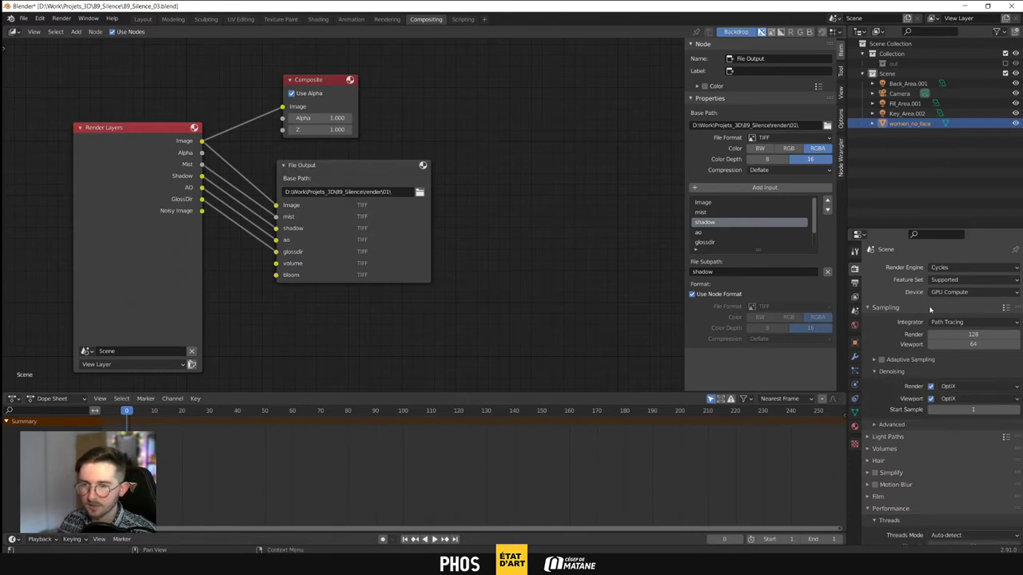
key("ctrl+s")
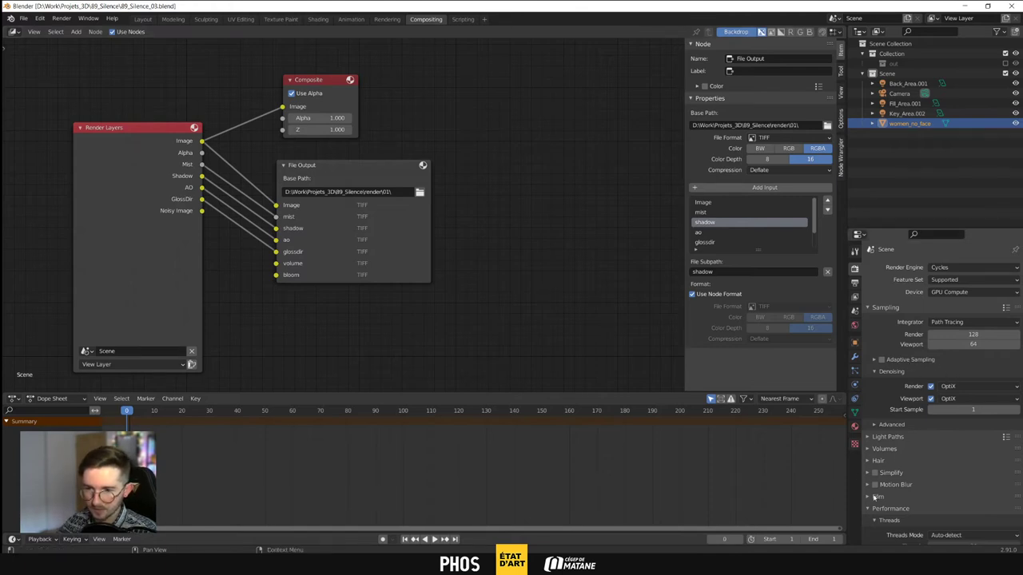
Review the performance and tile settings and start the full-resolution render again
scroll(943, 512, "down", 4)
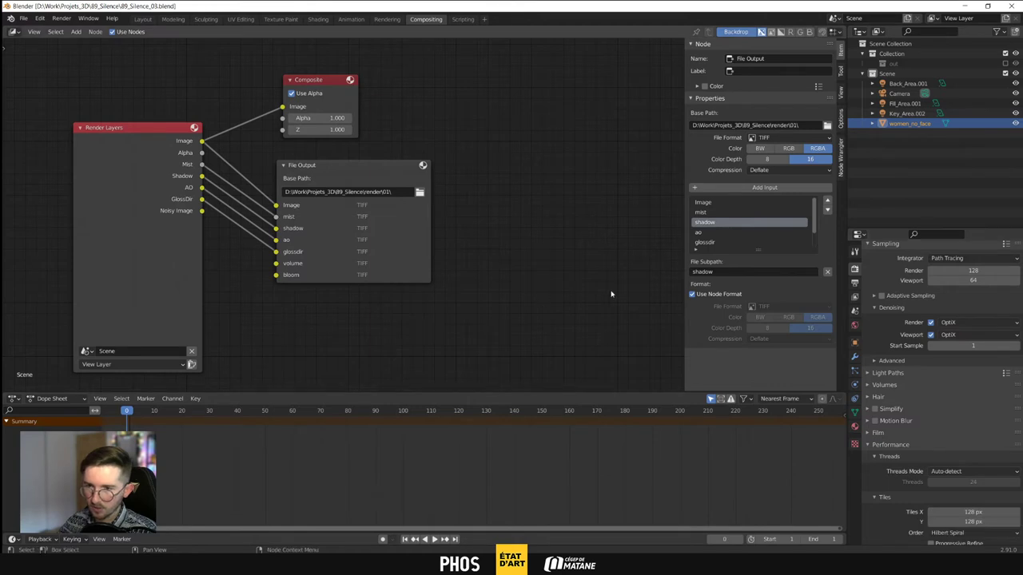
scroll(927, 416, "up", 4)
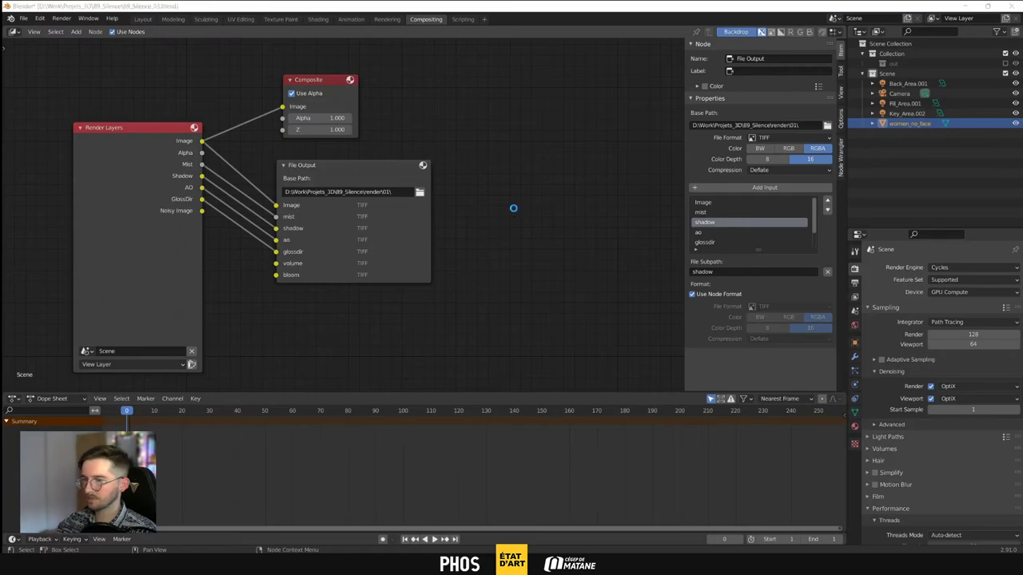
key("F12")
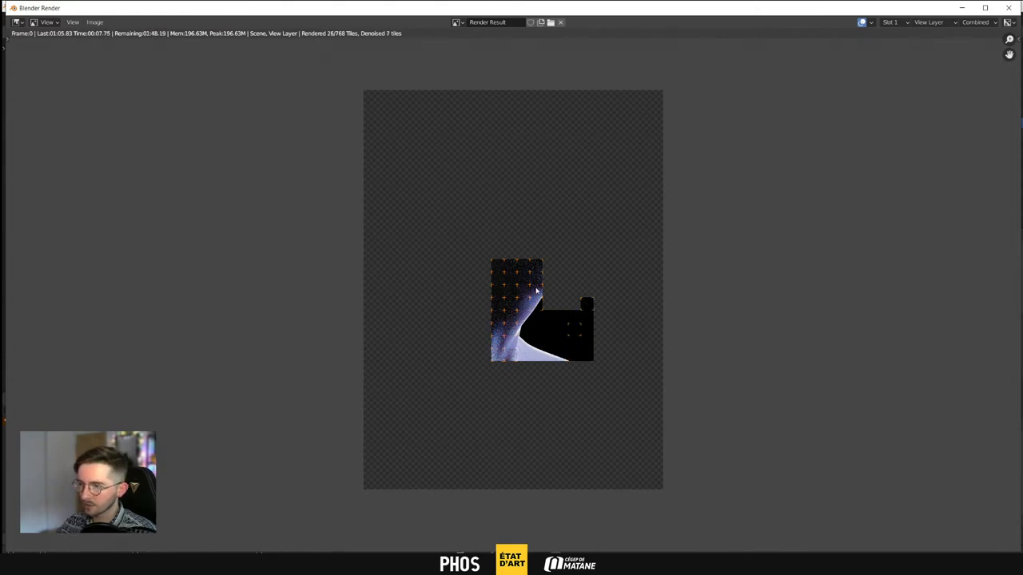
Examine noise and denoising on the figure's jaw, neck and shoulder while the image renders
scroll(626, 257, "up", 5)
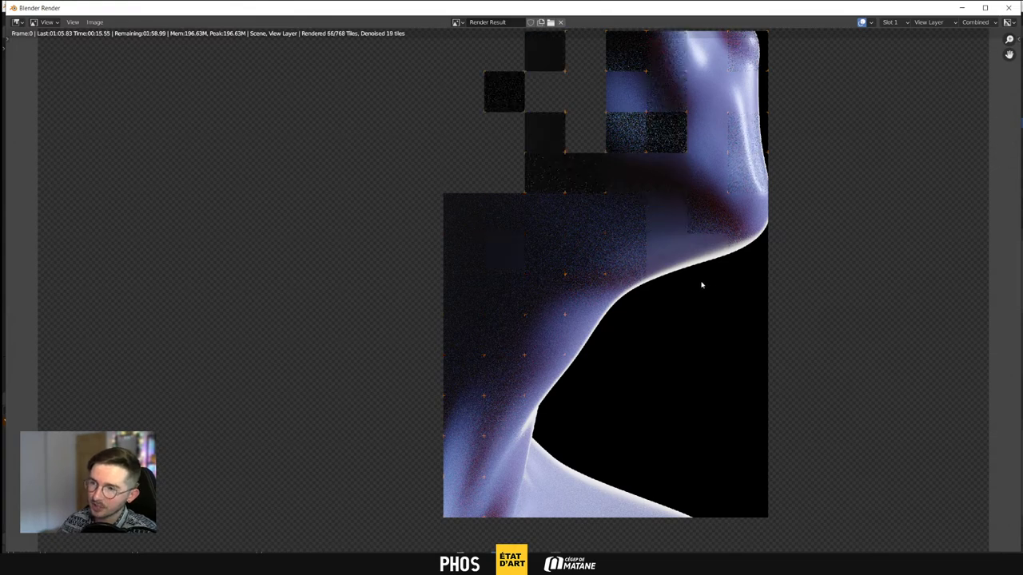
scroll(703, 285, "up", 4)
scroll(638, 305, "down", 2)
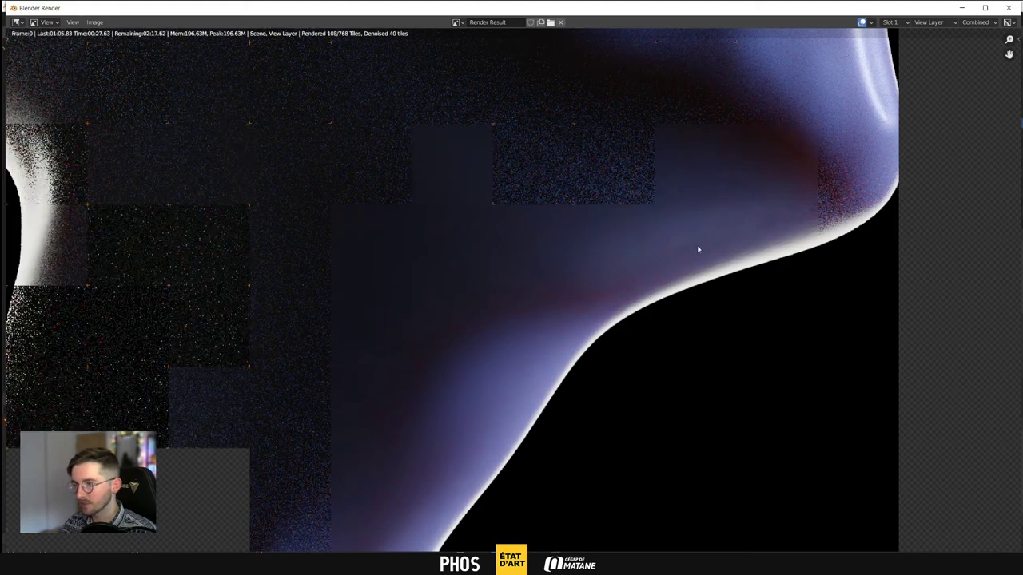
scroll(684, 249, "down", 5)
scroll(577, 264, "up", 4)
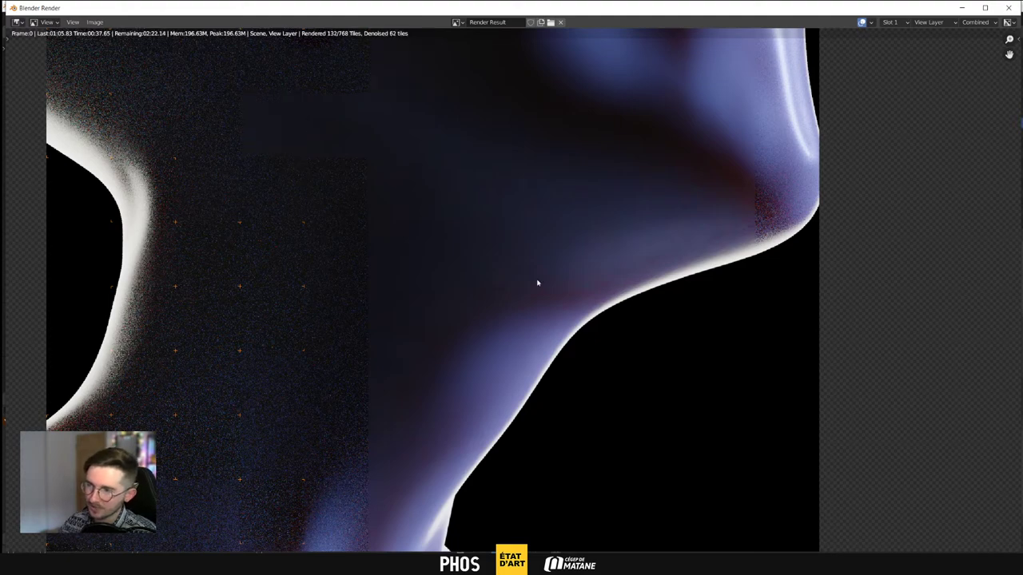
scroll(547, 294, "down", 5)
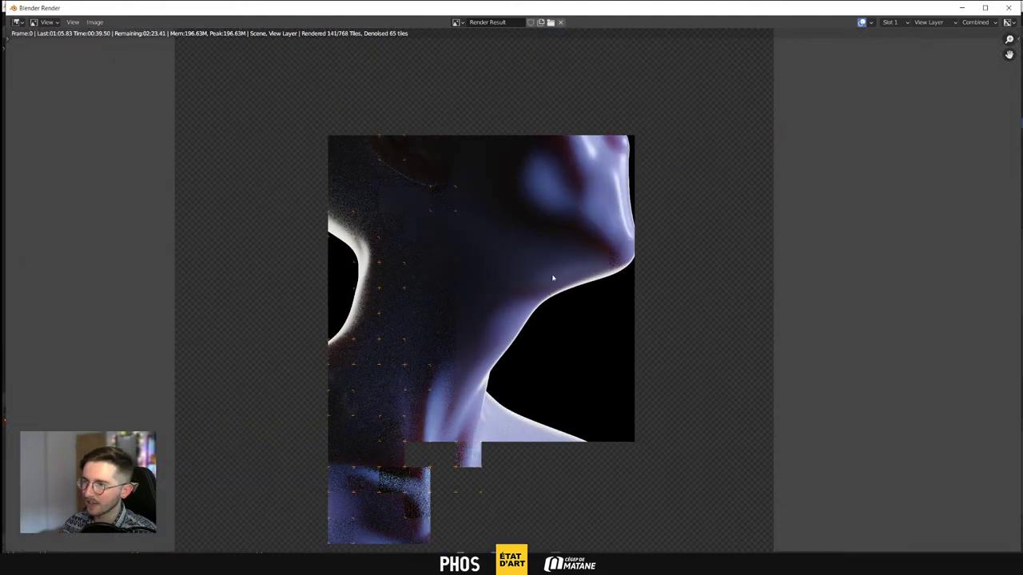
scroll(543, 290, "up", 6)
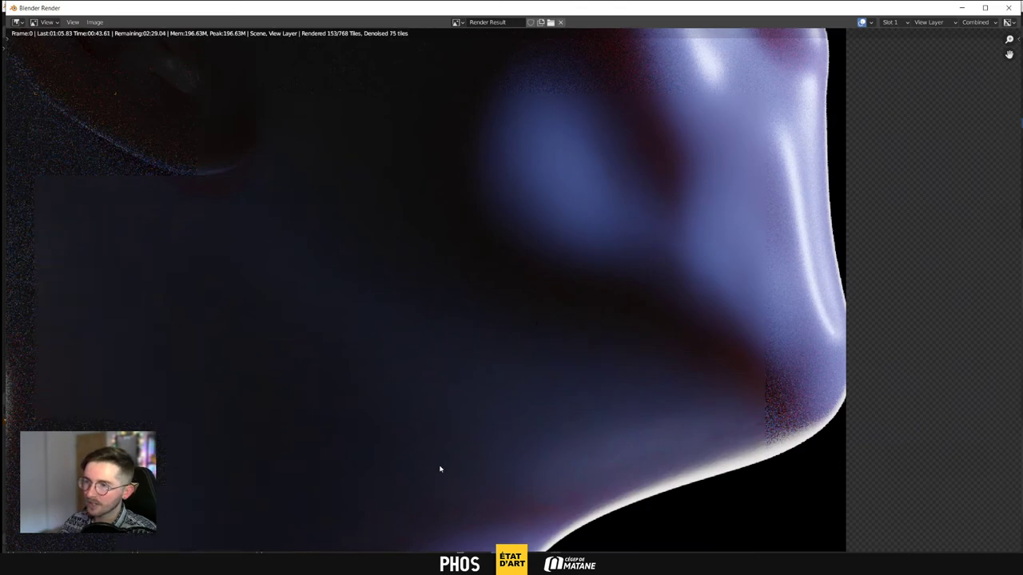
scroll(562, 352, "up", 1)
scroll(549, 376, "down", 4)
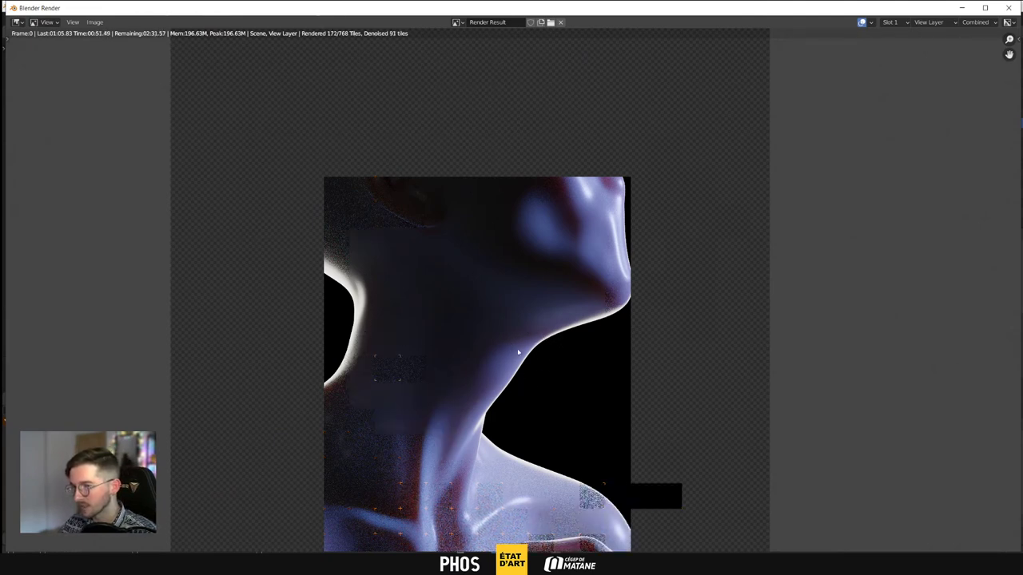
Examine noise and denoising on the figure's jaw, neck and collarbone as the full-resolution render progresses
scroll(551, 324, "up", 4)
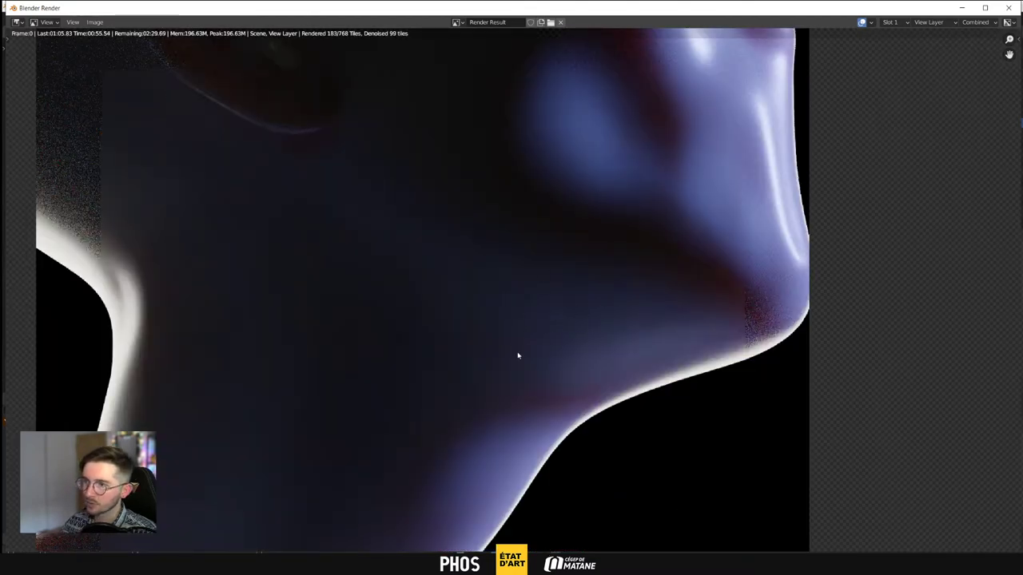
scroll(577, 353, "down", 6)
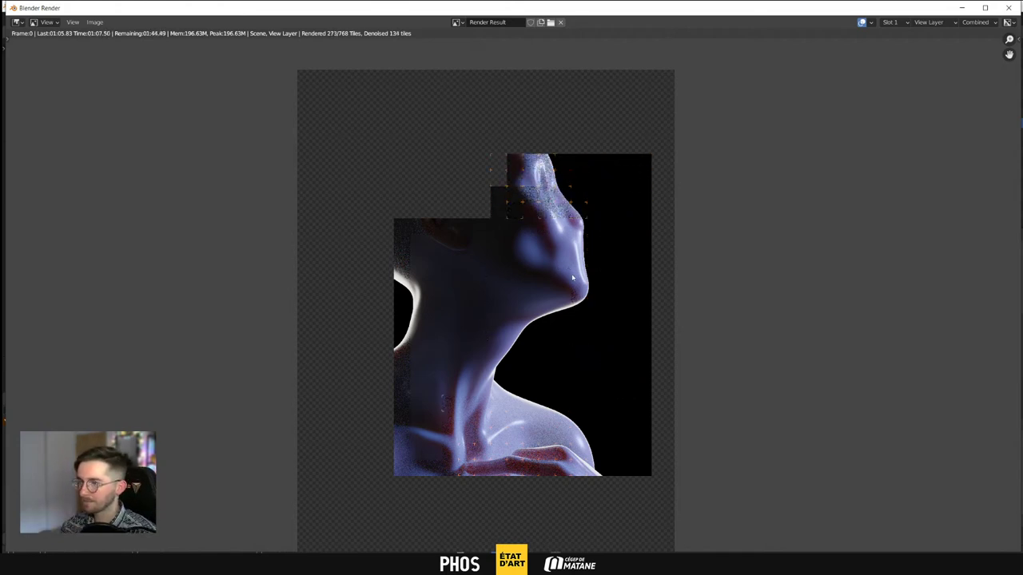
scroll(527, 331, "up", 2)
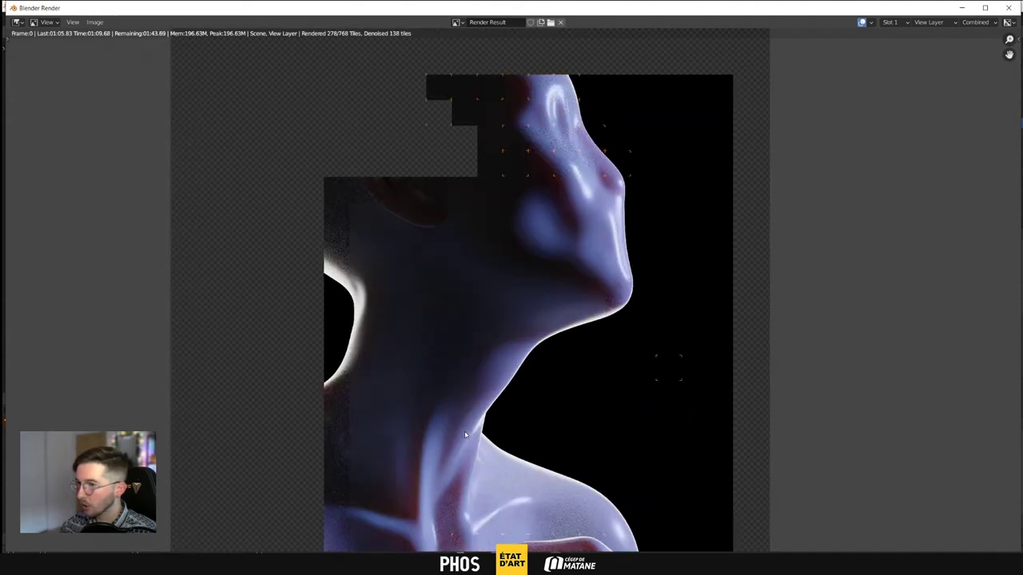
middle_click_drag(500, 344, 537, 268)
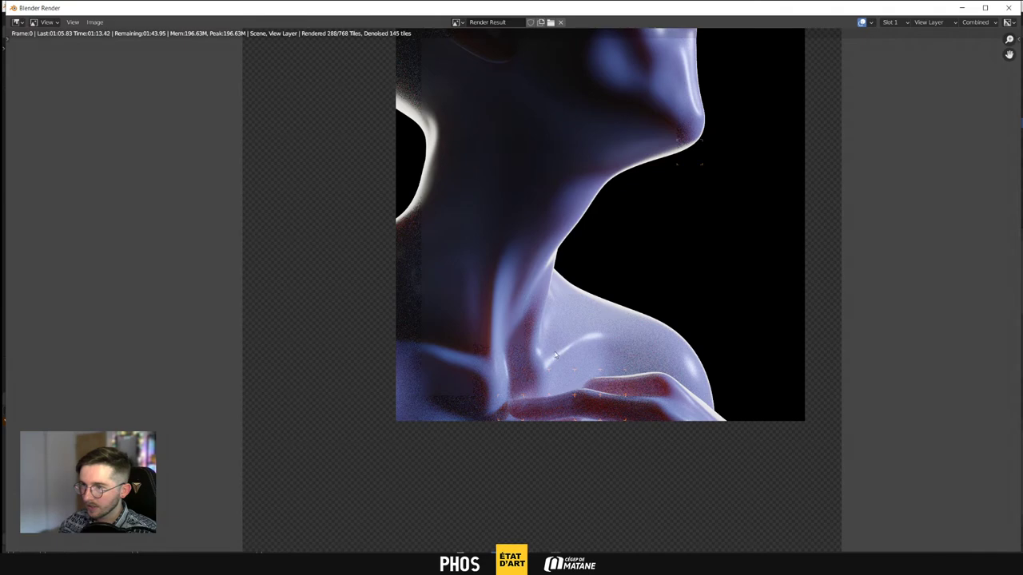
middle_click_drag(556, 355, 515, 519)
scroll(613, 254, "down", 2)
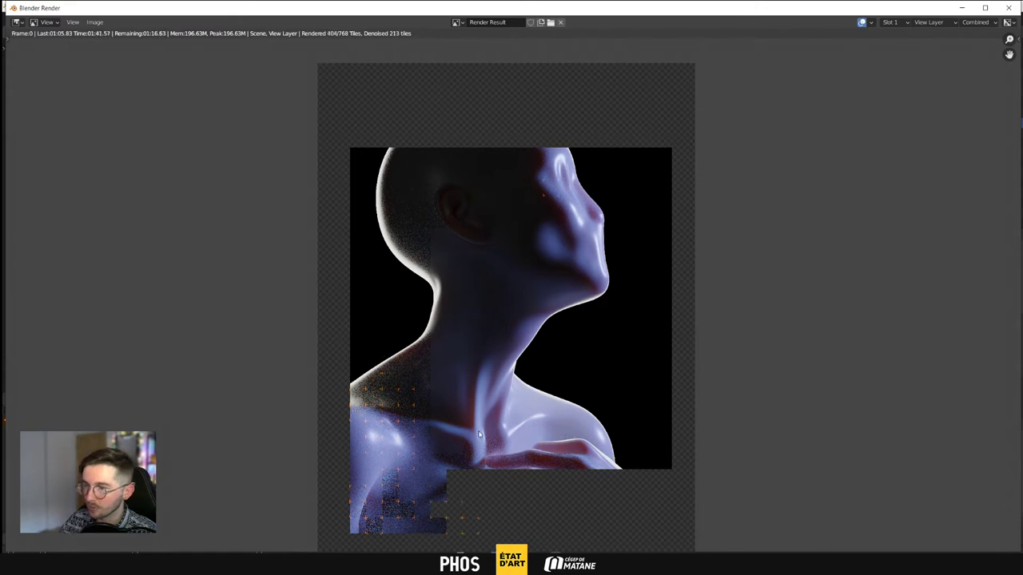
scroll(497, 380, "up", 5)
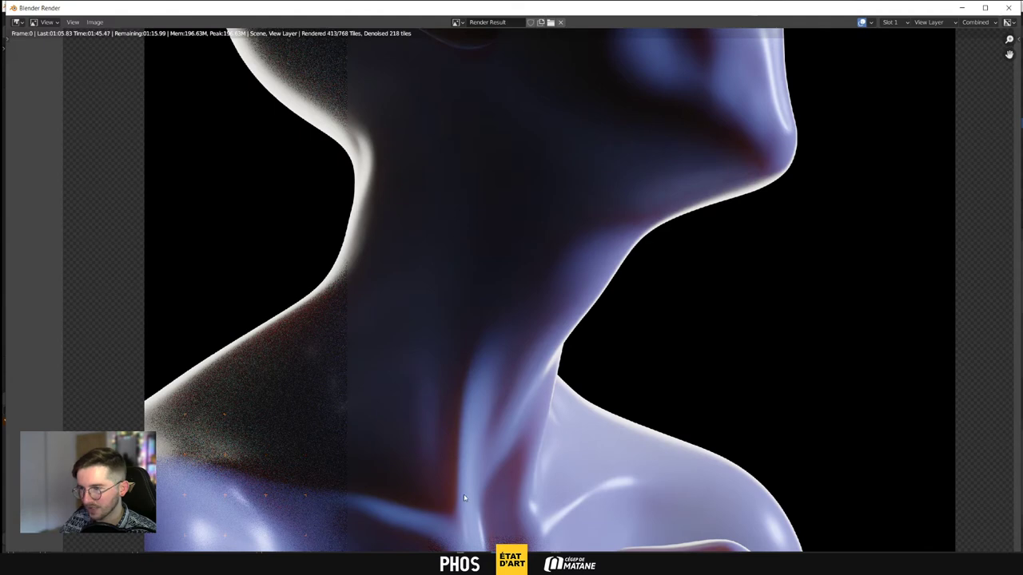
scroll(463, 494, "down", 6)
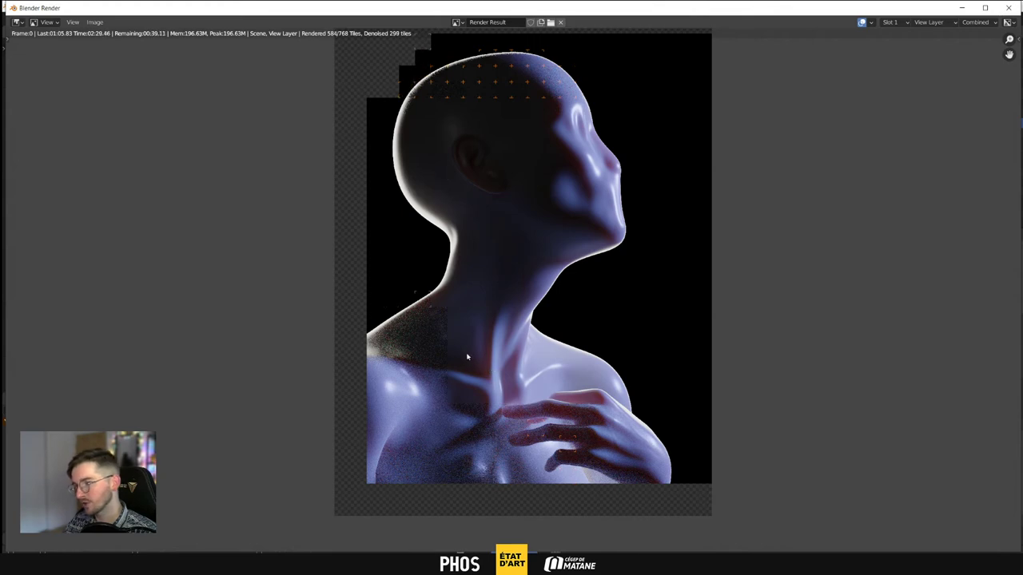
scroll(490, 372, "up", 5)
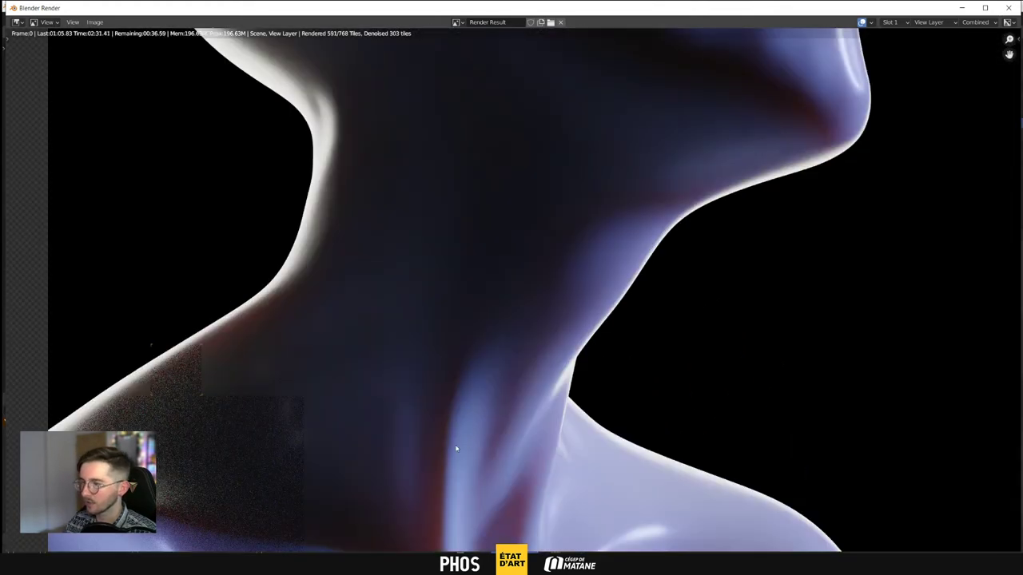
scroll(444, 463, "down", 4)
scroll(447, 452, "down", 1)
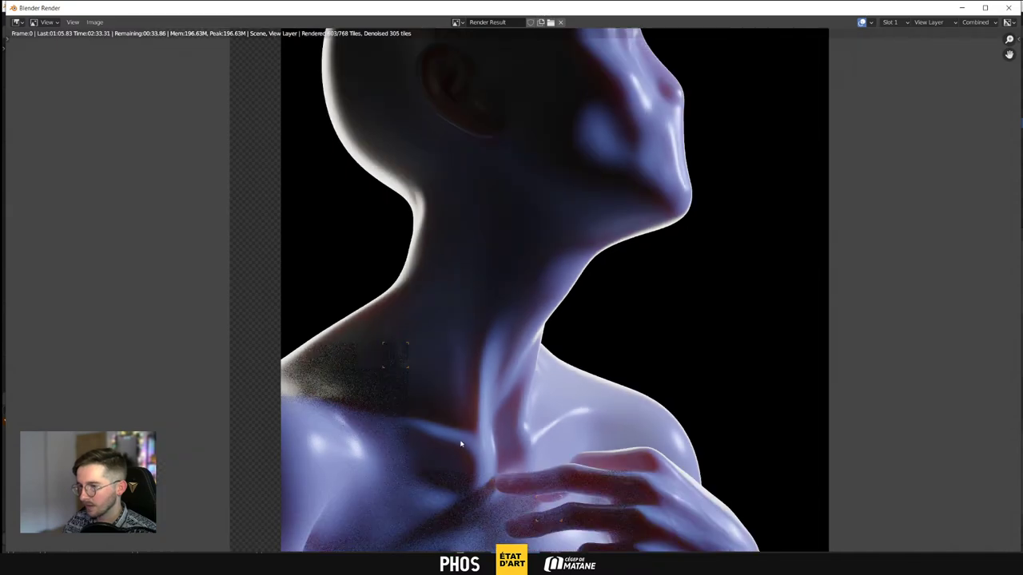
scroll(462, 436, "down", 2)
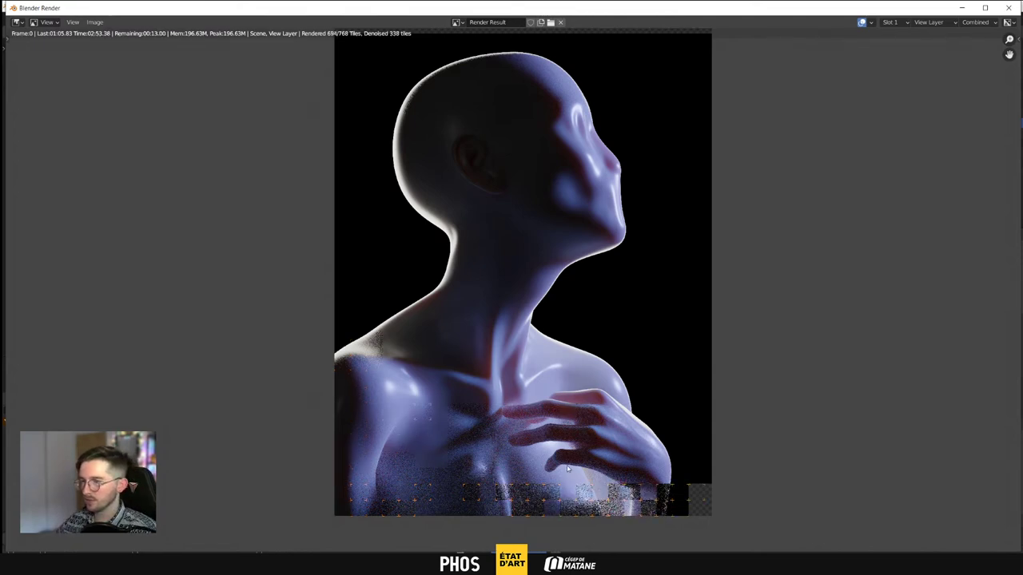
Inspect the figure's hand, shoulders and chest in the nearly complete render
scroll(650, 453, "up", 4)
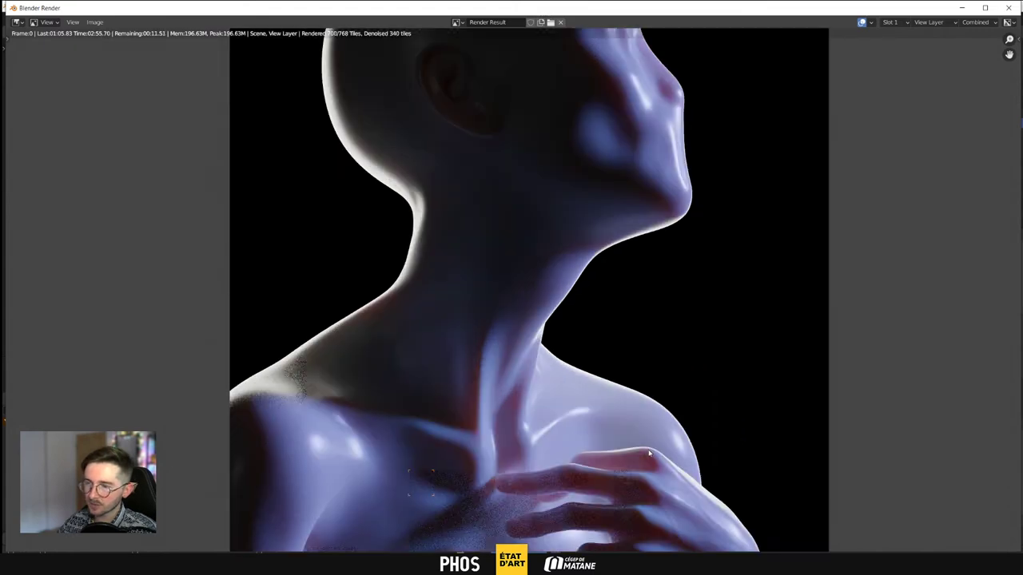
scroll(677, 488, "down", 2)
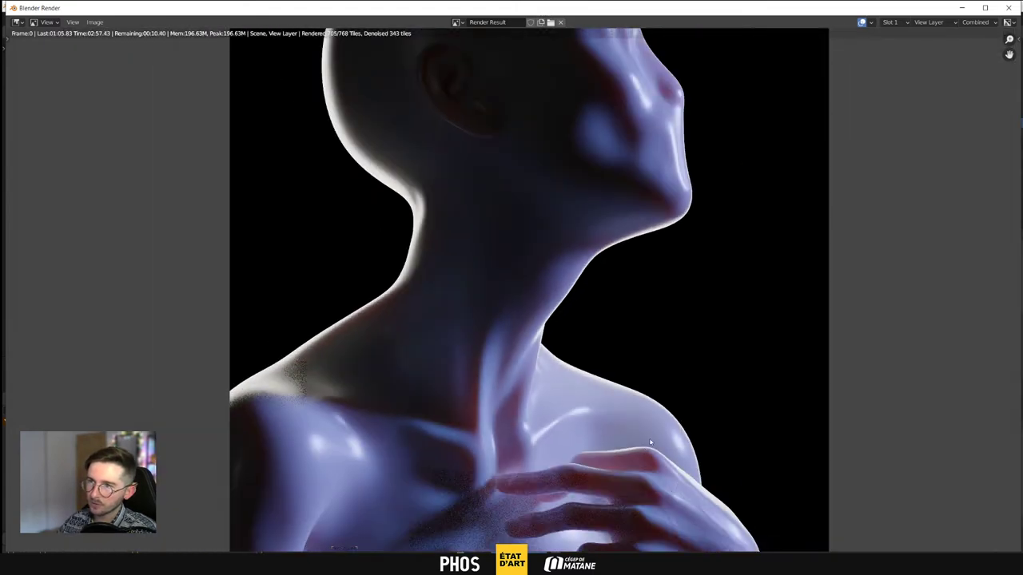
middle_click_drag(659, 471, 657, 449)
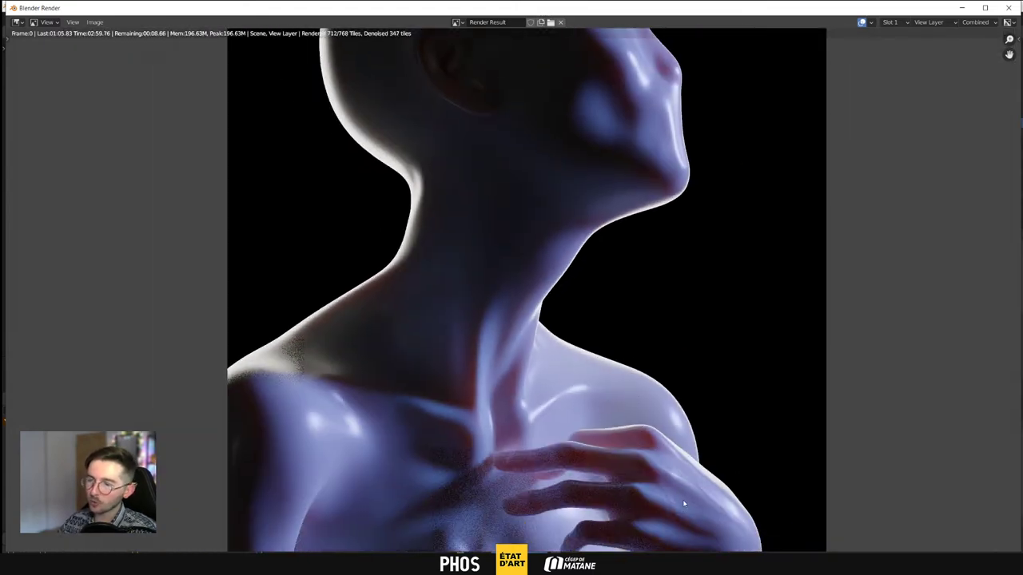
scroll(677, 486, "down", 3)
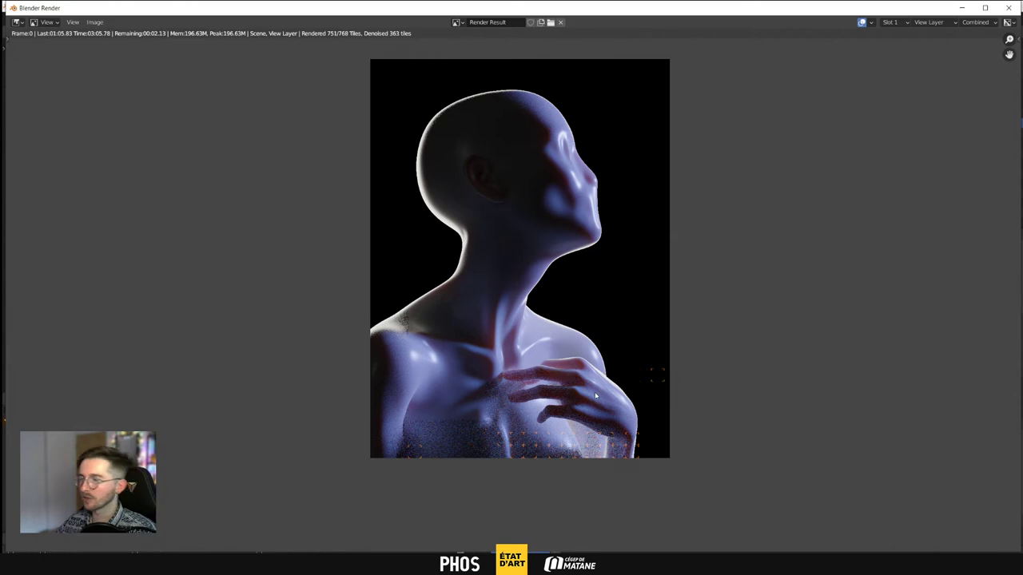
scroll(422, 388, "up", 4)
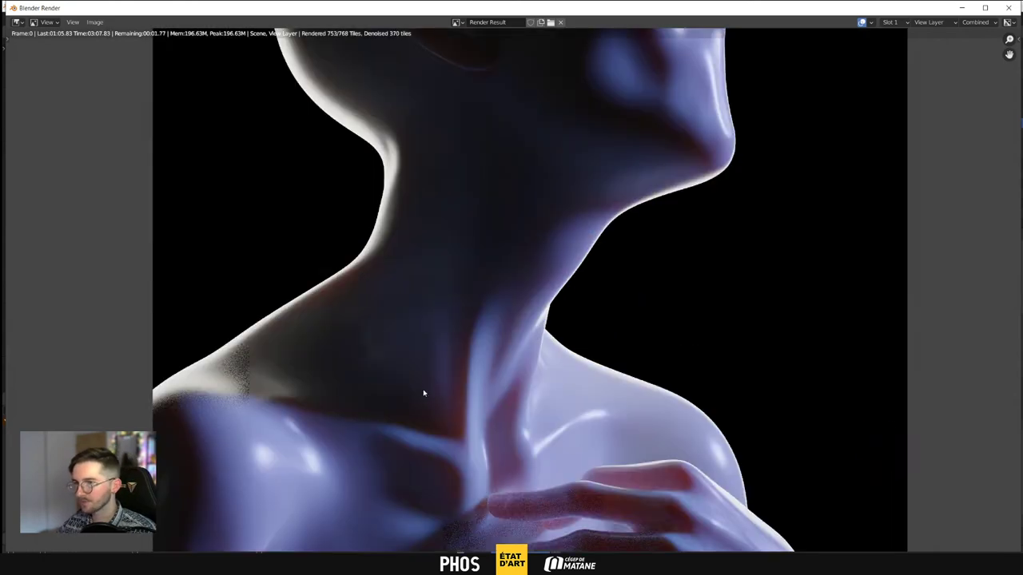
scroll(658, 376, "down", 4)
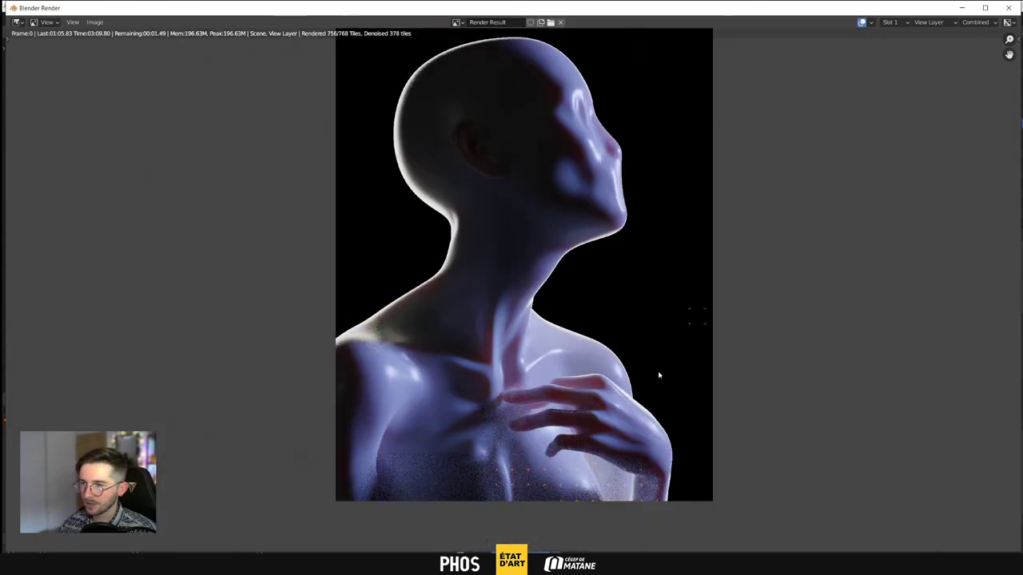
middle_click_drag(640, 314, 639, 318)
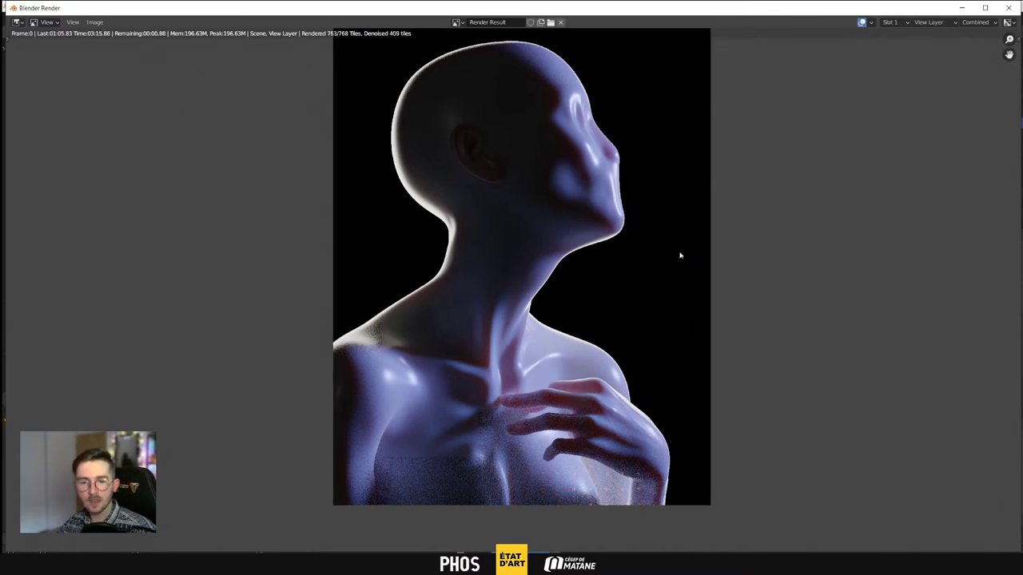
Check the event's live-stream page in the browser, return to the Blender render window and view the whole finished image
key("alt+Tab")
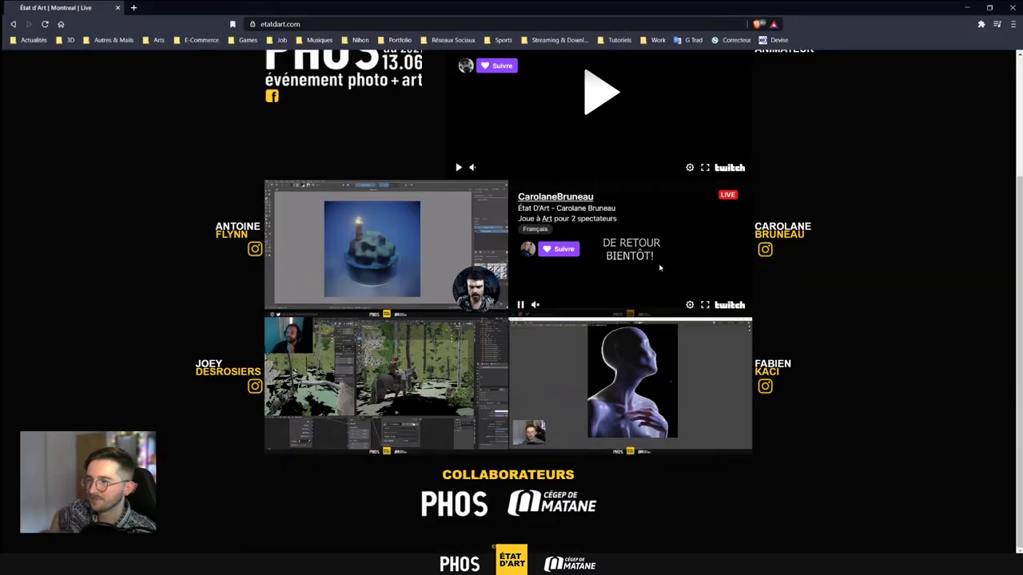
mouse_move(438, 266)
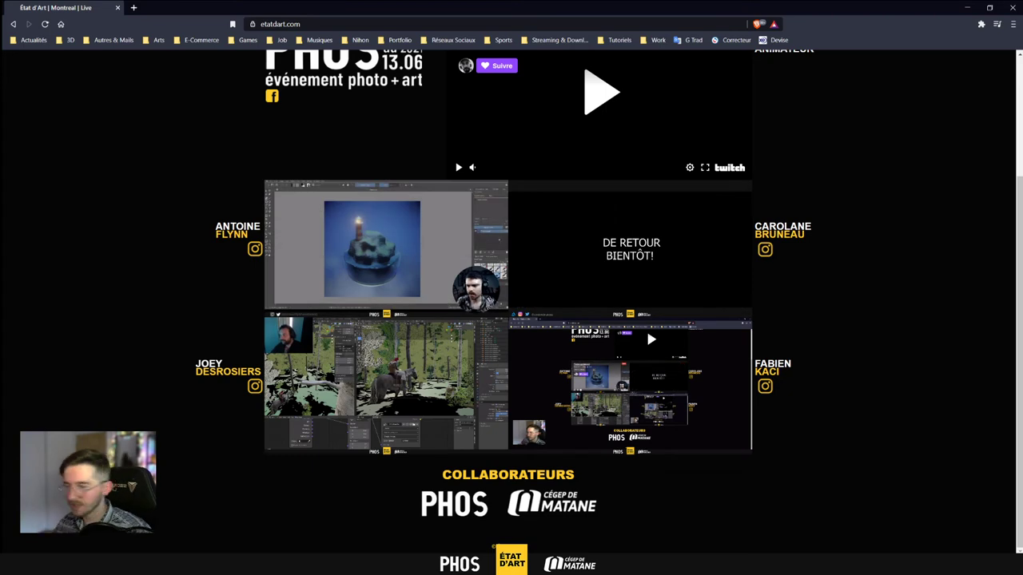
left_click(288, 563)
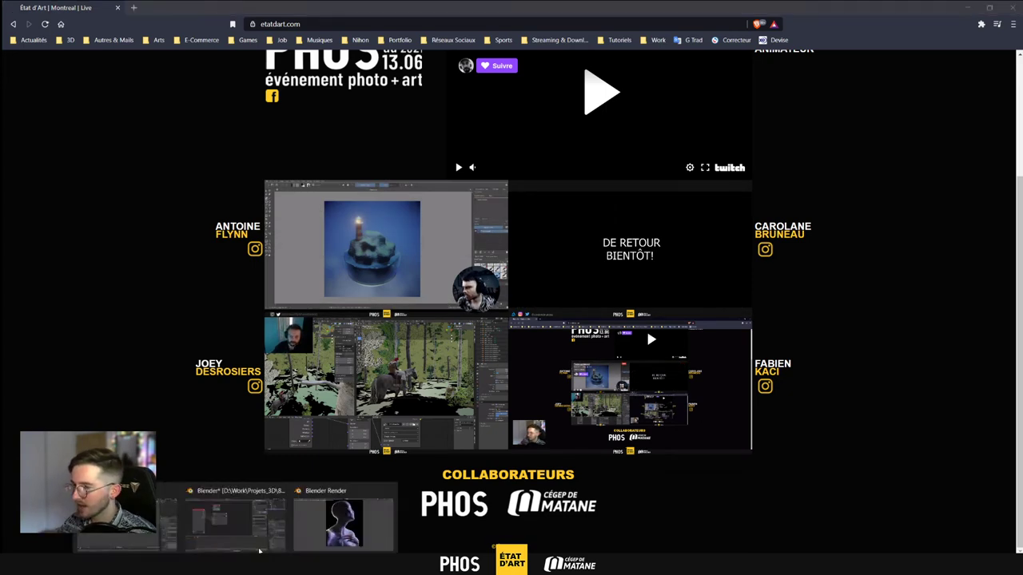
left_click(344, 524)
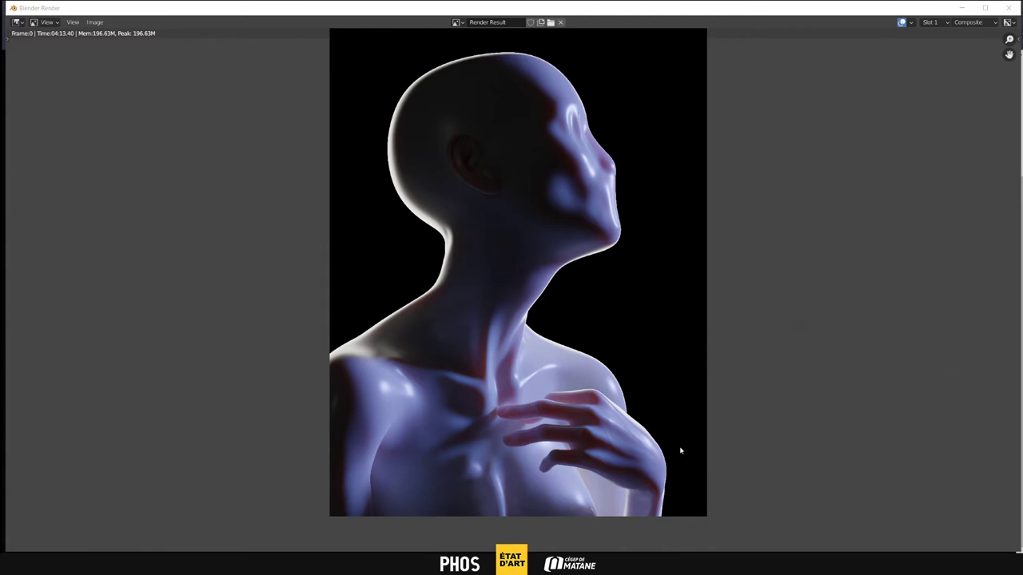
middle_click_drag(689, 310, 677, 336)
scroll(676, 338, "down", 1)
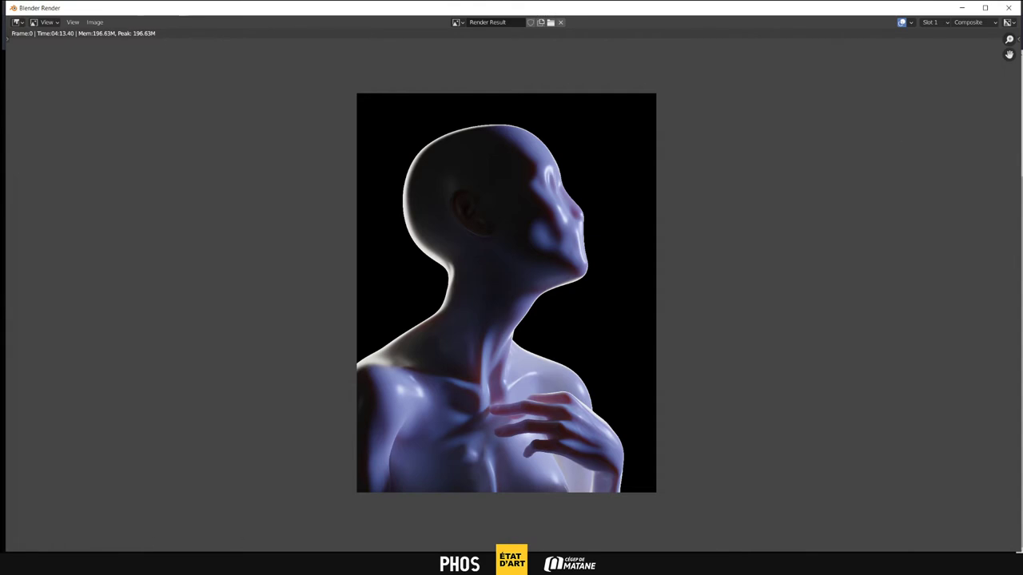
Switch to Photoshop and place the render\01 folder window with the output passes over its home screen
left_click(162, 563)
left_click(306, 563)
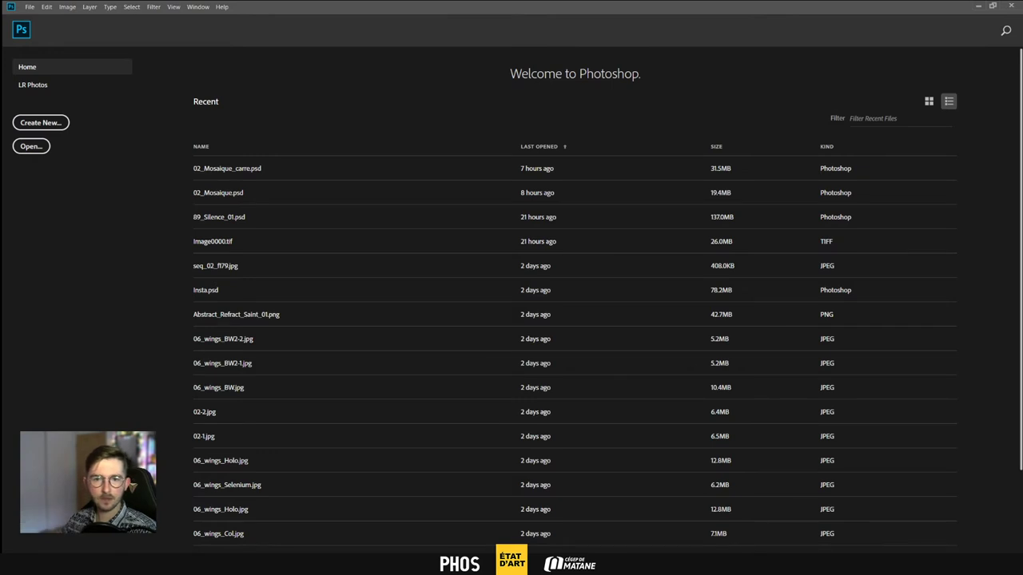
left_click_drag(1022, 64, 482, 95)
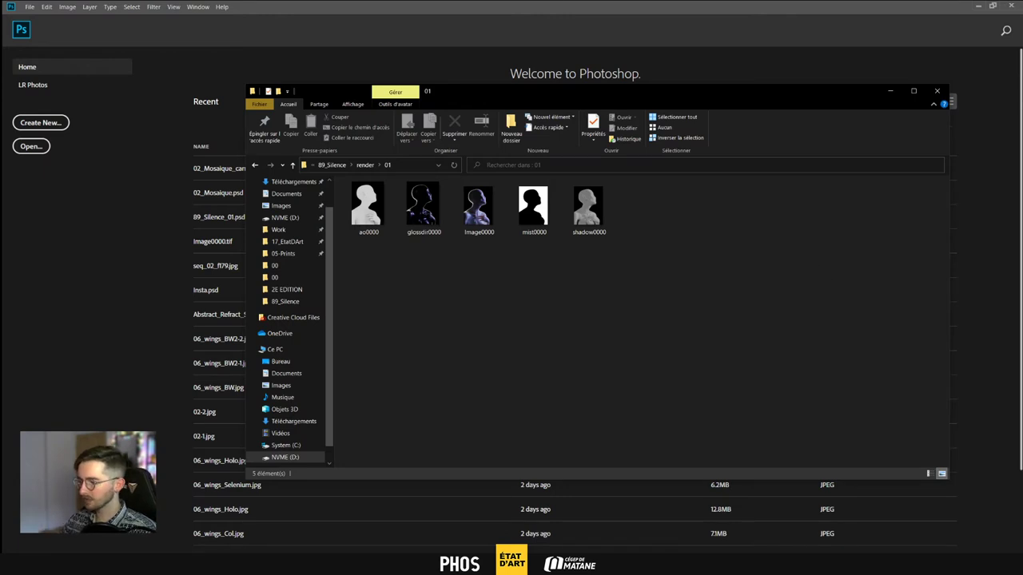
Return to the Blender render window, display the View Layer and inspect its AO and Shadow passes
left_click(236, 564)
mouse_move(329, 531)
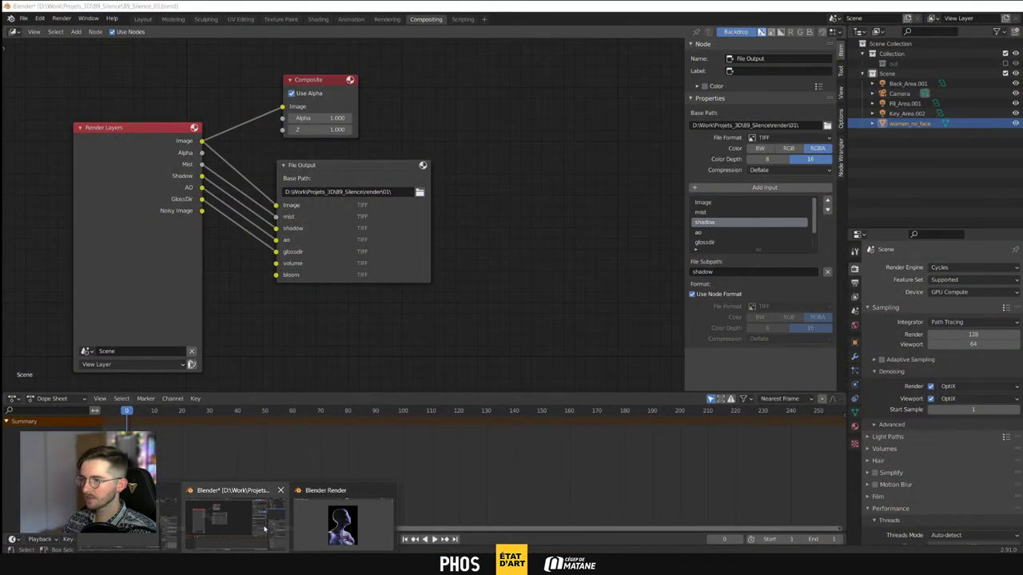
left_click(338, 519)
left_click(965, 23)
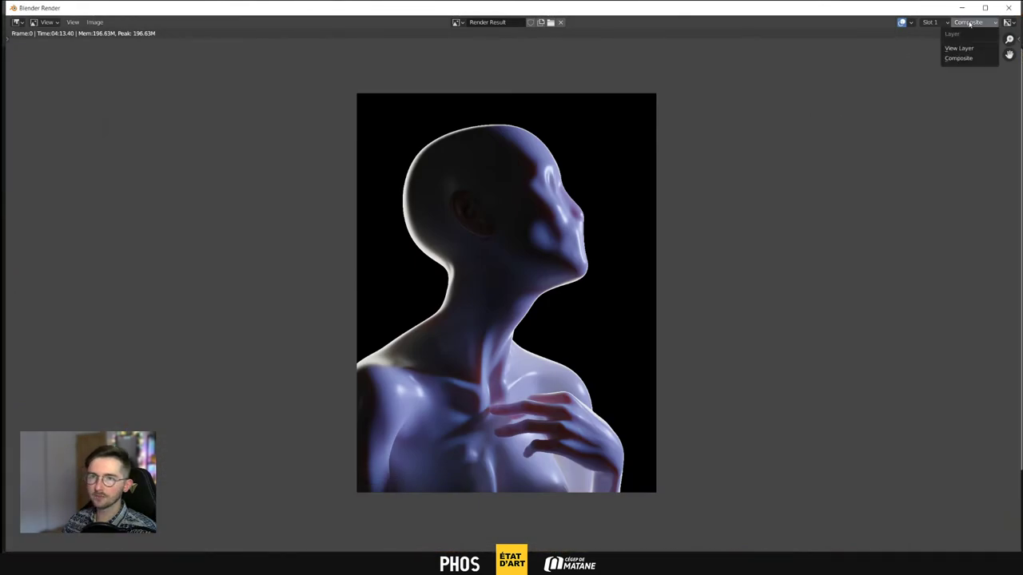
left_click(956, 48)
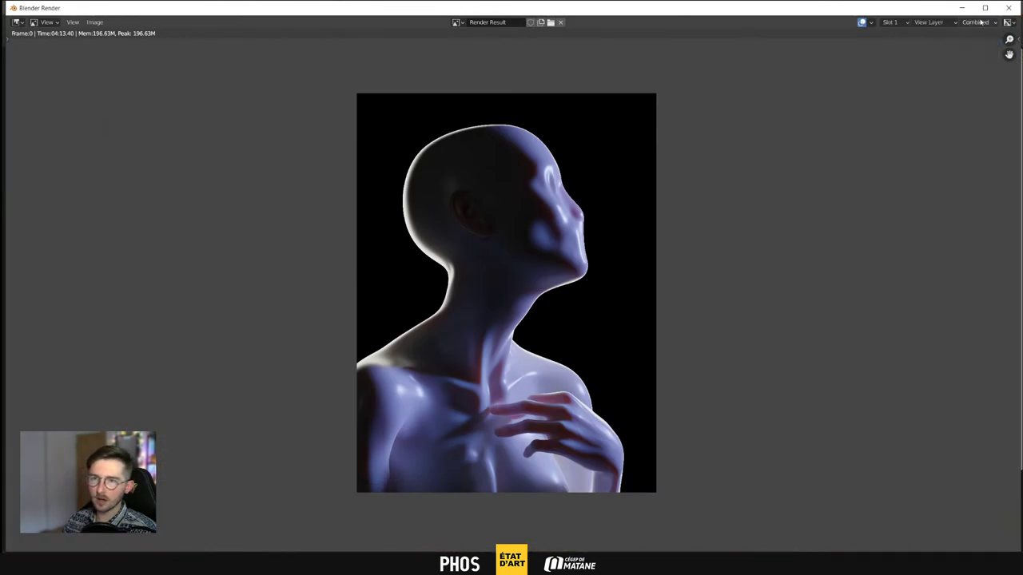
left_click(974, 22)
left_click(945, 58)
left_click(975, 23)
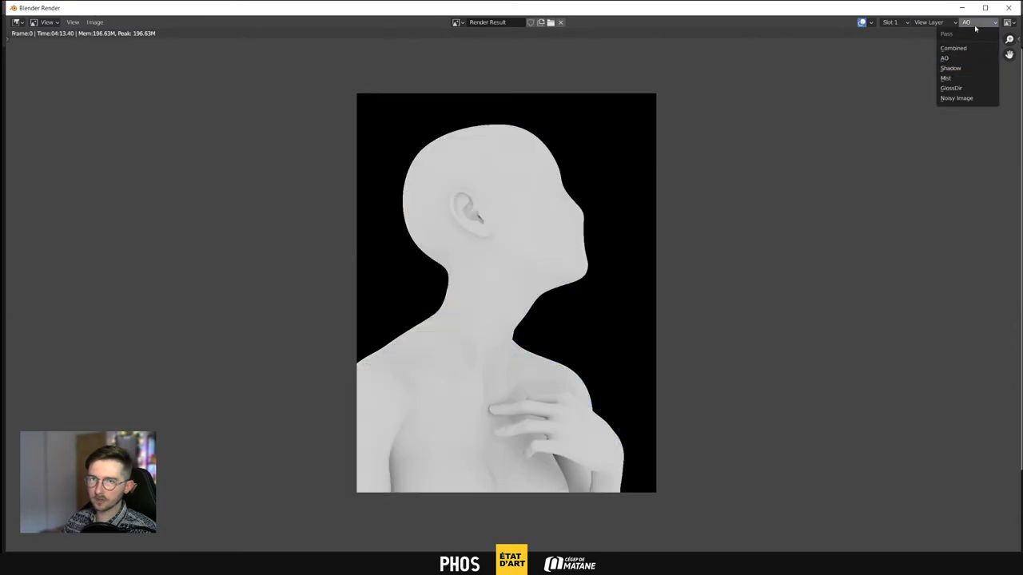
left_click(950, 68)
Inspect the Mist, GlossDir and Noisy Image passes of the render and return to the Combined pass
left_click(975, 23)
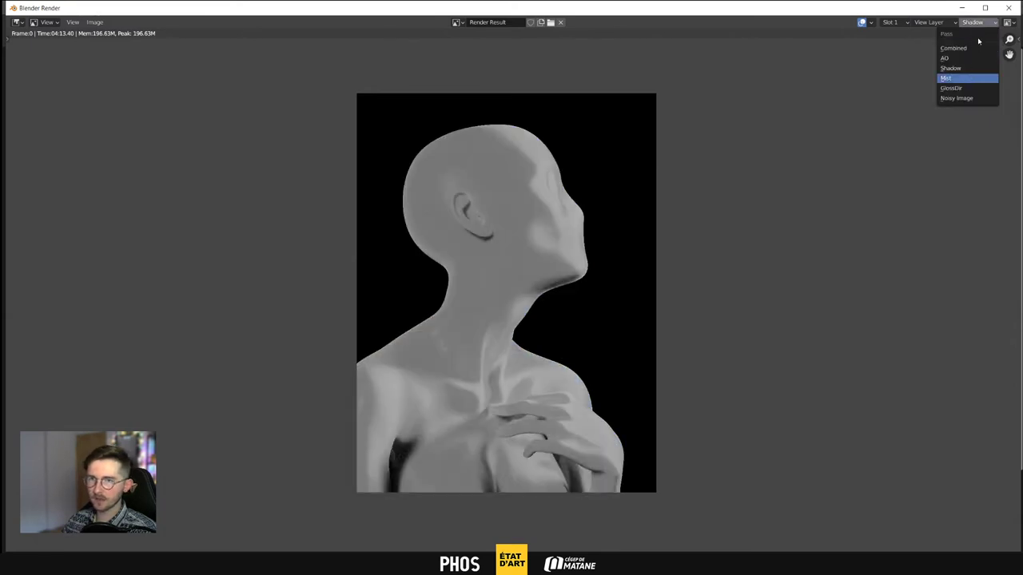
left_click(971, 77)
left_click(975, 22)
left_click(963, 87)
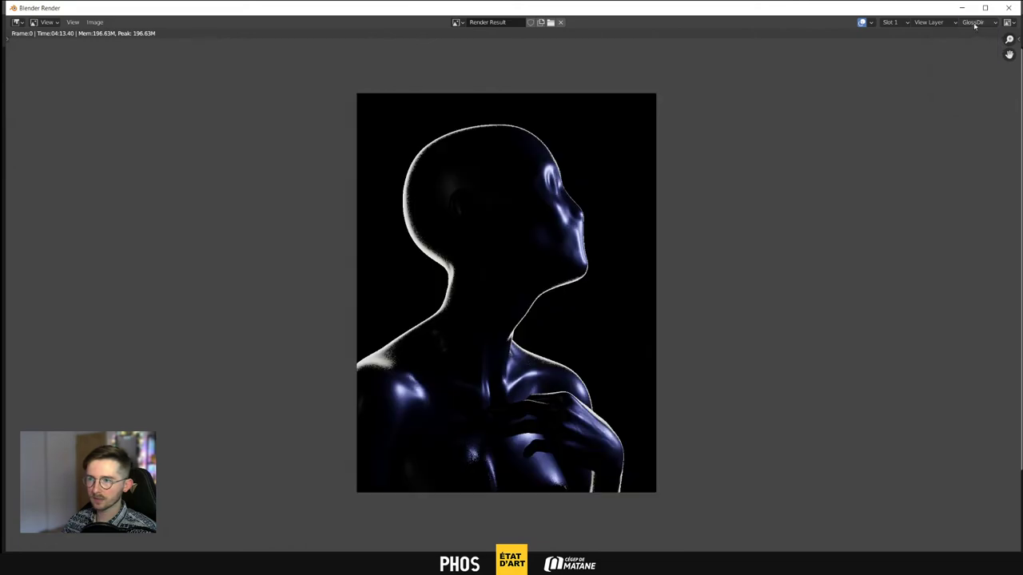
left_click(975, 23)
left_click(959, 97)
left_click(971, 23)
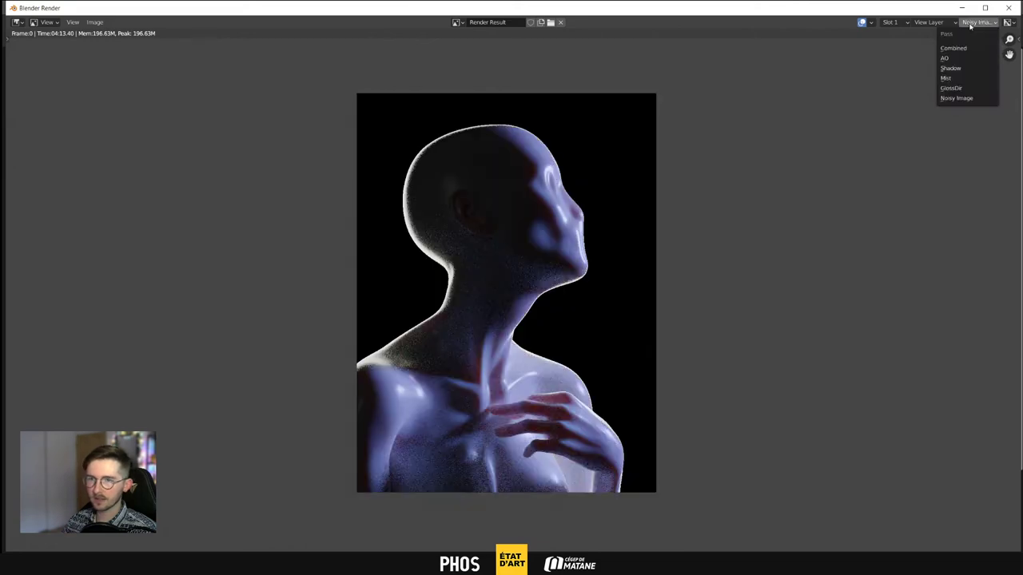
left_click(961, 52)
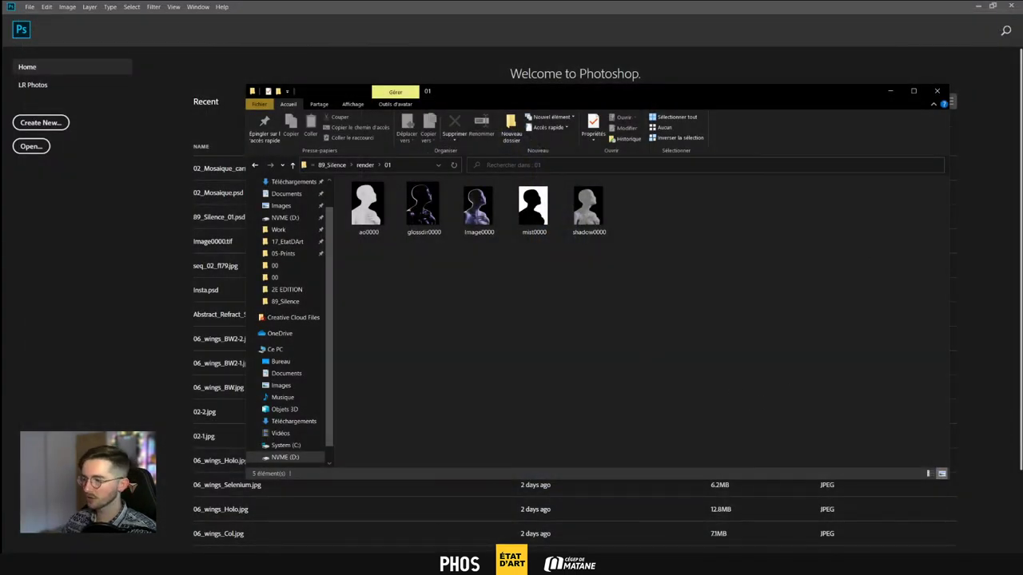
Return to Blender's compositing setup and switch the render engine from Cycles to Eevee
left_click(237, 564)
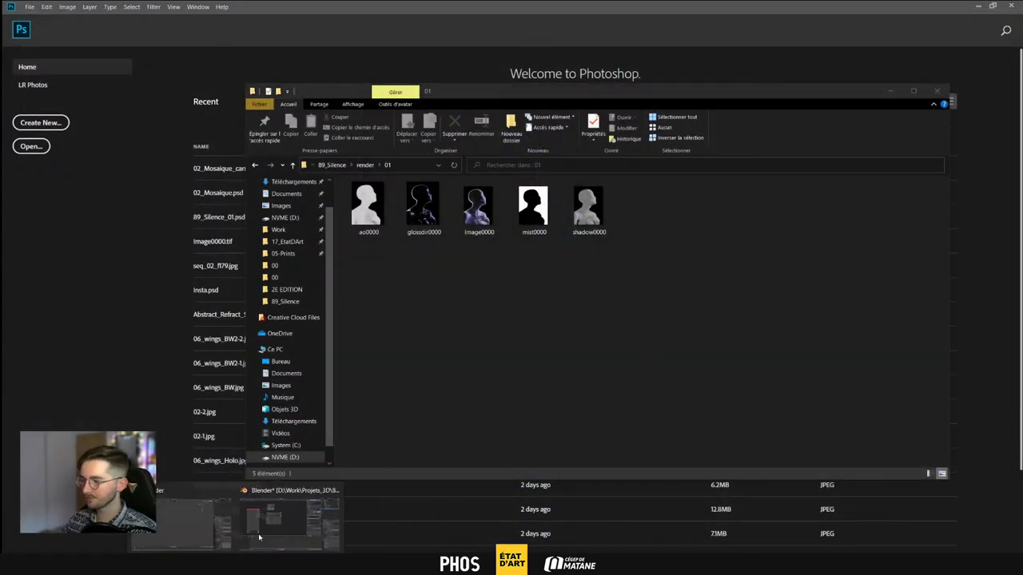
left_click(259, 537)
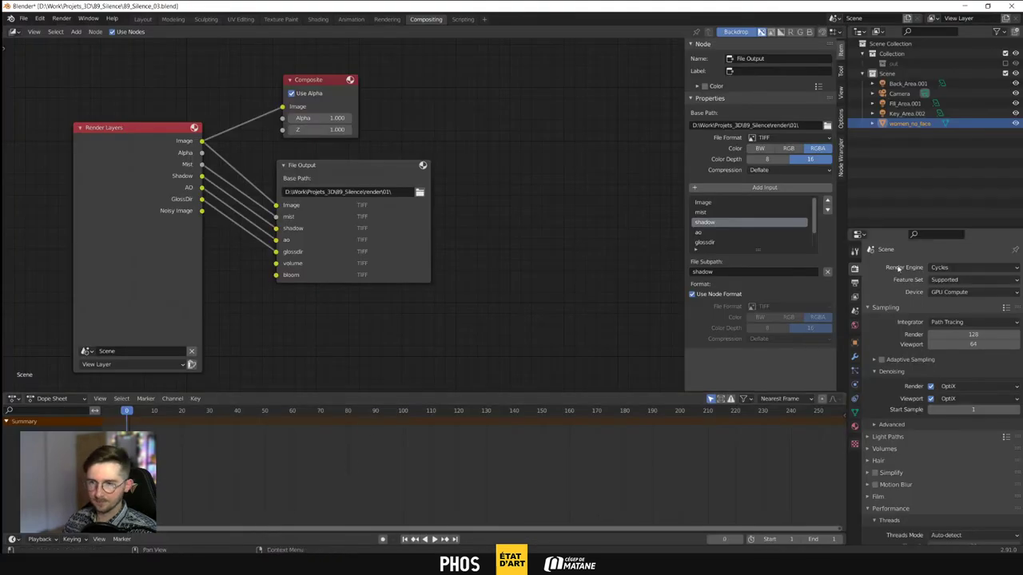
left_click(955, 268)
left_click(943, 280)
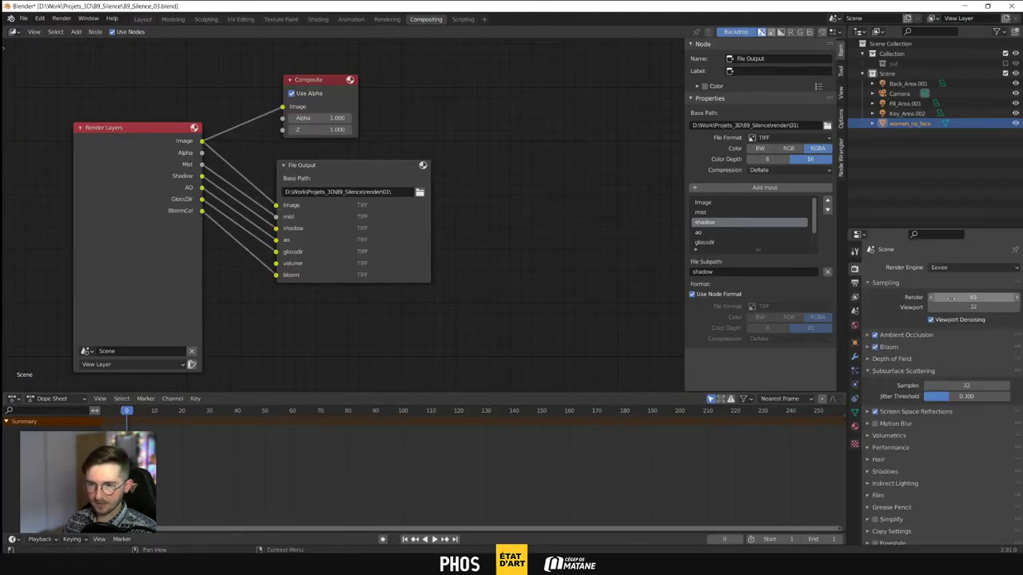
Set the Eevee render samples to 64
left_click(951, 298)
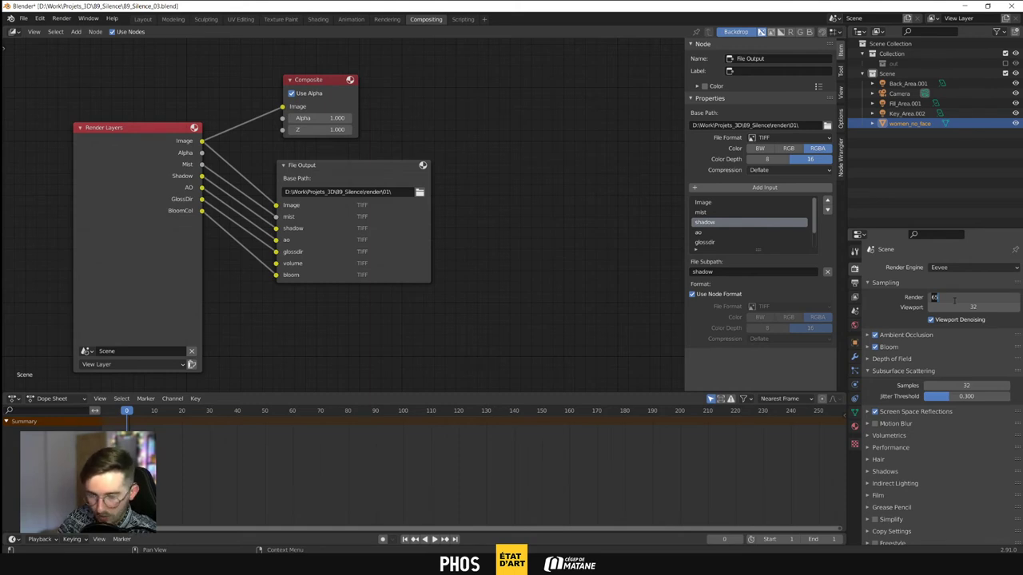
type("64")
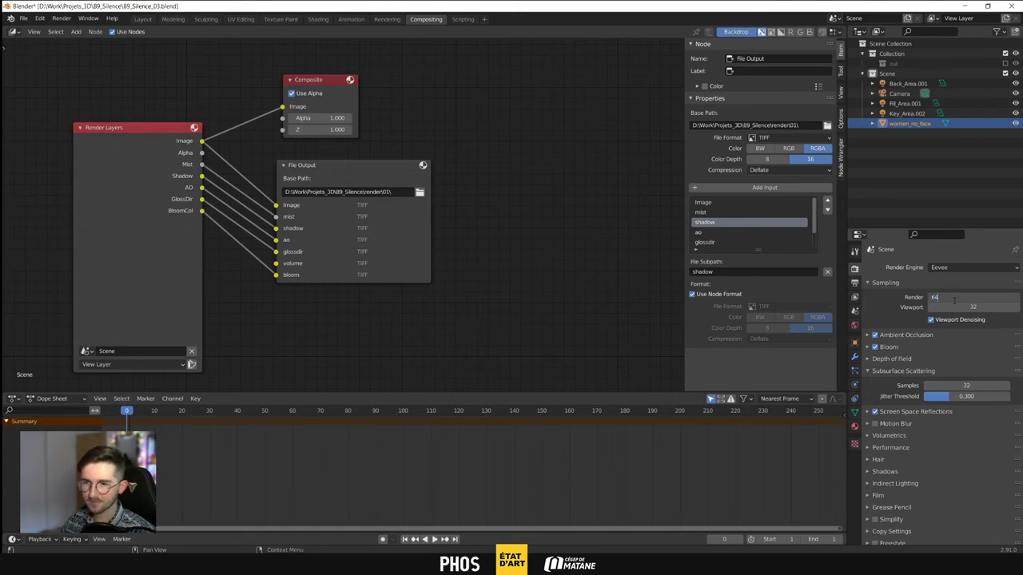
key("Return")
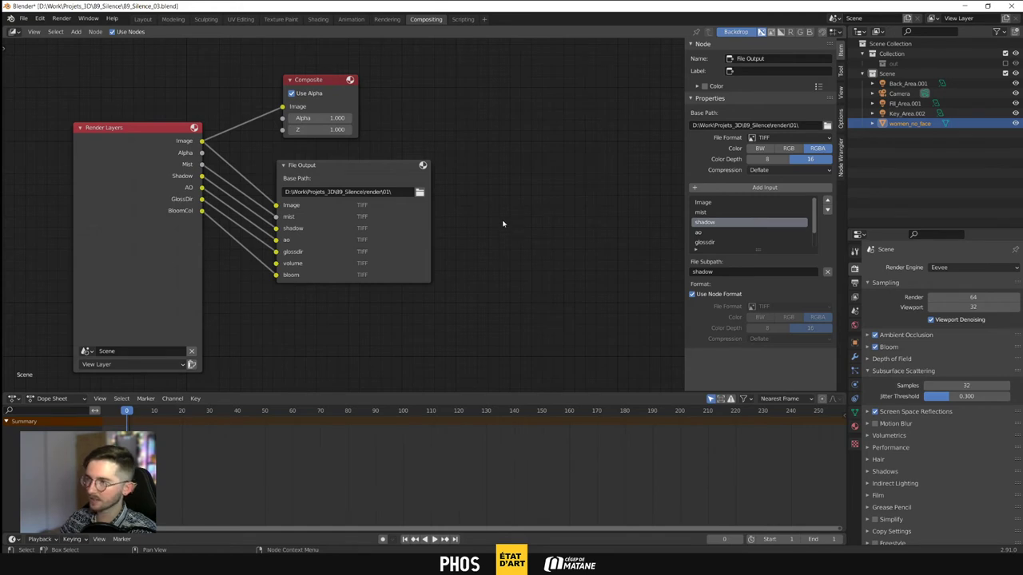
Set the File Output node's base path to D:\Work\Projets_3D\89_Silence\render\02
left_click(404, 192)
left_click(404, 191)
key("BackSpace")
key("BackSpace")
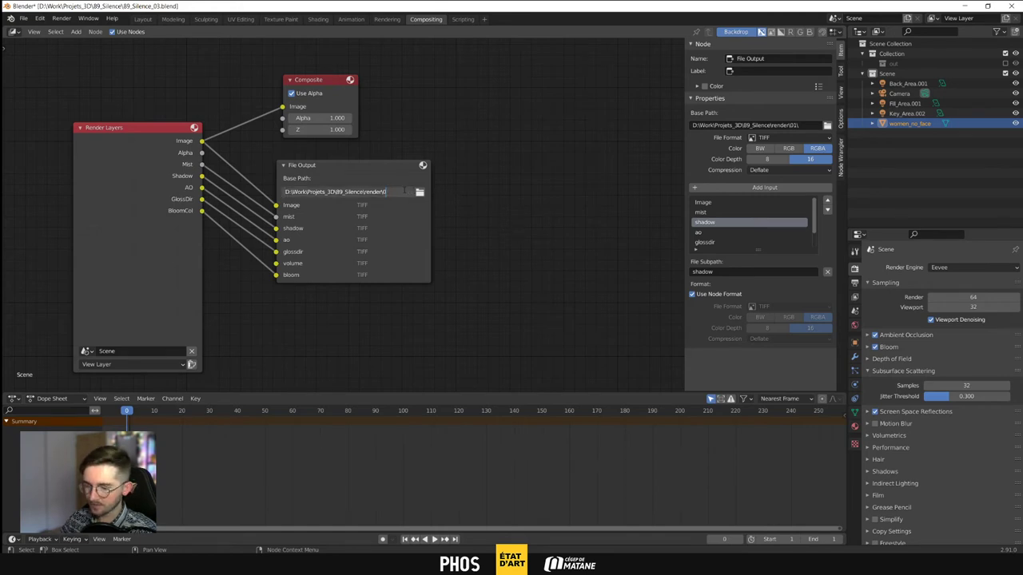
type("2")
key("Return")
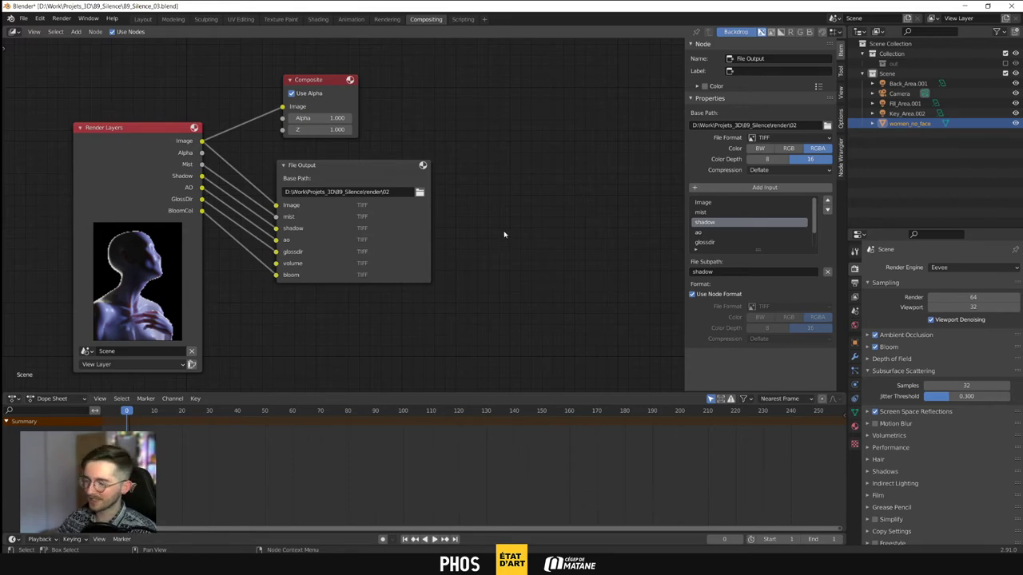
Render the scene with Eevee, view the whole figure and close the render window
key("F12")
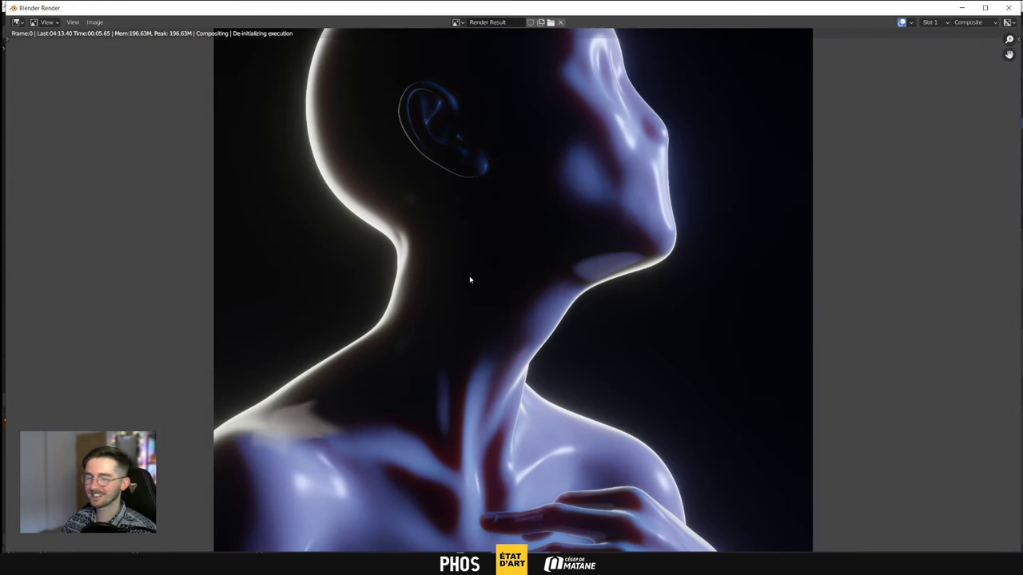
scroll(470, 280, "down", 2)
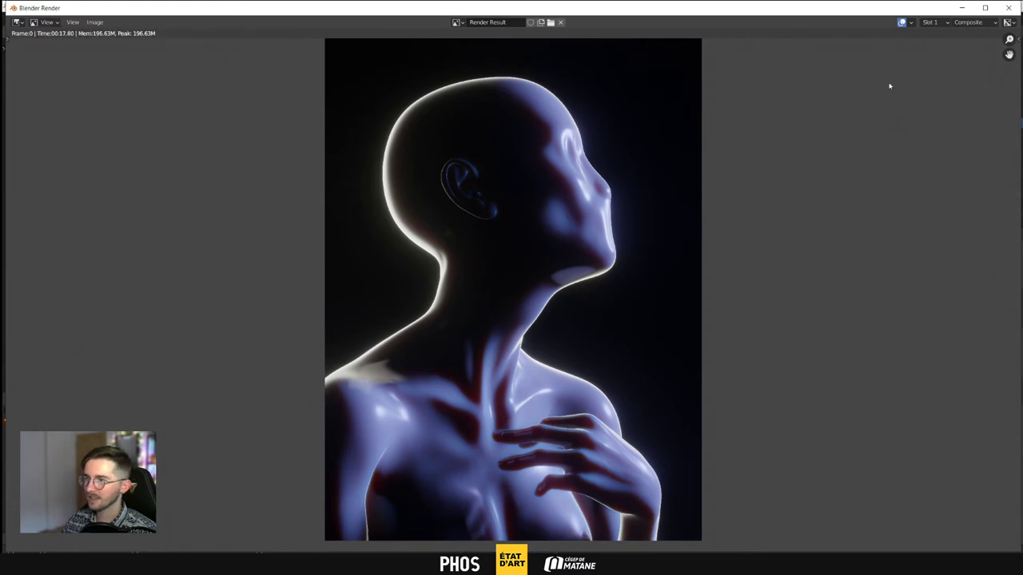
left_click(1007, 8)
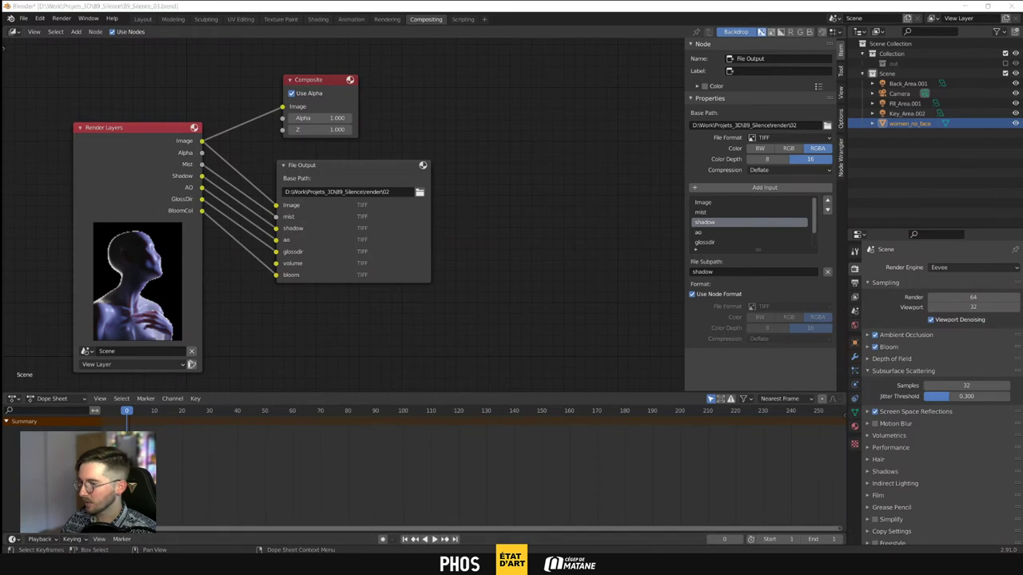
Switch to the file explorer, go to the render\02 folder and view the bloom0000 pass
key("alt+Tab")
left_click(366, 164)
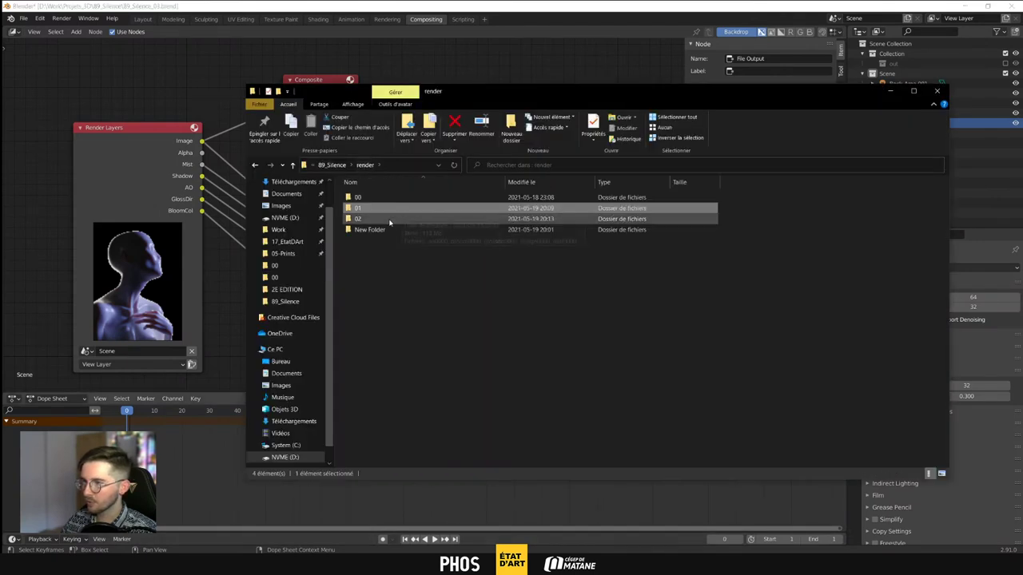
double_click(389, 221)
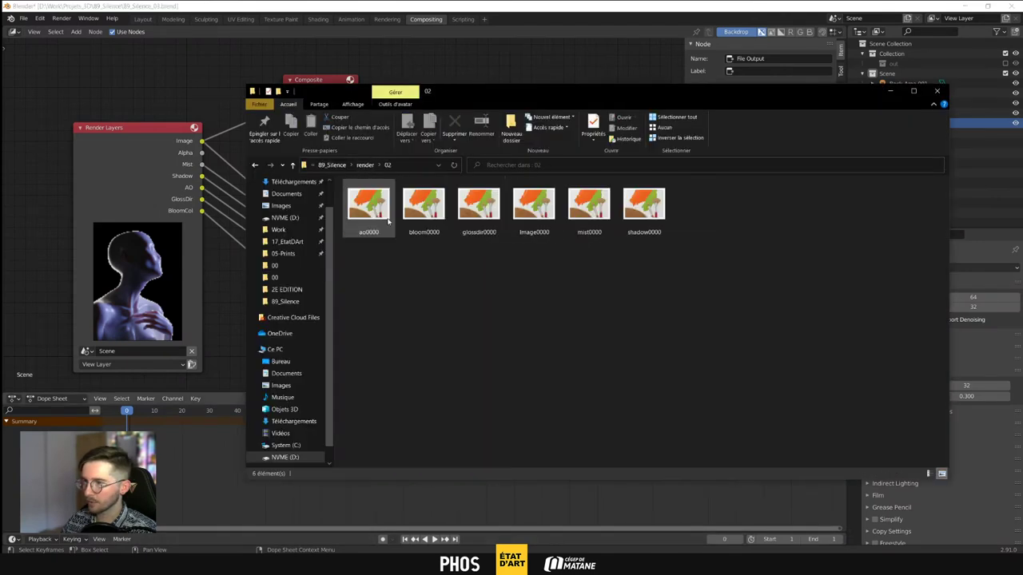
double_click(429, 226)
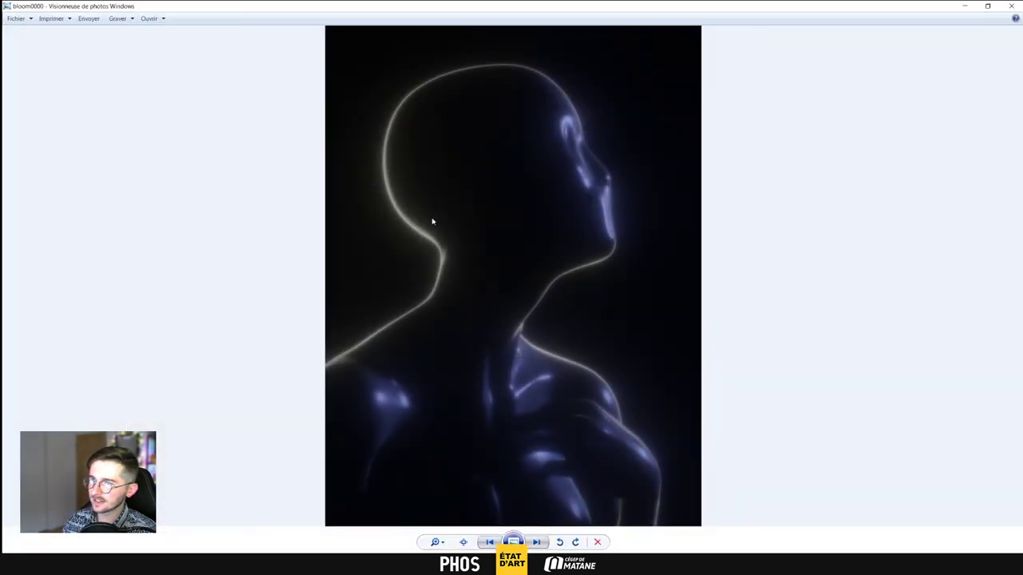
left_click(1011, 8)
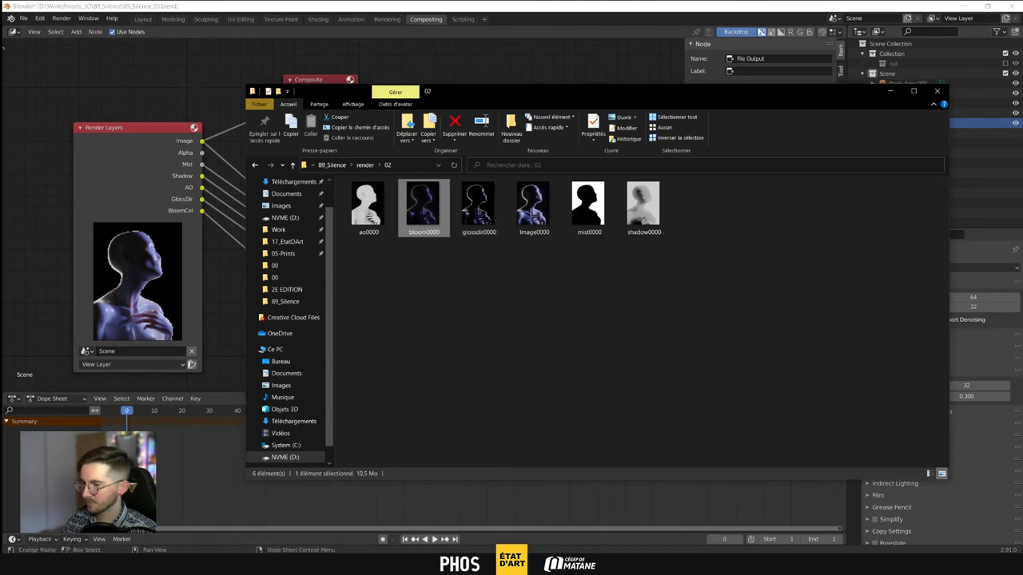
Switch to Photoshop and open Image0000 from the render\01 folder as a new document
left_click(224, 565)
left_click(223, 566)
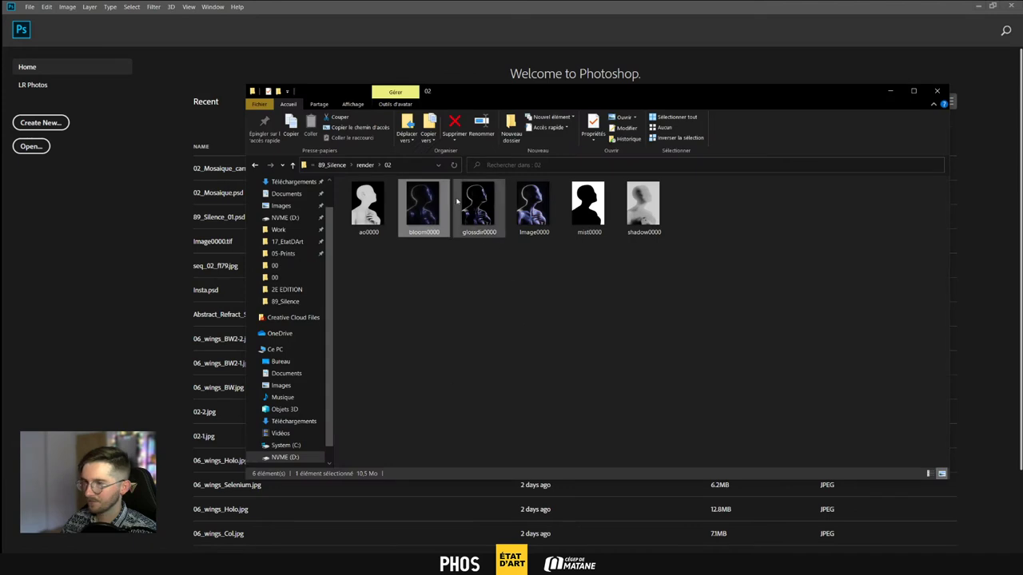
left_click(366, 165)
double_click(395, 209)
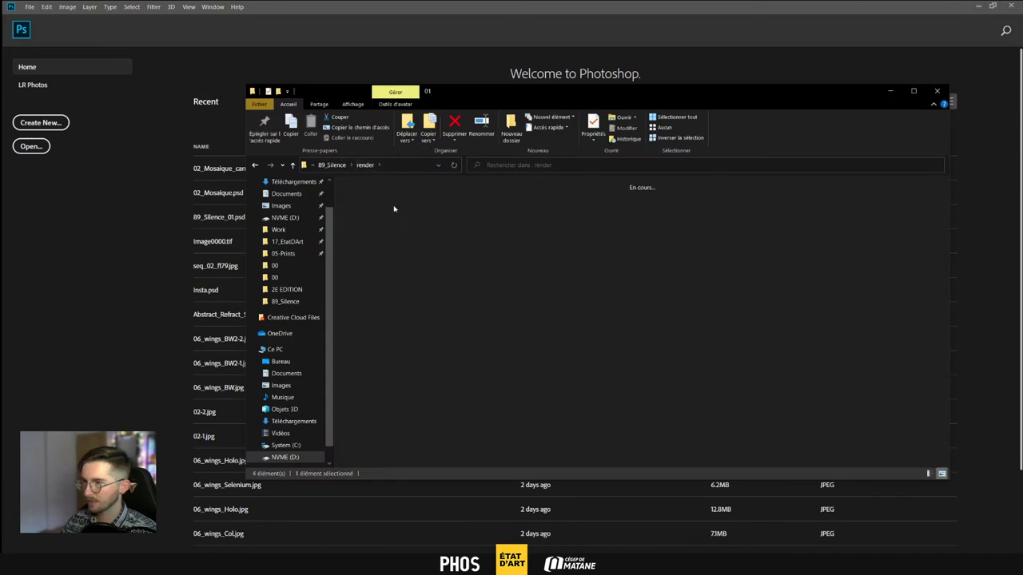
left_click_drag(478, 209, 80, 285)
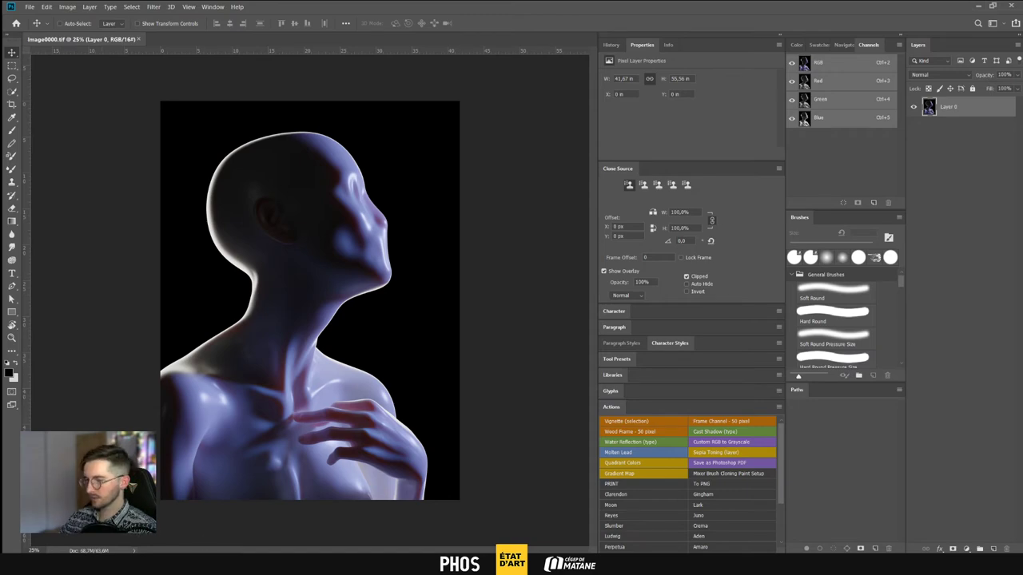
Place the mist0000 pass from the render\01 folder into the document above Layer 0
mouse_move(234, 566)
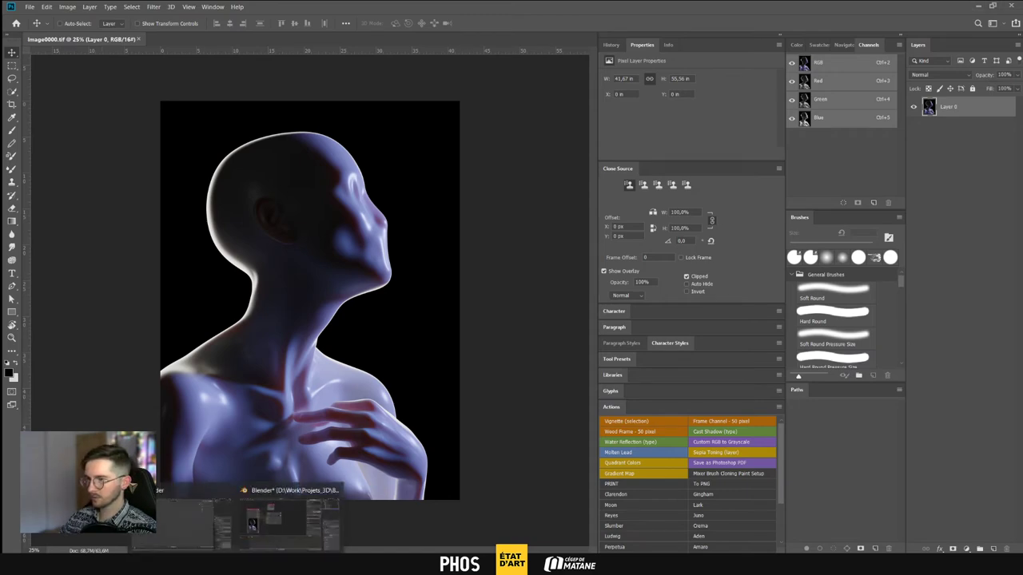
key("alt+Tab")
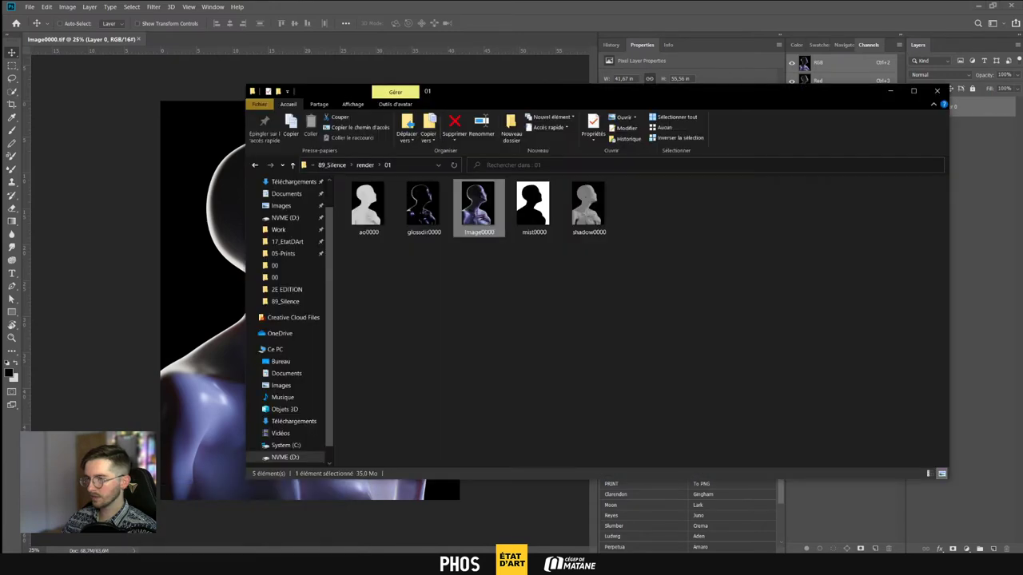
left_click_drag(537, 232, 189, 307)
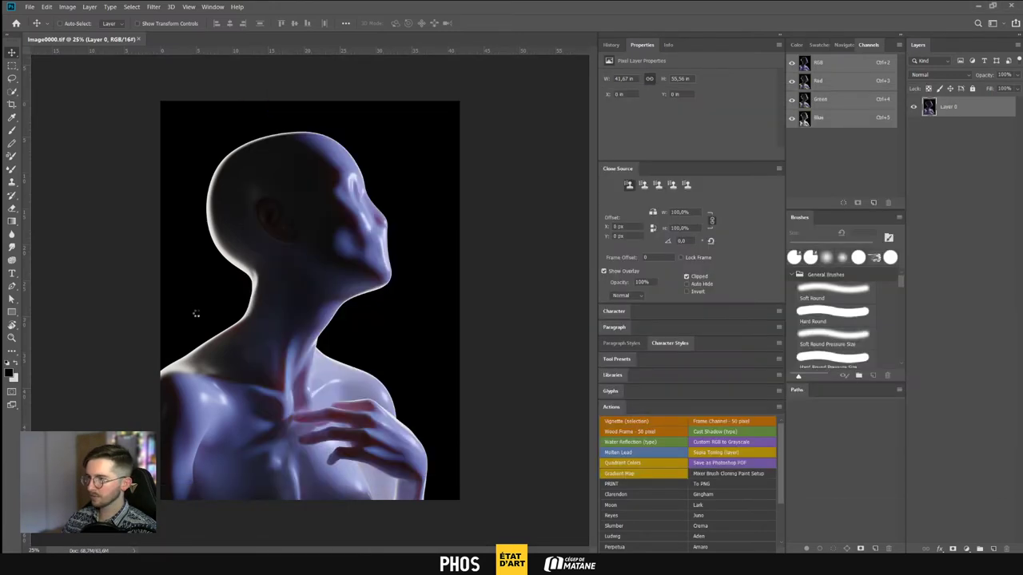
key("Return")
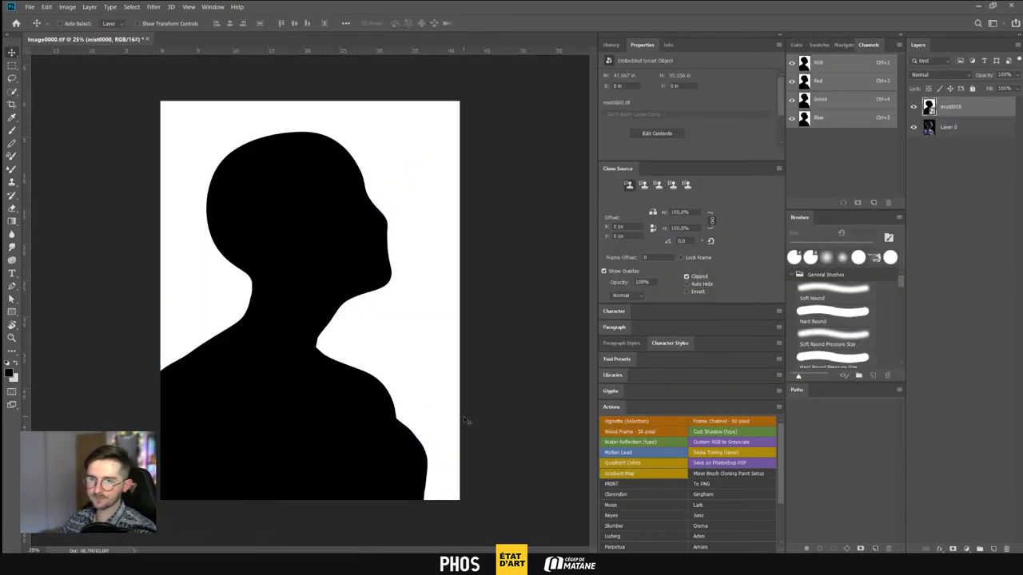
Replace the mist0000 smart object with a rasterized copy of it
left_click_drag(958, 115, 993, 549)
left_click(958, 128)
key("Delete")
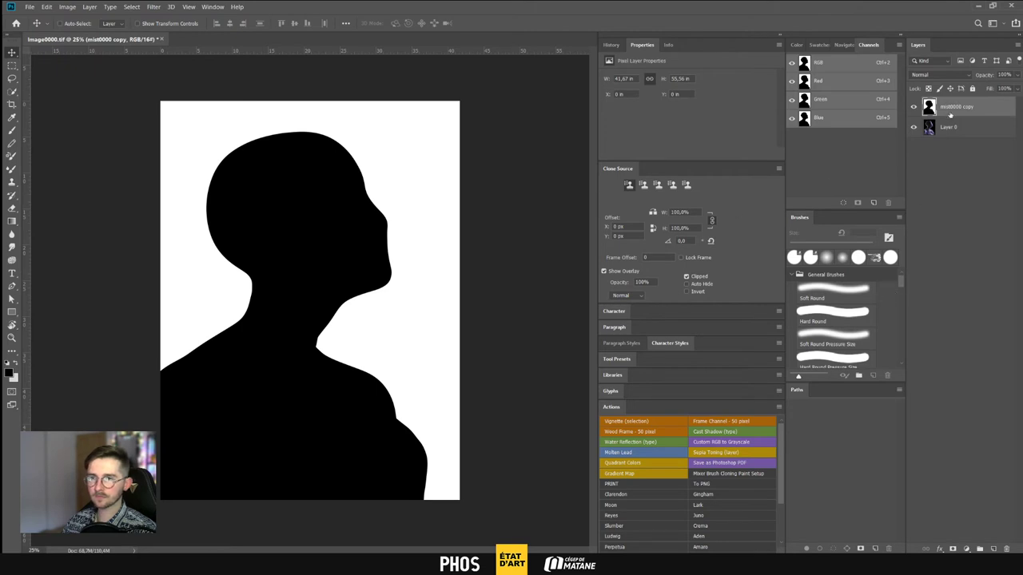
Copy the mist image, hide its layer and paste it into a new layer mask on Layer 0
key("ctrl+a")
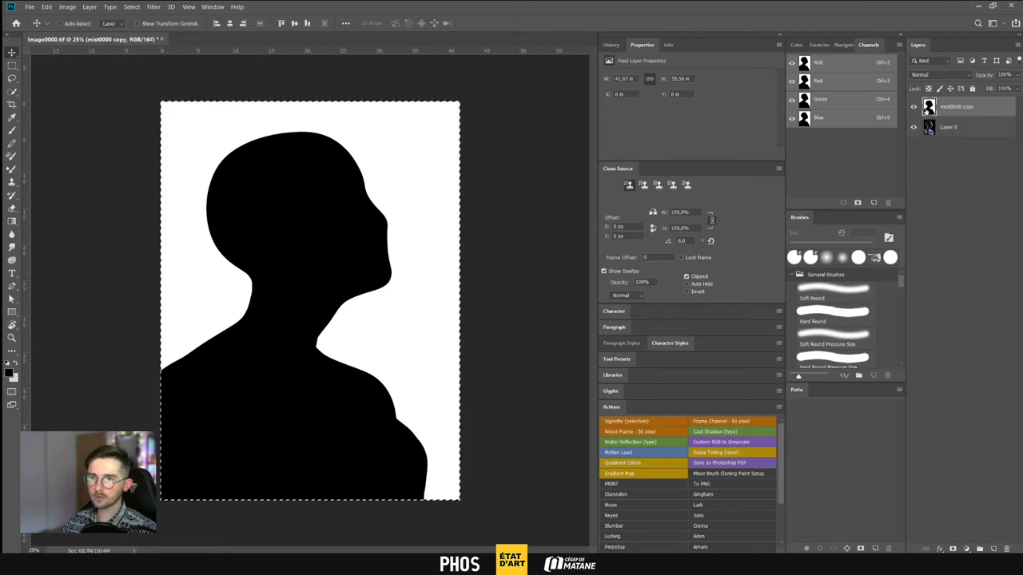
left_click(913, 107)
left_click(970, 131)
left_click(952, 548)
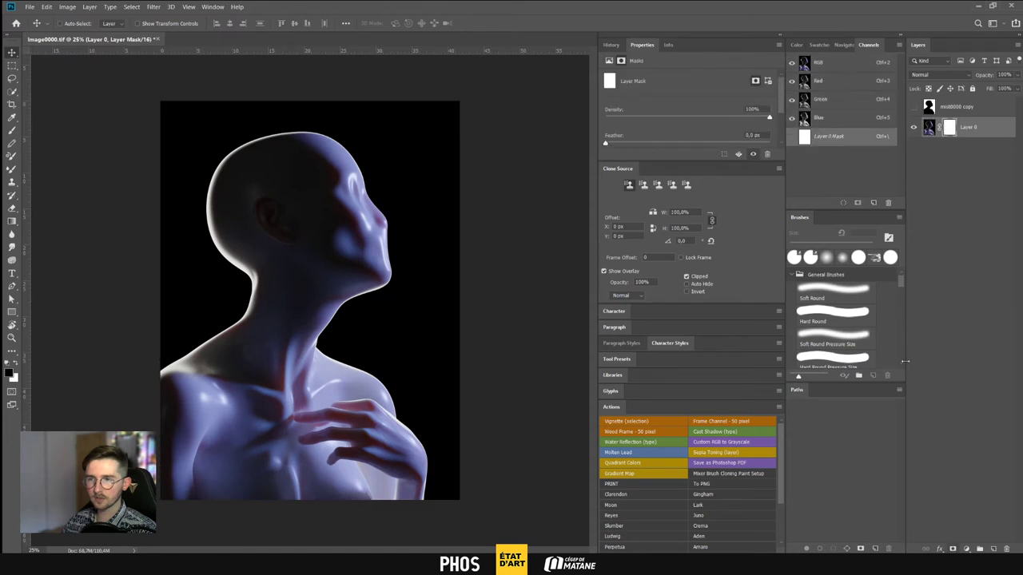
left_click(791, 136)
key("ctrl+v")
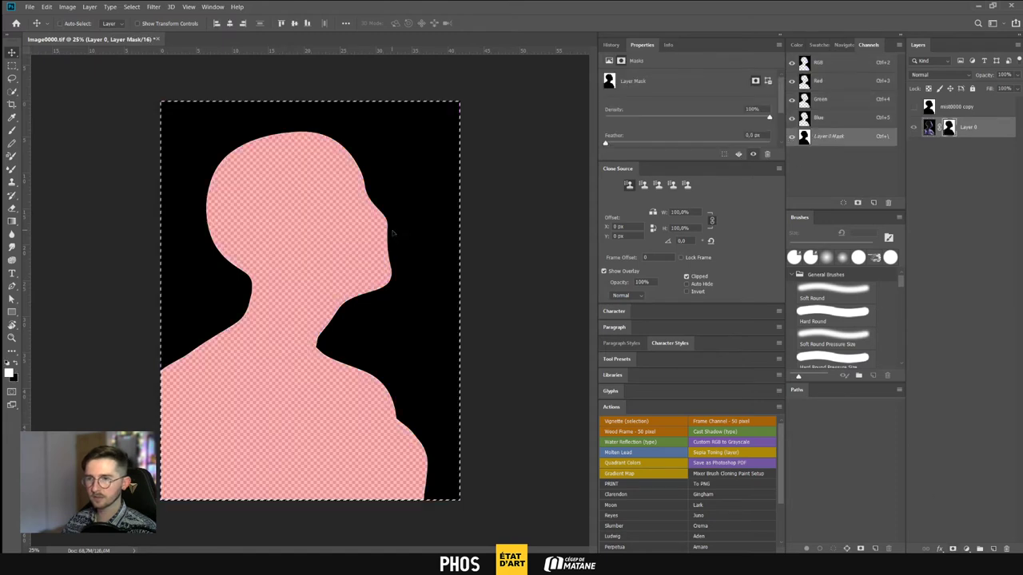
Invert Layer 0's mask so the figure is kept, deselect and hide the mask overlay
key("ctrl+i")
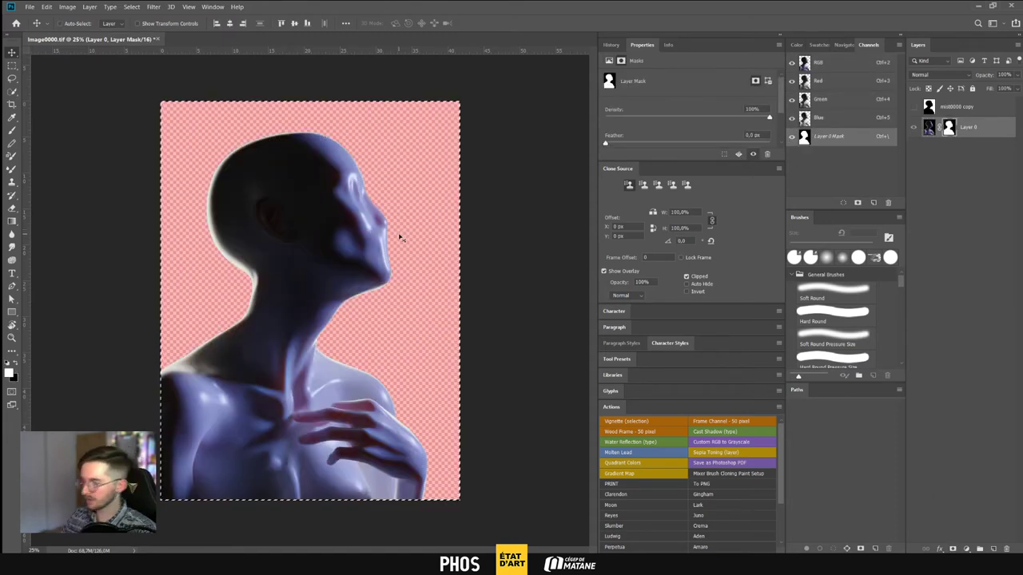
key("ctrl+d")
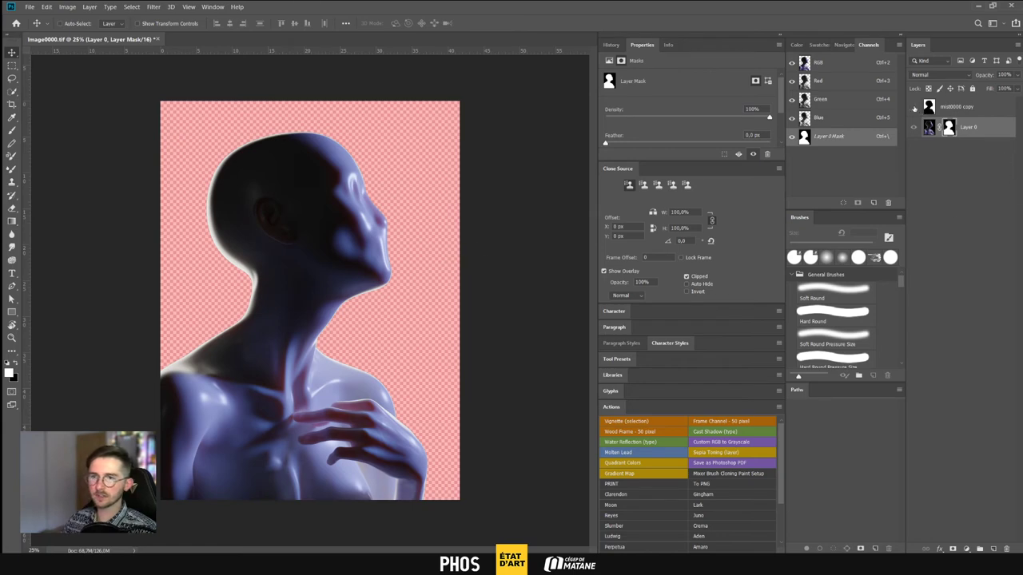
left_click(792, 137)
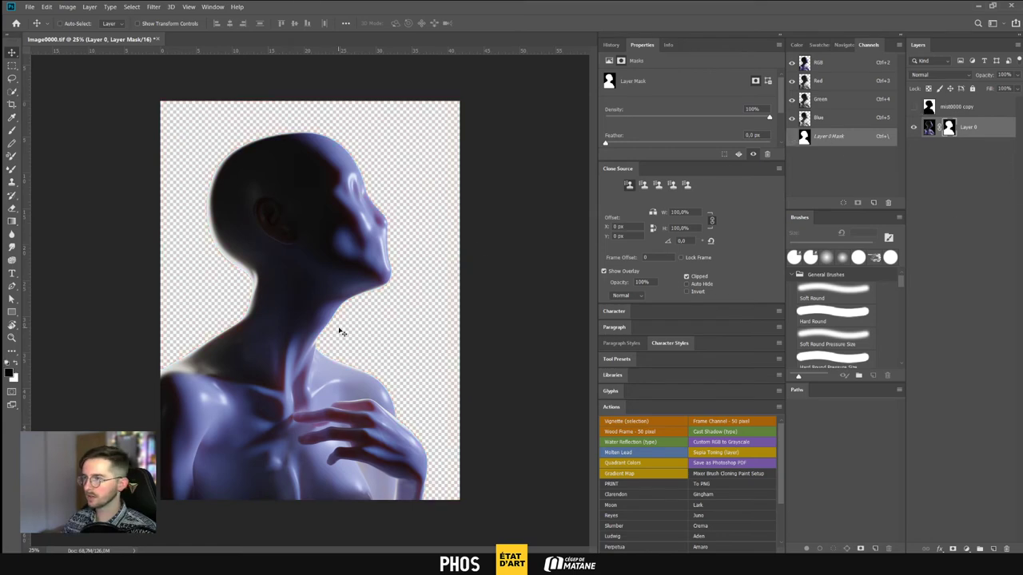
Examine the masked figure's edges closely around the neck, head and ear, and return to the whole figure
key("ctrl+plus")
key("ctrl+plus")
key("ctrl+plus")
key("ctrl+plus")
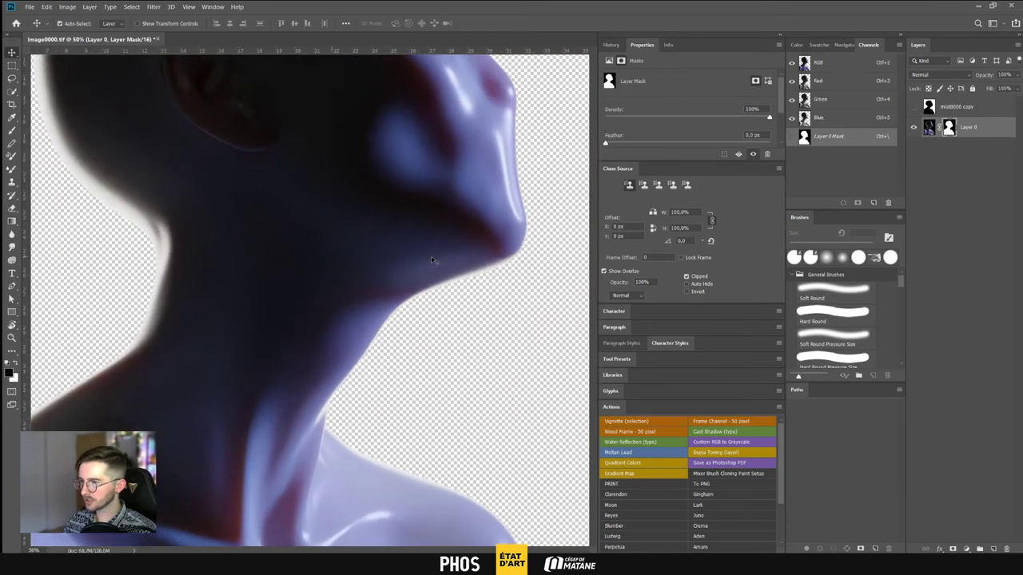
left_click_drag(479, 202, 215, 438)
left_click_drag(210, 217, 469, 545)
left_click_drag(245, 322, 269, 319)
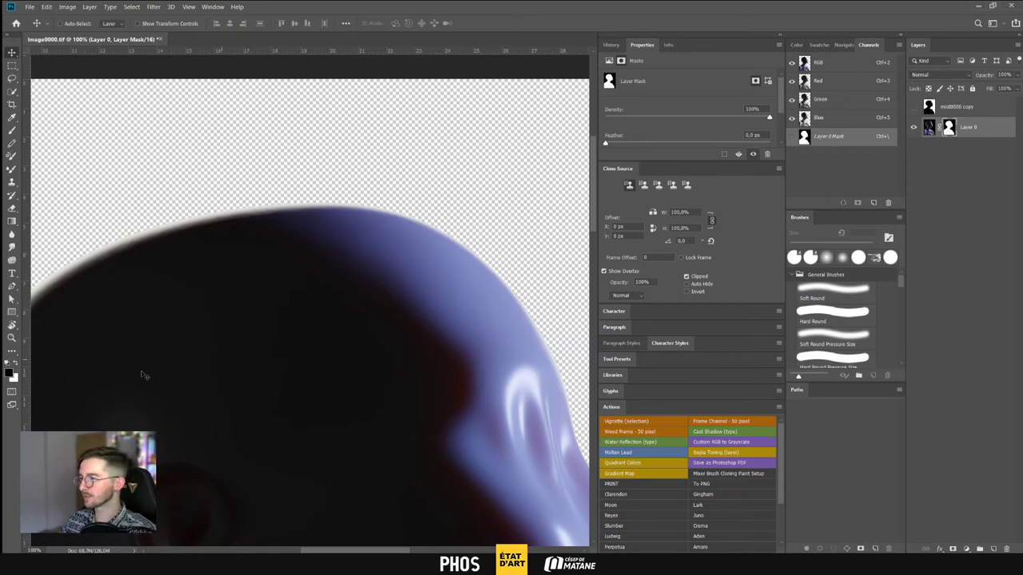
scroll(417, 307, "down", 5)
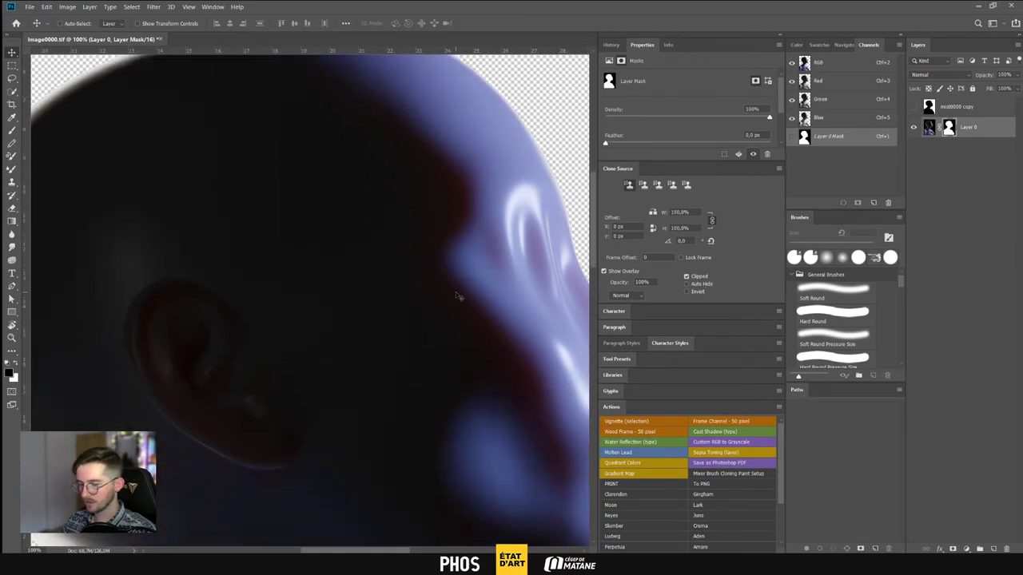
scroll(456, 296, "down", 4, "alt")
scroll(457, 295, "down", 2, "alt")
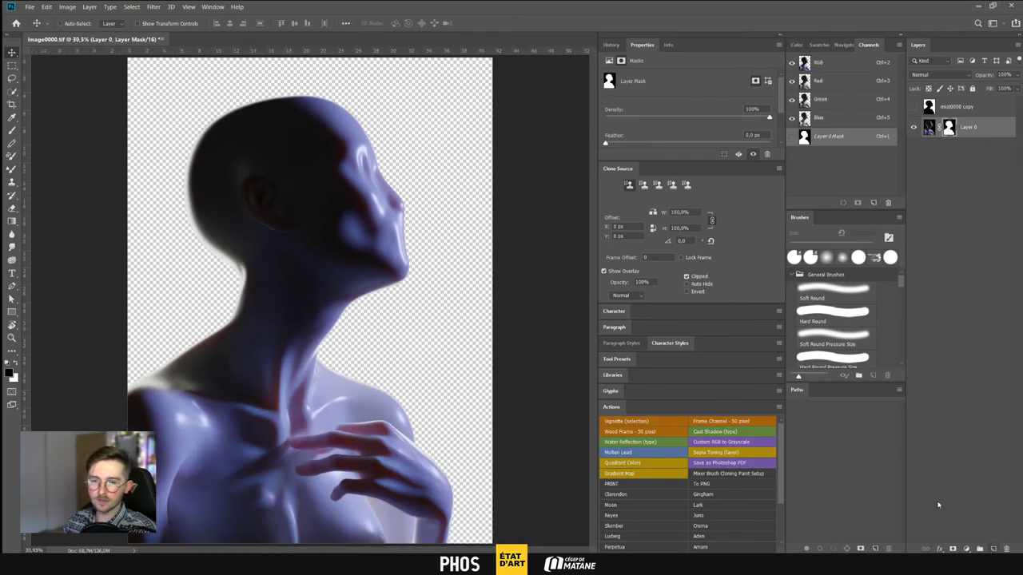
Add a black solid color fill layer and move it below Layer 0 as the background
left_click(67, 6)
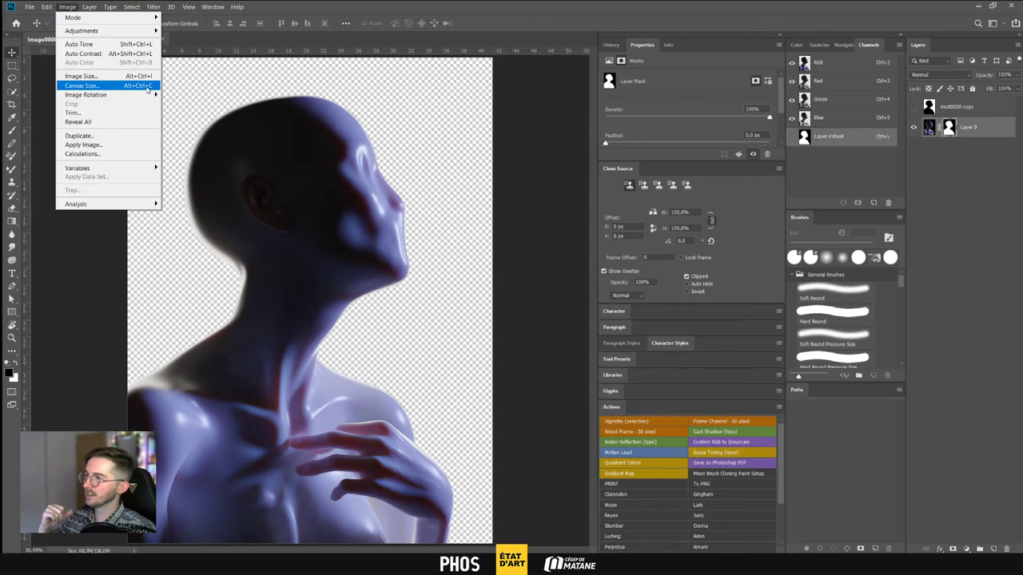
left_click(88, 7)
left_click(88, 7)
mouse_move(136, 122)
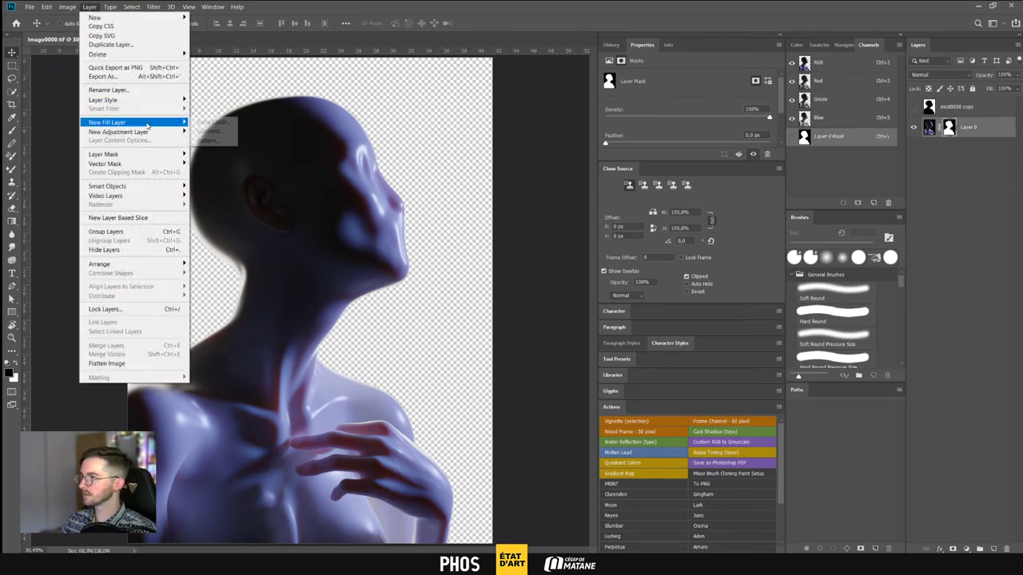
left_click(212, 122)
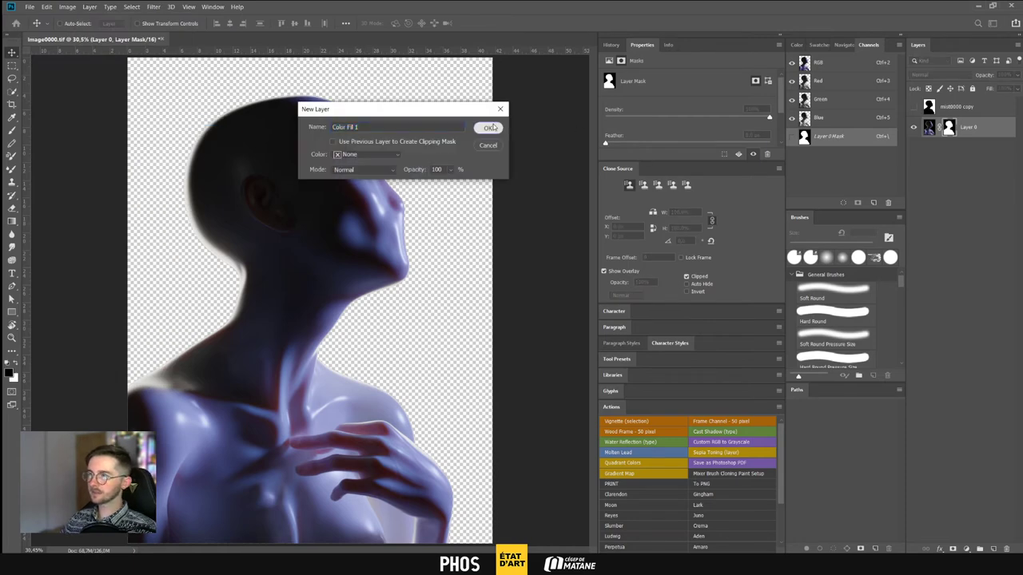
left_click(486, 127)
left_click(627, 212)
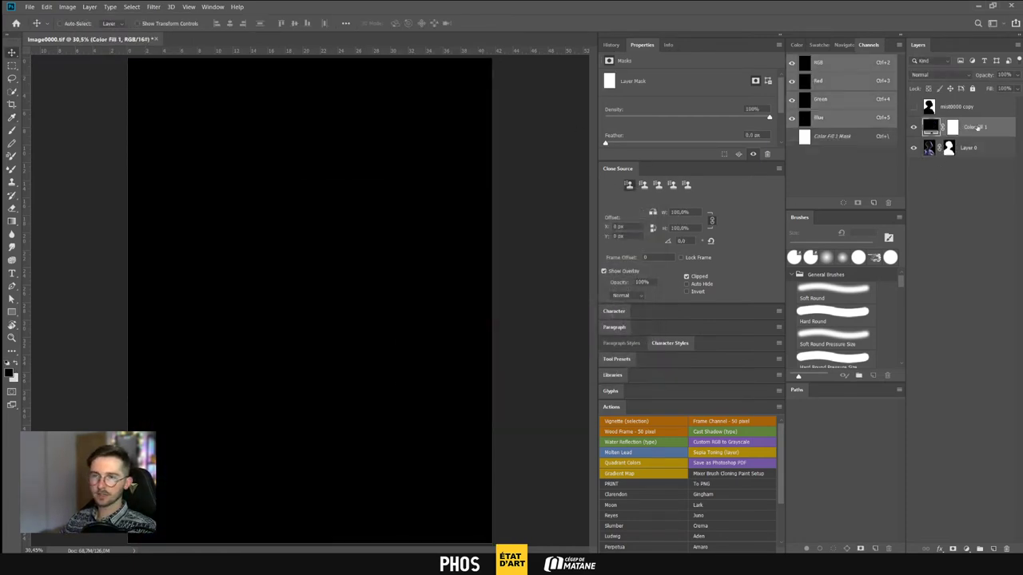
left_click_drag(976, 128, 971, 157)
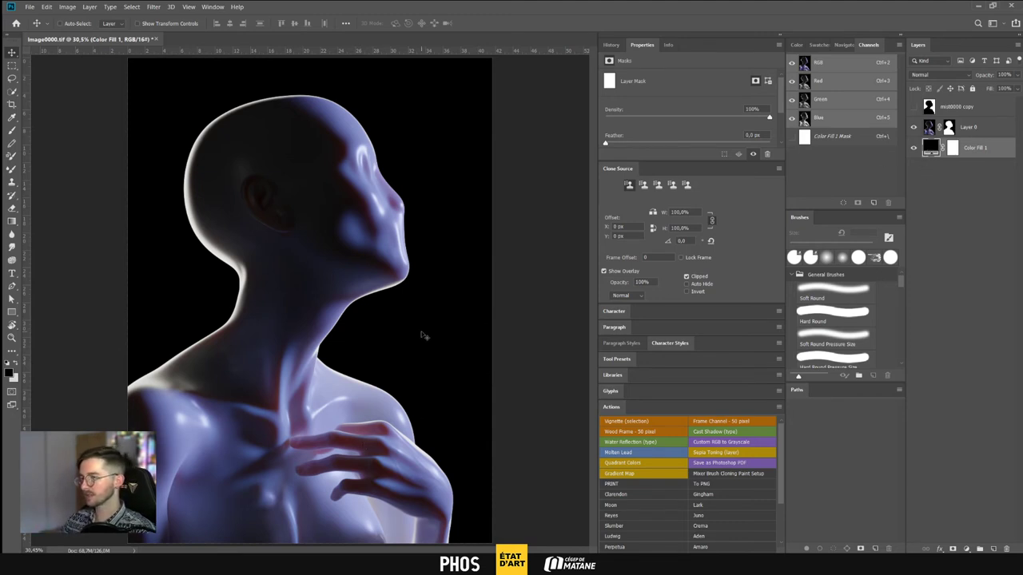
Place the glossdir0000 image from the render\01 folder as a layer directly above Layer 0
key("ctrl+minus")
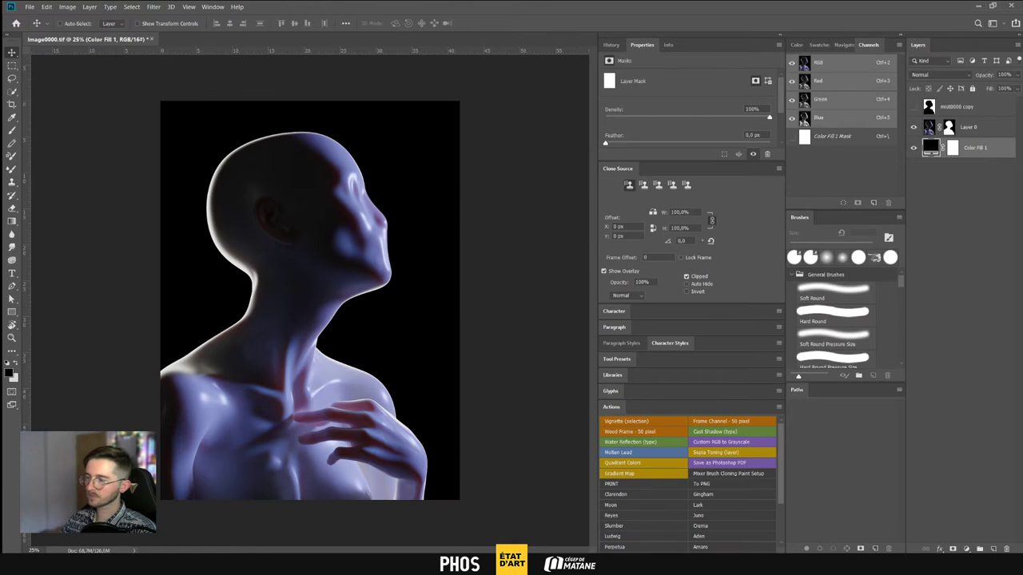
key("alt+Tab")
left_click_drag(413, 215, 229, 268)
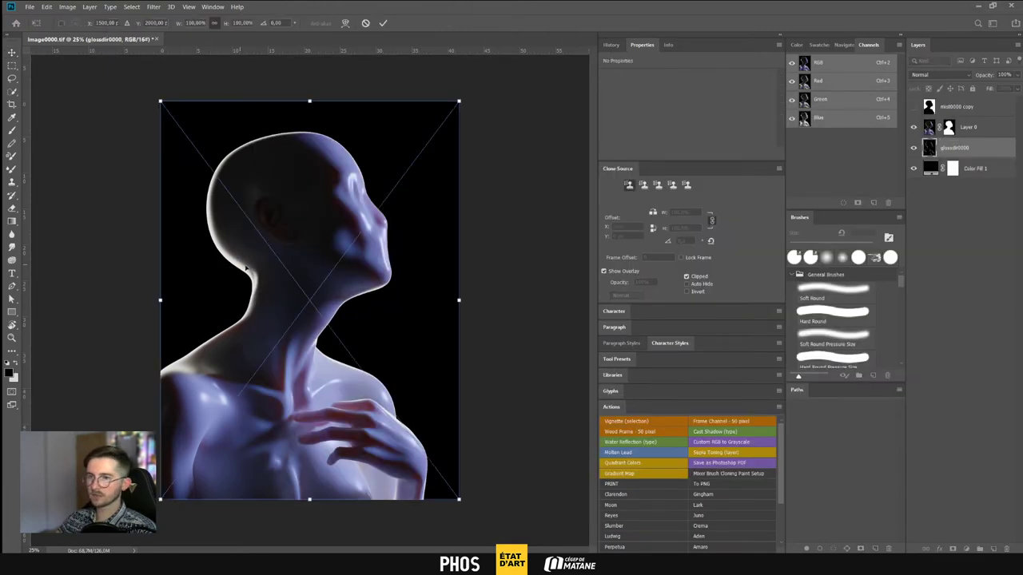
key("Return")
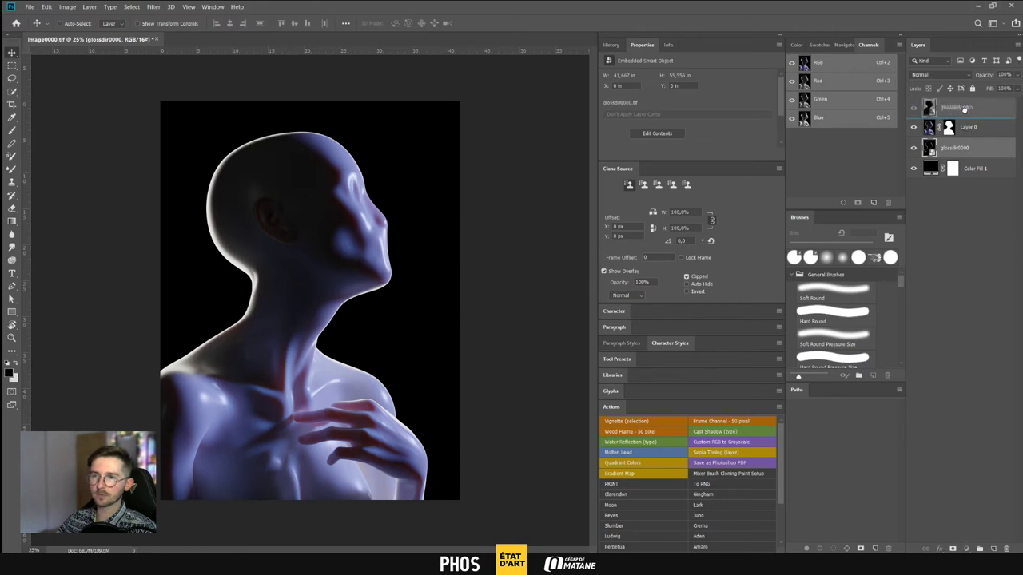
Place bloom0000 and glossdir0000 from the render\02 folder as layers above the existing glossdir0000 layer
key("alt+Tab")
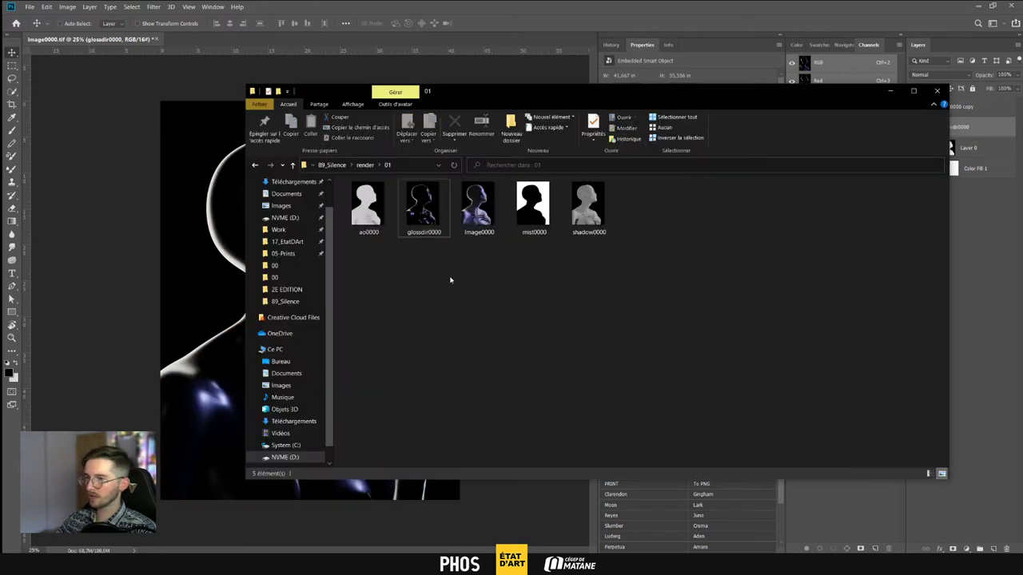
left_click(255, 164)
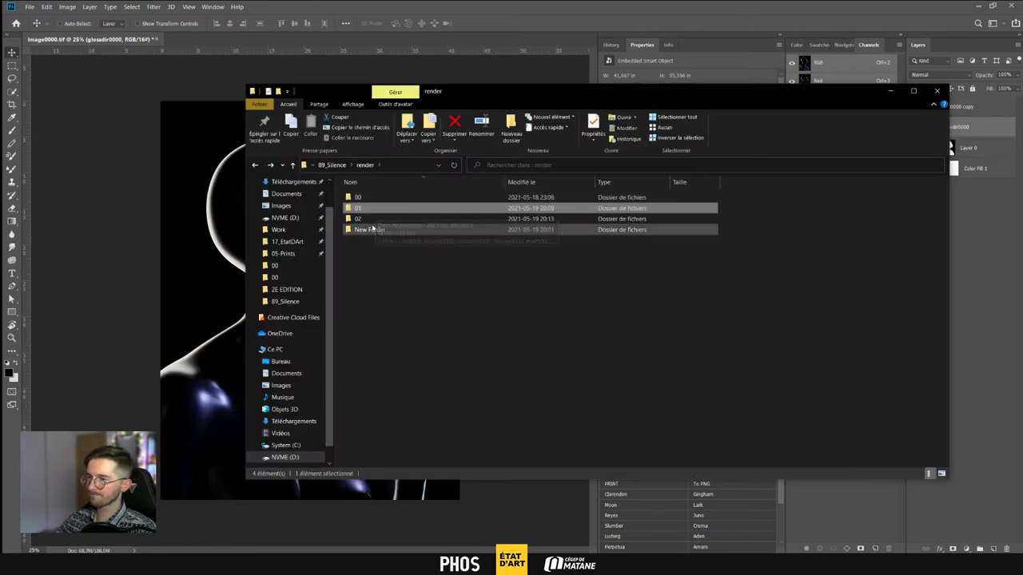
double_click(367, 210)
left_click_drag(430, 217, 183, 228)
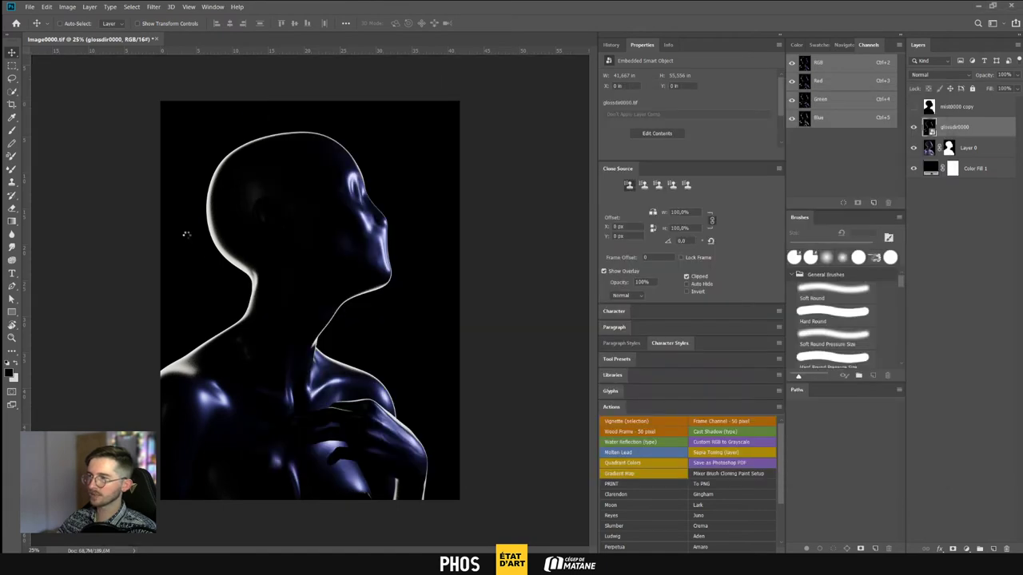
key("Return")
key("alt+Tab")
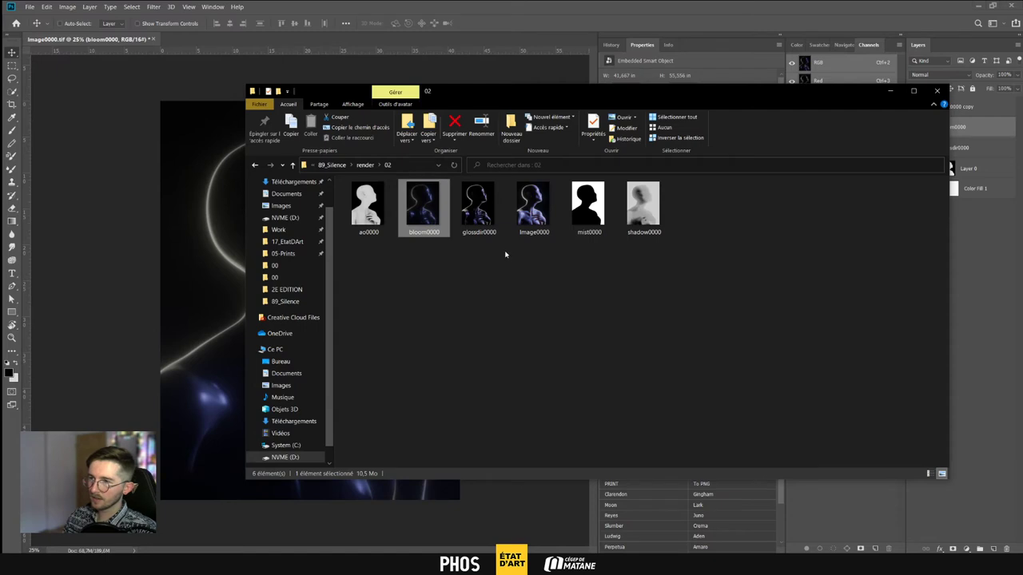
left_click_drag(477, 208, 183, 269)
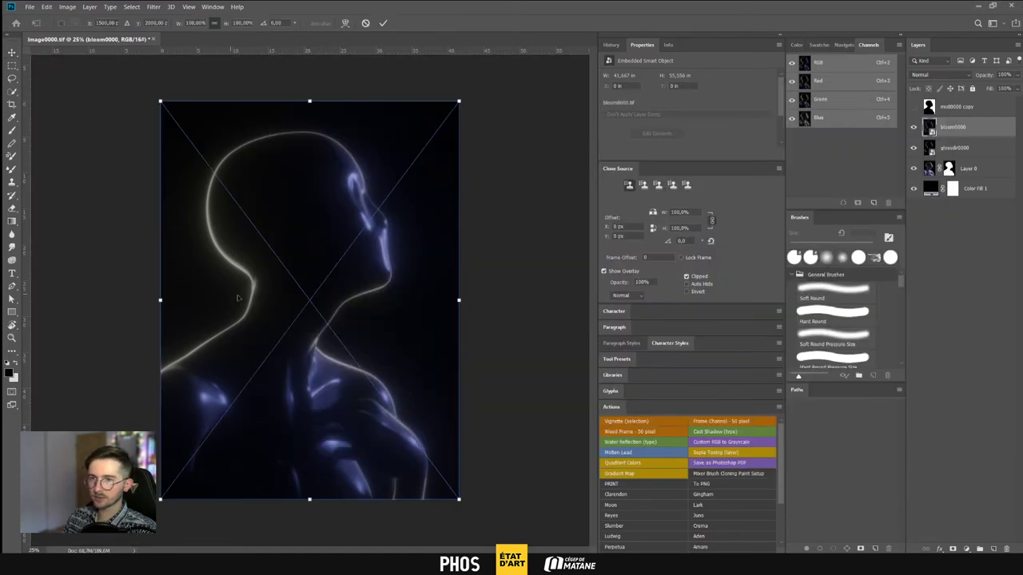
key("Return")
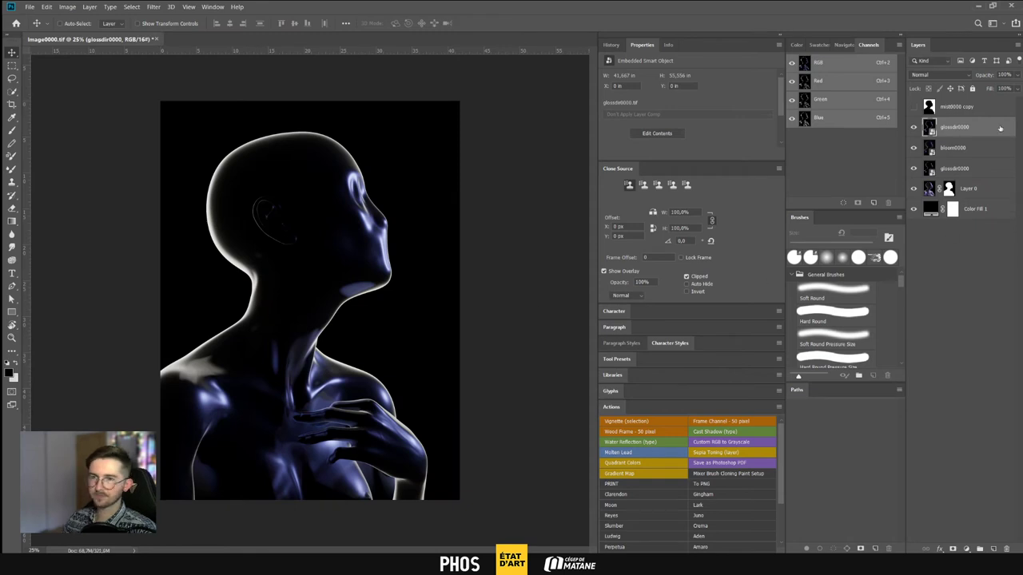
Duplicate each of the two glossdir0000 layers and the bloom0000 layer, merging every copy with its original into a pixel layer
left_click_drag(998, 128, 993, 548)
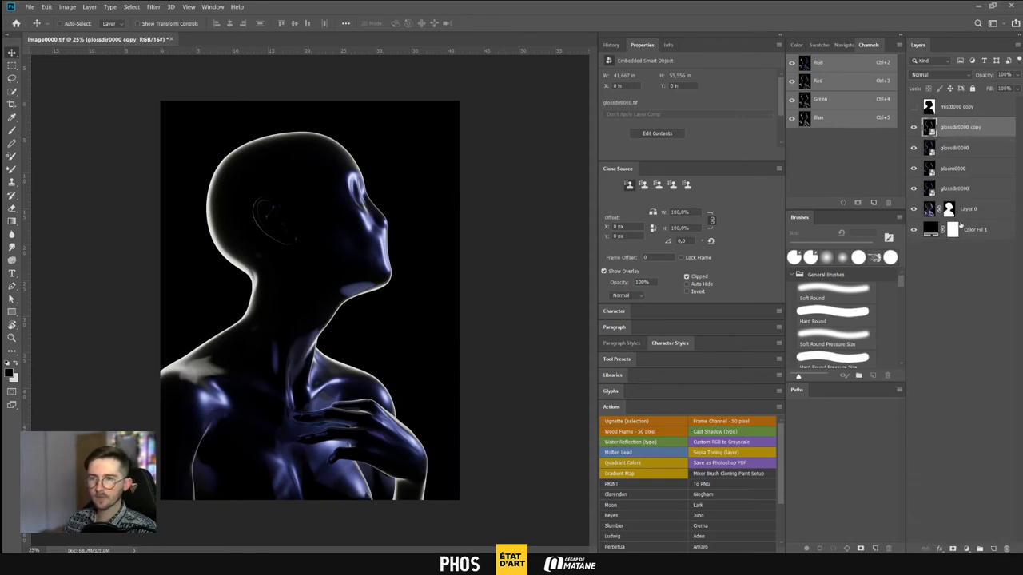
key("ctrl+e")
left_click_drag(968, 150, 993, 548)
left_click(962, 170, "ctrl")
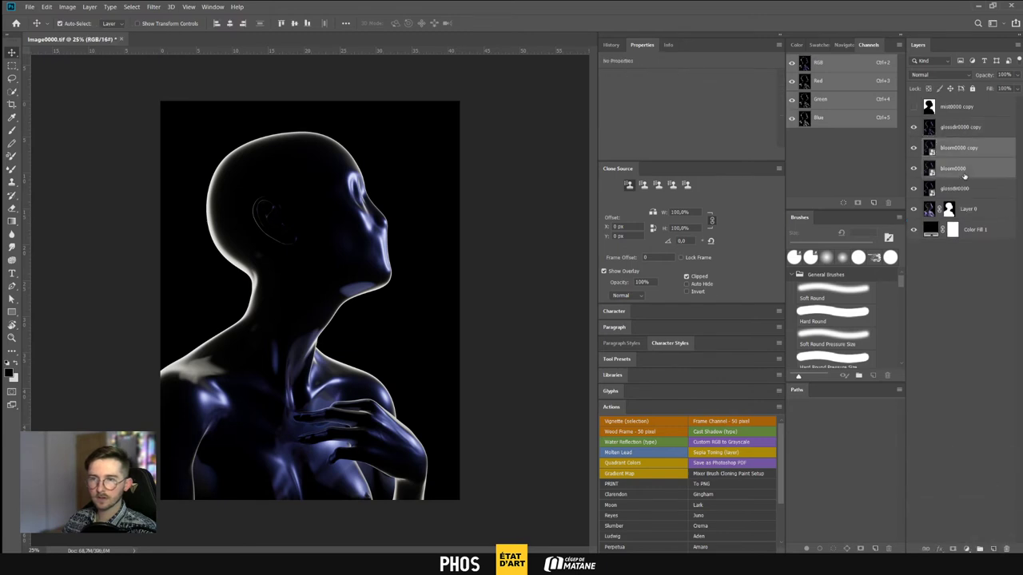
key("ctrl+e")
left_click_drag(968, 187, 993, 549)
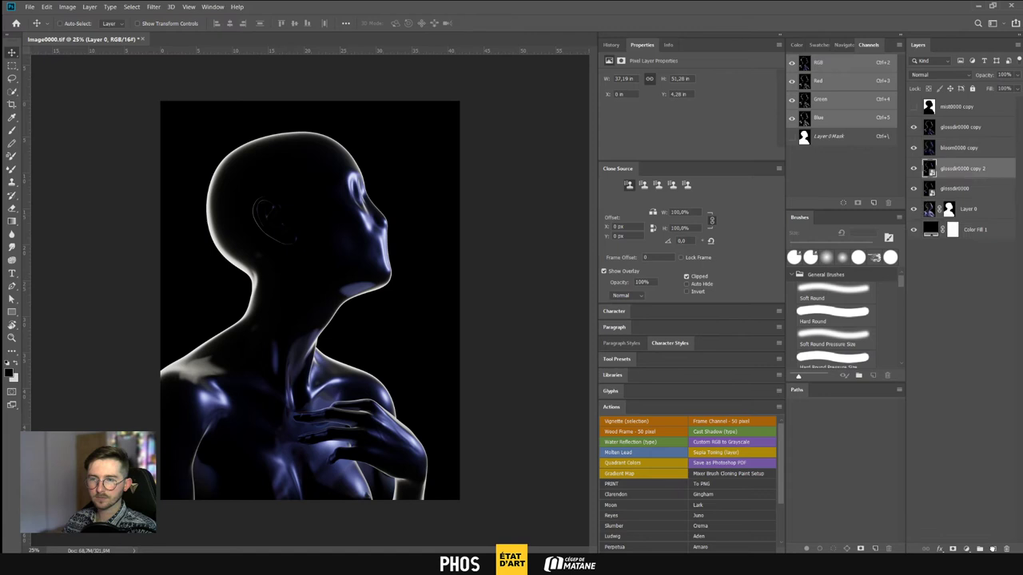
left_click(974, 187, "ctrl")
key("ctrl+e")
Hide both glossdir layers and set the bloom0000 copy layer's blend mode to Screen
left_click(913, 126)
left_click(913, 168)
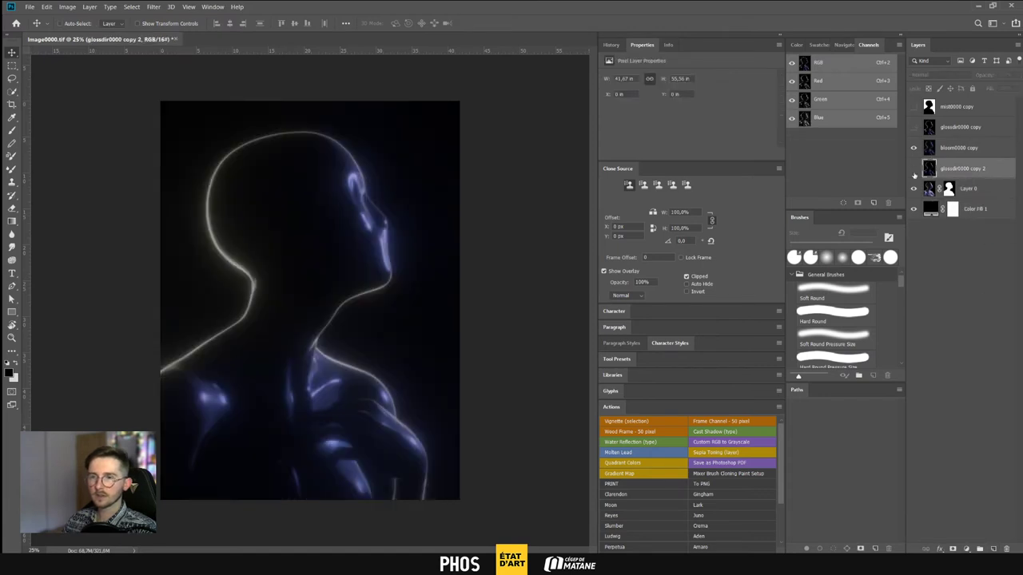
left_click(963, 150)
left_click(947, 76)
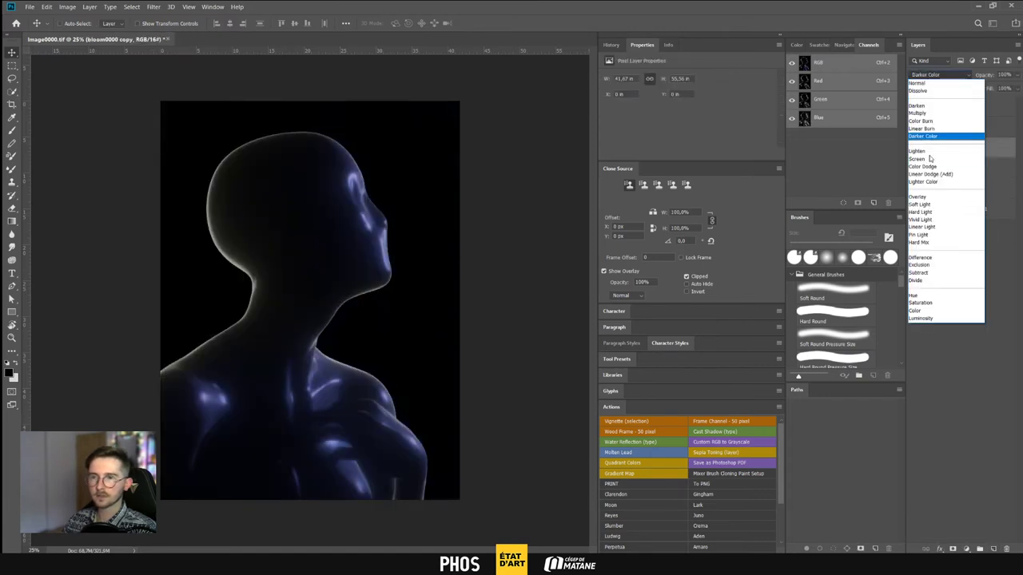
left_click(929, 162)
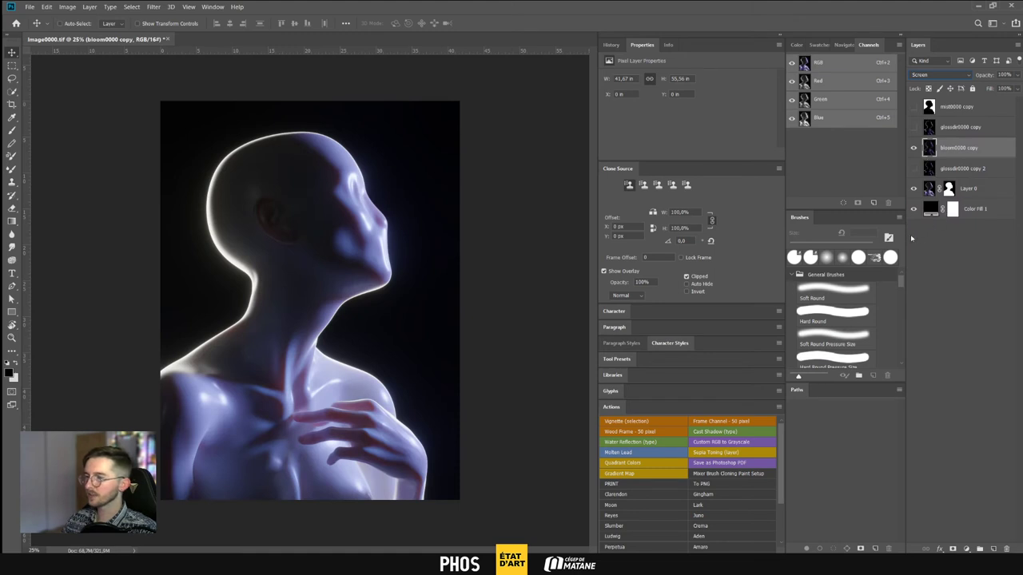
Compare the figure with and without the bloom0000 copy layer's glow
left_click(913, 148)
left_click(914, 148)
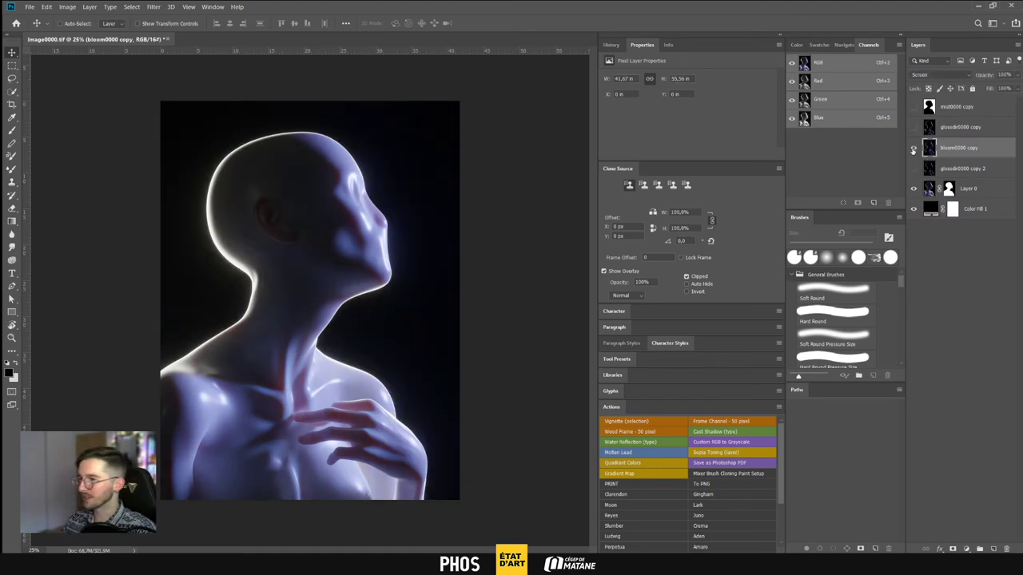
left_click(914, 148)
left_click(913, 147)
left_click(913, 148)
left_click(913, 148)
left_click(913, 148)
left_click(914, 148)
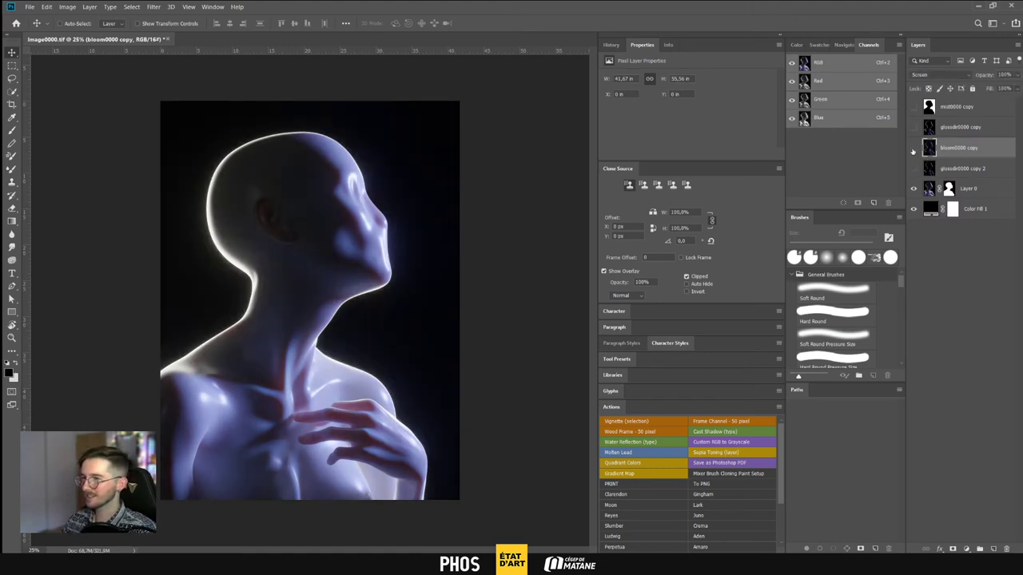
left_click(913, 149)
left_click(913, 149)
left_click(913, 149)
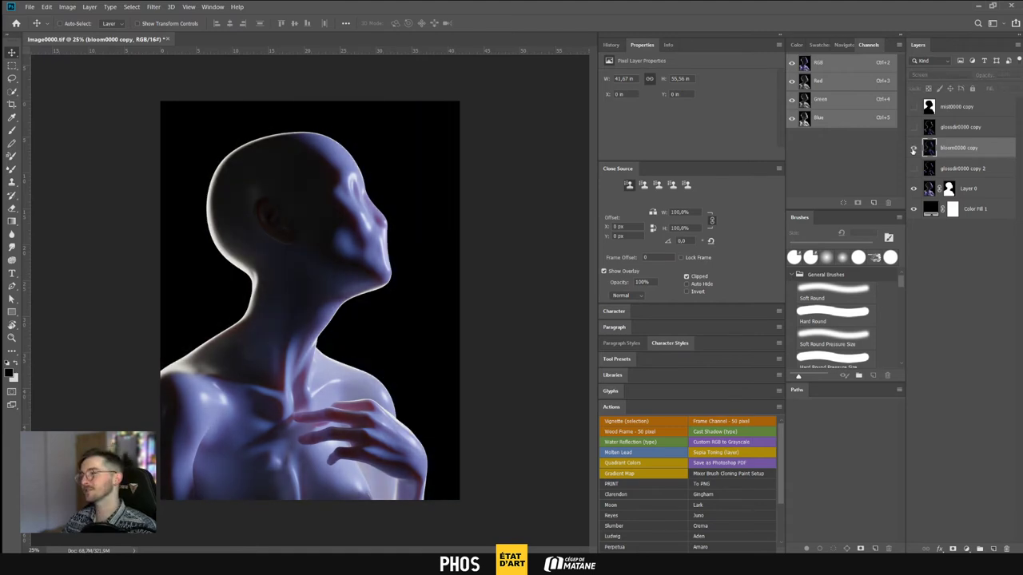
left_click(914, 148)
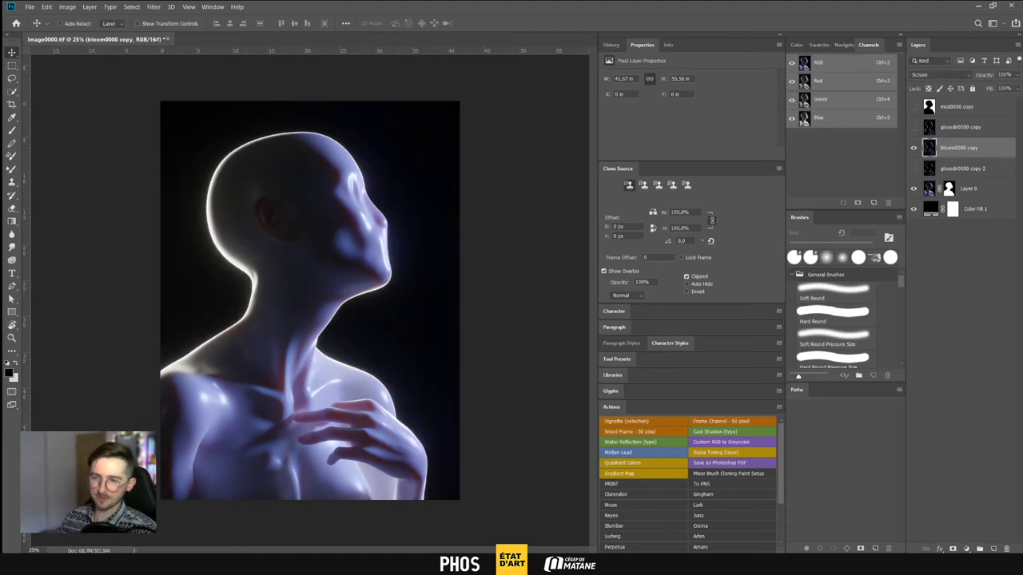
Add a Levels adjustment above the bloom0000 copy layer with midtones at 0,91, and compare its effect with the bloom's
left_click(966, 549)
left_click(957, 415)
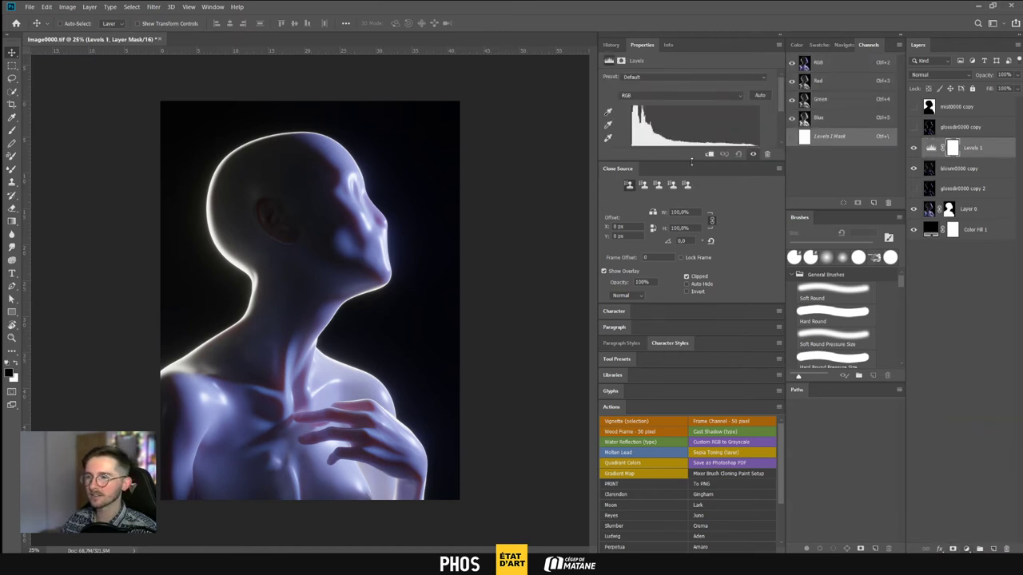
mouse_move(692, 162)
left_mouse_down()
mouse_move(695, 186)
mouse_move(689, 152)
mouse_move(700, 152)
left_mouse_up()
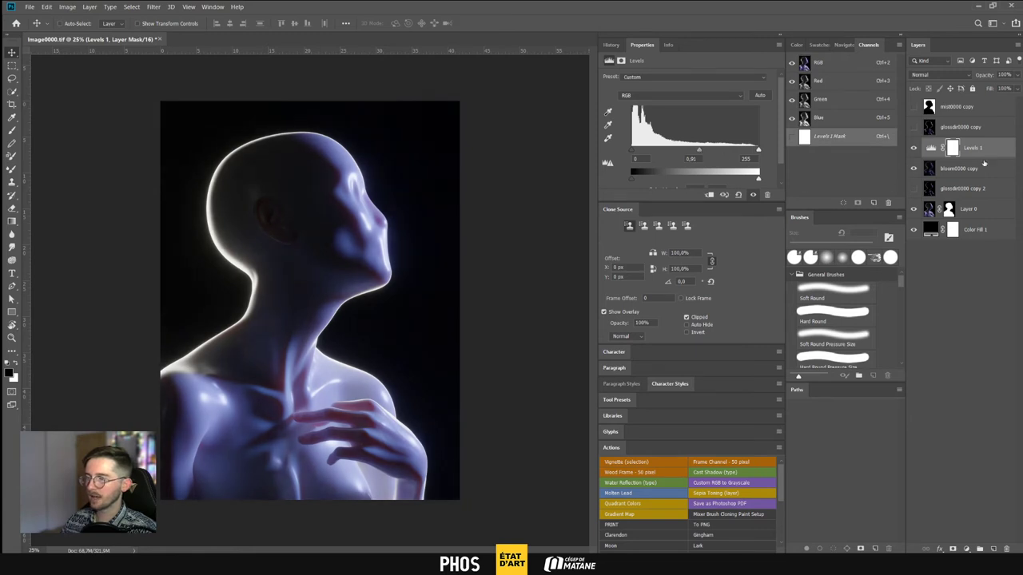
left_click(913, 149)
left_click(914, 150)
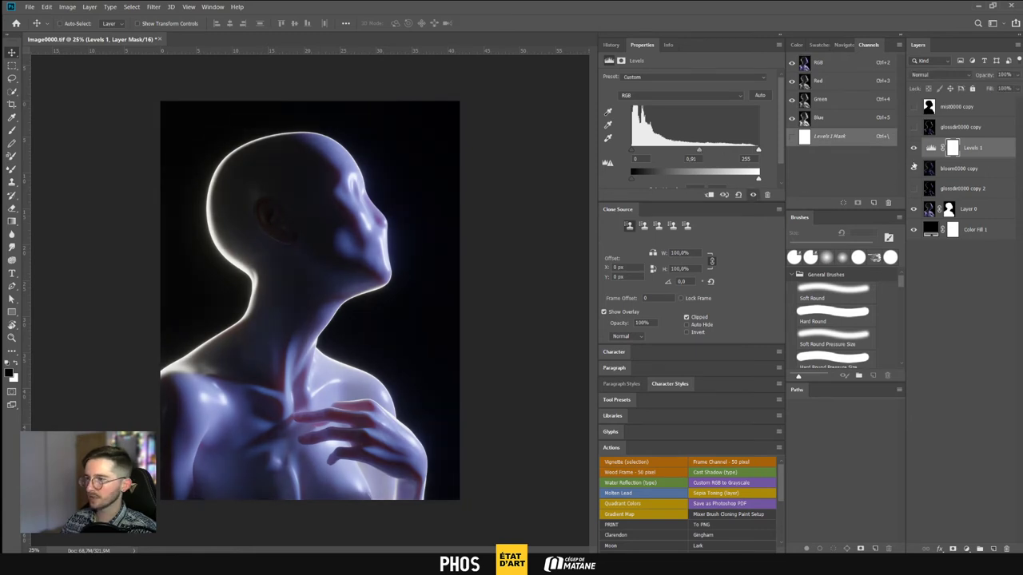
left_click(913, 167)
left_click(913, 167)
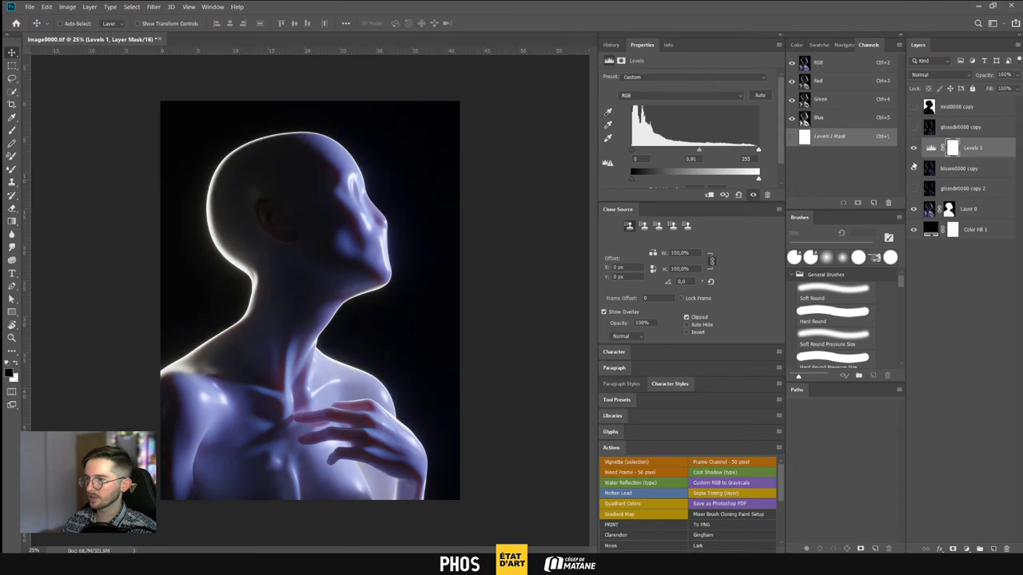
Group the Levels 1 adjustment with the bloom0000 copy layer and expand the group
left_click(973, 174)
key("ctrl+g")
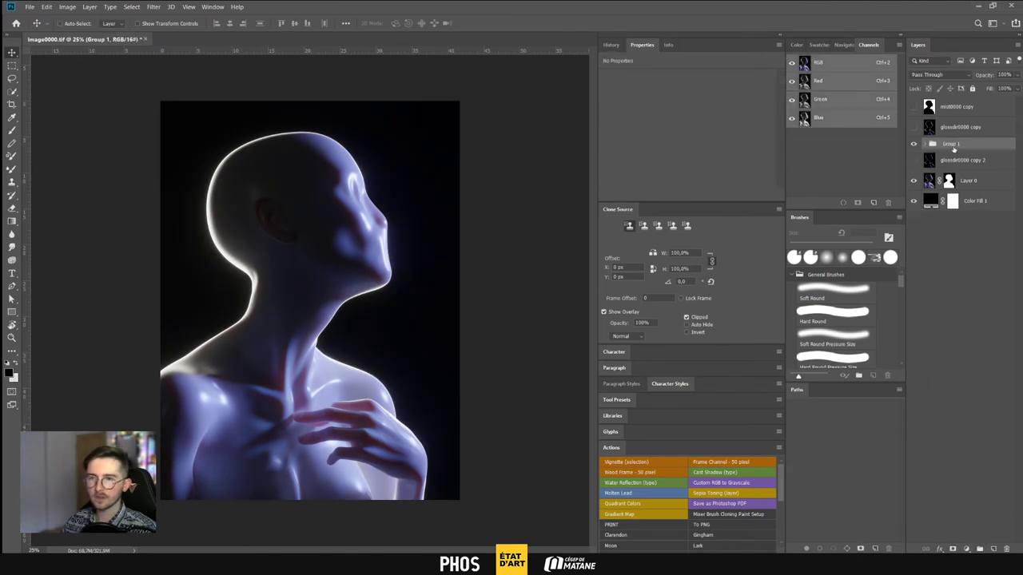
left_click(926, 145)
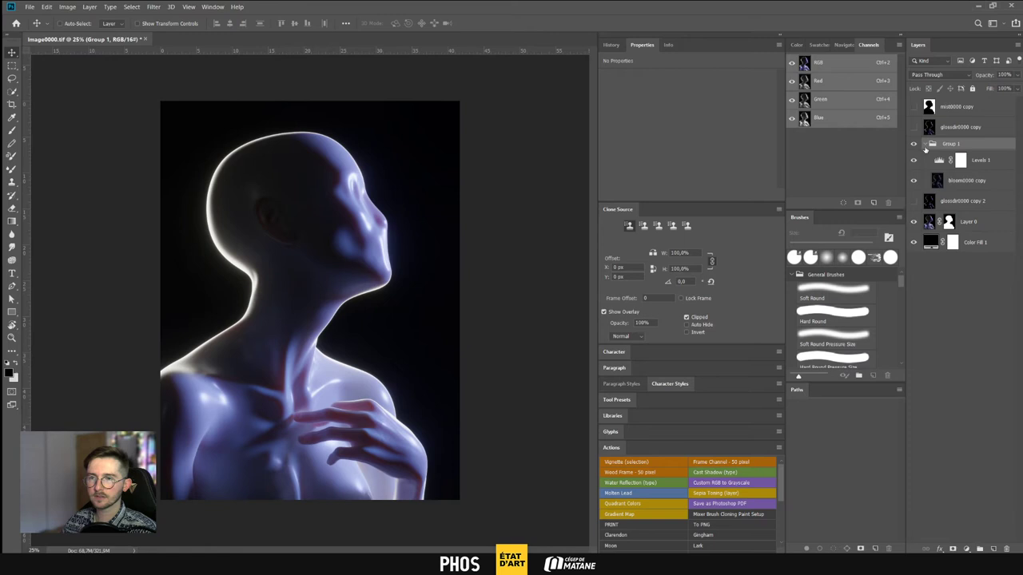
Set the bloom0000 copy layer to Normal and its group to Screen, comparing the image with the group on and off
left_click(957, 178)
left_click(942, 75)
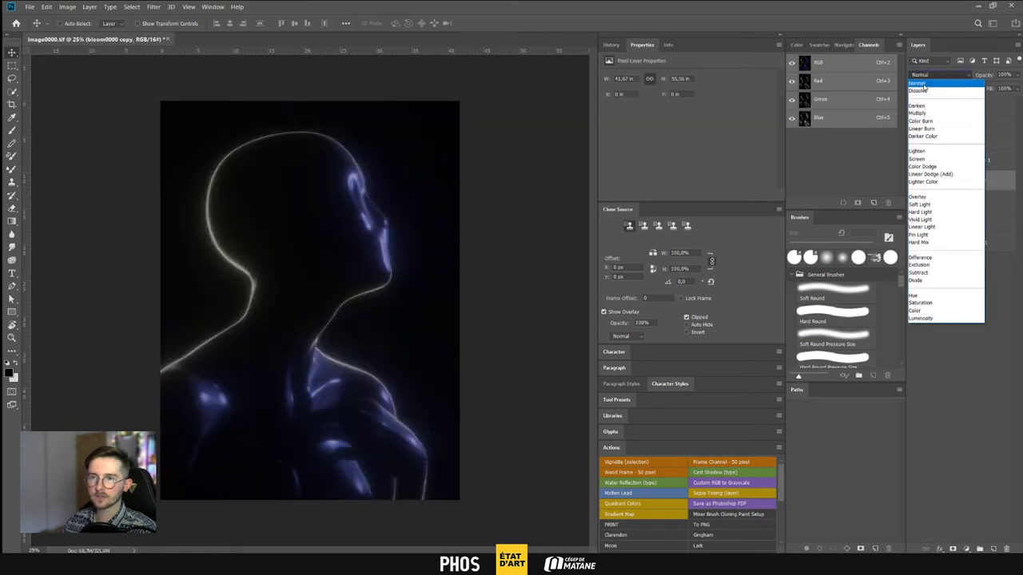
left_click(931, 77)
left_click(952, 144)
left_click(939, 74)
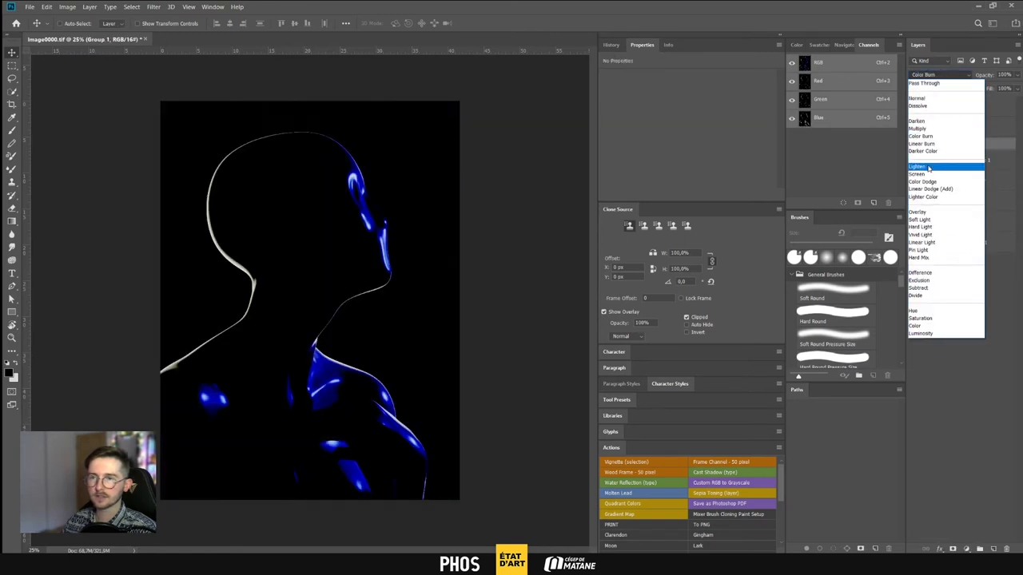
left_click(929, 174)
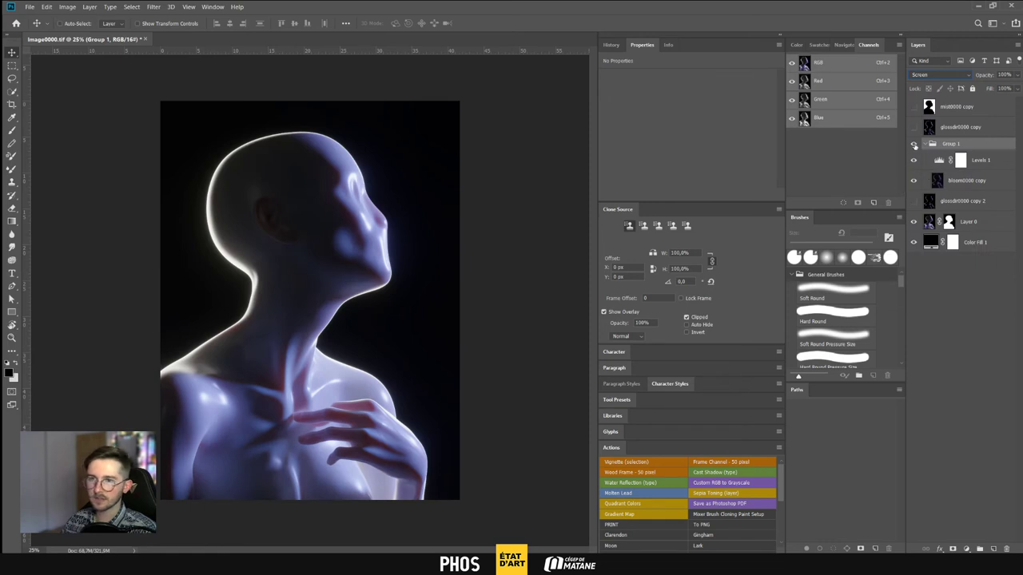
left_click(914, 144)
left_click(914, 145)
left_click(915, 144)
left_click(914, 145)
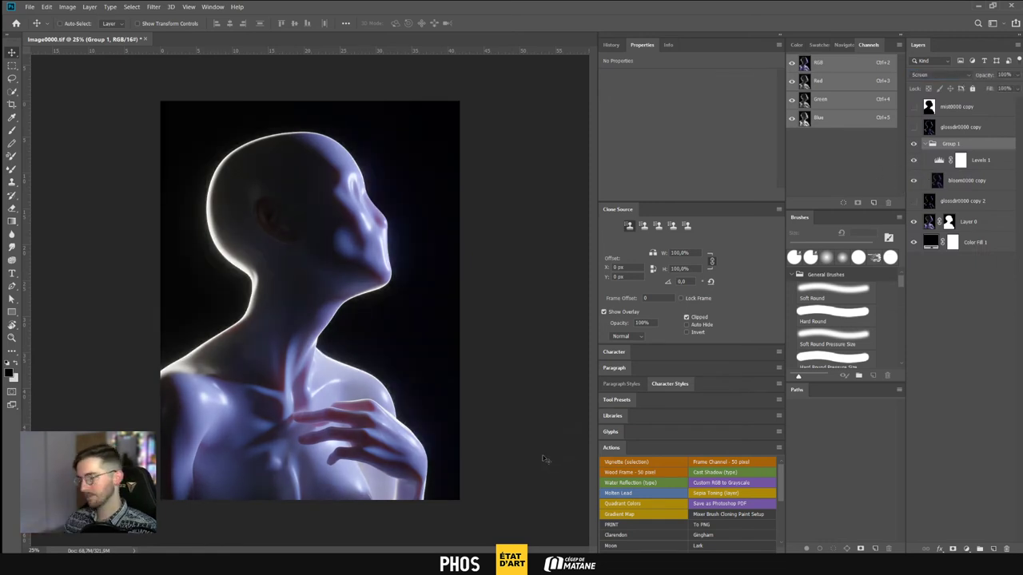
Try white (ffffff) as the Color Fill 1 background and return it to black (000000)
double_click(933, 243)
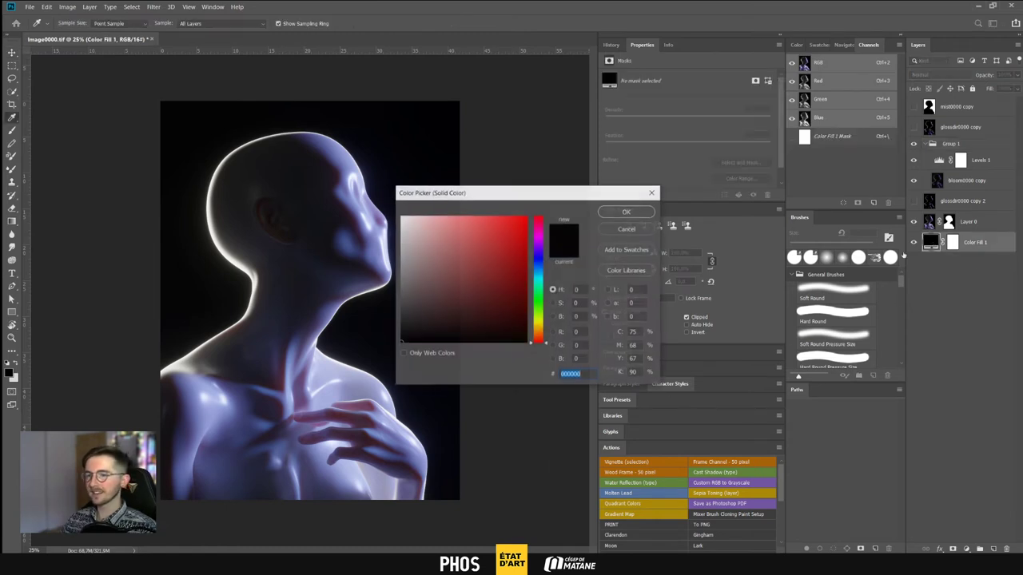
left_click(360, 162)
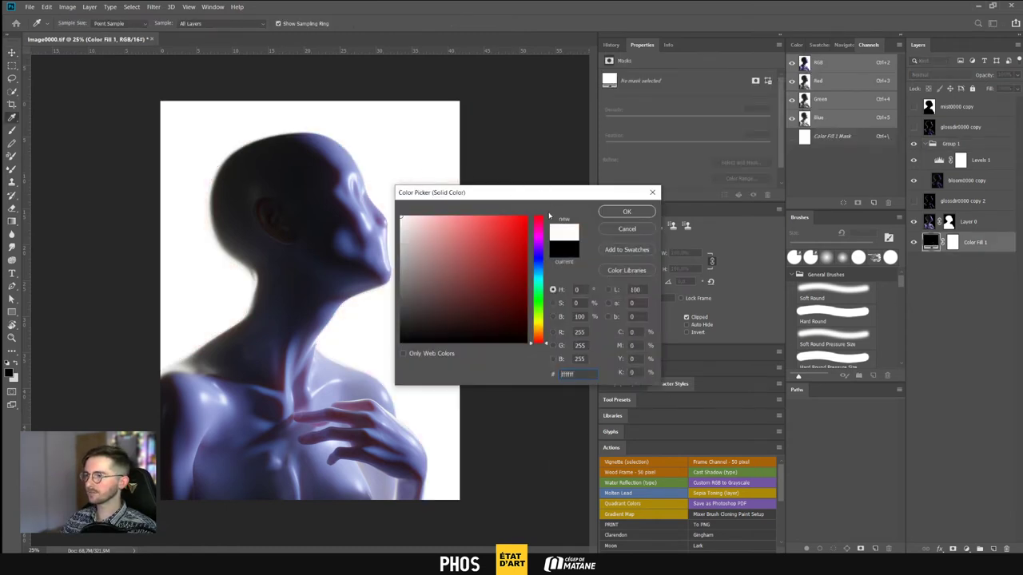
left_click_drag(557, 194, 710, 136)
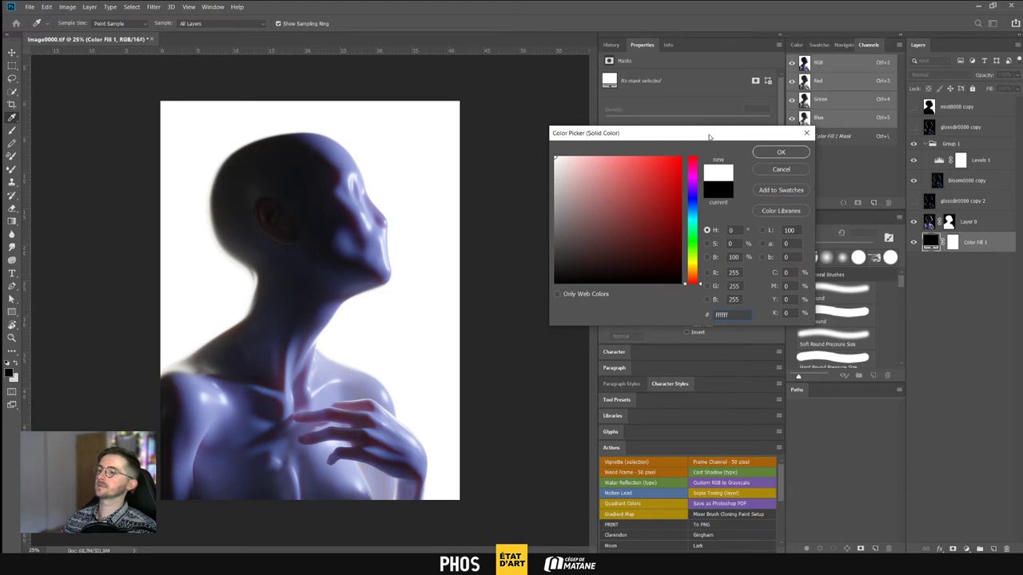
left_click_drag(586, 234, 464, 387)
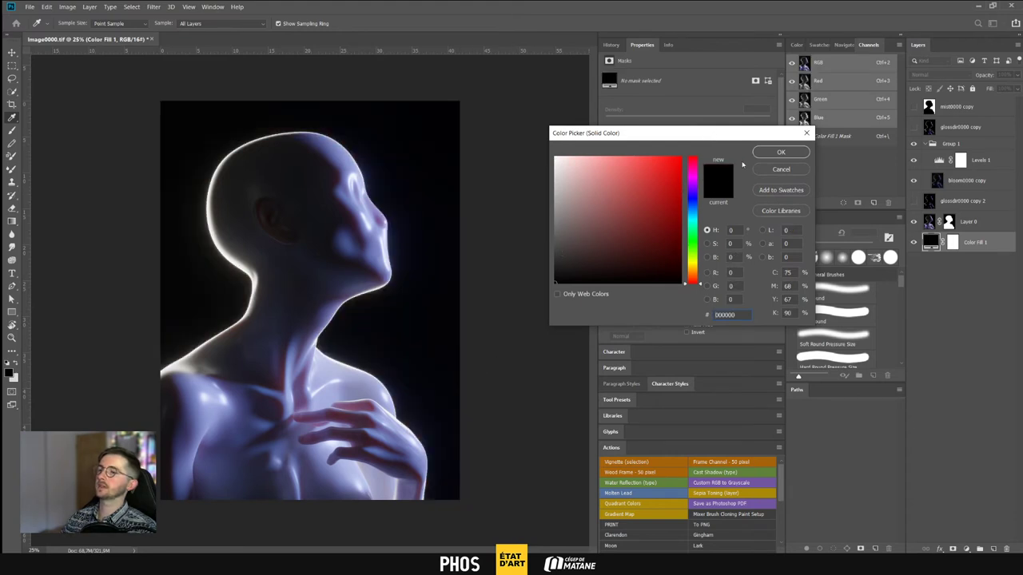
left_click(772, 154)
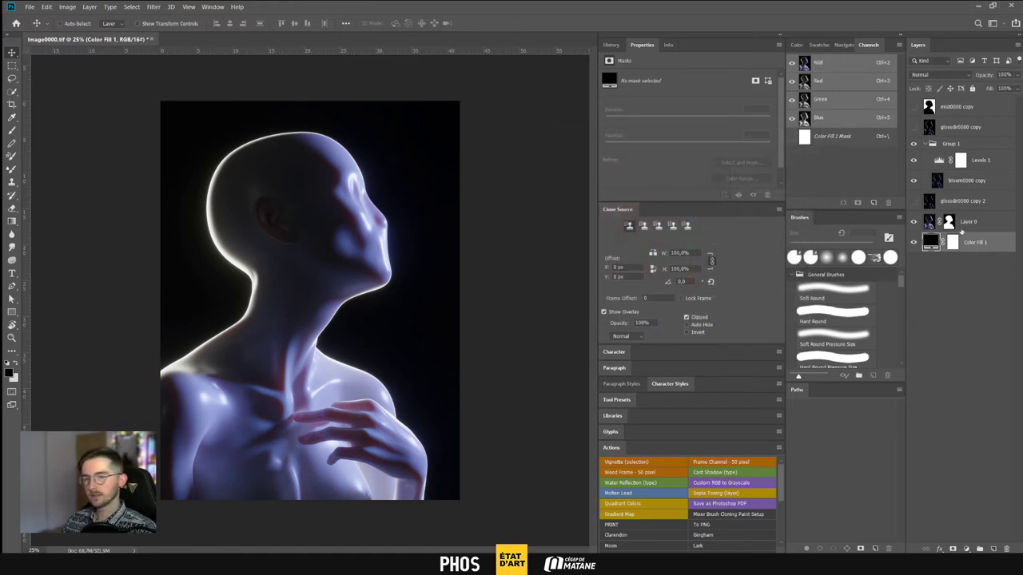
Move Group 1 above the glossdir0000 copy layer and rename the group as bloom
left_click_drag(915, 206, 955, 119)
double_click(952, 123)
type("b")
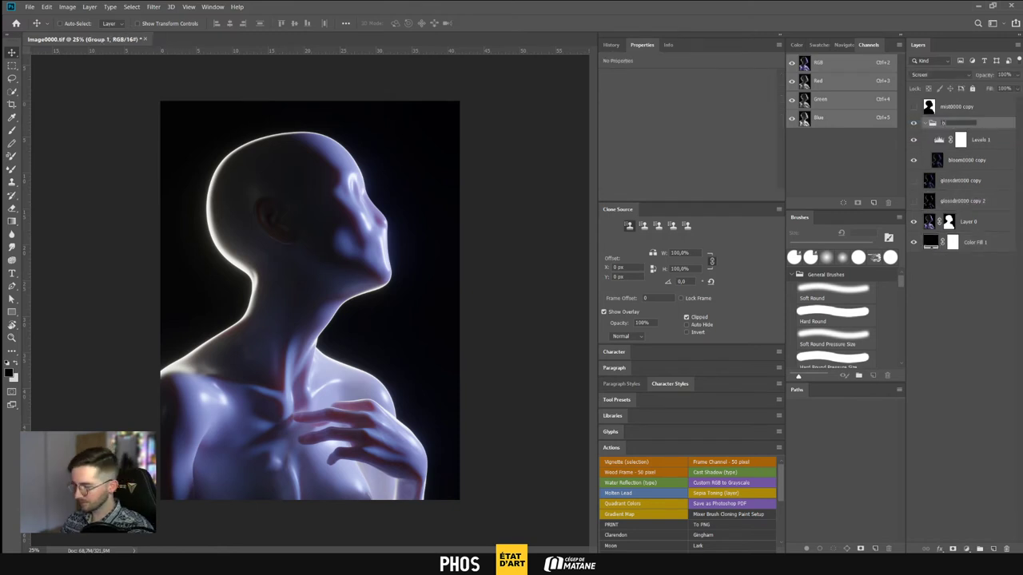
type("loom")
key("Return")
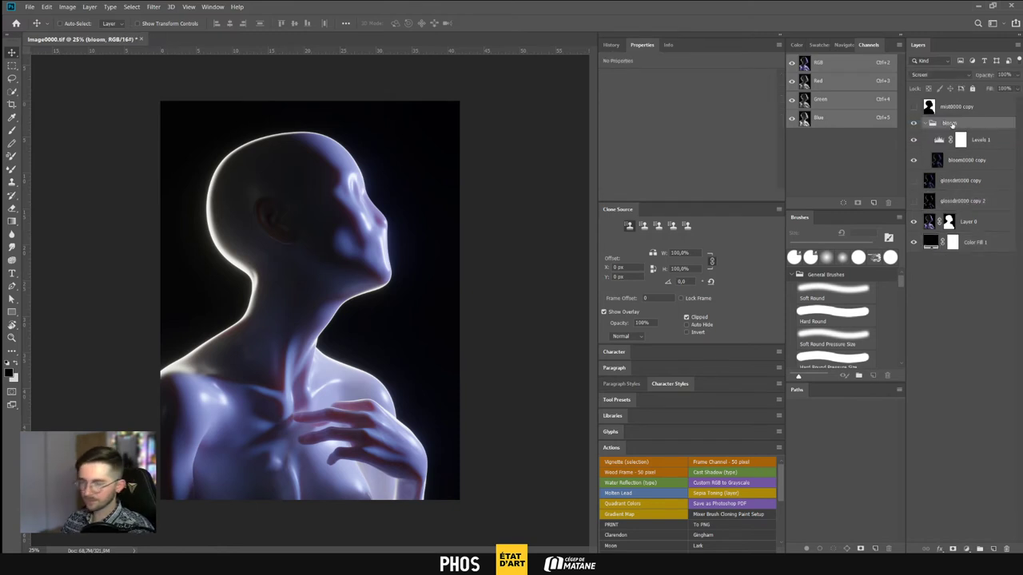
Compare the image with the glossdir0000 copy layer on and off
left_click(915, 182)
left_click(915, 182)
left_click(916, 182)
left_click(916, 183)
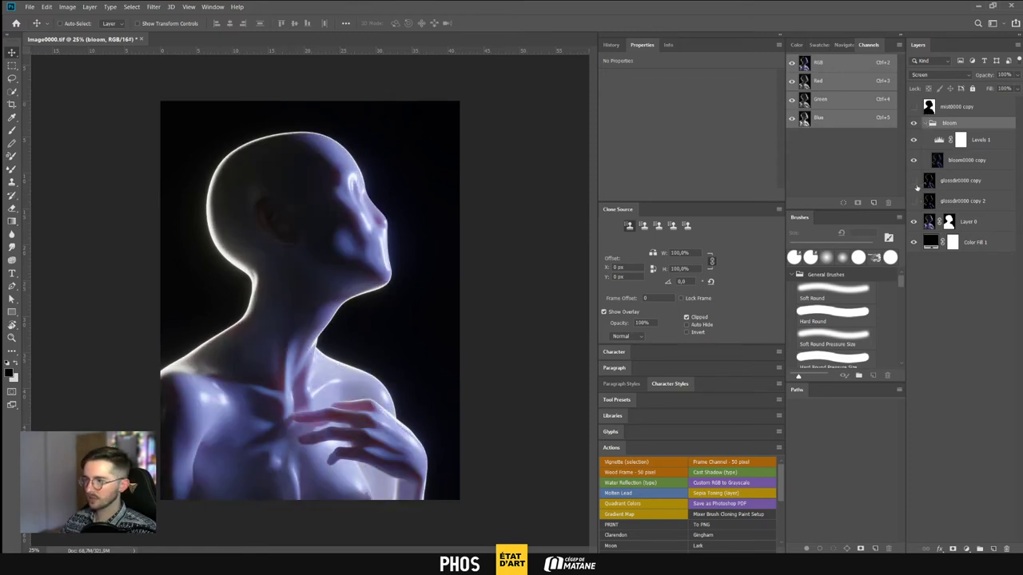
left_click(916, 182)
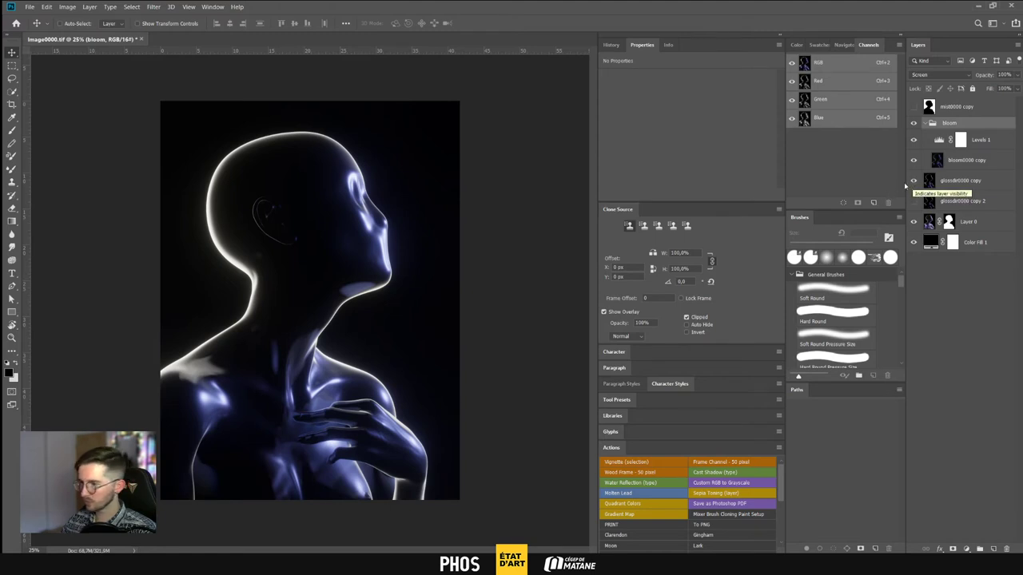
left_click(914, 183)
Try blending the glossdir0000 copy 2 layer in Multiply at 24% opacity, comparing the image with the layer on and off
left_click(913, 202)
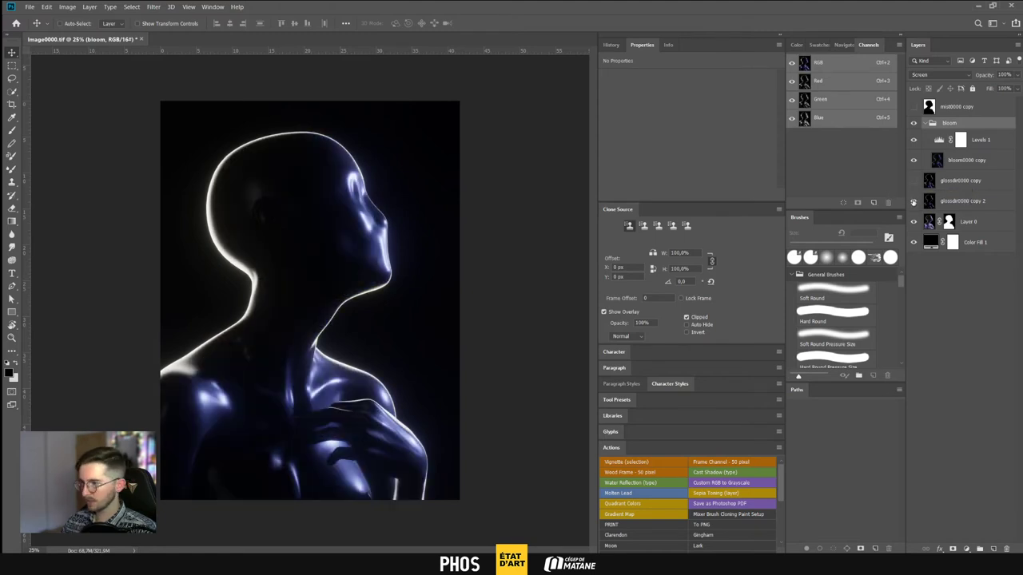
left_click(962, 201)
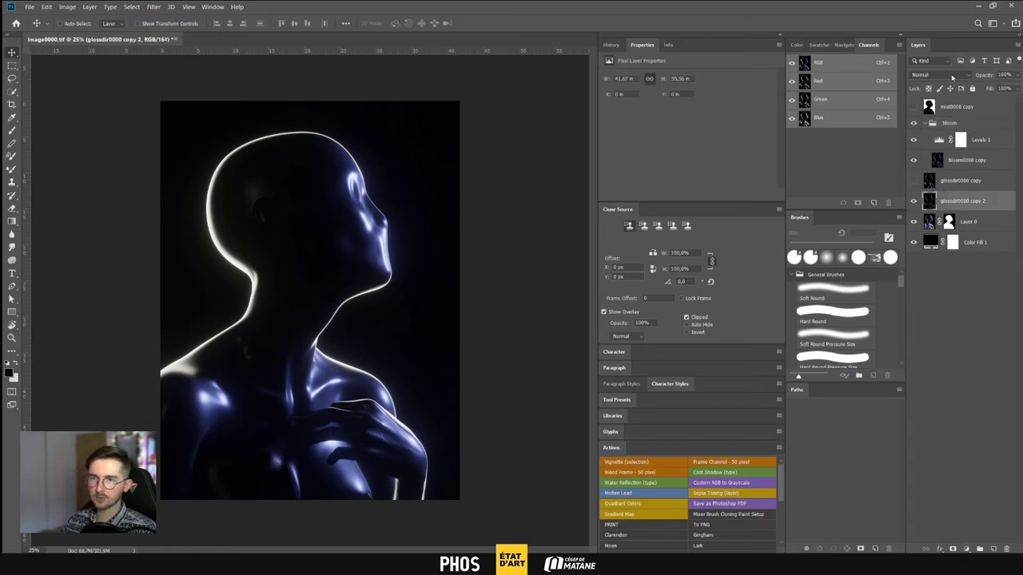
left_click(937, 74)
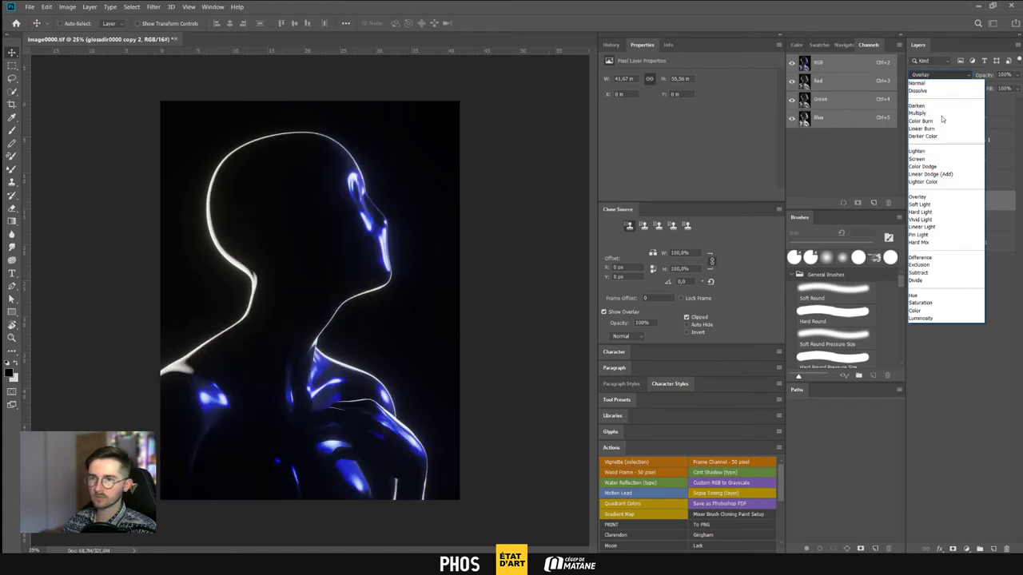
left_click(943, 118)
left_click(1013, 74)
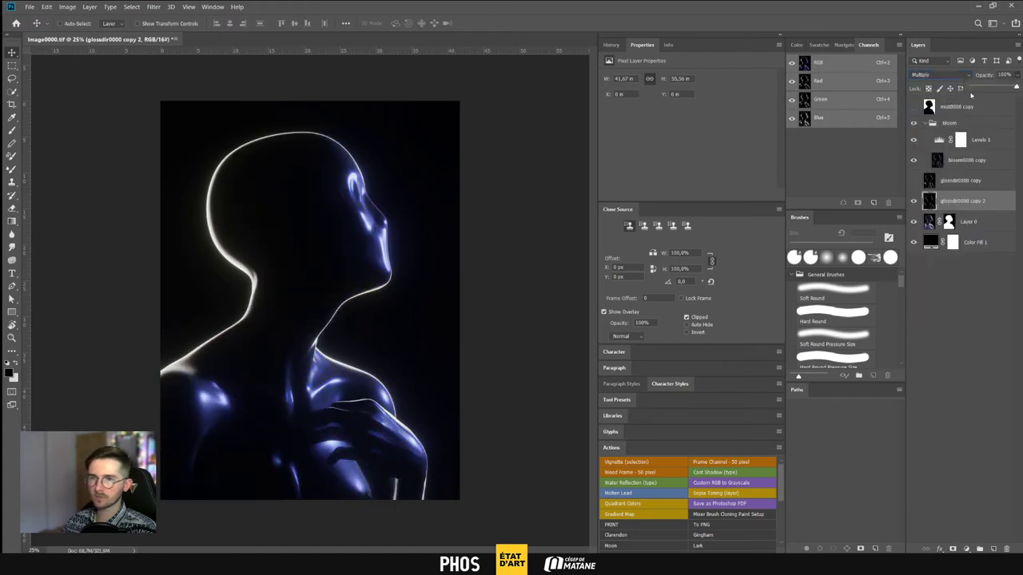
left_click(981, 88)
mouse_move(980, 88)
left_mouse_down()
mouse_move(989, 88)
mouse_move(980, 88)
left_mouse_up()
left_click(913, 200)
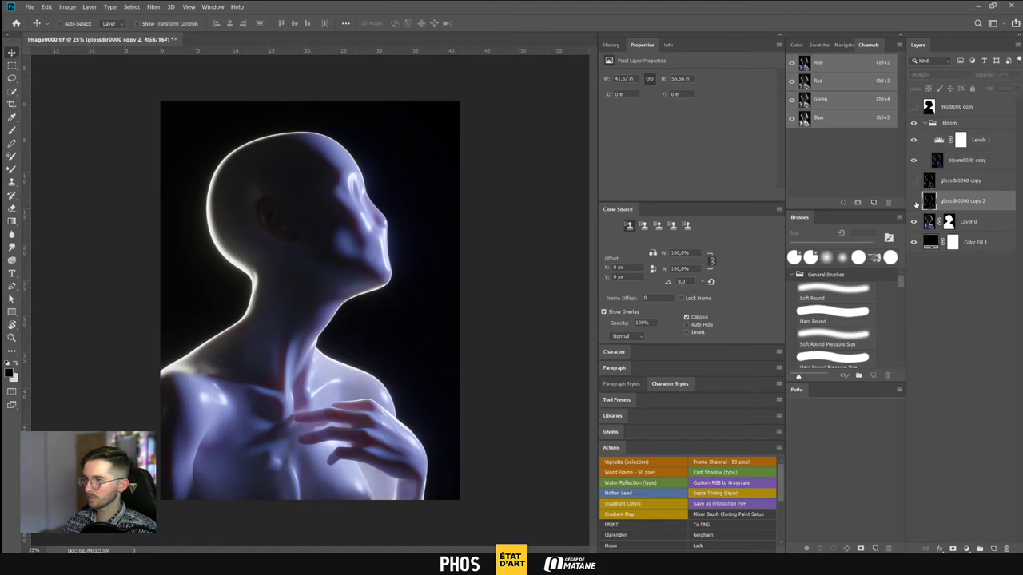
left_click(914, 202)
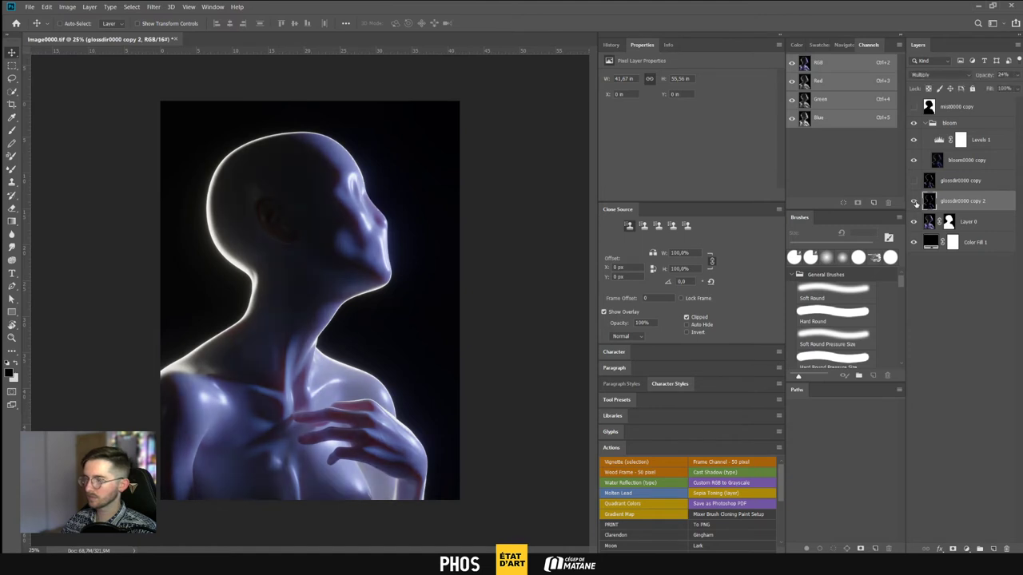
Delete the glossdir0000 copy 2 and glossdir0000 copy layers
left_click_drag(969, 206, 1007, 549)
left_click_drag(967, 181, 1004, 547)
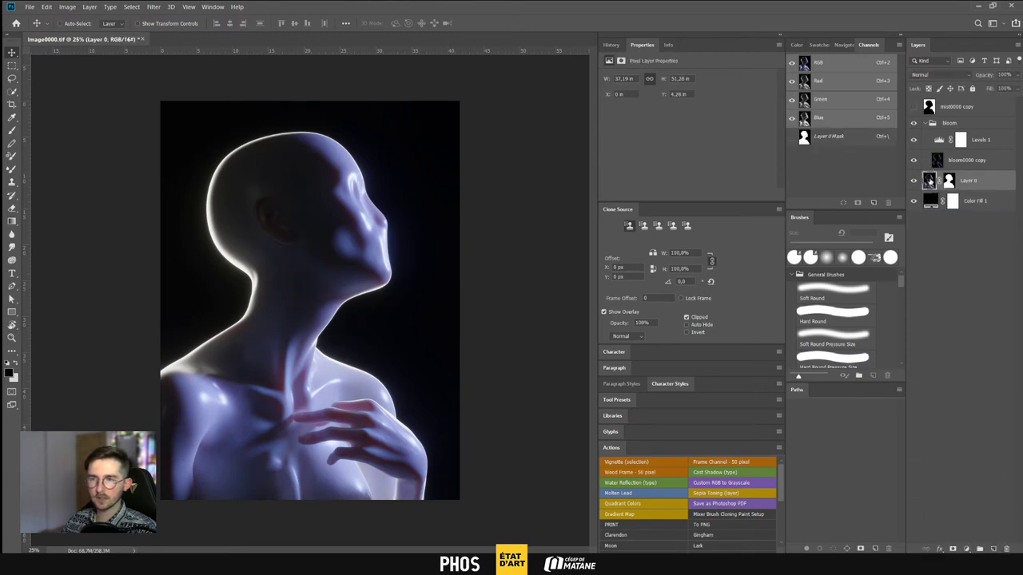
Add a Levels adjustment directly above Layer 0 with midtones at 0,91 and the white input at 232
left_click(966, 549)
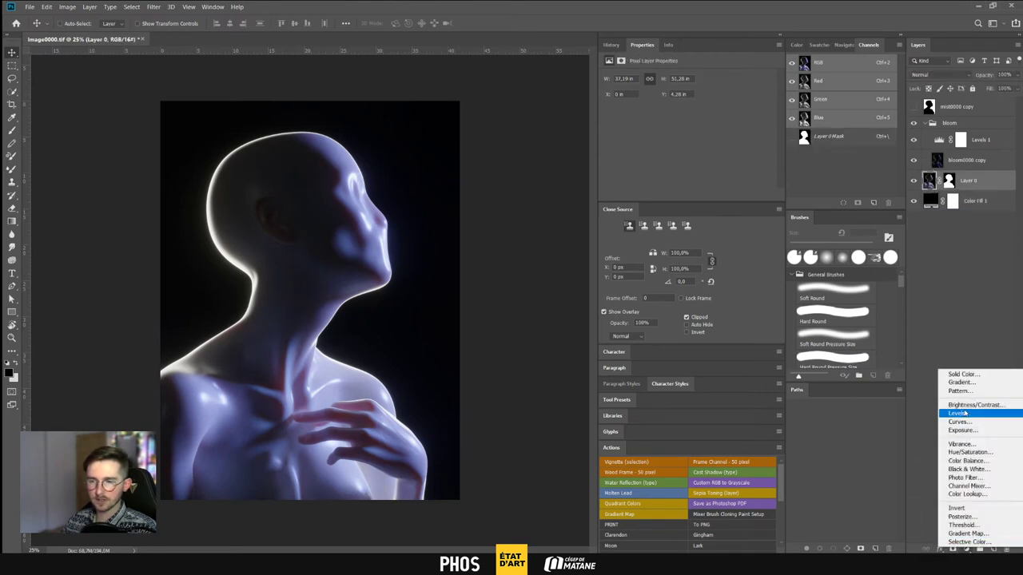
left_click(971, 413)
left_click_drag(634, 151, 697, 151, "alt")
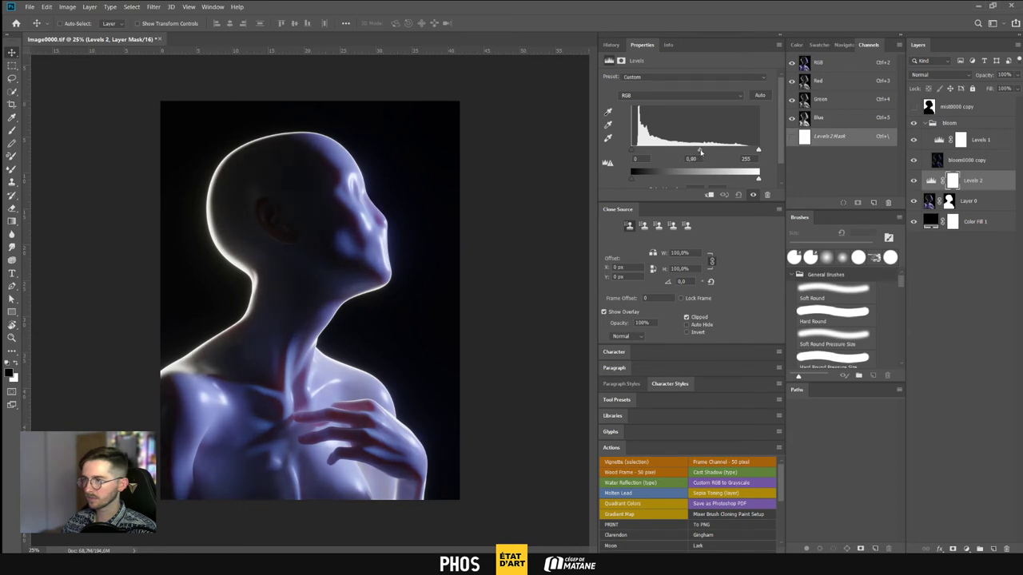
left_click_drag(758, 151, 747, 151, "alt")
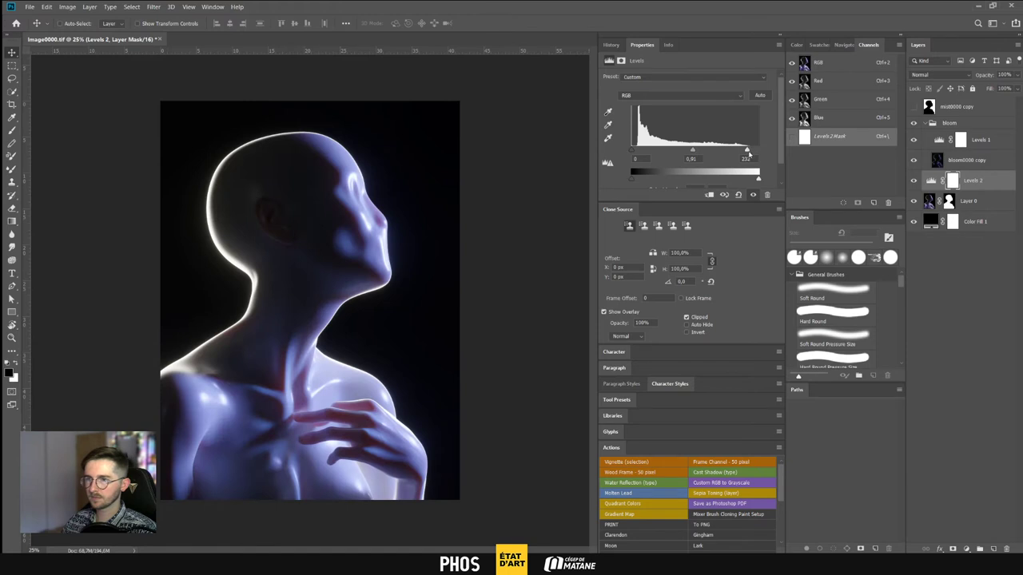
Set the Levels 2 white input to 249 with the bloom group hidden, comparing the image with and without bloom
left_click(914, 123)
left_click_drag(746, 150, 764, 152, "alt")
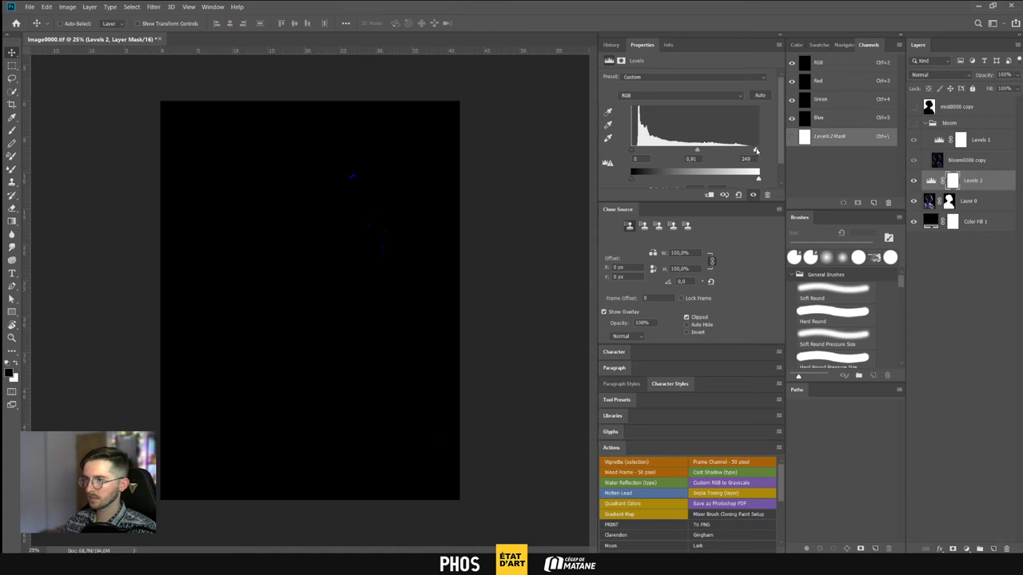
left_click_drag(756, 150, 756, 150, "alt")
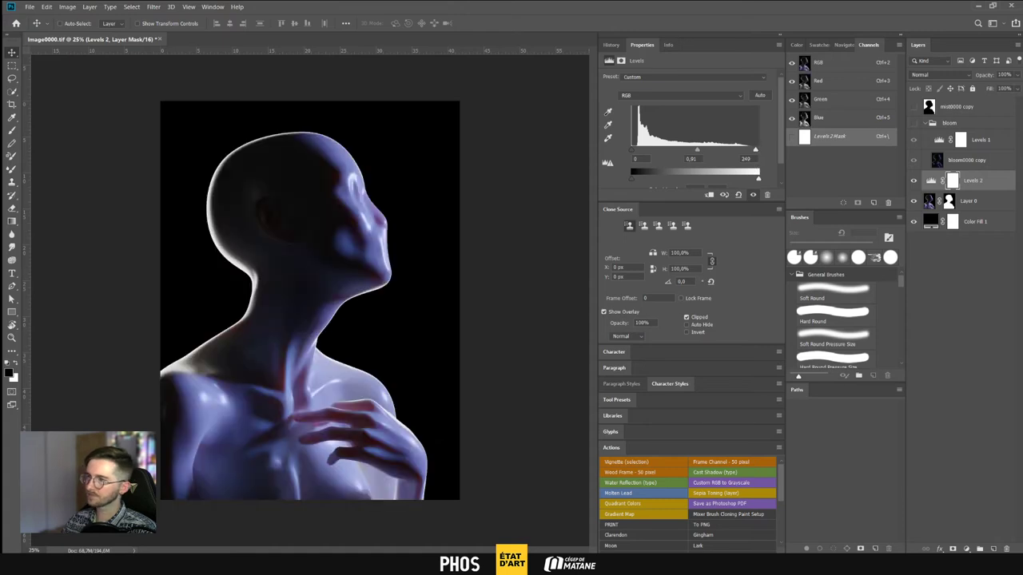
left_click(914, 125)
left_click(914, 126)
Duplicate Layer 0 and merge the copy with the original into a single layer
left_click(926, 204)
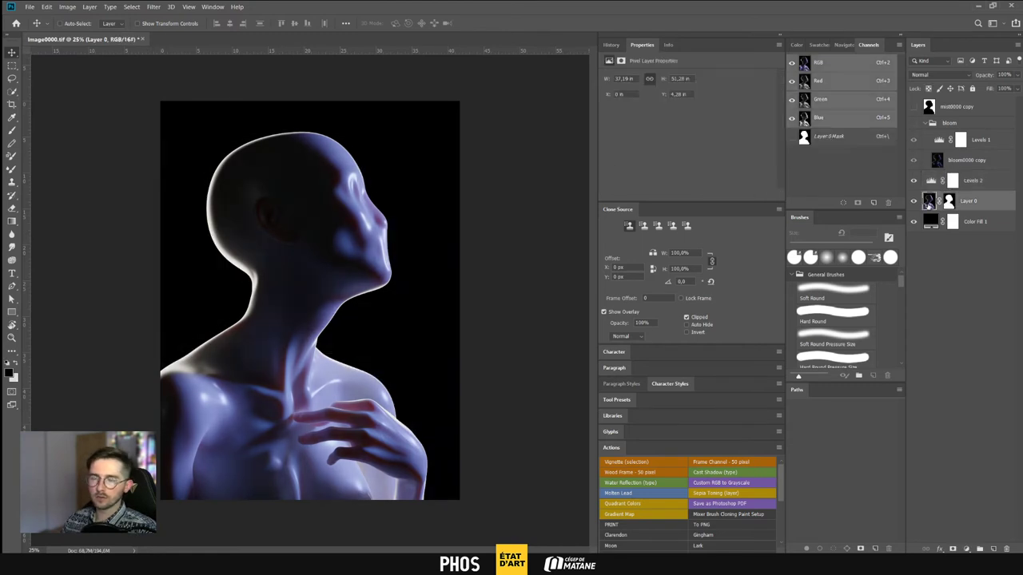
left_click_drag(983, 206, 995, 550)
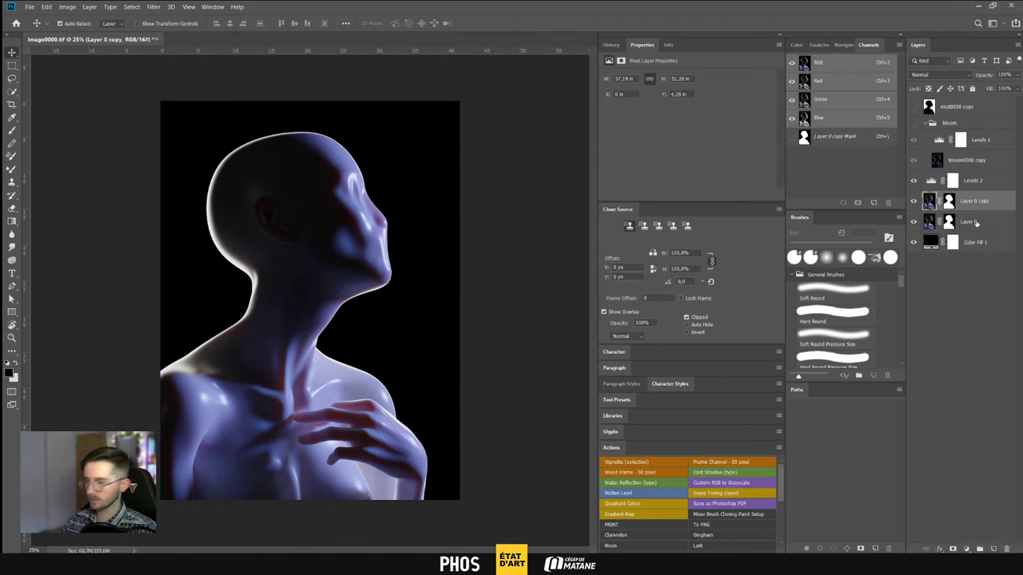
left_click(975, 223, "shift")
key("ctrl+e")
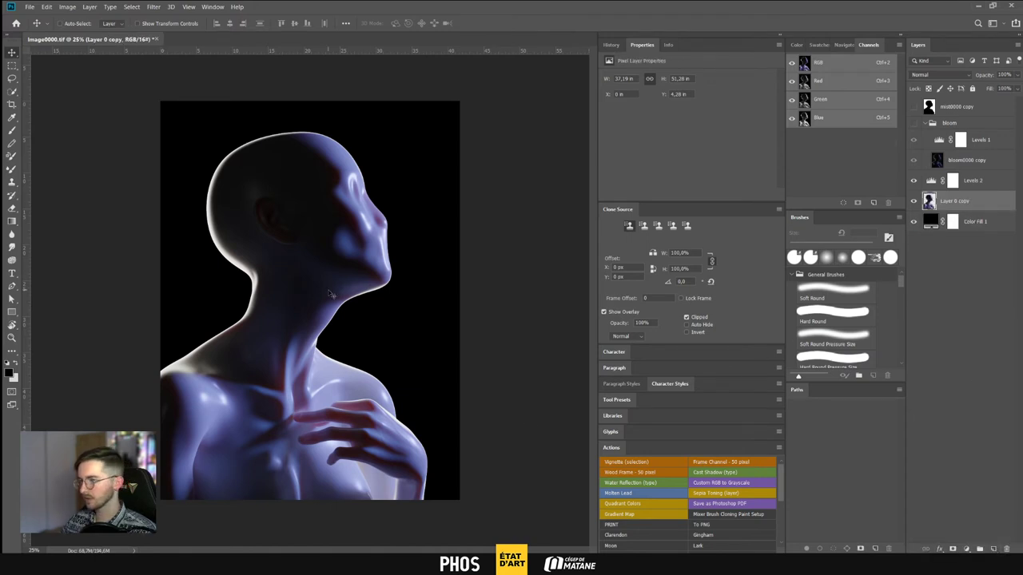
Blend the dark skin in front of the ear on Layer 0 copy with the Mixer Brush at 114 px
scroll(331, 294, "up", 2, "alt")
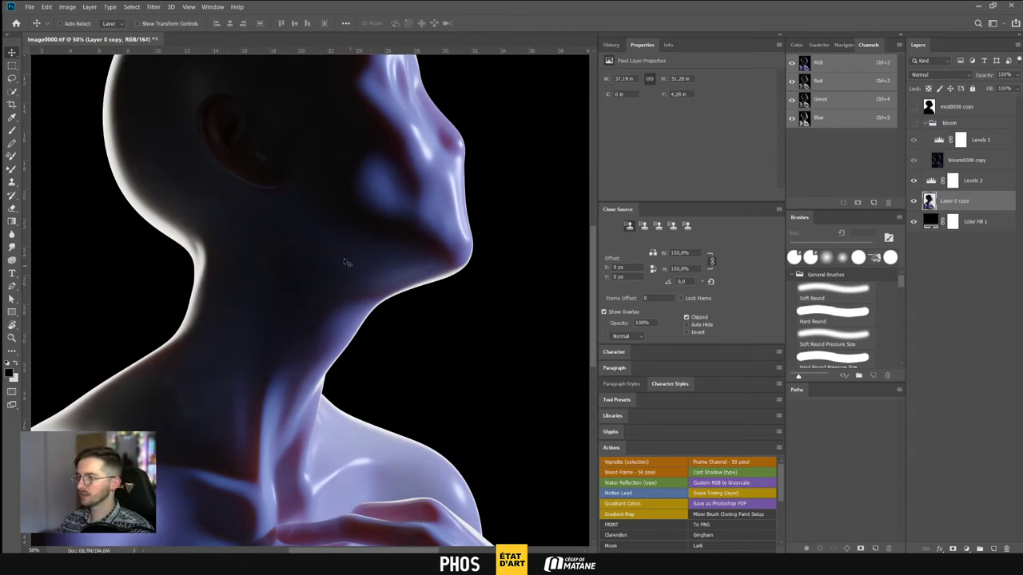
left_click_drag(310, 217, 376, 328)
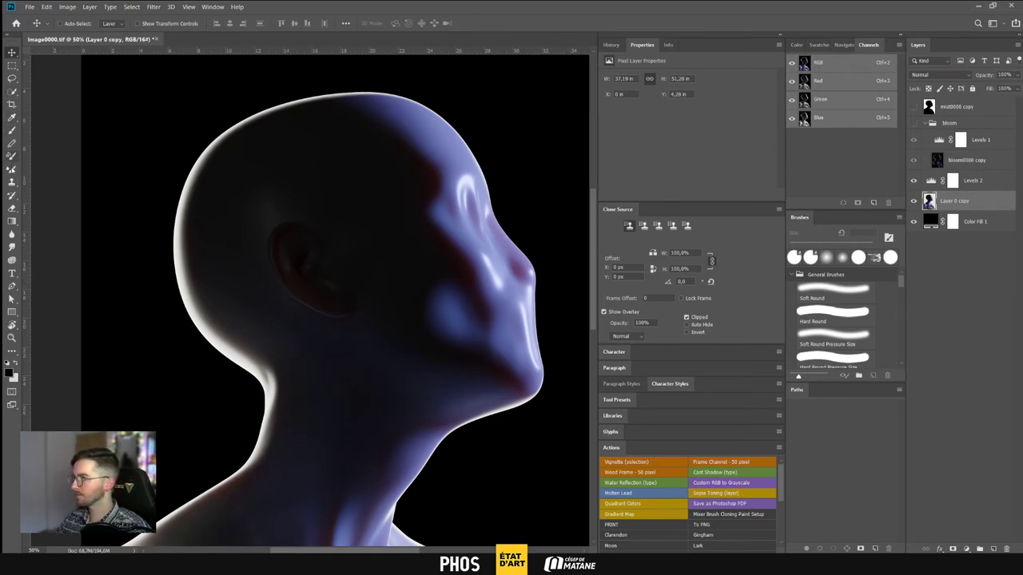
left_click(12, 169)
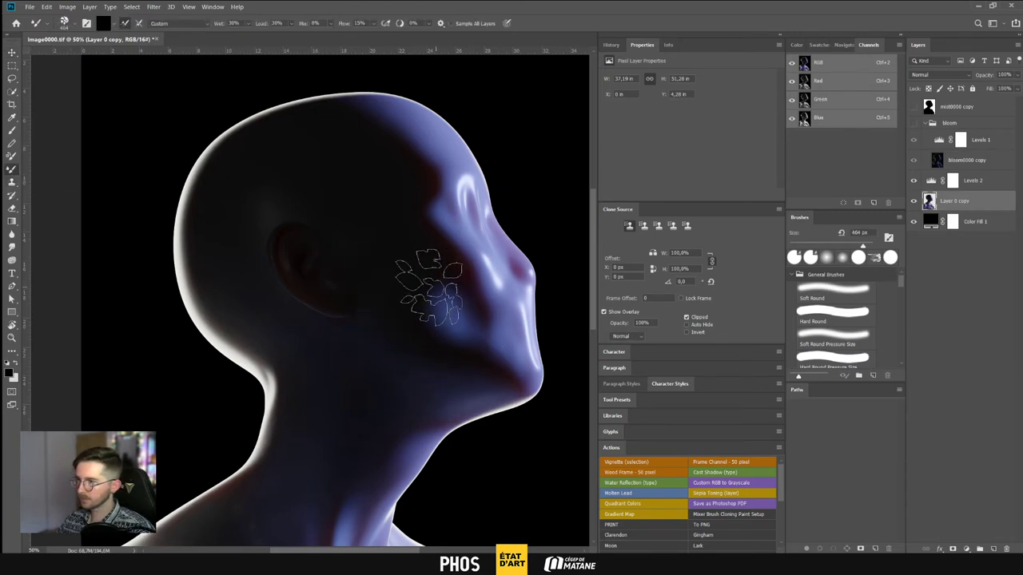
key("ctrl+plus")
key("ctrl+plus")
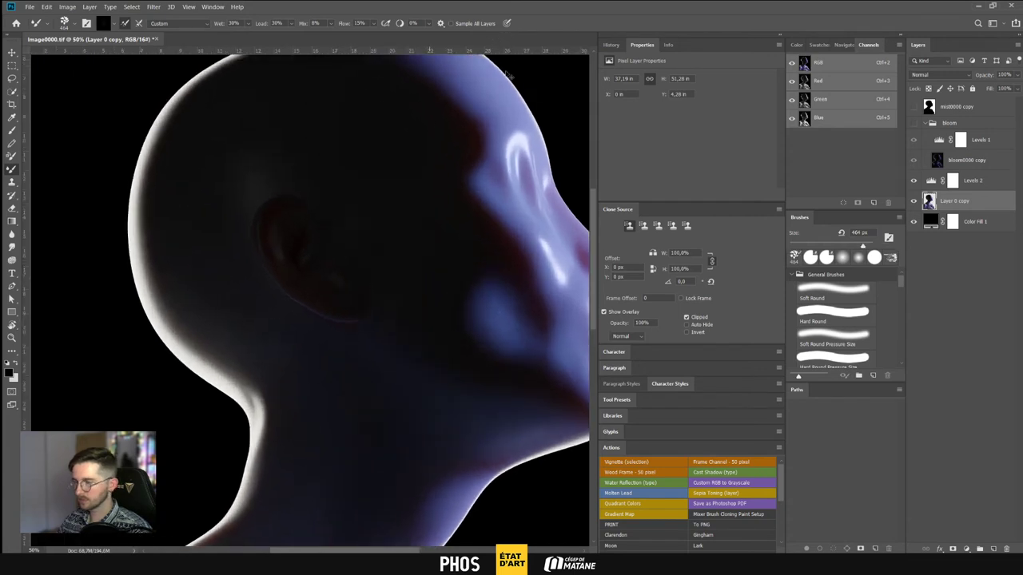
right_click(412, 248)
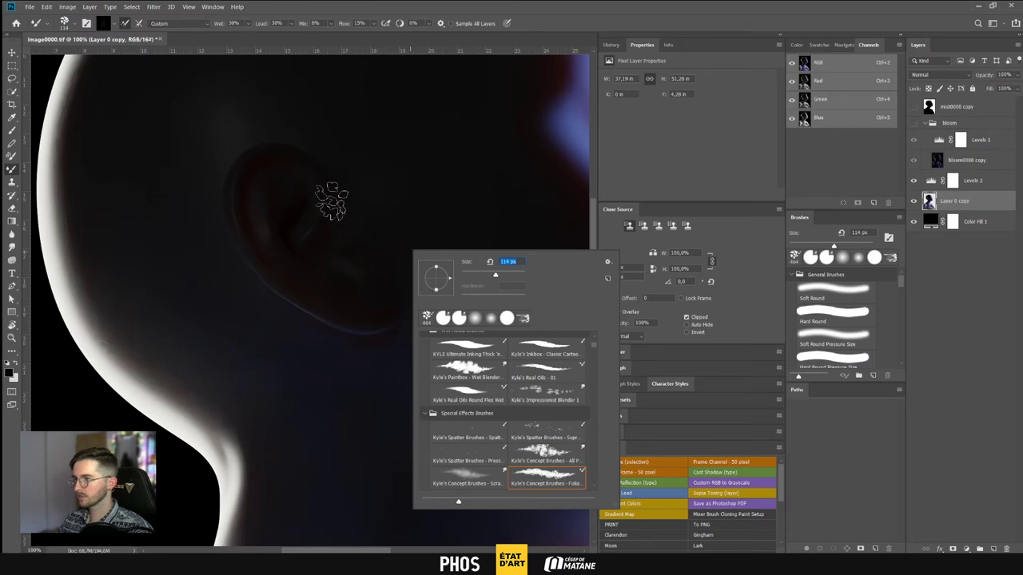
left_click(331, 229)
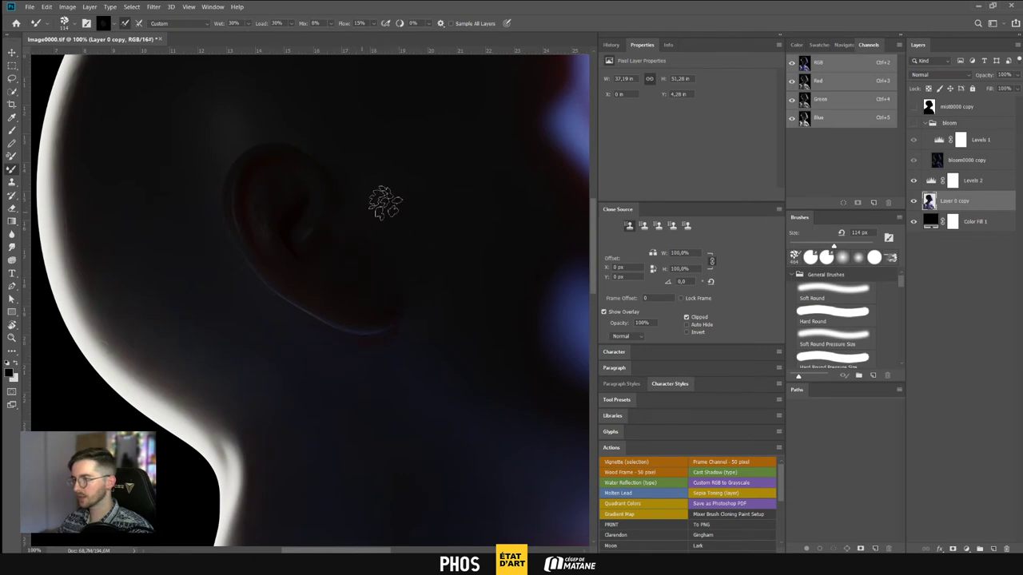
left_click_drag(374, 285, 364, 281)
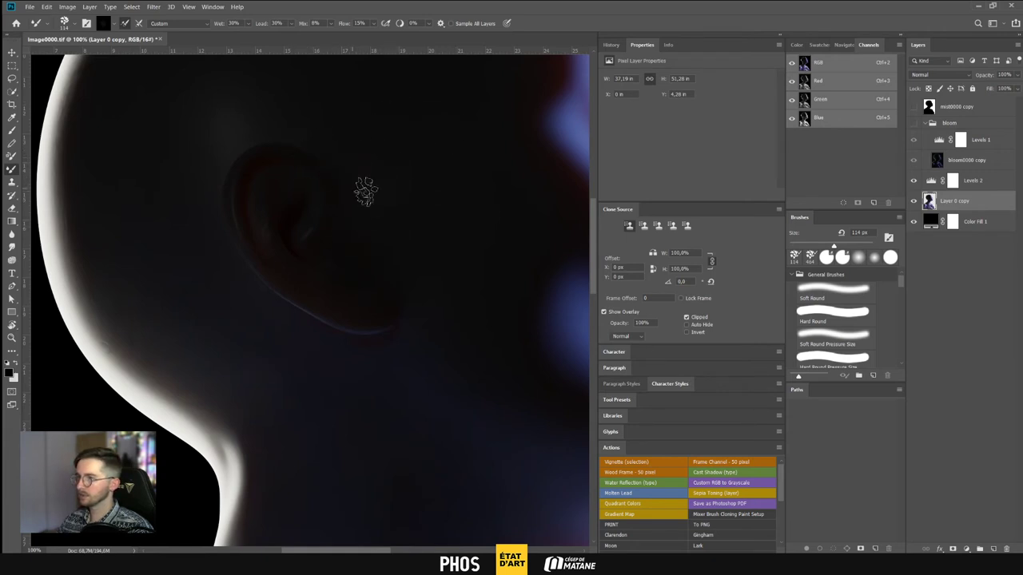
left_click_drag(321, 190, 390, 296)
Set the Soft Round brush to 10% opacity and test it with a dab on the background behind the head
scroll(372, 210, "down", 2, "alt")
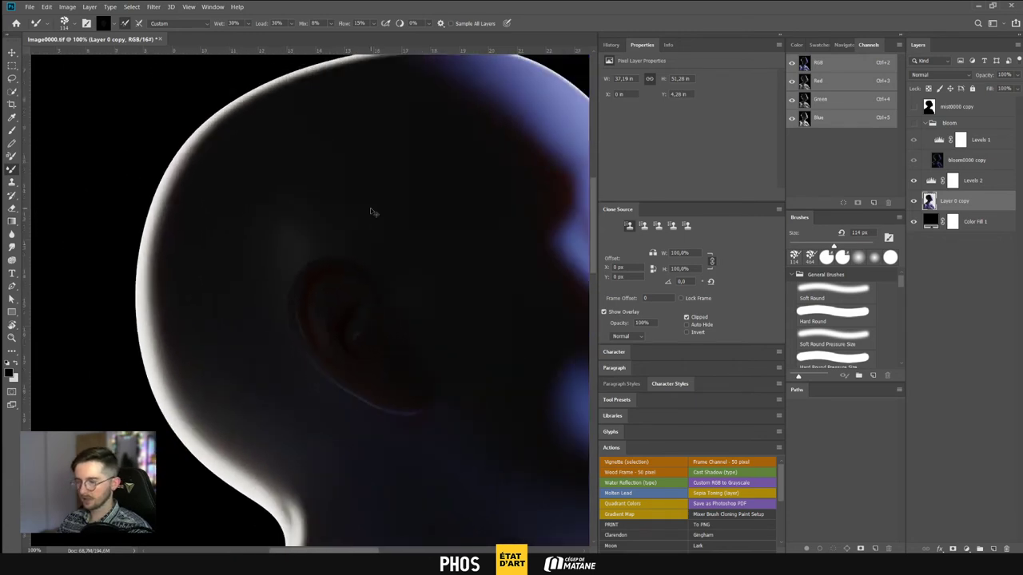
key("ctrl+minus")
key("ctrl+plus")
key("ctrl+plus")
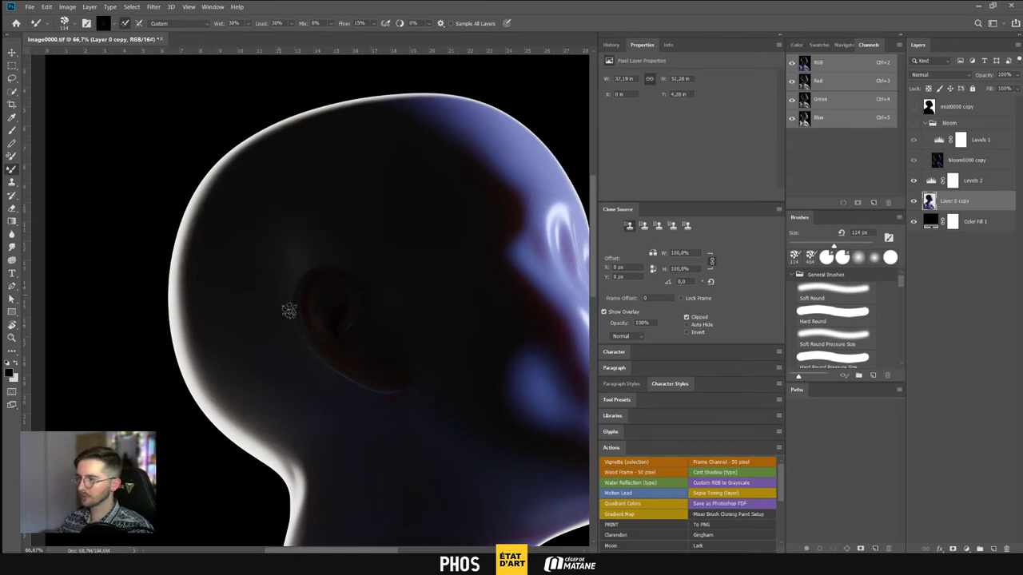
left_click(12, 131)
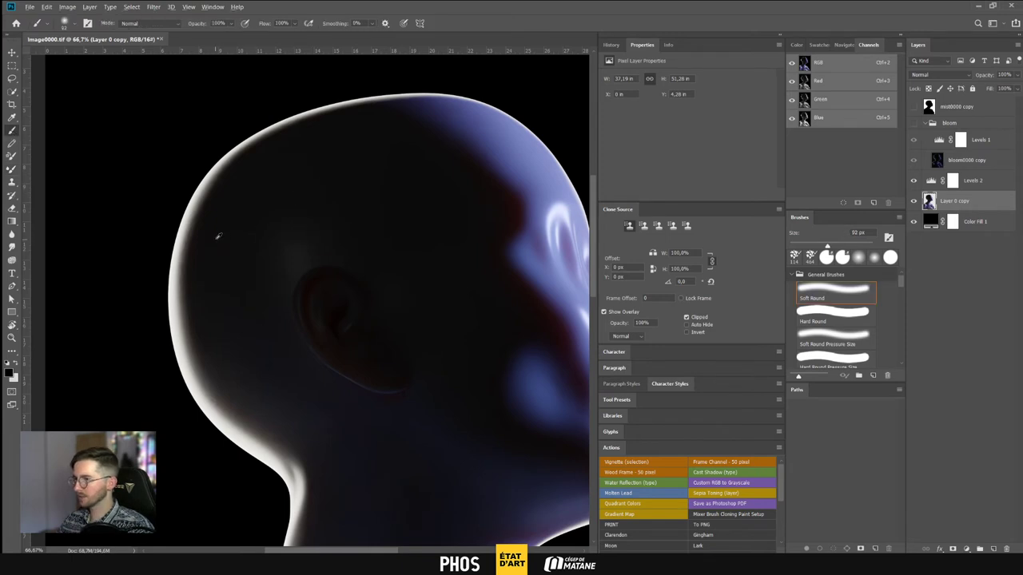
right_click(260, 227)
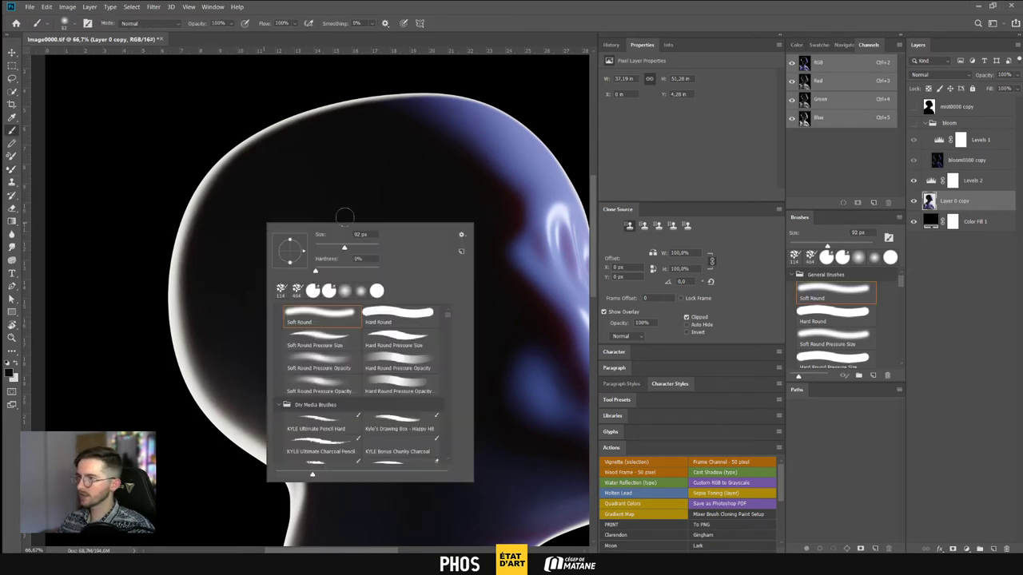
left_click(218, 22)
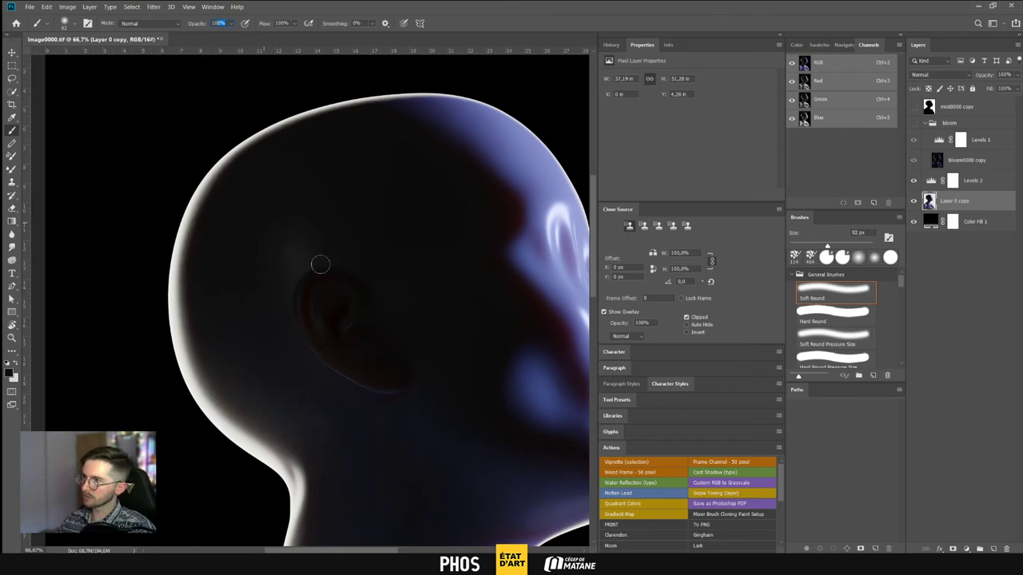
left_click(162, 194)
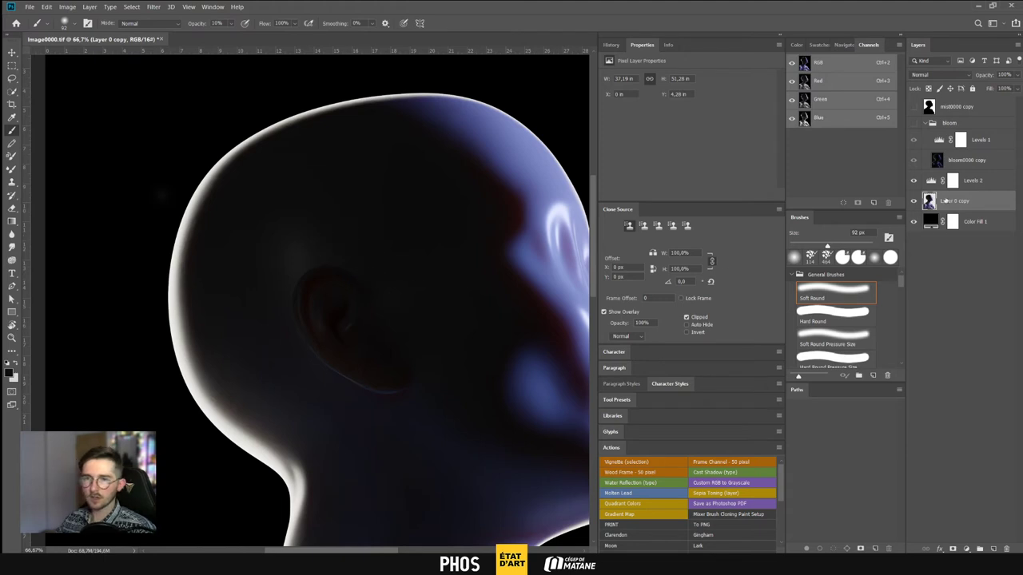
Duplicate the Layer 0 copy layer
left_click_drag(945, 202, 980, 548)
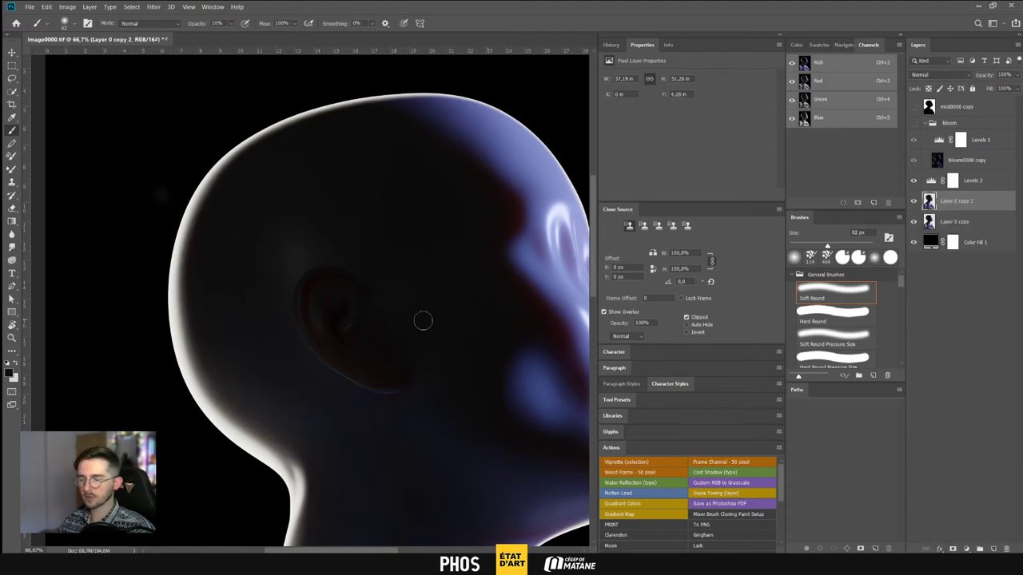
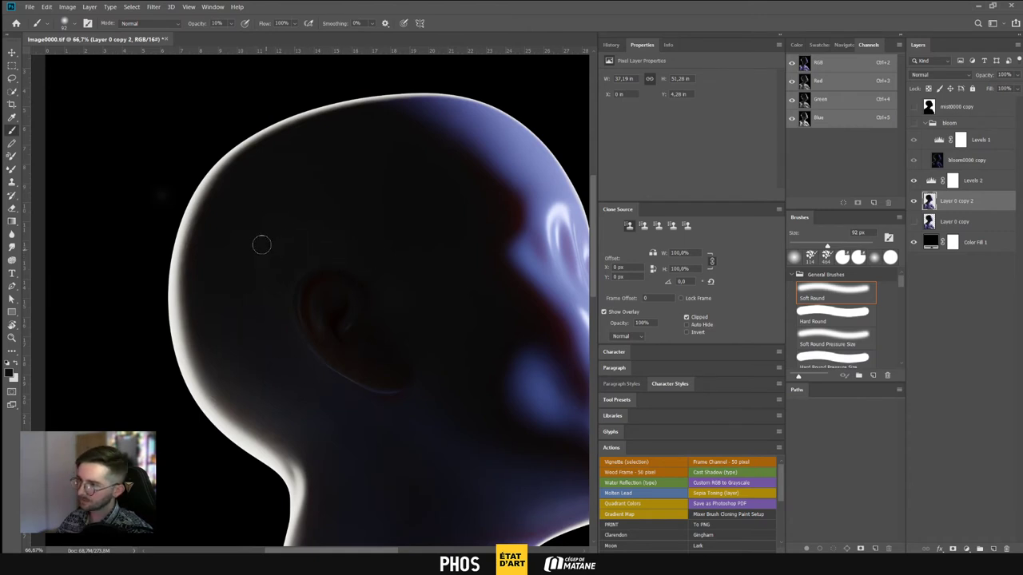
Inspect the dark shading around the ear and back of the head up close and in the full image
scroll(258, 277, "up", 1, "alt")
mouse_move(356, 264)
left_mouse_down()
mouse_move(406, 278)
mouse_move(415, 299)
left_mouse_up()
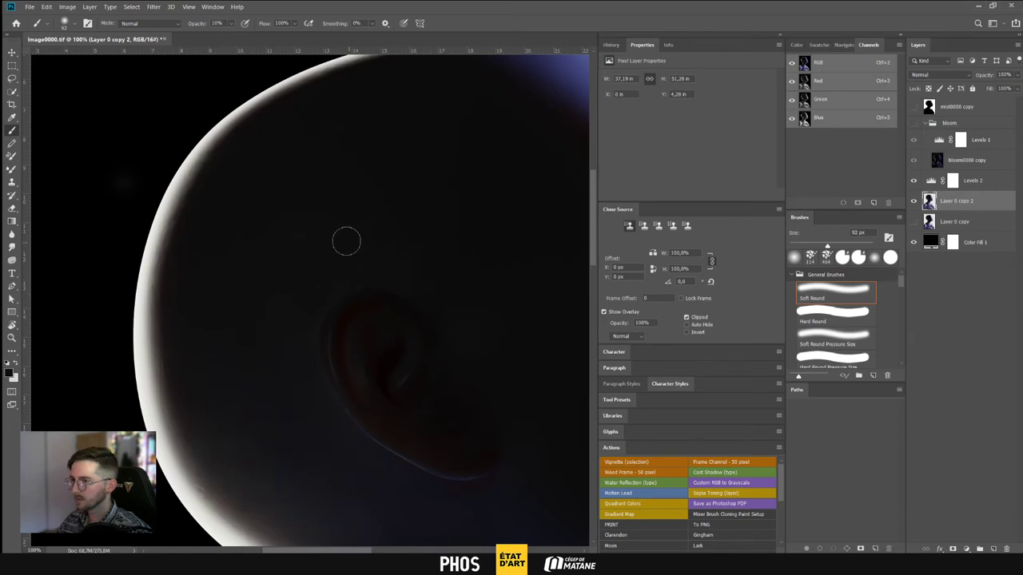
scroll(489, 307, "down", 1, "alt")
scroll(489, 307, "down", 1, "alt")
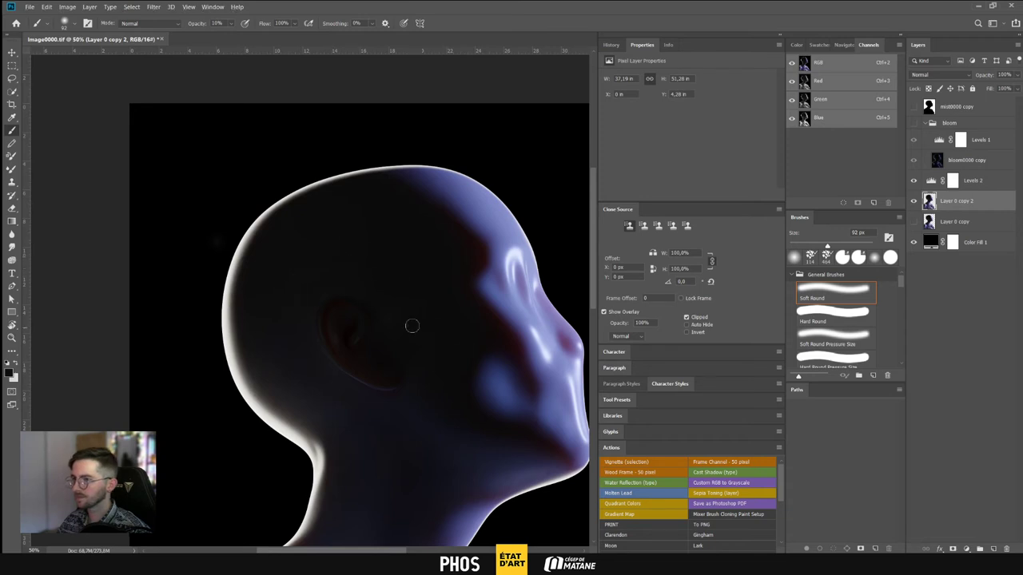
scroll(385, 290, "up", 4, "alt")
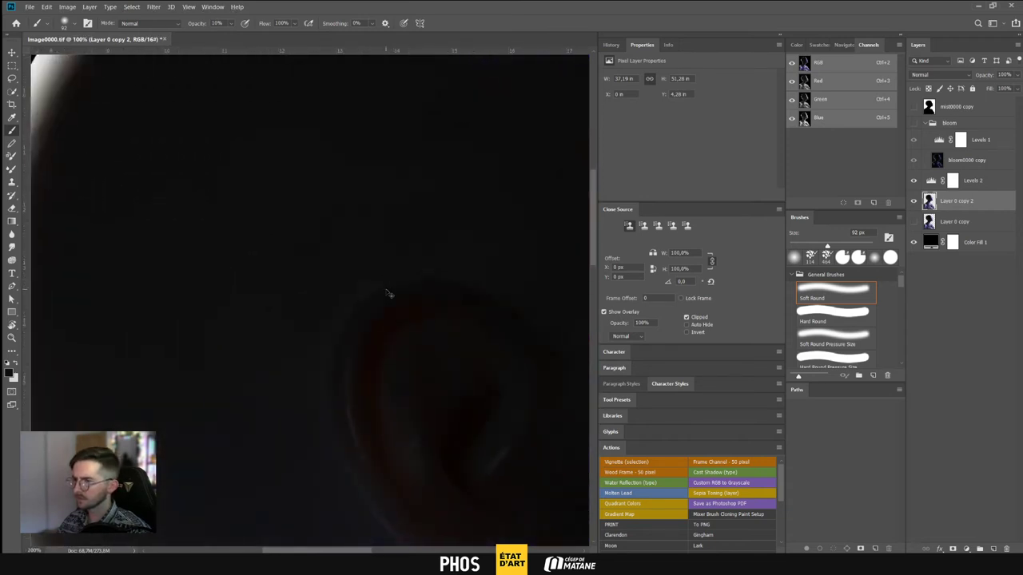
mouse_move(406, 293)
left_mouse_down()
mouse_move(399, 335)
mouse_move(433, 369)
left_mouse_up()
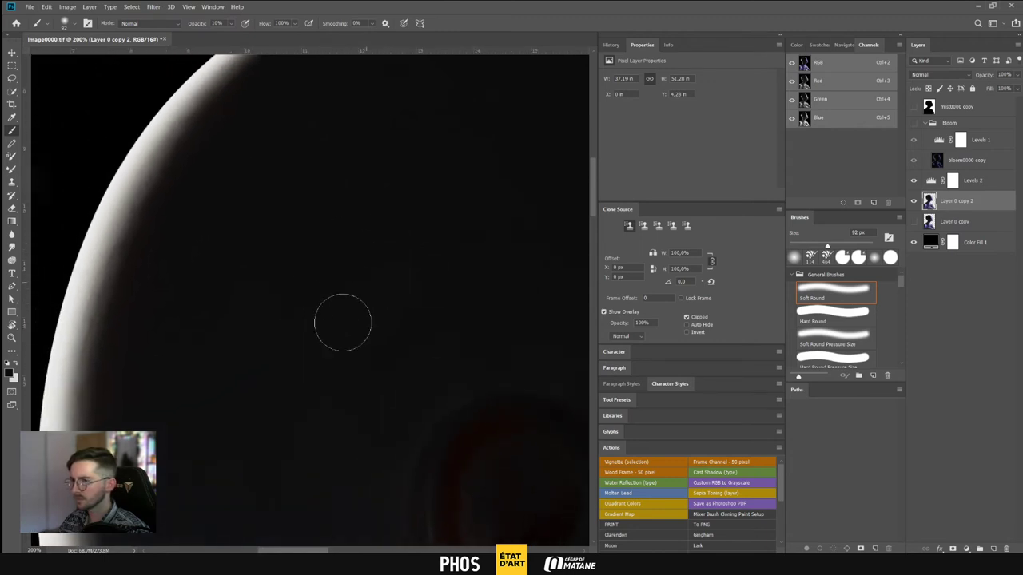
mouse_move(438, 315)
left_mouse_down()
mouse_move(349, 317)
mouse_move(294, 301)
left_mouse_up()
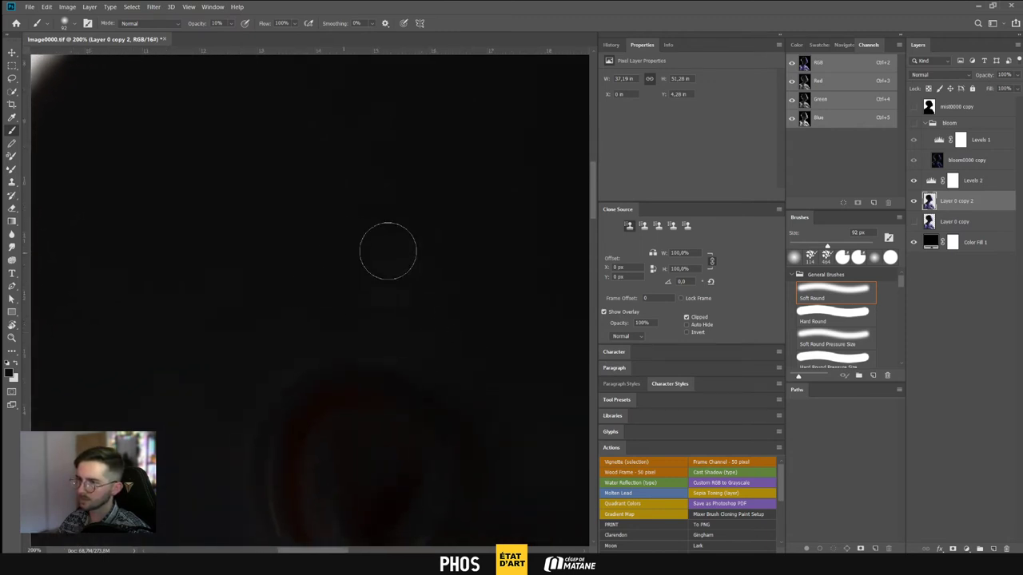
left_click_drag(454, 346, 430, 282)
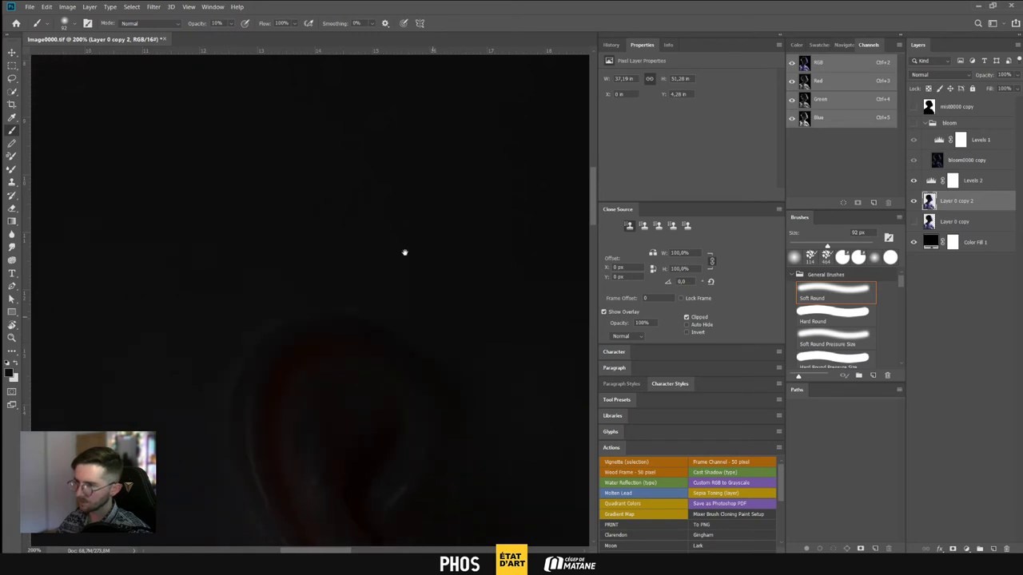
key("ctrl+minus")
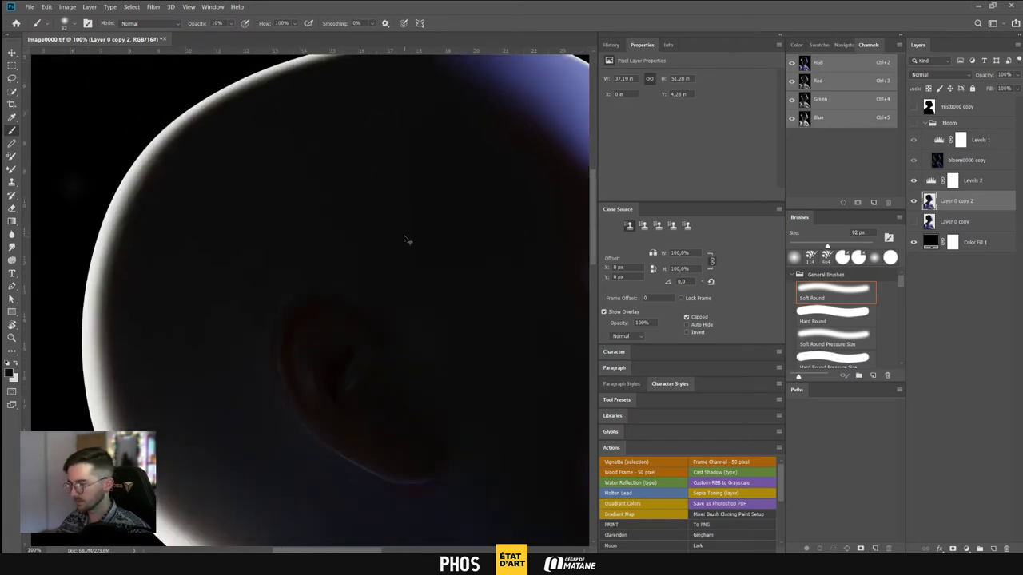
key("ctrl+0")
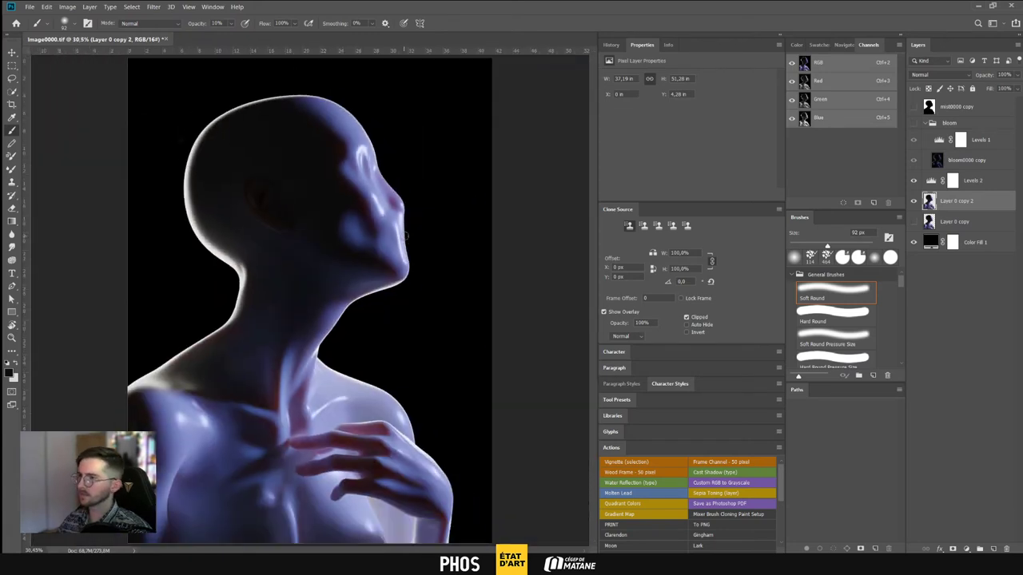
Show the bloom group briefly and hide it again to compare the head with and without it
key("ctrl+plus")
key("ctrl+plus")
key("ctrl+plus")
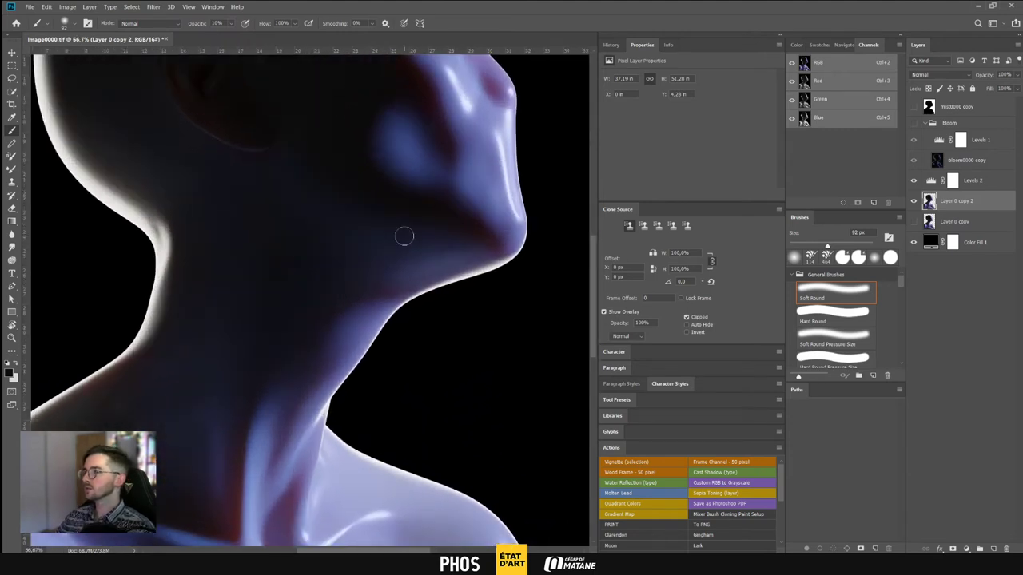
left_click_drag(260, 241, 397, 413)
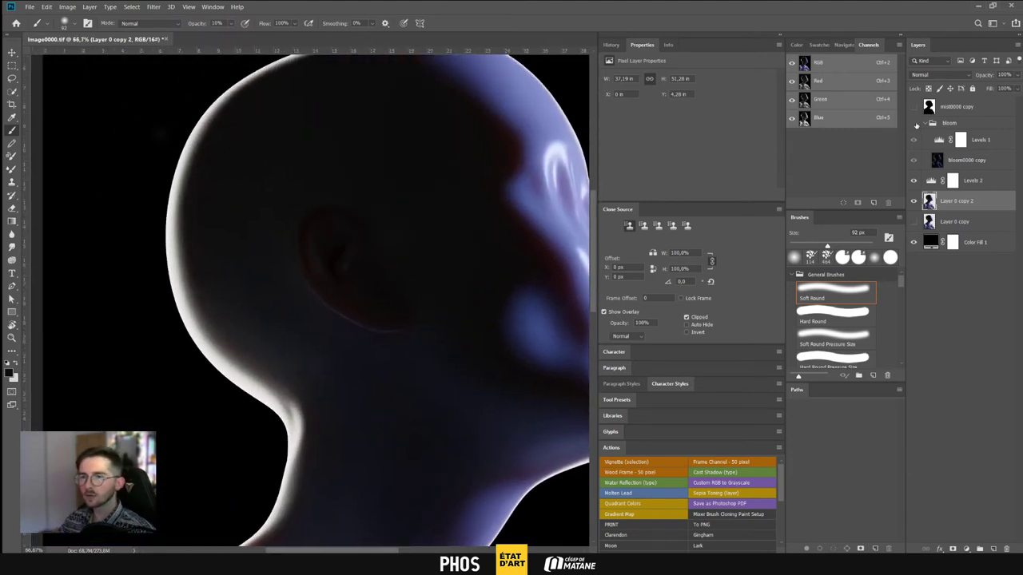
left_click(915, 124)
left_click(915, 124)
Reduce the soft round brush to 69 px for retouching around the ear
key("ctrl+plus")
key("ctrl+plus")
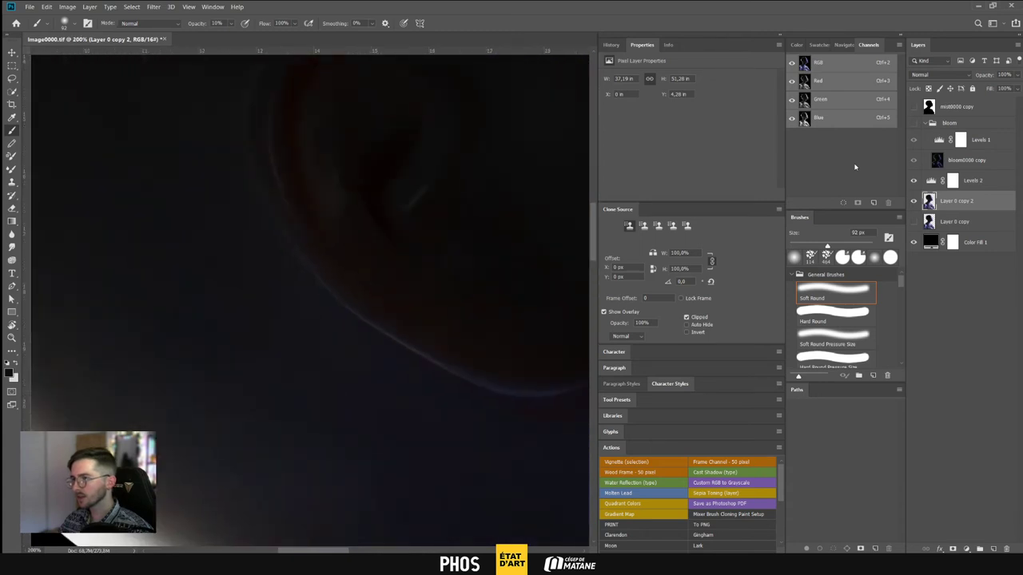
left_click_drag(319, 269, 342, 384)
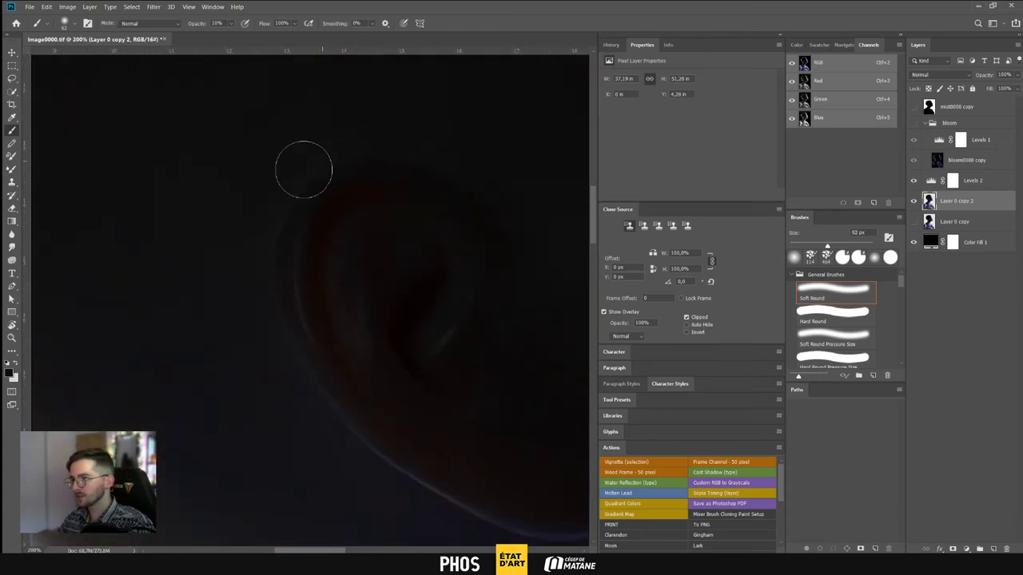
right_click(238, 155)
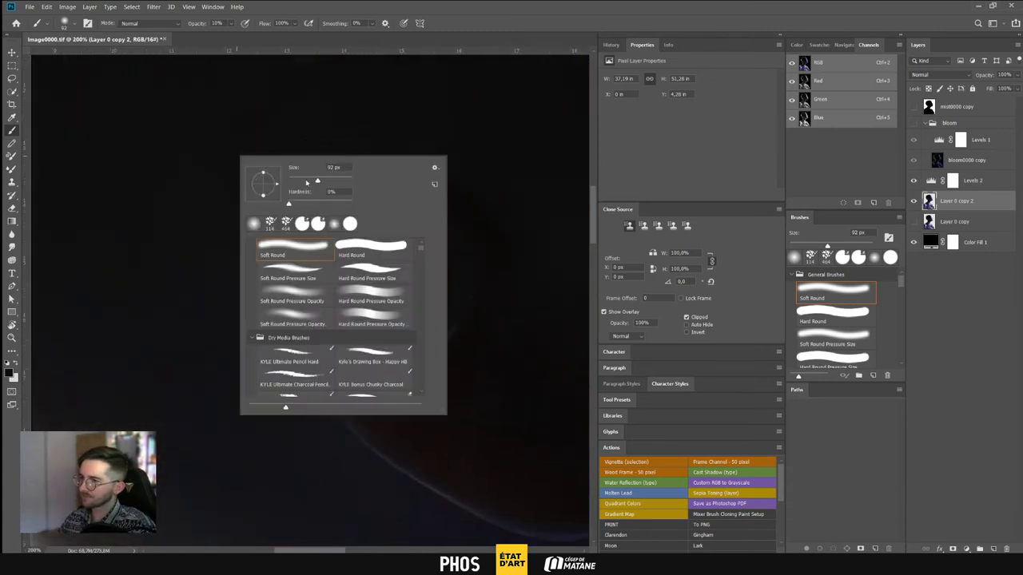
key("Escape")
right_click(331, 127)
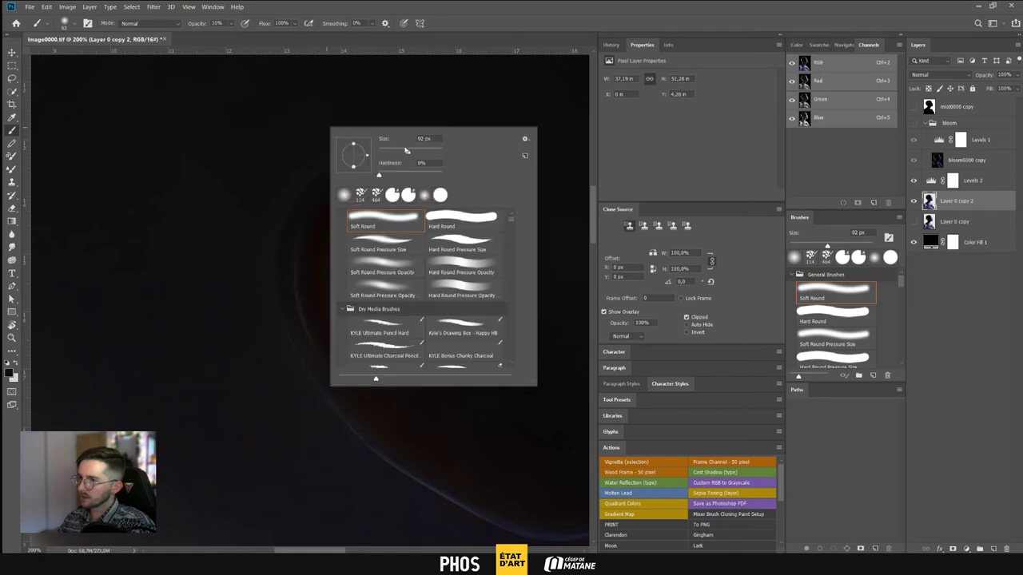
left_click_drag(406, 151, 399, 150)
key("Return")
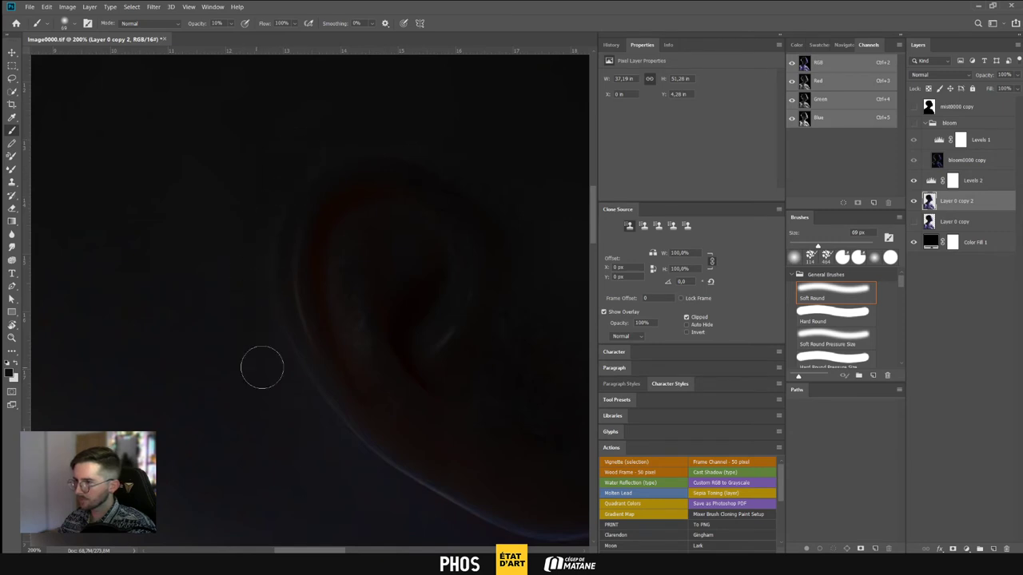
left_click(12, 236)
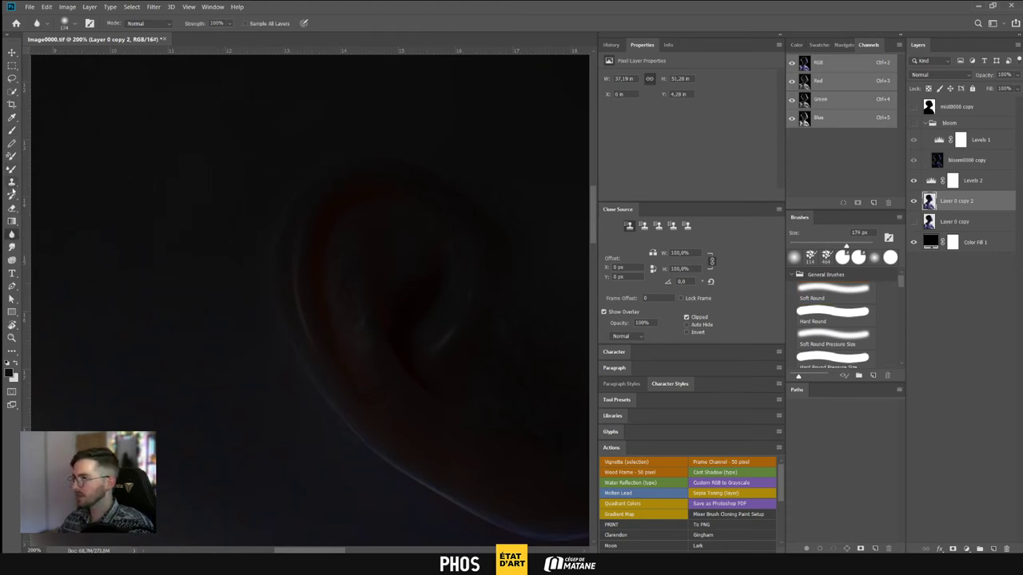
left_click(12, 169)
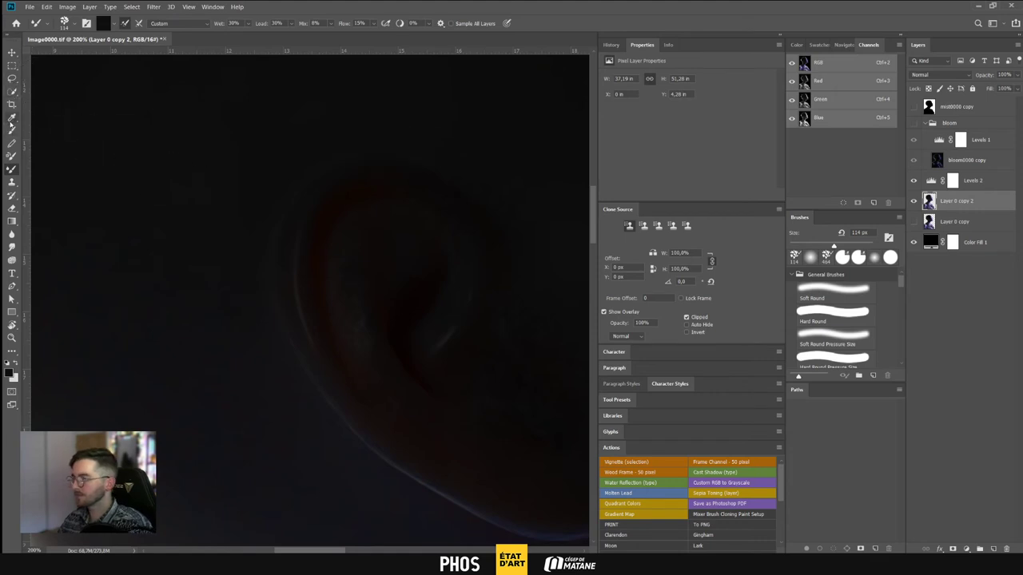
left_click(12, 130)
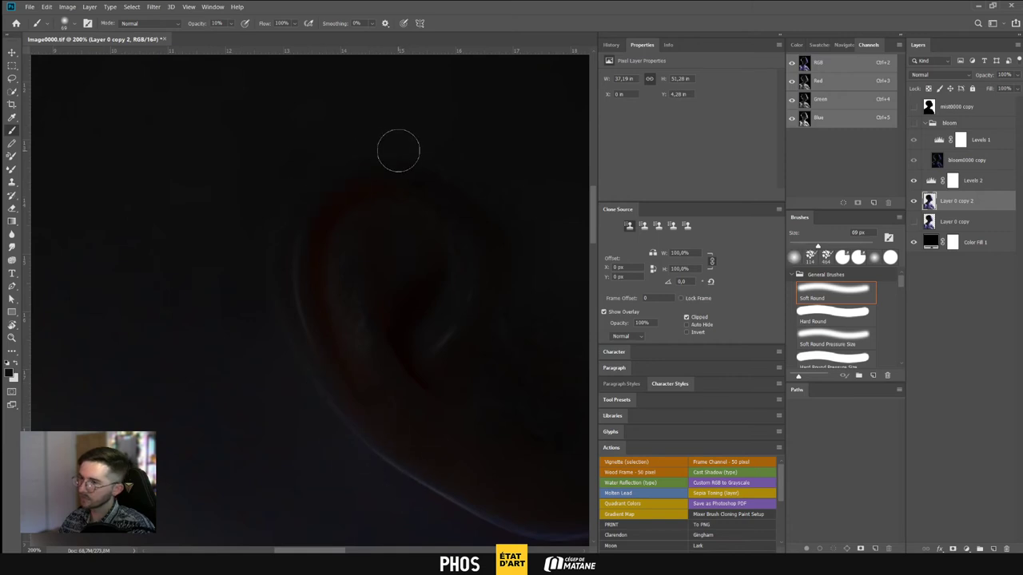
key("ctrl+minus")
key("ctrl+0")
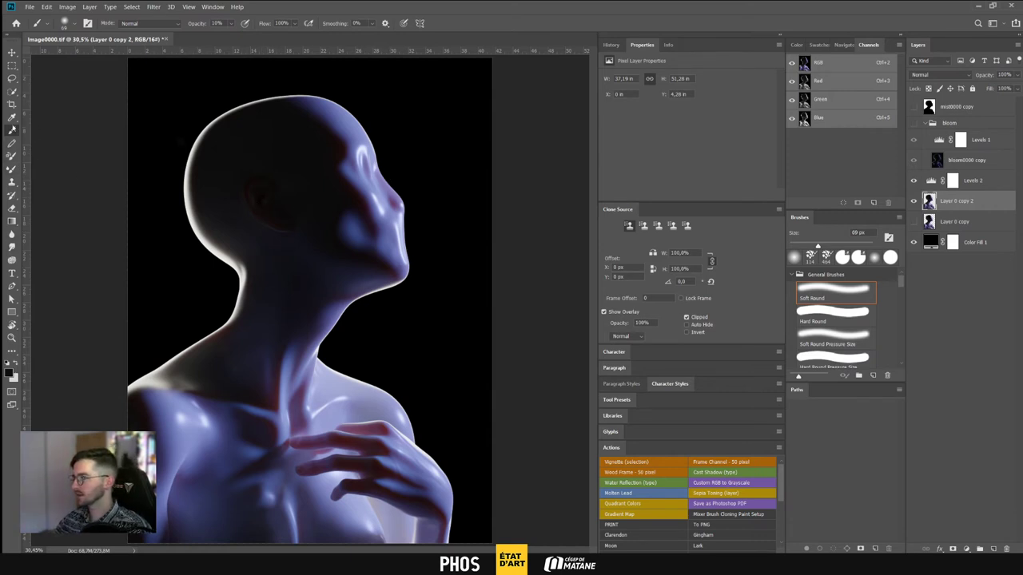
Choose the Mixer Brush tool and set its size to 161 px
left_click(12, 168)
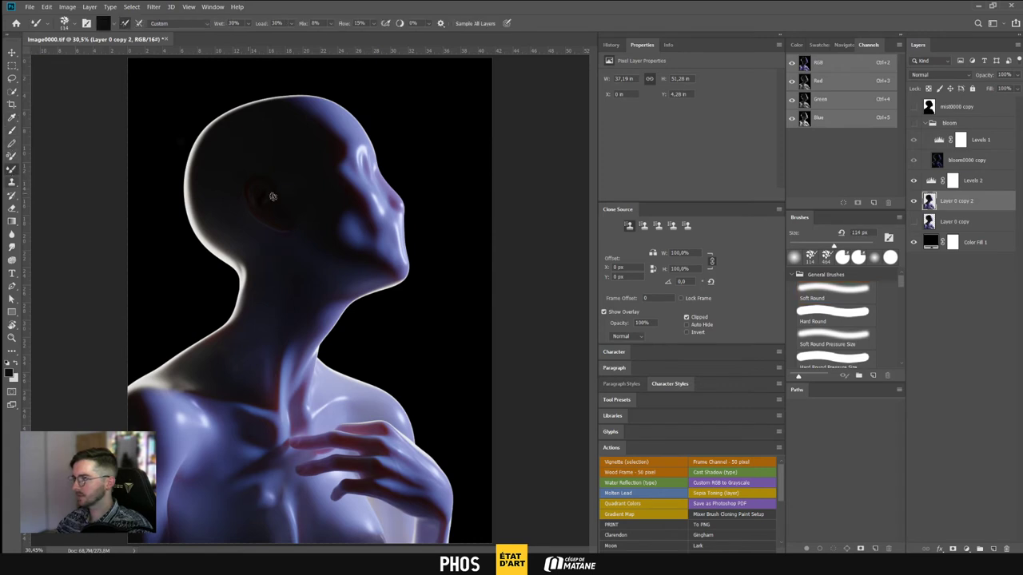
right_click(285, 201)
left_click_drag(372, 233, 381, 233)
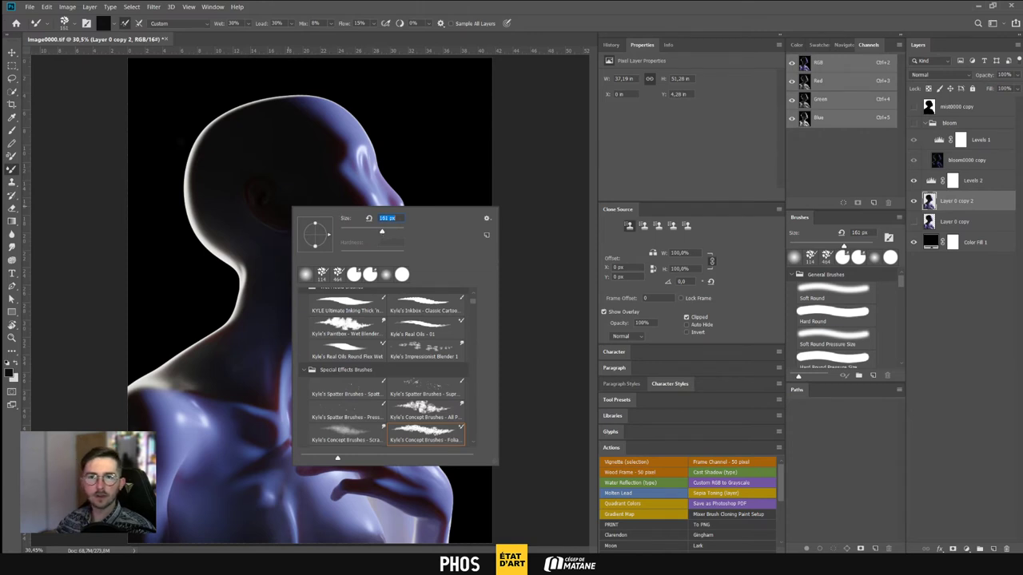
key("Return")
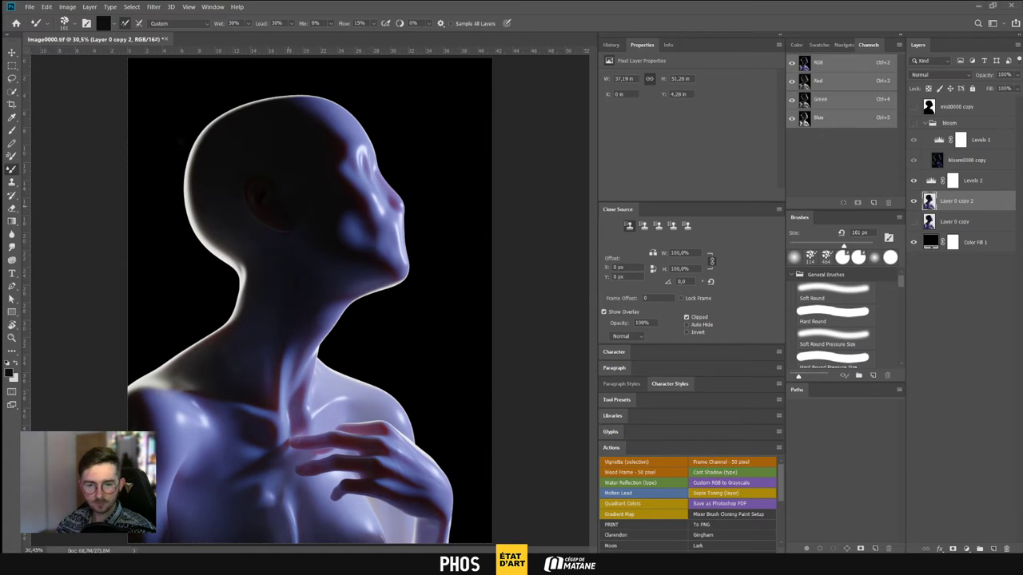
Switch to the web browser to look over the live streams on etatdart.com, and return to Photoshop
key("alt+Tab")
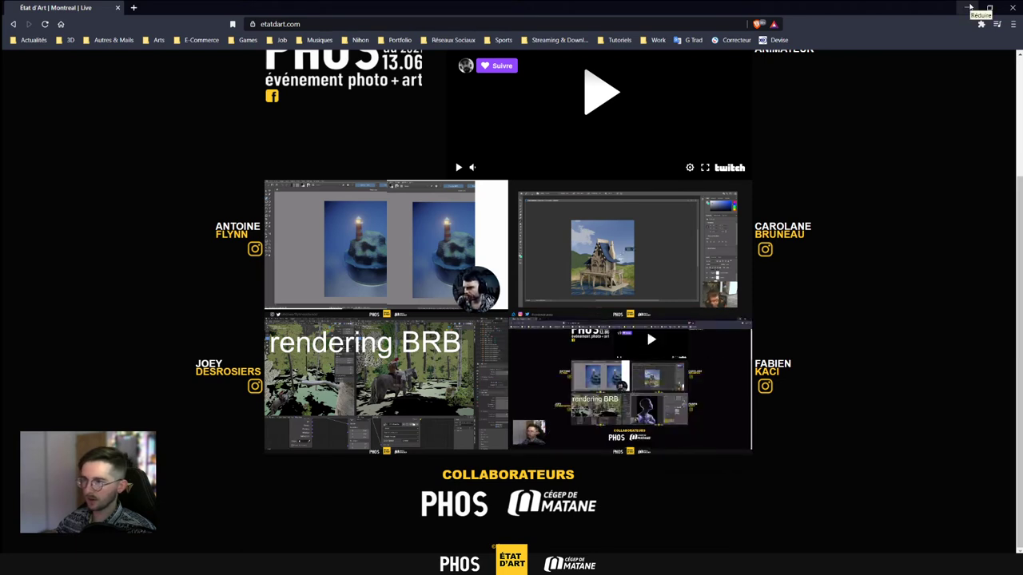
mouse_move(460, 403)
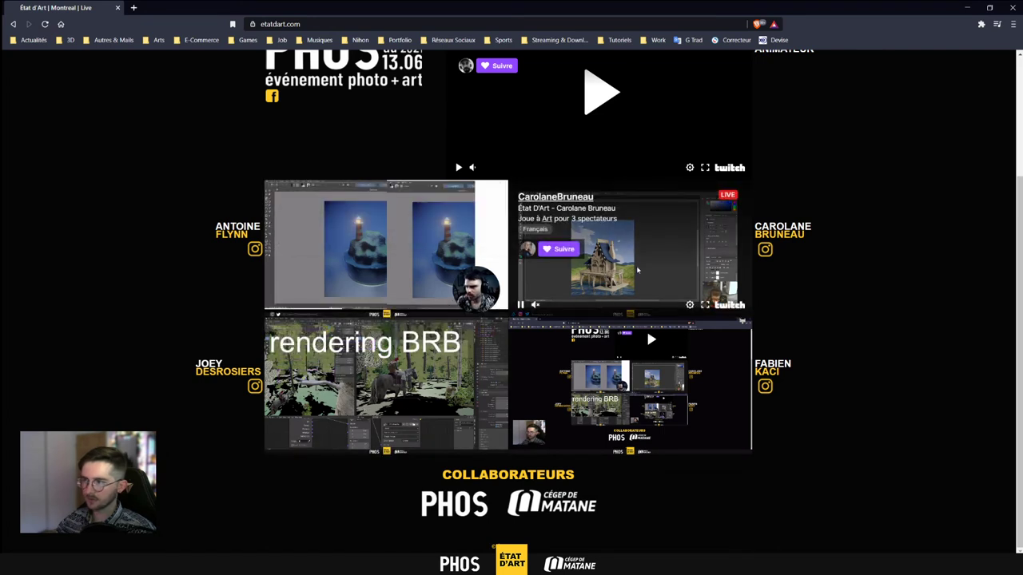
mouse_move(372, 398)
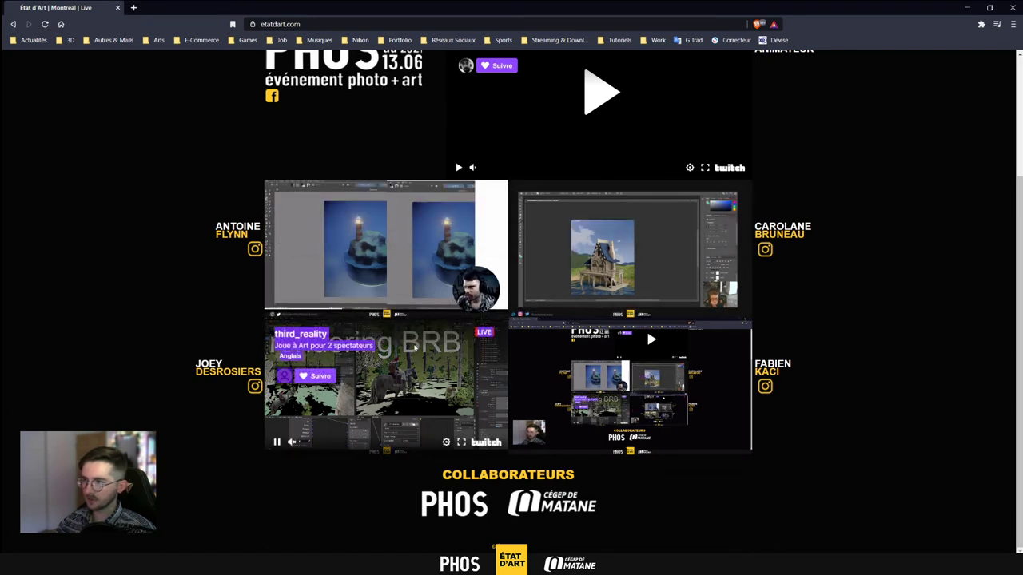
mouse_move(488, 217)
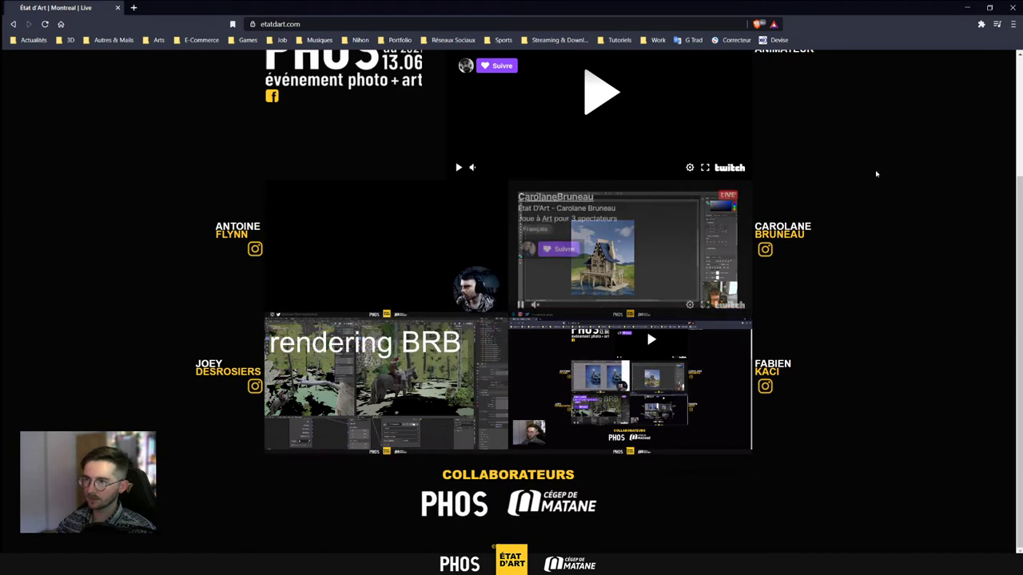
left_click(967, 9)
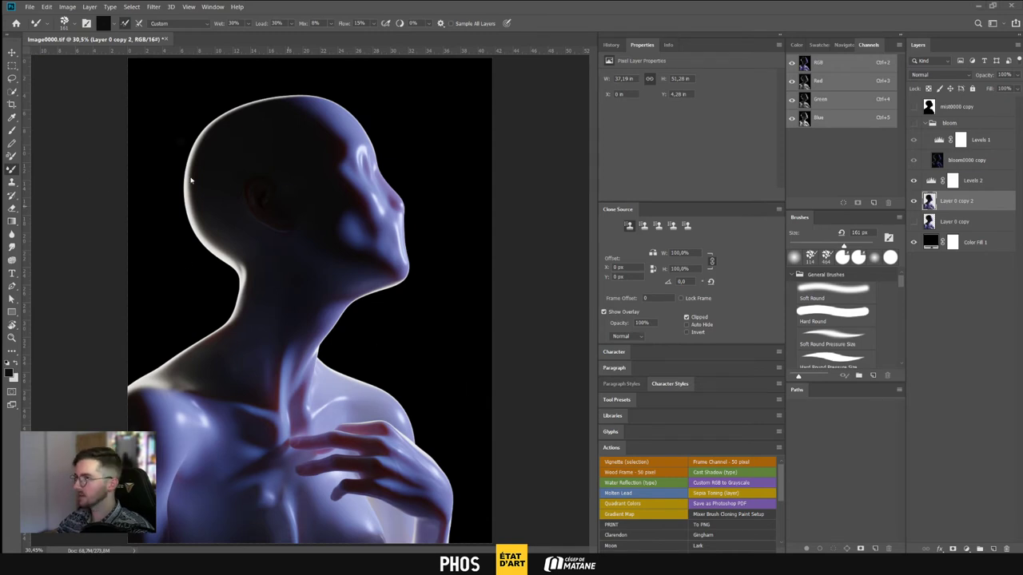
Set the Mixer Brush size to 200 px
right_click(300, 200)
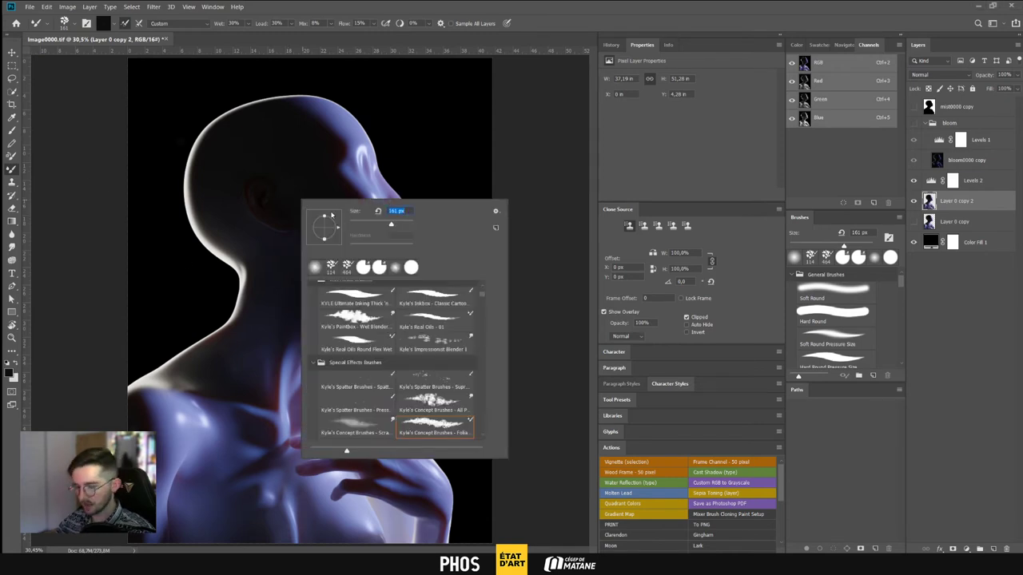
type("200")
key("Return")
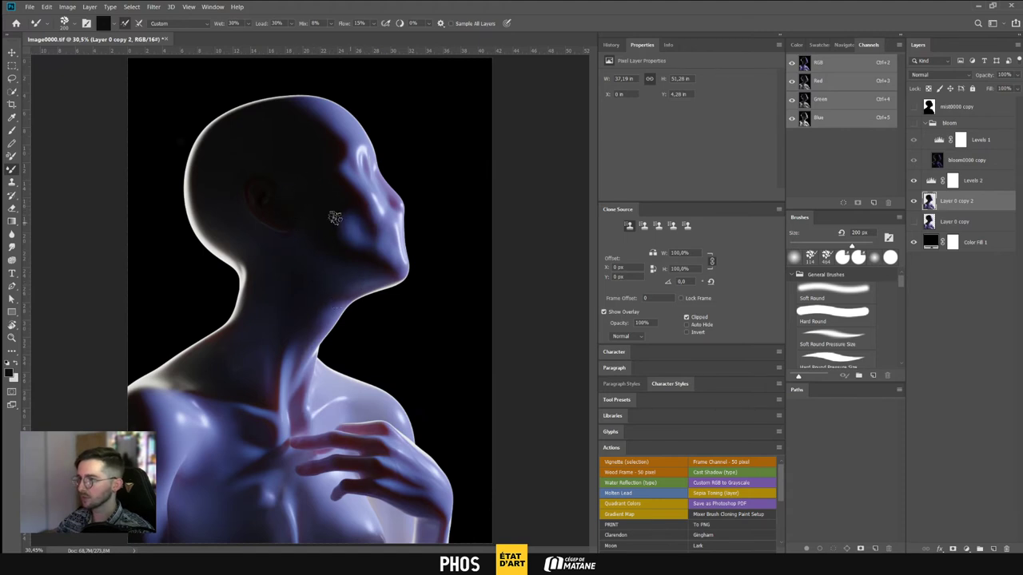
Examine the shading of the ear, jaw and neck up close and against the whole figure
scroll(334, 215, "up", 3, "alt")
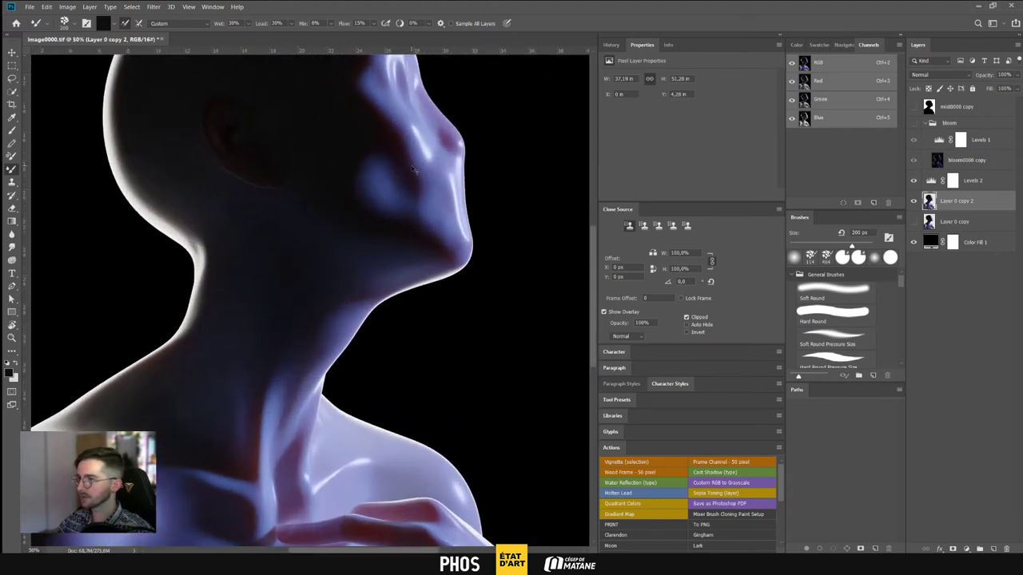
scroll(415, 169, "up", 1, "alt")
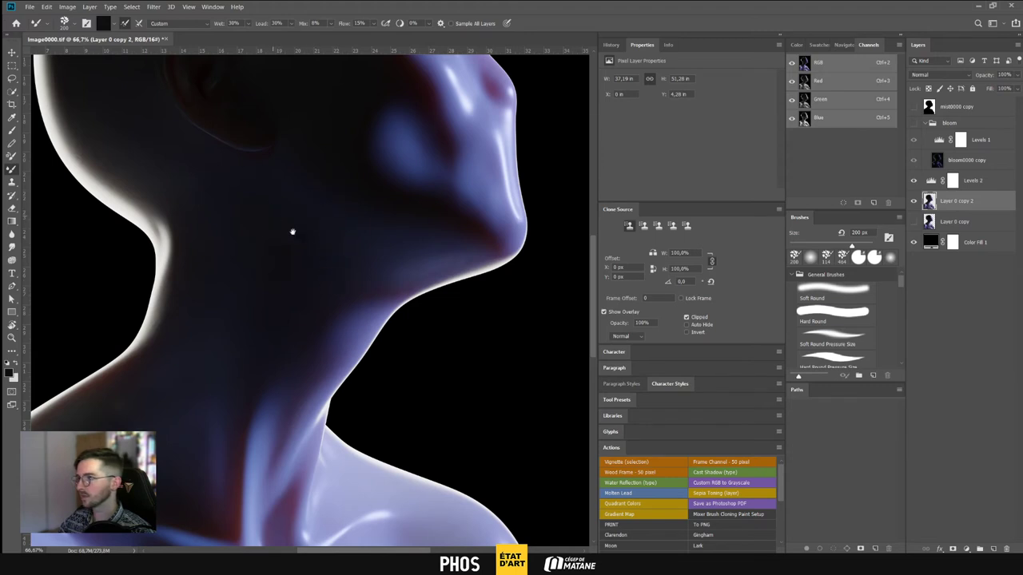
left_click_drag(293, 231, 367, 333)
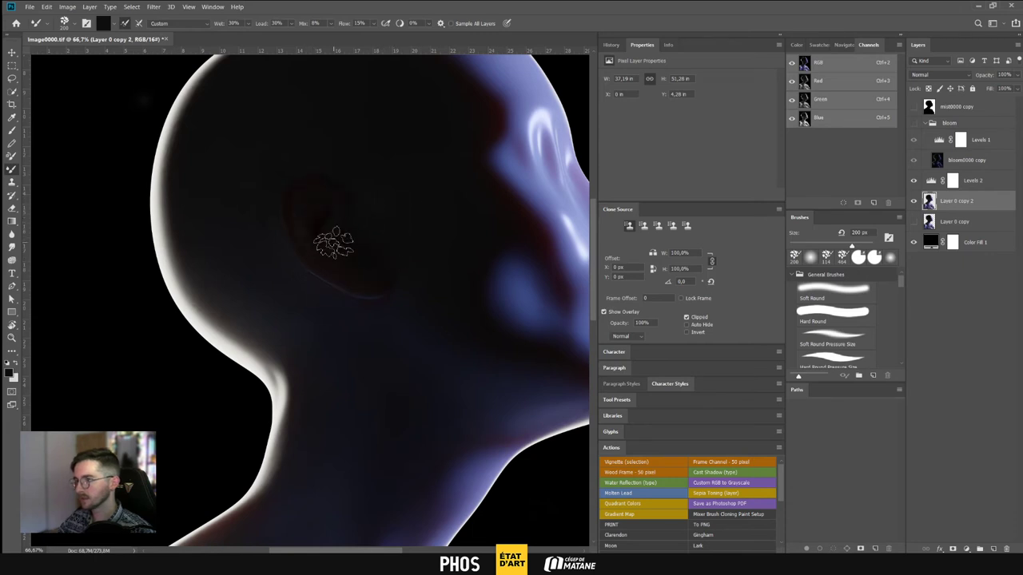
key("ctrl+minus")
key("ctrl+minus")
key("ctrl+minus")
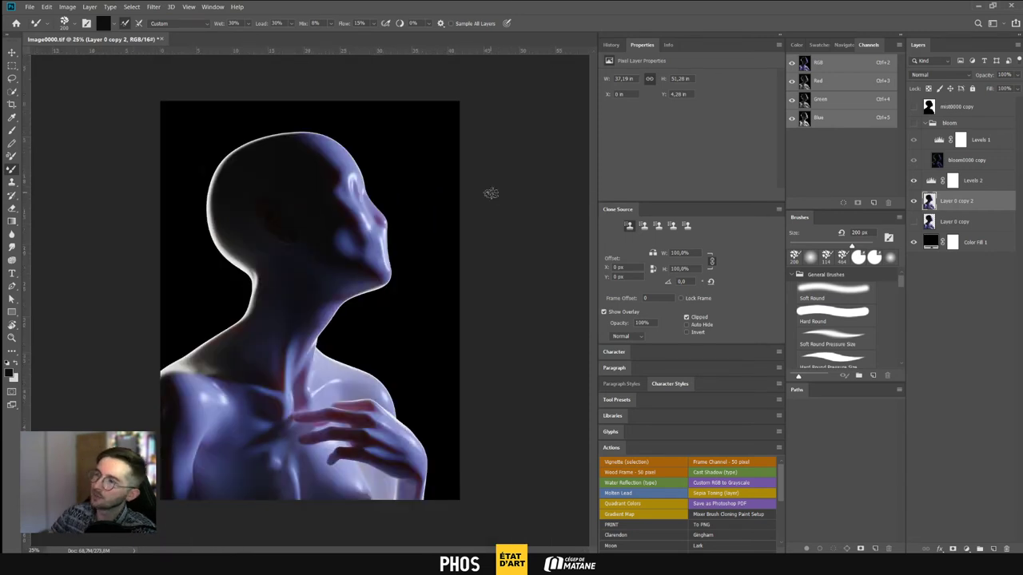
key("ctrl+plus")
key("ctrl+plus")
key("ctrl+plus")
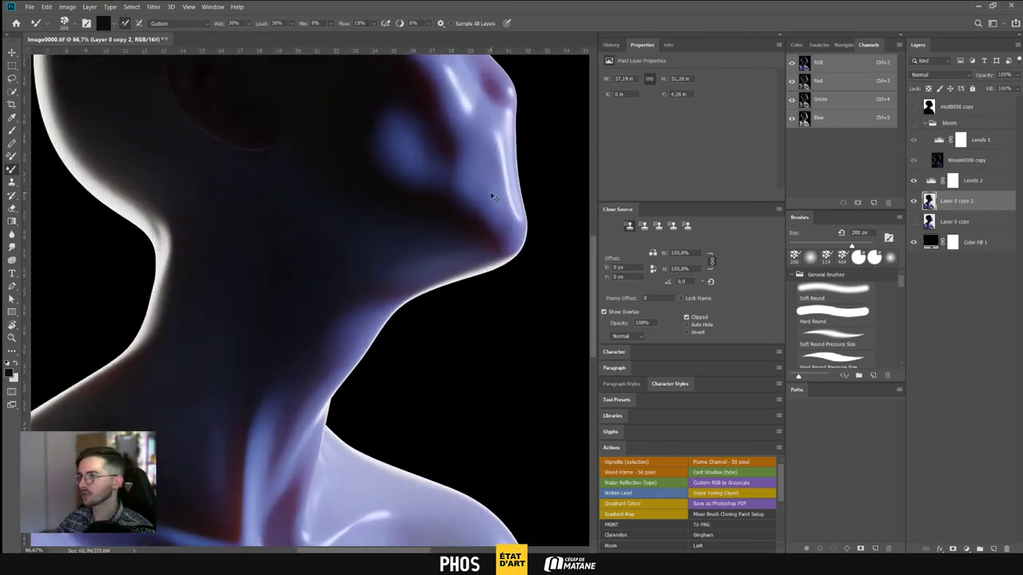
Choose the Brush tool, sample the light violet skin tone above the brow highlight, and paint over the highlight's upper arc
left_click_drag(450, 176, 397, 411)
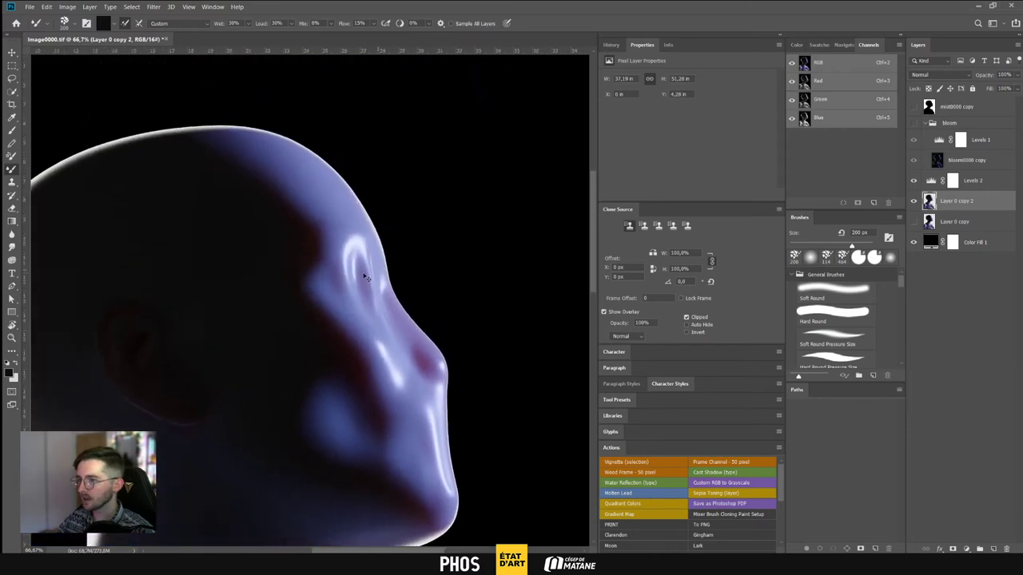
key("ctrl+plus")
key("ctrl+plus")
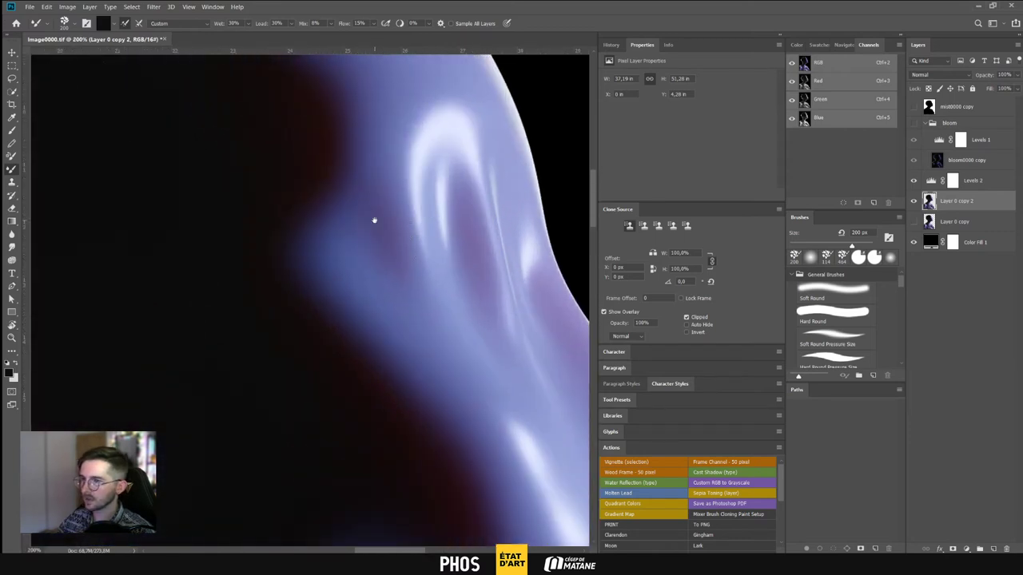
left_click_drag(408, 308, 316, 386)
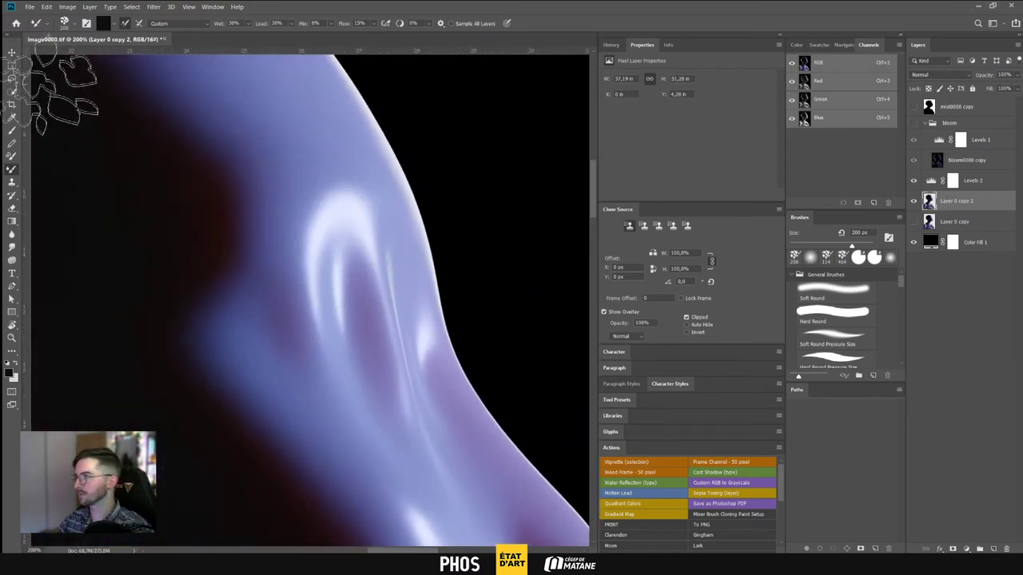
left_click(12, 130)
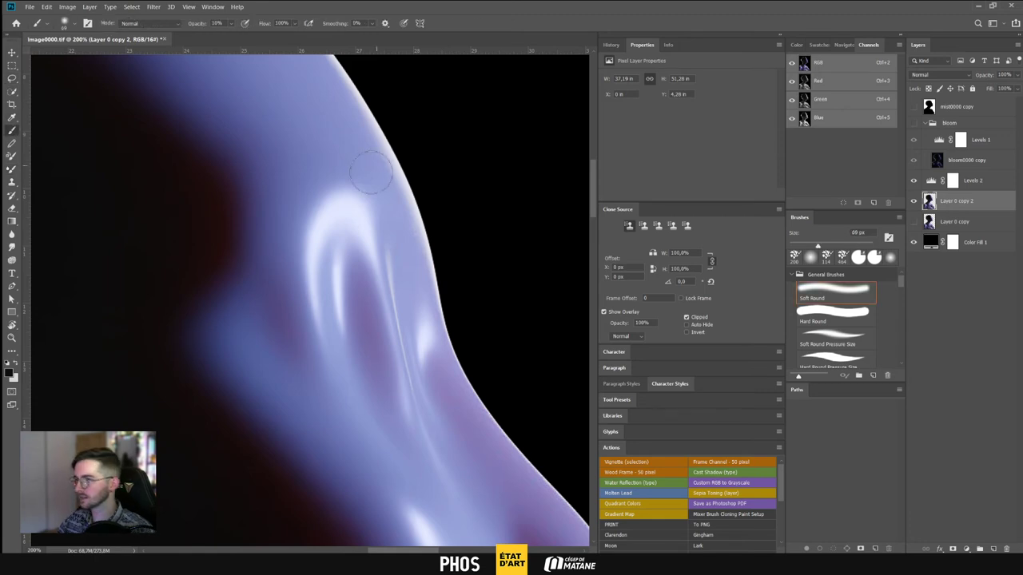
left_click(313, 122, "alt")
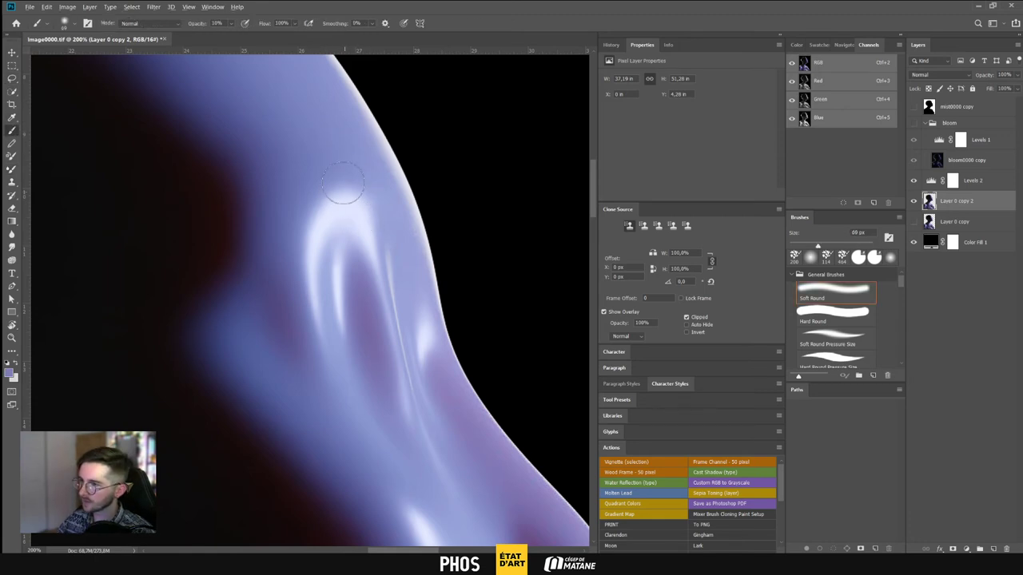
left_click_drag(353, 182, 357, 230)
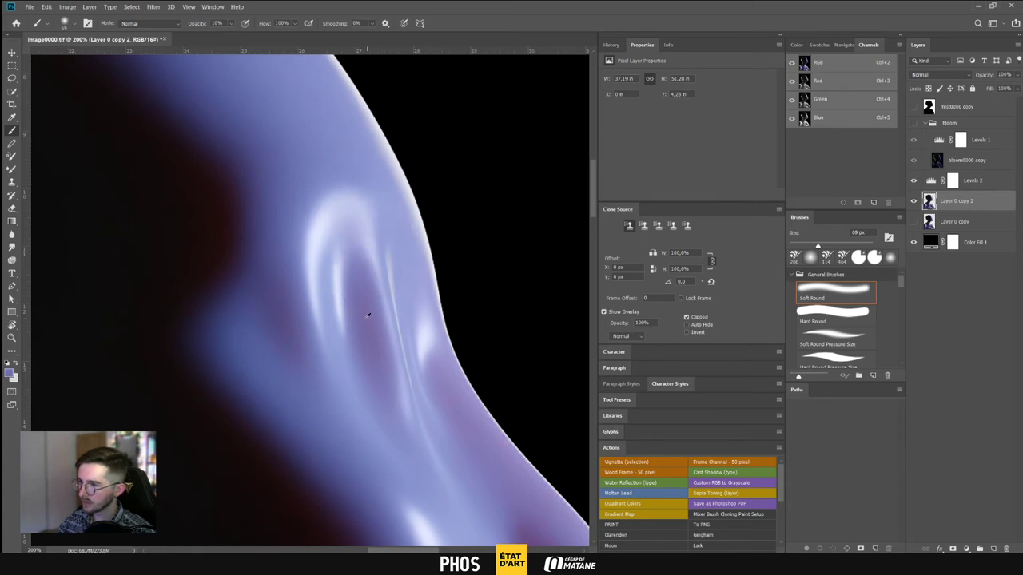
Set the brush size to 50 px and paint out the arch joining the bright streaks at the brow
right_click(368, 315)
left_click_drag(441, 322, 437, 322)
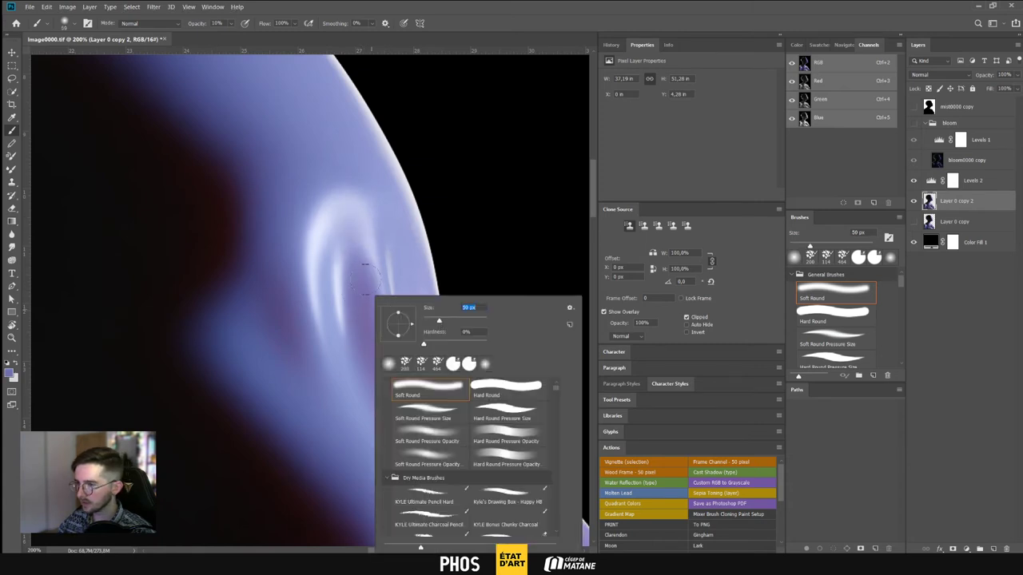
left_click(369, 316)
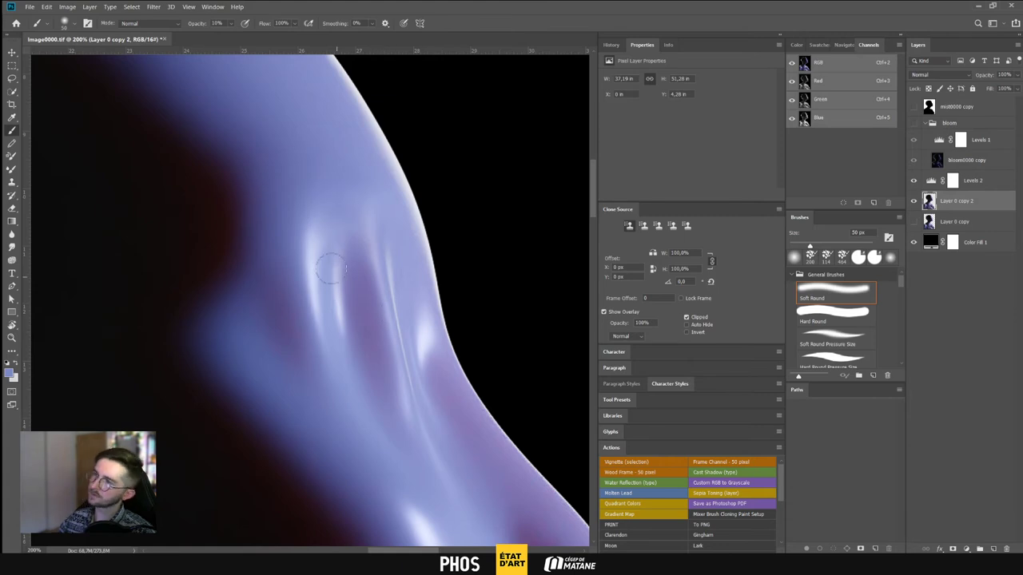
Check the brow against the whole figure, then sample nearby skin and highlight tones to soften the upper ends of the streaks
scroll(367, 216, "down", 4, "alt")
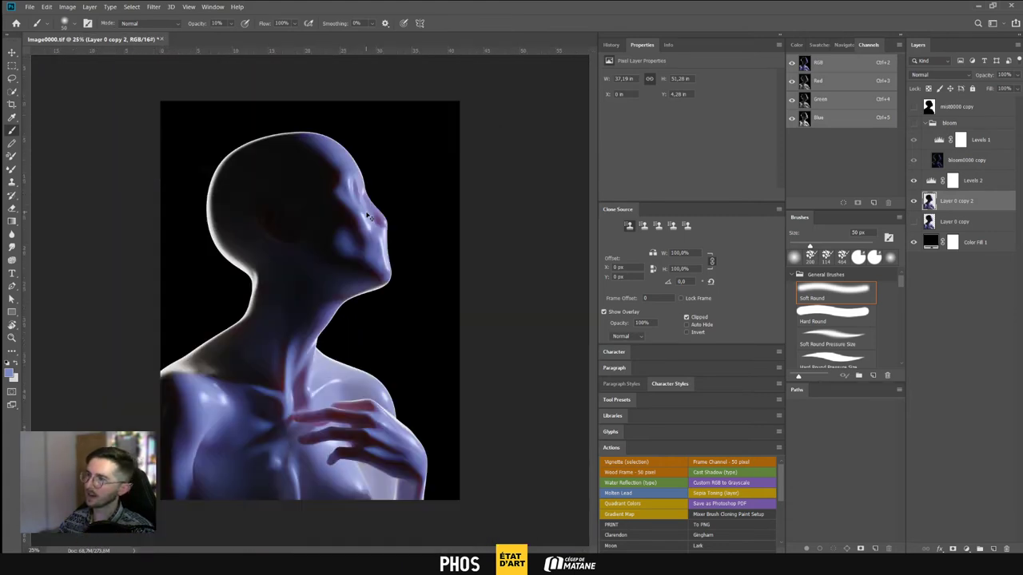
scroll(366, 212, "up", 2, "alt")
scroll(366, 212, "up", 1, "alt")
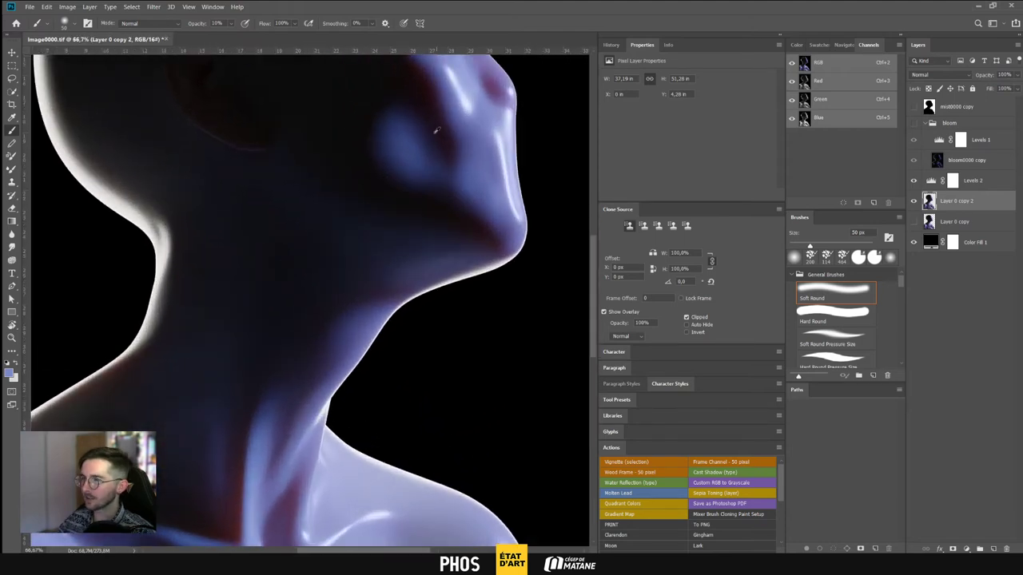
mouse_move(445, 151)
left_mouse_down()
mouse_move(367, 486)
mouse_move(347, 461)
left_mouse_up()
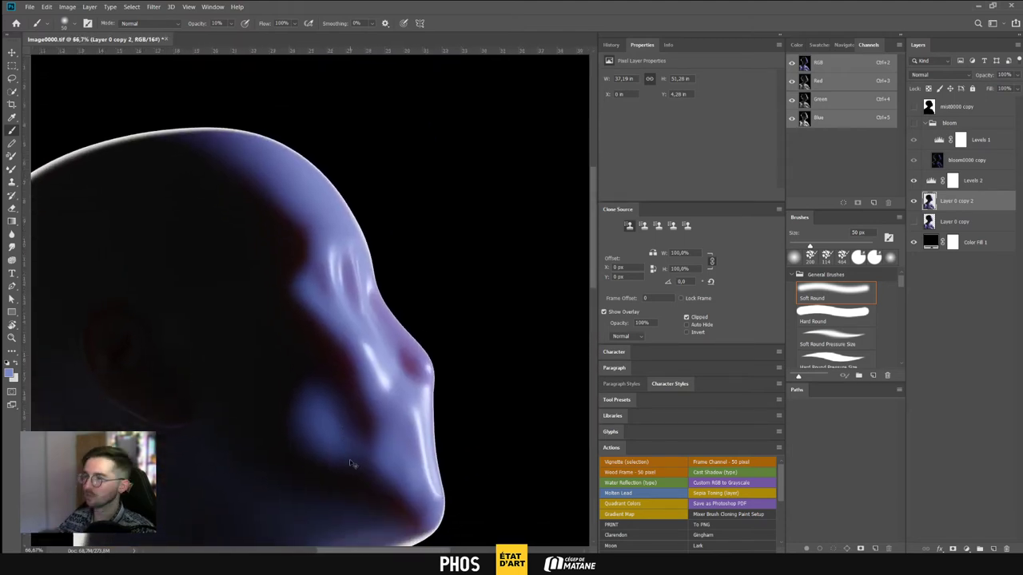
scroll(348, 461, "up", 3, "alt")
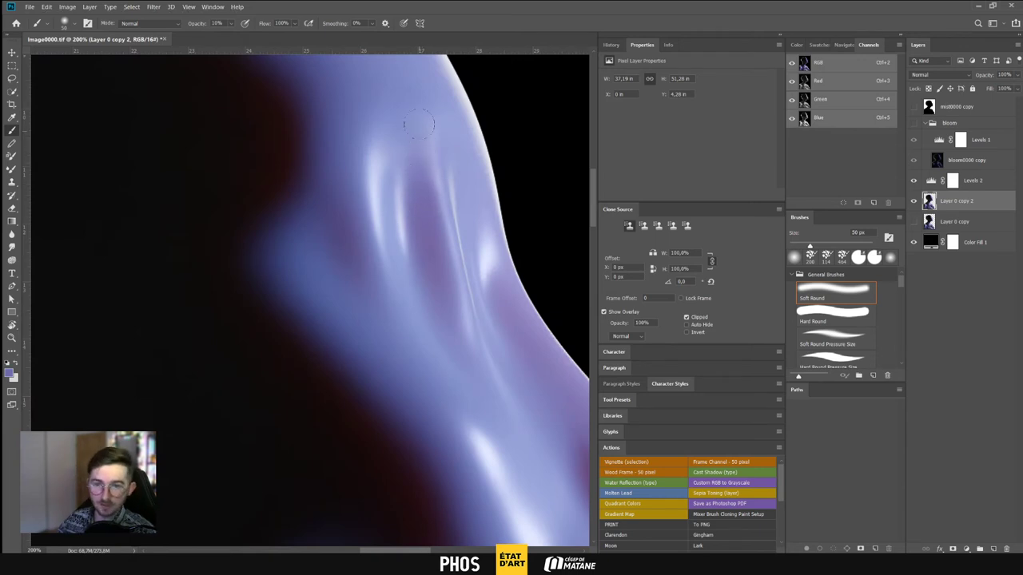
left_click(426, 152, "alt")
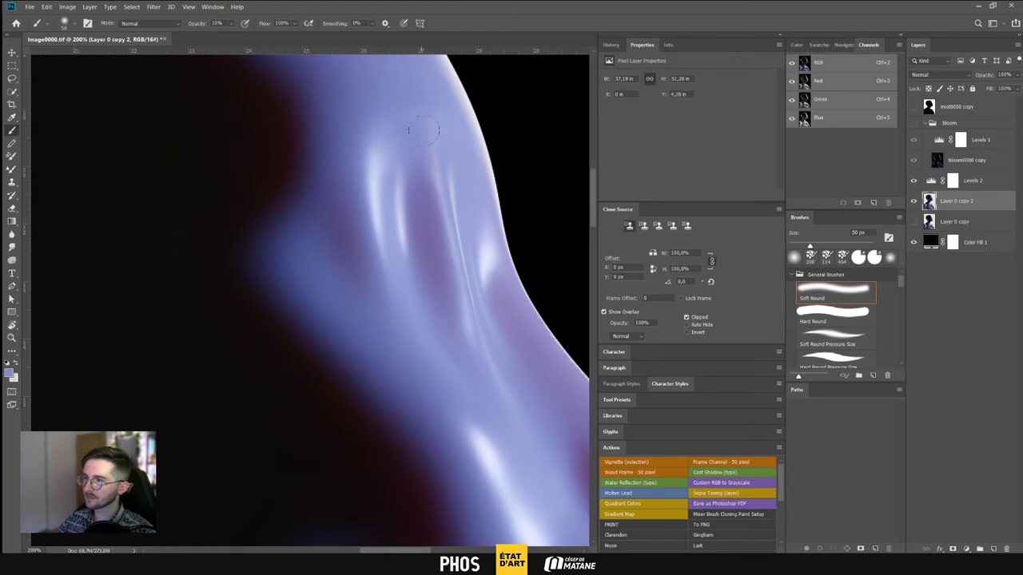
left_click(377, 180, "alt")
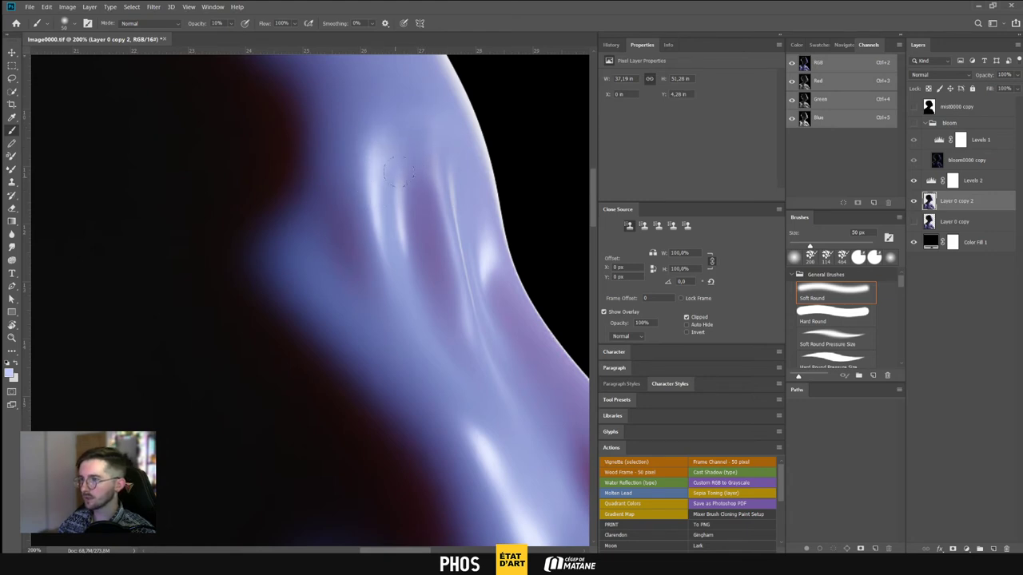
Set the brush size to 20 px and opacity to 5%, and blend the upper ends of the thin brow highlights
right_click(449, 187)
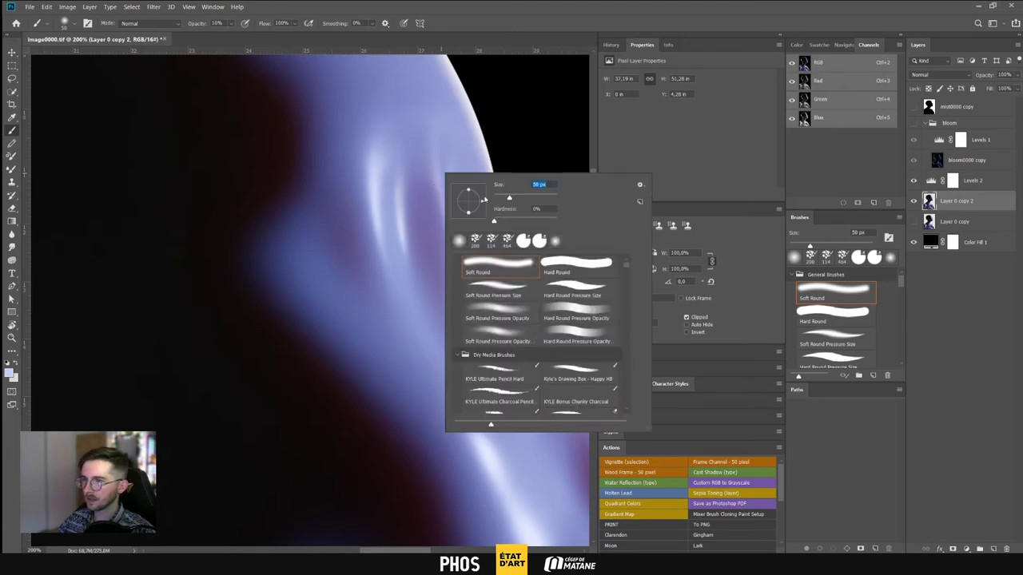
type("20")
key("Return")
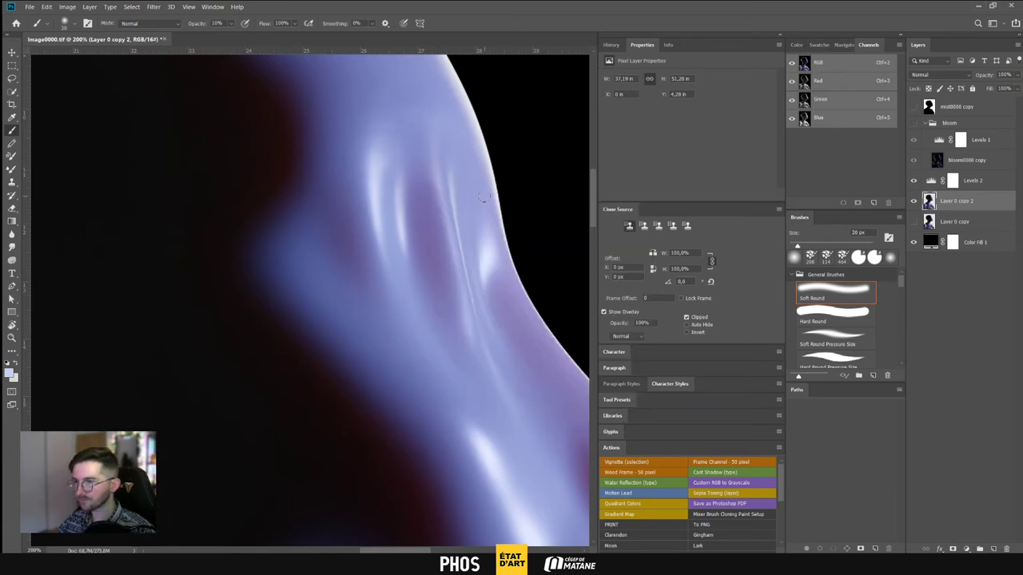
left_click_drag(390, 145, 377, 147)
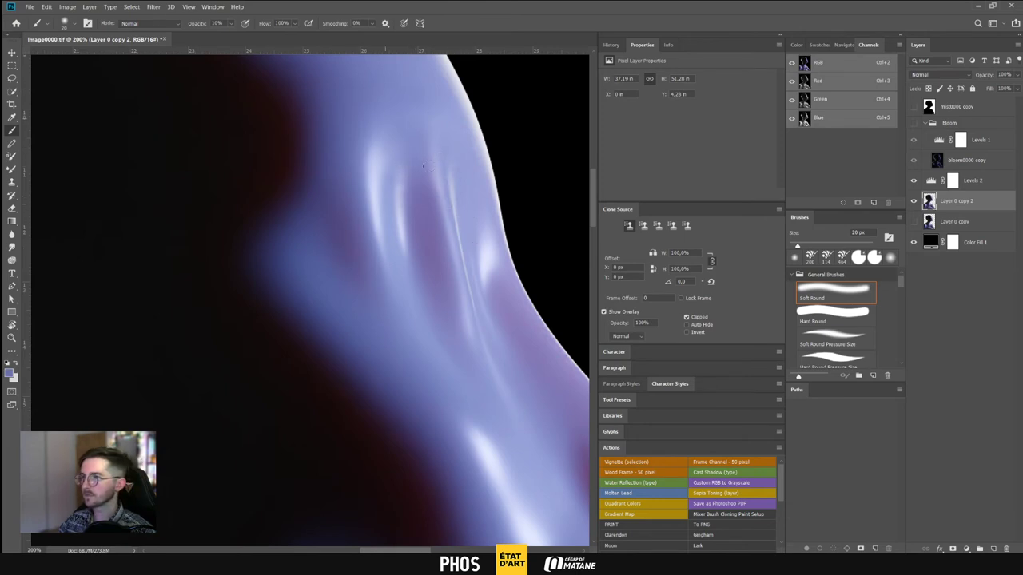
left_click_drag(424, 156, 424, 269)
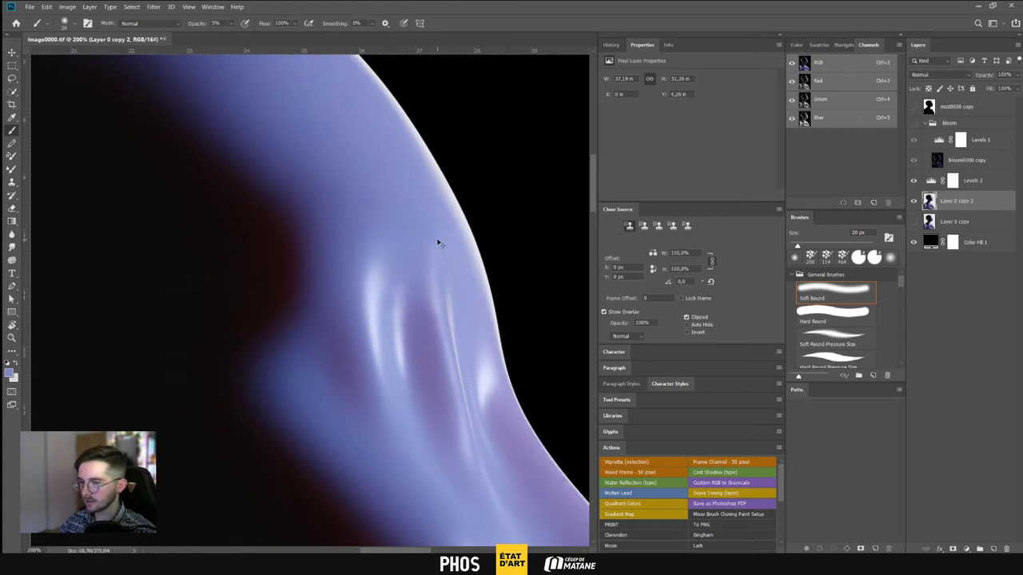
key("ctrl+minus")
key("ctrl+minus")
key("ctrl+minus")
key("ctrl+minus")
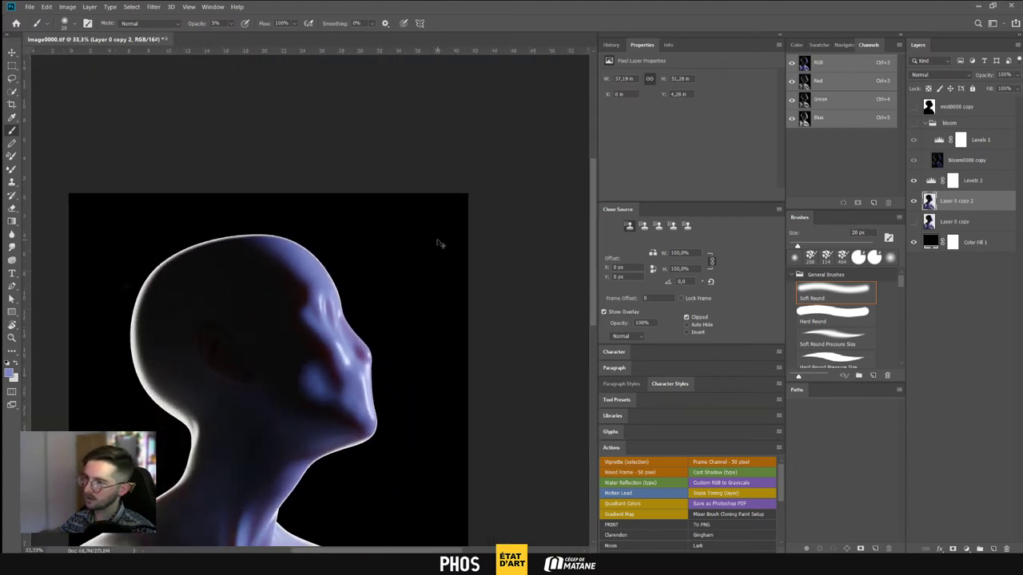
Set the brush size to 30 px and blend the folds beside the eye with purple and blue tones sampled from the face
key("ctrl+plus")
key("ctrl+plus")
key("ctrl+plus")
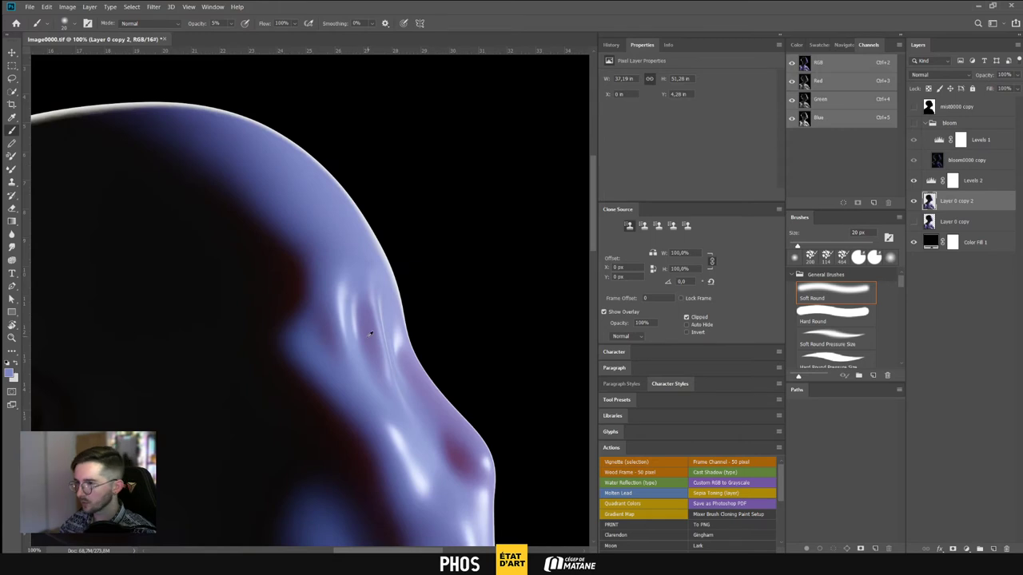
right_click(375, 297)
left_click(470, 308)
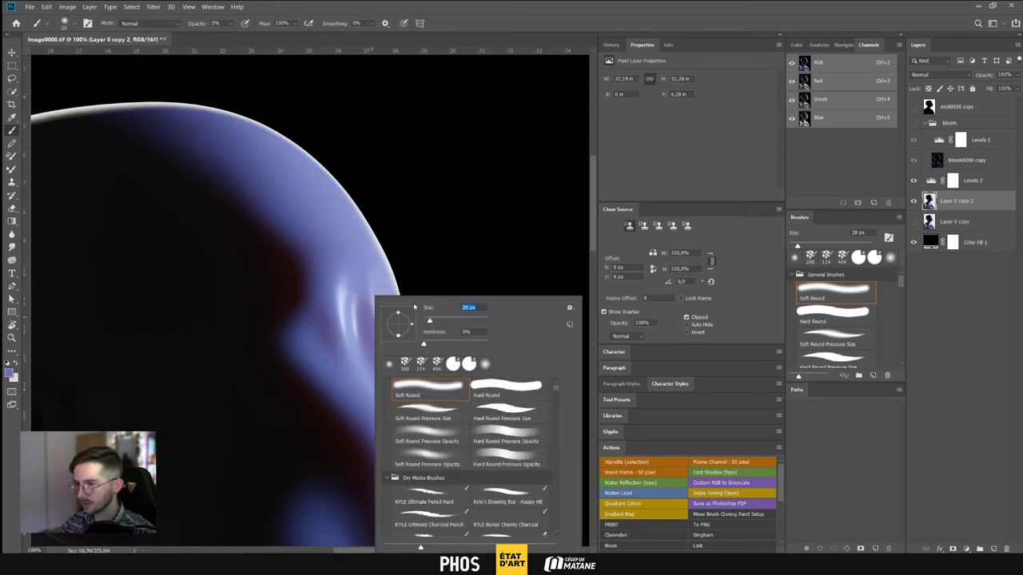
type("30")
key("Return")
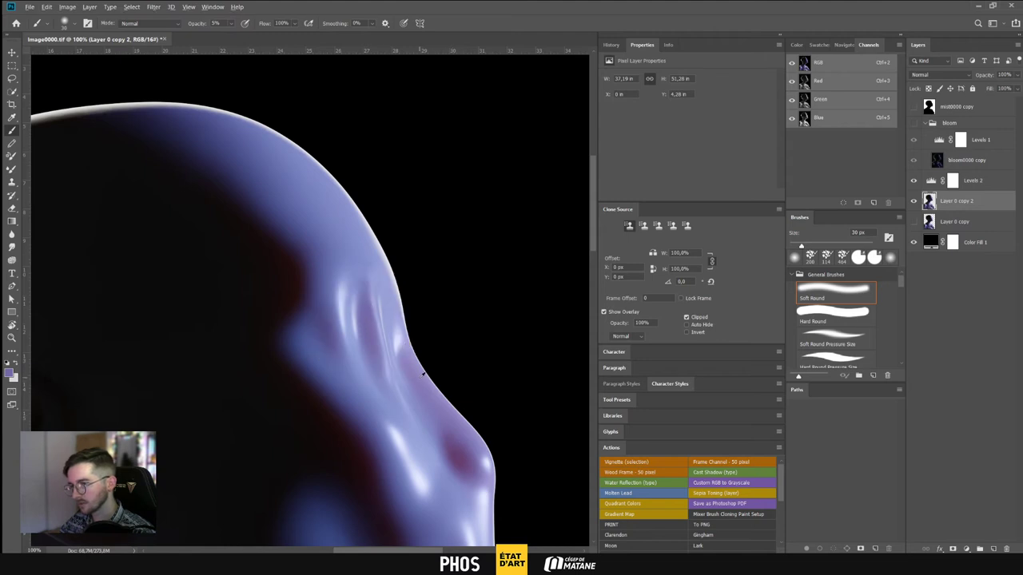
left_click(446, 451, "alt")
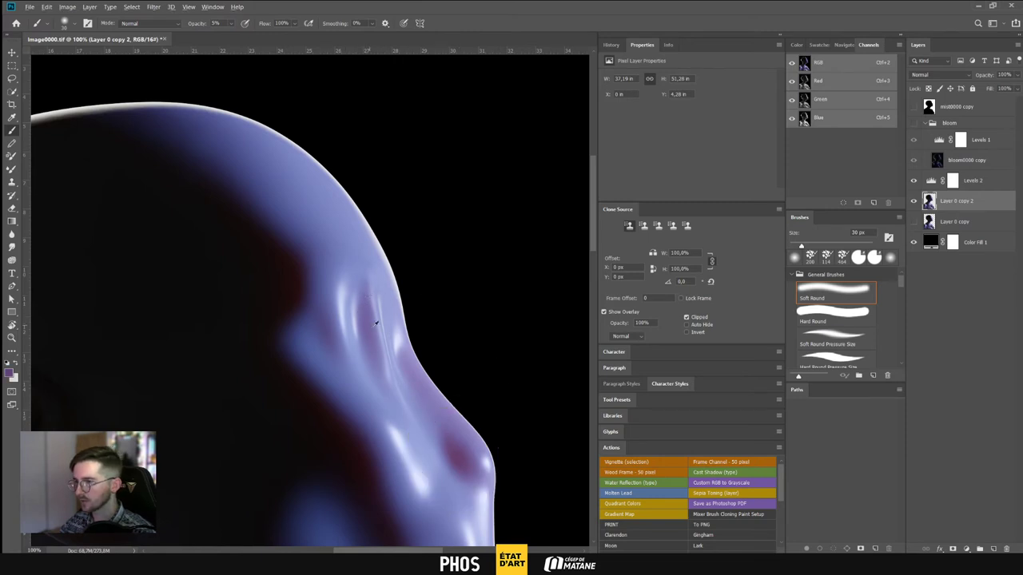
right_click_drag(372, 337, 362, 294, "alt")
left_click(328, 226, "alt")
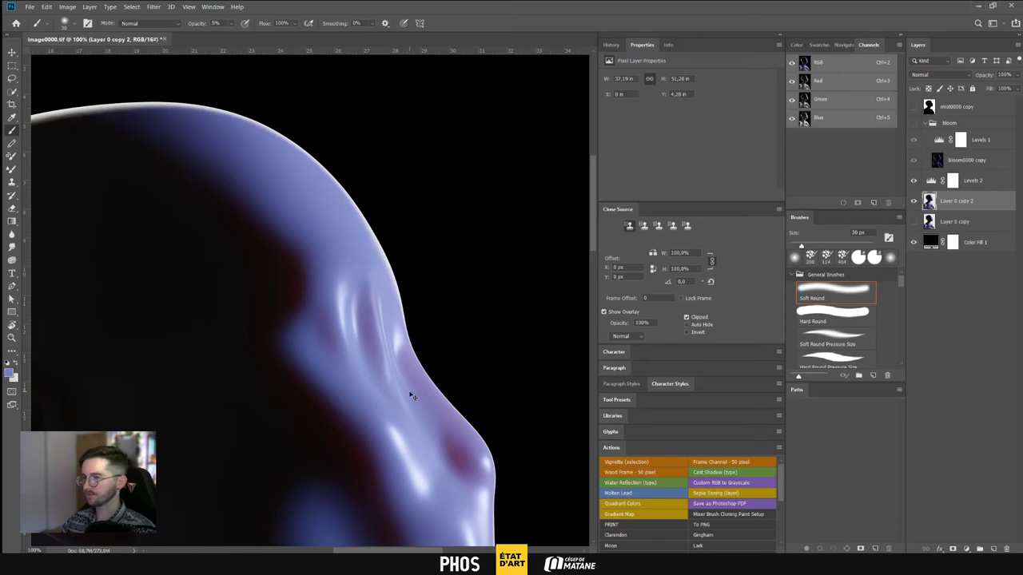
Examine the retouched brow against the whole figure, and inspect the neck, jaw and nose up close
key("ctrl+minus")
key("ctrl+minus")
key("ctrl+minus")
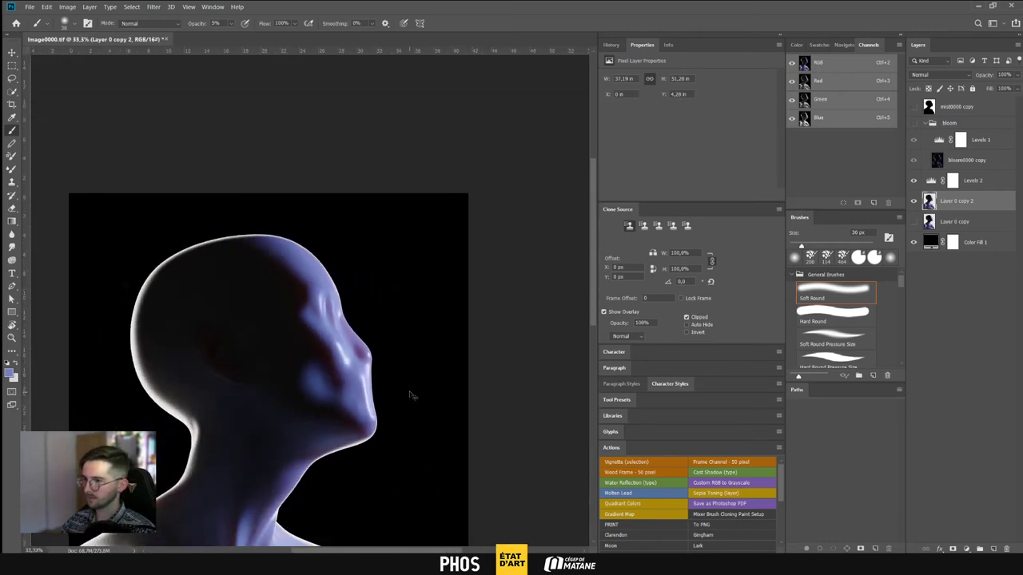
key("ctrl+minus")
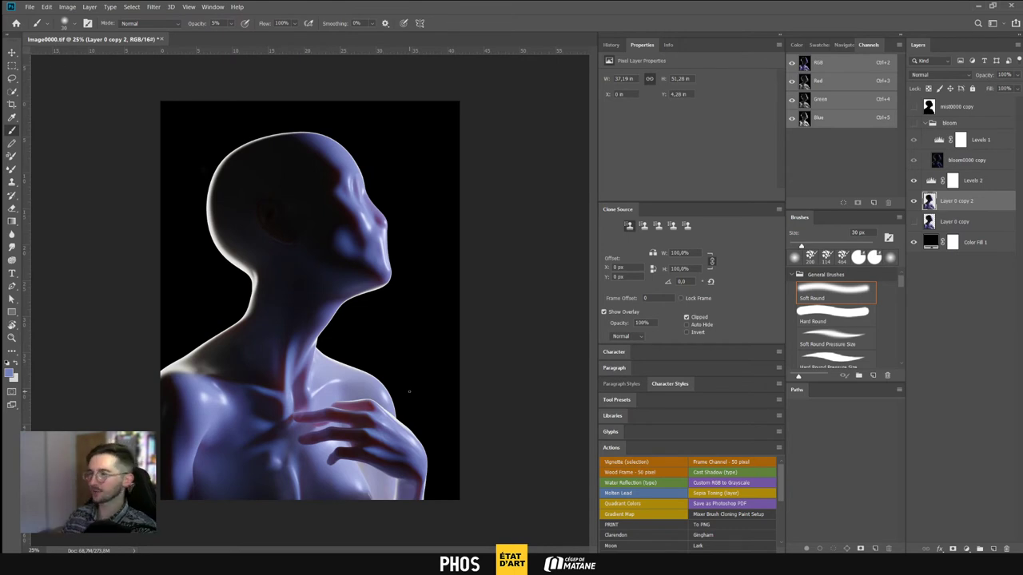
key("ctrl+plus")
key("ctrl+plus")
key("ctrl+plus")
key("ctrl+plus")
key("ctrl+plus")
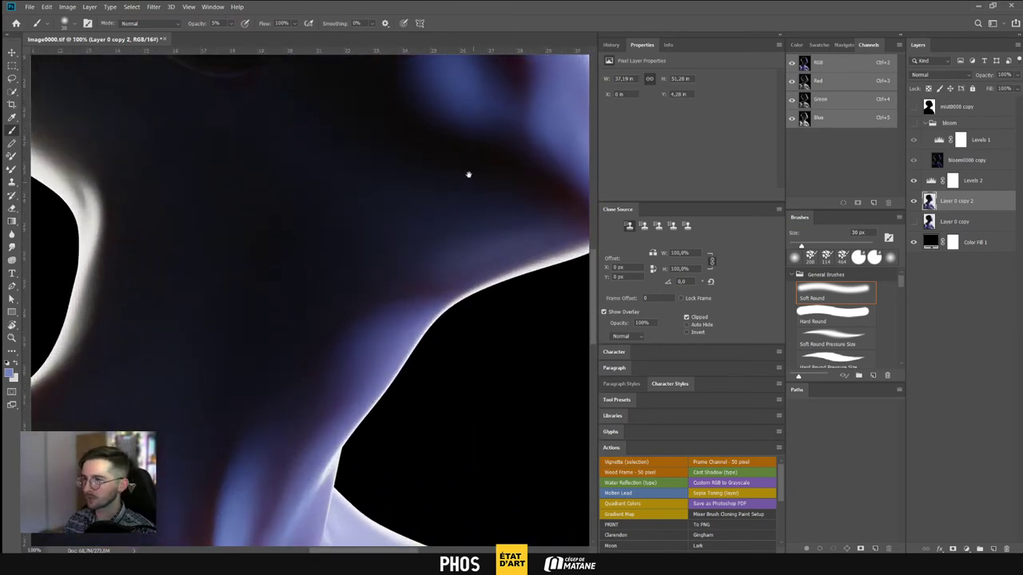
left_click_drag(469, 174, 416, 310)
left_click_drag(352, 416, 539, 146)
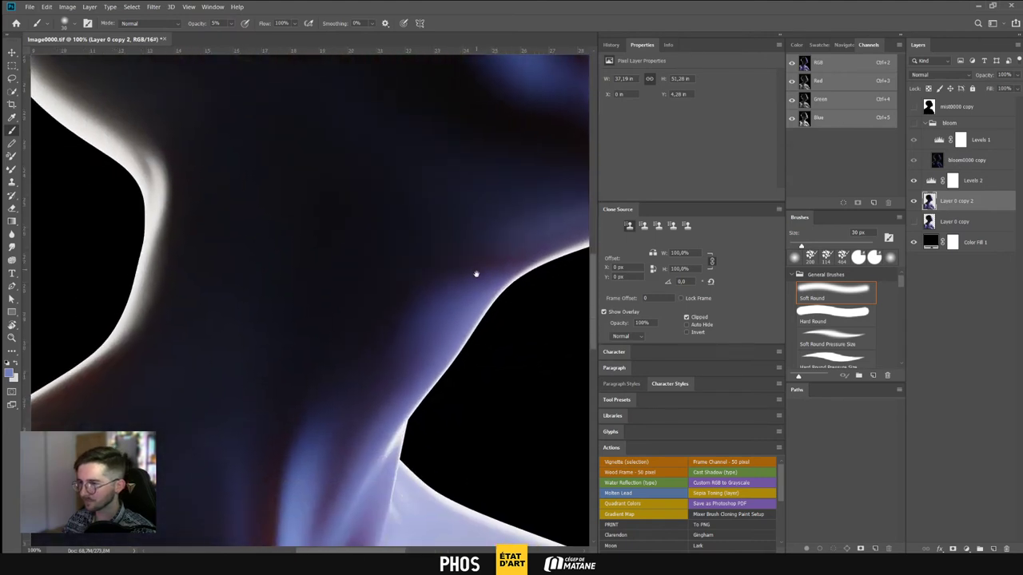
mouse_move(479, 263)
left_mouse_down()
mouse_move(407, 333)
mouse_move(407, 418)
mouse_move(424, 425)
left_mouse_up()
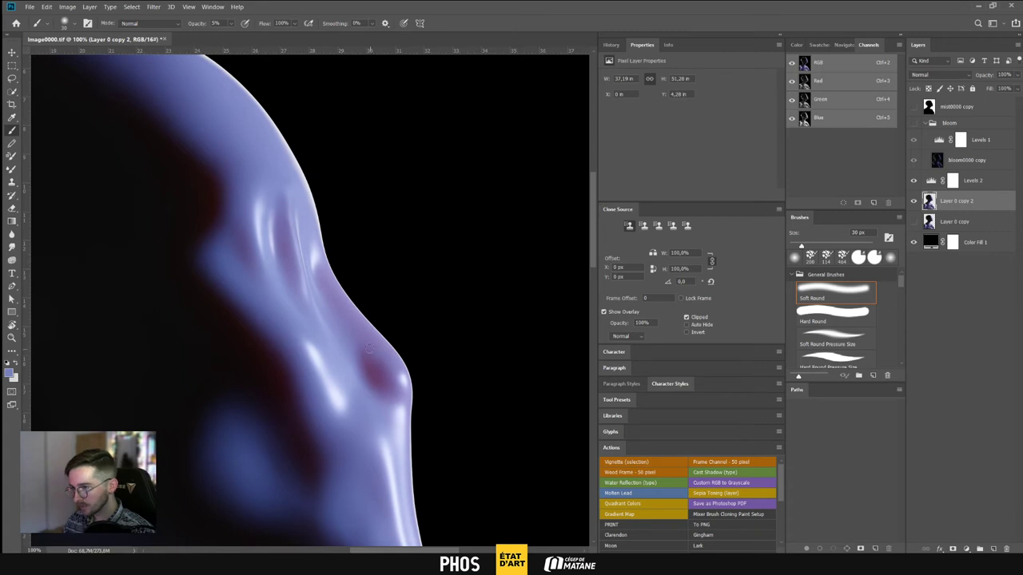
Examine the nose, mouth area and chin up close and against the whole head
mouse_move(354, 416)
left_mouse_down()
mouse_move(399, 375)
mouse_move(397, 393)
mouse_move(362, 252)
left_mouse_up()
left_click_drag(395, 348, 381, 350)
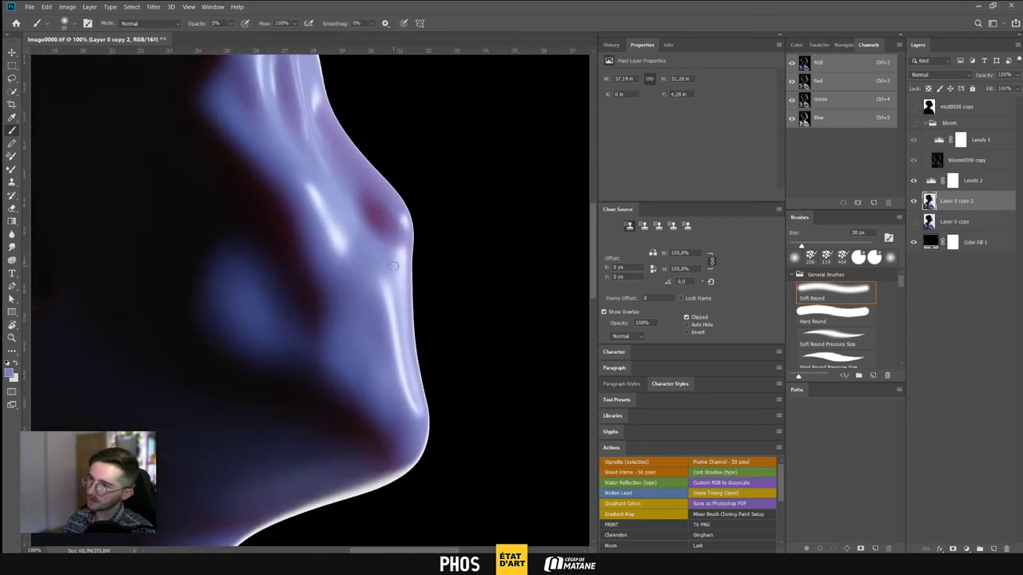
key("ctrl+minus")
key("ctrl+minus")
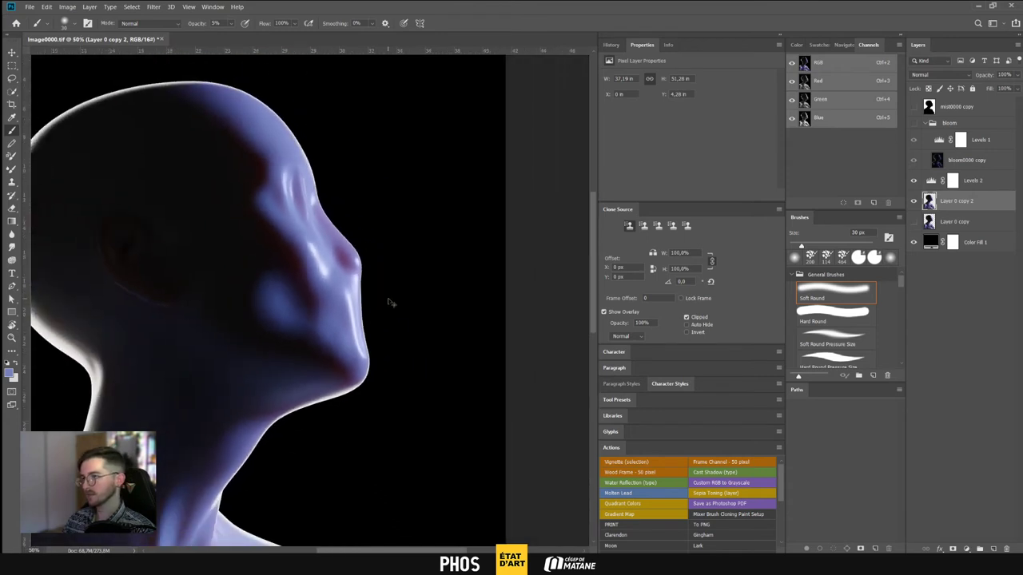
key("ctrl+minus")
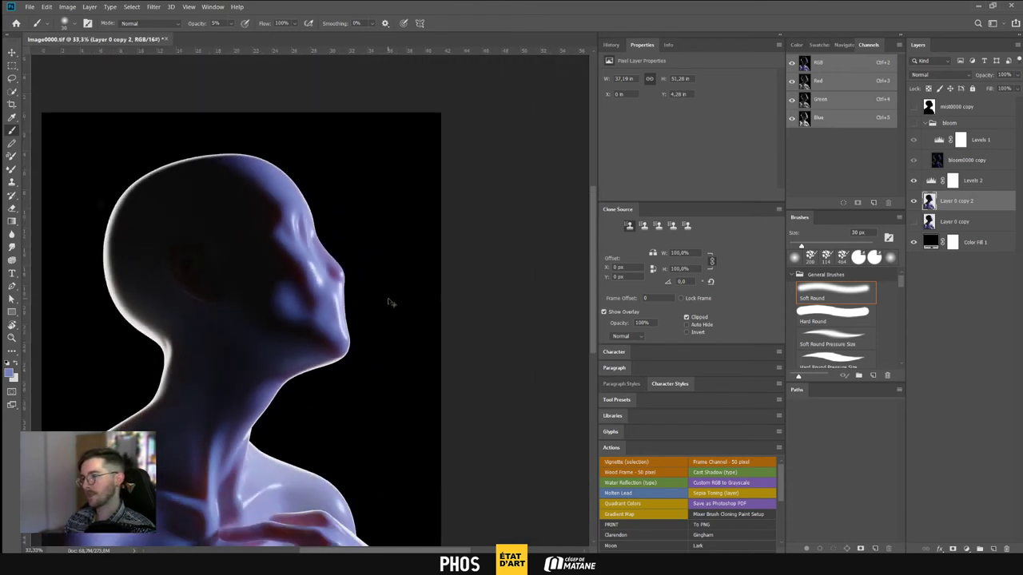
key("ctrl+plus")
key("ctrl+plus")
key("ctrl+plus")
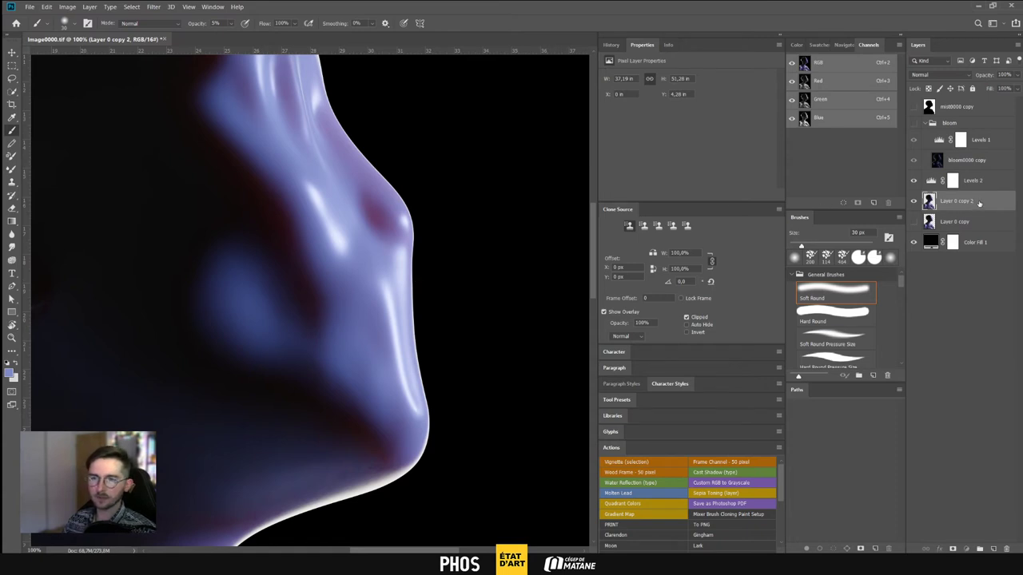
Duplicate Layer 0 copy 2 and hide the original to continue retouching the nose and mouth area on the copy
left_click_drag(979, 203, 993, 548)
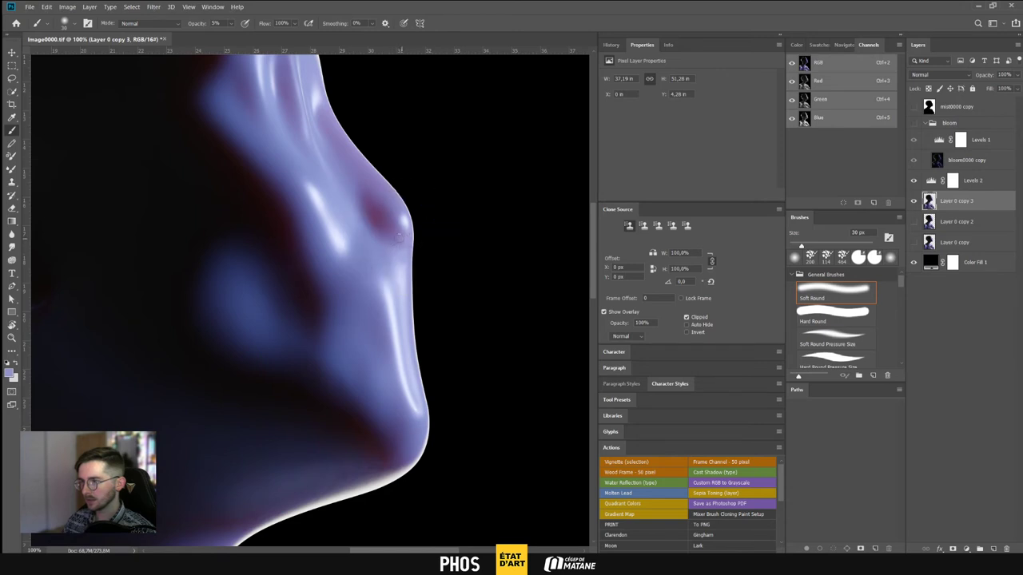
key("ctrl+plus")
key("ctrl+plus")
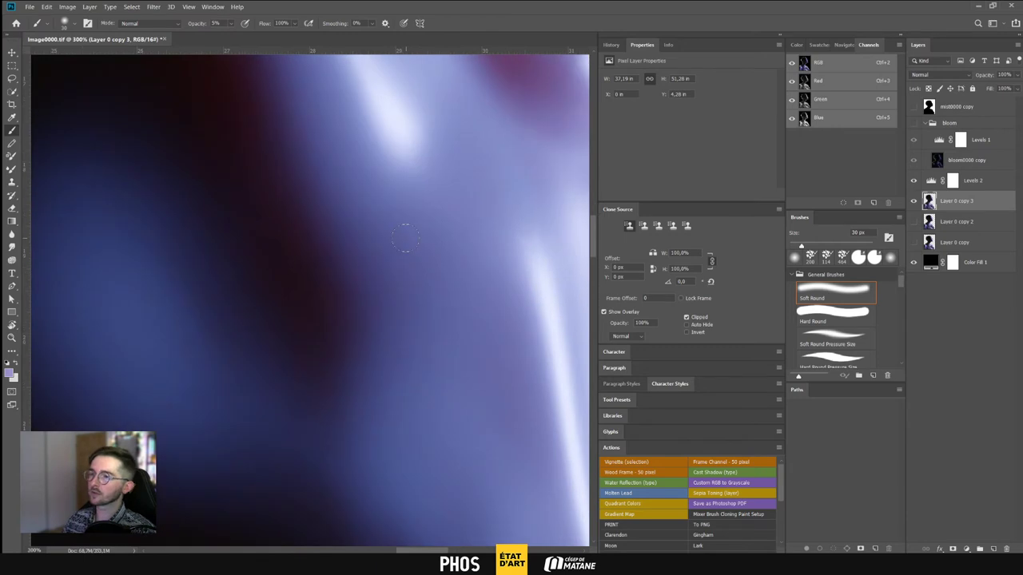
Blend the underside of the nose tip toward the upper lip on Layer 0 copy 3 with purple tones sampled nearby, using the 30 px soft brush
left_click_drag(468, 297, 258, 400)
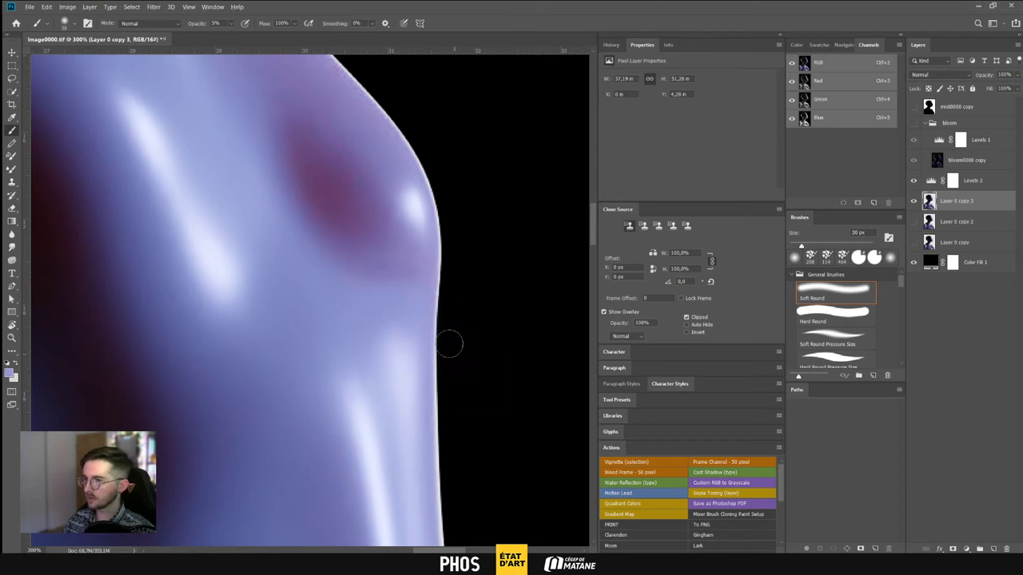
left_click(372, 264, "alt")
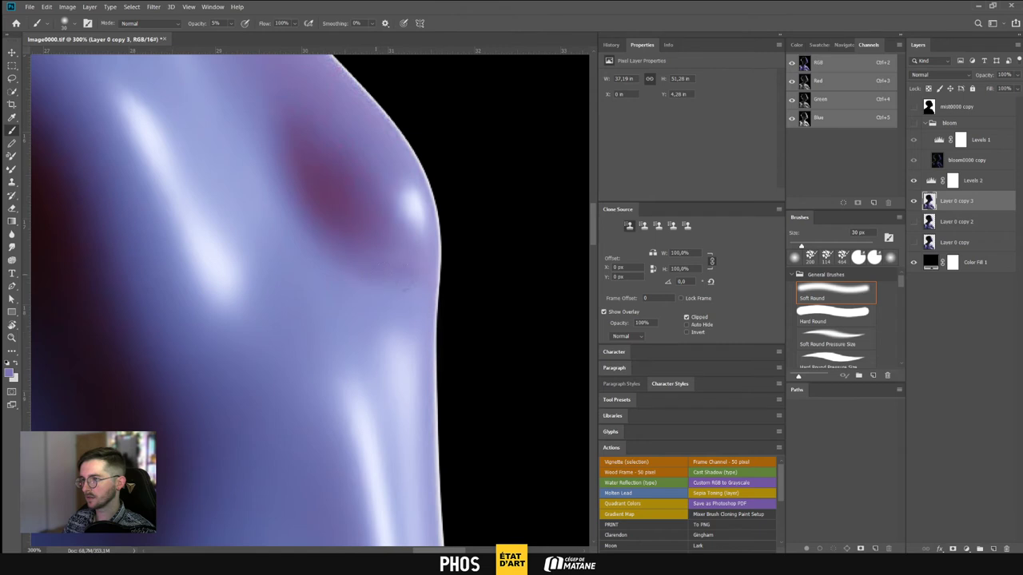
key("ctrl+minus")
key("ctrl+minus")
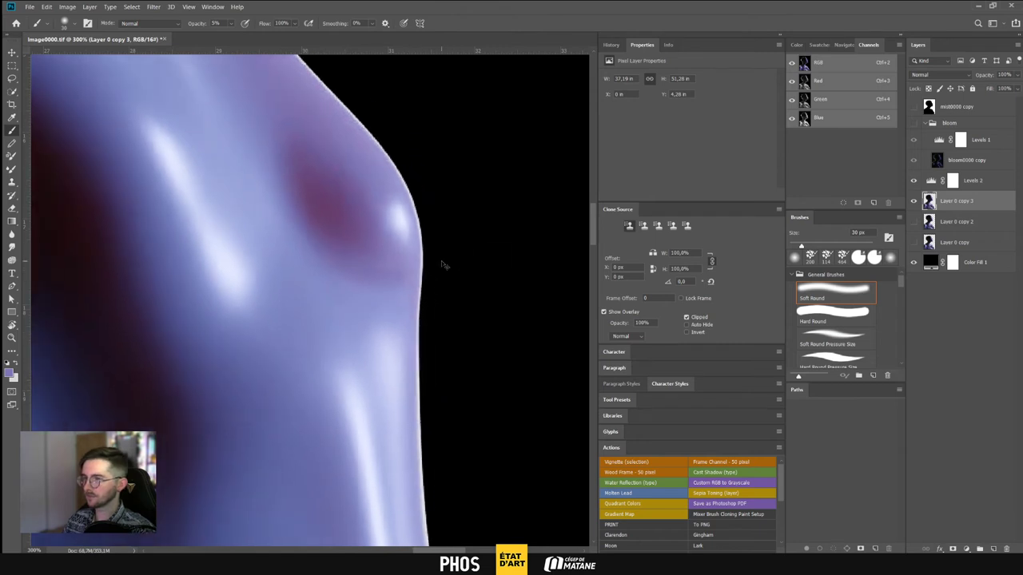
key("ctrl+plus")
key("ctrl+plus")
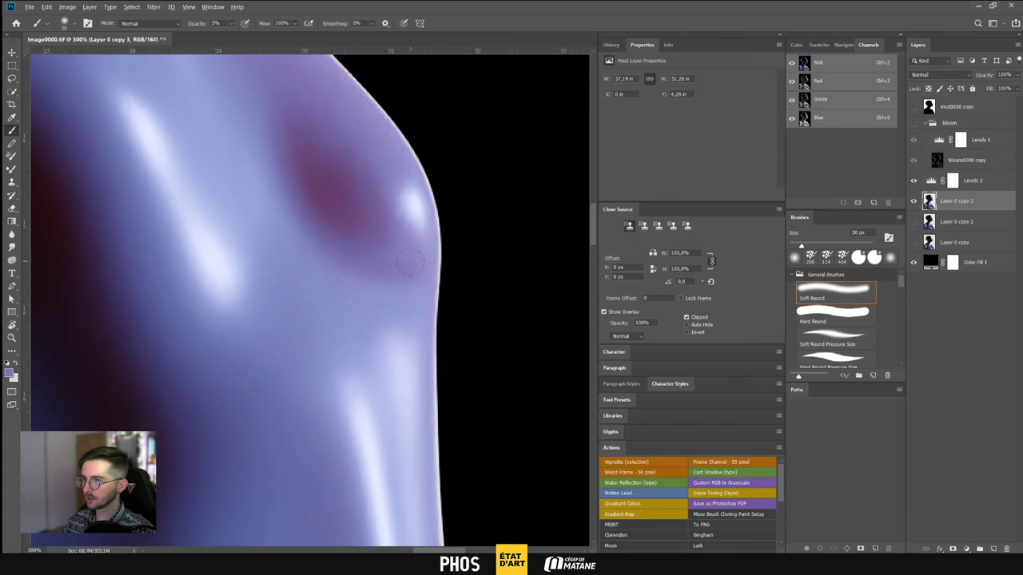
left_click(412, 247, "alt")
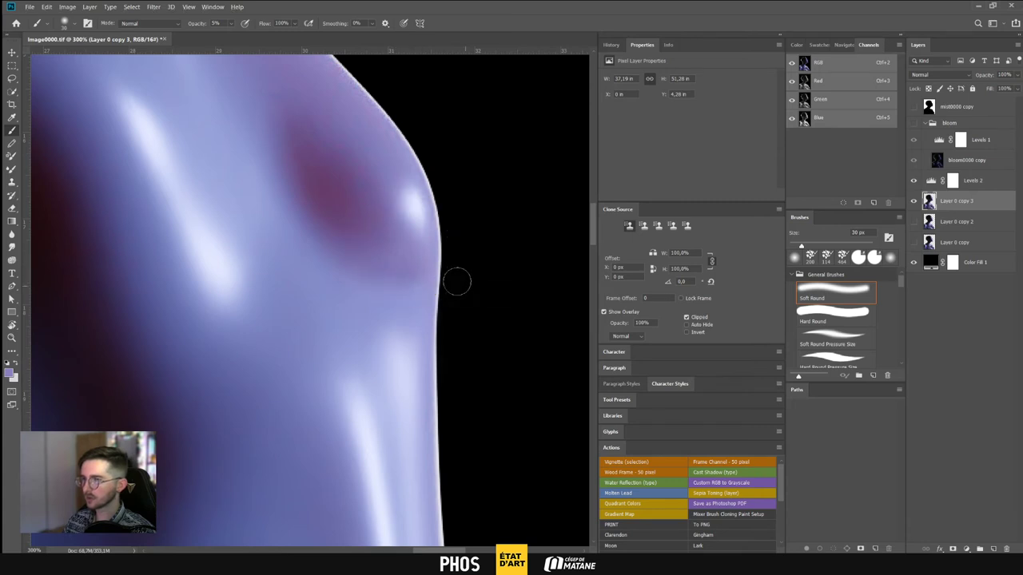
left_click(418, 258, "alt")
left_click(409, 251, "alt")
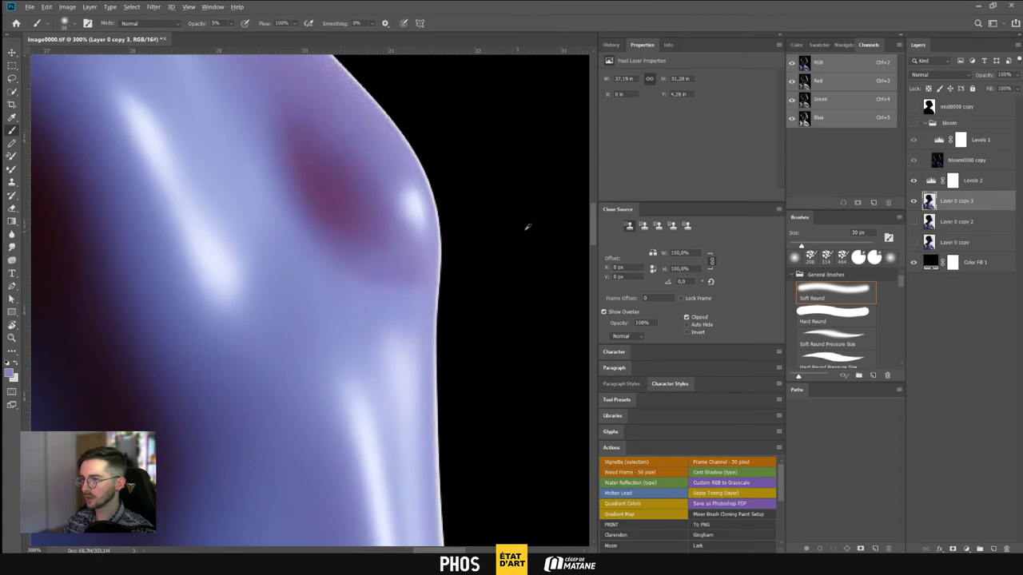
Compare Layer 0 copy 3, Layer 0 copy 2 and Layer 0 copy on the whole figure by toggling their visibility
key("ctrl+minus")
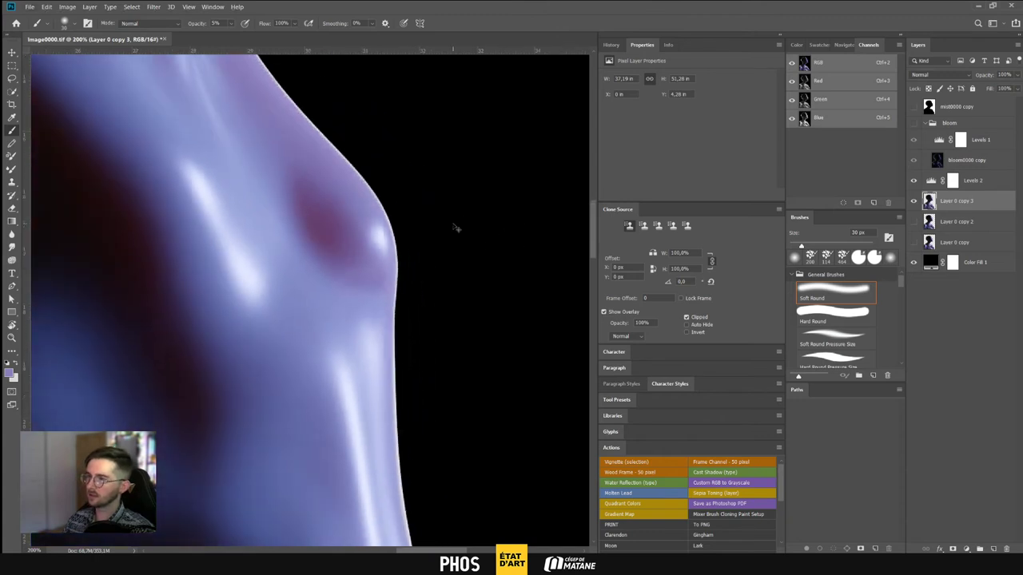
key("ctrl+minus")
key("ctrl+minus")
key("ctrl+minus")
key("ctrl+minus")
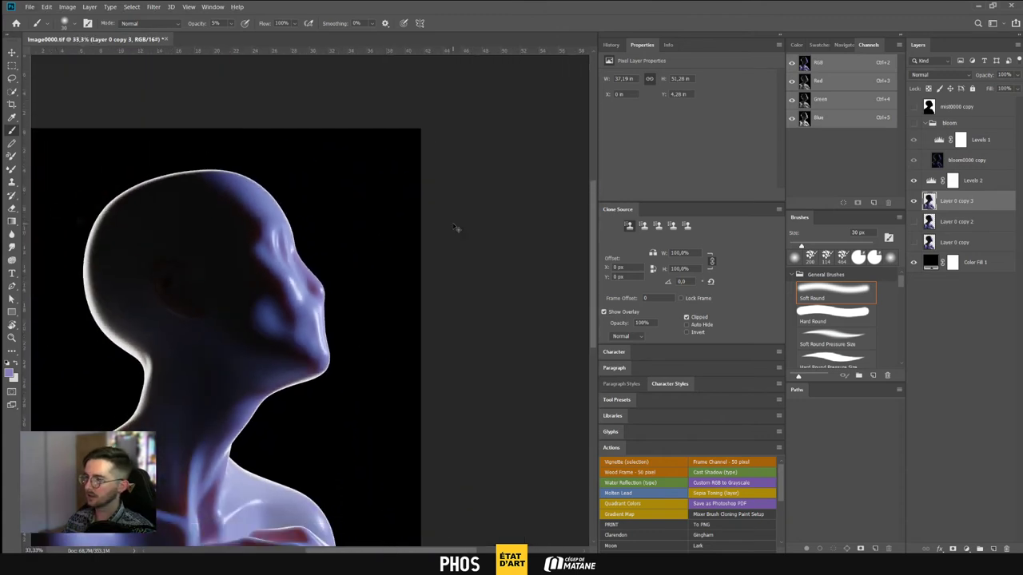
key("ctrl+minus")
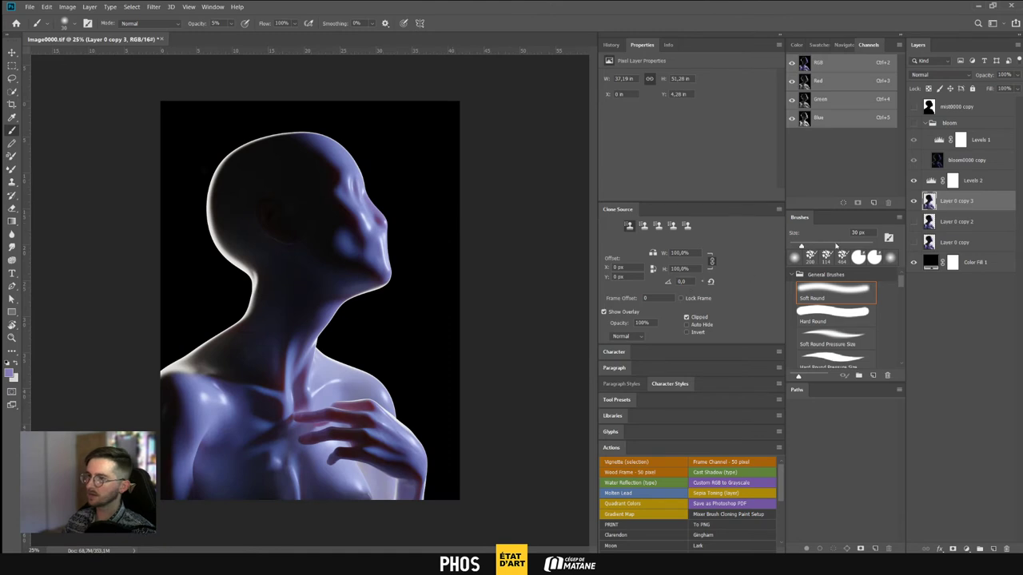
left_click(914, 201)
left_click(914, 201)
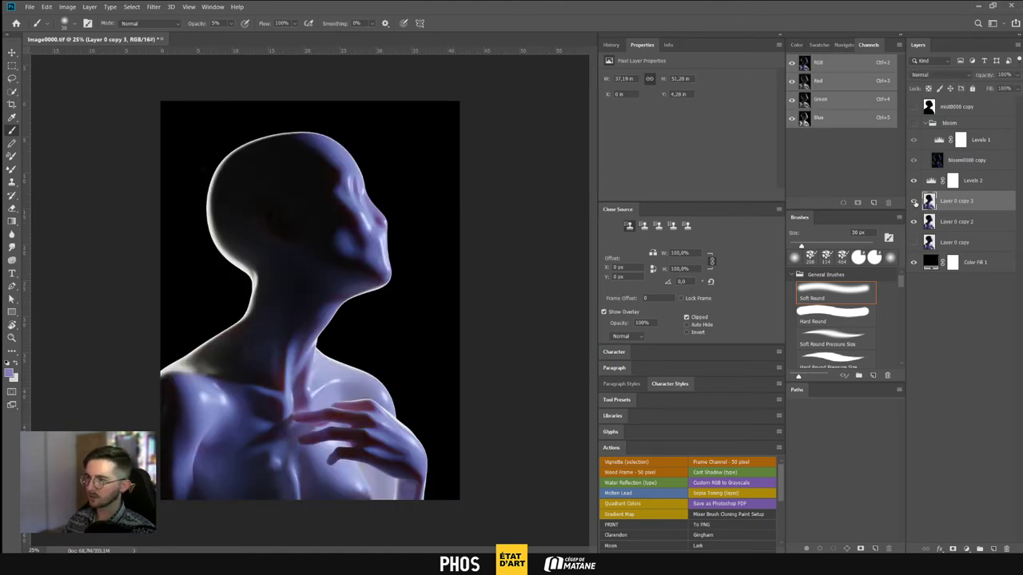
left_click(914, 222)
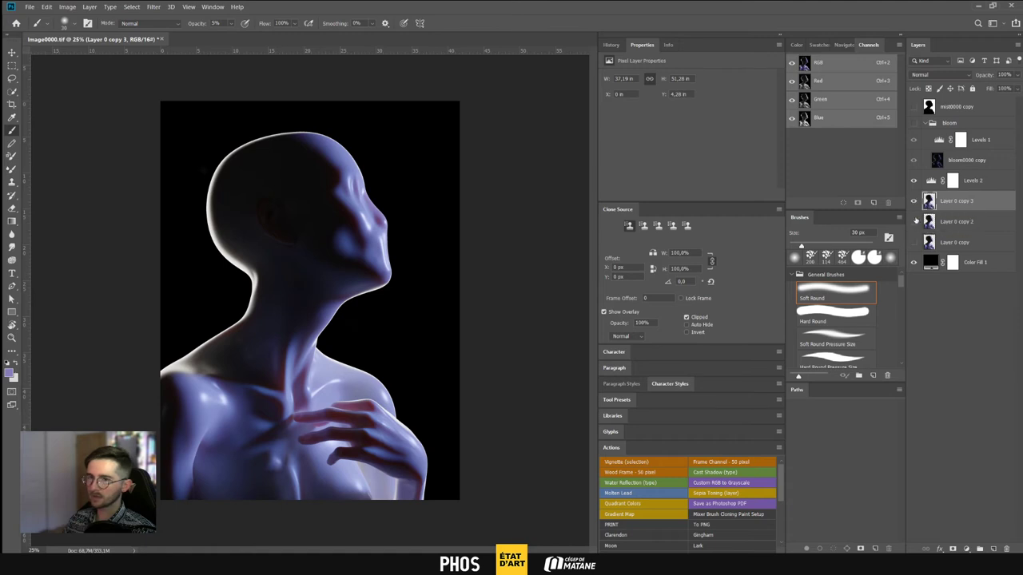
left_click(914, 202)
left_click(914, 242)
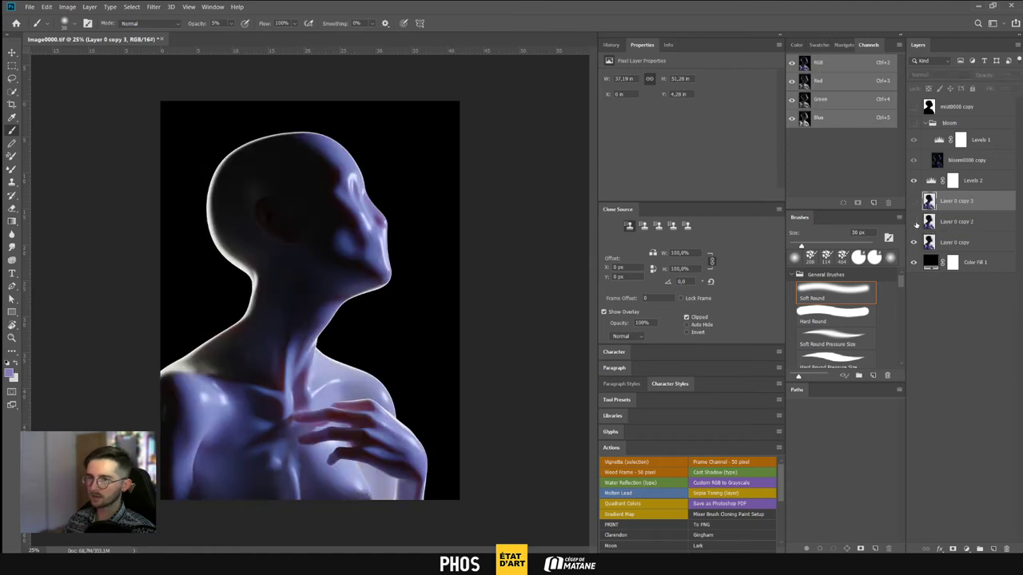
left_click(914, 222)
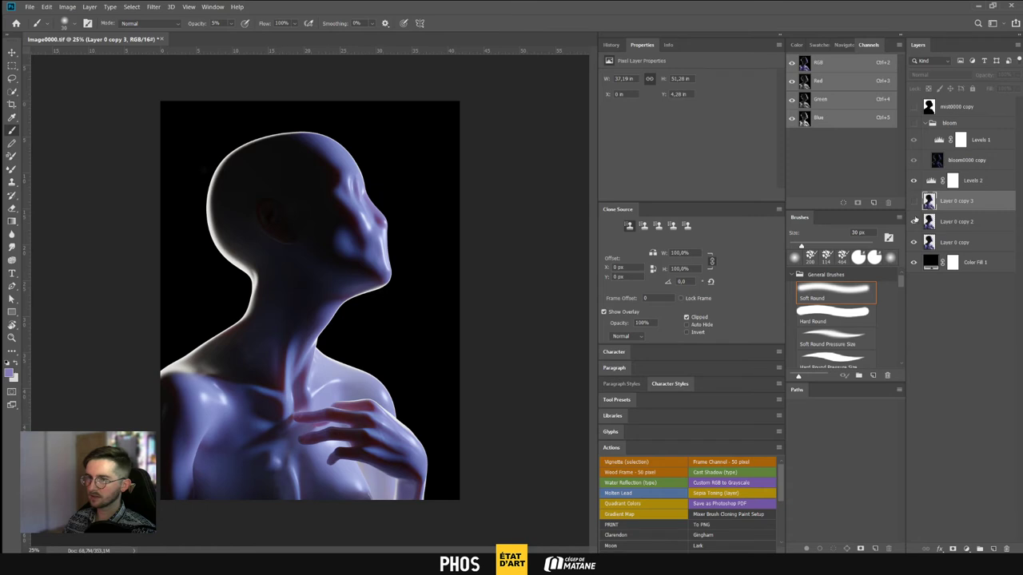
left_click(914, 201)
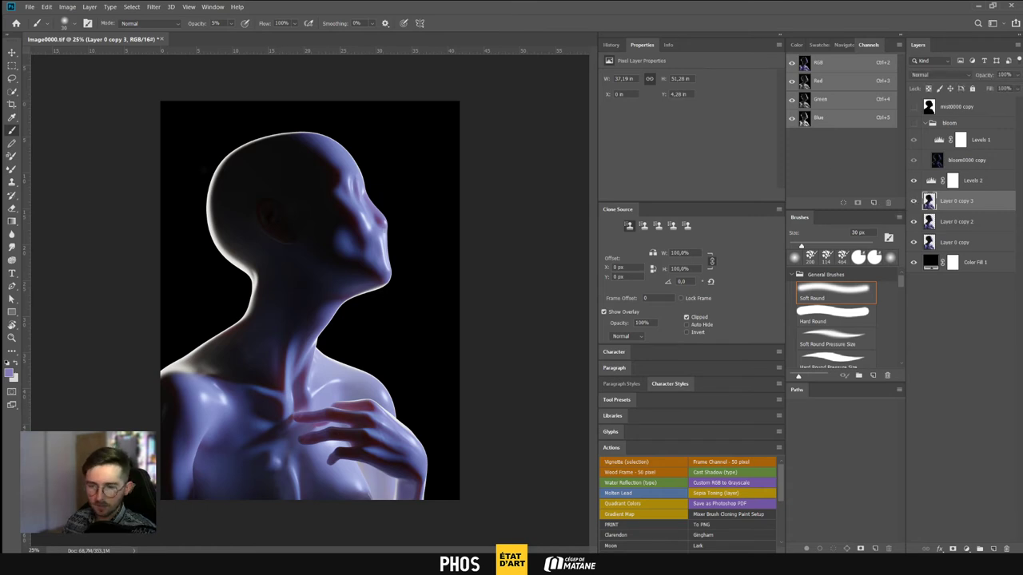
left_click(1008, 564)
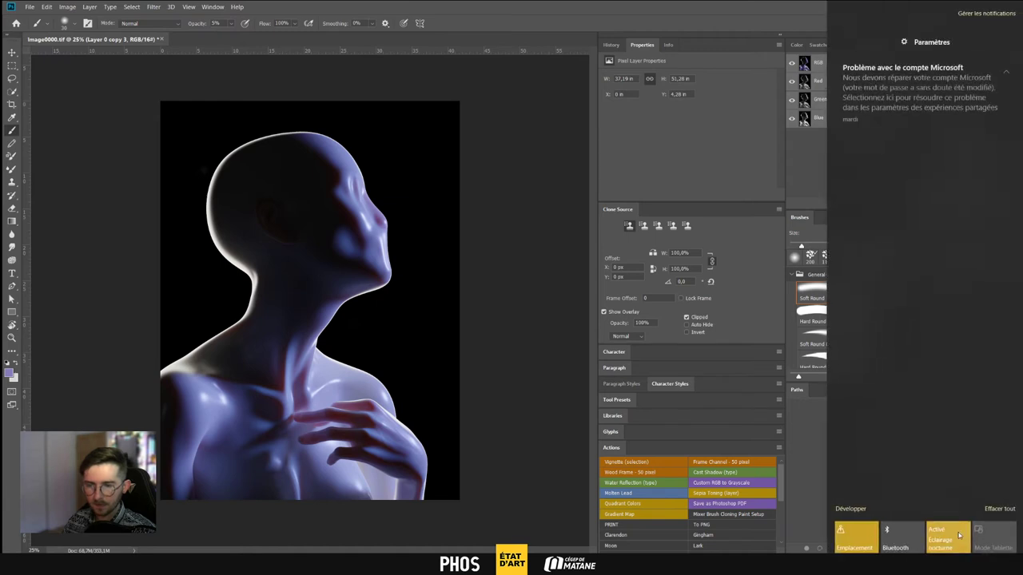
left_click(802, 482)
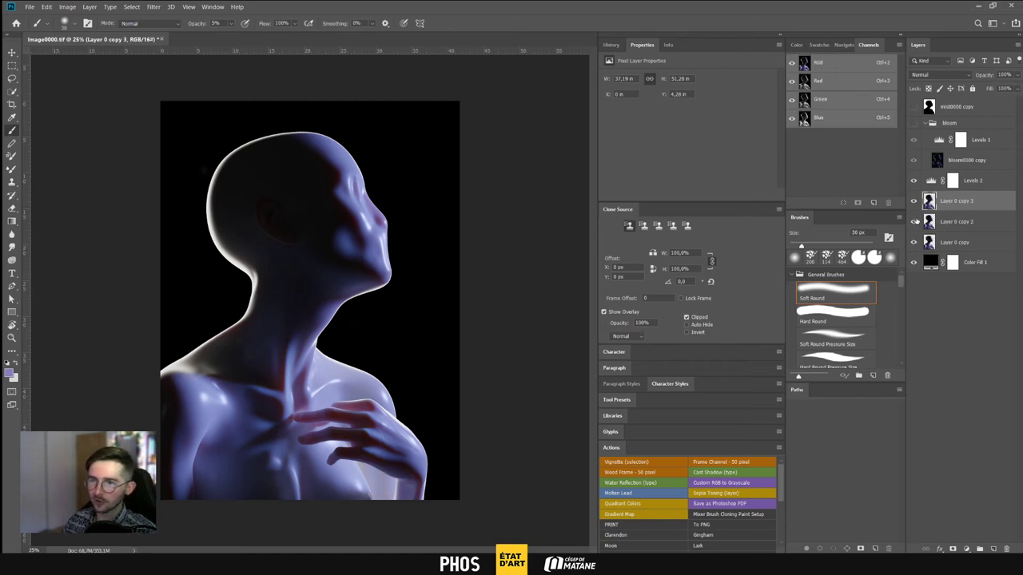
Hide Layer 0 copy 2 and compare Layer 0 copy 3 directly with Layer 0 copy on the whole figure
left_click(914, 222)
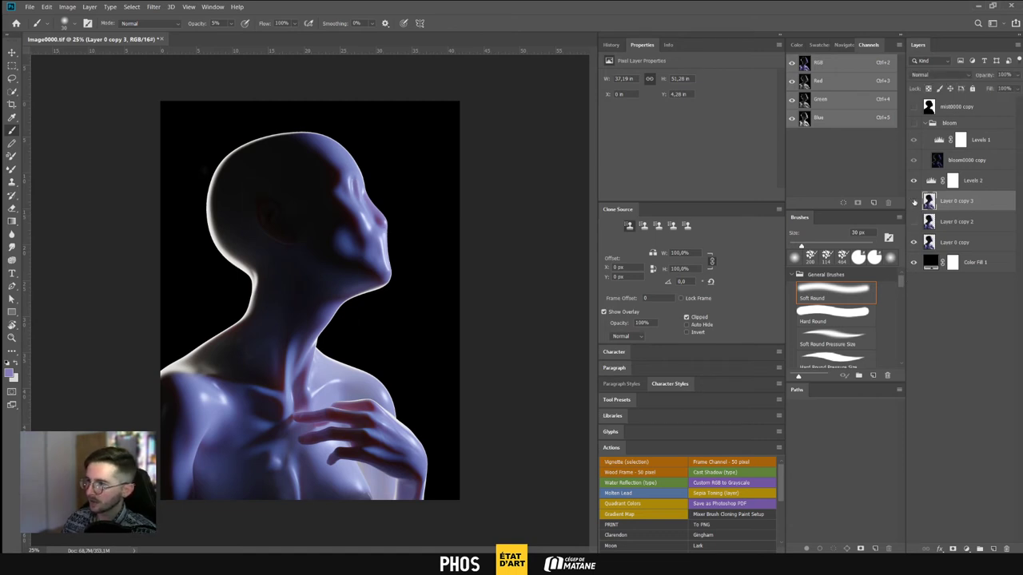
left_click(914, 202)
left_click(914, 201)
left_click(914, 201)
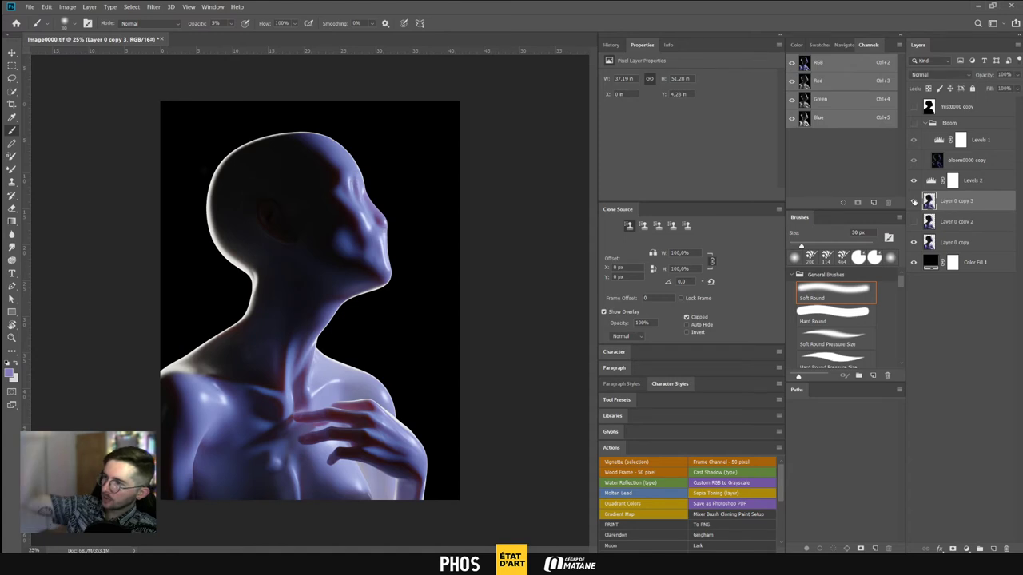
left_click(914, 201)
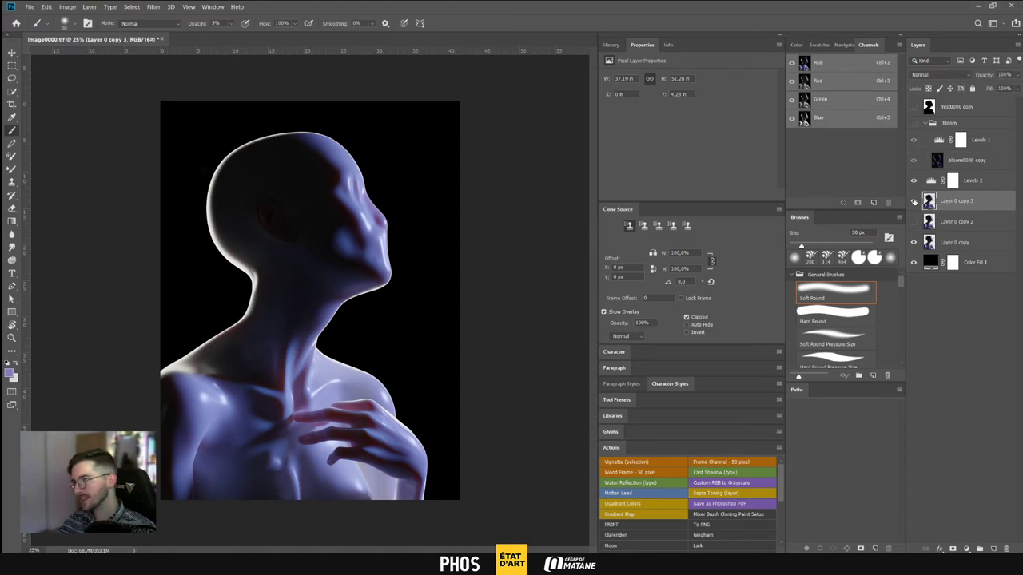
Compare the head before and after retouching by toggling Layer 0 copy 3 and Layer 0 copy 2 over Layer 0 copy, leaving all three visible
key("ctrl+plus")
key("ctrl+plus")
left_click_drag(332, 267, 311, 390)
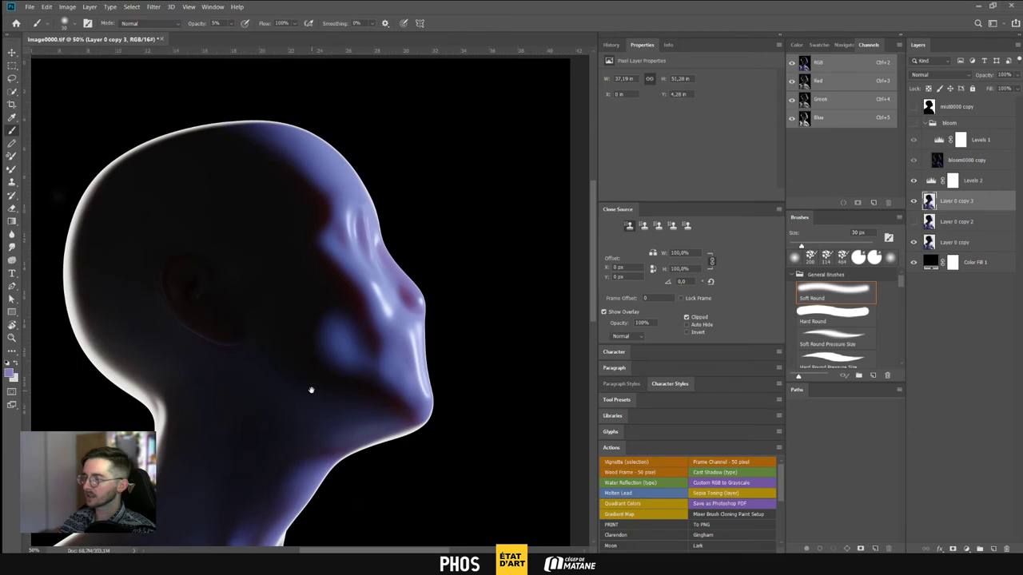
left_click(914, 201)
left_click(913, 200)
left_click(914, 202)
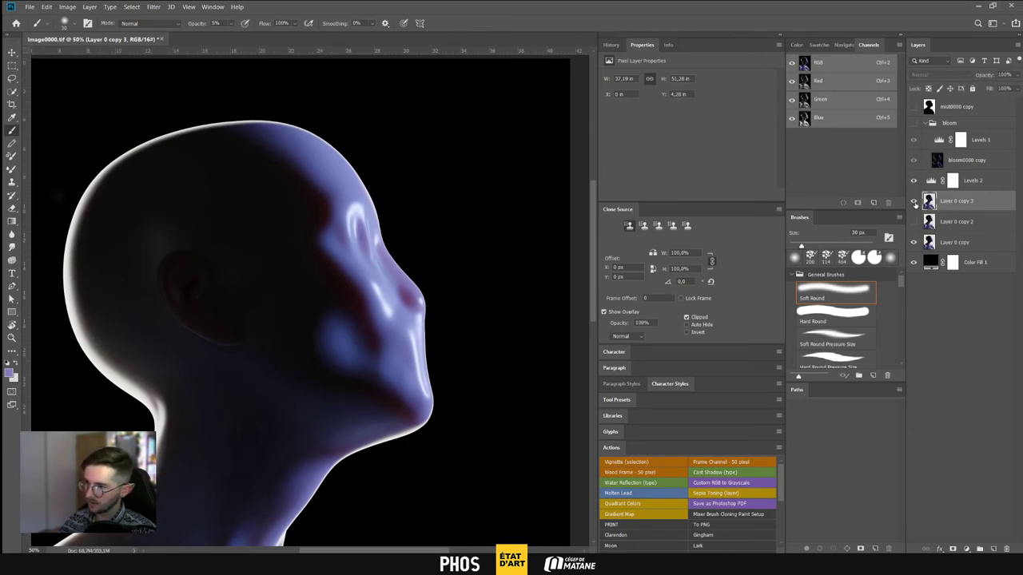
left_click(914, 201)
left_click(915, 202)
left_click(915, 202)
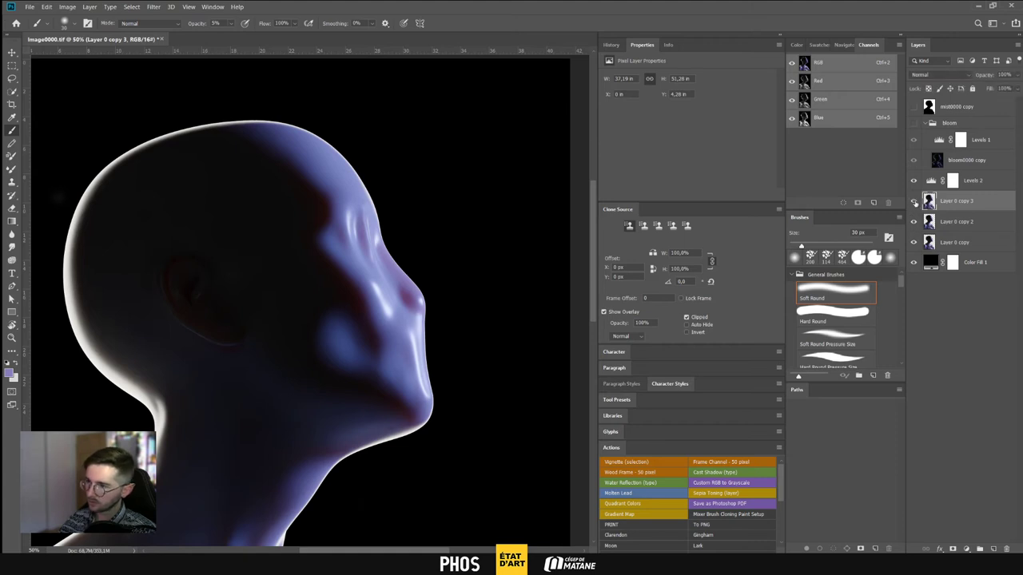
left_click(914, 202)
left_click(914, 202)
left_click(915, 201)
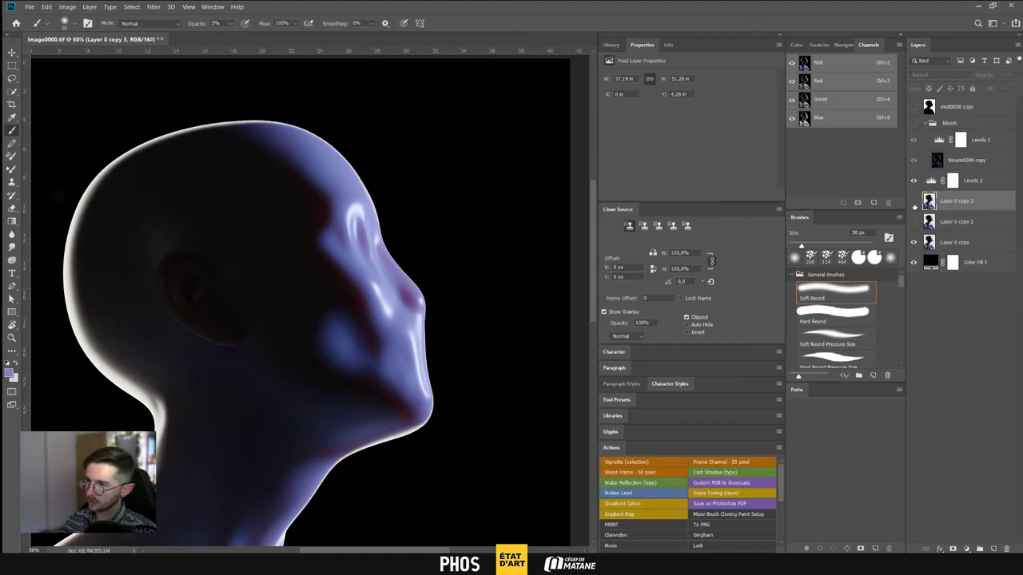
left_click(914, 201)
left_click(914, 201)
left_click(914, 202)
left_click(914, 202)
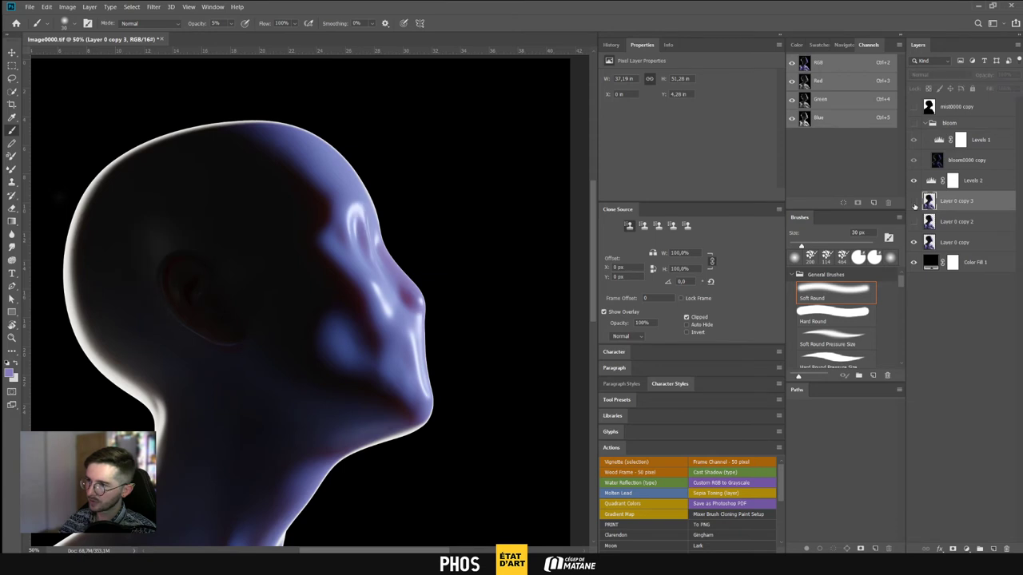
left_click(914, 201)
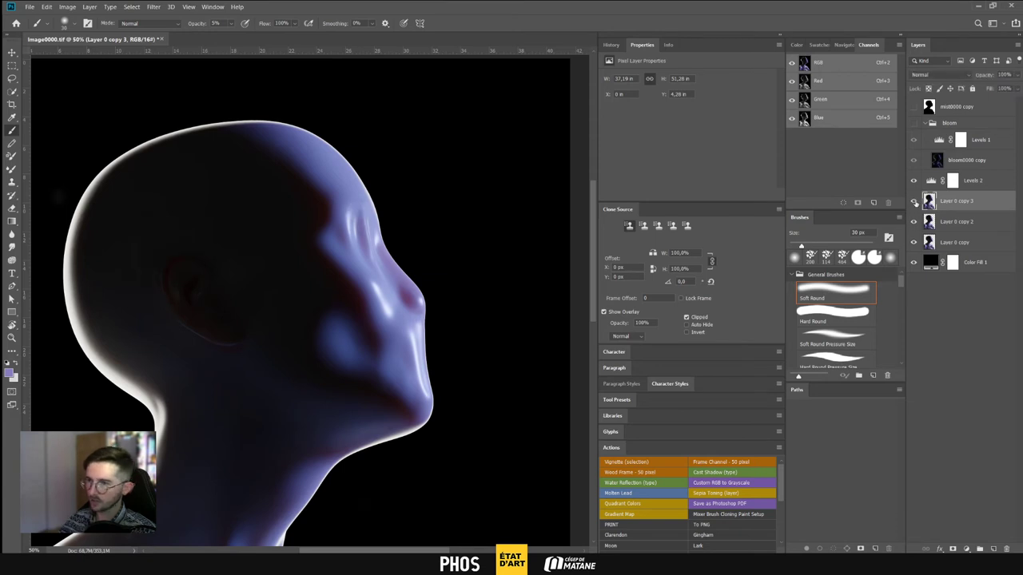
left_click(914, 202)
left_click(914, 201)
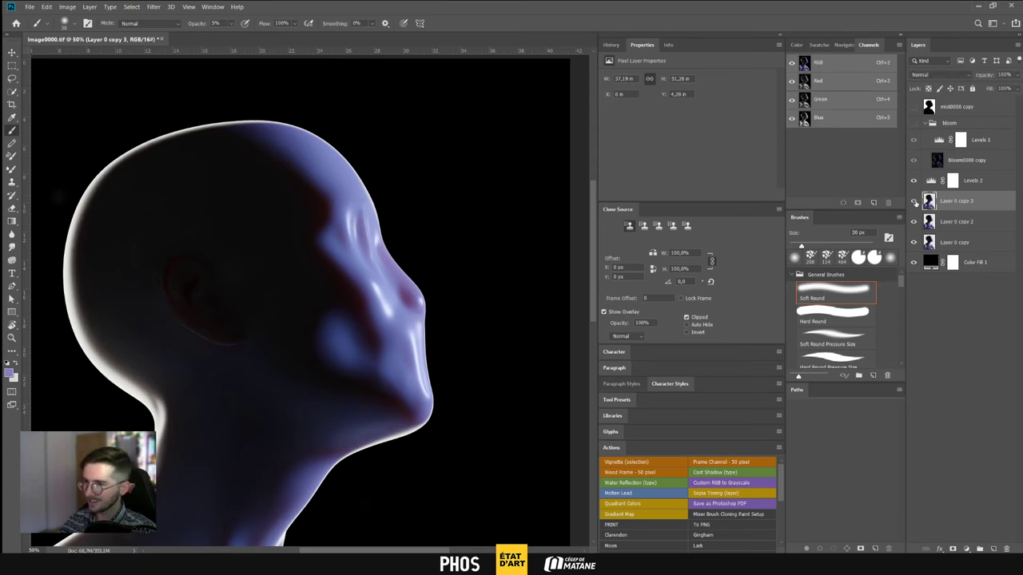
left_click(914, 202)
left_click(914, 201)
Brush the upper end of the lip highlight beneath the nose with a pale tone sampled from that highlight
scroll(430, 362, "up", 2, "alt")
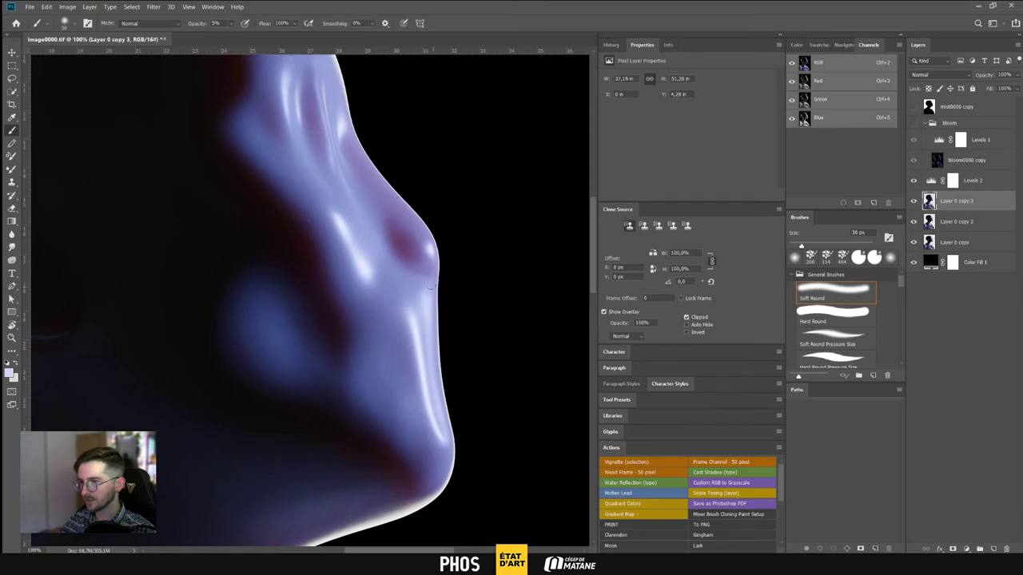
mouse_move(430, 294)
left_mouse_down()
mouse_move(434, 307)
mouse_move(429, 297)
left_mouse_up()
left_click(418, 328, "alt")
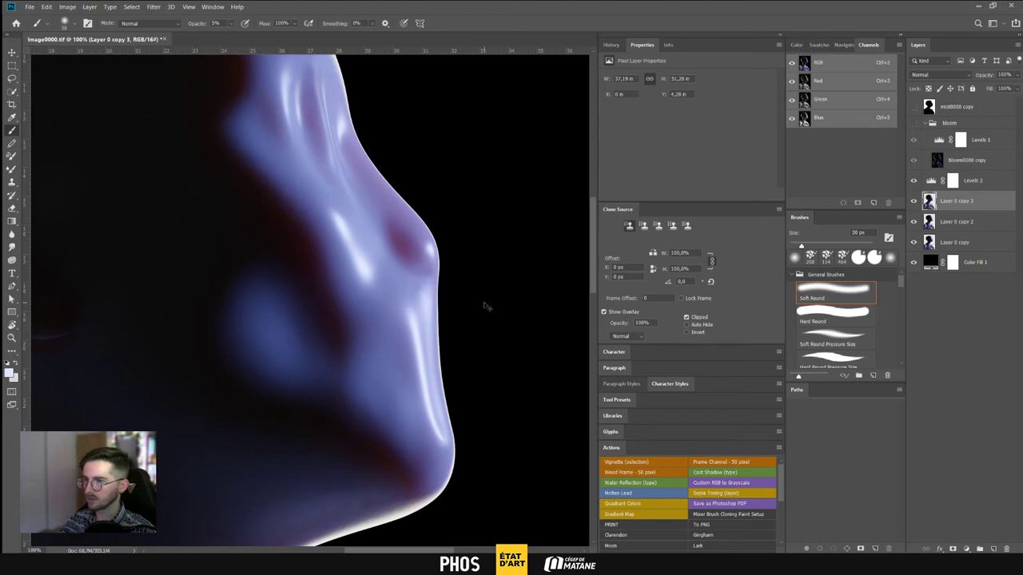
Check the lip highlight retouch on the whole figure by toggling Layer 0 copy 3 off and on
key("ctrl+minus")
key("ctrl+minus")
key("ctrl+minus")
key("ctrl+minus")
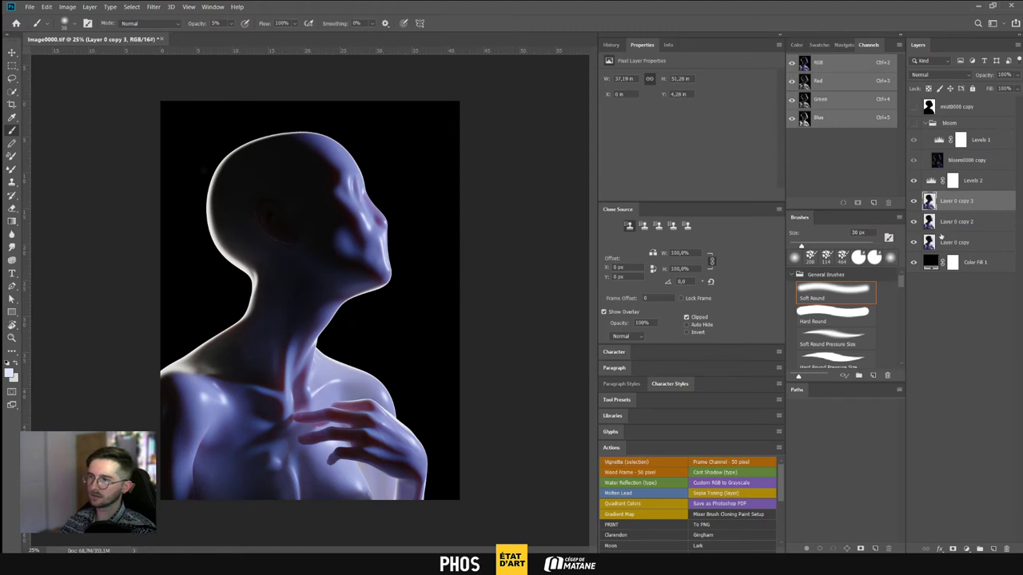
left_click(915, 202)
left_click(914, 201)
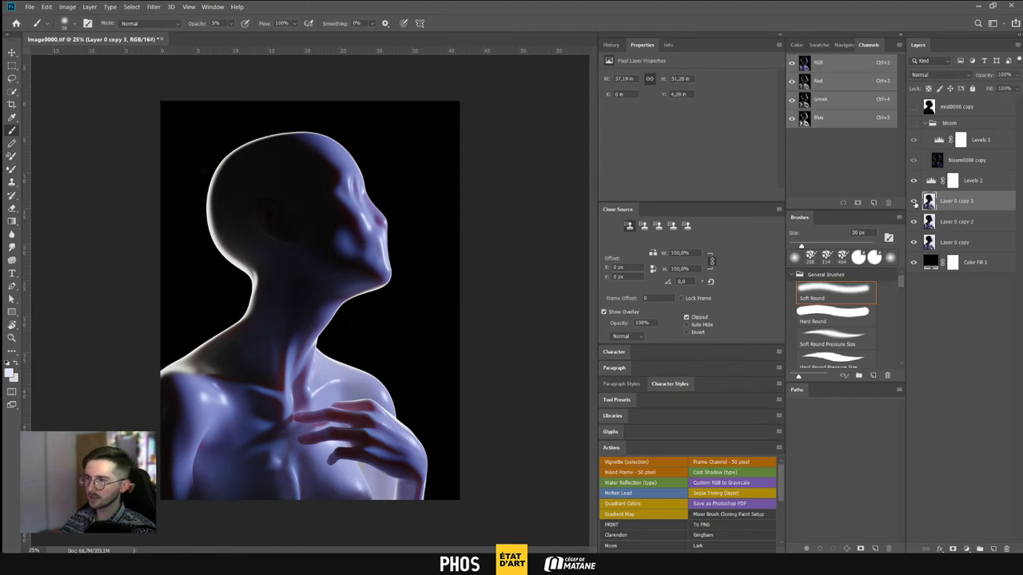
Touch up the area between the nose tip and the upper lip with a light lavender sampled just beneath the nose
key("ctrl+plus")
key("ctrl+plus")
key("ctrl+plus")
key("ctrl+plus")
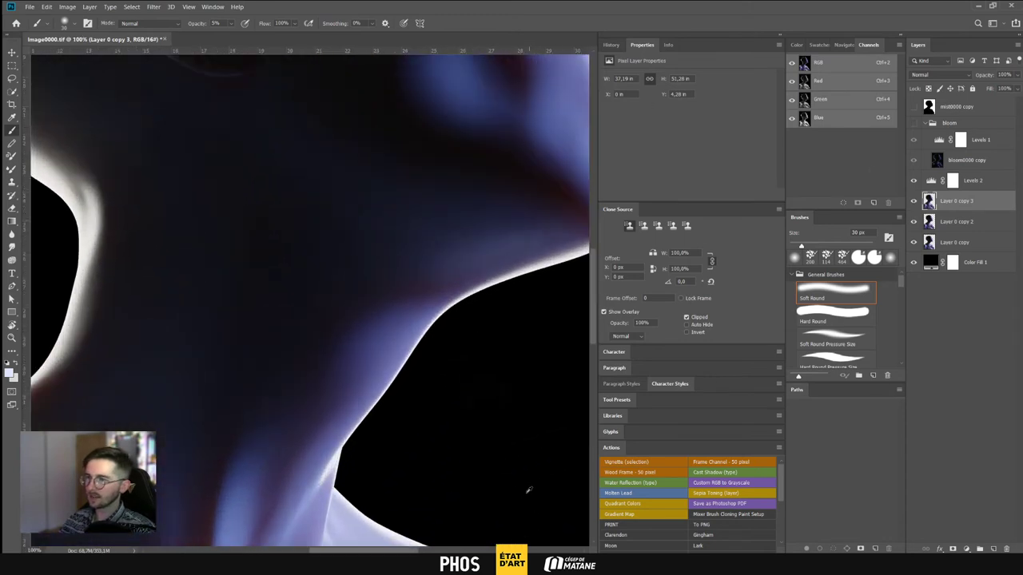
left_click_drag(520, 278, 108, 559)
scroll(401, 289, "left", 3, "ctrl")
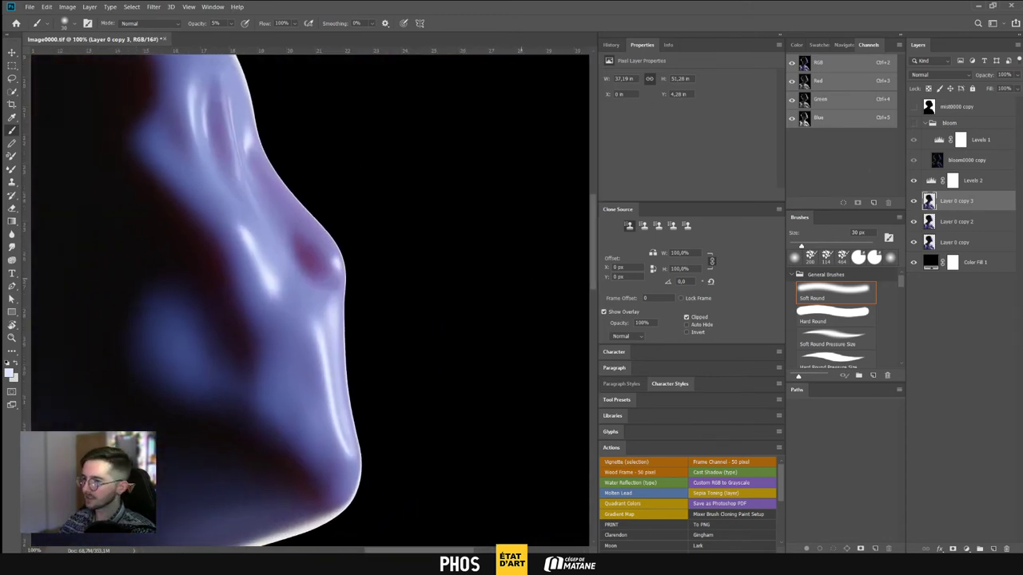
left_click(337, 308, "alt")
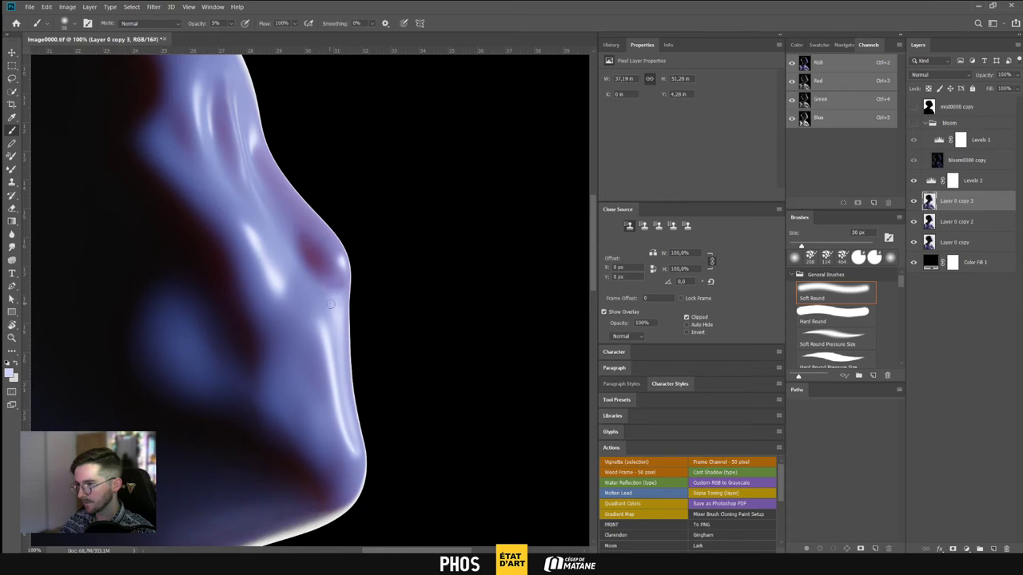
Compare the retouched profile of the head with the earlier version by toggling Layer 0 copy 3 off and on
key("ctrl+minus")
key("ctrl+minus")
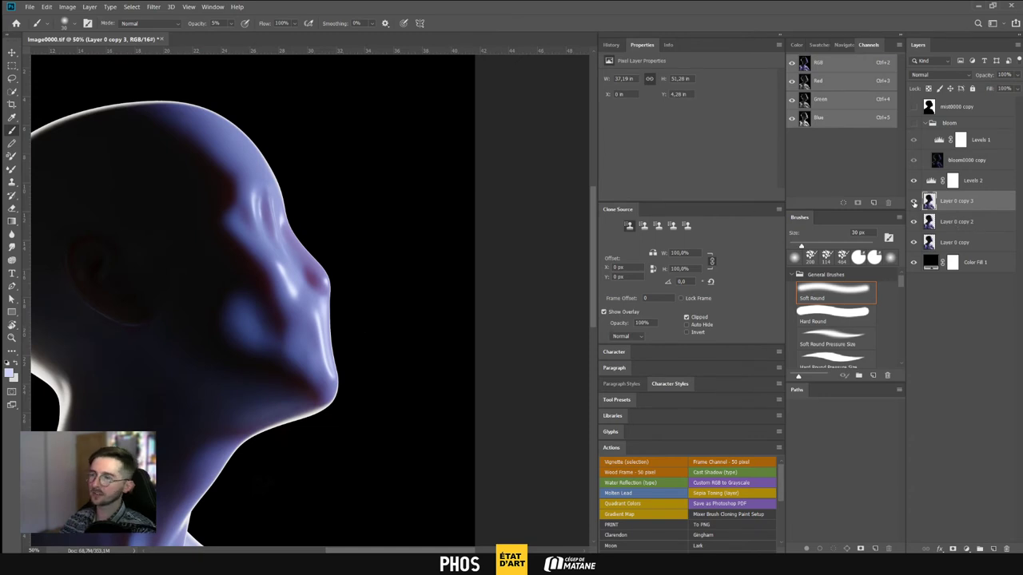
left_click(914, 202)
left_click(914, 202)
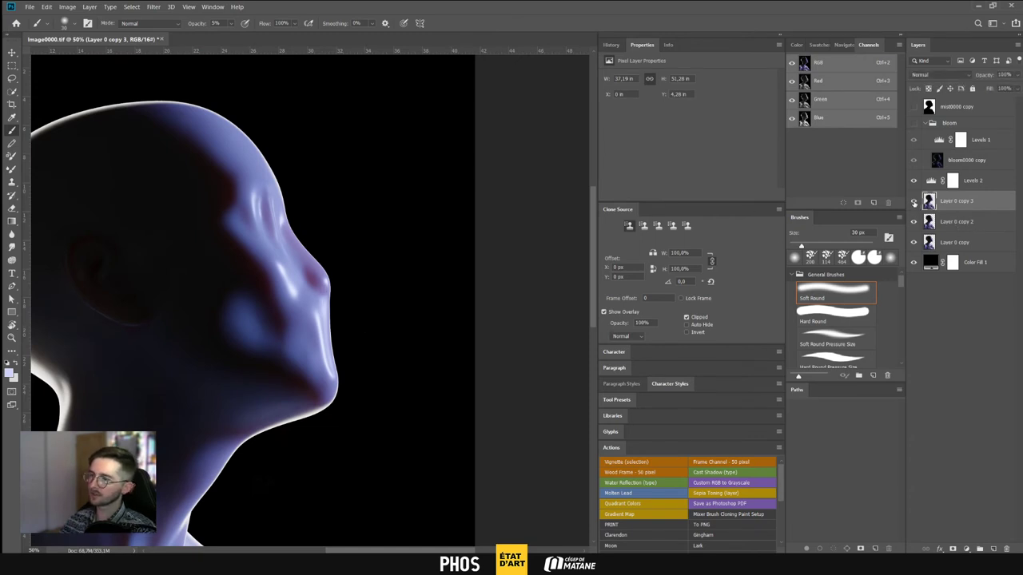
Compare the face retouch with the version beneath by repeatedly hiding and showing Layer 0 copy 3, checking the head together with the neck
left_click(915, 202)
left_click(914, 202)
left_click(914, 202)
left_click(914, 202)
left_click(914, 202)
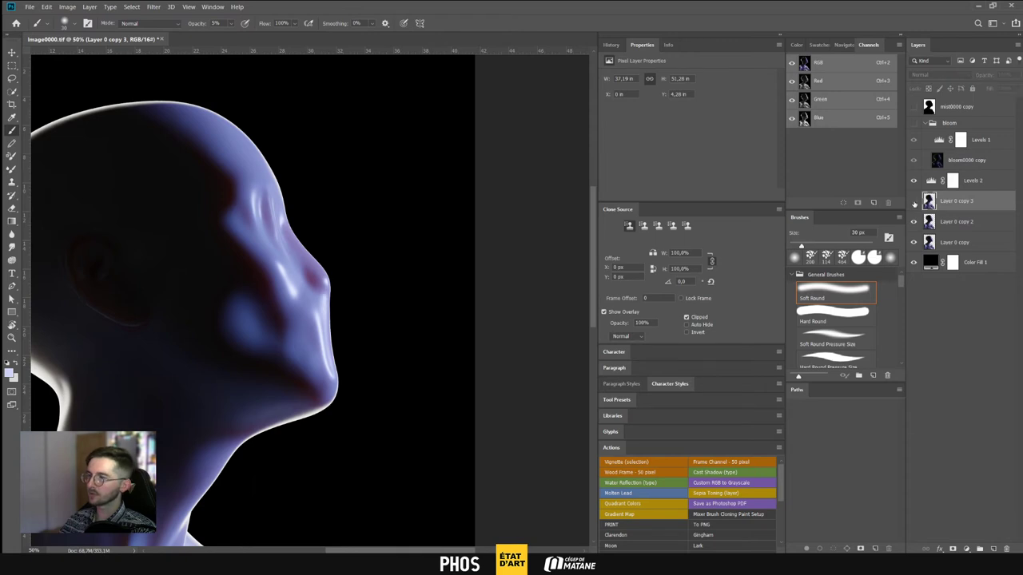
left_click(914, 203)
left_click(914, 202)
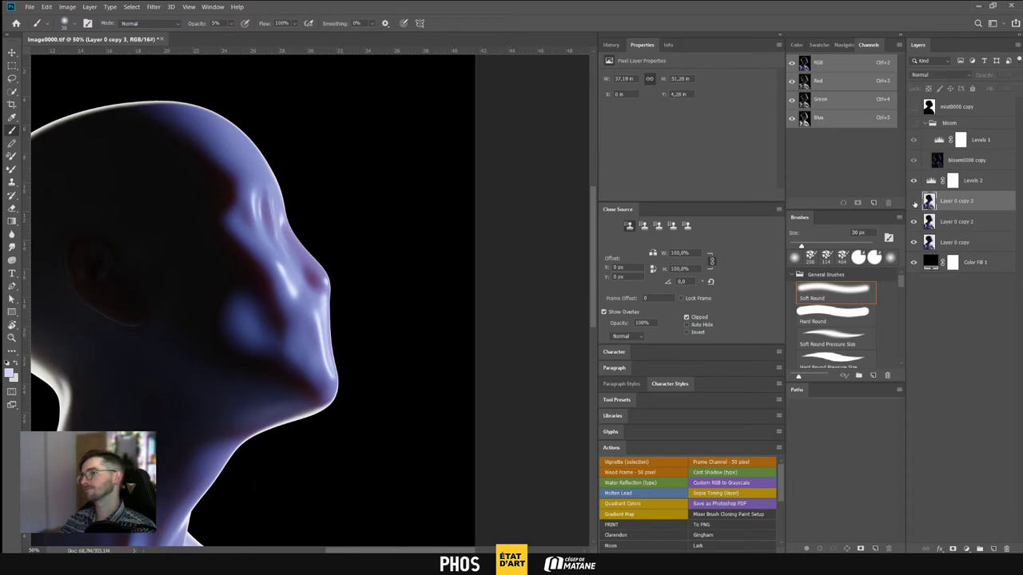
left_click_drag(214, 434, 392, 364)
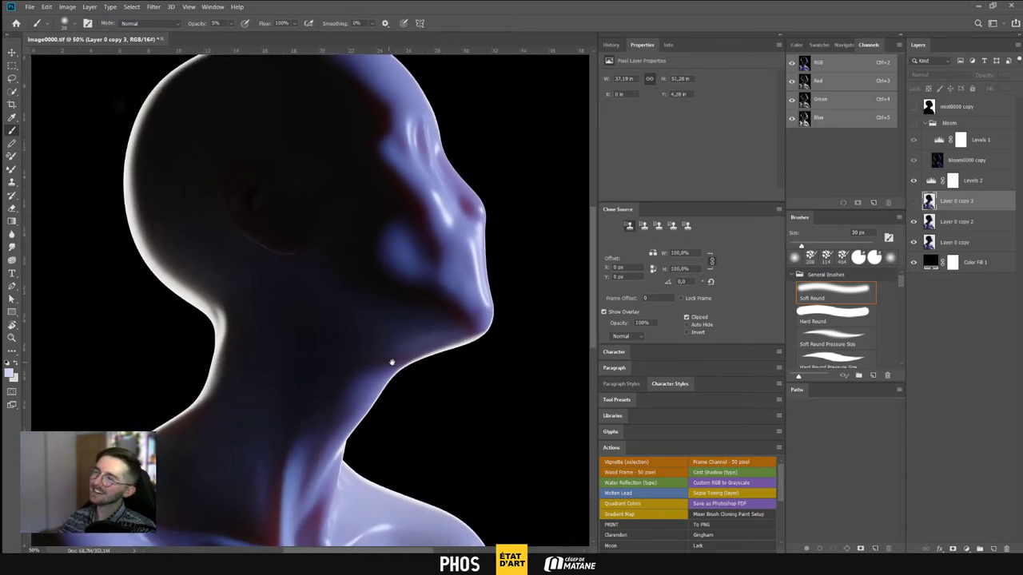
left_click(914, 202)
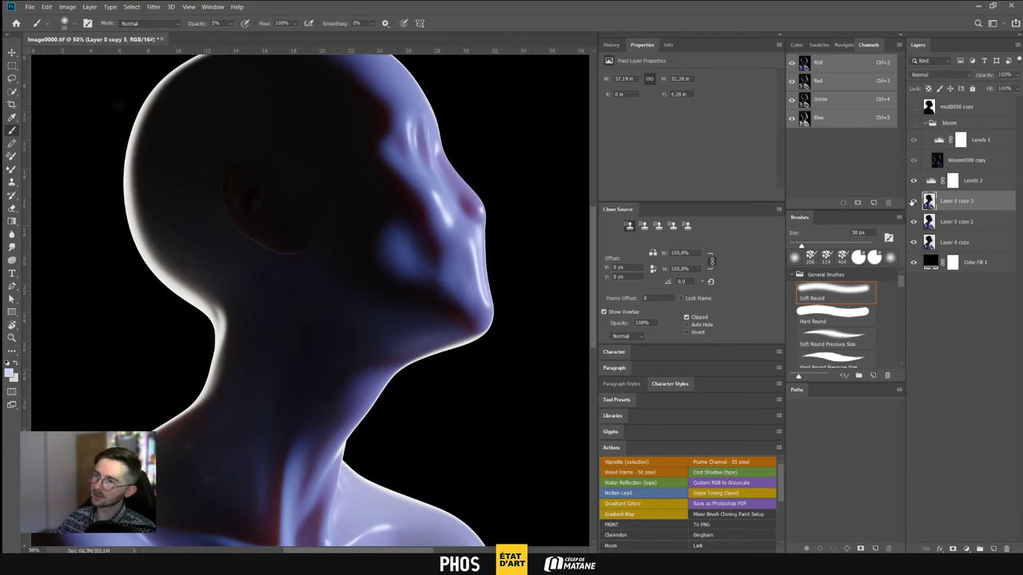
left_click(913, 202)
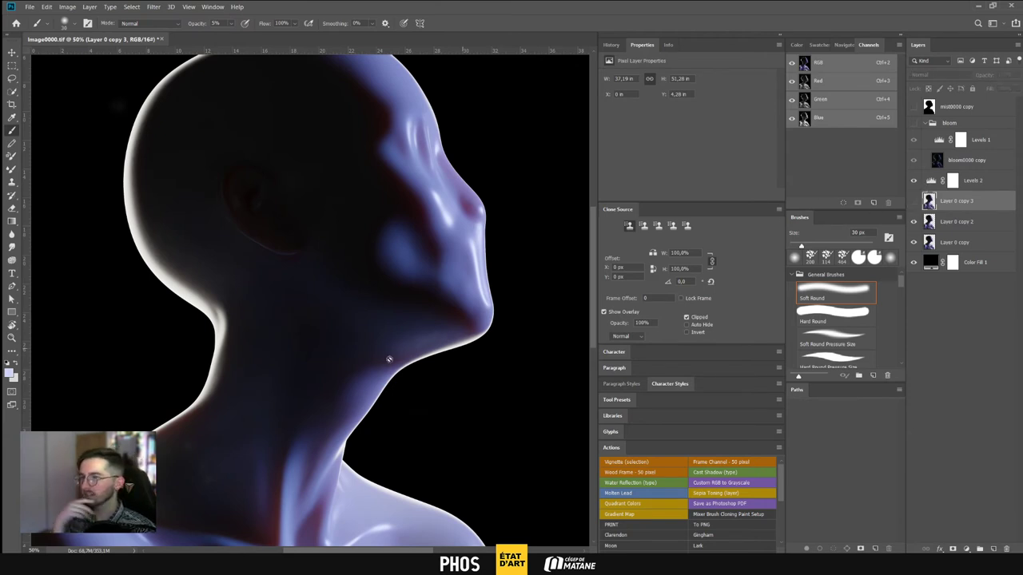
left_click_drag(415, 408, 421, 358)
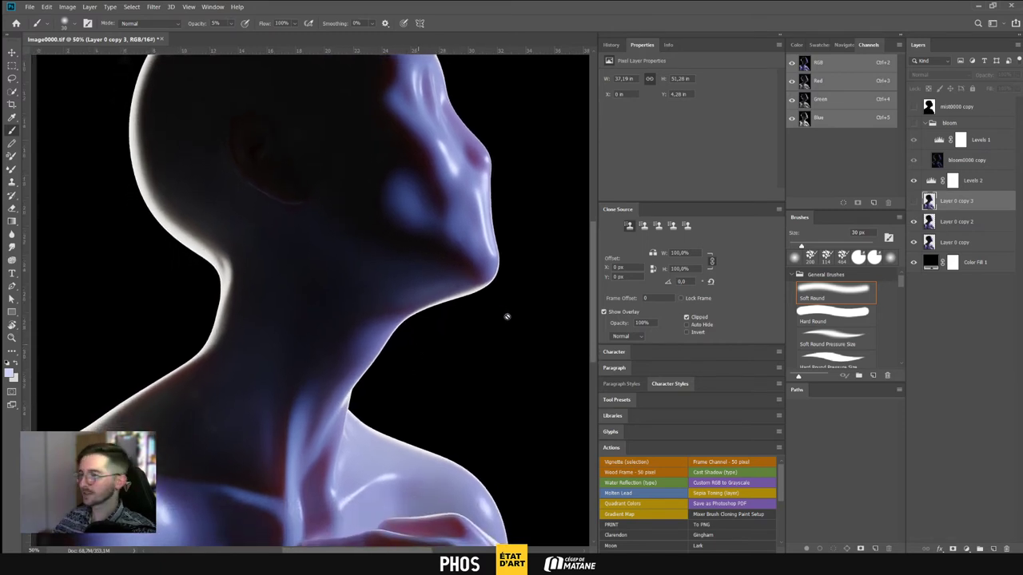
Delete Layer 0 copy 3
left_click_drag(991, 202, 1005, 547)
mouse_move(325, 473)
left_mouse_down()
mouse_move(360, 404)
mouse_move(349, 346)
mouse_move(375, 342)
left_mouse_up()
left_click_drag(443, 159, 385, 457)
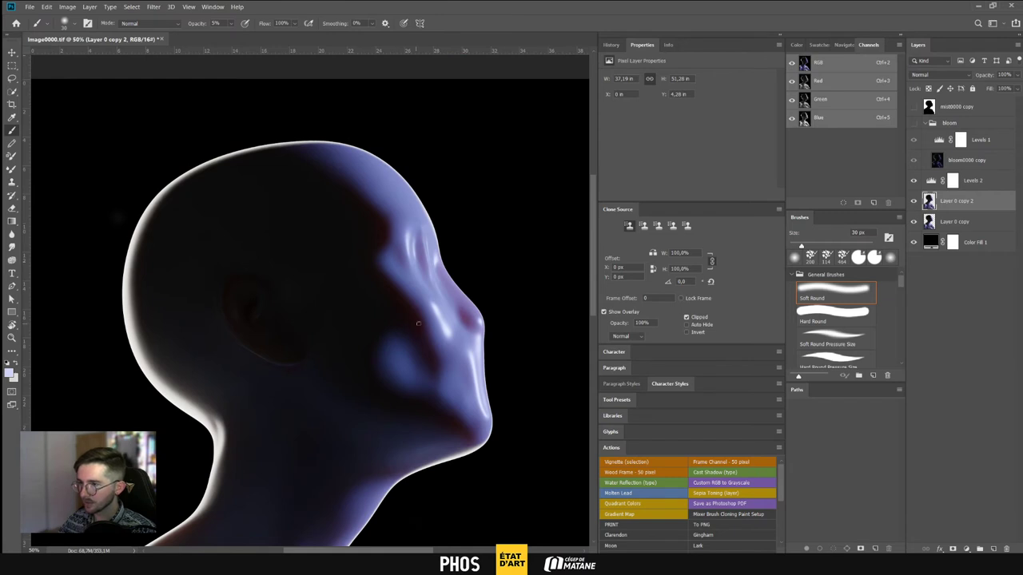
left_click_drag(366, 501, 469, 223)
key("ctrl+plus")
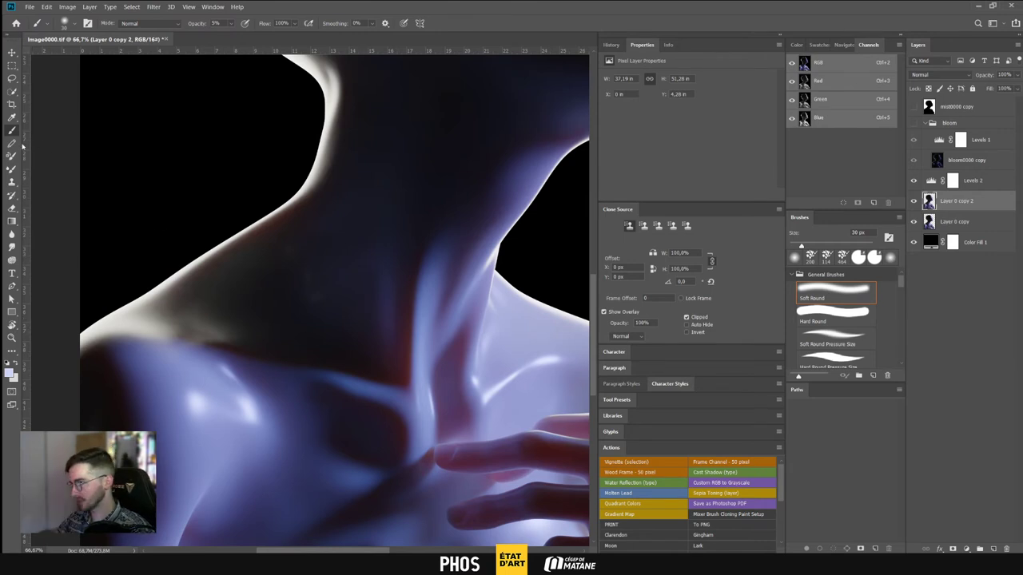
left_click(12, 168)
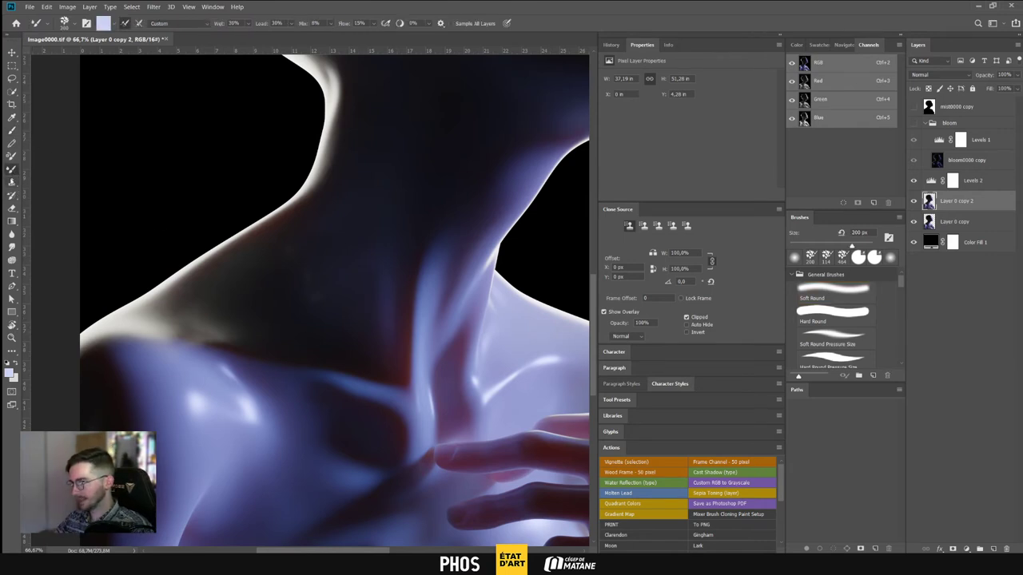
left_click(281, 293, "alt")
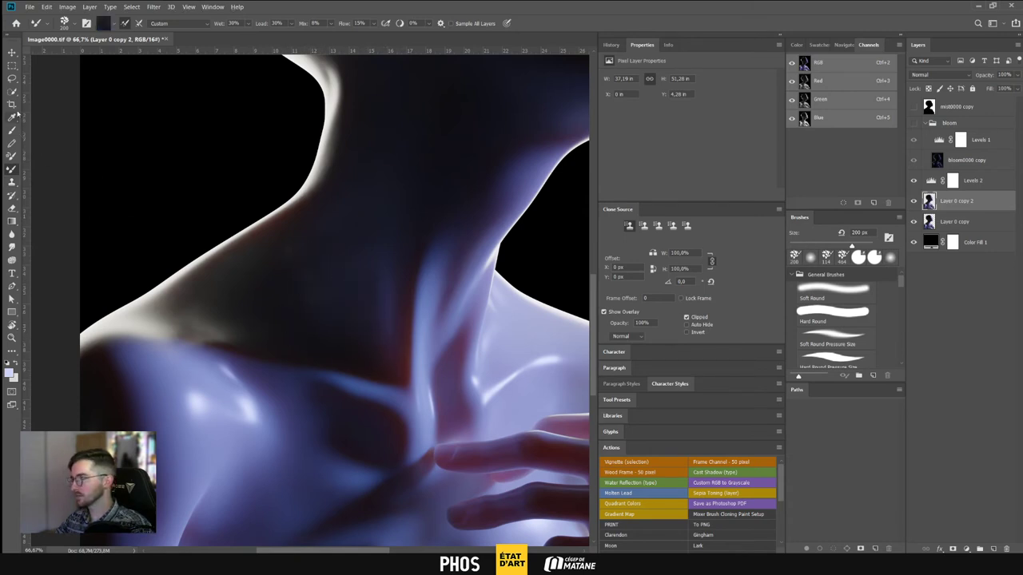
left_click(11, 158)
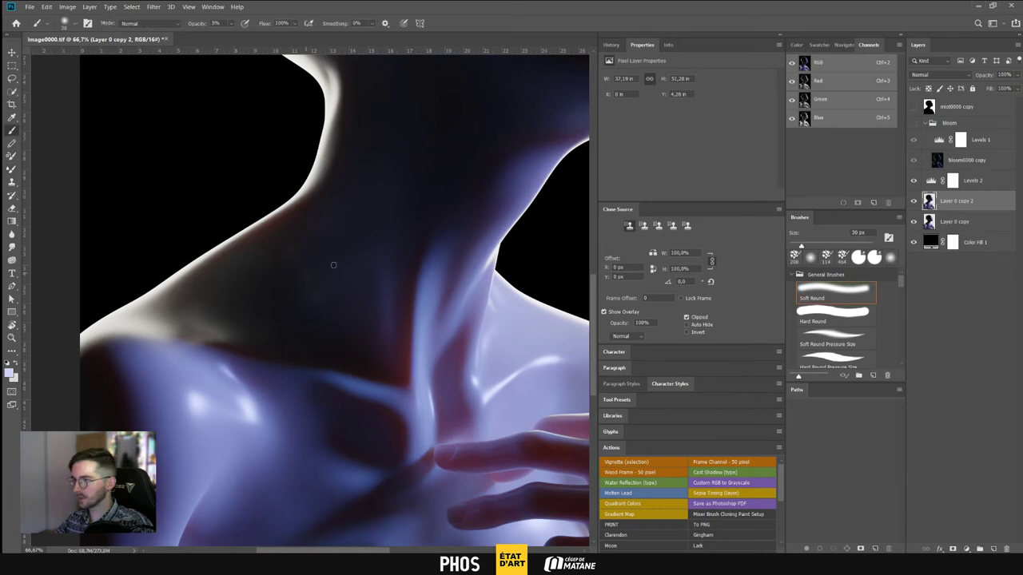
Even out the pale patch in the neck shadow with a 60 px soft round brush in a dark tone sampled nearby
scroll(334, 268, "up", 2, "alt")
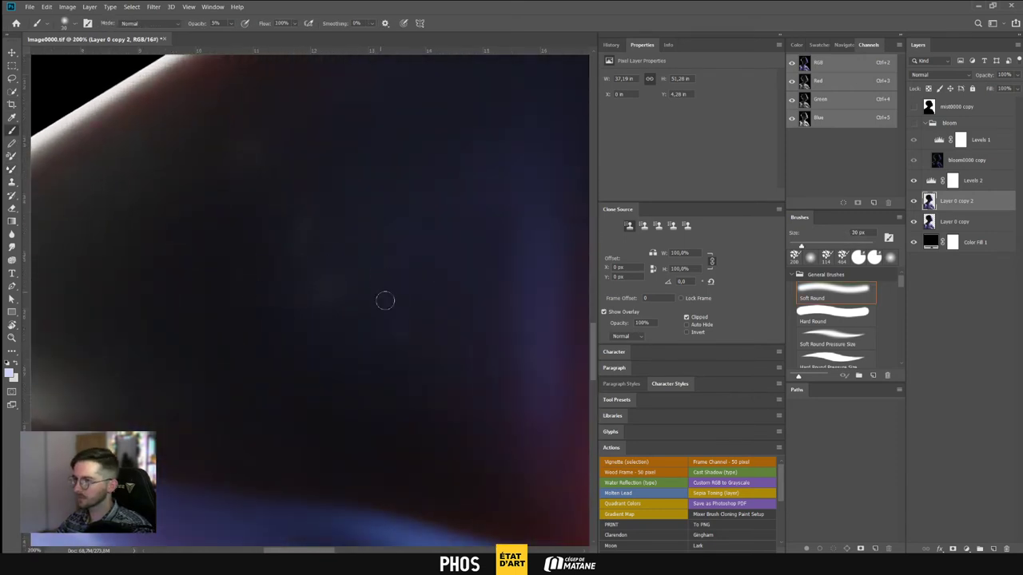
left_click(361, 326, "alt")
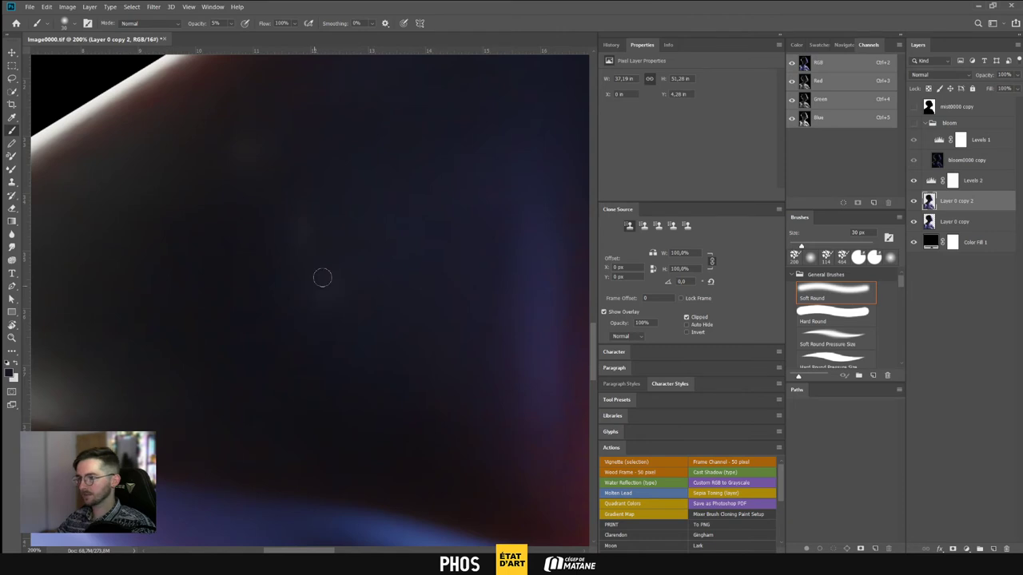
right_click(384, 285)
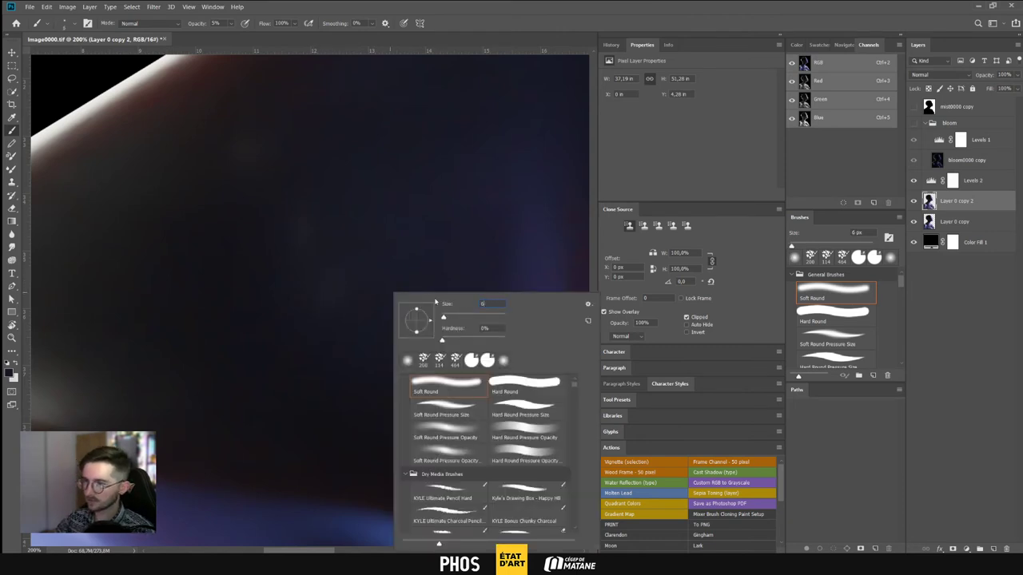
type("0")
key("Return")
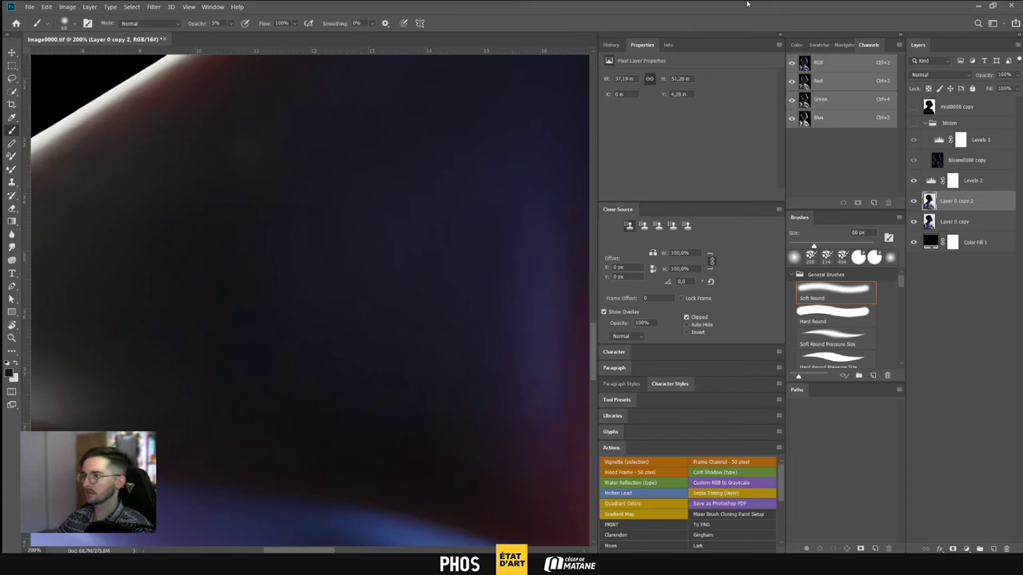
key("ctrl+minus")
key("ctrl+minus")
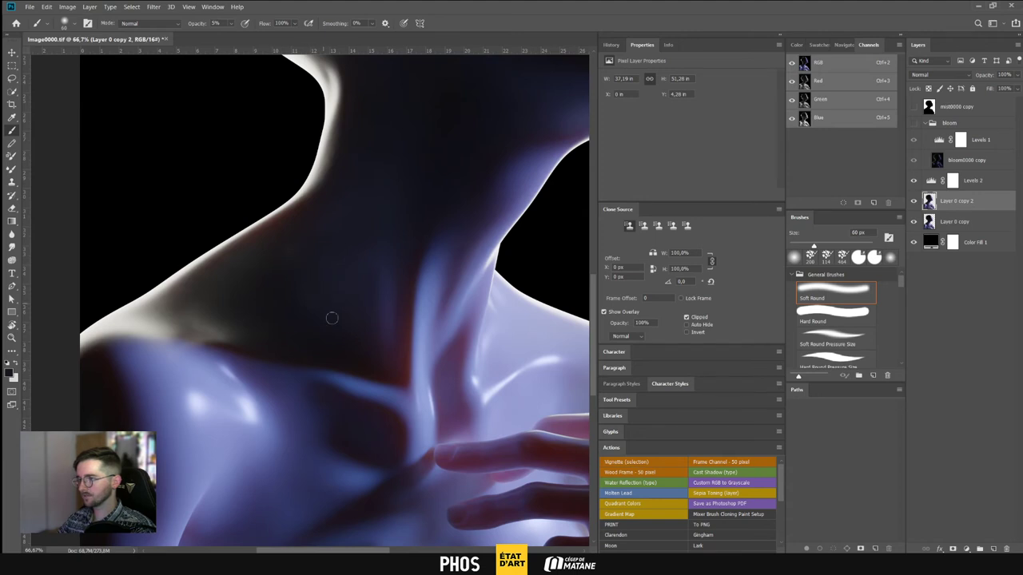
Blend the dark shading across the lower neck on Layer 0 copy 2 with an 80 px soft round brush
right_click(329, 295)
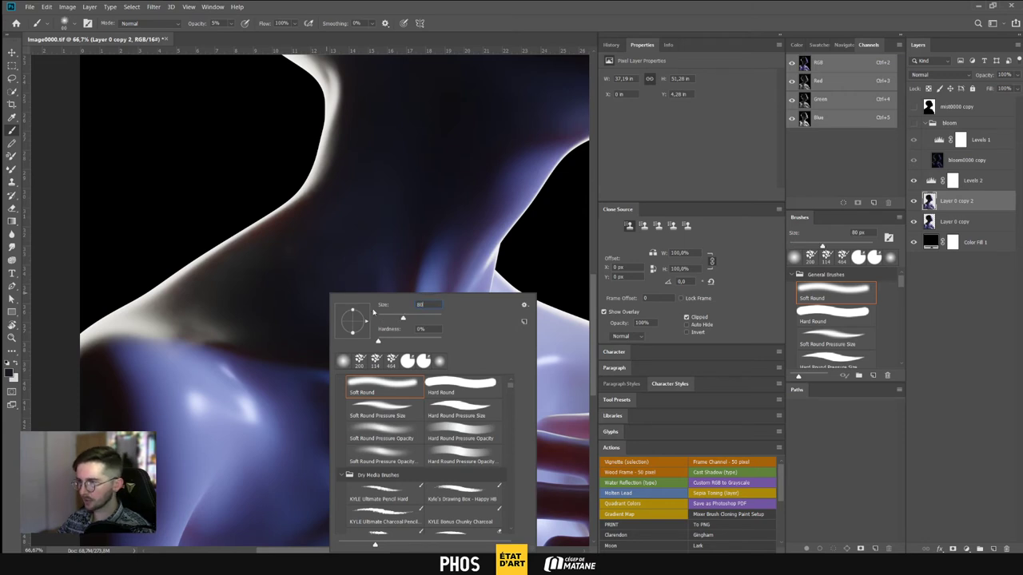
key("Return")
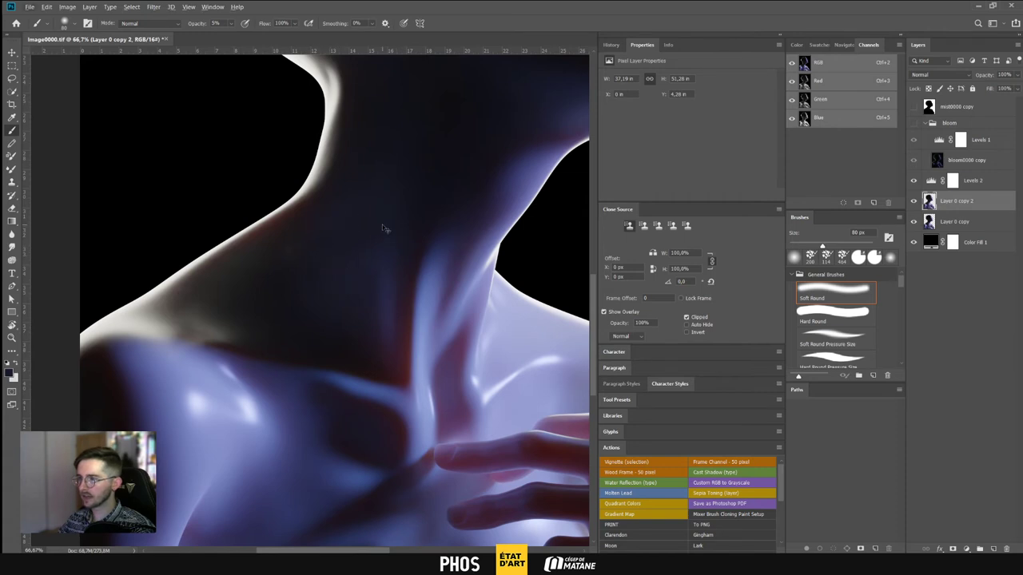
key("ctrl+plus")
key("ctrl+plus")
left_click_drag(409, 291, 404, 375)
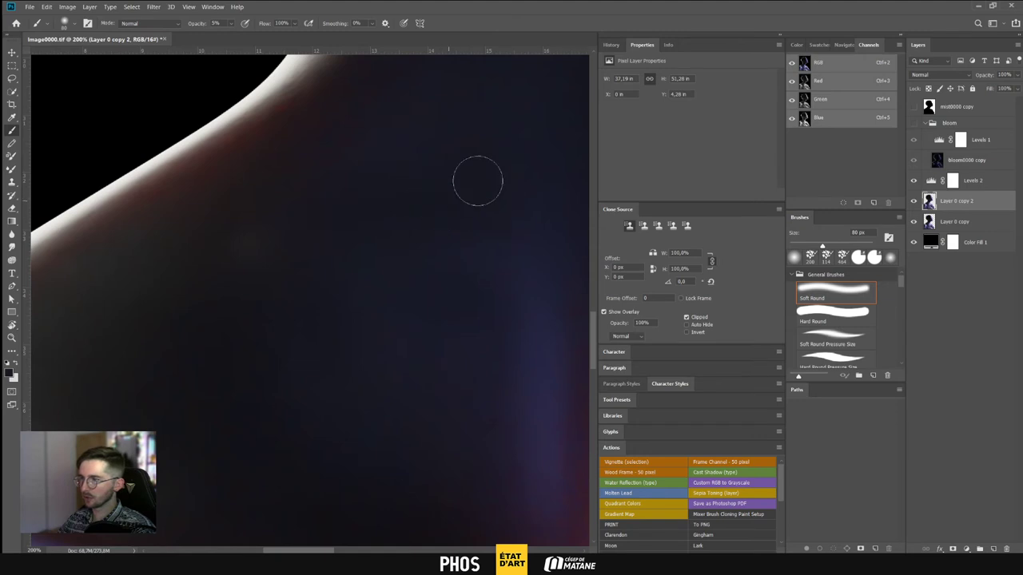
key("ctrl+minus")
key("ctrl+minus")
key("ctrl+minus")
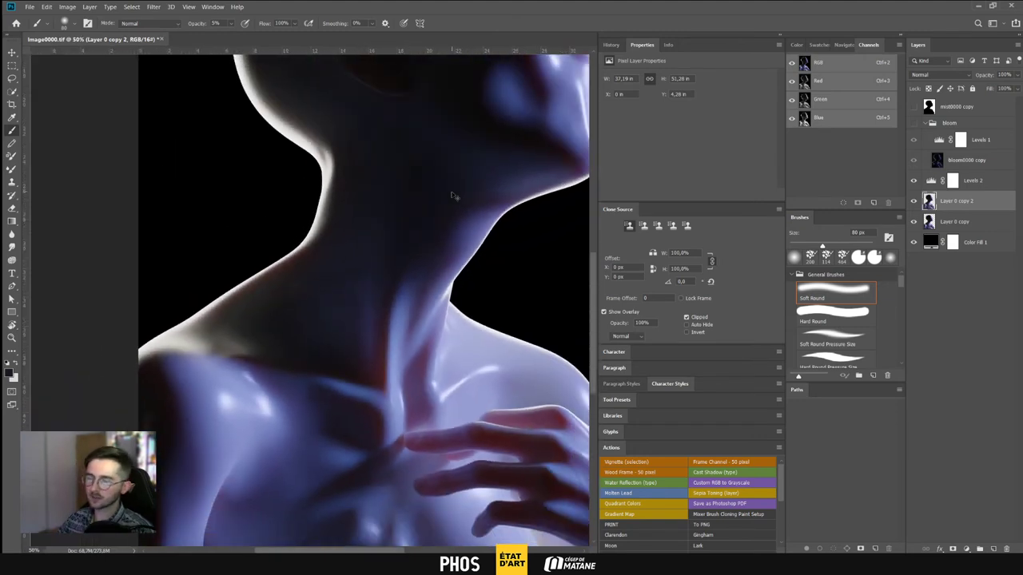
Step back through the document history to an earlier brush stroke on the neck shading
left_click(610, 44)
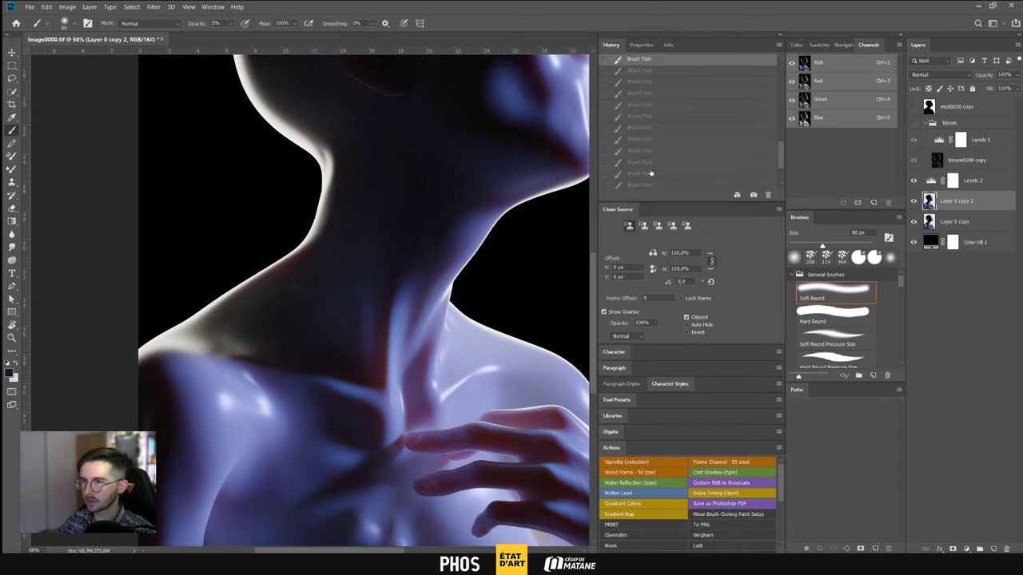
scroll(775, 160, "up", 3)
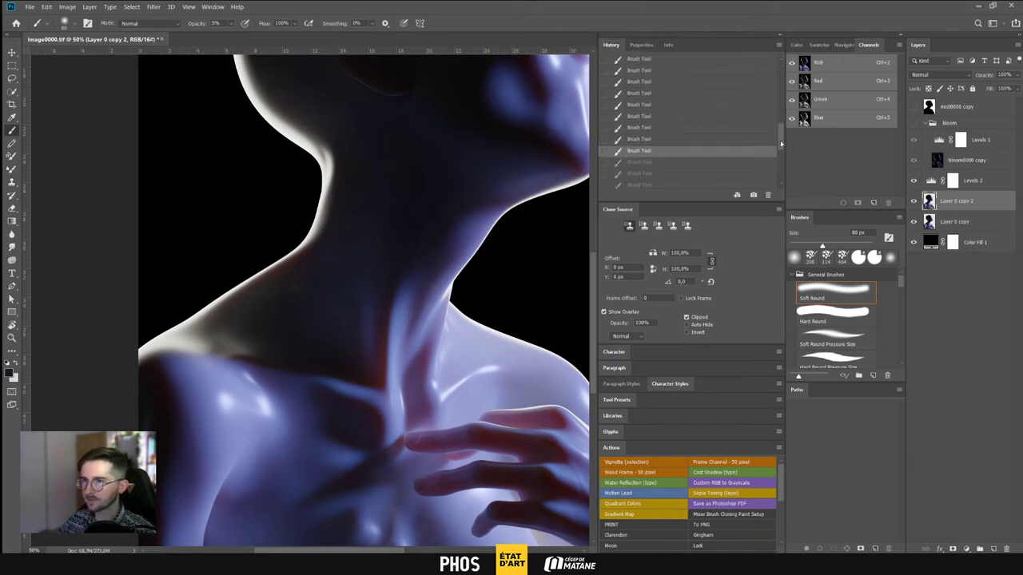
left_click(646, 137)
key("ctrl+z")
key("ctrl+z")
key("ctrl+z")
key("ctrl+z")
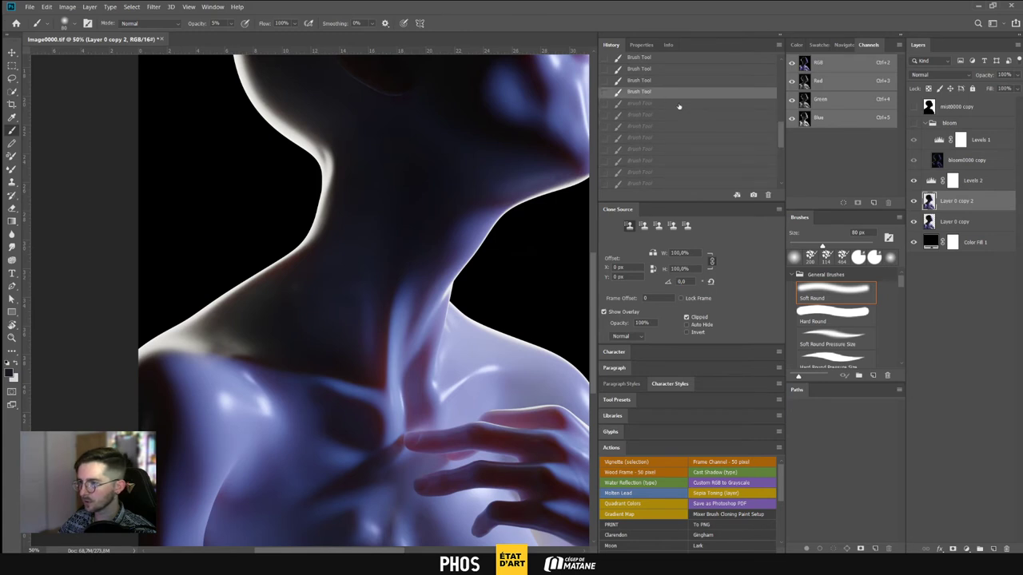
left_click_drag(778, 133, 771, 121)
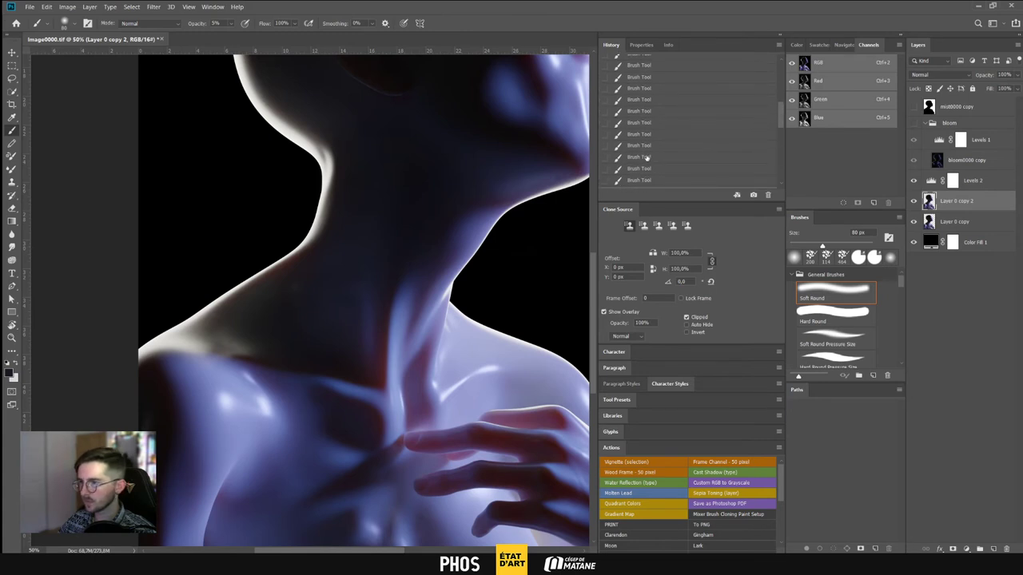
mouse_move(648, 157)
left_mouse_down()
mouse_move(650, 89)
mouse_move(645, 148)
mouse_move(644, 108)
left_mouse_up()
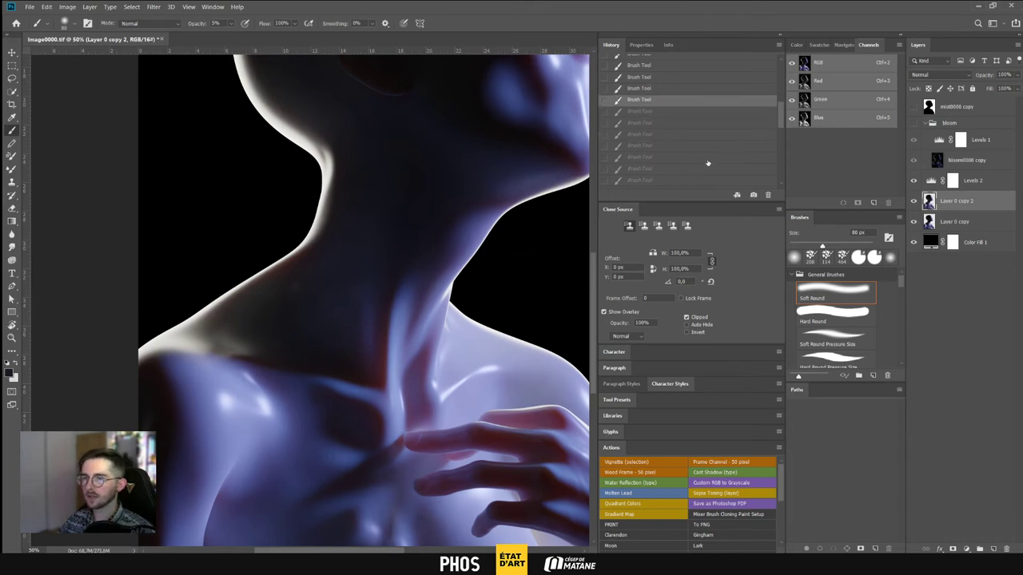
Brush the shadow between the neck and the rim-lit shoulder with a dark tone using the 80 px soft brush
scroll(48, 196, "up", 3, "alt")
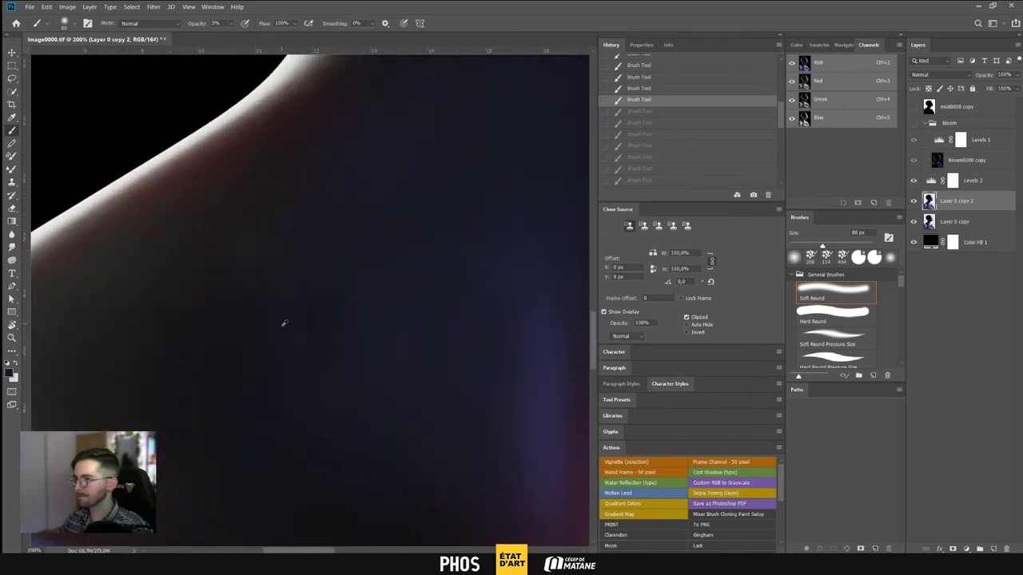
mouse_move(253, 237)
left_mouse_down()
mouse_move(247, 231)
mouse_move(326, 283)
mouse_move(237, 232)
left_mouse_up()
key("ctrl+minus")
key("ctrl+minus")
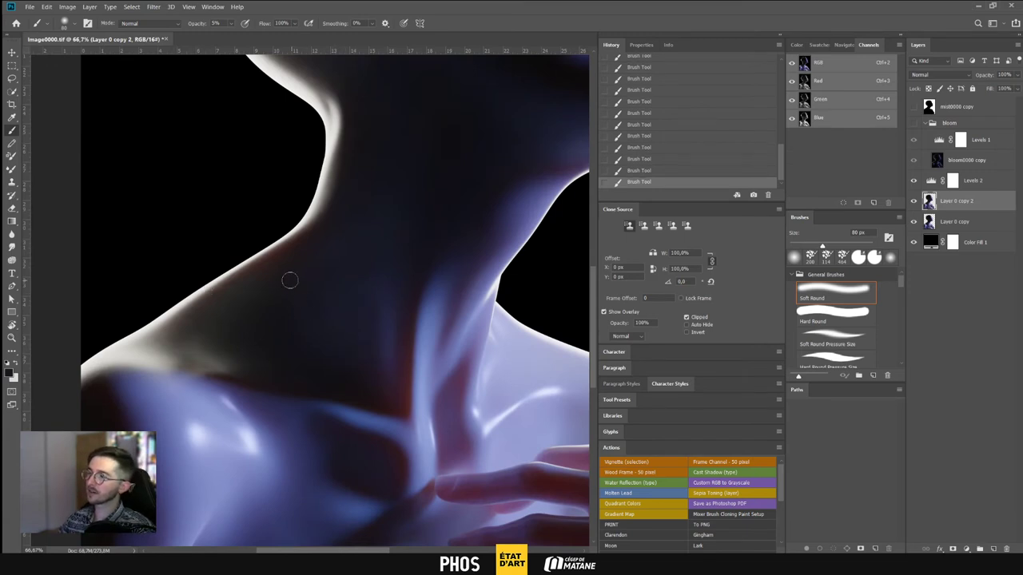
Soften the shadow at the base of the neck with a 100 px soft round brush, using a dark tone sampled from it
right_click(346, 291)
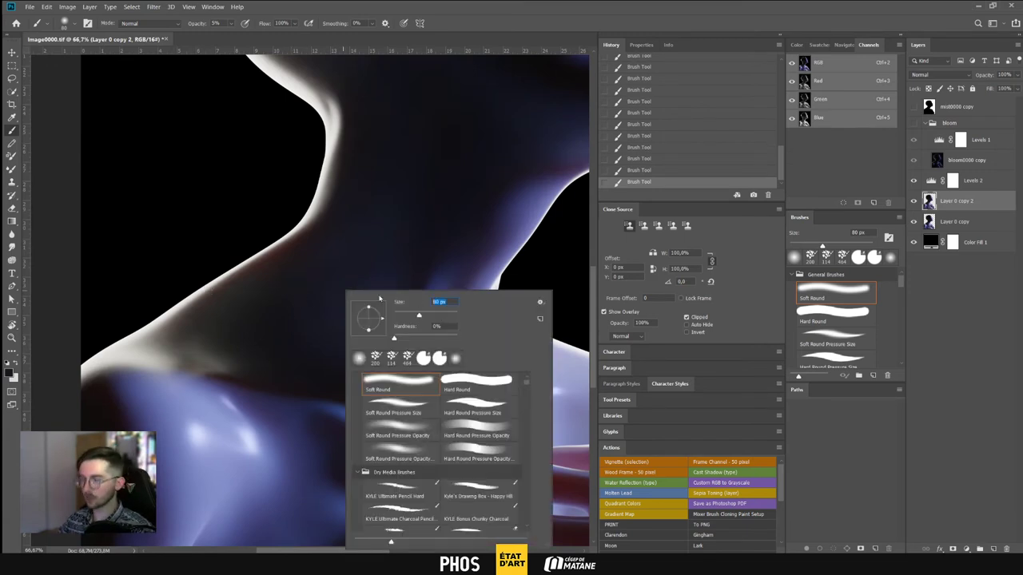
type("100")
key("Return")
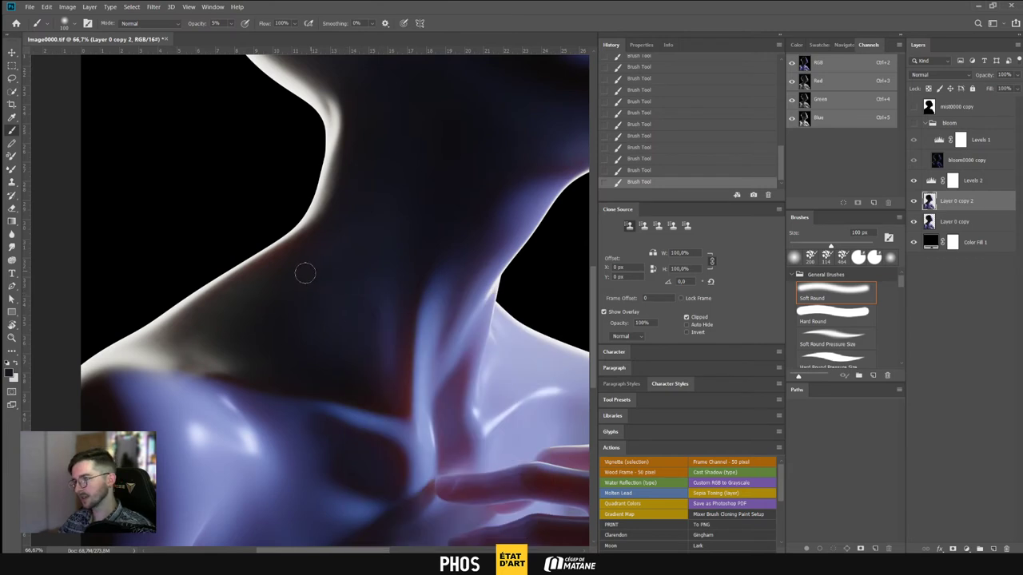
mouse_move(303, 275)
left_mouse_down()
mouse_move(322, 294)
mouse_move(296, 273)
left_mouse_up()
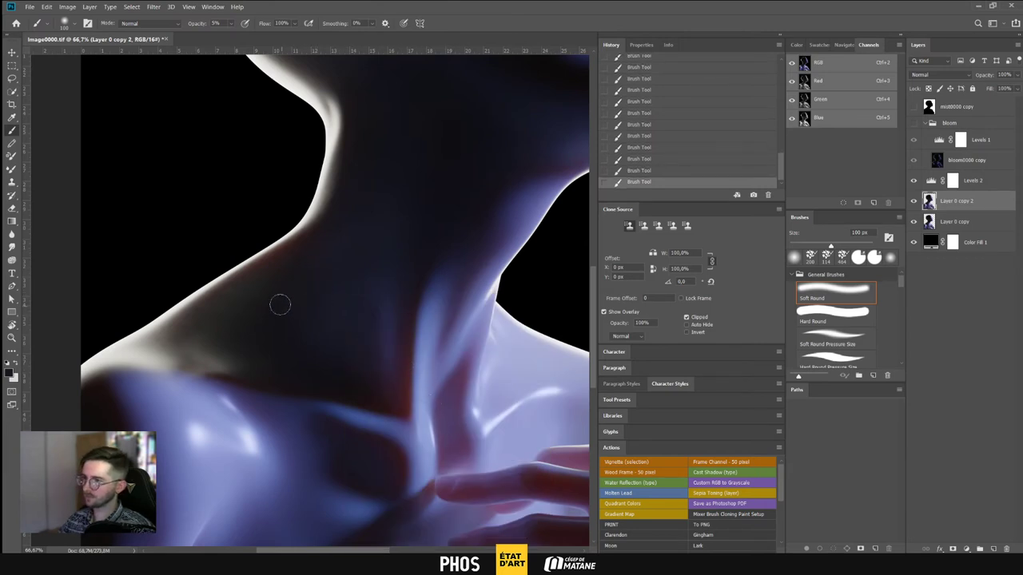
left_click_drag(288, 278, 296, 276)
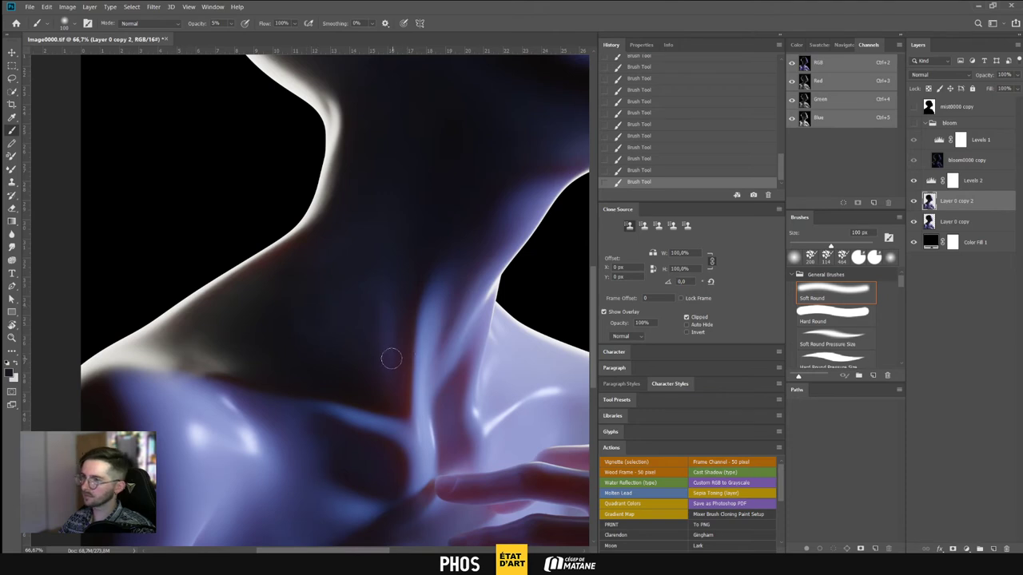
left_click(321, 283, "alt")
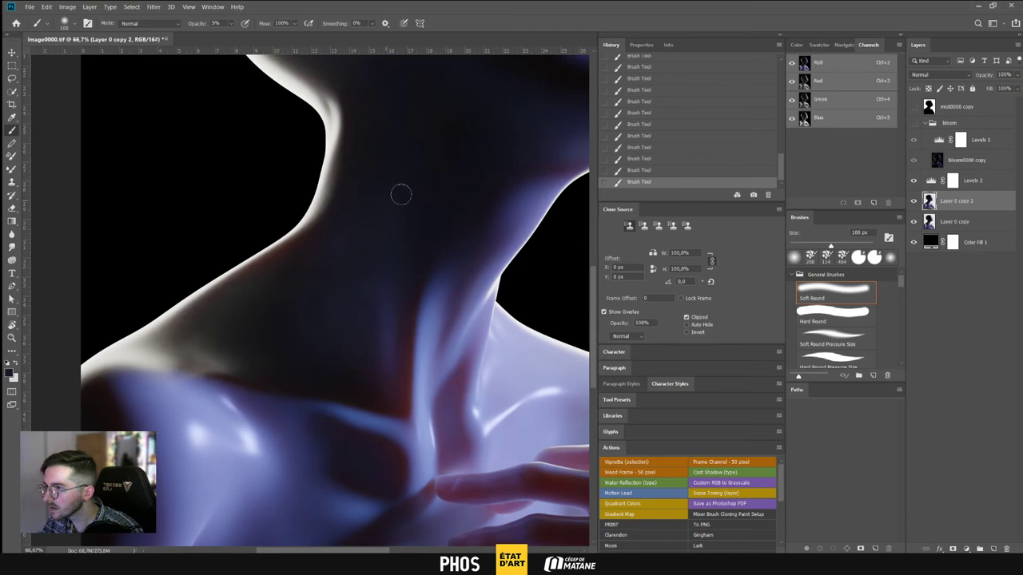
Undo the latest run of brush strokes on the neck shadow
key("ctrl+z")
key("ctrl+z")
key("ctrl+z")
key("ctrl+z")
key("ctrl+z")
key("ctrl+z")
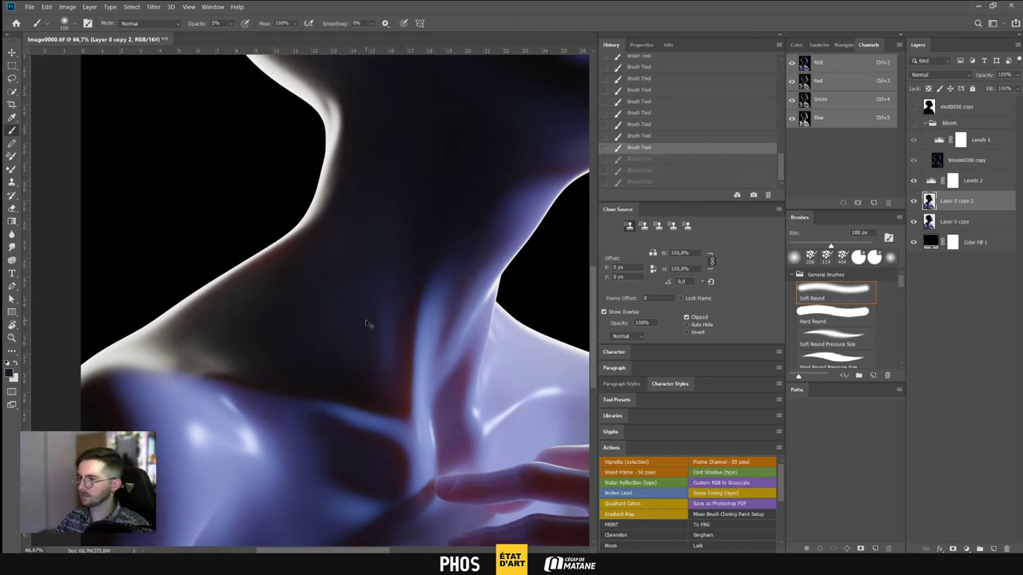
key("ctrl+z")
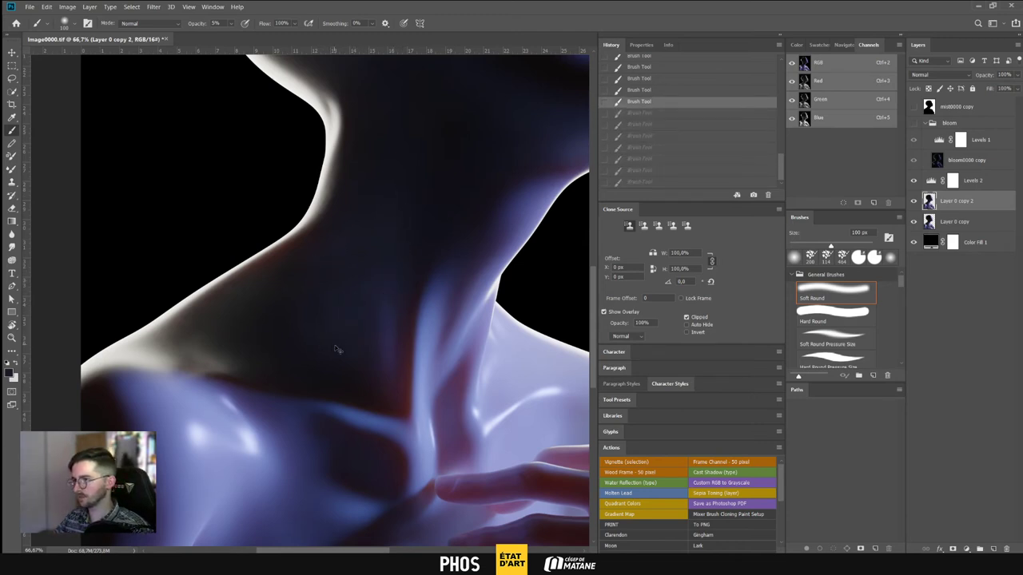
key("ctrl+z")
key("ctrl+z")
key("ctrl+z")
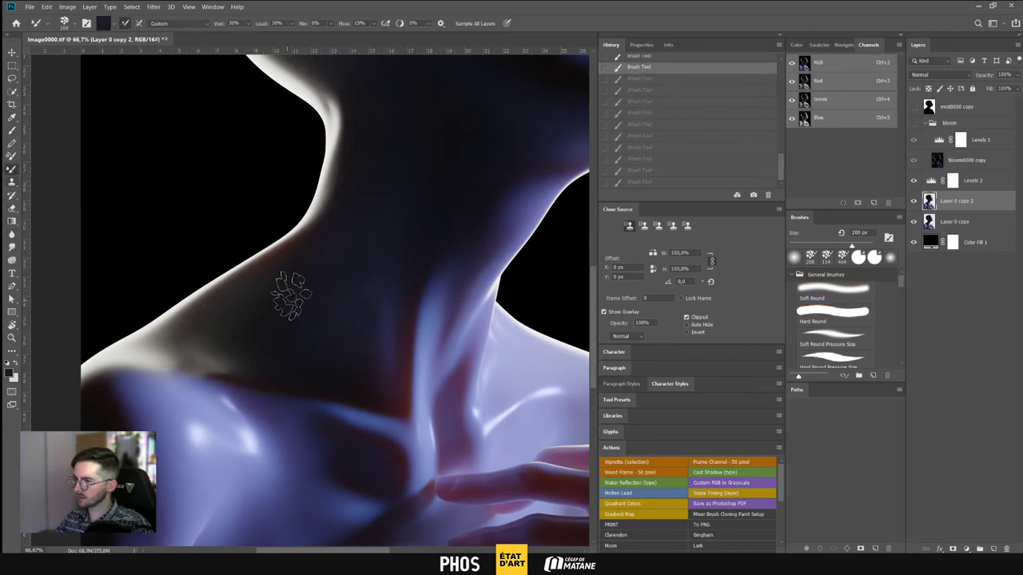
Smooth the dark shading between the neck and the rim-lit shoulder with the Smudge tool at 24% strength
left_click(10, 248)
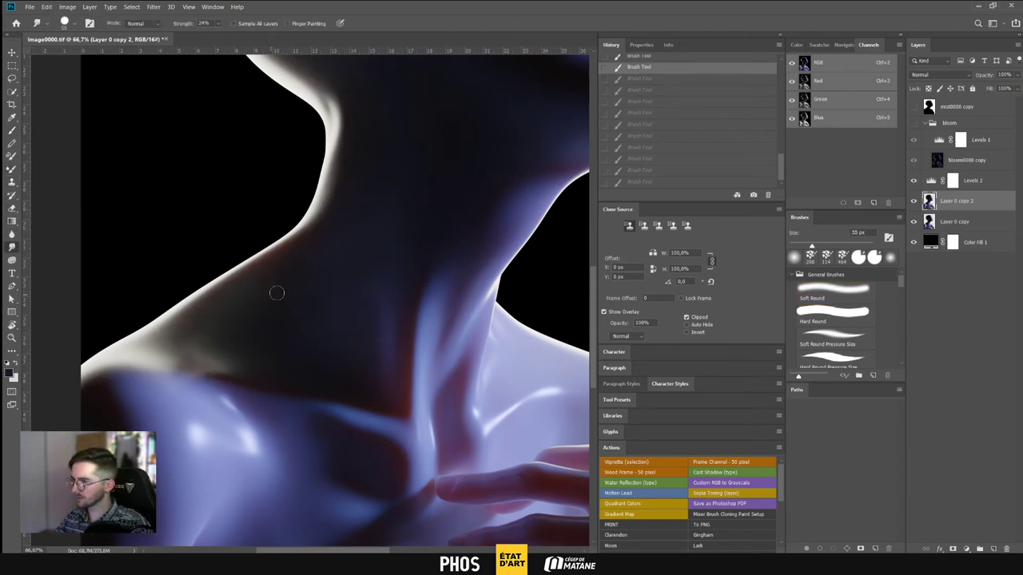
mouse_move(286, 261)
left_mouse_down()
mouse_move(315, 270)
mouse_move(306, 242)
mouse_move(328, 269)
mouse_move(305, 260)
left_mouse_up()
left_click_drag(304, 260, 292, 264)
left_click_drag(293, 264, 293, 269)
left_click_drag(293, 269, 294, 294)
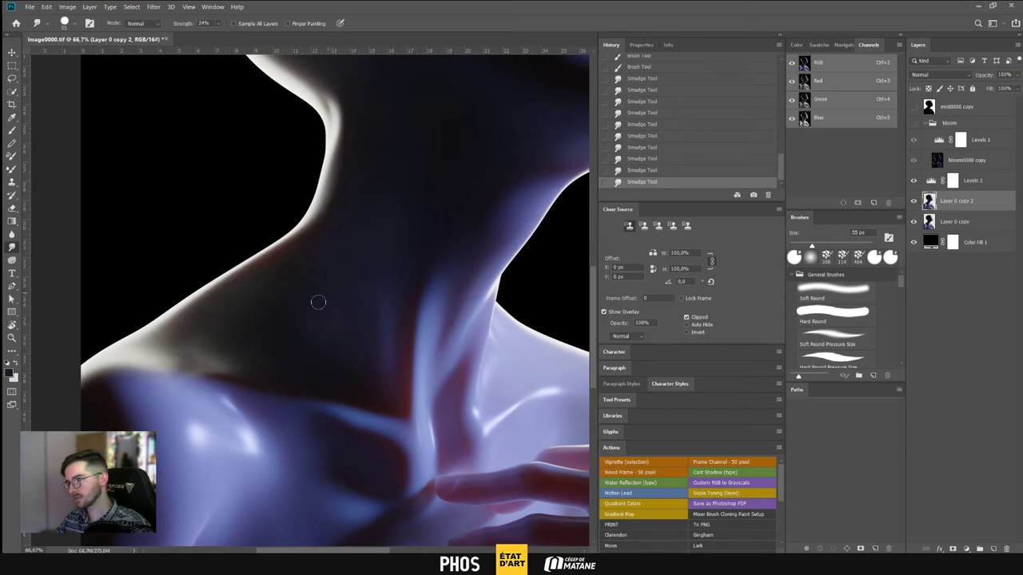
mouse_move(319, 299)
left_mouse_down()
mouse_move(368, 338)
mouse_move(354, 354)
left_mouse_up()
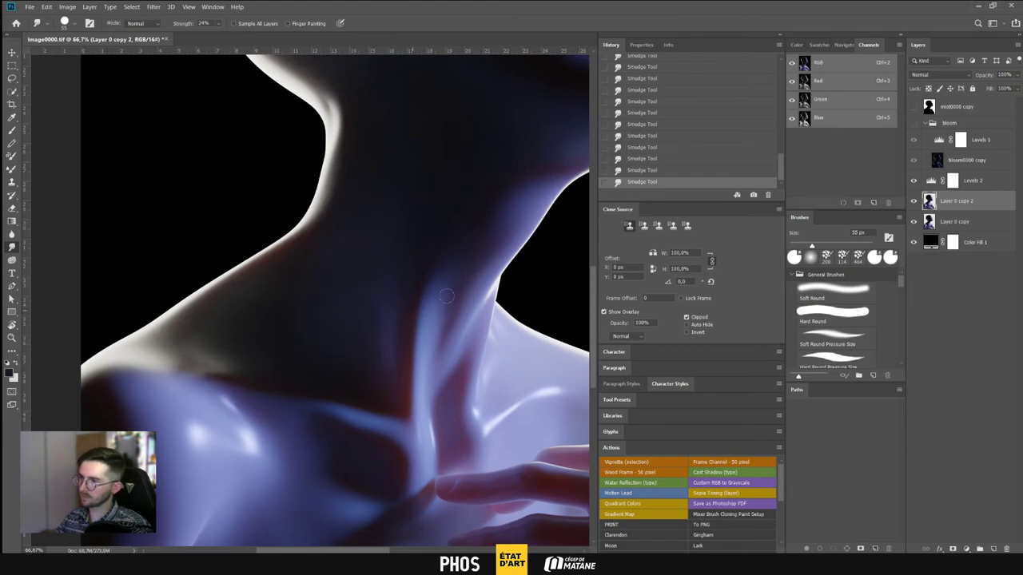
Compare the whole figure with and without the retouching by toggling the visibility of Layer 0 copy 2
key("ctrl+minus")
key("ctrl+minus")
key("ctrl+minus")
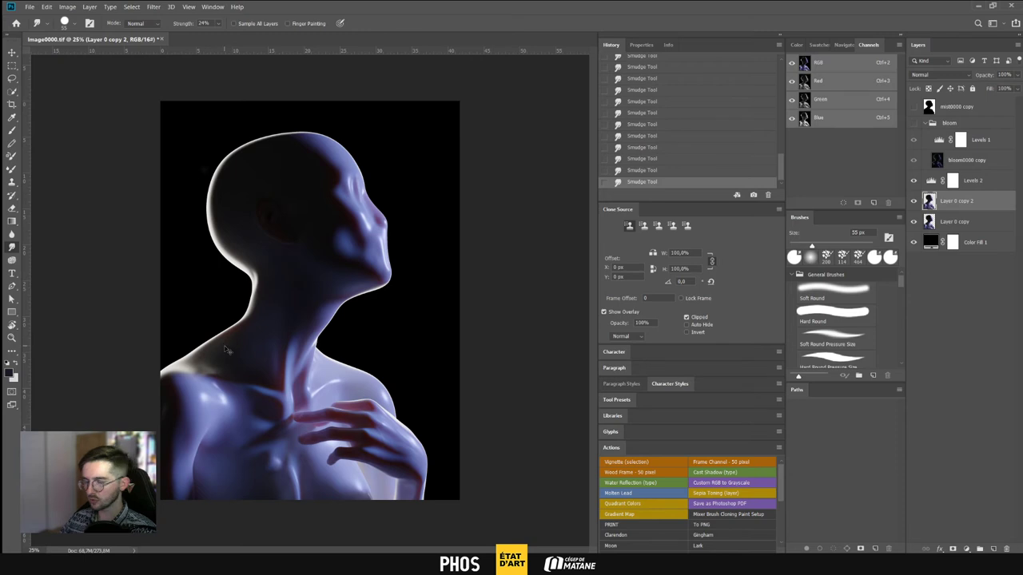
scroll(227, 349, "up", 2, "alt")
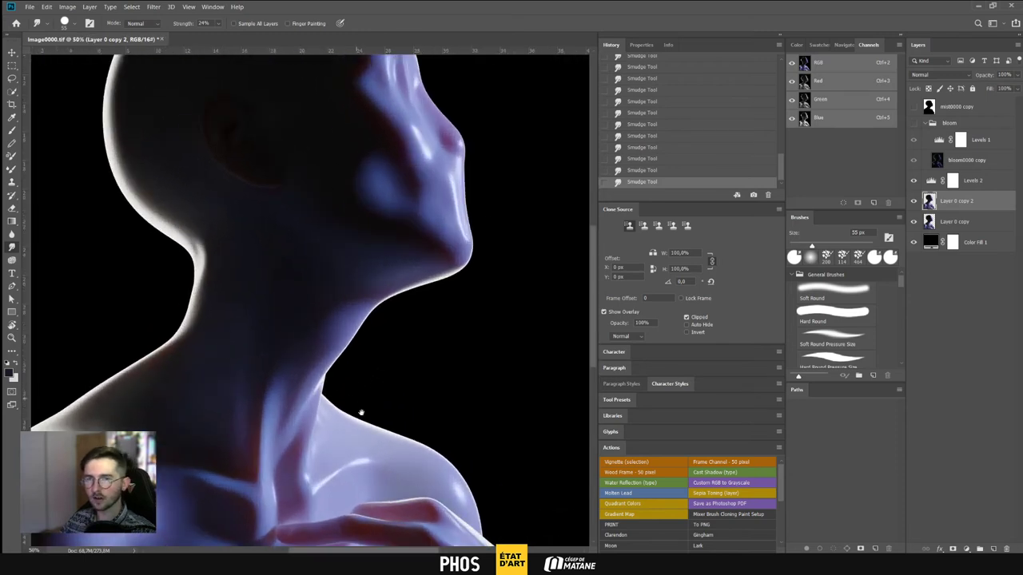
left_click_drag(361, 413, 444, 310)
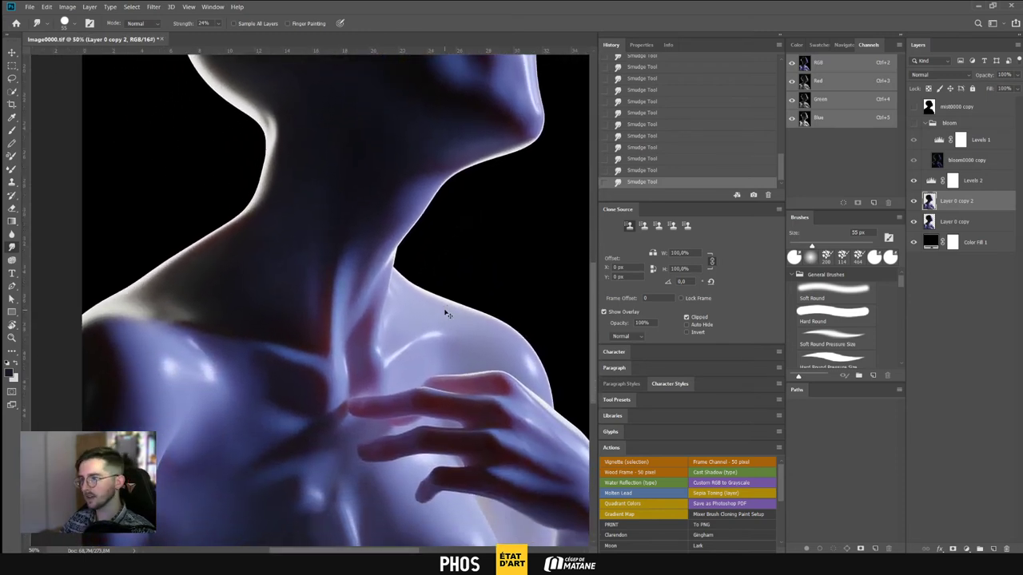
scroll(445, 313, "down", 1, "alt")
scroll(444, 309, "down", 1, "alt")
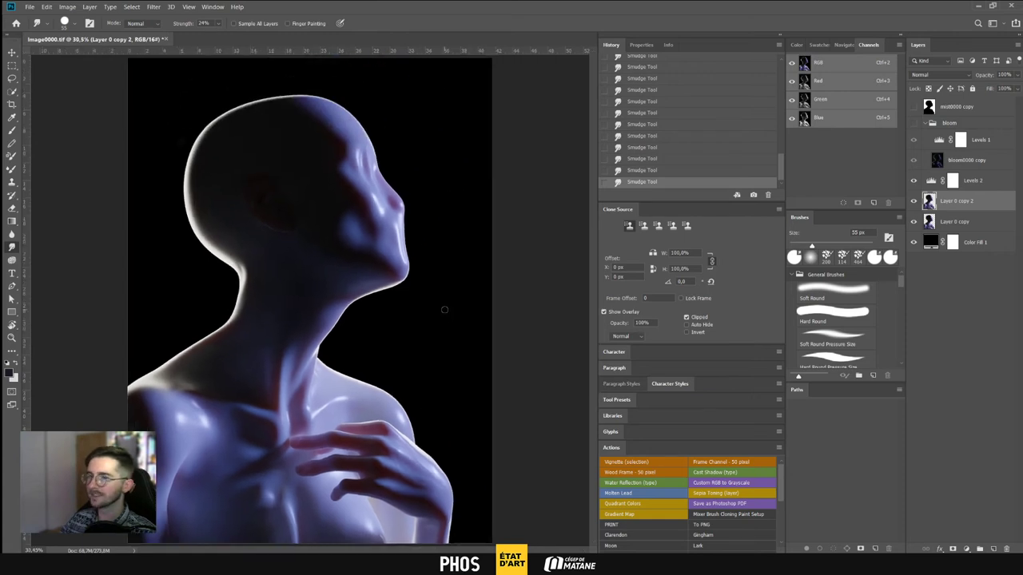
left_click(914, 201)
left_click(914, 202)
left_click(914, 201)
left_click(914, 201)
left_click(914, 201)
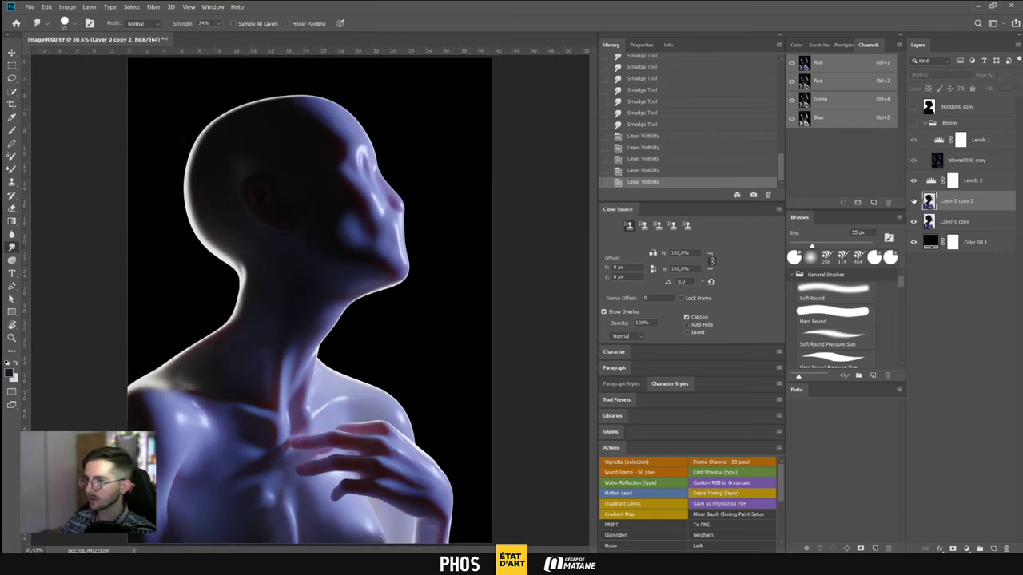
left_click(914, 201)
Try smudging the dark edge beside the neck tendon near the collarbone, and undo the strokes
scroll(412, 259, "up", 4, "alt")
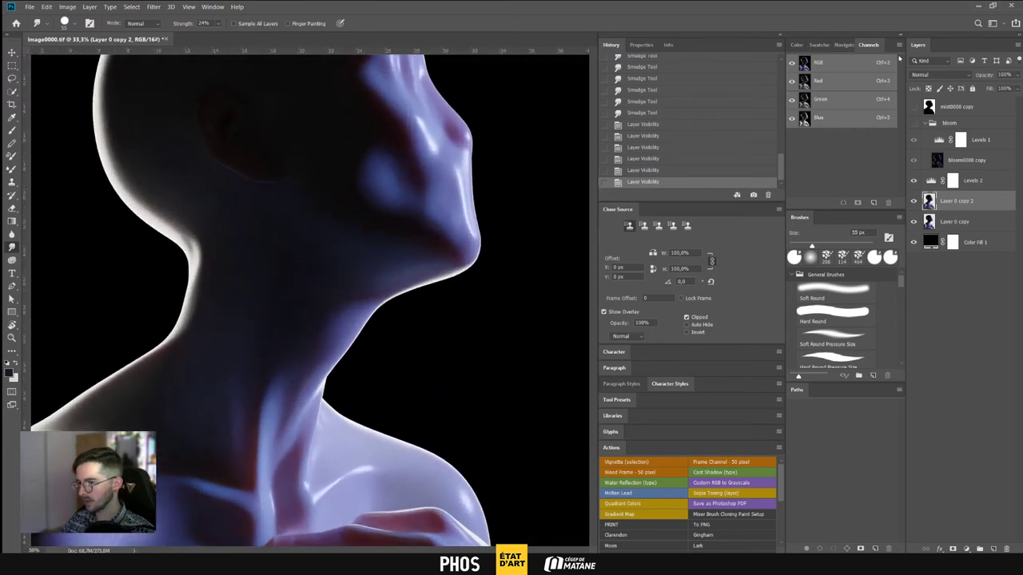
left_click_drag(412, 259, 469, 196)
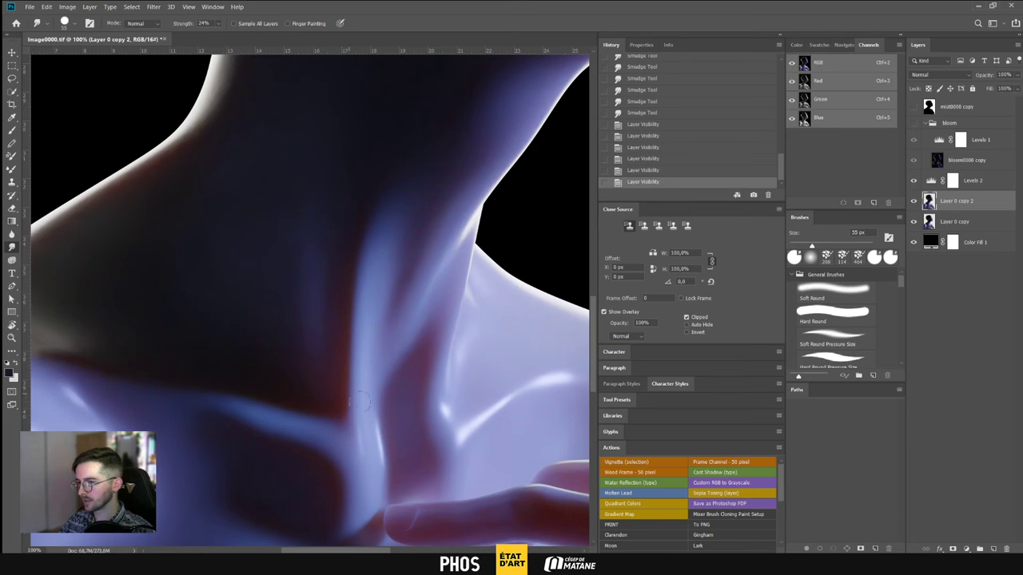
left_click_drag(354, 415, 330, 358)
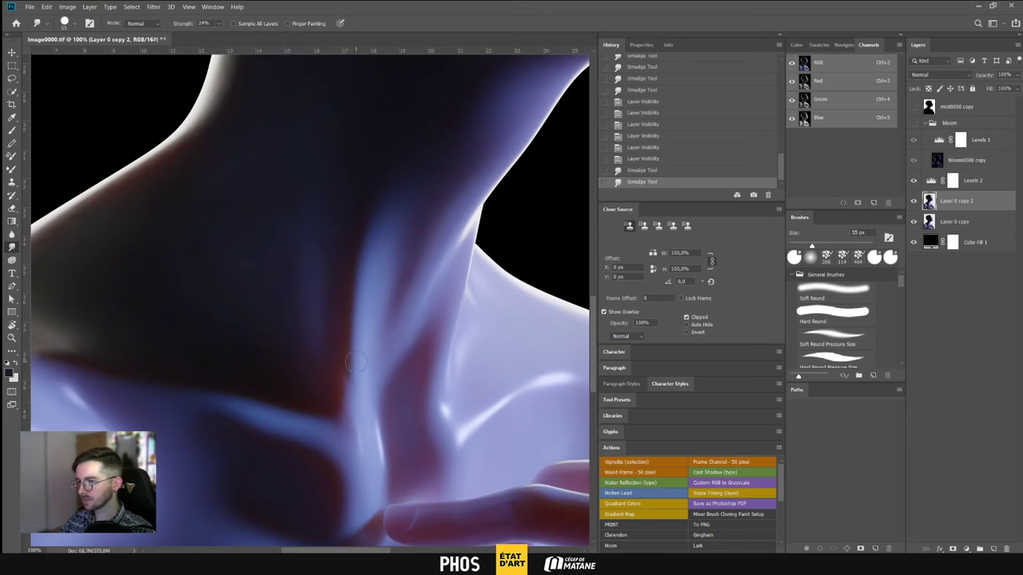
key("ctrl+z")
key("ctrl+z")
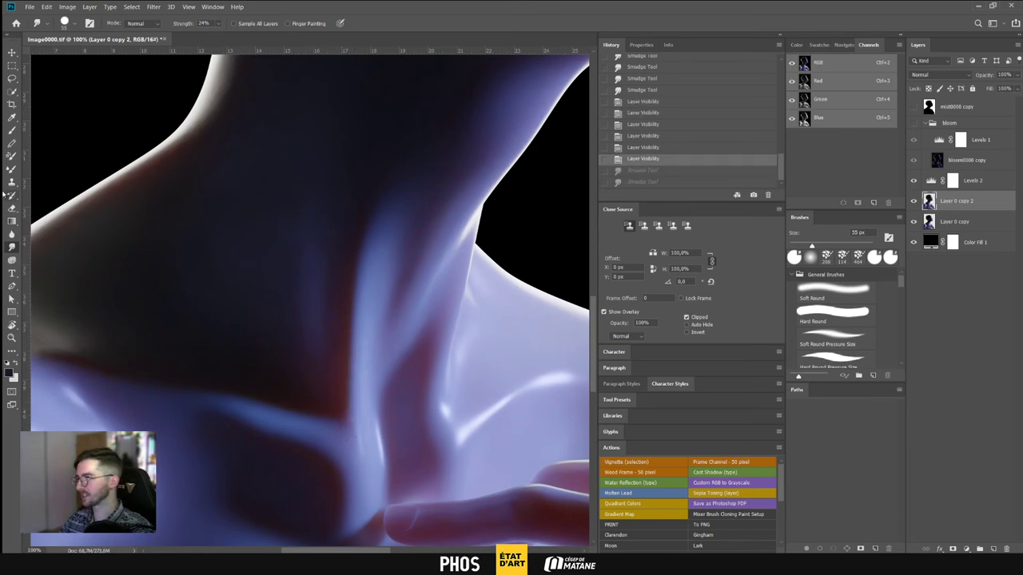
Soften the dark edge beside the neck tendon with a blue tone, using the 100 px Soft Round brush at 5% opacity
left_click(11, 169)
left_click(11, 131)
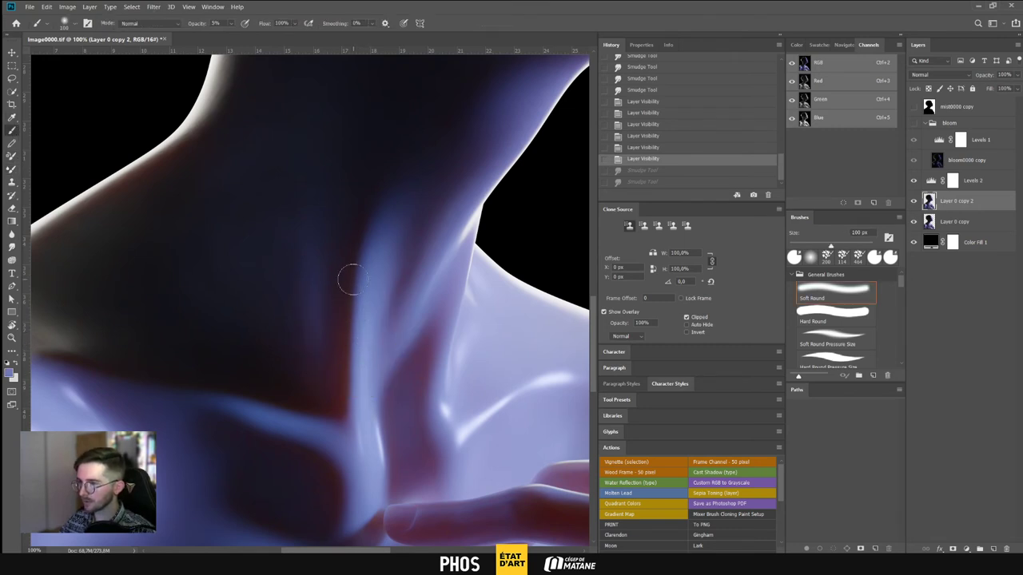
left_click_drag(351, 279, 339, 346)
left_click_drag(341, 305, 339, 365)
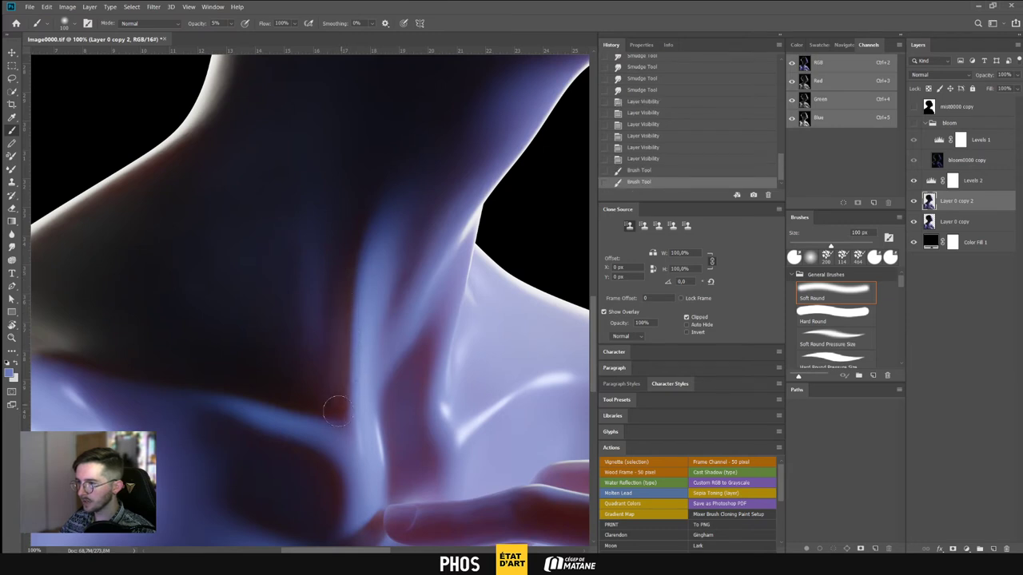
mouse_move(342, 327)
left_mouse_down()
mouse_move(331, 374)
mouse_move(292, 397)
left_mouse_up()
left_click_drag(352, 378, 333, 392)
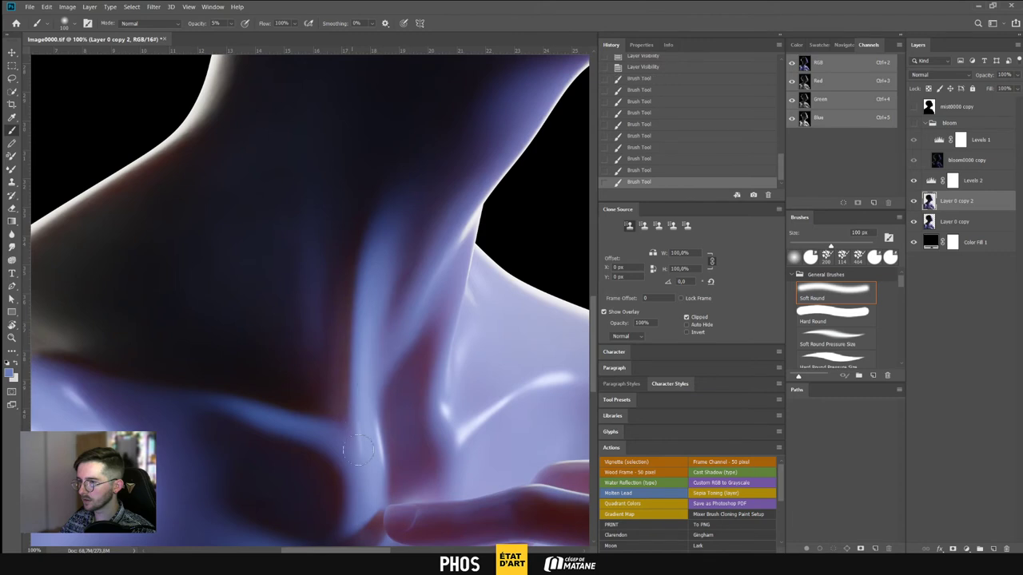
left_click(333, 391)
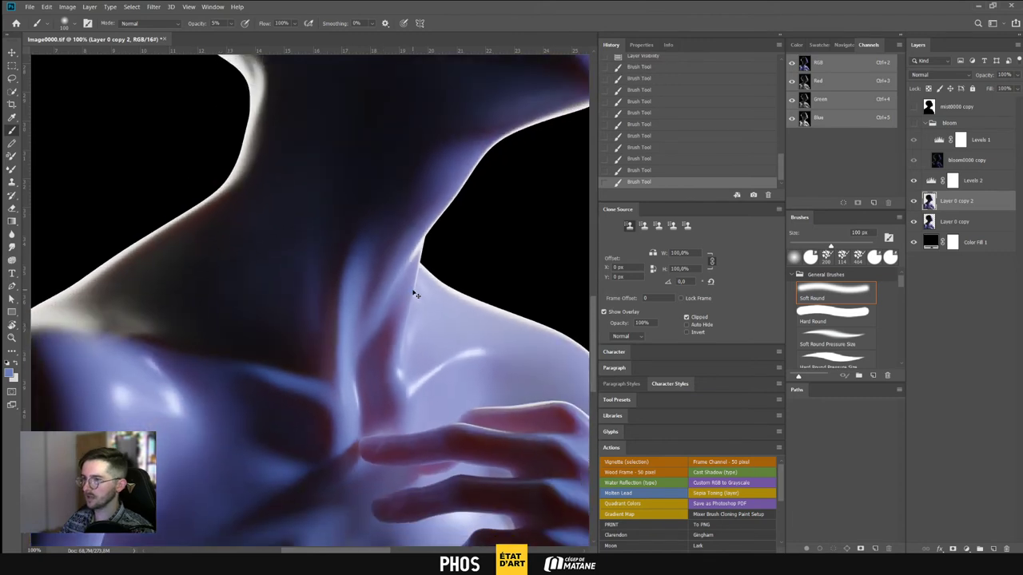
Check the softened neck tendon against the earlier version by toggling the visibility of Layer 0 copy 2
key("ctrl+minus")
key("ctrl+minus")
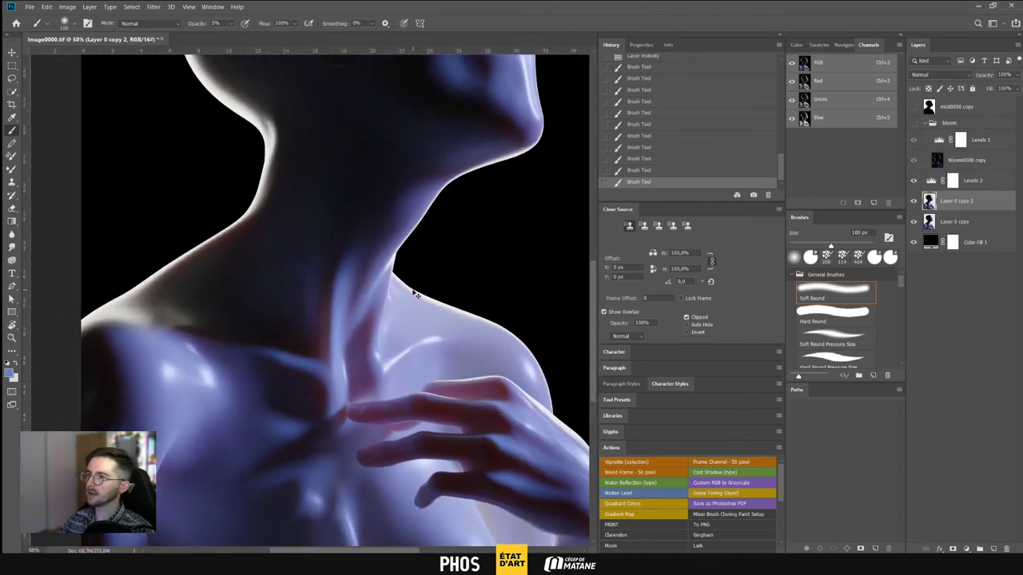
key("ctrl+plus")
key("ctrl+plus")
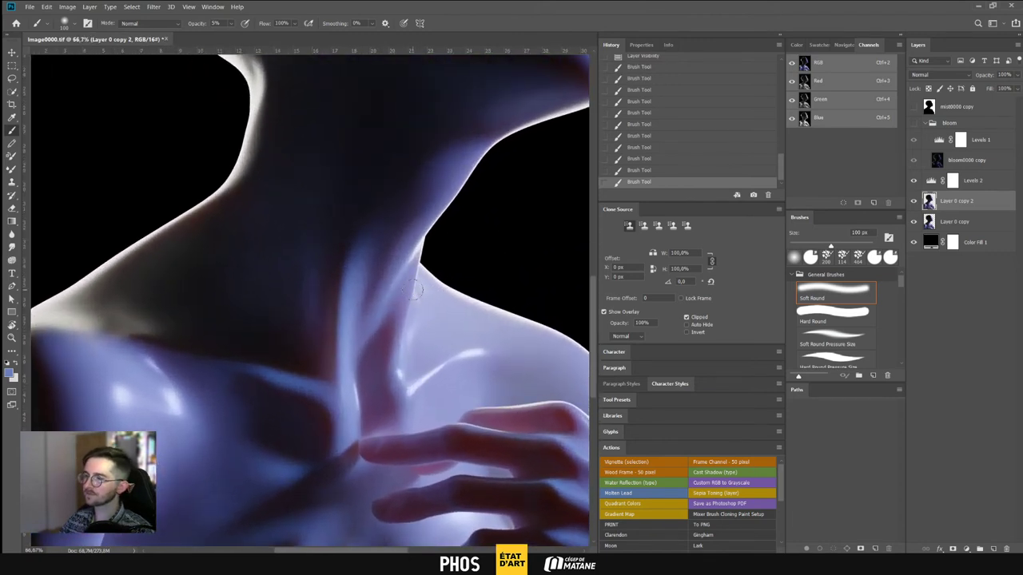
left_click(914, 200)
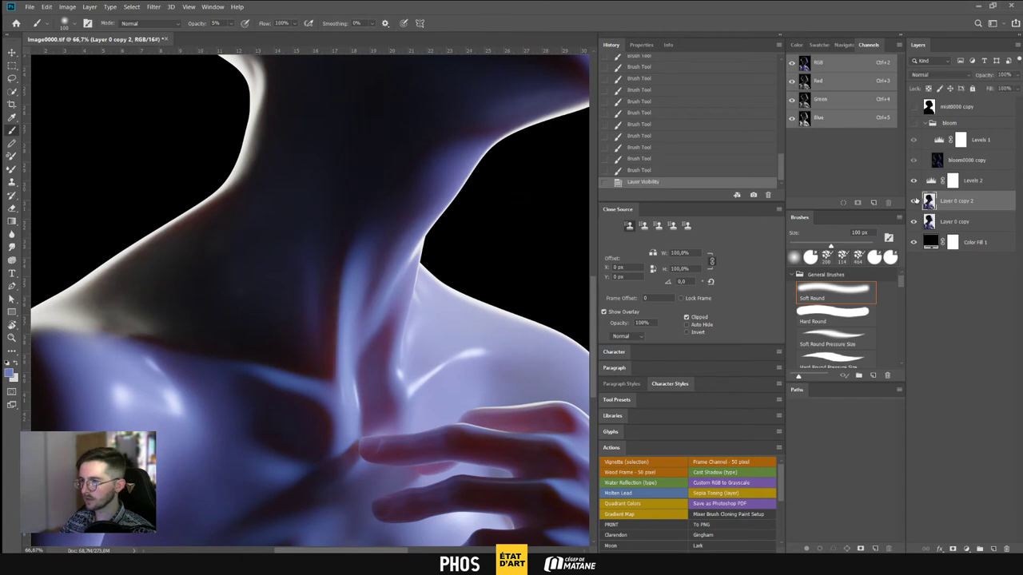
left_click(914, 201)
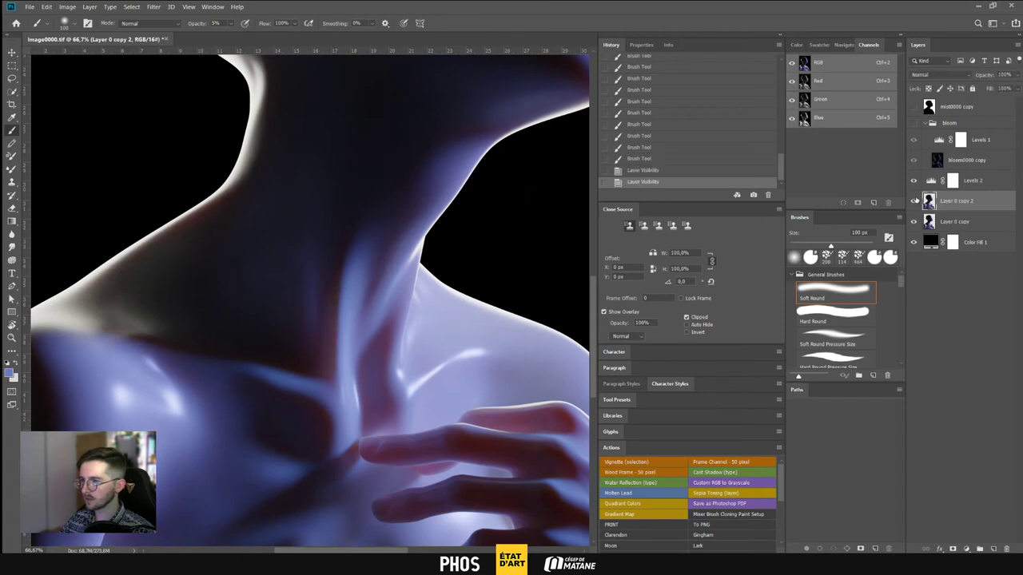
Blend the shadow along the full length of the neck tendon down to the collarbone with low-opacity soft brush strokes
left_click(337, 294)
left_click(336, 296)
left_click_drag(336, 297, 354, 231)
mouse_move(330, 347)
left_mouse_down()
mouse_move(363, 215)
mouse_move(341, 292)
mouse_move(327, 290)
mouse_move(322, 364)
mouse_move(324, 325)
mouse_move(340, 387)
left_mouse_up()
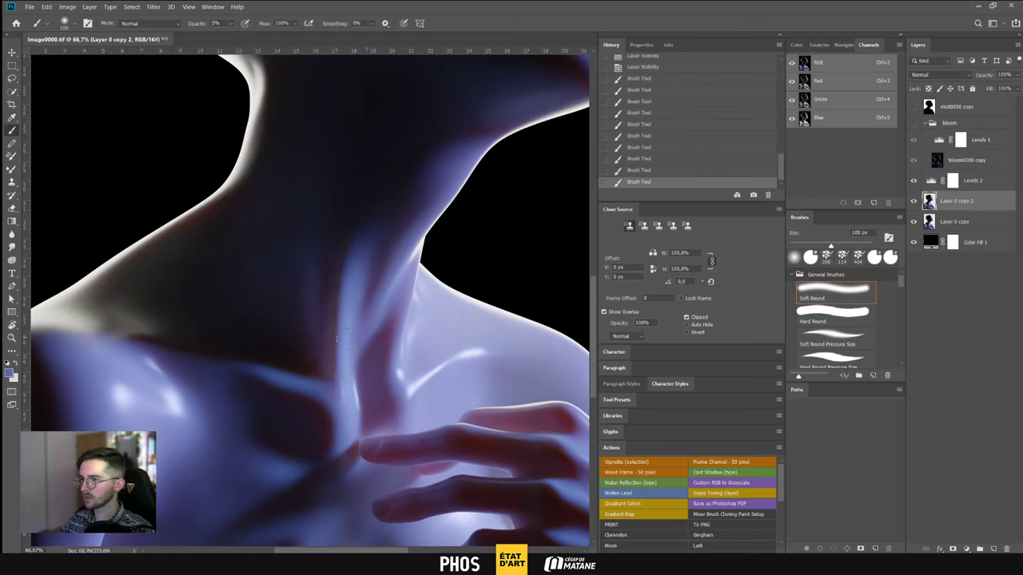
left_click(332, 381)
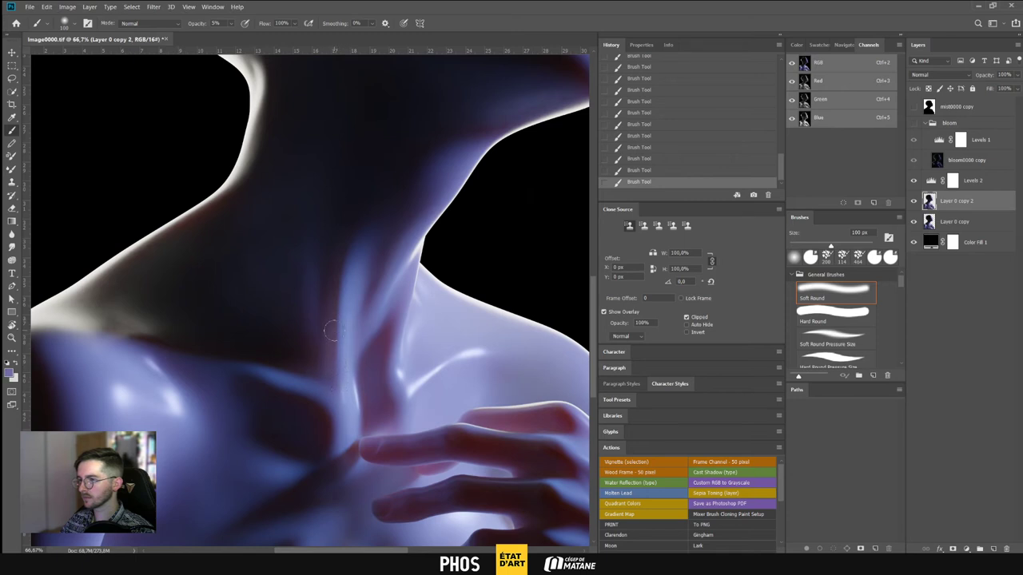
Step back through the latest brush strokes on the neck tendon and restore them to compare both states
key("ctrl+z")
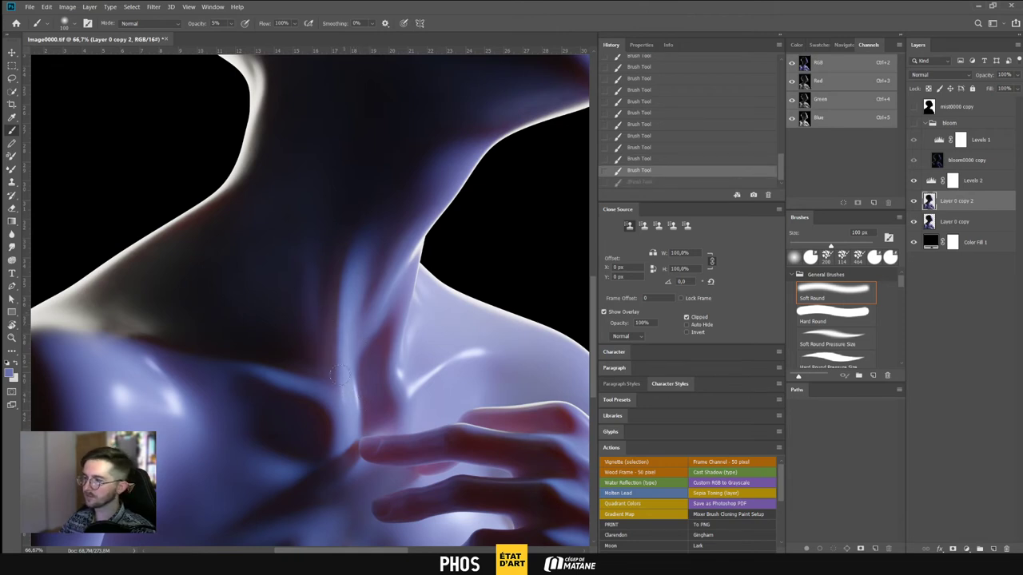
key("ctrl+z")
key("ctrl+z")
key("ctrl+z")
key("ctrl+z")
key("ctrl+z")
key("ctrl+z")
key("ctrl+z")
key("ctrl+z")
key("ctrl+z")
key("ctrl+z")
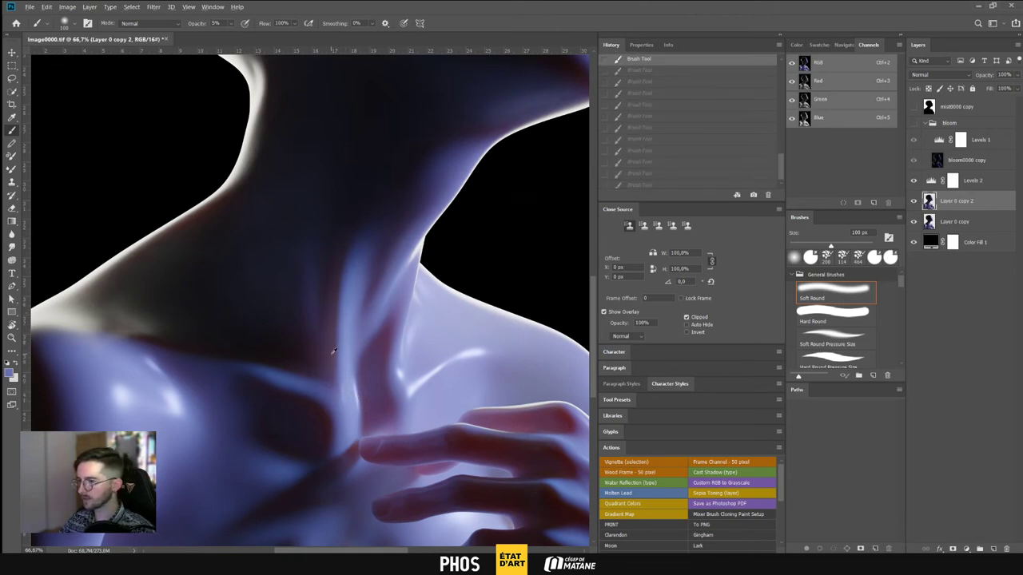
key("ctrl+shift+z")
key("ctrl+shift+z")
key("ctrl+shift+z")
key("ctrl+shift+z")
key("ctrl+shift+z")
key("ctrl+shift+z")
key("ctrl+shift+z")
key("ctrl+shift+z")
key("ctrl+shift+z")
key("ctrl+shift+z")
key("ctrl+shift+z")
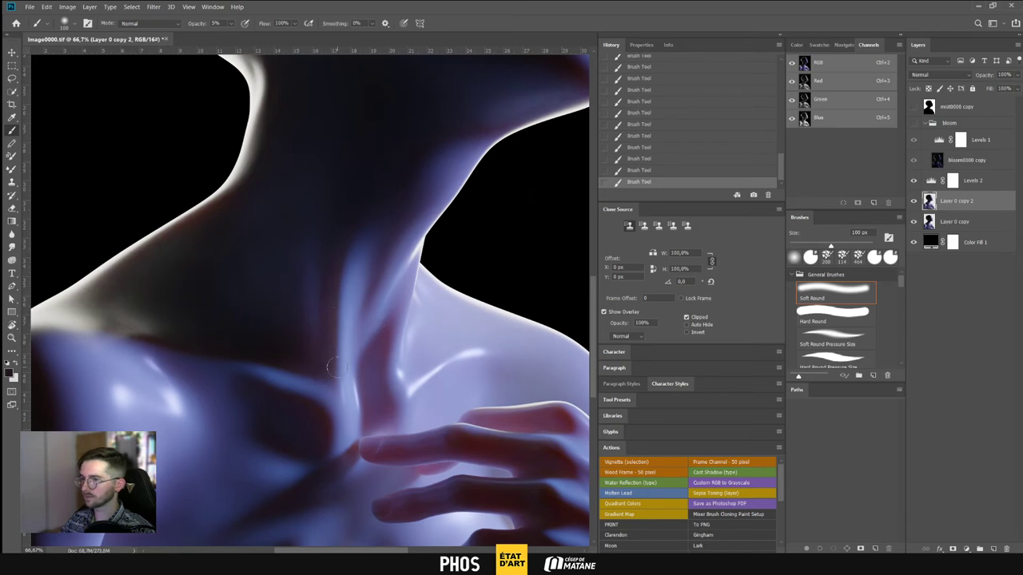
Toggle the visibility of Layer 0 copy 2 to compare the tendon shading, and examine the overall figure
left_click(914, 202)
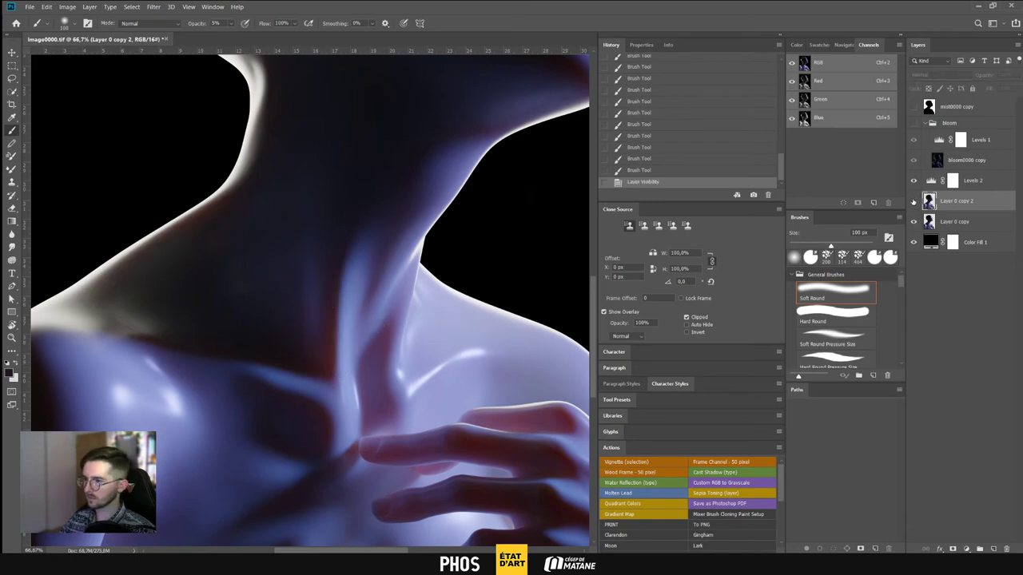
left_click(914, 201)
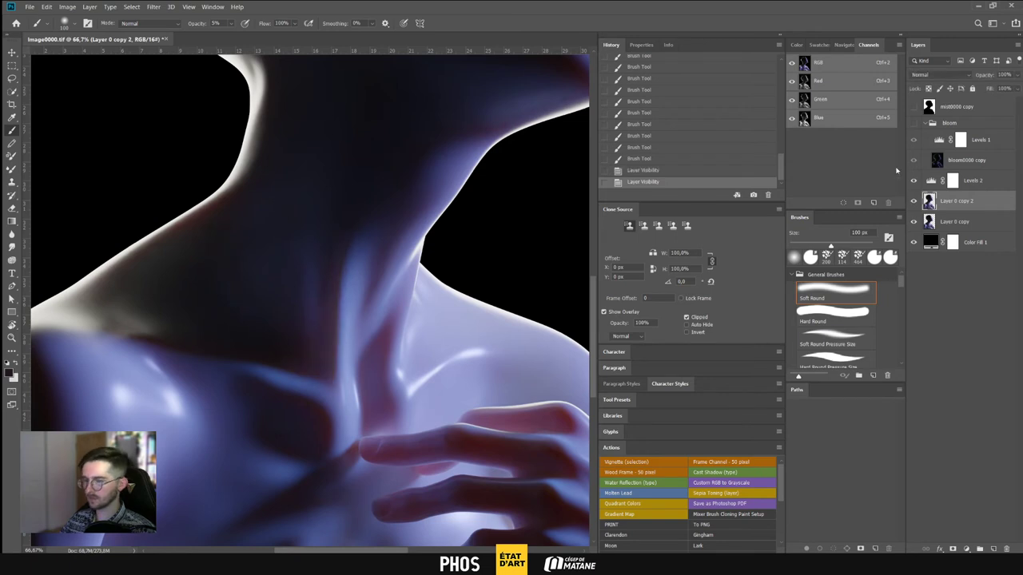
key("ctrl+minus")
key("ctrl+minus")
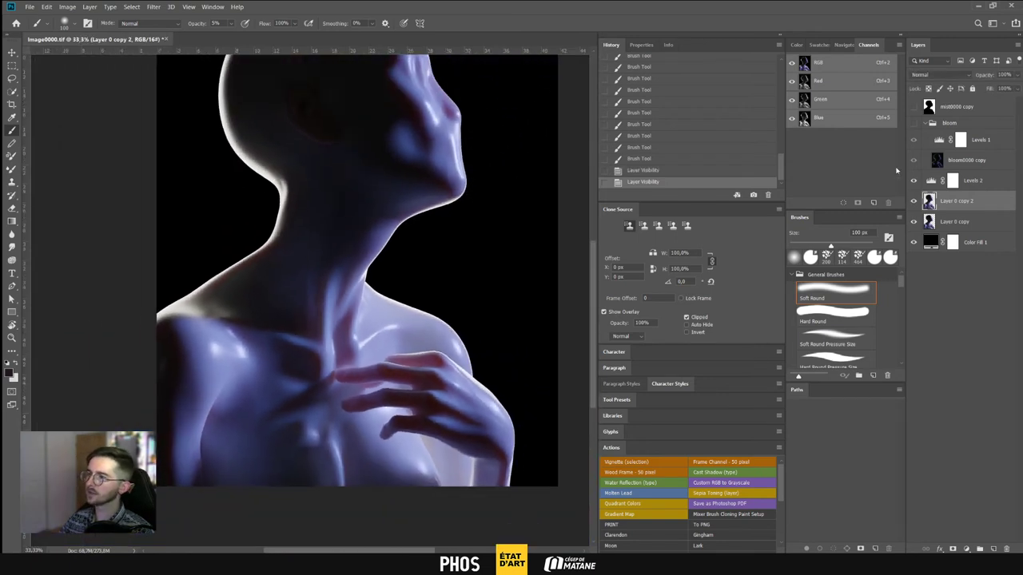
Darken the shadow beside the neck tendon with the 100 px soft brush at 5% opacity, sampling a dark tone near the collarbone
key("ctrl+plus")
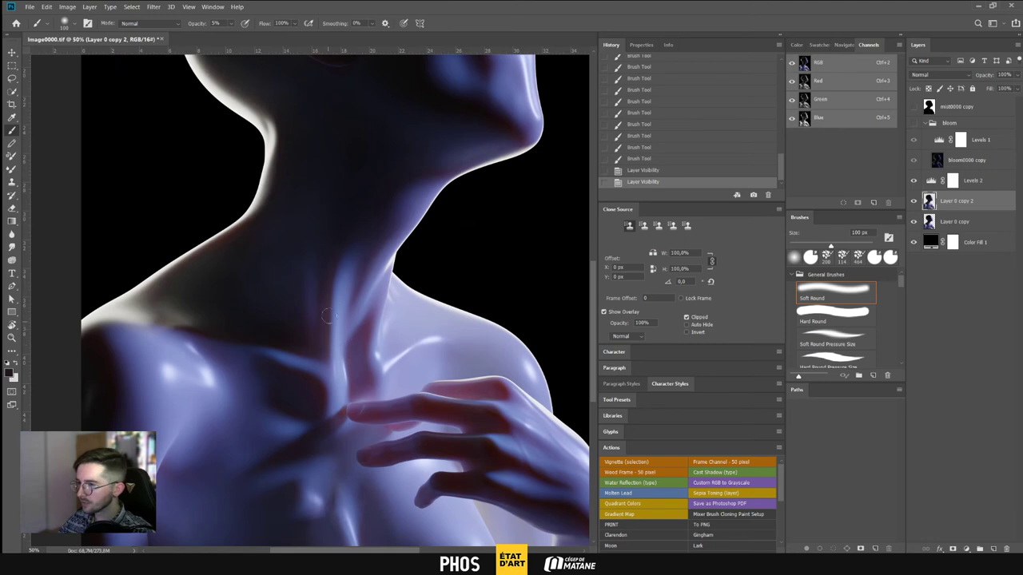
left_click_drag(324, 276, 321, 346)
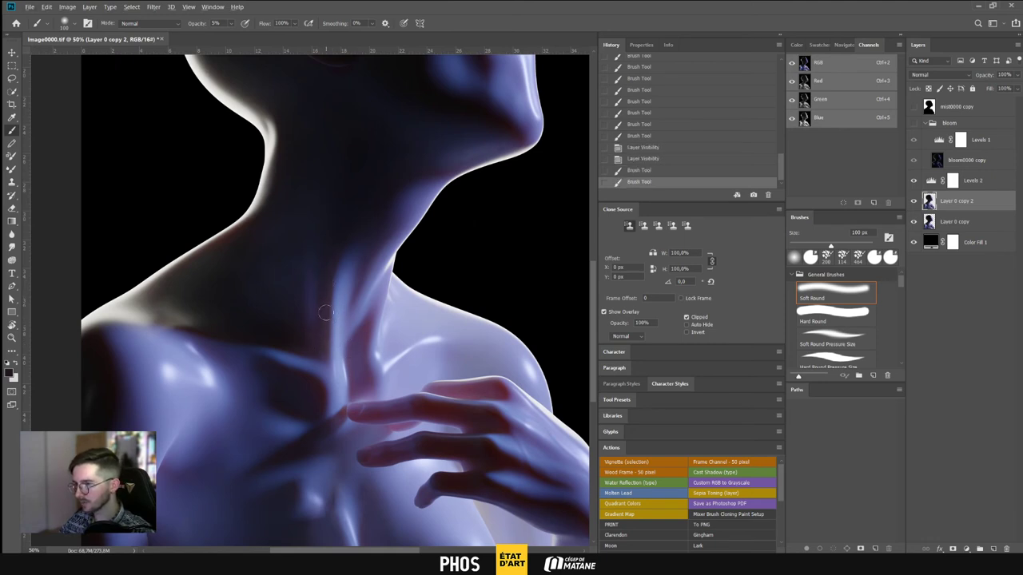
mouse_move(325, 303)
left_mouse_down()
mouse_move(317, 320)
mouse_move(328, 328)
left_mouse_up()
left_click(284, 341, "alt")
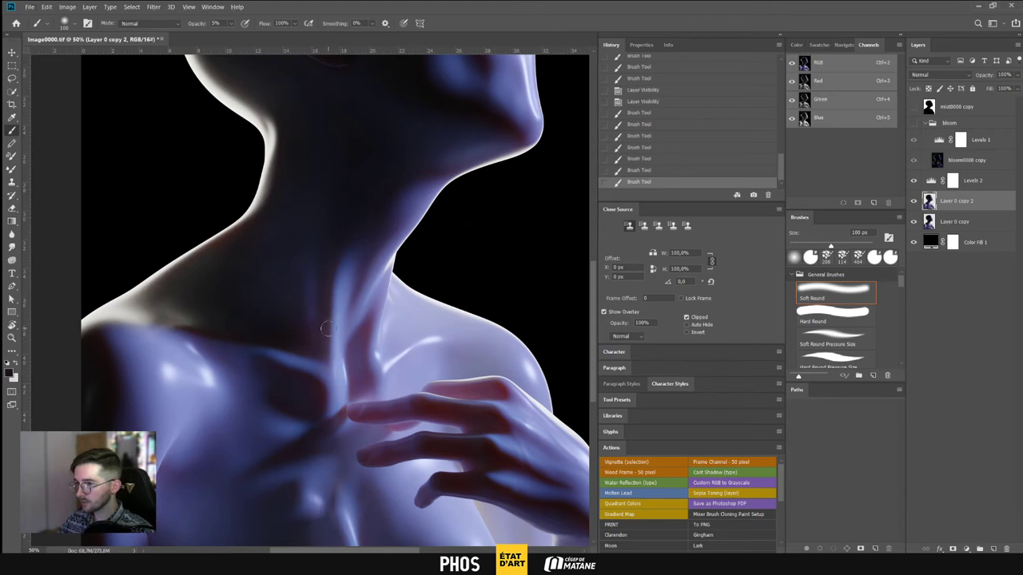
Examine the tendon's base up close by undoing and redoing the last dark brush strokes
key("ctrl+plus")
key("ctrl+plus")
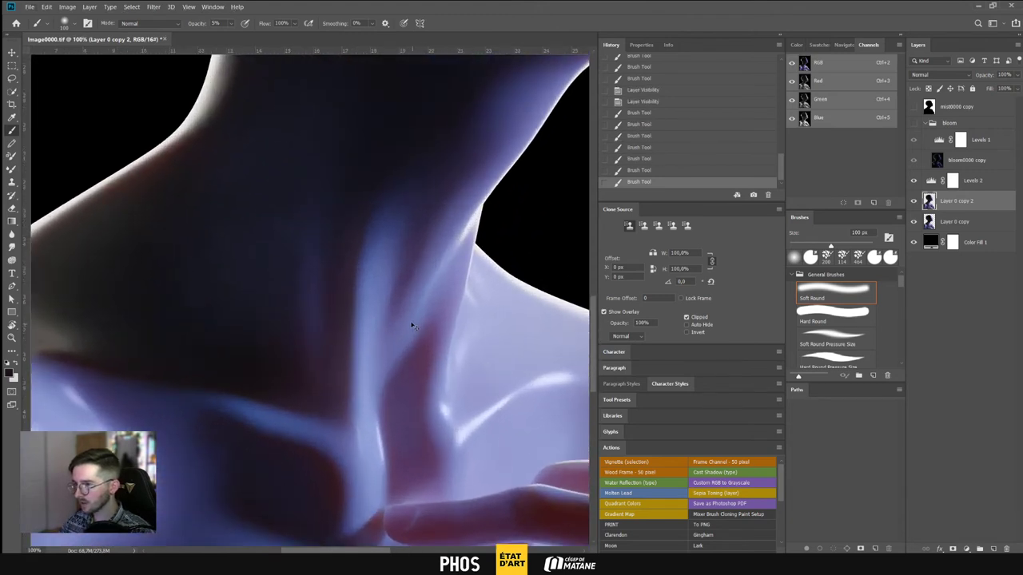
key("ctrl+z")
key("ctrl+z")
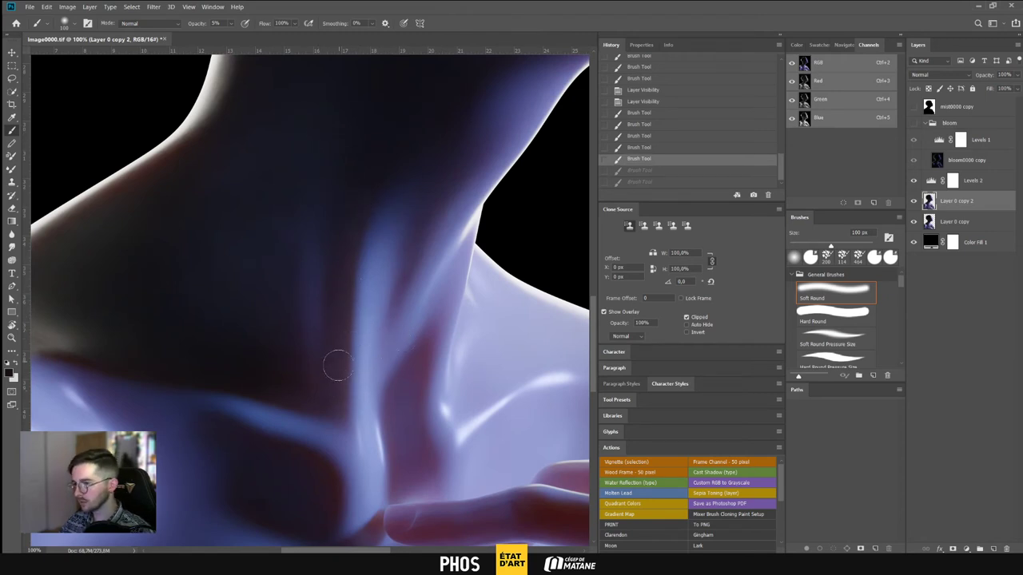
key("ctrl+shift+z")
key("ctrl+shift+z")
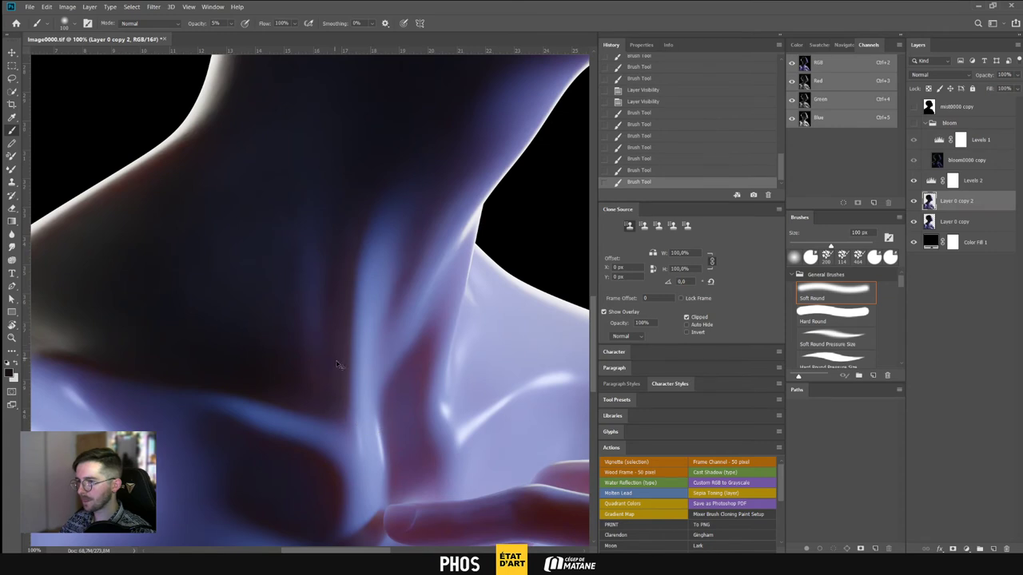
key("ctrl+z")
key("ctrl+shift+z")
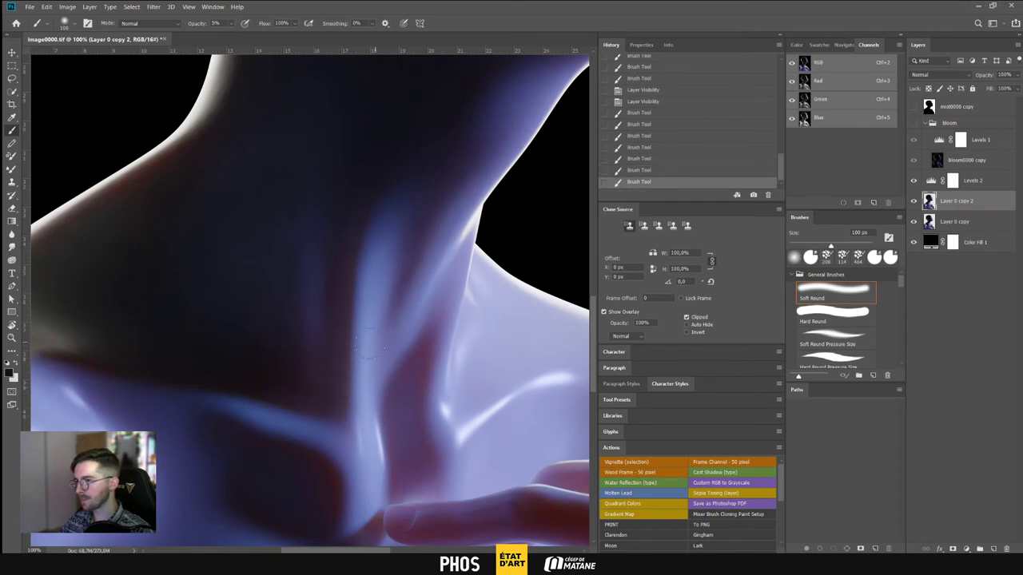
Undo the last two dark brush strokes and repaint the shadow beside the neck tendon's base at 2% brush opacity
key("ctrl+z")
key("ctrl+z")
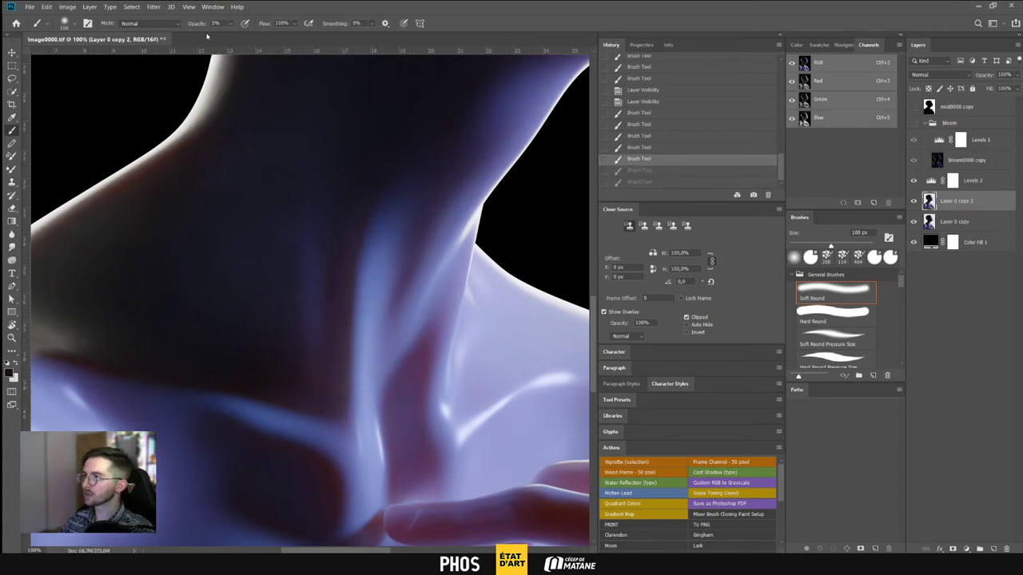
type("2")
key("Return")
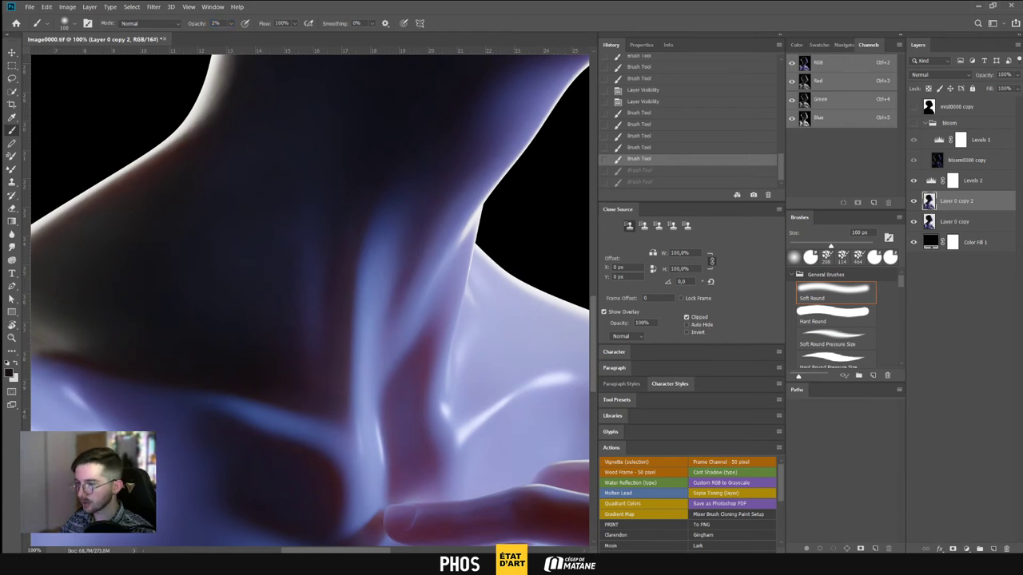
left_click_drag(338, 349, 342, 412)
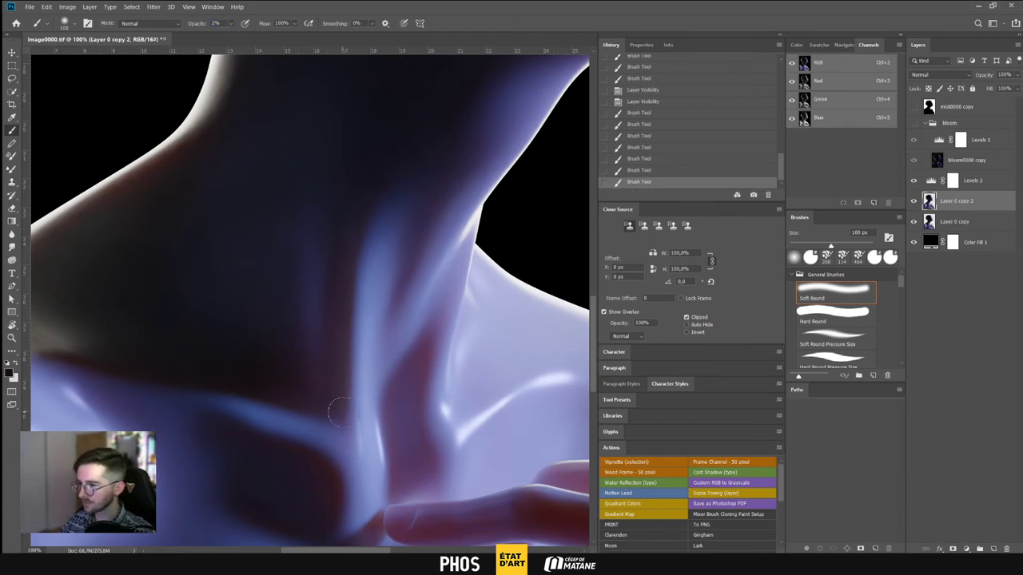
Examine the overall figure, then inspect the shoulder and hand up close for remaining shading flaws
scroll(458, 318, "down", 4, "alt")
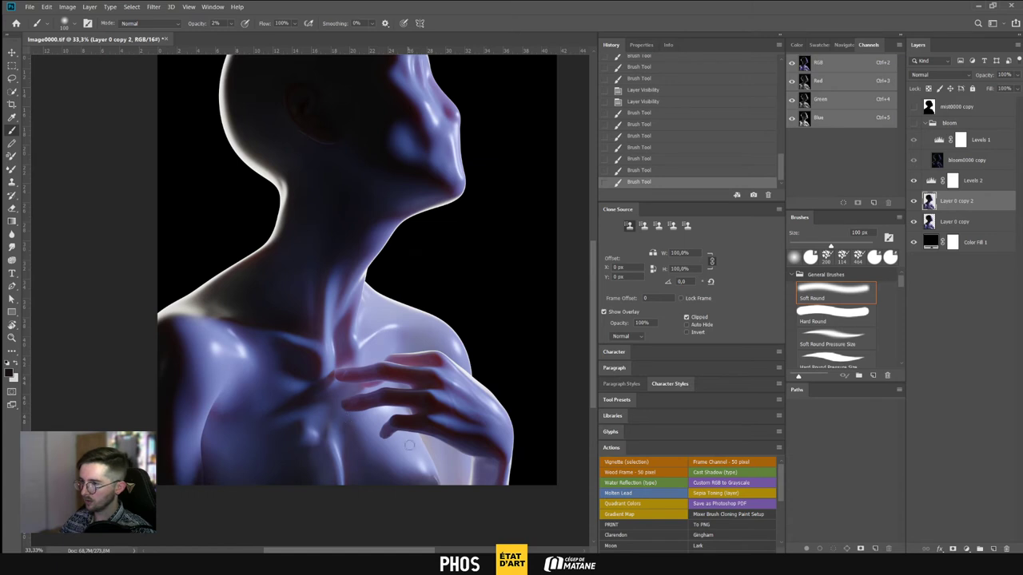
left_click_drag(428, 306, 382, 358)
scroll(382, 357, "down", 1, "alt")
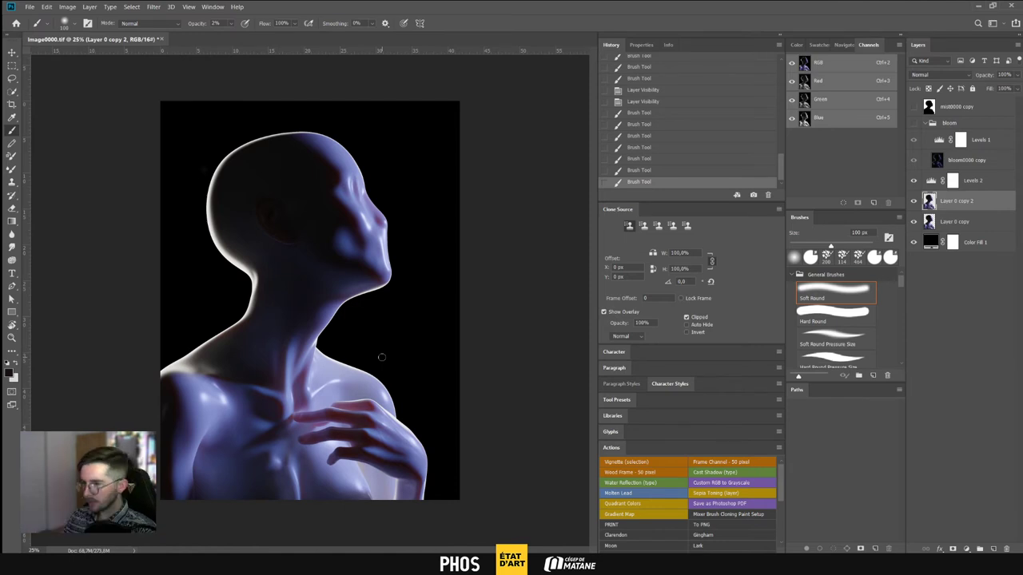
scroll(381, 357, "up", 1, "alt")
left_click_drag(468, 452, 354, 292)
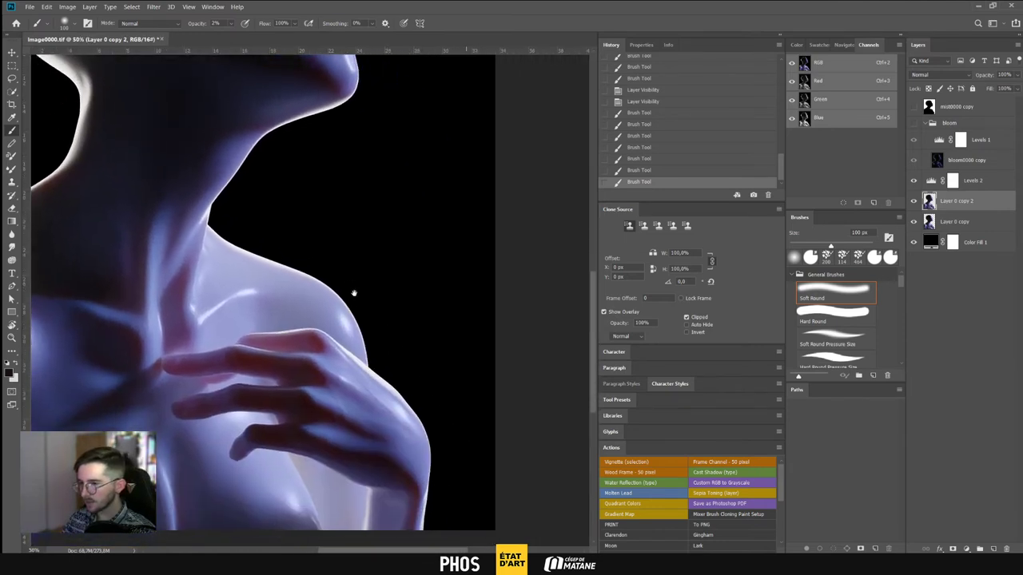
key("ctrl+plus")
key("ctrl+plus")
scroll(355, 297, "up", 1, "alt")
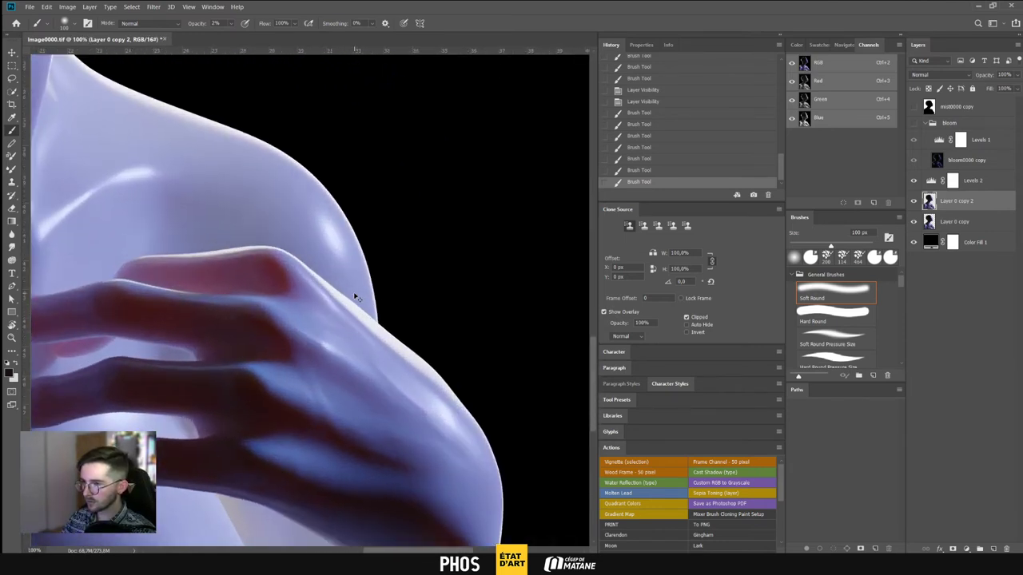
scroll(356, 298, "down", 4, "alt")
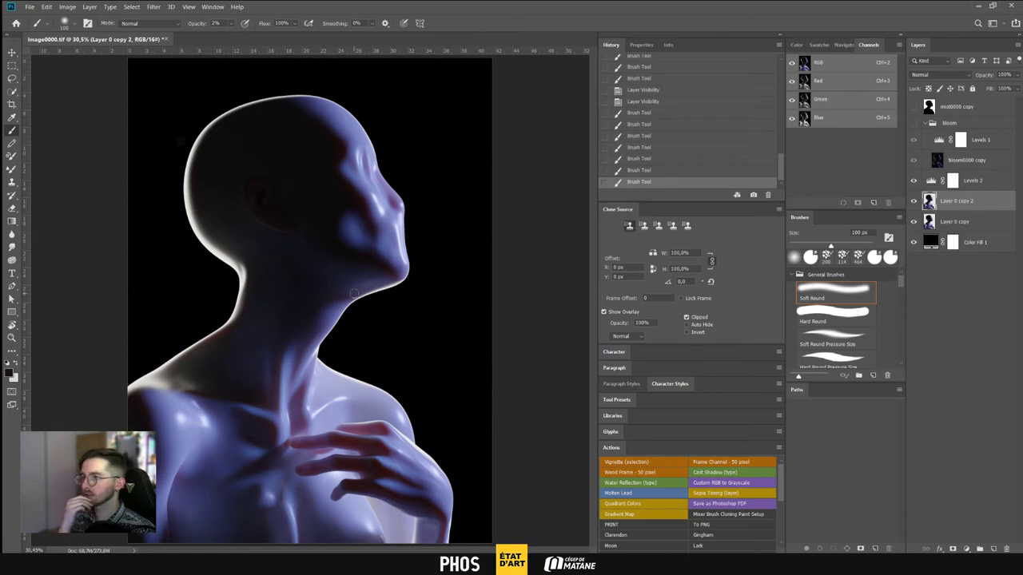
Save the document as a Photoshop file named 89_Silence_01 in the render folder, with Maximize Compatibility enabled
left_click(12, 53)
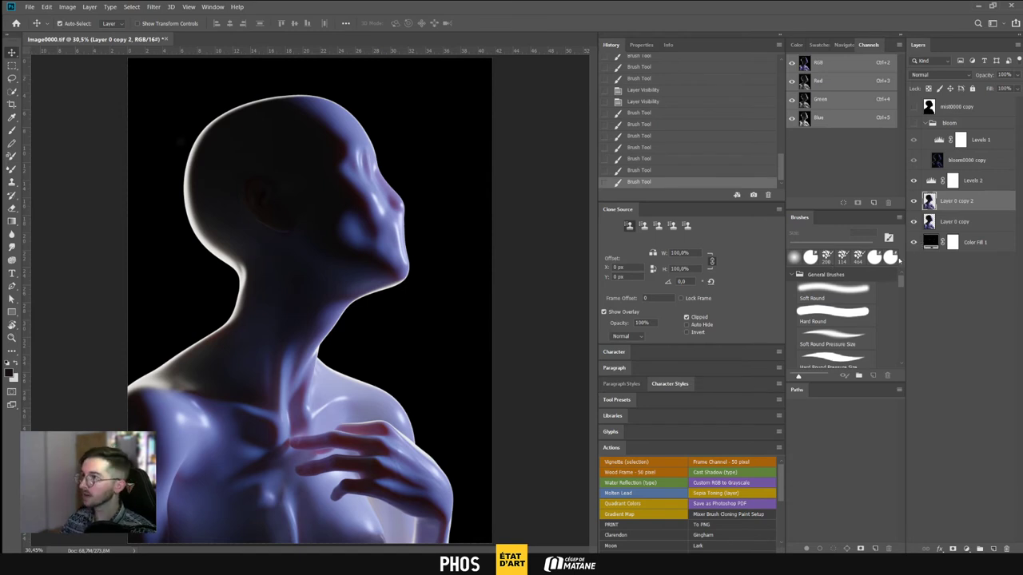
key("ctrl+shift+s")
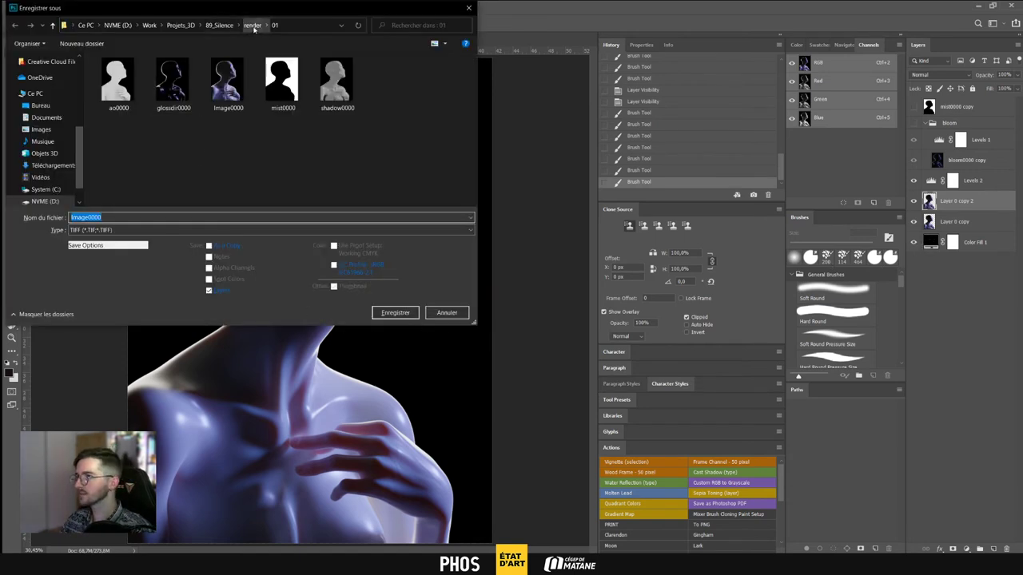
left_click(253, 25)
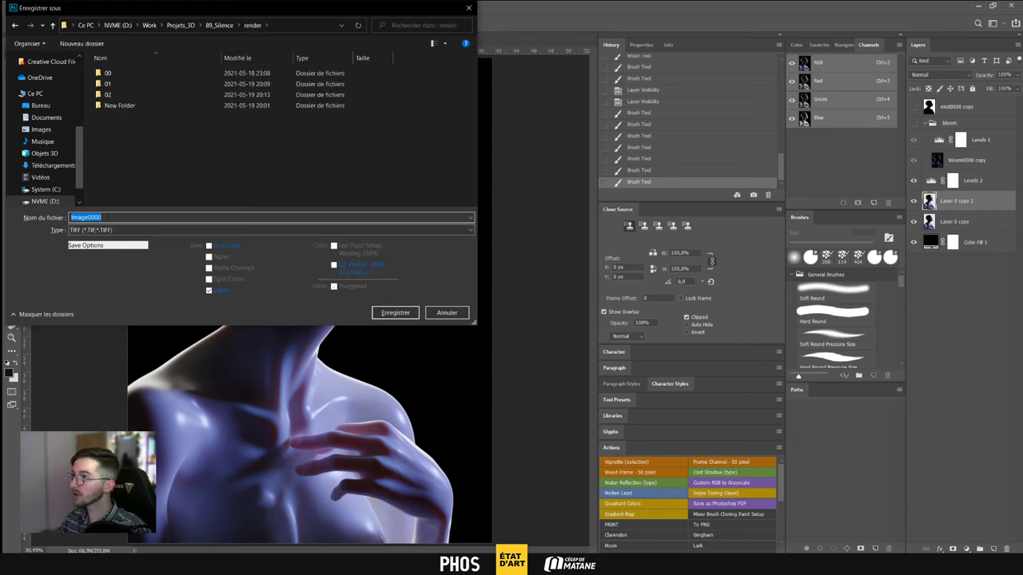
type("89")
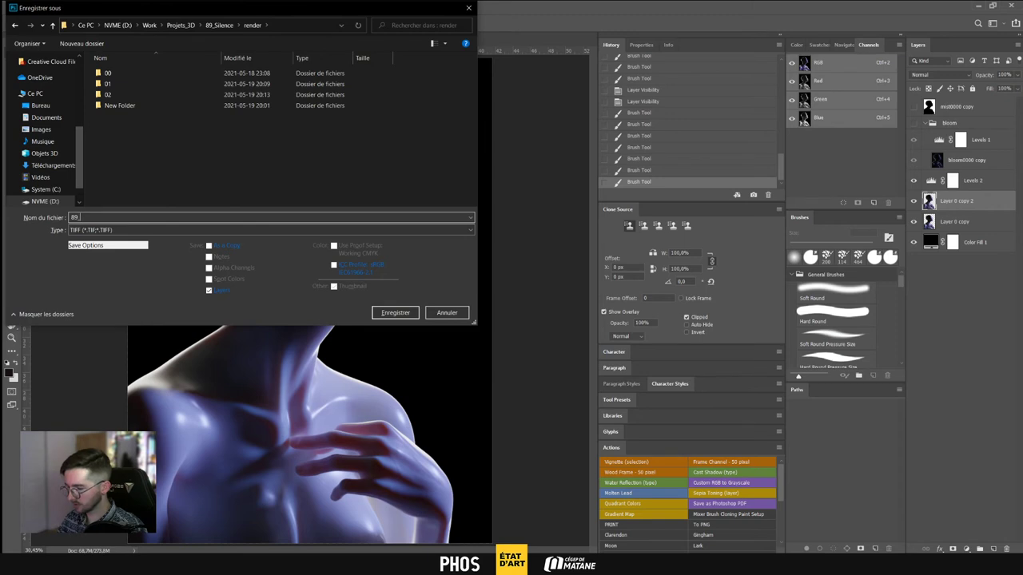
type("_Silence_")
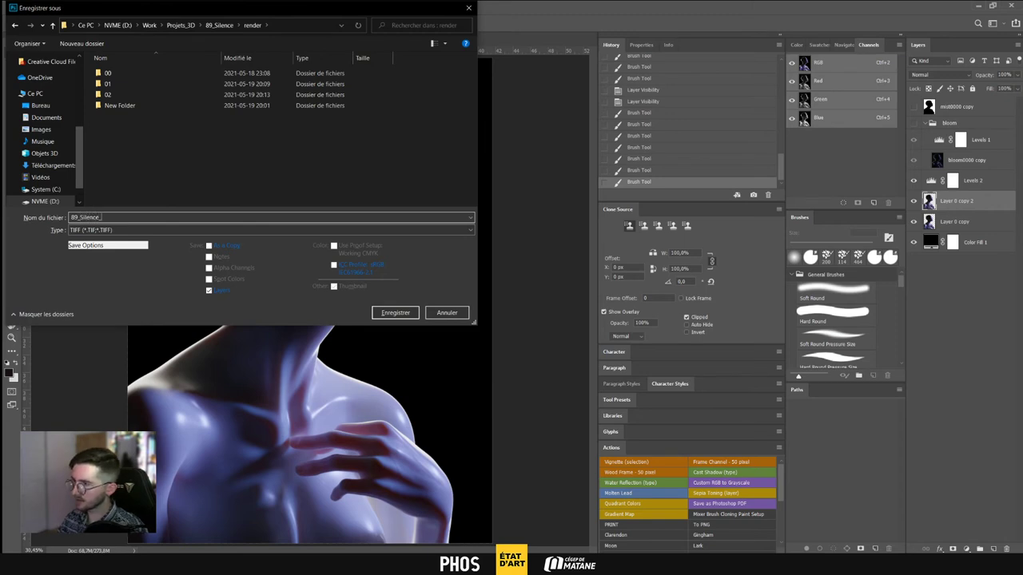
type("01")
left_click(171, 230)
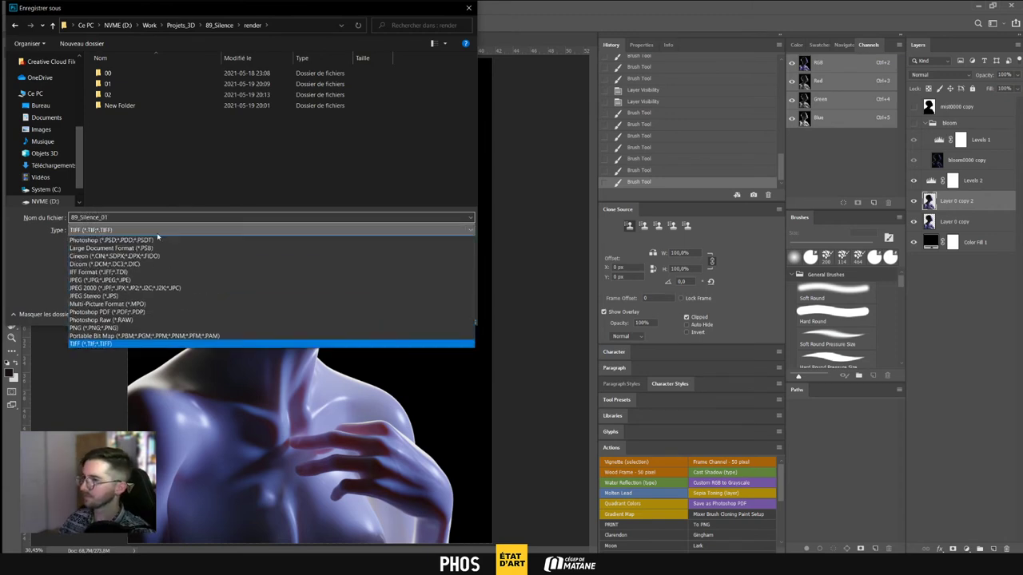
left_click(160, 238)
left_click(395, 313)
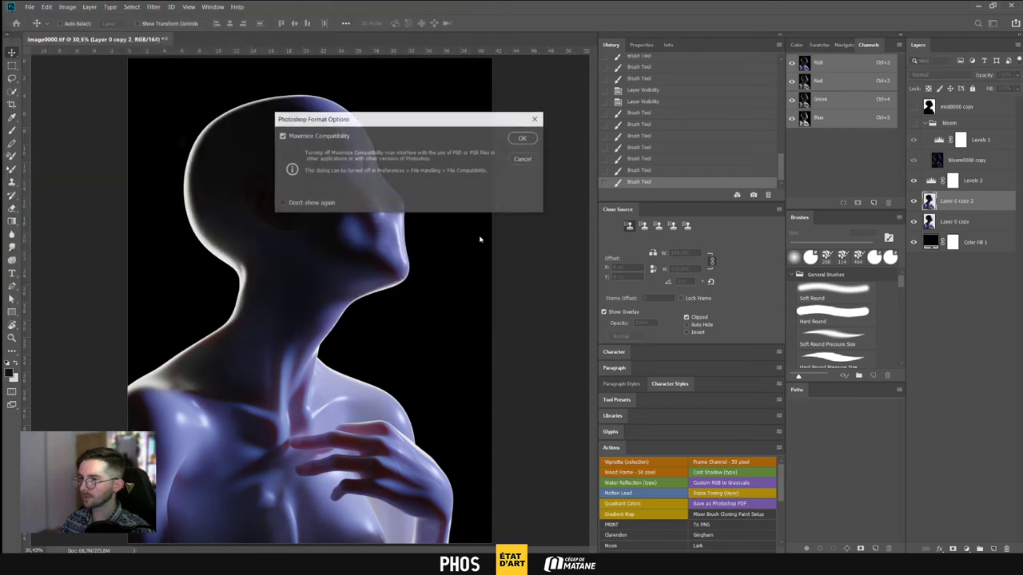
left_click(521, 137)
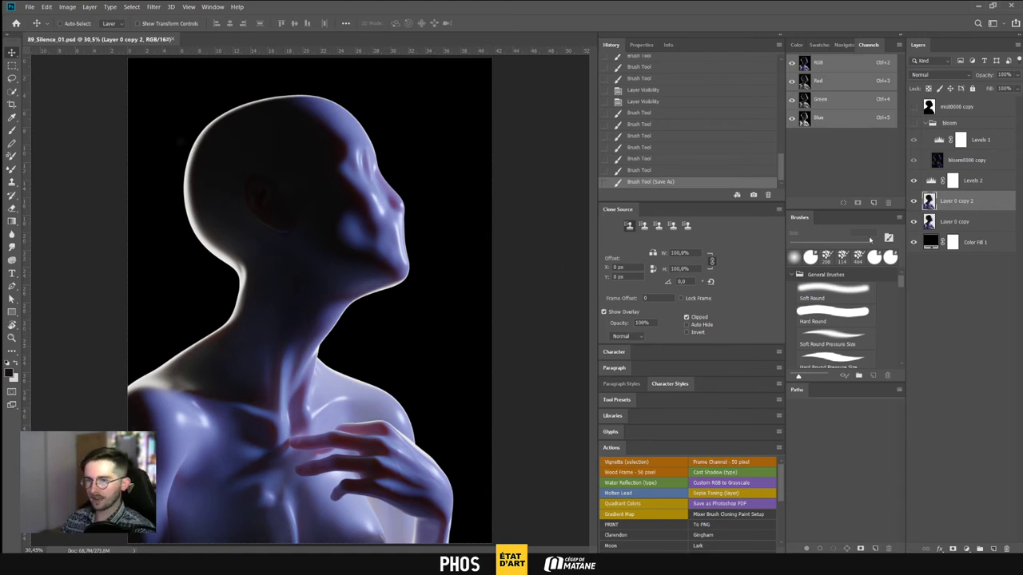
Collapse the bloom group and make it visible, comparing the figure with and without the glow
left_click(935, 242)
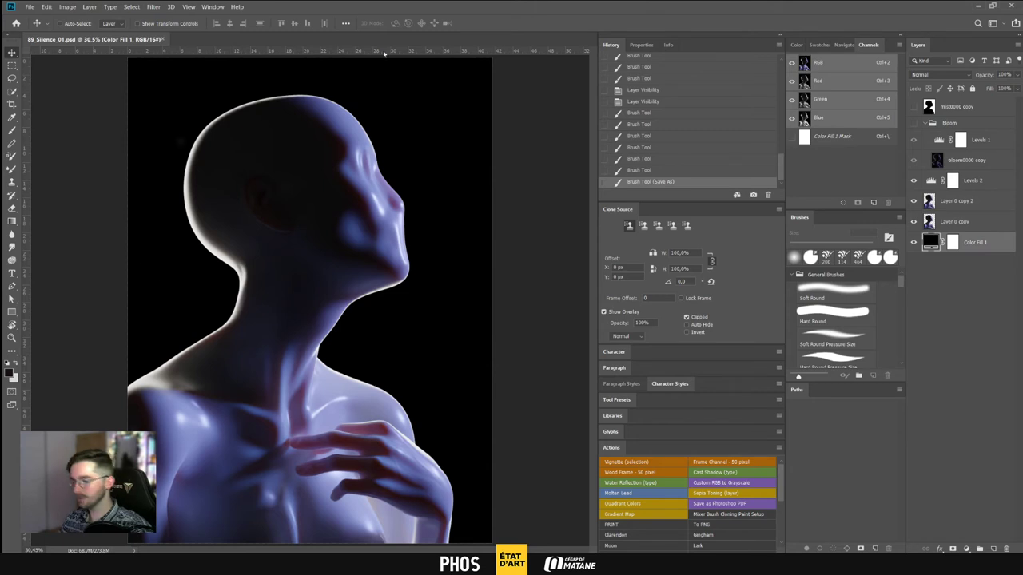
key("ctrl+minus")
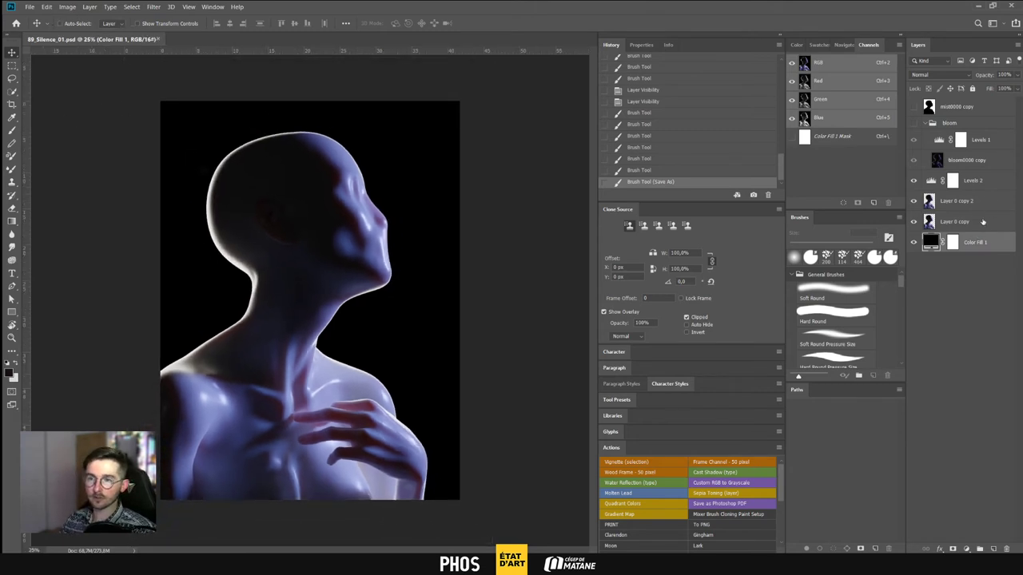
left_click(985, 201)
left_click(931, 124)
left_click(959, 123)
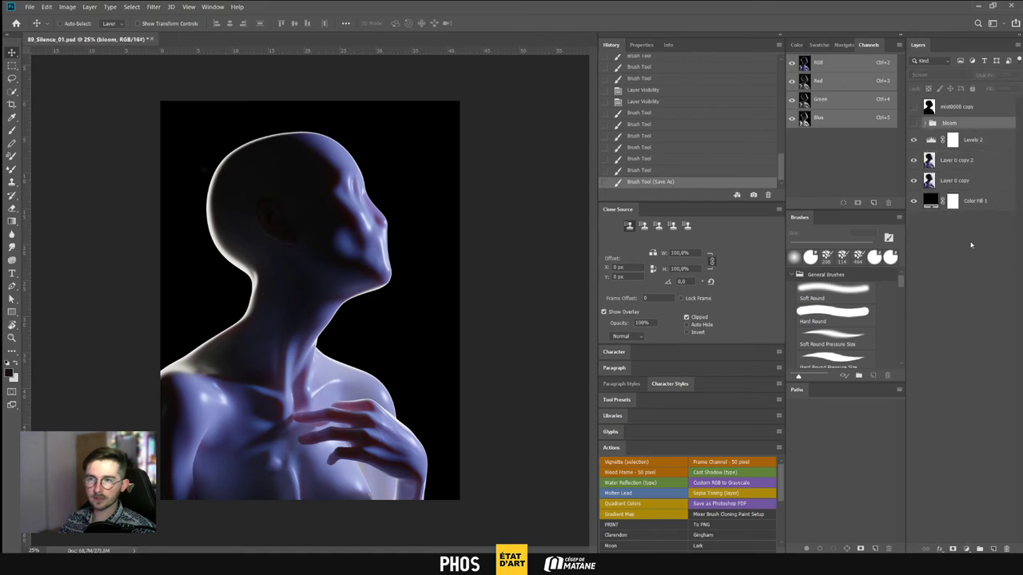
left_click(966, 548)
left_click(932, 135)
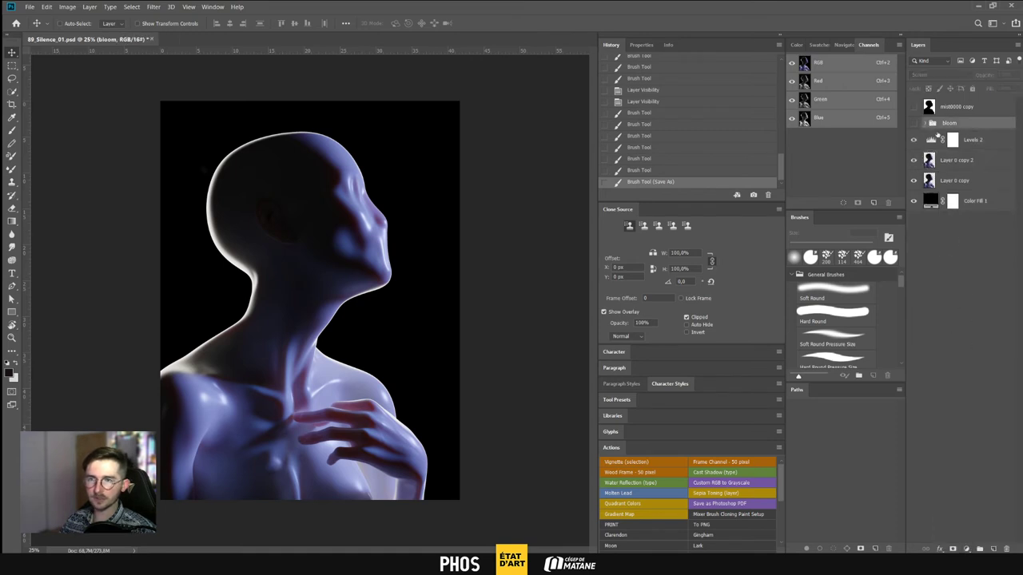
left_click(914, 124)
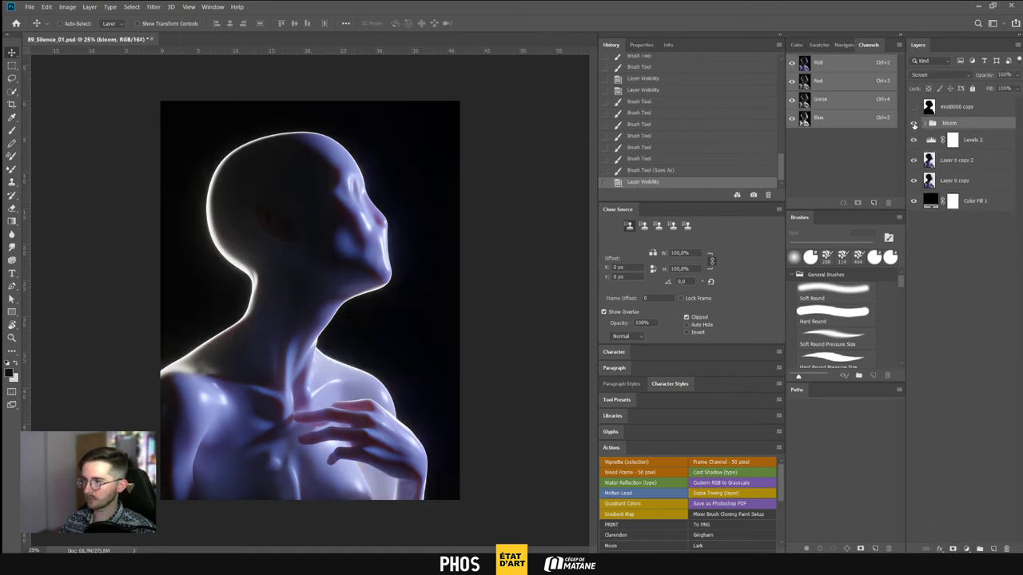
left_click(915, 124)
left_click(915, 124)
left_click(916, 124)
left_click(915, 124)
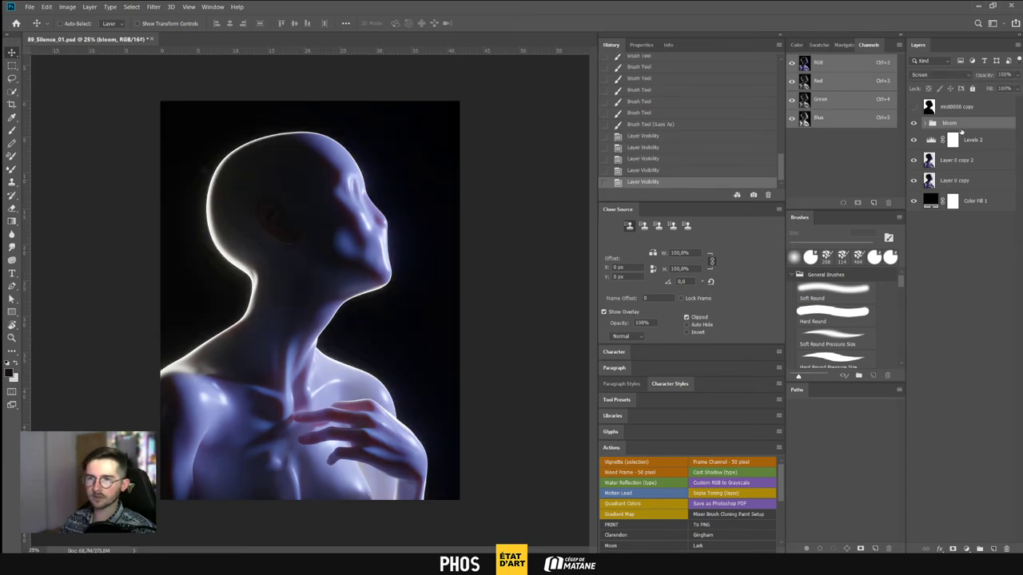
Reduce the bloom group's opacity to 50% and toggle its visibility to compare the softer glow
left_click_drag(1010, 75, 959, 62)
type("50")
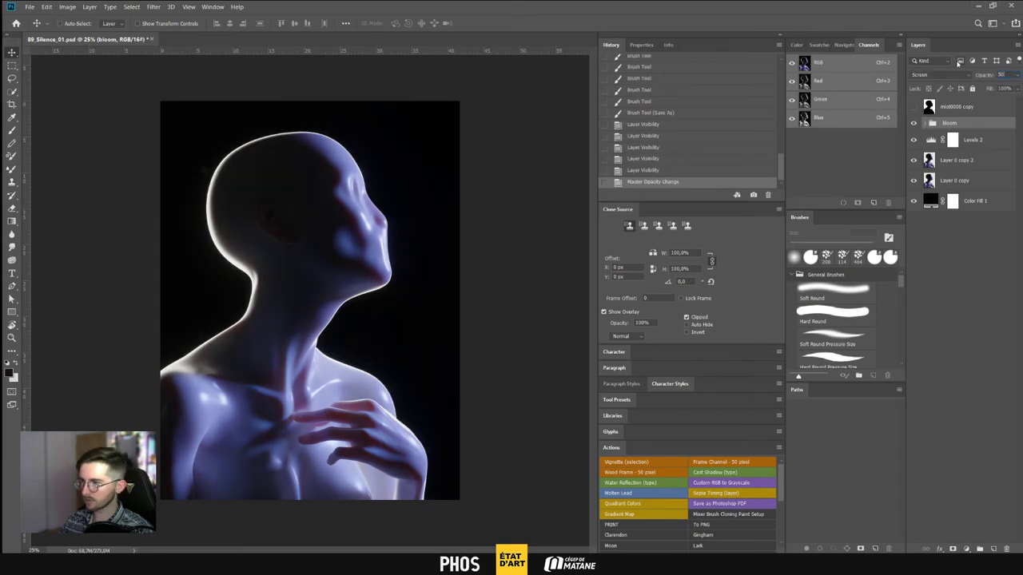
left_click(915, 124)
left_click(916, 124)
left_click(915, 124)
left_click(915, 124)
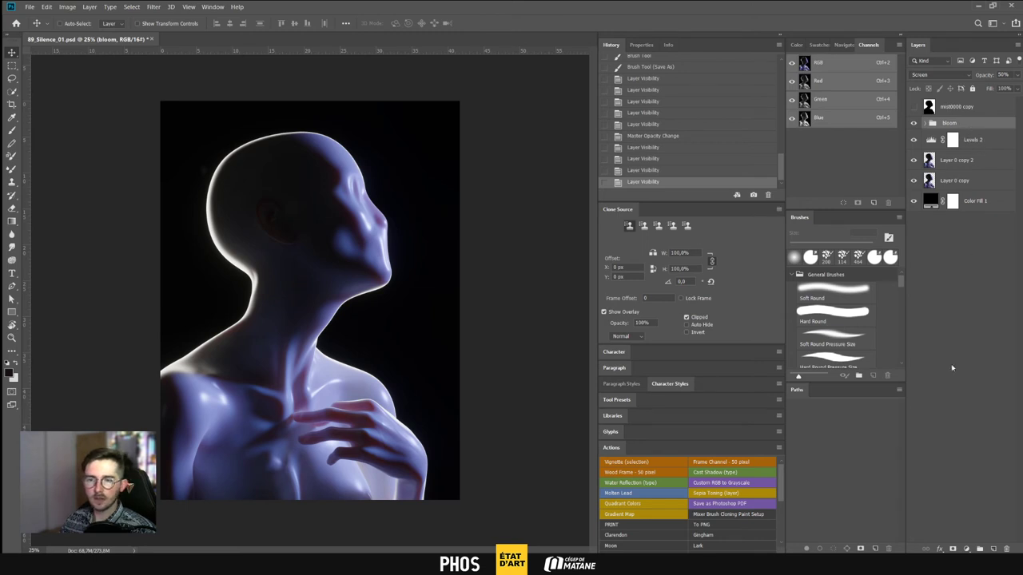
Add a Hue/Saturation adjustment layer above the bloom group with hue at -12, and compare the figure with and without it
left_click(966, 549)
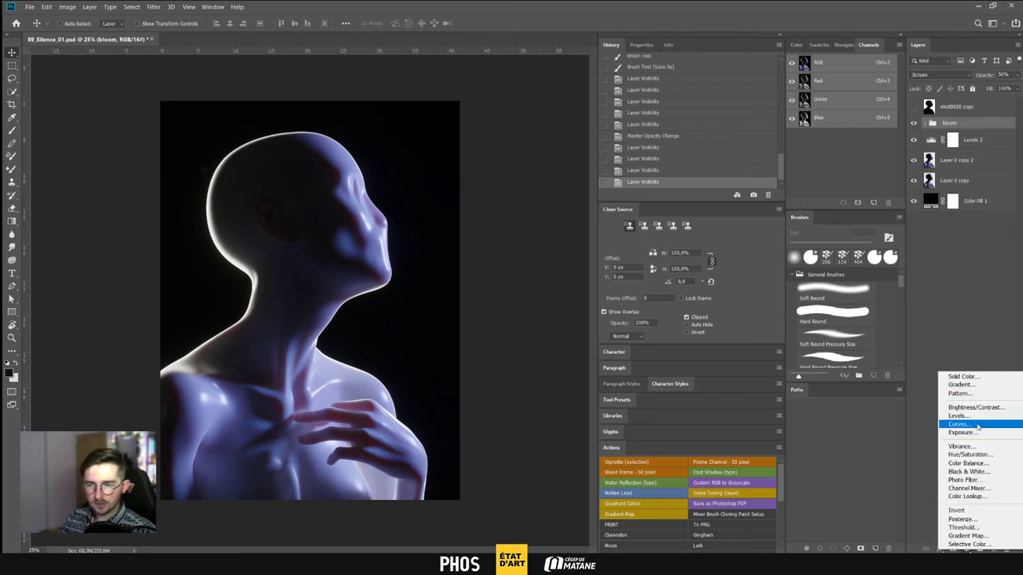
left_click(974, 454)
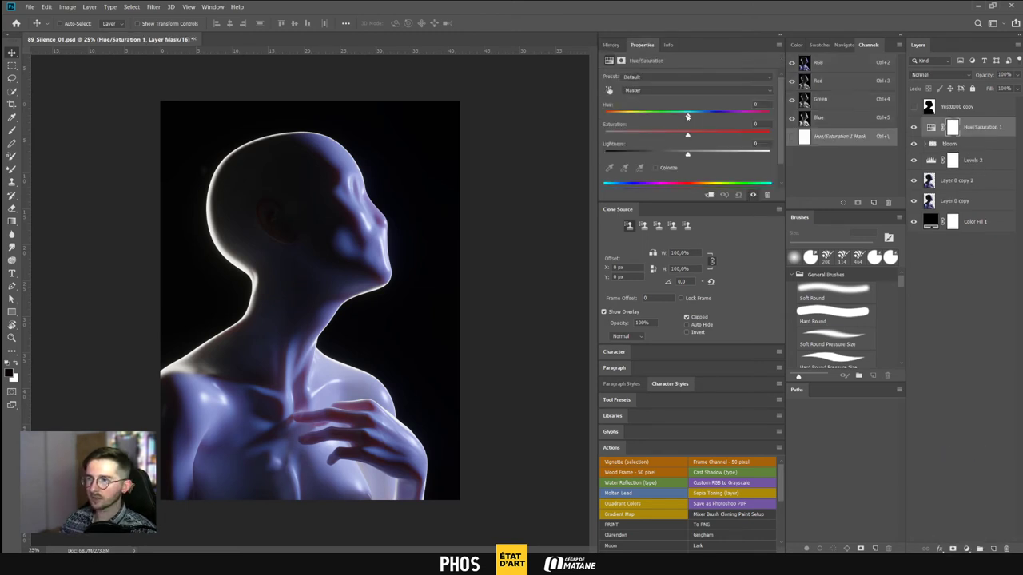
left_click_drag(687, 116, 672, 140)
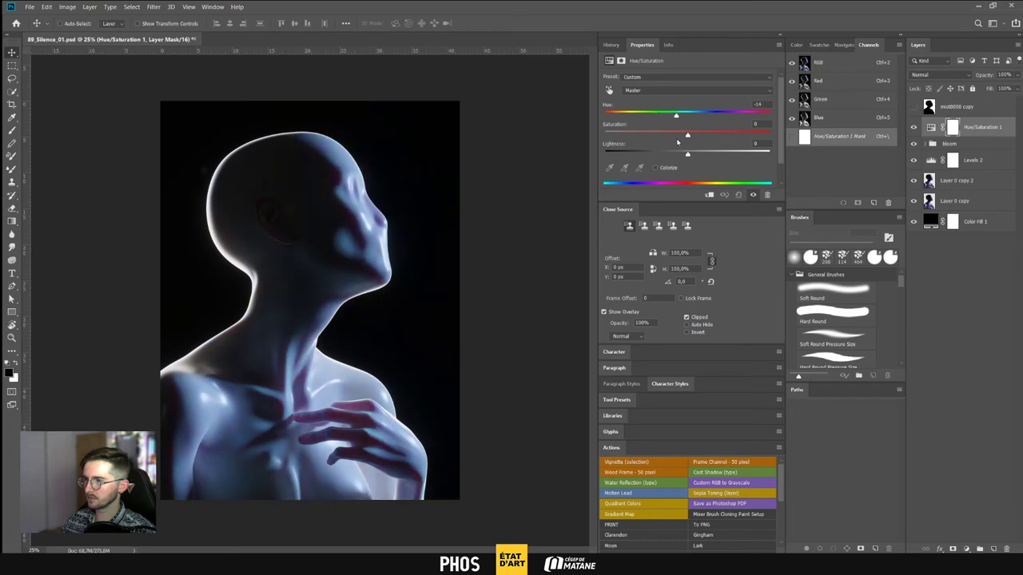
left_click(914, 127)
left_click(913, 127)
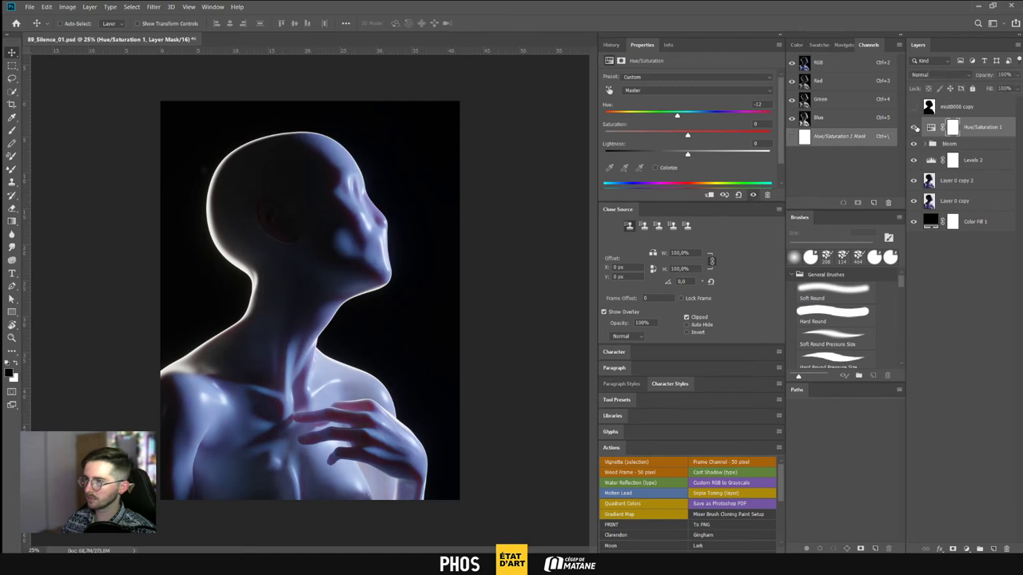
Set the Hue/Saturation layer's hue to -10 and toggle its visibility to compare the colour shift
key("ctrl+plus")
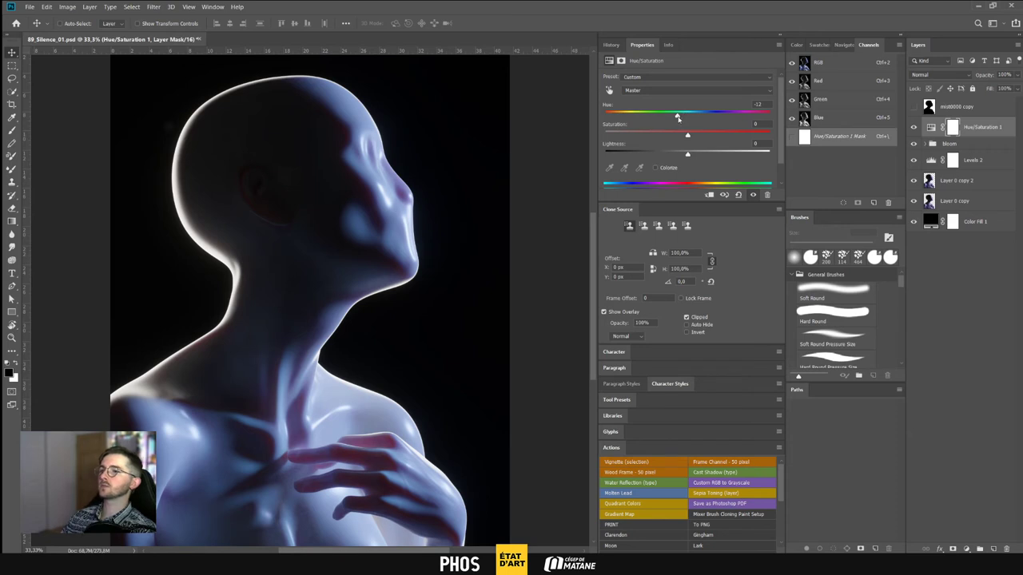
left_click_drag(677, 118, 678, 115)
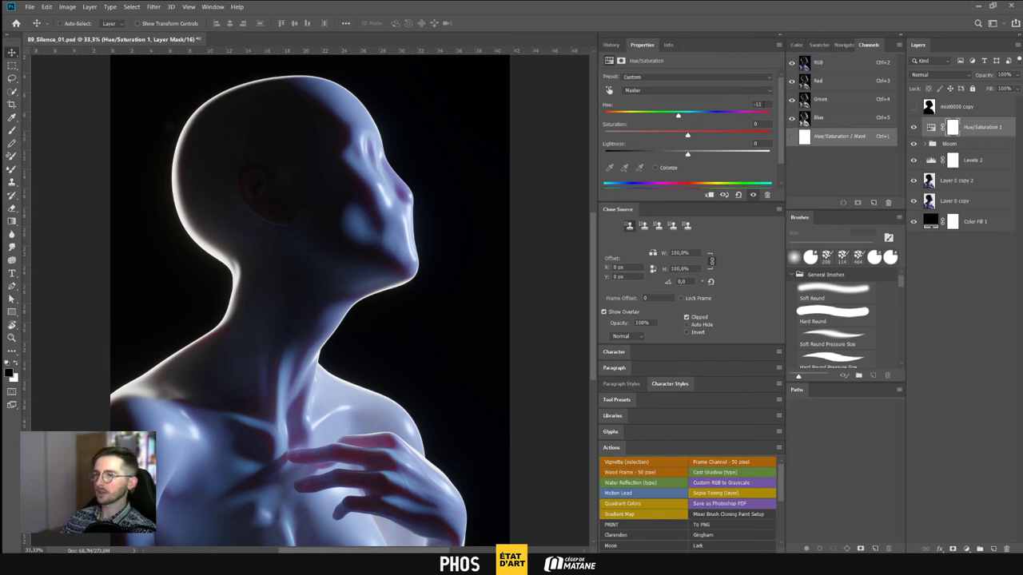
left_click_drag(764, 105, 710, 94)
type("-10")
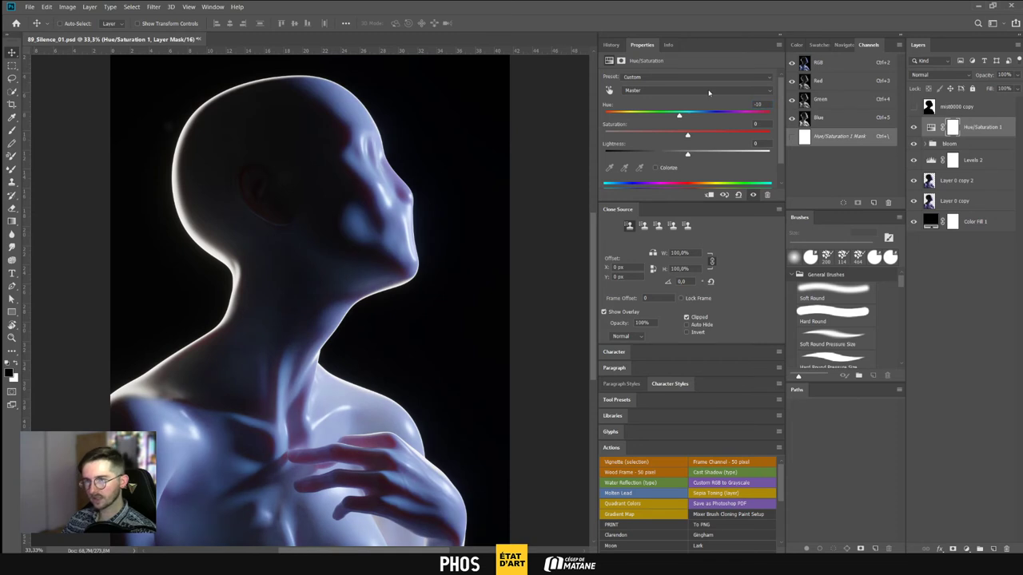
left_click(913, 128)
left_click(914, 127)
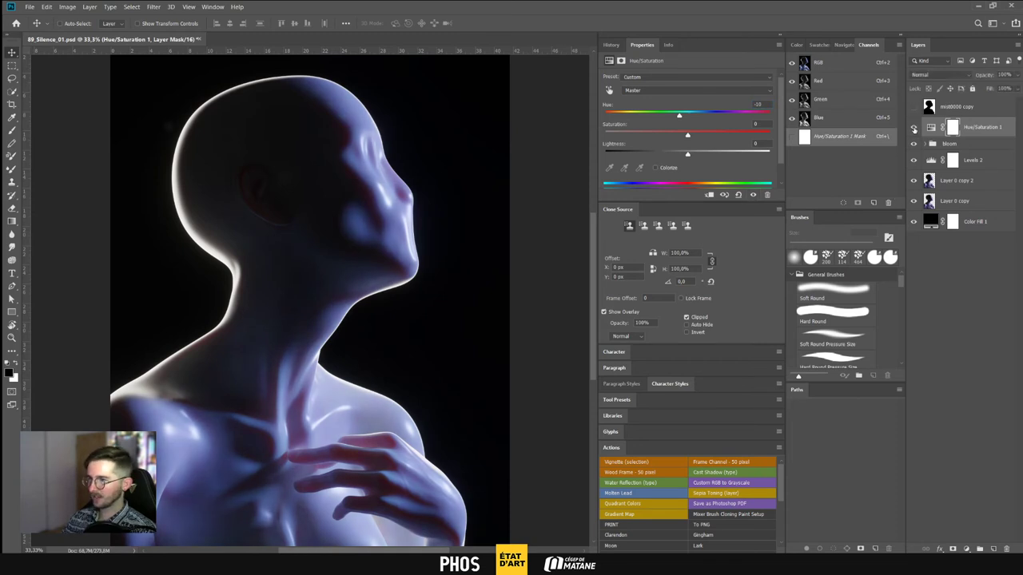
Set the Hue/Saturation layer's hue to -7 and compare the figure with and without the adjustment
key("ctrl+minus")
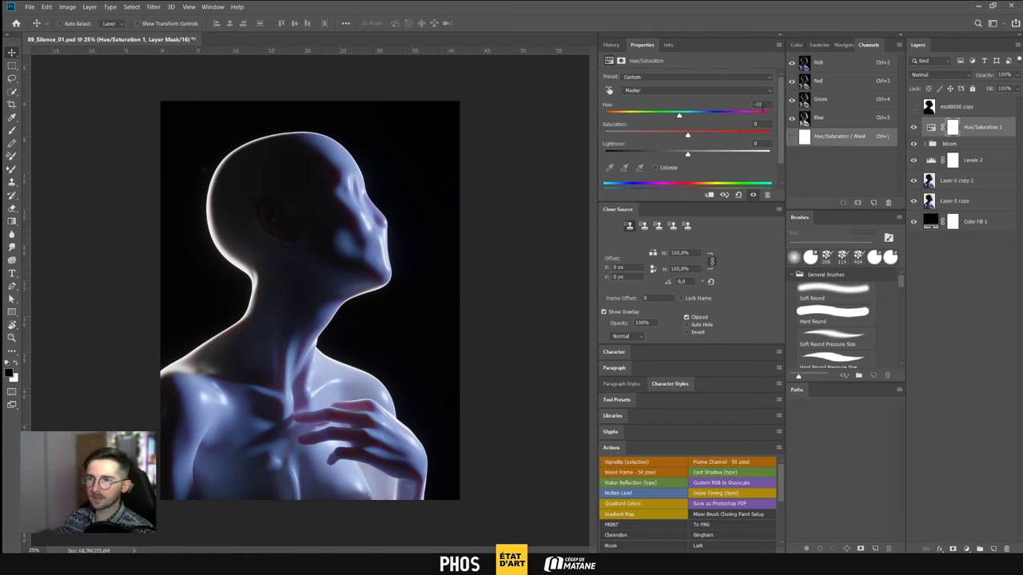
left_click_drag(763, 105, 730, 111)
type("-7")
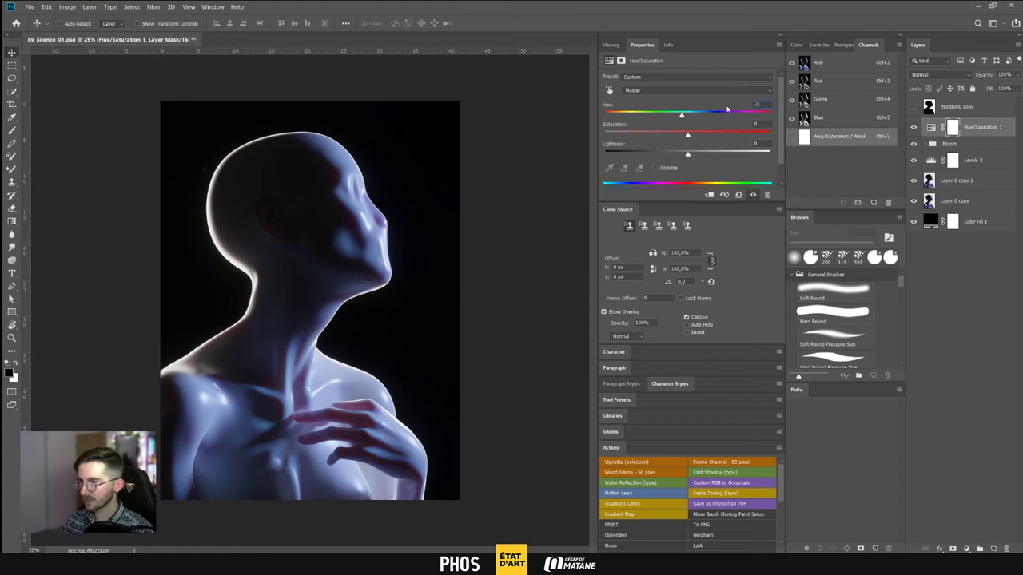
left_click(914, 127)
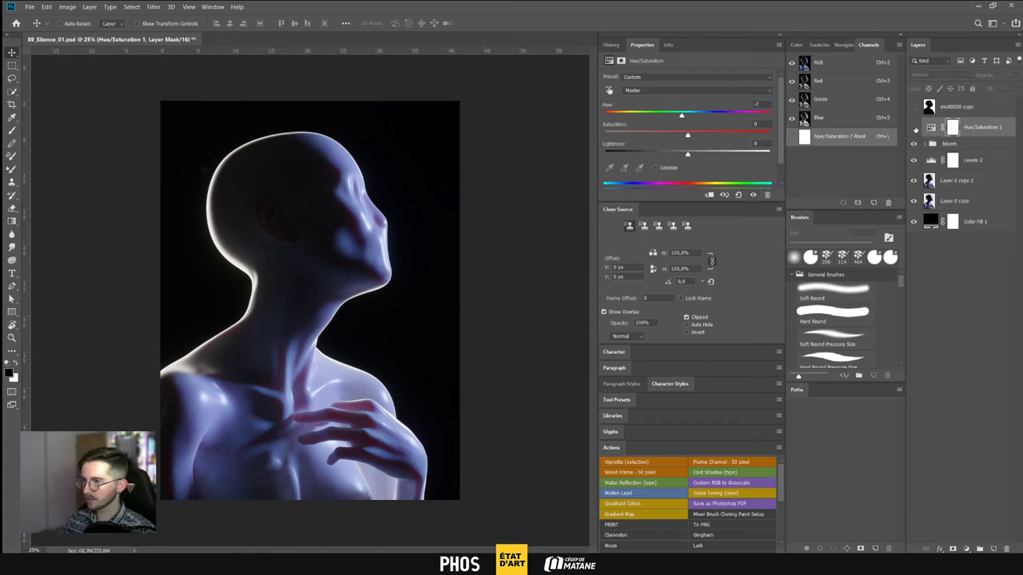
left_click(914, 127)
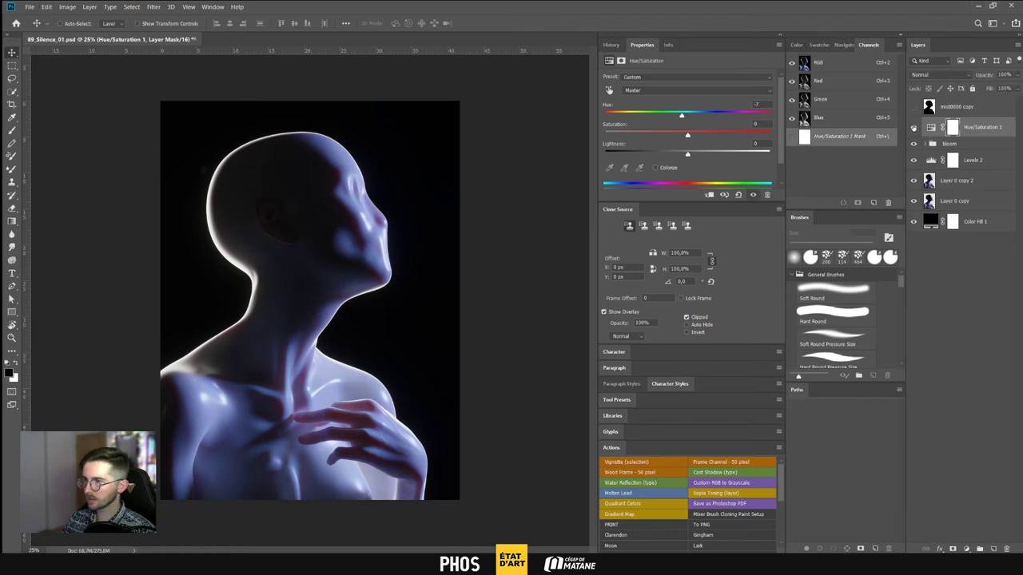
left_click(914, 127)
left_click(914, 127)
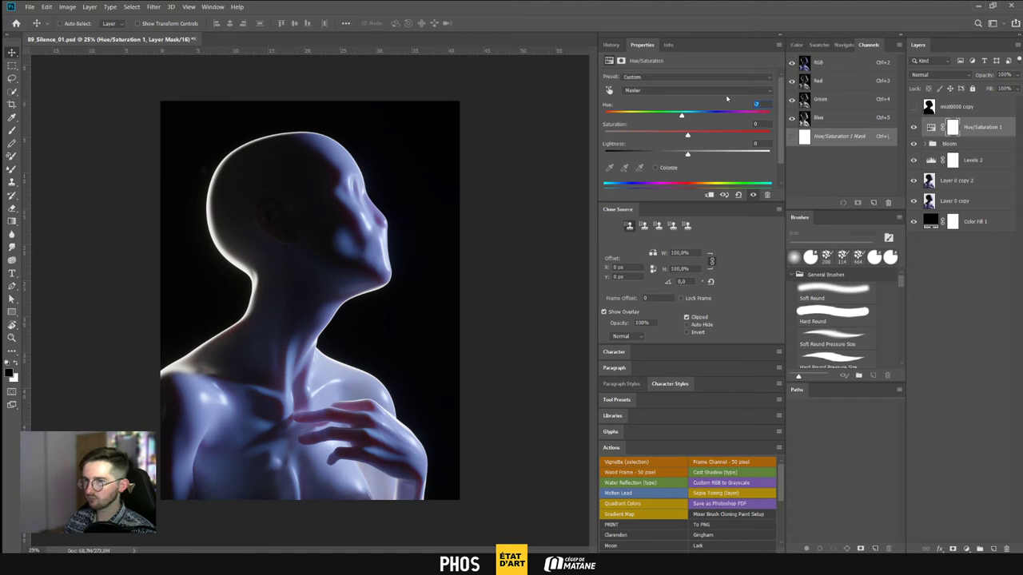
Reduce the Hue/Saturation layer's hue shift to -5 and toggle its visibility to compare the colours
left_click(915, 127)
left_click(914, 127)
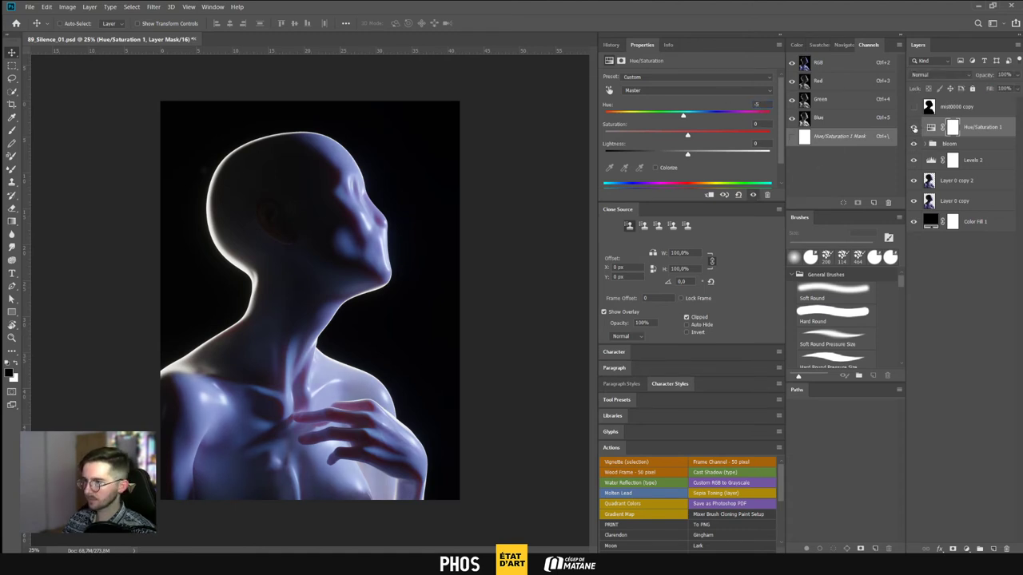
left_click(915, 127)
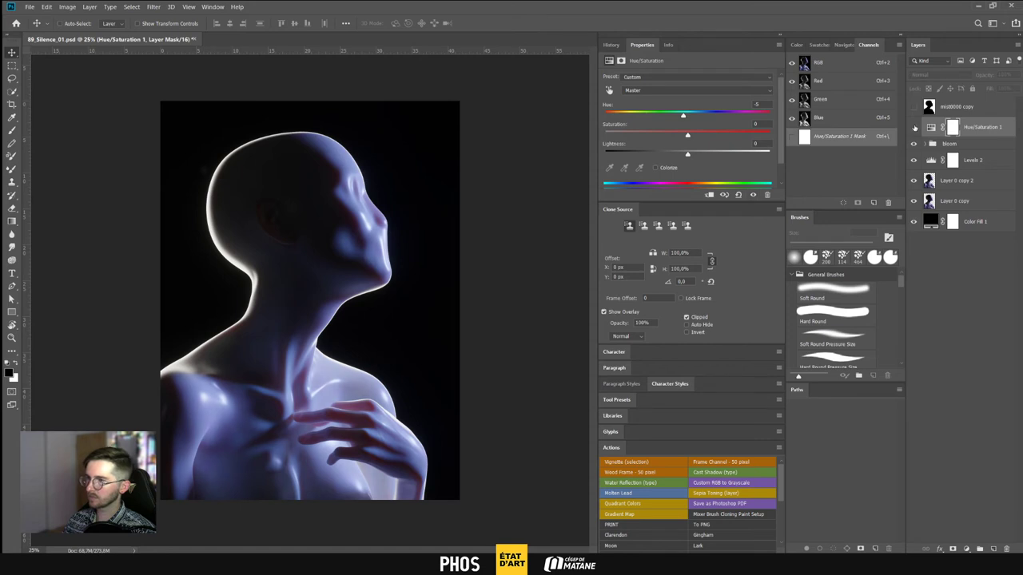
left_click(914, 127)
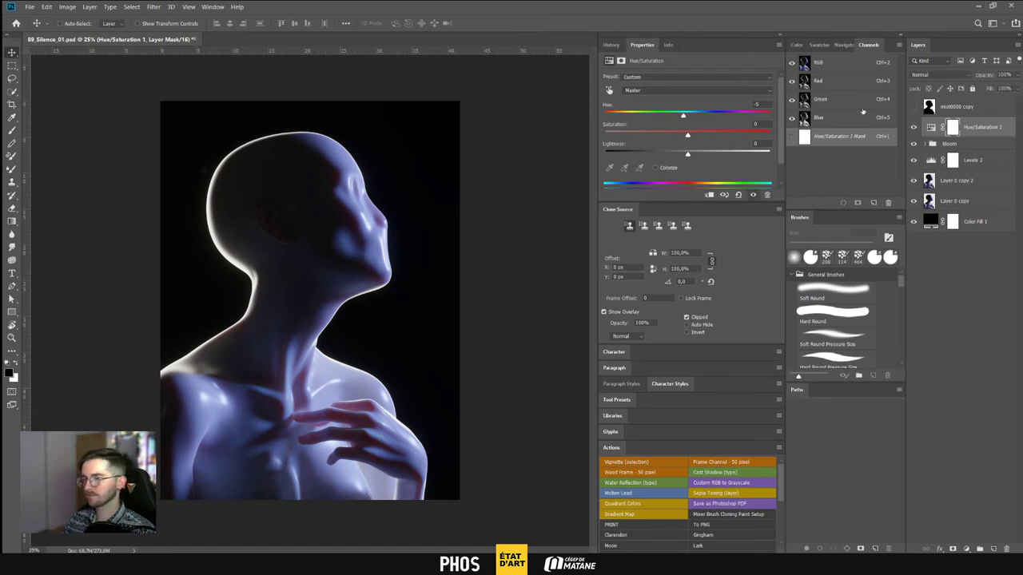
Set the Hue/Saturation layer's hue to -4 and check the figure with the adjustment off and on
left_click(764, 105)
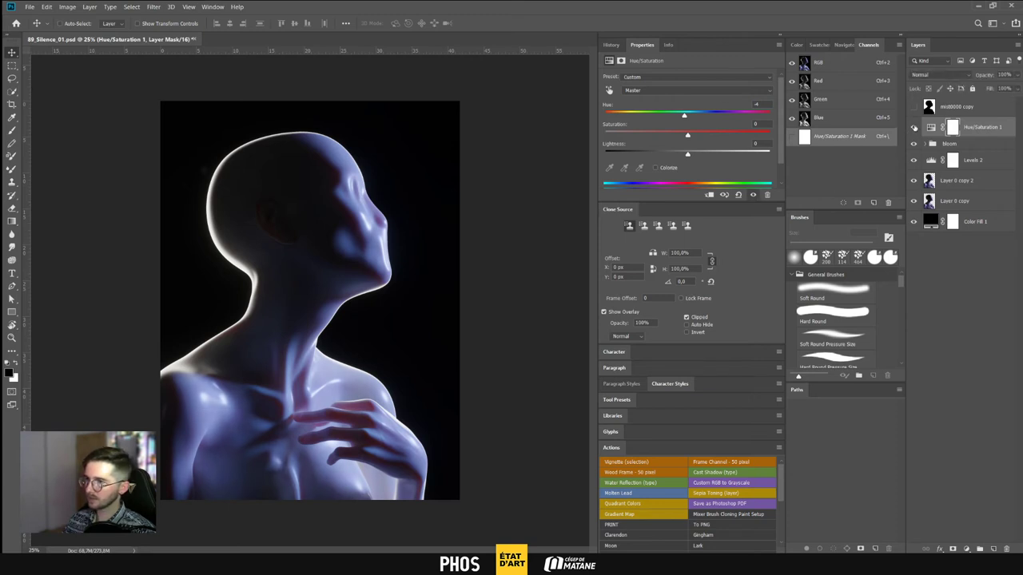
left_click(914, 127)
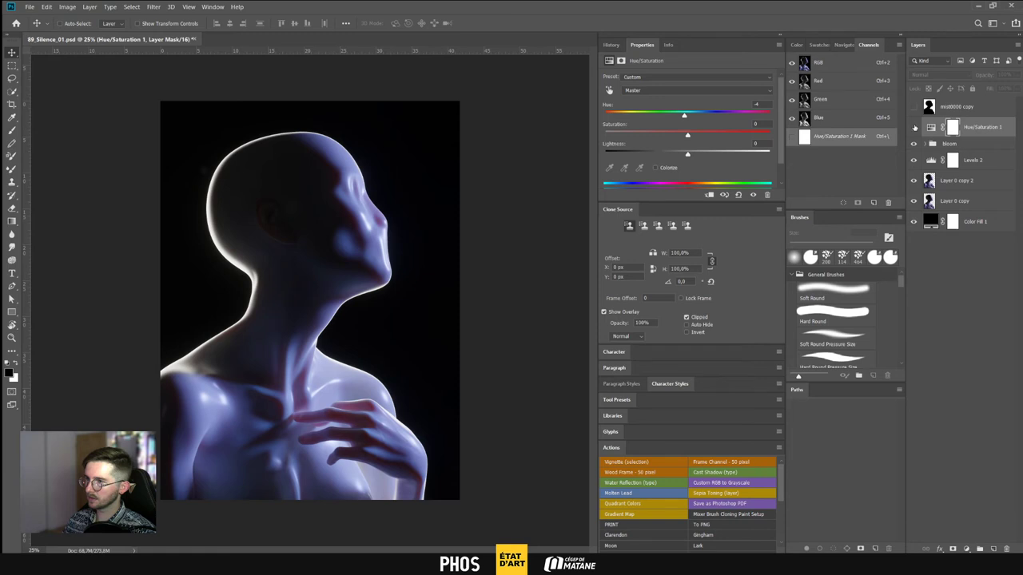
left_click(914, 127)
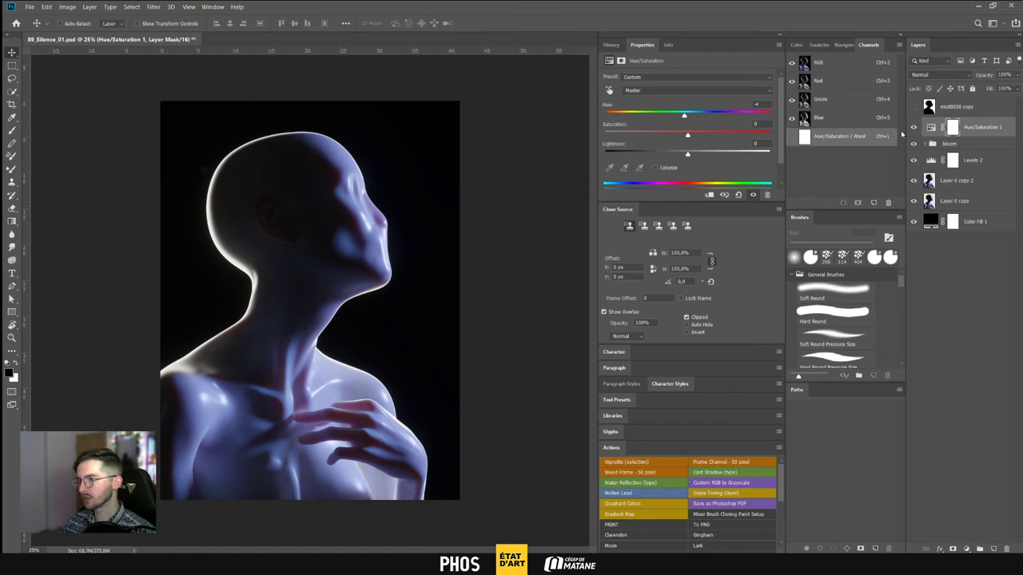
Repeatedly compare the whole figure's colours with the Hue/Saturation layer hidden and shown
left_click(915, 128)
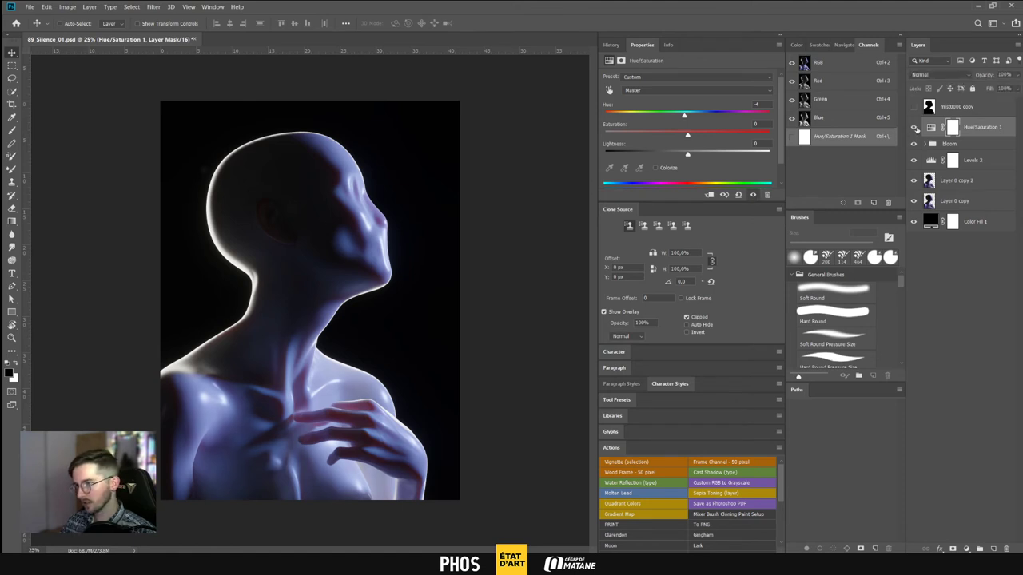
left_click(915, 128)
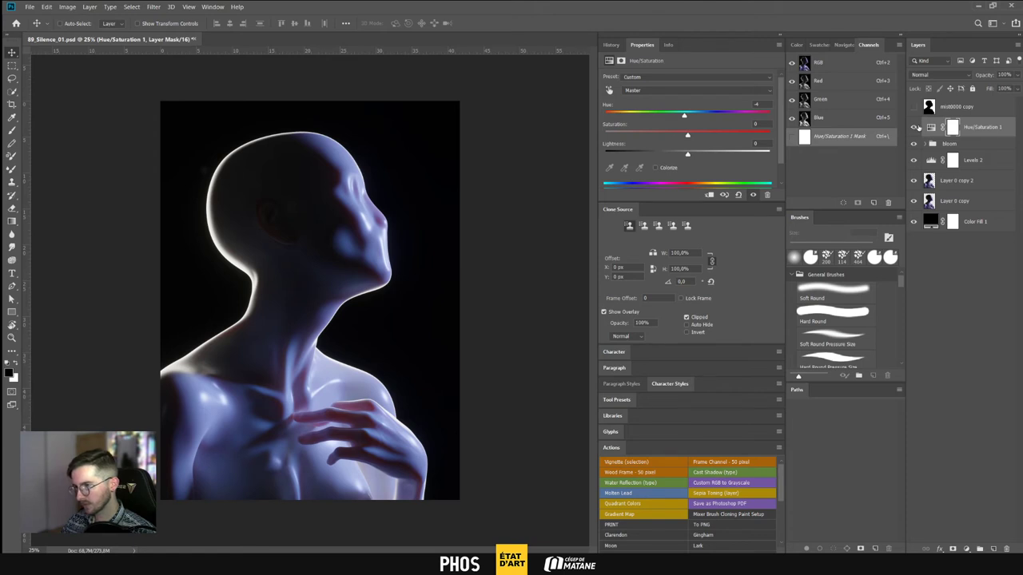
left_click(915, 128)
left_click(915, 128)
left_click(915, 128)
left_click(915, 128)
left_click(915, 128)
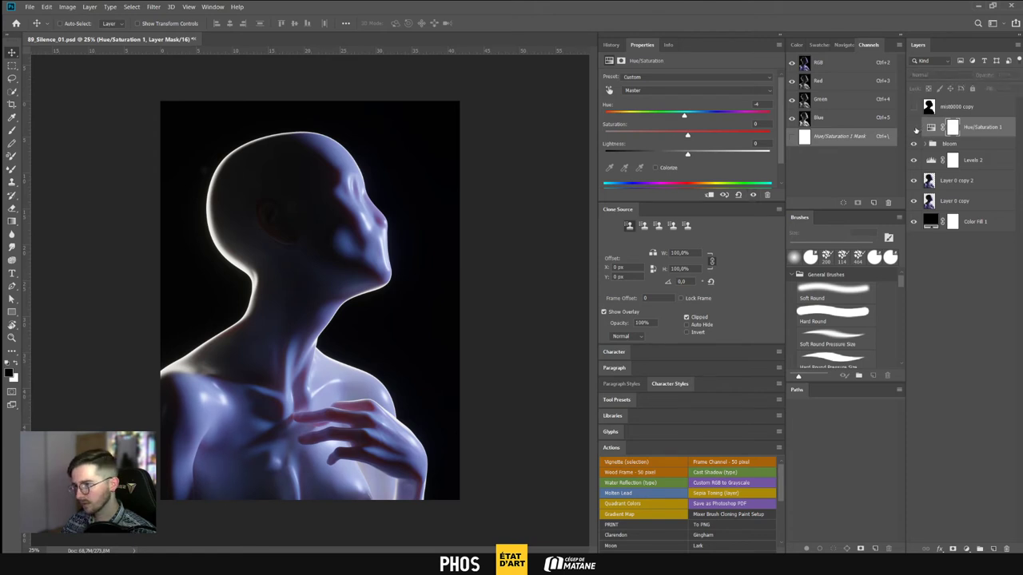
left_click(915, 128)
left_click(915, 128)
left_click(915, 128)
left_click(915, 127)
left_click(915, 128)
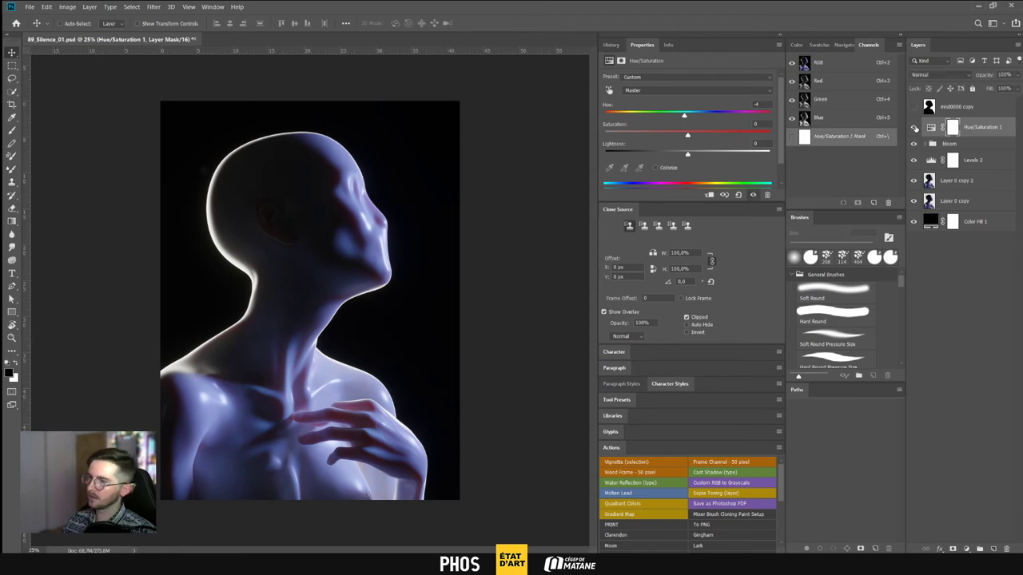
left_click(915, 128)
left_click(915, 128)
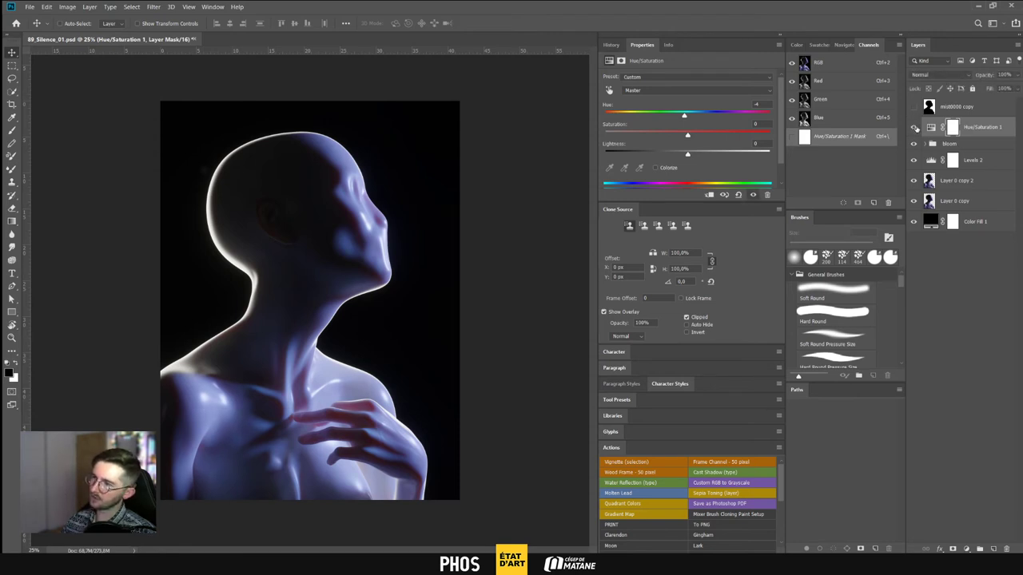
left_click(915, 128)
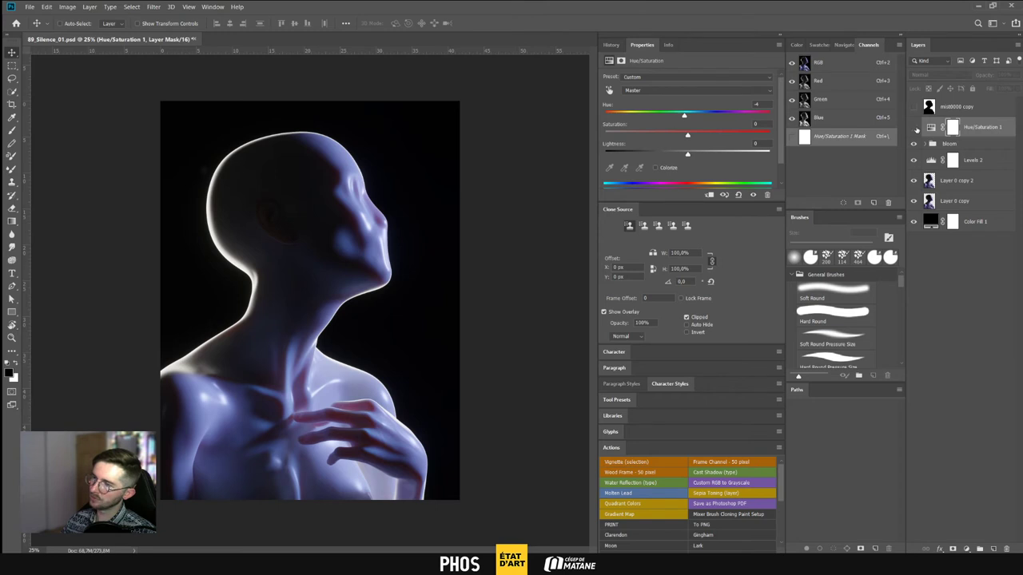
left_click(915, 128)
left_click(915, 128)
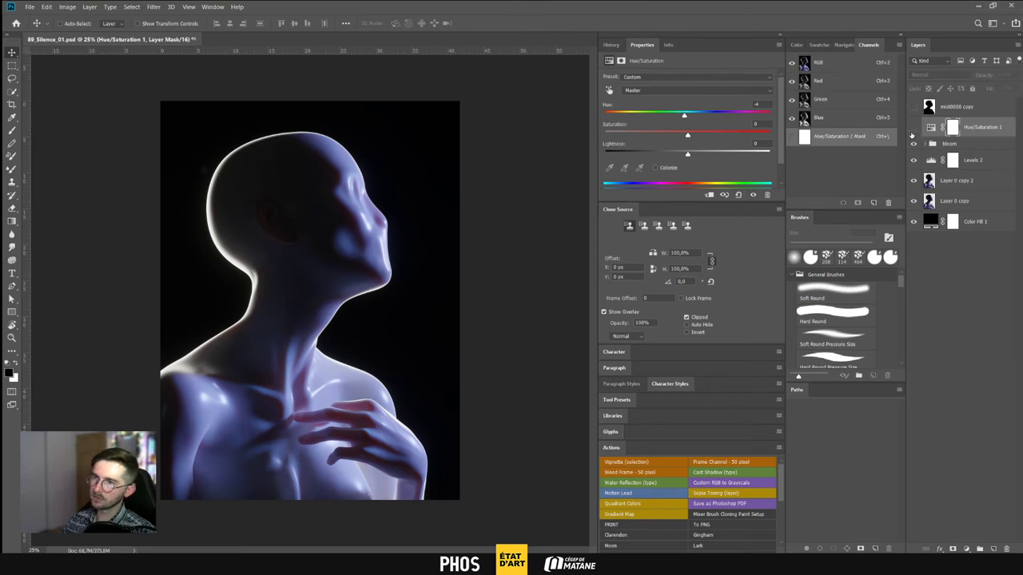
left_click(915, 128)
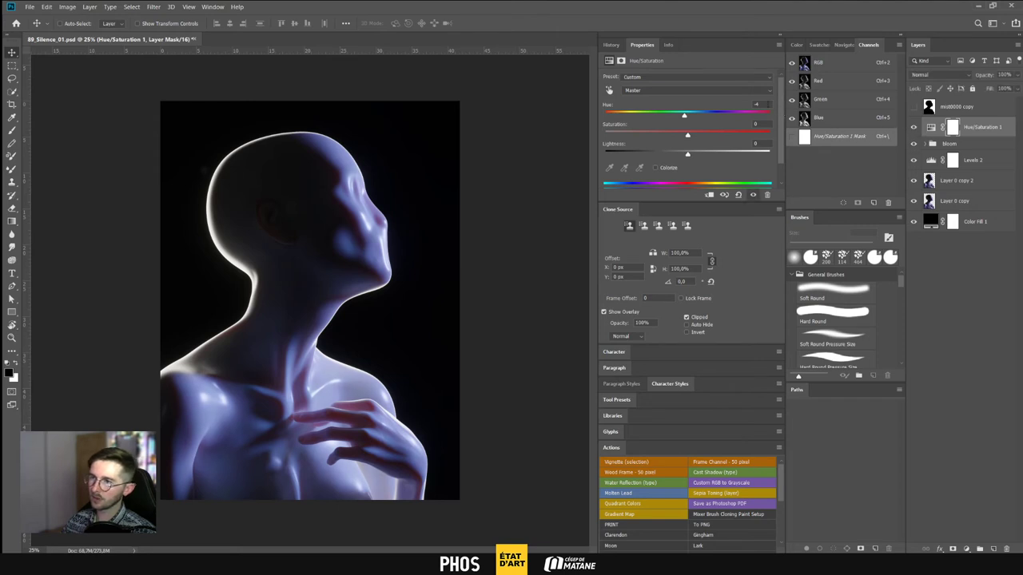
Set the Hue/Saturation layer's hue to -3 and compare the figure with and without it
key("Up")
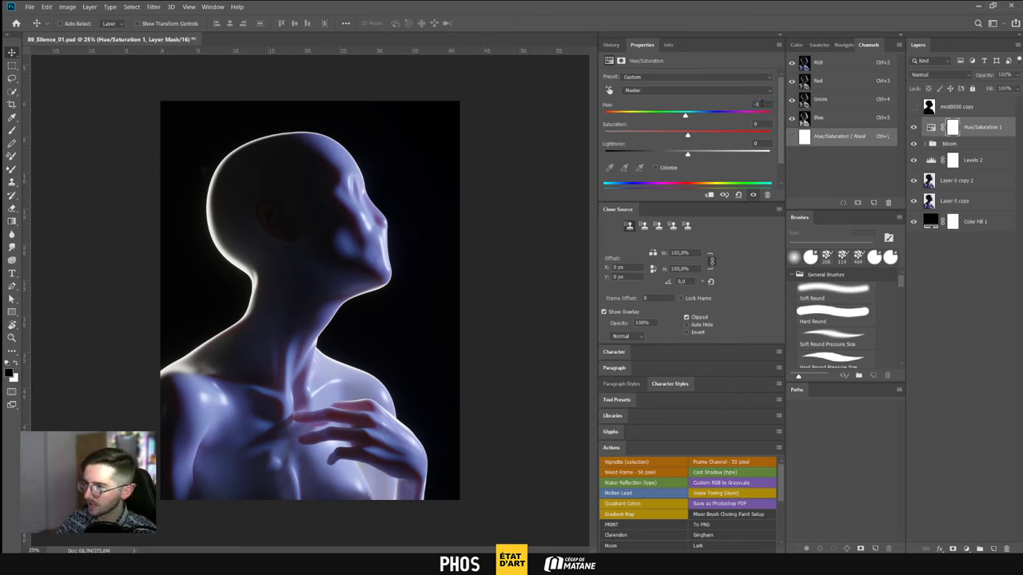
left_click(915, 128)
left_click(915, 128)
Examine the head close up with the Hue/Saturation layer on and off, and leave that layer hidden
key("ctrl+plus")
key("ctrl+plus")
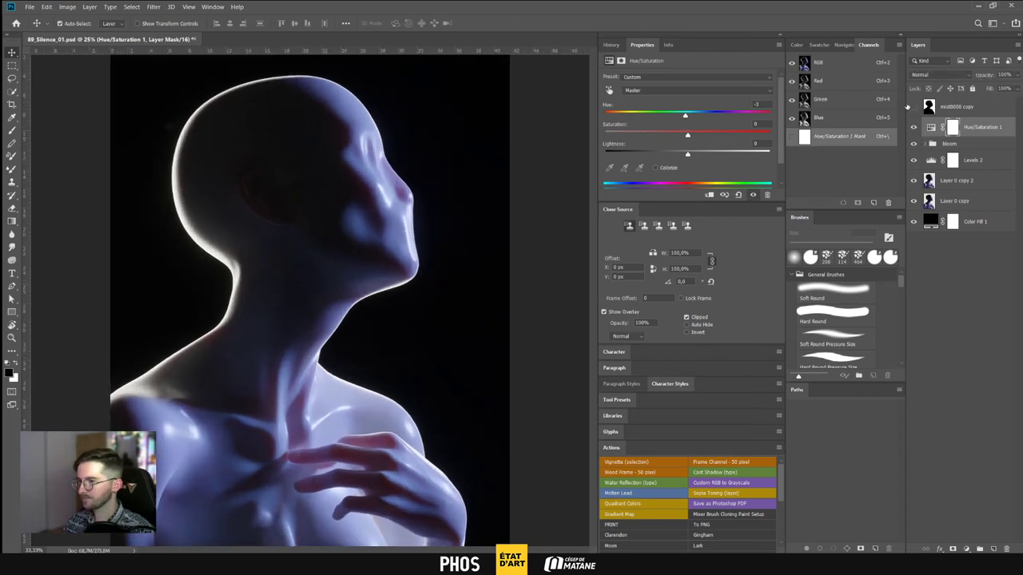
left_click_drag(474, 224, 441, 316)
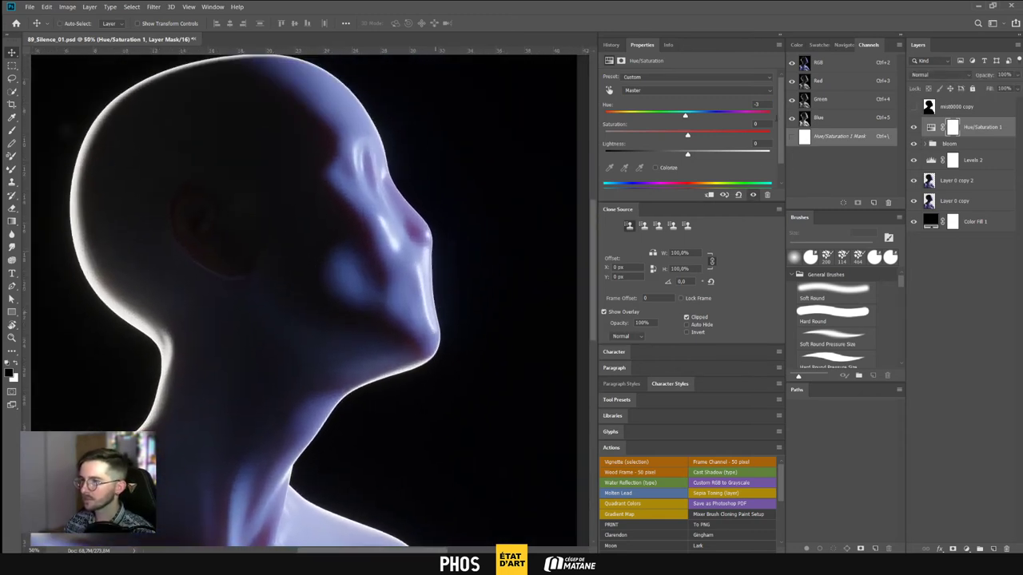
left_click(915, 127)
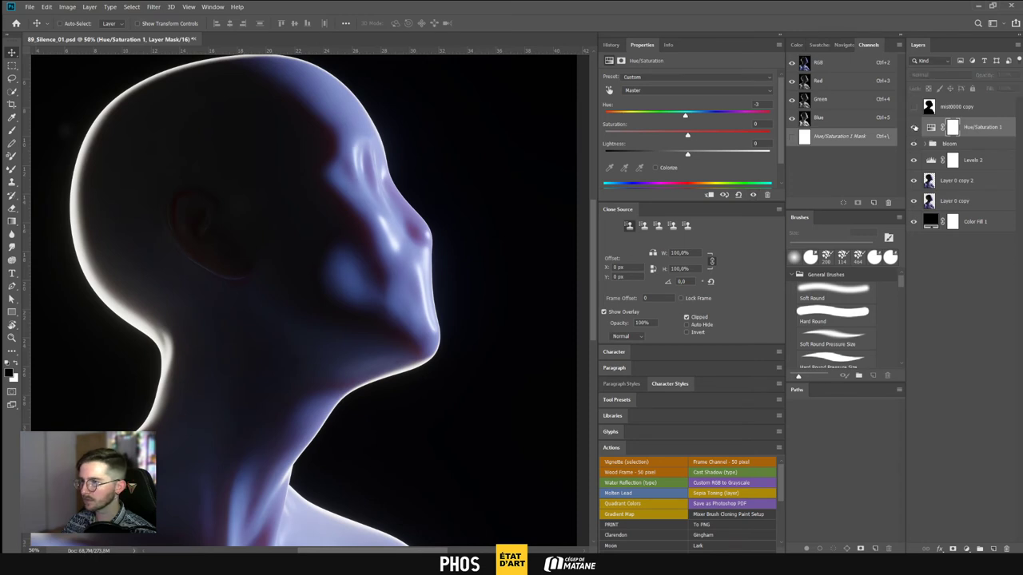
left_click(915, 128)
left_click(915, 128)
left_click(915, 128)
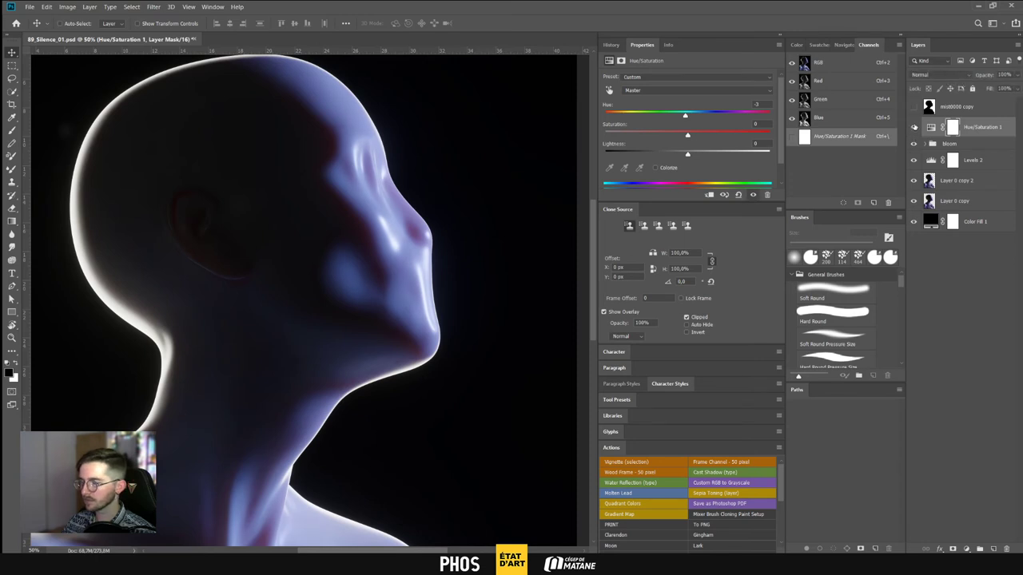
left_click(915, 127)
left_click(915, 127)
left_click(914, 128)
left_click(914, 128)
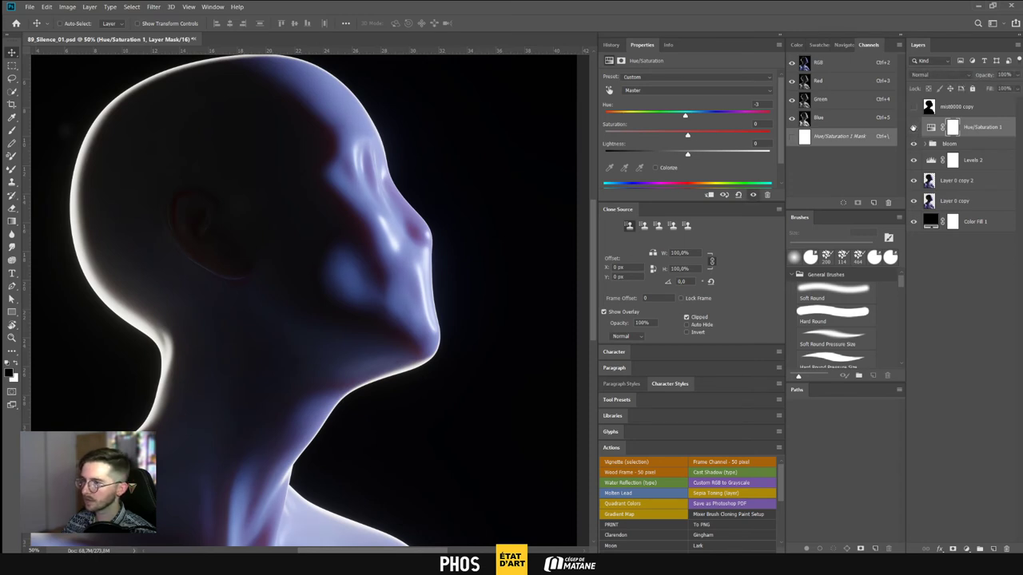
left_click(915, 127)
left_click(914, 128)
left_click(914, 128)
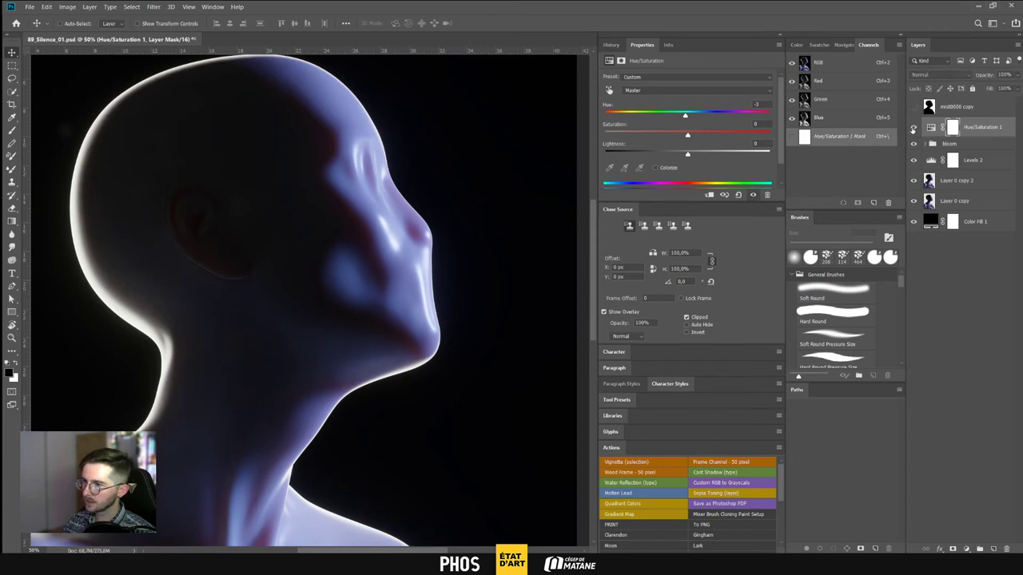
left_click(914, 128)
left_click(914, 128)
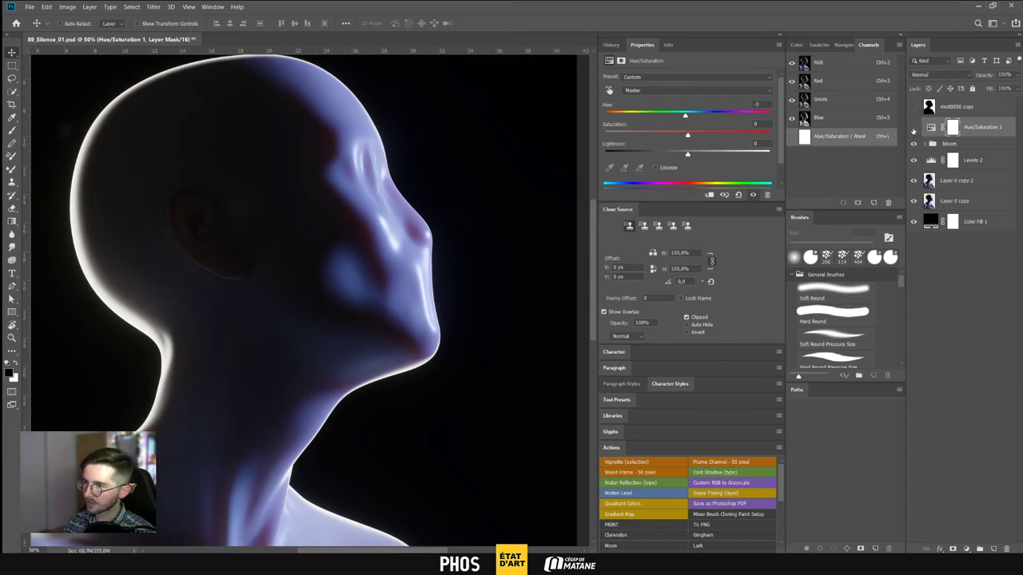
left_click(914, 127)
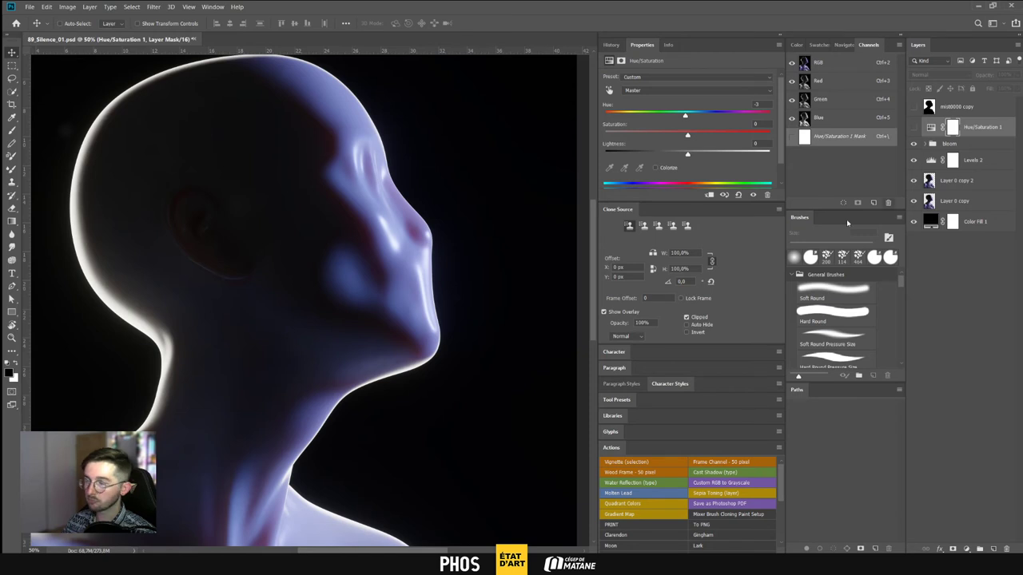
key("ctrl+minus")
key("ctrl+minus")
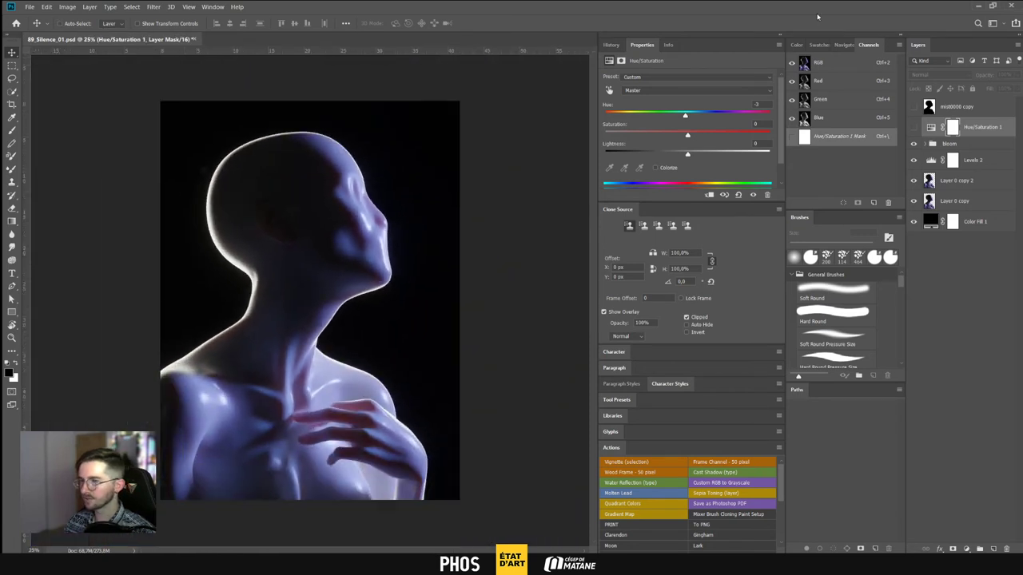
Load the pink-to-yellow-to-lavender preset 01 in the Gradient tool and add an empty layer directly above Color Fill 1
left_click(959, 223)
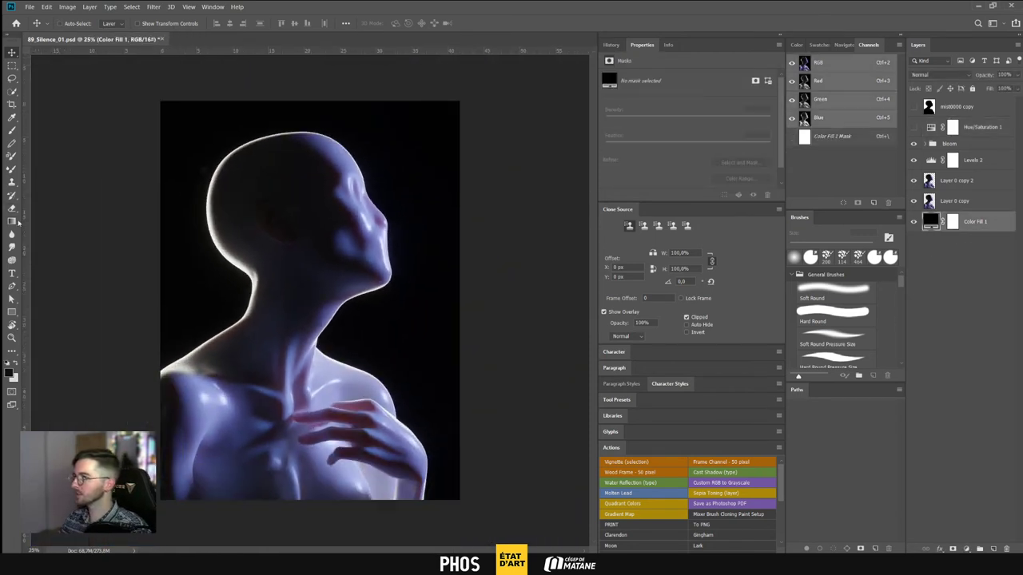
left_click(12, 220)
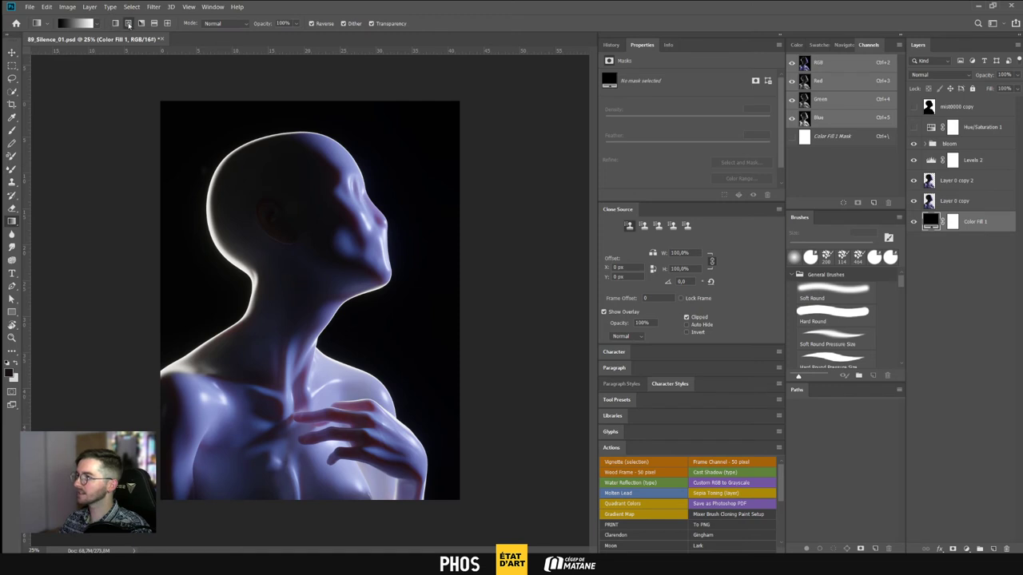
left_click(80, 23)
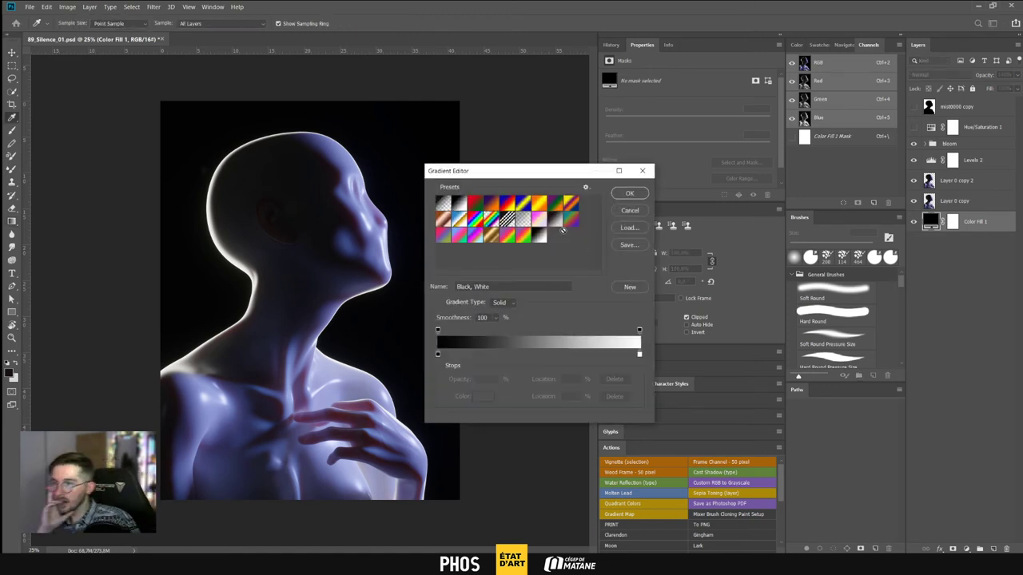
left_click(540, 221)
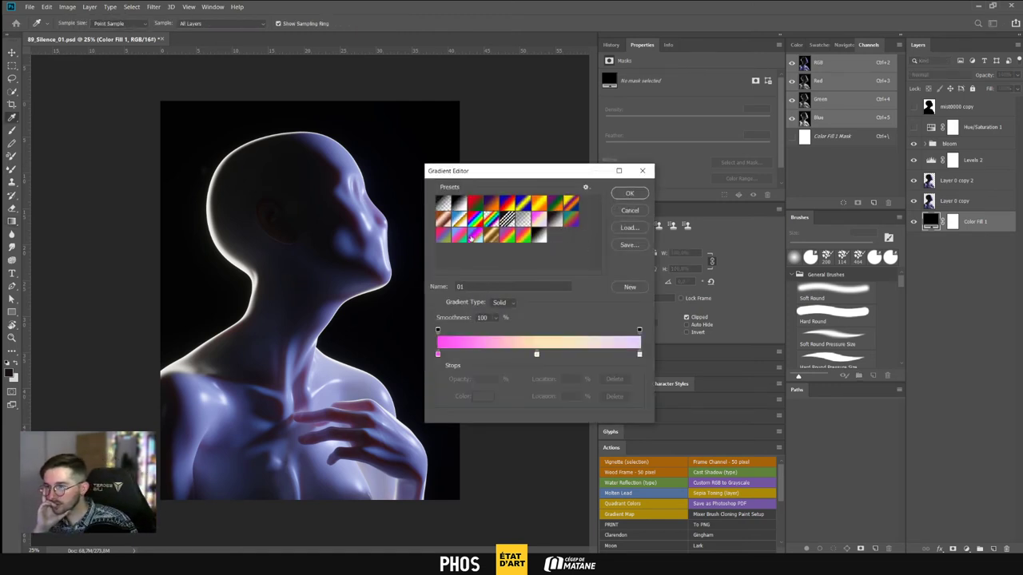
left_click(626, 194)
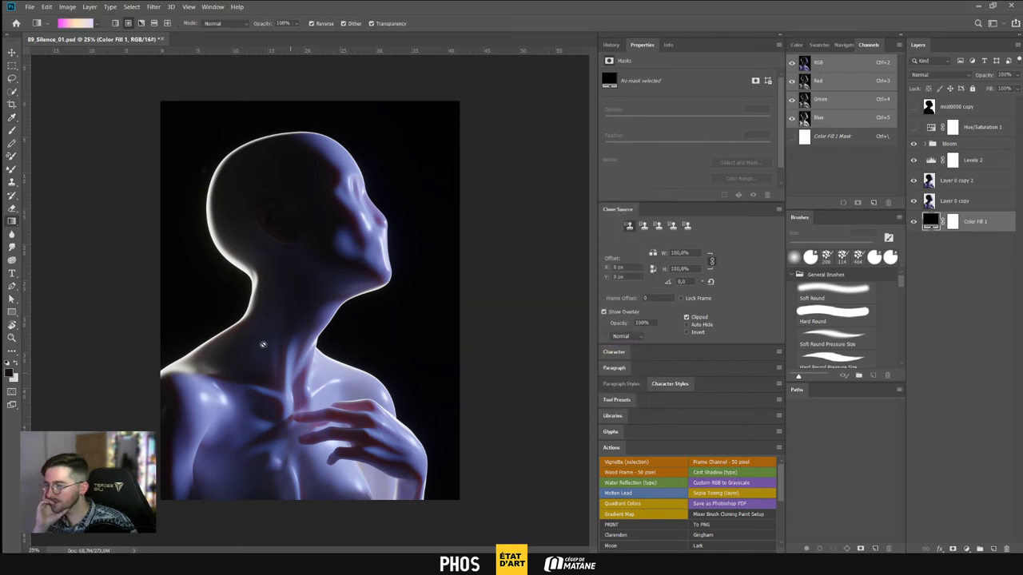
left_click(993, 548)
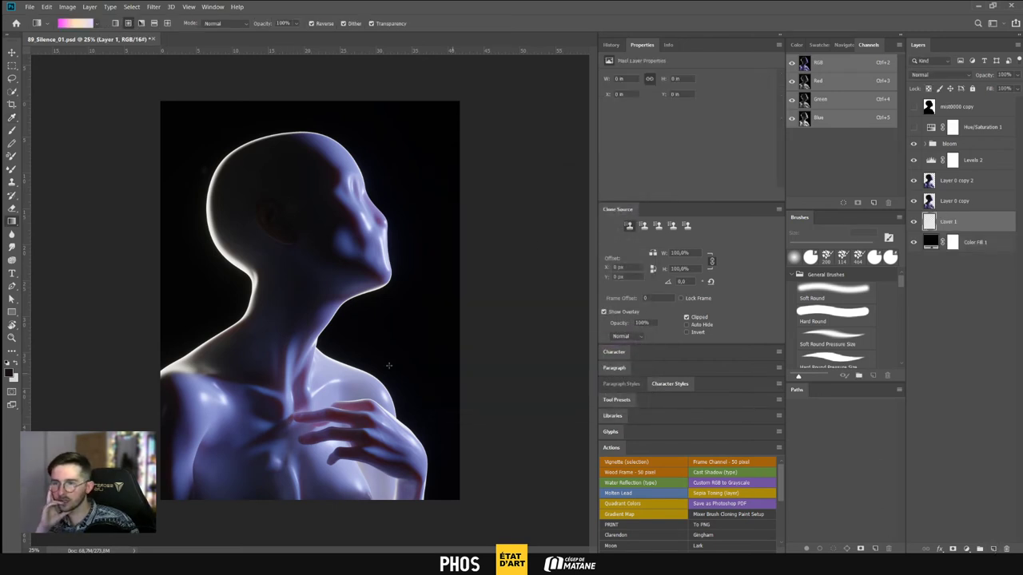
Fill the empty layer with a reversed radial pink-to-yellow-to-lavender gradient running from the figure's chest to beyond the face
left_click_drag(282, 431, 445, 125)
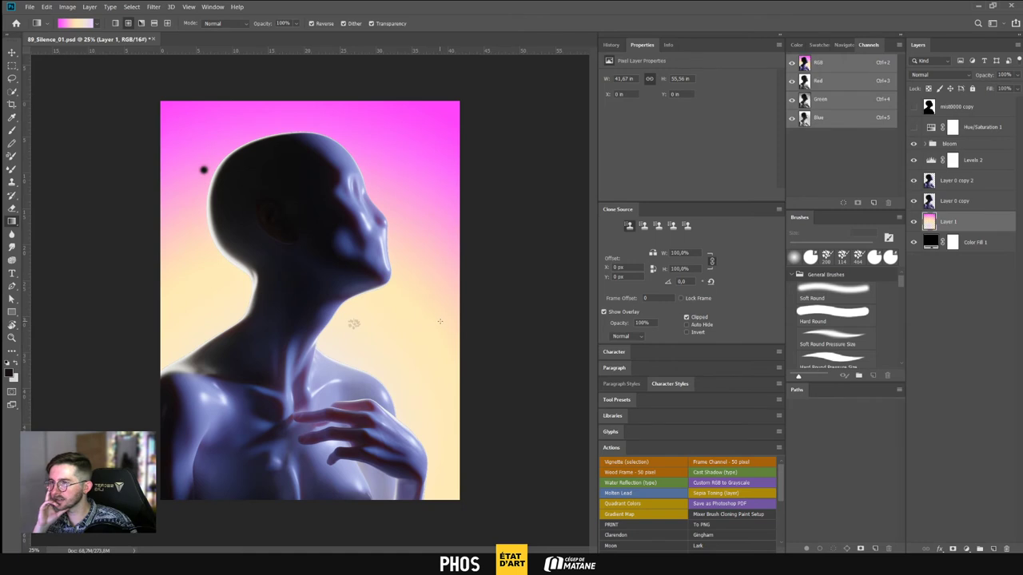
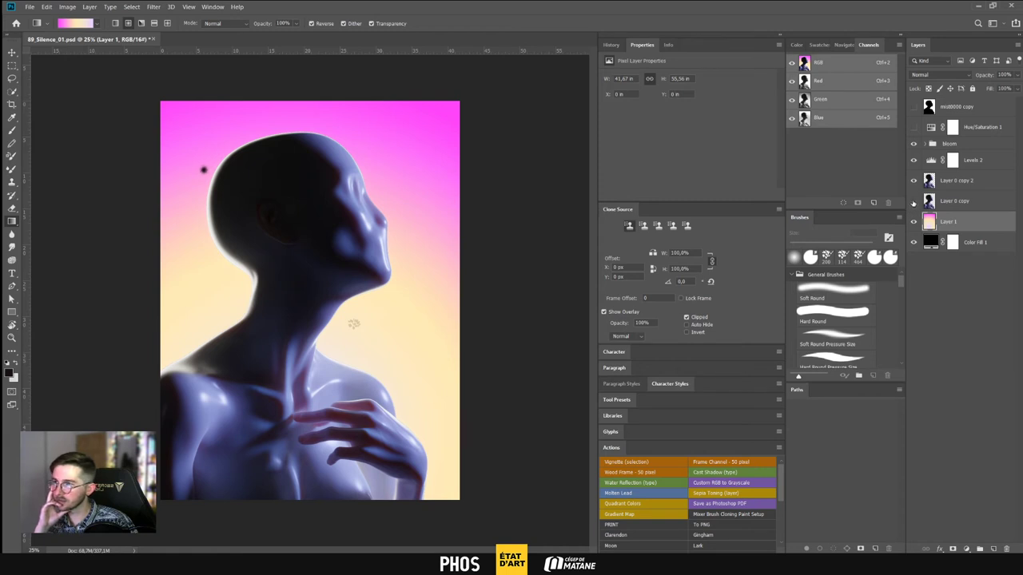
Hide Layer 0 copy and erase the stray specks behind the head and beneath the chin on Layer 0 copy 2
left_click(965, 183)
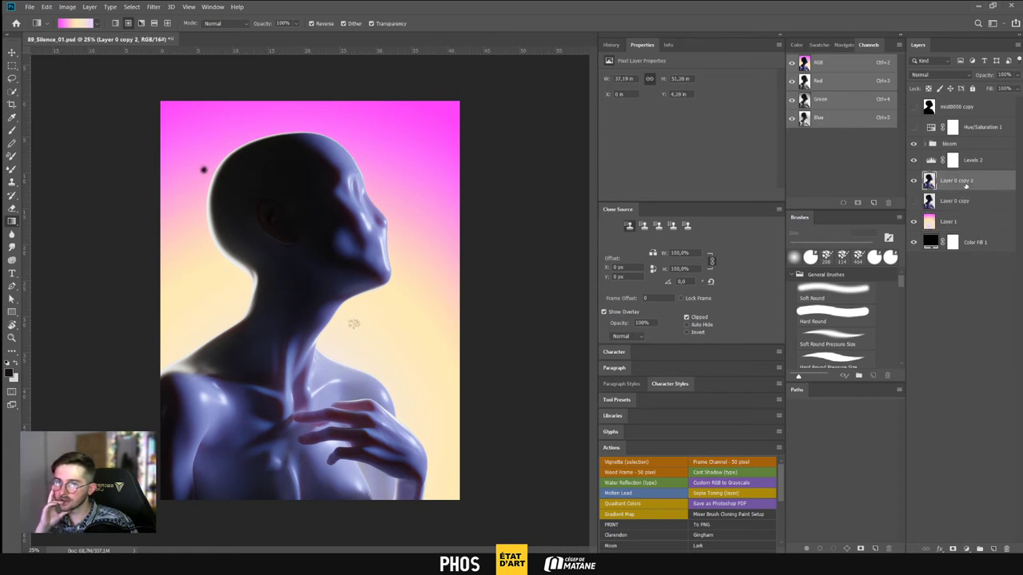
key("ctrl+plus")
key("ctrl+plus")
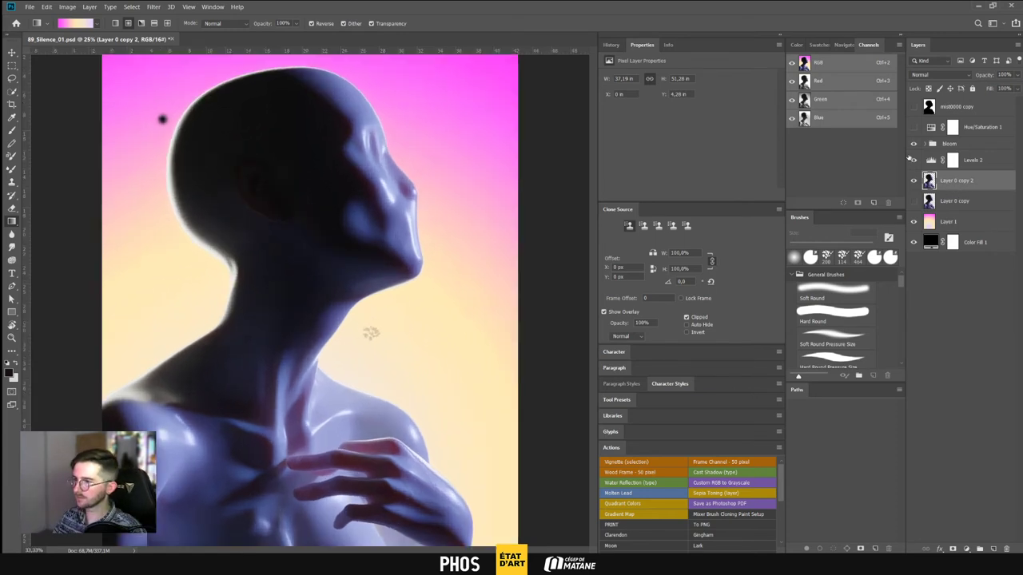
key("space")
left_click_drag(206, 262, 308, 509)
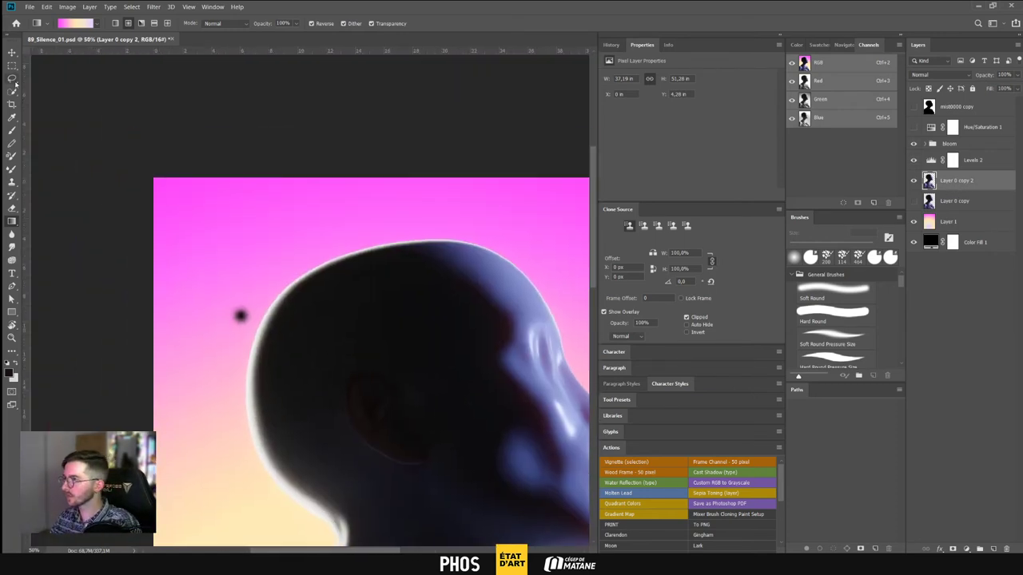
left_click(11, 208)
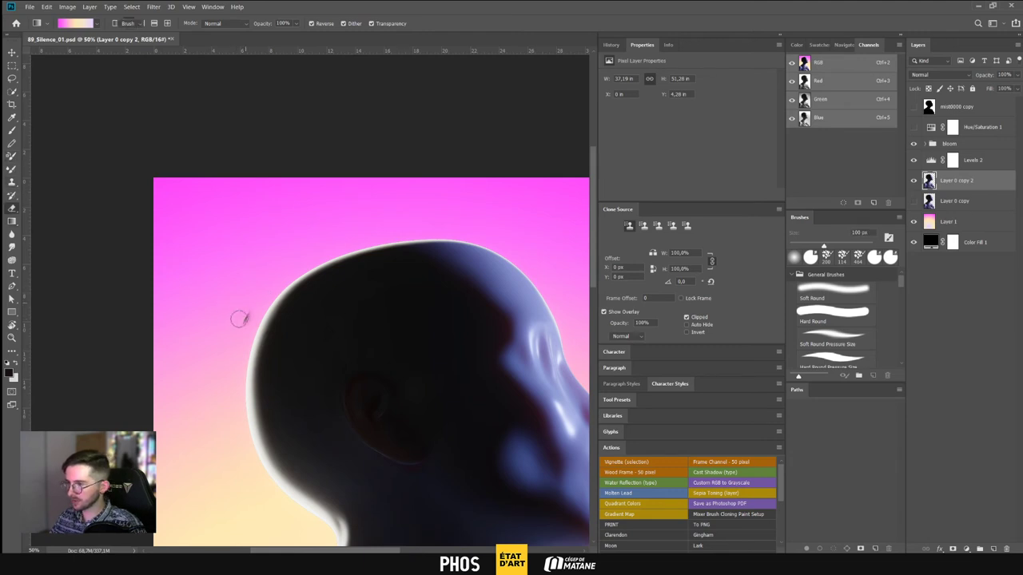
key("e")
scroll(222, 290, "down", 3, "alt")
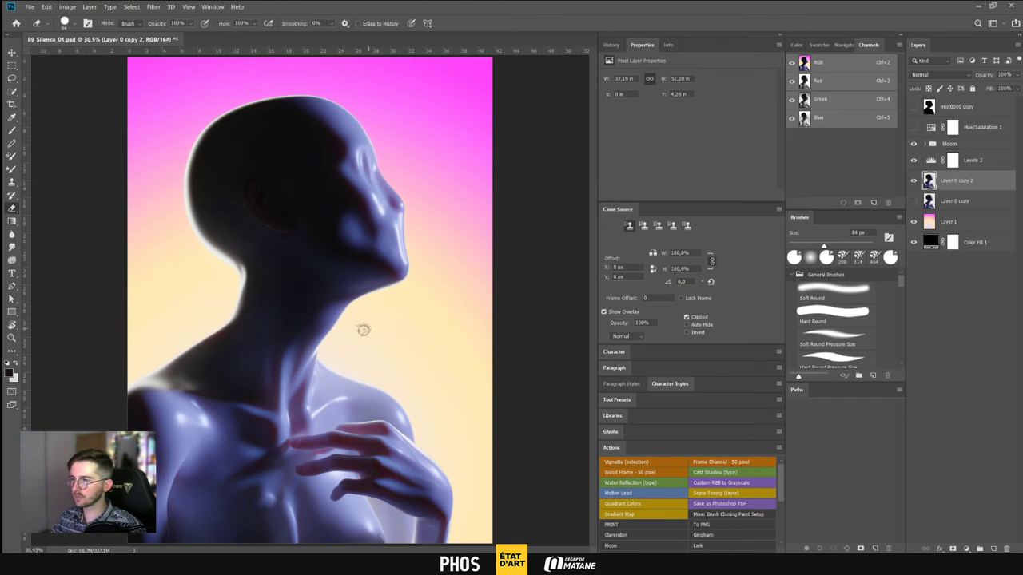
left_click_drag(360, 328, 361, 340)
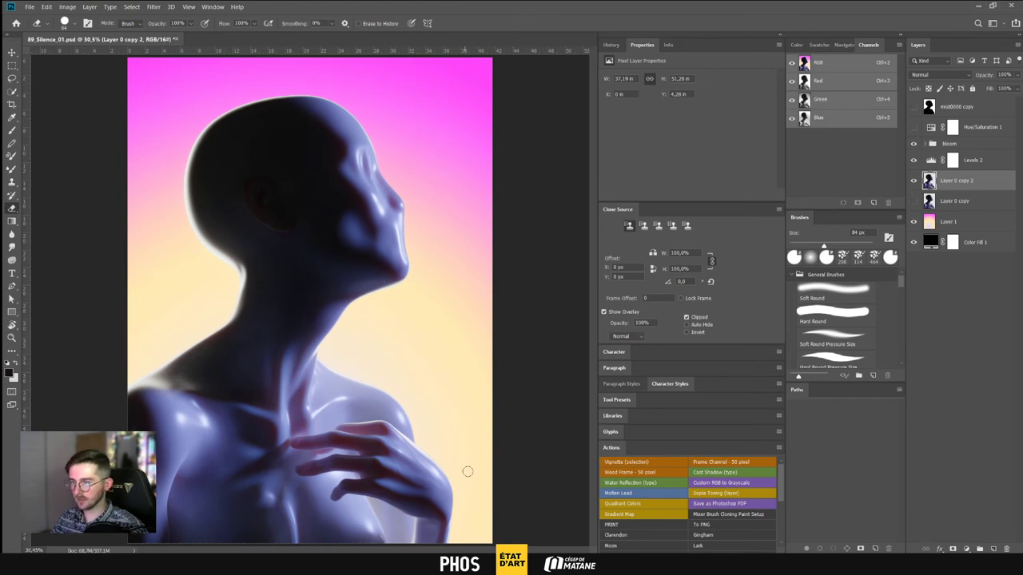
Try the Screen blend mode on the gradient layer, returning it to Normal at 100% opacity
left_click(11, 52)
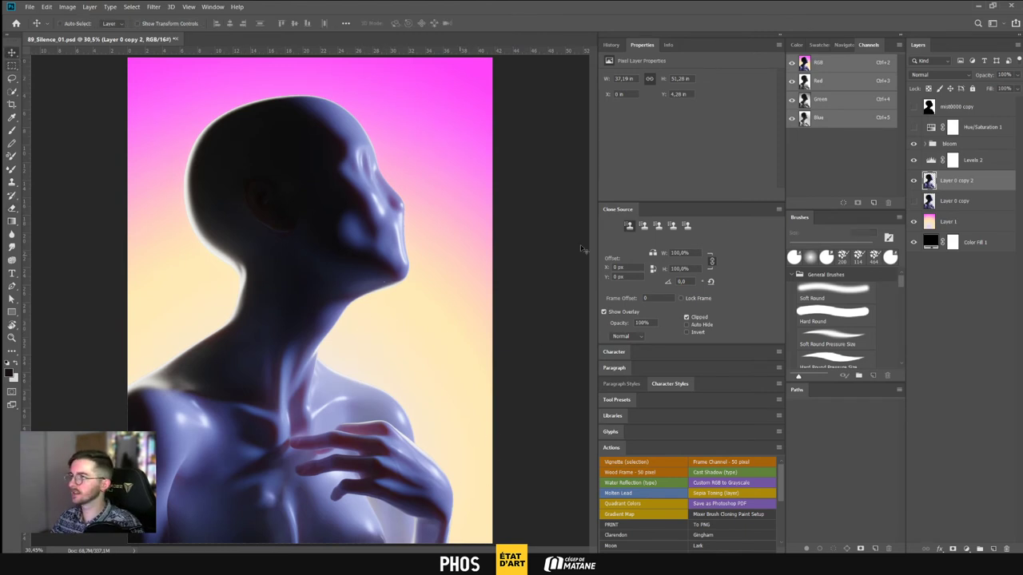
left_click(930, 226)
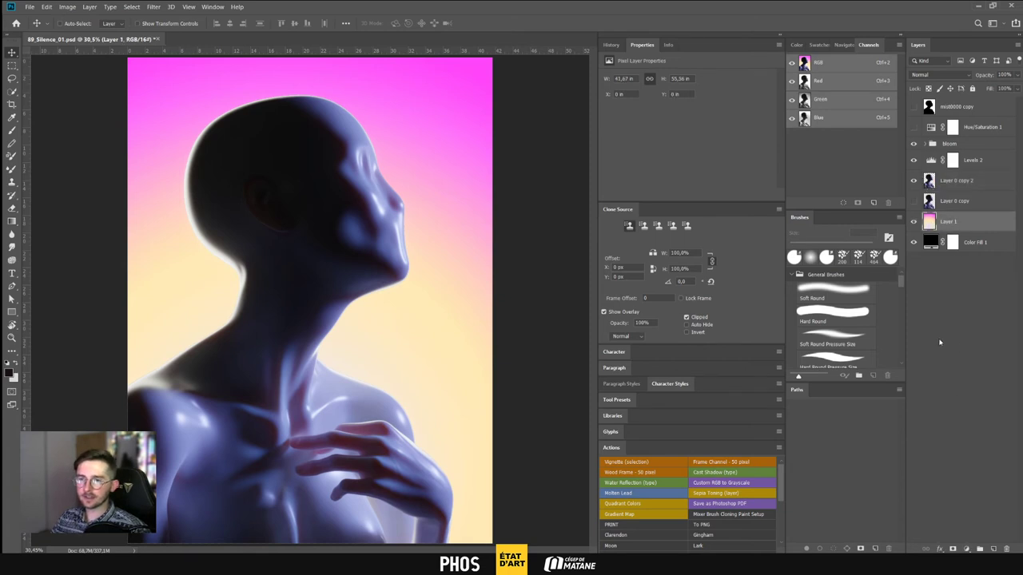
left_click(968, 77)
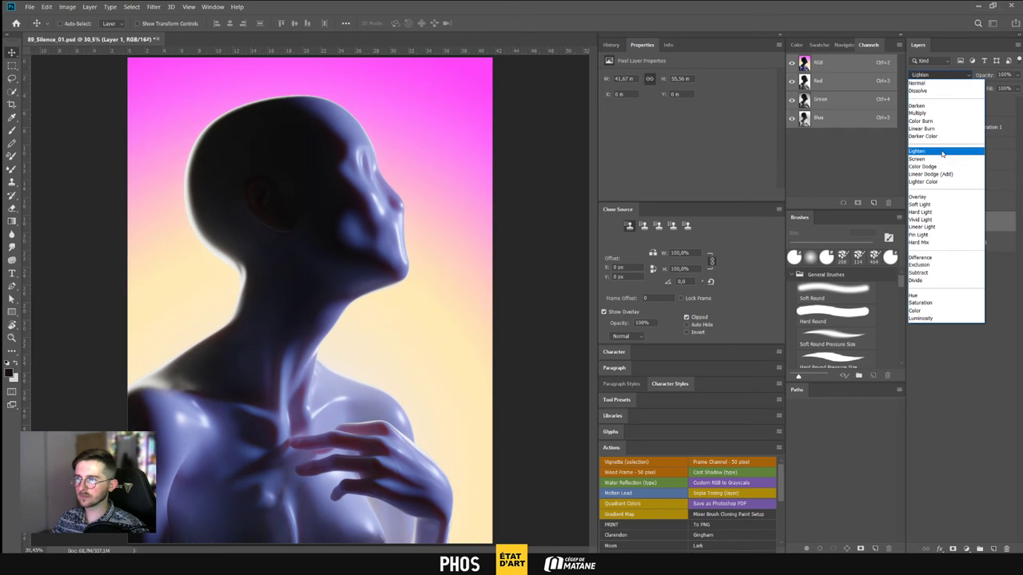
left_click(942, 160)
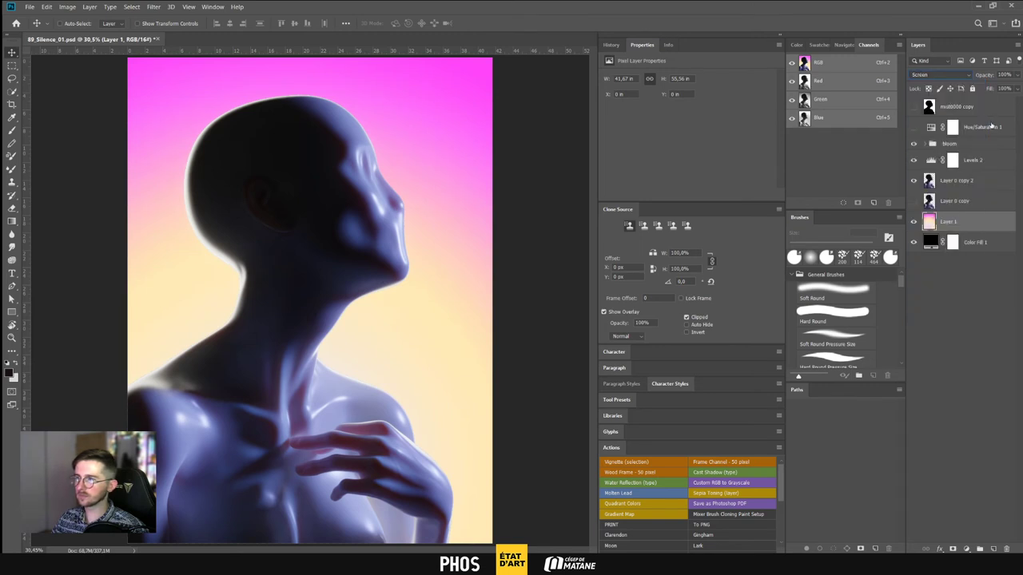
left_click(968, 74)
left_click(969, 83)
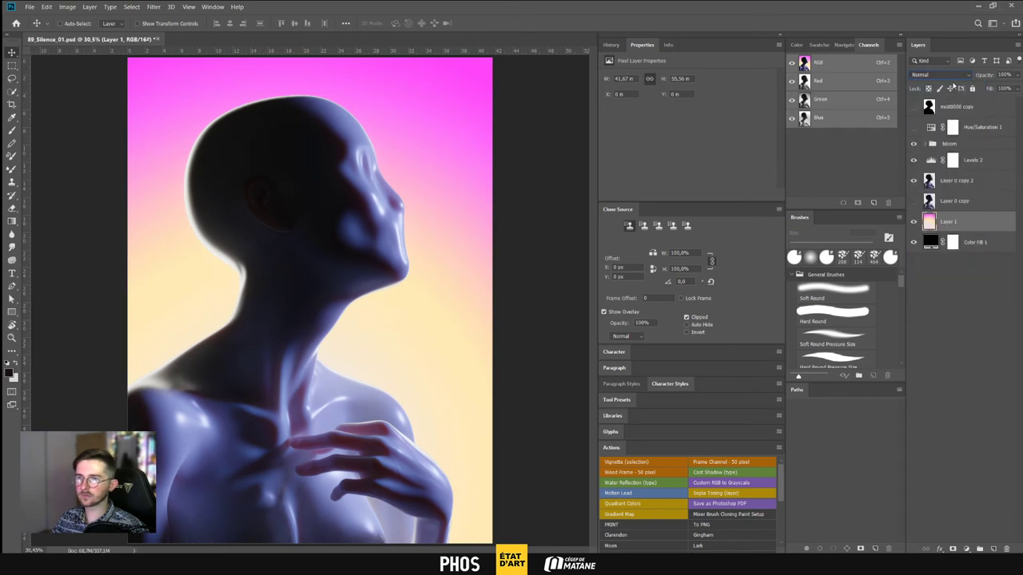
left_click(1015, 75)
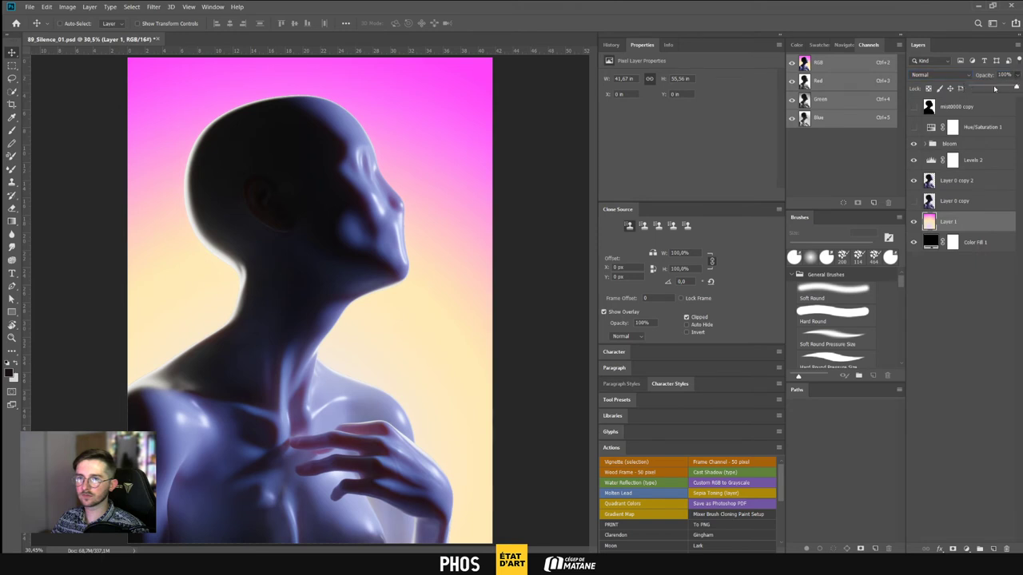
mouse_move(1013, 87)
left_mouse_down()
mouse_move(991, 87)
mouse_move(1013, 87)
left_mouse_up()
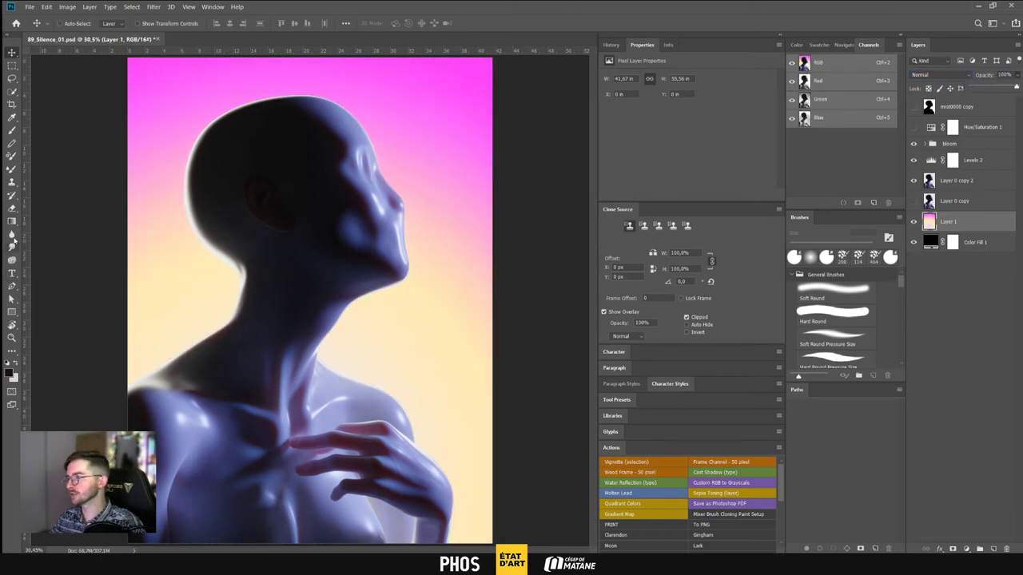
Switch the gradient to the Angle style and redraw it on Layer 1, finishing with a diagonal from the neck toward the near shoulder
left_click(11, 222)
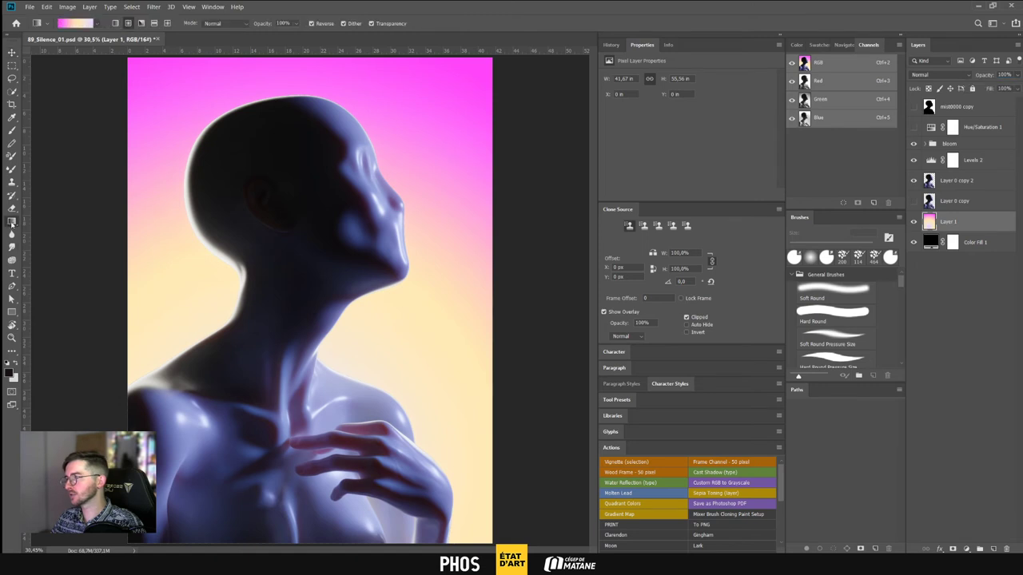
left_click(141, 23)
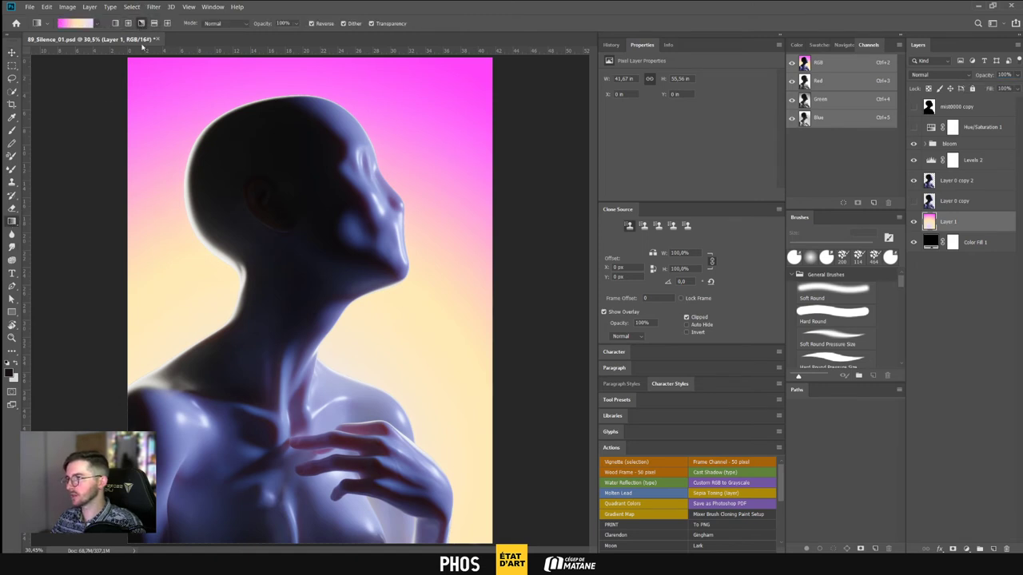
left_click_drag(300, 344, 225, 444)
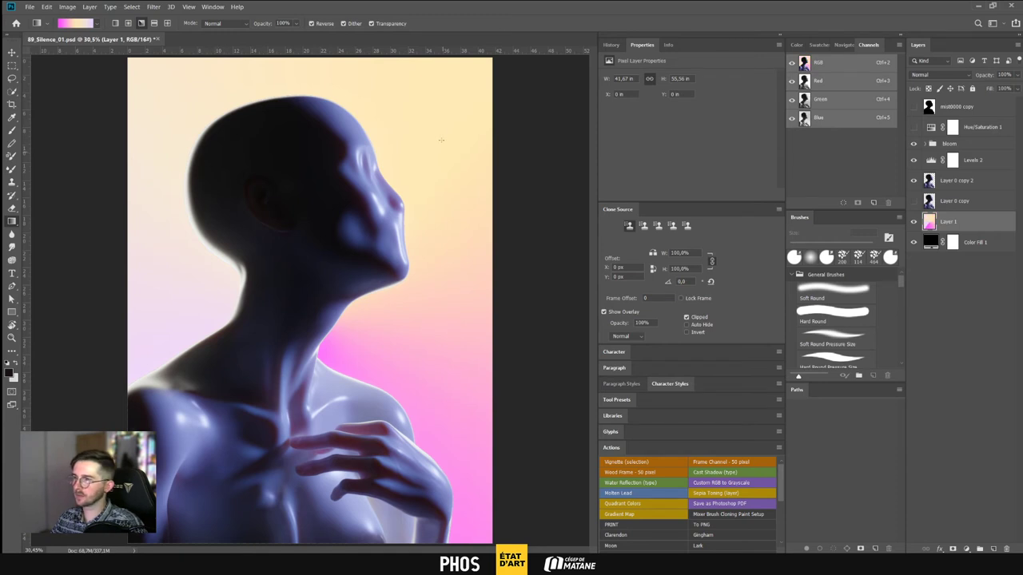
left_click_drag(452, 124, 366, 255)
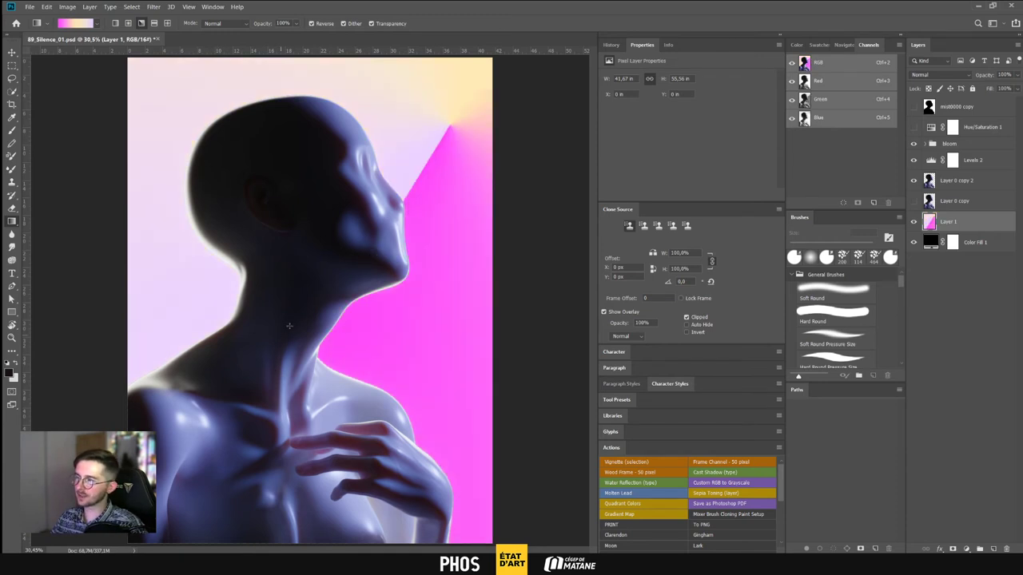
left_click_drag(297, 316, 197, 470)
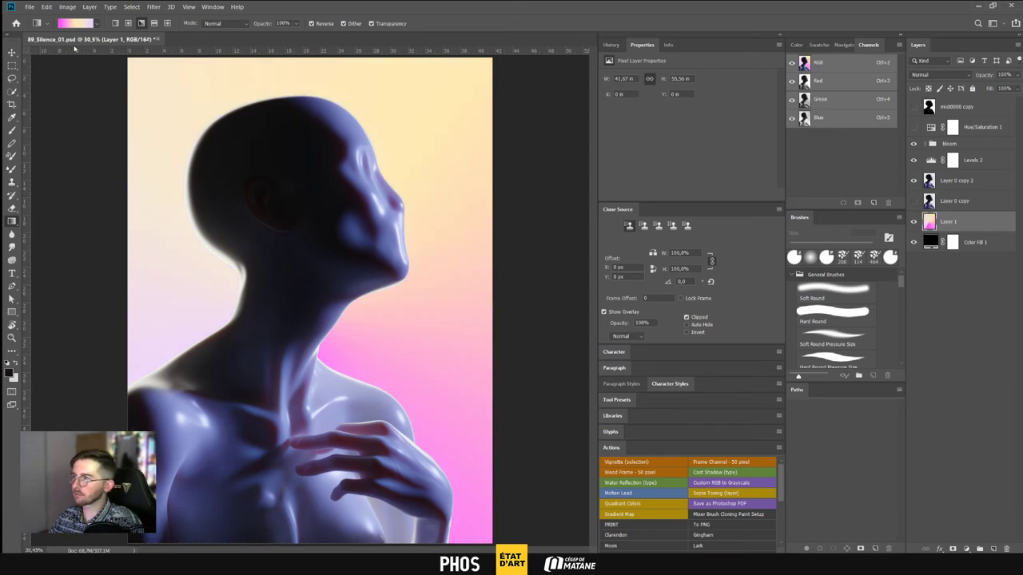
Load the blue-purple-magenta-orange-cyan gradient preset and draw it as an angle gradient centred on the figure's neck
left_click(75, 23)
left_click(509, 239)
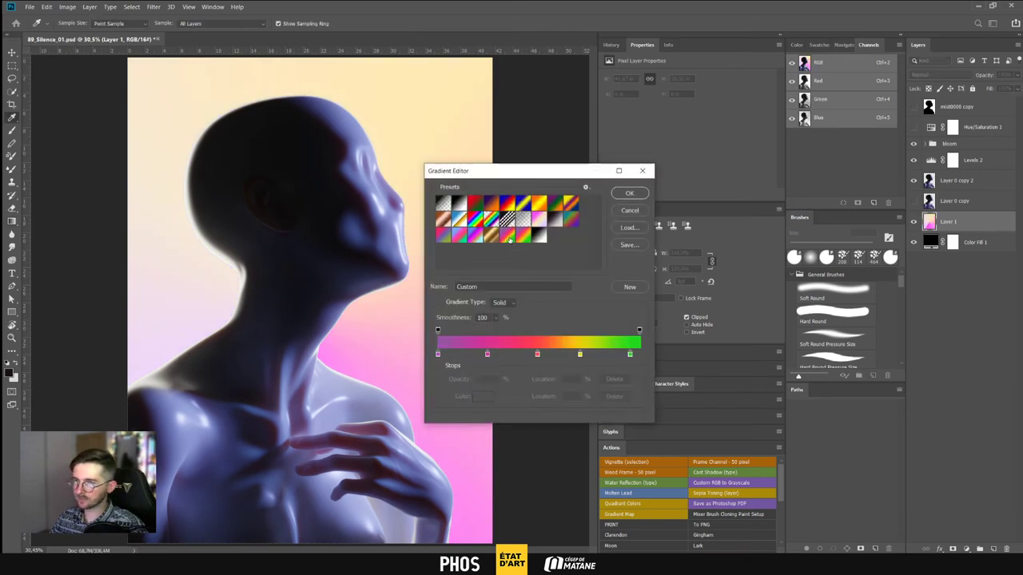
left_click(477, 236)
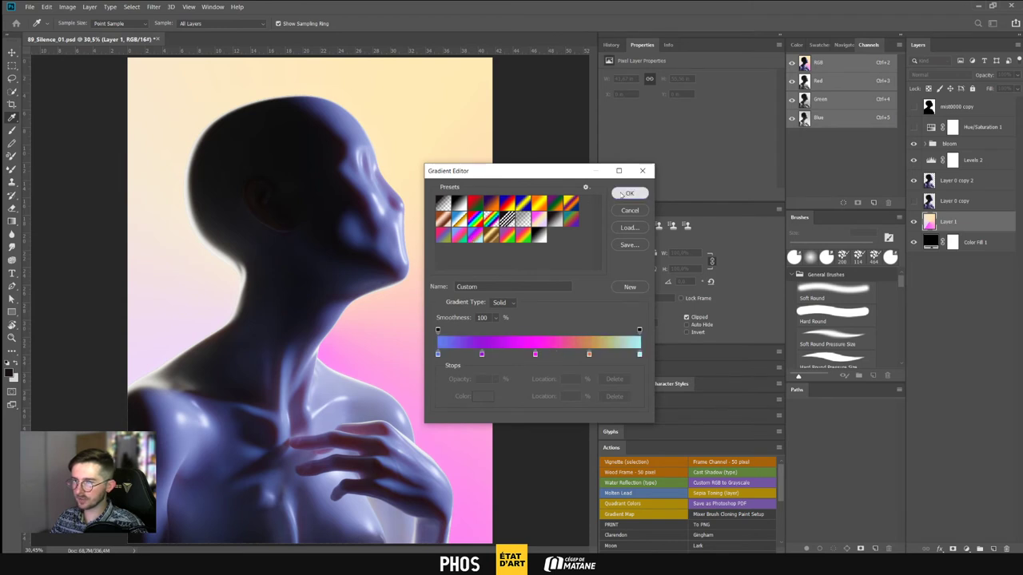
left_click(630, 193)
mouse_move(315, 300)
left_mouse_down()
mouse_move(227, 464)
mouse_move(291, 314)
mouse_move(305, 308)
left_mouse_up()
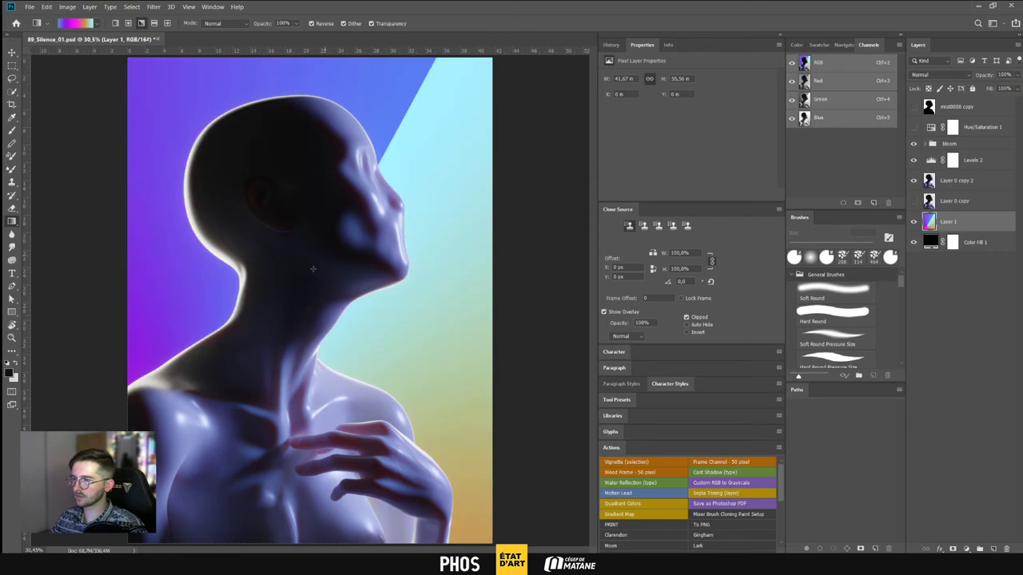
Redraw the angle gradient from several centres between the face and the hand, finishing with a diagonal from the cheek to the lower neck
left_click_drag(312, 269, 298, 306)
left_click_drag(343, 203, 293, 294)
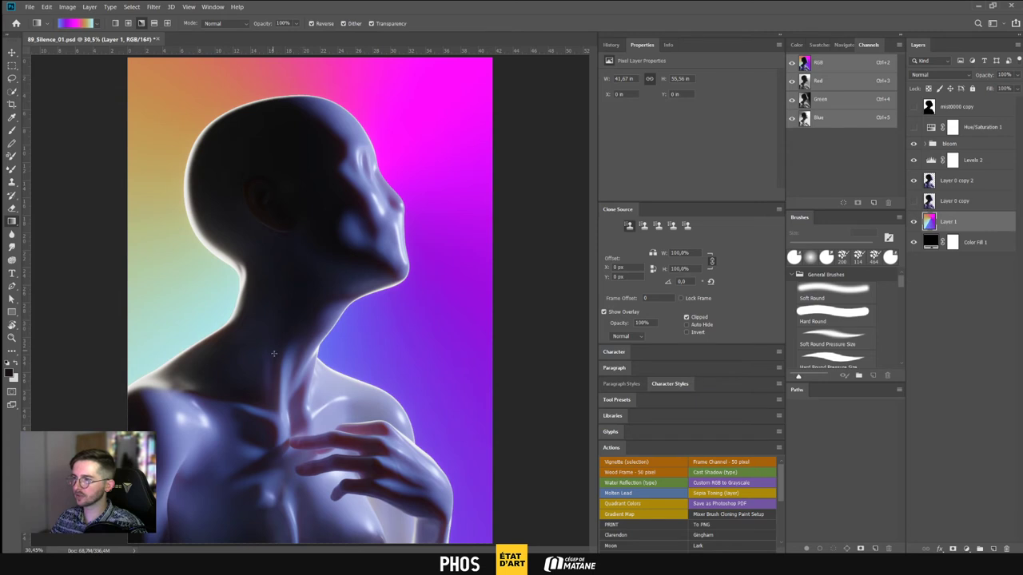
left_click_drag(274, 353, 208, 467)
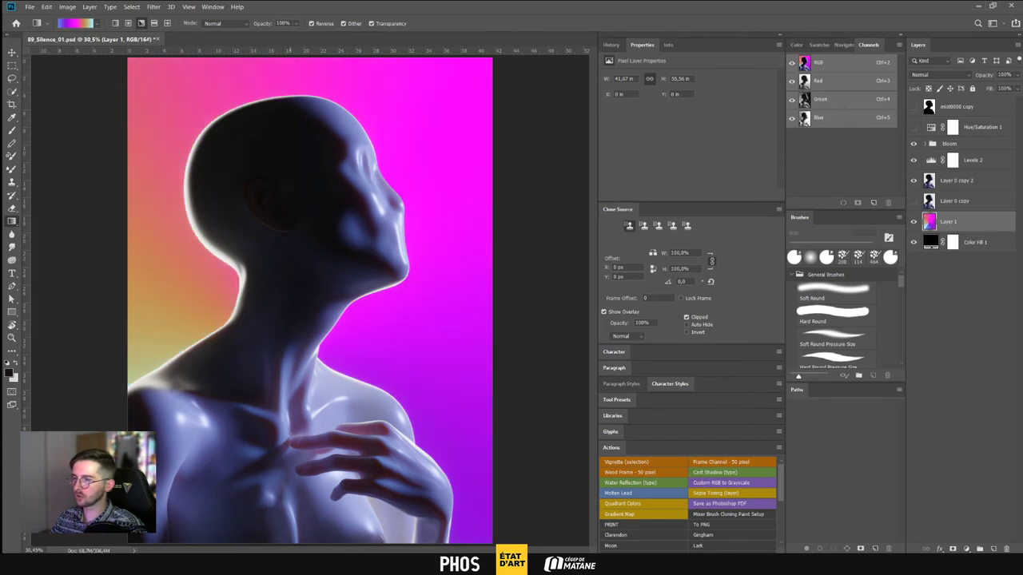
left_click_drag(291, 438, 247, 511)
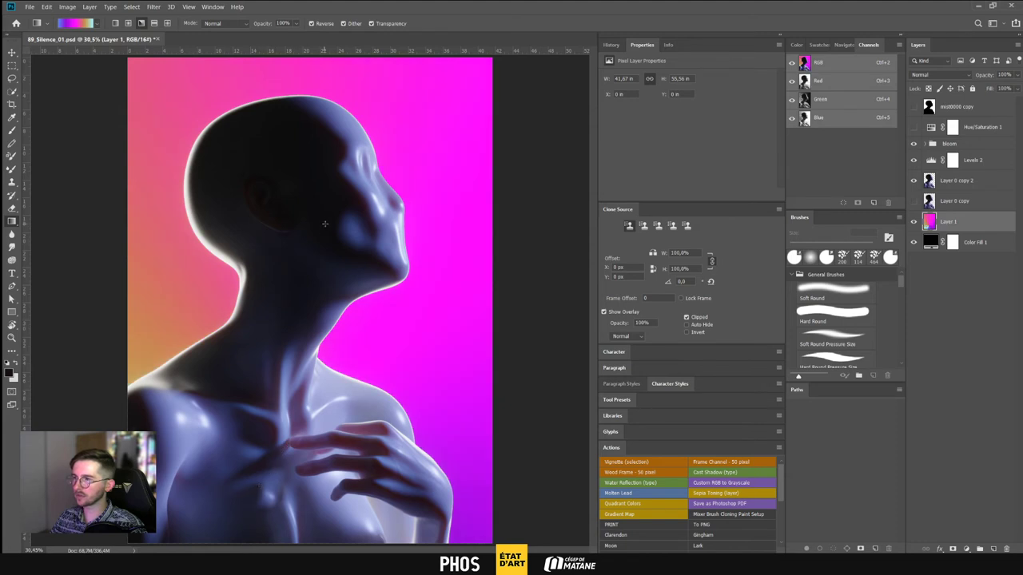
left_click_drag(335, 202, 248, 392)
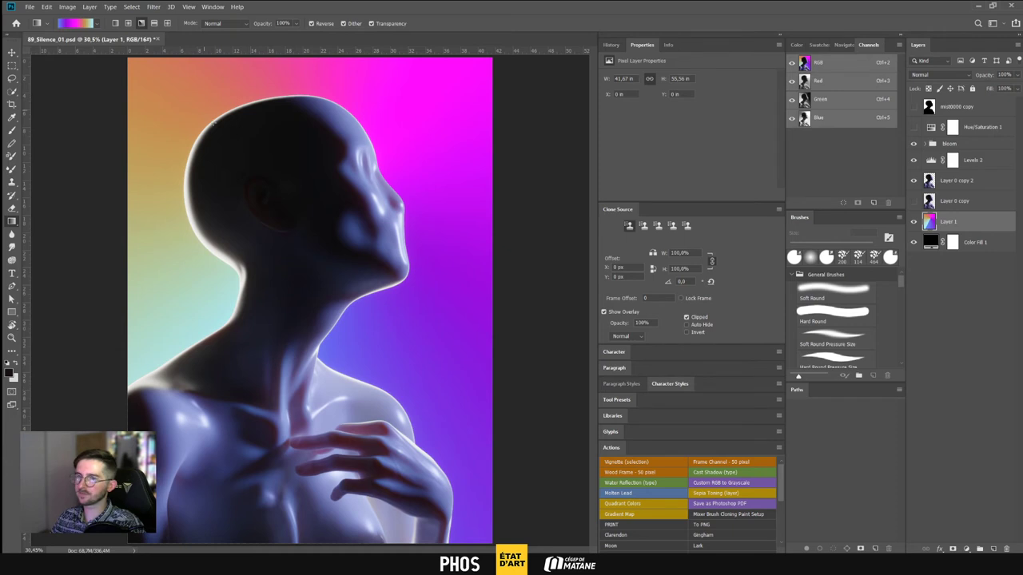
Preview the Solar_01 and Solar_03 presets, reselect the blue-purple-magenta-orange-cyan one and redraw the gradient from the cheek to the chest
left_click(88, 23)
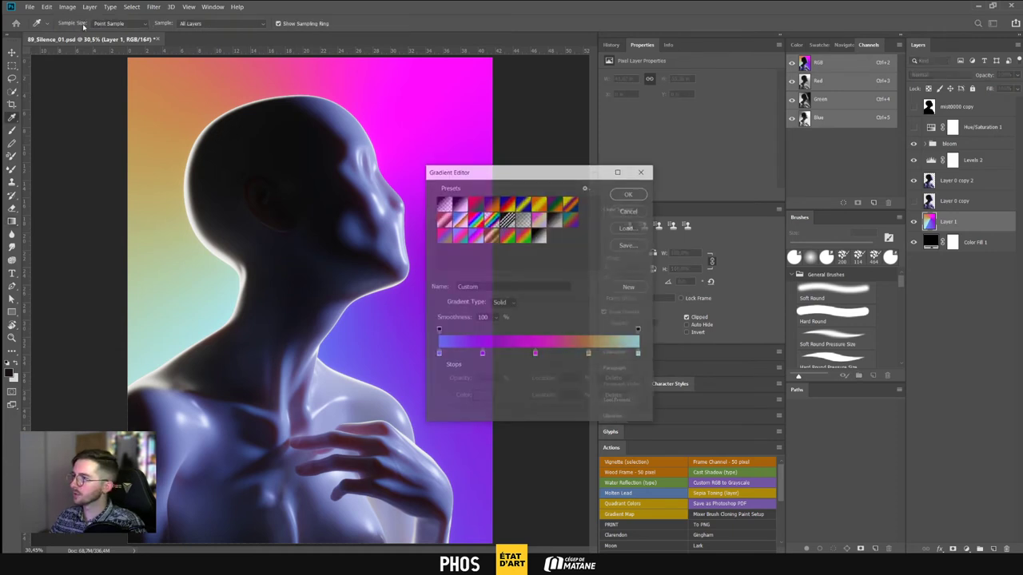
left_click(447, 239)
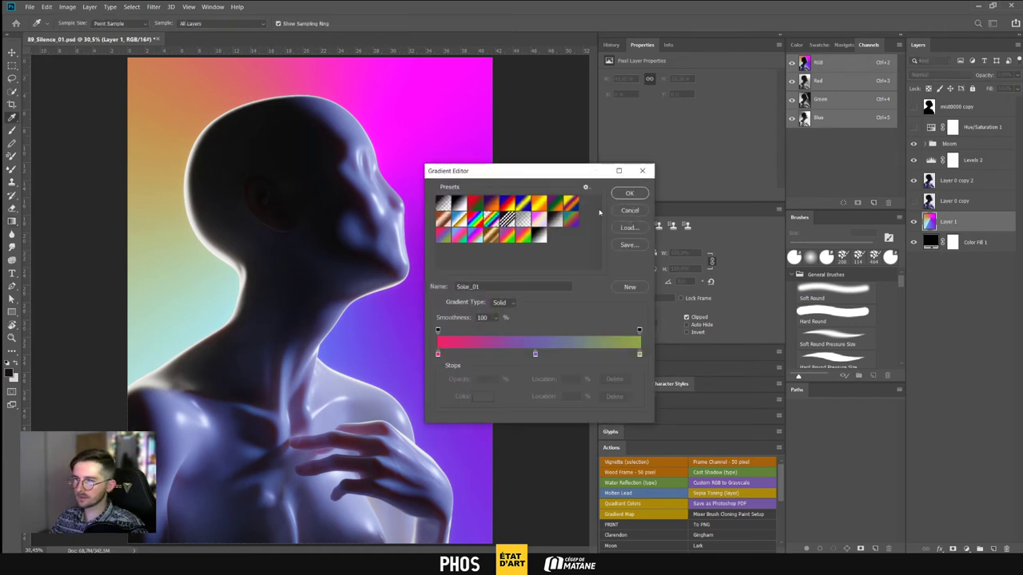
left_click(476, 238)
left_click(458, 239)
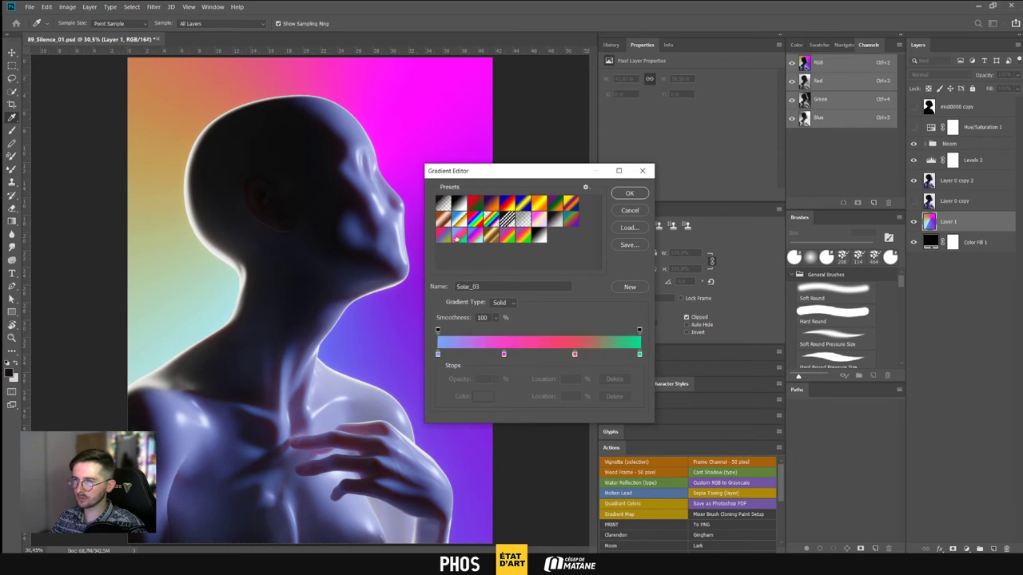
left_click(478, 238)
key("Return")
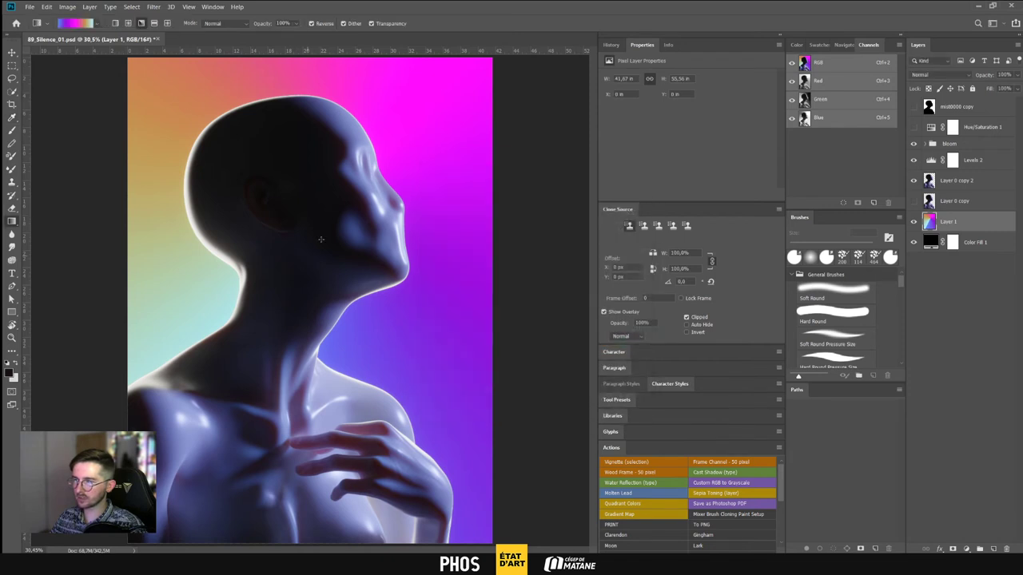
left_click_drag(336, 208, 217, 429)
Load the Solar_01 preset and redraw the angle gradient on Layer 1 diagonally from the jaw to the lower neck
left_click(77, 23)
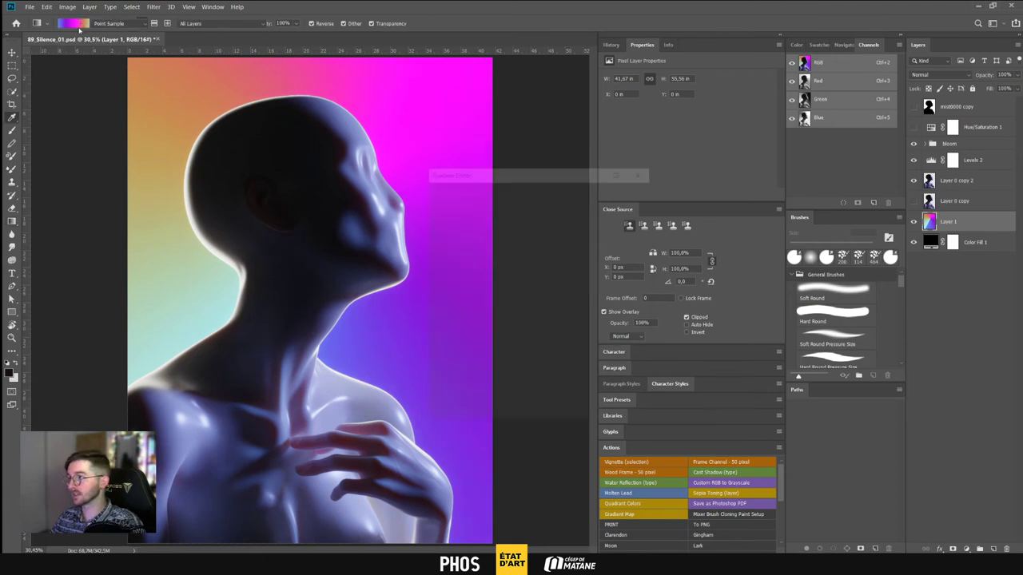
left_click(447, 239)
left_click(629, 194)
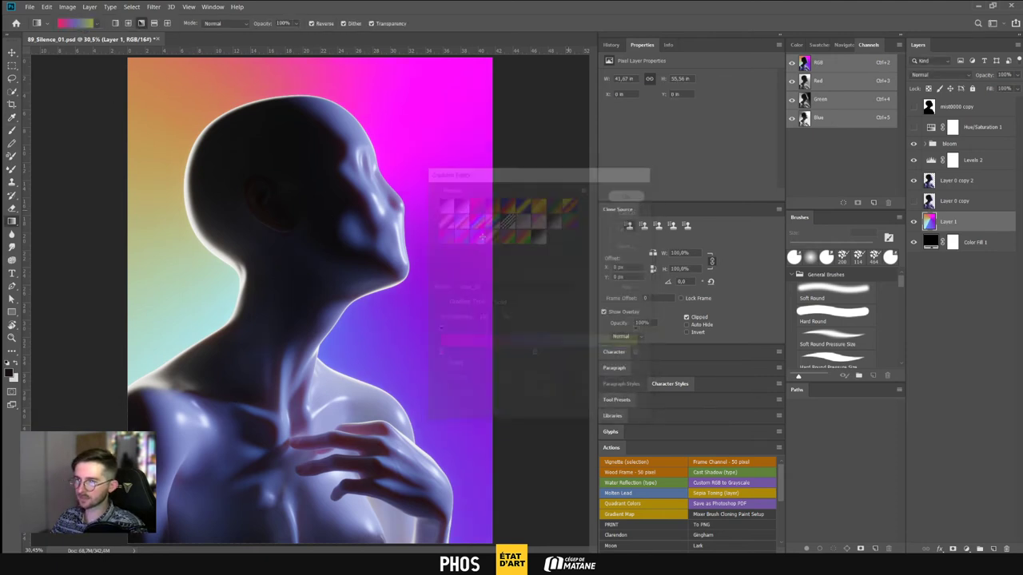
left_click_drag(328, 225, 237, 397)
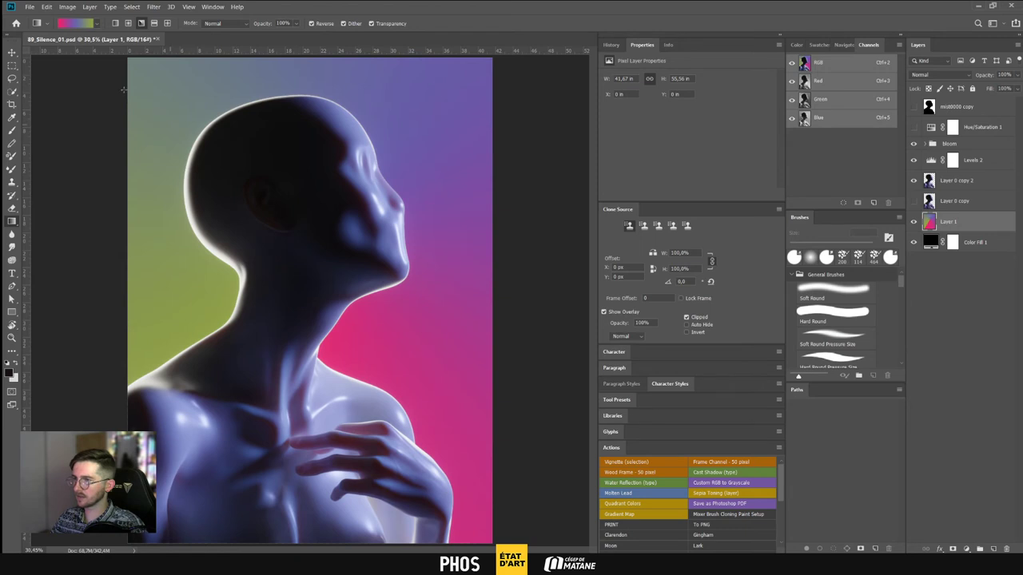
Load the purple-red-orange-yellow-green gradient preset and draw it as a short angle gradient from the shoulder to the base of the neck
left_click(80, 23)
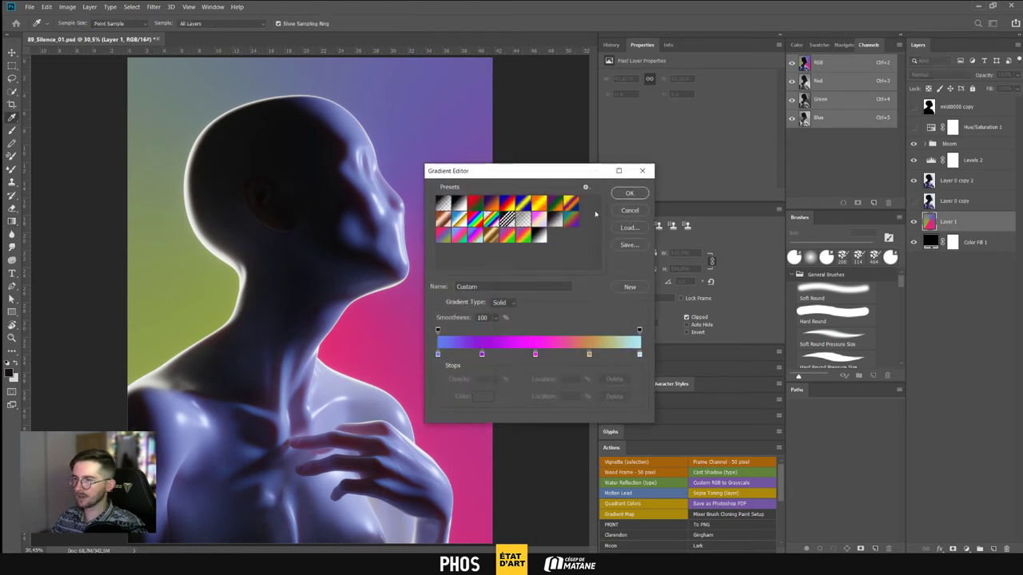
left_click(532, 236)
left_click(629, 193)
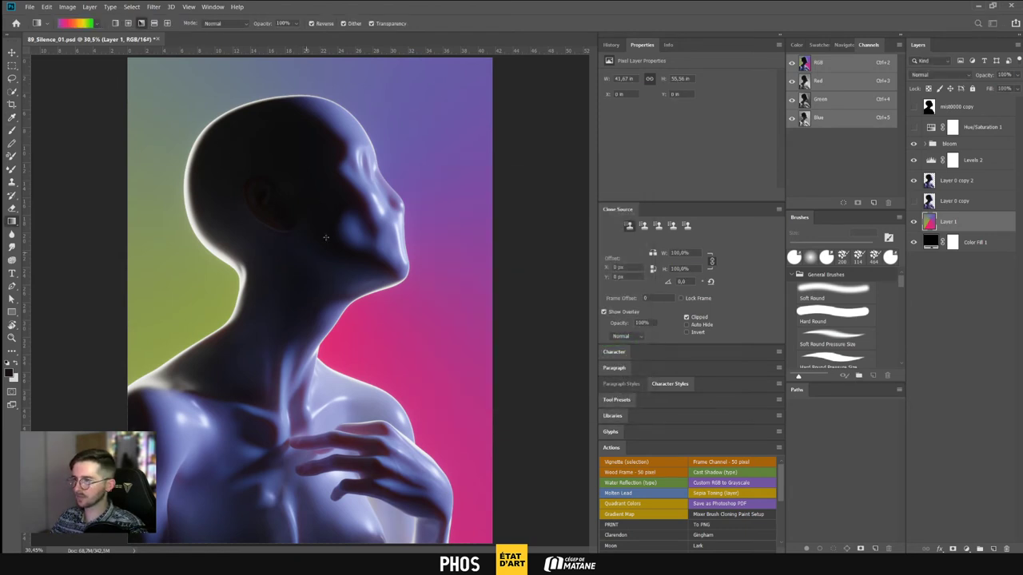
left_click_drag(231, 408, 262, 381)
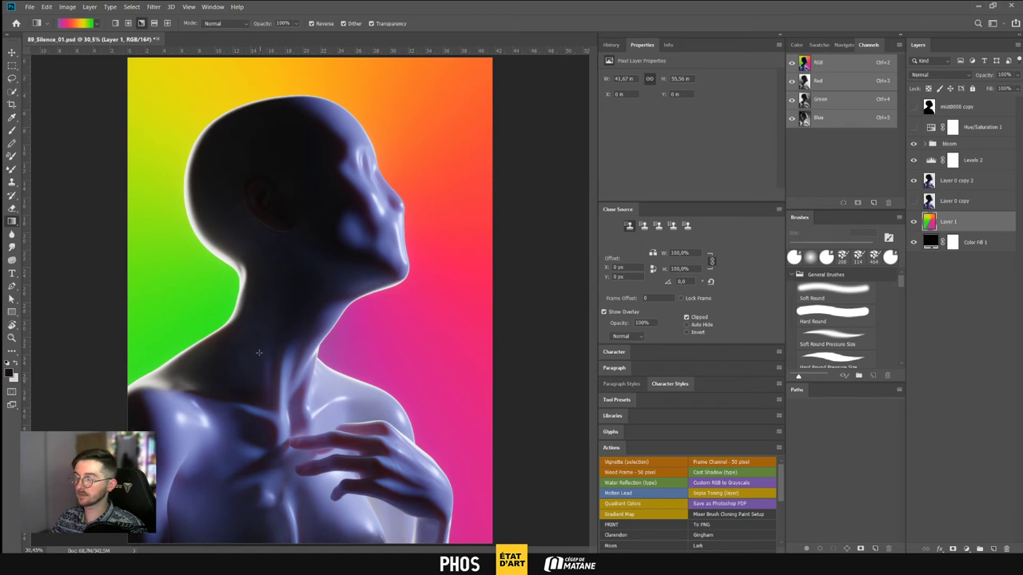
Load the blue-purple-magenta-orange-cyan preset and redraw the angle gradient on Layer 1 from the jaw to the collarbone
left_click(80, 24)
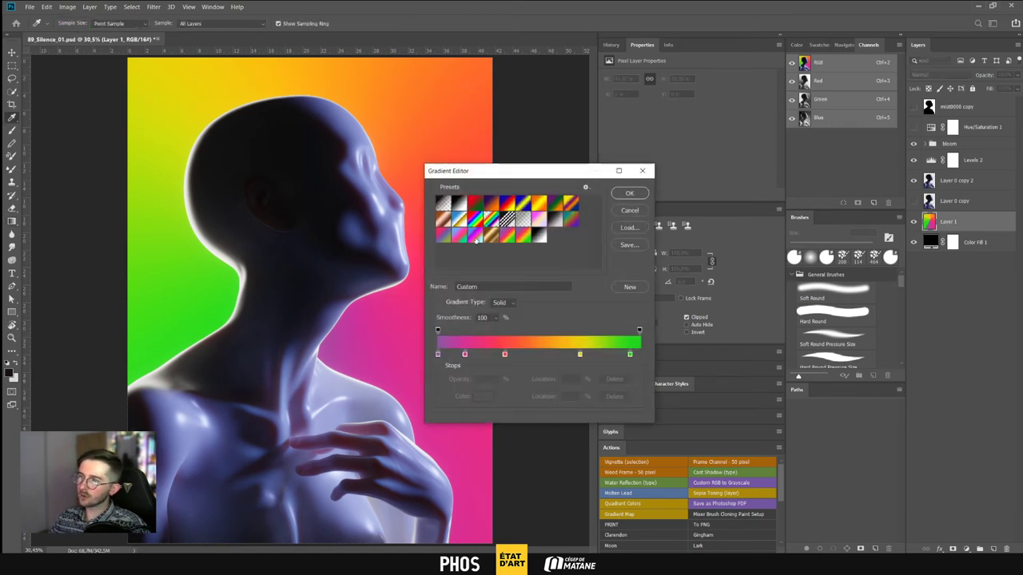
left_click(473, 237)
left_click(629, 194)
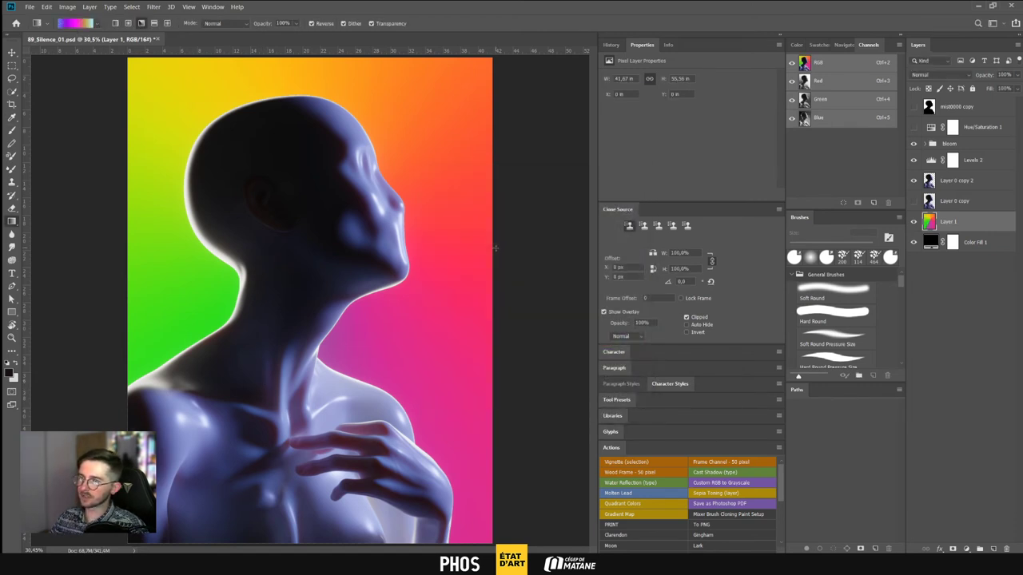
left_click_drag(318, 246, 262, 404)
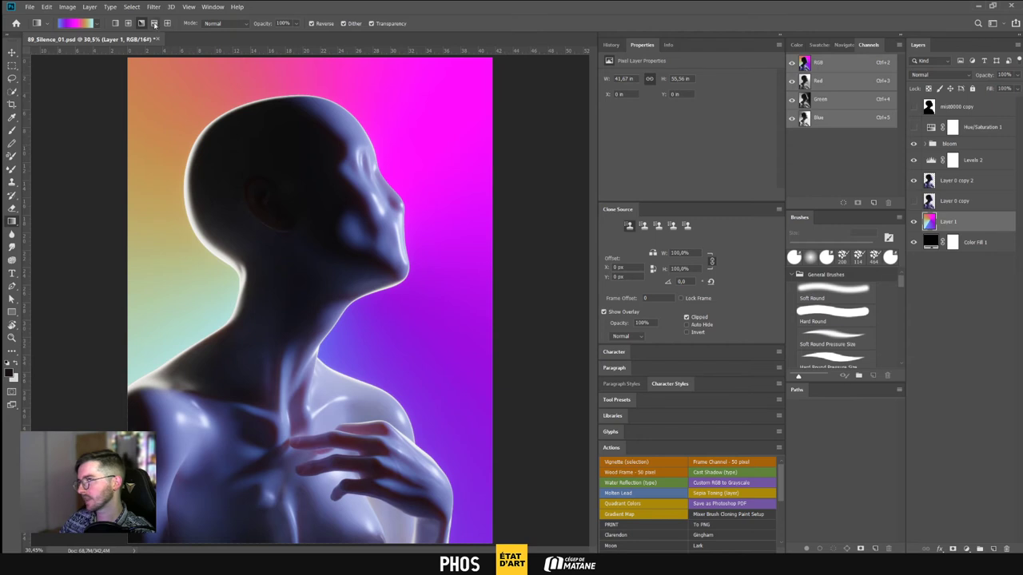
Switch the gradient style to radial and redraw it from several centres on the chest out towards the face
left_click_drag(212, 447, 342, 175)
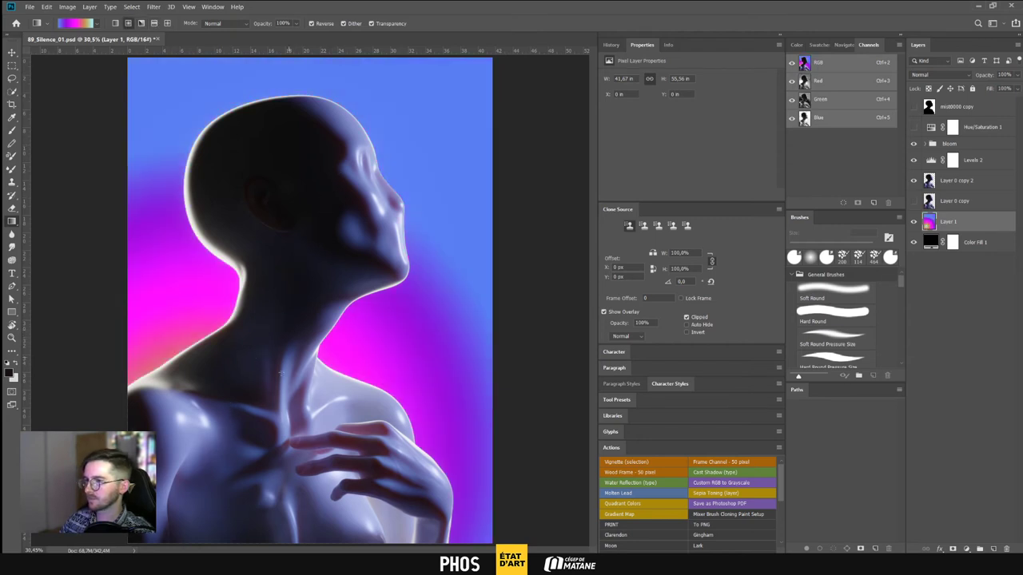
left_click_drag(291, 444, 342, 230)
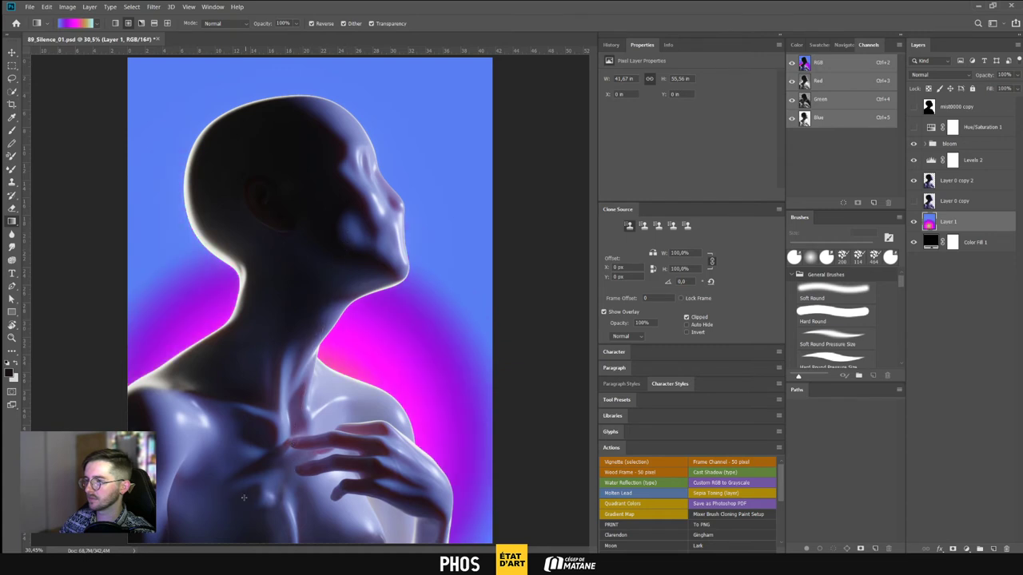
left_click_drag(232, 494, 323, 240)
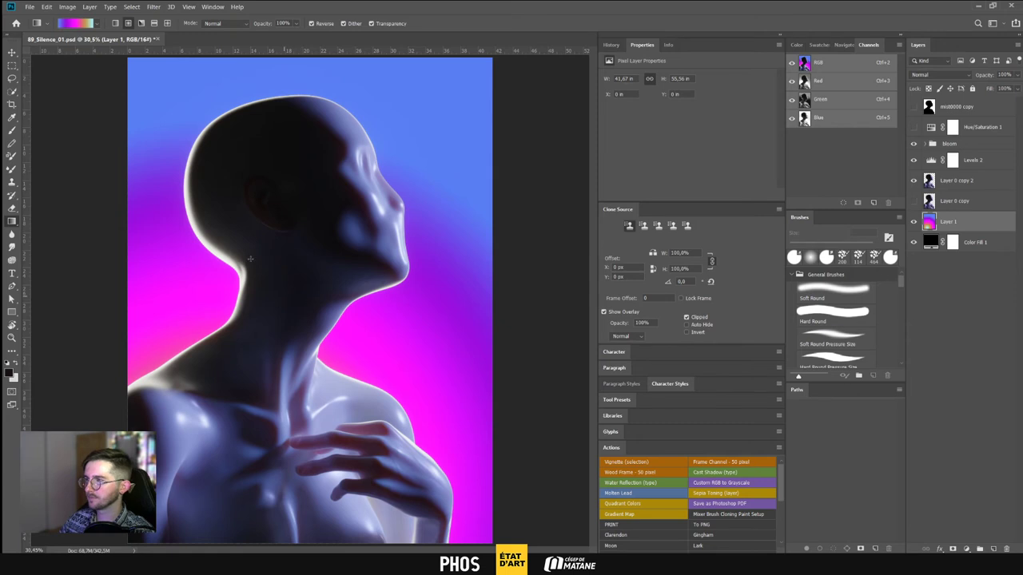
Load the Black, White gradient preset and recolour its white end stop to golden yellow #ffd041
left_click(76, 22)
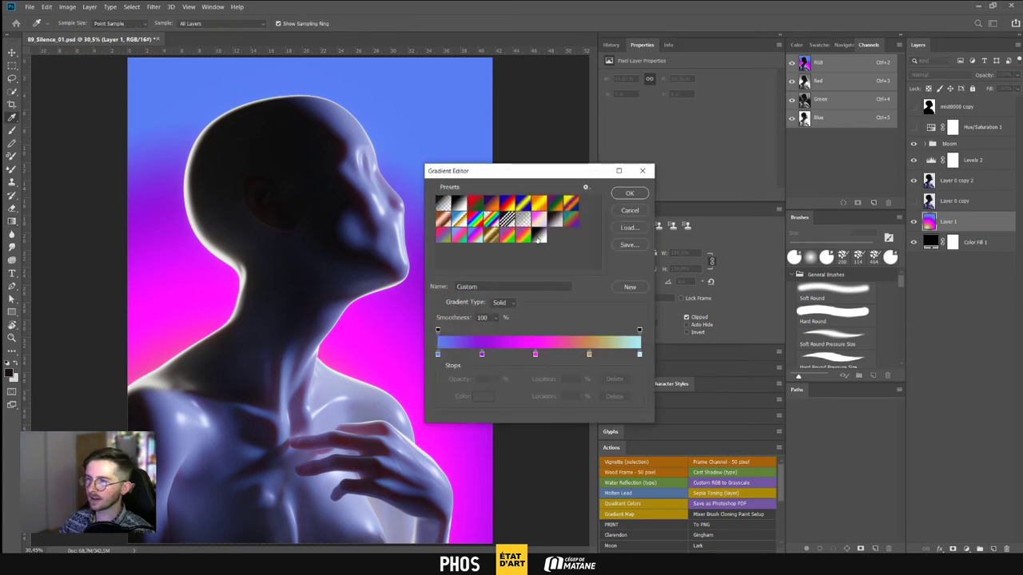
left_click(540, 234)
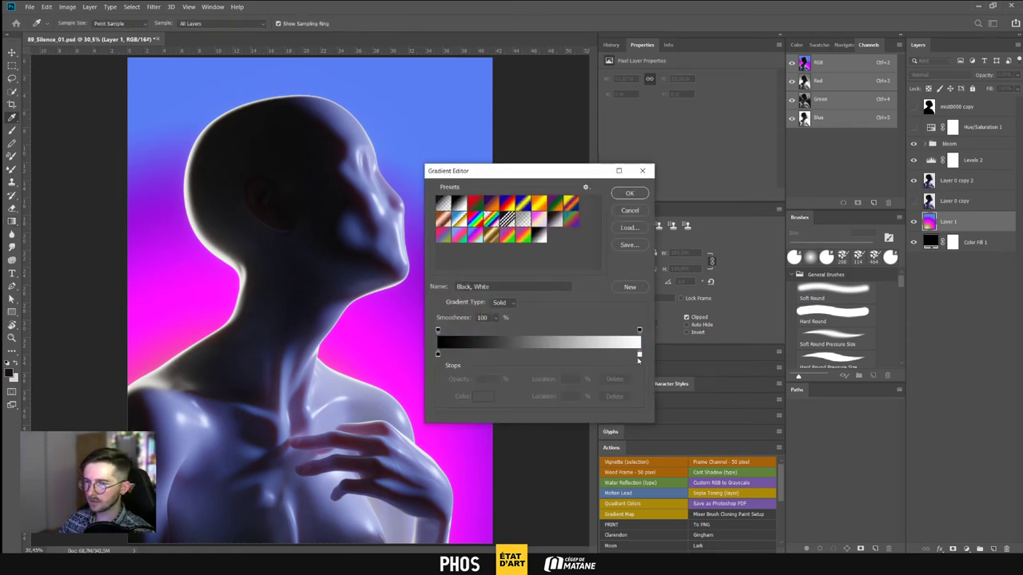
left_click(640, 355)
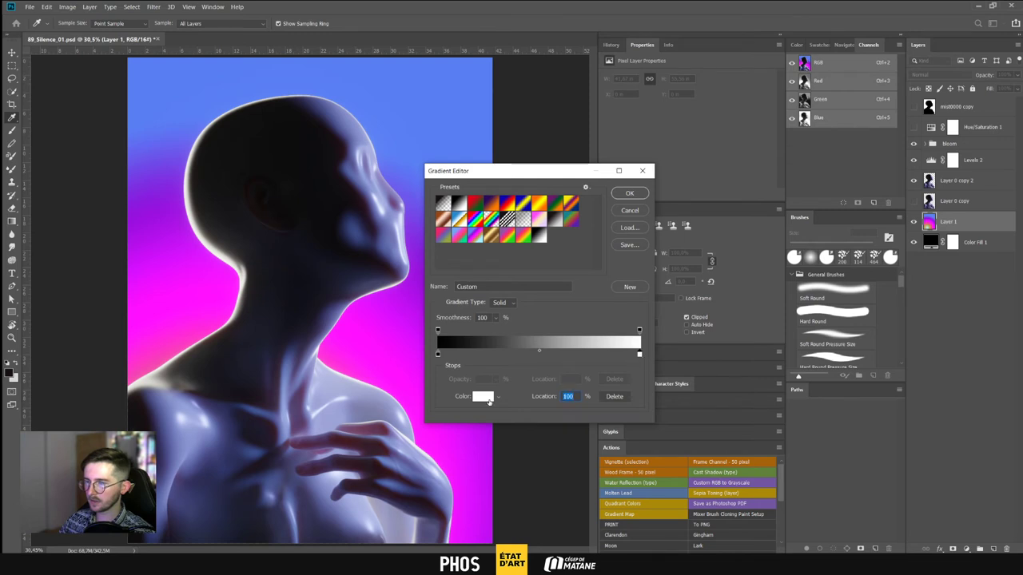
left_click(485, 397)
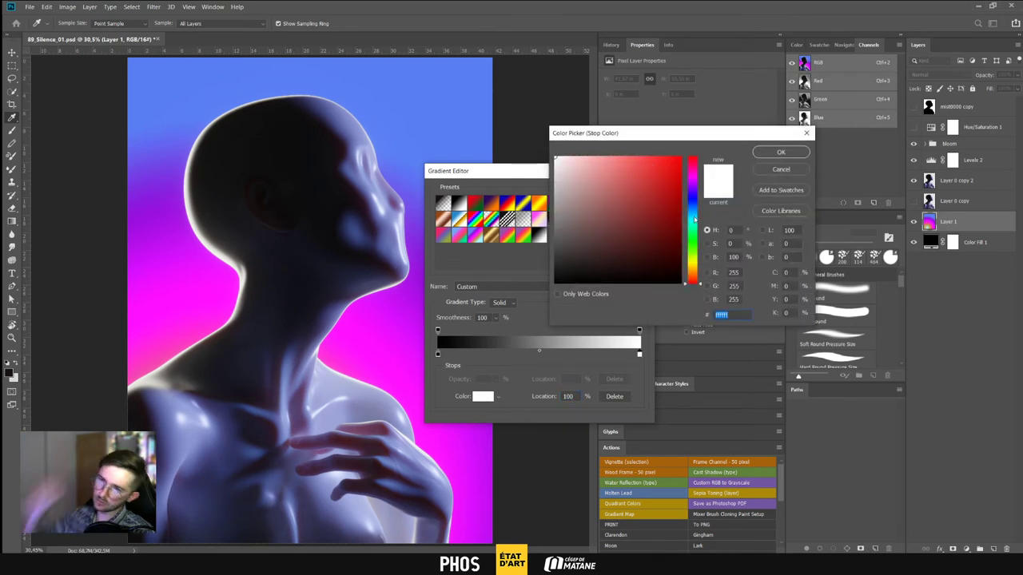
left_click(692, 267)
left_click(643, 202)
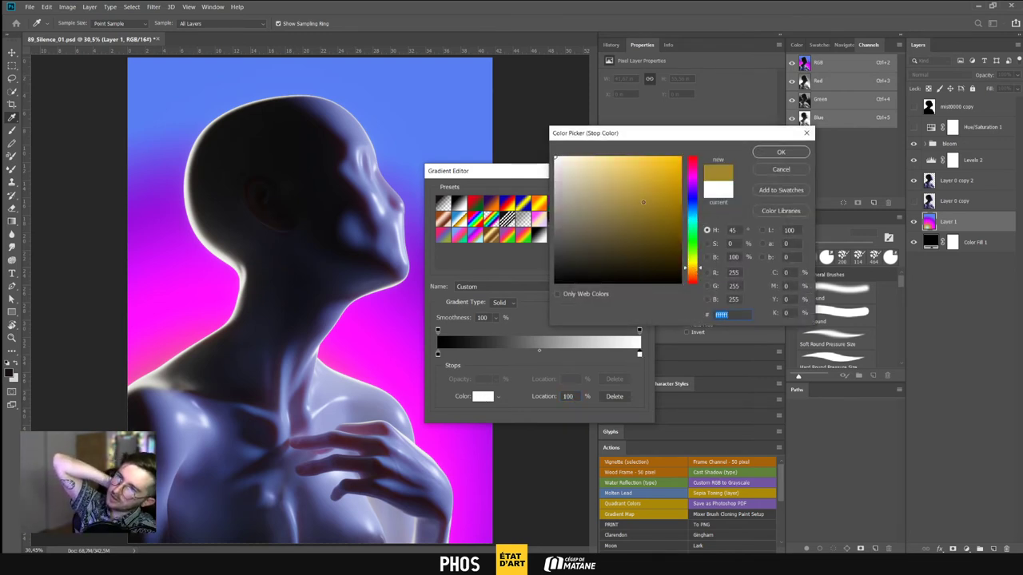
left_click_drag(643, 202, 655, 139)
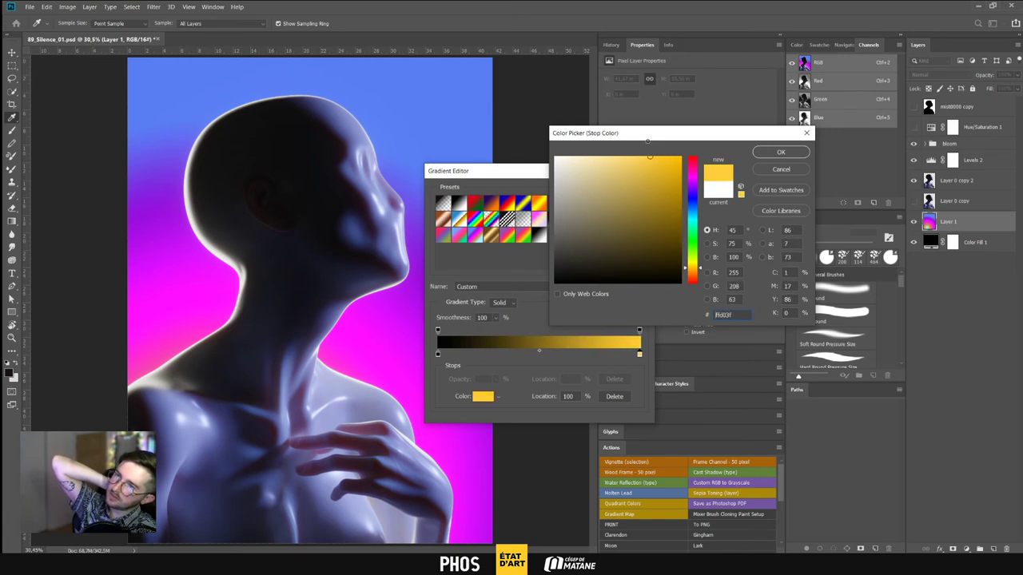
left_click_drag(693, 269, 692, 268)
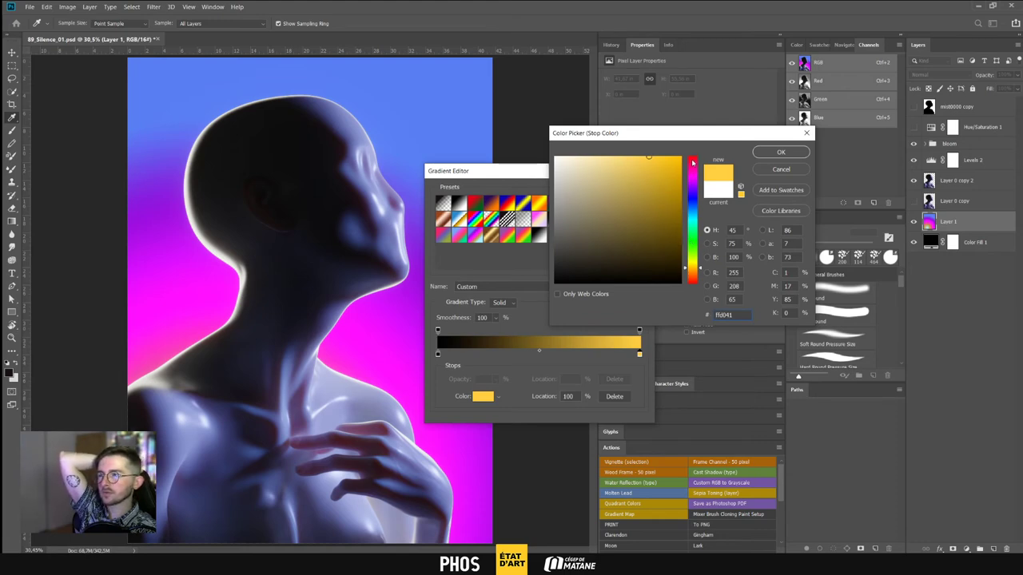
left_click(769, 153)
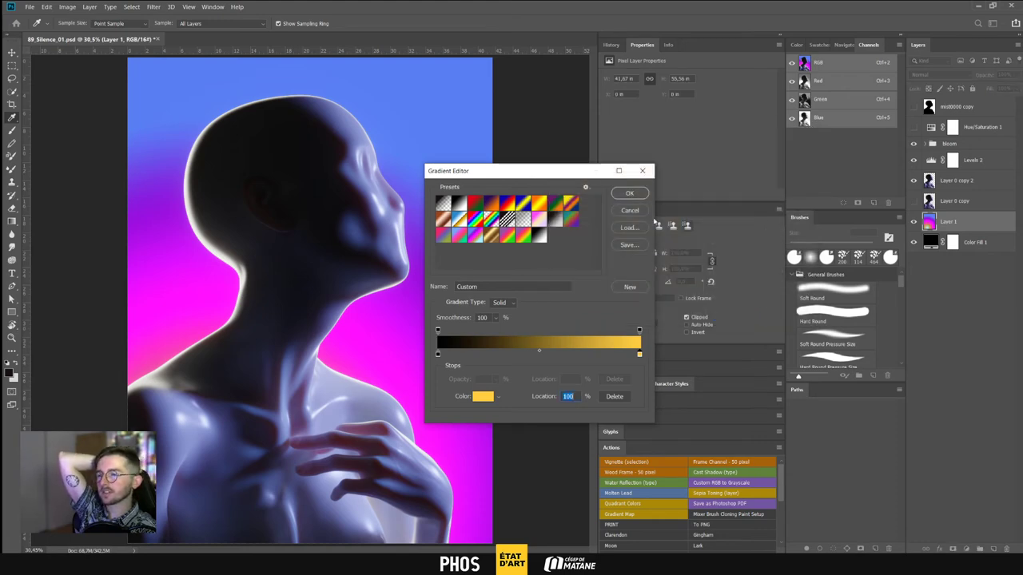
left_click(630, 193)
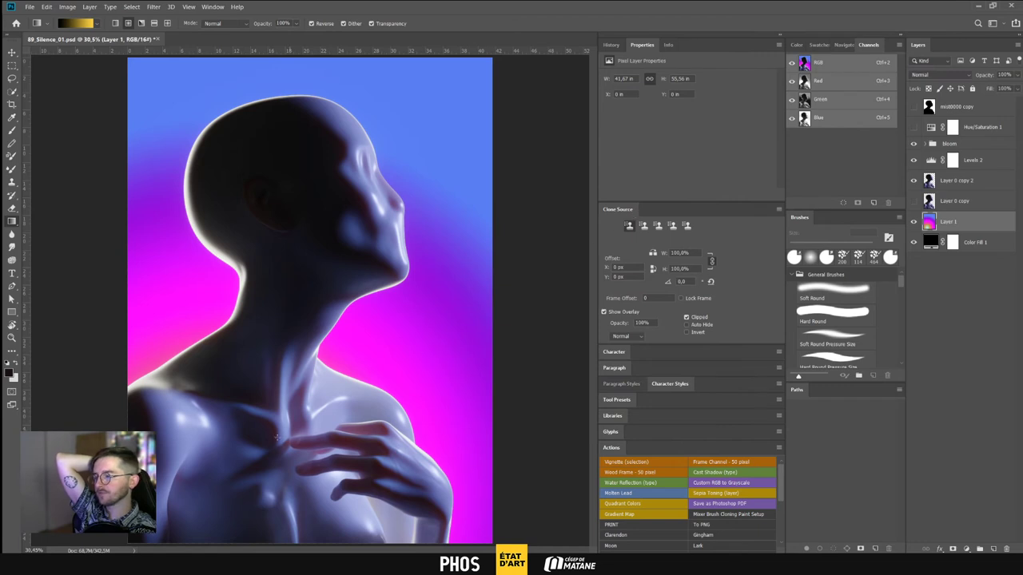
Draw the black-to-yellow radial gradient on Layer 1 from the chest, from the jaw, and finally from the neck to the hand
left_click_drag(276, 437, 365, 149)
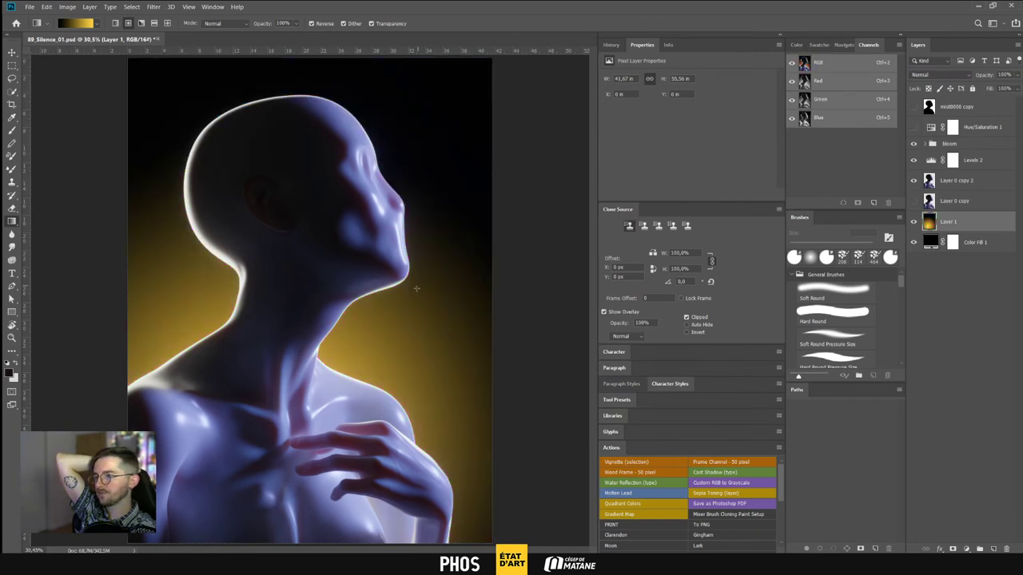
left_click_drag(318, 269, 256, 420)
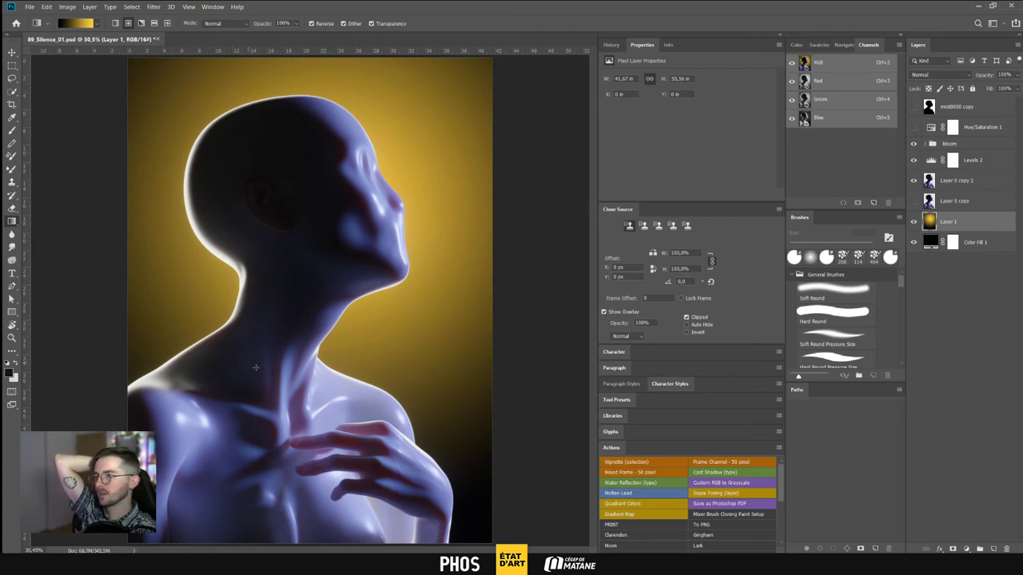
left_click_drag(256, 368, 370, 429)
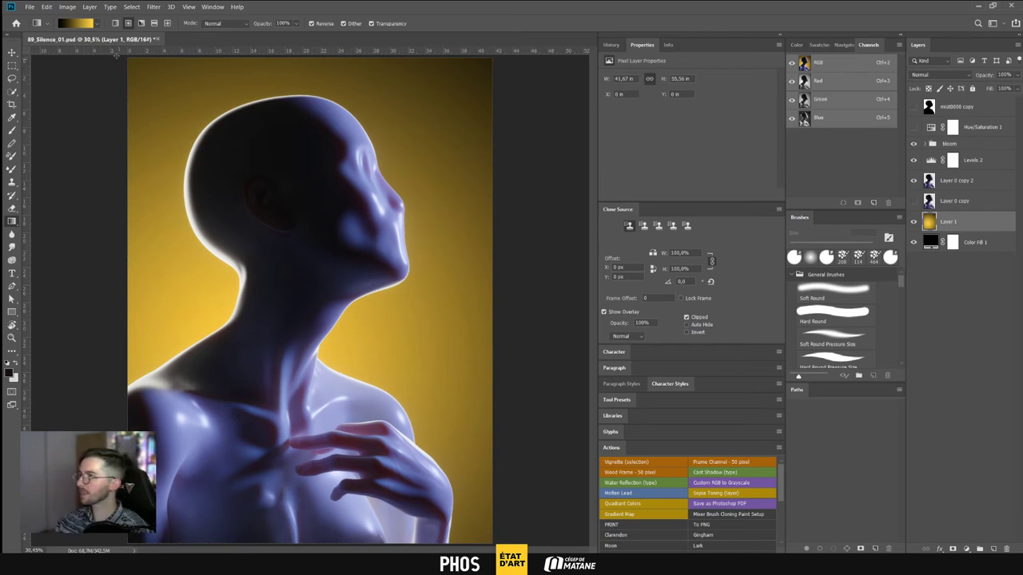
Reload the Black, White gradient preset and recolour its white end stop to dark purple #672e77
left_click(80, 23)
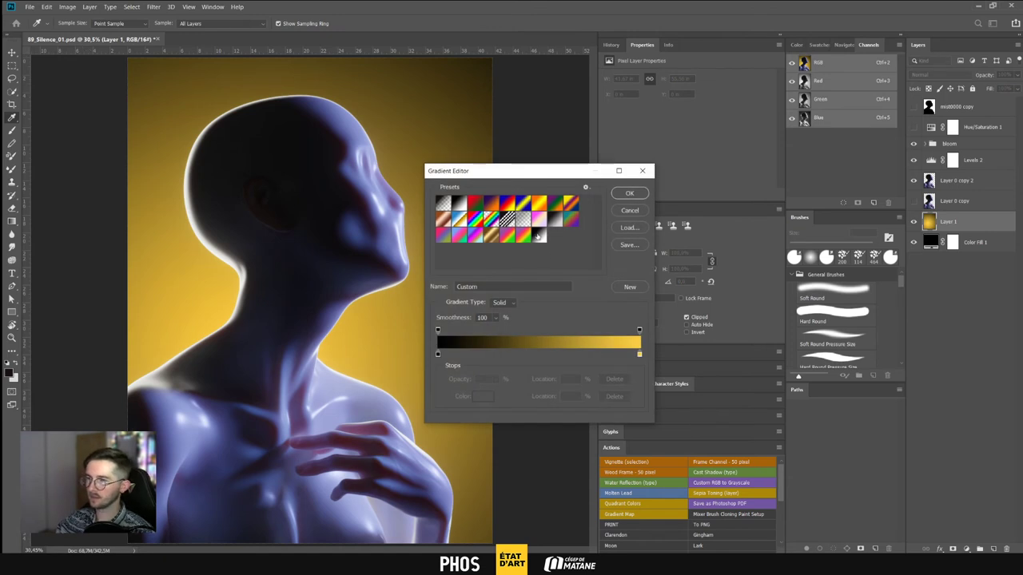
left_click(540, 236)
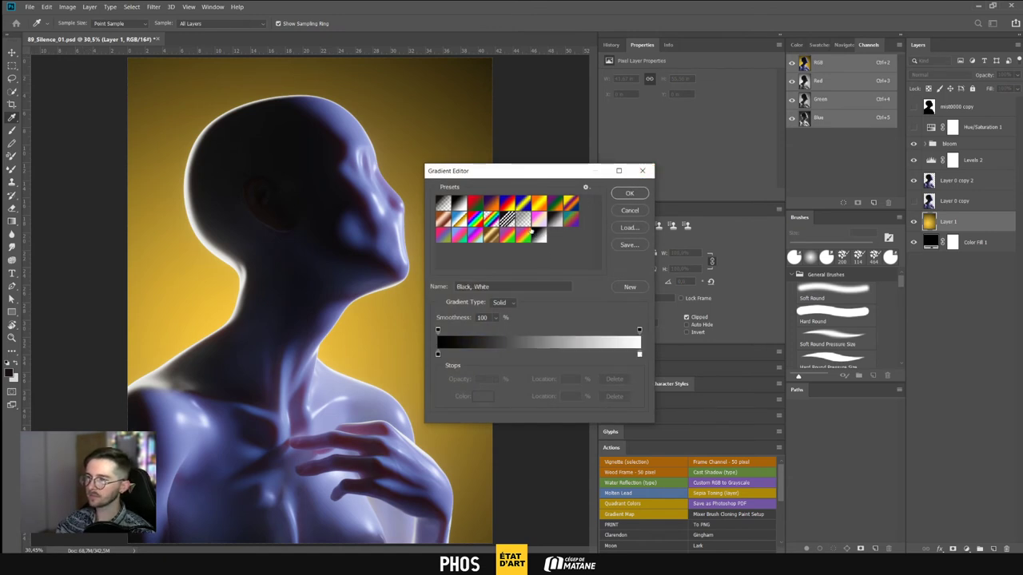
left_click(639, 356)
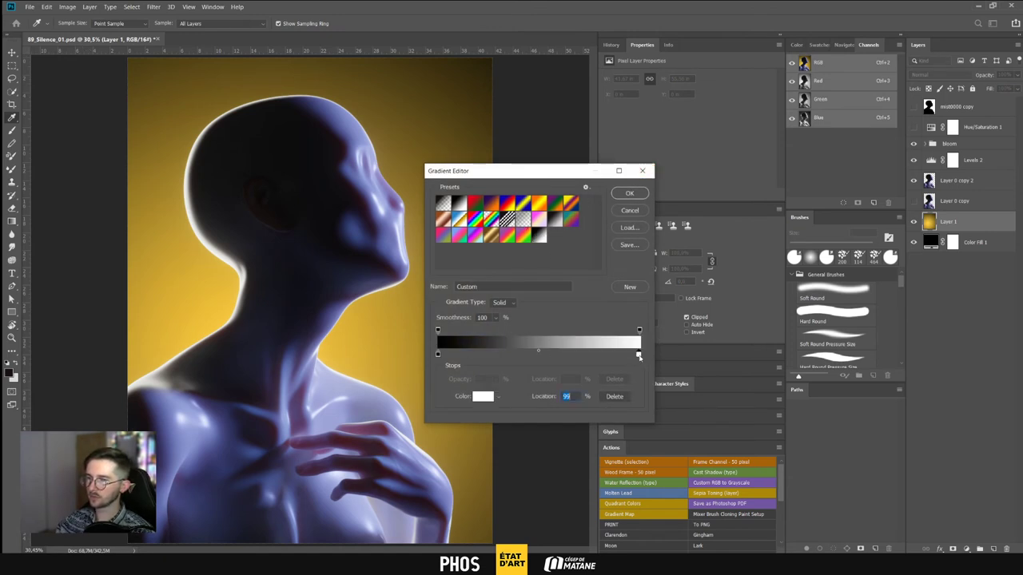
double_click(639, 355)
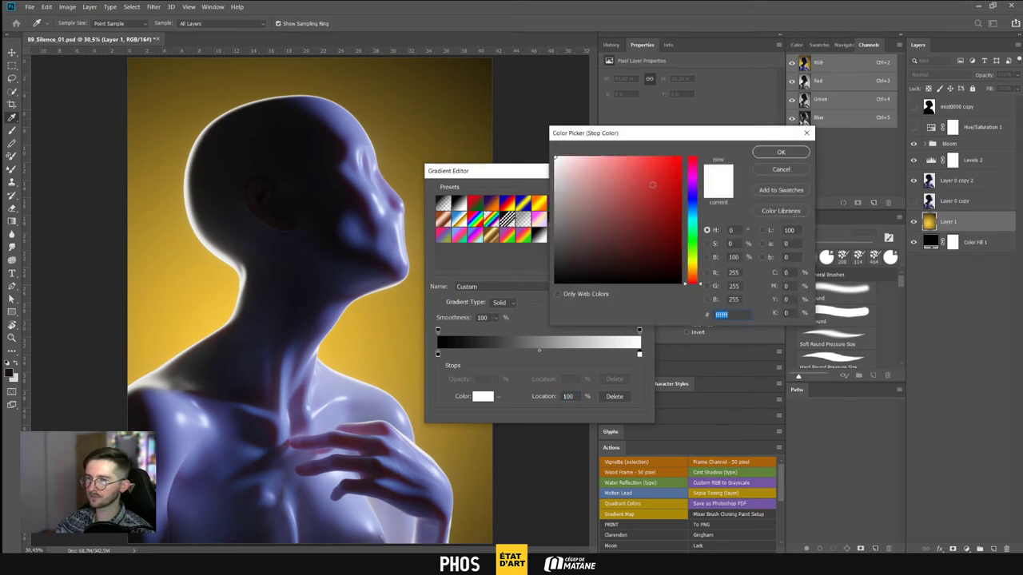
left_click_drag(643, 178, 717, 136)
left_click(634, 233)
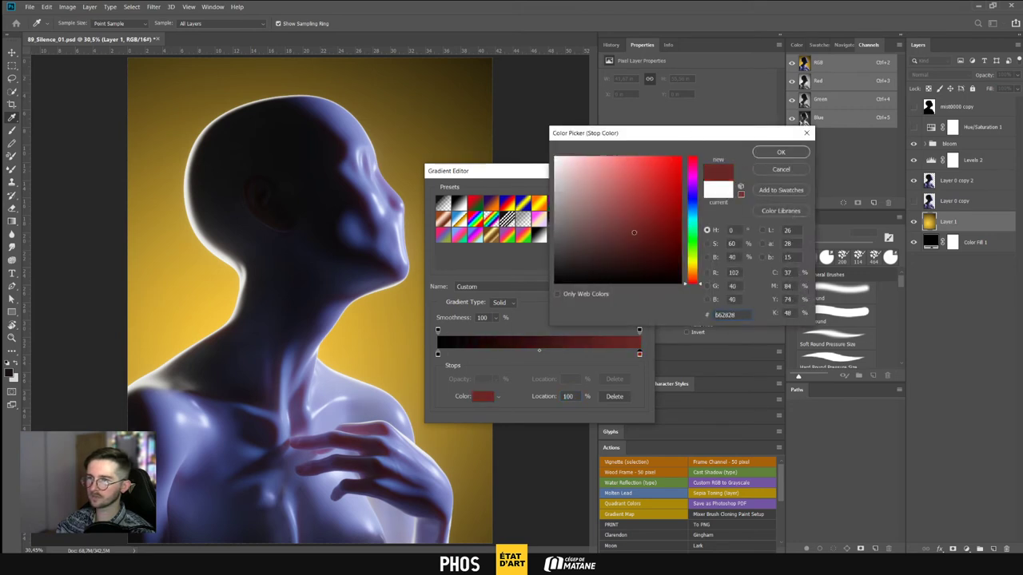
left_click(631, 224)
left_click_drag(694, 174, 695, 185)
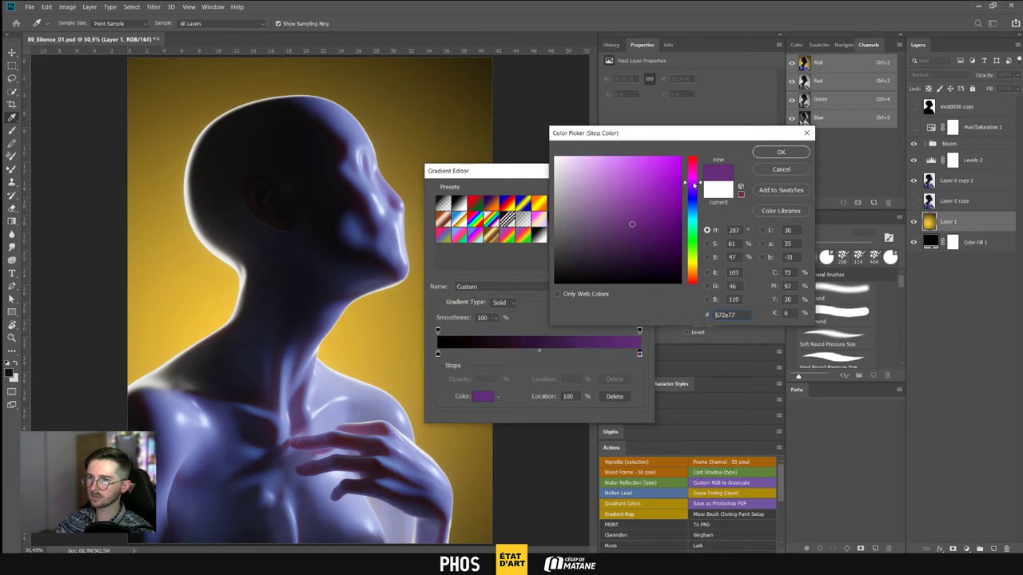
left_click(778, 151)
left_click(630, 195)
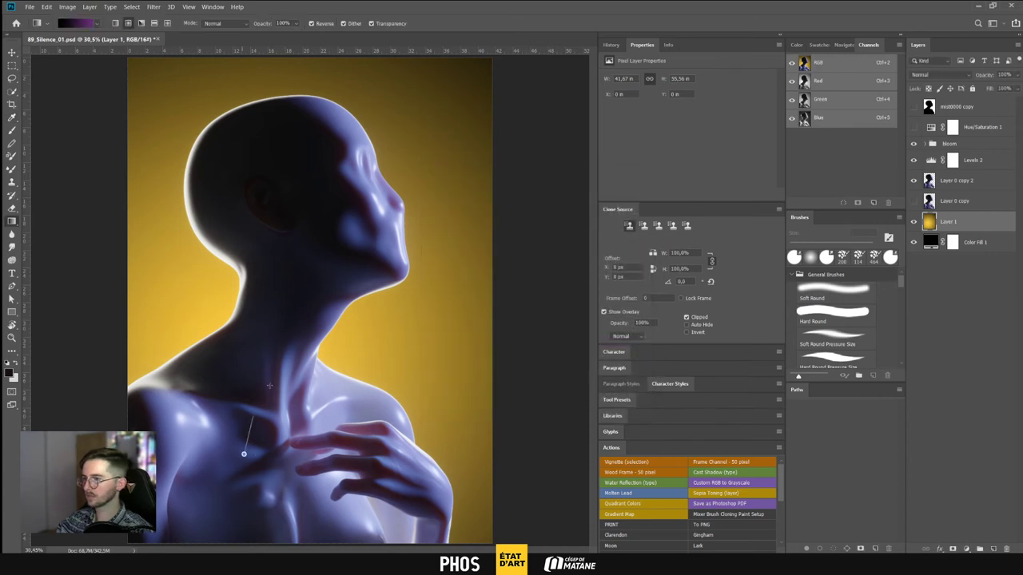
Draw the black-to-purple radial gradient on Layer 1 several times, from the chest and neck diagonally past the face
left_click_drag(248, 435, 460, 115)
left_click_drag(249, 390, 467, 133)
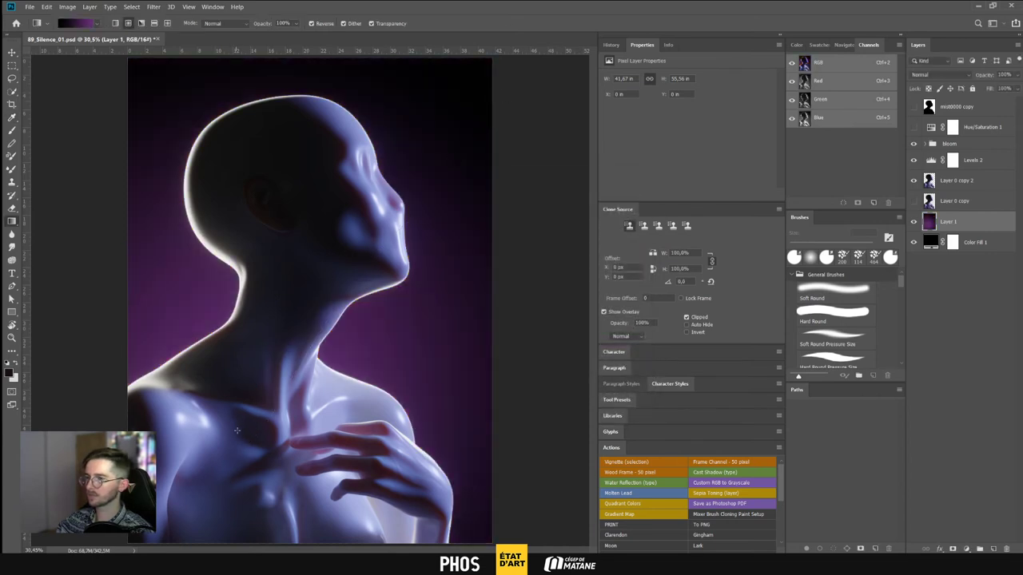
left_click_drag(236, 430, 488, 141)
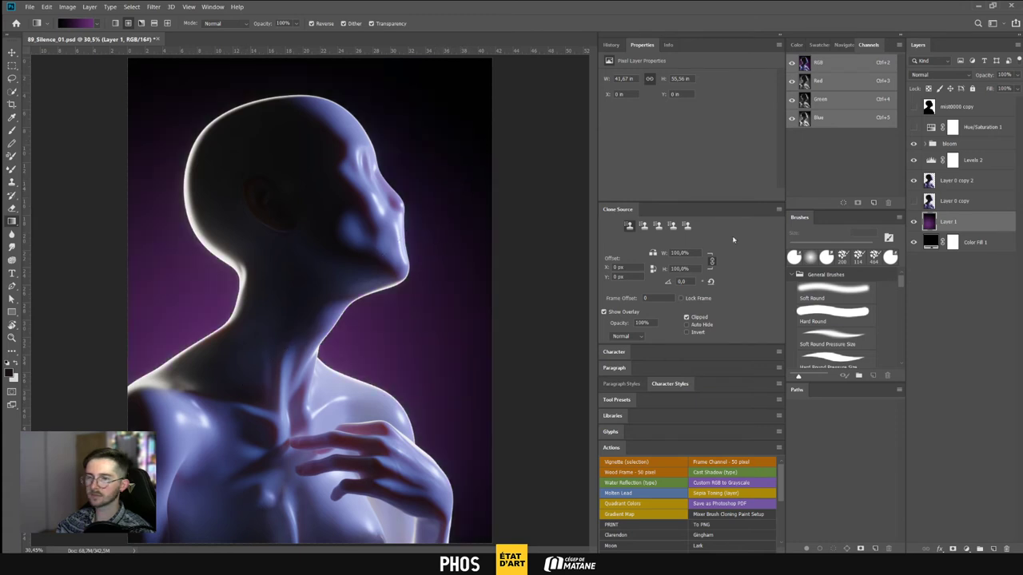
Add a Hue/Saturation adjustment layer above Layer 1 and shift the purple background's hue towards blue
left_click(966, 549)
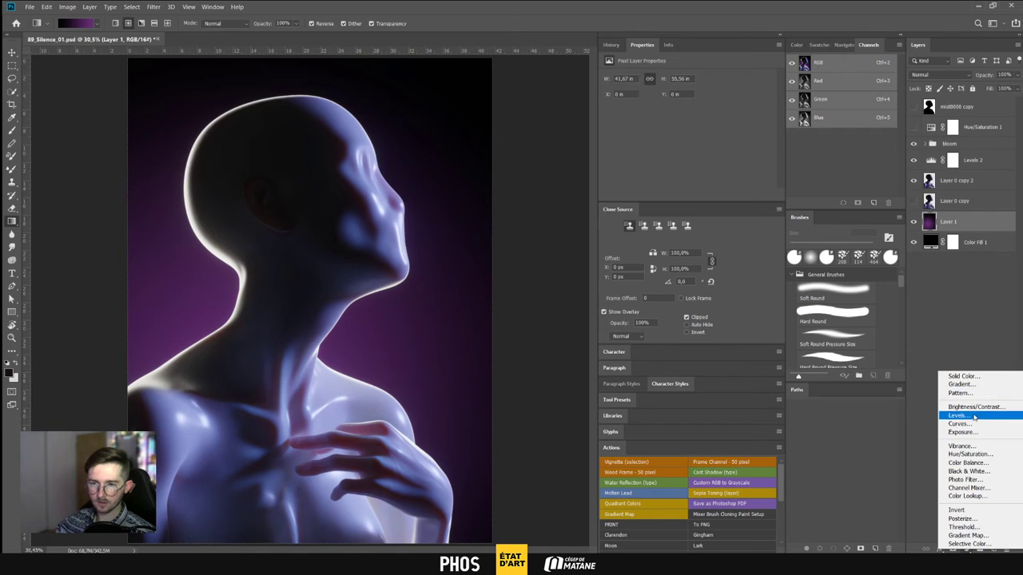
left_click(978, 454)
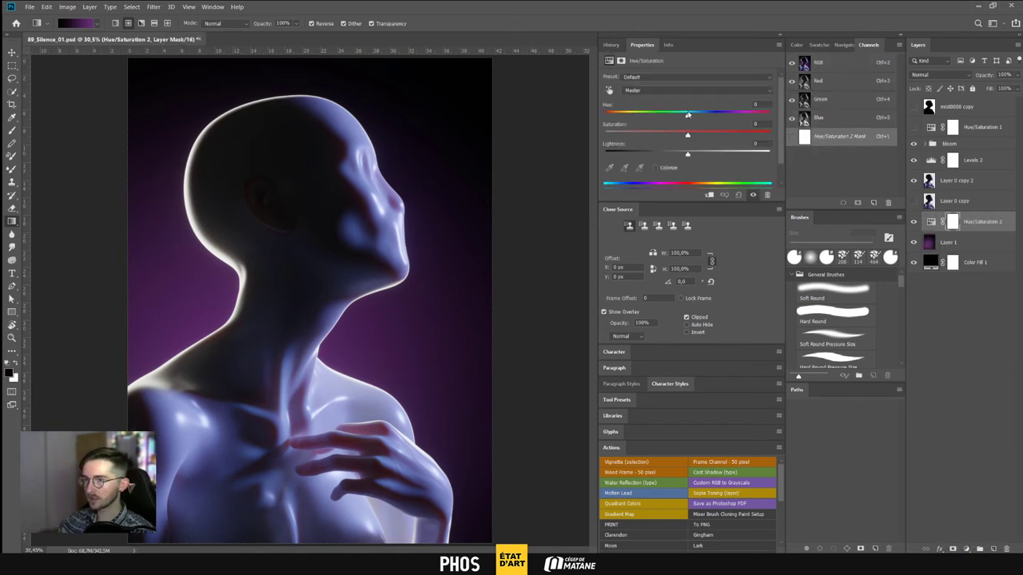
left_click_drag(687, 117, 668, 118)
key("ctrl+minus")
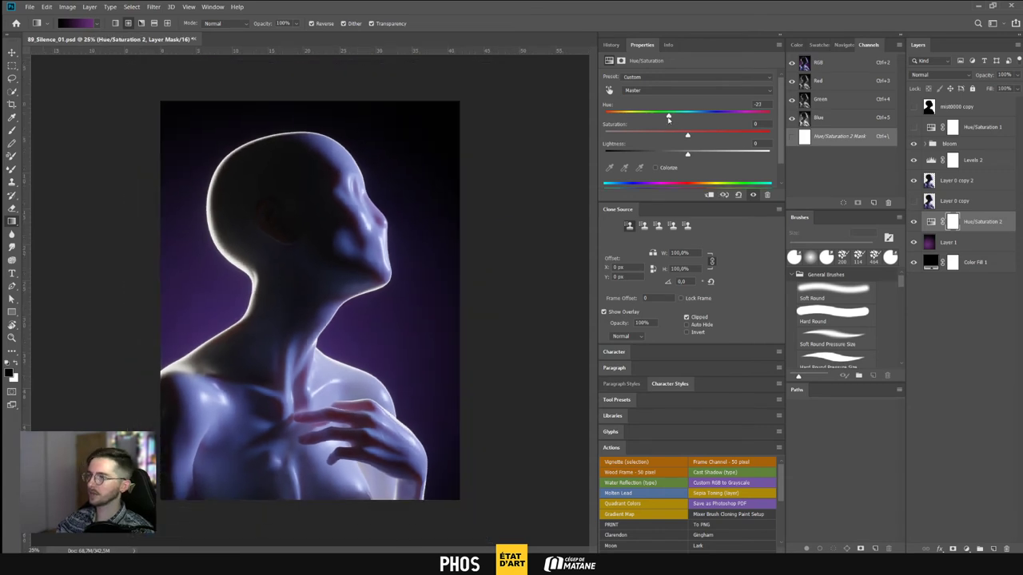
Redraw the black-to-purple radial gradient on Layer 1 from the upper chest diagonally past the canvas's upper corner beyond the face
left_click_drag(247, 374, 453, 126)
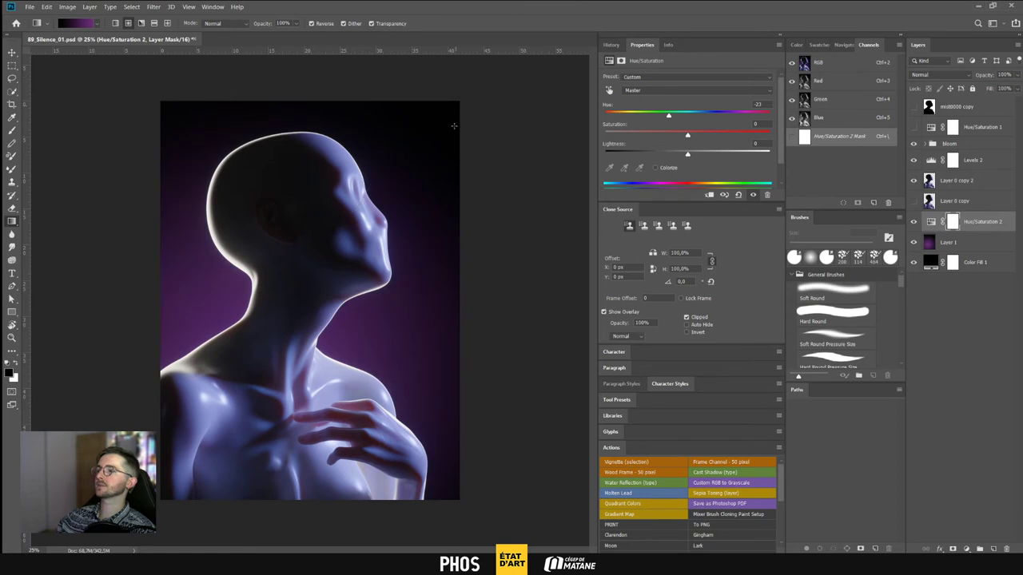
left_click(928, 250)
left_click_drag(254, 402, 469, 88)
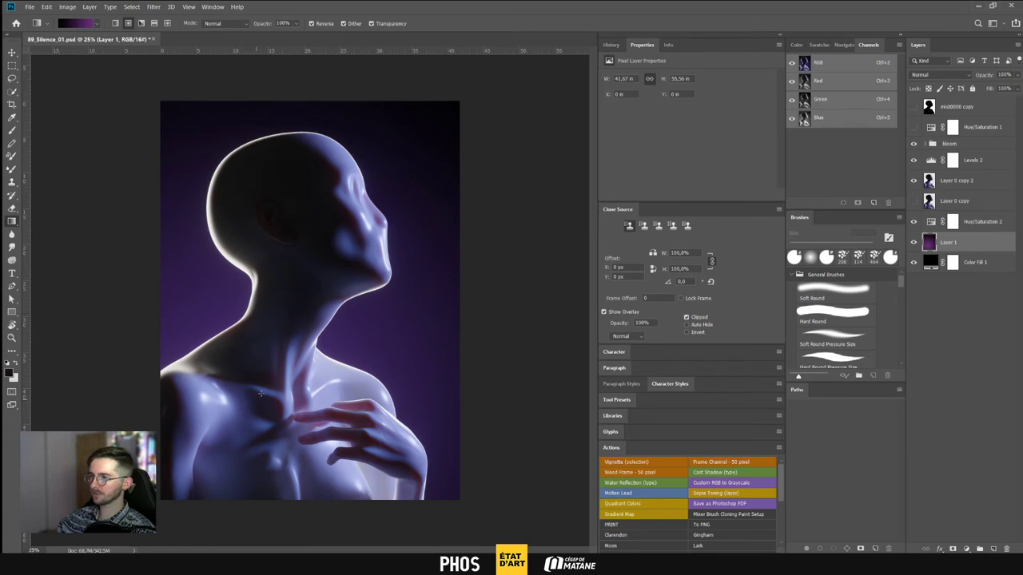
Redraw the purple radial gradient on Layer 1 from the chest past the face and set the Hue/Saturation 2 hue to +33
left_click_drag(260, 393, 481, 96)
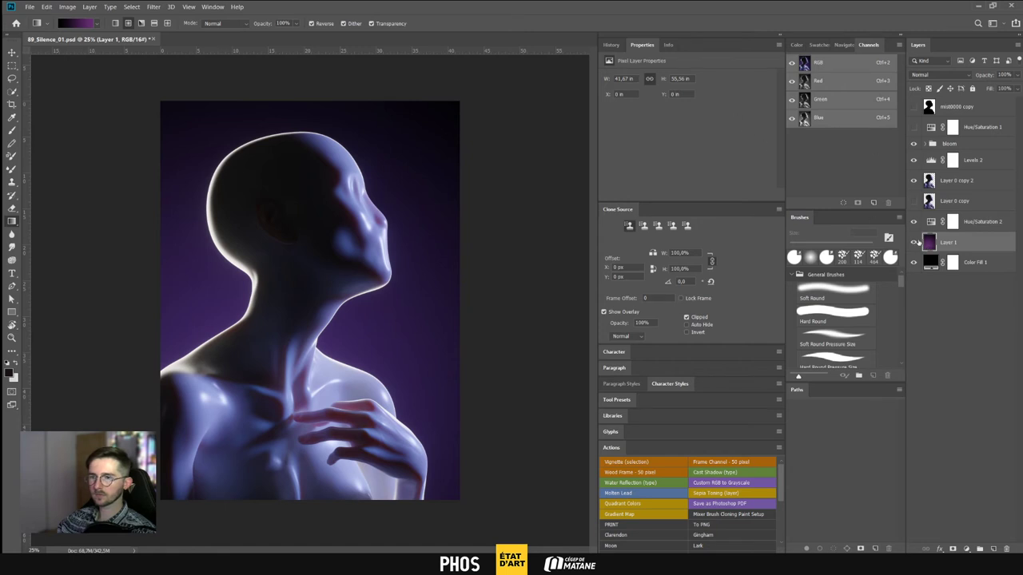
left_click(938, 224)
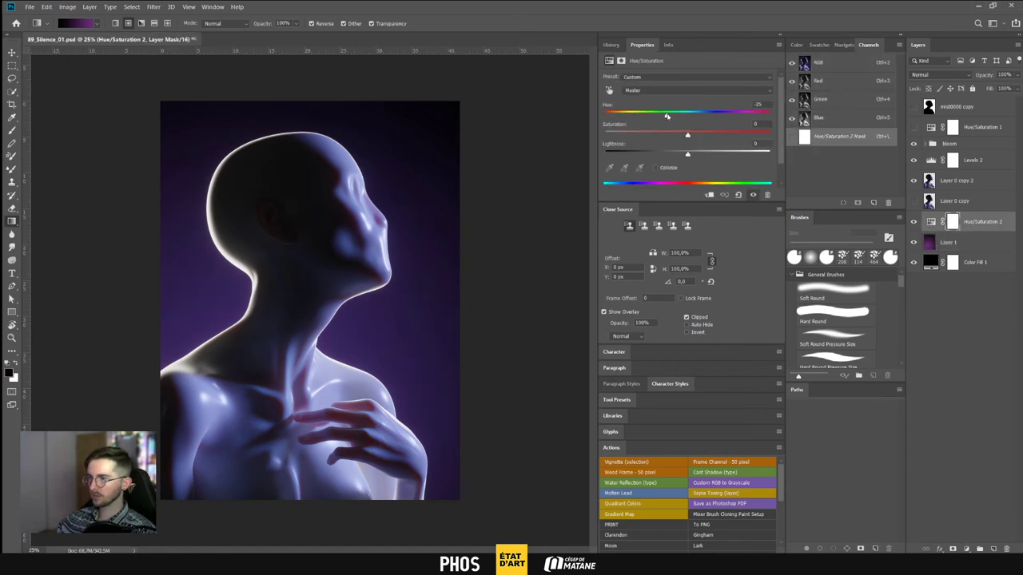
left_click_drag(667, 117, 754, 130)
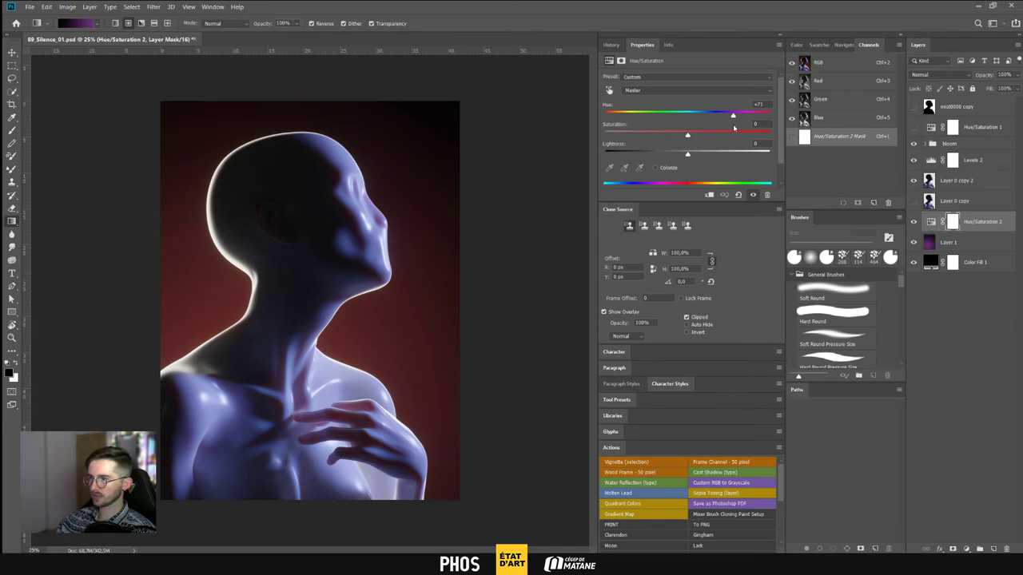
left_click_drag(733, 127, 715, 117)
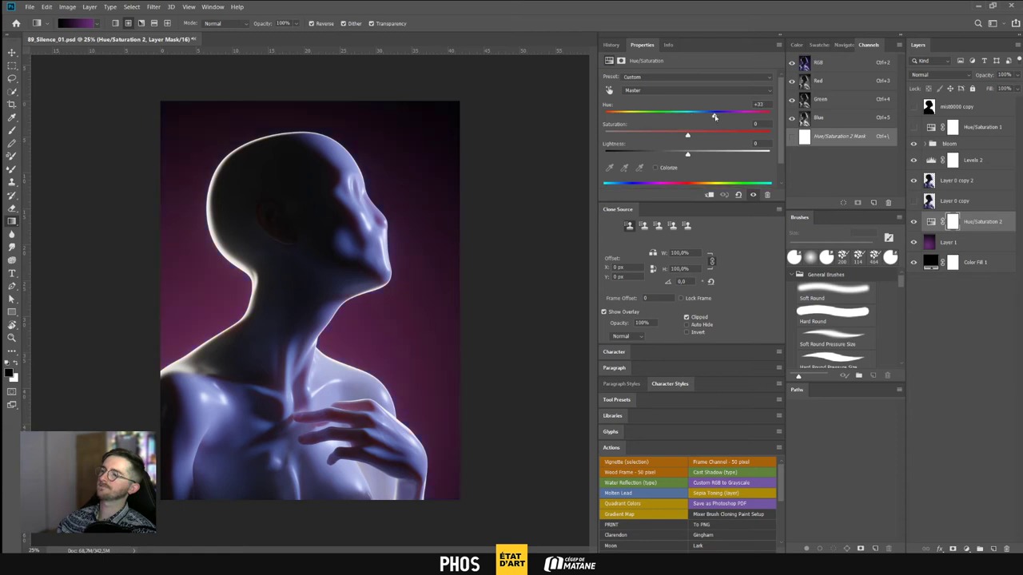
left_click_drag(715, 116, 715, 117)
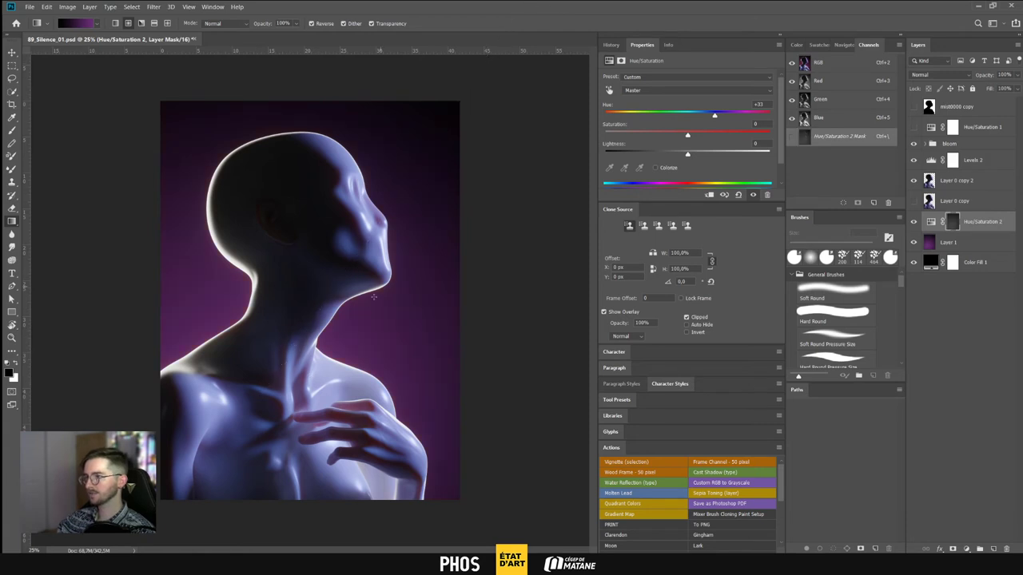
Redraw Layer 1's radial gradient several times from the base of the neck past the canvas's upper corner, and compare the result with Layer 1 hidden
left_click(925, 246)
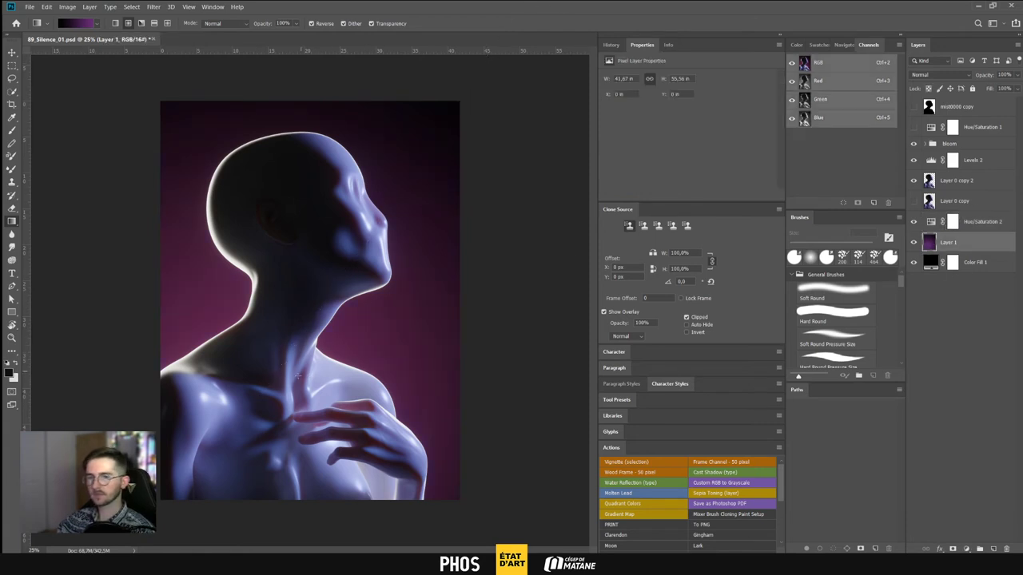
left_click_drag(299, 375, 588, 84)
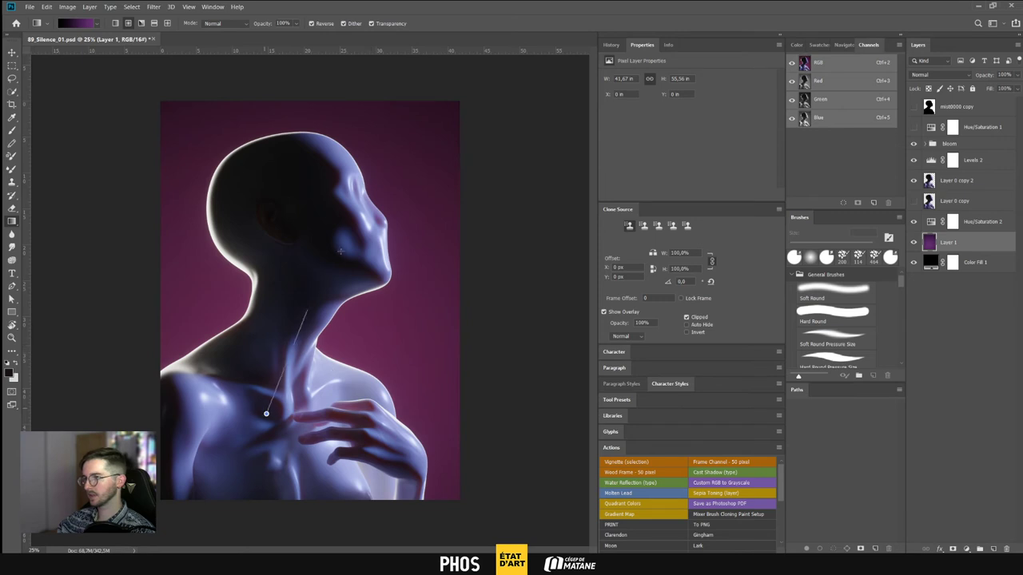
left_click_drag(294, 364, 483, 66)
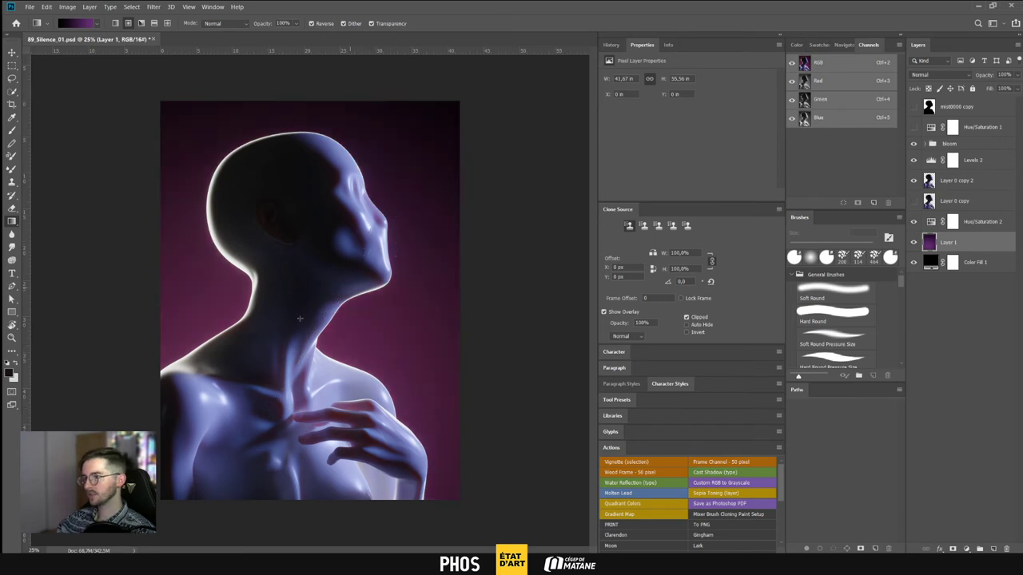
left_click_drag(272, 379, 471, 76)
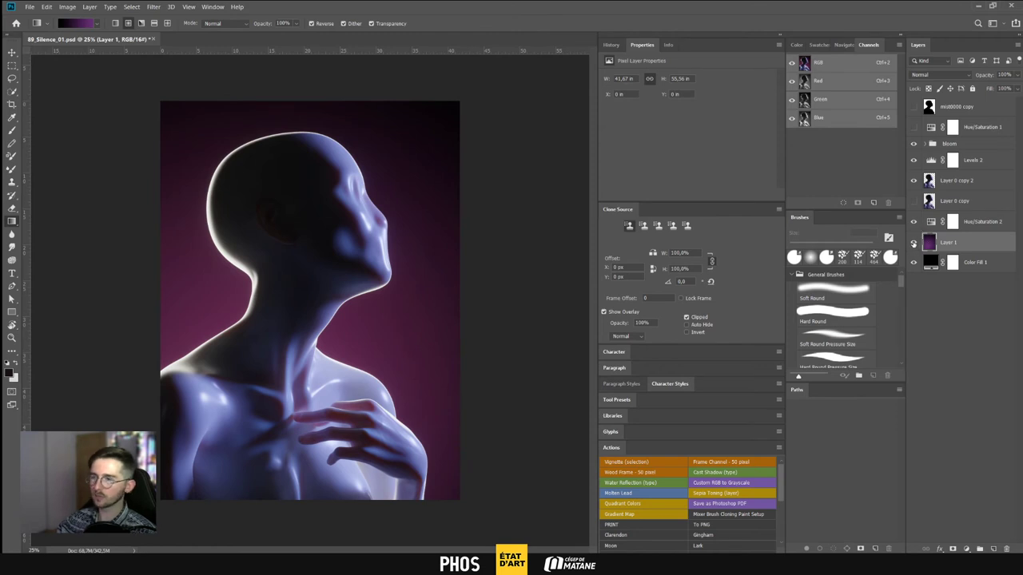
left_click(913, 242)
left_click(913, 242)
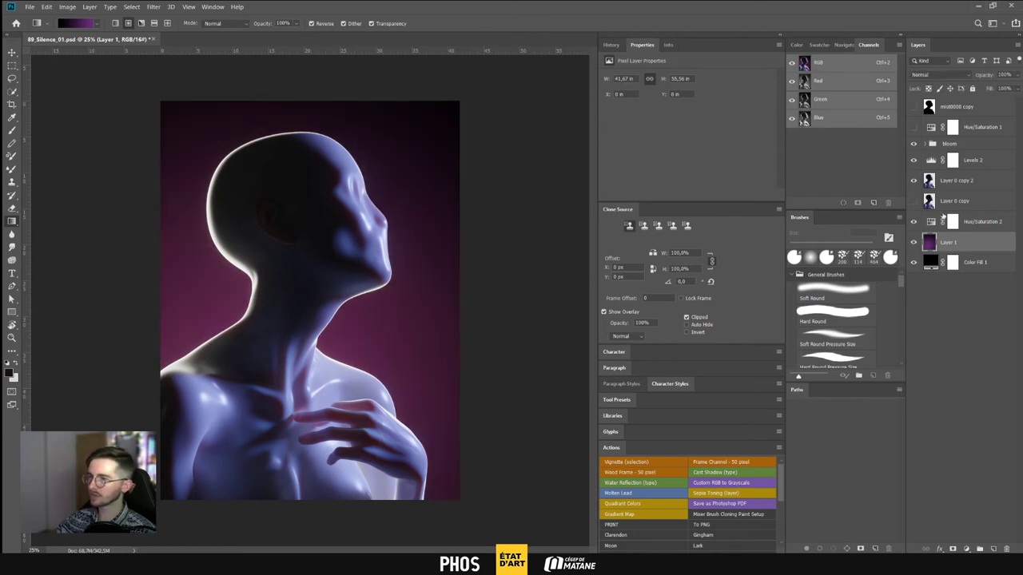
Set the Hue/Saturation 2 adjustment's hue to -1 and try a lower opacity for that layer
left_click(945, 221)
left_click_drag(714, 116, 687, 123)
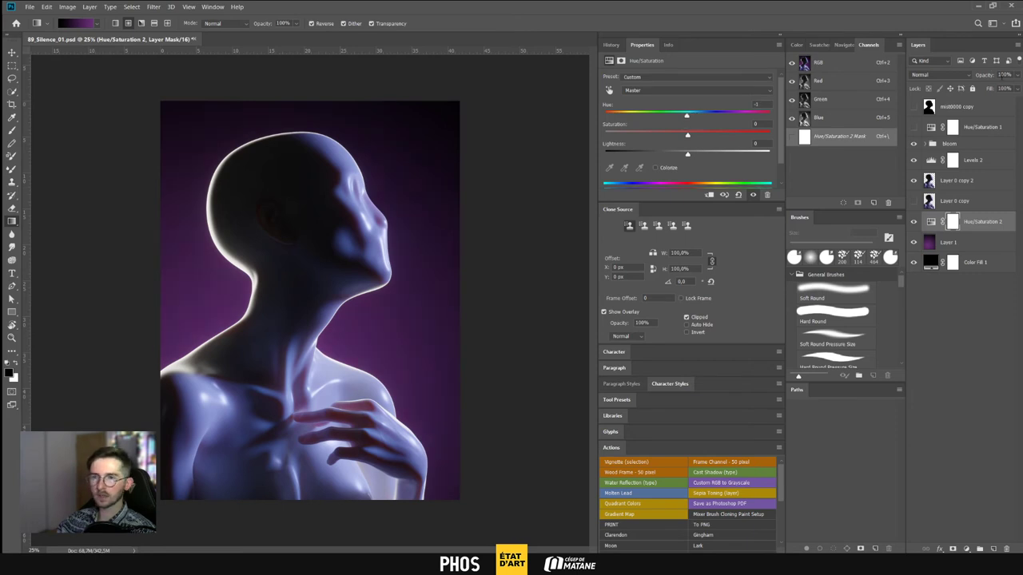
left_click(1017, 75)
left_click_drag(1013, 86, 982, 104)
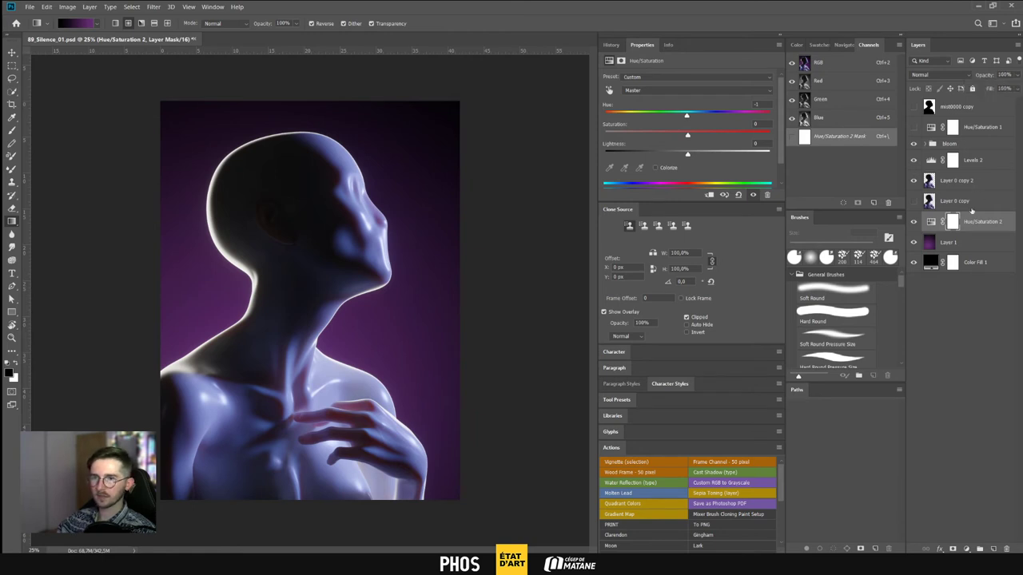
Lower Layer 1's opacity to 38% and save the document
left_click(962, 244)
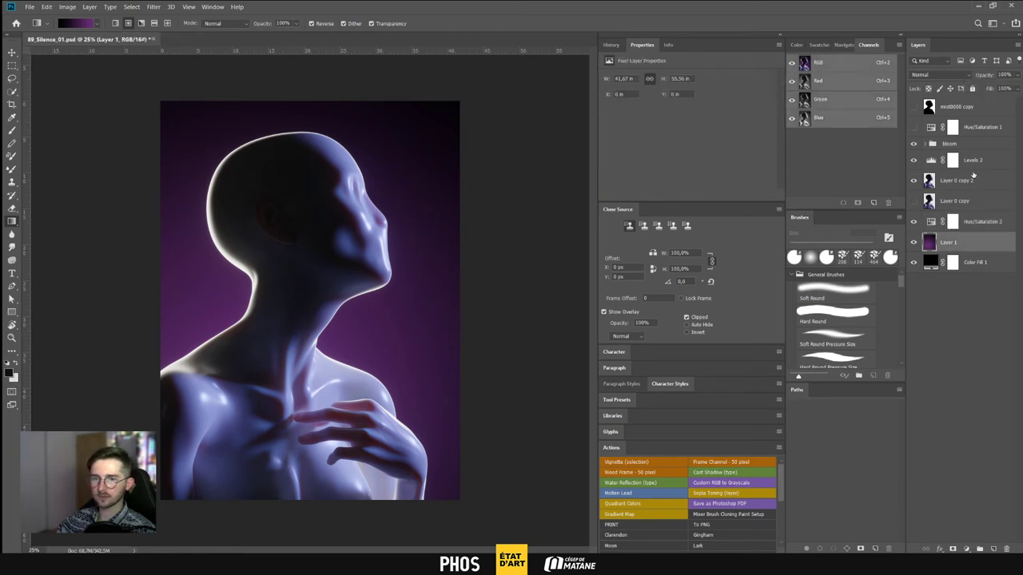
left_click(1017, 74)
left_click_drag(1013, 88, 989, 88)
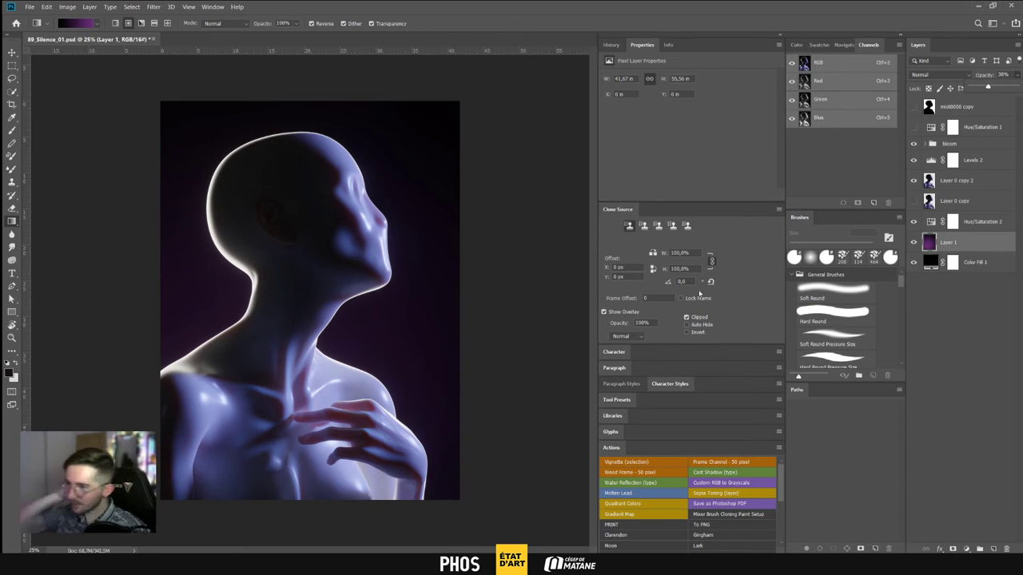
left_click(12, 51)
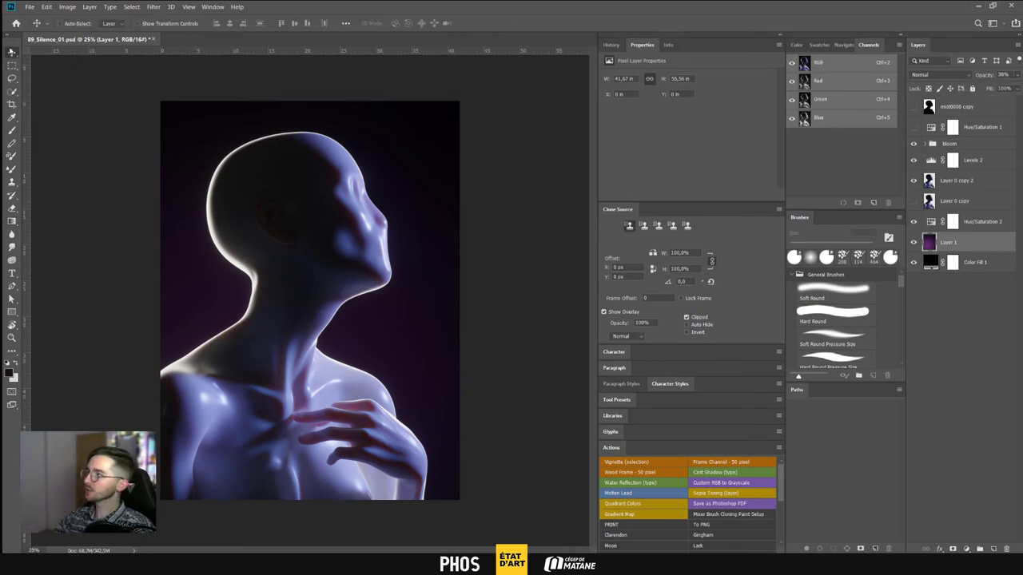
key("ctrl+s")
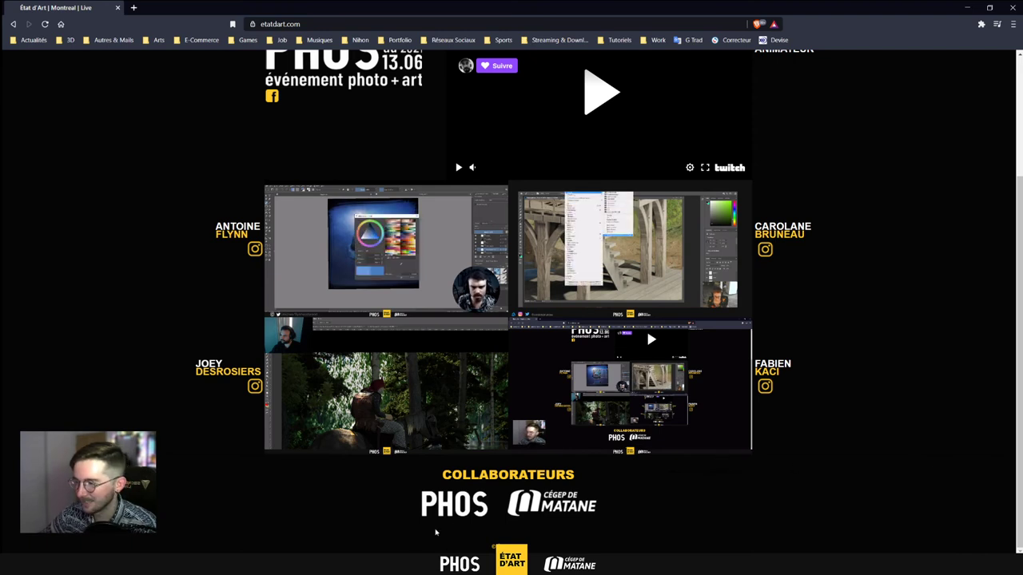
Switch from the browser back to 89_Silence_01.psd in Photoshop
mouse_move(236, 564)
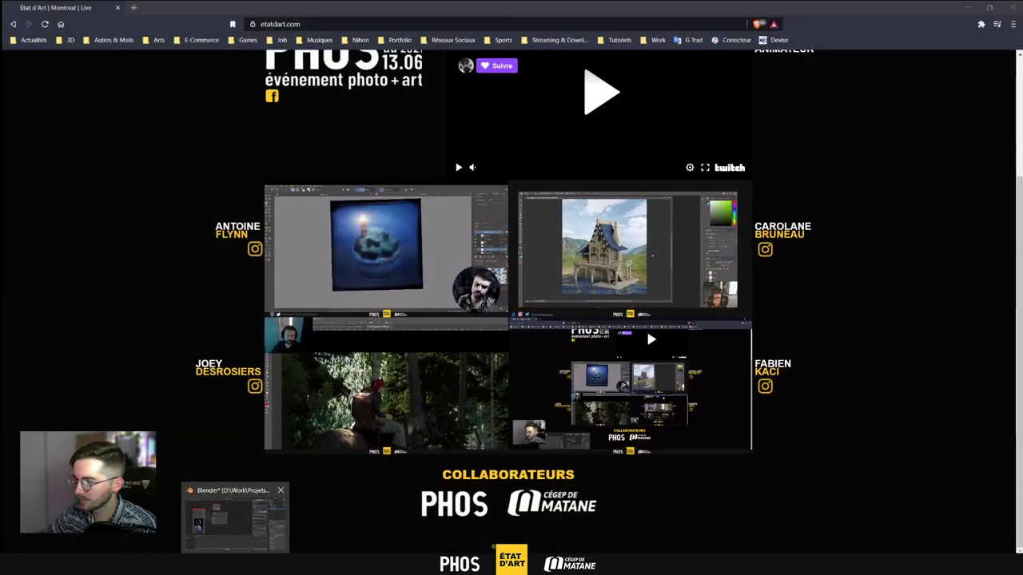
mouse_move(334, 572)
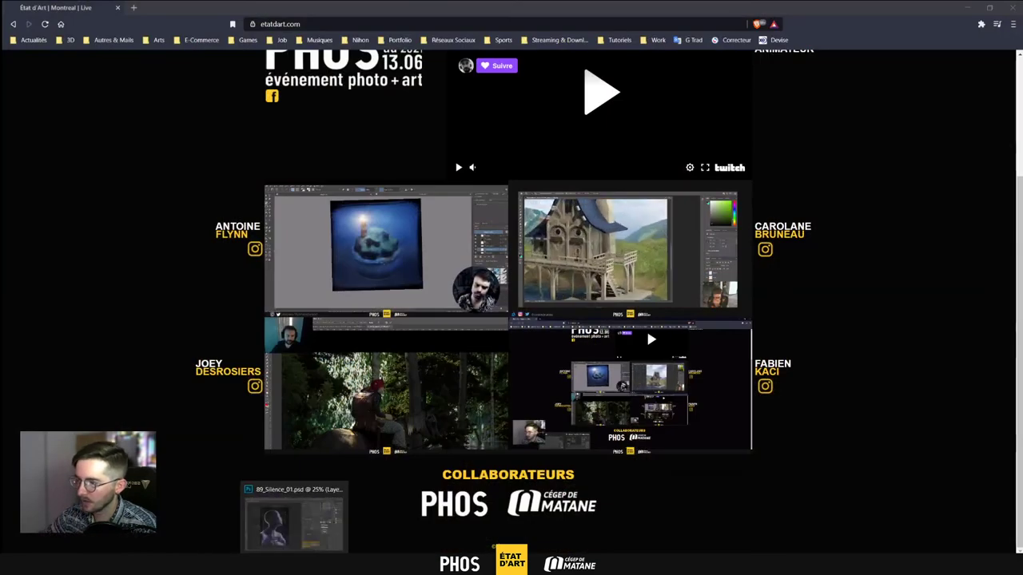
left_click(357, 518)
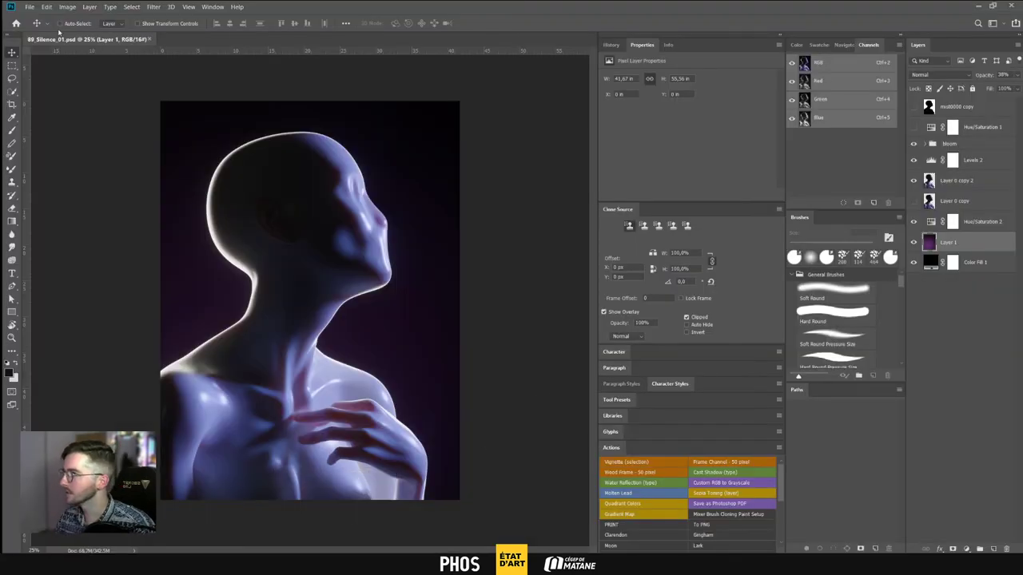
key("ctrl+shift+s")
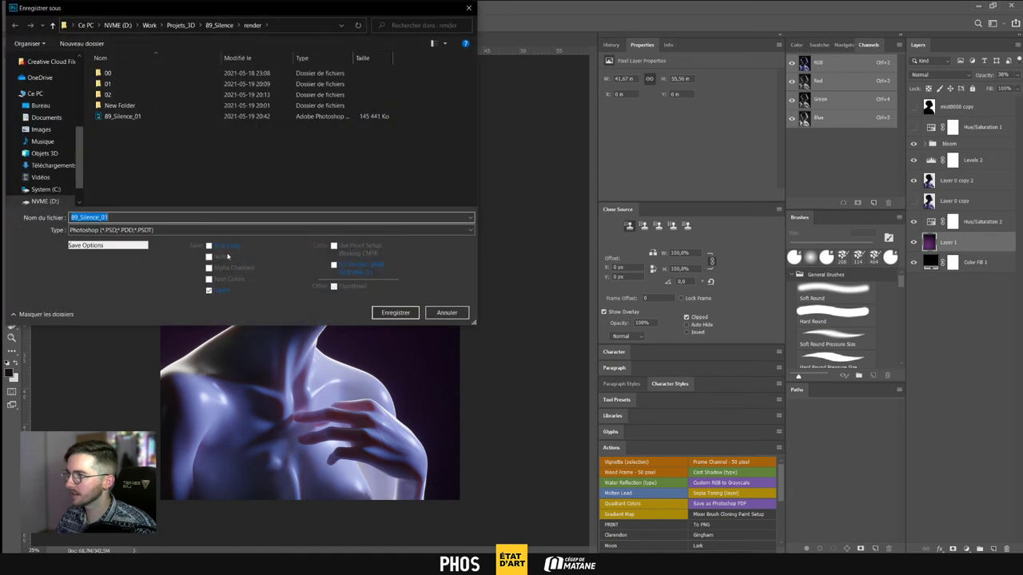
left_click(105, 229)
left_click(104, 274)
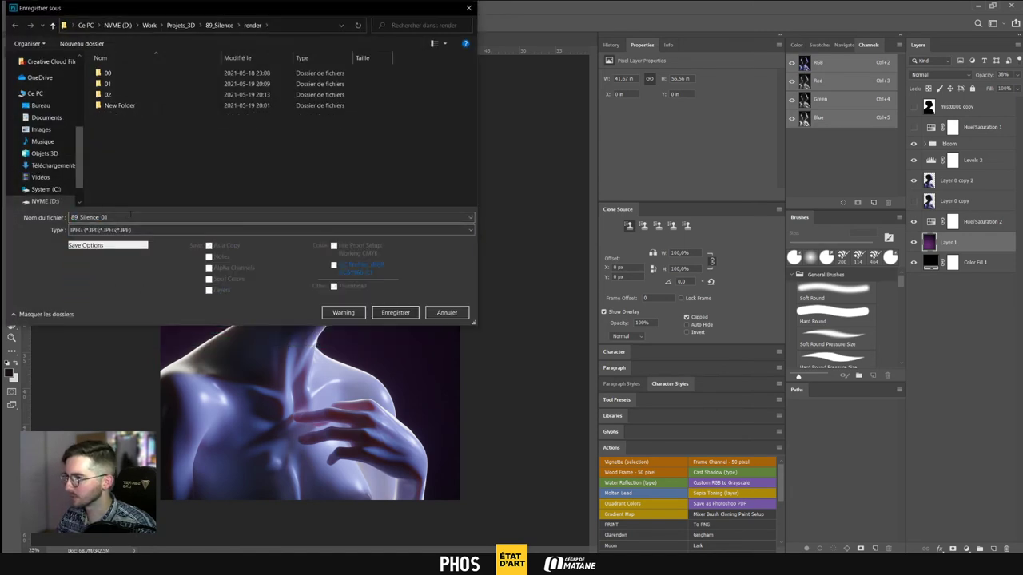
left_click(460, 316)
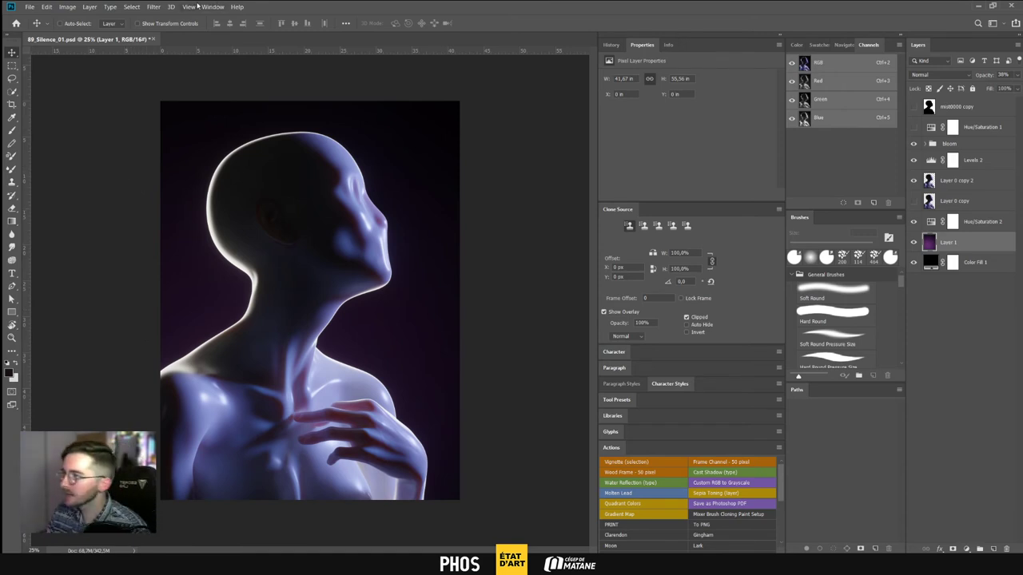
Convert the image from 16 to 8 Bits/Channel
left_click(68, 7)
mouse_move(70, 18)
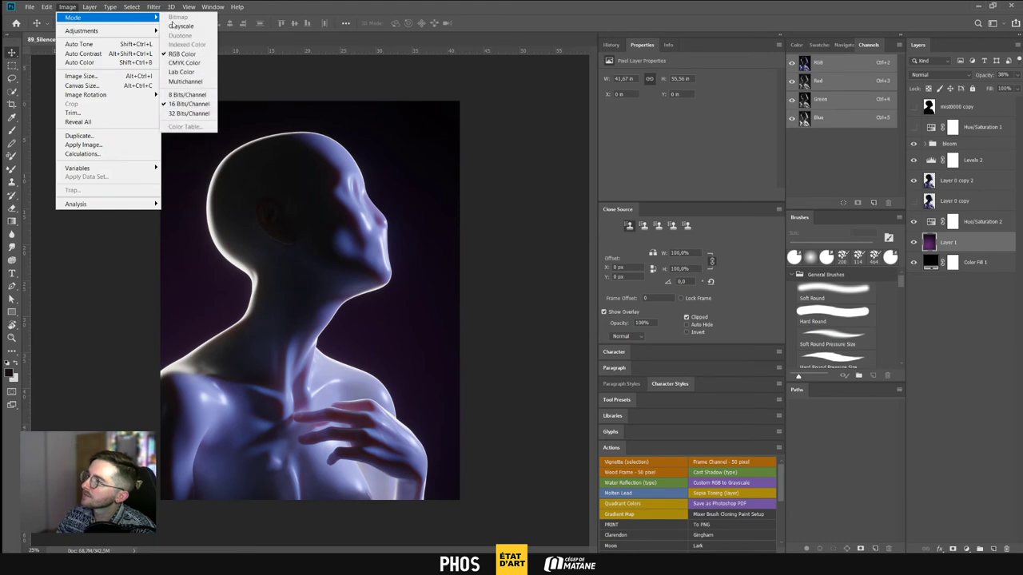
left_click(187, 95)
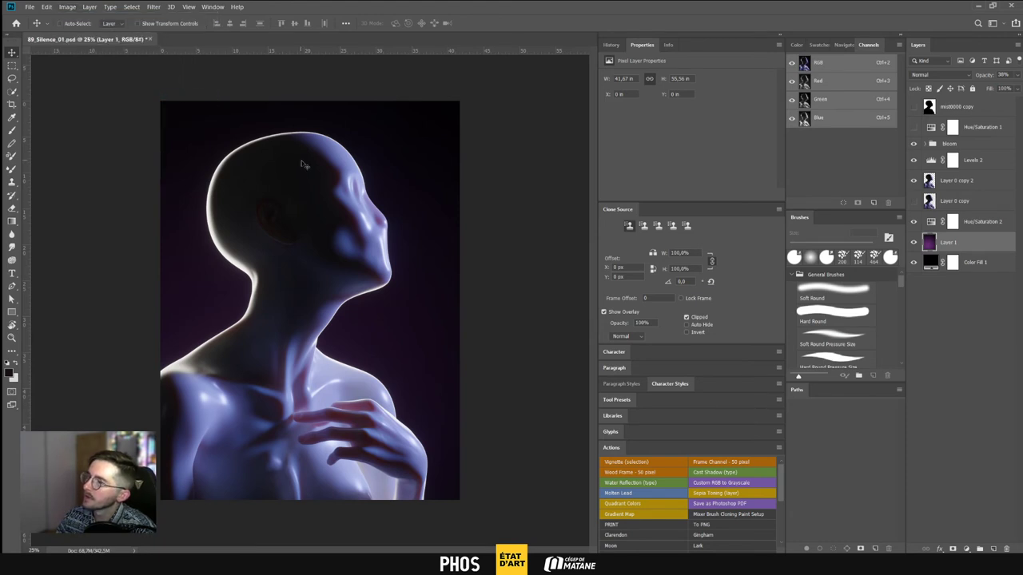
Save a JPEG version named 89_Silence_01 in the render folder at Maximum quality 12, and save the layered document too
key("ctrl+shift+s")
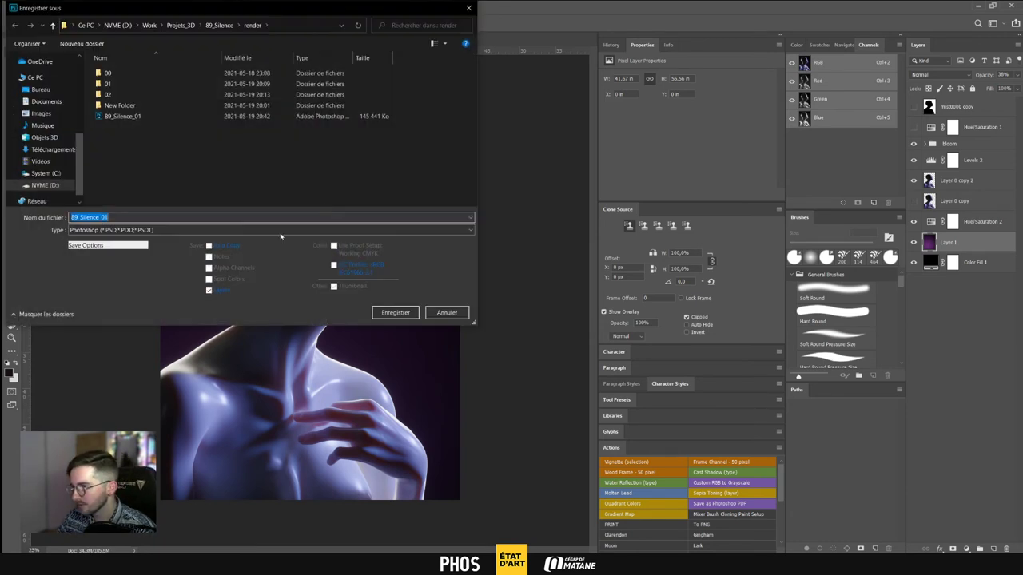
left_click(163, 230)
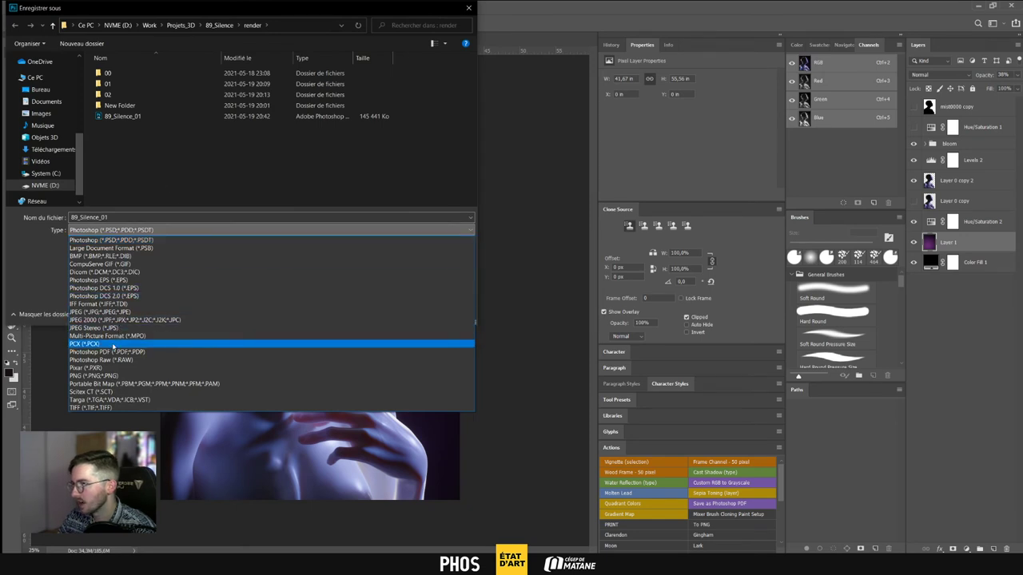
left_click(101, 310)
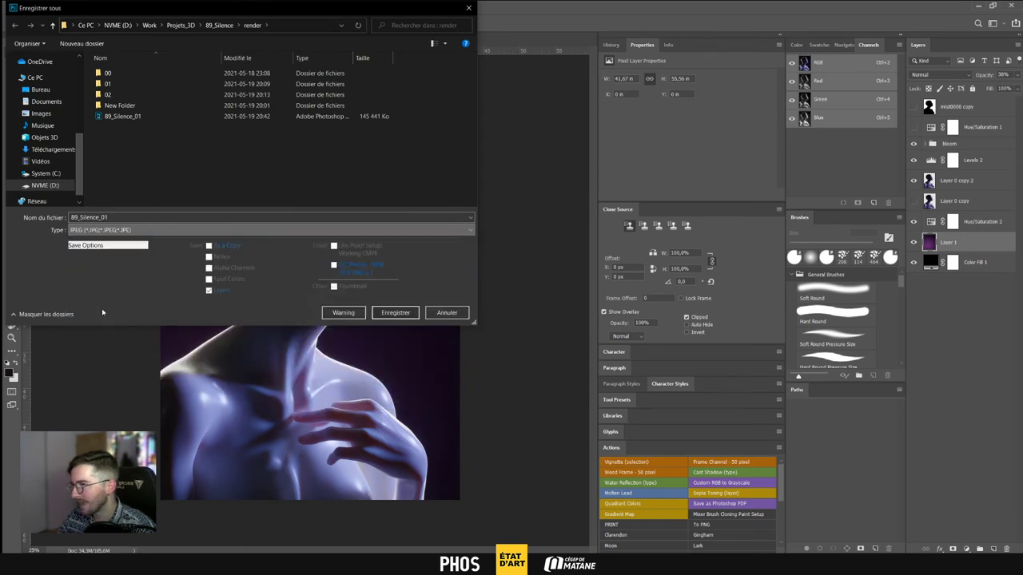
left_click(406, 313)
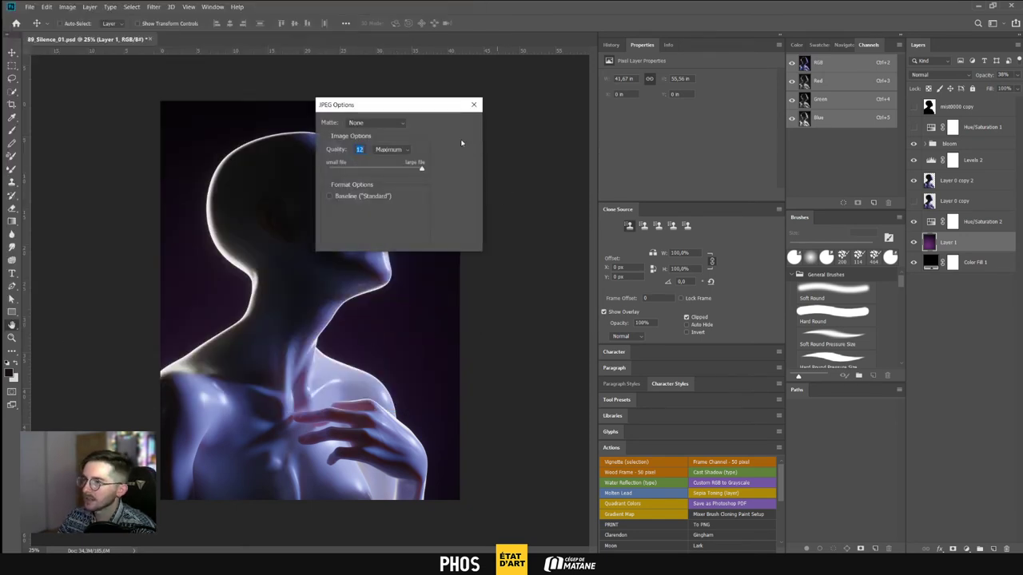
left_click(453, 124)
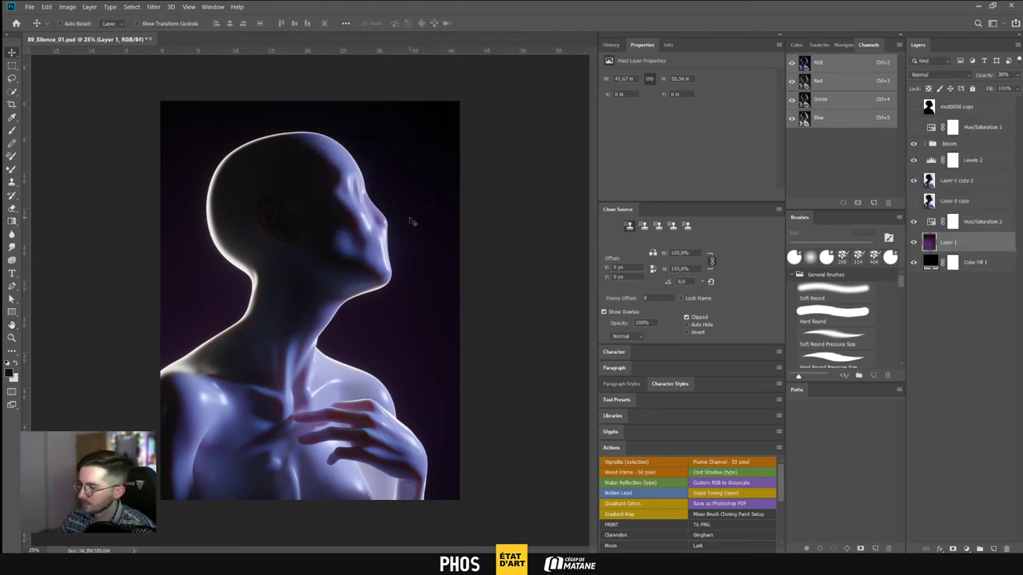
key("ctrl+s")
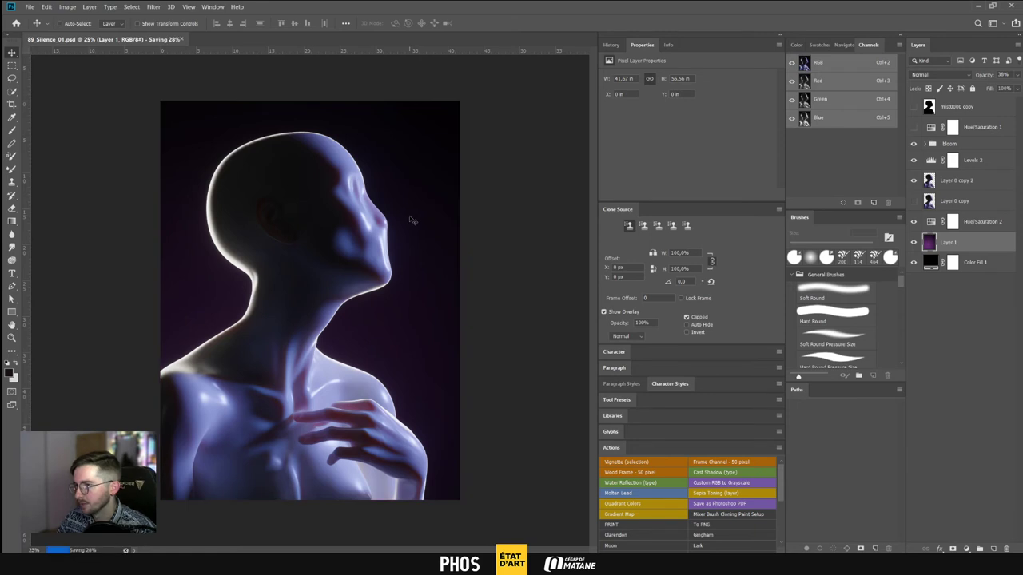
Fit the whole image in view and start converting it to CMYK Color mode
scroll(410, 220, "up", 3, "alt")
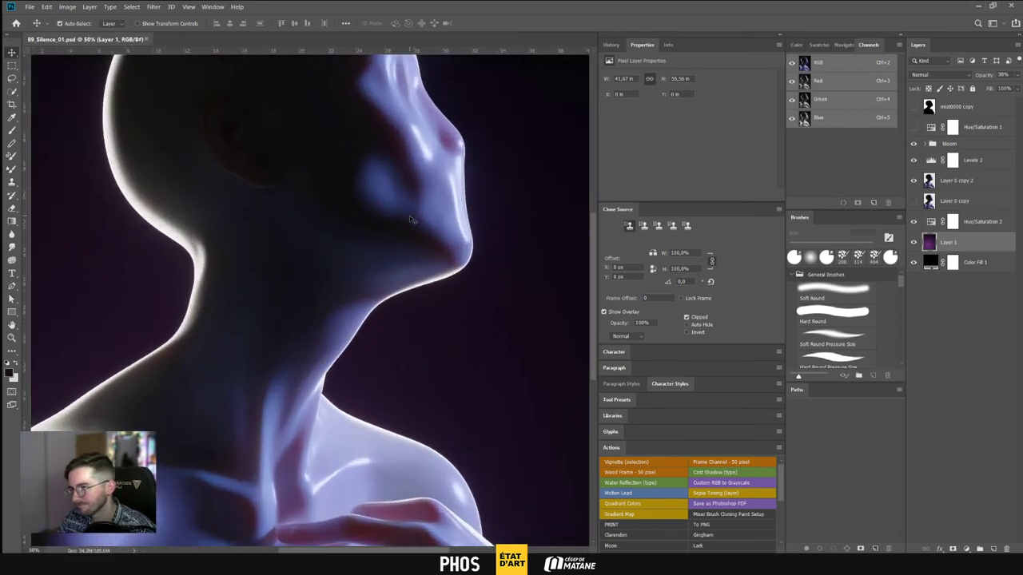
key("ctrl+plus")
key("ctrl+minus")
key("ctrl+minus")
key("ctrl+0")
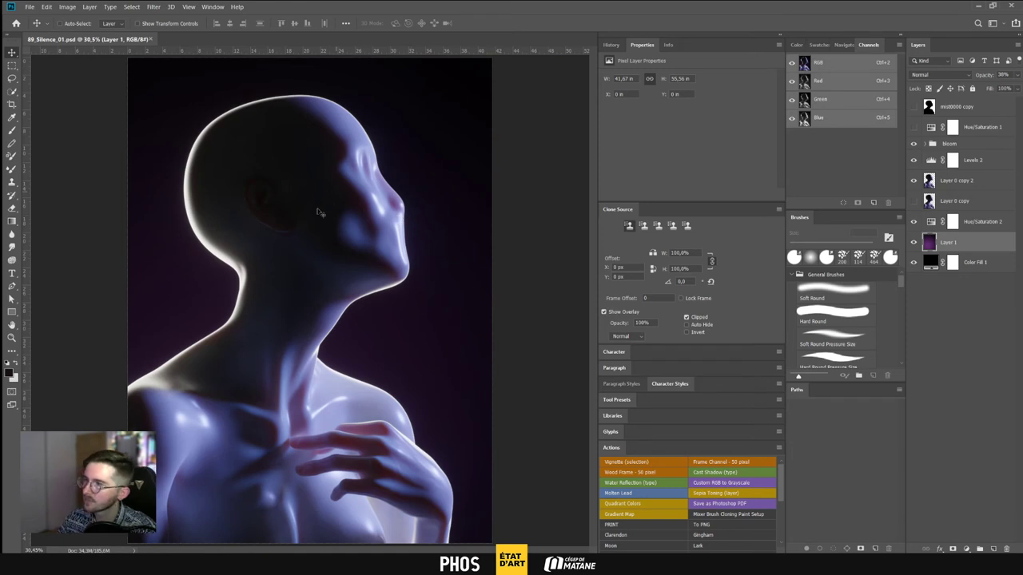
left_click(66, 7)
mouse_move(136, 17)
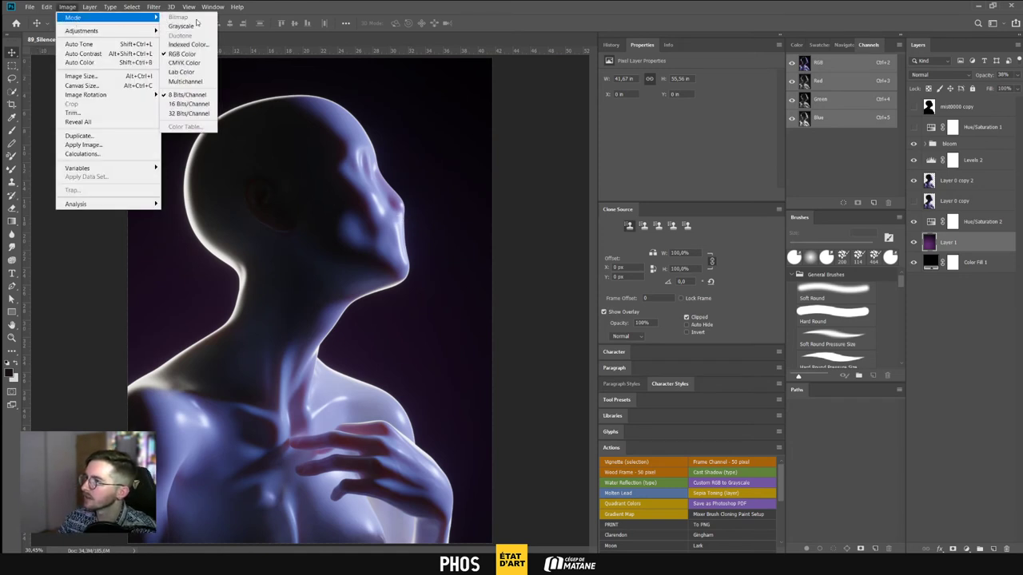
left_click(183, 63)
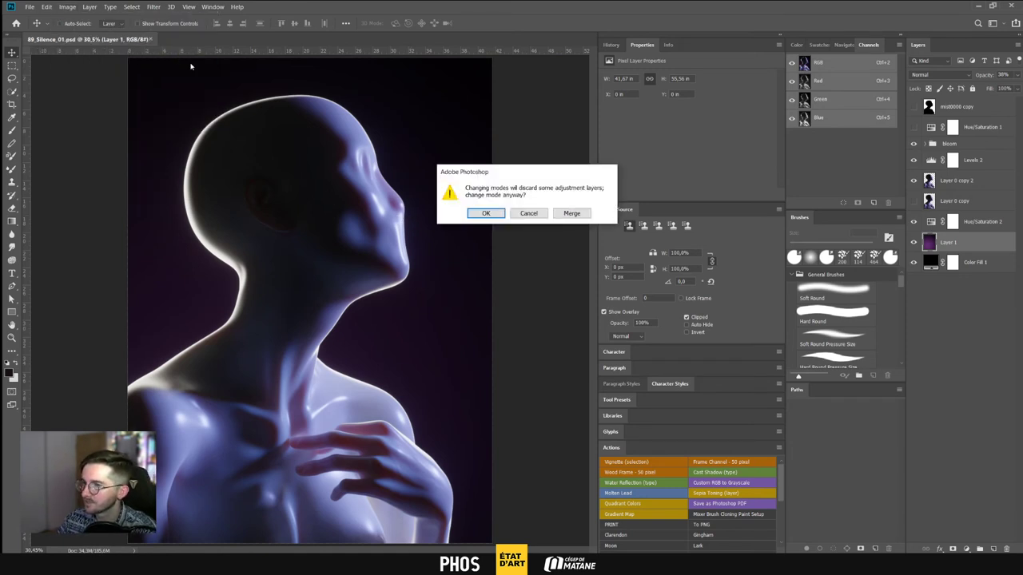
Try converting the silhouette portrait to CMYK while discarding its adjustment layers, and undo the mode change
key("Return")
key("Return")
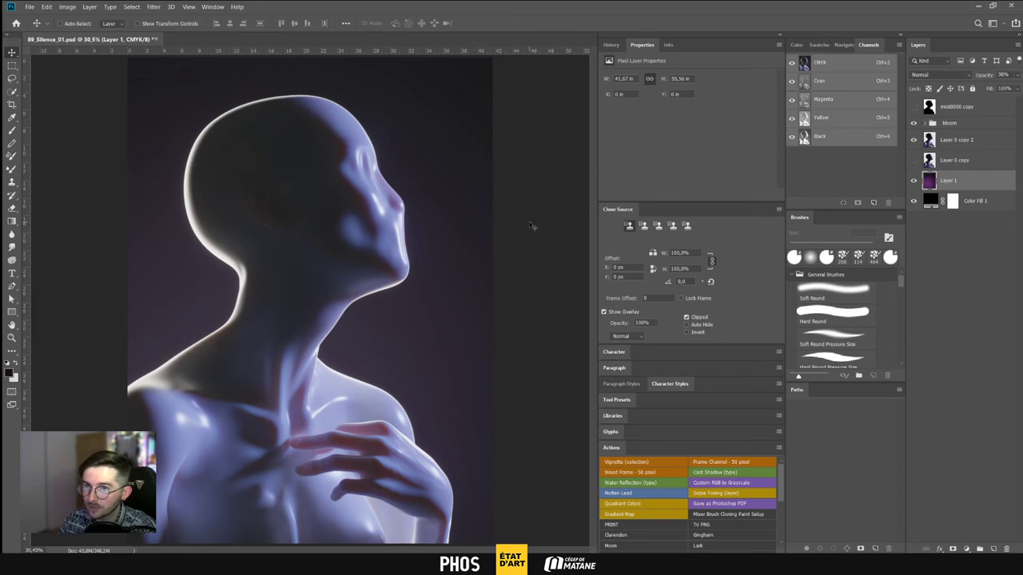
key("ctrl+z")
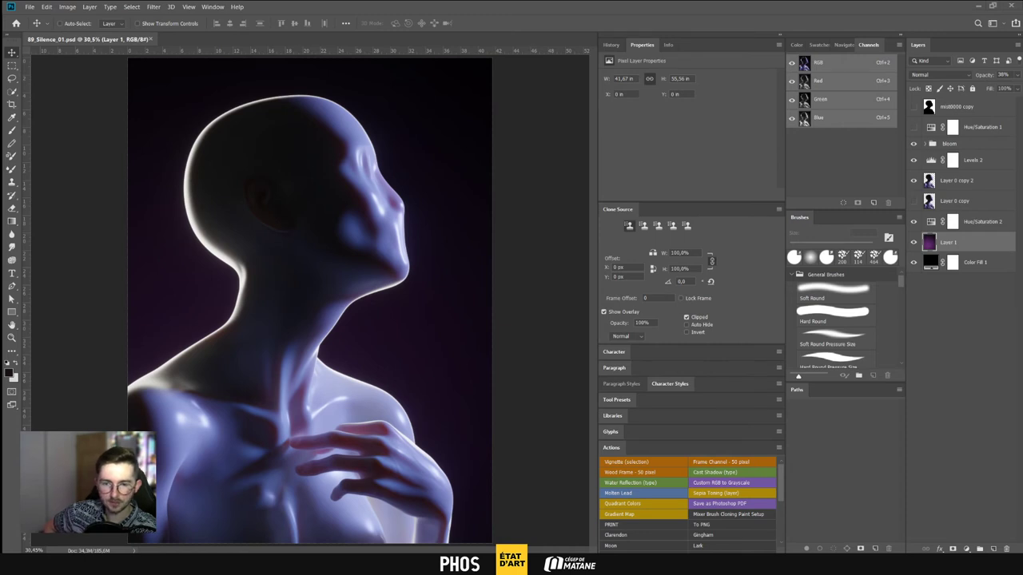
Switch to the browser on etatdart.com and show the blue island artwork's live stream full screen
key("alt+Tab")
mouse_move(559, 300)
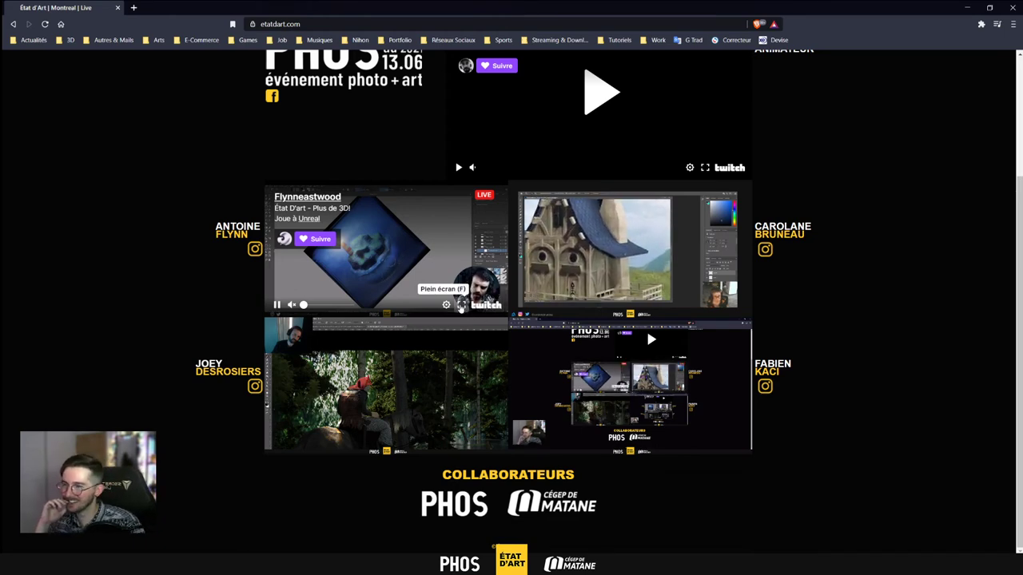
left_click(462, 304)
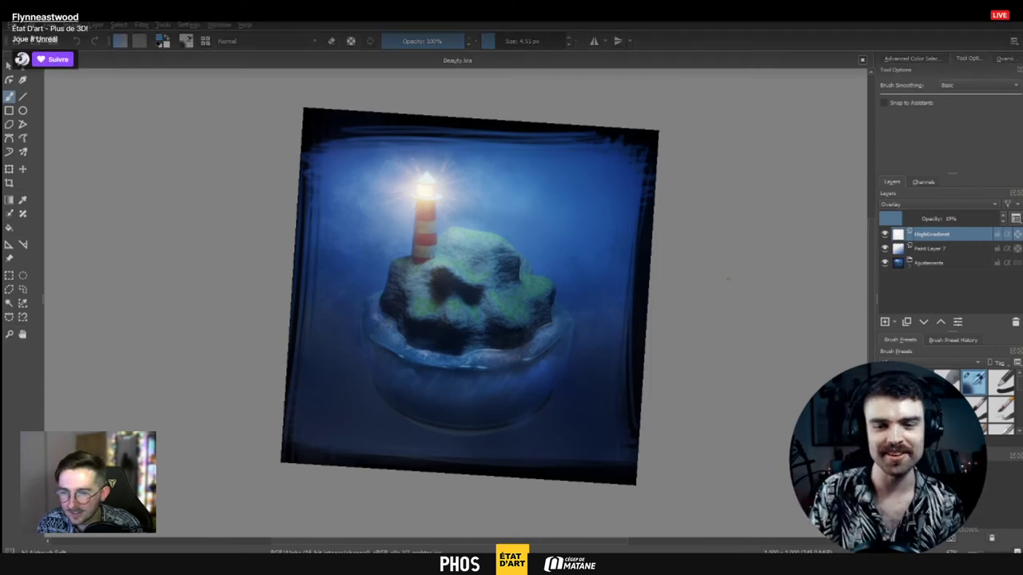
Leave the island artwork's stream and show the forest horse rider's live stream full screen
left_click(980, 564)
scroll(479, 440, "down", 2)
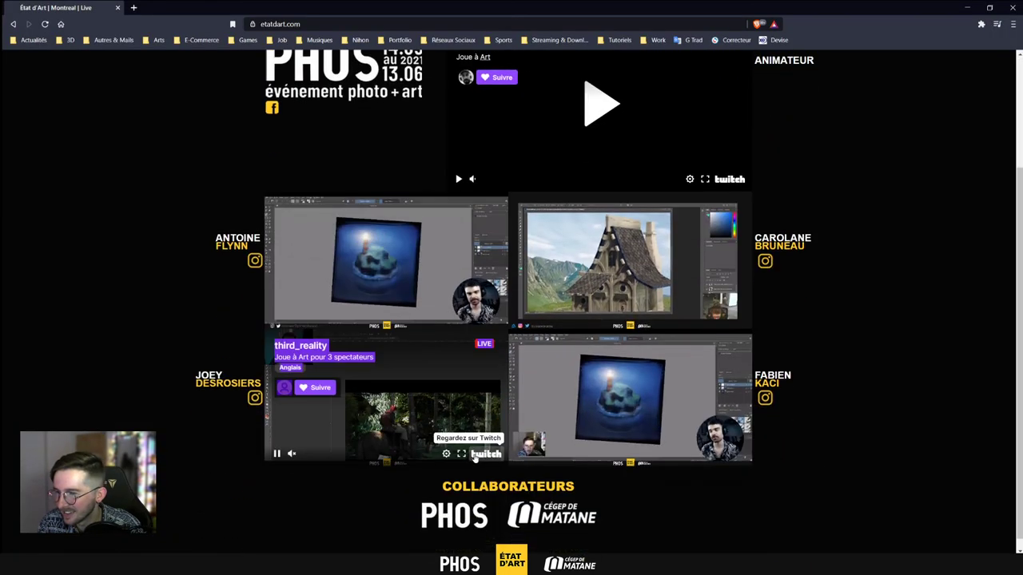
left_click(462, 452)
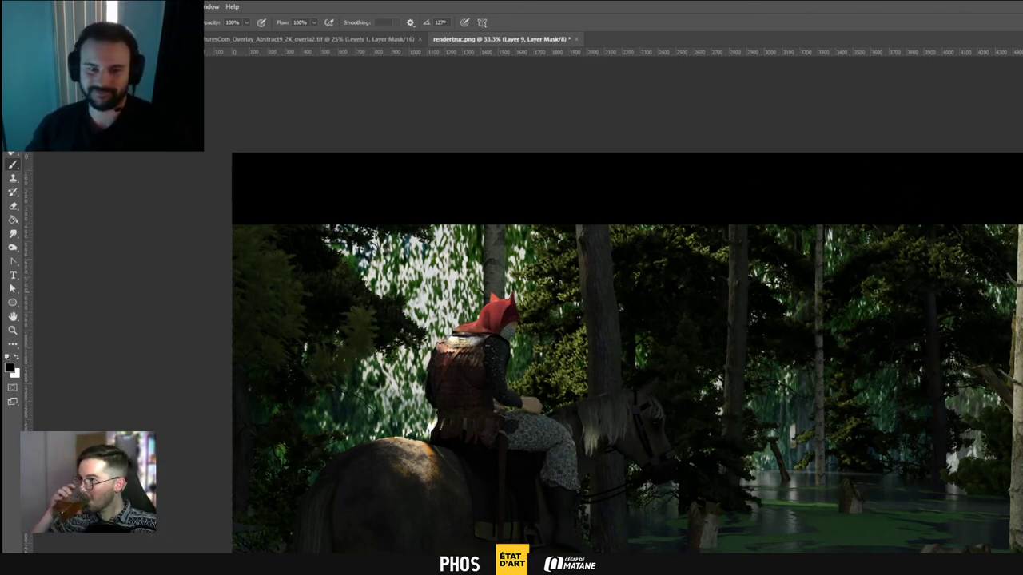
Try targeting Layer 9's colour channels instead of its mask in rendertruc.png, and undo it
key("ctrl+2")
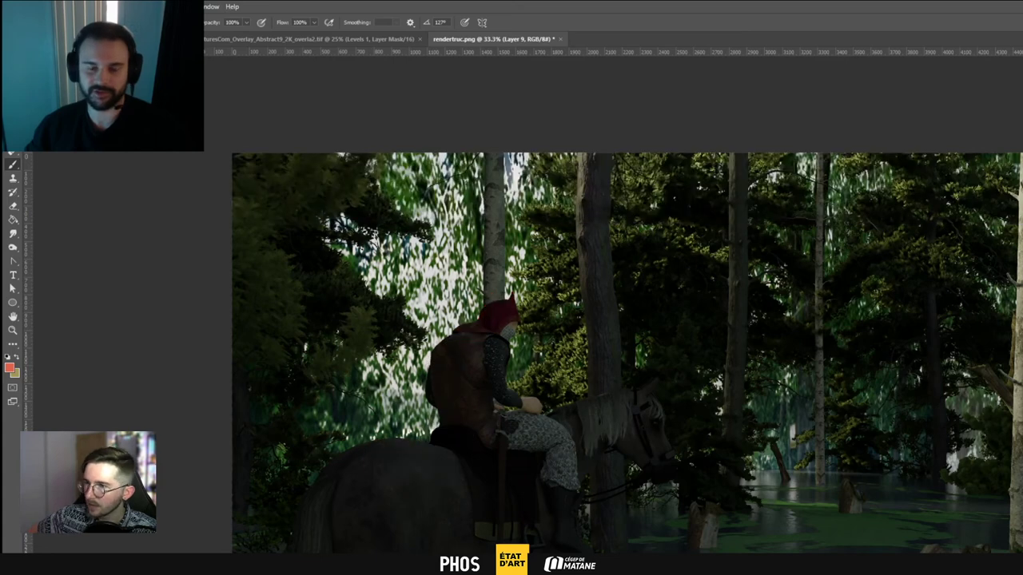
key("ctrl+z")
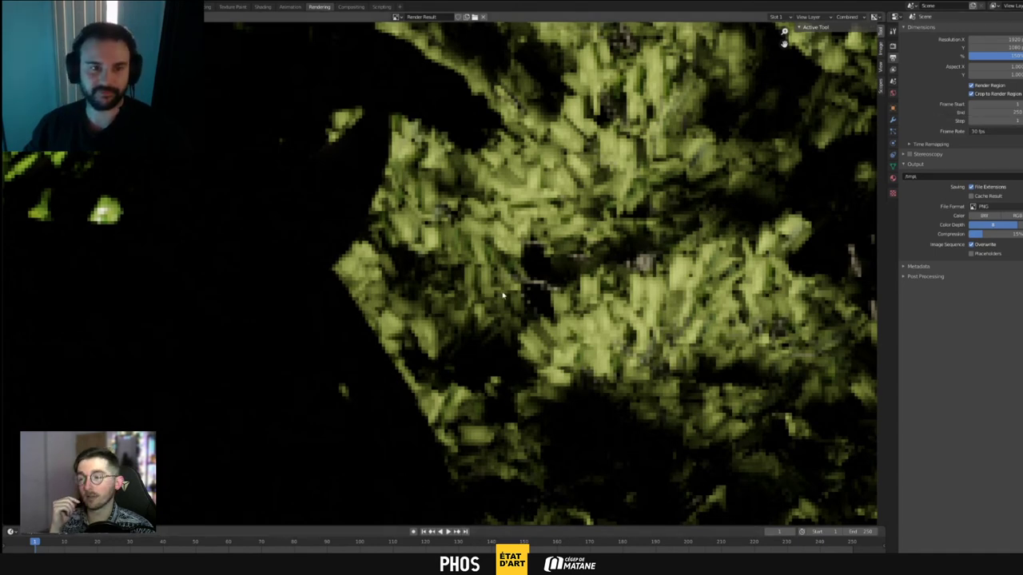
View the entire forest render result in Blender, close it, and deselect the pine tree in the camera view
scroll(512, 292, "down", 10)
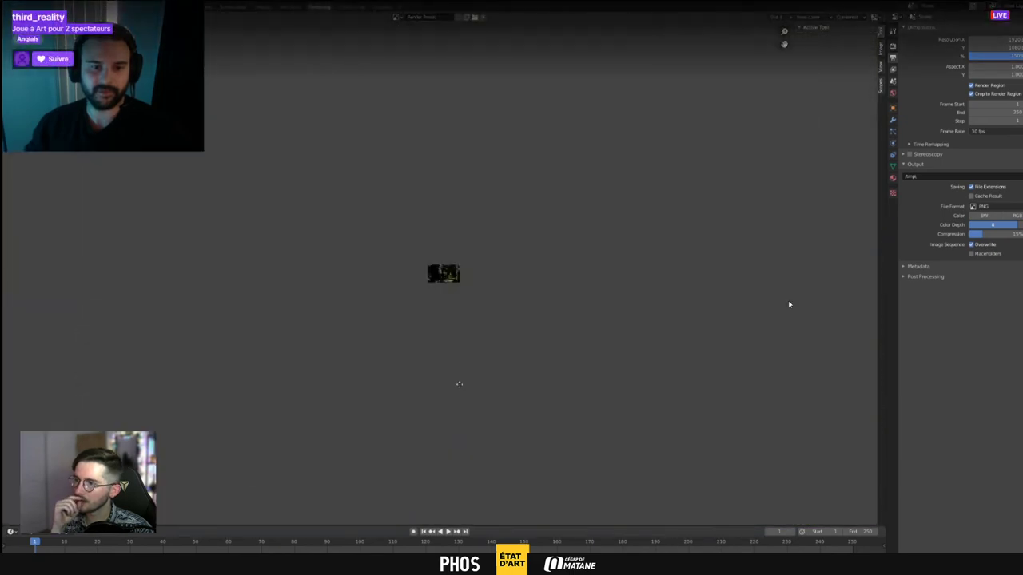
middle_click_drag(459, 384, 466, 362, "ctrl")
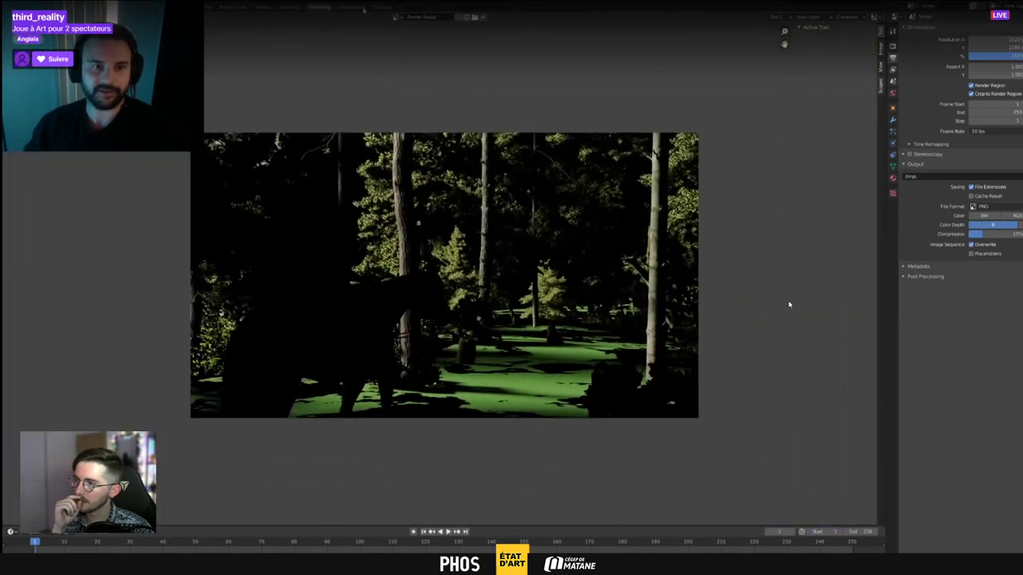
key("Escape")
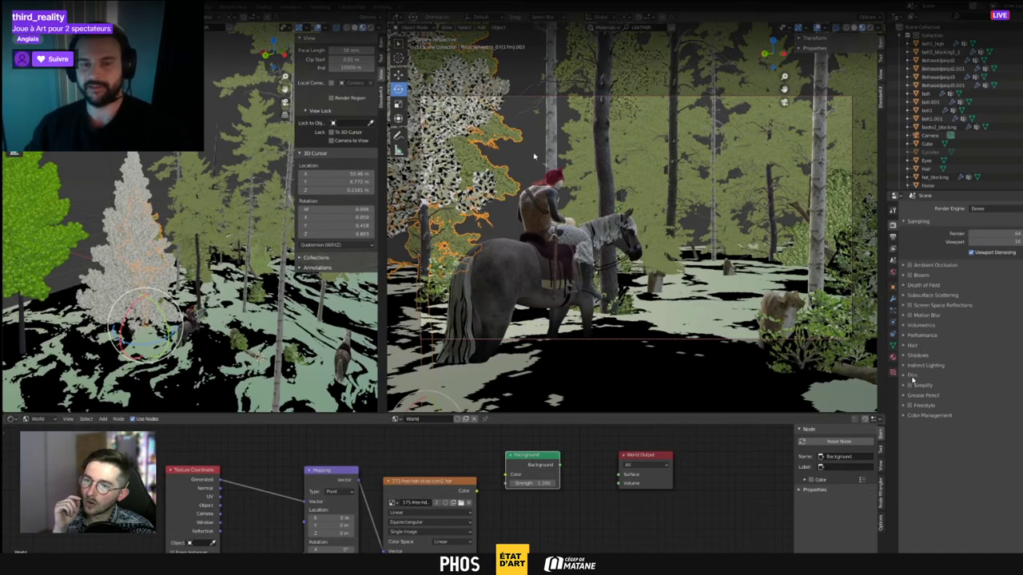
left_click(534, 157)
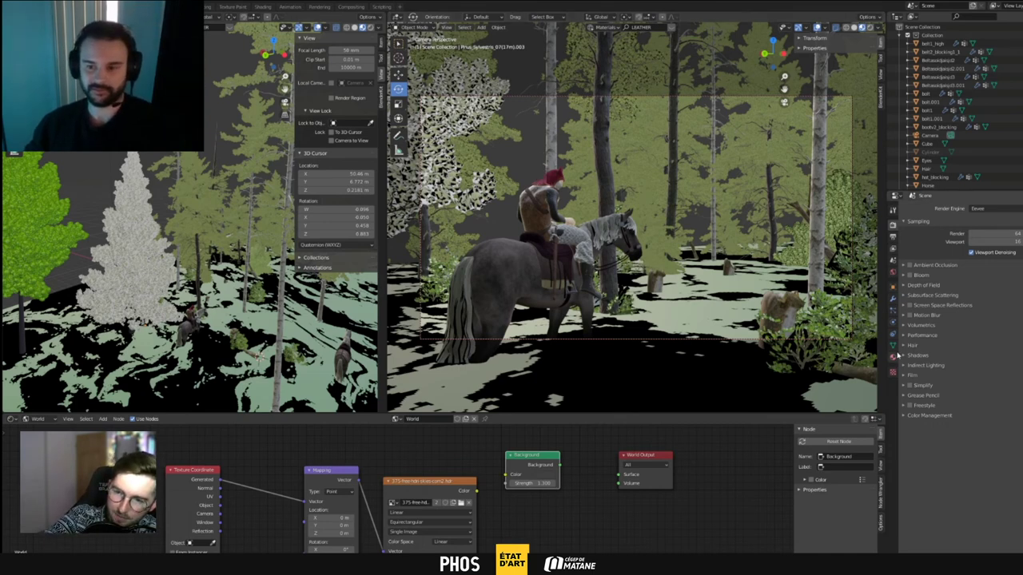
Enable the transparent film background in the scene's Eevee render settings
left_click(892, 237)
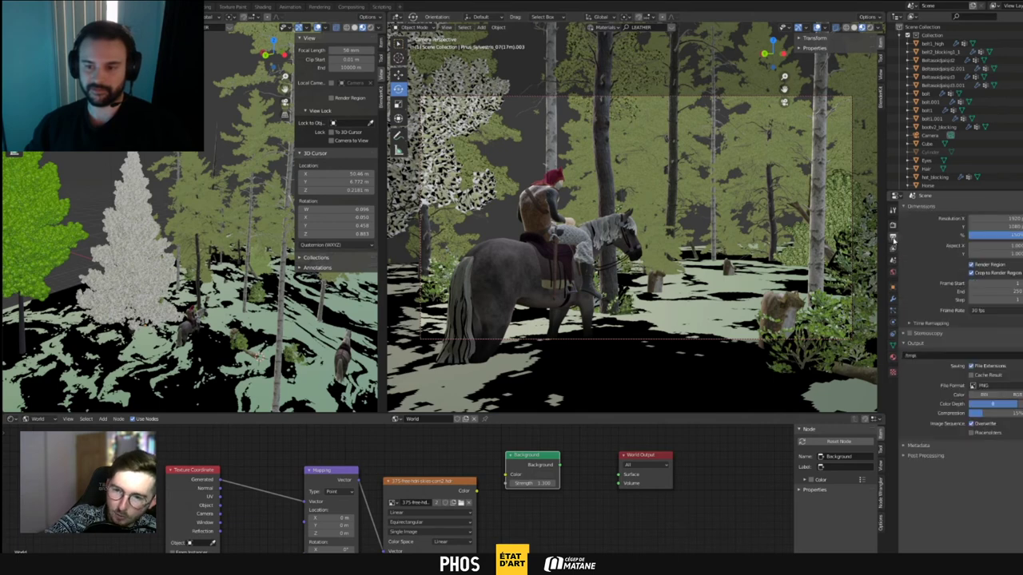
left_click(893, 227)
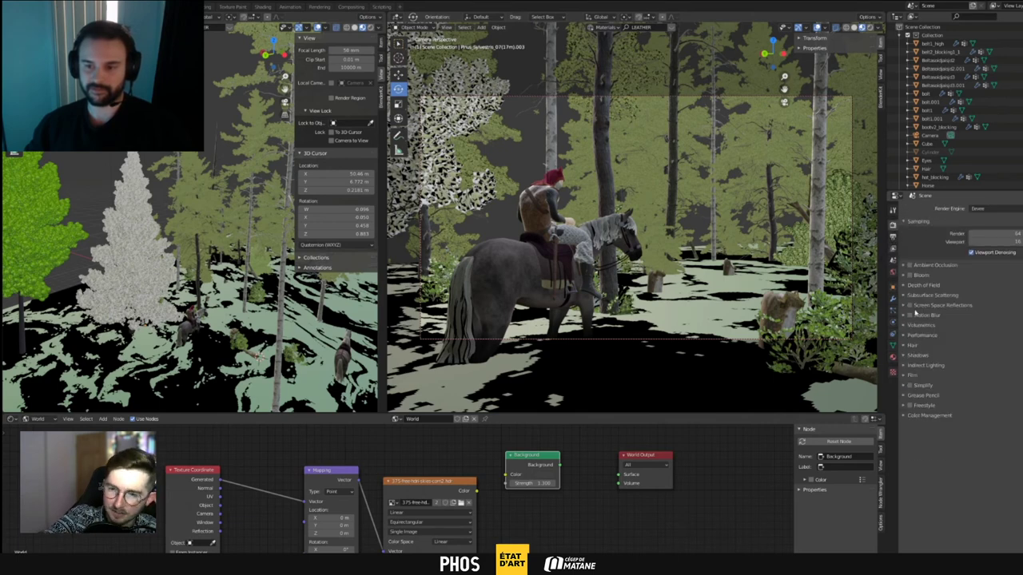
left_click(912, 376)
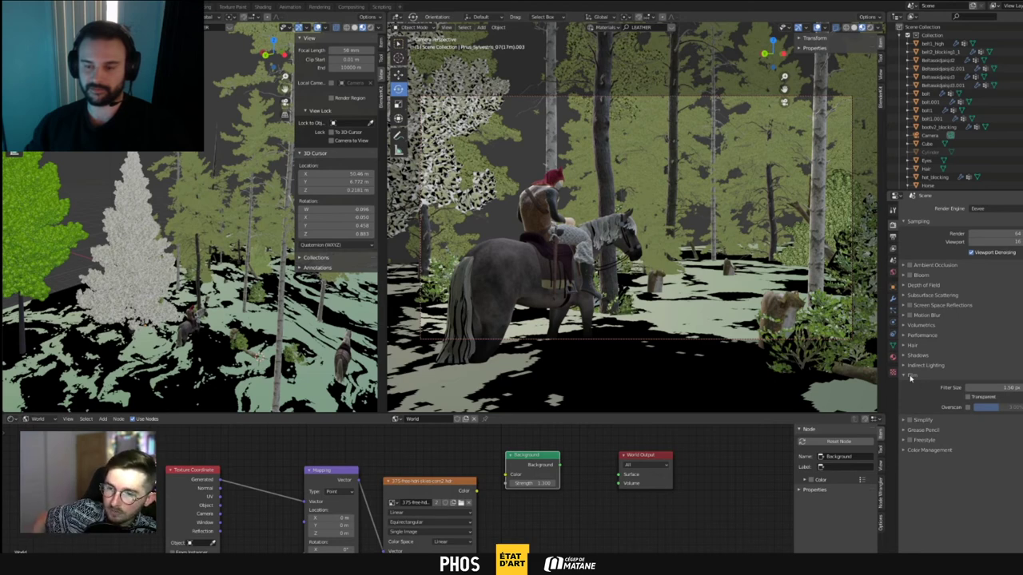
left_click(976, 400)
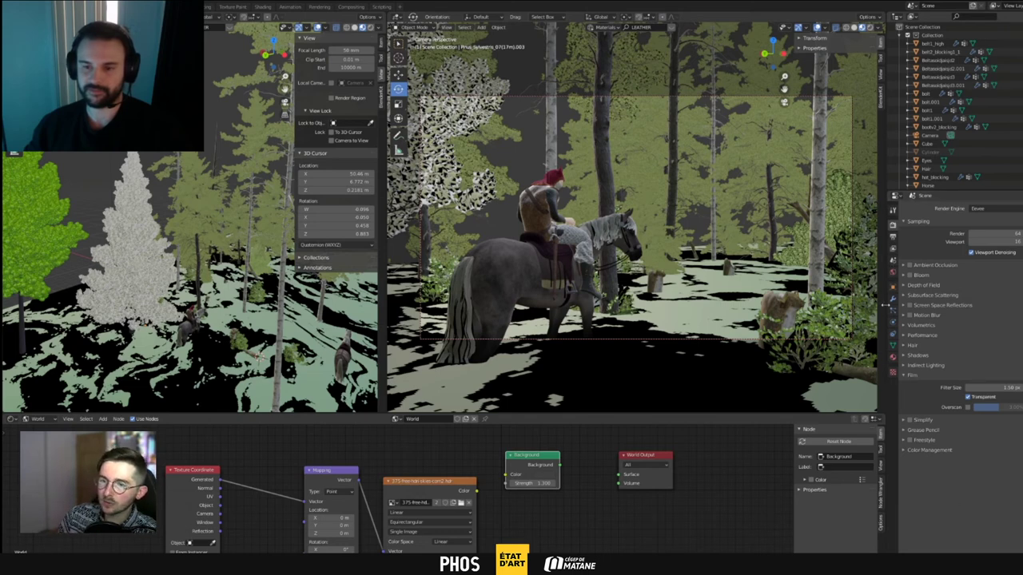
Set the scene's Eevee render samples to 1
left_click(1017, 240)
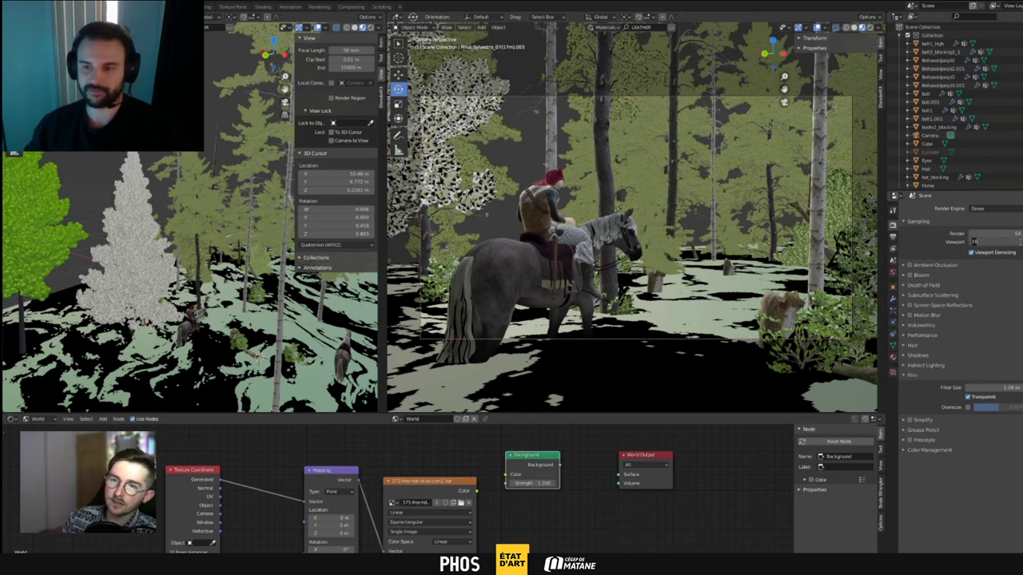
left_click(1017, 235)
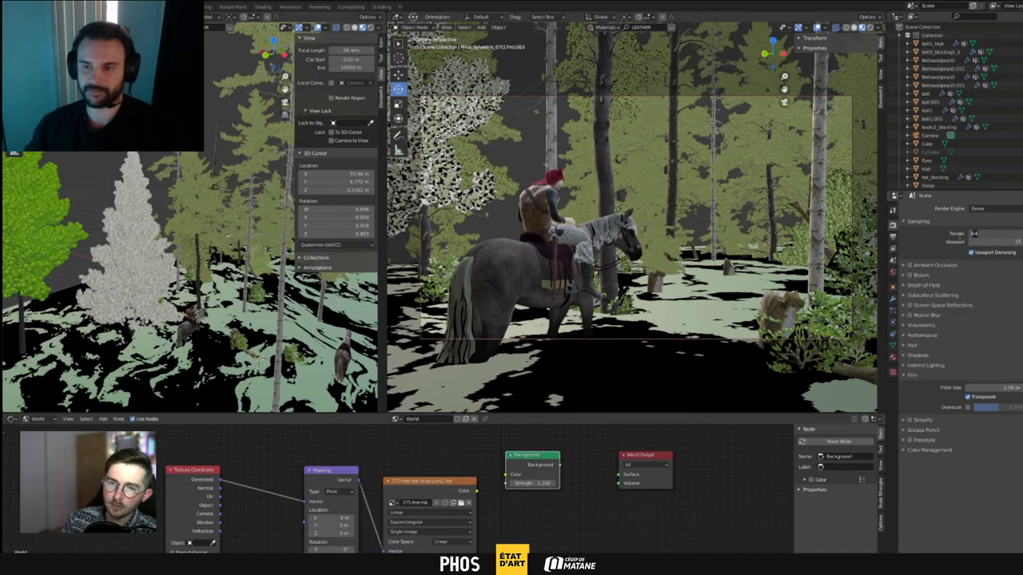
type("2")
key("Return")
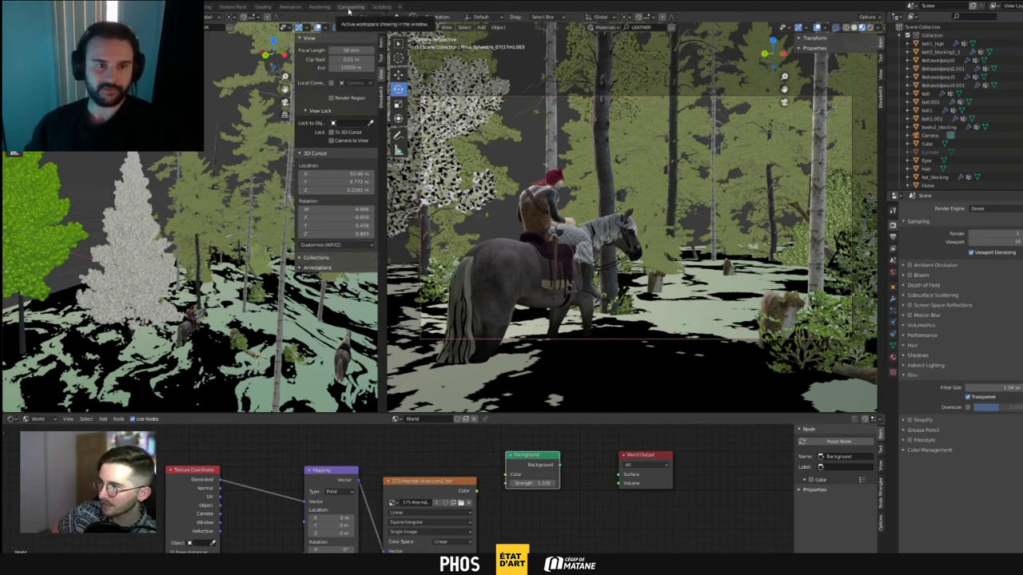
Open the Compositing workspace and look over its node area
left_click(350, 7)
middle_click_drag(395, 206, 395, 210)
middle_click_drag(368, 178, 374, 165)
mouse_move(341, 228)
middle_mouse_down()
mouse_move(314, 206)
mouse_move(349, 200)
mouse_move(335, 222)
middle_mouse_up()
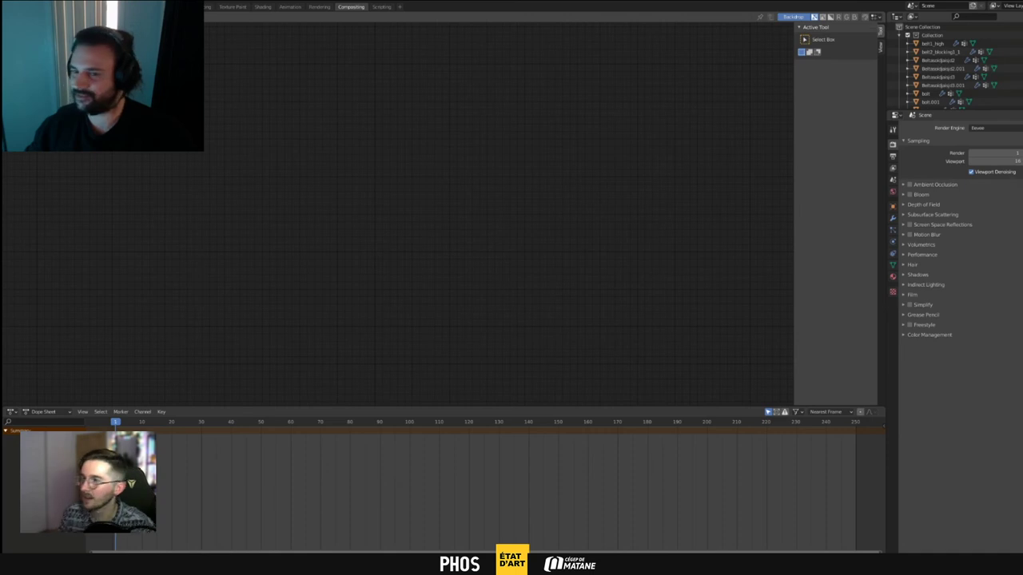
Return to the event page's grid of live streams and reopen the forest scene's stream full screen
mouse_move(908, 381)
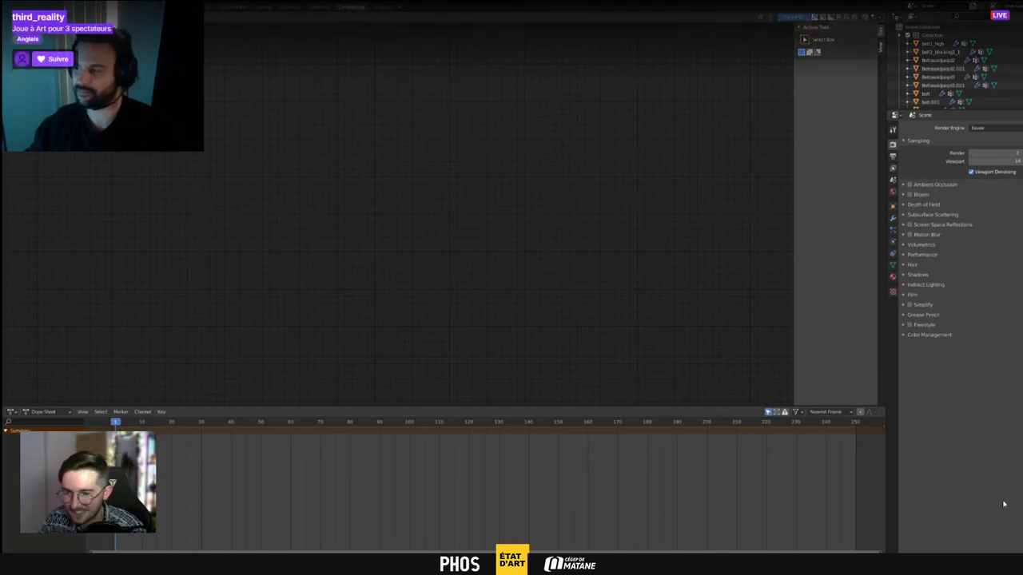
left_click(975, 563)
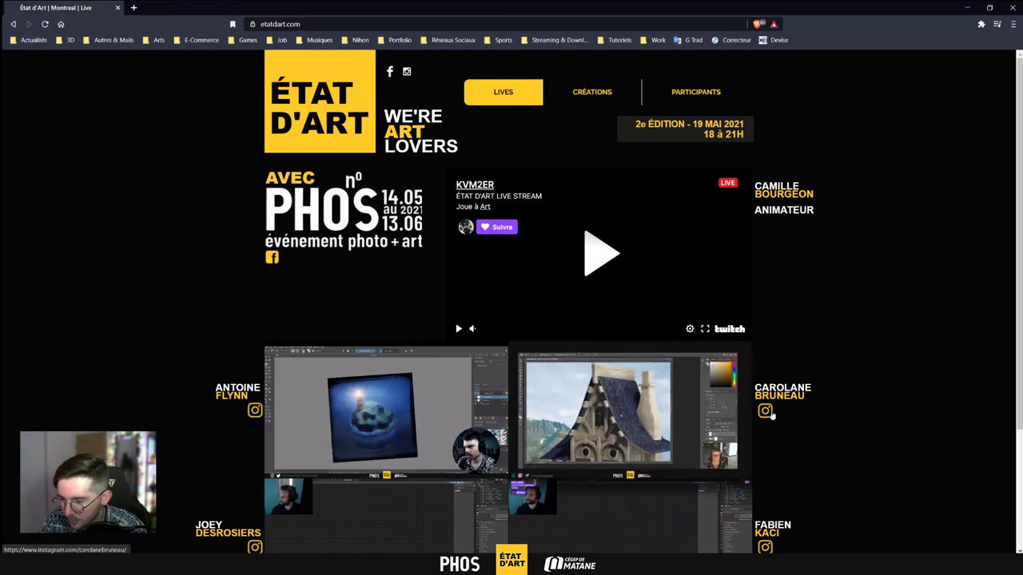
scroll(771, 414, "down", 1)
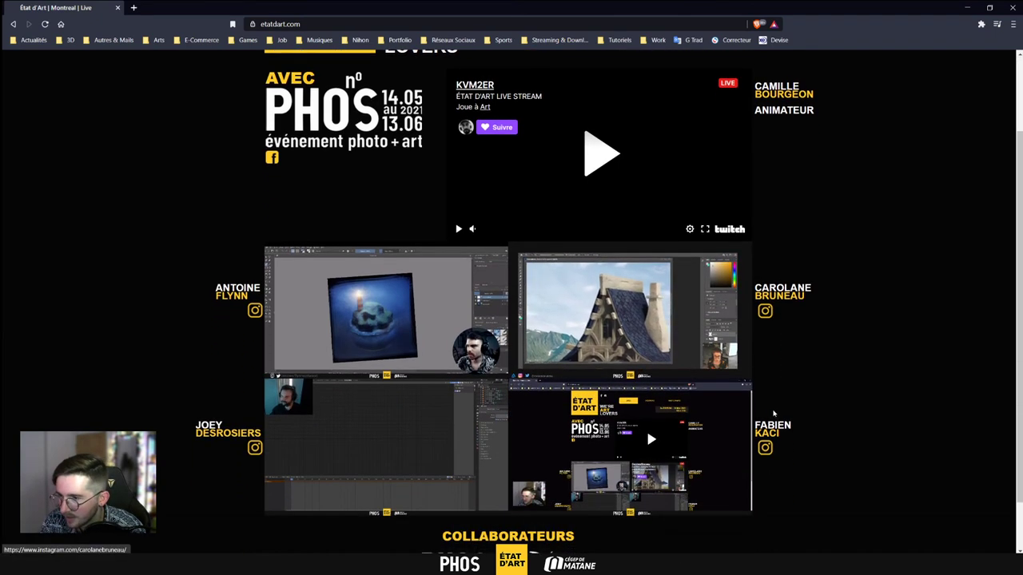
mouse_move(735, 349)
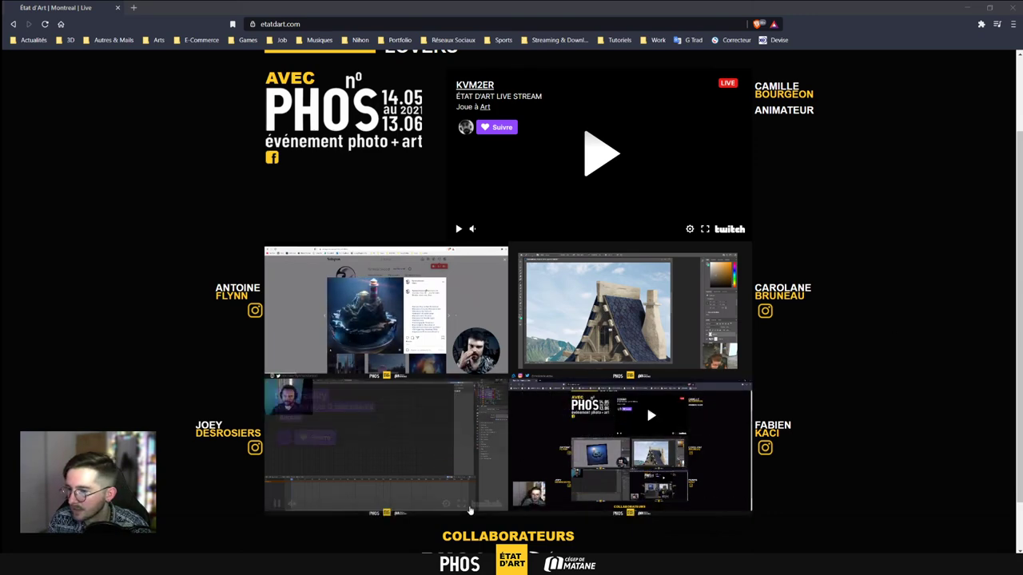
left_click(468, 507)
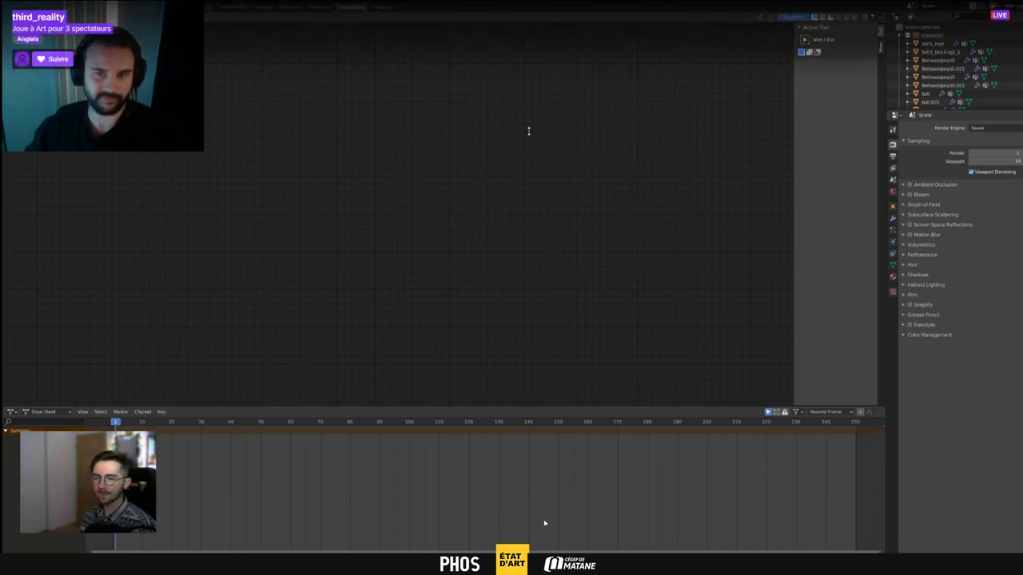
Leave the forest scene's stream and show the blue-roofed wooden house stream full screen
left_click(973, 563)
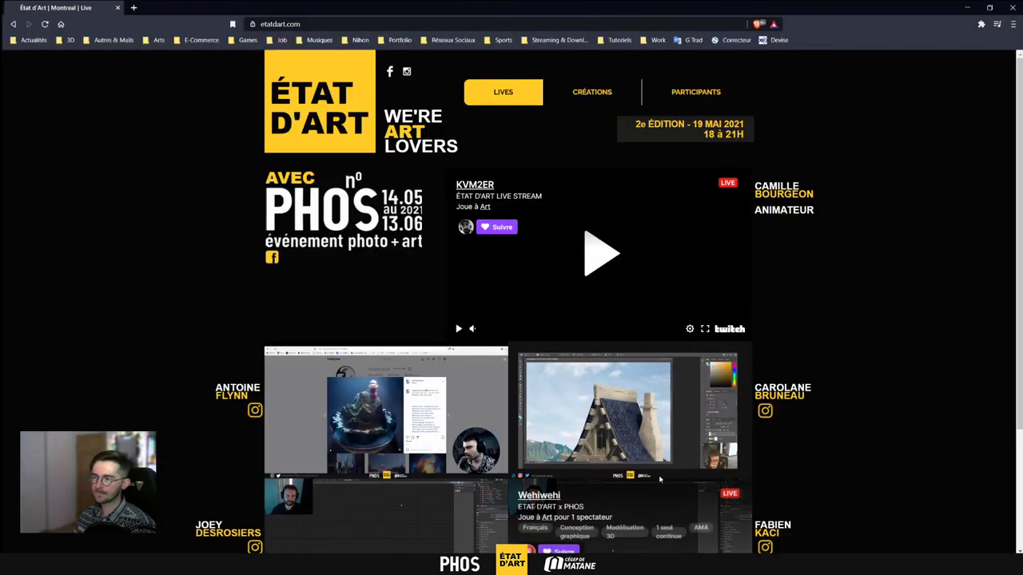
scroll(652, 476, "down", 3)
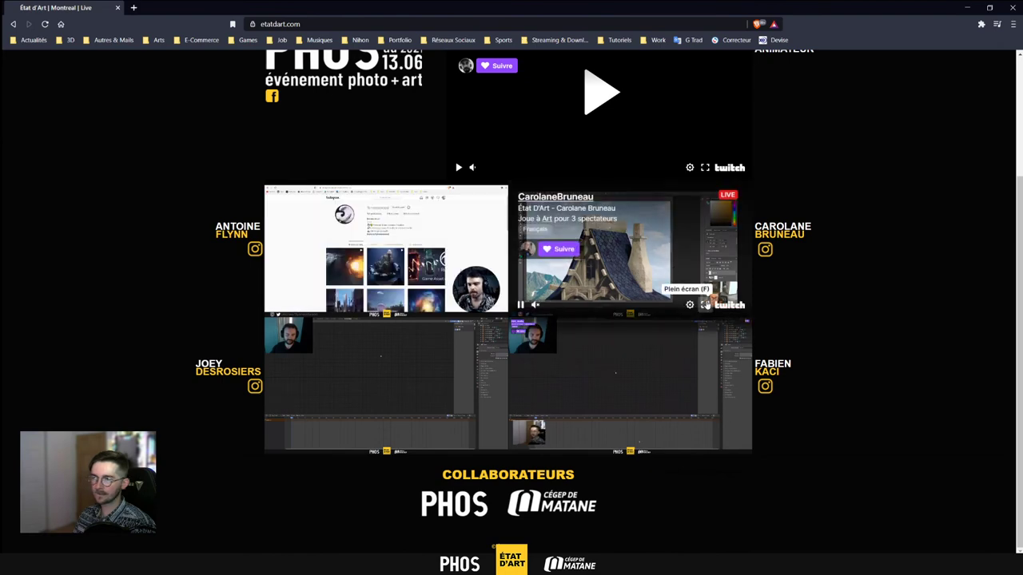
left_click(703, 304)
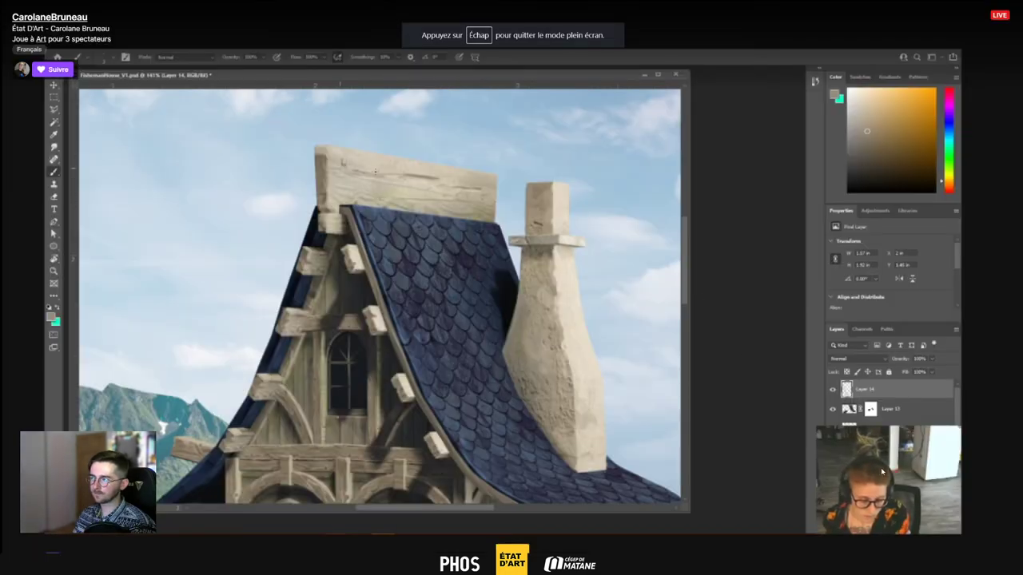
Leave the wooden house stream and bring the forest rider's stream back to full screen
key("Escape")
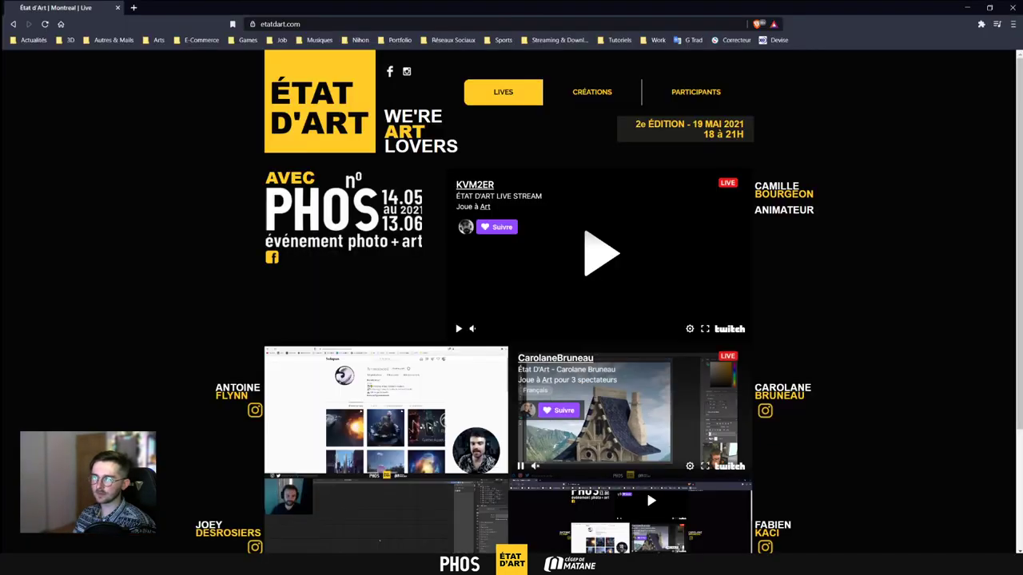
scroll(432, 468, "down", 3)
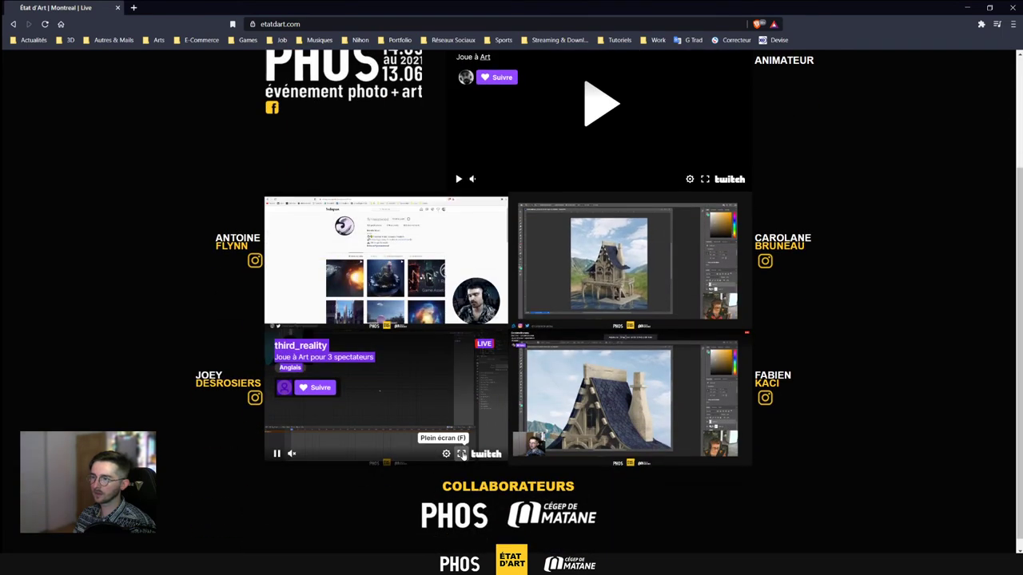
left_click(461, 453)
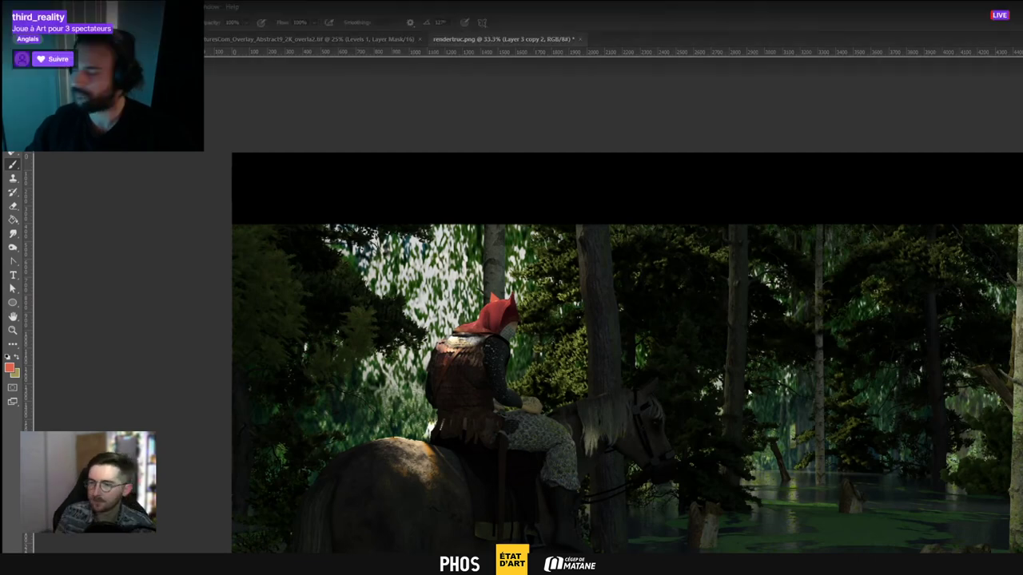
Align the placed light mask with the canvas's upper corner, scale it to fill the whole canvas and commit the transform
scroll(844, 412, "down", 2, "alt")
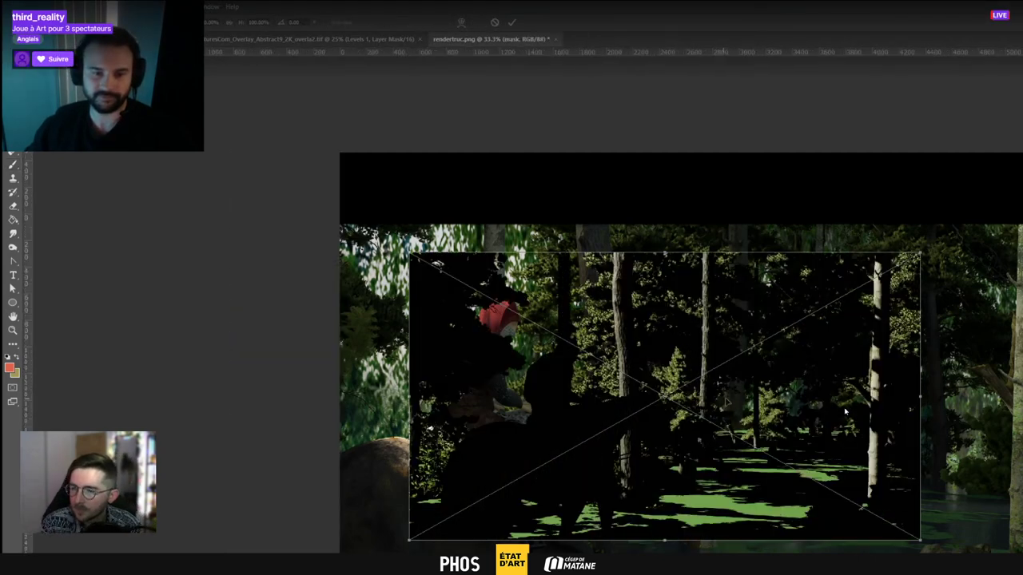
left_click_drag(686, 363, 660, 340)
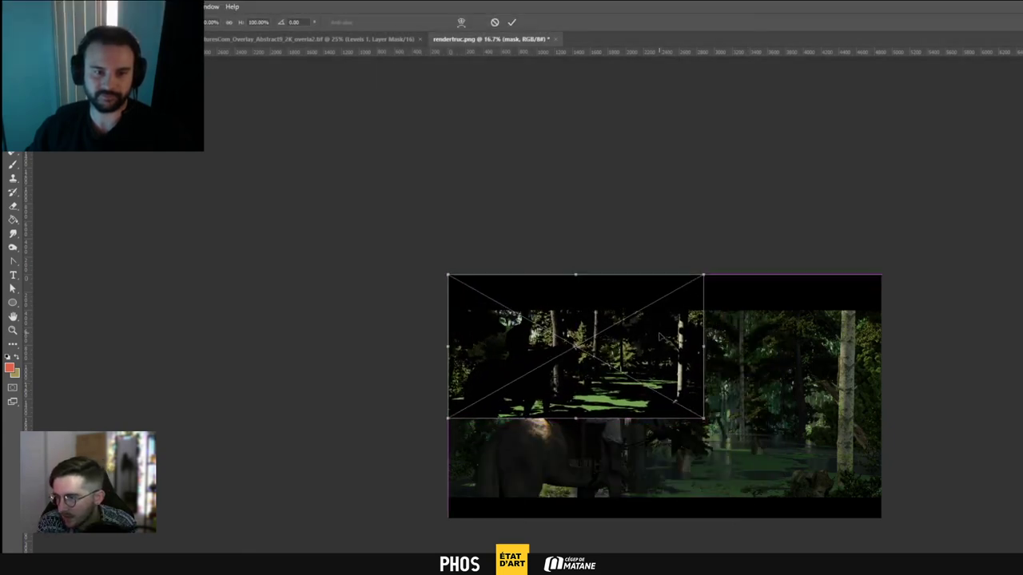
scroll(665, 395, "up", 1, "alt")
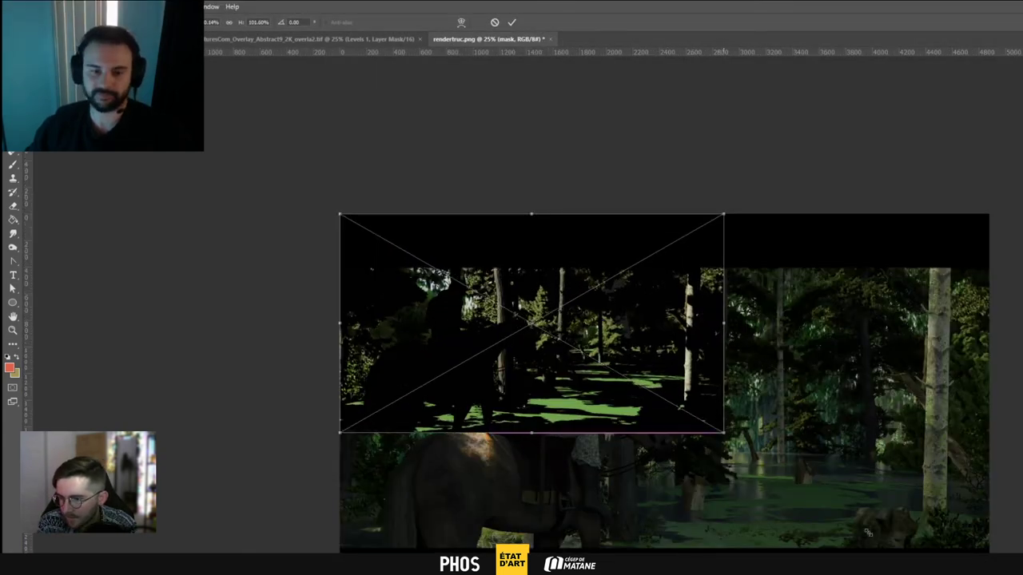
left_click_drag(719, 430, 906, 535)
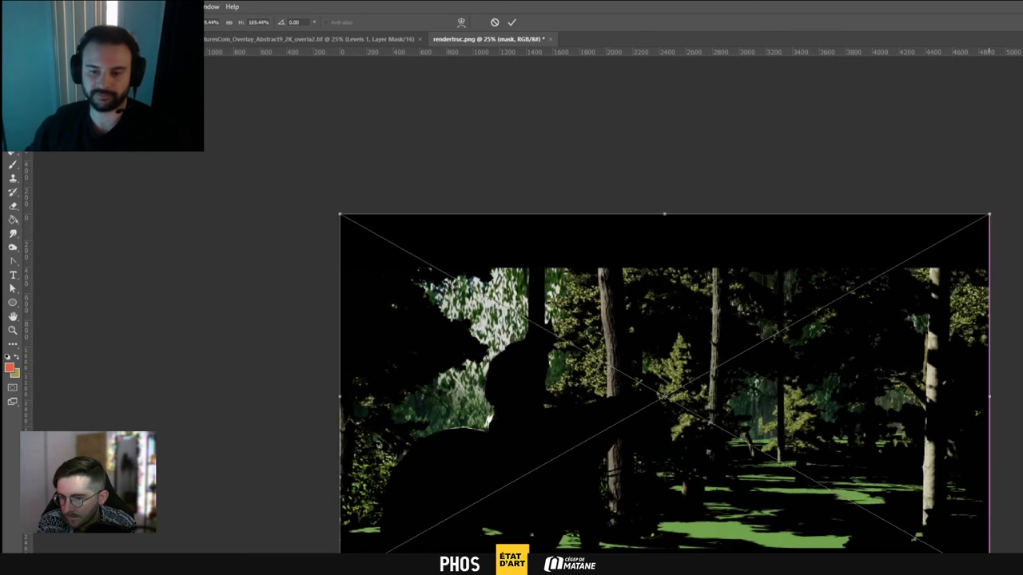
left_click(512, 22)
scroll(664, 399, "up", 1, "alt")
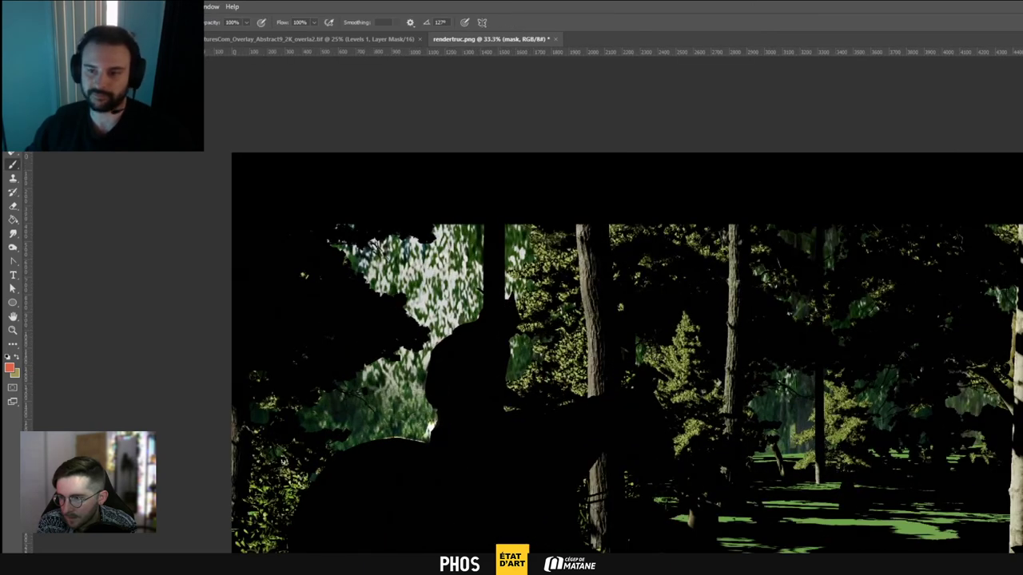
Toggle layer visibility to isolate the distant background openings between the trees against black
key("ctrl+comma")
key("ctrl+comma")
key("ctrl+comma")
key("ctrl+comma")
left_click(219, 295)
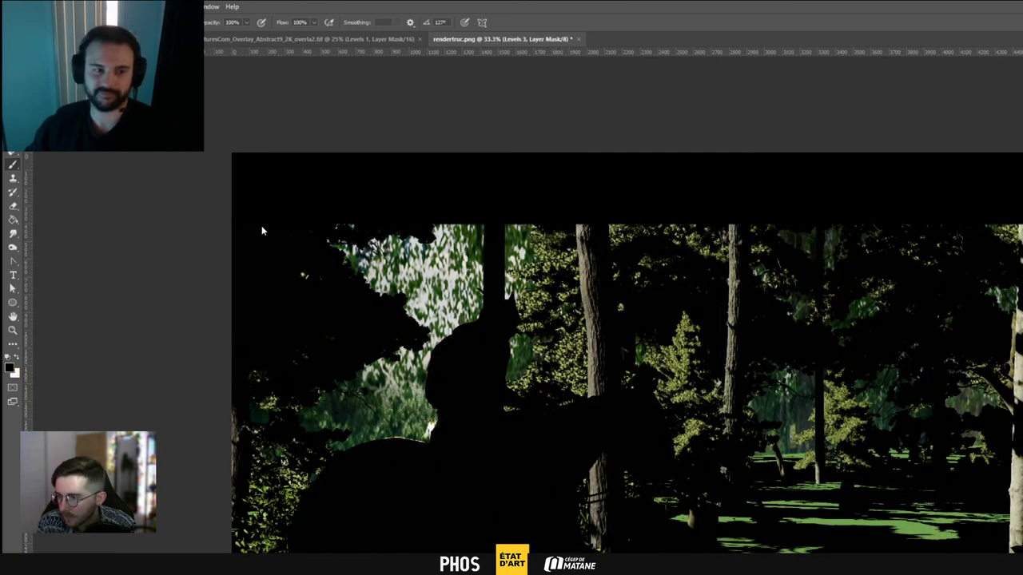
key("ctrl+comma")
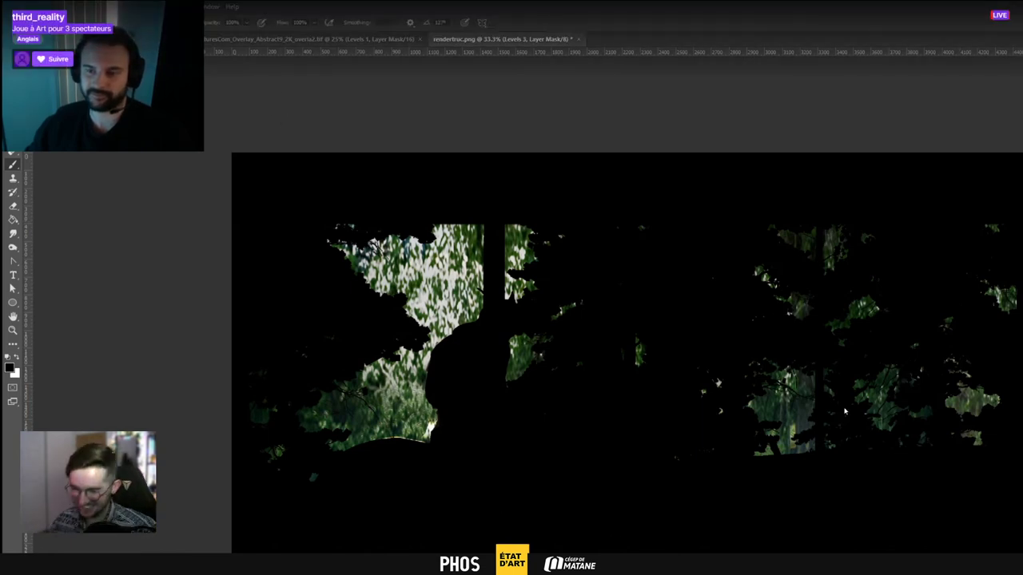
Add a new layer and fill the background openings between the trees with white as a black-and-white silhouette
key("alt+bracketright")
key("ctrl+shift+alt+n")
key("g")
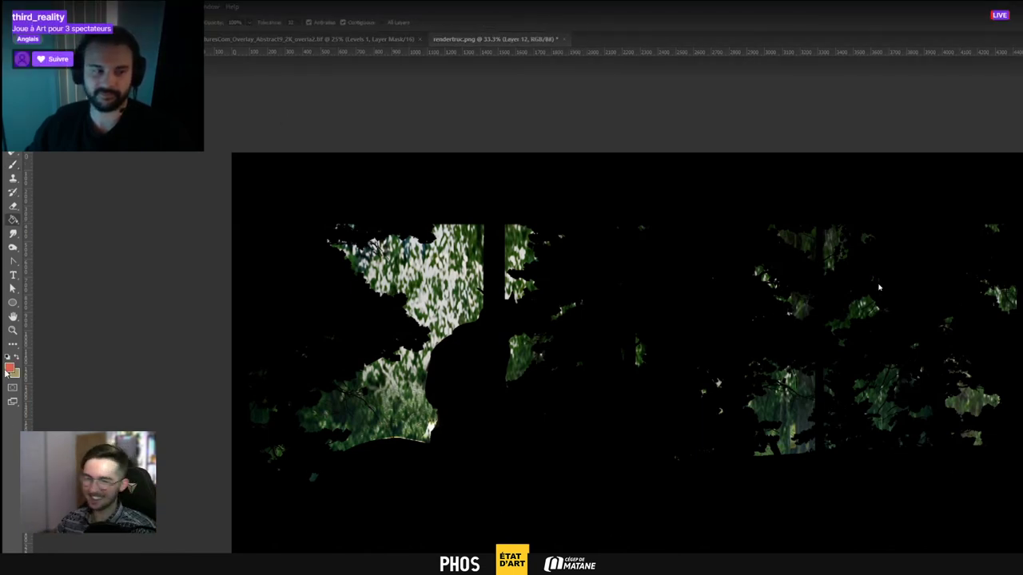
key("i")
left_click(817, 419)
left_click(692, 370)
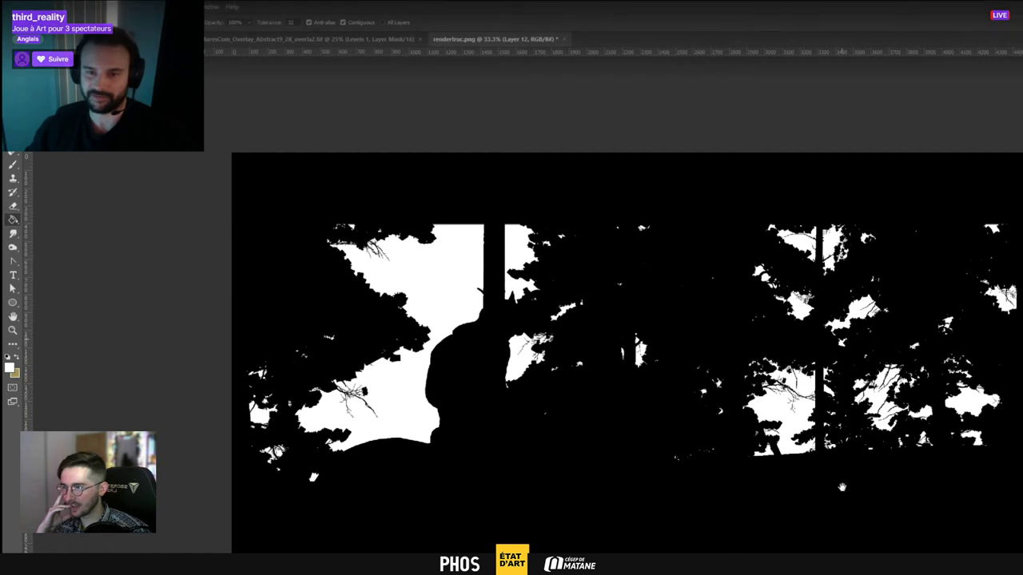
Inspect the black-and-white silhouette and name its layer mask
key("ctrl+plus")
key("ctrl+minus")
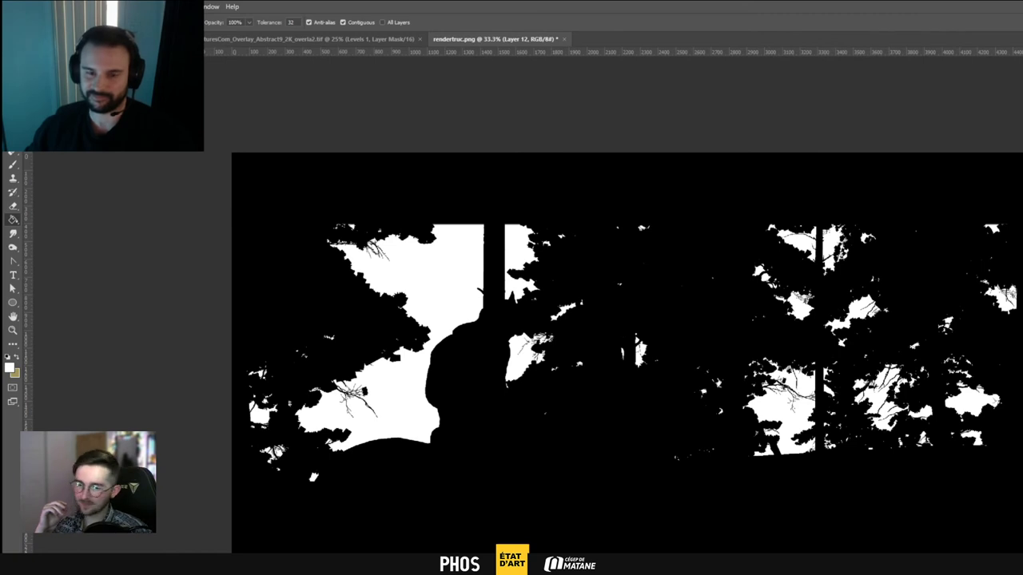
type("mask")
key("Return")
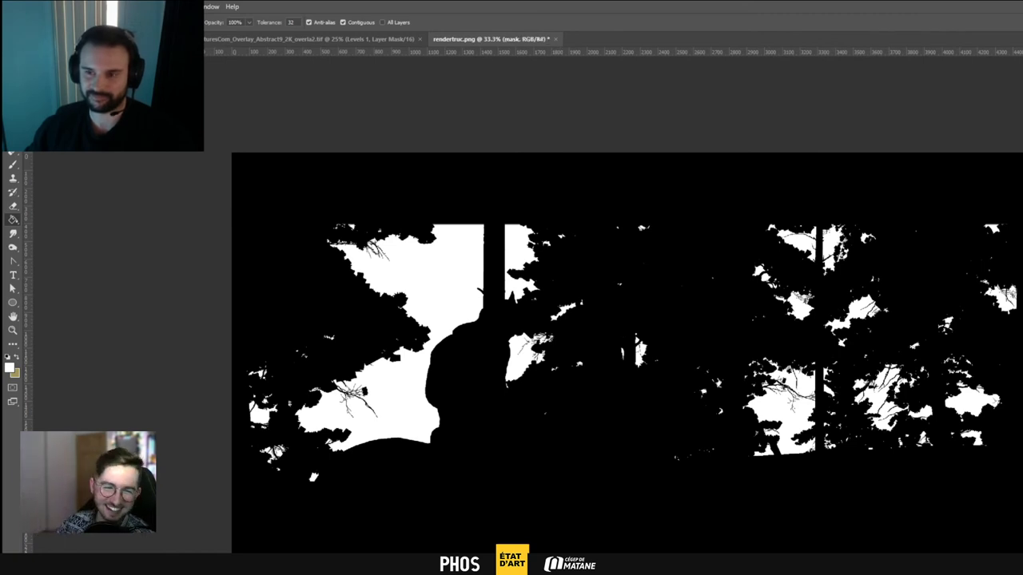
Load the white areas of the mask layer as a selection and display only its green channel
key("ctrl+alt+2")
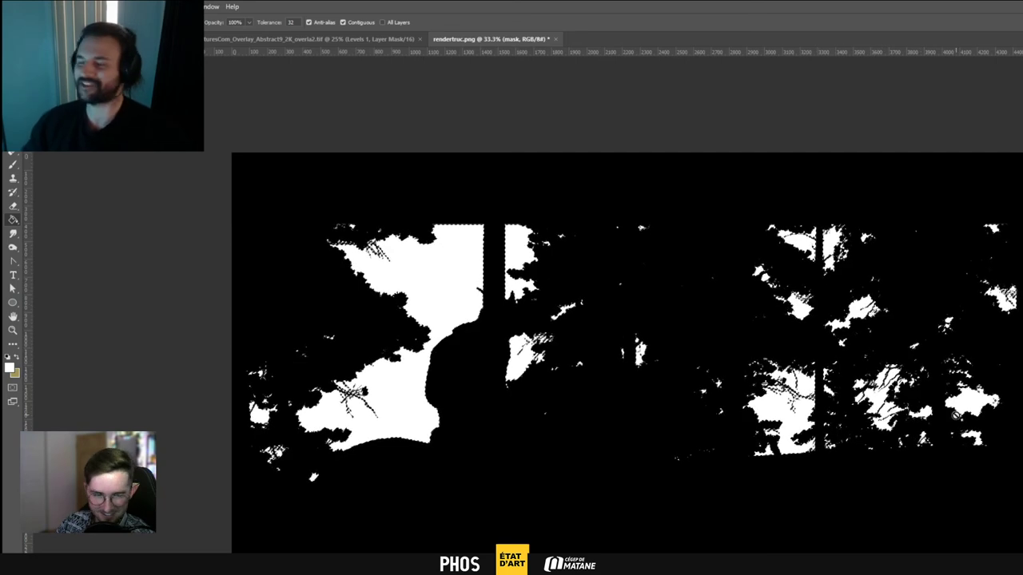
key("ctrl+d")
key("ctrl+z")
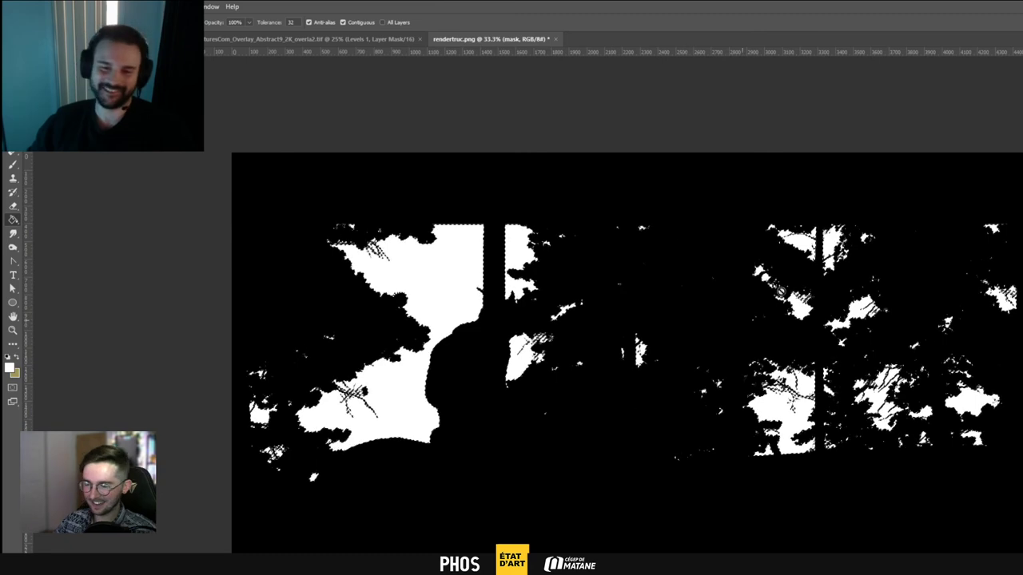
key("ctrl+4")
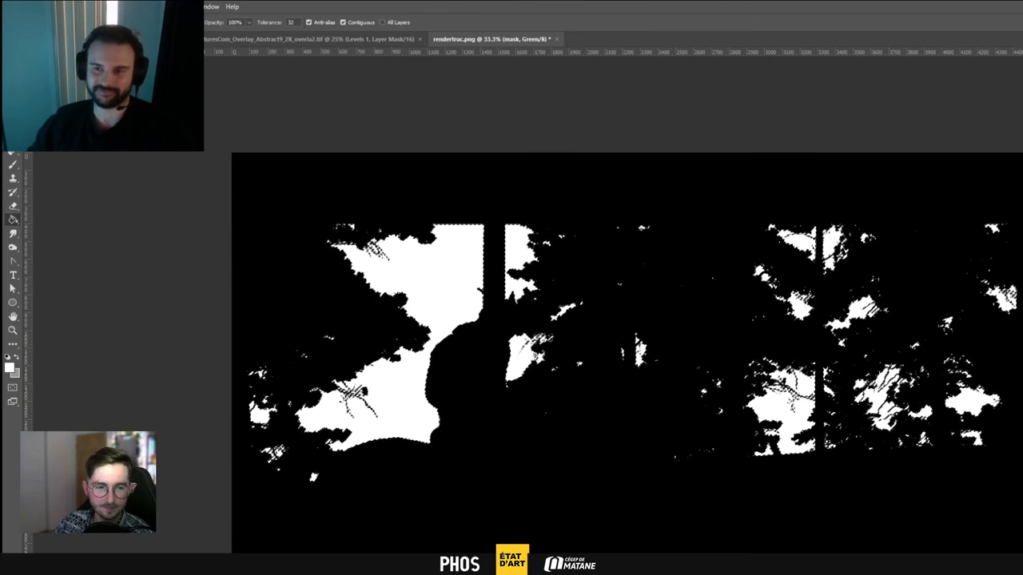
Hide the mask layers over the forest rider and restore the full-colour RGB view, keeping the selection
key("alt+BackSpace")
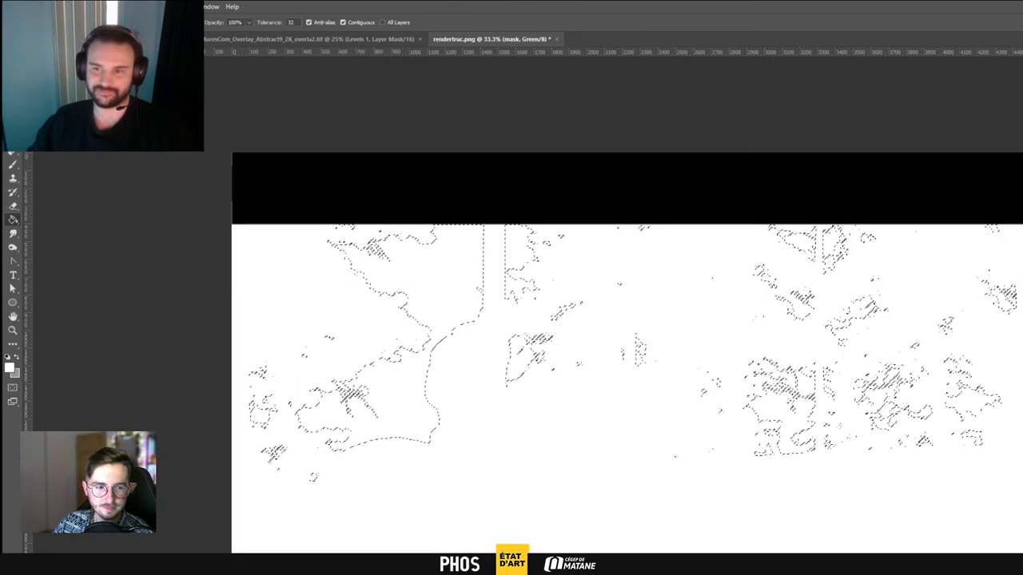
key("ctrl+comma")
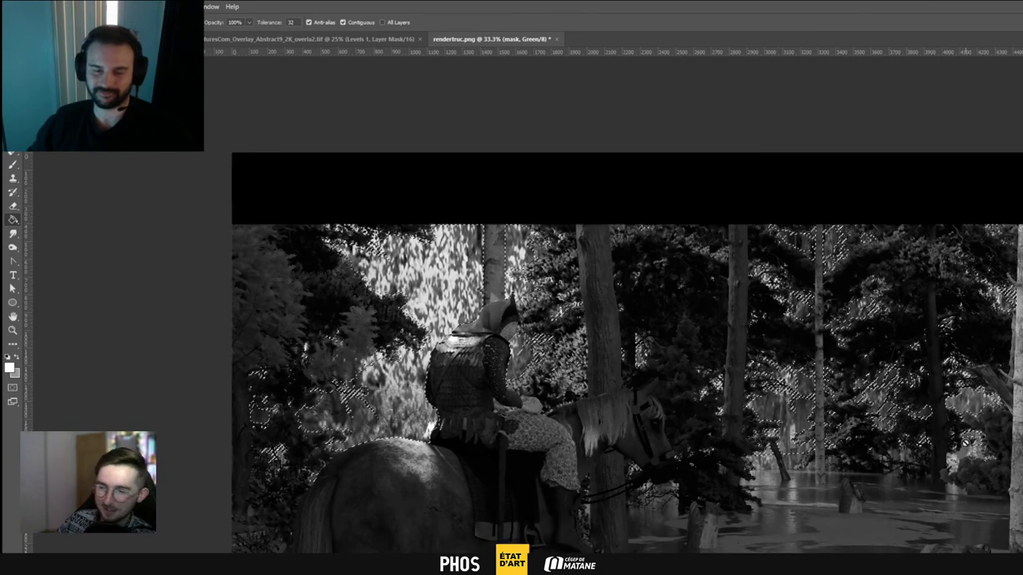
key("ctrl+2")
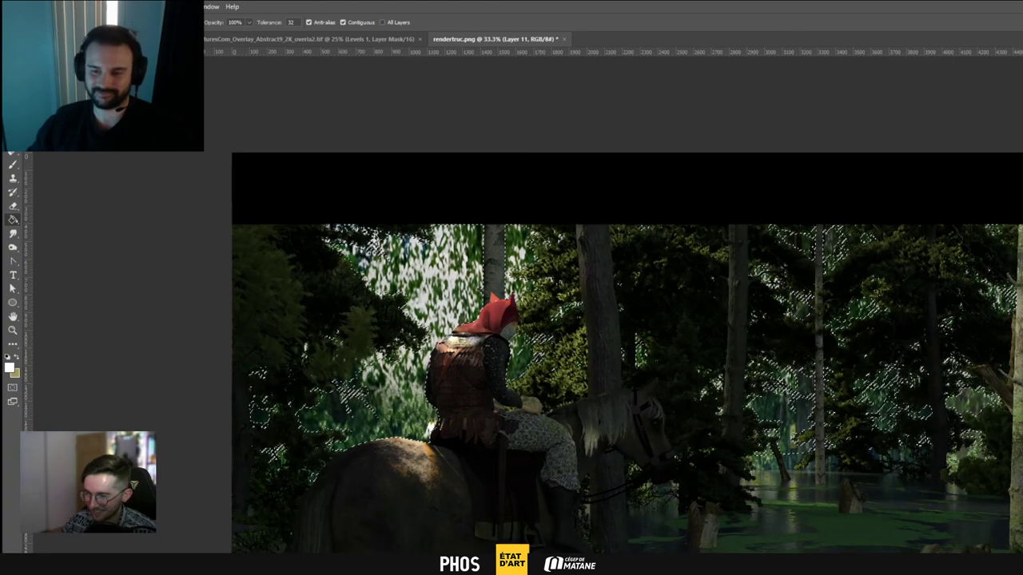
Select Layer 0 and add a layer mask that hides the selected background between the trees
key("alt+[")
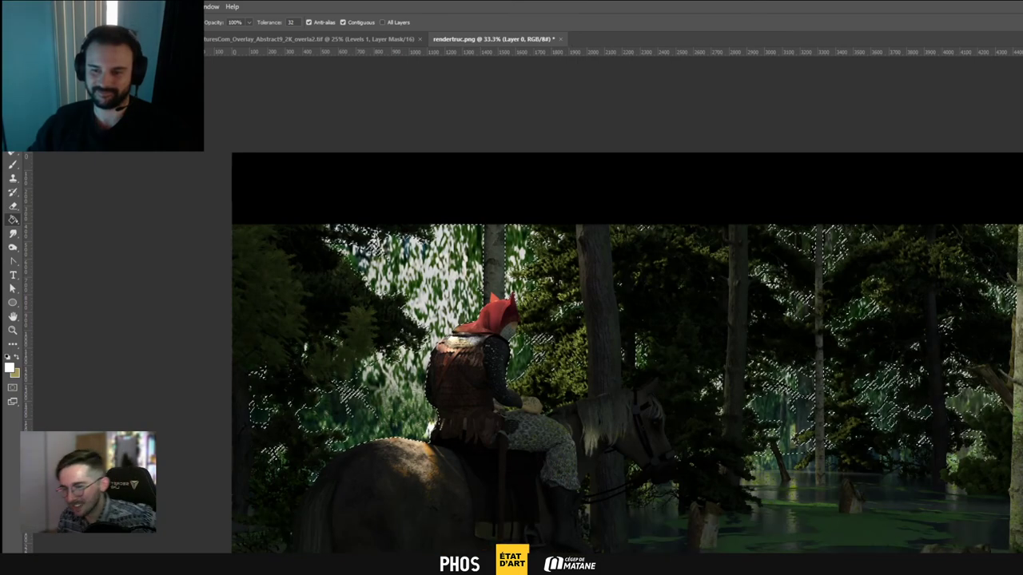
key("ctrl+i")
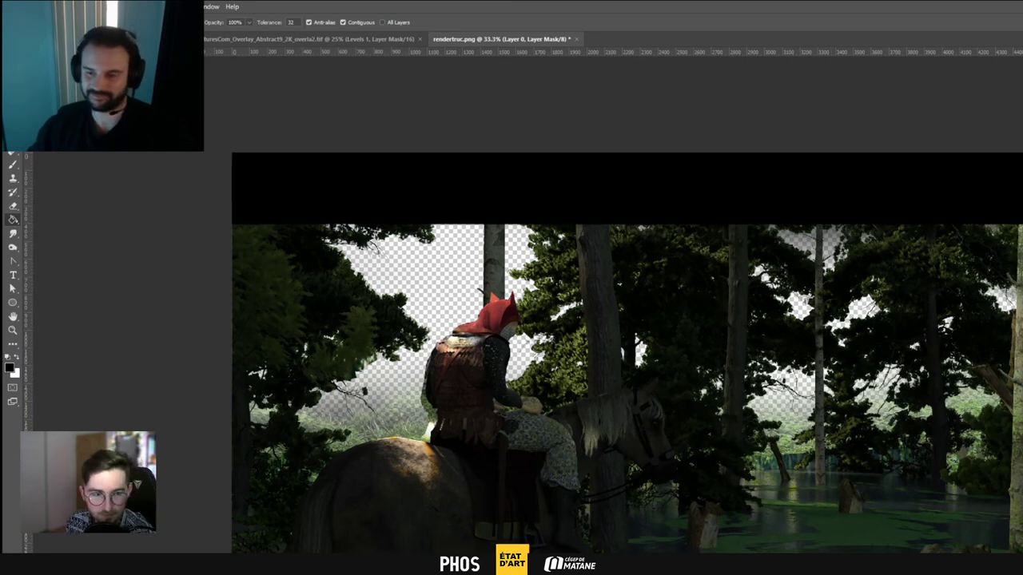
key("ctrl+shift+alt+n")
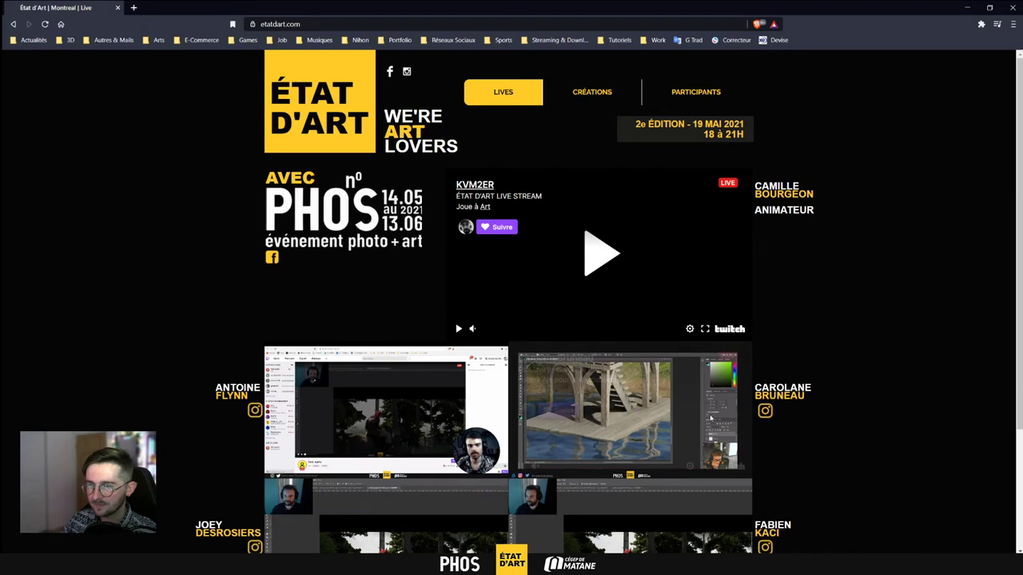
Look over the event page's grid of live streams and show the blue-roofed wooden house stream full screen
scroll(845, 399, "down", 2)
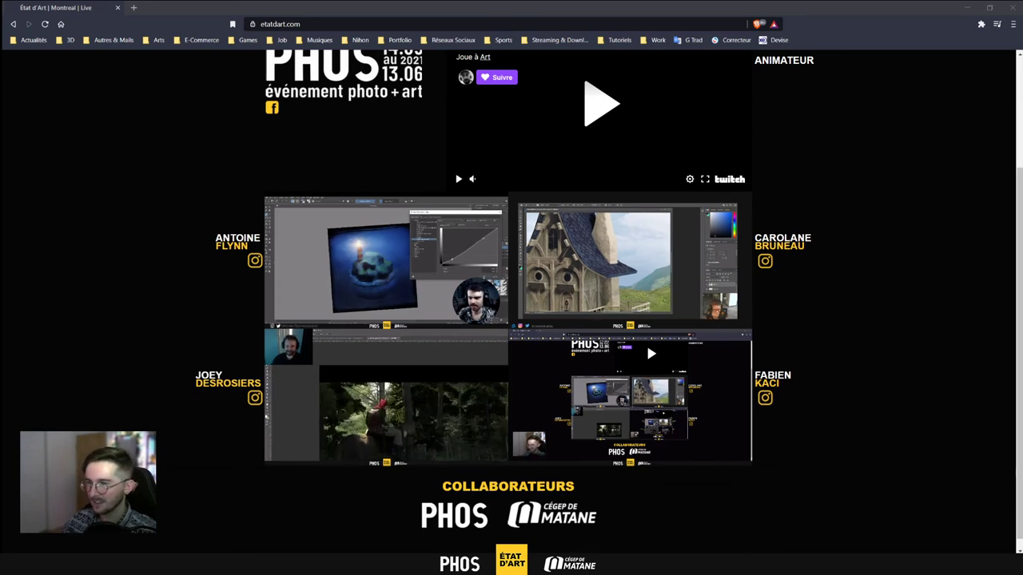
mouse_move(666, 210)
left_click(705, 315)
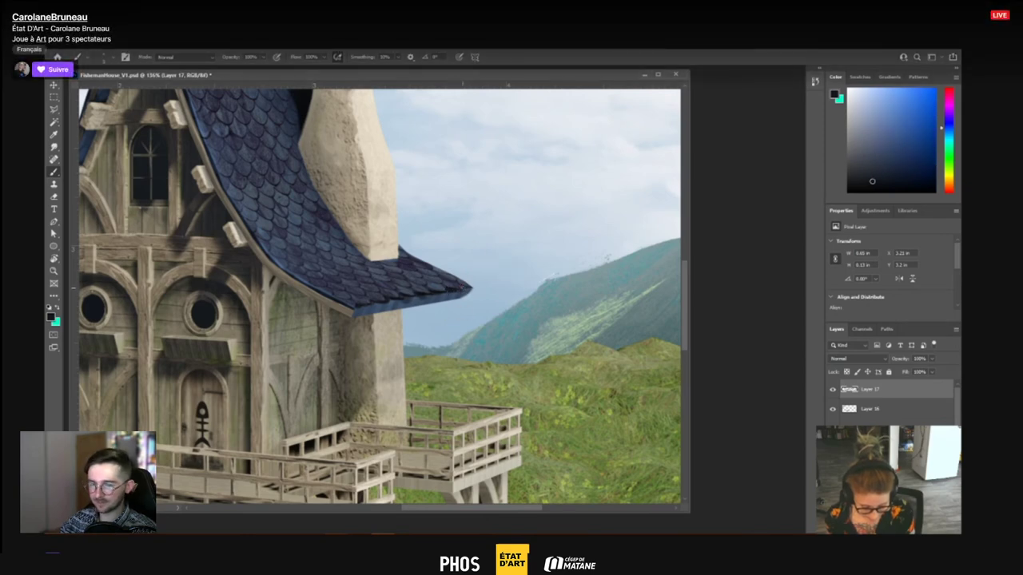
Leave the wooden house stream and open the forest rider's stream full screen from the grid
left_click(975, 564)
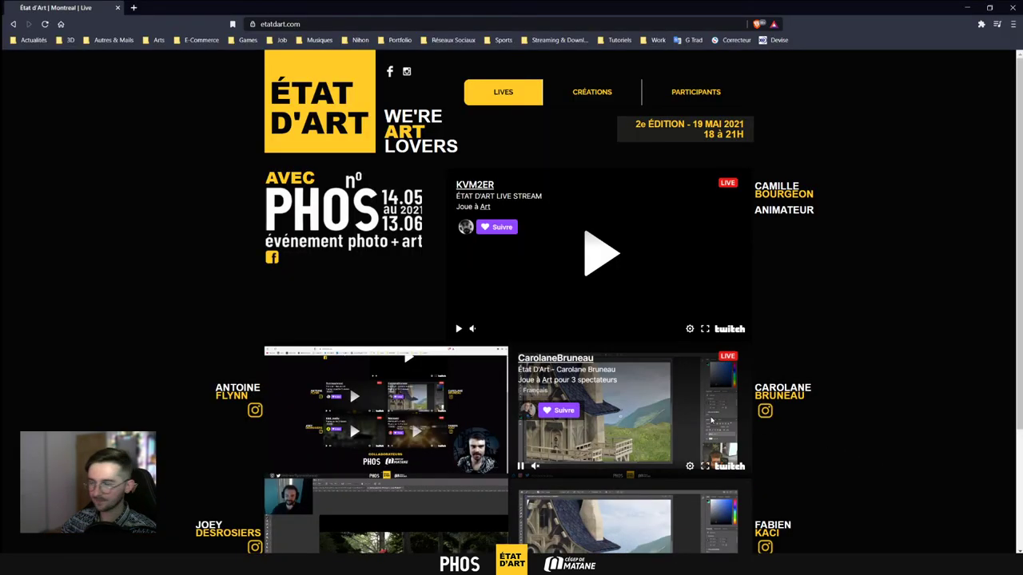
scroll(574, 424, "down", 1)
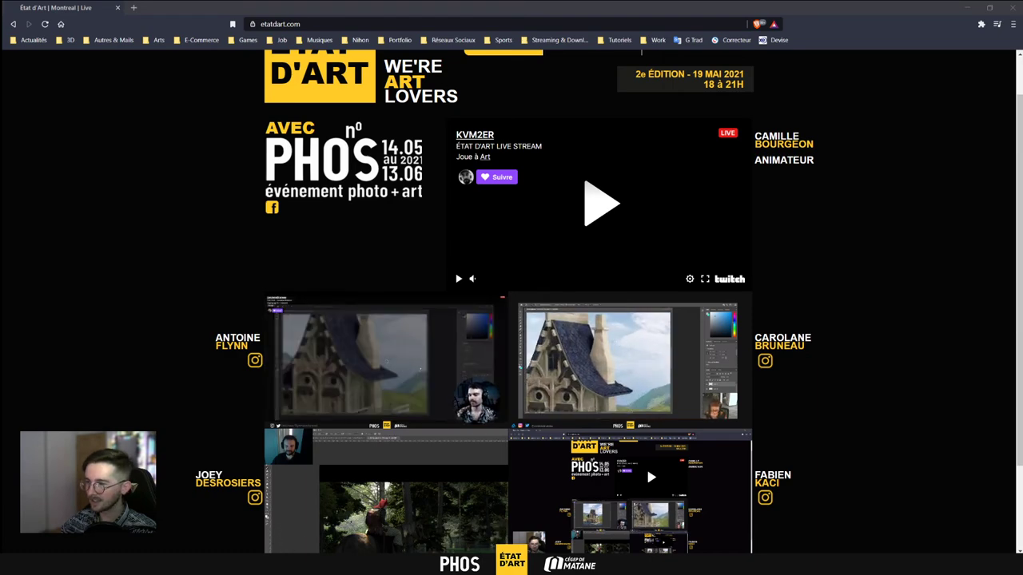
scroll(818, 299, "down", 3)
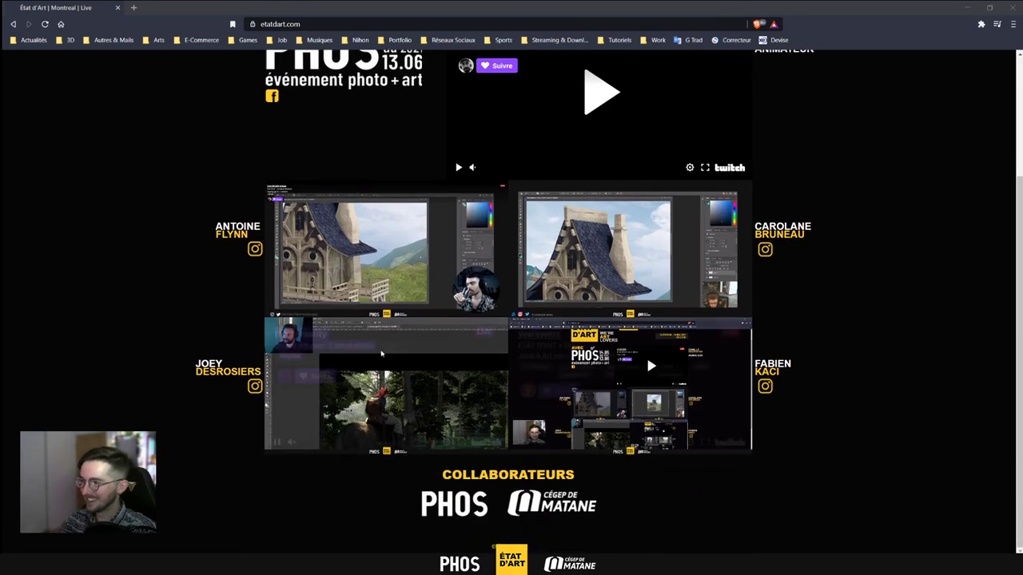
left_click(461, 442)
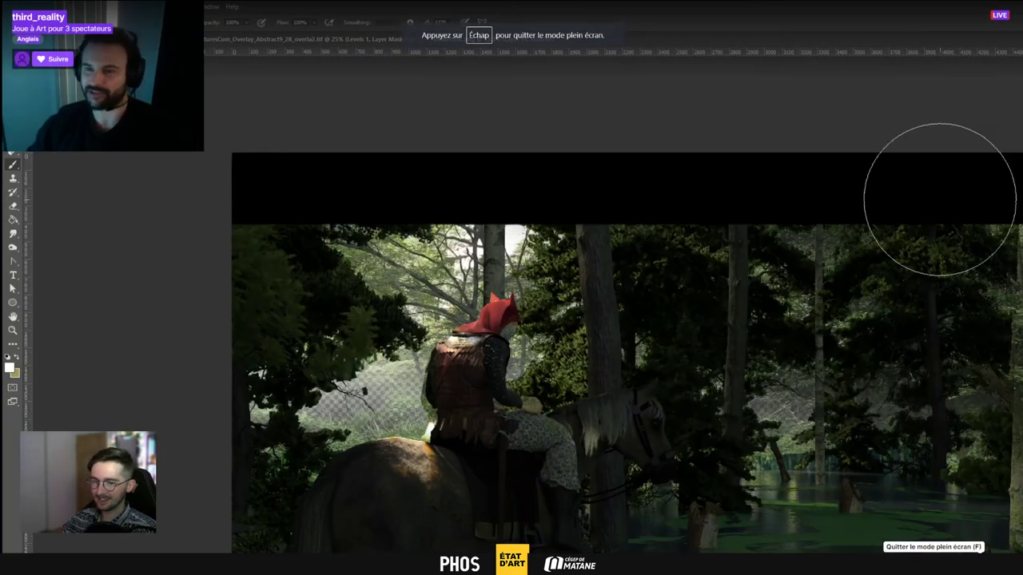
Exit the forest rider's stream and switch back to the wooden house stream in full screen
left_click(976, 558)
scroll(679, 396, "down", 2)
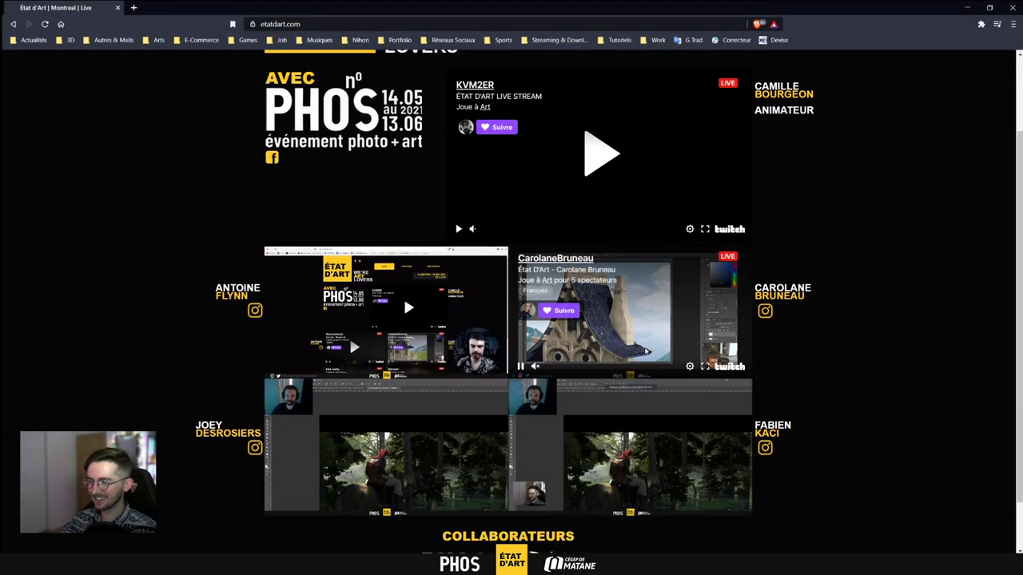
left_click(704, 366)
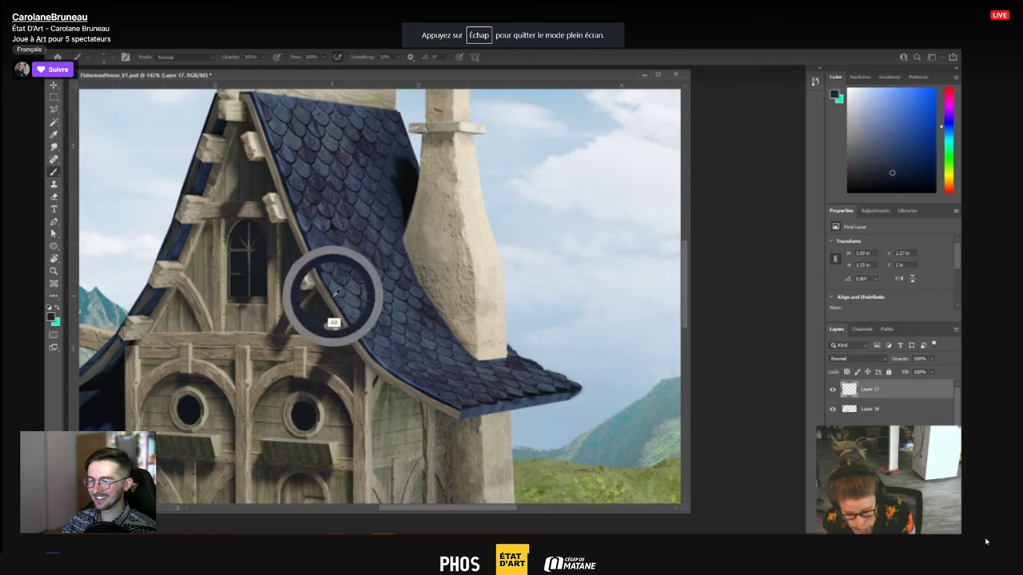
Return briefly to the stream grid to check the other artists, and reopen the wooden house stream full screen
key("Escape")
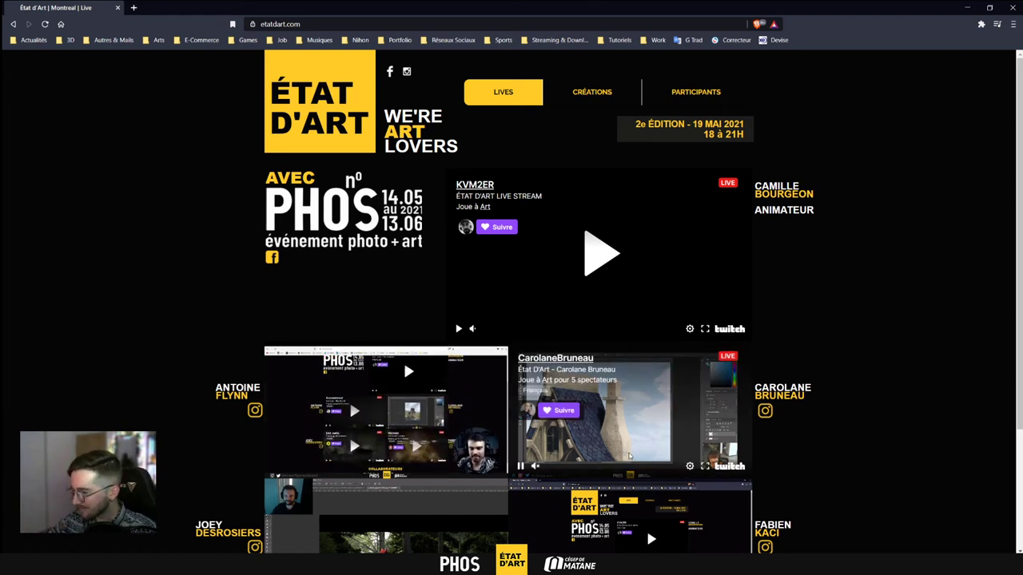
scroll(628, 456, "down", 2)
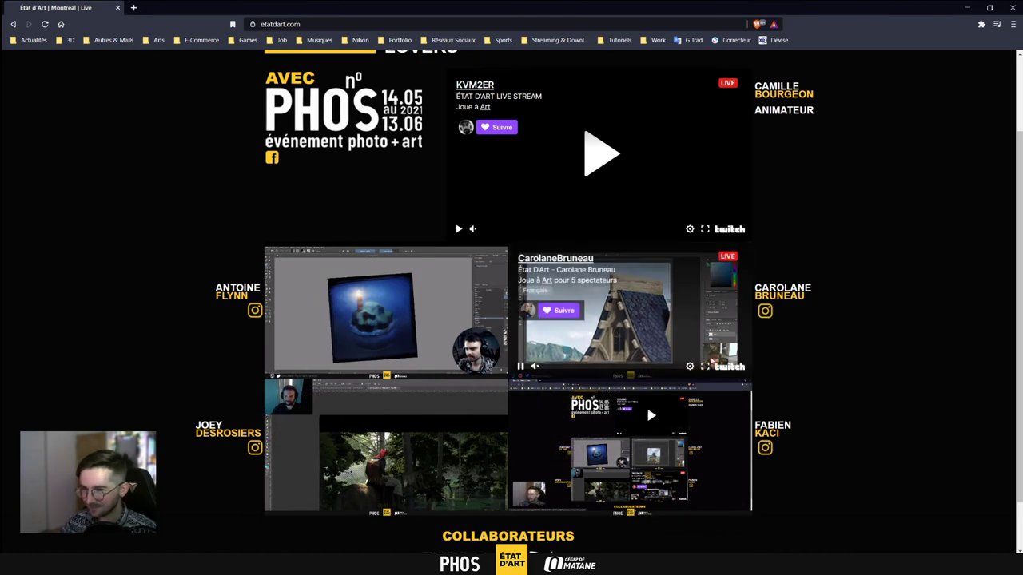
left_click(705, 368)
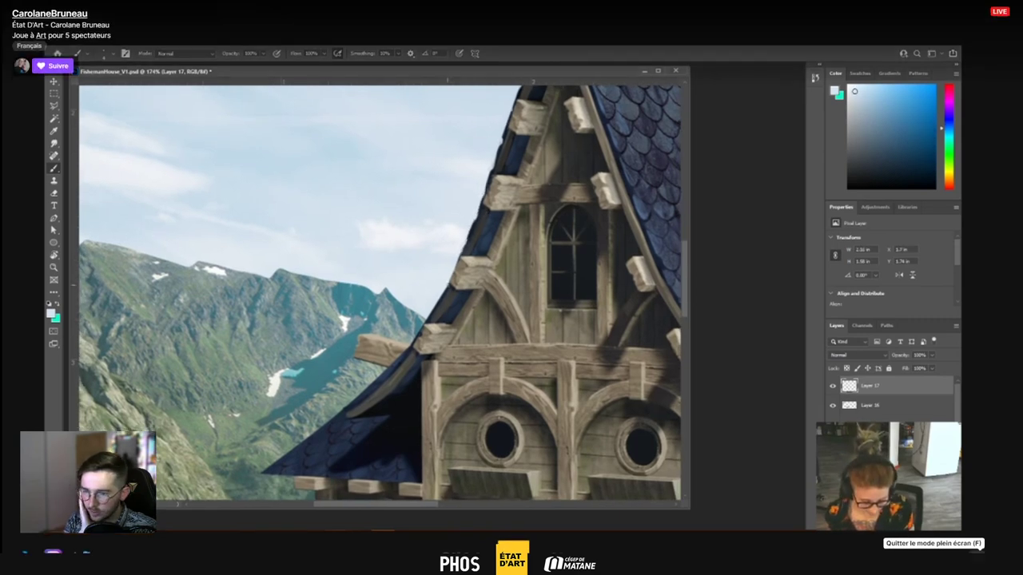
Close the full-screen wooden house view and bring up the forest rider's stream full screen to follow its background work
left_click(976, 562)
scroll(416, 415, "down", 1)
scroll(415, 415, "down", 2)
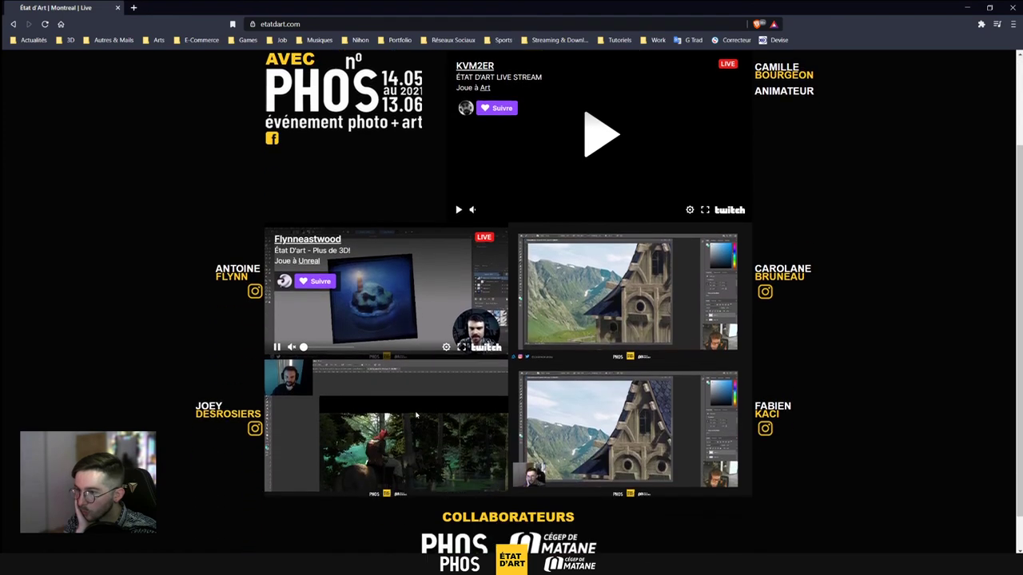
left_click(462, 453)
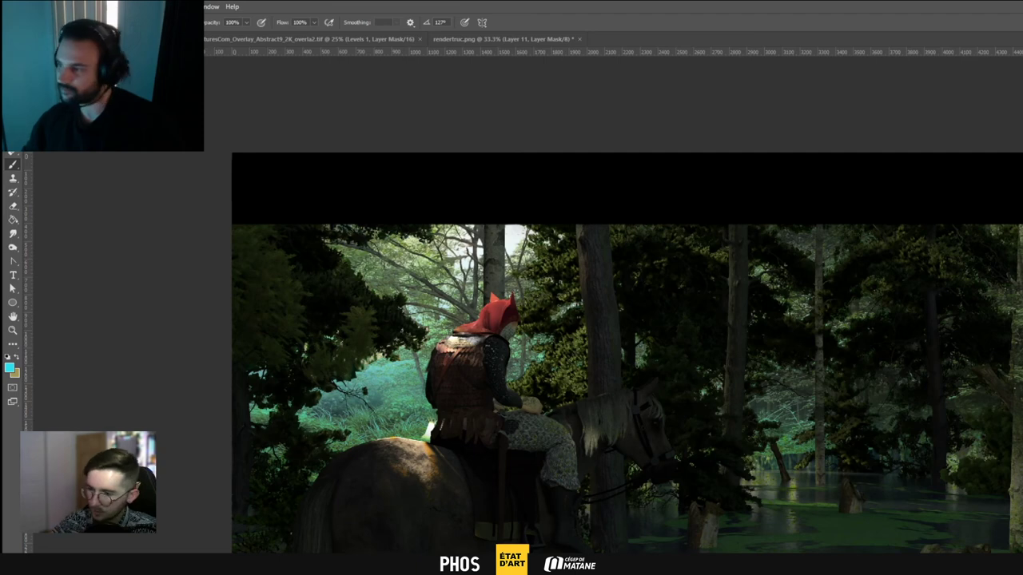
Adjust the light overlay across the rider and horse in rendertruc.png with Free Transform and apply it
left_click_drag(1022, 471, 842, 315)
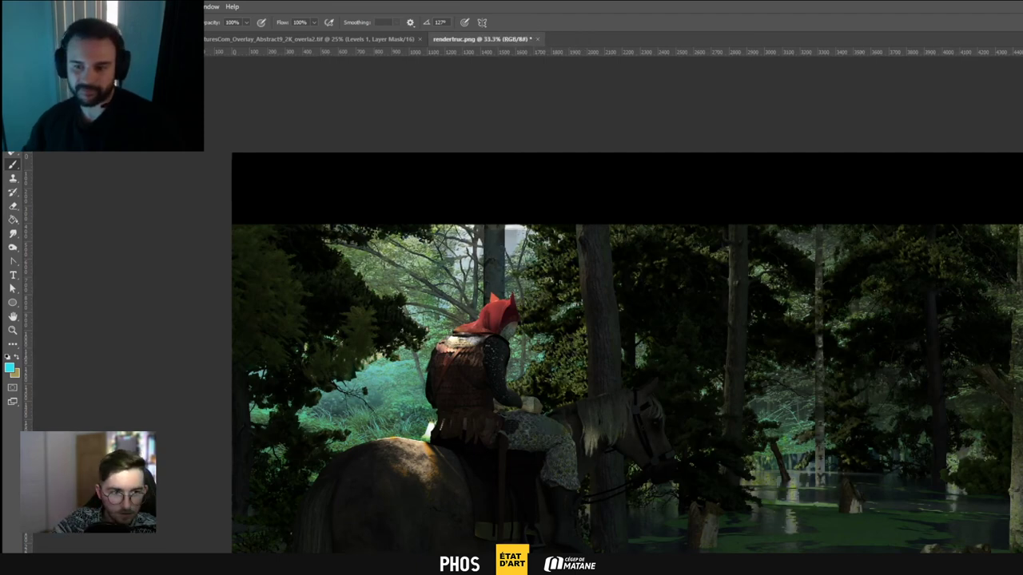
key("l")
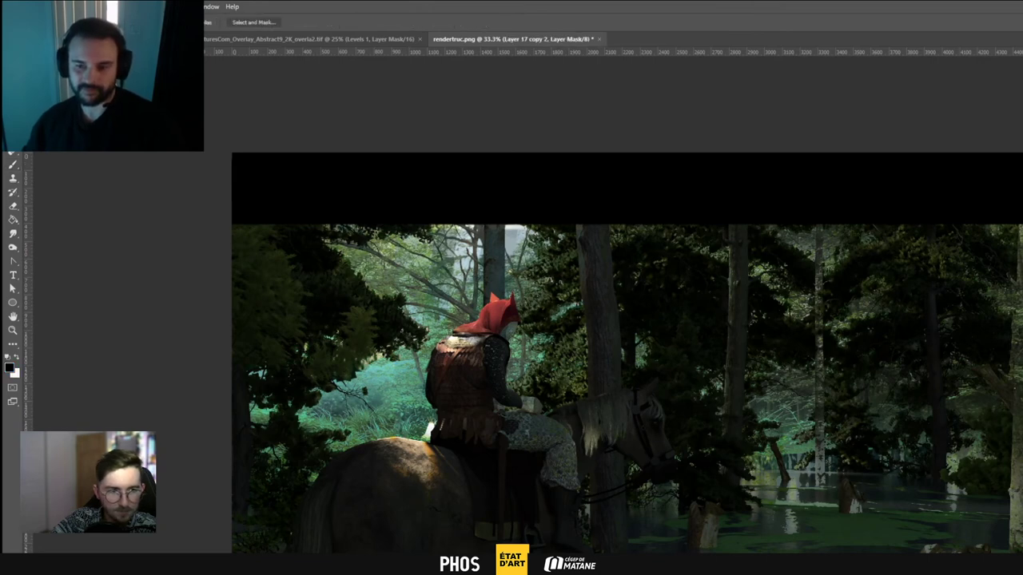
key("ctrl+t")
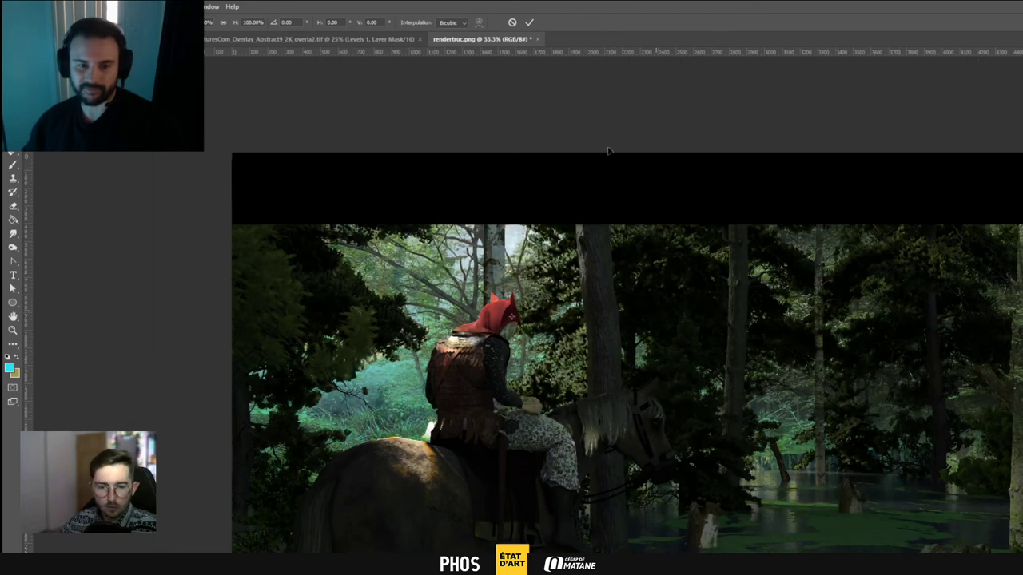
left_click(529, 23)
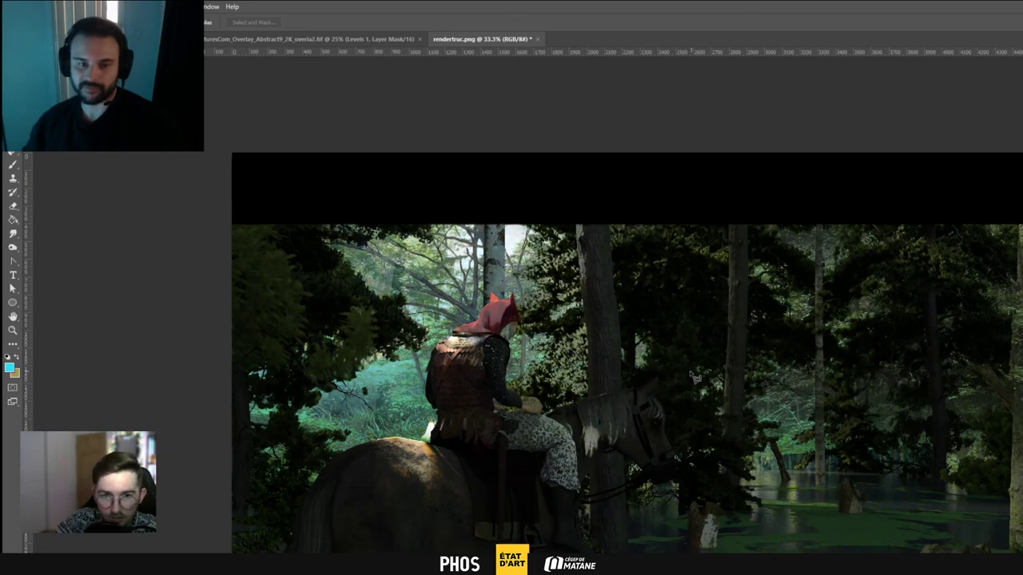
key("ctrl+t")
left_click_drag(637, 352, 624, 309)
Leave the forest rider's full-screen stream and bring the four-artist stream grid into view
left_click(975, 563)
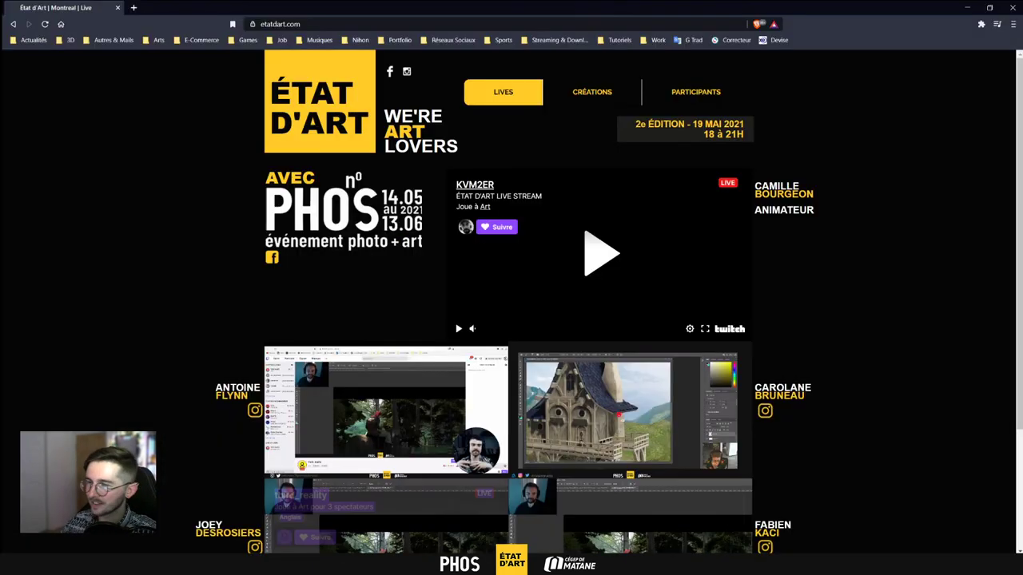
scroll(643, 423, "down", 2)
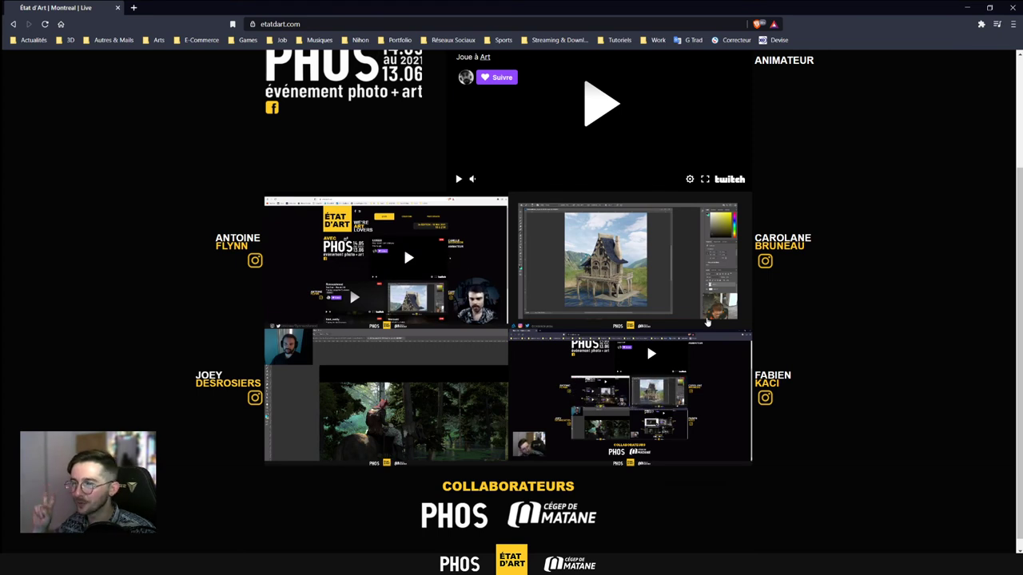
mouse_move(706, 321)
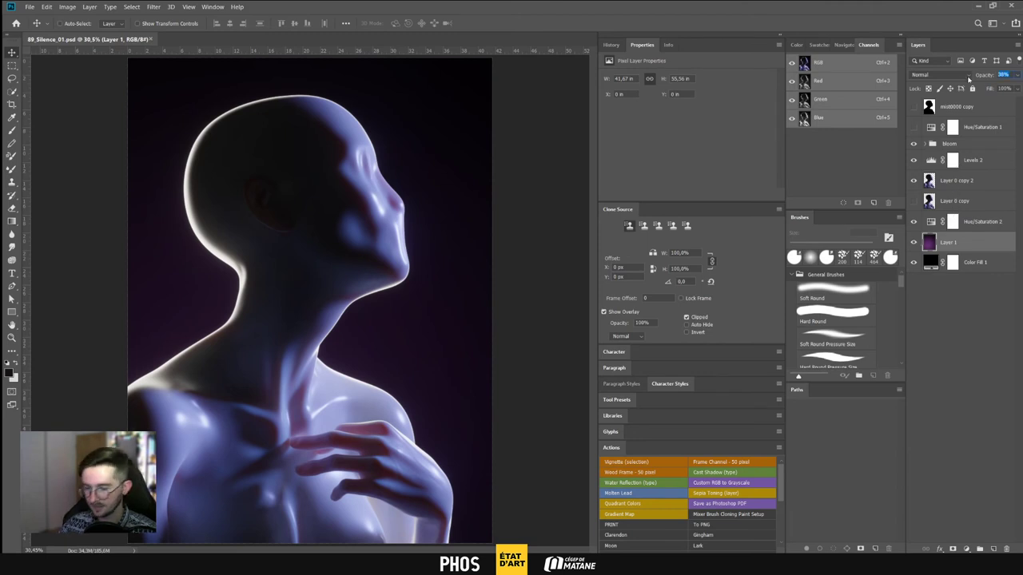
In Photoshop, set the opacity of the purple background on Layer 1 to 35% in 89_Silence_01.psd
type("35")
key("Return")
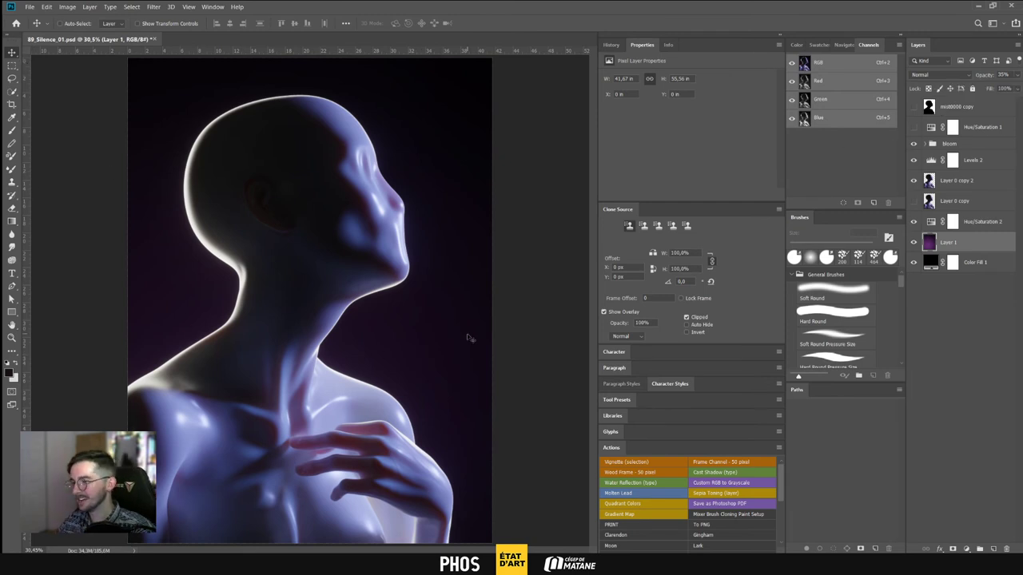
Paint out the faint light spot along the arm's outer edge on Layer 0 copy 2 with a soft round brush at 10% opacity
scroll(467, 338, "up", 4, "alt")
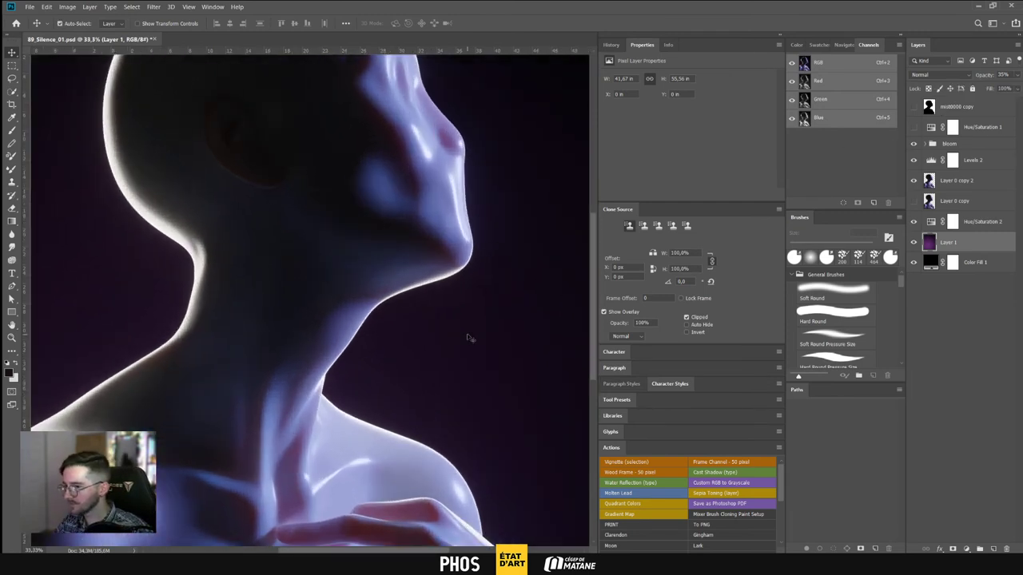
scroll(488, 168, "down", 2, "alt")
left_click_drag(489, 168, 537, 137)
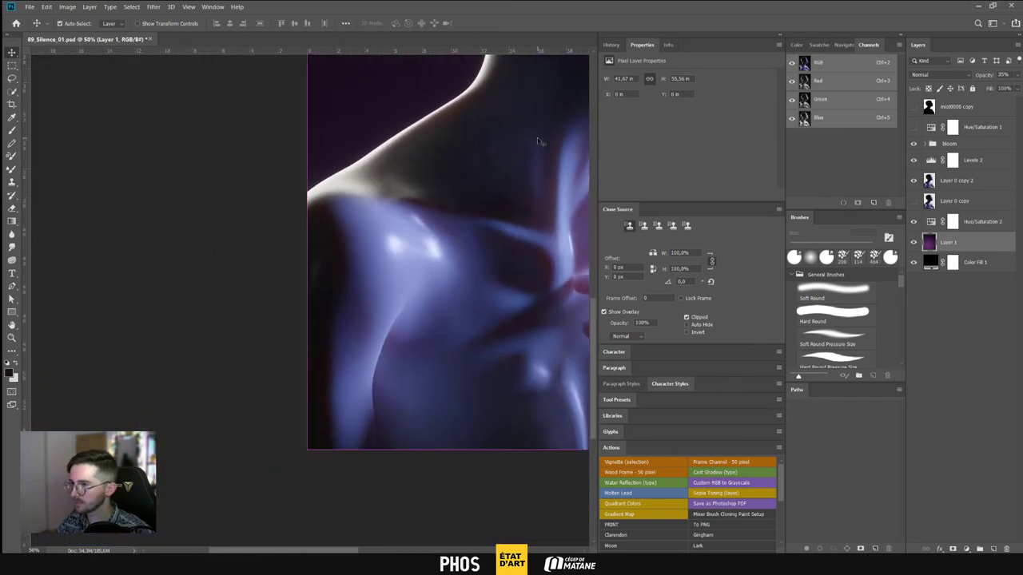
key("ctrl+plus")
key("ctrl+plus")
key("ctrl+minus")
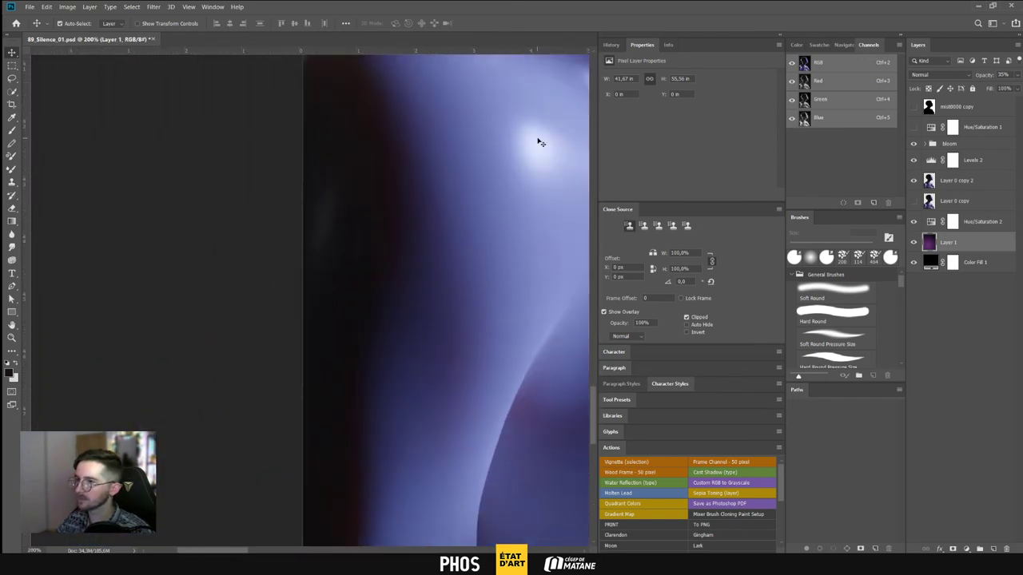
left_click(975, 182)
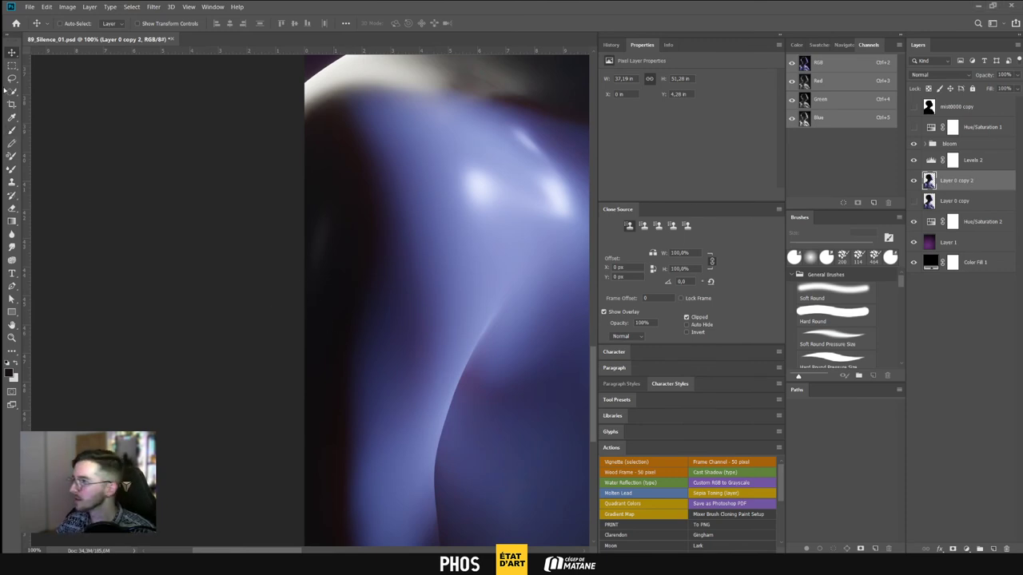
left_click(12, 132)
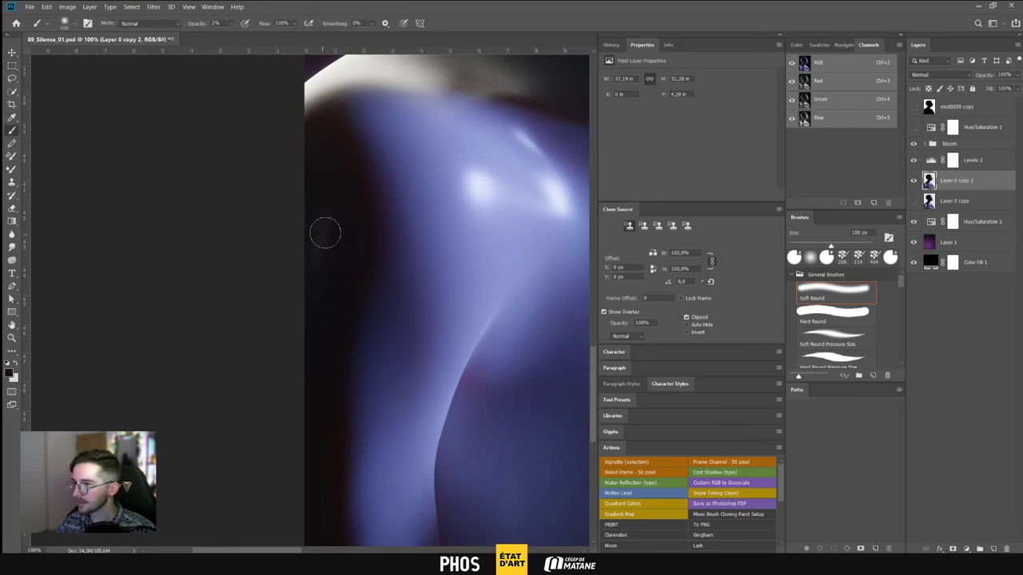
left_click(215, 22)
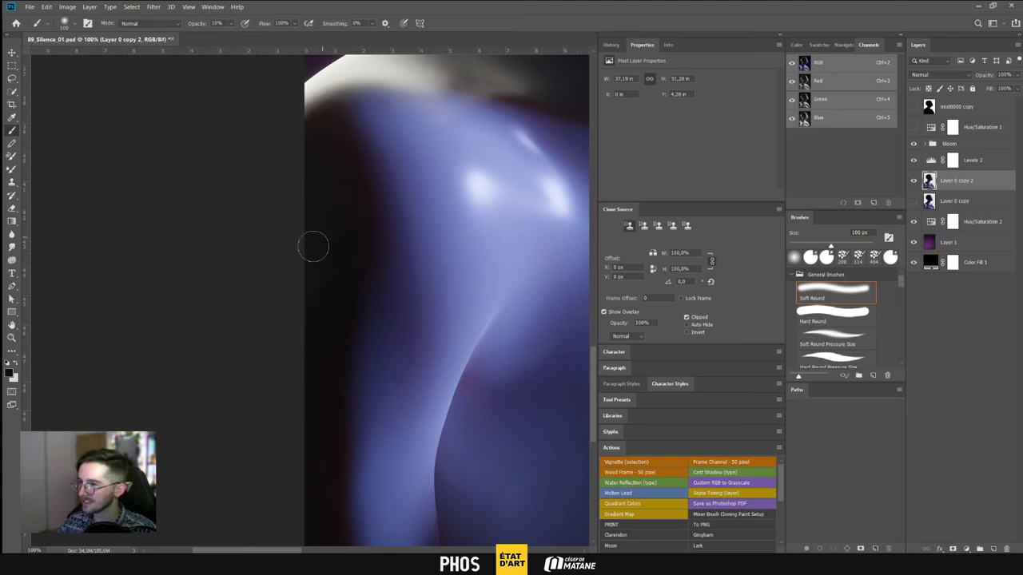
left_click(467, 186)
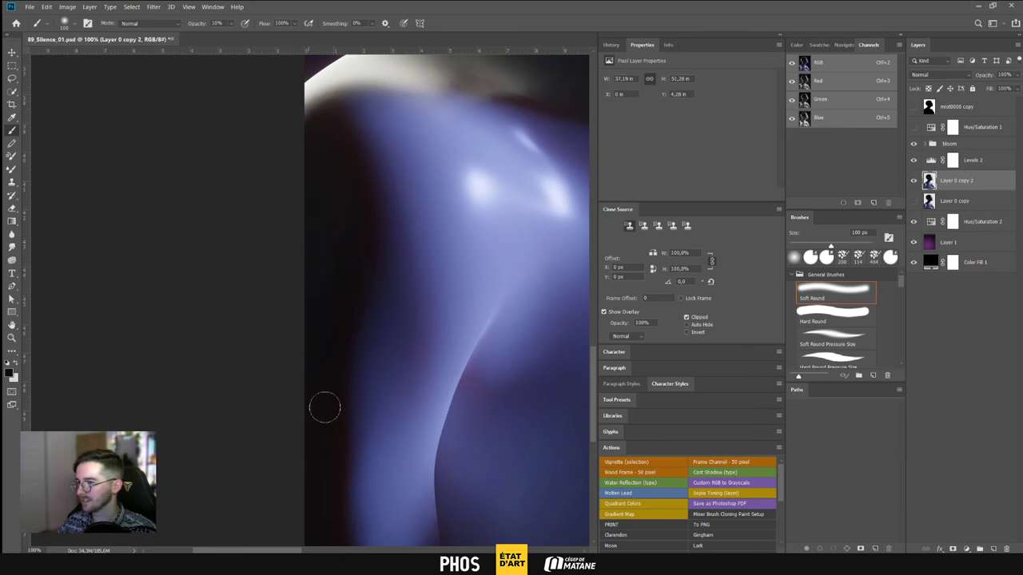
left_click(314, 350, "alt")
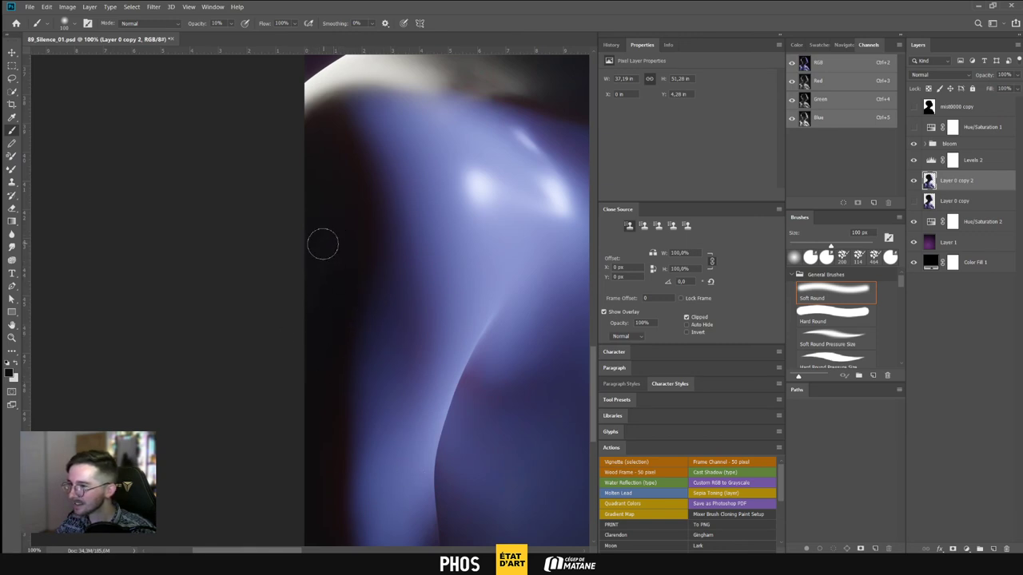
Touch up the dark outer edge of the arm on Layer 0 copy 2, check the whole figure and save the document
key("ctrl+minus")
key("ctrl+minus")
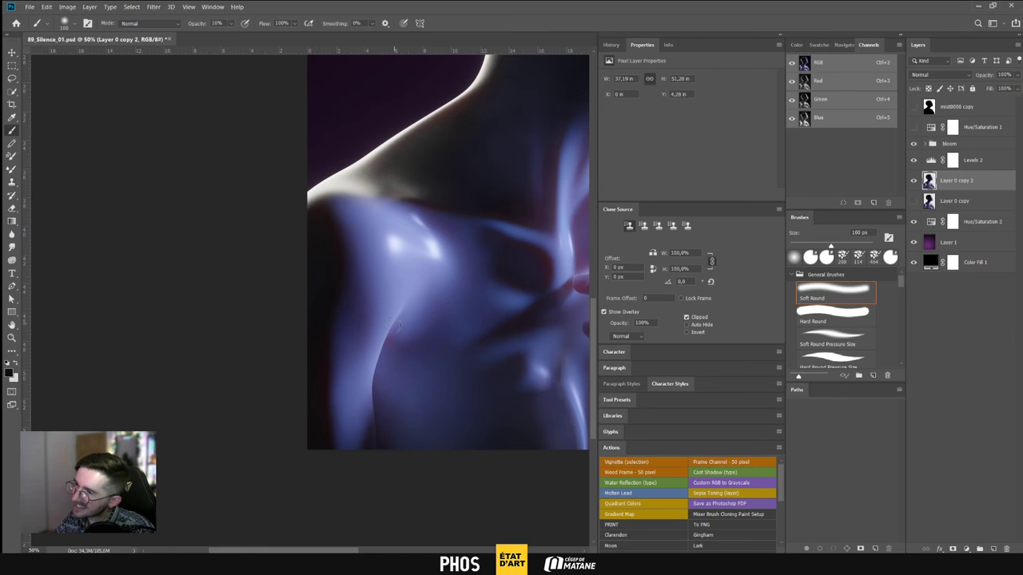
key("ctrl+plus")
key("ctrl+plus")
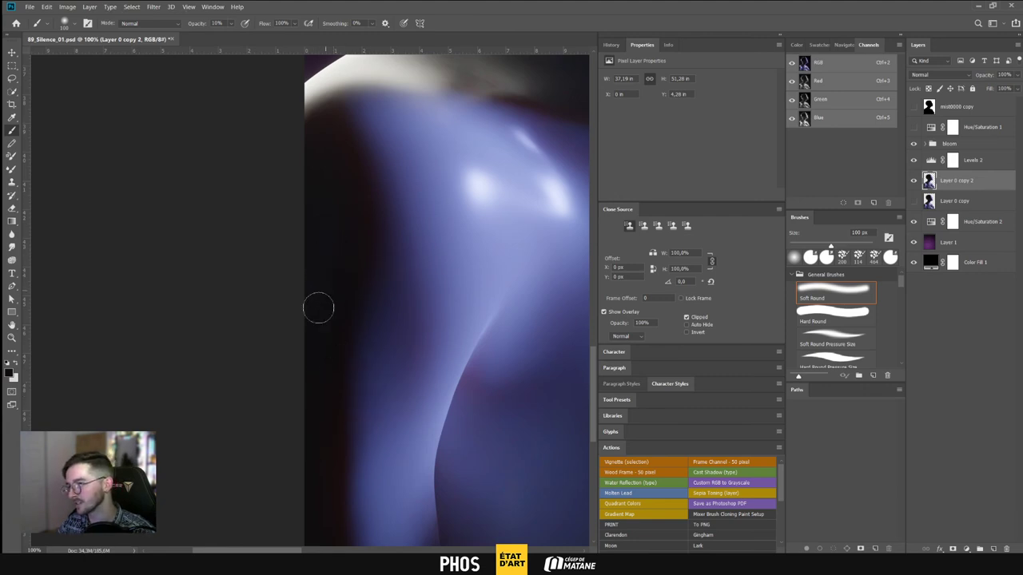
key("ctrl+minus")
key("ctrl+minus")
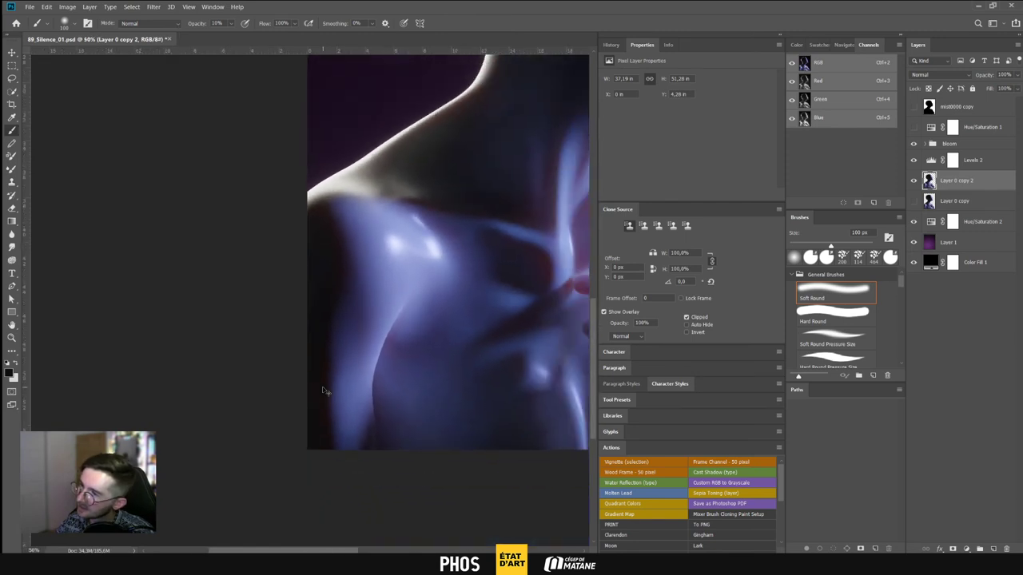
left_click(331, 267)
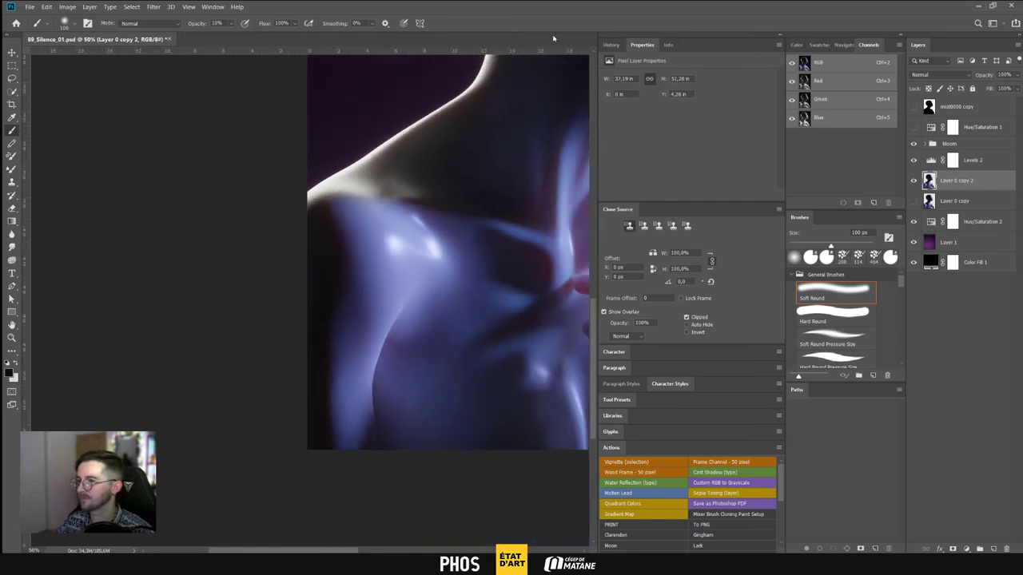
left_click(330, 266, "alt")
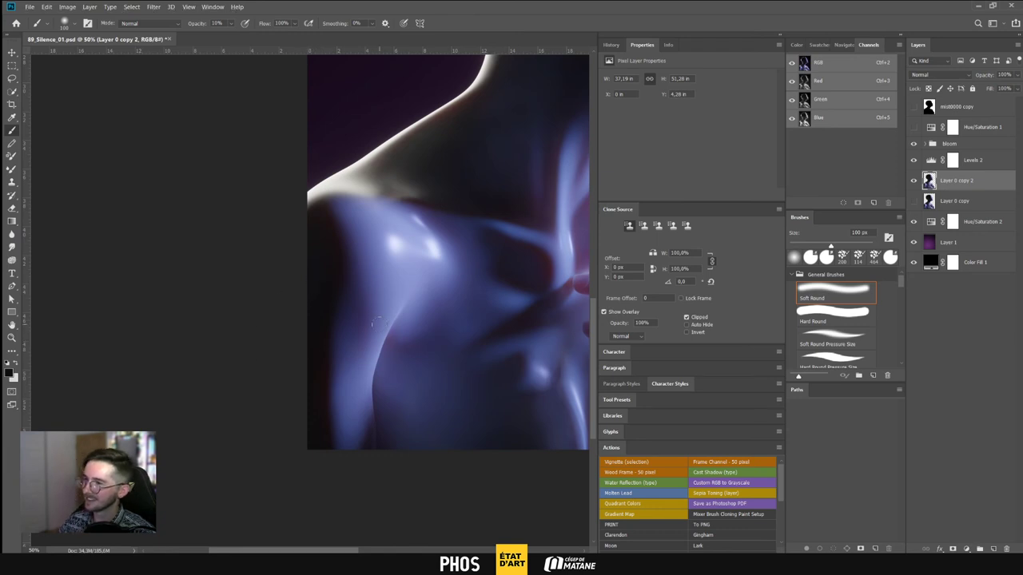
scroll(398, 275, "down", 3, "alt")
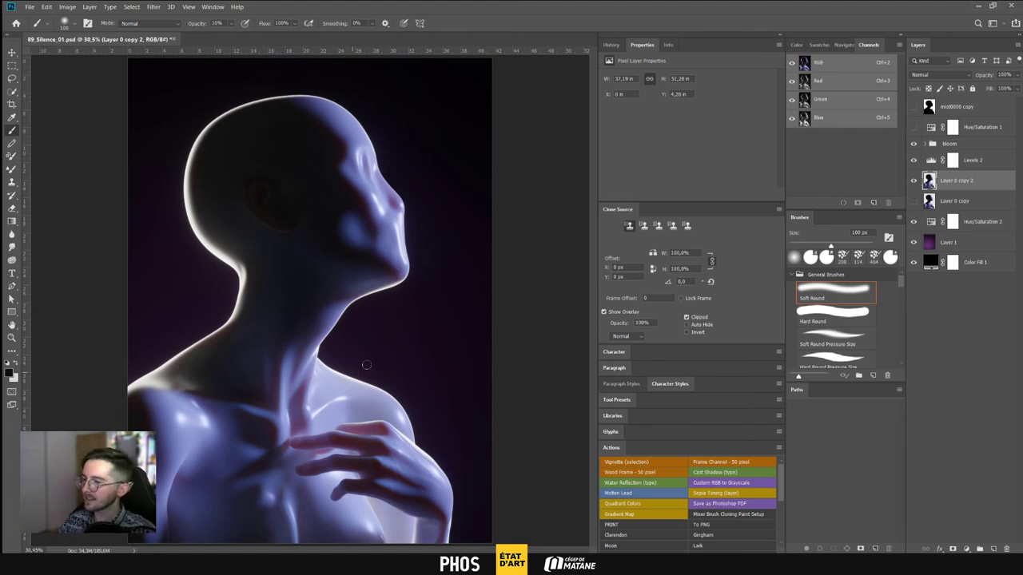
key("ctrl+s")
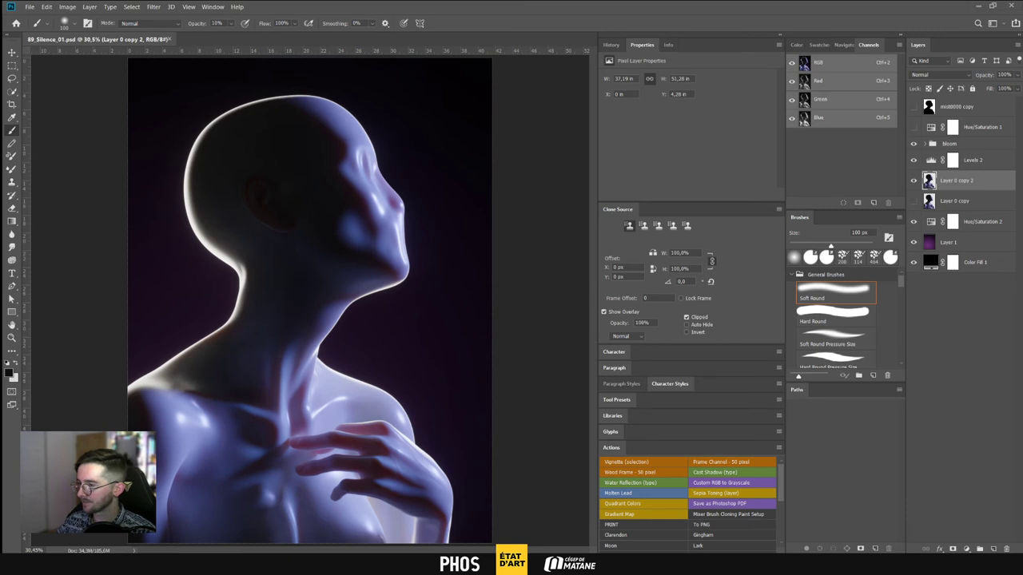
Switch back to the event page in the browser, enlarge it to 125% and show the four-stream grid
left_click(214, 533)
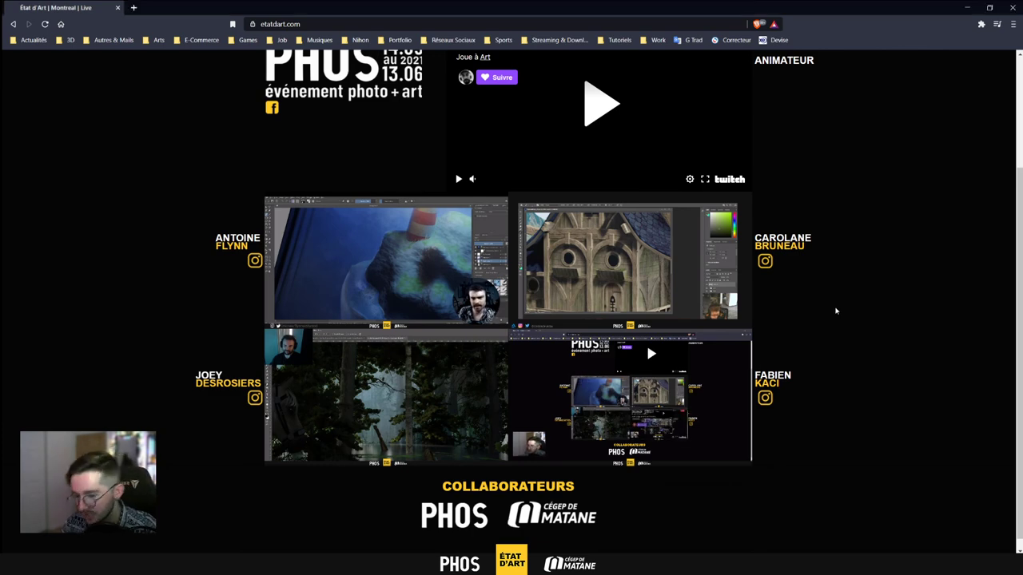
scroll(836, 311, "up", 2, "ctrl")
scroll(837, 311, "up", 1, "ctrl")
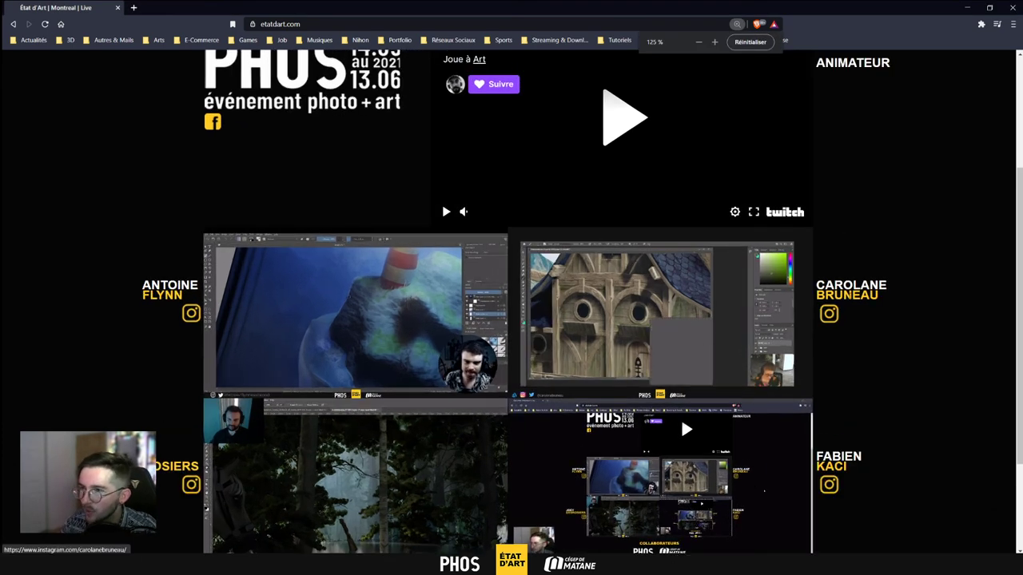
scroll(868, 313, "down", 1)
scroll(871, 315, "down", 1)
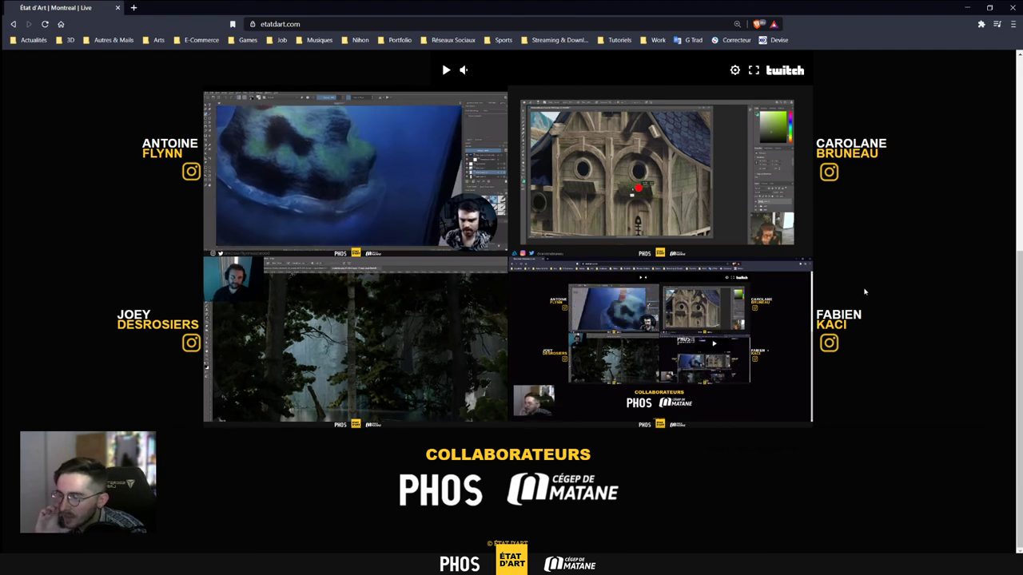
View the wooden house stream full screen, and return to the stream grid
mouse_move(810, 240)
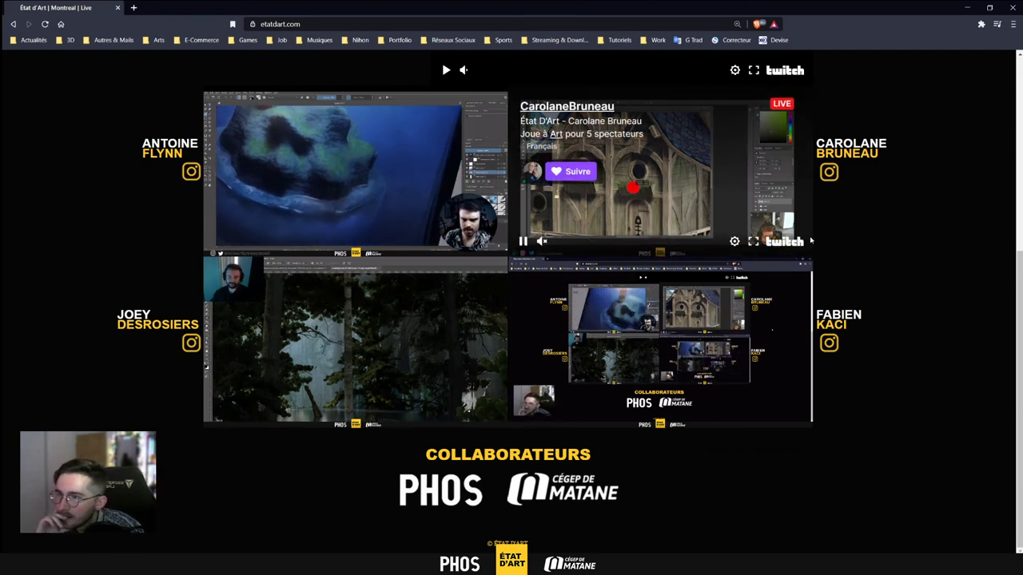
left_click(753, 241)
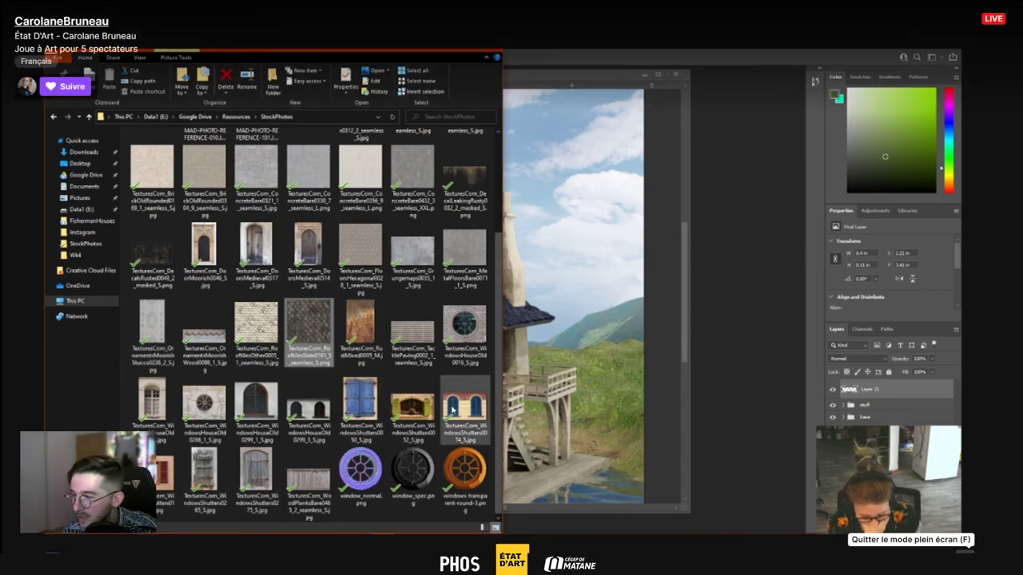
left_click(964, 552)
scroll(714, 454, "down", 4)
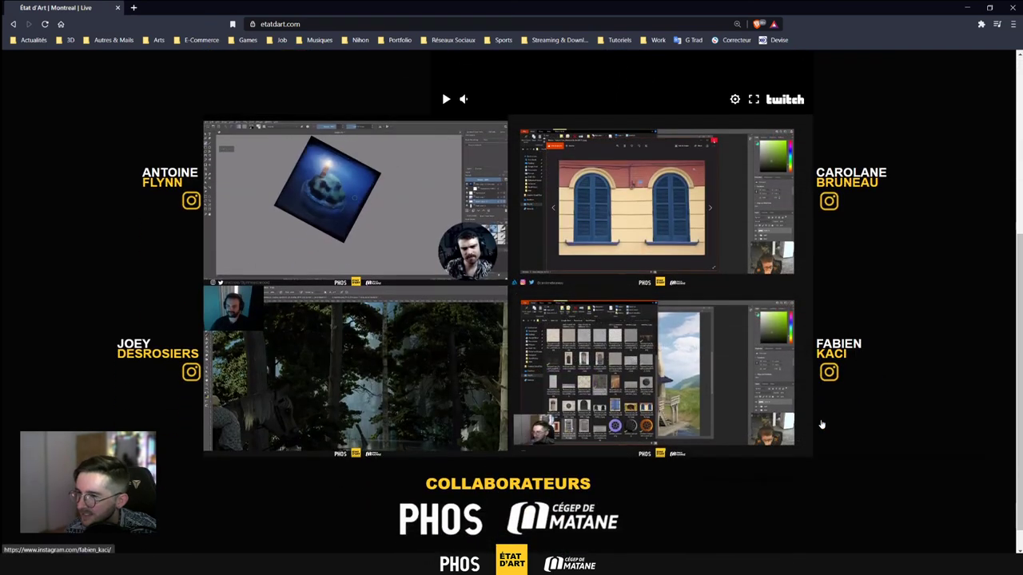
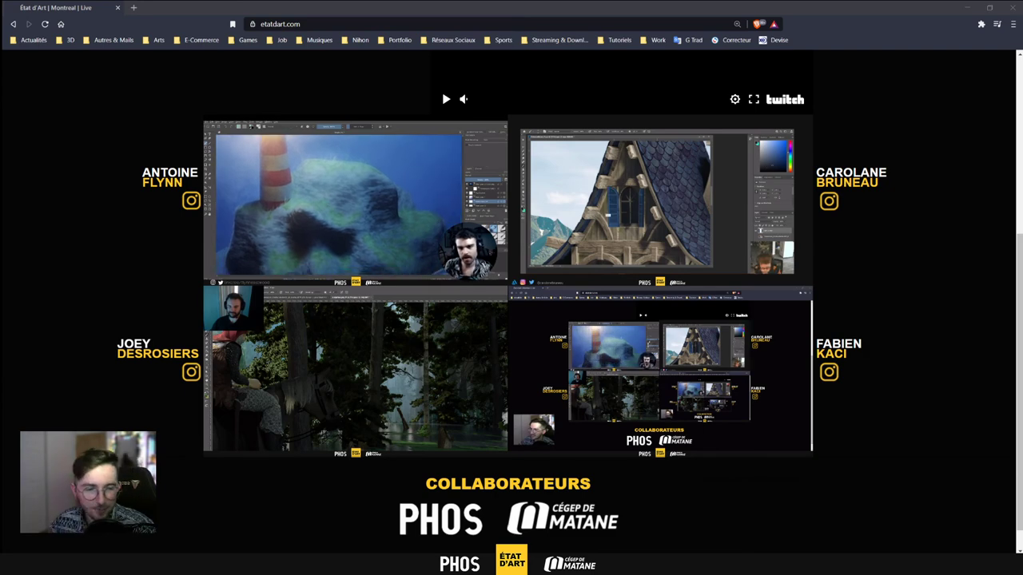
Bring up the File Explorer window of render folder 02 and move it aside
key("alt+Tab")
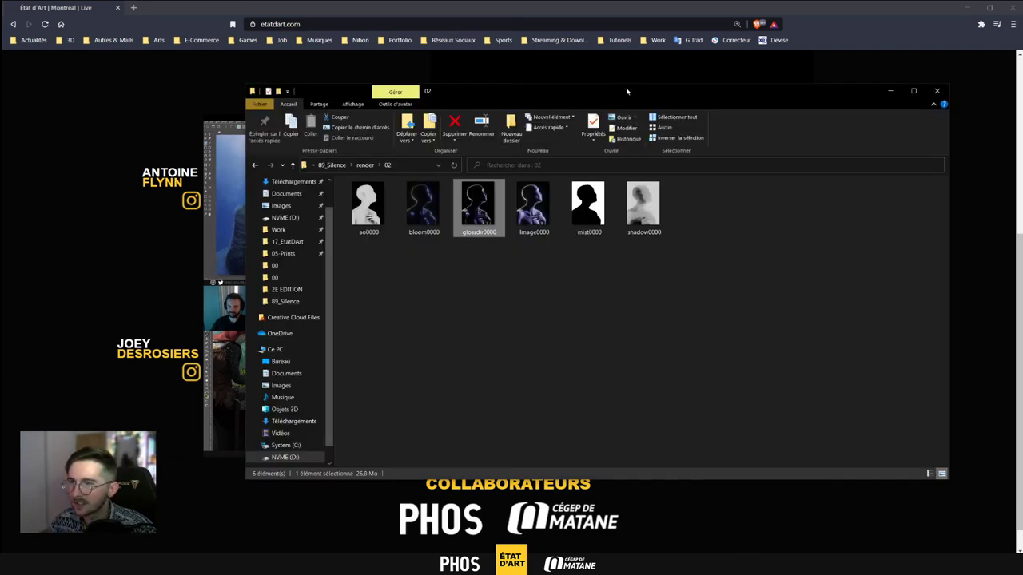
left_click_drag(626, 91, 1022, 94)
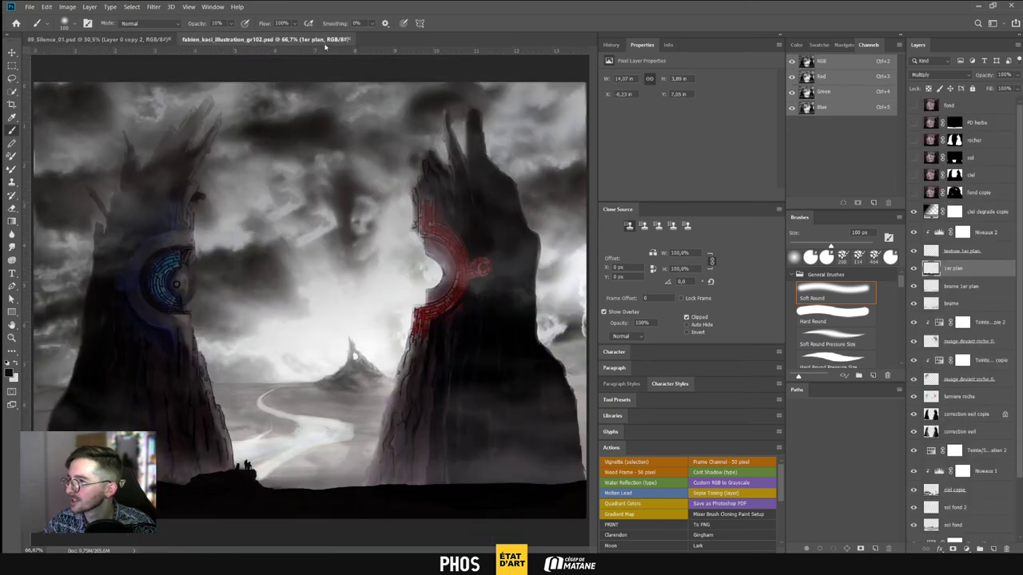
Close the rocky landscape illustration in Photoshop and return to the 89_Silence_01.psd document
left_click(12, 53)
left_click(349, 39)
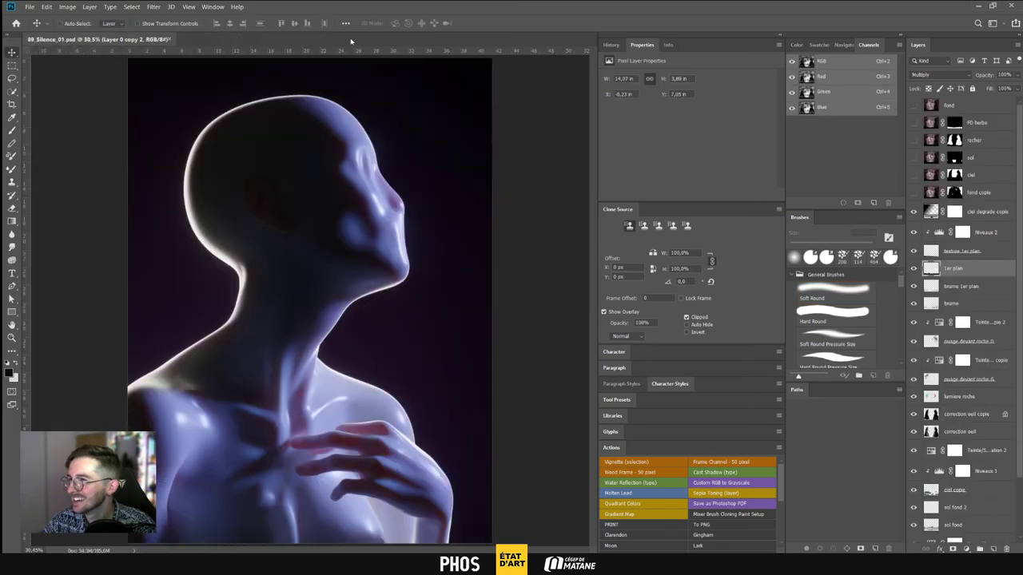
mouse_move(215, 563)
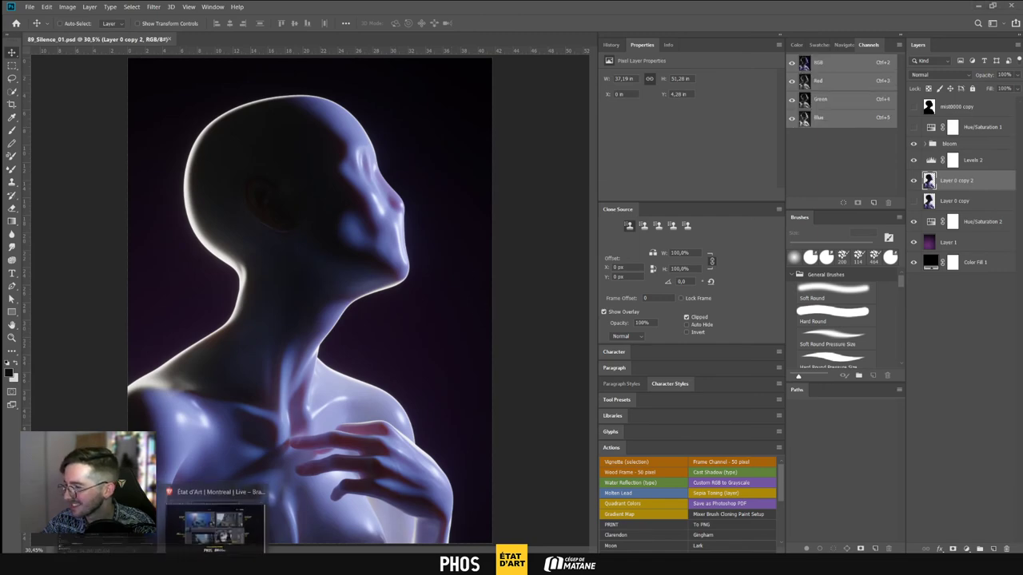
left_click(203, 525)
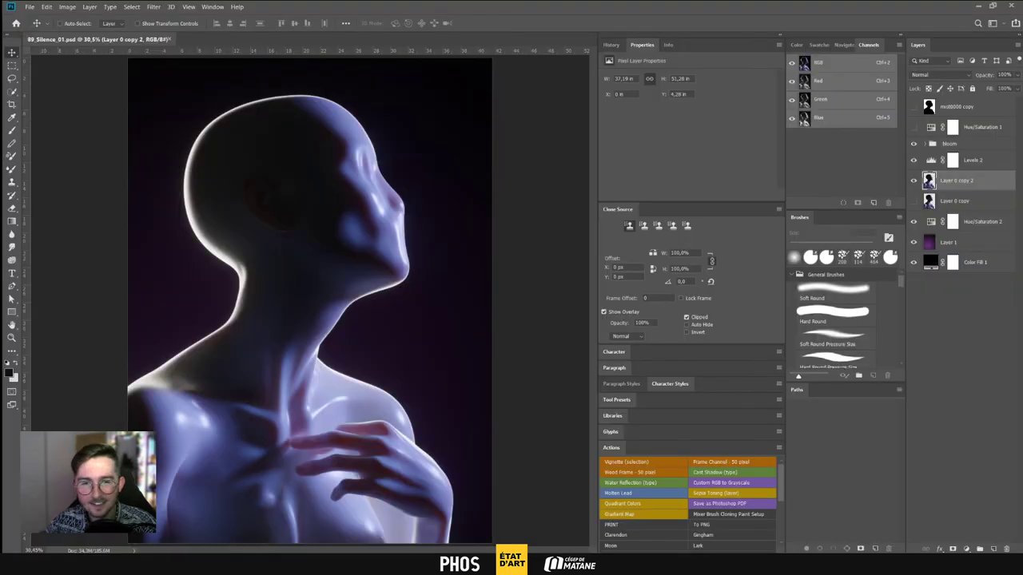
Show the grey landscape illustration with two rock towers in Photoshop and close it, returning to 89_Silence_01.psd
key("ctrl+Tab")
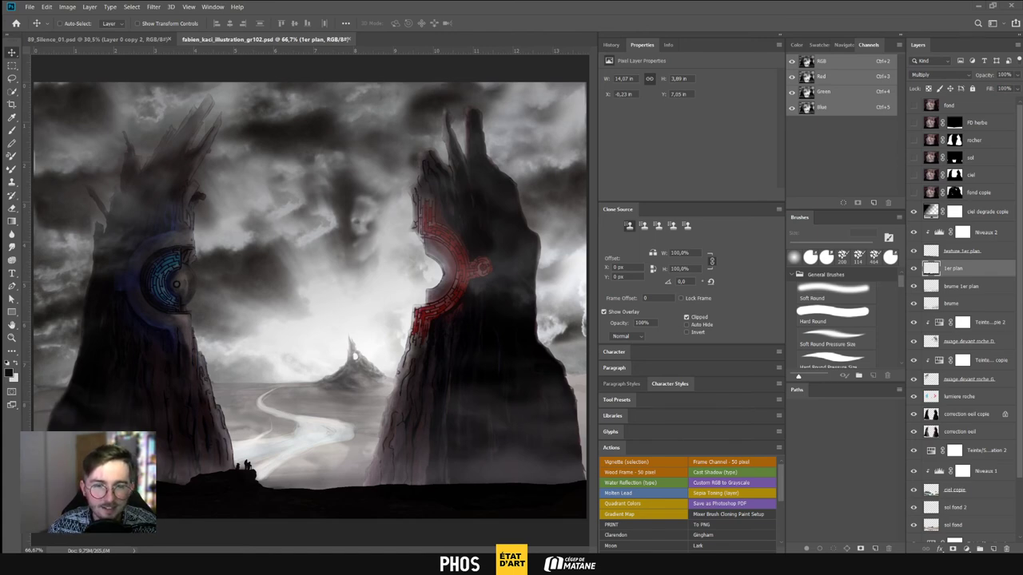
left_click(349, 39)
left_click(245, 553)
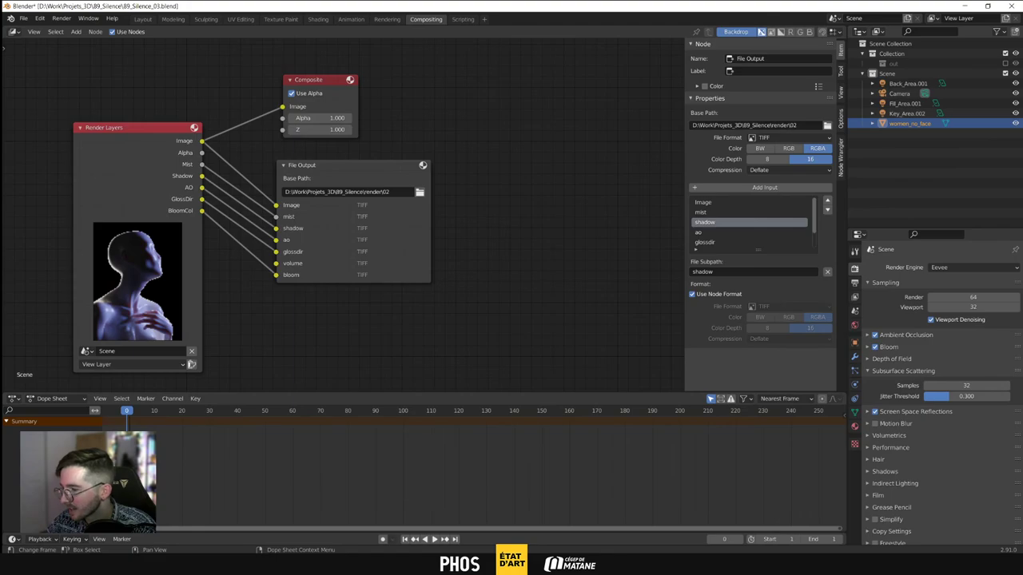
key("alt+Tab")
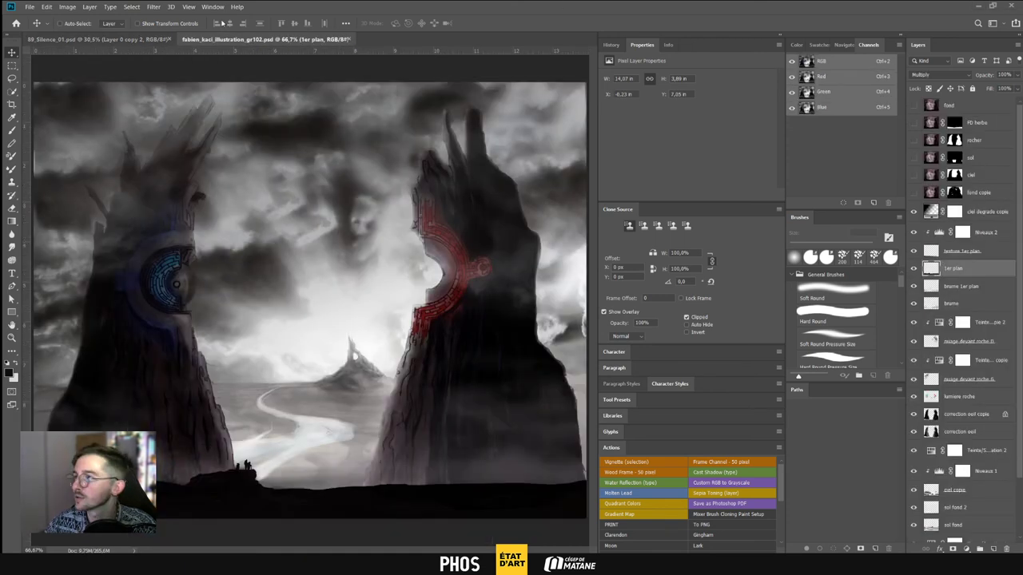
left_click(350, 39)
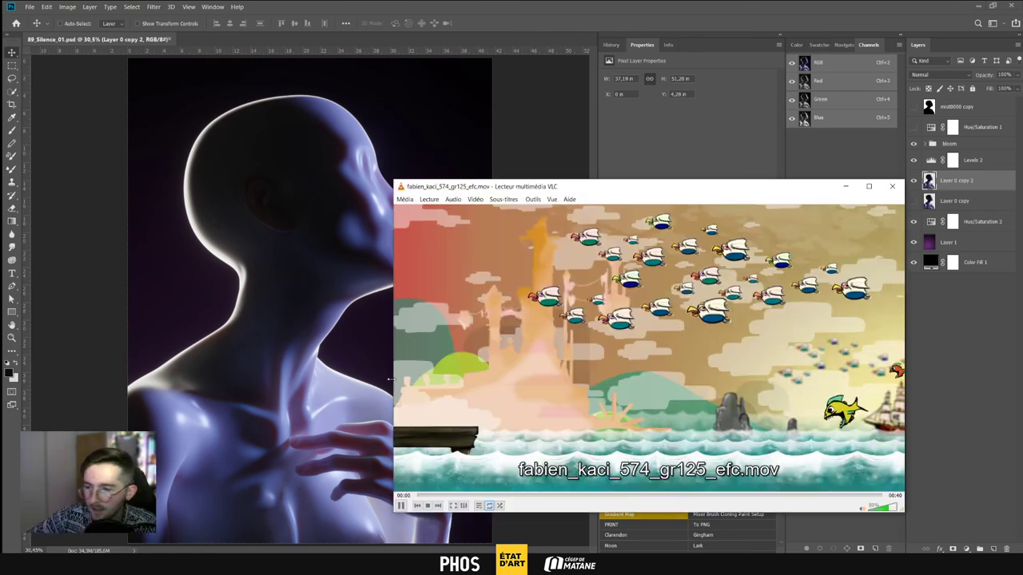
Skim through the pirate ship animation at several points in VLC and close the player
left_click(401, 505)
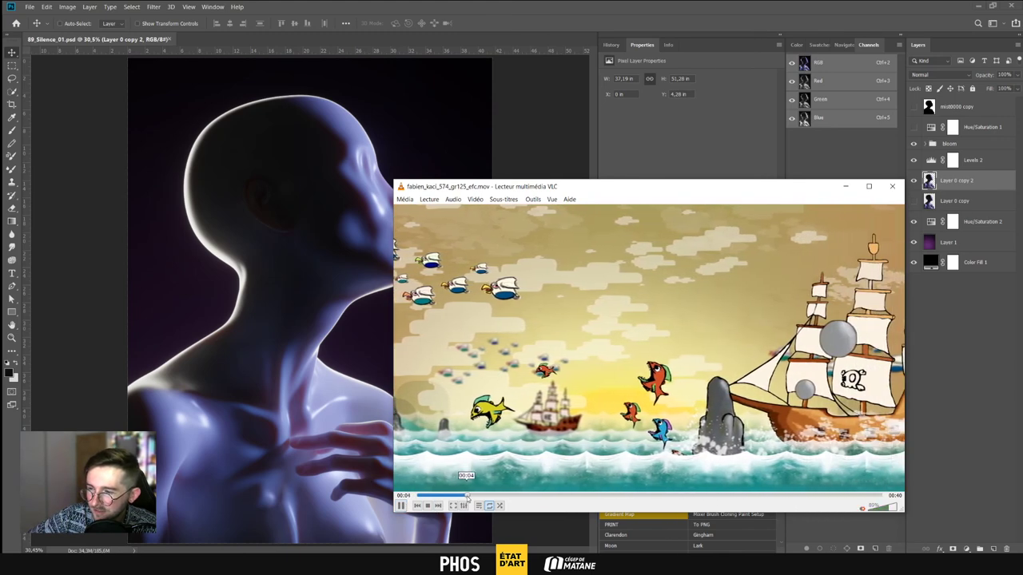
left_click_drag(468, 496, 548, 498)
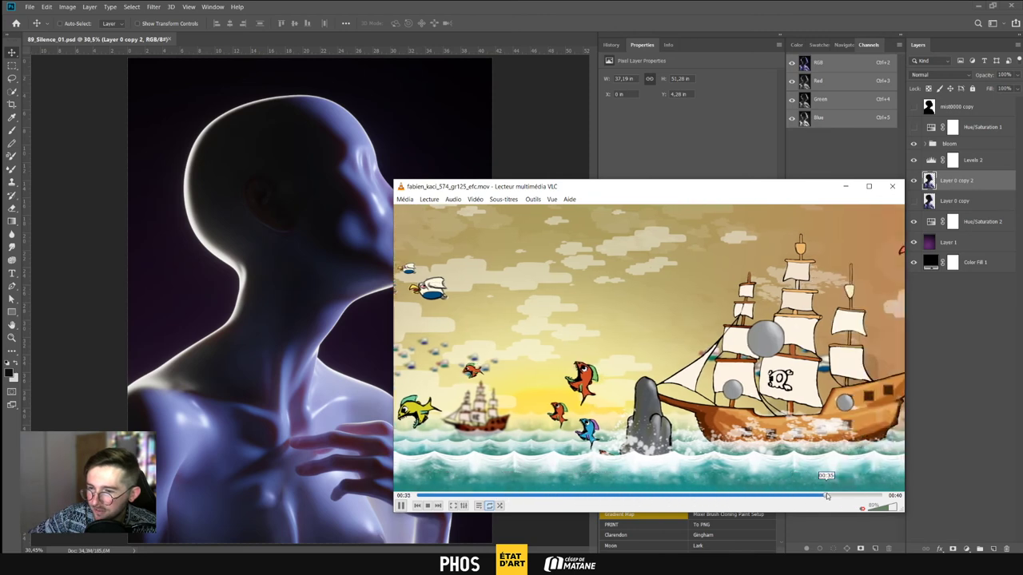
left_click_drag(671, 499, 662, 497)
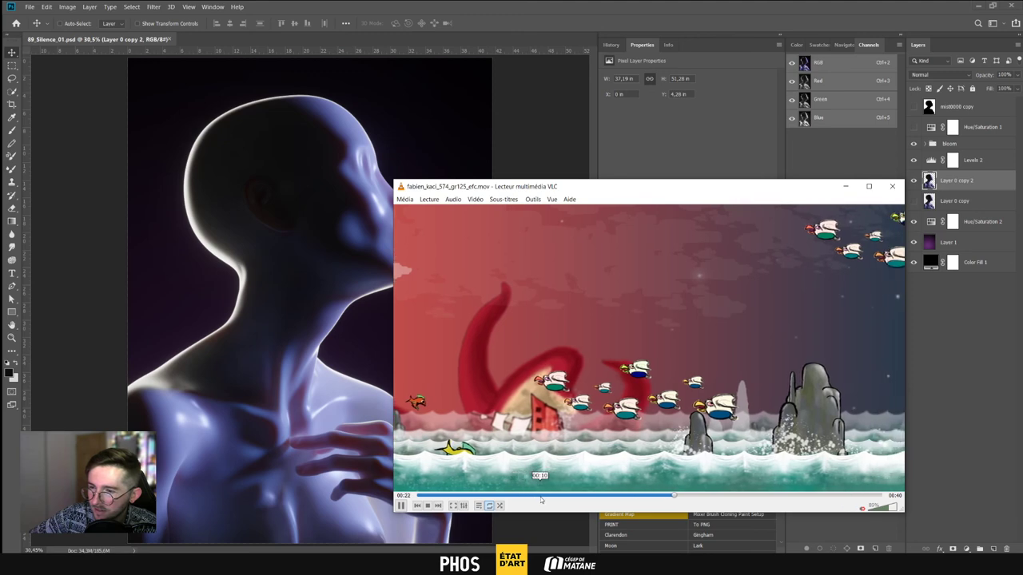
left_click(512, 497)
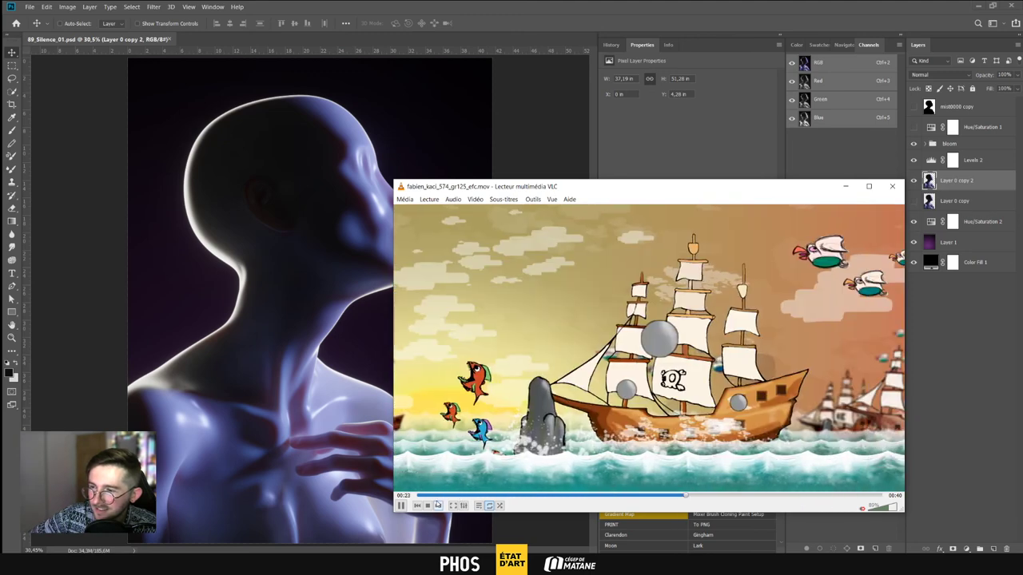
left_click(402, 506)
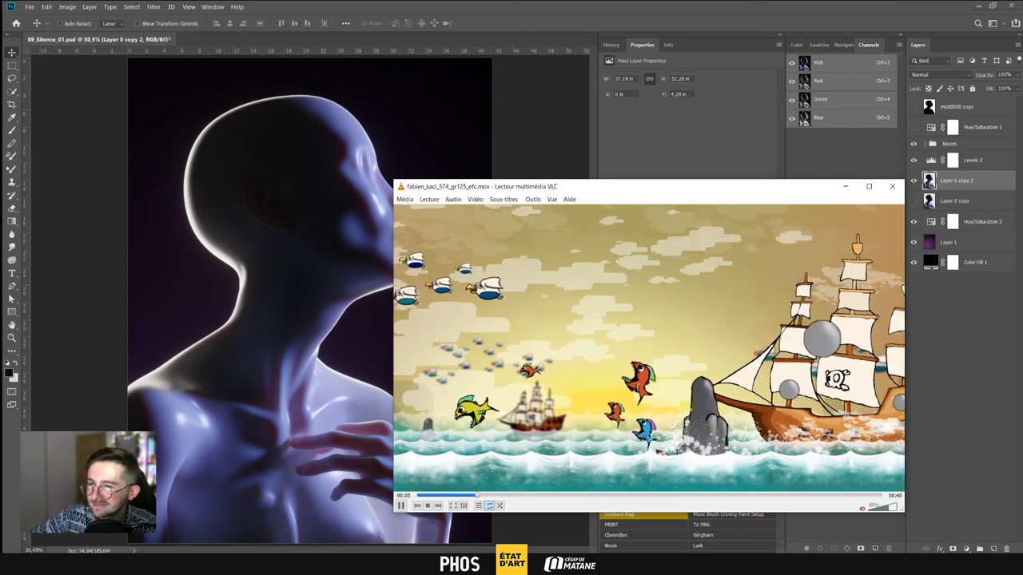
left_click(892, 187)
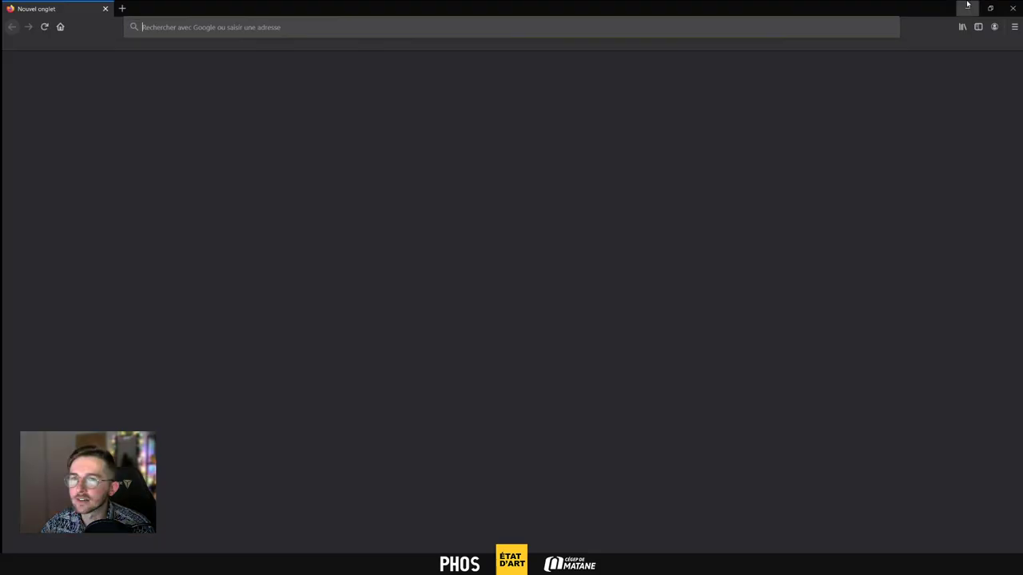
Close the empty browser window and switch to the État d'Art live event page in Brave
left_click(1011, 8)
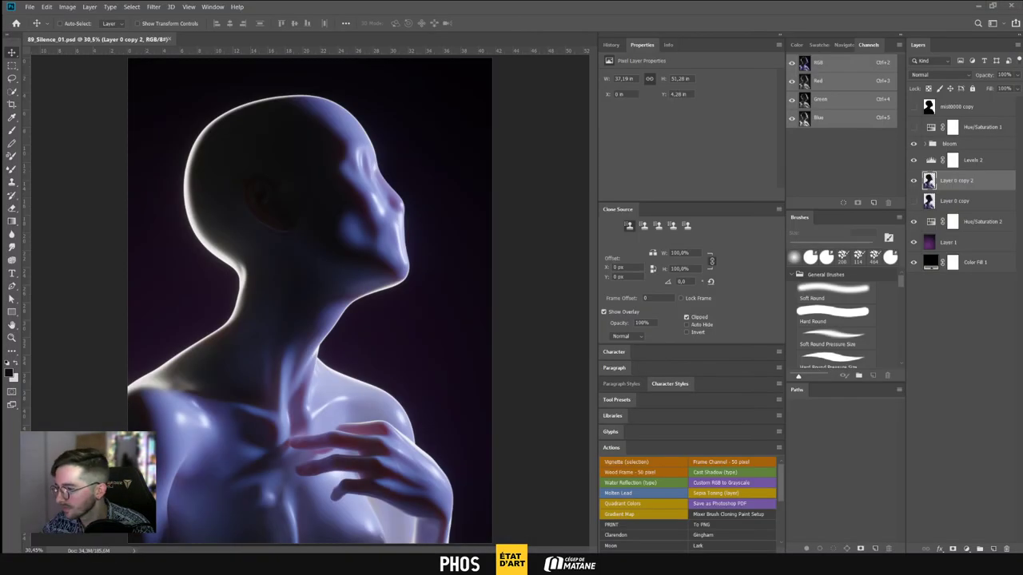
mouse_move(214, 562)
left_click(214, 520)
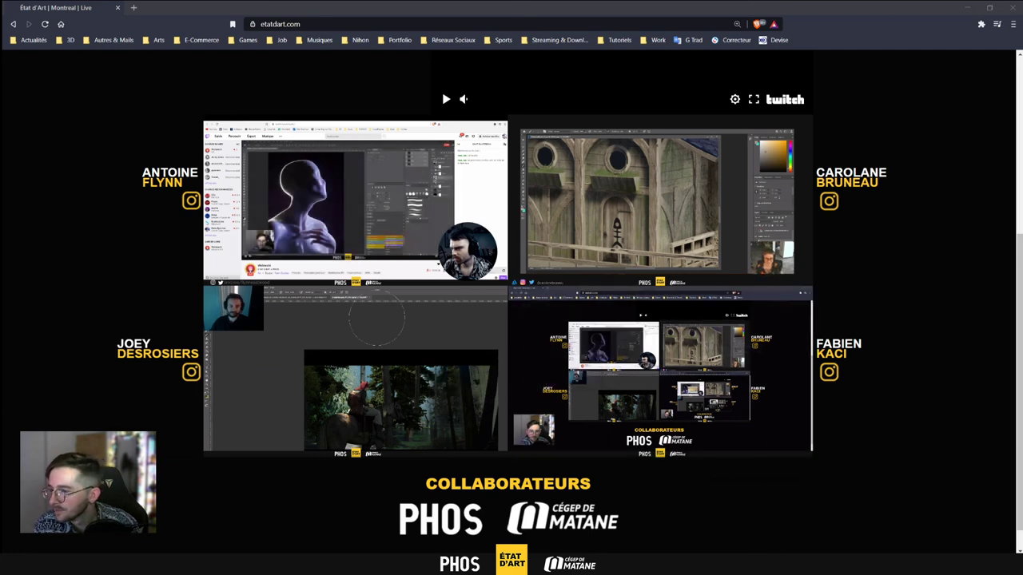
mouse_move(187, 539)
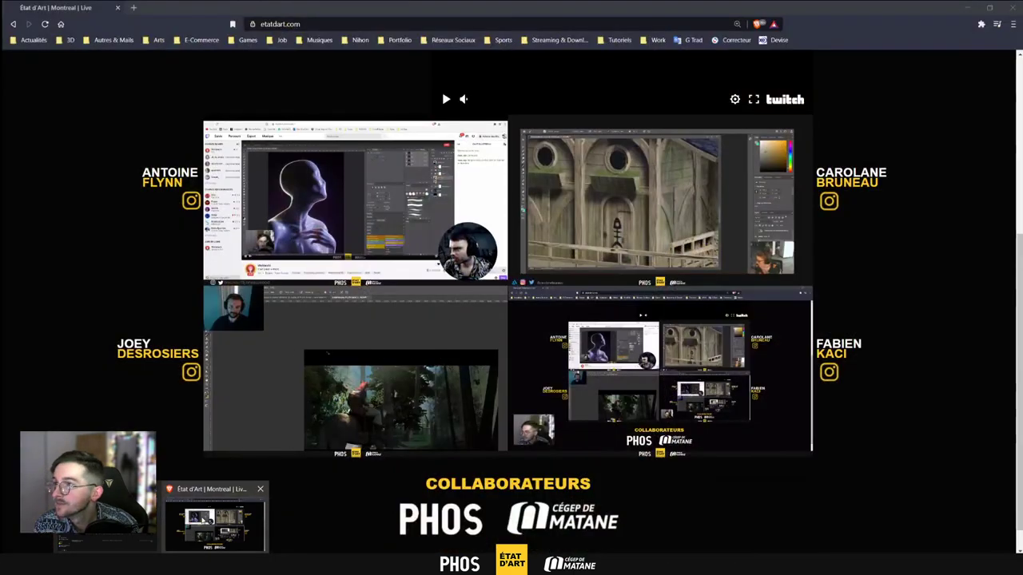
left_click(208, 520)
Open the artist's Work portfolio site from the Portfolio bookmarks in a new browser tab
left_click(134, 7)
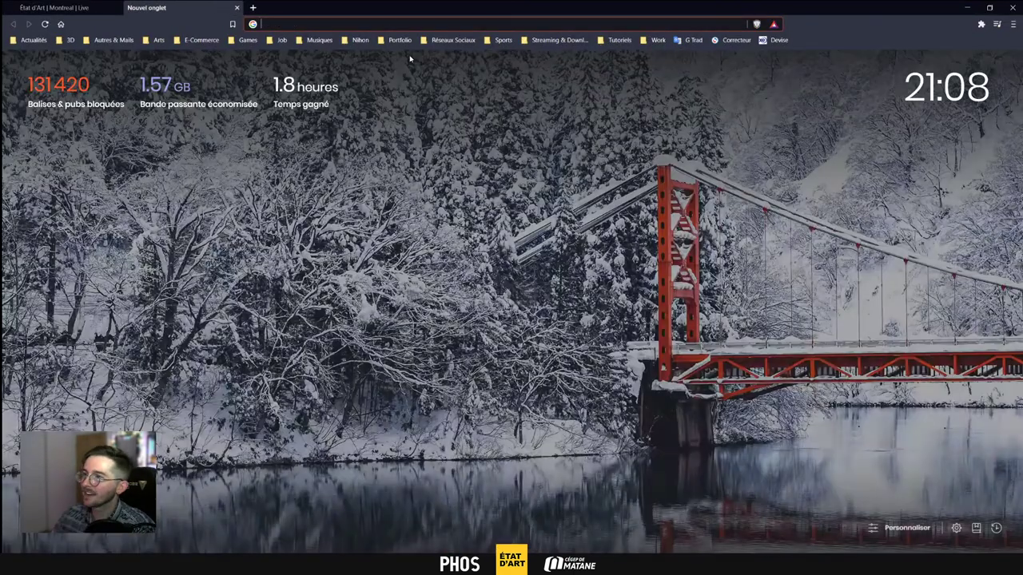
left_click(399, 40)
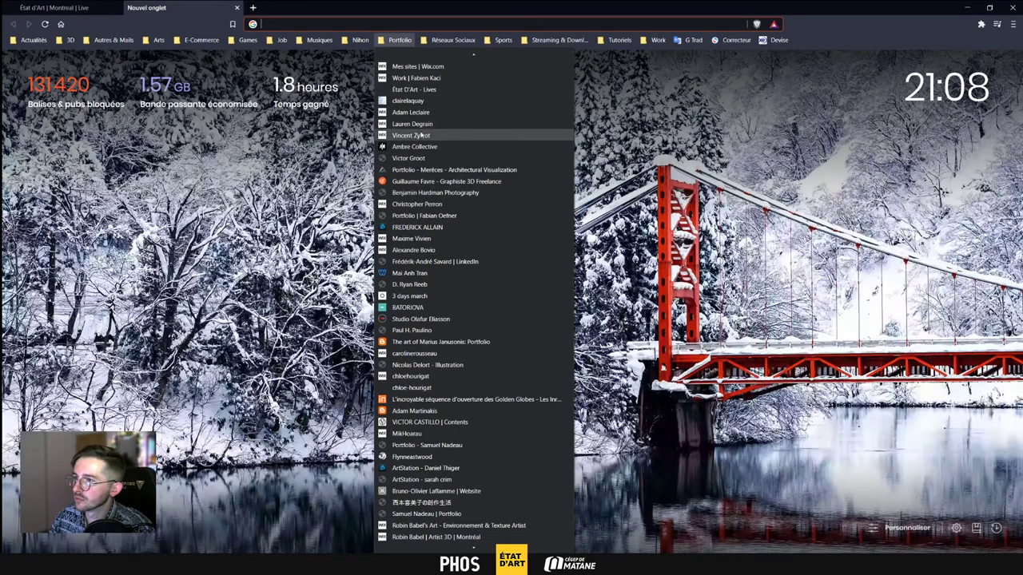
left_click(416, 79)
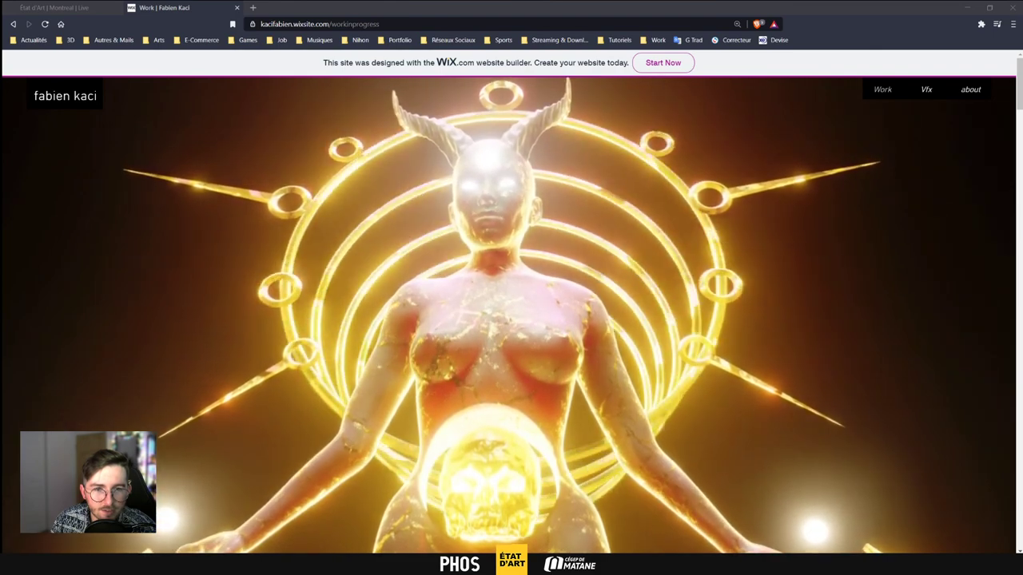
Switch to Photoshop to show the grey rock towers illustration, and return to the portfolio page in Brave
key("alt+Tab")
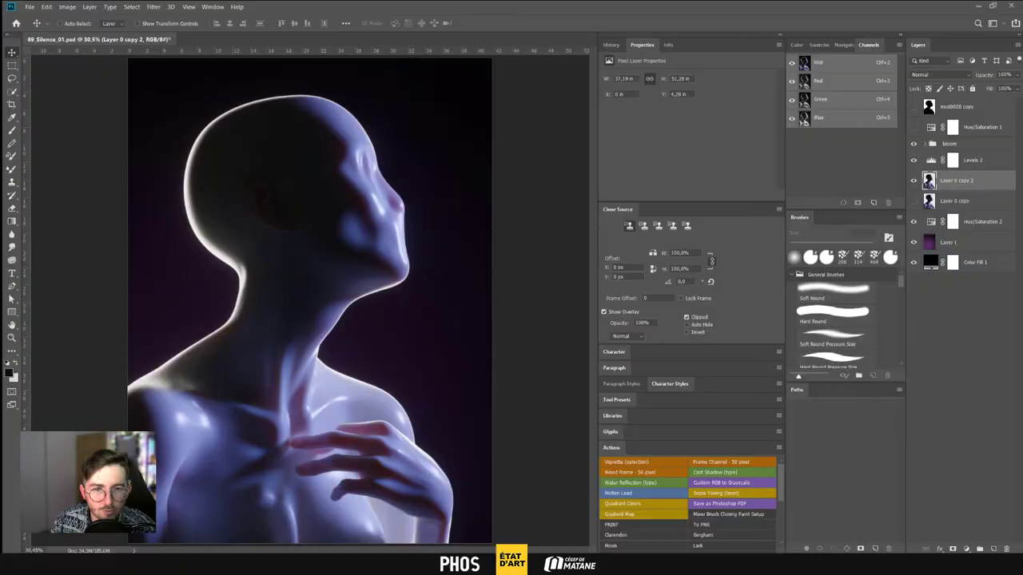
key("ctrl+Tab")
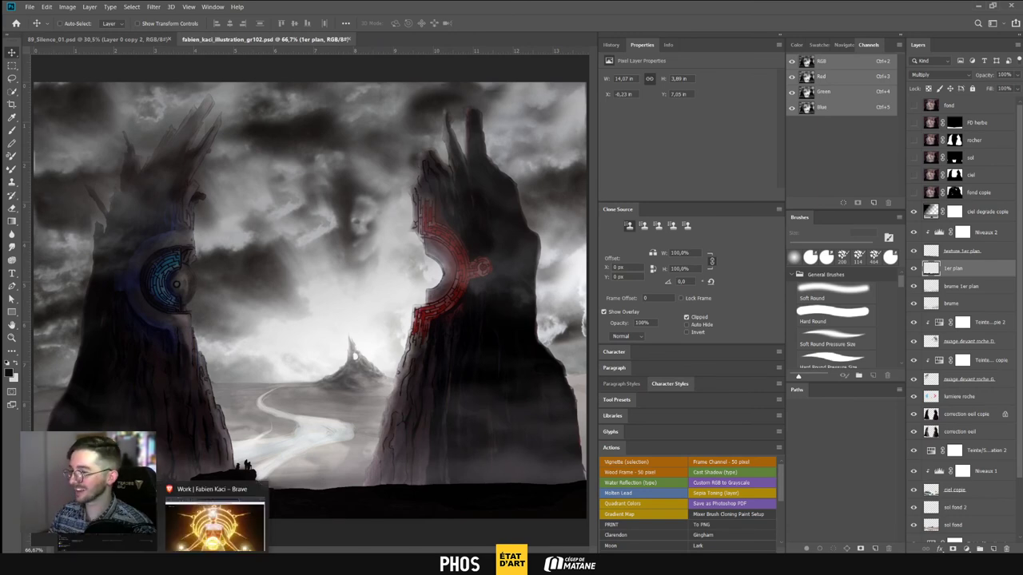
left_click(193, 535)
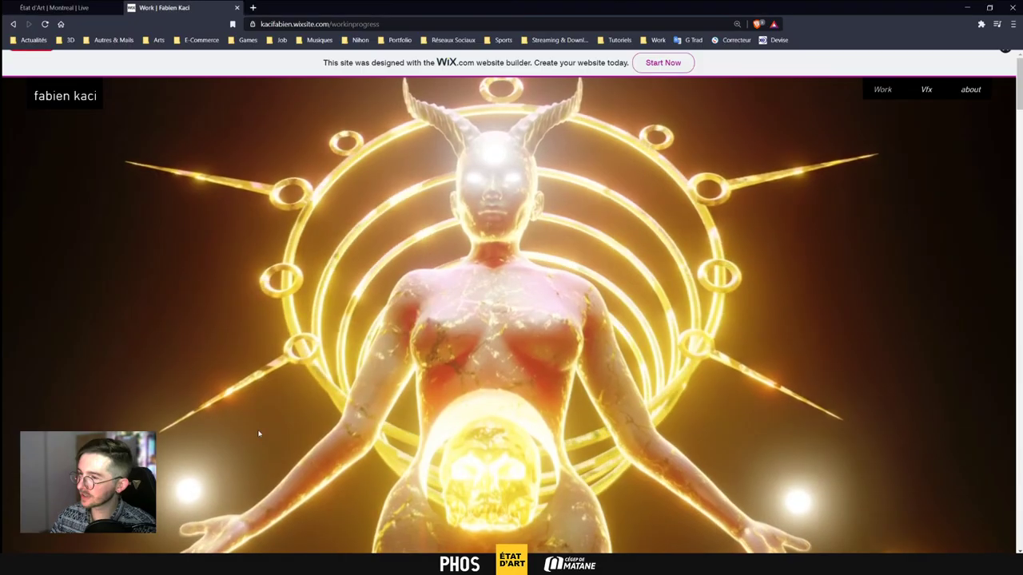
Open the Exploration project from the portfolio gallery and examine its red rock planet and ringed planet images
scroll(329, 359, "down", 5)
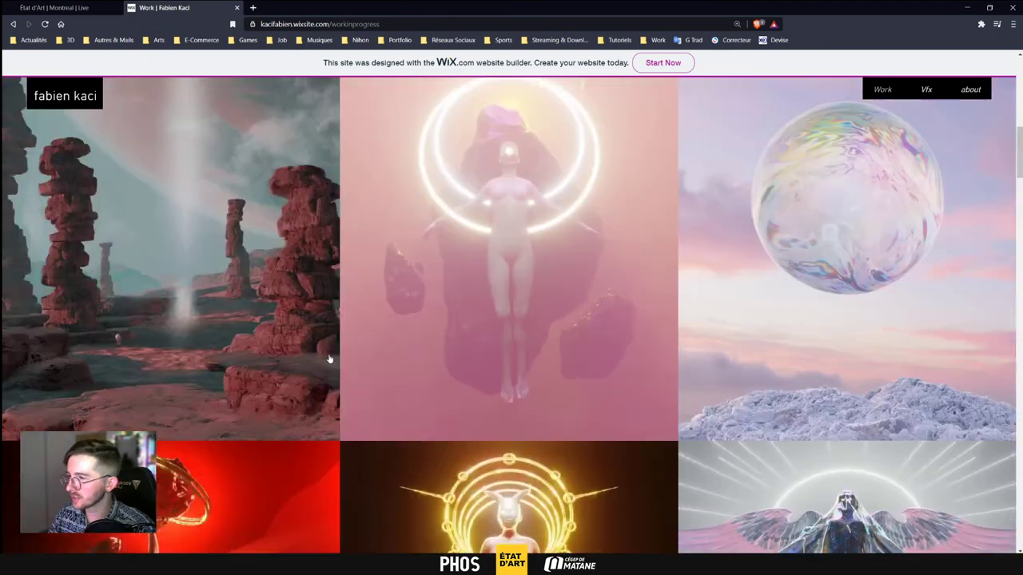
left_click(329, 358)
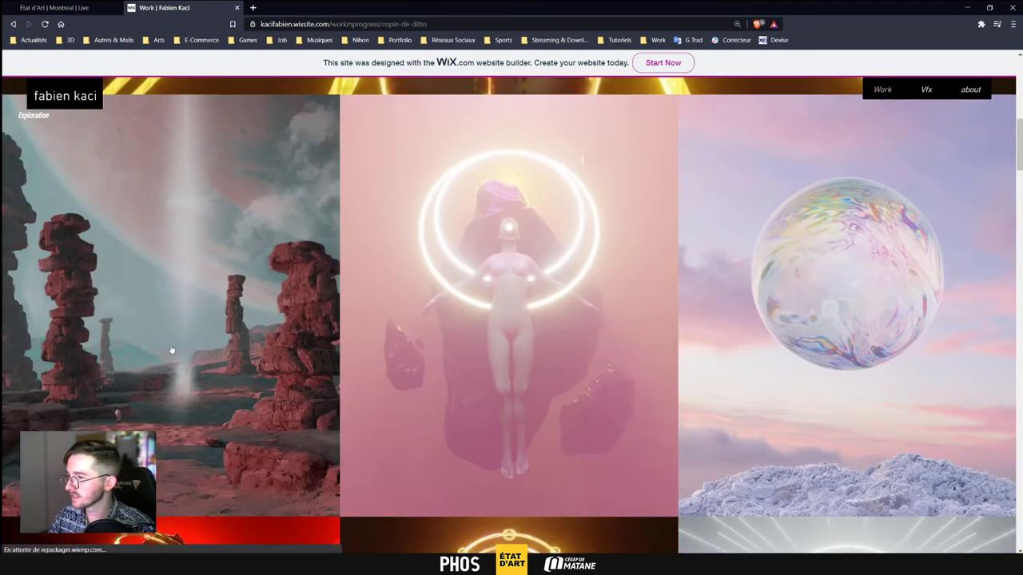
scroll(441, 353, "down", 3)
scroll(441, 353, "down", 3)
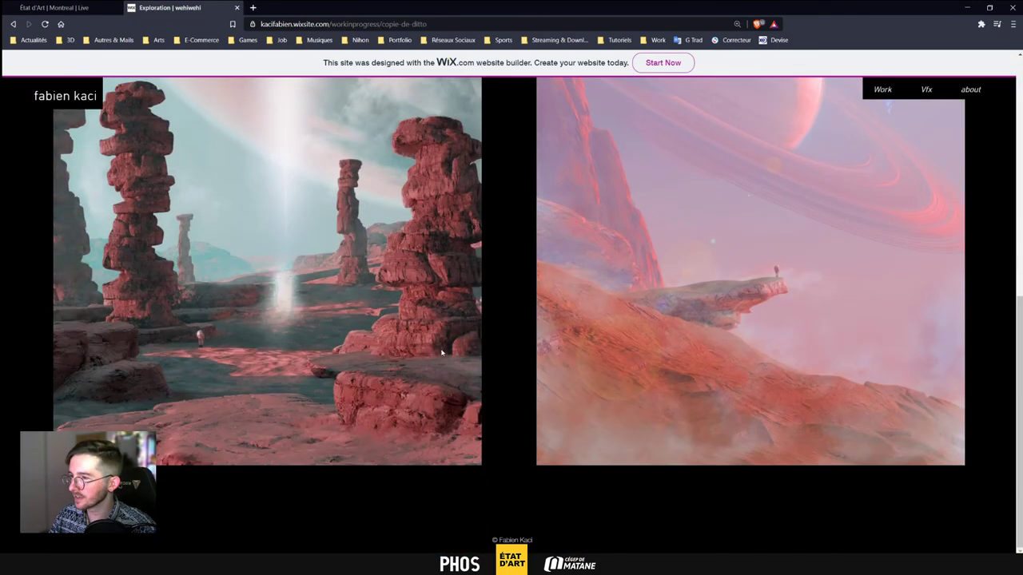
scroll(441, 353, "up", 2)
scroll(441, 353, "down", 2)
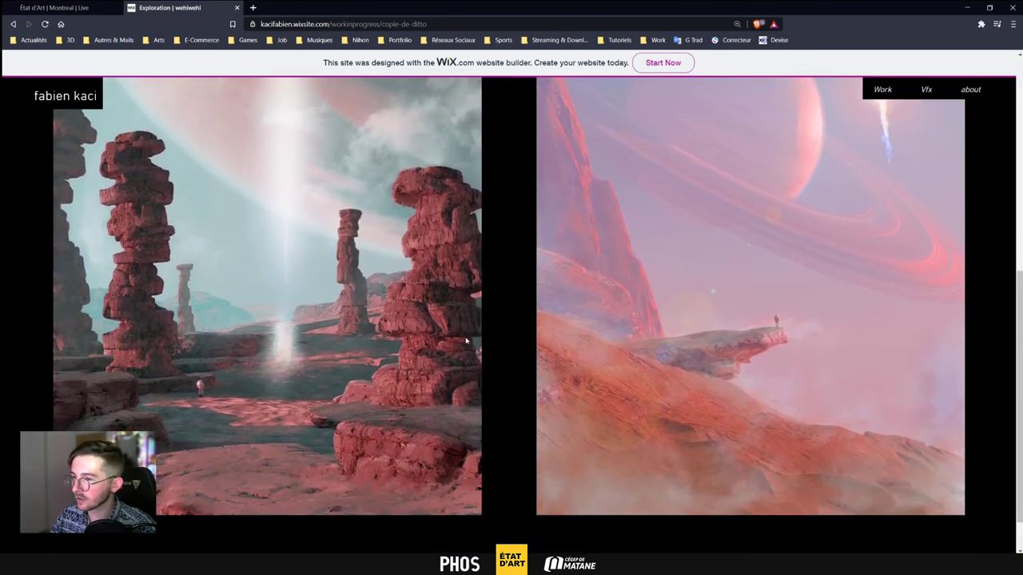
scroll(466, 341, "up", 1)
scroll(445, 354, "down", 1)
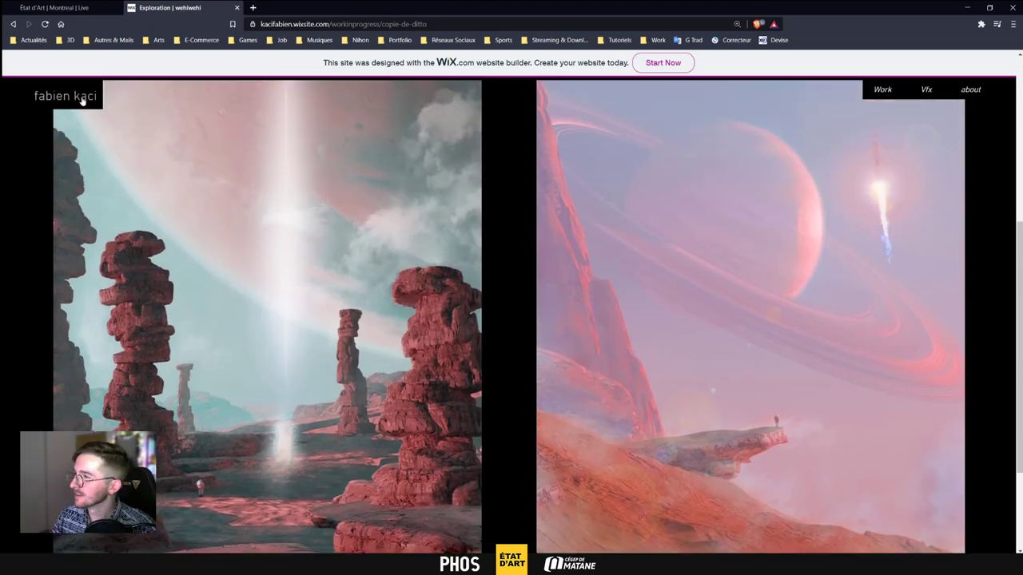
Return to the portfolio's main Work page and browse its gallery of artworks
left_click(65, 95)
scroll(319, 393, "down", 10)
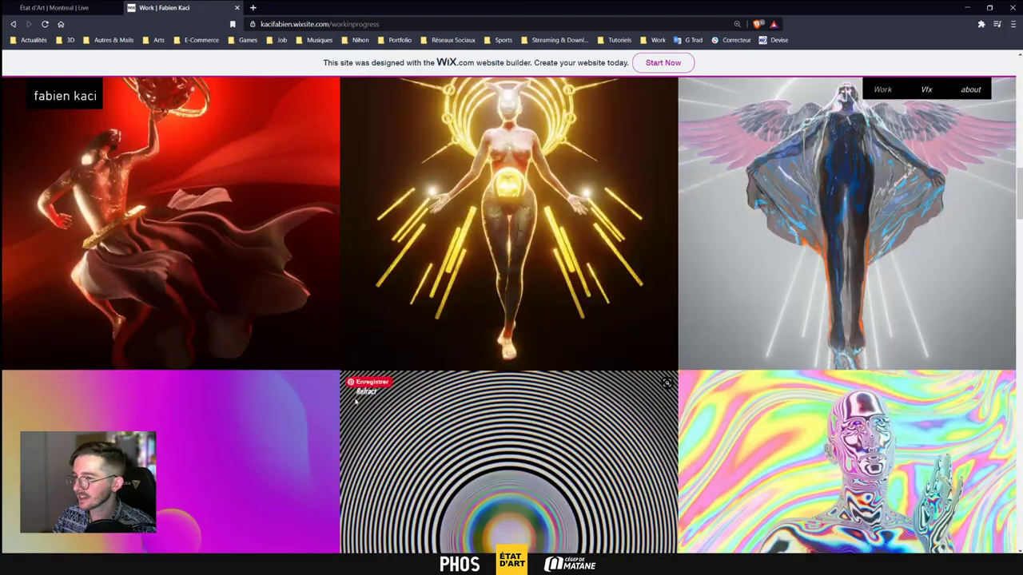
scroll(357, 402, "up", 3)
scroll(357, 402, "up", 6)
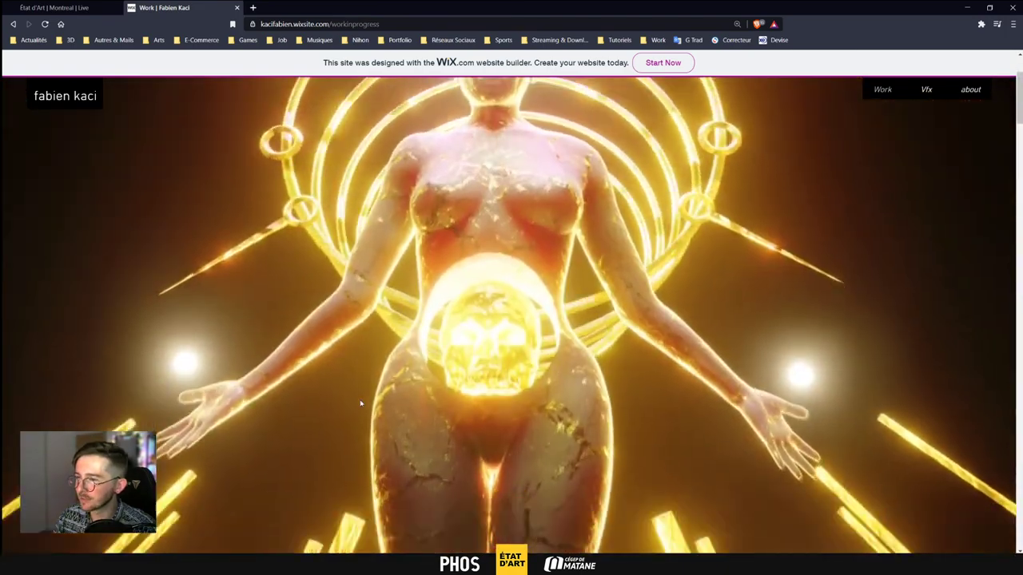
scroll(361, 403, "down", 3)
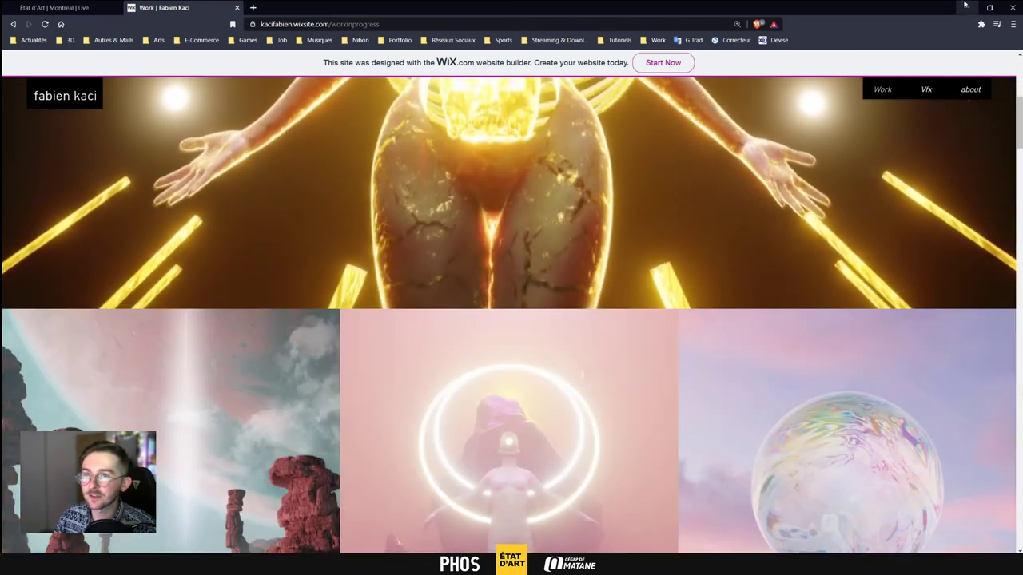
Switch to Photoshop and close the grey rock towers illustration, and bring the État d'Art event page back up in Brave
left_click(966, 7)
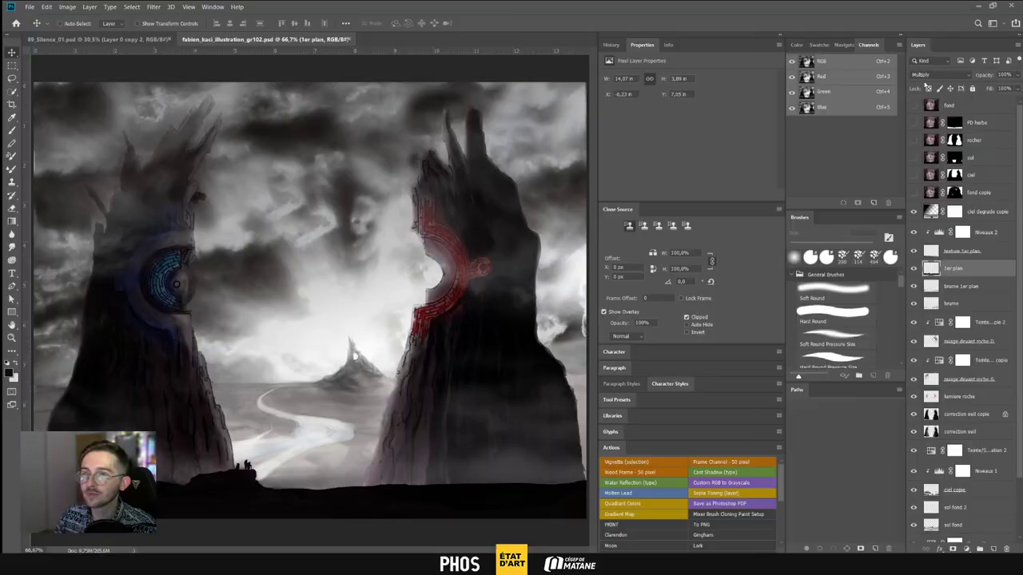
left_click(349, 39)
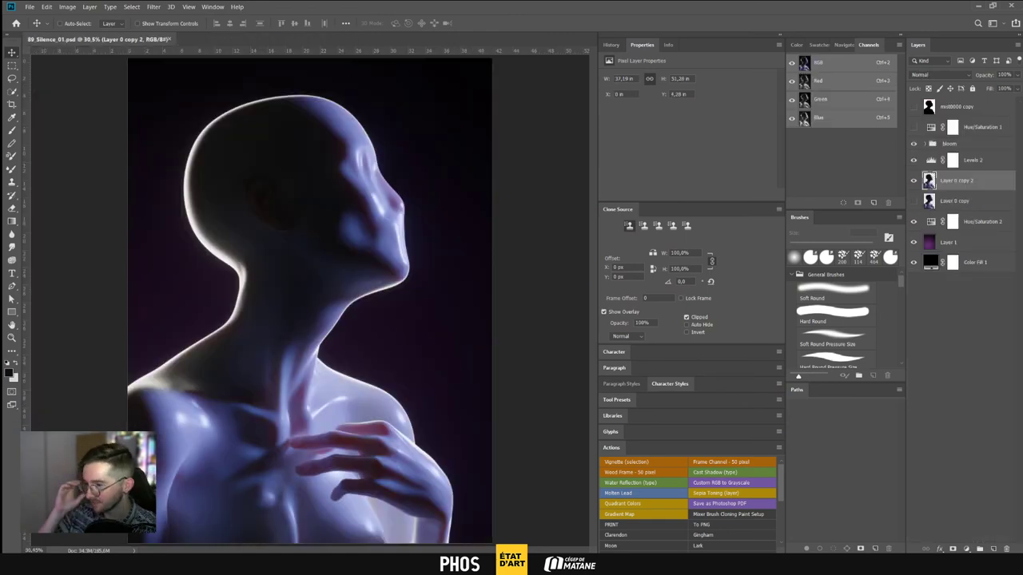
mouse_move(177, 550)
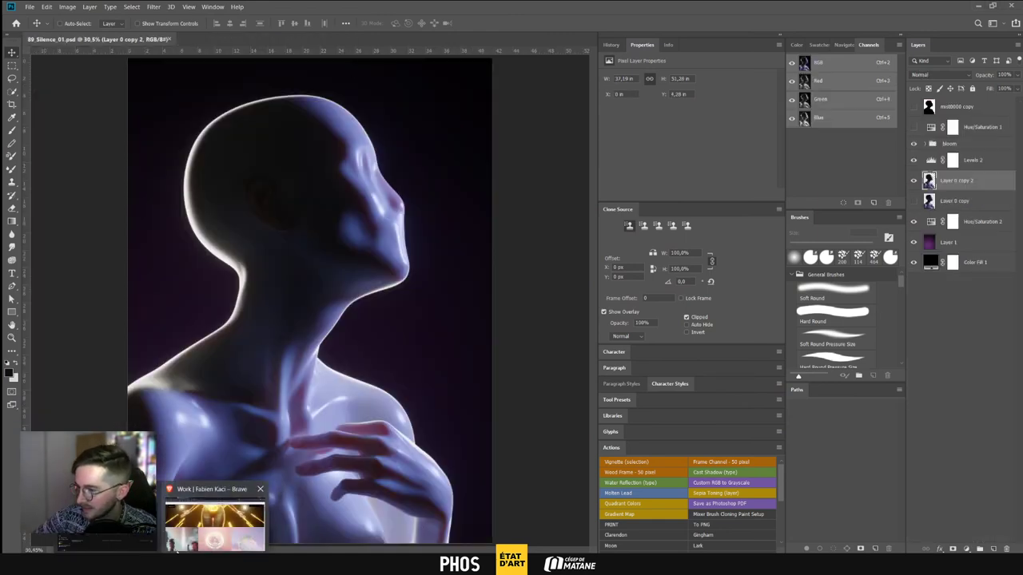
mouse_move(214, 519)
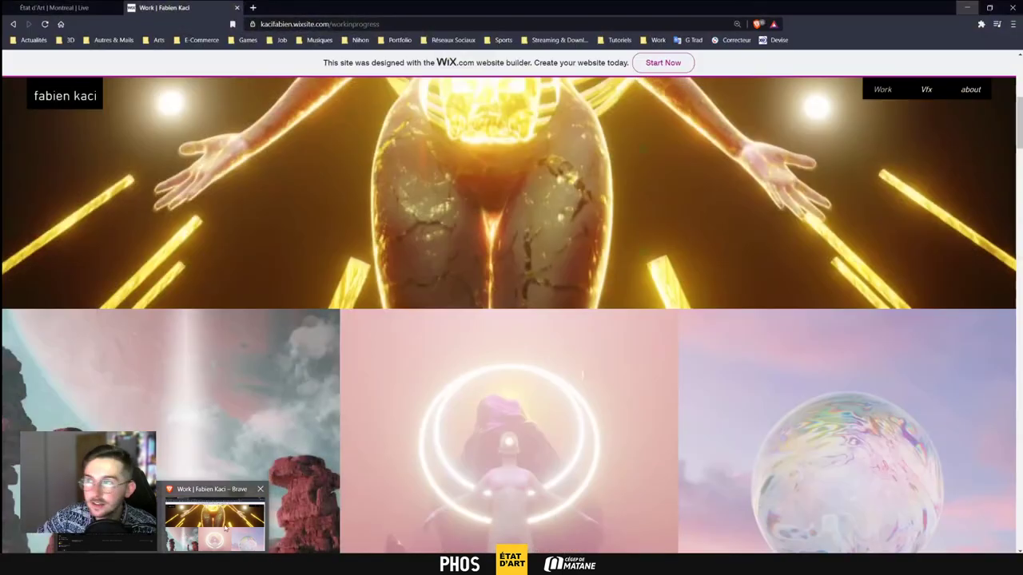
left_click(224, 528)
left_click(77, 6)
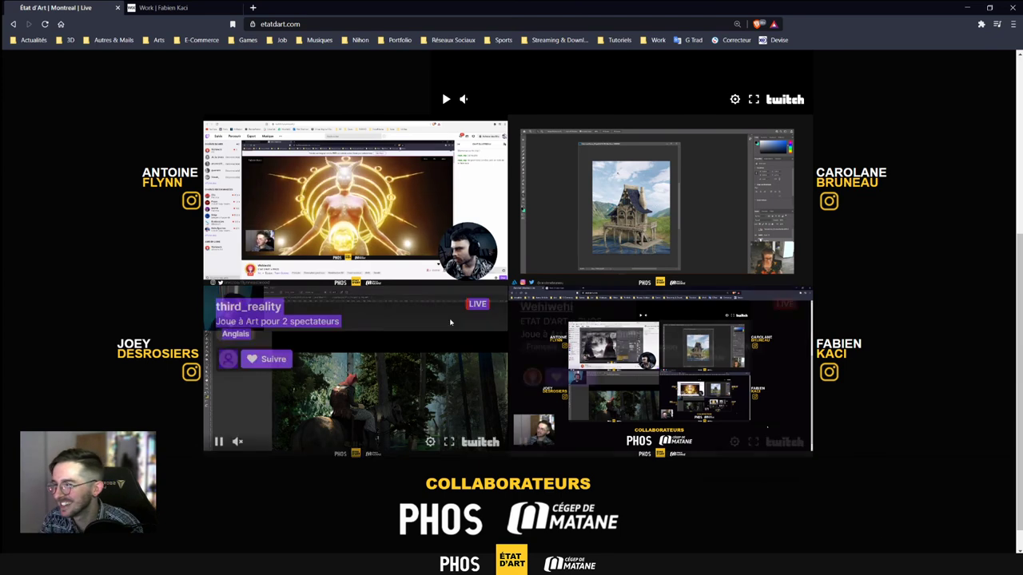
View the "État D'art - Plus de 3D!" stream full screen, and return to the four-stream grid
mouse_move(449, 276)
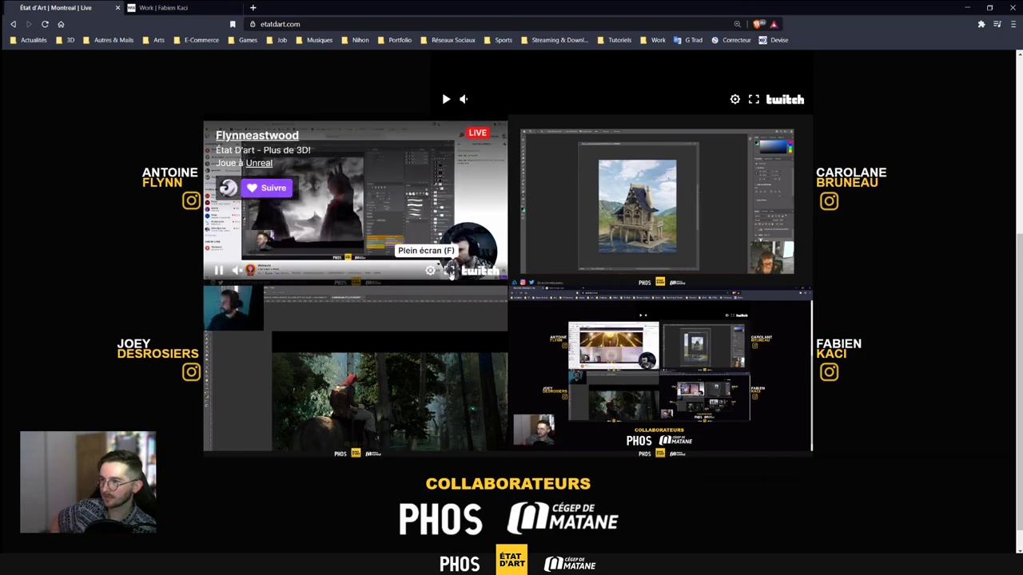
left_click(451, 272)
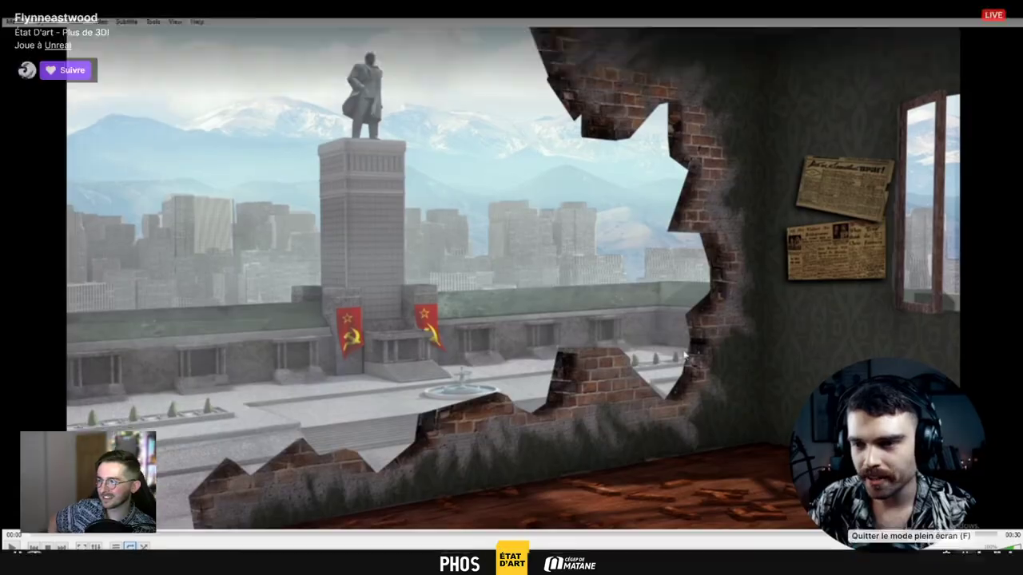
left_click(963, 560)
scroll(623, 393, "down", 3)
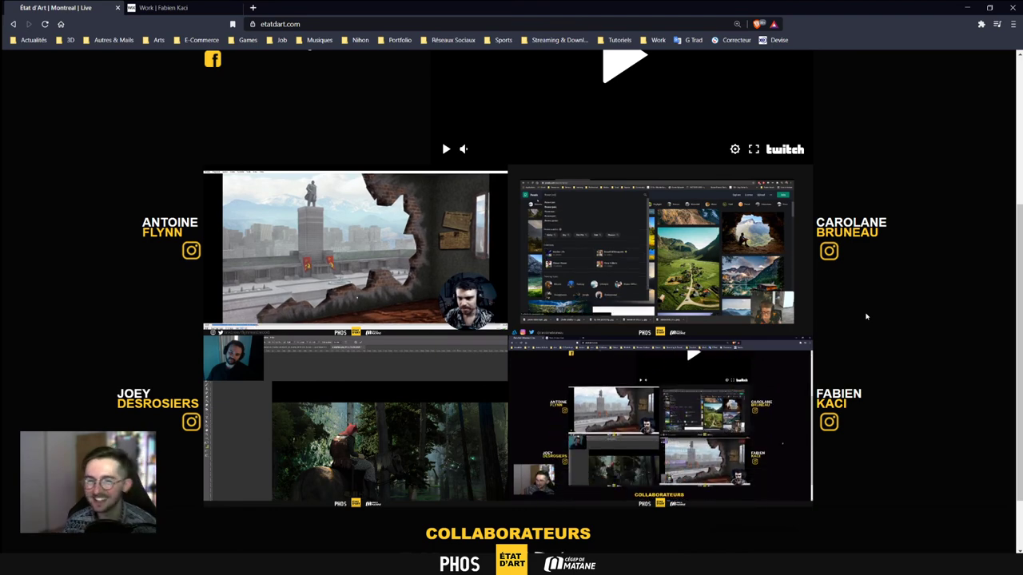
Switch from the event page to Photoshop and add a new empty layer above Layer 0 copy 2 in 89_Silence_01.psd
mouse_move(759, 274)
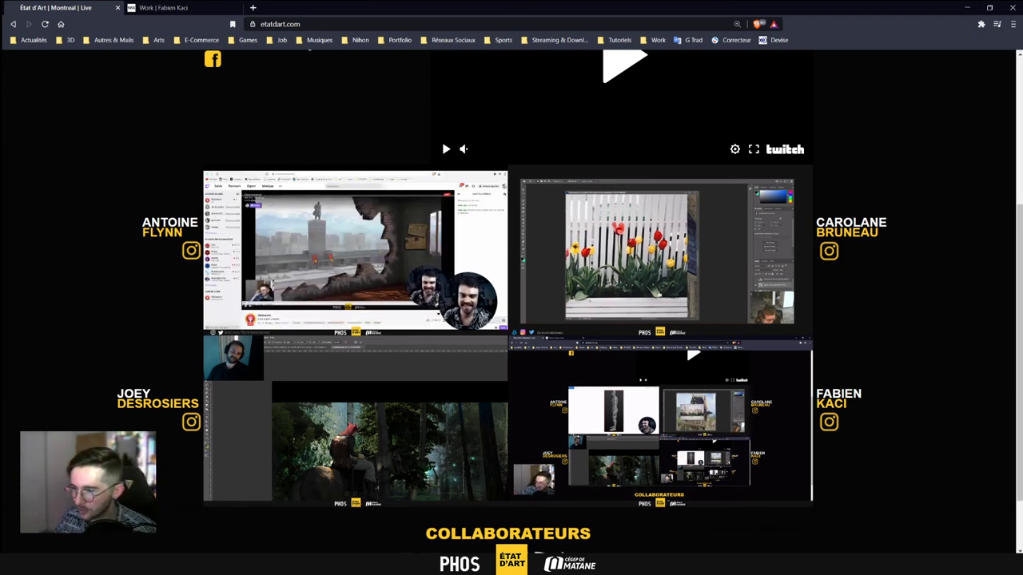
mouse_move(447, 294)
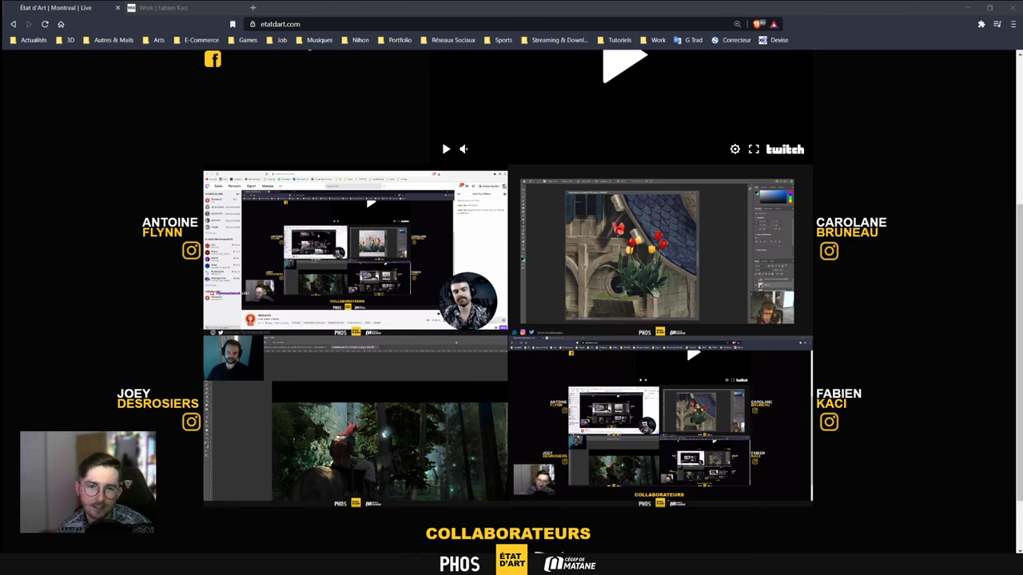
key("alt+Tab")
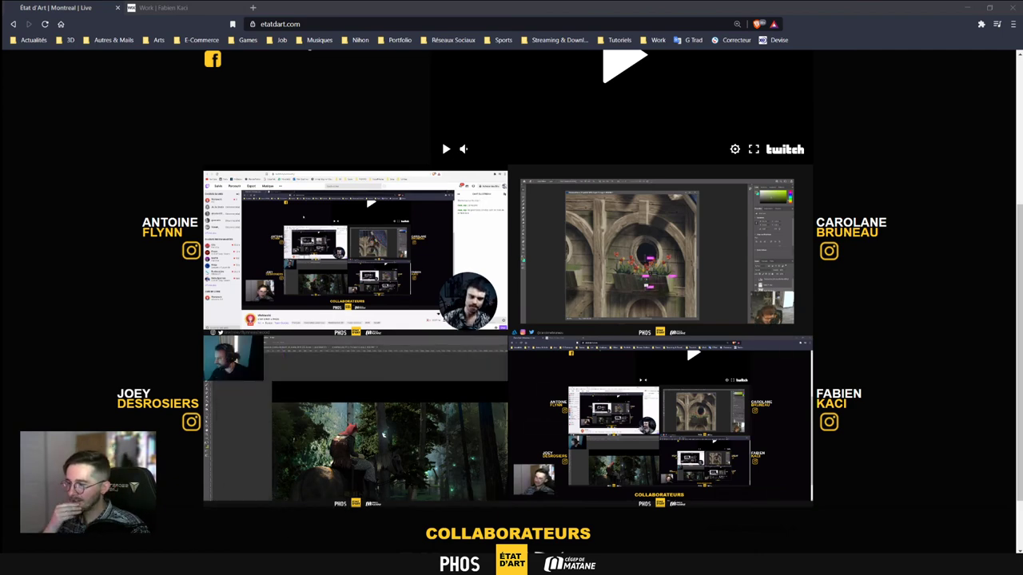
key("alt+Tab")
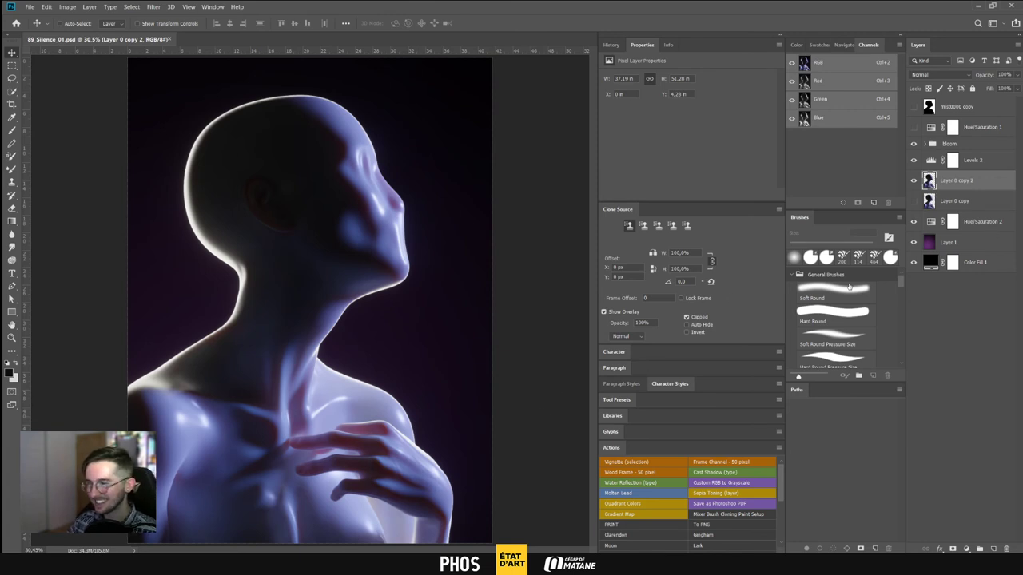
key("ctrl+shift+alt+n")
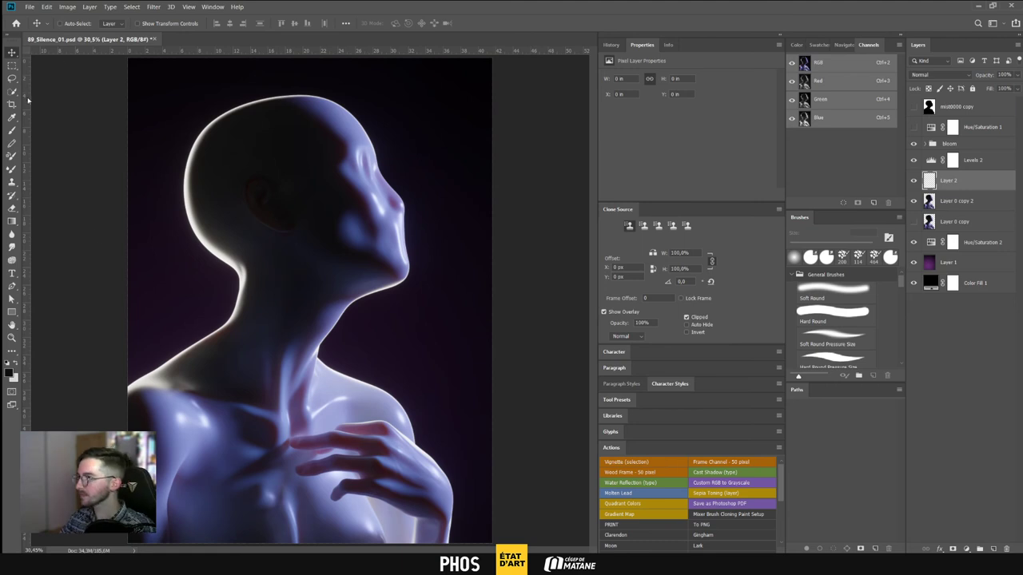
Activate the Brush tool and sample a dark pink skin tone from the figure as the foreground colour
key("b")
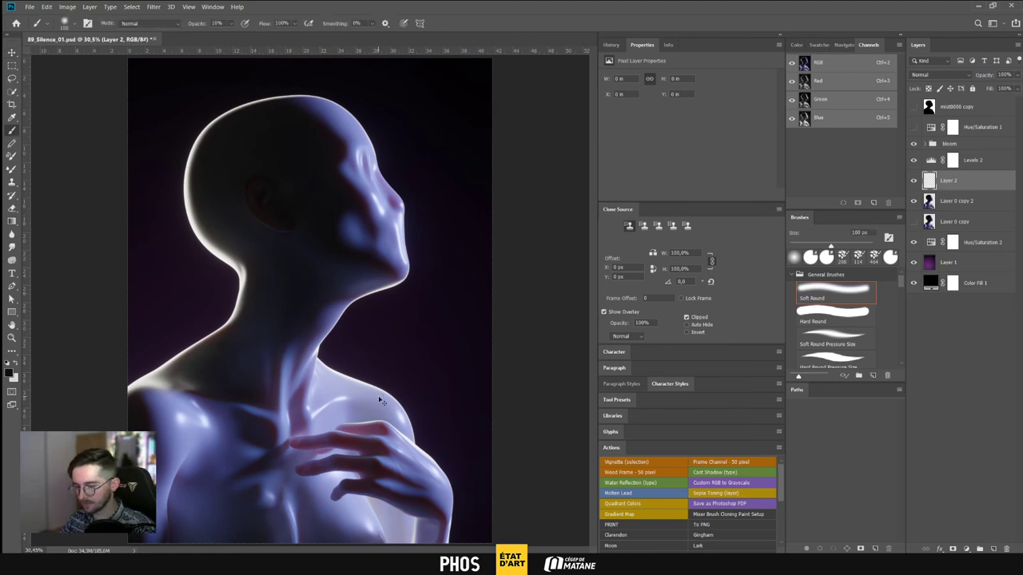
key("ctrl+plus")
key("ctrl+plus")
left_click_drag(359, 395, 334, 201)
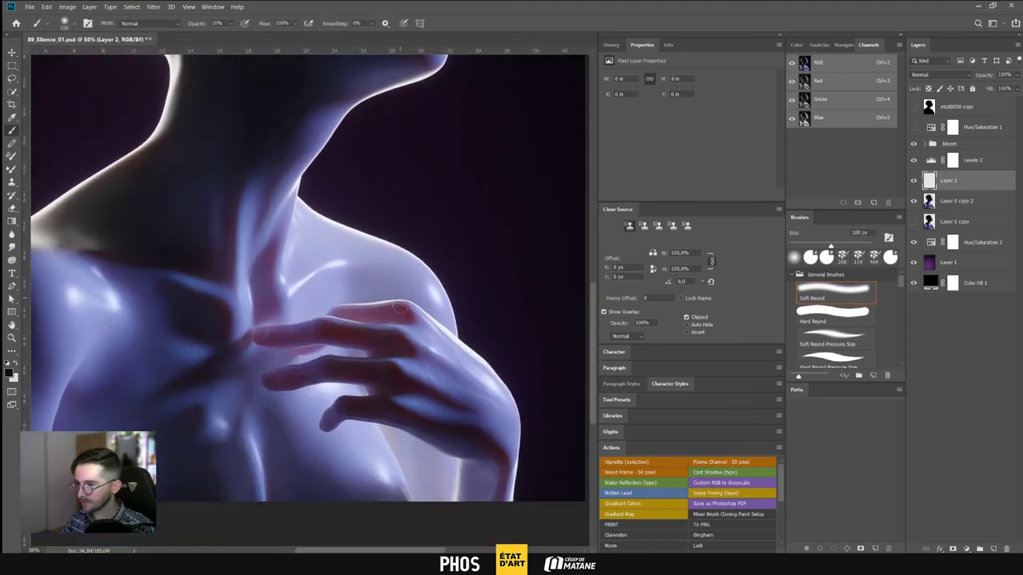
scroll(384, 336, "down", 3)
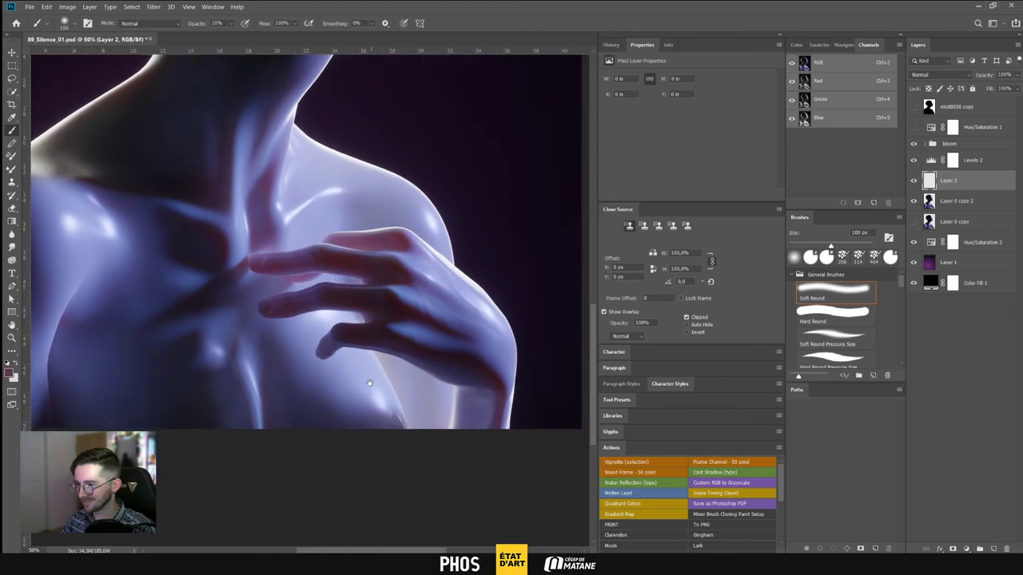
right_click(392, 368, "ctrl")
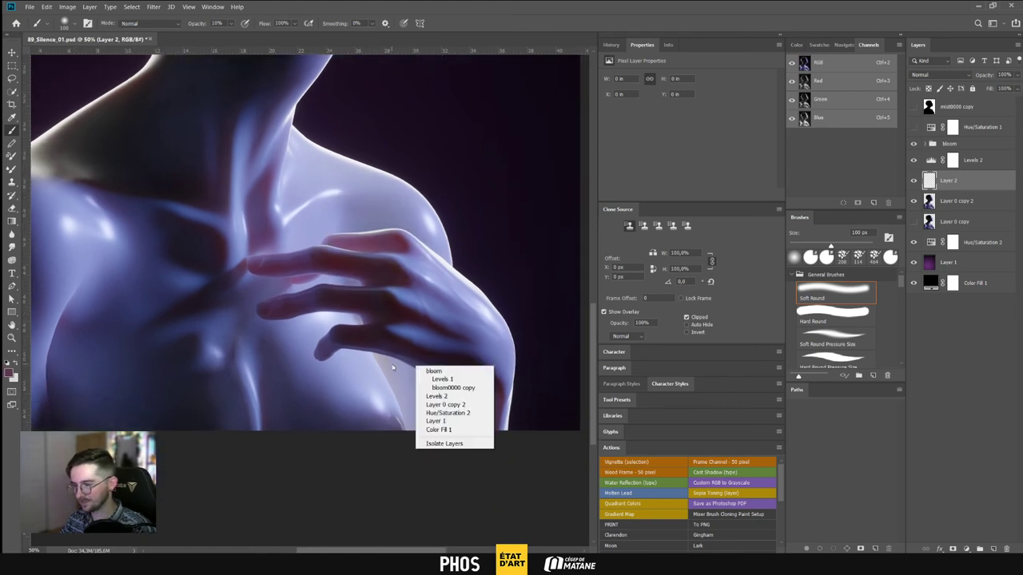
left_click(369, 501)
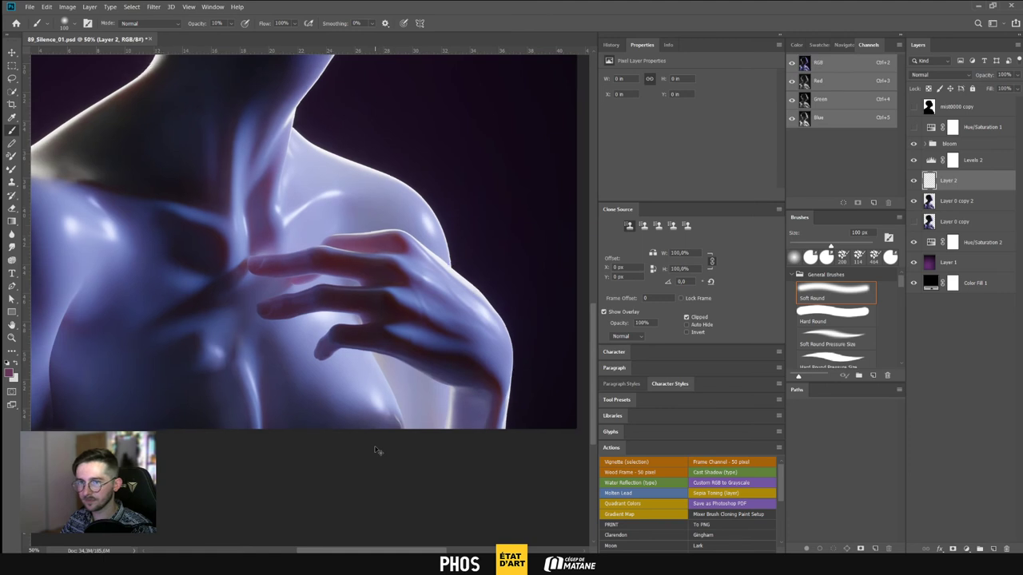
key("ctrl+minus")
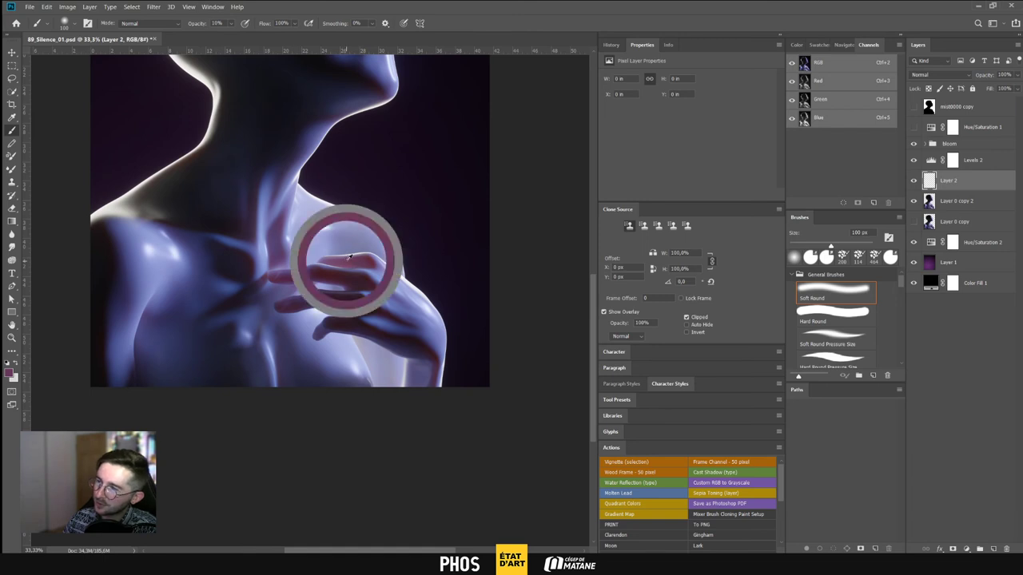
Set the Soft Round brush size to 177 px and paint a pink tint on the breast at the image's lower edge
right_click(342, 385)
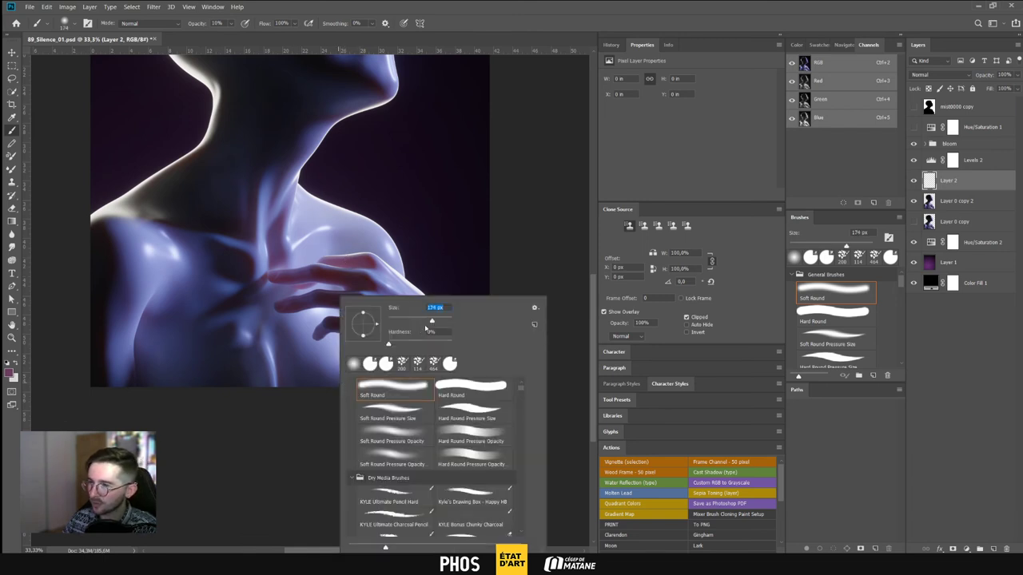
key("Return")
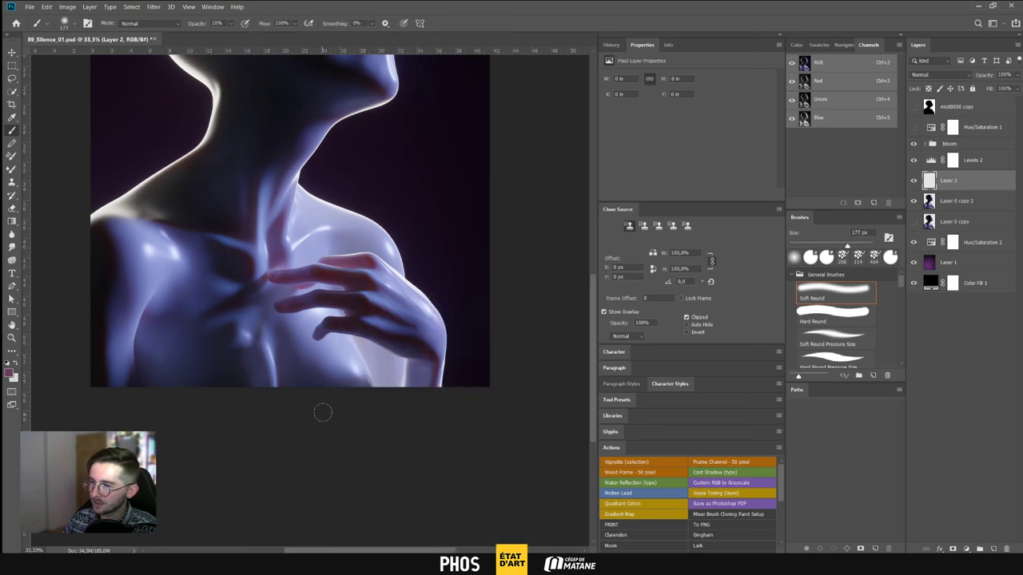
left_click_drag(359, 390, 366, 393)
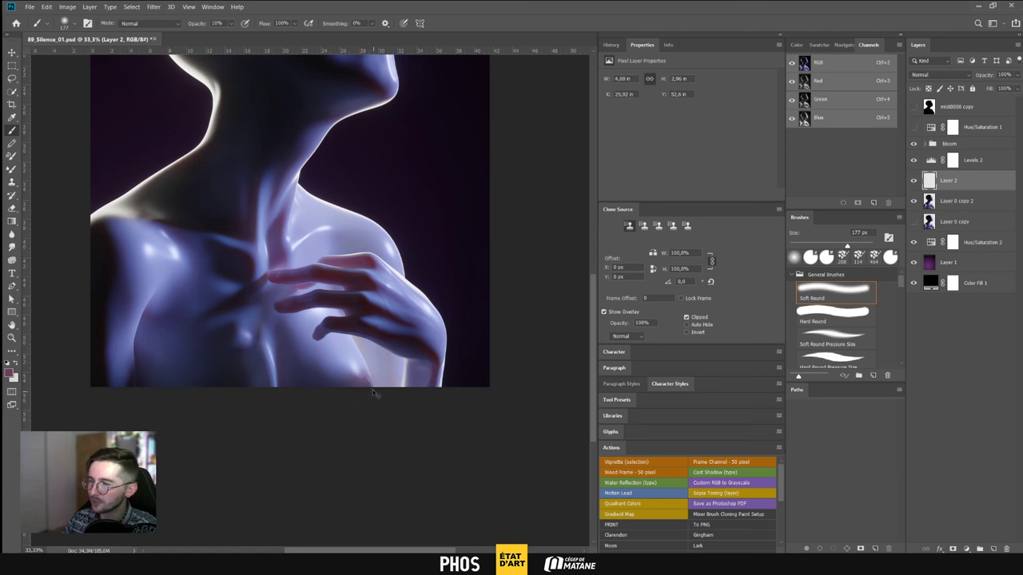
Set the brush size to 50 px and refine the pink shading at the tip of the breast
scroll(371, 386, "up", 5, "alt")
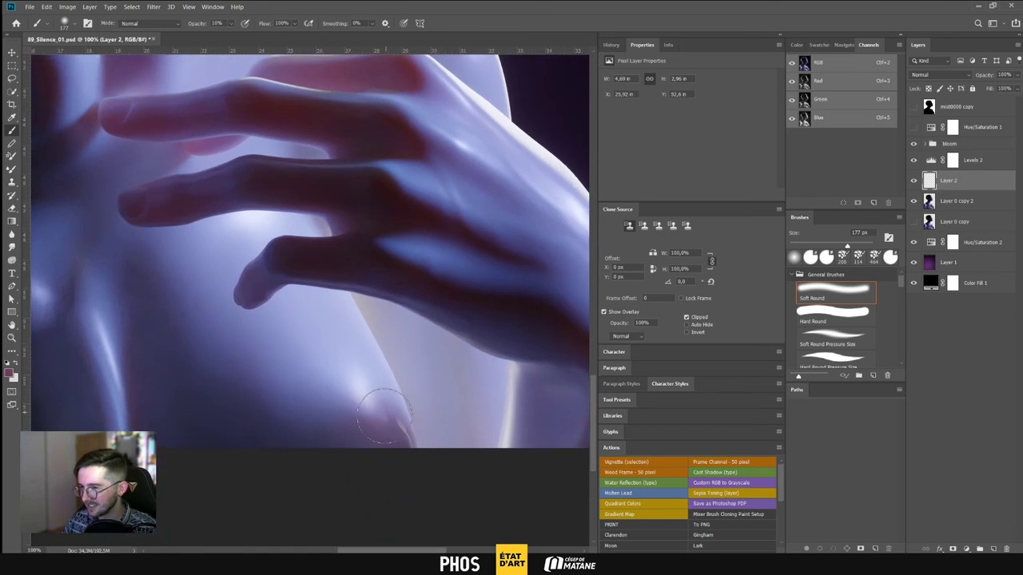
right_click(411, 392)
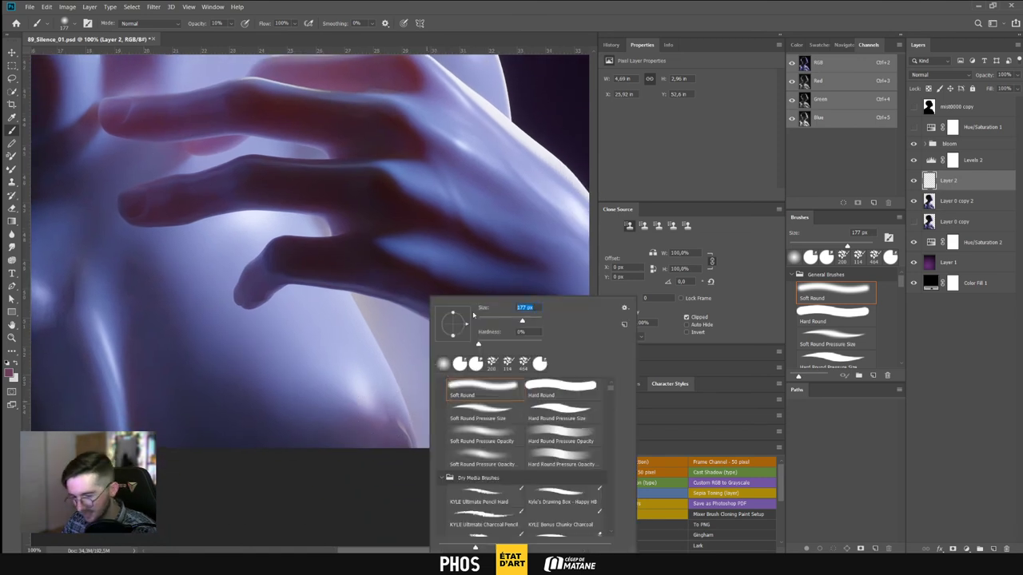
type("50")
key("Return")
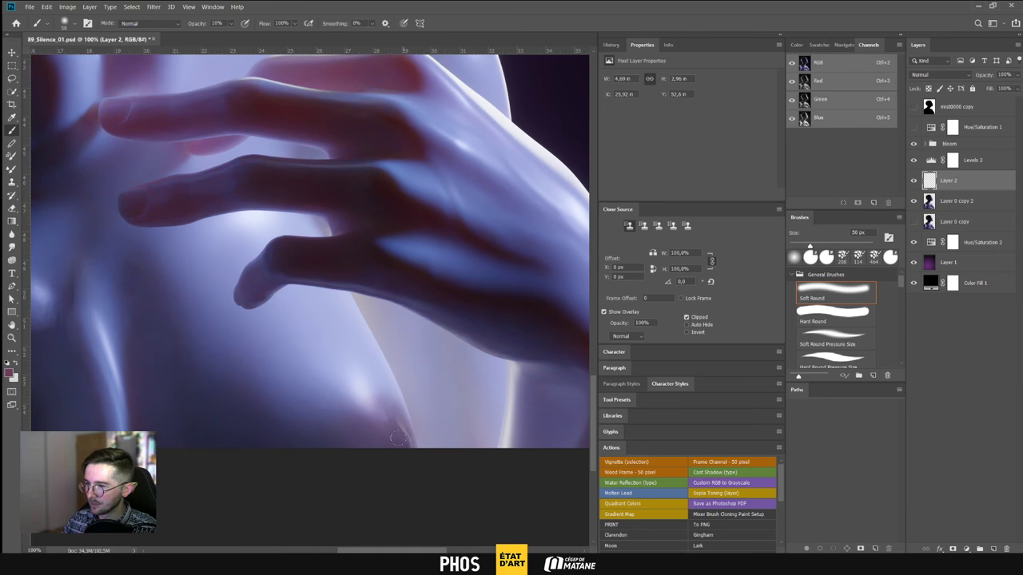
scroll(393, 501, "down", 6, "alt")
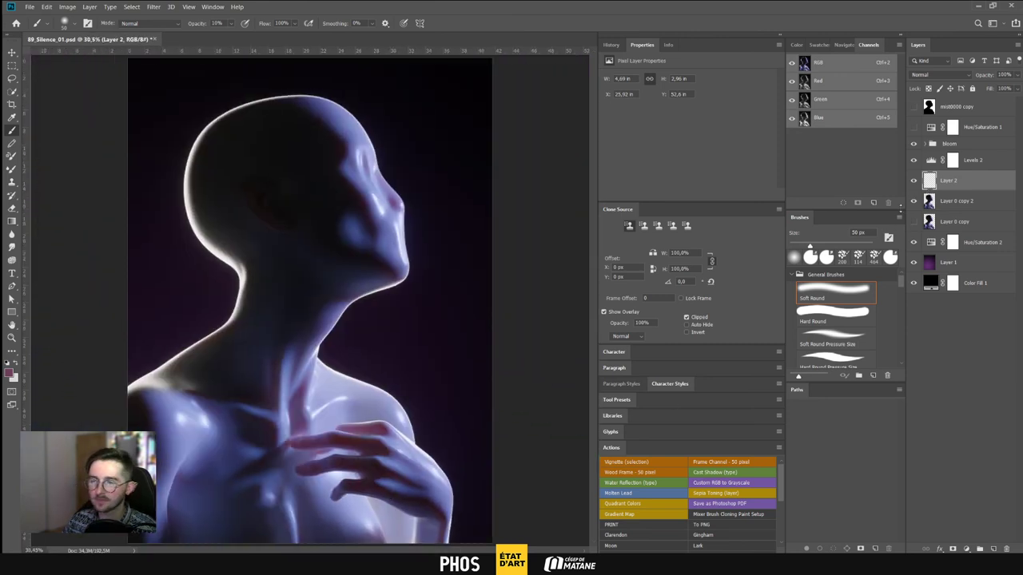
Set the Eraser to a softer hardness and 10% opacity, and erase around the edges of the painted pink tint
key("e")
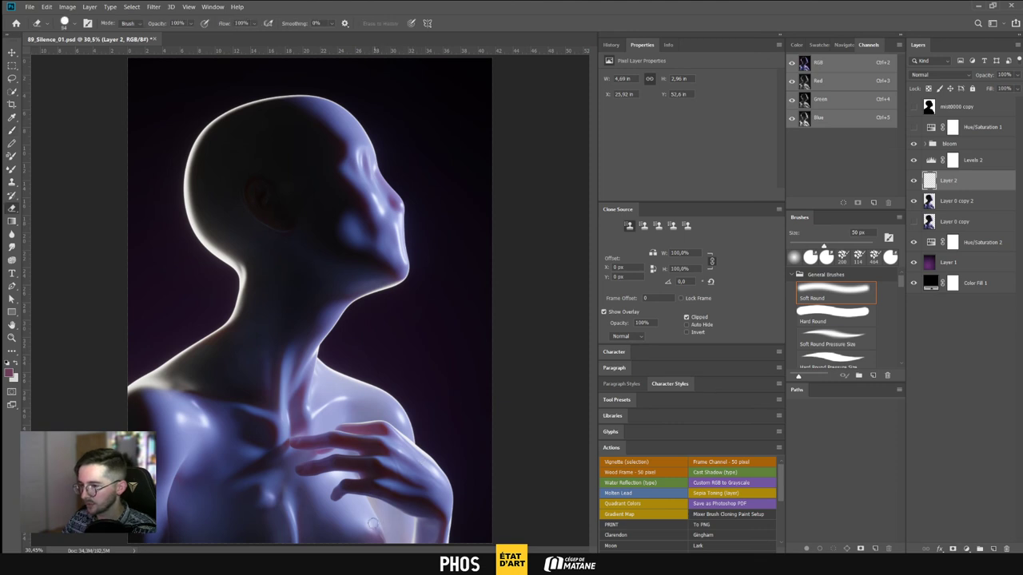
right_click_drag(372, 526, 384, 528, "alt")
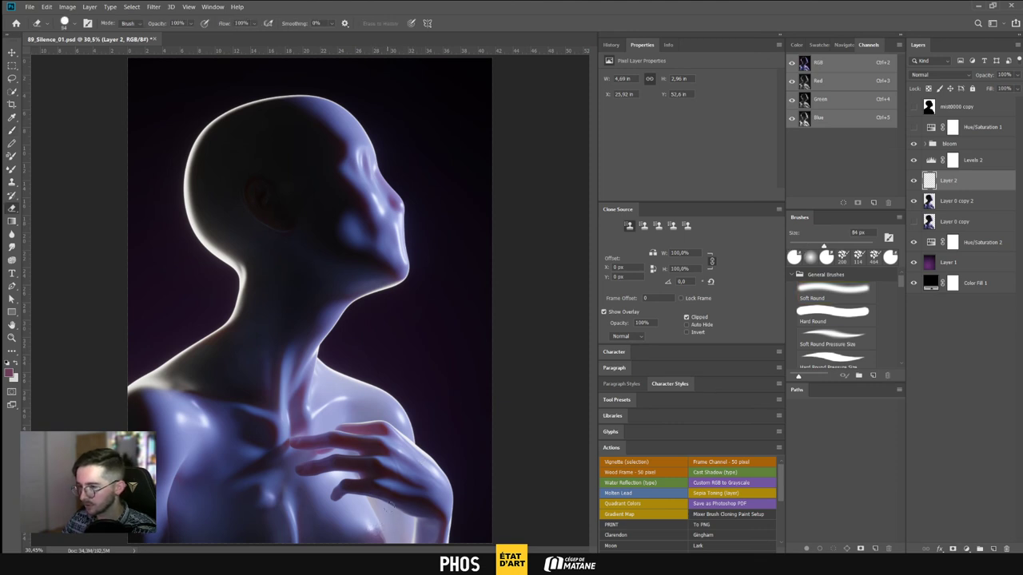
right_click(394, 491)
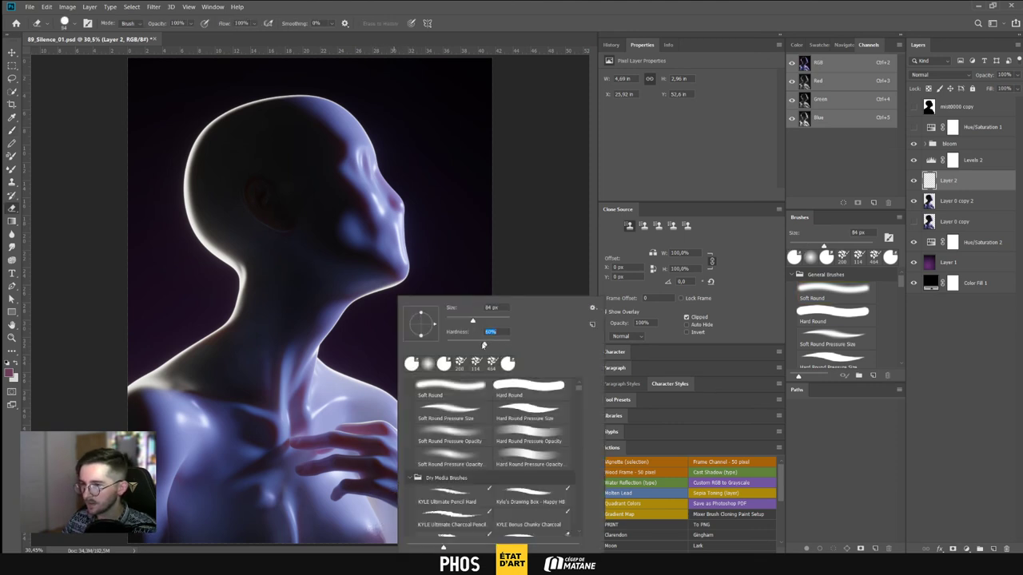
left_click(180, 23)
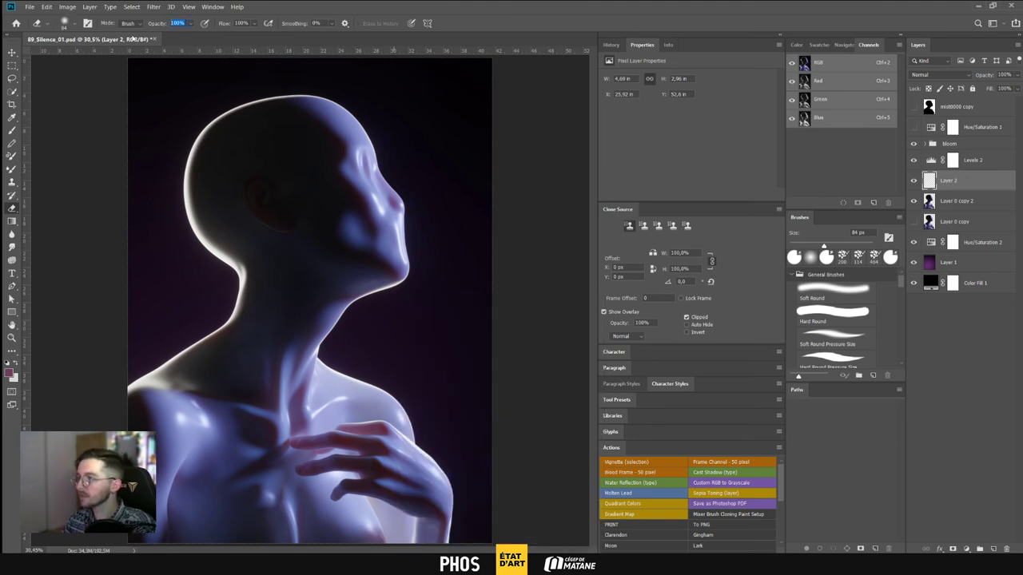
type("10")
key("Return")
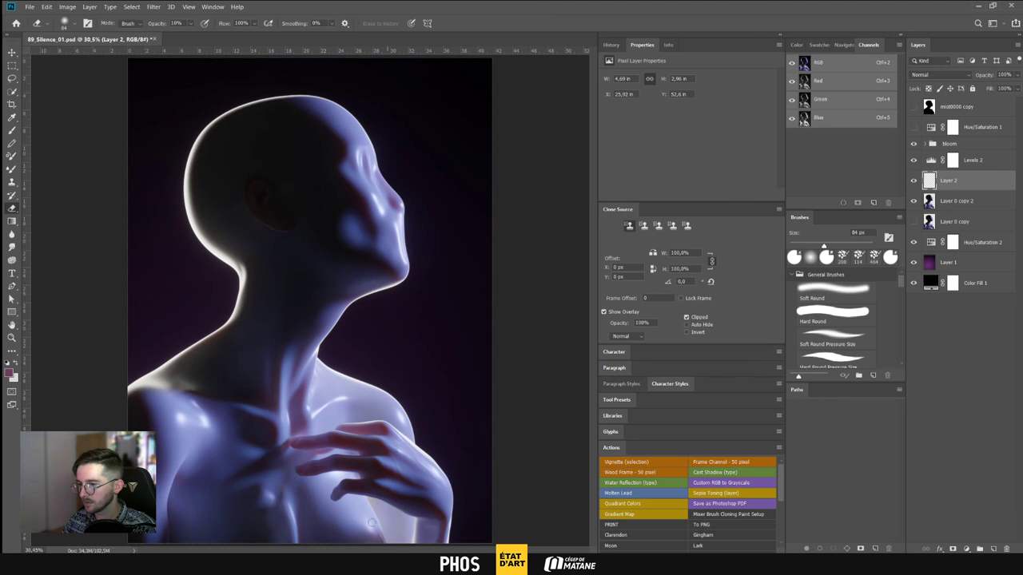
left_click_drag(377, 544, 402, 545)
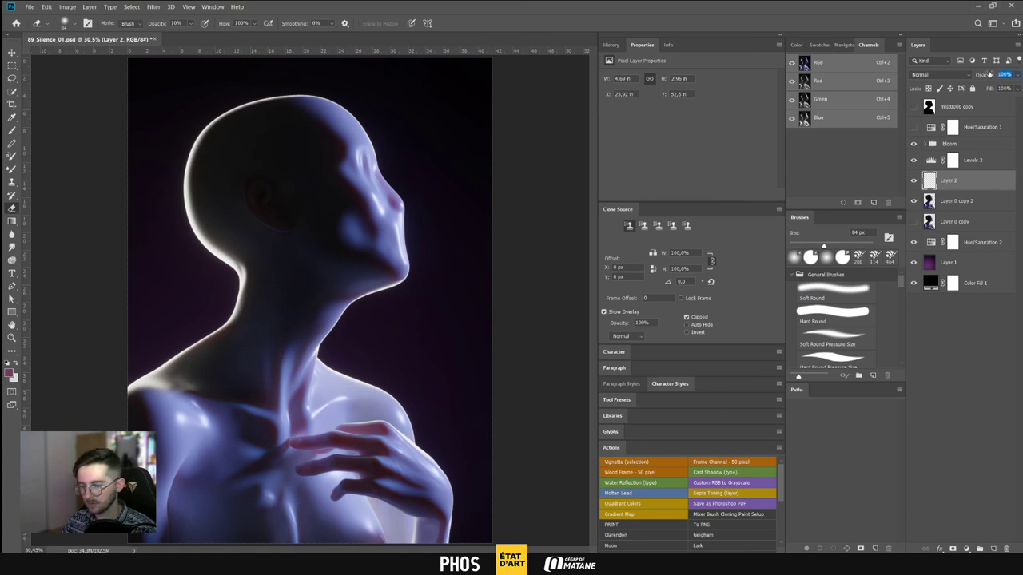
Set Layer 2's opacity to 40% and toggle its visibility to compare the chest with and without the tint
type("40")
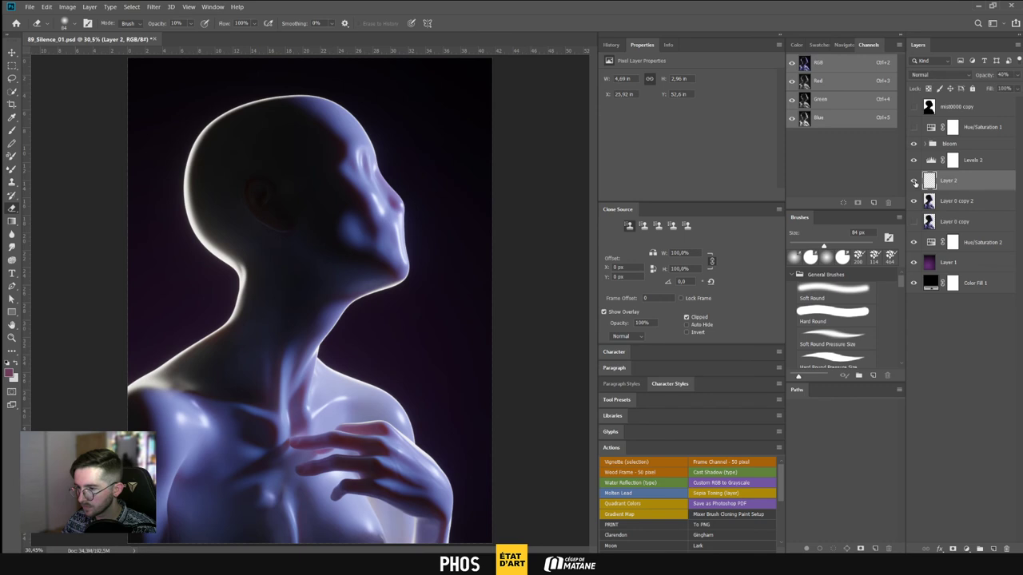
key("ctrl+plus")
scroll(290, 349, "down", 5)
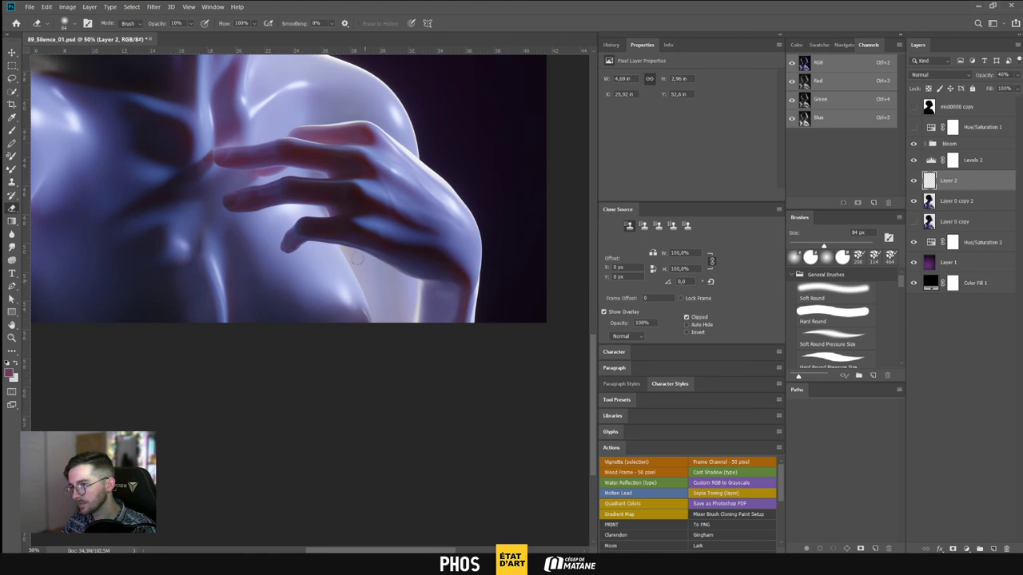
scroll(368, 255, "down", 1, "alt")
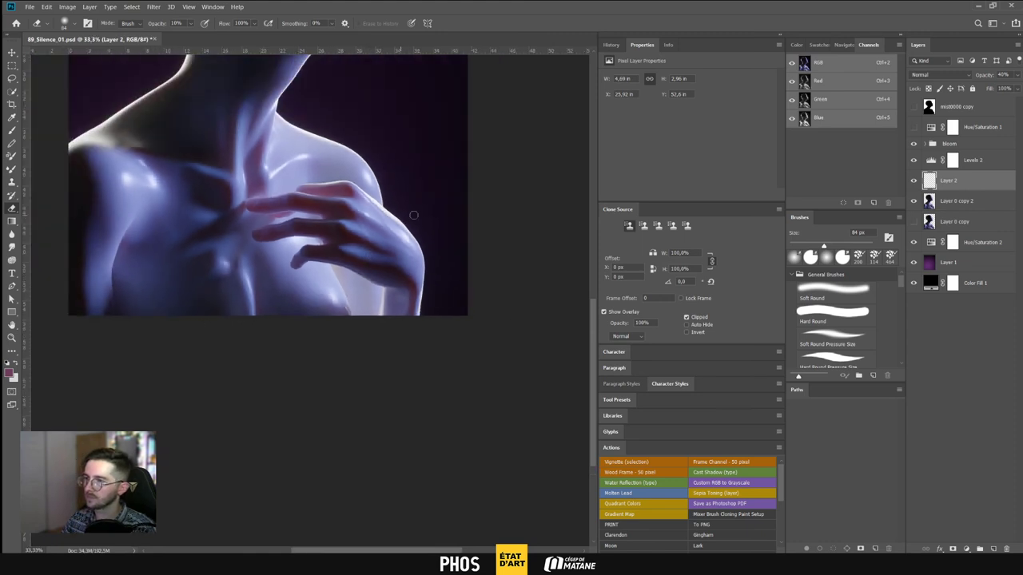
left_click(914, 181)
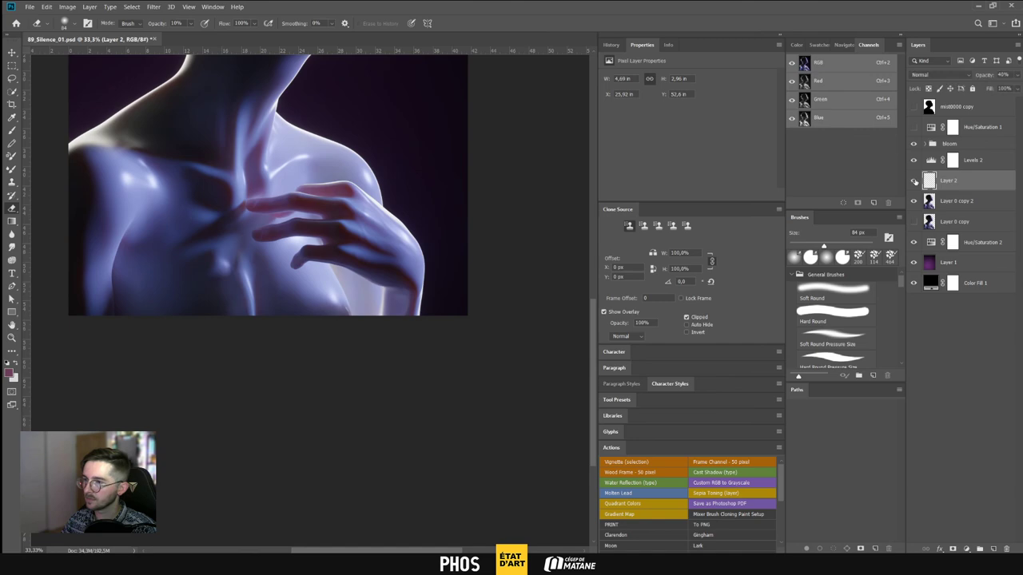
Check the live streams on the event page, then return to Photoshop and save 89_Silence_01.psd
key("alt+Tab")
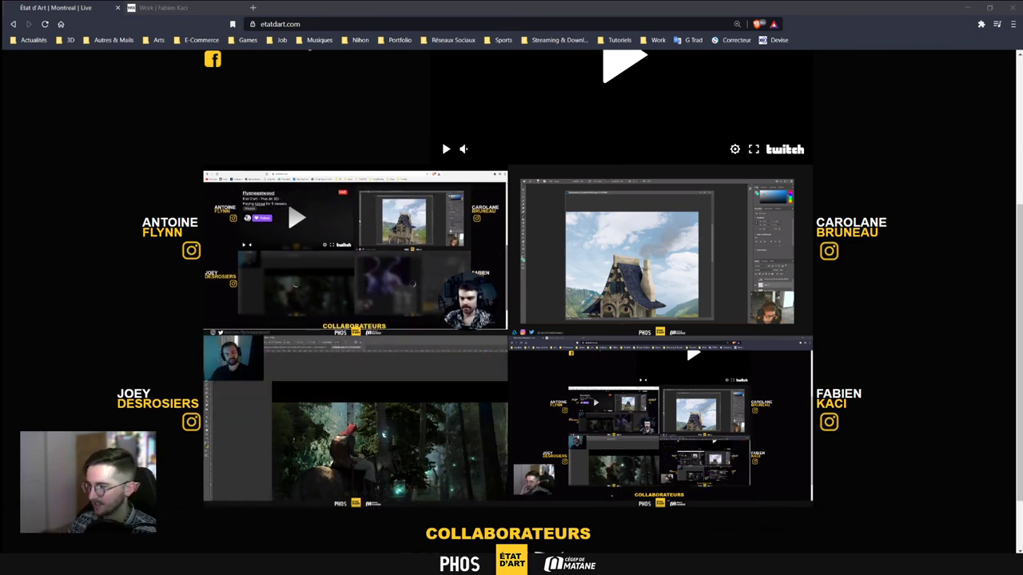
key("alt+Tab")
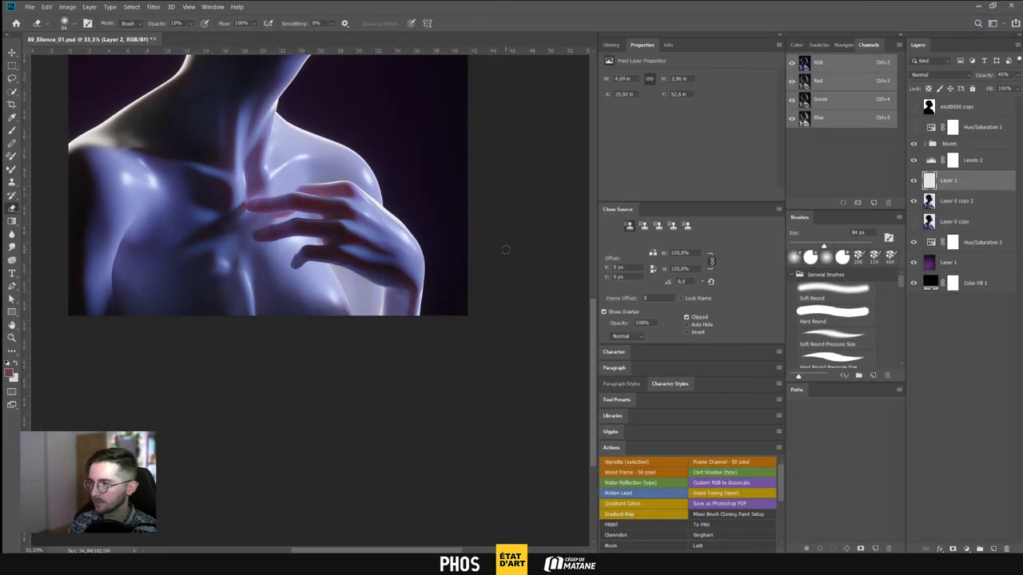
key("ctrl+minus")
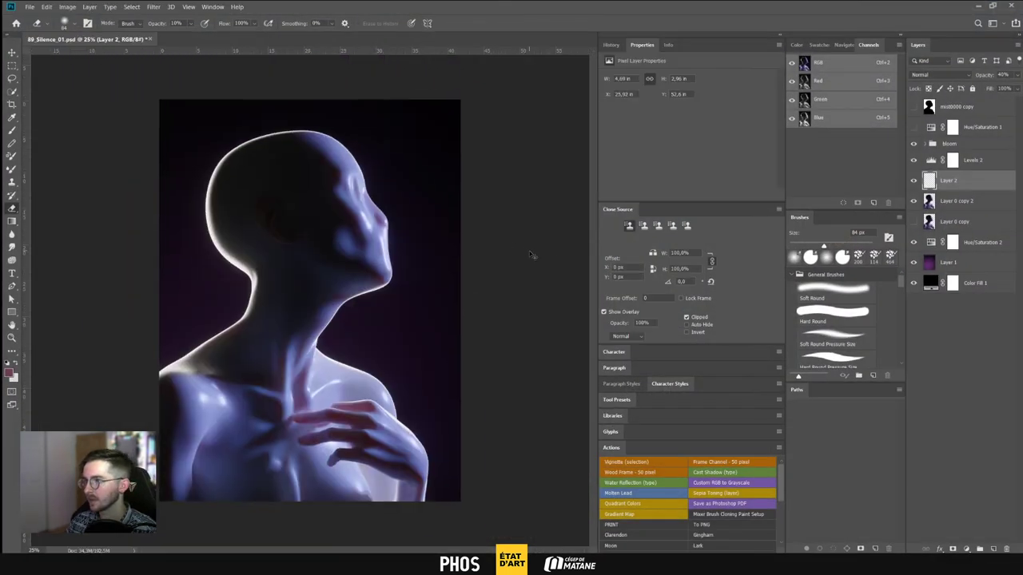
key("ctrl+0")
key("ctrl+minus")
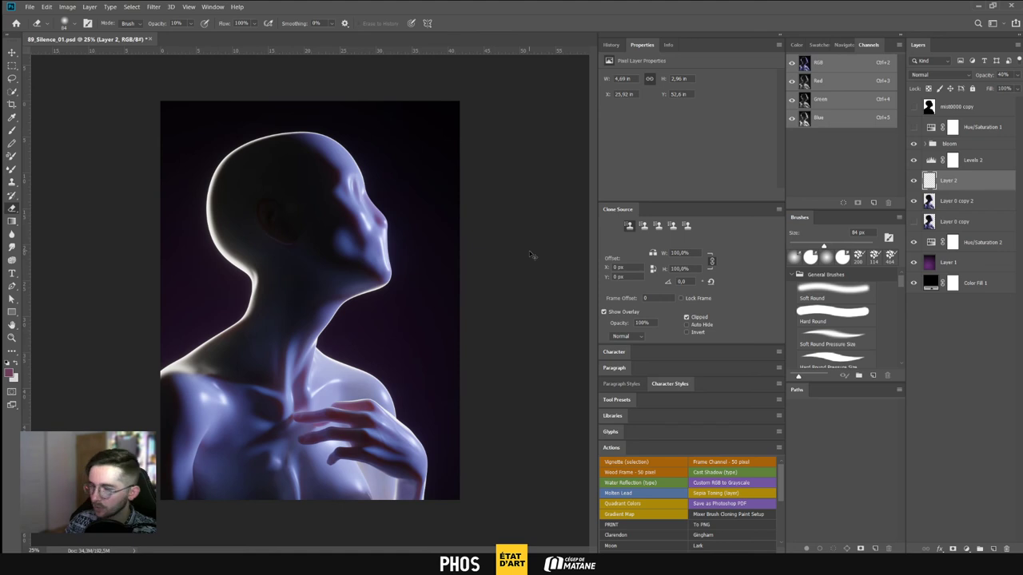
key("ctrl+s")
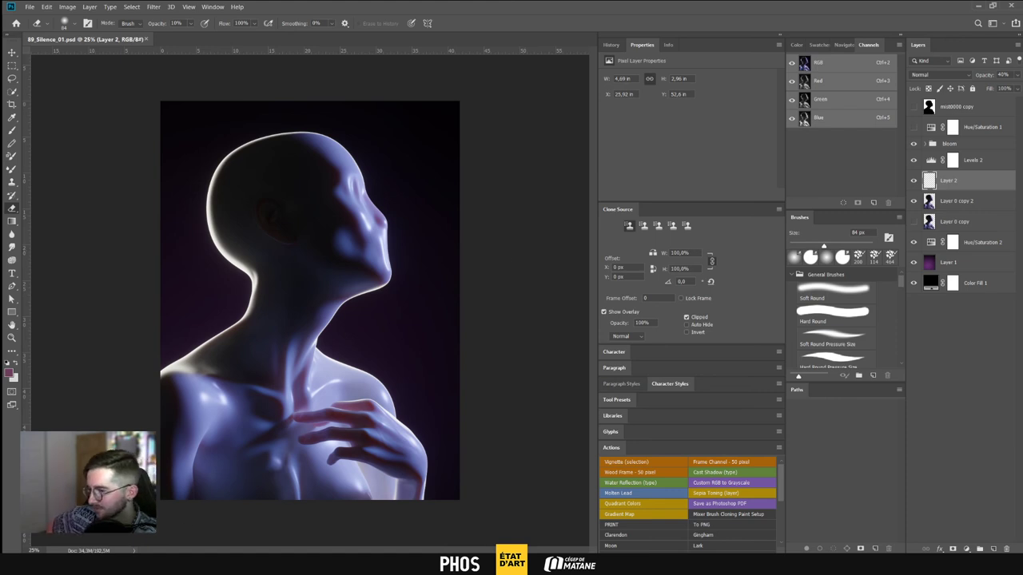
Bring the État d'Art event page back up in Brave and watch the four live streams
left_click(201, 513)
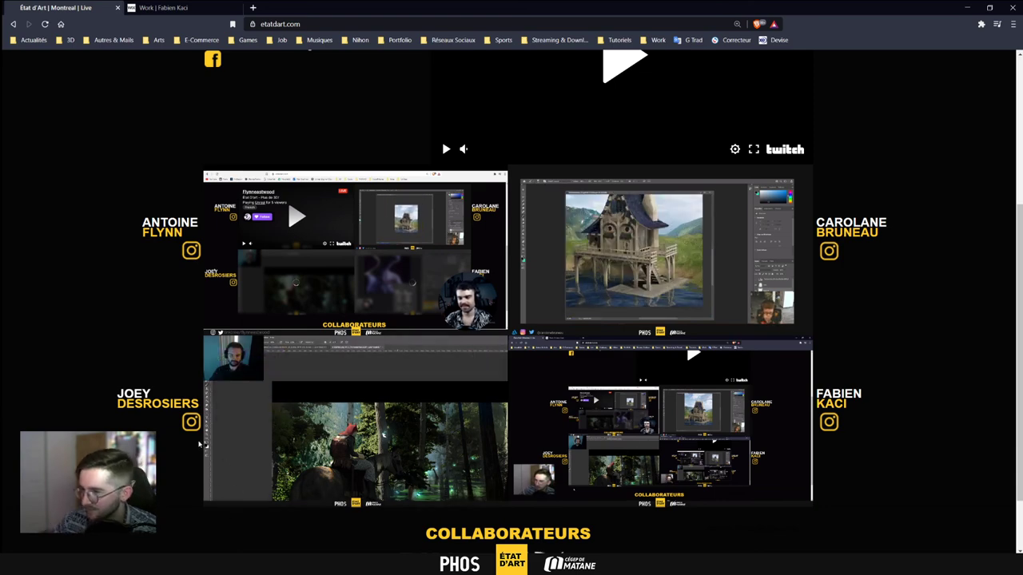
mouse_move(240, 459)
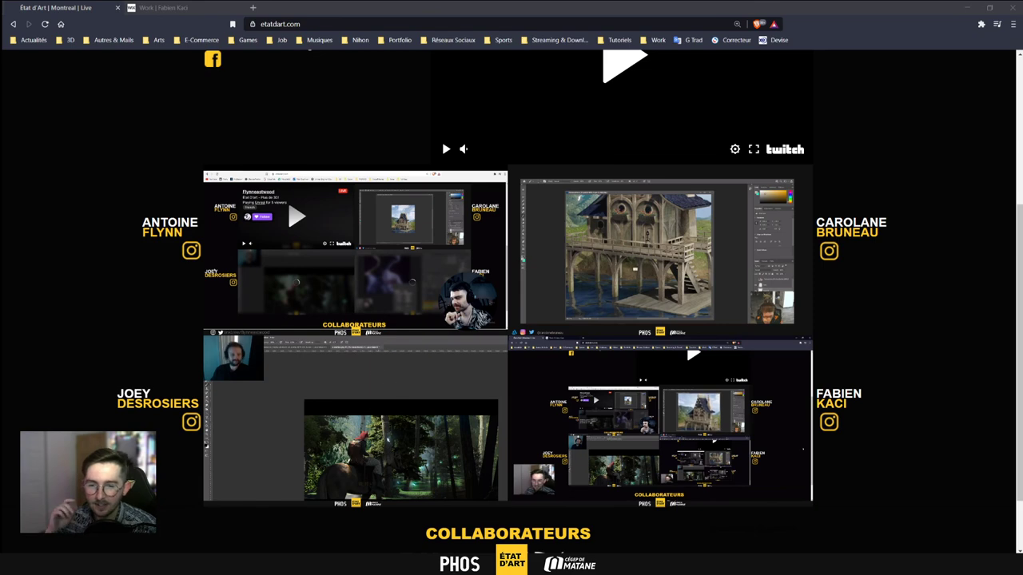
Run an internet connection test on speedtest.net in a separate tab, closing the tab when done
key("alt+Tab")
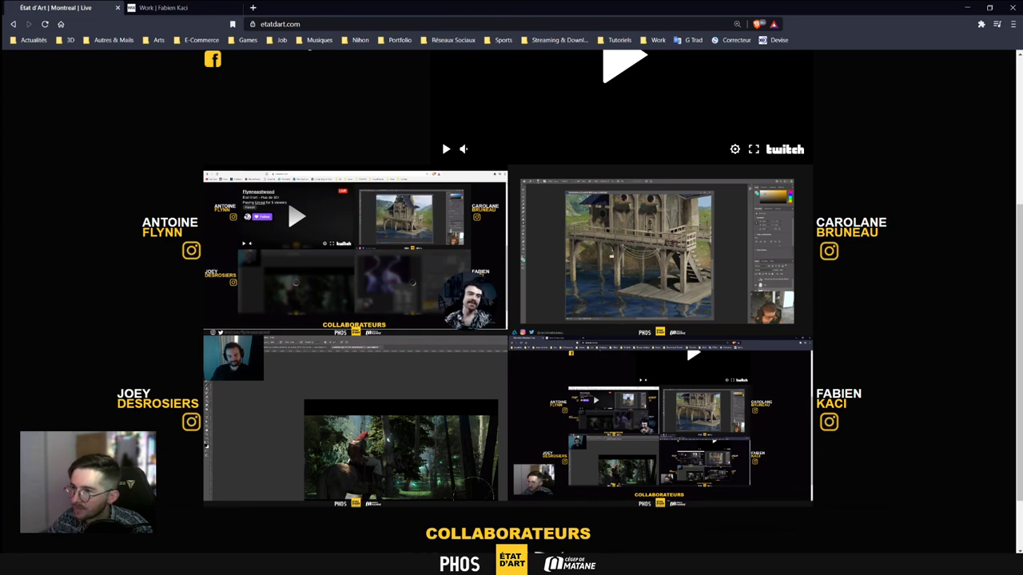
left_click(252, 7)
type("speedtest")
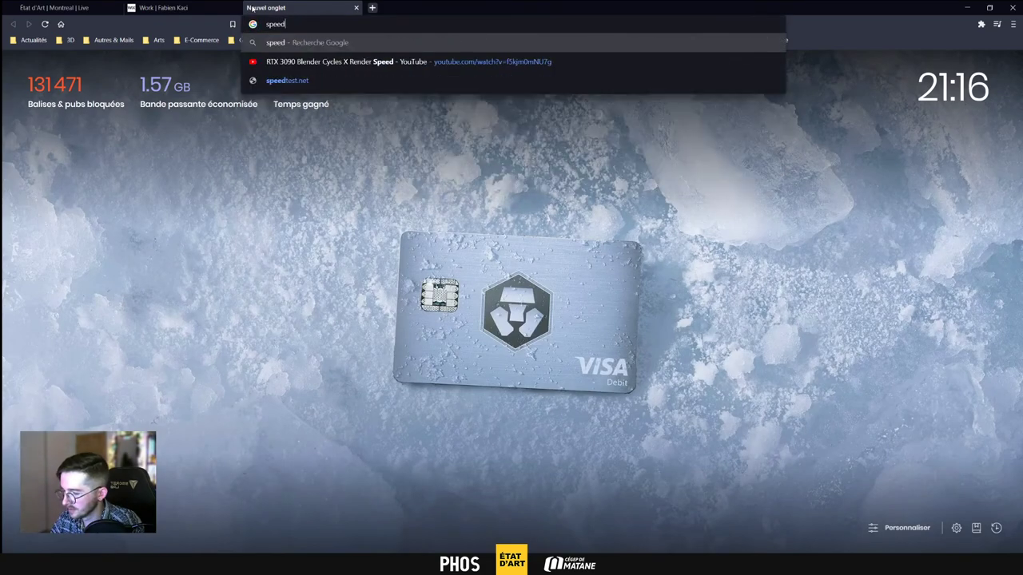
key("Return")
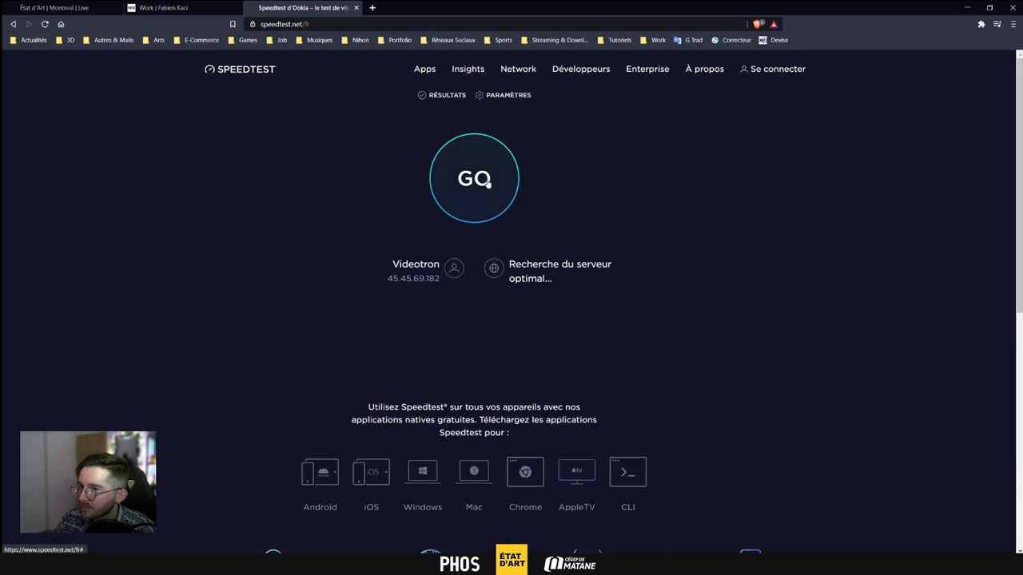
left_click(487, 184)
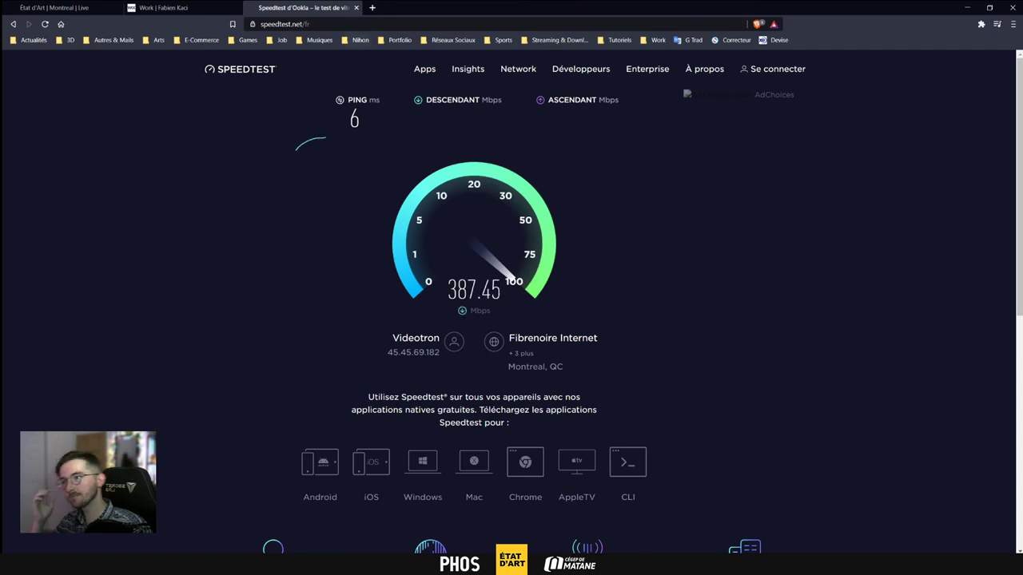
left_click(356, 8)
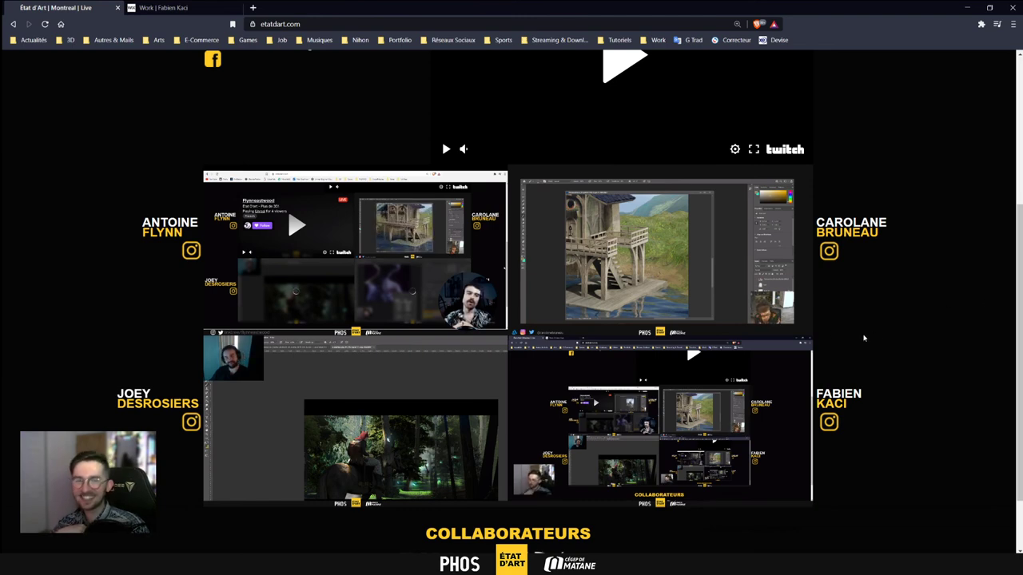
Switch to Photoshop, activate the Move tool and deselect Layer 2, then return to the event page in Brave
key("alt+Tab")
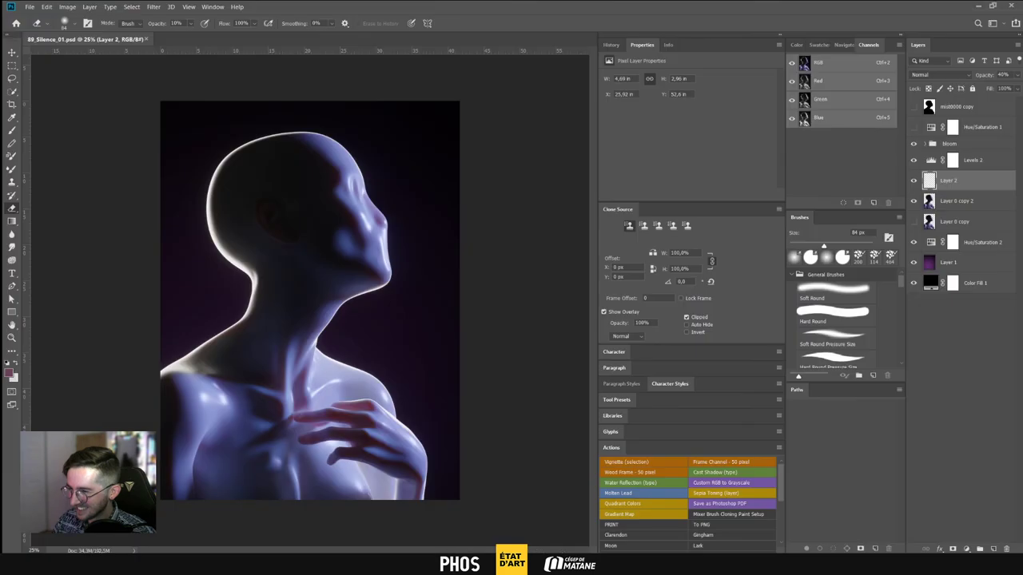
key("v")
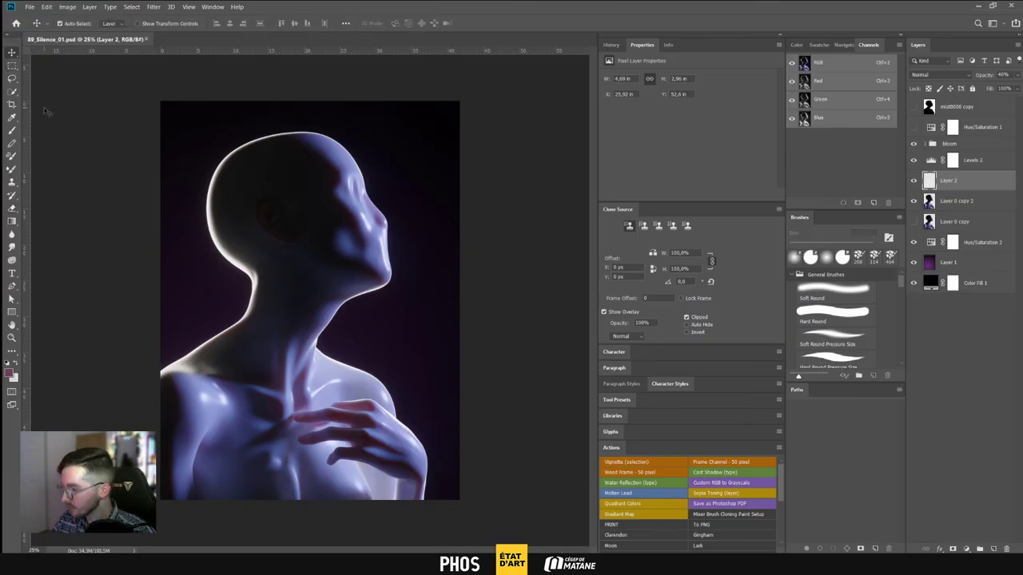
left_click(47, 112)
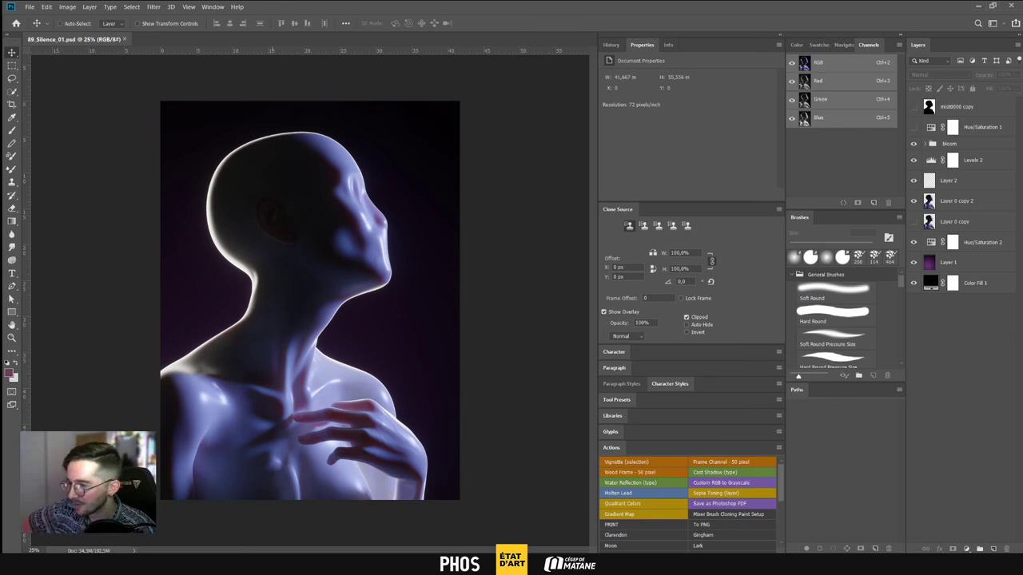
mouse_move(224, 564)
left_click(228, 527)
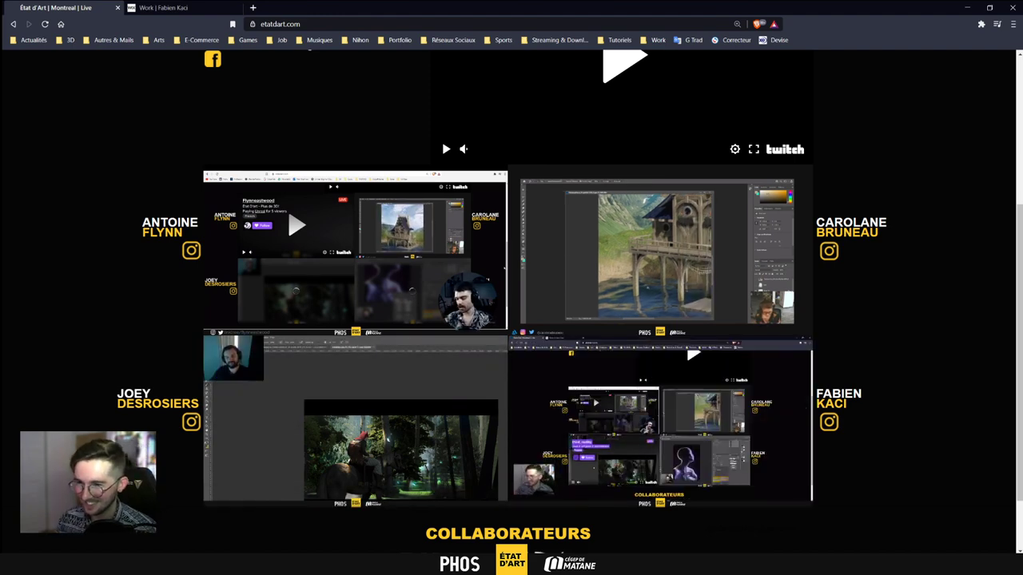
View the lighthouse artist's live stream in full screen, check the event page briefly, and return to the full-screen stream
mouse_move(289, 443)
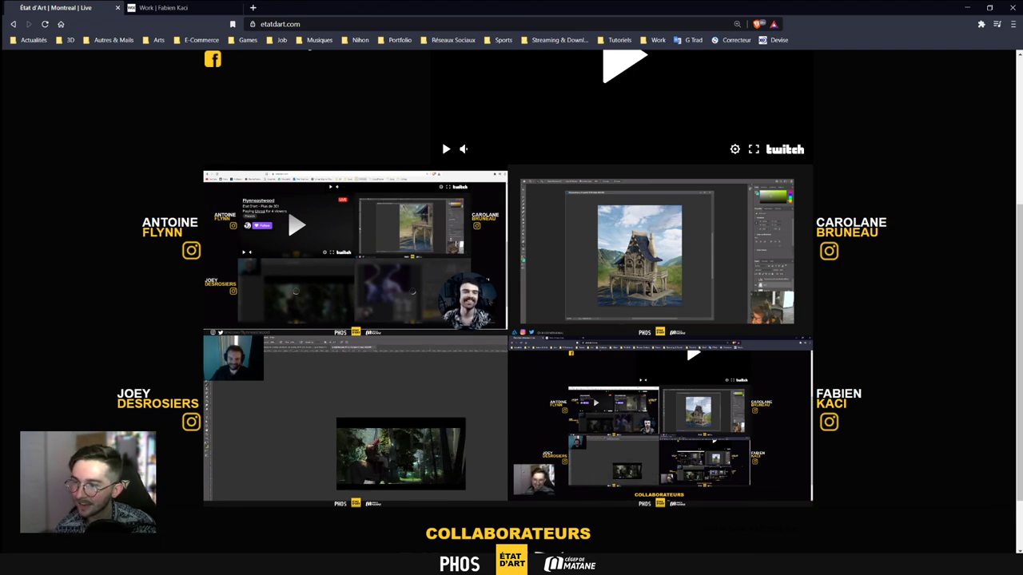
mouse_move(473, 322)
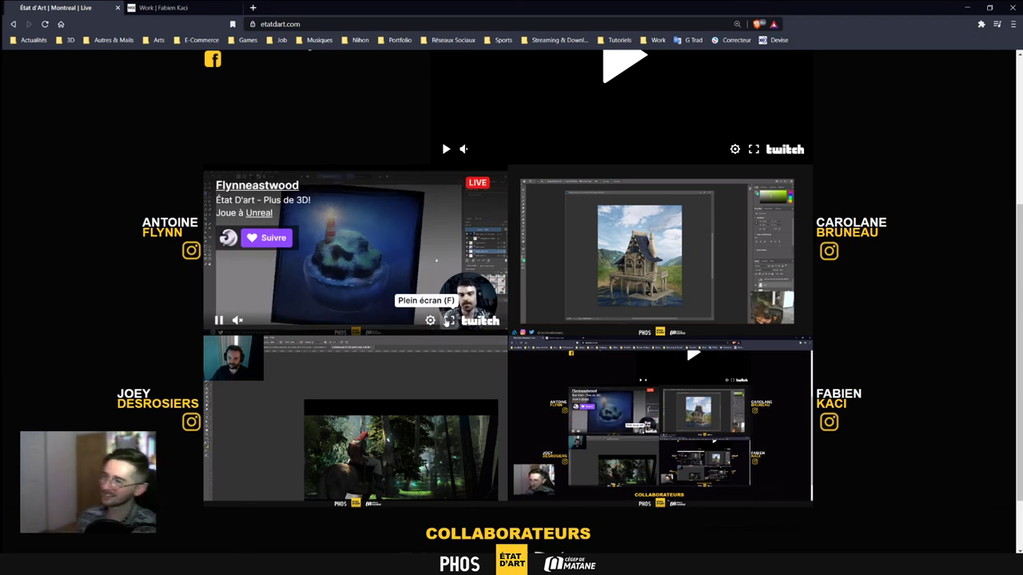
left_click(446, 322)
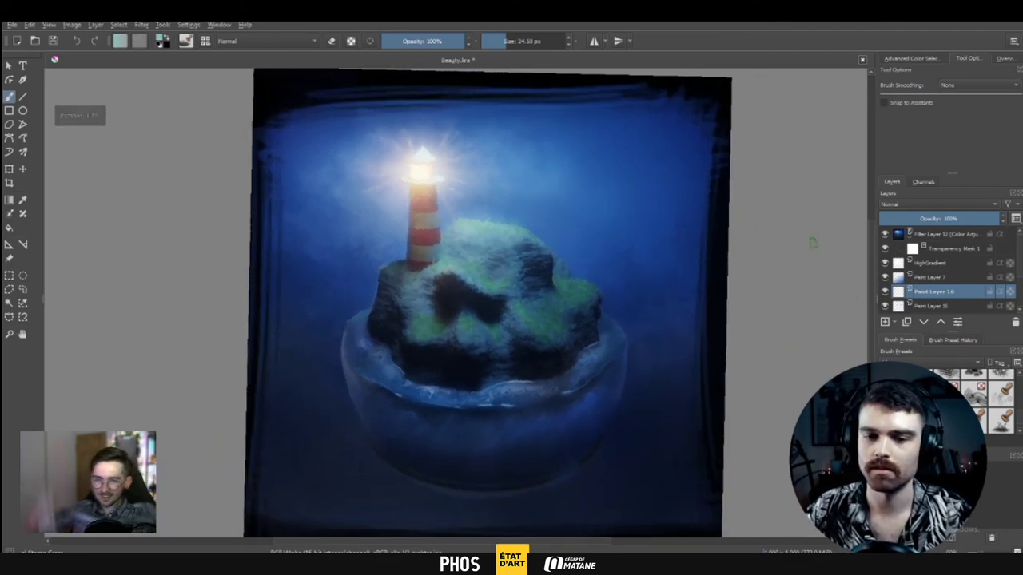
middle_click_drag(812, 243, 730, 285, "ctrl")
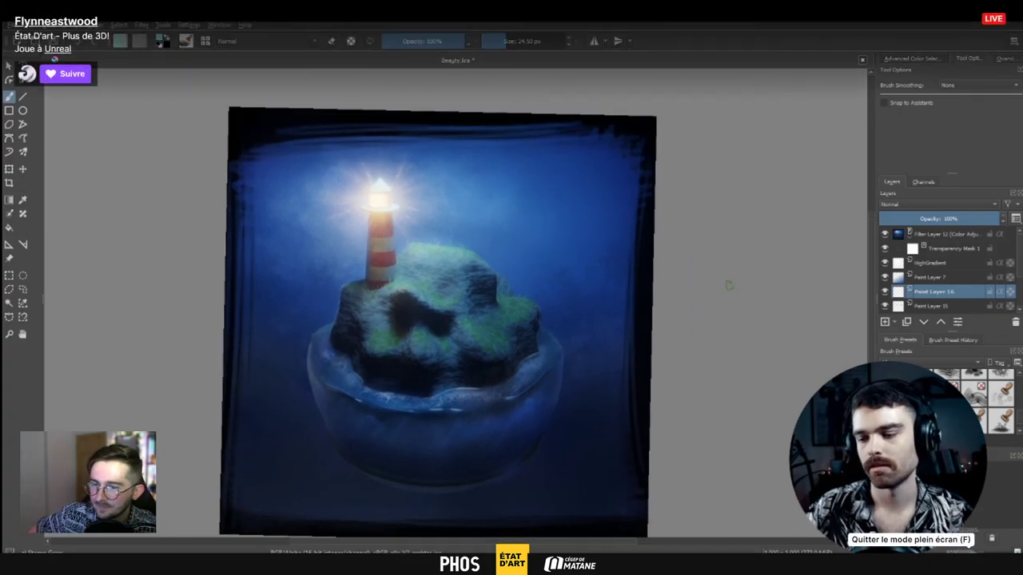
left_click(991, 540)
scroll(447, 383, "down", 2)
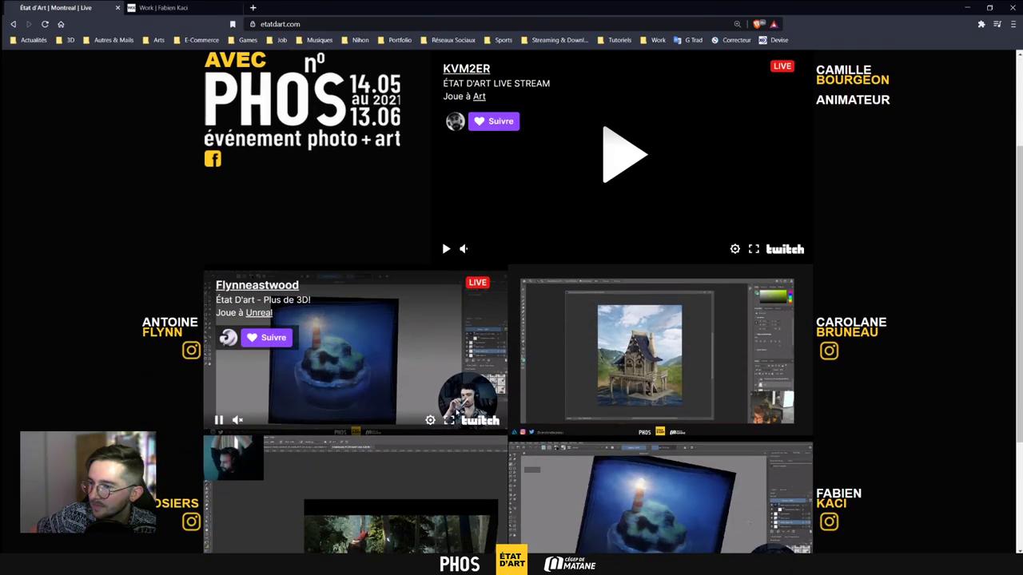
left_click(449, 420)
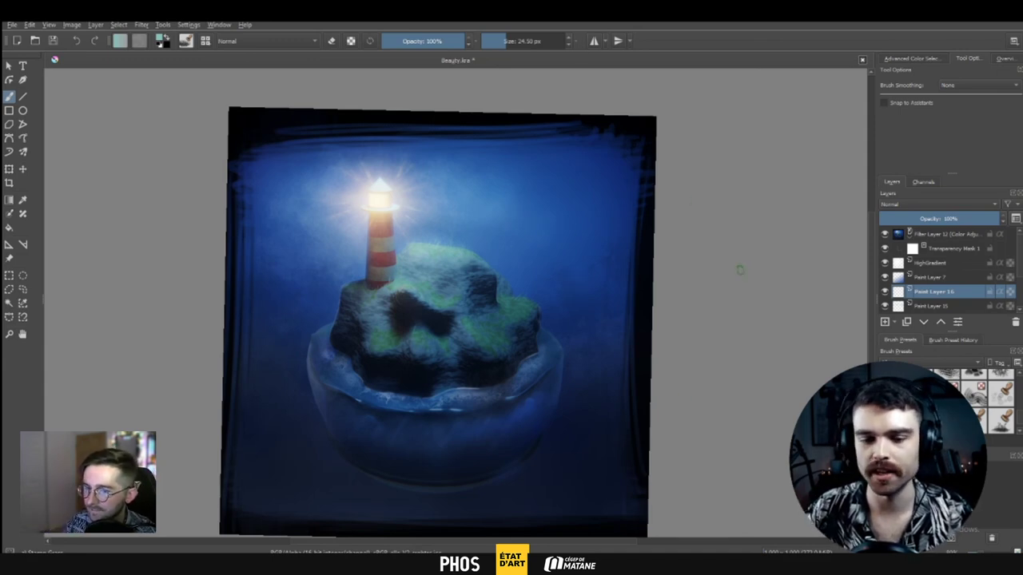
key("Escape")
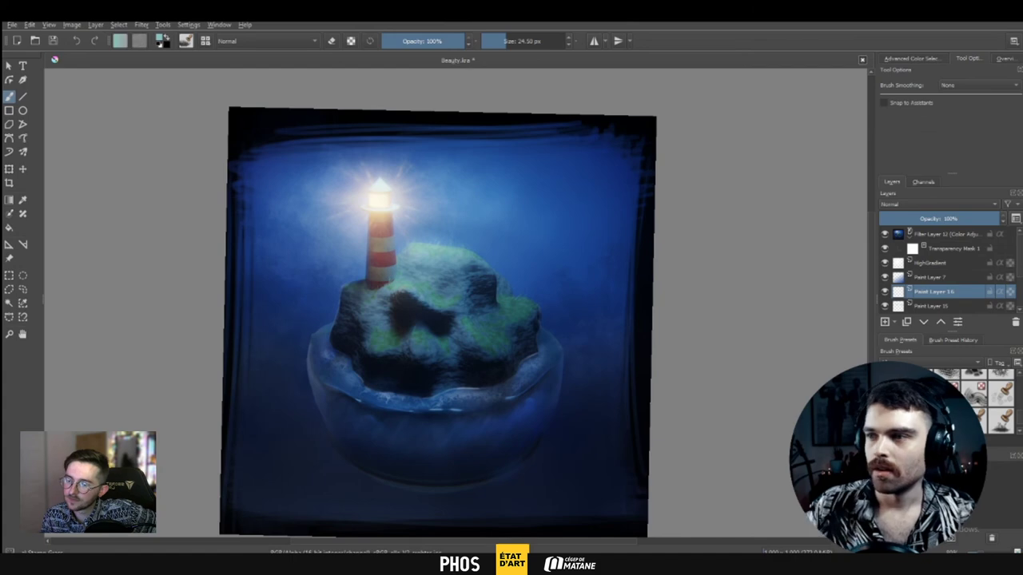
Examine the overall composition of the lighthouse island painting Beauty.kra at several zoom levels and canvas rotations
scroll(453, 360, "down", 1)
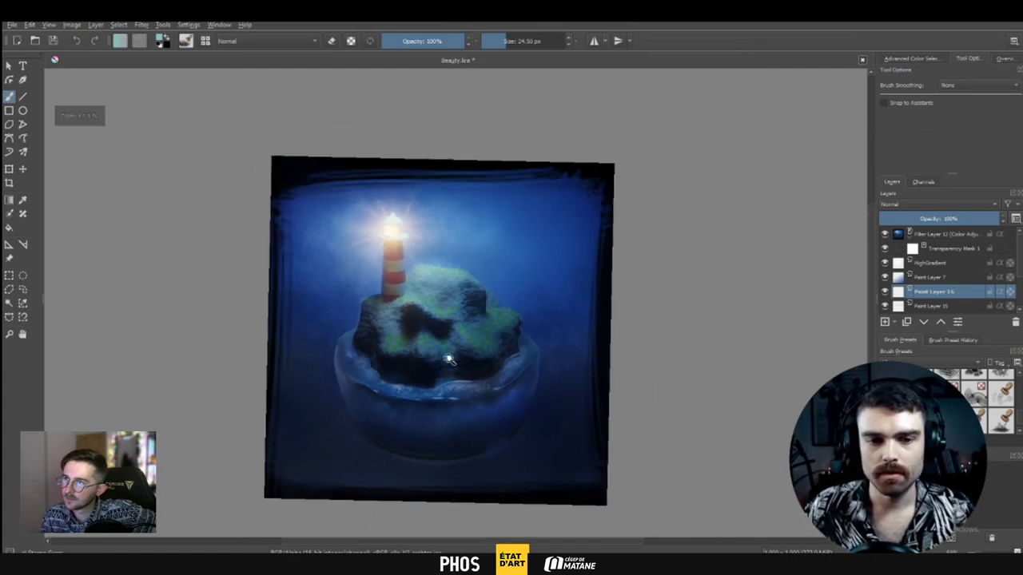
scroll(459, 304, "up", 3)
scroll(466, 340, "down", 2)
scroll(485, 340, "up", 1)
scroll(487, 342, "down", 1)
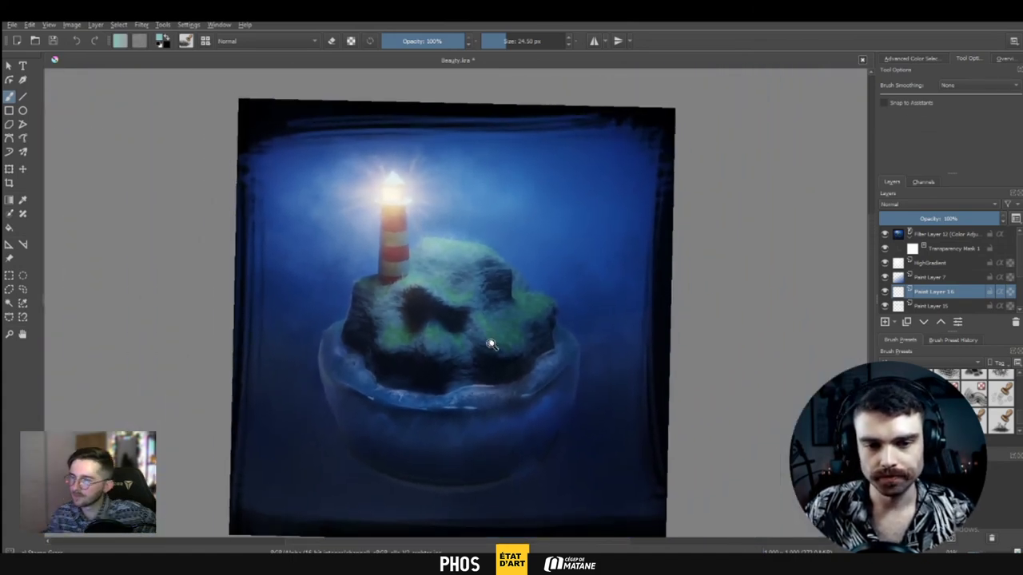
scroll(516, 319, "up", 2)
scroll(532, 338, "down", 2)
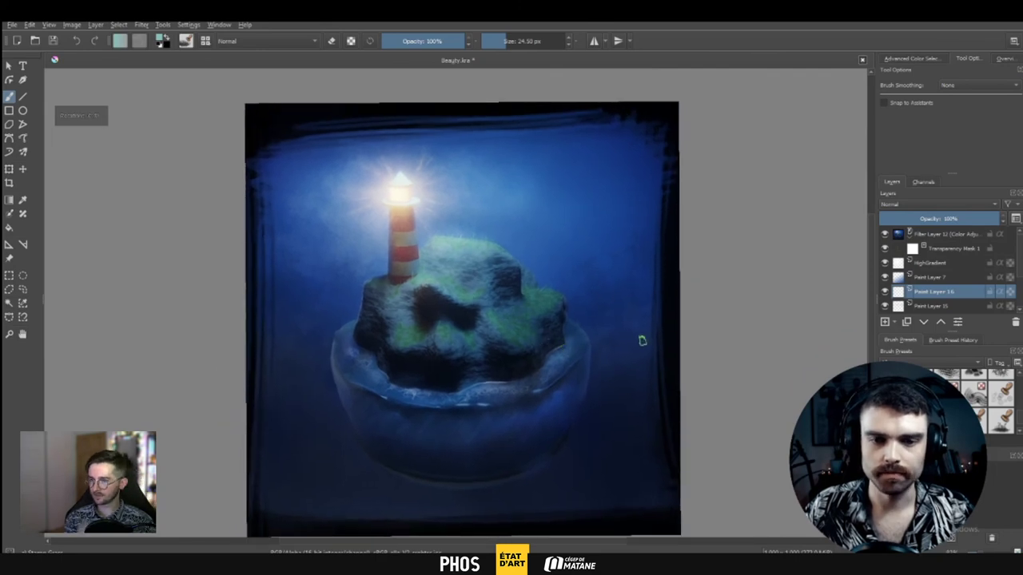
middle_click_drag(642, 342, 606, 345, "shift")
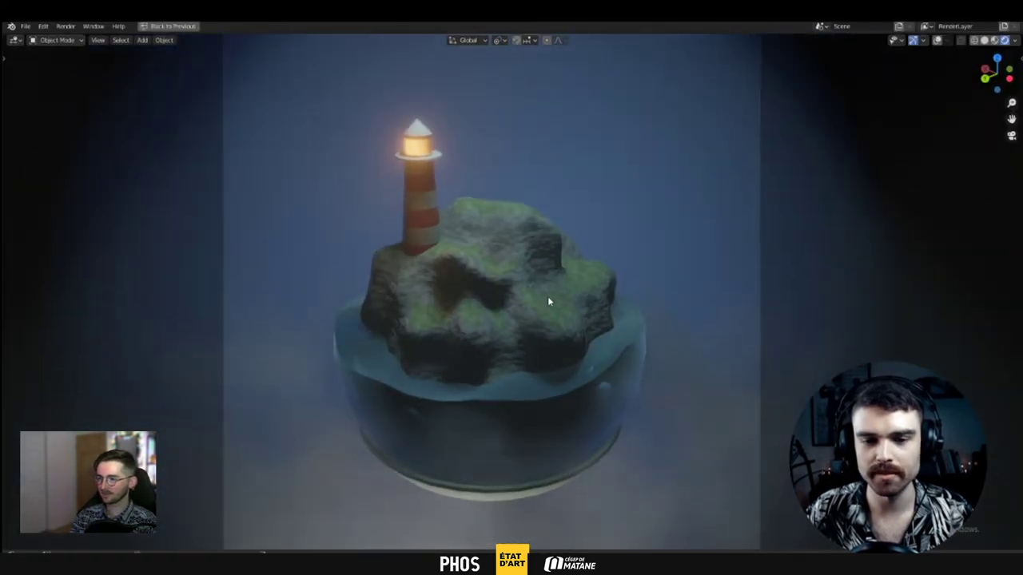
View the lighthouse island's Blender render, and open the earlier lighthouse post on the artist's Instagram profile for comparison
scroll(606, 302, "down", 2)
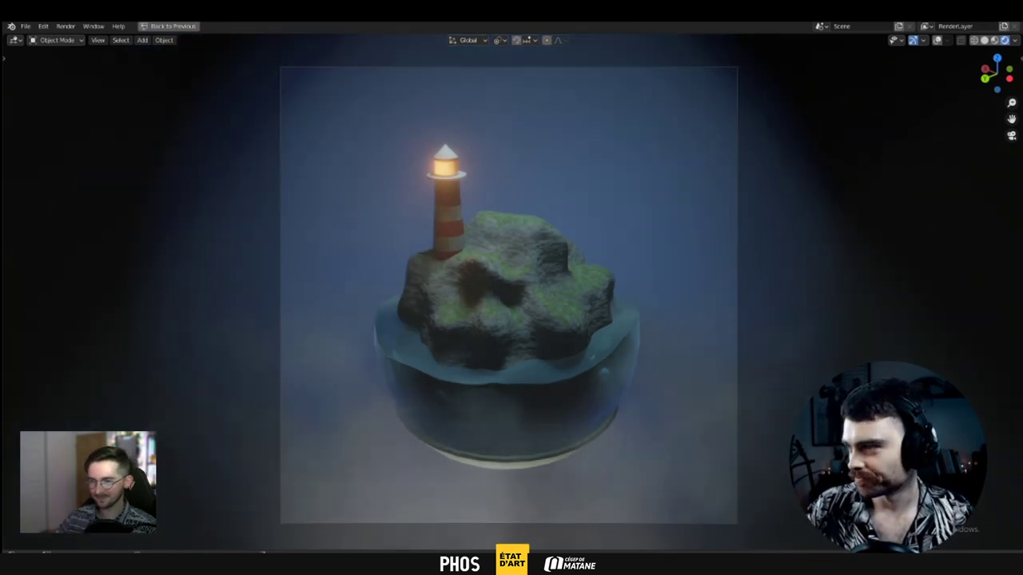
mouse_move(712, 418)
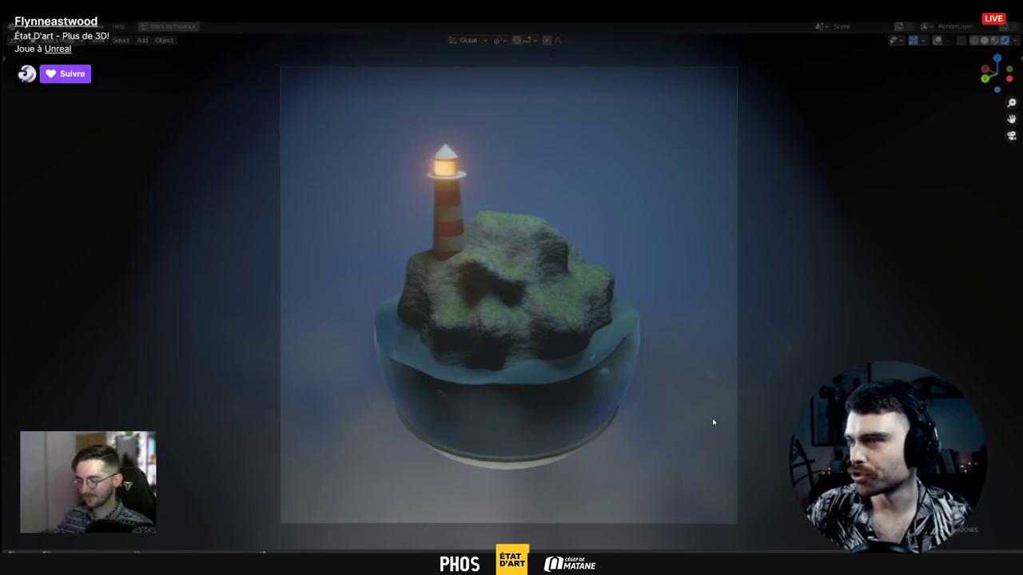
key("alt+Tab")
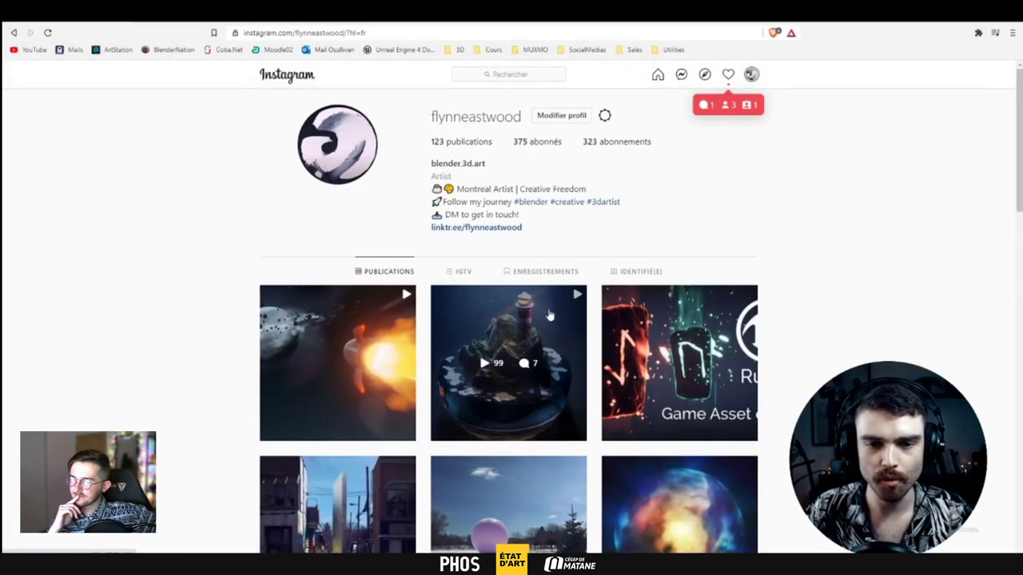
left_click(550, 313)
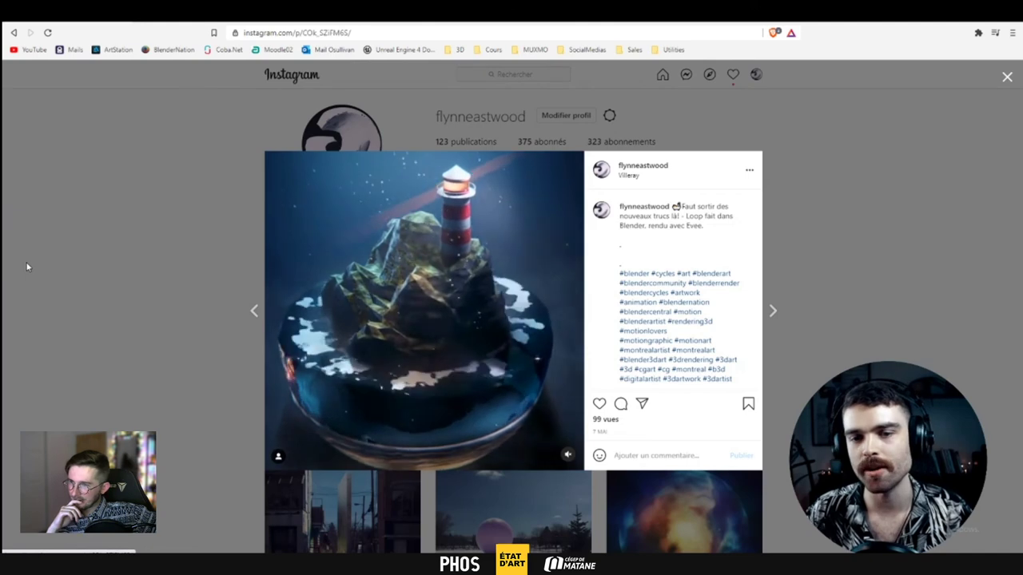
left_click(121, 155)
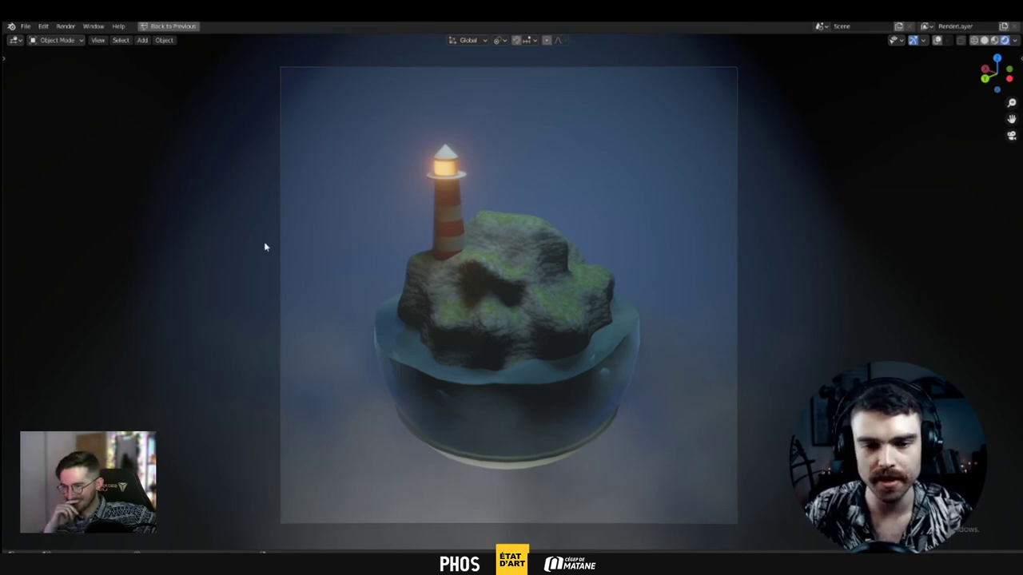
Restore Blender's full Layout workspace and inspect the lighthouse island in both the solid view and the rendered camera view
key("ctrl+space")
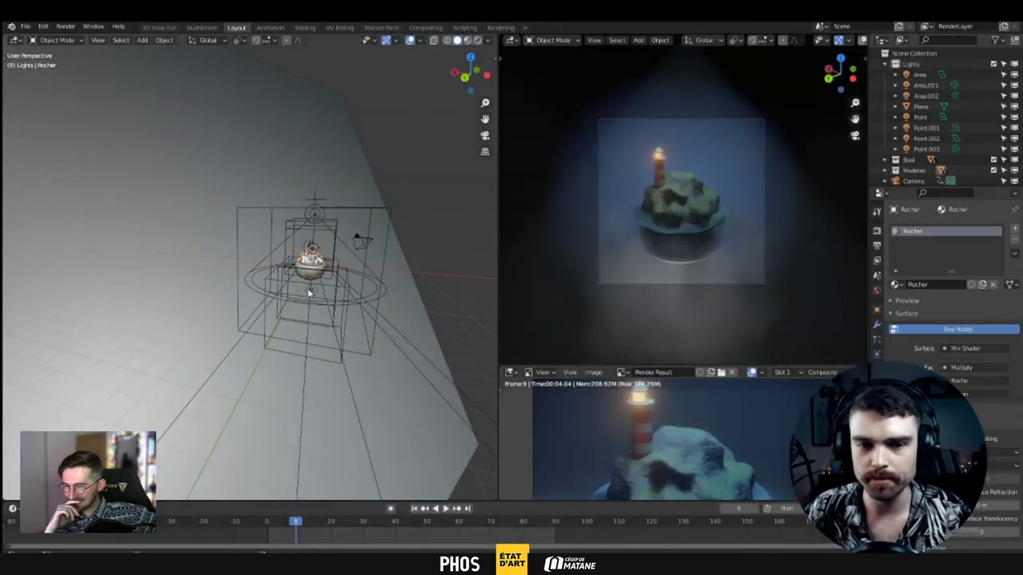
middle_click_drag(321, 261, 331, 176, "ctrl")
middle_click_drag(648, 201, 737, 280, "ctrl")
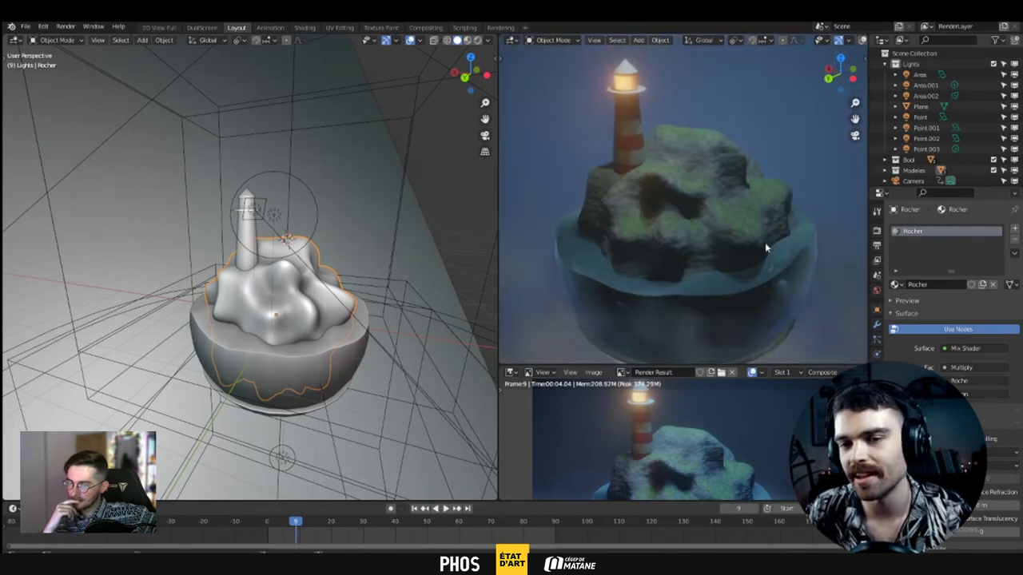
scroll(765, 242, "down", 2)
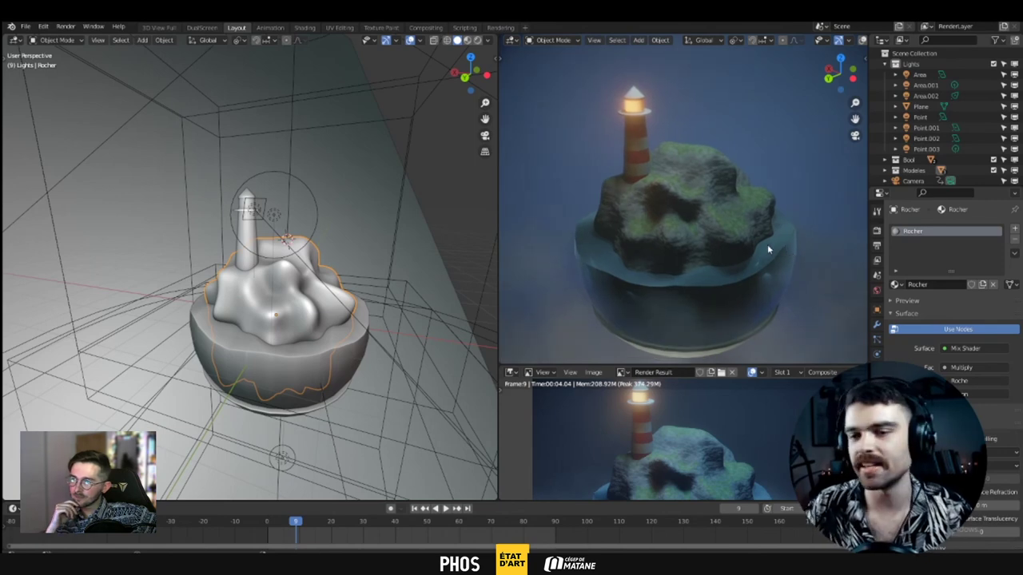
middle_click_drag(767, 244, 760, 300)
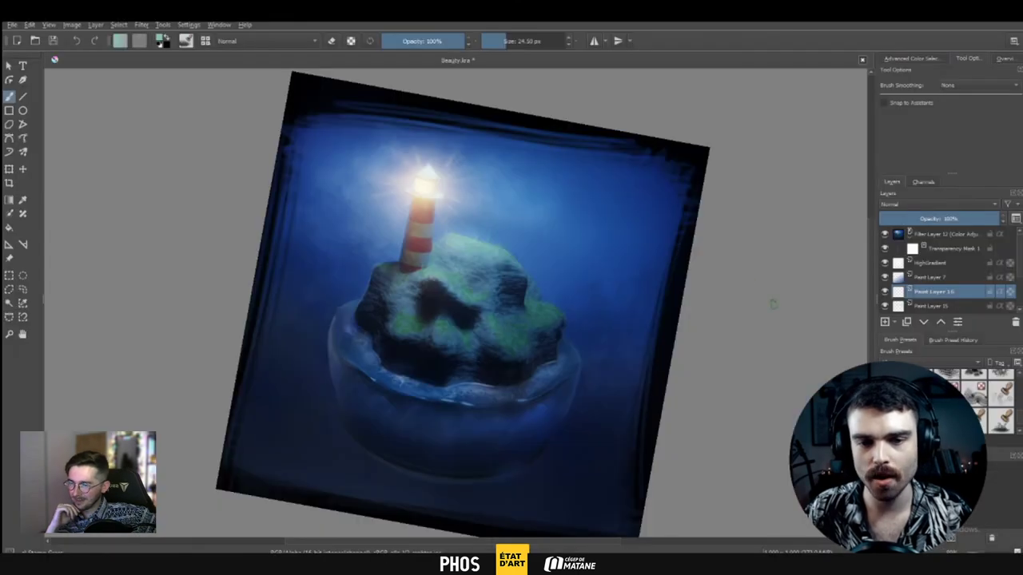
Straighten the Beauty.kra canvas and examine the painted grass, lighthouse, water edge and glass bowl up close and as a whole
middle_click_drag(773, 303, 765, 253, "shift")
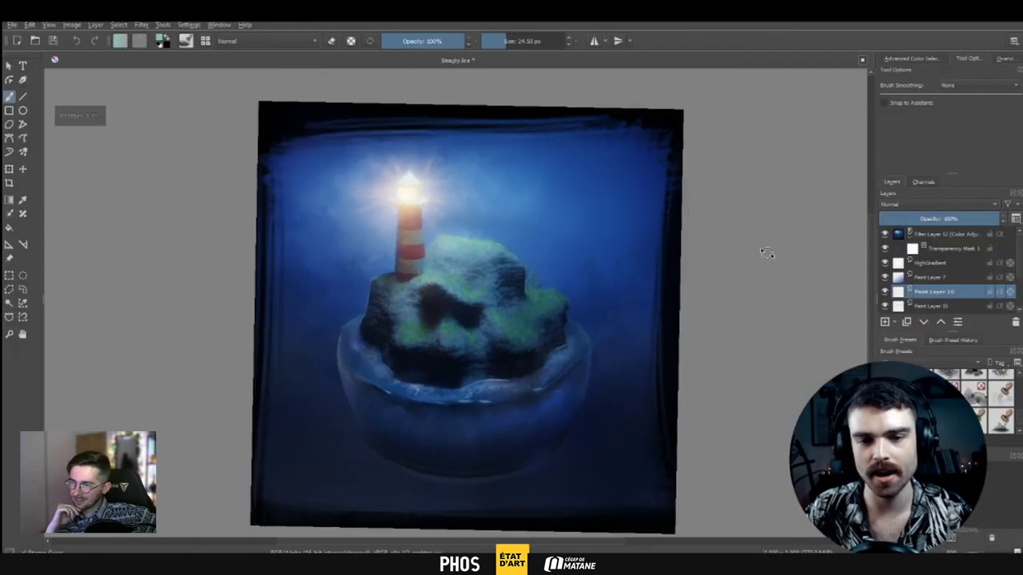
middle_click_drag(437, 255, 442, 166, "ctrl")
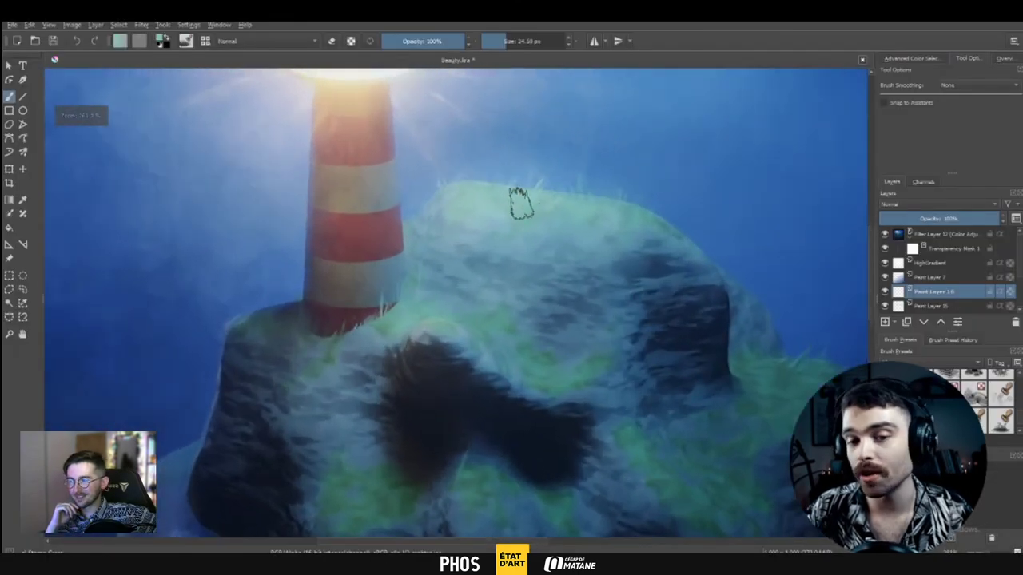
middle_click_drag(607, 269, 618, 295)
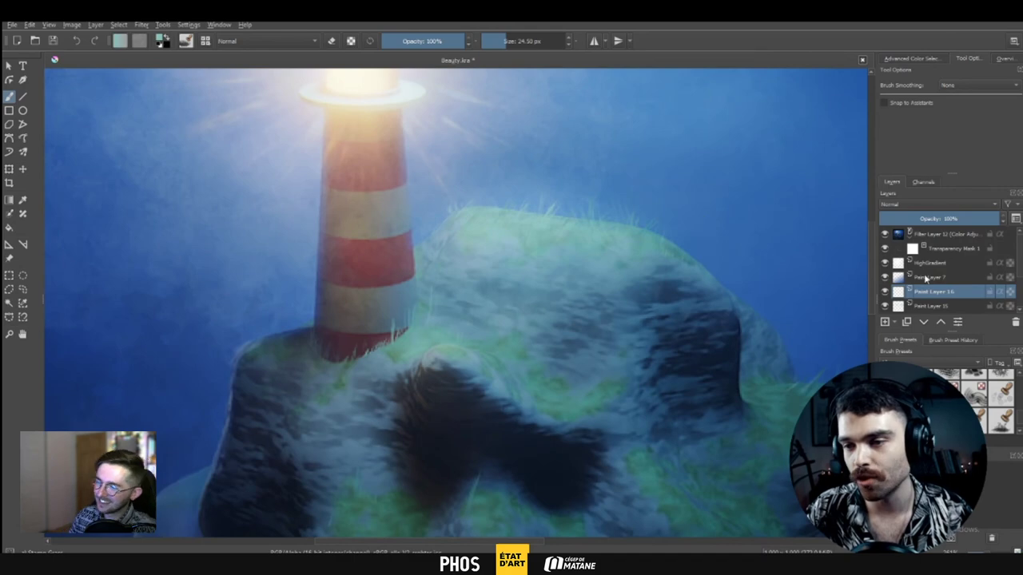
middle_click_drag(390, 337, 404, 311, "ctrl")
middle_click_drag(442, 412, 450, 8)
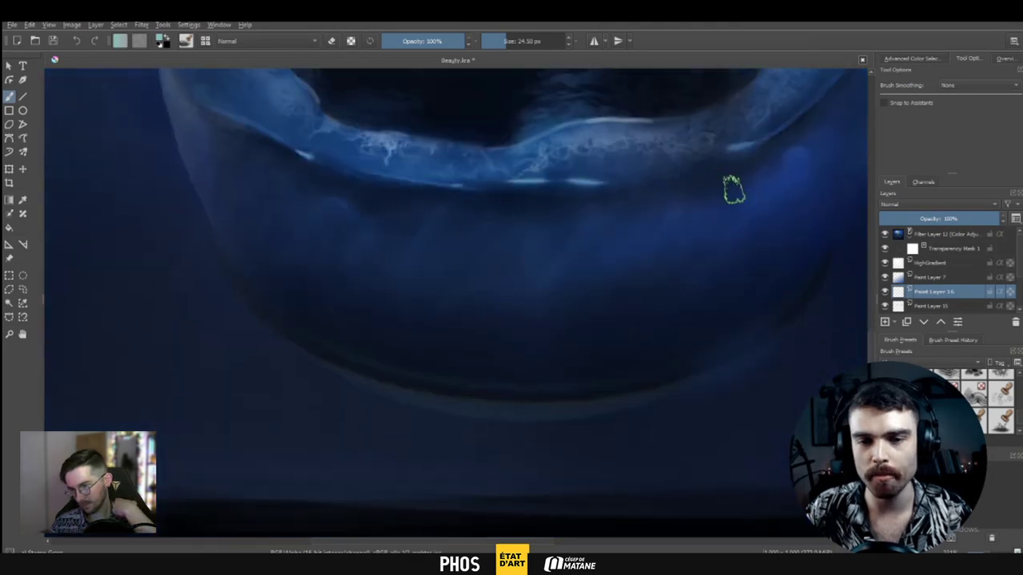
middle_click_drag(635, 287, 603, 447)
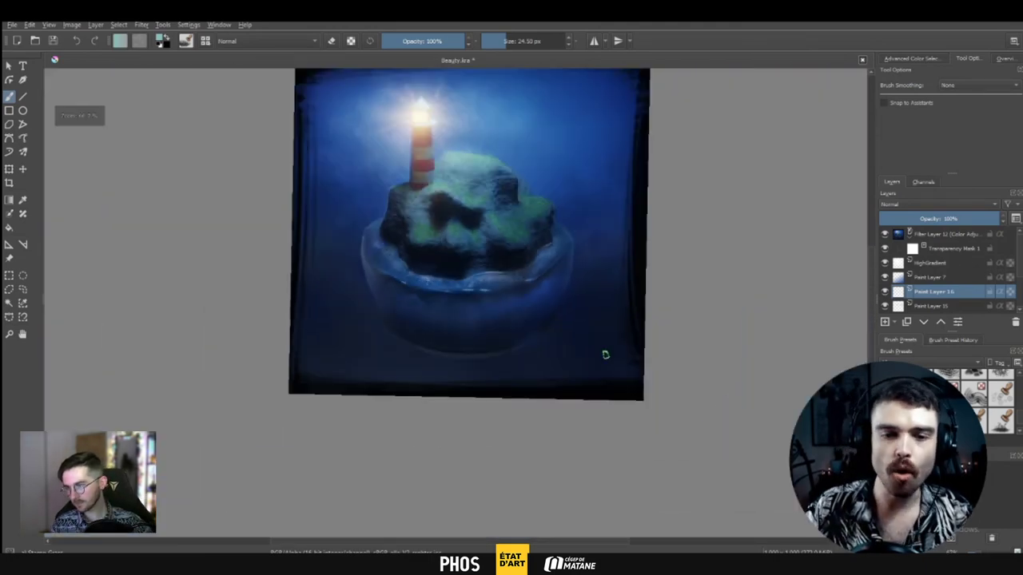
mouse_move(614, 299)
middle_mouse_down()
mouse_move(648, 424)
mouse_move(639, 400)
middle_mouse_up()
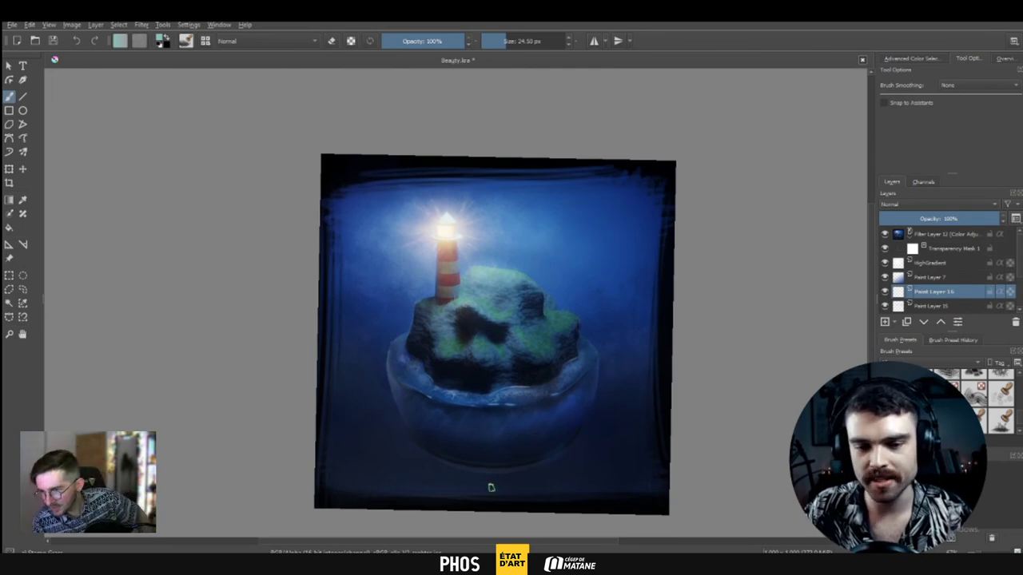
Examine the overall lighting and composition of the Beauty.kra lighthouse painting at different zoom levels
middle_click_drag(600, 427, 594, 389)
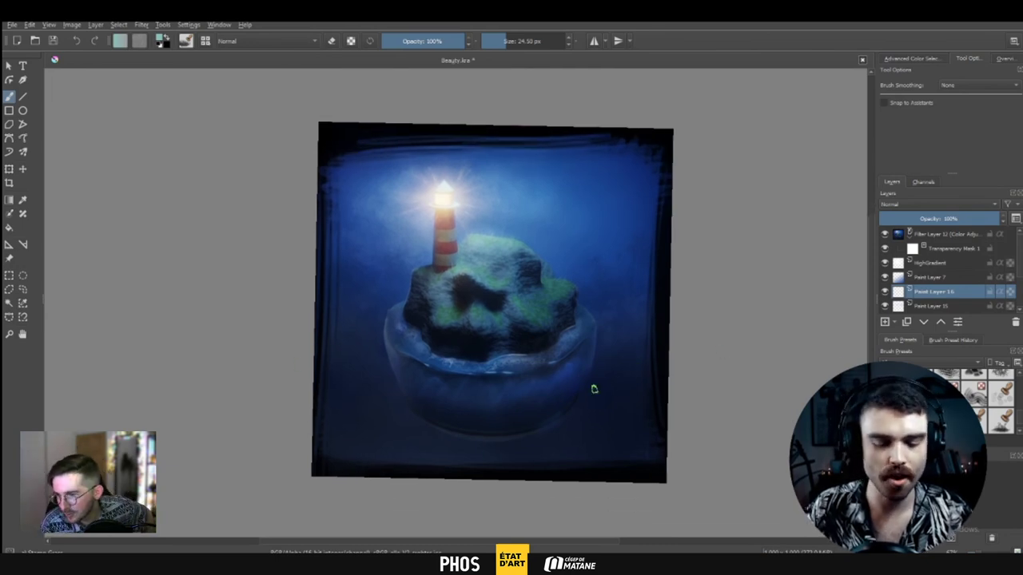
key("plus")
key("minus")
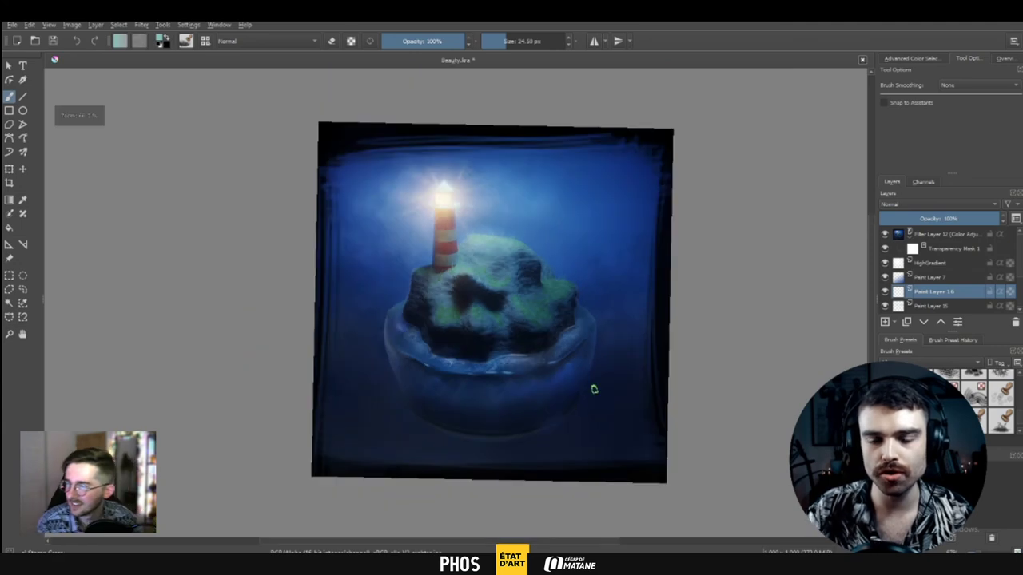
middle_click_drag(692, 334, 689, 359)
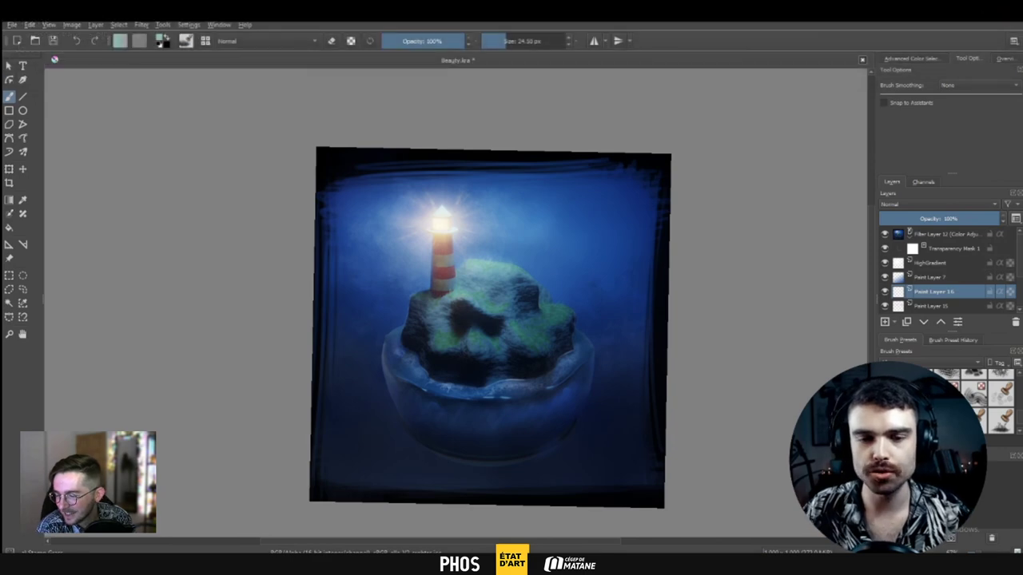
scroll(557, 296, "up", 2)
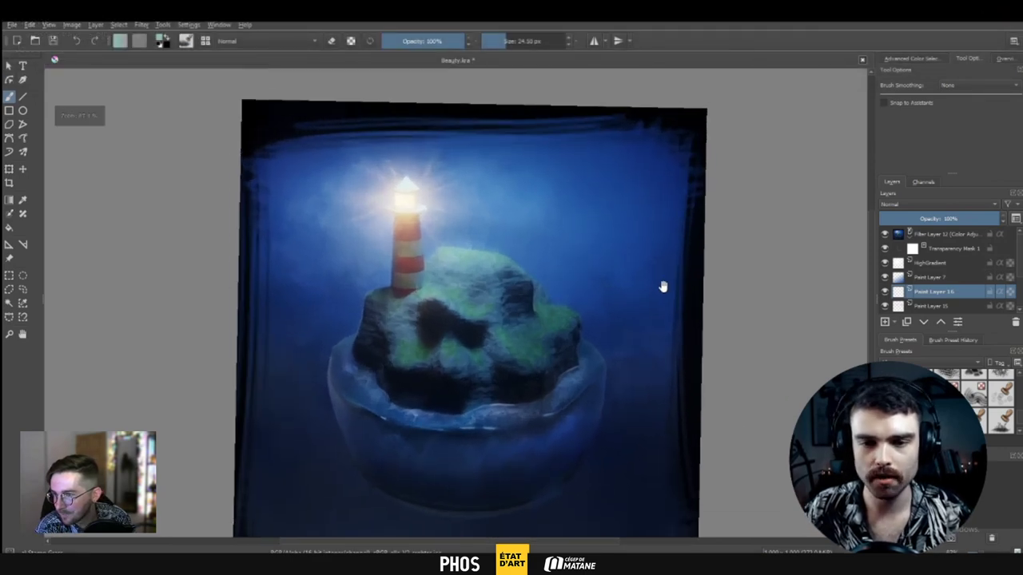
middle_click_drag(664, 287, 660, 252)
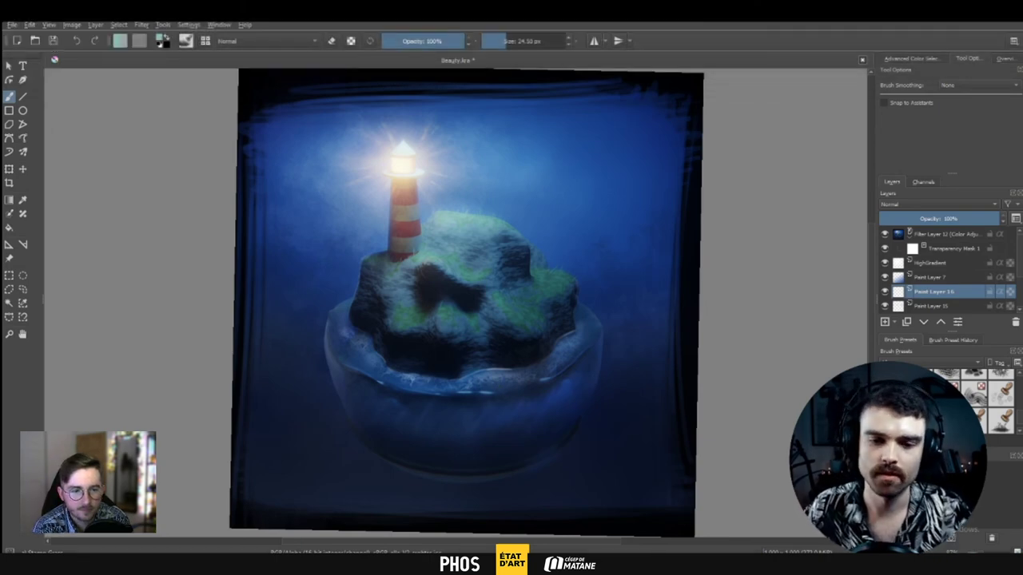
Try a grass brush stroke along the island's waterline inside the glass bowl and undo it
scroll(499, 386, "up", 5)
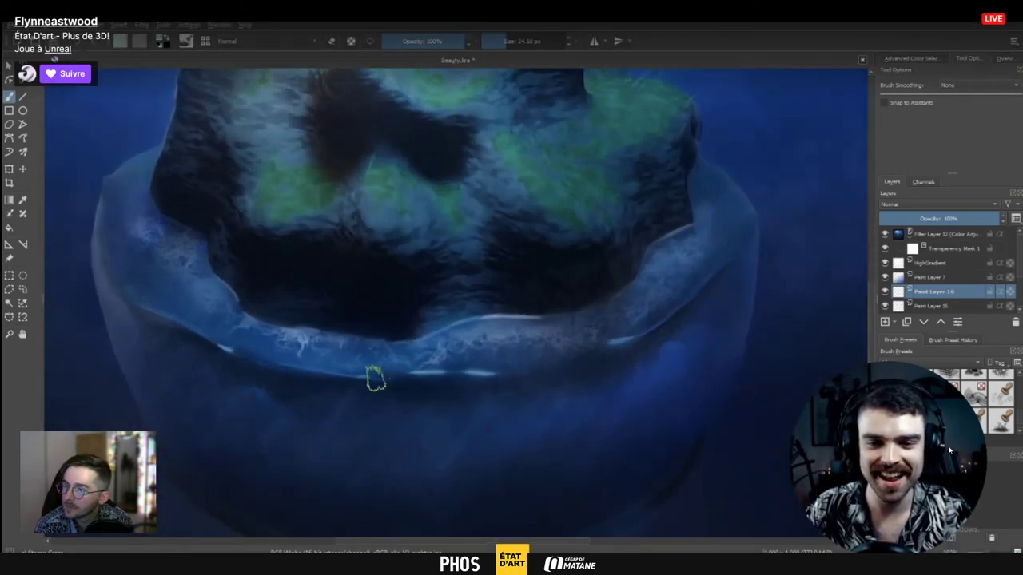
mouse_move(408, 347)
left_mouse_down()
mouse_move(450, 313)
mouse_move(235, 304)
left_mouse_up()
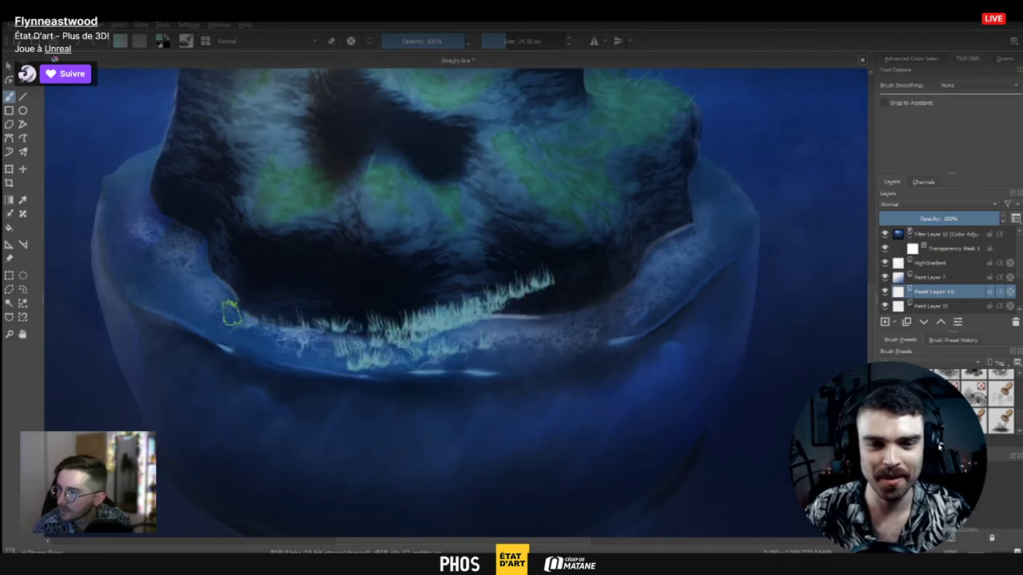
key("ctrl+z")
Review the whole painting with the canvas tilted, and switch to the browser to view the artist's Blender lighthouse post on Instagram
middle_click_drag(232, 314, 586, 420, "ctrl")
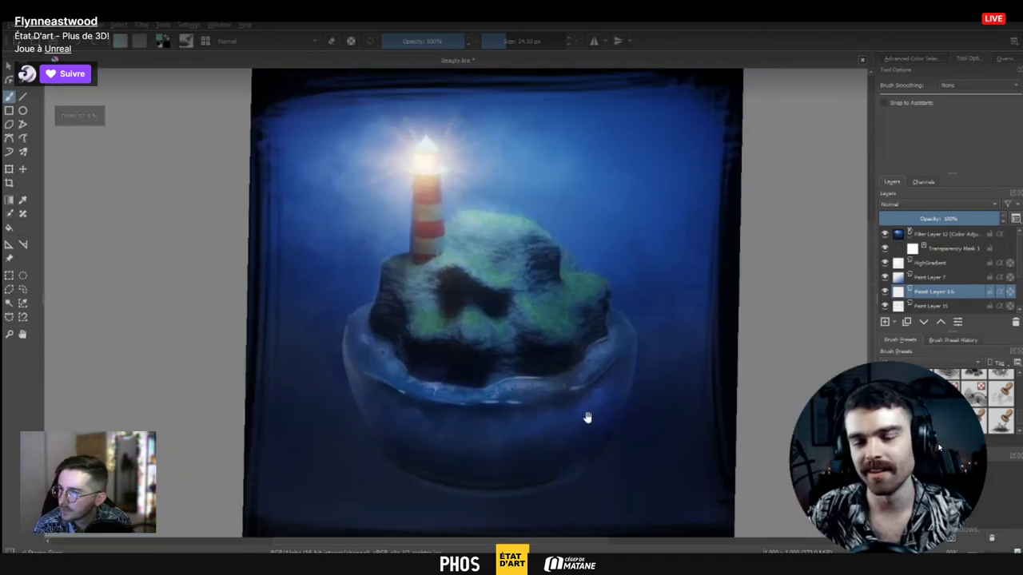
middle_click_drag(735, 411, 742, 387, "shift")
middle_click_drag(582, 349, 590, 371)
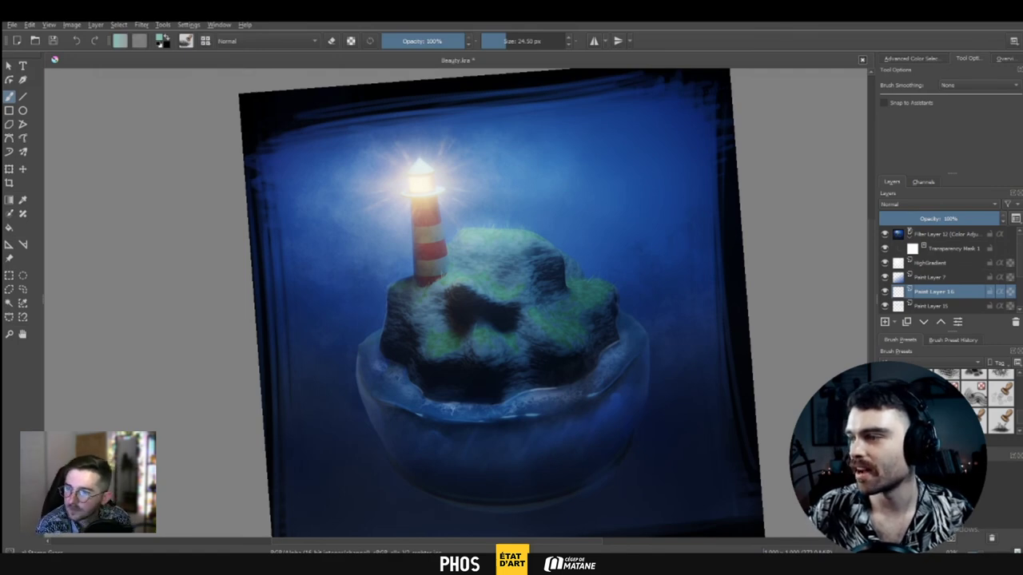
key("alt+Tab")
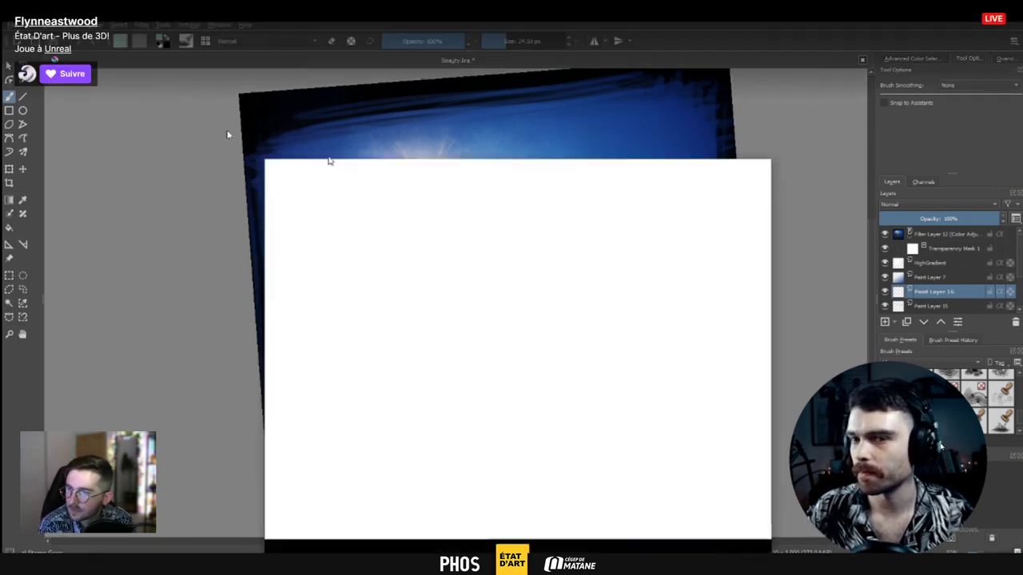
left_click(503, 327)
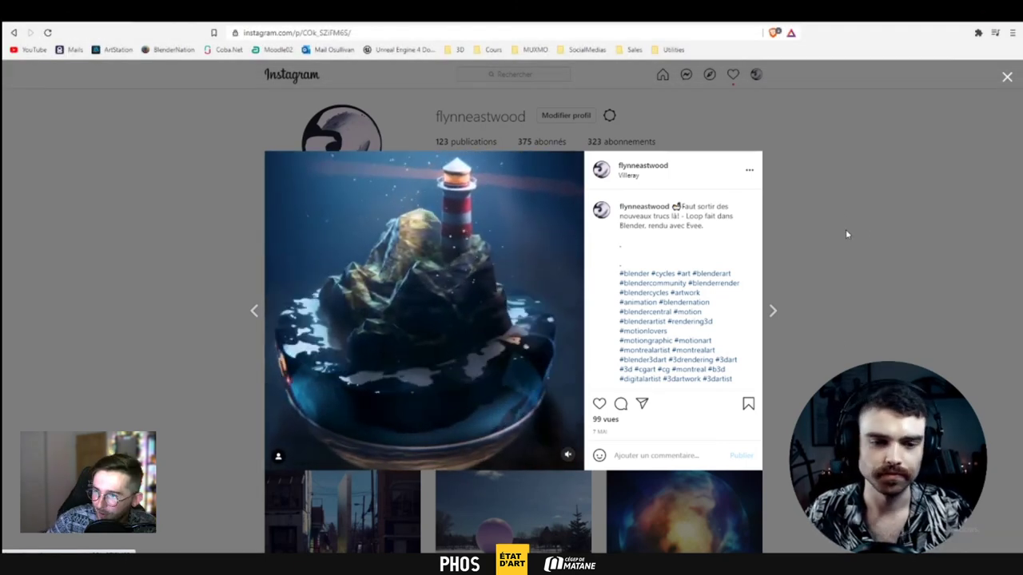
Leave the full-screen lighthouse stream and show the neighbouring artist's fisherman house stream from etatdart.com in full screen
key("Escape")
scroll(457, 420, "down", 1)
scroll(458, 420, "down", 2)
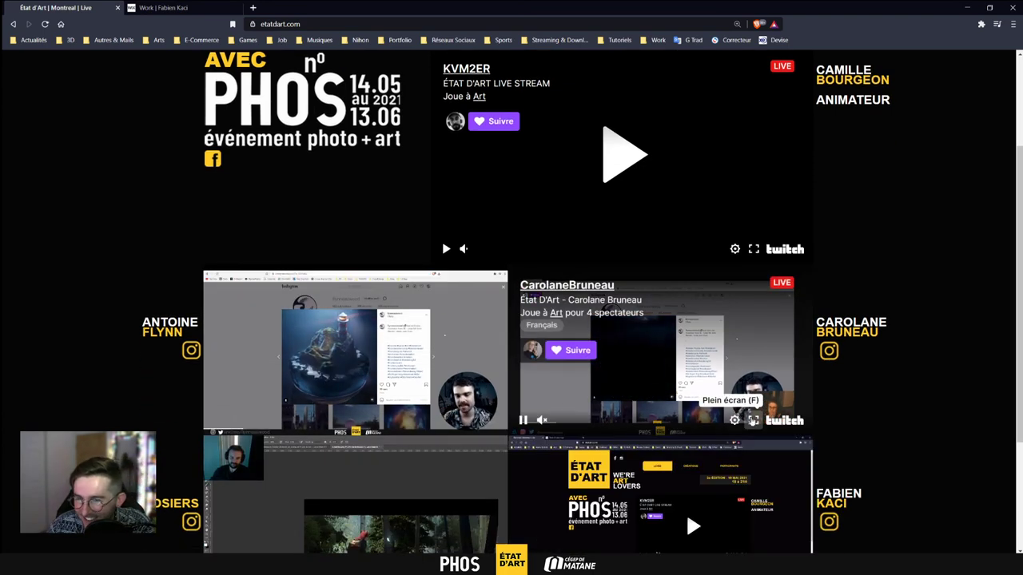
left_click(752, 419)
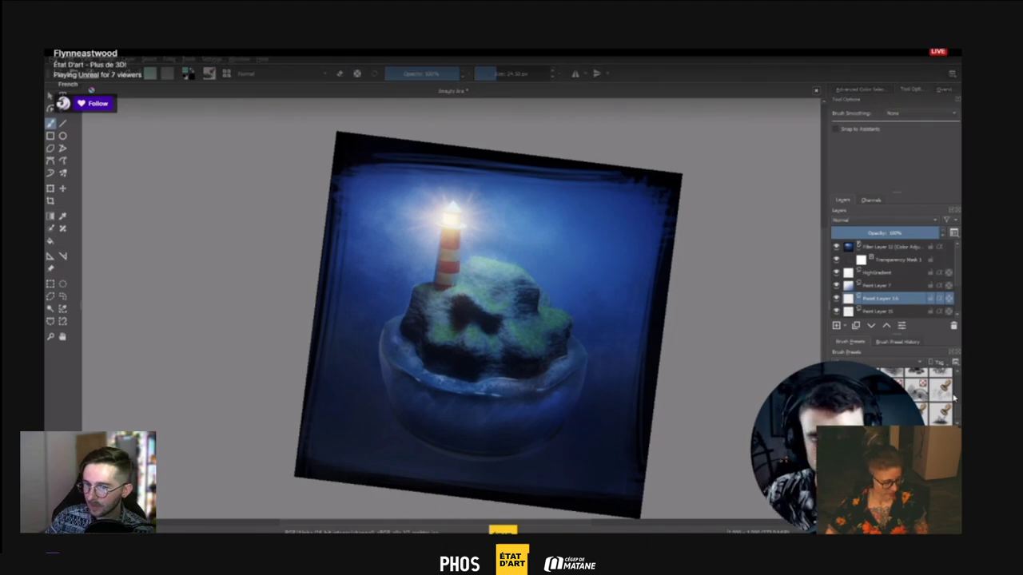
Return to FishermanHouse_V1.psd, group the house painting layers including dark as "painting", and save the file
key("Escape")
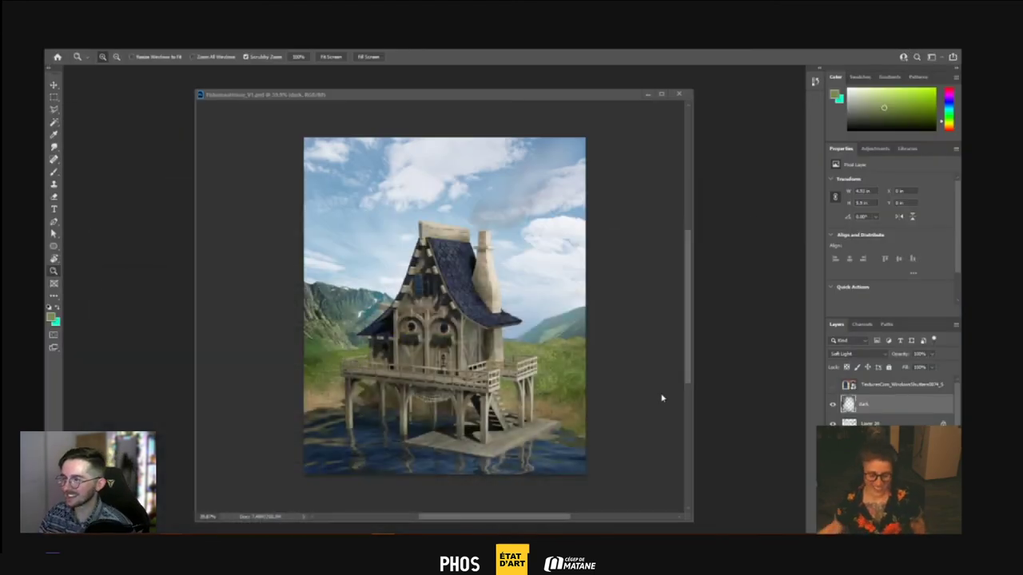
left_click(630, 395)
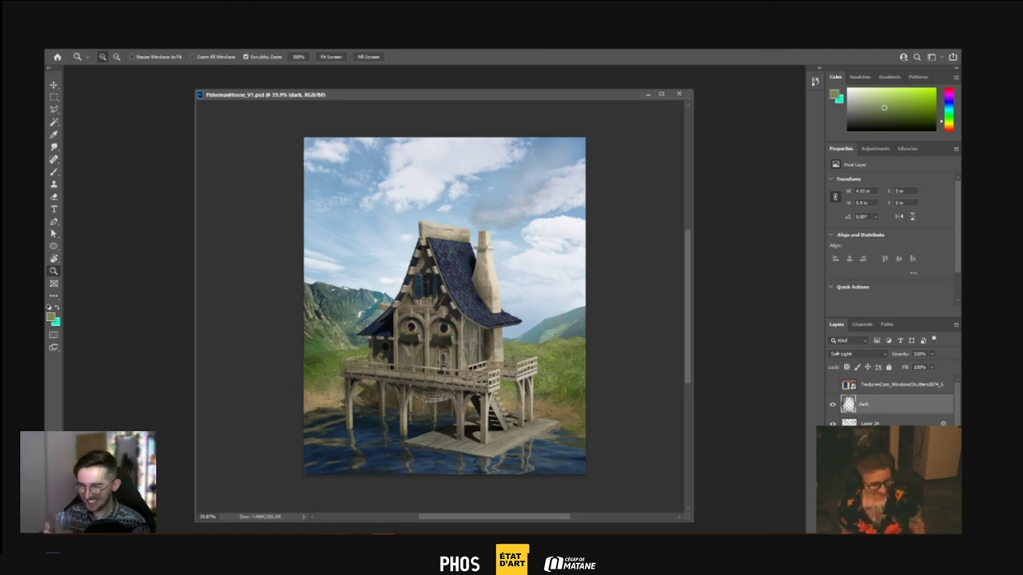
left_click(887, 462)
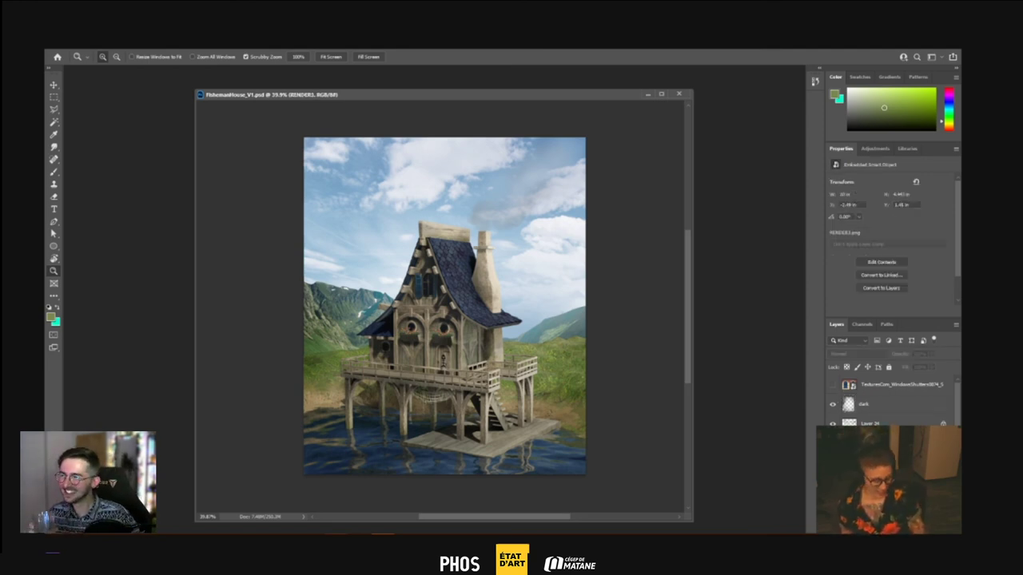
left_click(891, 406)
key("ctrl+g")
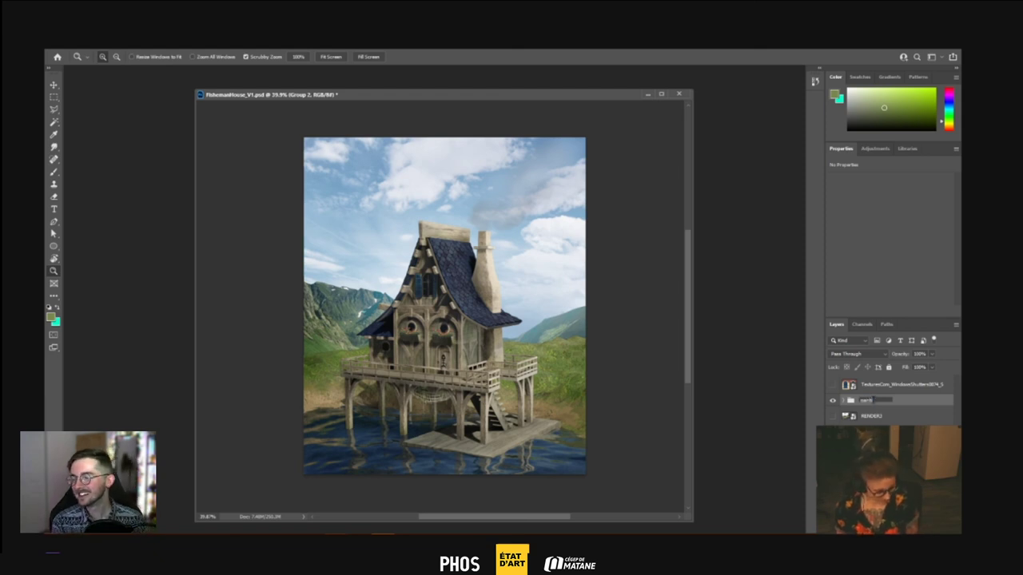
key("Return")
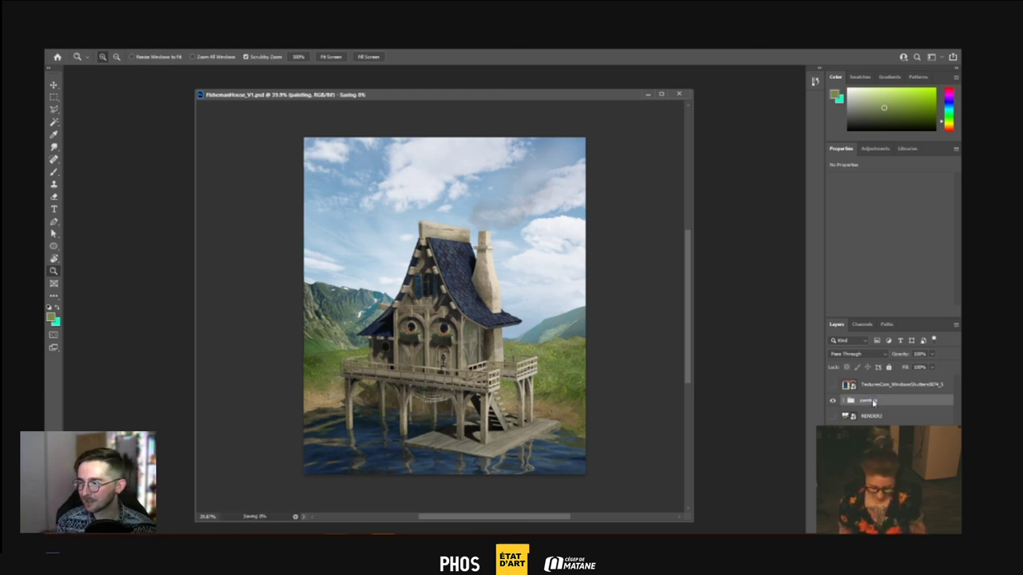
Delete the painting group and undo the deletion
key("Delete")
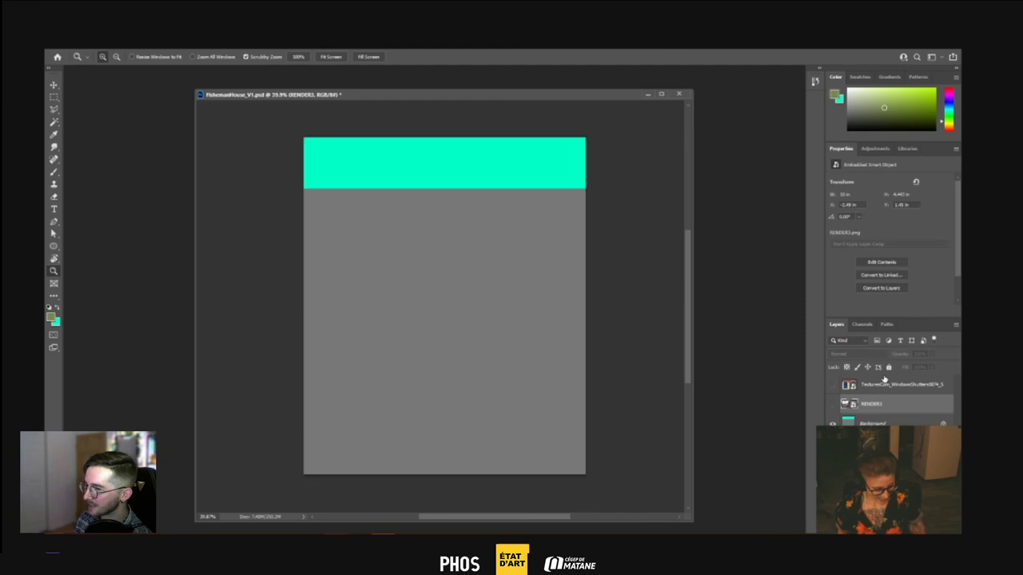
key("ctrl+z")
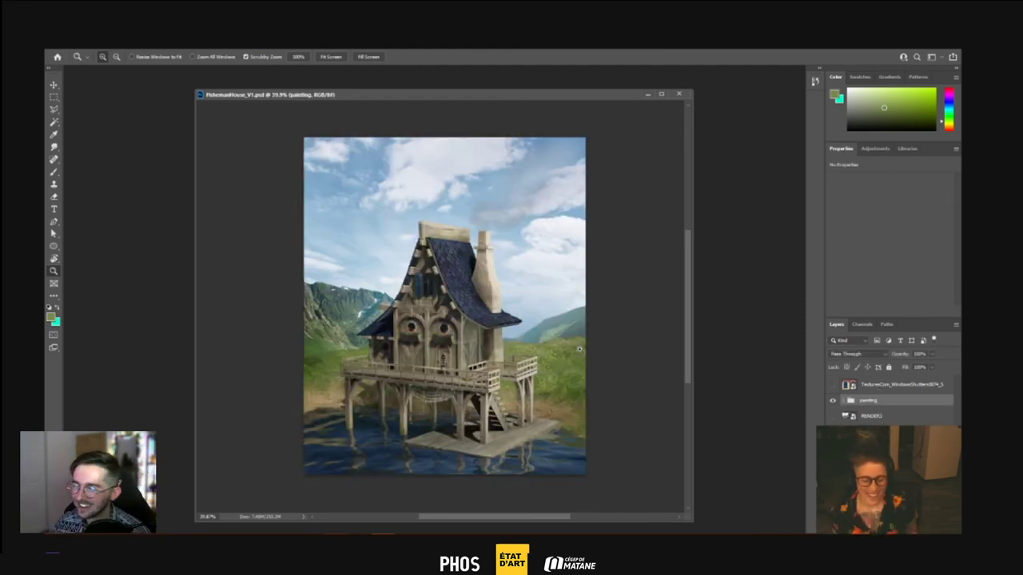
Examine the fisherman house painting at several zoom levels, ending with the whole picture filling the document window
left_click_drag(488, 423, 394, 424)
scroll(489, 418, "down", 1, "alt")
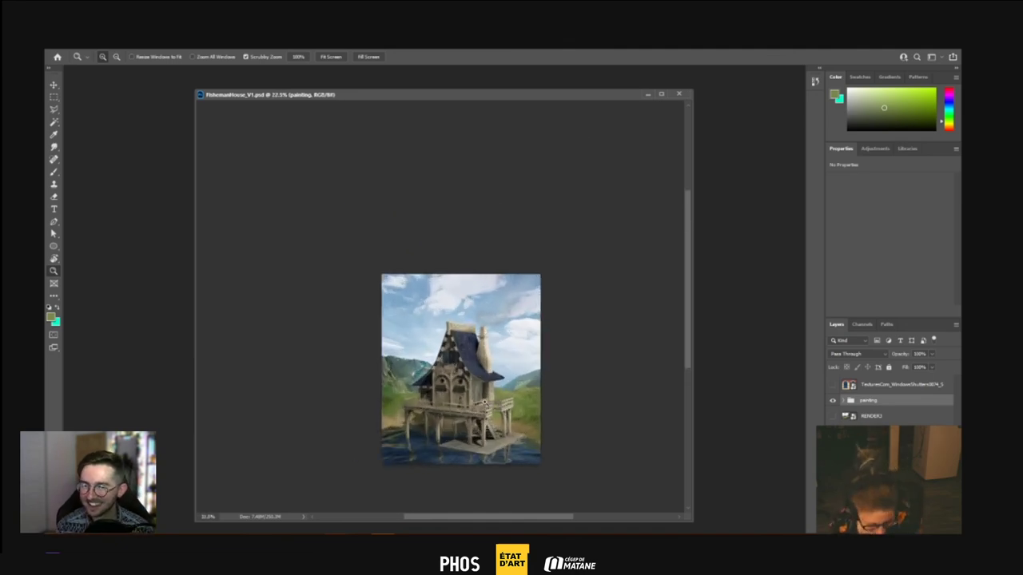
scroll(485, 403, "up", 8, "alt")
scroll(472, 358, "down", 1, "alt")
scroll(471, 358, "down", 2, "alt")
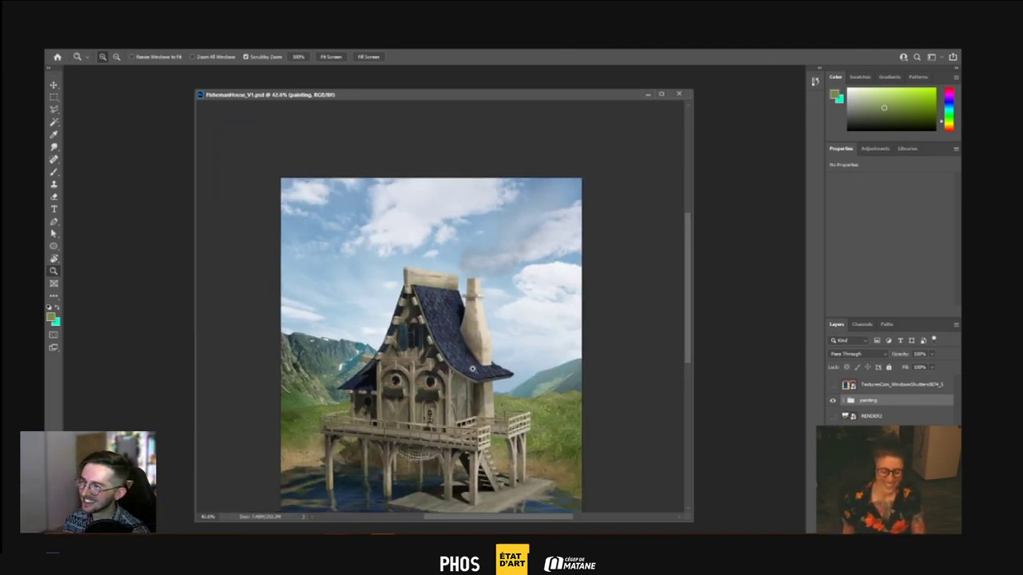
left_click_drag(511, 392, 535, 341)
scroll(524, 337, "up", 1, "alt")
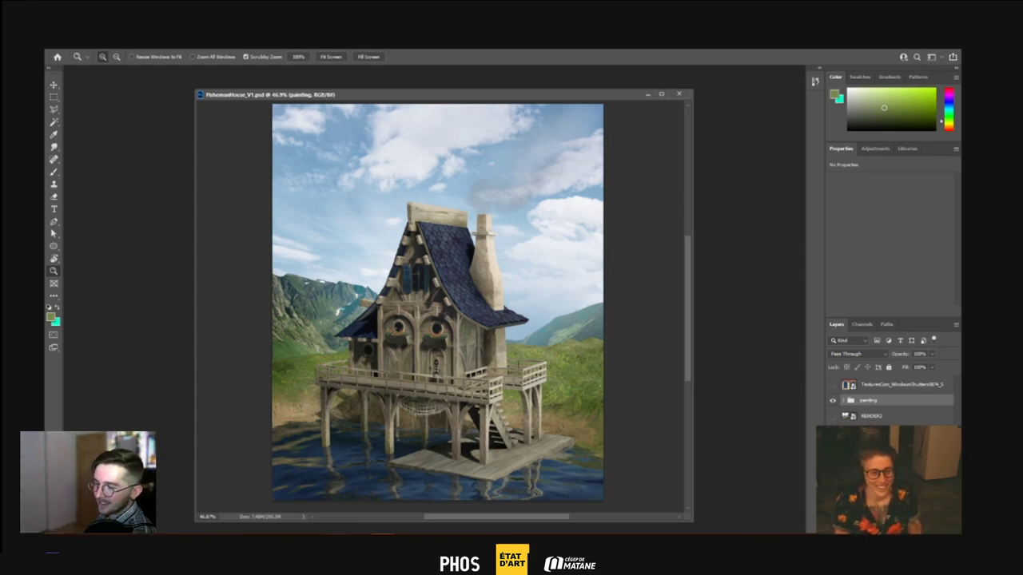
Bring the reference board over the painting and examine its medieval house sketches for house levels 1 to 3
key("alt+Tab")
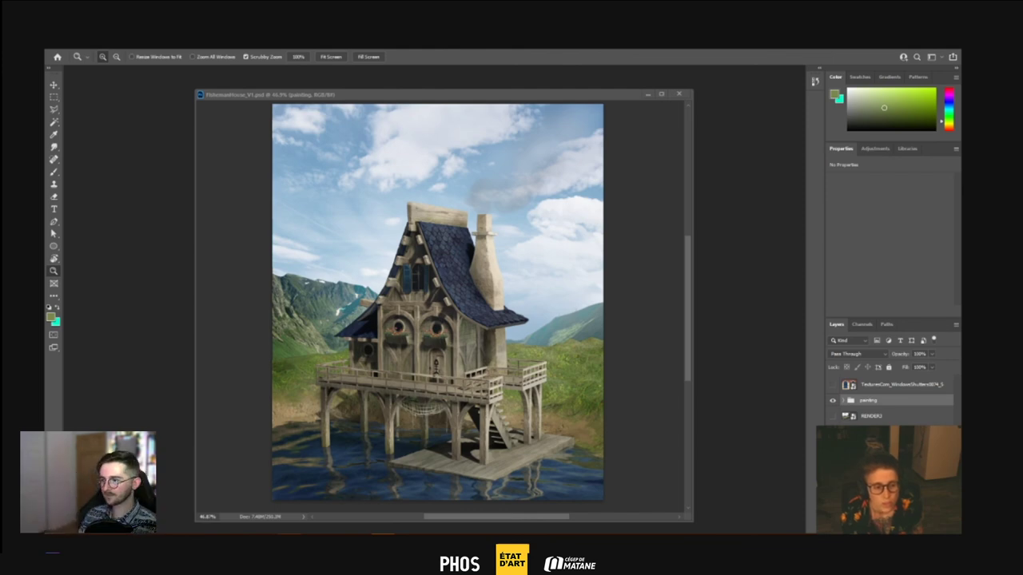
mouse_move(383, 0)
right_mouse_down()
mouse_move(475, 219)
mouse_move(680, 244)
mouse_move(651, 256)
right_mouse_up()
scroll(397, 285, "up", 4)
scroll(286, 340, "up", 3)
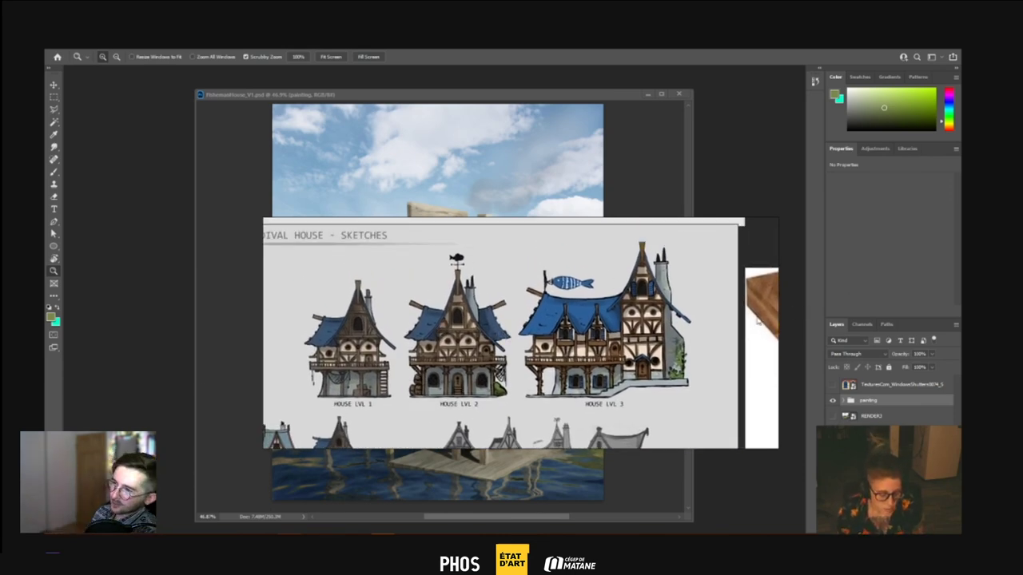
scroll(658, 343, "down", 4)
middle_click_drag(595, 339, 467, 314)
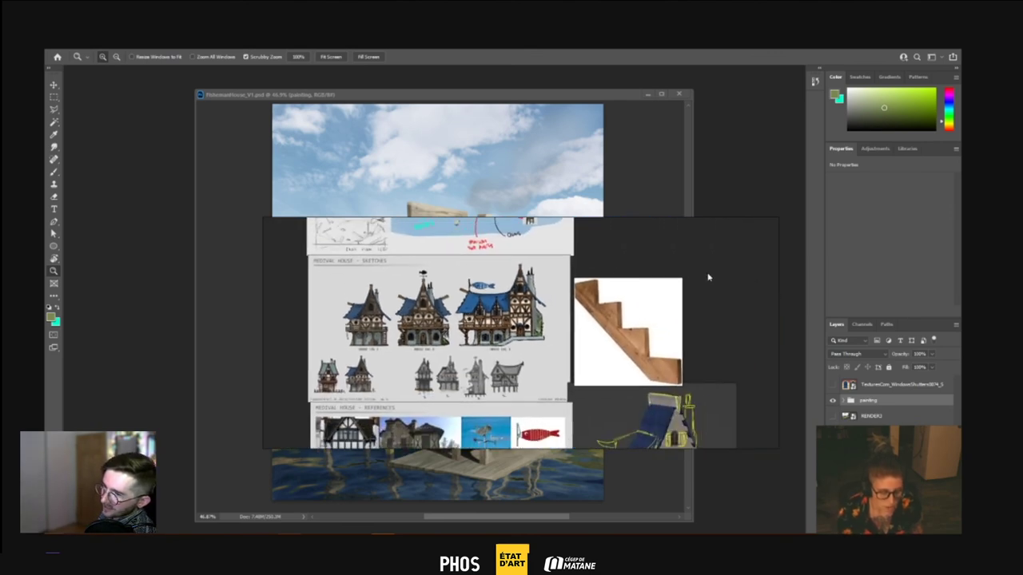
left_click_drag(708, 277, 646, 297)
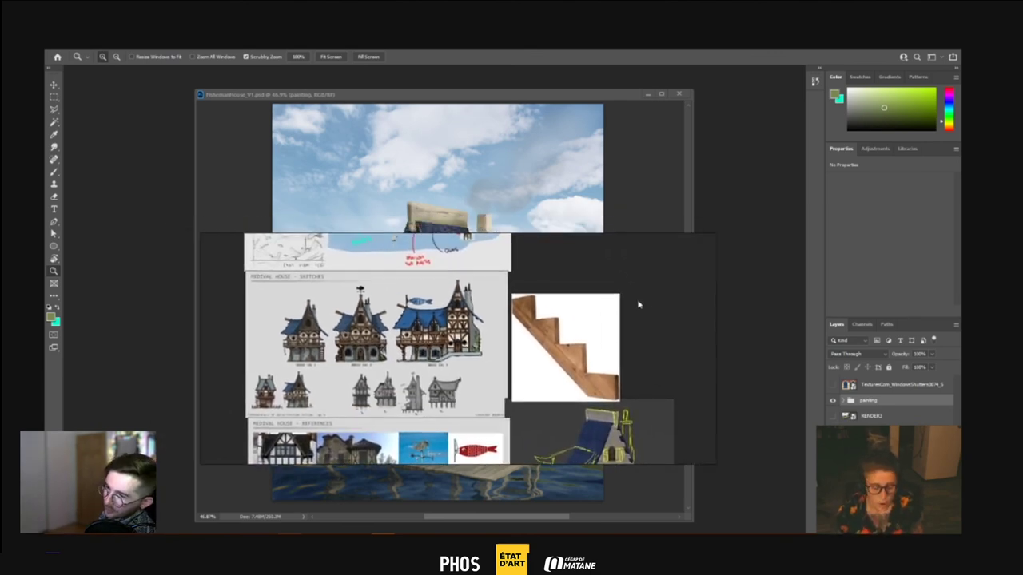
mouse_move(554, 270)
right_mouse_down()
mouse_move(538, 329)
mouse_move(620, 41)
right_mouse_up()
left_click_drag(620, 89, 394, 302)
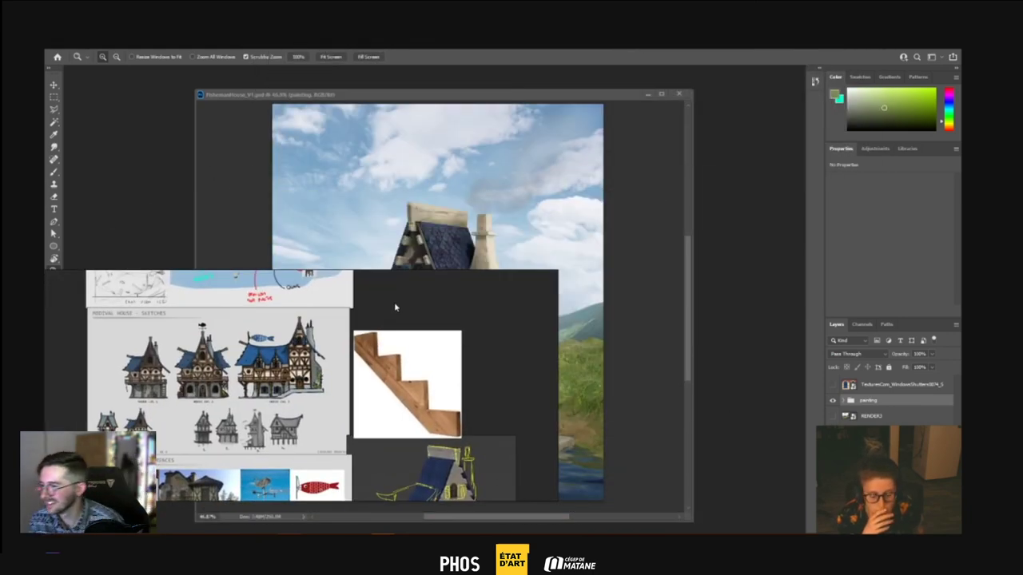
right_click_drag(416, 318, 517, 287)
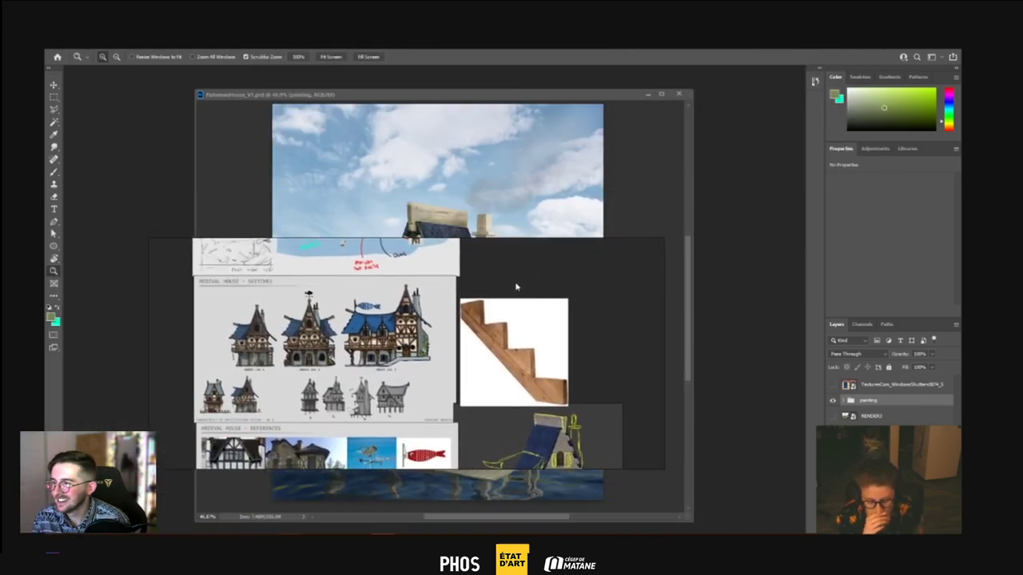
Examine the annotated island map on the reference board, move the board off the painting and return to Photoshop
middle_click_drag(298, 283, 381, 432)
scroll(431, 387, "up", 2)
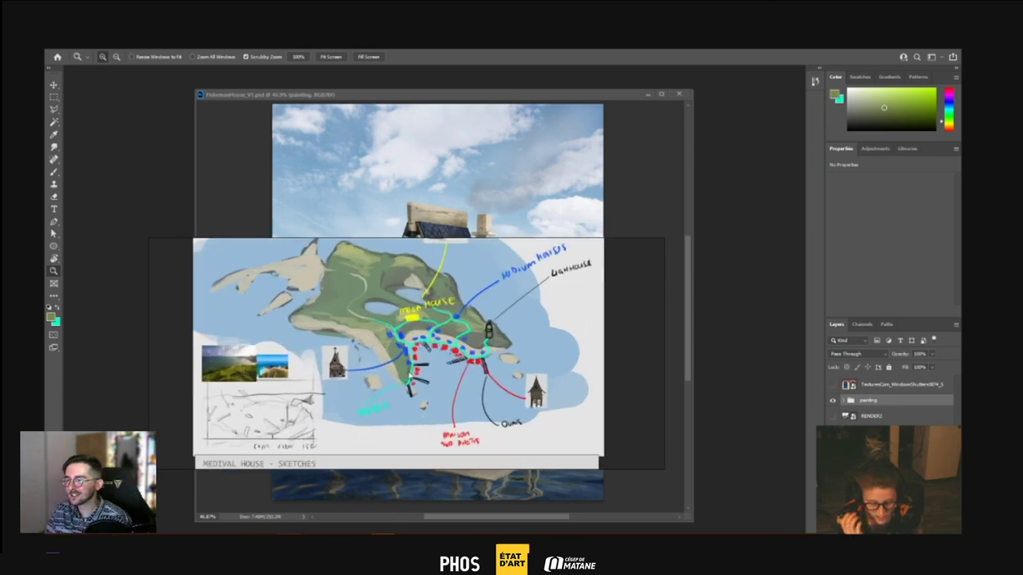
scroll(313, 411, "down", 2)
middle_click_drag(471, 427, 492, 357)
left_click_drag(565, 304, 485, 346)
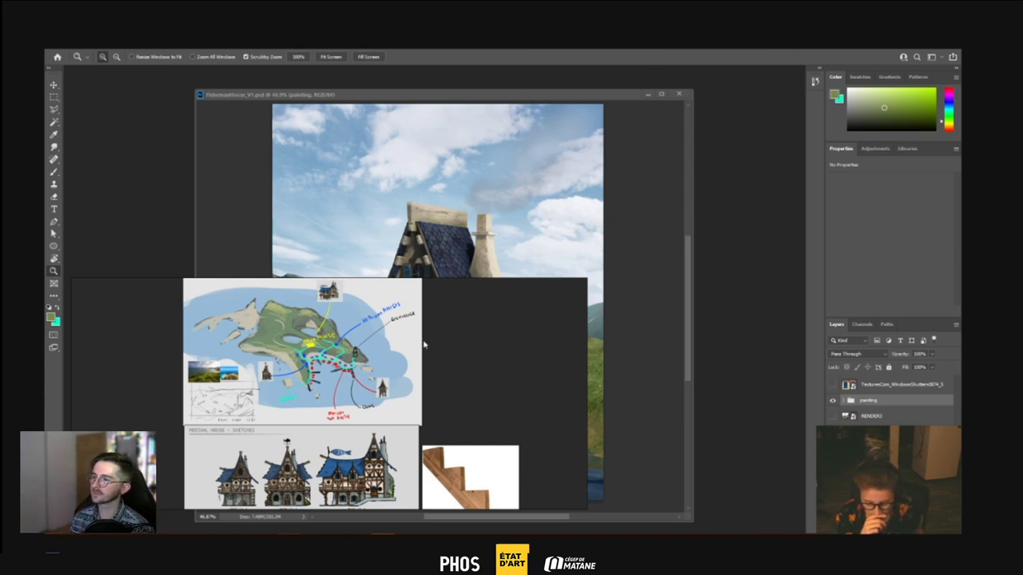
left_click_drag(462, 356, 517, 304)
mouse_move(517, 304)
right_mouse_down()
mouse_move(504, 269)
mouse_move(516, 255)
mouse_move(436, 79)
mouse_move(490, 0)
right_mouse_up()
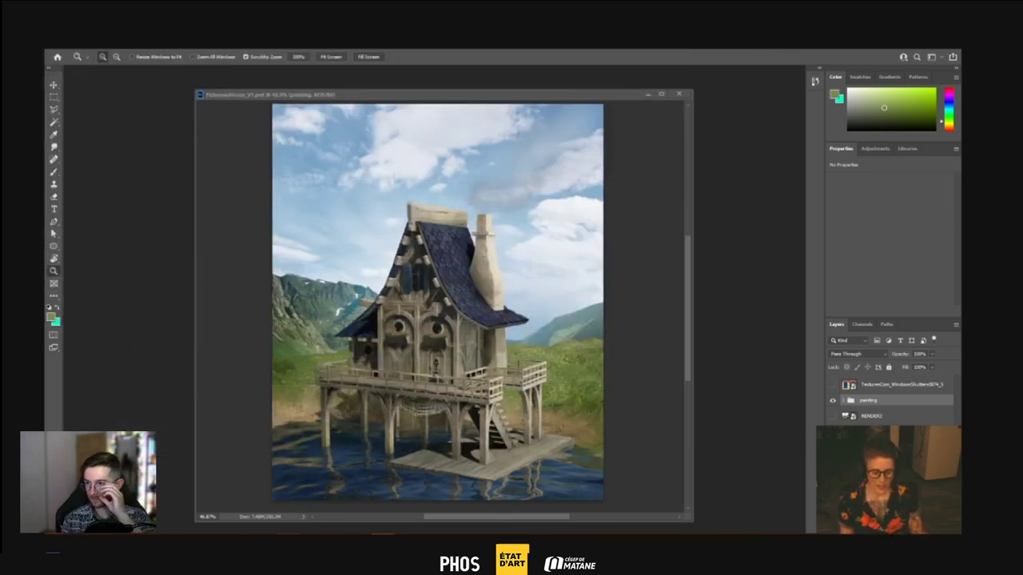
left_click(638, 240)
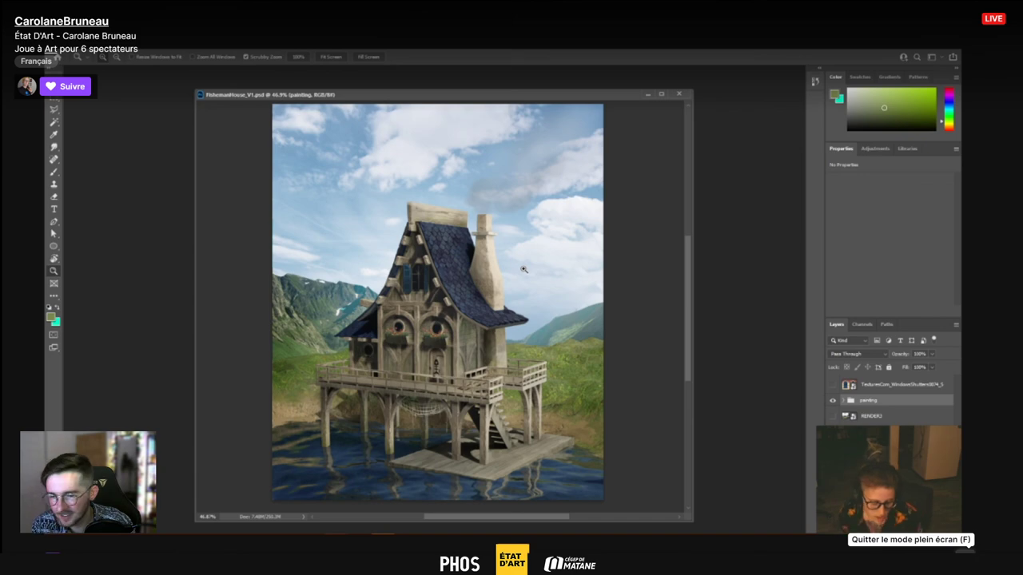
Exit the full-screen stream and show all four artists' streams together on the etatdart.com page
left_click(965, 558)
scroll(424, 381, "down", 3)
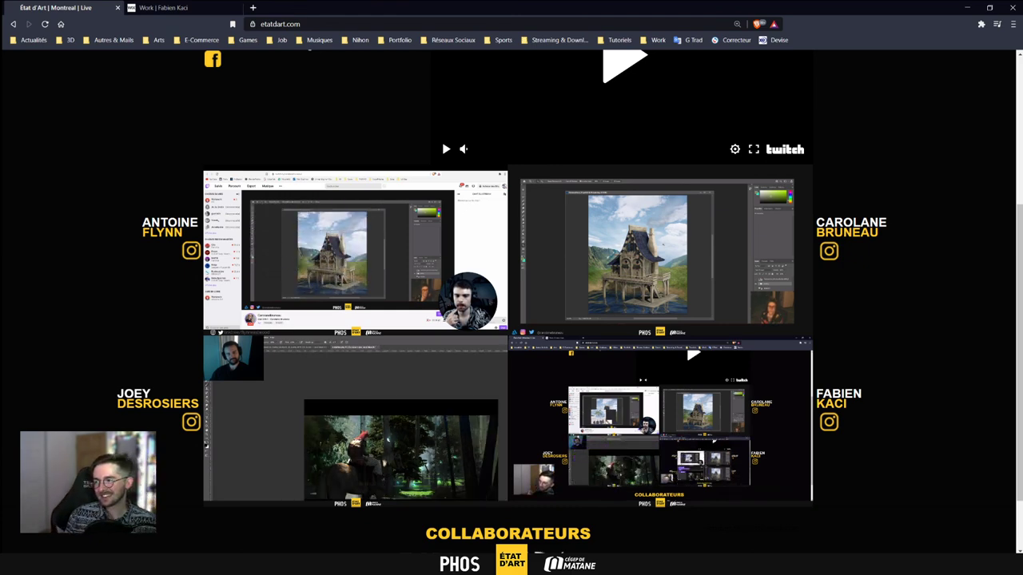
mouse_move(449, 457)
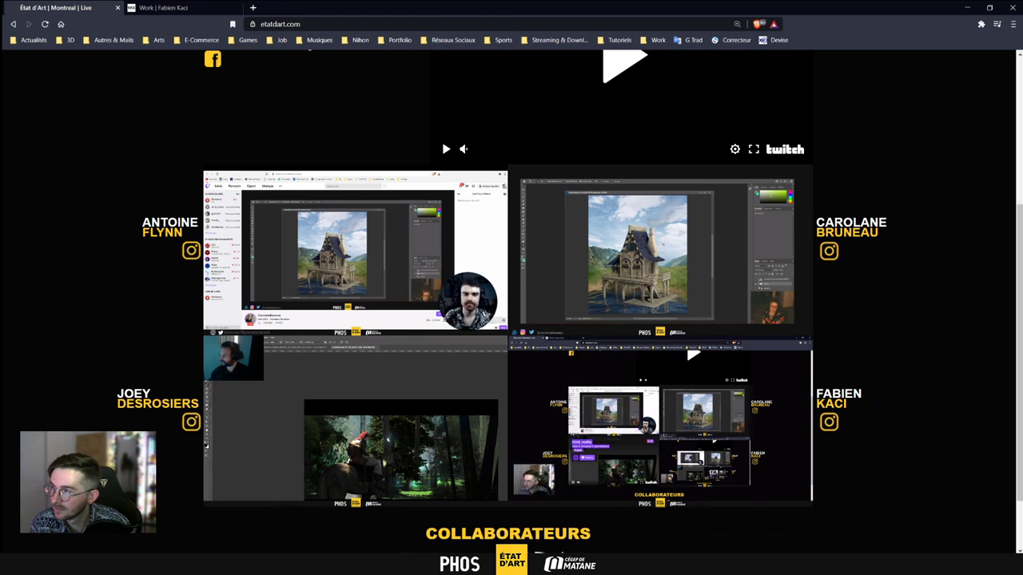
Show the live stream with the forest rider painting in full screen
mouse_move(457, 484)
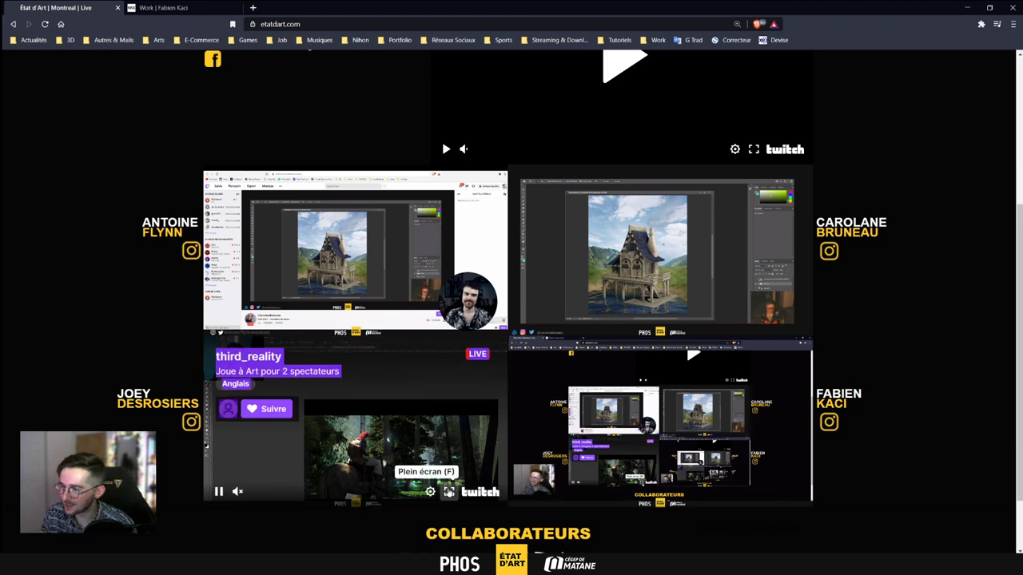
left_click(449, 493)
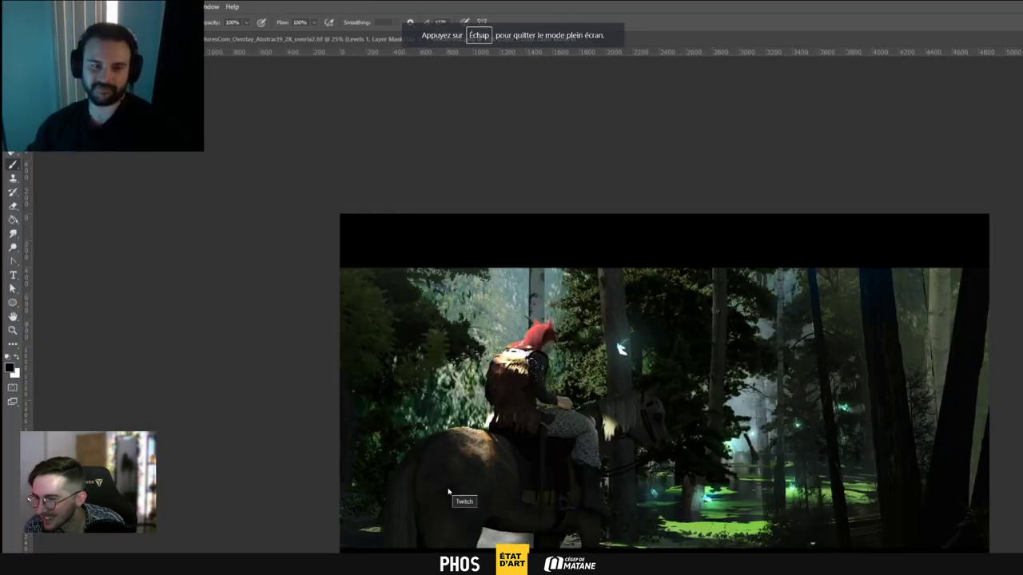
mouse_move(456, 495)
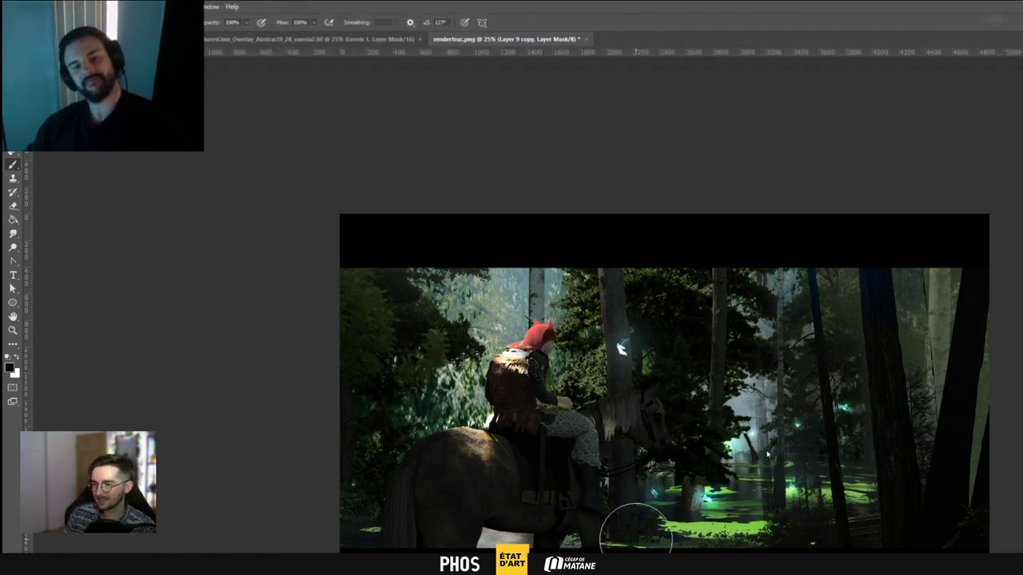
mouse_move(962, 466)
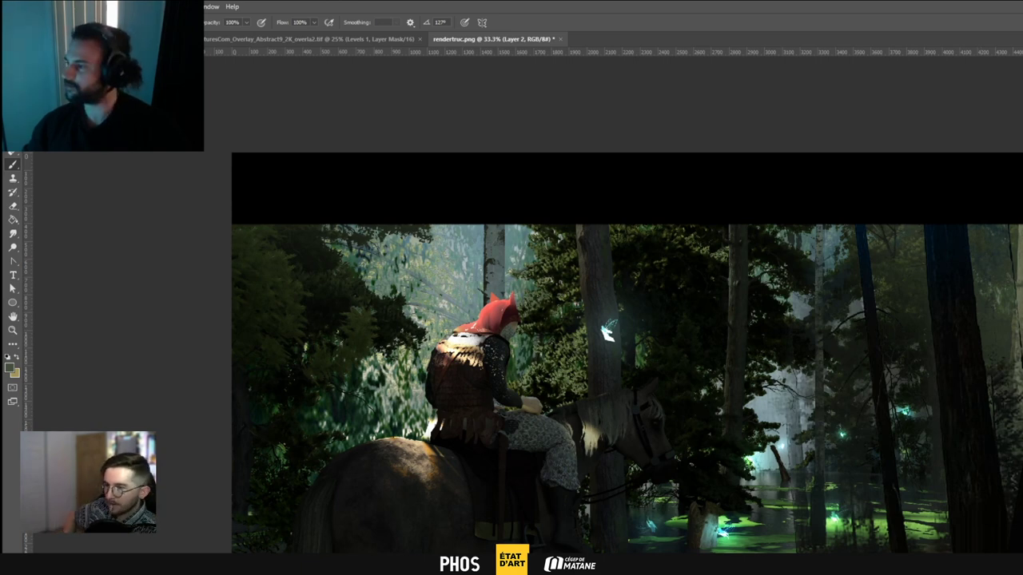
Check the Compositing workspace in Blender, return to Photoshop and examine the forest rider painting in rendertruc.png at several zoom levels
key("alt+Tab")
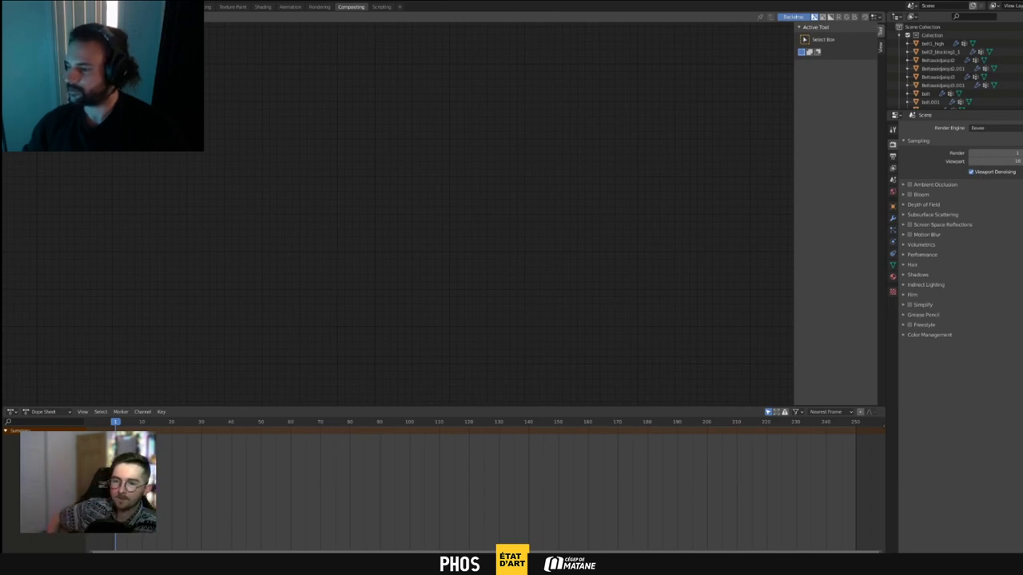
key("alt+Tab")
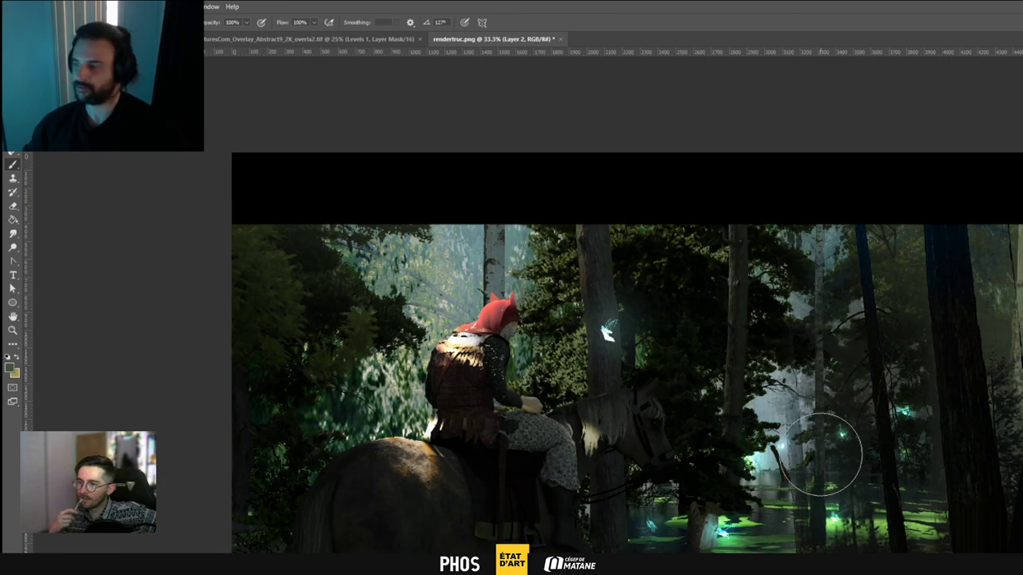
scroll(666, 401, "down", 1, "alt")
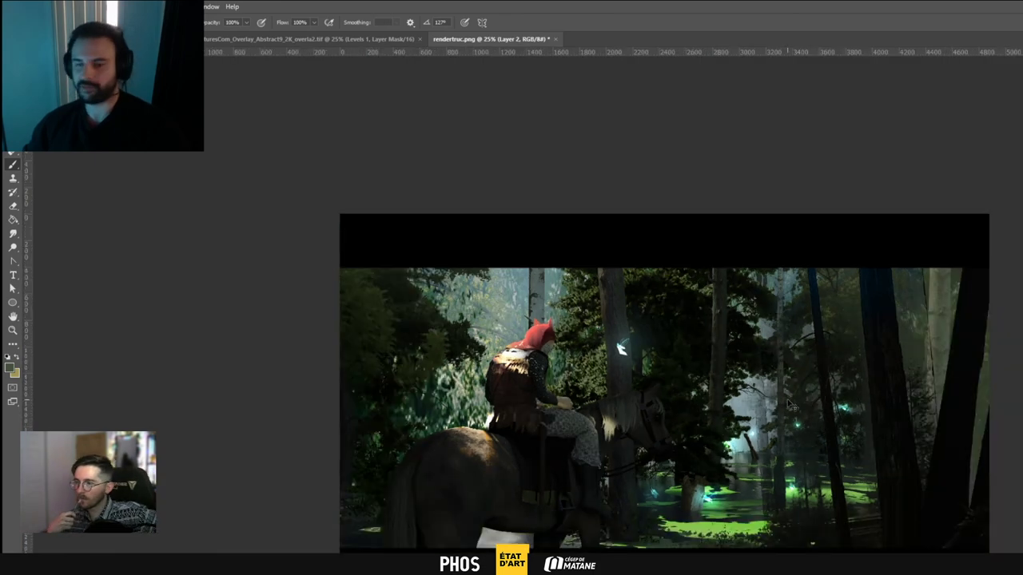
key("ctrl+minus")
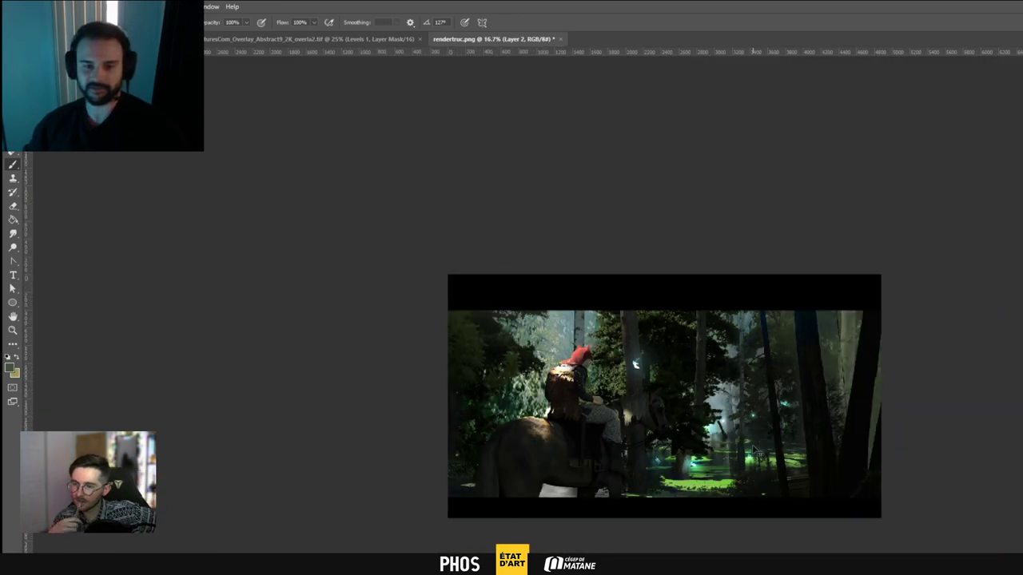
key("ctrl+plus")
scroll(723, 418, "up", 1, "alt")
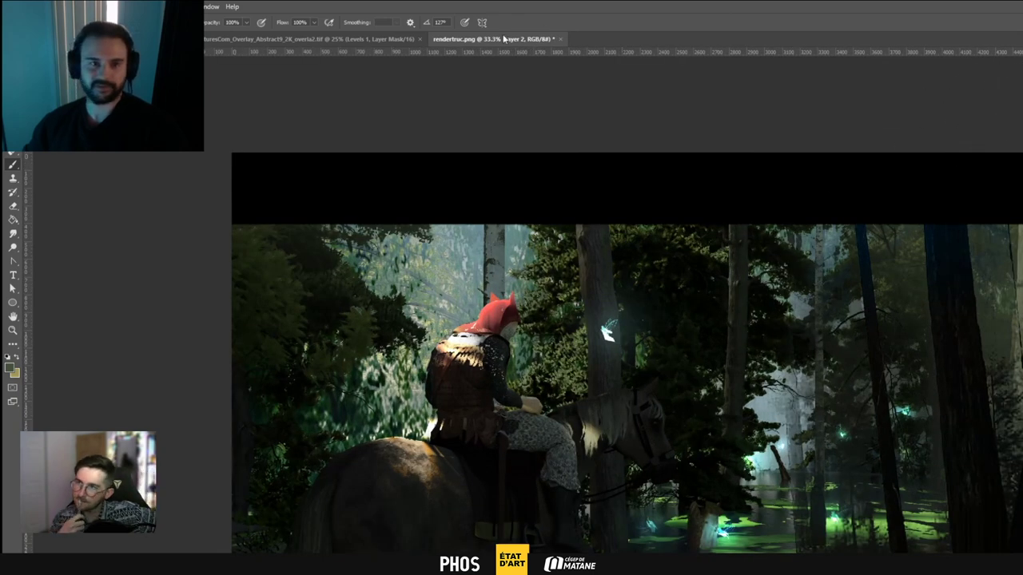
Float rendertruc.png off the overlay texture and try filling the texture's Levels 1 layer mask with black
left_click_drag(506, 39, 519, 214)
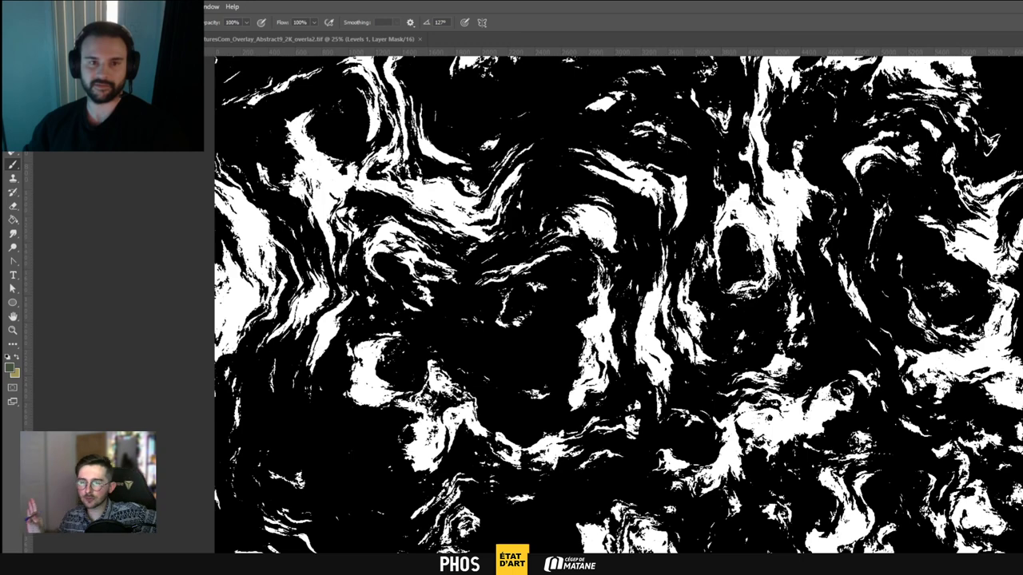
key("d")
key("alt+BackSpace")
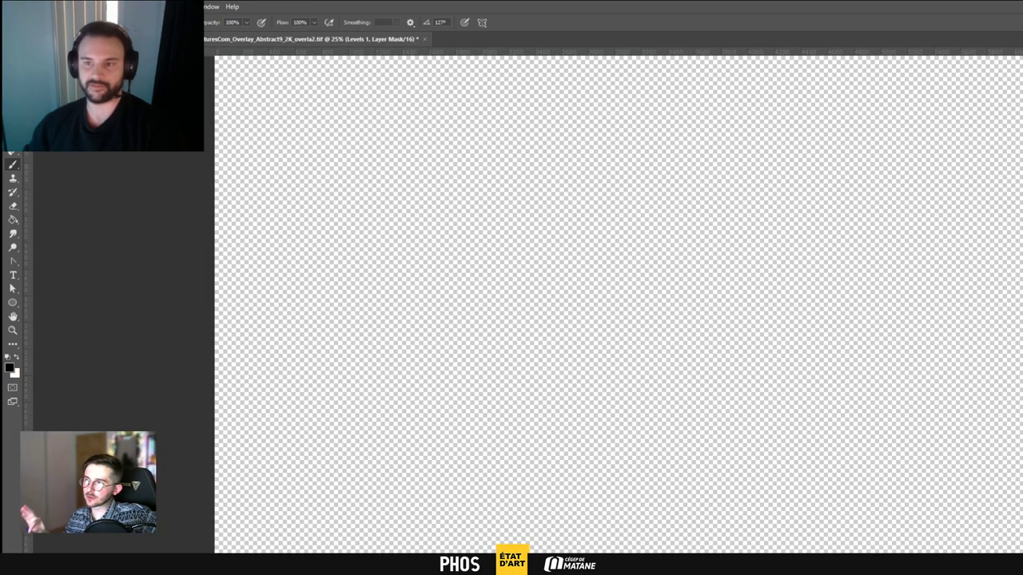
key("ctrl+z")
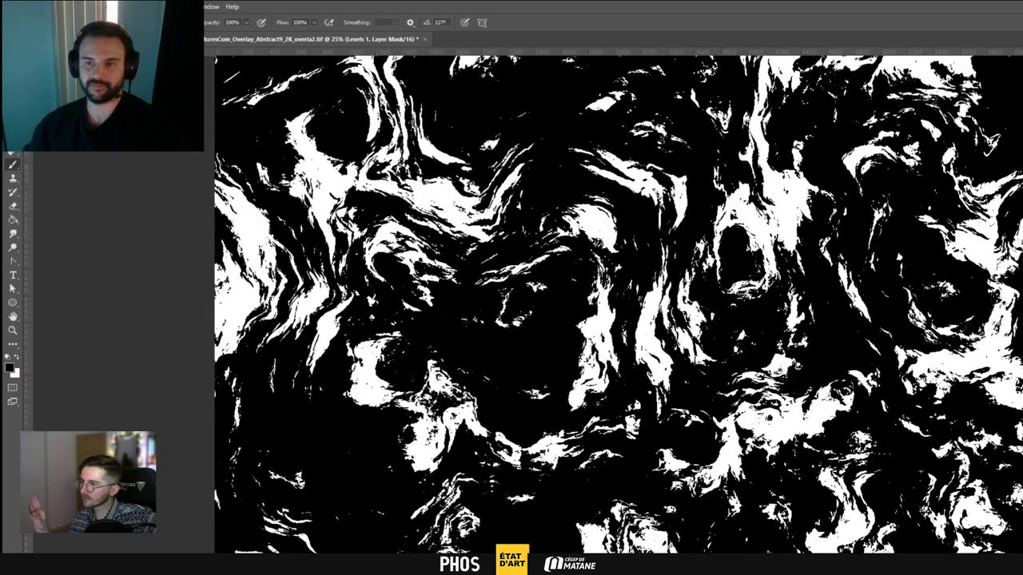
Add a new layer above the overlay texture and fill it with dark grey using the Paint Bucket
key("ctrl+shift+alt+n")
key("g")
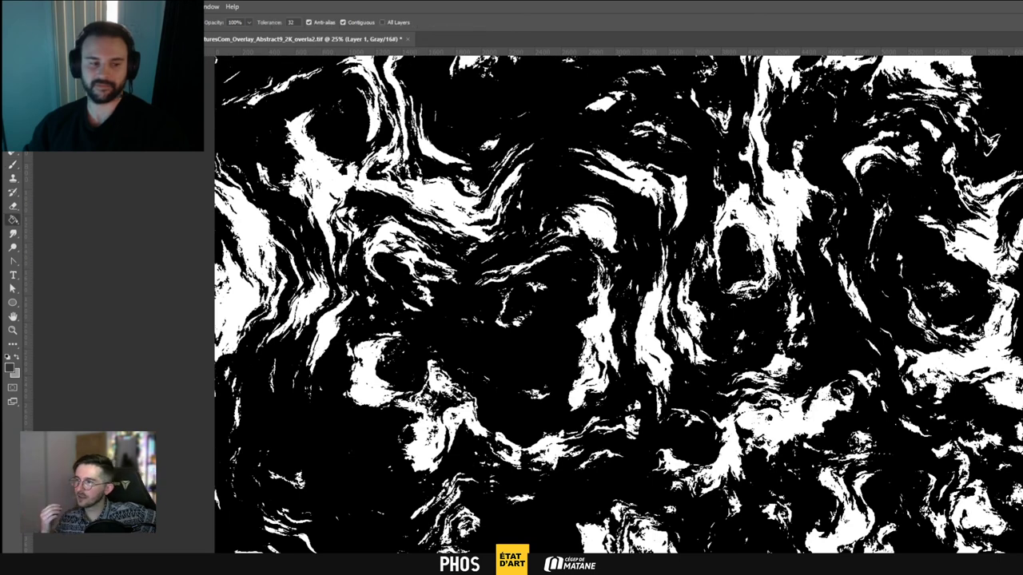
left_click(733, 90)
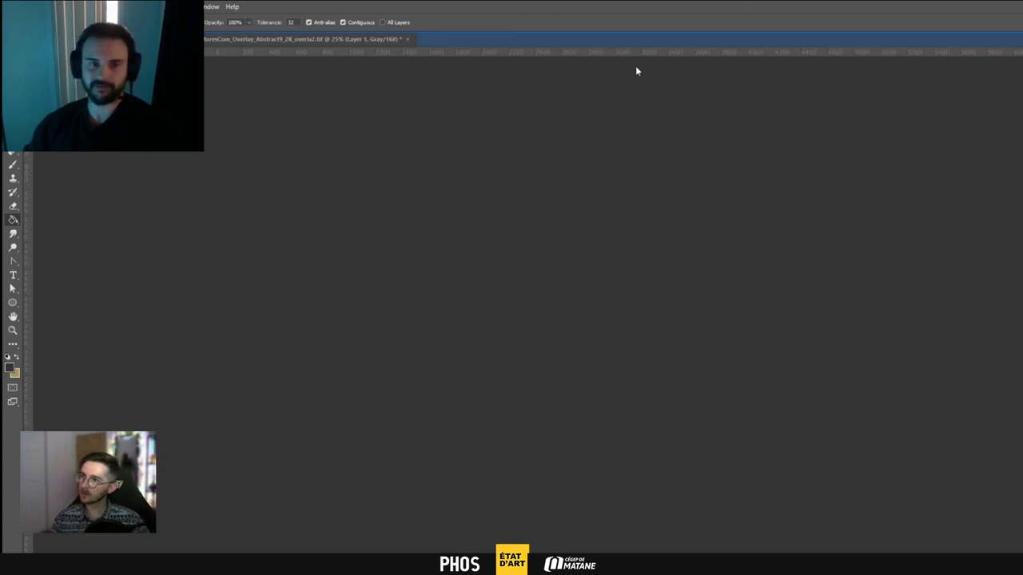
Dock rendertruc.png back beside the overlay texture document and compare the forest rider painting at 25% and 16.7% zoom
left_click_drag(625, 53, 655, 107)
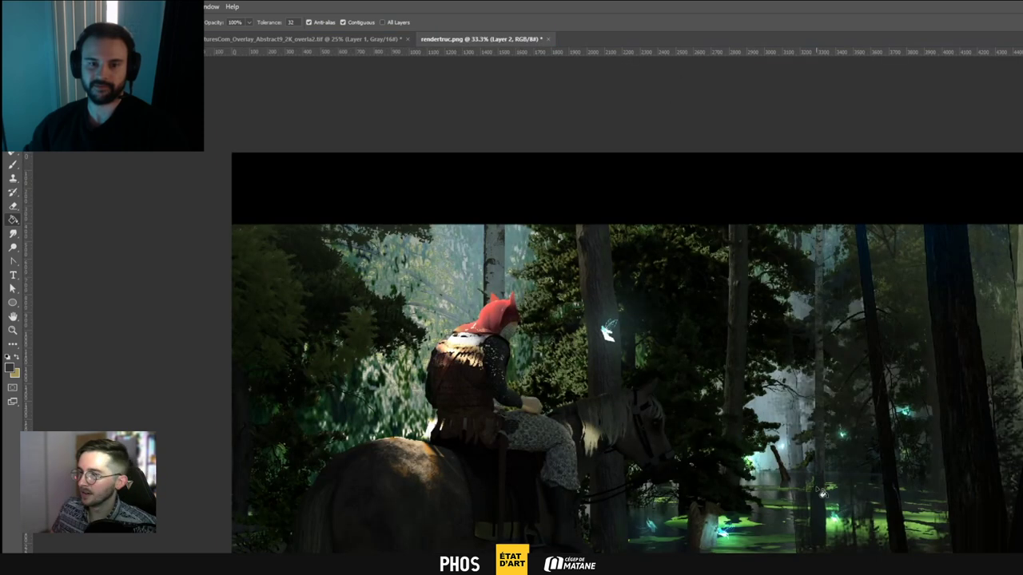
left_click_drag(527, 39, 632, 39)
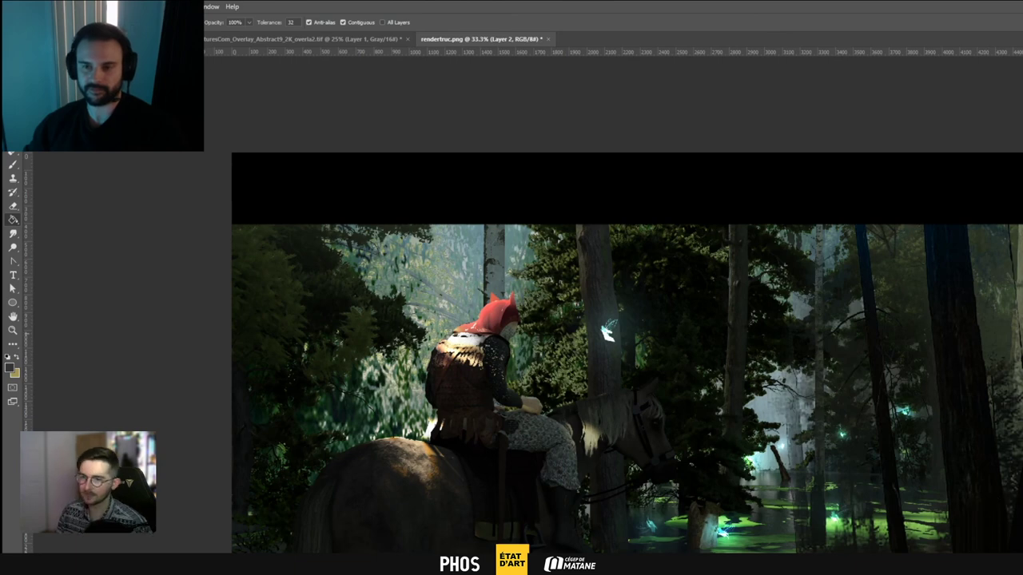
key("ctrl+minus")
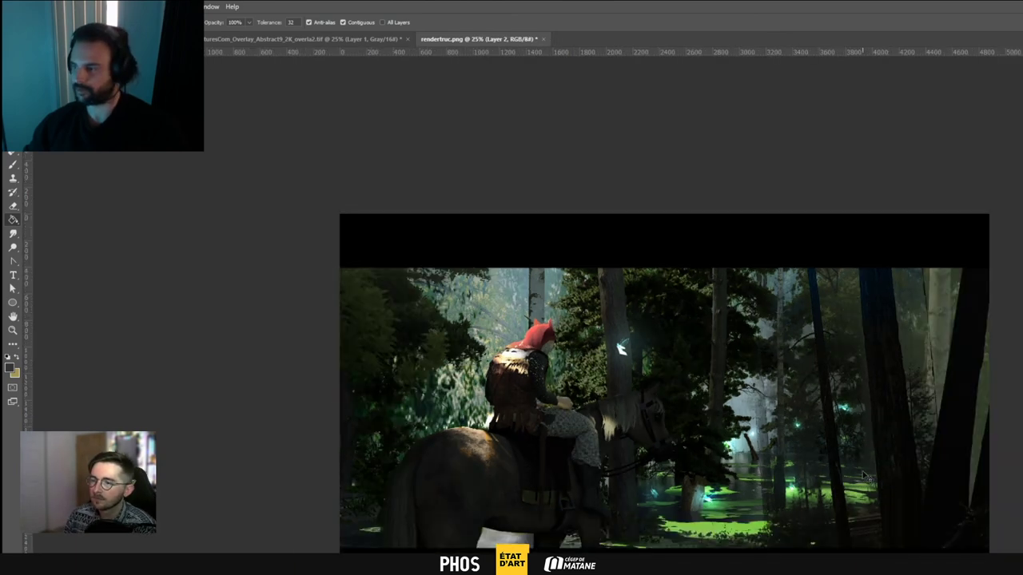
key("ctrl+minus")
key("ctrl+plus")
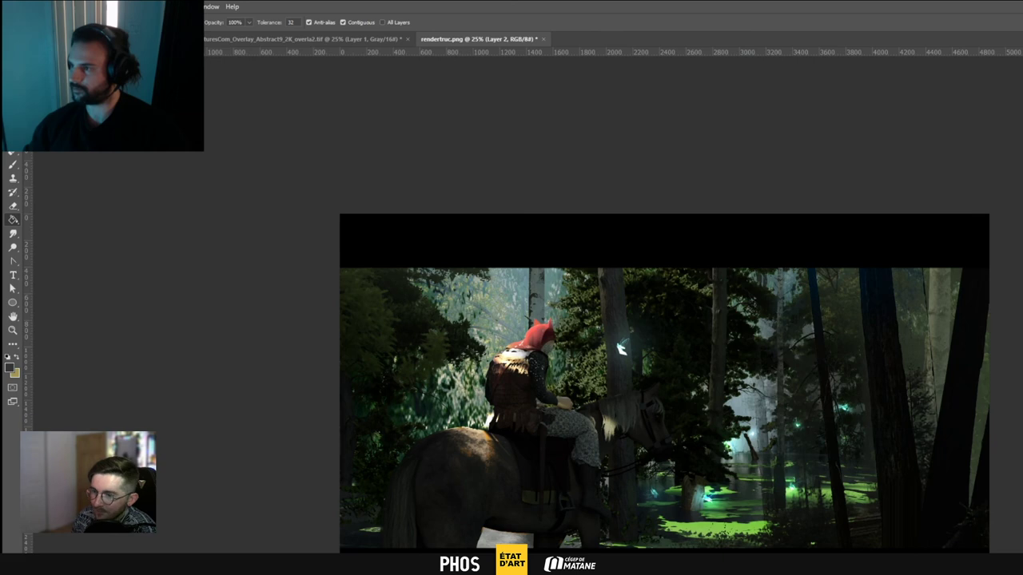
key("ctrl+minus")
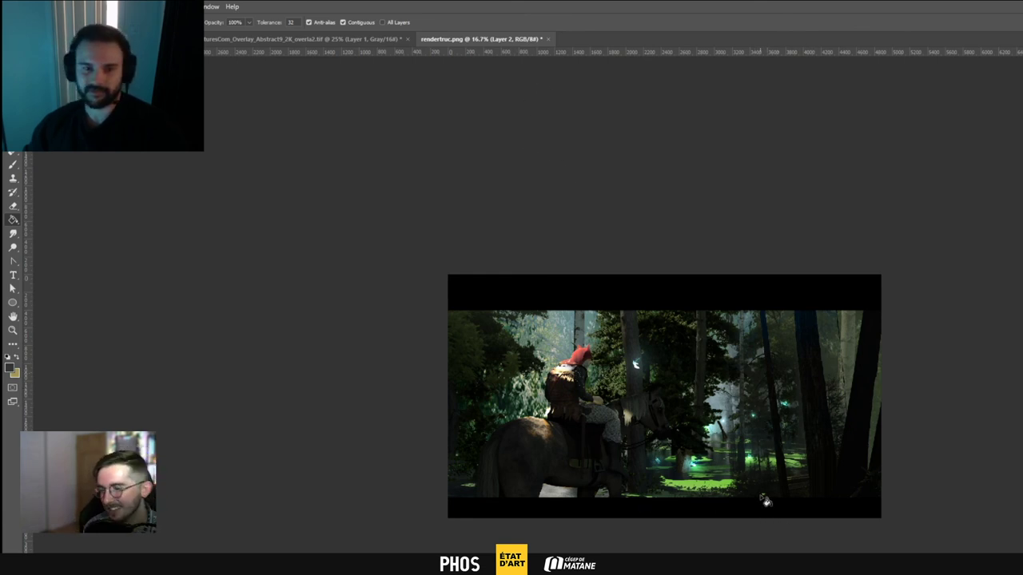
key("ctrl+plus")
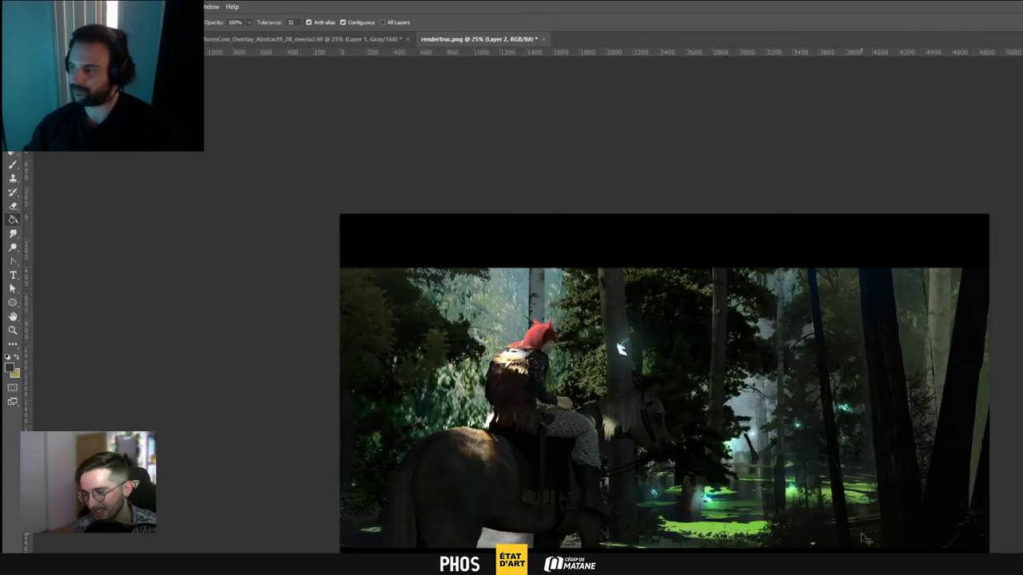
key("ctrl+minus")
key("ctrl+plus")
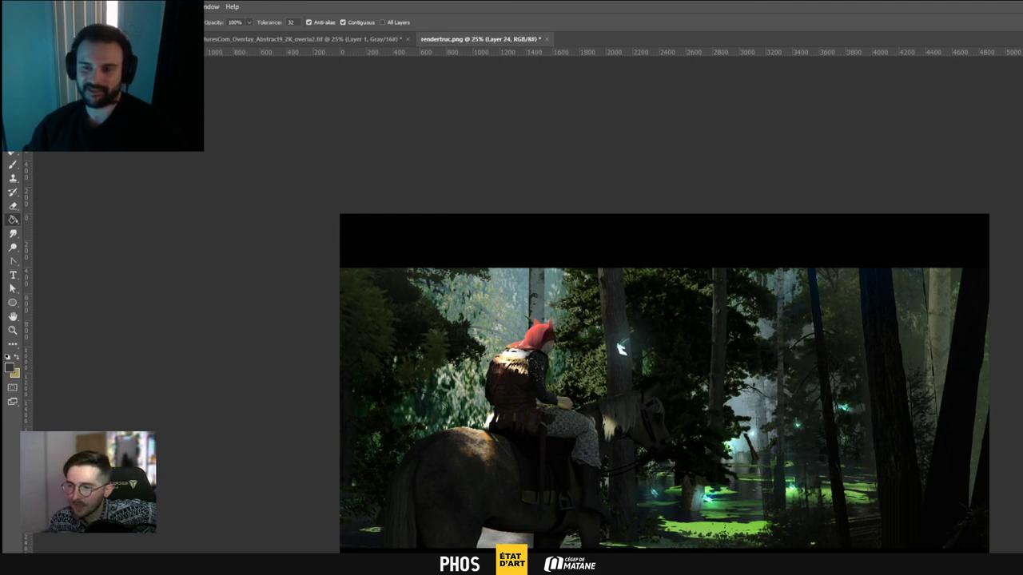
Set the foreground colour to bright red and ready the Brush for marking up the painting on Layer 24
key("b")
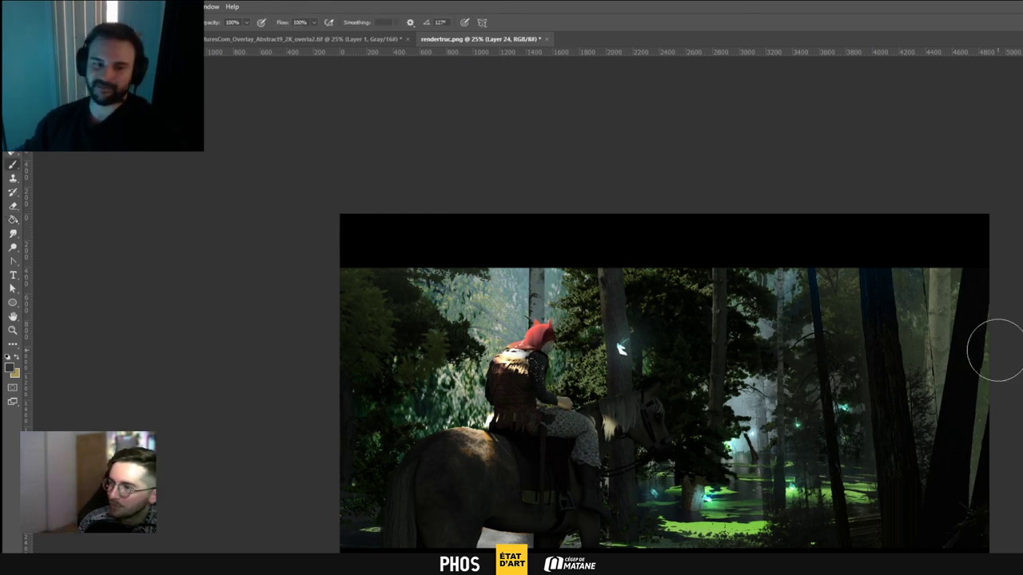
left_click(541, 253)
key("ctrl+z")
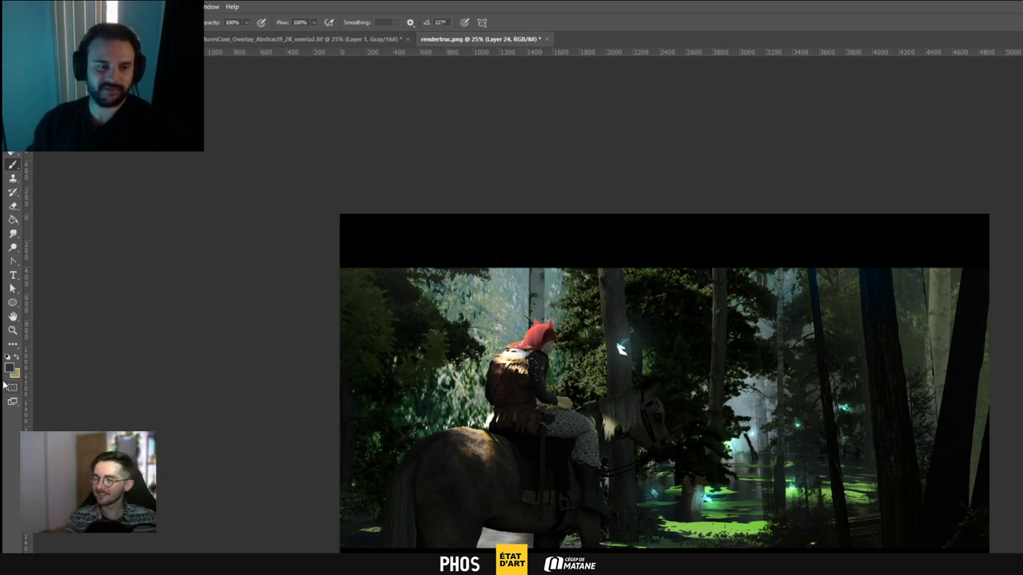
key("i")
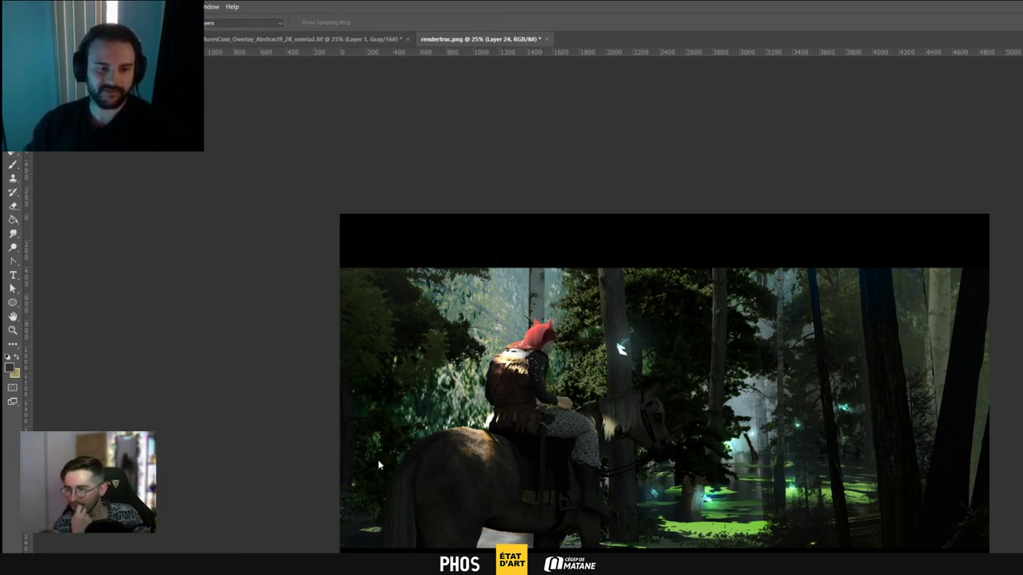
key("b")
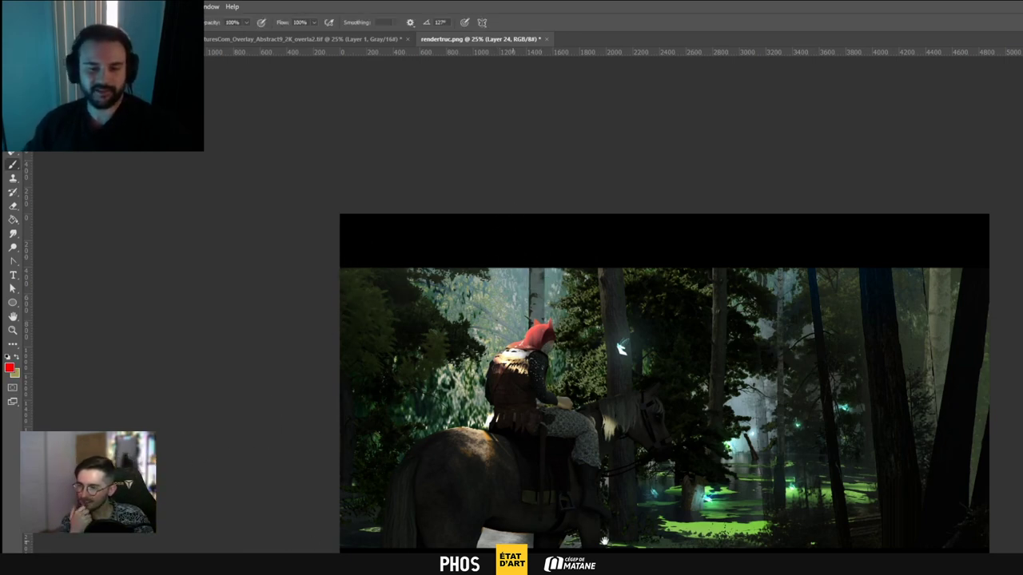
Circle the slim tree trunk, left foliage, swamp water and rider's thigh in red, and draw rough strokes from the hood towards the foliage
mouse_move(713, 457)
left_mouse_down()
mouse_move(698, 416)
mouse_move(714, 461)
left_mouse_up()
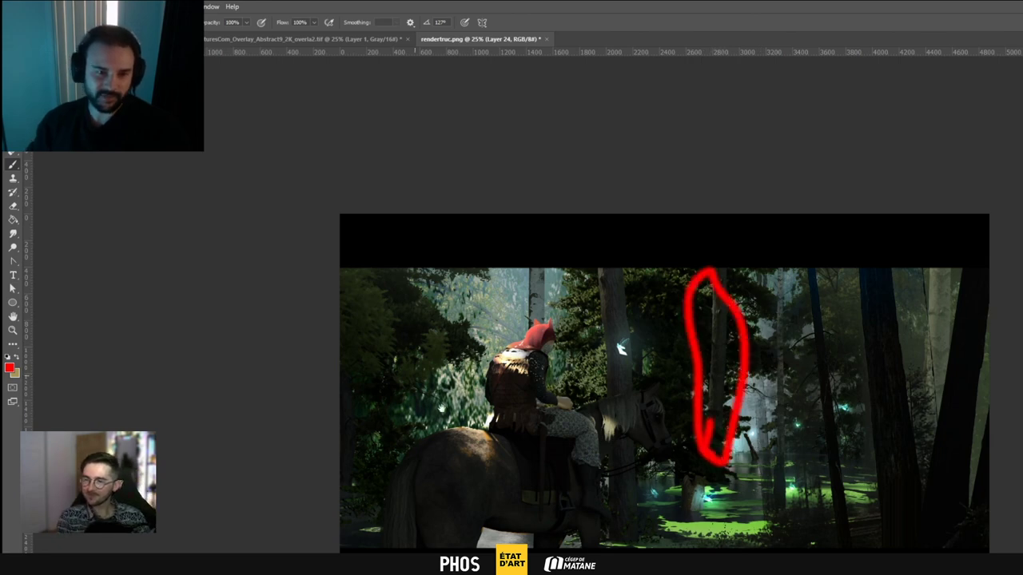
mouse_move(404, 302)
left_mouse_down()
mouse_move(408, 376)
mouse_move(374, 290)
left_mouse_up()
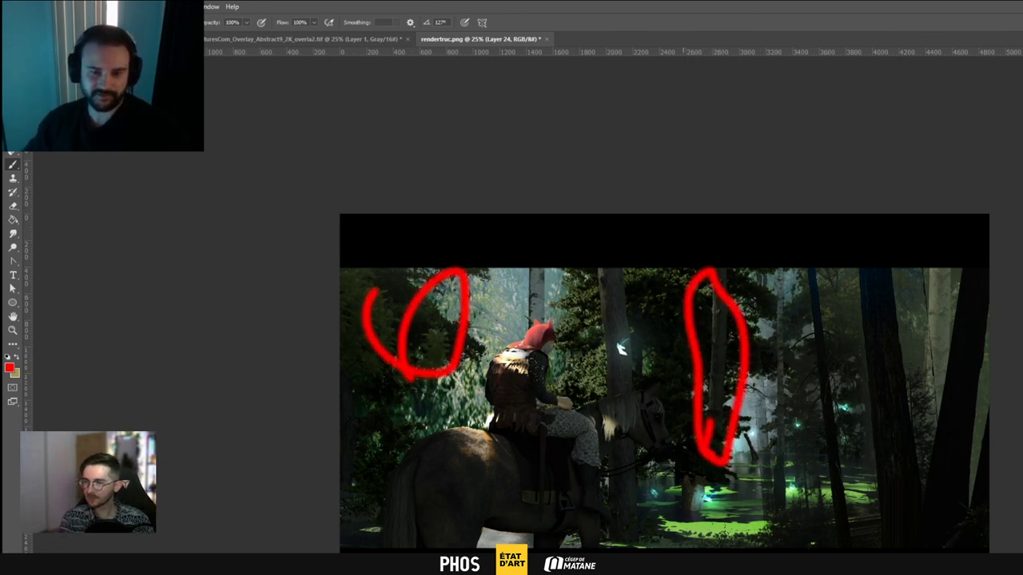
mouse_move(779, 454)
left_mouse_down()
mouse_move(787, 503)
mouse_move(763, 480)
left_mouse_up()
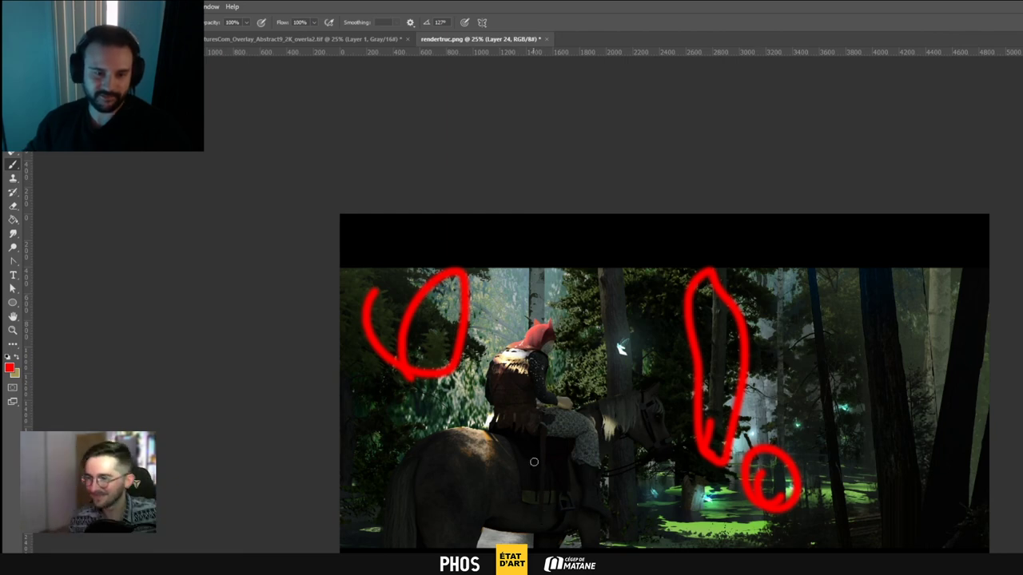
left_click_drag(581, 455, 584, 432)
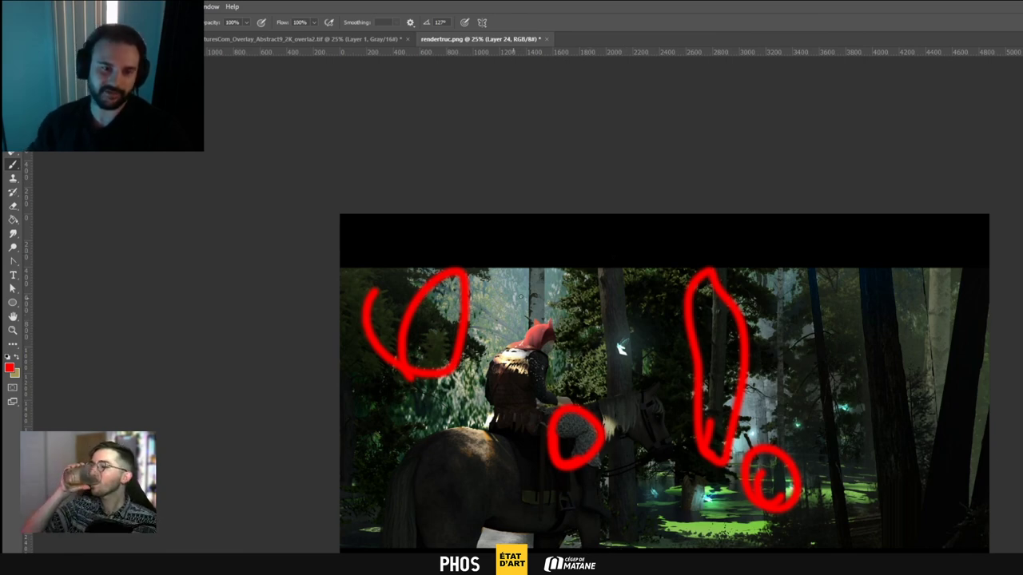
left_click_drag(529, 316, 403, 266)
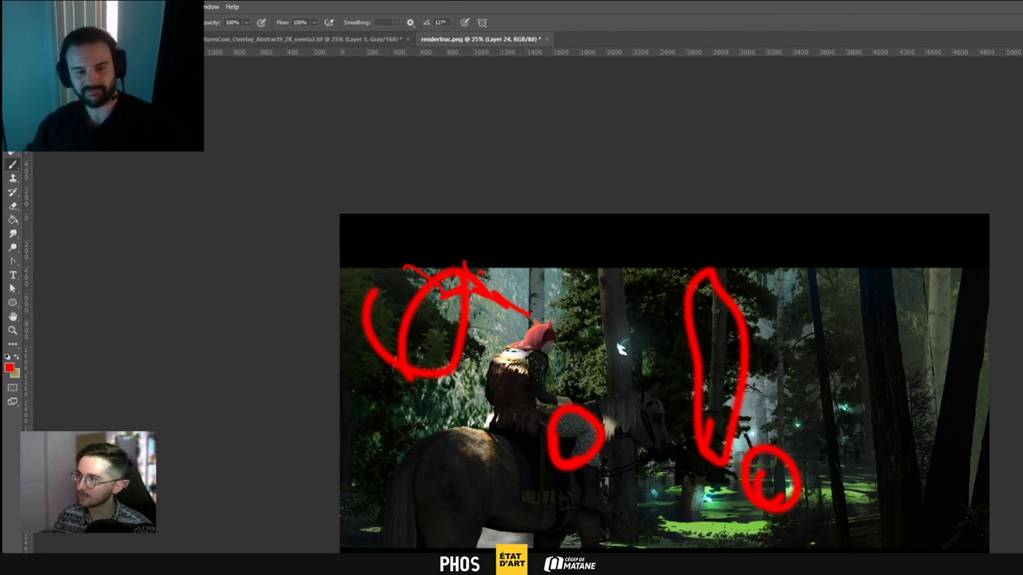
Hide the red markup on Layer 24 and select Layer 11 in rendertruc.png
key("ctrl+comma")
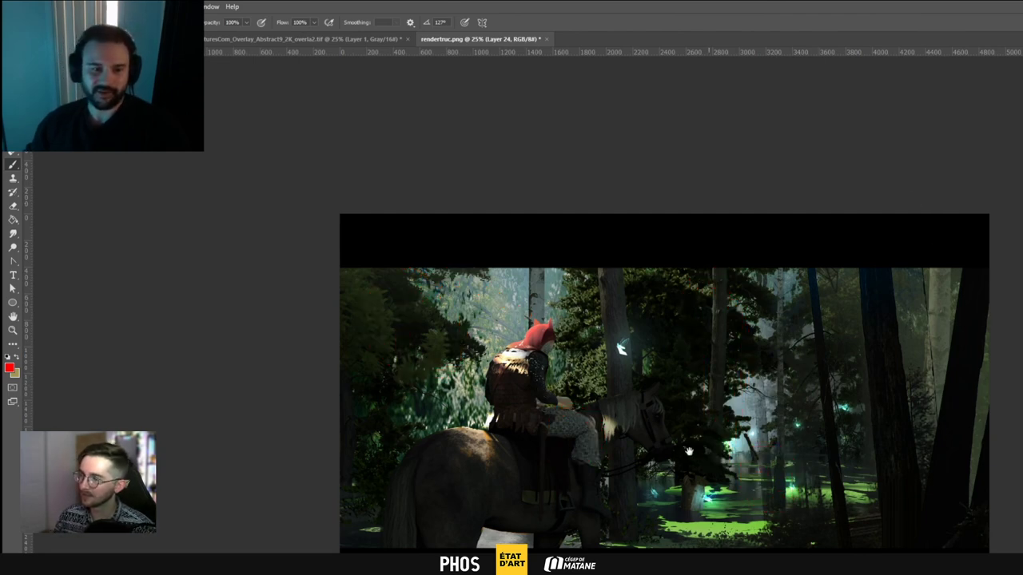
key("ctrl+plus")
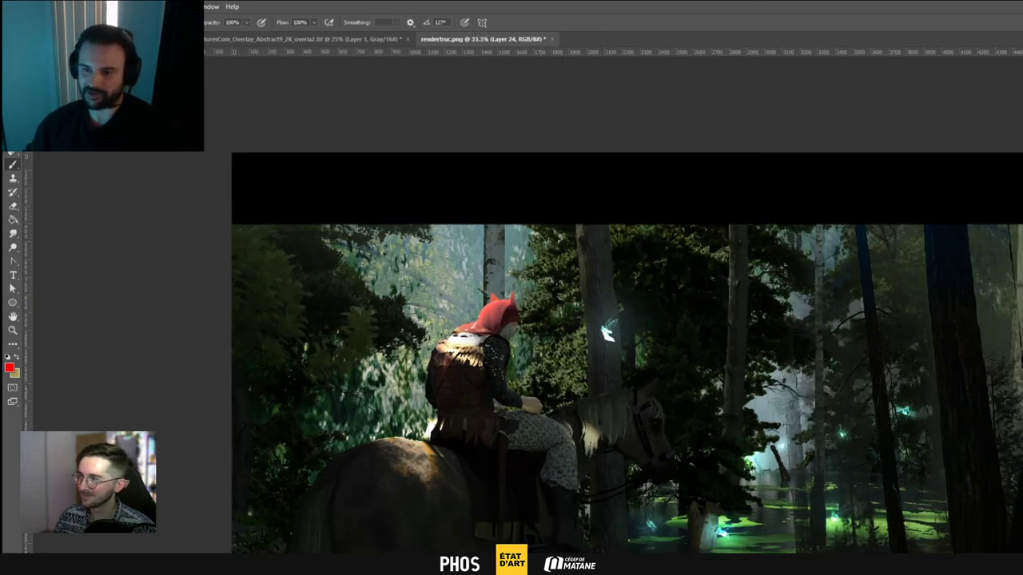
key("alt+bracketleft")
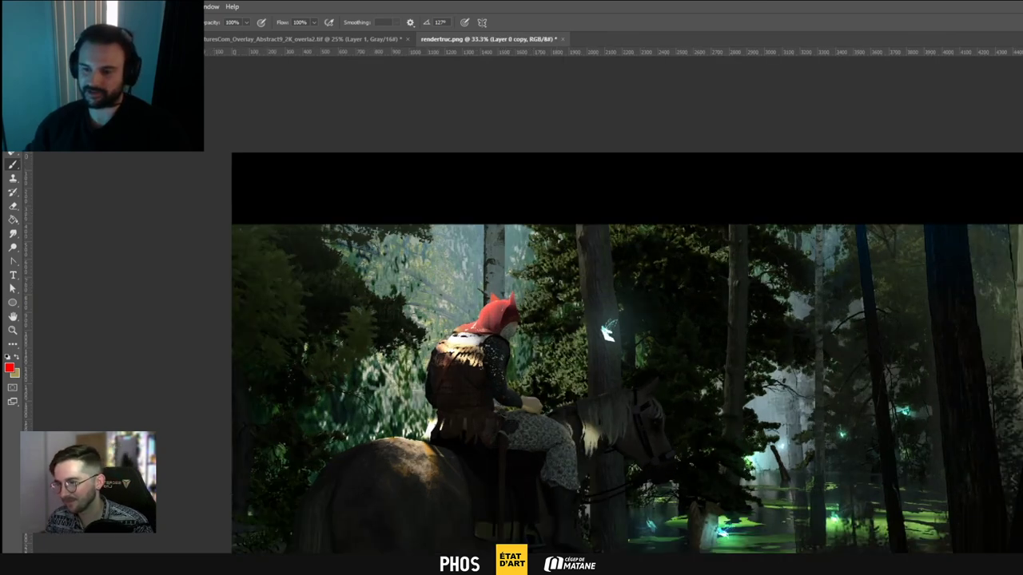
key("alt+bracketleft")
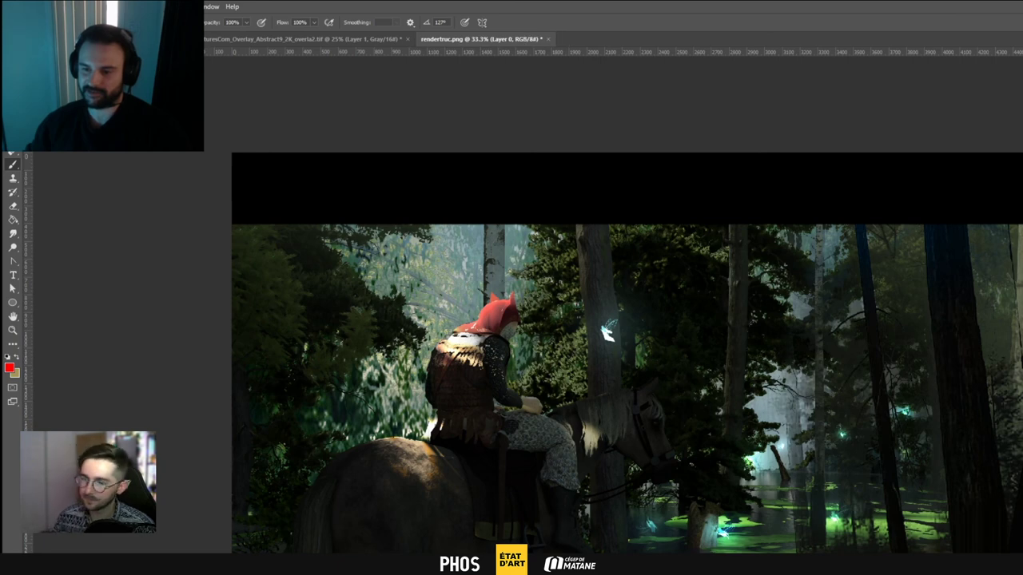
key("alt+bracketleft")
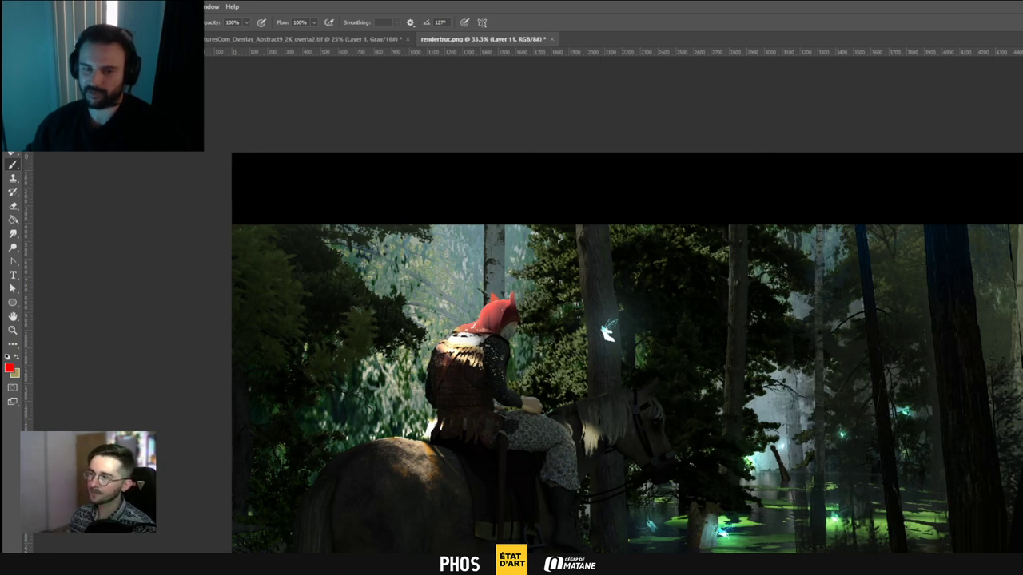
Select Layer 0 in rendertruc.png and compare the raw render with the painted version at 33.3%, 50% and 25% zoom
key("alt+bracketright")
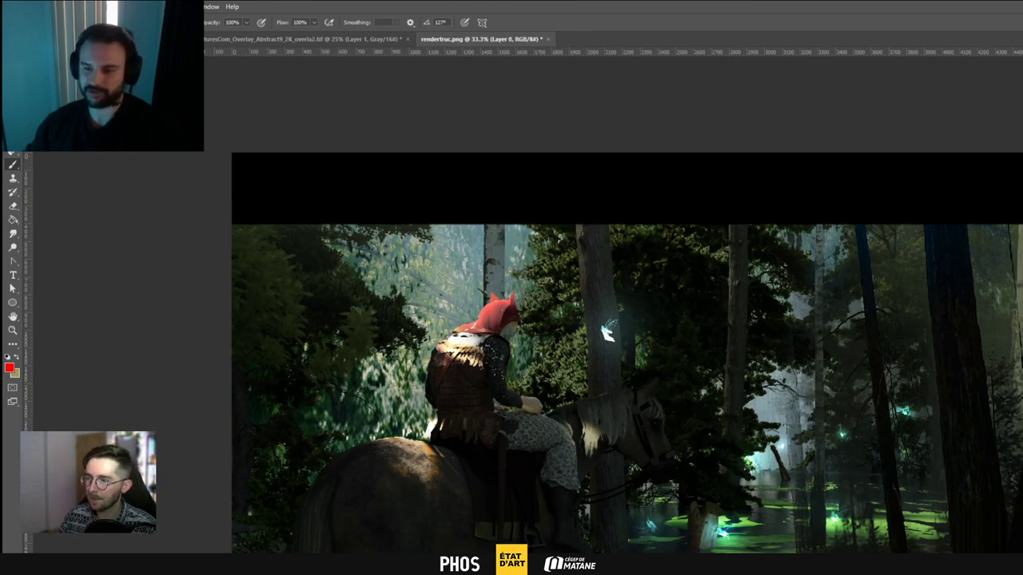
key("alt+bracketleft")
key("alt+bracketright")
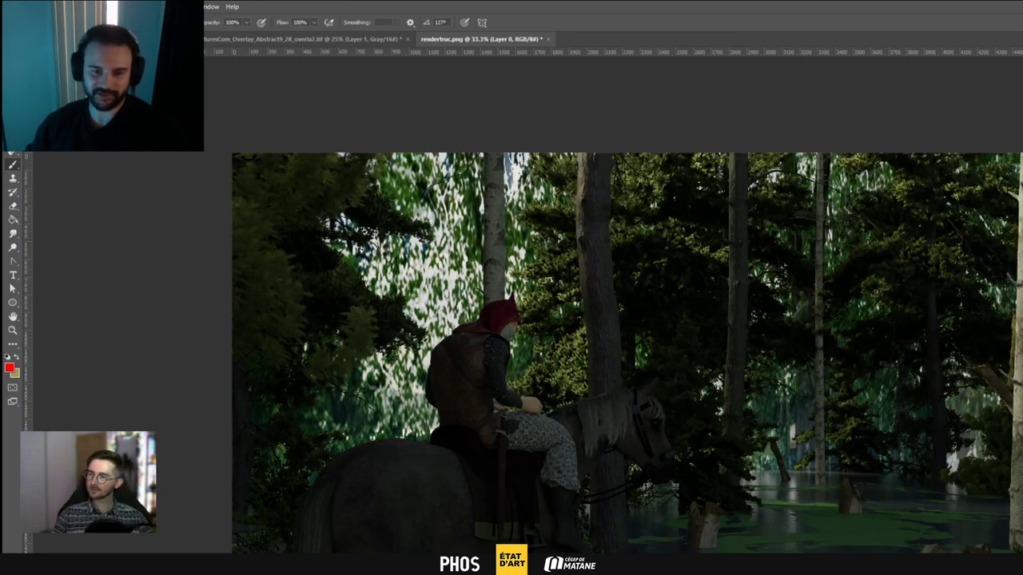
scroll(684, 439, "up", 1, "alt")
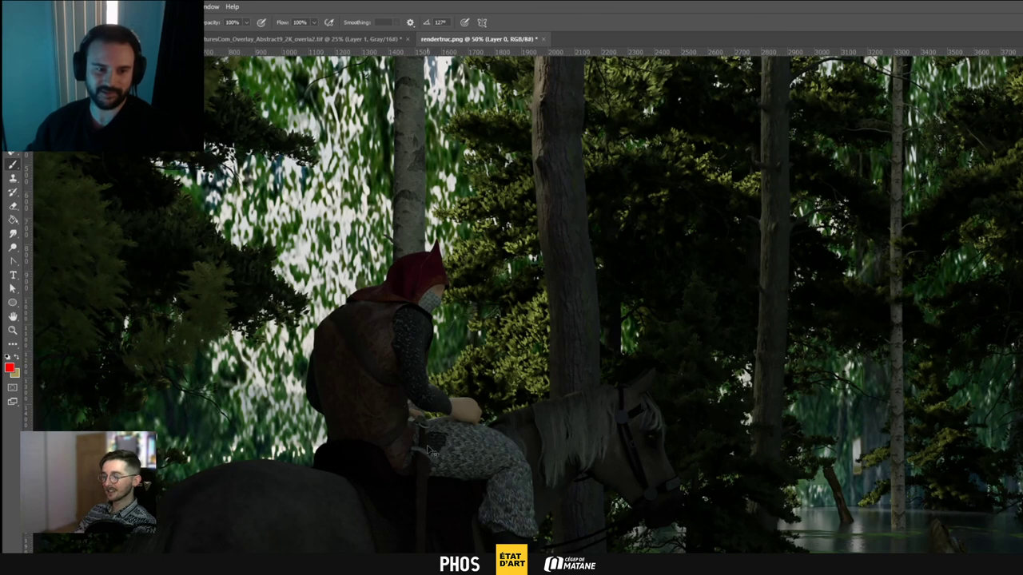
left_click_drag(507, 444, 574, 422)
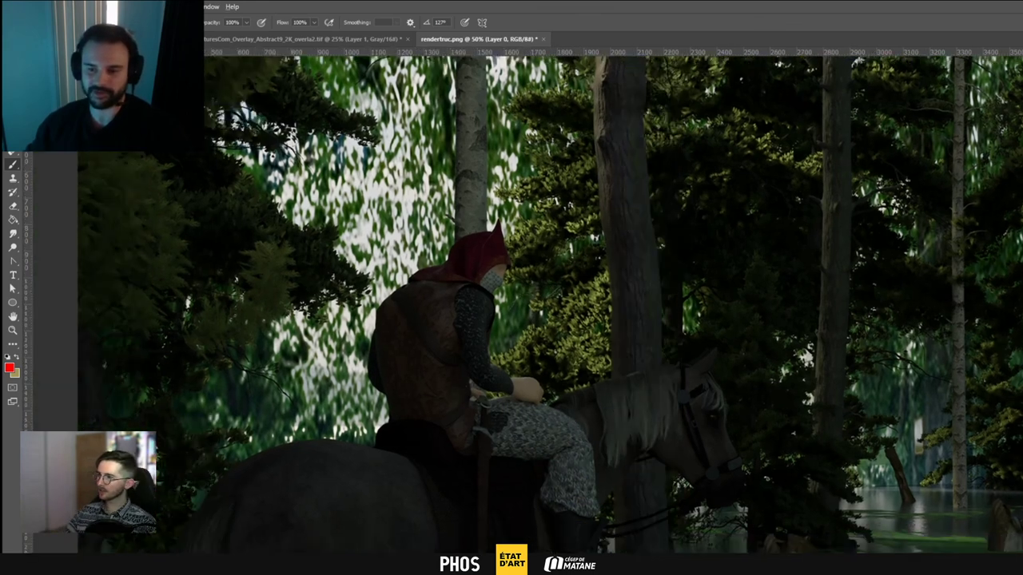
key("ctrl+comma")
scroll(535, 434, "down", 1, "alt")
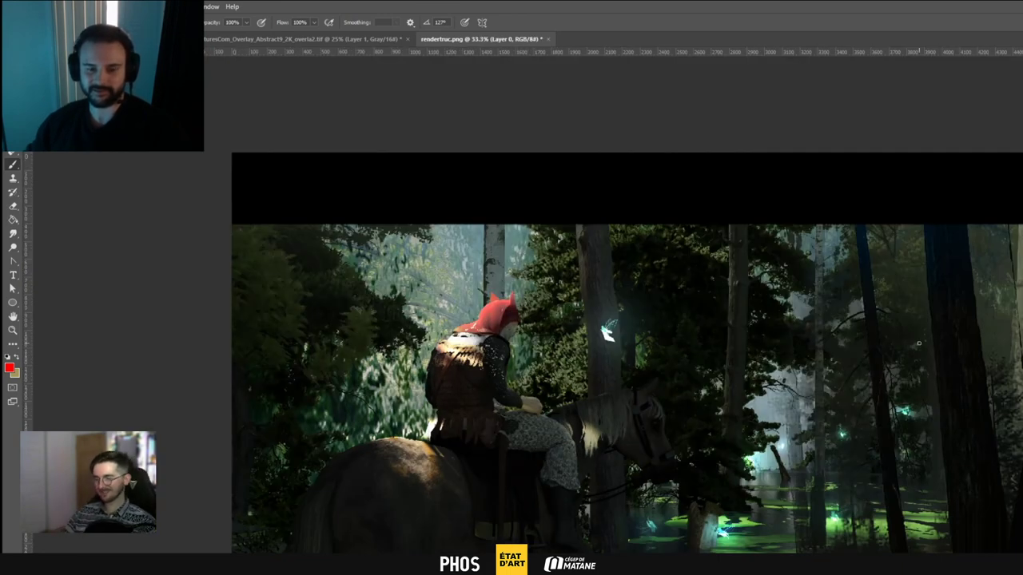
scroll(667, 392, "up", 1, "alt")
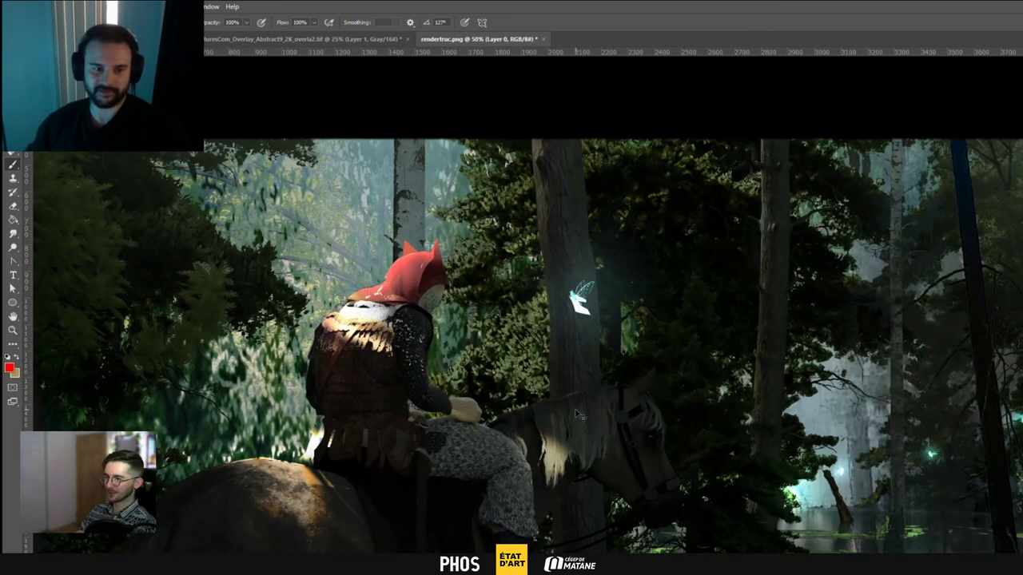
key("ctrl+comma")
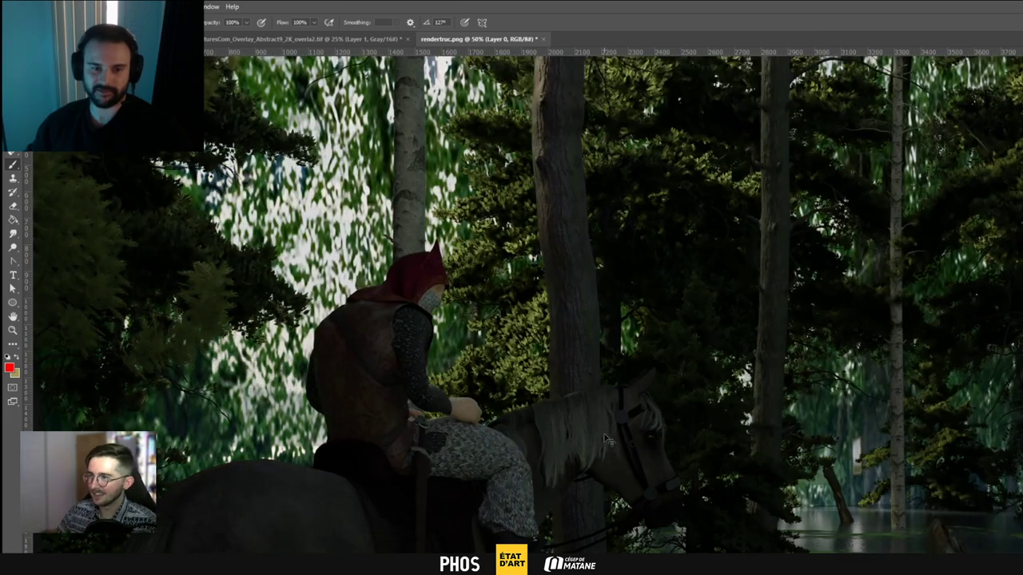
left_click_drag(662, 428, 677, 417)
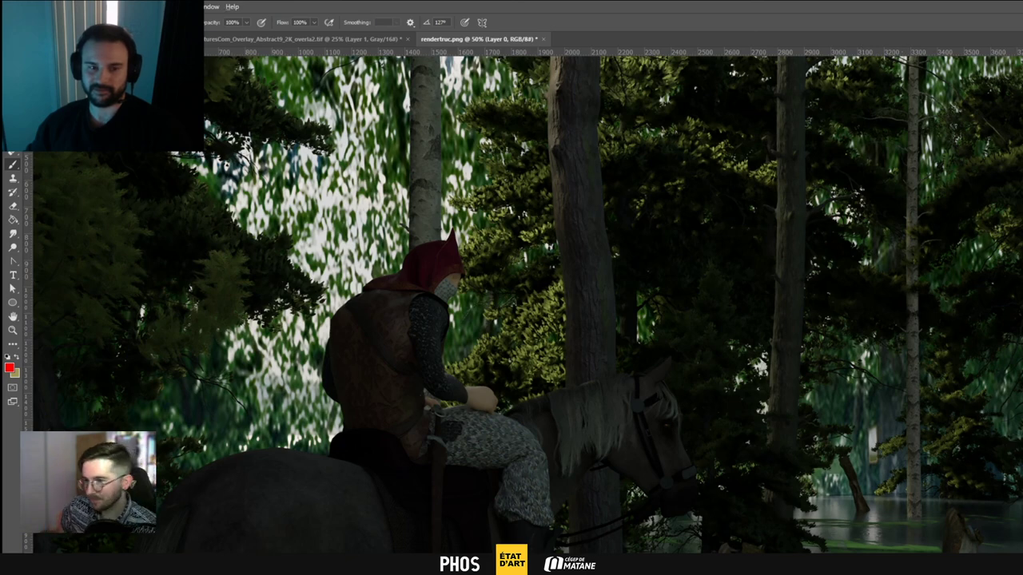
scroll(648, 415, "down", 3, "alt")
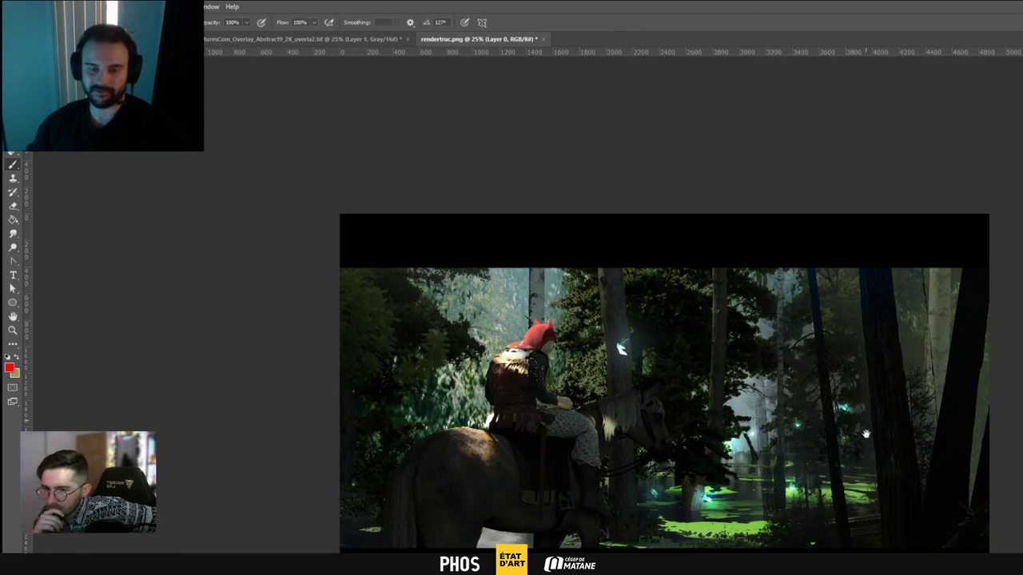
Select the paint-over layers, hide them to examine the base forest render once more, and restore them
left_click(900, 431, "ctrl")
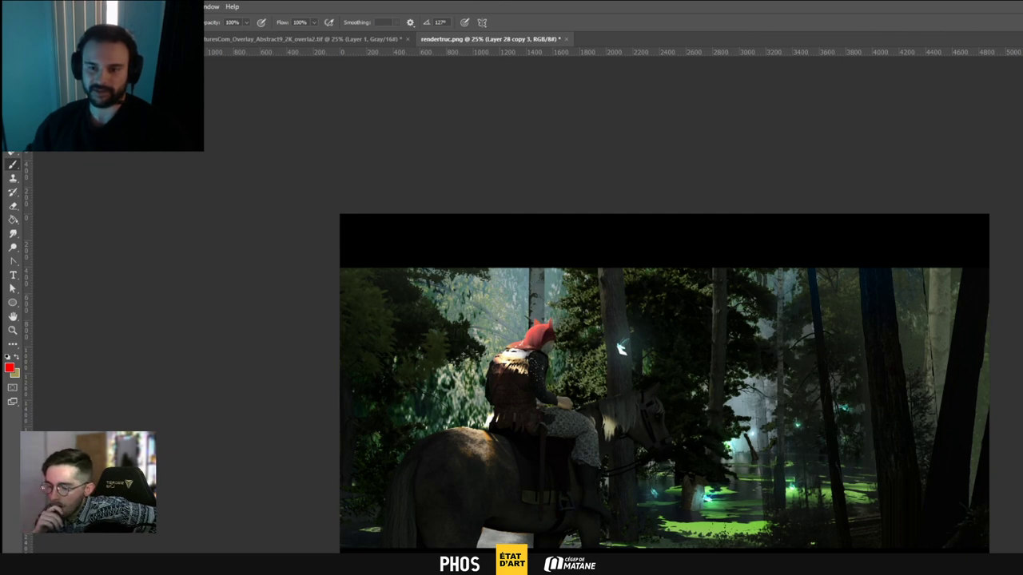
key("ctrl+e")
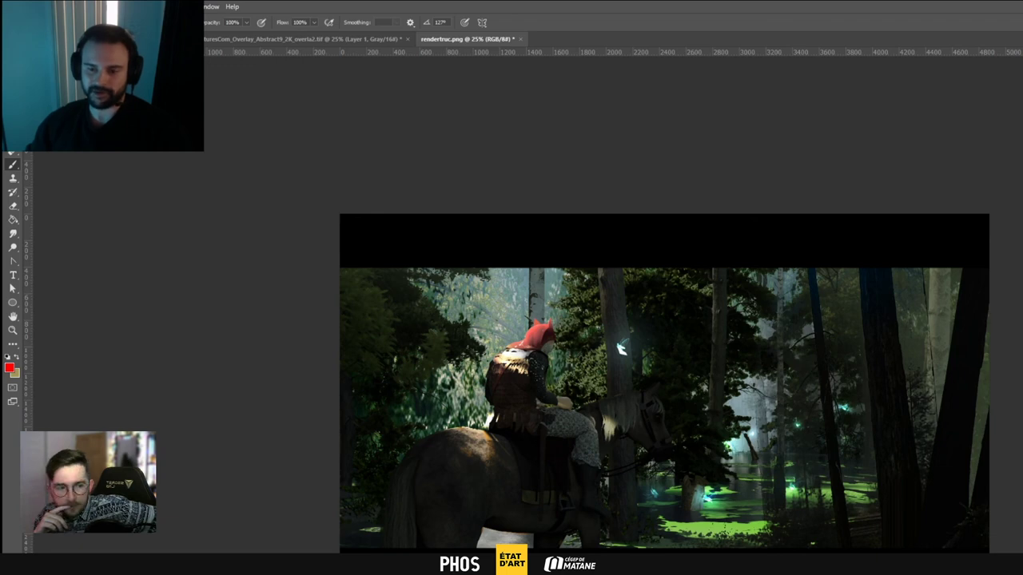
scroll(621, 348, "up", 1, "alt")
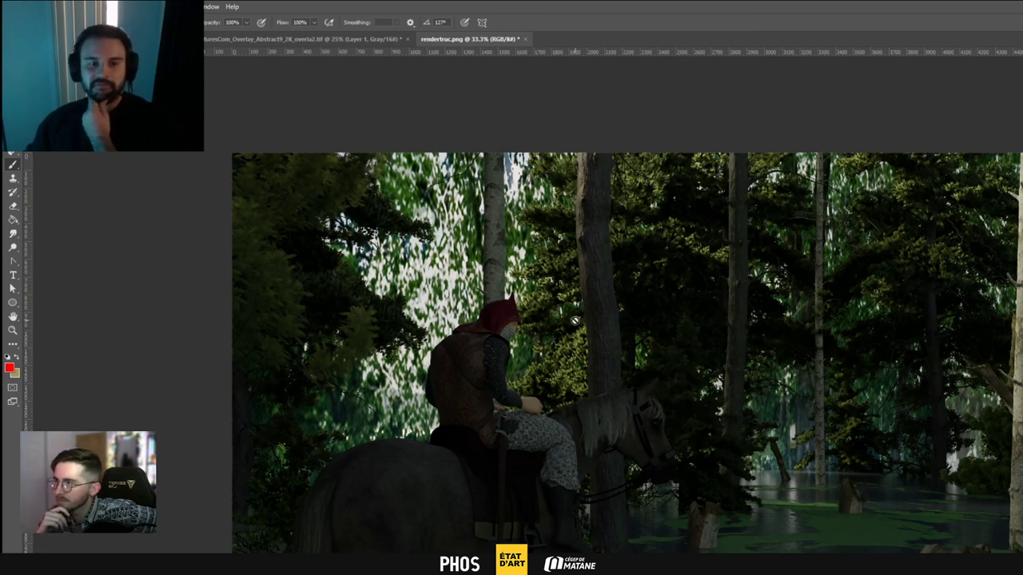
scroll(725, 398, "down", 1, "alt")
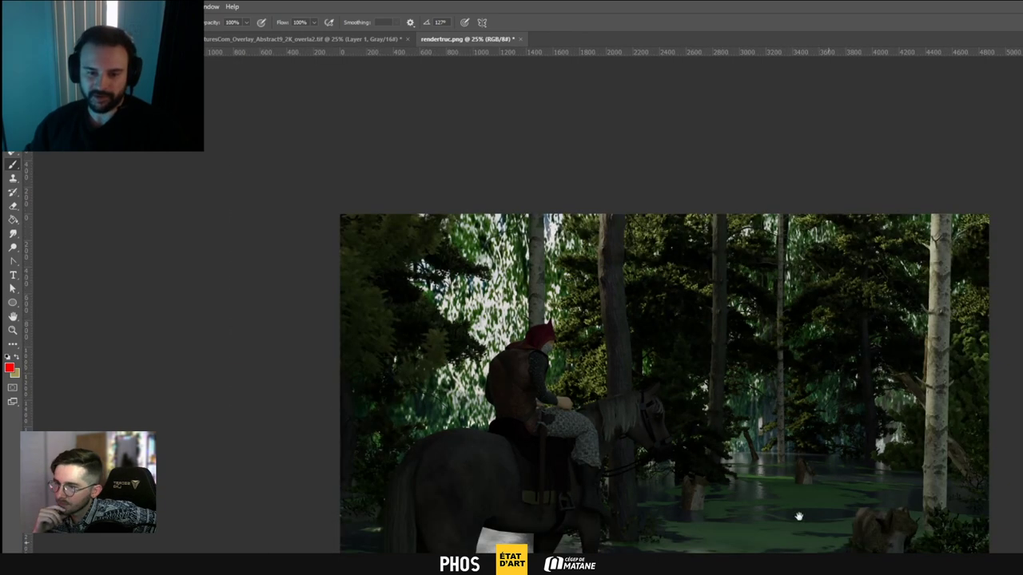
key("ctrl+z")
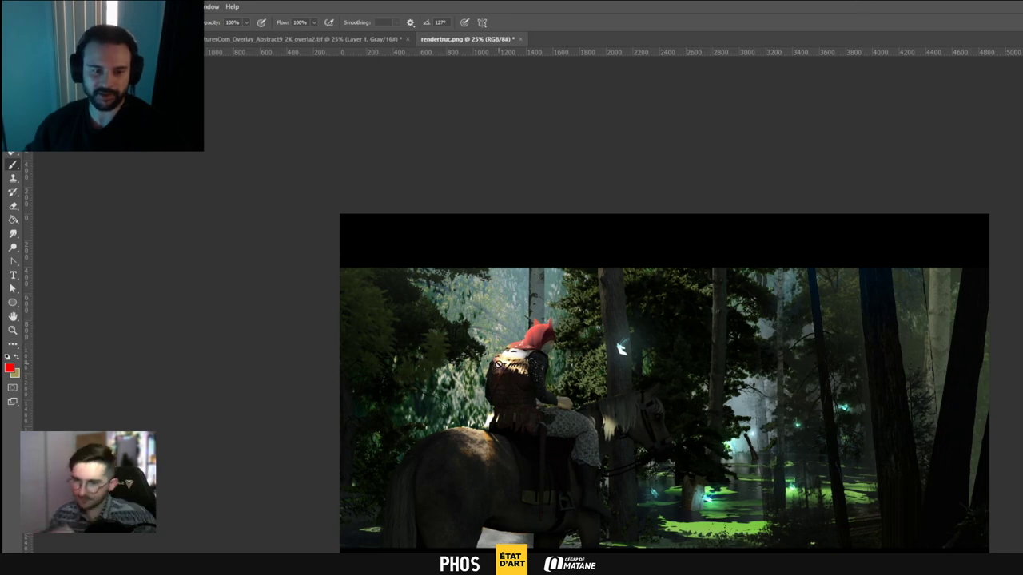
Select the rendertrucLIGHT layer and toggle its visibility to check its contribution to the forest painting
left_click(742, 533, "ctrl")
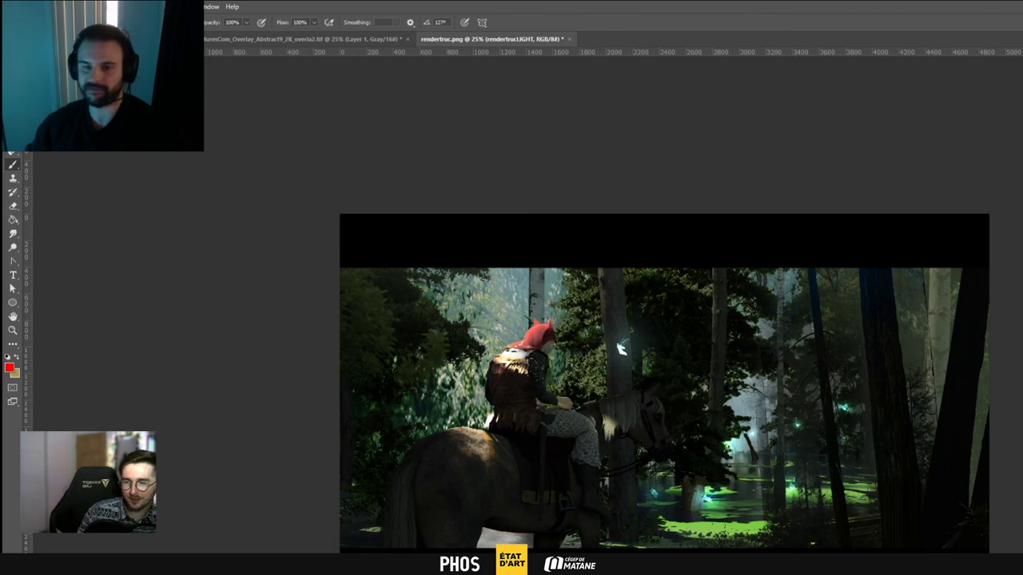
key("ctrl+comma")
key("ctrl+comma")
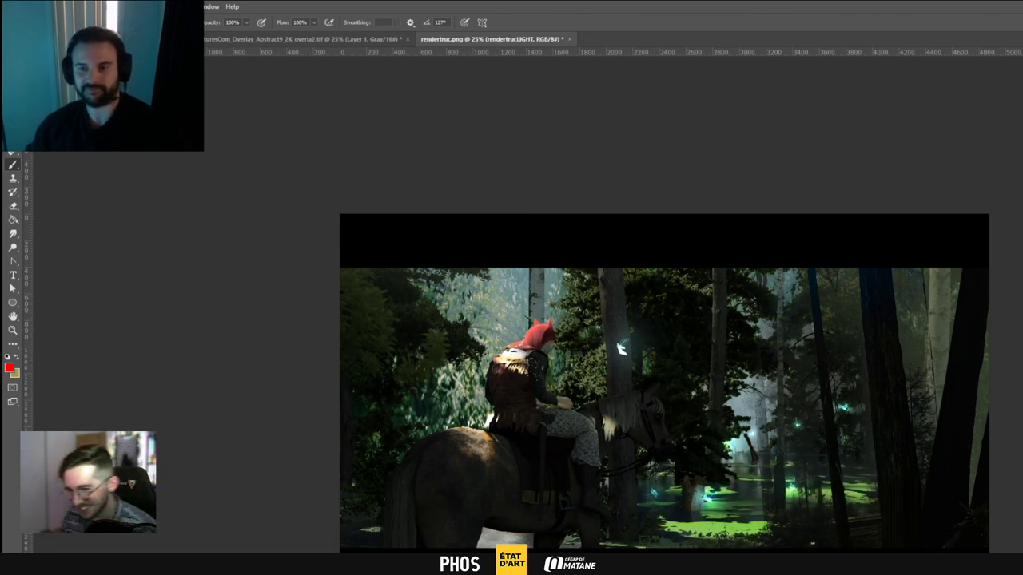
Paint in black with an enlarged brush on the rendertrucLIGHT layer mask to tone down the bright green swamp water behind the horse
key("ctrl+backslash")
key("bracketright")
key("bracketright")
key("bracketright")
key("bracketright")
key("bracketright")
key("bracketright")
key("bracketright")
key("bracketright")
key("bracketright")
key("bracketright")
left_click_drag(839, 496, 759, 509)
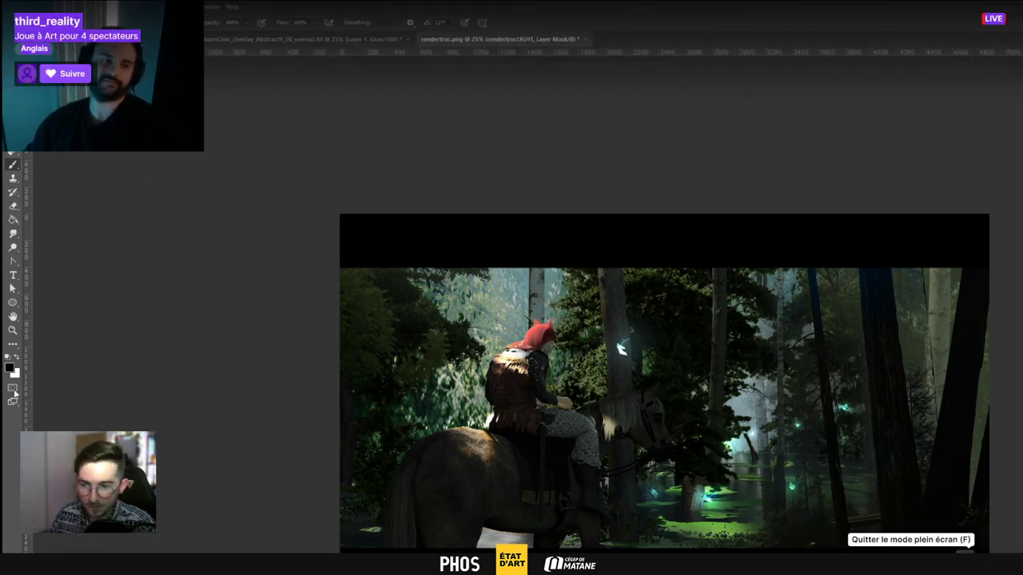
Leave the full-screen live stream and minimise the browser to return to 89_Silence_01.psd in Photoshop
left_click(964, 554)
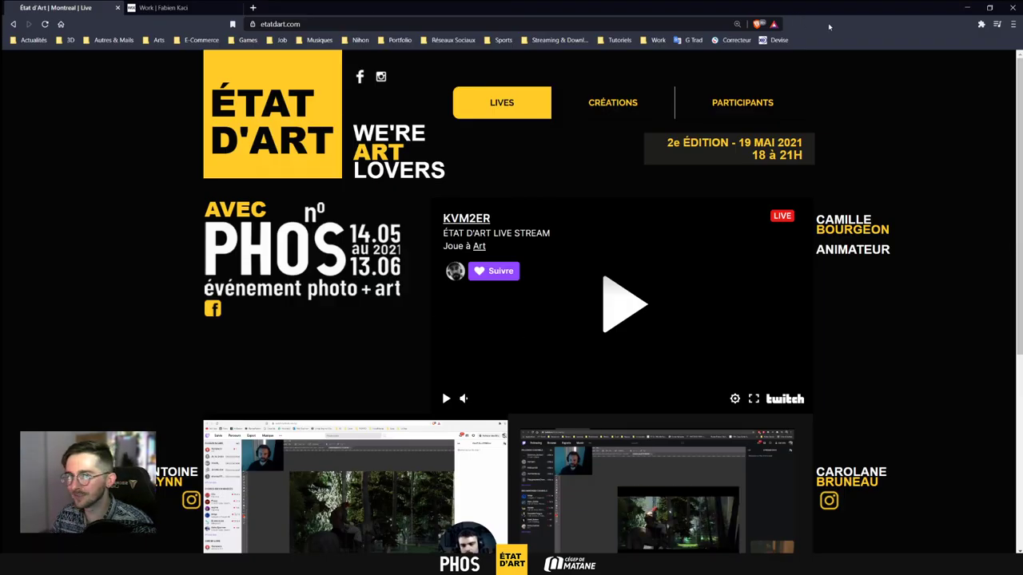
left_click(964, 8)
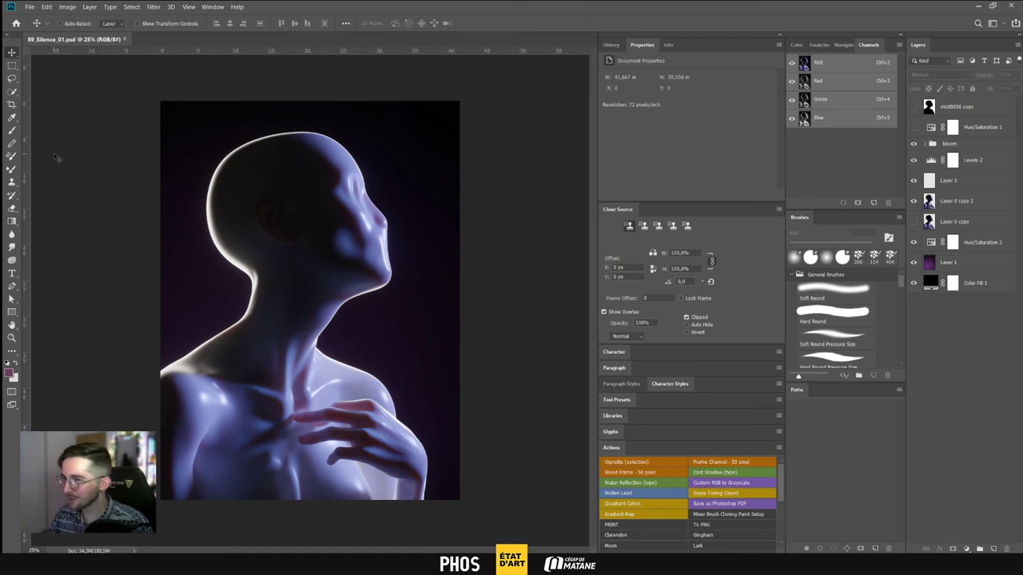
key("ctrl+plus")
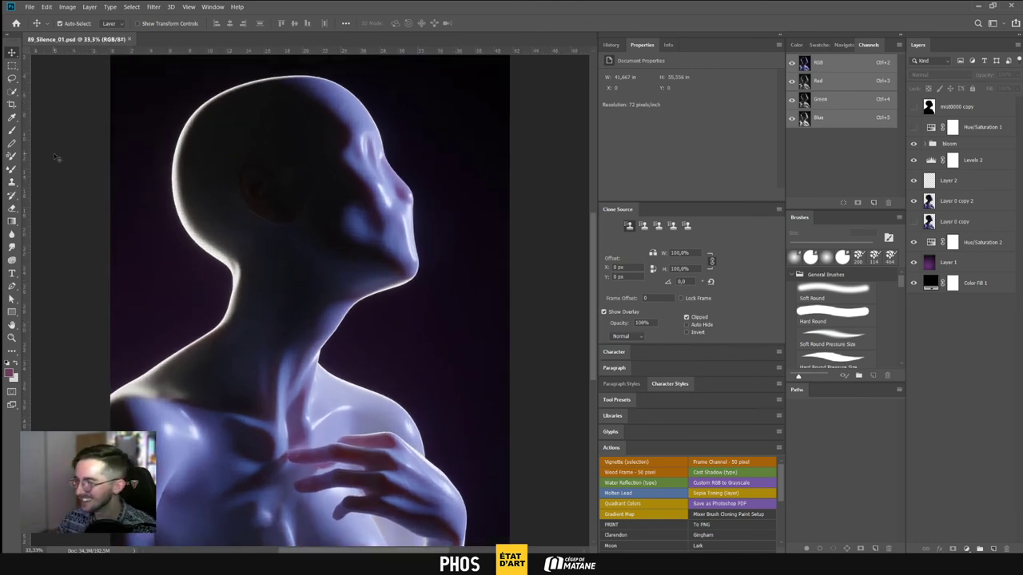
key("ctrl+minus")
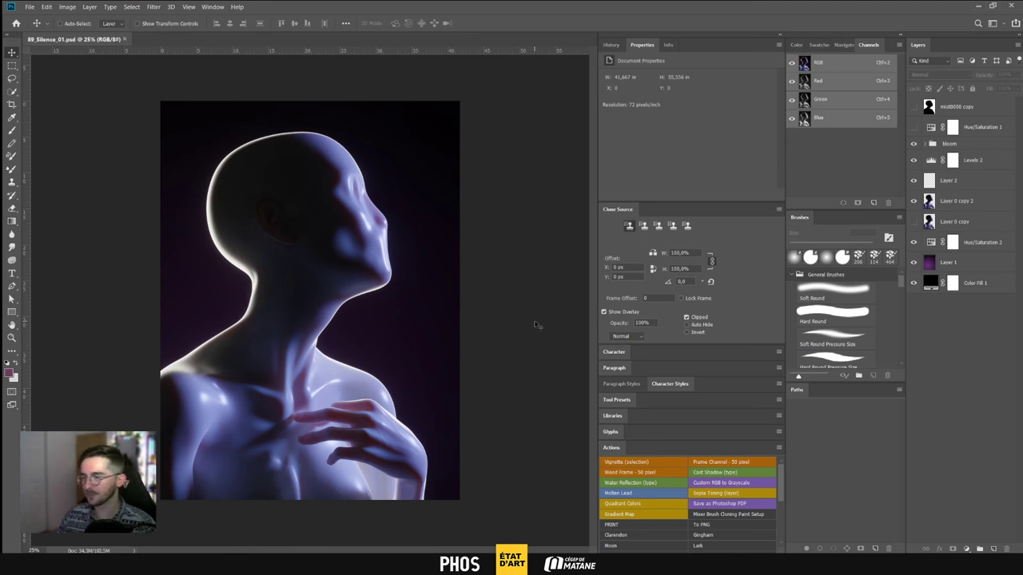
Examine the figure's head and neck at 50% zoom in 89_Silence_01.psd and return to a full view
mouse_move(235, 563)
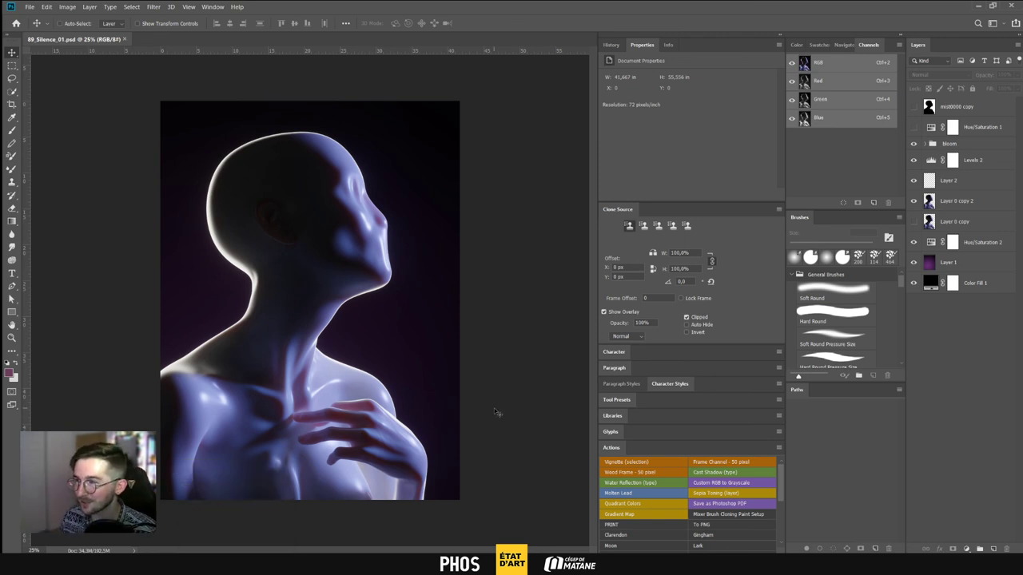
key("ctrl+plus")
key("ctrl+plus")
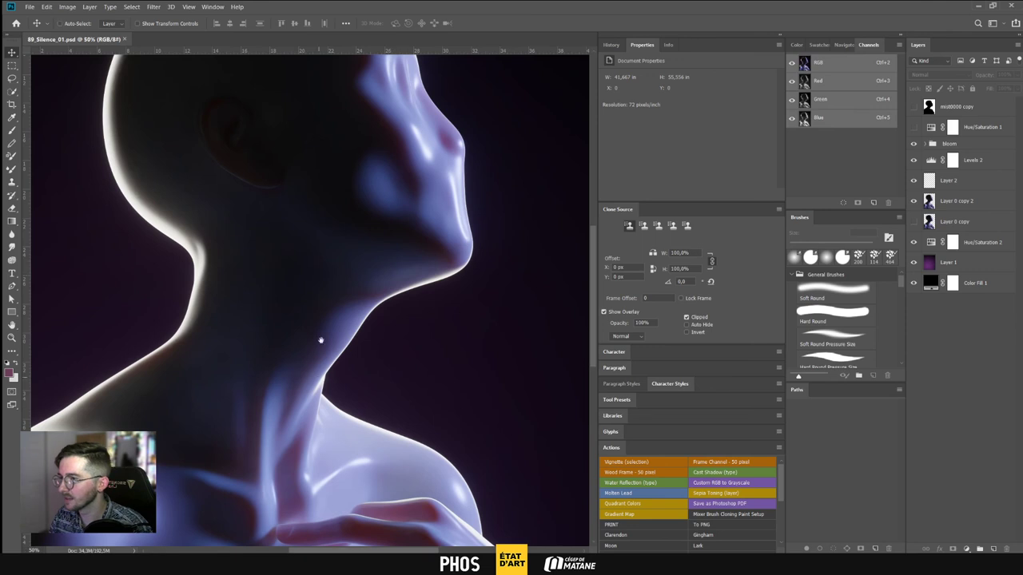
left_click_drag(507, 126, 479, 235)
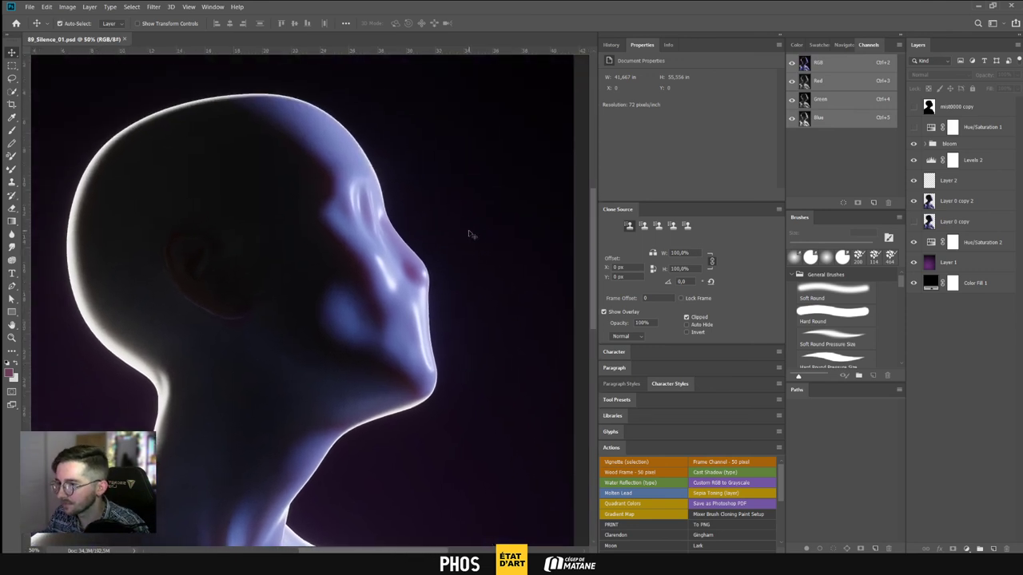
scroll(472, 234, "down", 3, "alt")
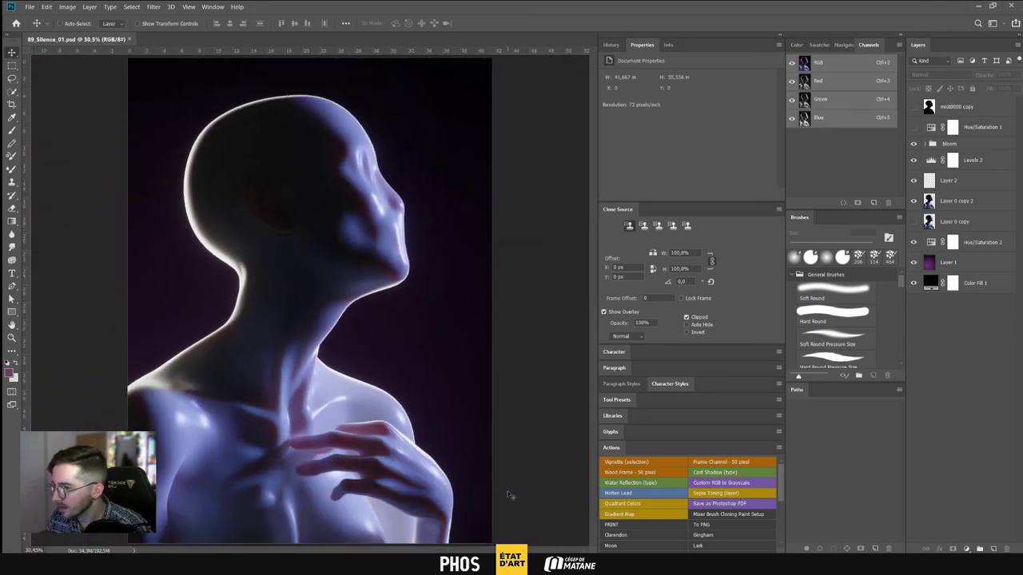
Switch to 89_Silence_03.blend in Blender, minimise the DAZ Studio pose scene and open the Layout workspace
left_click(438, 565)
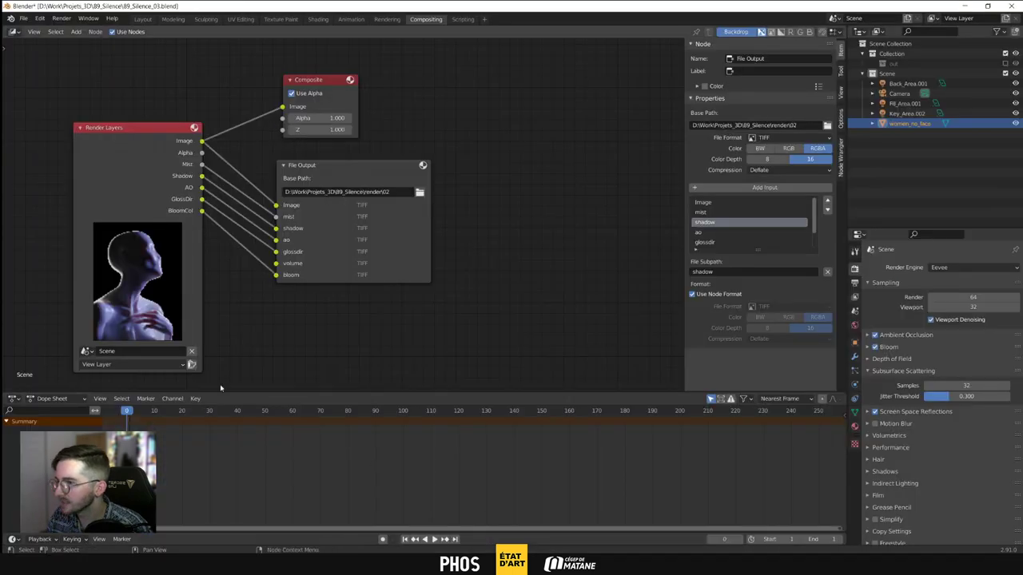
key("alt+Tab")
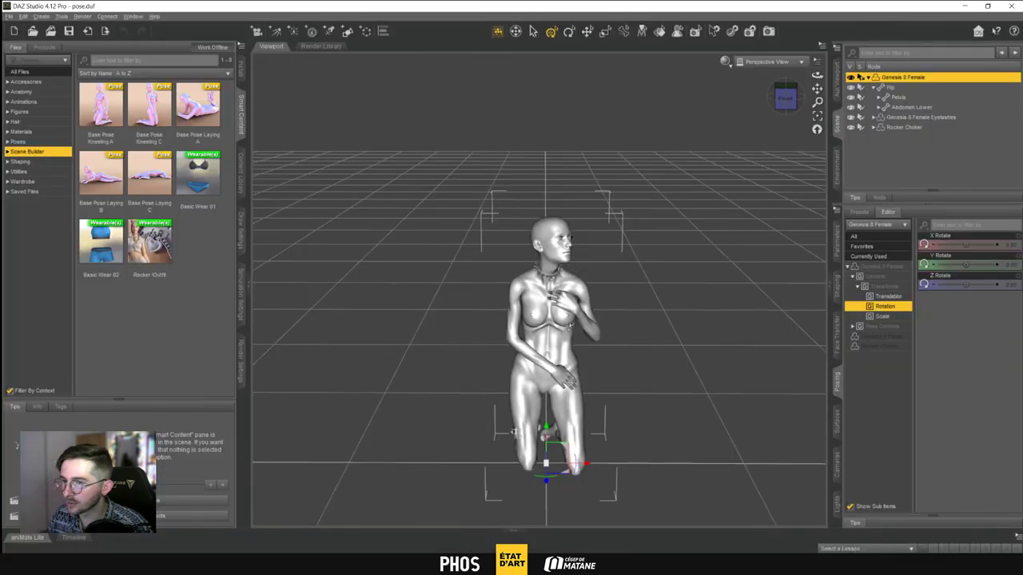
left_click(965, 6)
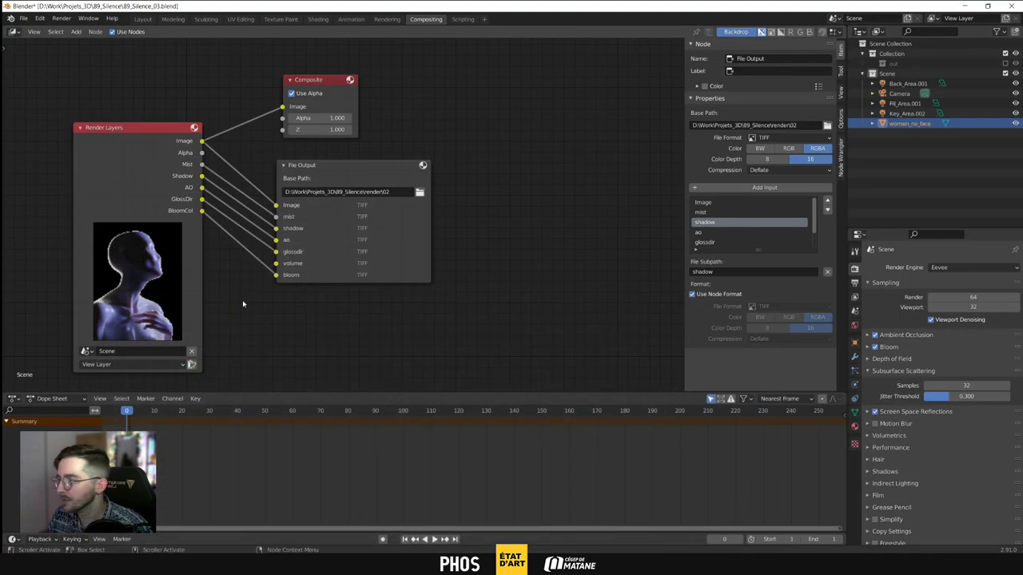
left_click(142, 18)
Set the viewport to rendered shading and view the women_no_face model up close from an angle
middle_click_drag(481, 315, 345, 224)
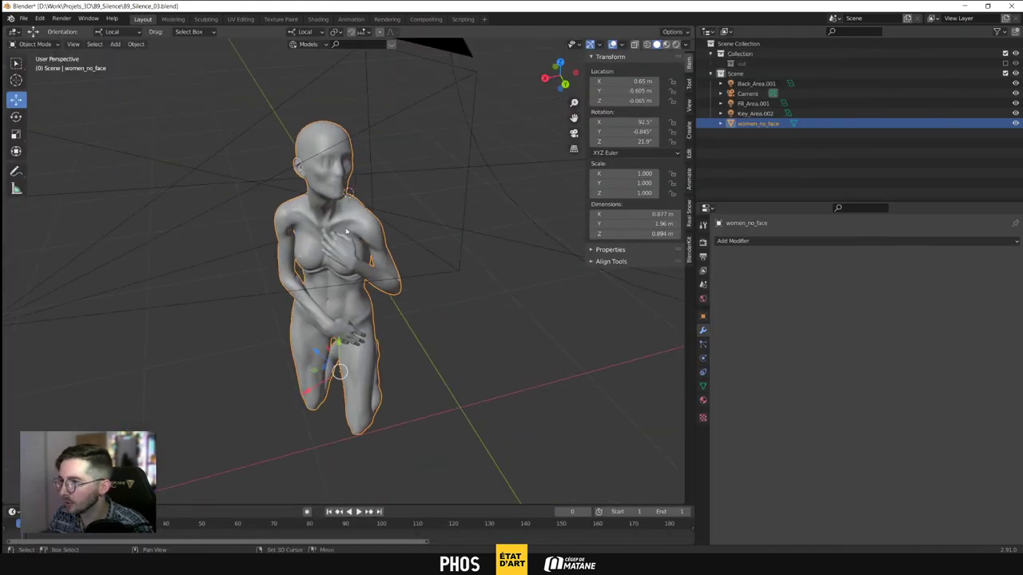
scroll(326, 266, "down", 5)
scroll(326, 266, "down", 3)
middle_click_drag(326, 266, 354, 260)
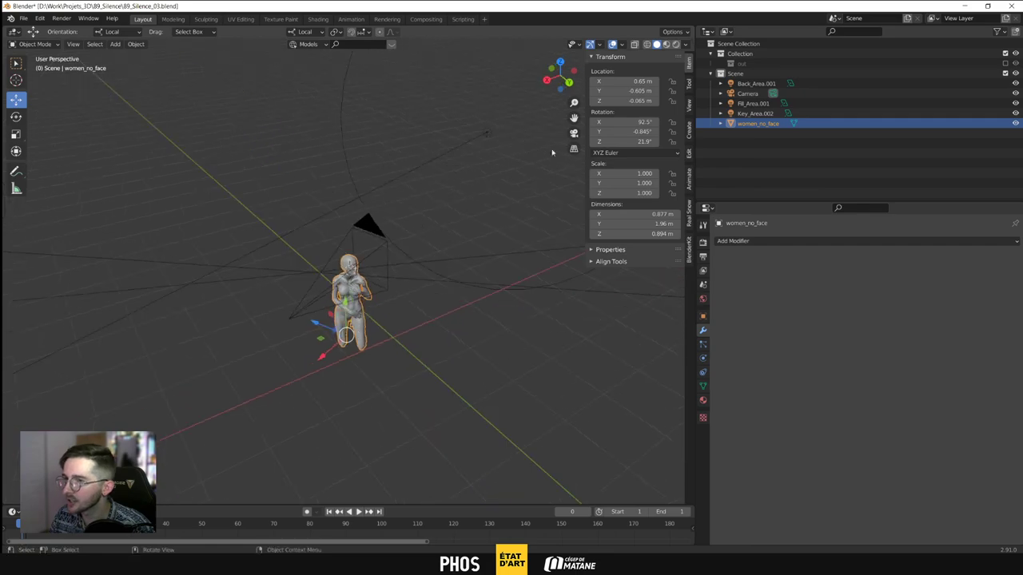
left_click(675, 45)
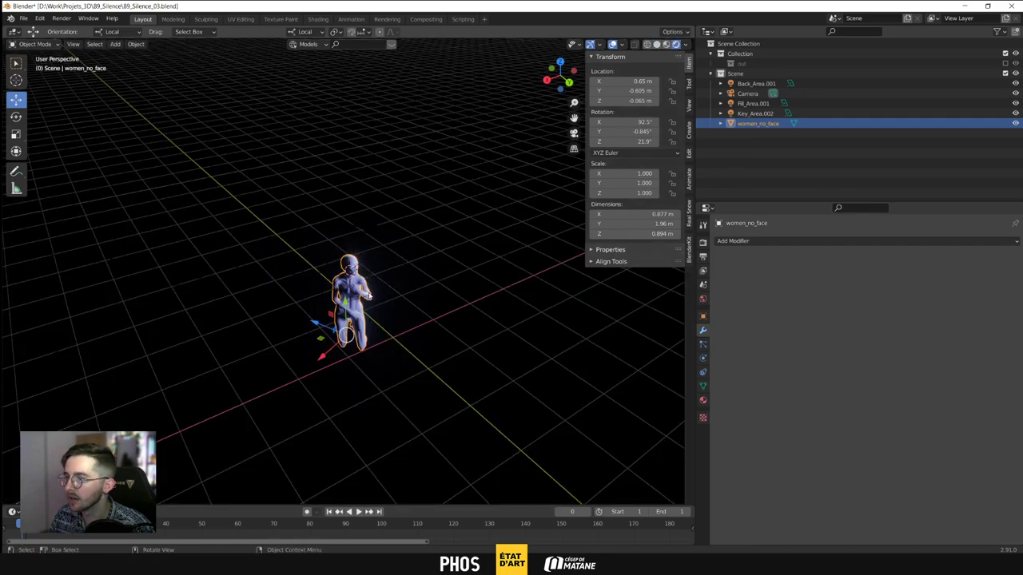
mouse_move(348, 317)
middle_mouse_down()
mouse_move(417, 338)
mouse_move(449, 336)
mouse_move(408, 284)
mouse_move(448, 281)
mouse_move(417, 302)
middle_mouse_up()
scroll(372, 316, "up", 6)
Set the render engine to Cycles and frame the women_no_face figure through the scene camera
left_click(702, 242)
left_click(854, 241)
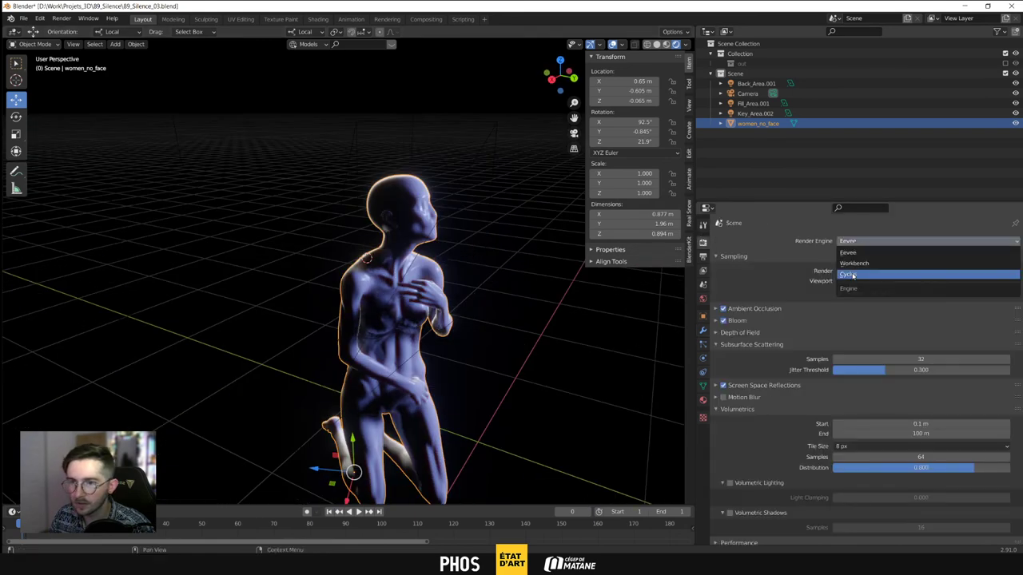
left_click(854, 280)
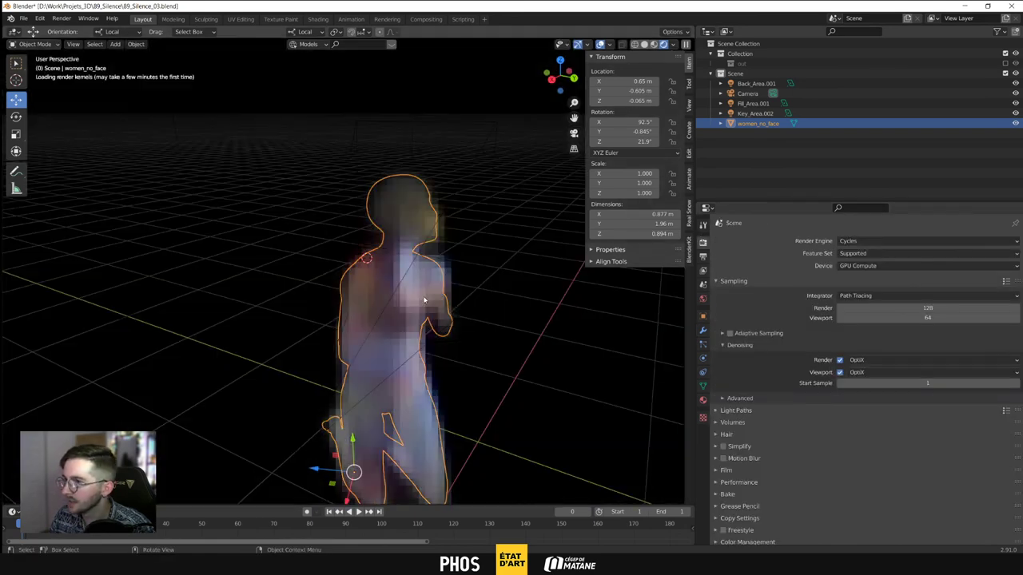
middle_click_drag(456, 301, 345, 285, "shift")
key("KP_0")
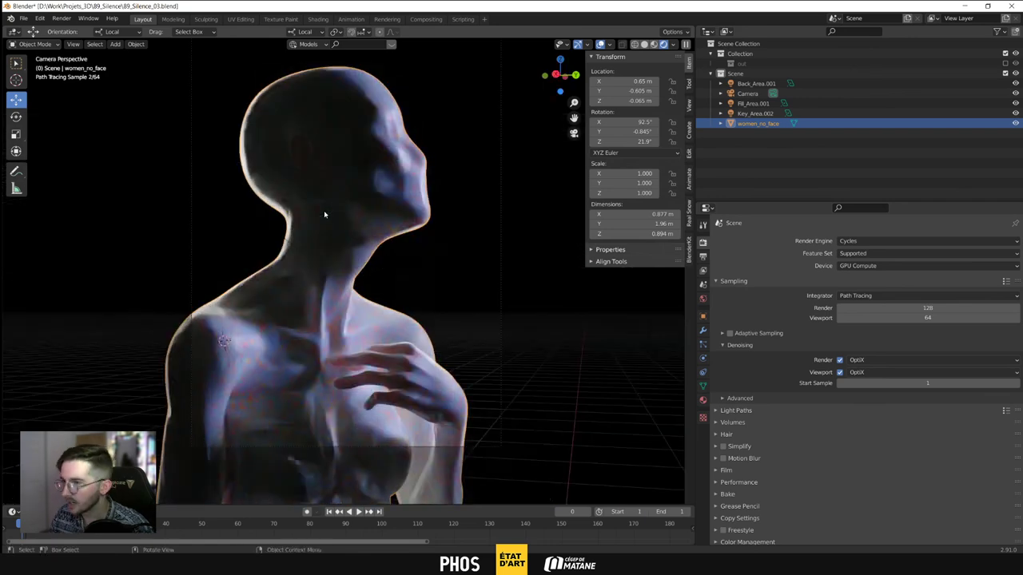
middle_click_drag(456, 199, 470, 230, "shift")
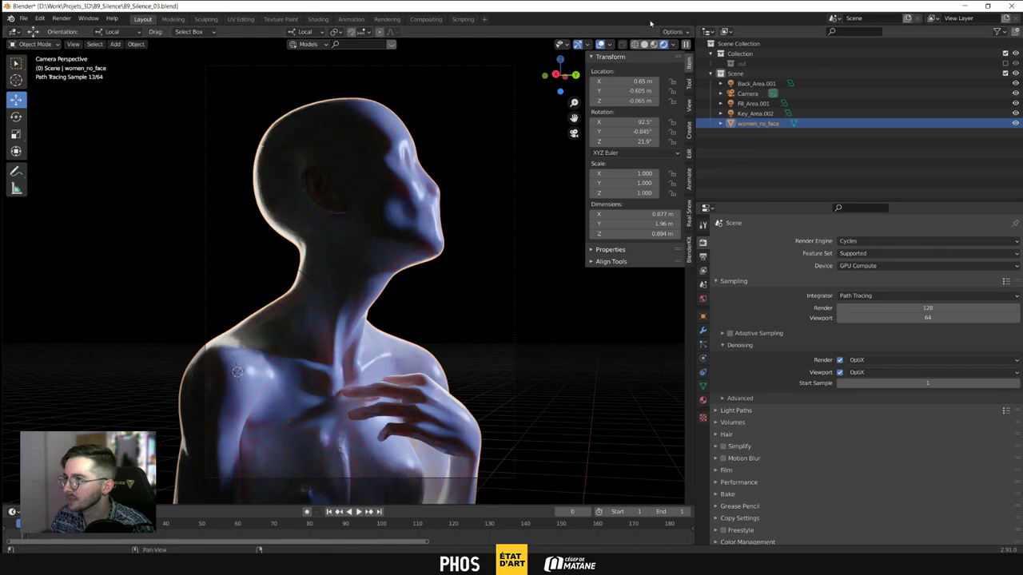
Switch to 89_Silence_01.psd in Photoshop and compare the artwork with Layer 0 copy 2 hidden and shown
left_click(646, 44)
key("alt+Tab")
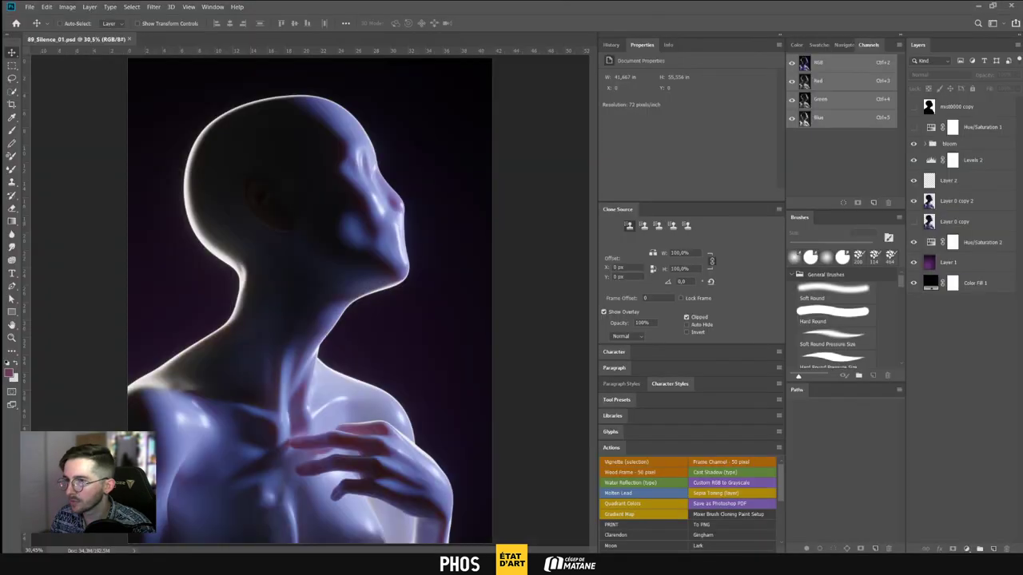
left_click(914, 202)
left_click(914, 202)
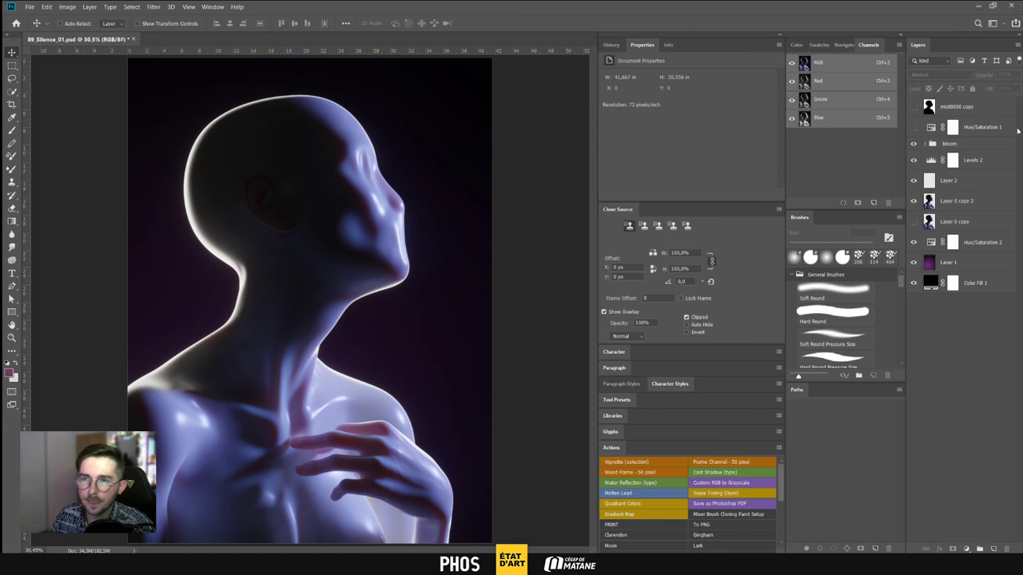
Place the Image0000 render as a new layer above the mist0000 copy layer, then hide it
left_click(971, 112)
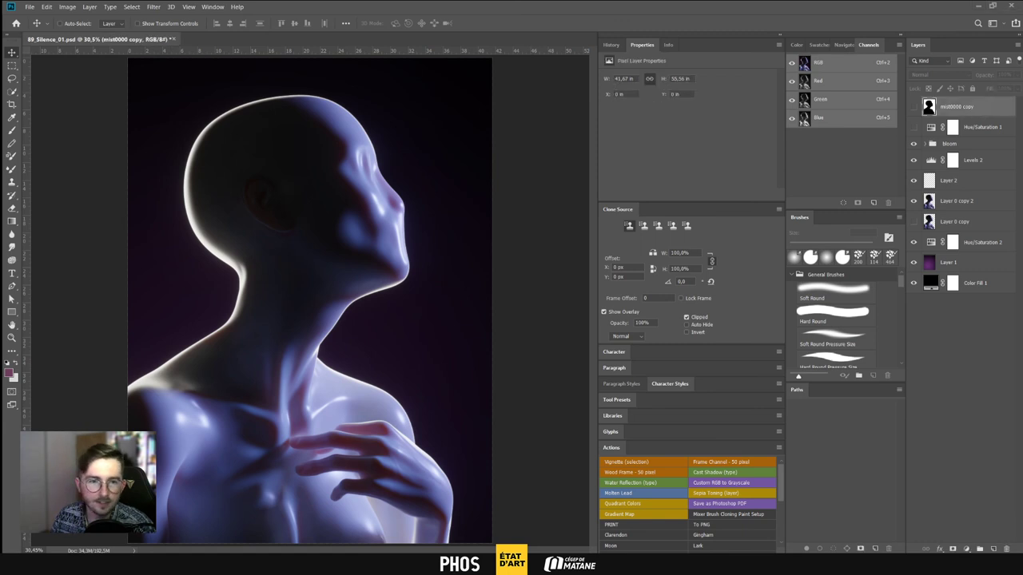
left_click_drag(503, 209, 434, 228)
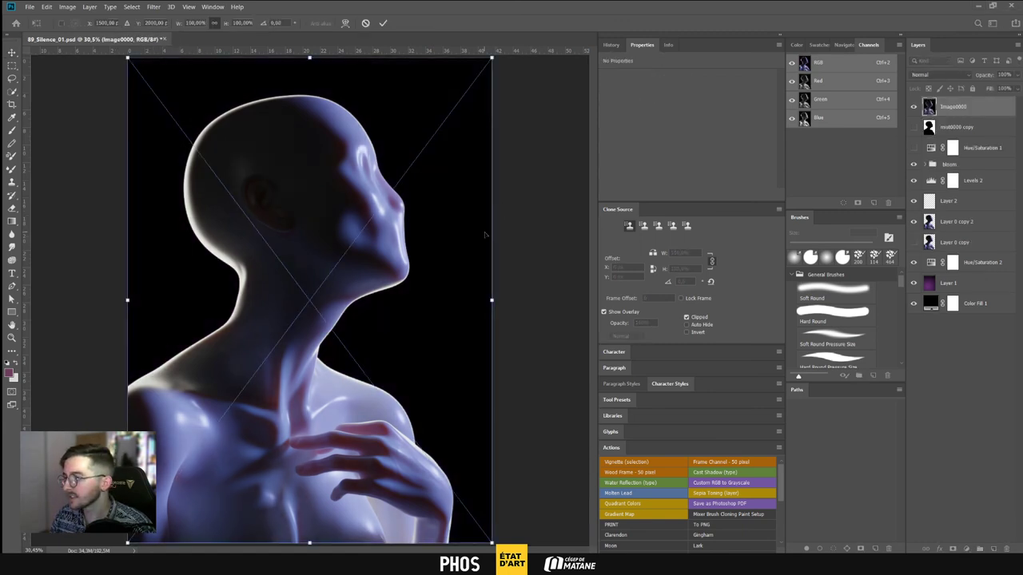
key("Return")
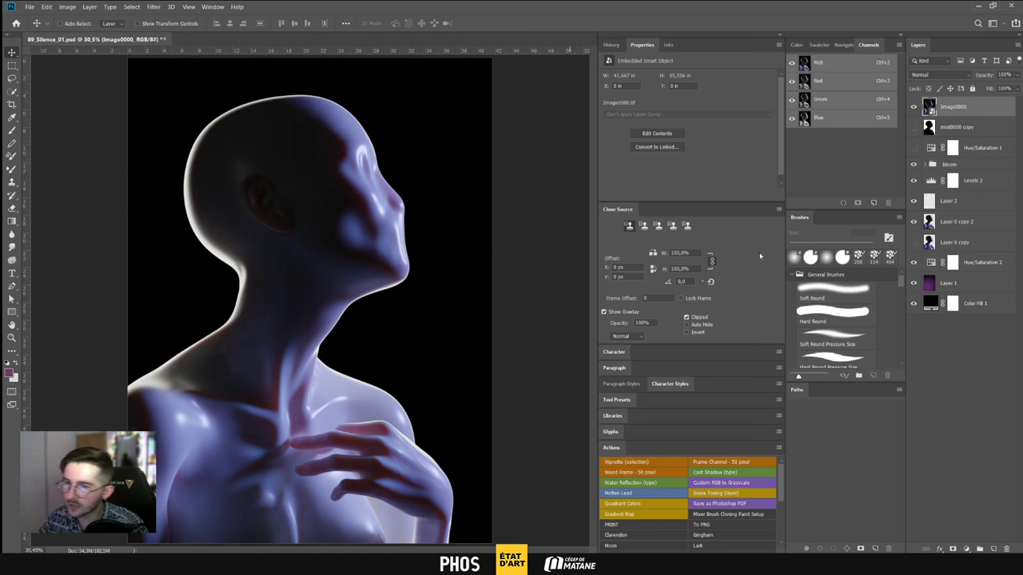
left_click(913, 106)
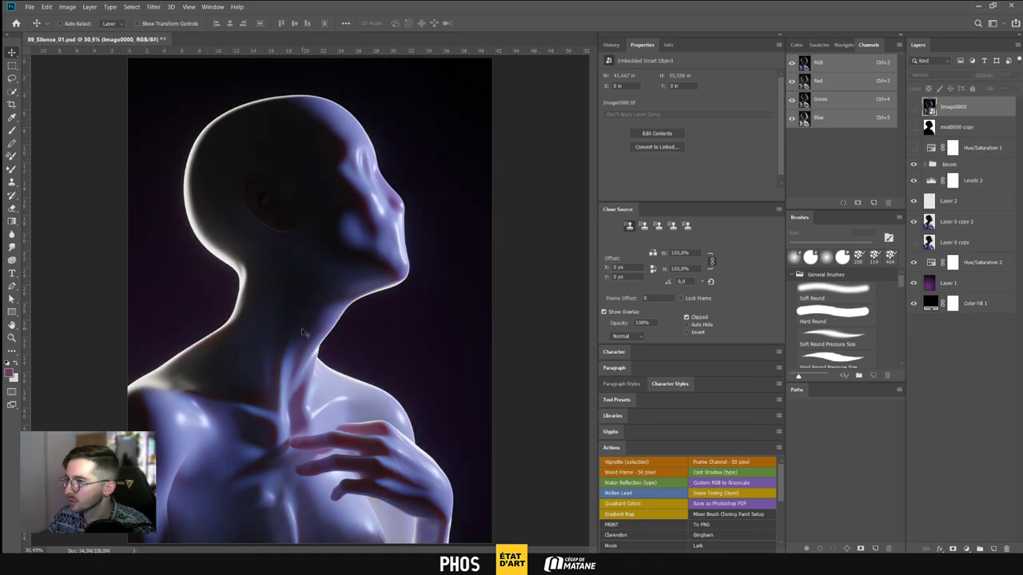
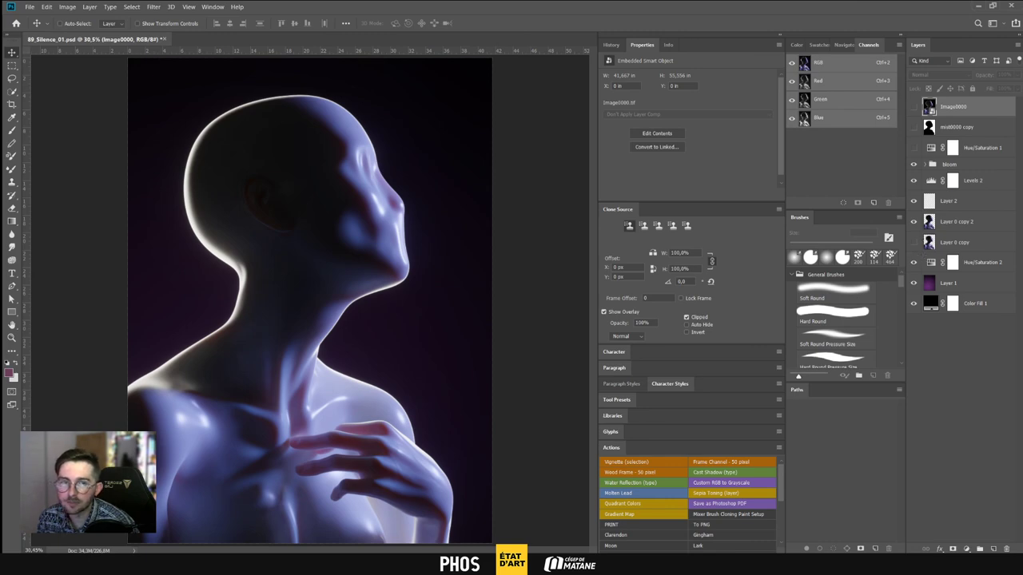
Switch to File Explorer and look over the ao, glossdir, image, mist and shadow passes in 89_Silence's render\01 folder
left_click_drag(1022, 120, 422, 107)
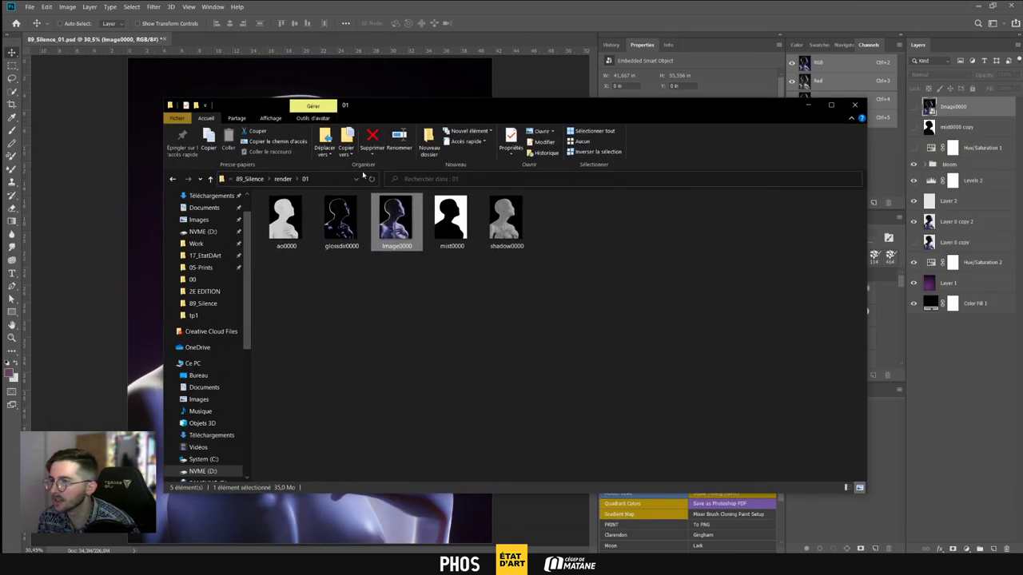
left_click(283, 179)
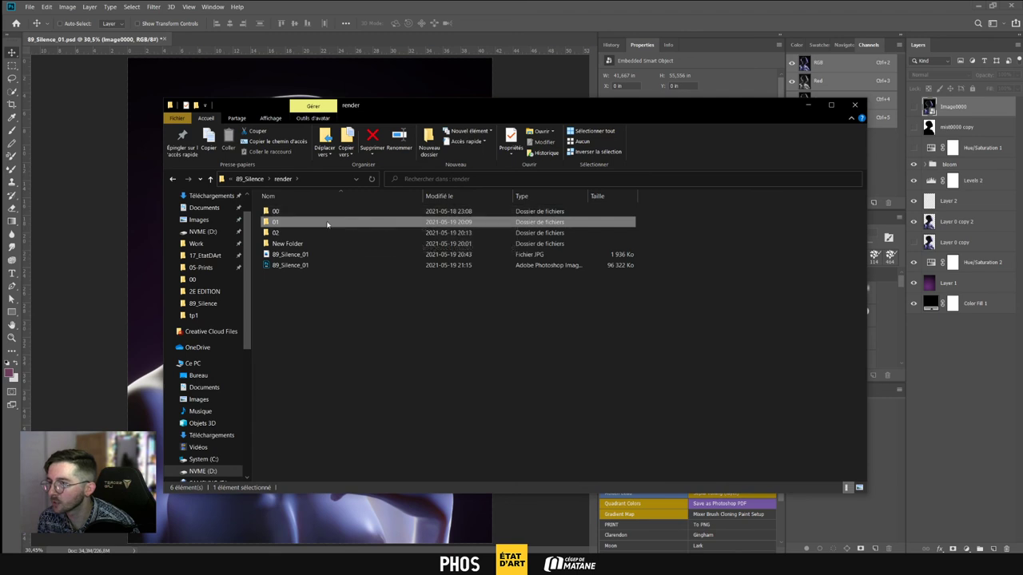
double_click(326, 226)
left_click(352, 236)
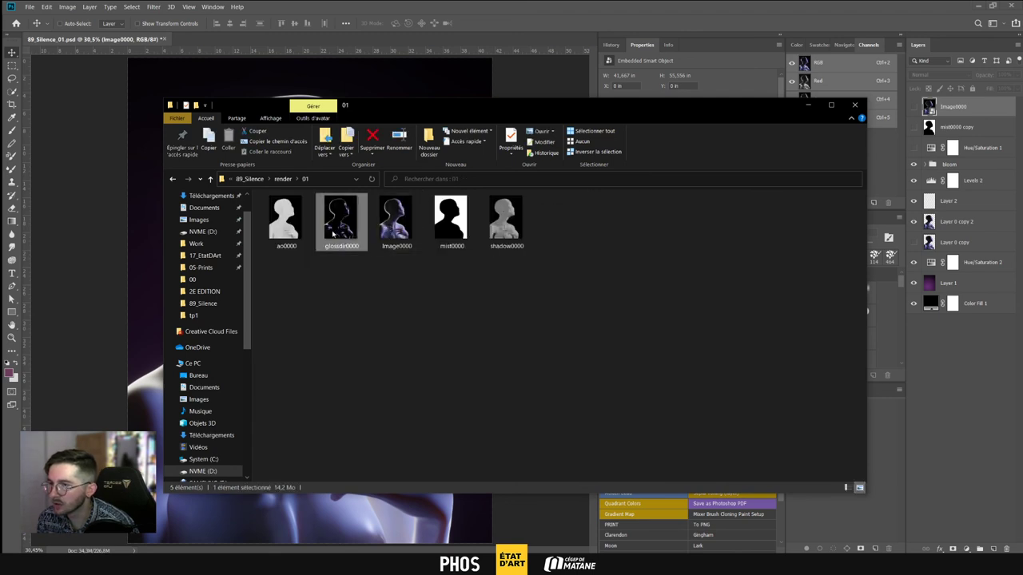
key("Left")
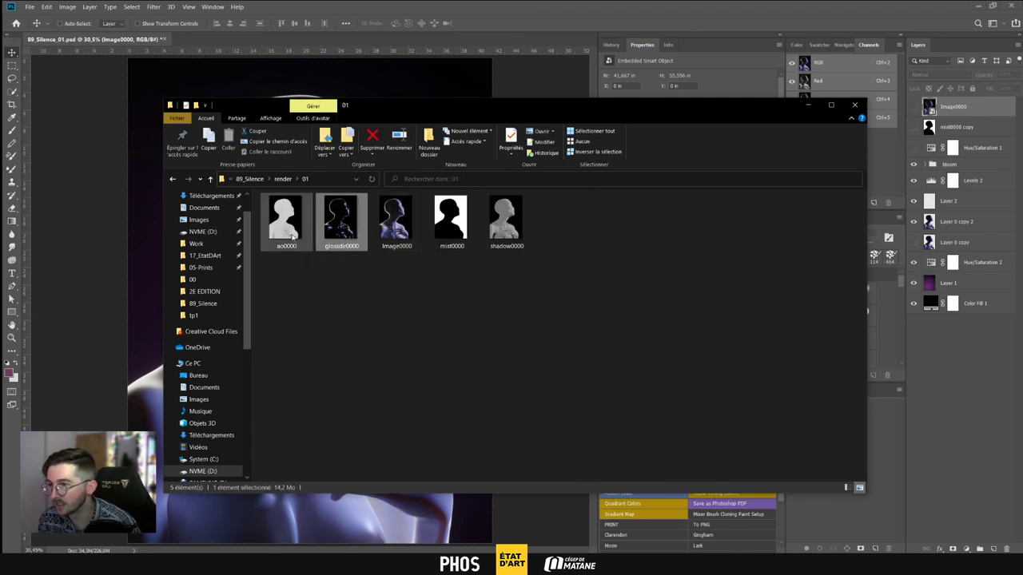
left_click_drag(531, 294, 304, 240)
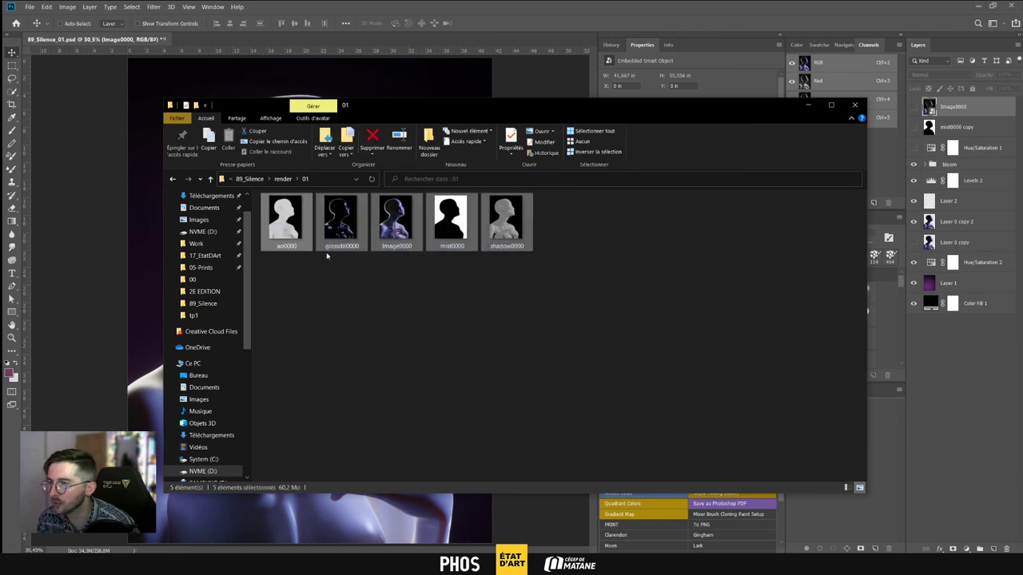
left_click(467, 288)
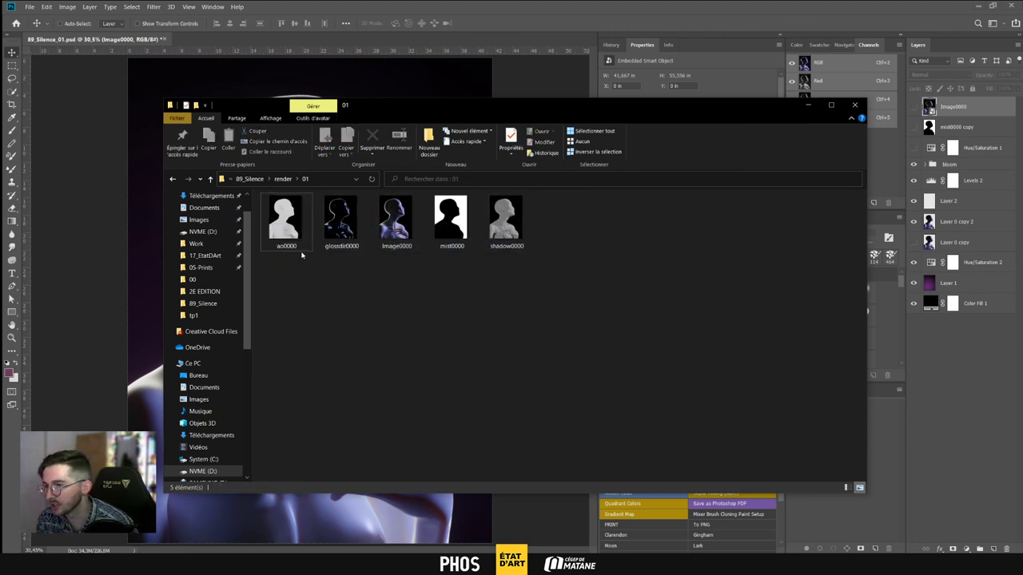
left_click(395, 222)
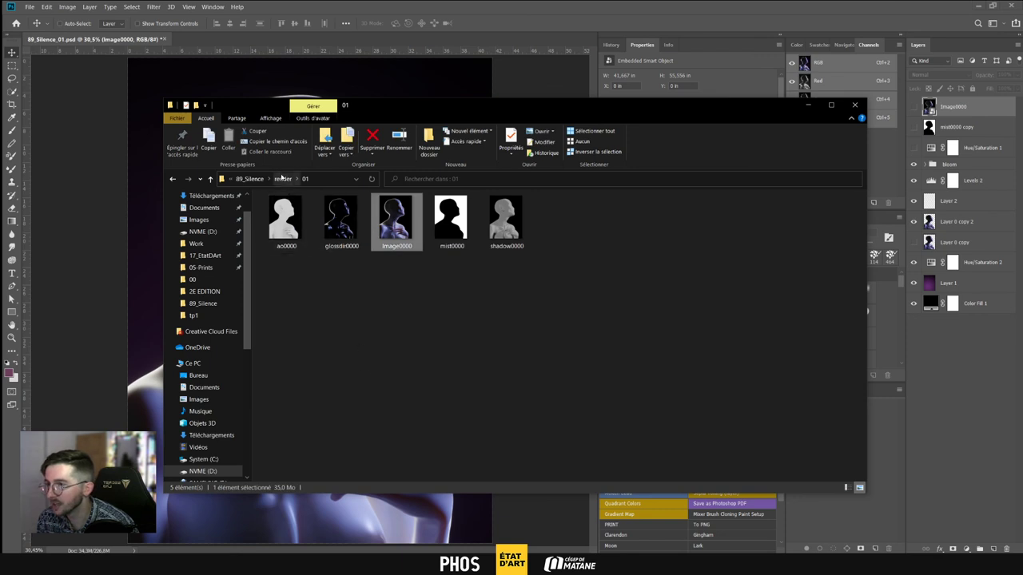
Open the render\02 folder, view the bloom0000 pass full size and close the image viewer
left_click(282, 178)
left_click(331, 233)
double_click(331, 233)
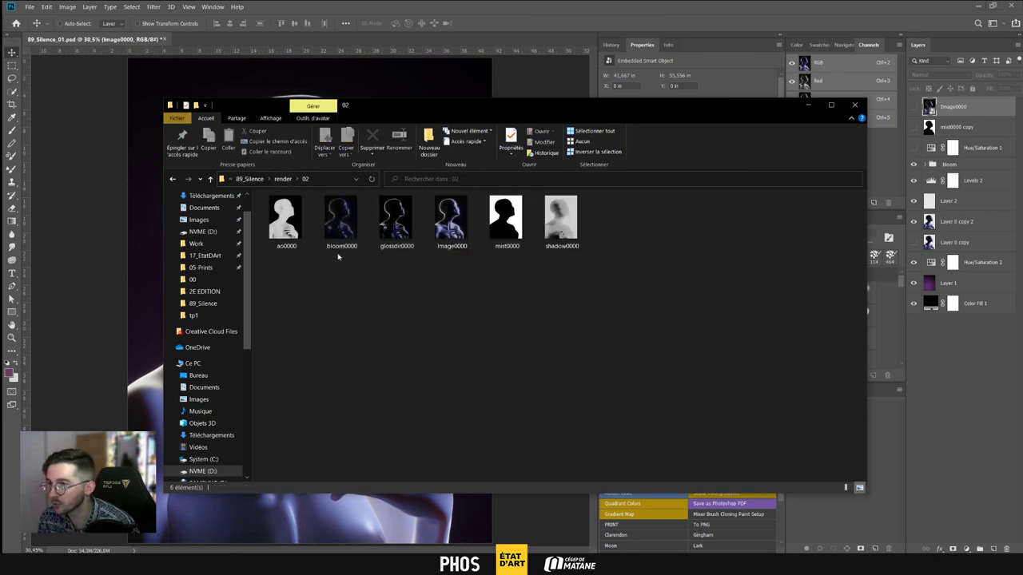
double_click(341, 220)
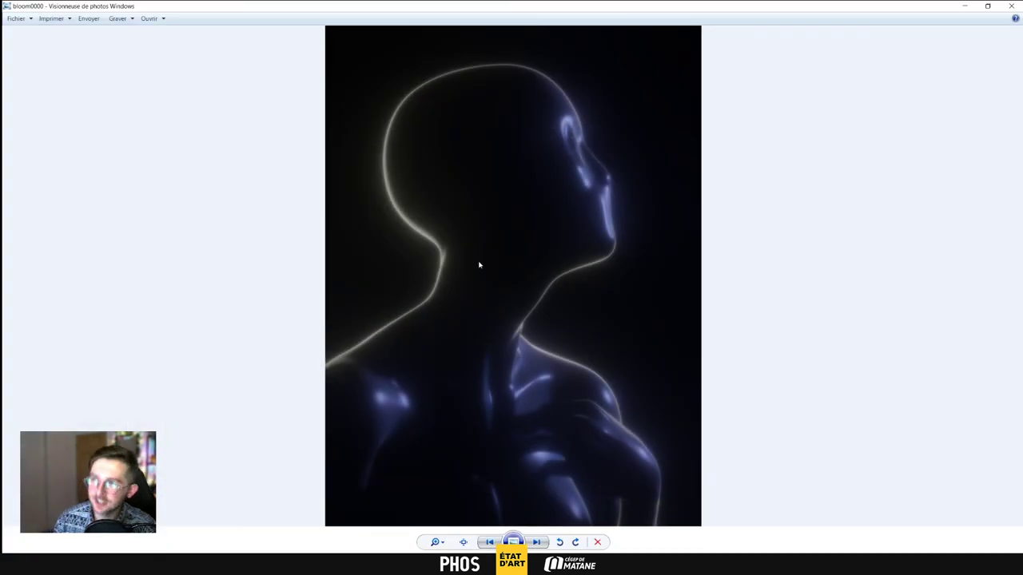
left_click(1011, 5)
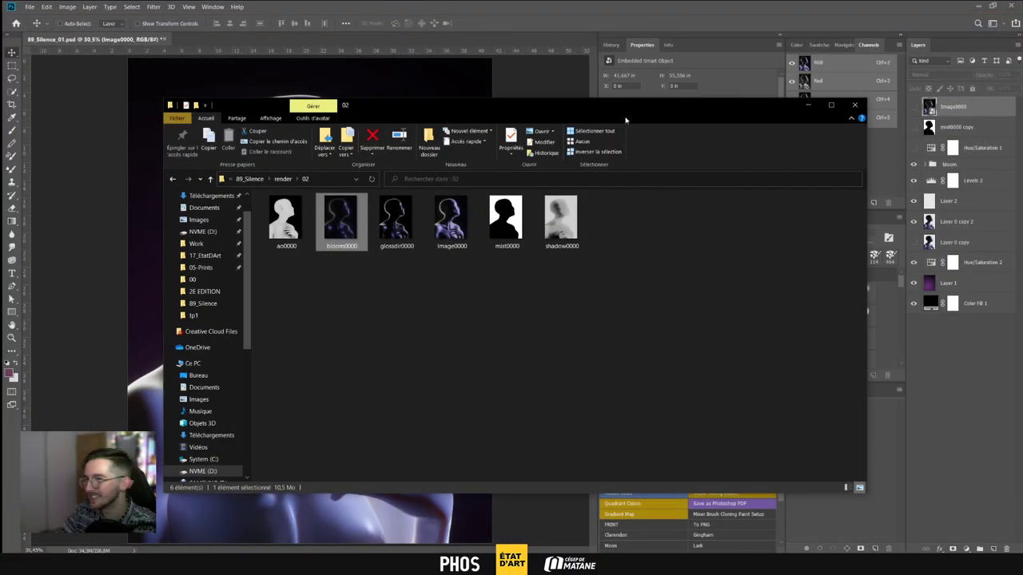
Return to Photoshop and compare the artwork with the bloom group, and with the purple Layer 1, hidden and shown
left_click(549, 14)
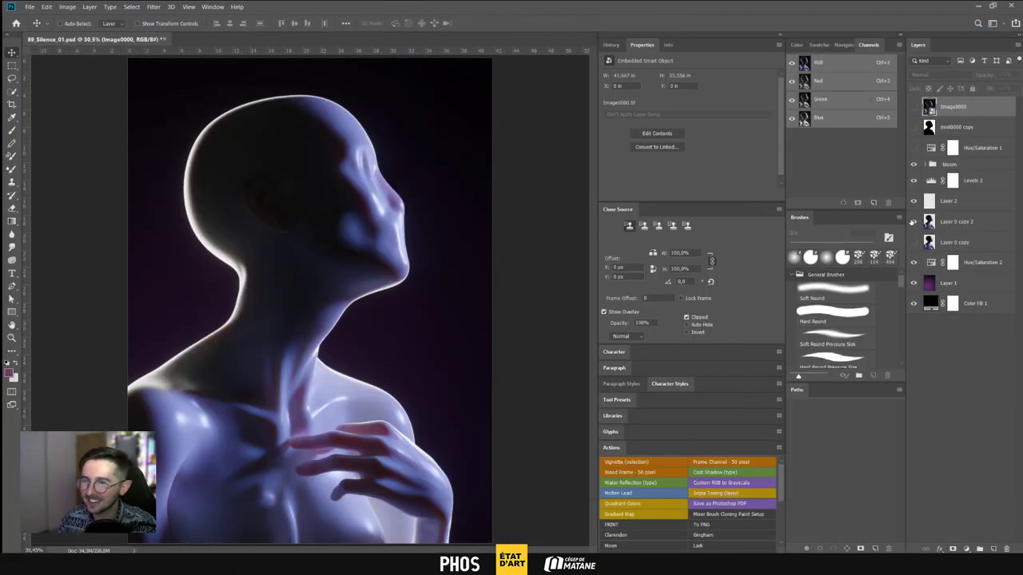
left_click(913, 166)
left_click(913, 166)
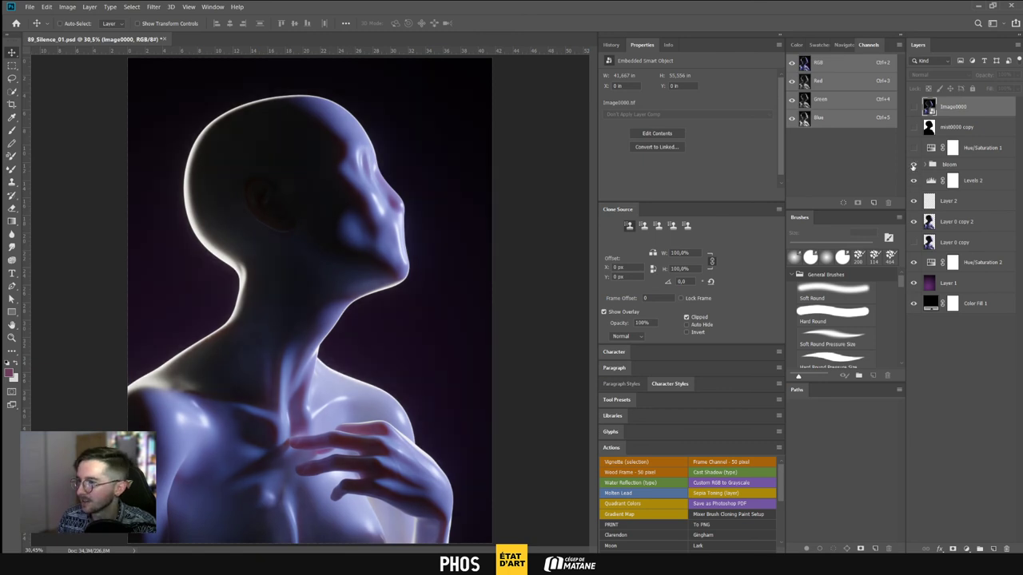
left_click(913, 166)
left_click(914, 165)
left_click(913, 165)
left_click(913, 166)
left_click(913, 165)
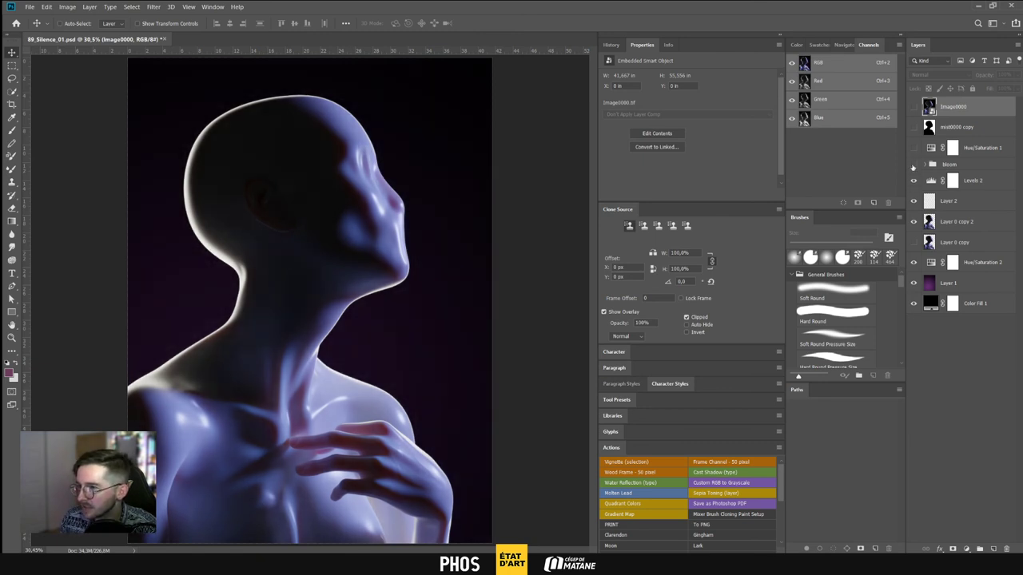
left_click(914, 165)
left_click(913, 165)
left_click(914, 166)
left_click(913, 165)
left_click(913, 165)
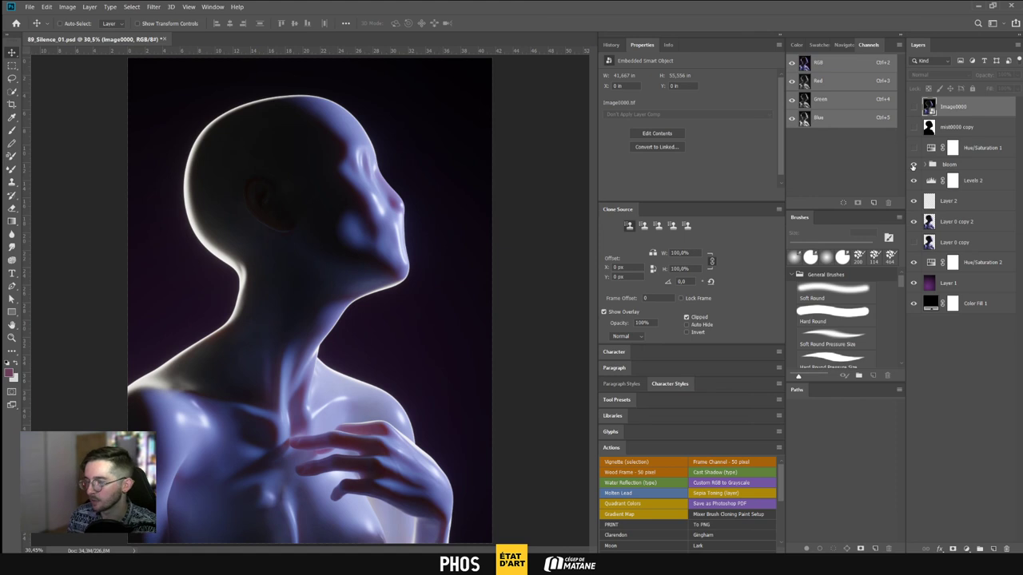
left_click(913, 283)
left_click(913, 283)
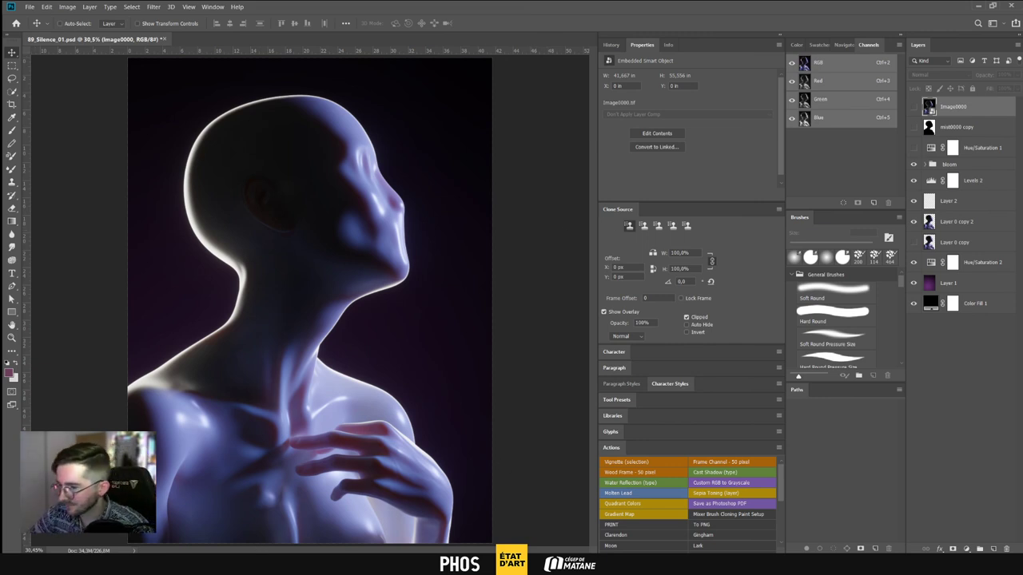
Switch to the web browser's portfolio site and open the Exploration project from the Work page
mouse_move(210, 564)
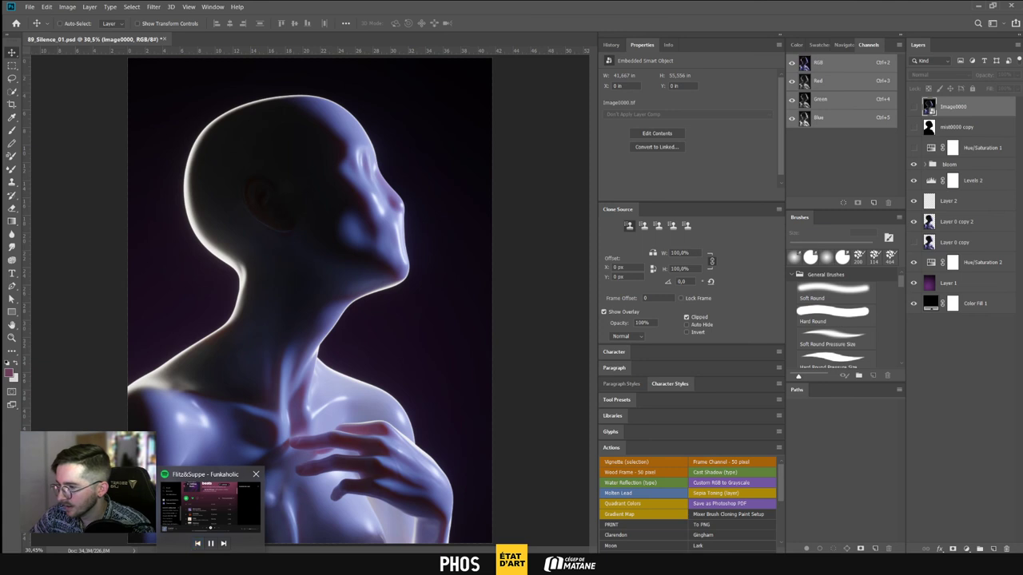
mouse_move(234, 564)
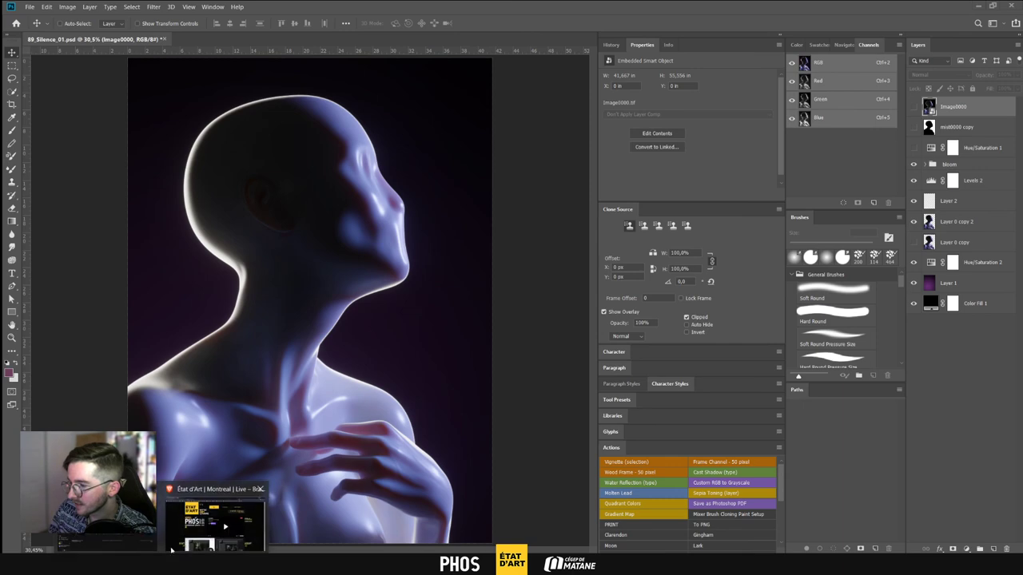
left_click(223, 523)
left_click(147, 7)
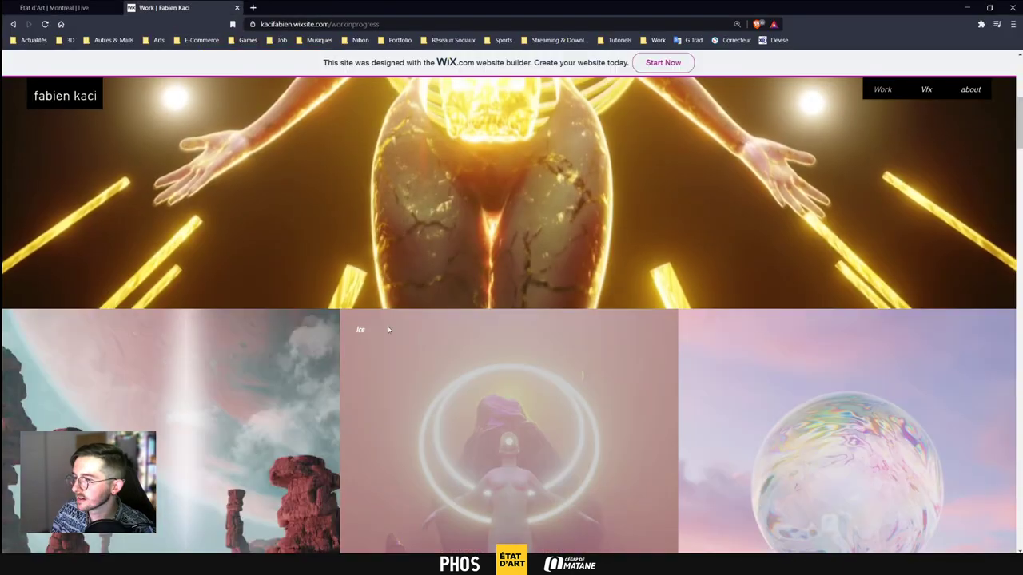
scroll(194, 359, "down", 2)
left_click(452, 392)
scroll(453, 392, "down", 4)
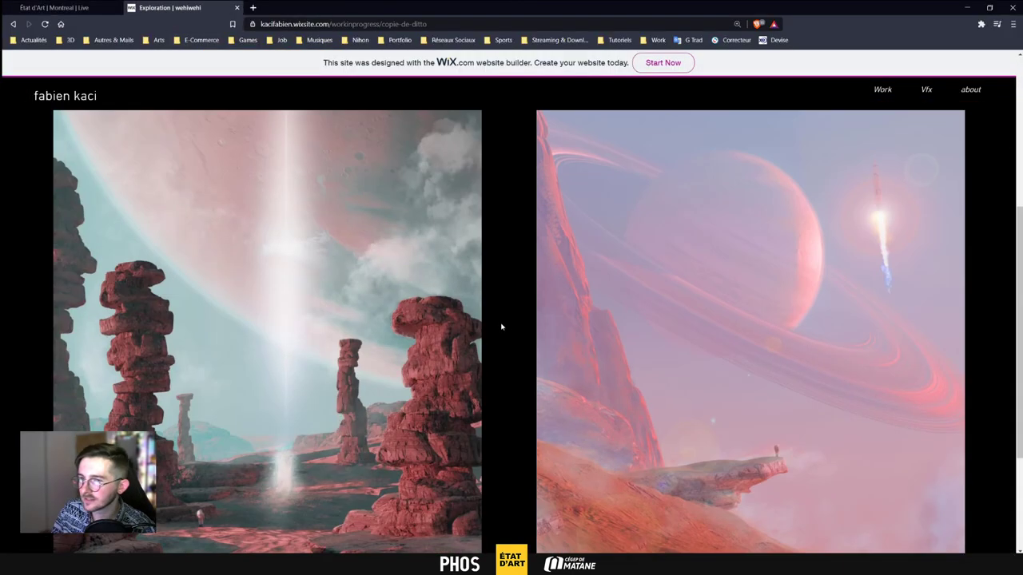
Examine the two planet landscapes on the Exploration page, the red rock pillars and the ringed planet scene
scroll(866, 379, "down", 1)
scroll(763, 358, "up", 1)
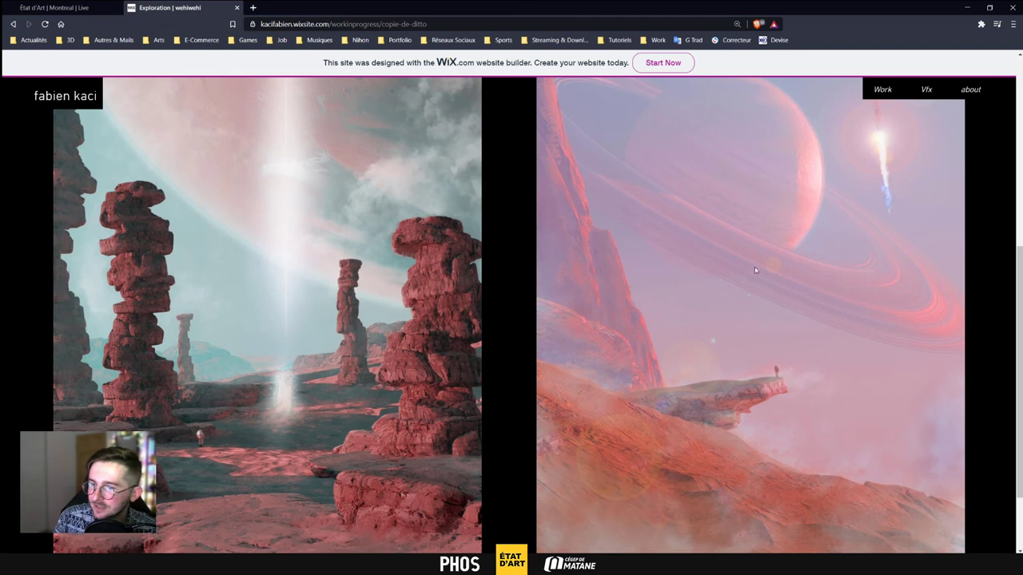
scroll(722, 406, "down", 1)
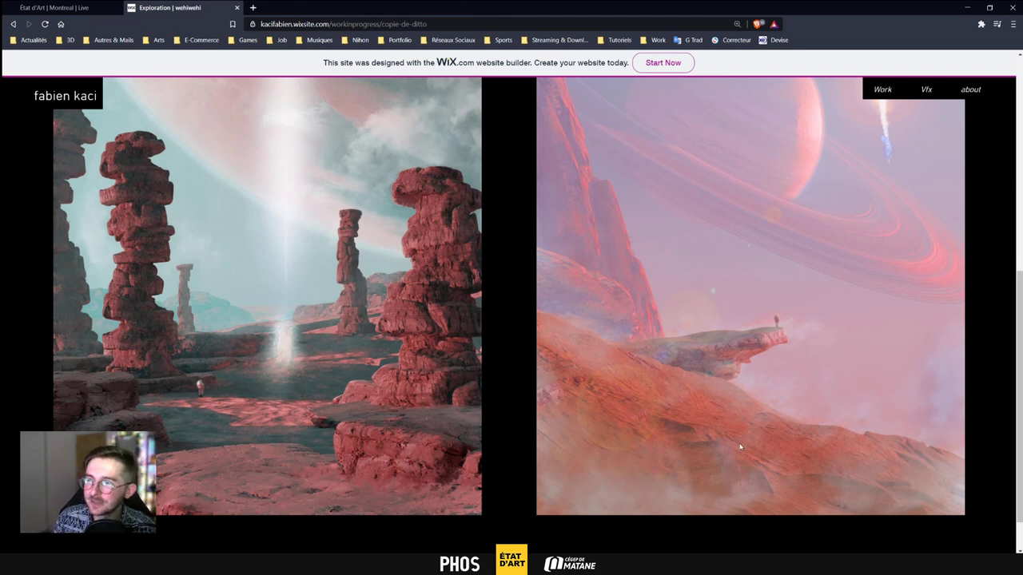
scroll(730, 414, "up", 2)
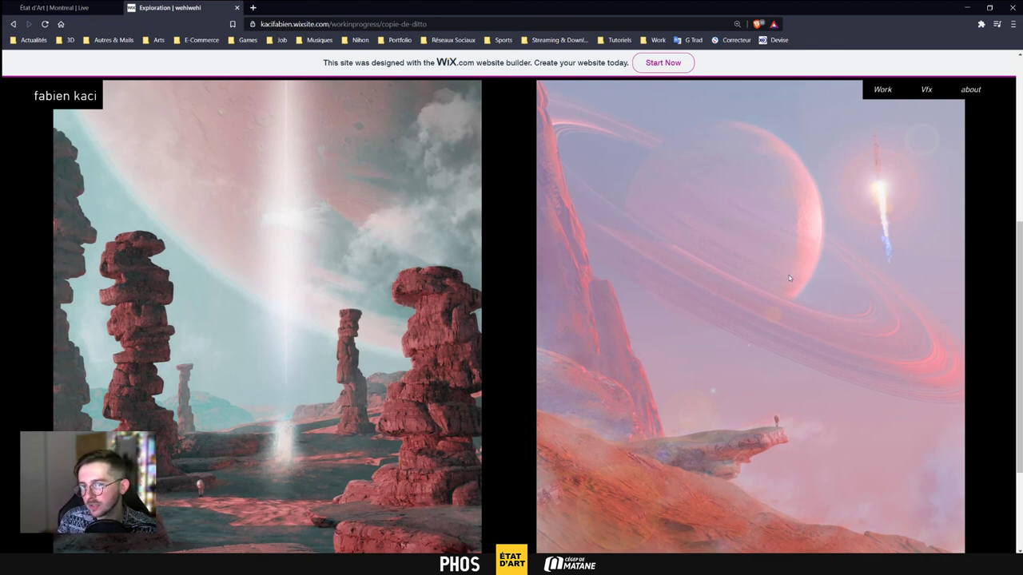
scroll(774, 338, "down", 2)
scroll(772, 370, "up", 3)
scroll(773, 370, "down", 1)
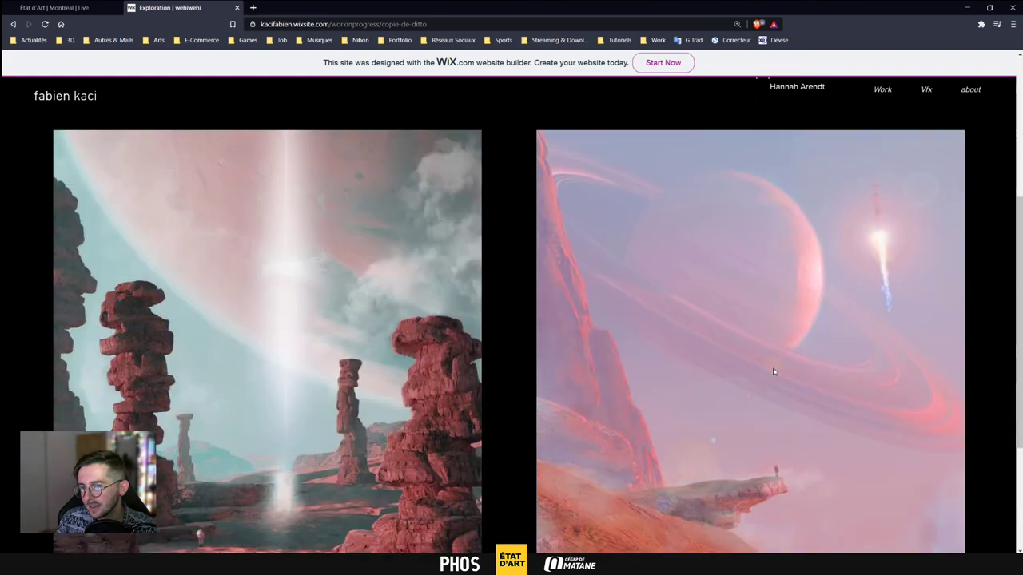
scroll(772, 368, "down", 2)
scroll(772, 367, "up", 3)
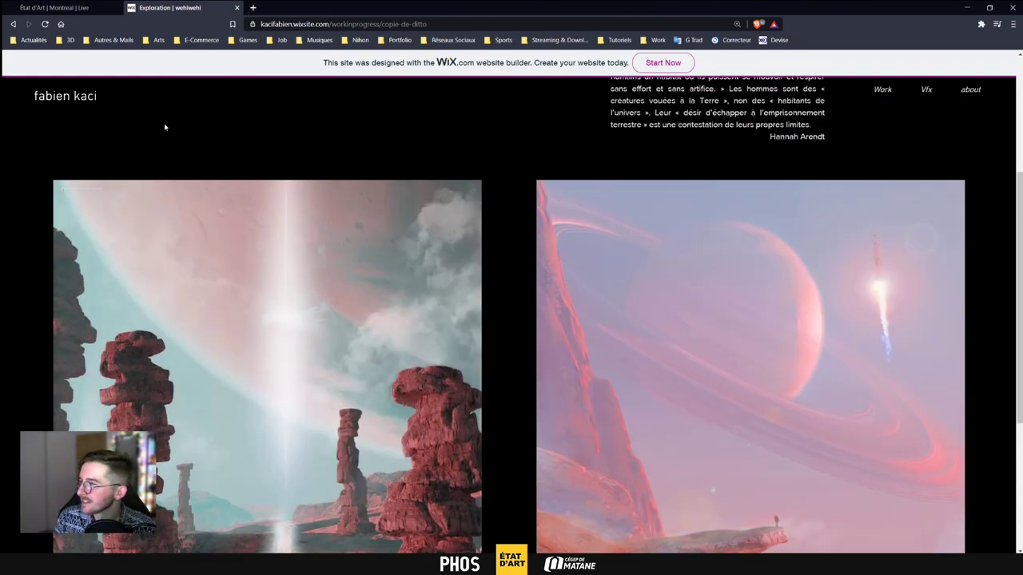
Go back to the portfolio's Work gallery, look over its thumbnails and minimise the browser
left_click(80, 100)
scroll(472, 234, "down", 5)
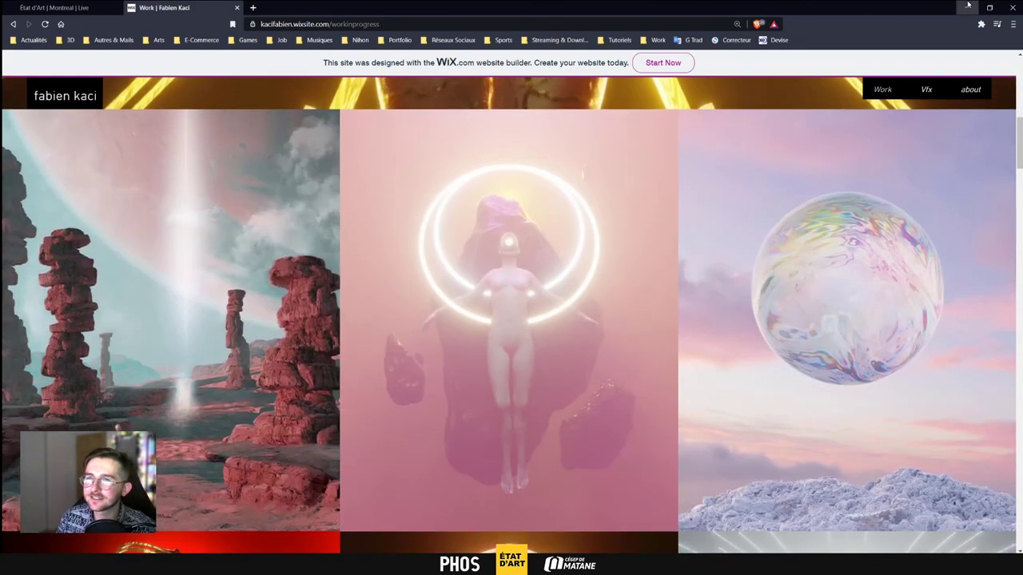
left_click(967, 6)
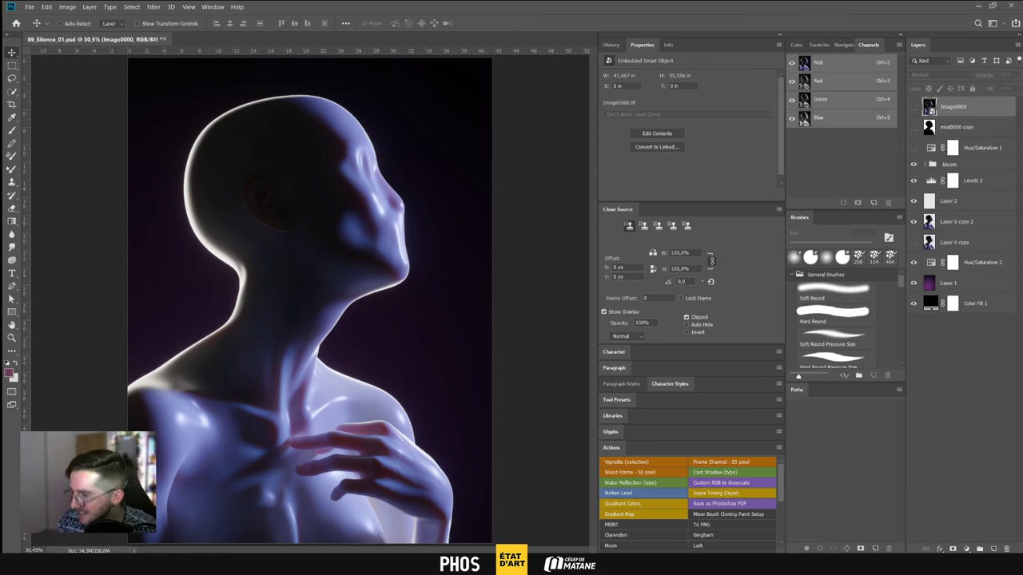
Bring the browser back and view the participants' live streams on the État d'Art page
mouse_move(230, 563)
left_click(206, 518)
left_click(80, 7)
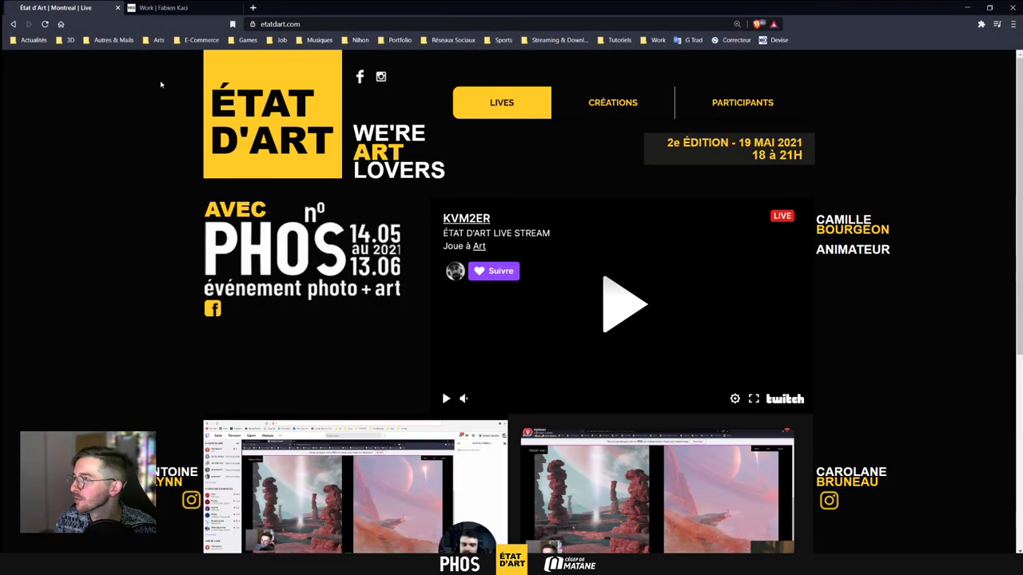
scroll(887, 387, "down", 4)
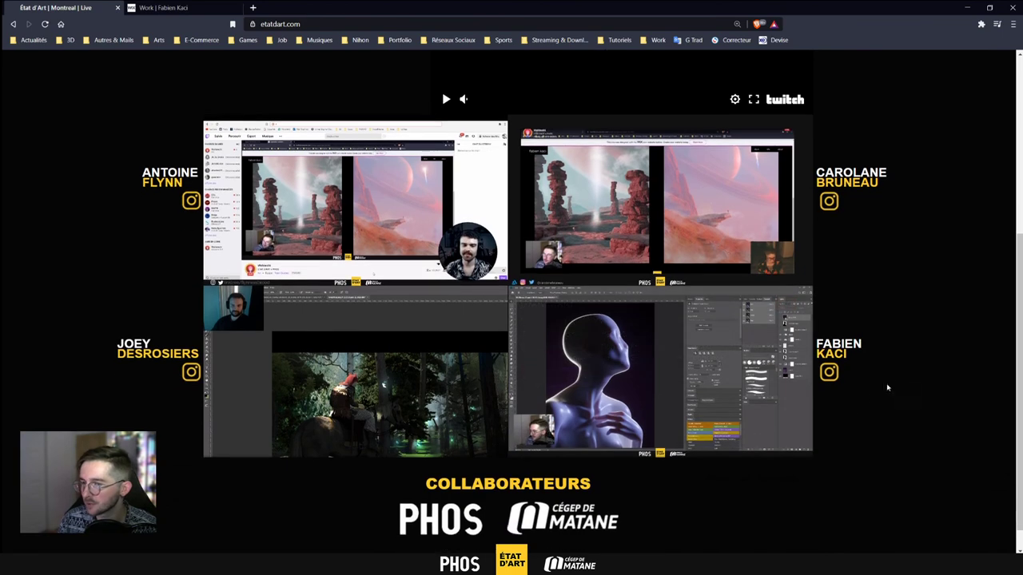